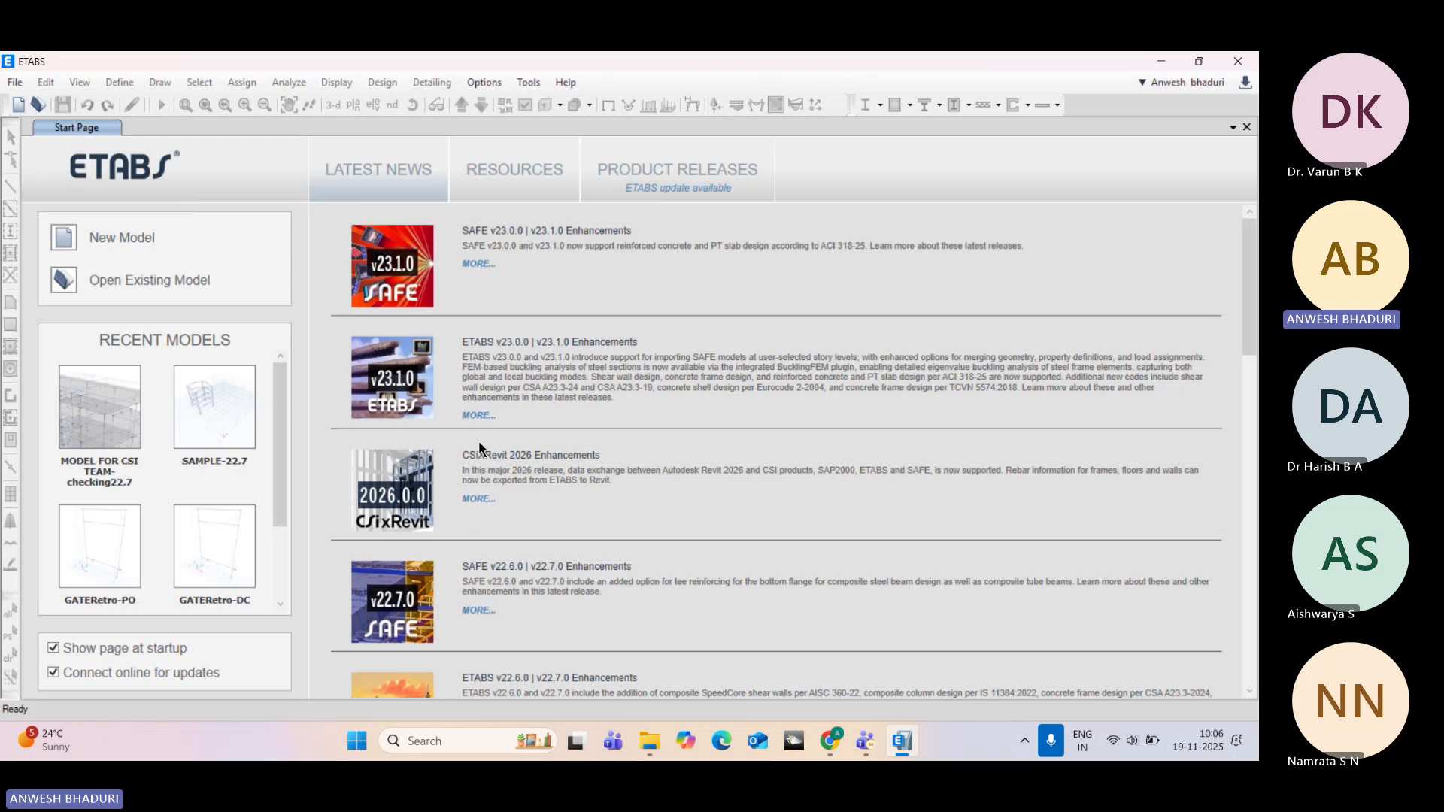
pyautogui.scroll(-2, 479, 446)
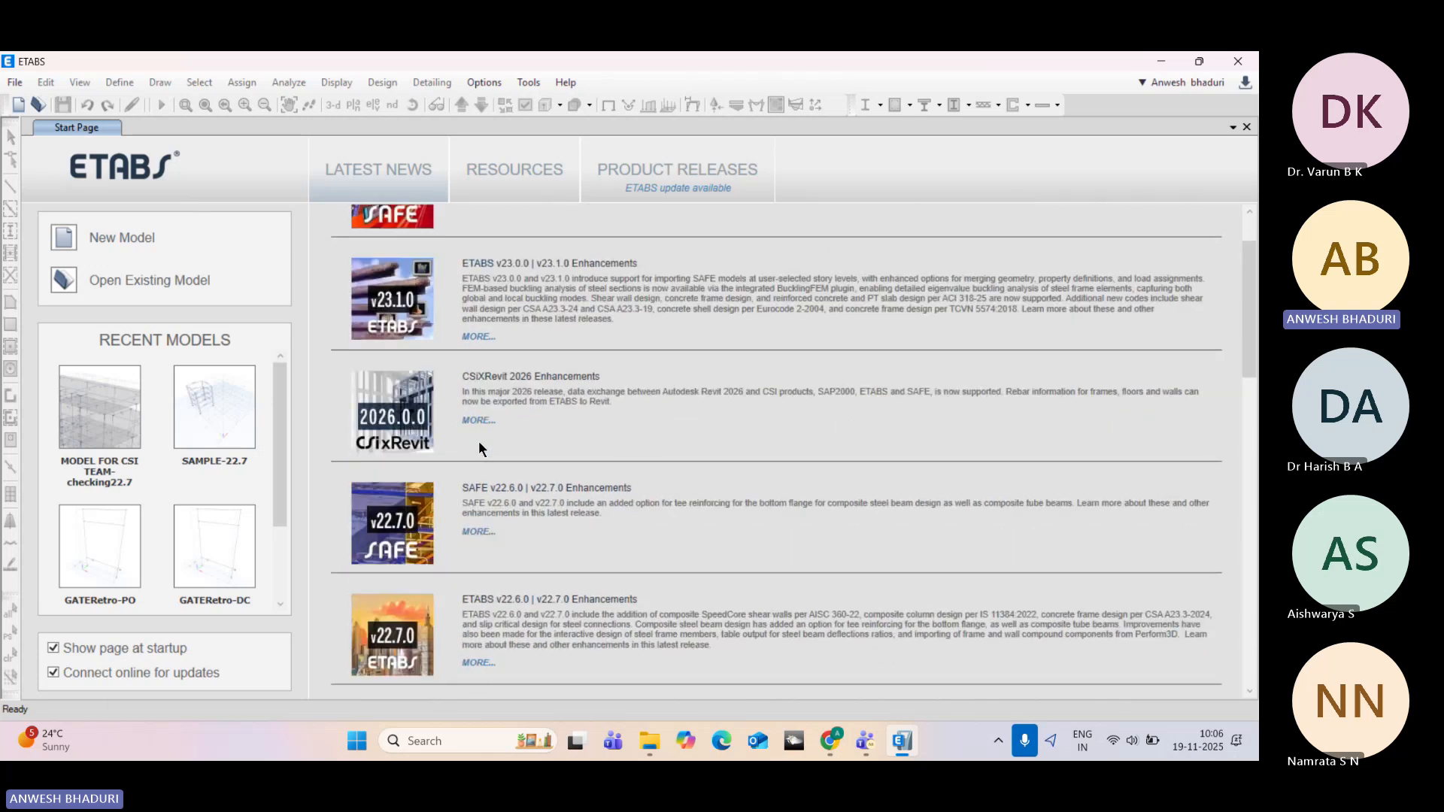
pyautogui.scroll(2, 479, 445)
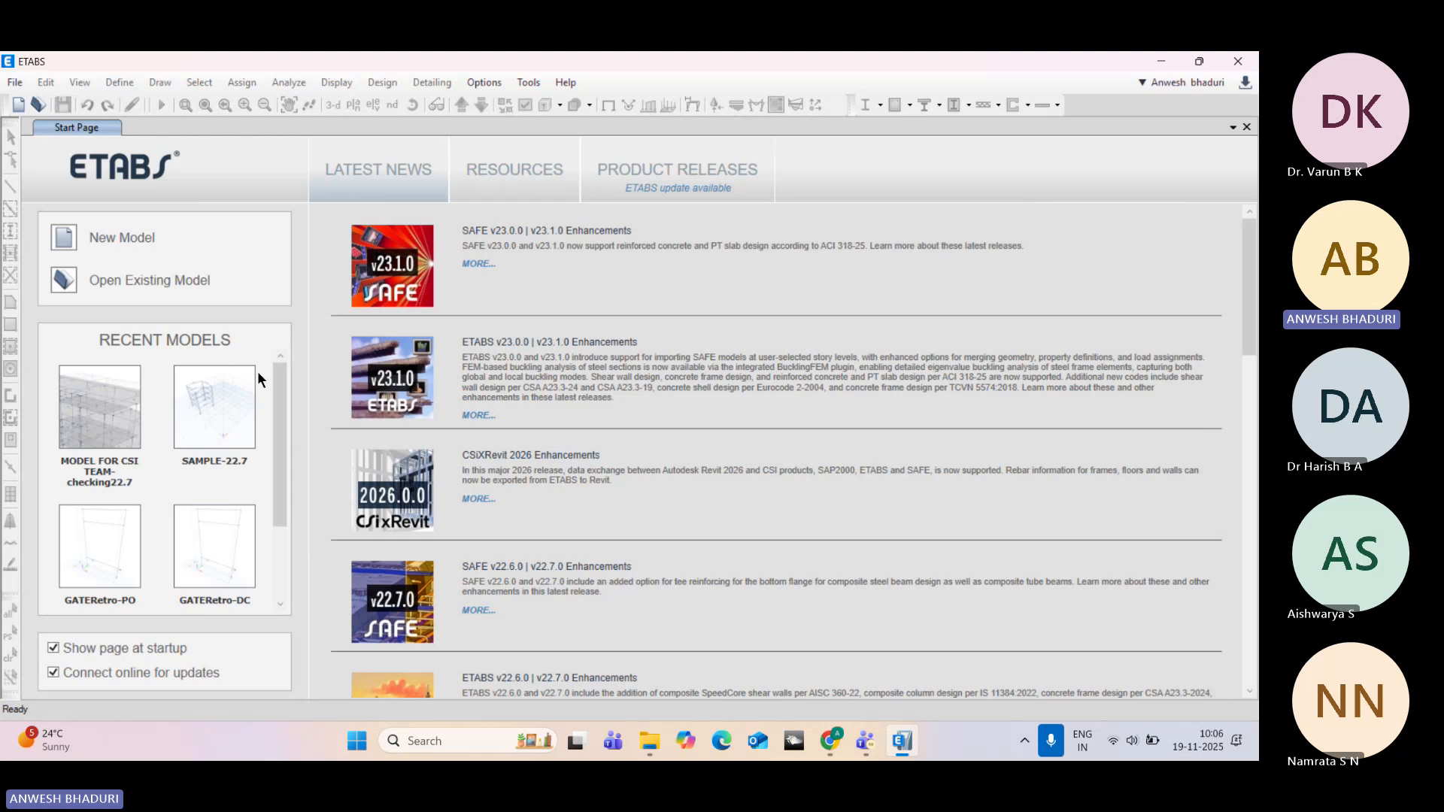
pyautogui.scroll(-2, 255, 369)
pyautogui.scroll(-1, 259, 438)
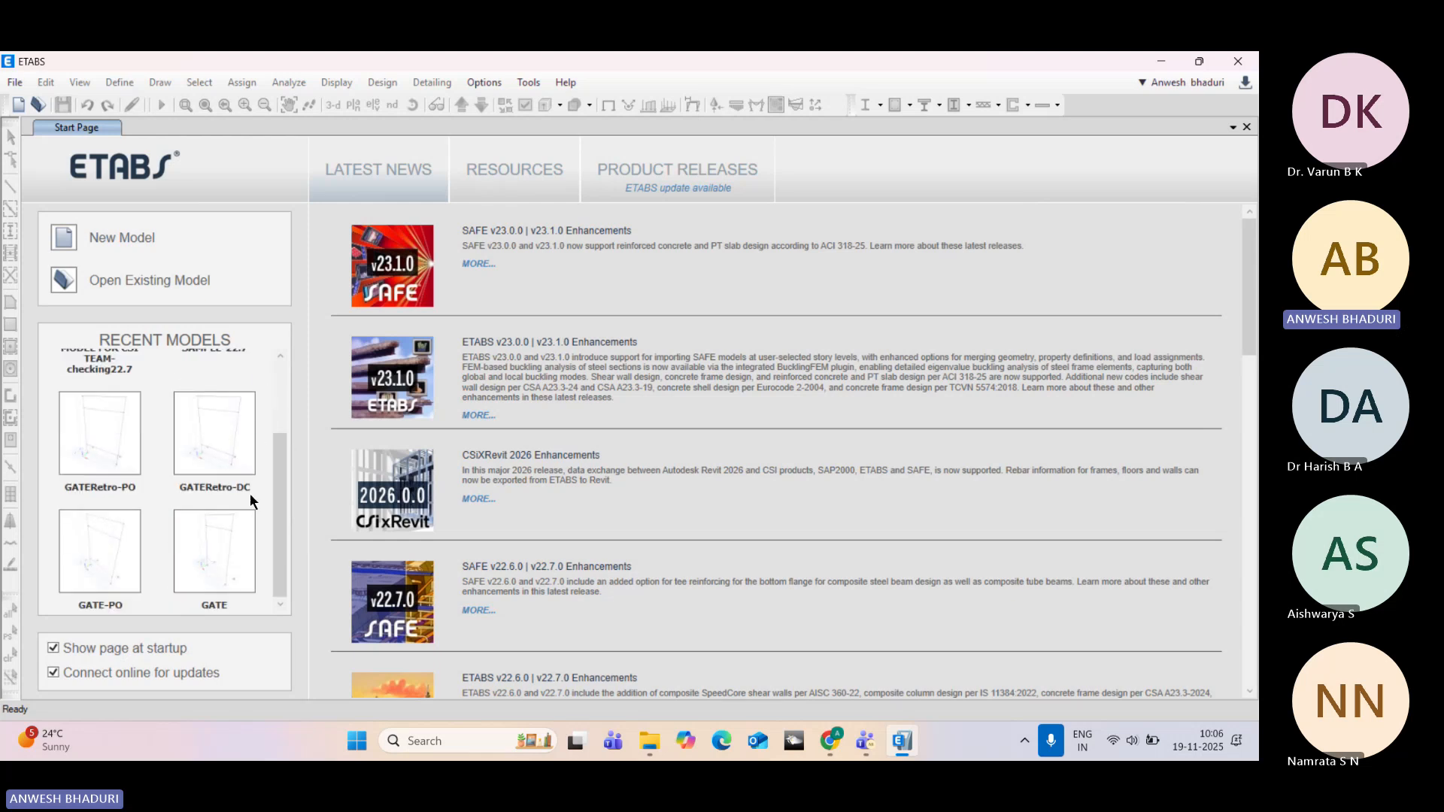
pyautogui.scroll(3, 250, 492)
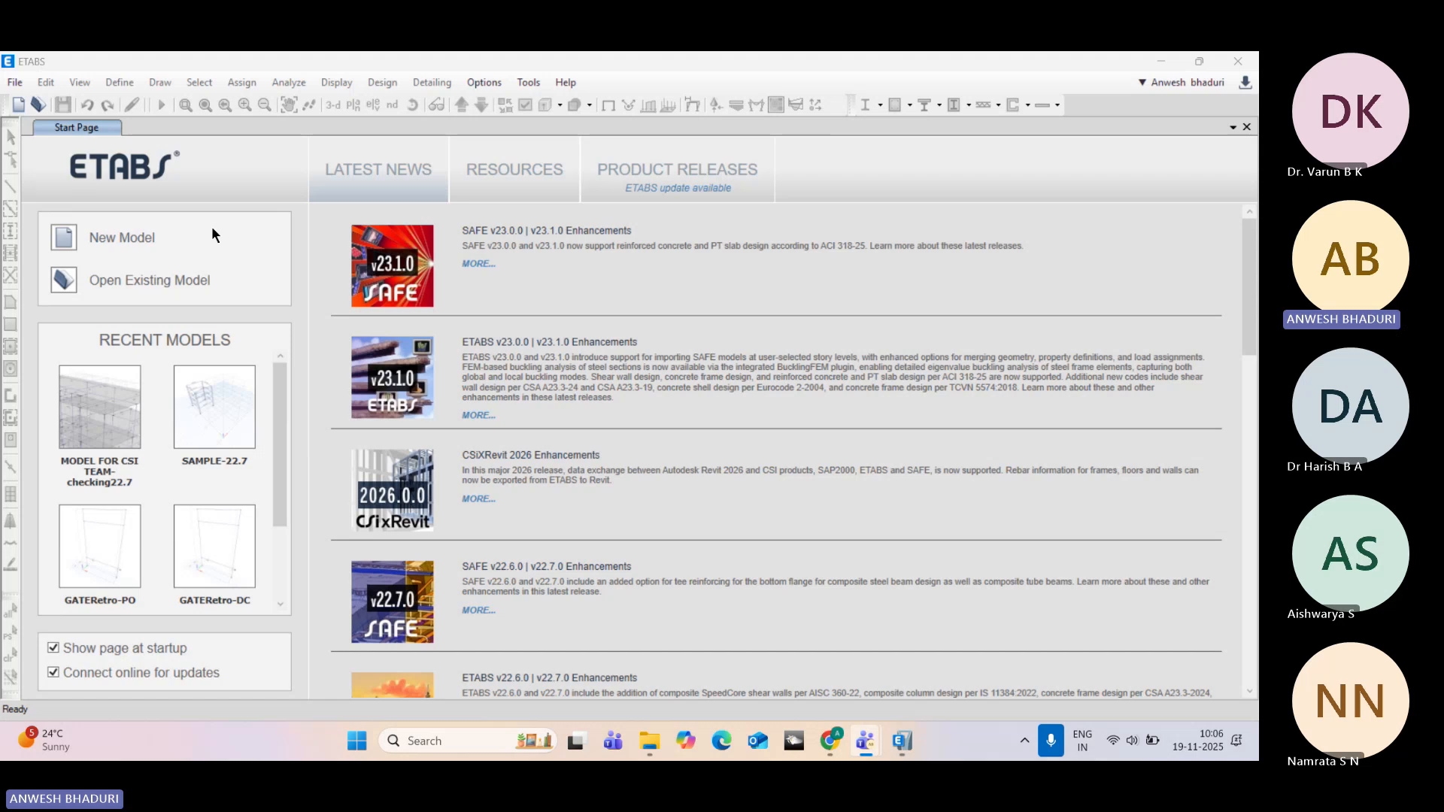
pyautogui.click(110, 289)
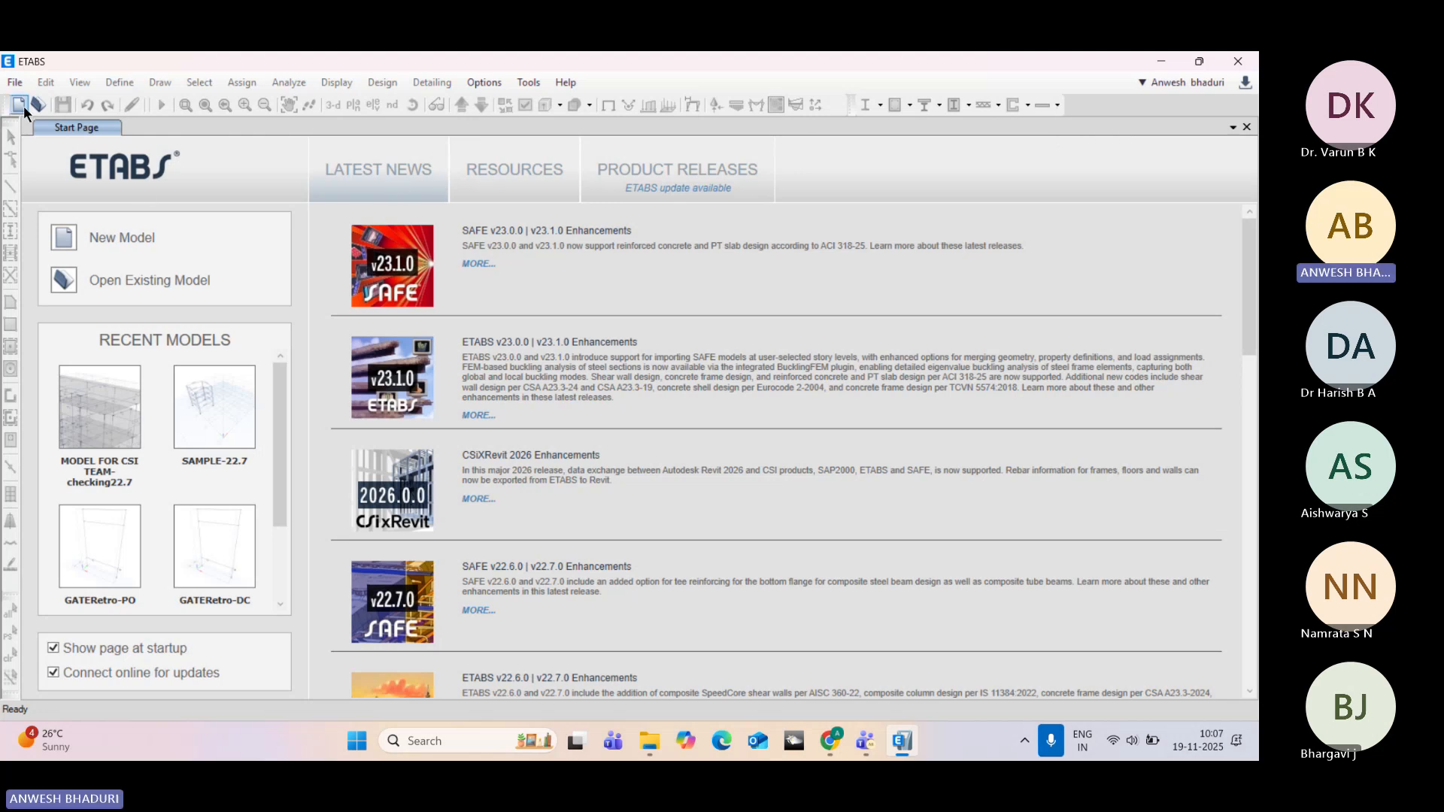
# Step: Start a new model using built-in settings with Metric SI units, India materials, Indian steel sections, IS 800:2007 and IS 456:2000
pyautogui.click(15, 84)
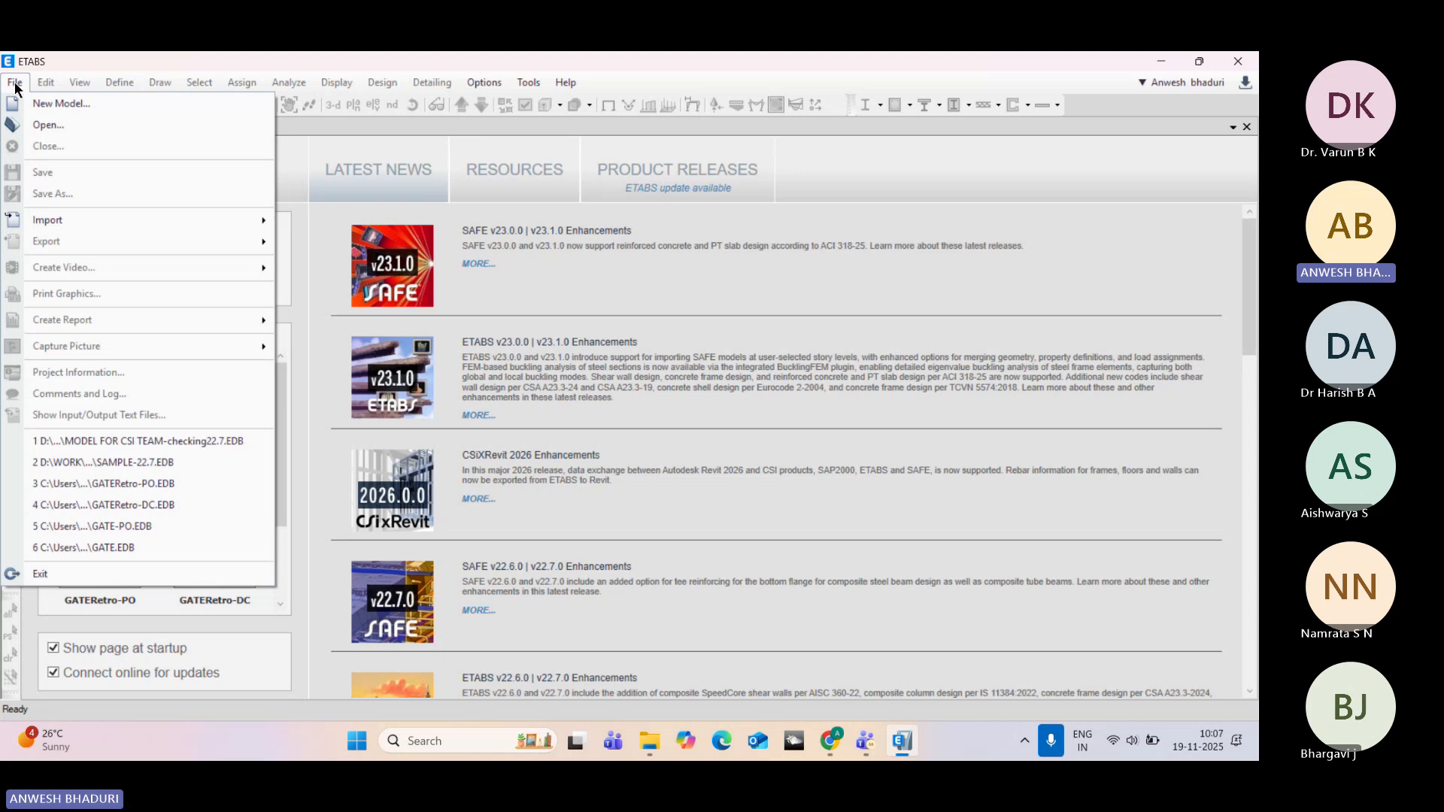
pyautogui.click(24, 98)
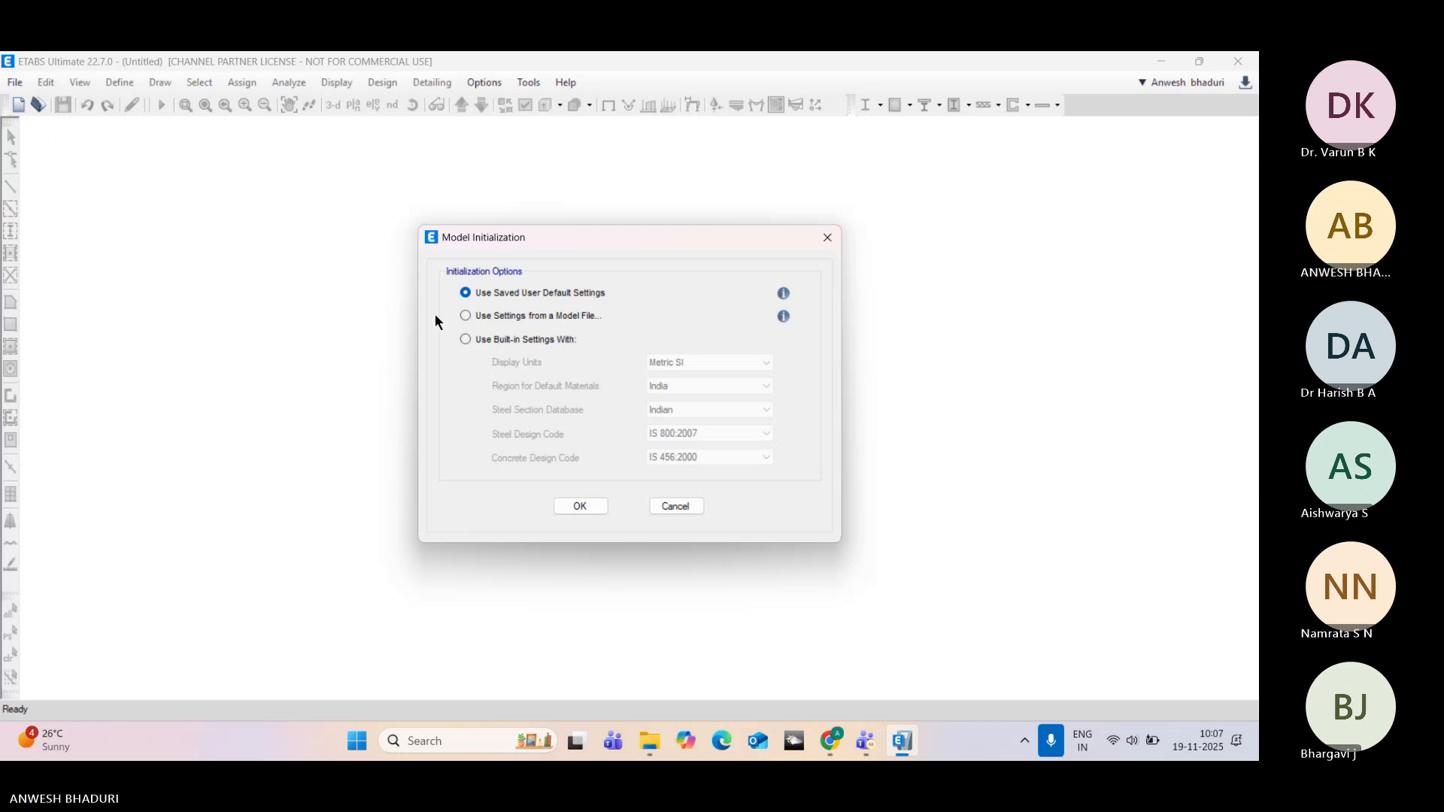
pyautogui.click(488, 341)
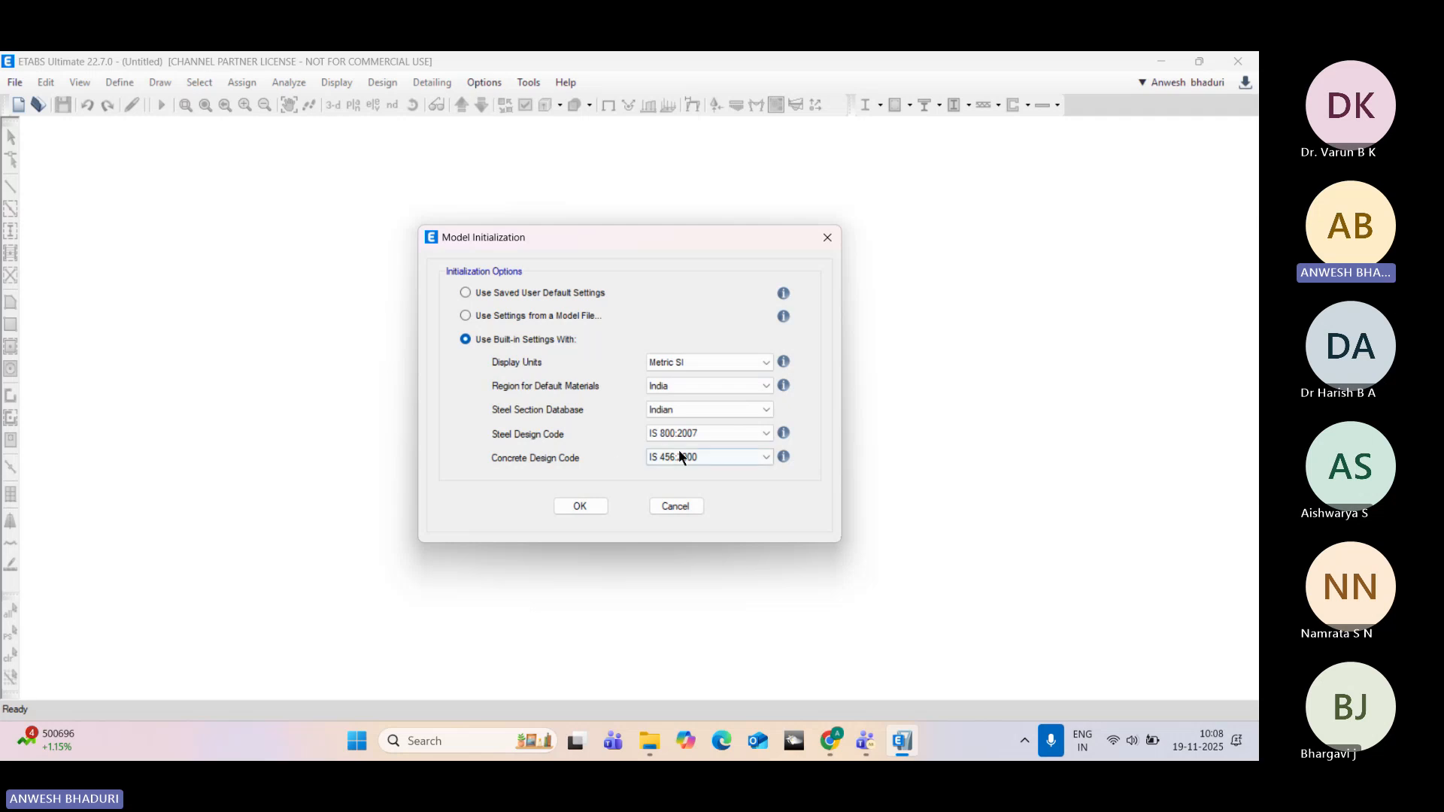
pyautogui.click(694, 436)
pyautogui.click(693, 435)
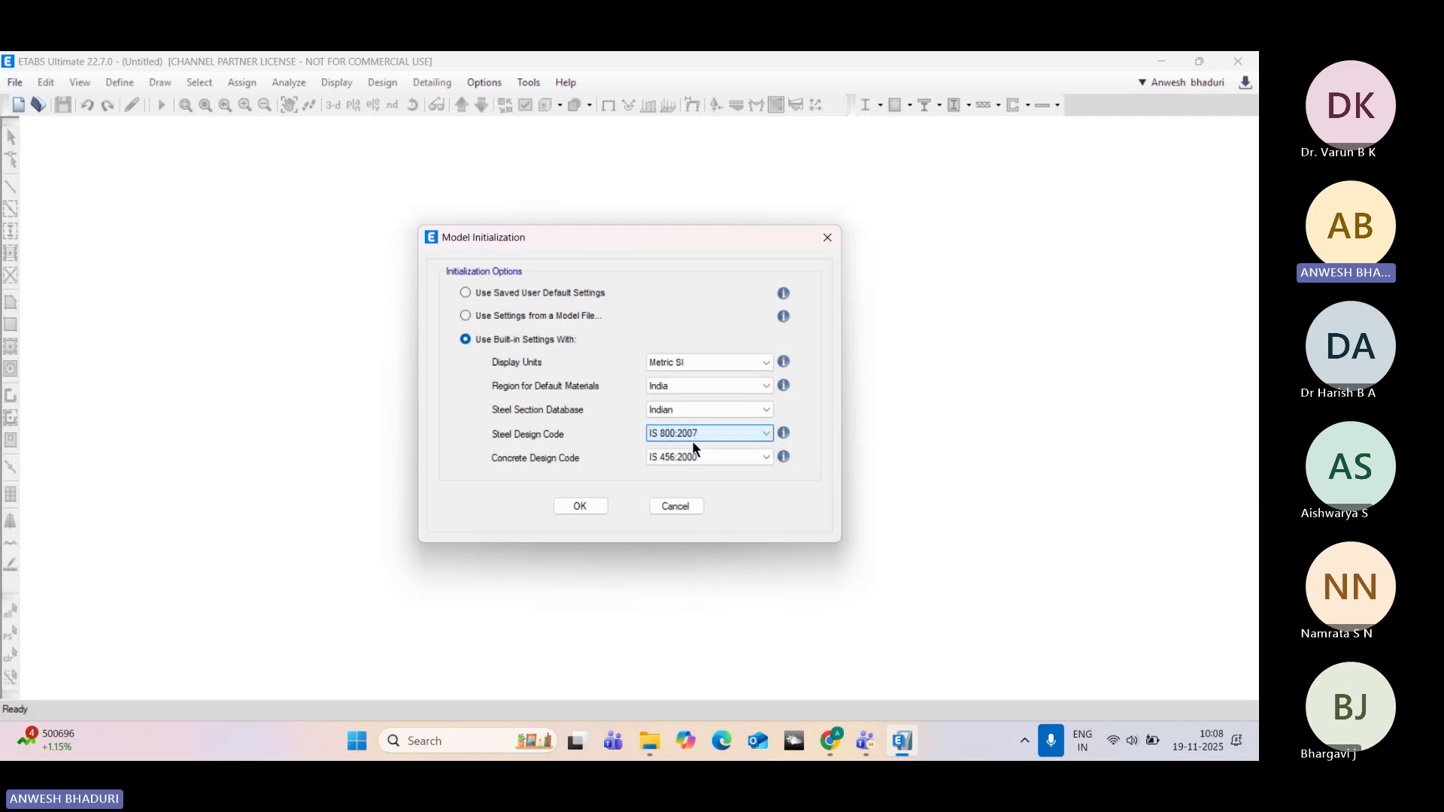
pyautogui.click(687, 455)
pyautogui.click(687, 454)
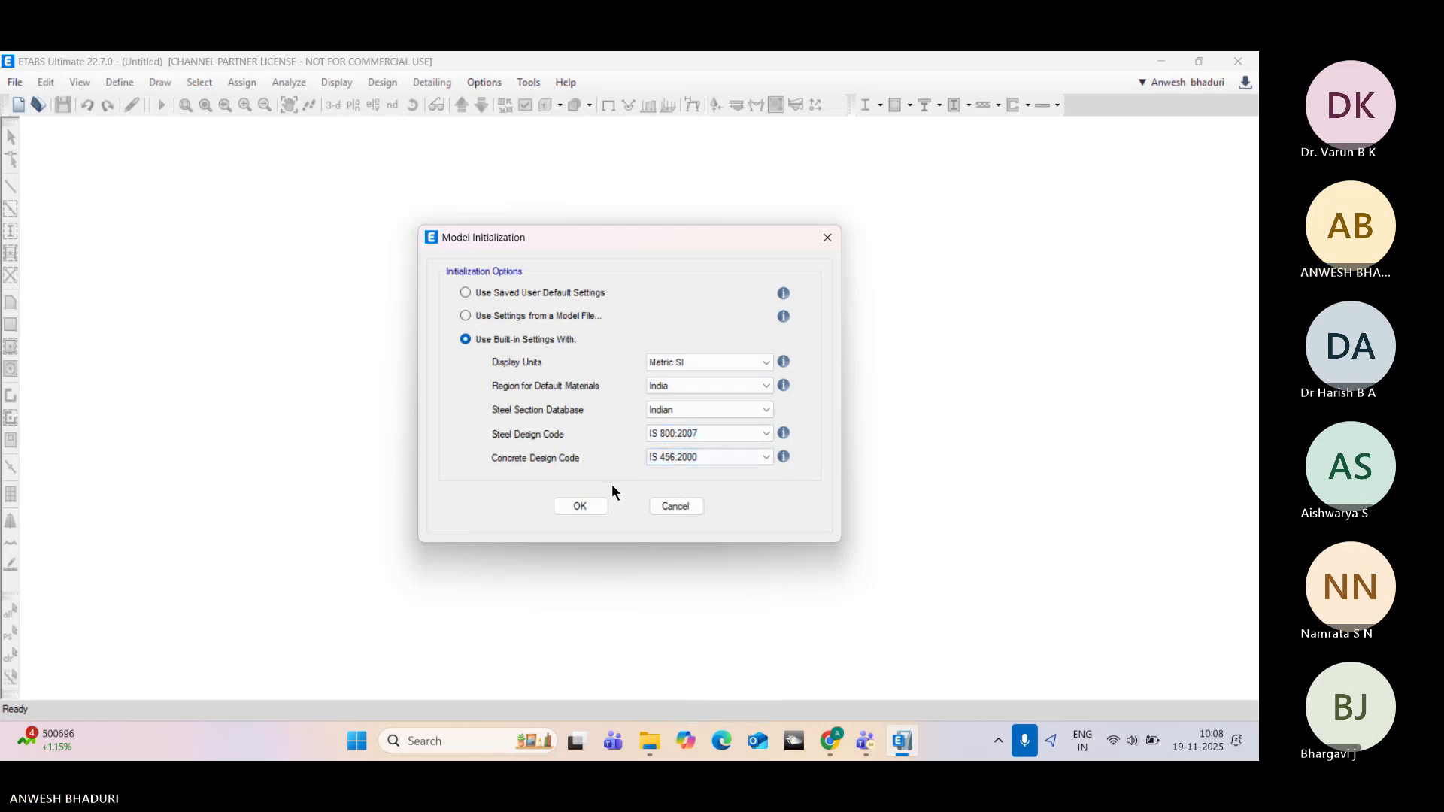
pyautogui.click(581, 506)
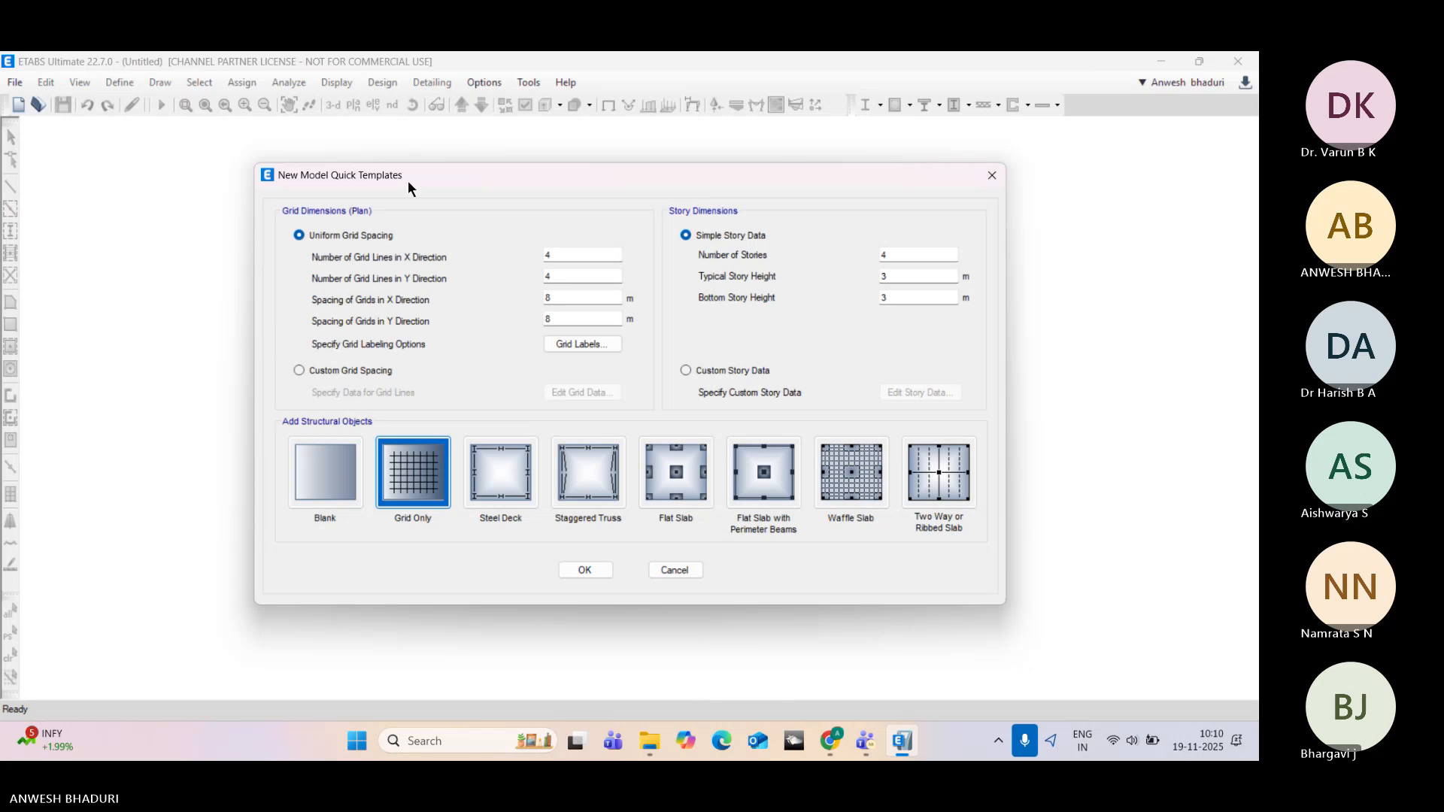
# Step: Keep 4 uniform grid lines in each direction and set the grid spacing to 6 m in both X and Y
pyautogui.moveTo(408, 186); pyautogui.dragTo(365, 179)
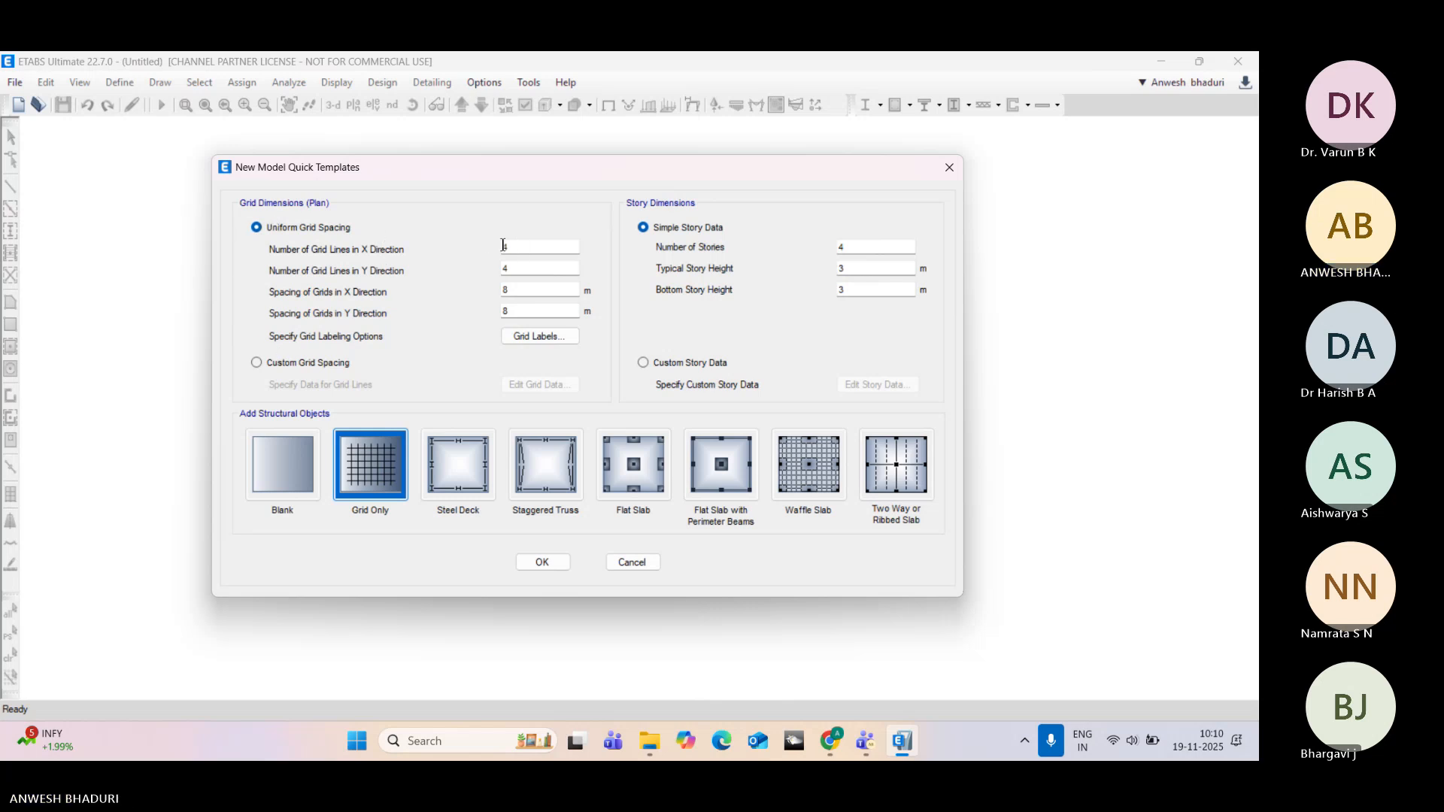
pyautogui.moveTo(502, 246); pyautogui.dragTo(522, 247)
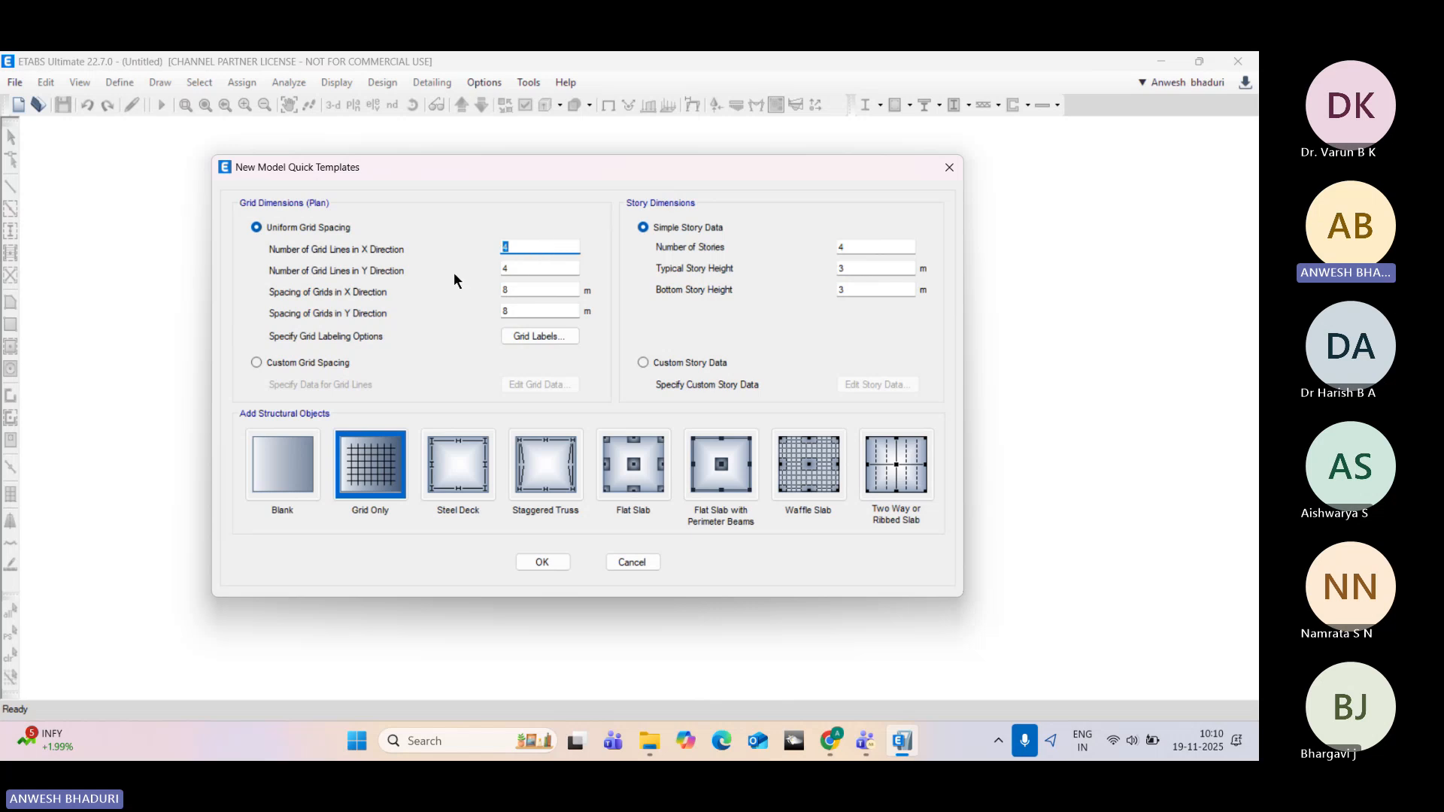
pyautogui.press('Tab')
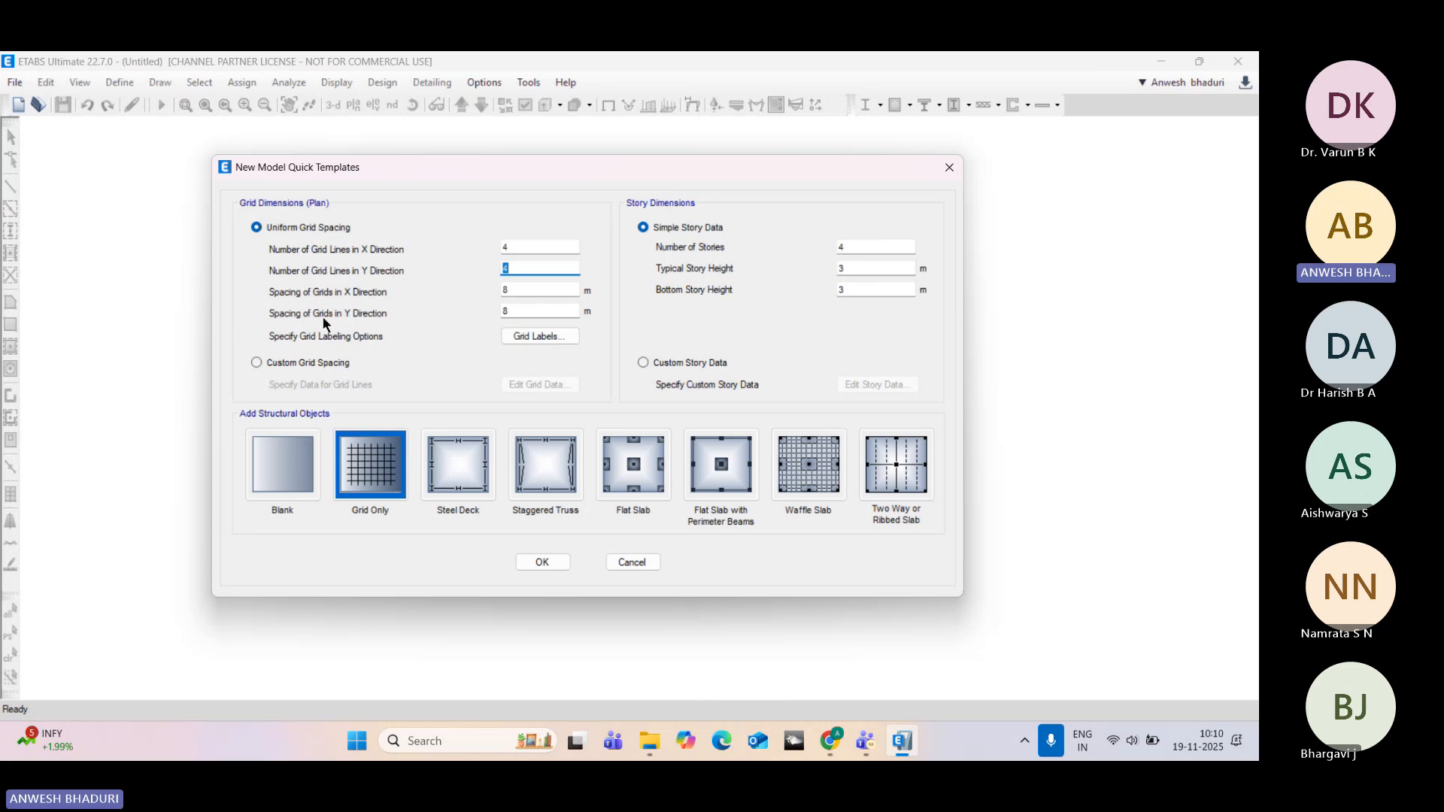
pyautogui.press('Tab')
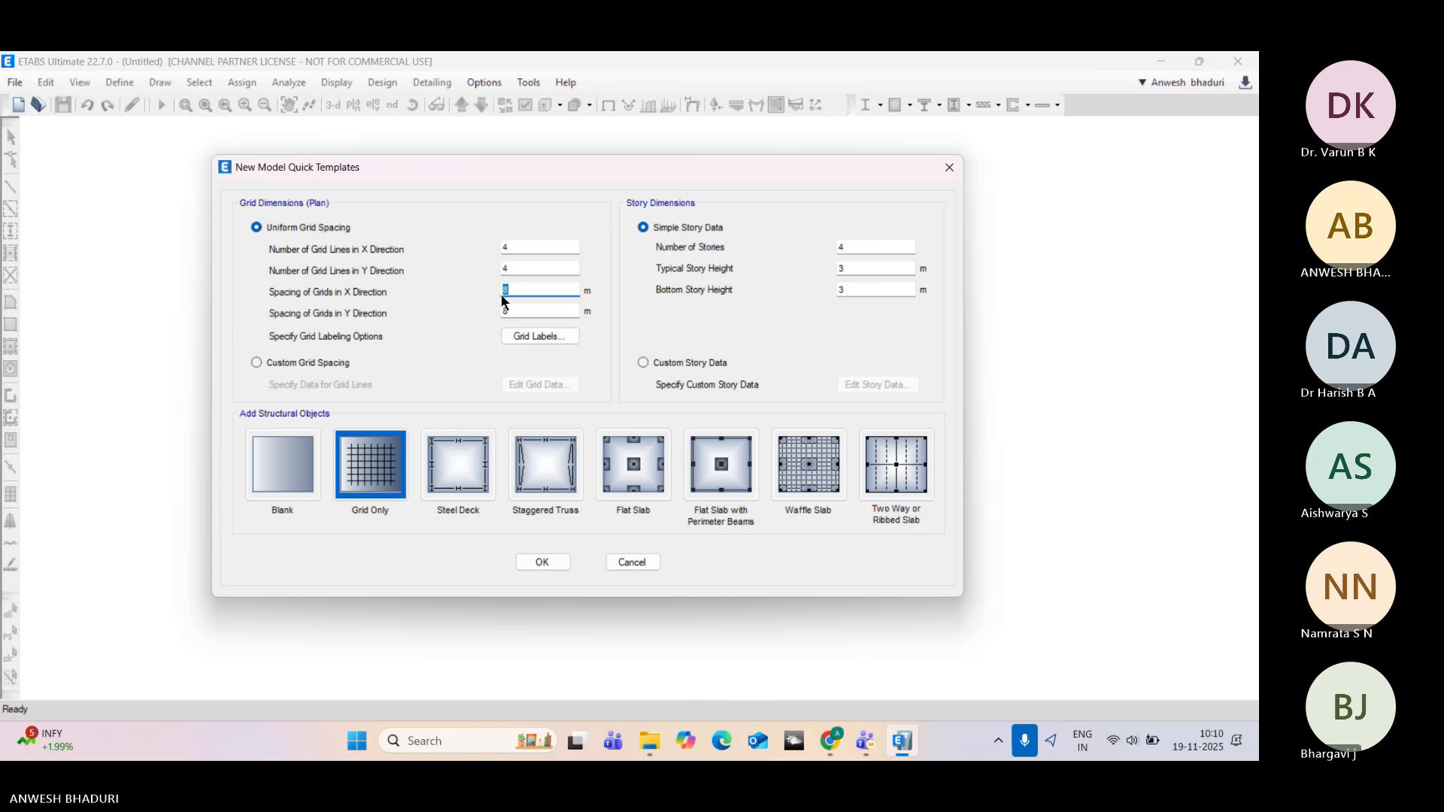
pyautogui.write('6')
pyautogui.press('Tab')
pyautogui.write('6')
pyautogui.click(523, 288)
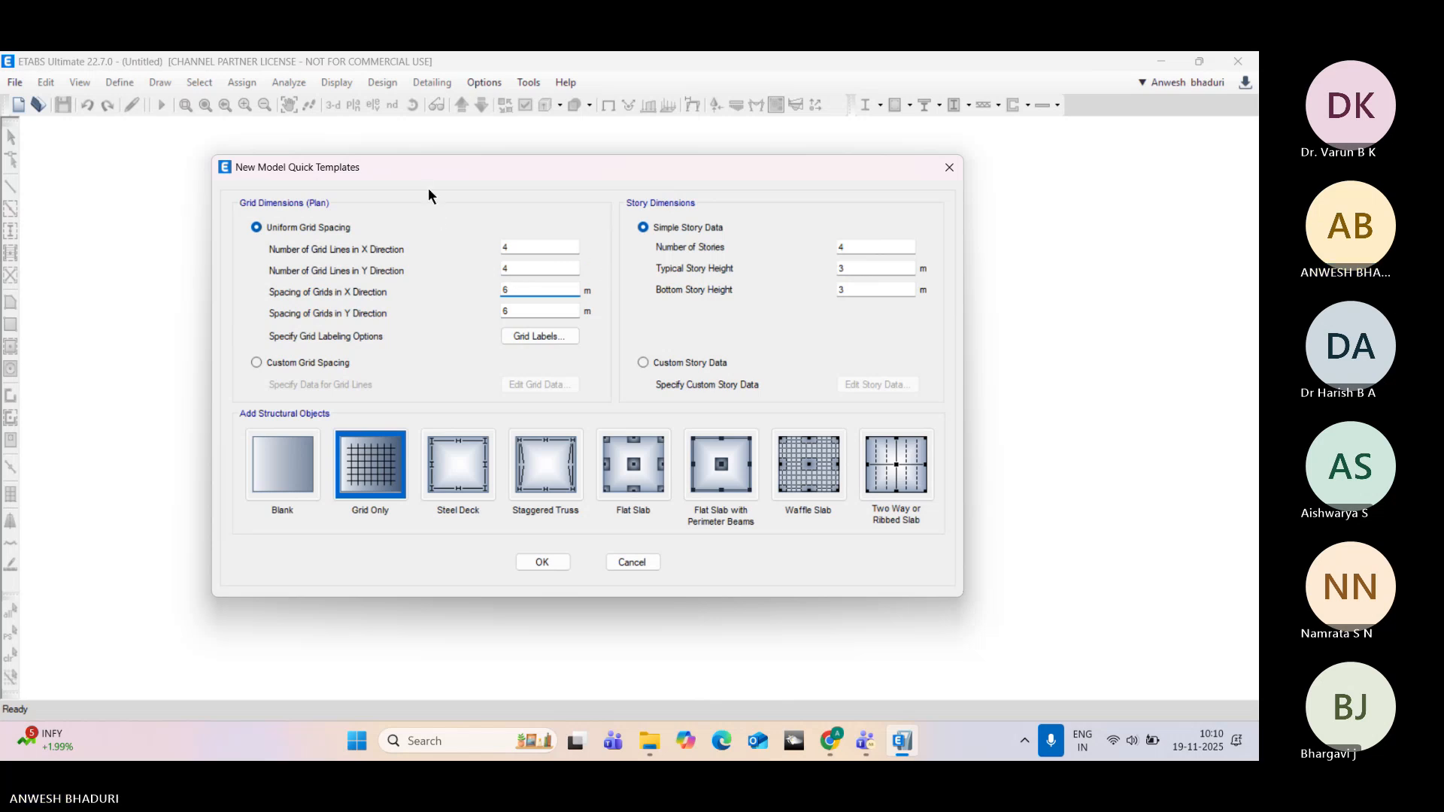
# Step: Create the Grid Only model with 5 stories, a typical story height of 3 m and a bottom story height of 2 m
pyautogui.moveTo(434, 172); pyautogui.dragTo(345, 154)
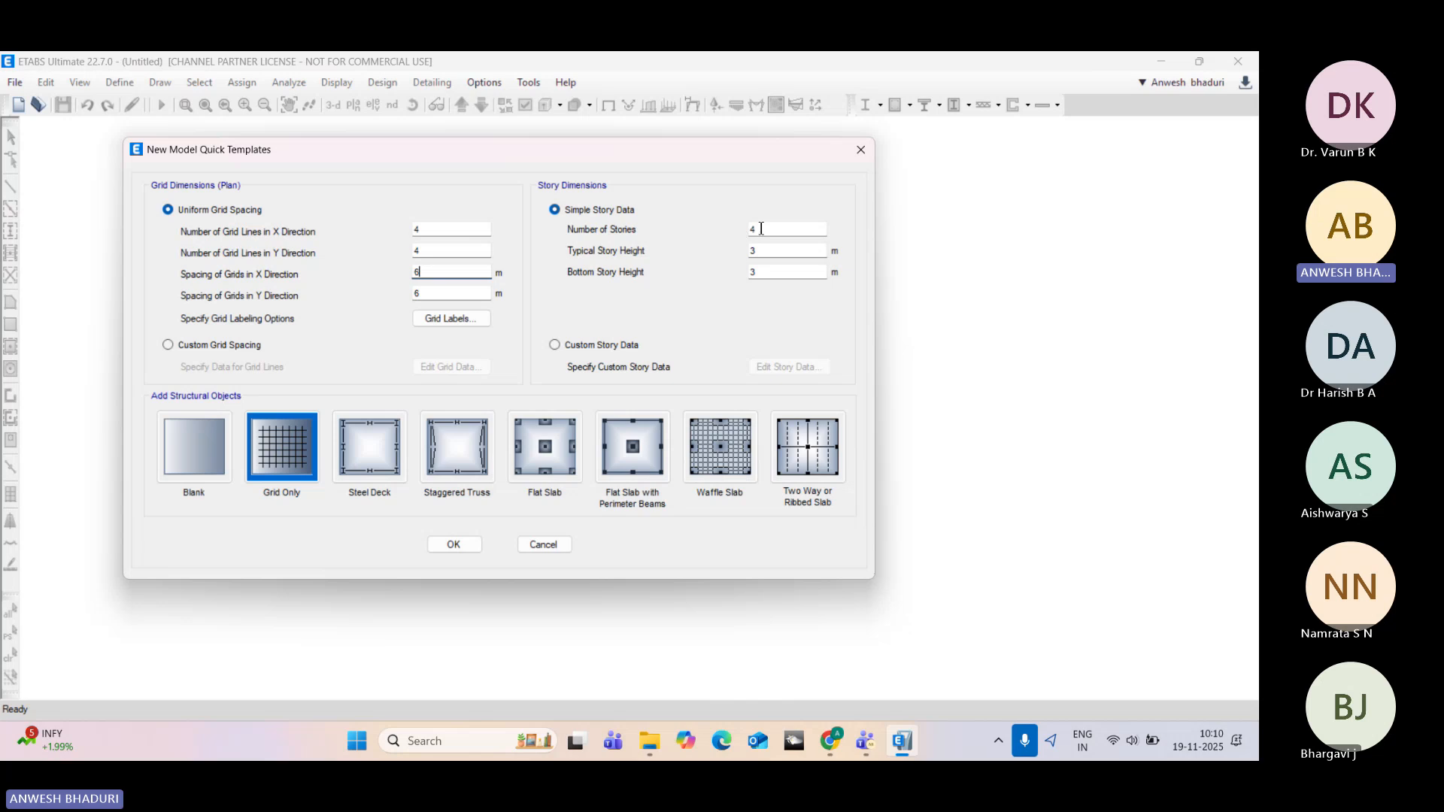
pyautogui.moveTo(761, 228); pyautogui.dragTo(737, 228)
pyautogui.click(788, 272)
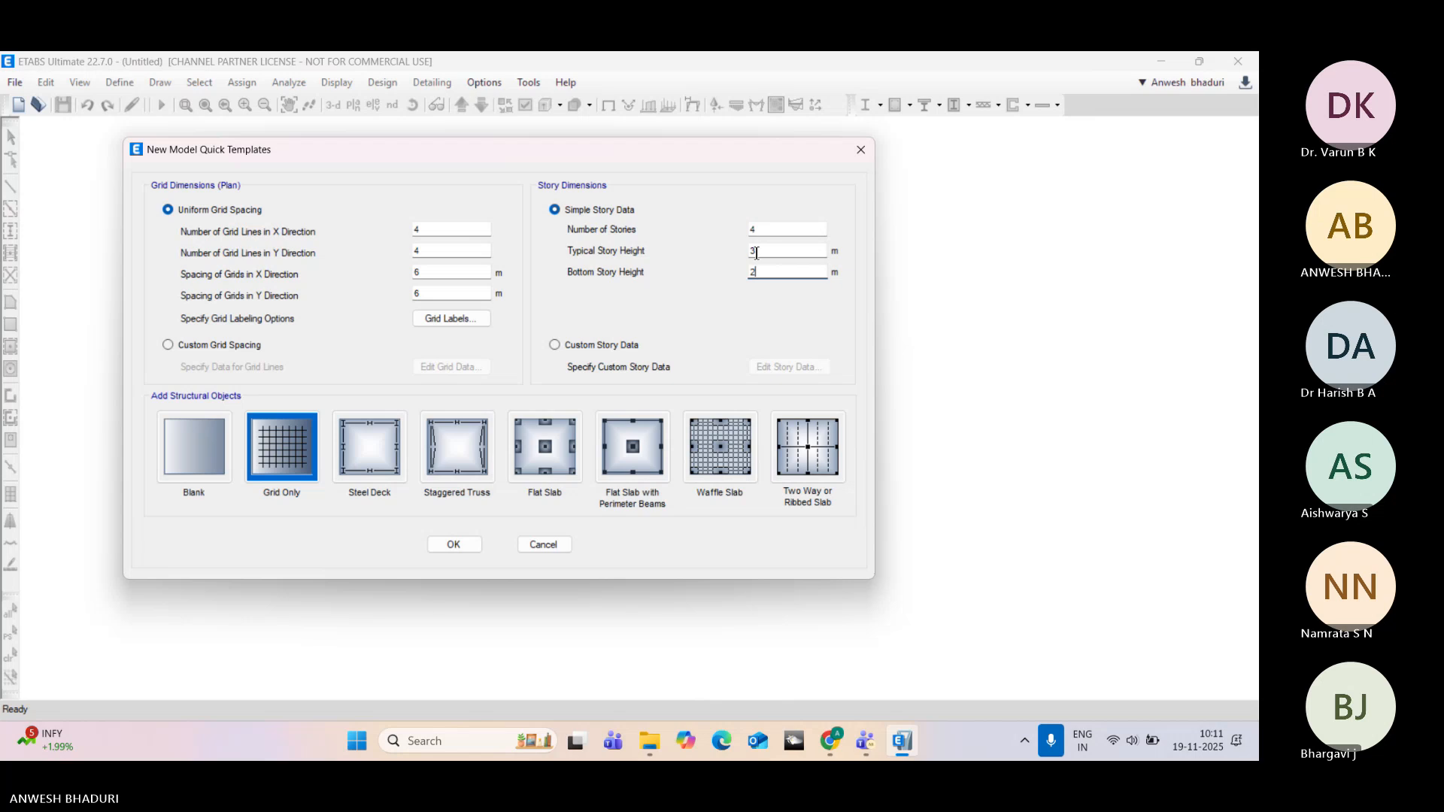
pyautogui.doubleClick(776, 231)
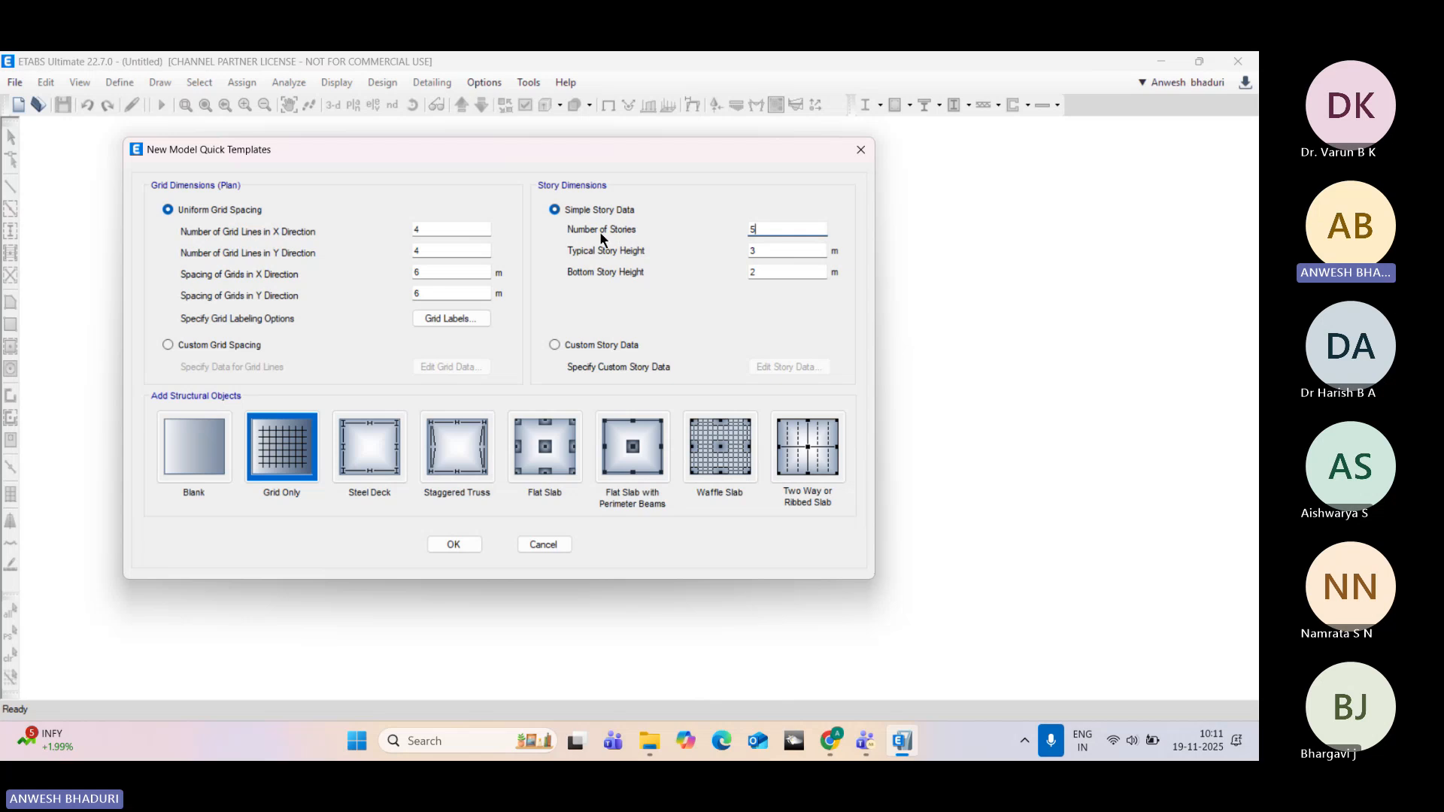
pyautogui.click(760, 253)
pyautogui.write('3')
pyautogui.click(312, 444)
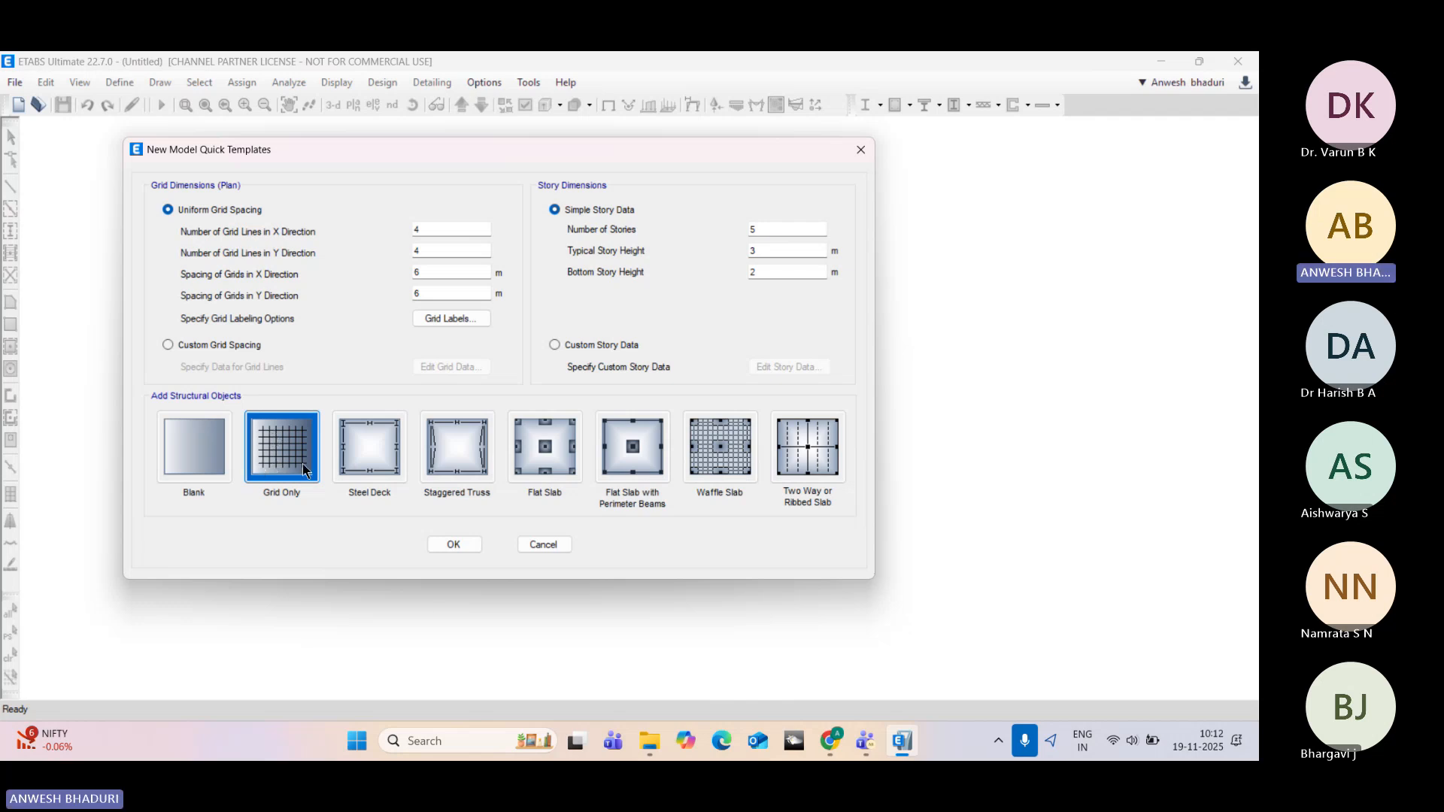
pyautogui.click(454, 545)
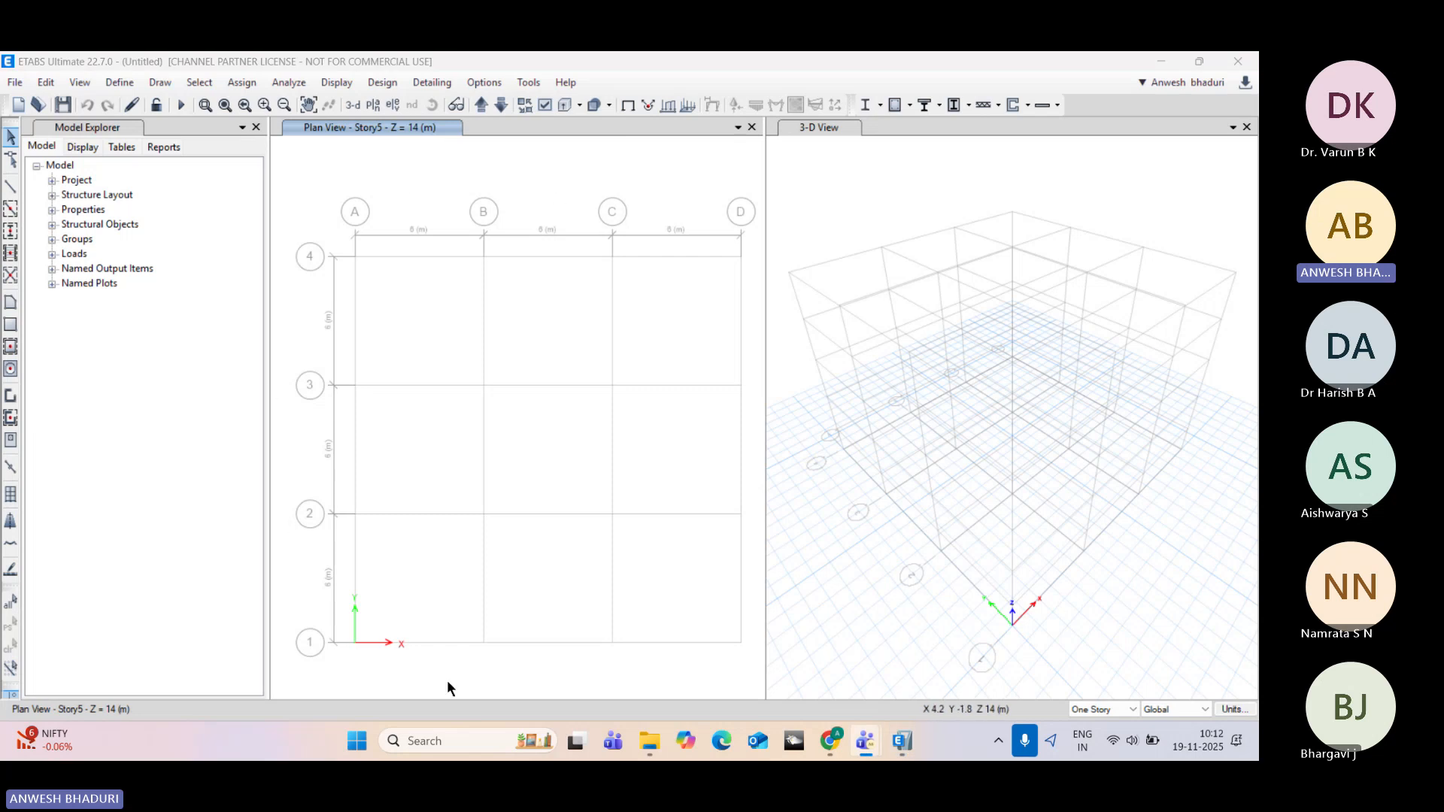
# Step: Examine the new grid in 3-D and inspect the grid line labels and bay spacings in the Story5 plan
pyautogui.click(1098, 226)
pyautogui.click(432, 106)
pyautogui.moveTo(1218, 616); pyautogui.dragTo(1199, 561)
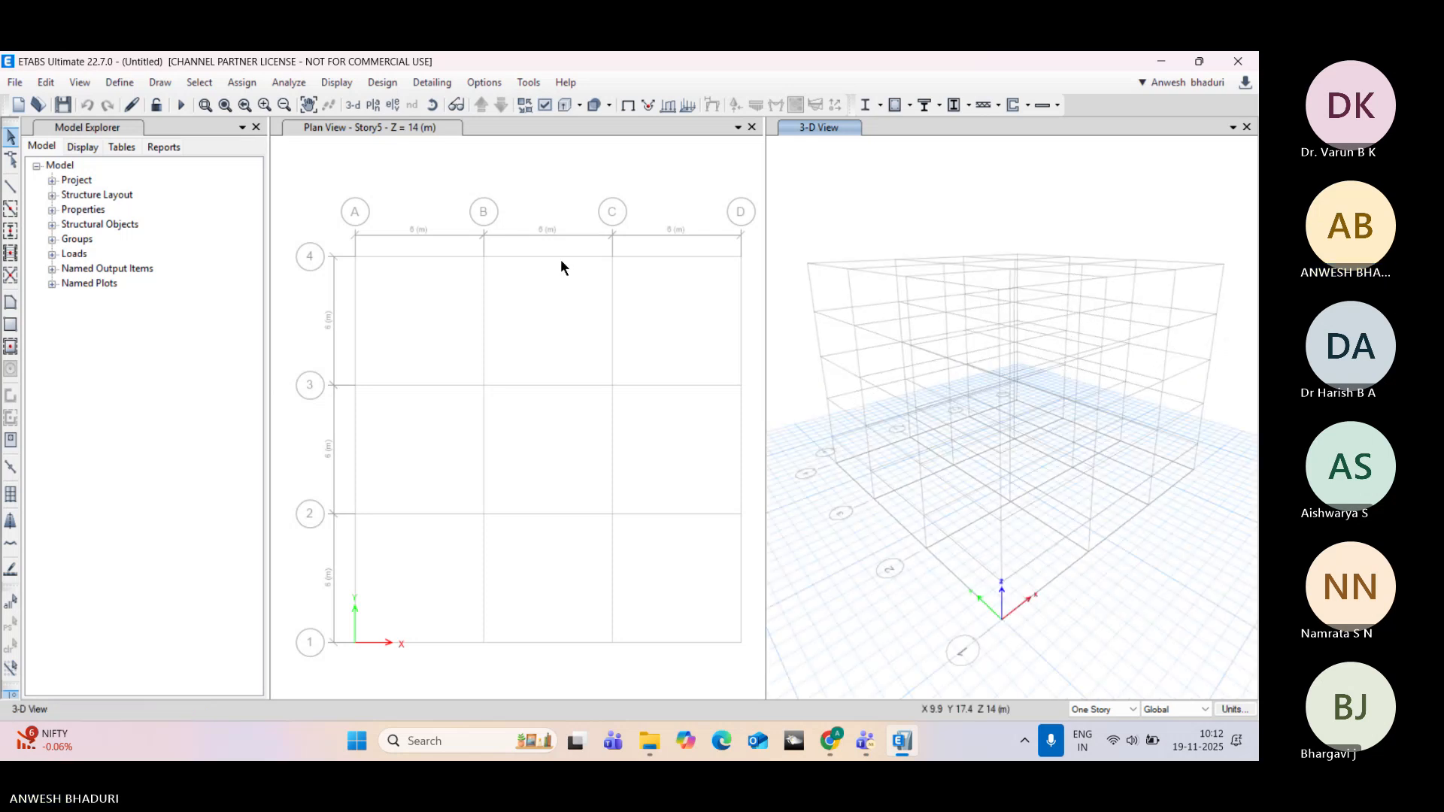
pyautogui.click(497, 176)
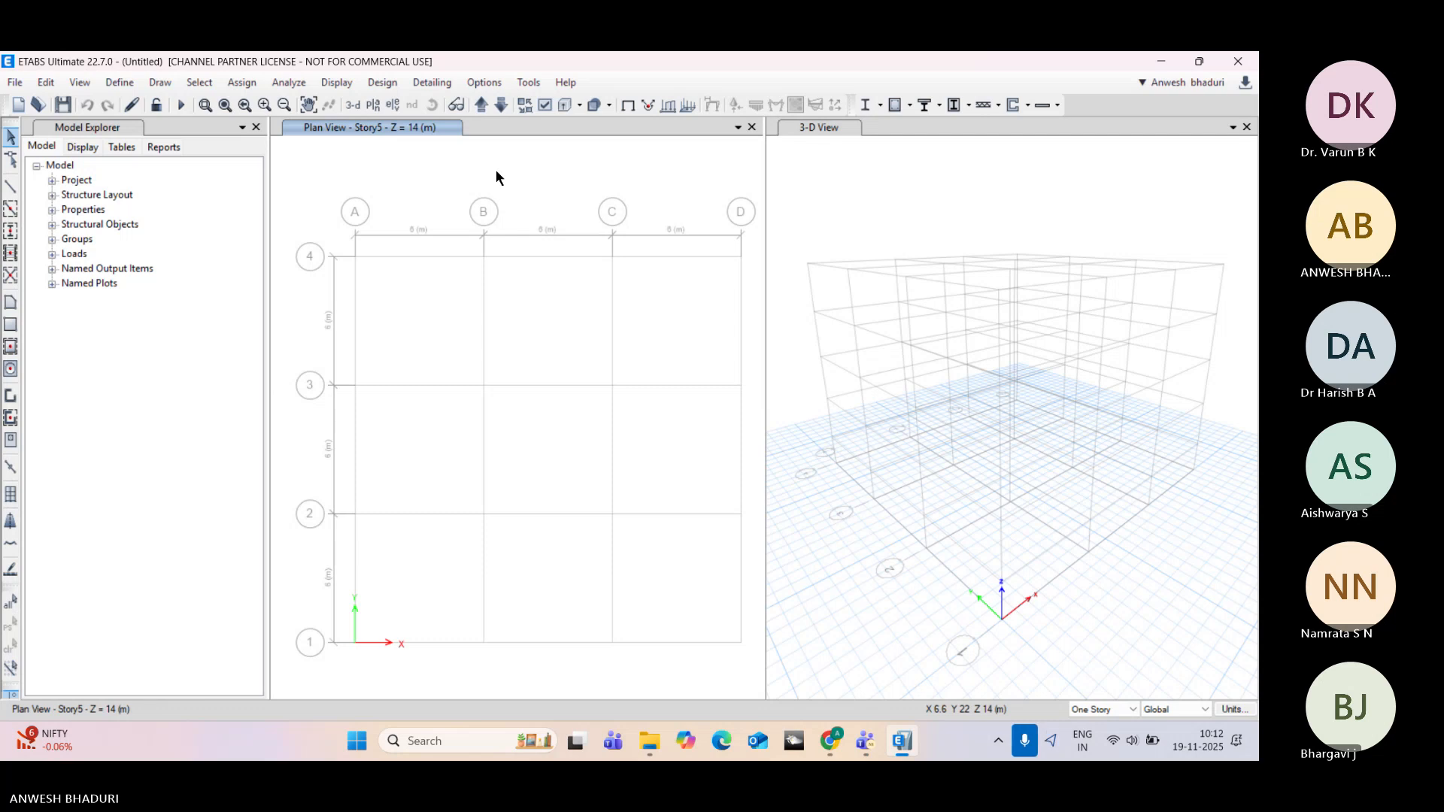
pyautogui.scroll(4, 358, 226)
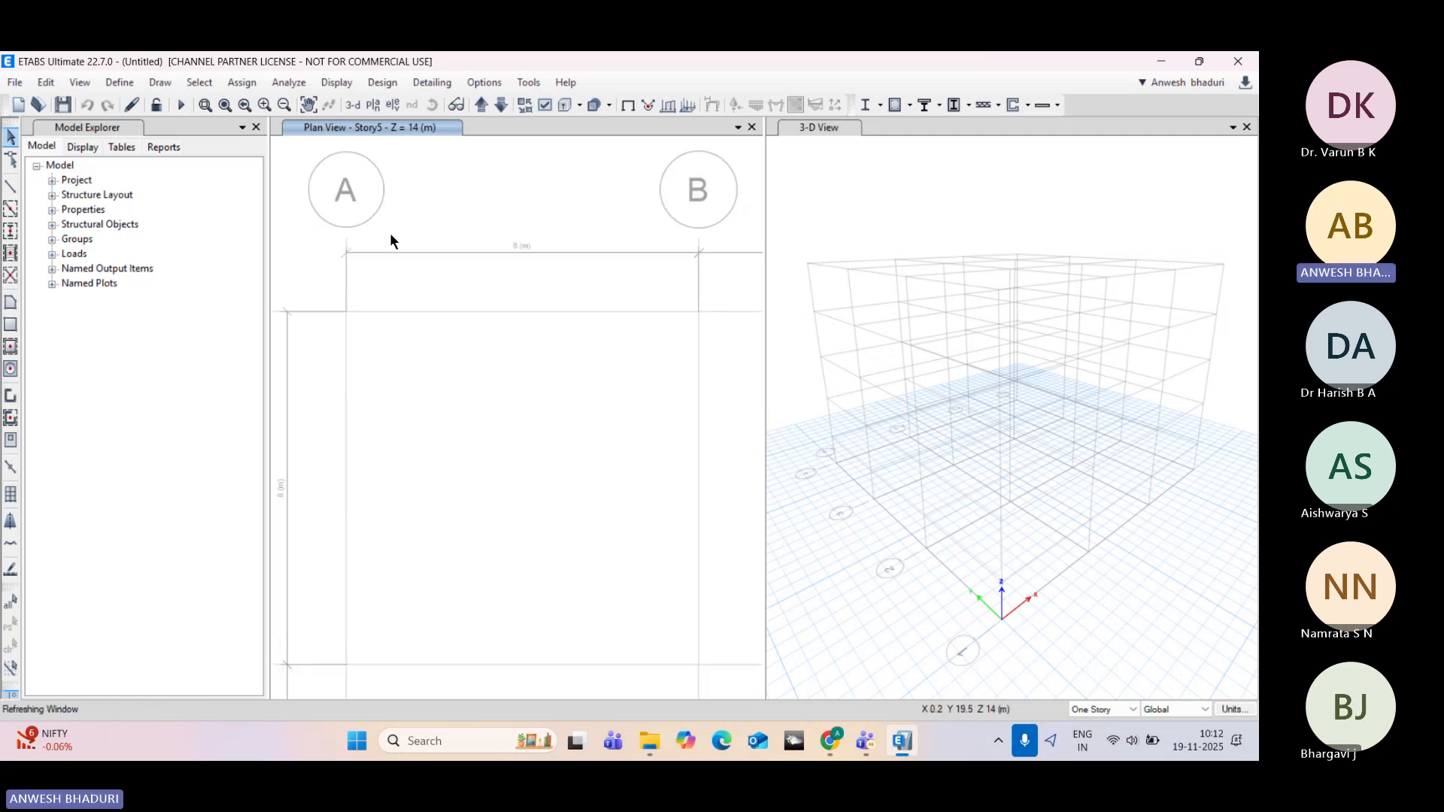
pyautogui.moveTo(425, 277); pyautogui.dragTo(294, 300, button='middle')
pyautogui.moveTo(541, 283); pyautogui.dragTo(346, 289, button='middle')
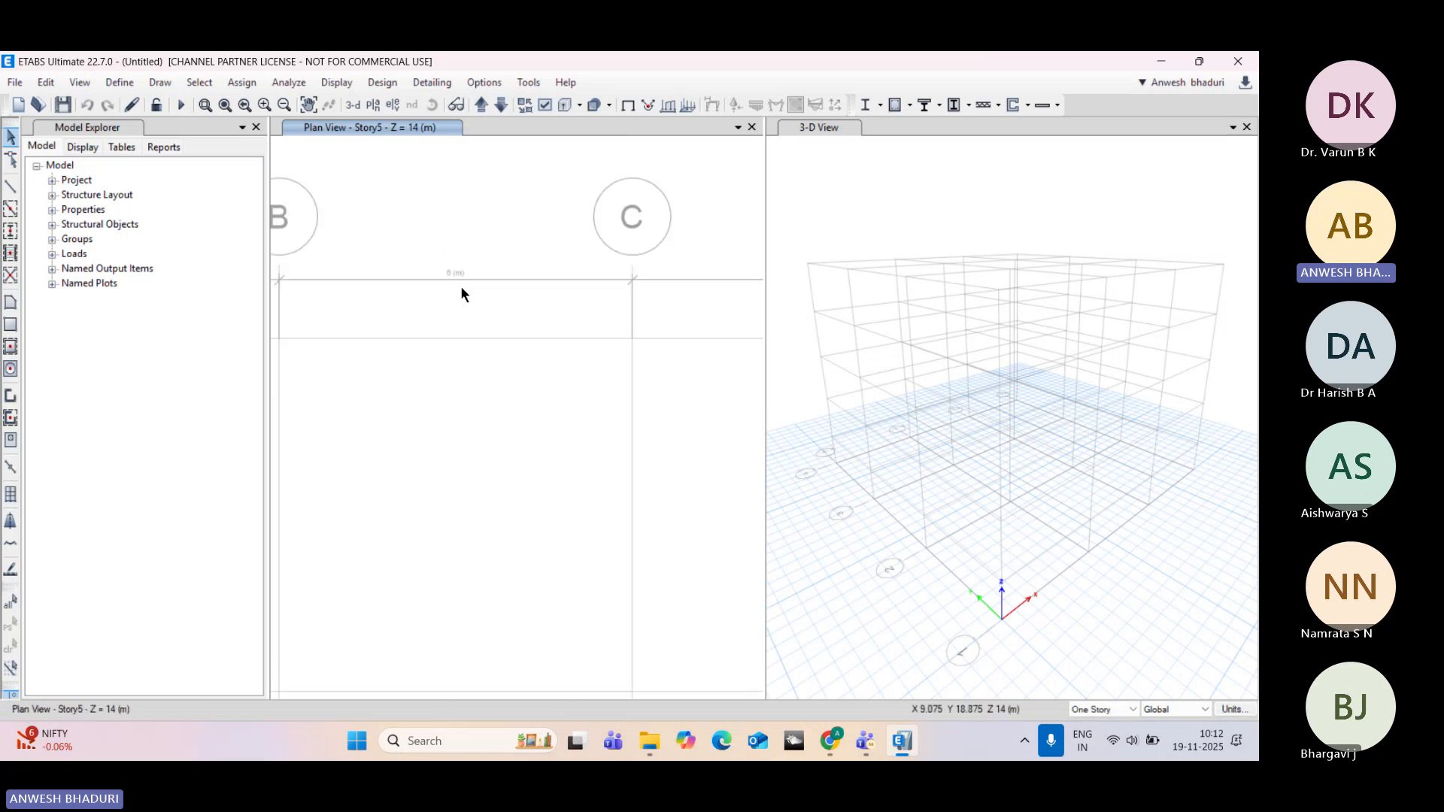
pyautogui.scroll(-3, 460, 286)
pyautogui.moveTo(623, 294); pyautogui.dragTo(442, 283, button='middle')
pyautogui.moveTo(368, 390); pyautogui.dragTo(426, 318, button='middle')
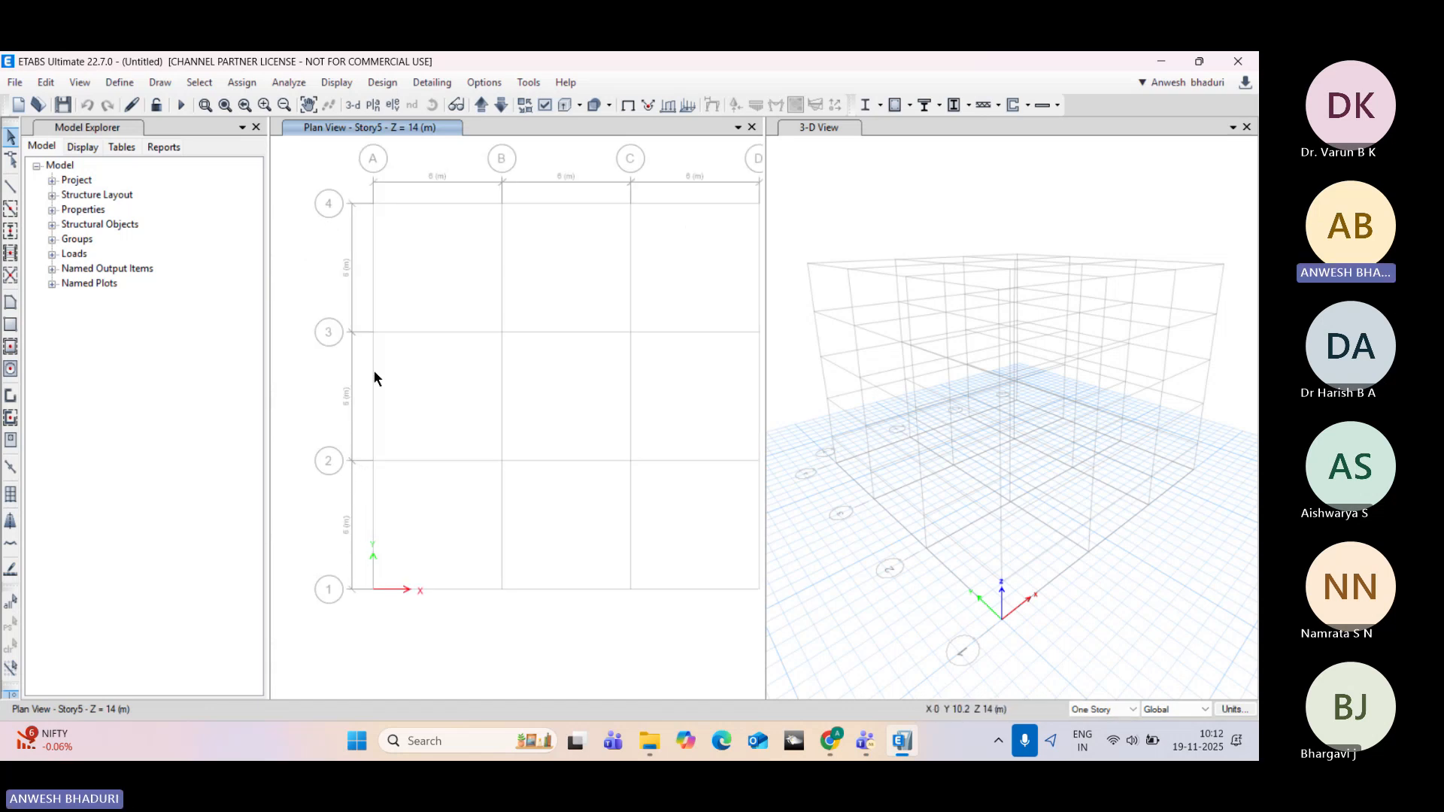
pyautogui.moveTo(398, 203); pyautogui.dragTo(382, 239, button='middle')
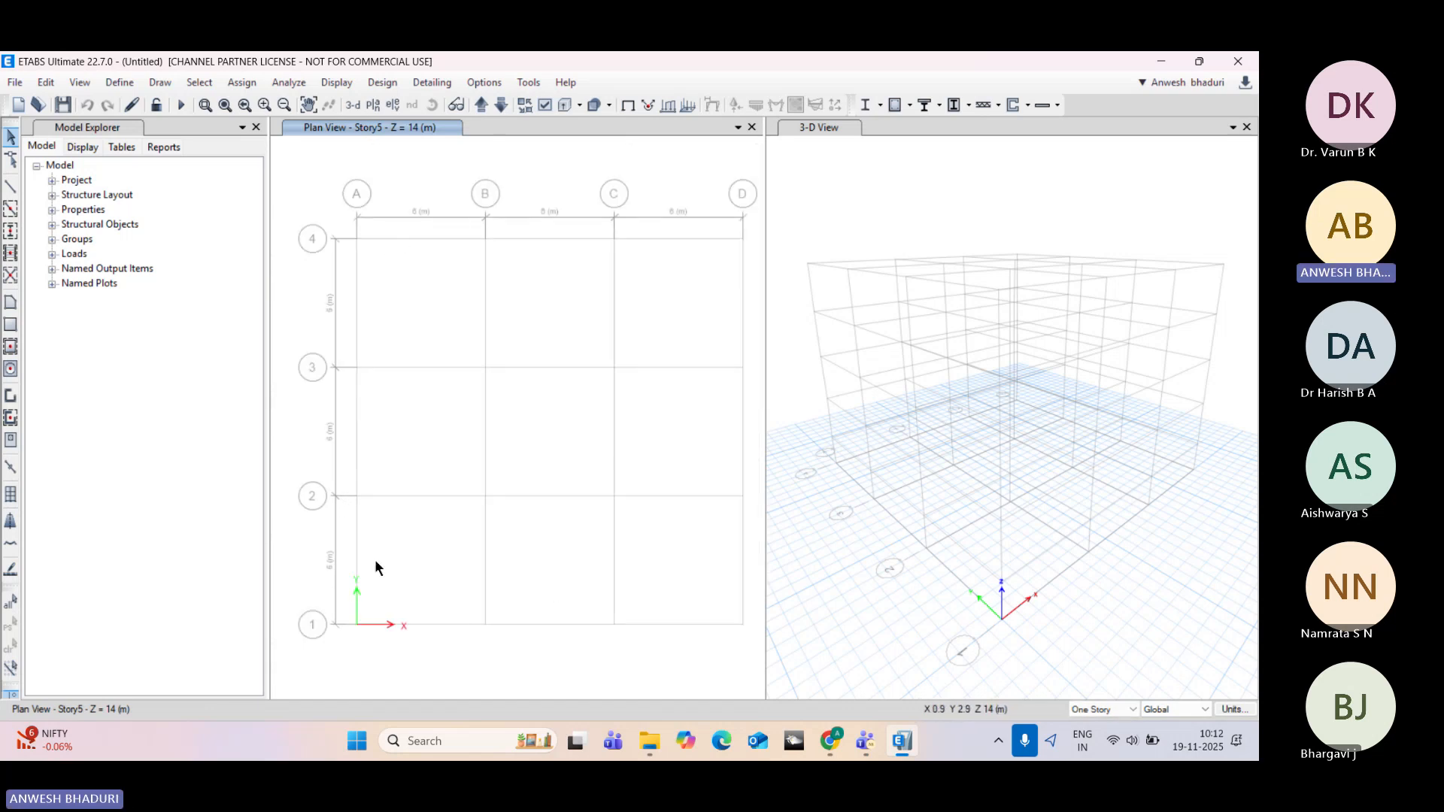
# Step: Inspect the base and story levels of the grid from several angles in the 3-D view, then return to the plan view
pyautogui.click(820, 483)
pyautogui.click(432, 104)
pyautogui.moveTo(981, 614); pyautogui.dragTo(819, 478)
pyautogui.scroll(4, 823, 480)
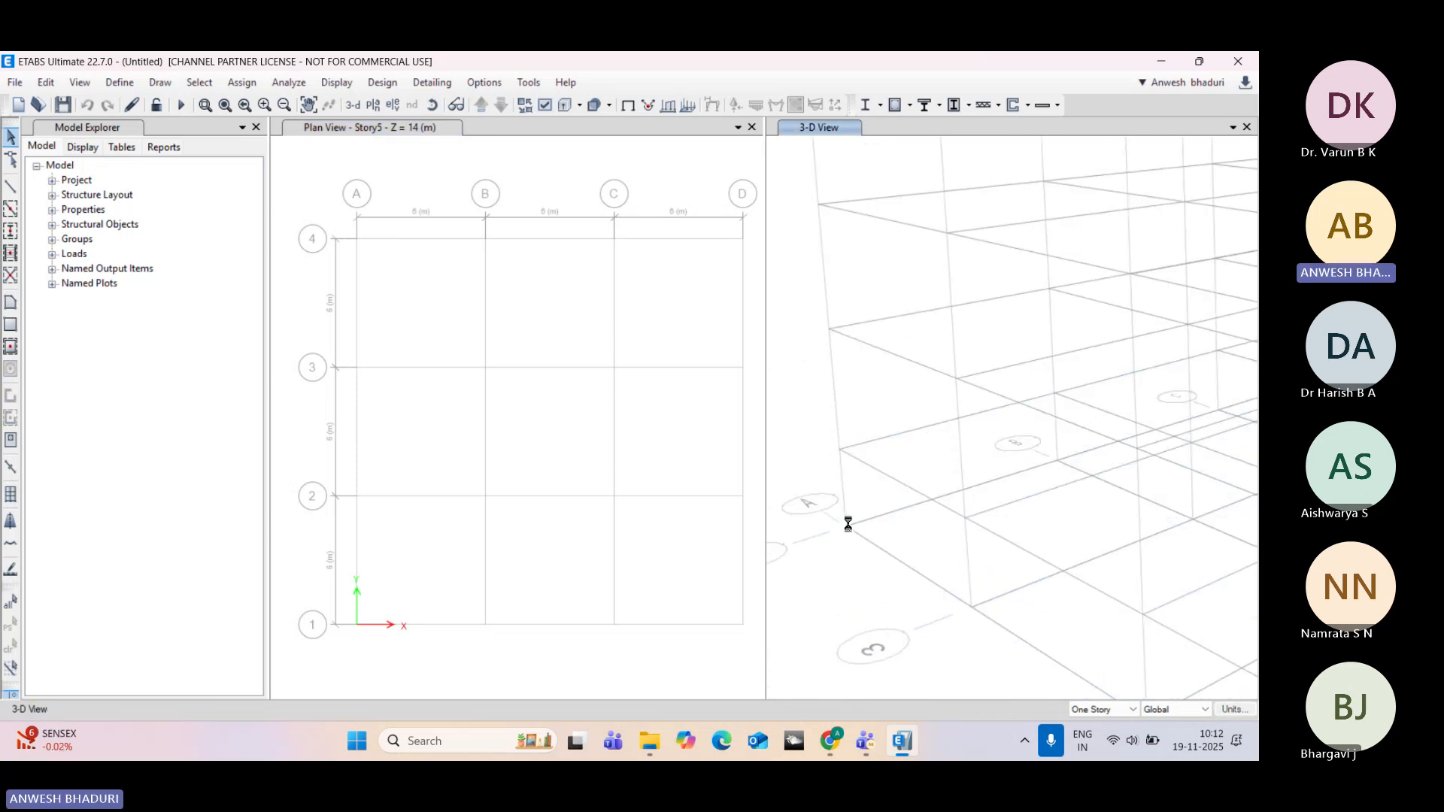
pyautogui.moveTo(846, 507); pyautogui.dragTo(850, 615, button='middle')
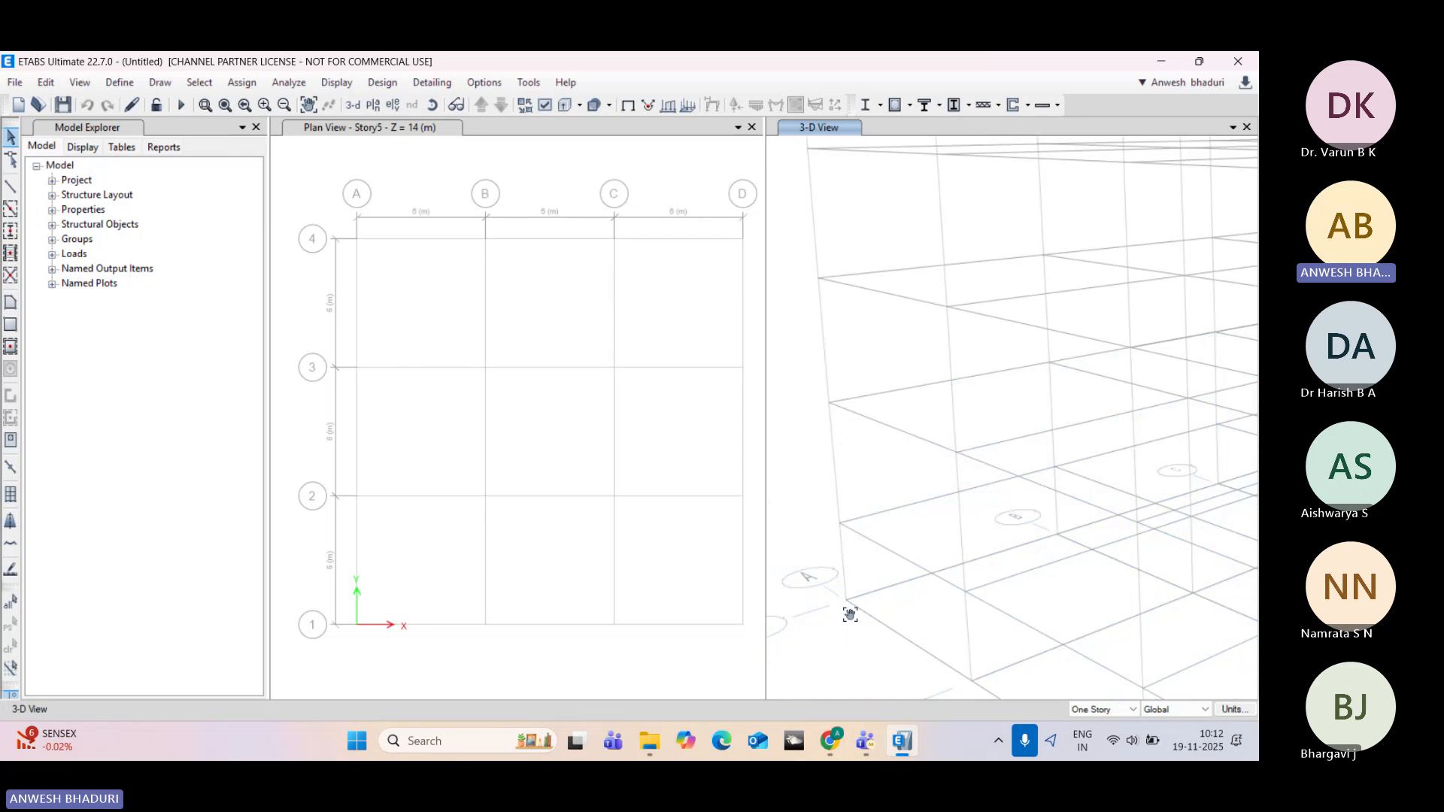
pyautogui.scroll(-4, 838, 525)
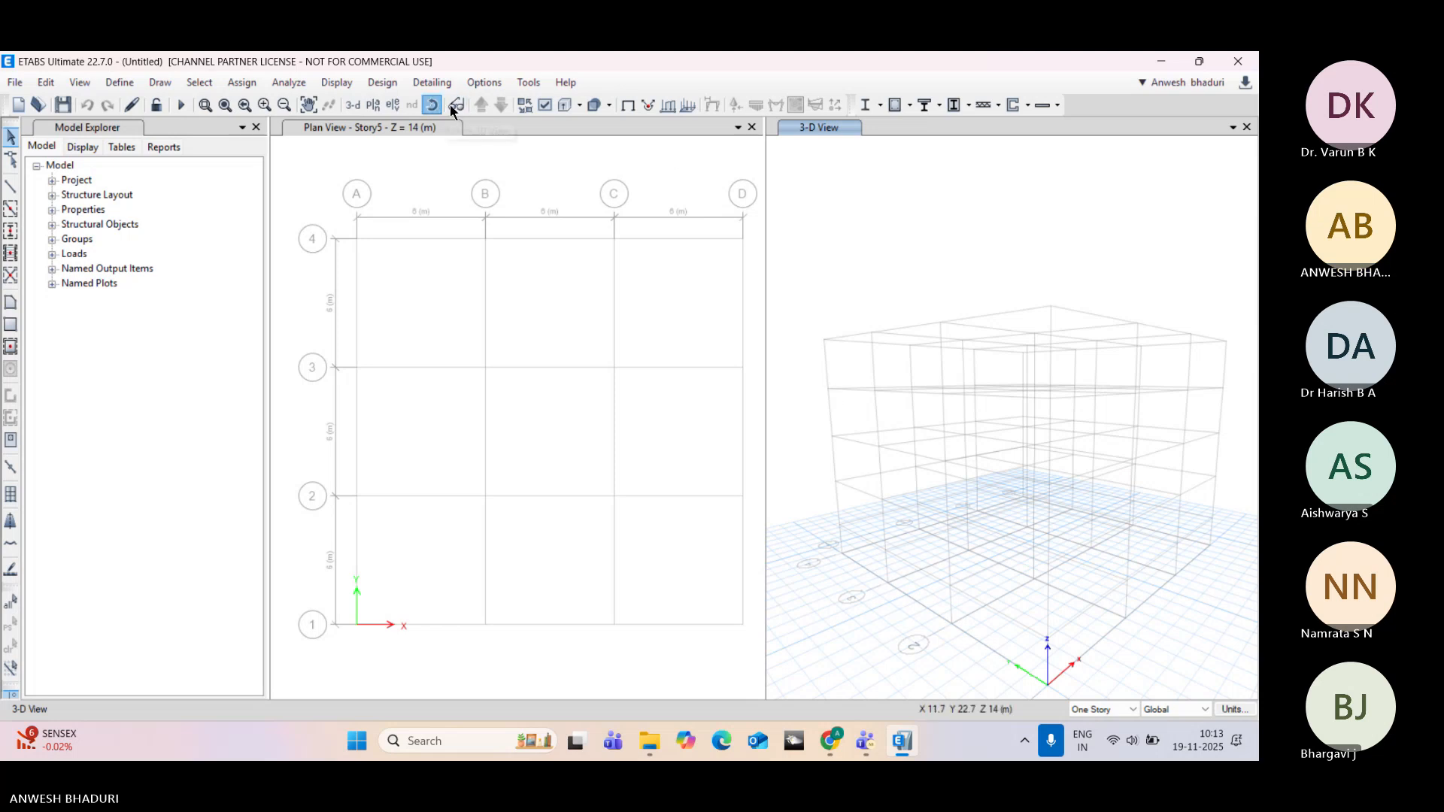
pyautogui.moveTo(1034, 410)
pyautogui.mouseDown()
pyautogui.moveTo(1048, 427)
pyautogui.moveTo(1076, 413)
pyautogui.moveTo(1039, 393)
pyautogui.mouseUp()
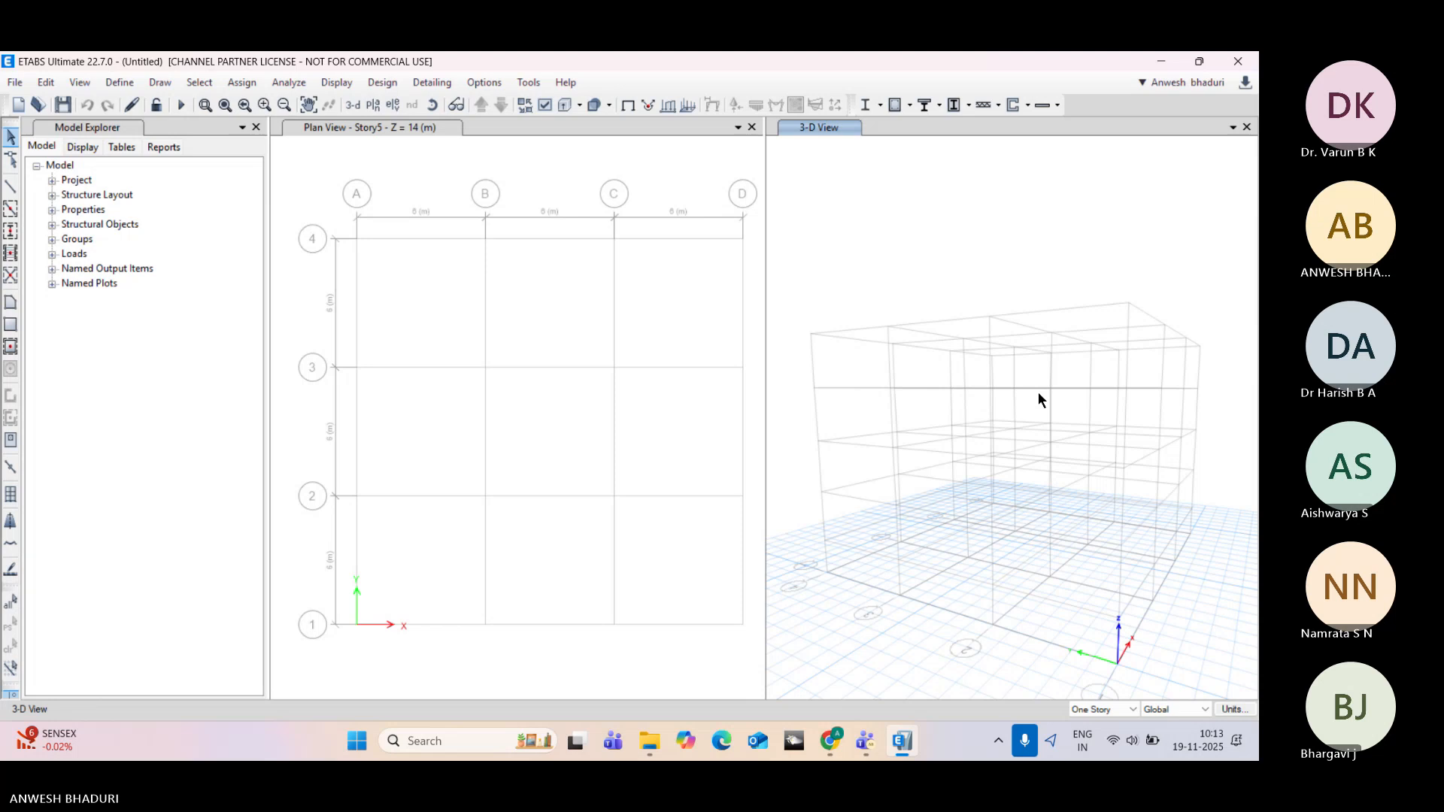
pyautogui.click(580, 372)
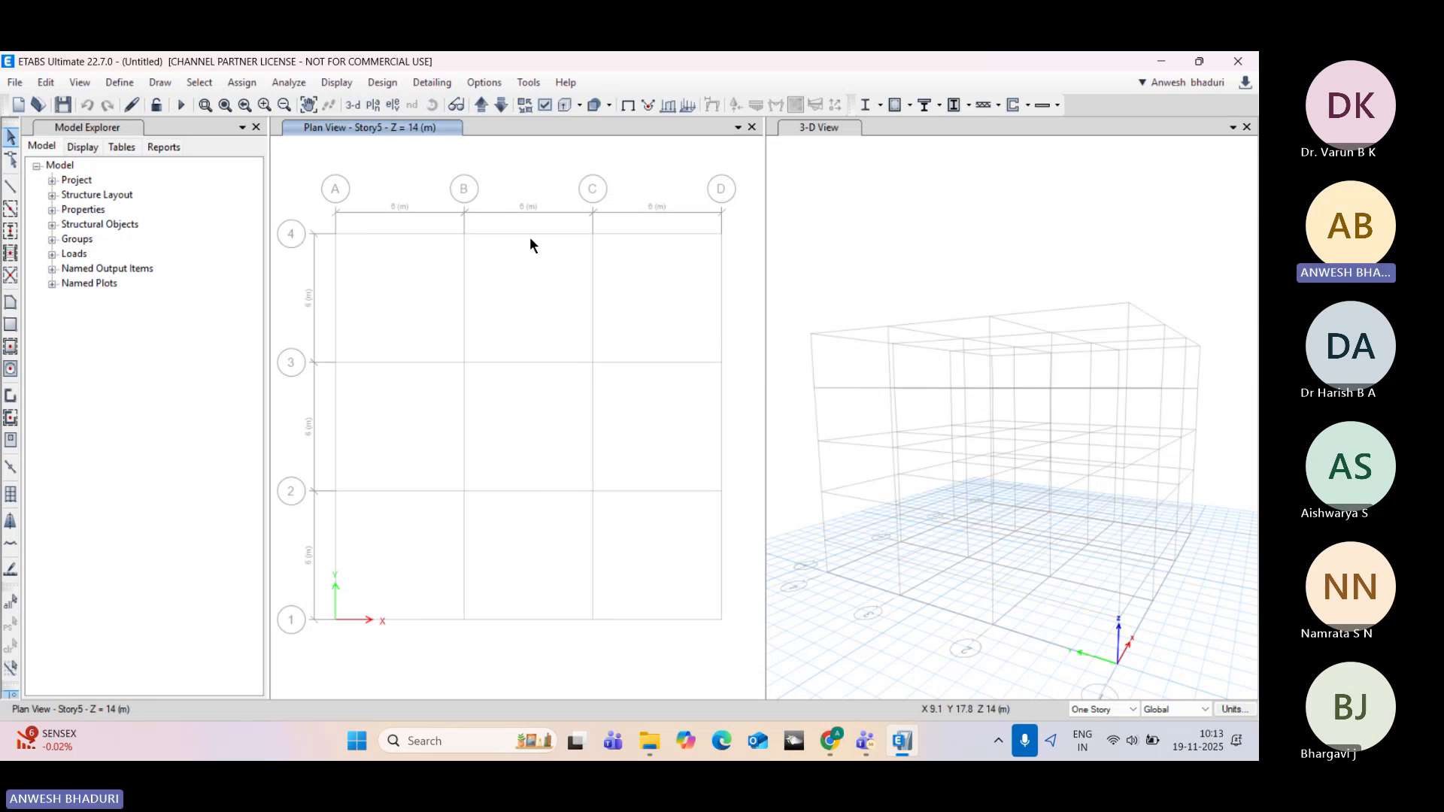
# Step: Start a new material property for the India region and set its material type to Concrete
pyautogui.click(119, 84)
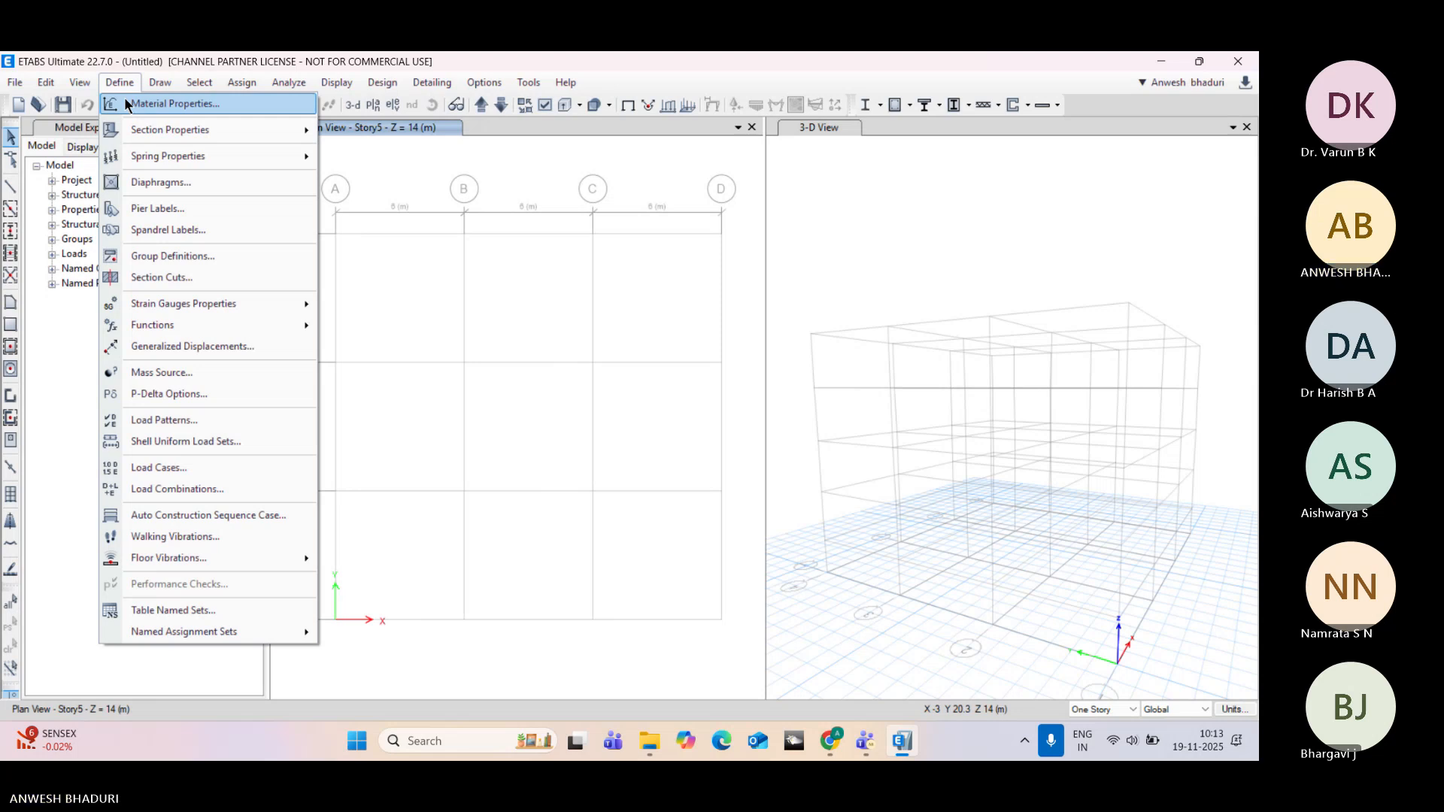
pyautogui.click(127, 105)
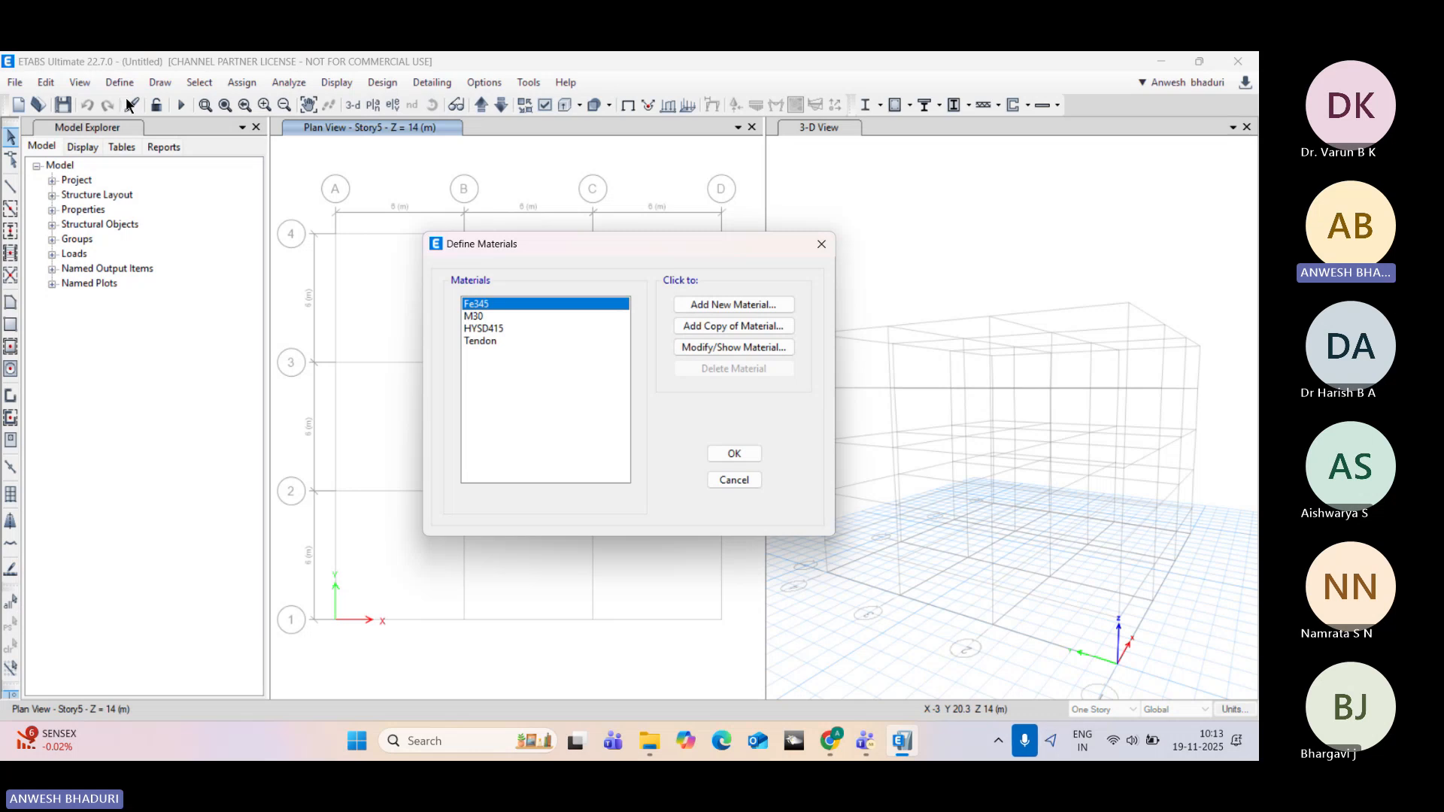
pyautogui.moveTo(584, 253); pyautogui.dragTo(553, 237)
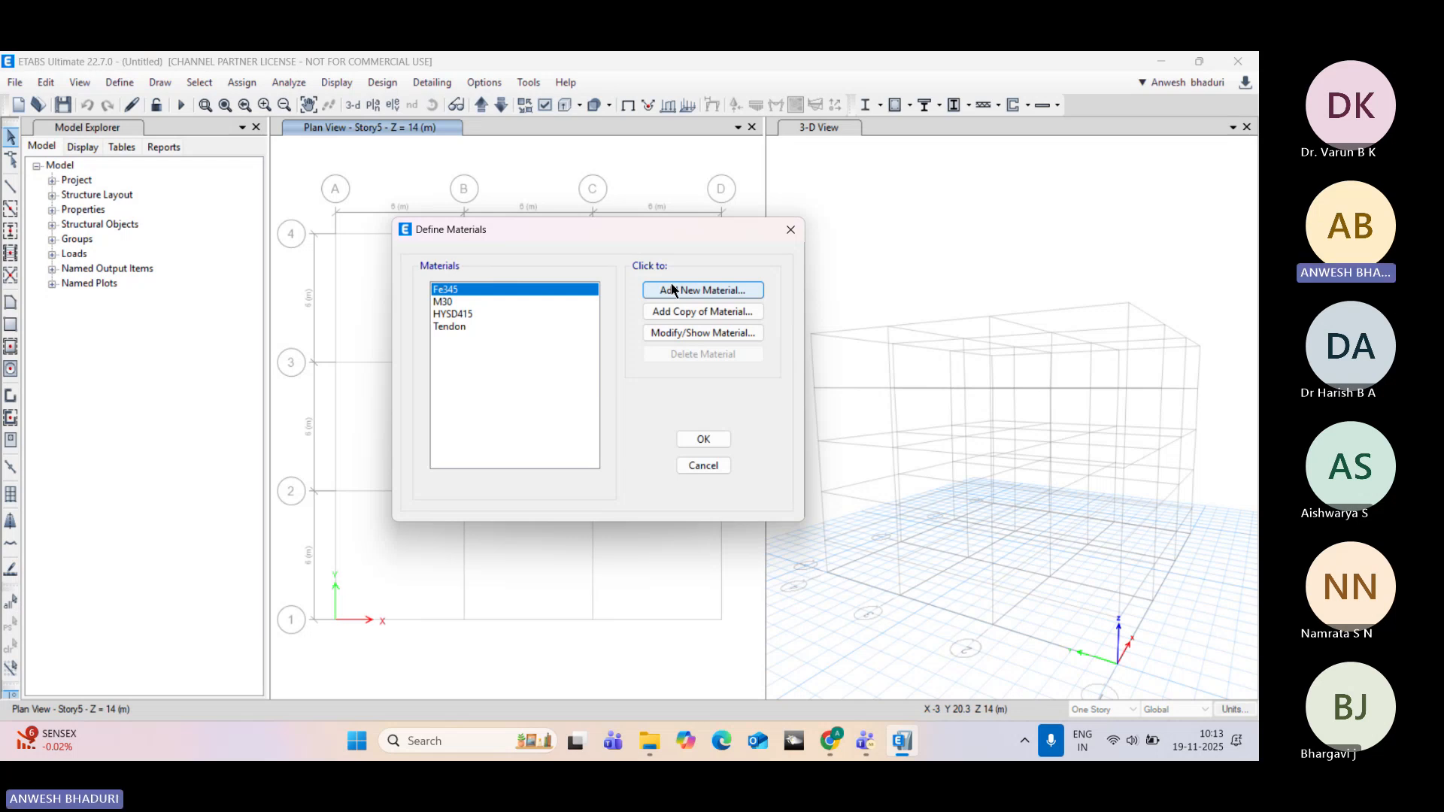
pyautogui.click(672, 289)
pyautogui.moveTo(660, 293); pyautogui.dragTo(651, 224)
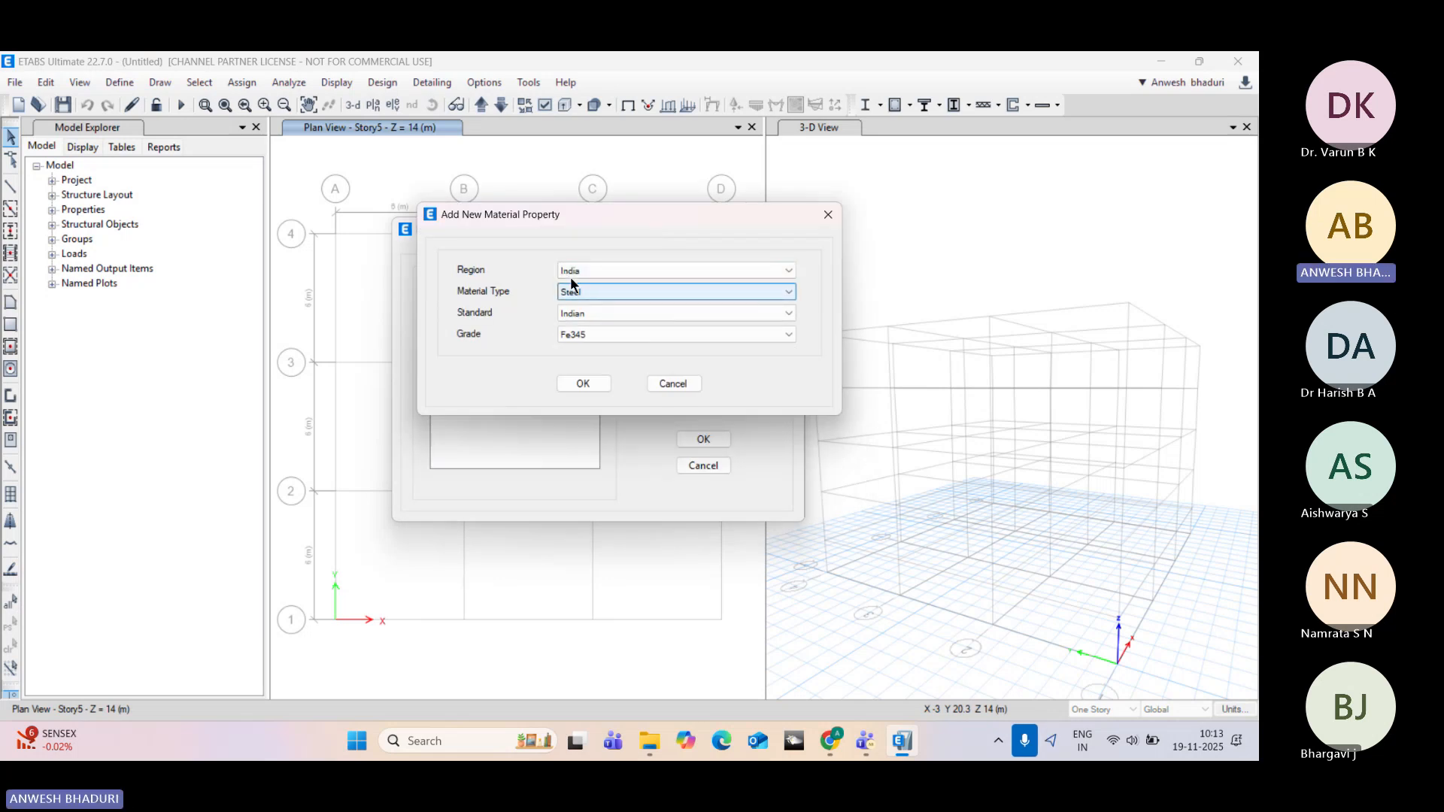
pyautogui.click(615, 270)
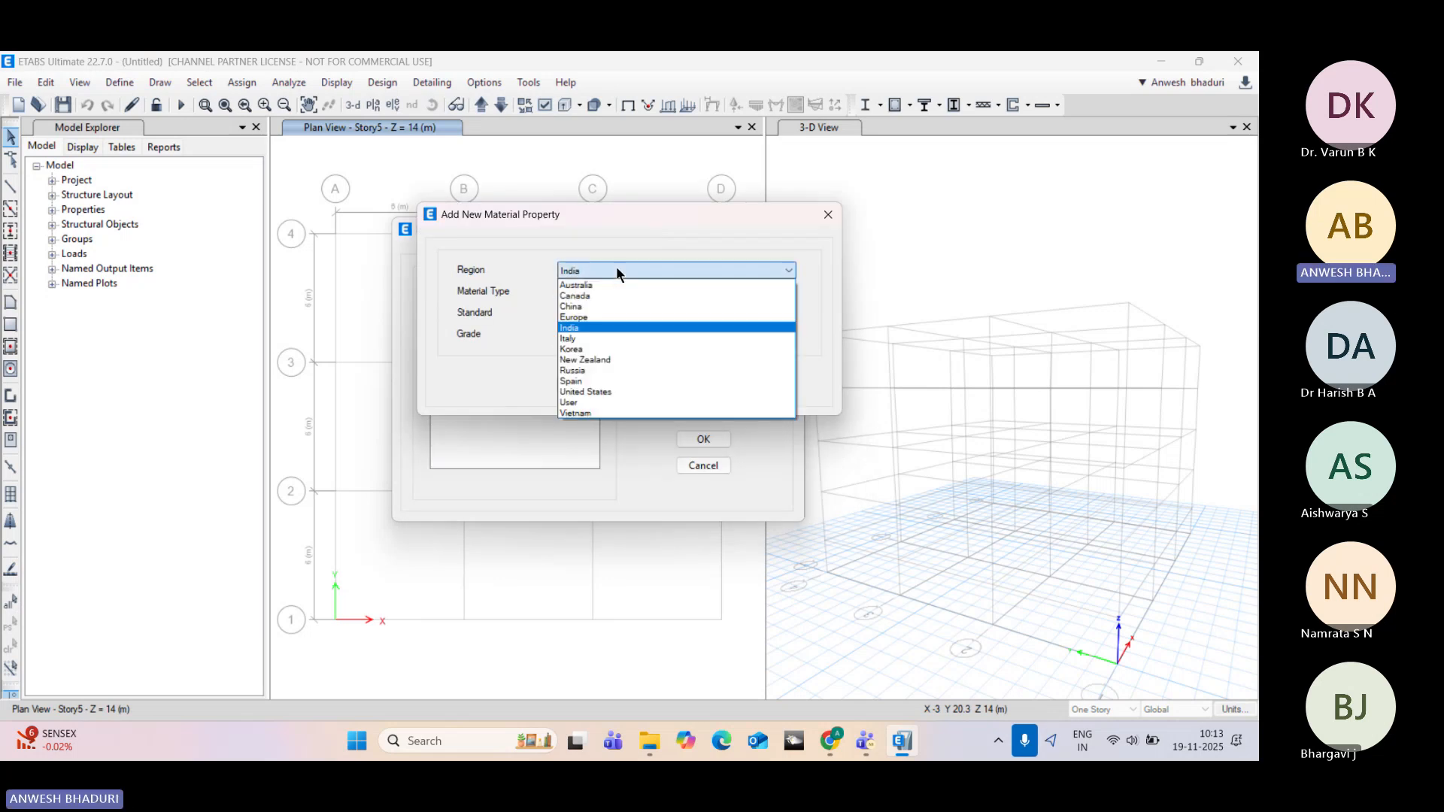
pyautogui.click(616, 270)
pyautogui.click(569, 292)
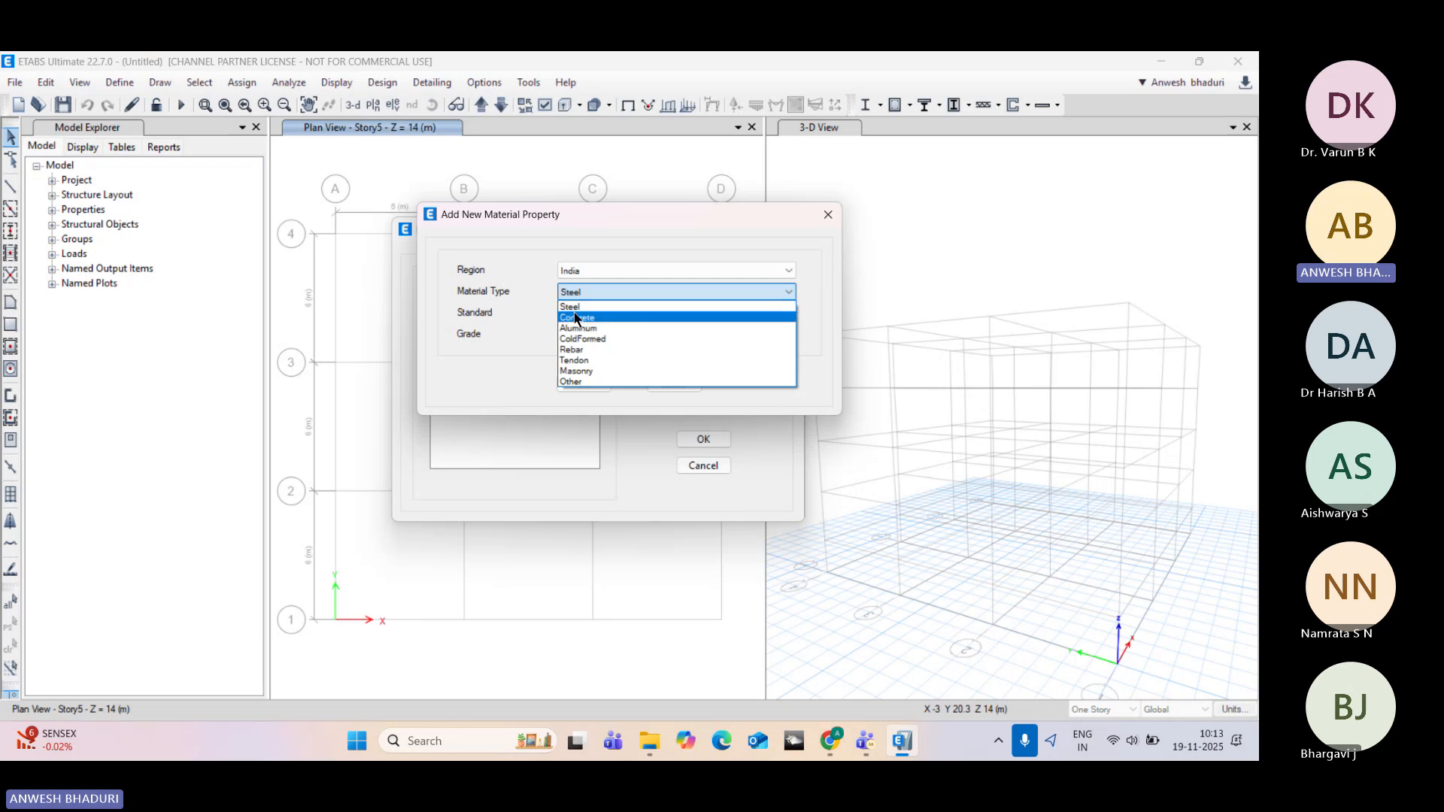
pyautogui.click(576, 317)
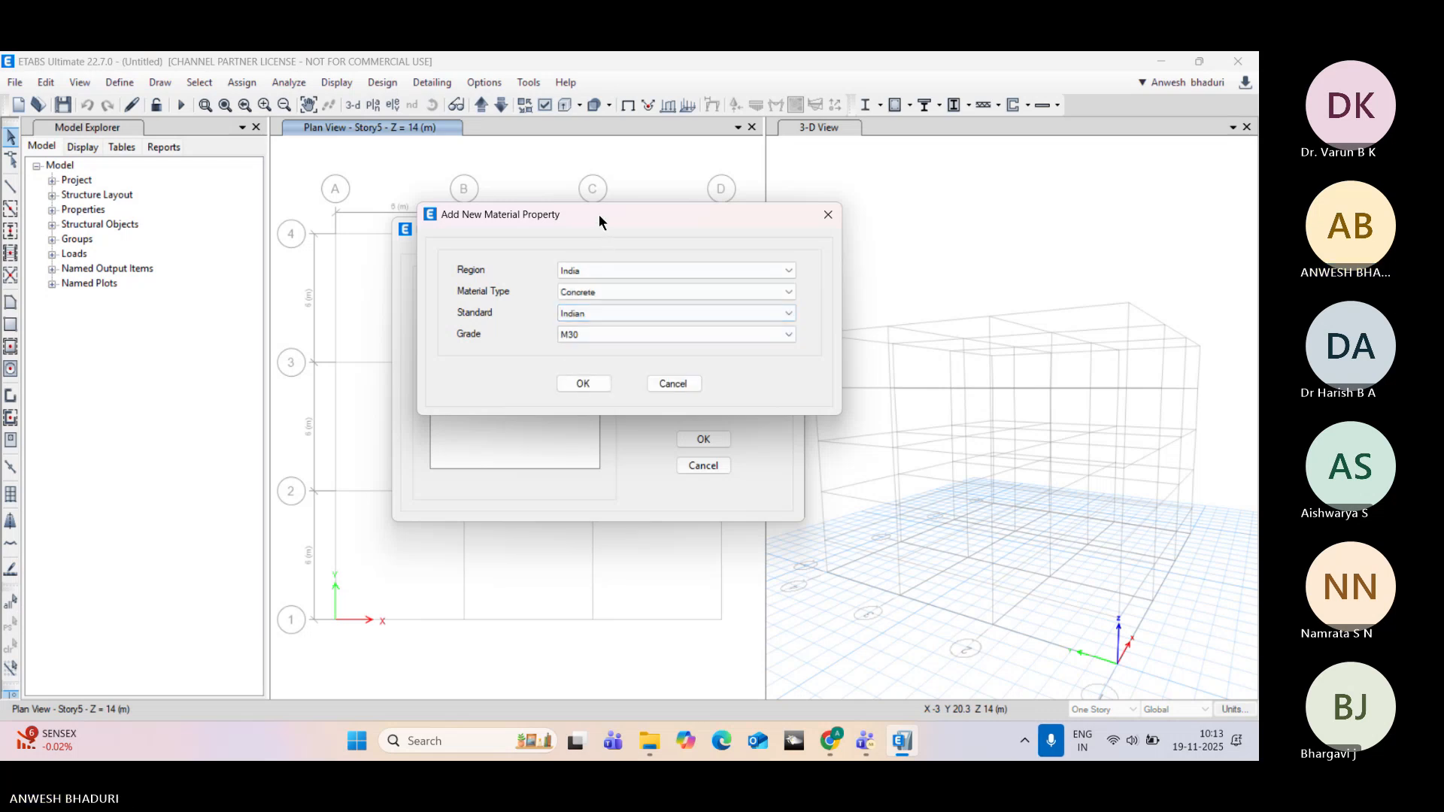
# Step: Choose grade M25 under the Indian standard for the new concrete and proceed to its property data
pyautogui.moveTo(598, 215); pyautogui.dragTo(534, 202)
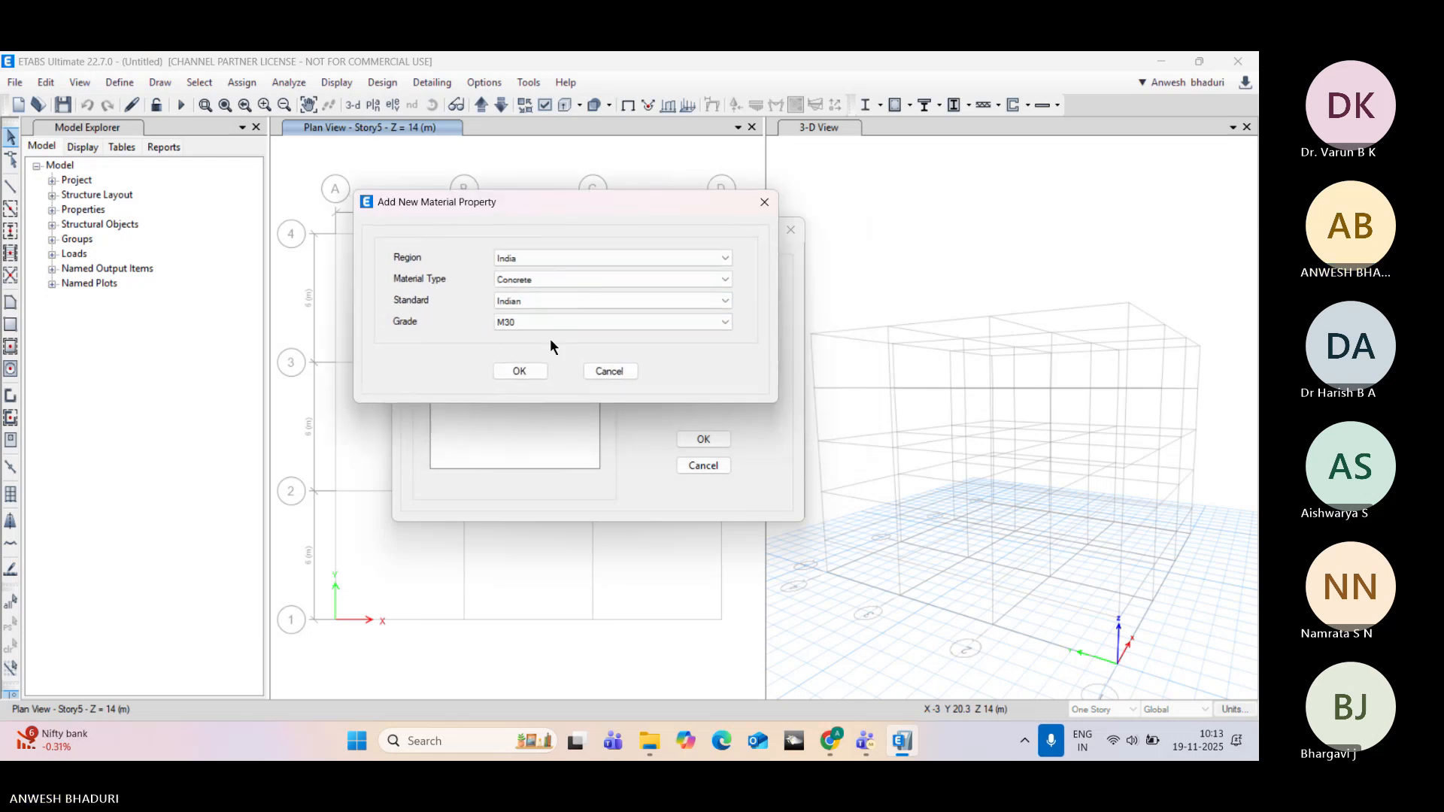
pyautogui.click(519, 300)
pyautogui.click(519, 314)
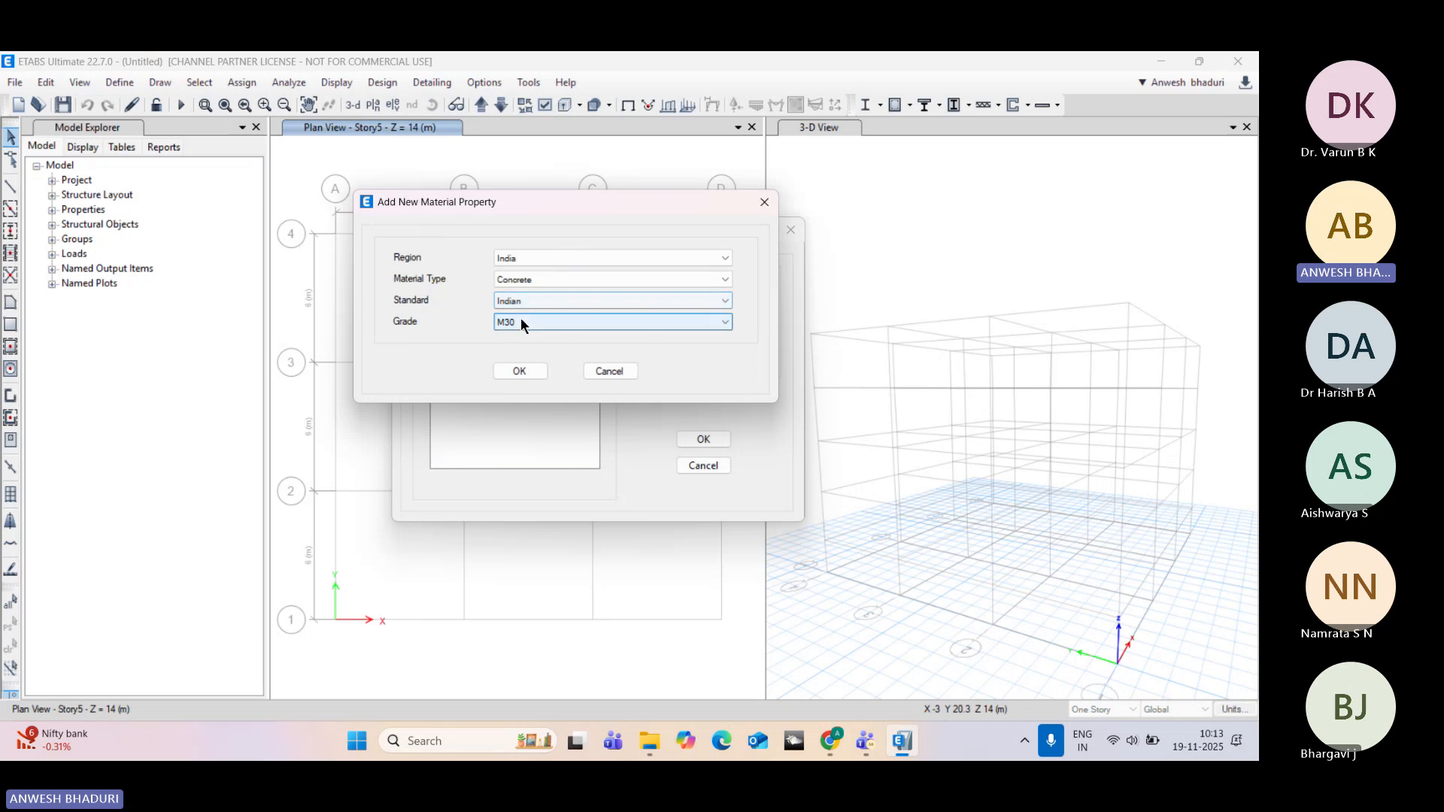
pyautogui.click(522, 320)
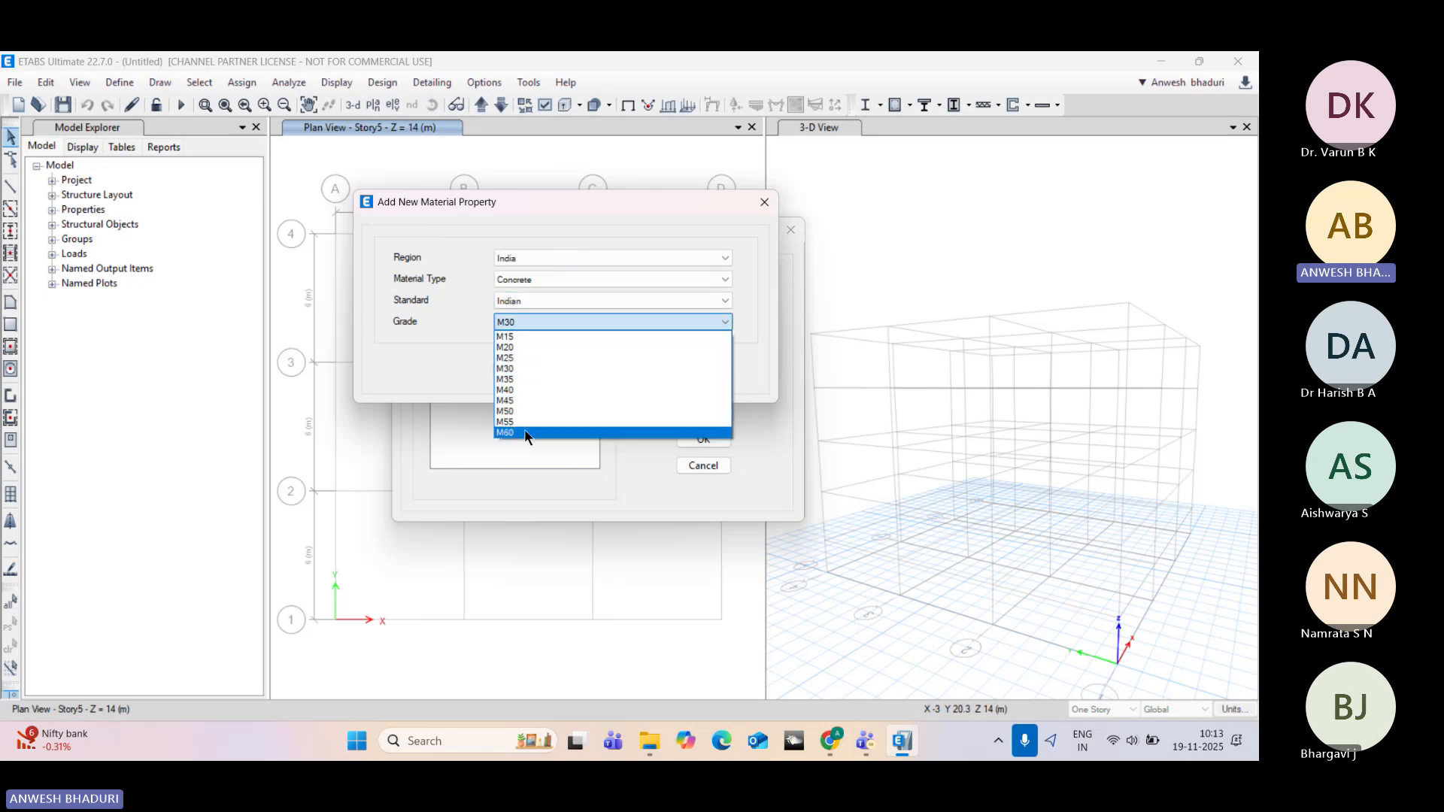
pyautogui.click(517, 358)
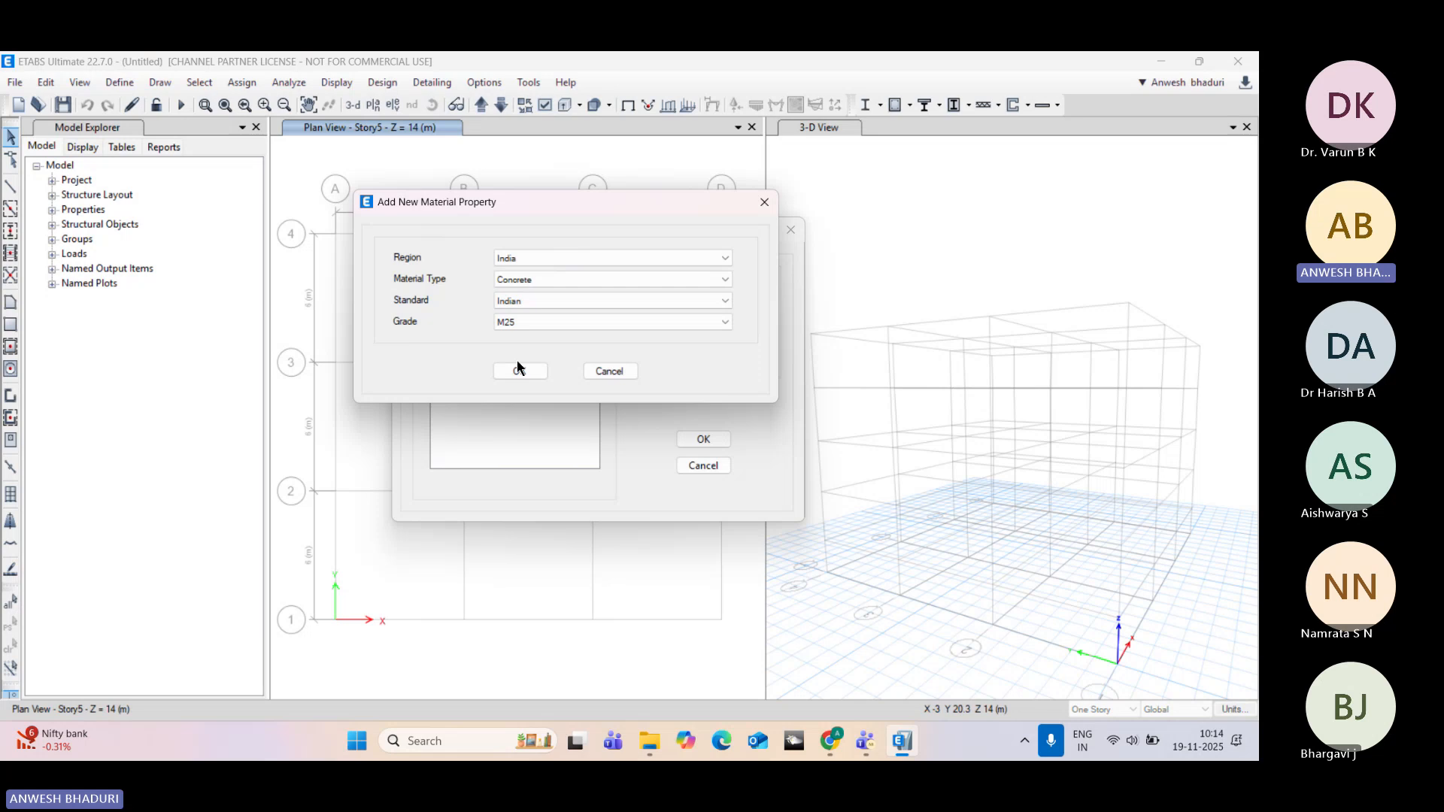
pyautogui.click(519, 372)
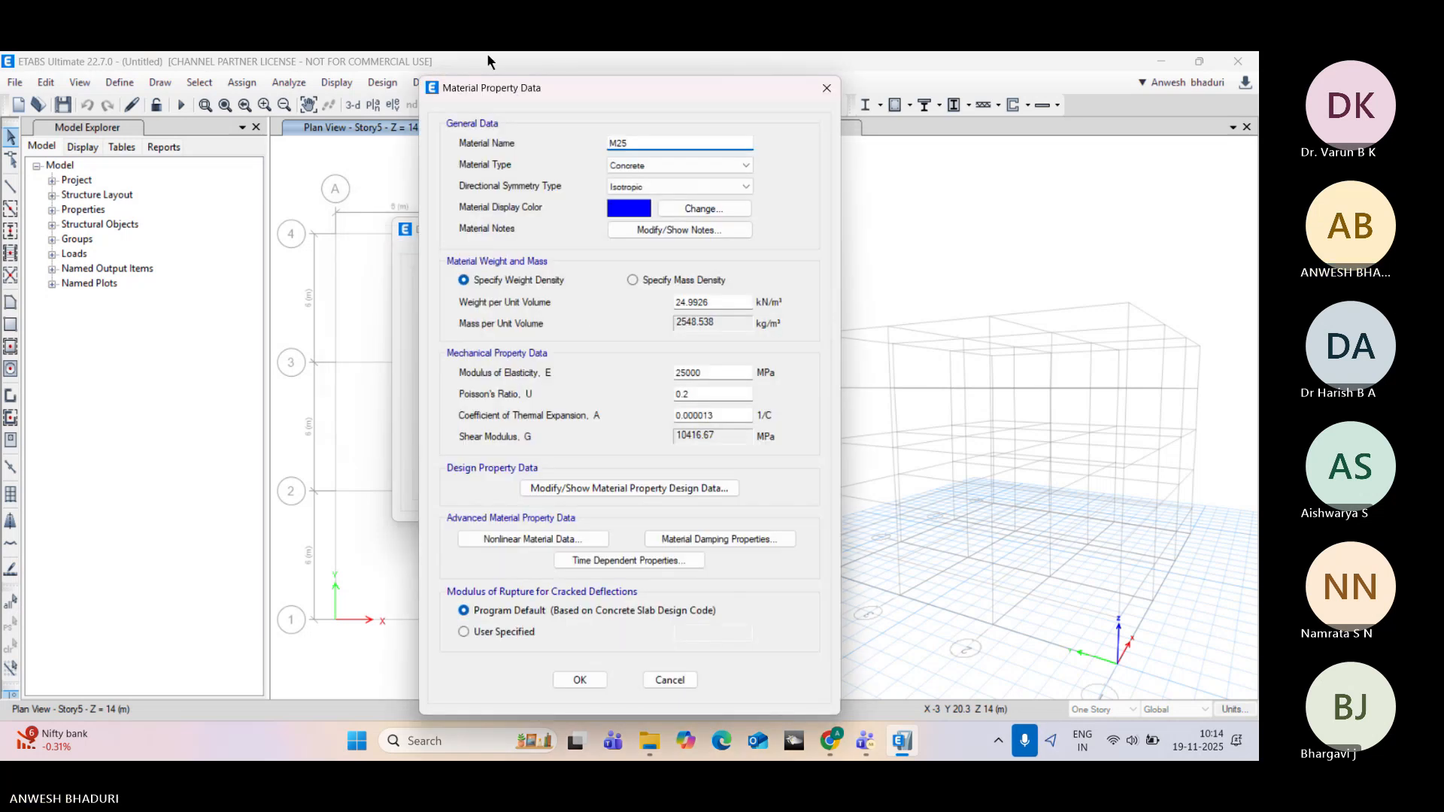
# Step: Examine the M25 concrete's mechanical properties: modulus of elasticity, Poisson's ratio, coefficient of thermal expansion and shear modulus
pyautogui.moveTo(466, 87); pyautogui.dragTo(263, 87)
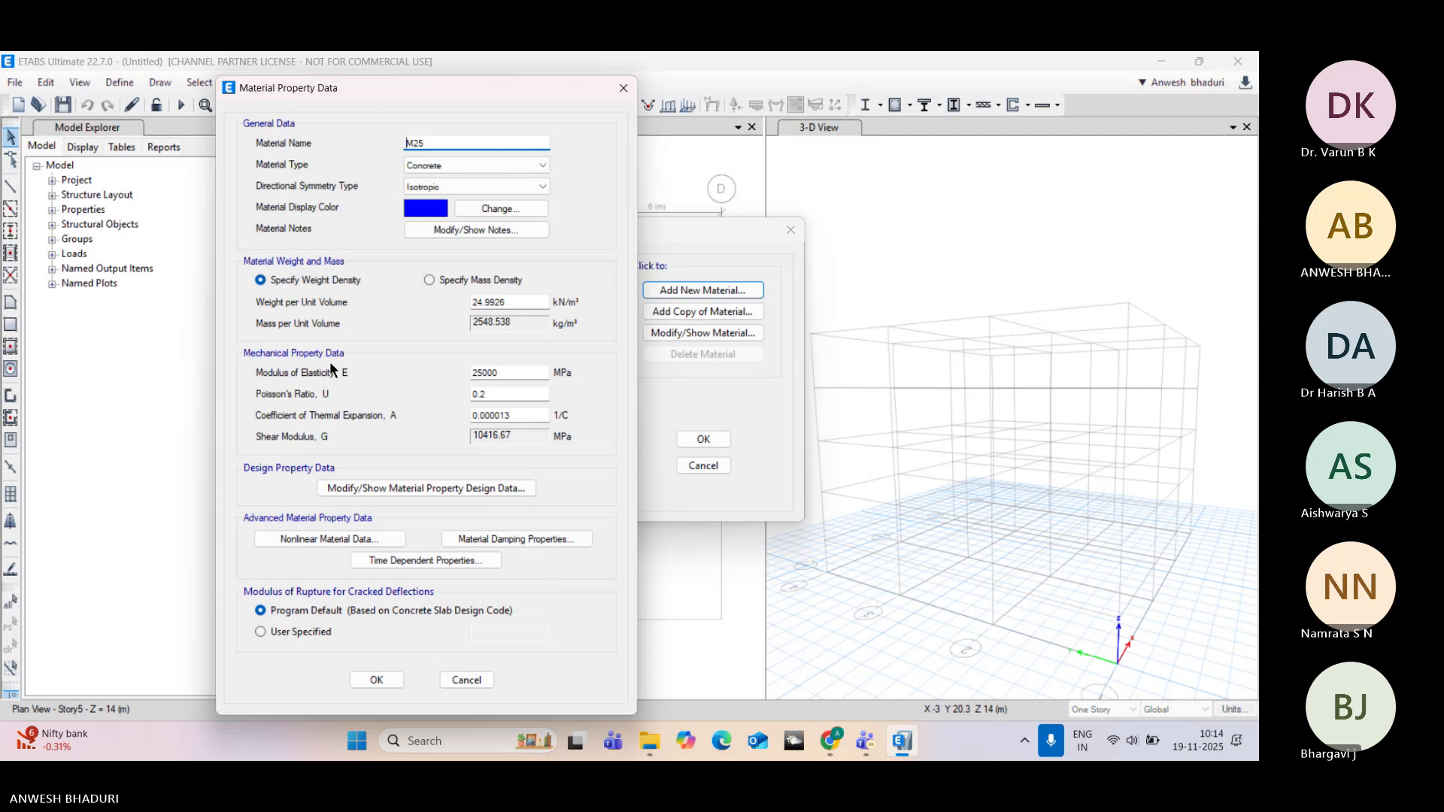
pyautogui.click(517, 373)
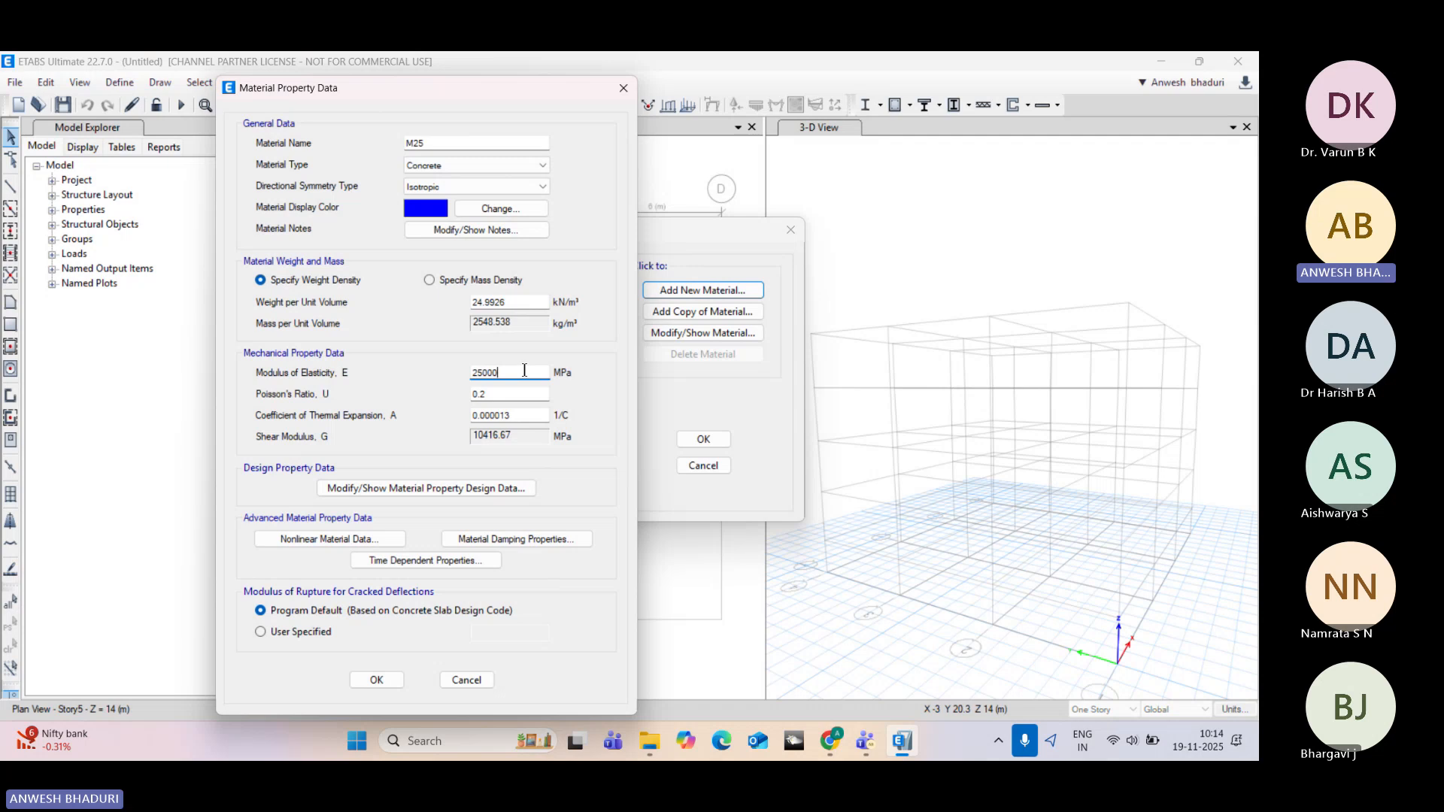
pyautogui.moveTo(520, 374); pyautogui.dragTo(413, 371)
pyautogui.moveTo(525, 373); pyautogui.dragTo(431, 370)
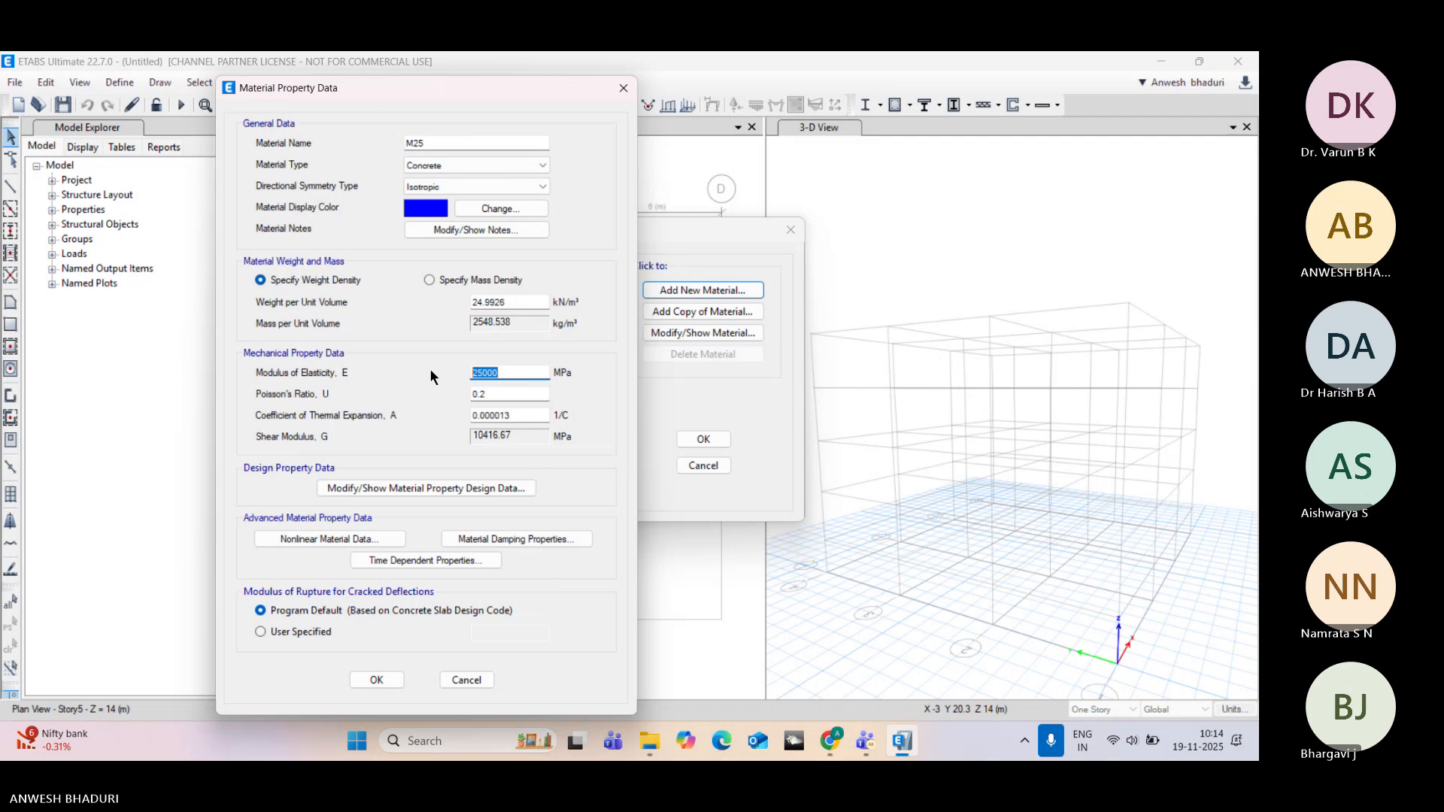
pyautogui.click(498, 395)
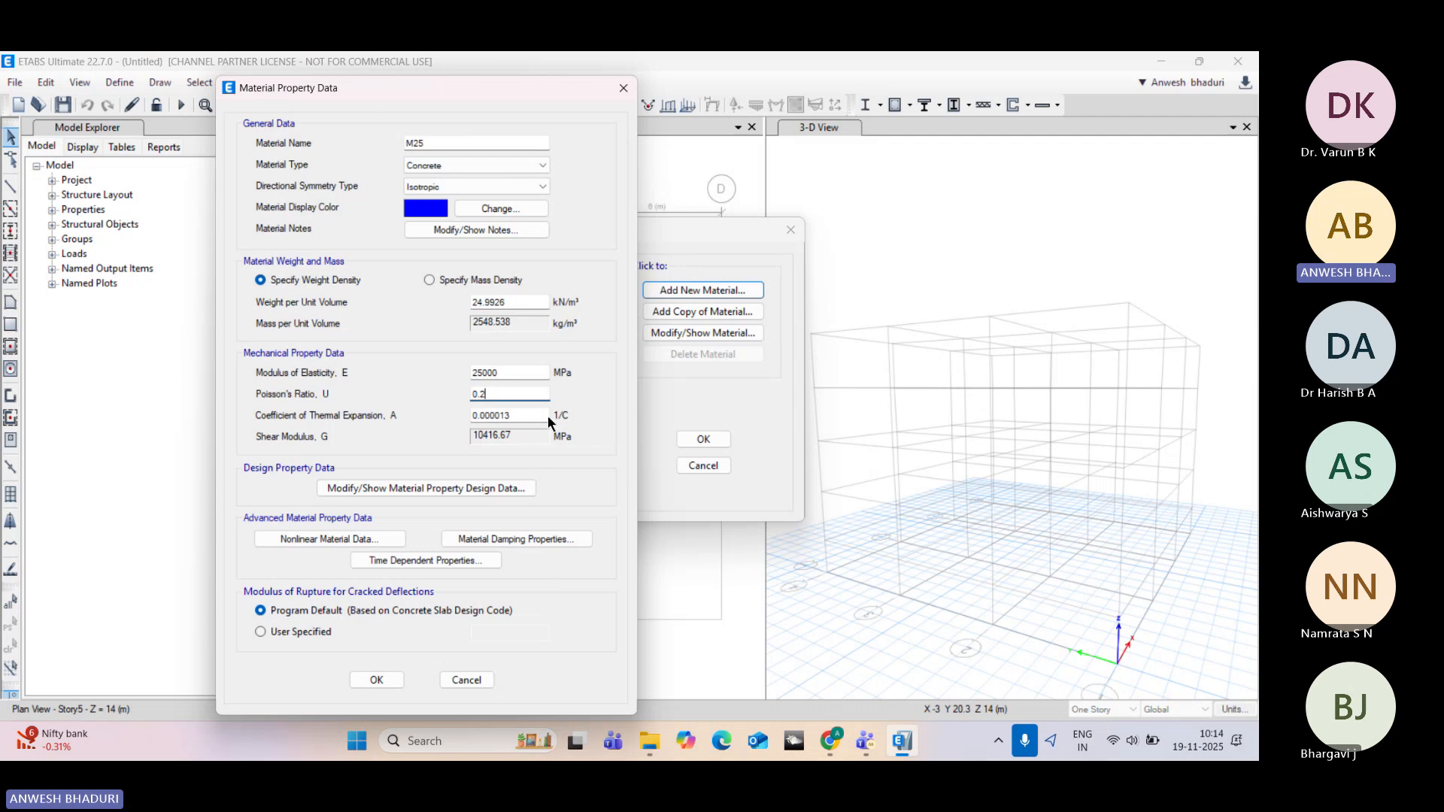
pyautogui.click(516, 415)
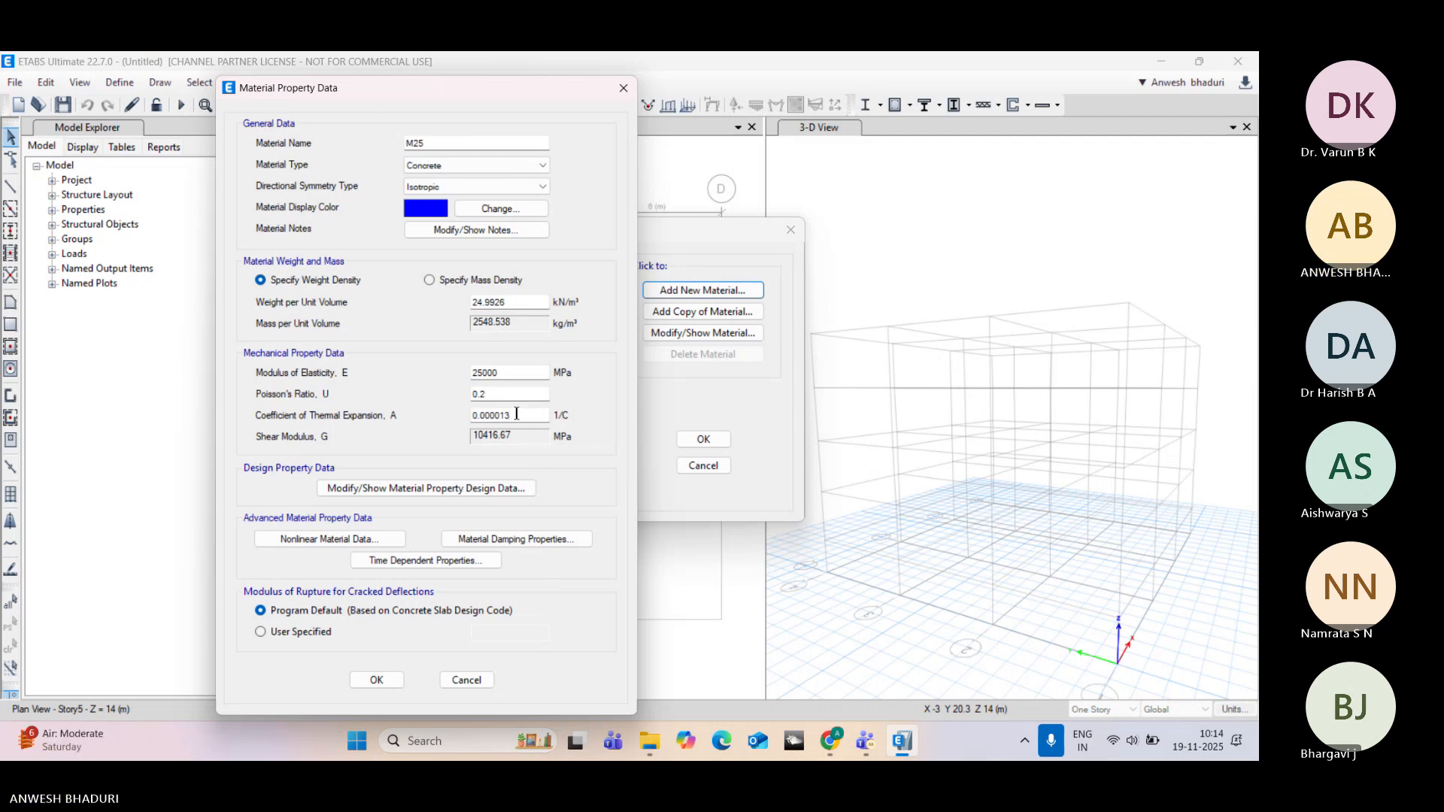
pyautogui.click(547, 417)
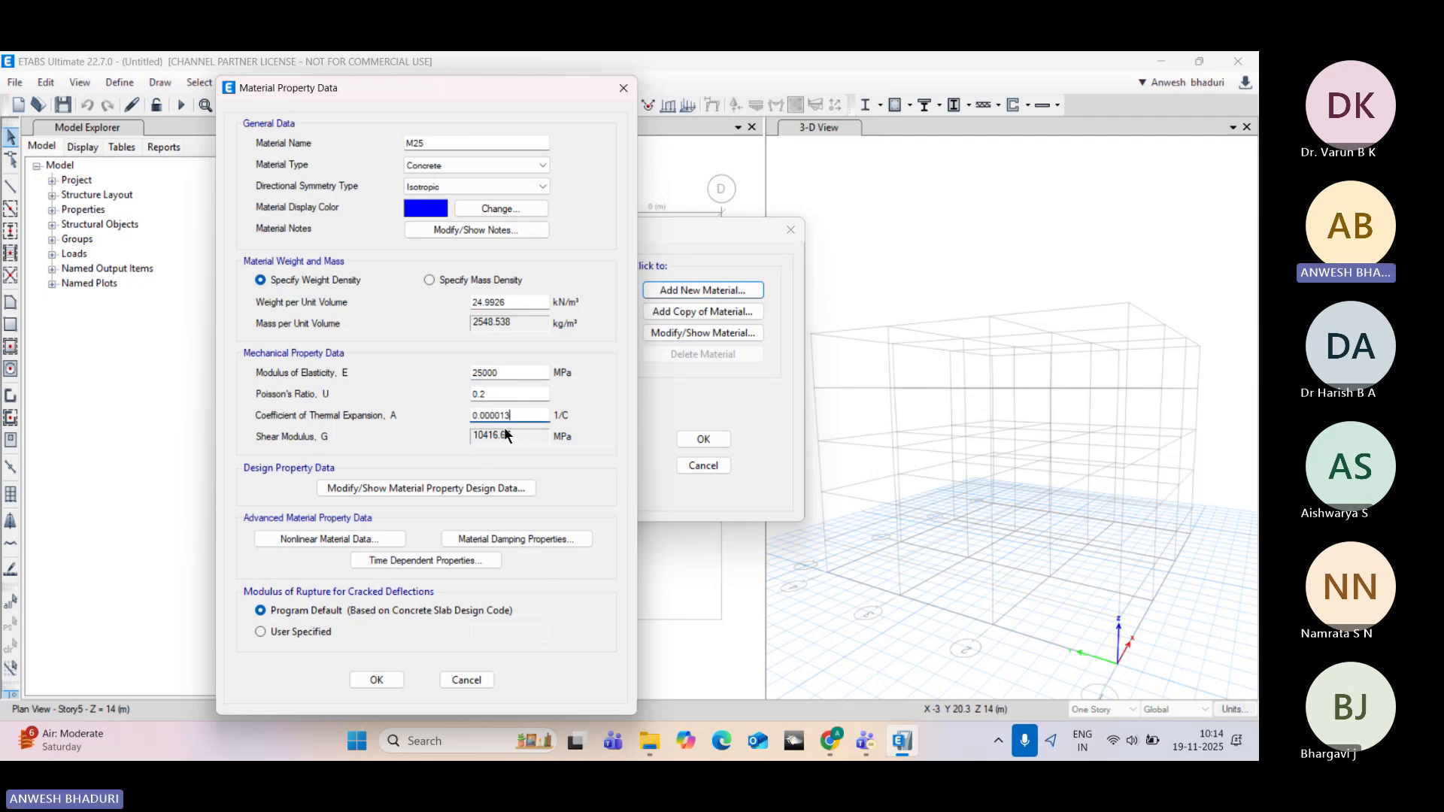
pyautogui.click(507, 394)
pyautogui.click(506, 373)
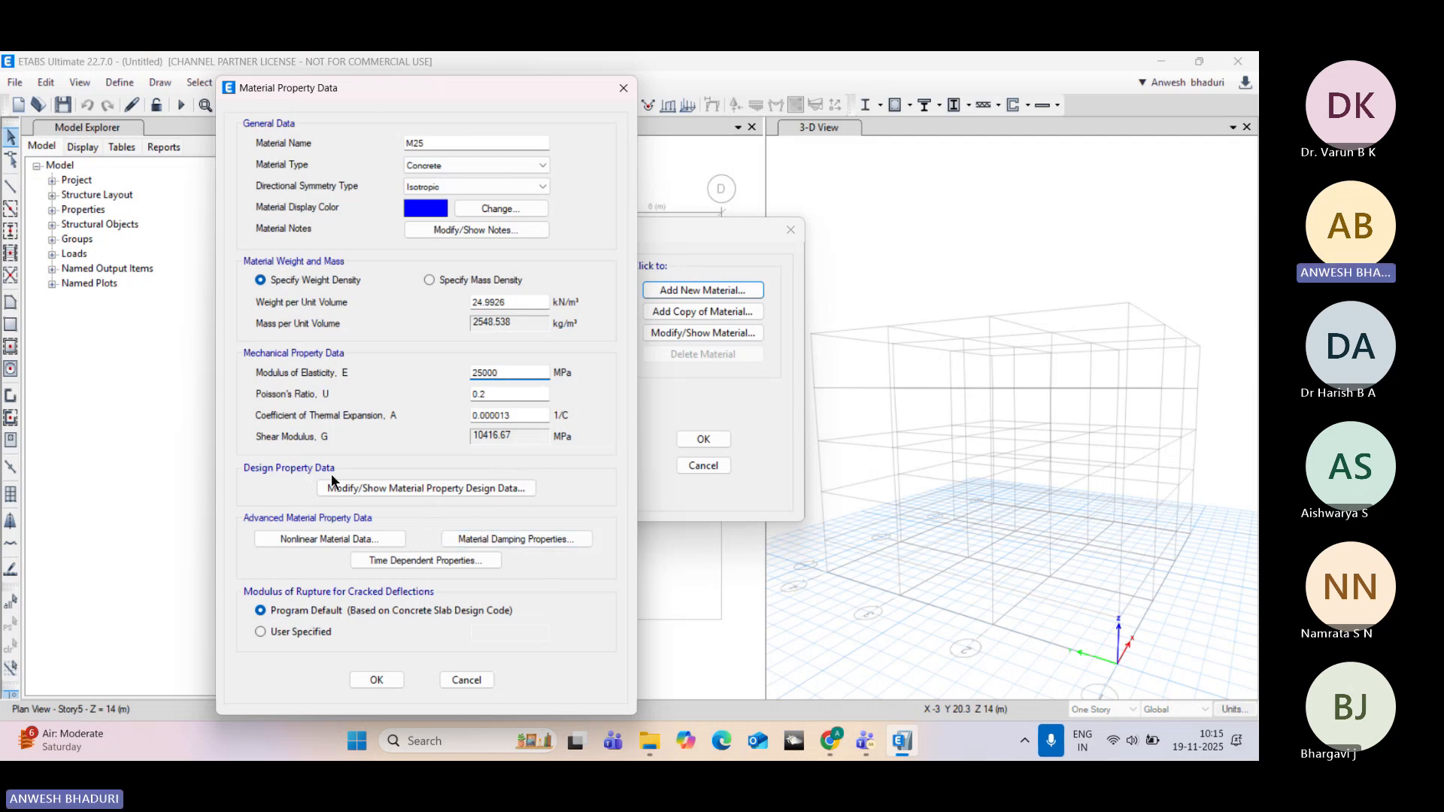
# Step: Review the M25 concrete's design property data and accept the material definition
pyautogui.click(353, 489)
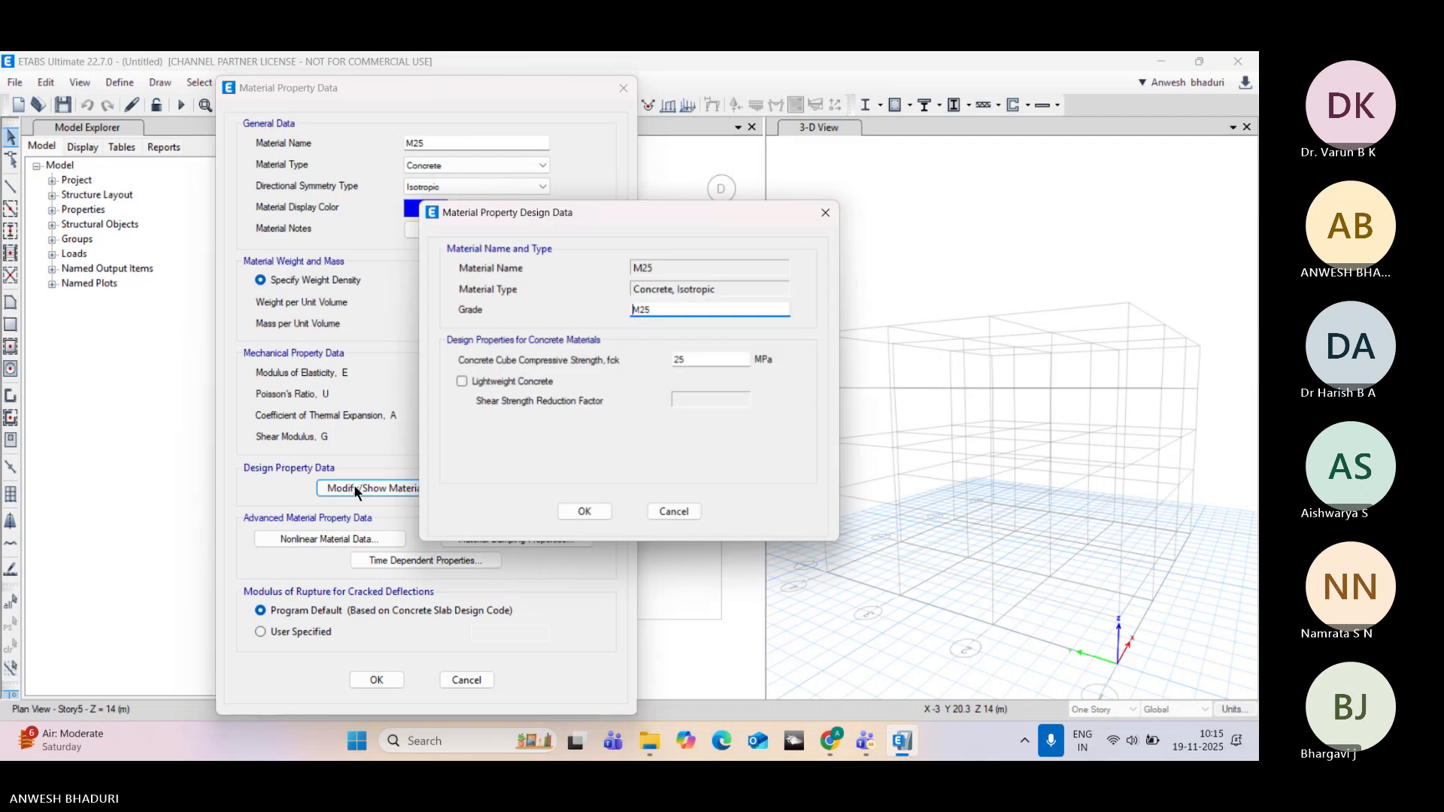
pyautogui.moveTo(560, 214); pyautogui.dragTo(578, 190)
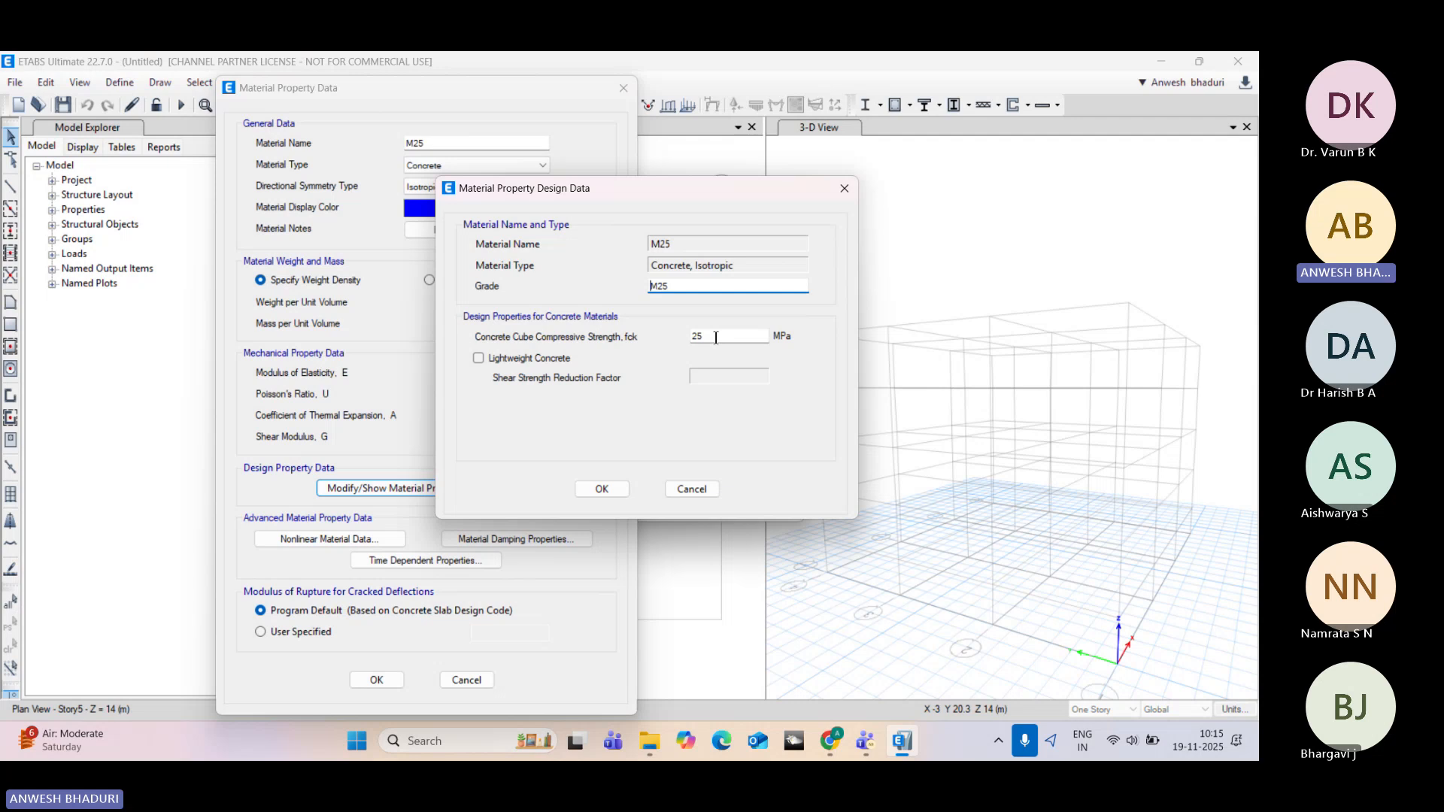
pyautogui.click(589, 487)
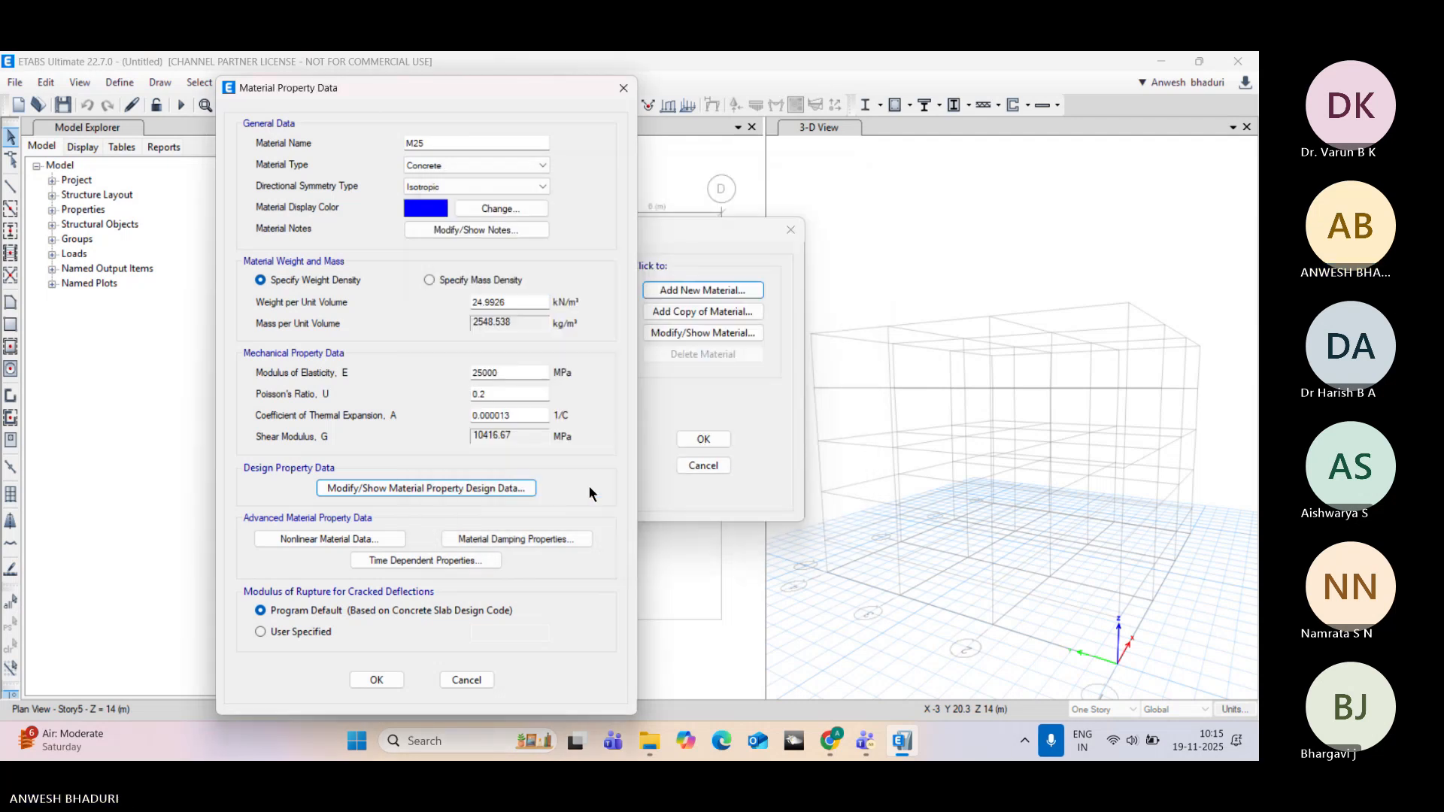
pyautogui.click(377, 680)
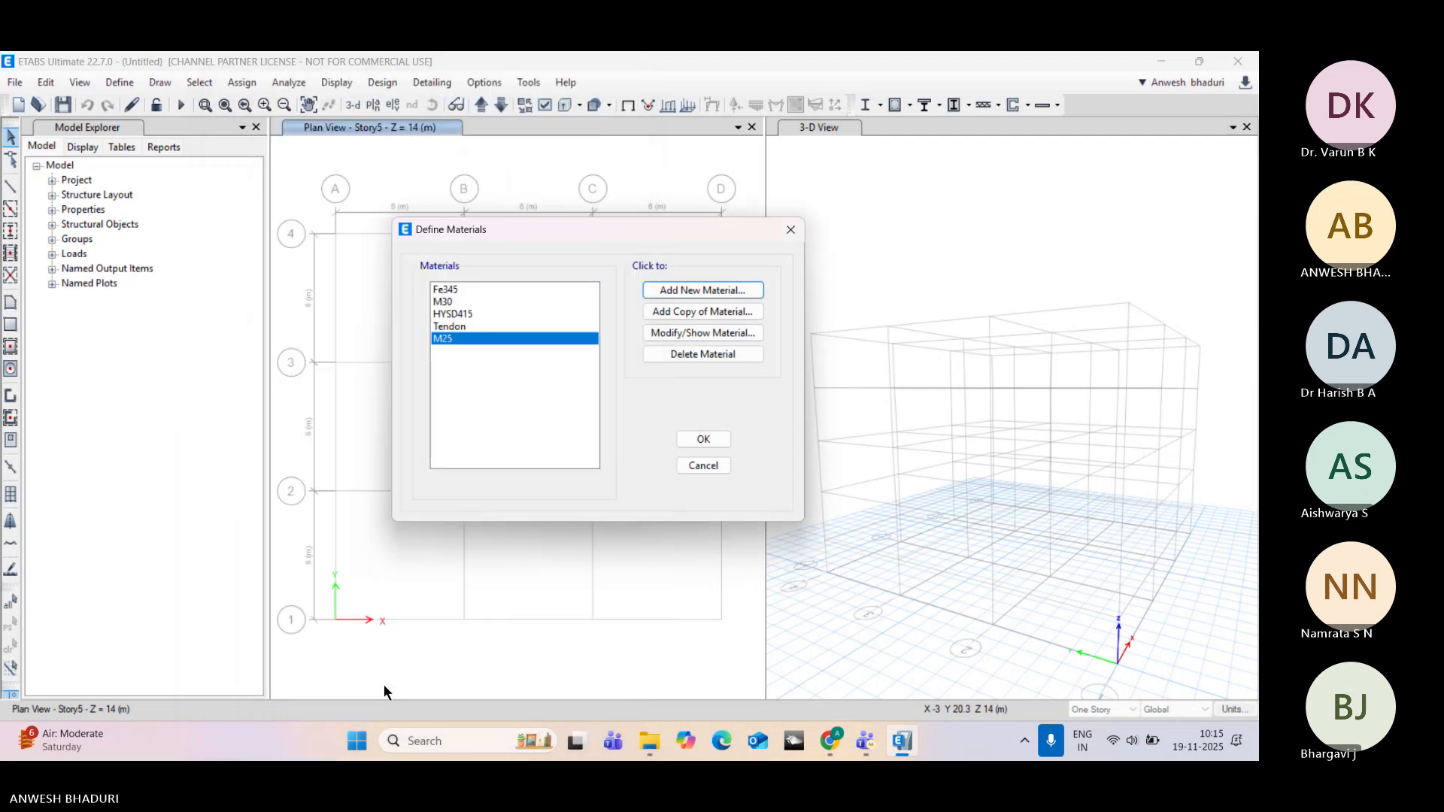
# Step: Add a new Indian-standard material of type Rebar with grade HYSD Grade 500
pyautogui.click(665, 292)
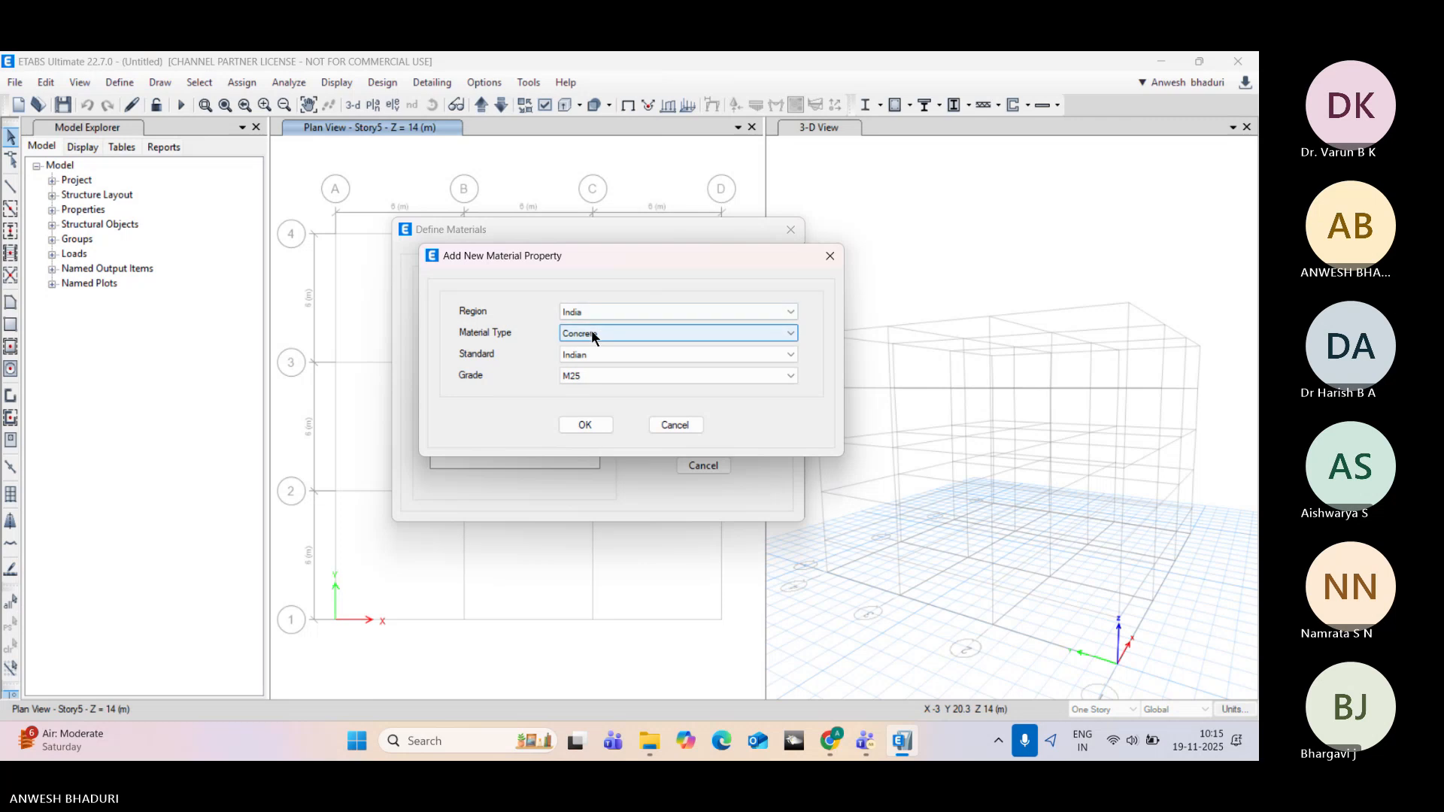
pyautogui.click(591, 333)
pyautogui.click(585, 374)
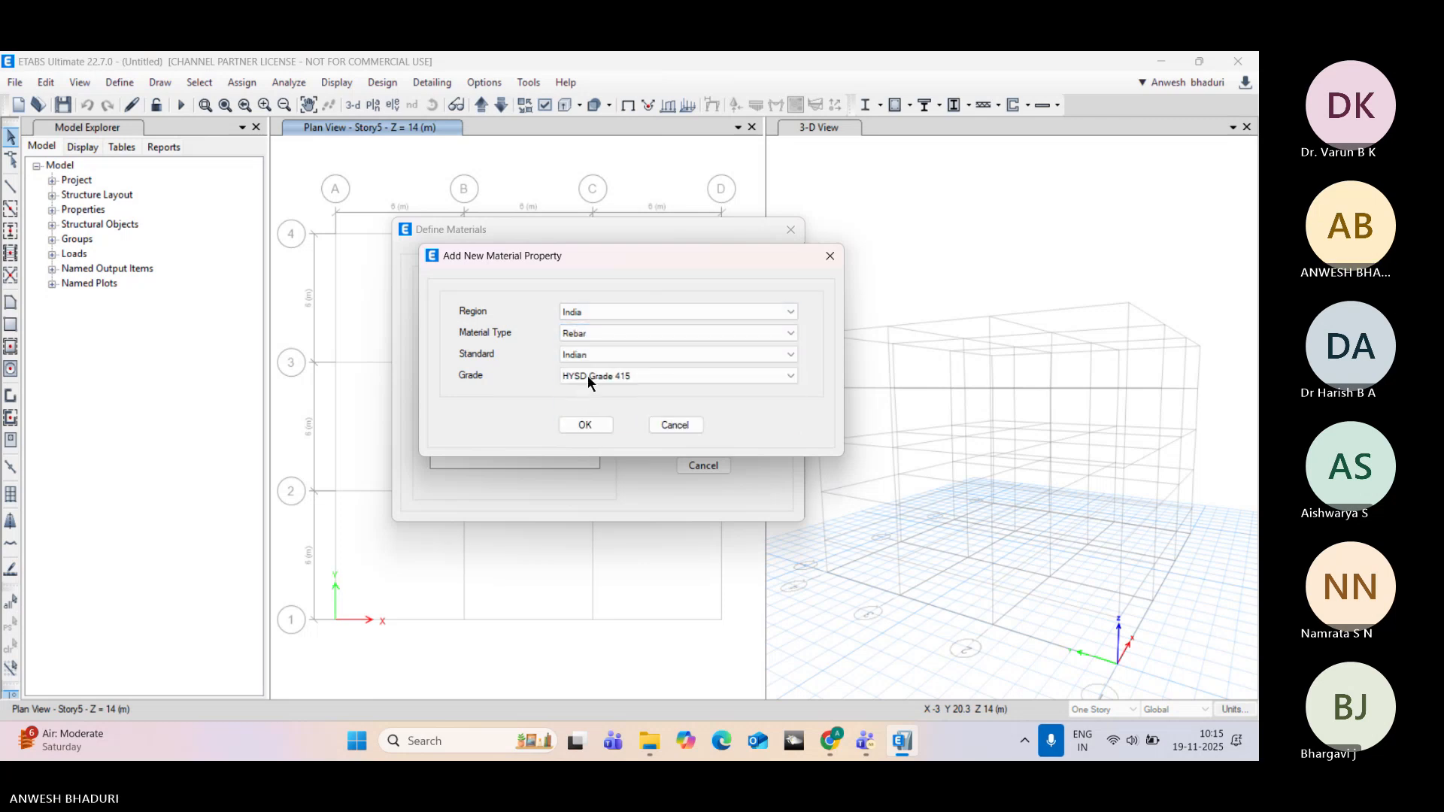
pyautogui.click(588, 375)
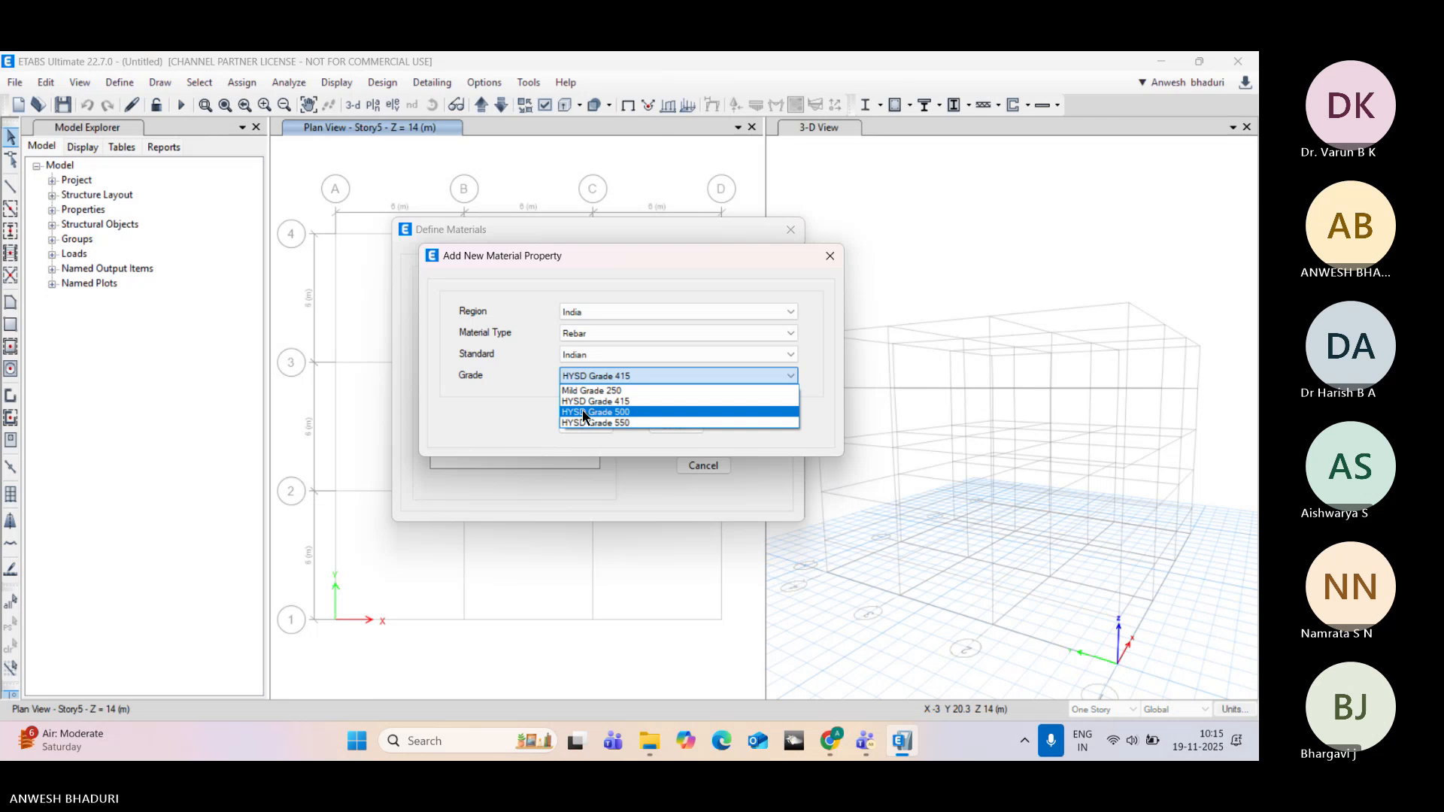
pyautogui.click(583, 414)
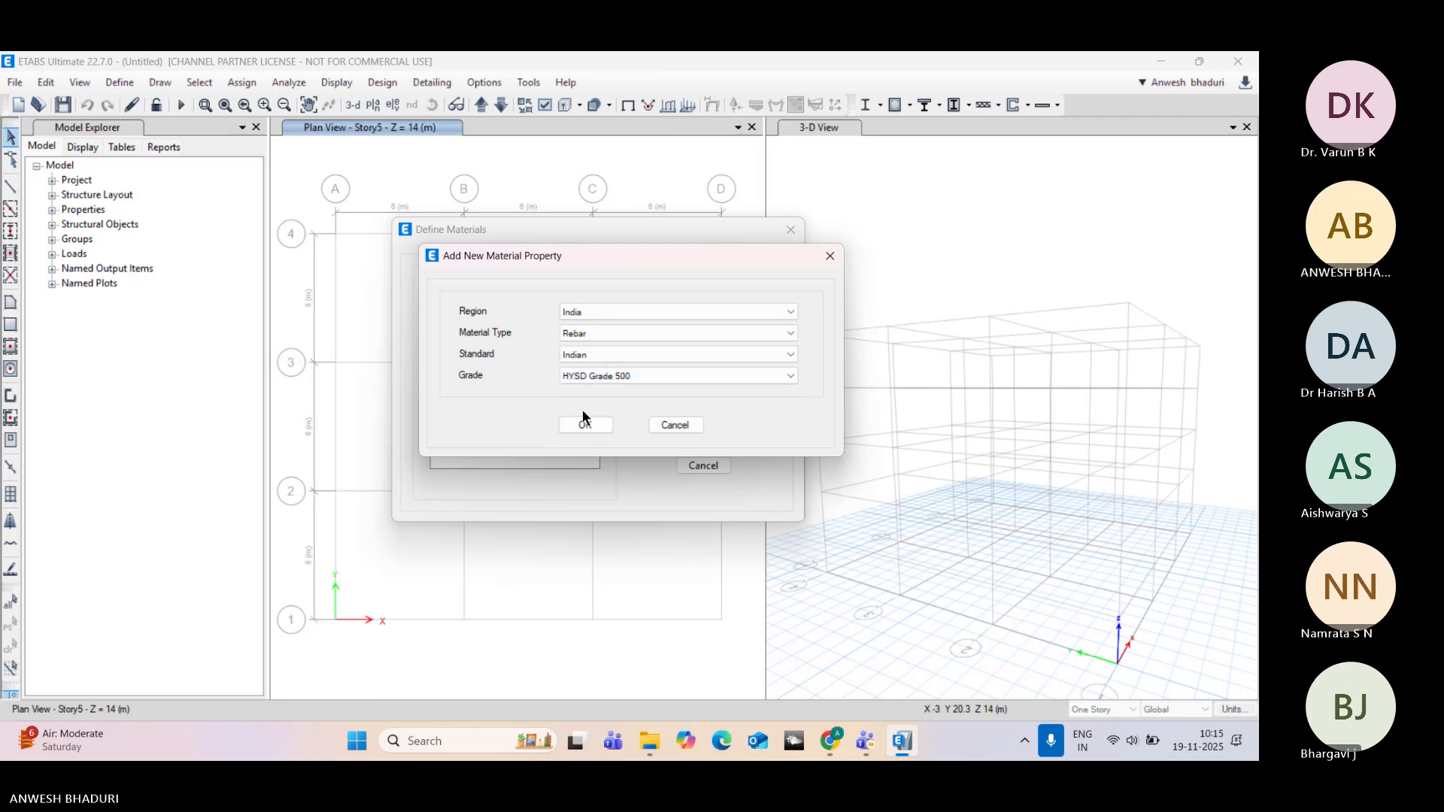
pyautogui.click(585, 425)
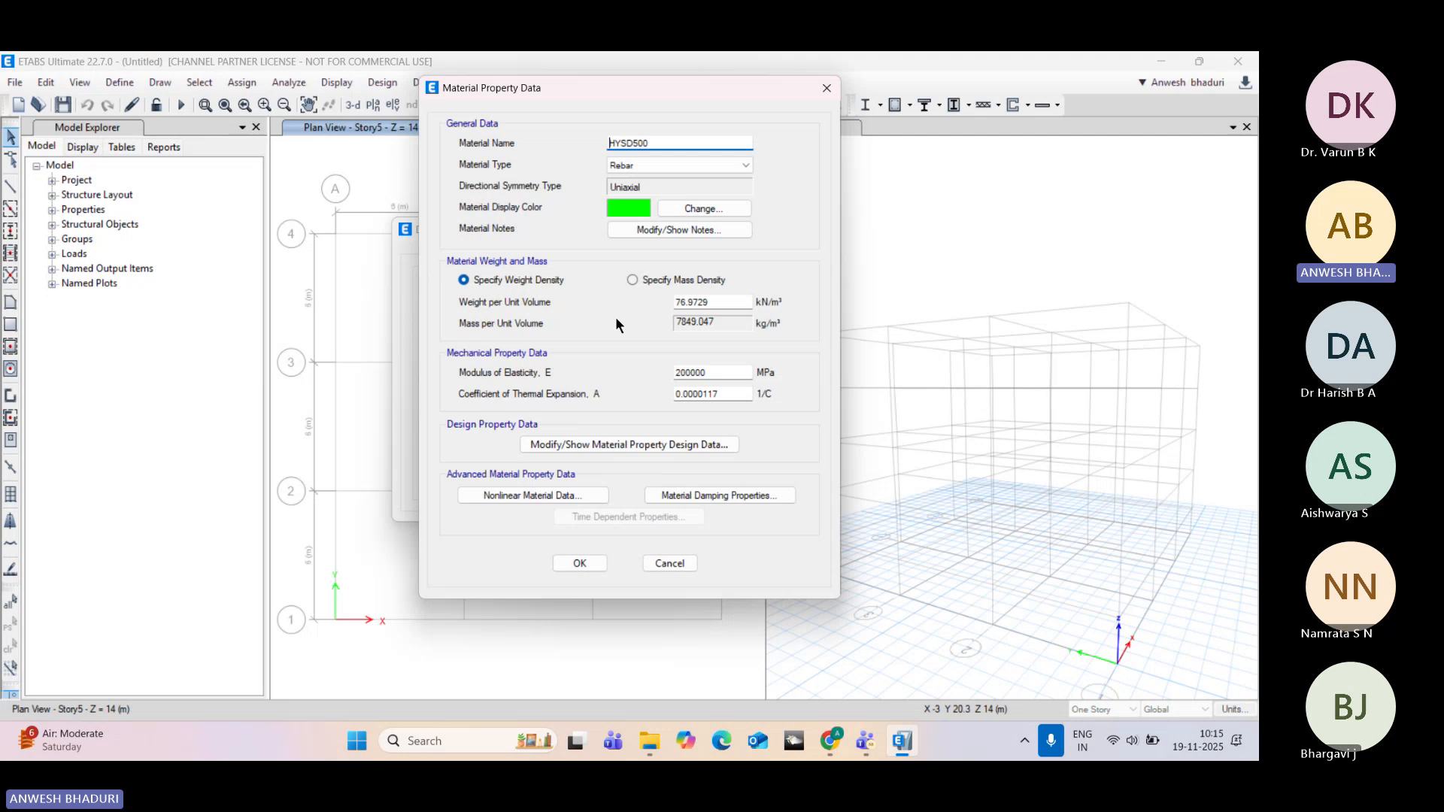
# Step: Review the Grade 500 rebar's design strengths, then accept the rebar and the completed material definitions
pyautogui.click(636, 445)
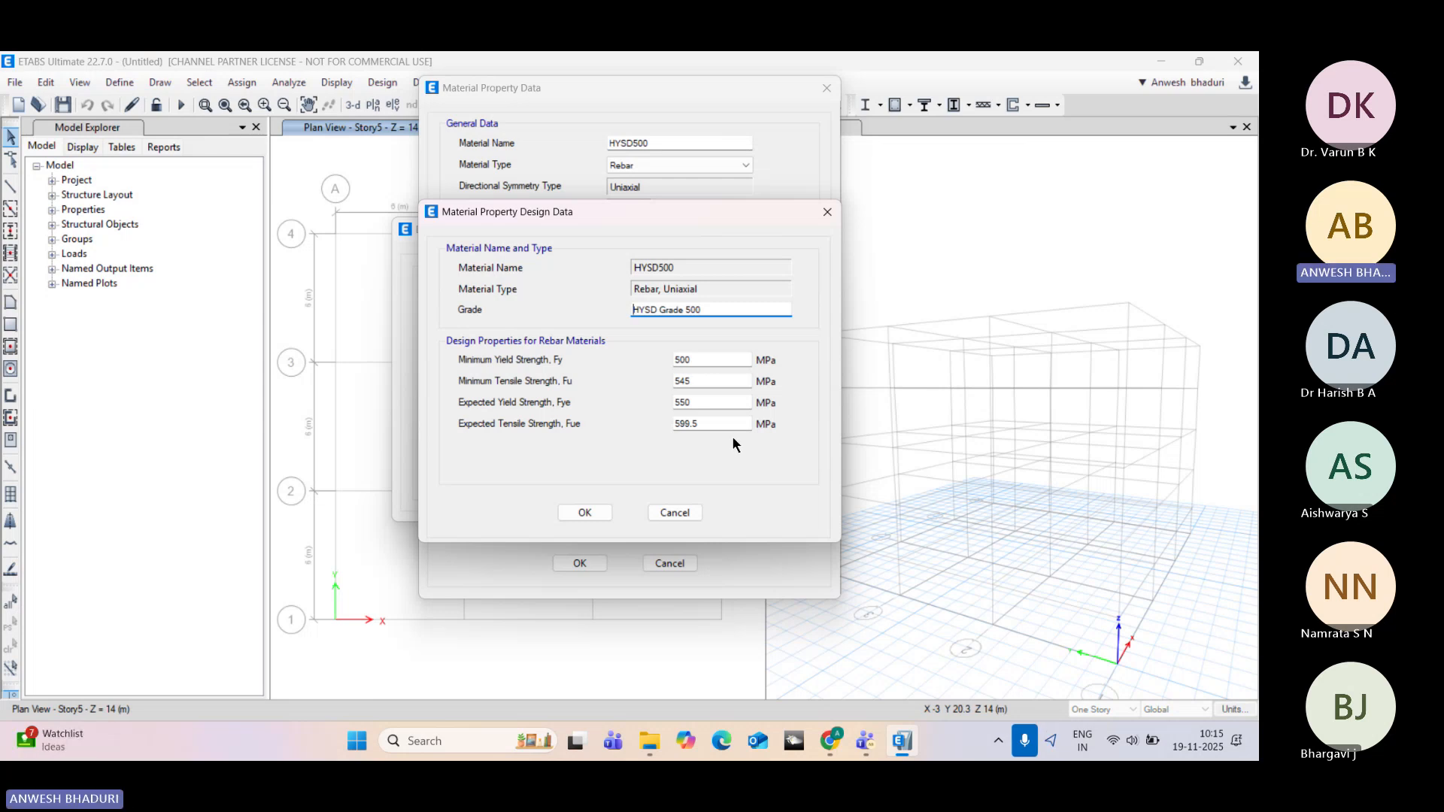
pyautogui.click(602, 508)
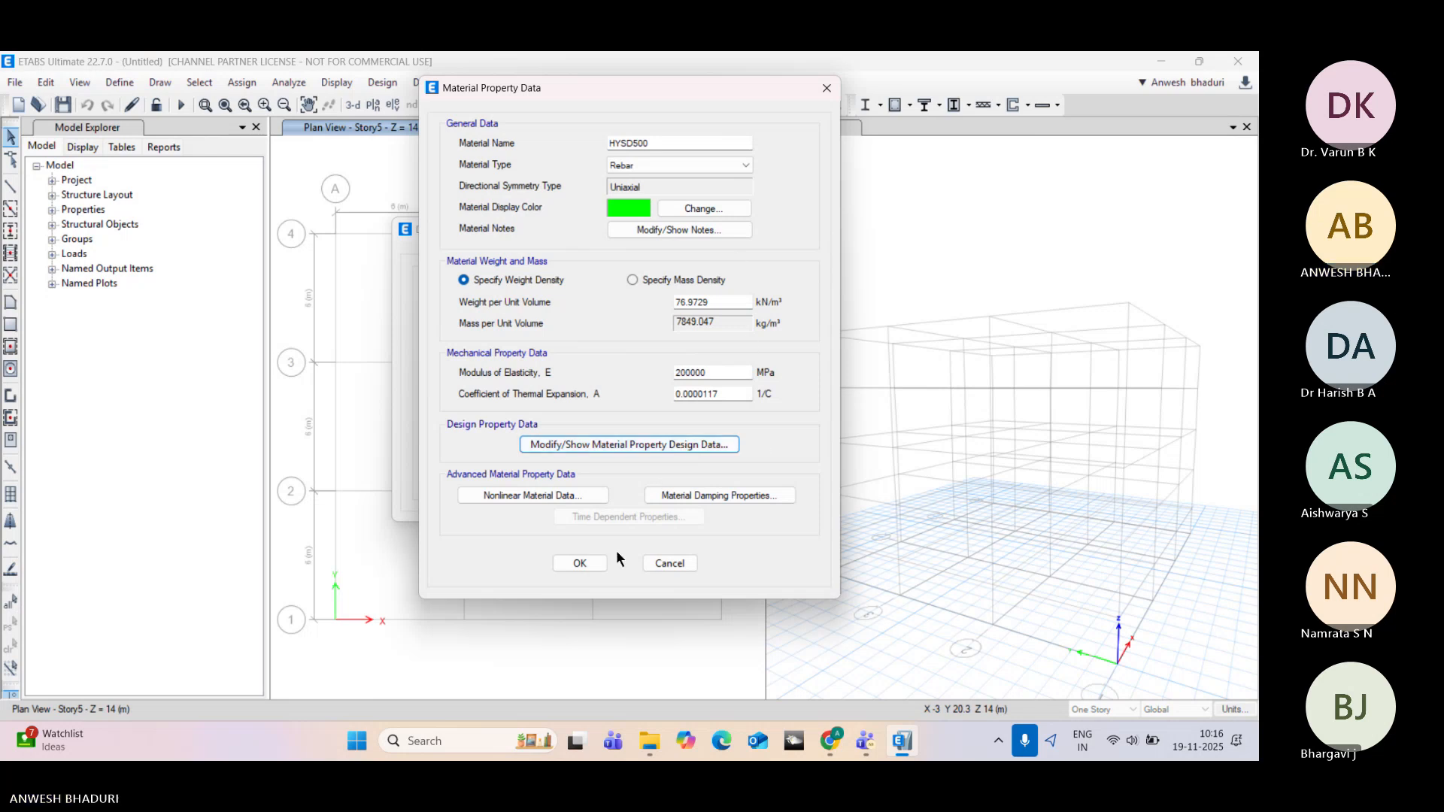
pyautogui.click(598, 566)
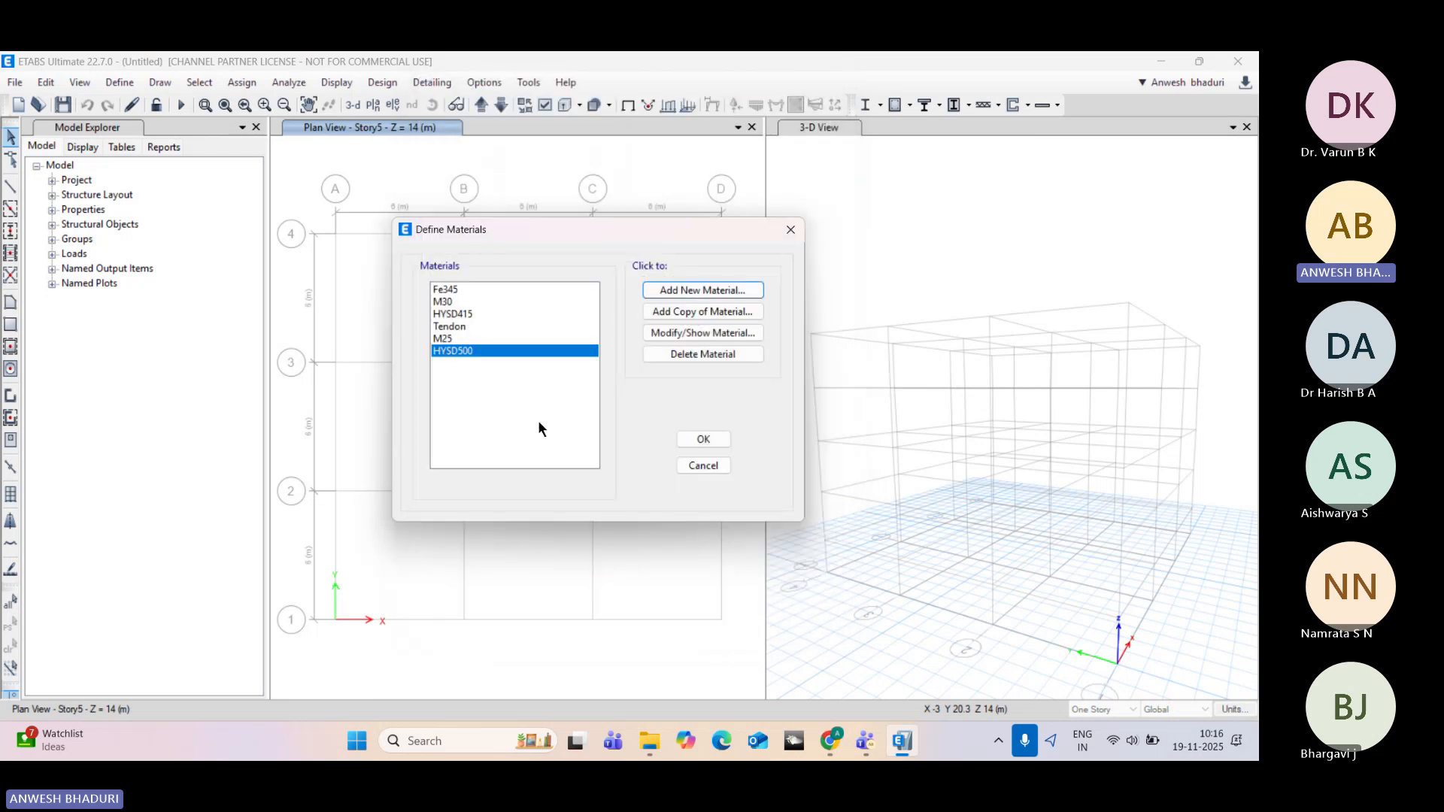
pyautogui.click(684, 442)
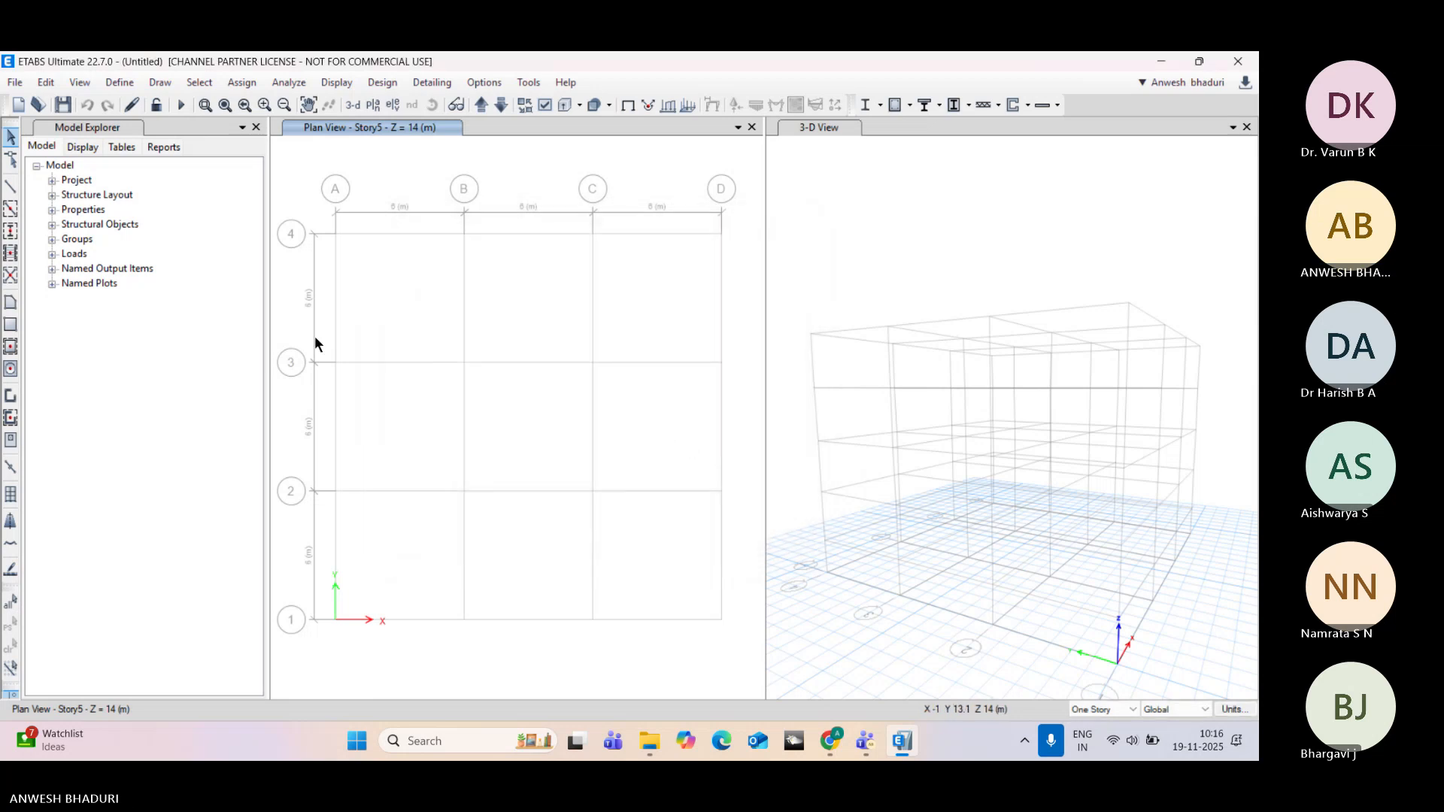
# Step: Open the frame section definitions and add a new concrete rectangular section
pyautogui.click(124, 84)
pyautogui.moveTo(134, 133)
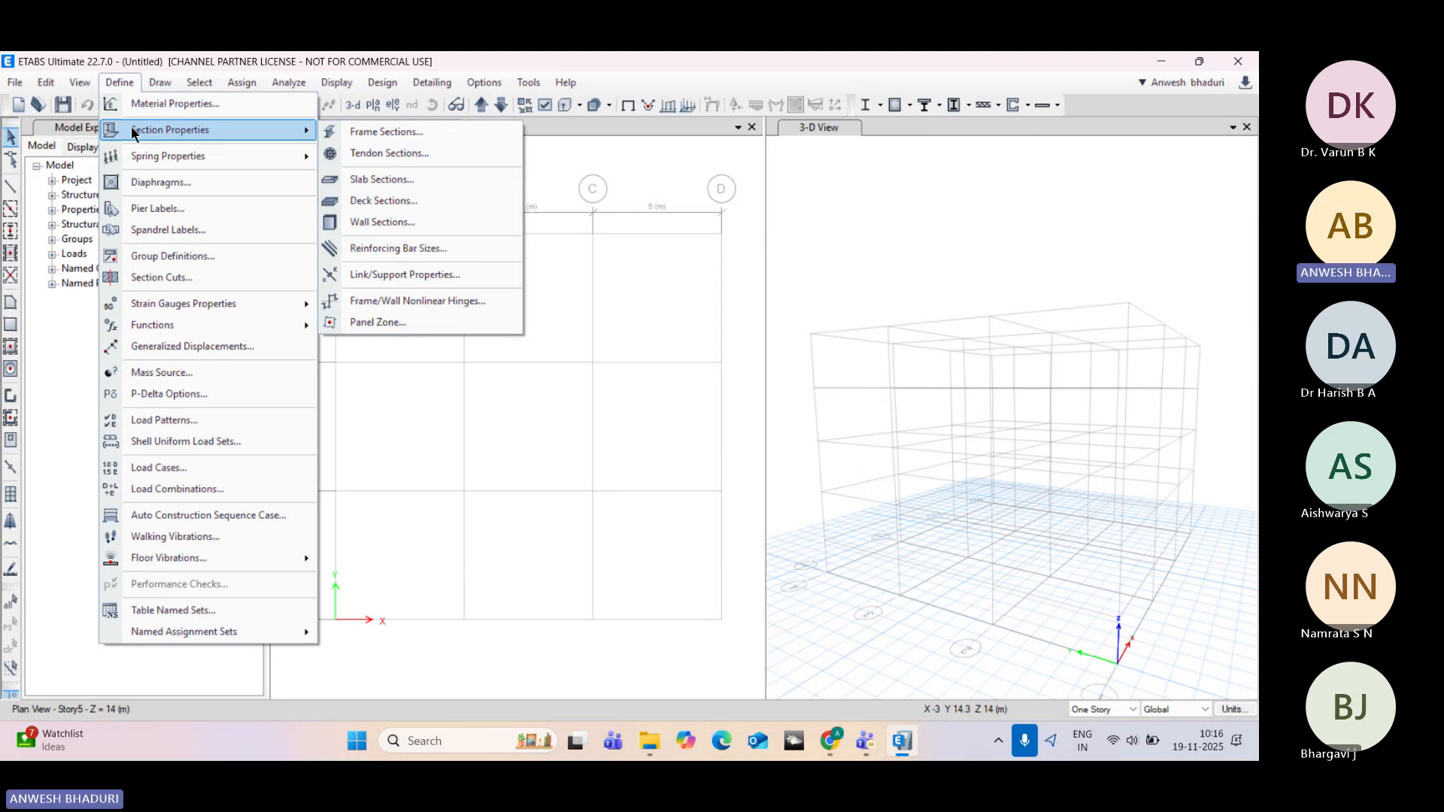
pyautogui.click(332, 135)
pyautogui.moveTo(505, 176); pyautogui.dragTo(716, 134)
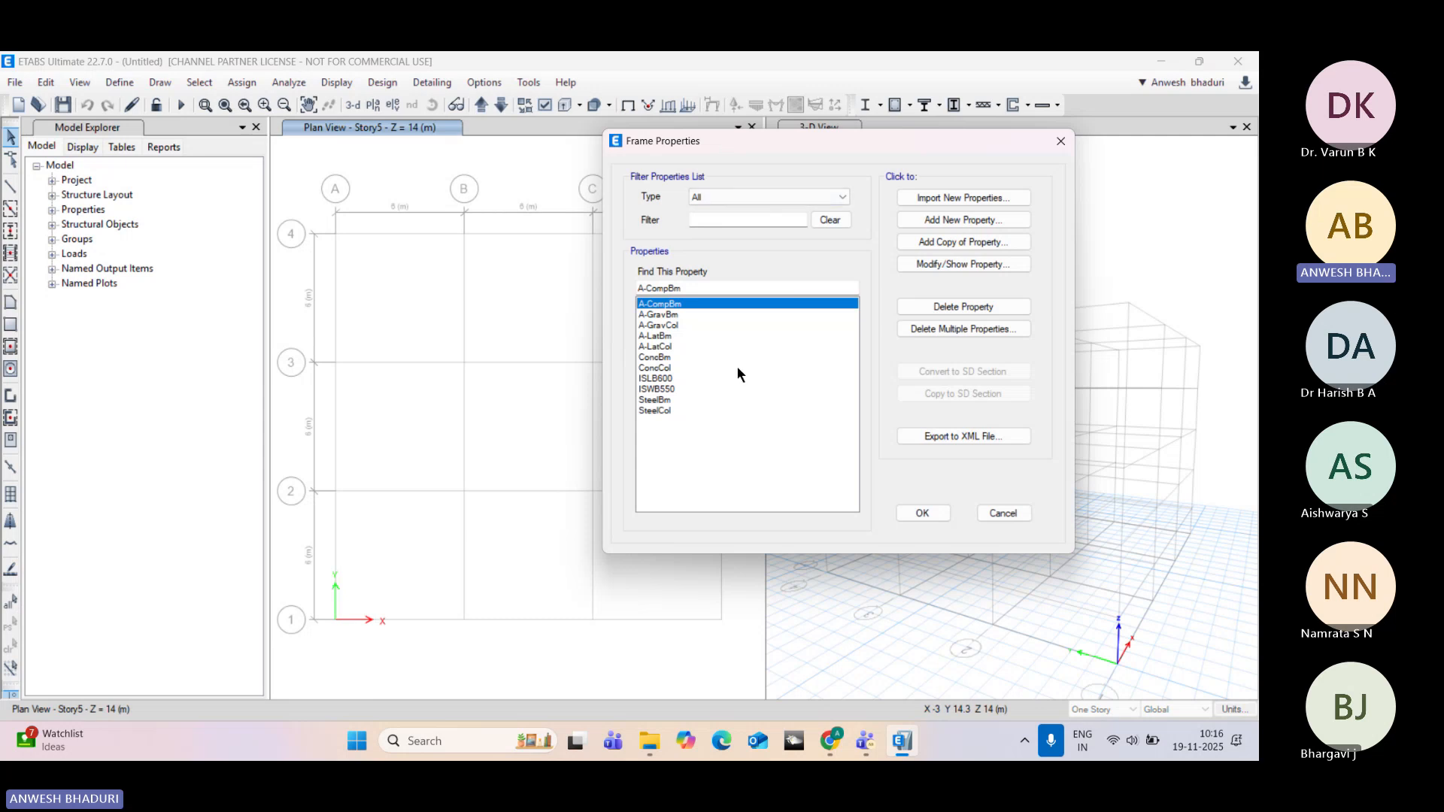
pyautogui.click(927, 219)
pyautogui.moveTo(620, 203); pyautogui.dragTo(689, 157)
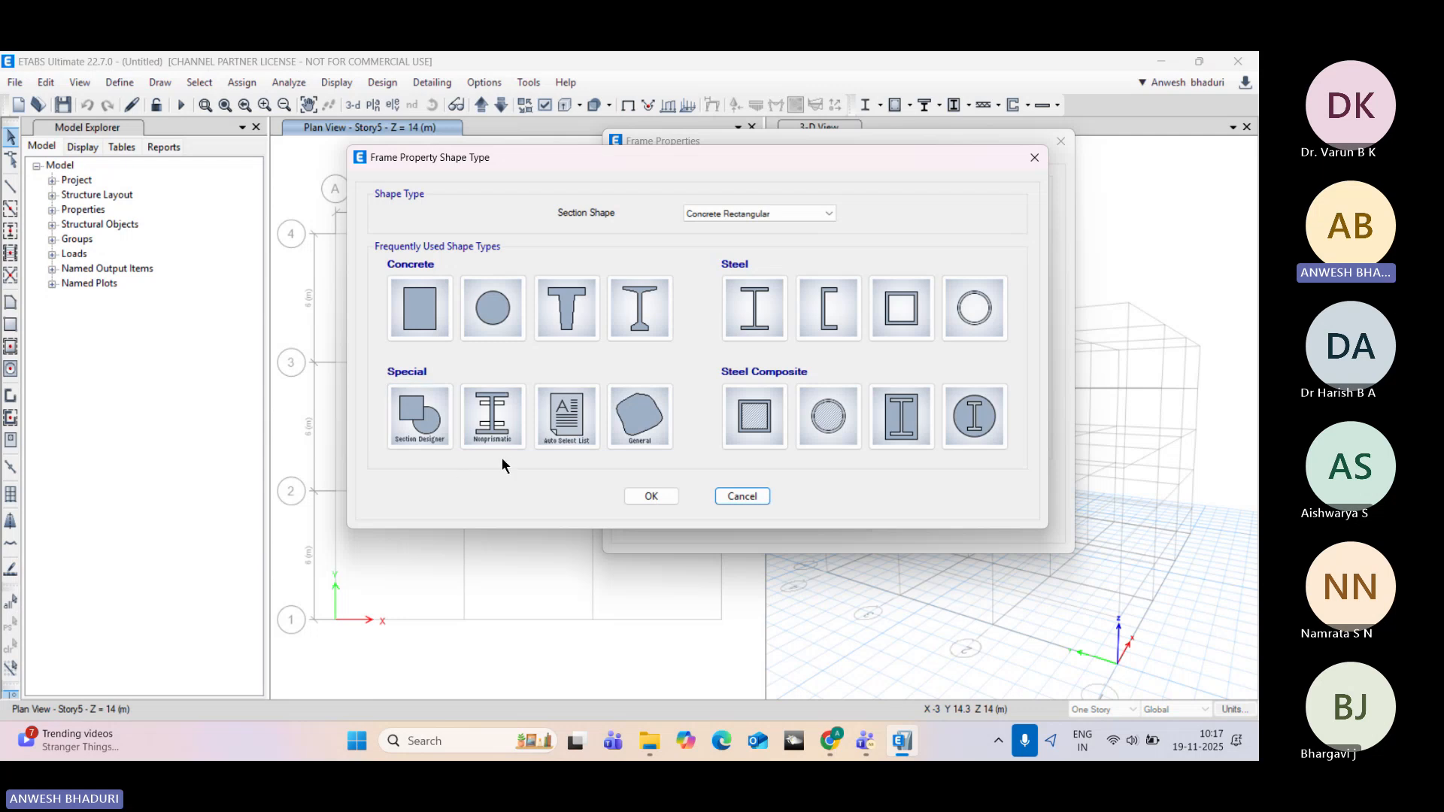
pyautogui.click(434, 329)
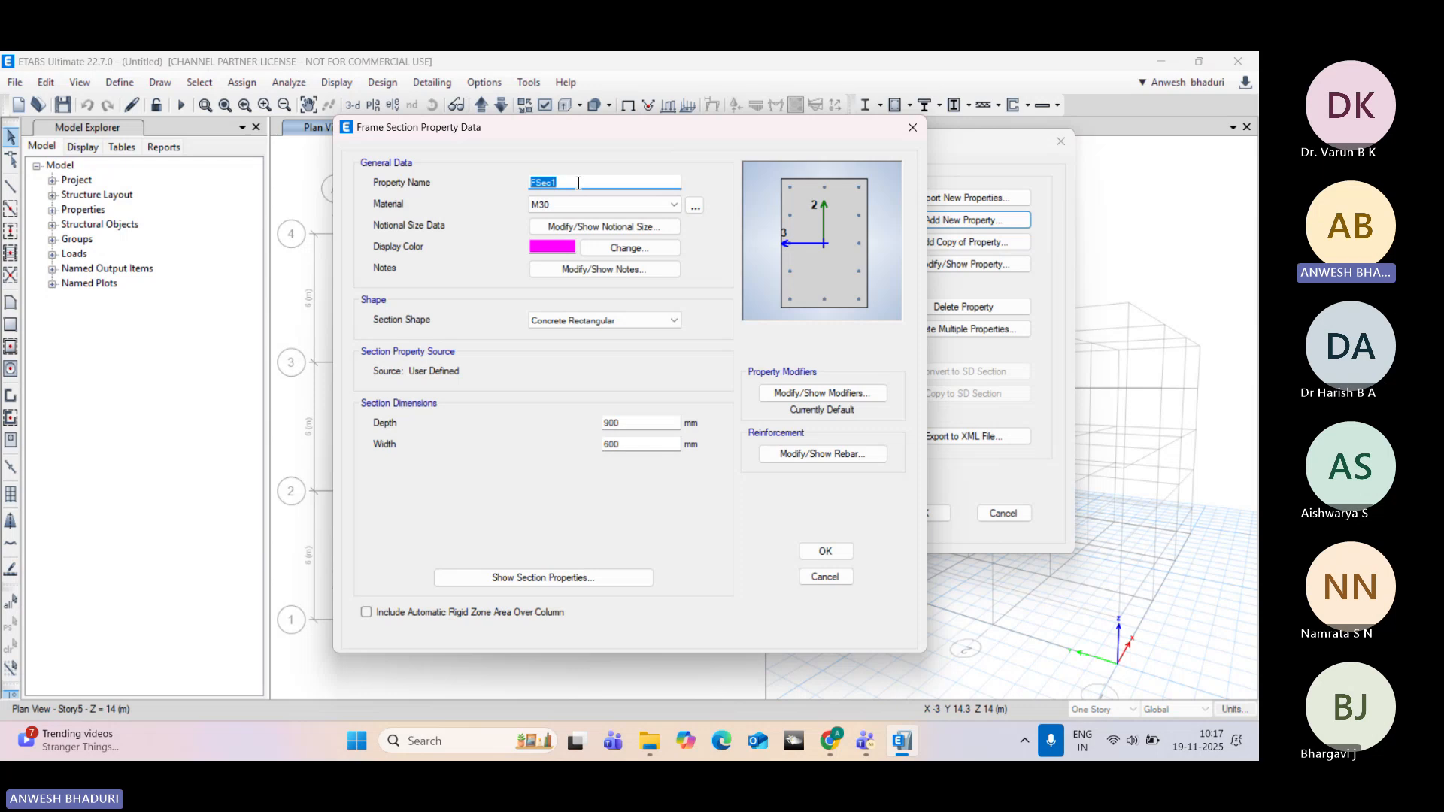
# Step: Name the section C300X500, assign M25 as its material, and set its depth to 500 mm and width to 300 mm
pyautogui.write('C300X500')
pyautogui.click(585, 203)
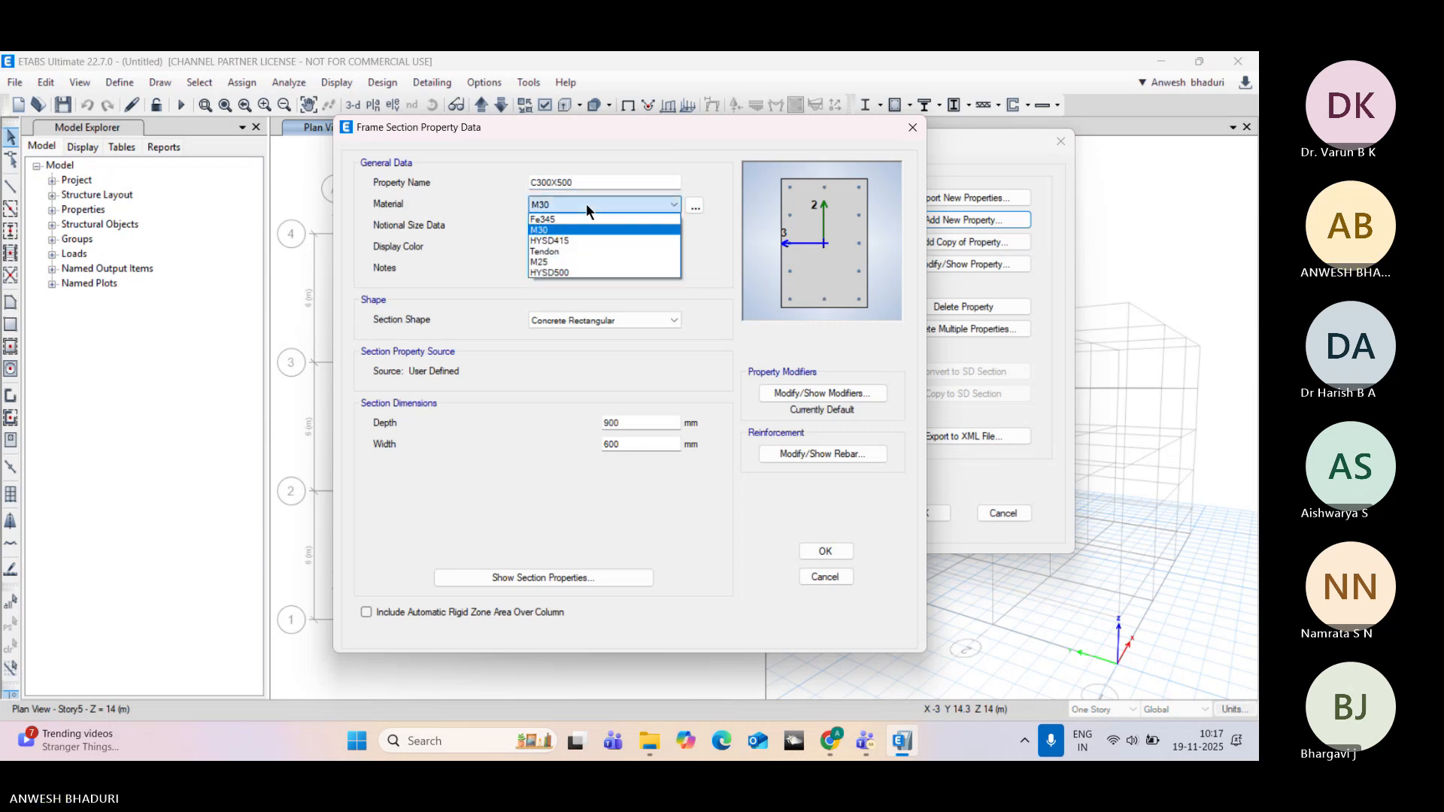
pyautogui.click(580, 262)
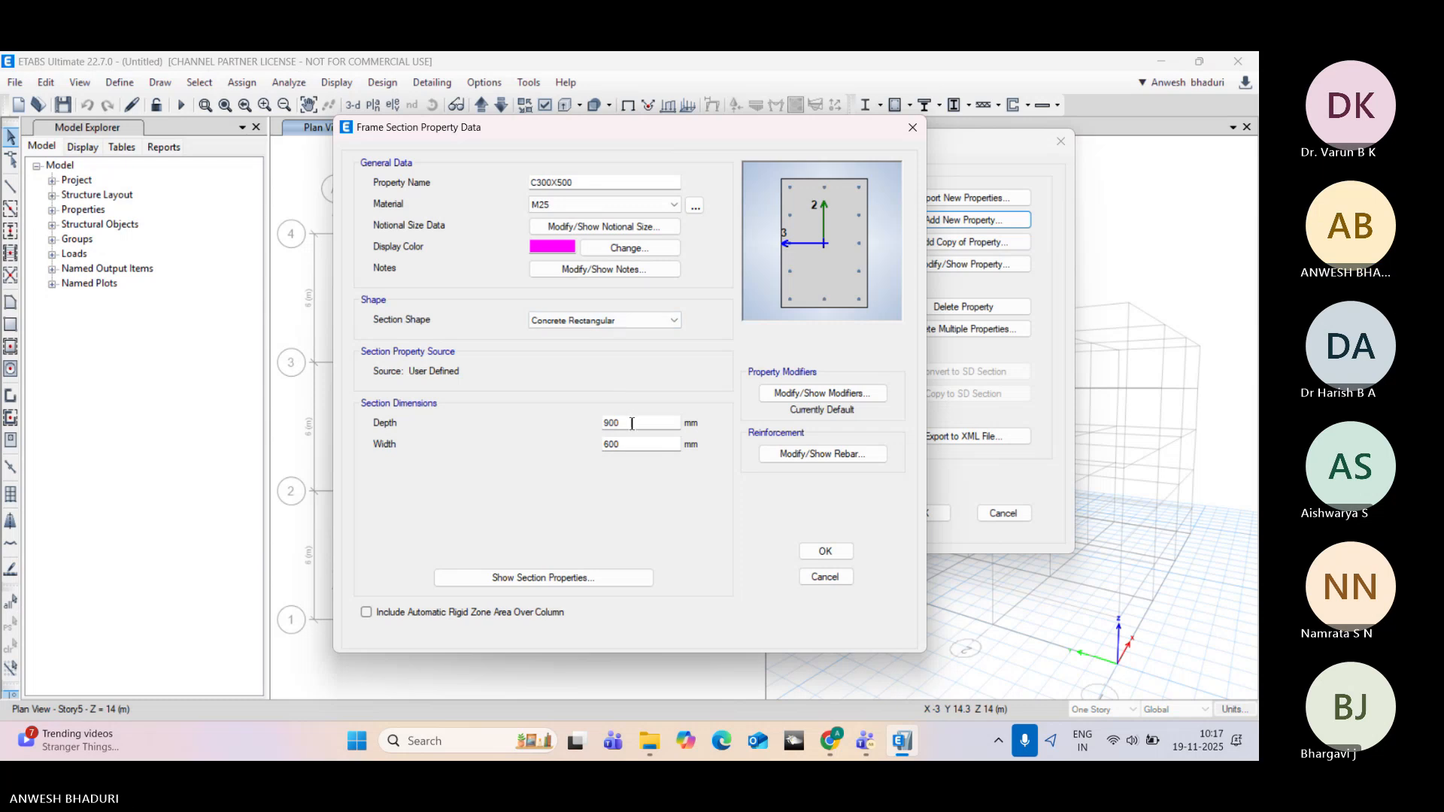
pyautogui.moveTo(624, 423); pyautogui.dragTo(594, 430)
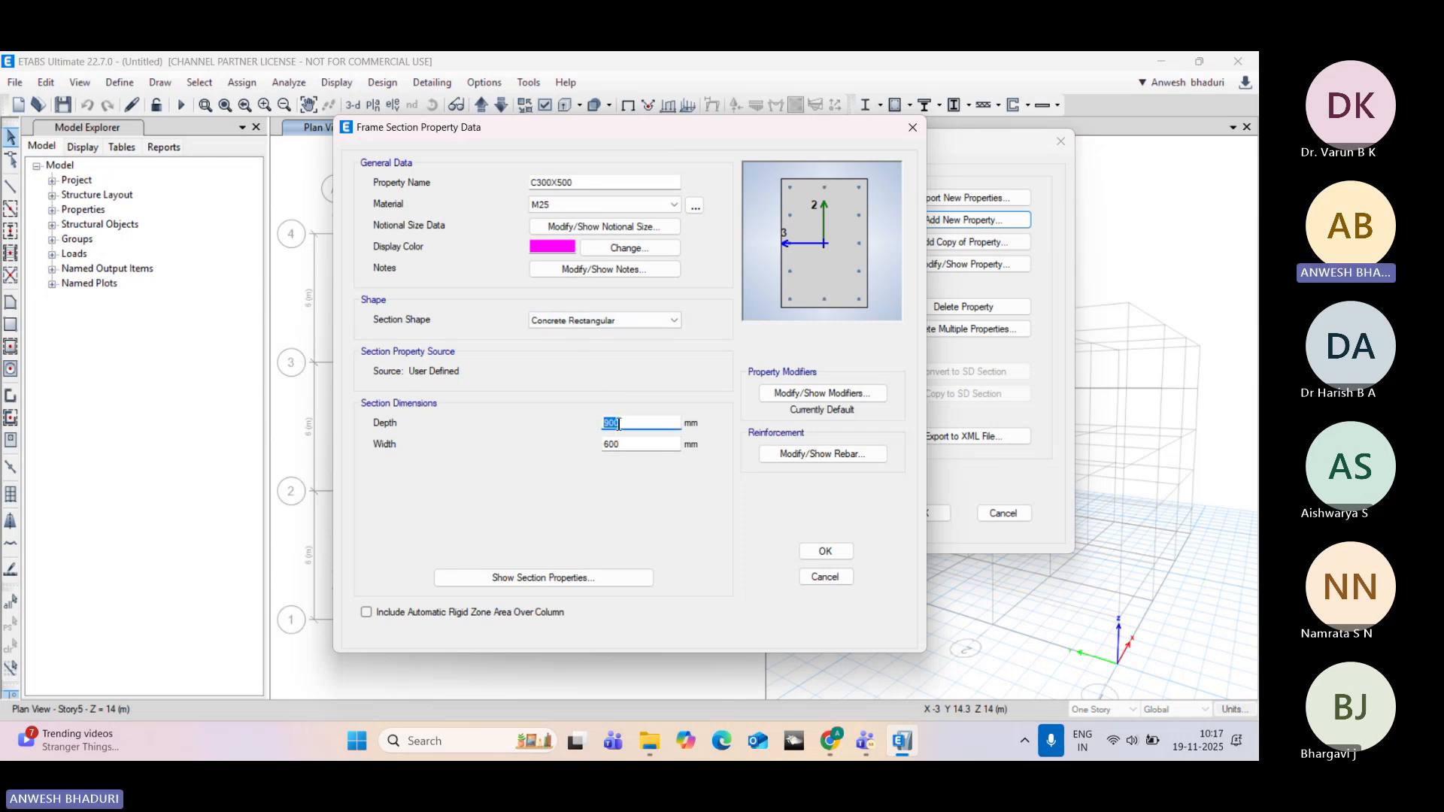
pyautogui.write('500')
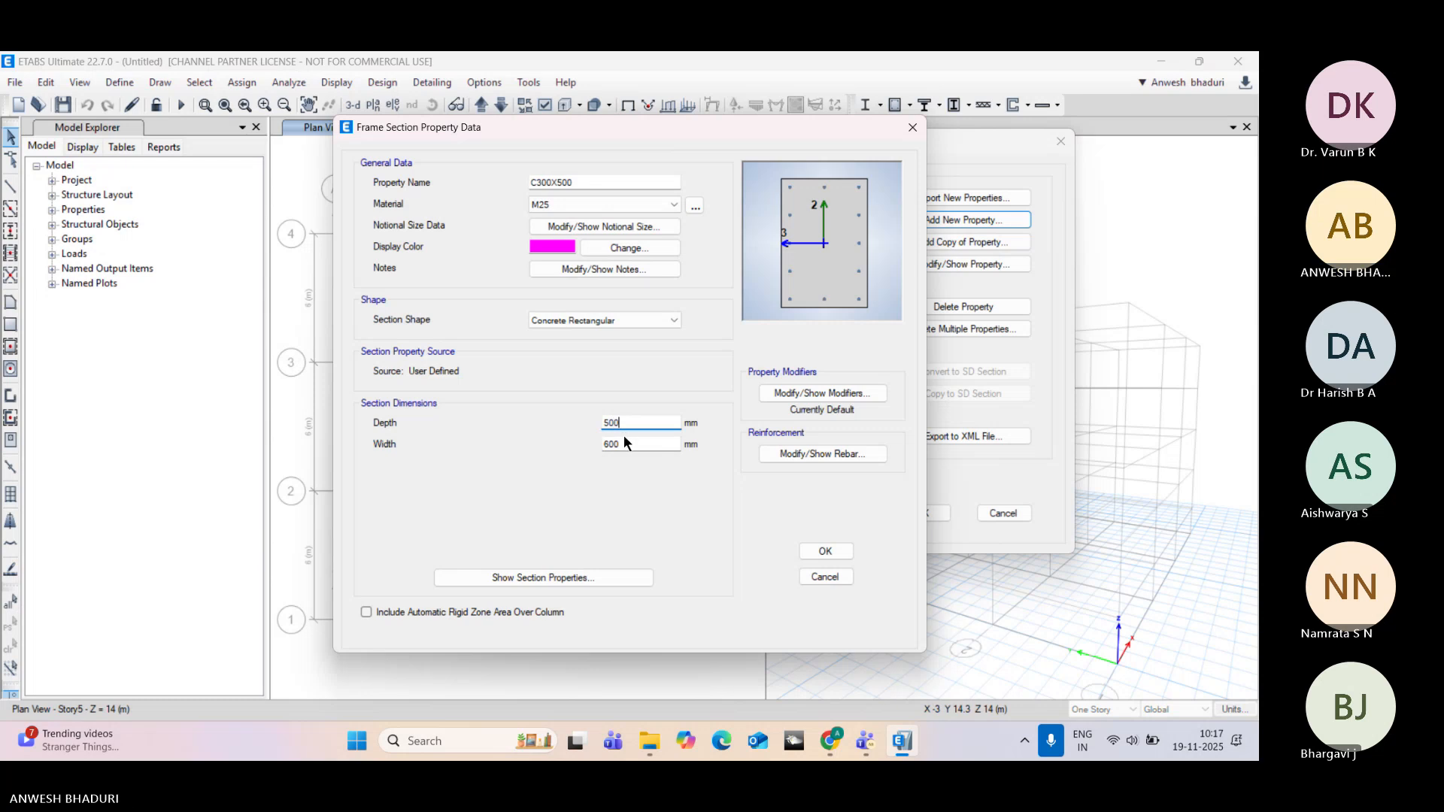
pyautogui.press('Tab')
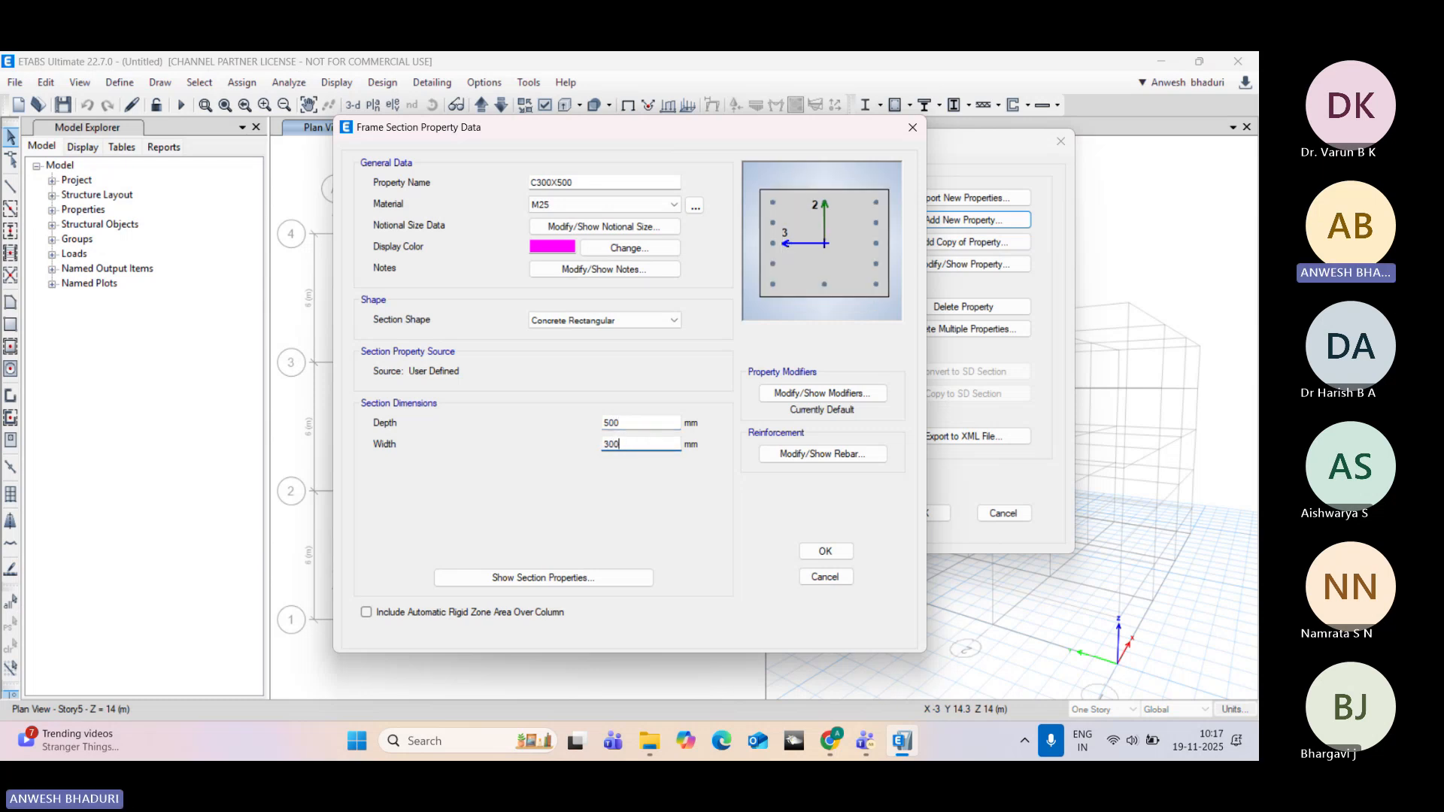
pyautogui.click(648, 419)
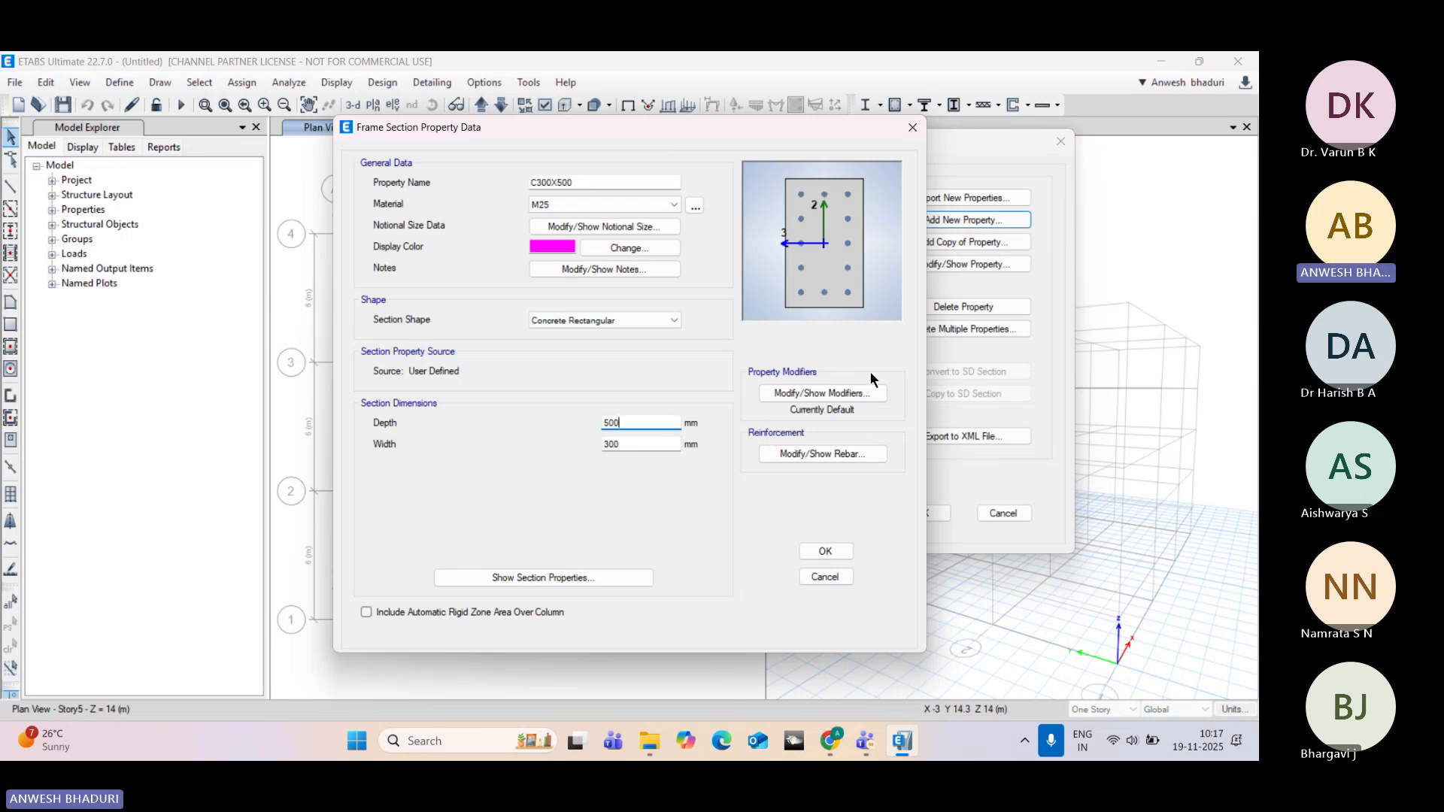
# Step: Open the C300X500 section's reinforcement data and launch the Windows Magnifier to enlarge the screen
pyautogui.click(769, 454)
pyautogui.moveTo(752, 138); pyautogui.dragTo(460, 134)
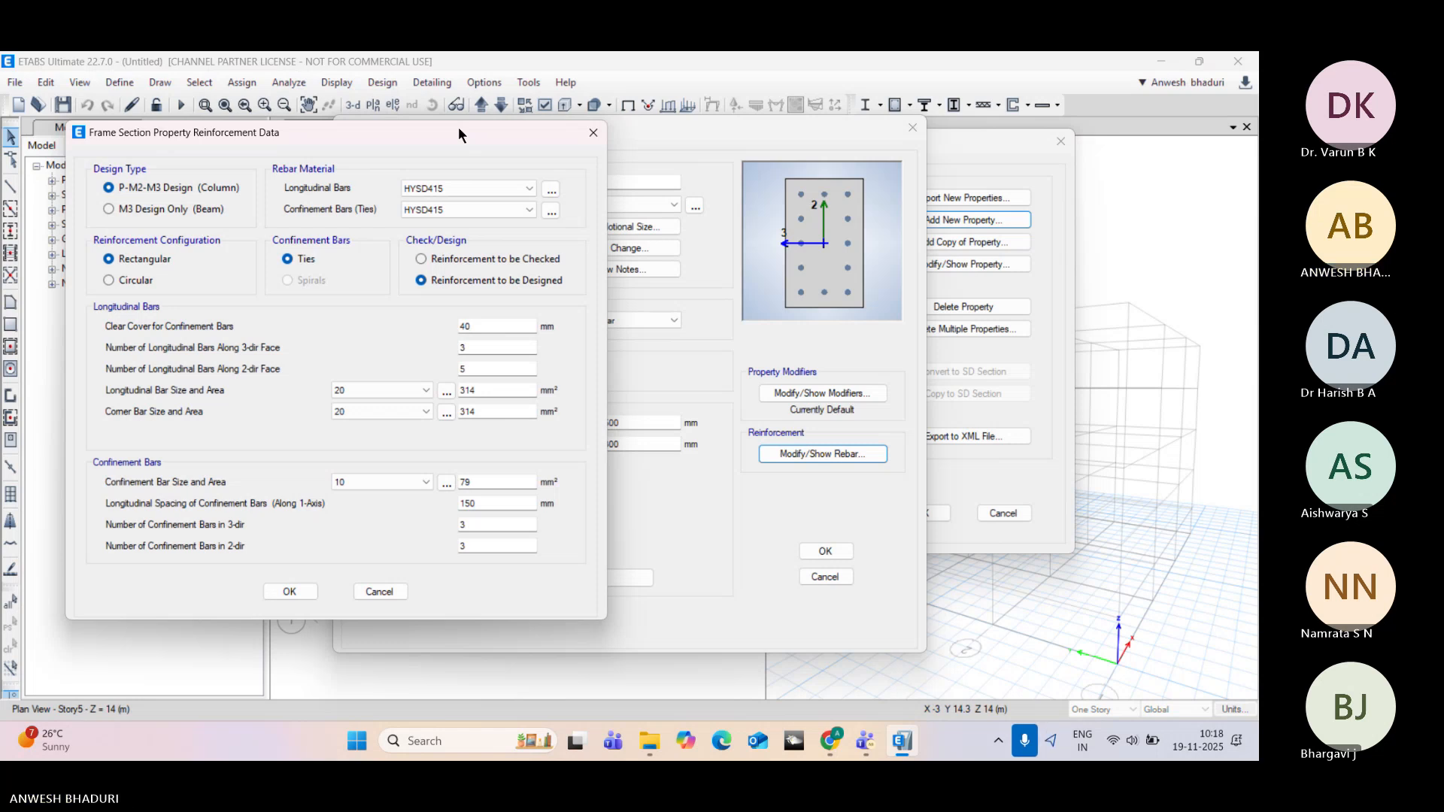
pyautogui.moveTo(458, 134); pyautogui.dragTo(443, 140)
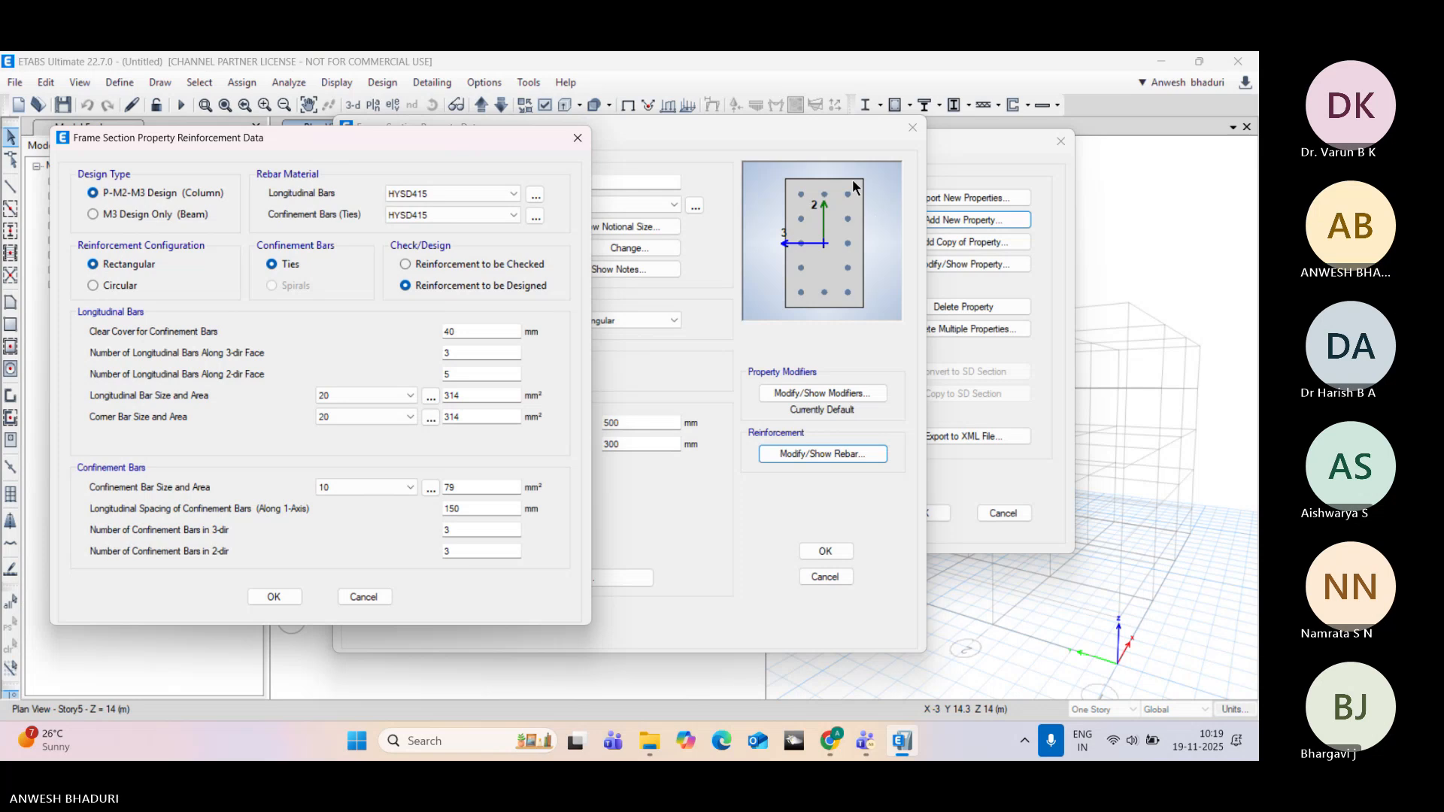
pyautogui.click(456, 740)
pyautogui.write('MAG')
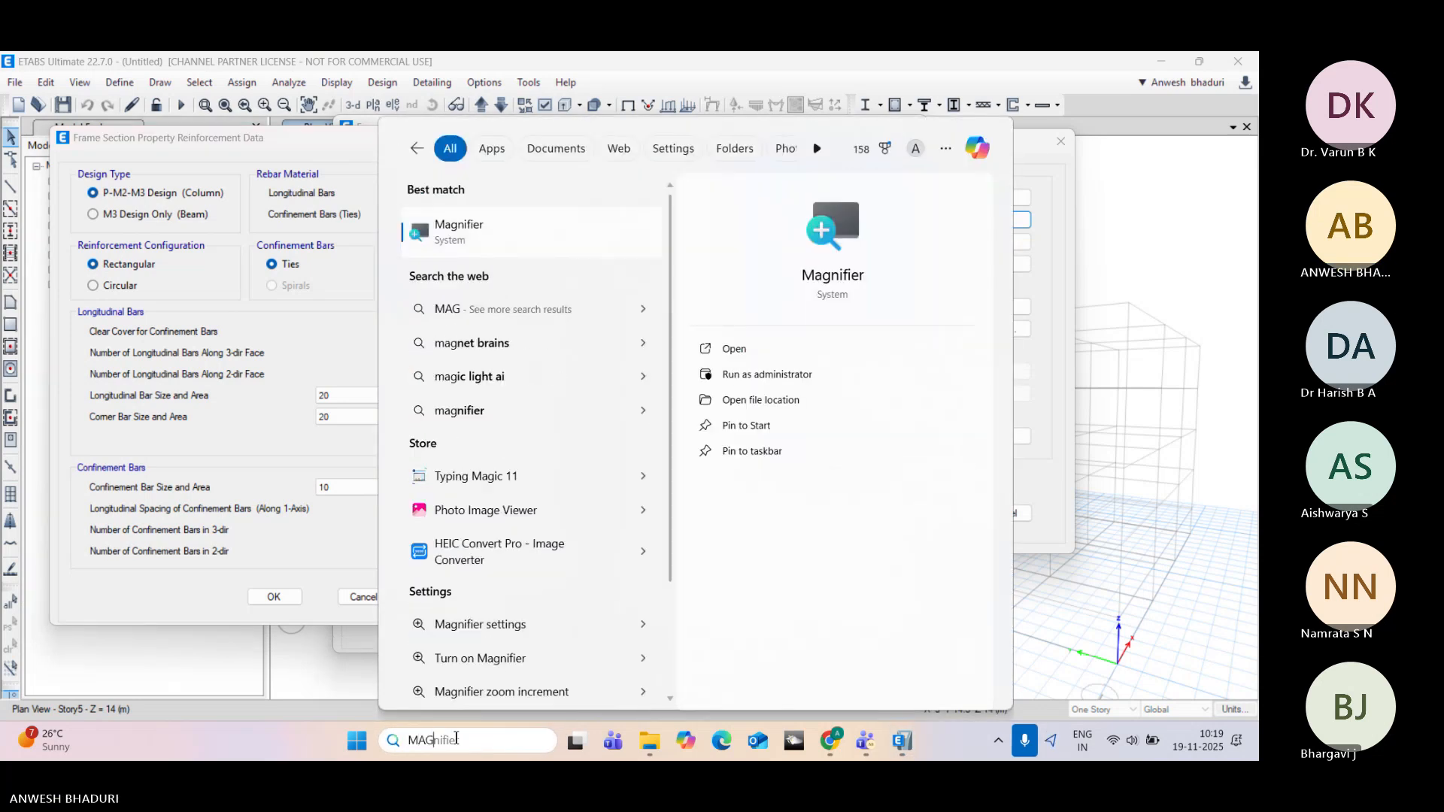
pyautogui.press('Return')
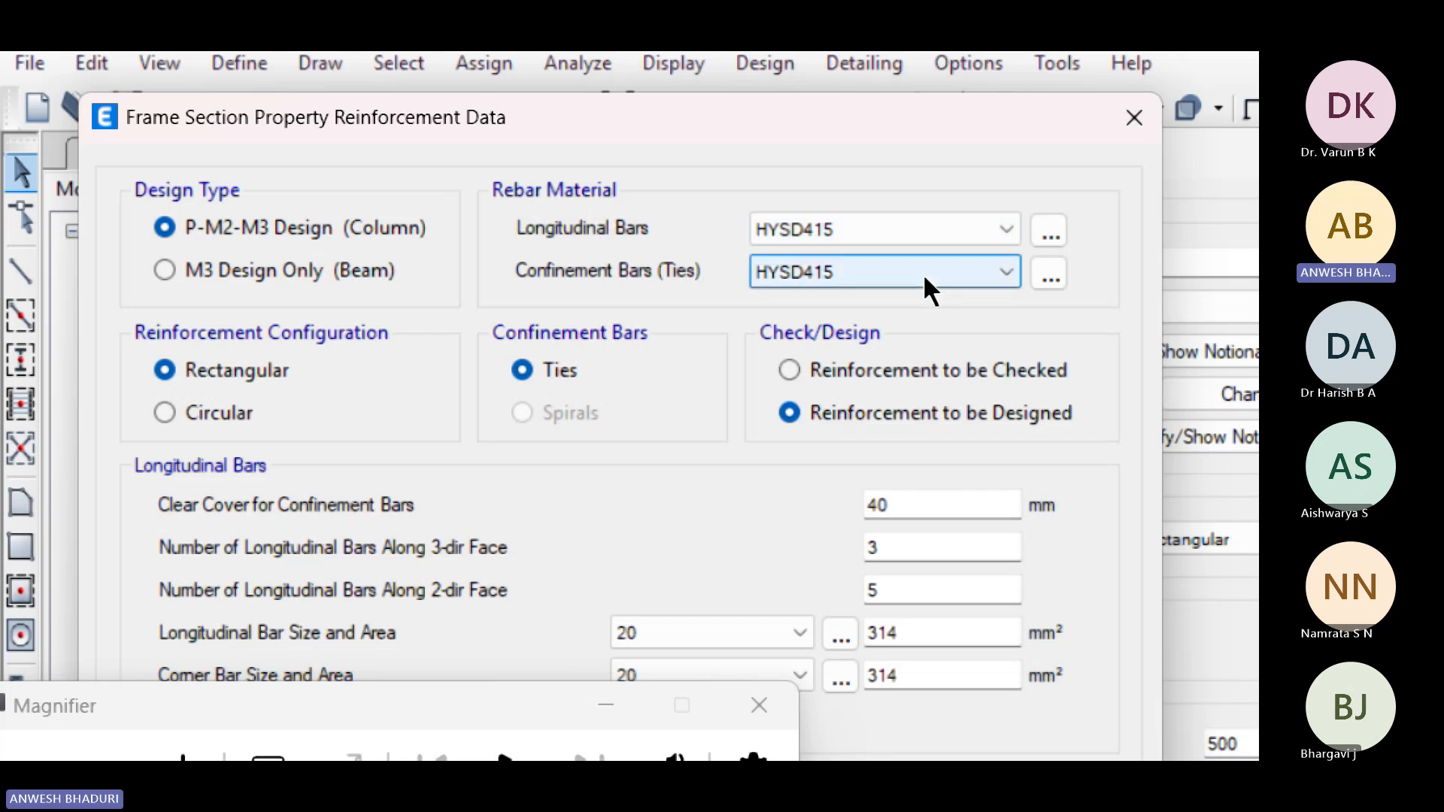
# Step: Set the rebar material of the column's longitudinal bars to HYSD500
pyautogui.click(913, 224)
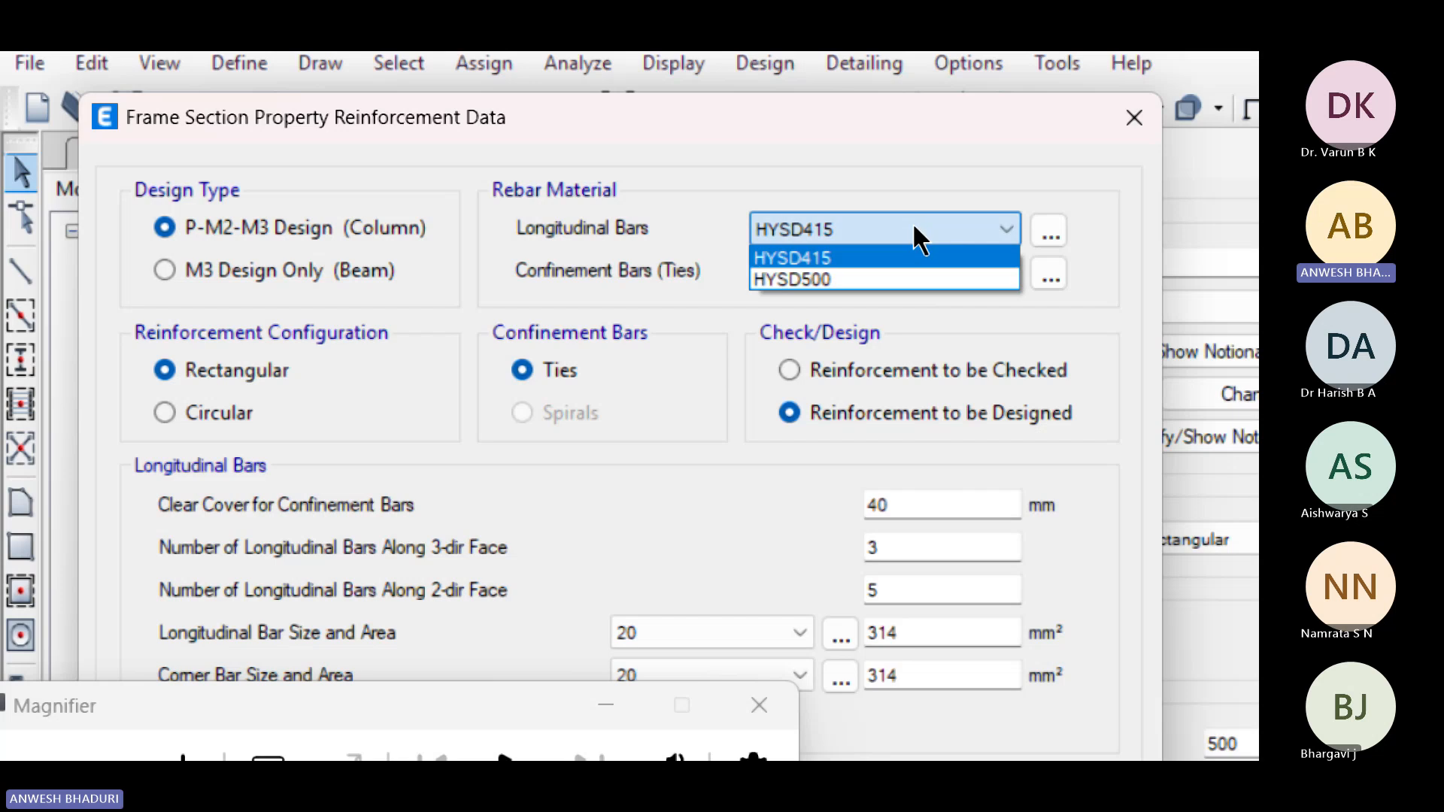
pyautogui.click(877, 280)
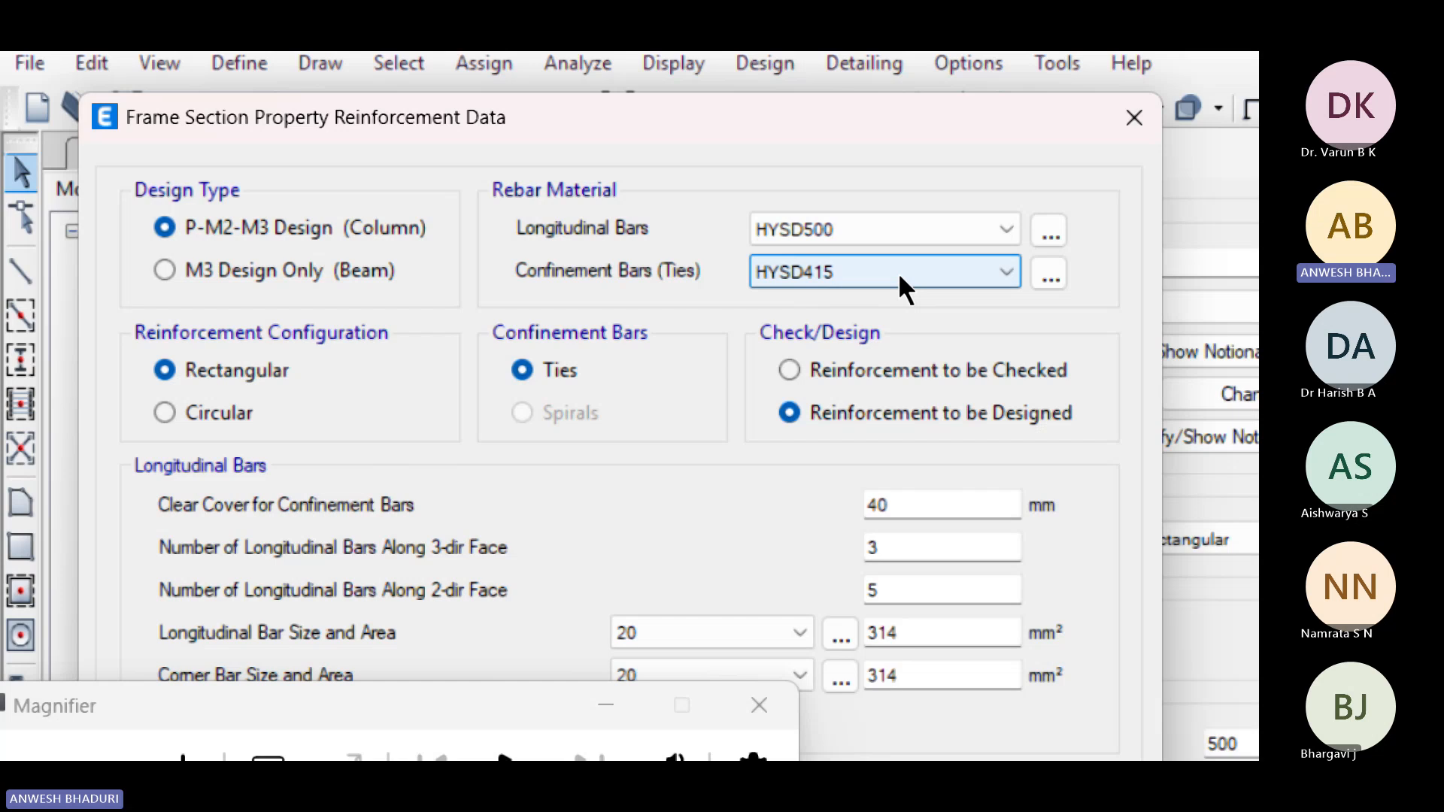
pyautogui.click(872, 591)
pyautogui.write('5')
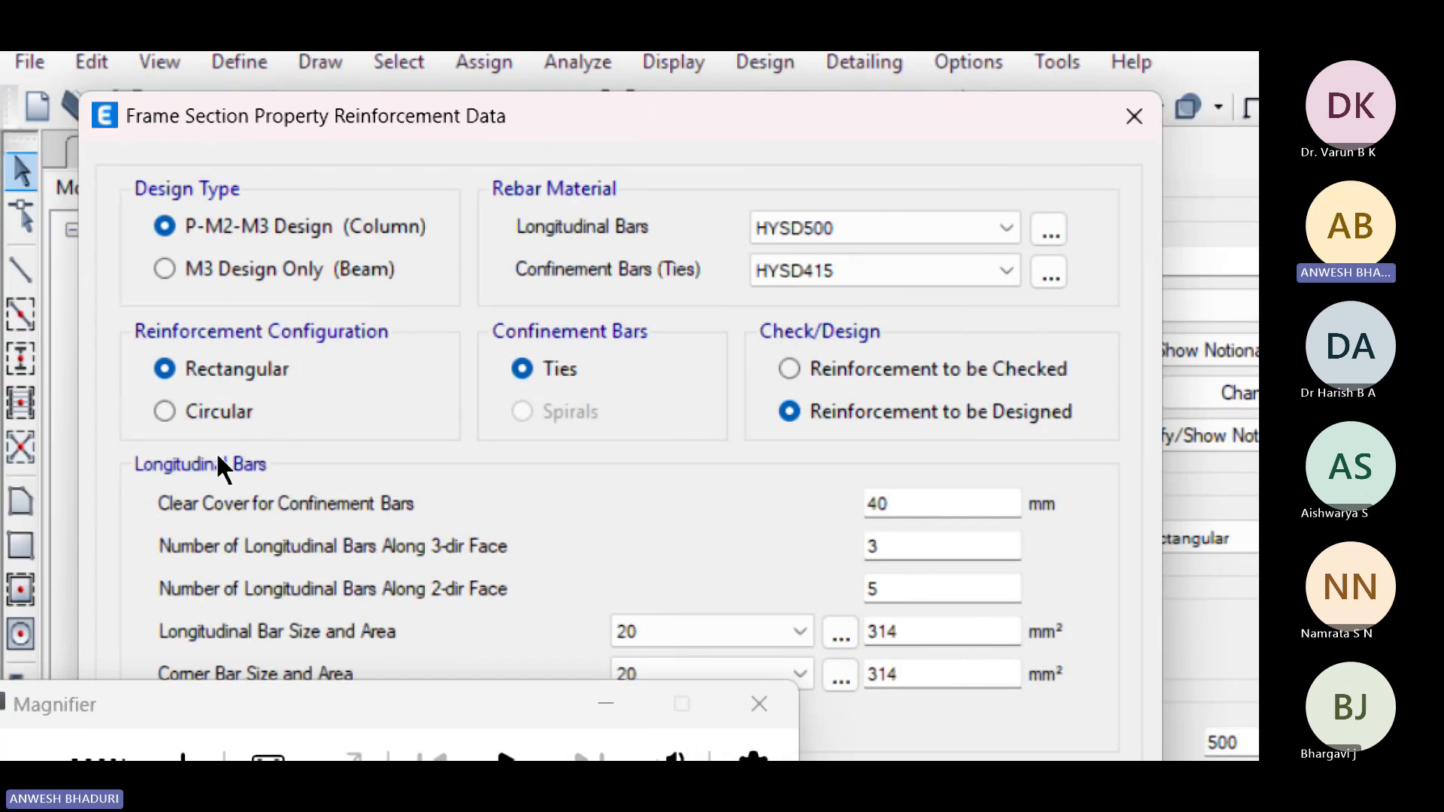
# Step: Try the circular reinforcement configuration for the column, then return it to rectangular
pyautogui.click(193, 410)
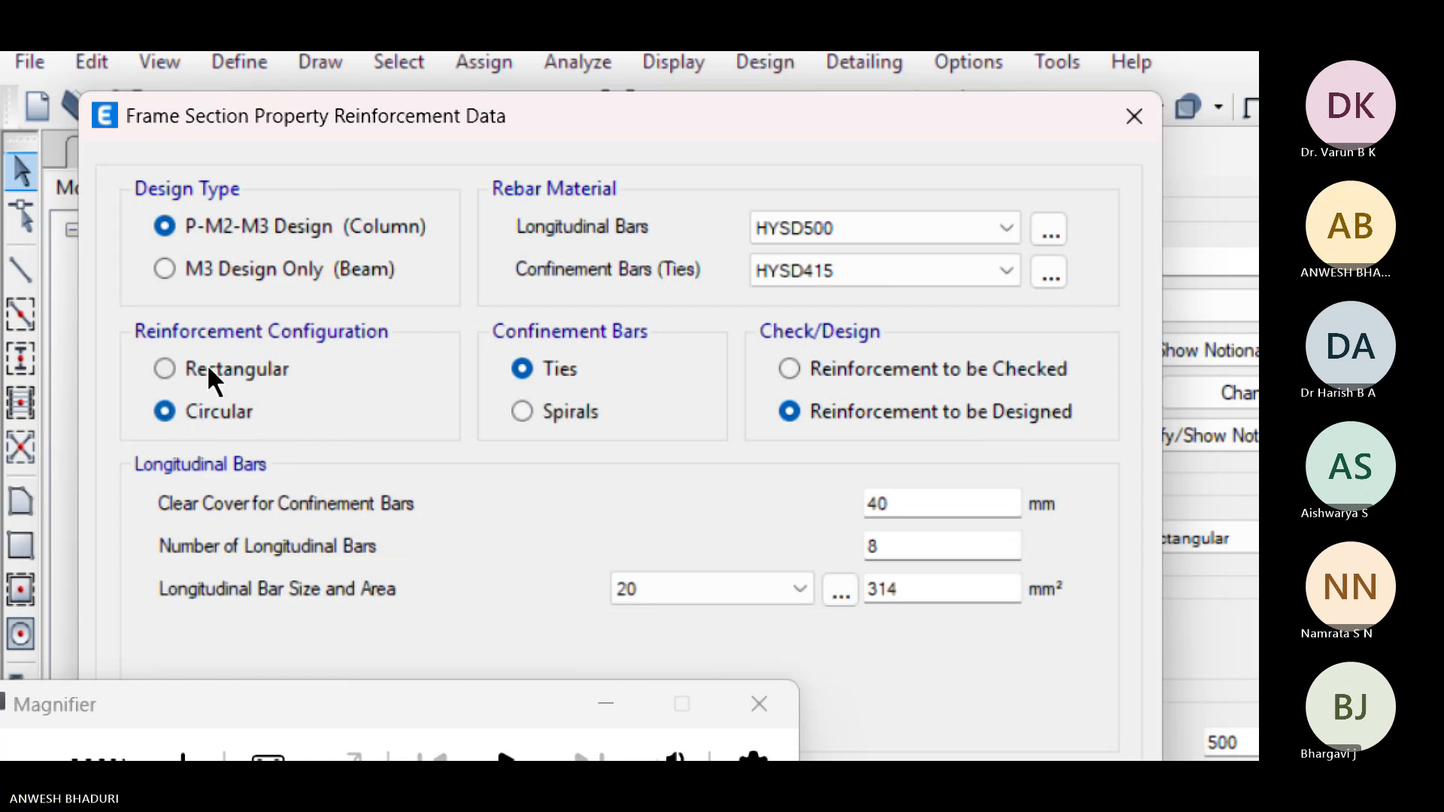
pyautogui.click(206, 367)
pyautogui.click(209, 413)
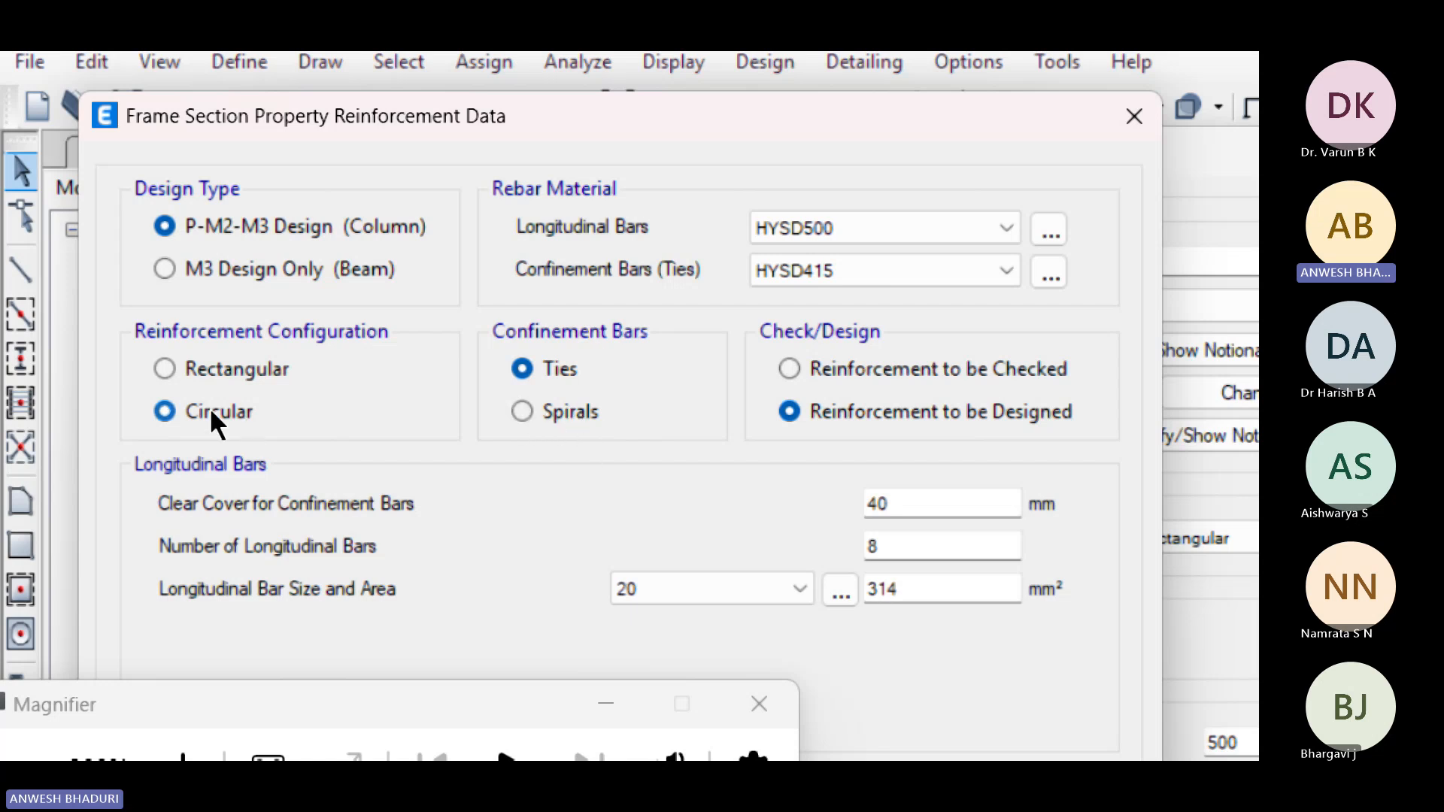
pyautogui.click(204, 362)
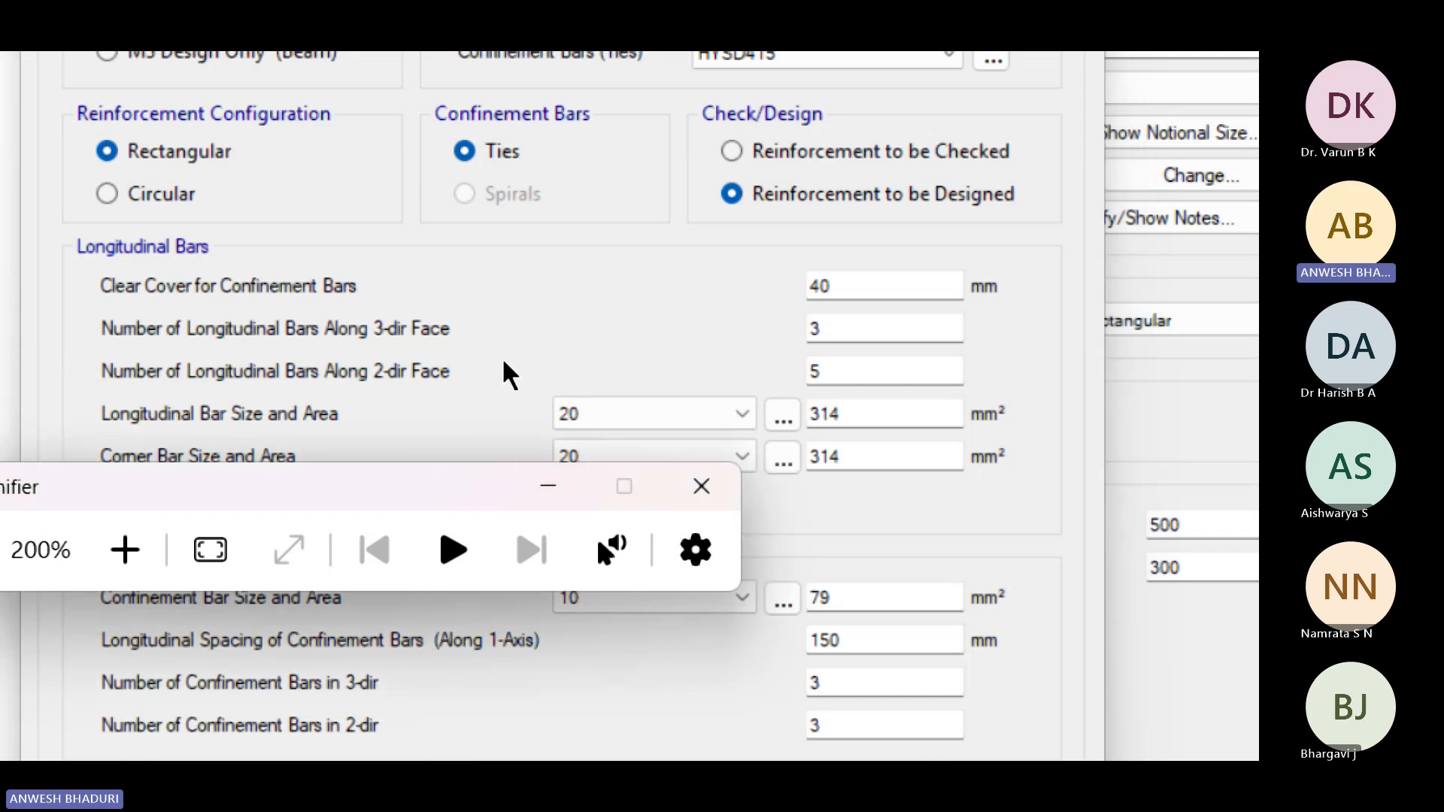
# Step: Examine the clear cover for confinement bars and the numbers of longitudinal bars along the 3-direction and 2-direction faces
pyautogui.moveTo(422, 492); pyautogui.dragTo(467, 647)
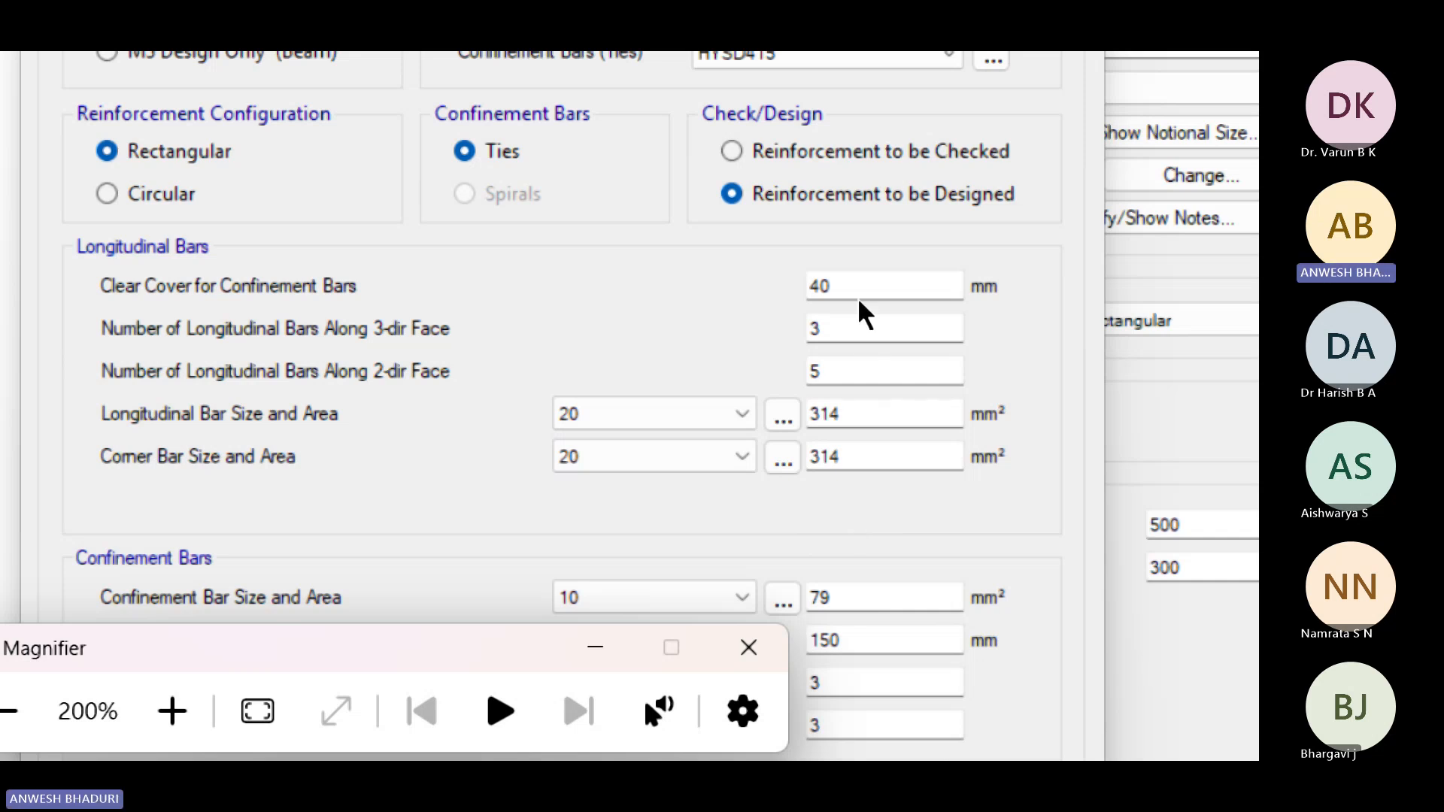
pyautogui.moveTo(854, 284); pyautogui.dragTo(792, 288)
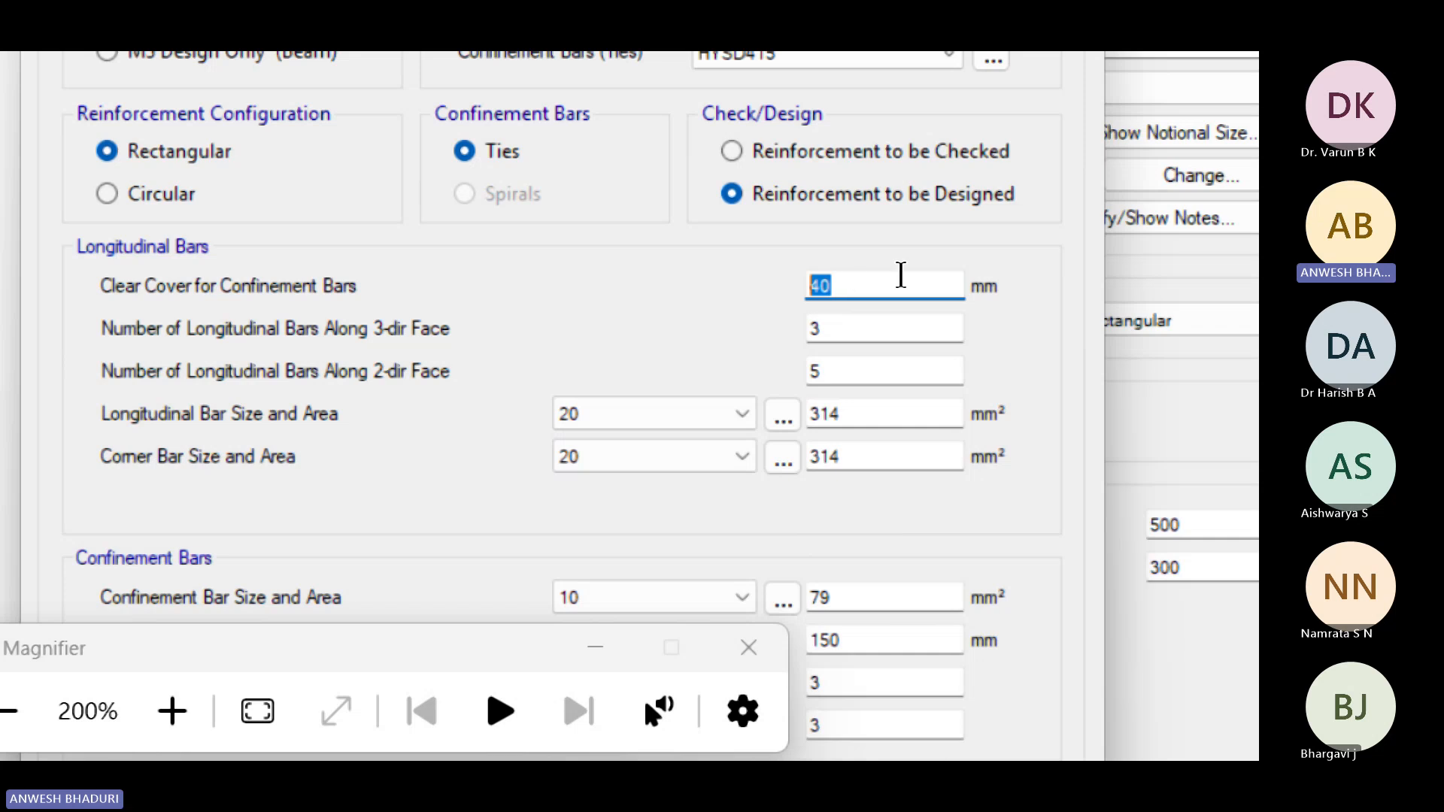
pyautogui.click(843, 290)
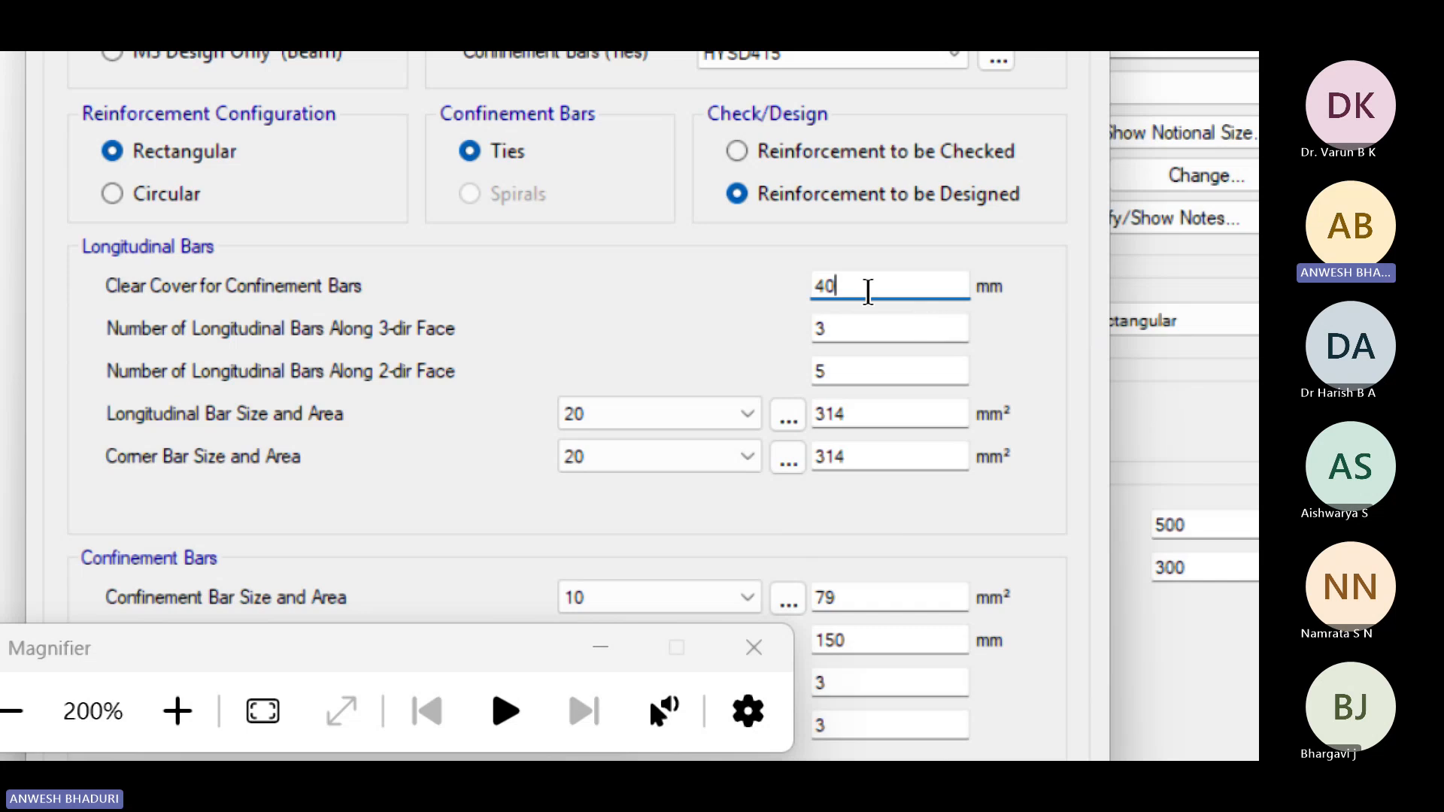
pyautogui.moveTo(852, 288); pyautogui.dragTo(804, 299)
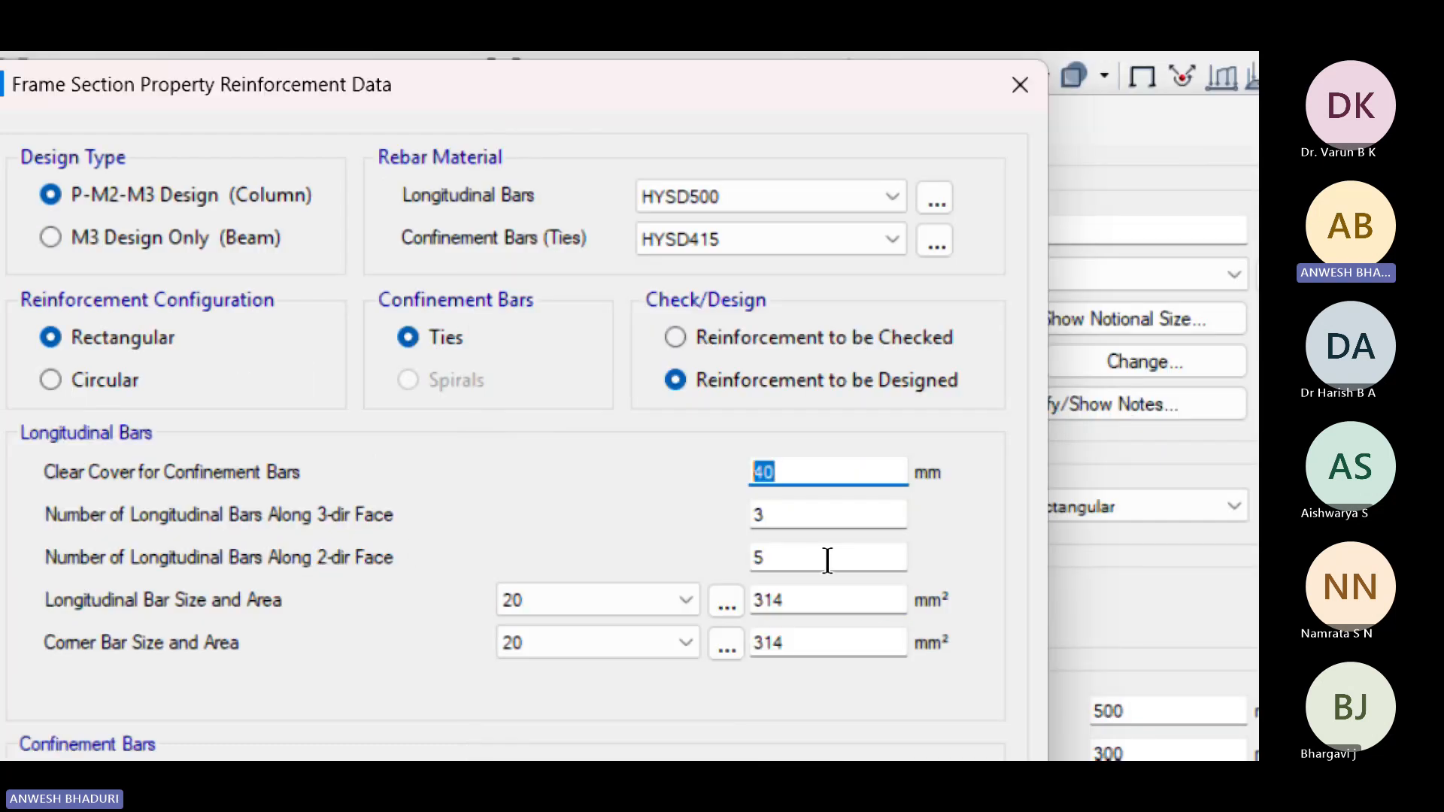
pyautogui.click(292, 557)
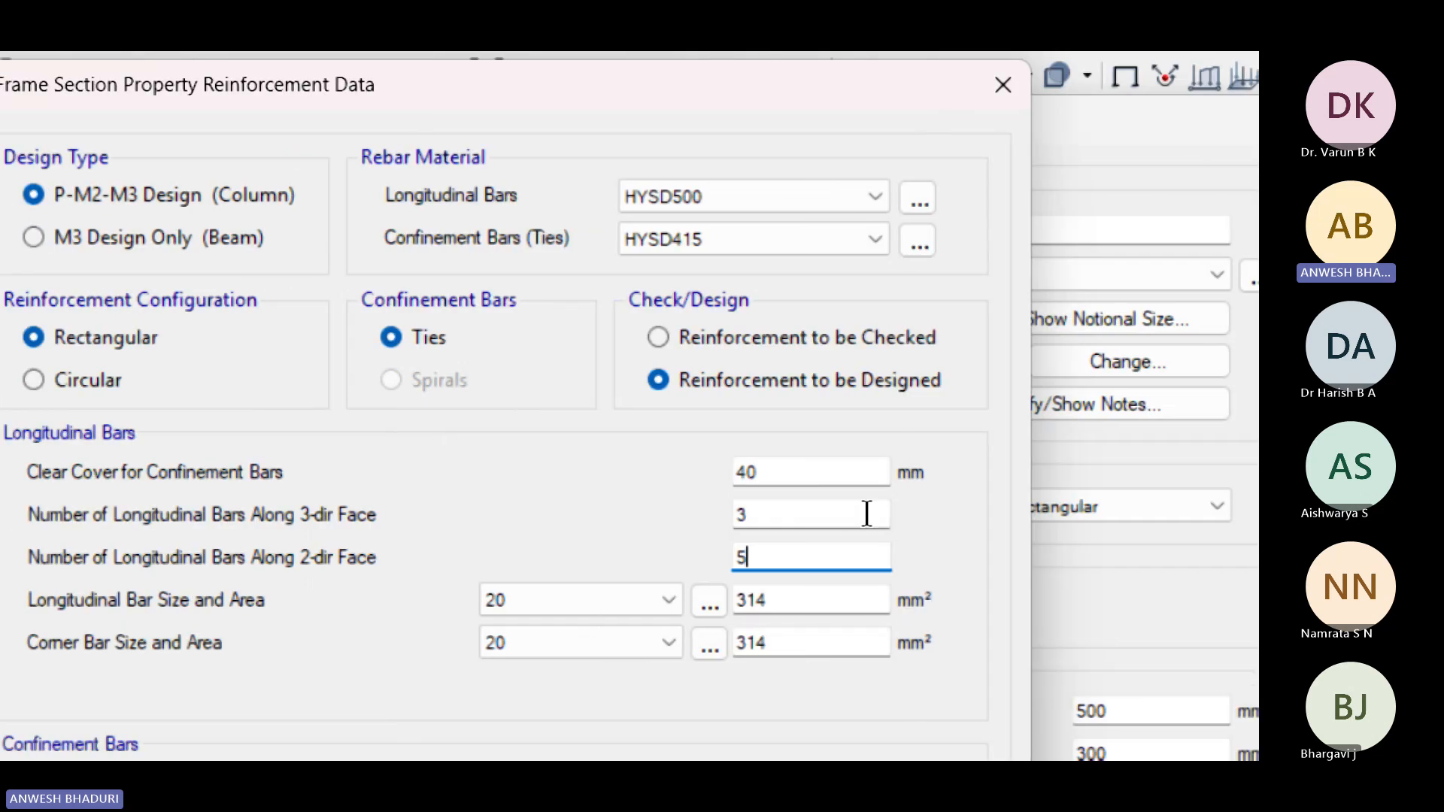
pyautogui.click(205, 516)
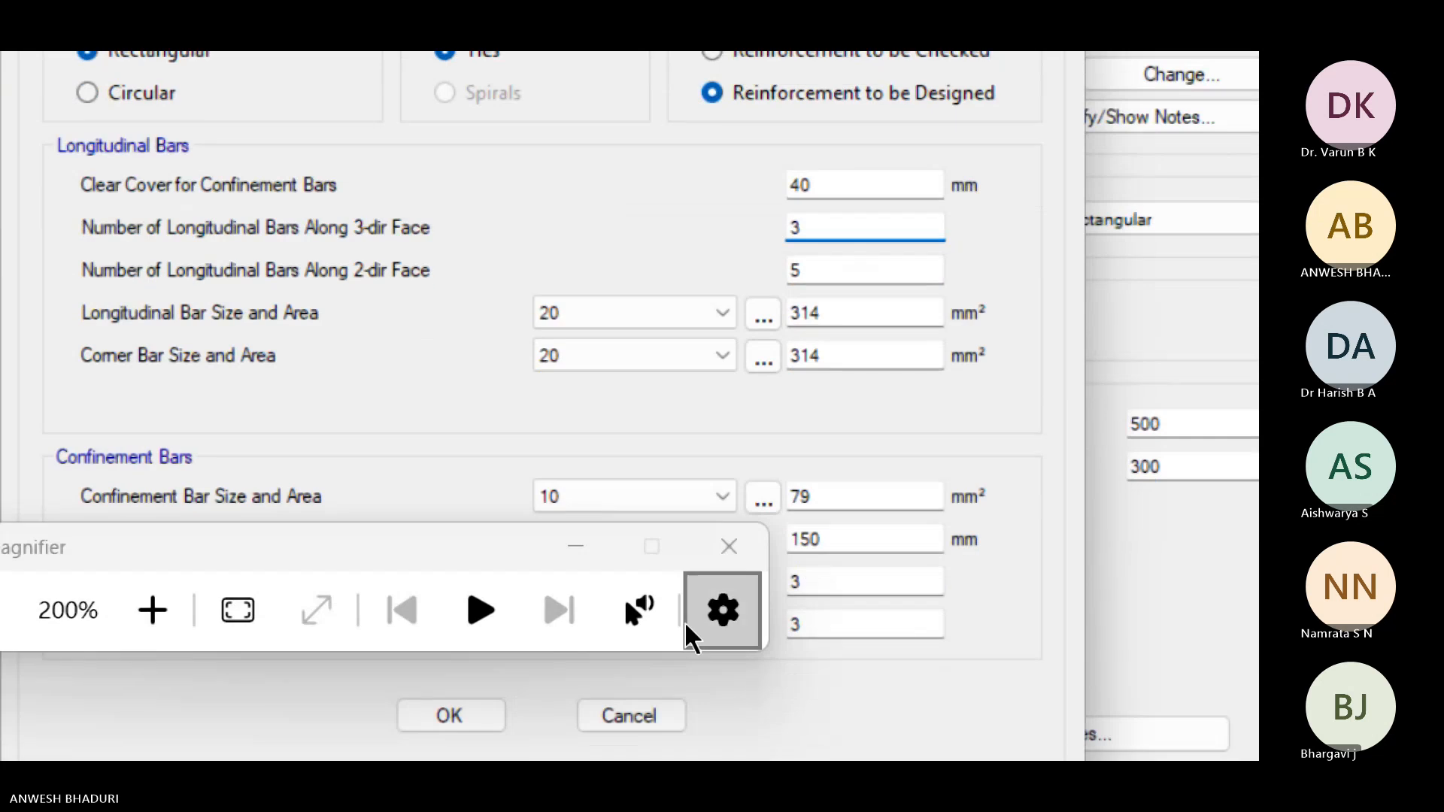
# Step: Minimize the Magnifier window, then accept the reinforcement data and the C300X500 column section
pyautogui.click(573, 543)
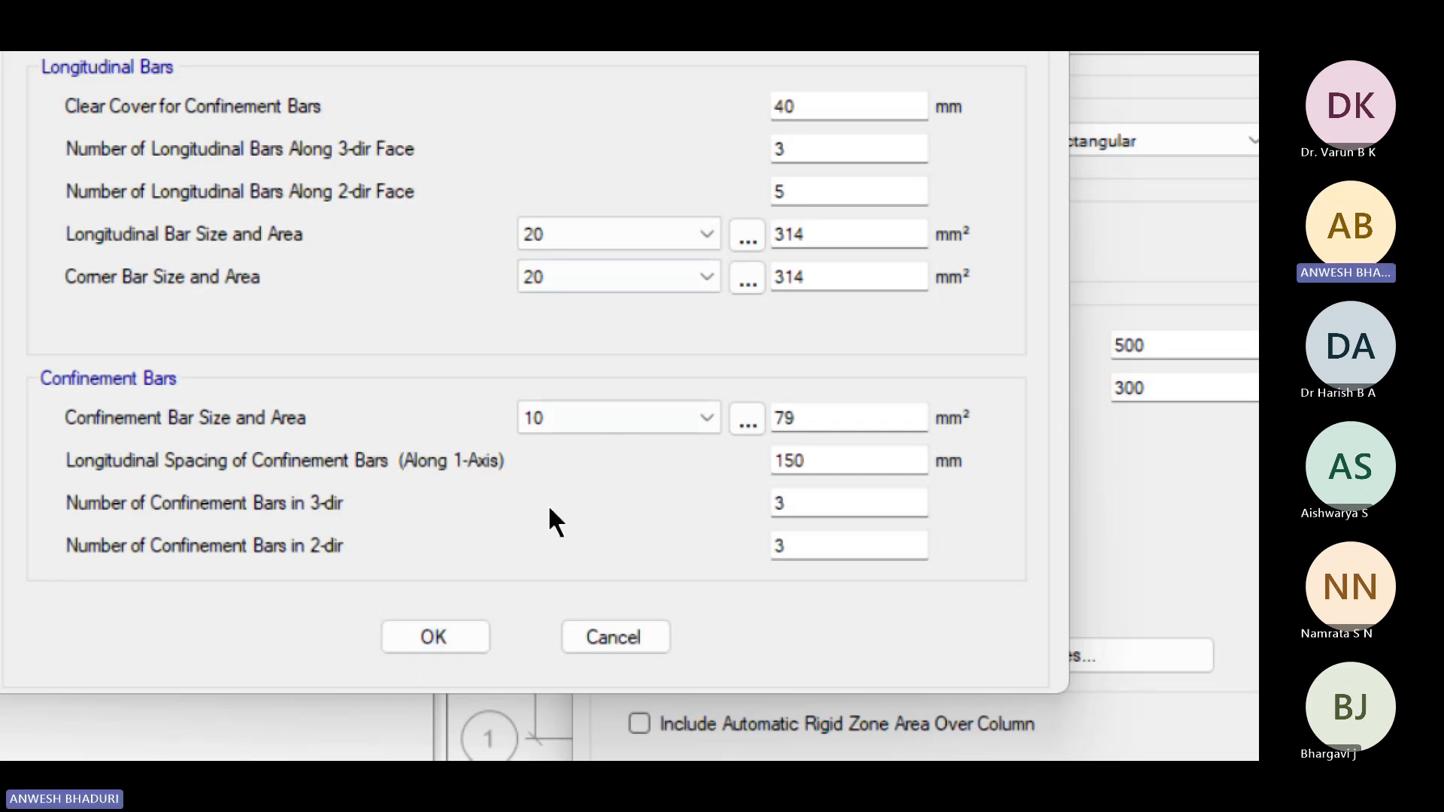
pyautogui.click(424, 637)
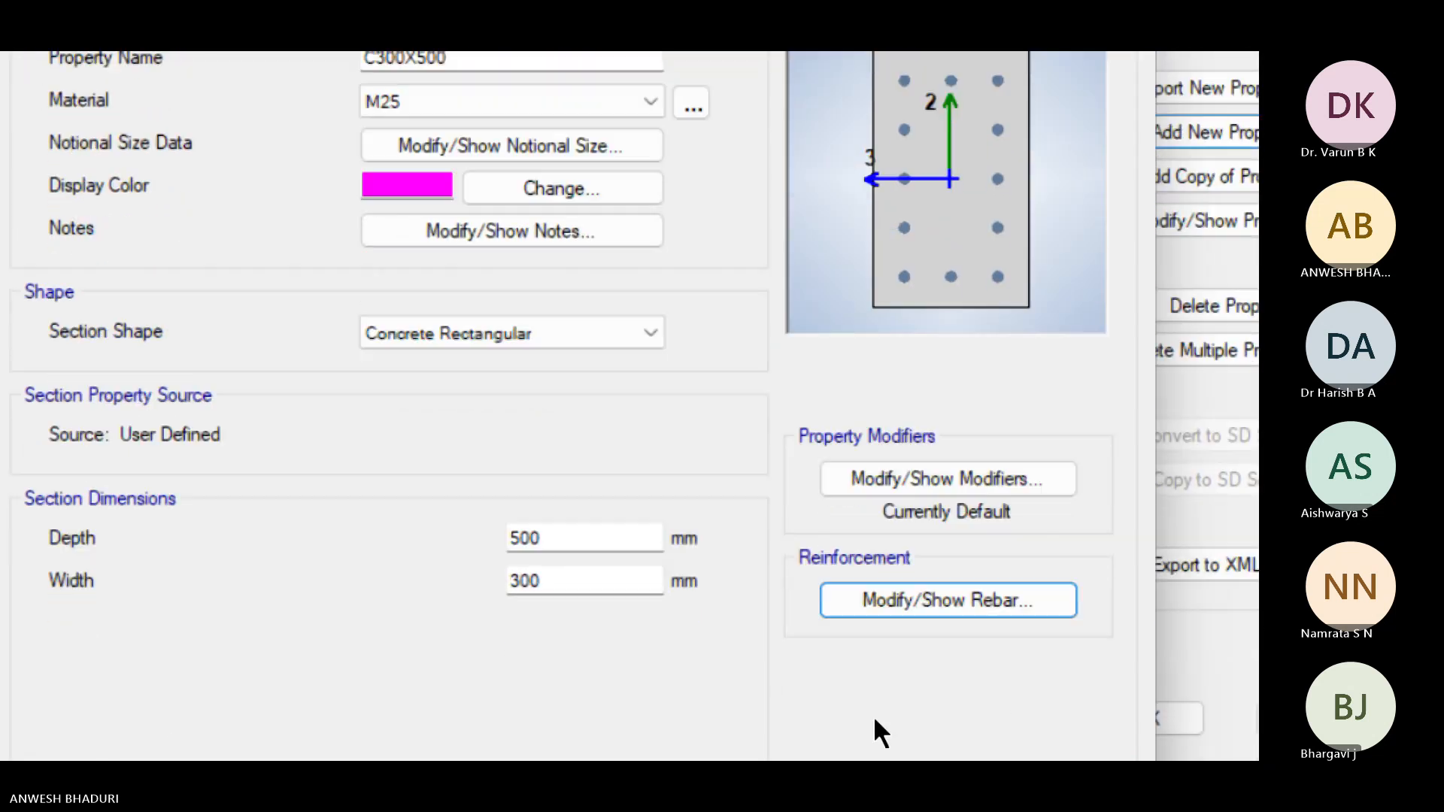
pyautogui.click(918, 613)
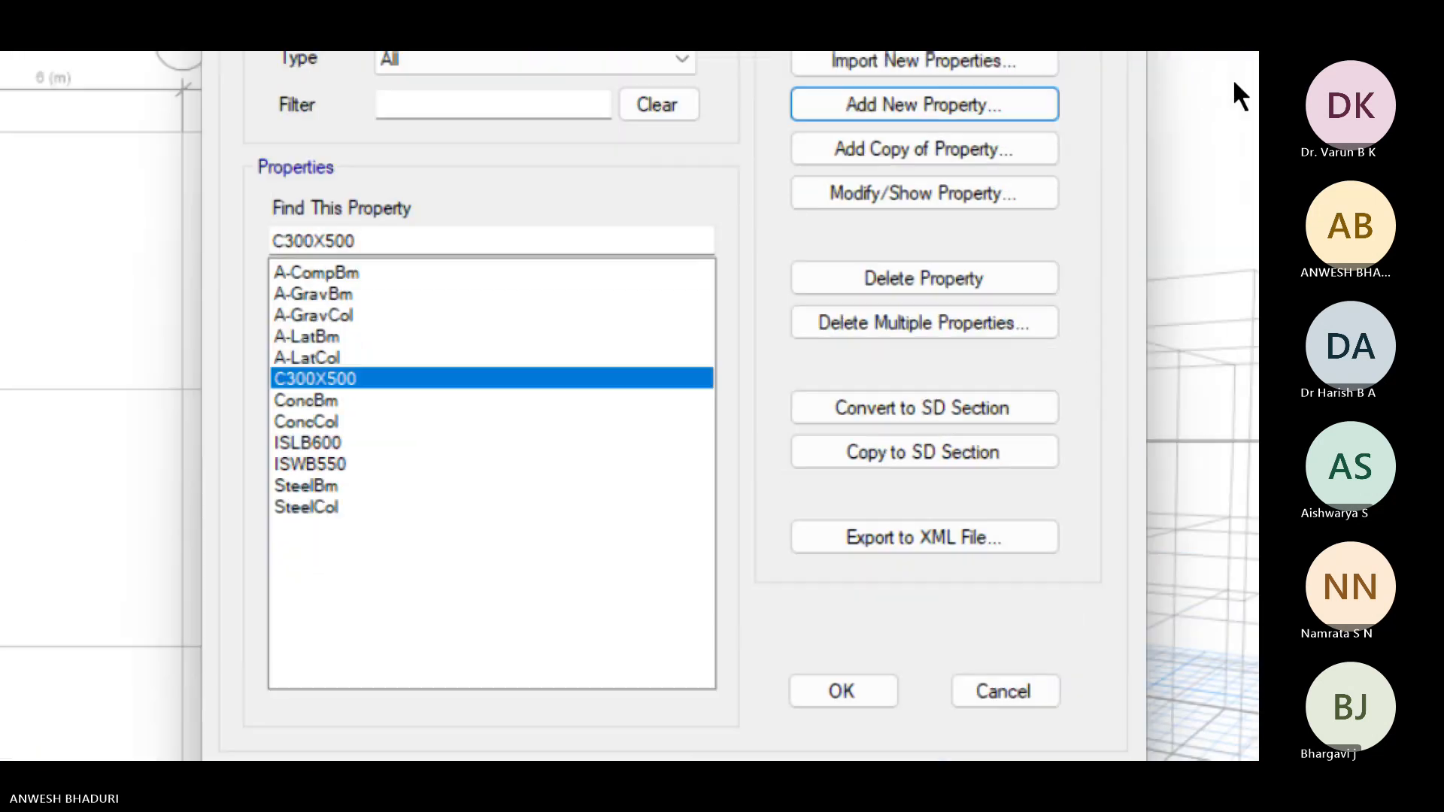
# Step: Add a concrete rectangular frame section named B300X450 with M25 as its material
pyautogui.click(829, 140)
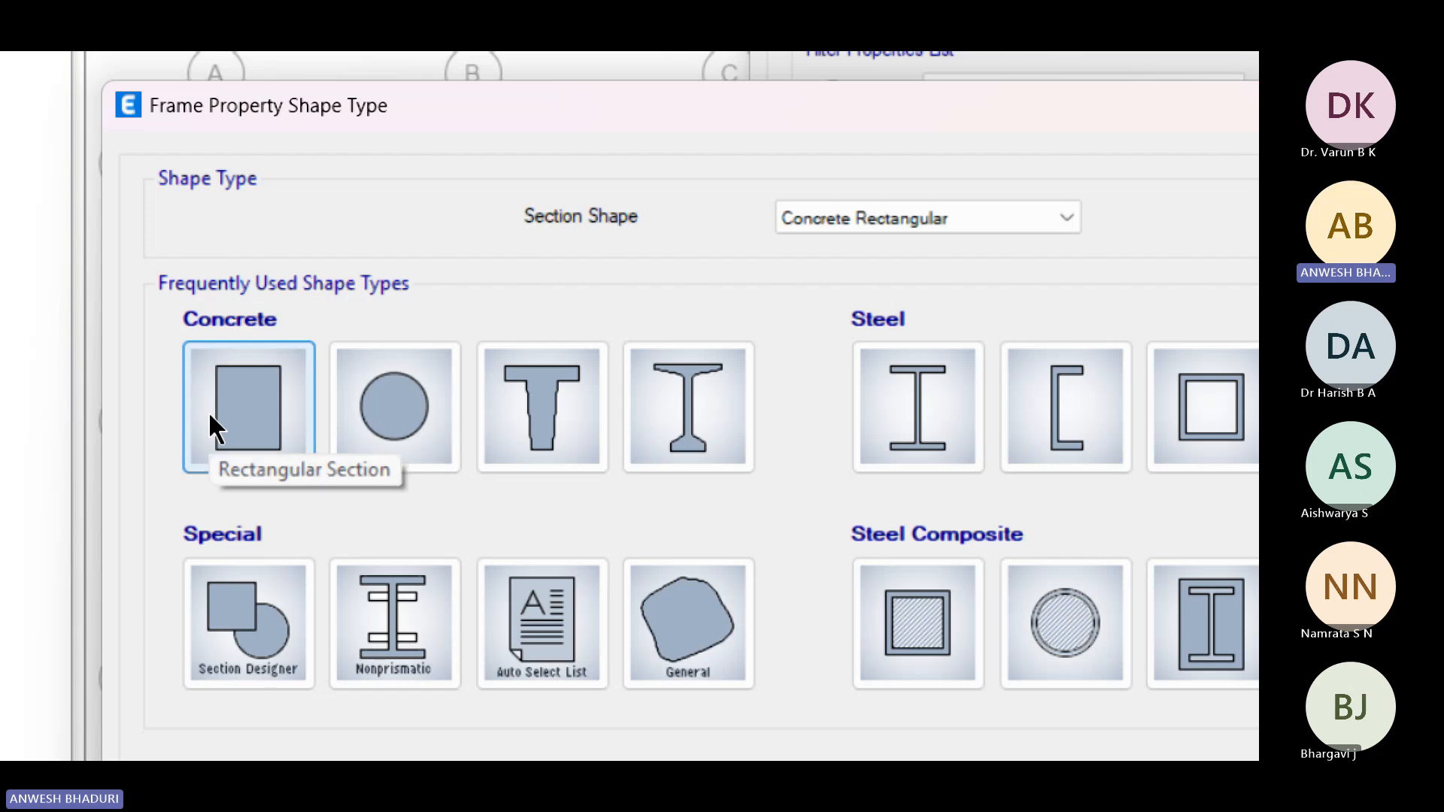
pyautogui.click(209, 412)
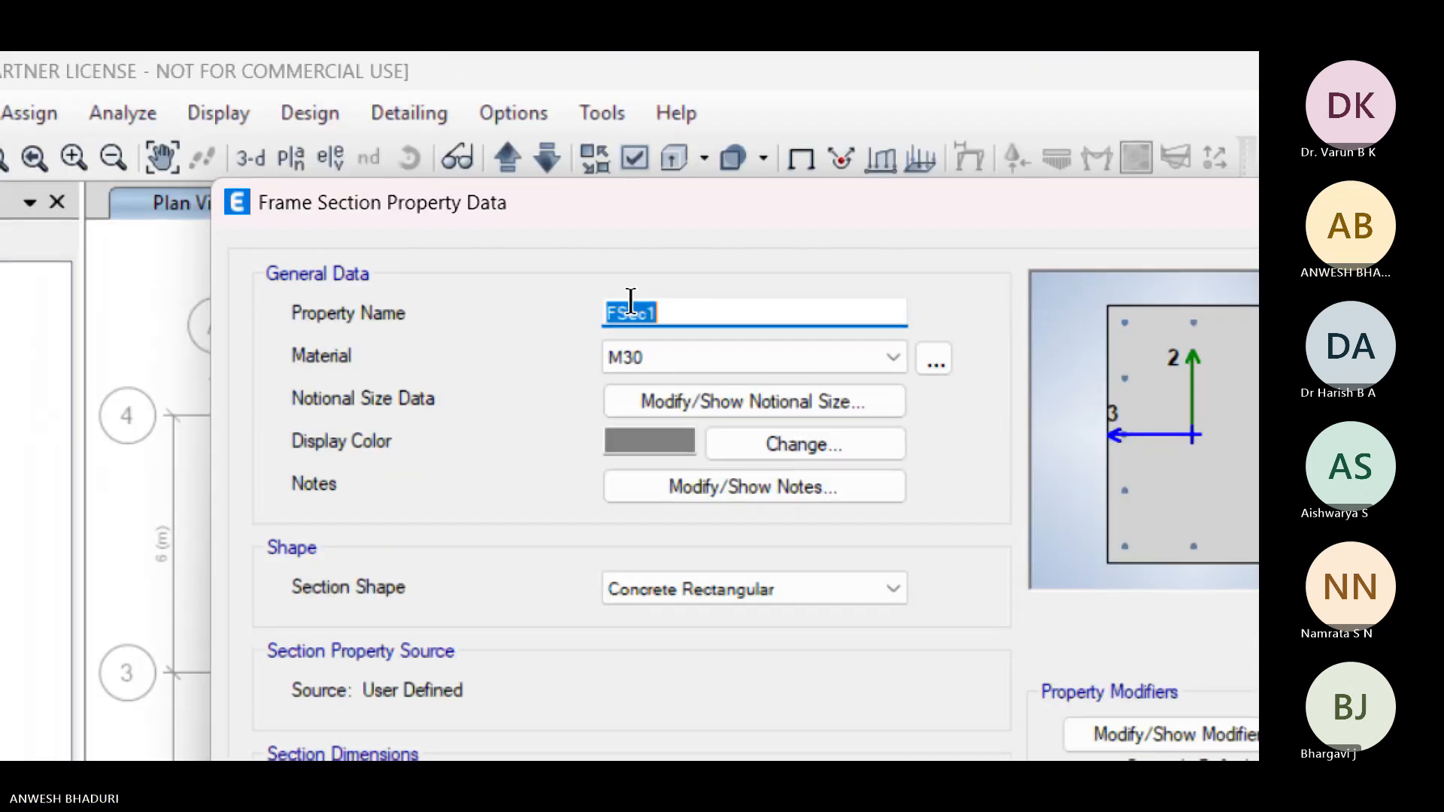
pyautogui.write('B')
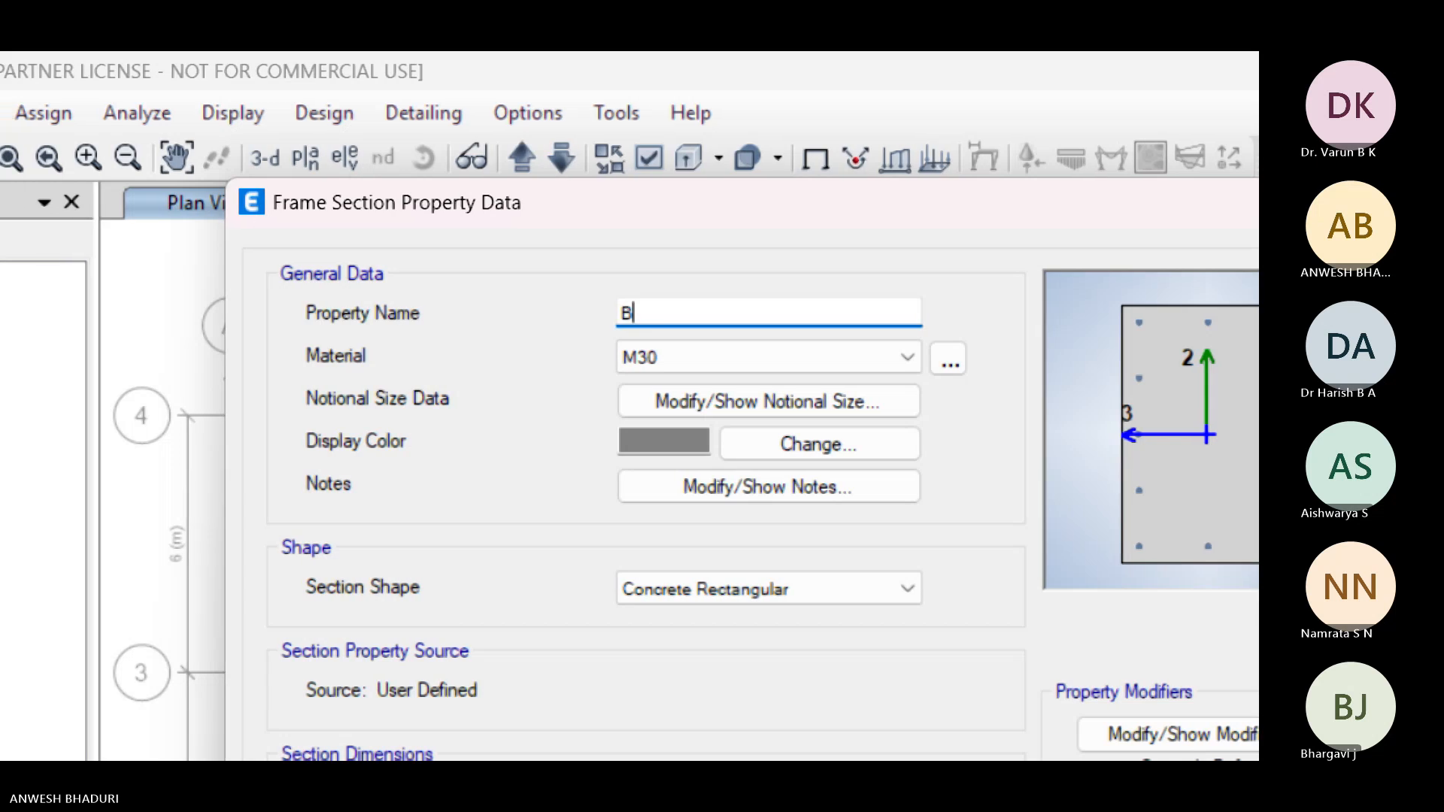
pyautogui.write('300X')
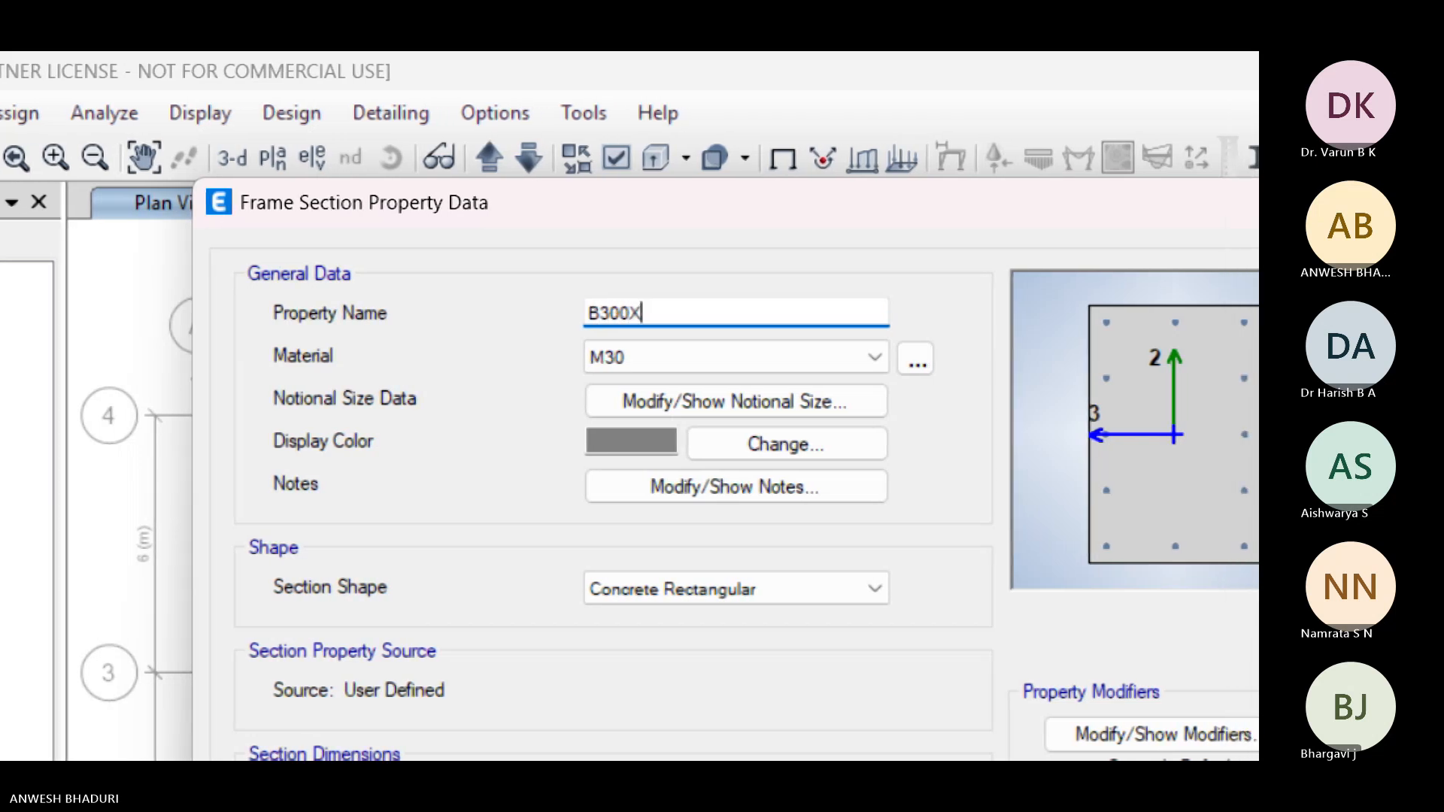
pyautogui.write('450')
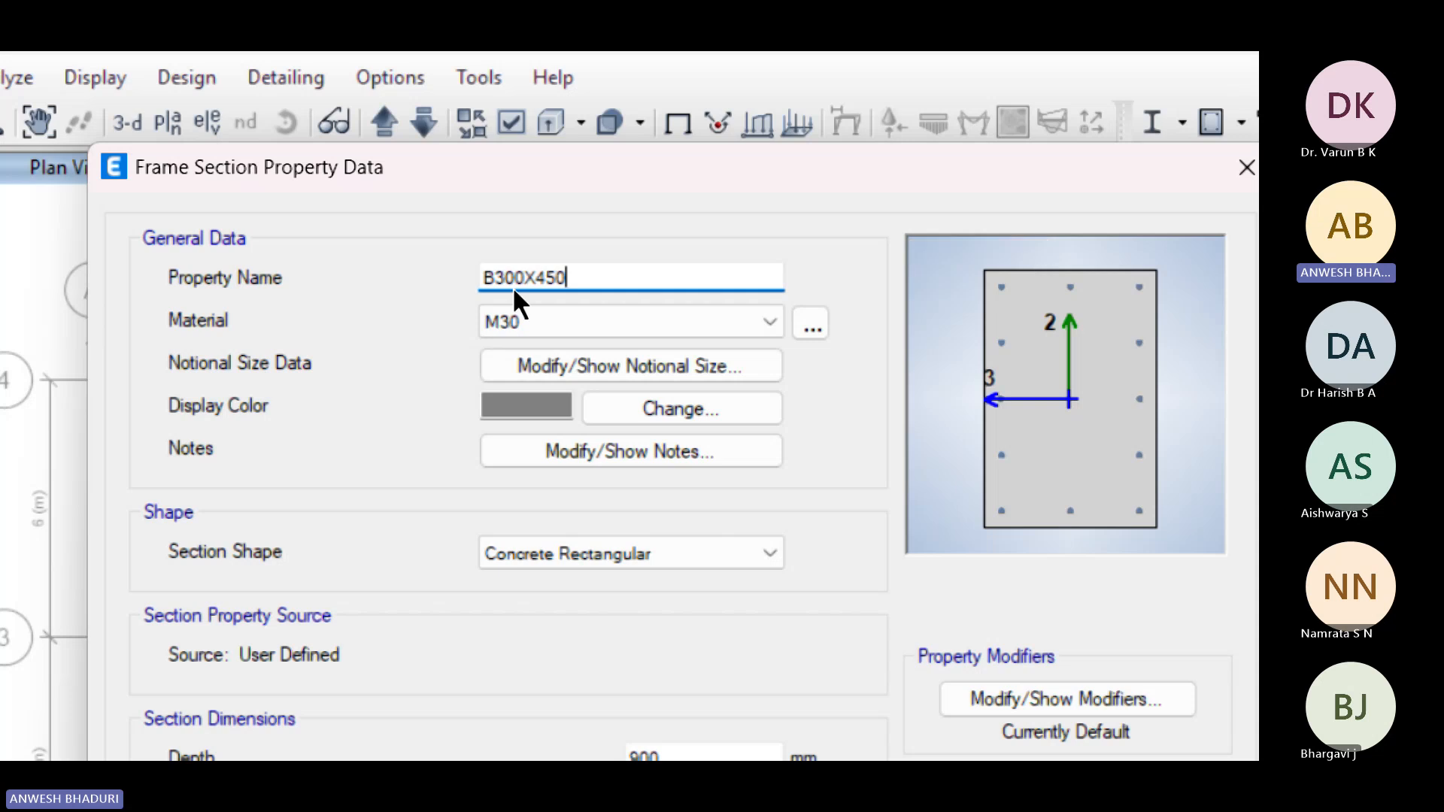
pyautogui.click(595, 308)
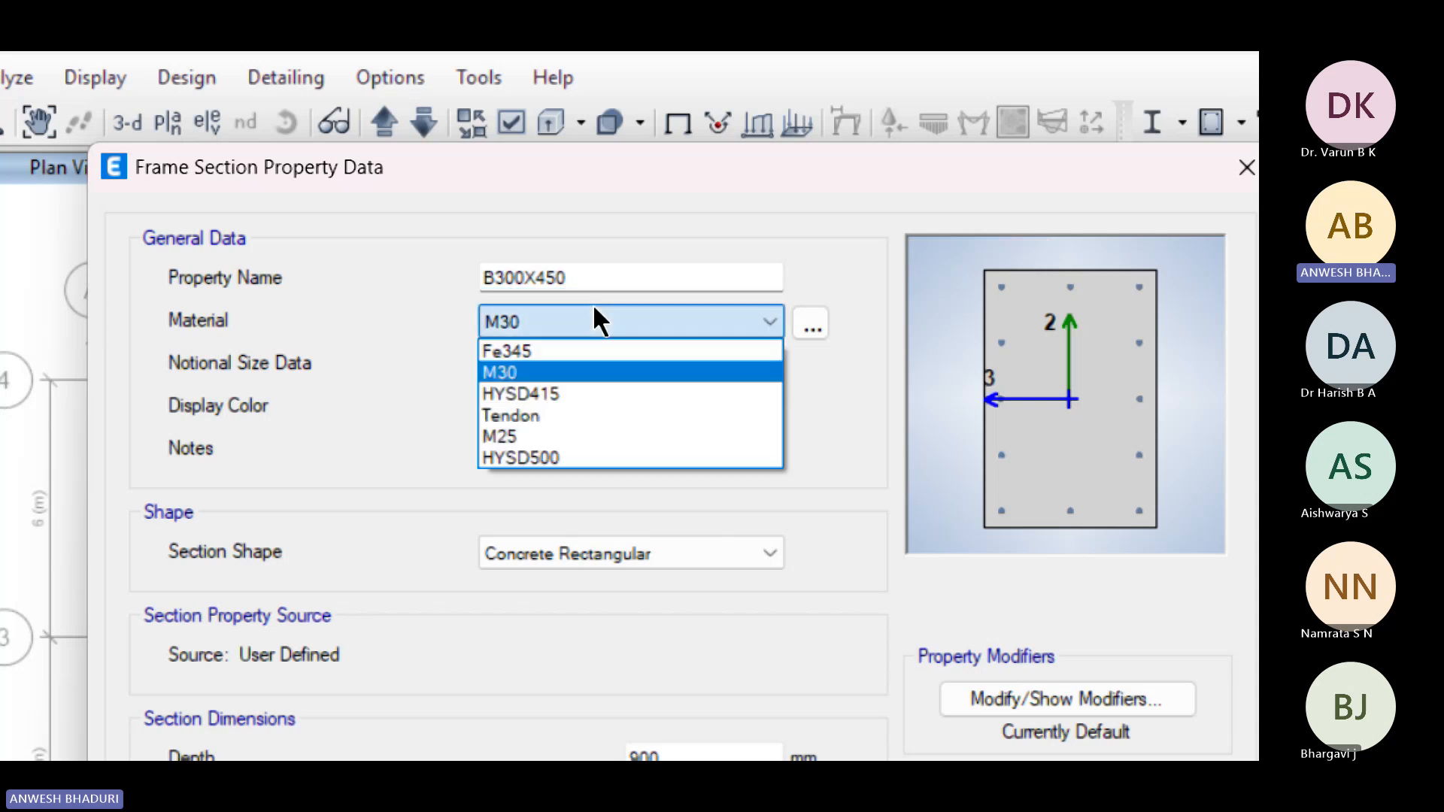
pyautogui.click(574, 437)
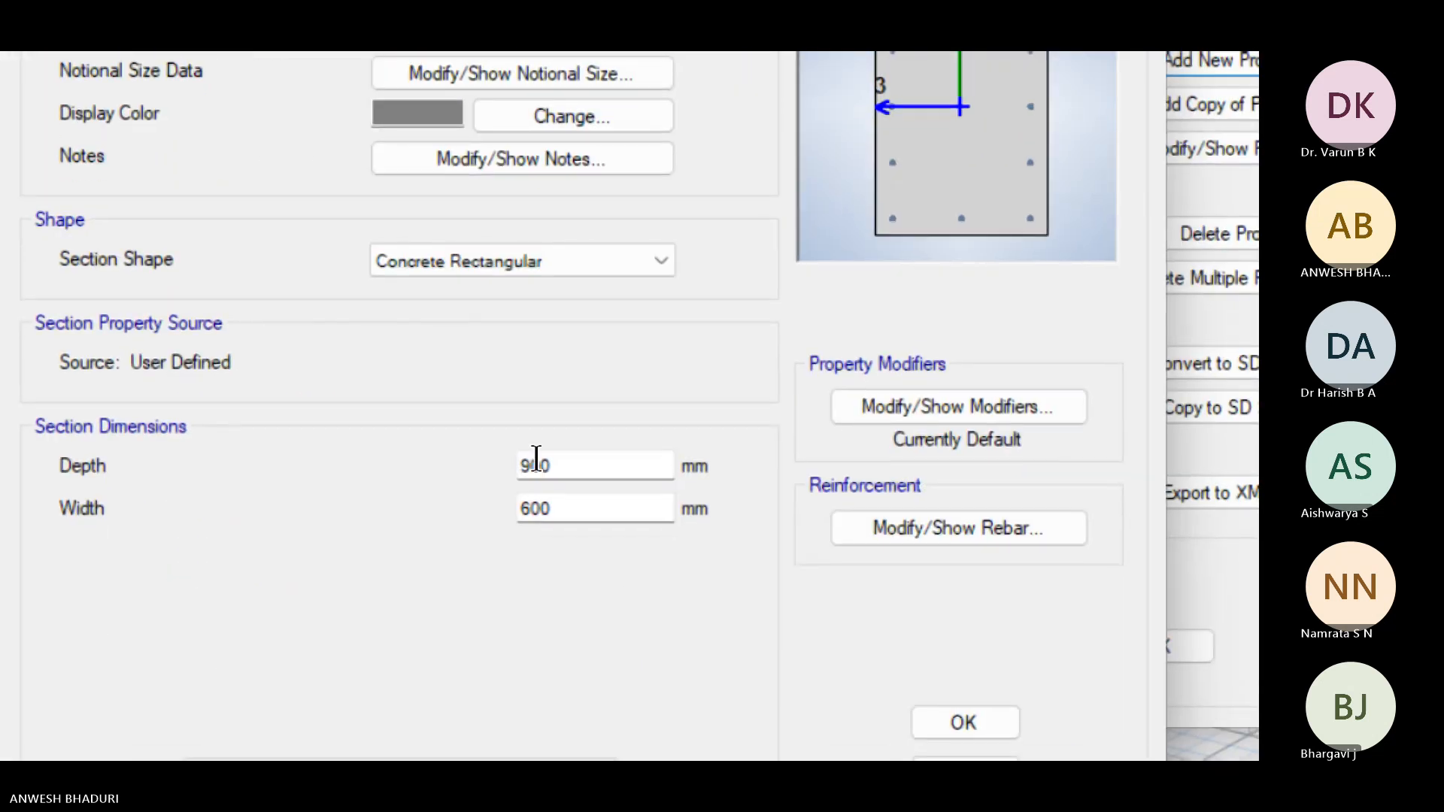
# Step: Set the B300X450 section's depth to 450 mm and its width to 300 mm
pyautogui.moveTo(589, 474); pyautogui.dragTo(355, 476)
pyautogui.write('450')
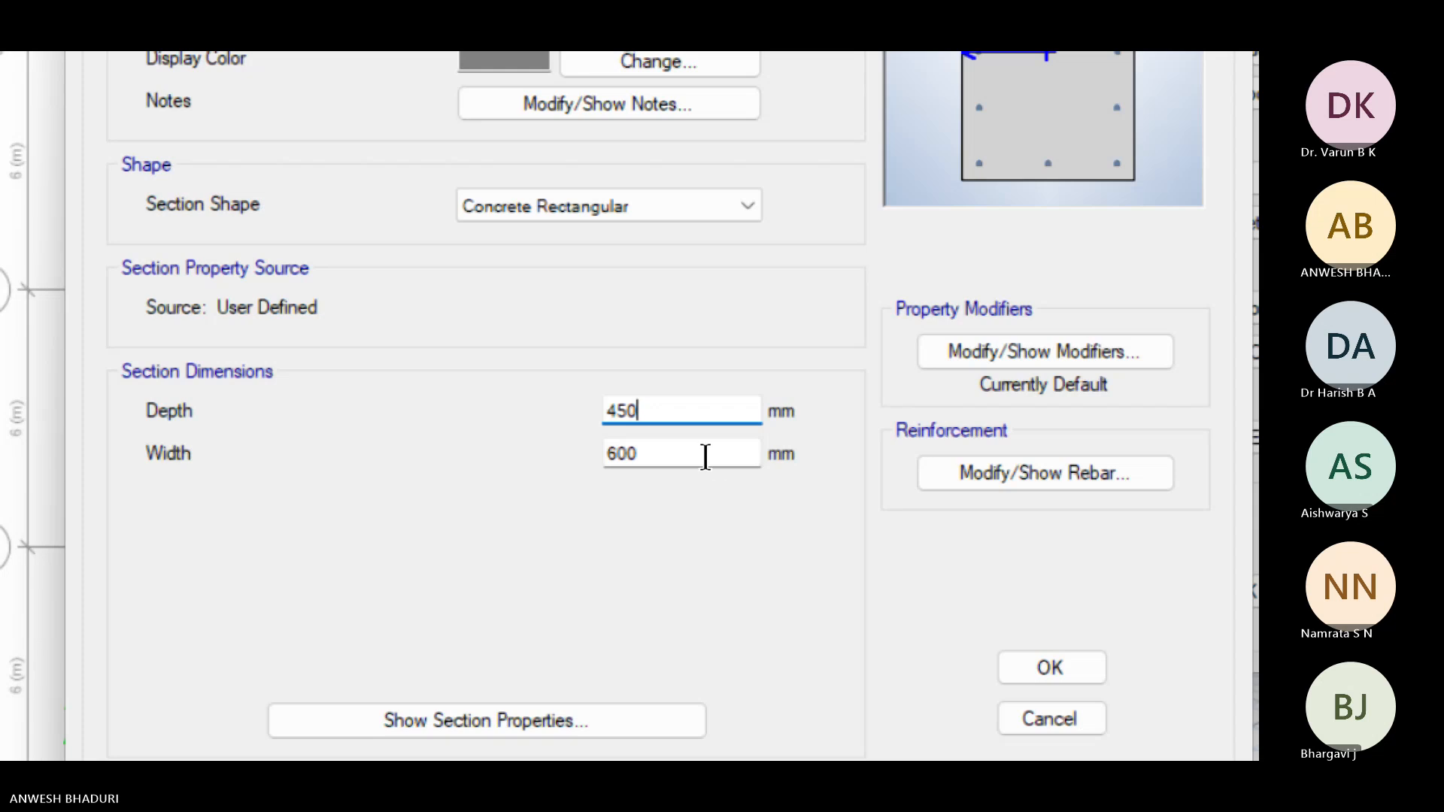
pyautogui.moveTo(703, 454); pyautogui.dragTo(429, 470)
pyautogui.write('300')
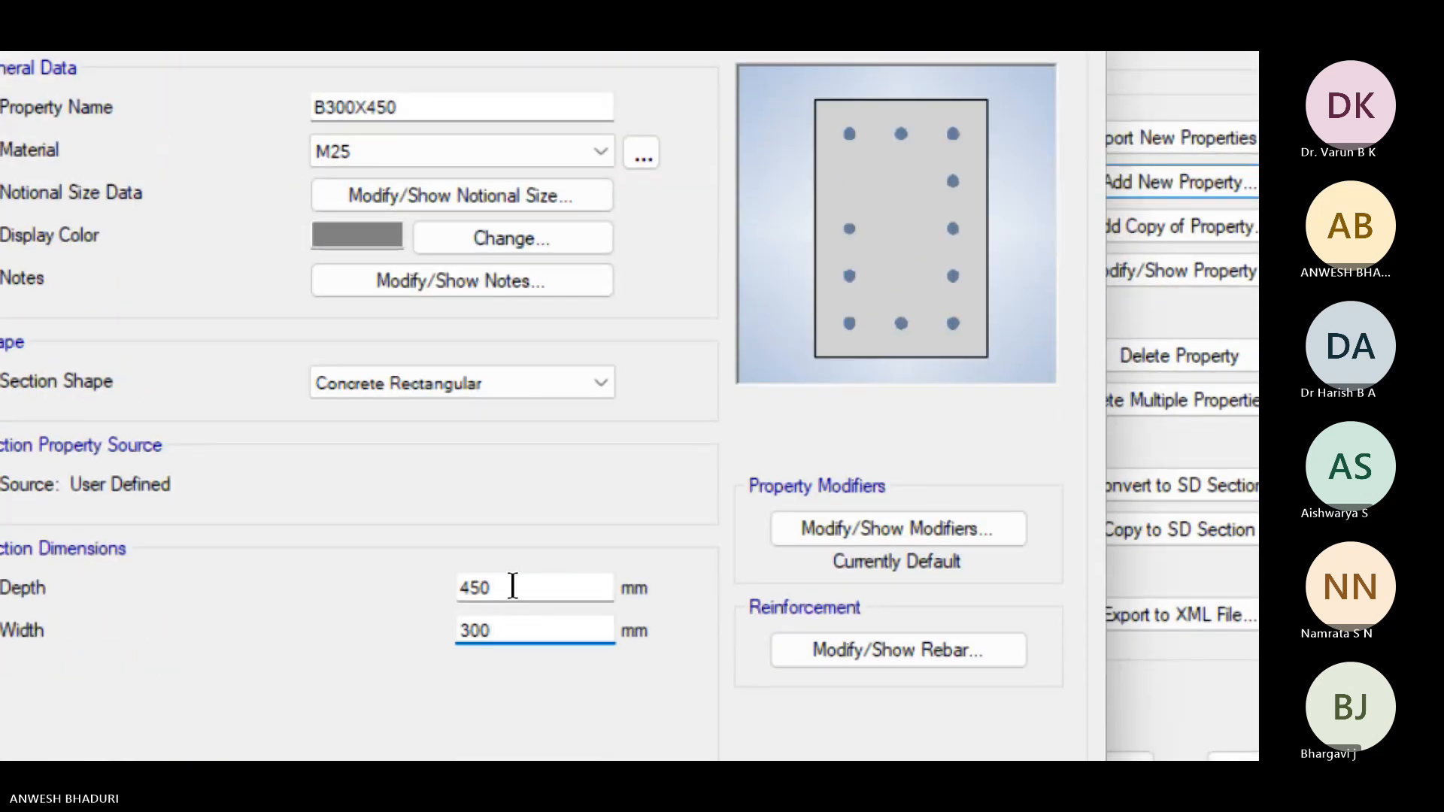
pyautogui.click(512, 586)
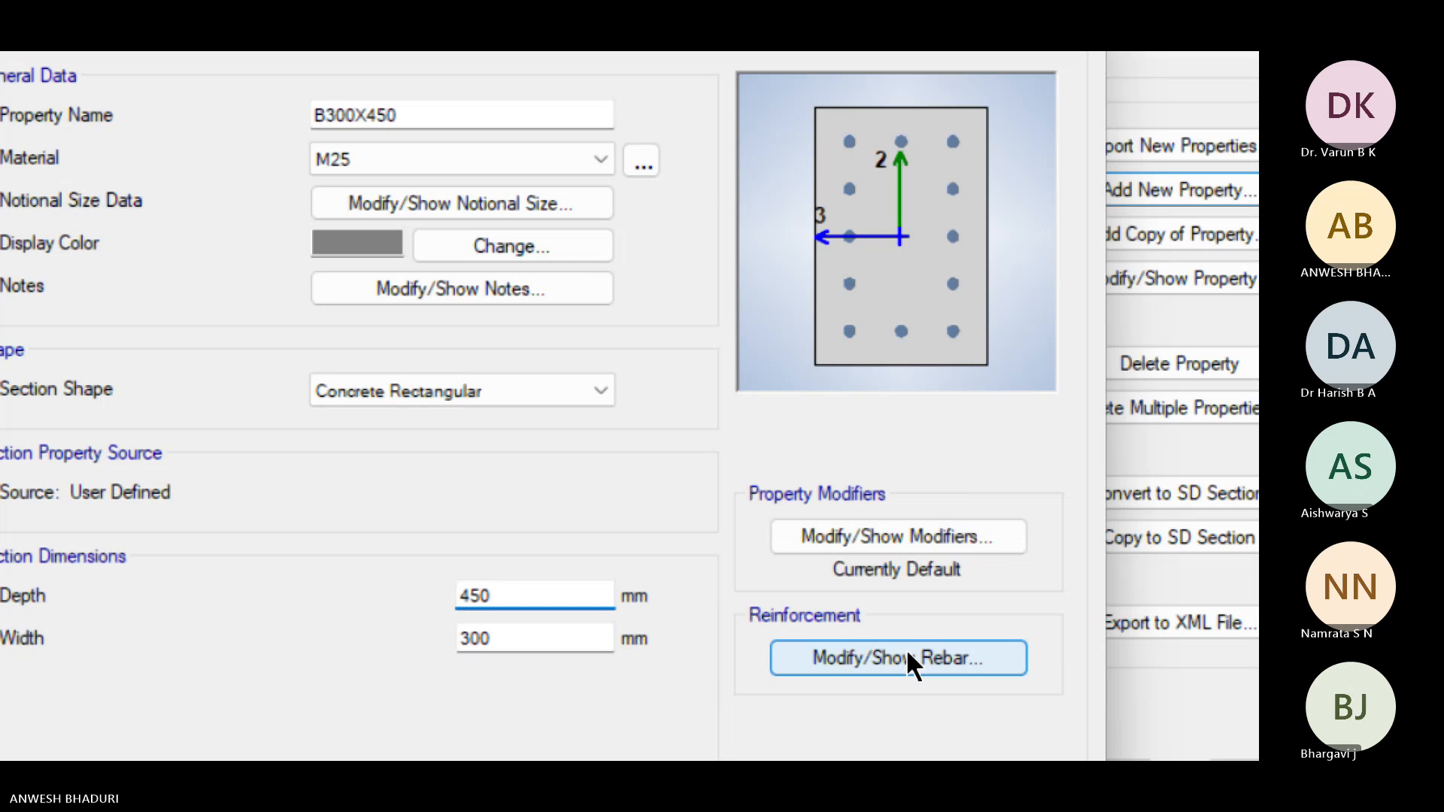
# Step: Set the section's reinforcement design type to M3 Design Only (Beam) and the longitudinal bar material to HYSD500
pyautogui.click(908, 656)
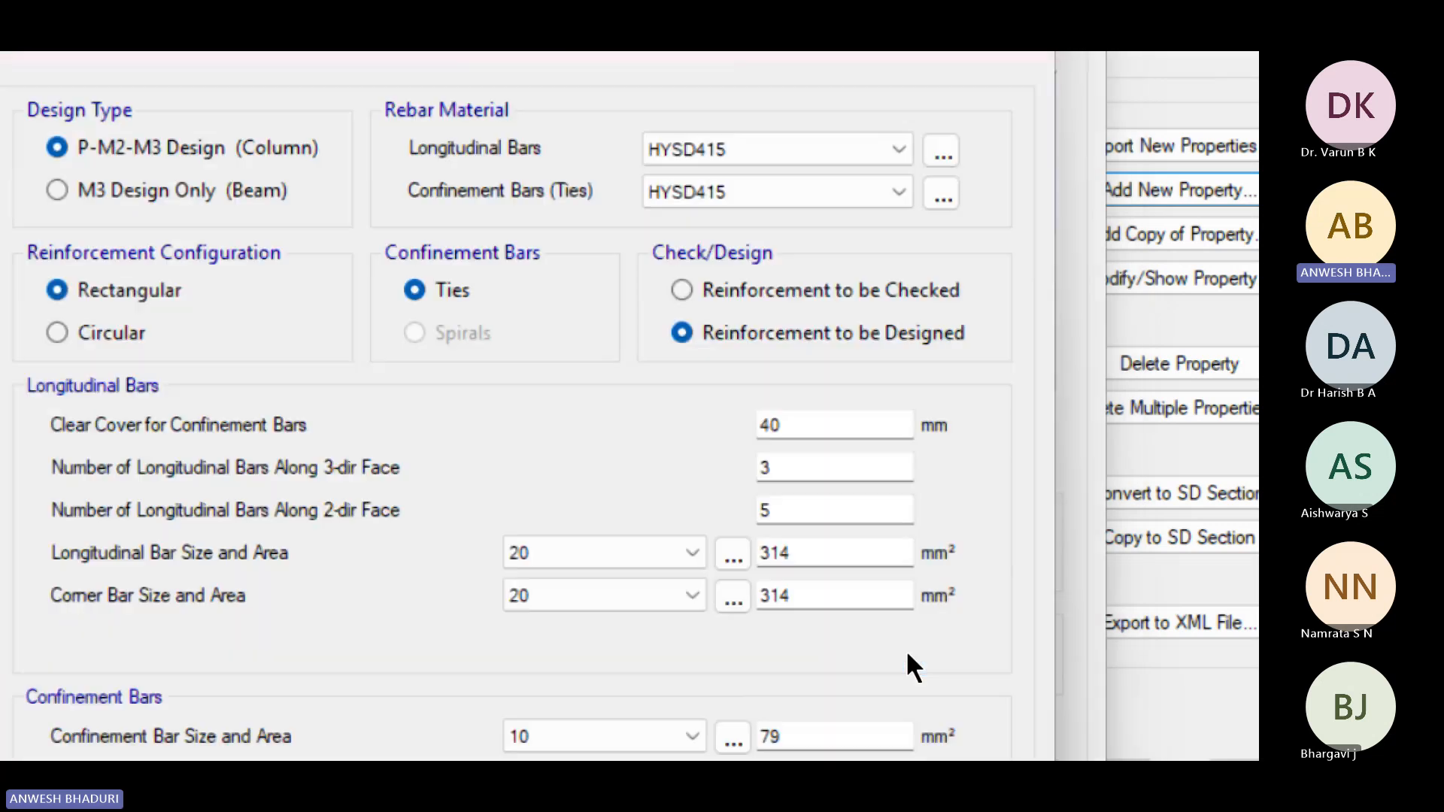
pyautogui.moveTo(780, 256); pyautogui.dragTo(428, 235)
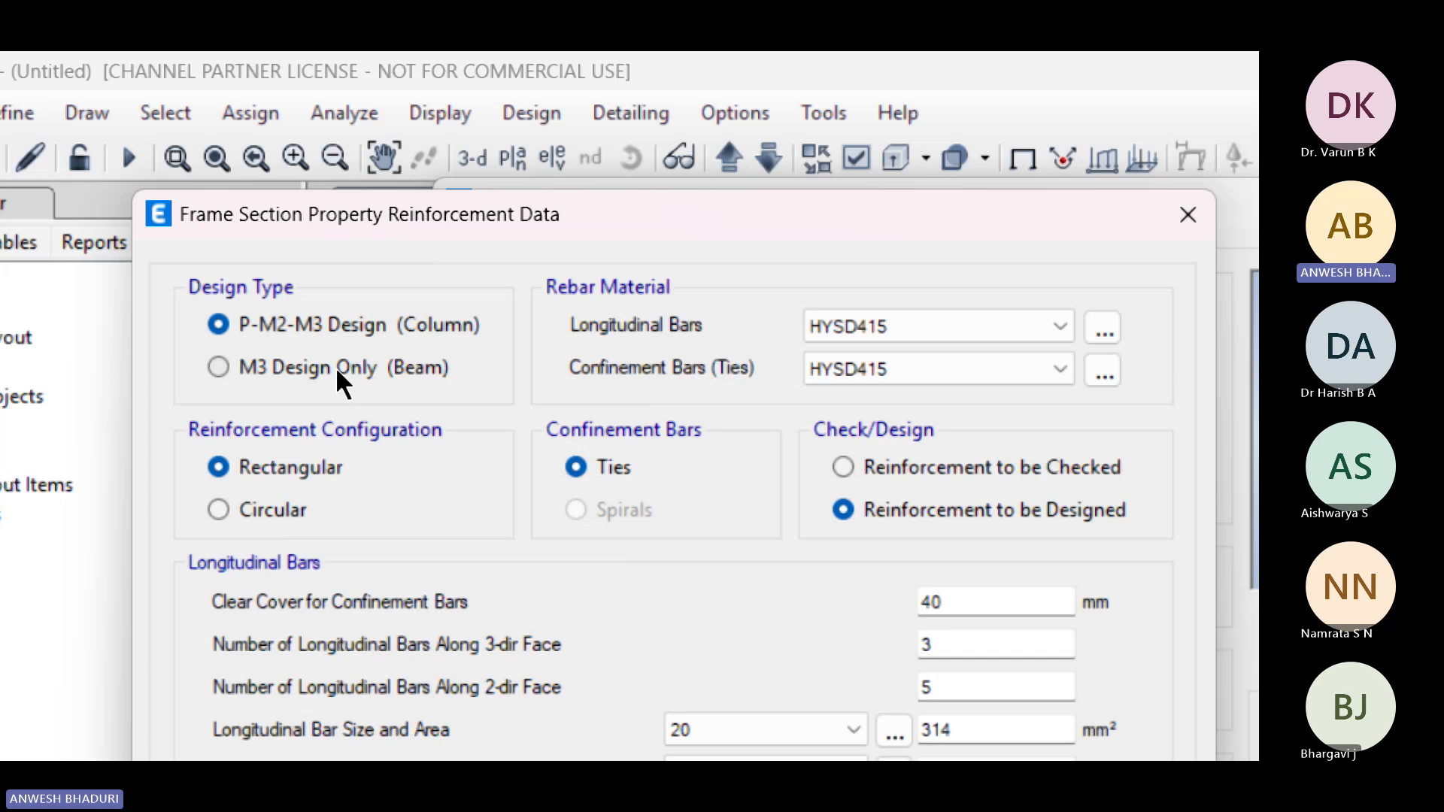
pyautogui.click(335, 367)
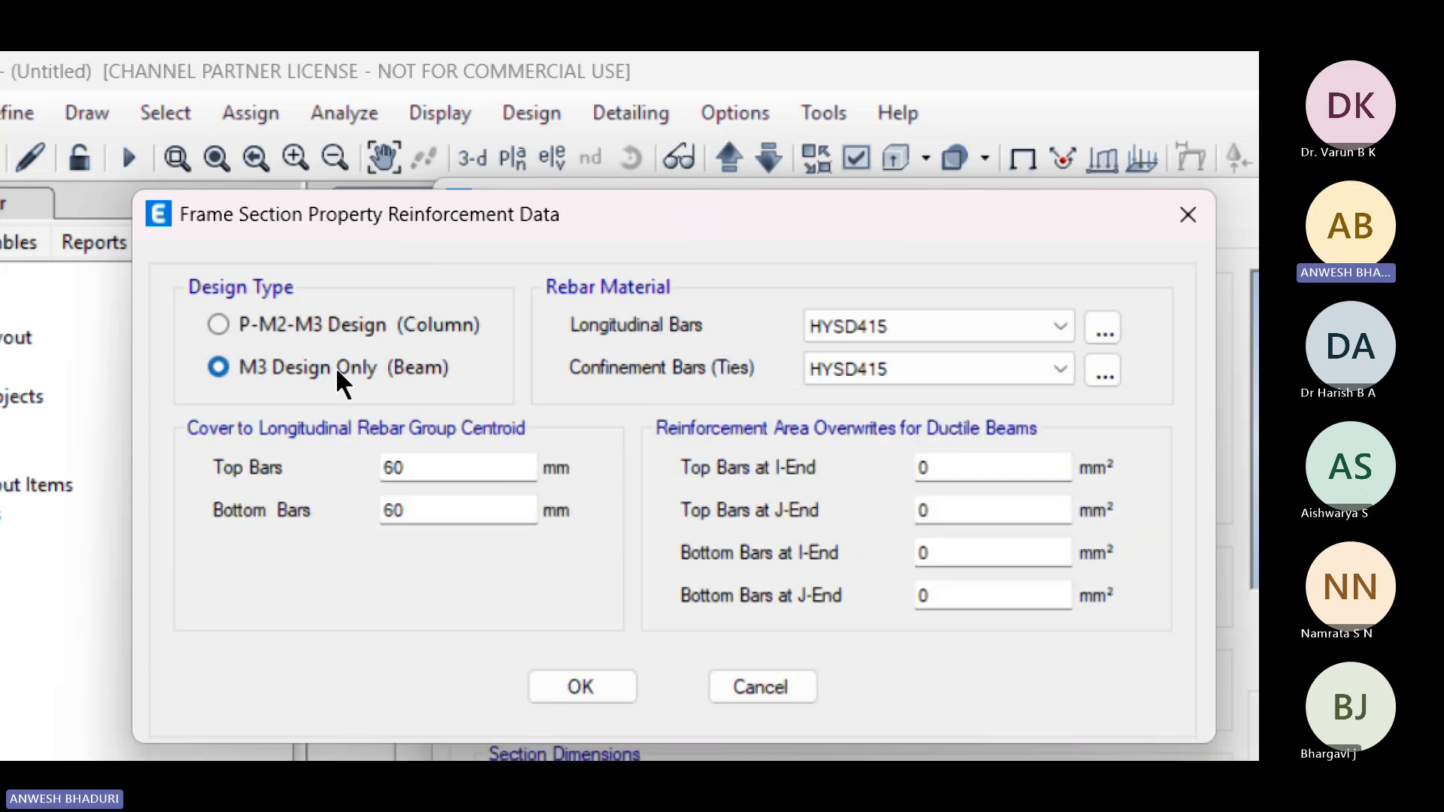
pyautogui.click(1007, 329)
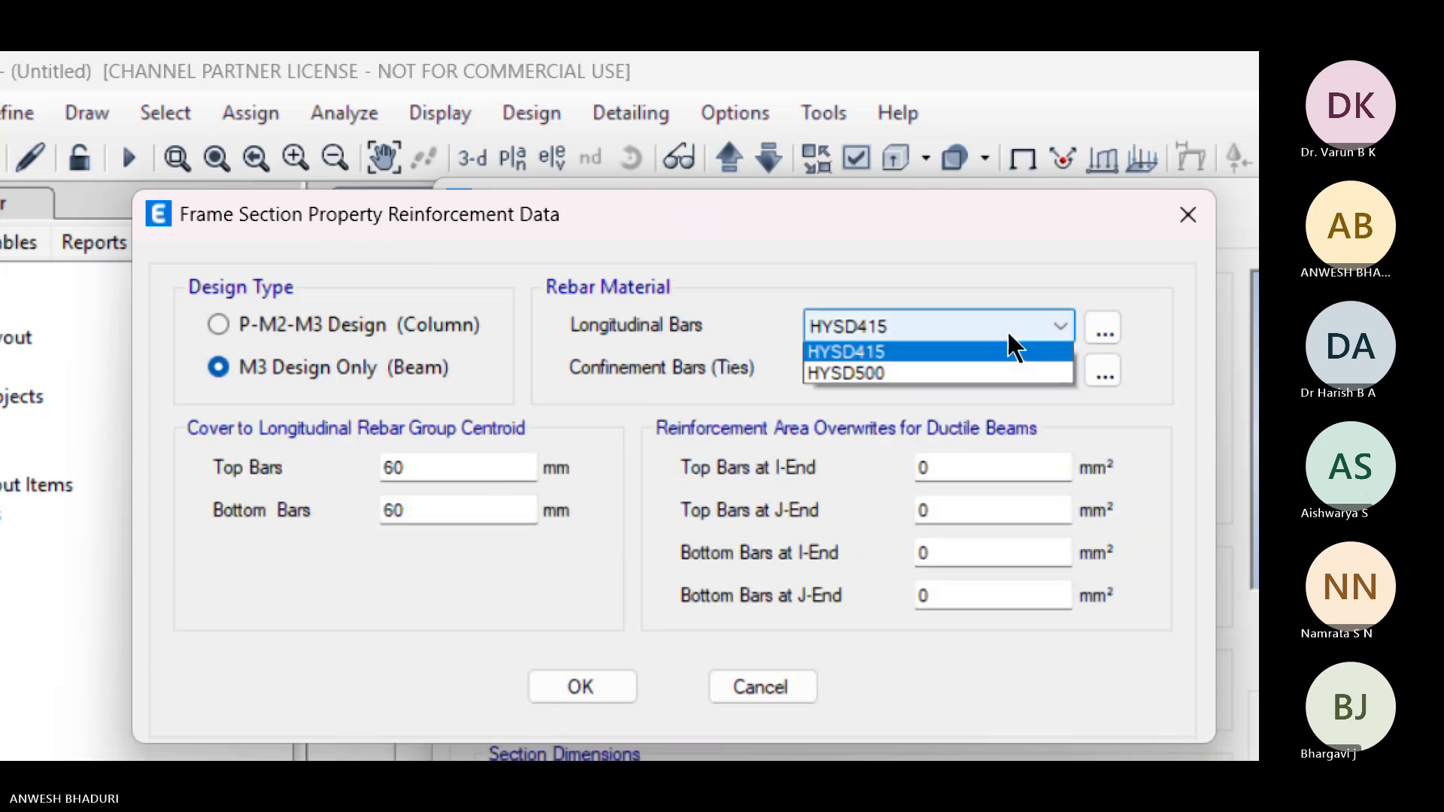
pyautogui.click(974, 375)
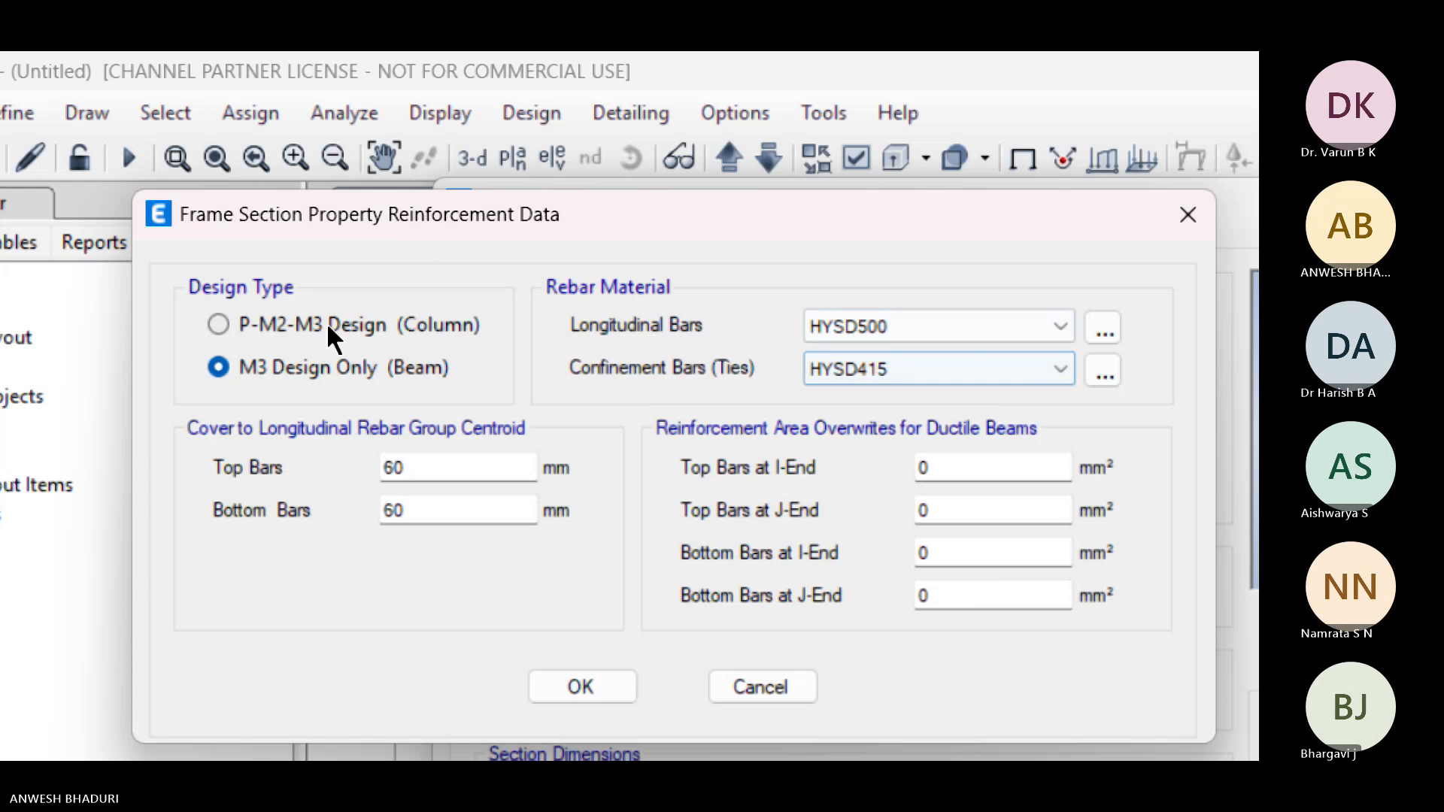
# Step: Set the cover for both top and bottom bars to 30 mm, then accept the reinforcement data and the B300X450 beam section
pyautogui.doubleClick(441, 468)
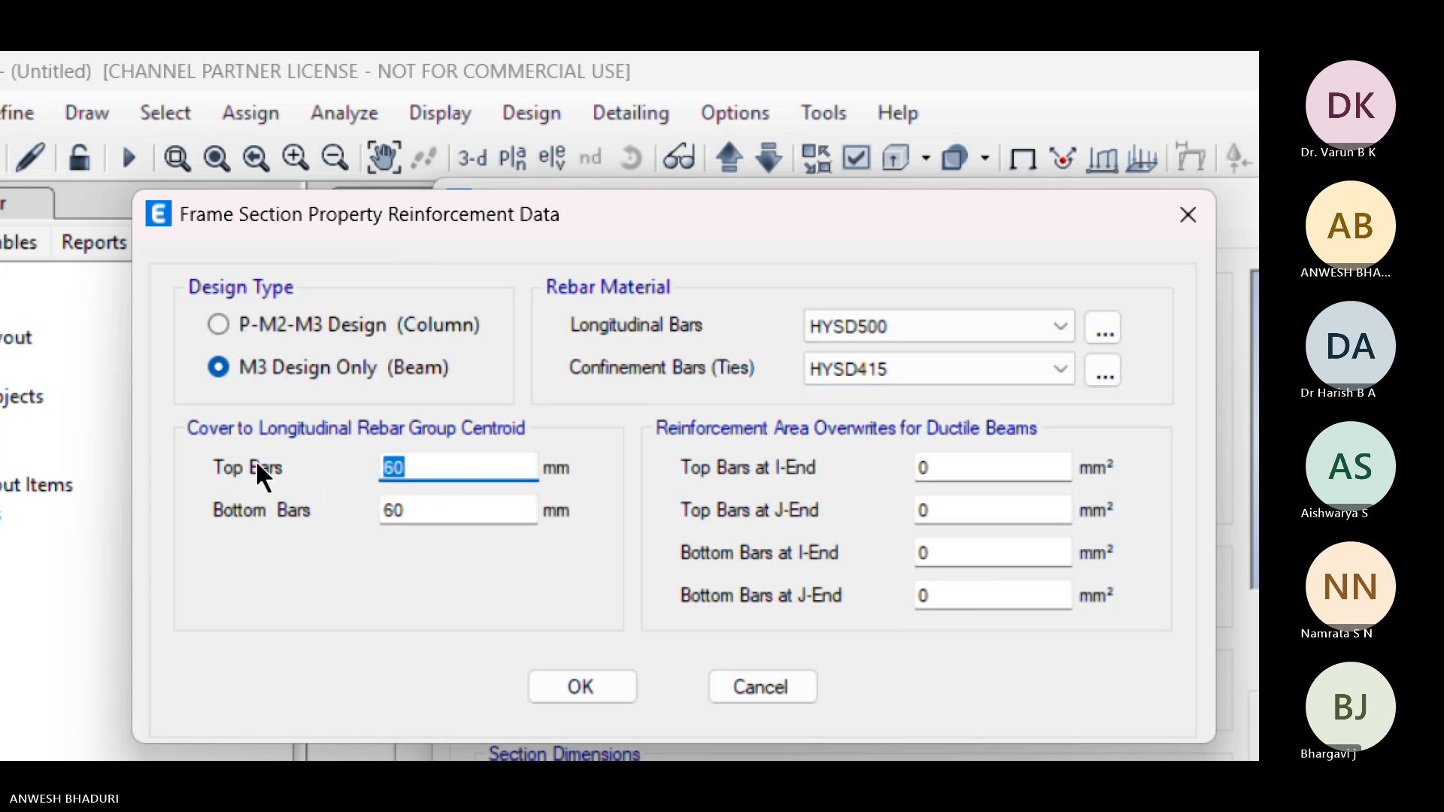
pyautogui.write('30')
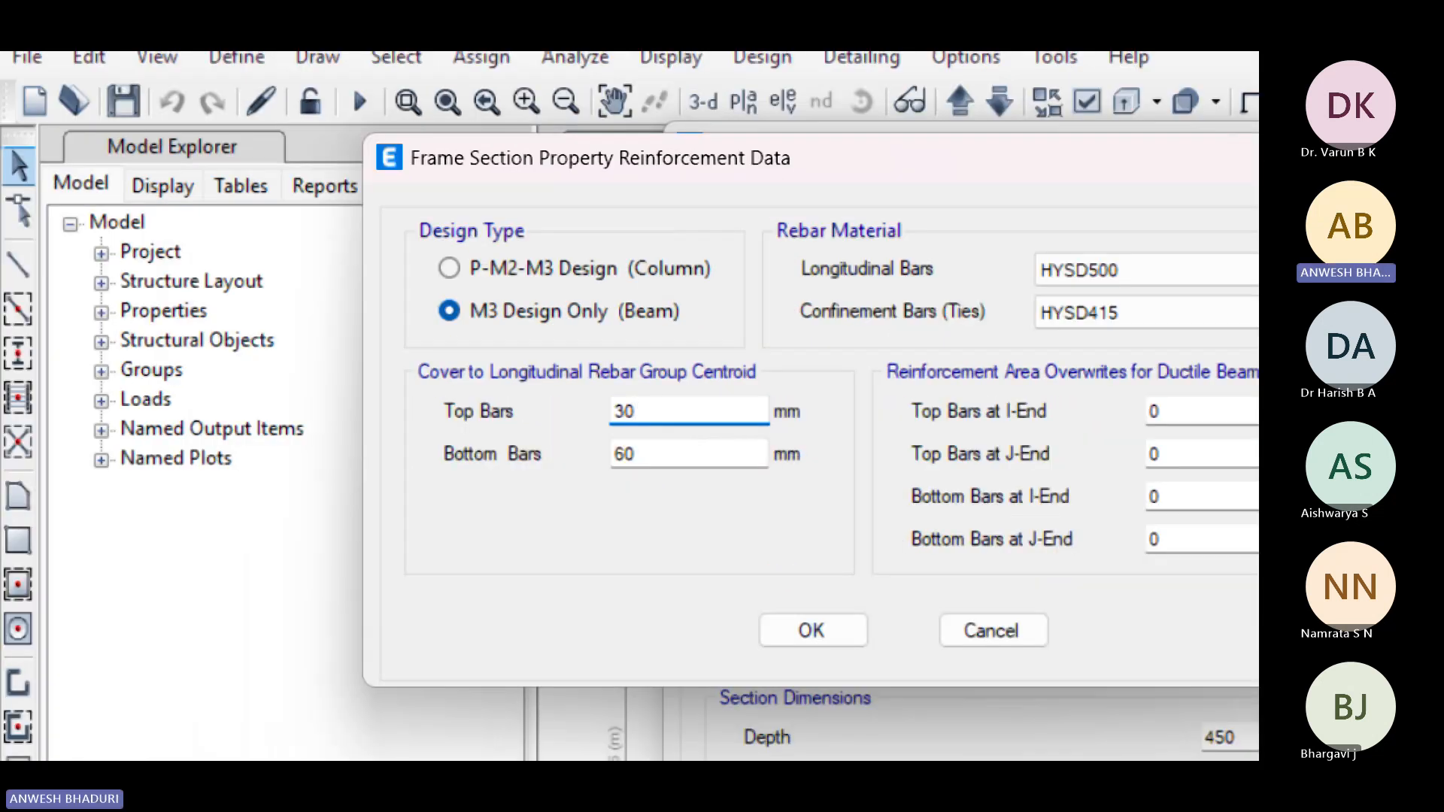
pyautogui.doubleClick(667, 453)
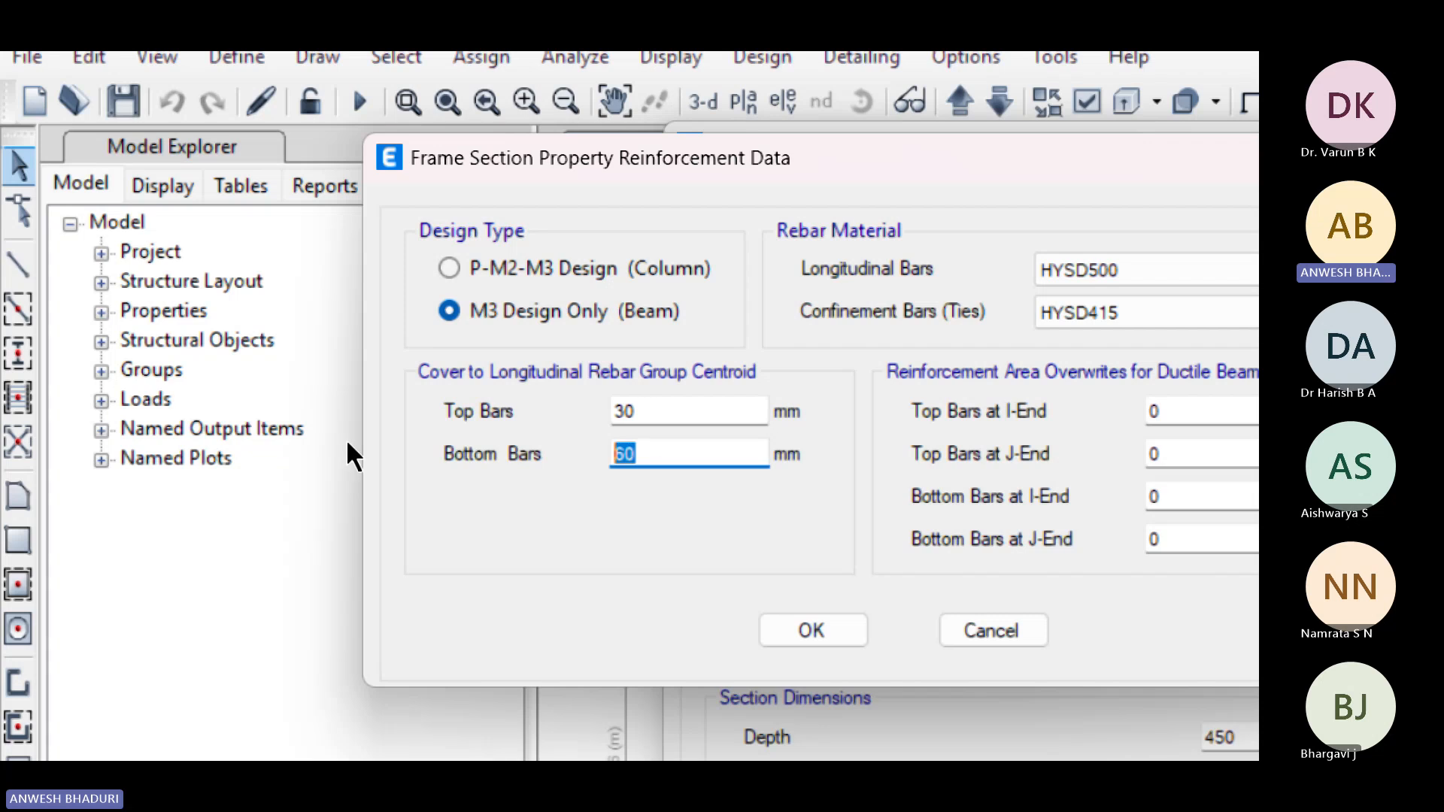
pyautogui.write('30')
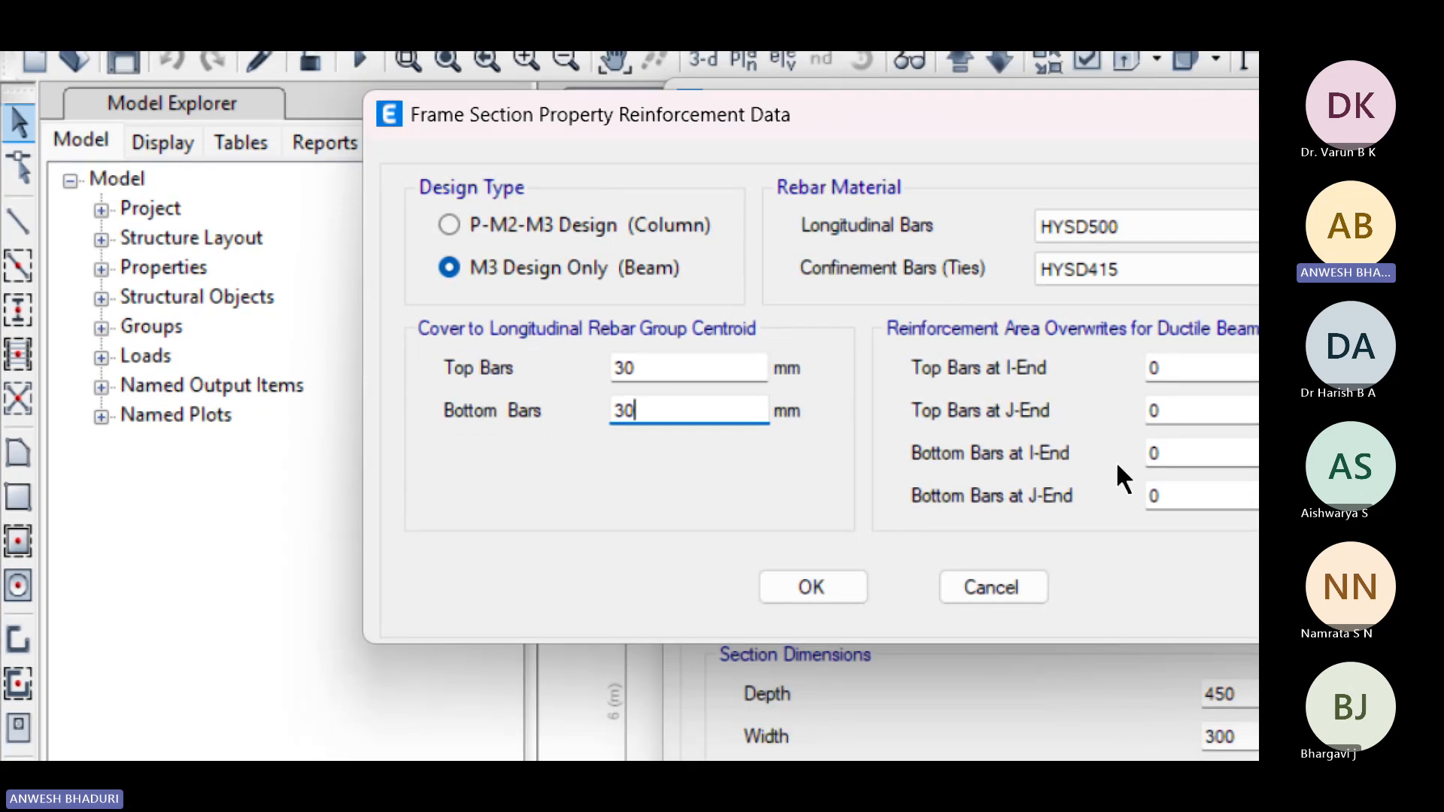
pyautogui.moveTo(661, 105); pyautogui.dragTo(399, 111)
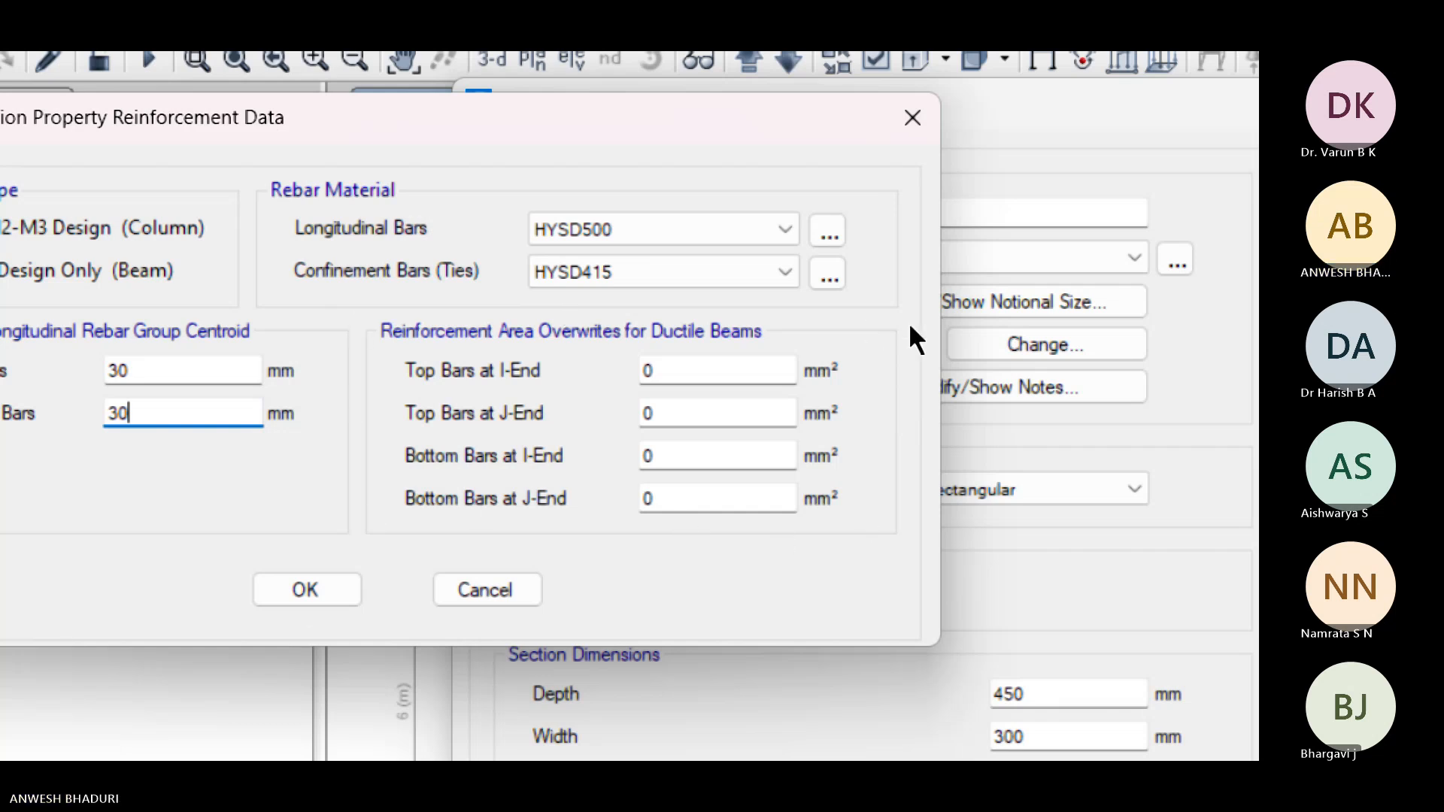
pyautogui.click(294, 590)
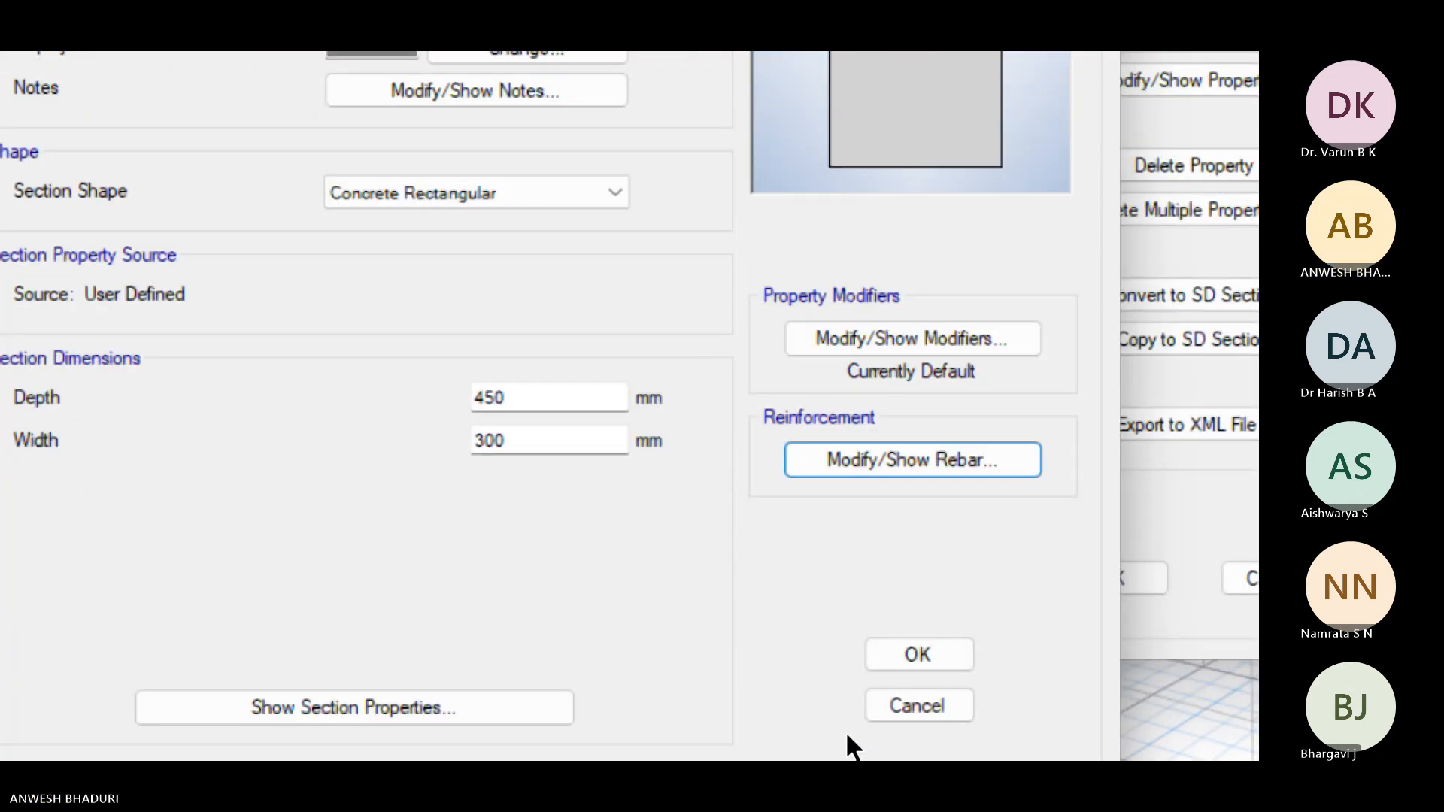
pyautogui.click(916, 598)
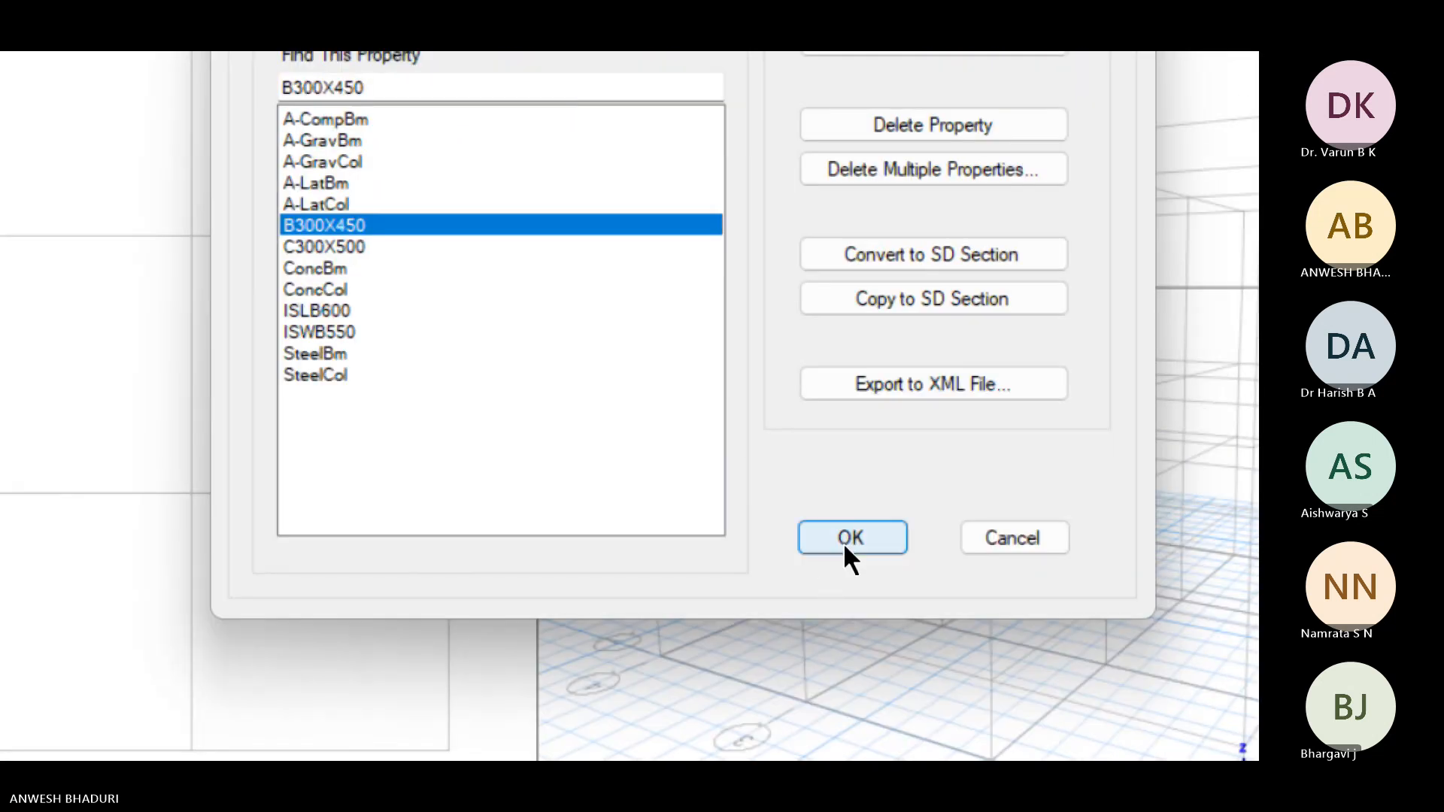
pyautogui.click(842, 543)
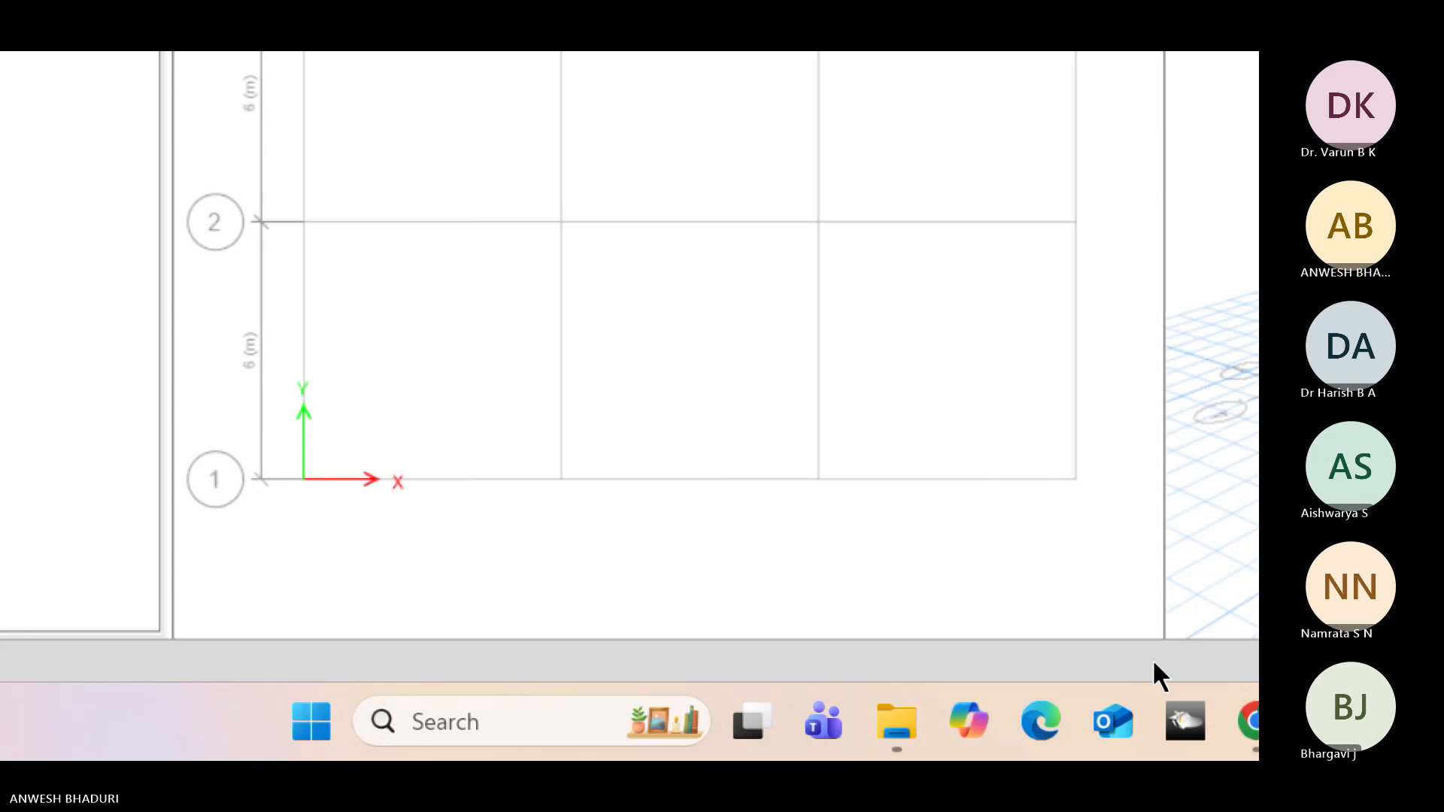
# Step: Reduce the Magnifier's zoom level to 100% and minimize its window
pyautogui.click(1064, 721)
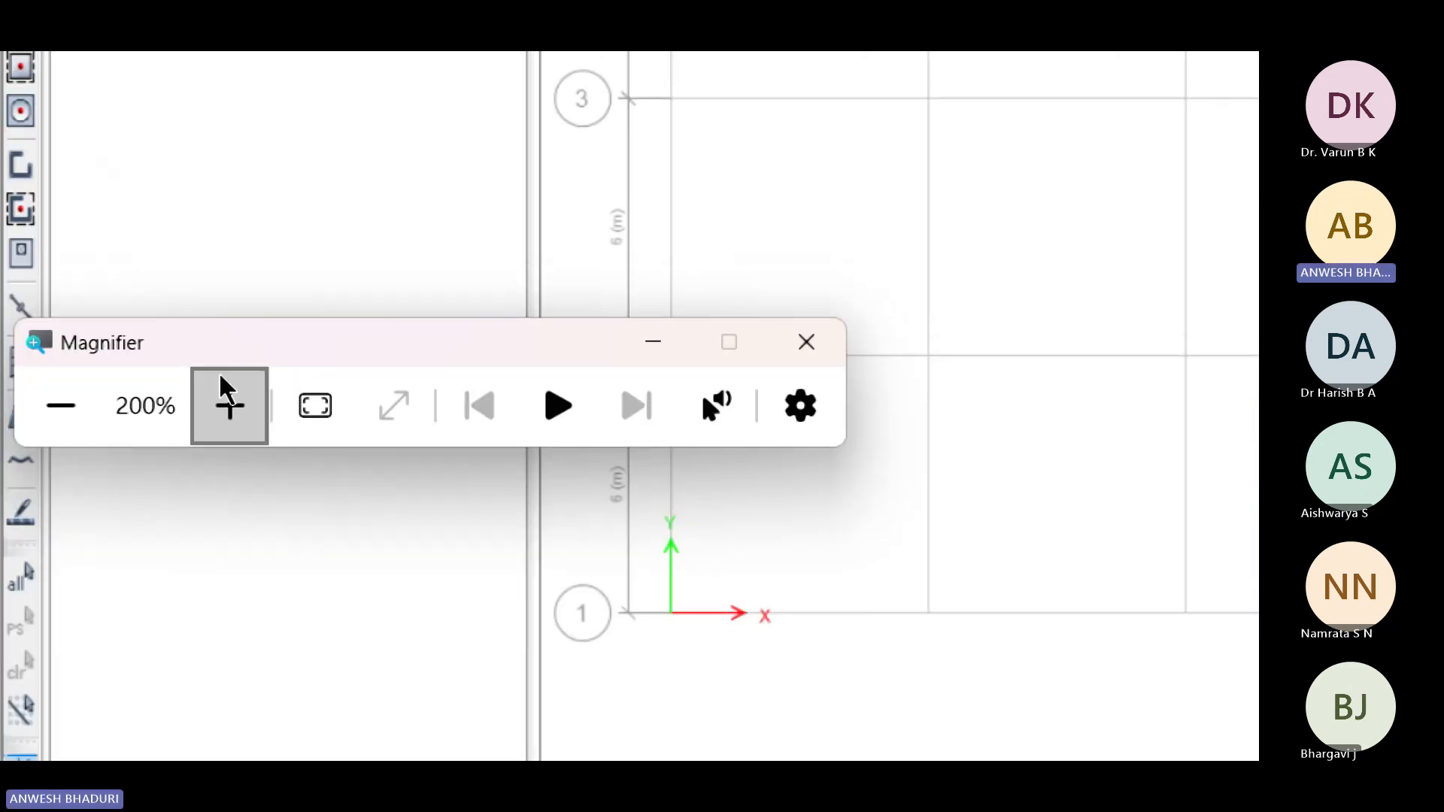
pyautogui.click(60, 406)
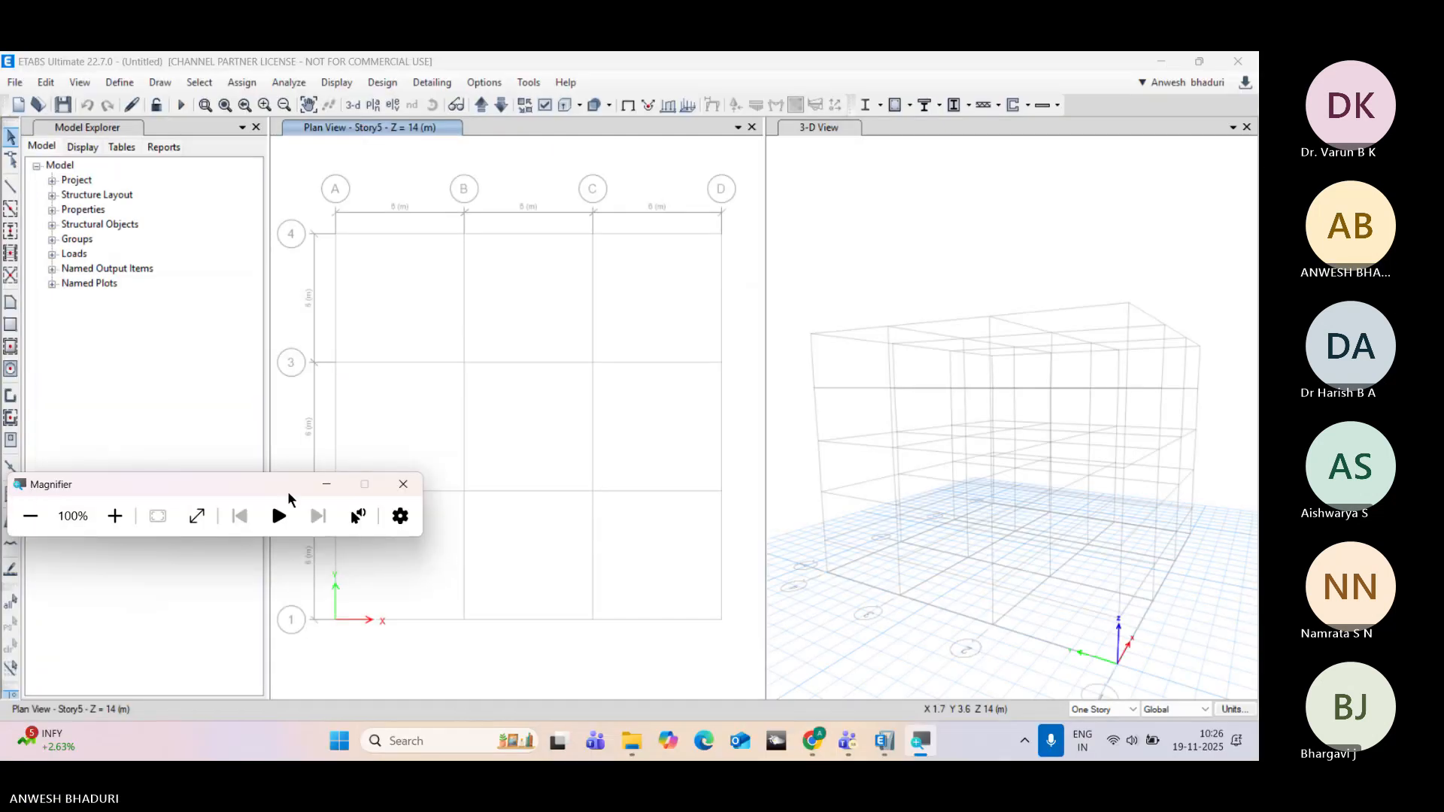
pyautogui.click(325, 485)
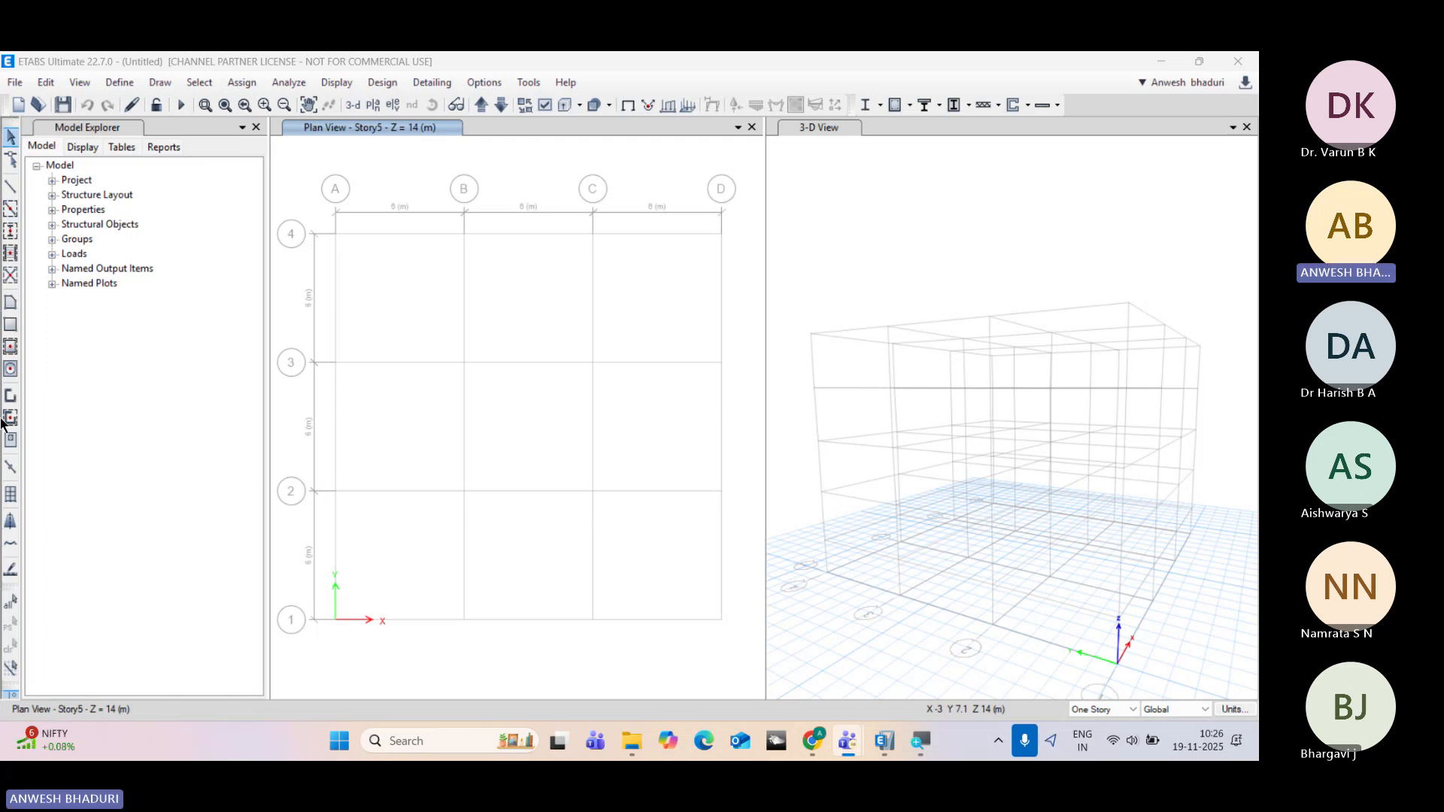
# Step: Draw C300X500 columns at the intersections of grid line A with grid lines 1 to 4 in the Story5 plan
pyautogui.click(13, 232)
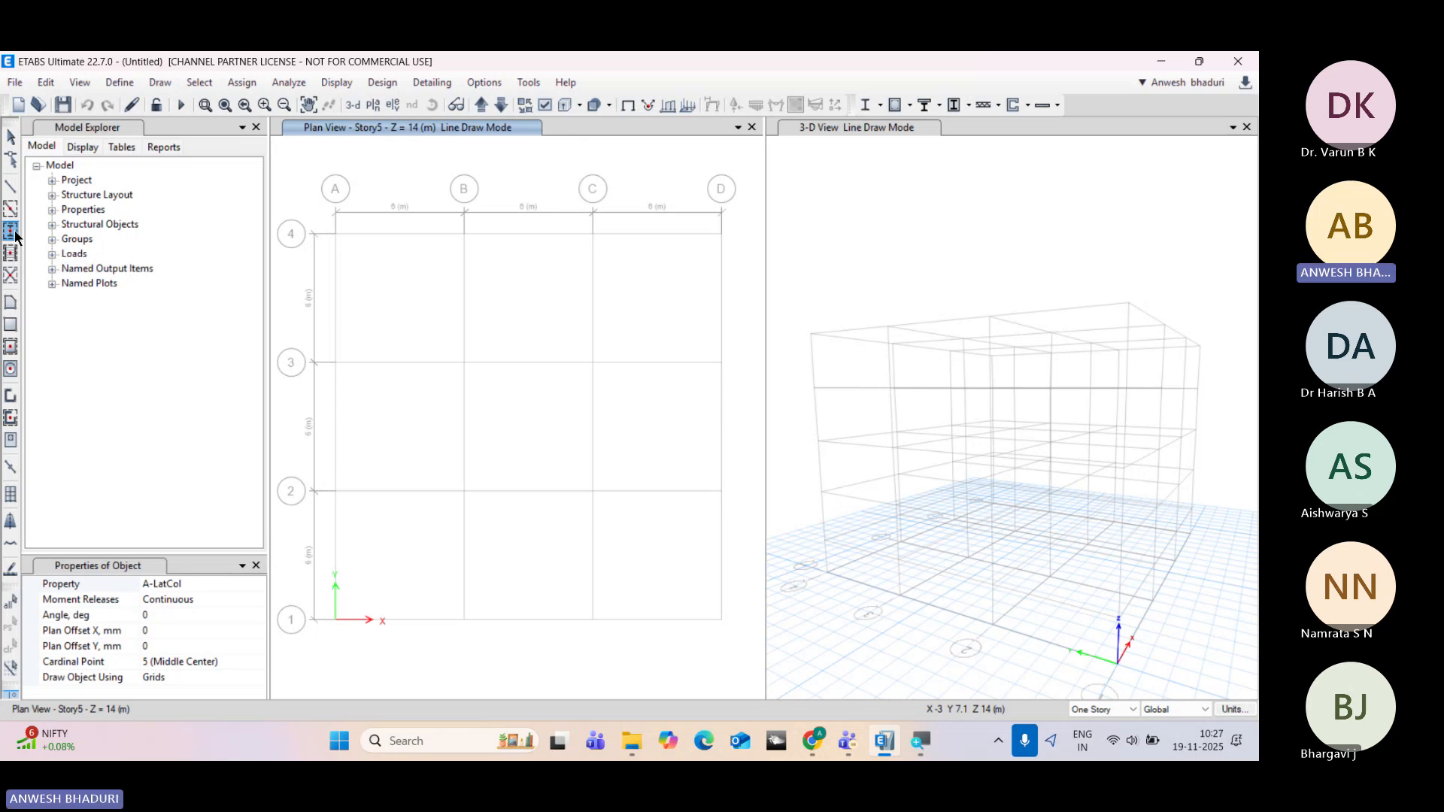
pyautogui.click(260, 584)
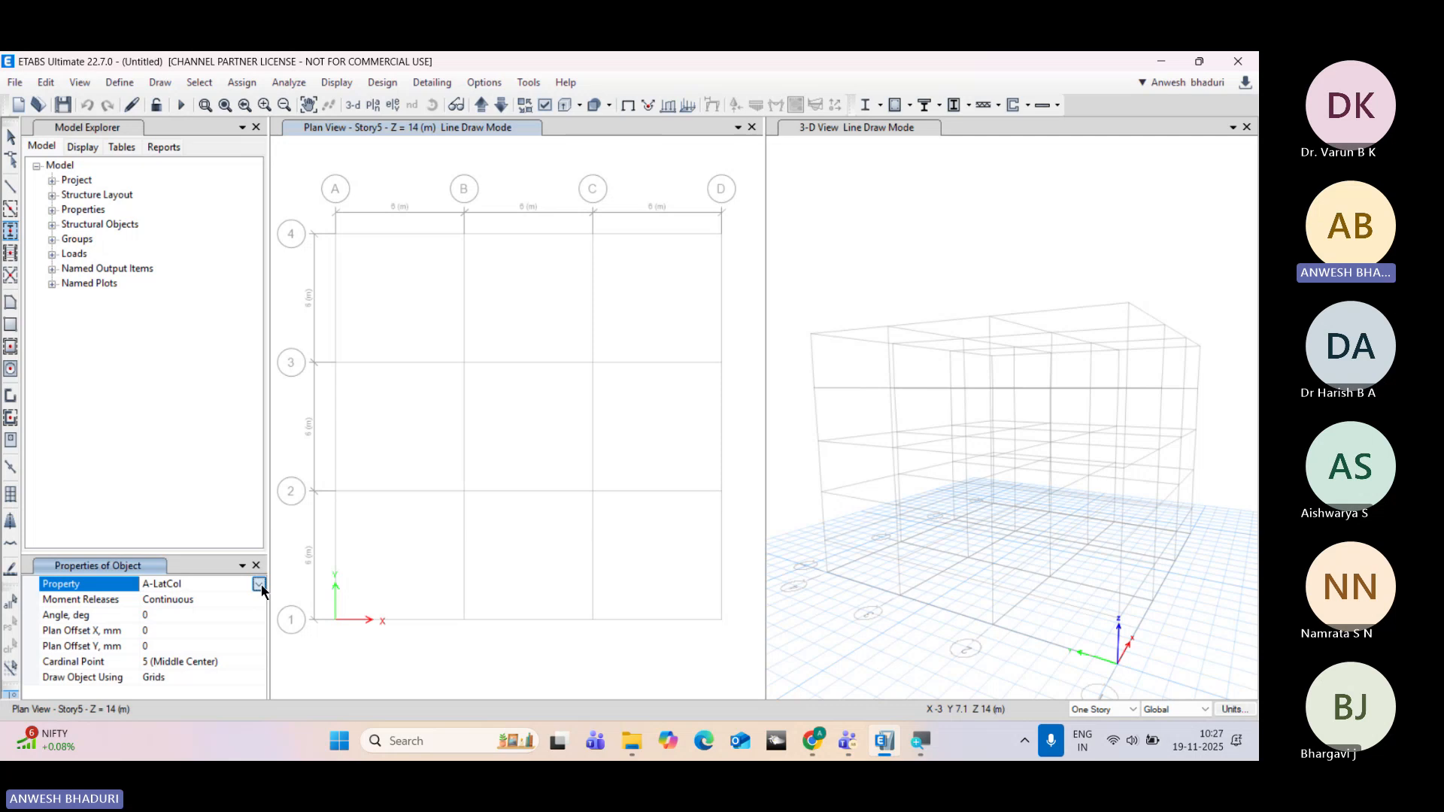
pyautogui.click(259, 584)
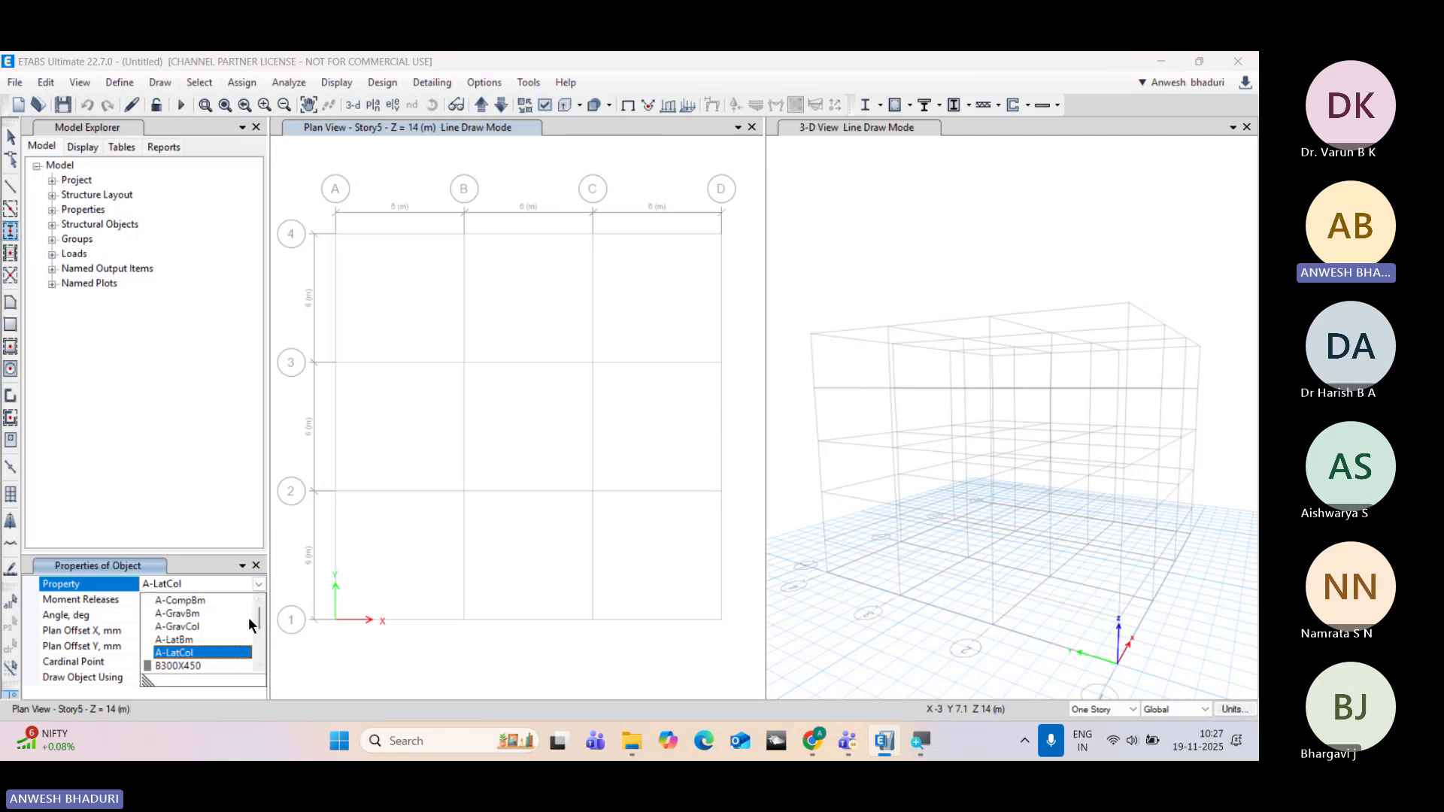
pyautogui.scroll(-3, 248, 617)
pyautogui.click(207, 638)
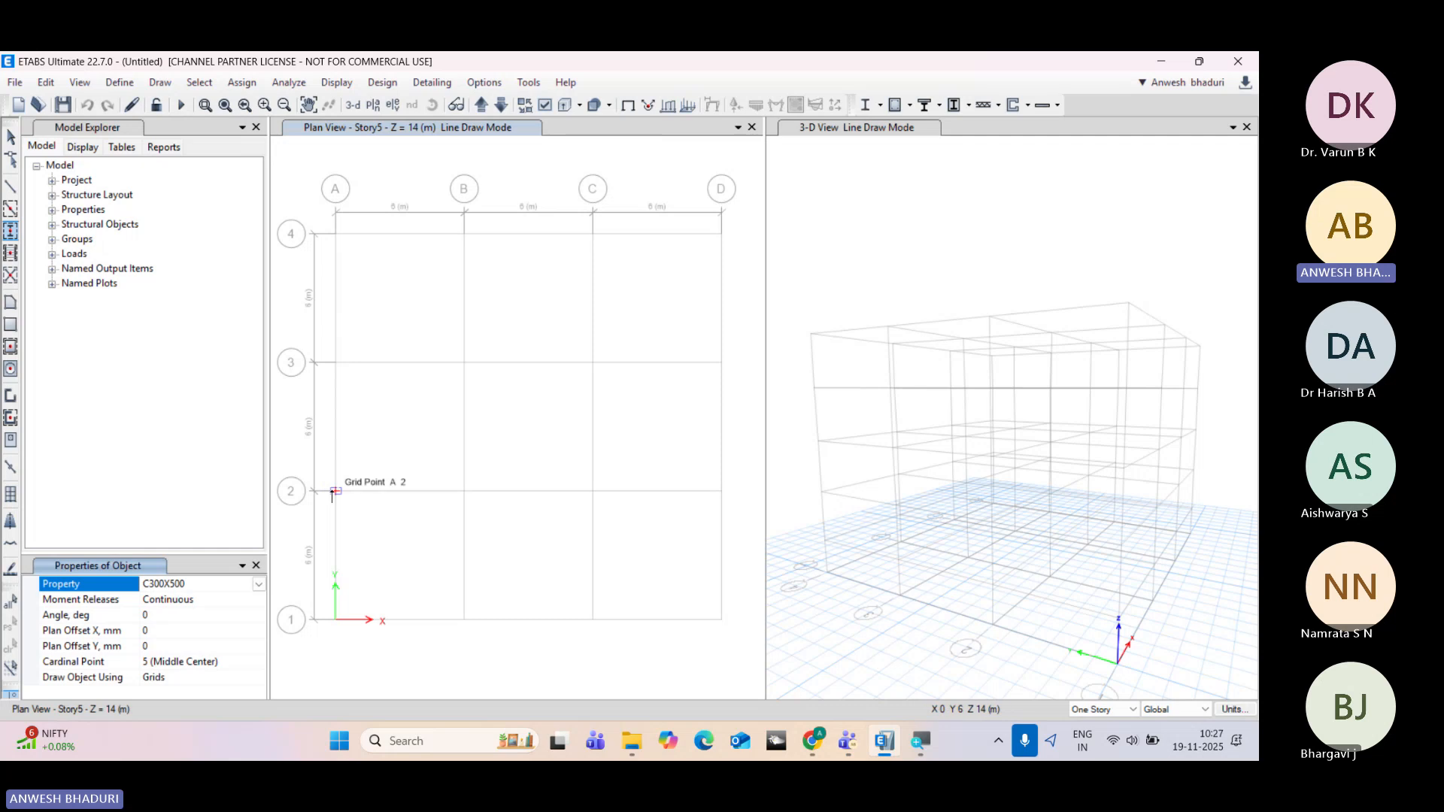
pyautogui.click(336, 234)
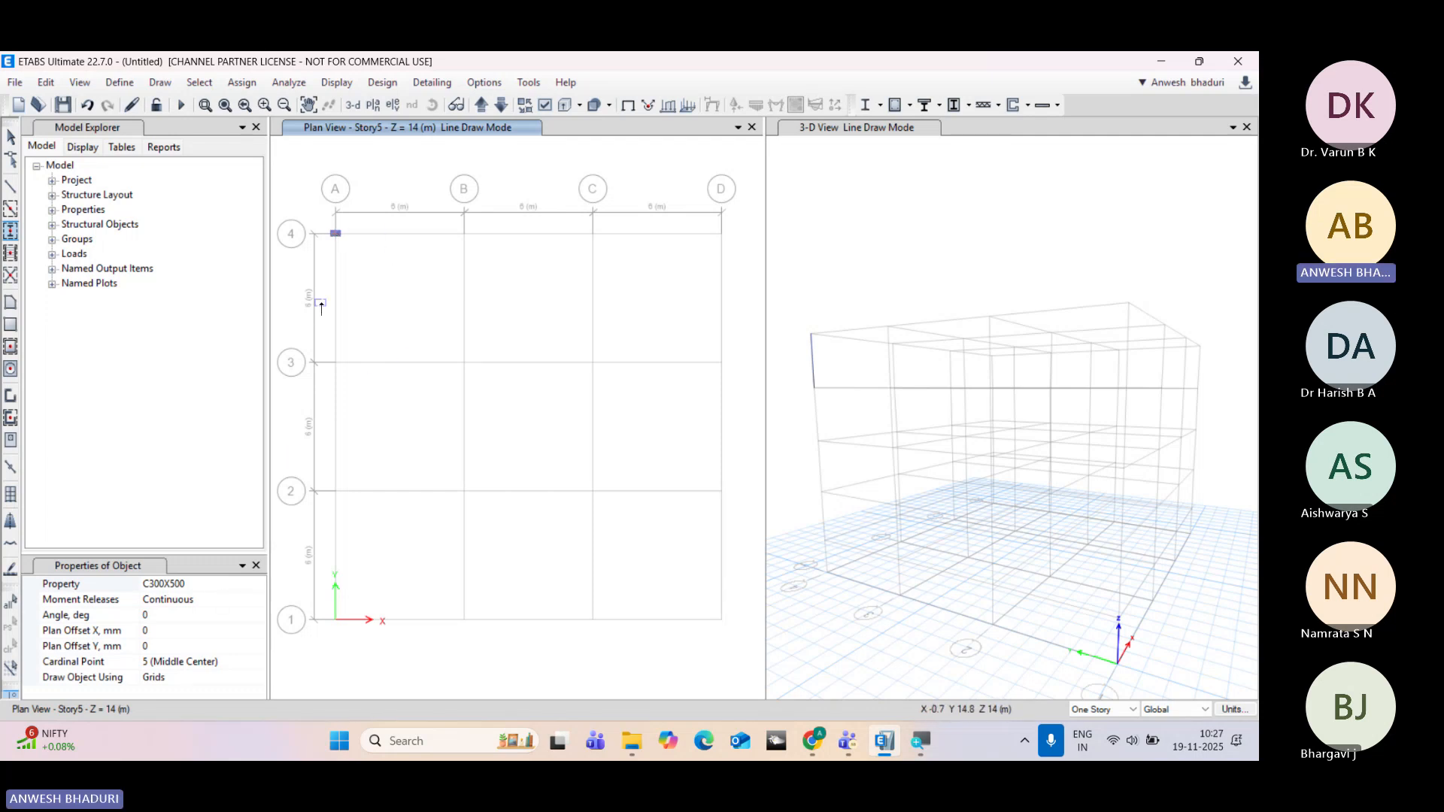
pyautogui.moveTo(322, 302)
pyautogui.mouseDown()
pyautogui.moveTo(354, 465)
pyautogui.moveTo(355, 641)
pyautogui.mouseUp()
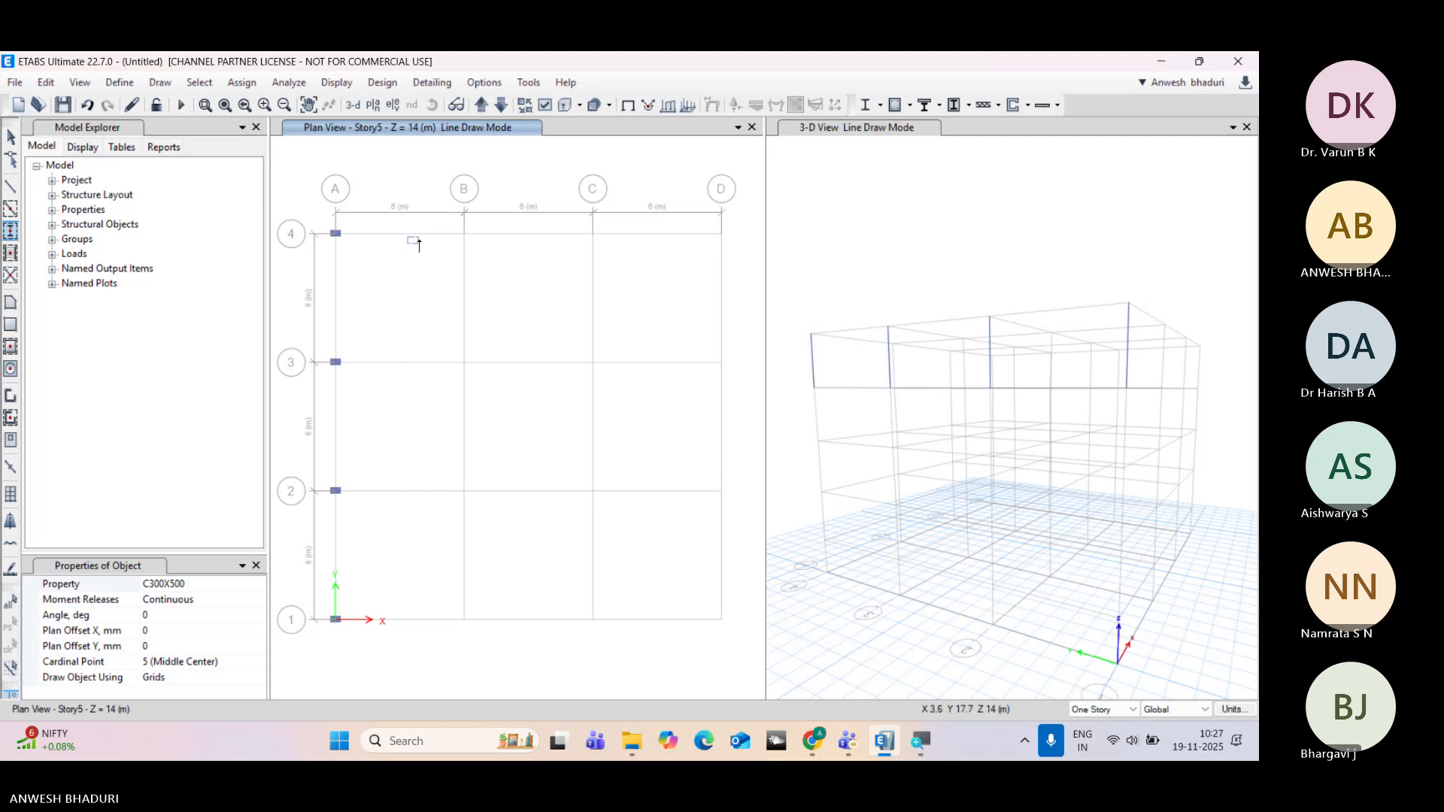
# Step: Set the column angle to 90 degrees and draw C300X500 columns at every intersection along grid lines B and C
pyautogui.click(148, 616)
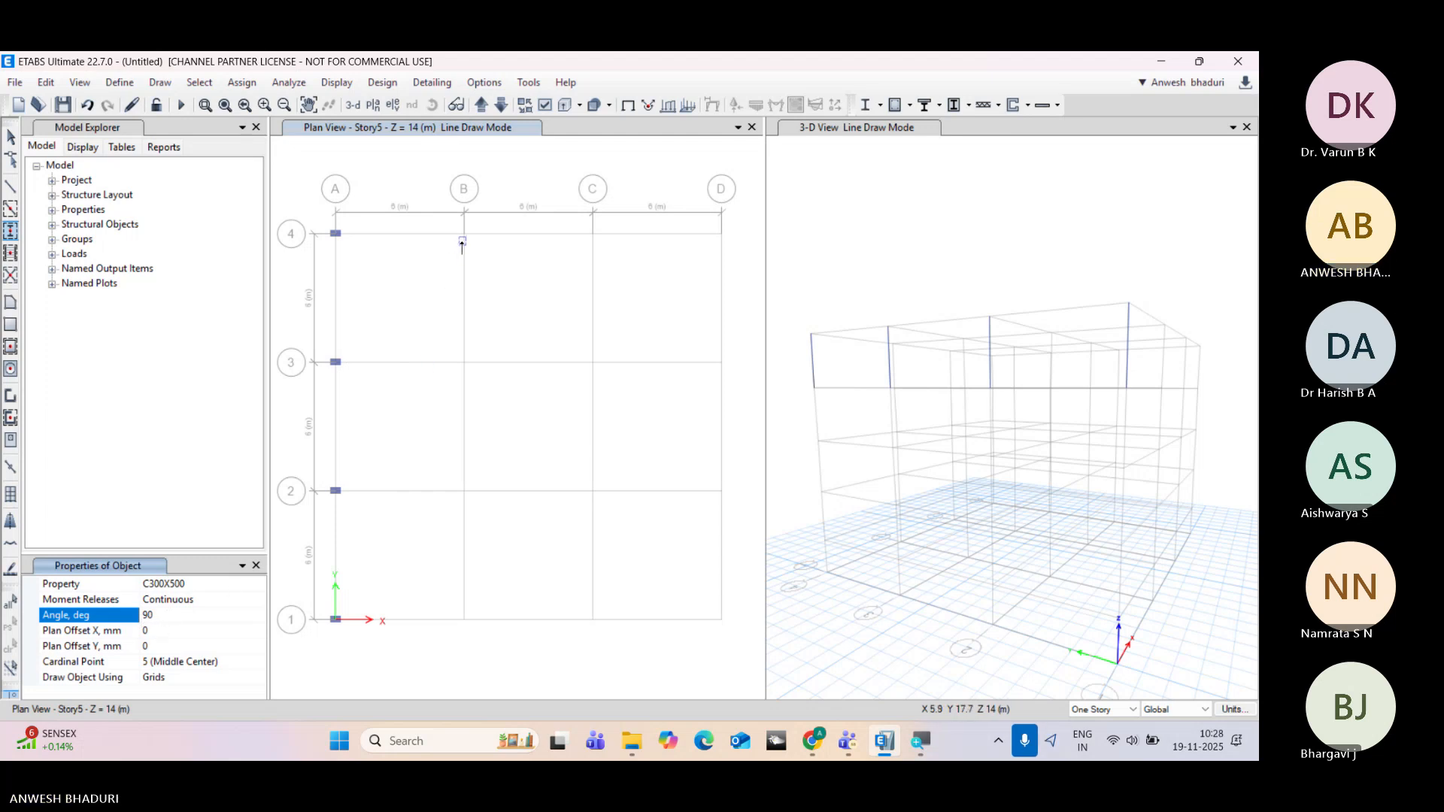
pyautogui.moveTo(451, 227); pyautogui.dragTo(482, 599)
pyautogui.moveTo(577, 216); pyautogui.dragTo(608, 554)
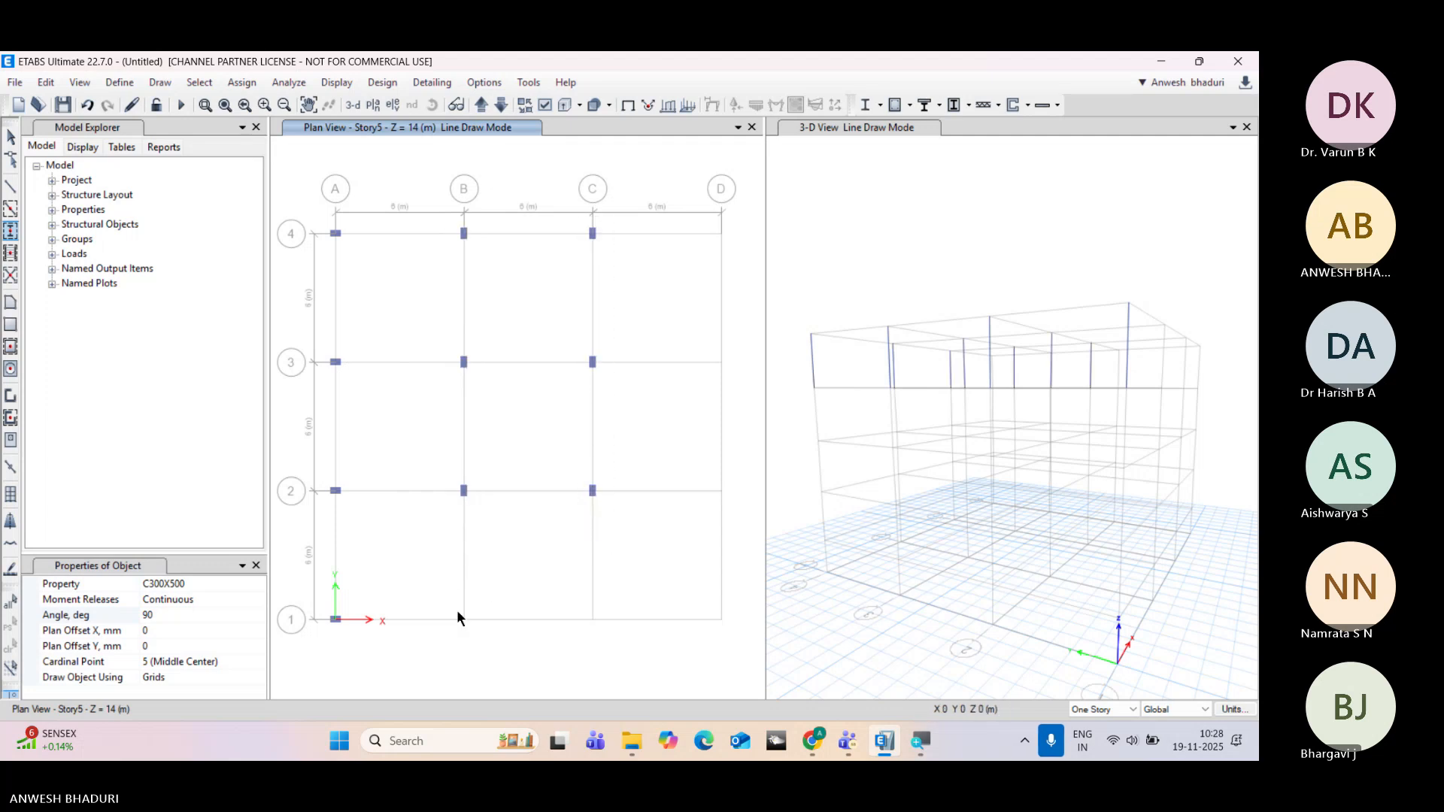
pyautogui.moveTo(441, 577); pyautogui.dragTo(610, 674)
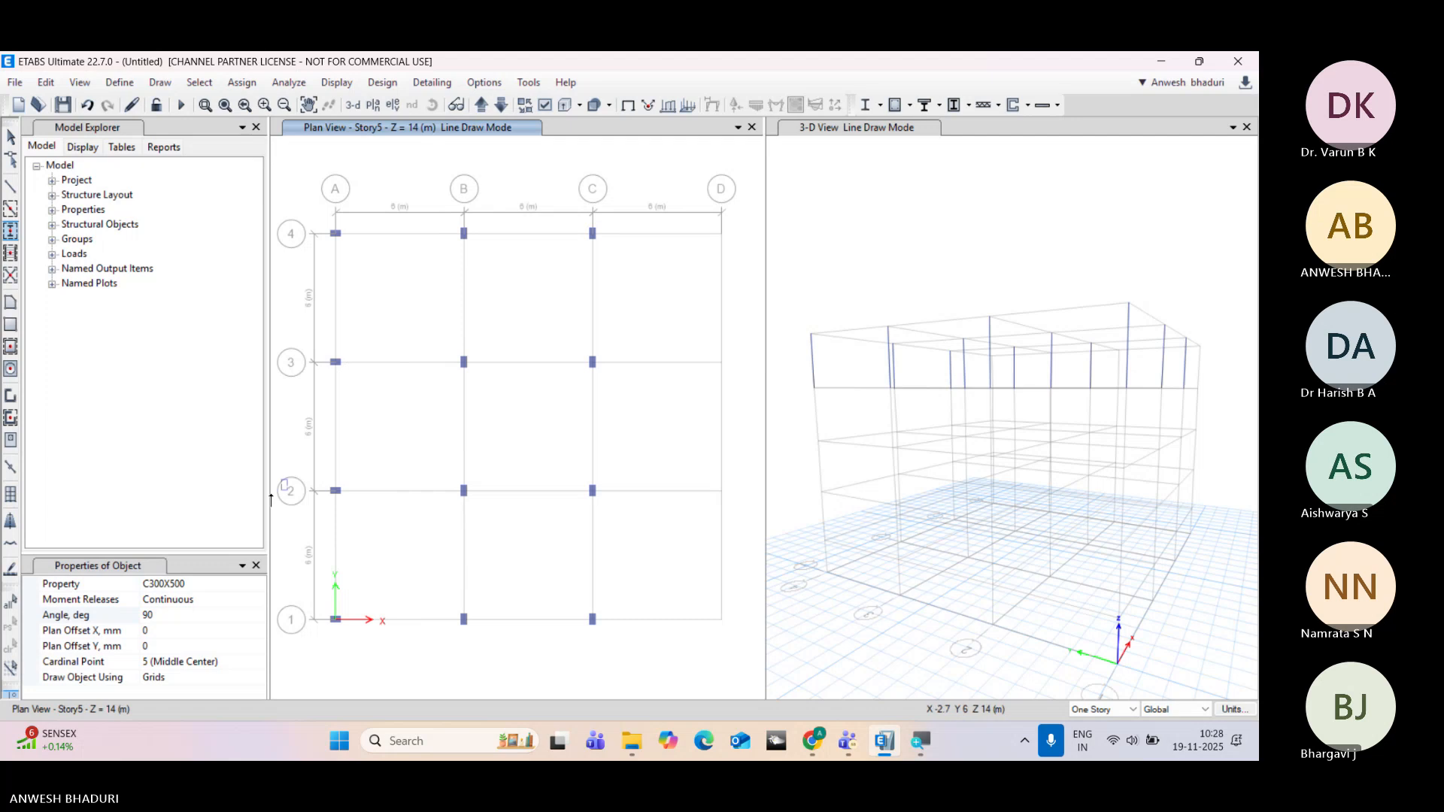
# Step: Reset the column angle to 0 degrees and draw C300X500 columns at every intersection along grid line D, ending the drawing mode
pyautogui.click(170, 615)
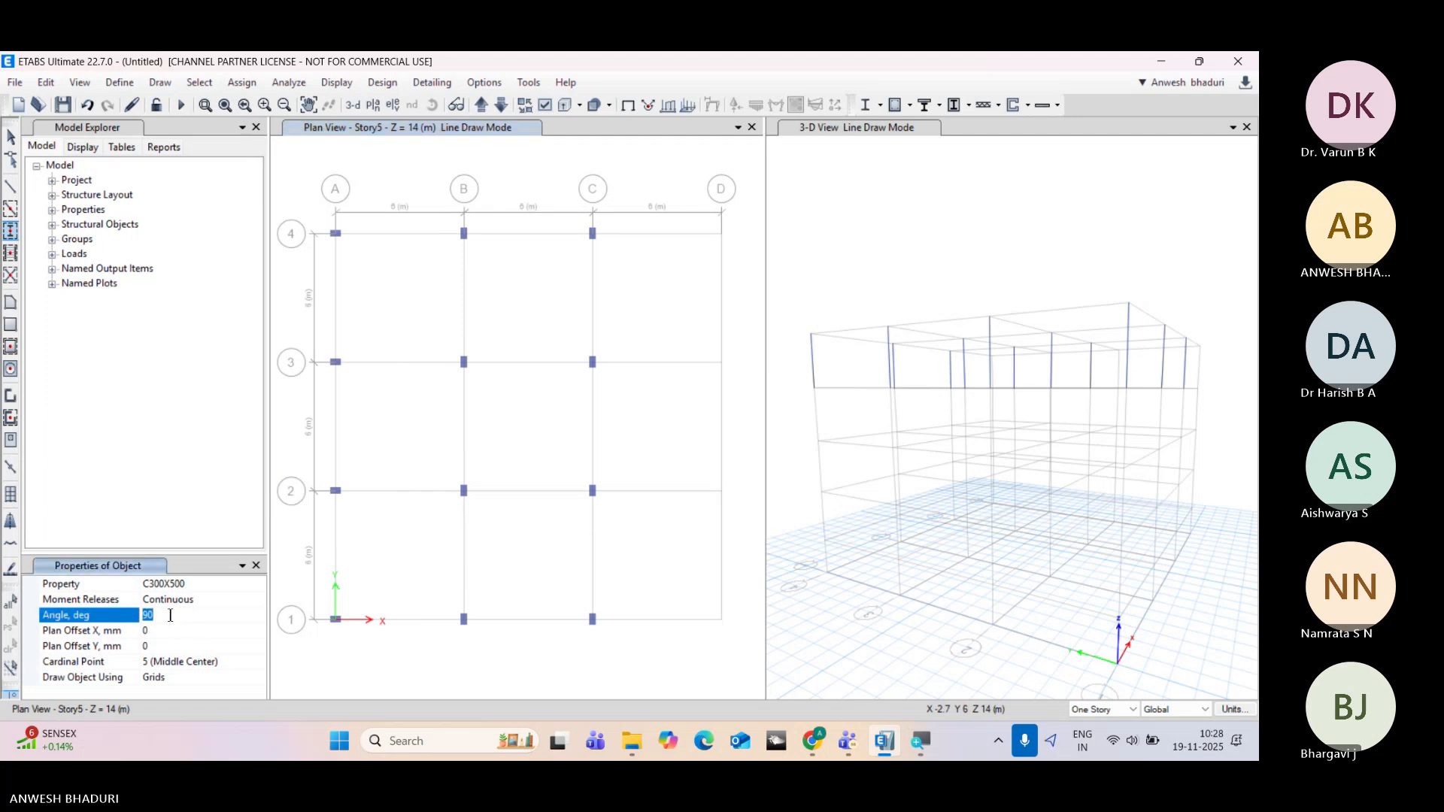
pyautogui.write('0')
pyautogui.moveTo(685, 219); pyautogui.dragTo(741, 638)
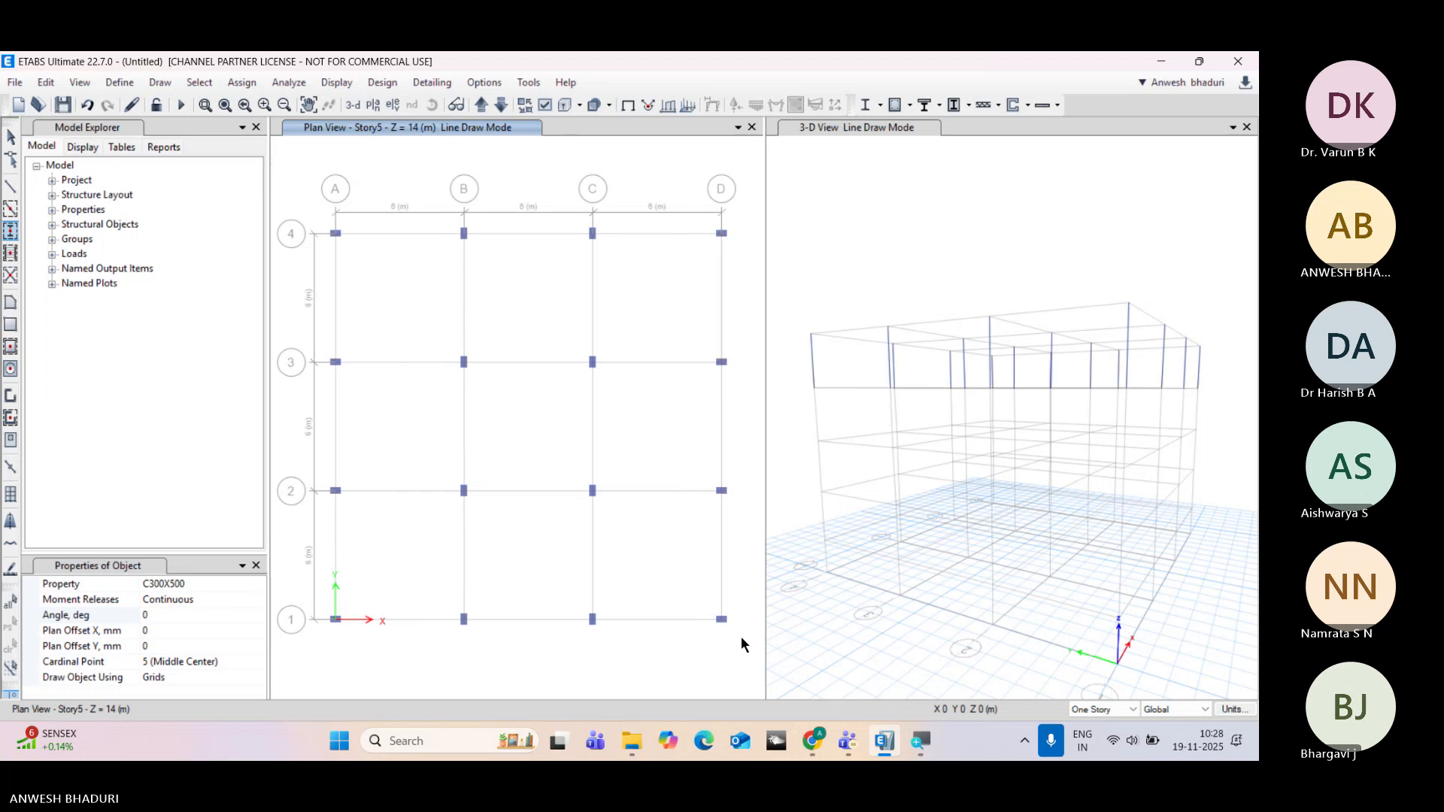
pyautogui.click(11, 139)
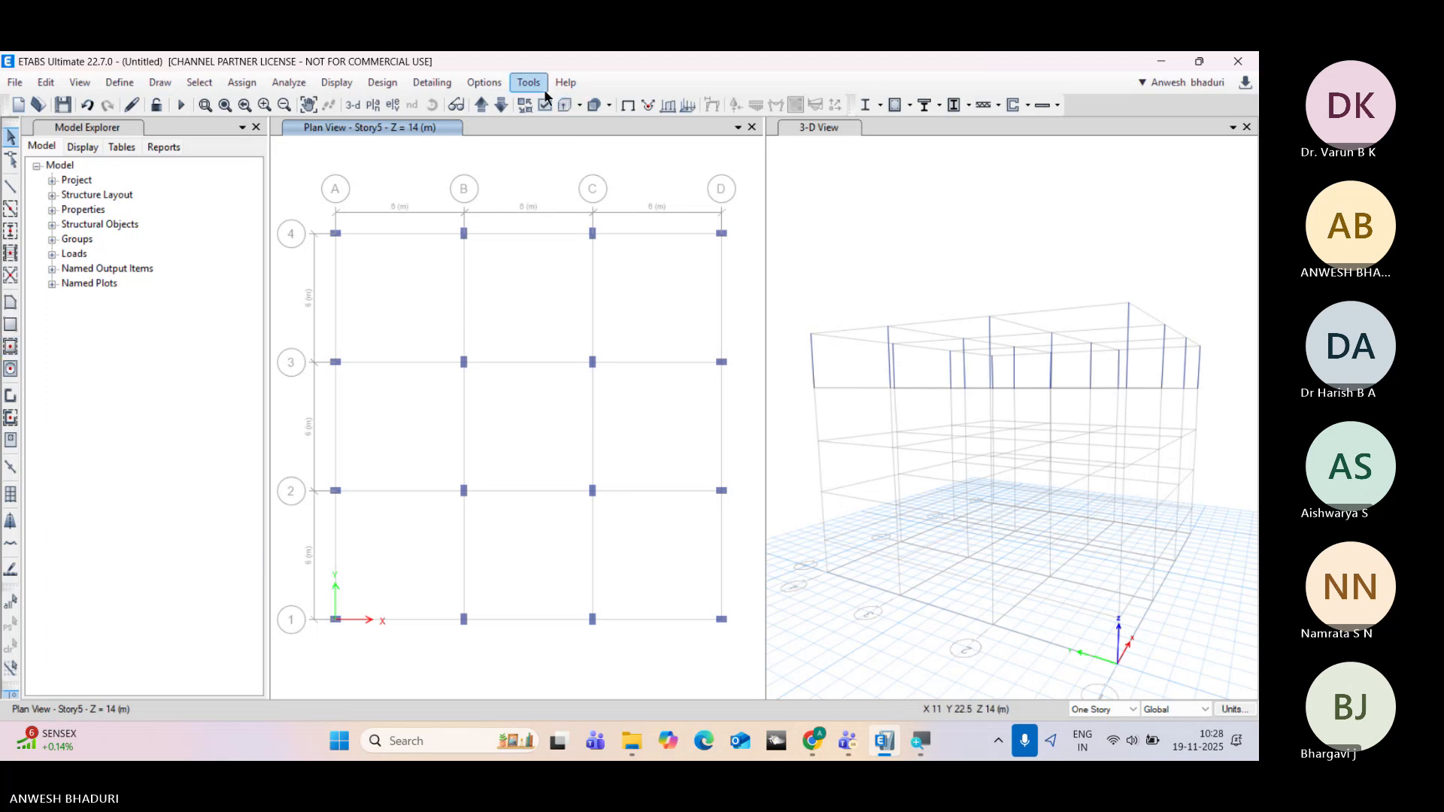
# Step: Turn on the bounding plane display to mark the active plan level in the 3-D view
pyautogui.click(484, 82)
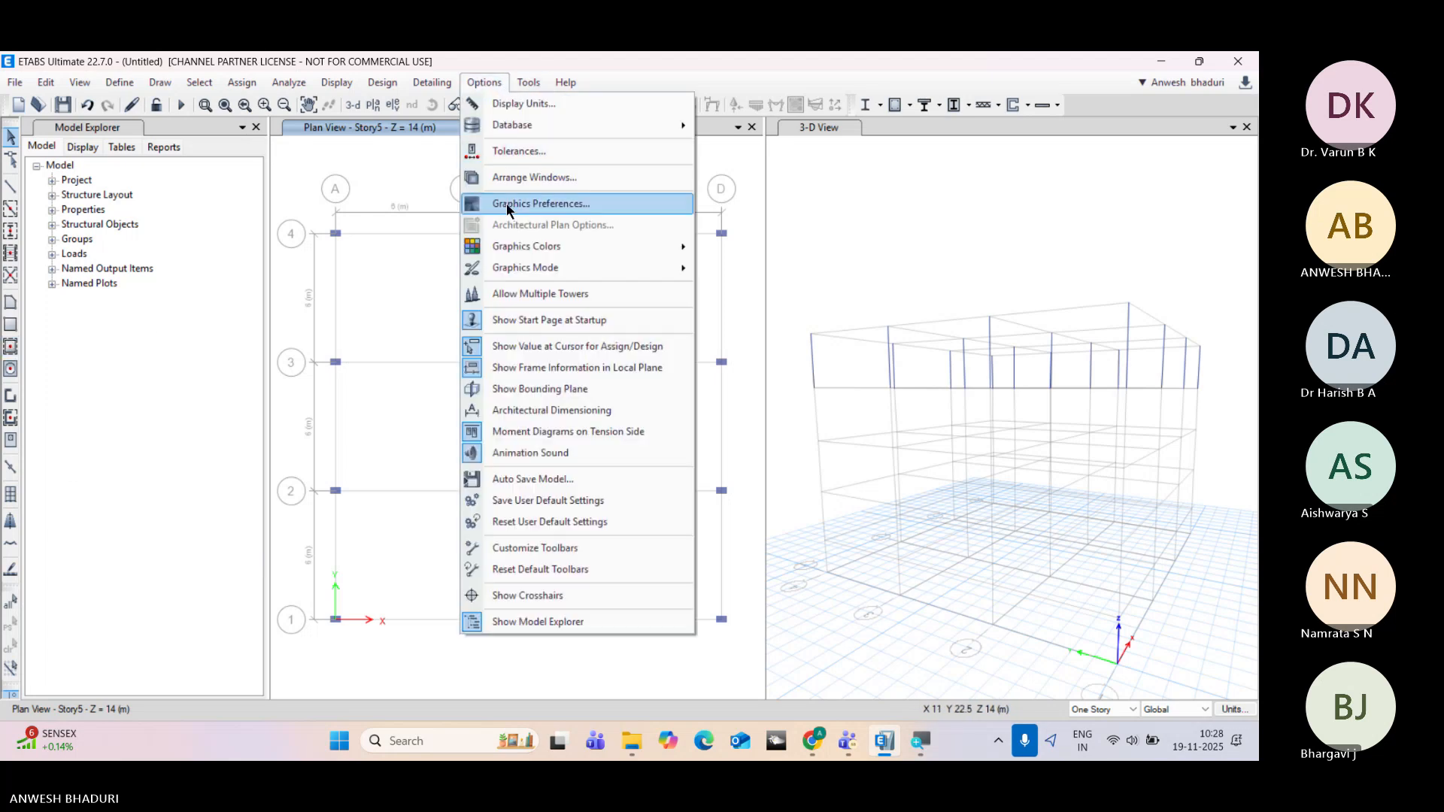
pyautogui.click(505, 390)
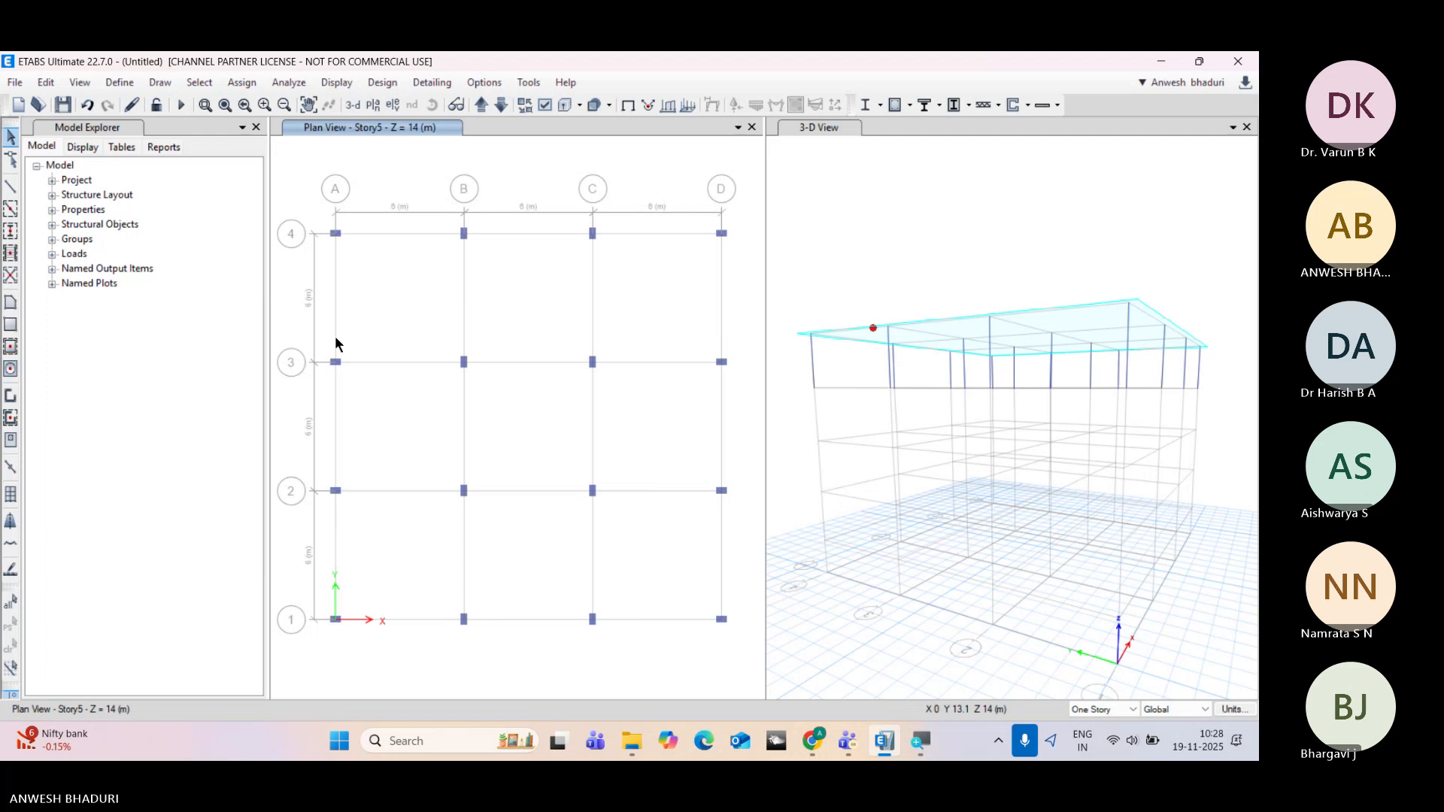
pyautogui.moveTo(313, 188)
pyautogui.mouseDown()
pyautogui.moveTo(378, 337)
pyautogui.moveTo(335, 194)
pyautogui.mouseUp()
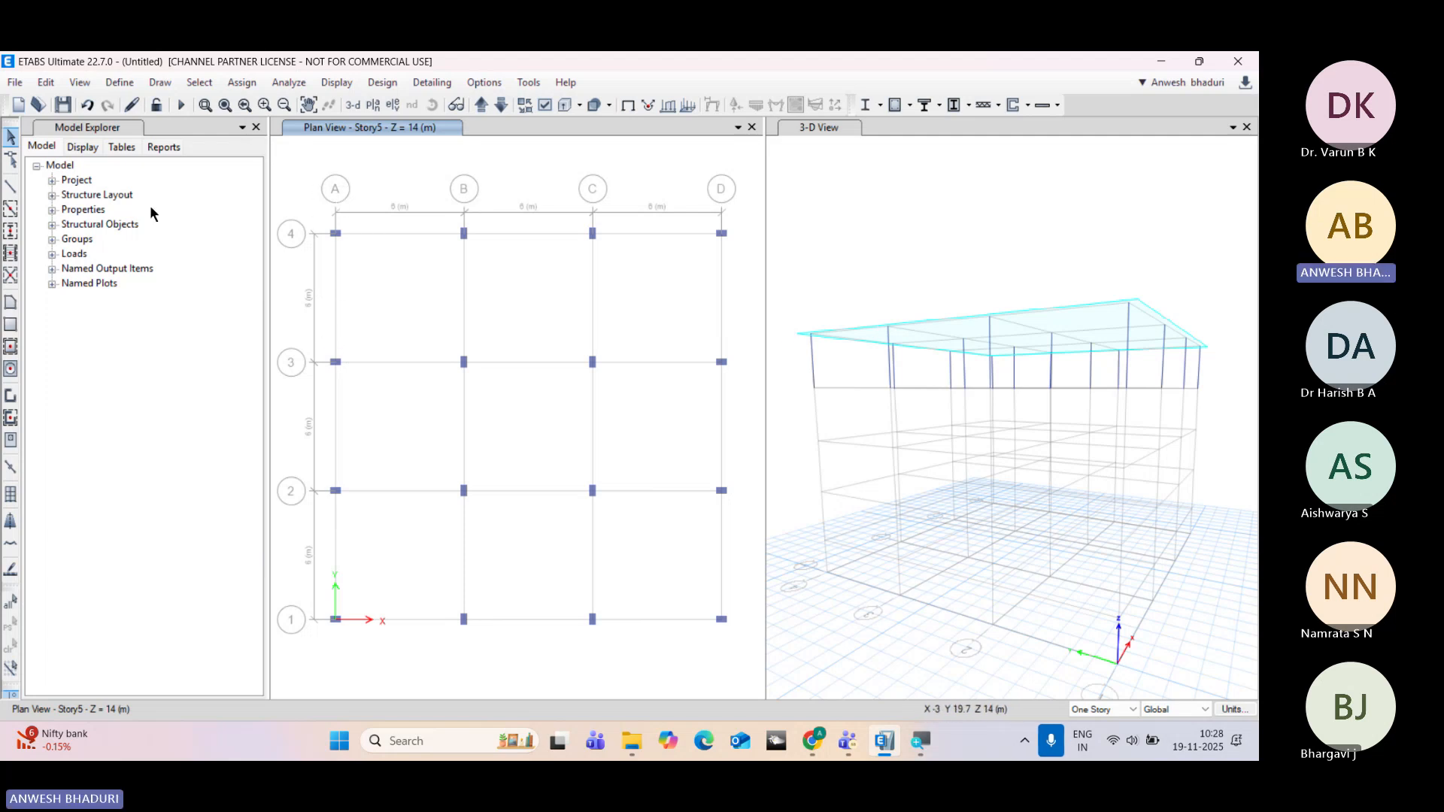
# Step: Using quick draw with the B300X450 section, draw beams in all three bays of grid line 4 on Story5
pyautogui.click(11, 210)
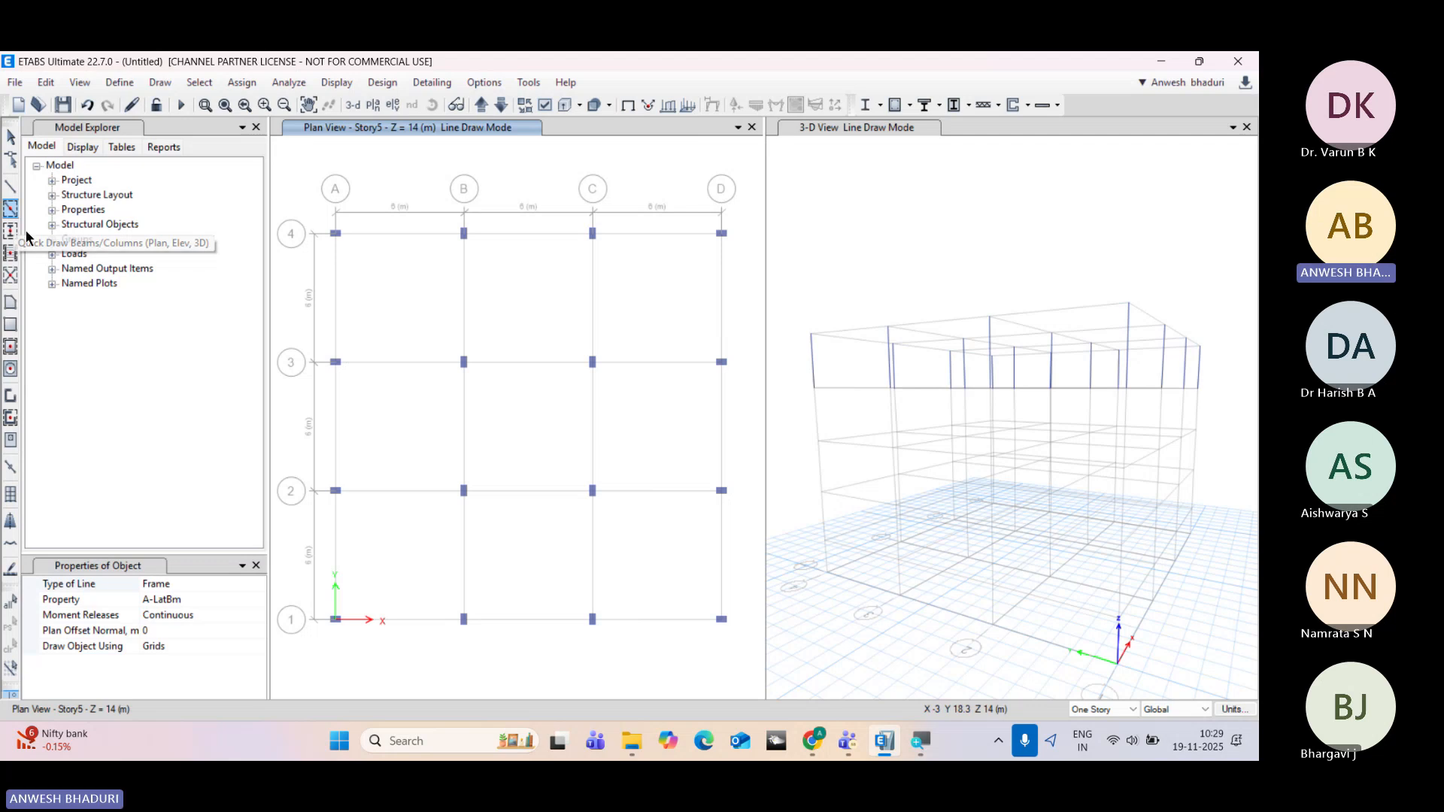
pyautogui.click(259, 599)
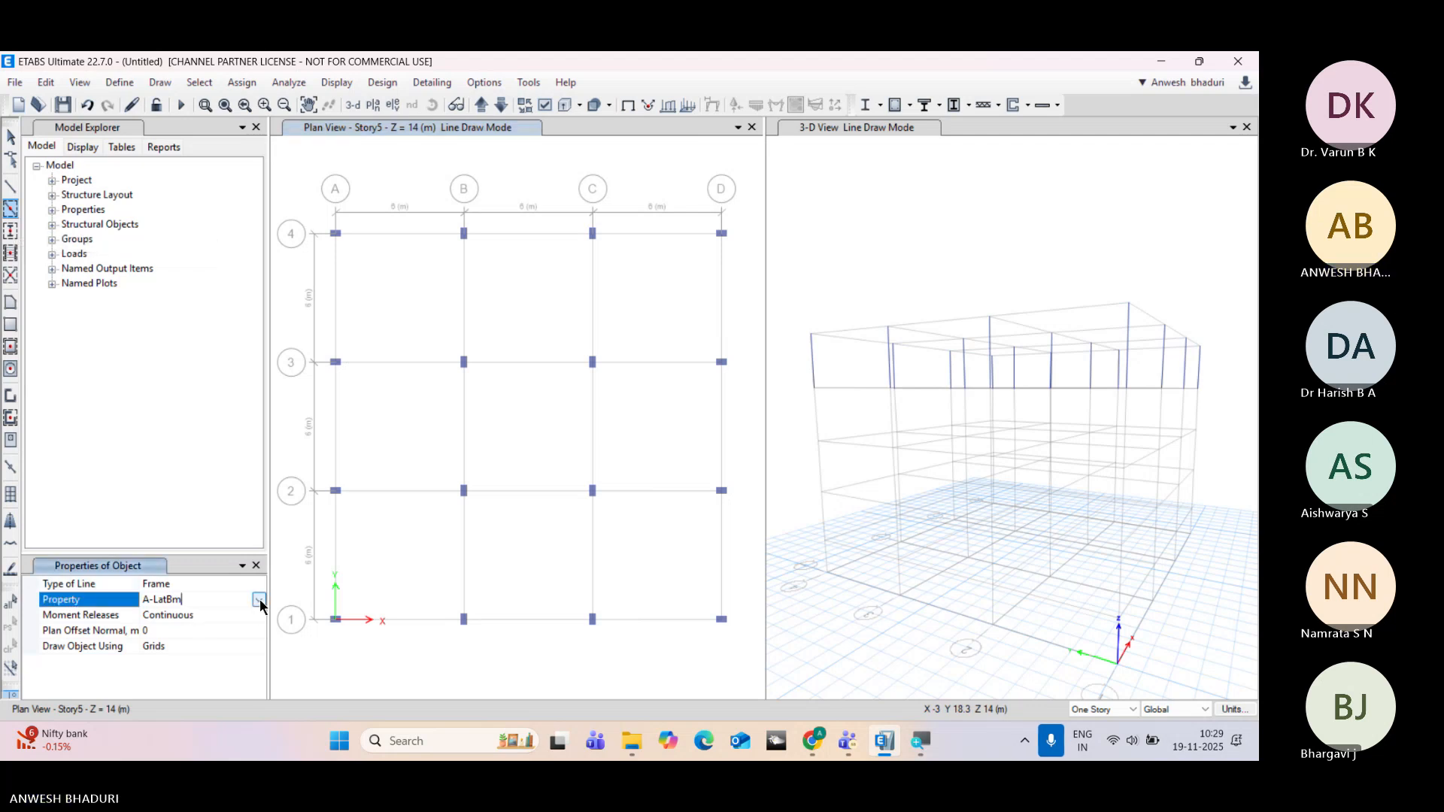
pyautogui.click(260, 599)
pyautogui.scroll(-1, 194, 645)
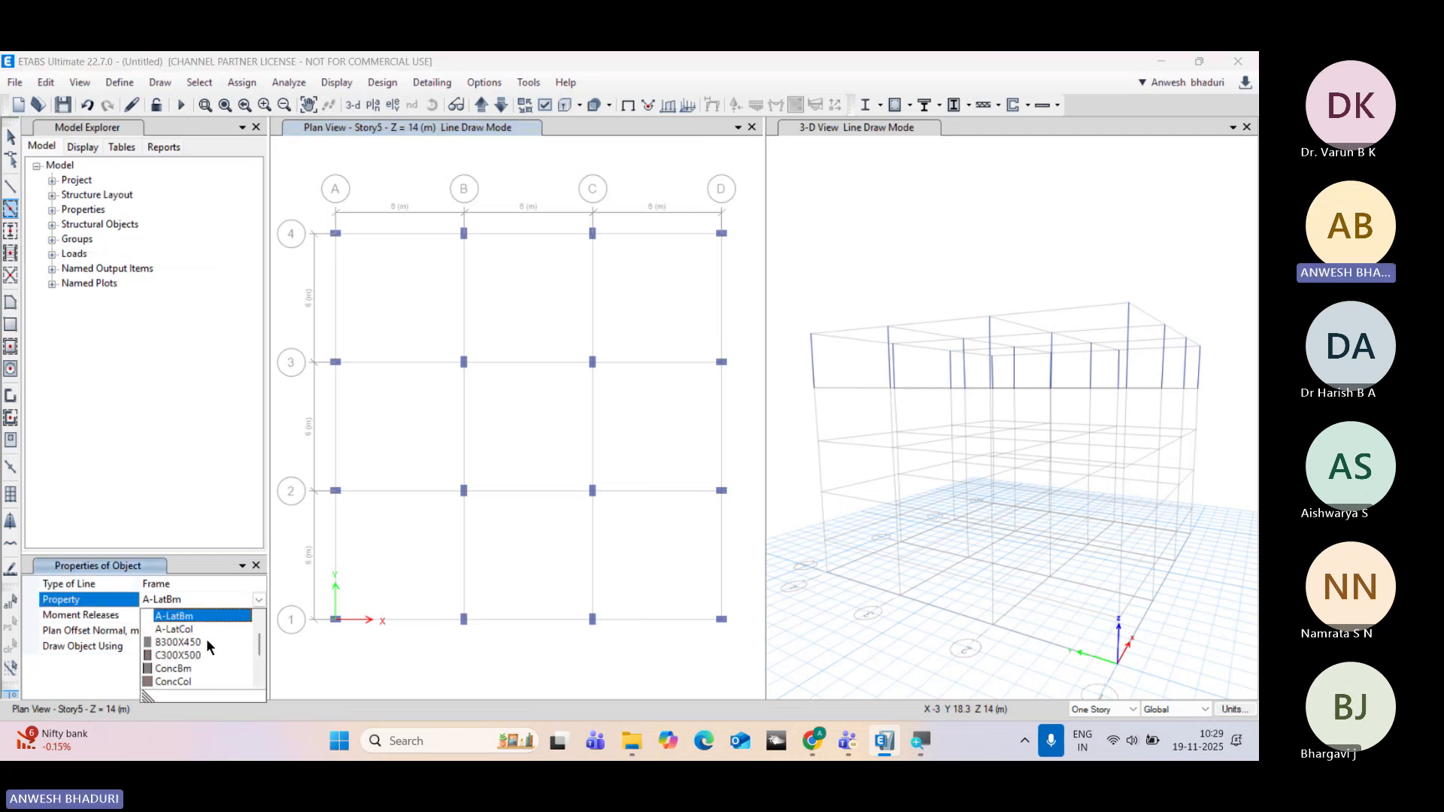
pyautogui.click(194, 644)
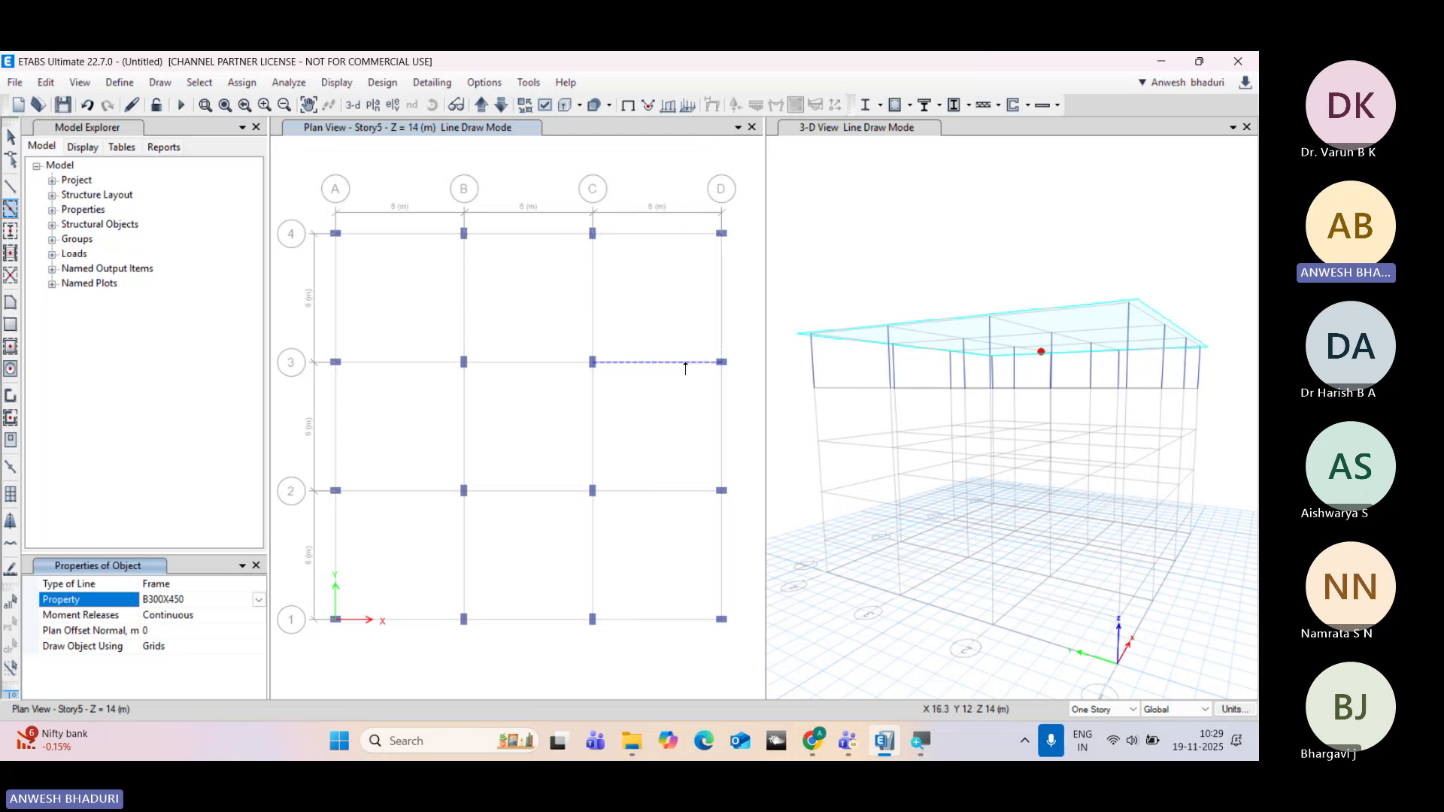
pyautogui.click(364, 239)
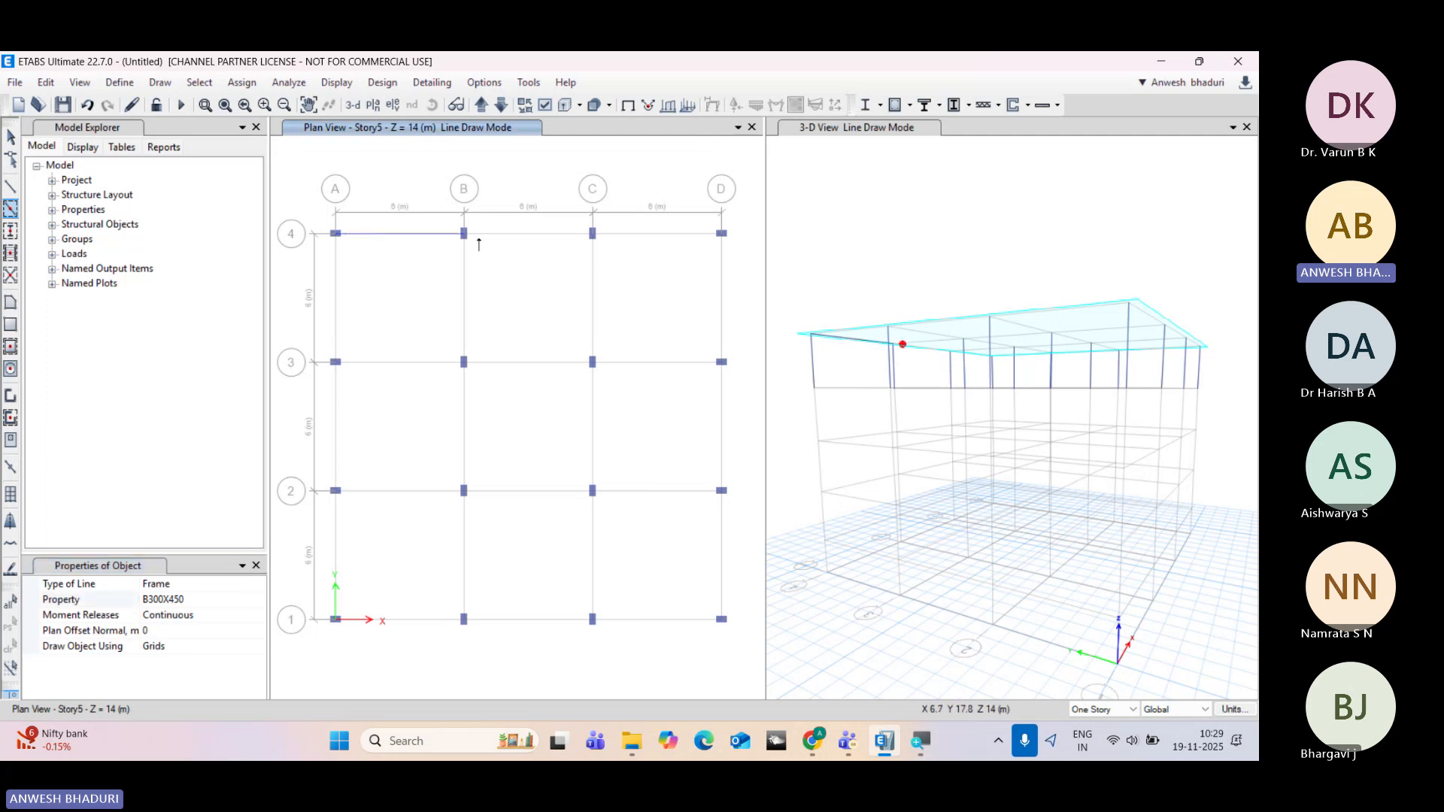
pyautogui.click(512, 260)
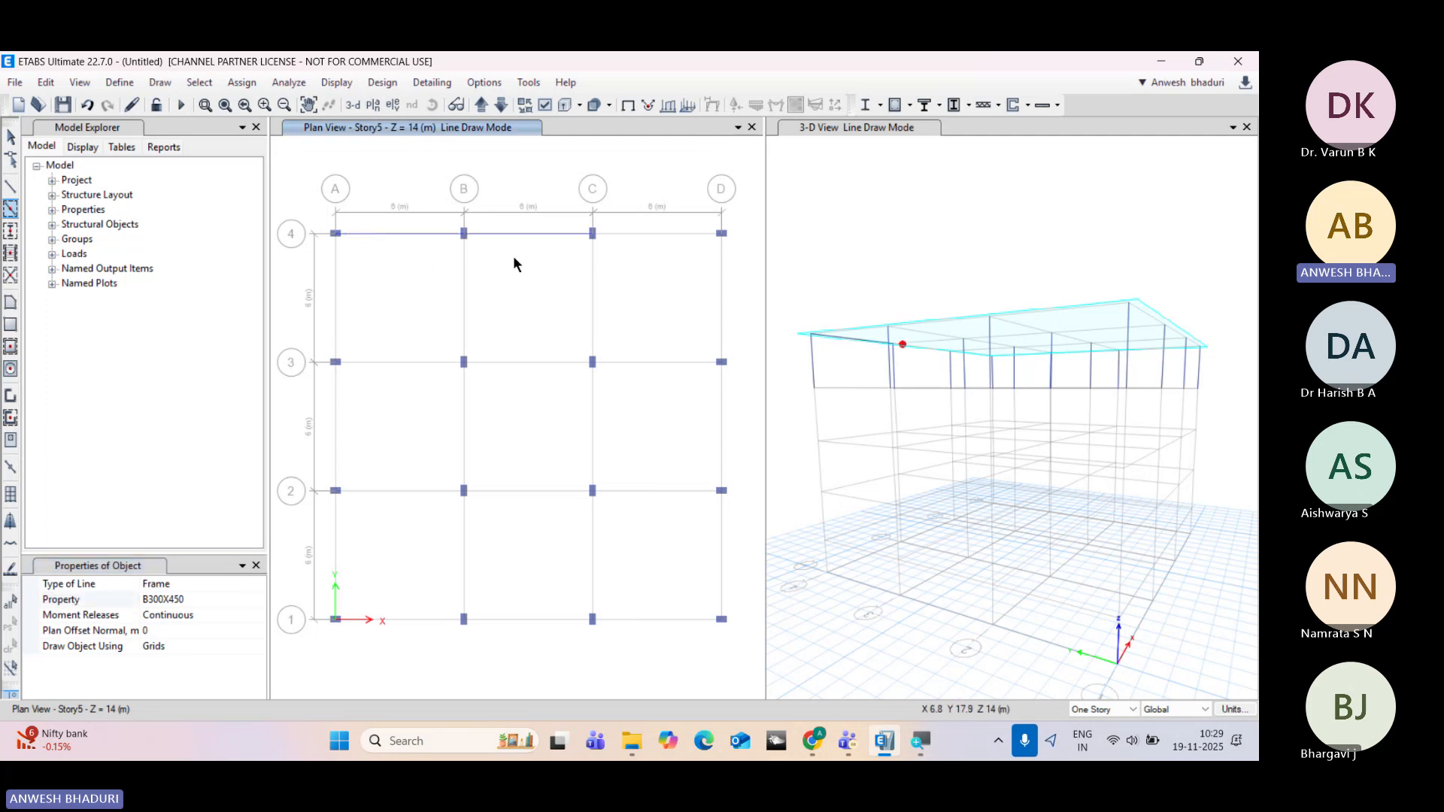
pyautogui.click(631, 233)
# Step: Draw B300X450 beams between grid lines A and D along grid lines 3, 2 and 1 on Story5
pyautogui.moveTo(301, 313); pyautogui.dragTo(746, 411)
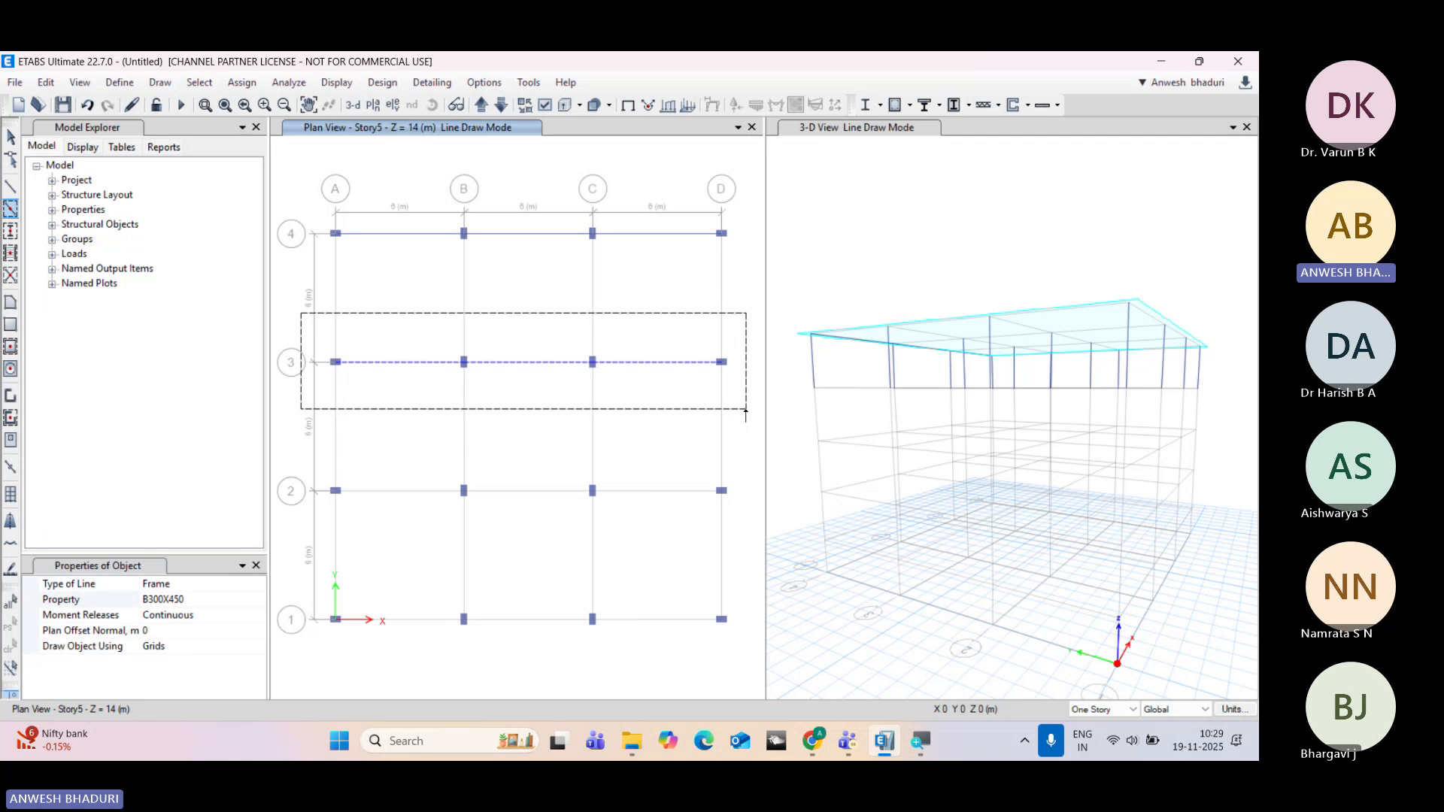
pyautogui.moveTo(746, 410); pyautogui.dragTo(746, 410)
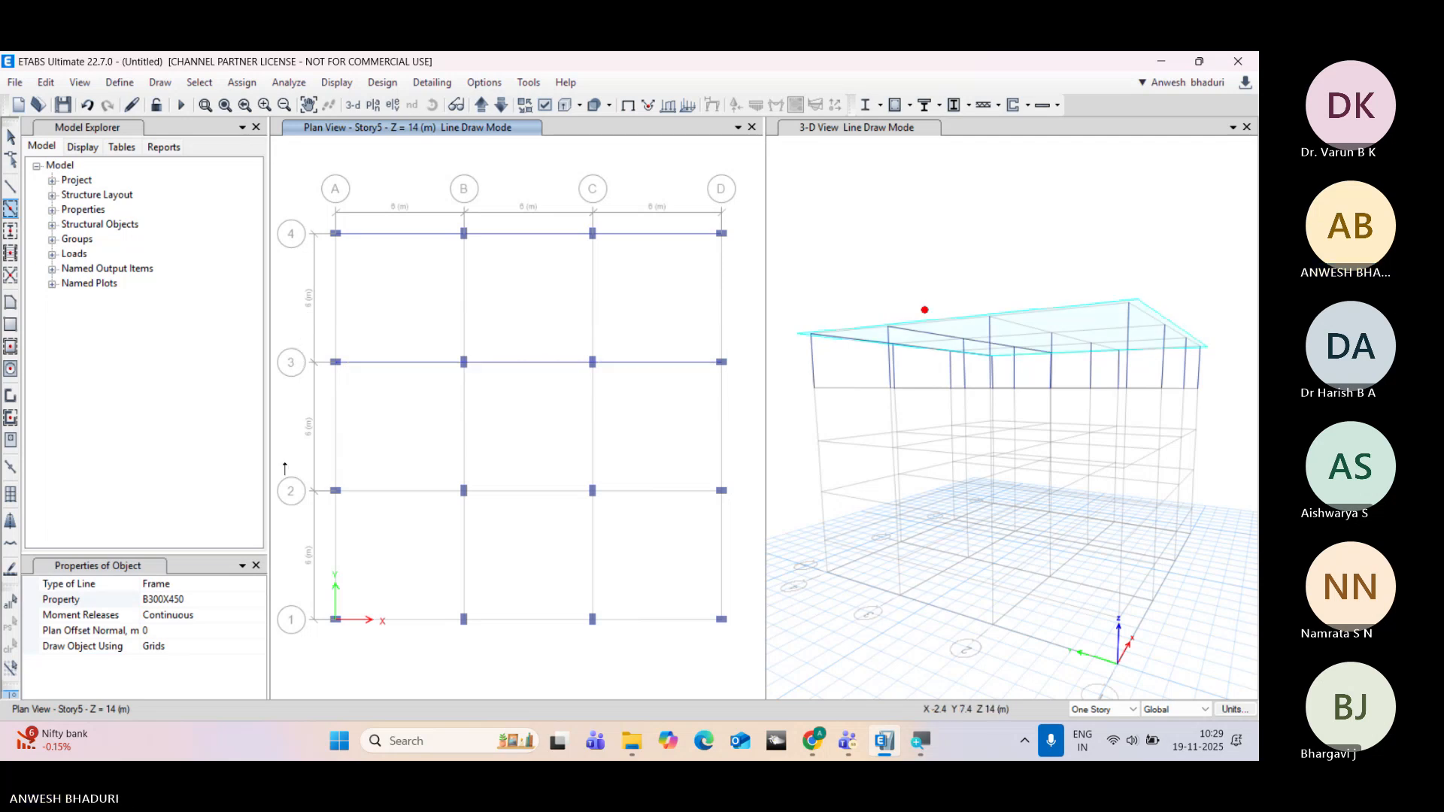
pyautogui.moveTo(294, 455); pyautogui.dragTo(720, 534)
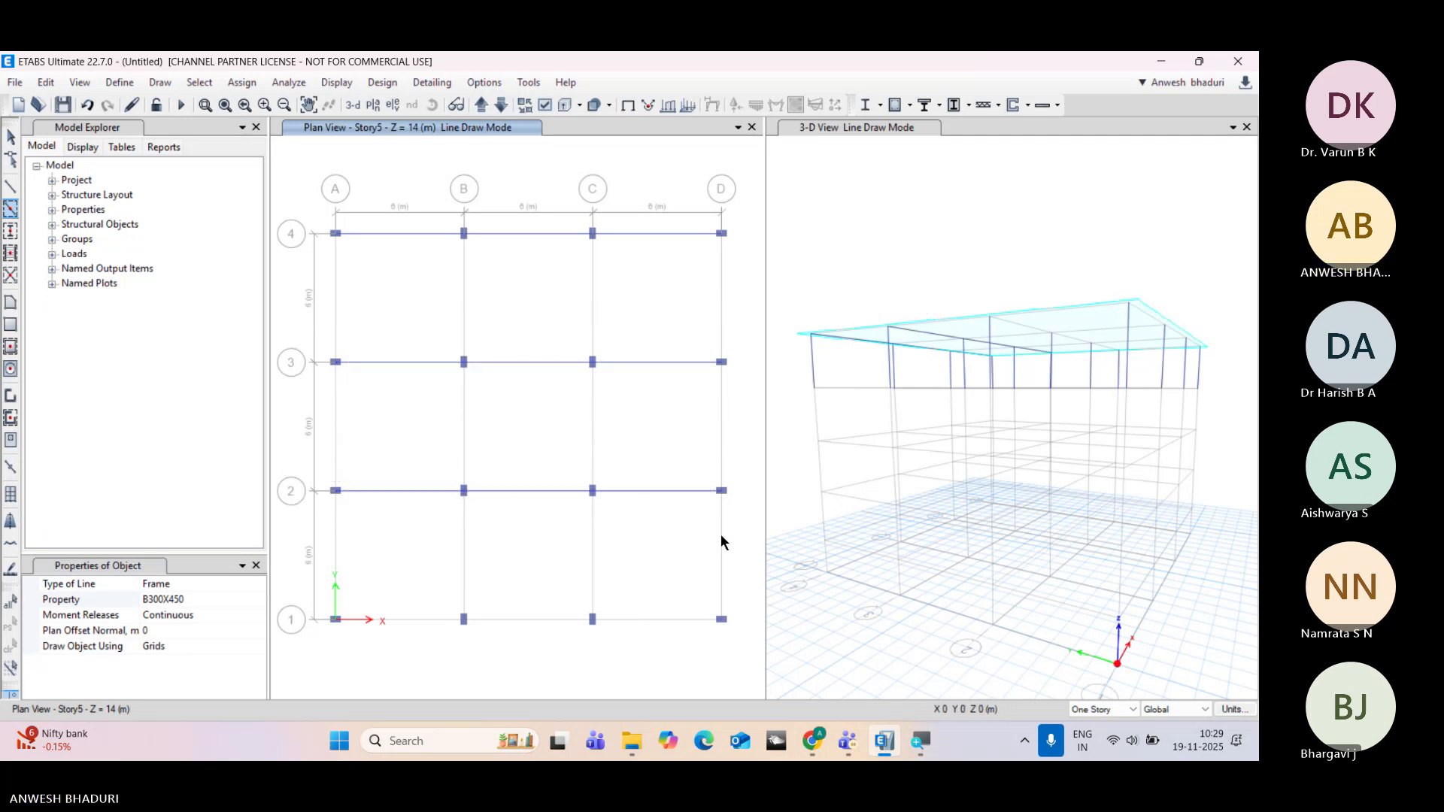
pyautogui.moveTo(317, 585); pyautogui.dragTo(750, 662)
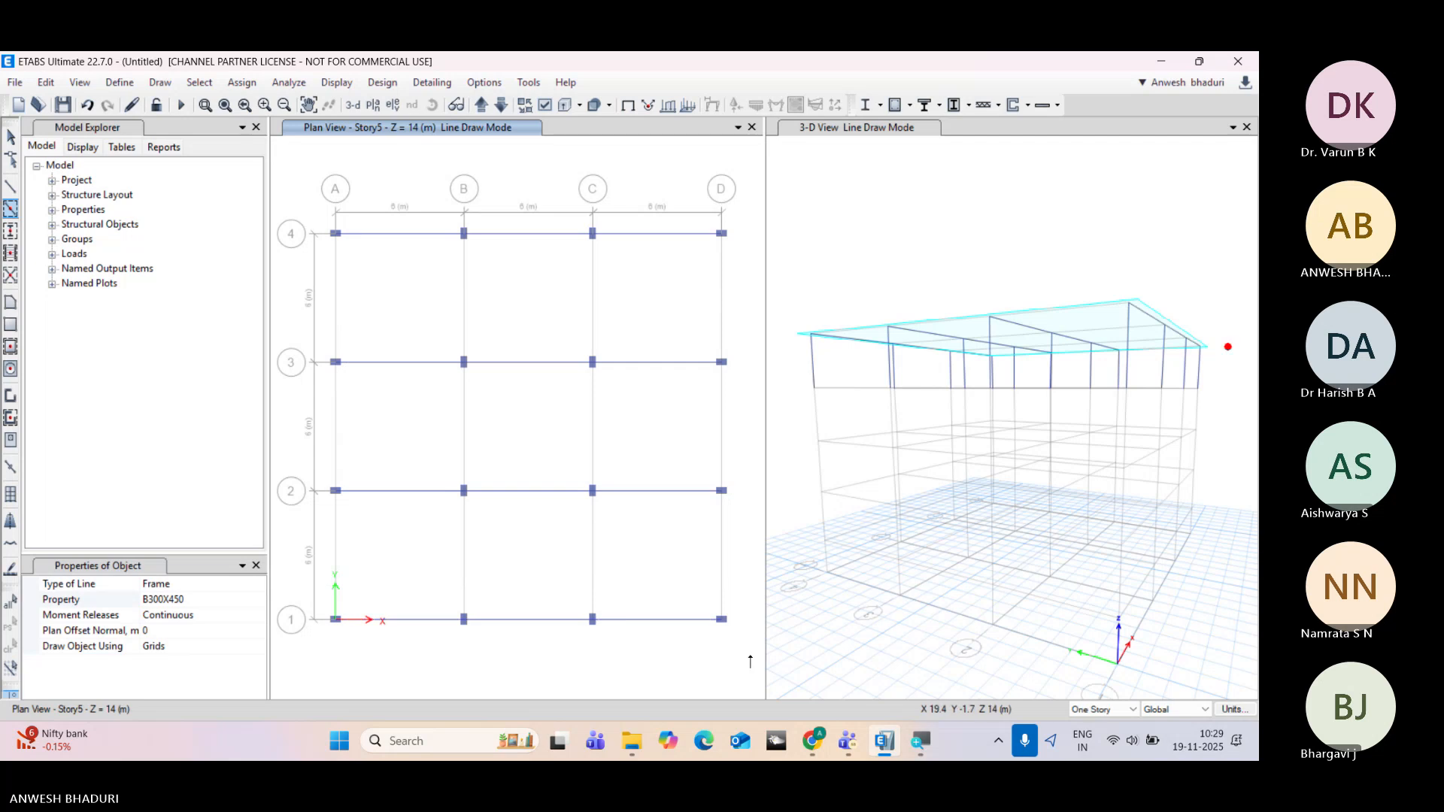
# Step: Draw B300X450 beams along grid lines A, B, C and D on Story5, then return to selection mode
pyautogui.moveTo(313, 205)
pyautogui.mouseDown()
pyautogui.moveTo(367, 445)
pyautogui.moveTo(361, 662)
pyautogui.mouseUp()
pyautogui.moveTo(422, 194)
pyautogui.mouseDown()
pyautogui.moveTo(497, 435)
pyautogui.moveTo(505, 681)
pyautogui.mouseUp()
pyautogui.moveTo(554, 201); pyautogui.dragTo(627, 655)
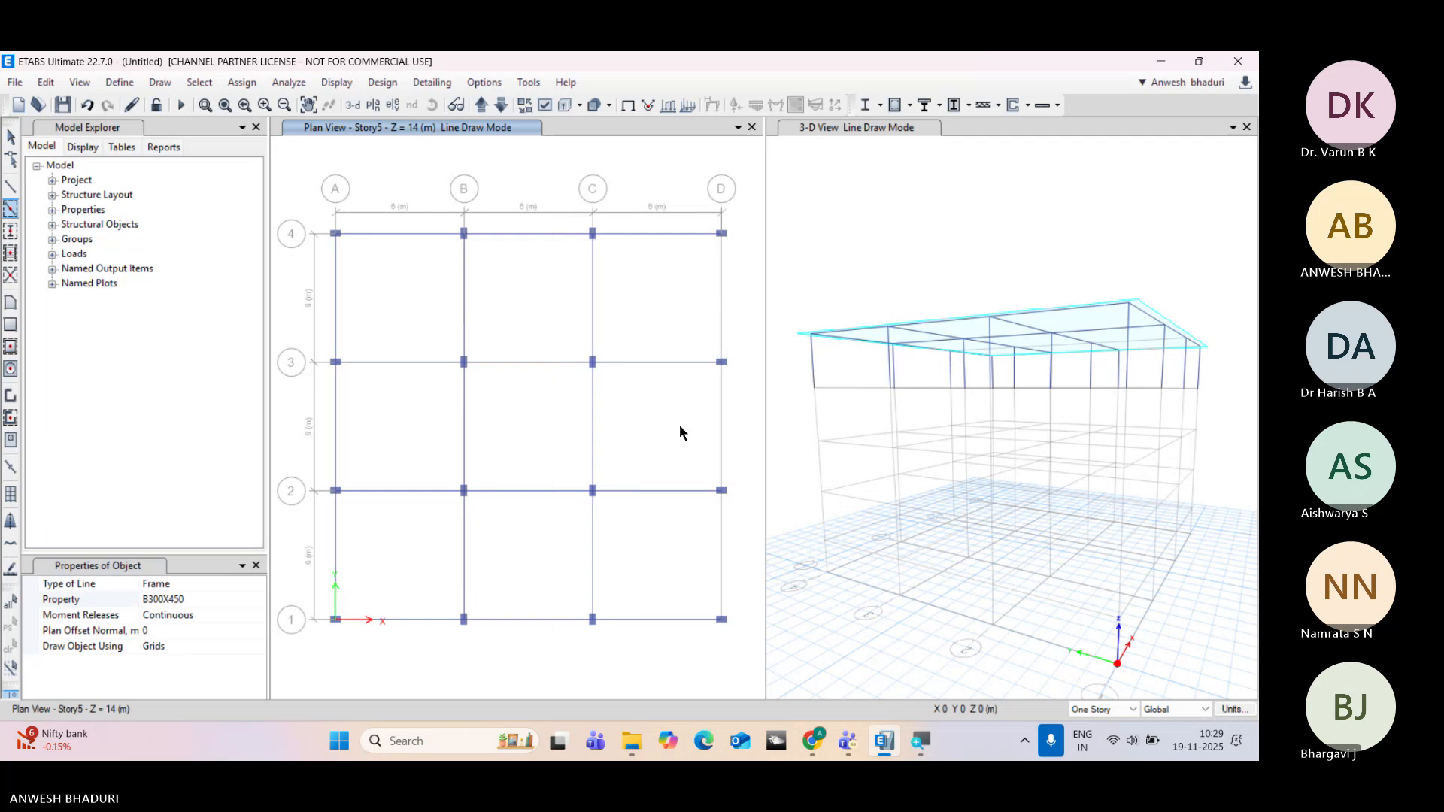
pyautogui.moveTo(679, 203); pyautogui.dragTo(744, 655)
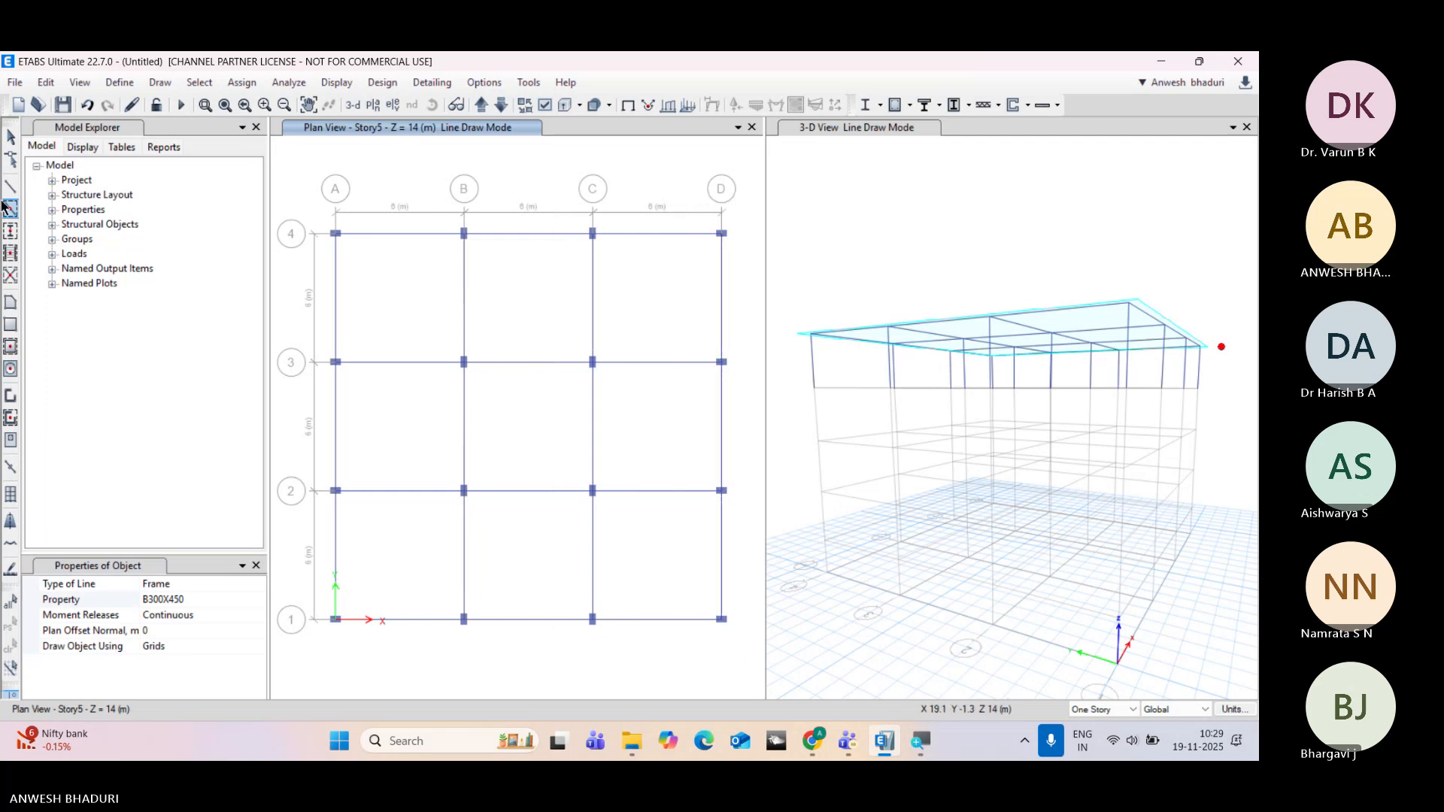
pyautogui.click(10, 139)
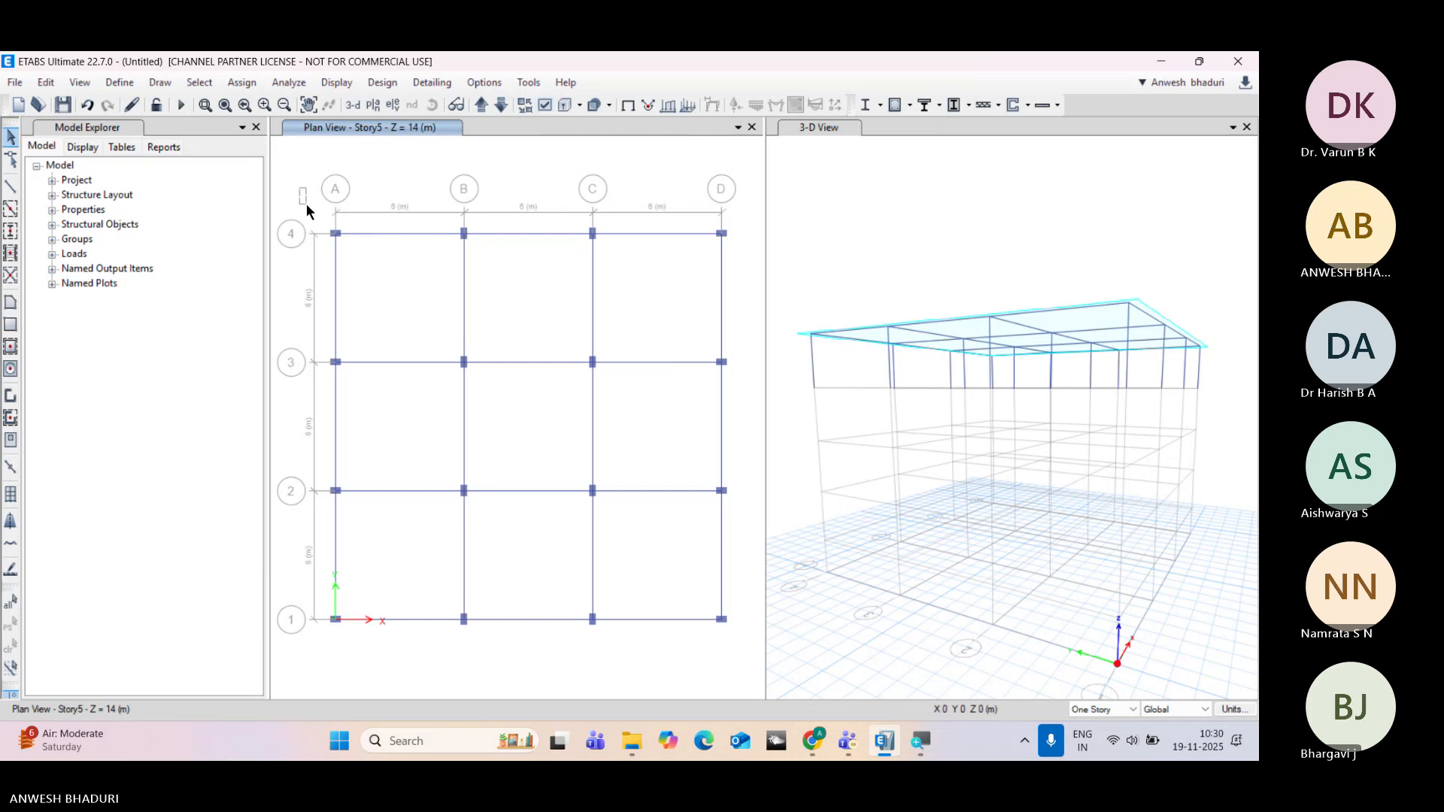
# Step: Replicate all Story5 beams and columns by story onto Story4, Story3, Story2, Story1 and Base
pyautogui.moveTo(300, 188); pyautogui.dragTo(747, 680)
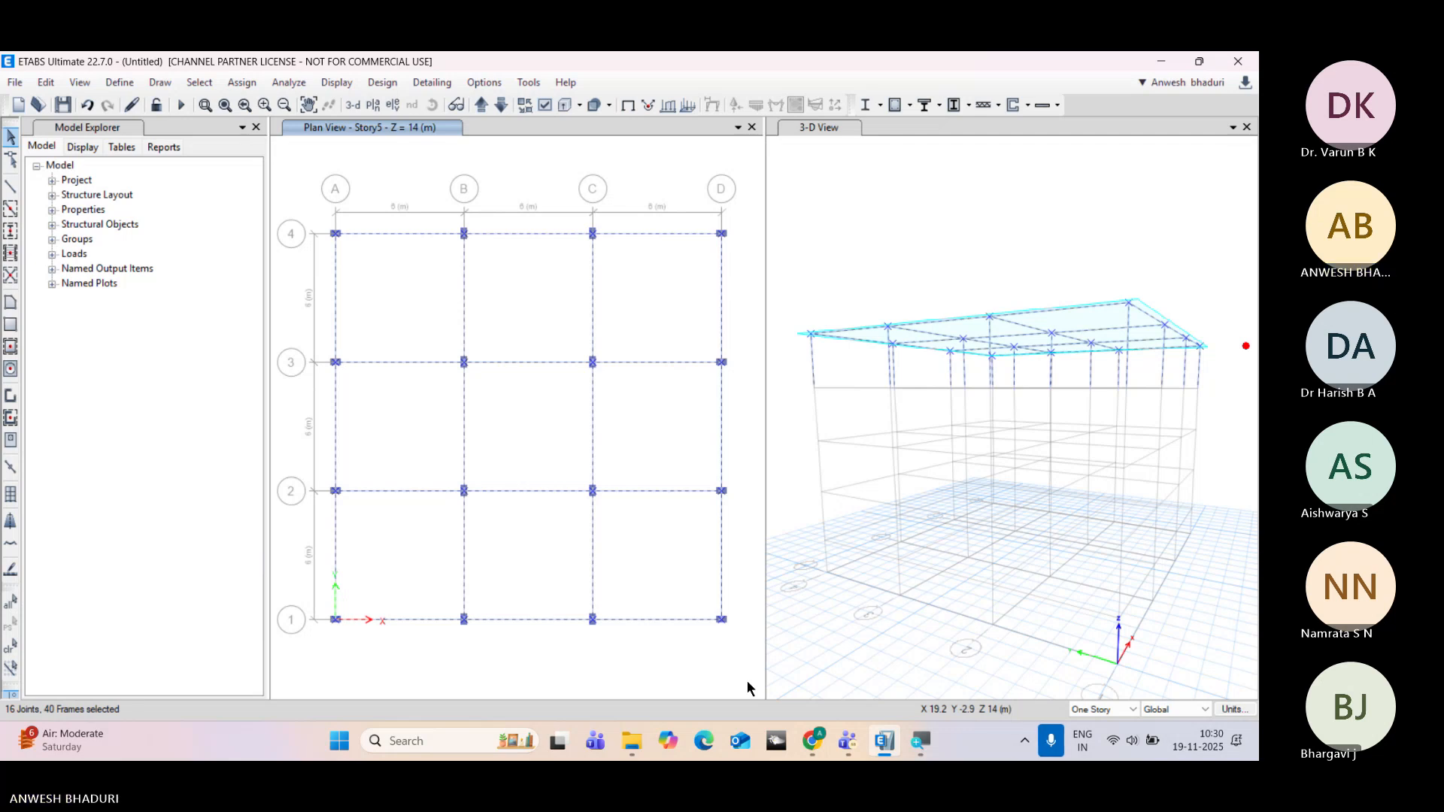
pyautogui.click(47, 82)
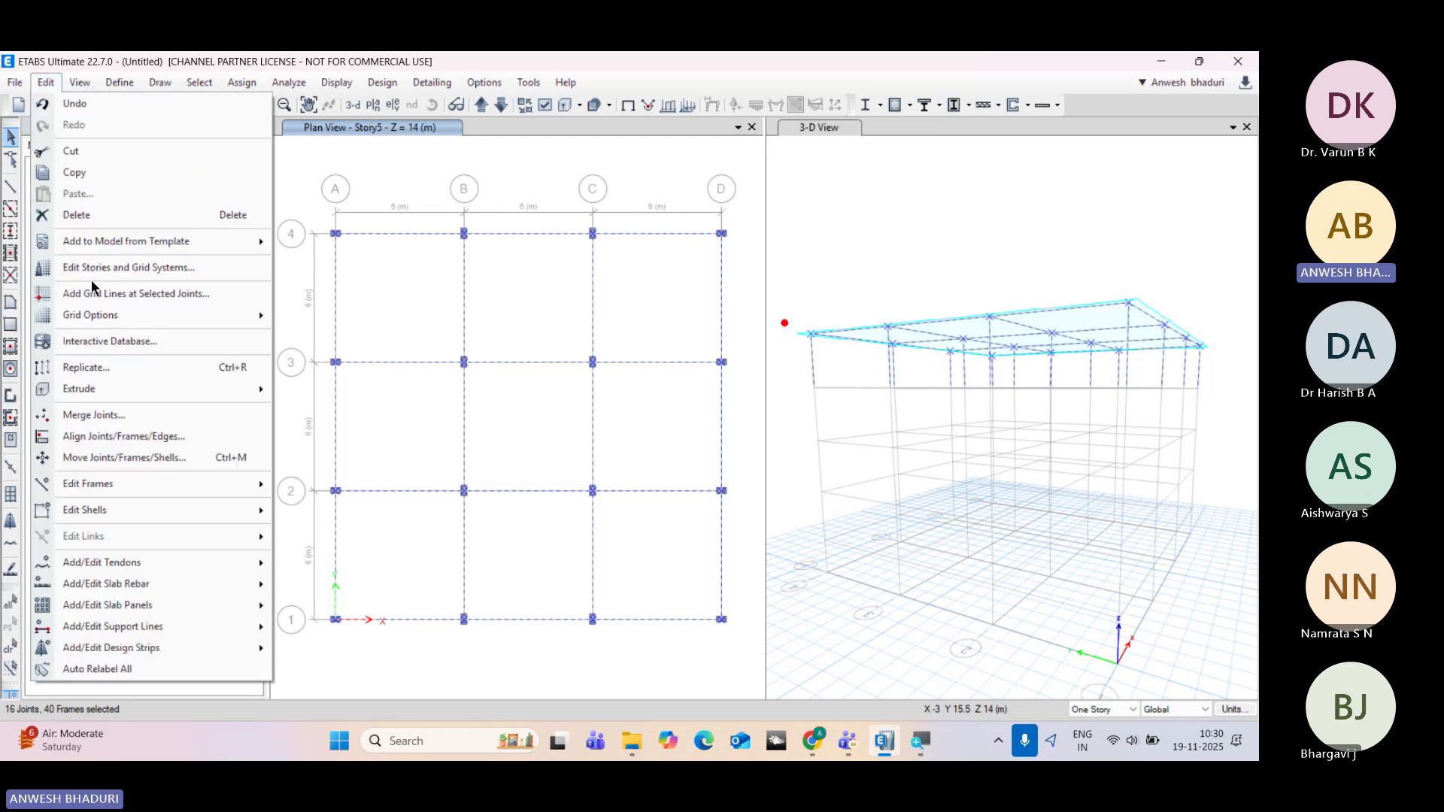
pyautogui.click(101, 368)
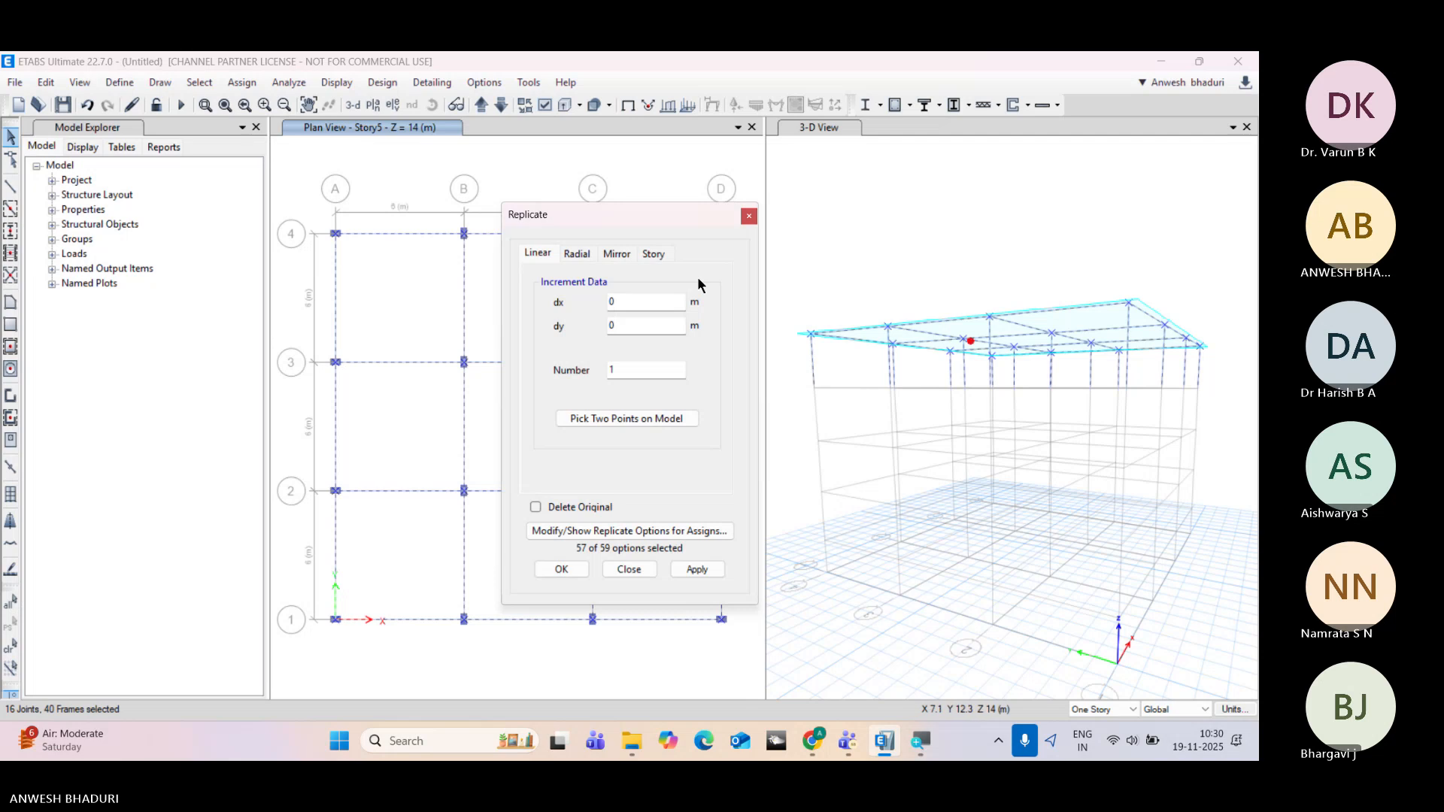
pyautogui.moveTo(659, 209); pyautogui.dragTo(173, 137)
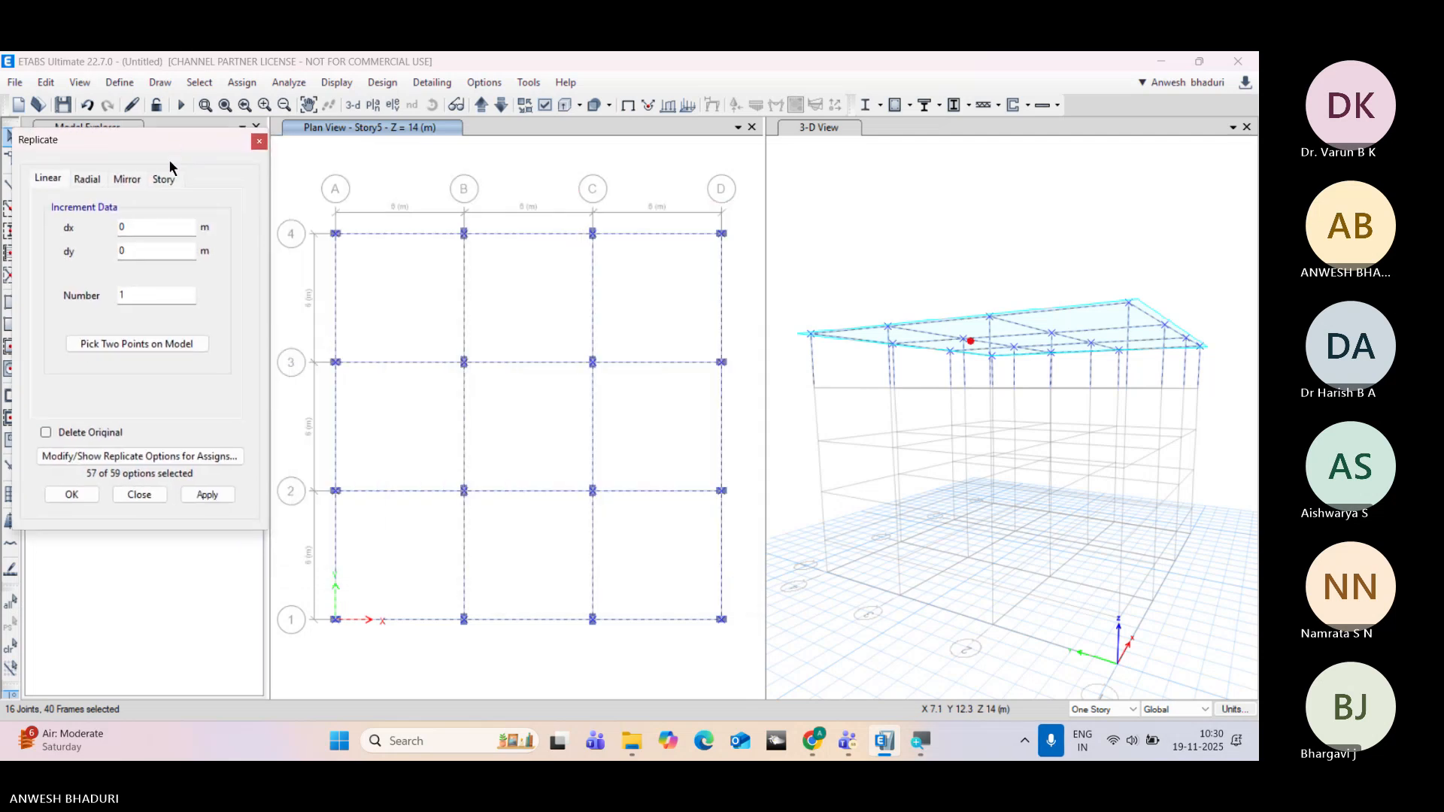
pyautogui.click(164, 179)
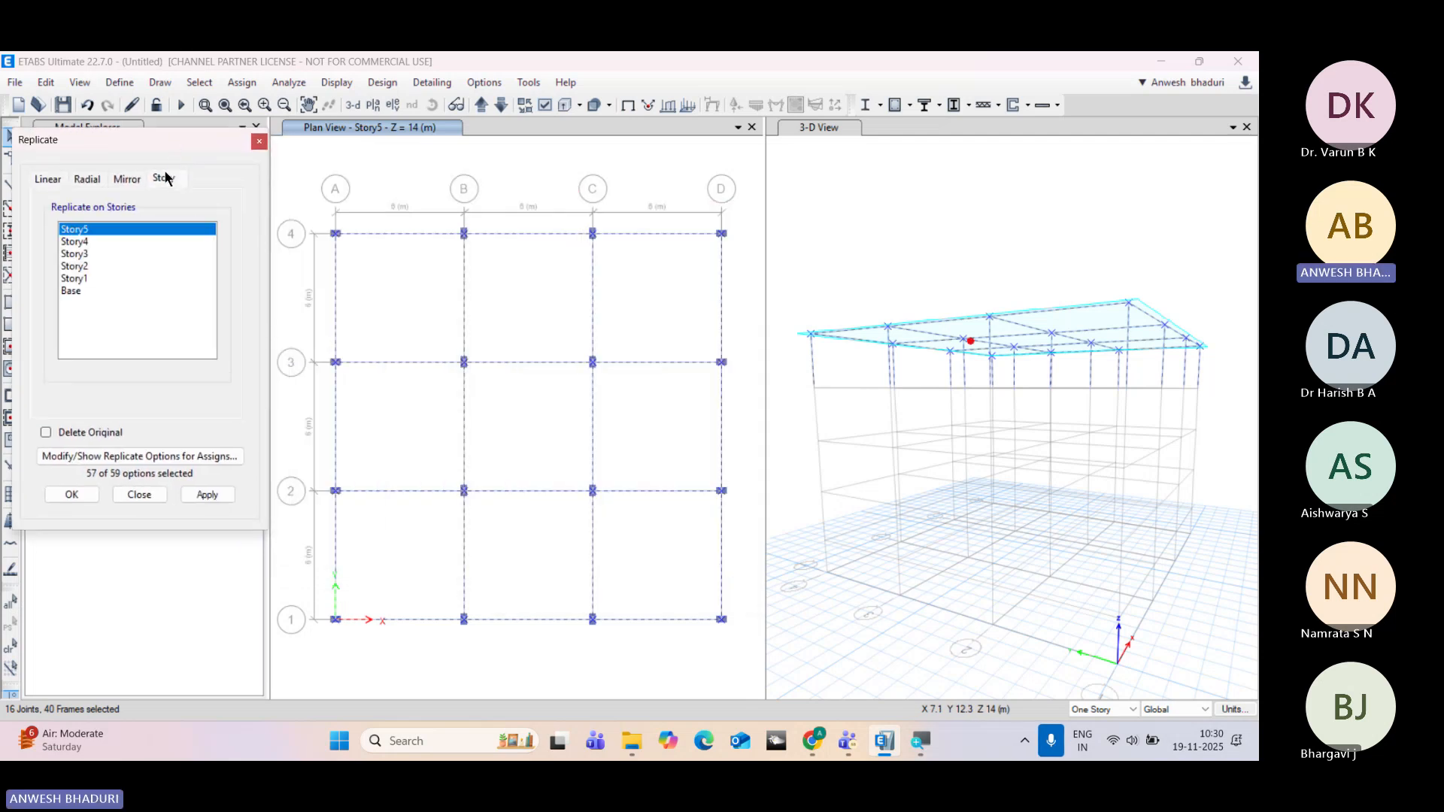
pyautogui.moveTo(95, 242); pyautogui.dragTo(88, 281)
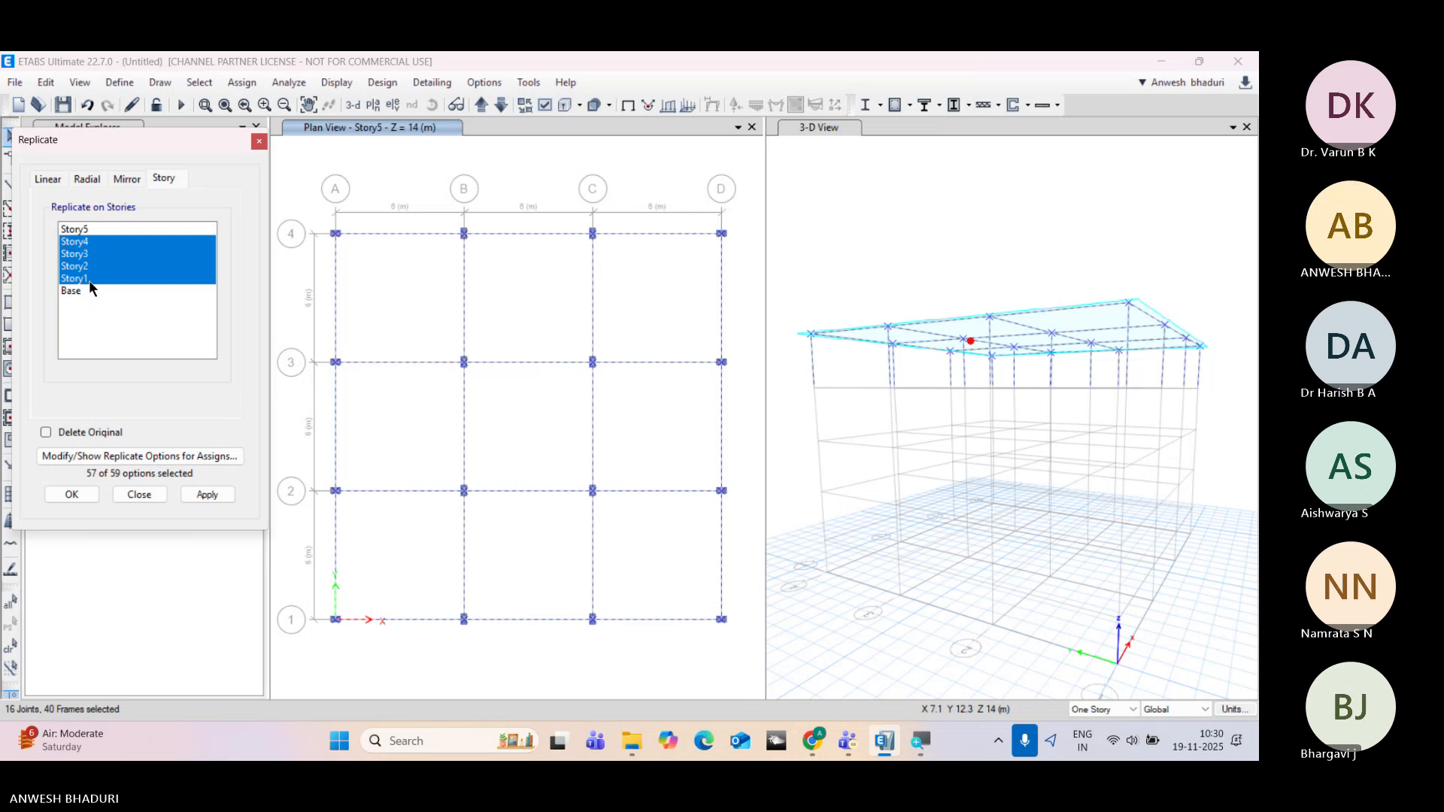
pyautogui.moveTo(89, 283); pyautogui.dragTo(88, 290)
pyautogui.click(200, 496)
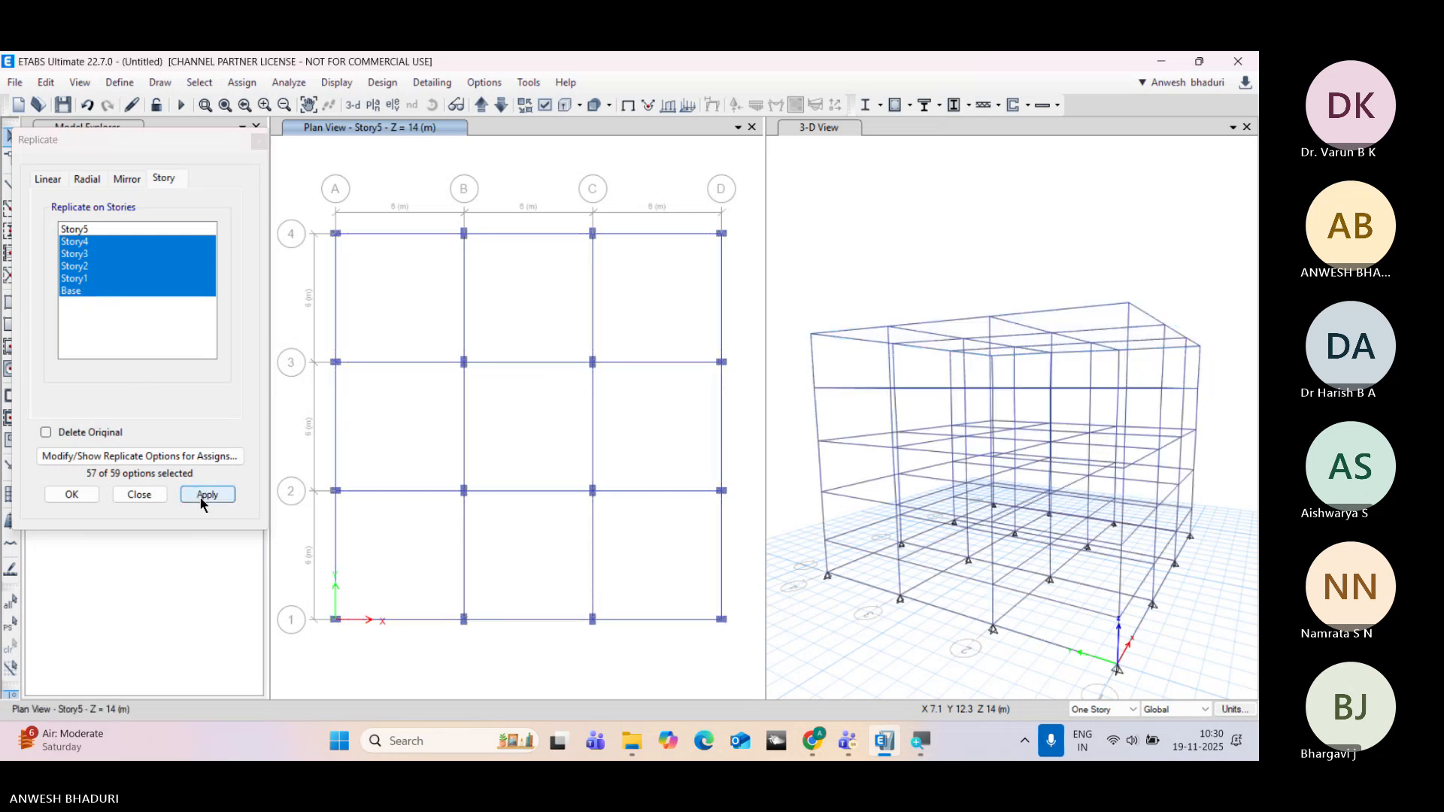
pyautogui.click(147, 496)
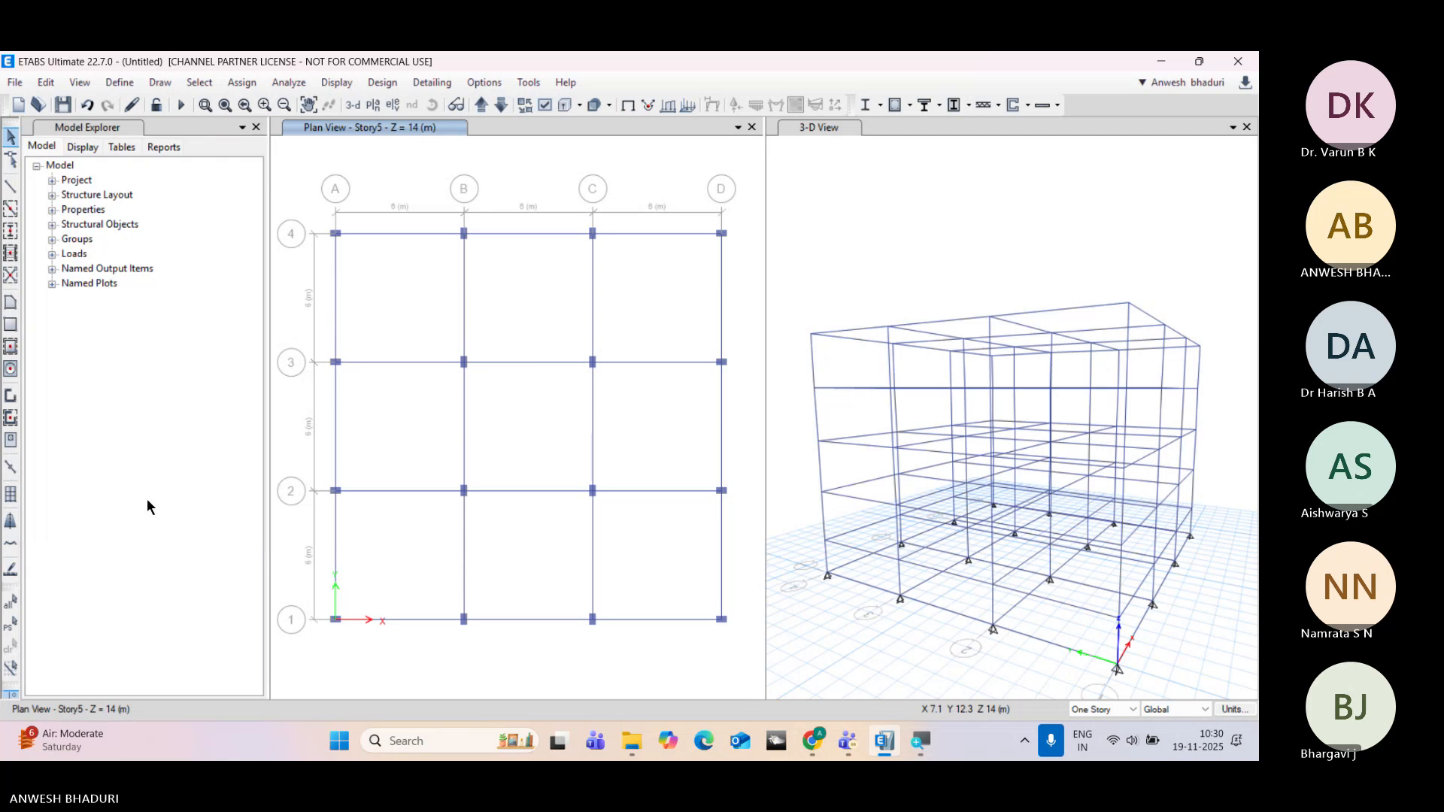
pyautogui.click(376, 112)
pyautogui.click(537, 406)
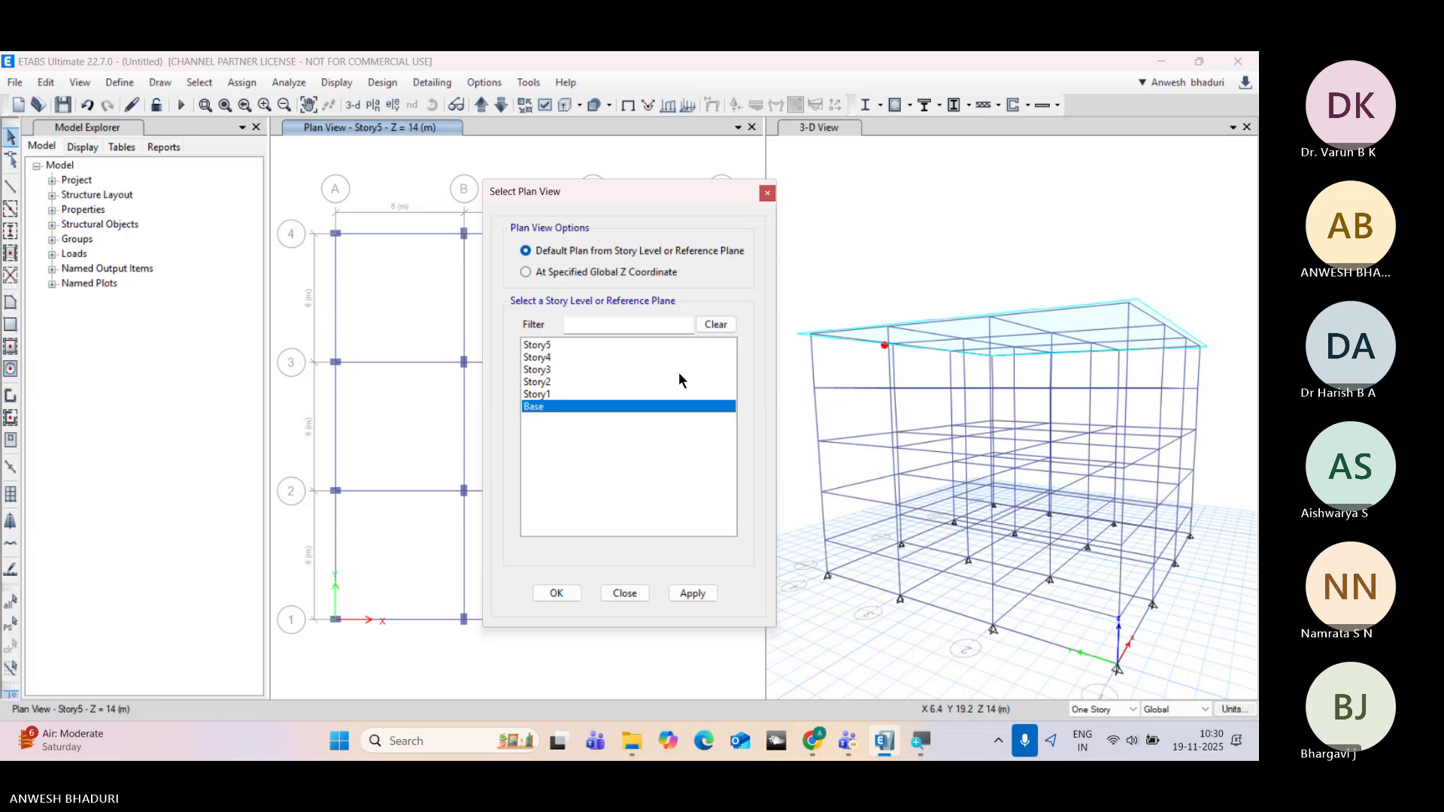
pyautogui.click(767, 194)
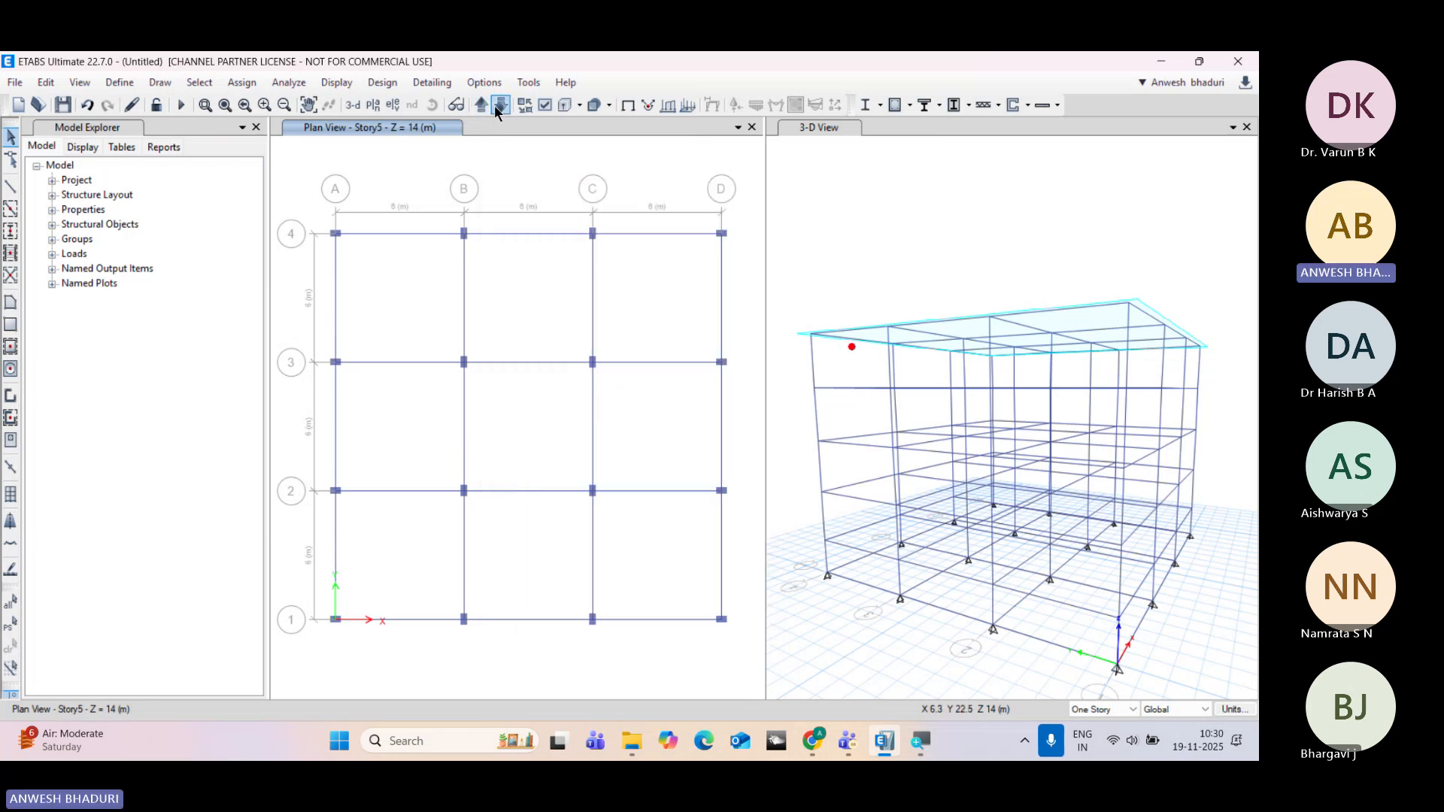
# Step: Examine the replicated framing in the plan views of Story4, Story3, Story2 and Story1 one after another
pyautogui.click(372, 106)
pyautogui.moveTo(525, 182); pyautogui.dragTo(843, 140)
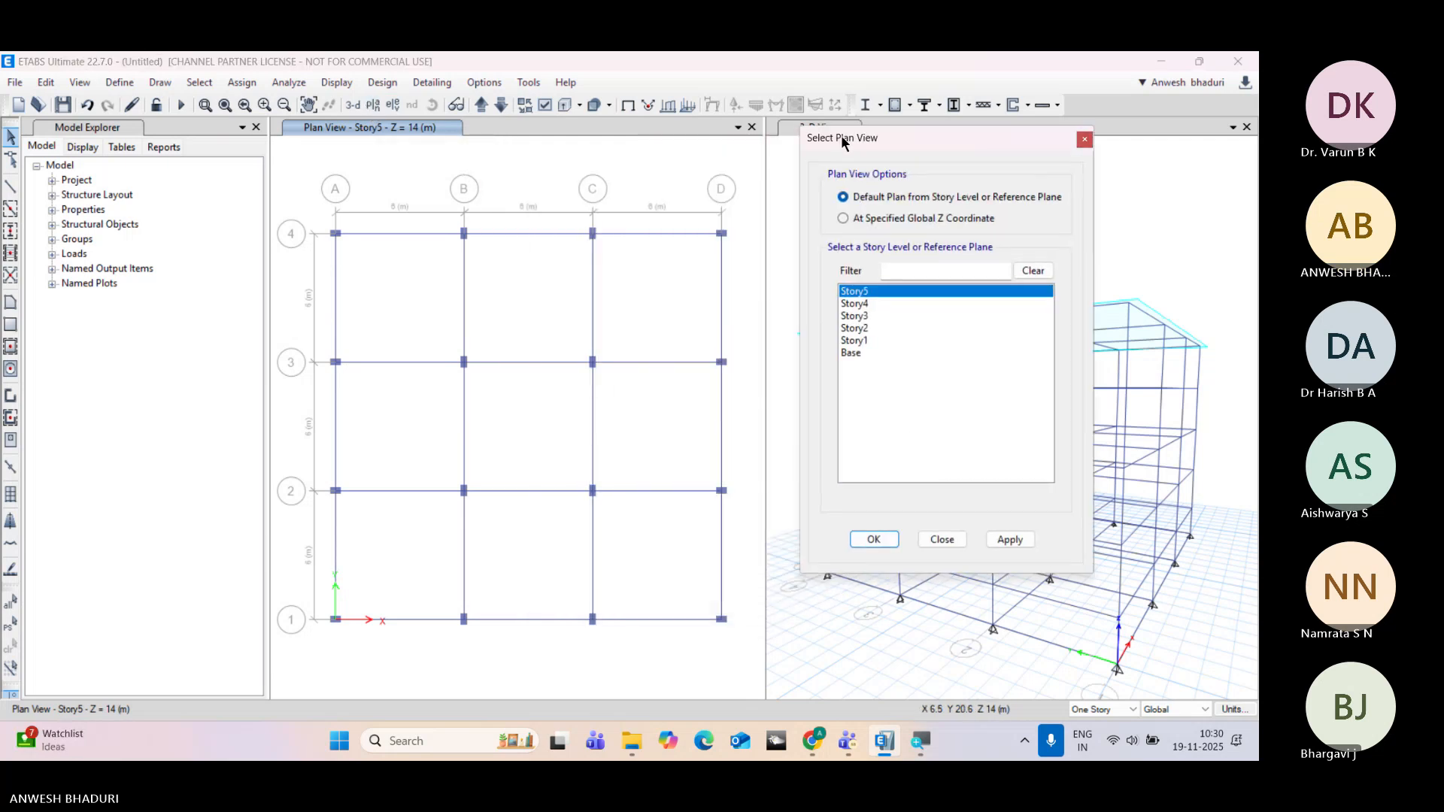
pyautogui.click(854, 304)
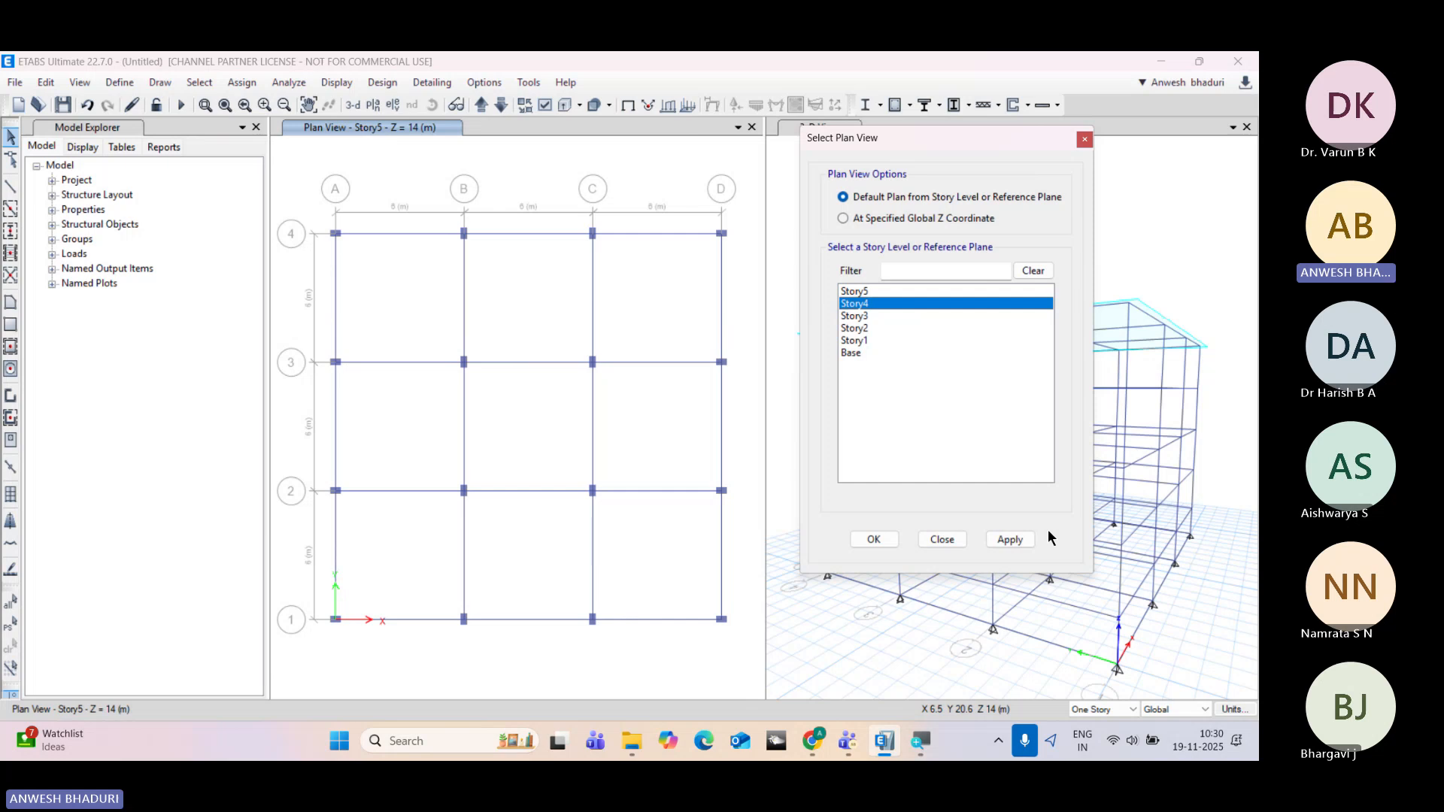
pyautogui.click(1011, 541)
pyautogui.click(858, 316)
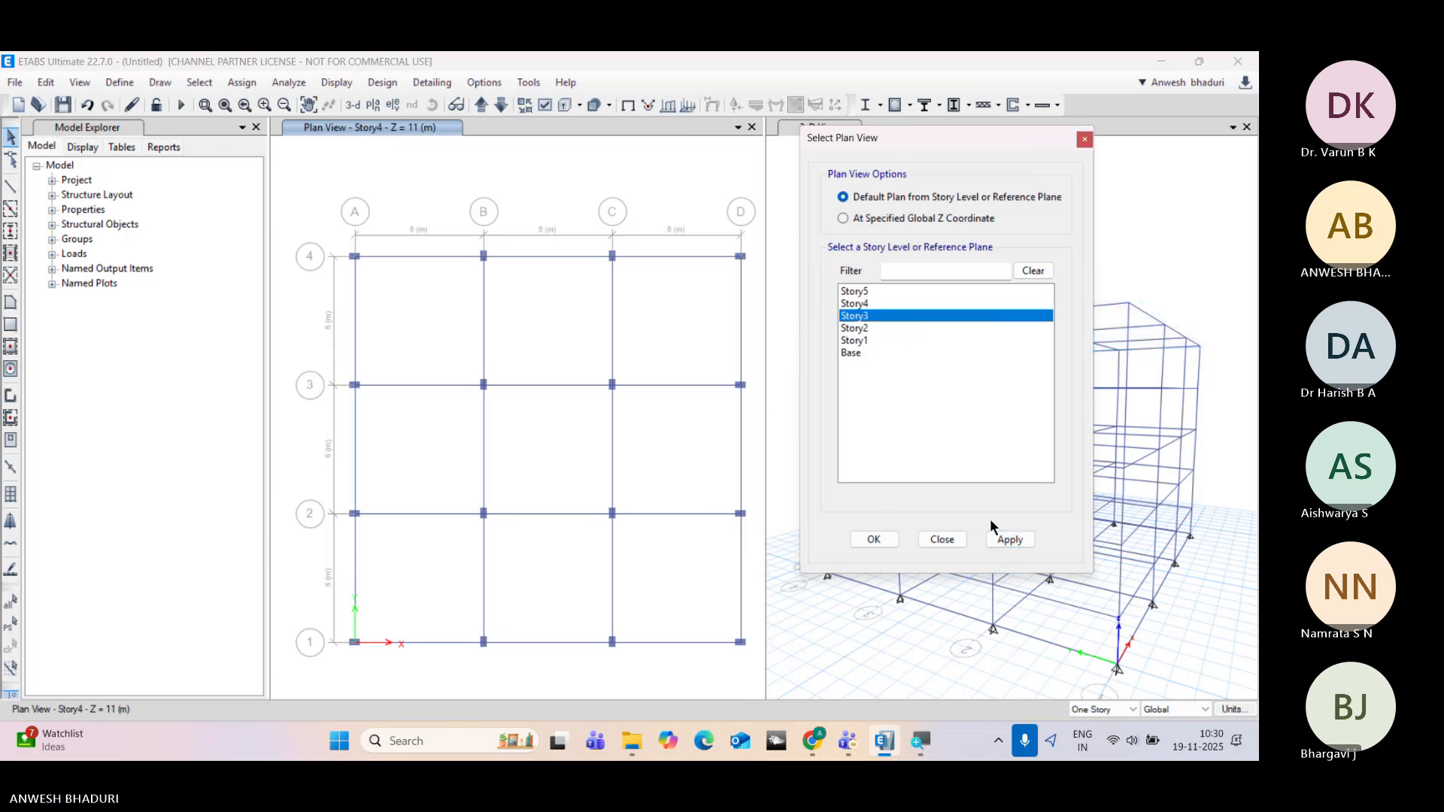
pyautogui.click(1009, 540)
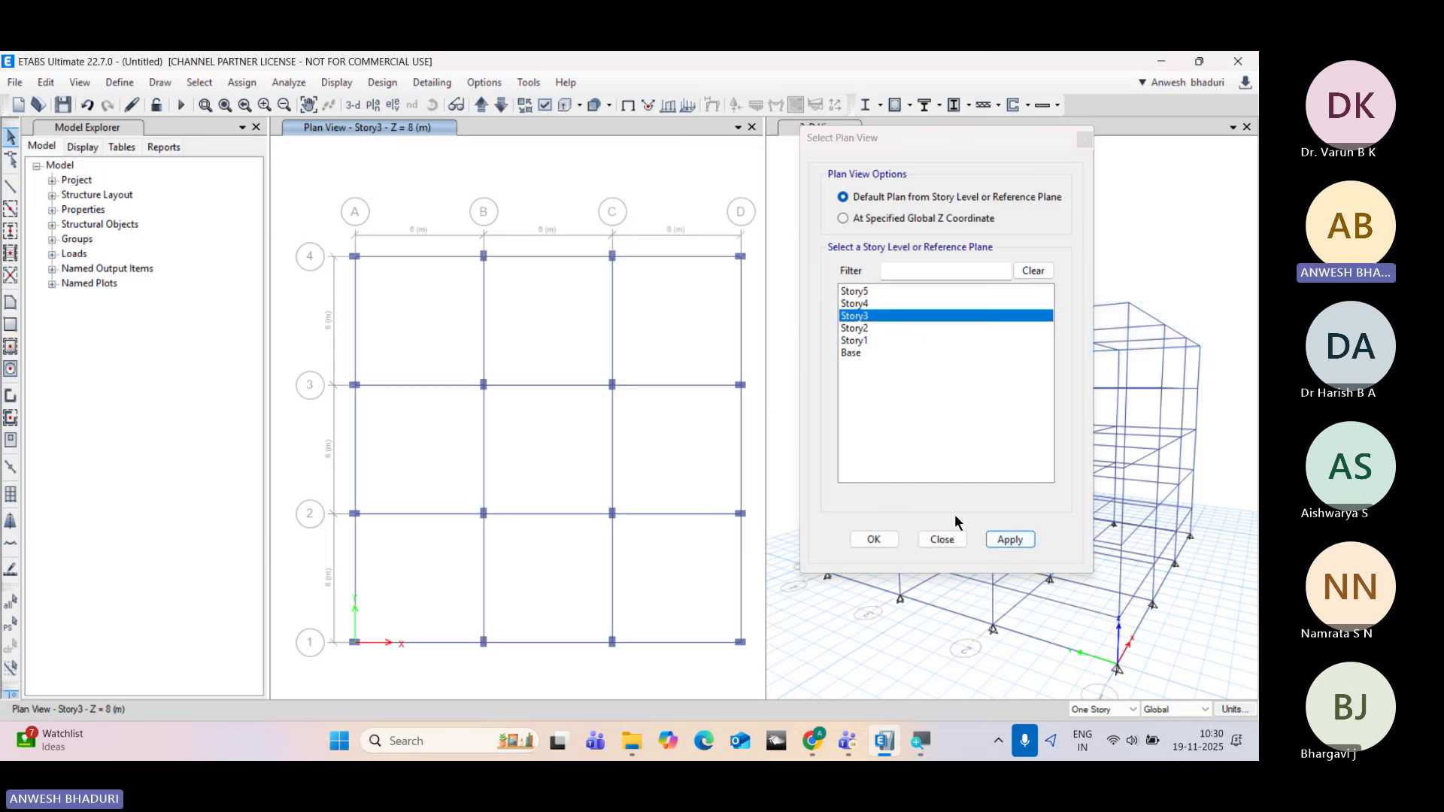
pyautogui.click(854, 328)
pyautogui.click(1008, 540)
pyautogui.click(855, 340)
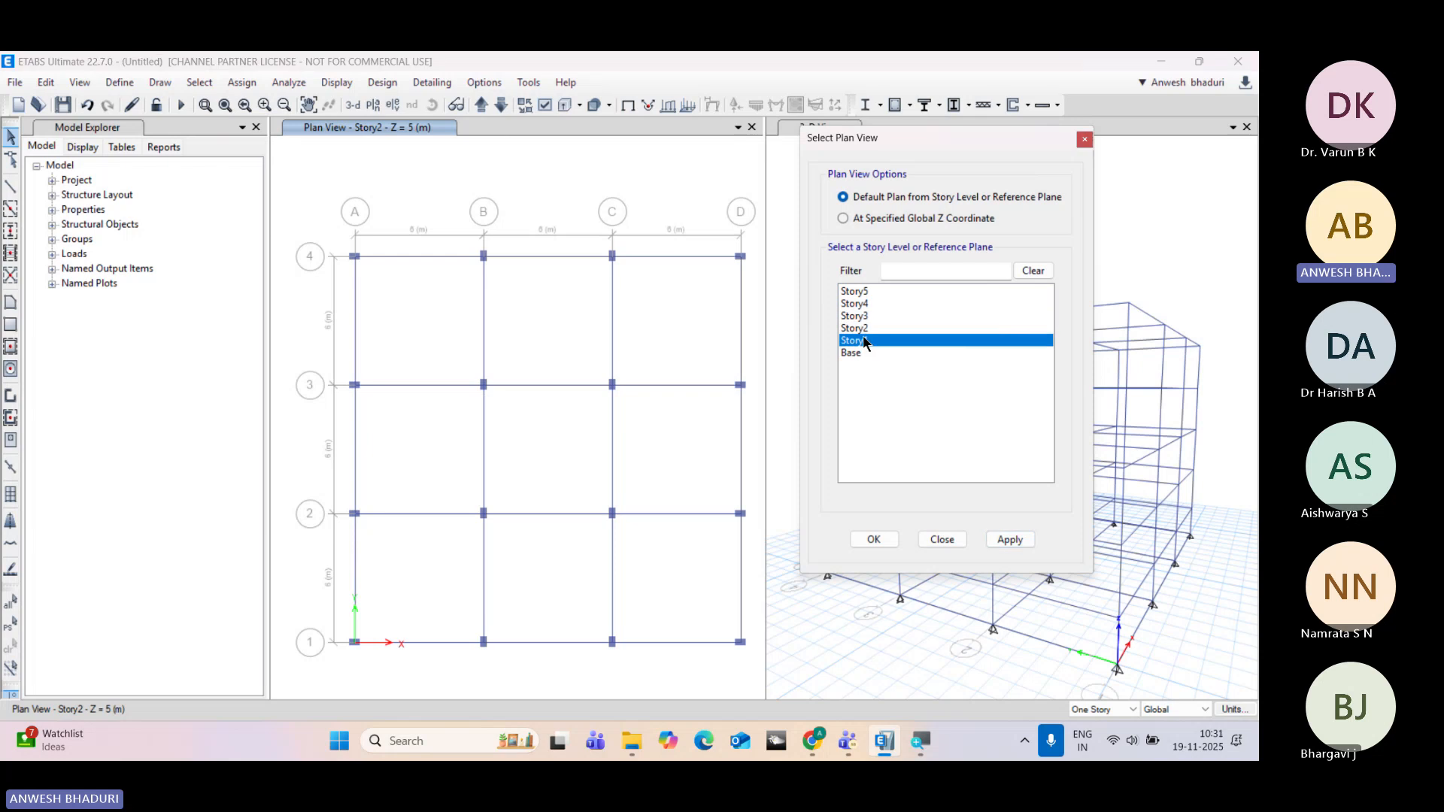
pyautogui.click(1011, 540)
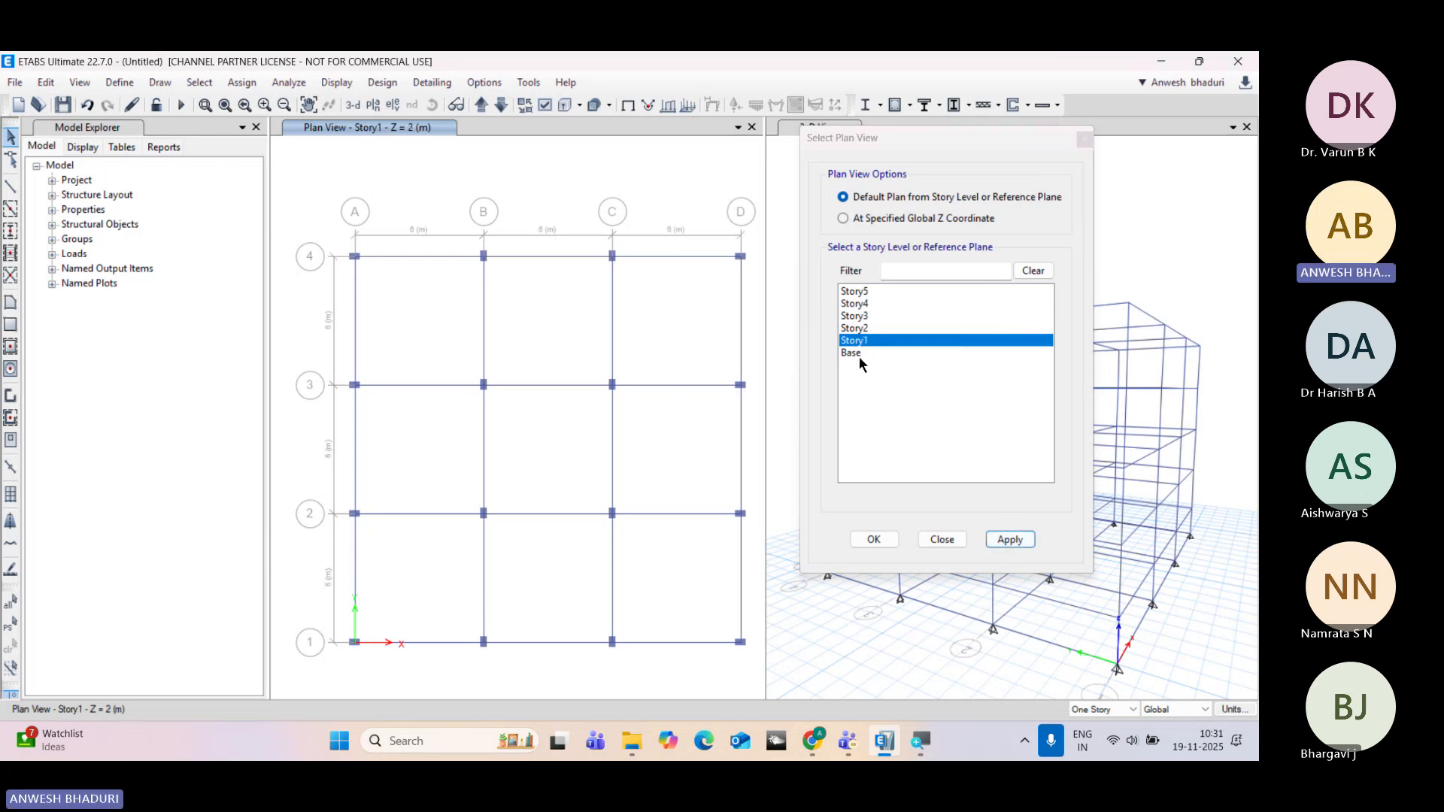
# Step: Show the Base plan view and delete all the beams replicated onto that level
pyautogui.click(857, 353)
pyautogui.click(1009, 540)
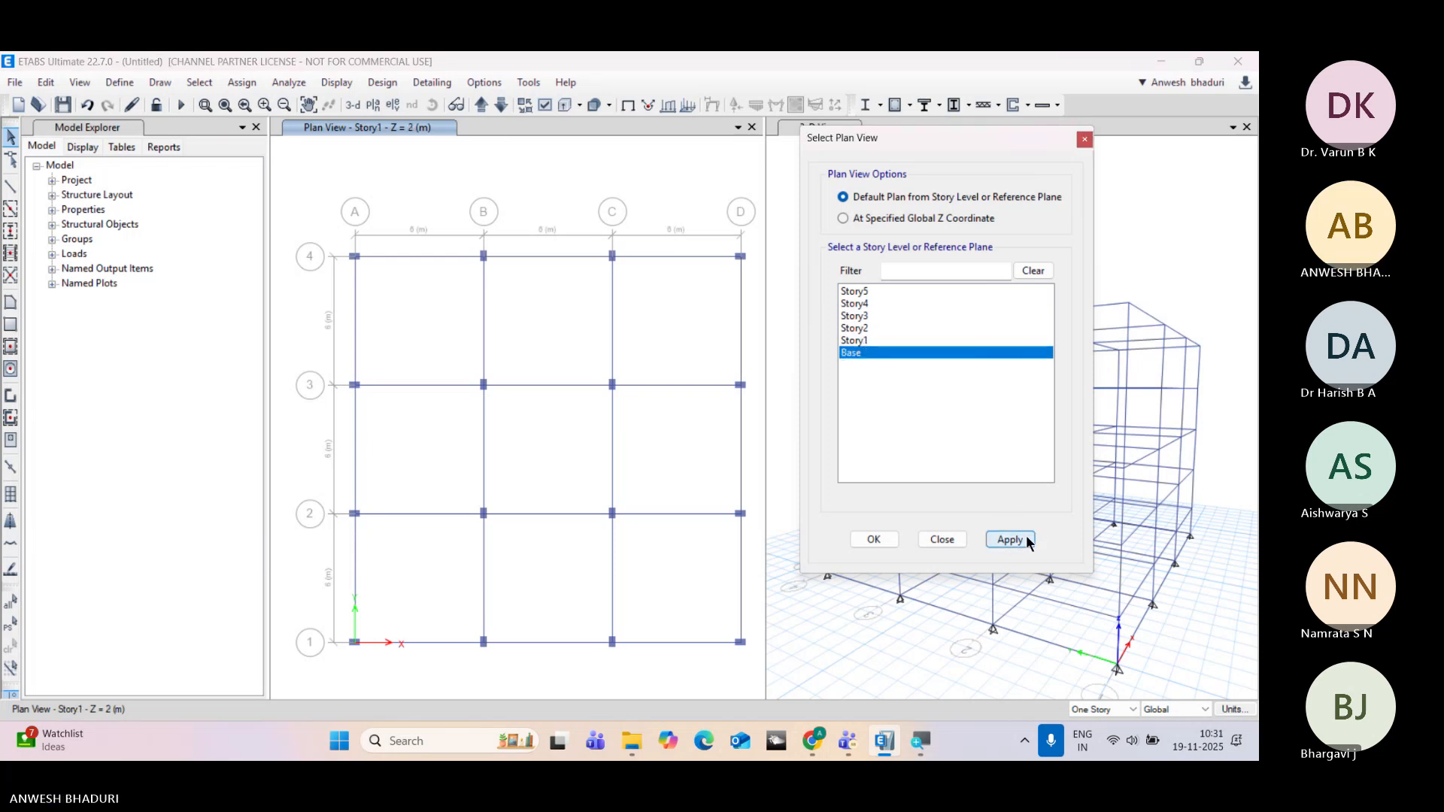
pyautogui.click(874, 540)
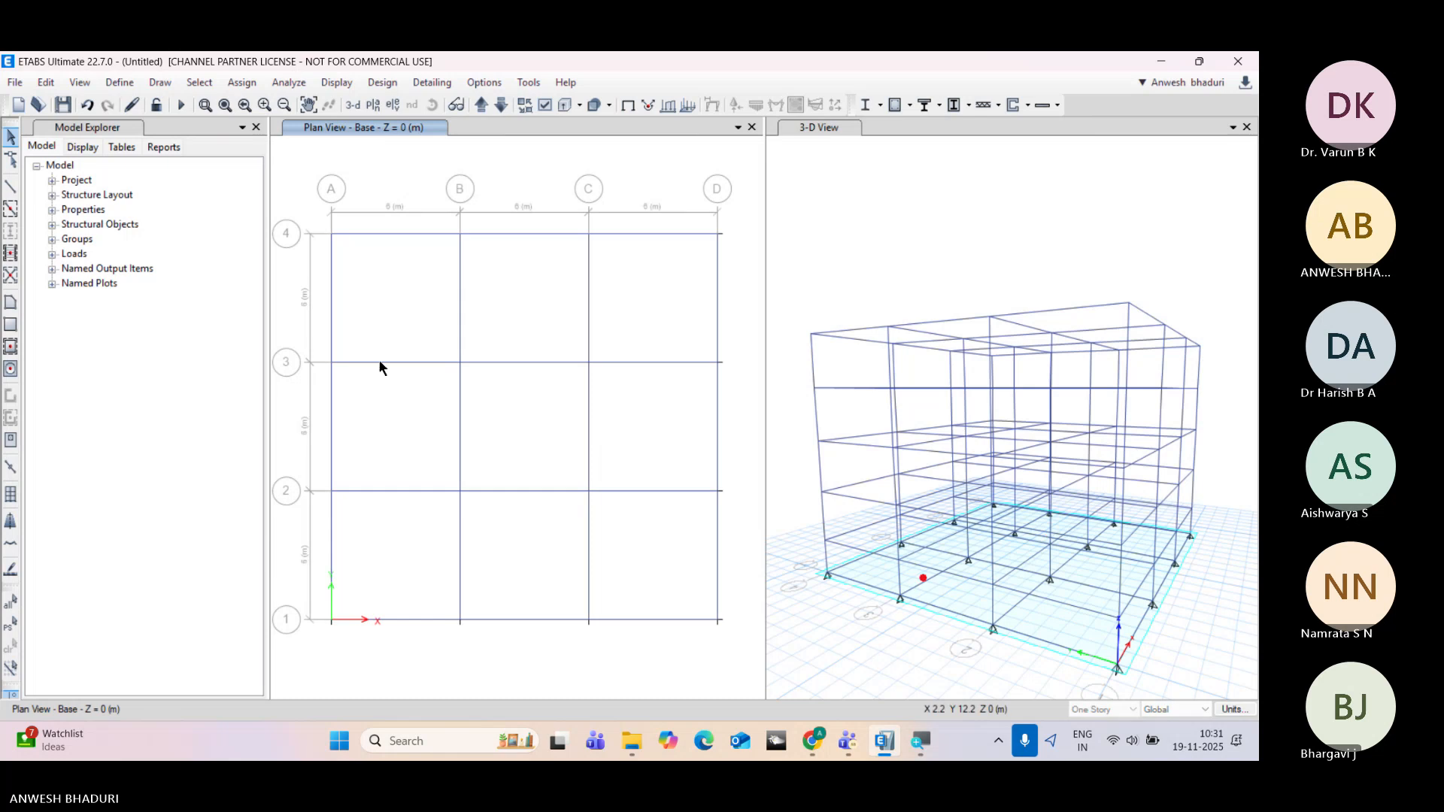
pyautogui.moveTo(307, 178); pyautogui.dragTo(733, 661)
pyautogui.press('Delete')
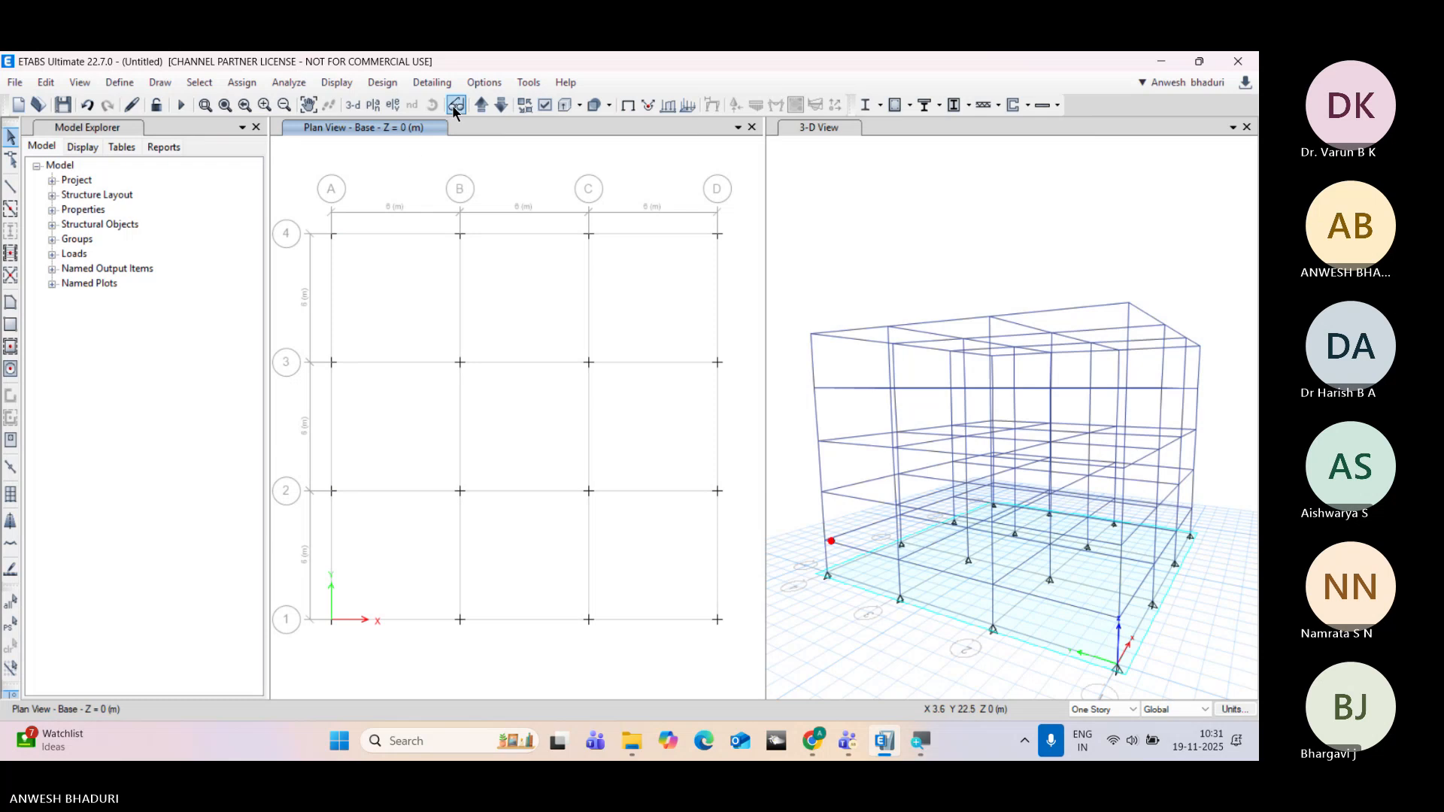
# Step: Bring the plan view back up from Base to Story5, one story at a time
pyautogui.click(480, 105)
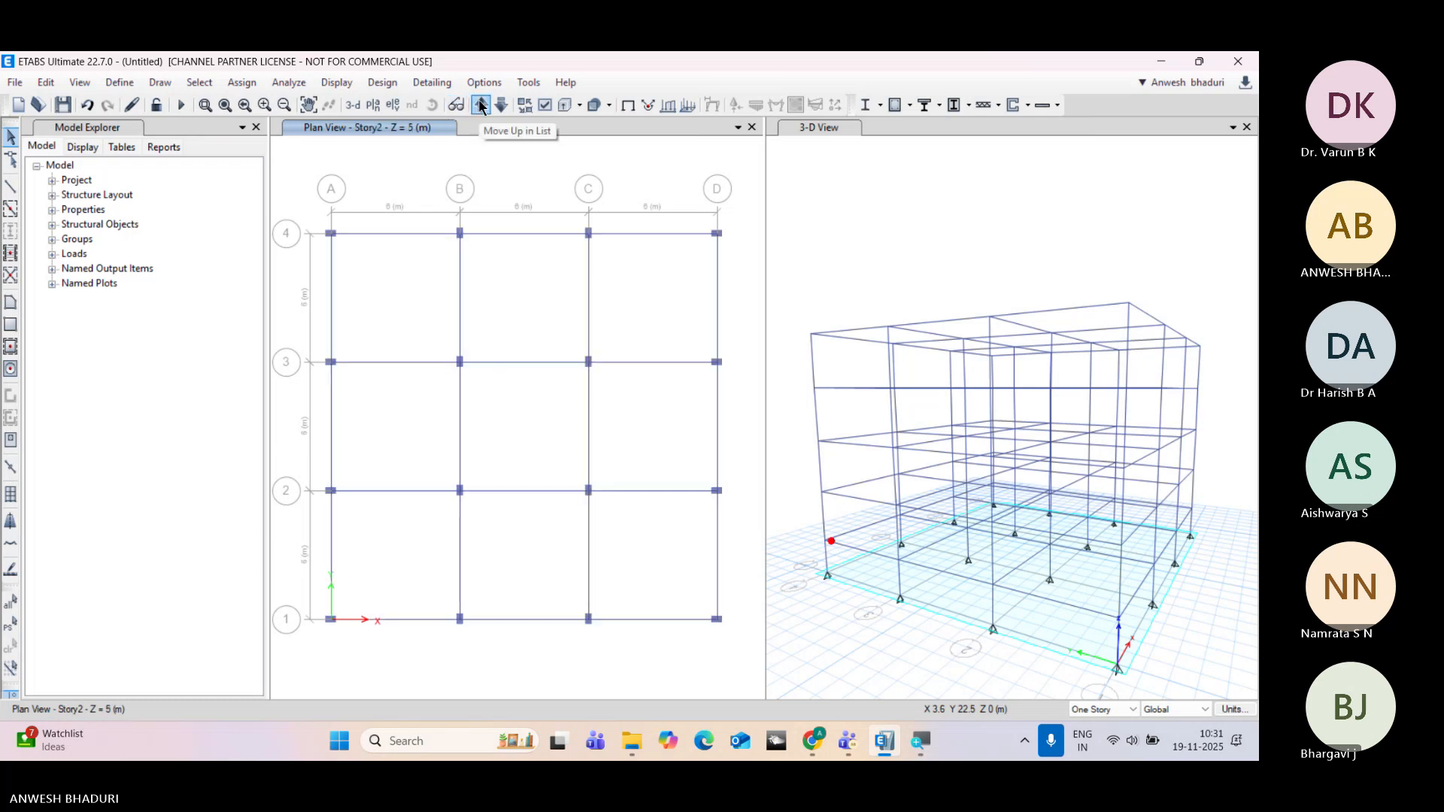
pyautogui.click(480, 105)
pyautogui.click(480, 105)
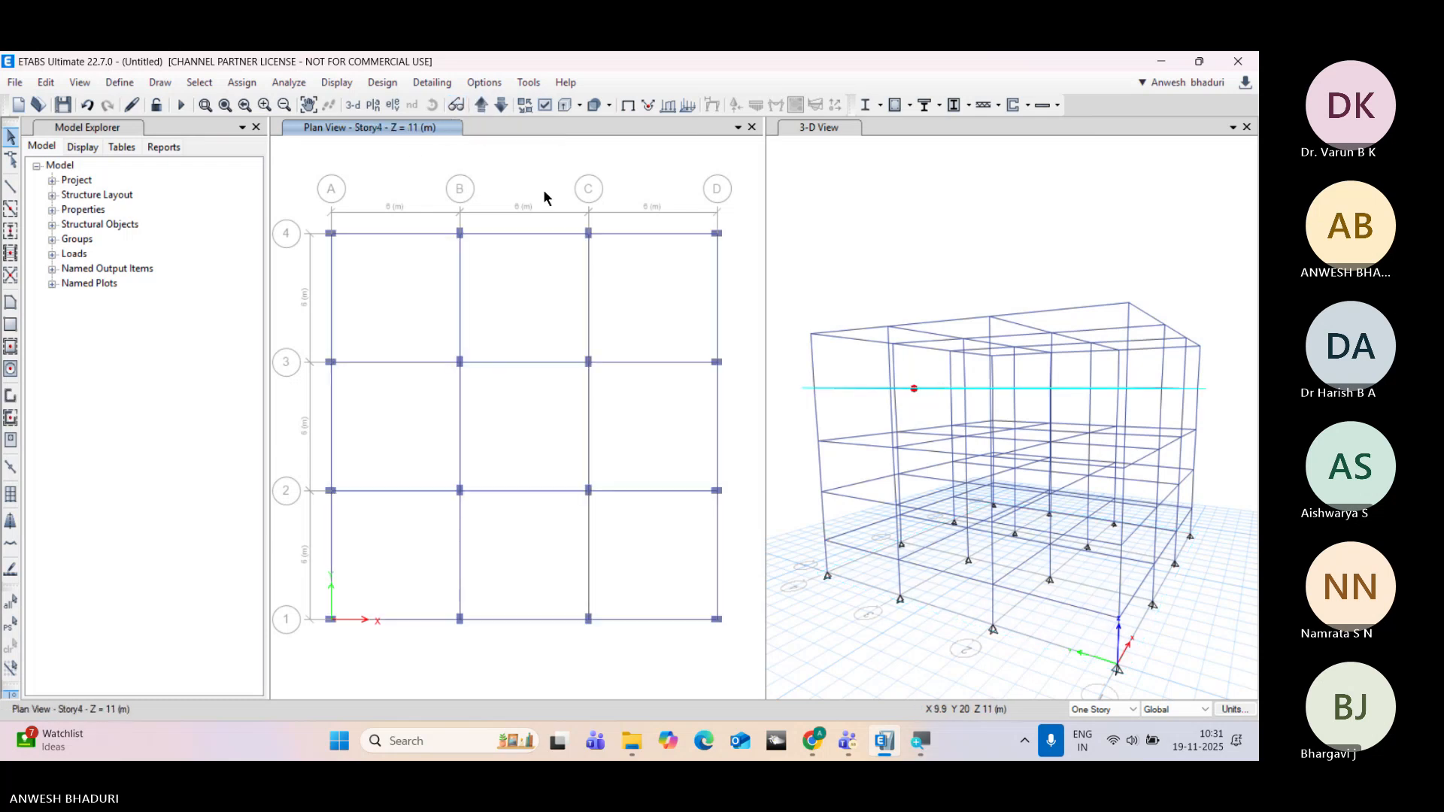
pyautogui.click(482, 106)
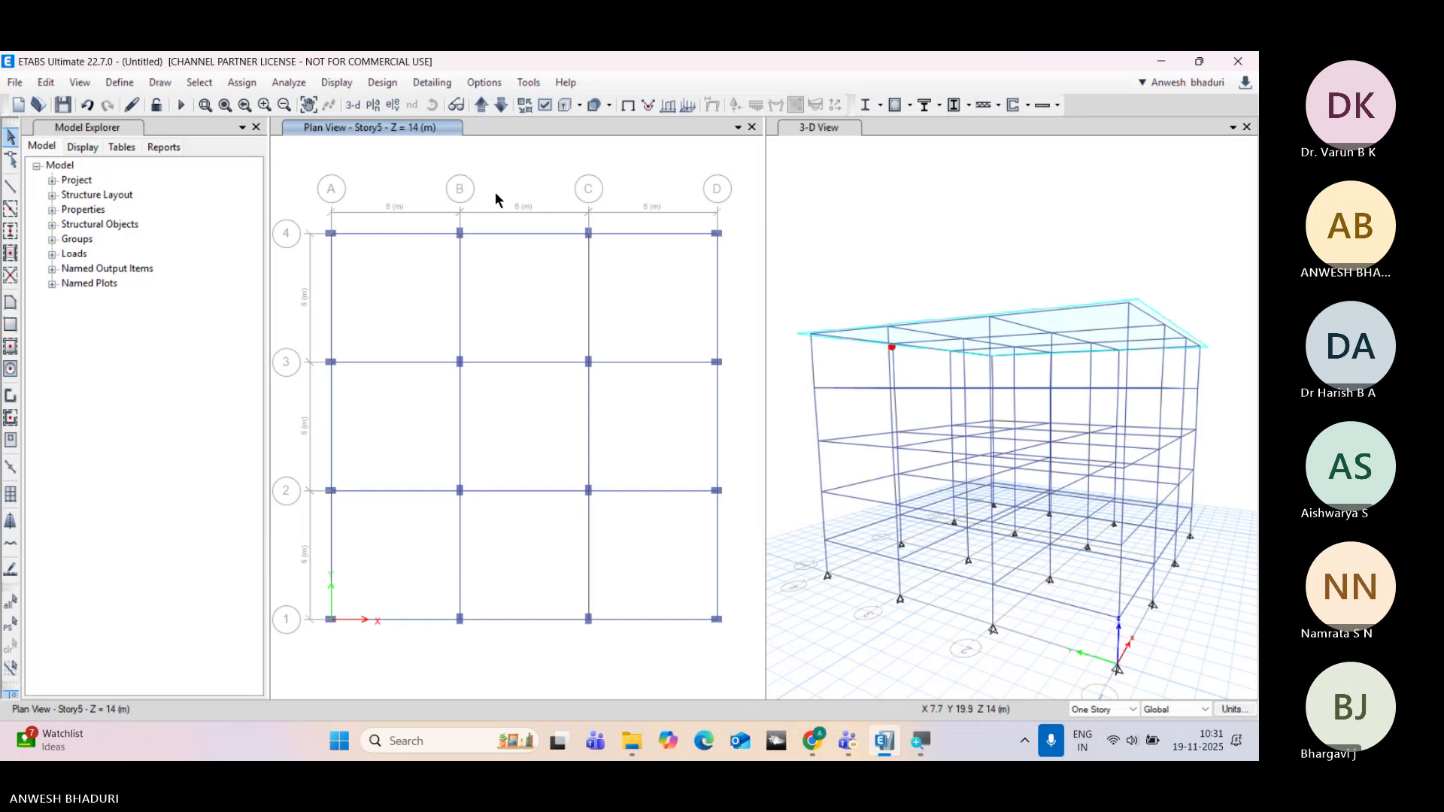
# Step: Add a new slab section property named S150 with M25 as the slab material
pyautogui.click(129, 86)
pyautogui.moveTo(164, 134)
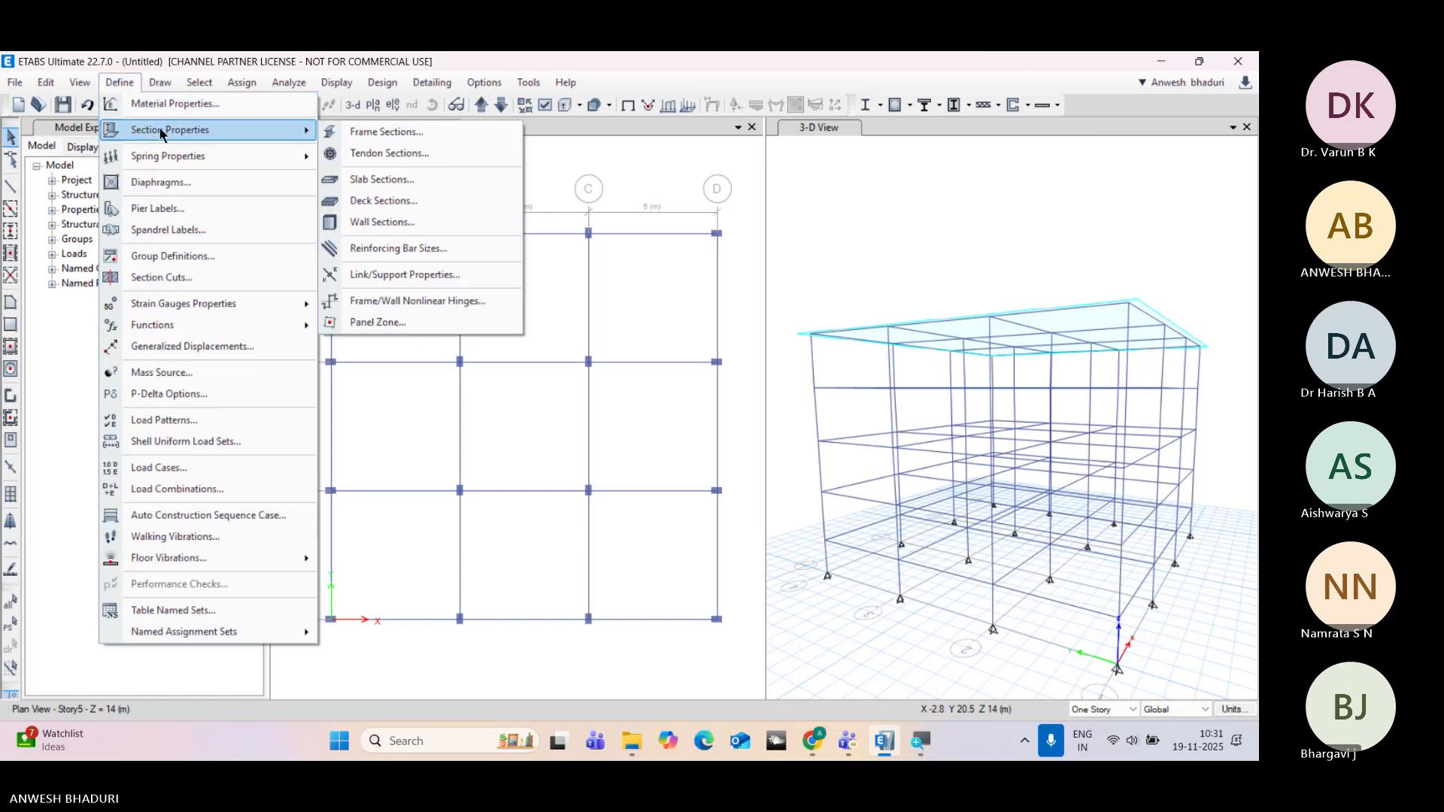
pyautogui.click(389, 183)
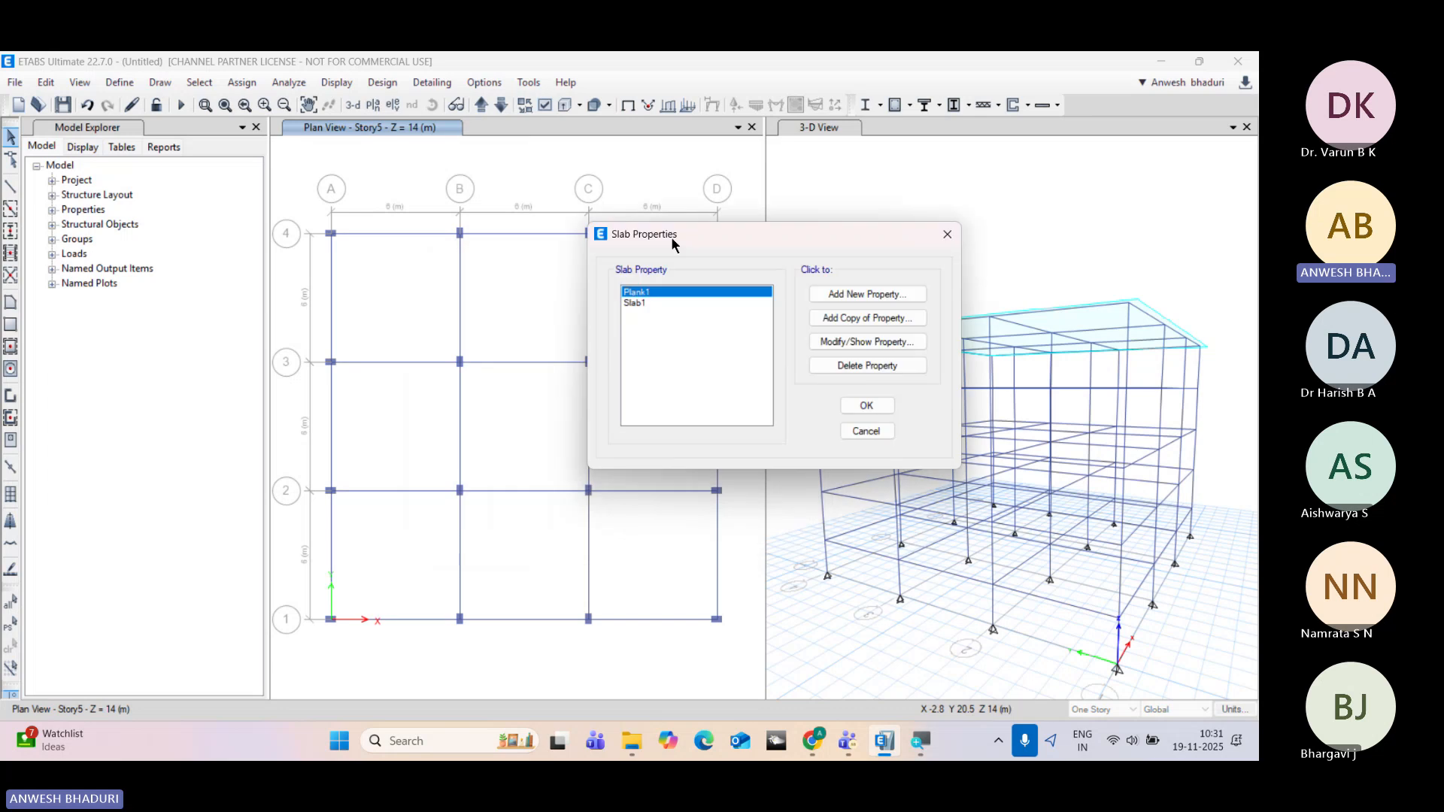
pyautogui.moveTo(673, 242); pyautogui.dragTo(839, 194)
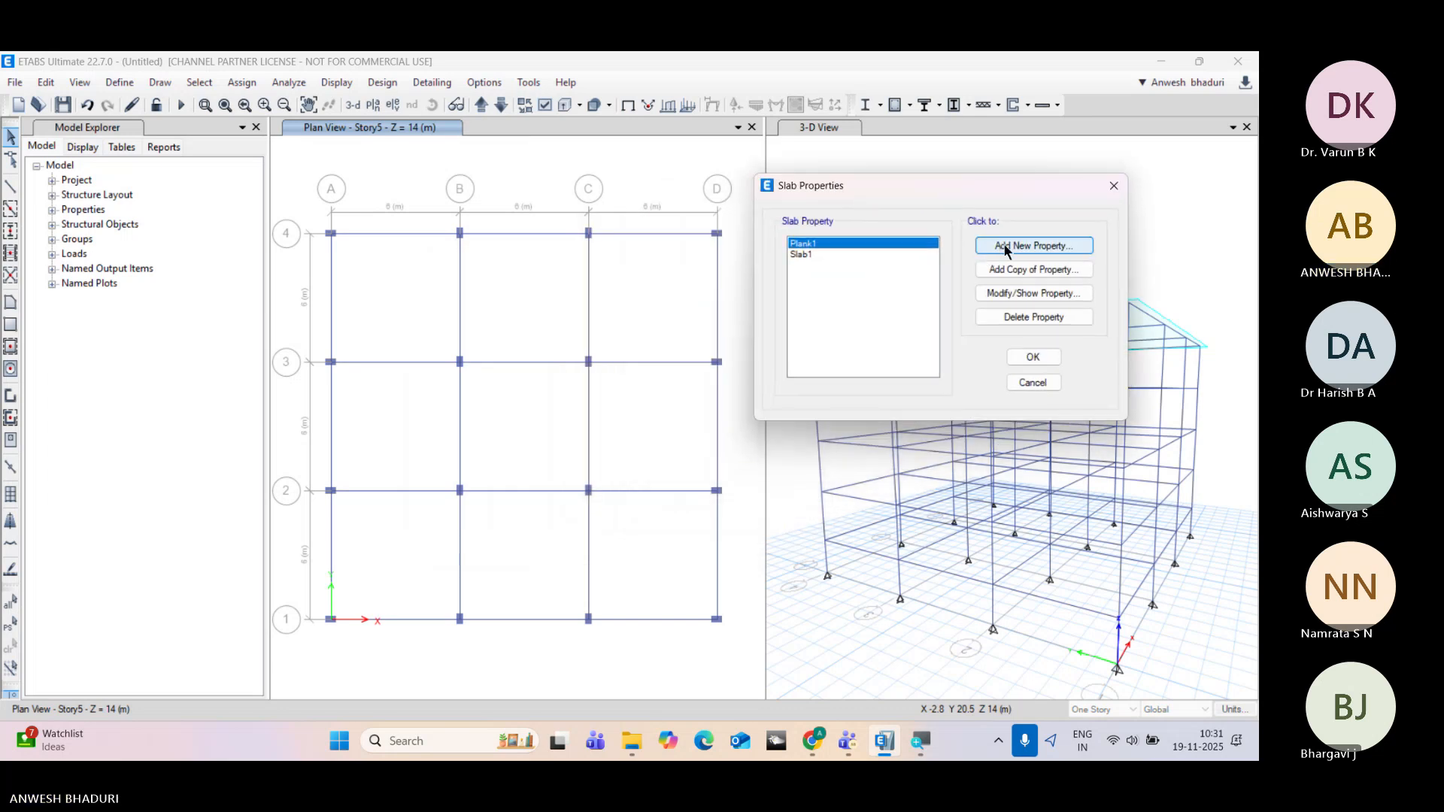
pyautogui.click(1005, 246)
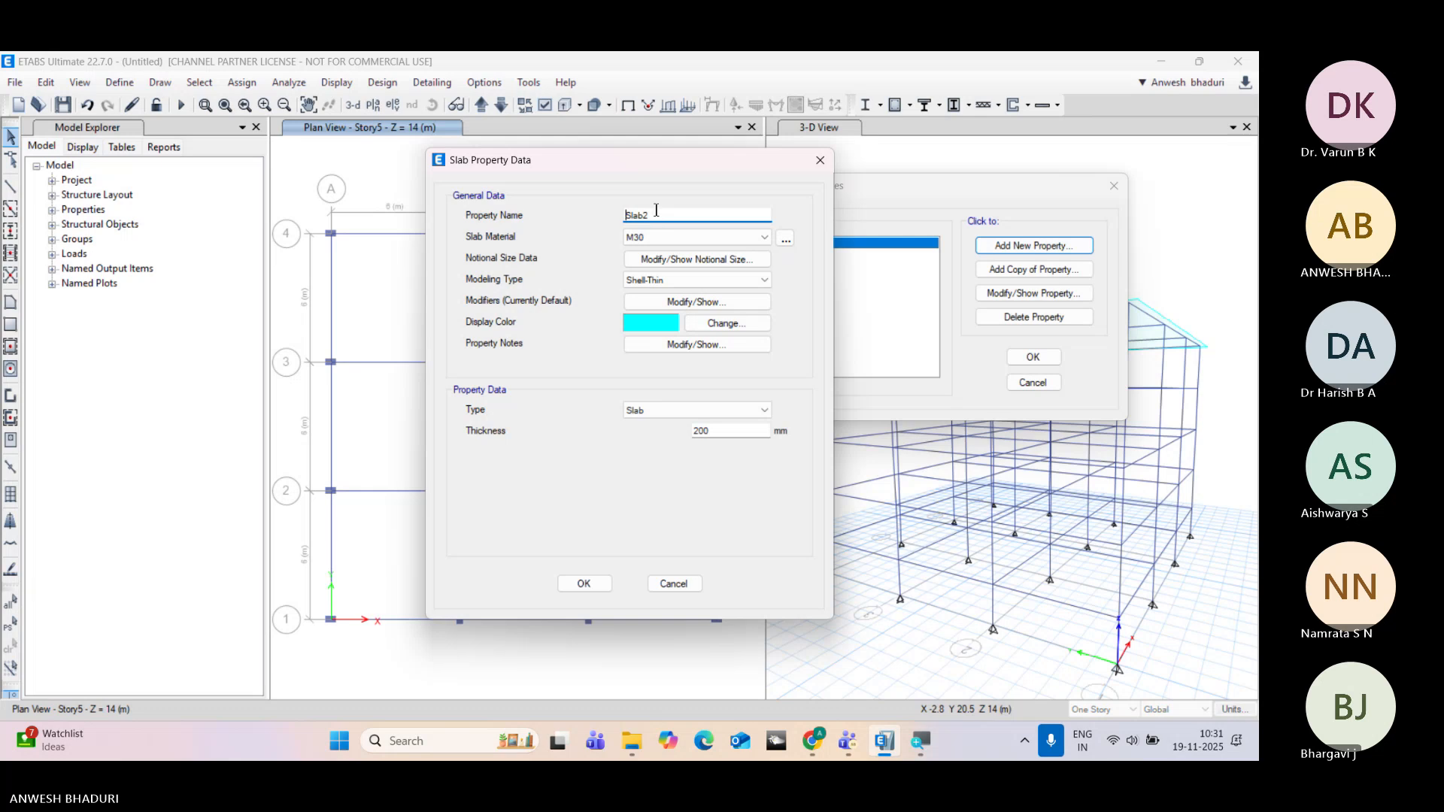
pyautogui.moveTo(656, 210); pyautogui.dragTo(613, 214)
pyautogui.click(646, 237)
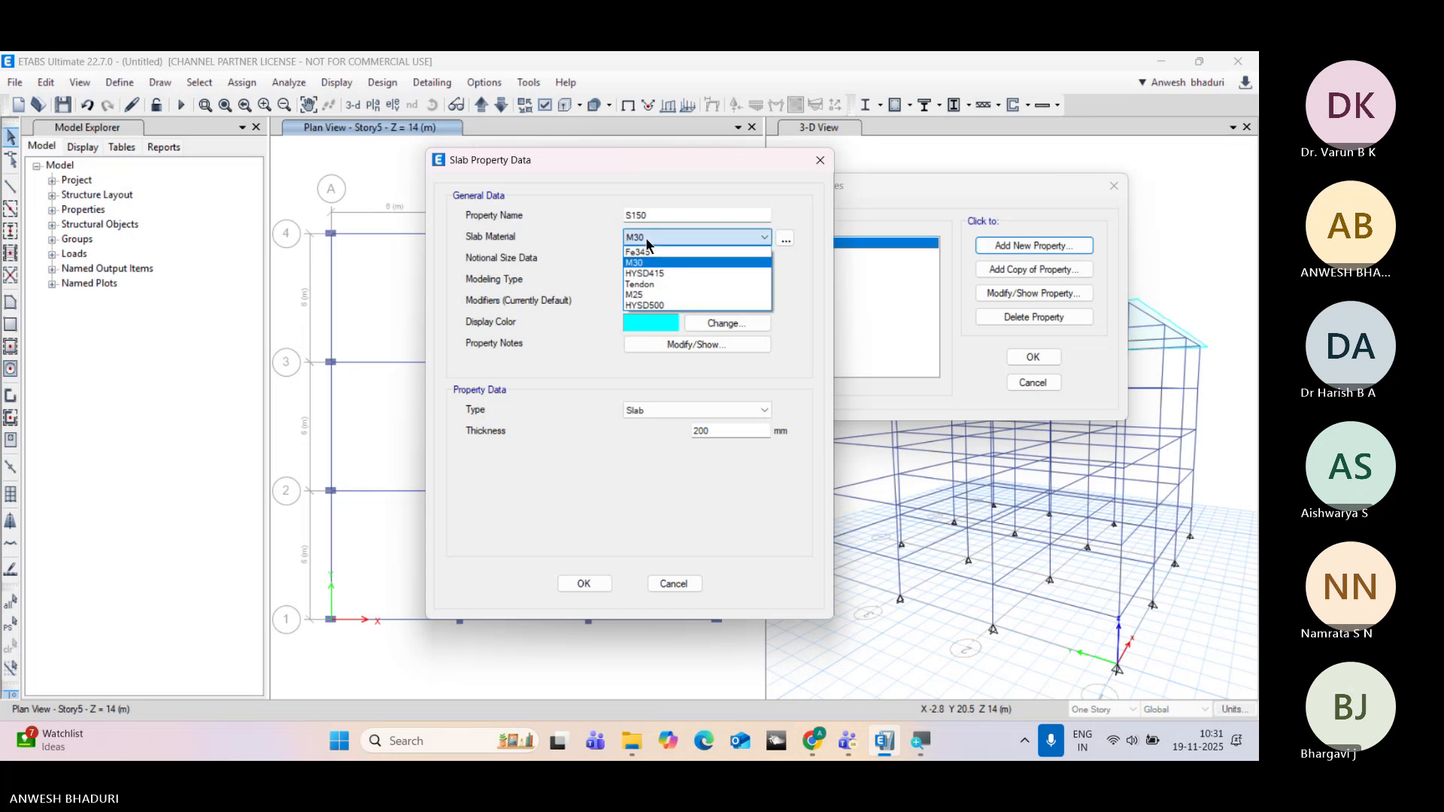
pyautogui.click(658, 294)
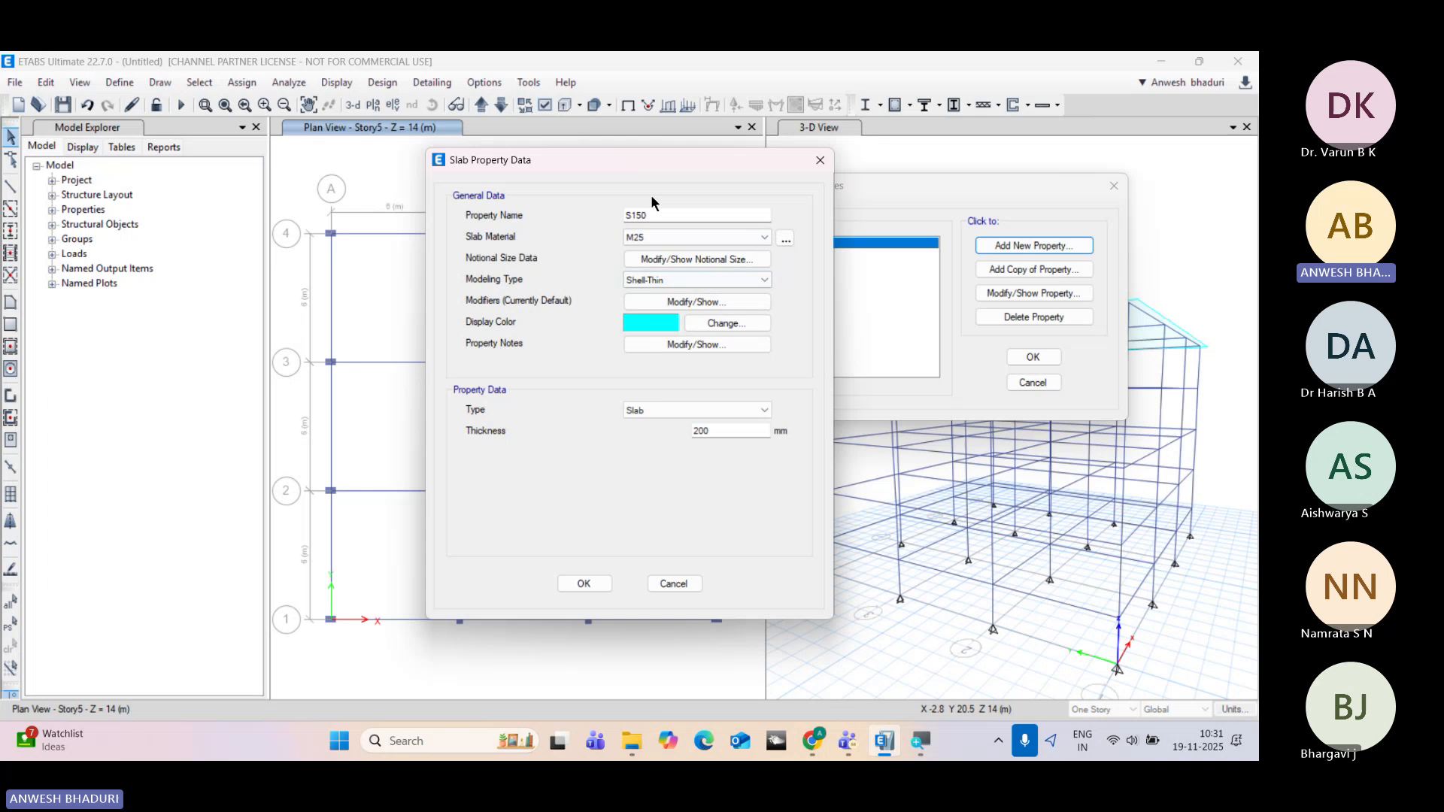
# Step: Set the S150 slab's modeling type to Membrane and its thickness to 150 mm, and save the slab property
pyautogui.click(666, 279)
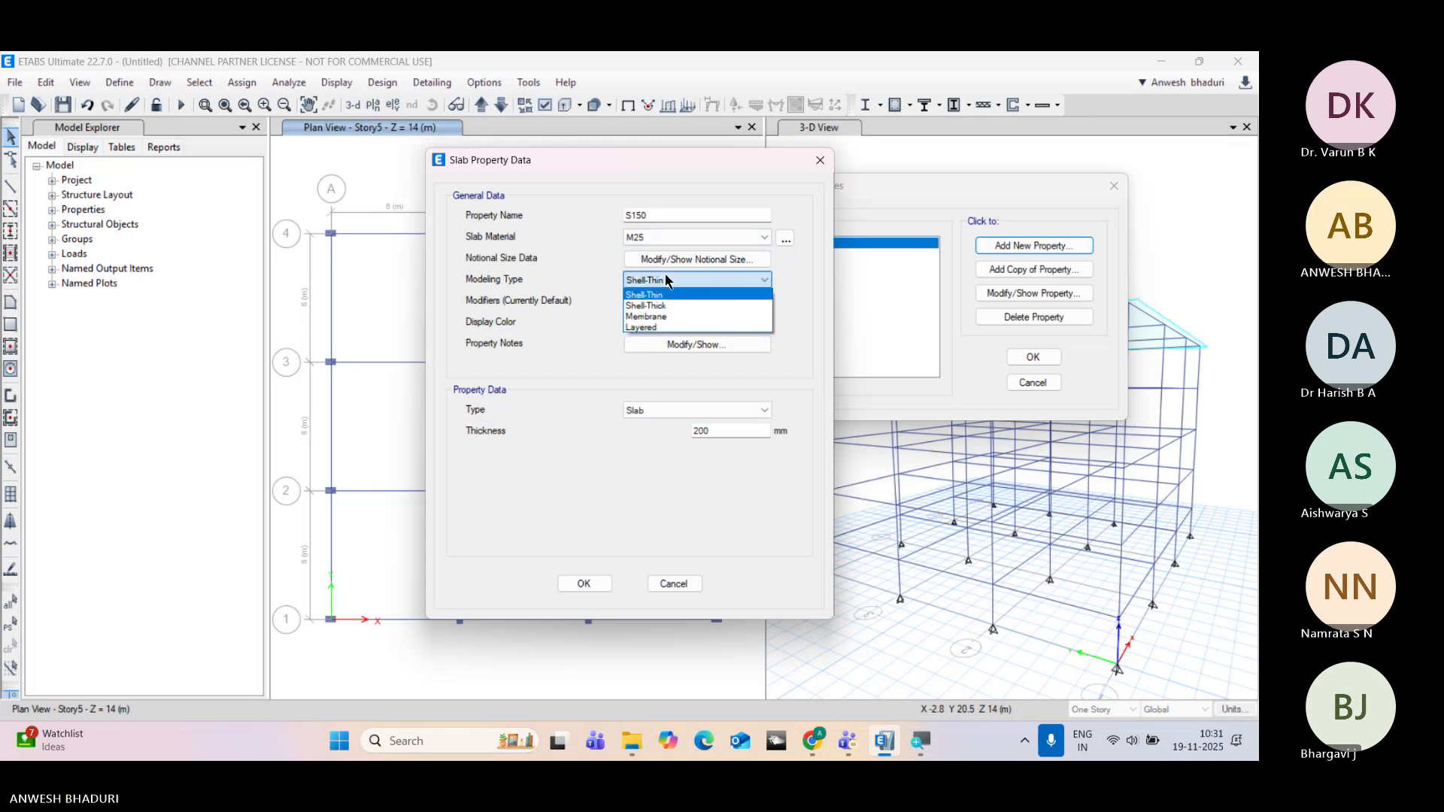
pyautogui.click(665, 317)
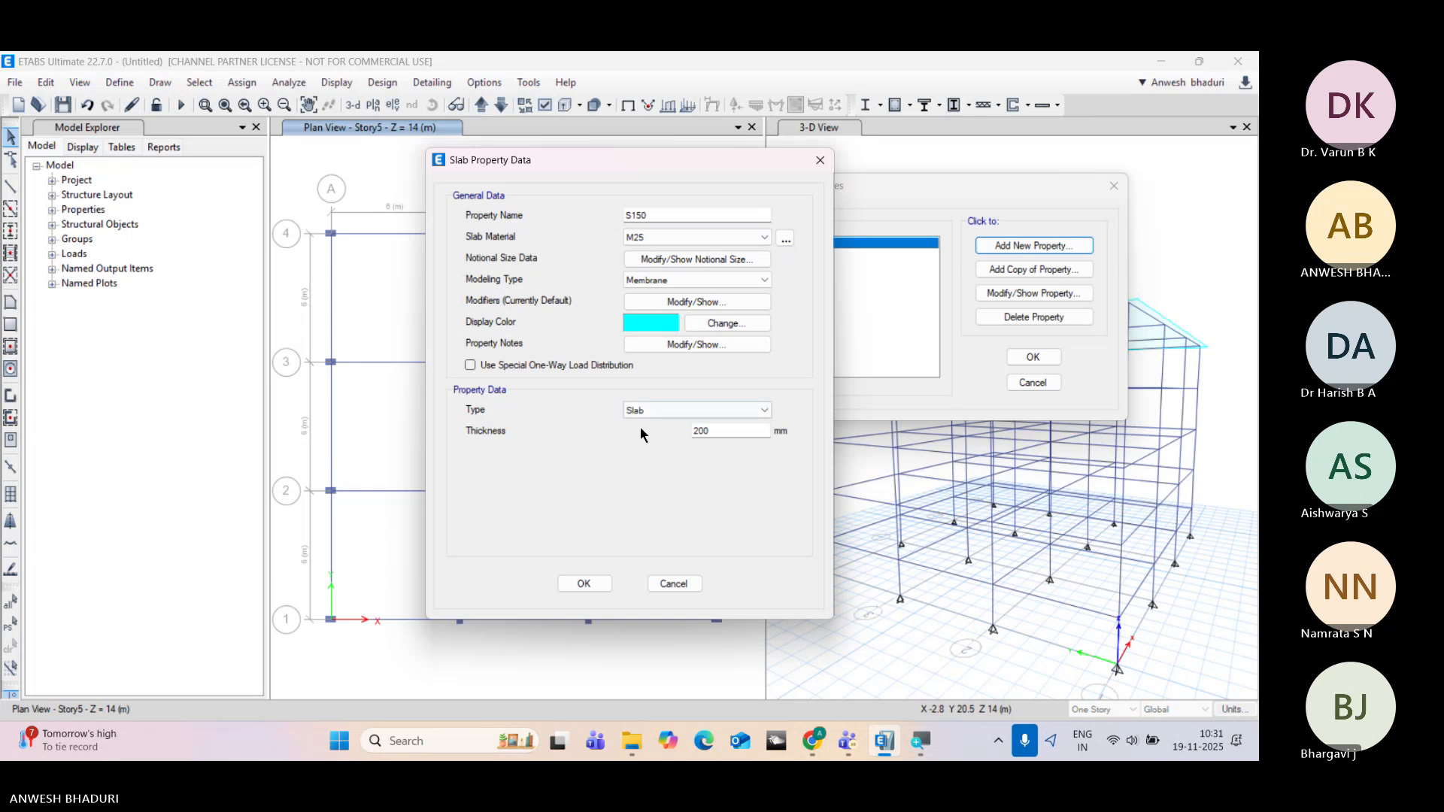
pyautogui.moveTo(743, 431); pyautogui.dragTo(668, 436)
pyautogui.write('15')
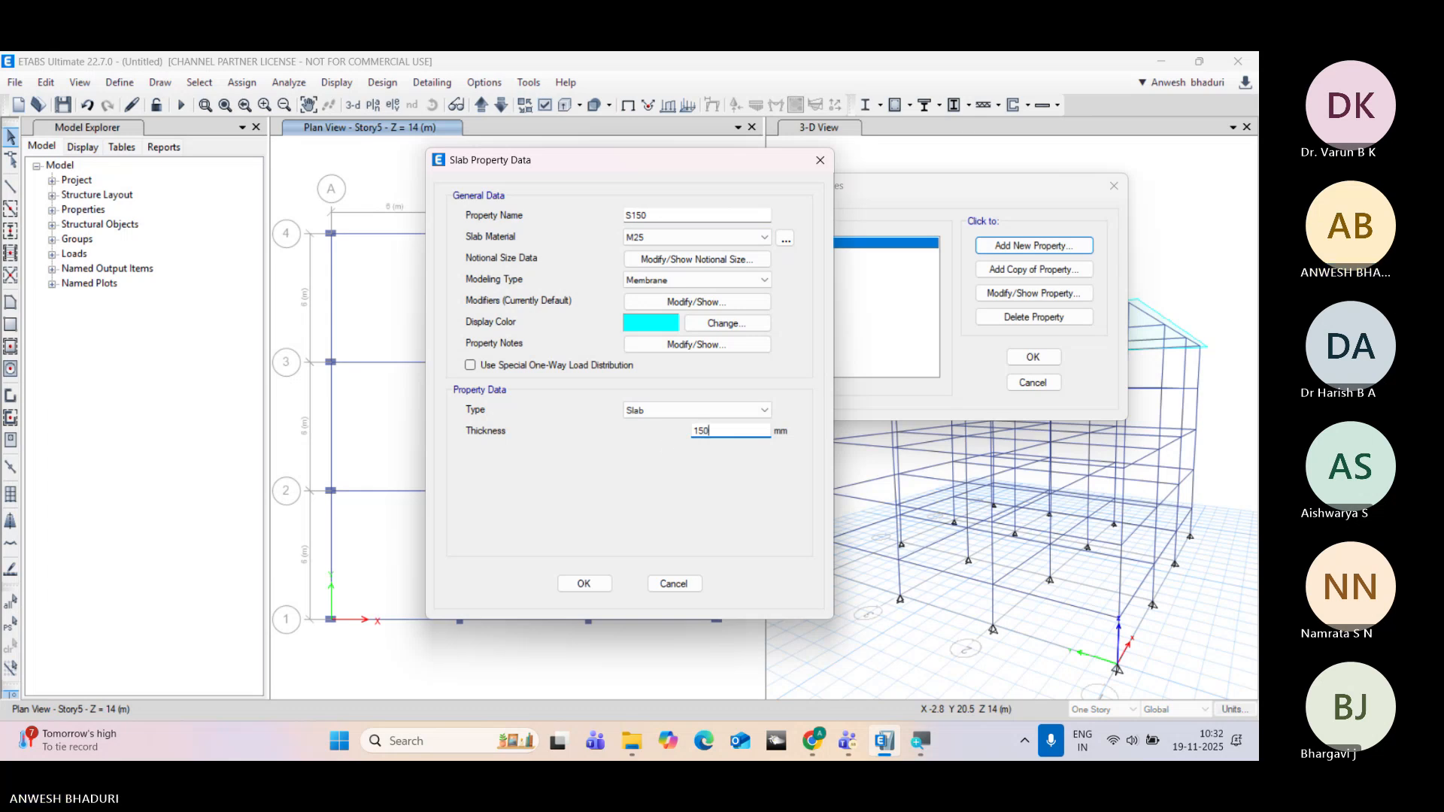
pyautogui.write('0')
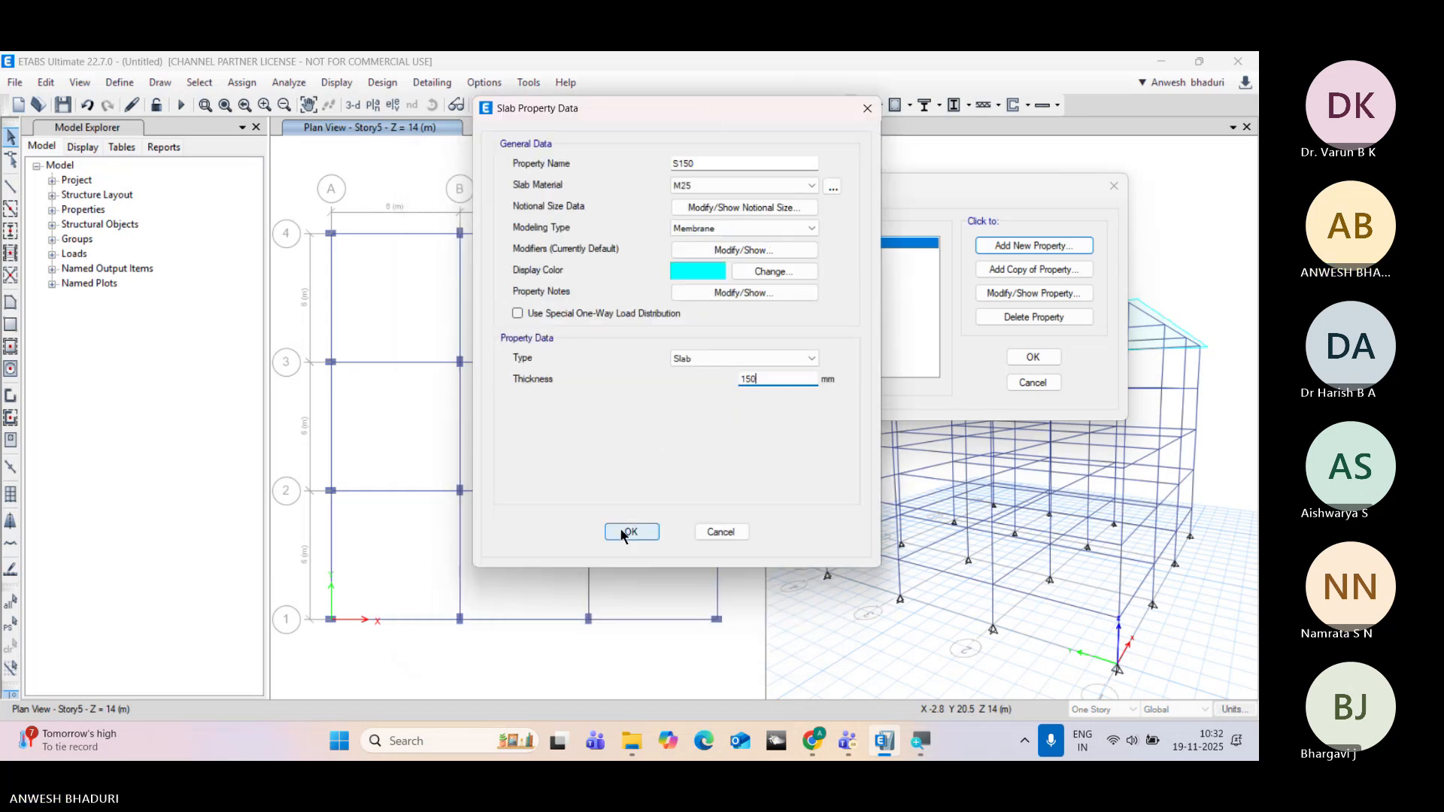
pyautogui.press('Return')
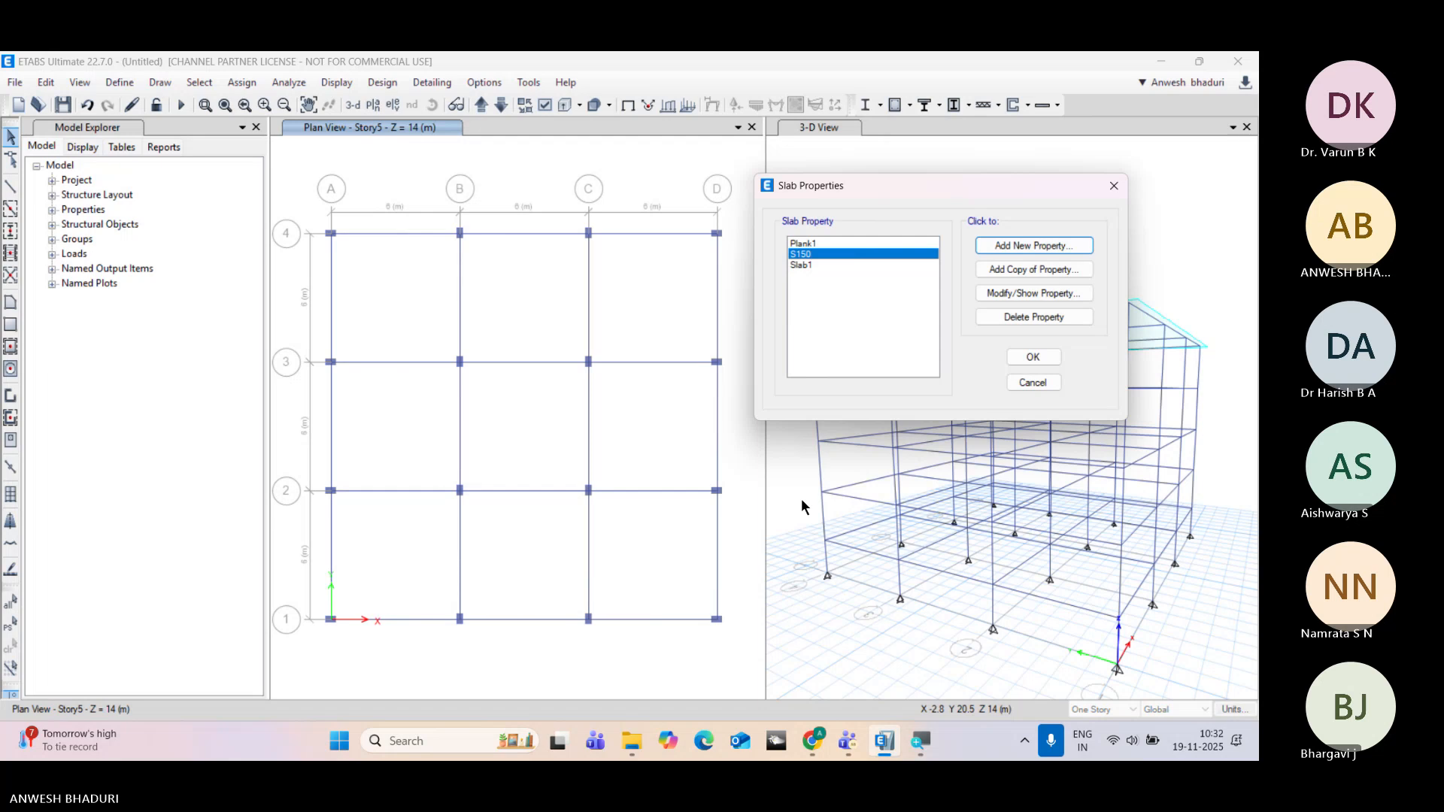
pyautogui.click(1033, 358)
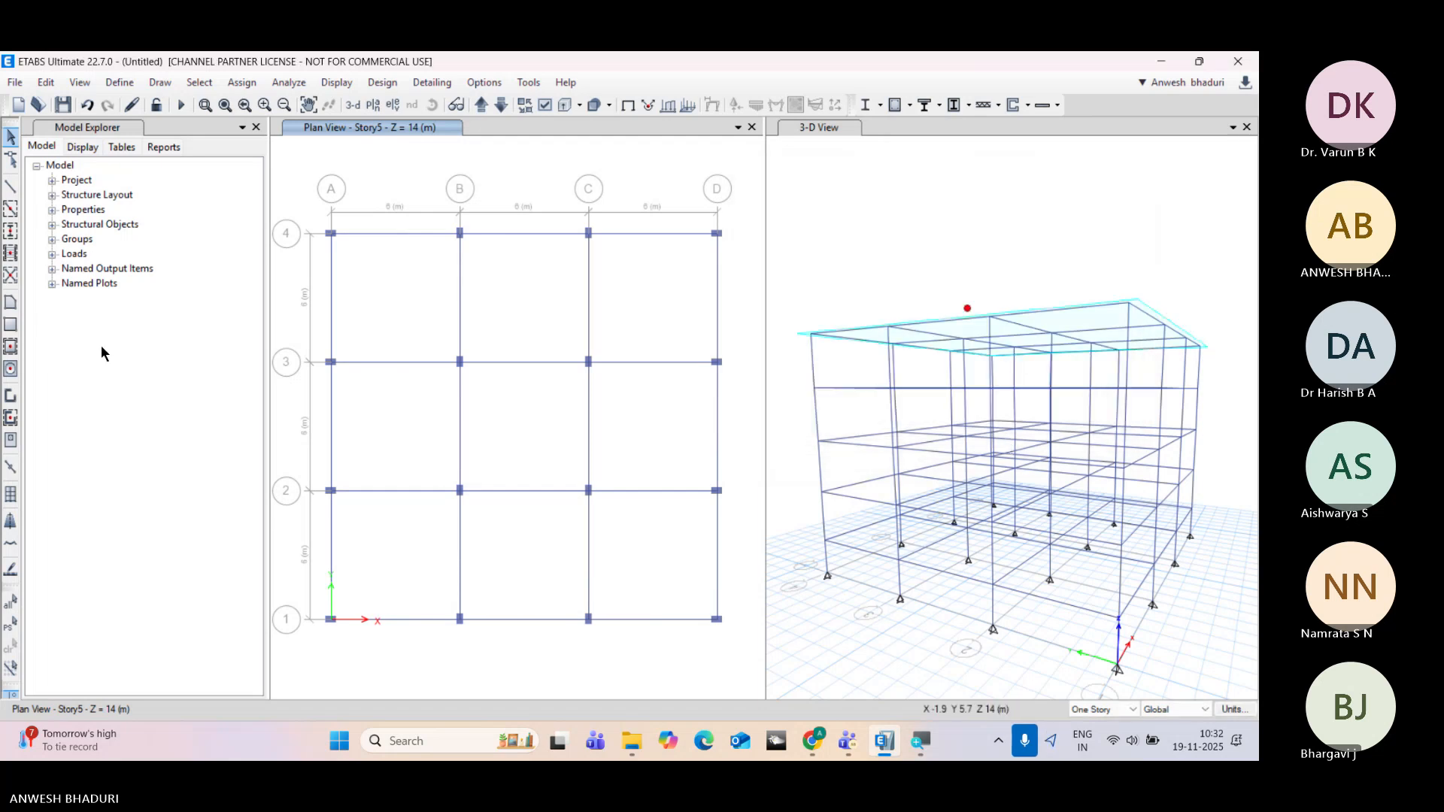
# Step: Draw a rectangular S150 floor slab on Story5 from grid point A4 to grid point D1, then return to selection mode
pyautogui.click(10, 330)
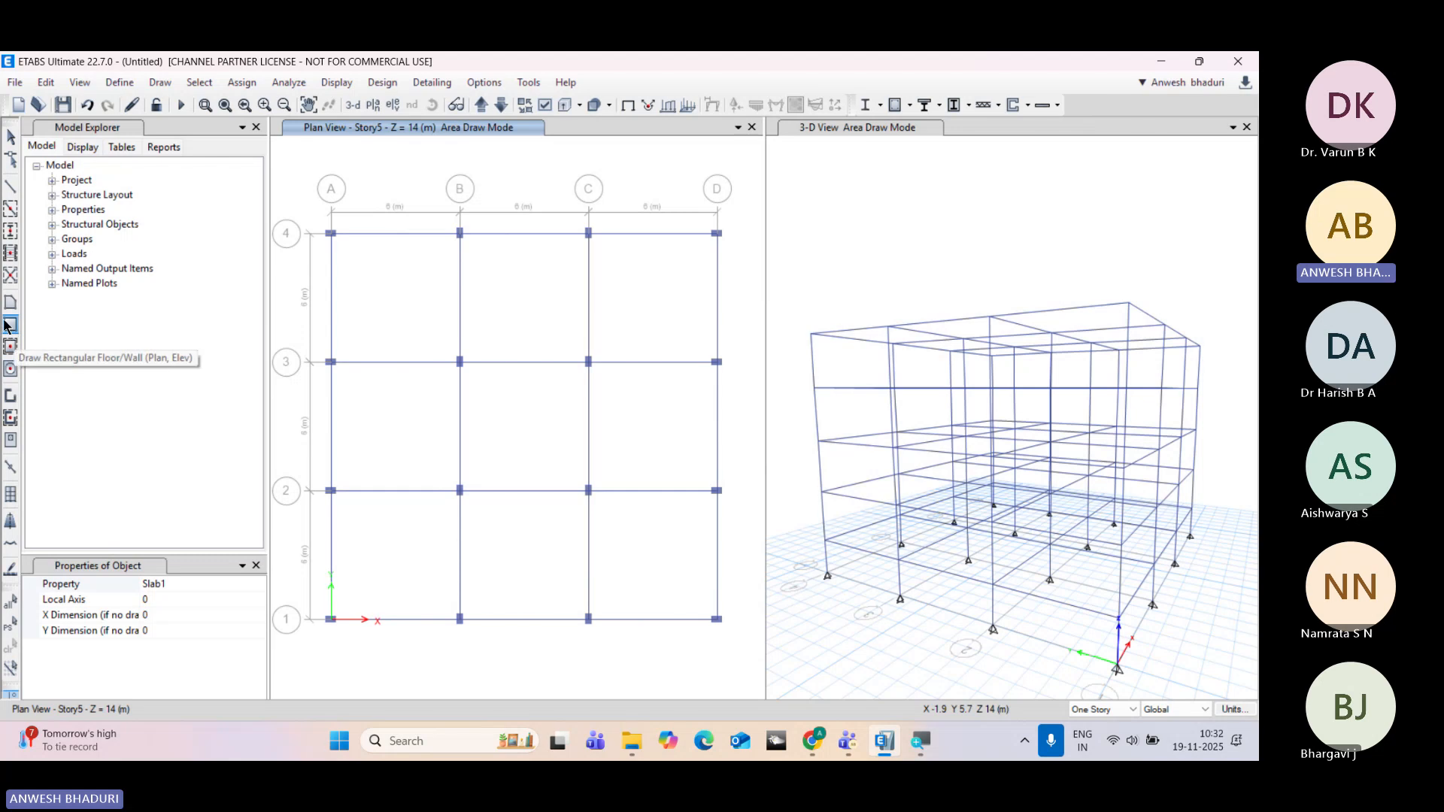
pyautogui.click(258, 584)
pyautogui.click(258, 585)
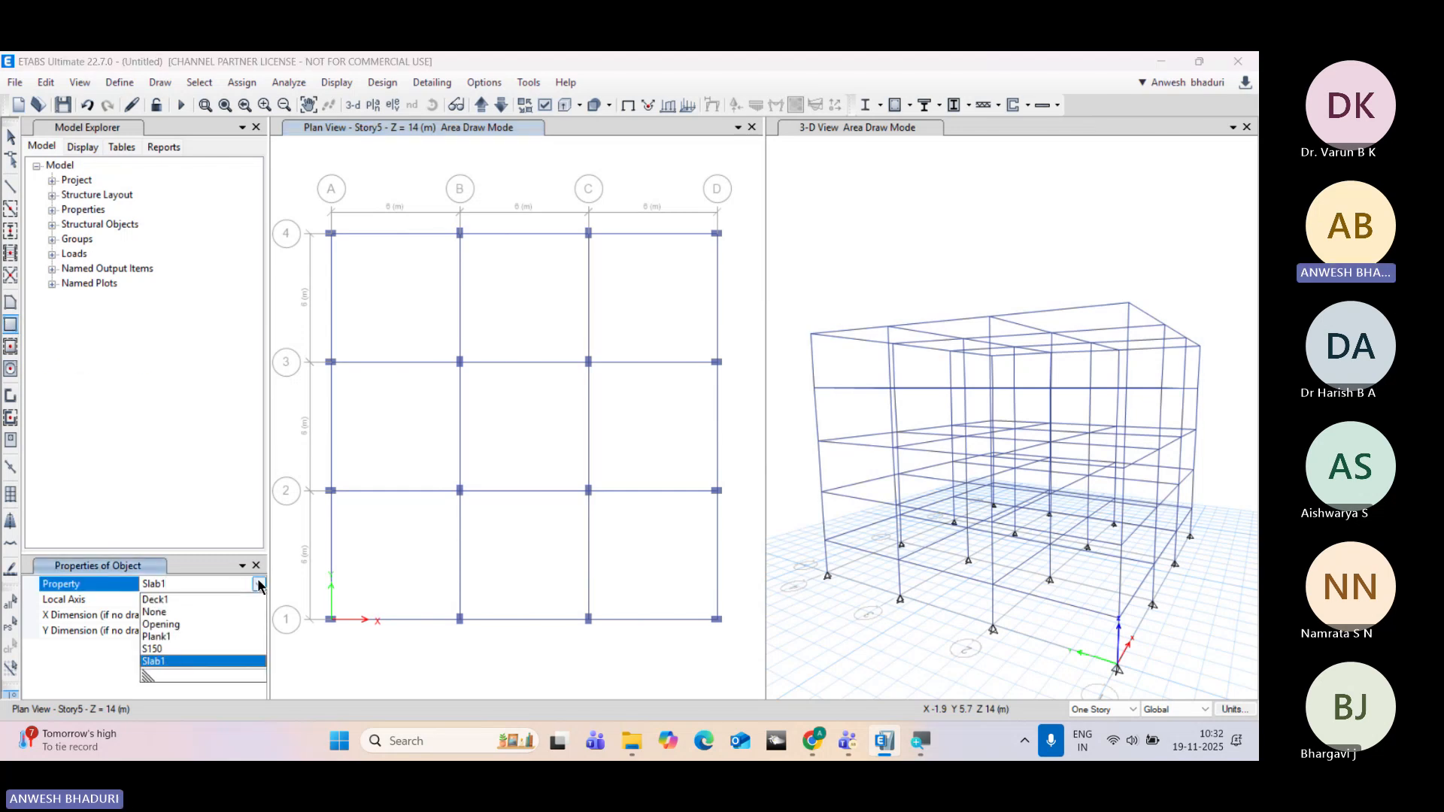
pyautogui.click(161, 649)
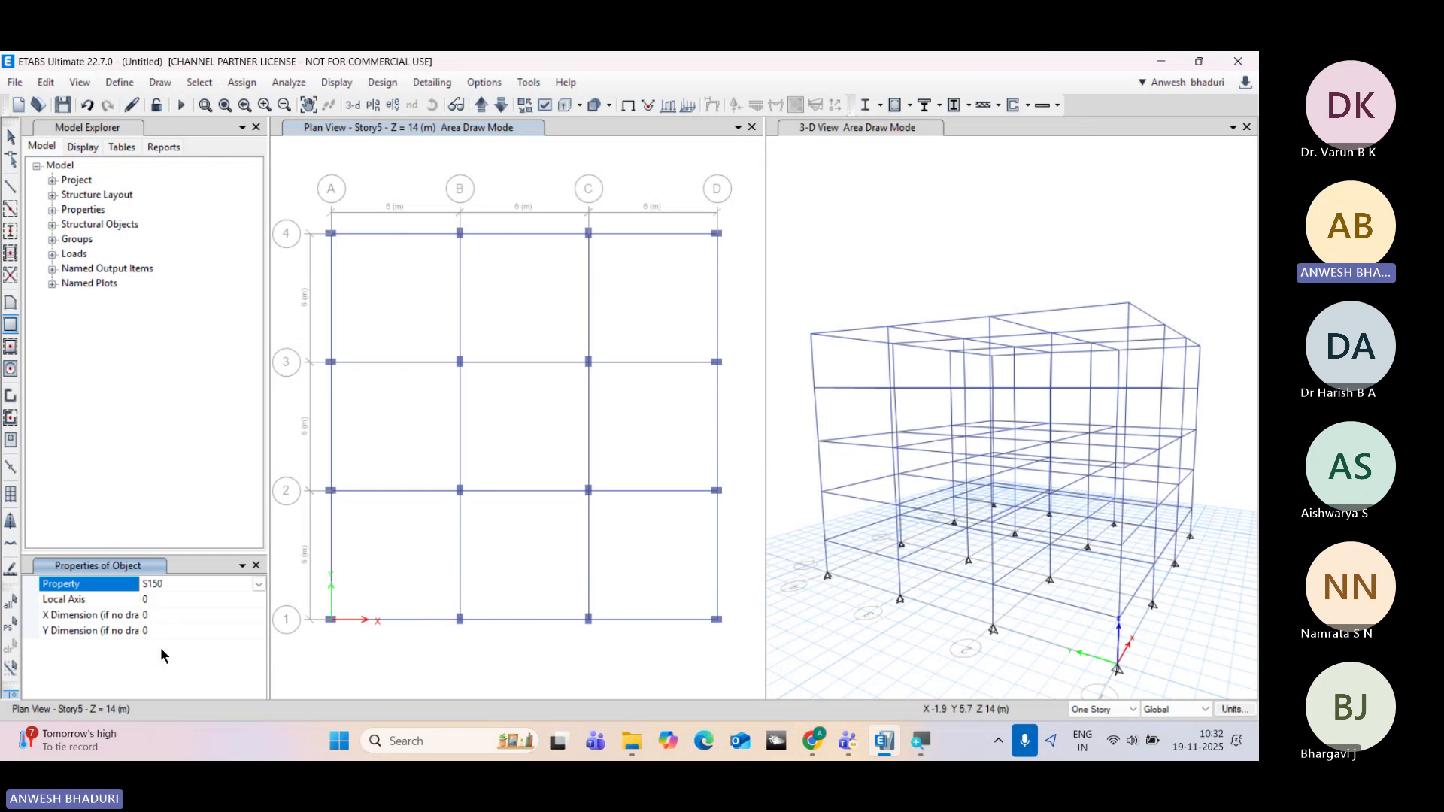
pyautogui.click(331, 234)
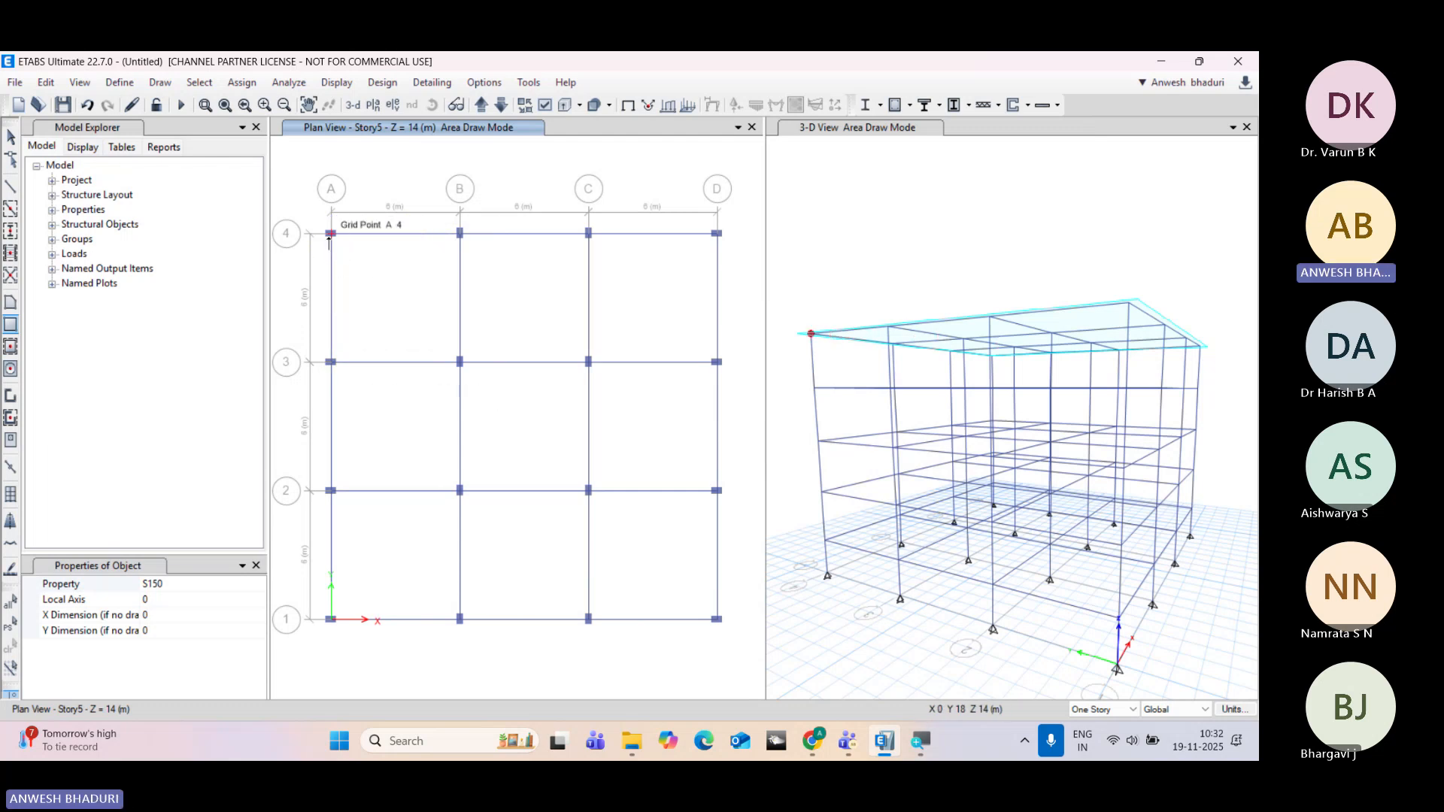
pyautogui.moveTo(330, 235); pyautogui.dragTo(717, 623)
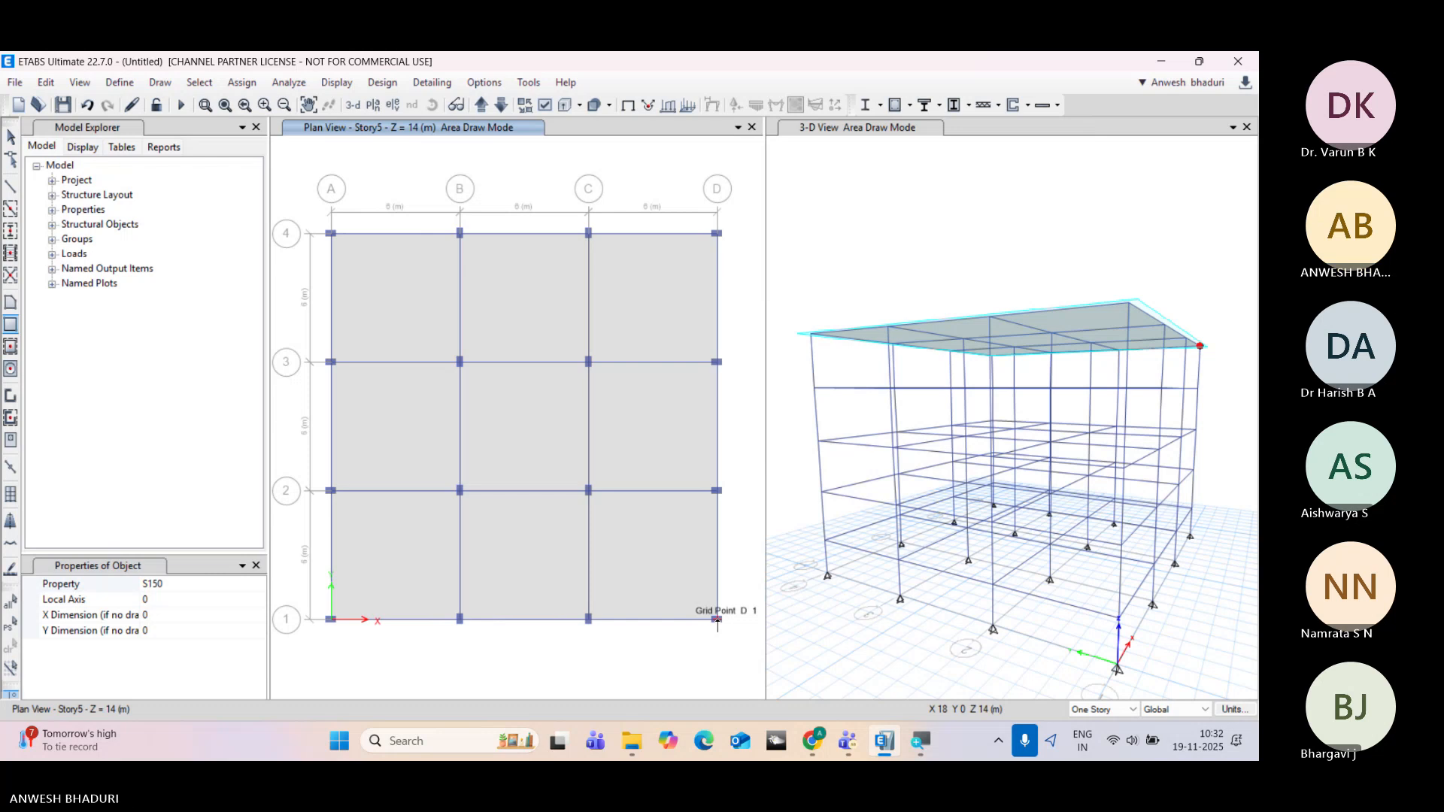
pyautogui.click(11, 136)
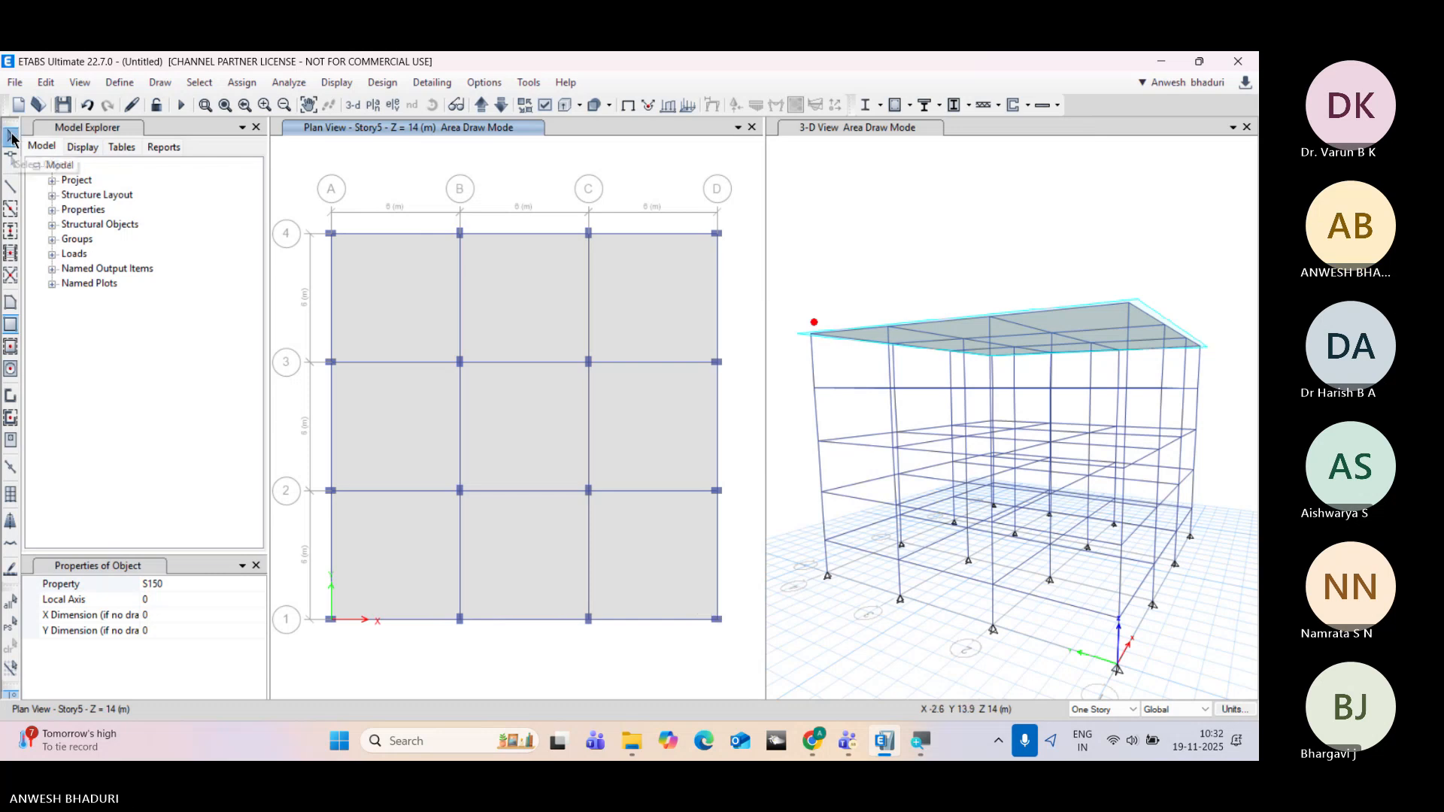
# Step: Replicate the Story5 slab by story onto Story4, Story3, Story2 and Story1
pyautogui.click(410, 318)
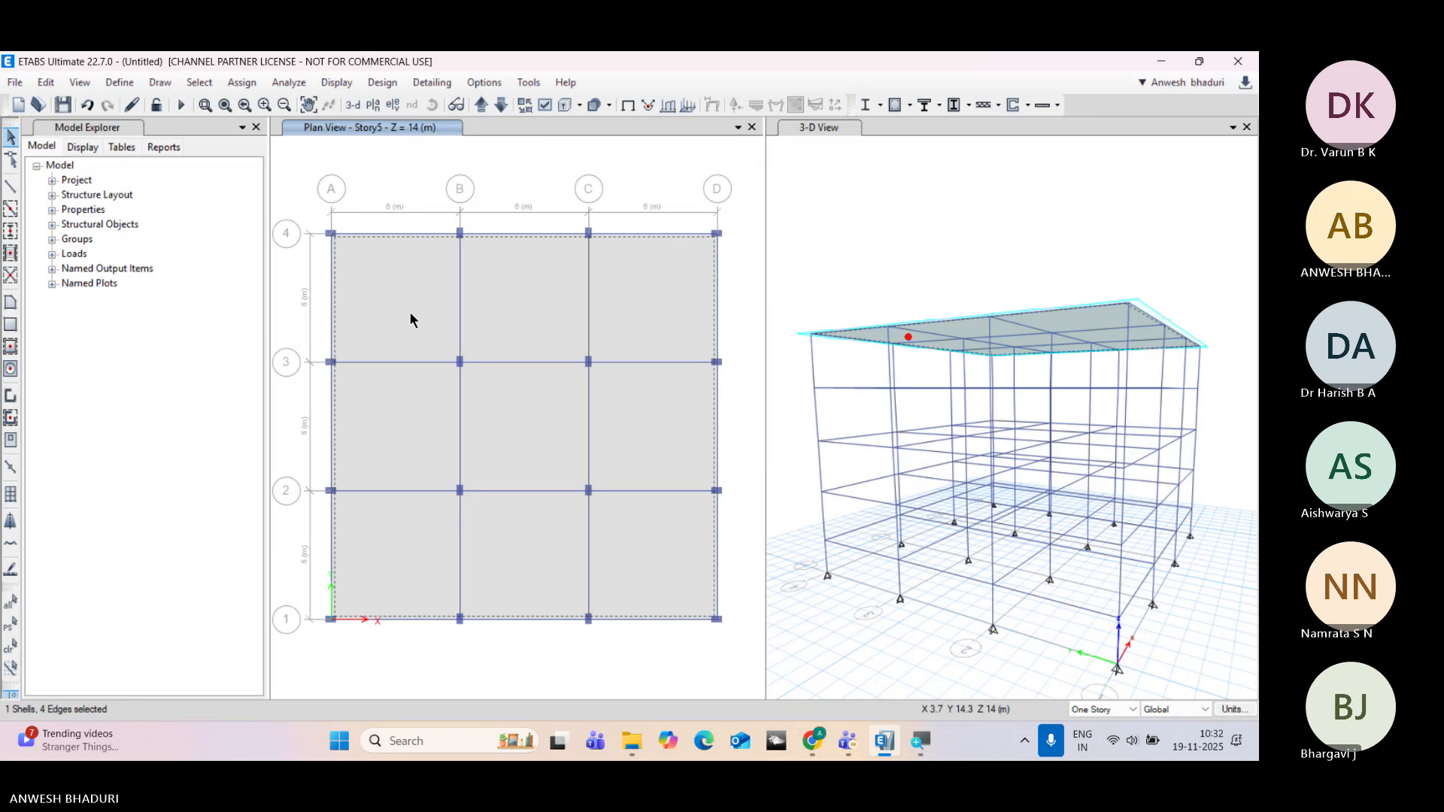
pyautogui.hotkey('ctrl', 'r')
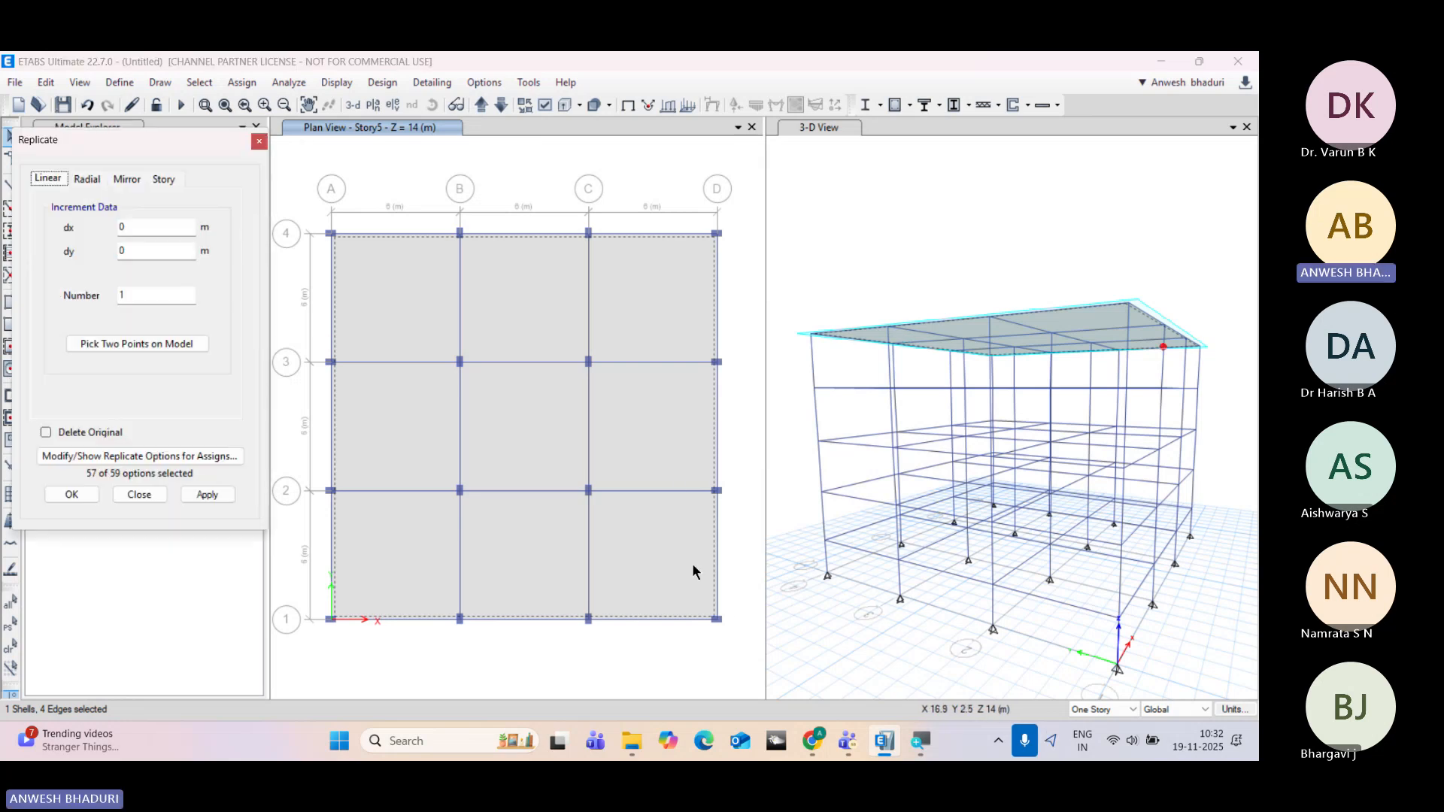
pyautogui.moveTo(128, 135); pyautogui.dragTo(142, 121)
pyautogui.click(175, 165)
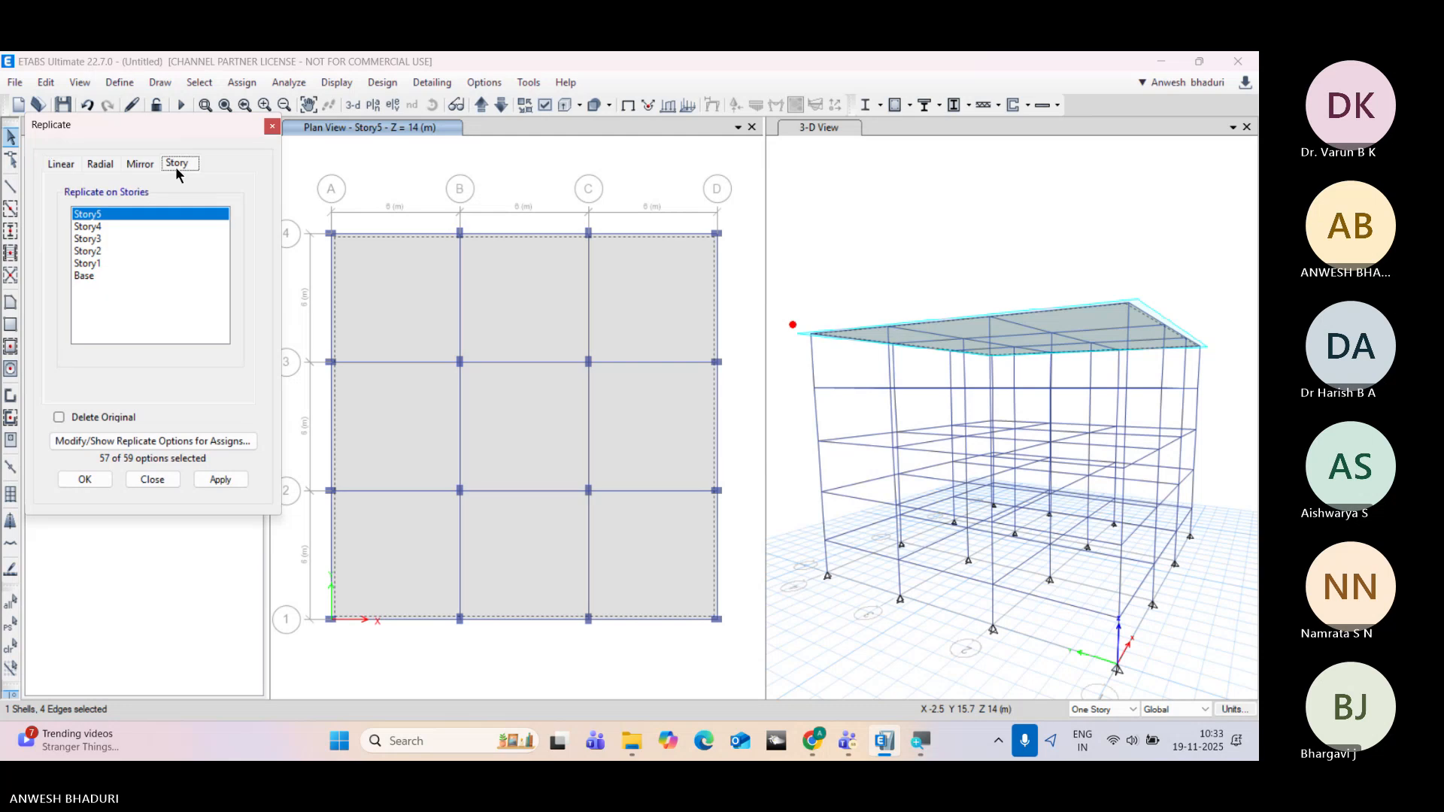
pyautogui.moveTo(102, 228); pyautogui.dragTo(97, 265)
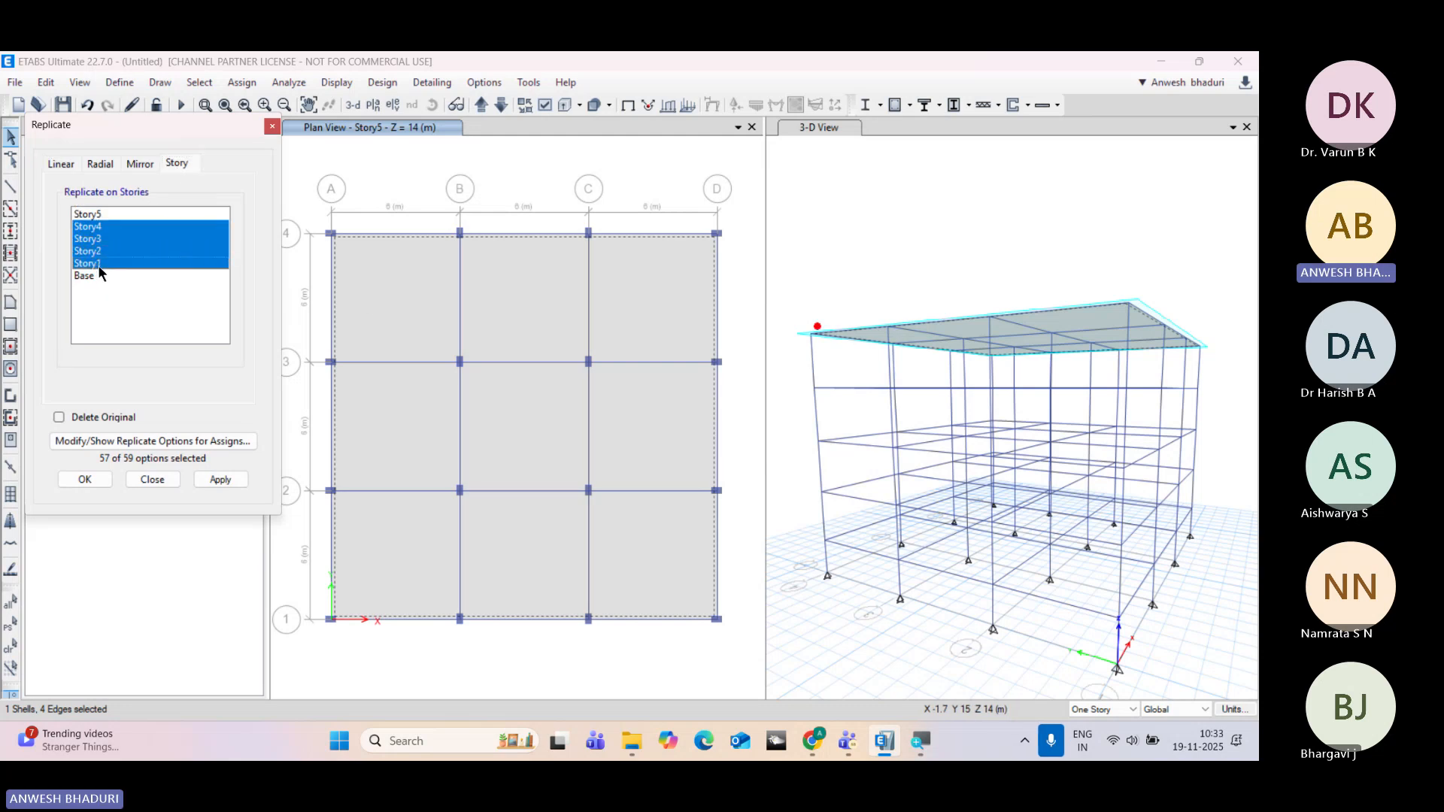
pyautogui.click(220, 481)
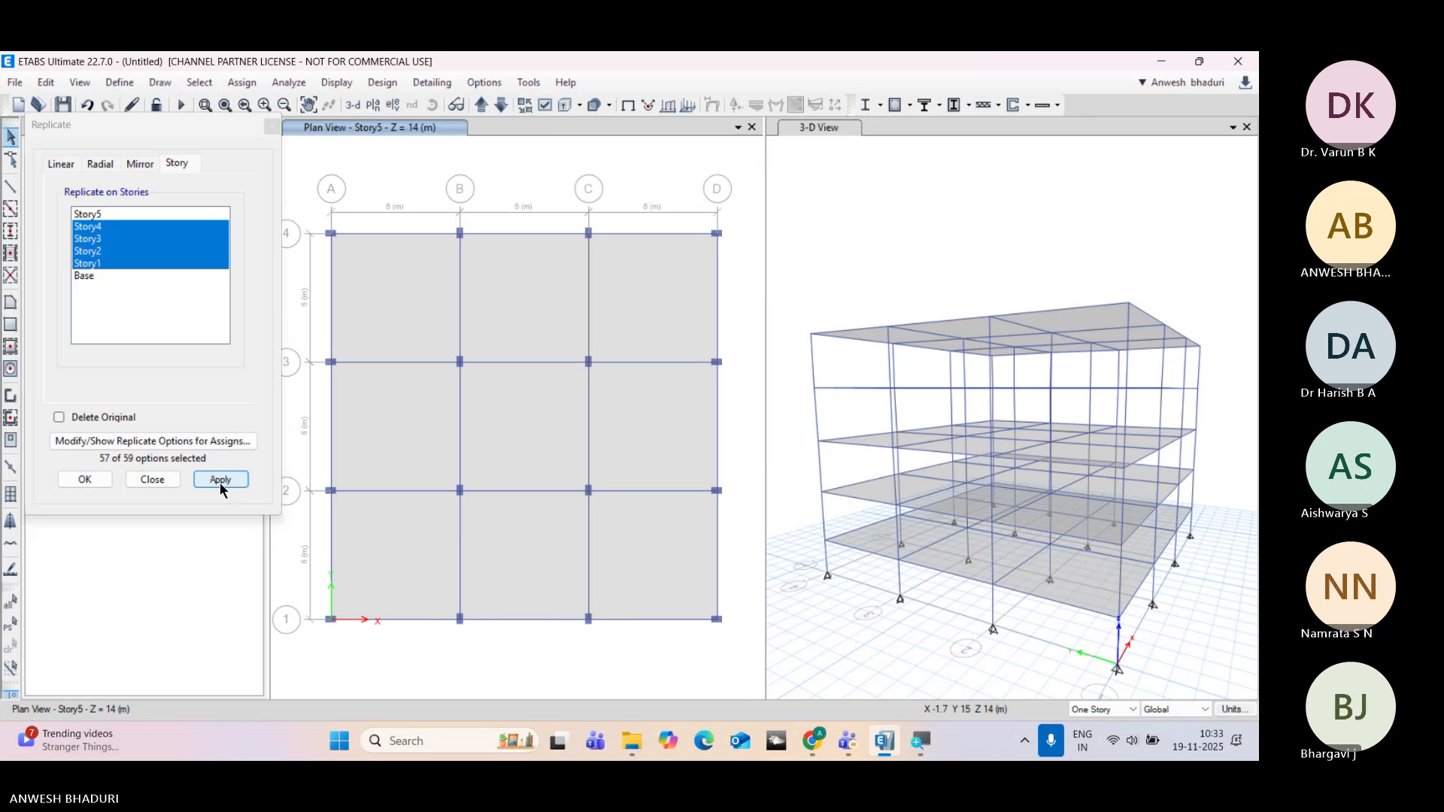
# Step: Close the story replication and check the slabs by stepping the plan view down to Base and back up to Story5
pyautogui.click(79, 485)
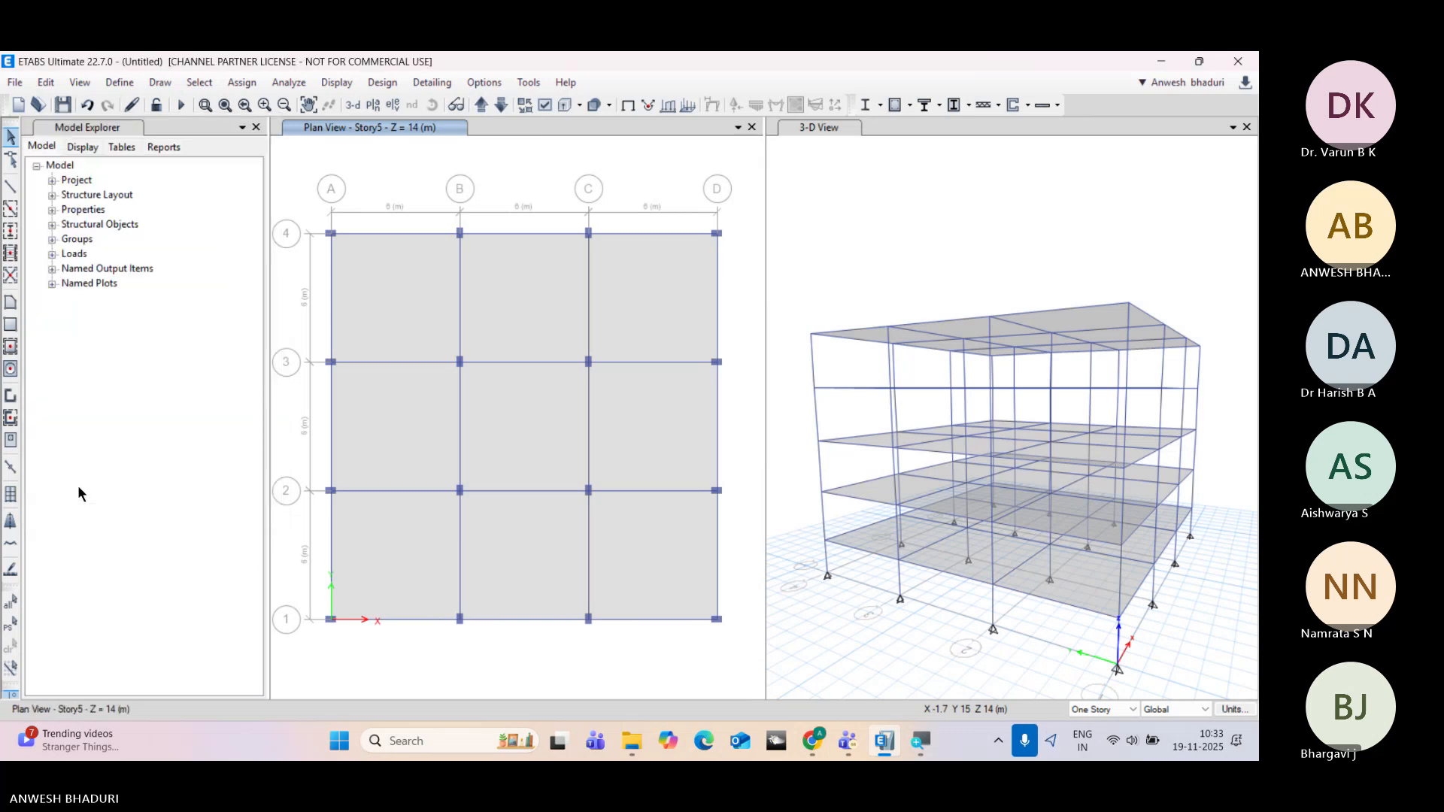
pyautogui.moveTo(402, 388); pyautogui.dragTo(411, 379, button='middle')
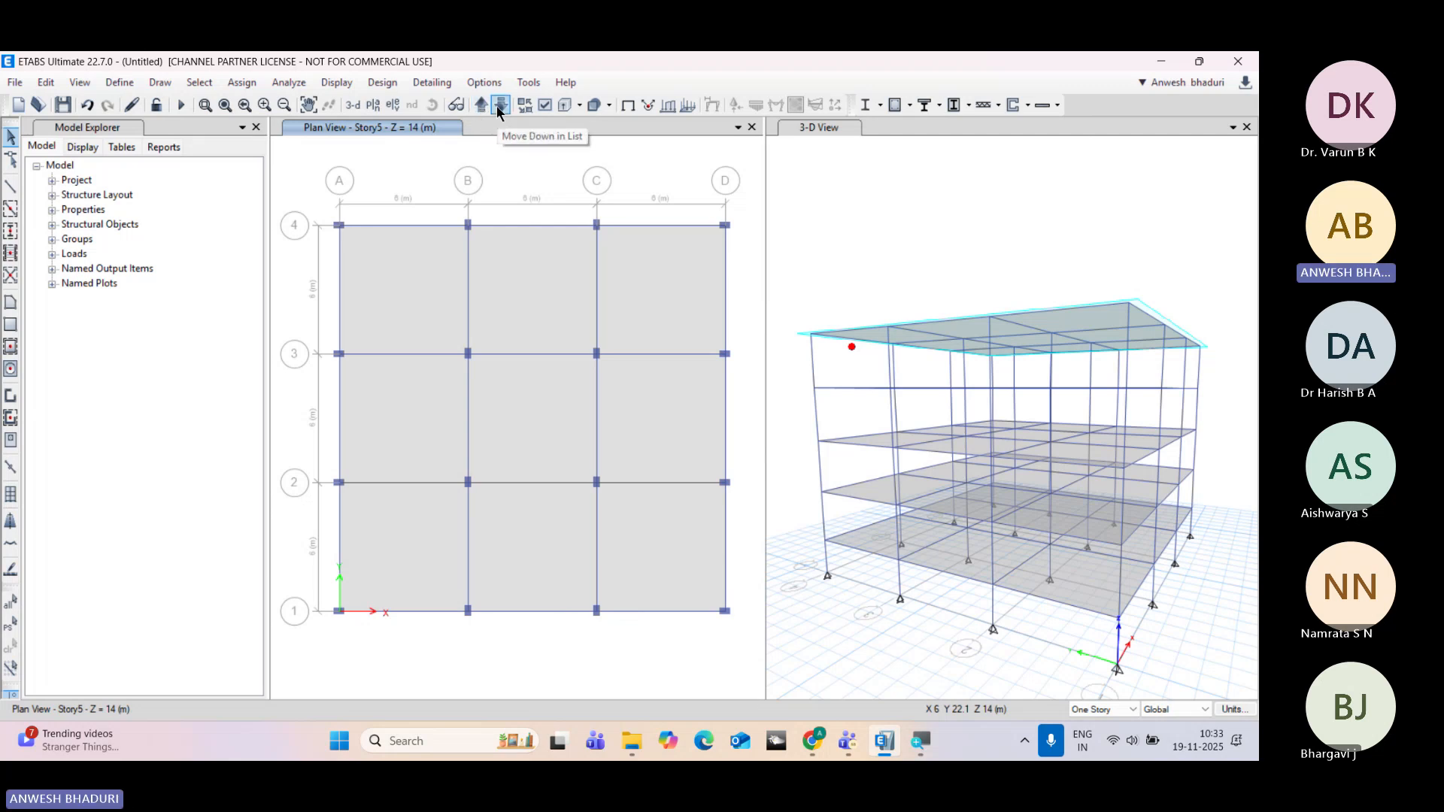
pyautogui.click(497, 105)
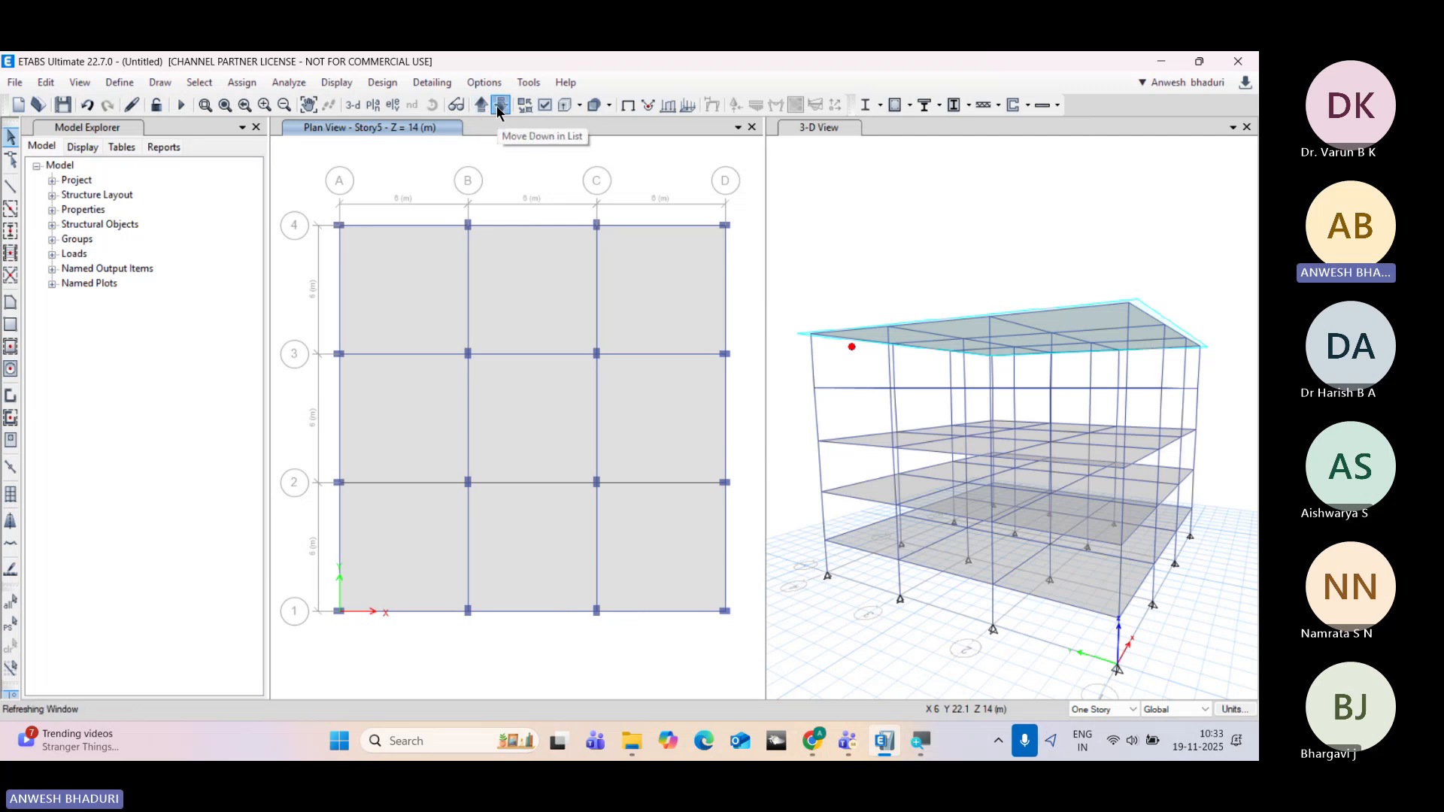
pyautogui.click(496, 105)
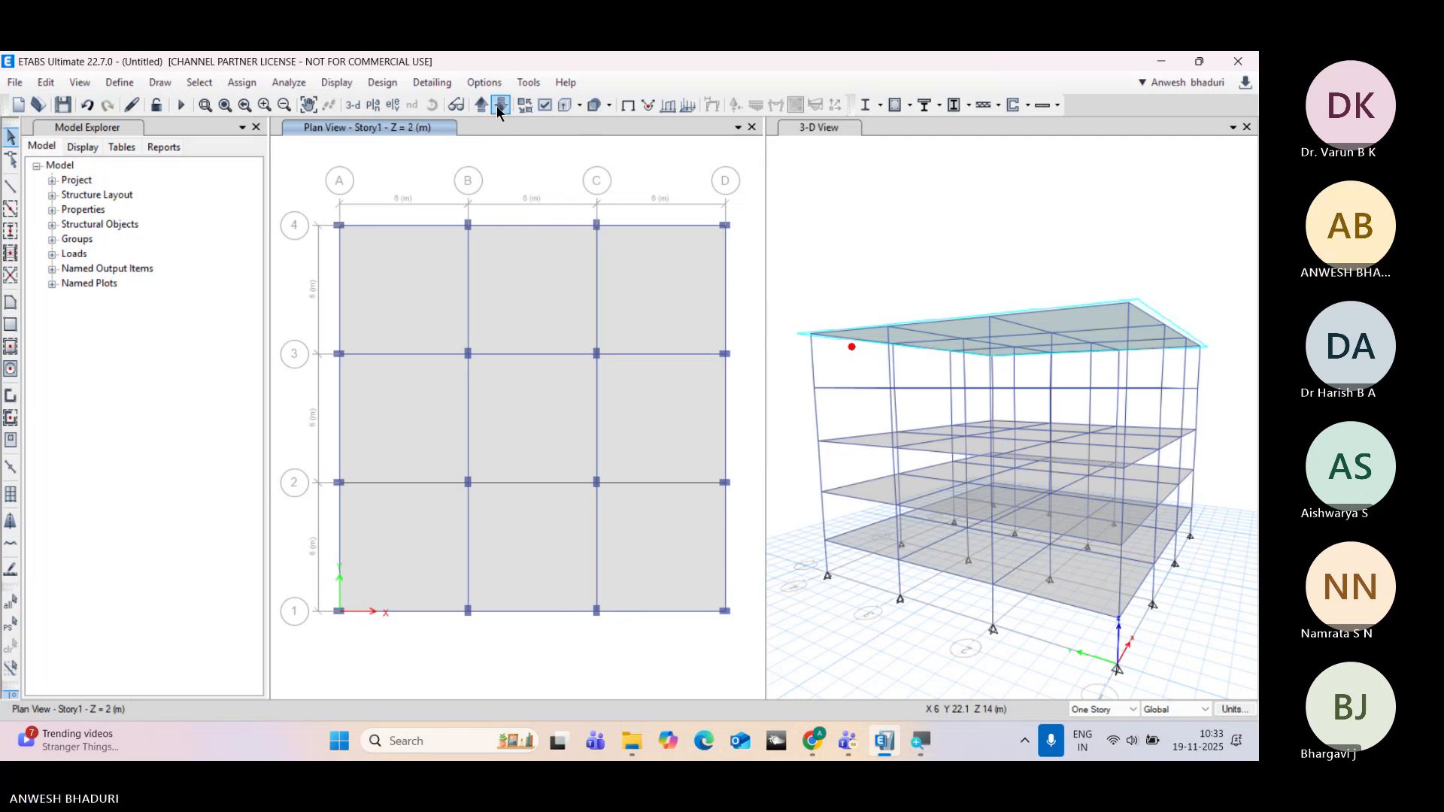
pyautogui.click(497, 105)
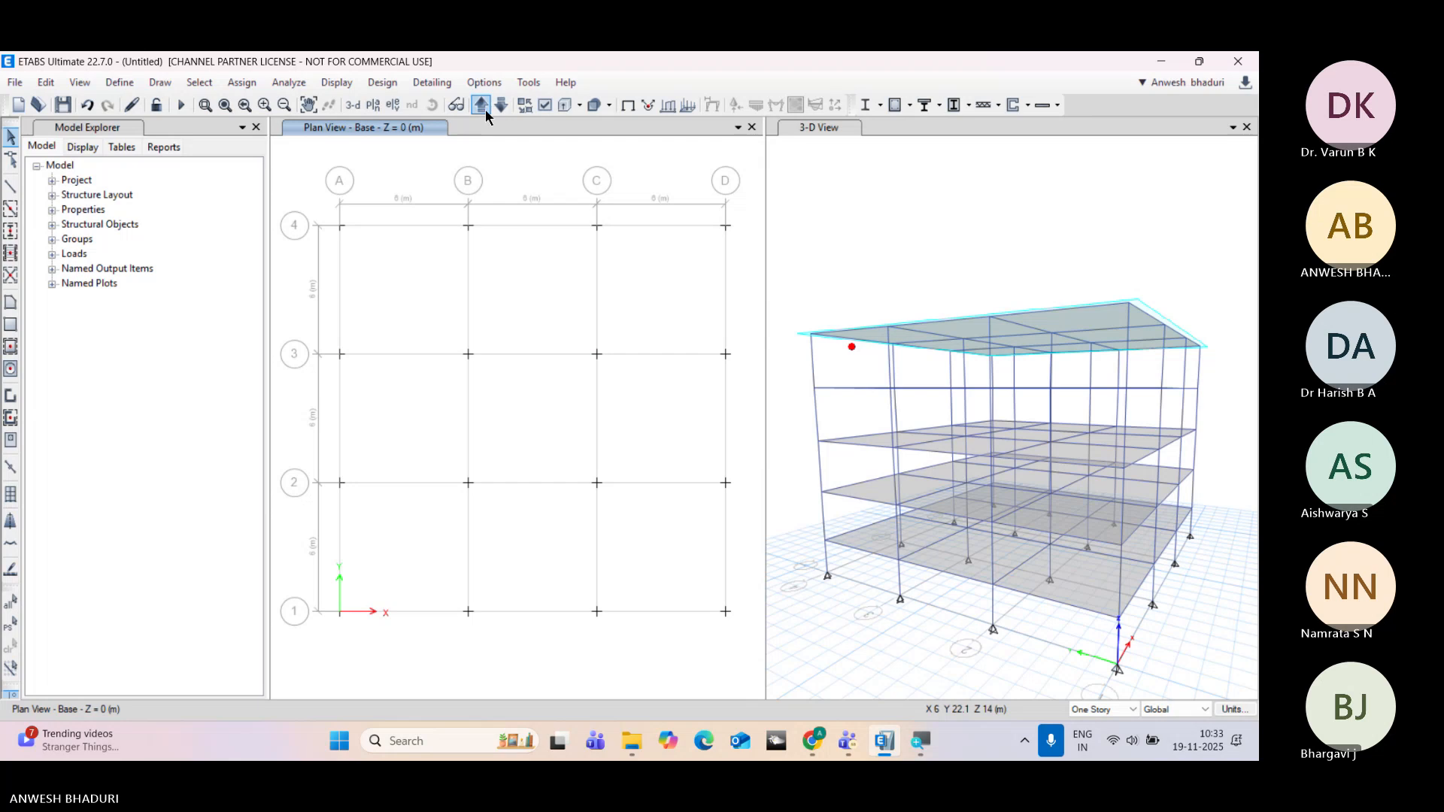
pyautogui.click(481, 106)
pyautogui.click(482, 106)
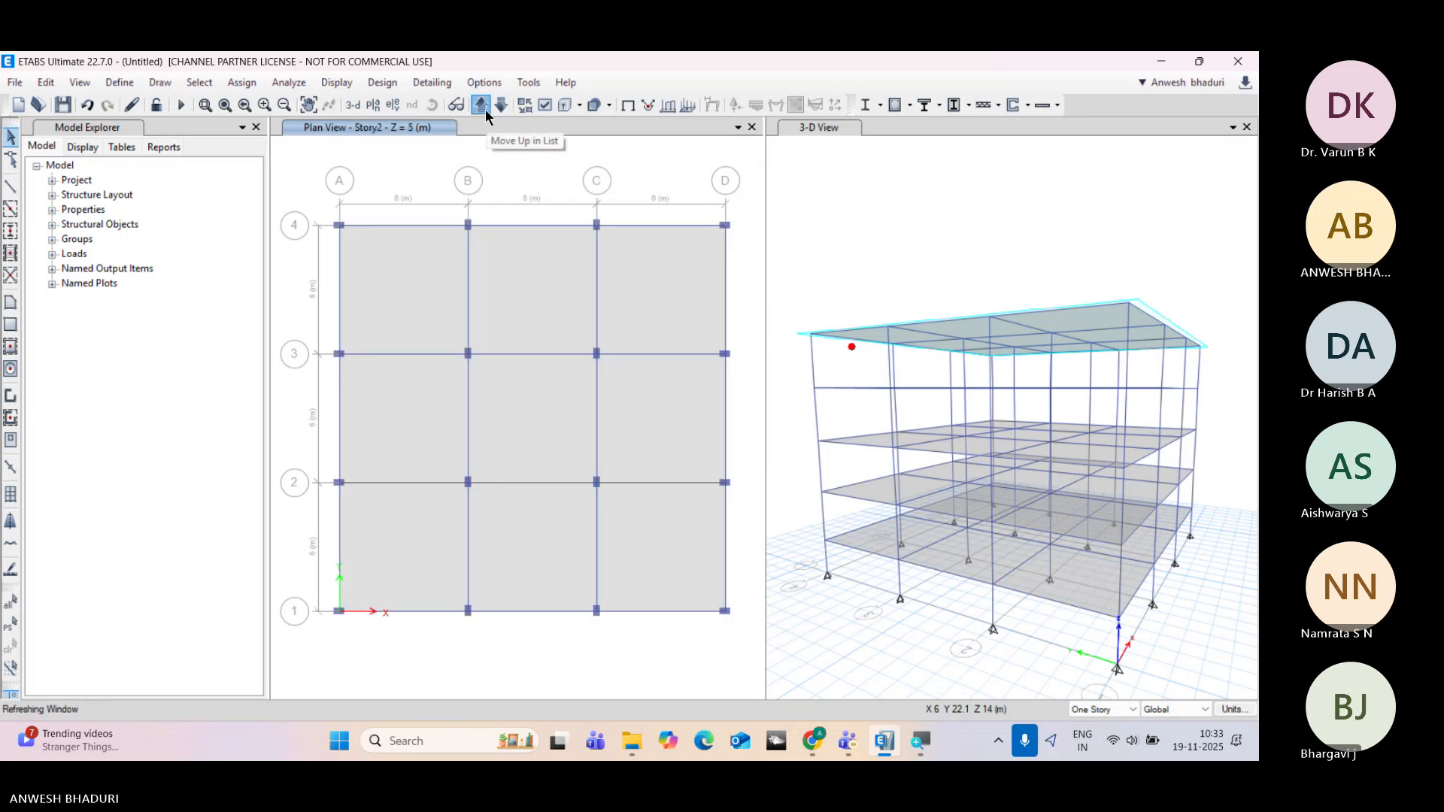
pyautogui.click(481, 106)
pyautogui.click(481, 106)
pyautogui.click(481, 106)
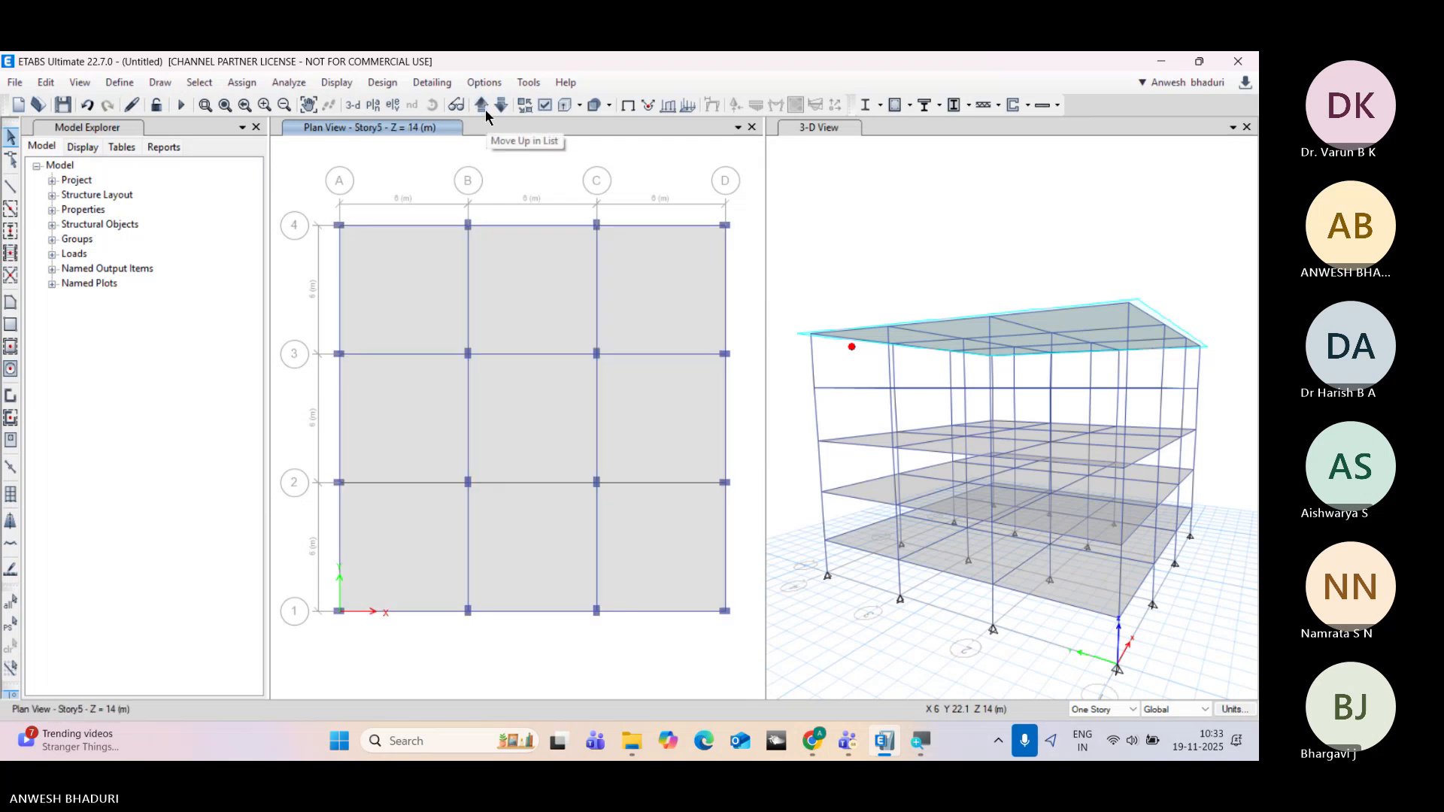
pyautogui.click(502, 106)
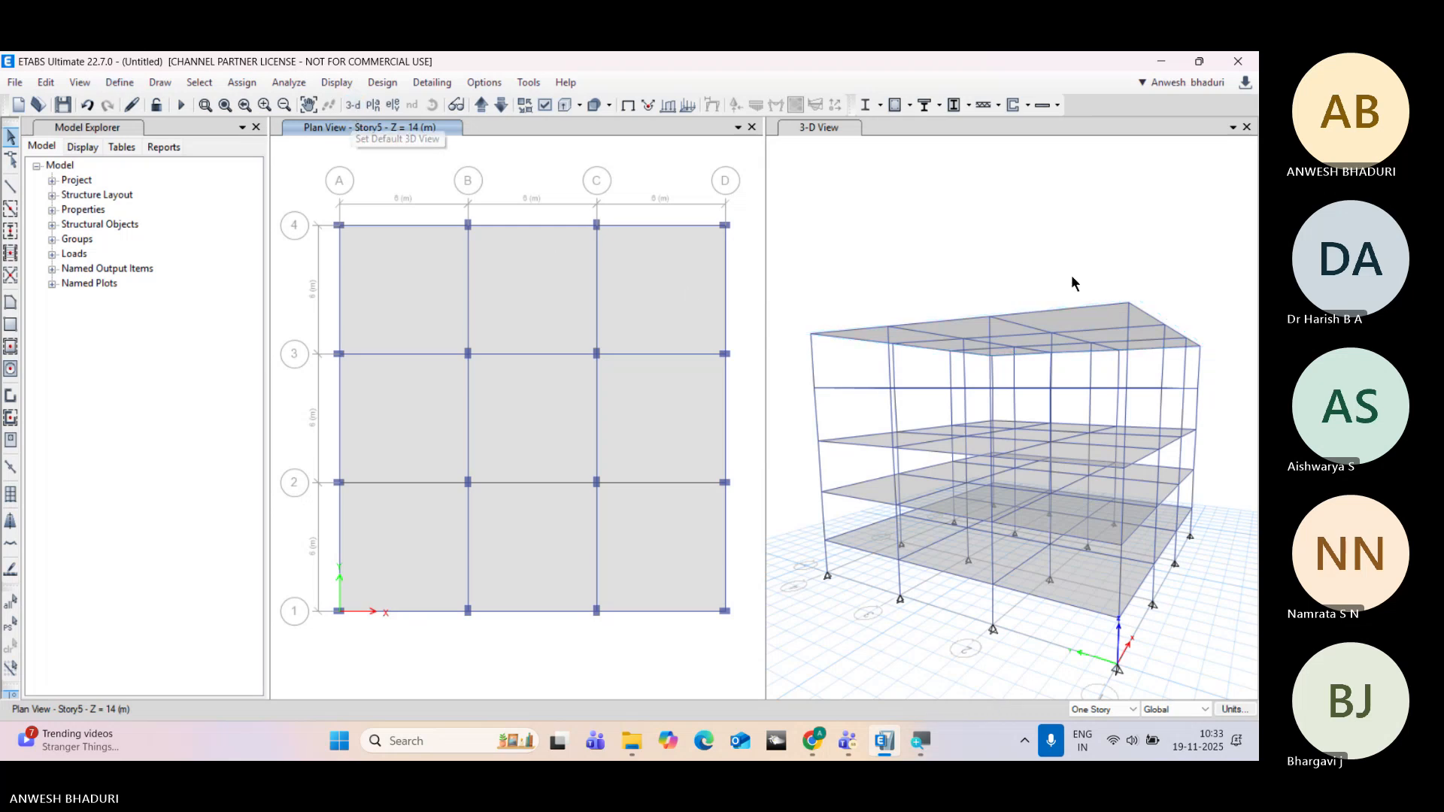
# Step: Rotate the 3-D view to inspect the slabs on all stories from above
pyautogui.click(829, 242)
pyautogui.click(432, 105)
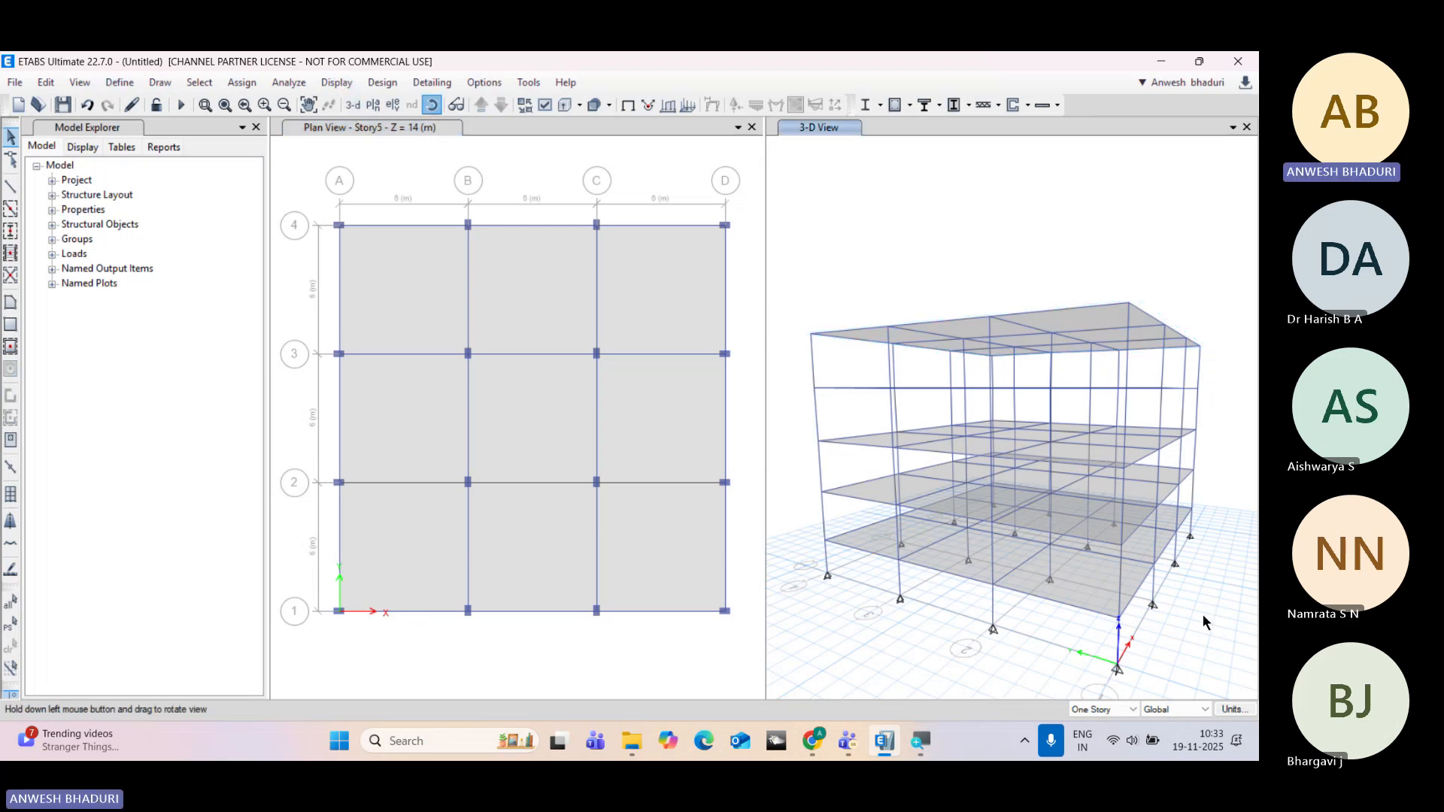
pyautogui.moveTo(1202, 615); pyautogui.dragTo(1199, 690)
pyautogui.moveTo(1147, 600); pyautogui.dragTo(1137, 553, button='middle')
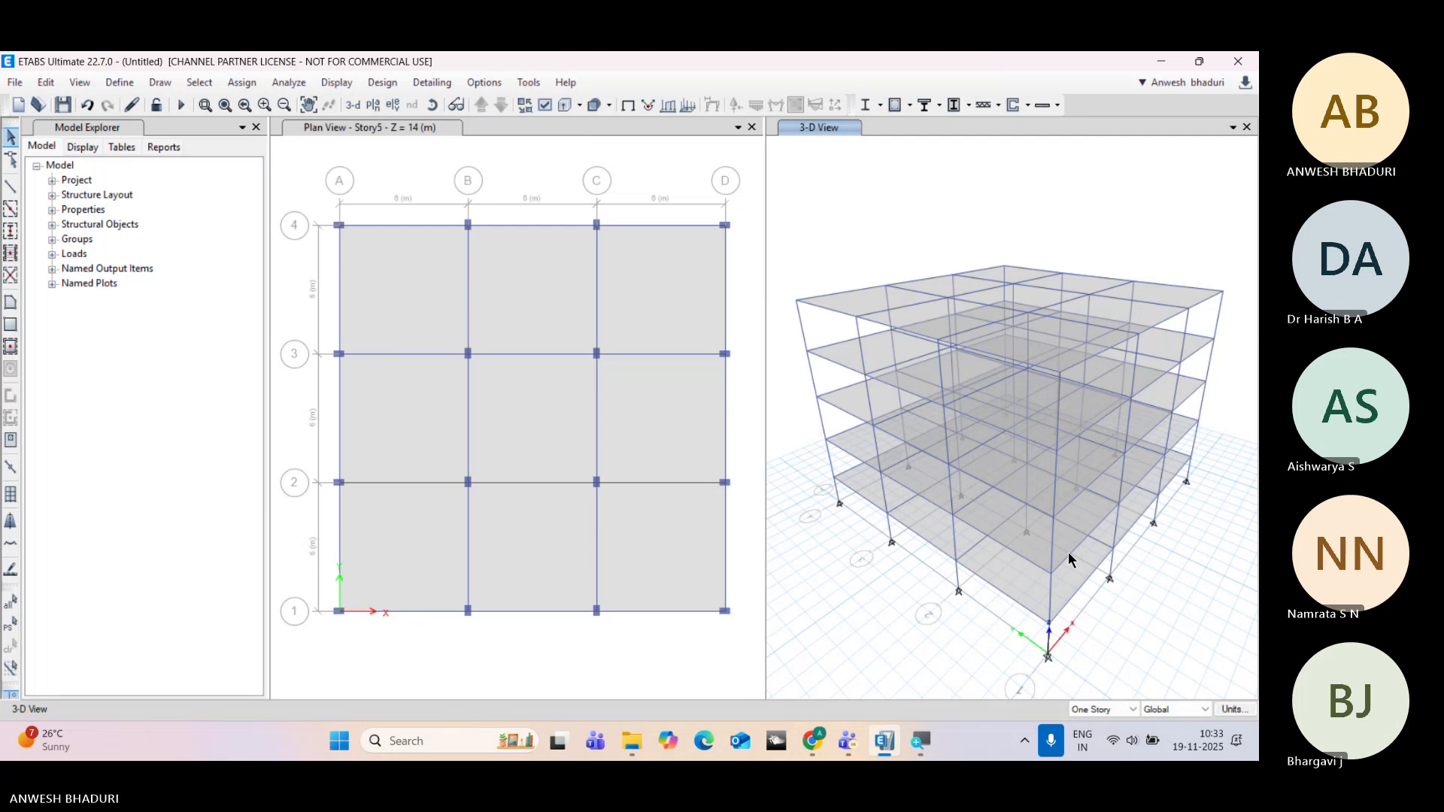
# Step: Open the load pattern definitions and set the type for a new load pattern to Super Dead
pyautogui.click(135, 80)
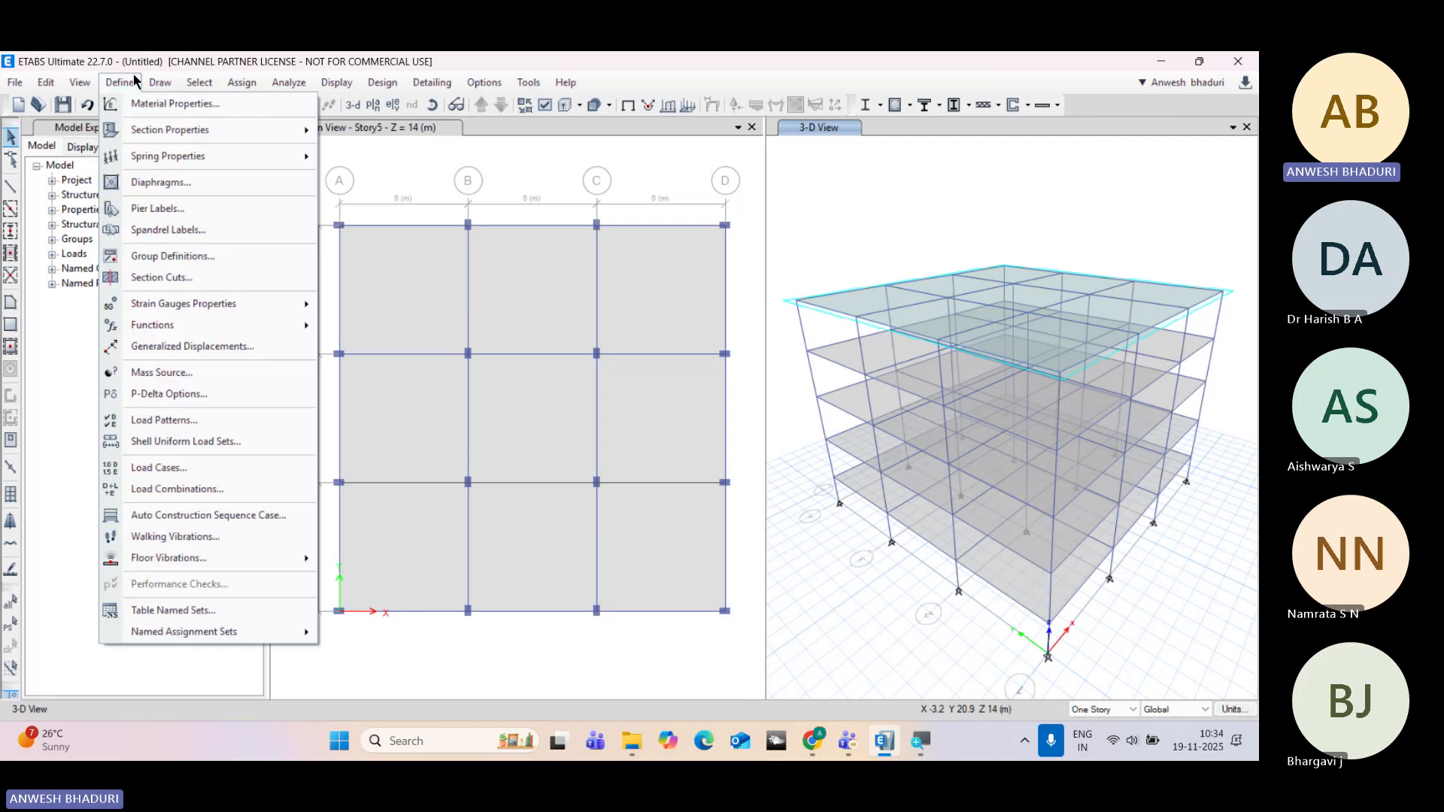
pyautogui.click(152, 421)
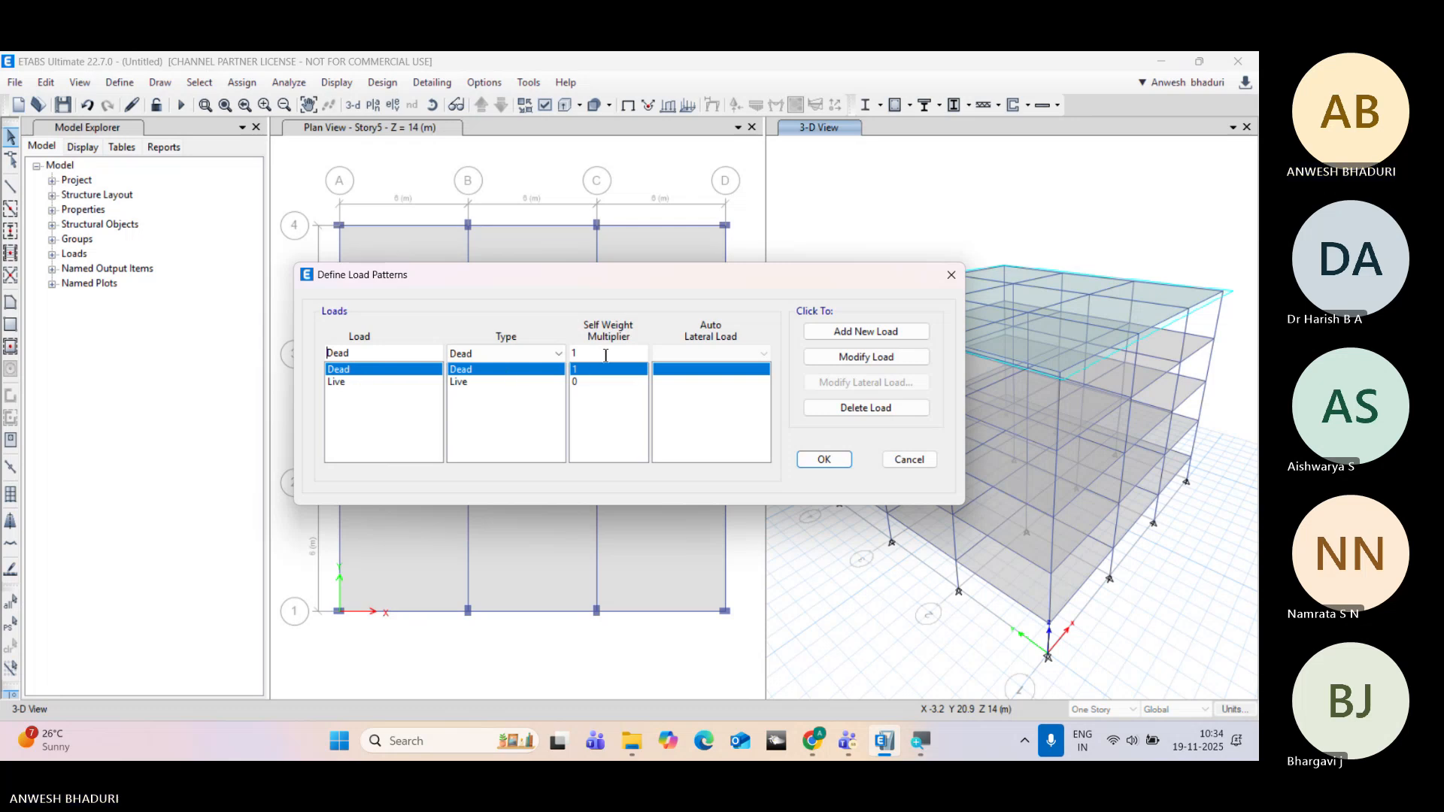
pyautogui.click(687, 167)
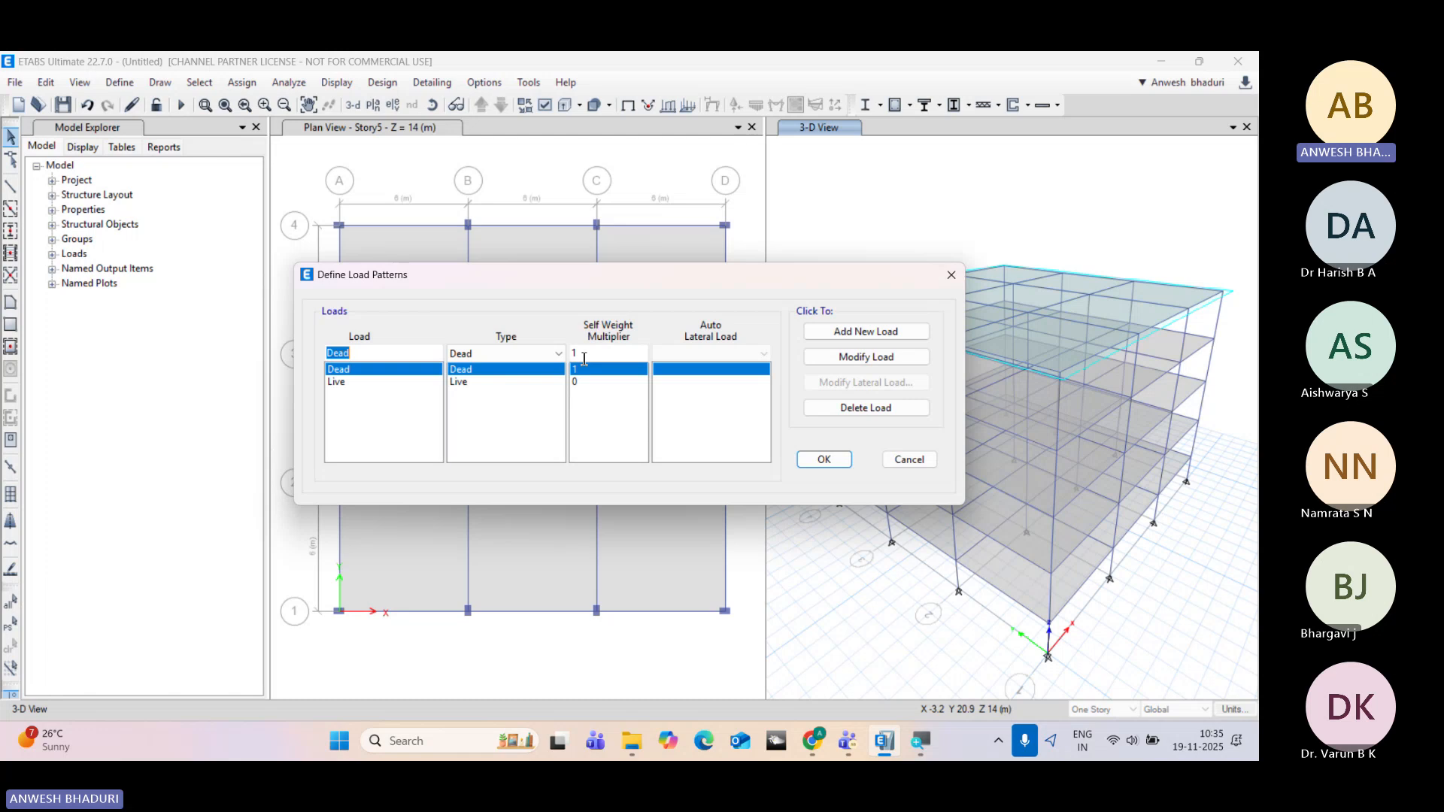
pyautogui.click(353, 383)
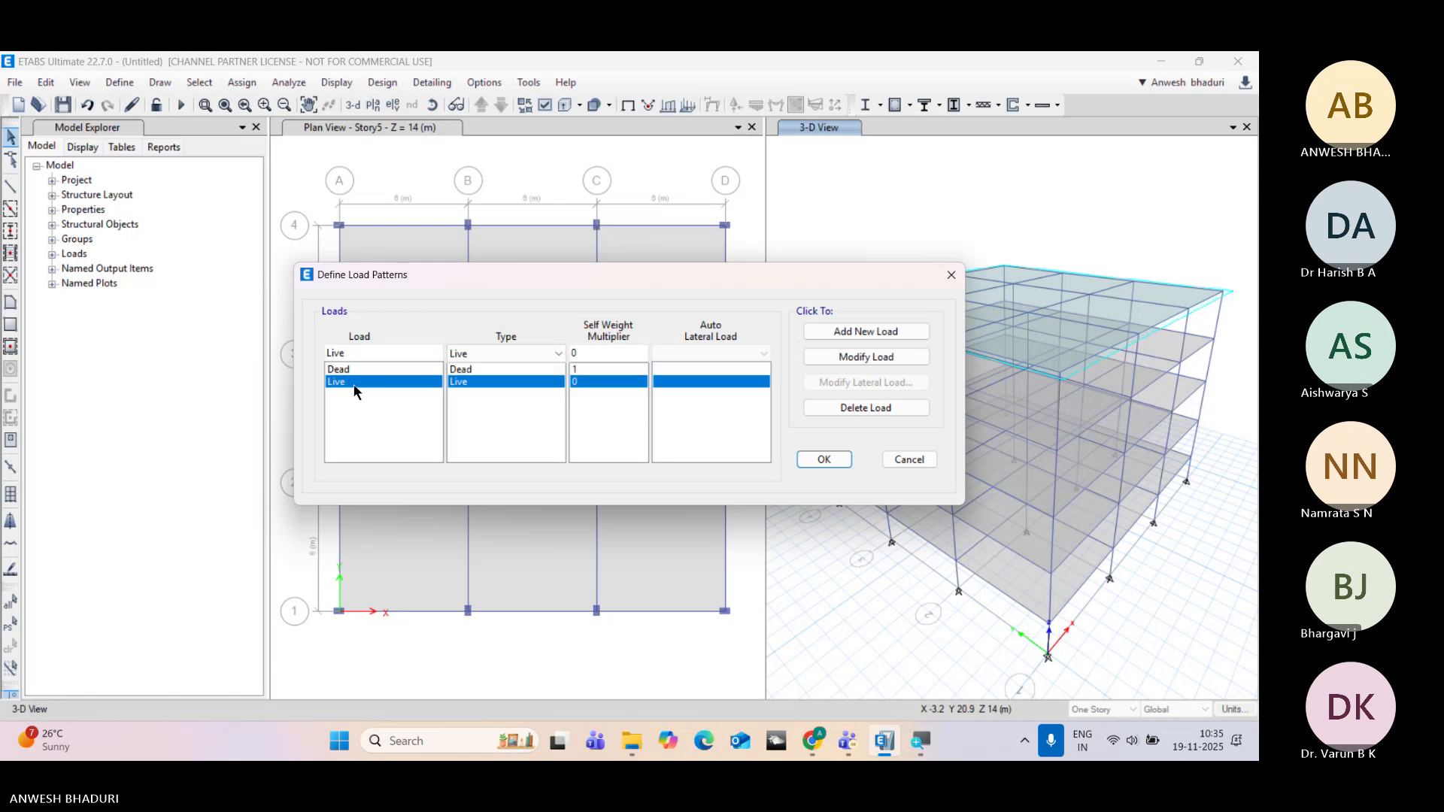
pyautogui.click(348, 370)
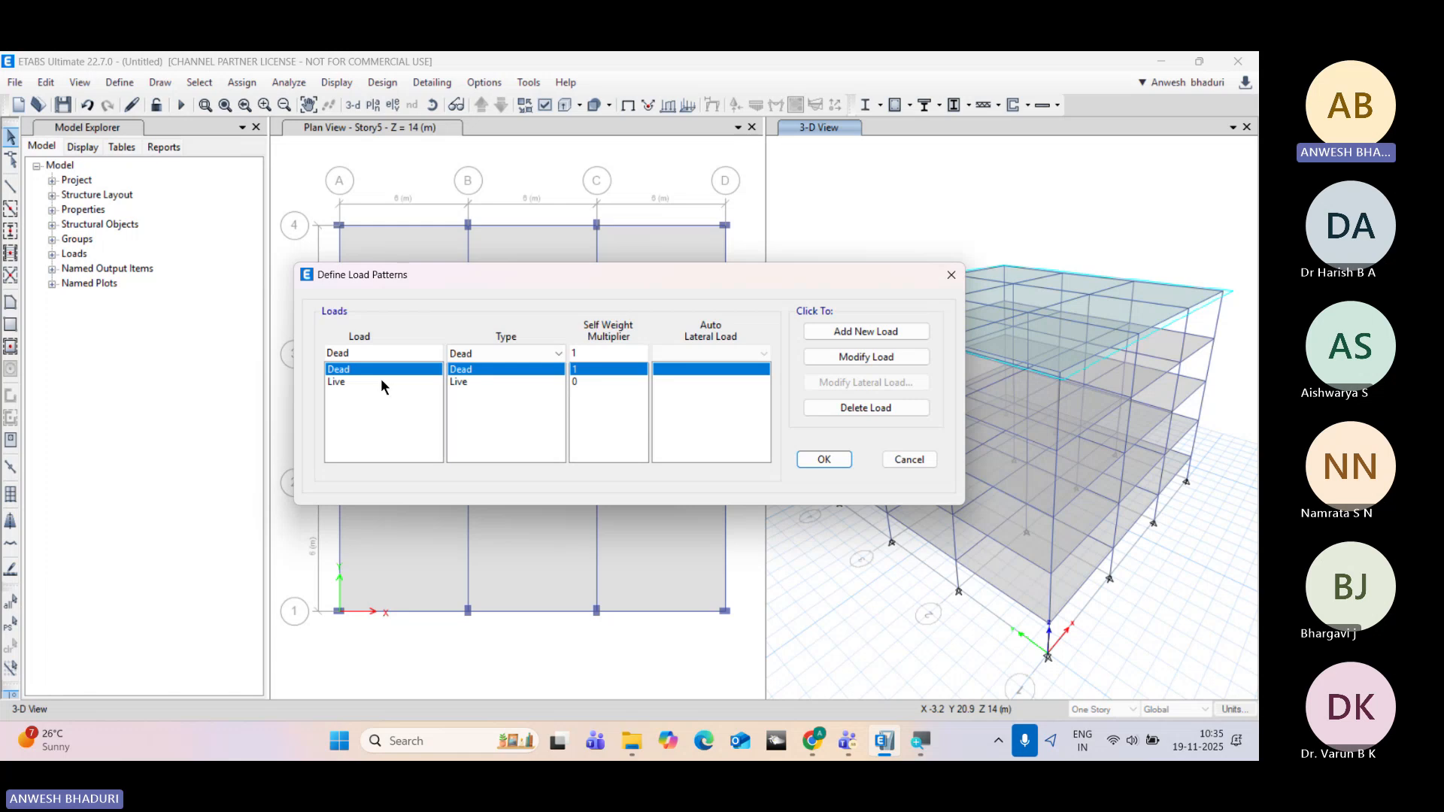
pyautogui.click(454, 355)
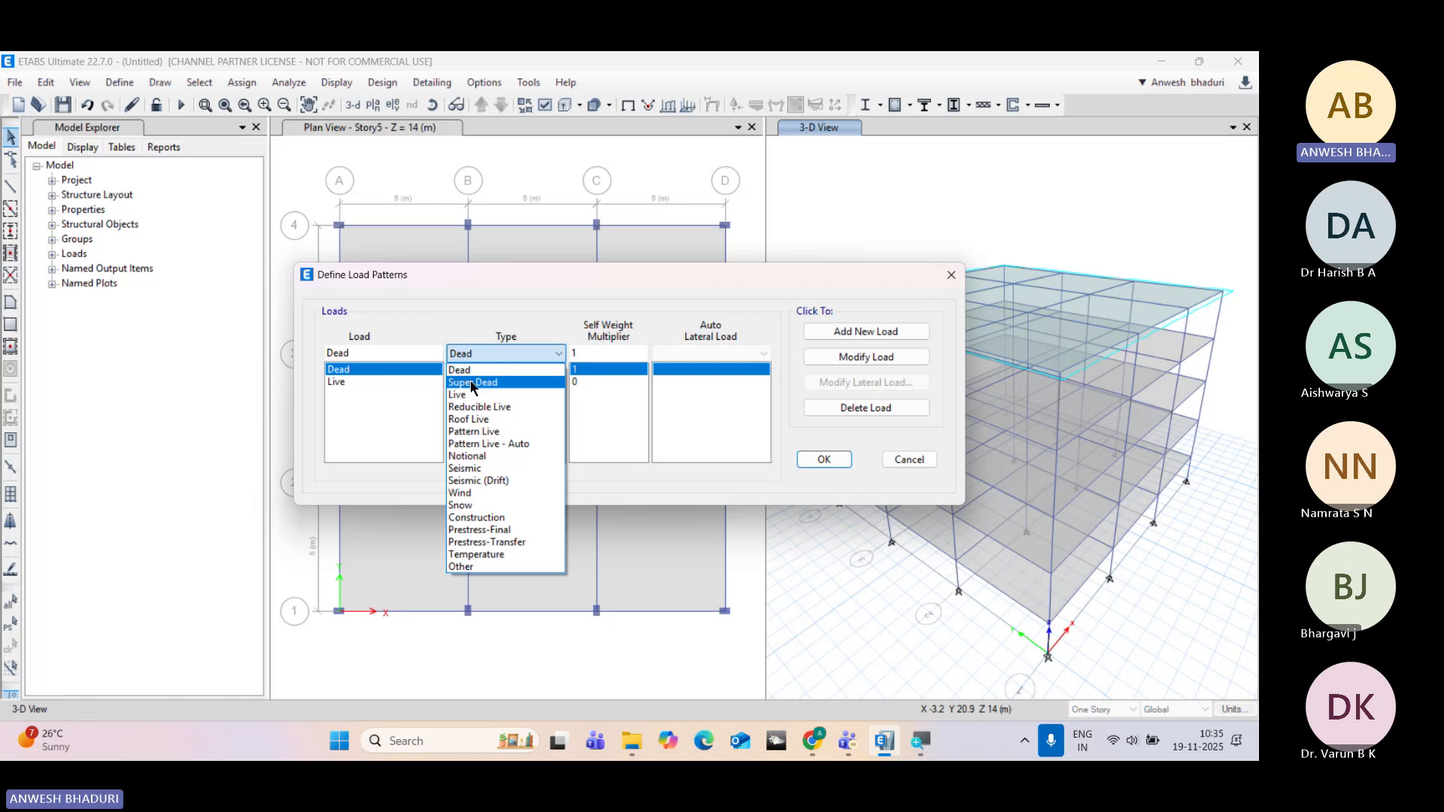
pyautogui.click(472, 383)
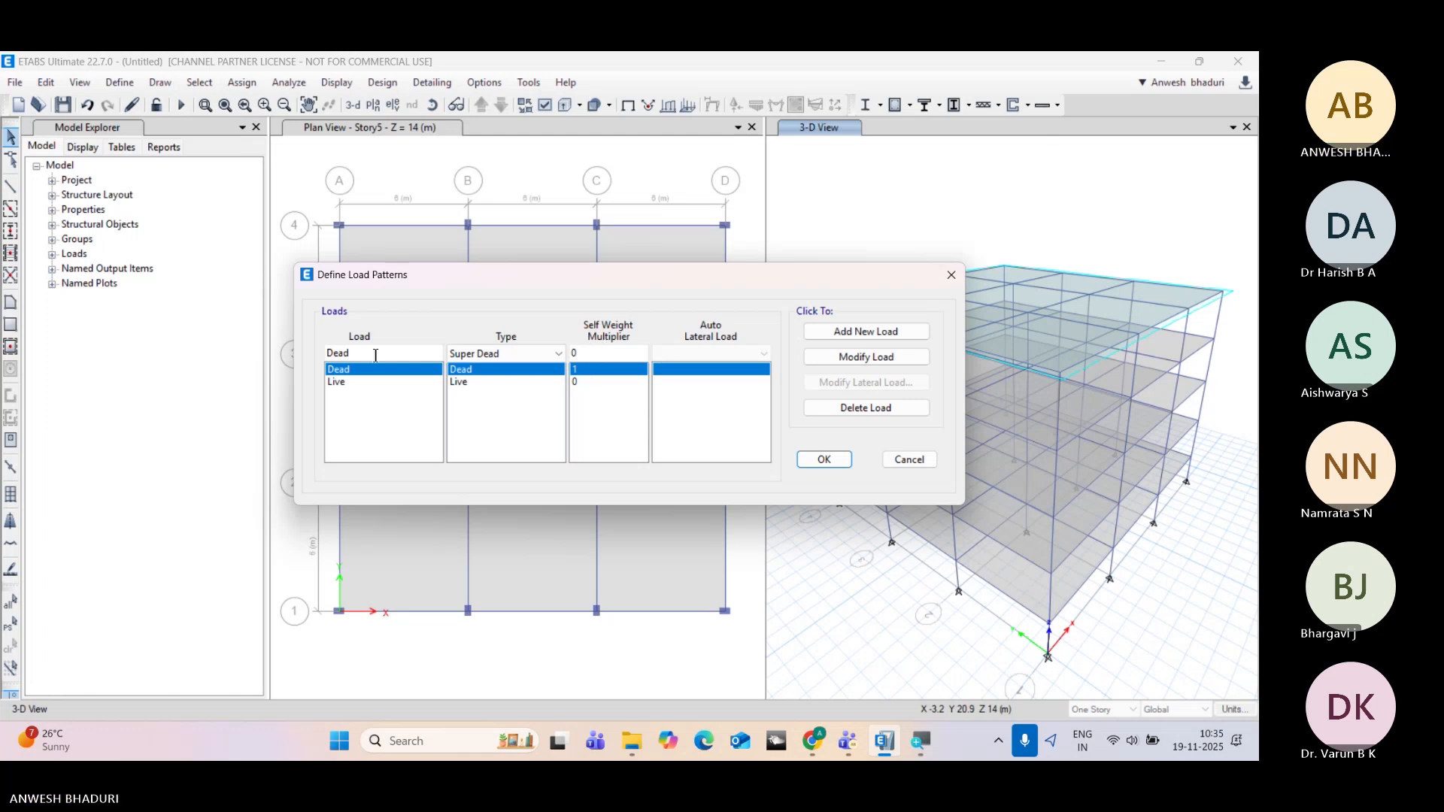
# Step: Name the Super Dead load pattern SuperImposed, add it to the load list and save the load patterns
pyautogui.moveTo(352, 352); pyautogui.dragTo(301, 354)
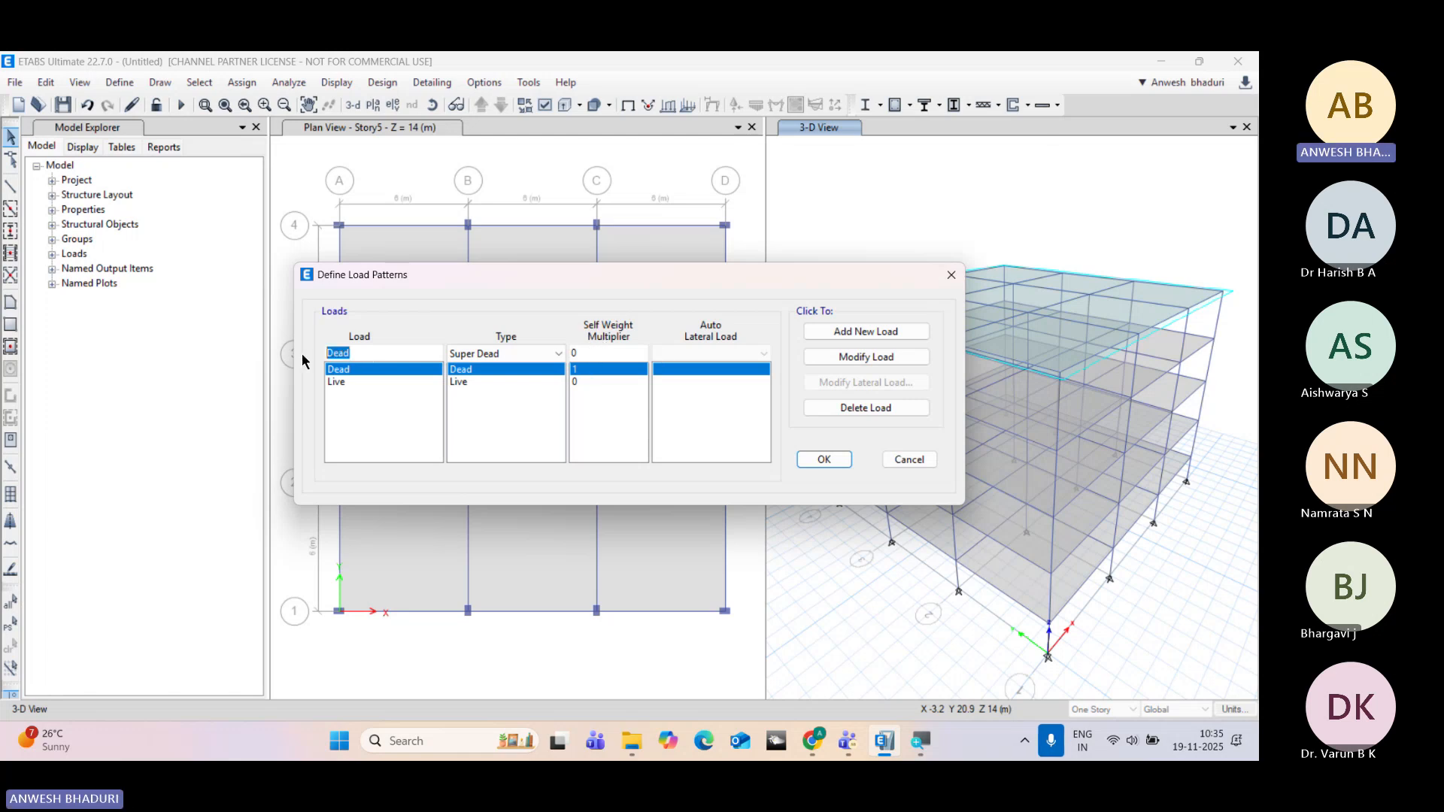
pyautogui.write('sU')
pyautogui.press('BackSpace')
pyautogui.press('BackSpace')
pyautogui.write('Su')
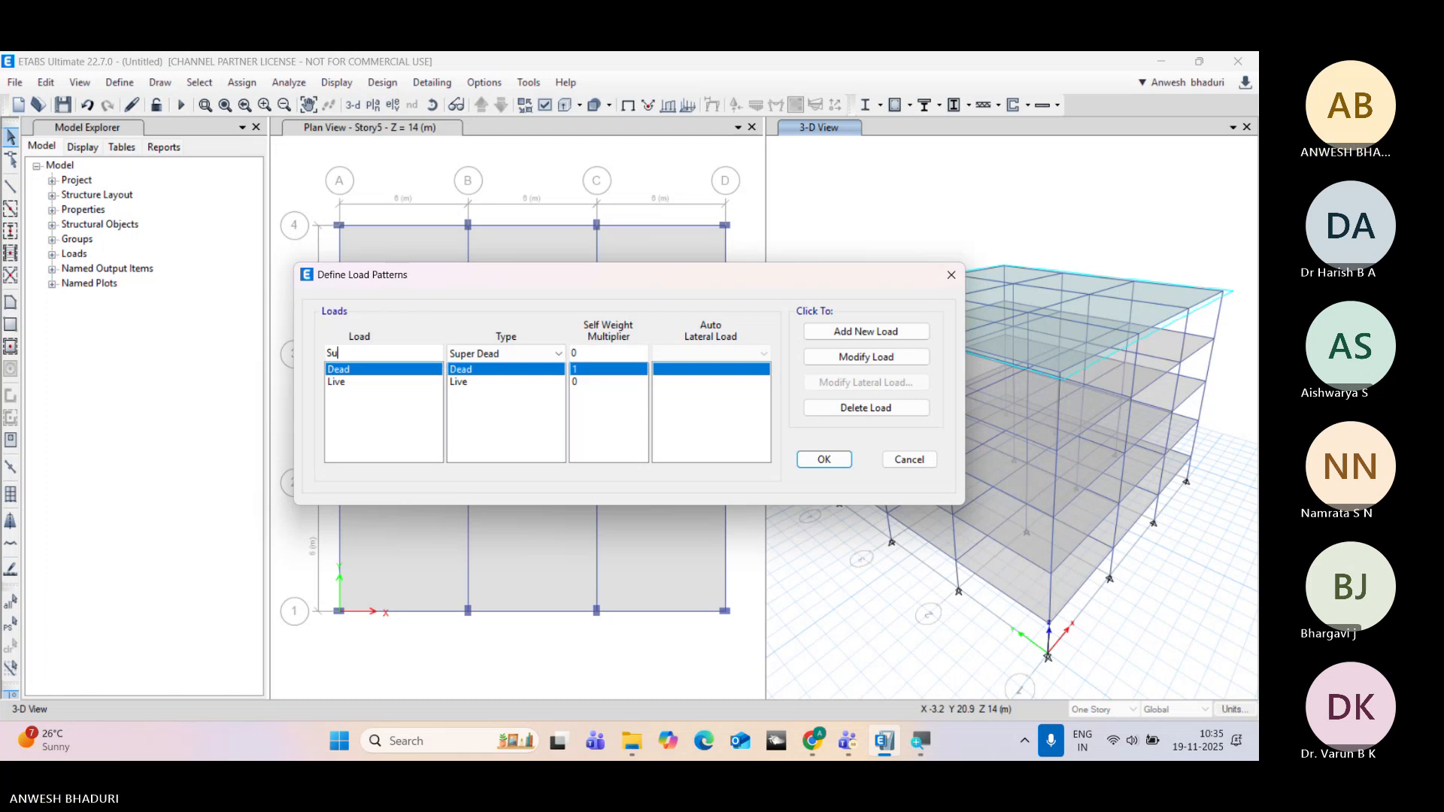
pyautogui.write('perImposed')
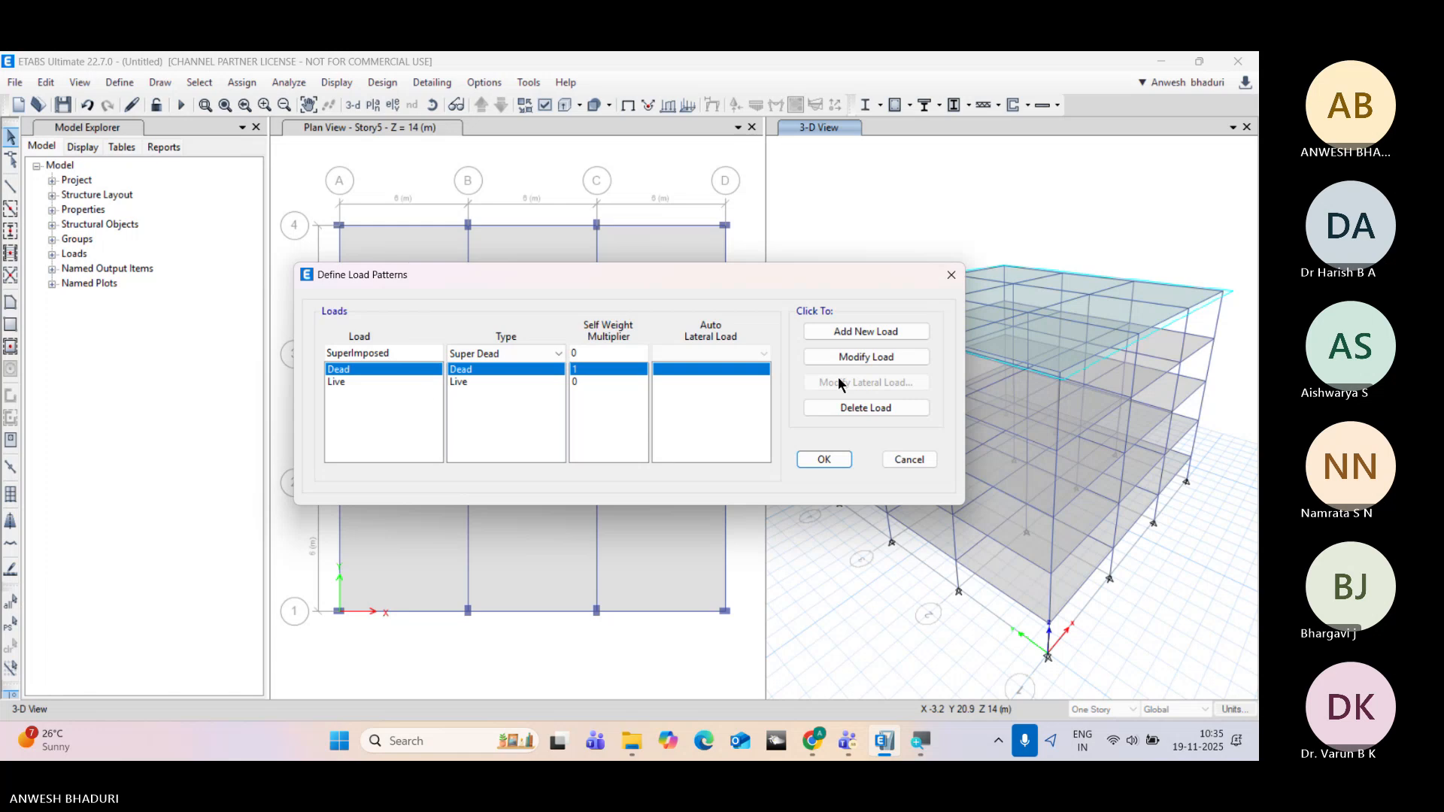
pyautogui.click(901, 337)
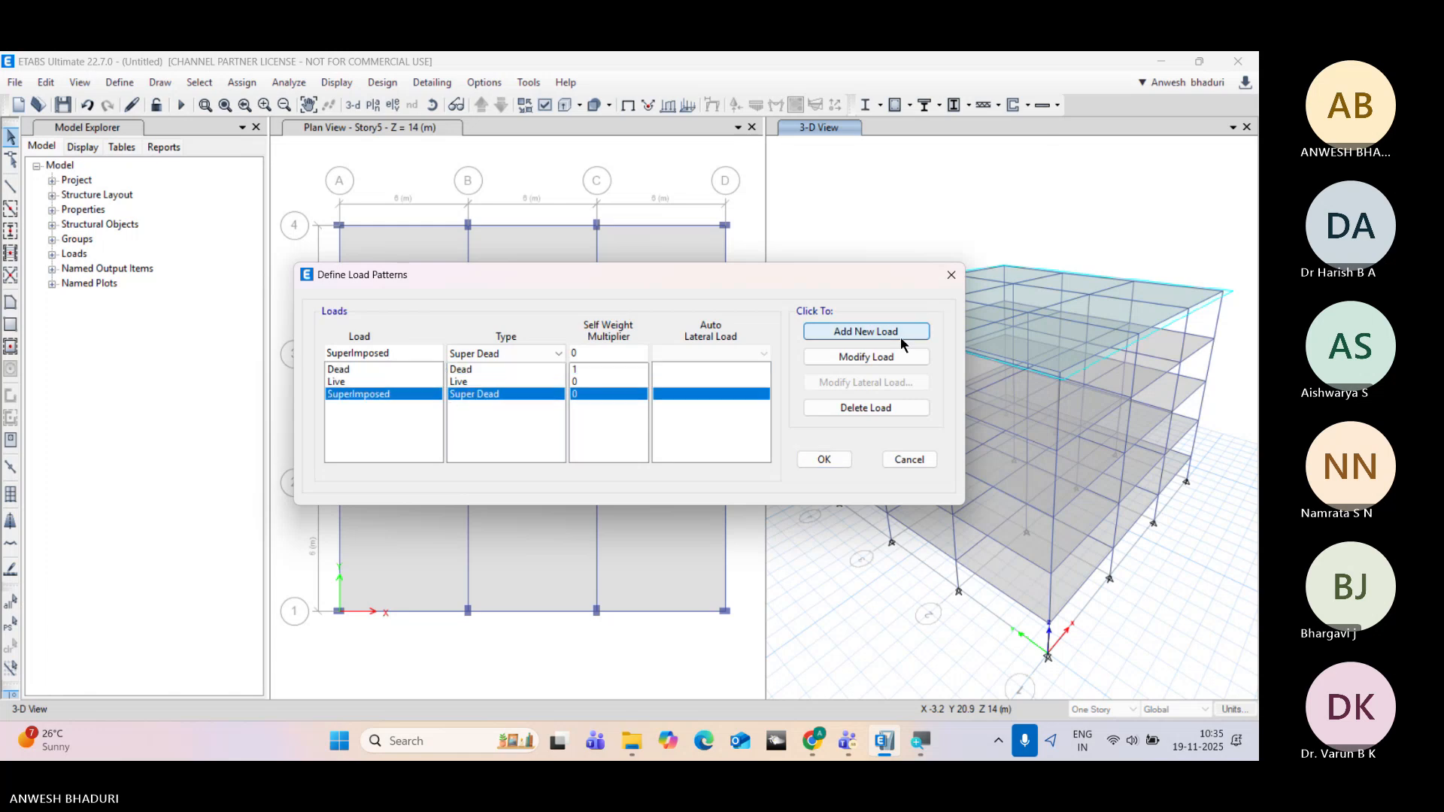
pyautogui.moveTo(608, 280); pyautogui.dragTo(562, 270)
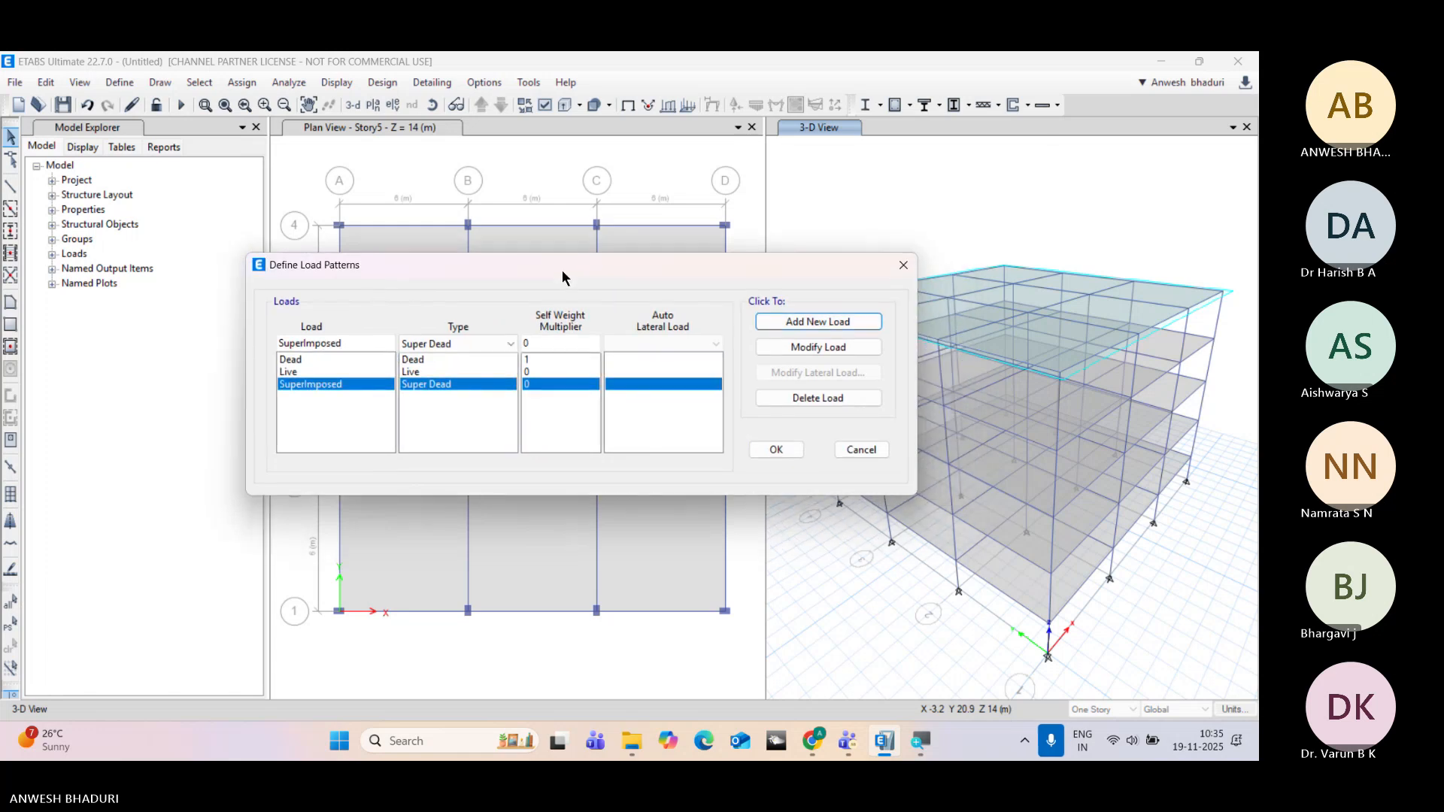
pyautogui.click(776, 452)
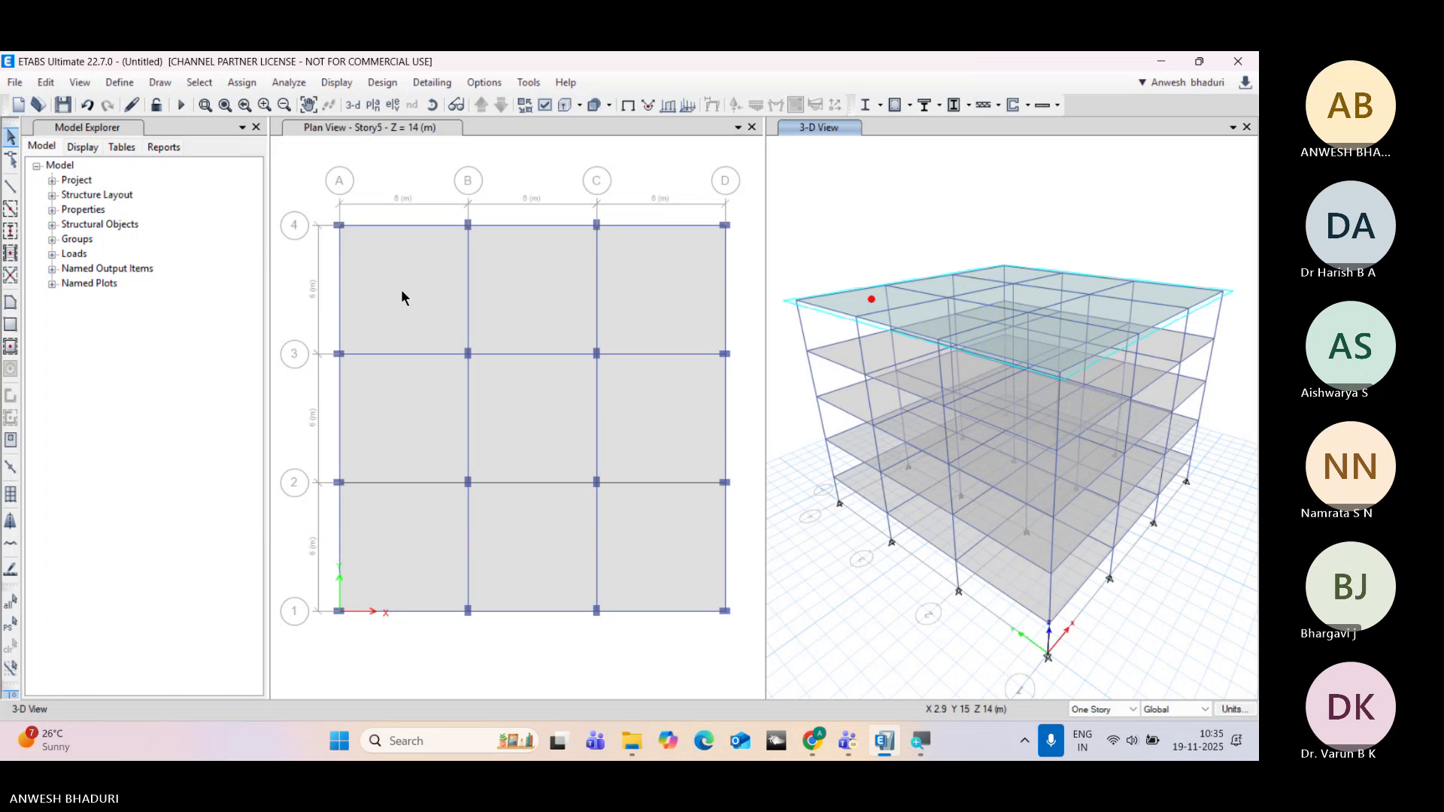
pyautogui.click(374, 282)
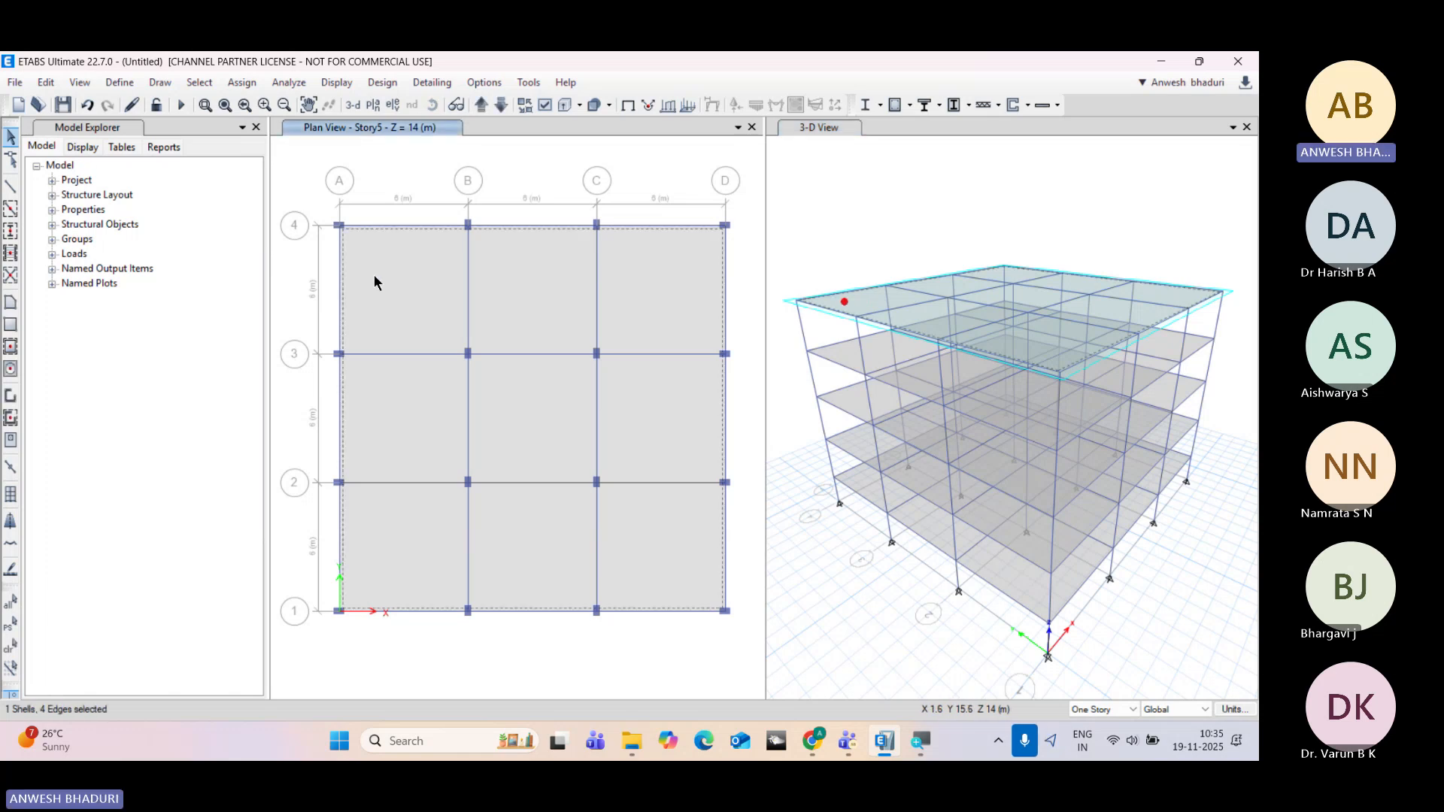
pyautogui.click(405, 311)
pyautogui.moveTo(423, 295)
pyautogui.mouseDown(button='middle')
pyautogui.moveTo(403, 290)
pyautogui.moveTo(422, 277)
pyautogui.mouseUp(button='middle')
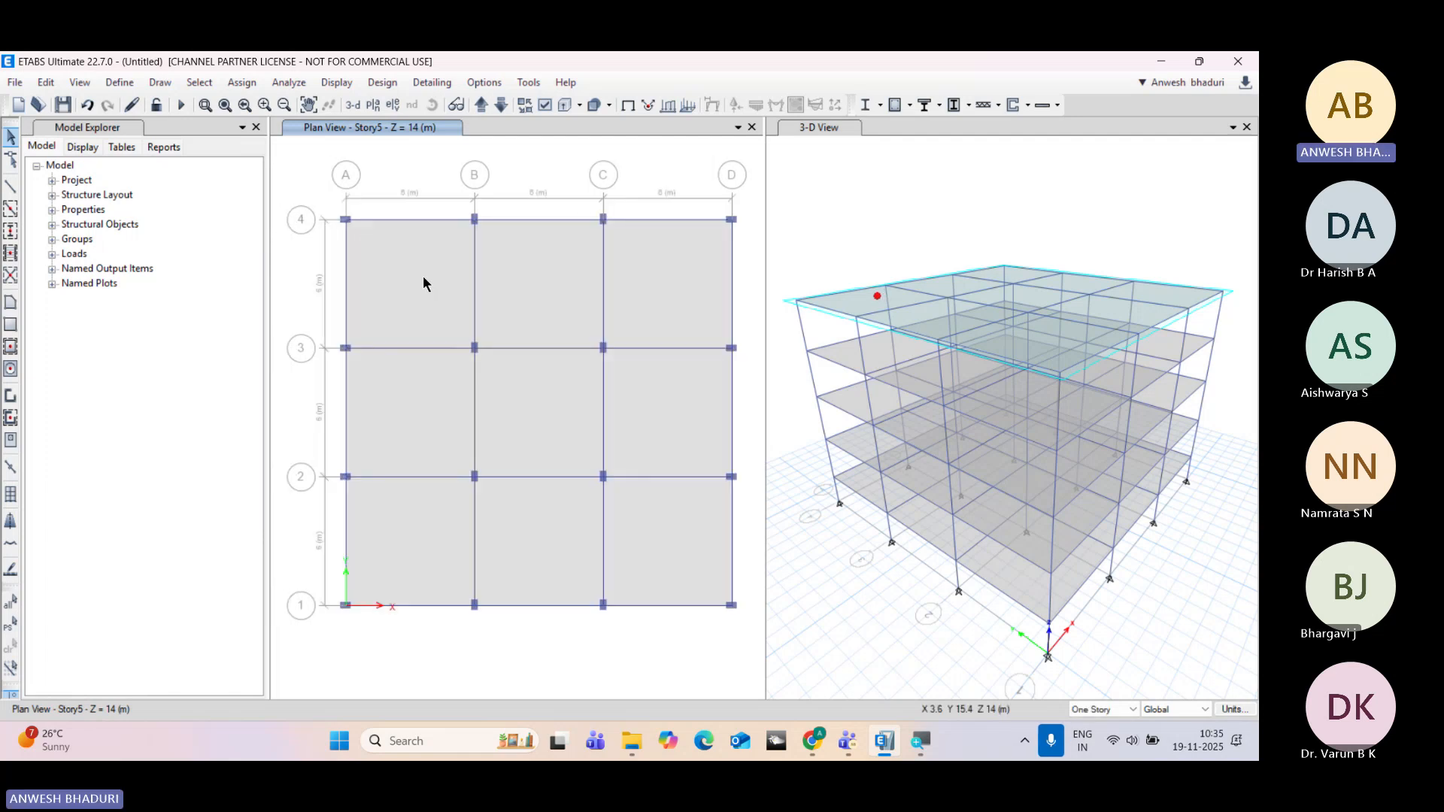
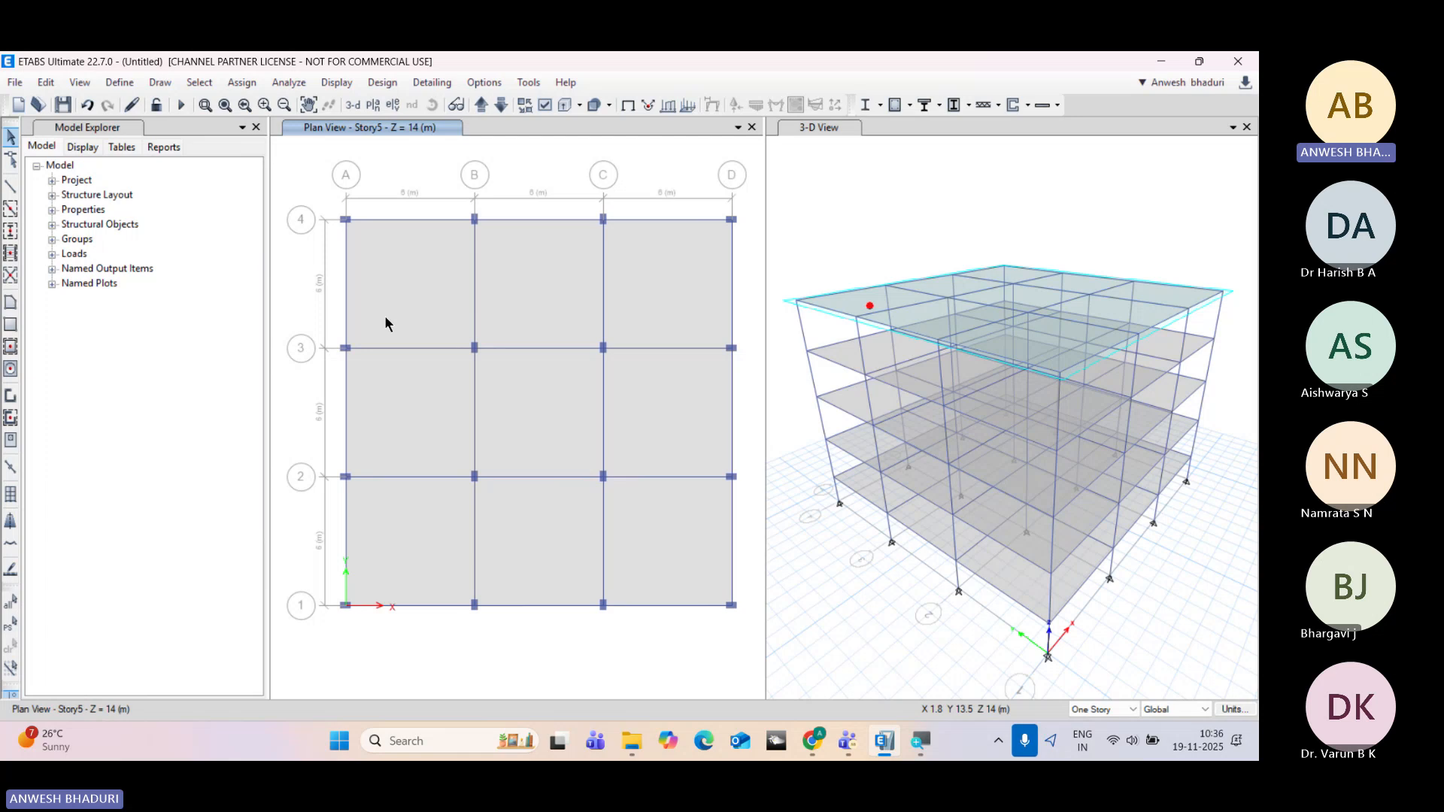
pyautogui.moveTo(386, 317); pyautogui.dragTo(397, 367, button='middle')
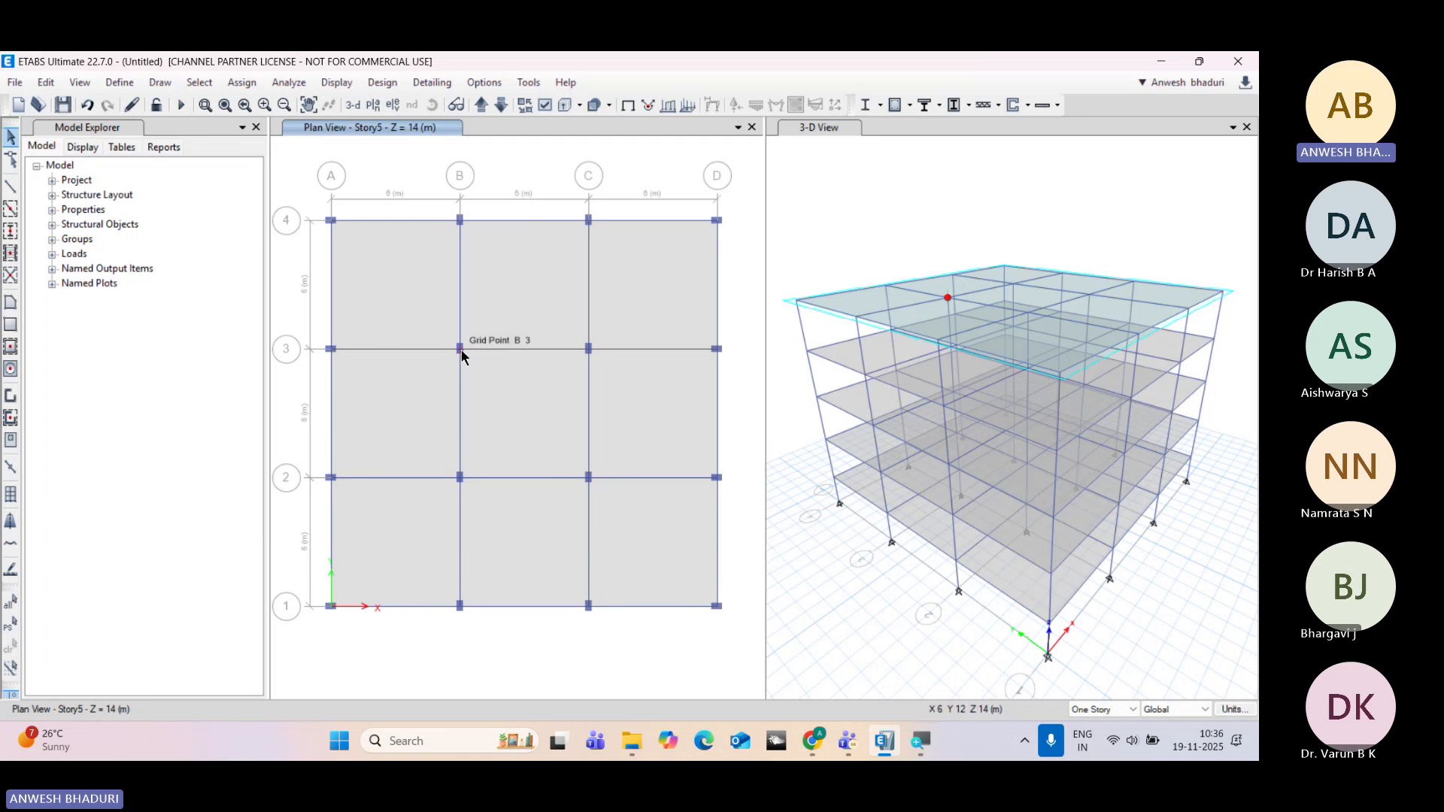
# Step: Select the twelve perimeter beams on Story5 along grid lines 4, A, 1 and D
pyautogui.click(361, 220)
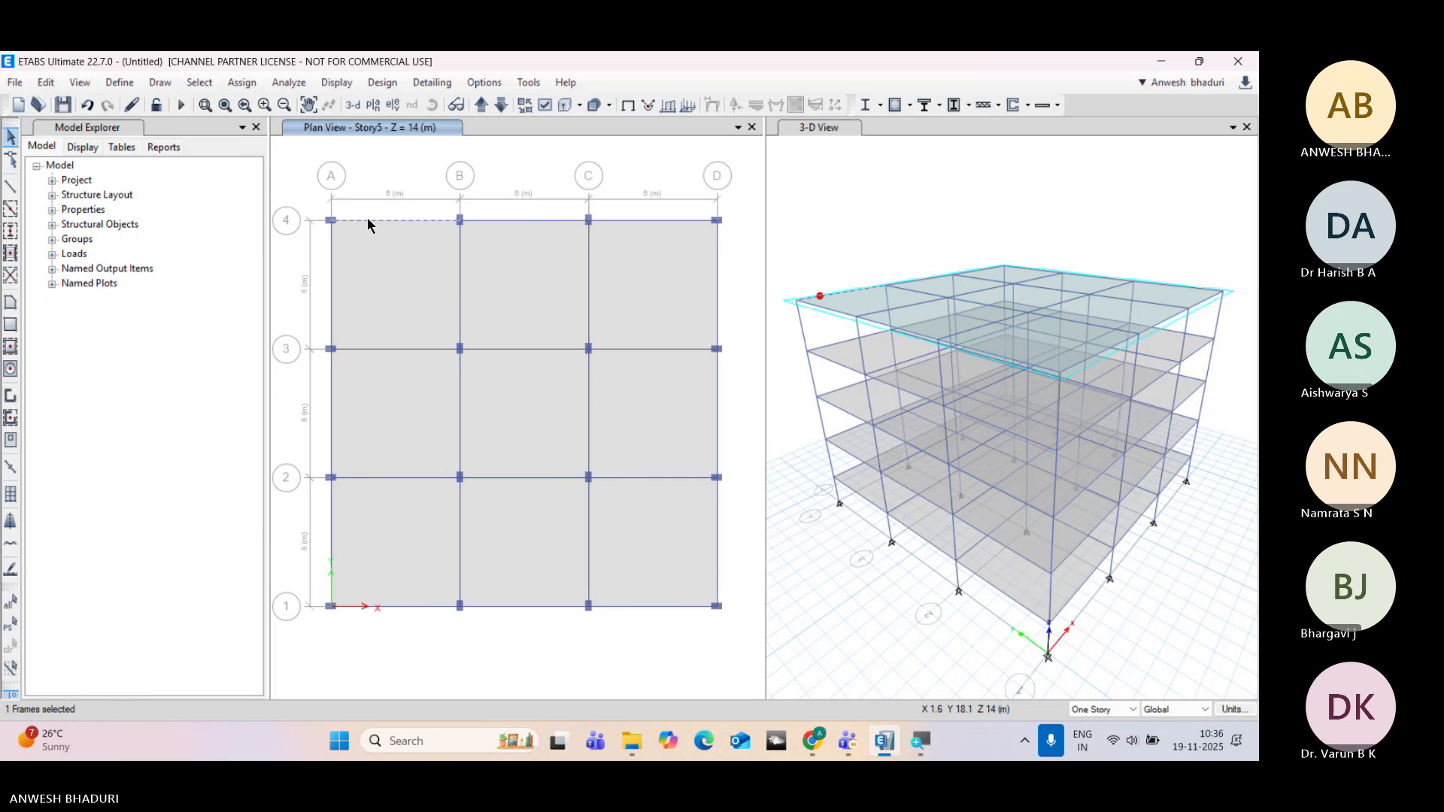
pyautogui.click(494, 220)
pyautogui.click(632, 219)
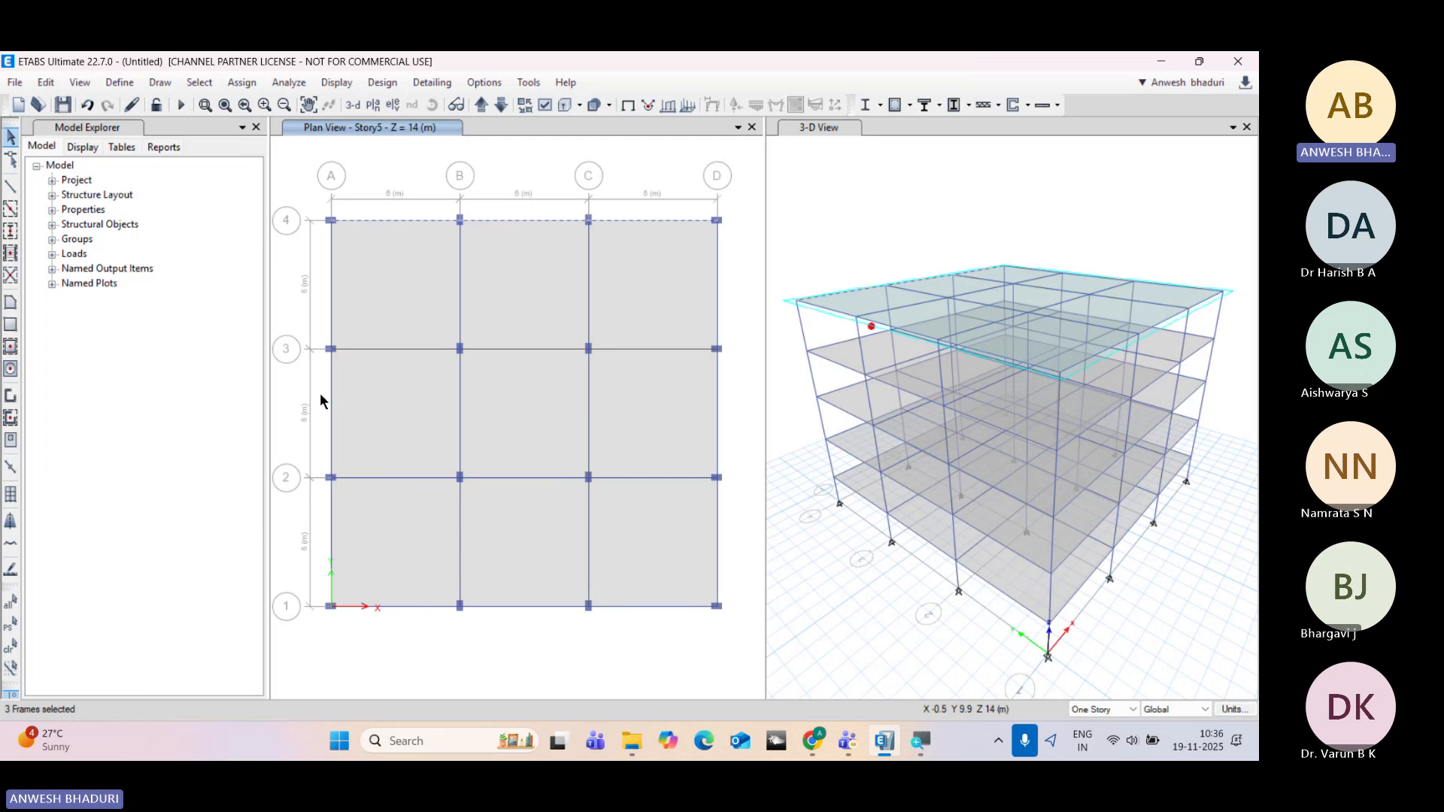
pyautogui.moveTo(342, 291); pyautogui.dragTo(313, 266)
pyautogui.moveTo(349, 376); pyautogui.dragTo(317, 402)
pyautogui.click(335, 513)
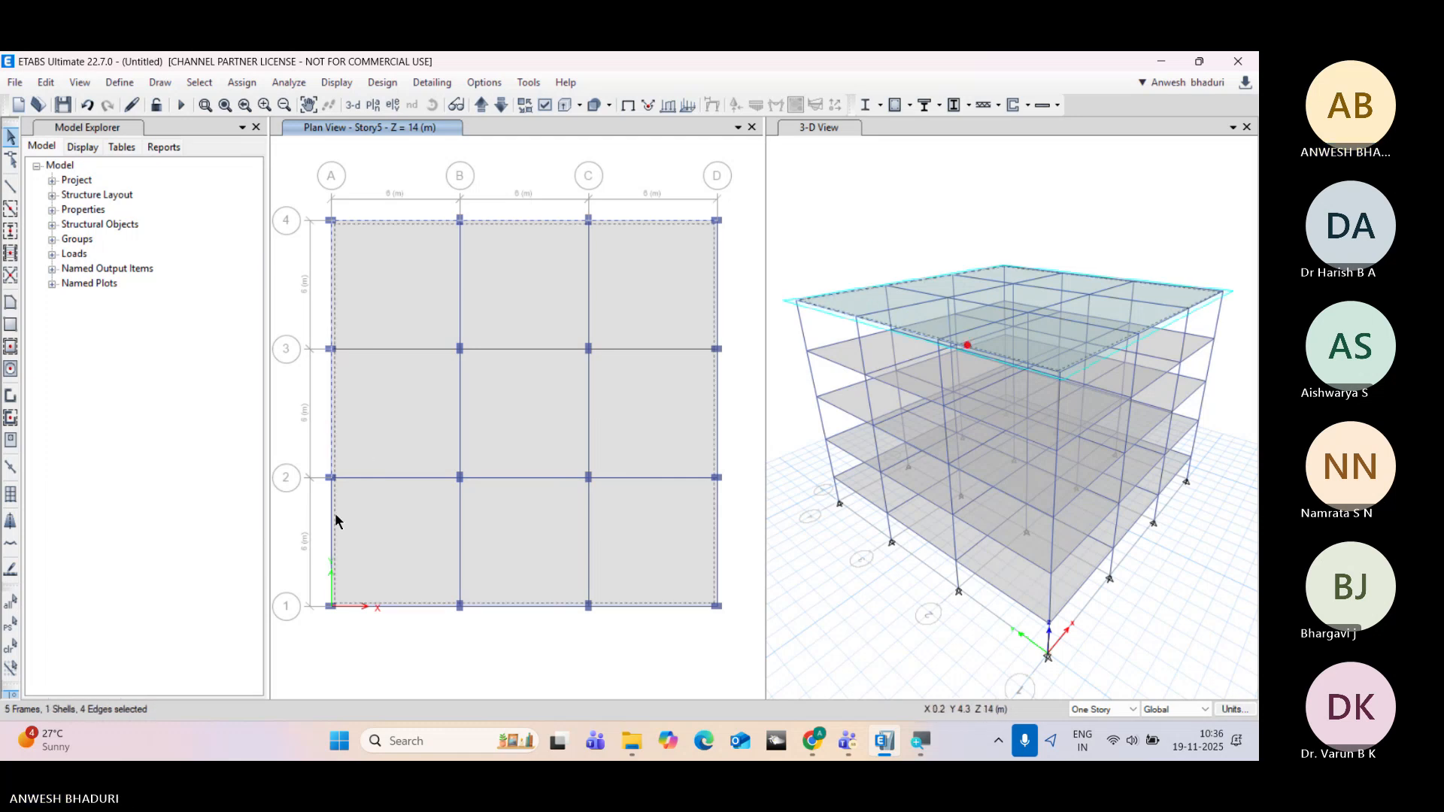
pyautogui.click(395, 607)
pyautogui.click(656, 606)
pyautogui.click(718, 543)
pyautogui.click(718, 421)
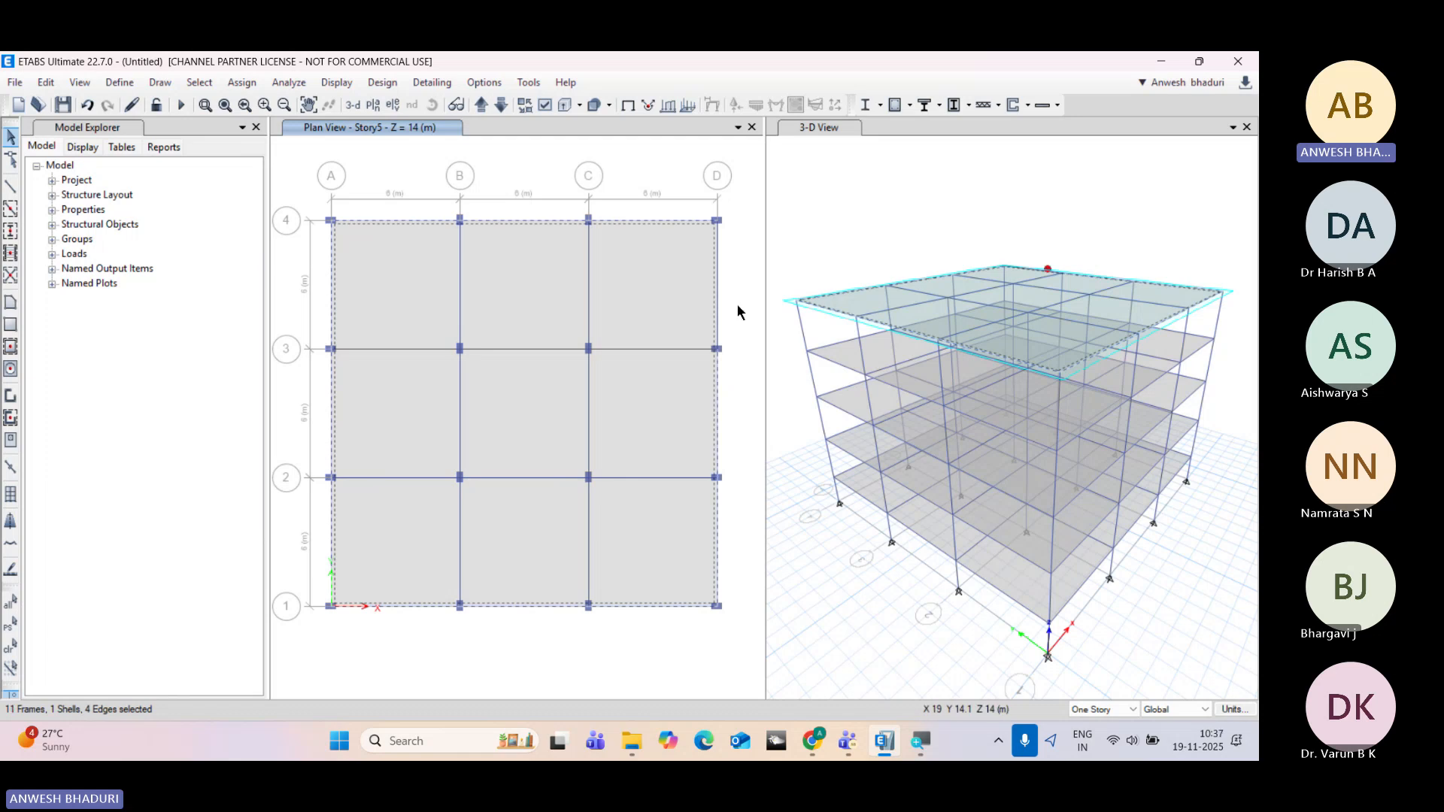
pyautogui.click(718, 312)
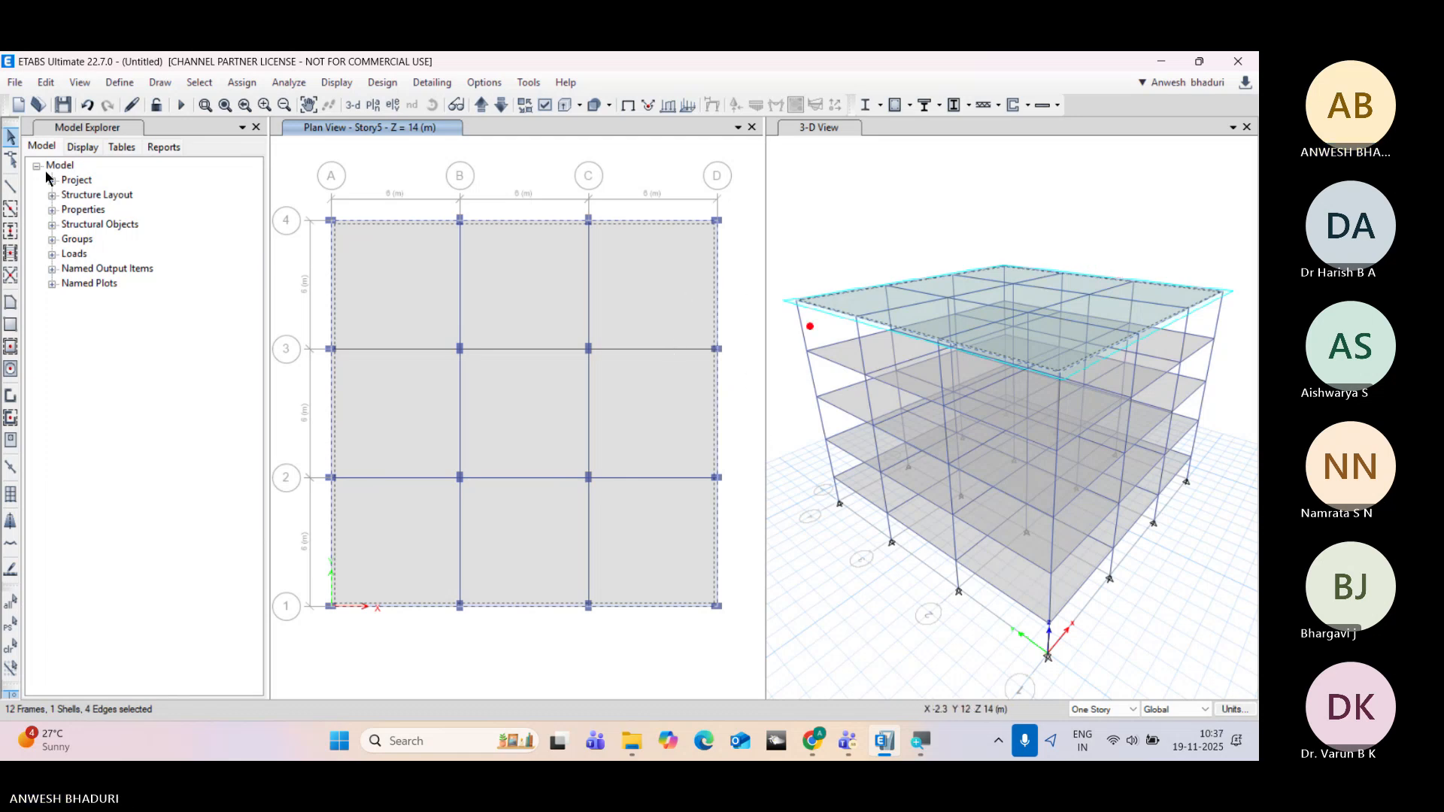
# Step: Open the distributed frame load assignment for the selected beams and choose the SuperImposed load pattern
pyautogui.click(239, 83)
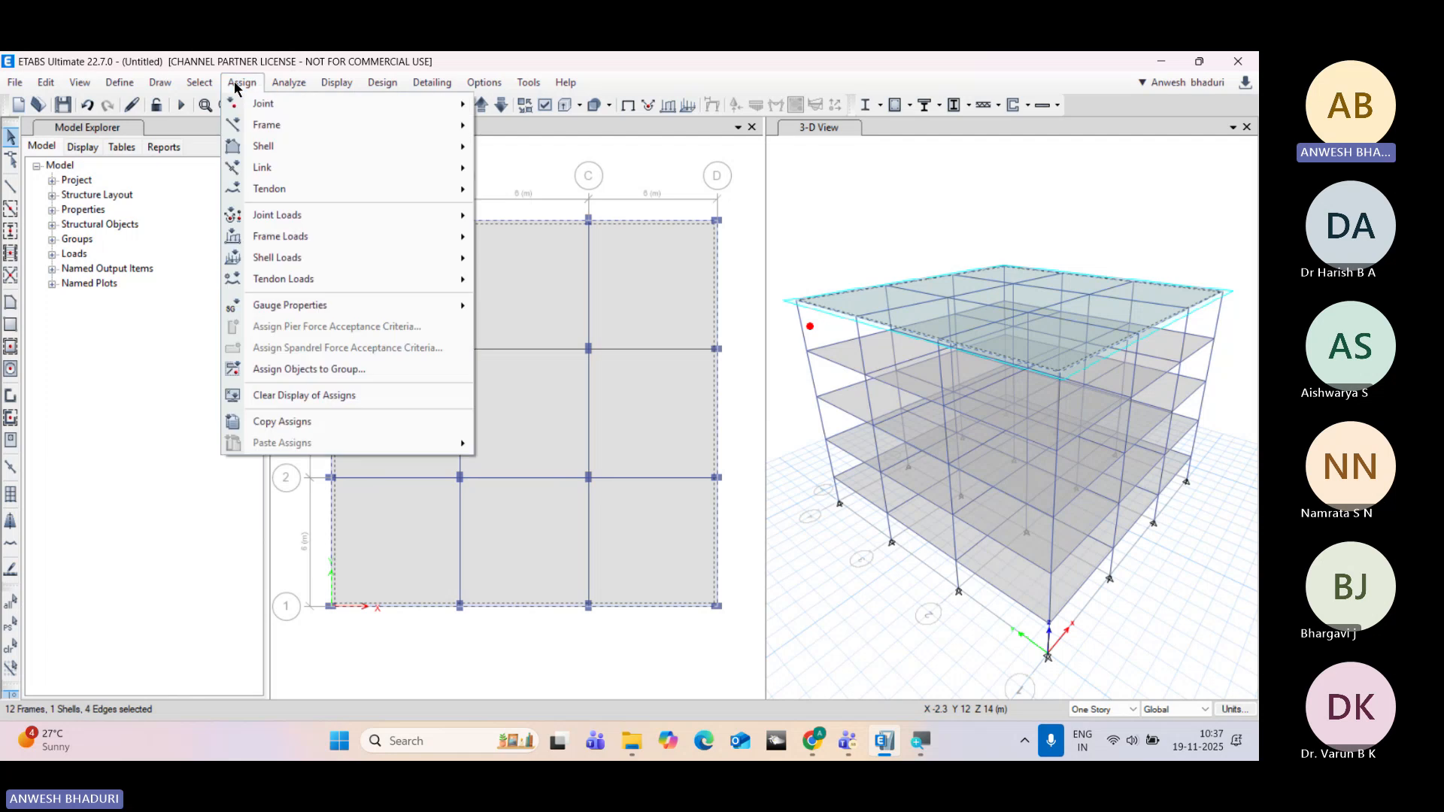
pyautogui.moveTo(265, 238)
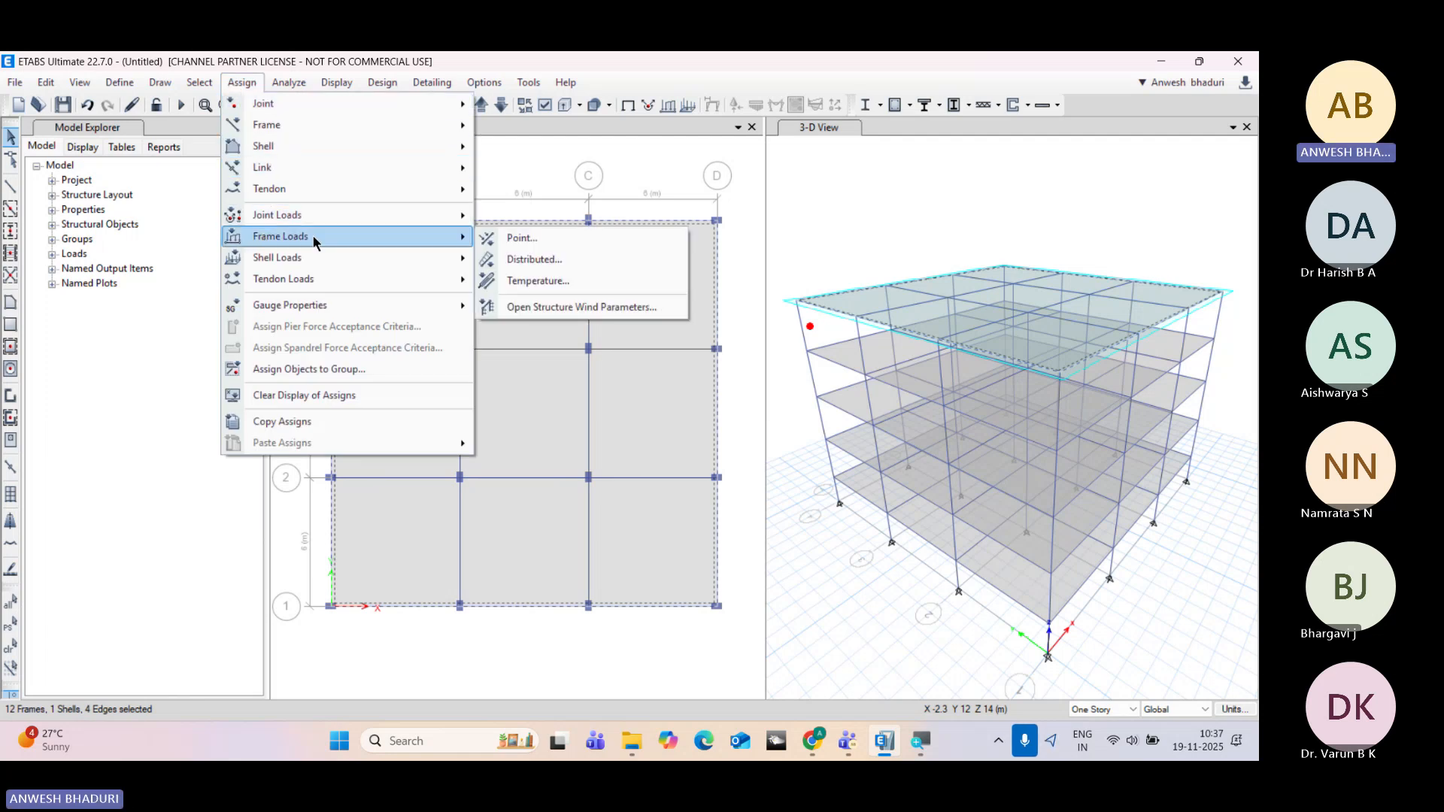
pyautogui.click(516, 260)
pyautogui.moveTo(591, 251); pyautogui.dragTo(968, 182)
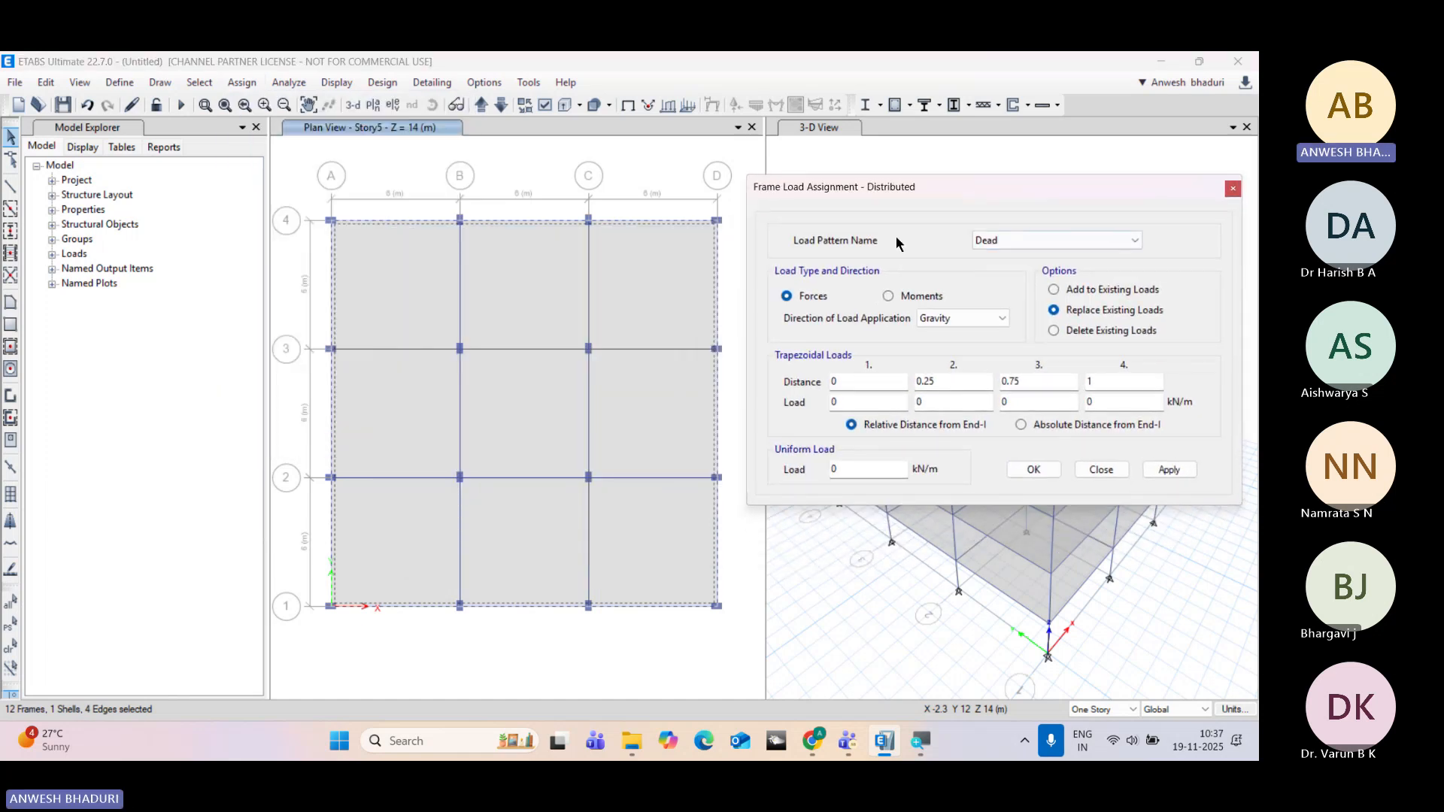
pyautogui.click(1009, 240)
pyautogui.click(1011, 281)
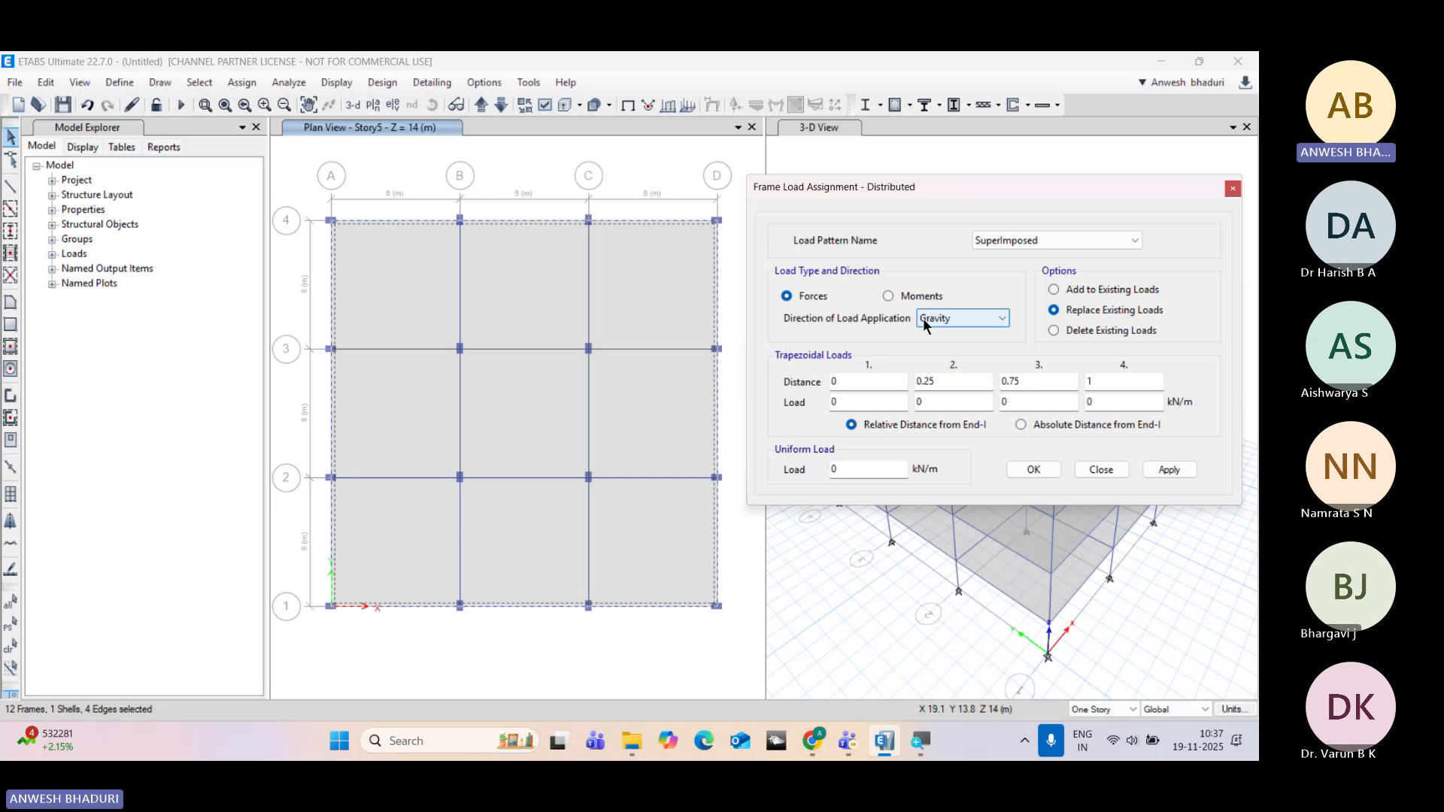
# Step: Apply a uniform gravity load of 15 kN/m to the selected Story5 perimeter beams
pyautogui.moveTo(865, 186); pyautogui.dragTo(356, 162)
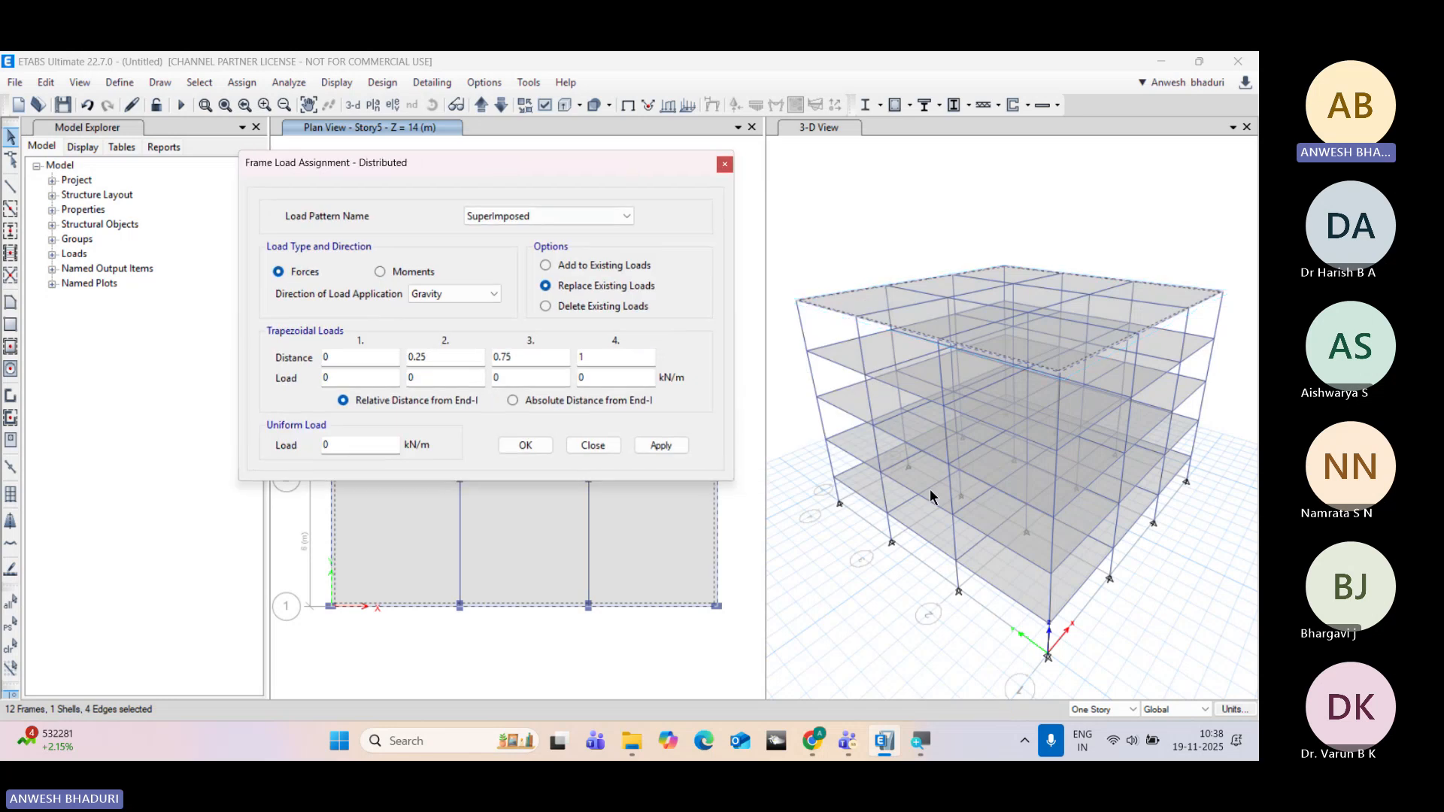
pyautogui.click(1089, 594)
pyautogui.scroll(3, 1054, 594)
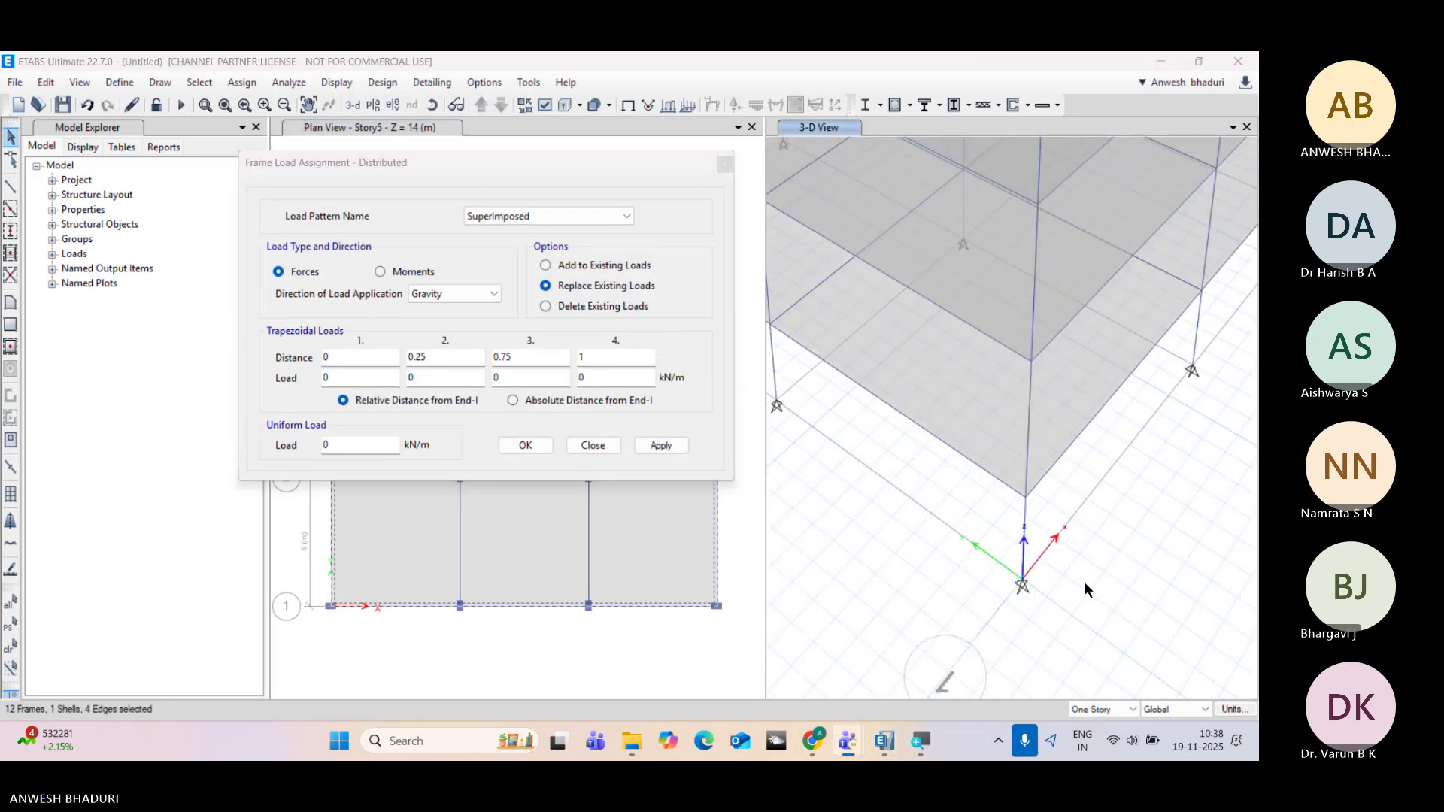
pyautogui.scroll(3, 1033, 602)
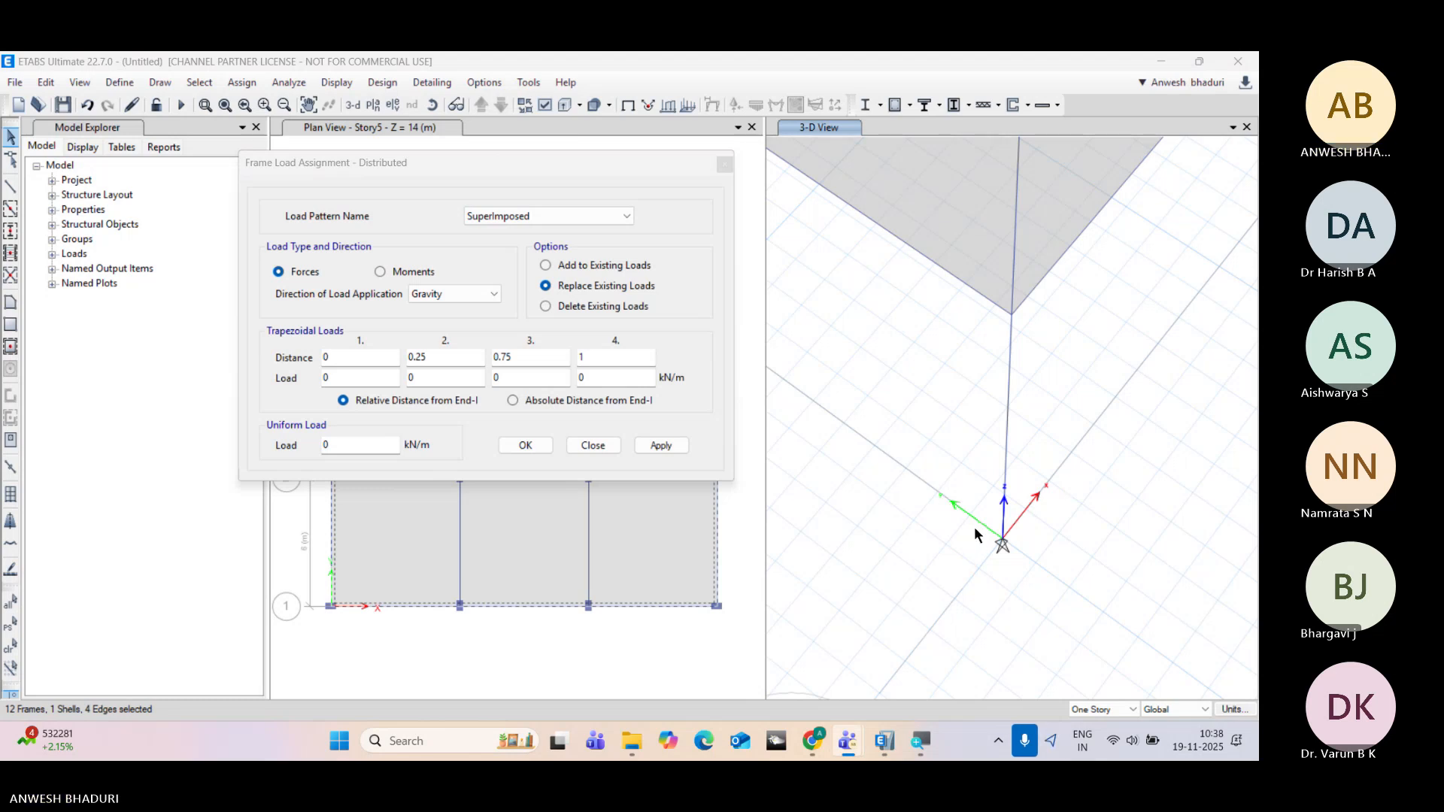
pyautogui.scroll(-2, 973, 527)
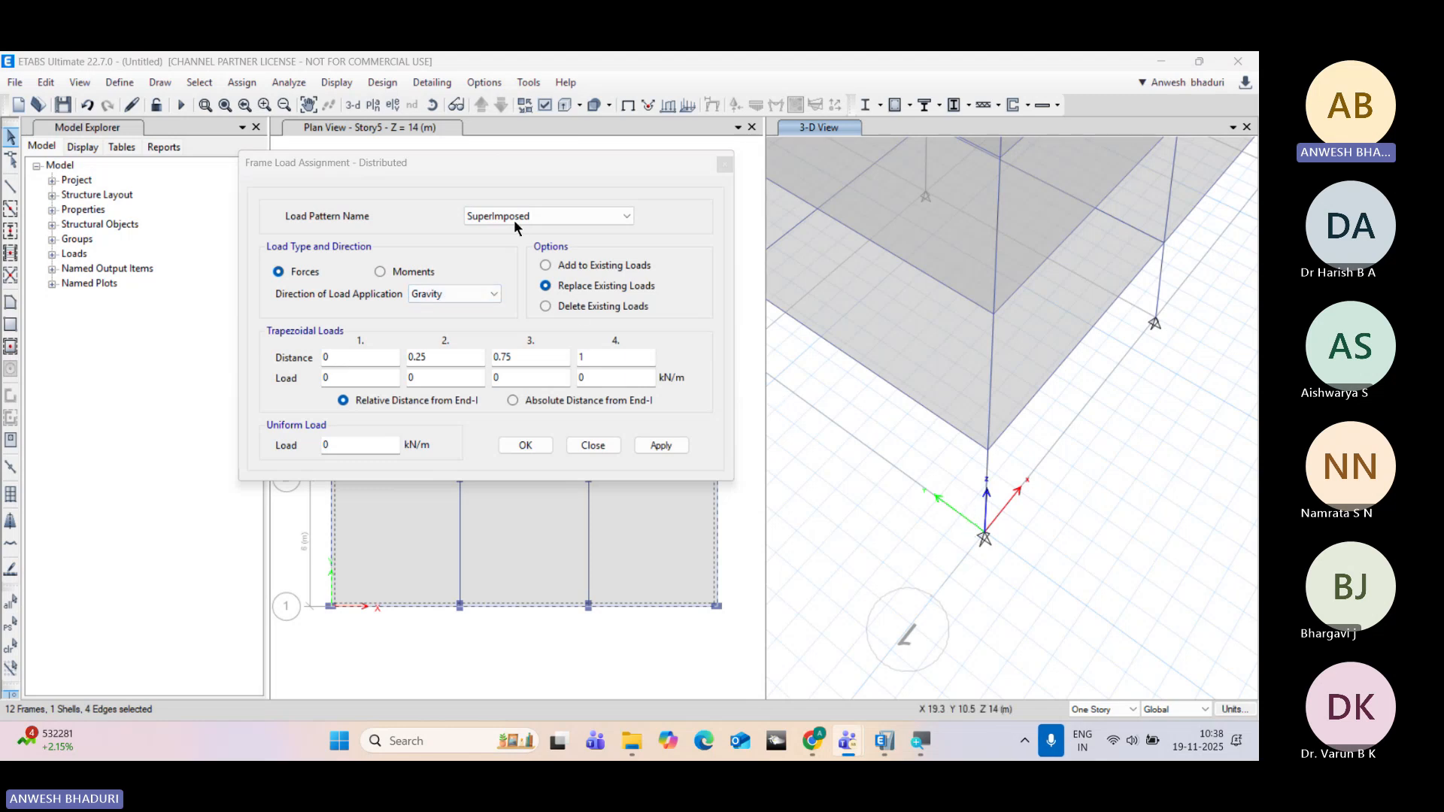
pyautogui.moveTo(491, 161); pyautogui.dragTo(1014, 173)
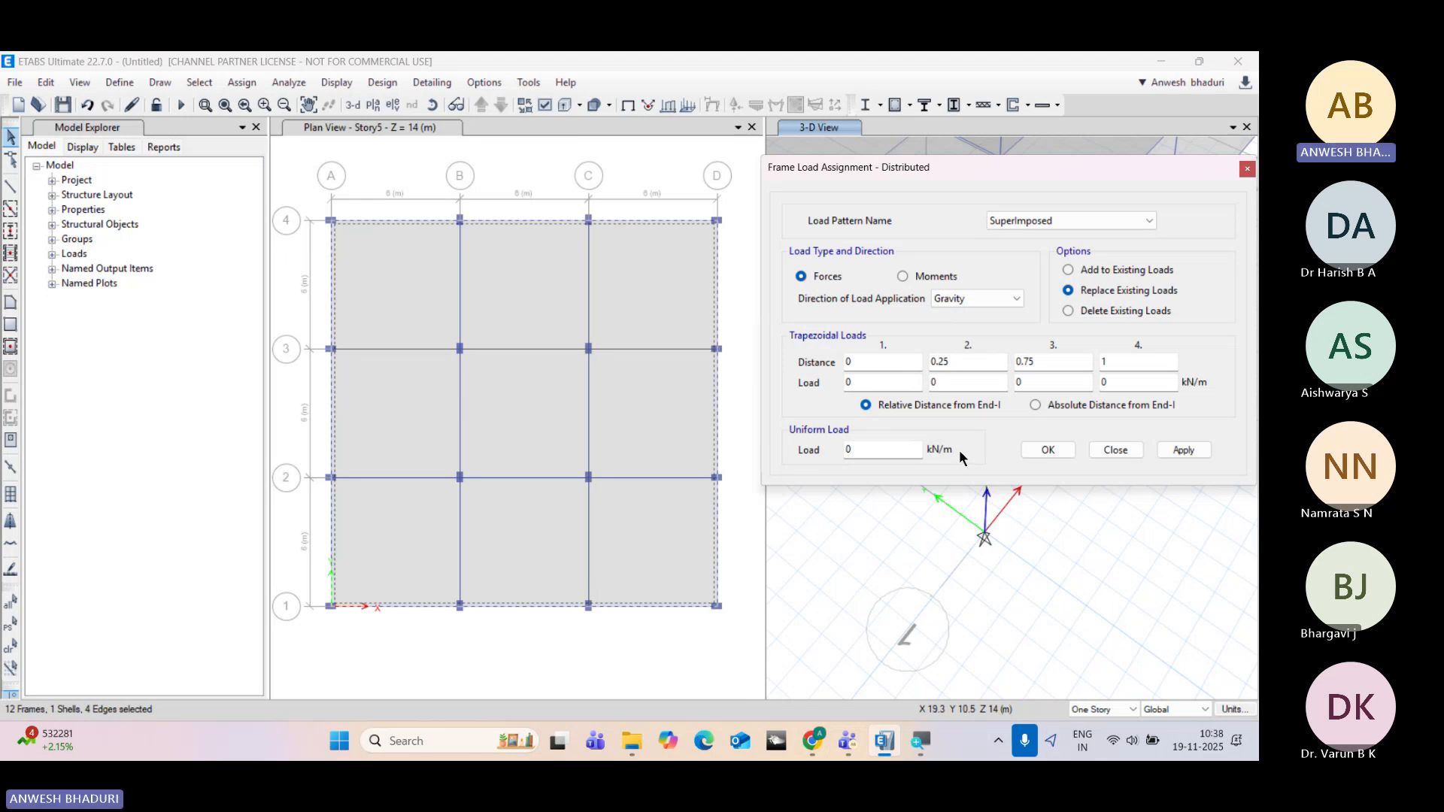
pyautogui.doubleClick(894, 453)
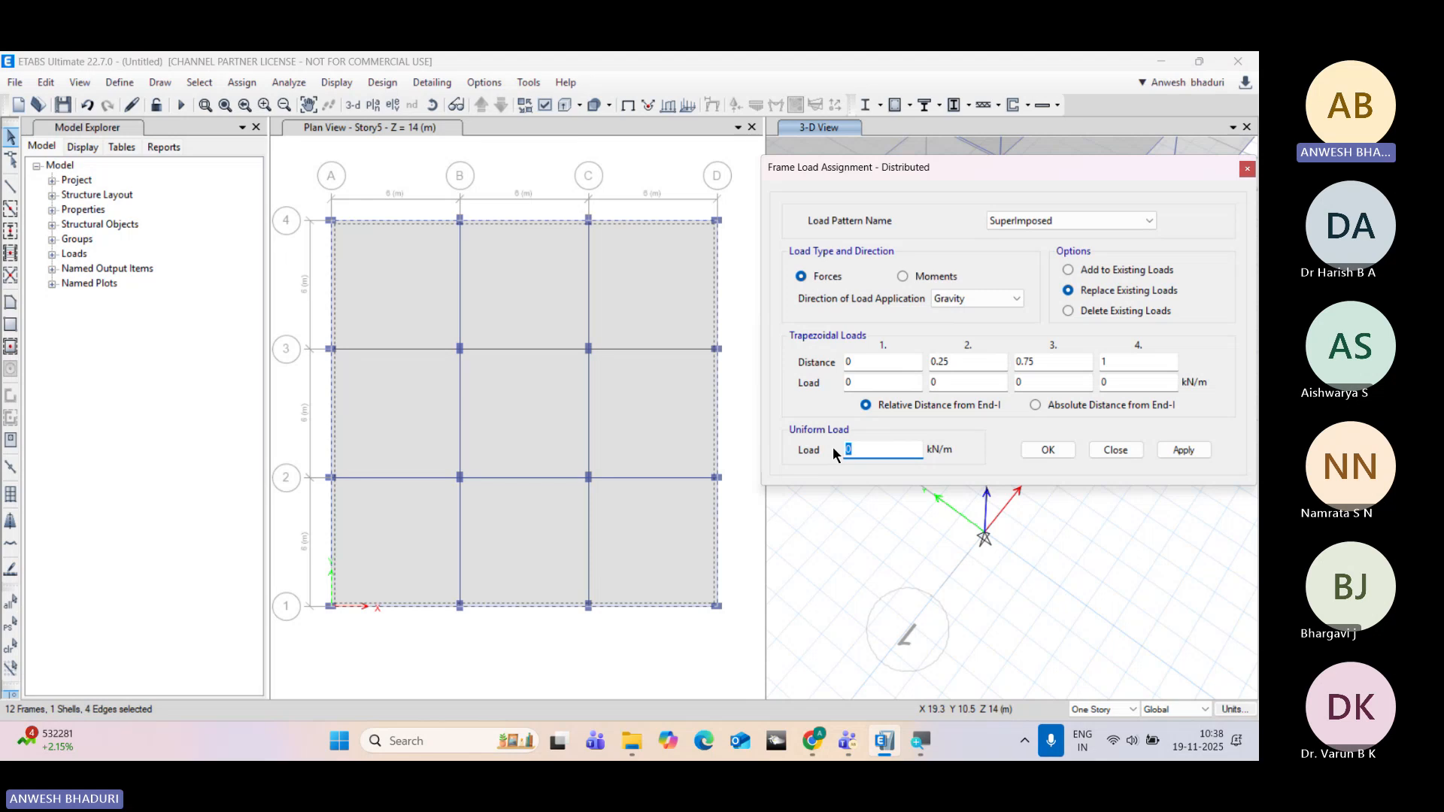
pyautogui.write('15')
pyautogui.click(1183, 451)
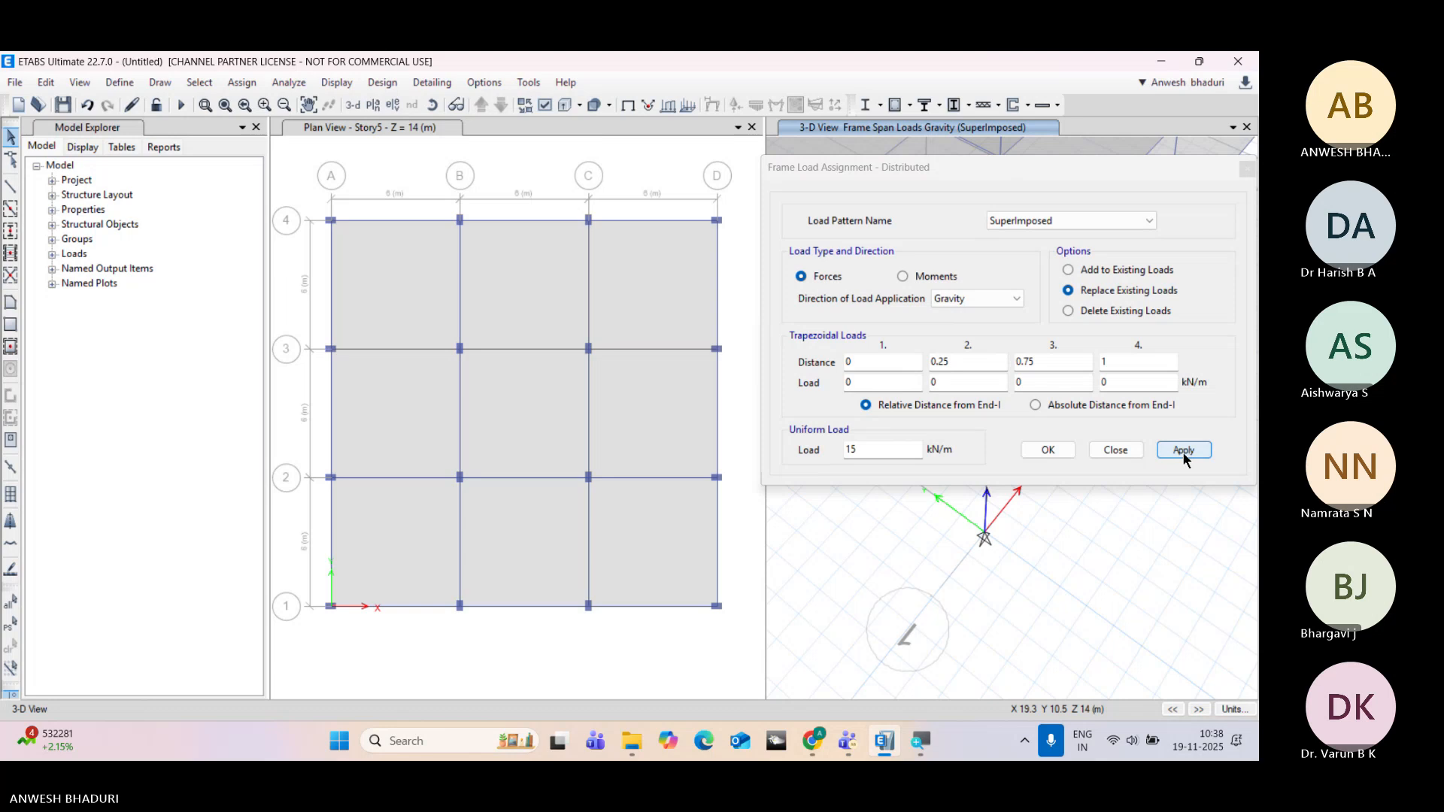
# Step: Examine the distributed loads on the Story5 perimeter beams up close and across the whole building in the 3-D view
pyautogui.scroll(-2, 481, 285)
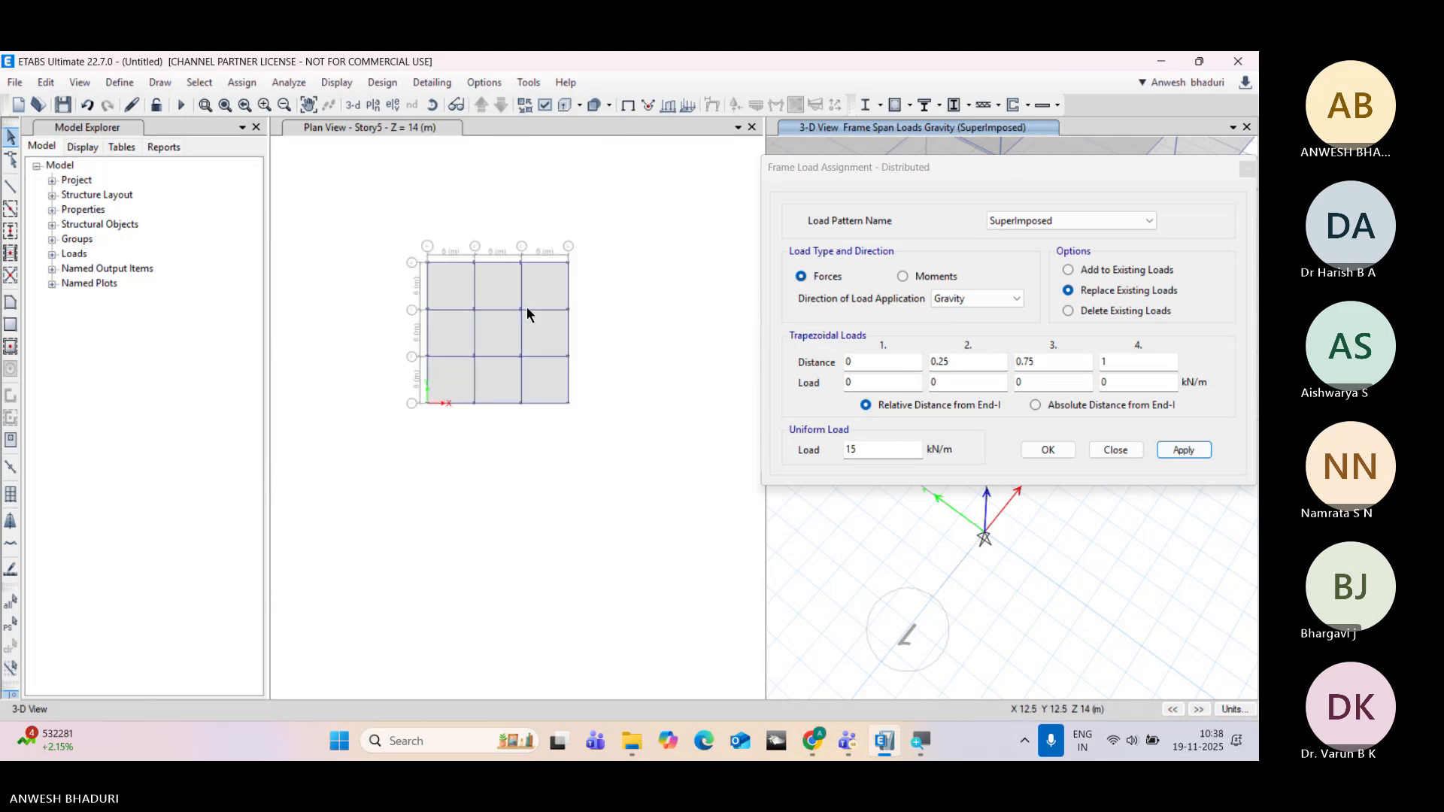
pyautogui.scroll(2, 526, 307)
pyautogui.moveTo(968, 186); pyautogui.dragTo(358, 255)
pyautogui.scroll(-3, 1009, 381)
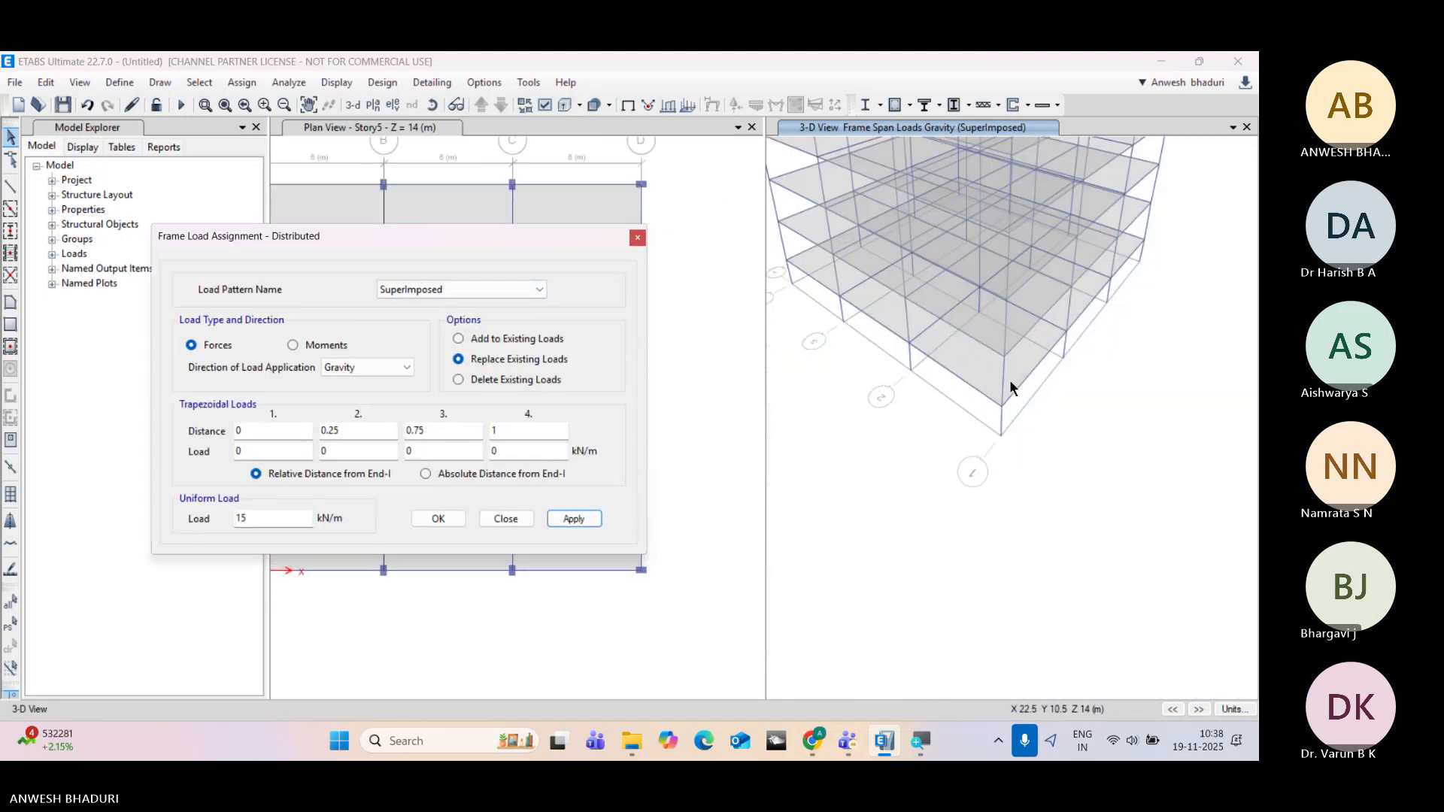
pyautogui.moveTo(1104, 380); pyautogui.dragTo(1096, 513, button='middle')
pyautogui.moveTo(1140, 402); pyautogui.dragTo(1201, 412, button='middle')
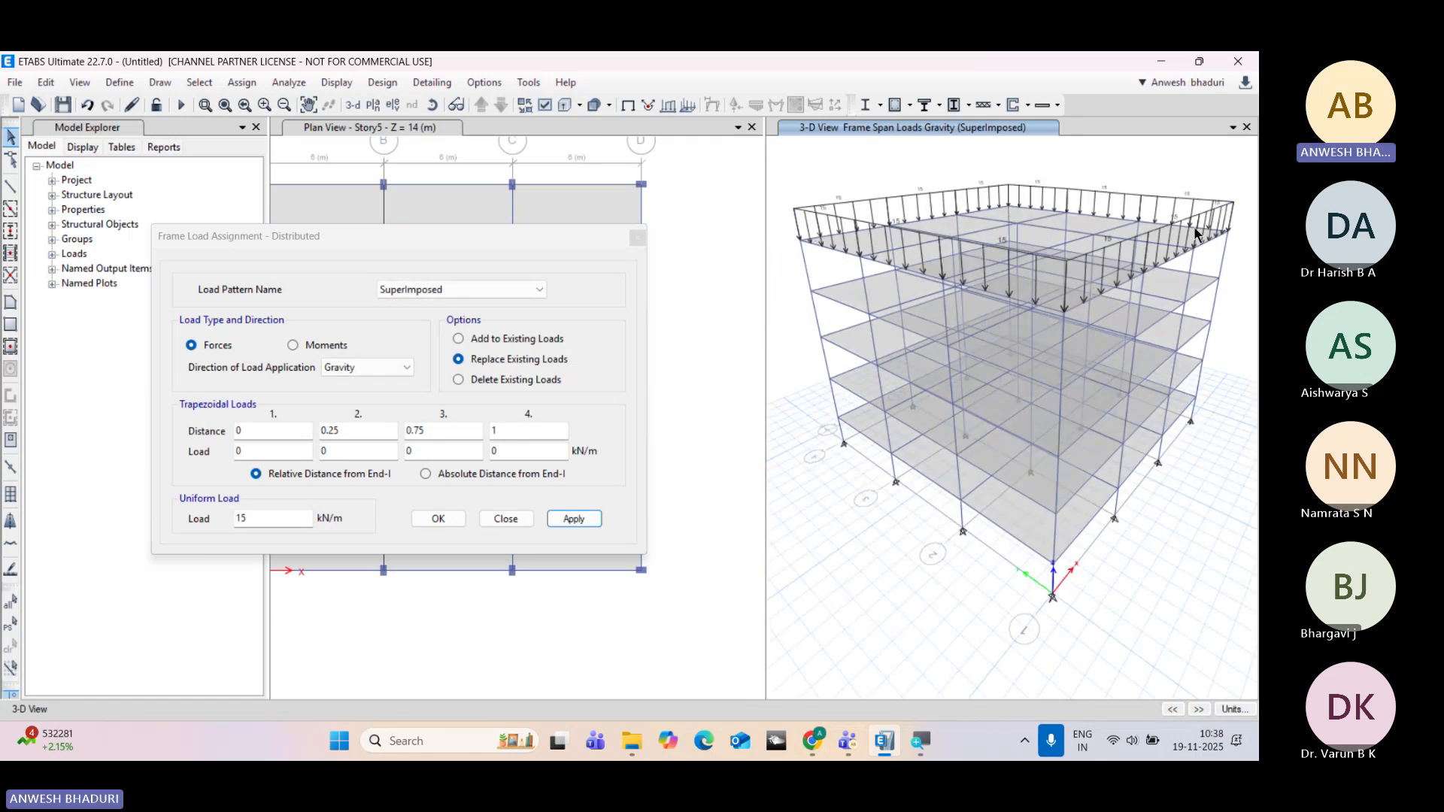
pyautogui.scroll(5, 872, 239)
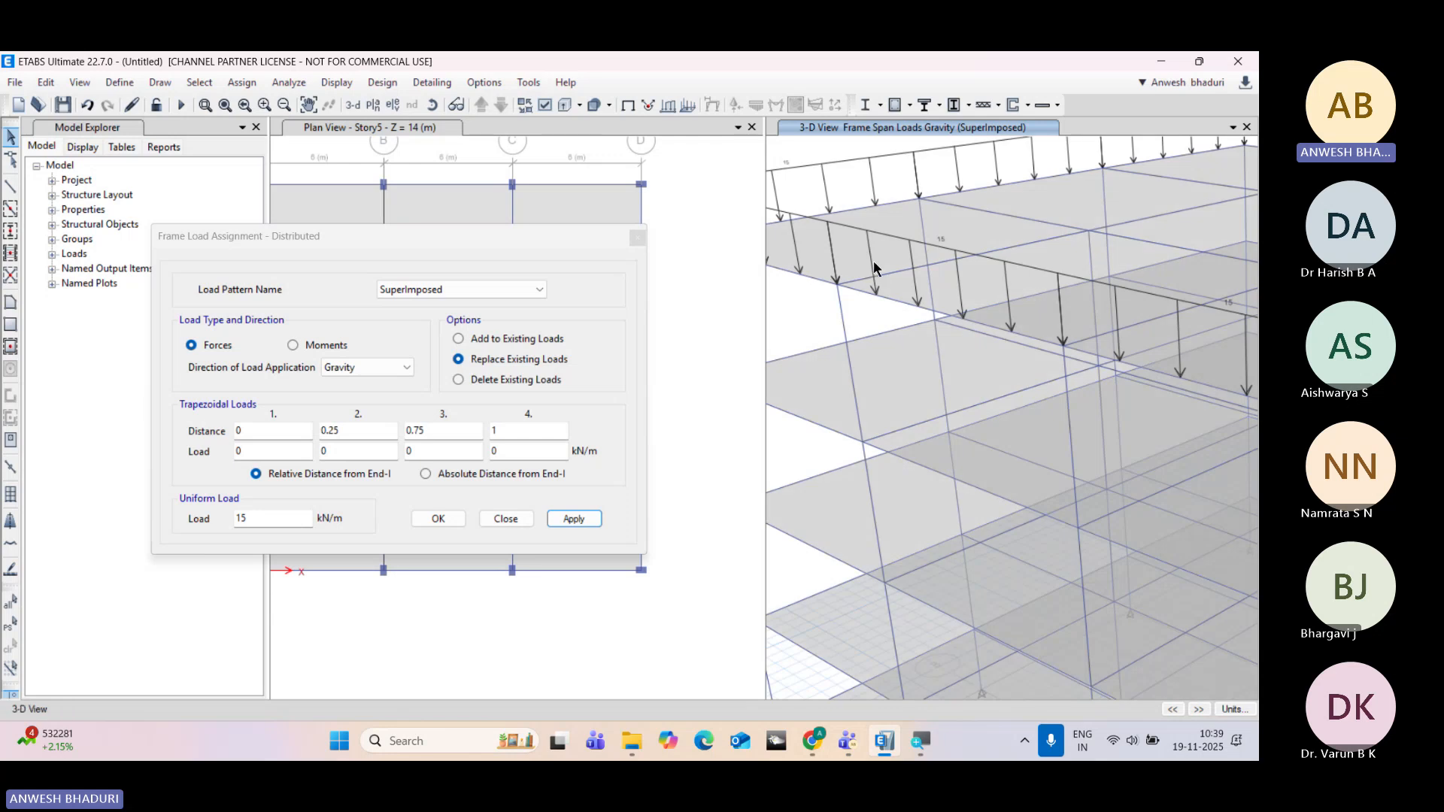
pyautogui.moveTo(1035, 241); pyautogui.dragTo(944, 361, button='middle')
pyautogui.moveTo(1160, 309); pyautogui.dragTo(957, 336, button='middle')
pyautogui.scroll(-5, 1080, 206)
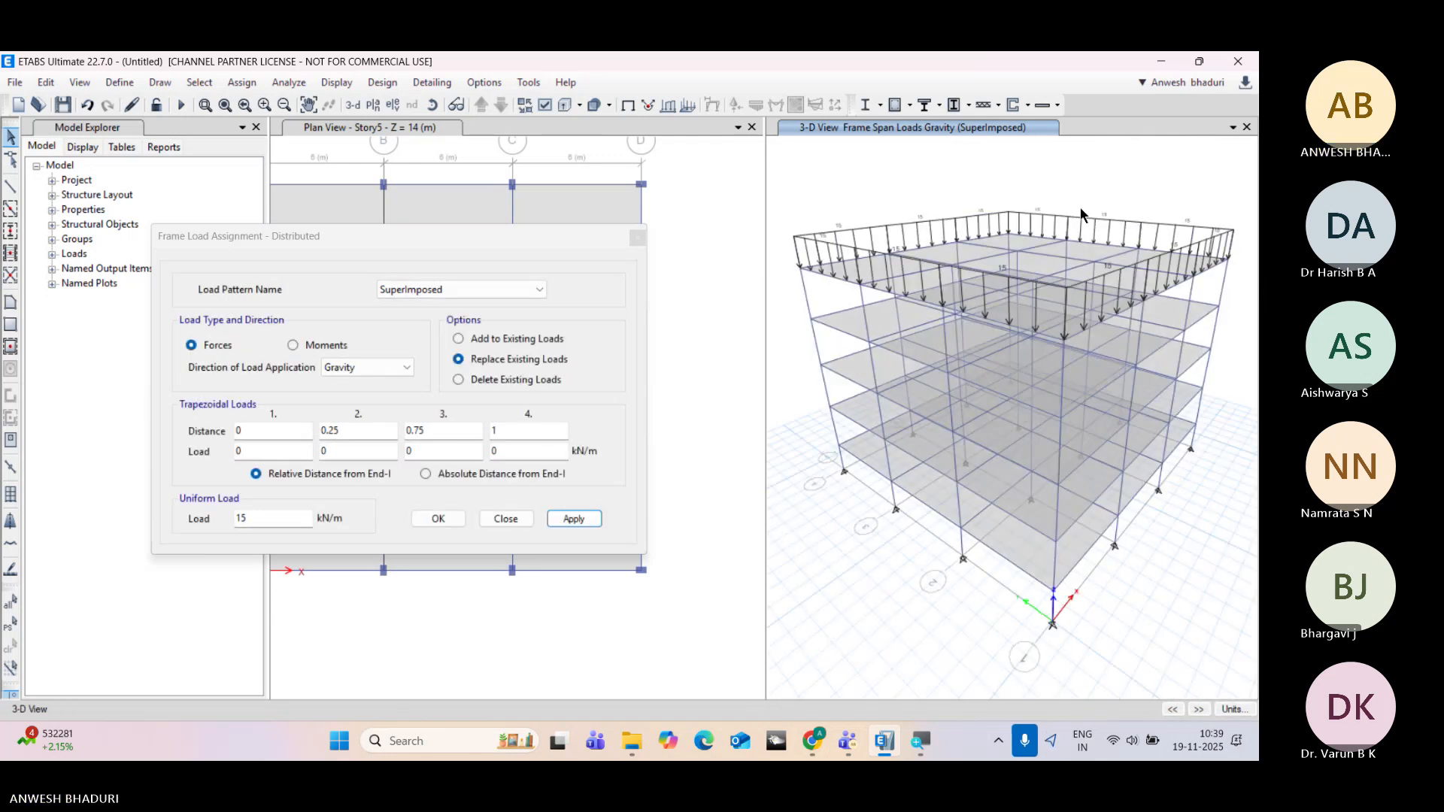
pyautogui.moveTo(536, 242); pyautogui.dragTo(285, 240)
pyautogui.moveTo(556, 333); pyautogui.dragTo(708, 318, button='middle')
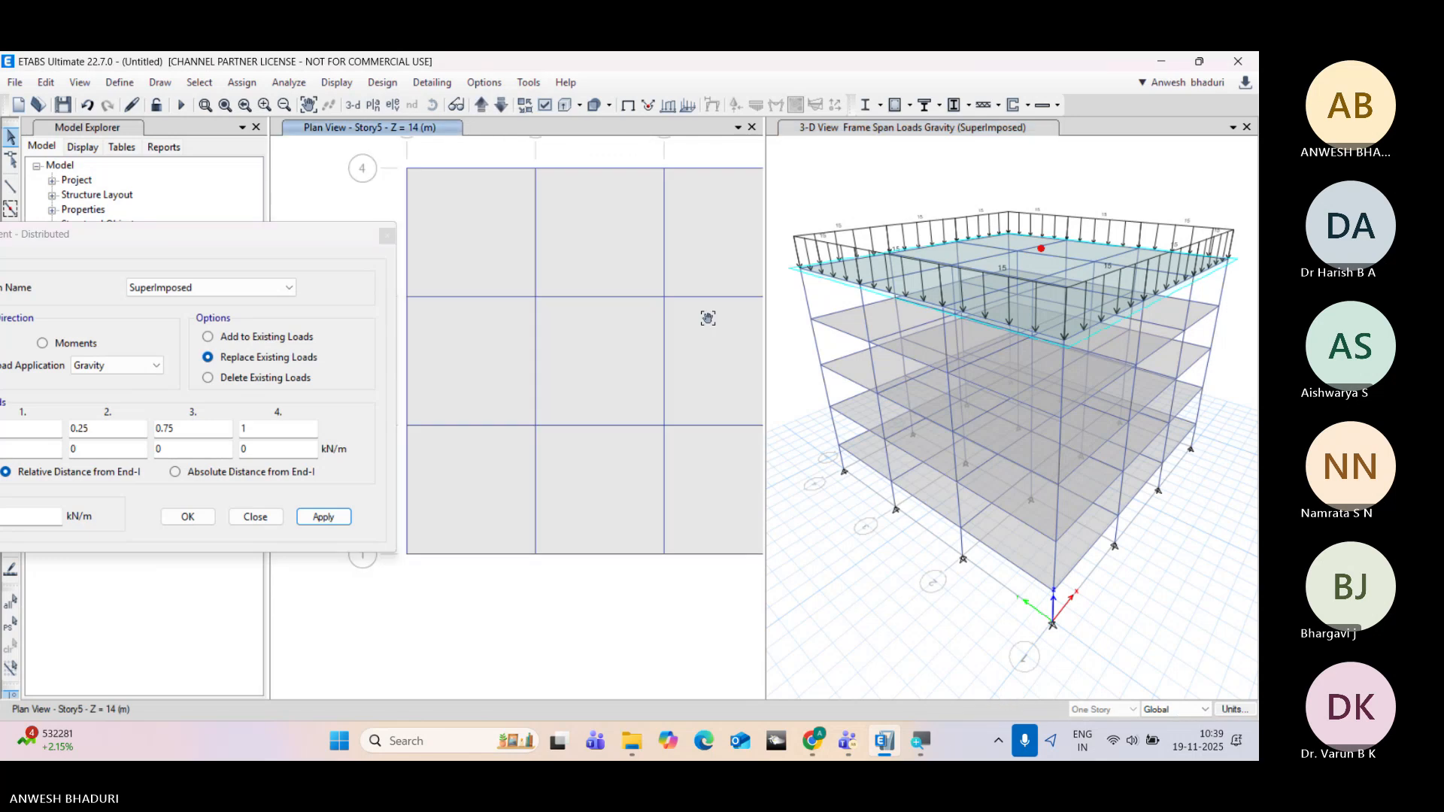
pyautogui.click(501, 105)
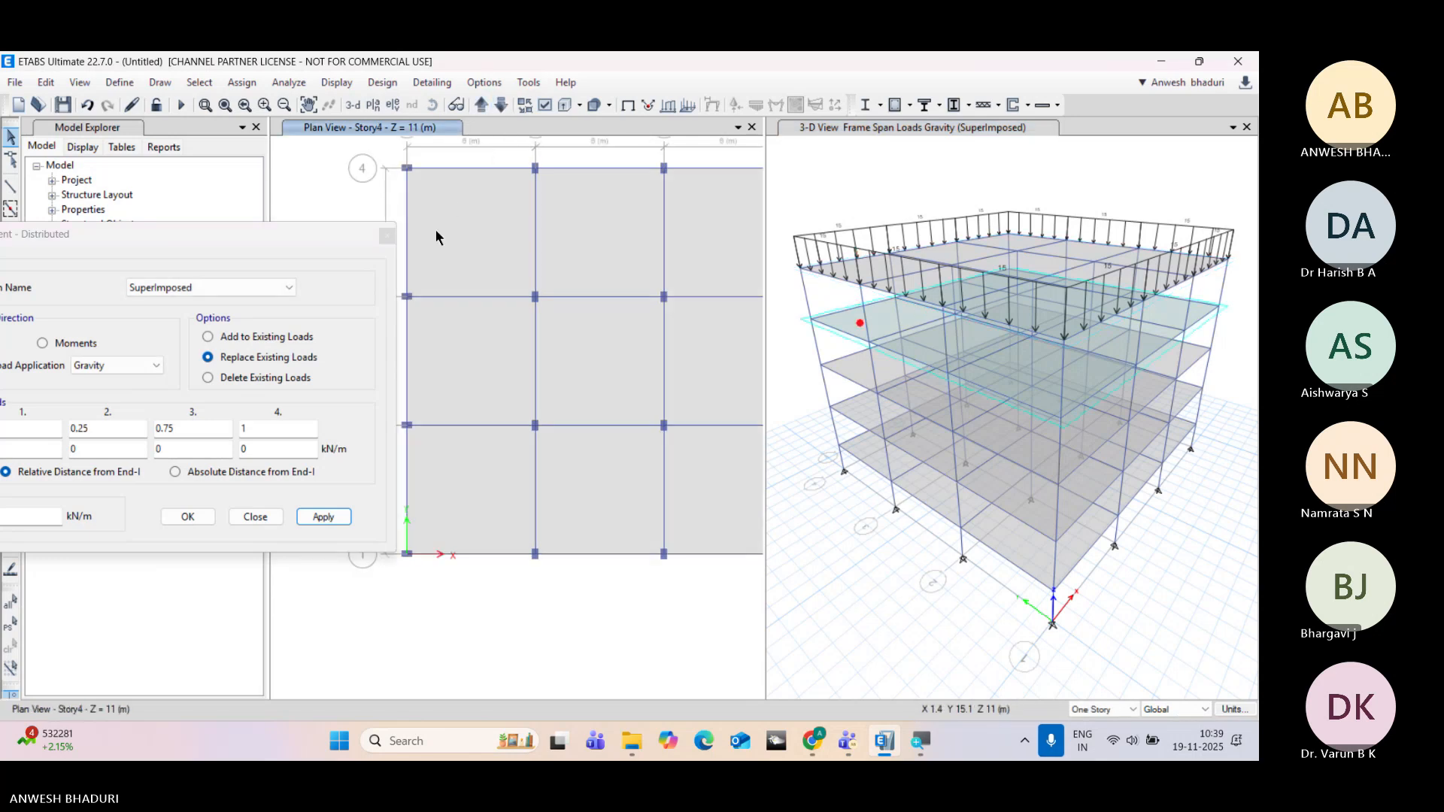
pyautogui.moveTo(436, 232); pyautogui.dragTo(466, 282, button='middle')
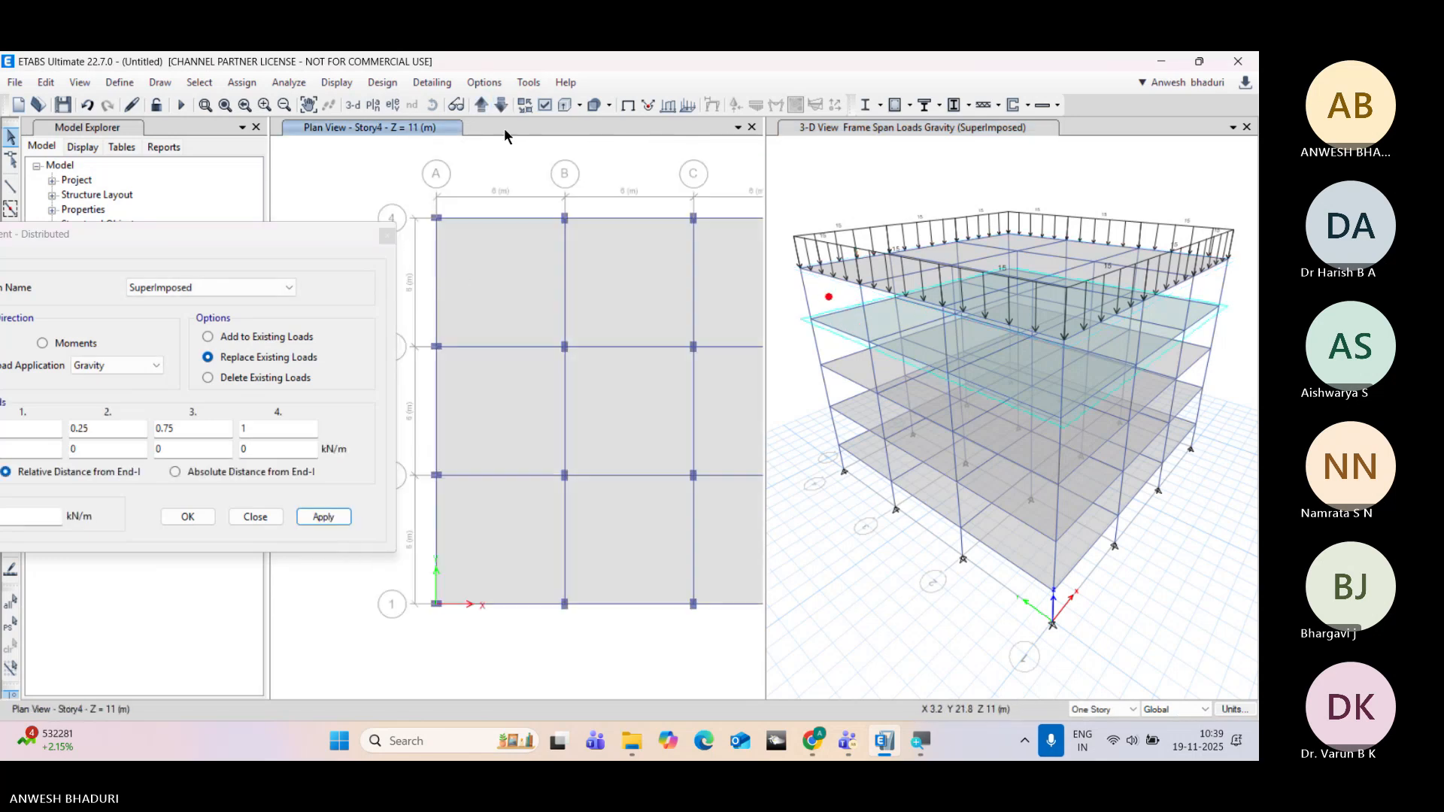
pyautogui.click(479, 107)
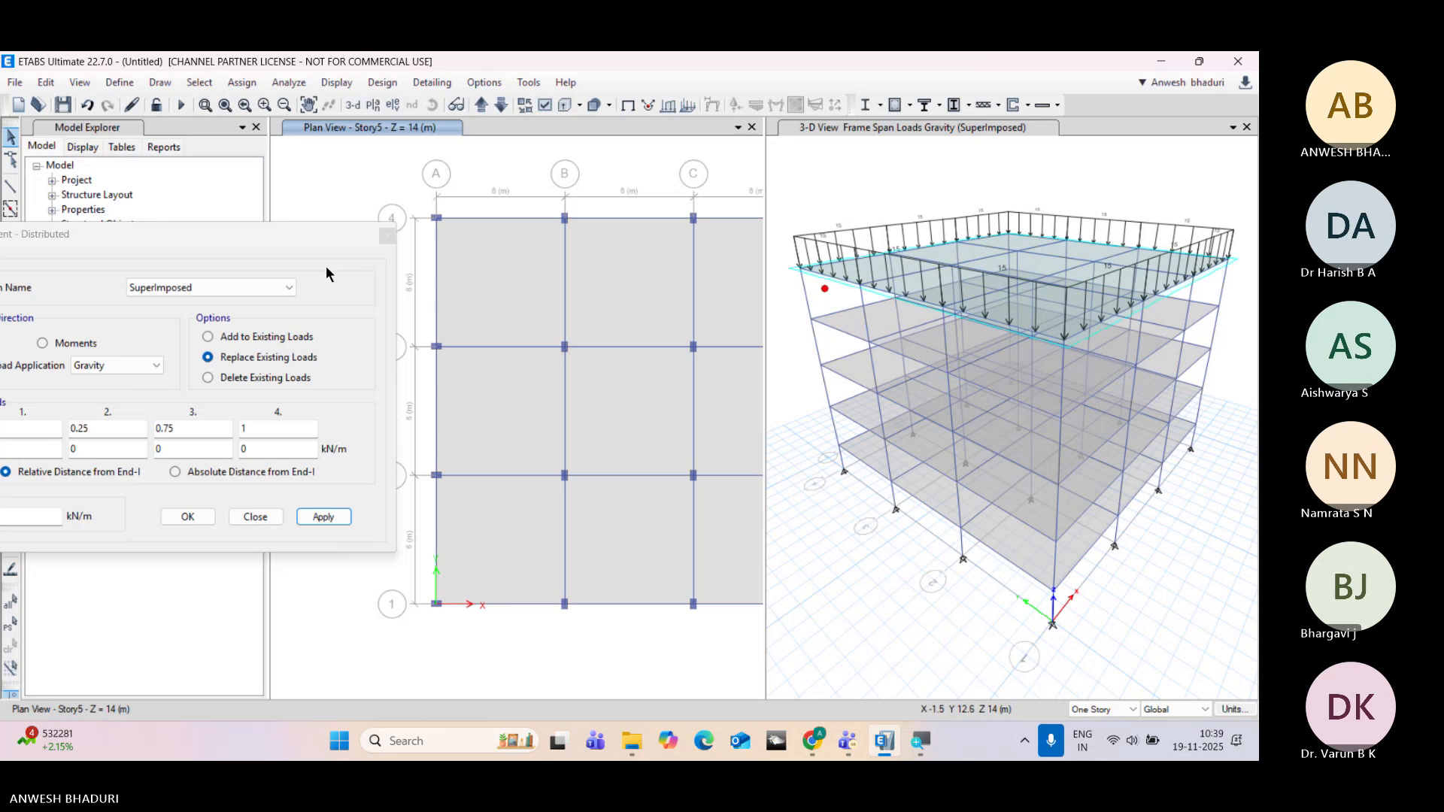
# Step: Close the distributed frame load assignment and select the Story5 slab in the plan view
pyautogui.moveTo(385, 242); pyautogui.dragTo(540, 212)
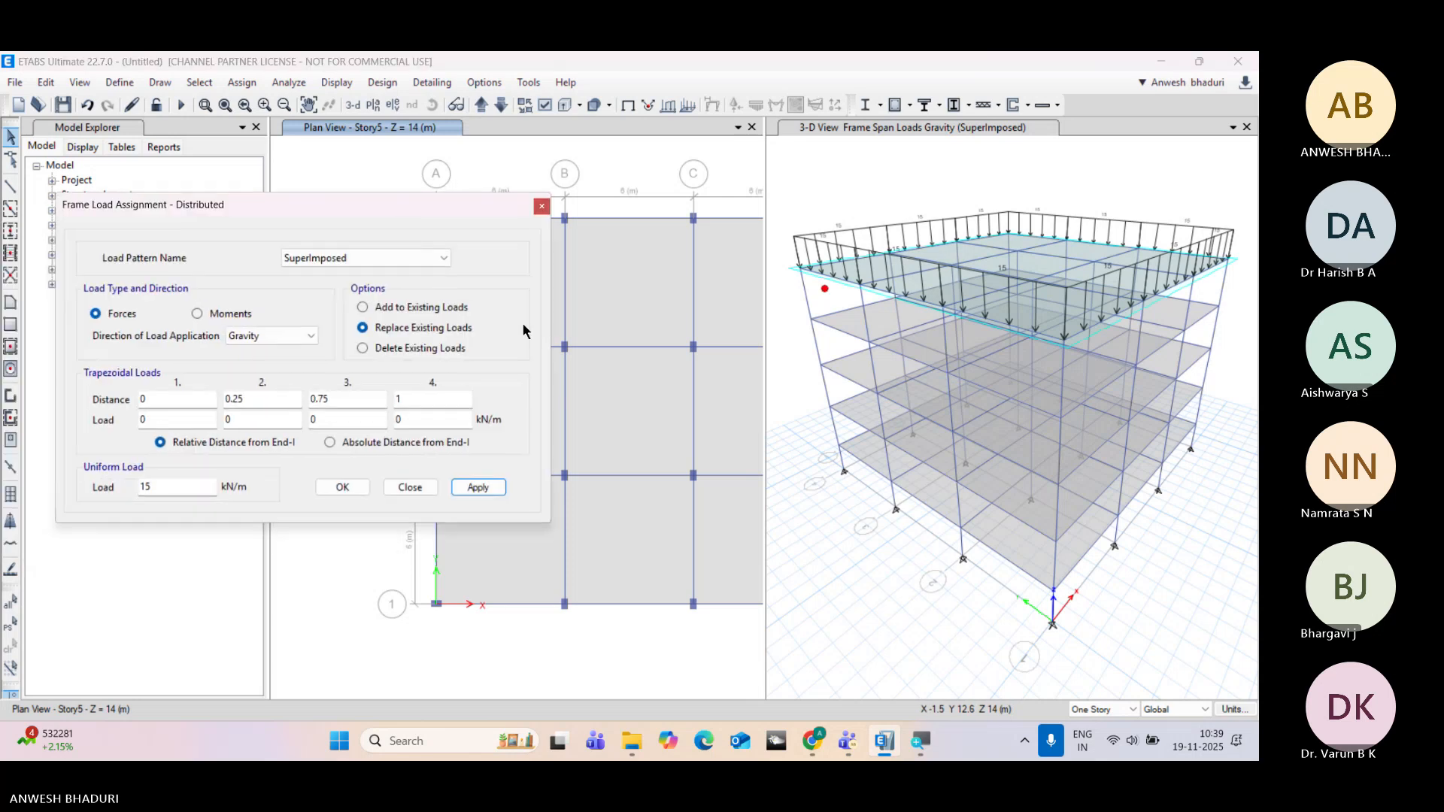
pyautogui.click(541, 208)
pyautogui.moveTo(529, 348); pyautogui.dragTo(374, 339, button='middle')
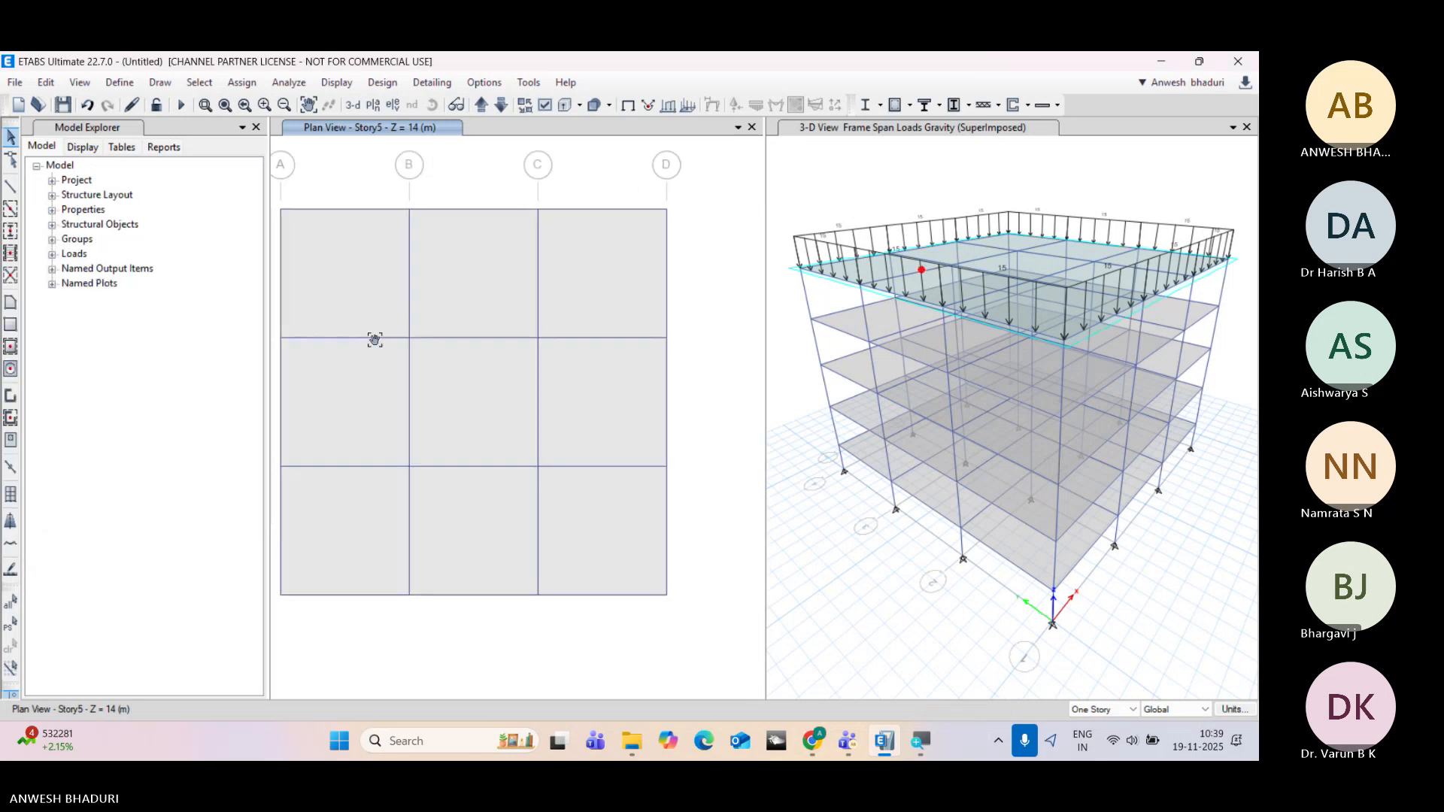
pyautogui.moveTo(458, 390); pyautogui.dragTo(482, 391, button='middle')
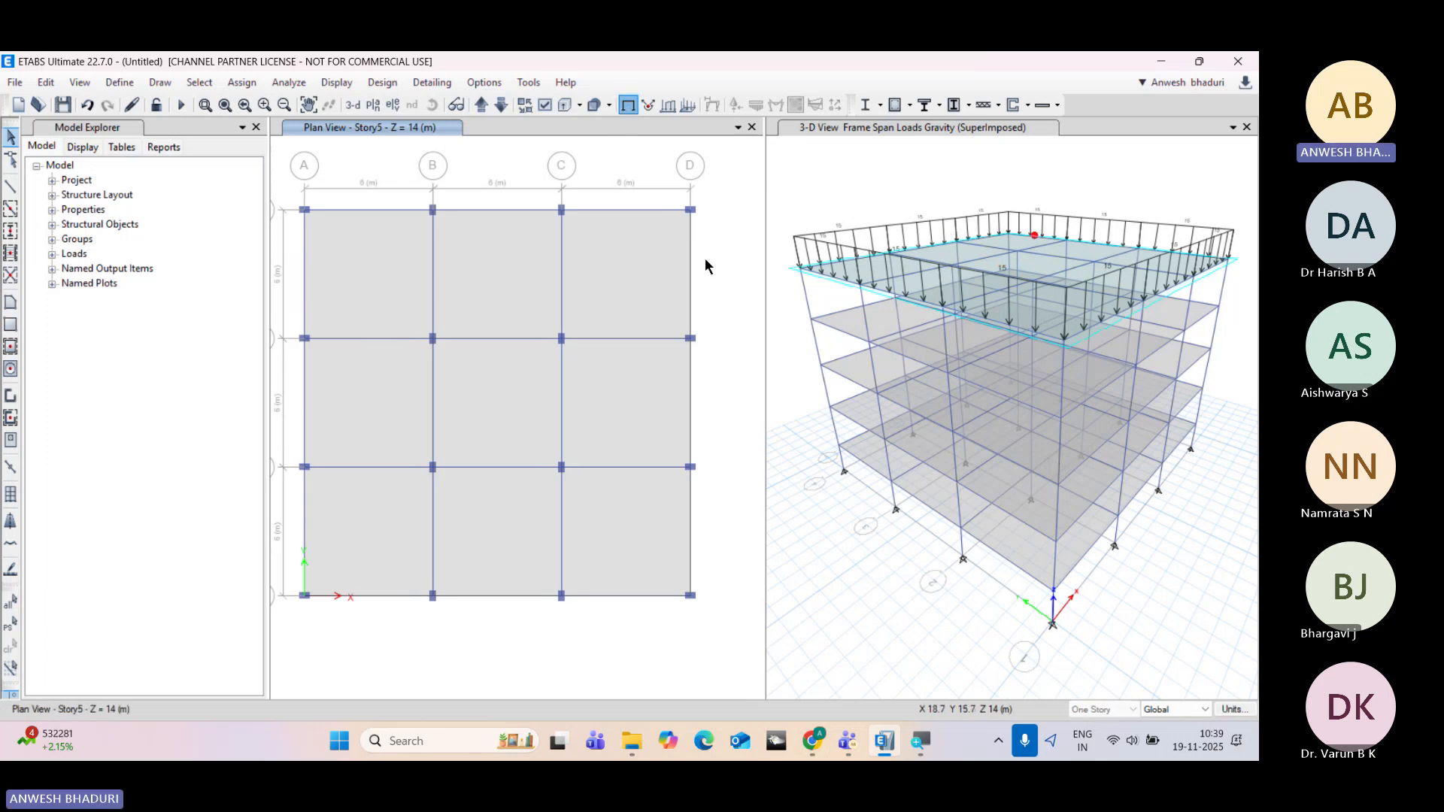
pyautogui.click(501, 298)
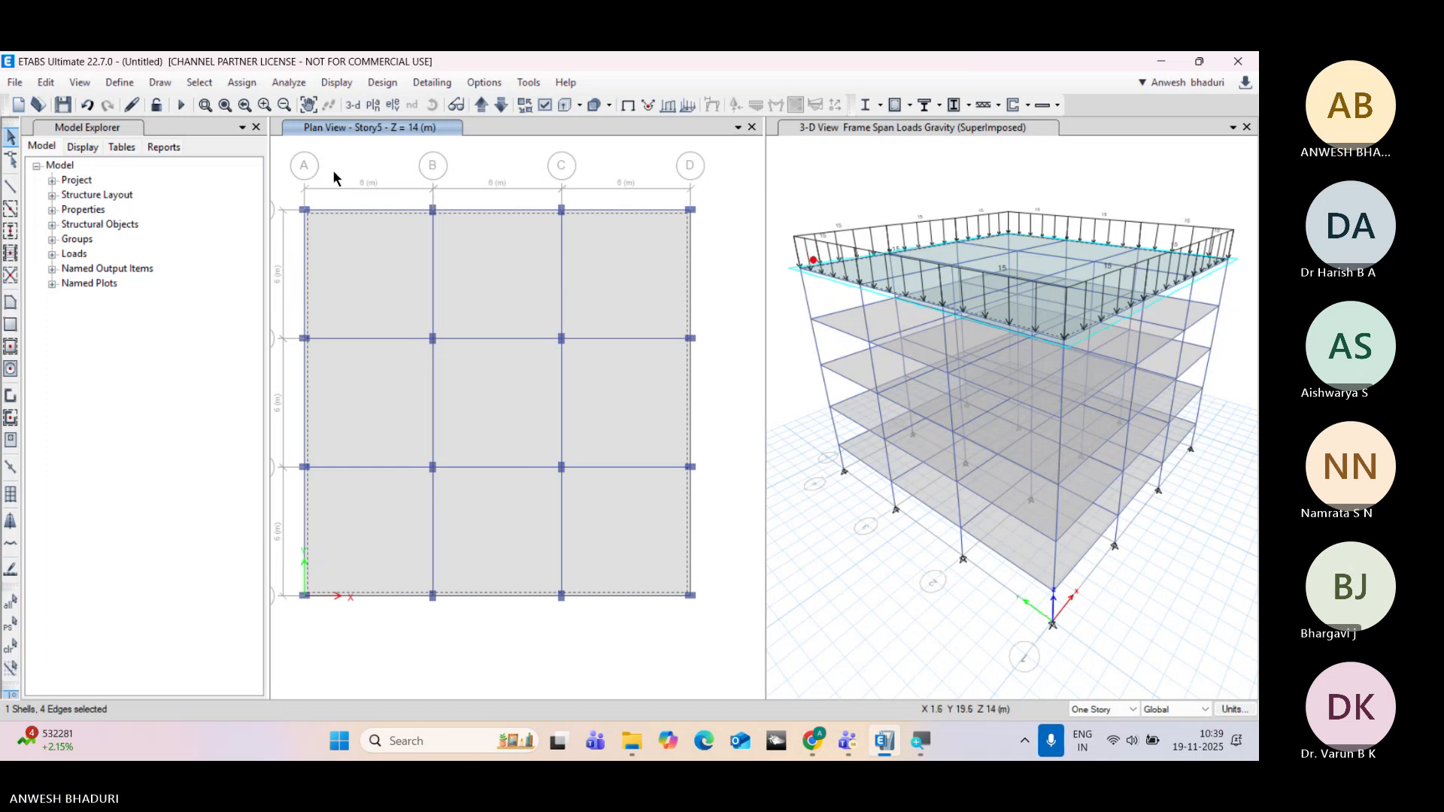
# Step: Assign a uniform gravity shell load of 1.5 kN/m² to the selected Story5 slab under the SuperImposed load pattern
pyautogui.click(239, 82)
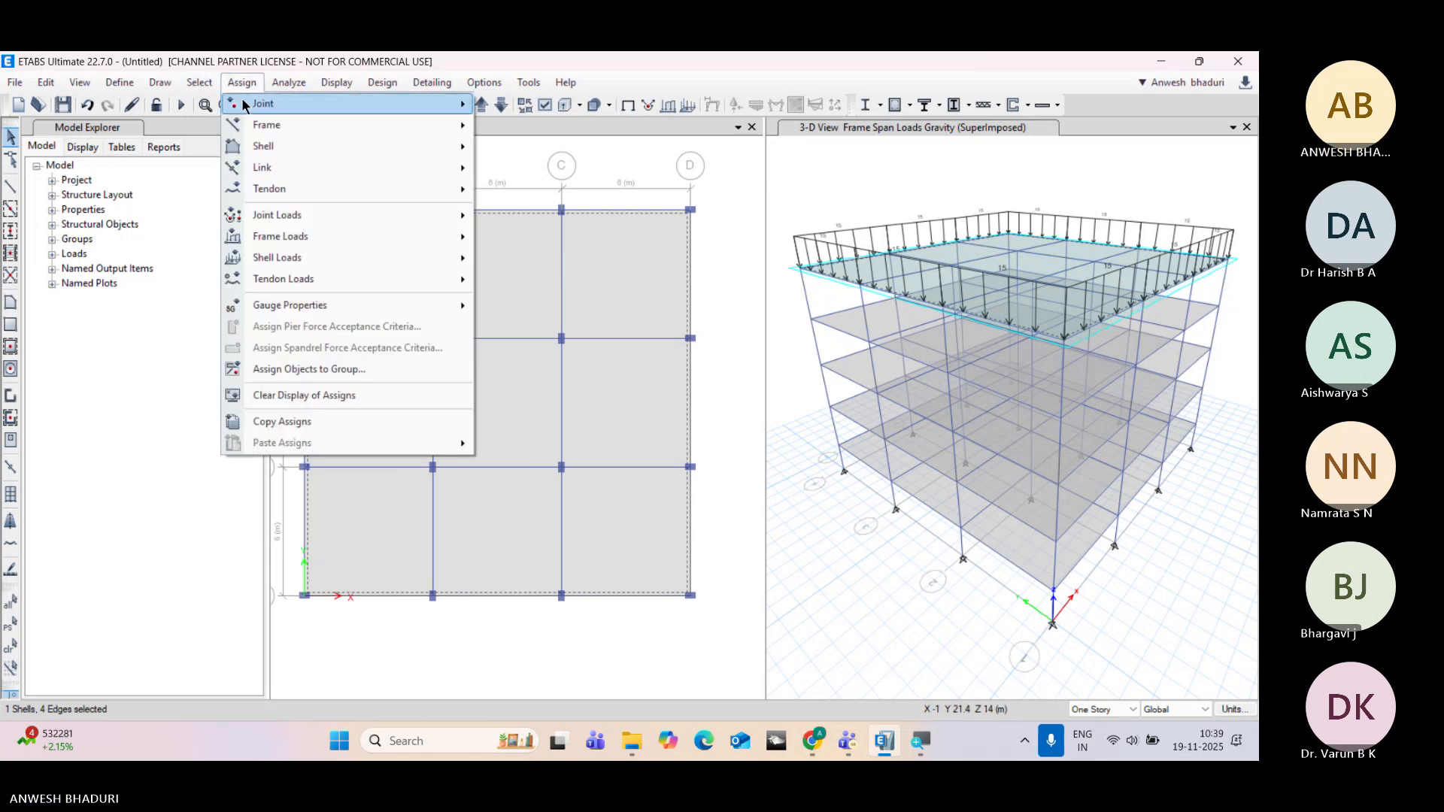
pyautogui.moveTo(322, 257)
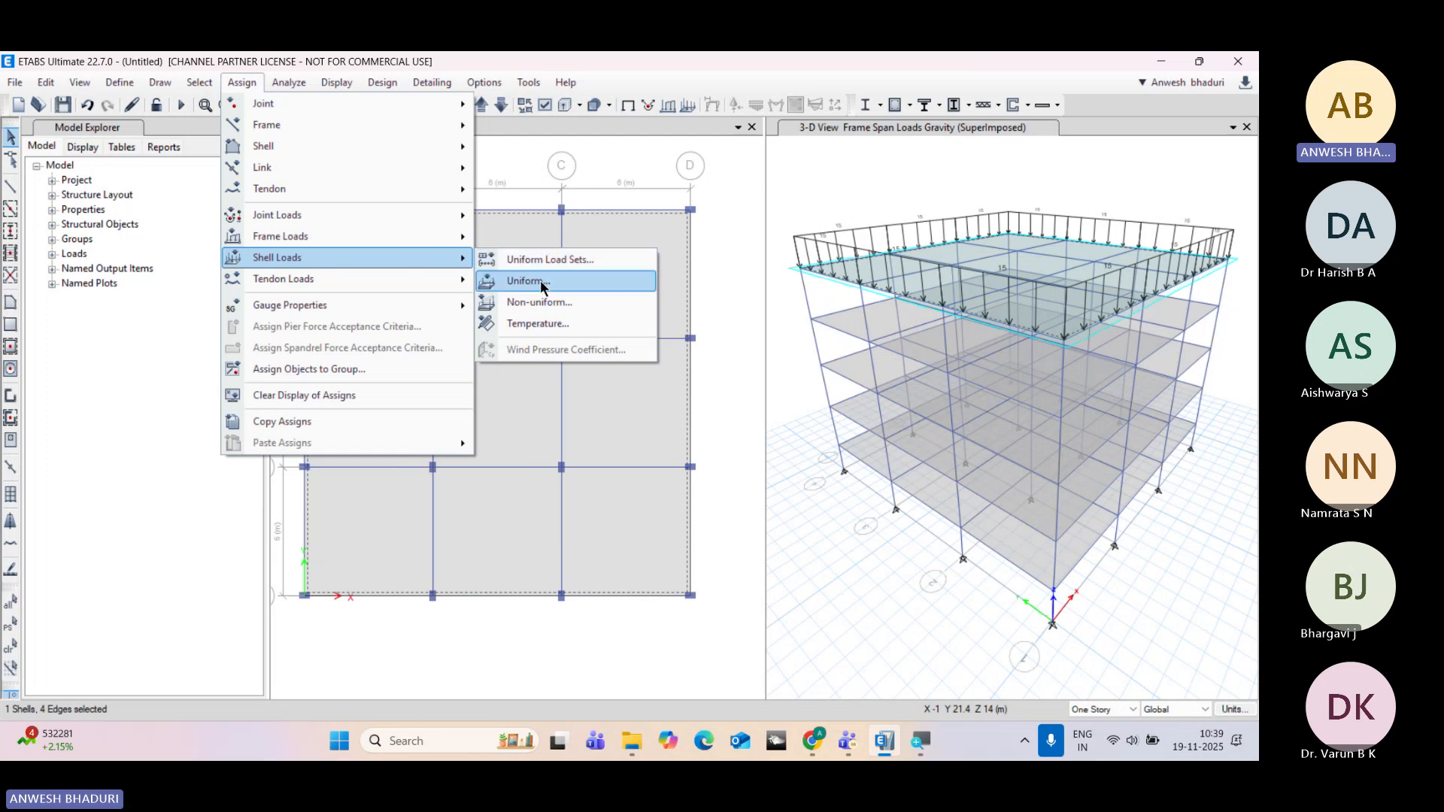
pyautogui.click(541, 284)
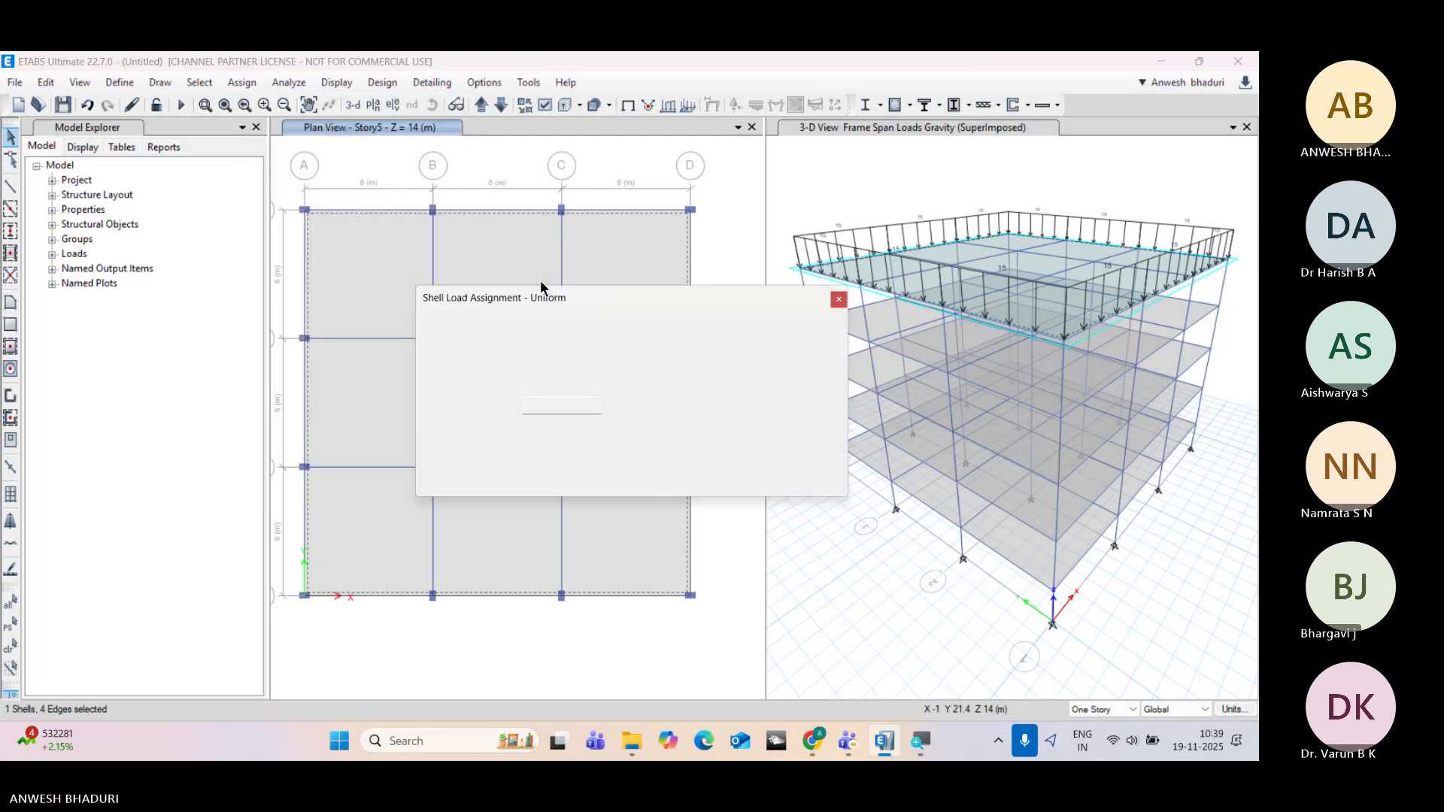
pyautogui.moveTo(569, 304); pyautogui.dragTo(276, 188)
pyautogui.click(308, 230)
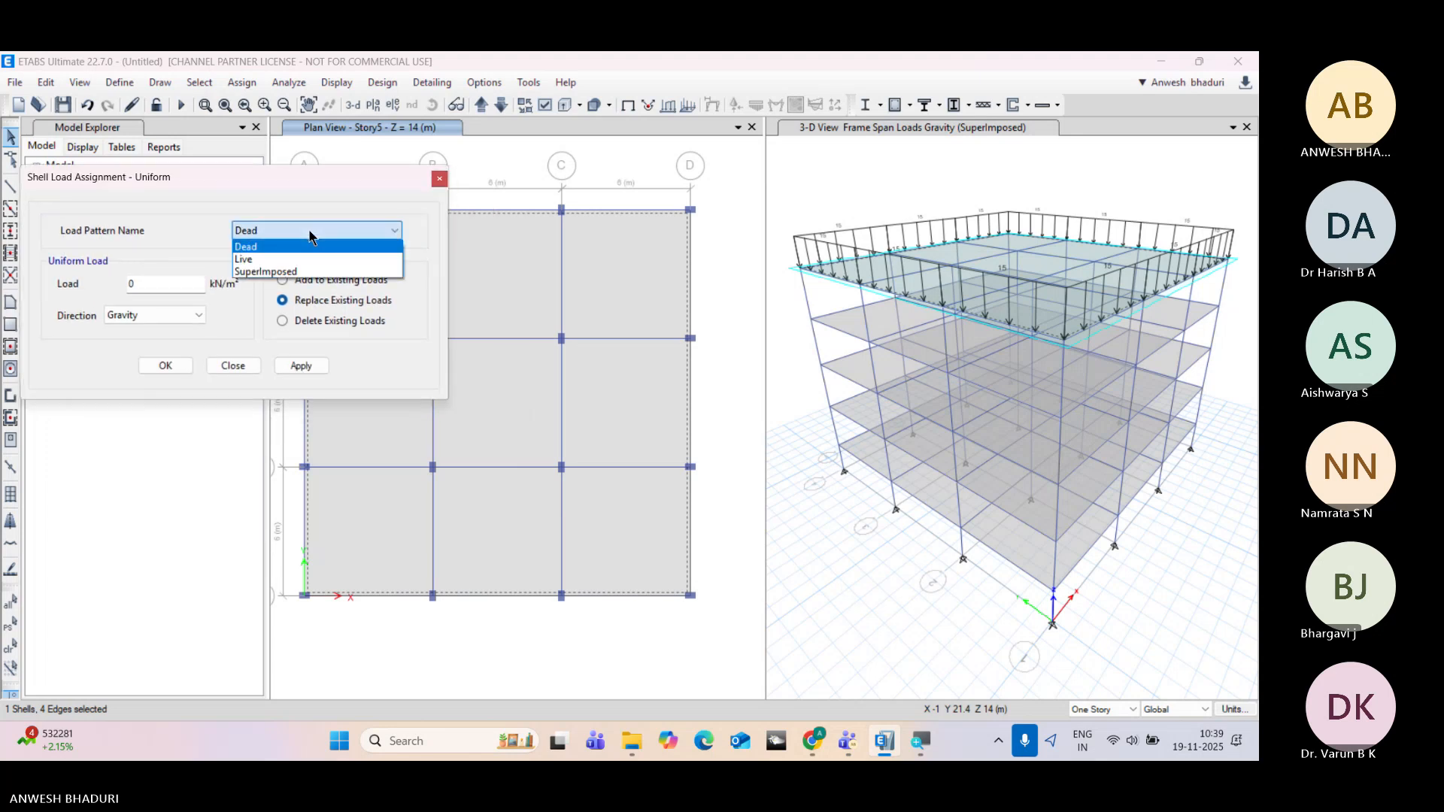
pyautogui.click(297, 273)
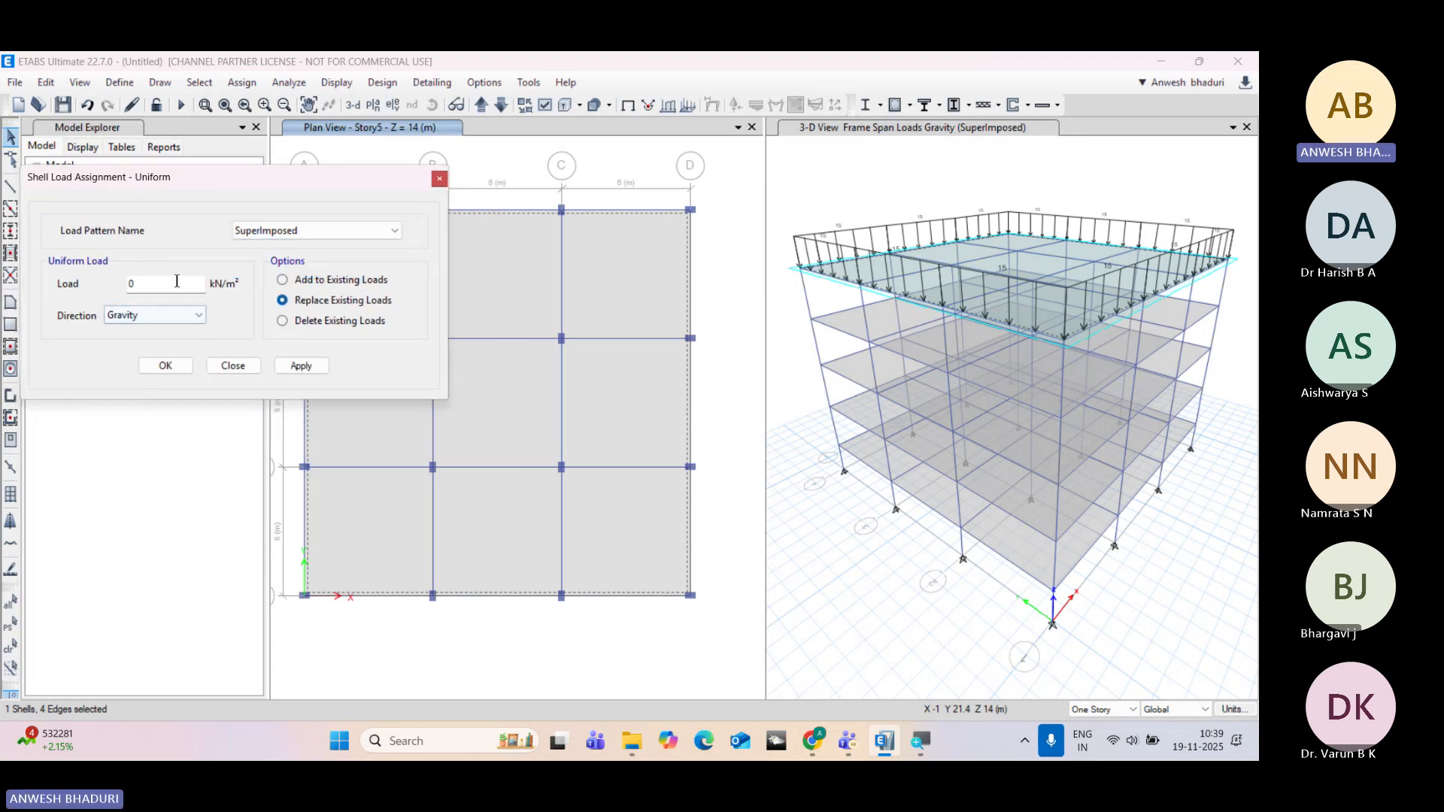
pyautogui.press('Tab')
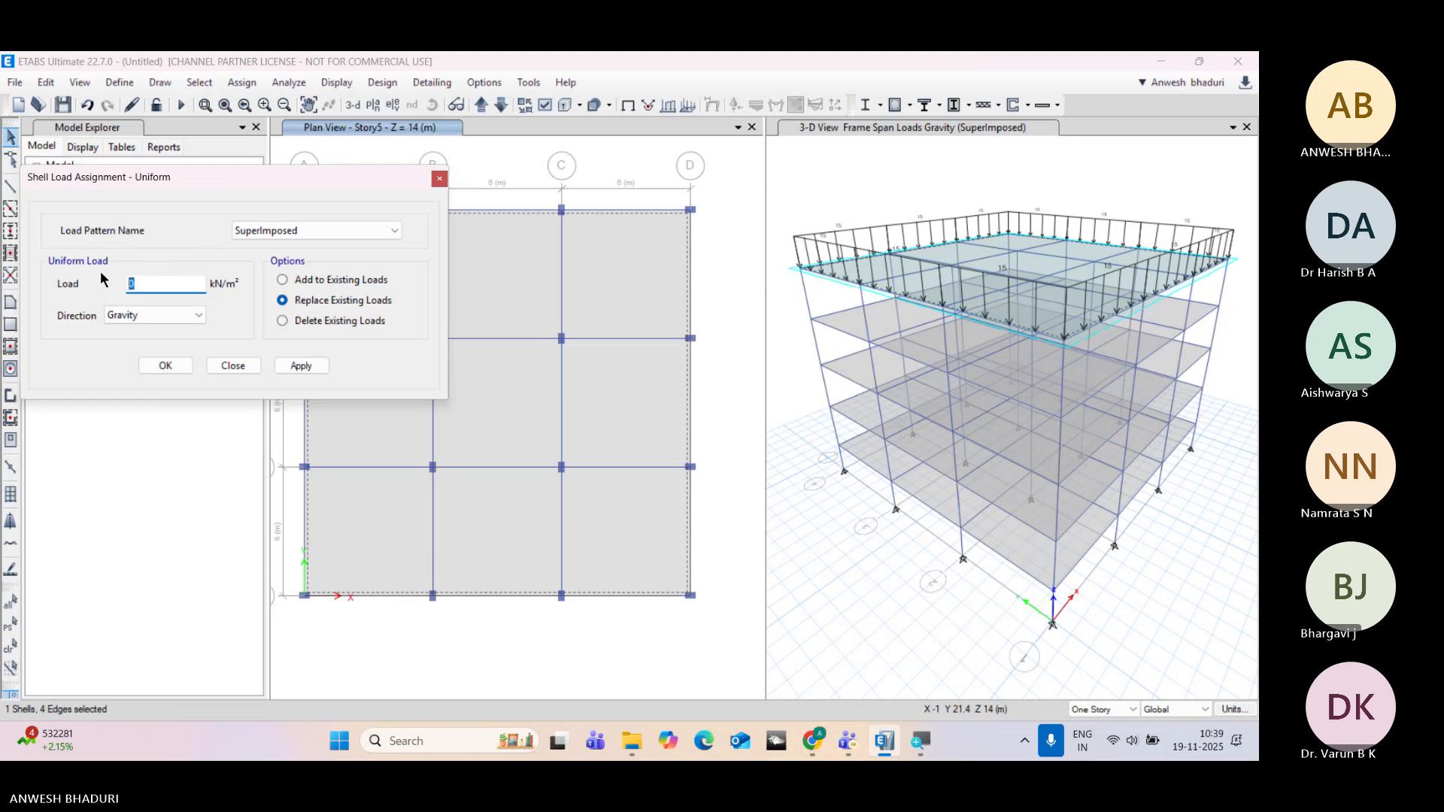
pyautogui.write('1.5')
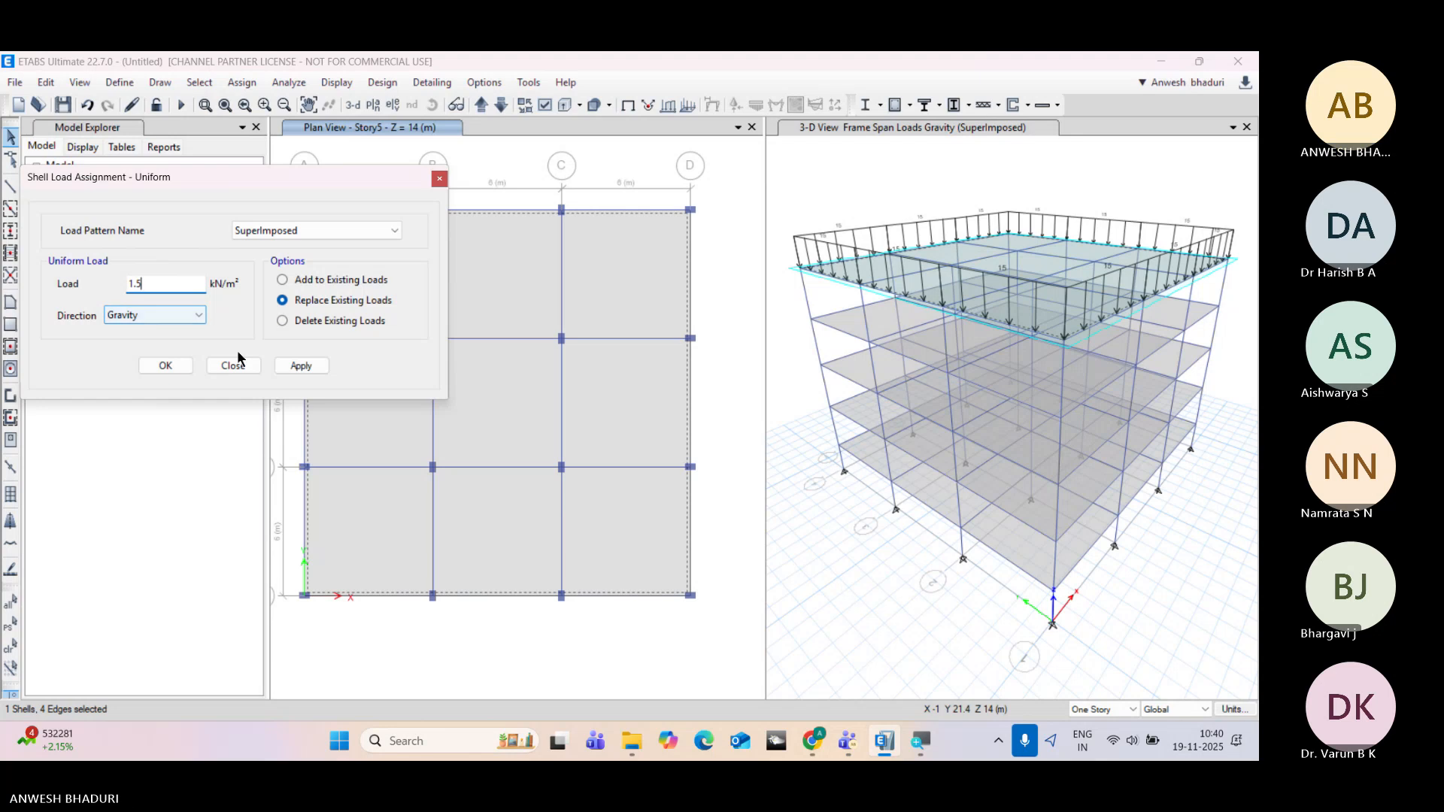
pyautogui.click(289, 364)
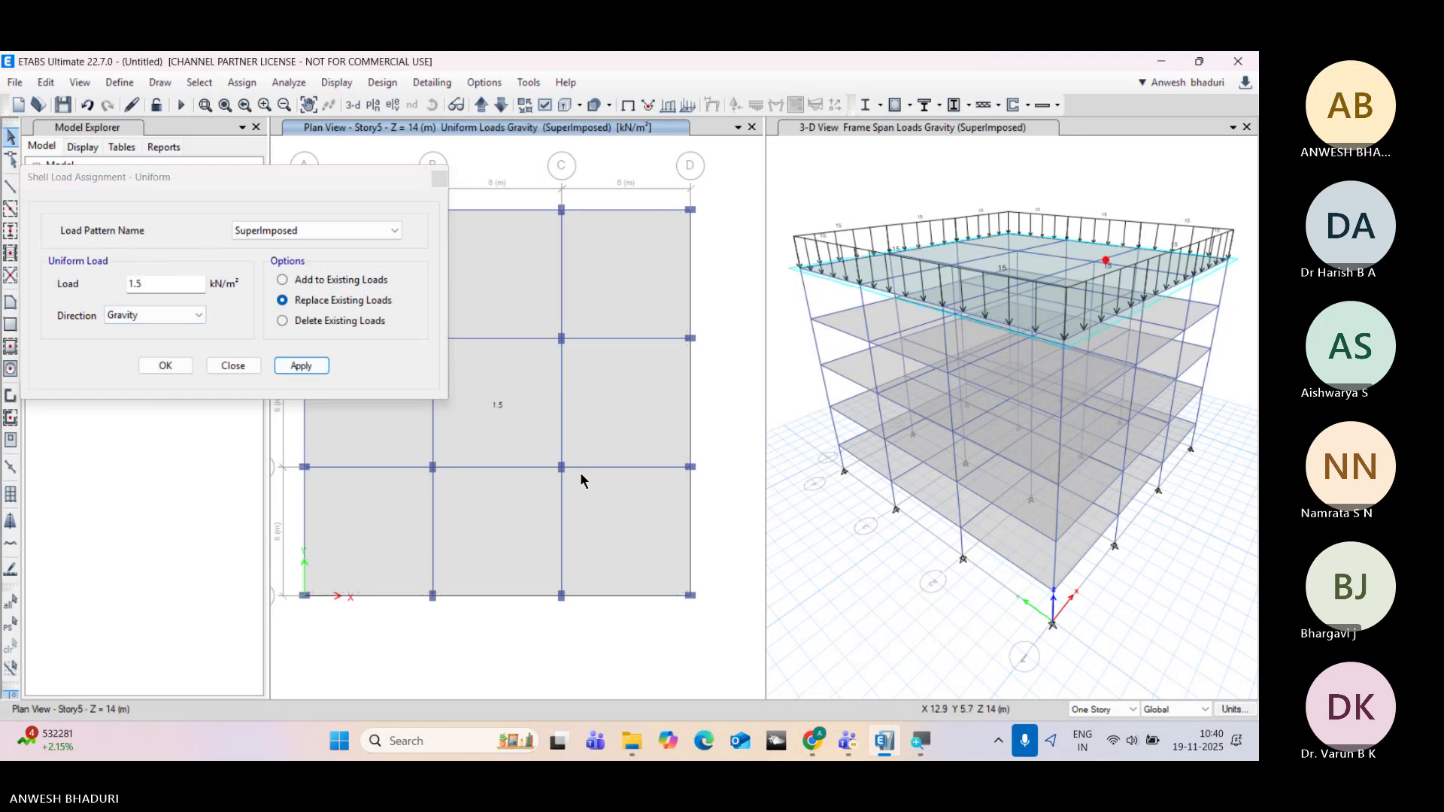
# Step: Assign a uniform gravity shell load of 3 kN/m² to the Story5 slab under the Live load pattern and close the load assignment
pyautogui.moveTo(580, 472); pyautogui.dragTo(645, 482, button='middle')
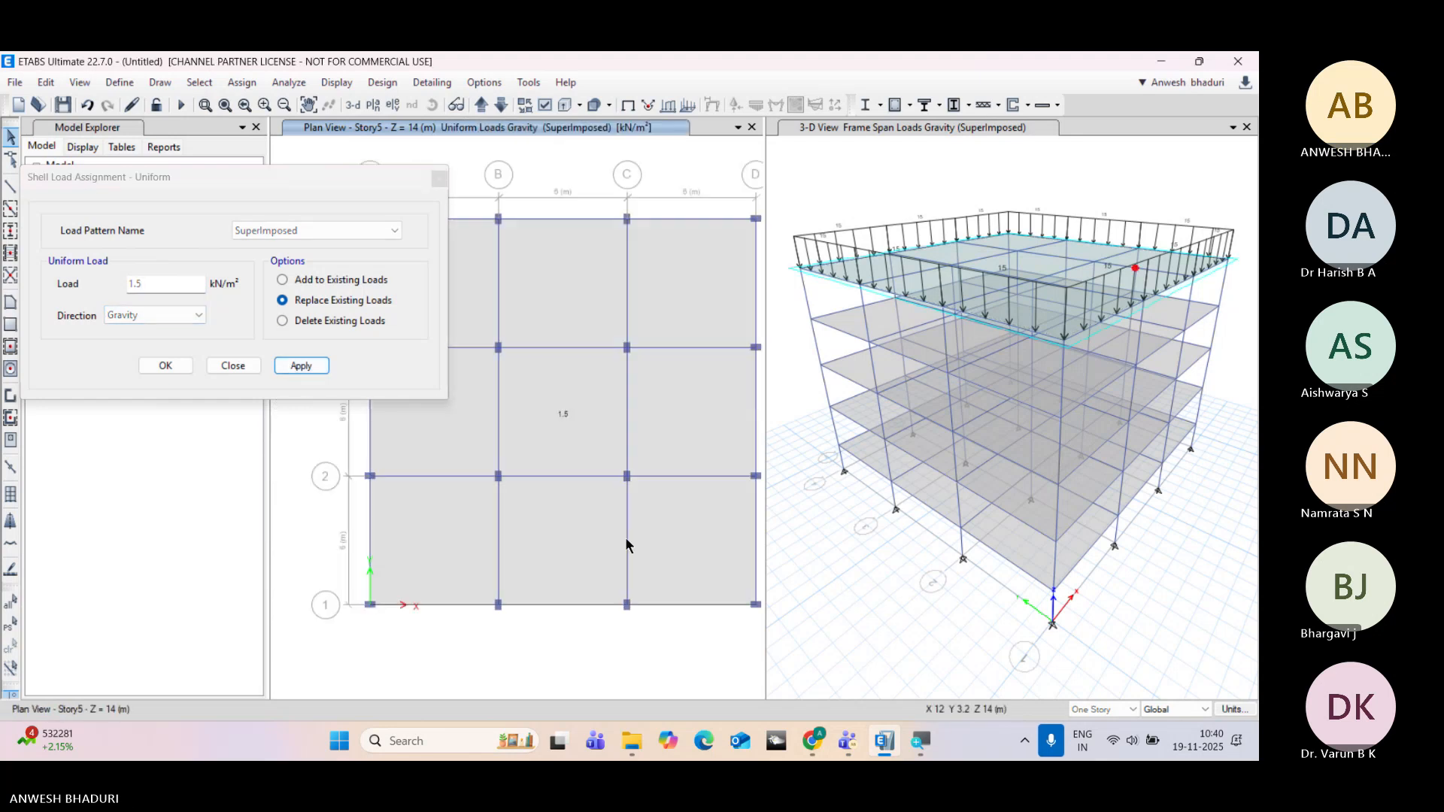
pyautogui.click(296, 228)
pyautogui.click(291, 260)
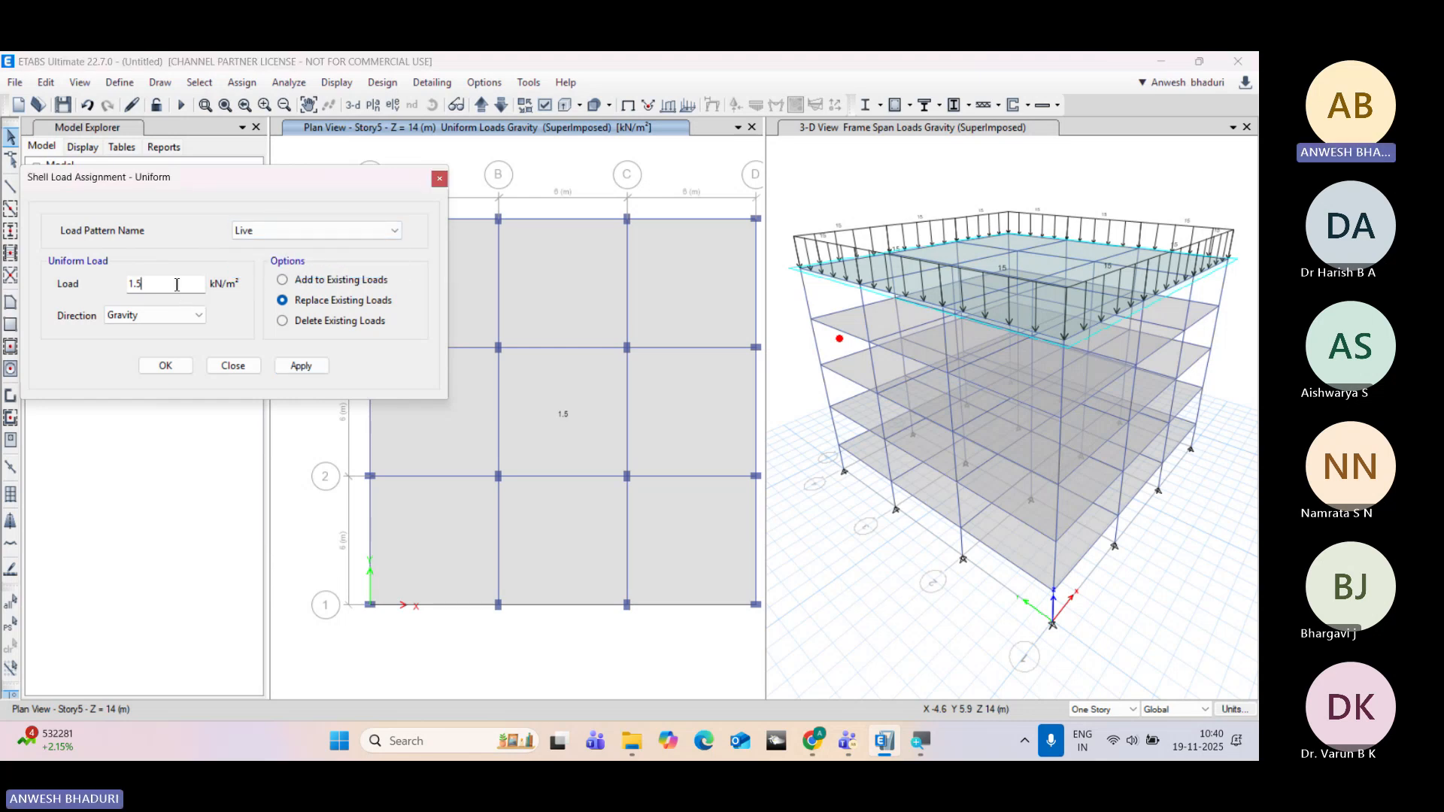
pyautogui.moveTo(178, 284); pyautogui.dragTo(23, 273)
pyautogui.click(573, 407)
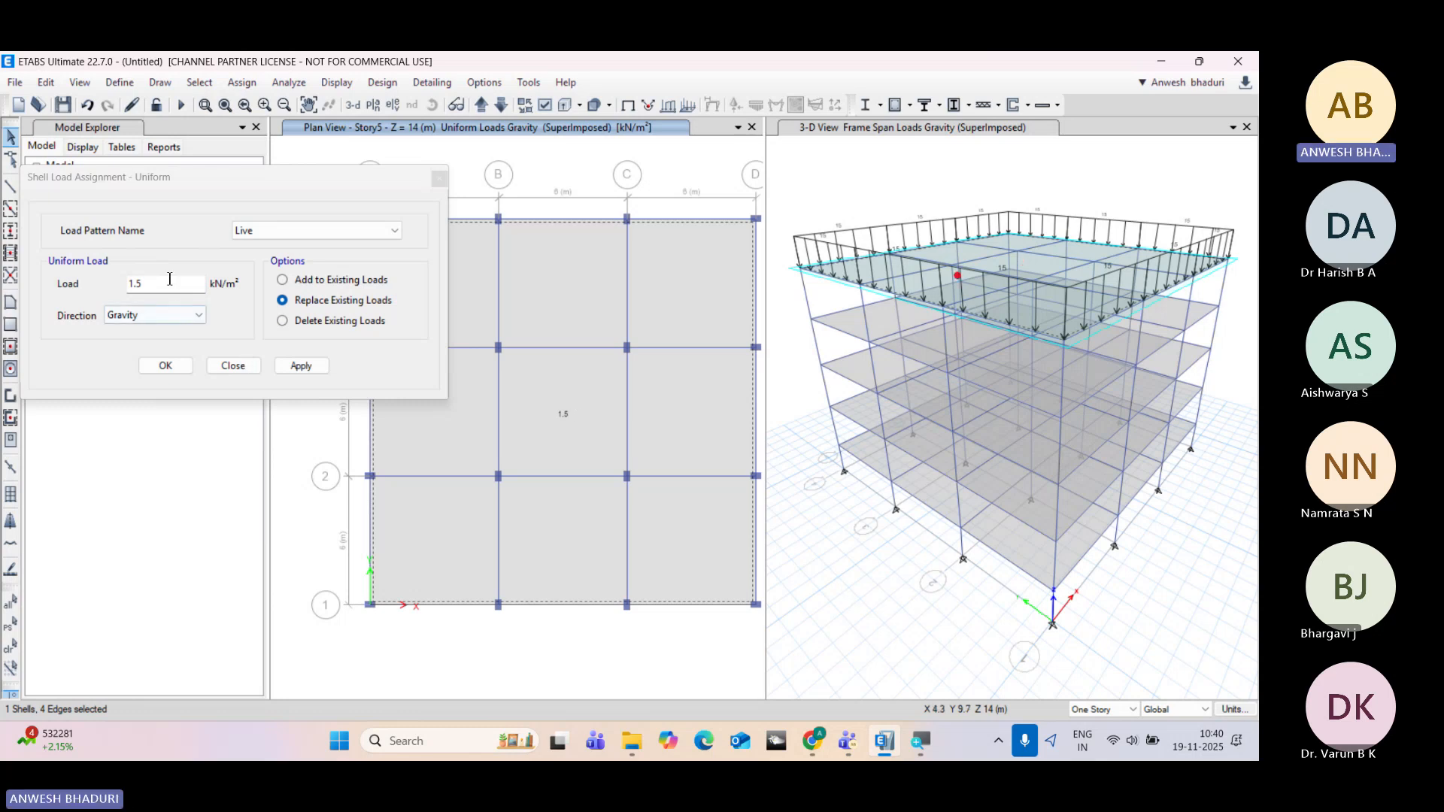
pyautogui.moveTo(178, 283); pyautogui.dragTo(82, 284)
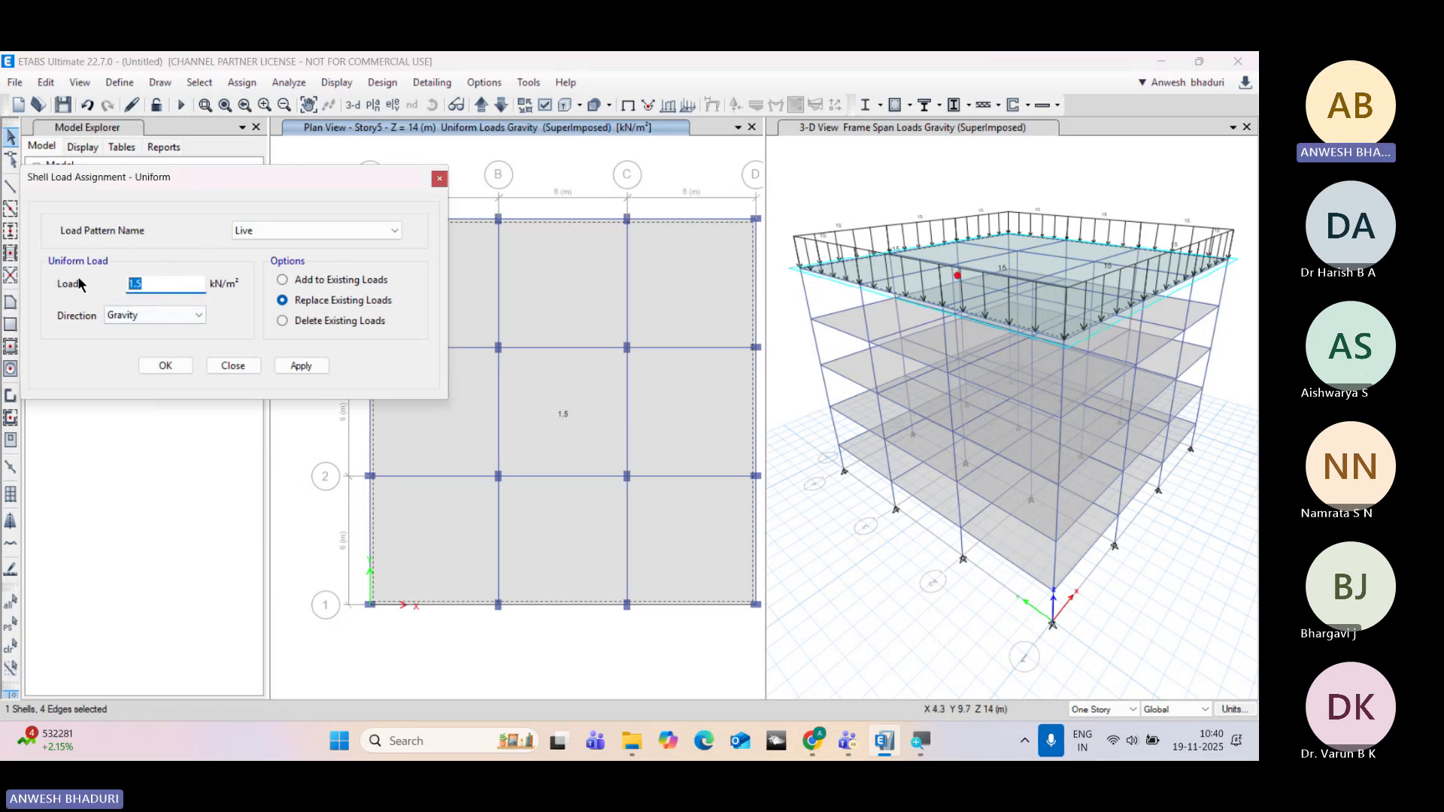
pyautogui.write('3')
pyautogui.click(317, 367)
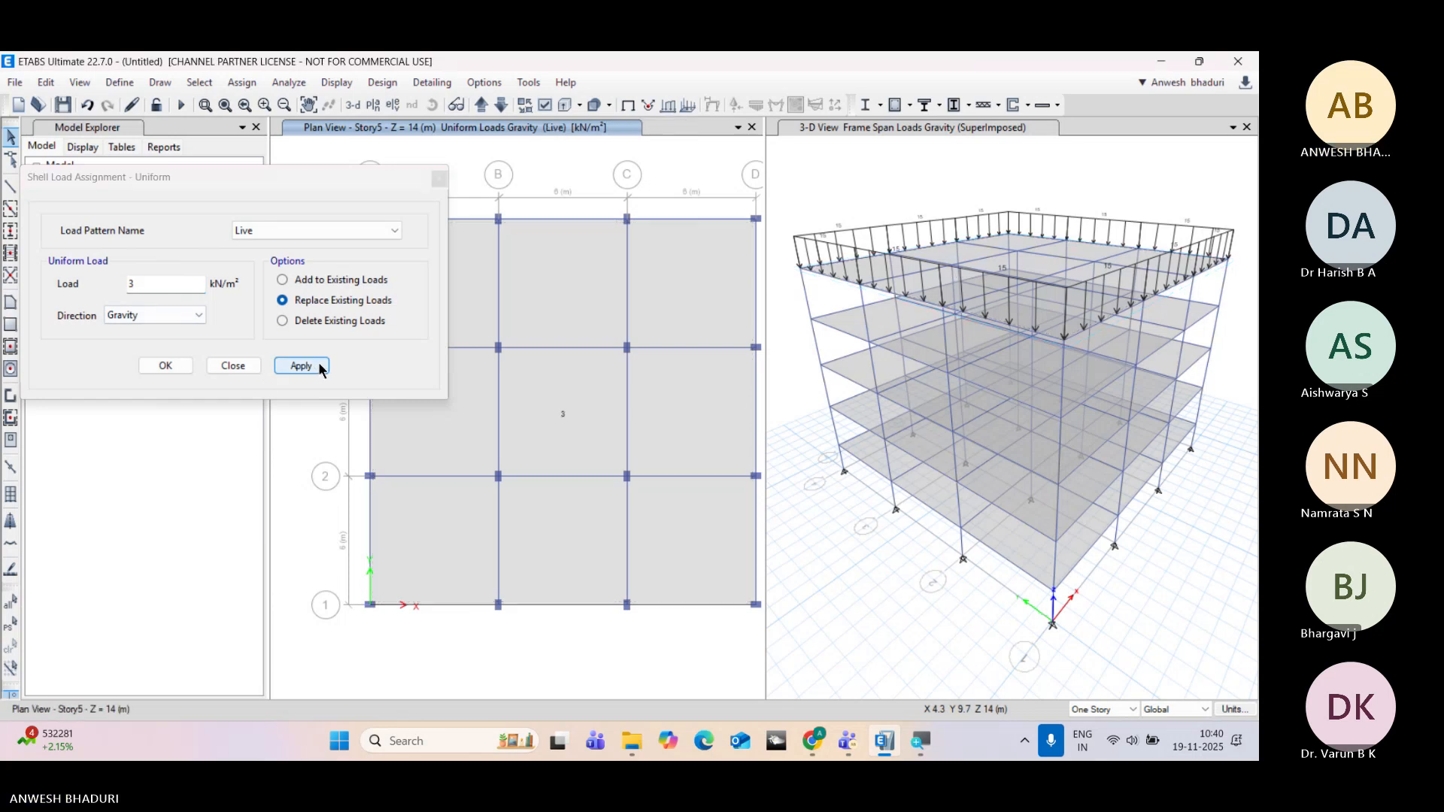
pyautogui.click(231, 368)
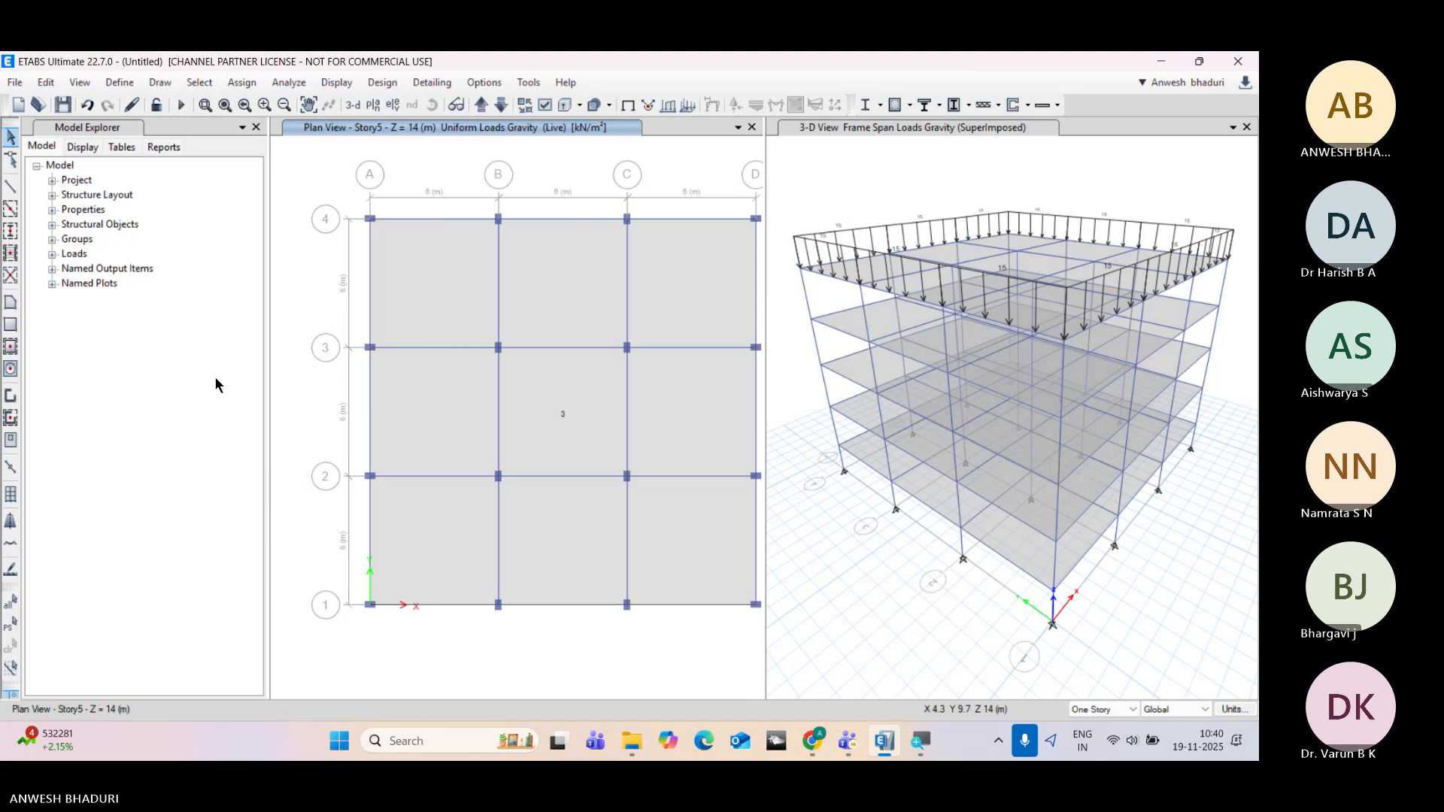
# Step: Change the Story5 plan view to the default 3-D view and rotate the building toward its front face
pyautogui.moveTo(488, 408); pyautogui.dragTo(453, 413, button='middle')
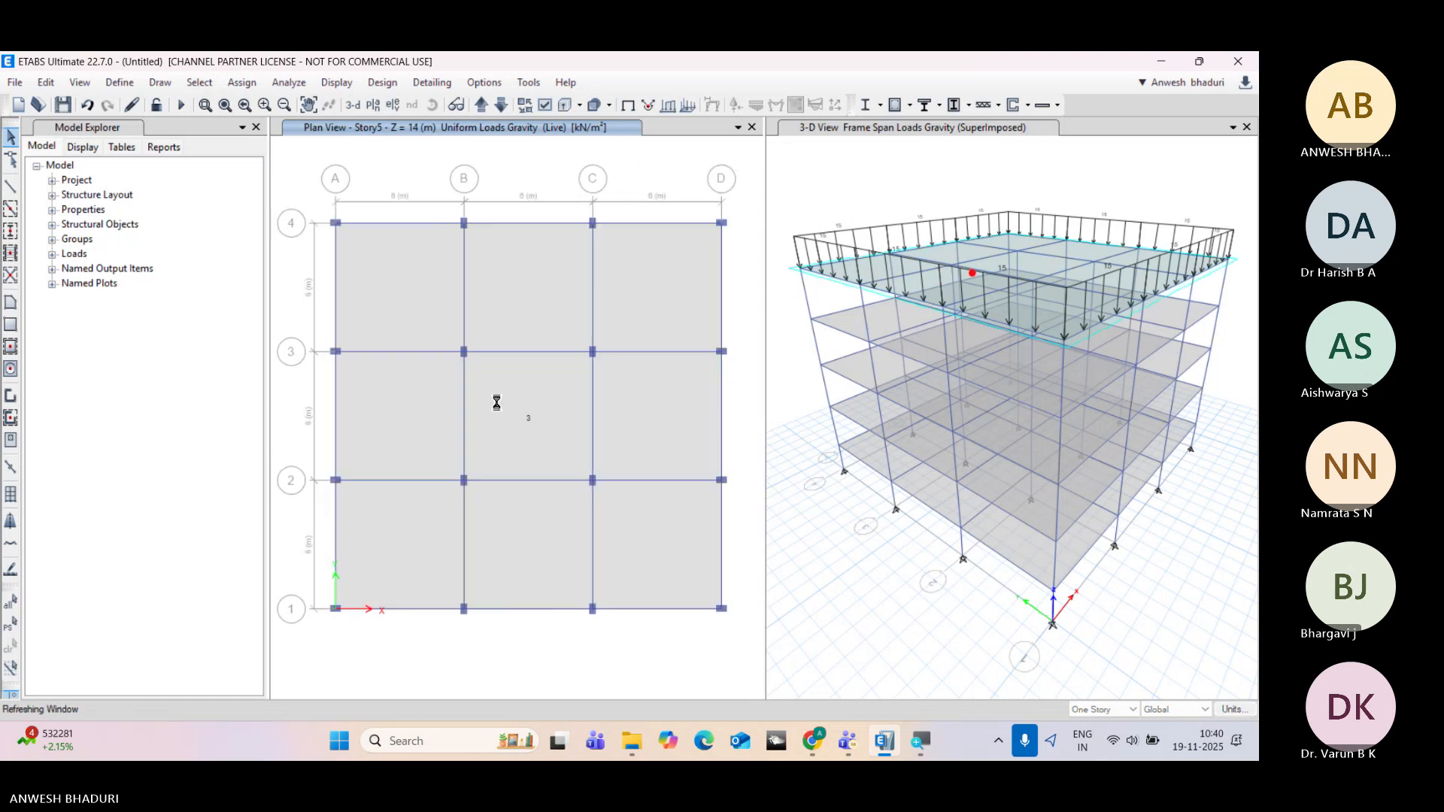
pyautogui.click(910, 171)
pyautogui.click(611, 168)
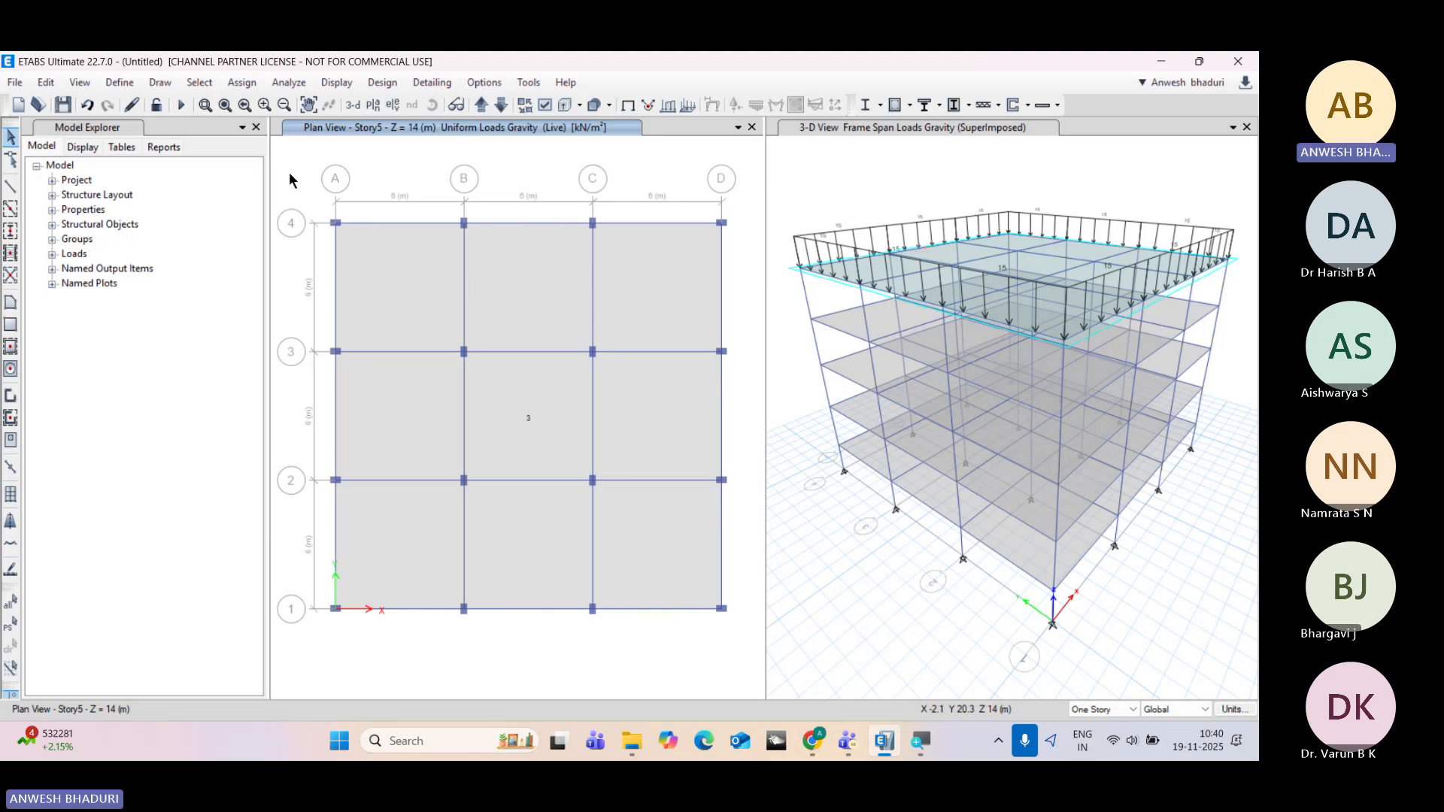
pyautogui.click(353, 105)
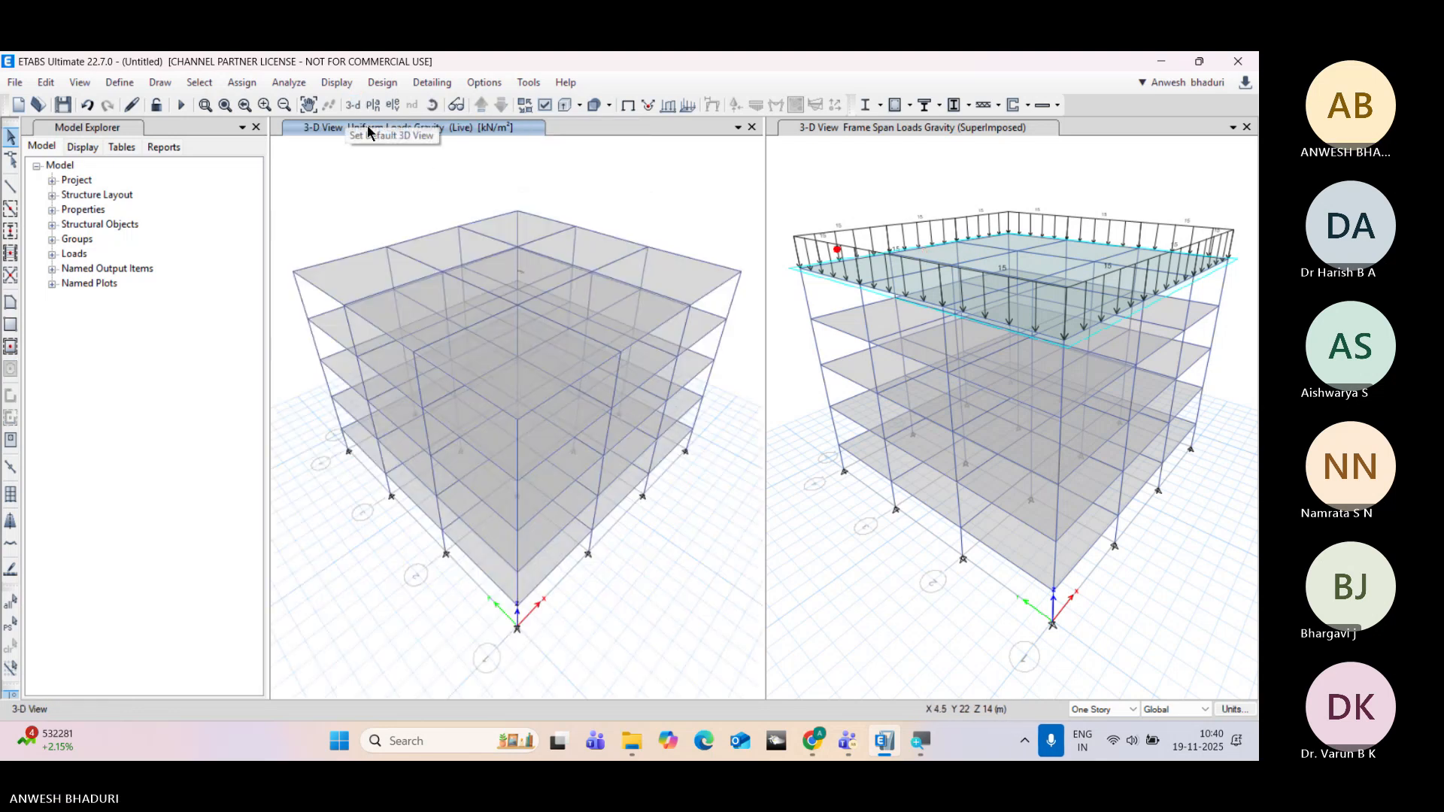
pyautogui.click(431, 105)
pyautogui.moveTo(675, 517); pyautogui.dragTo(634, 529)
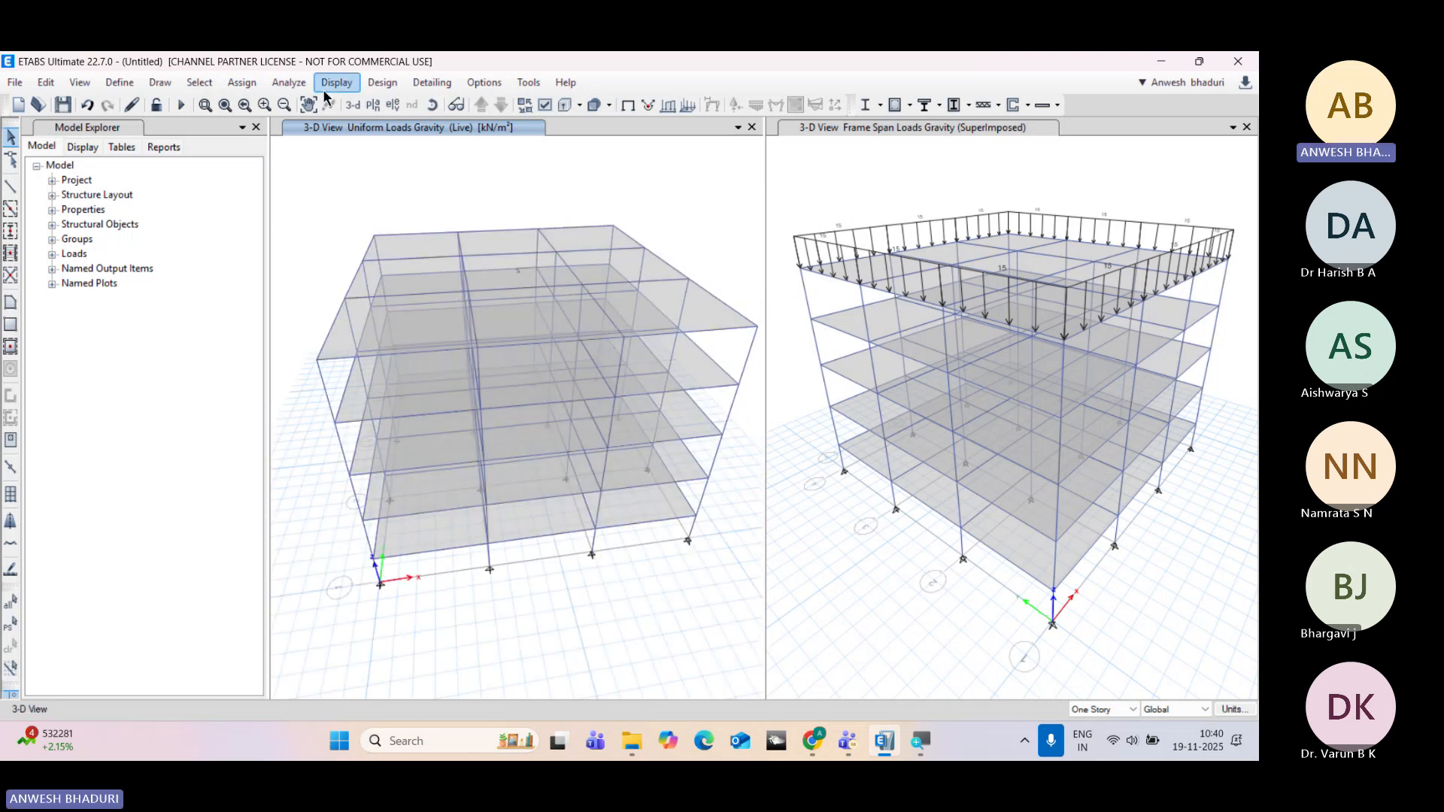
# Step: Start the analysis run and create a folder named GMU inside csi-training as the model's save location
pyautogui.click(293, 84)
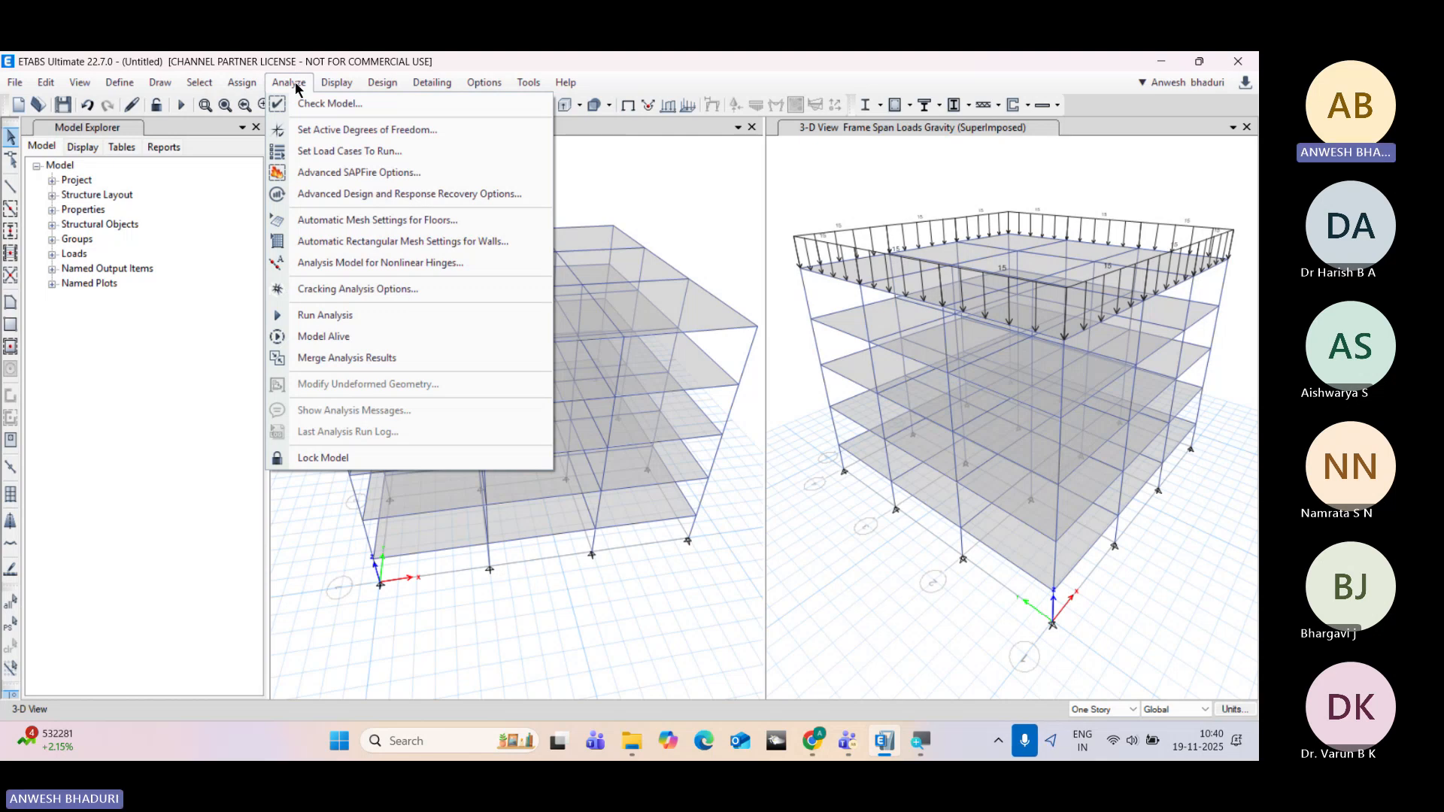
pyautogui.click(318, 316)
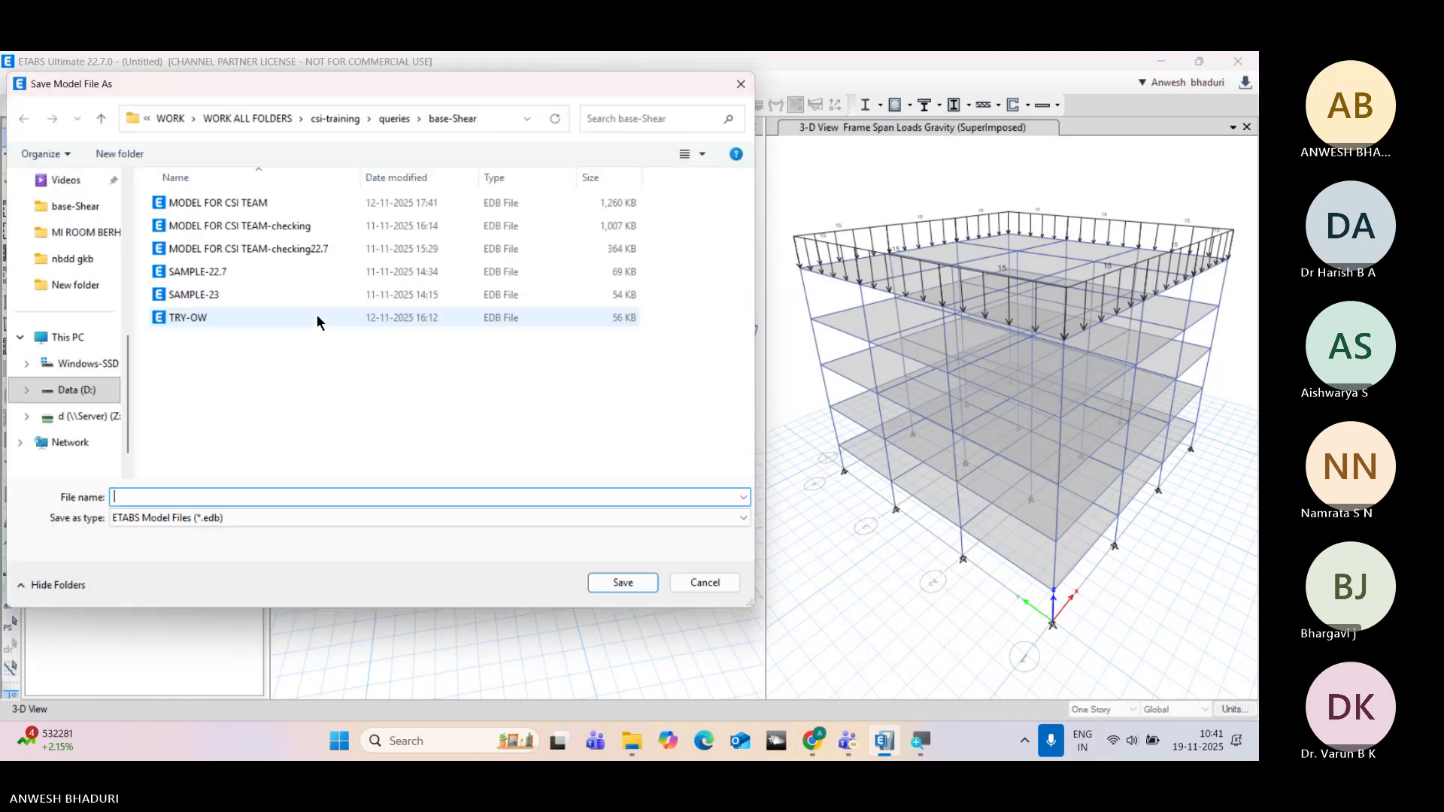
pyautogui.click(344, 119)
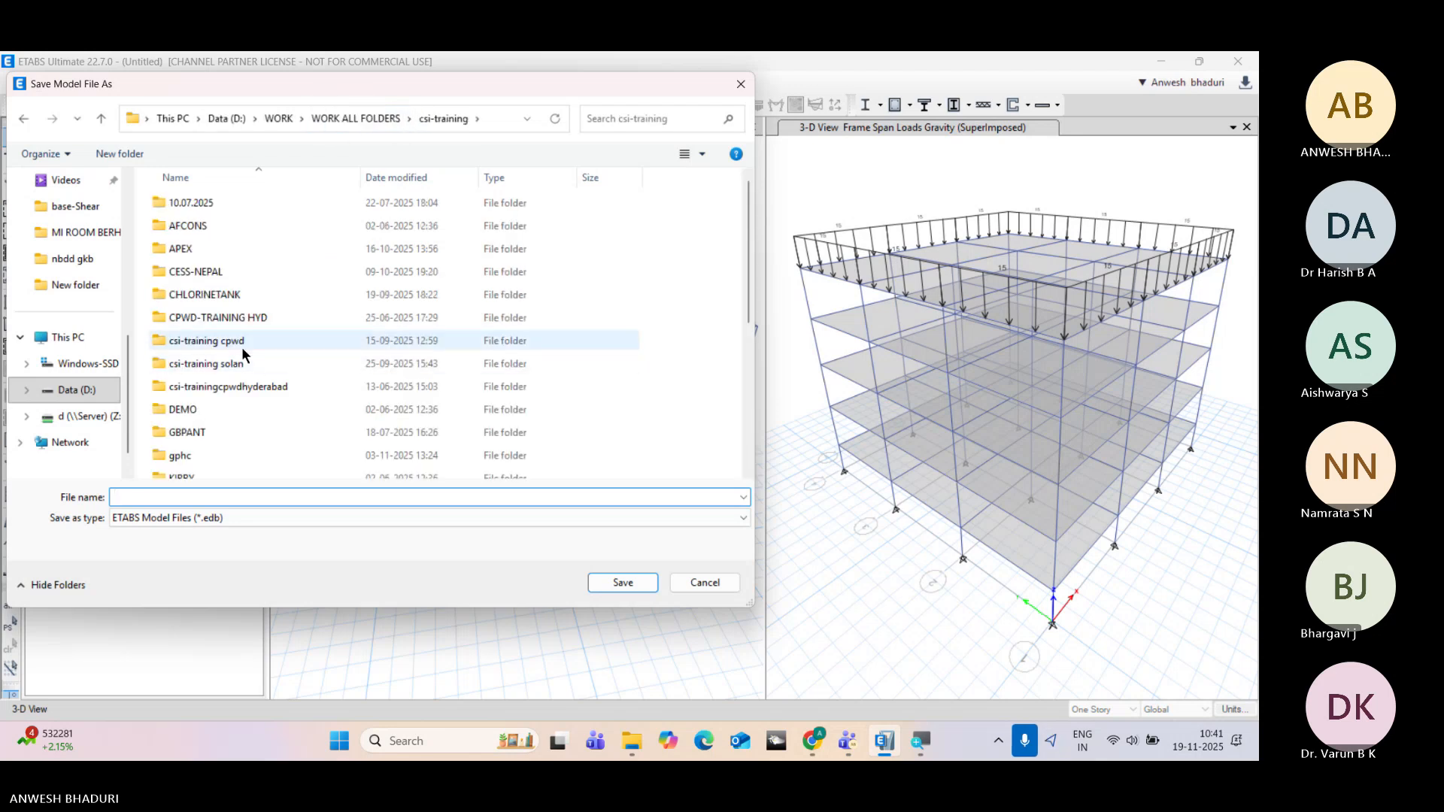
pyautogui.scroll(-4, 245, 454)
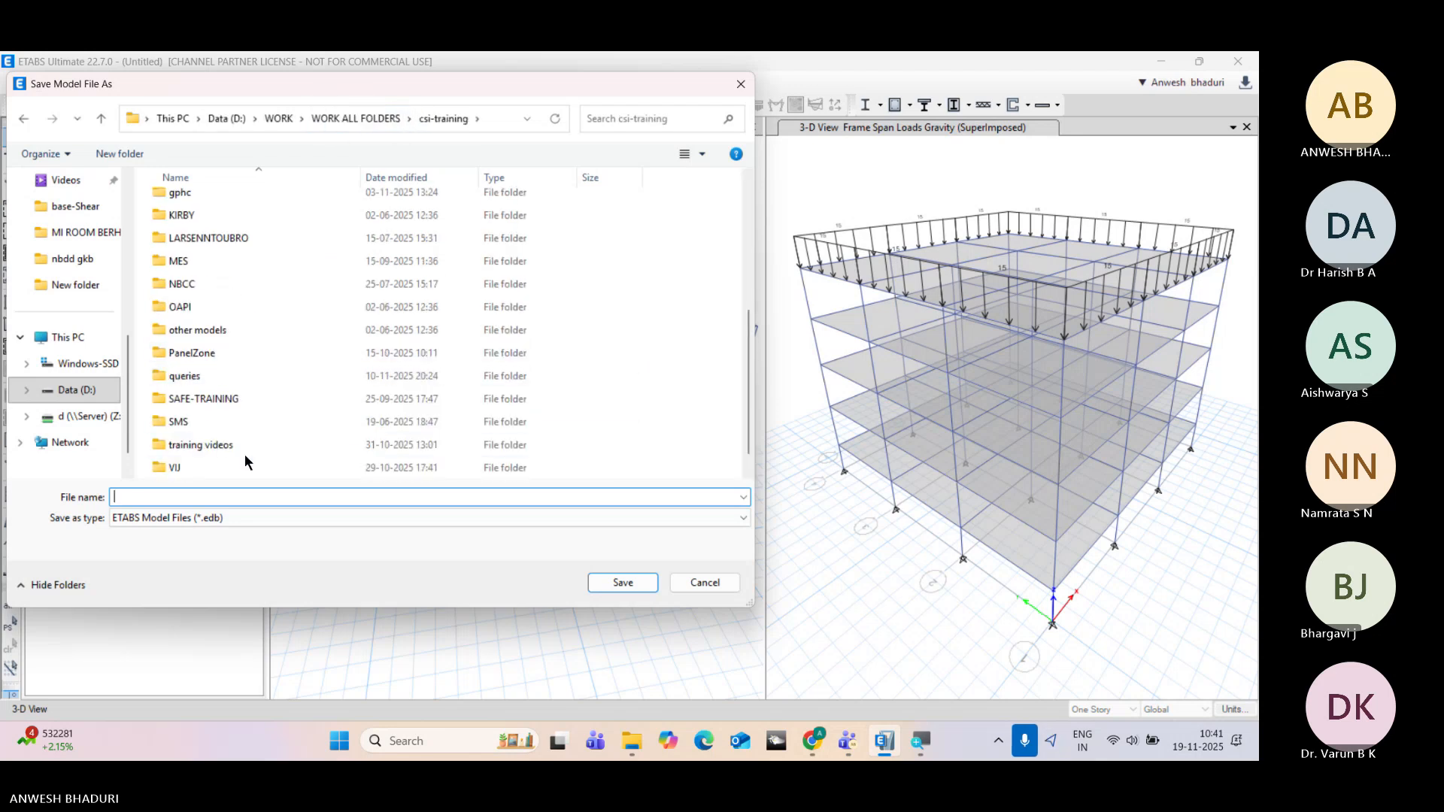
pyautogui.click(119, 155)
pyautogui.write('G')
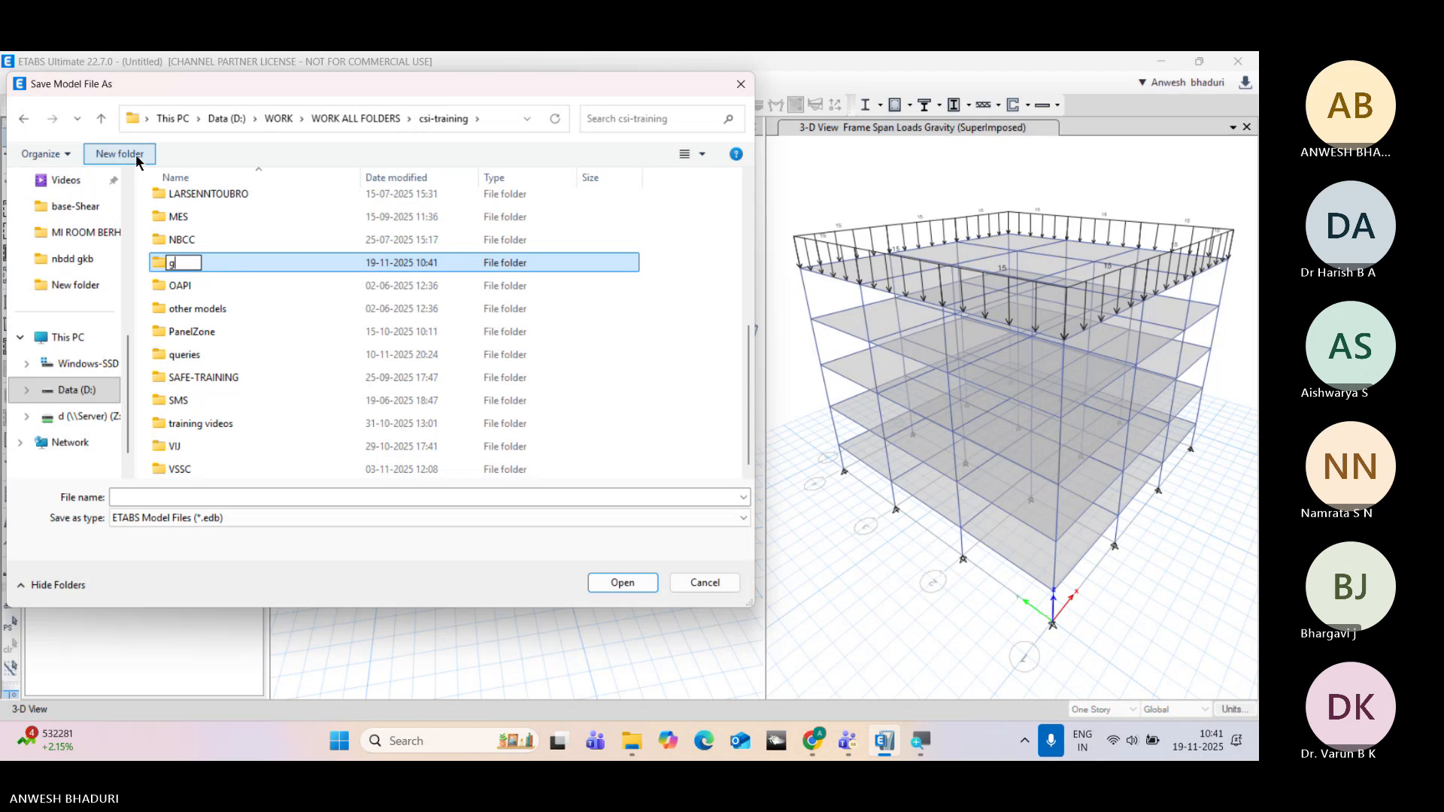
pyautogui.write('MU')
pyautogui.press('Return')
pyautogui.press('Return')
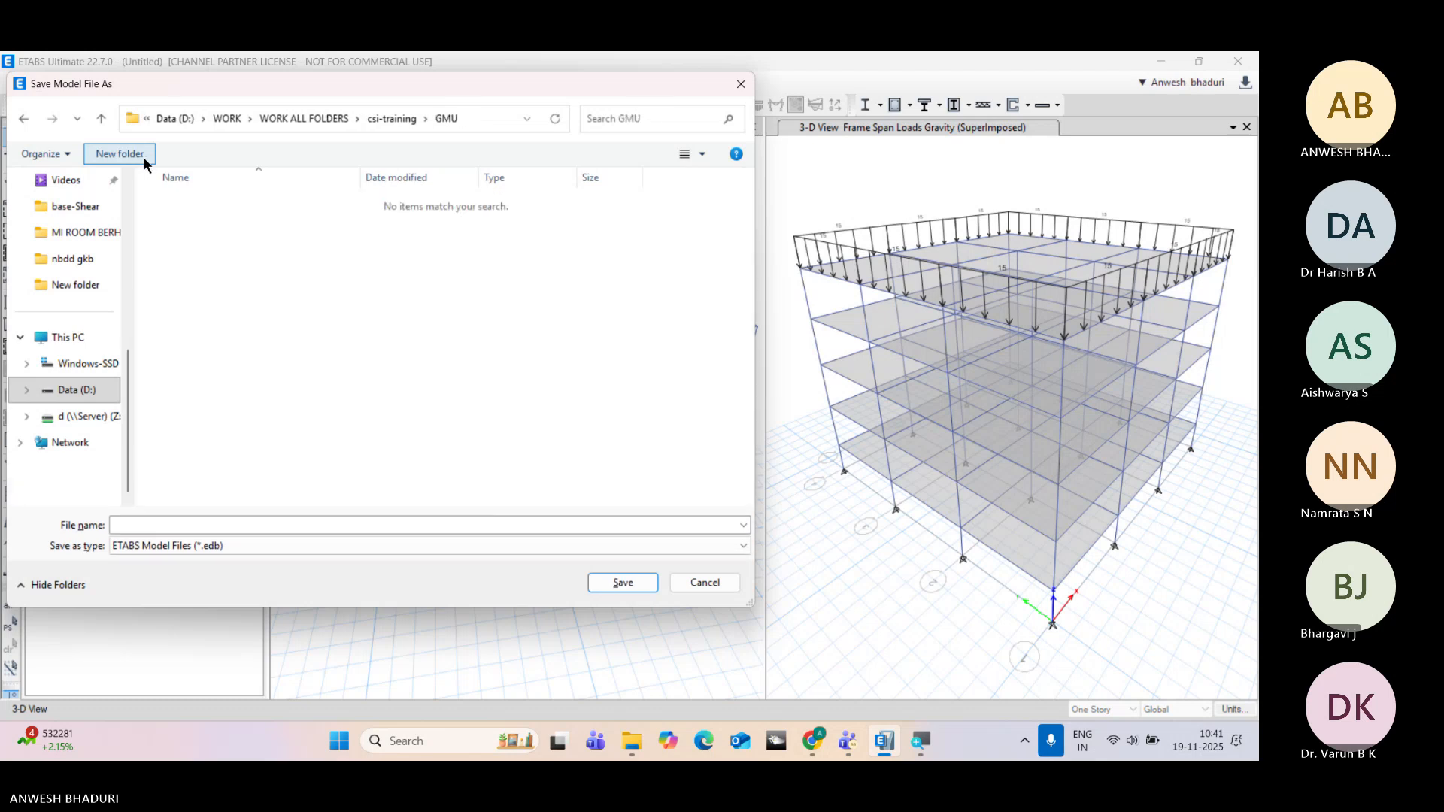
# Step: Save the model file as MODEL-1 in the GMU folder and let the analysis run
pyautogui.click(231, 525)
pyautogui.write('MODEL-1')
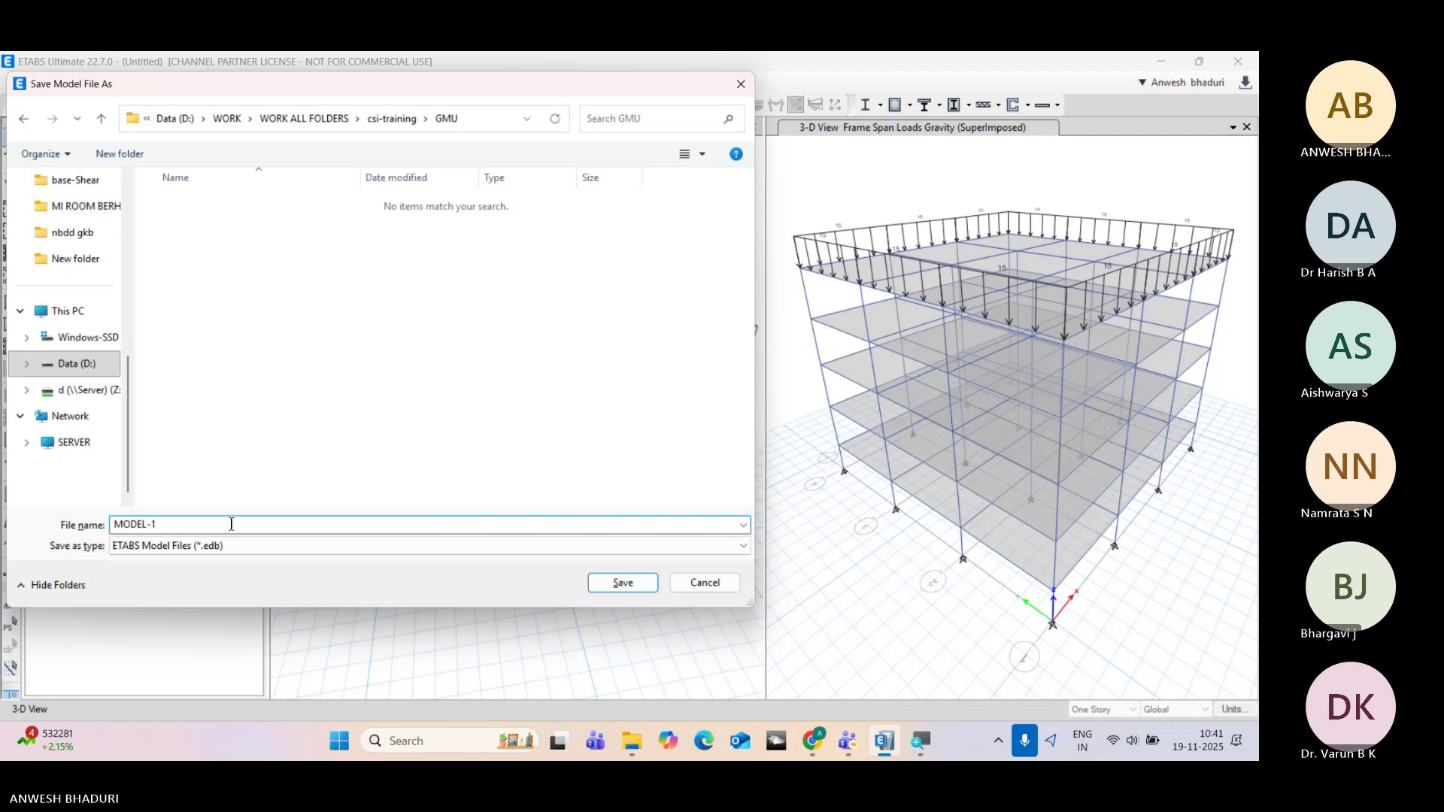
pyautogui.press('Return')
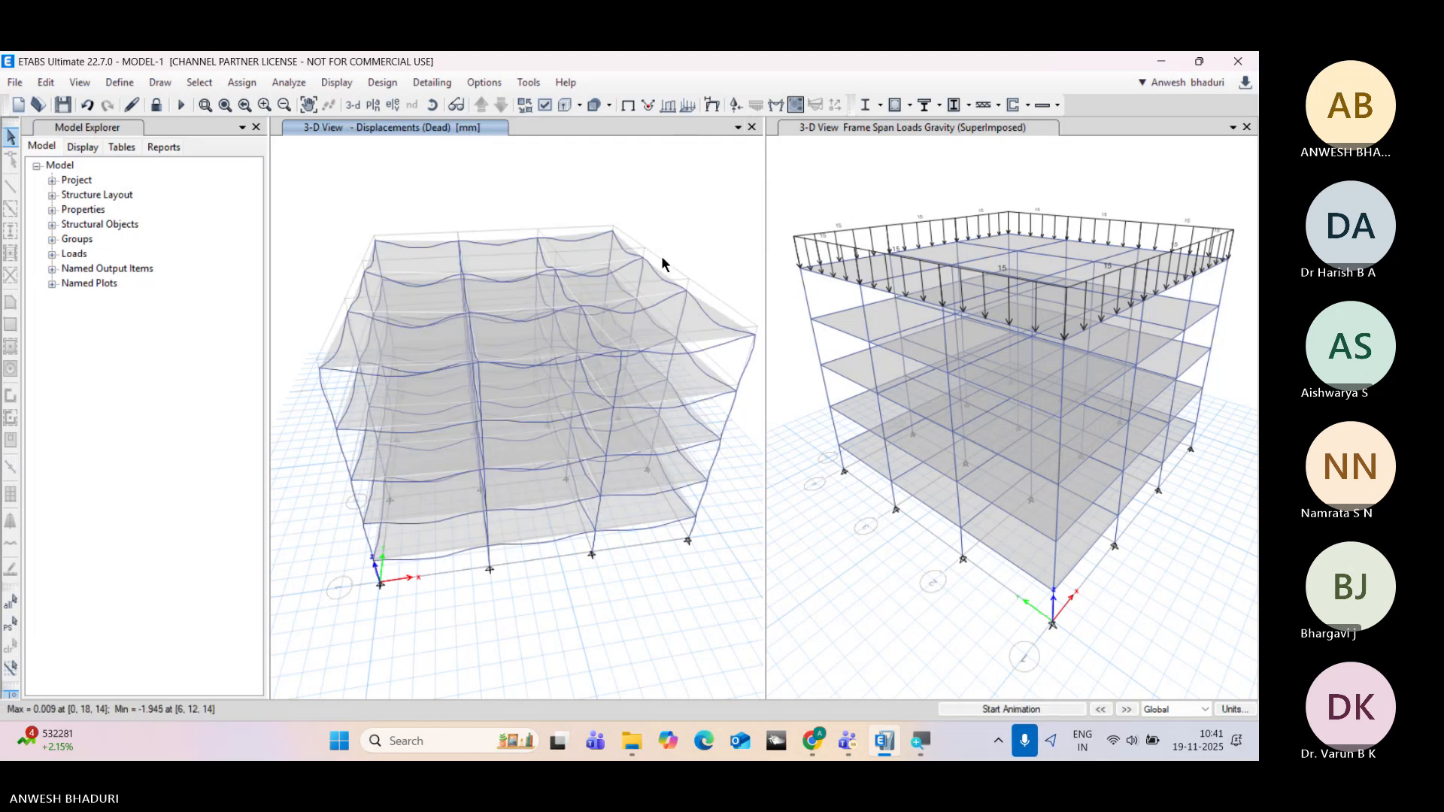
# Step: Open the last analysis run log and examine its eigen modal analysis section and list of linear static cases
pyautogui.moveTo(661, 256); pyautogui.dragTo(640, 292, button='middle')
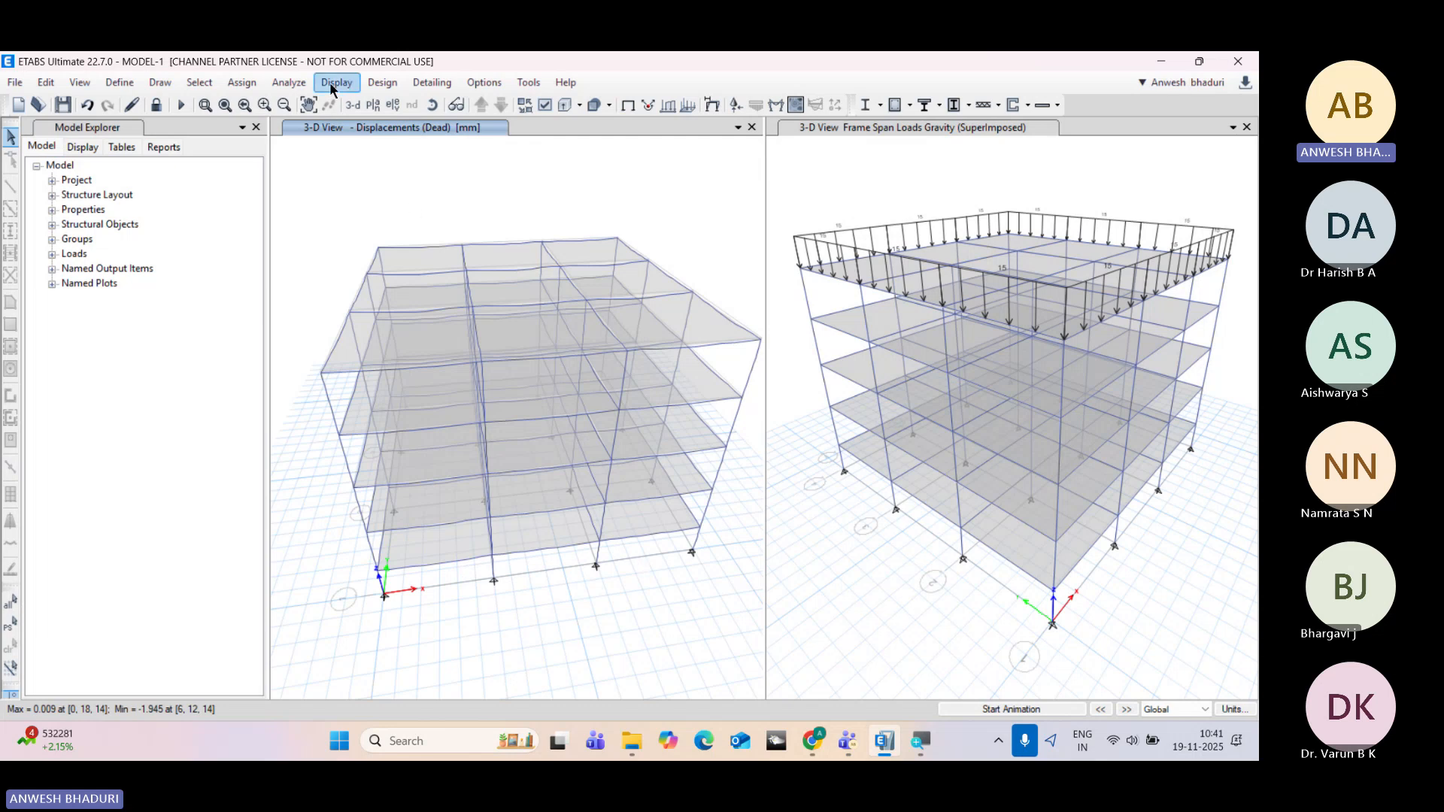
pyautogui.click(288, 83)
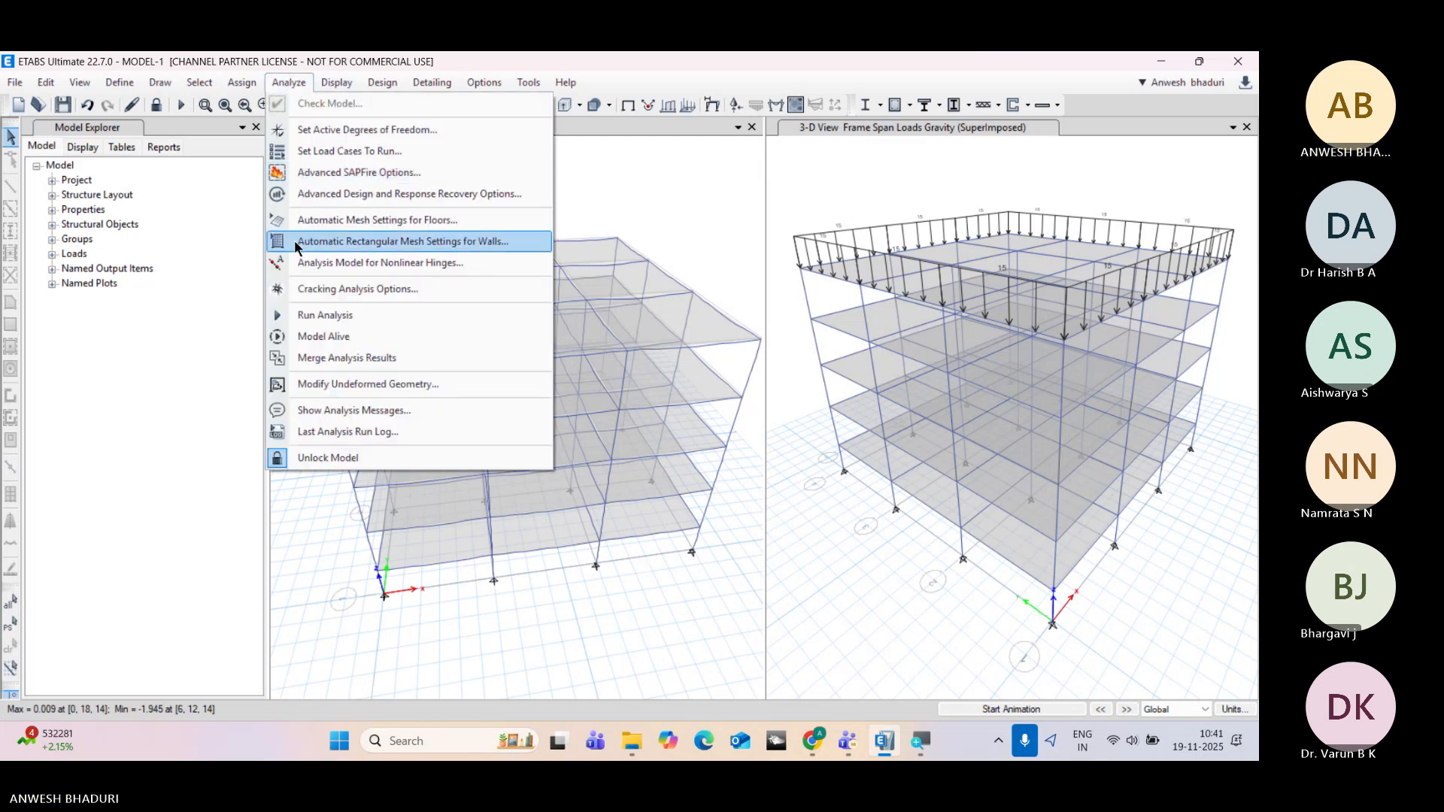
pyautogui.click(304, 433)
pyautogui.moveTo(573, 147); pyautogui.dragTo(573, 150)
pyautogui.scroll(3, 615, 407)
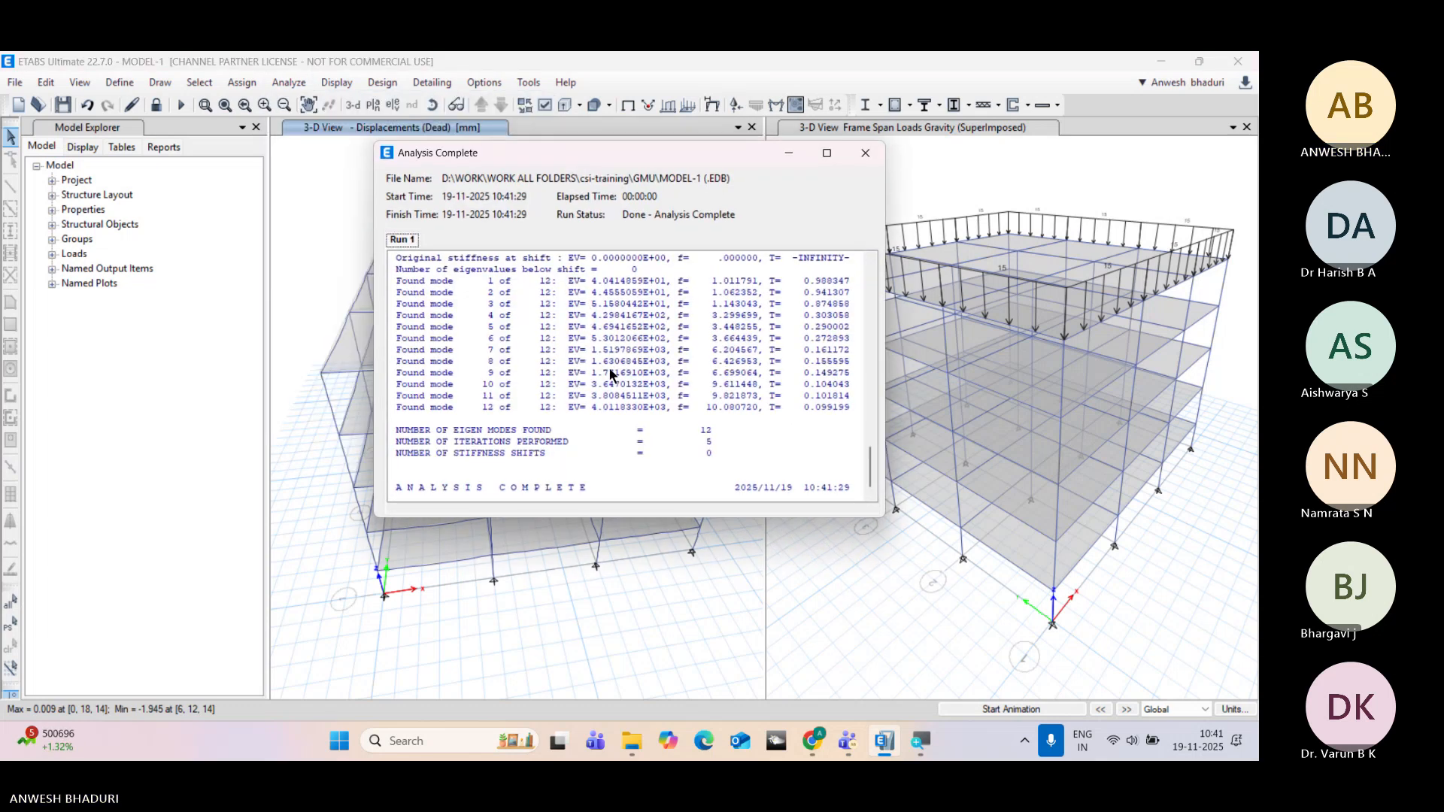
pyautogui.scroll(7, 615, 407)
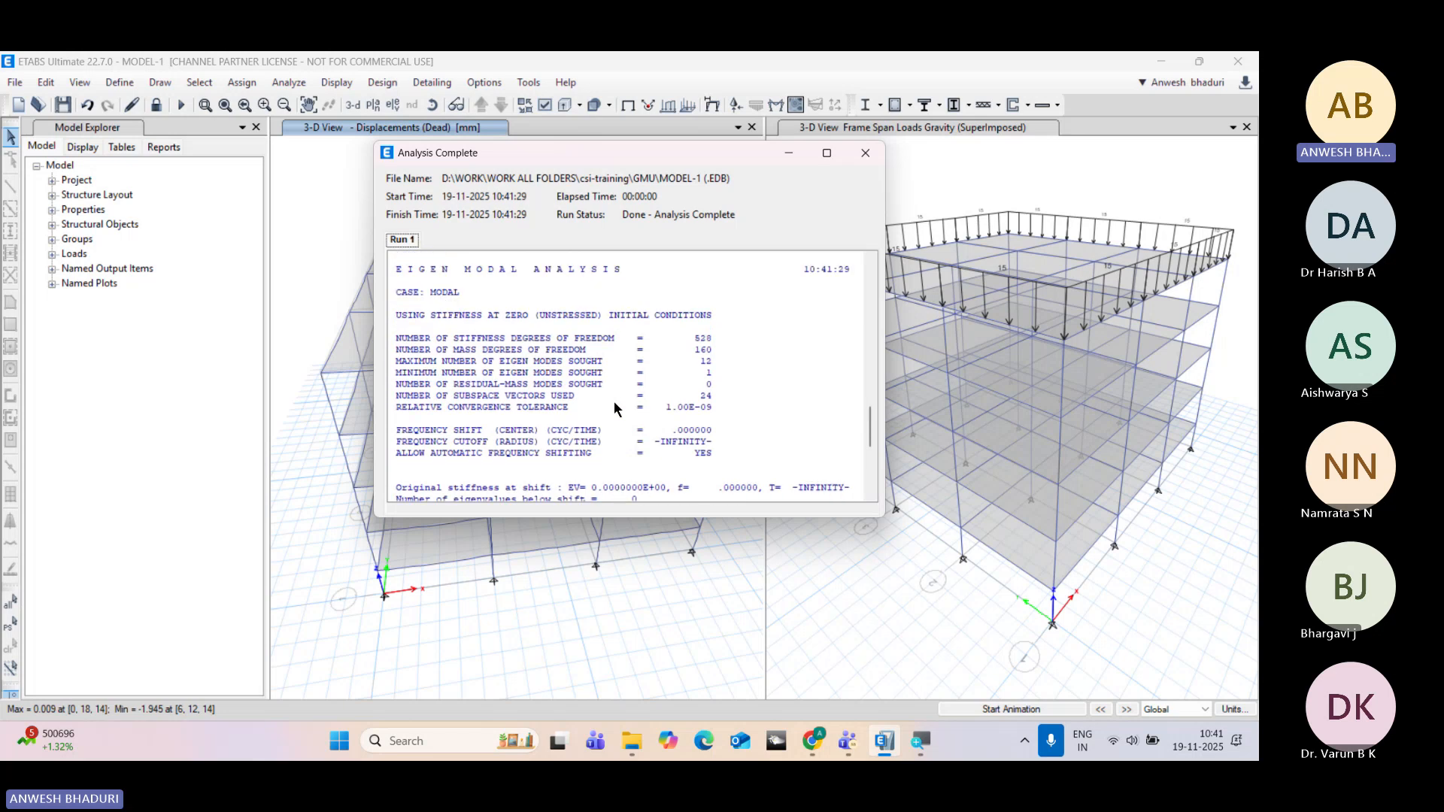
pyautogui.scroll(-4, 615, 404)
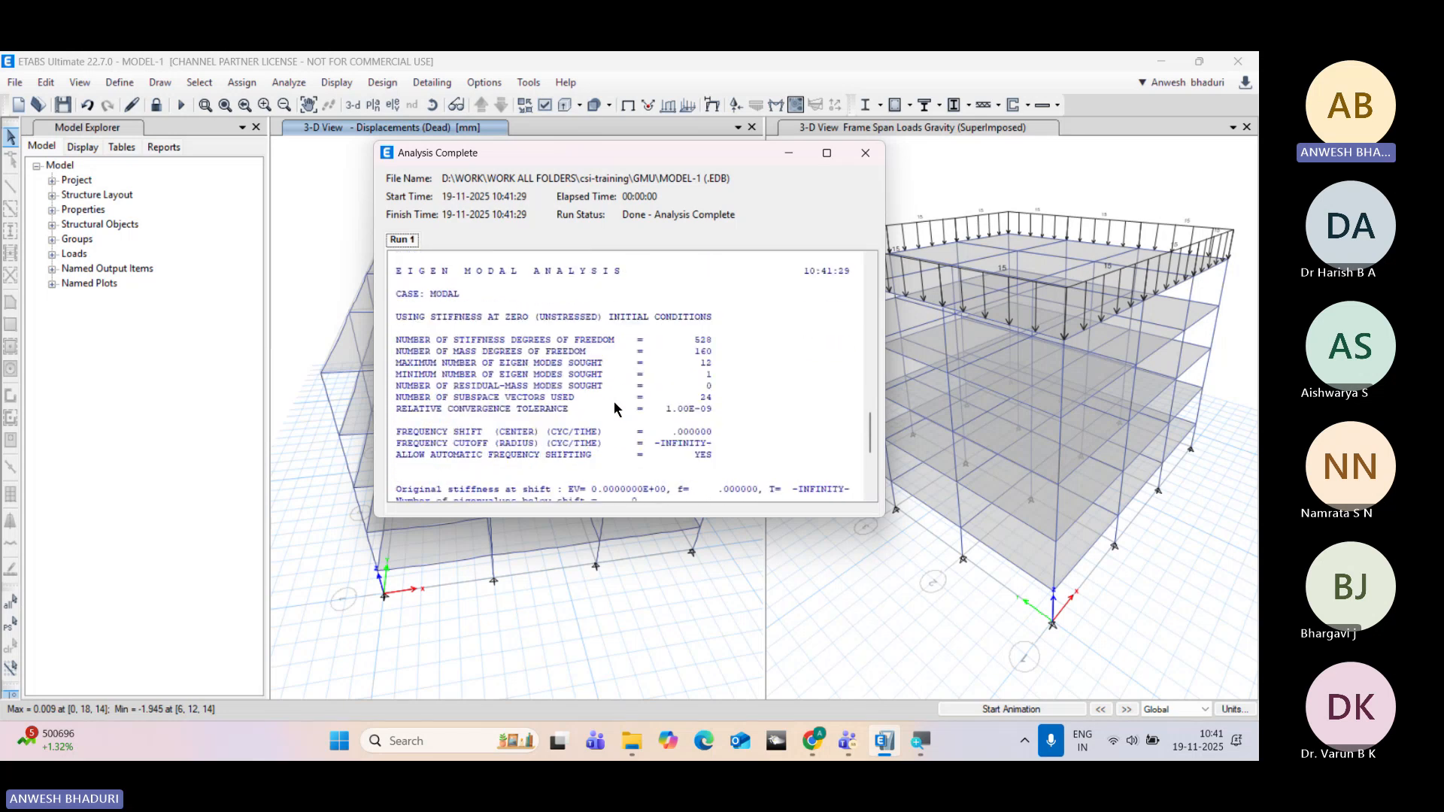
pyautogui.scroll(1, 614, 407)
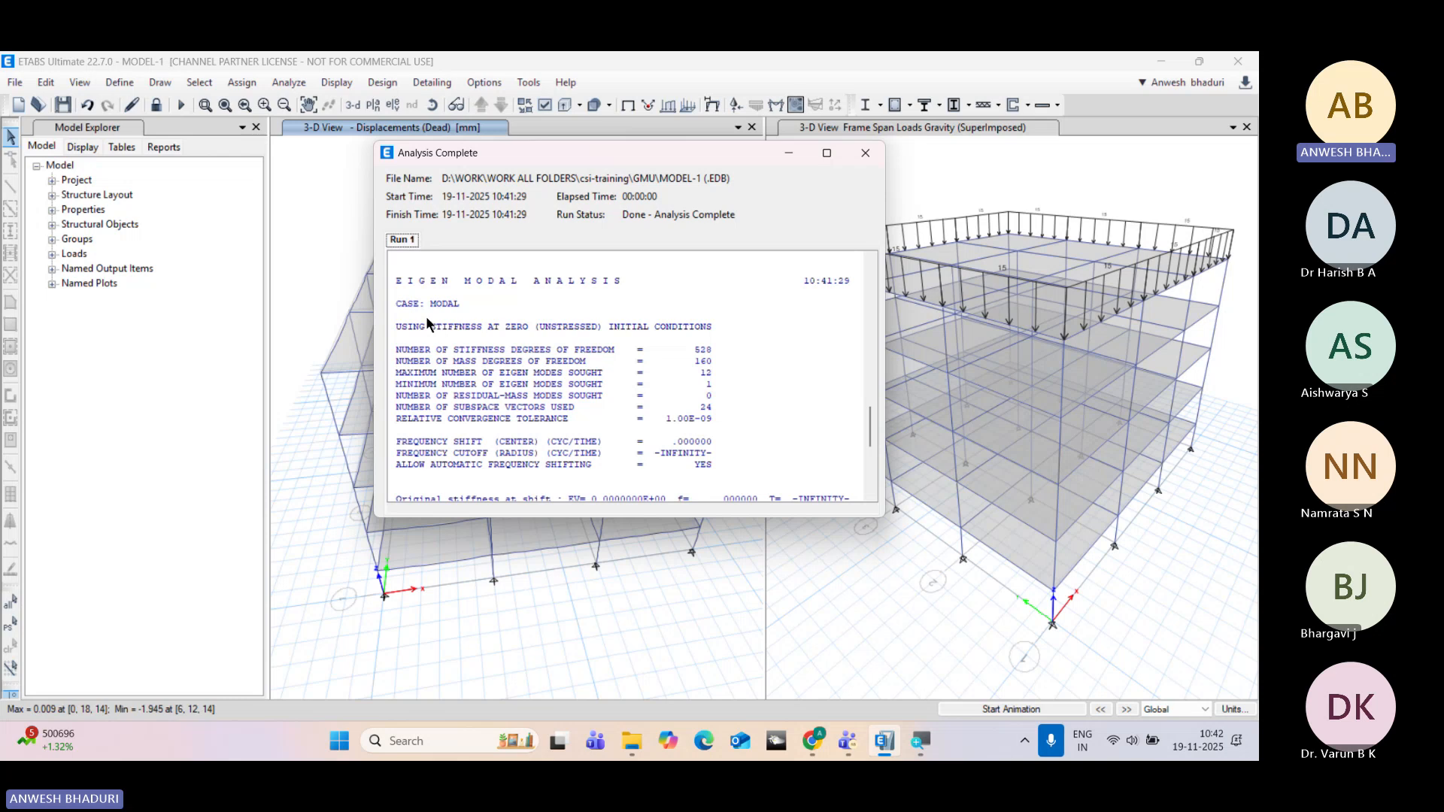
pyautogui.scroll(-1, 427, 317)
pyautogui.scroll(1, 692, 386)
pyautogui.scroll(1, 568, 367)
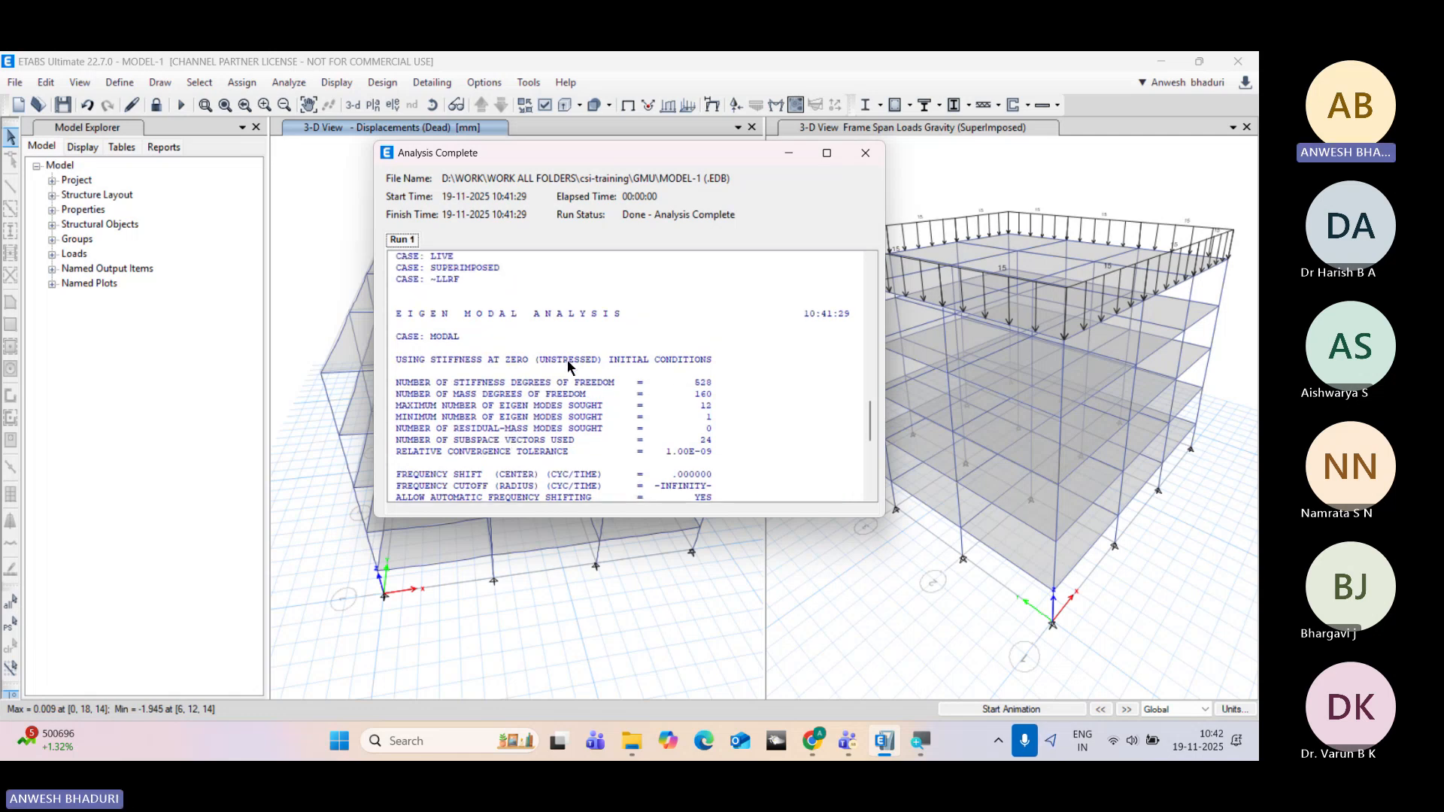
pyautogui.scroll(2, 546, 411)
pyautogui.scroll(-1, 561, 390)
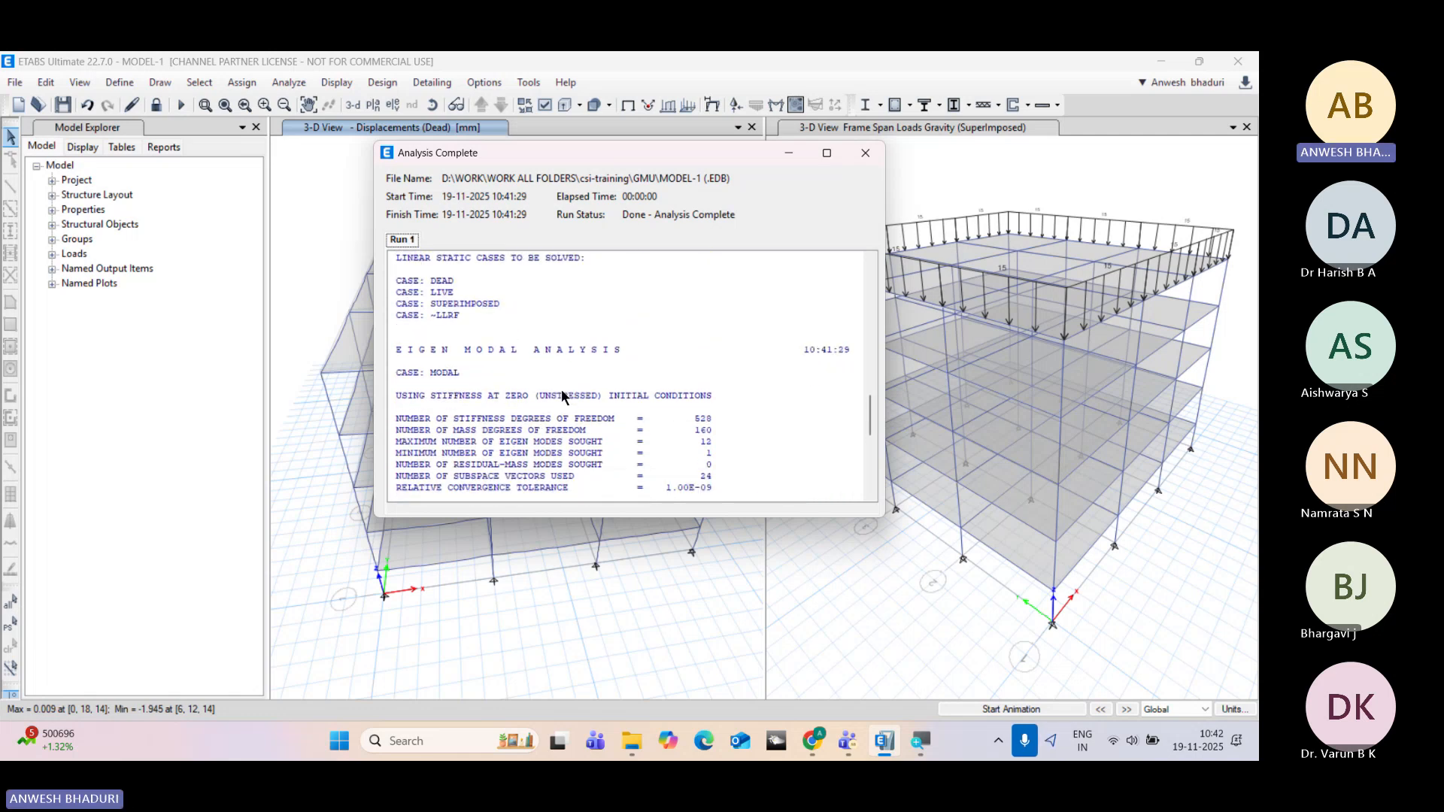
pyautogui.scroll(-1, 561, 390)
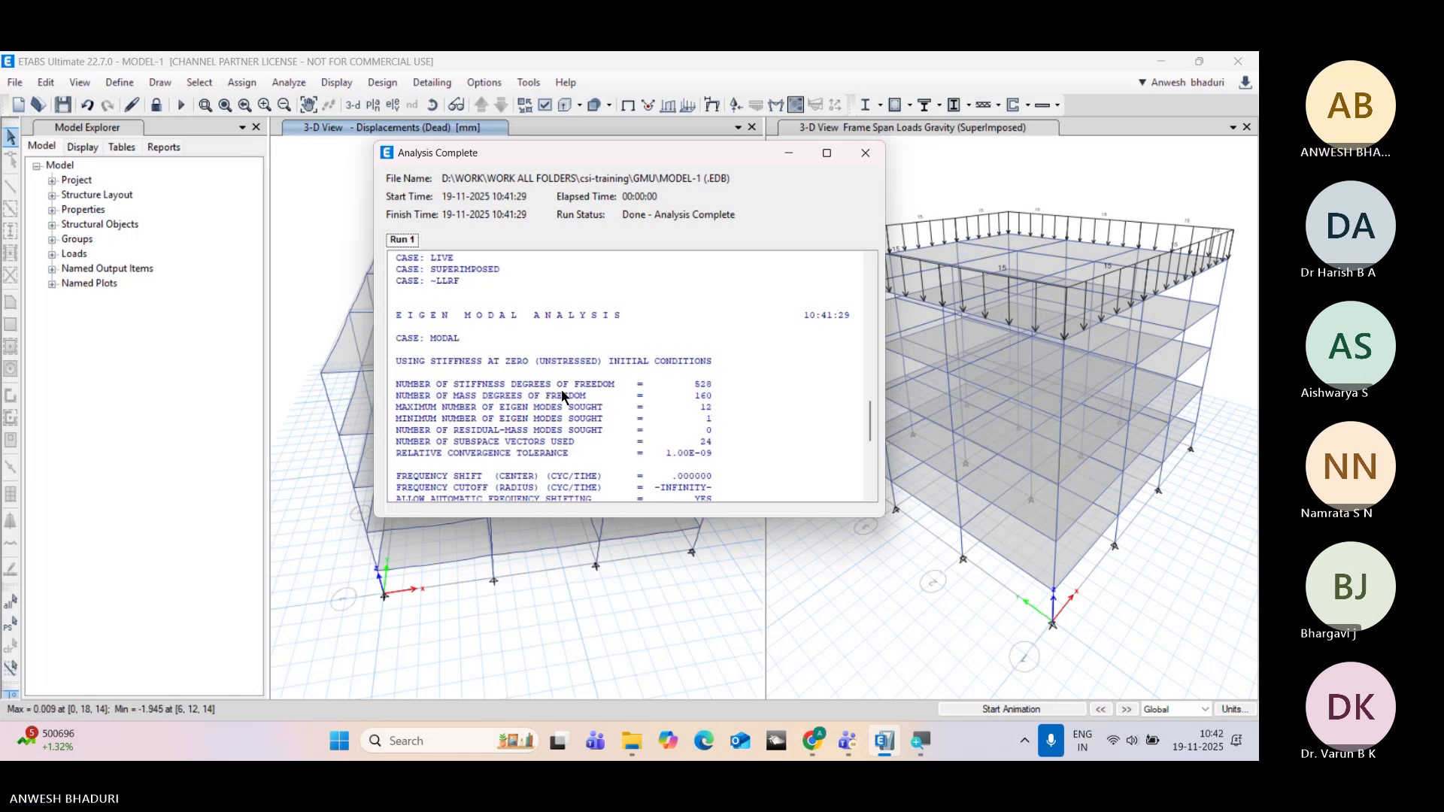
pyautogui.scroll(1, 561, 390)
pyautogui.scroll(-2, 561, 391)
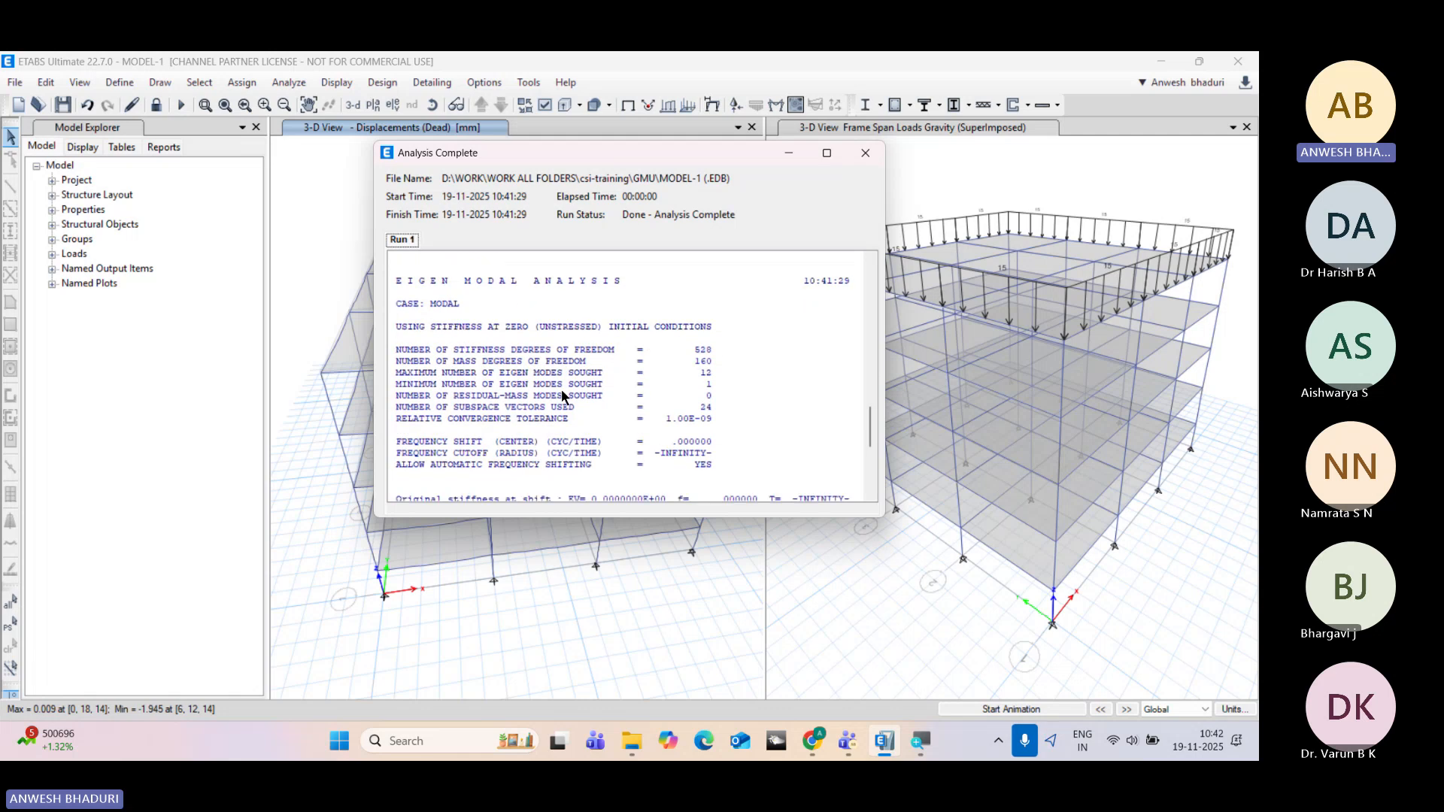
# Step: Review the log's static cases, stability check, equation solution and model summary, close it, and activate the SuperImposed frame loads view
pyautogui.scroll(5, 561, 389)
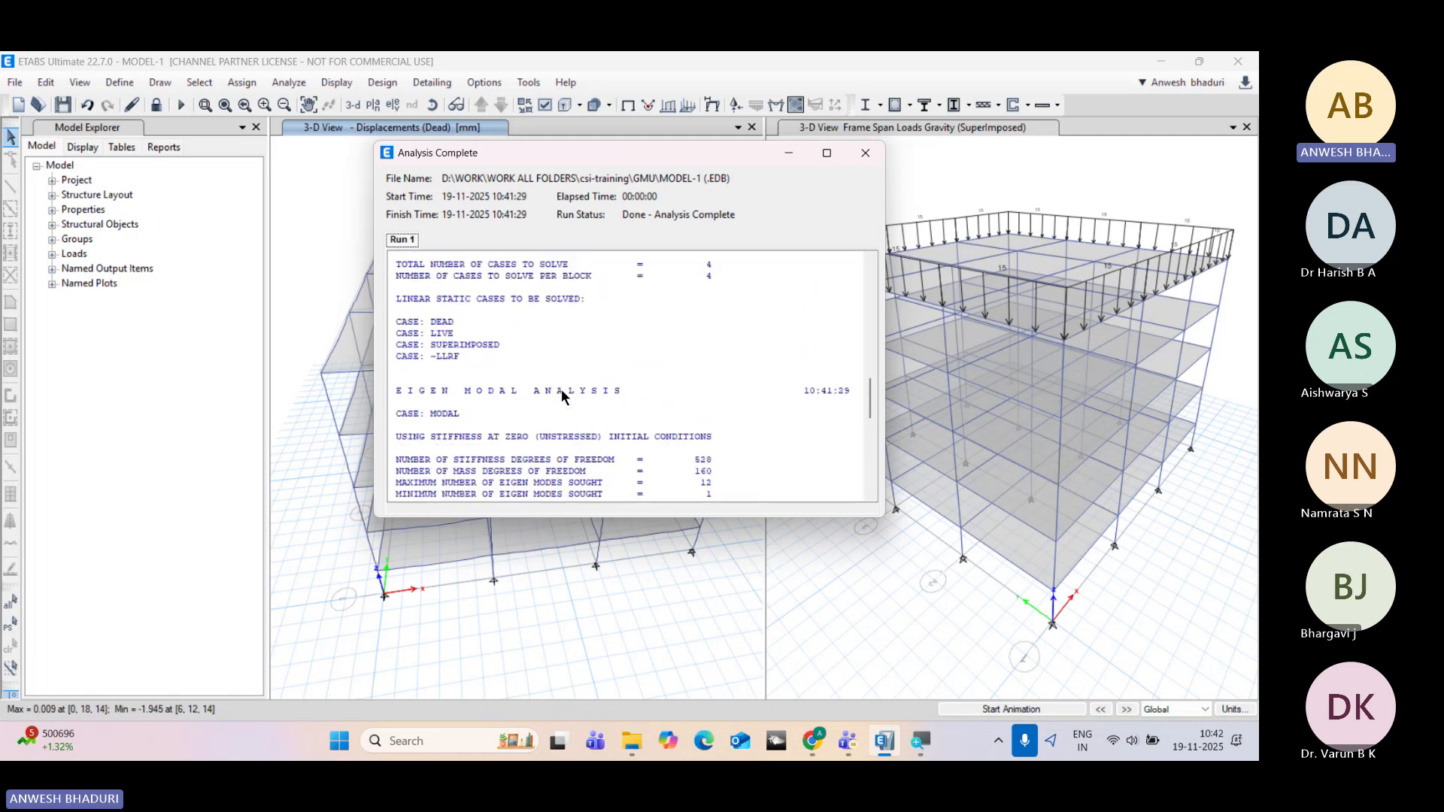
pyautogui.scroll(5, 561, 389)
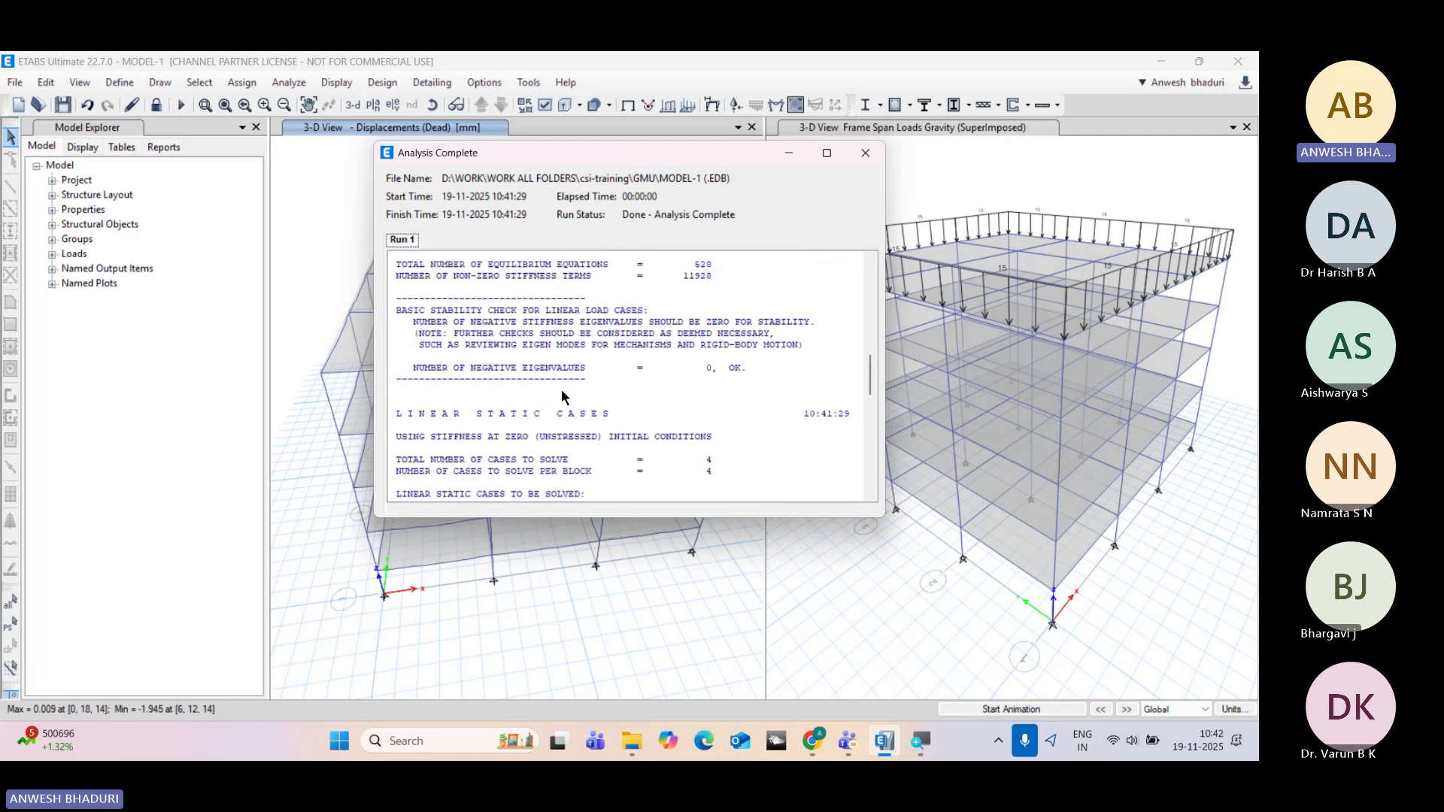
pyautogui.scroll(1, 561, 391)
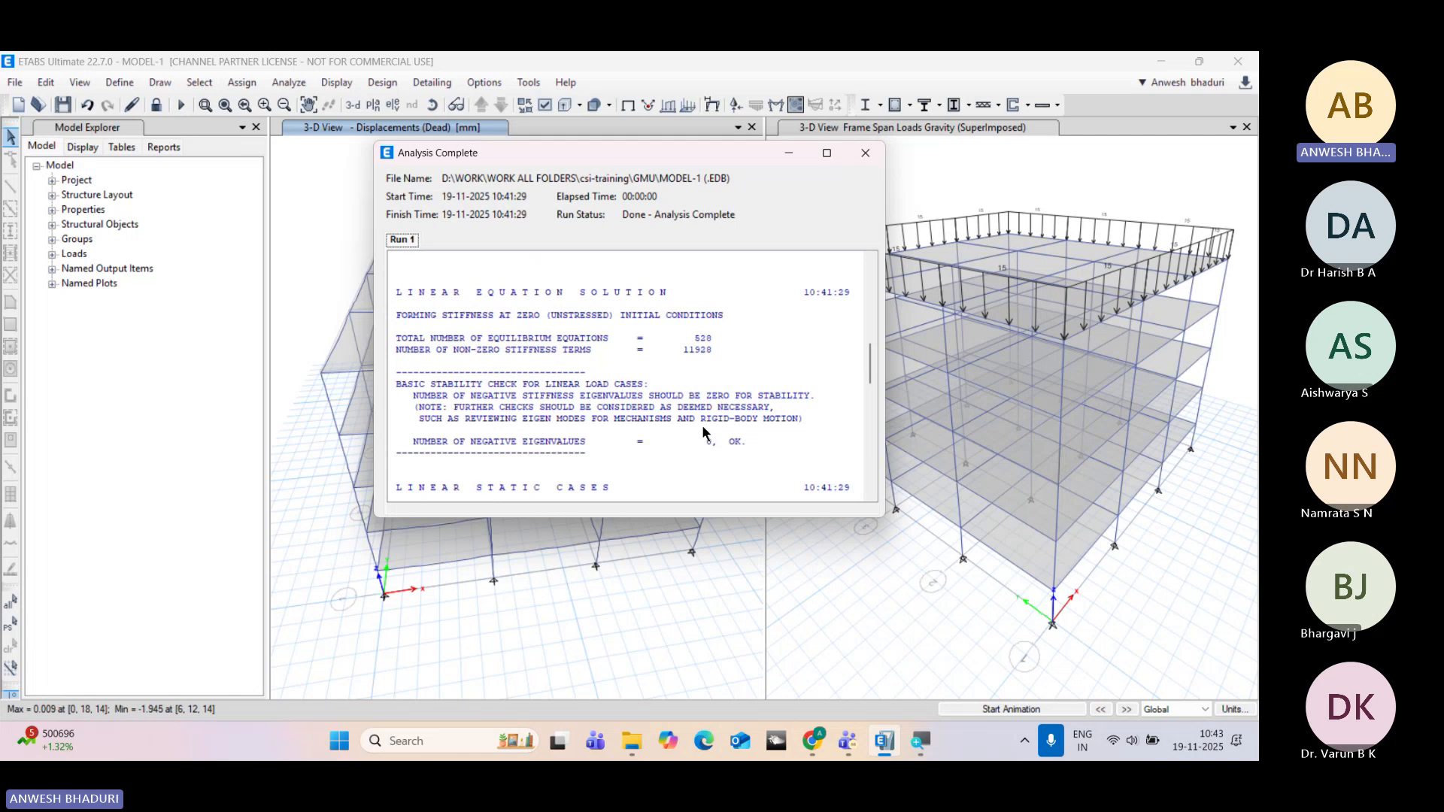
pyautogui.scroll(4, 704, 432)
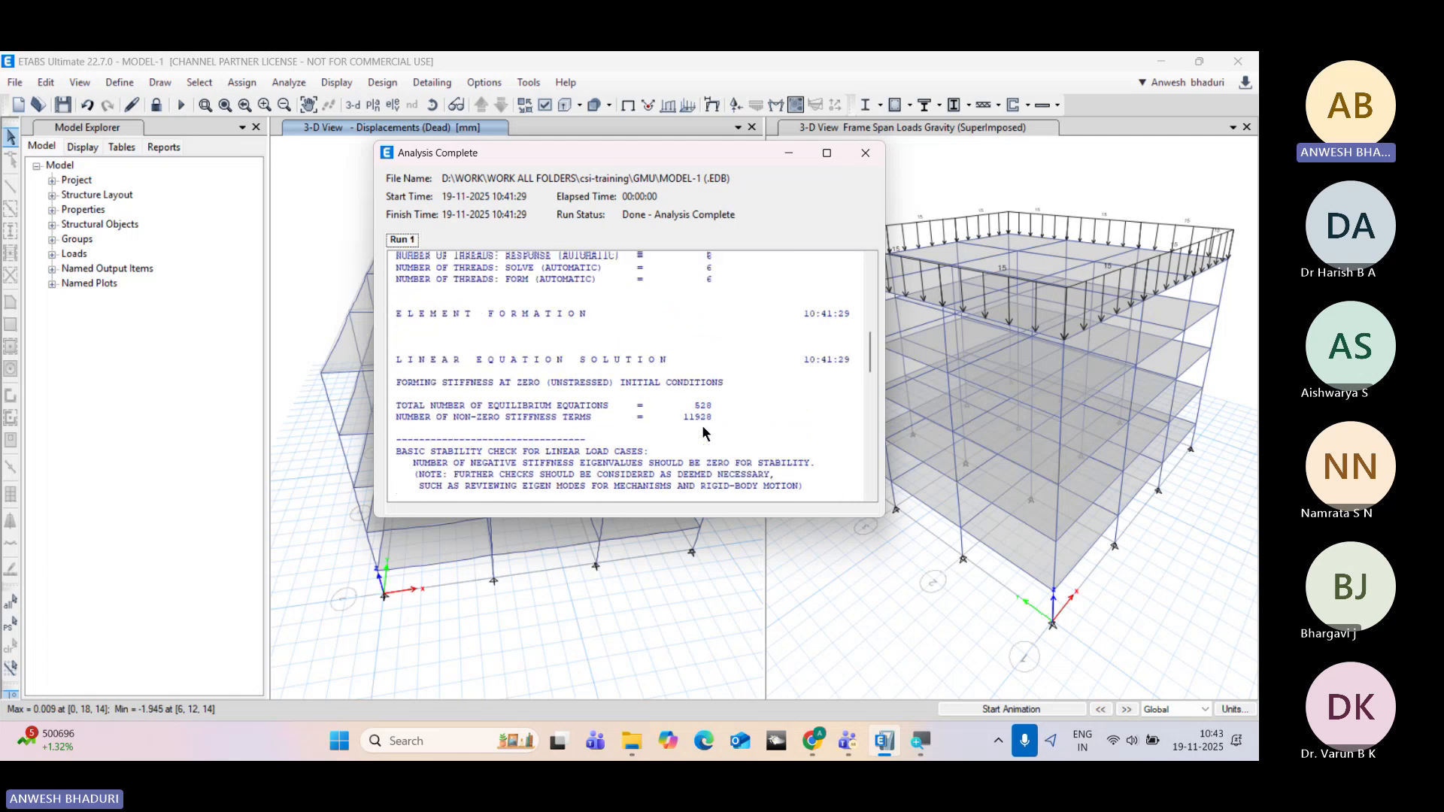
pyautogui.scroll(9, 704, 432)
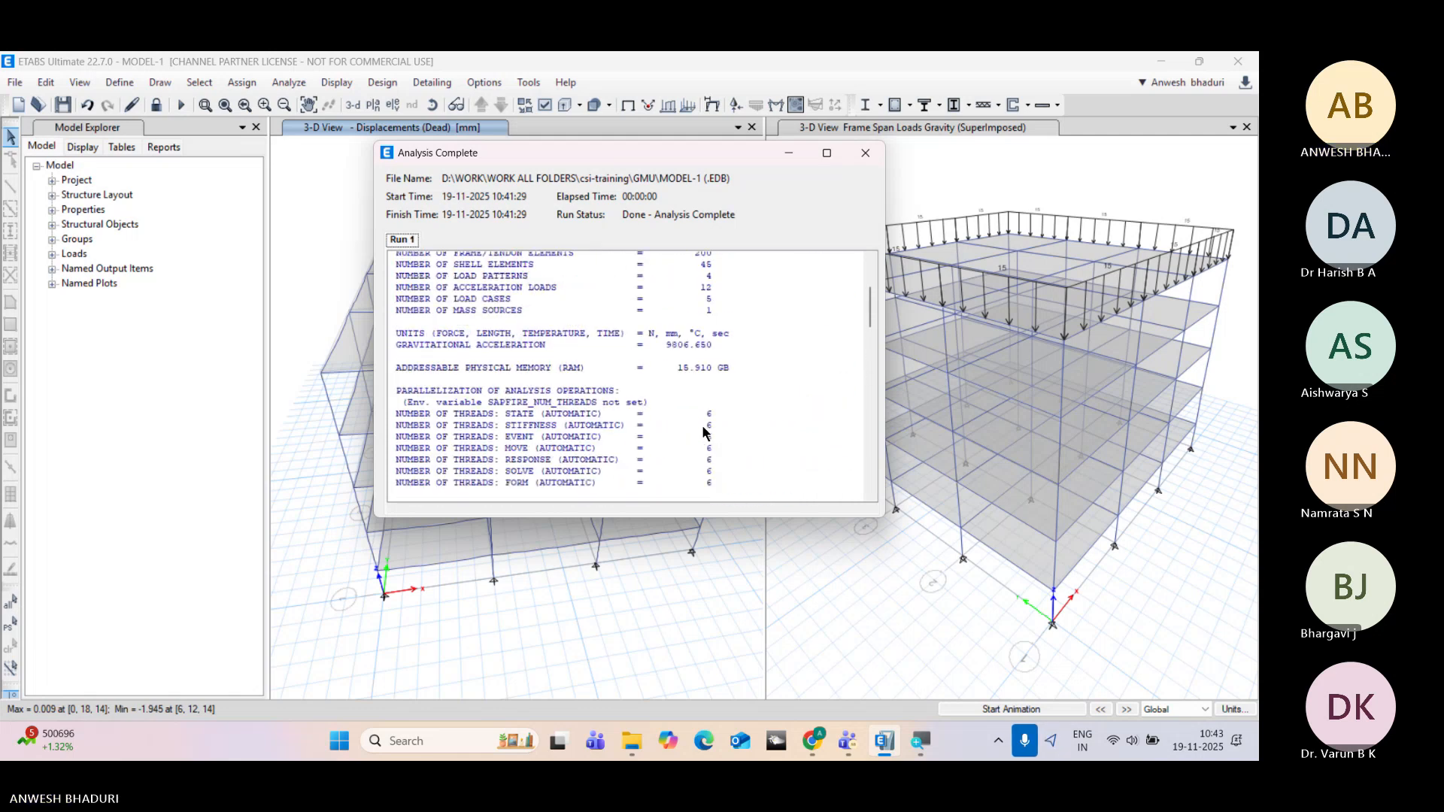
pyautogui.click(867, 152)
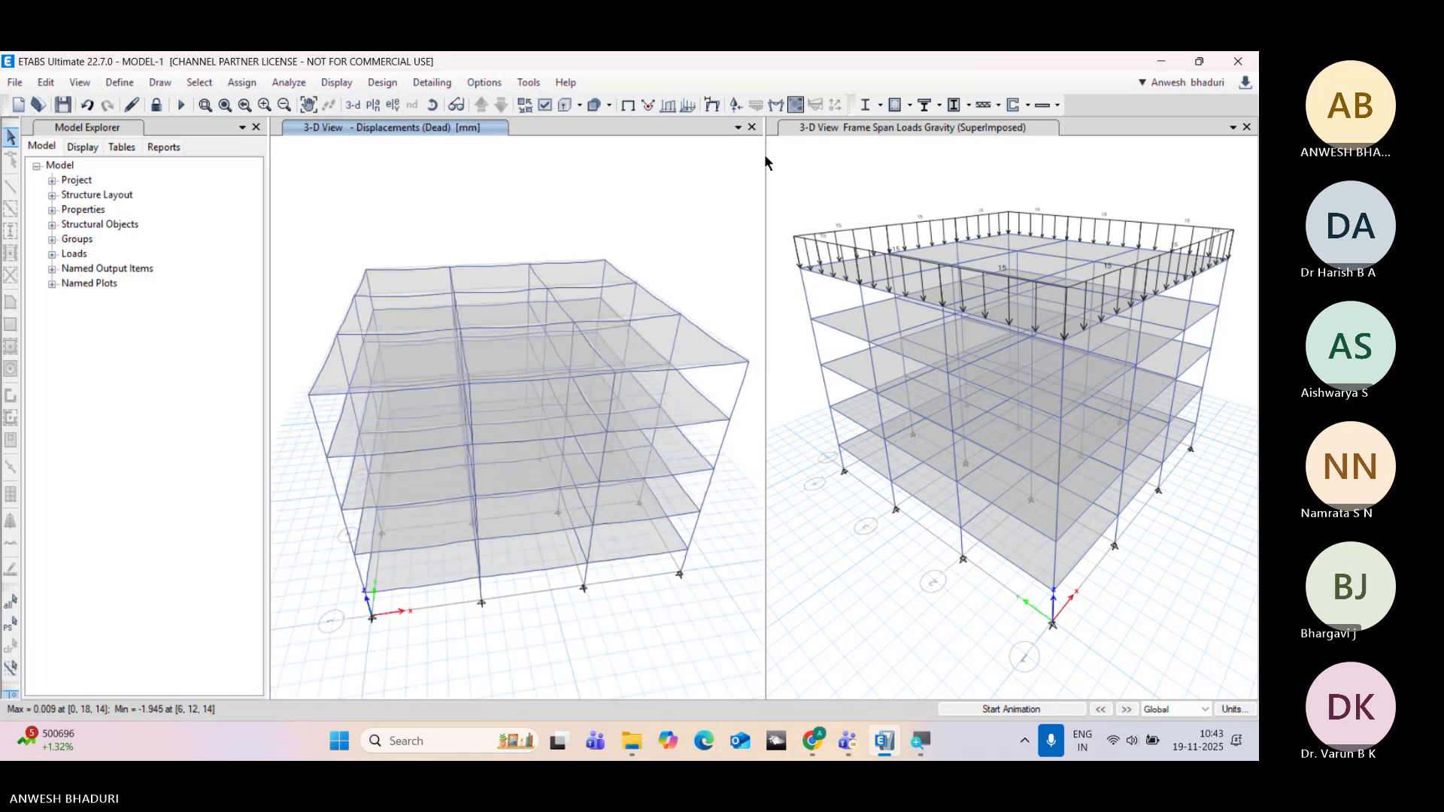
pyautogui.click(778, 178)
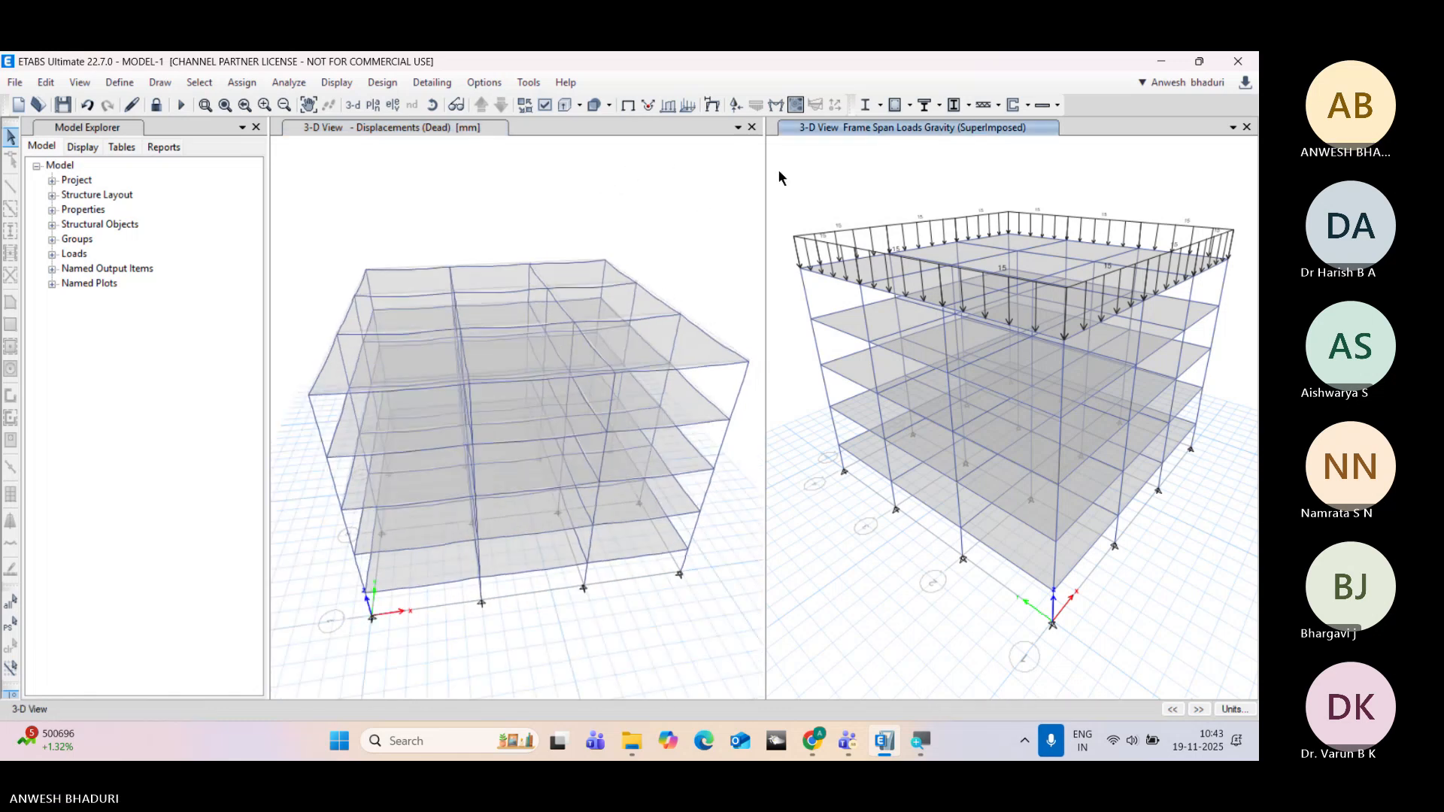
# Step: Restore the undeformed shape in both 3-D views, clearing the superimposed load display and the Dead displacement plot
pyautogui.click(628, 106)
pyautogui.click(680, 164)
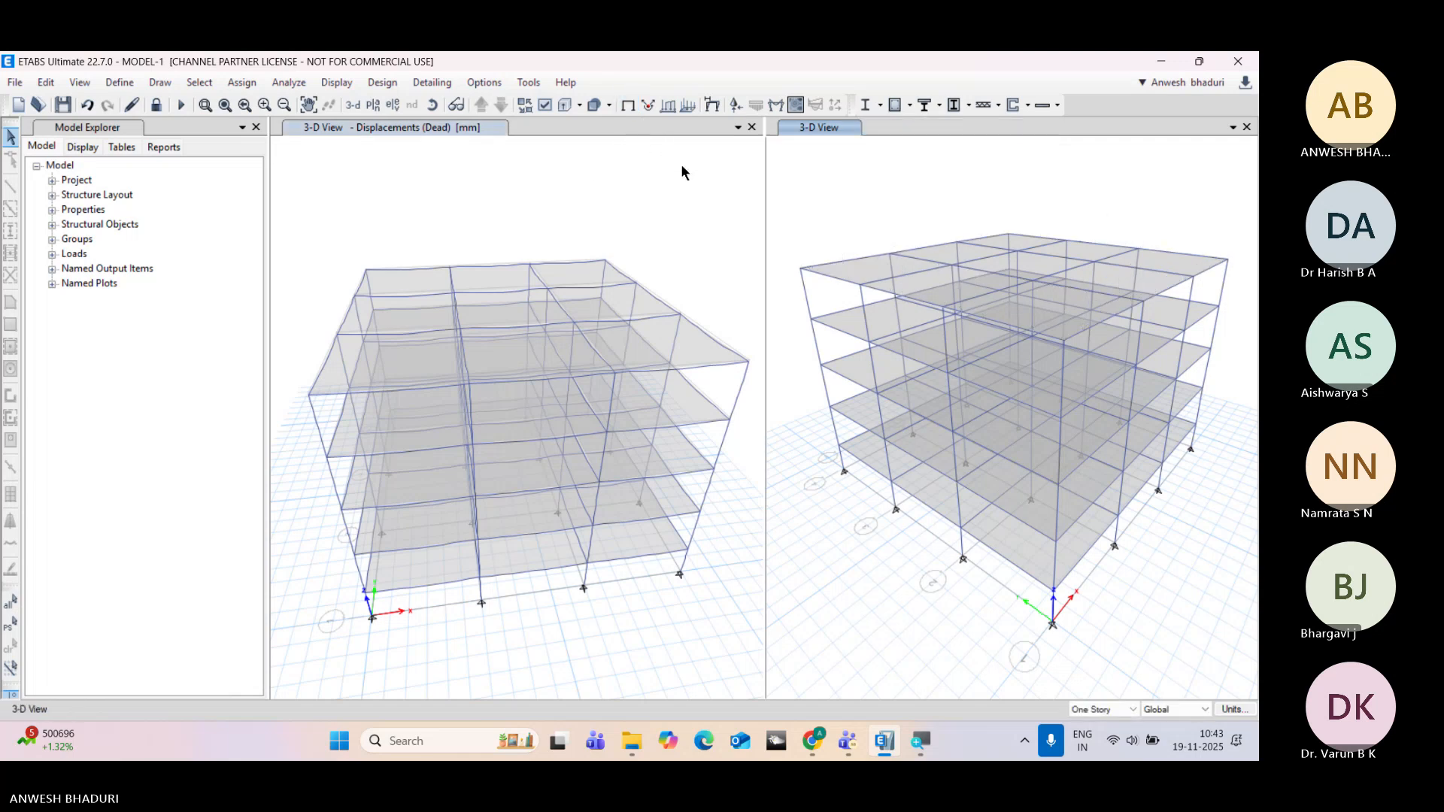
pyautogui.click(628, 106)
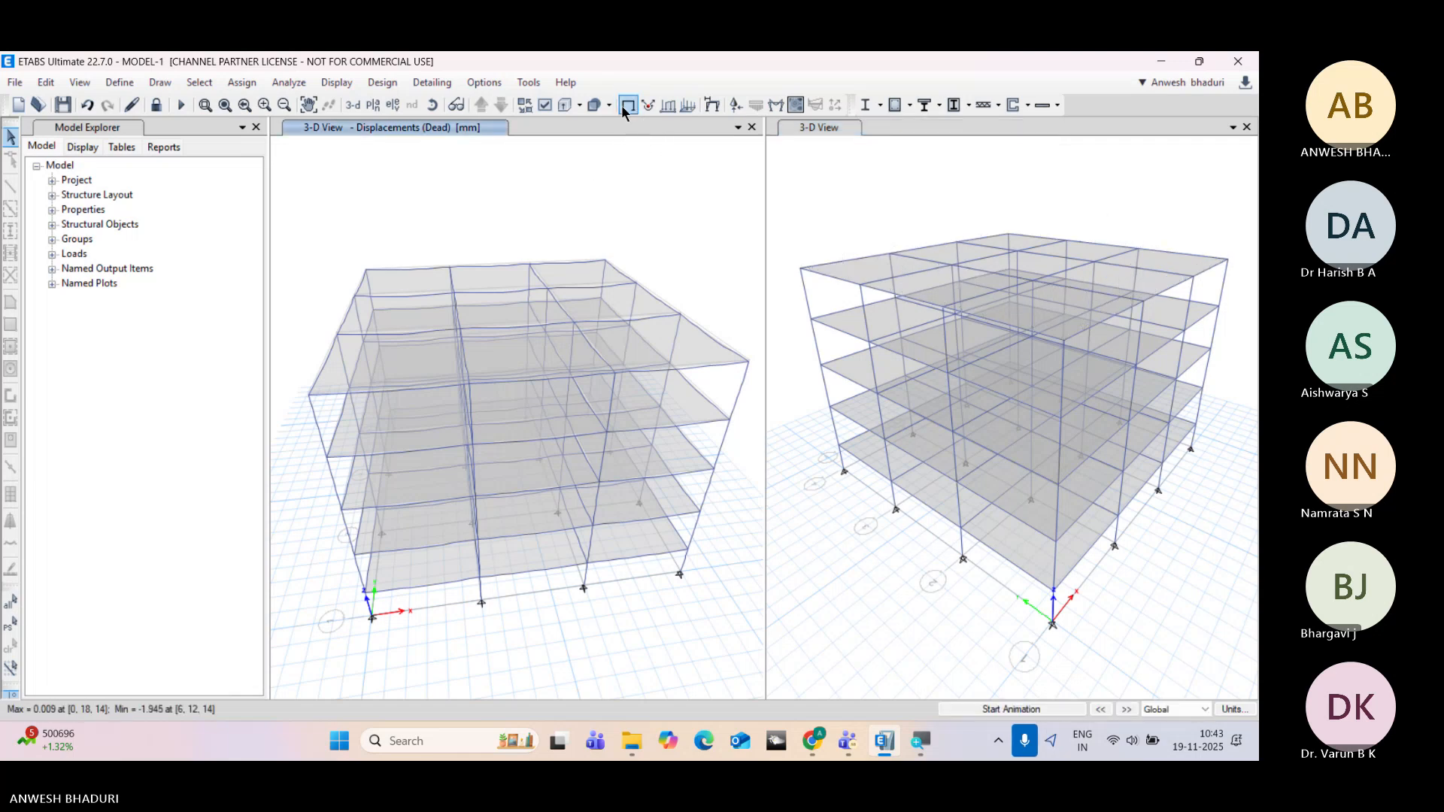
# Step: Display all loading tributary to the frame objects as forces for the Dead load pattern, keeping the dialog clear of the model
pyautogui.click(668, 107)
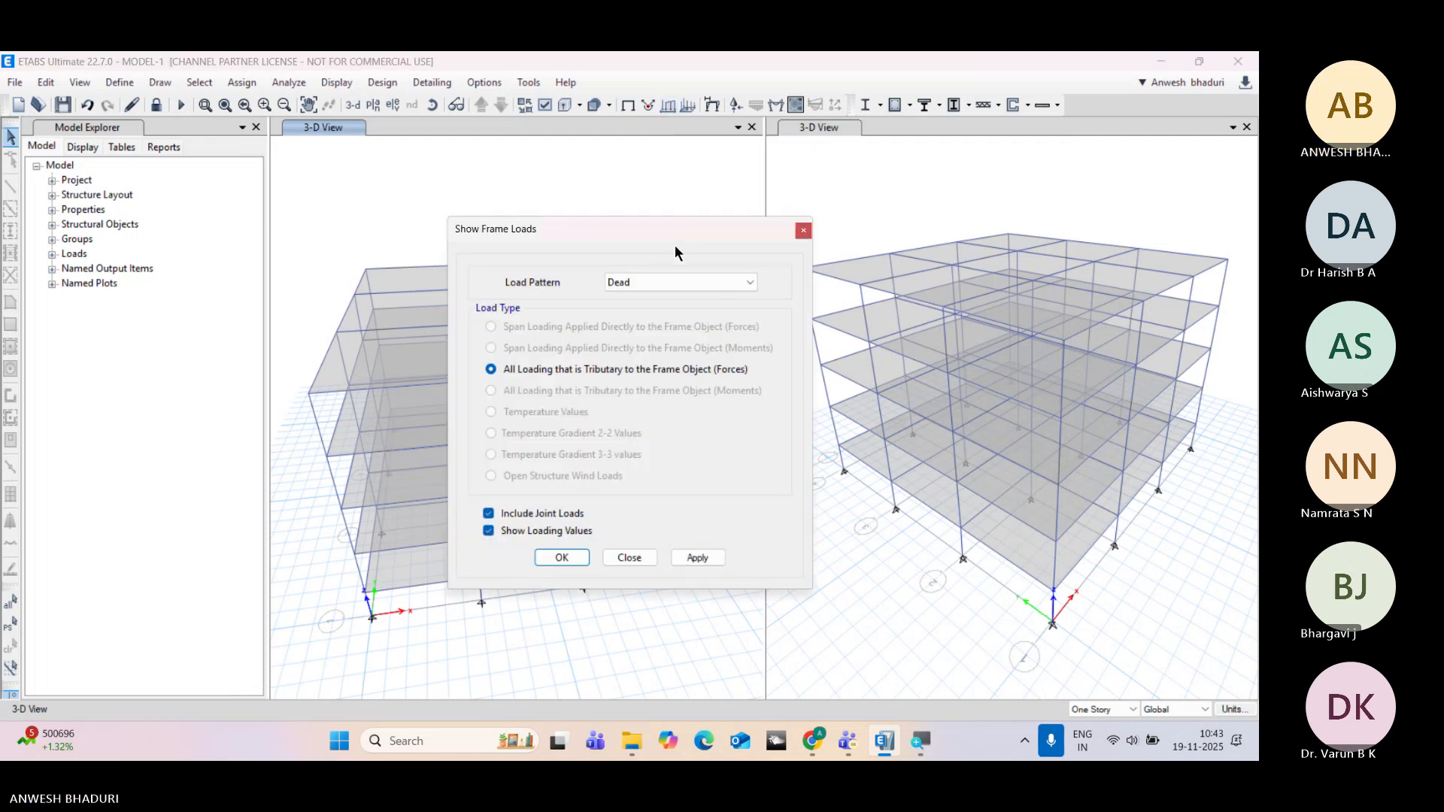
pyautogui.moveTo(819, 145); pyautogui.dragTo(926, 141)
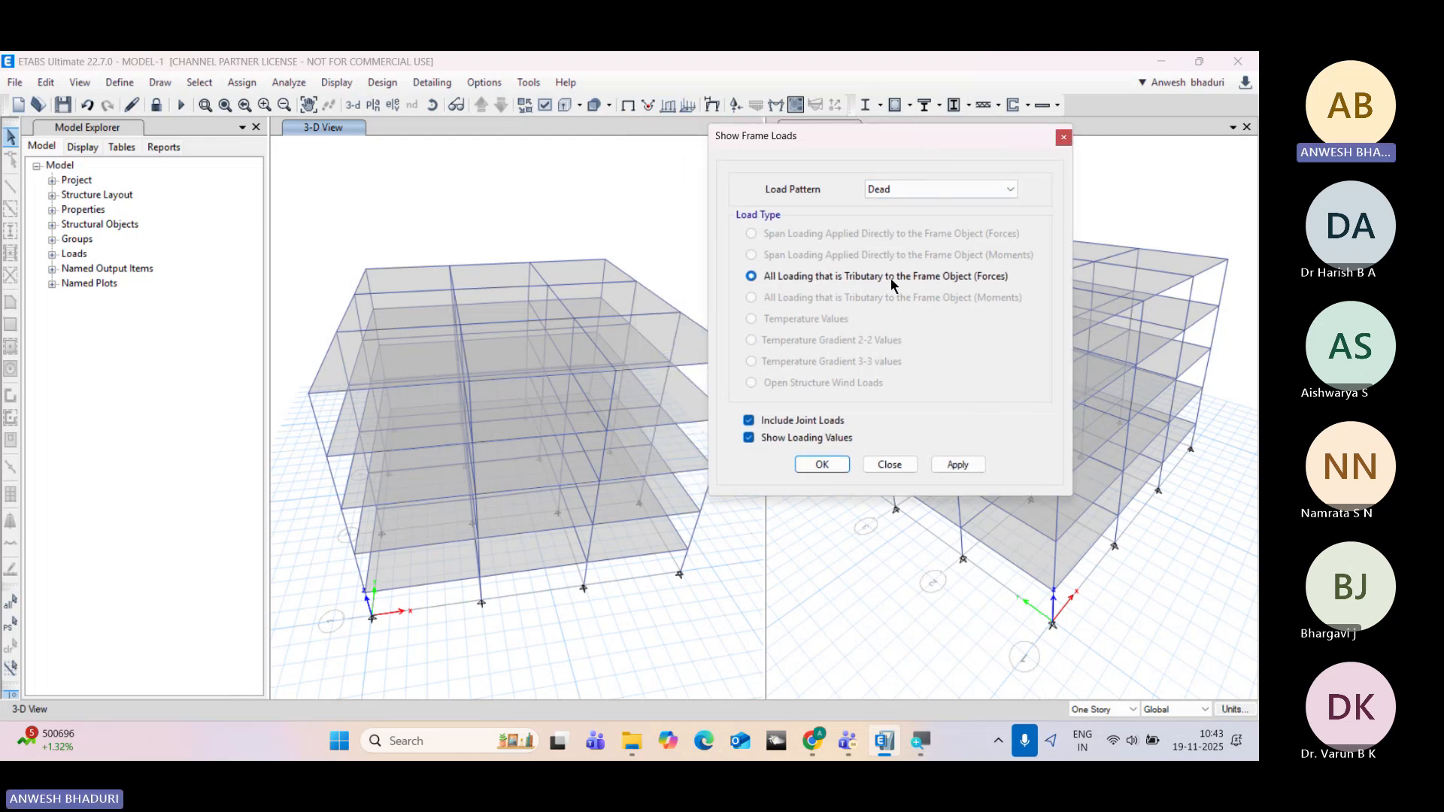
pyautogui.click(968, 466)
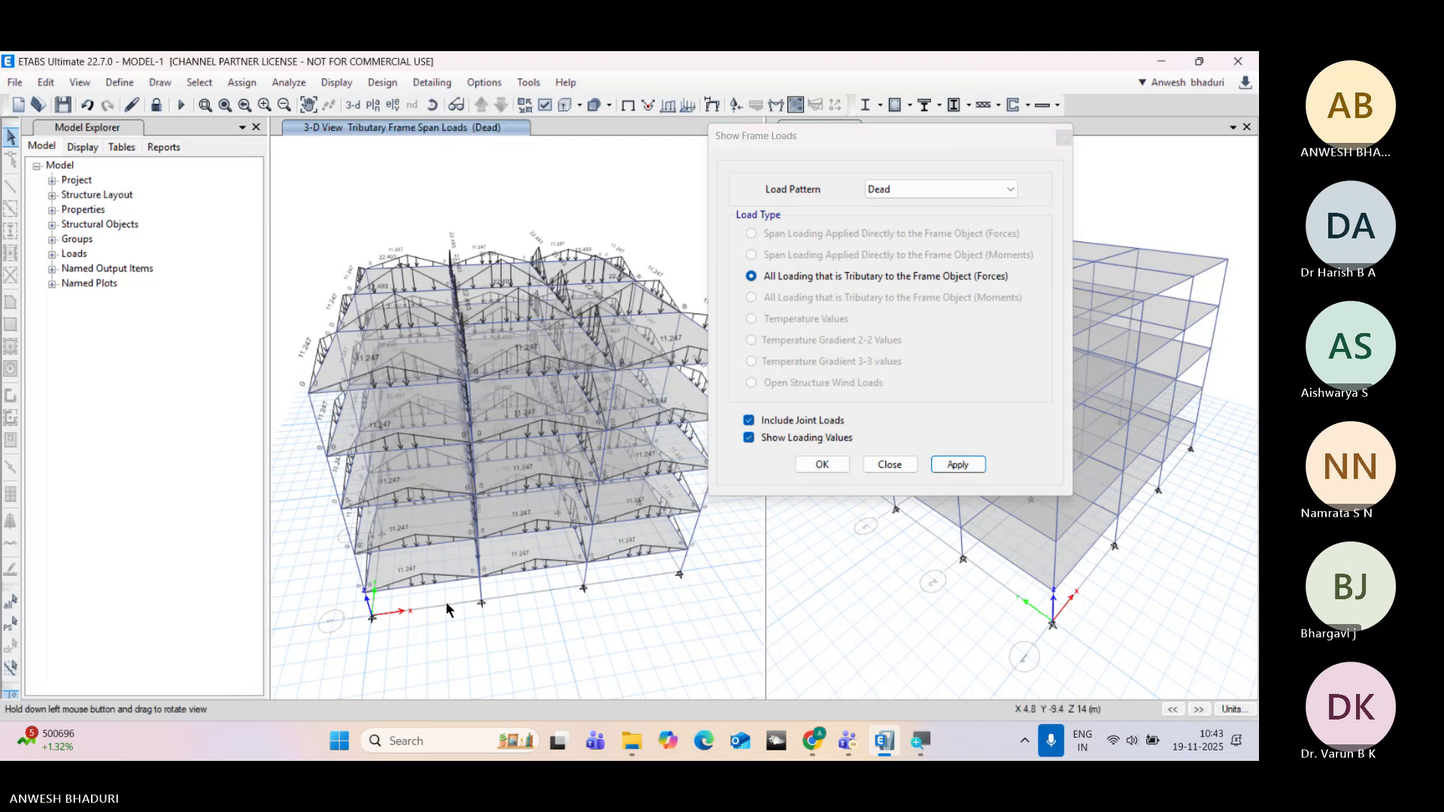
# Step: Examine the distribution and values of the tributary Dead loads along the roof and lower-floor beams
pyautogui.scroll(5, 467, 614)
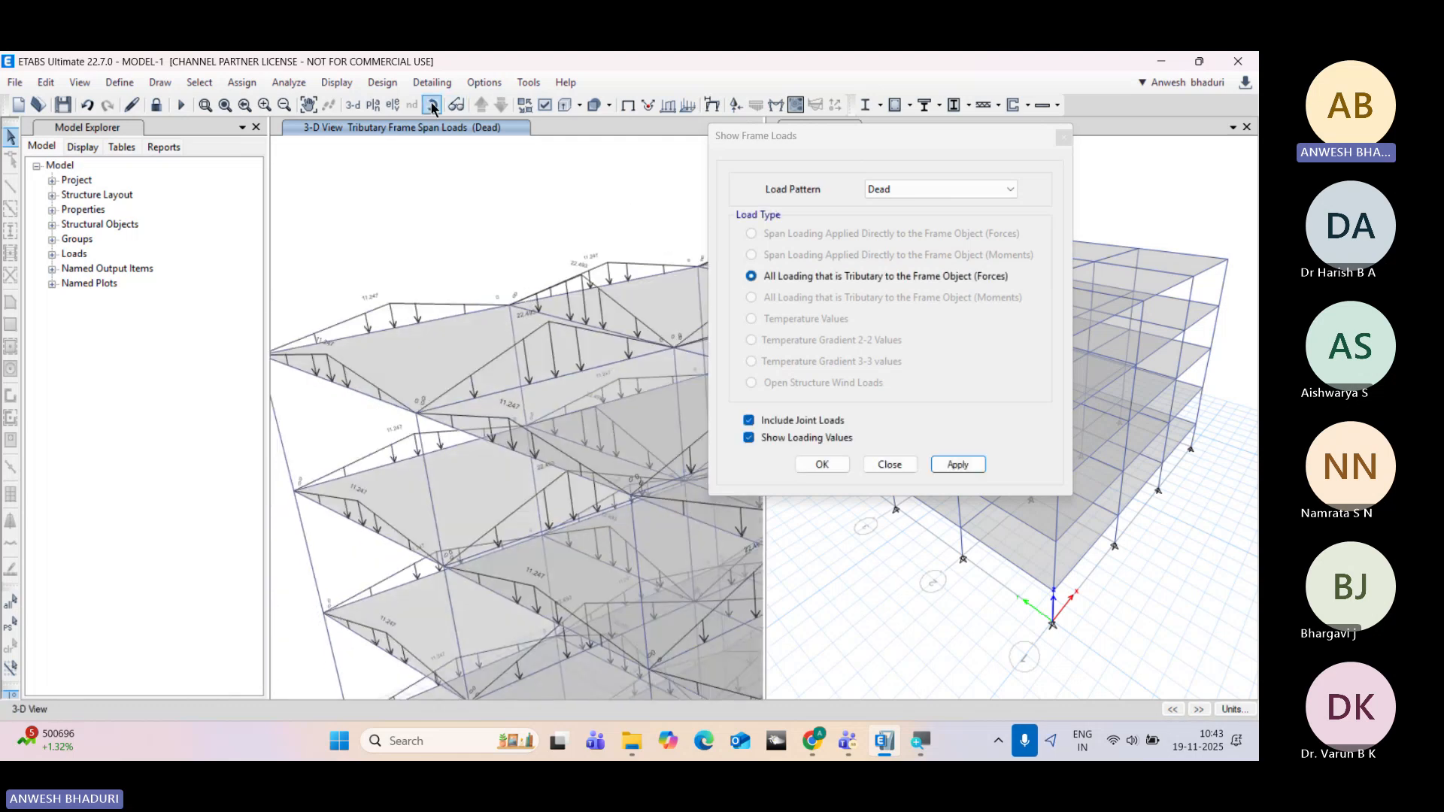
pyautogui.moveTo(477, 260); pyautogui.dragTo(508, 344)
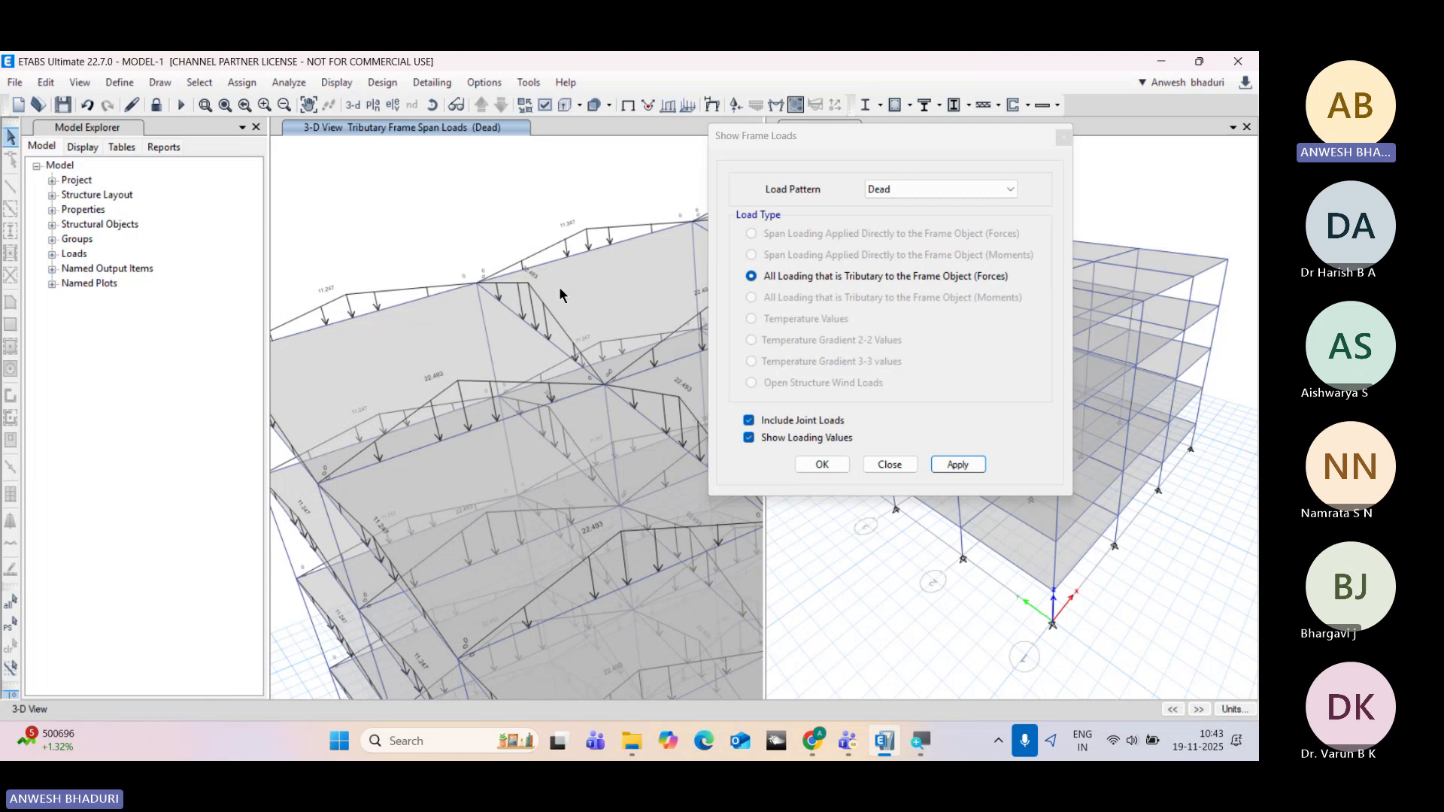
pyautogui.moveTo(475, 331); pyautogui.dragTo(551, 337, button='middle')
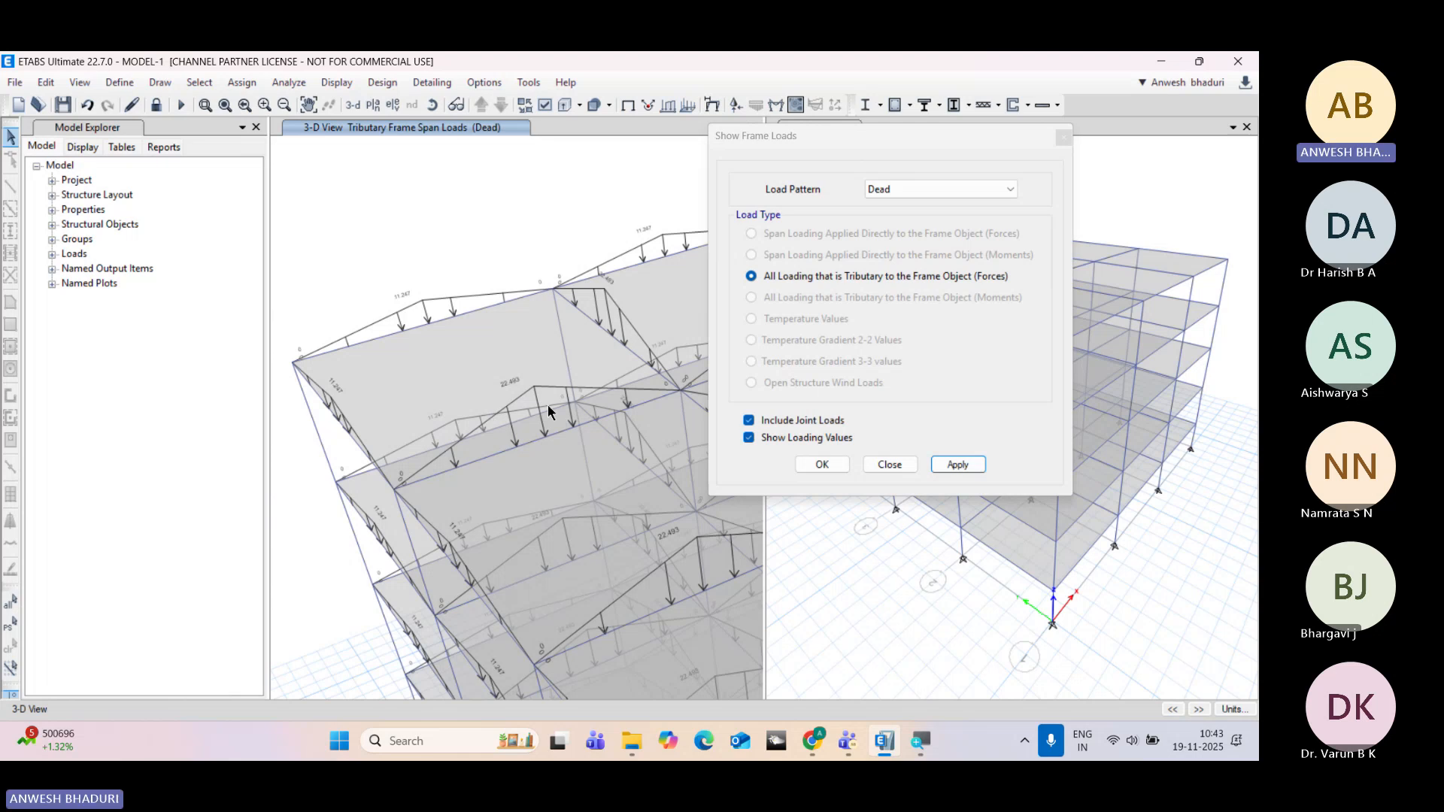
pyautogui.moveTo(577, 377); pyautogui.dragTo(401, 428, button='middle')
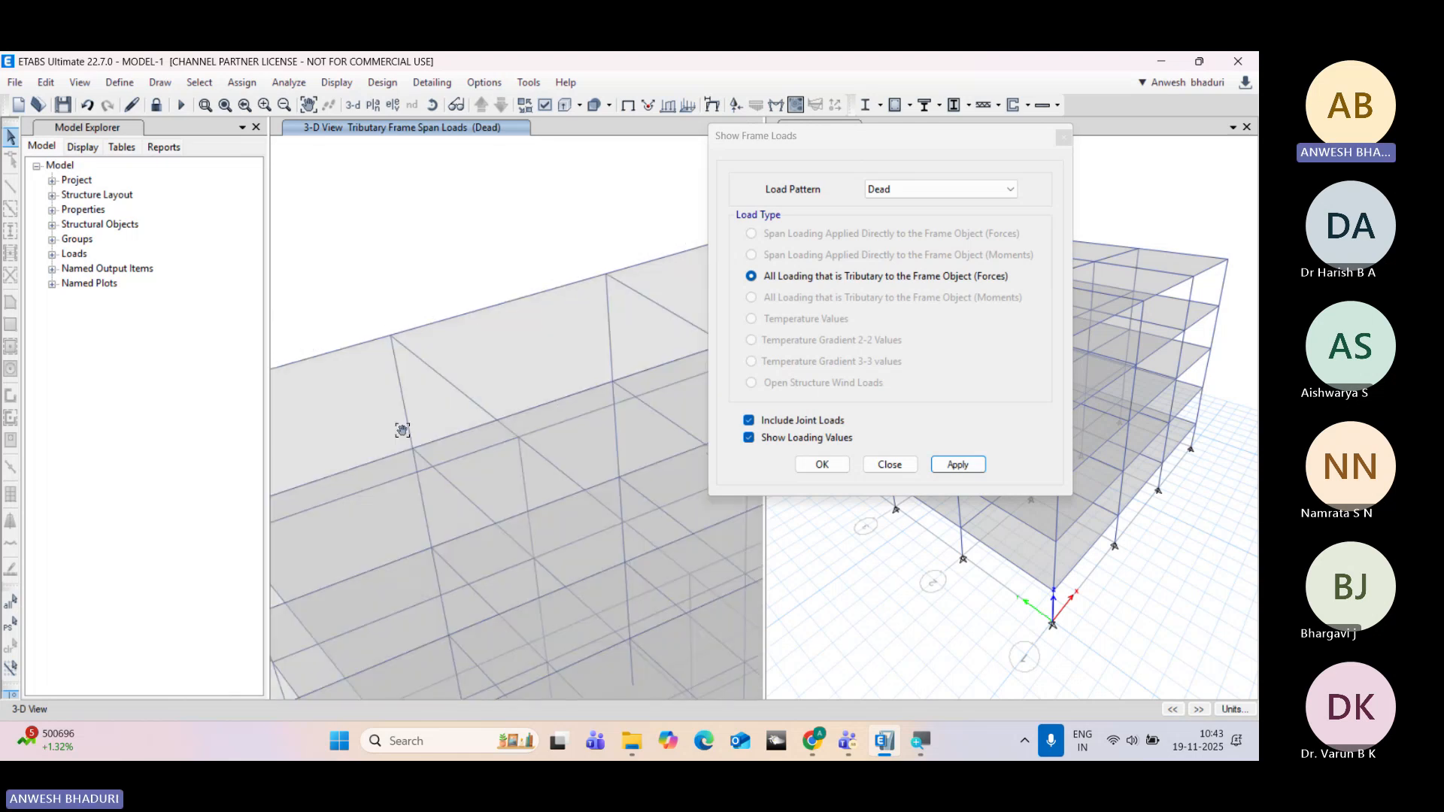
pyautogui.moveTo(624, 298); pyautogui.dragTo(519, 322, button='middle')
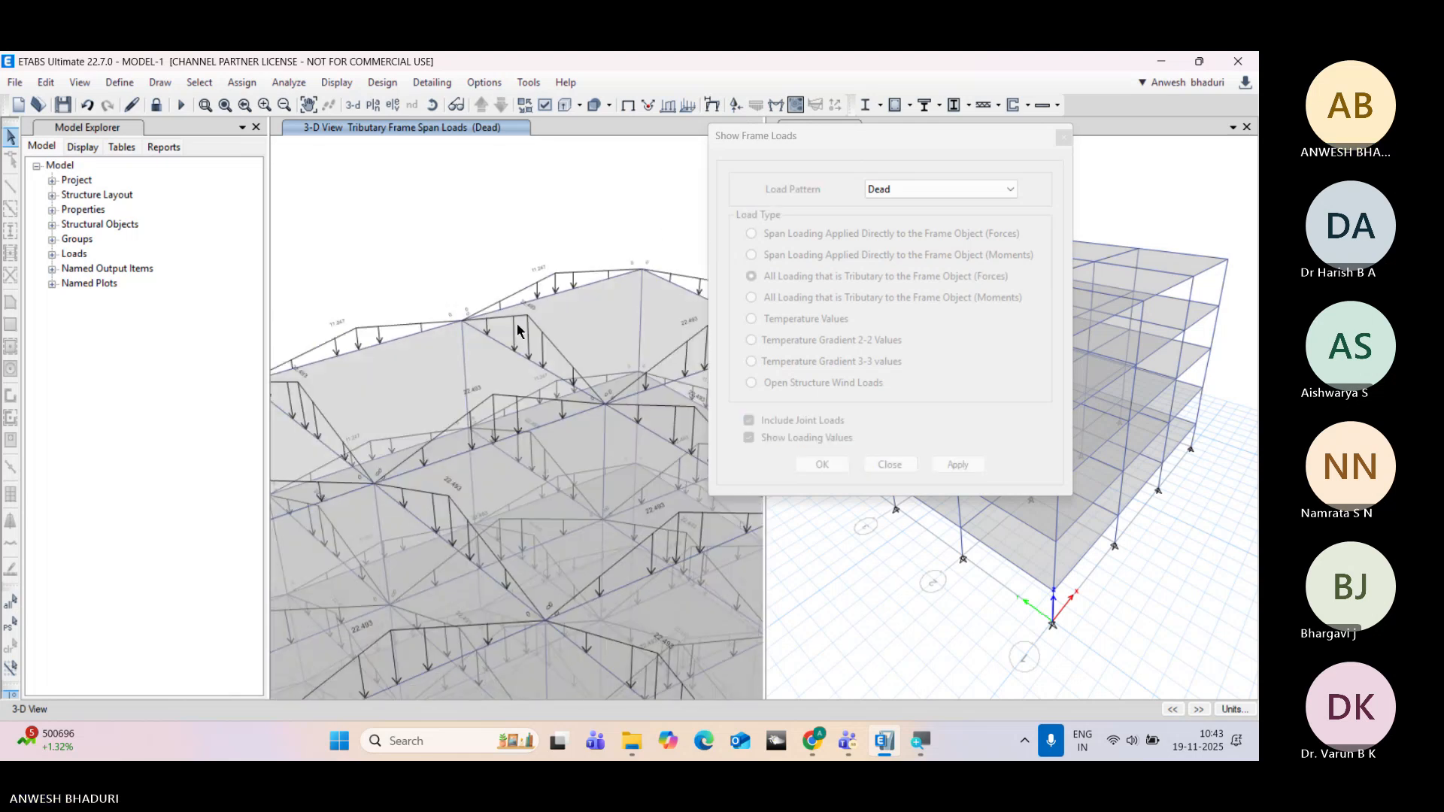
pyautogui.moveTo(480, 406)
pyautogui.mouseDown(button='middle')
pyautogui.moveTo(387, 430)
pyautogui.moveTo(399, 404)
pyautogui.mouseUp(button='middle')
pyautogui.moveTo(506, 340); pyautogui.dragTo(409, 404, button='middle')
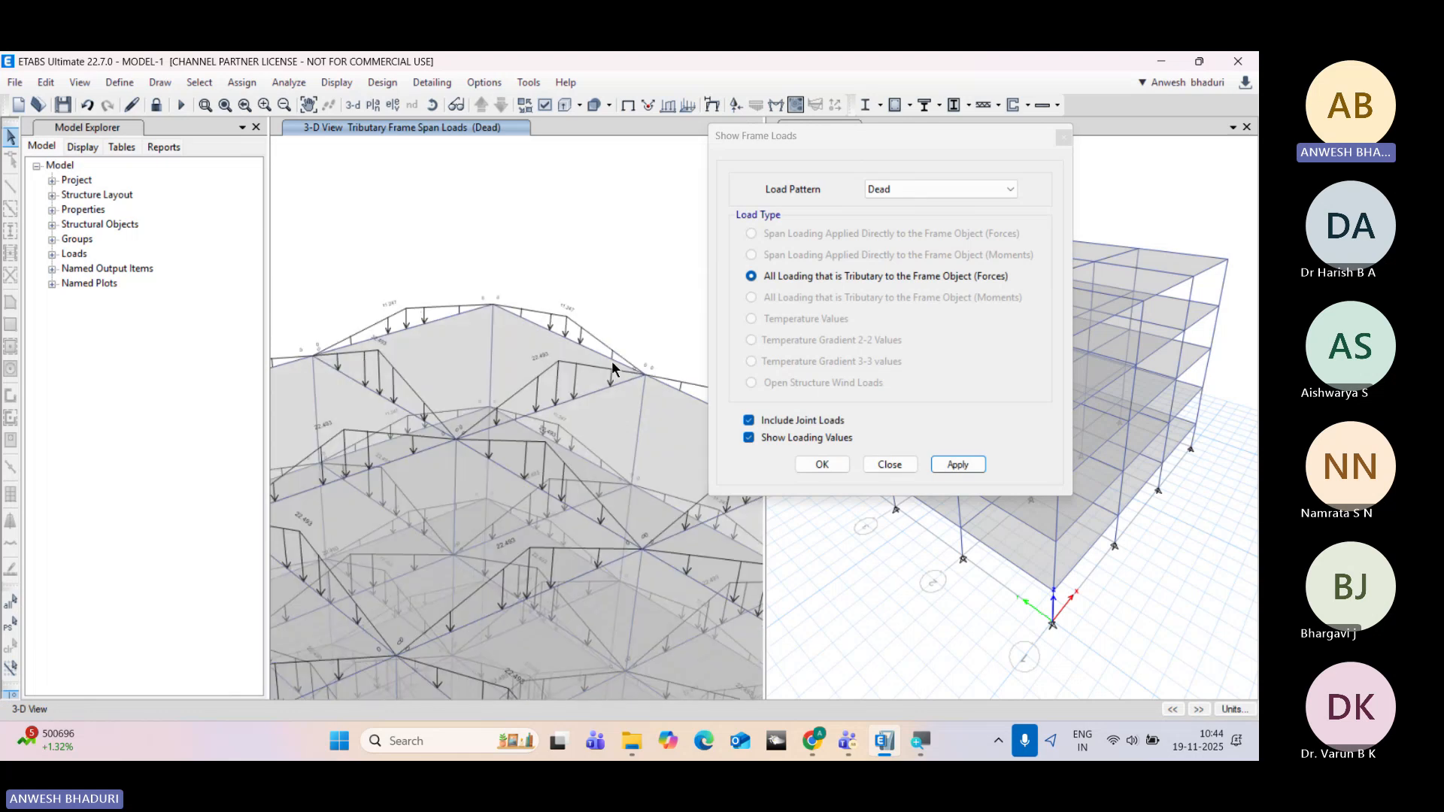
pyautogui.moveTo(531, 413); pyautogui.dragTo(439, 397, button='middle')
pyautogui.moveTo(611, 382)
pyautogui.mouseDown(button='middle')
pyautogui.moveTo(584, 367)
pyautogui.moveTo(467, 386)
pyautogui.mouseUp(button='middle')
pyautogui.moveTo(637, 467)
pyautogui.mouseDown(button='middle')
pyautogui.moveTo(569, 438)
pyautogui.moveTo(651, 406)
pyautogui.mouseUp(button='middle')
pyautogui.moveTo(506, 406); pyautogui.dragTo(656, 391, button='middle')
pyautogui.moveTo(493, 397); pyautogui.dragTo(640, 376, button='middle')
pyautogui.moveTo(510, 350); pyautogui.dragTo(635, 430, button='middle')
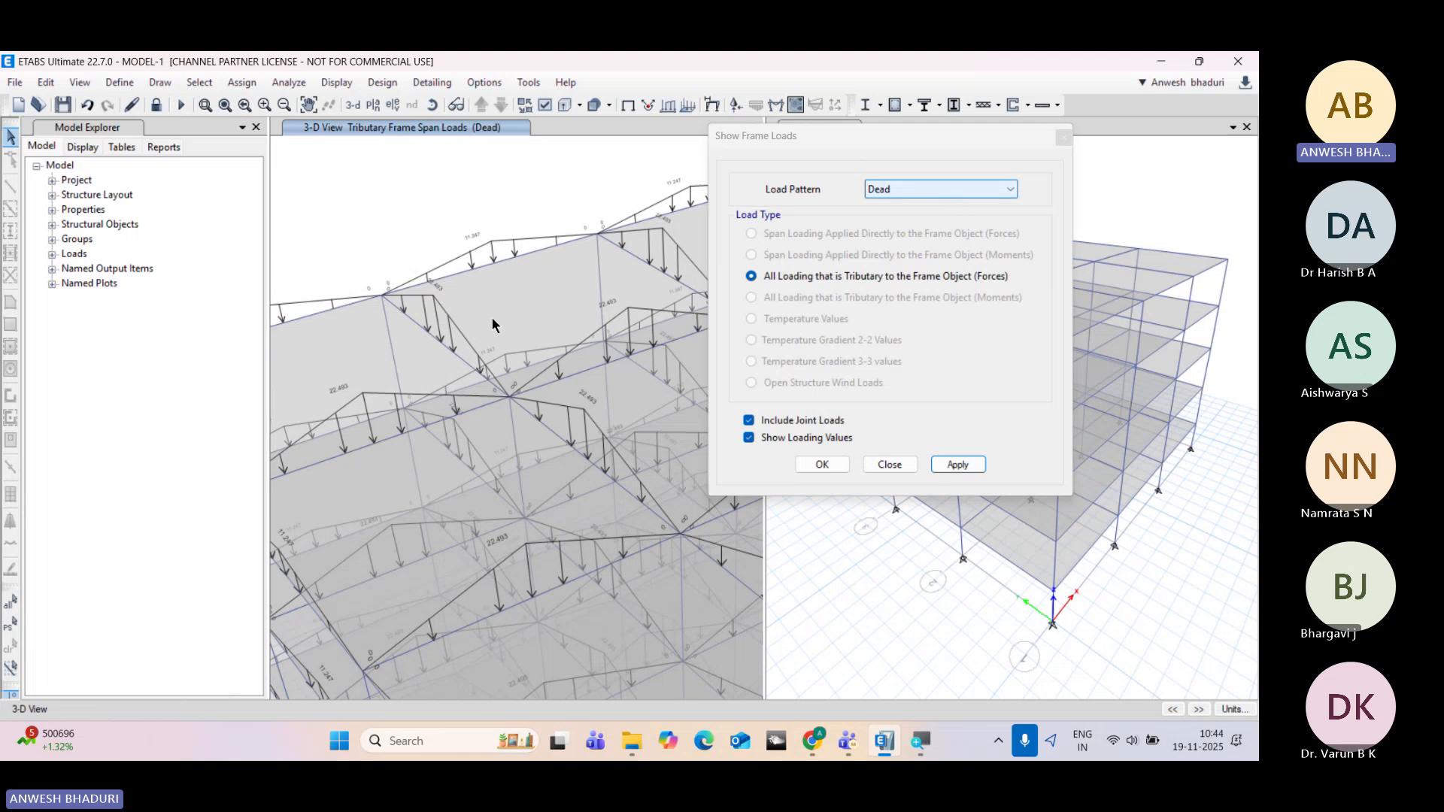
pyautogui.moveTo(492, 317); pyautogui.dragTo(634, 299, button='middle')
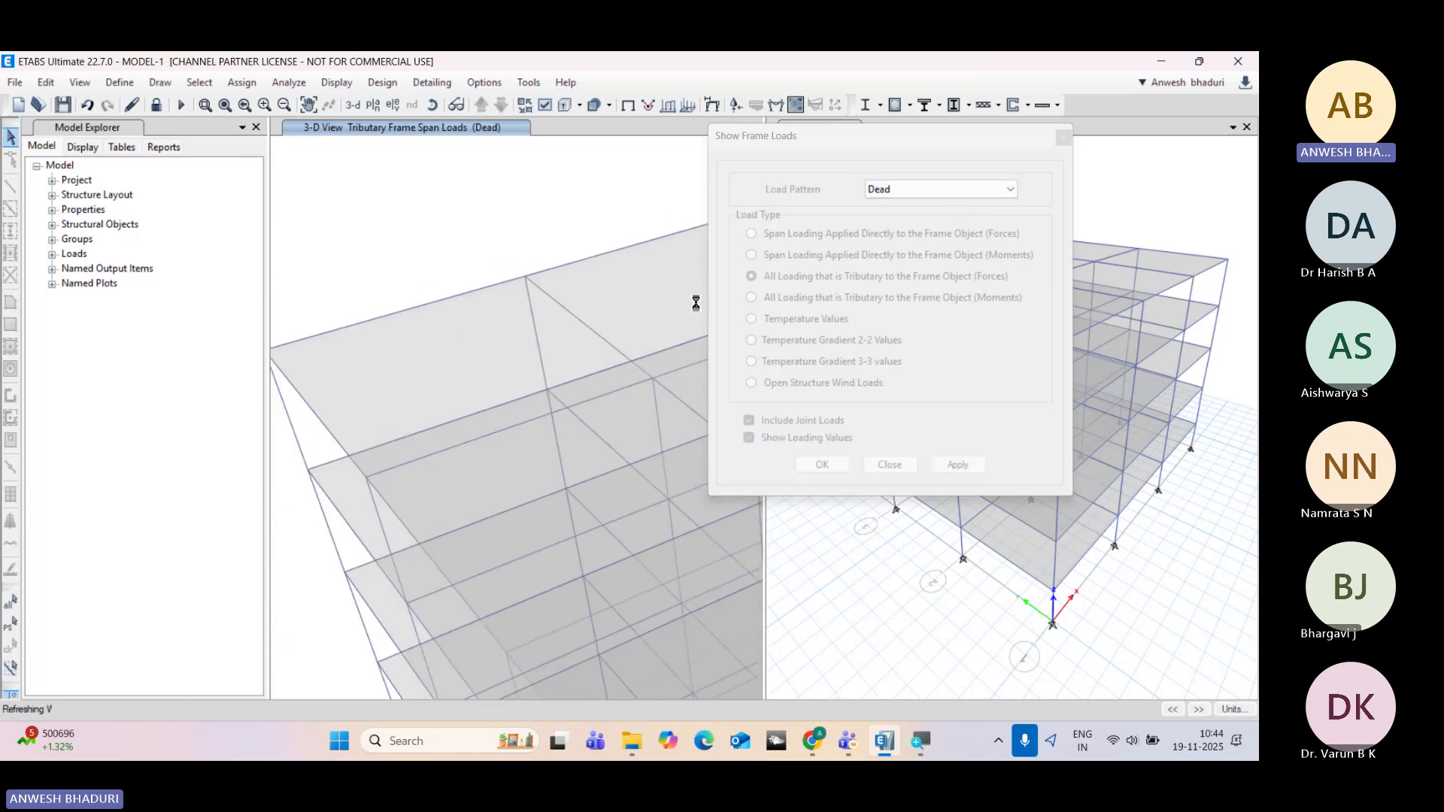
# Step: Switch the displayed tributary frame loads to the Live load pattern
pyautogui.click(950, 184)
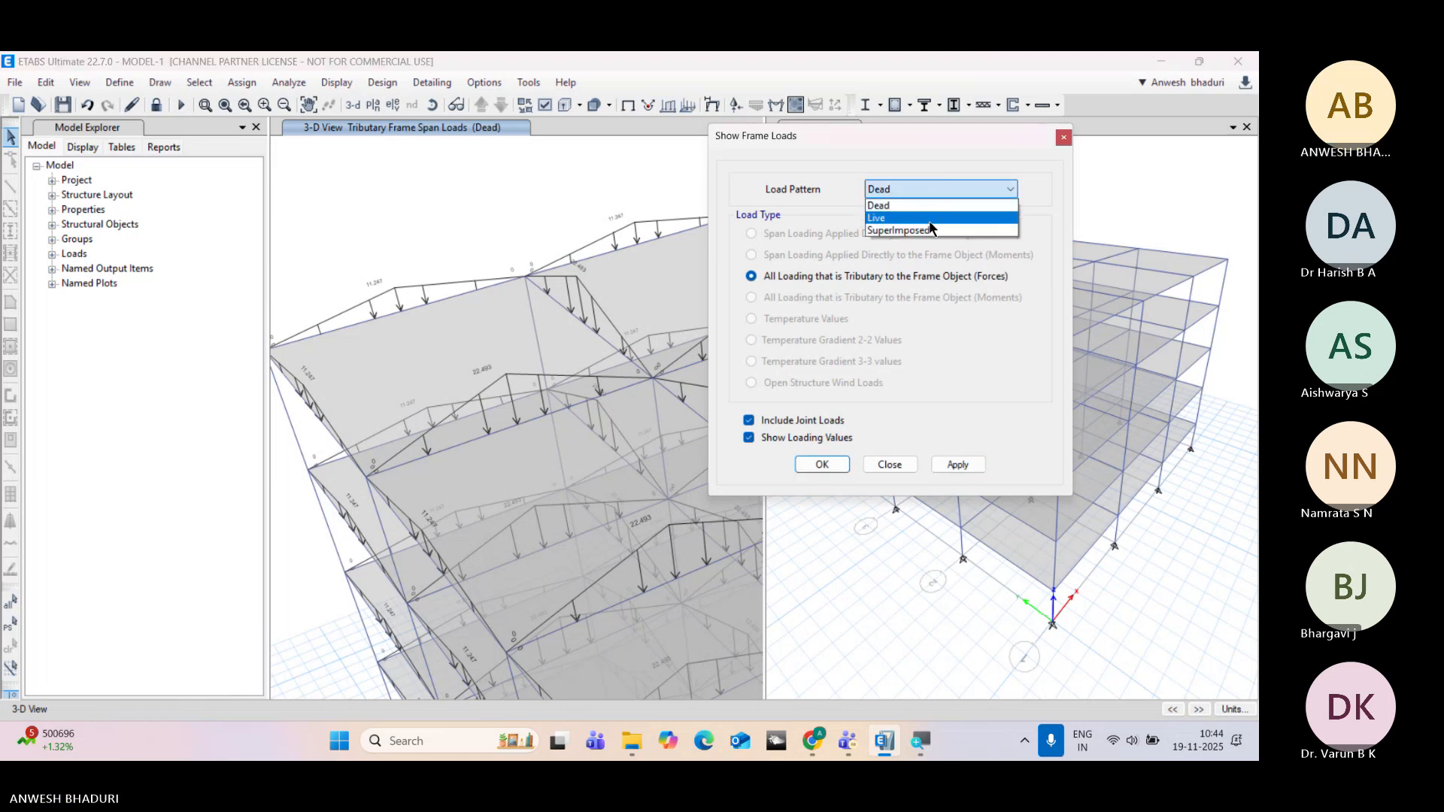
pyautogui.click(929, 220)
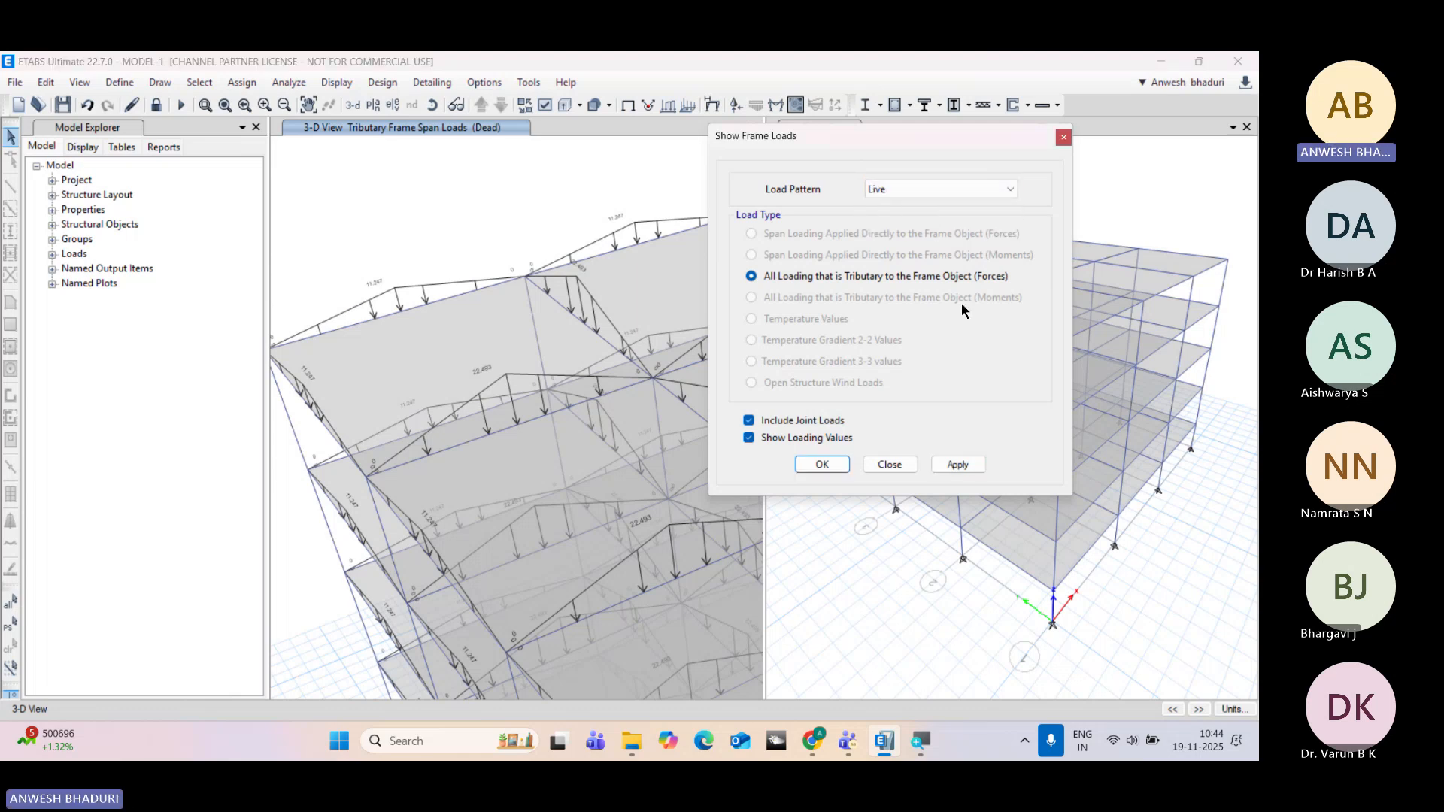
pyautogui.click(958, 465)
# Step: Examine the tributary Live loads on the roof's edge and interior beams, close up and across the whole building
pyautogui.scroll(3, 426, 372)
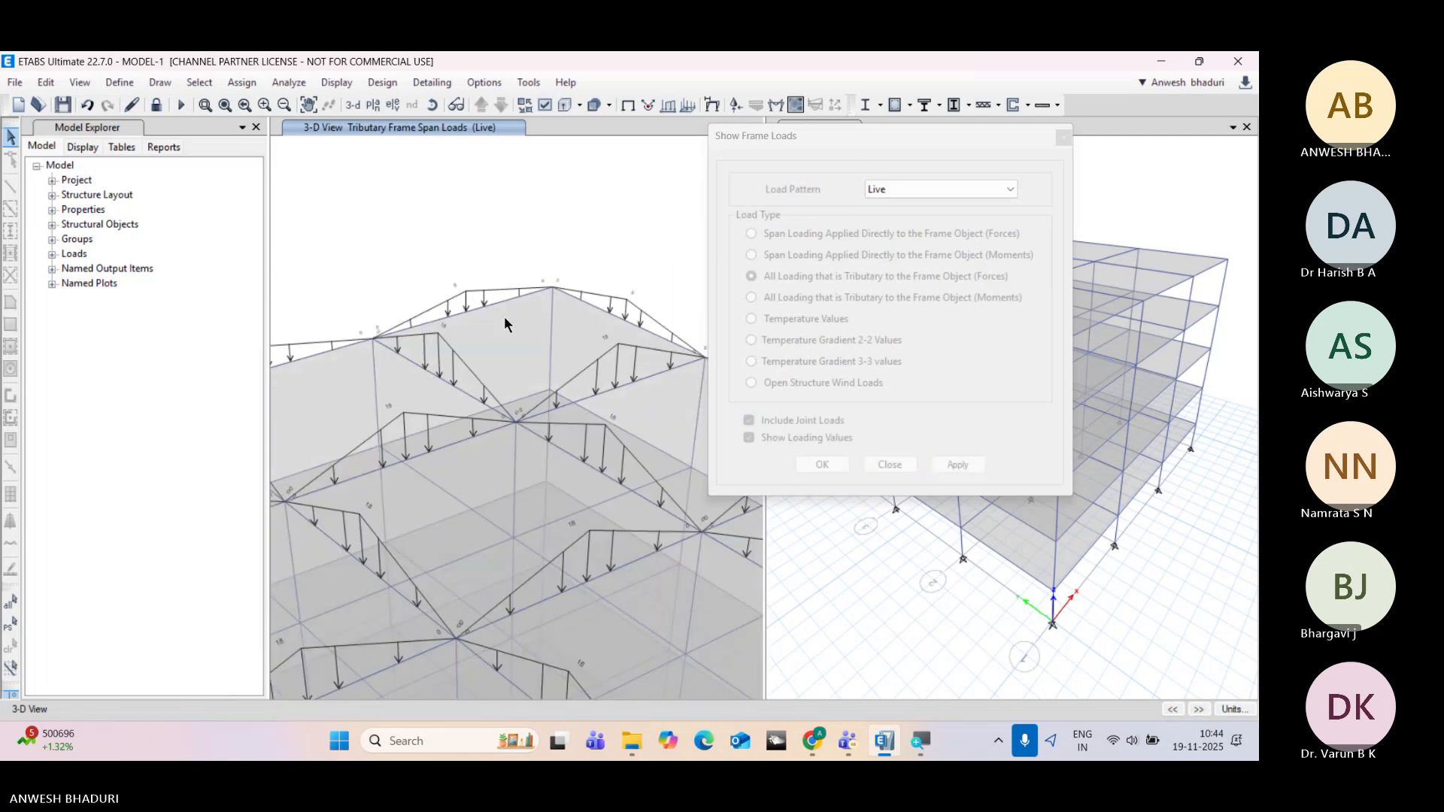
pyautogui.scroll(3, 522, 314)
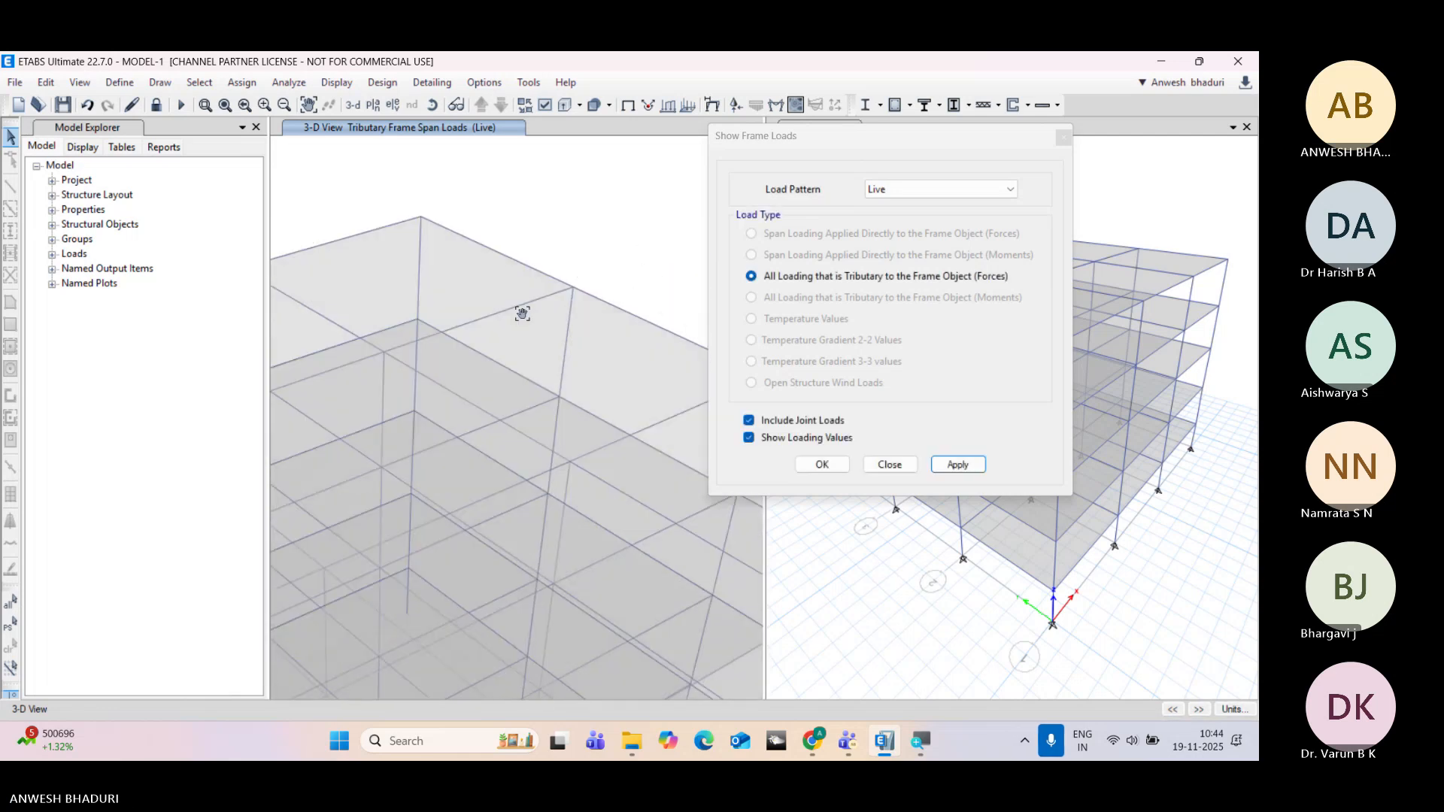
pyautogui.moveTo(655, 347); pyautogui.dragTo(535, 342, button='middle')
pyautogui.moveTo(596, 391); pyautogui.dragTo(551, 308, button='middle')
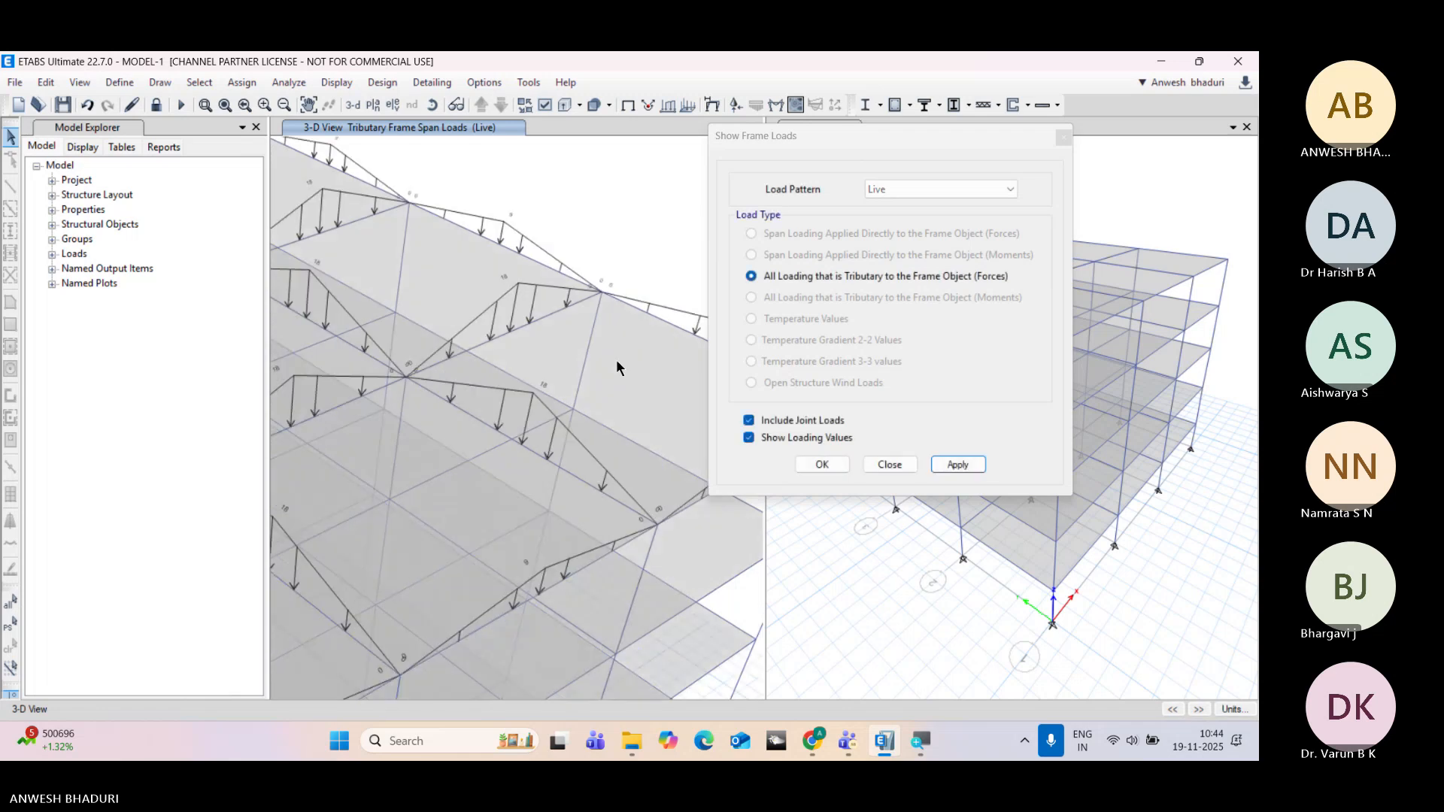
pyautogui.scroll(-3, 539, 313)
pyautogui.click(550, 309)
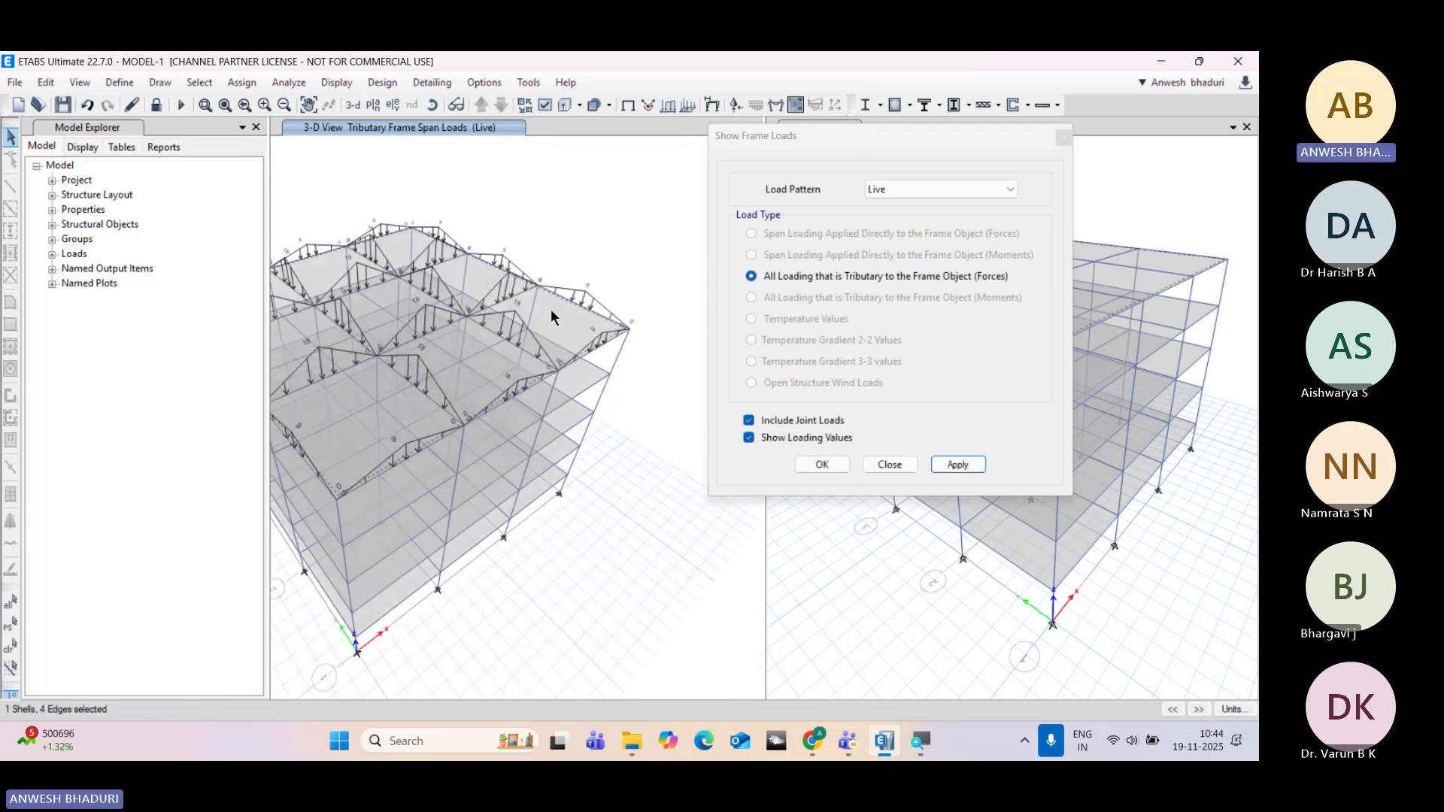
pyautogui.moveTo(363, 315)
pyautogui.mouseDown(button='middle')
pyautogui.moveTo(468, 340)
pyautogui.moveTo(369, 306)
pyautogui.mouseUp(button='middle')
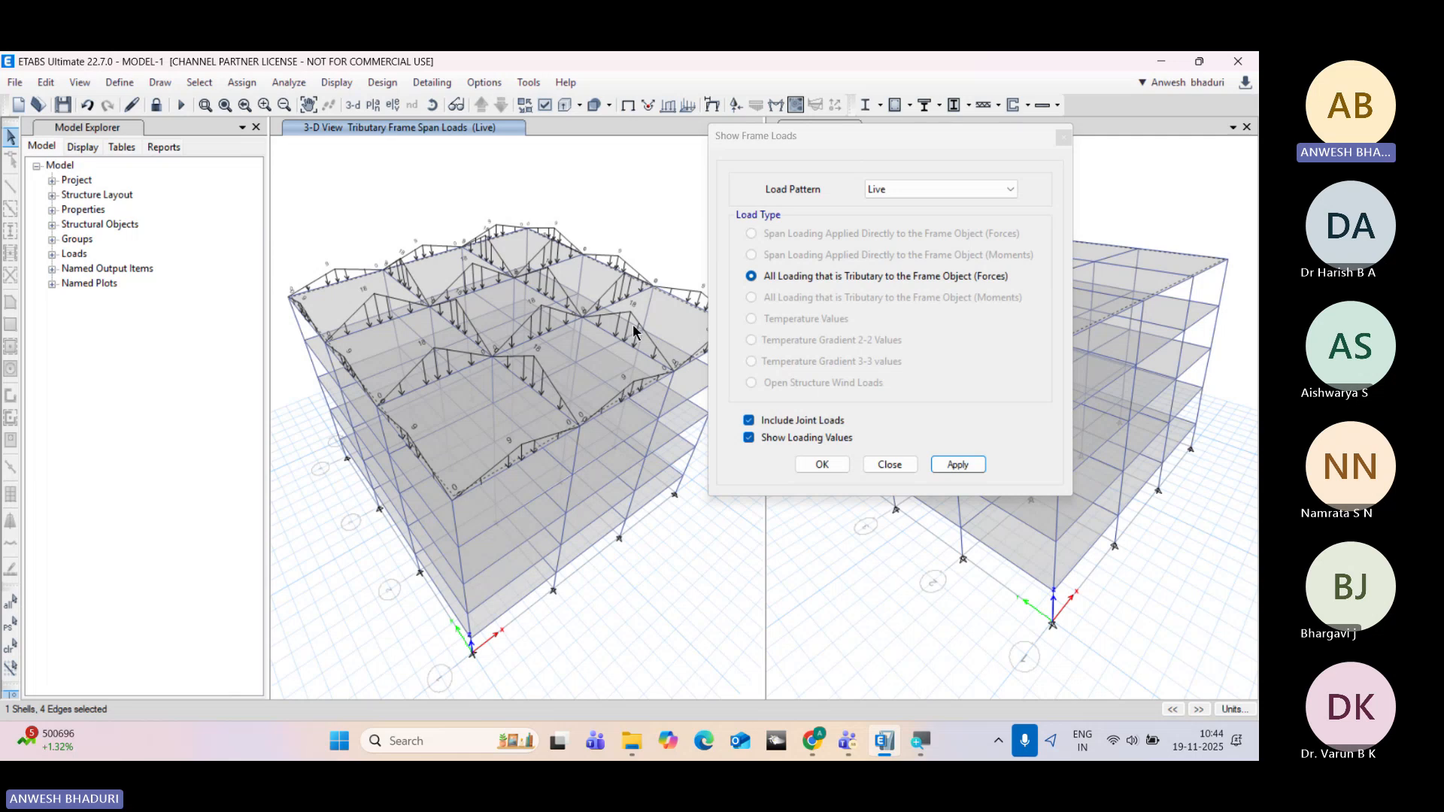
pyautogui.moveTo(633, 323); pyautogui.dragTo(561, 328, button='middle')
pyautogui.moveTo(354, 441); pyautogui.dragTo(417, 454, button='middle')
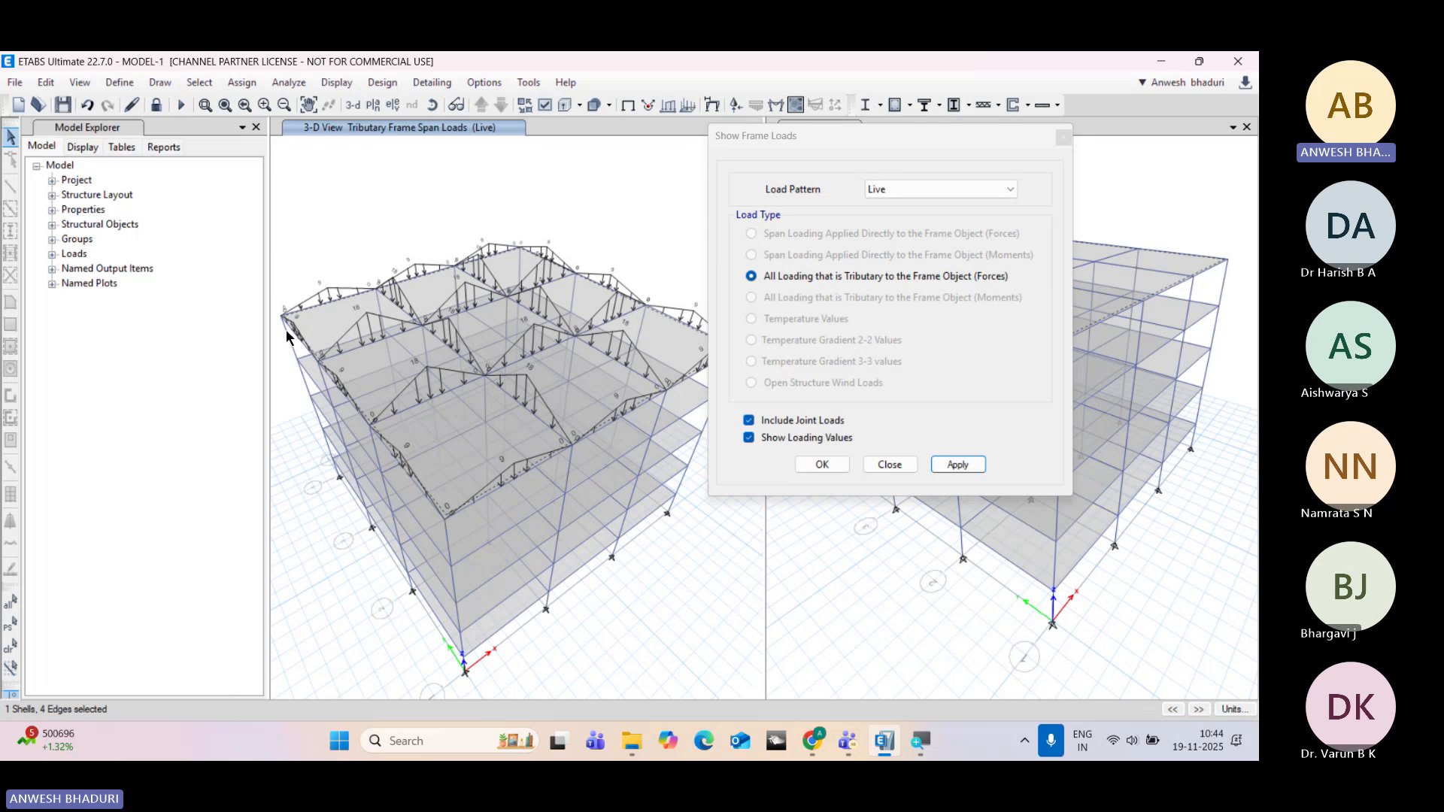
pyautogui.click(327, 313)
pyautogui.click(432, 106)
pyautogui.moveTo(616, 523); pyautogui.dragTo(612, 493)
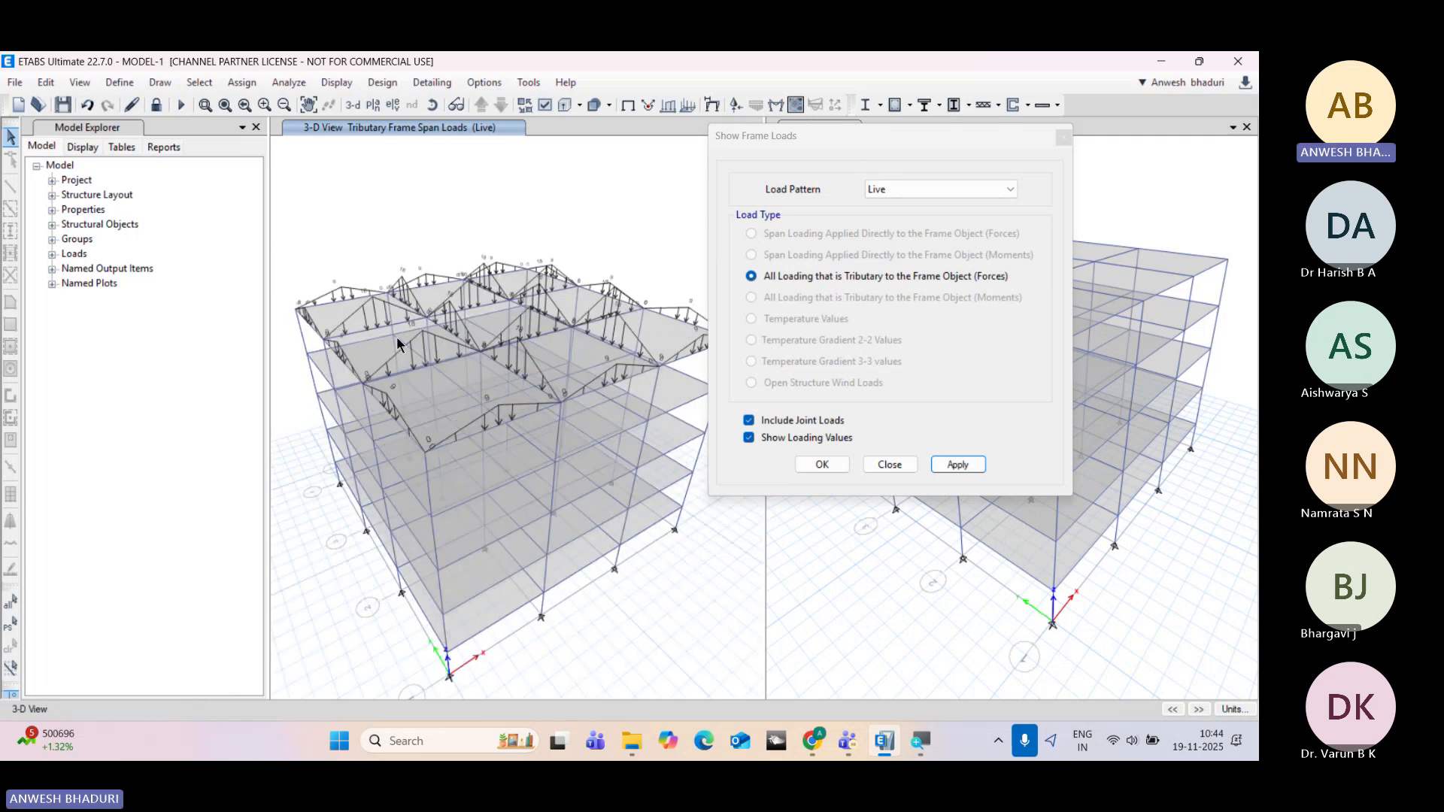
pyautogui.scroll(3, 331, 337)
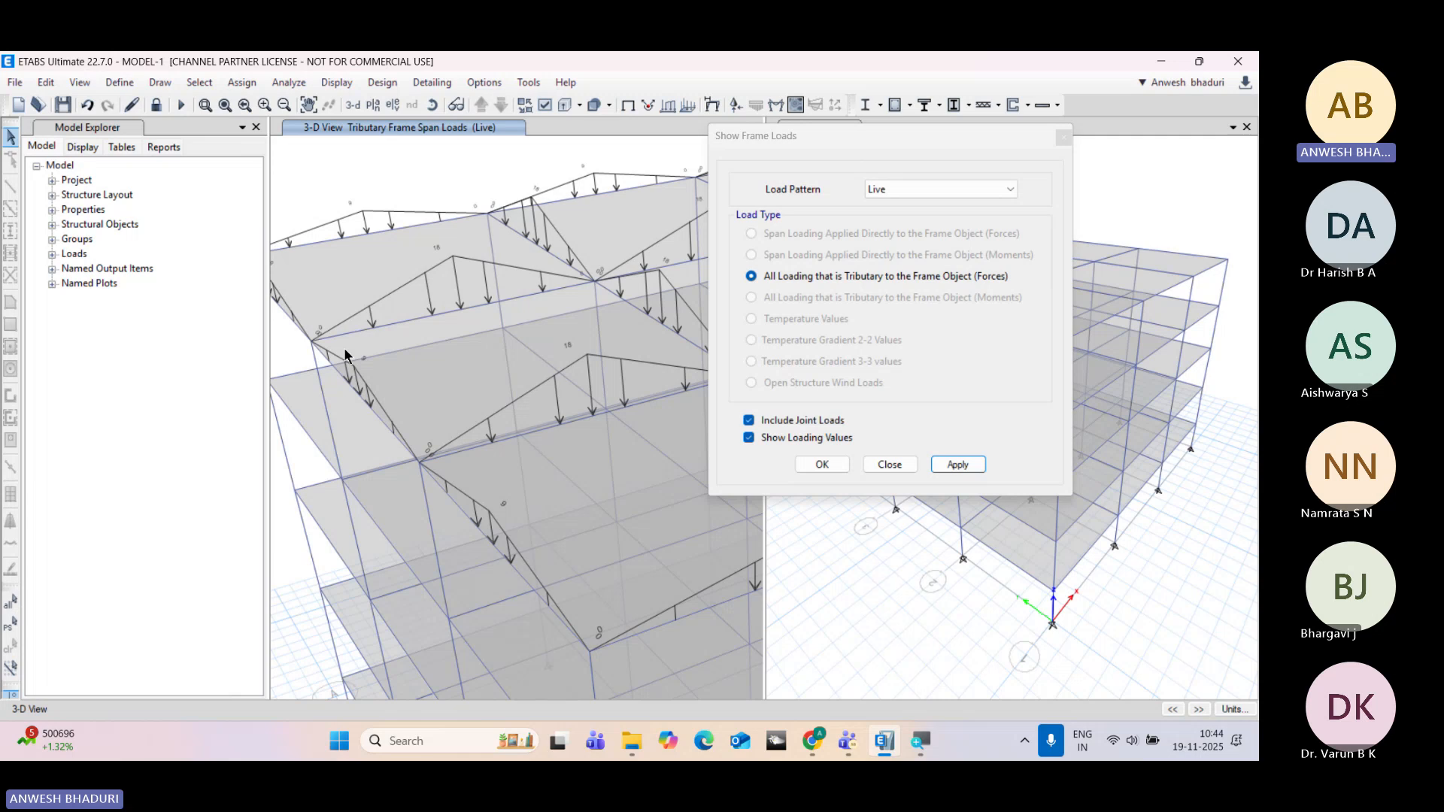
pyautogui.moveTo(572, 284); pyautogui.dragTo(437, 324, button='middle')
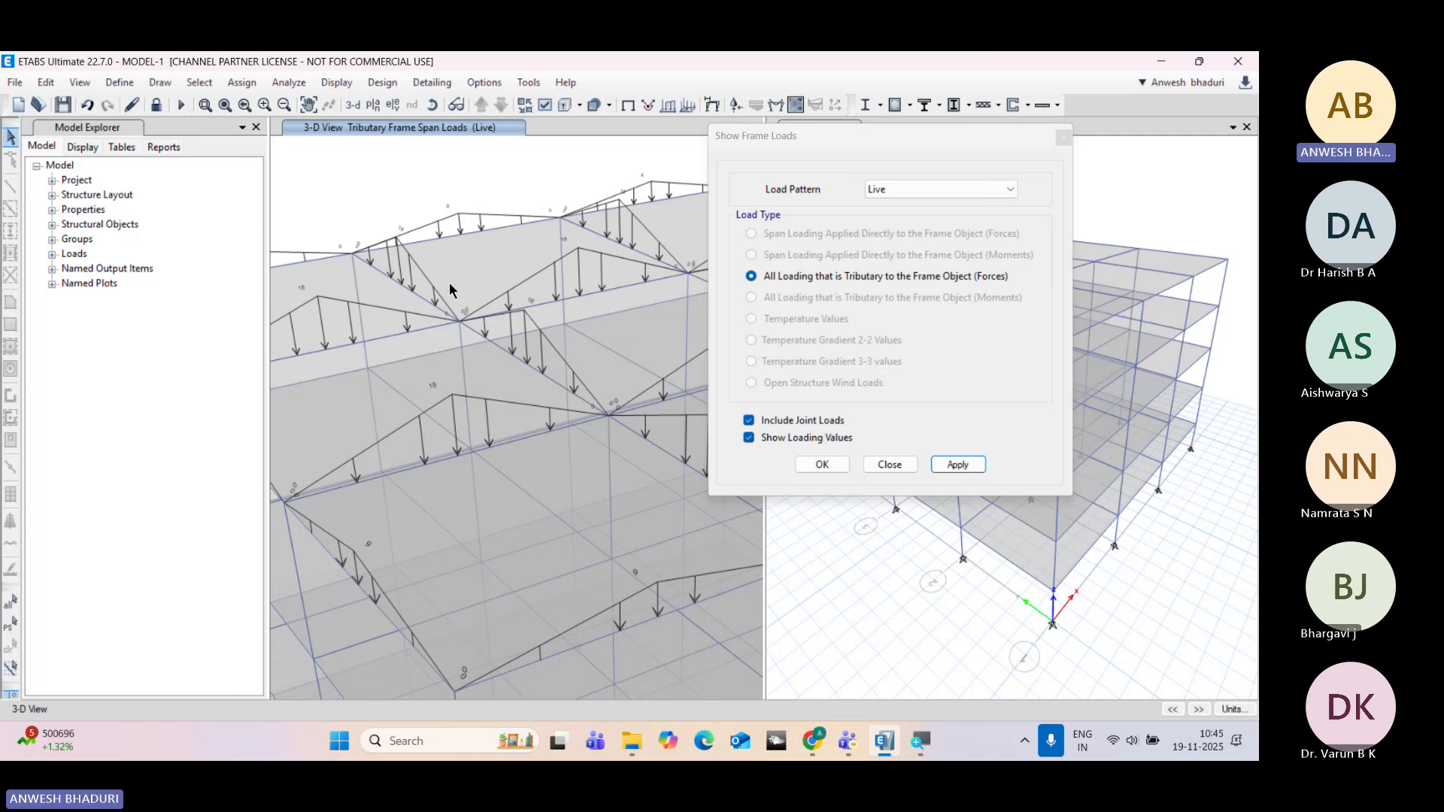
pyautogui.scroll(-5, 479, 409)
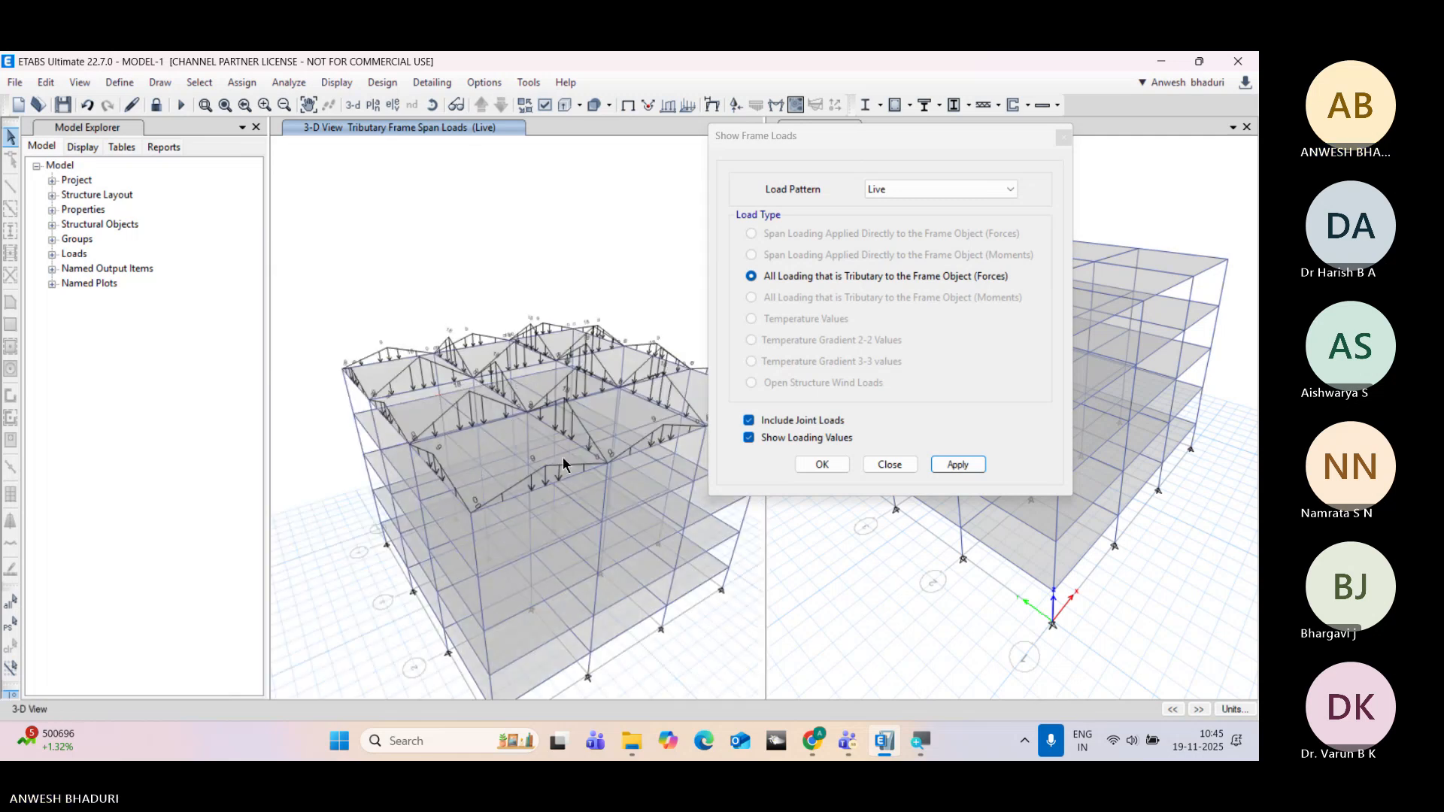
# Step: Display all tributary frame loading as forces for the SuperImposed load pattern
pyautogui.click(913, 183)
pyautogui.click(913, 188)
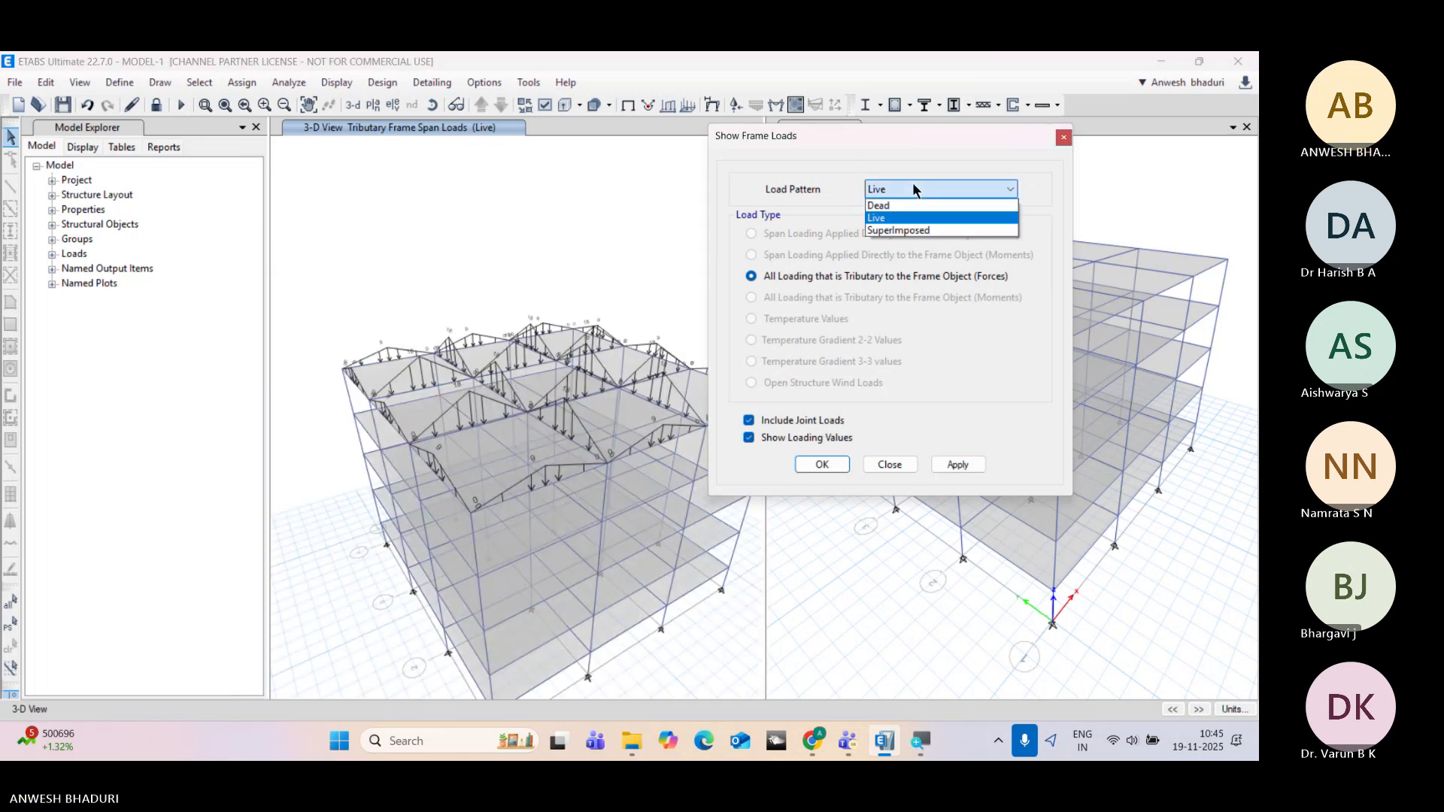
pyautogui.click(895, 230)
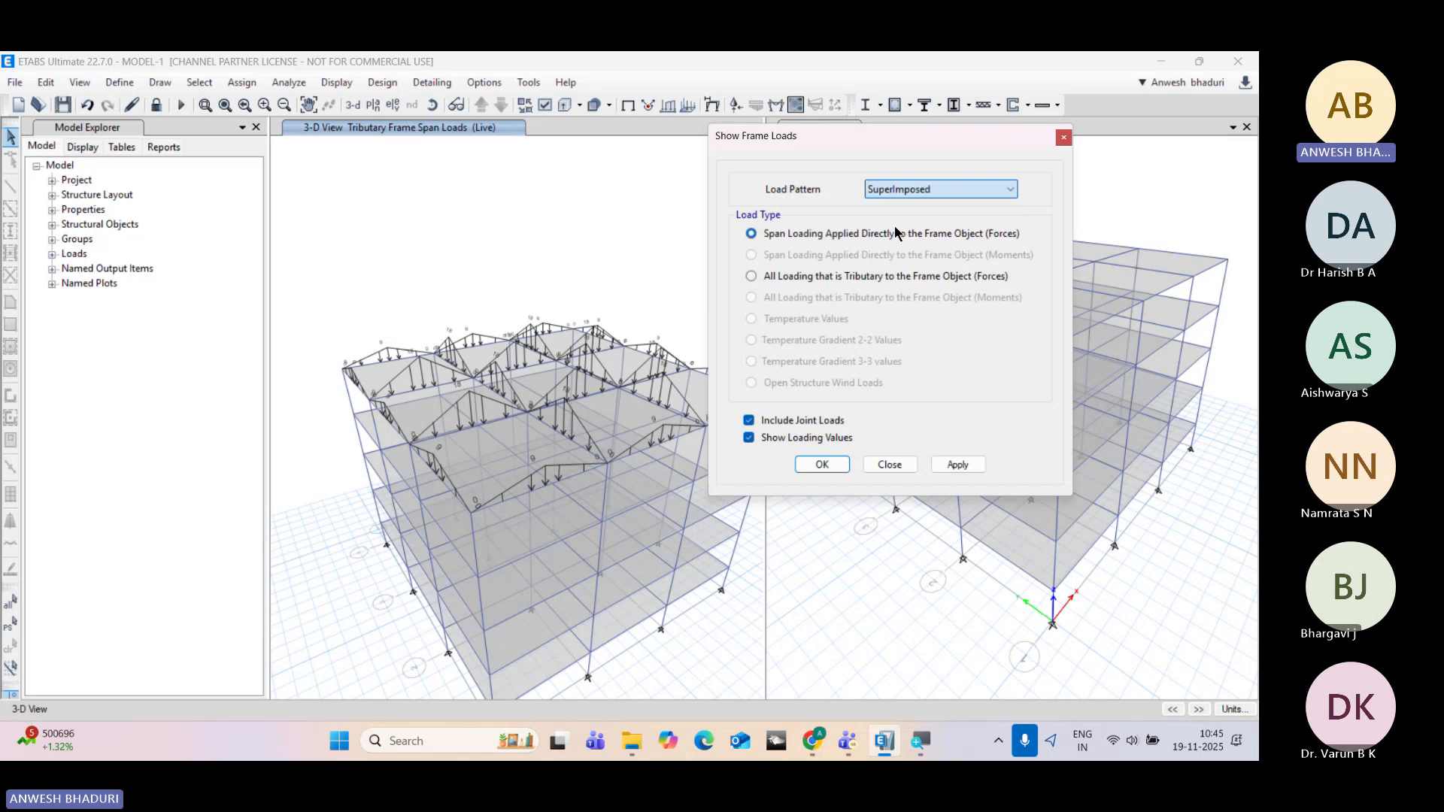
pyautogui.click(854, 273)
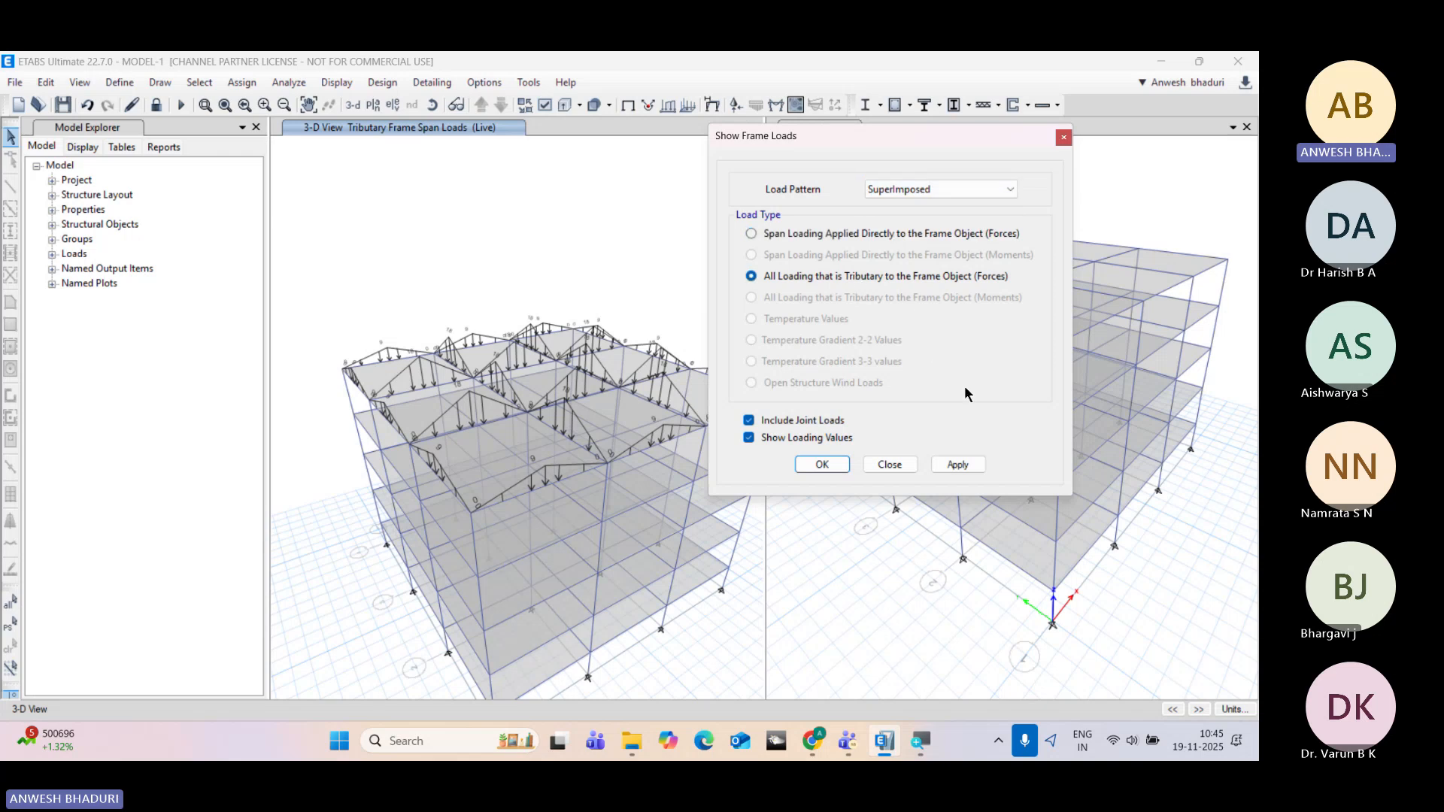
pyautogui.click(973, 464)
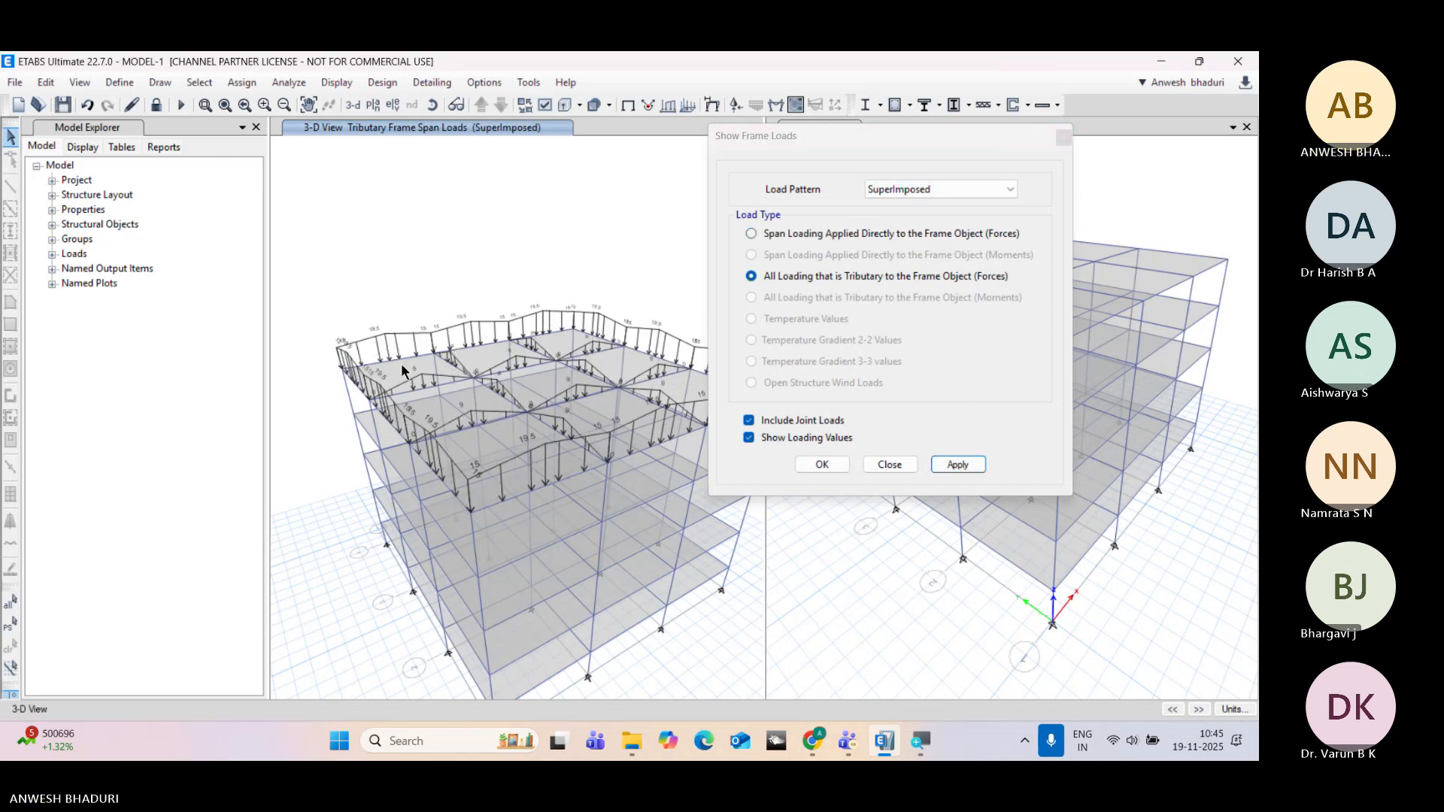
# Step: Examine the SuperImposed tributary loads along the roof's edge and interior beams, from one corner of the building across to the other
pyautogui.click(433, 104)
pyautogui.moveTo(531, 461)
pyautogui.mouseDown()
pyautogui.moveTo(529, 485)
pyautogui.moveTo(555, 458)
pyautogui.moveTo(543, 445)
pyautogui.mouseUp()
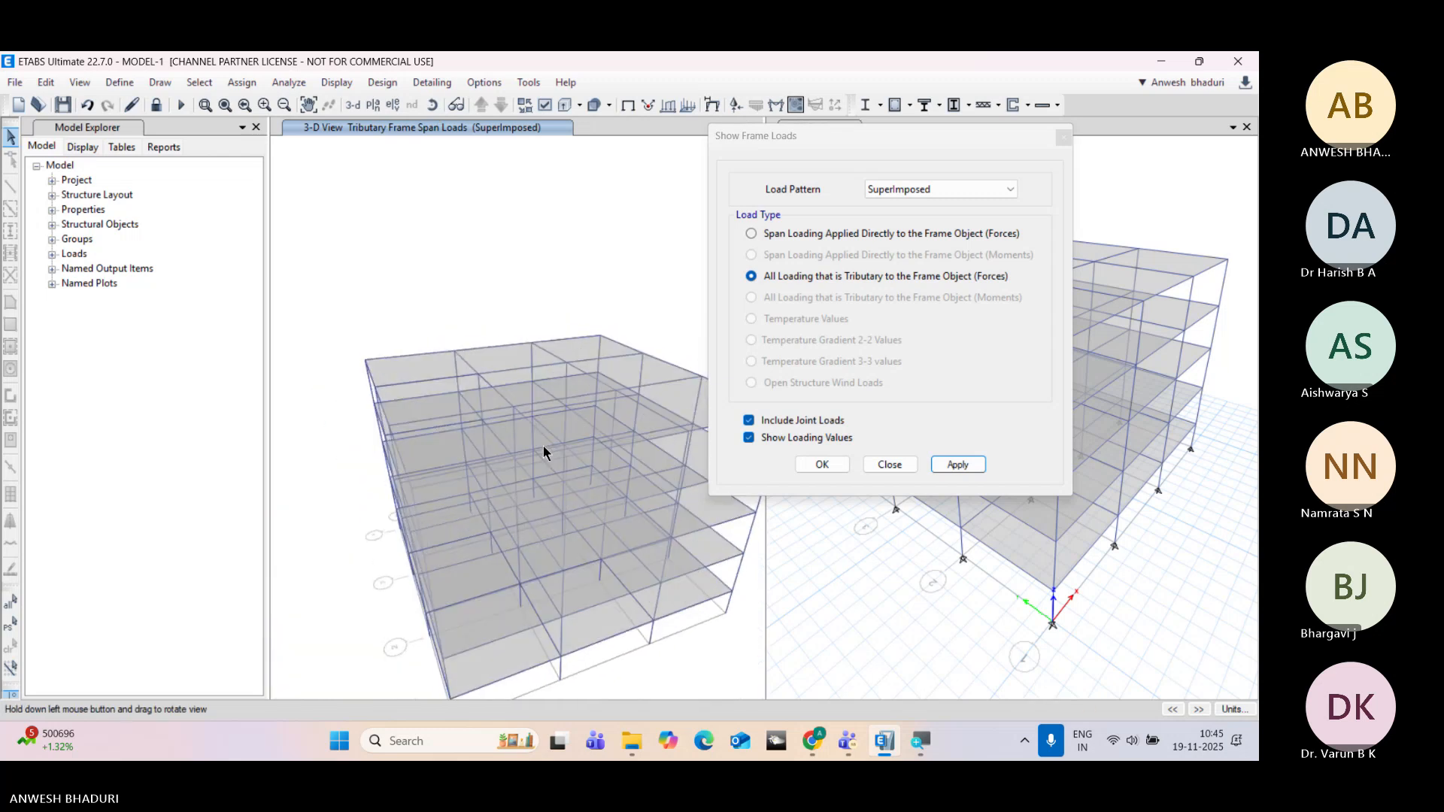
pyautogui.scroll(3, 497, 412)
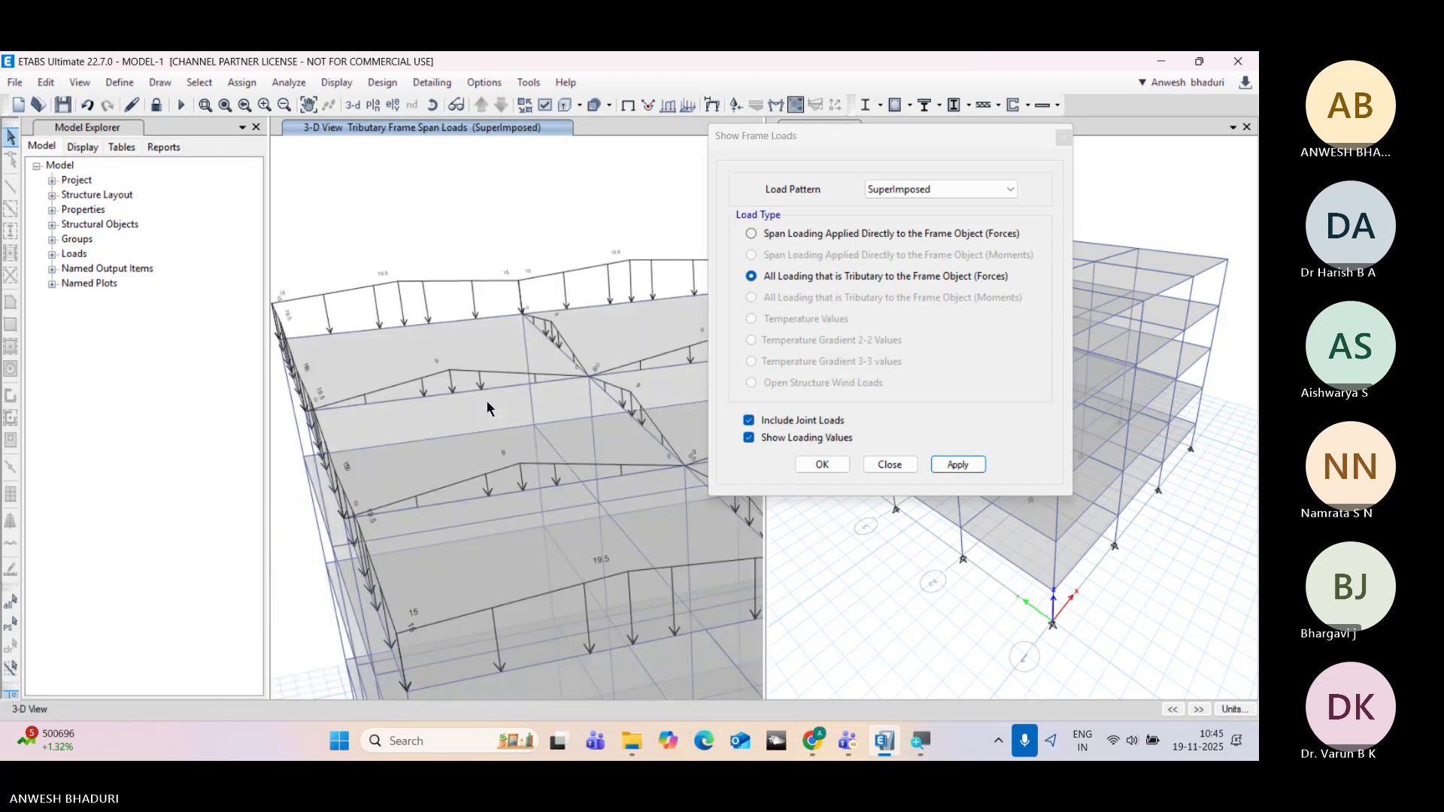
pyautogui.click(867, 239)
pyautogui.click(821, 276)
pyautogui.click(977, 464)
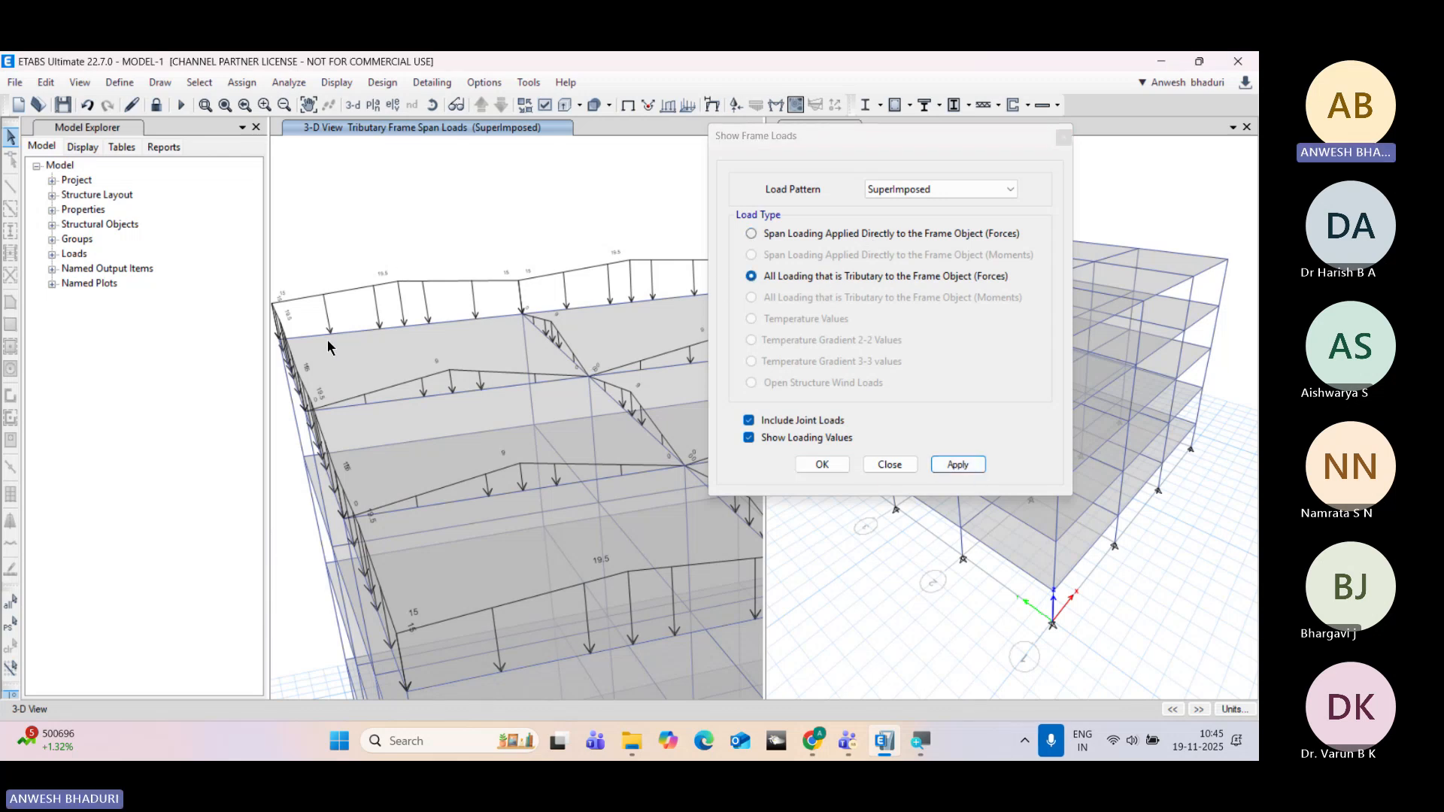
pyautogui.moveTo(327, 340); pyautogui.dragTo(282, 349, button='middle')
pyautogui.moveTo(531, 320); pyautogui.dragTo(400, 338, button='middle')
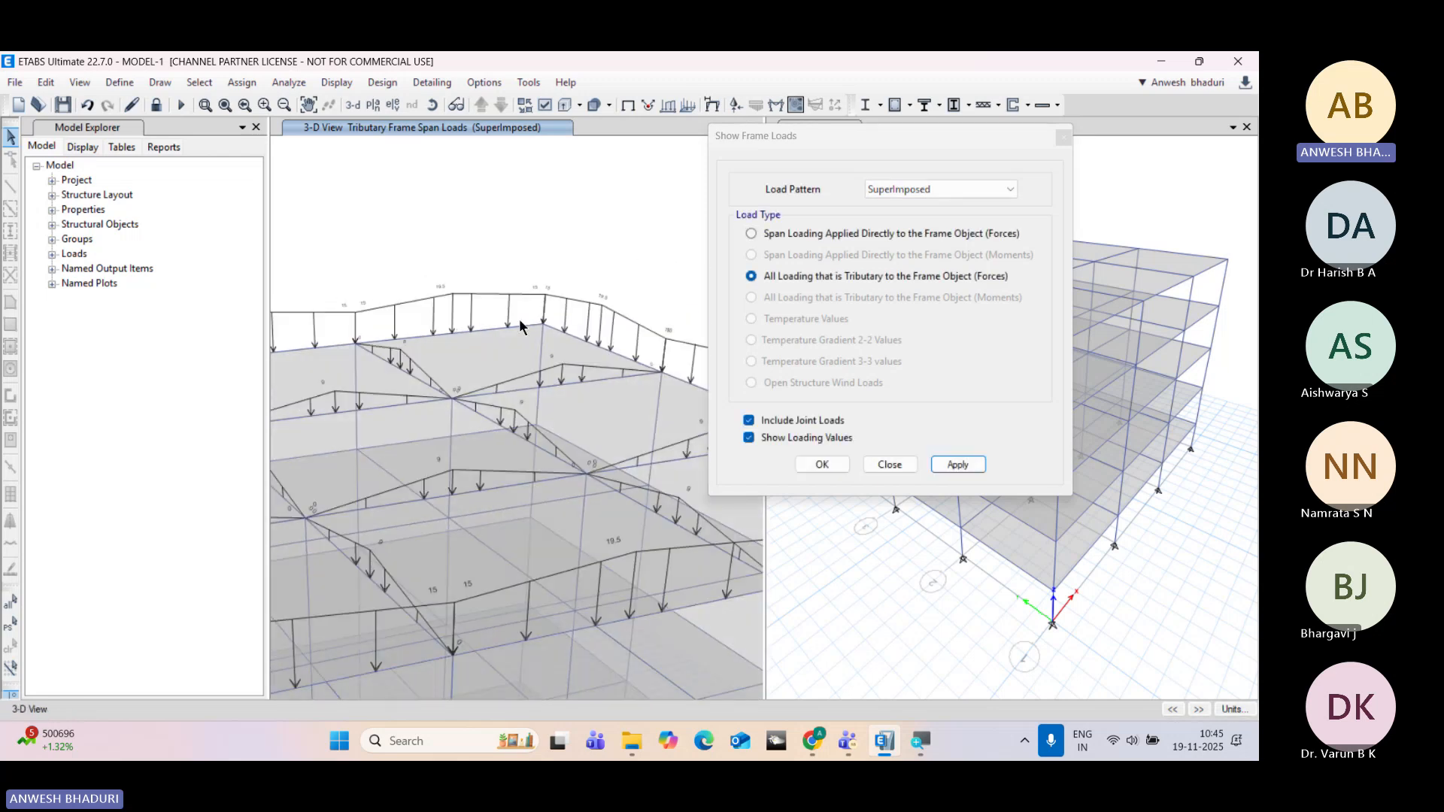
pyautogui.moveTo(519, 319); pyautogui.dragTo(498, 248, button='middle')
pyautogui.moveTo(594, 318); pyautogui.dragTo(406, 263, button='middle')
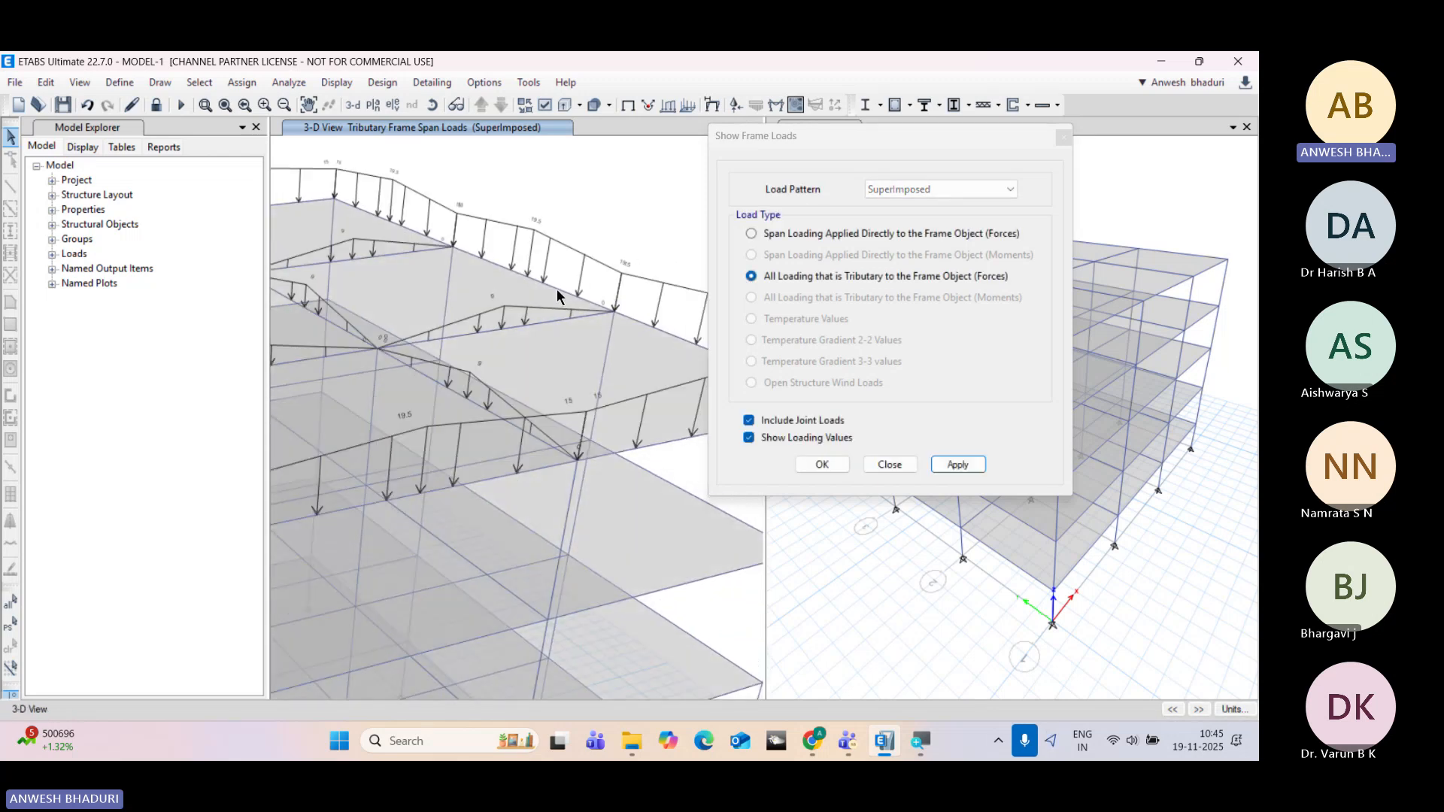
pyautogui.moveTo(584, 309); pyautogui.dragTo(613, 319, button='middle')
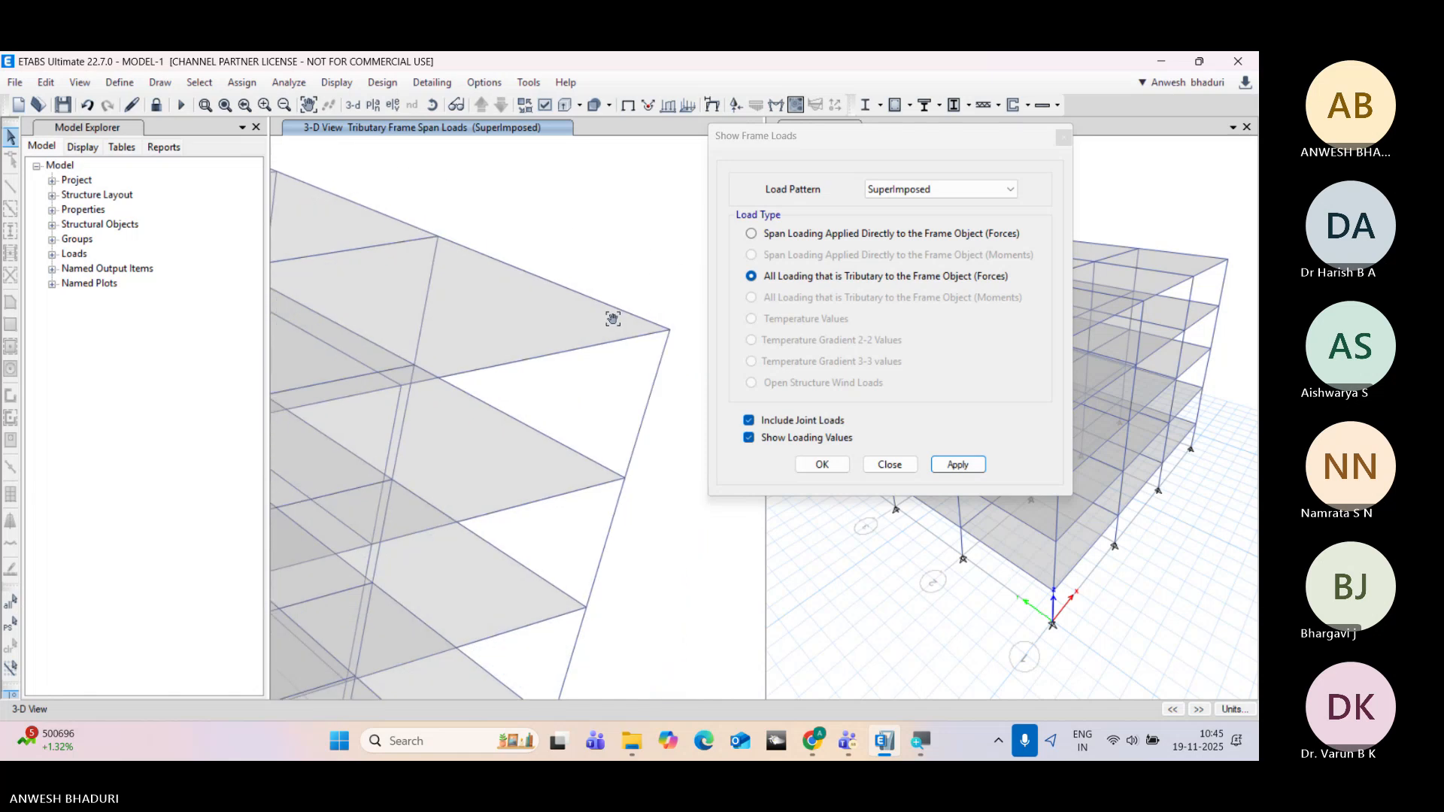
pyautogui.scroll(3, 565, 226)
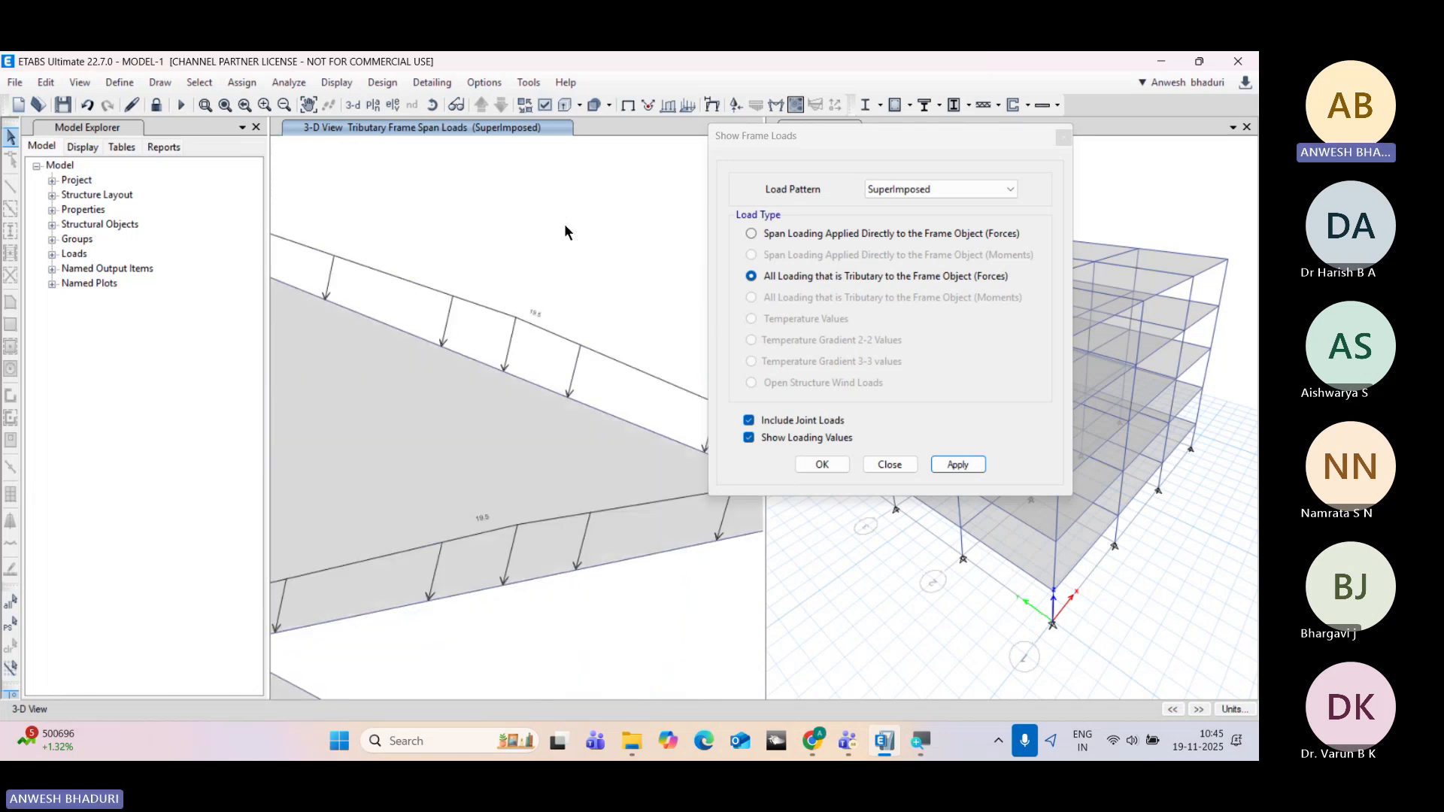
pyautogui.scroll(-3, 567, 328)
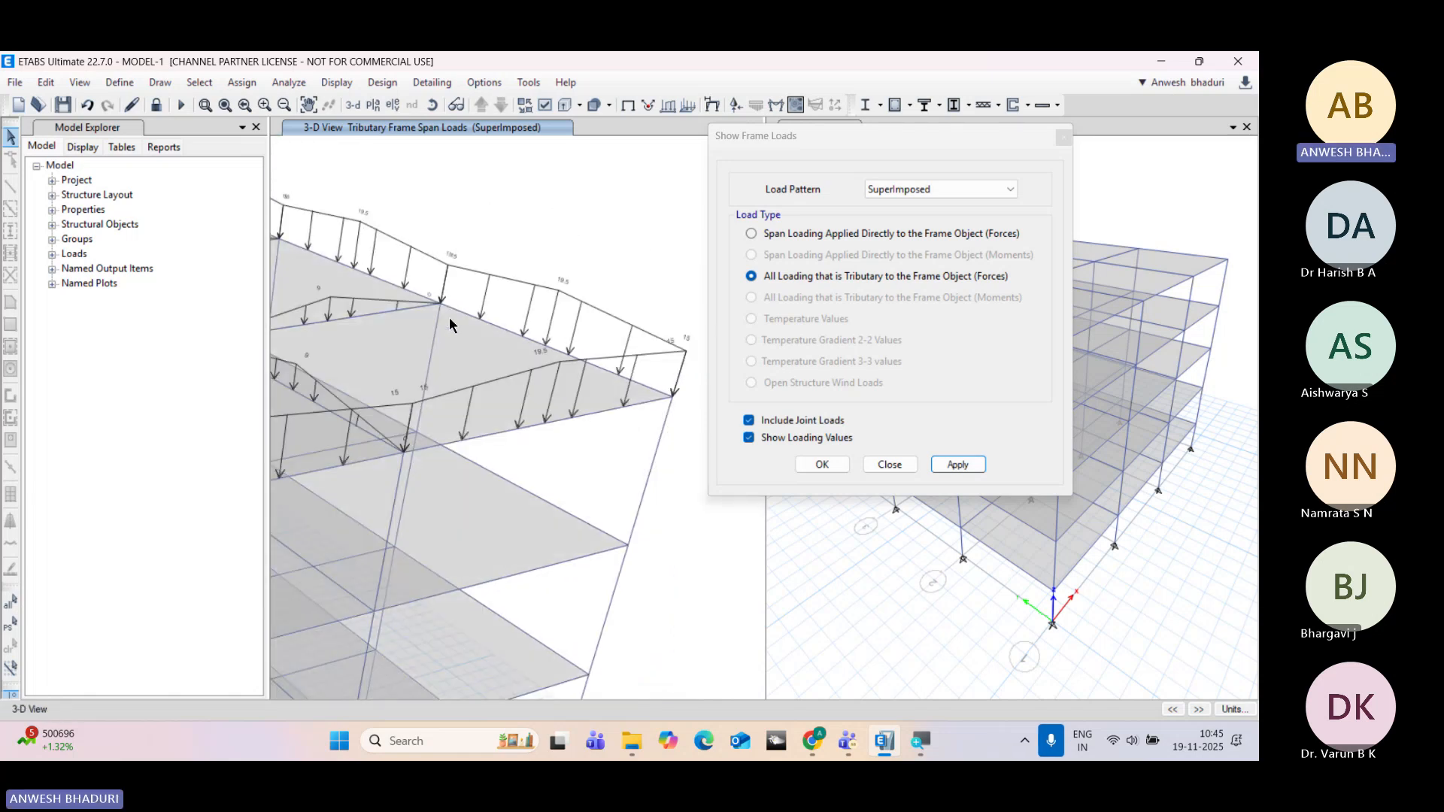
pyautogui.moveTo(478, 320); pyautogui.dragTo(578, 346, button='middle')
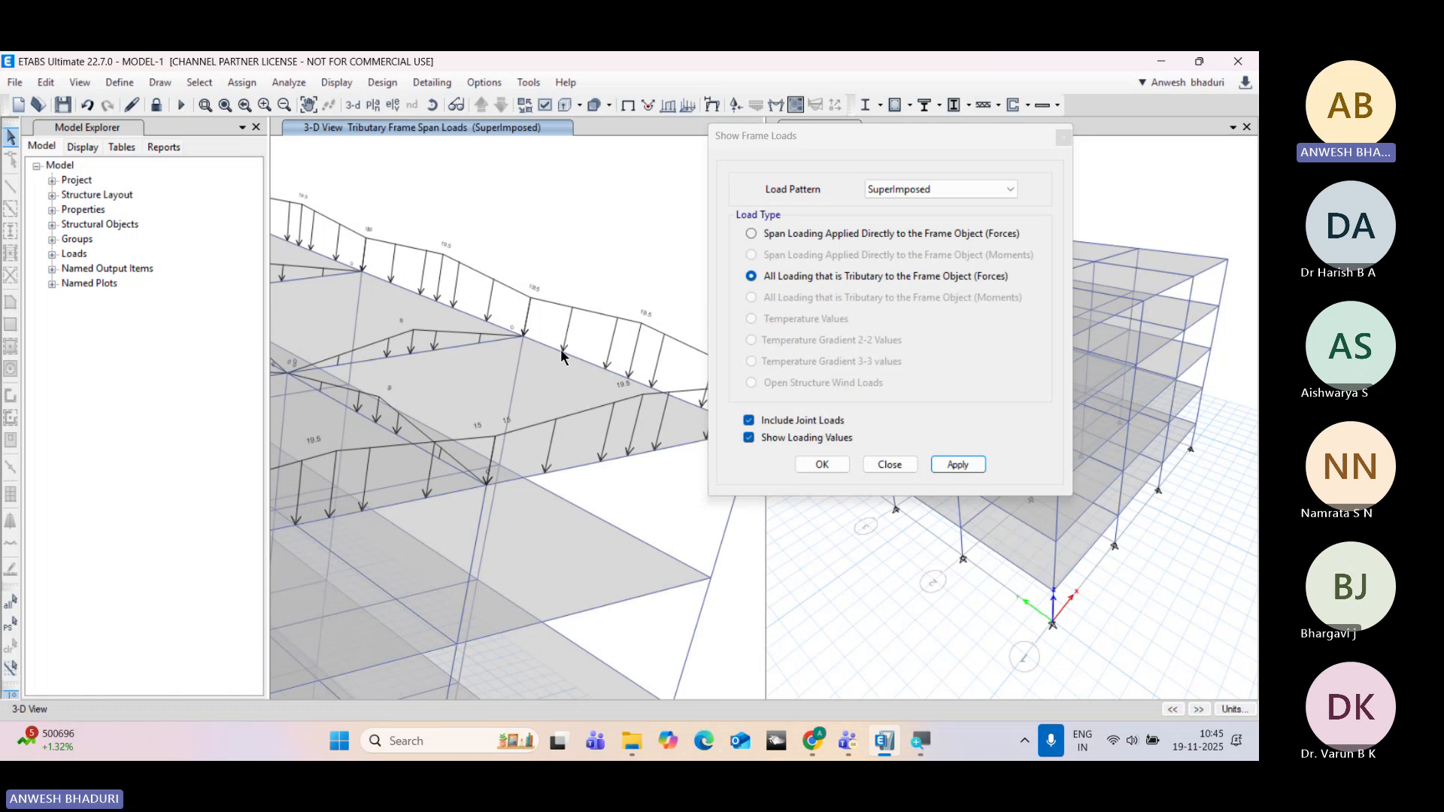
pyautogui.moveTo(437, 387); pyautogui.dragTo(567, 381, button='middle')
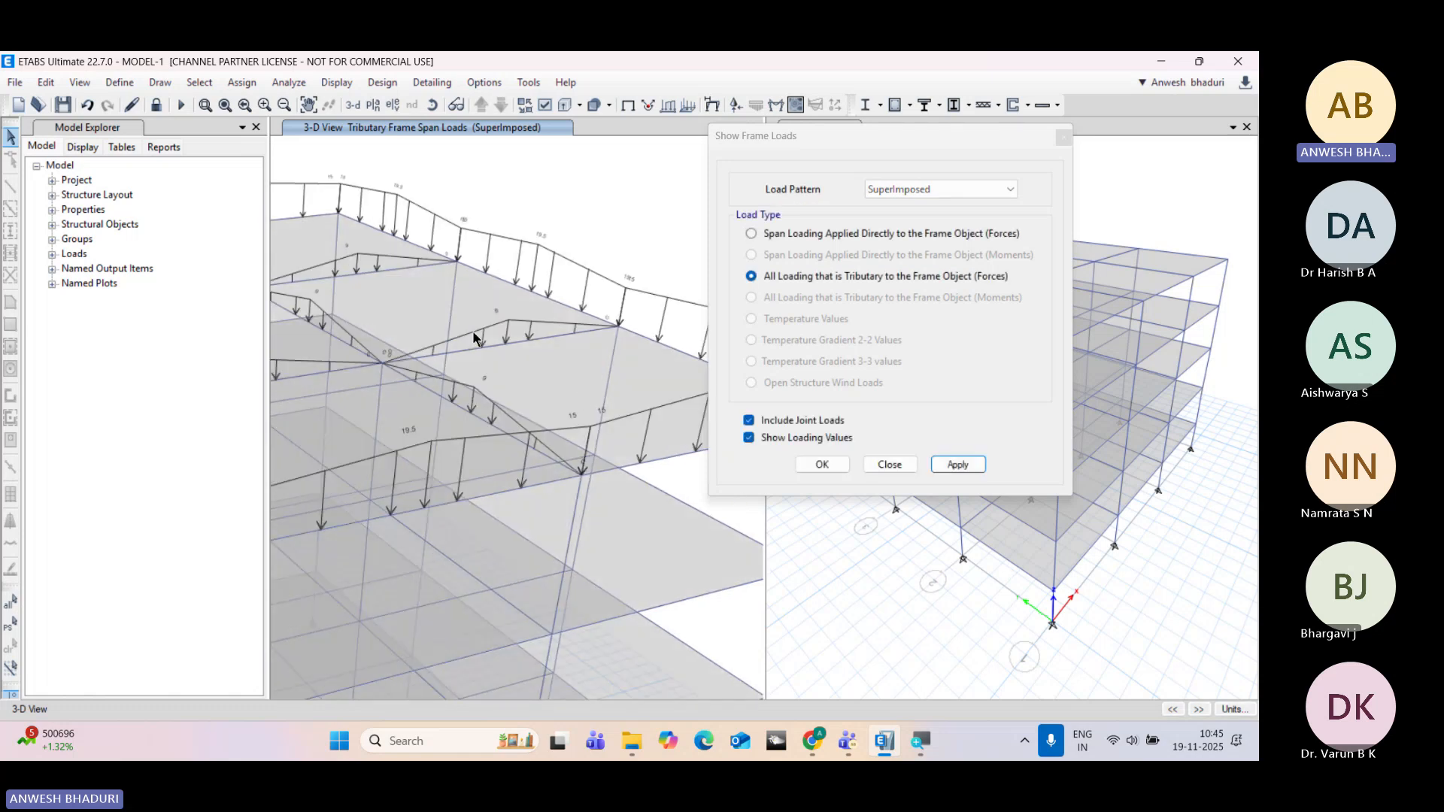
pyautogui.moveTo(324, 256); pyautogui.dragTo(451, 354, button='middle')
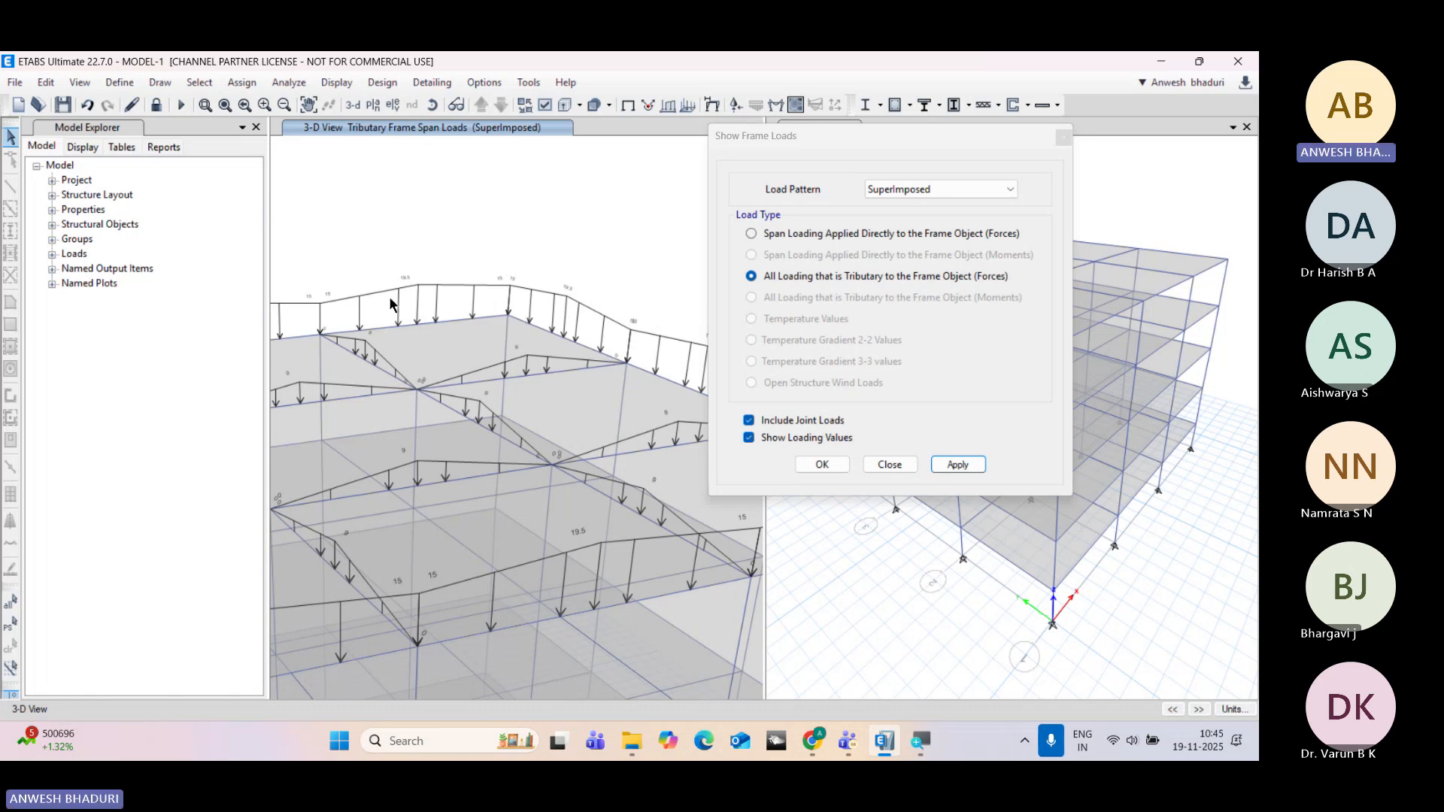
# Step: Increase the minimum graphic font size in the graphics preferences to enlarge the load values in the model views
pyautogui.click(516, 87)
pyautogui.moveTo(485, 82)
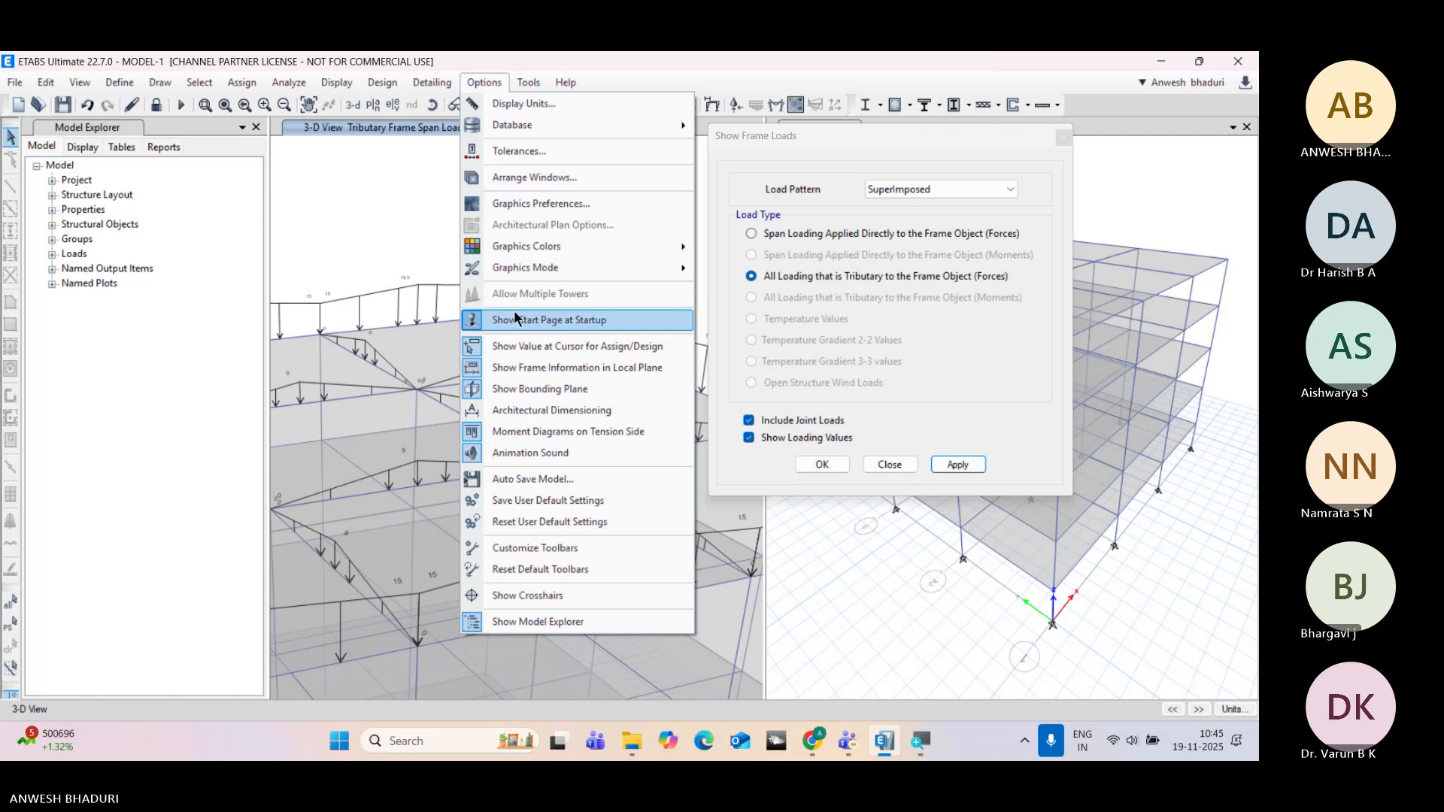
pyautogui.click(527, 204)
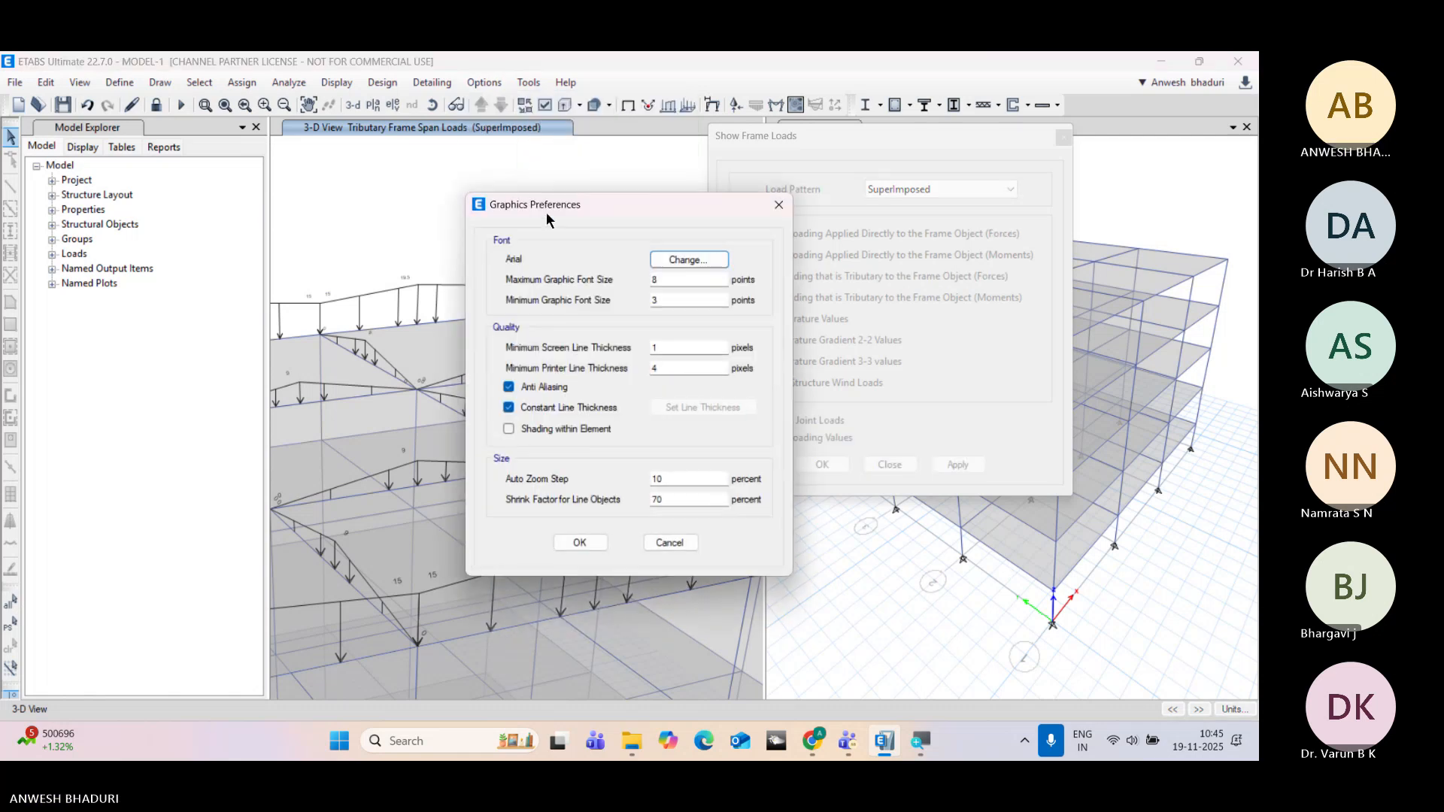
pyautogui.moveTo(619, 193); pyautogui.dragTo(827, 149)
pyautogui.click(878, 244)
pyautogui.moveTo(878, 244); pyautogui.dragTo(830, 242)
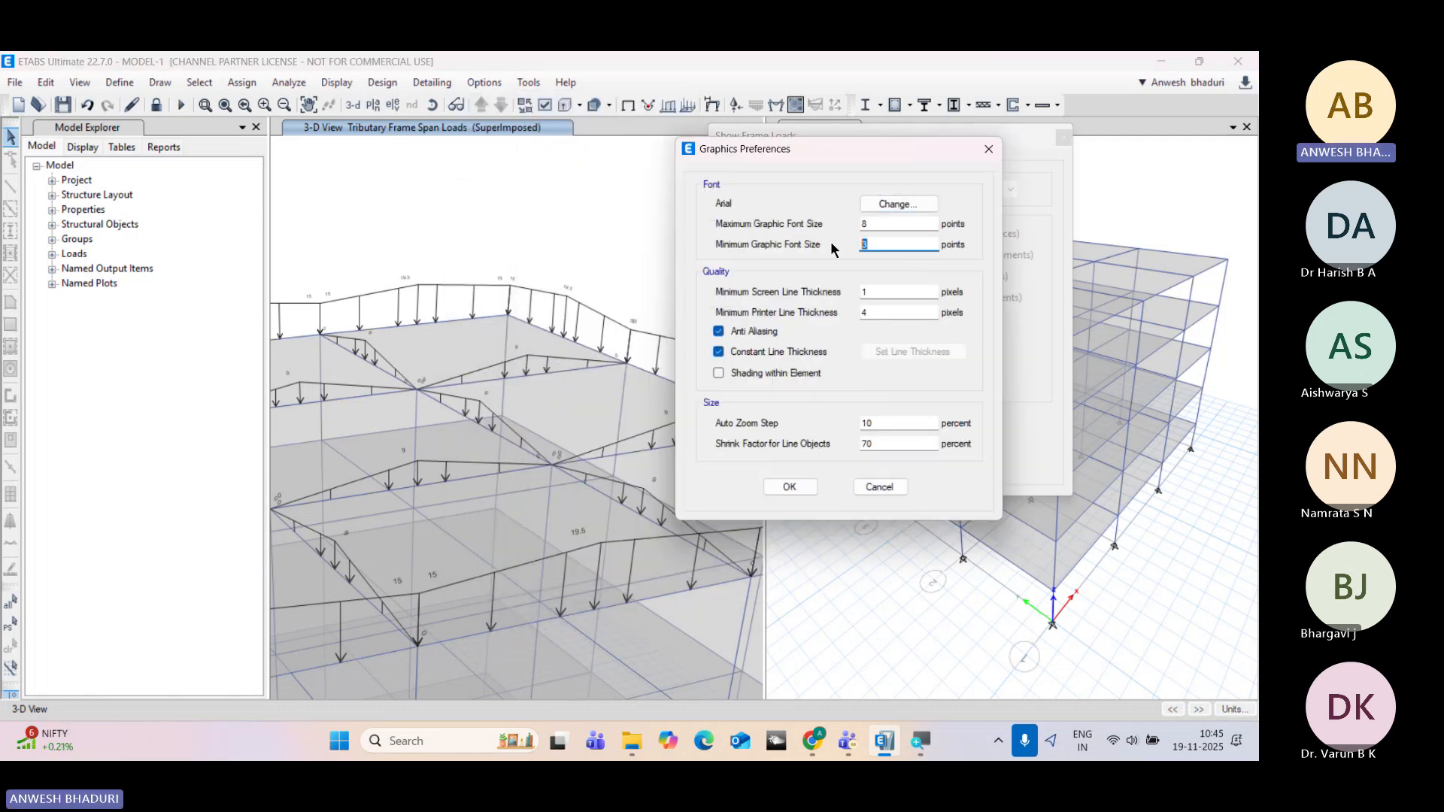
pyautogui.click(789, 487)
# Step: Examine the enlarged SuperImposed tributary load values close up along the roof's rear edge beam and the adjoining interior beams
pyautogui.scroll(3, 475, 305)
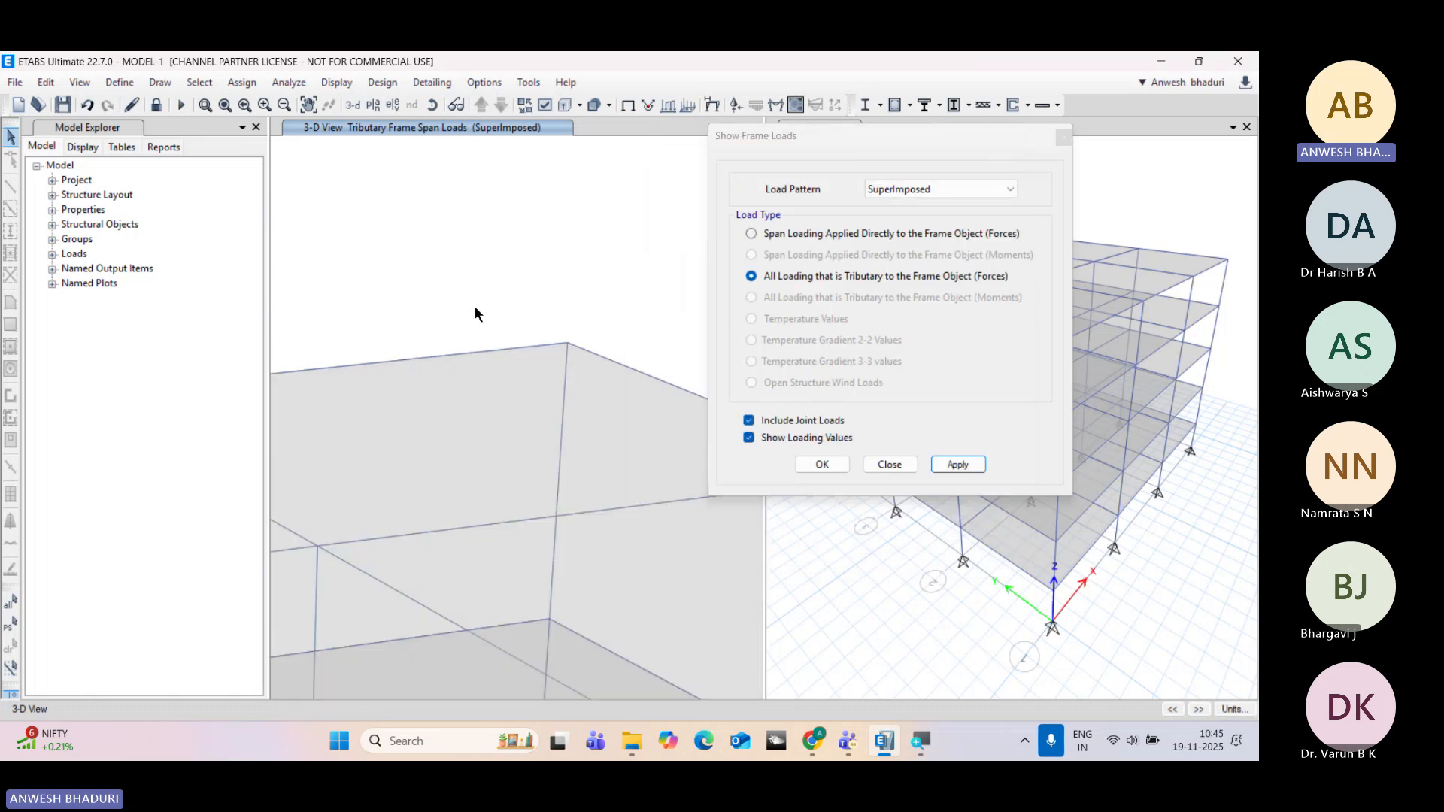
pyautogui.scroll(3, 532, 359)
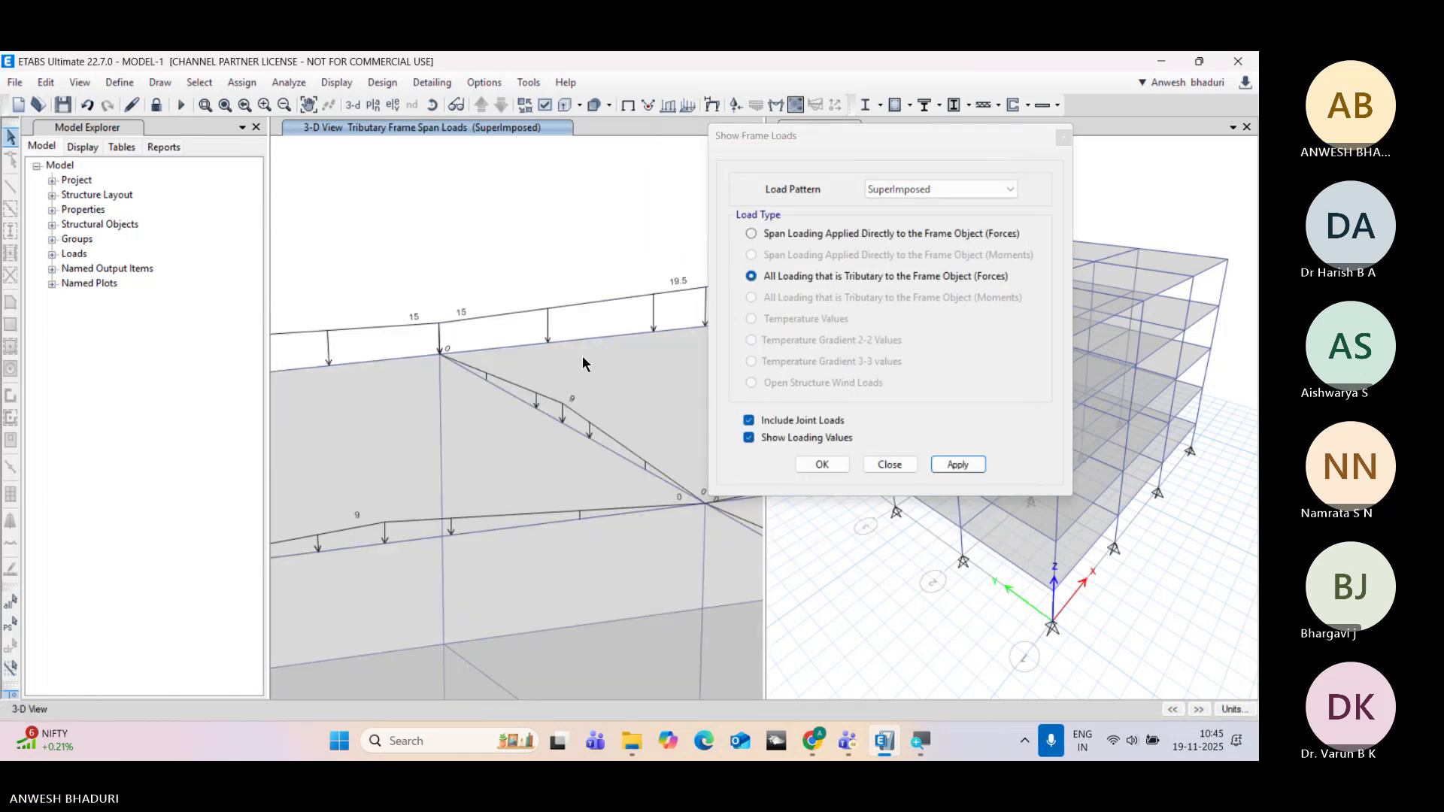
pyautogui.moveTo(492, 296); pyautogui.dragTo(647, 281, button='middle')
pyautogui.moveTo(334, 346); pyautogui.dragTo(267, 412, button='middle')
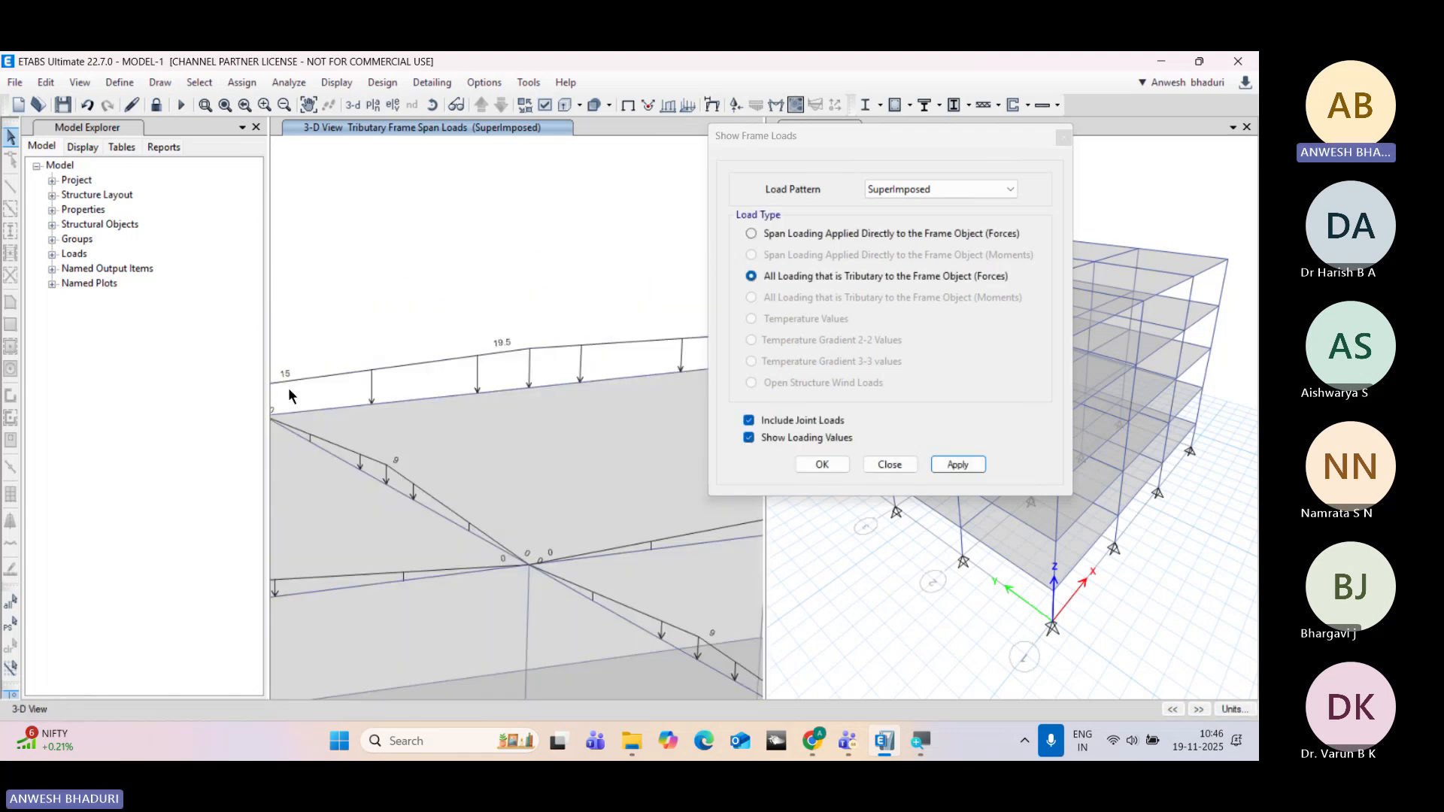
pyautogui.moveTo(552, 377); pyautogui.dragTo(419, 386, button='middle')
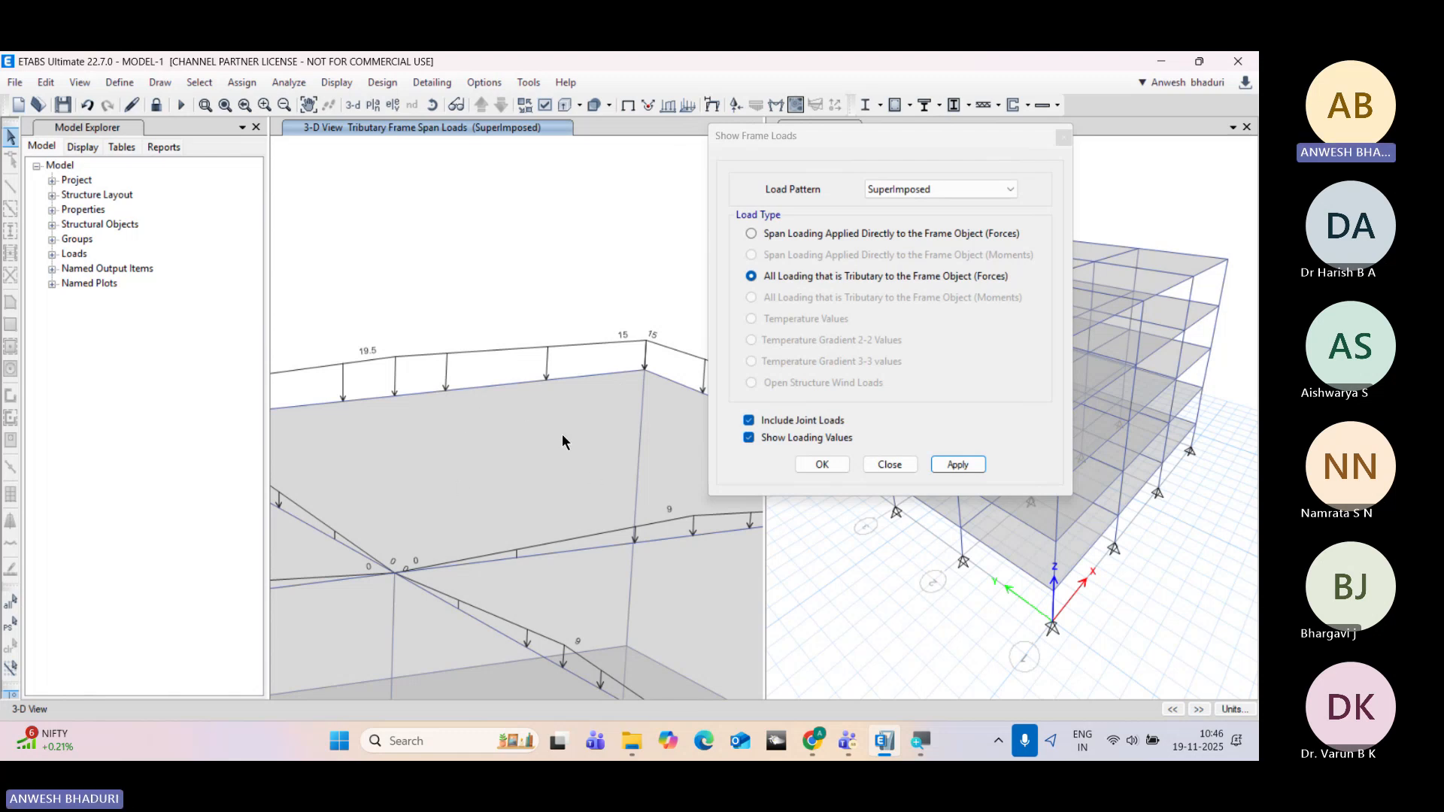
pyautogui.moveTo(424, 412); pyautogui.dragTo(600, 409, button='middle')
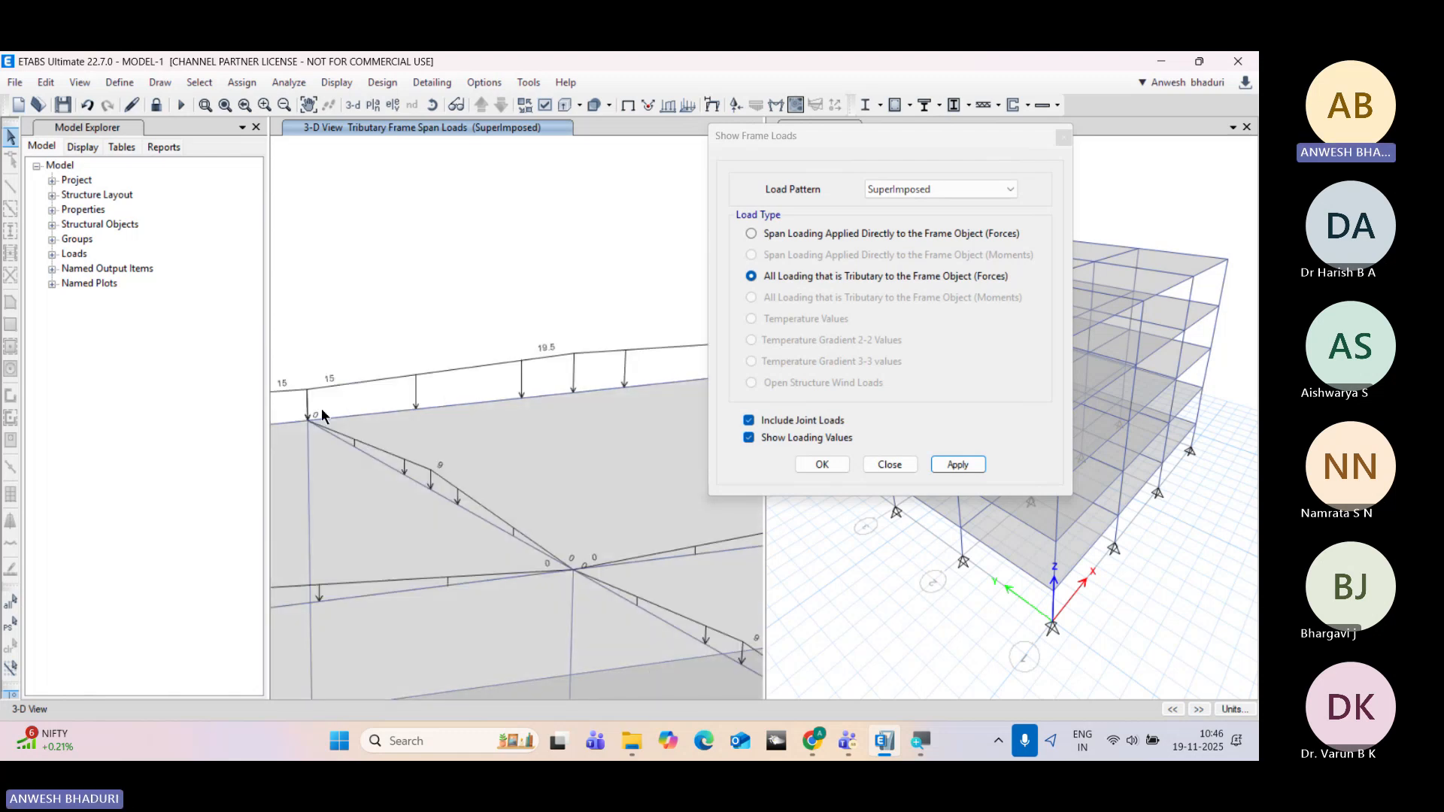
pyautogui.moveTo(307, 388); pyautogui.dragTo(634, 353, button='middle')
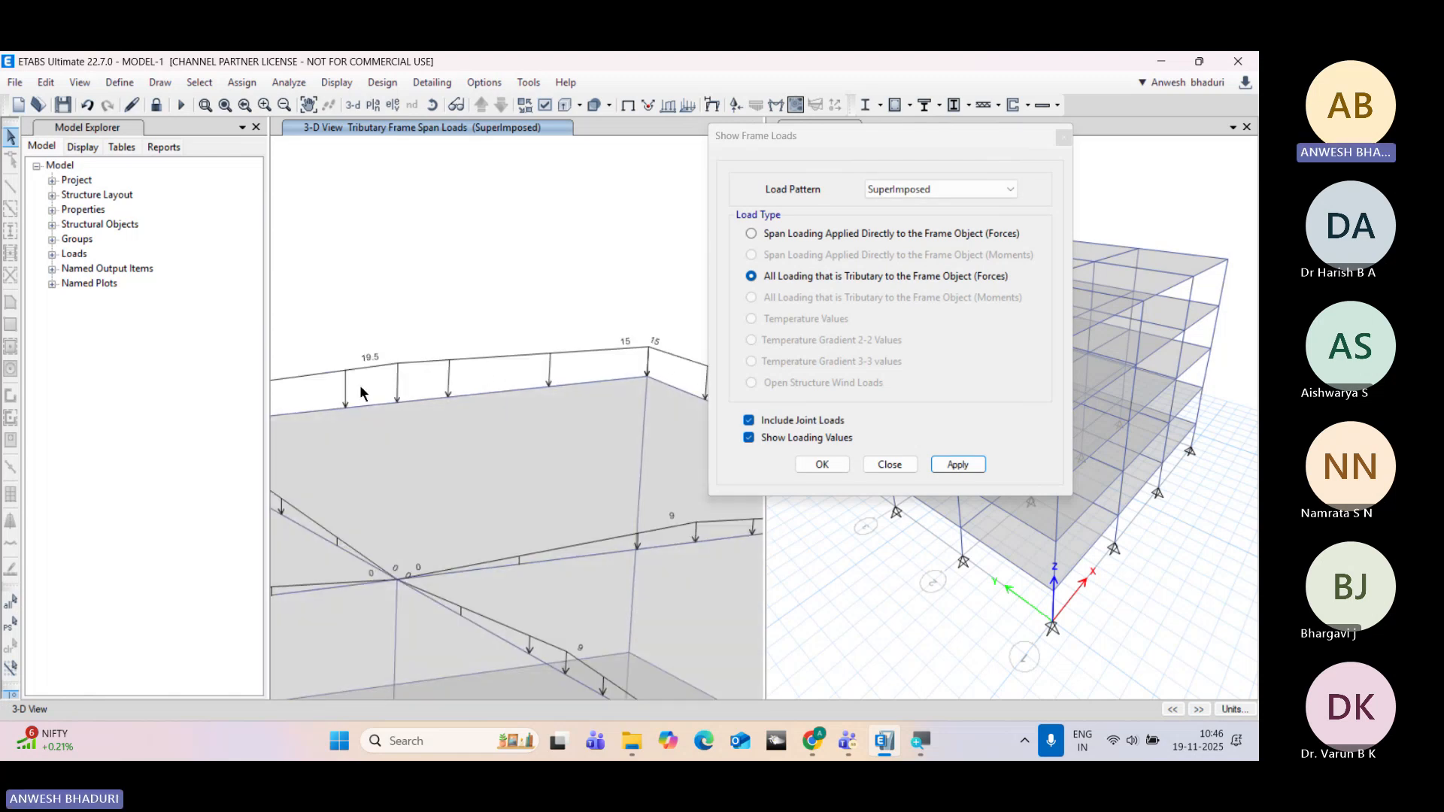
pyautogui.moveTo(338, 391); pyautogui.dragTo(494, 383, button='middle')
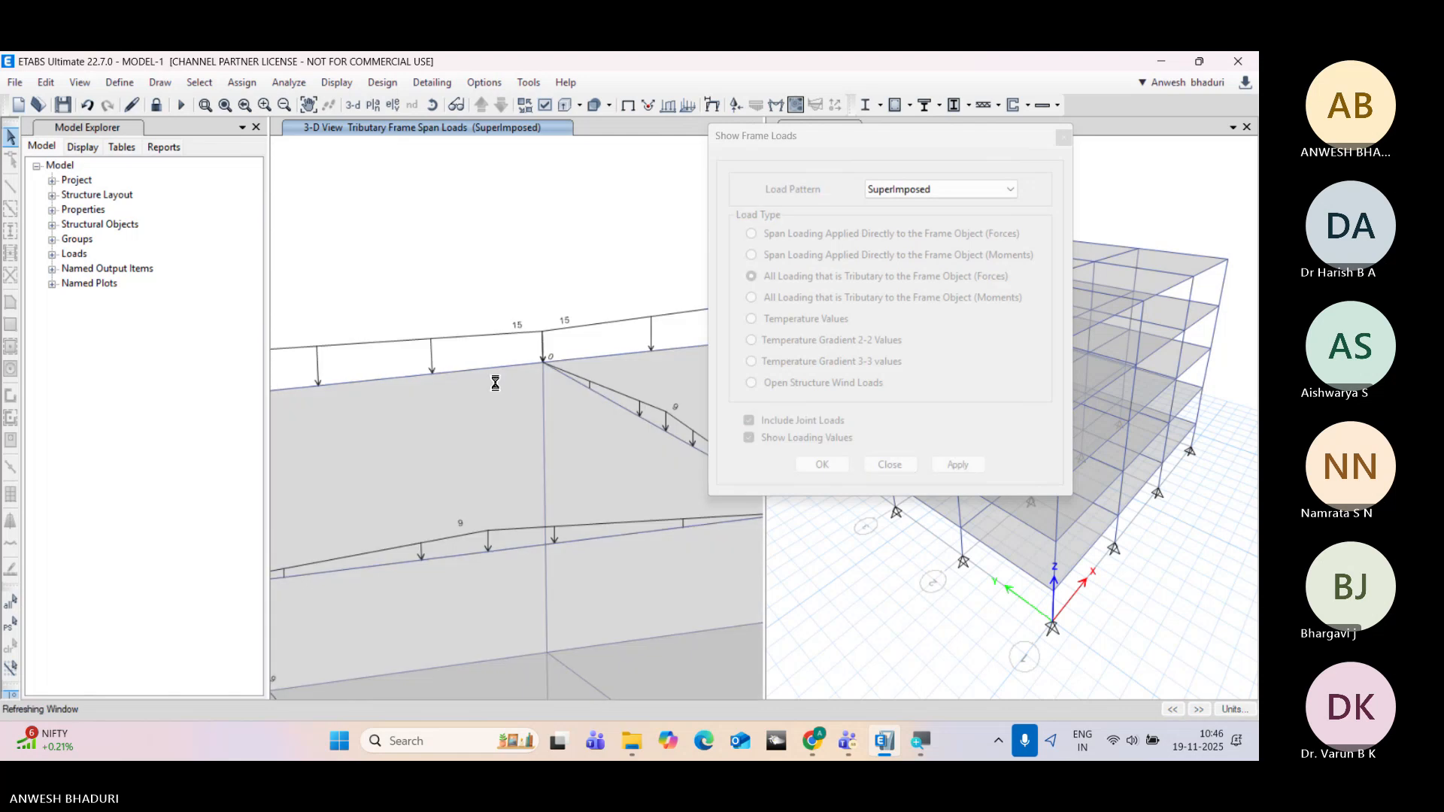
# Step: Inspect the superimposed tributary load diagrams along the roof beams and close the frame load display settings
pyautogui.moveTo(393, 371); pyautogui.dragTo(545, 355, button='middle')
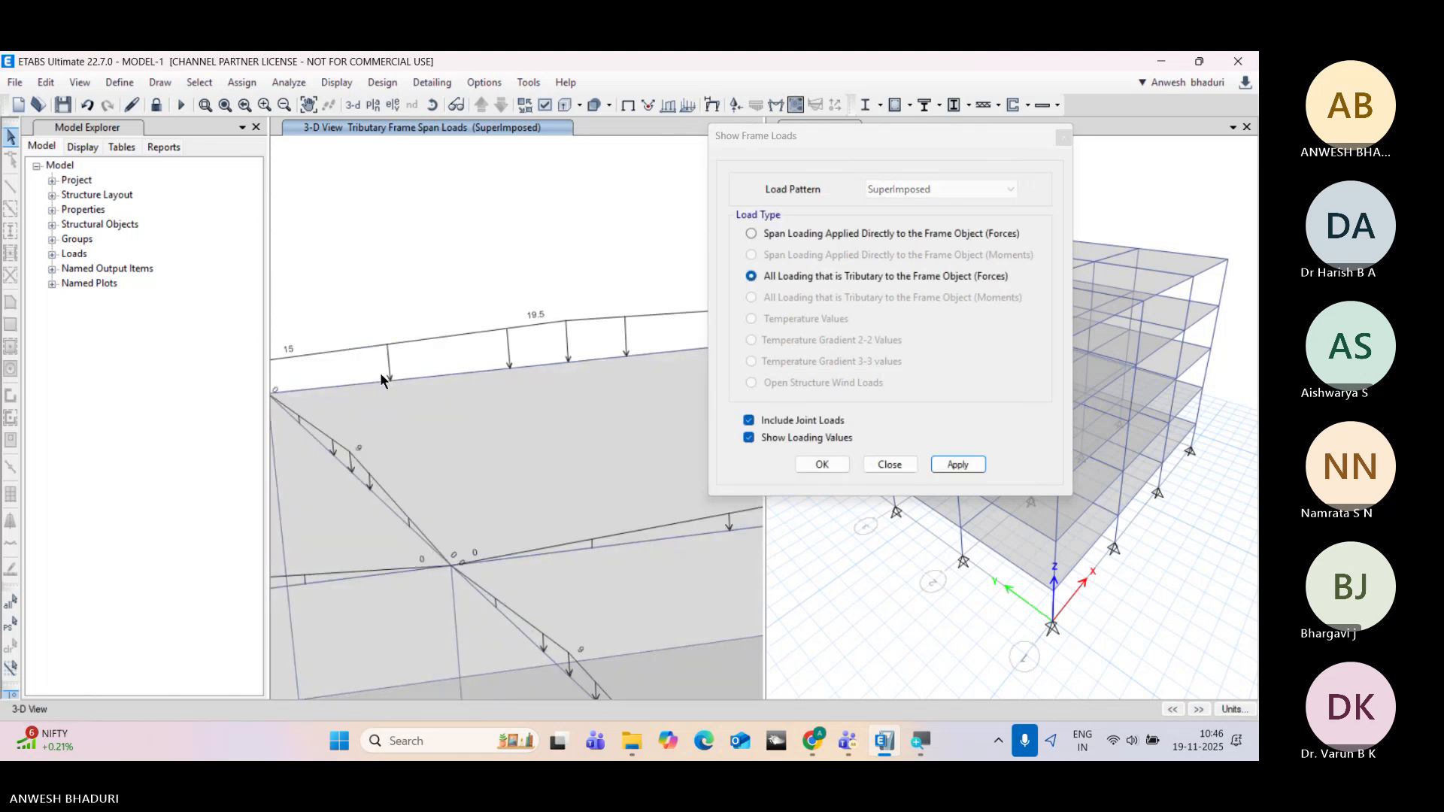
pyautogui.moveTo(349, 384); pyautogui.dragTo(509, 341, button='middle')
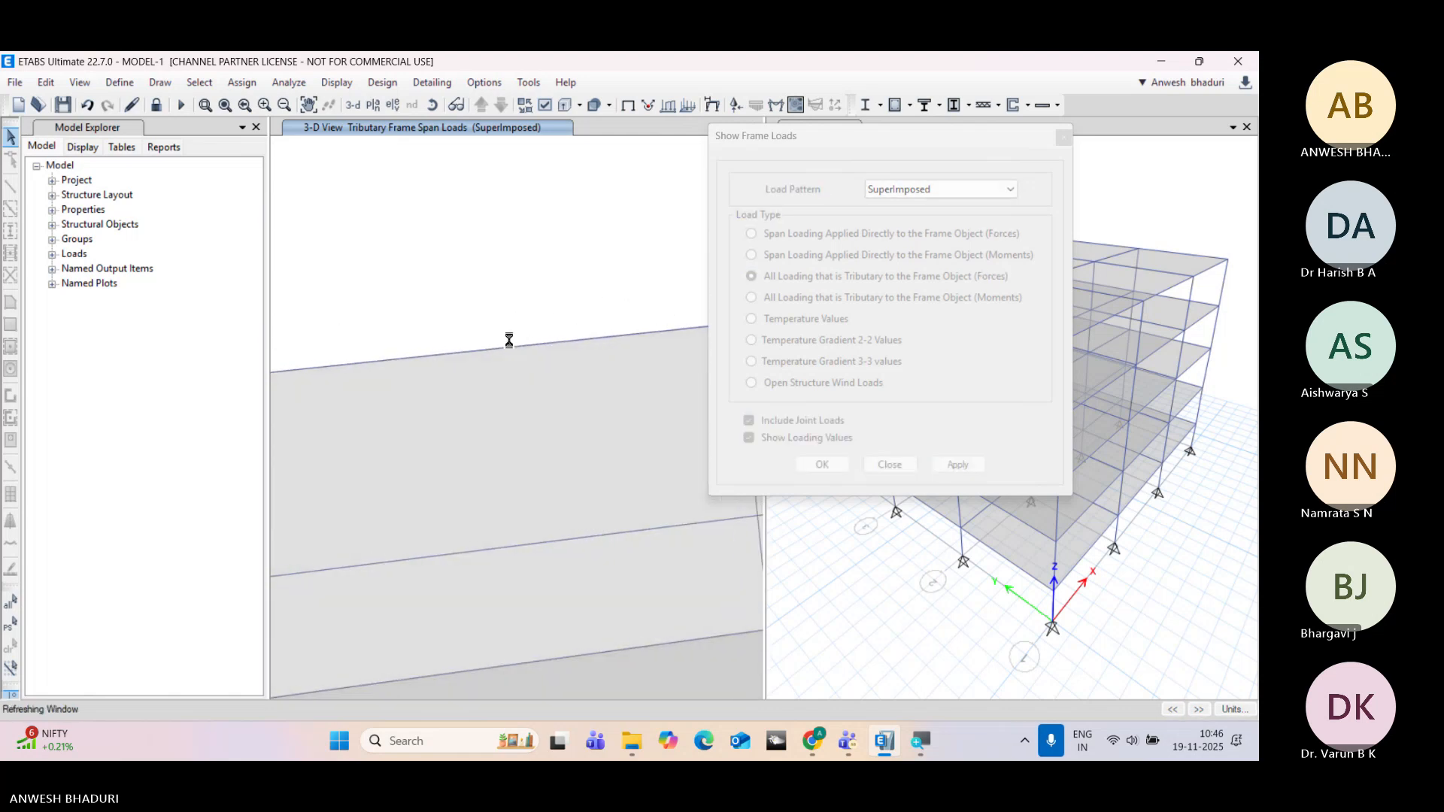
pyautogui.click(876, 463)
pyautogui.moveTo(354, 334); pyautogui.dragTo(471, 317, button='middle')
pyautogui.scroll(-5, 391, 321)
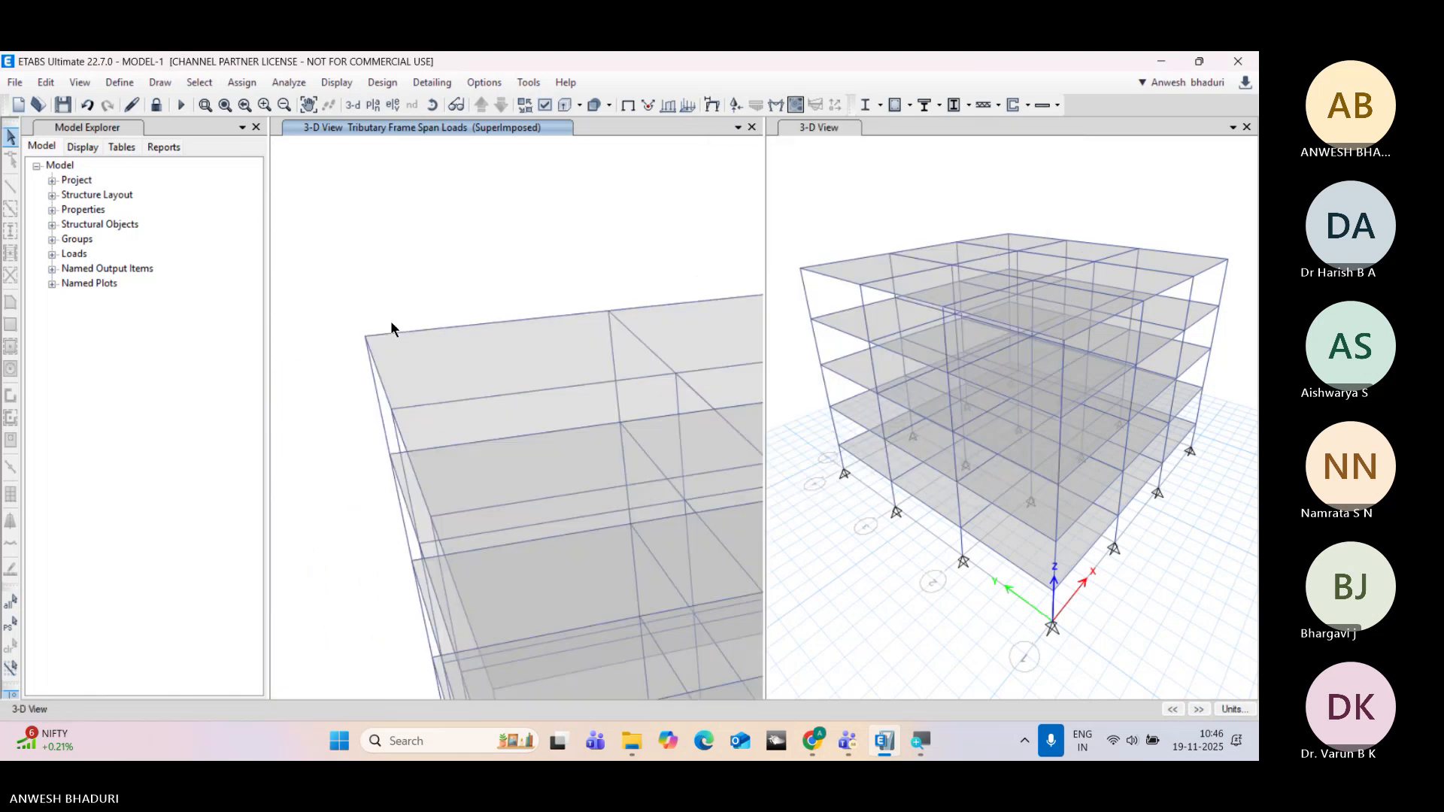
pyautogui.scroll(-5, 390, 320)
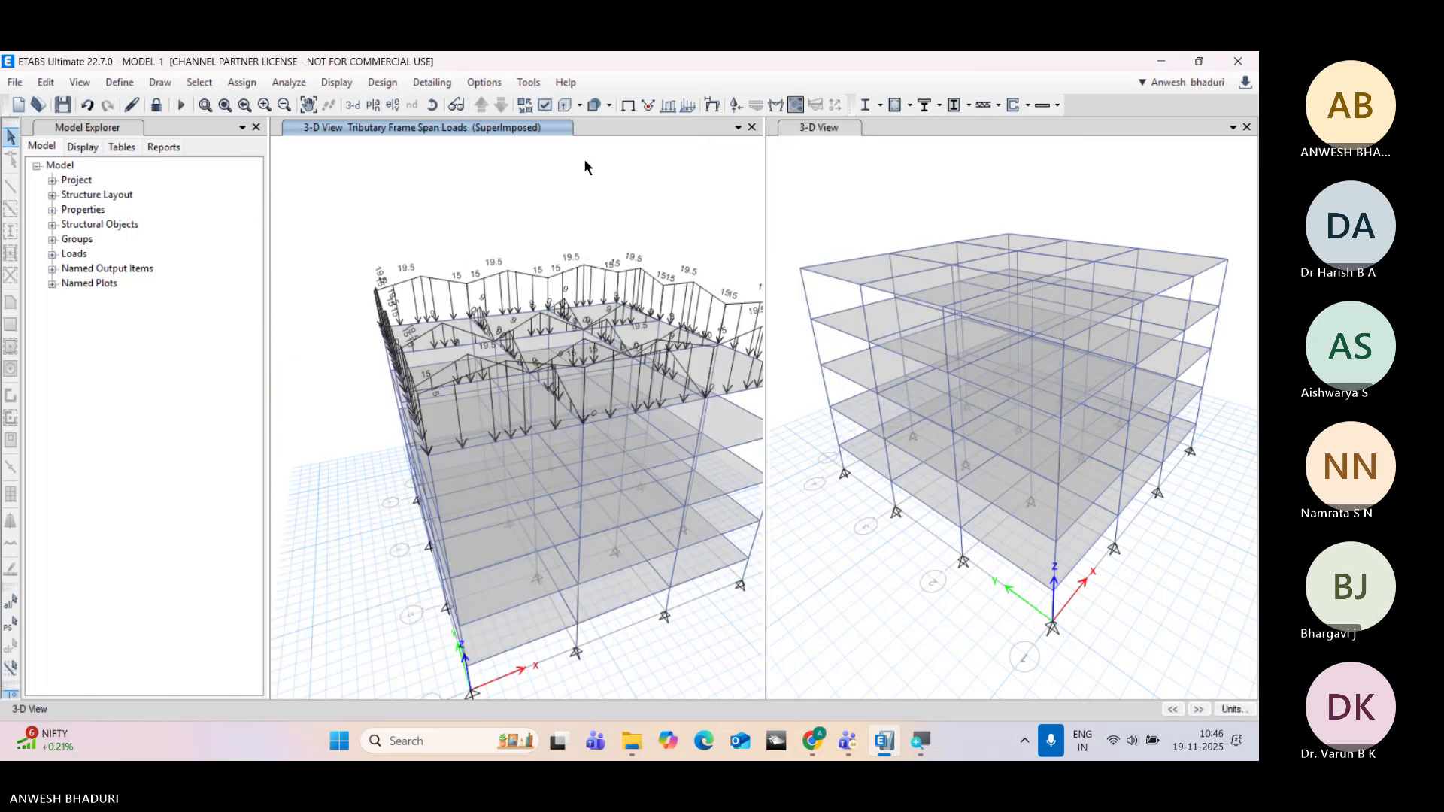
# Step: Clear the load diagrams by showing the undeformed shape and rotate the 3-D view to face another building corner
pyautogui.click(627, 107)
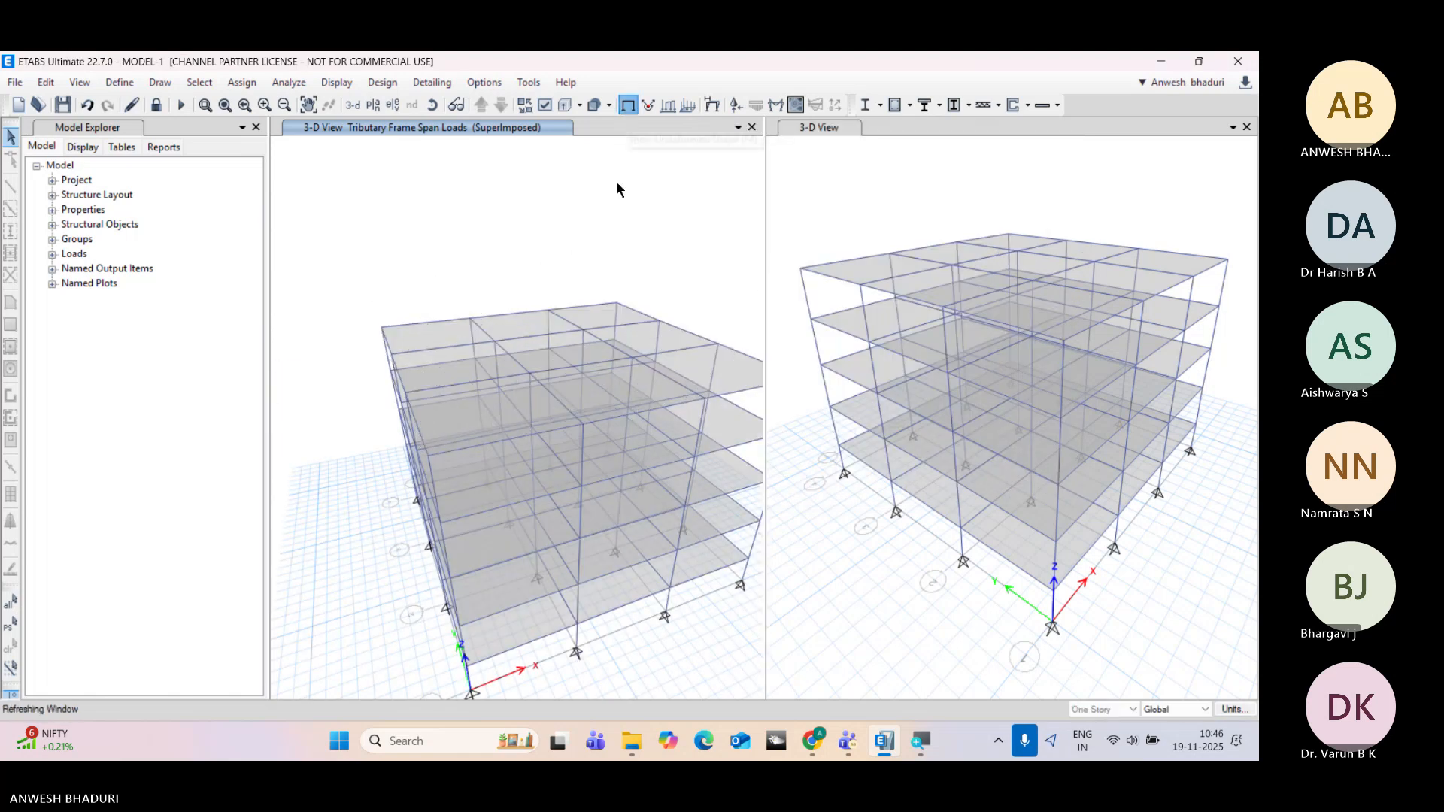
pyautogui.click(432, 104)
pyautogui.moveTo(701, 666); pyautogui.dragTo(664, 612)
pyautogui.moveTo(679, 583); pyautogui.dragTo(637, 530, button='middle')
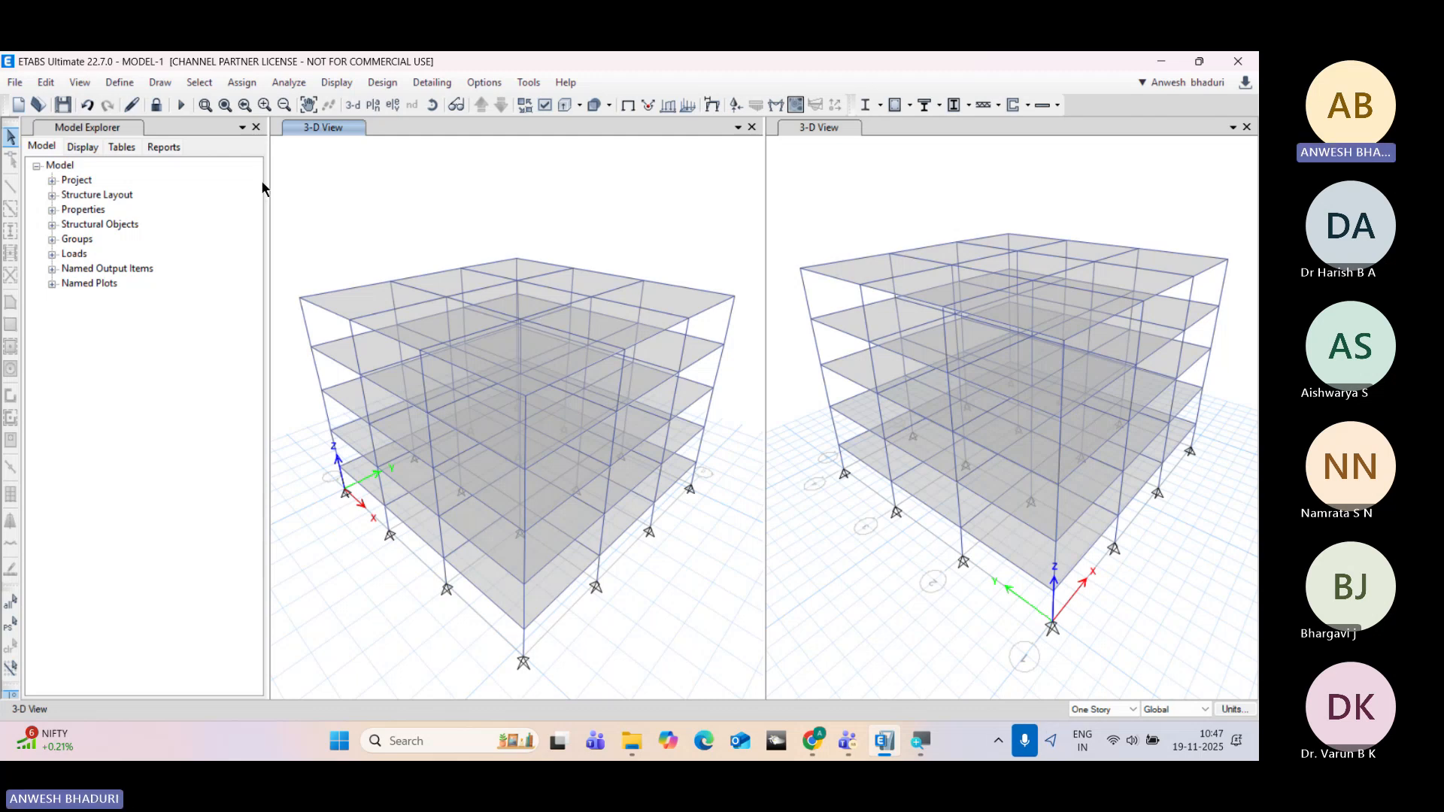
# Step: Review the material, modeling type and thickness of the Slab1 slab property without changing it
pyautogui.click(128, 83)
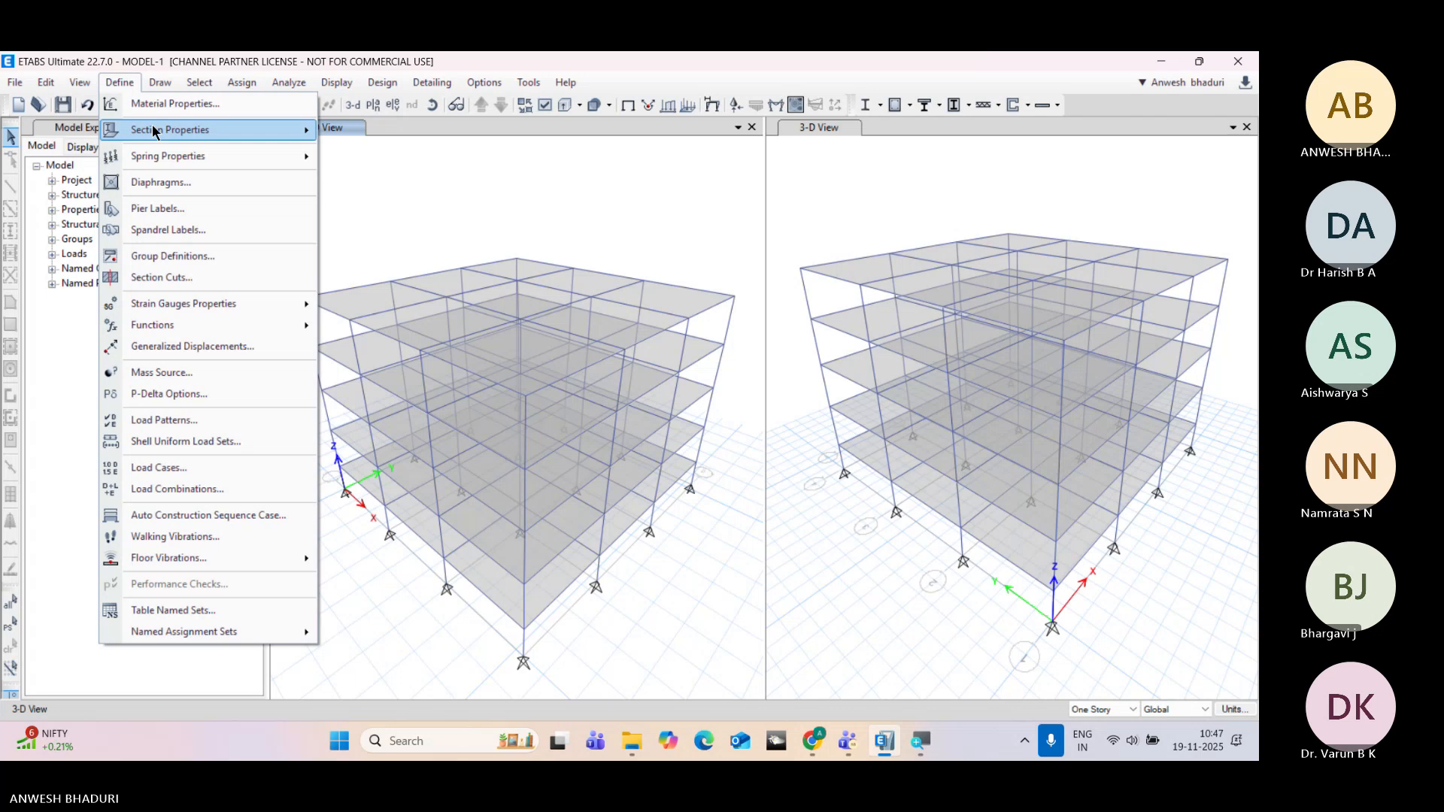
pyautogui.moveTo(173, 129)
pyautogui.click(361, 178)
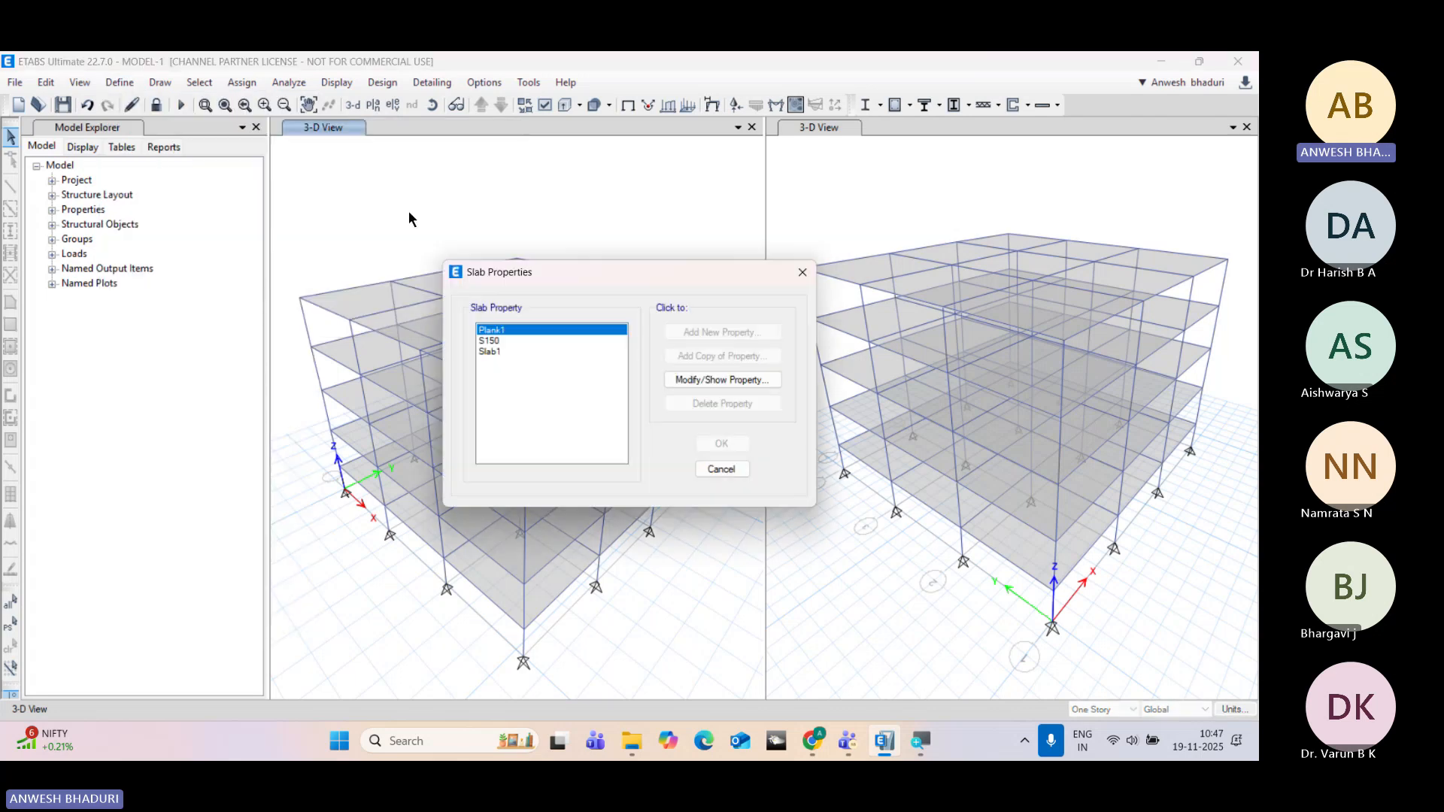
pyautogui.click(620, 353)
pyautogui.click(696, 379)
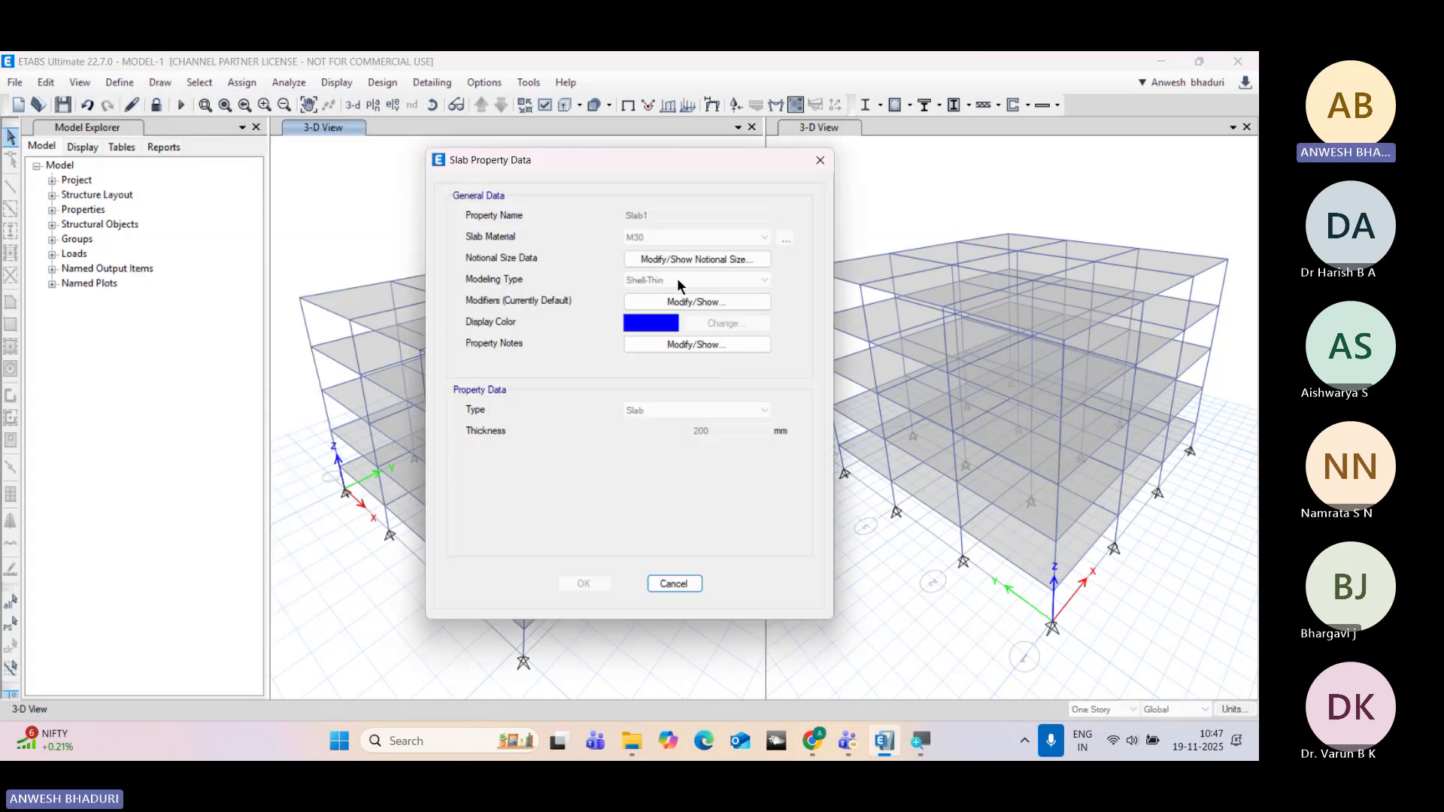
pyautogui.click(819, 160)
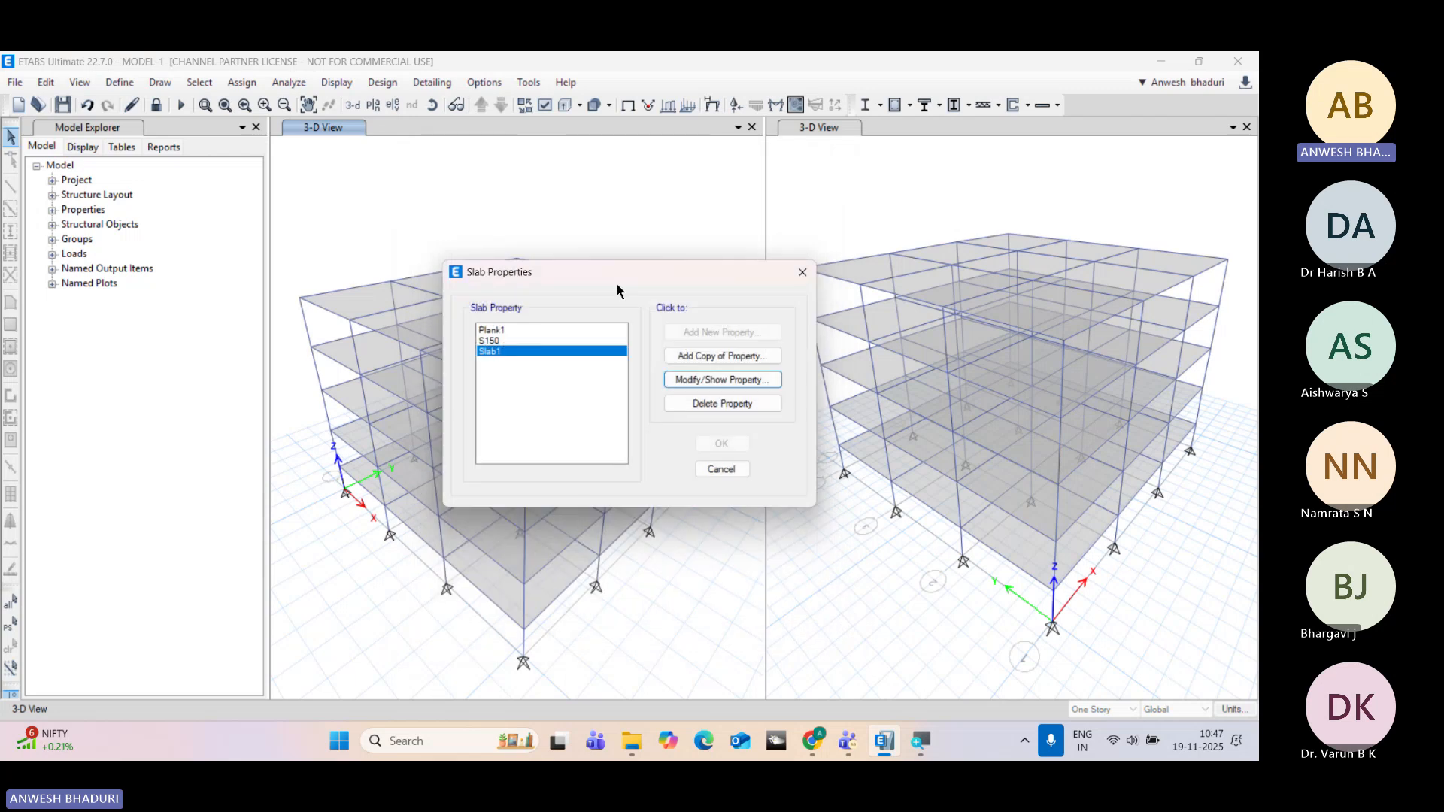
# Step: Review the material, modeling type and thickness of the S150 slab property and close the slab definitions
pyautogui.click(530, 340)
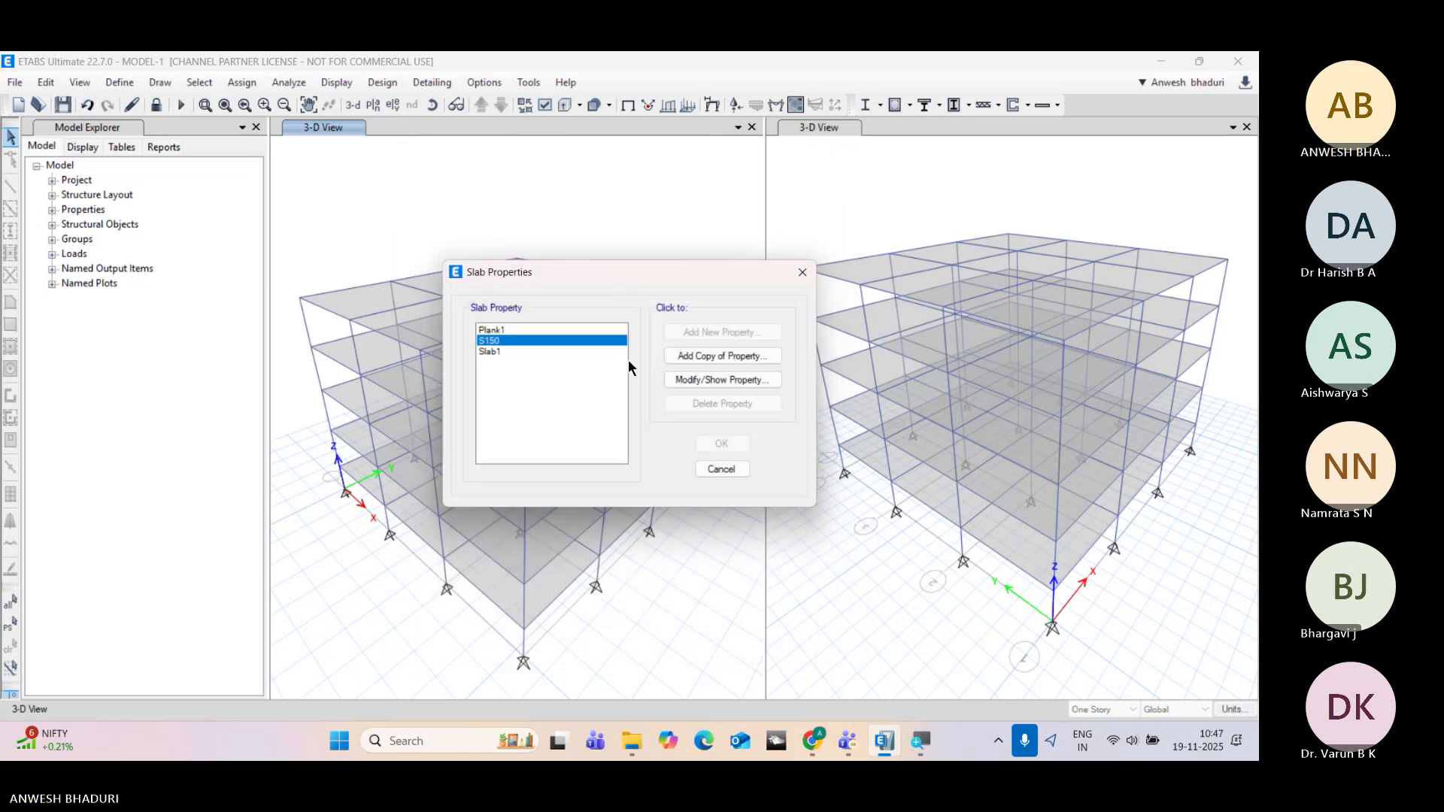
pyautogui.click(697, 379)
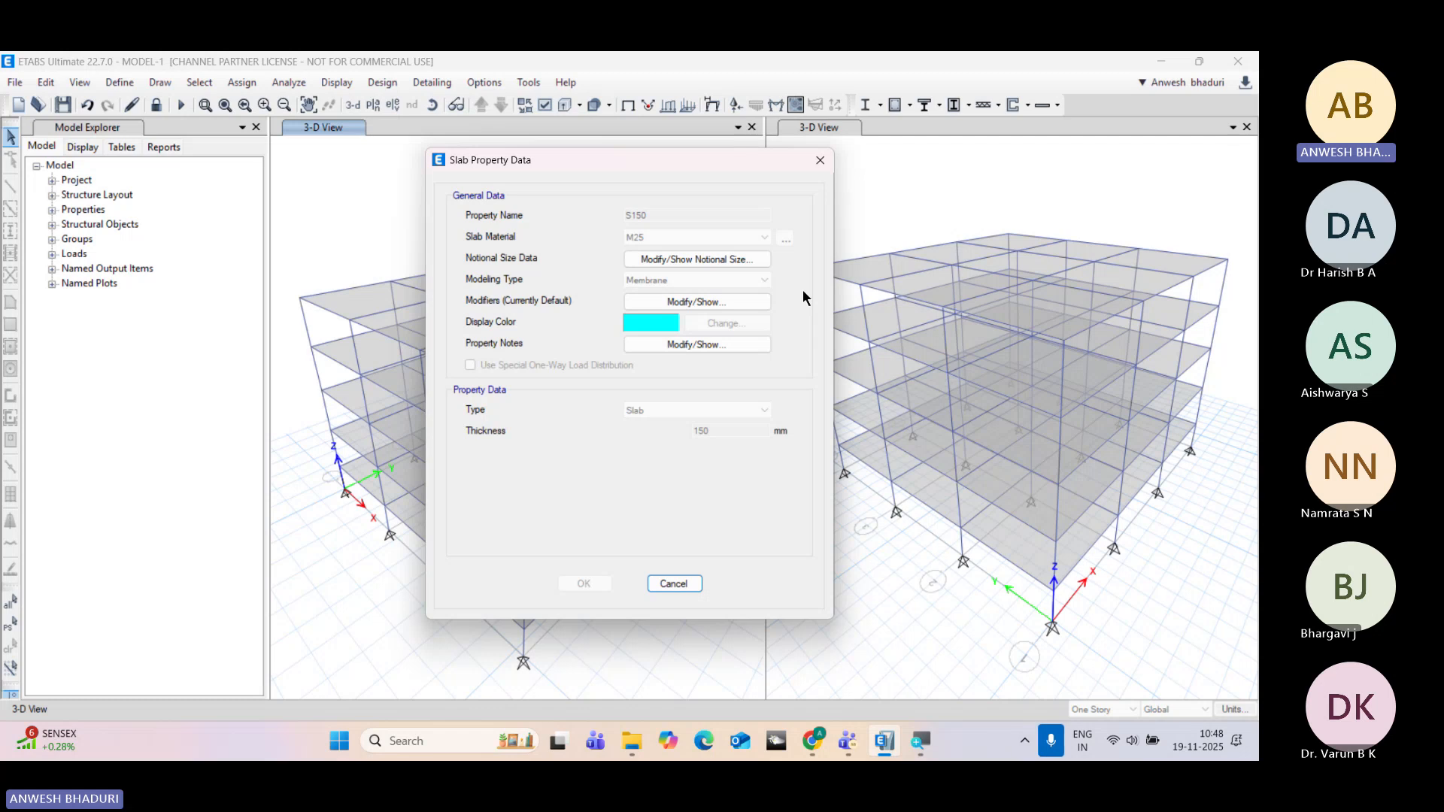
pyautogui.click(673, 584)
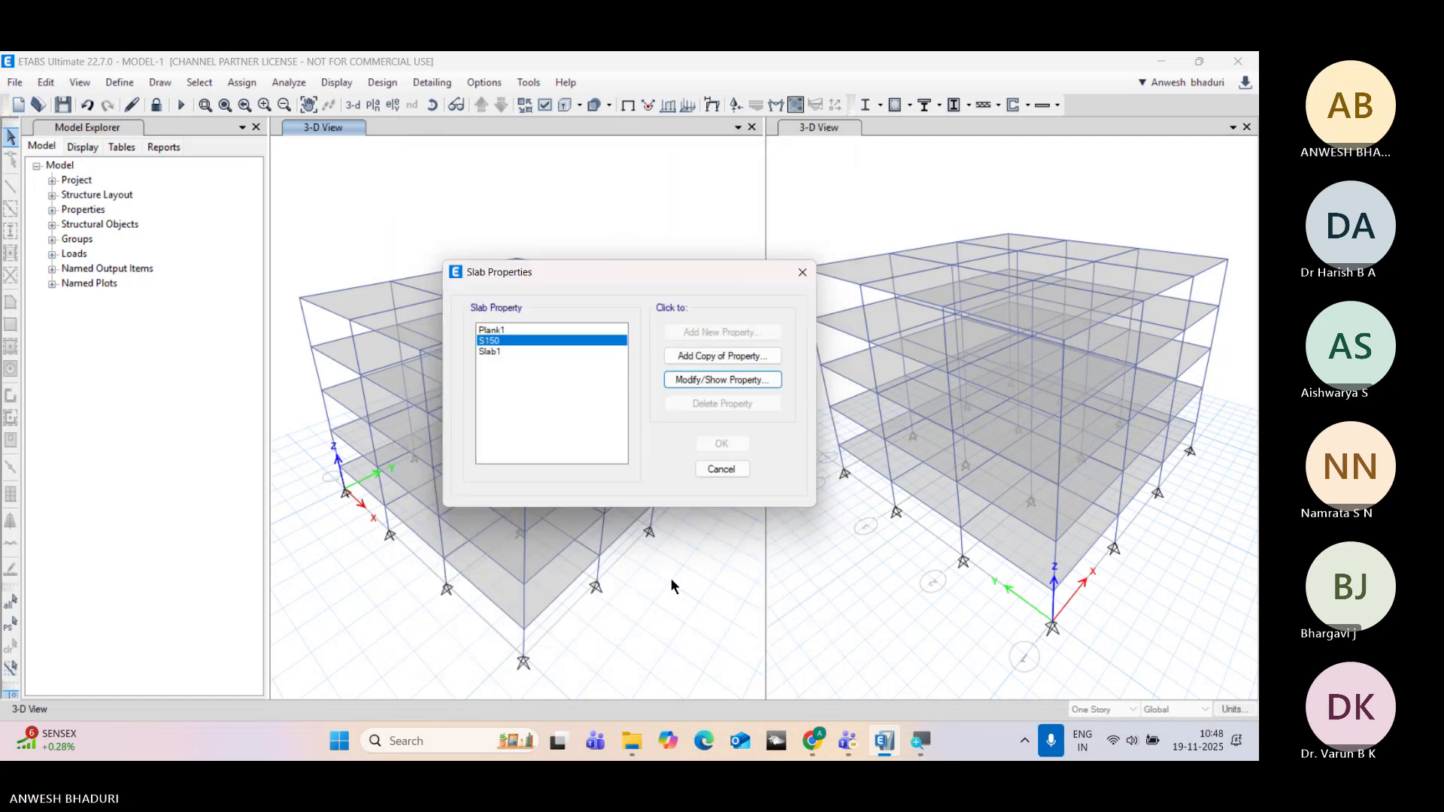
pyautogui.click(721, 468)
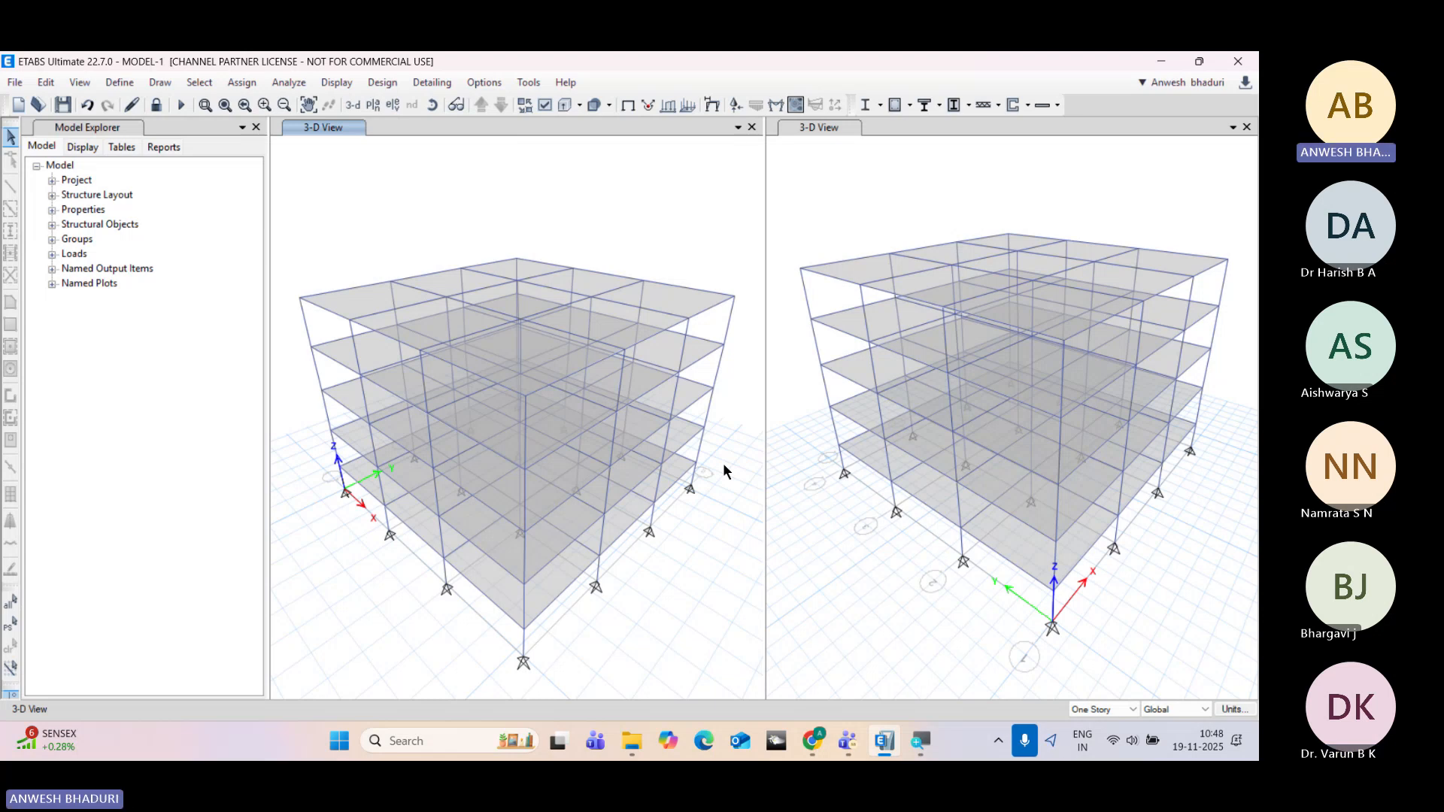
# Step: Rotate the 3-D view and replace it with the Story5 plan view, centred on the full grid
pyautogui.click(433, 104)
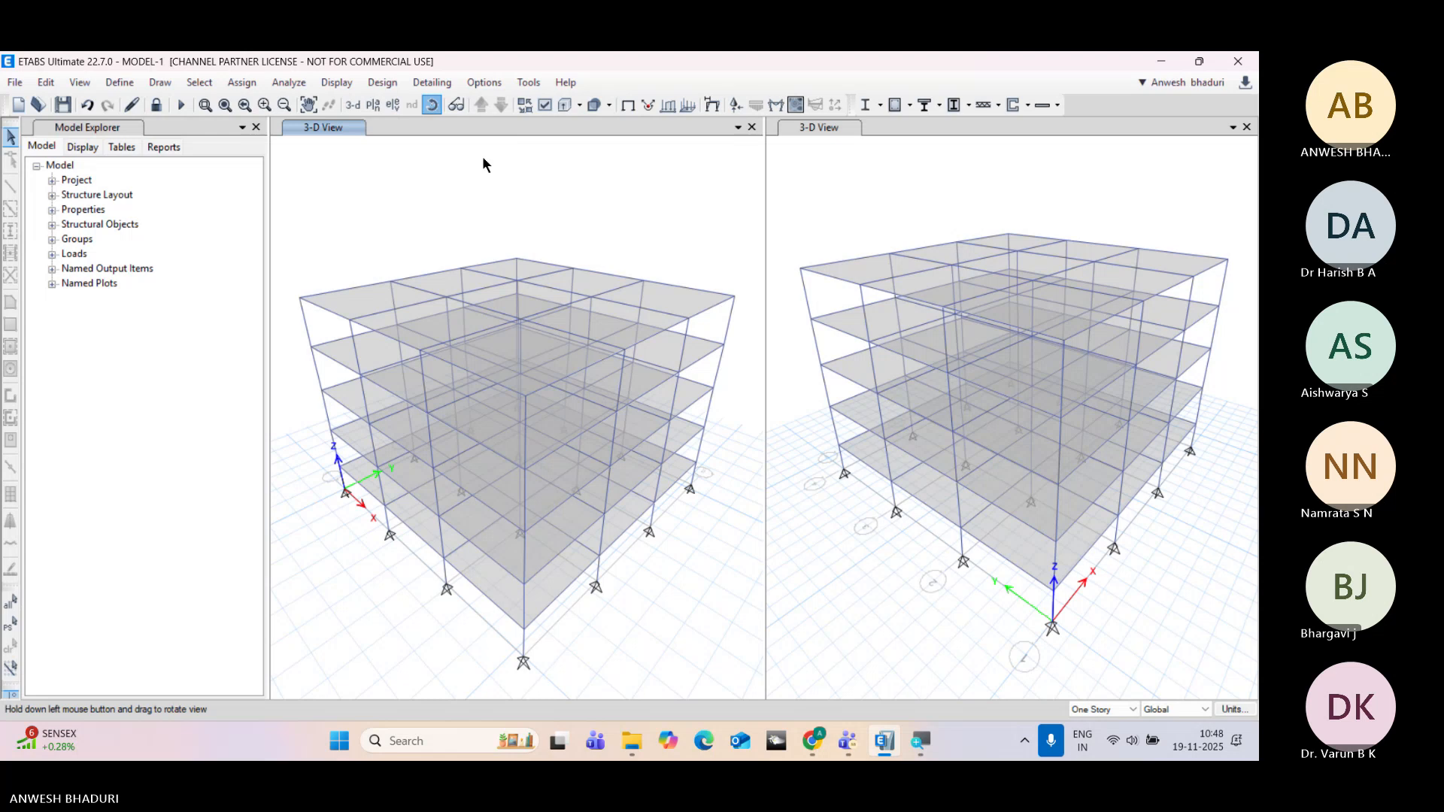
pyautogui.moveTo(484, 160); pyautogui.dragTo(638, 596)
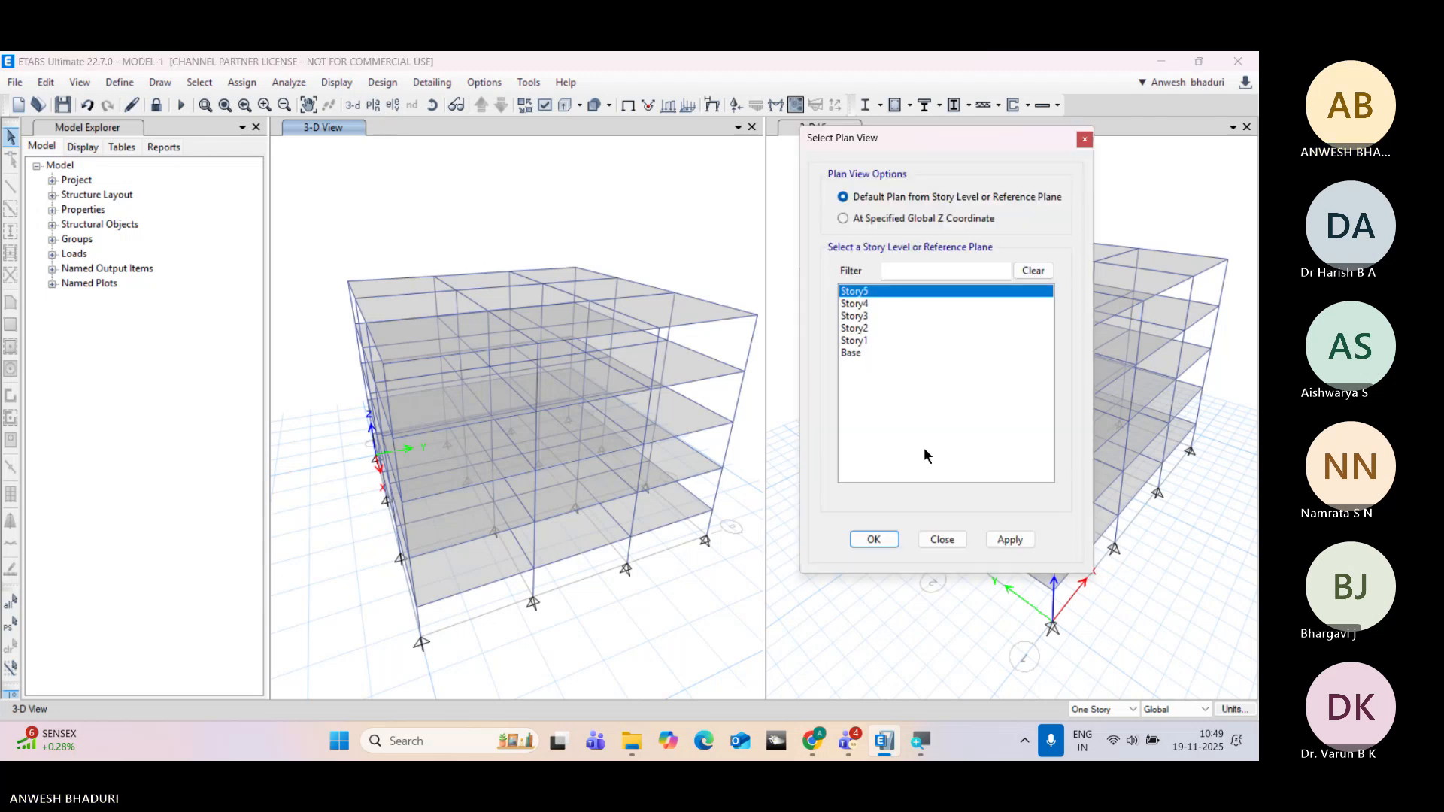
pyautogui.click(871, 539)
pyautogui.moveTo(455, 271); pyautogui.dragTo(370, 271, button='middle')
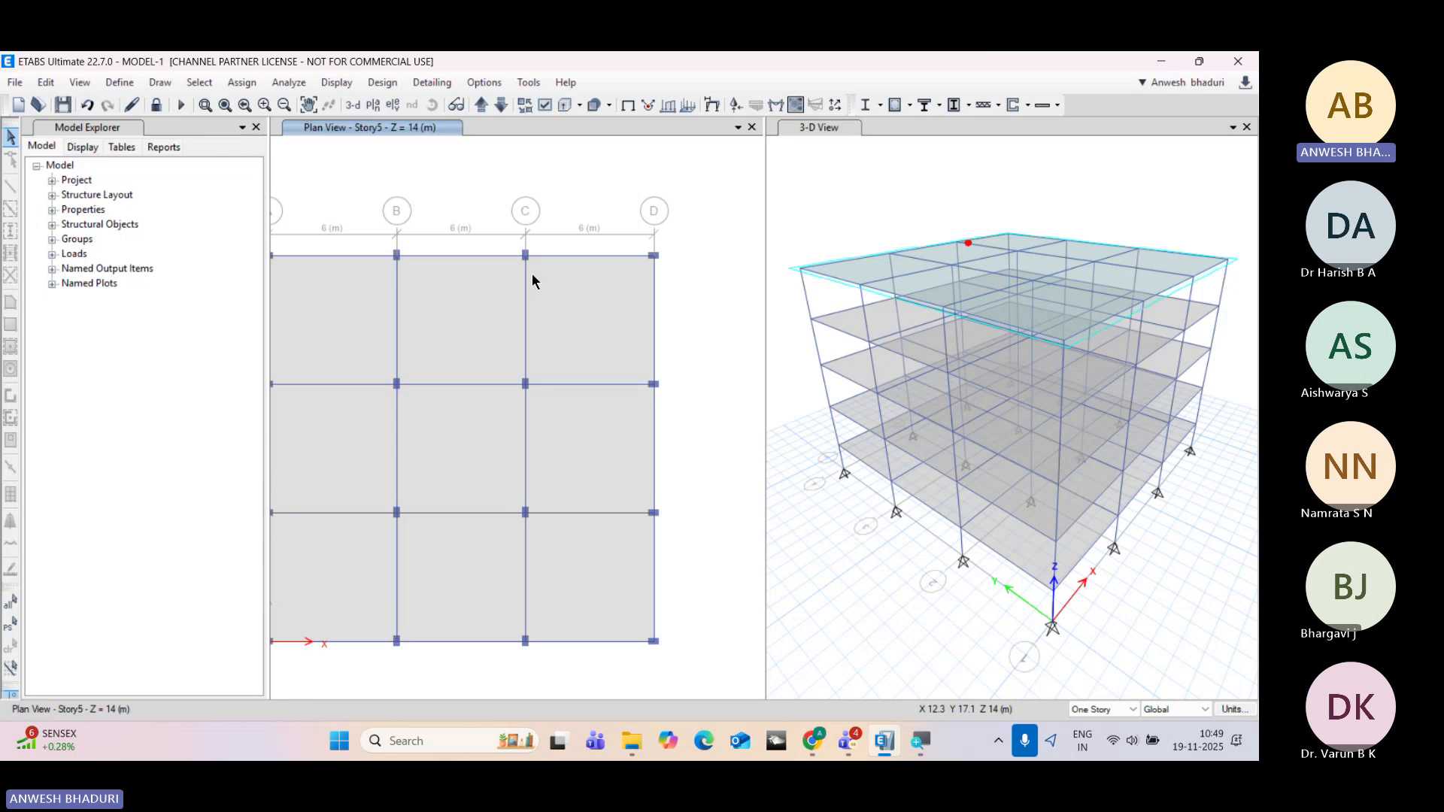
pyautogui.moveTo(496, 331); pyautogui.dragTo(549, 319, button='middle')
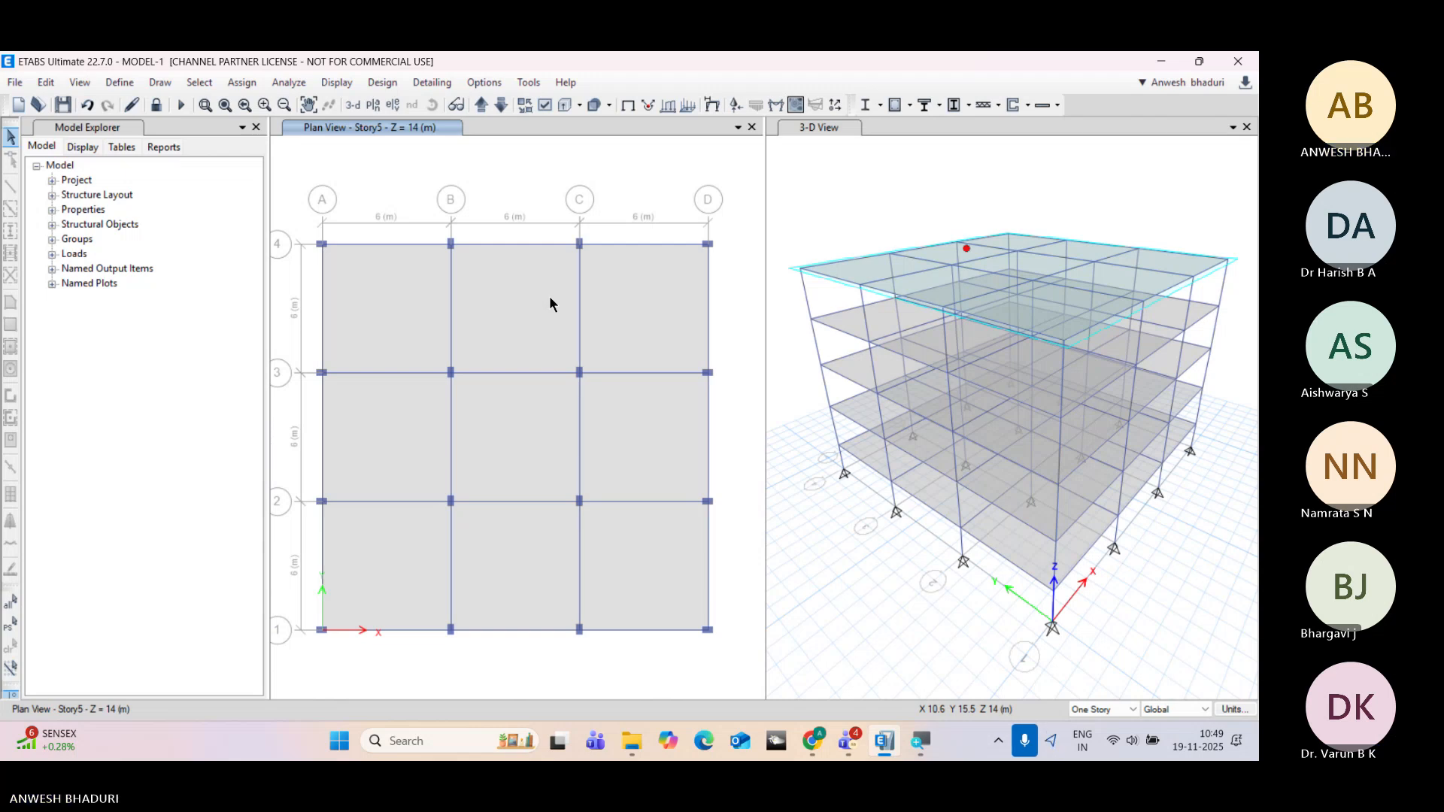
# Step: Switch to the Teams meeting, read the participant's wall load questions in the chat, and return to ETABS
pyautogui.click(848, 741)
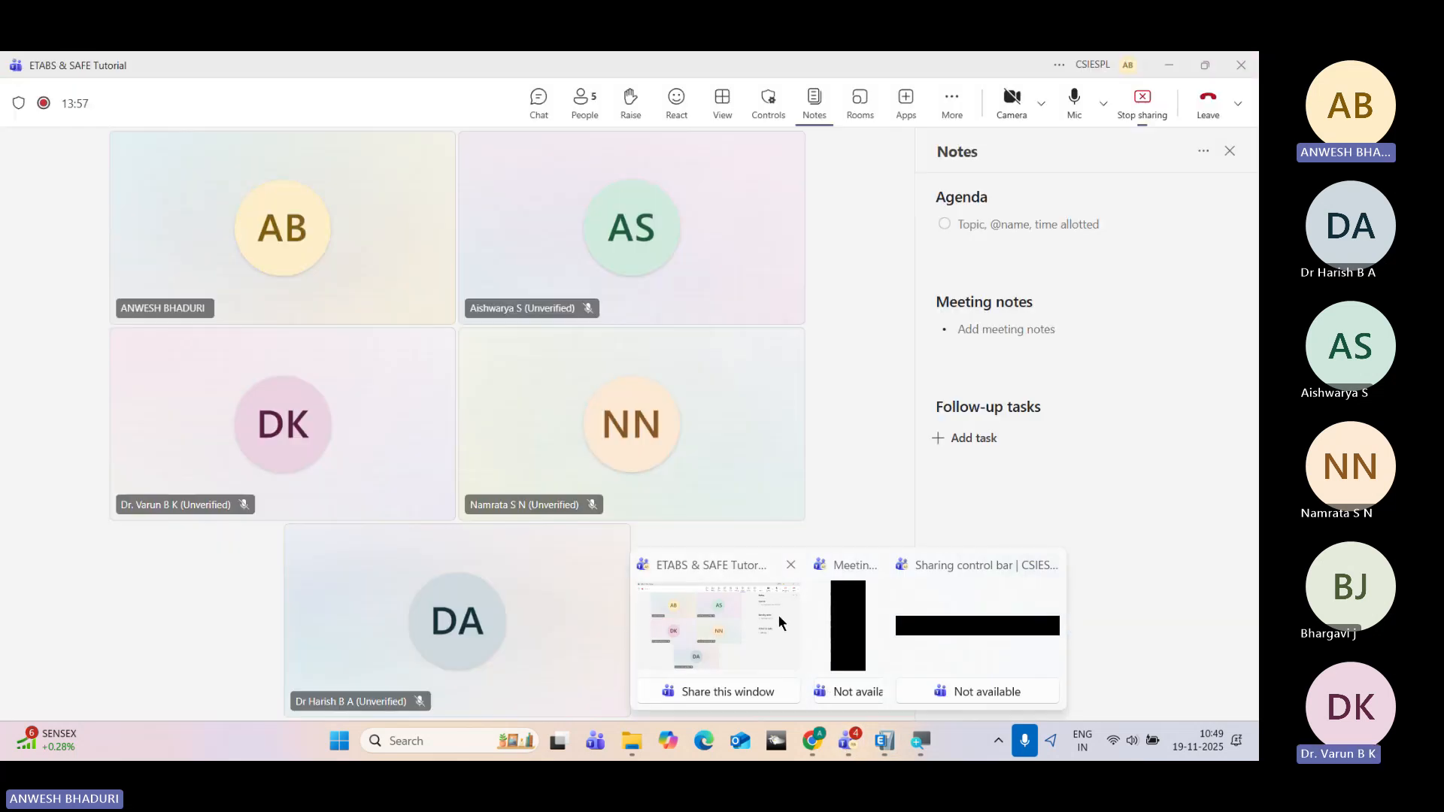
pyautogui.click(780, 617)
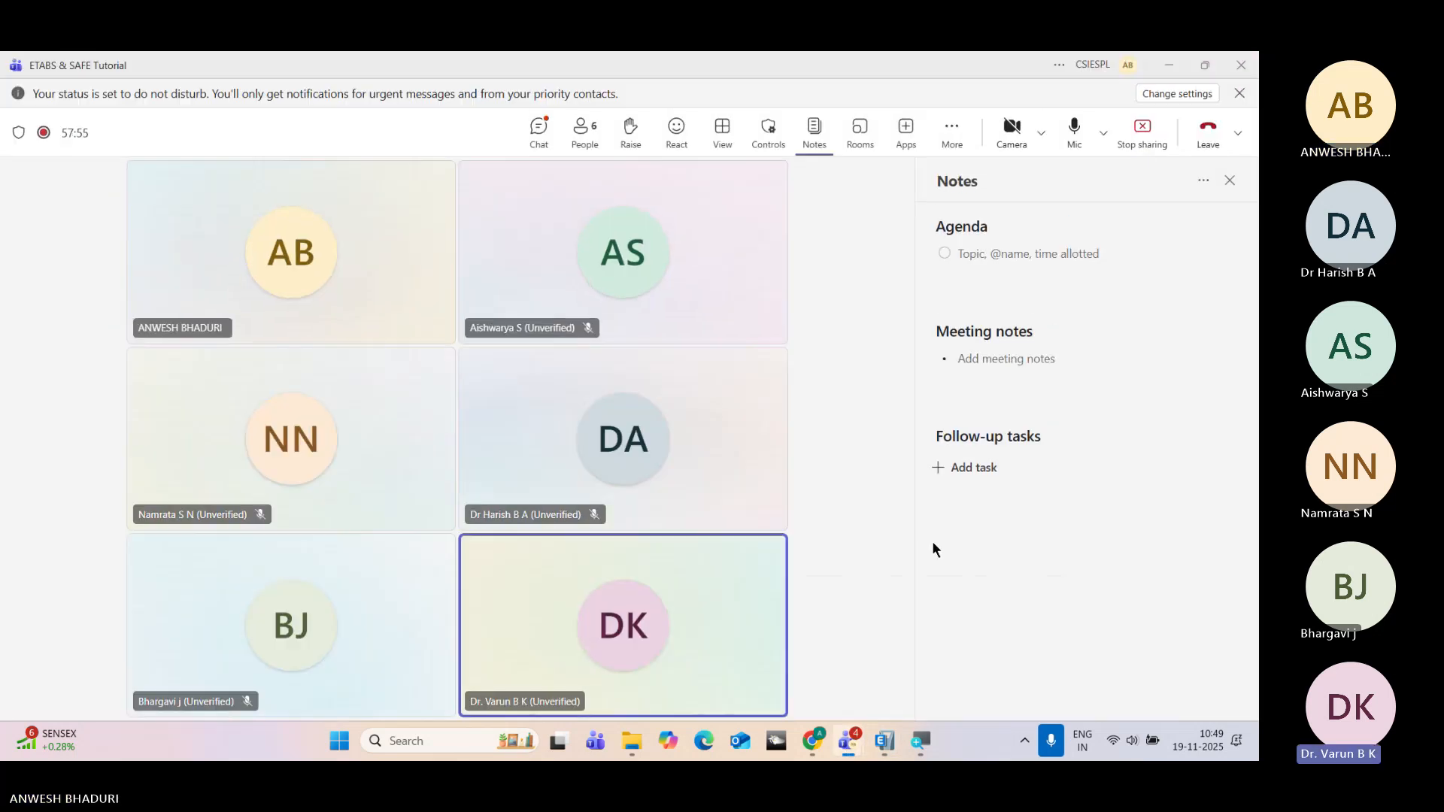
pyautogui.click(538, 129)
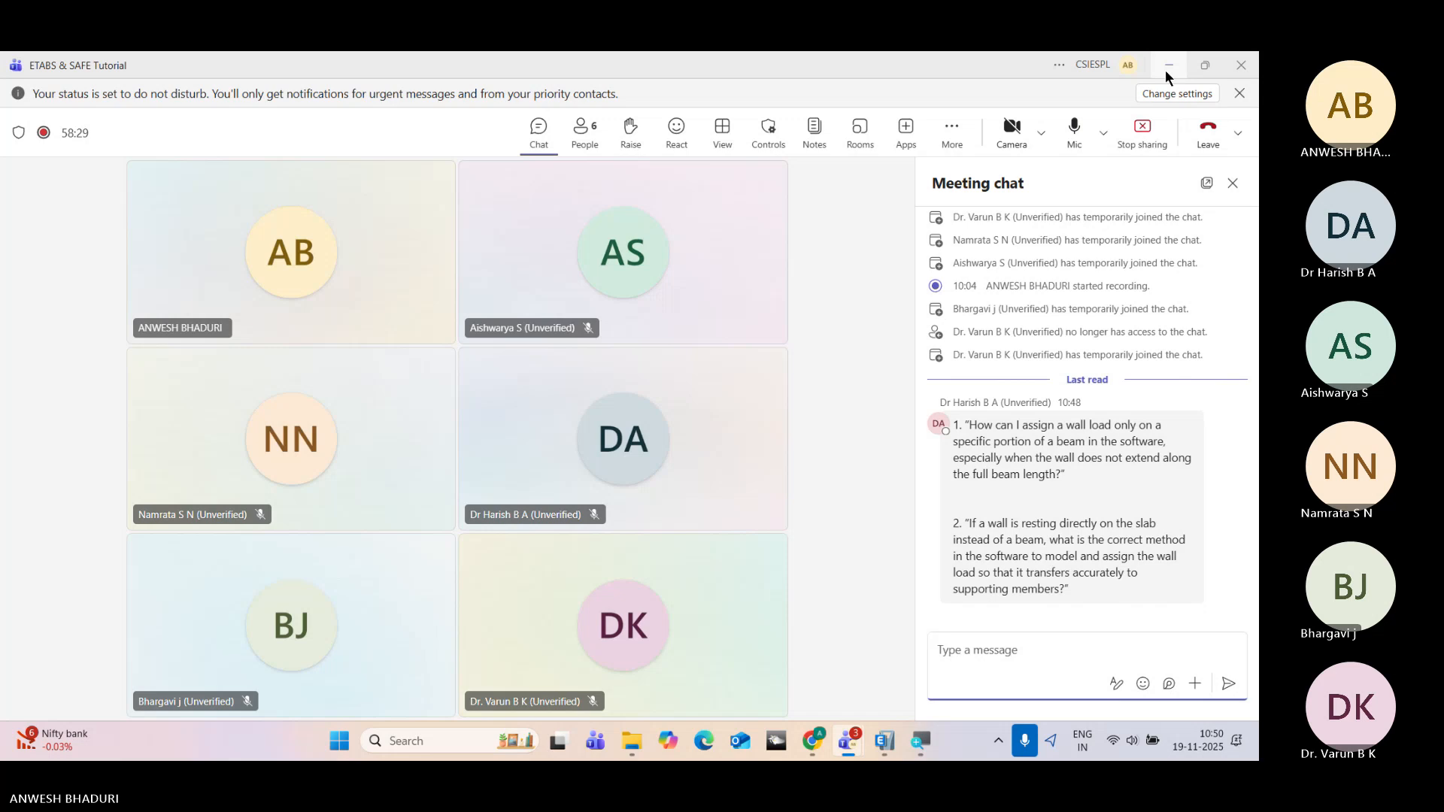
pyautogui.click(1165, 70)
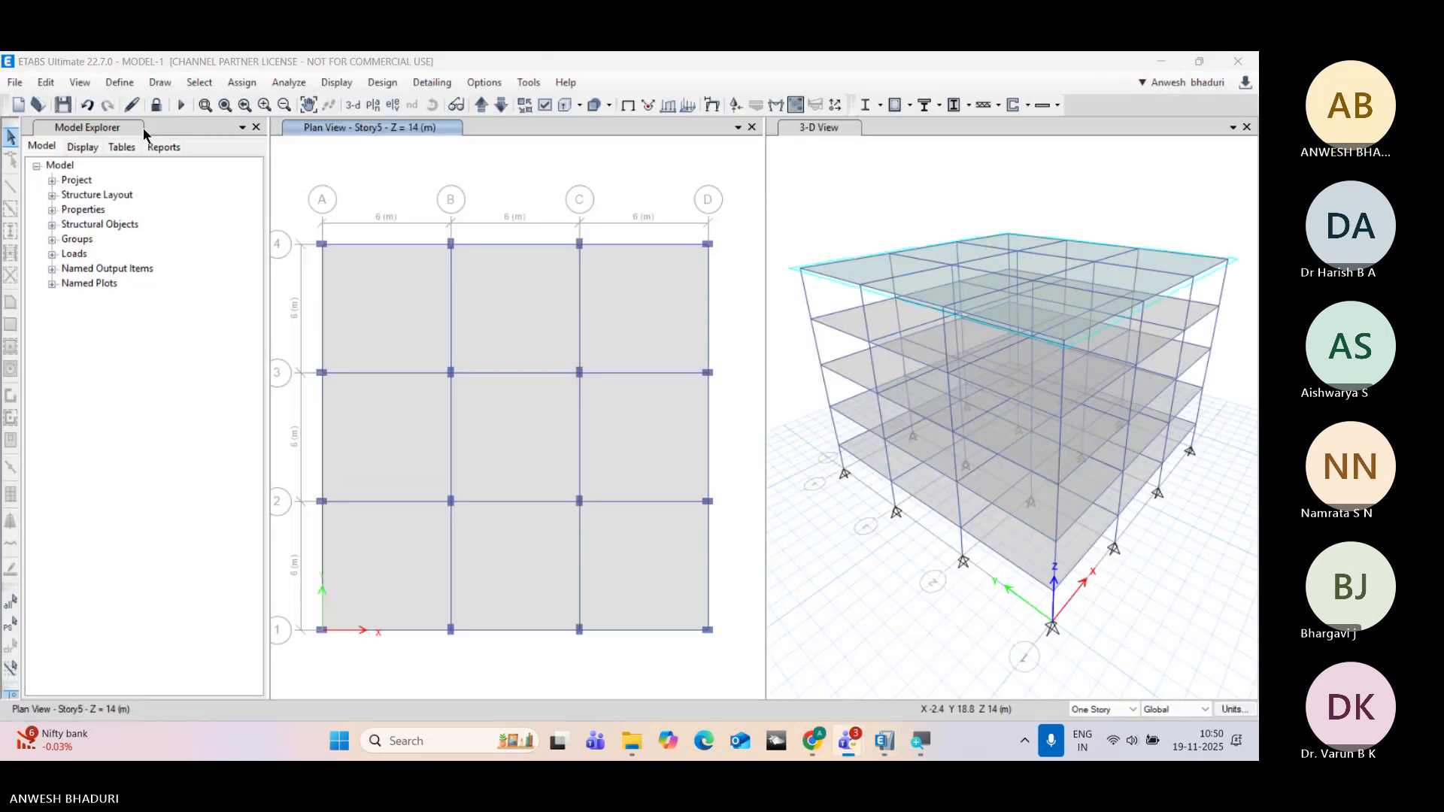
# Step: Unlock the model and accept deleting its analysis results
pyautogui.click(157, 105)
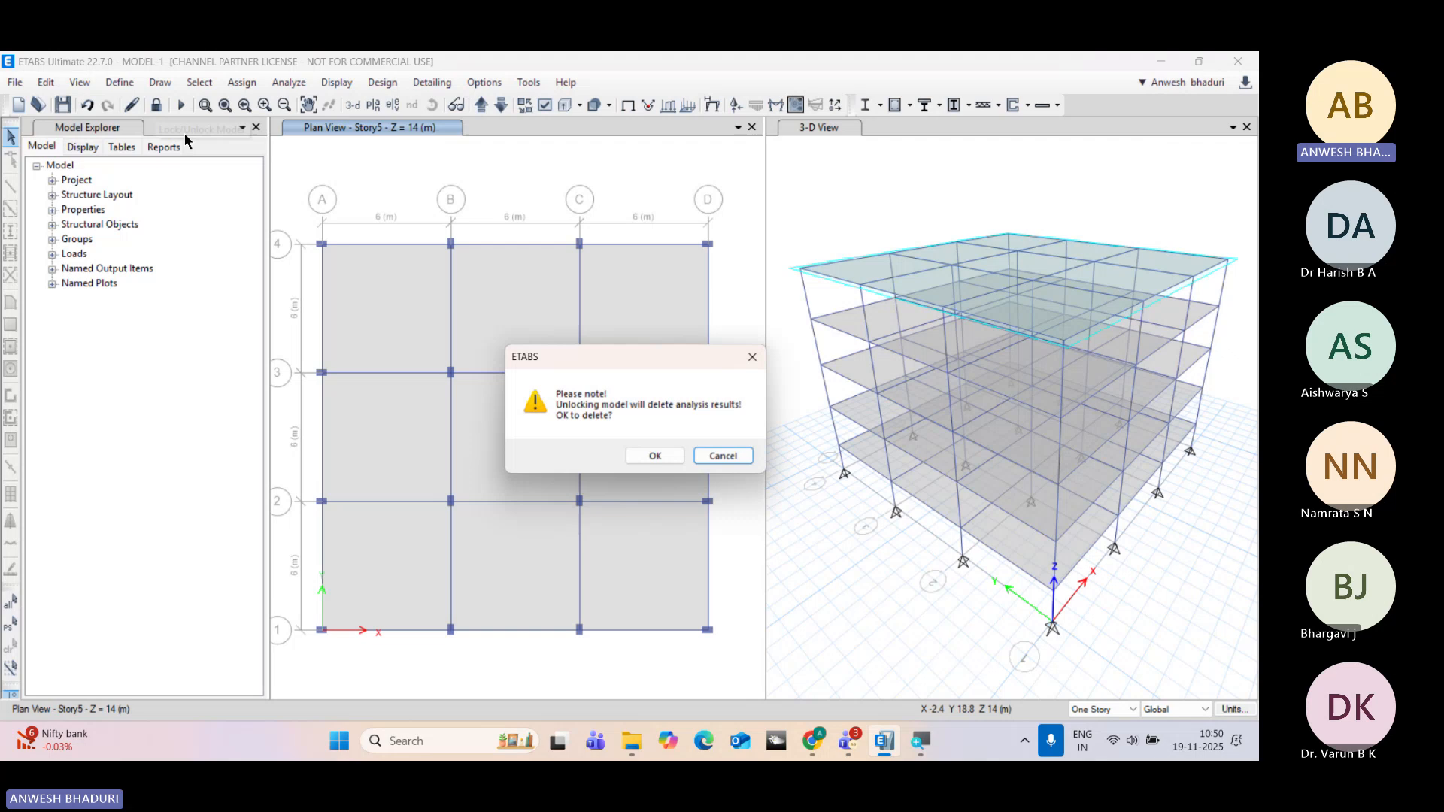
pyautogui.click(638, 452)
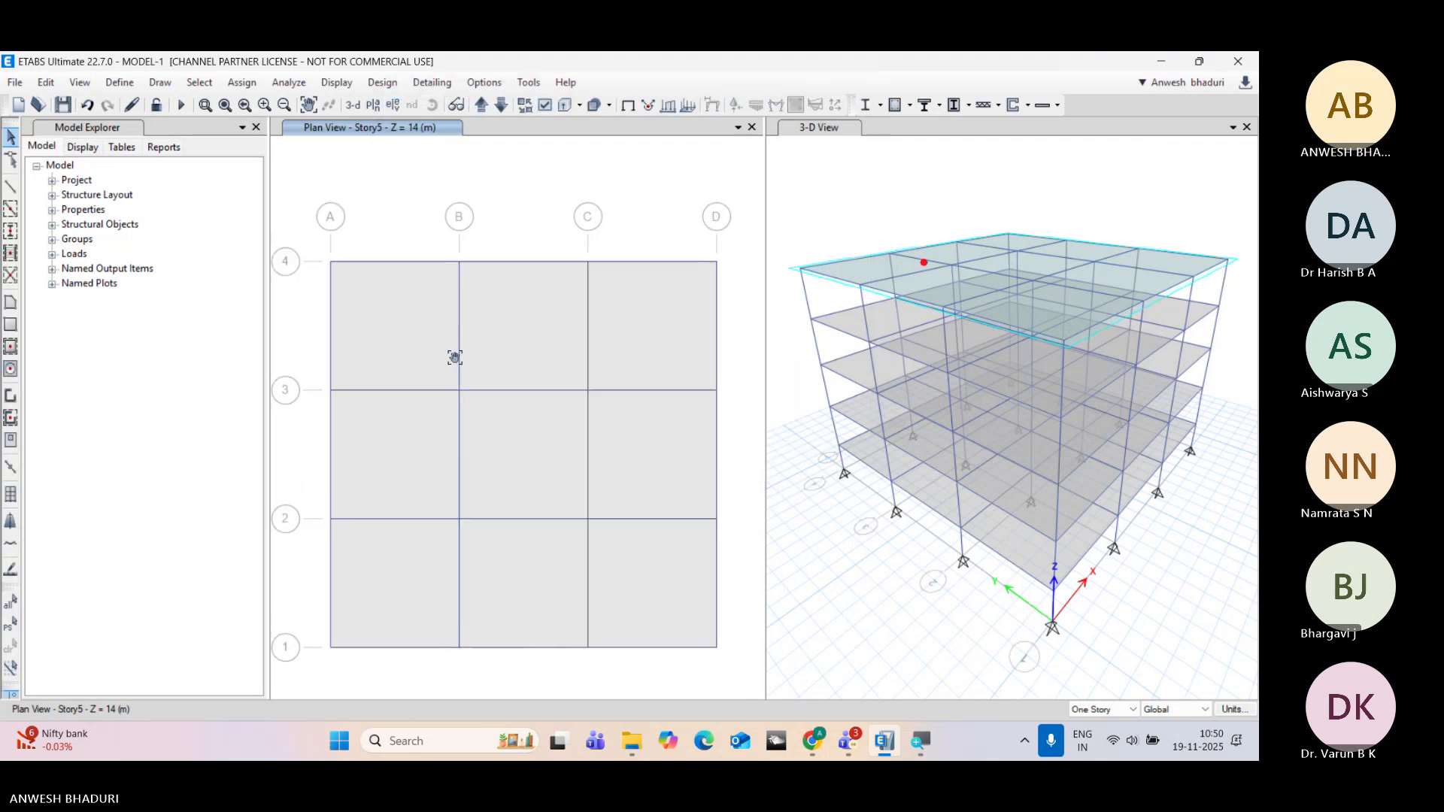
pyautogui.click(361, 263)
pyautogui.click(361, 264)
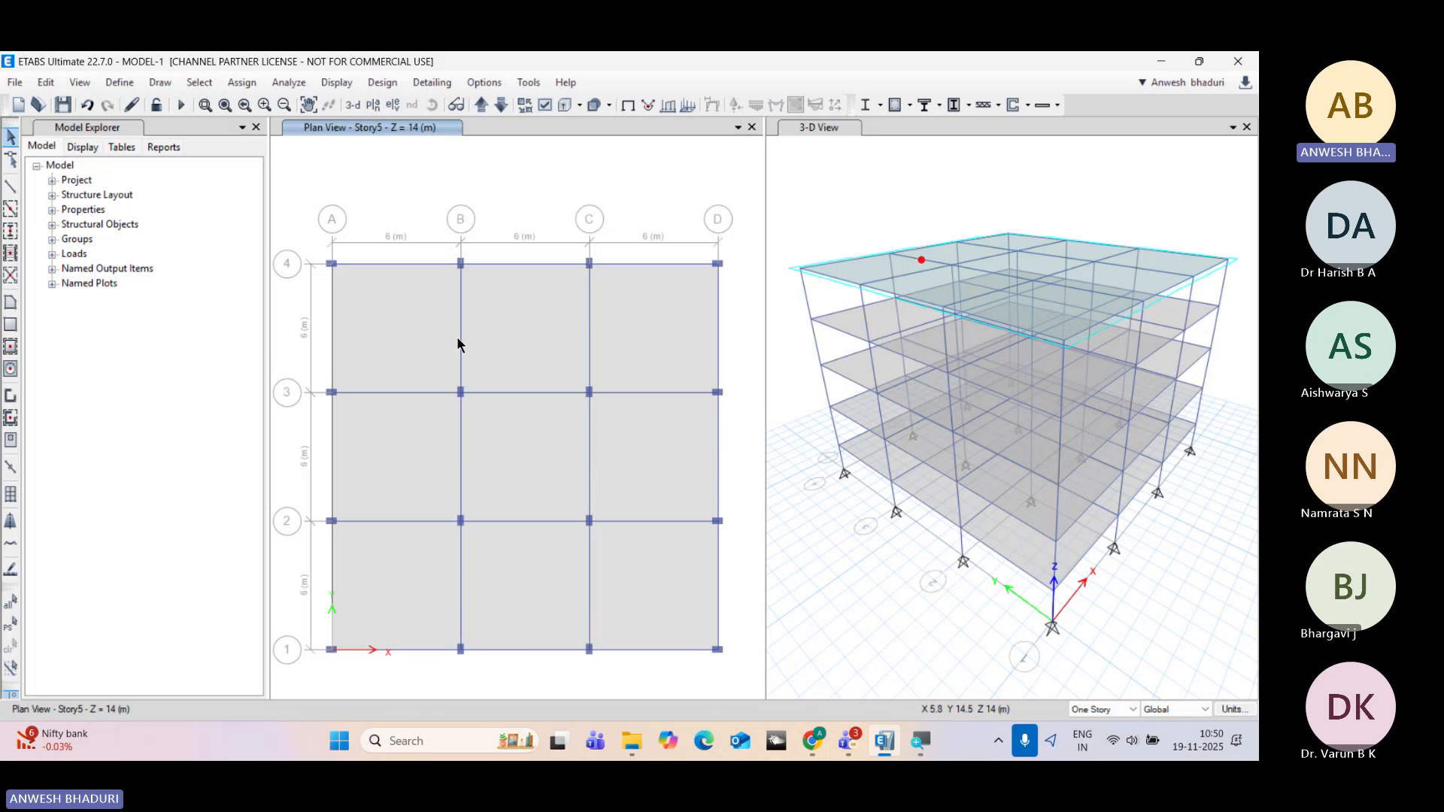
# Step: Select the Story5 beam on grid B between grids 3 and 4 and open the distributed frame load assignment
pyautogui.click(461, 336)
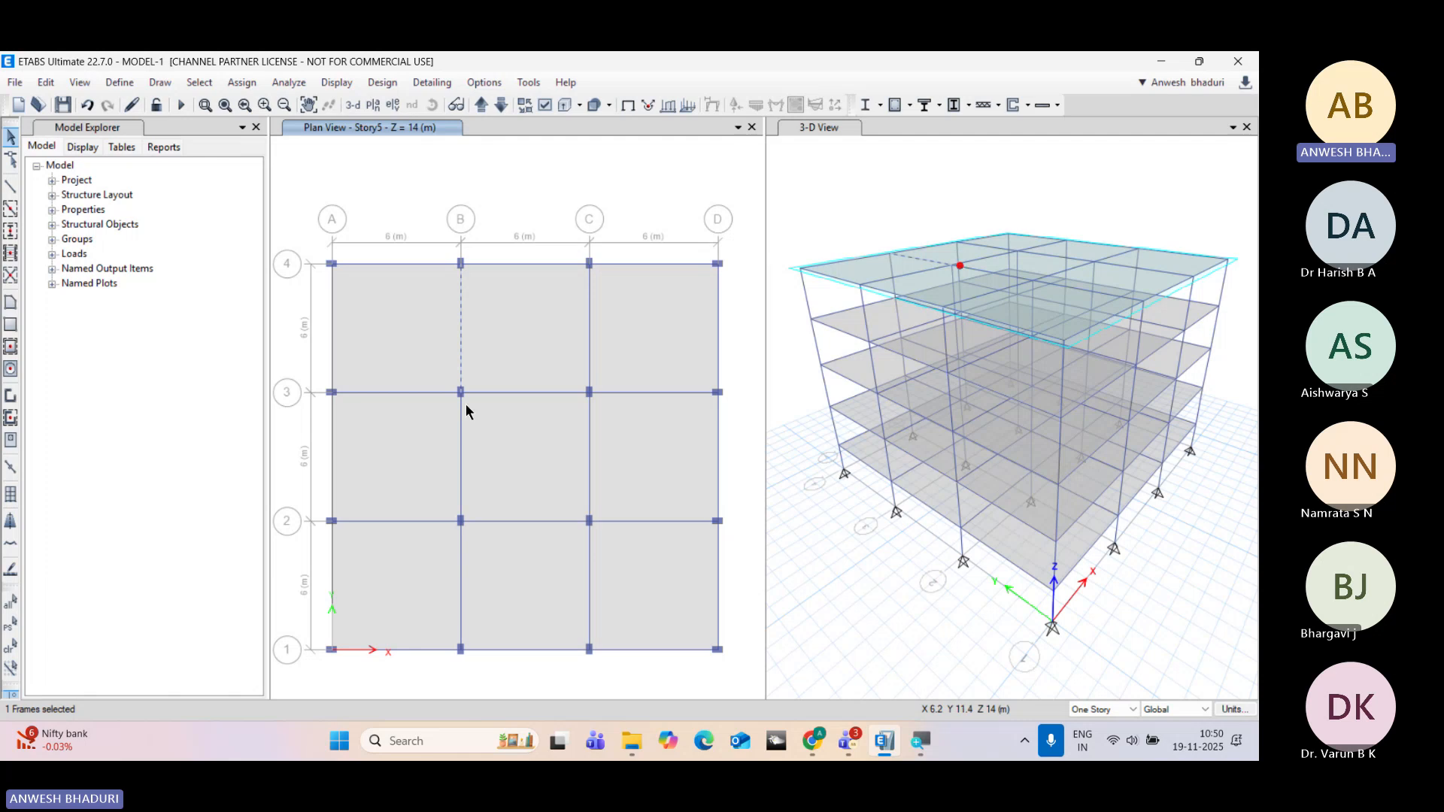
pyautogui.scroll(4, 323, 348)
pyautogui.scroll(-4, 337, 331)
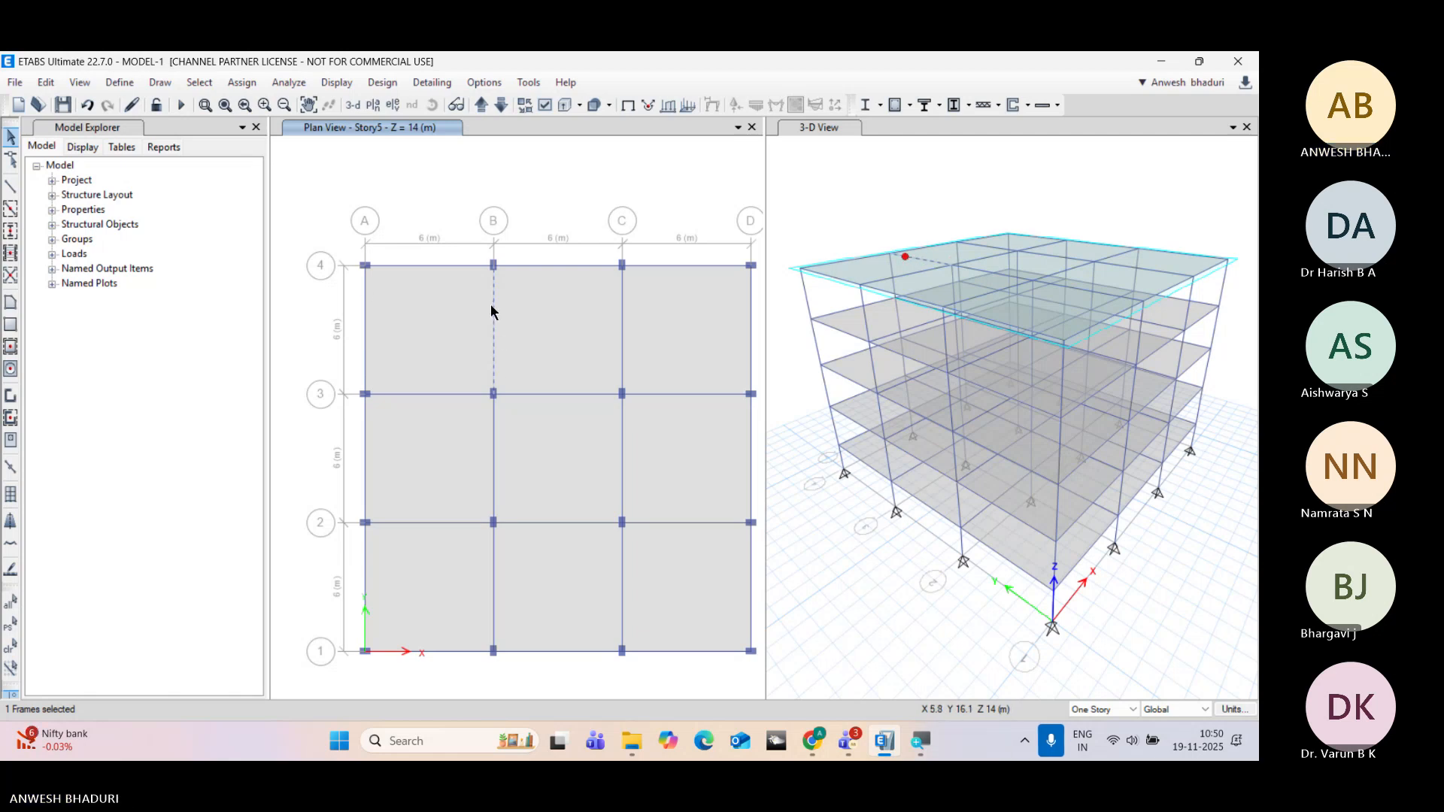
pyautogui.click(244, 83)
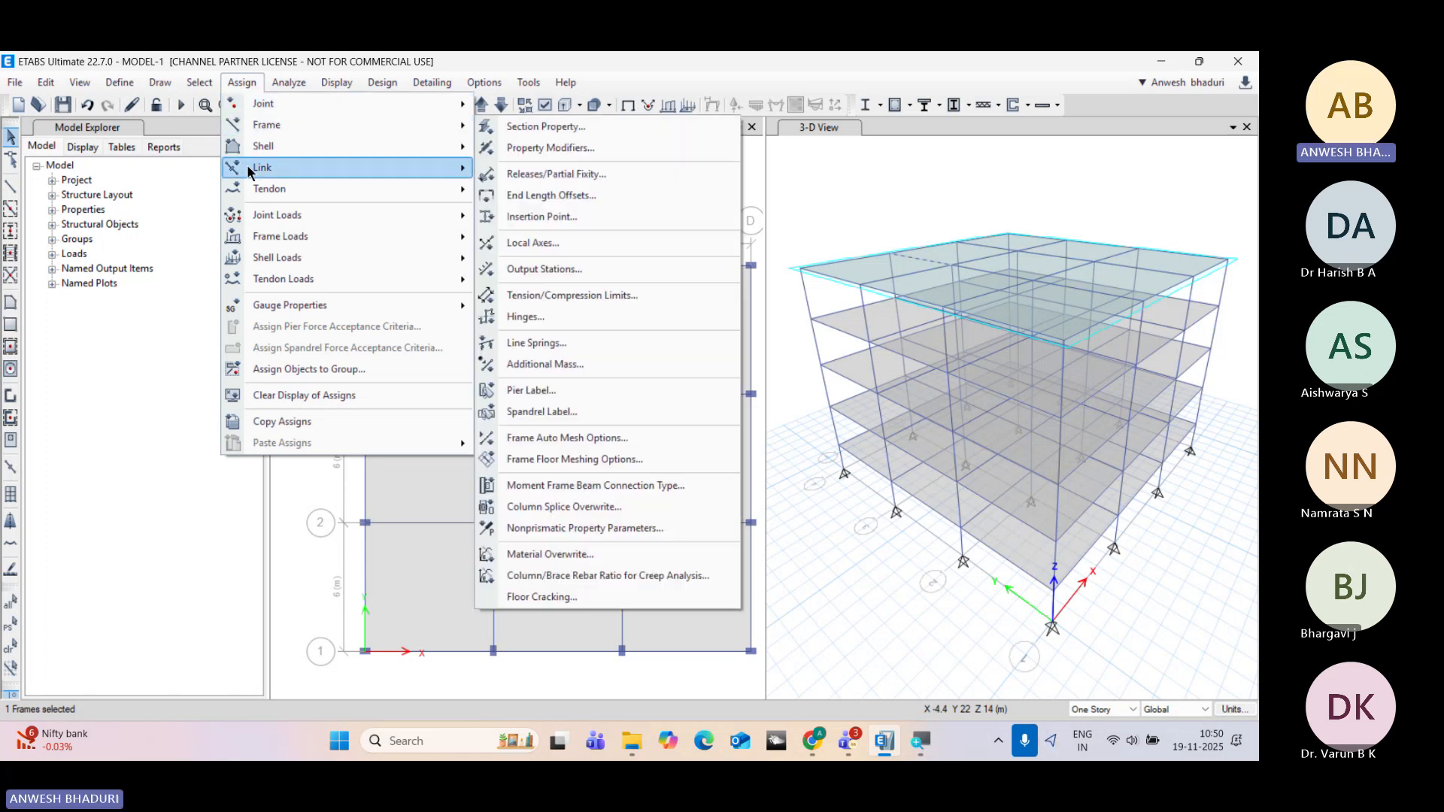
pyautogui.moveTo(257, 223)
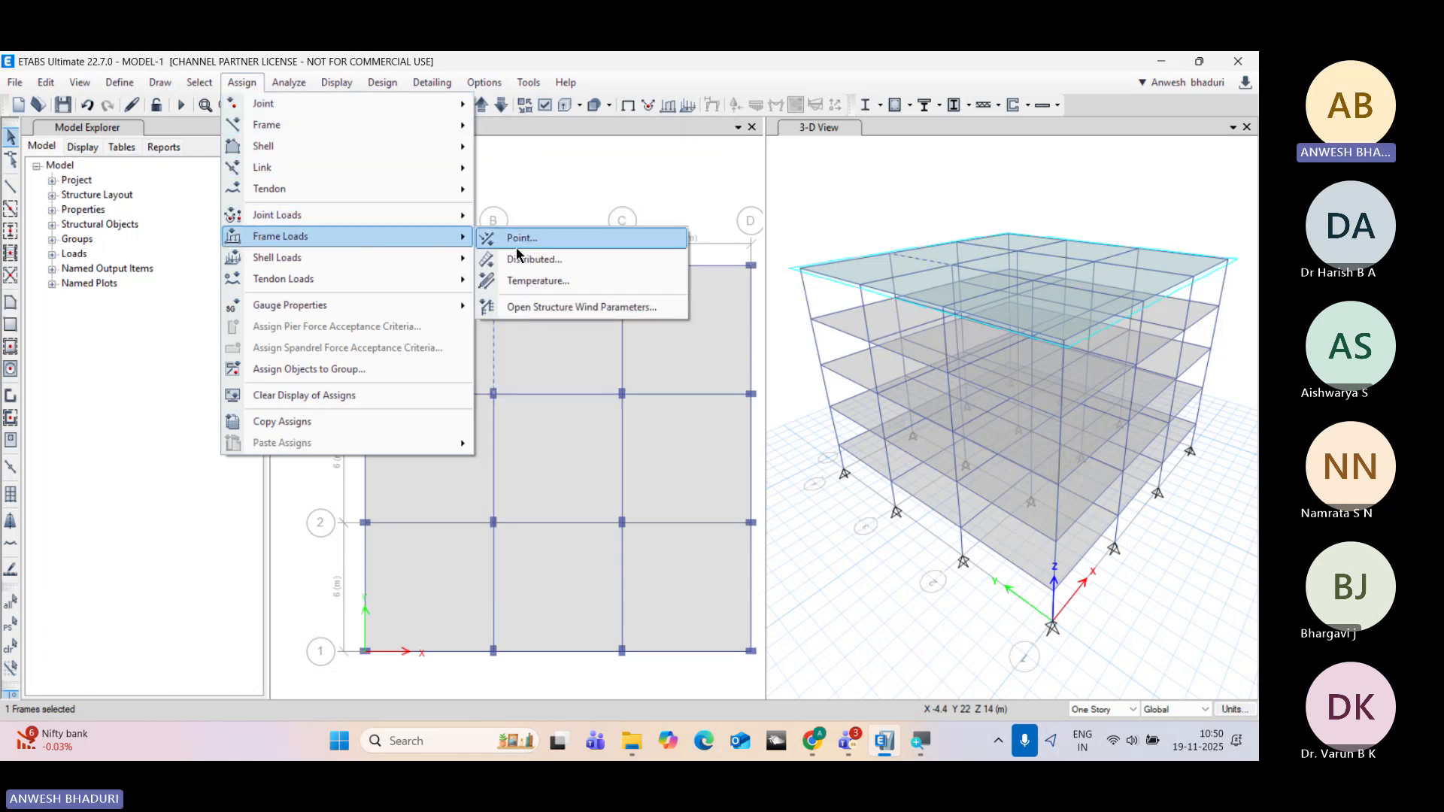
pyautogui.click(524, 259)
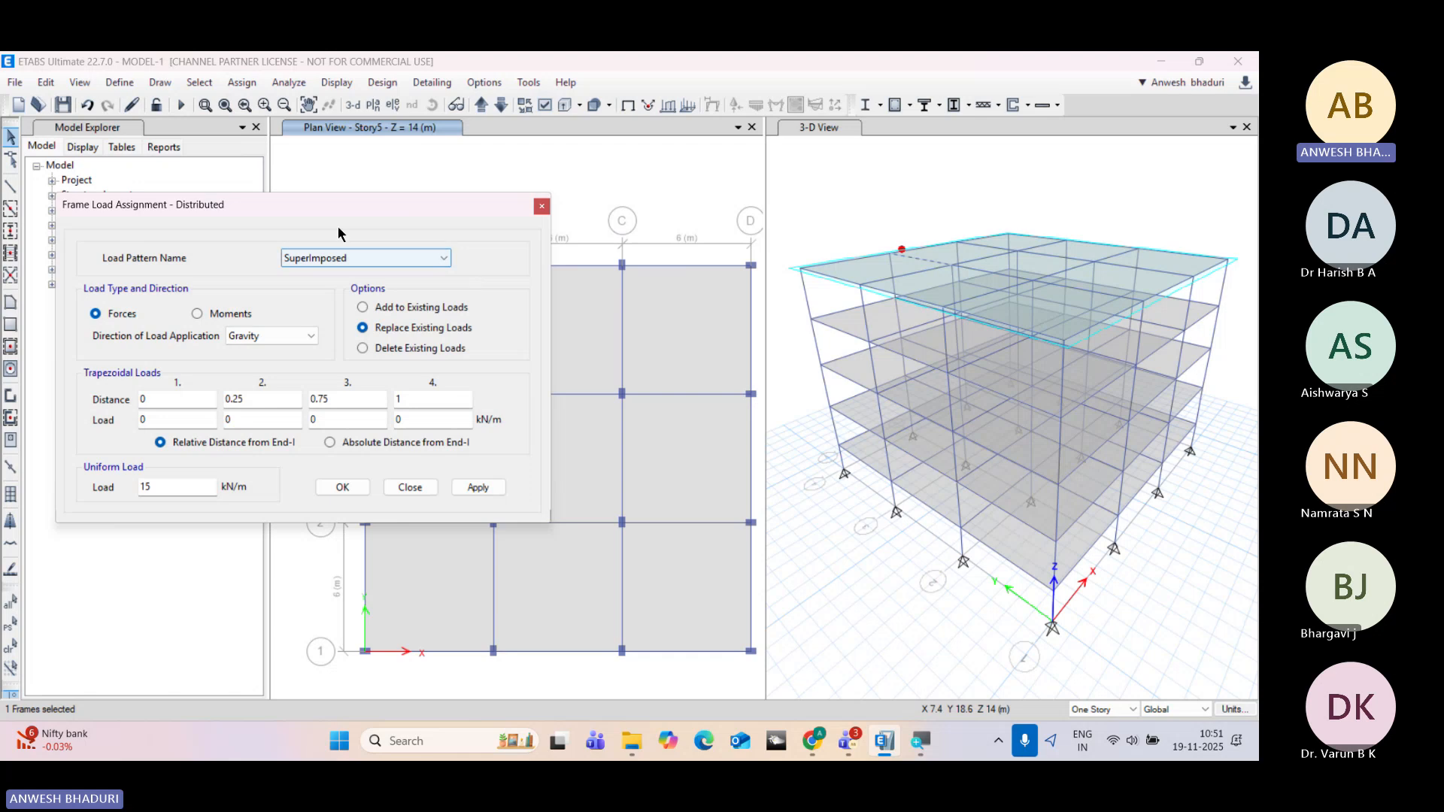
pyautogui.moveTo(319, 209); pyautogui.dragTo(915, 169)
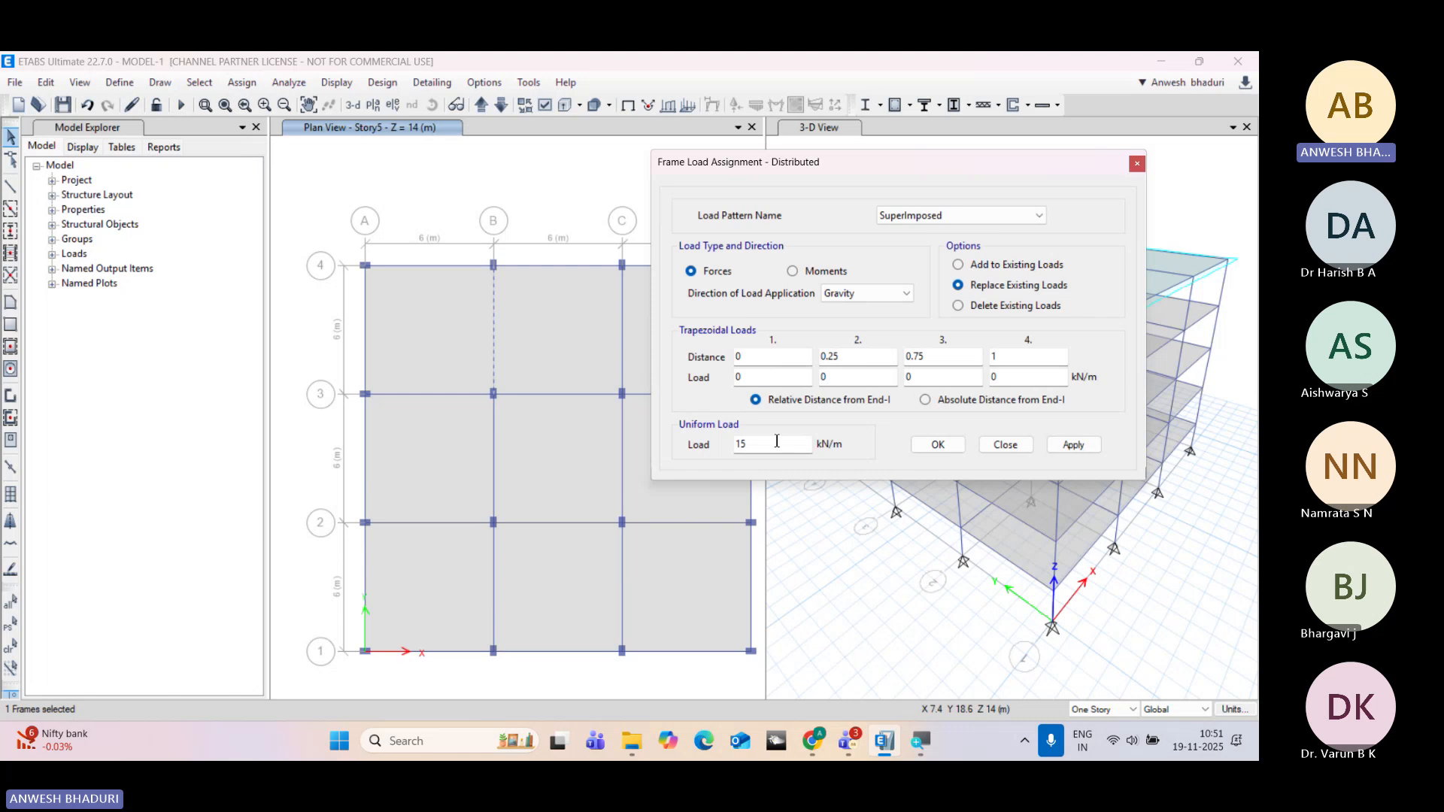
# Step: Set the SuperImposed uniform load to 0 kN/m and measure the trapezoidal load distances as absolute from End-I
pyautogui.moveTo(760, 444); pyautogui.dragTo(727, 445)
pyautogui.write('0')
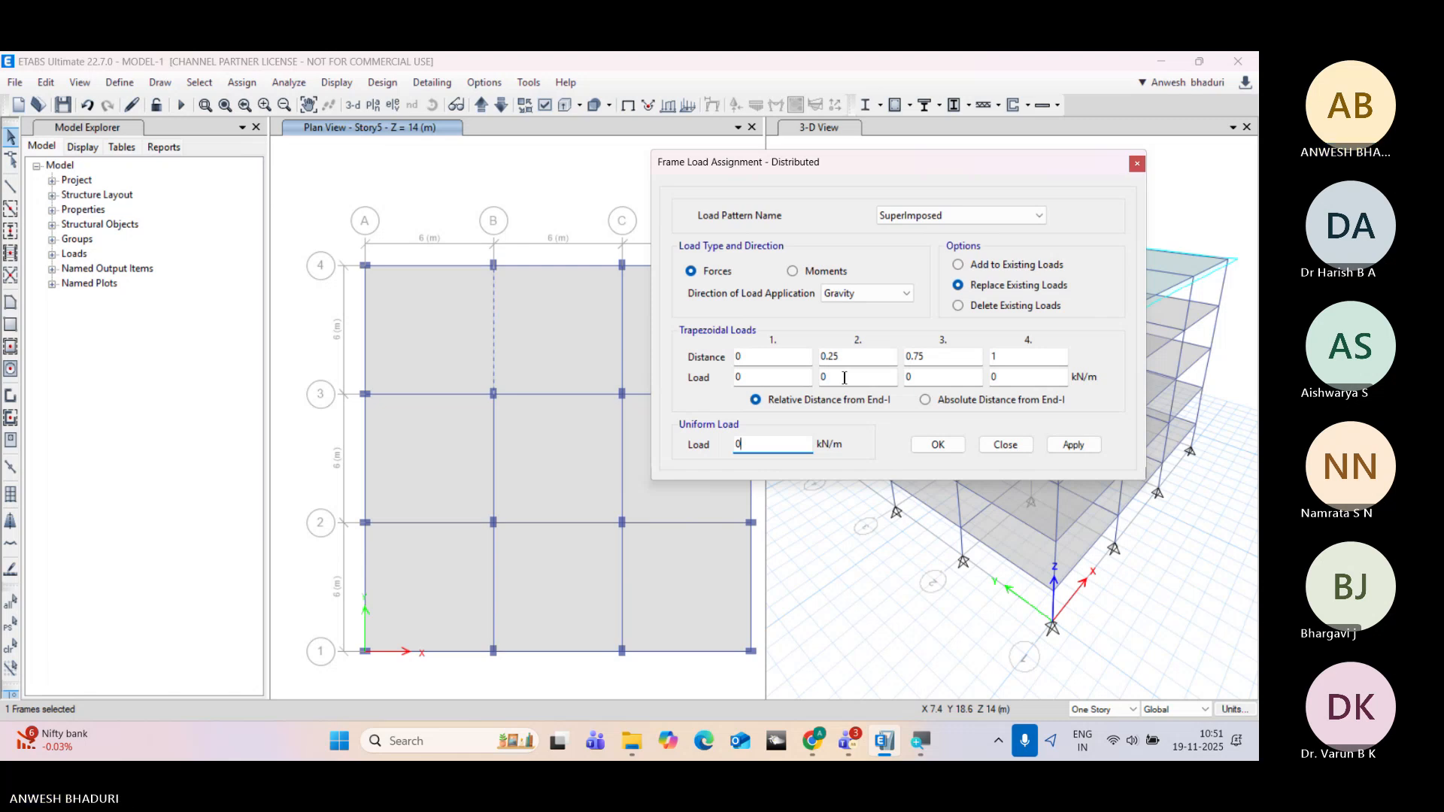
pyautogui.moveTo(888, 169); pyautogui.dragTo(854, 157)
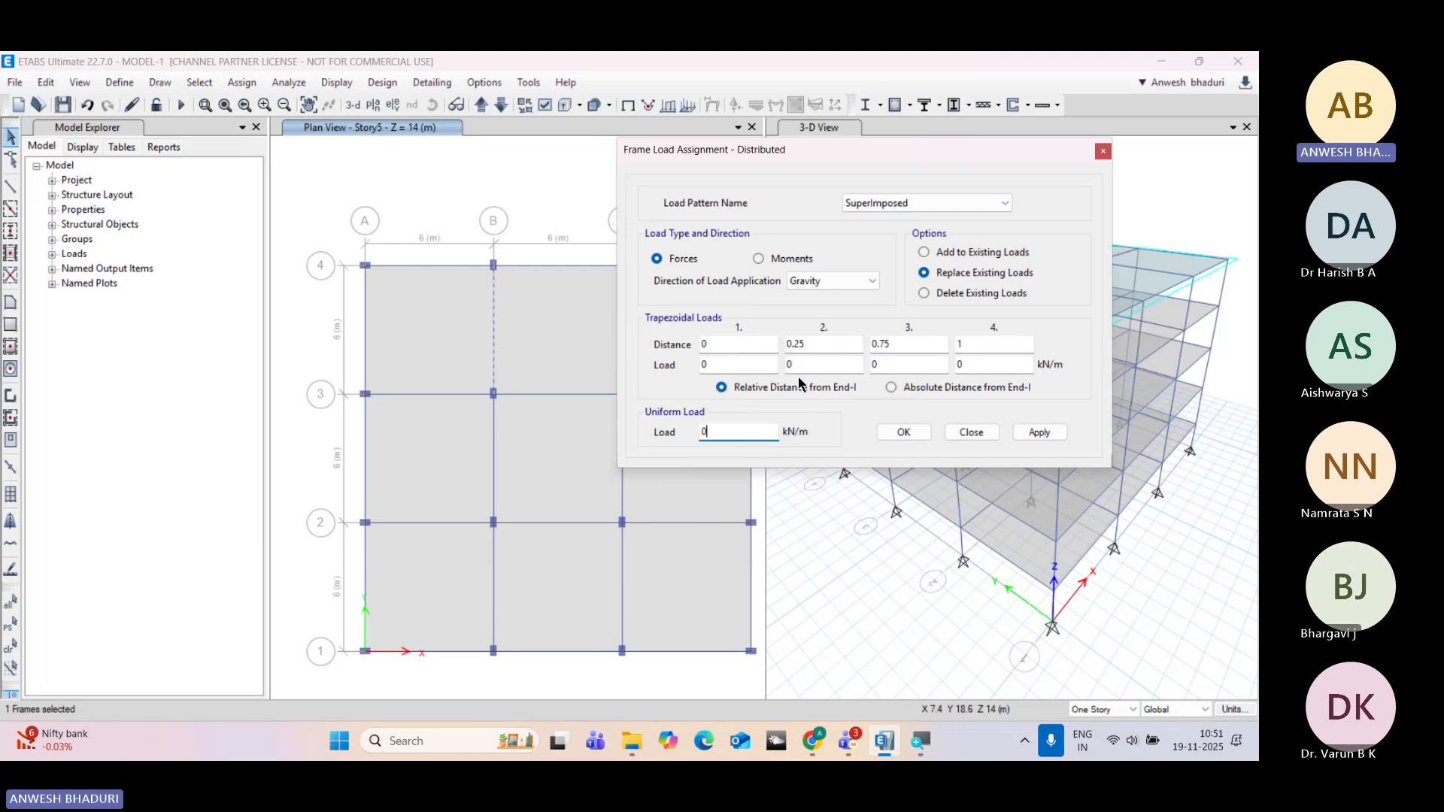
pyautogui.click(908, 385)
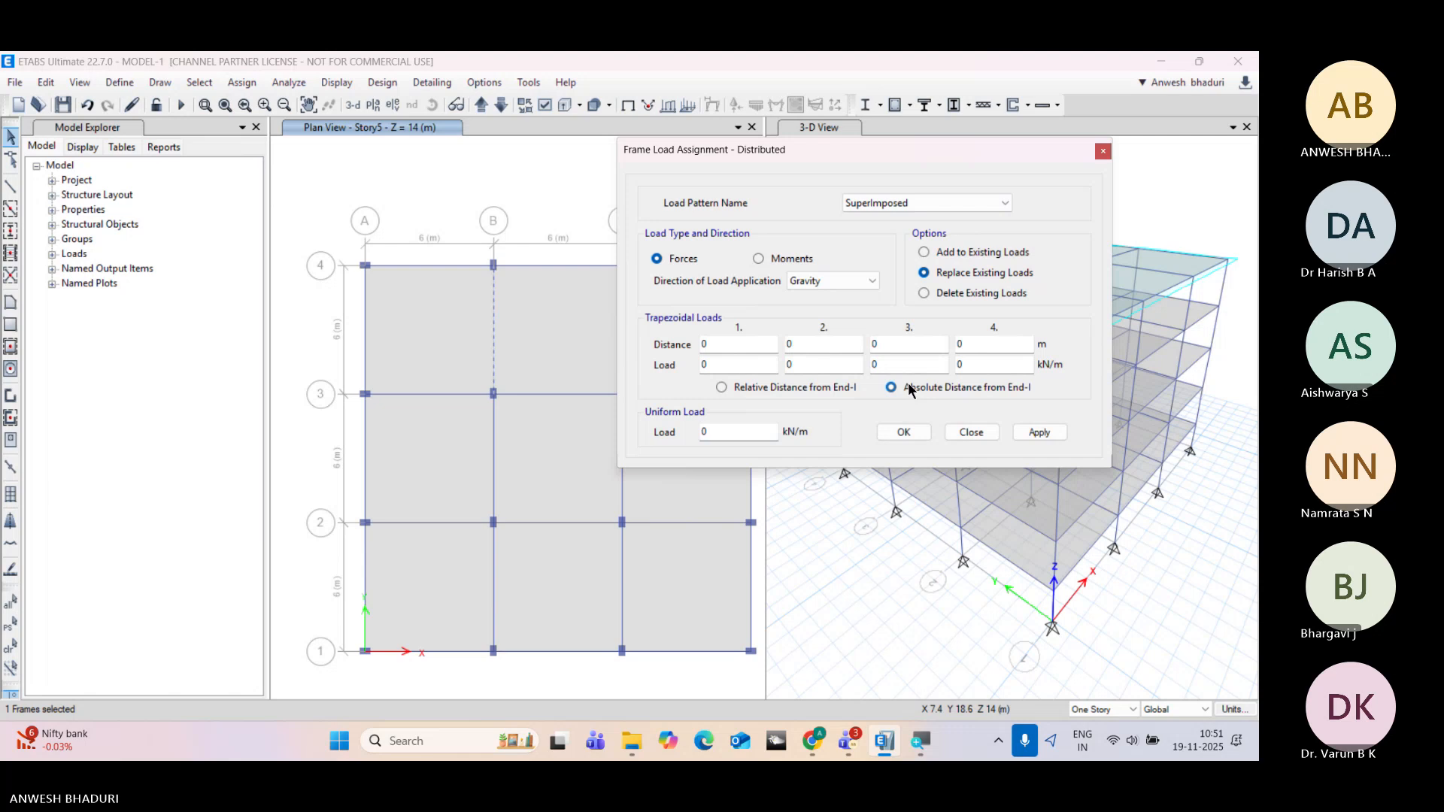
# Step: Assign a SuperImposed load of 15 kN/m from 0 to 4 m along the selected beam and close the load assignment
pyautogui.moveTo(714, 346); pyautogui.dragTo(674, 351)
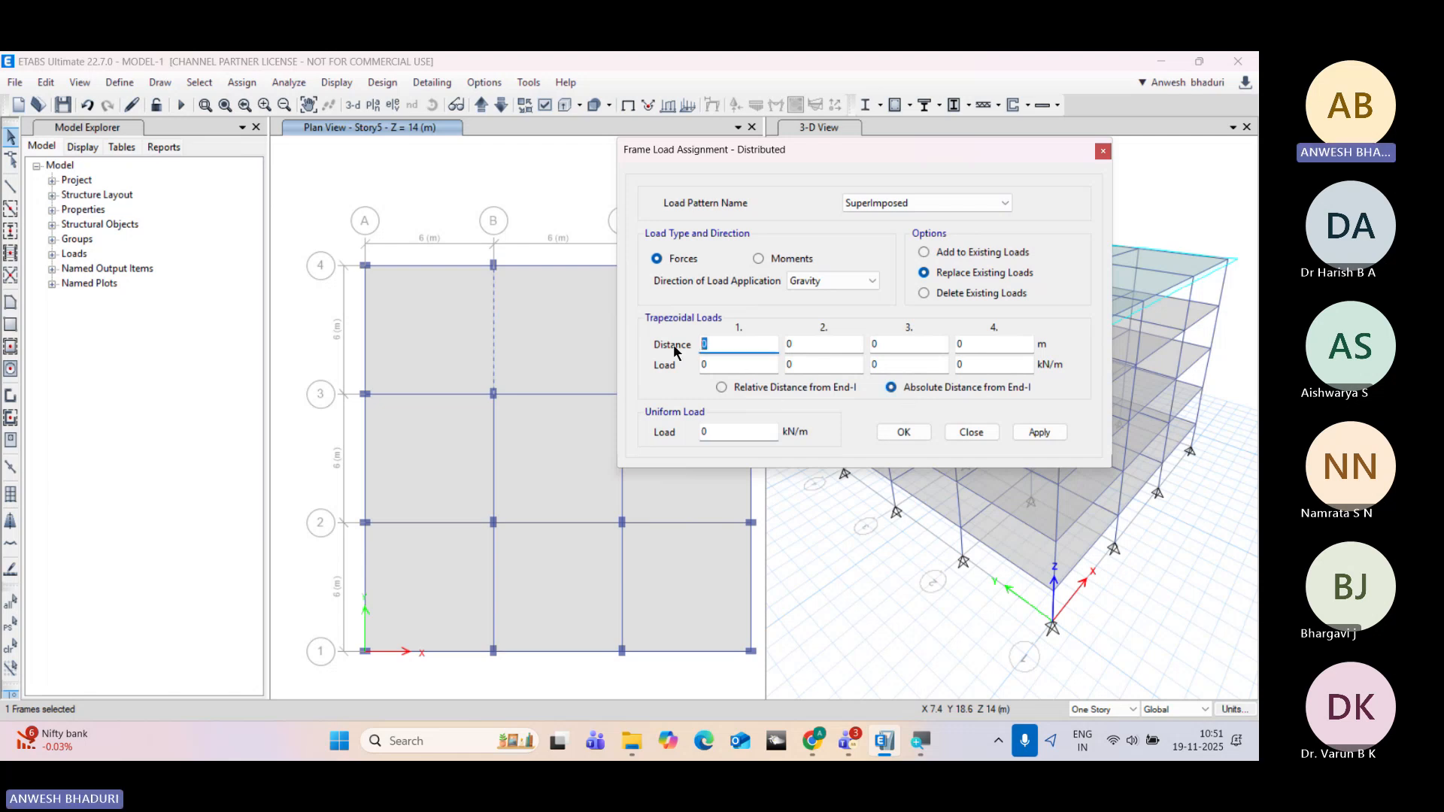
pyautogui.press('Tab')
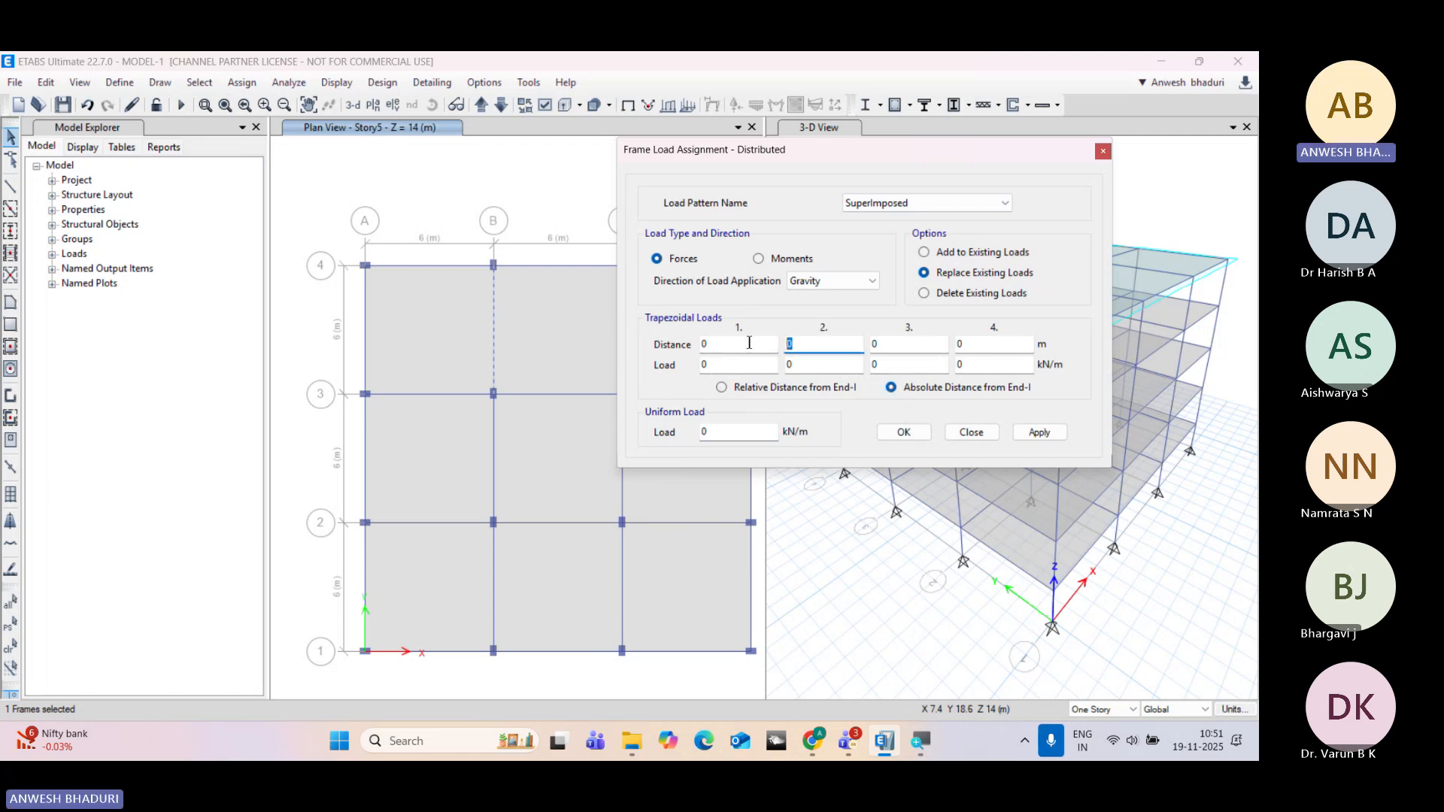
pyautogui.write('4')
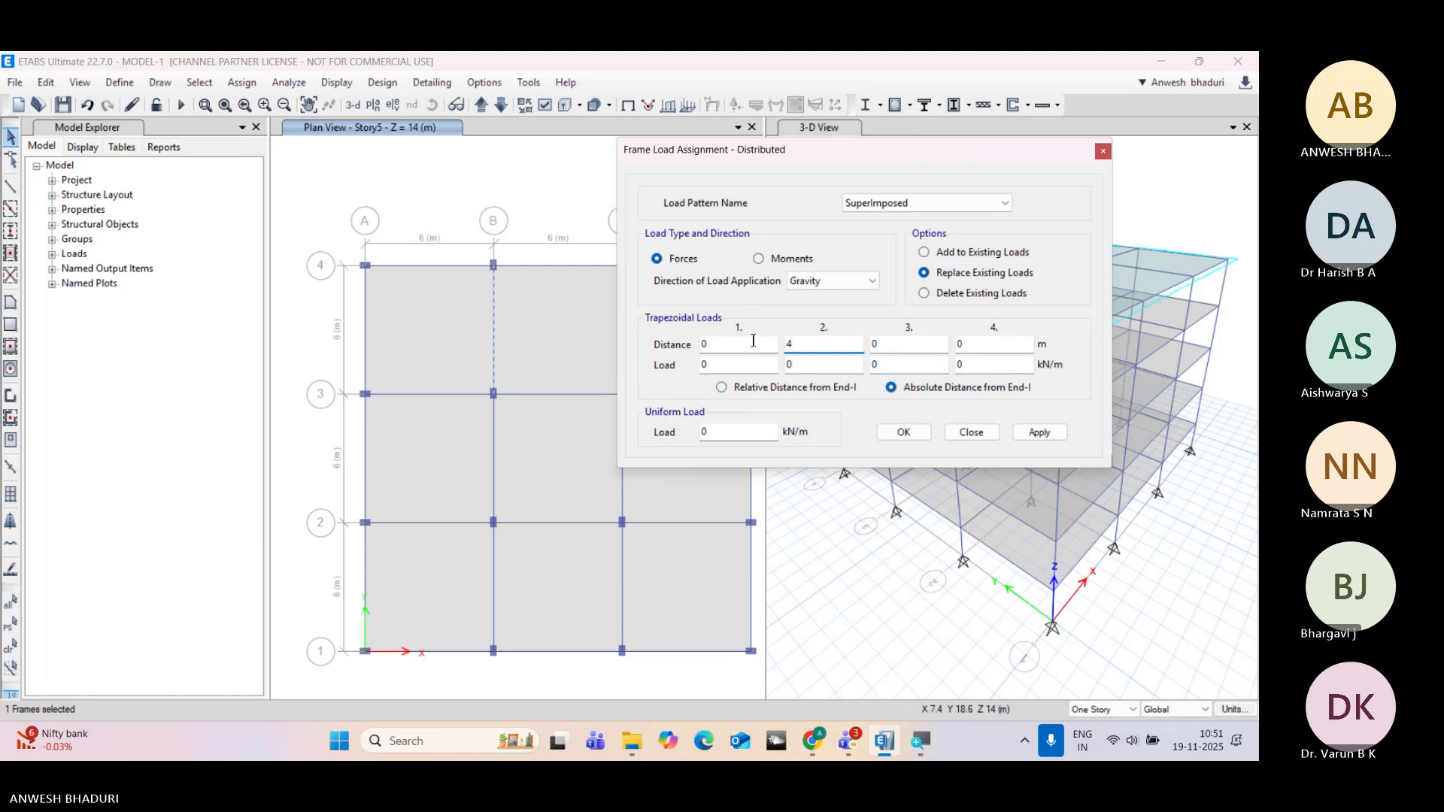
pyautogui.click(730, 361)
pyautogui.write('15')
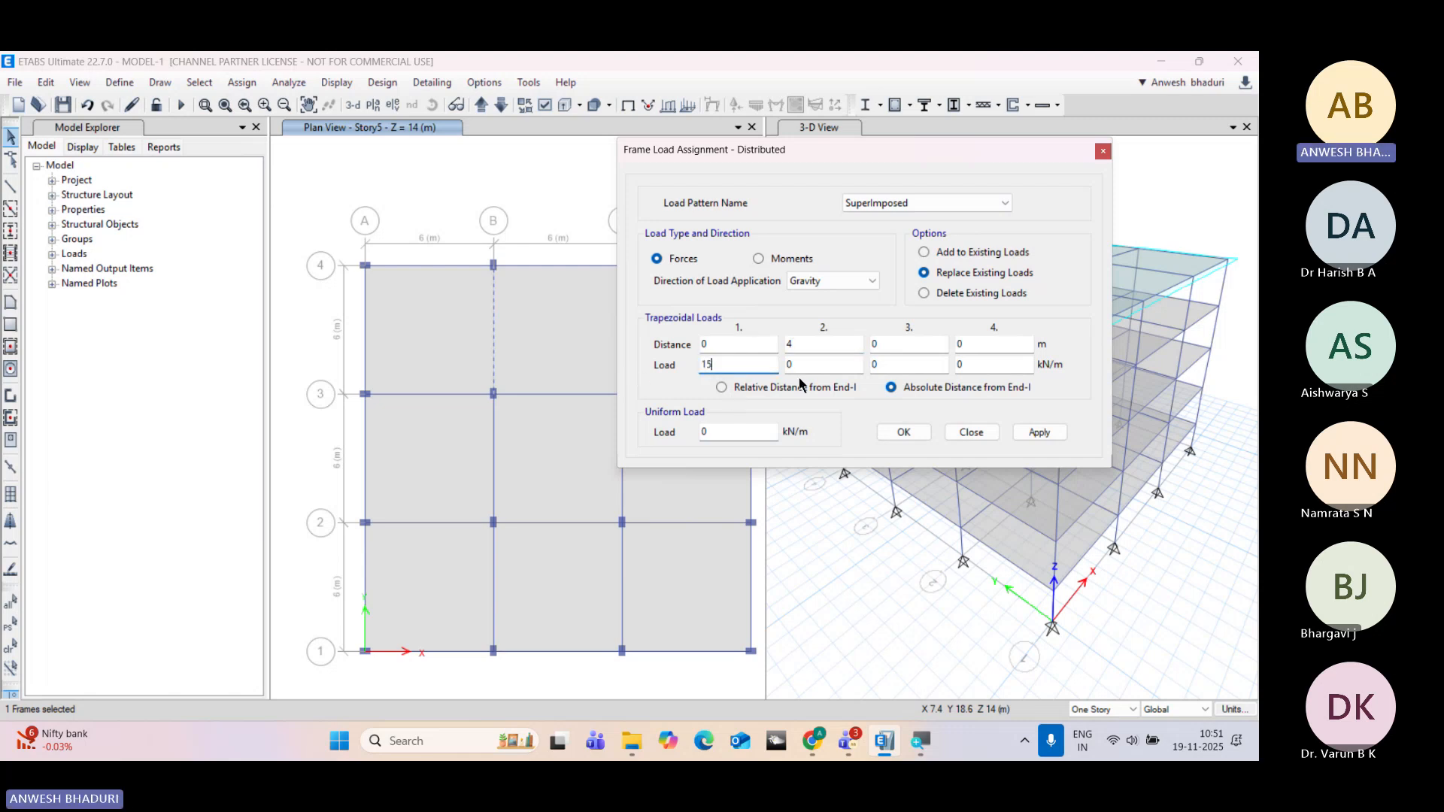
pyautogui.click(816, 364)
pyautogui.write('1')
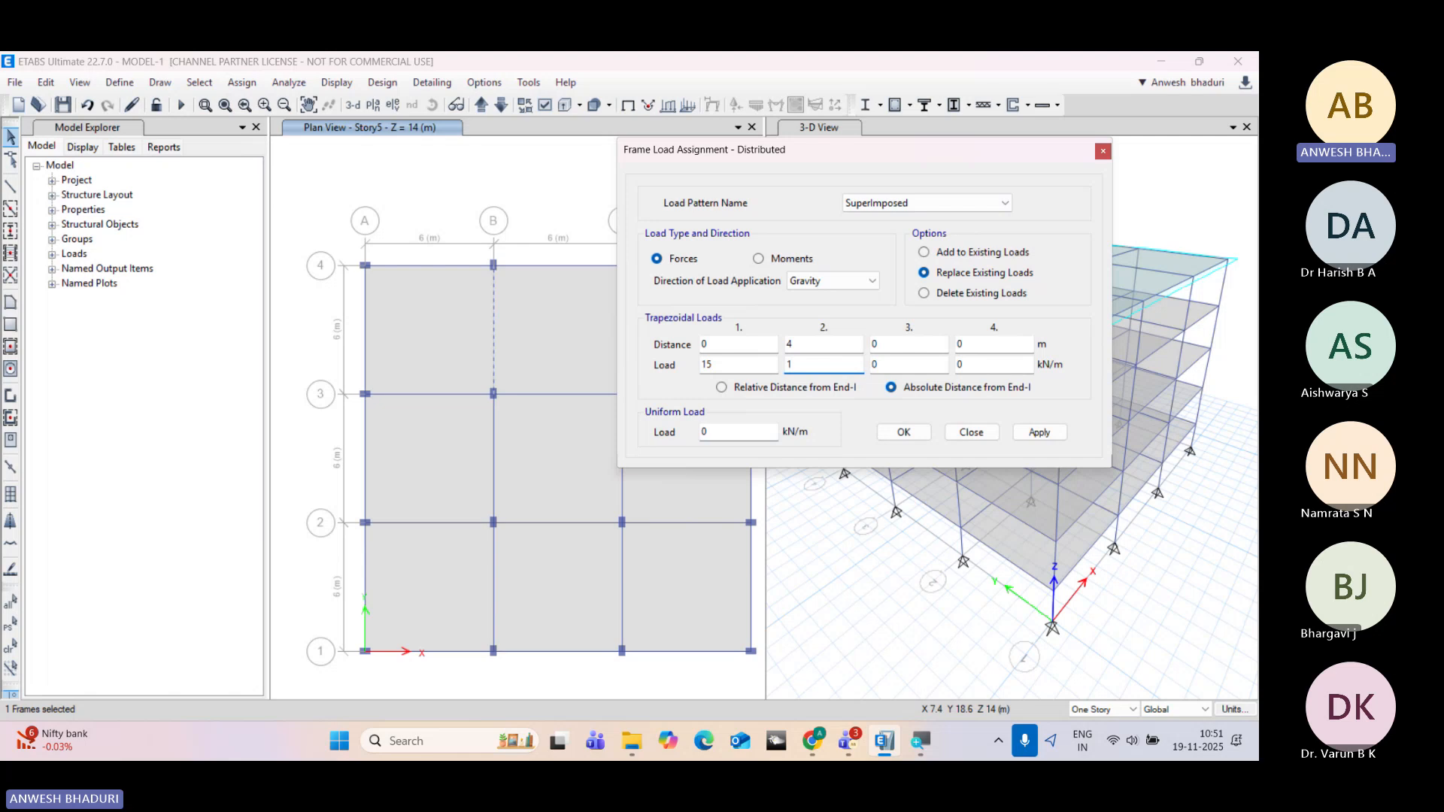
pyautogui.write('5')
pyautogui.click(1035, 433)
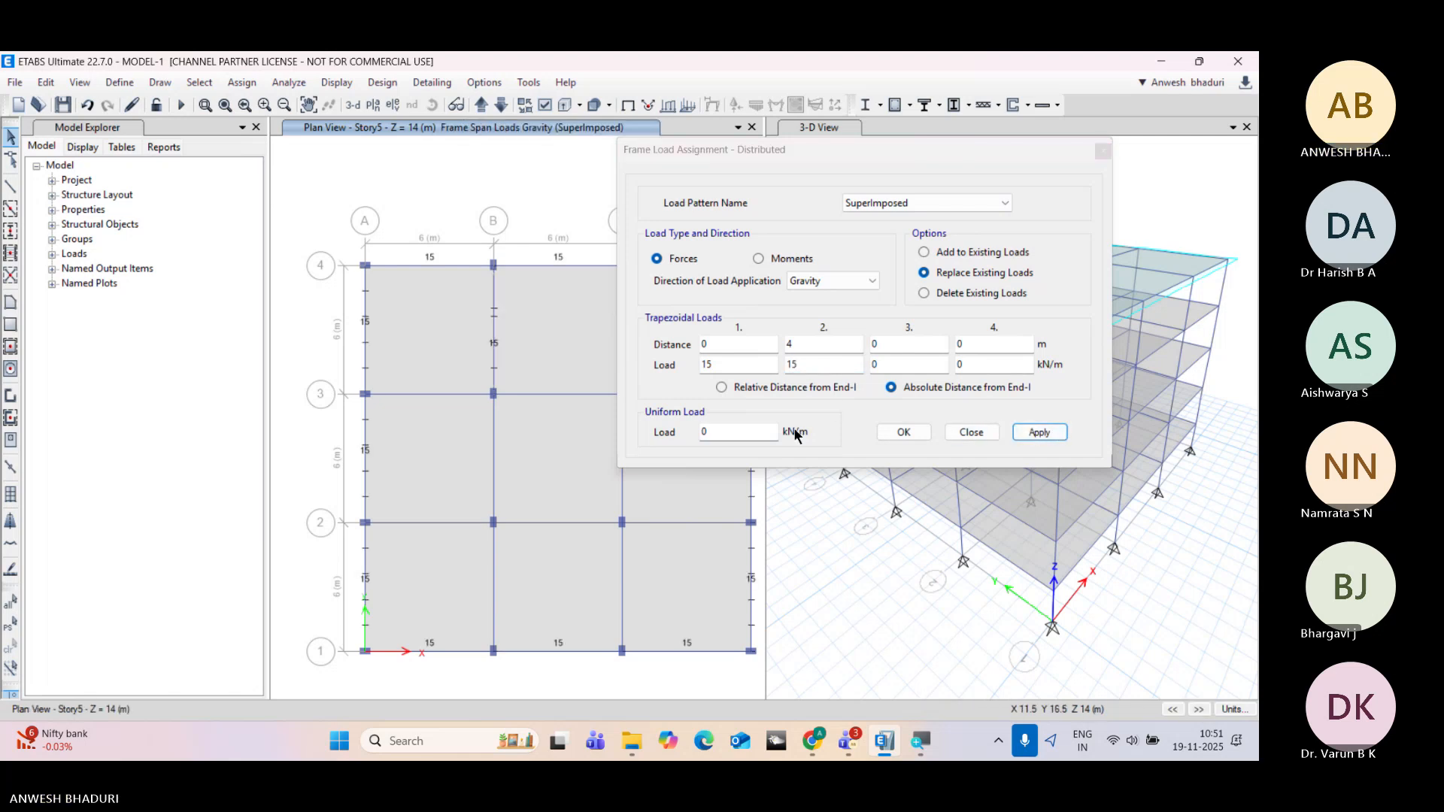
pyautogui.click(904, 434)
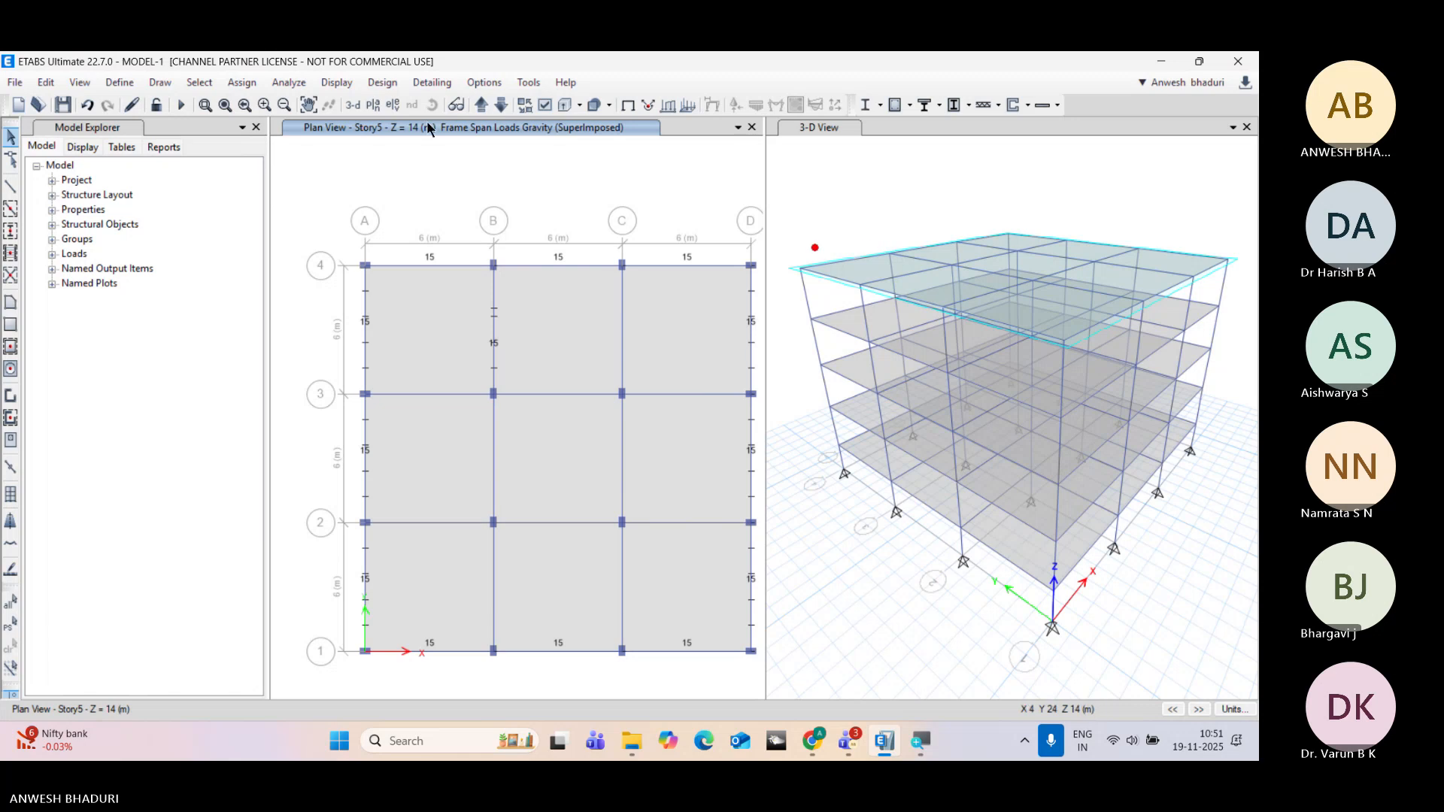
# Step: Show the assigned frame loads in a 3-D view and examine the partial load on the Story5 beam from several angles
pyautogui.click(352, 104)
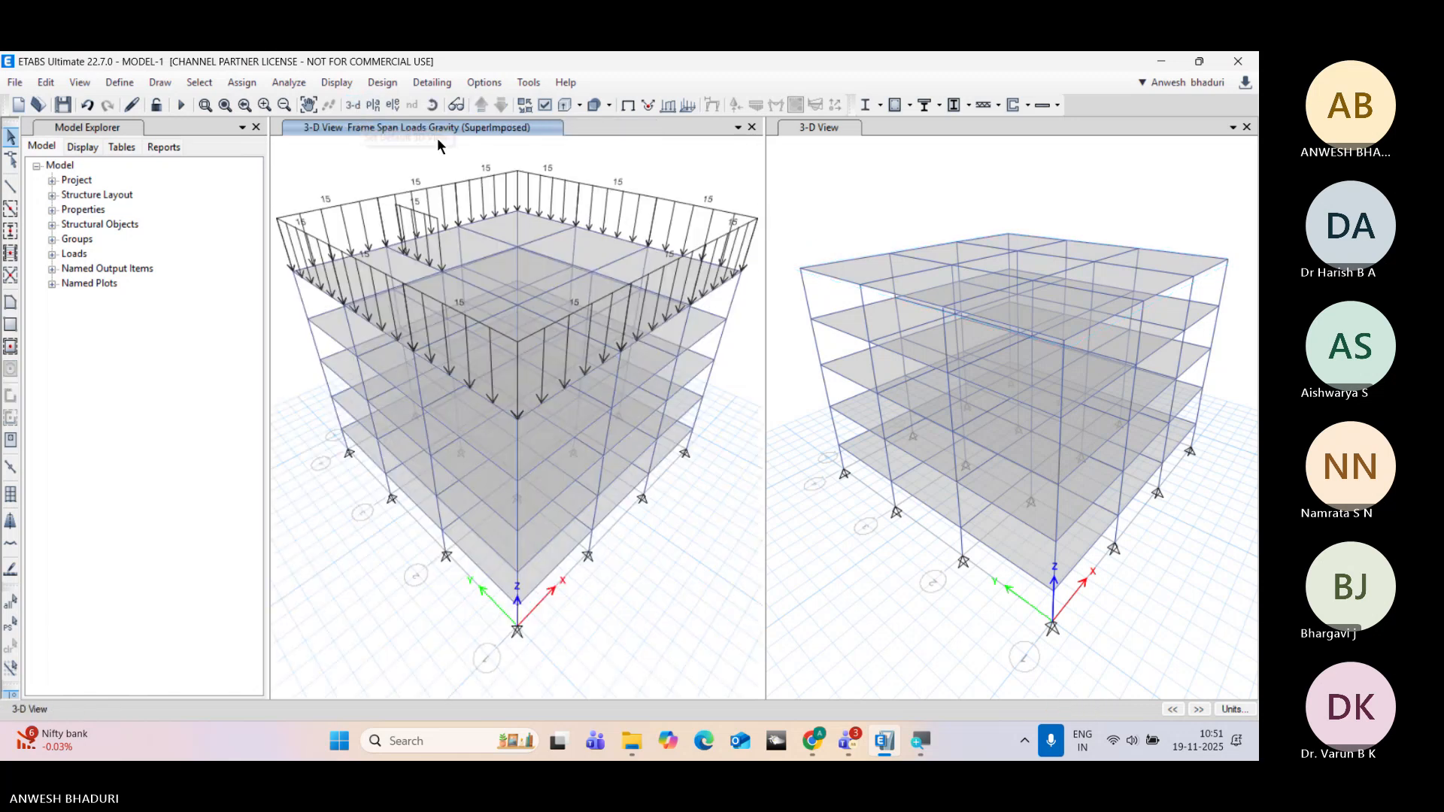
pyautogui.click(432, 105)
pyautogui.moveTo(519, 526); pyautogui.dragTo(588, 564)
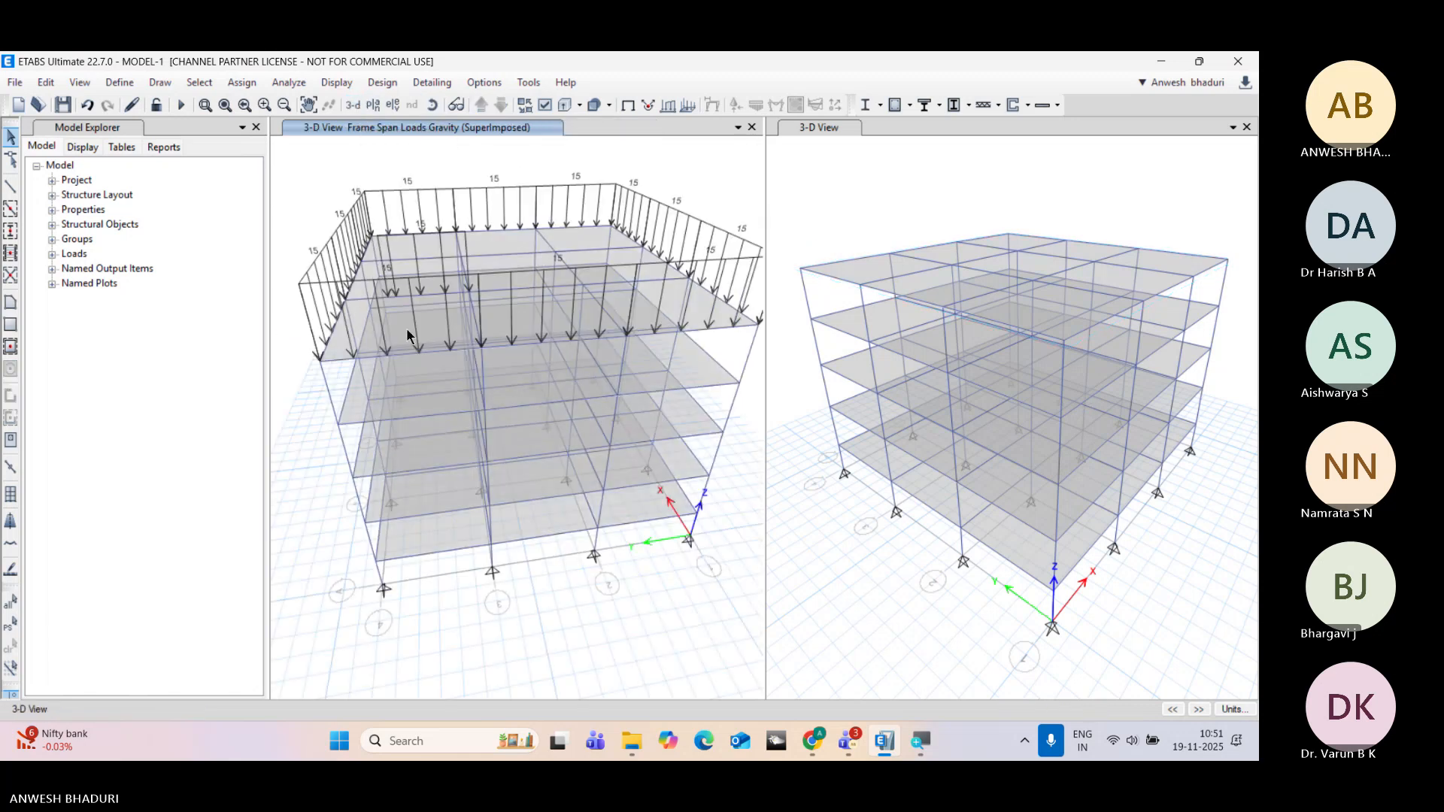
pyautogui.scroll(5, 435, 288)
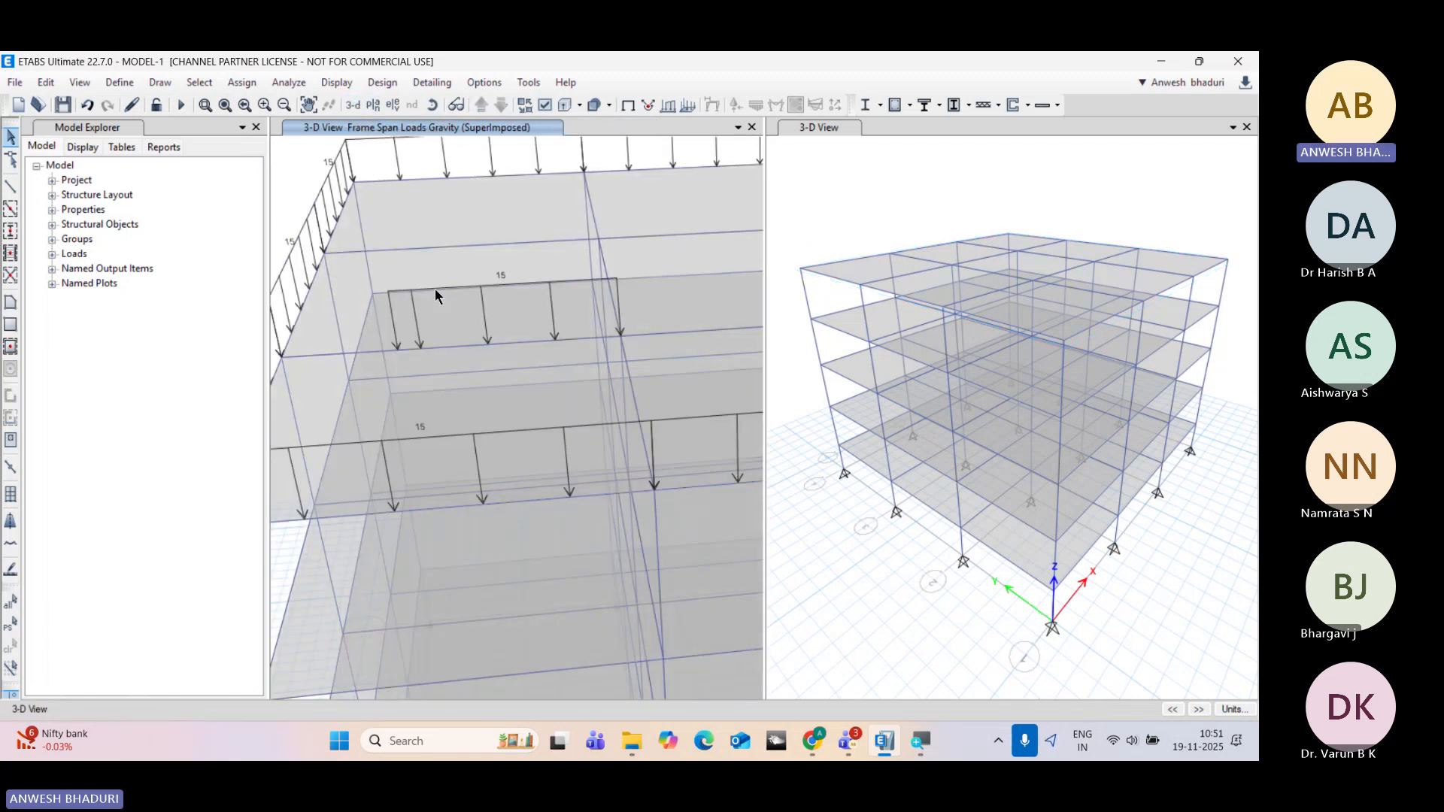
pyautogui.click(432, 104)
pyautogui.moveTo(531, 314); pyautogui.dragTo(561, 350)
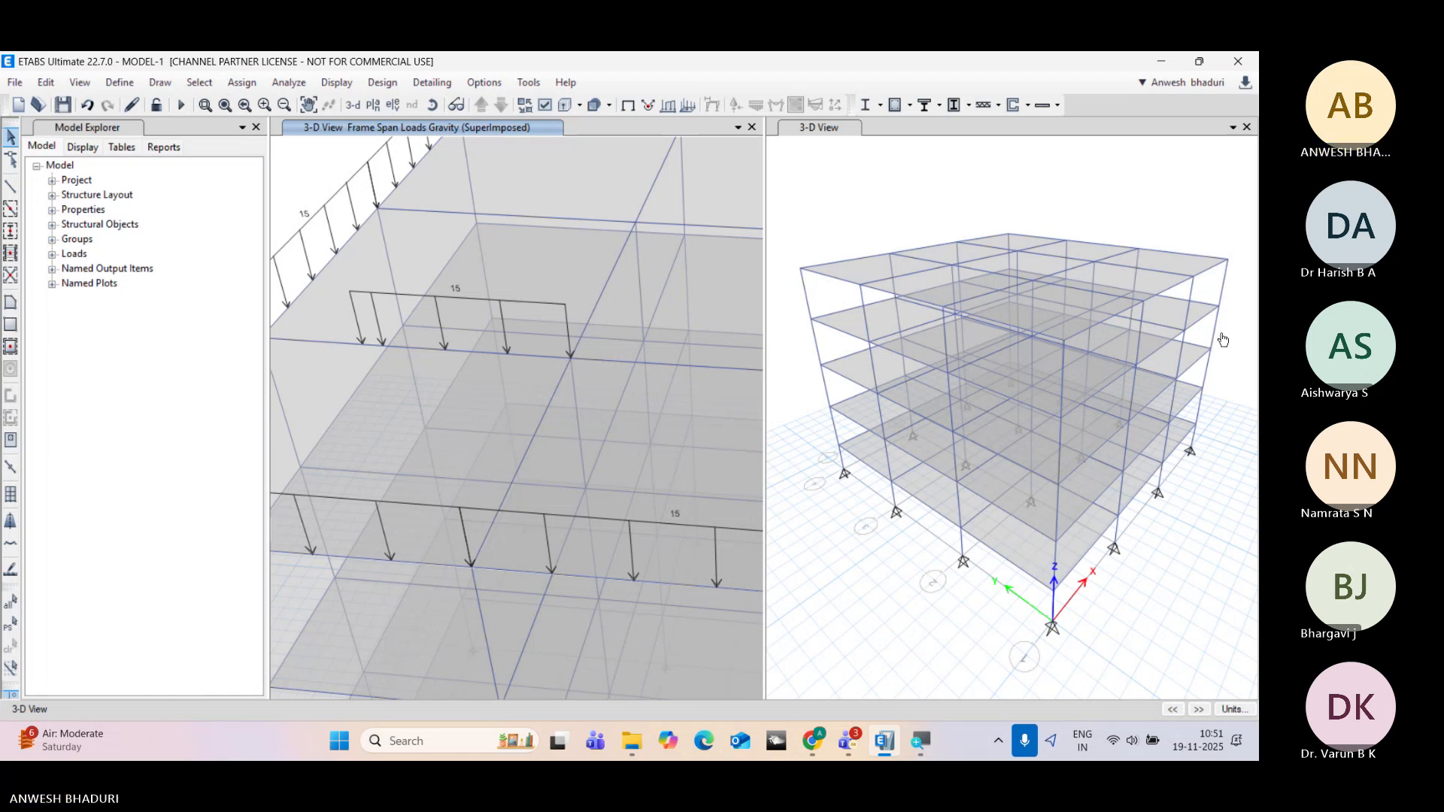
# Step: Switch to the Teams meeting, read the question about a wall resting directly on a slab, and return to the ETABS 3-D view
pyautogui.hotkey('alt', 'Tab')
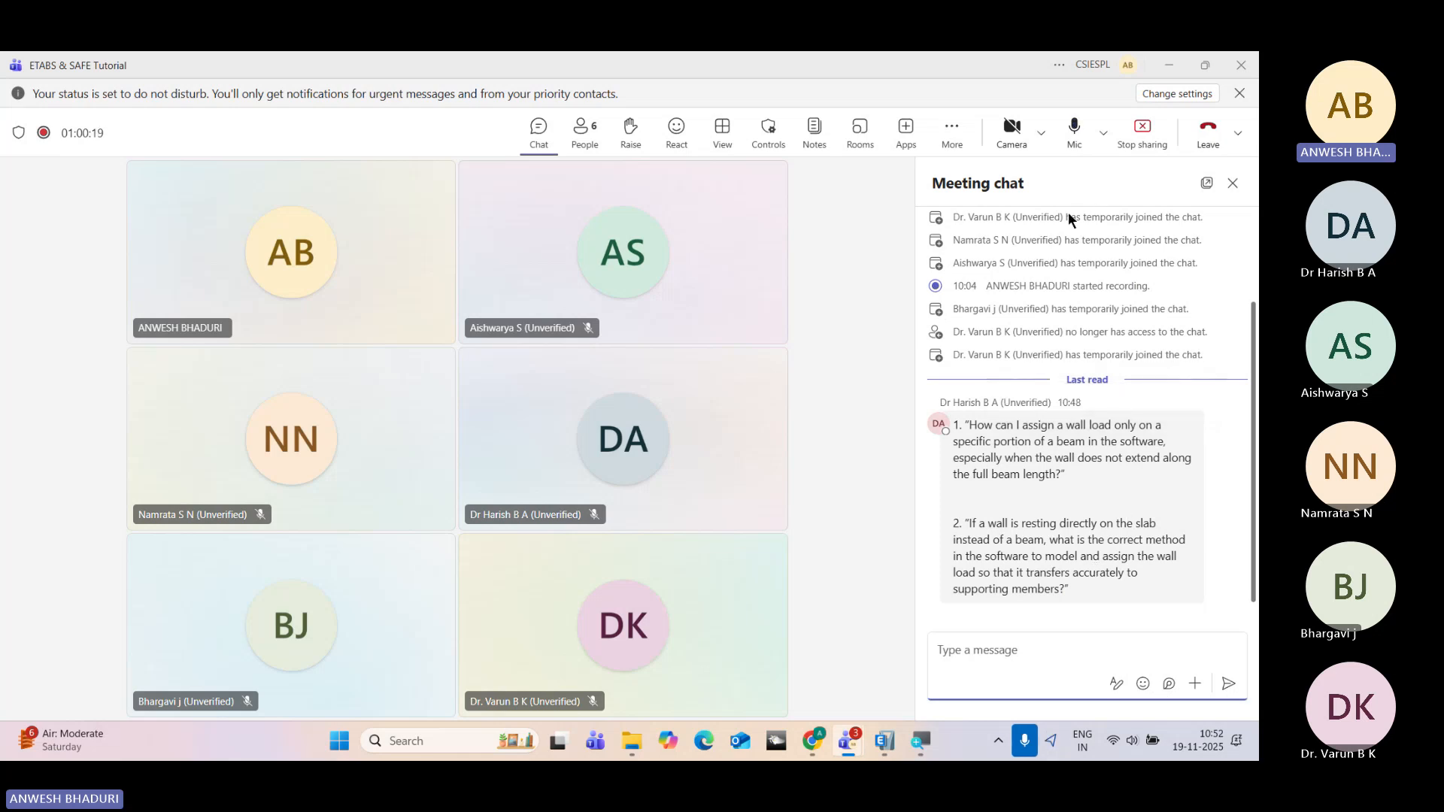
pyautogui.click(1174, 74)
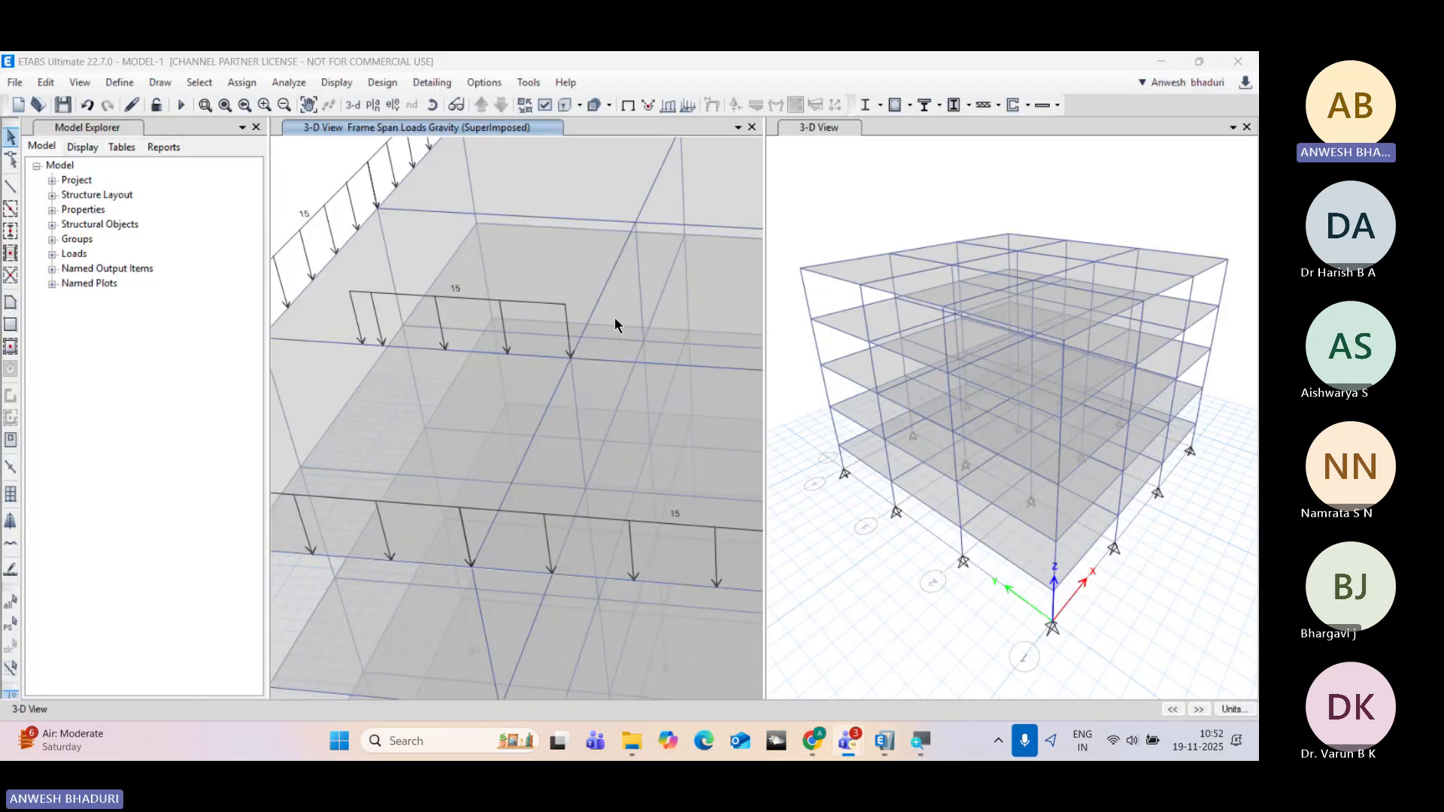
pyautogui.click(434, 104)
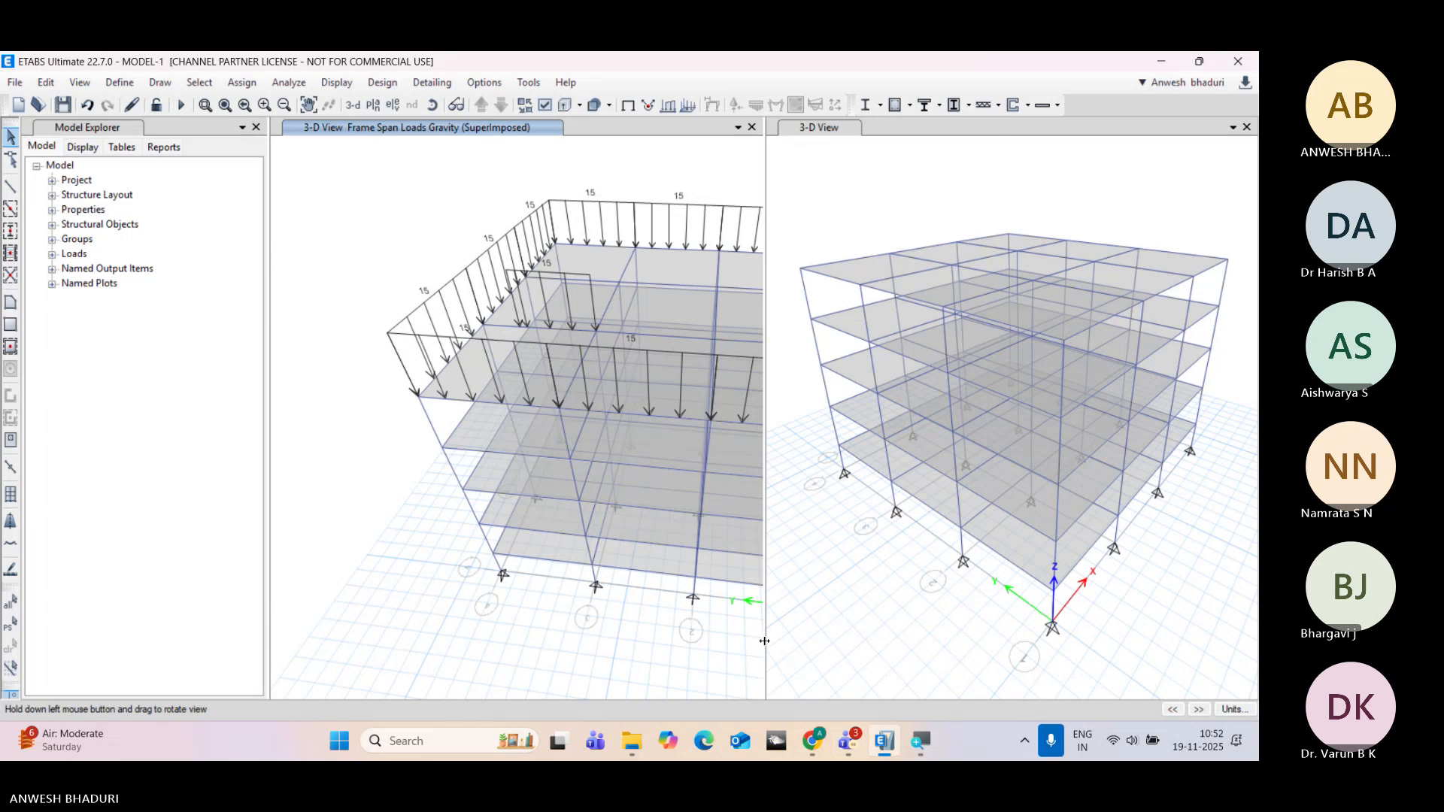
pyautogui.moveTo(716, 639); pyautogui.dragTo(610, 642)
pyautogui.scroll(4, 544, 250)
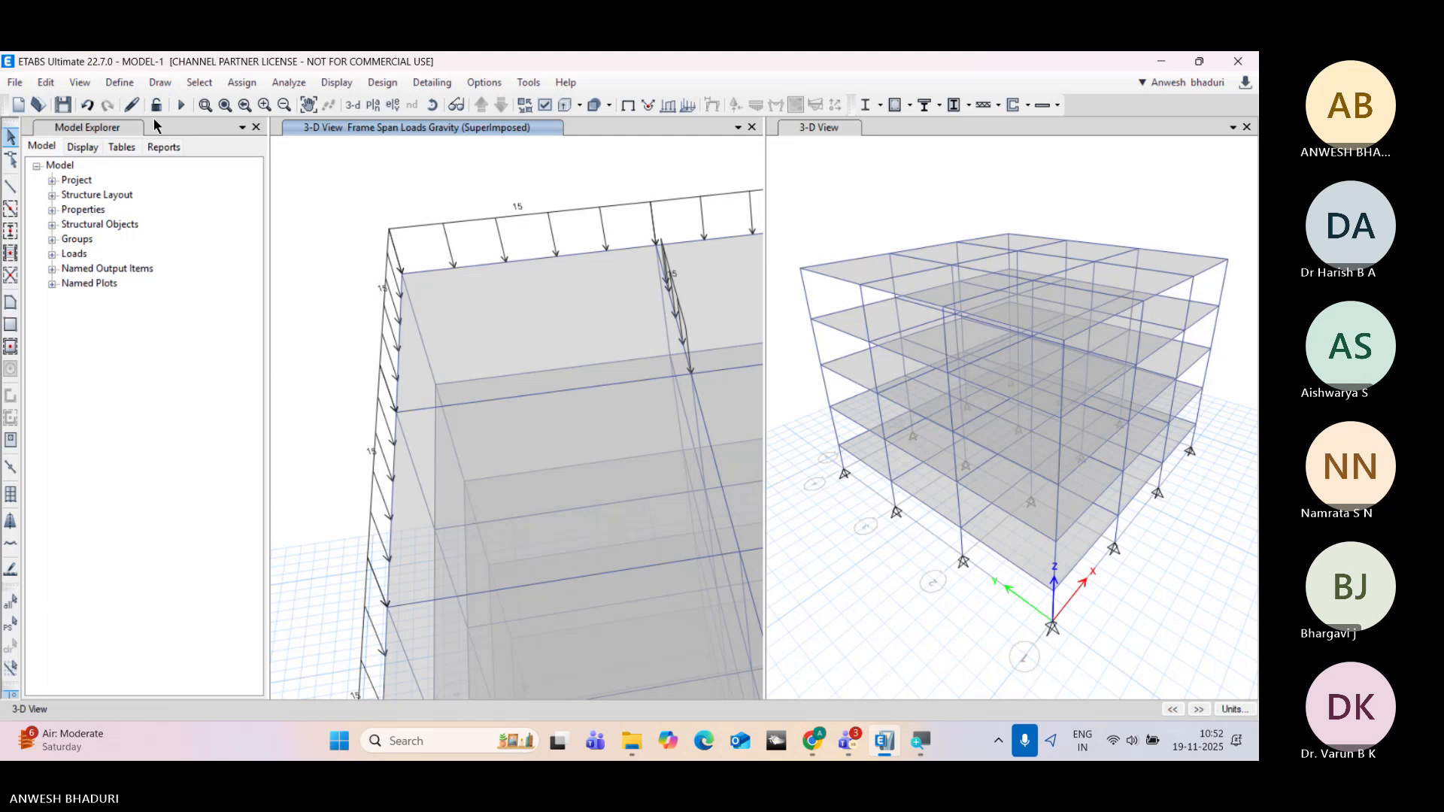
# Step: Change the modeling type of slab section S150 to Shell-Thin and accept the slab properties
pyautogui.click(120, 83)
pyautogui.moveTo(132, 131)
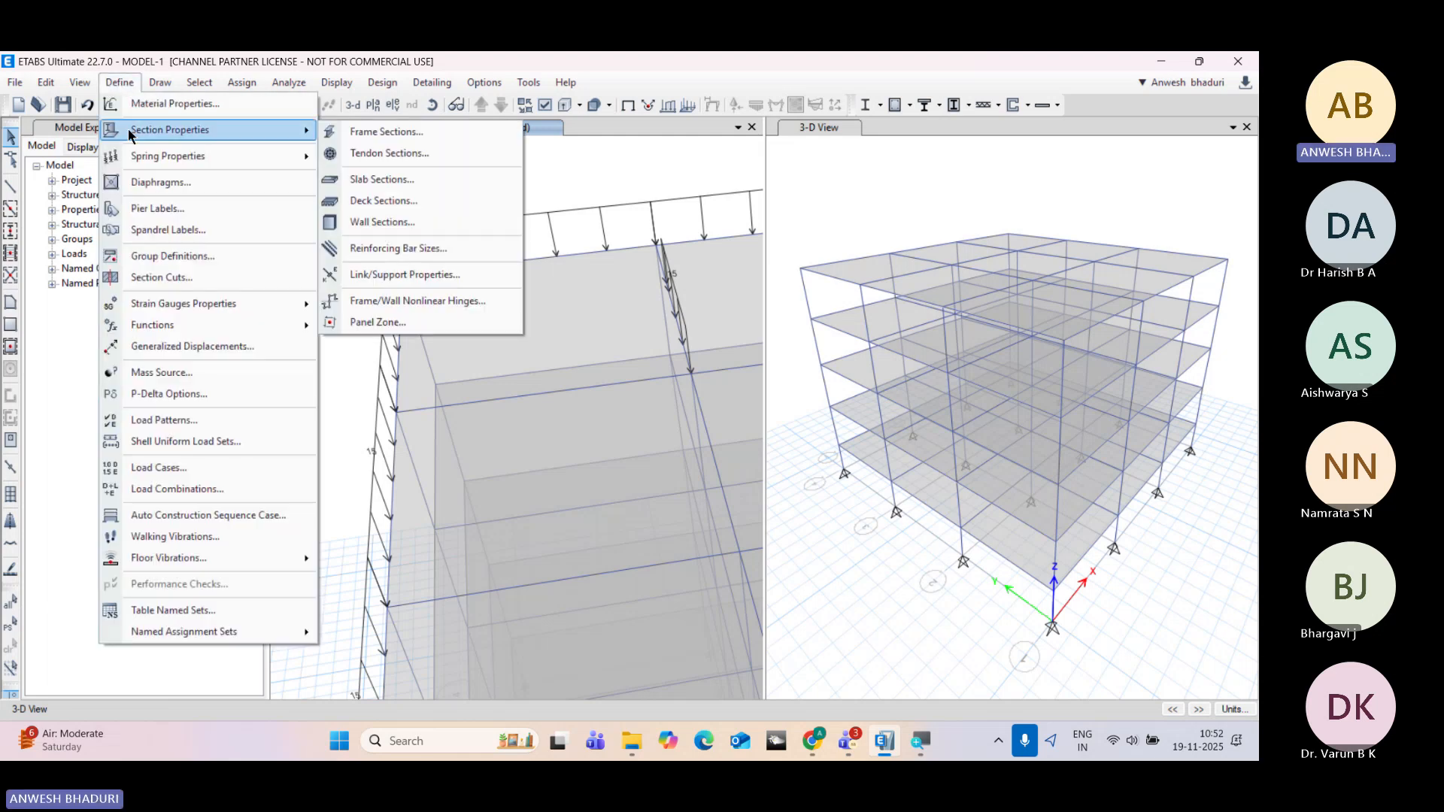
pyautogui.click(399, 184)
pyautogui.click(497, 341)
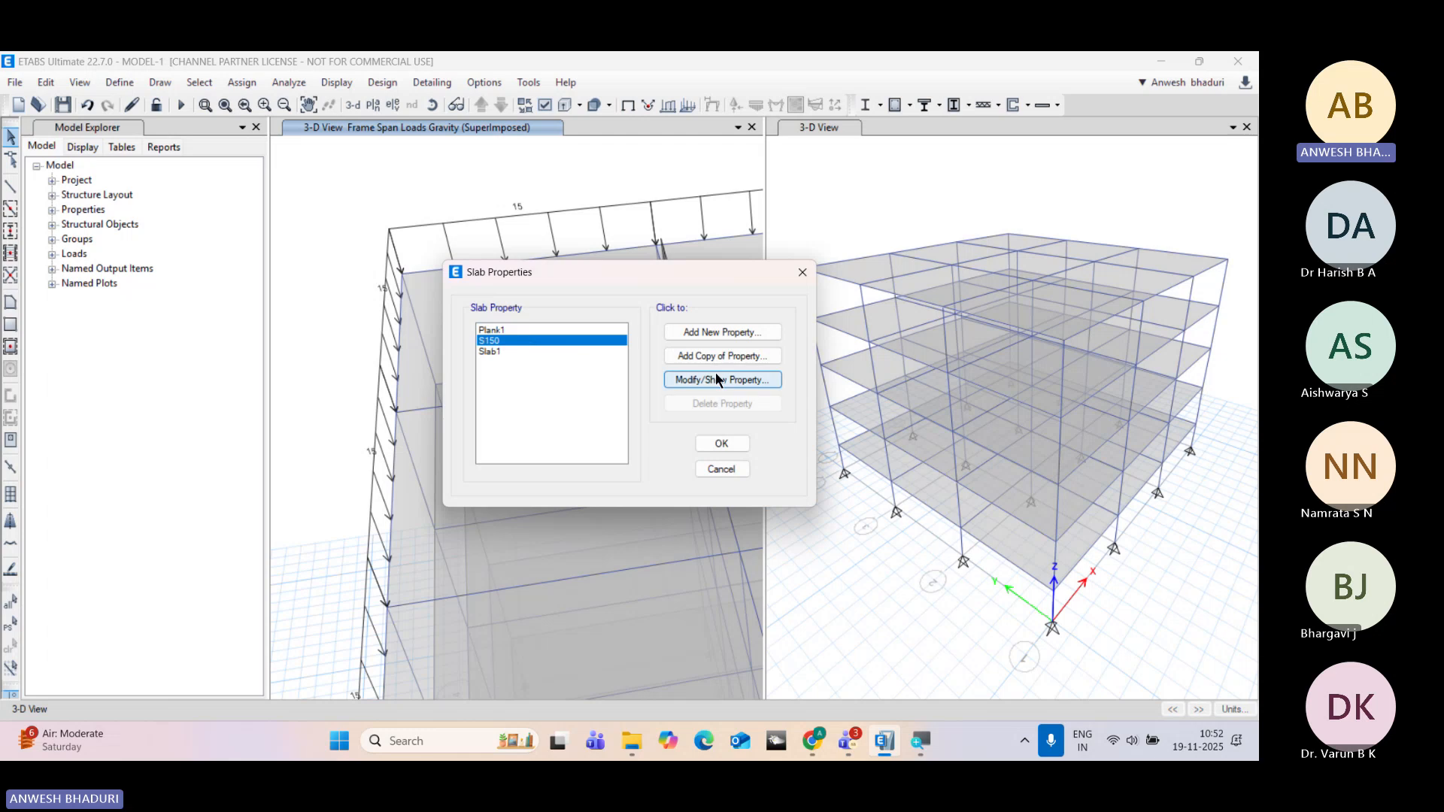
pyautogui.click(722, 380)
pyautogui.moveTo(613, 155); pyautogui.dragTo(469, 146)
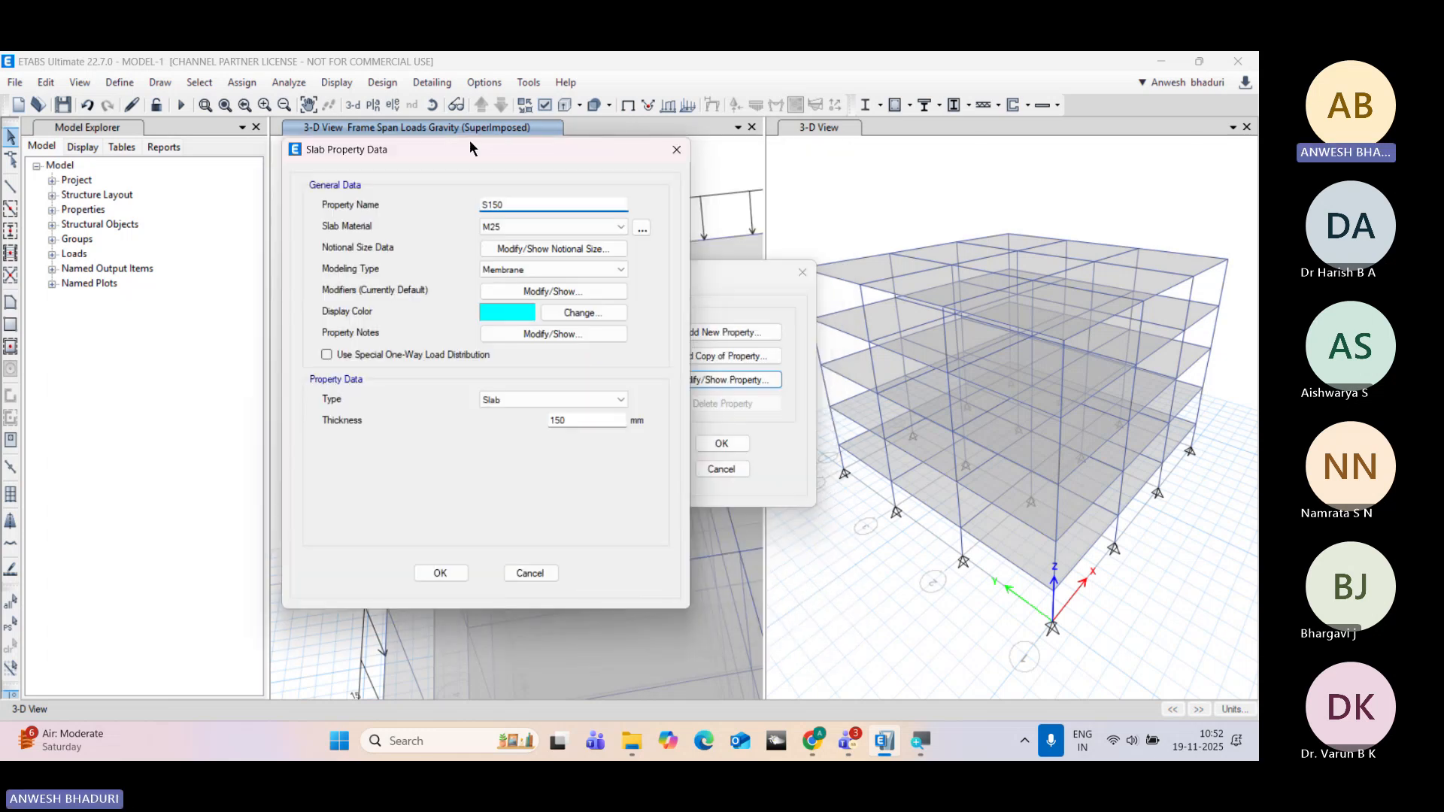
pyautogui.click(486, 271)
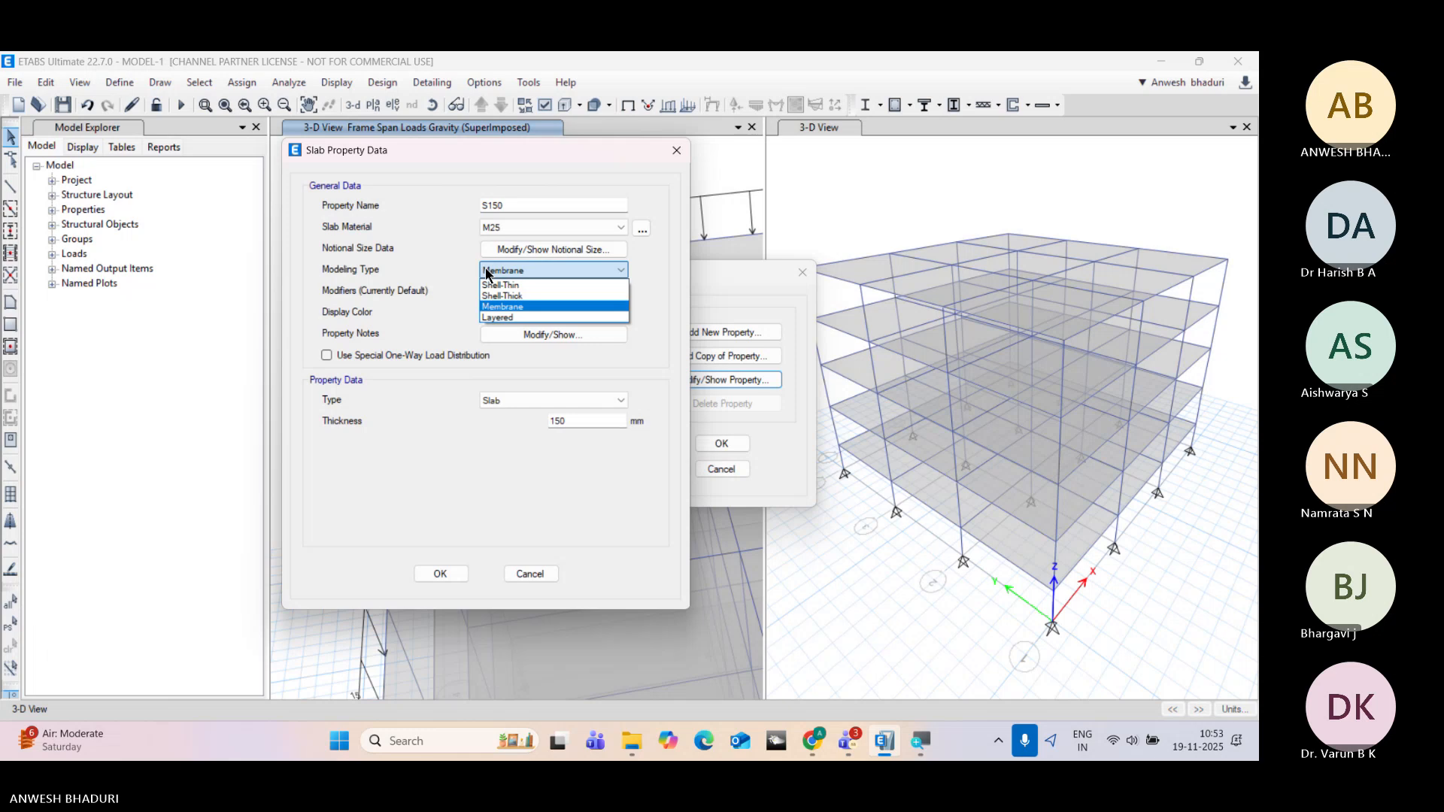
pyautogui.click(485, 271)
pyautogui.click(486, 271)
pyautogui.click(494, 284)
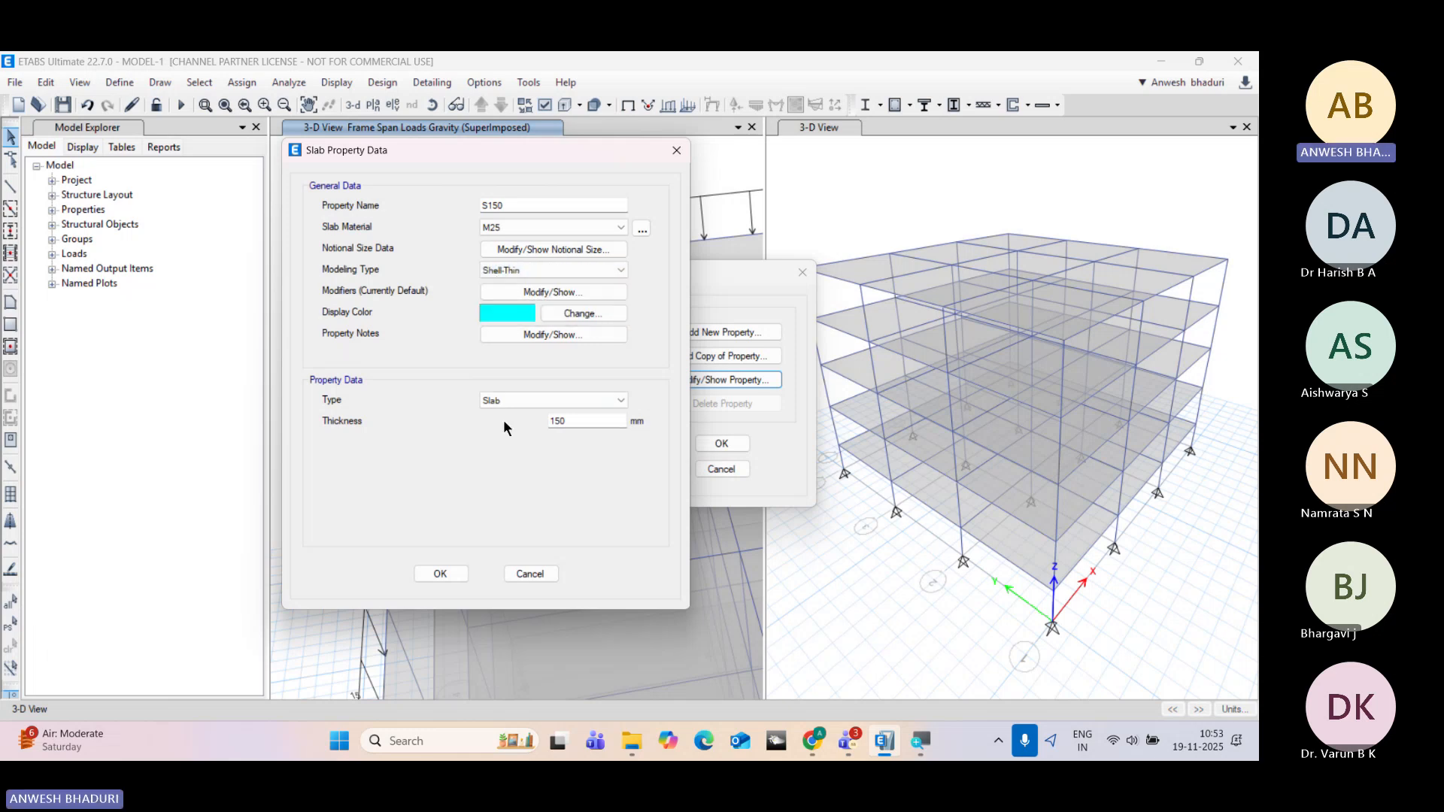
pyautogui.click(440, 572)
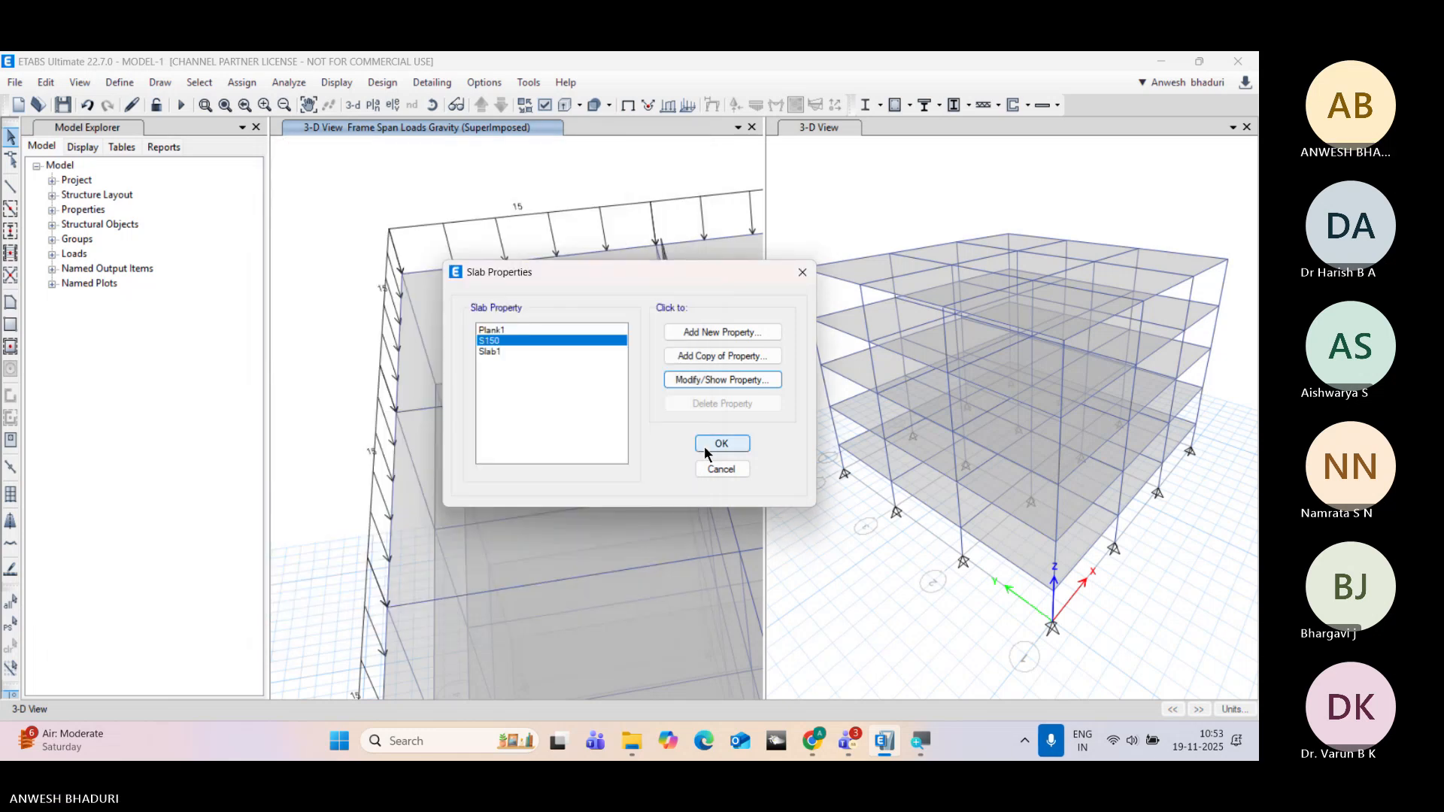
pyautogui.click(705, 449)
# Step: Hide the frame load display and replace the 3-D view with the Story5 plan view
pyautogui.scroll(-4, 385, 349)
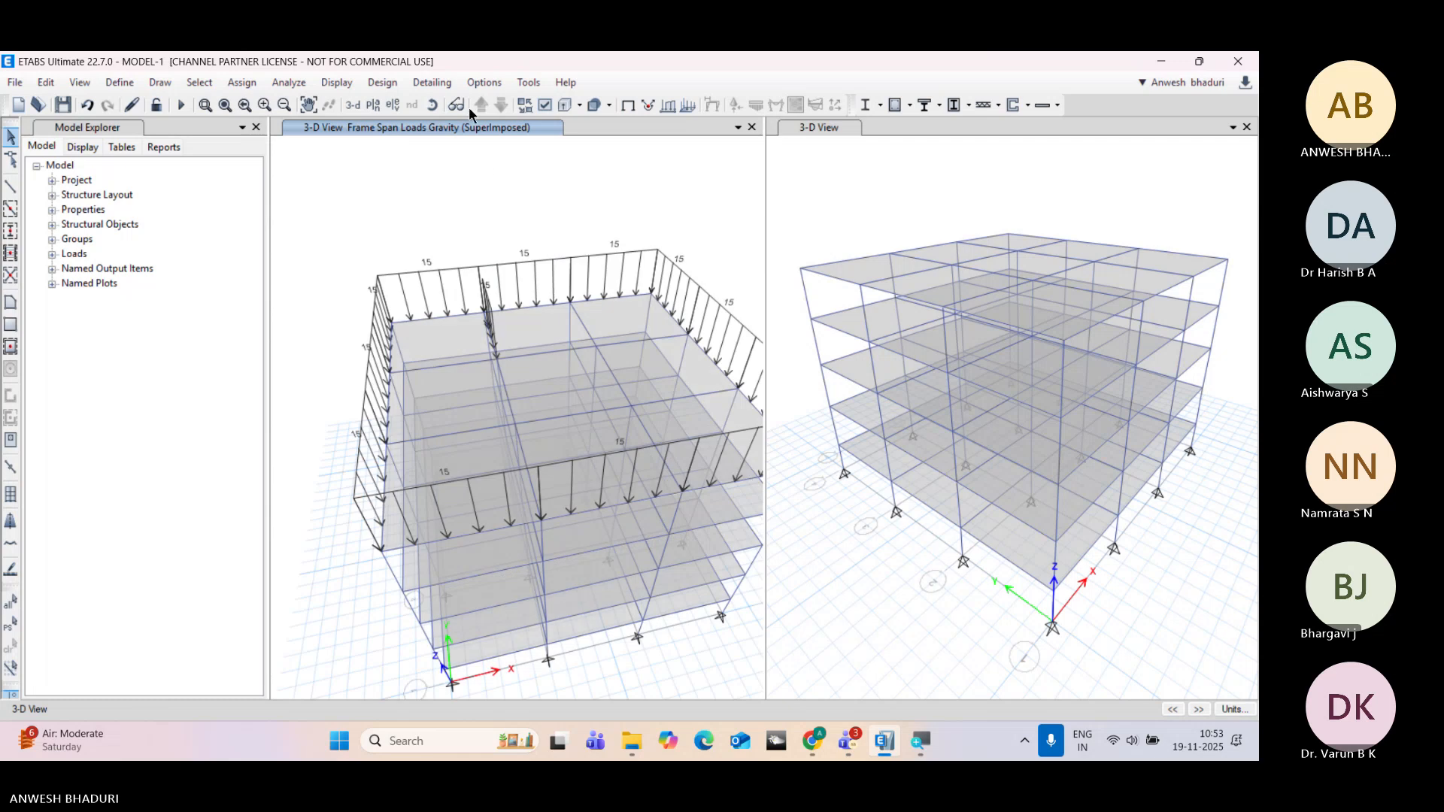
pyautogui.click(627, 106)
pyautogui.click(373, 104)
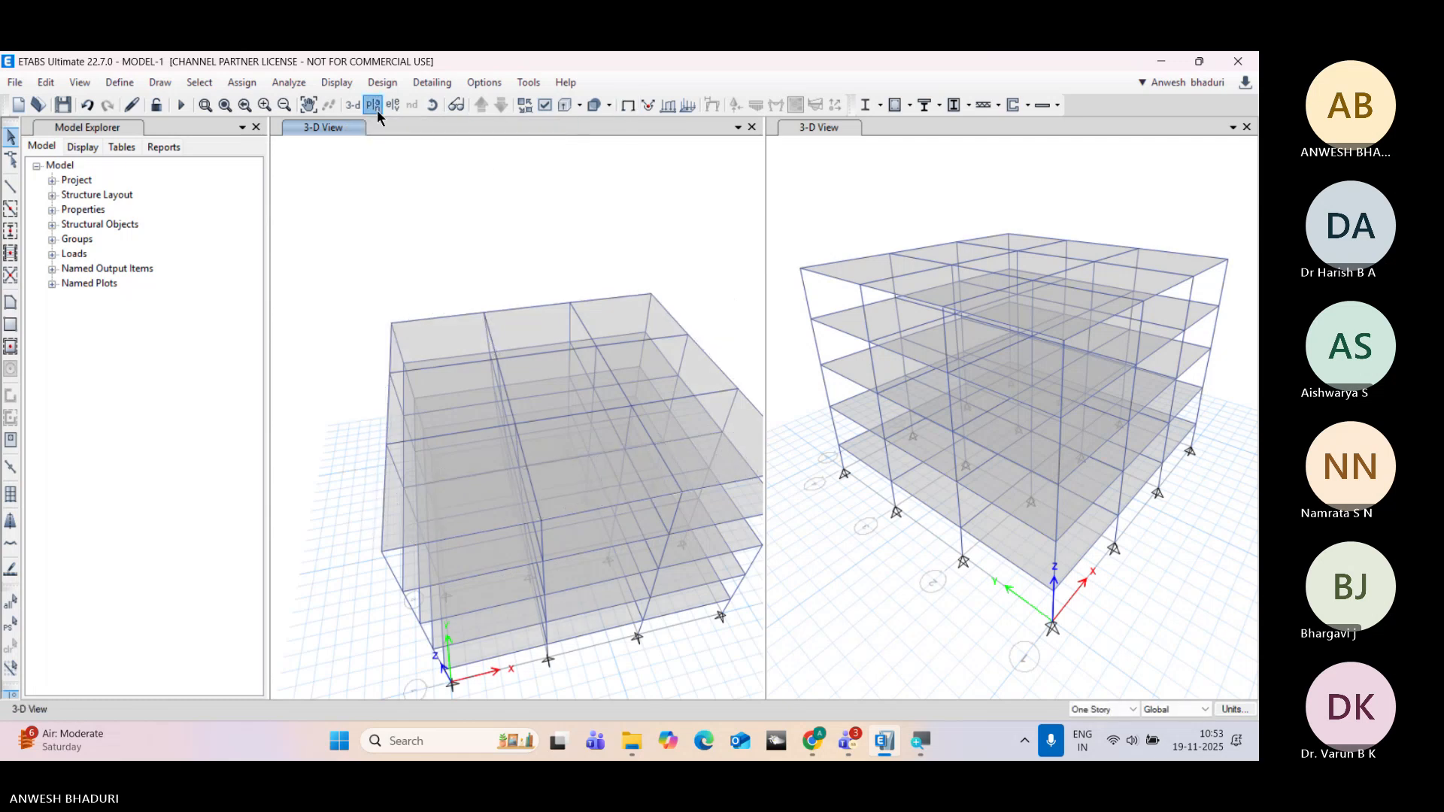
pyautogui.click(857, 537)
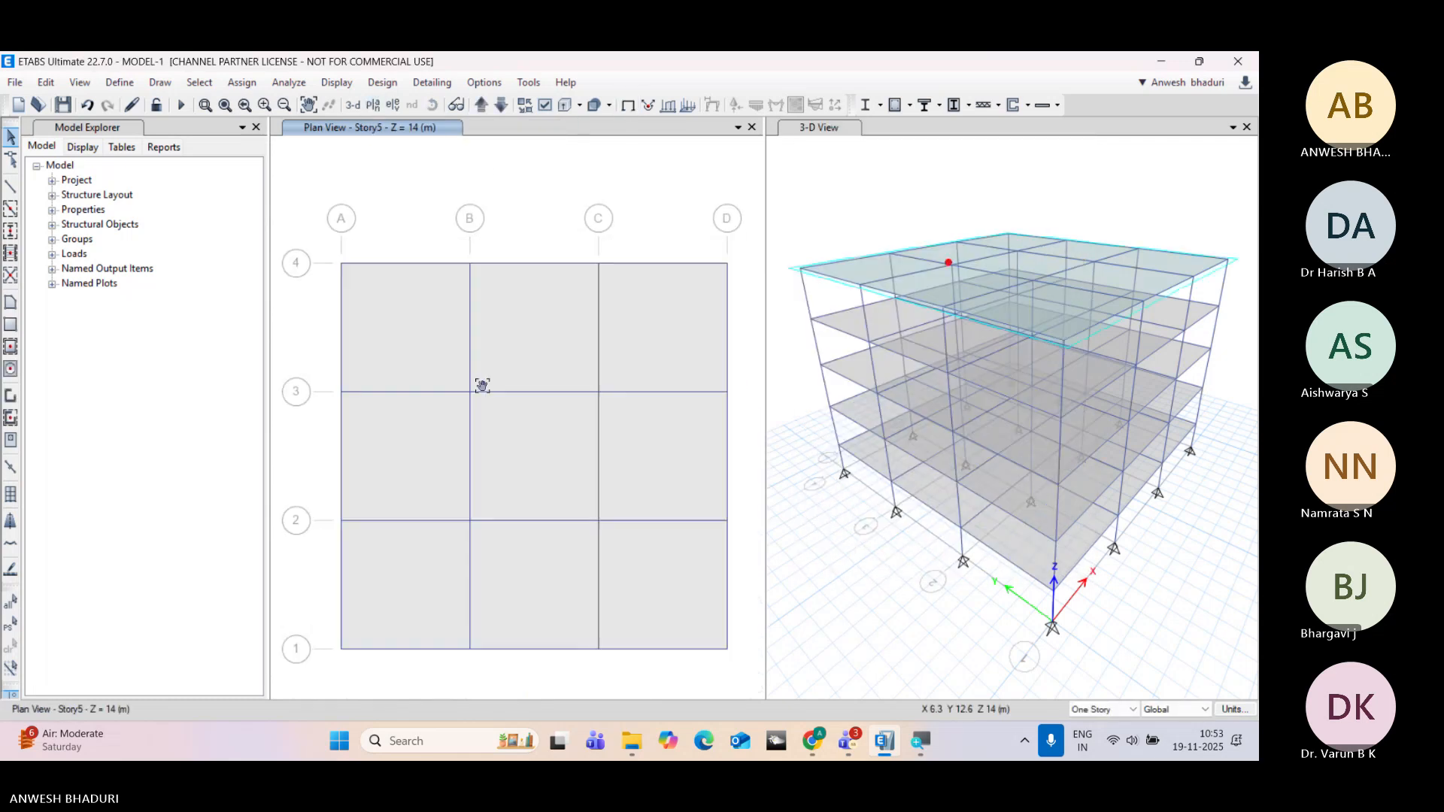
# Step: Check the assignments in the Story5 slab's information and look over its grid bays in plan
pyautogui.rightClick(493, 355)
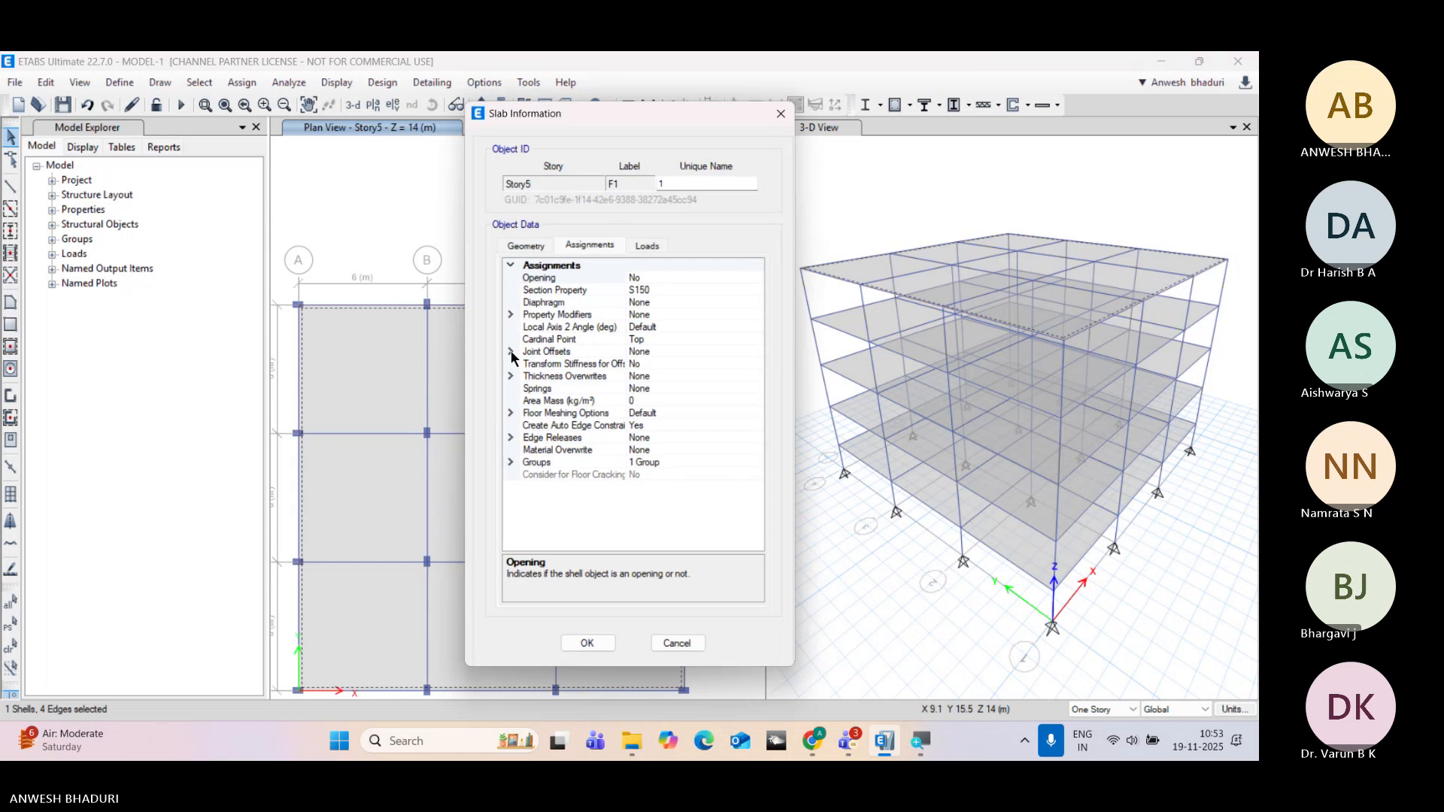
pyautogui.press('Escape')
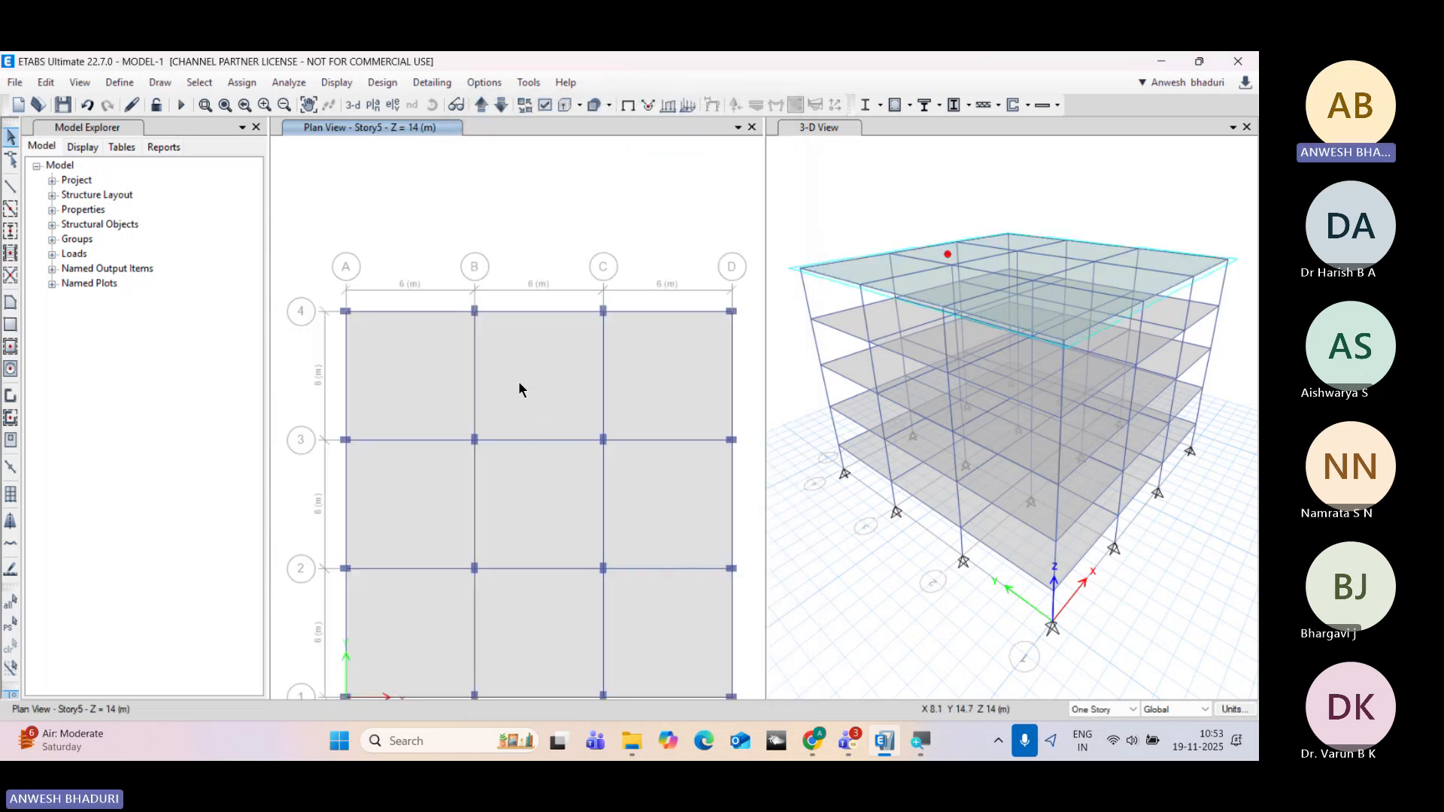
pyautogui.scroll(5, 517, 389)
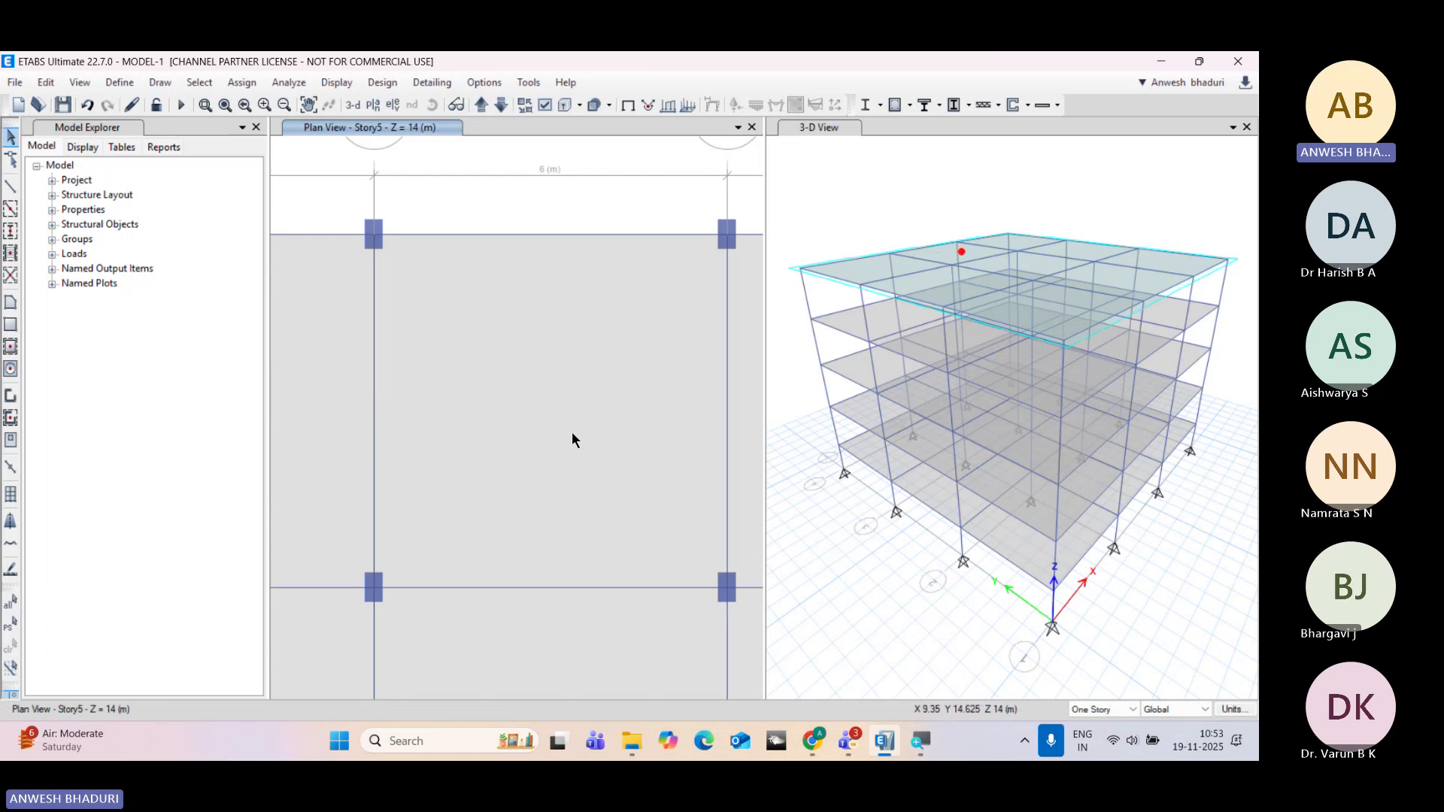
pyautogui.scroll(-3, 596, 452)
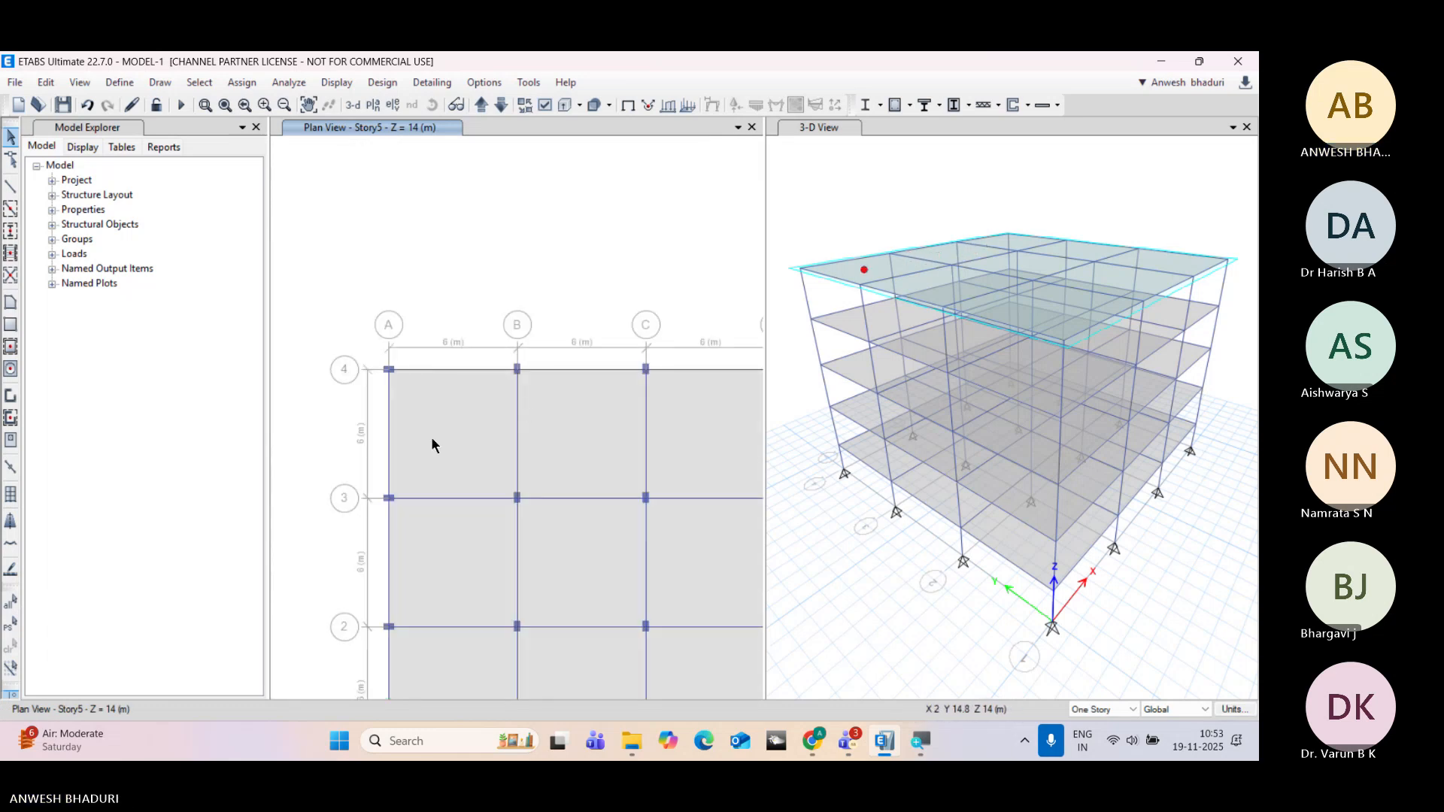
pyautogui.click(13, 188)
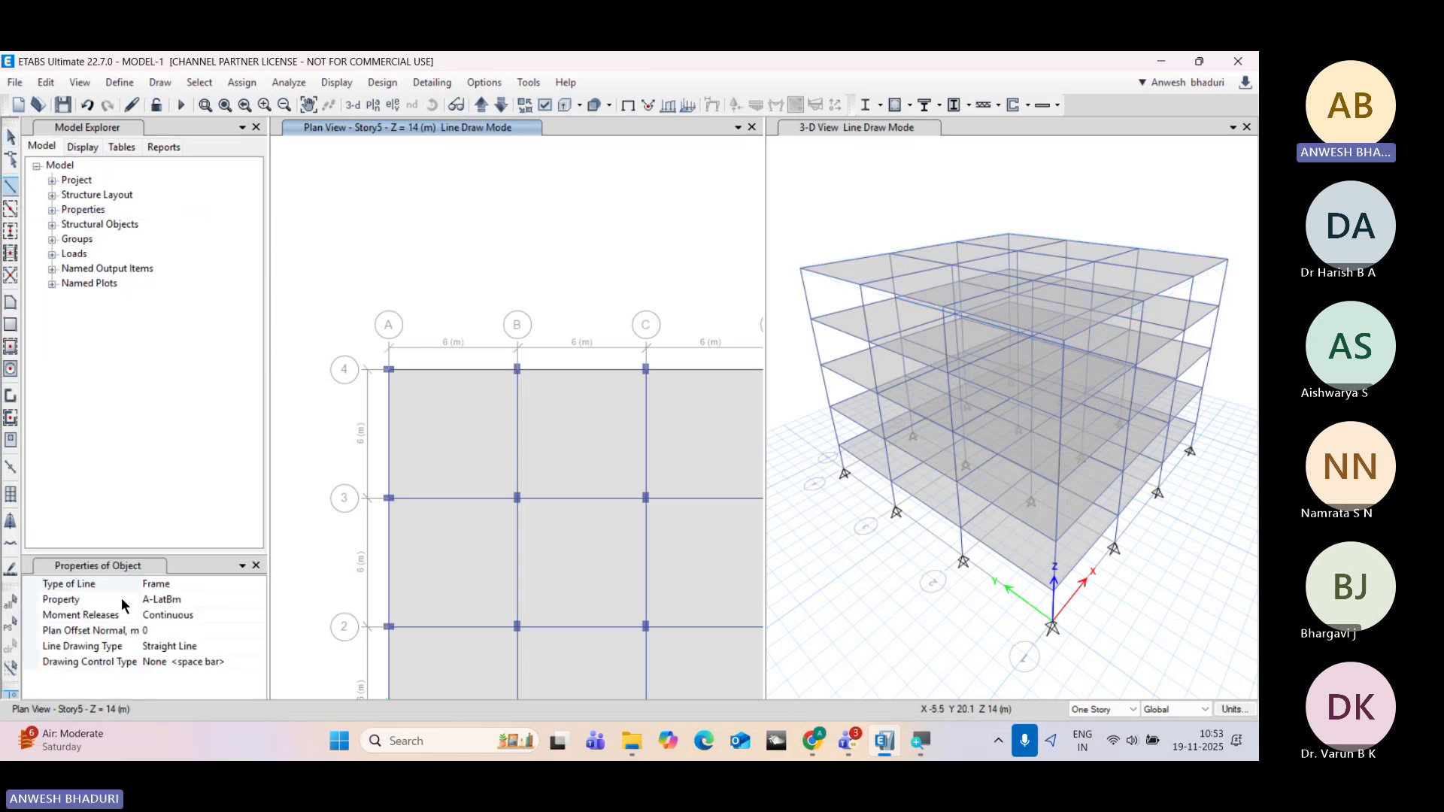
pyautogui.click(258, 601)
pyautogui.click(259, 602)
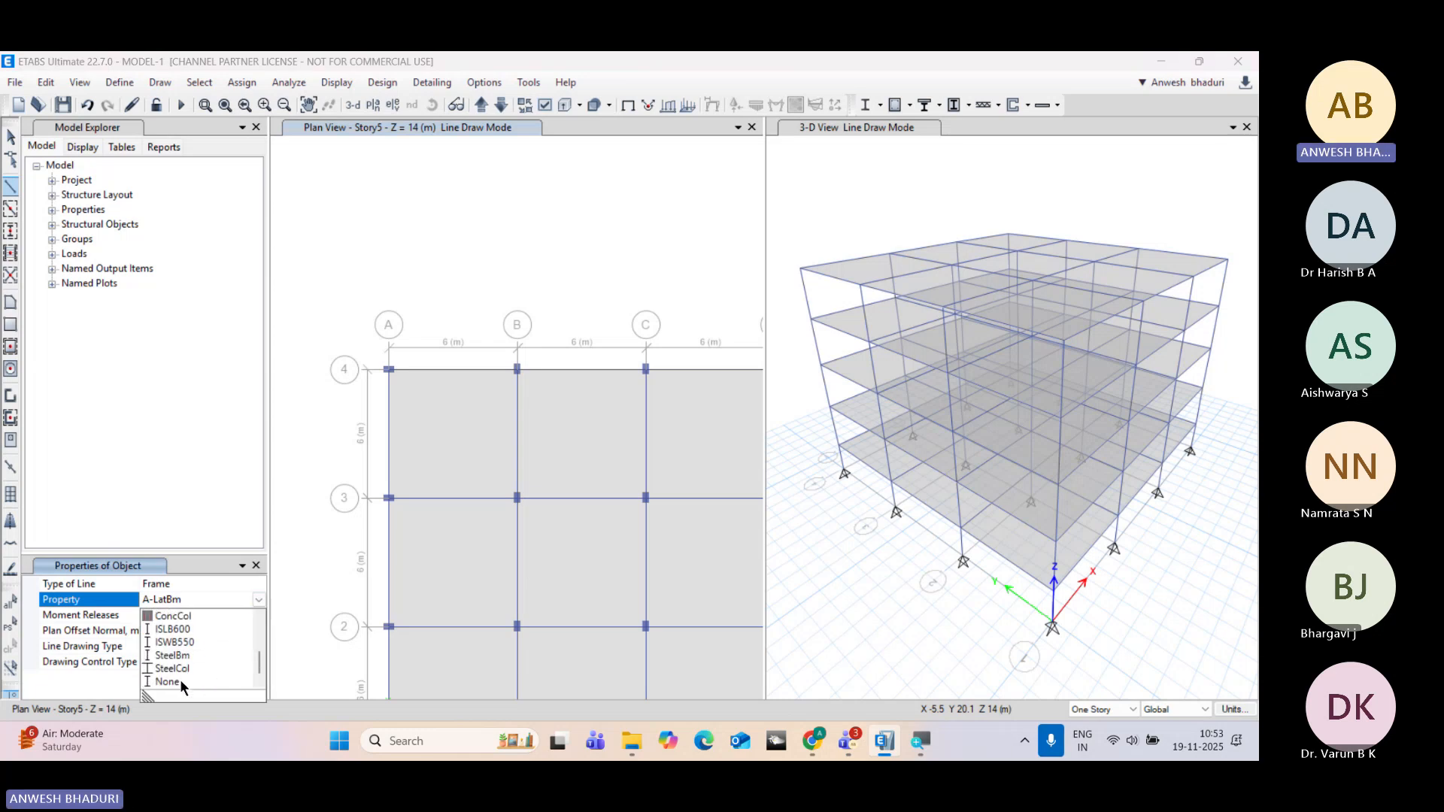
pyautogui.click(167, 682)
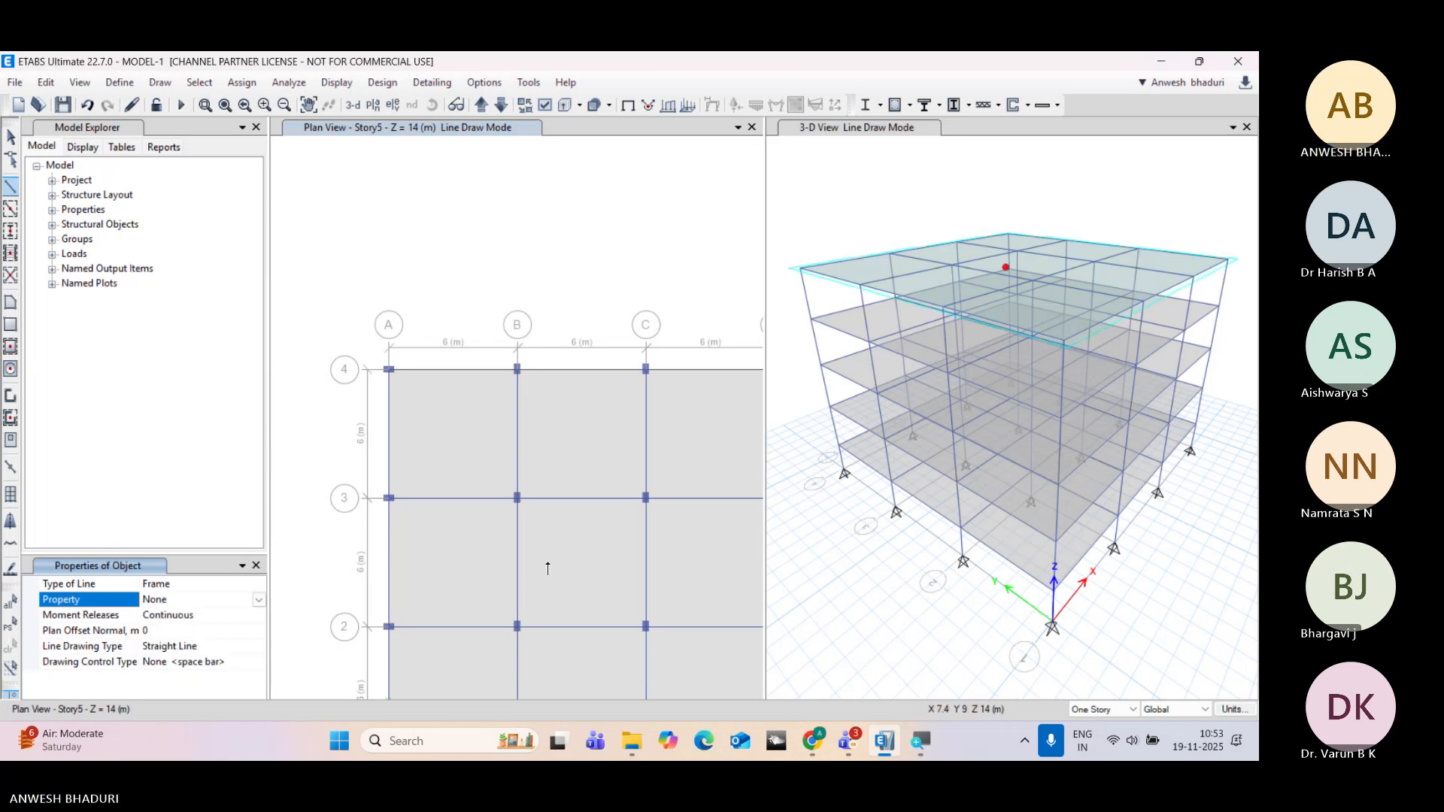
pyautogui.moveTo(488, 452); pyautogui.dragTo(444, 452, button='middle')
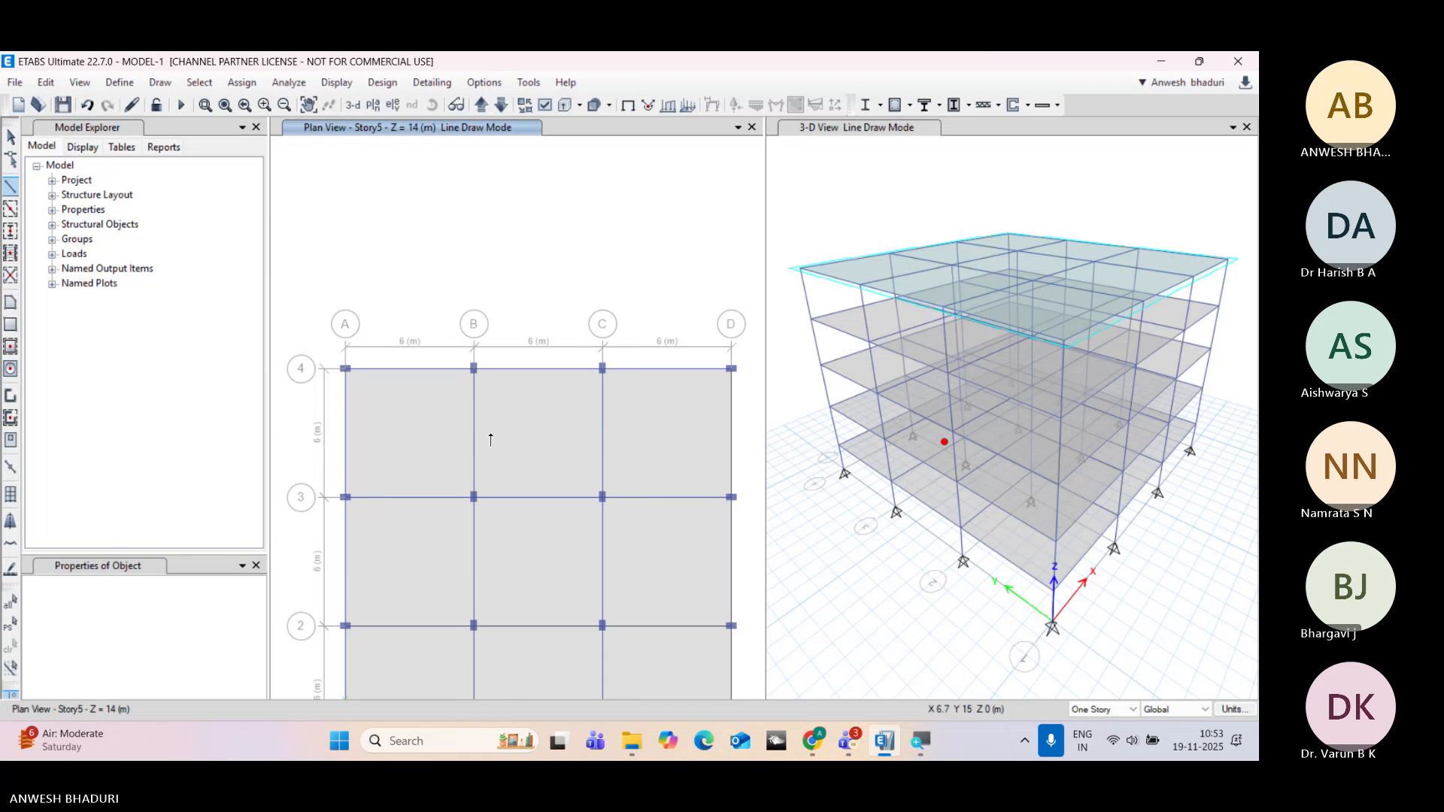
pyautogui.moveTo(486, 245); pyautogui.dragTo(463, 206, button='middle')
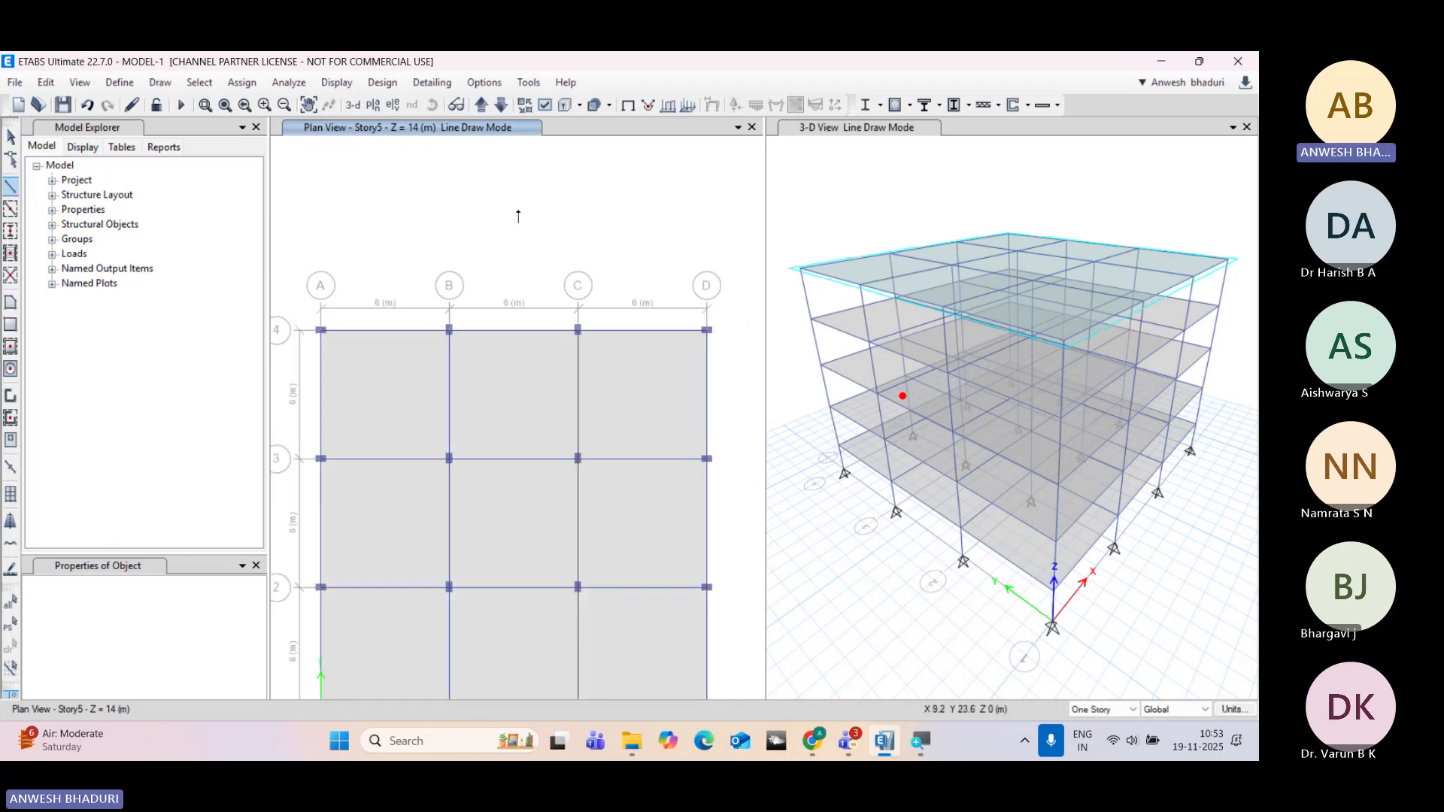
pyautogui.press('Escape')
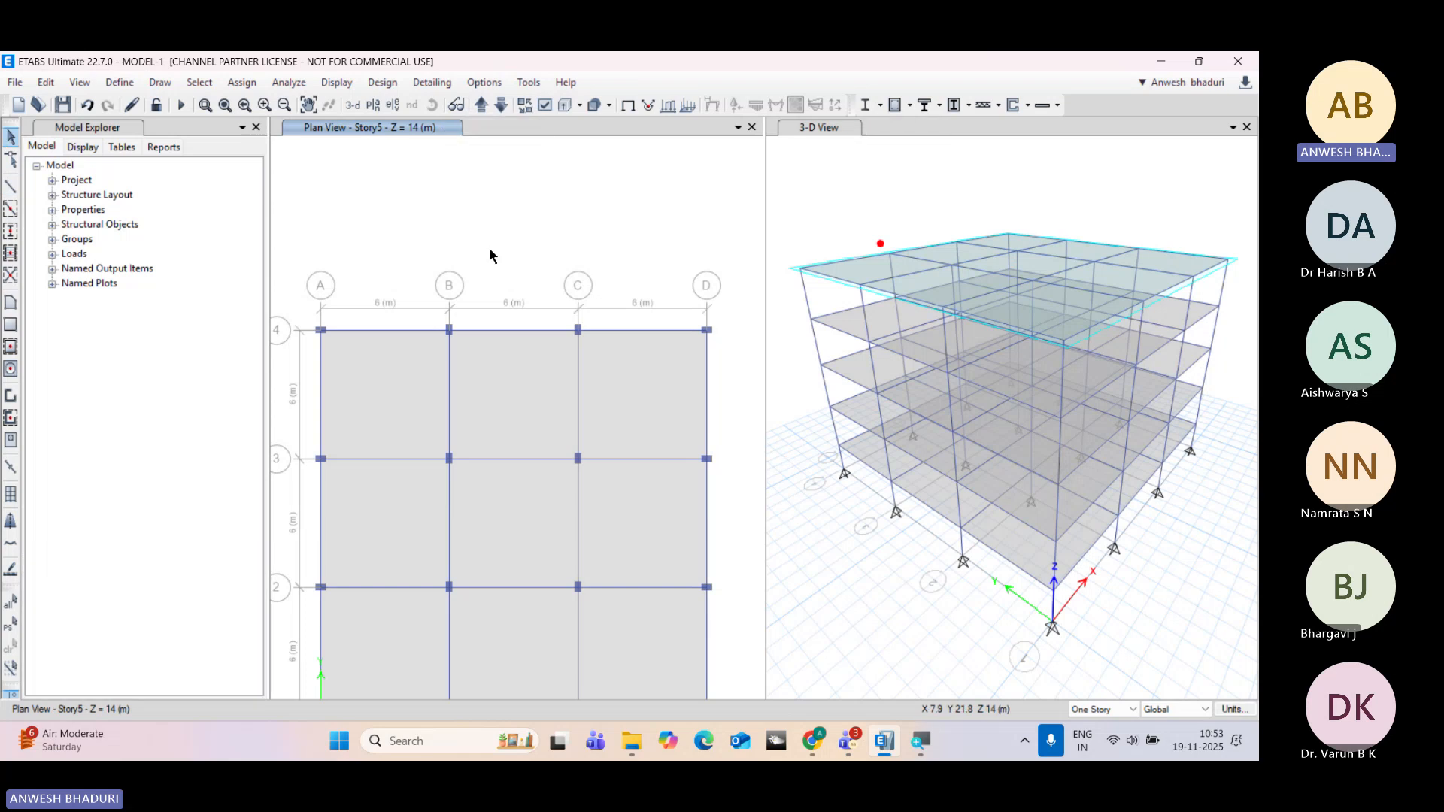
# Step: Enable snapping to line ends and midpoints in the snap options and accept the settings
pyautogui.rightClick(489, 246)
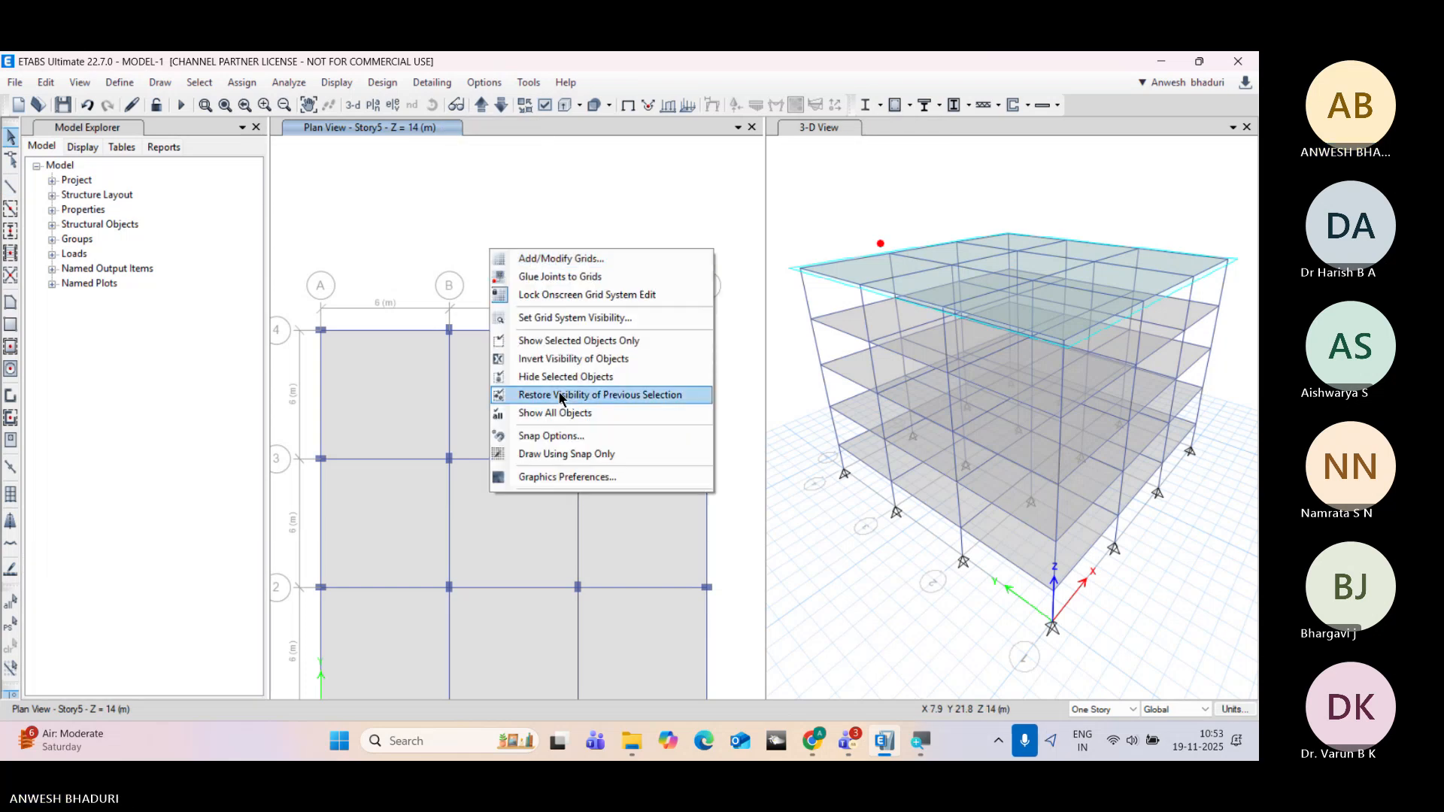
pyautogui.click(556, 436)
pyautogui.click(409, 288)
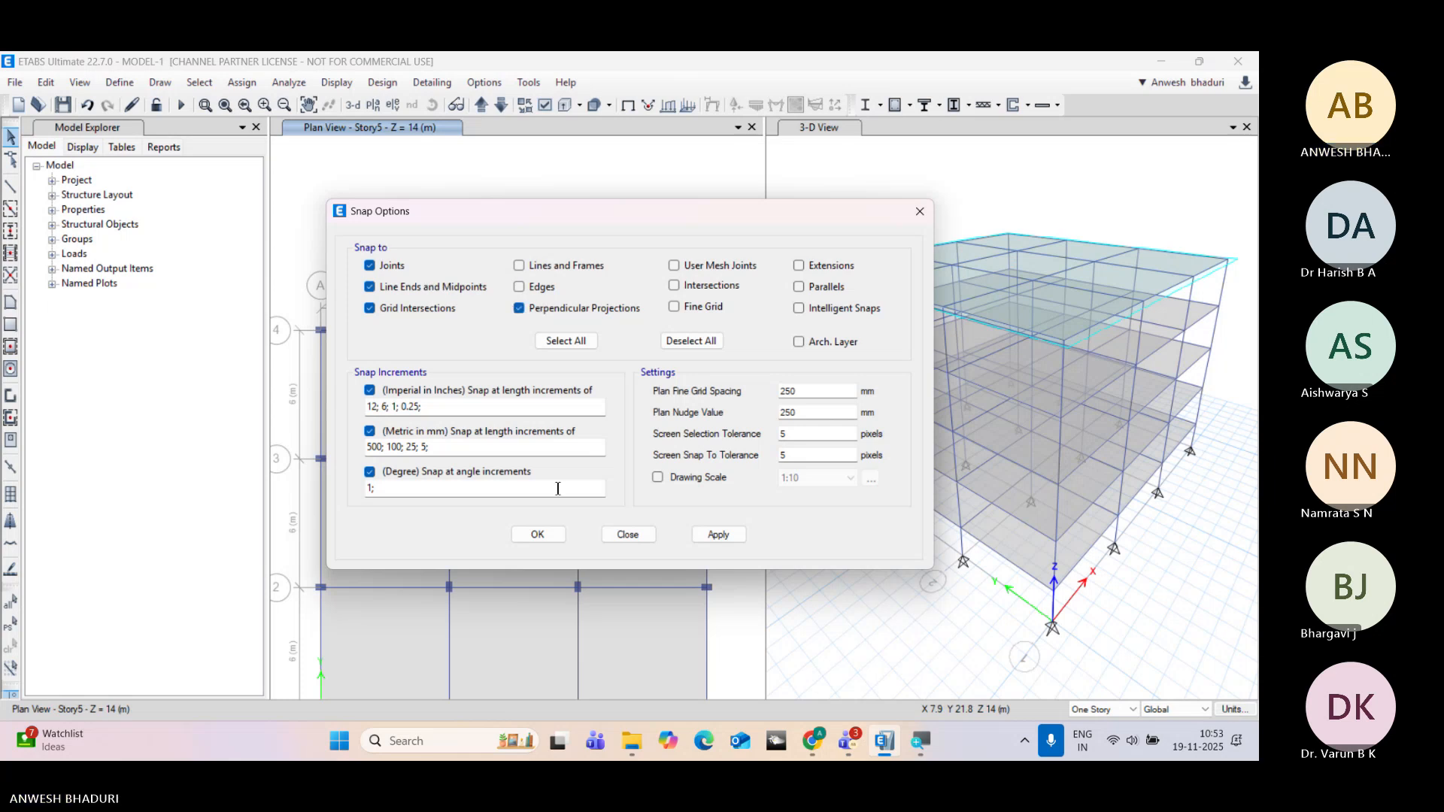
pyautogui.click(537, 534)
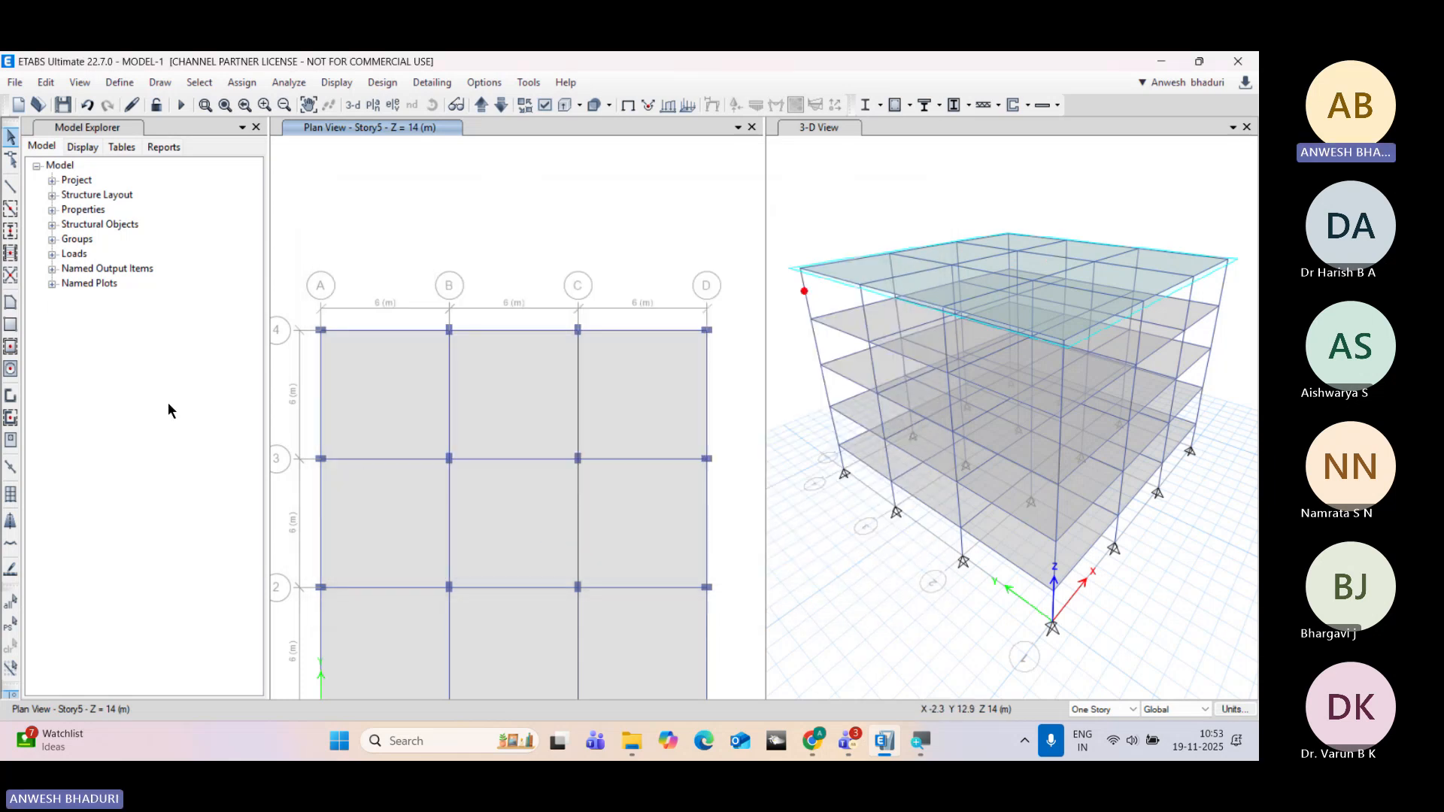
# Step: Draw a frame line with property None across the Story5 bay B–C, from beam midpoint to beam midpoint halfway between grids 3 and 4
pyautogui.click(10, 185)
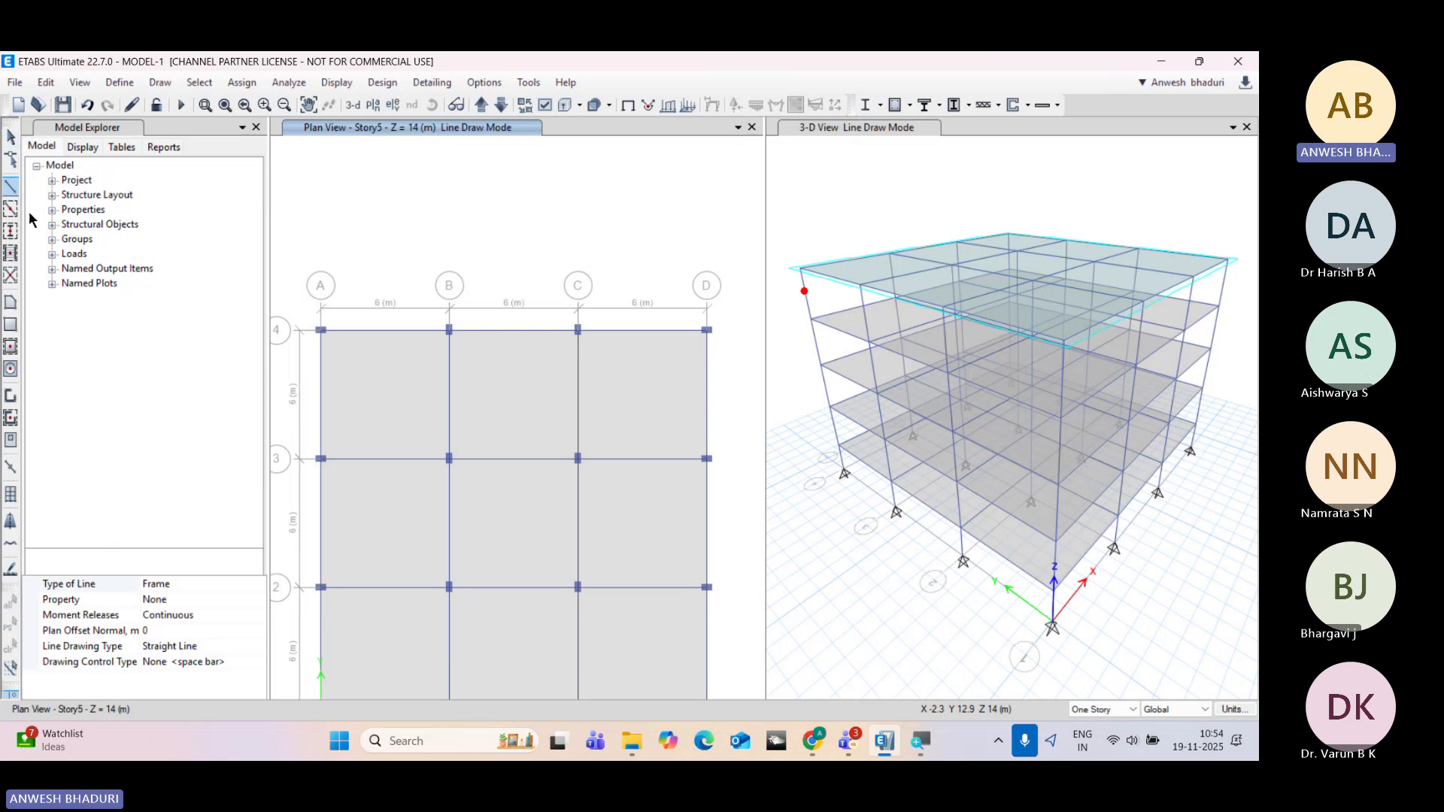
pyautogui.click(254, 599)
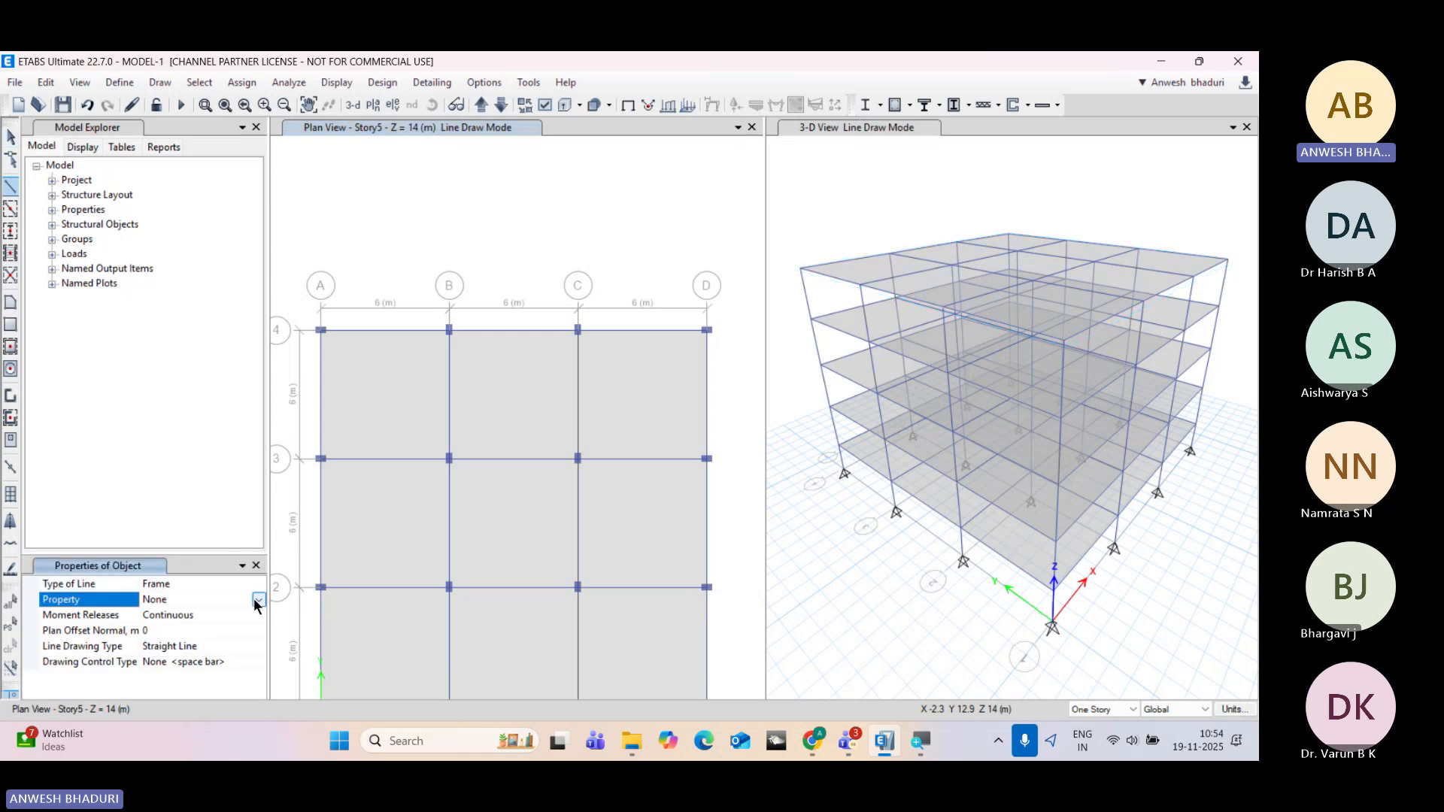
pyautogui.click(256, 599)
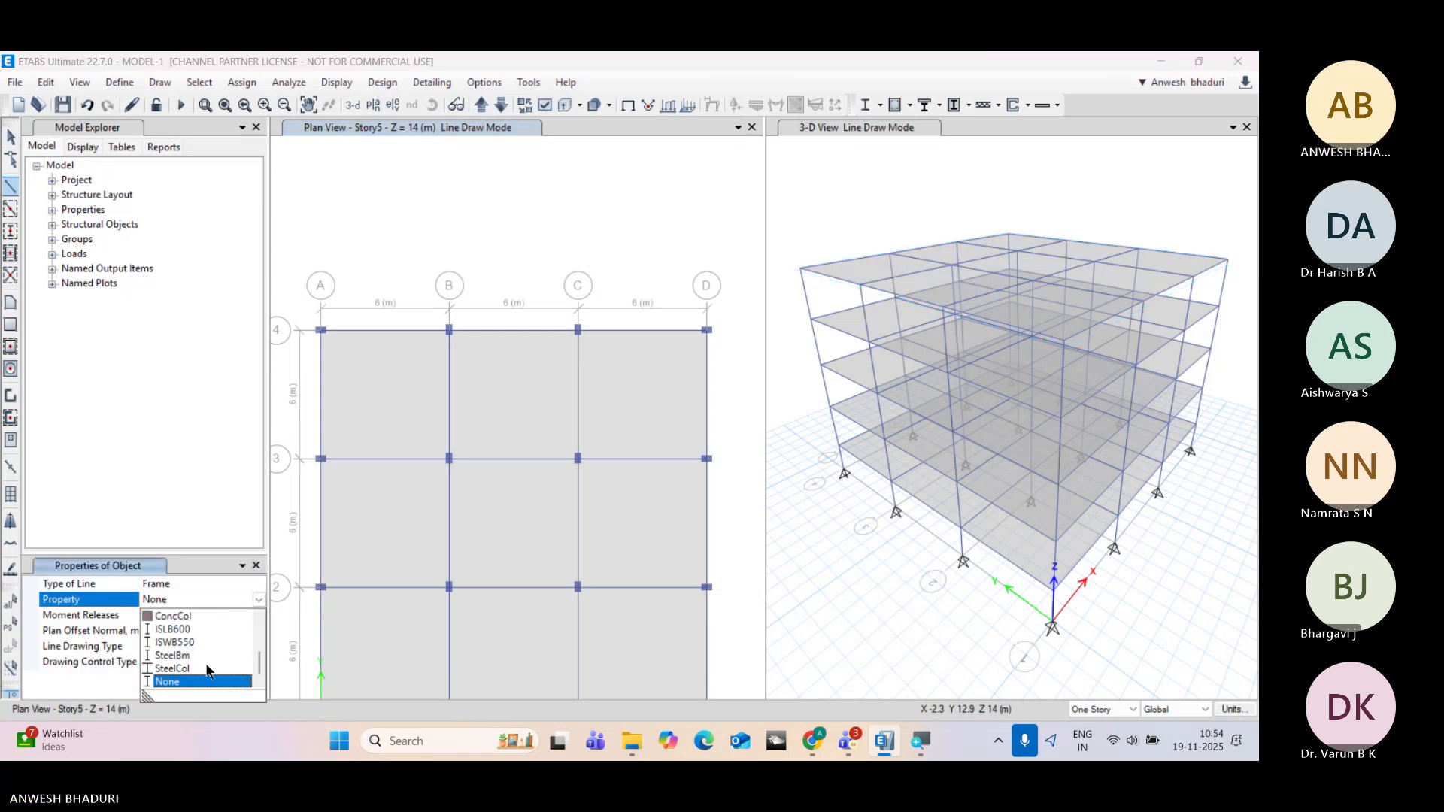
pyautogui.click(202, 681)
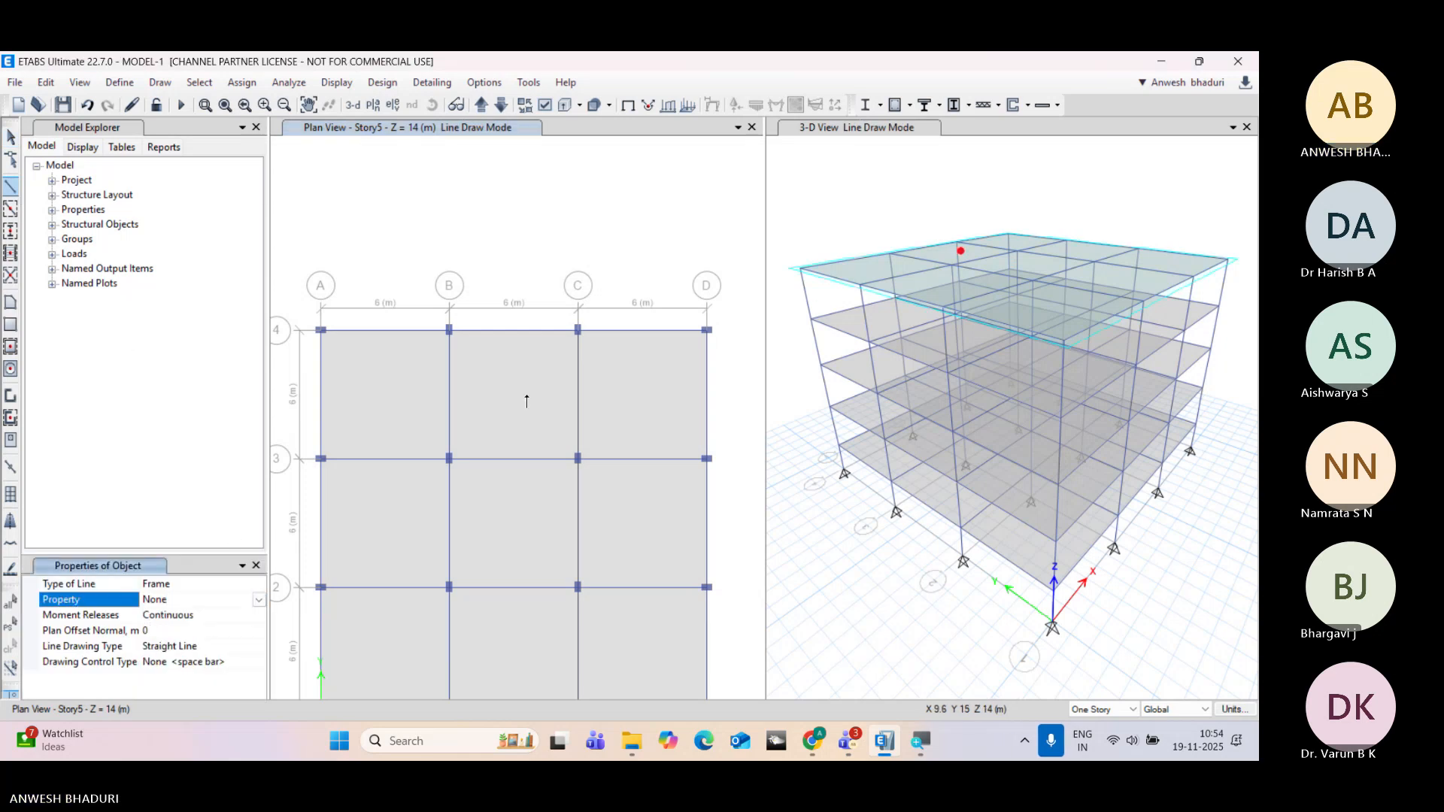
pyautogui.click(449, 395)
pyautogui.doubleClick(578, 394)
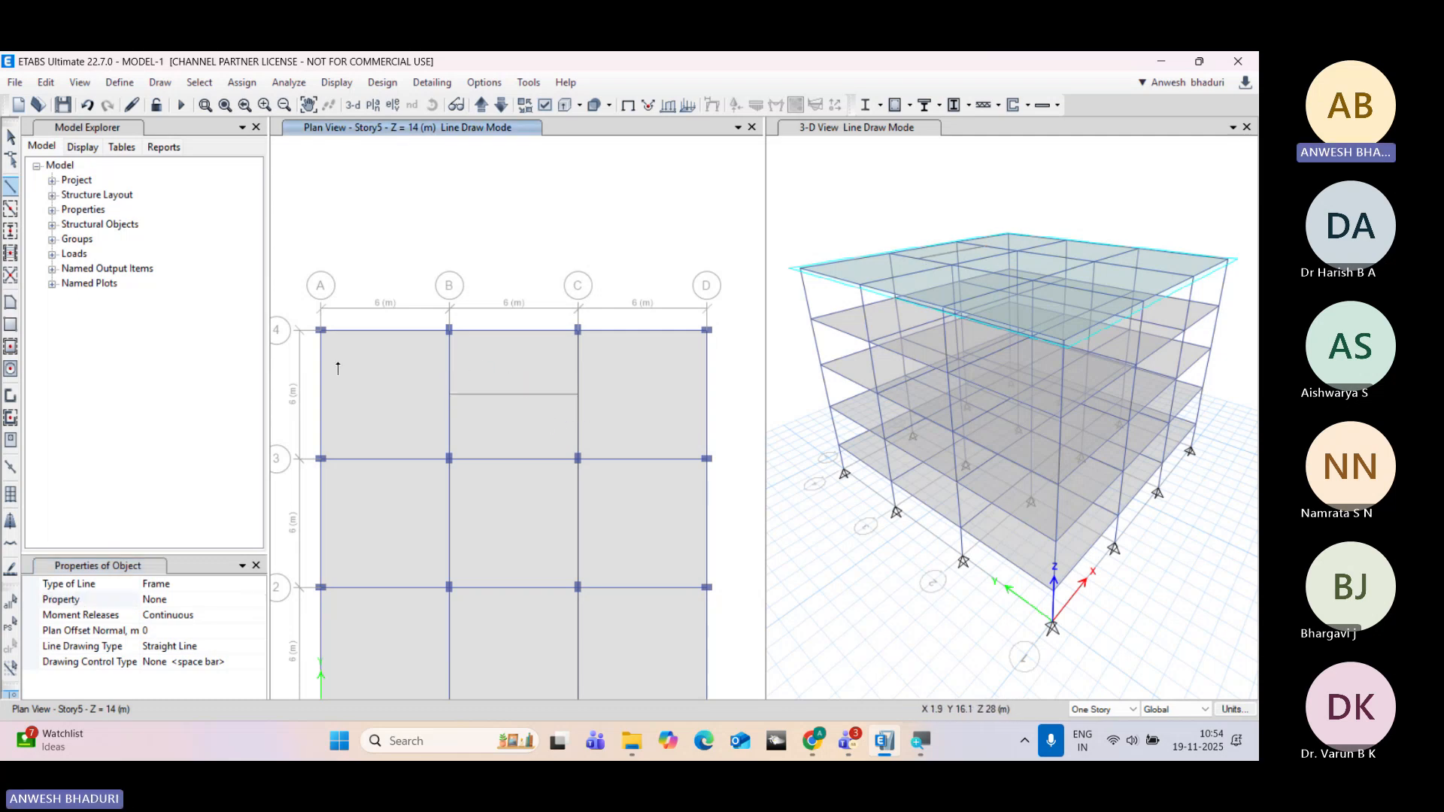
pyautogui.press('Escape')
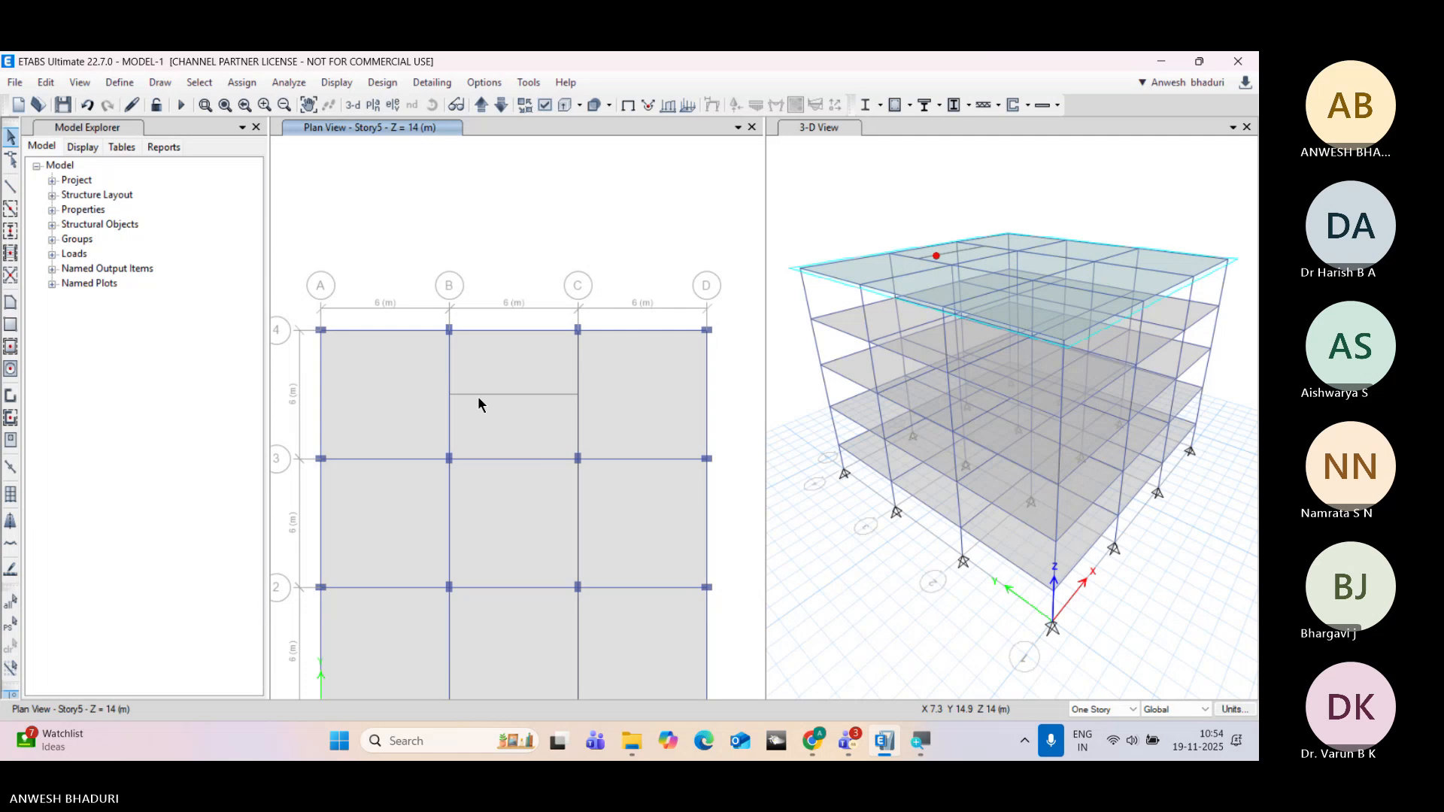
# Step: Check the section property assignment in the null line's object information
pyautogui.click(477, 395)
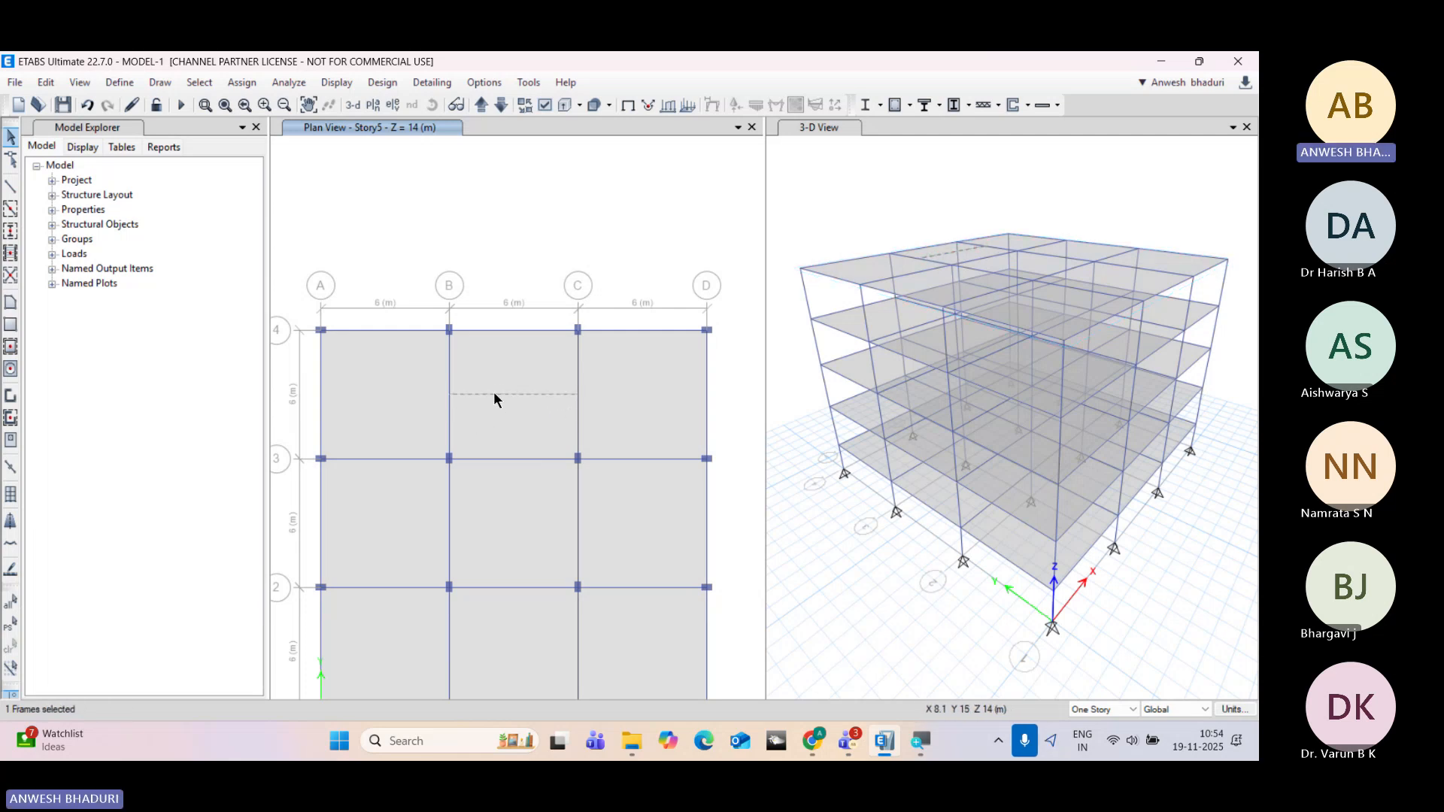
pyautogui.rightClick(493, 391)
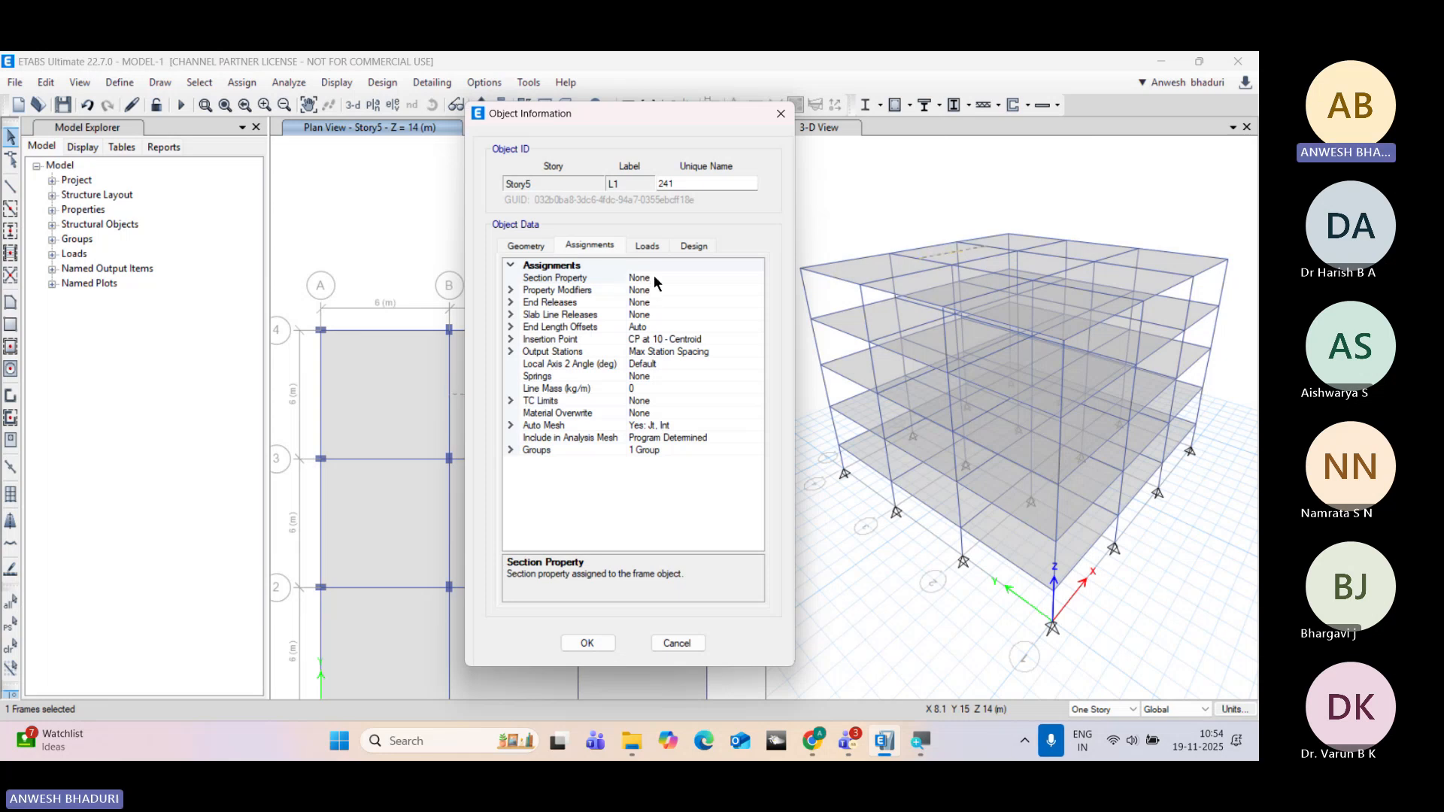
pyautogui.press('Escape')
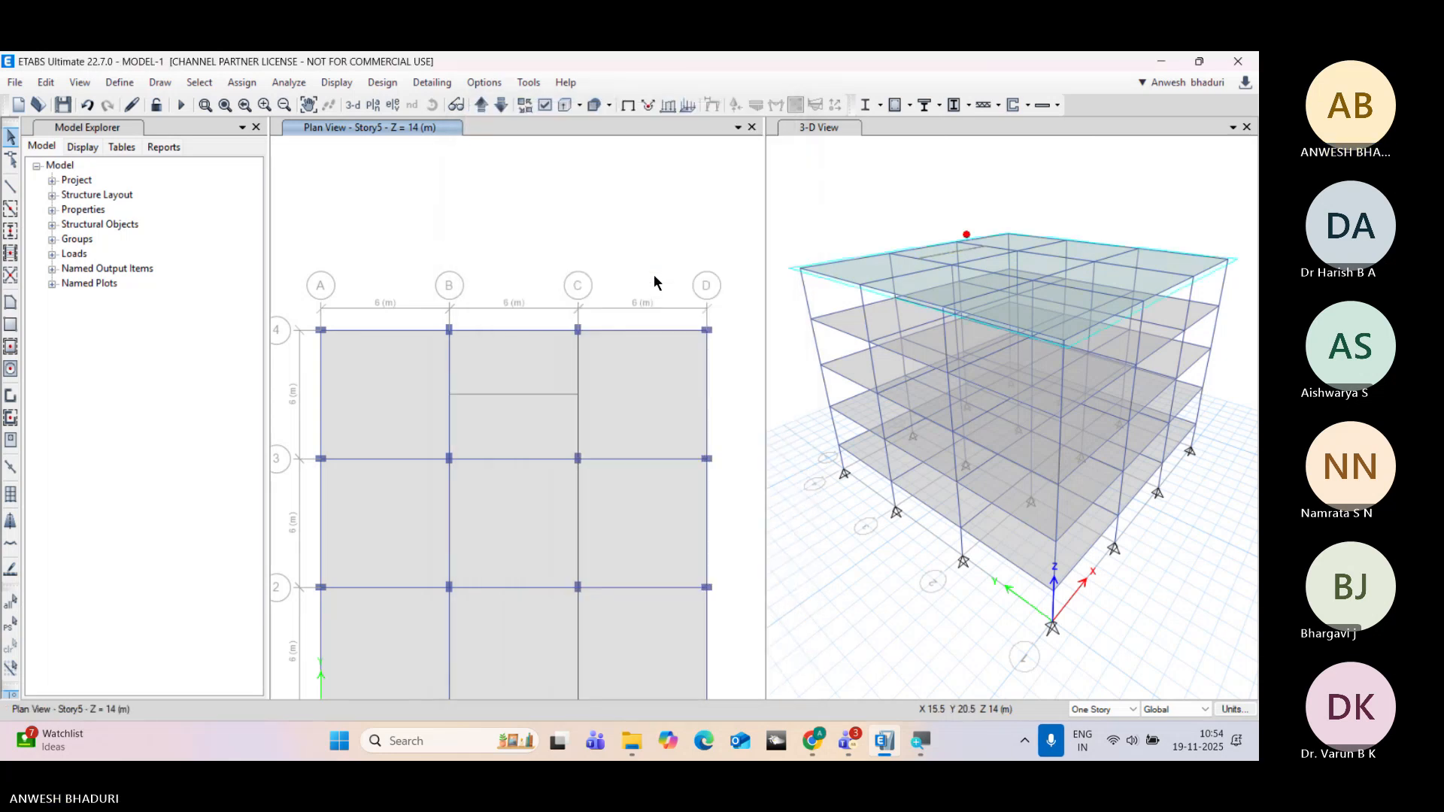
# Step: Assign a uniform SuperImposed gravity load of 15 kN/m to the null line, resetting the first two trapezoidal loads to 0
pyautogui.click(504, 394)
pyautogui.click(242, 82)
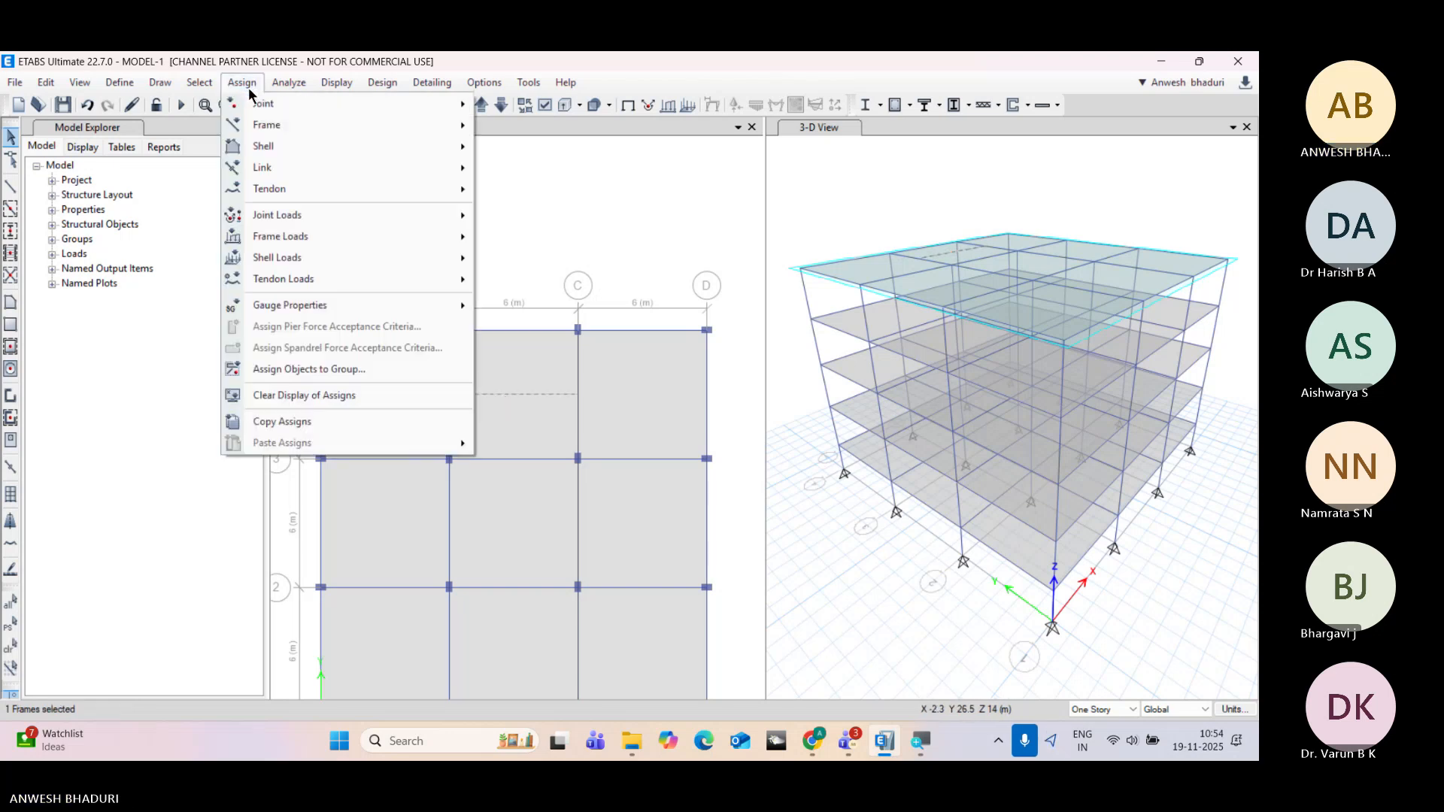
pyautogui.moveTo(266, 234)
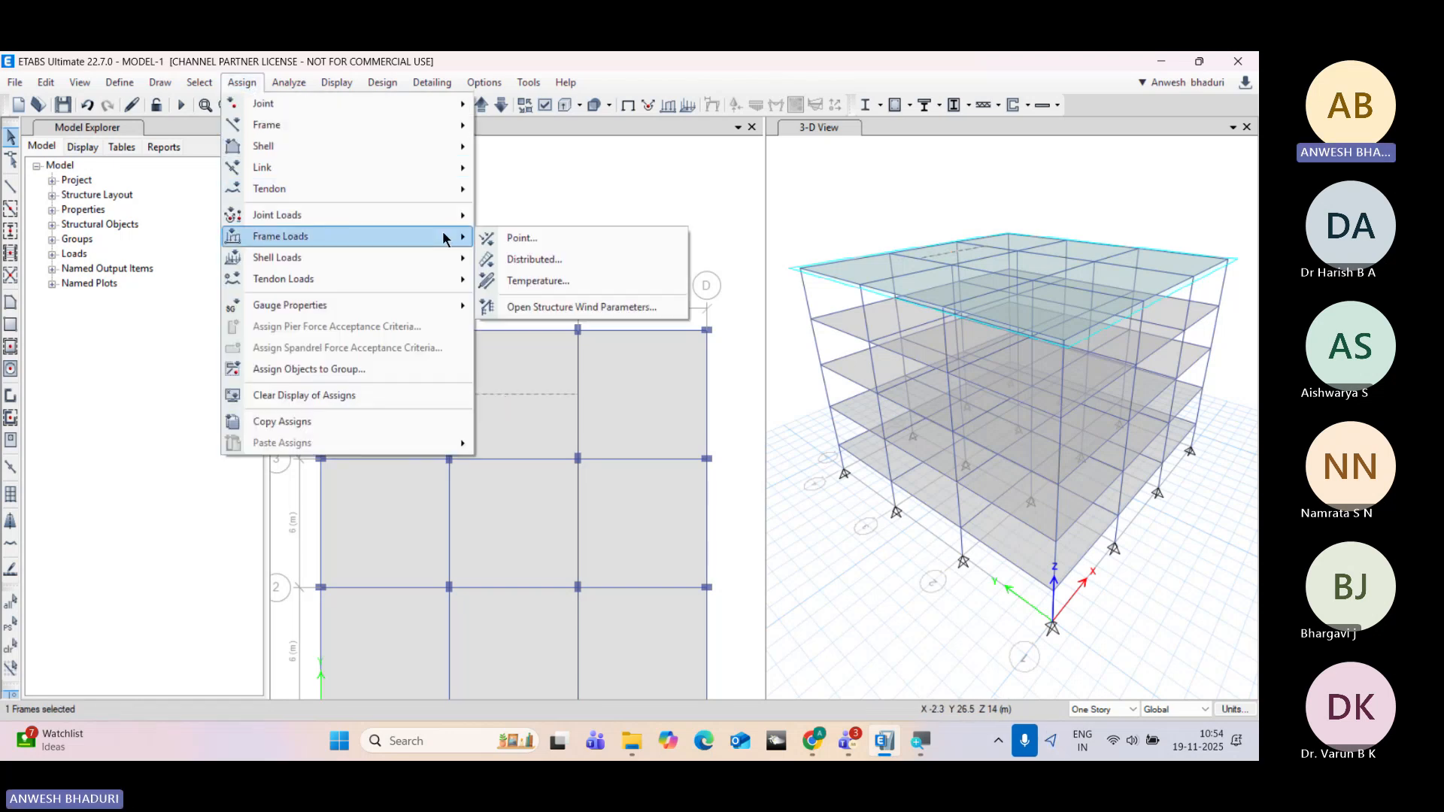
pyautogui.click(498, 257)
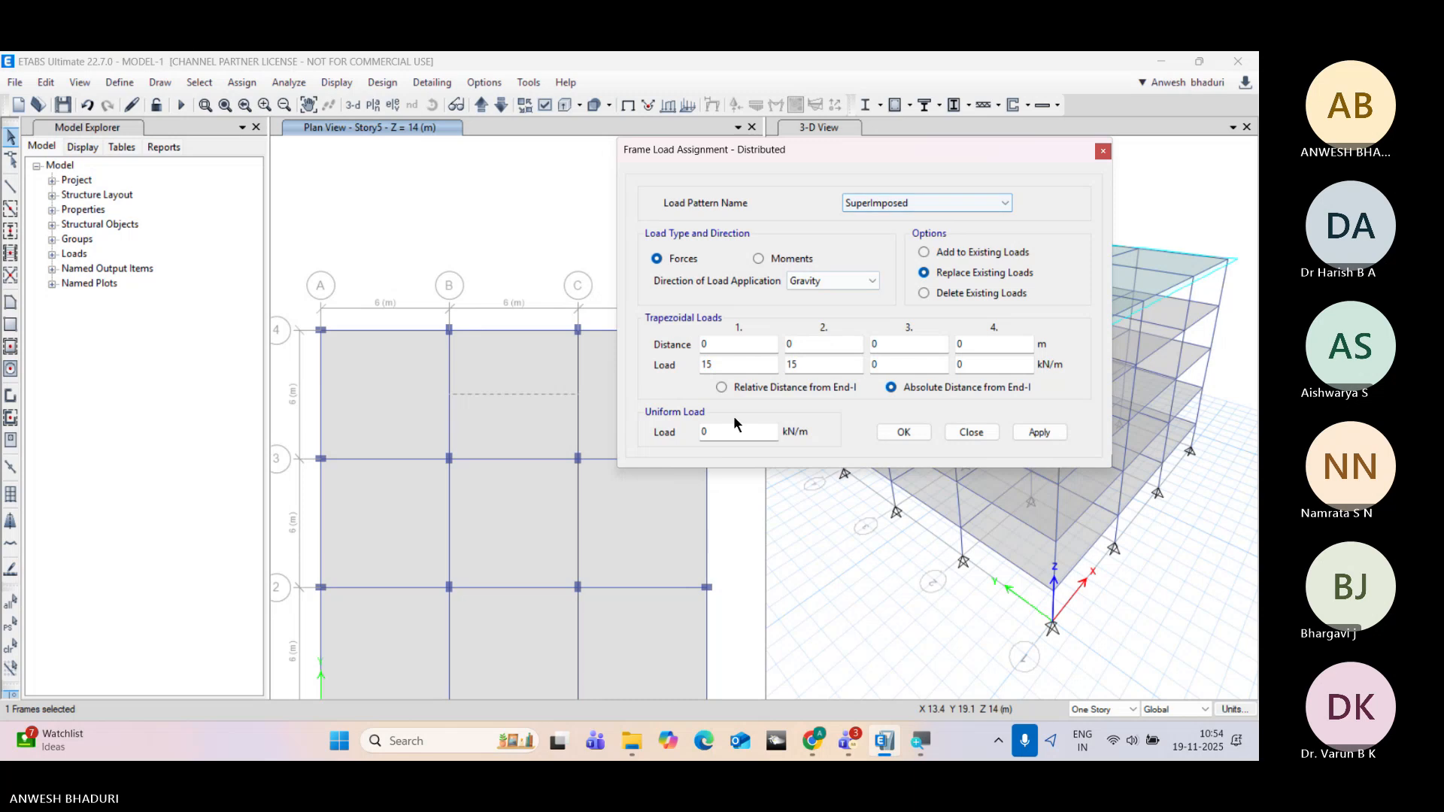
pyautogui.moveTo(736, 365); pyautogui.dragTo(701, 365)
pyautogui.write('0')
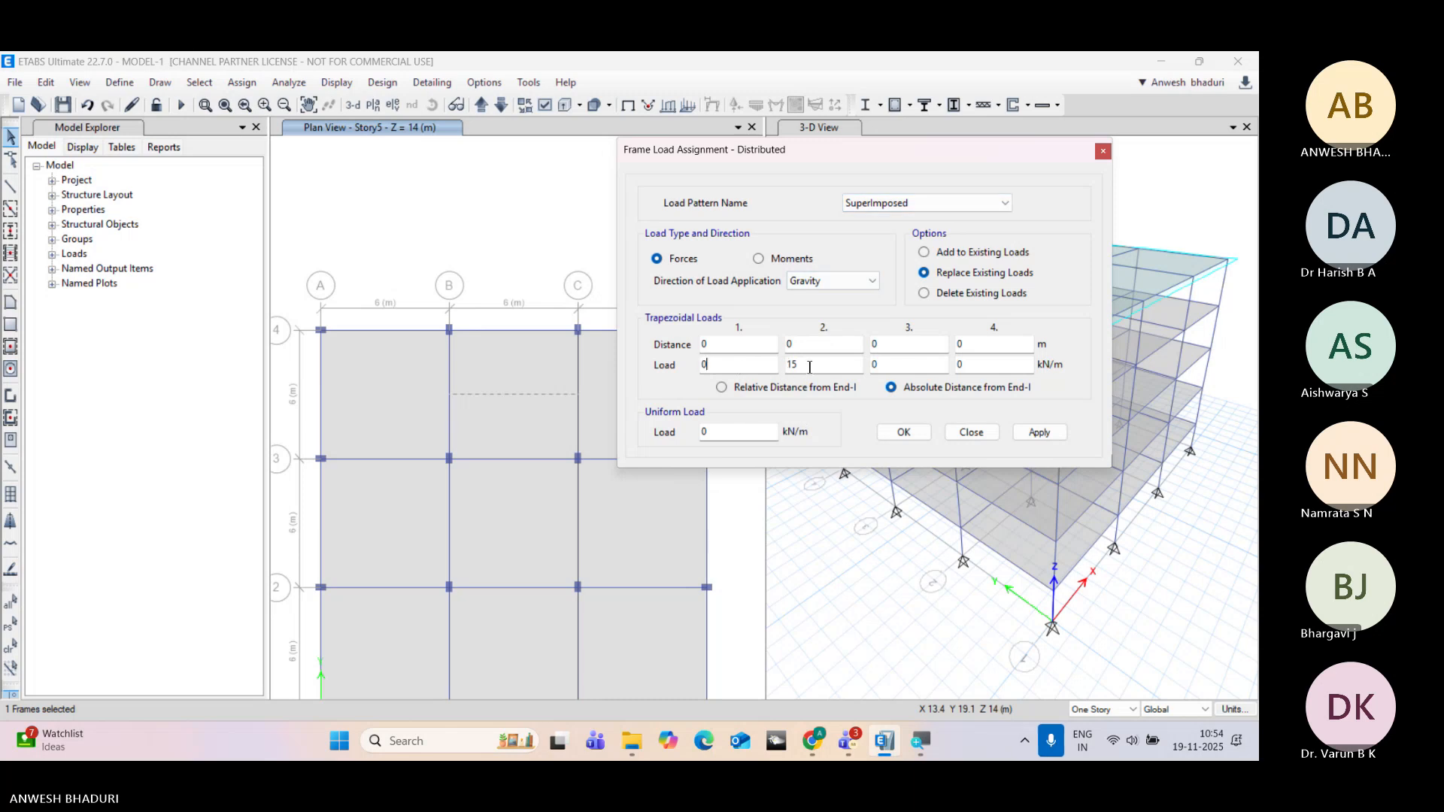
pyautogui.moveTo(808, 365); pyautogui.dragTo(785, 365)
pyautogui.write('0')
pyautogui.moveTo(735, 433); pyautogui.dragTo(636, 432)
pyautogui.write('15')
pyautogui.click(1026, 434)
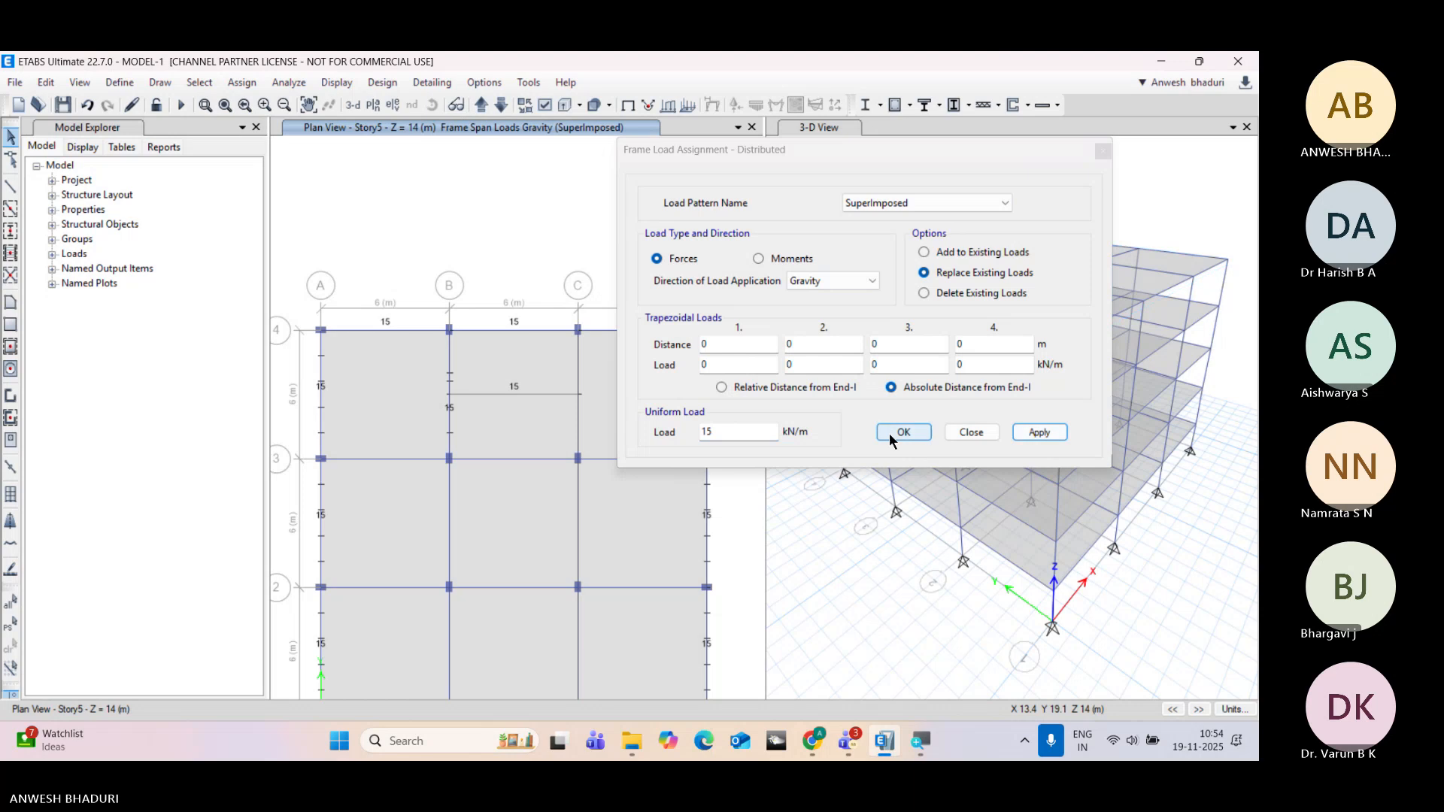
pyautogui.click(890, 432)
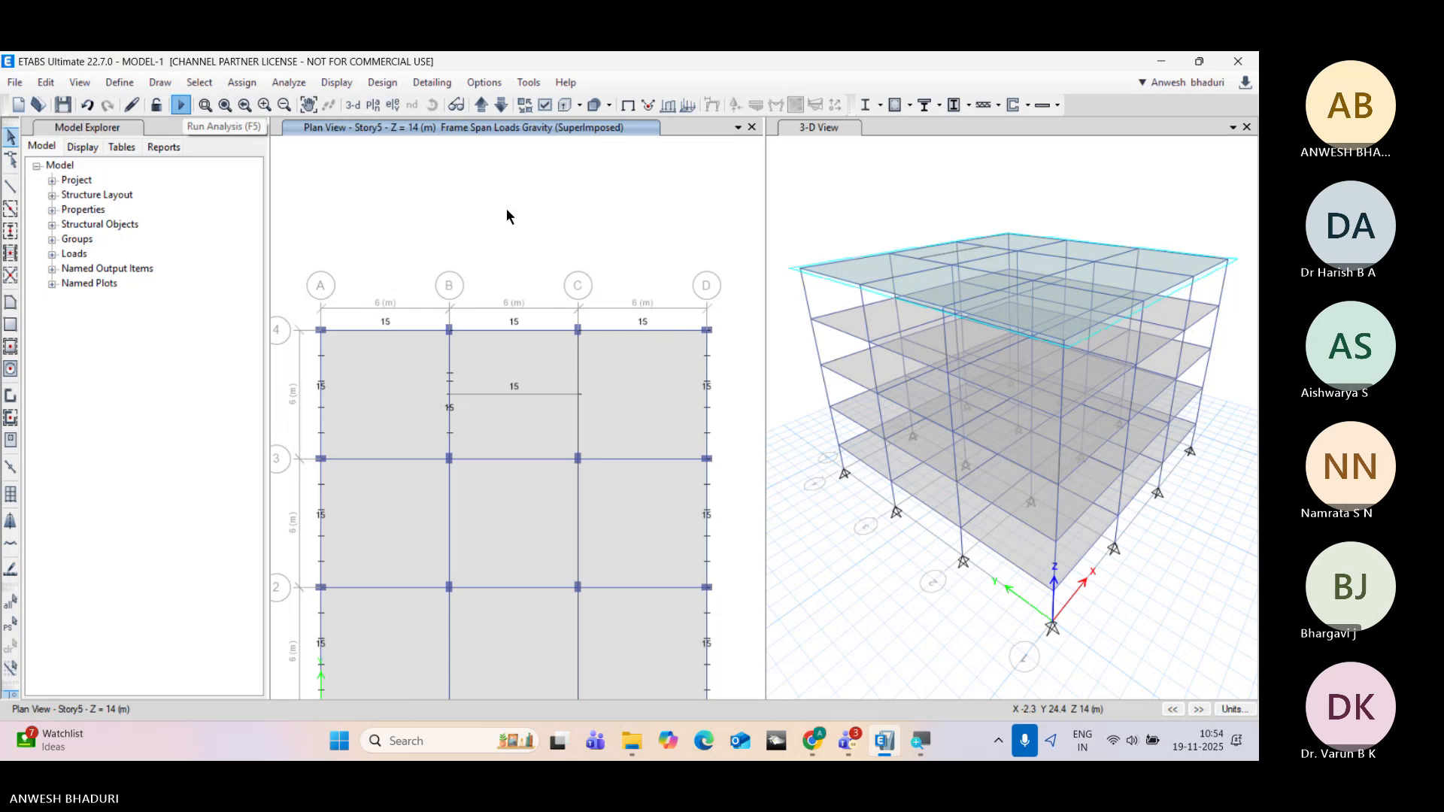
# Step: Run the analysis and look over the loaded null line in the Story5 plan view
pyautogui.press('F5')
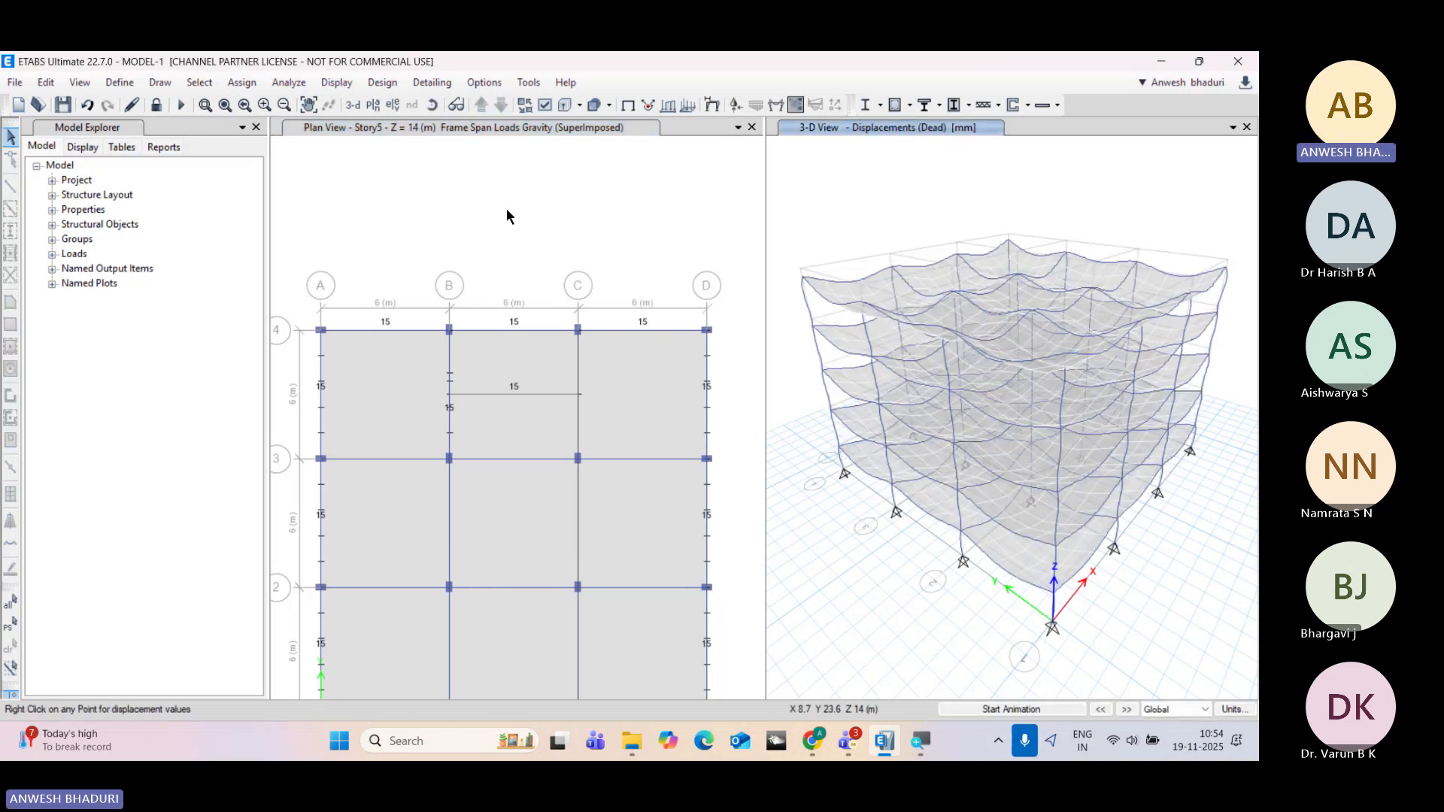
pyautogui.click(507, 217)
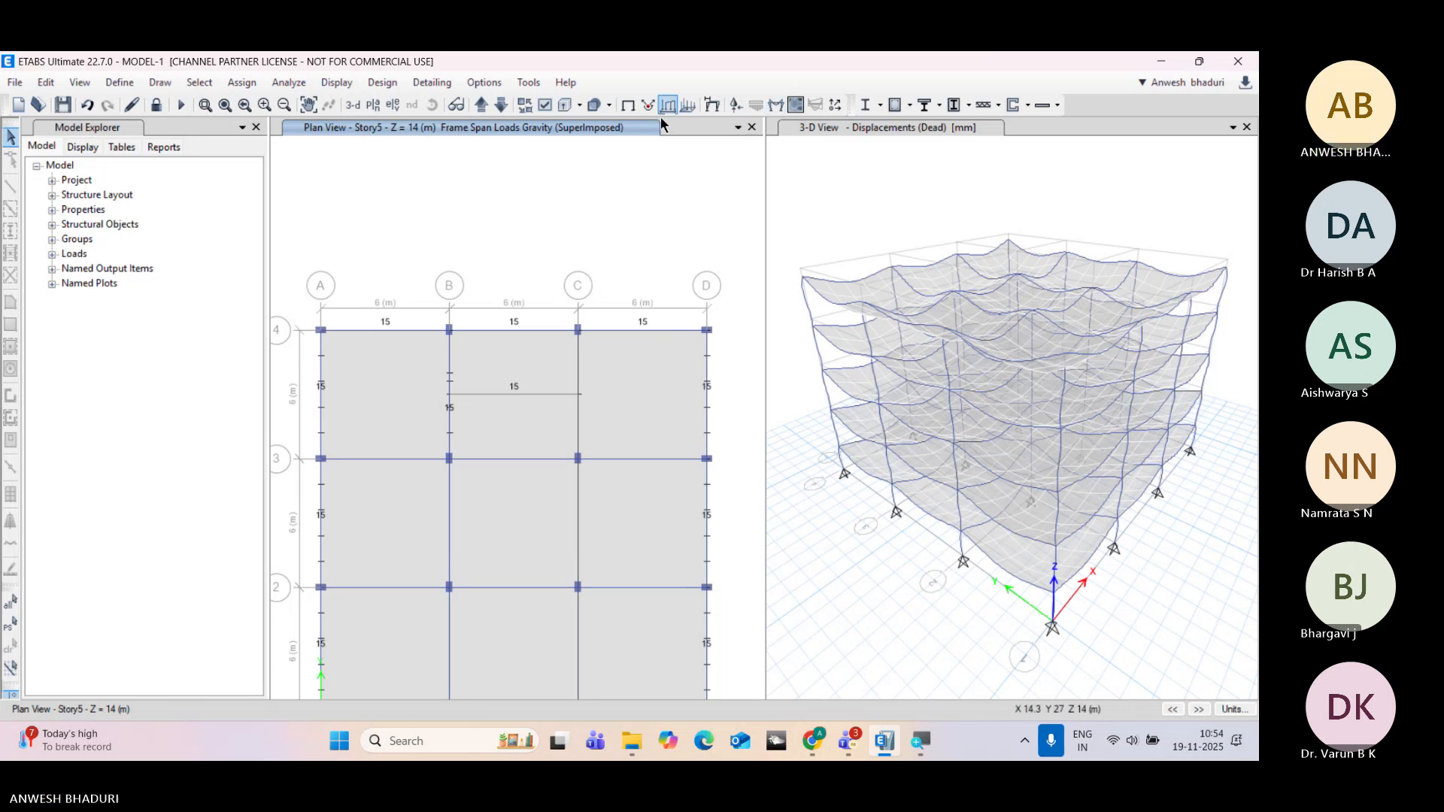
pyautogui.scroll(2, 489, 407)
pyautogui.scroll(-5, 485, 328)
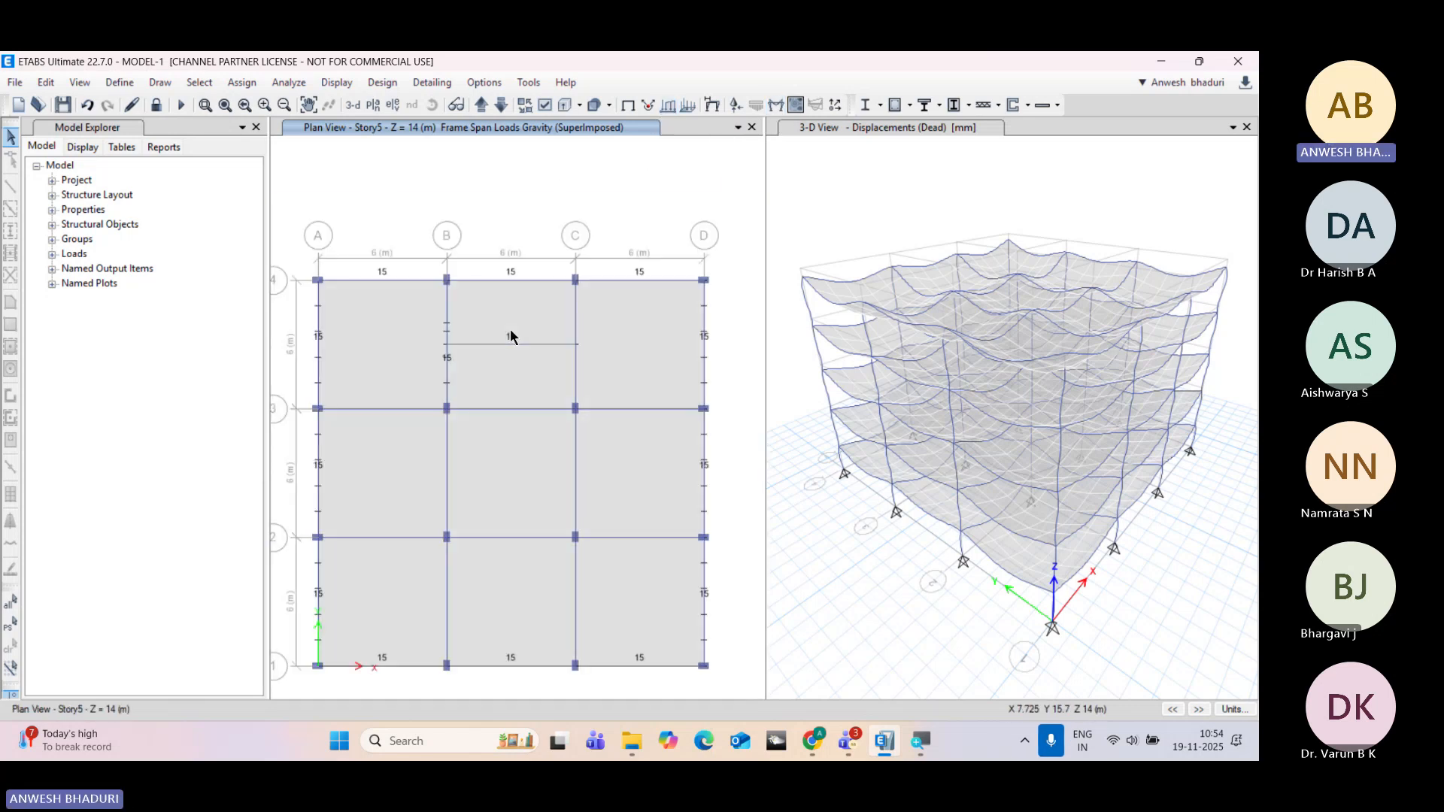
pyautogui.scroll(4, 501, 385)
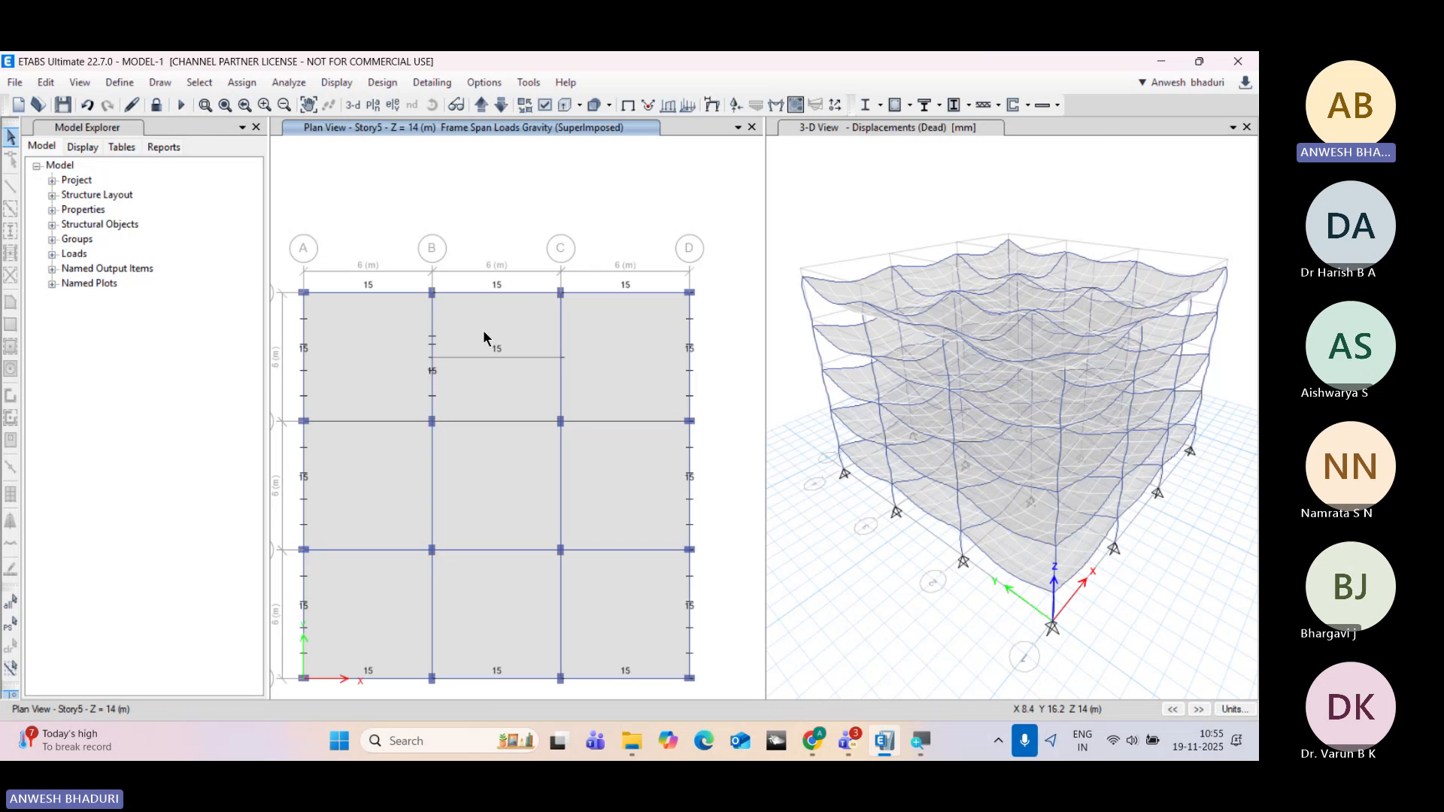
pyautogui.scroll(3, 477, 355)
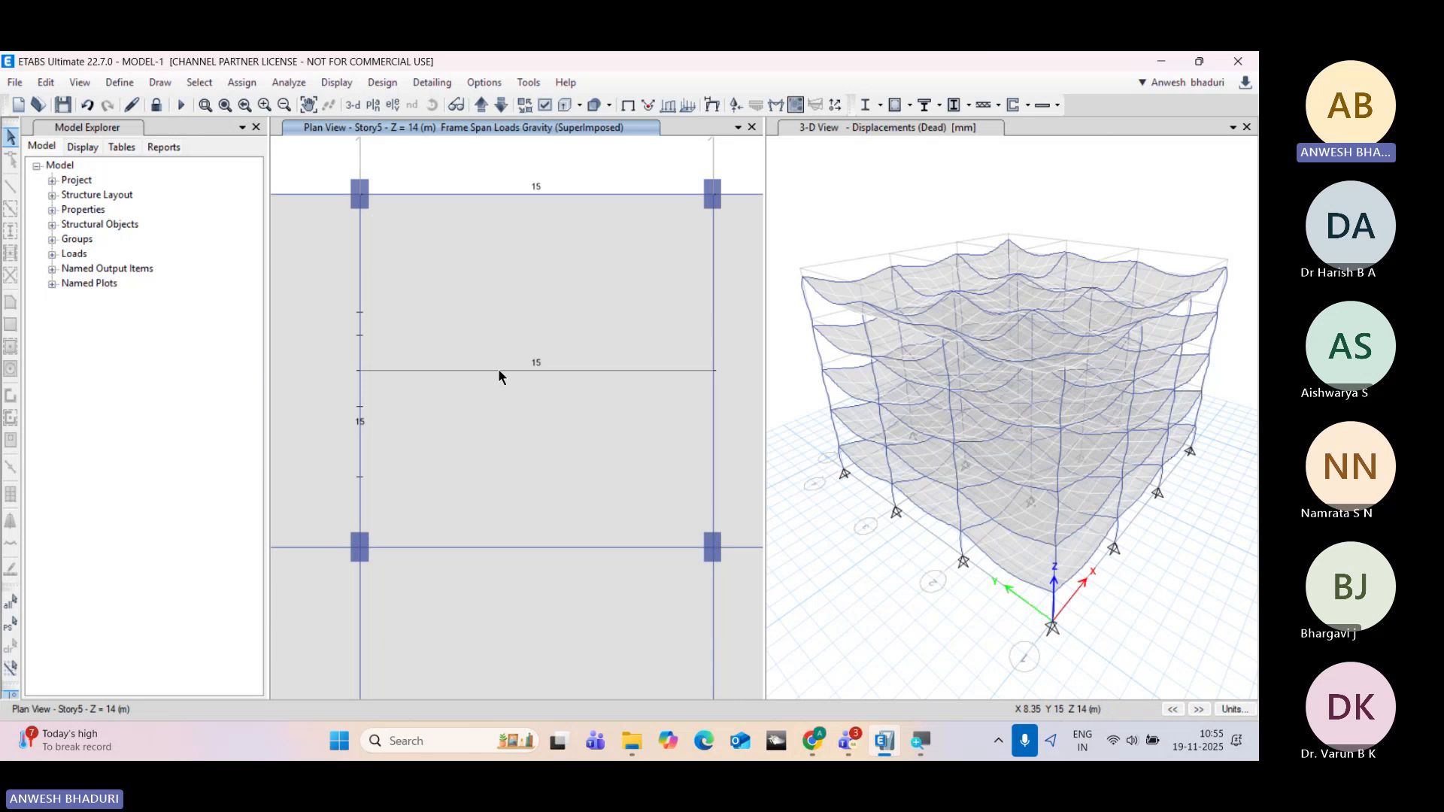
pyautogui.scroll(-5, 512, 372)
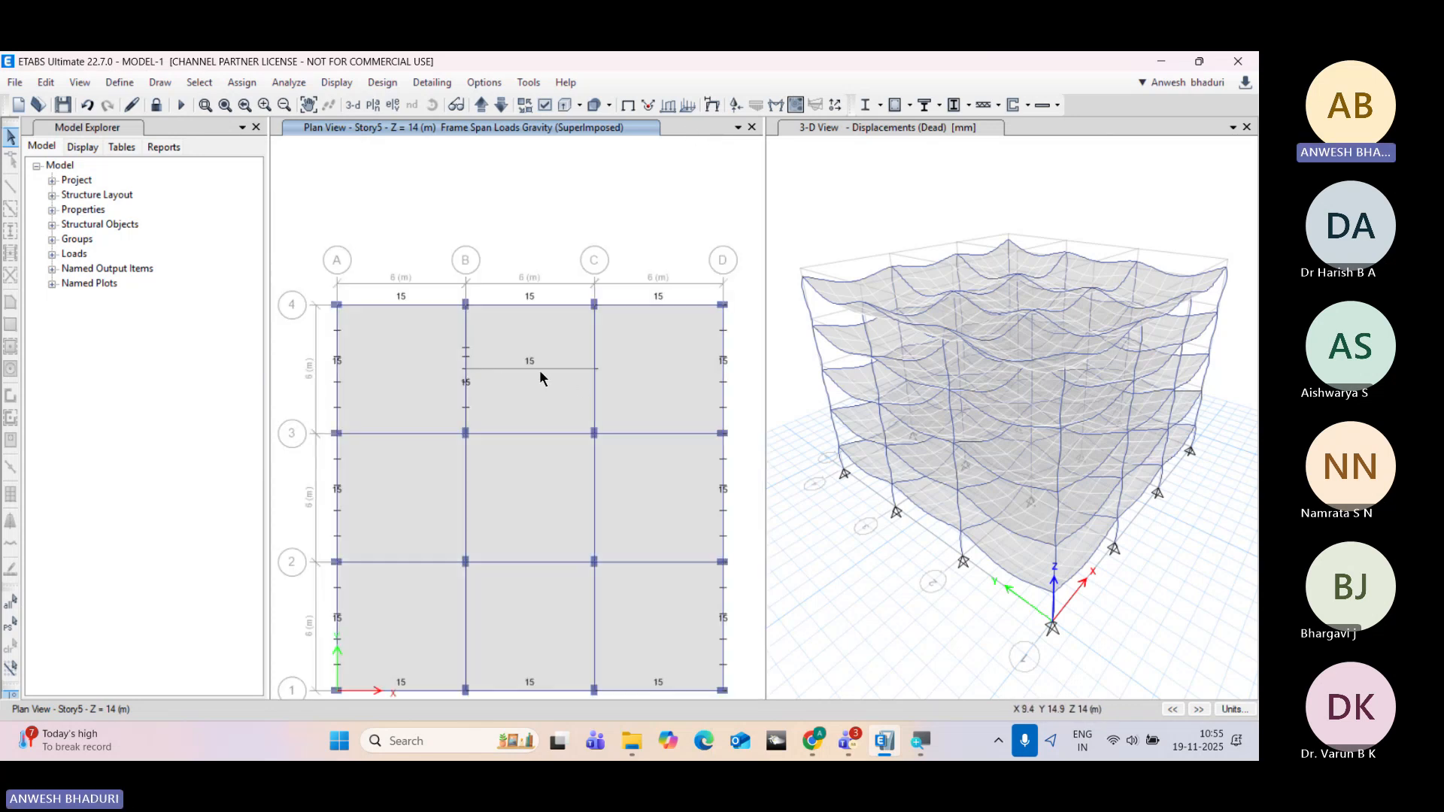
# Step: Replace the plan view with a 3-D view, check the joint load display options for SuperImposed, and inspect the null line on the roof slab
pyautogui.click(351, 105)
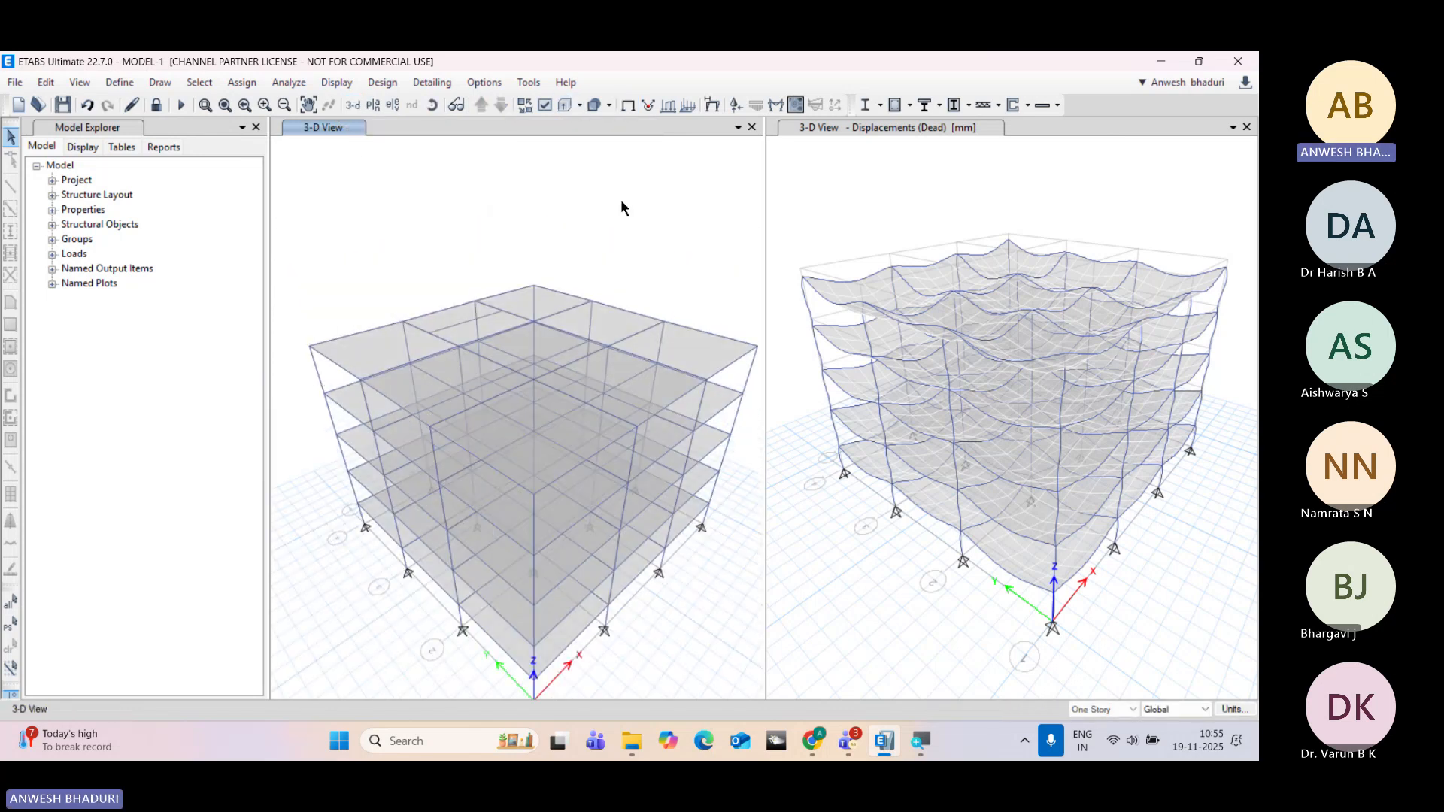
pyautogui.click(644, 107)
pyautogui.click(649, 352)
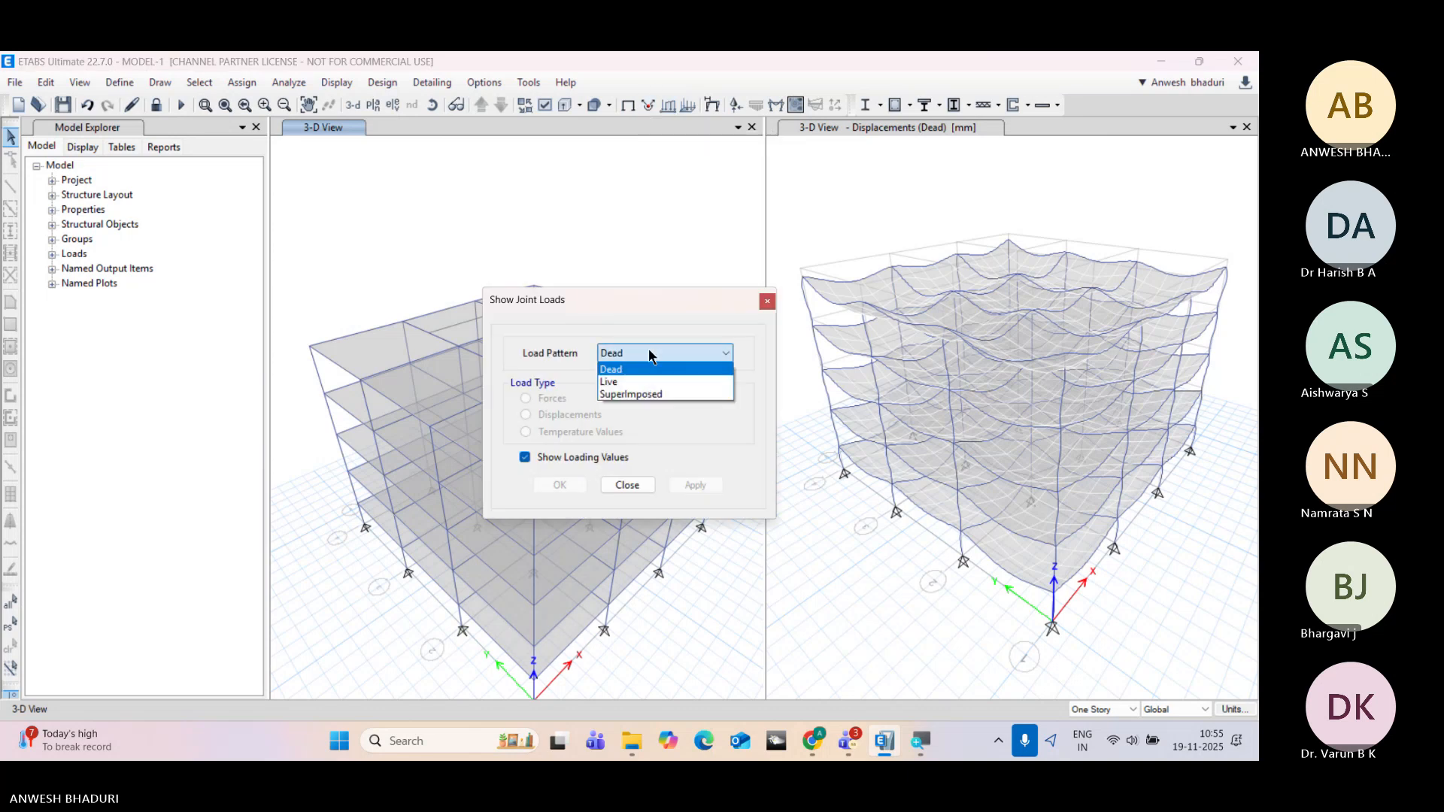
pyautogui.click(648, 397)
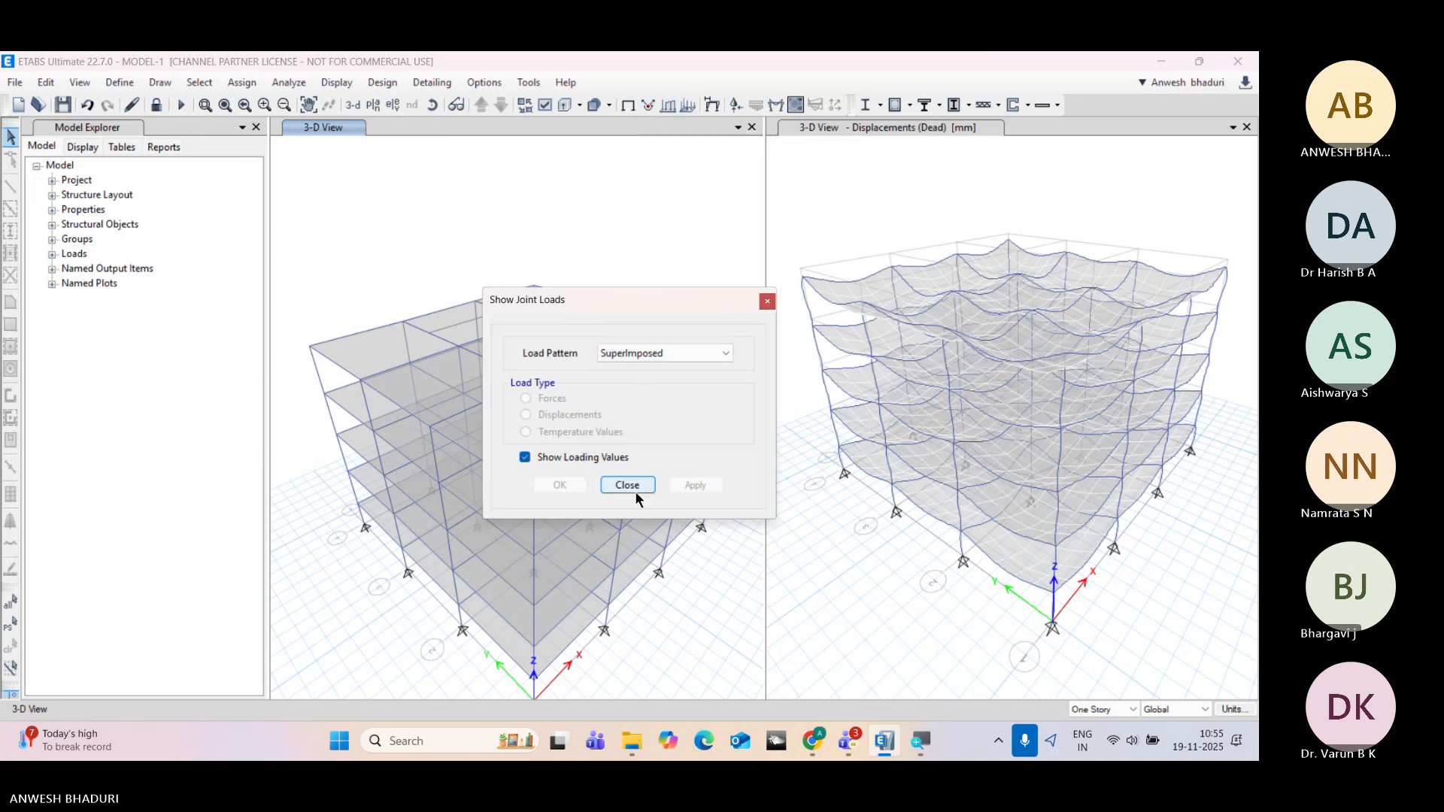
pyautogui.click(767, 301)
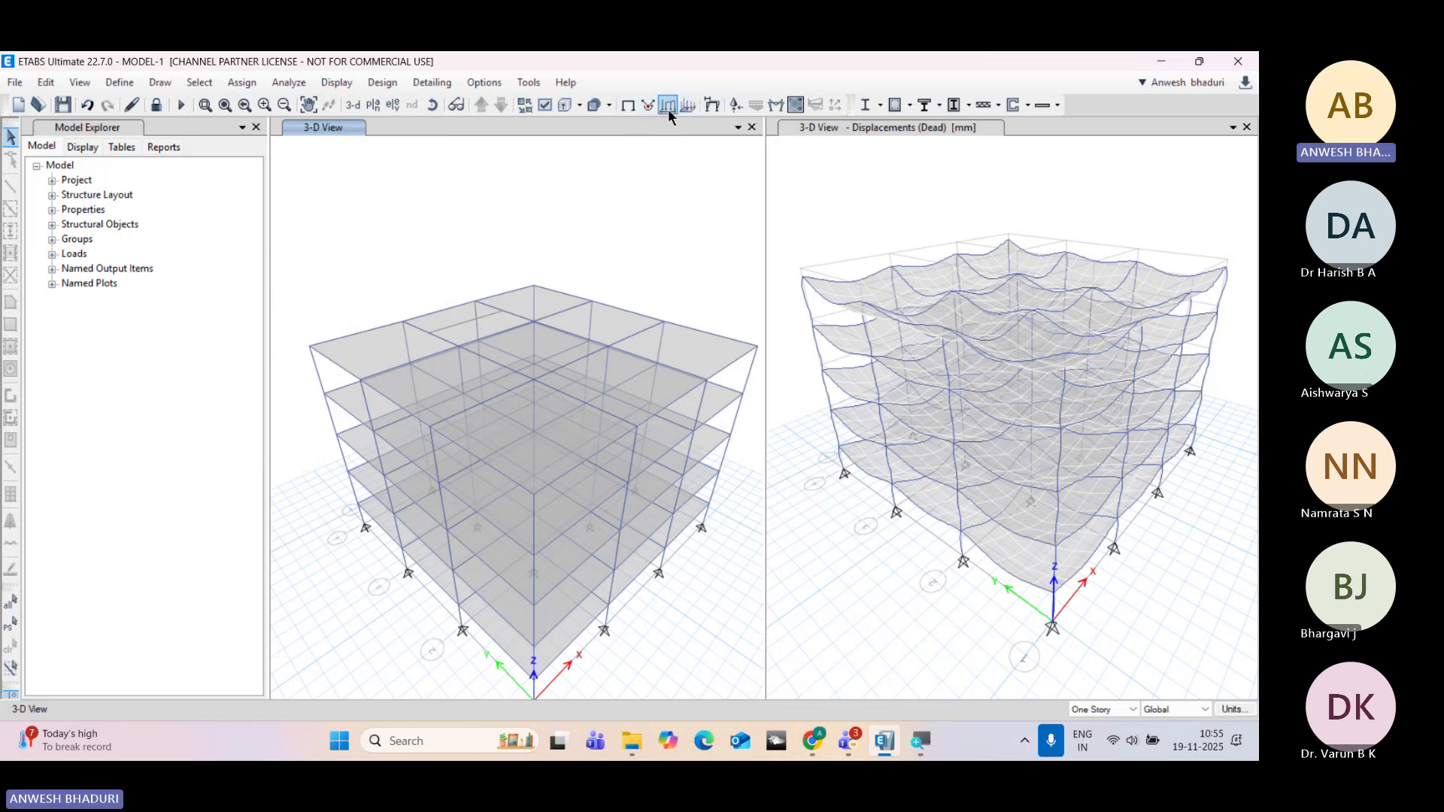
pyautogui.scroll(3, 443, 293)
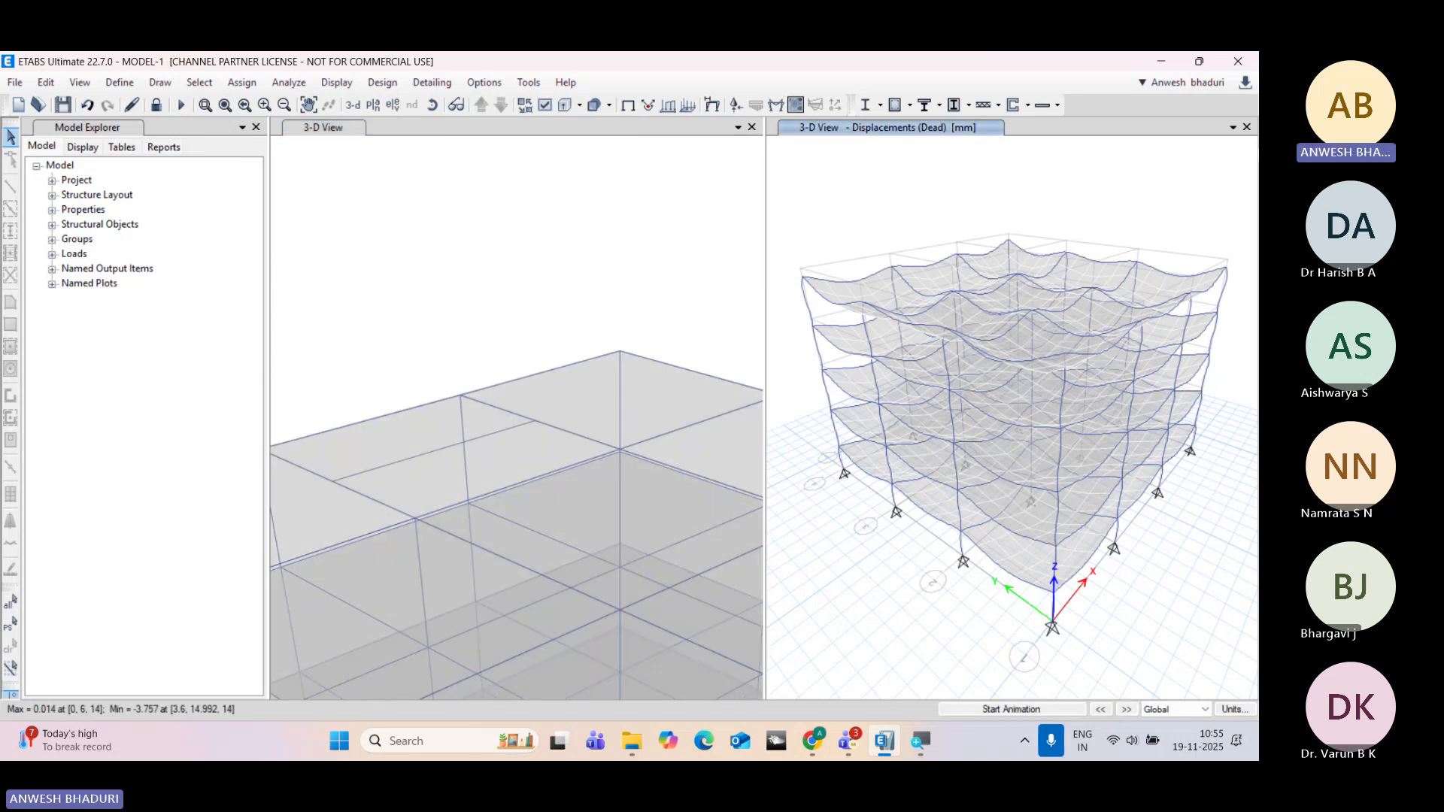
# Step: Close the Dead displacements view and replace the remaining 3-D view with the Story5 plan view
pyautogui.click(1246, 127)
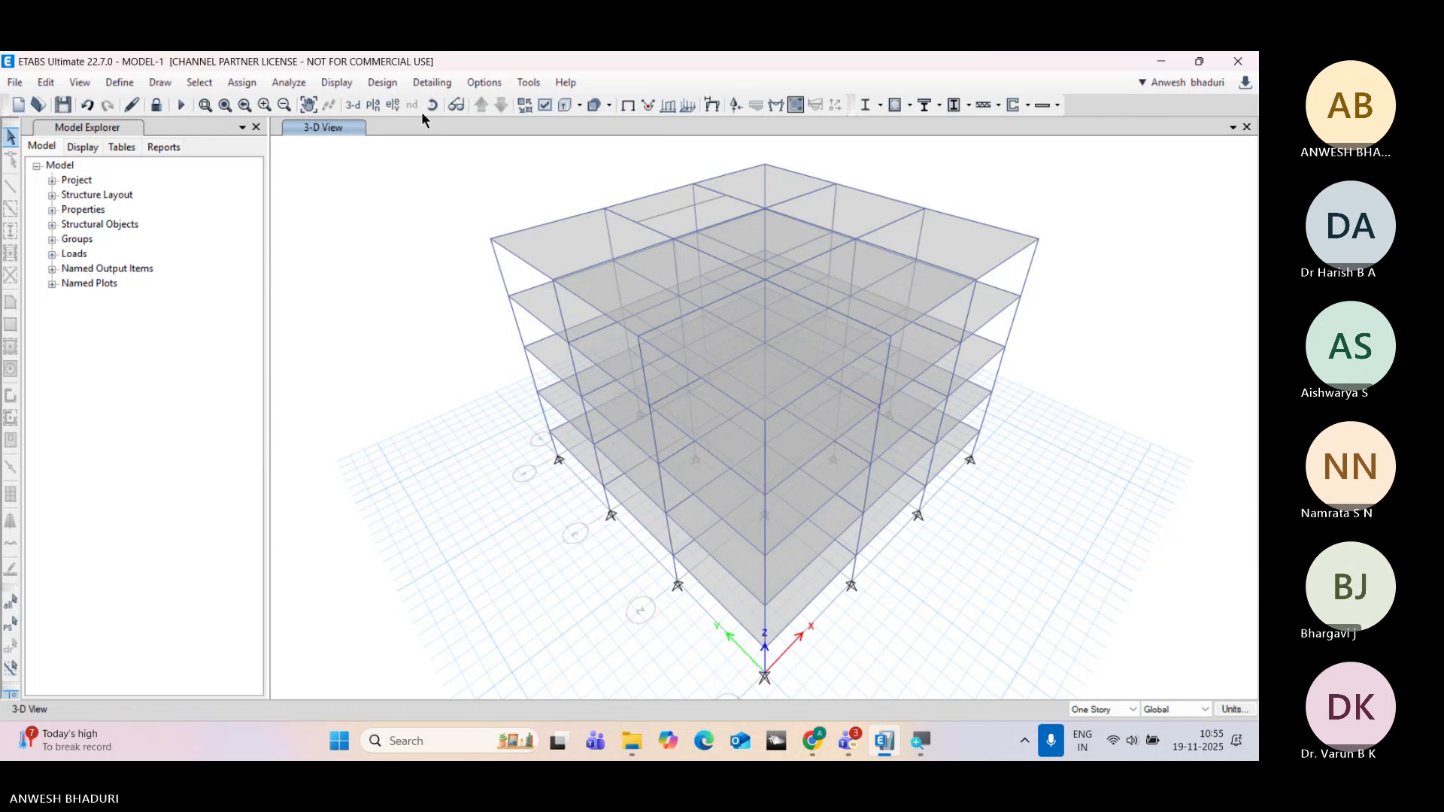
pyautogui.keyDown('shift'); pyautogui.moveTo(832, 491); pyautogui.dragTo(669, 384, button='middle'); pyautogui.keyUp('shift')
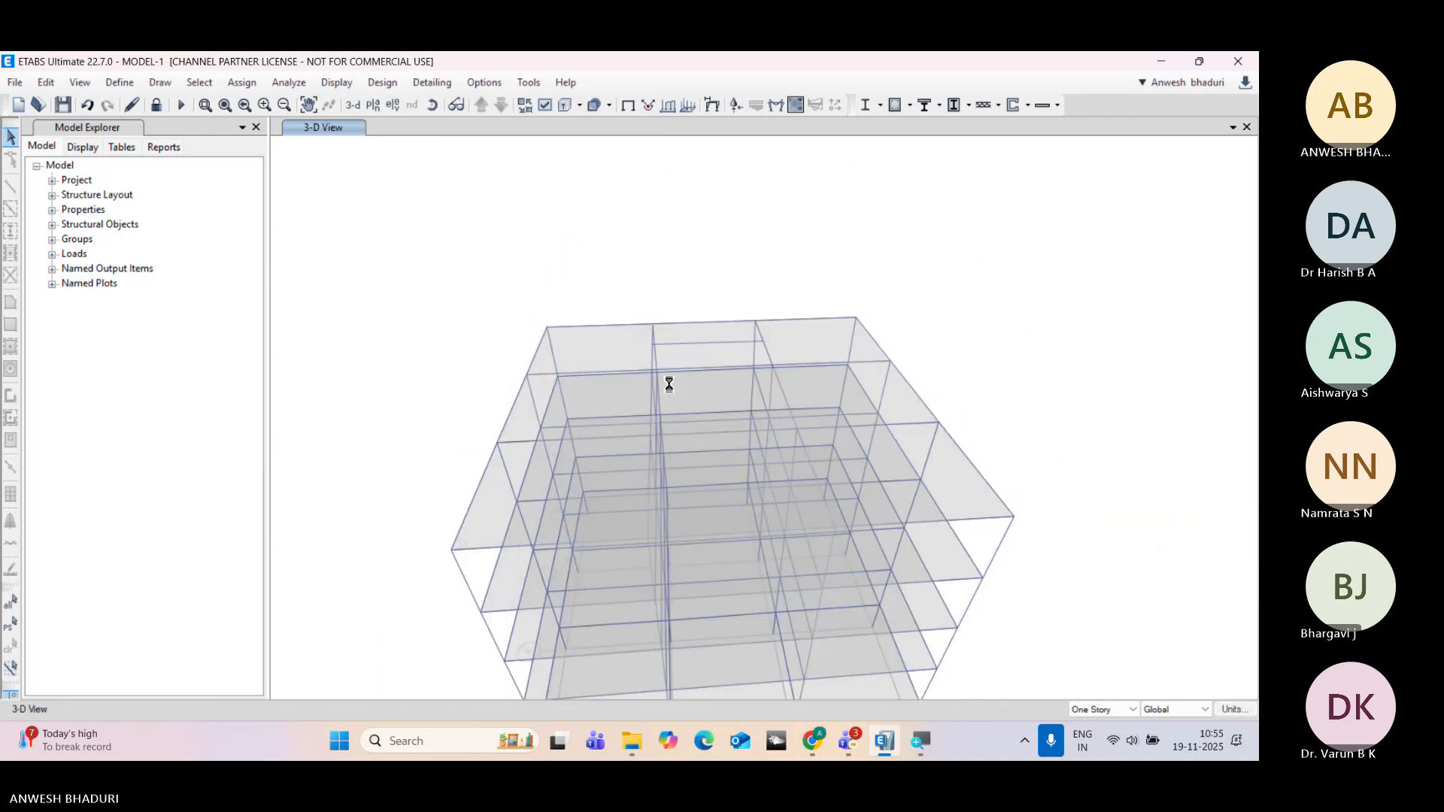
pyautogui.click(377, 106)
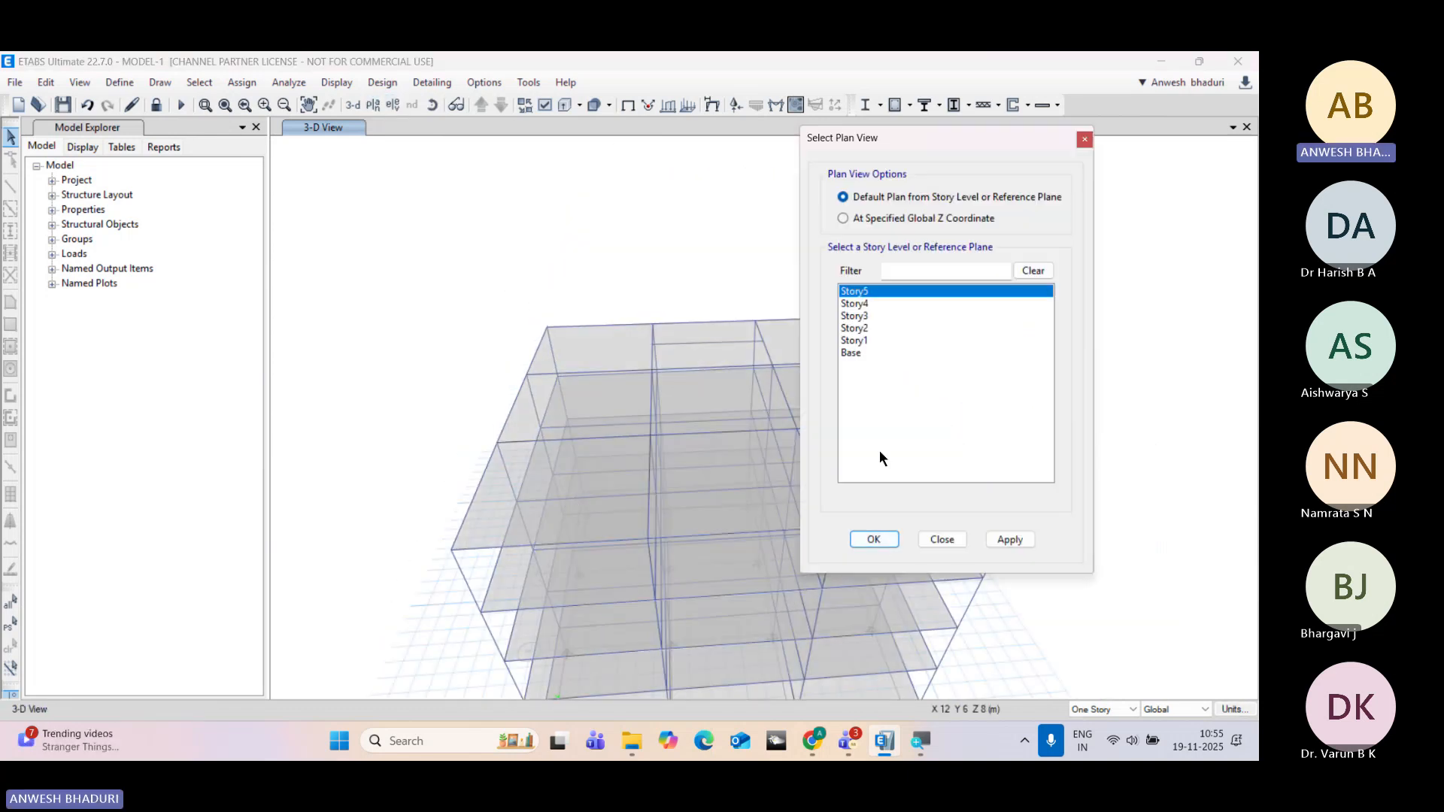
pyautogui.click(871, 304)
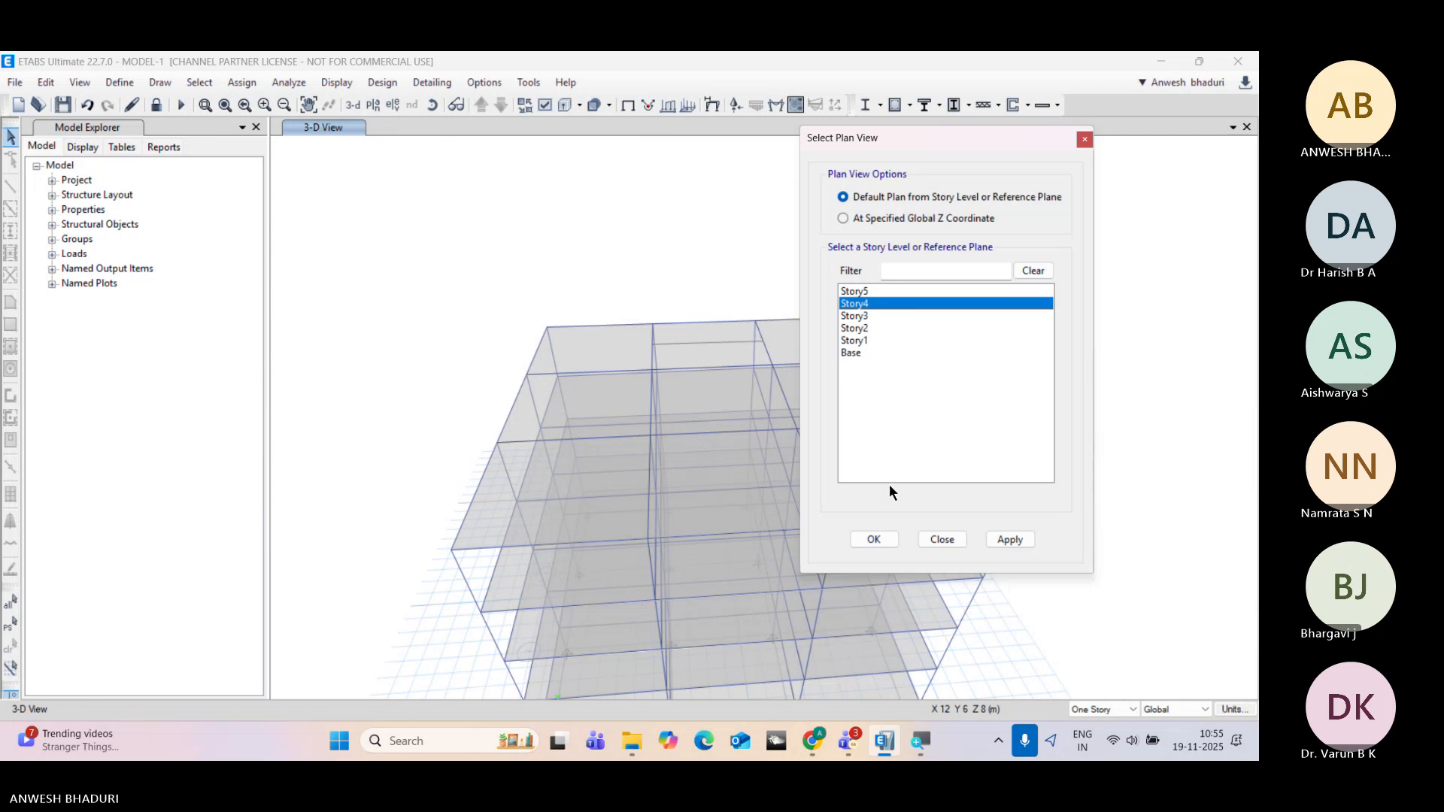
pyautogui.click(857, 291)
pyautogui.click(876, 539)
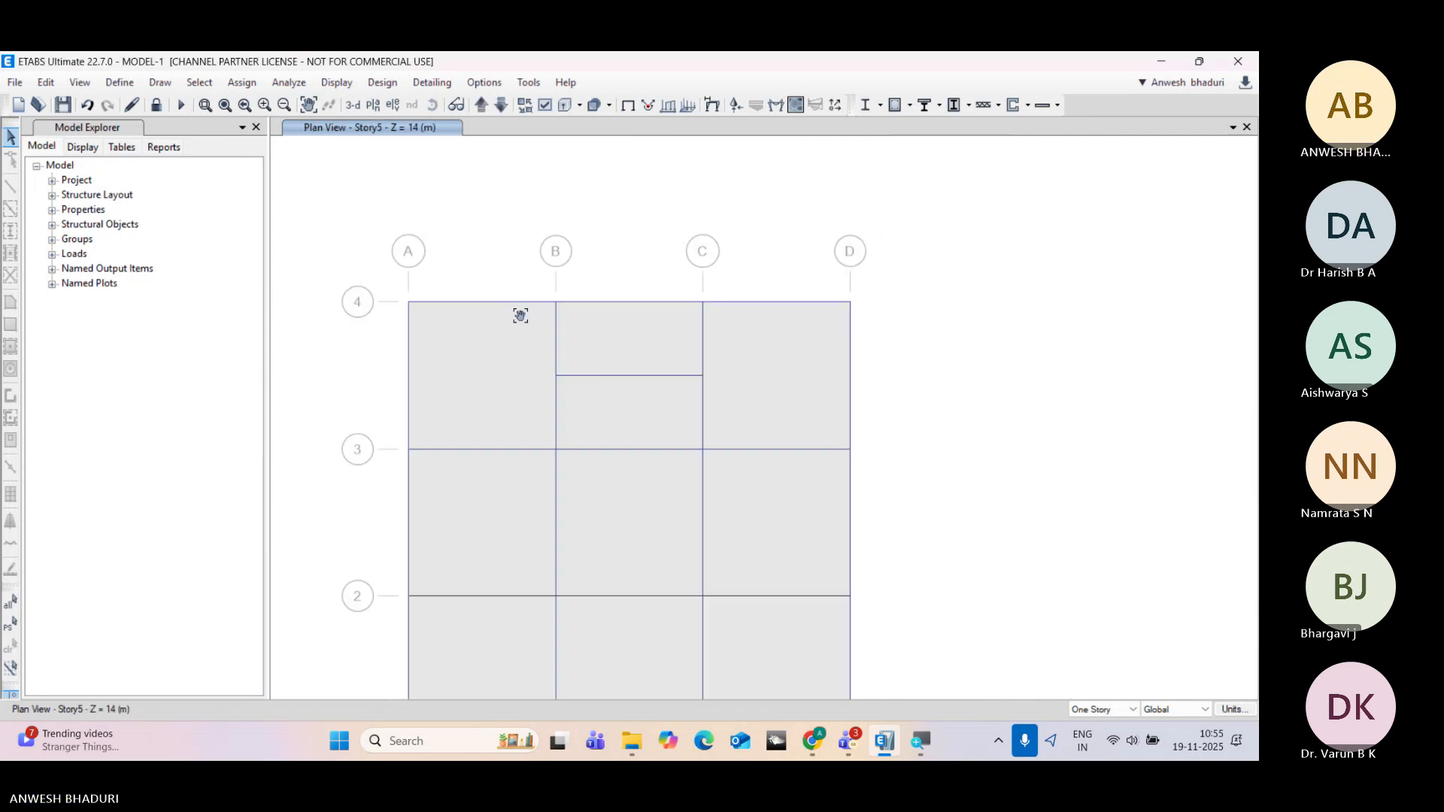
# Step: Check the assignments and loads in the object information of the null line between grids 3 and 4
pyautogui.rightClick(625, 375)
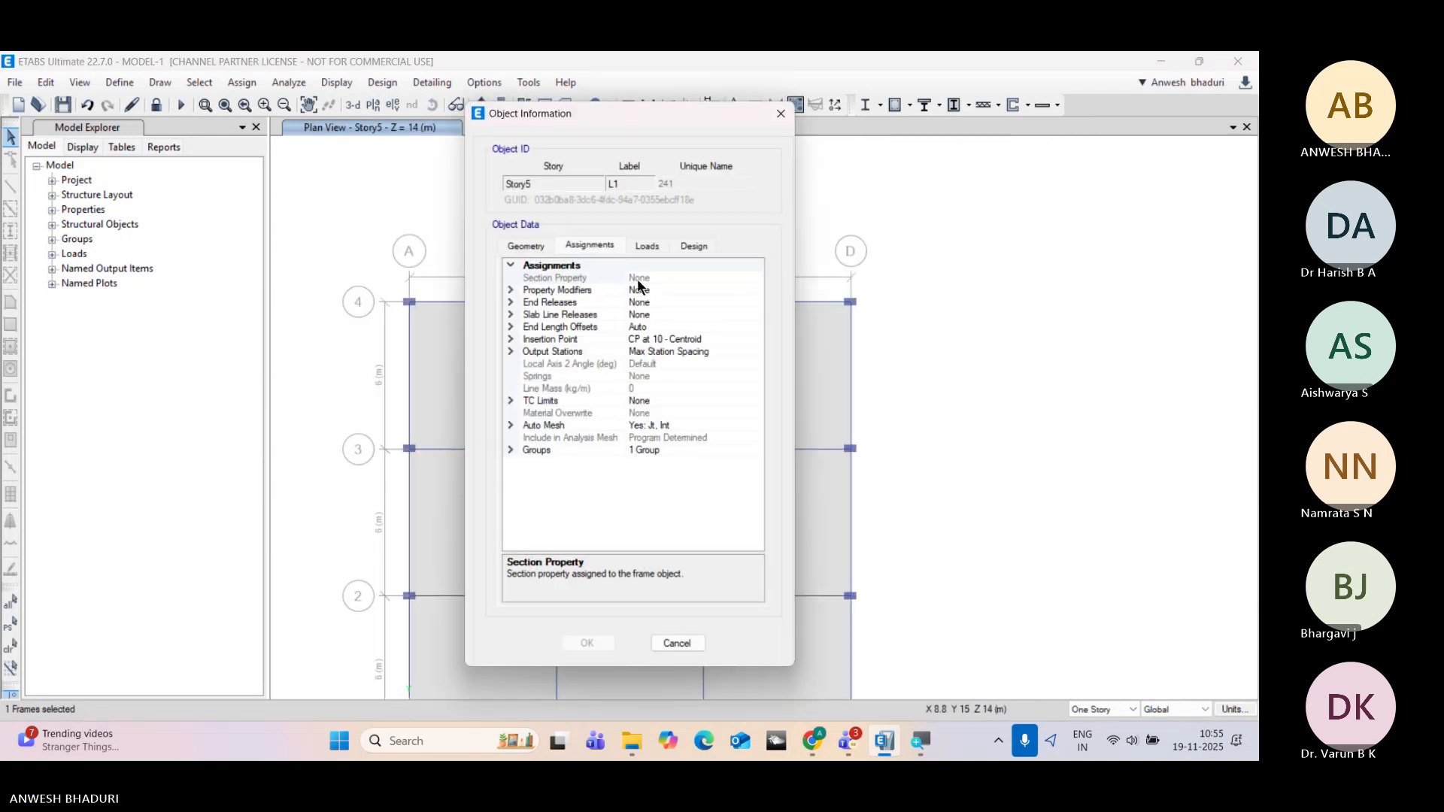
pyautogui.click(648, 245)
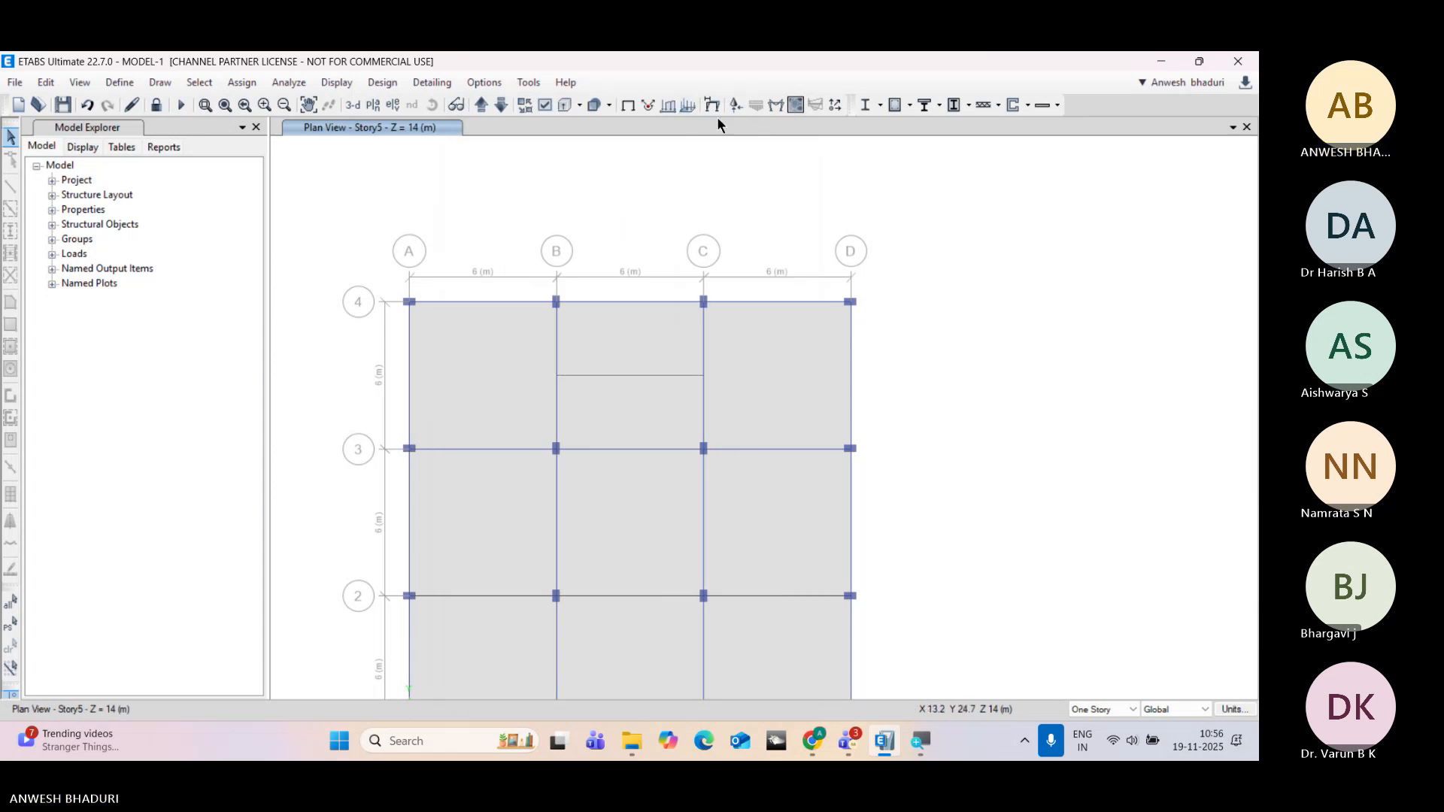
pyautogui.click(778, 109)
# Step: Display the frames' Moment 3-3 diagram for the SuperImposed load case on the Story5 plan
pyautogui.moveTo(697, 106); pyautogui.dragTo(997, 65)
pyautogui.click(869, 144)
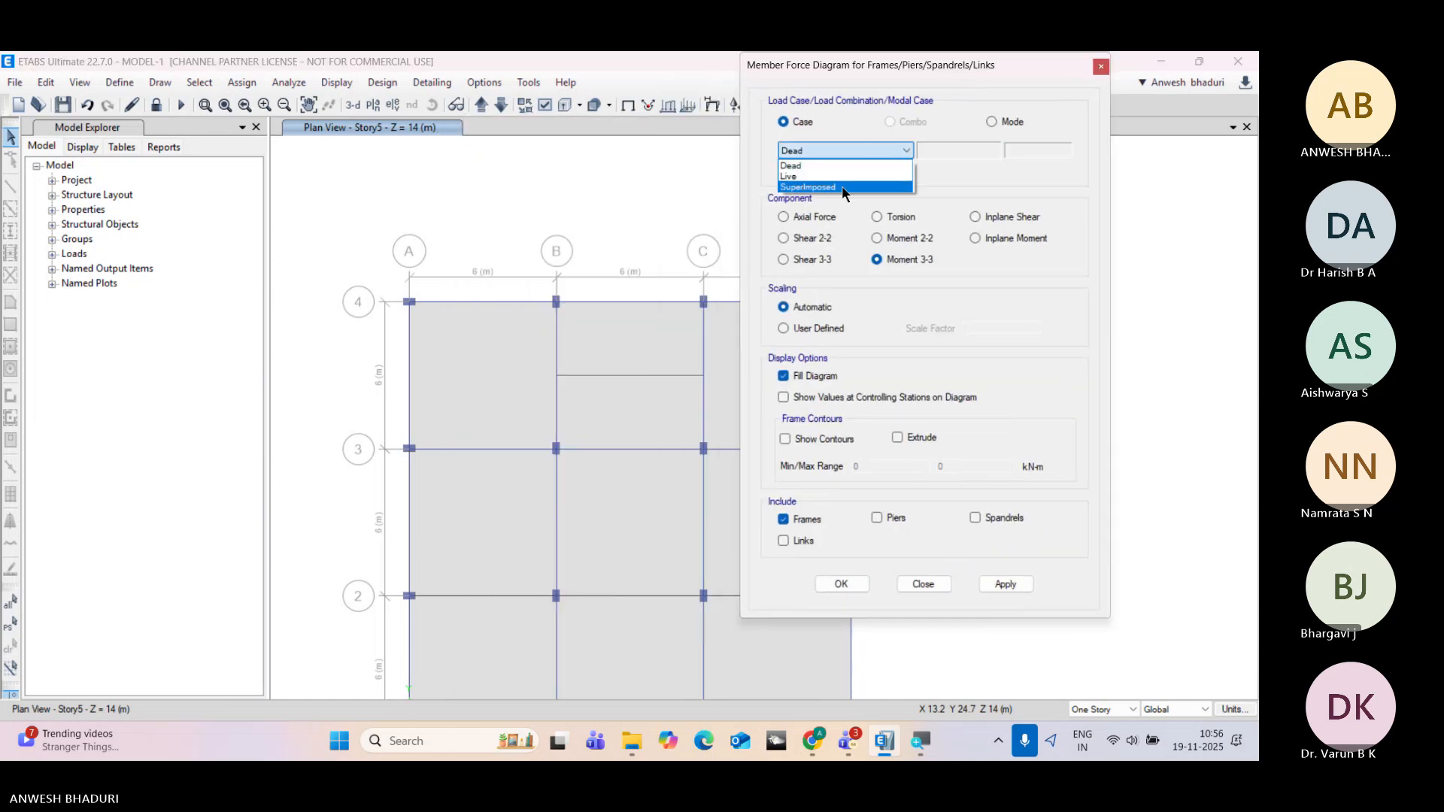
pyautogui.click(842, 185)
pyautogui.click(1016, 586)
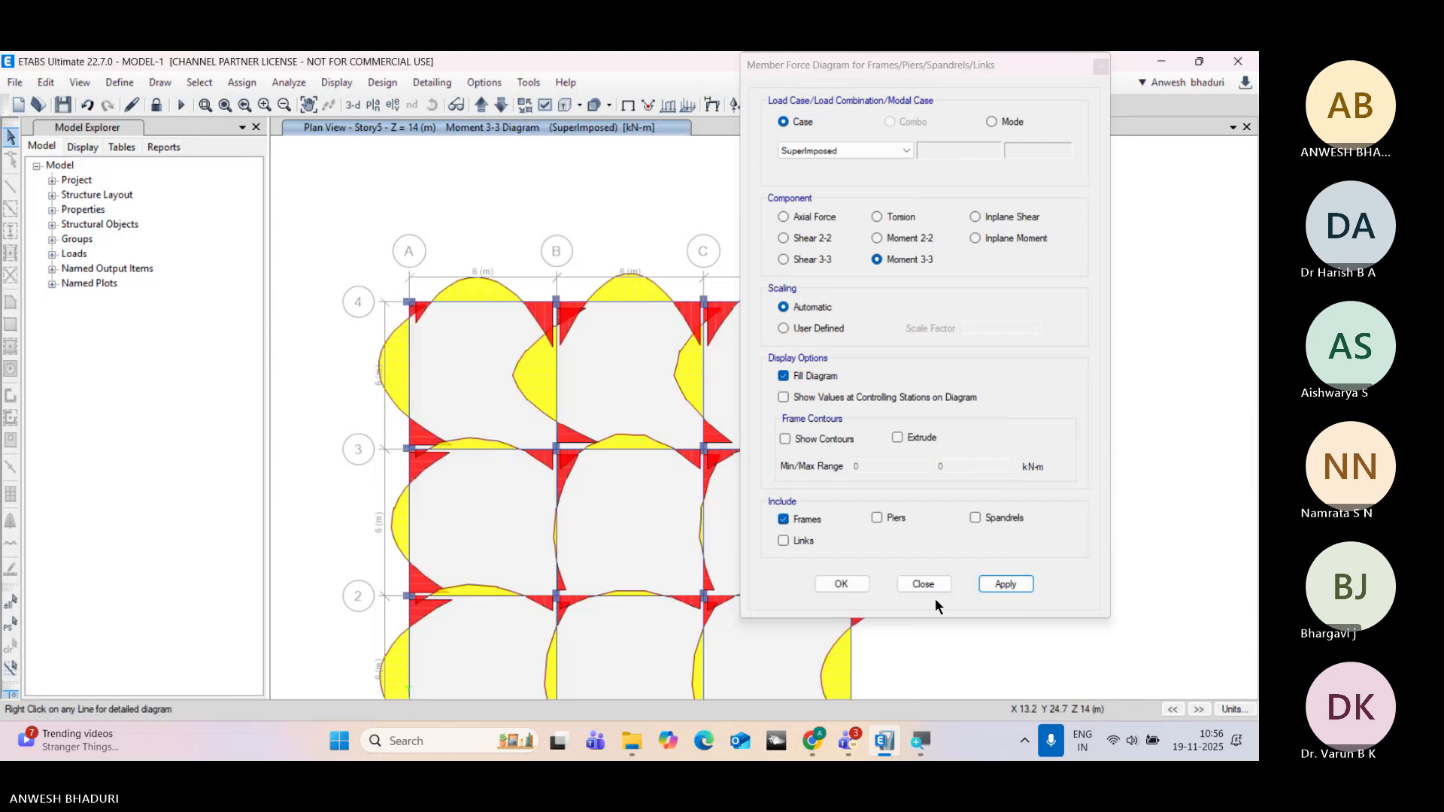
pyautogui.click(841, 585)
pyautogui.moveTo(704, 391)
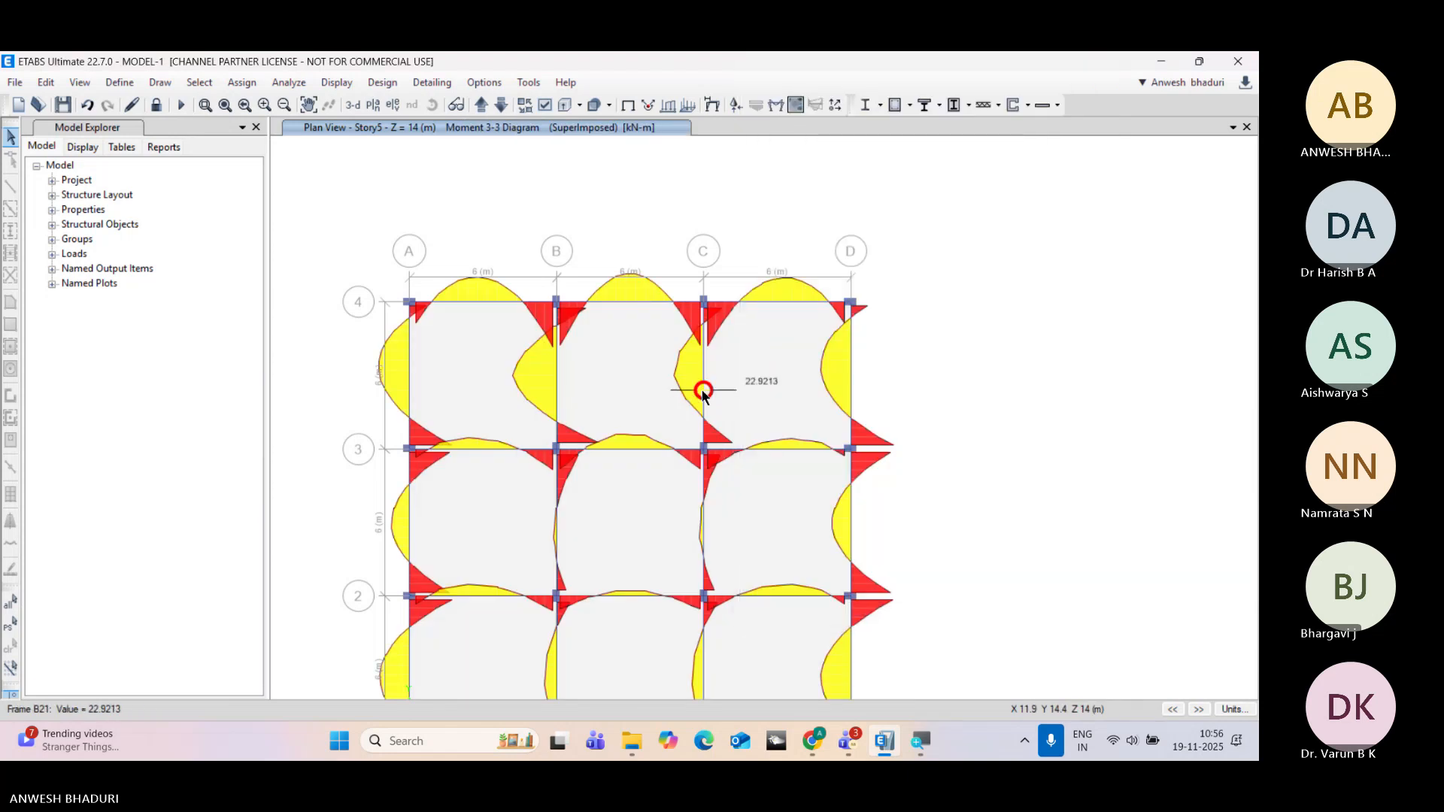
pyautogui.click(773, 110)
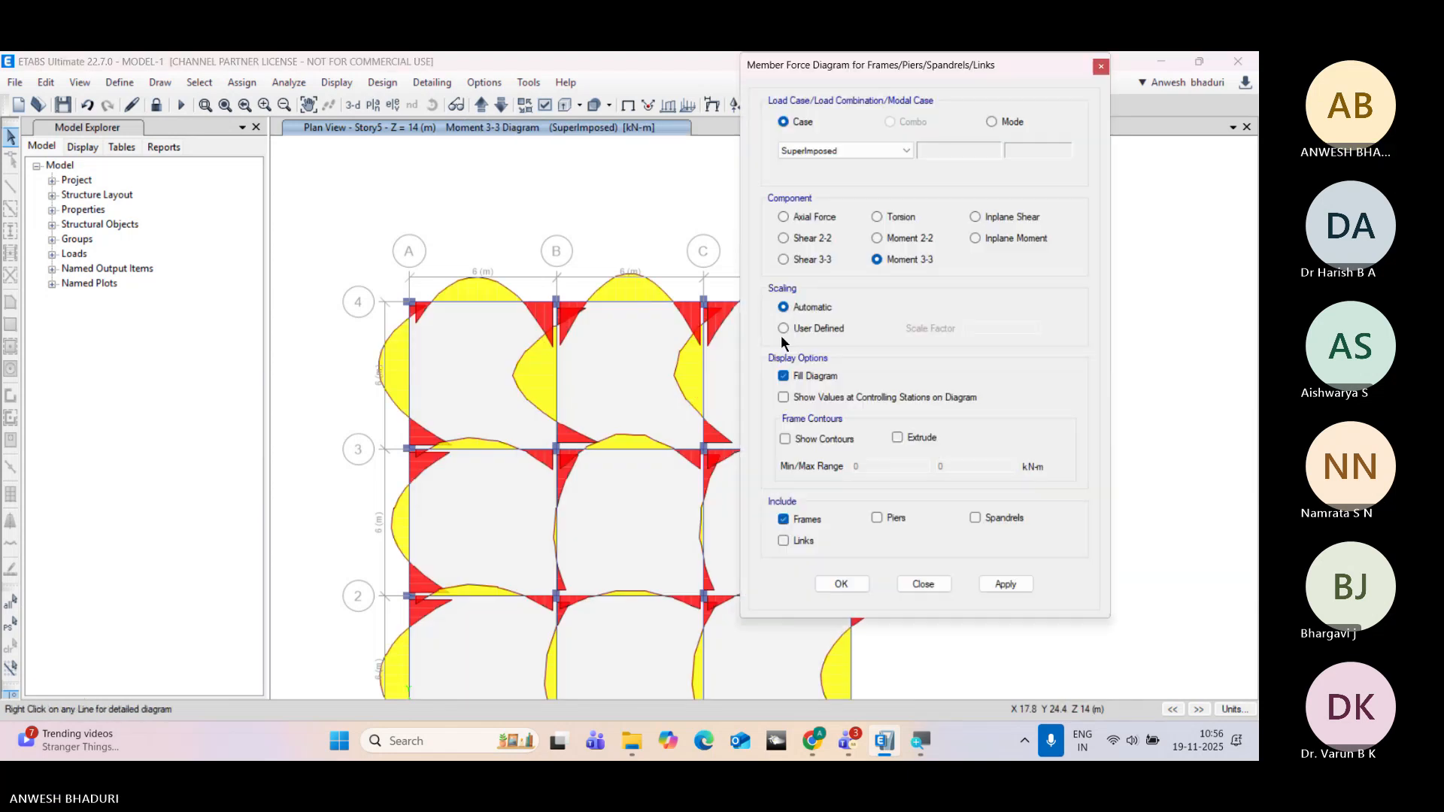
pyautogui.click(828, 586)
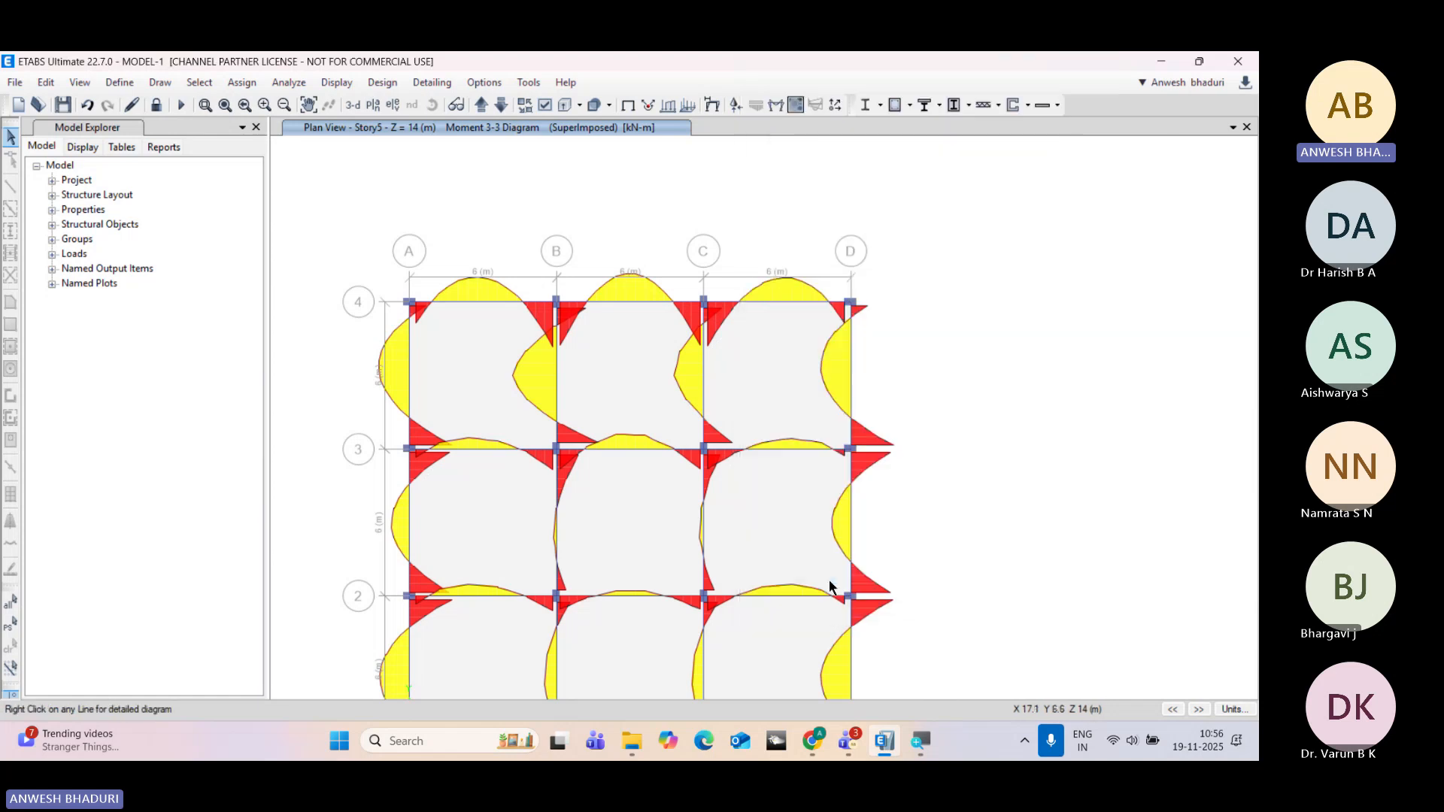
# Step: Examine the SuperImposed force diagrams of the beam on grid C between grids 3 and 4 using Scroll for Values, and restore the undeformed plan
pyautogui.rightClick(704, 385)
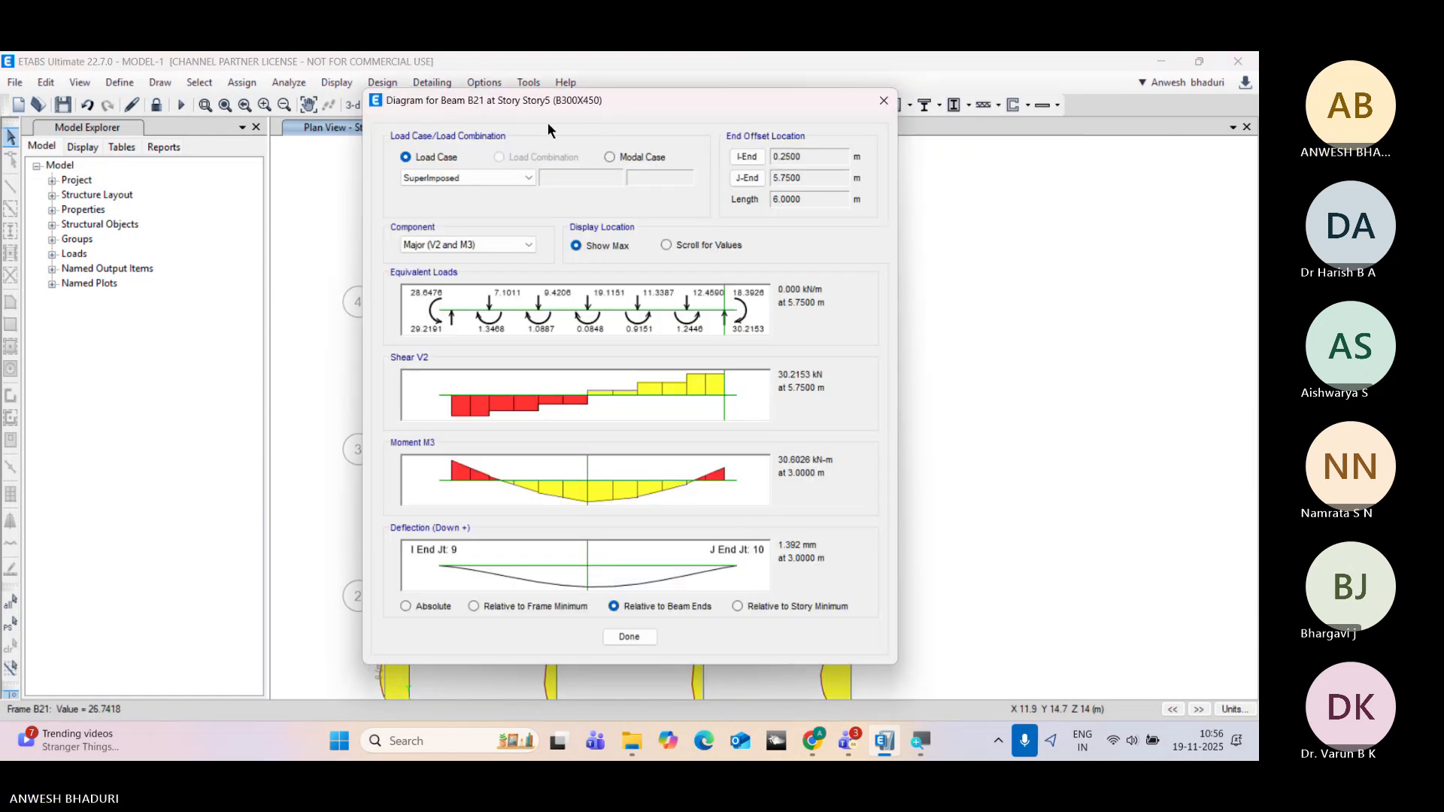
pyautogui.moveTo(511, 113); pyautogui.dragTo(296, 117)
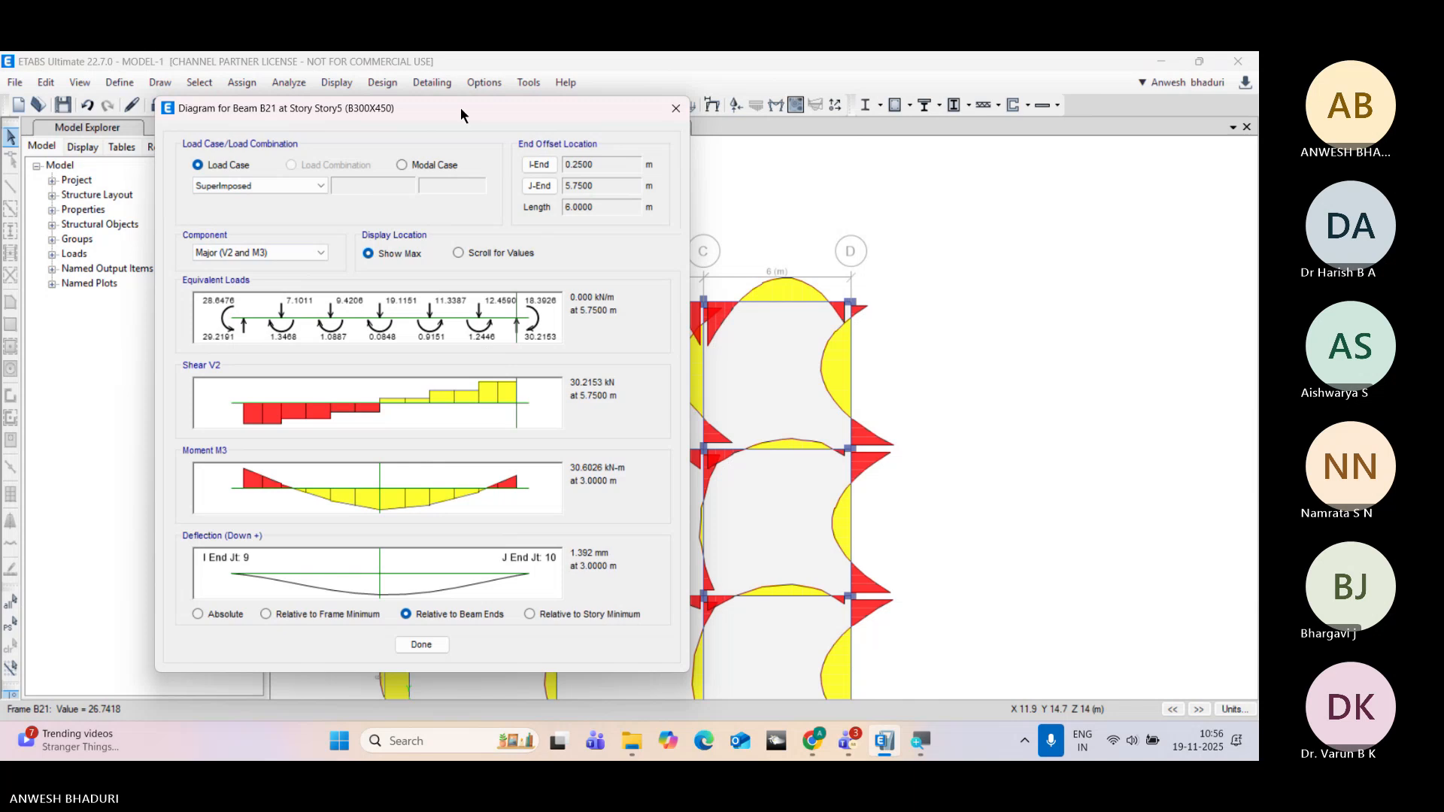
pyautogui.moveTo(460, 107); pyautogui.dragTo(413, 110)
pyautogui.click(412, 260)
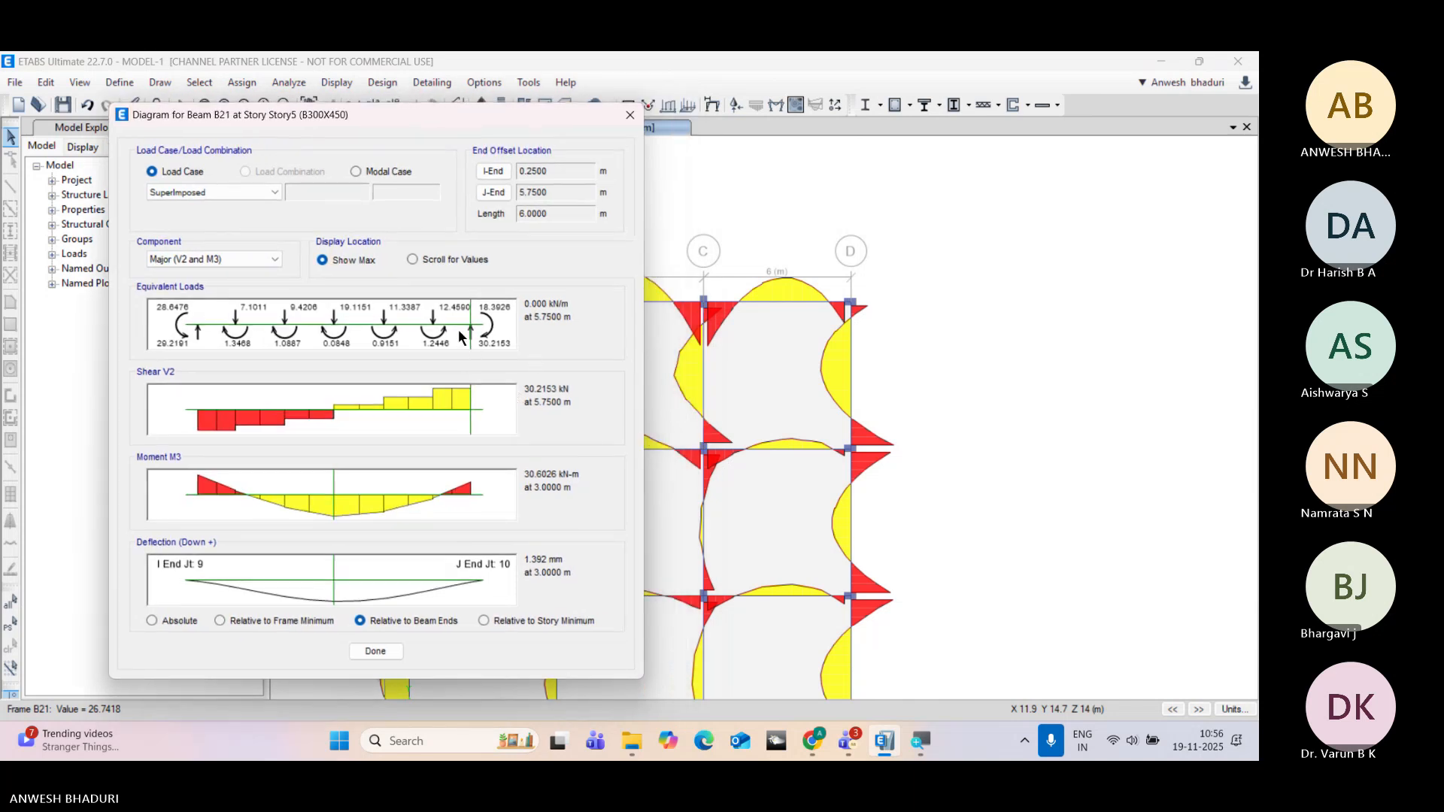
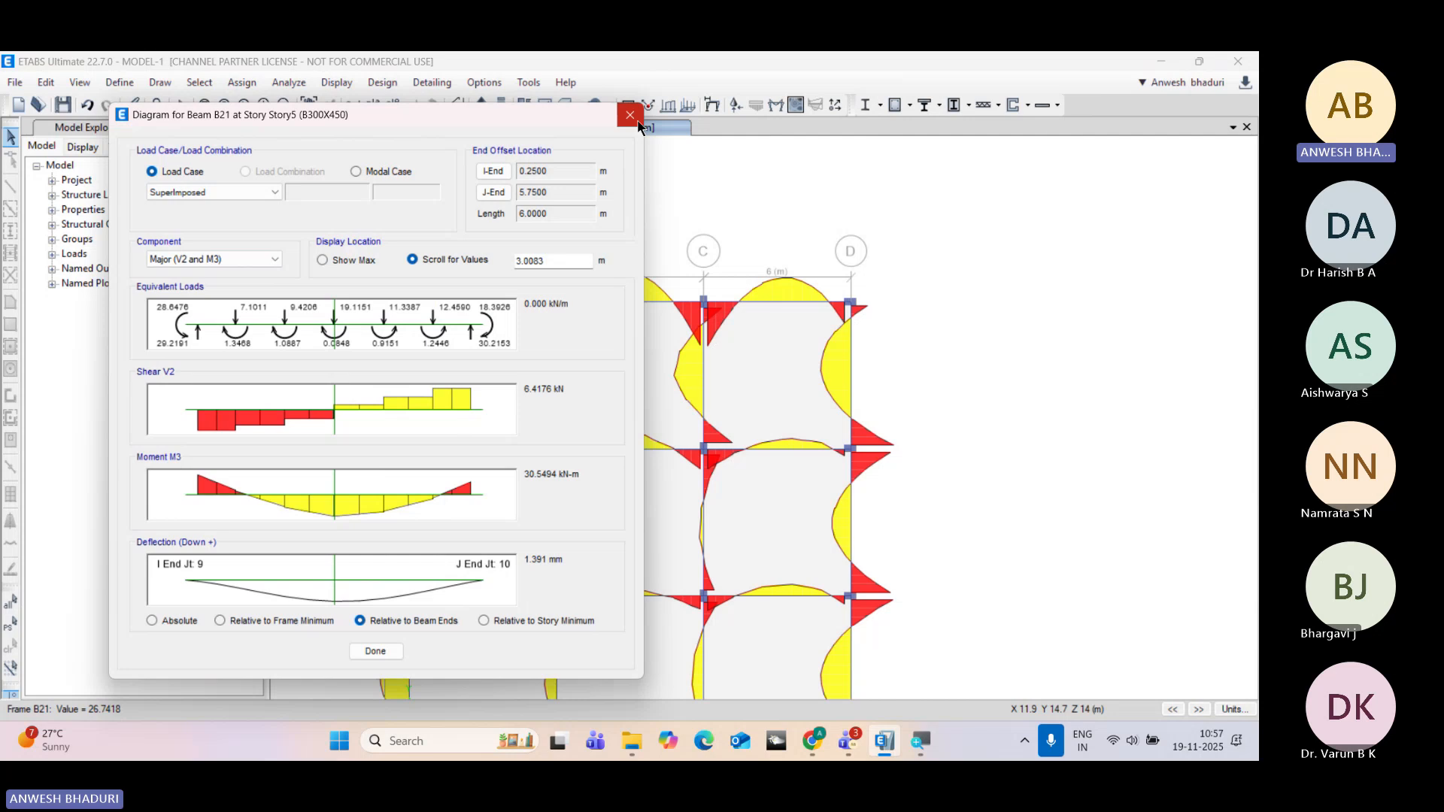
pyautogui.moveTo(583, 122); pyautogui.dragTo(459, 124)
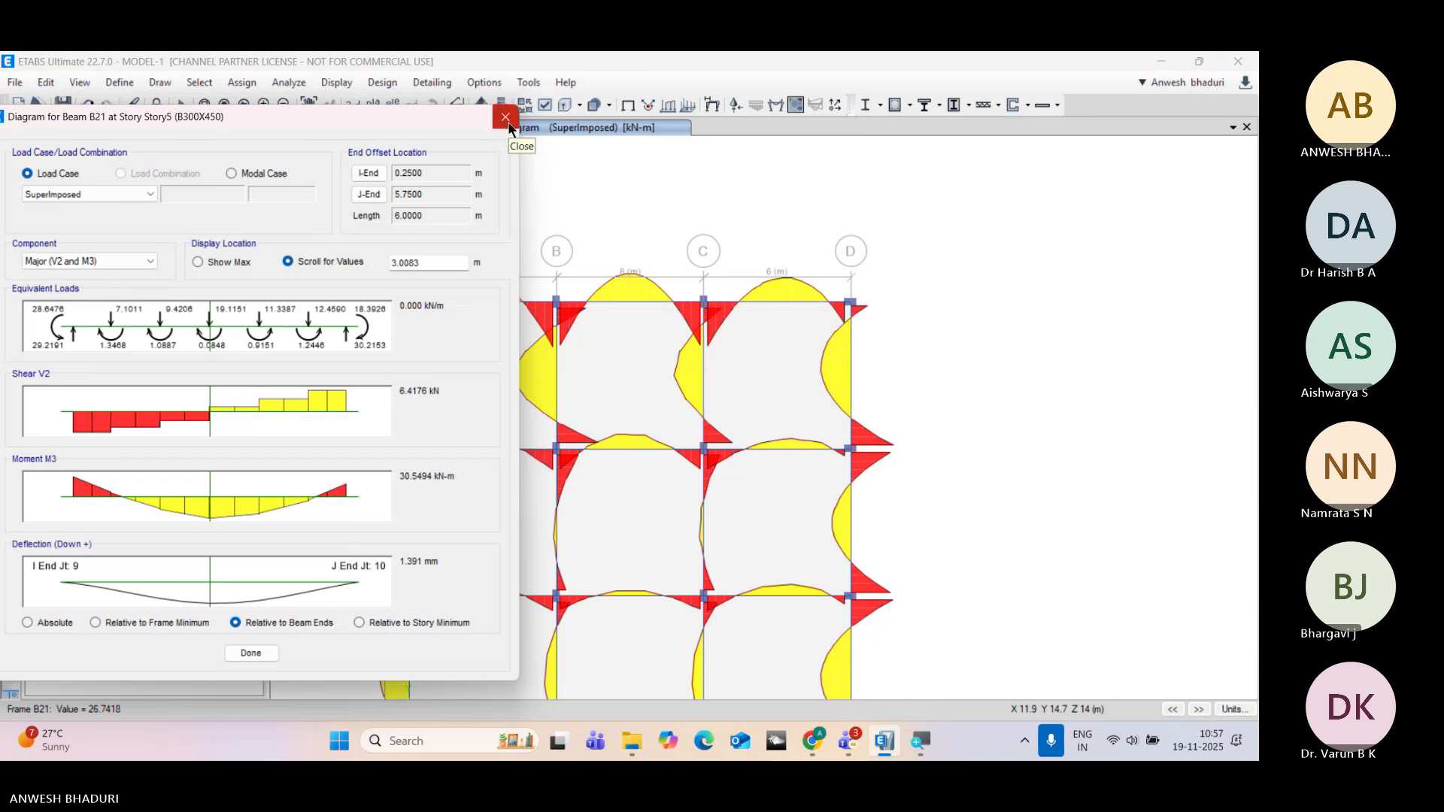
pyautogui.moveTo(429, 126); pyautogui.dragTo(455, 119)
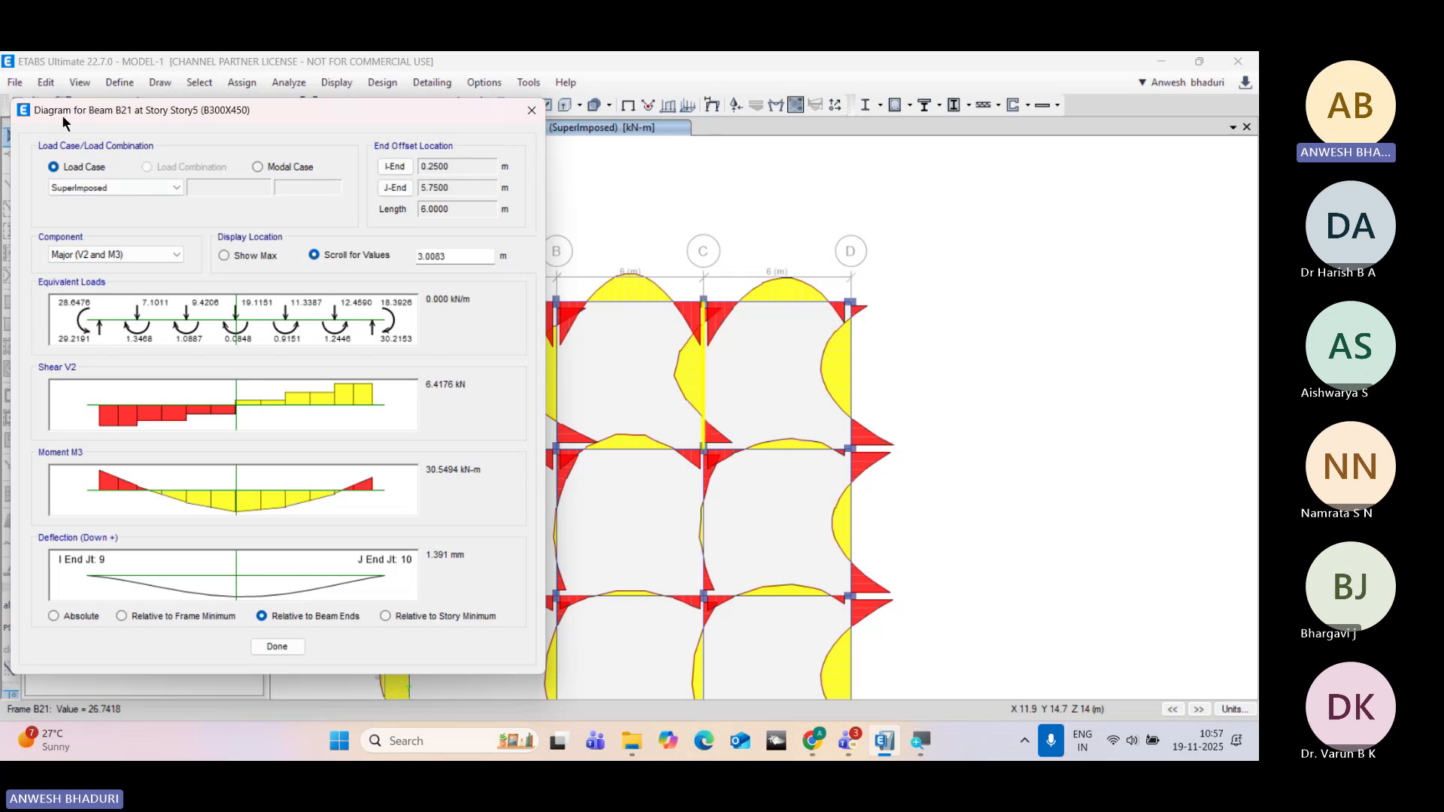
pyautogui.click(531, 111)
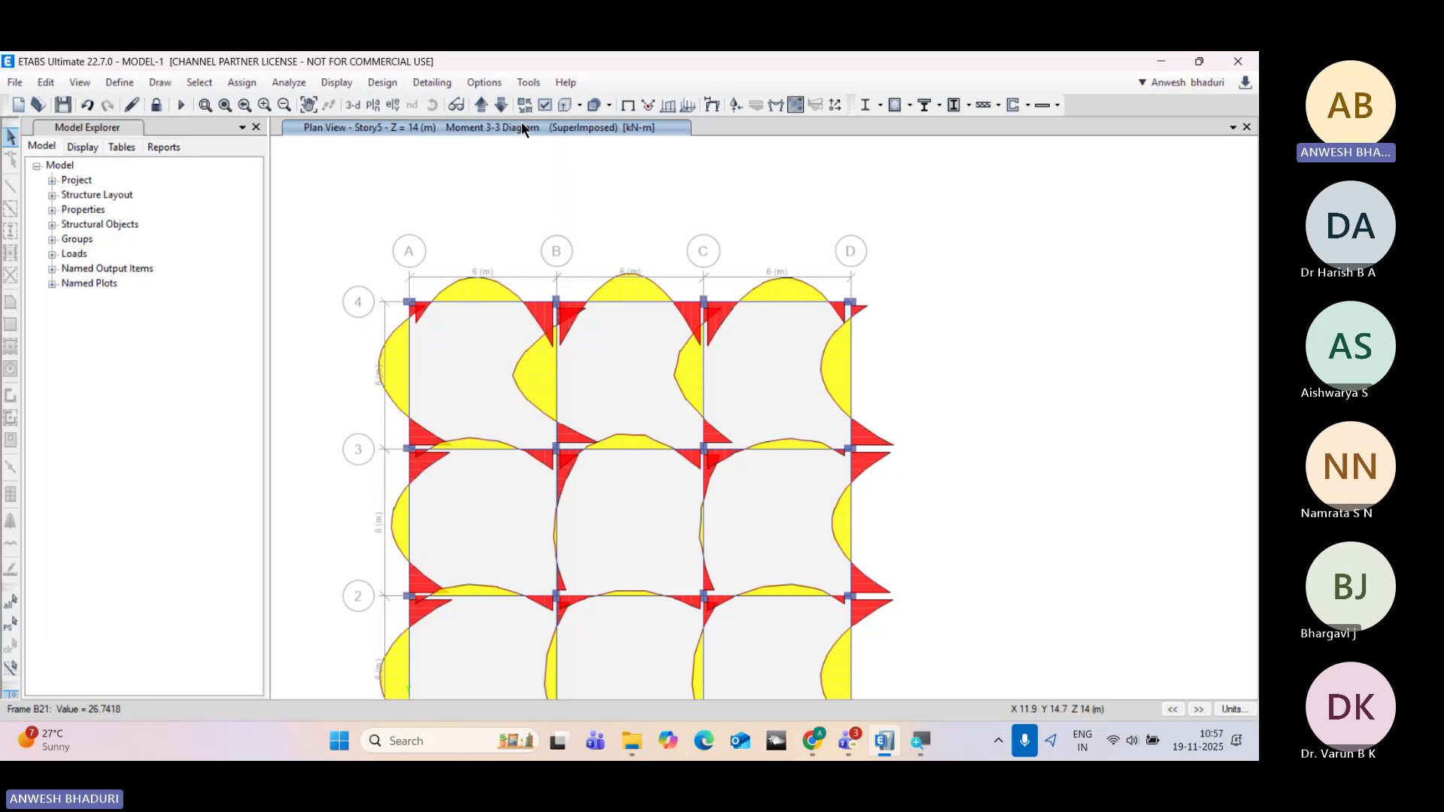
pyautogui.moveTo(622, 277); pyautogui.dragTo(618, 402, button='middle')
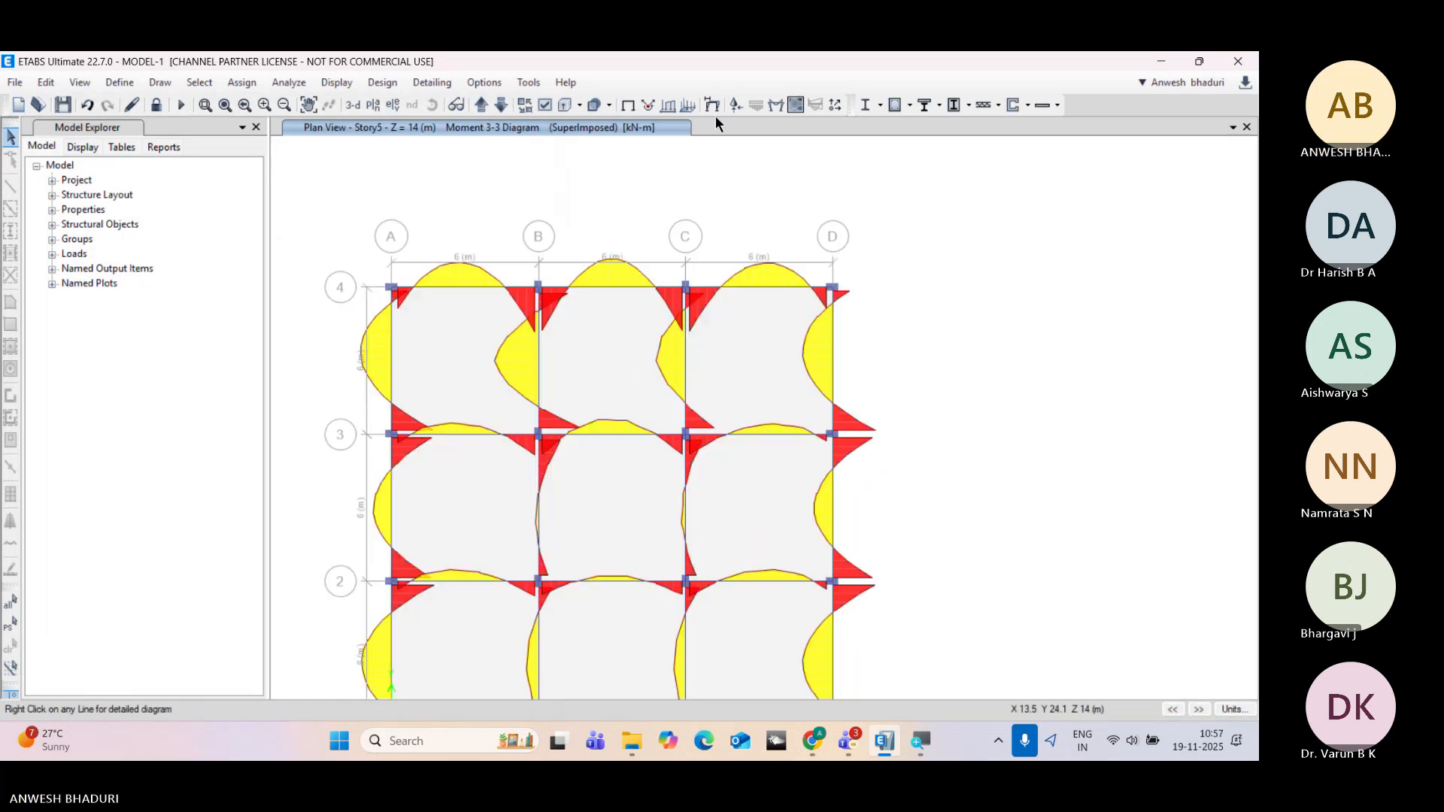
pyautogui.click(628, 106)
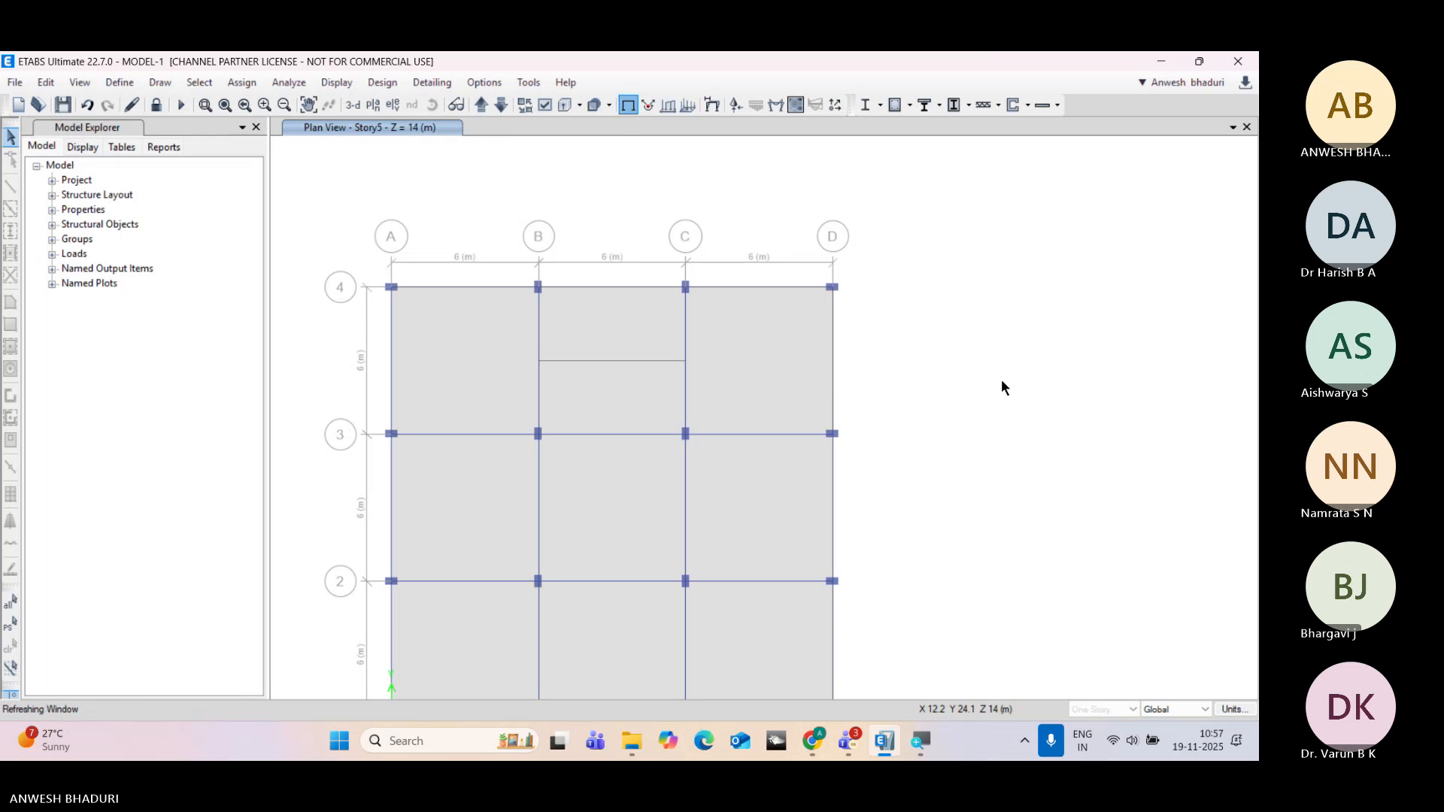
# Step: Switch to the Teams meeting chat to reread the two wall load questions, and return to ETABS
pyautogui.hotkey('alt', 'Tab')
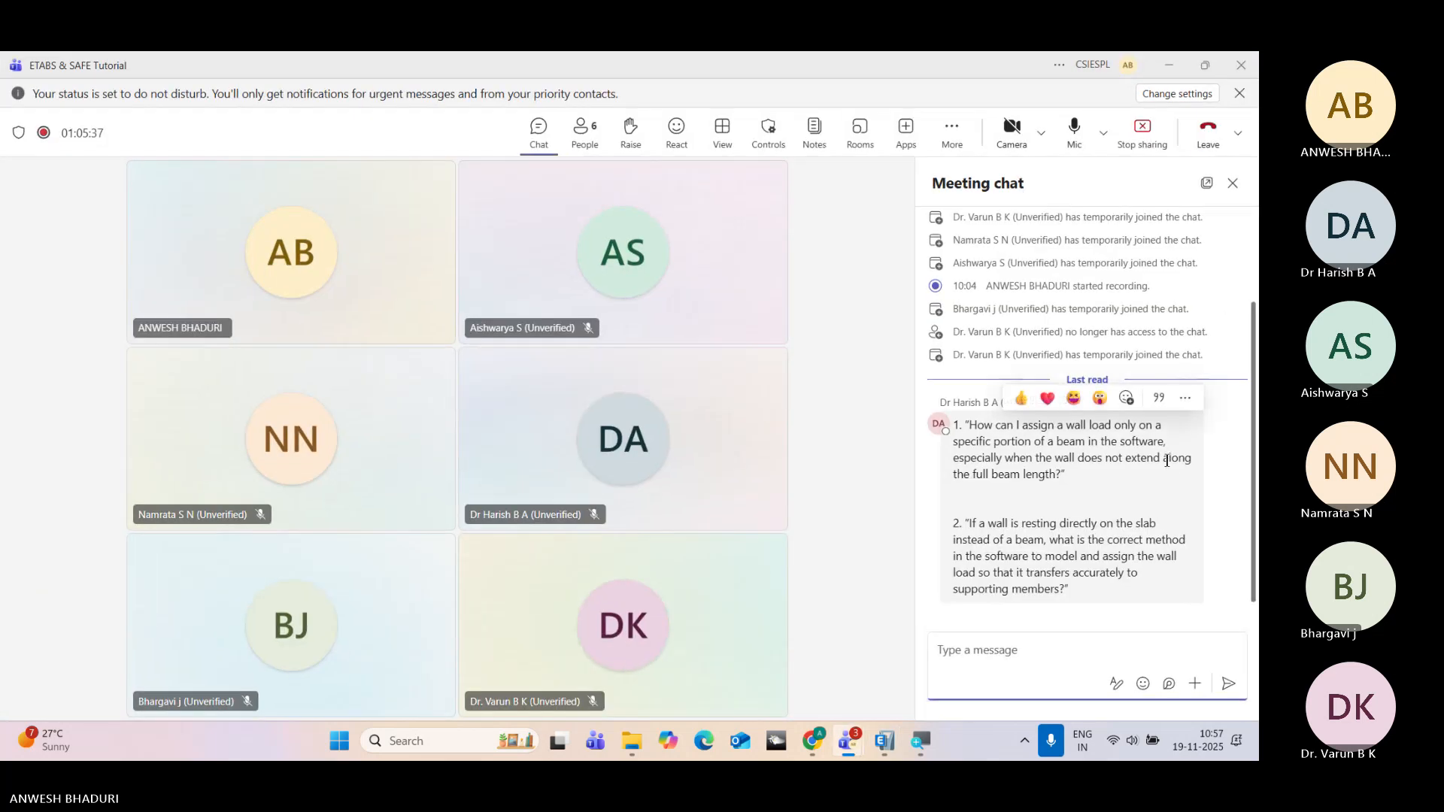
pyautogui.scroll(3, 1165, 466)
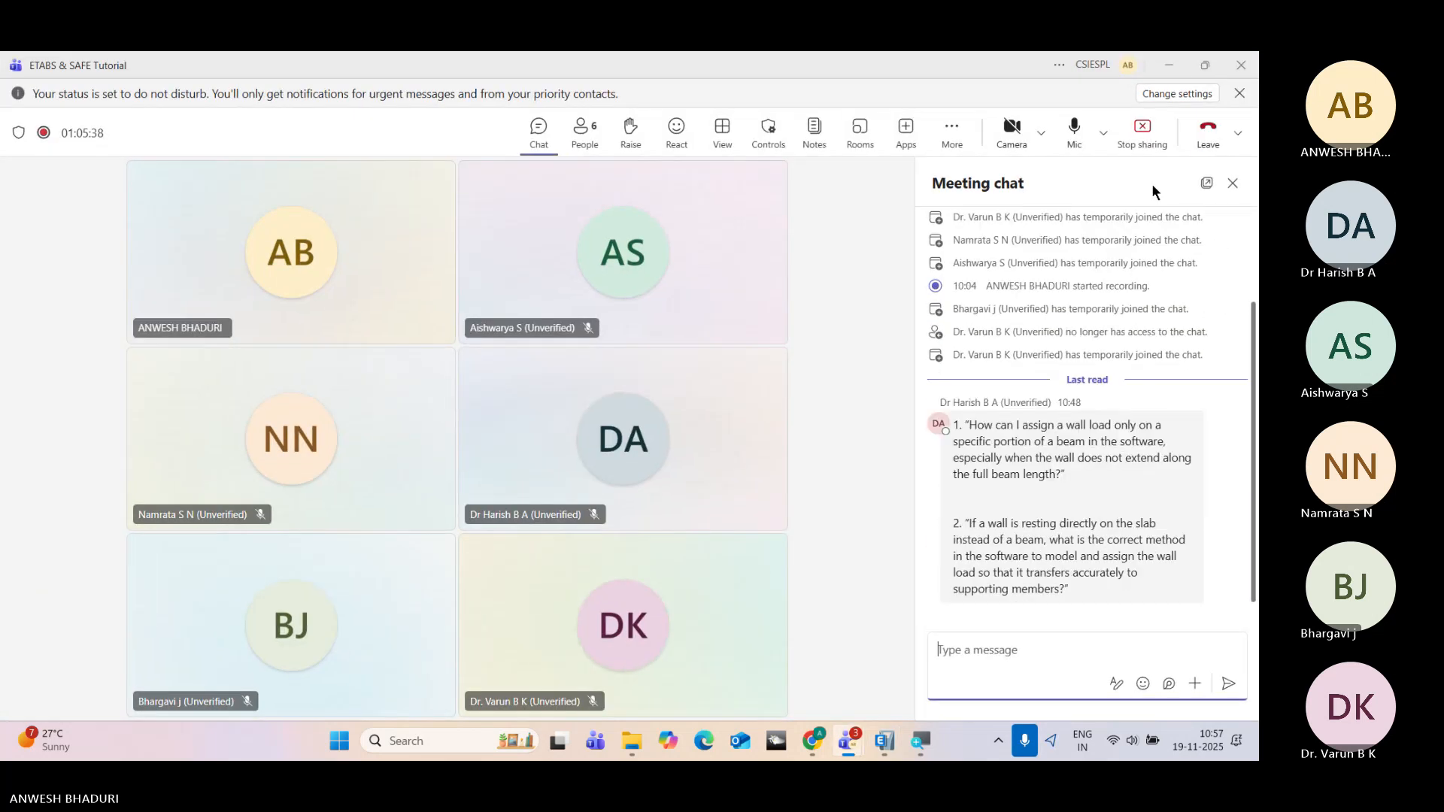
pyautogui.click(1179, 64)
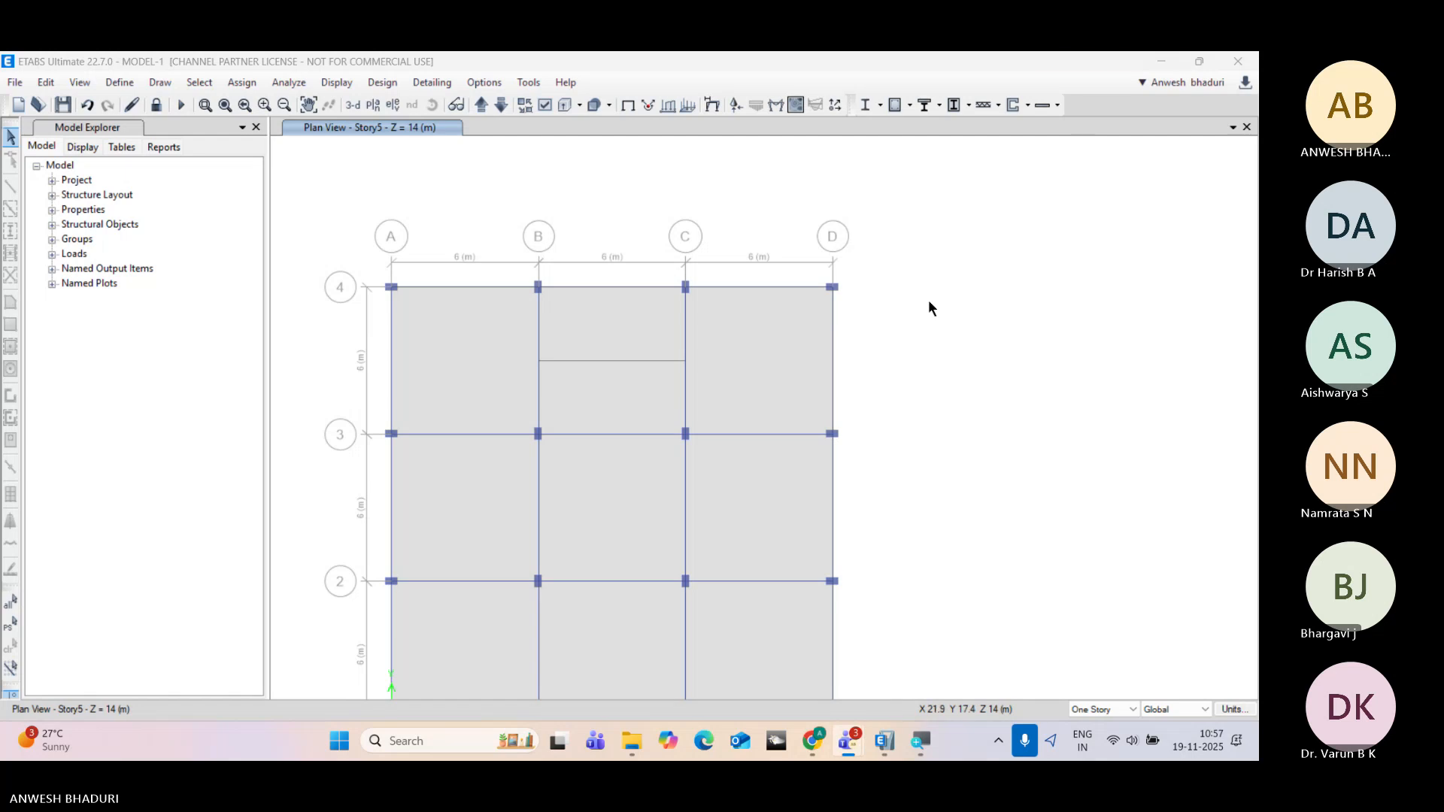
# Step: Unlock the model from a 3-D view, accepting the deletion of analysis results, and delete the null line on the roof slab
pyautogui.click(353, 104)
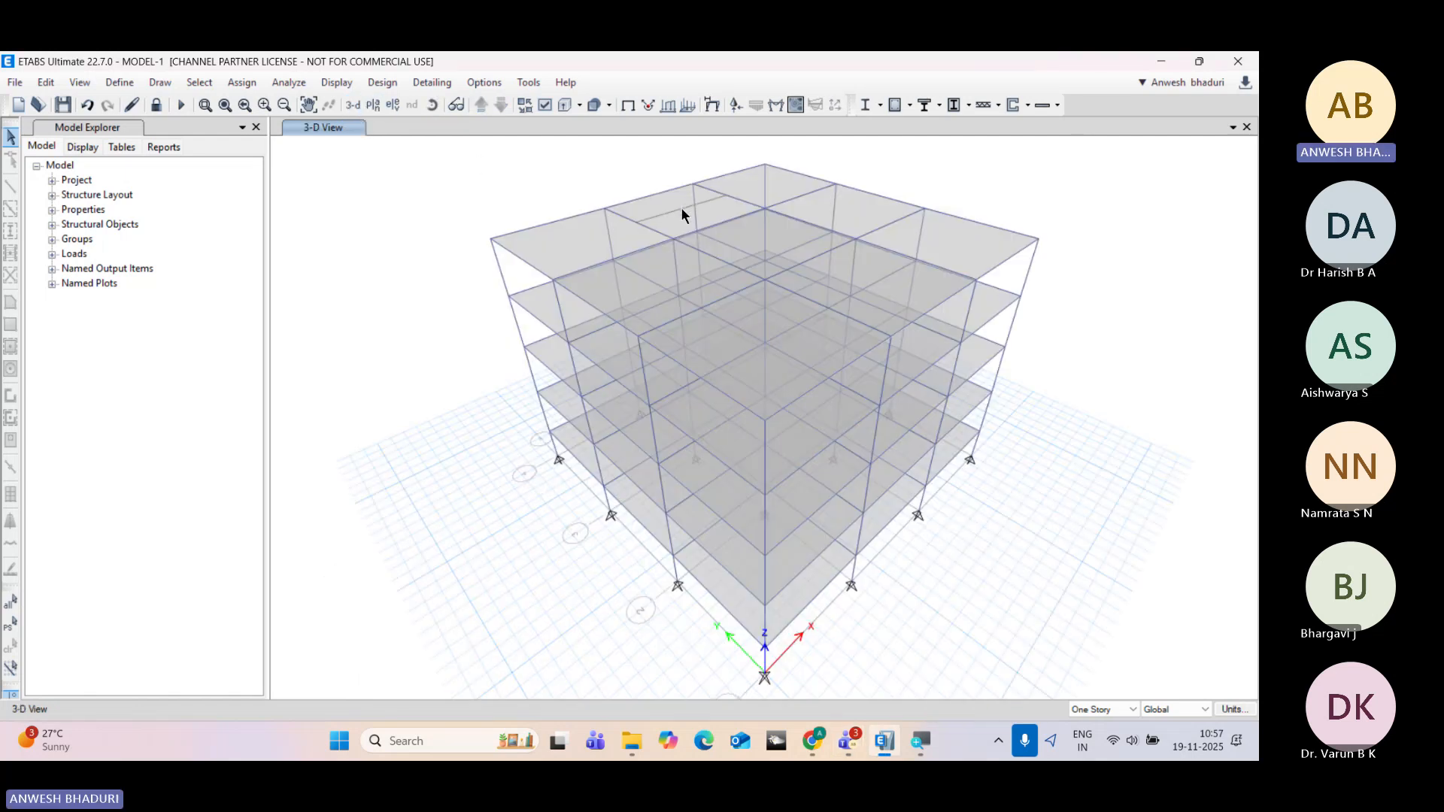
pyautogui.click(682, 208)
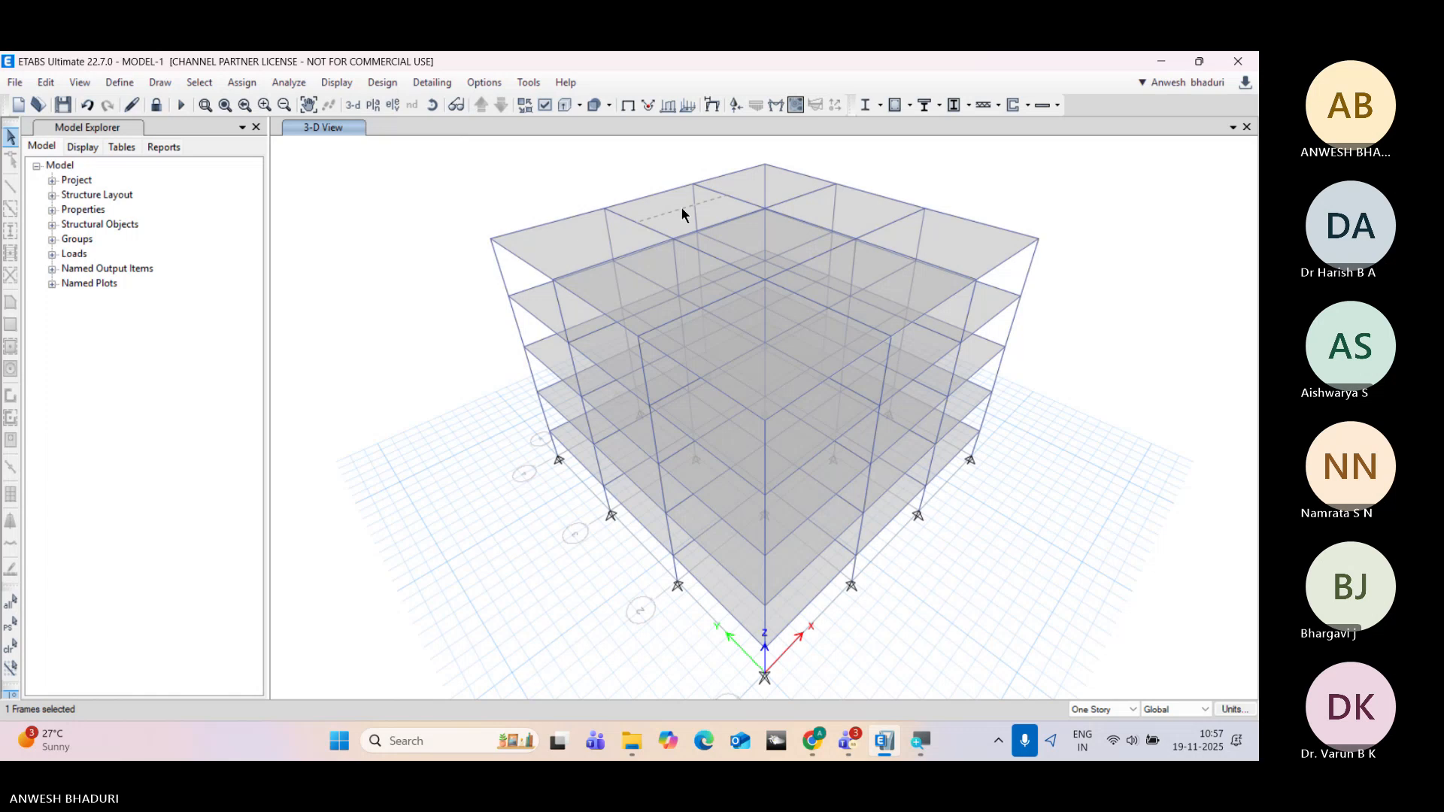
pyautogui.click(163, 108)
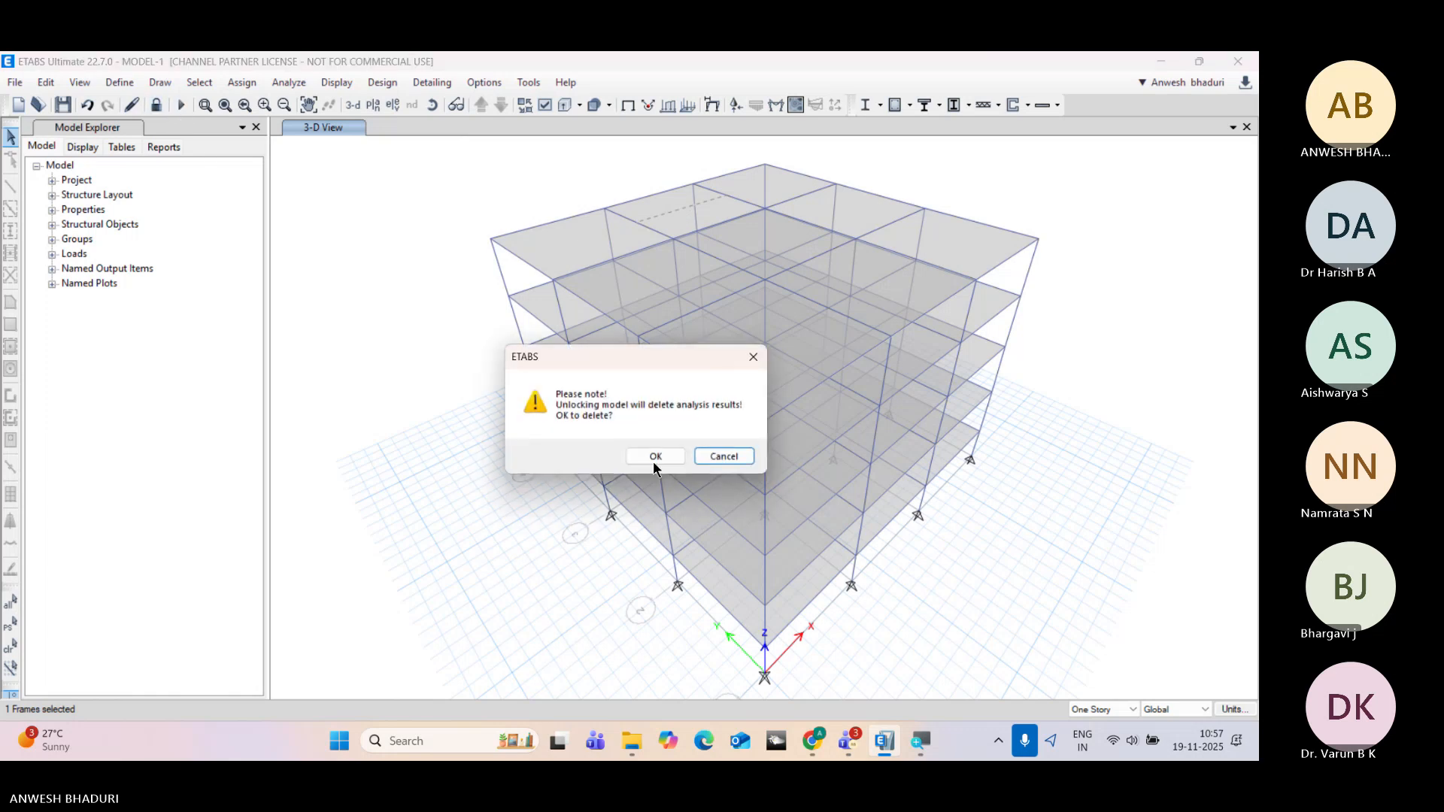
pyautogui.click(644, 449)
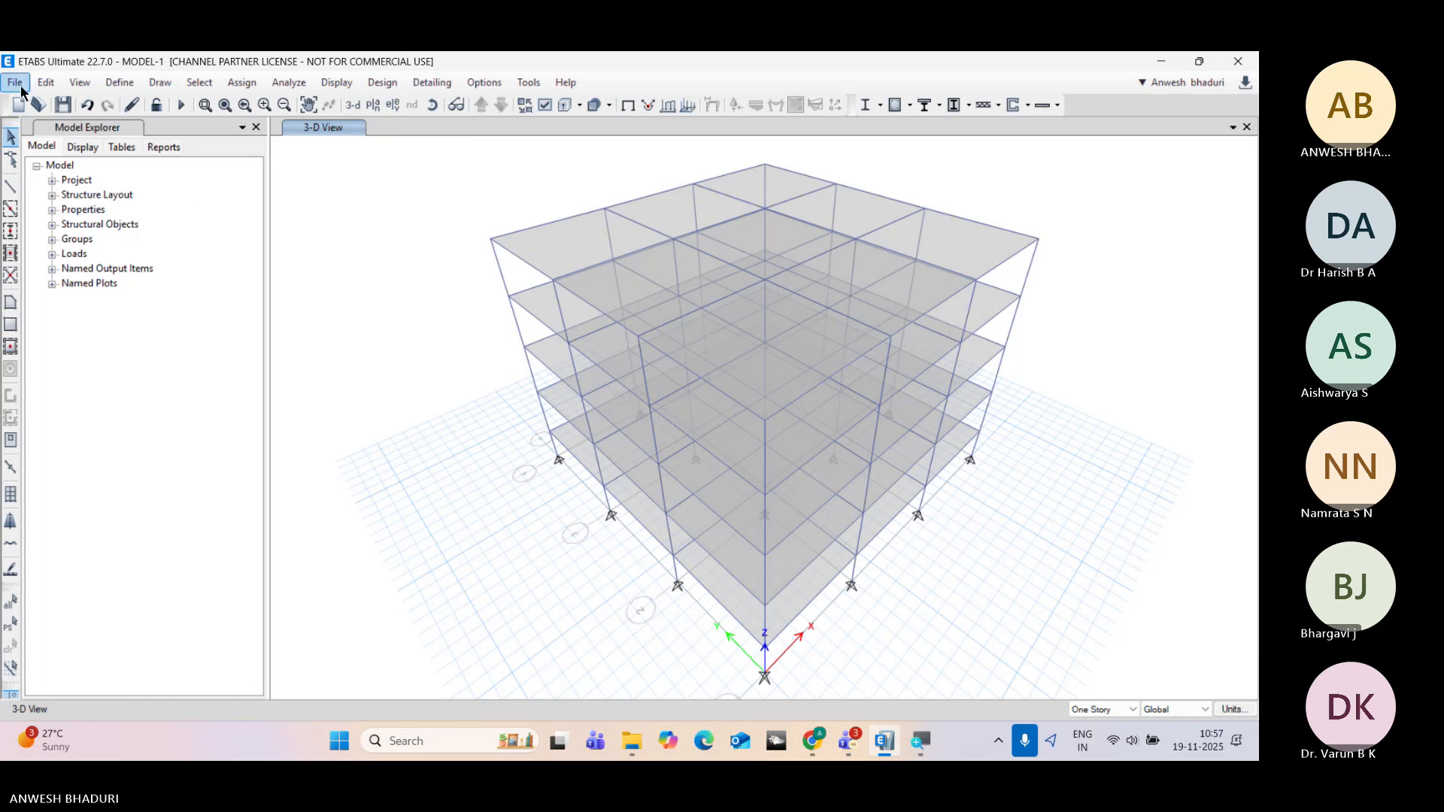
# Step: Undo the null line's deletion and review the SuperImposed frame span loads with values in the 3-D view
pyautogui.click(87, 105)
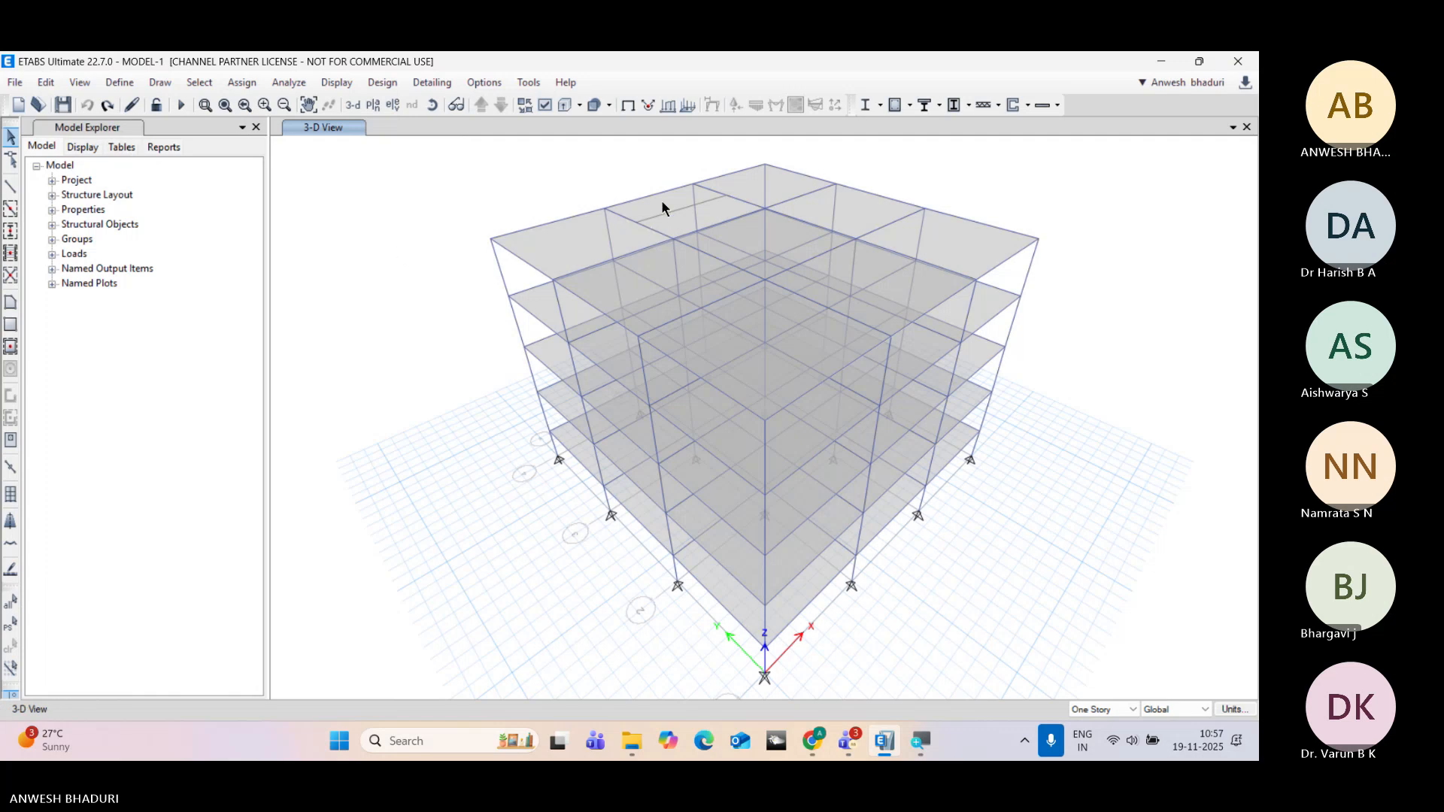
pyautogui.click(667, 105)
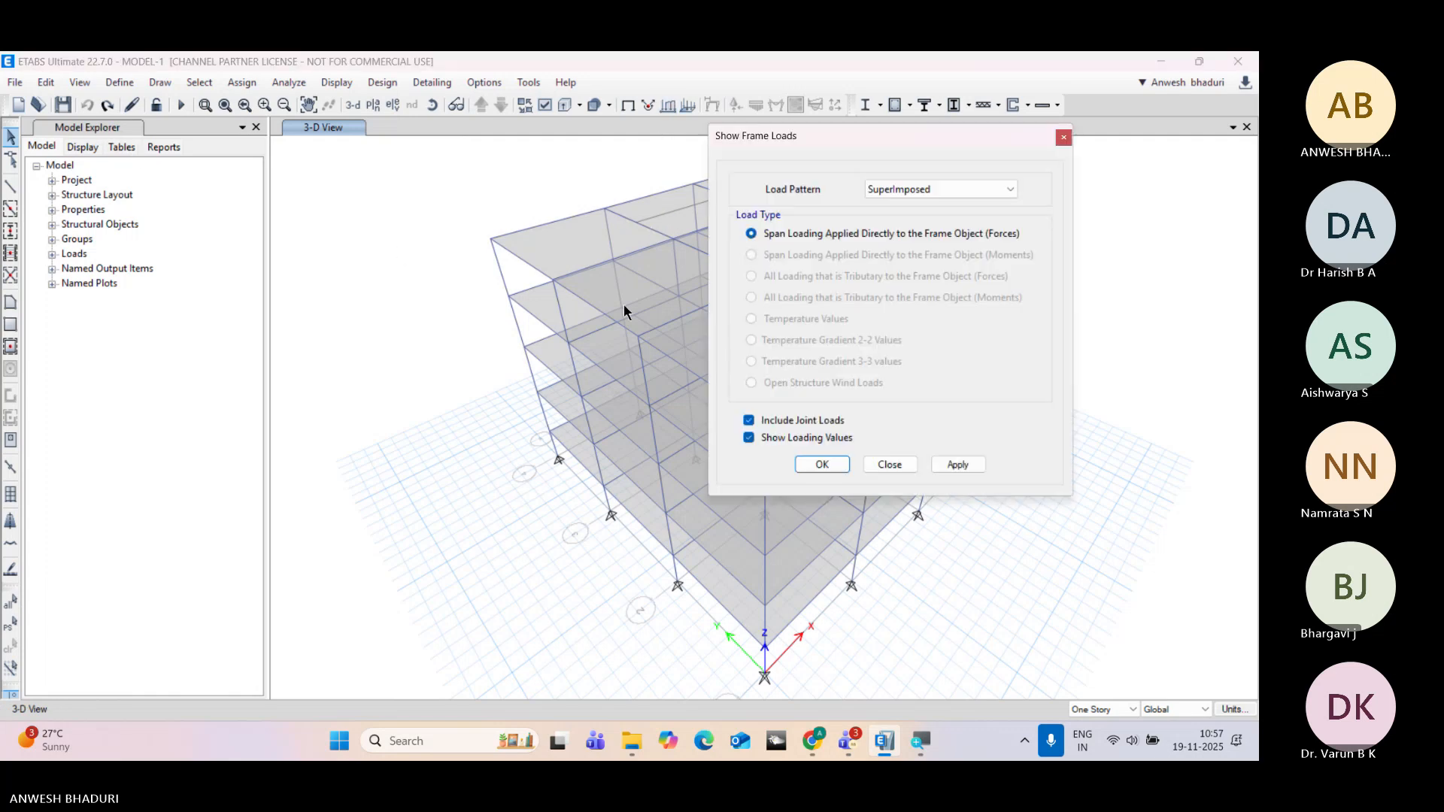
pyautogui.click(825, 464)
pyautogui.click(432, 105)
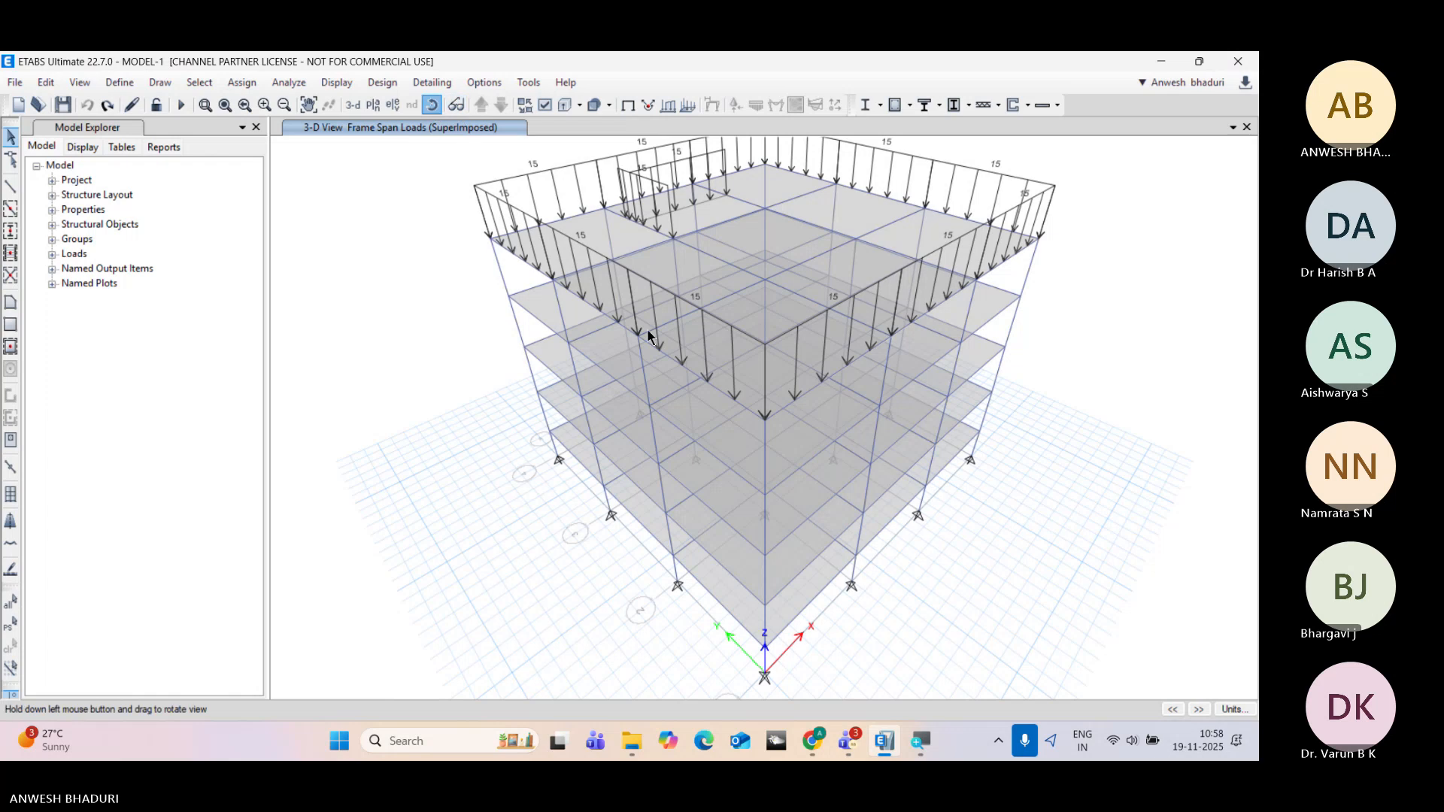
pyautogui.moveTo(648, 335); pyautogui.dragTo(719, 421)
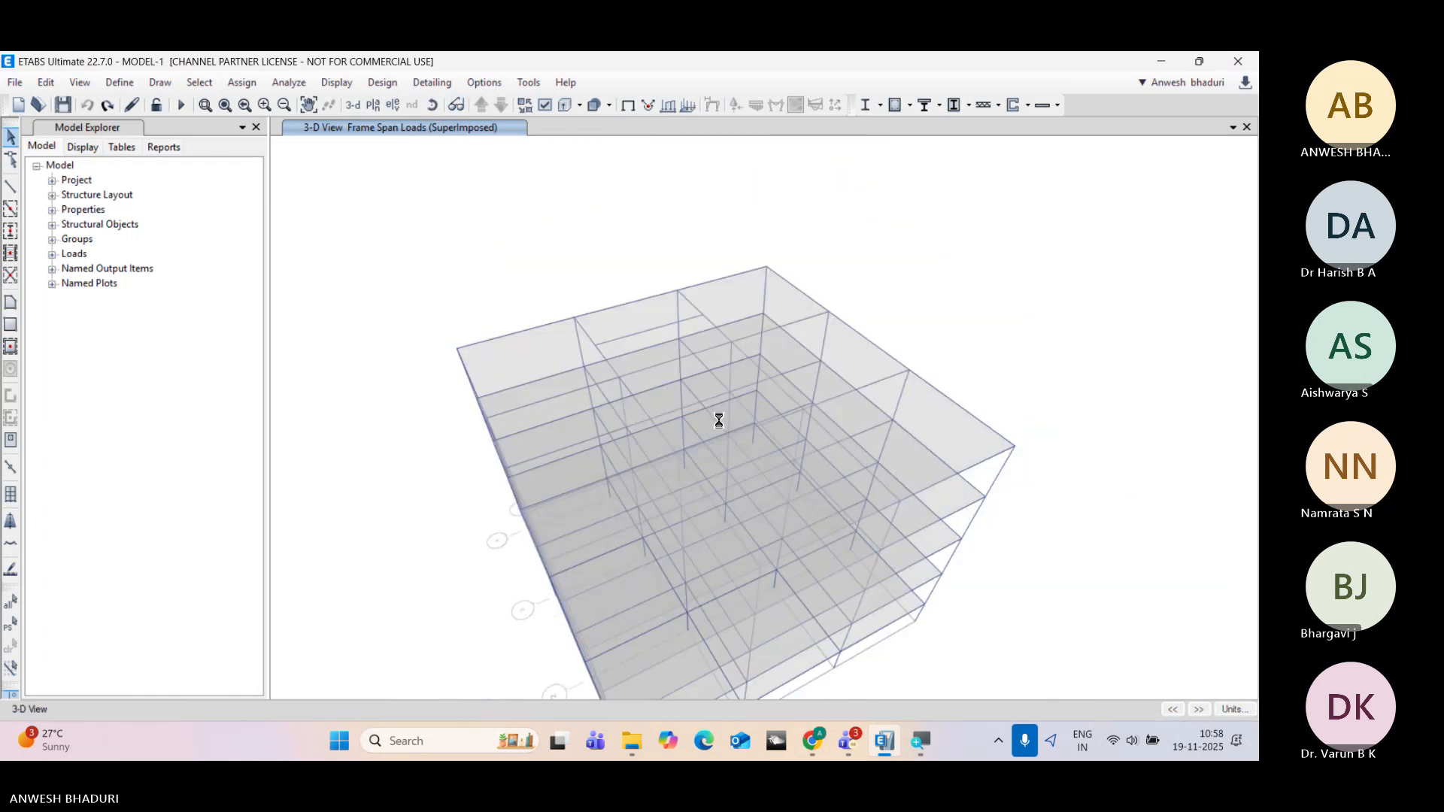
pyautogui.click(627, 106)
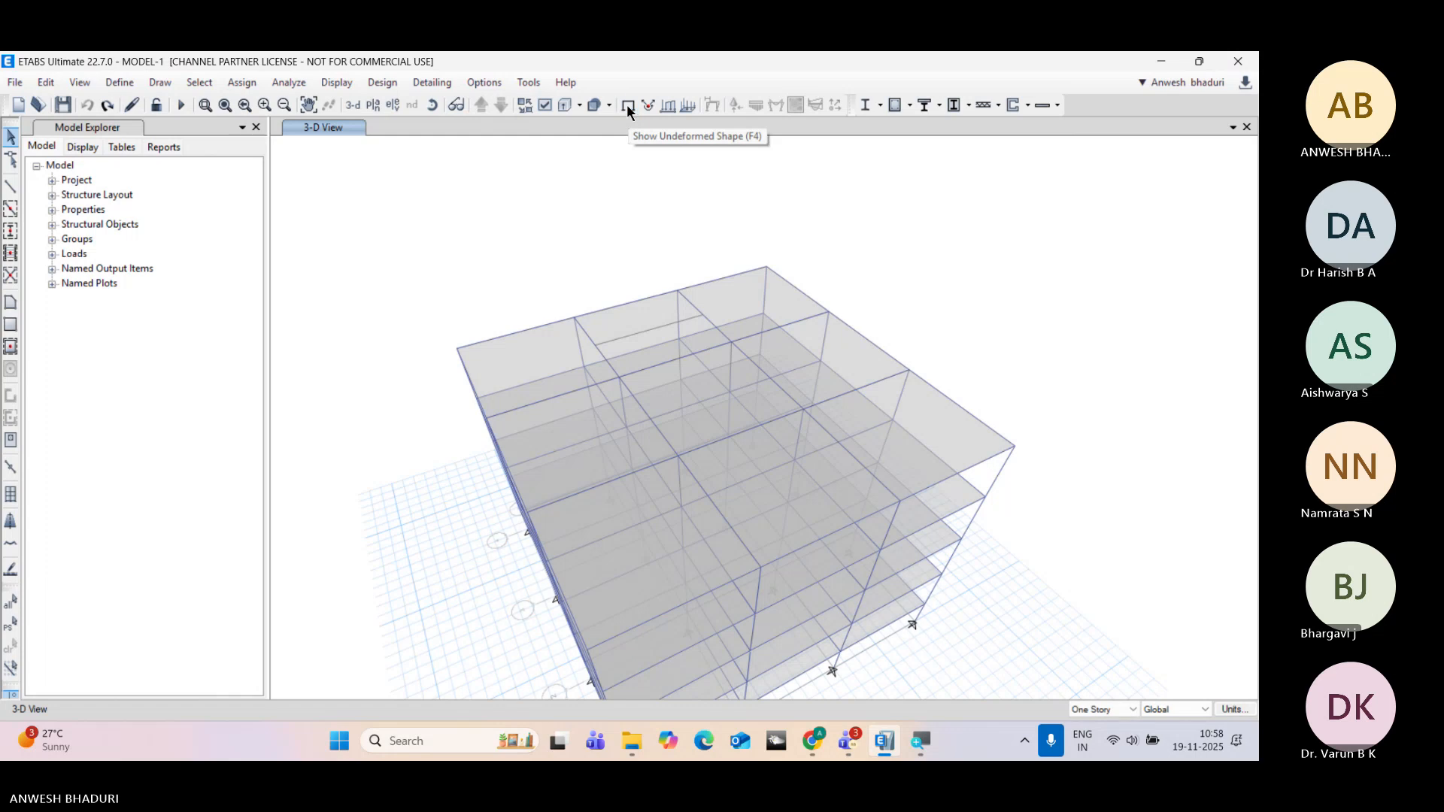
# Step: Save the changes to MODEL-1 and start a new model
pyautogui.click(4, 84)
pyautogui.click(61, 103)
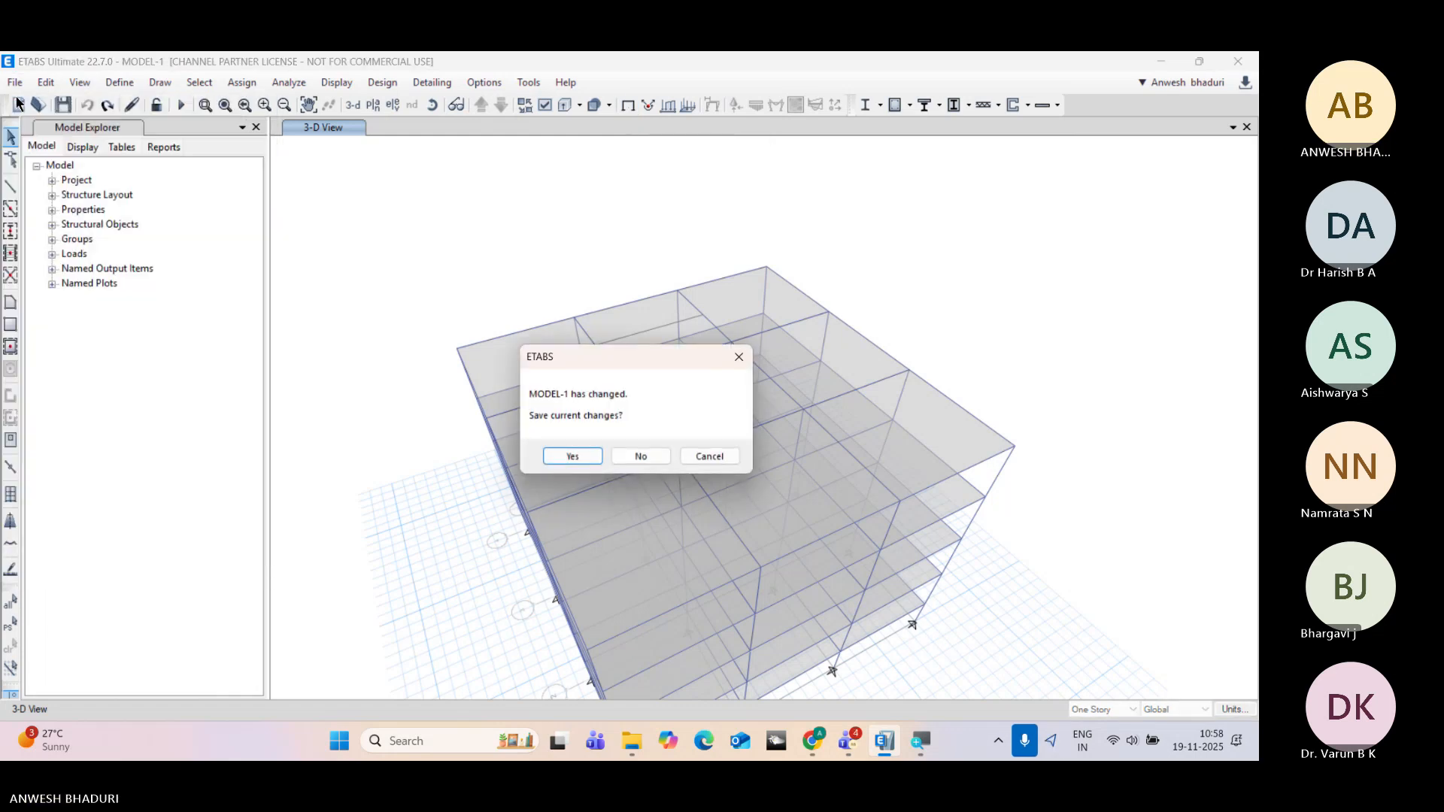
pyautogui.click(566, 455)
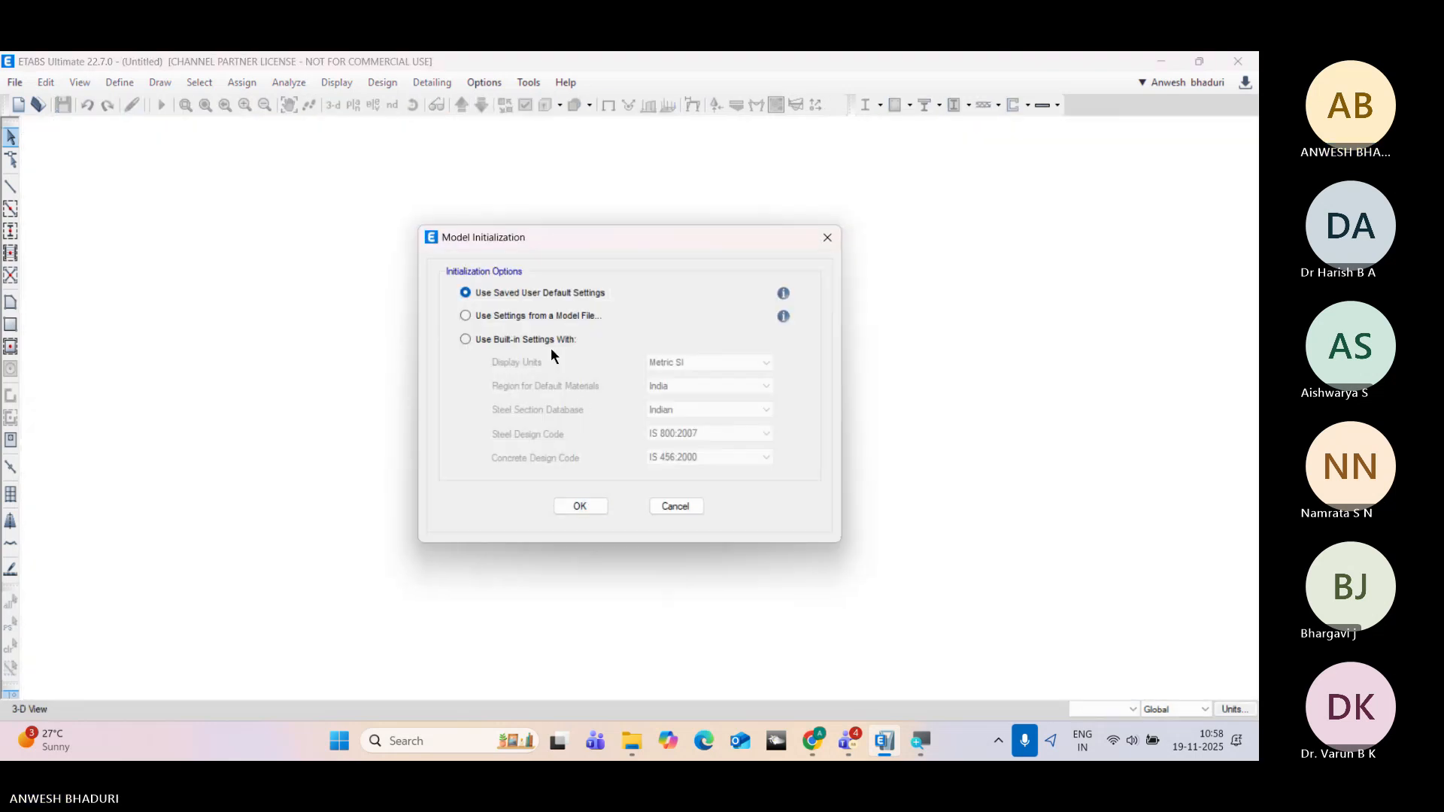
# Step: Initialize the new model with built-in settings, choose custom grid spacing, and open its grid data
pyautogui.click(548, 339)
pyautogui.click(590, 510)
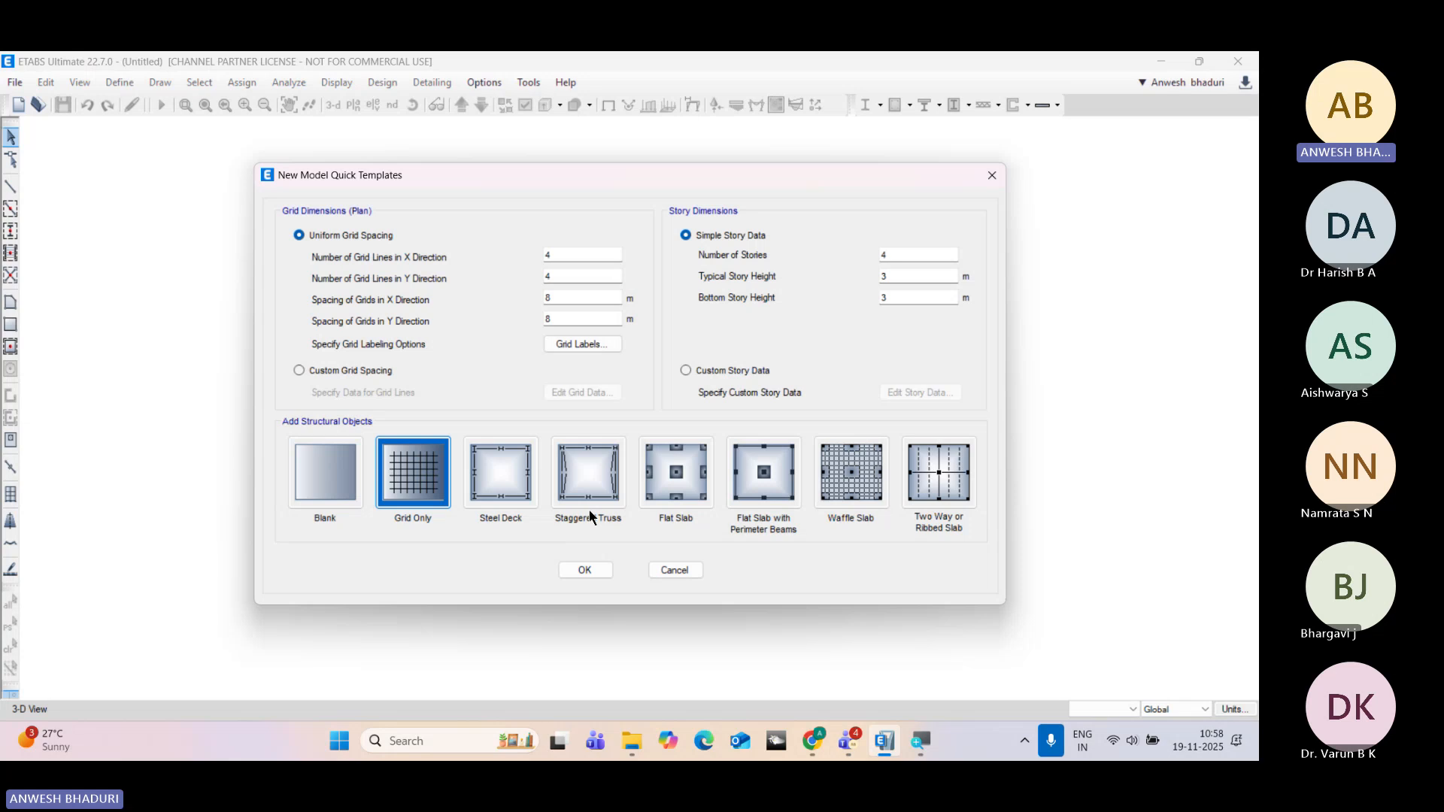
pyautogui.click(385, 375)
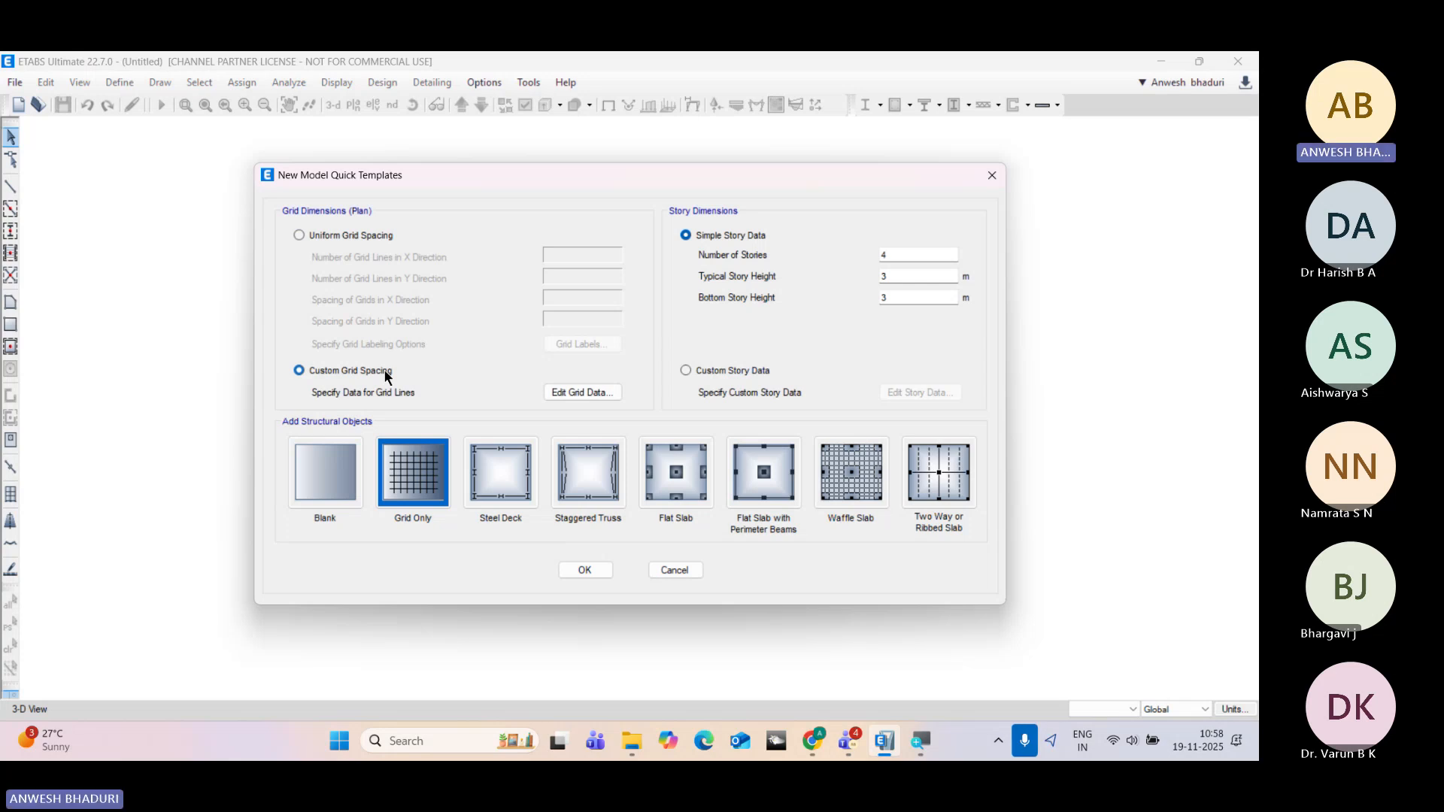
pyautogui.click(576, 392)
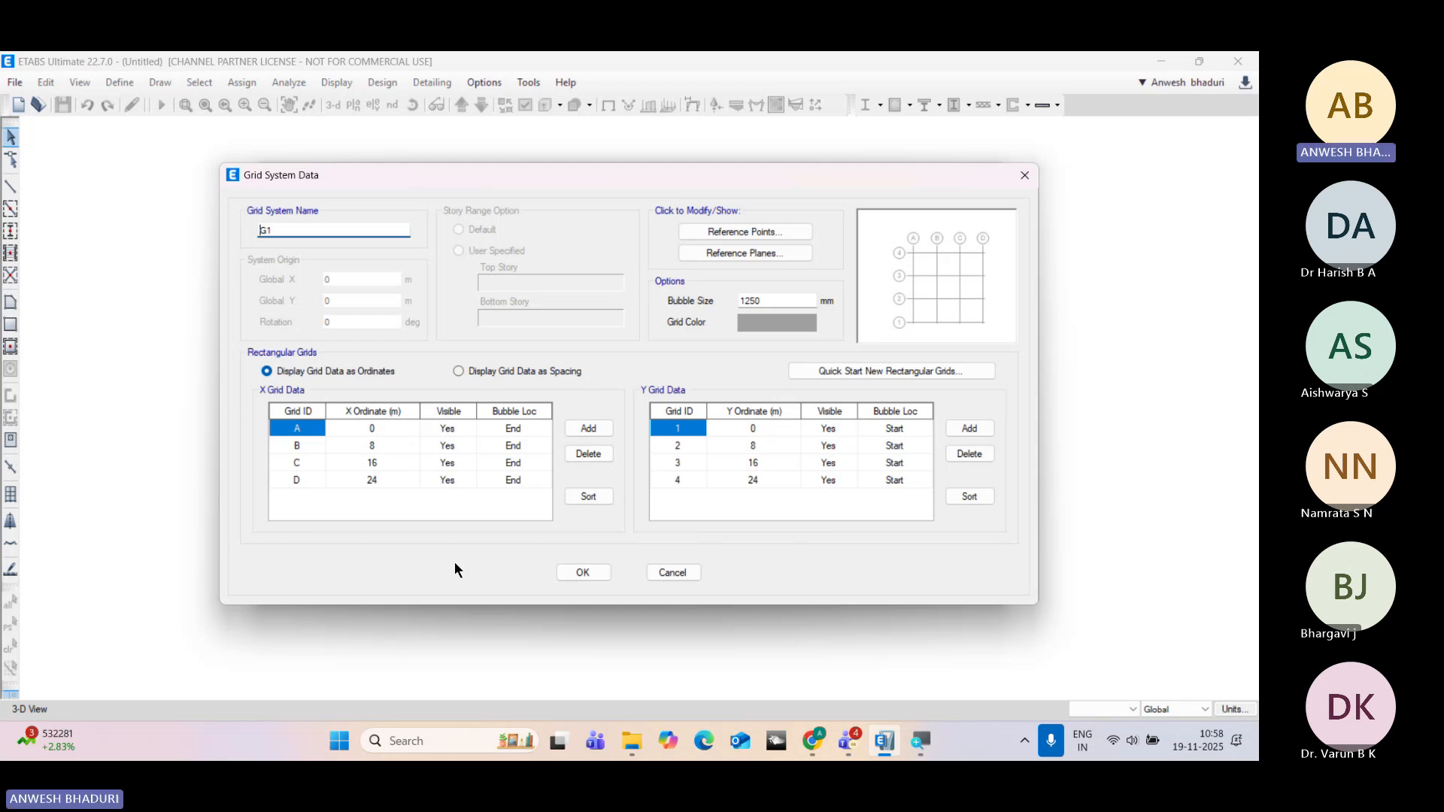
# Step: Magnify the screen to 200% with Magnifier and move its toolbar clear of the X grid table
pyautogui.click(917, 742)
pyautogui.click(111, 515)
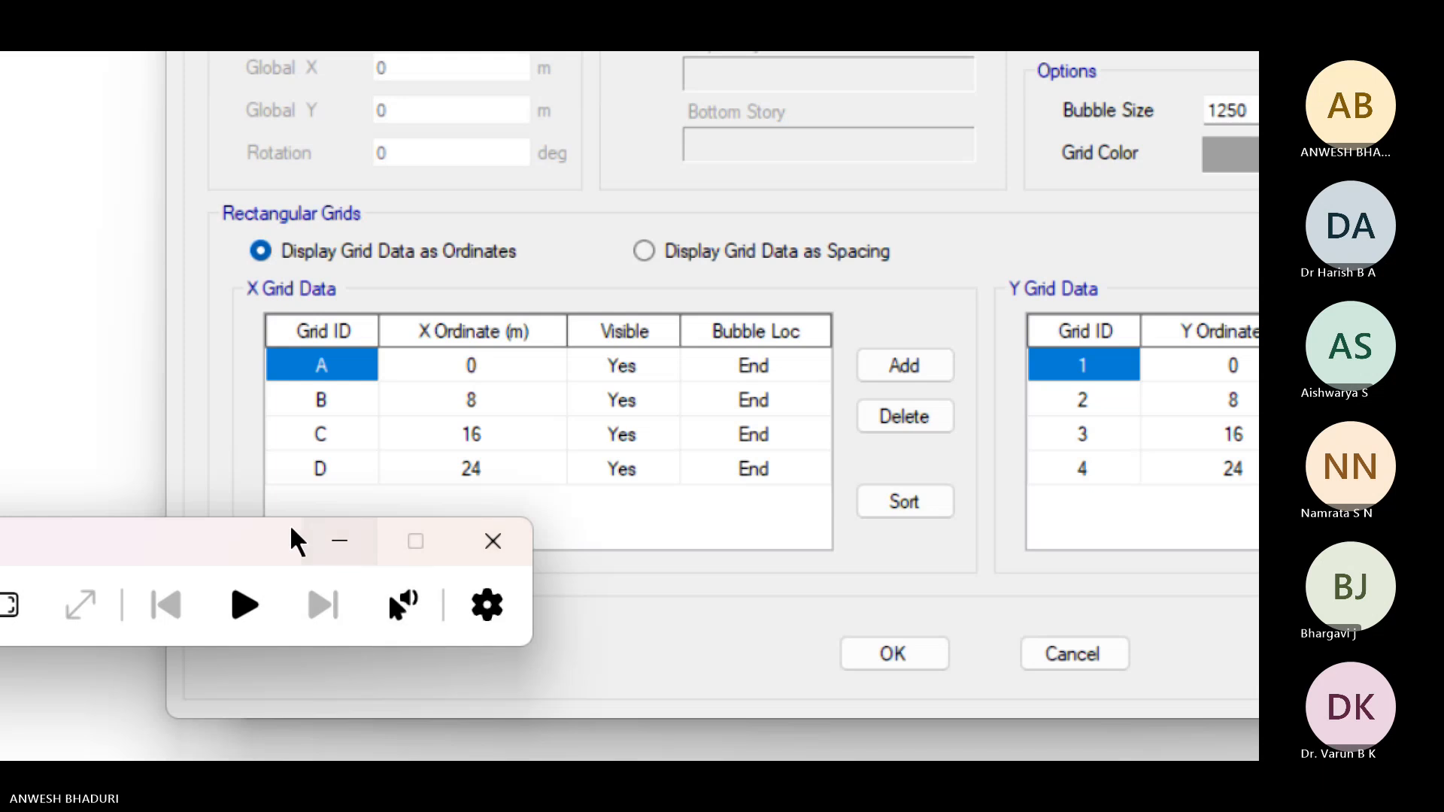
pyautogui.moveTo(271, 541); pyautogui.dragTo(354, 583)
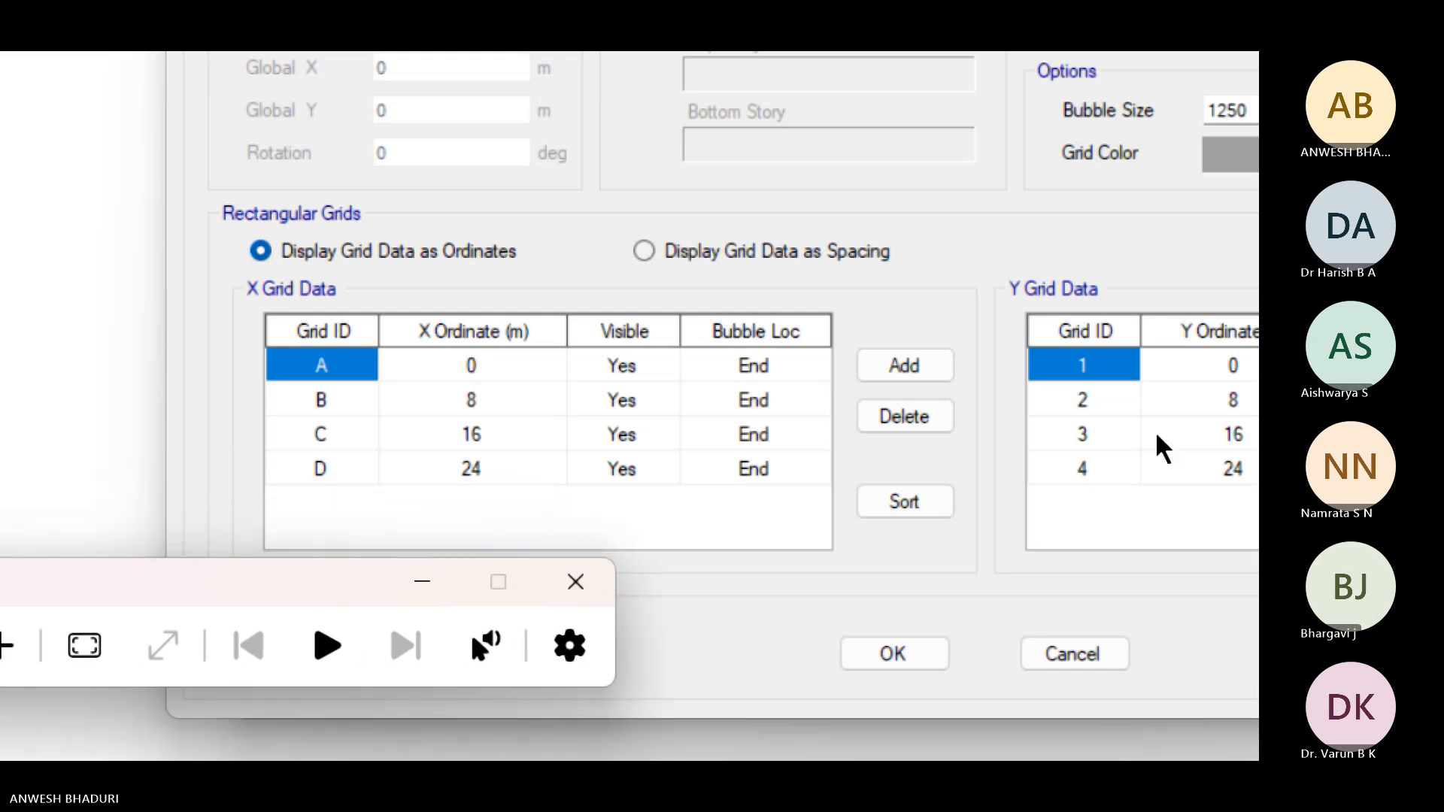
# Step: Compare the grid data displayed as spacing with the display as ordinates, and return to ordinates
pyautogui.click(480, 403)
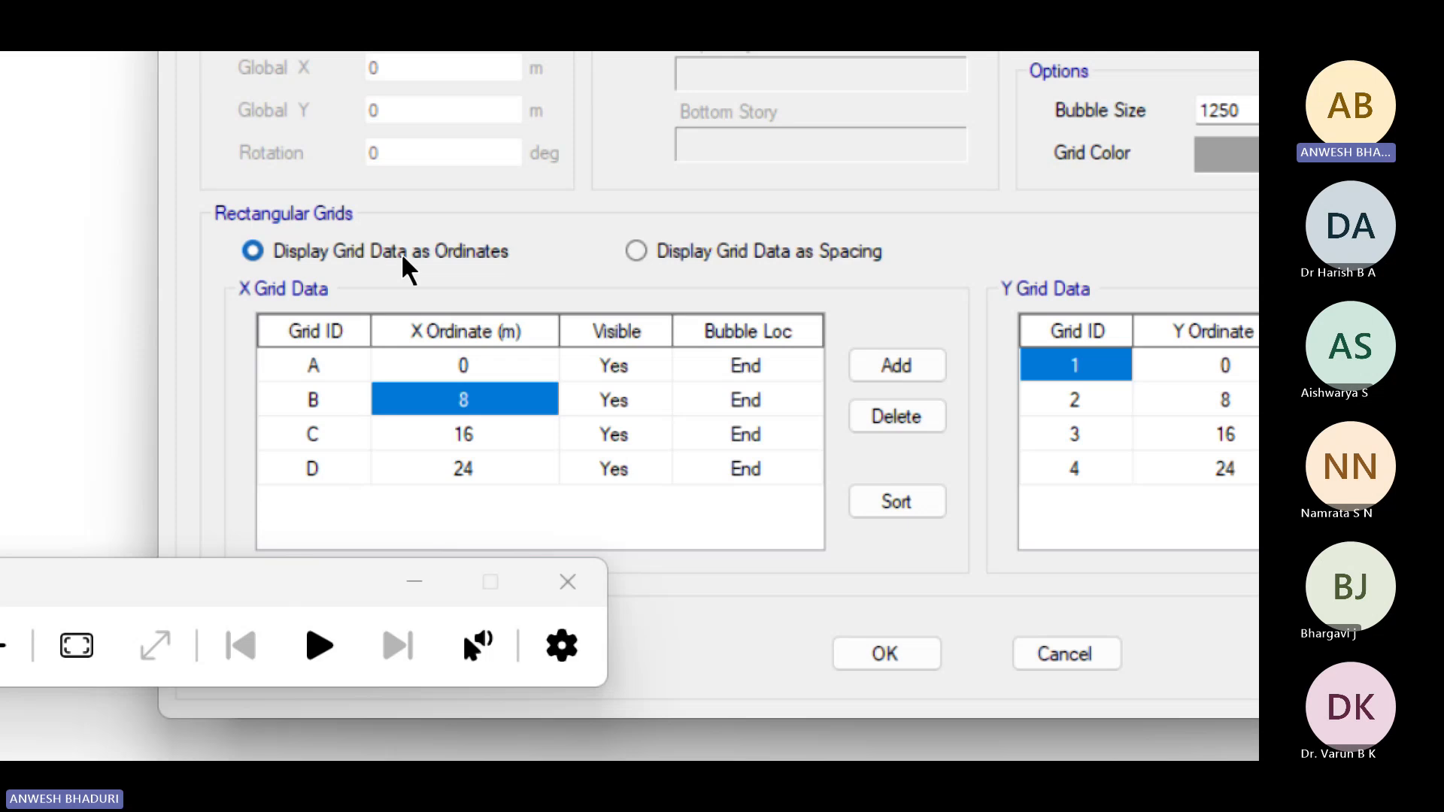
pyautogui.click(761, 259)
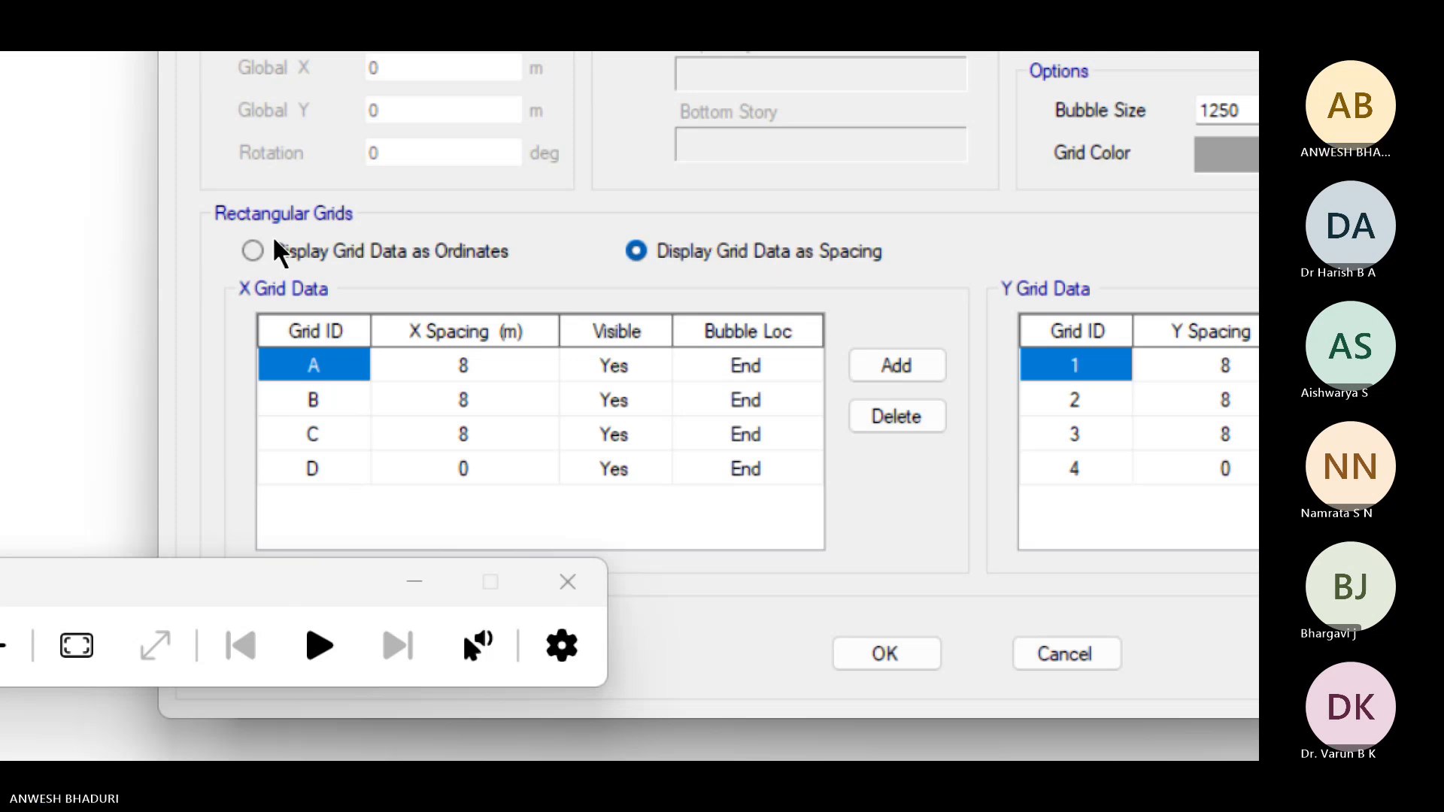
pyautogui.click(298, 255)
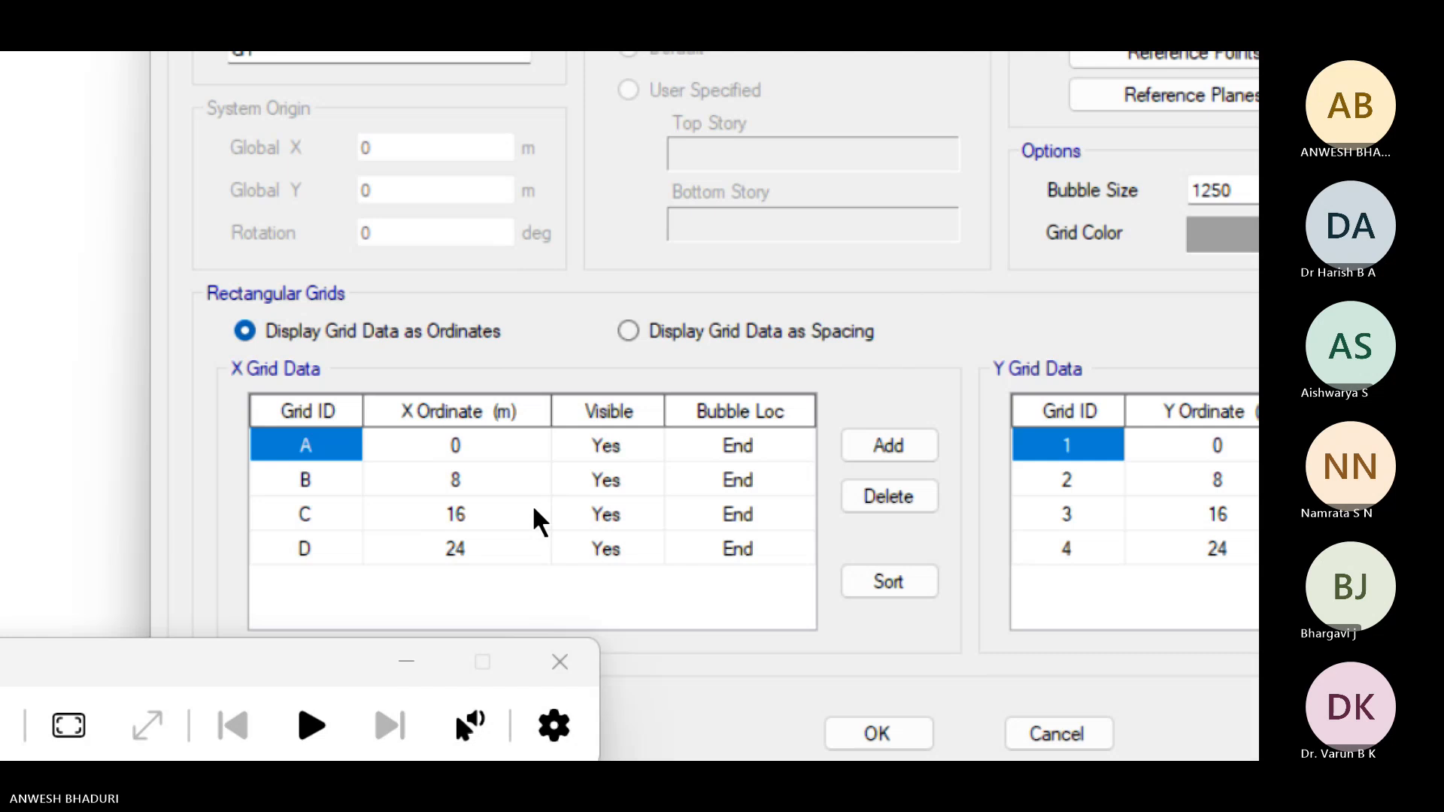
# Step: Set the X ordinates of grid B to 6 m, grid C to 10.5 m and grid D to 14 m
pyautogui.click(487, 470)
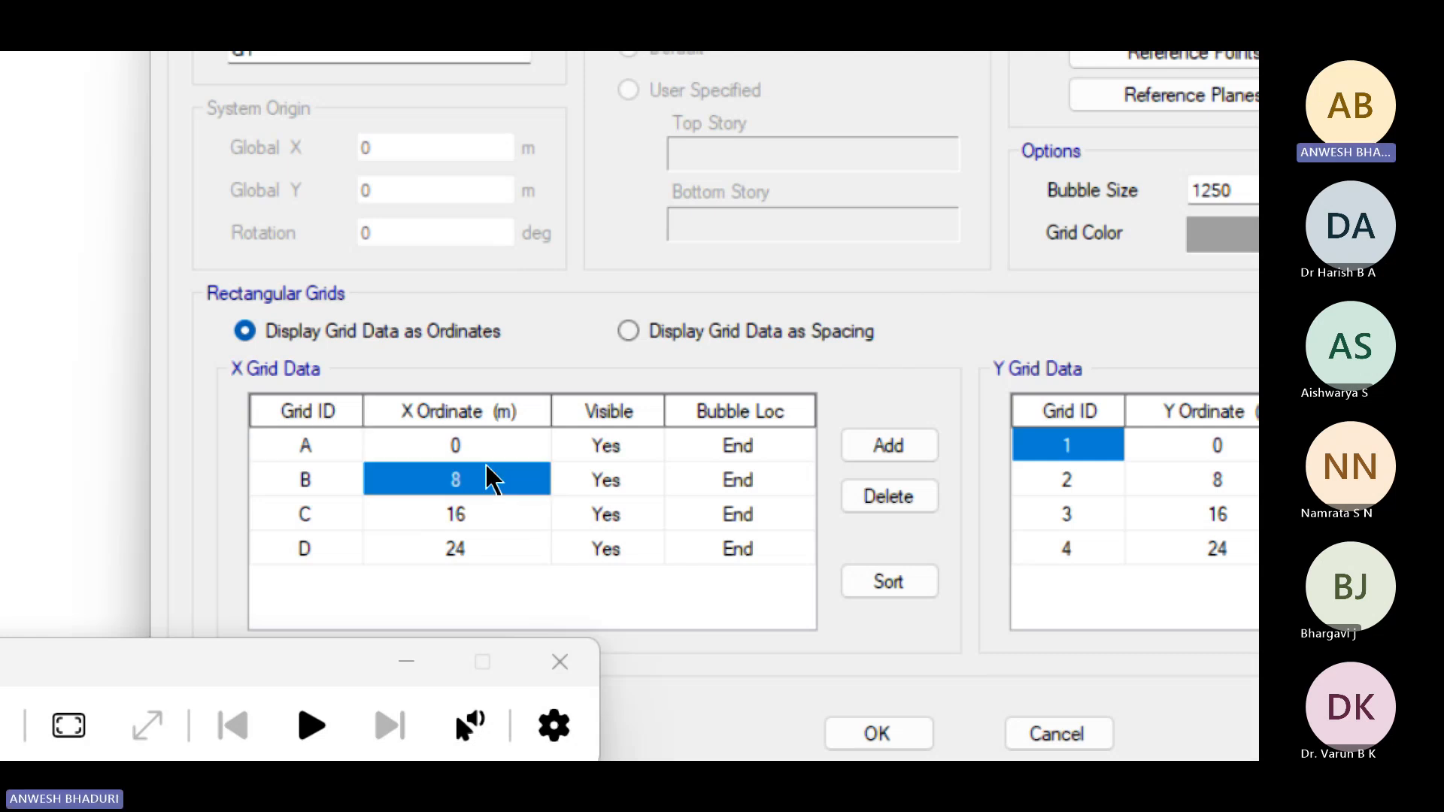
pyautogui.write('6')
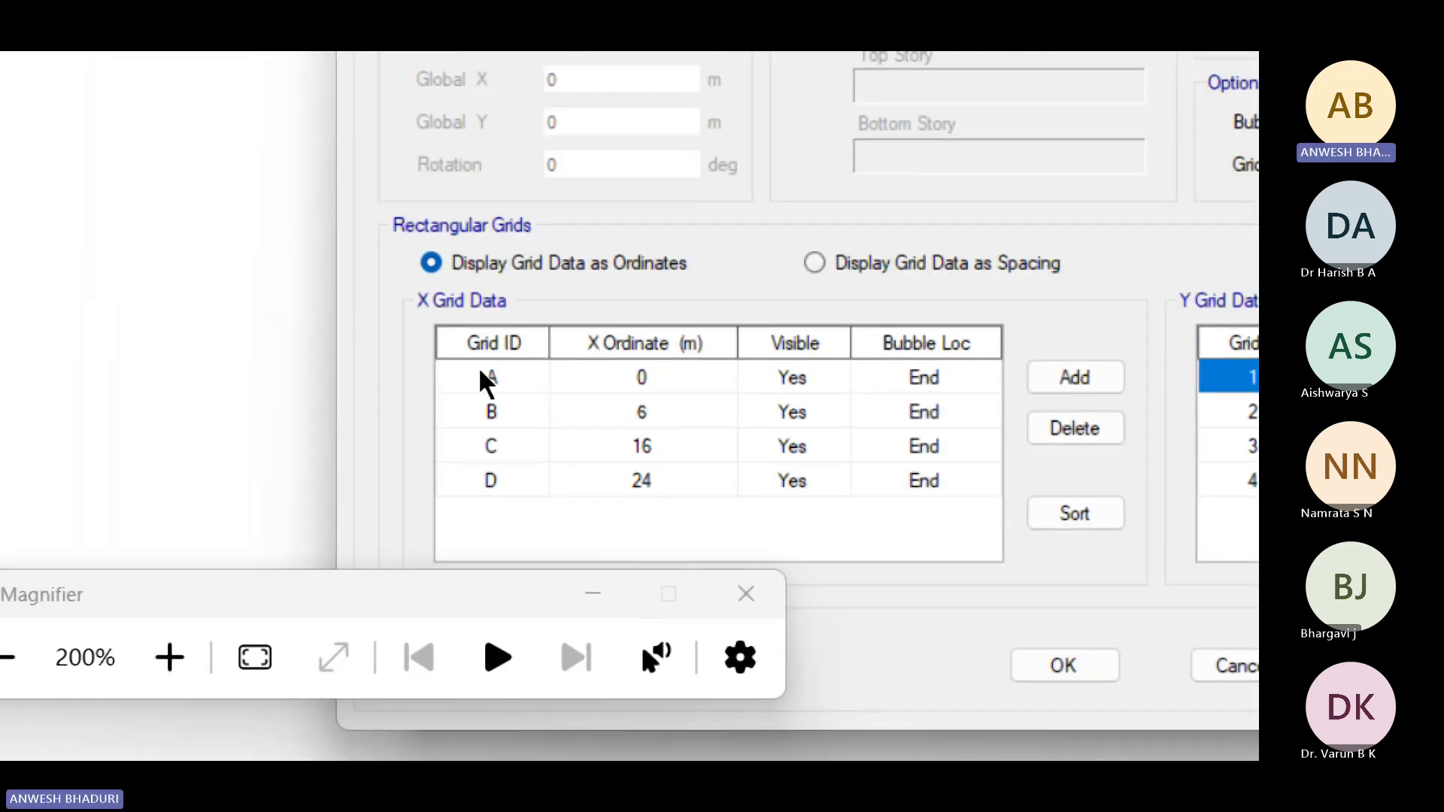
pyautogui.click(664, 450)
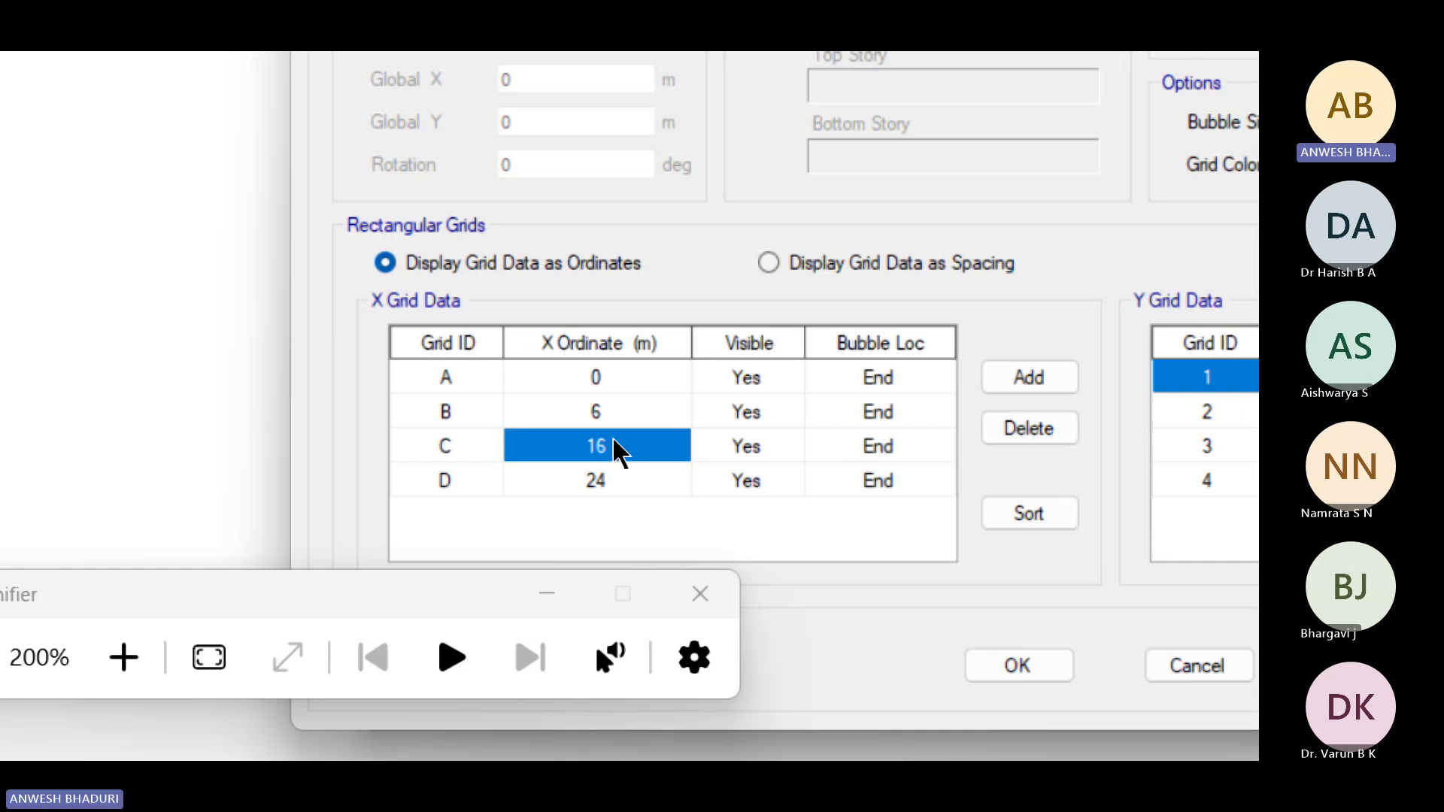
pyautogui.write('4.5')
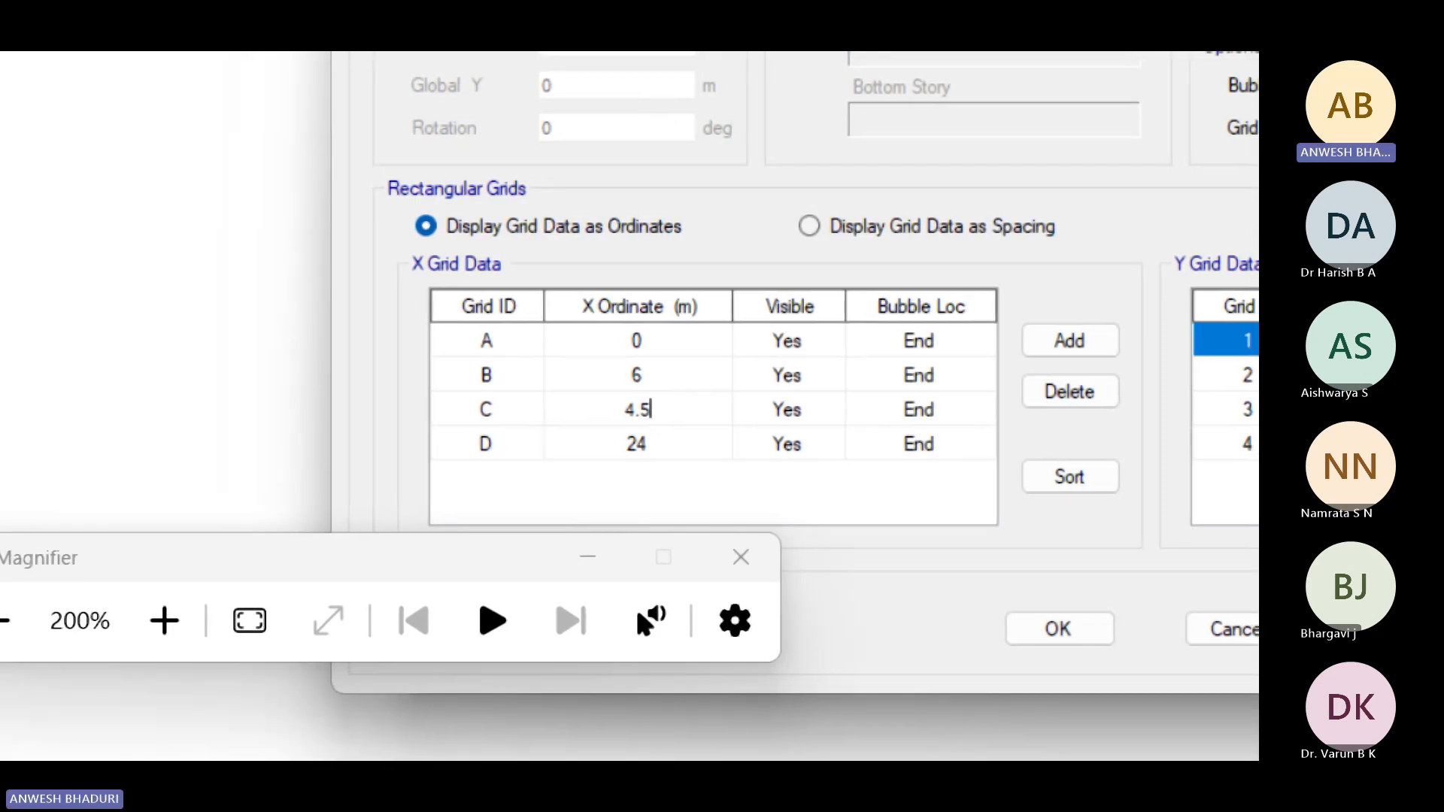
pyautogui.write('+6')
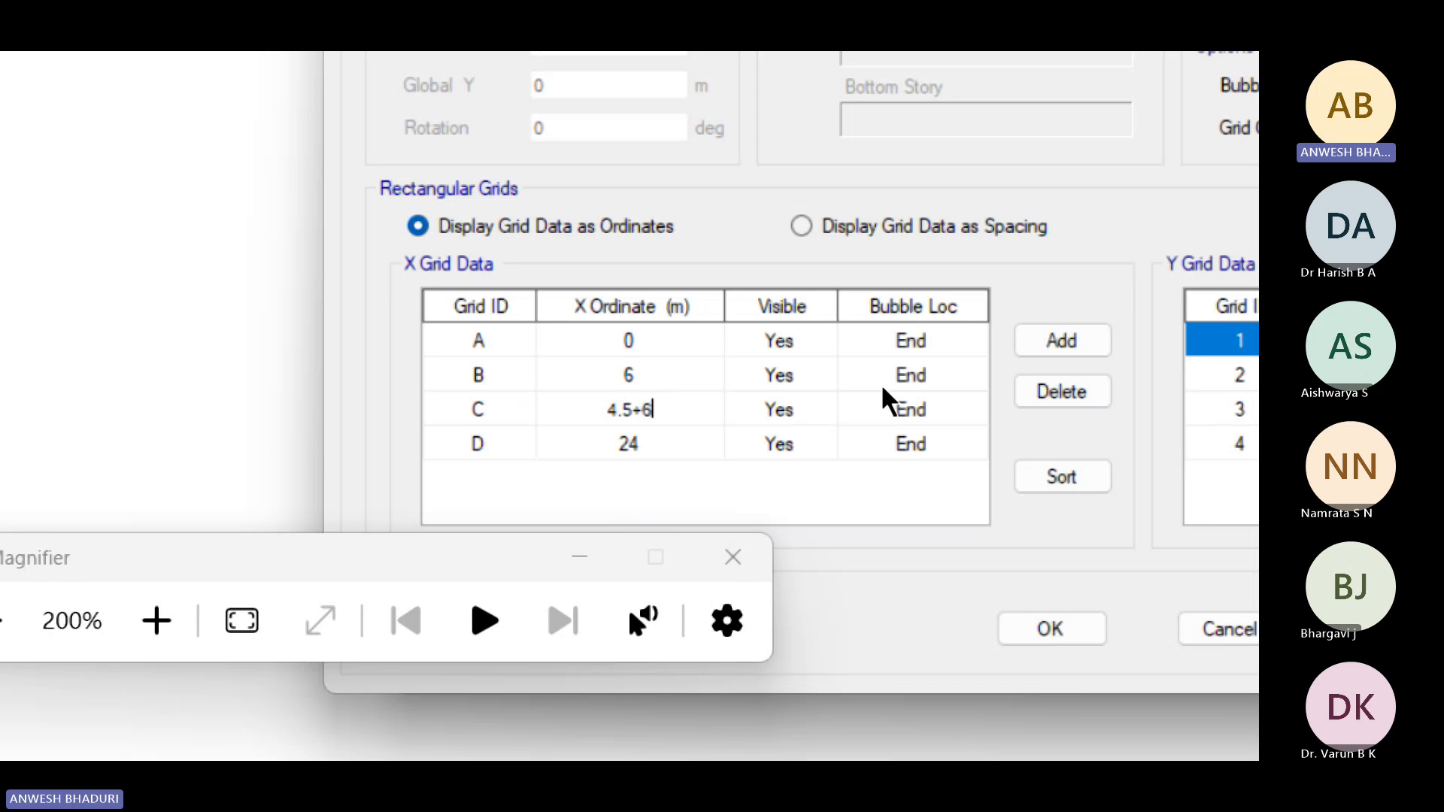
pyautogui.press('Return')
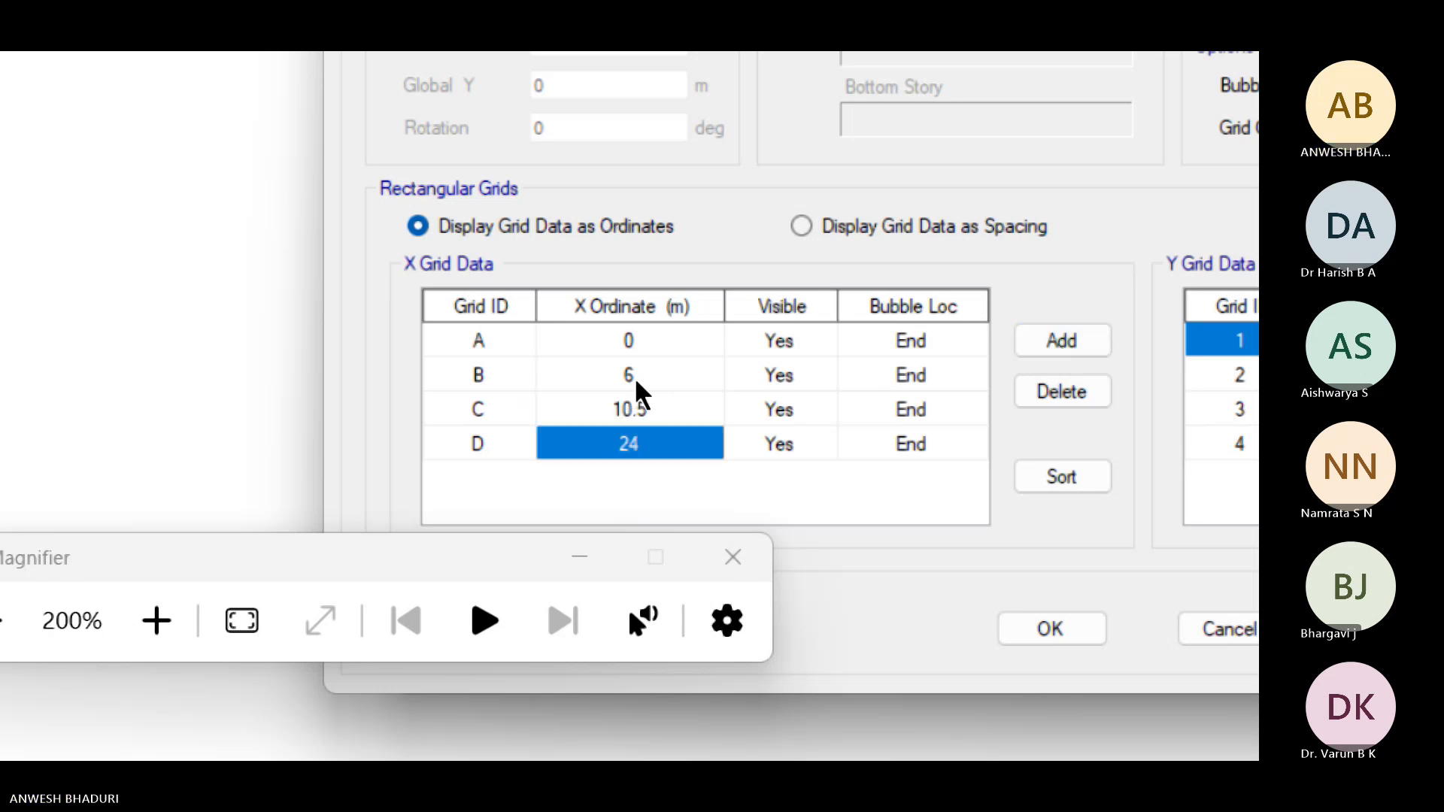
pyautogui.click(665, 445)
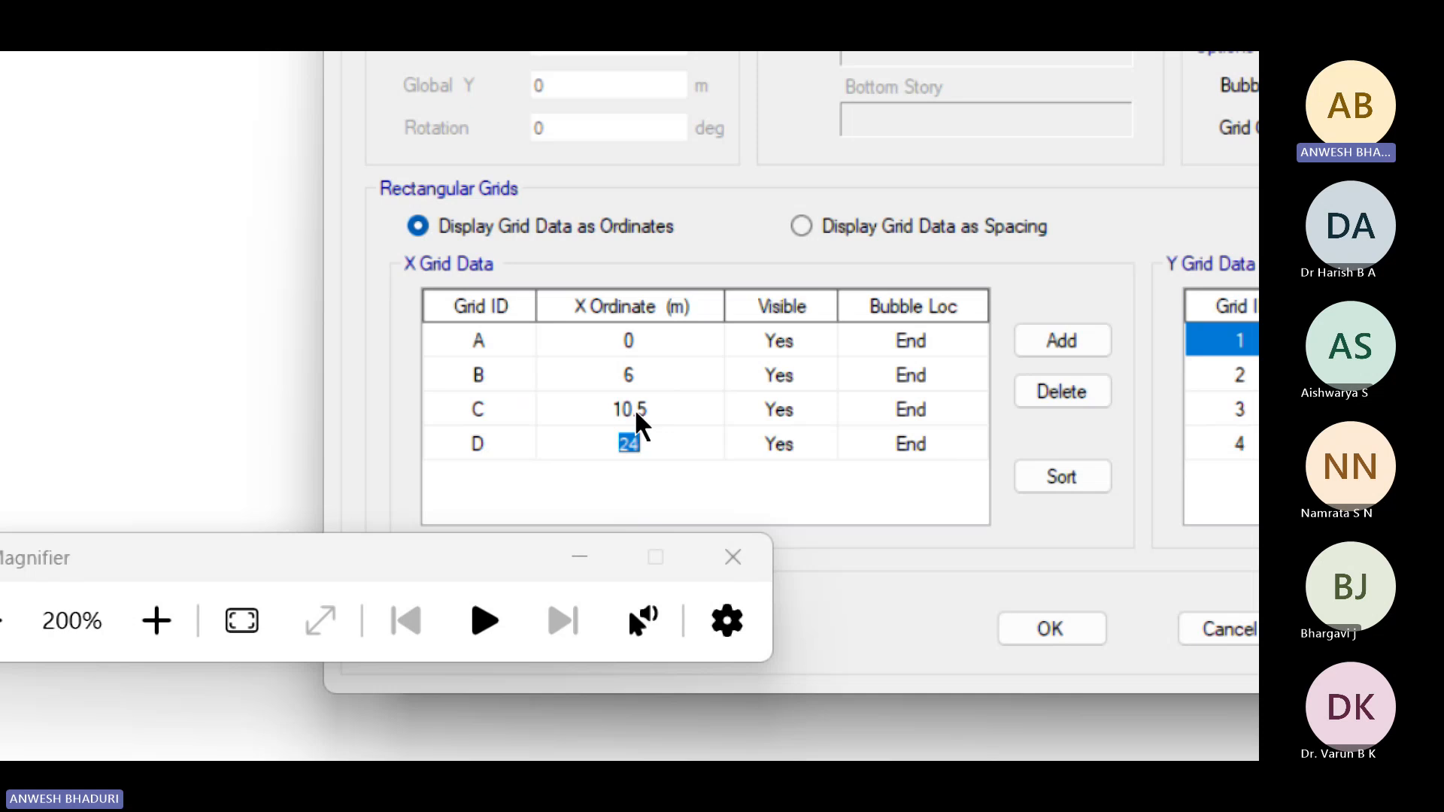
pyautogui.write('10.5+')
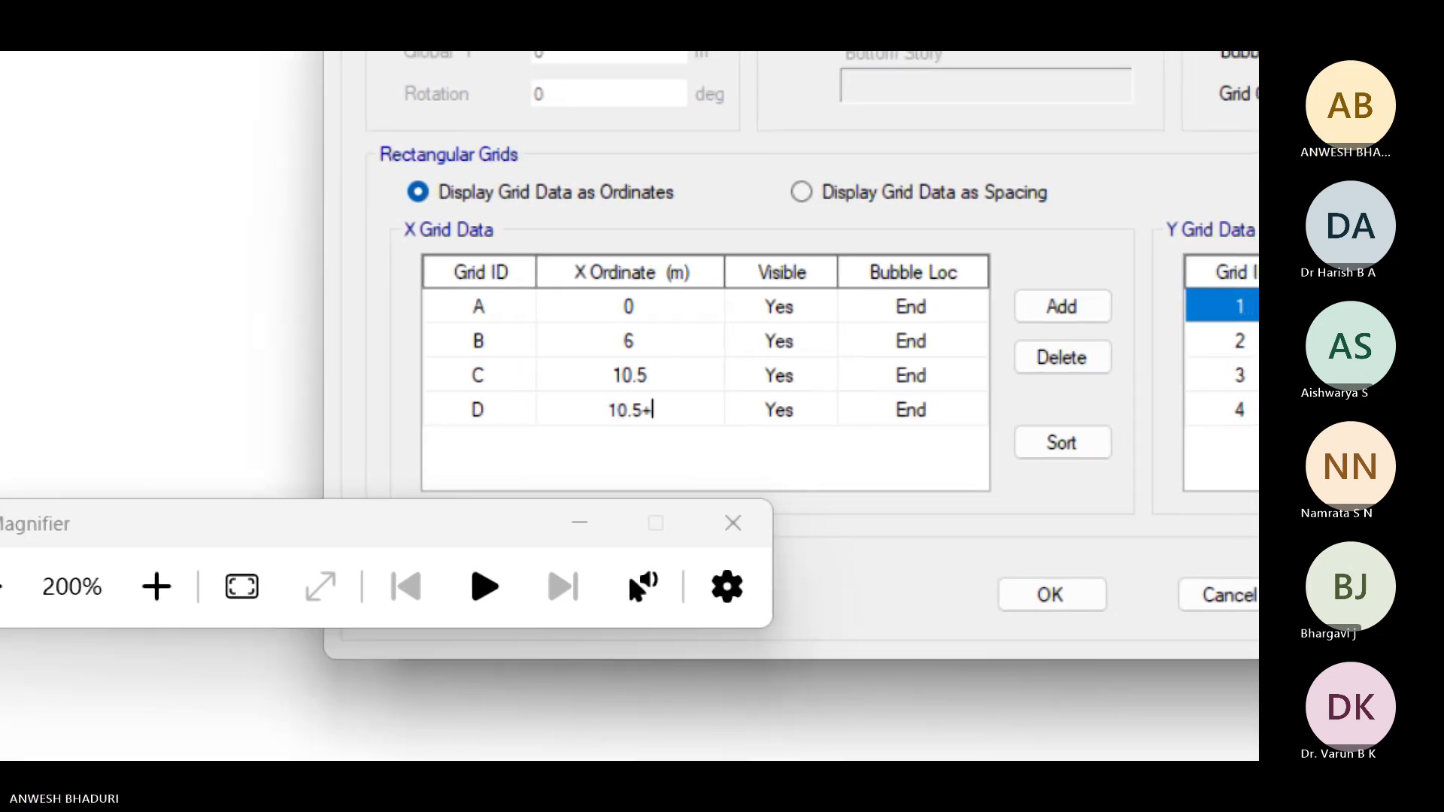
pyautogui.write('3.5')
pyautogui.press('Return')
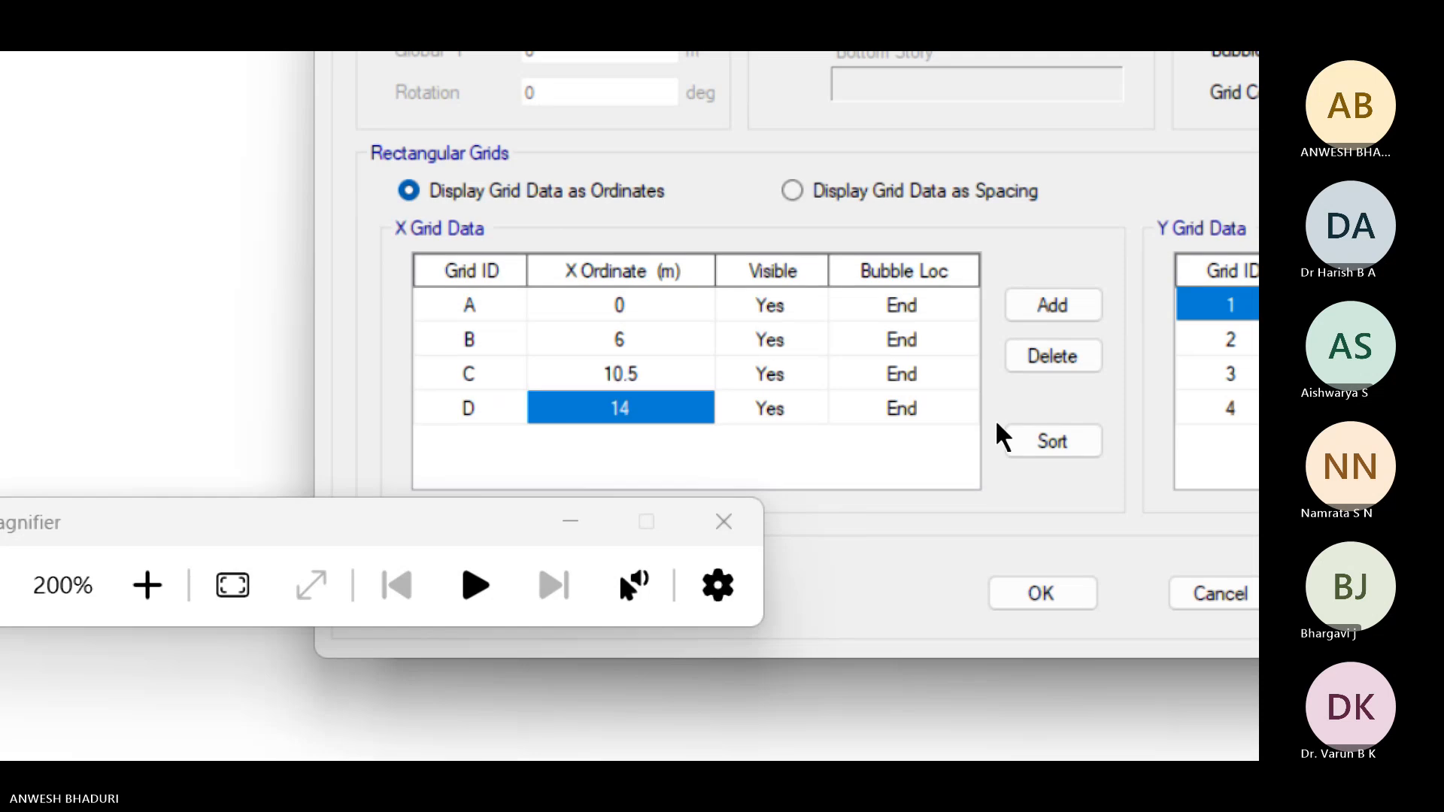
# Step: Add X grid lines E and F, with E at 18 m and F at 18+5.5 m
pyautogui.click(1050, 308)
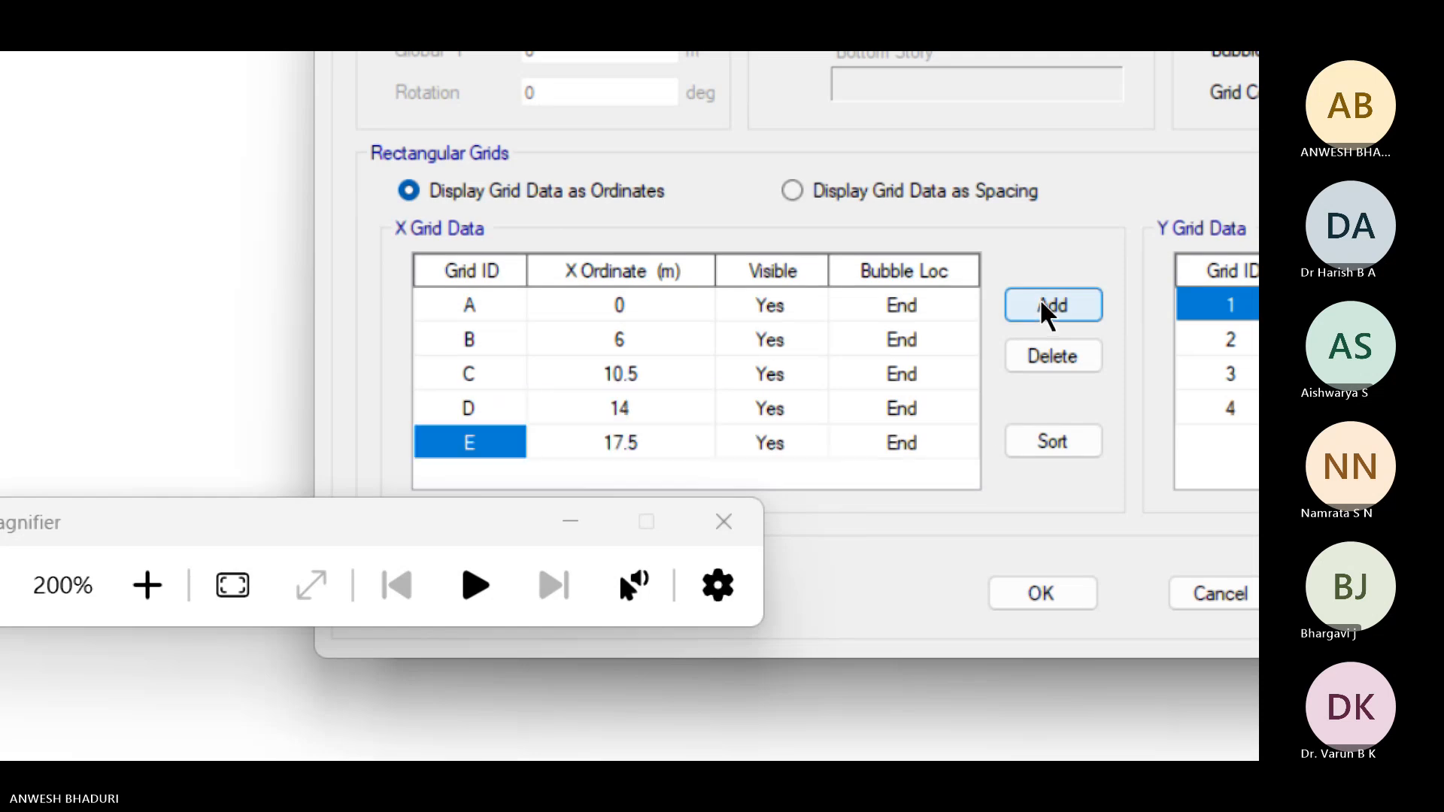
pyautogui.click(670, 431)
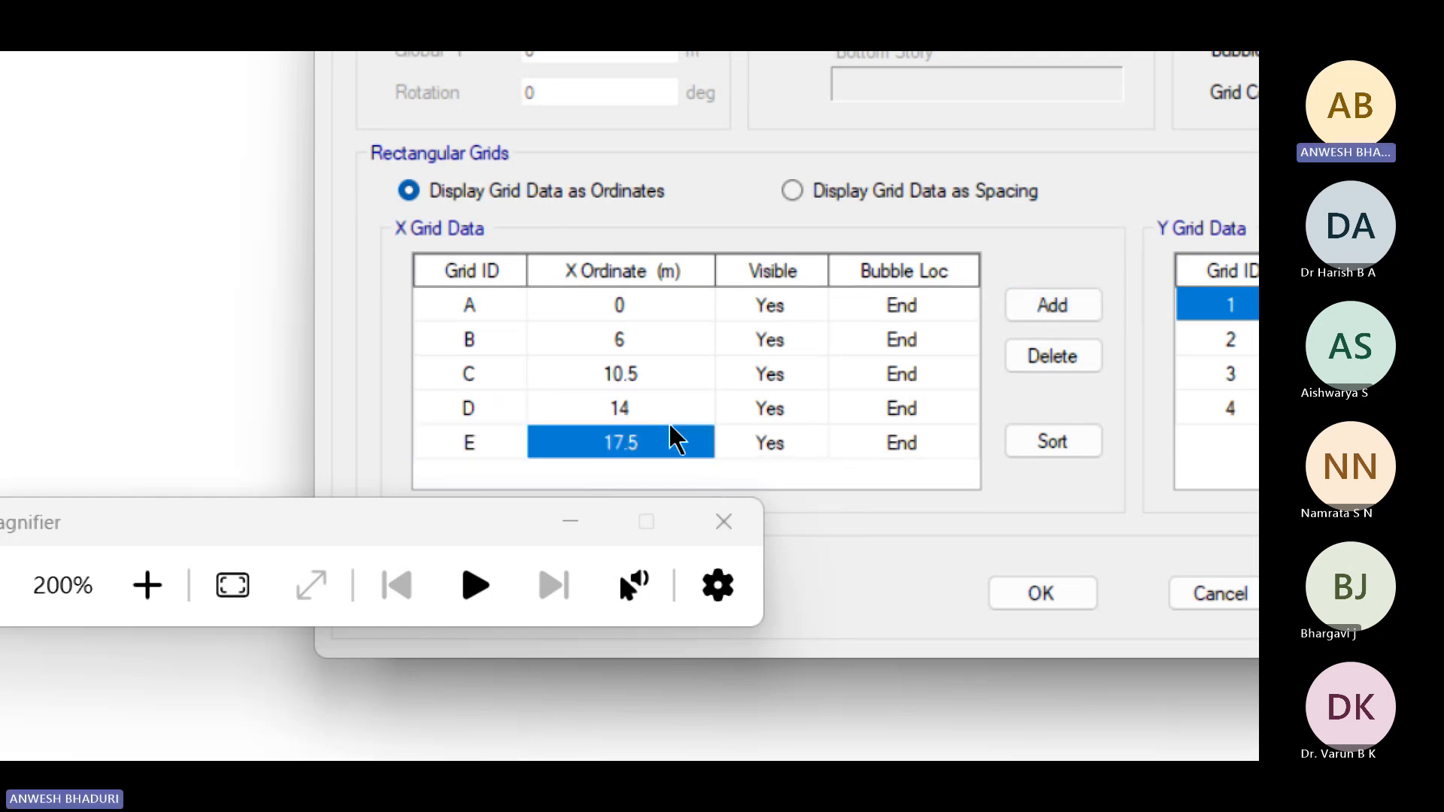
pyautogui.write('14+')
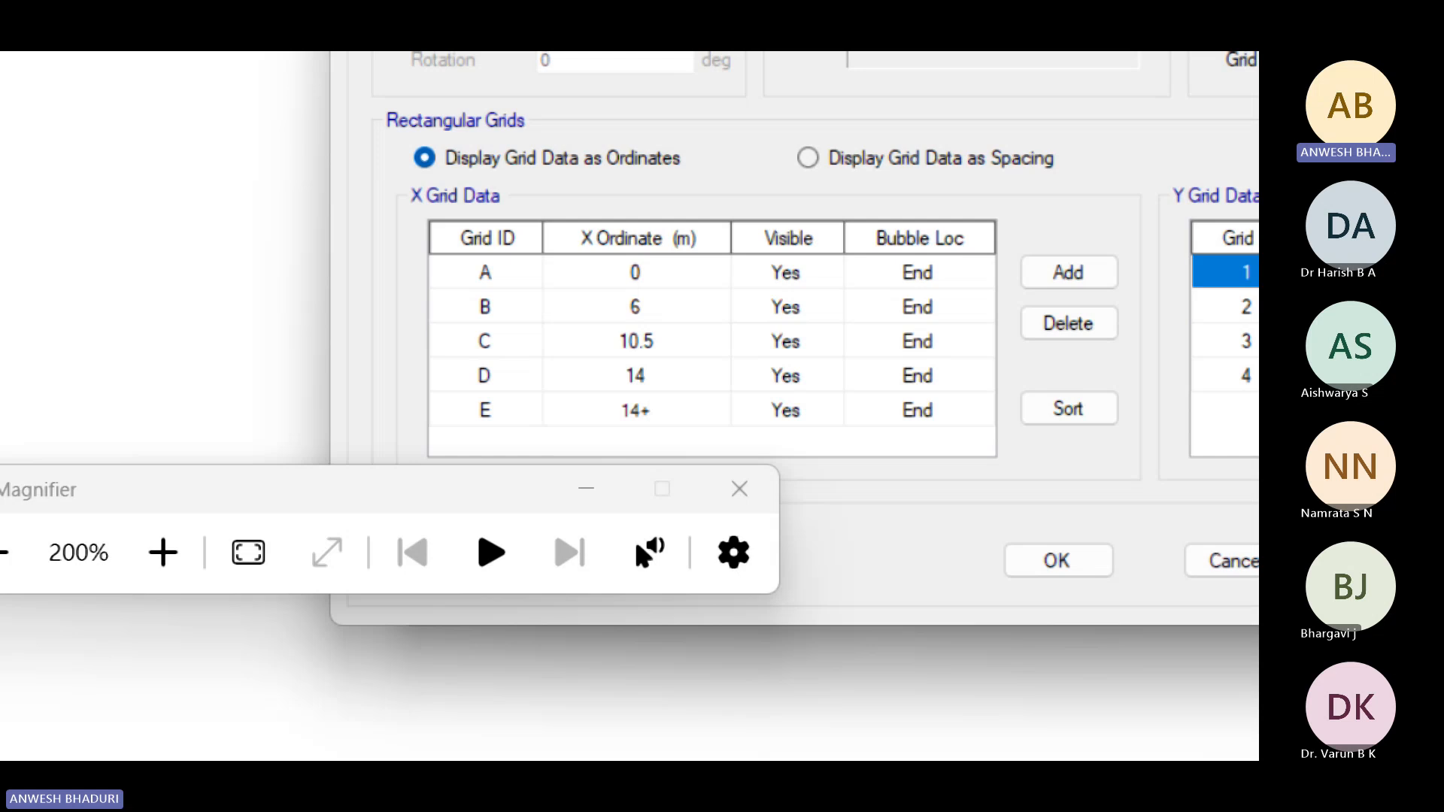
pyautogui.write('4')
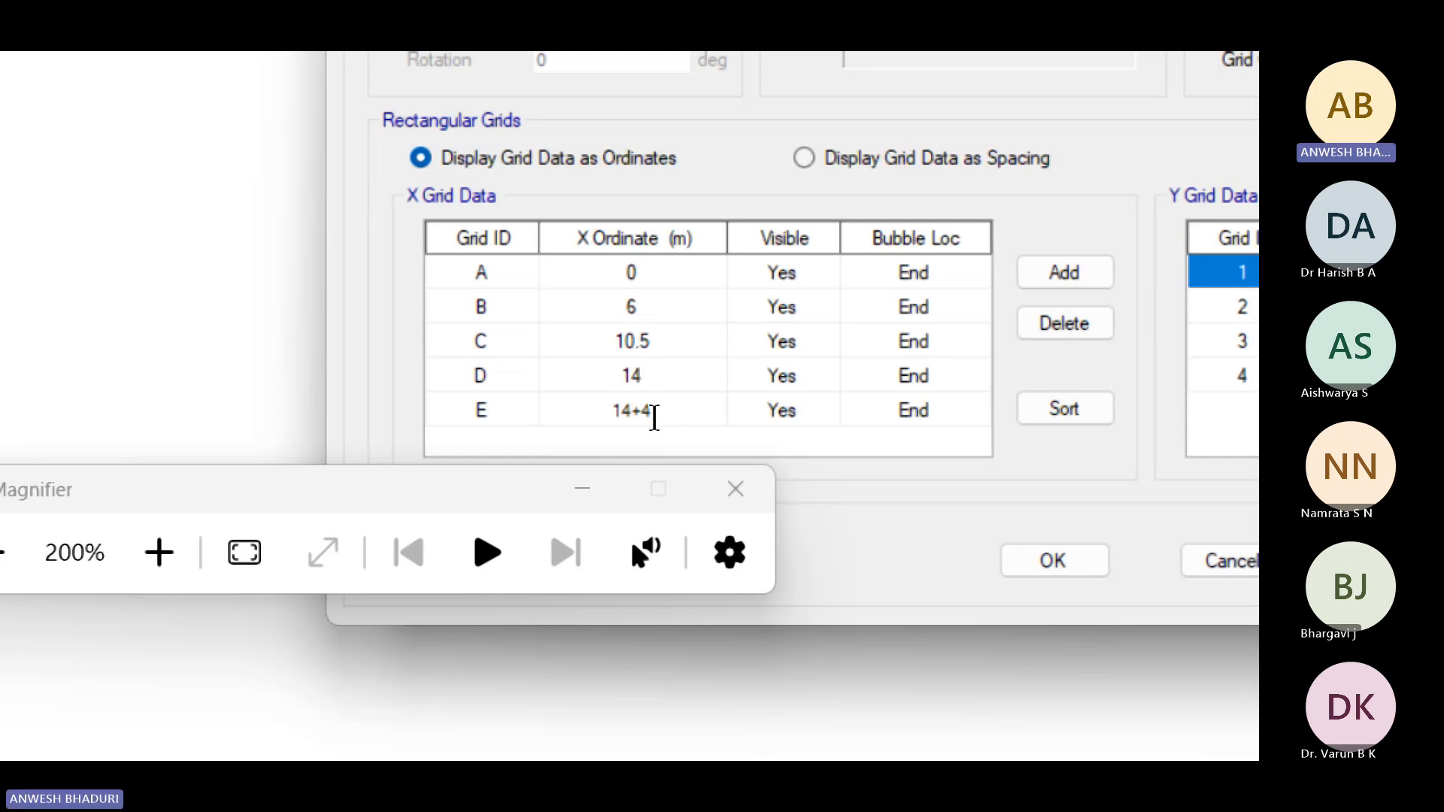
pyautogui.click(985, 280)
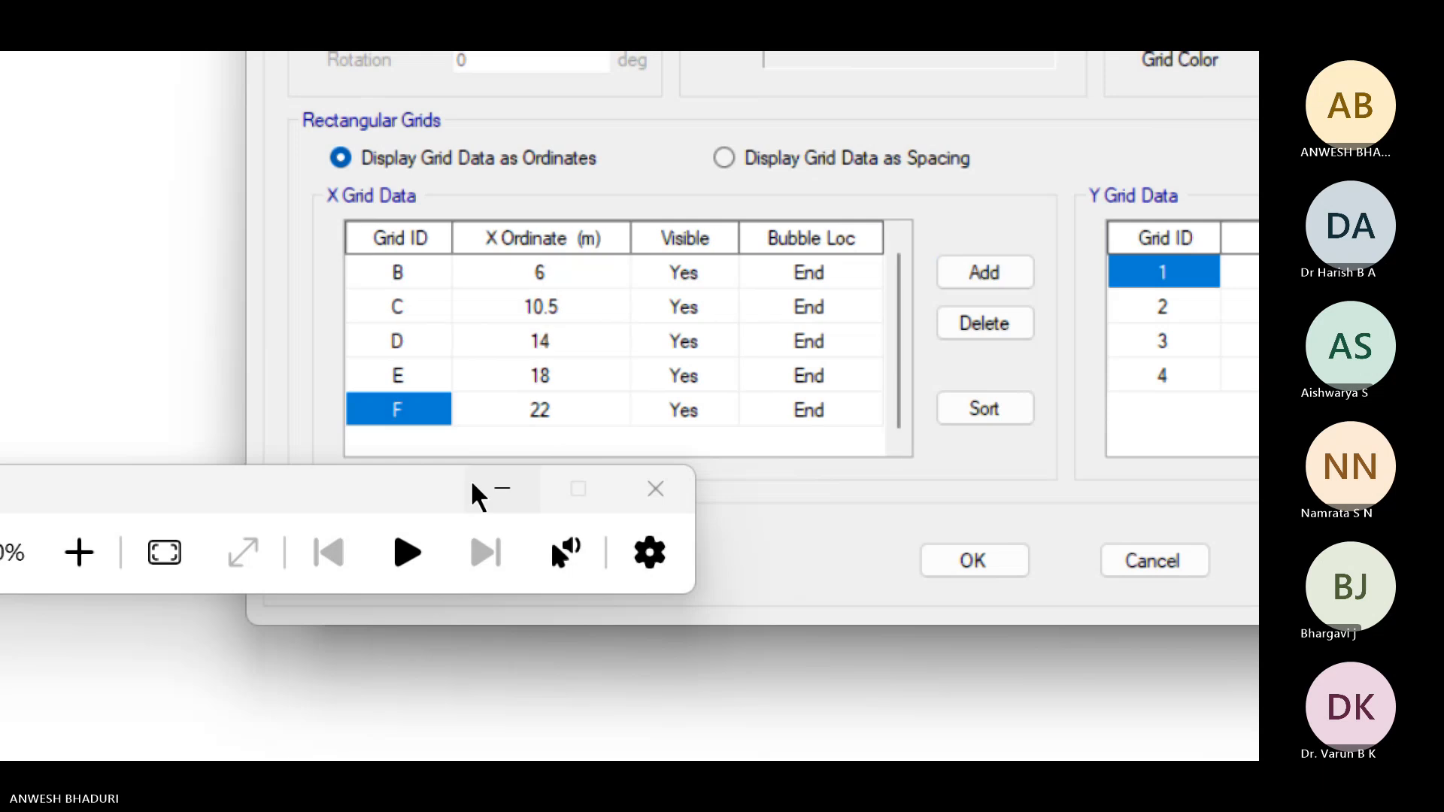
pyautogui.click(568, 418)
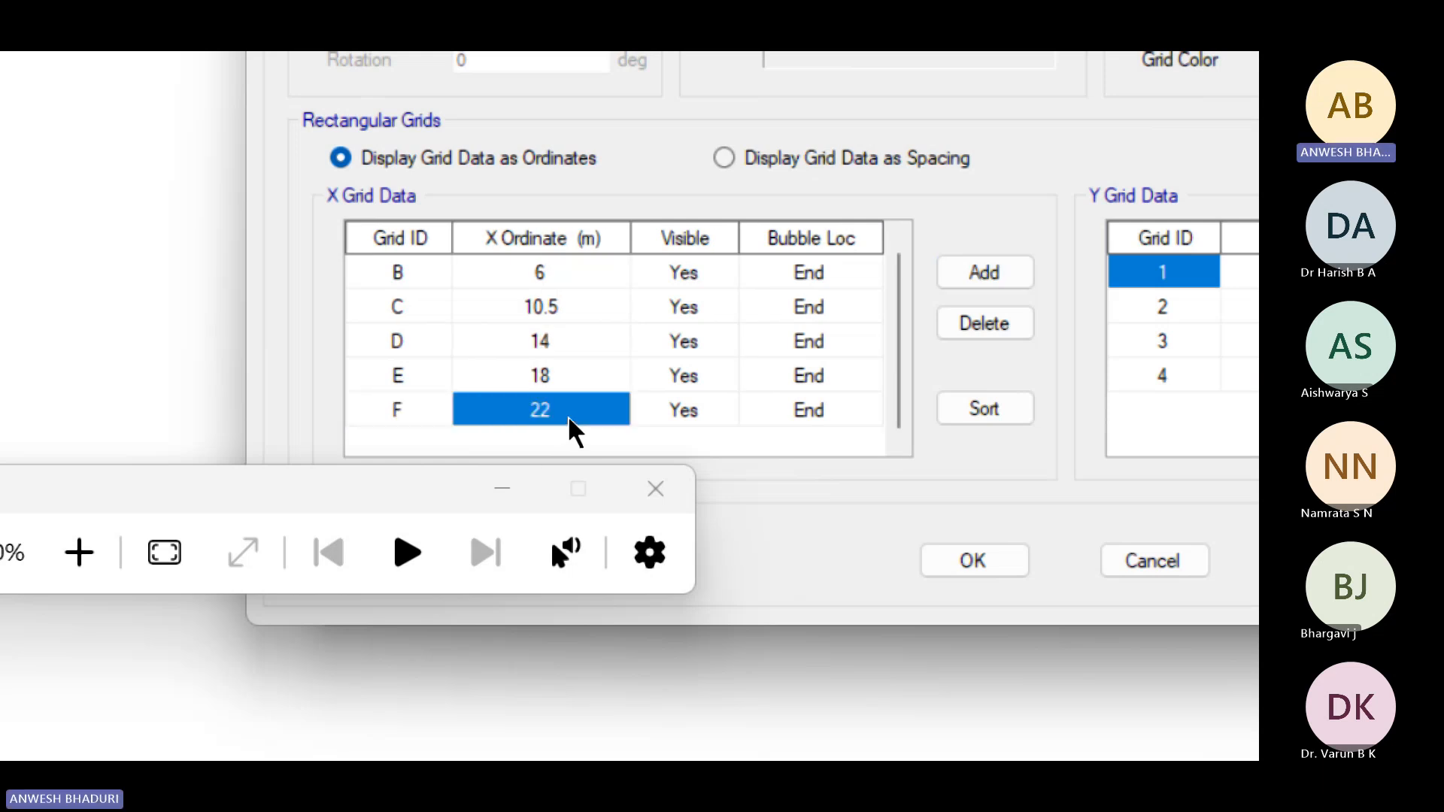
pyautogui.write('18')
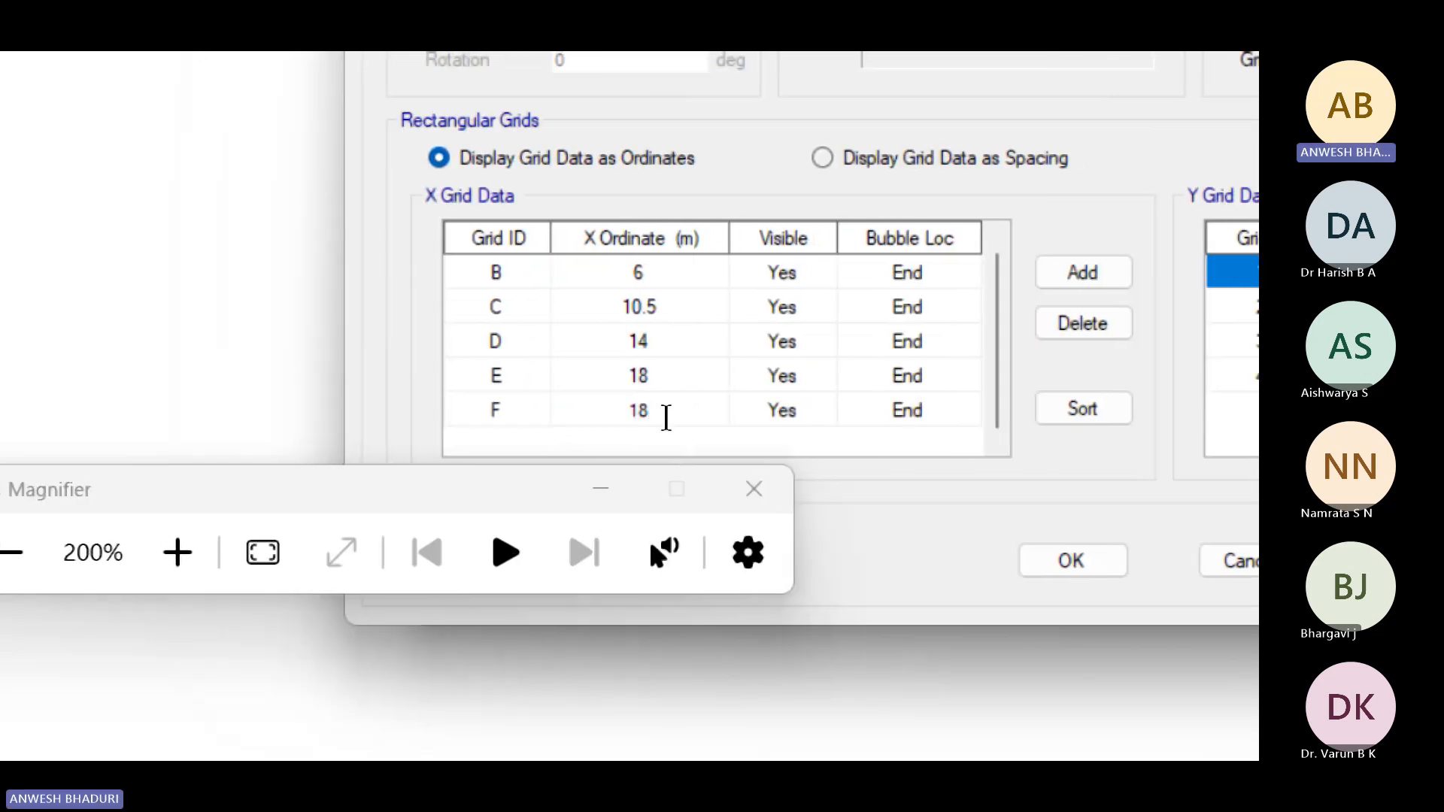
pyautogui.write('+')
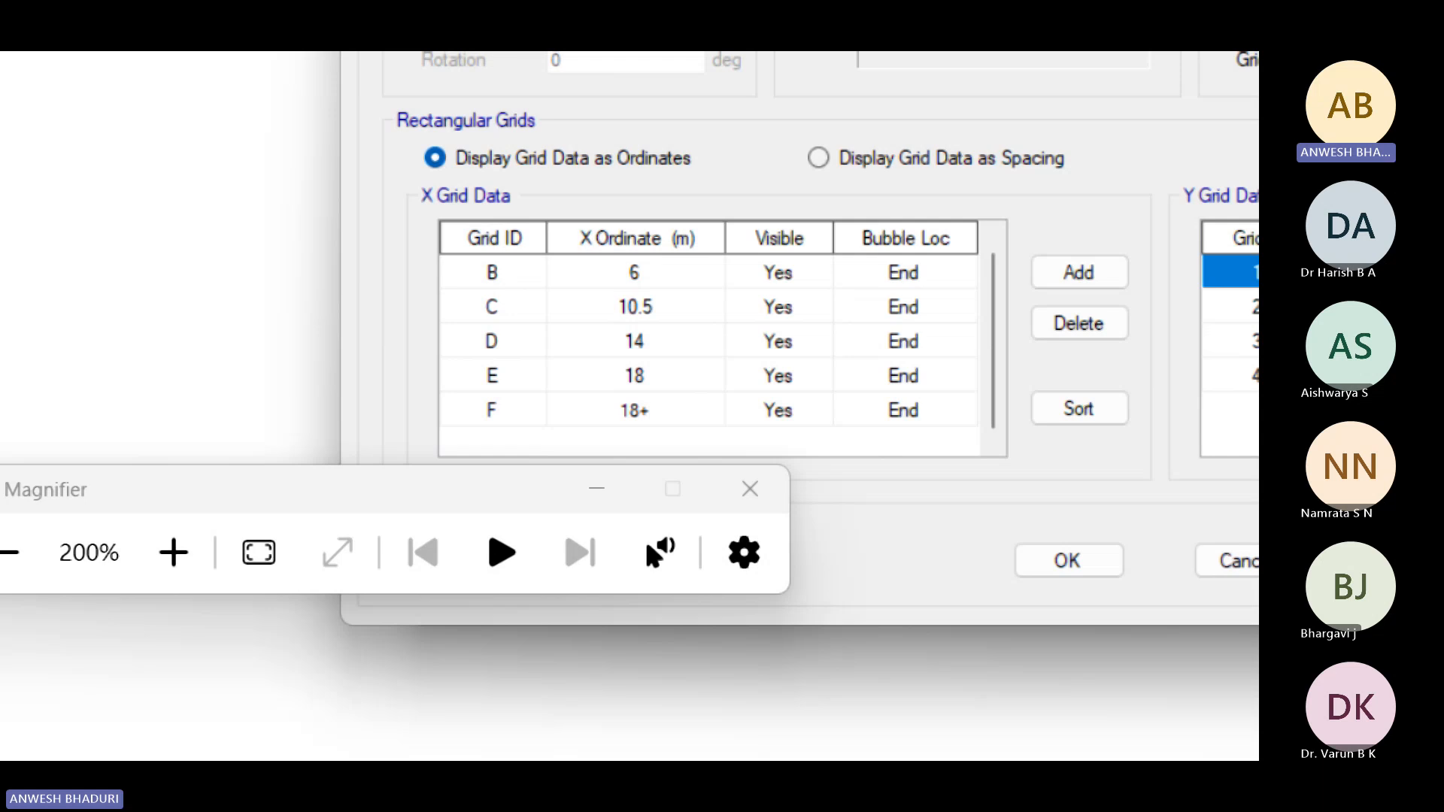
pyautogui.write('5')
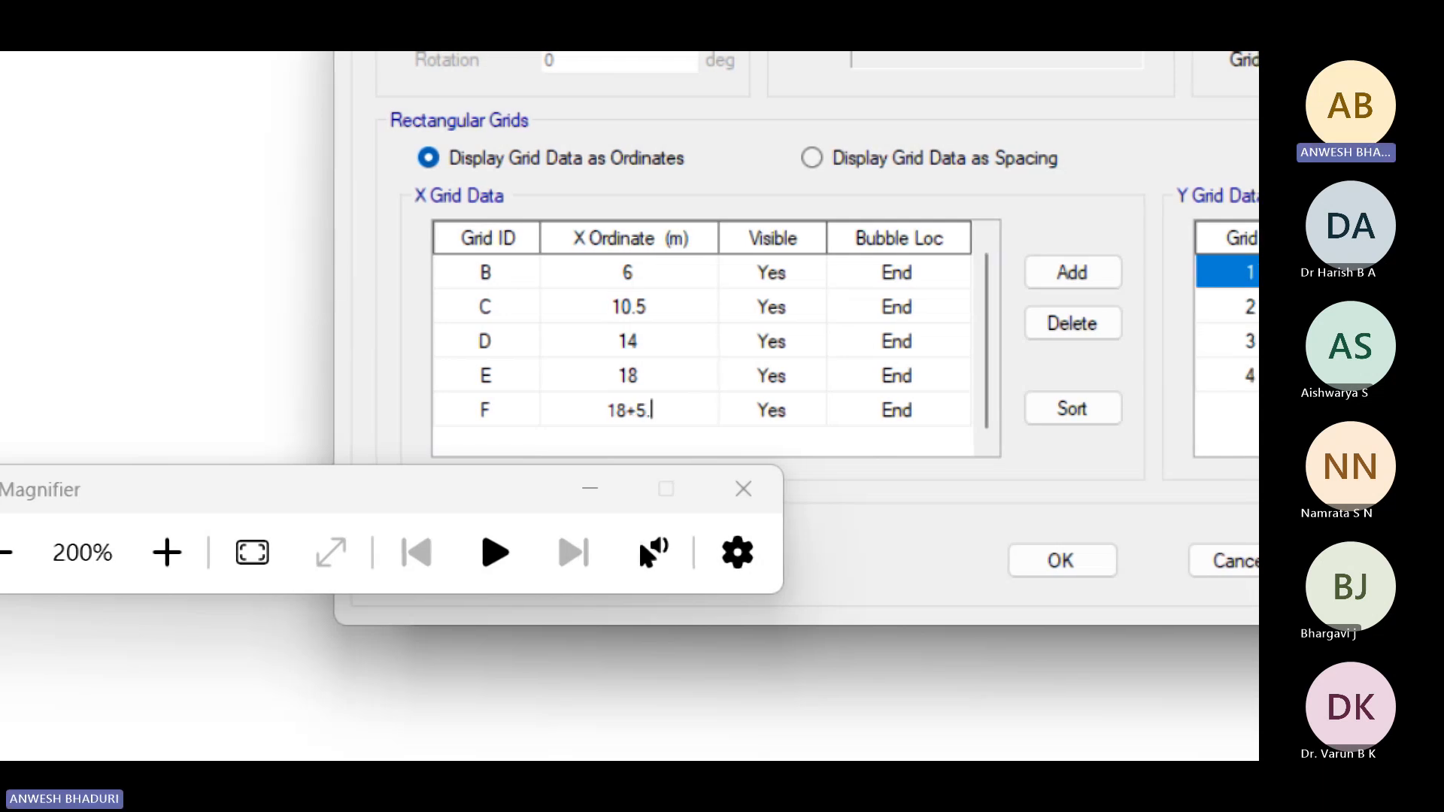
pyautogui.write('.5')
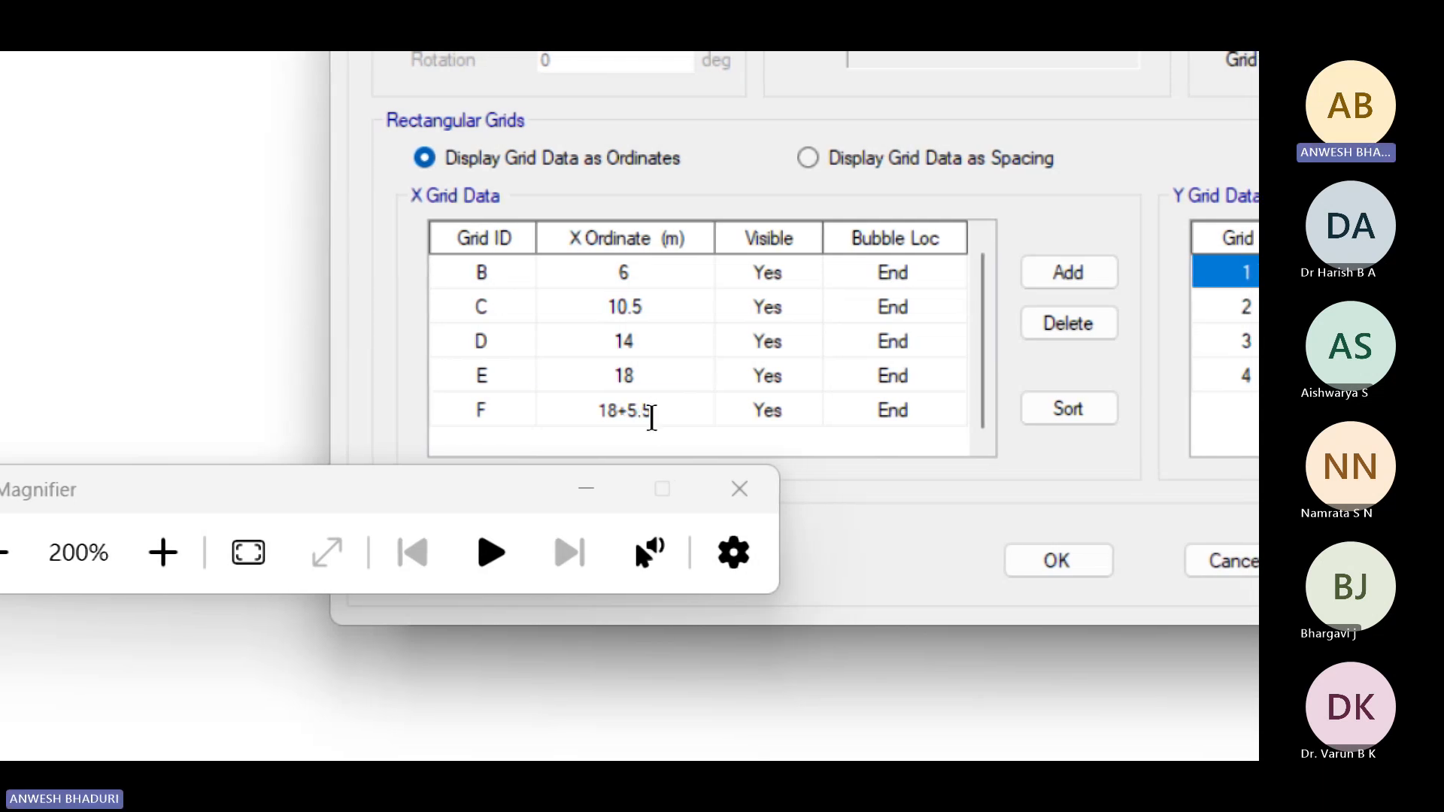
pyautogui.press('Return')
# Step: Add Y grid lines 5 and 6 after grid 4
pyautogui.scroll(1, 656, 428)
pyautogui.scroll(-1, 652, 420)
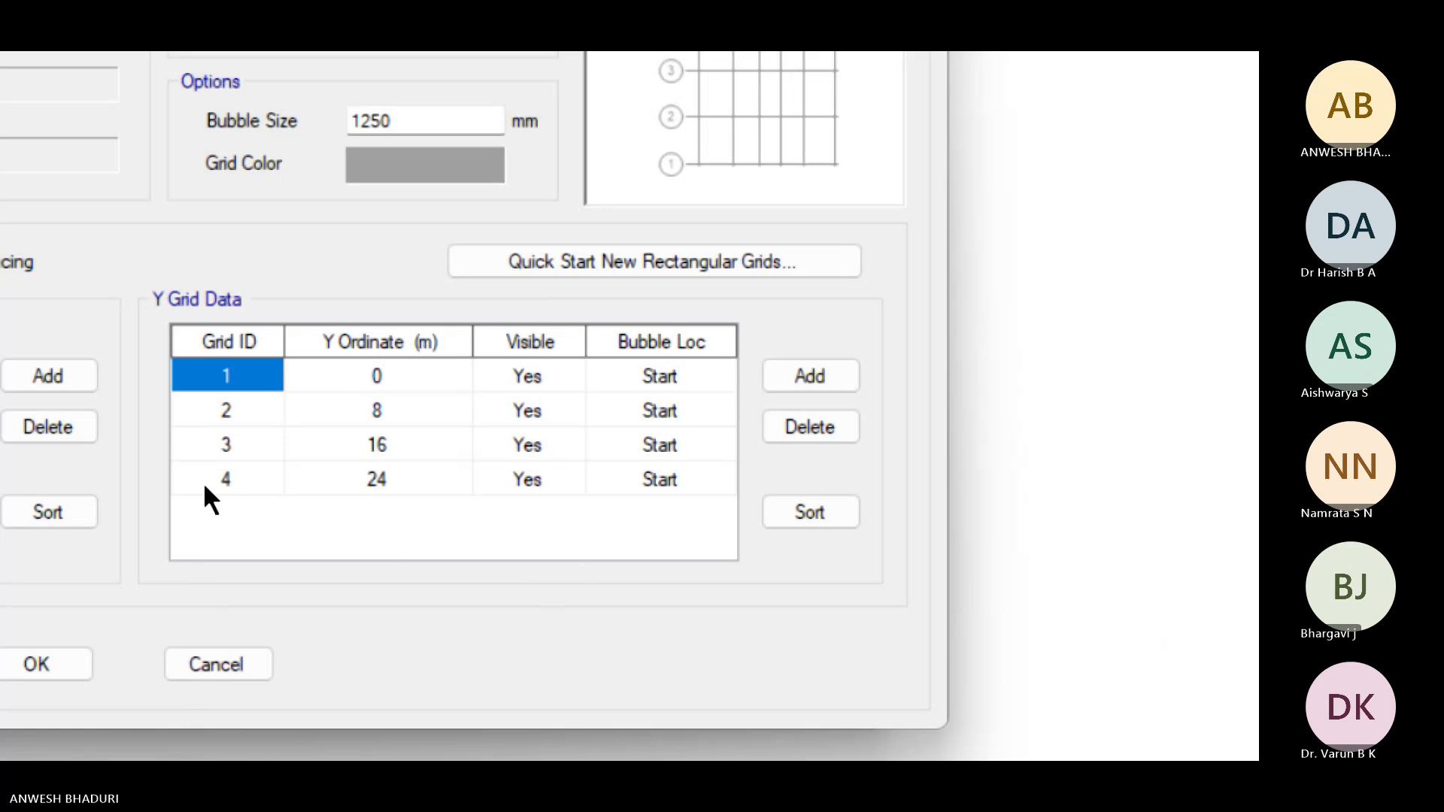
pyautogui.click(222, 479)
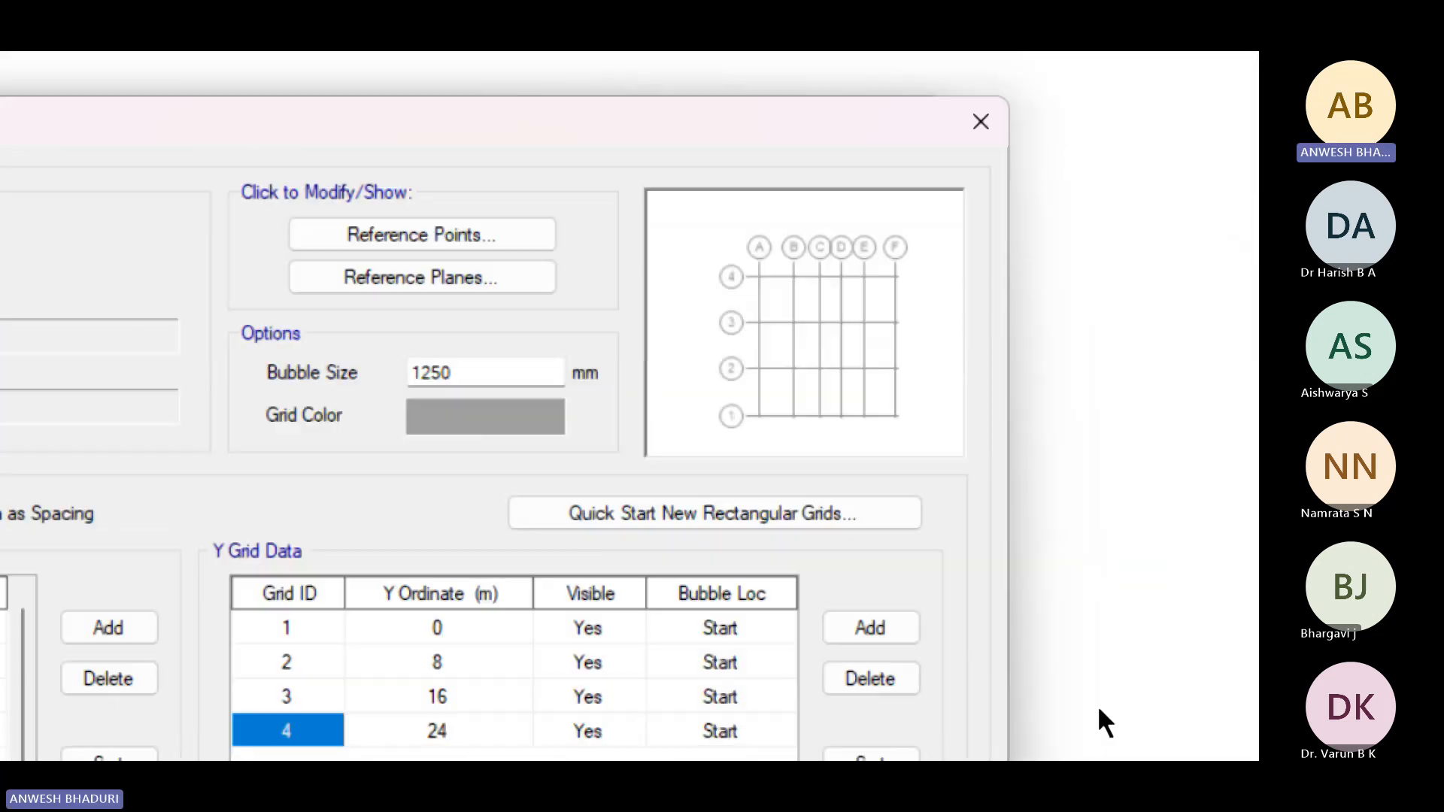
pyautogui.click(900, 618)
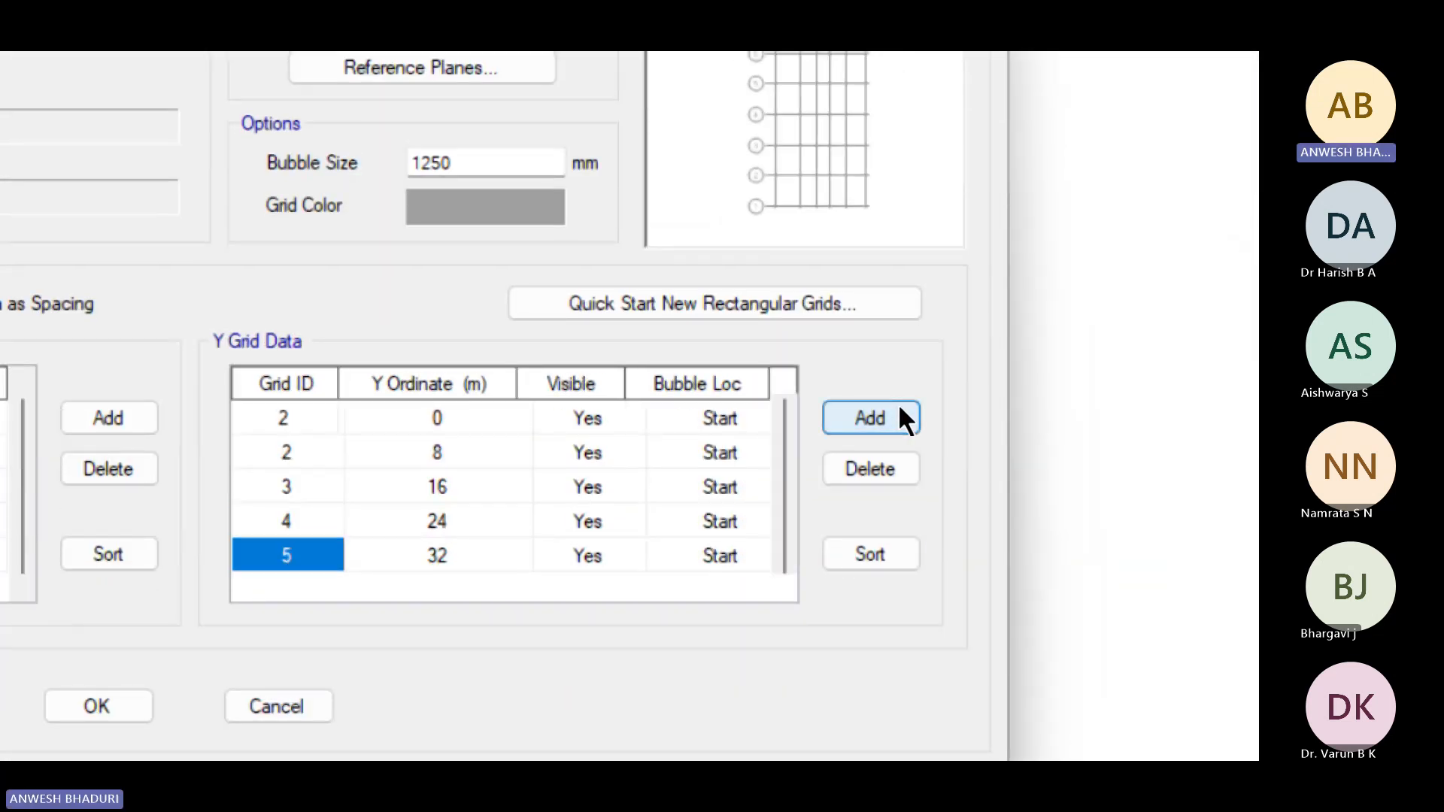
pyautogui.click(899, 418)
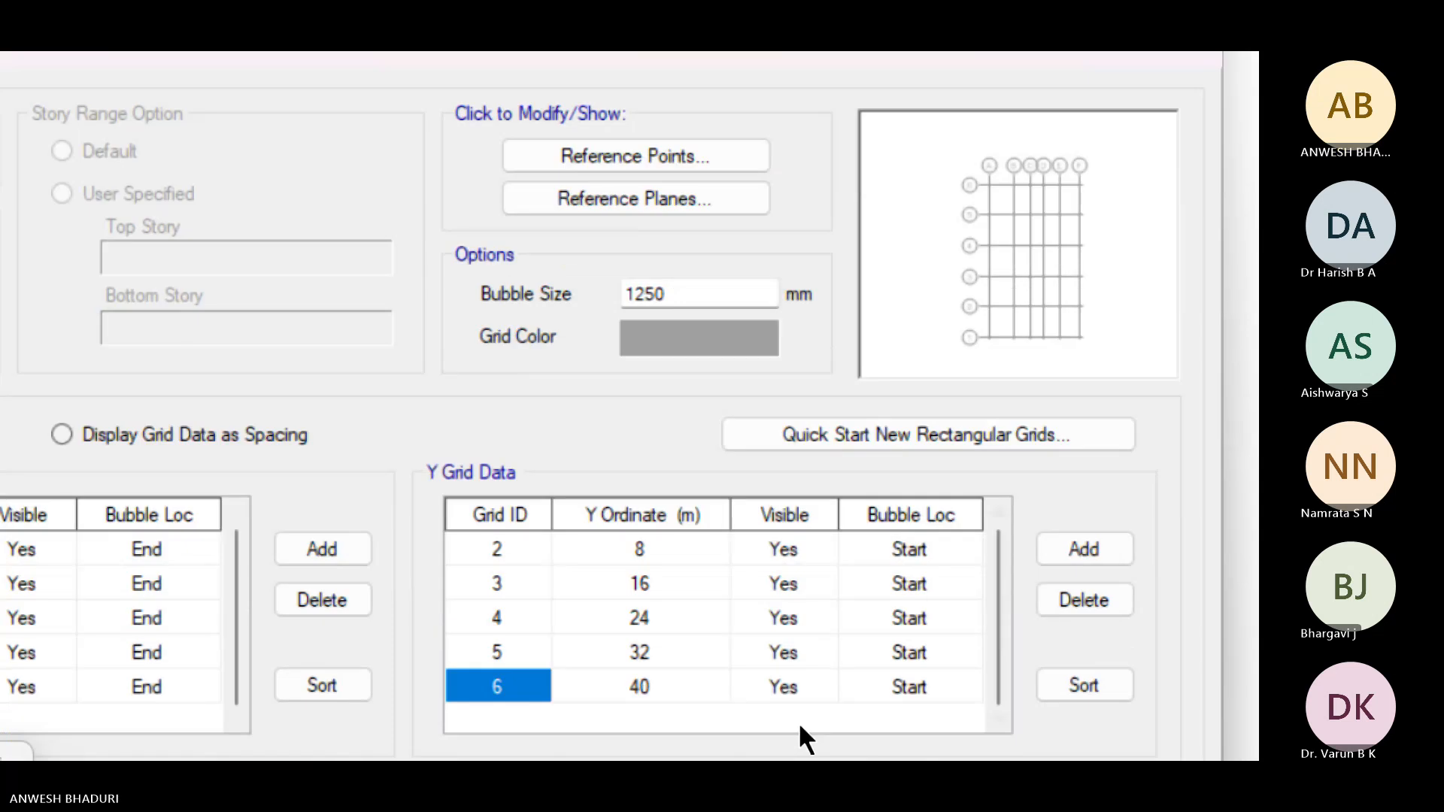
# Step: Set the Y ordinates of grid 2 to 4.5 m, grid 3 to 5.5+4.5 m and grid 4 to 10+3.5 m
pyautogui.scroll(1, 639, 586)
pyautogui.click(665, 519)
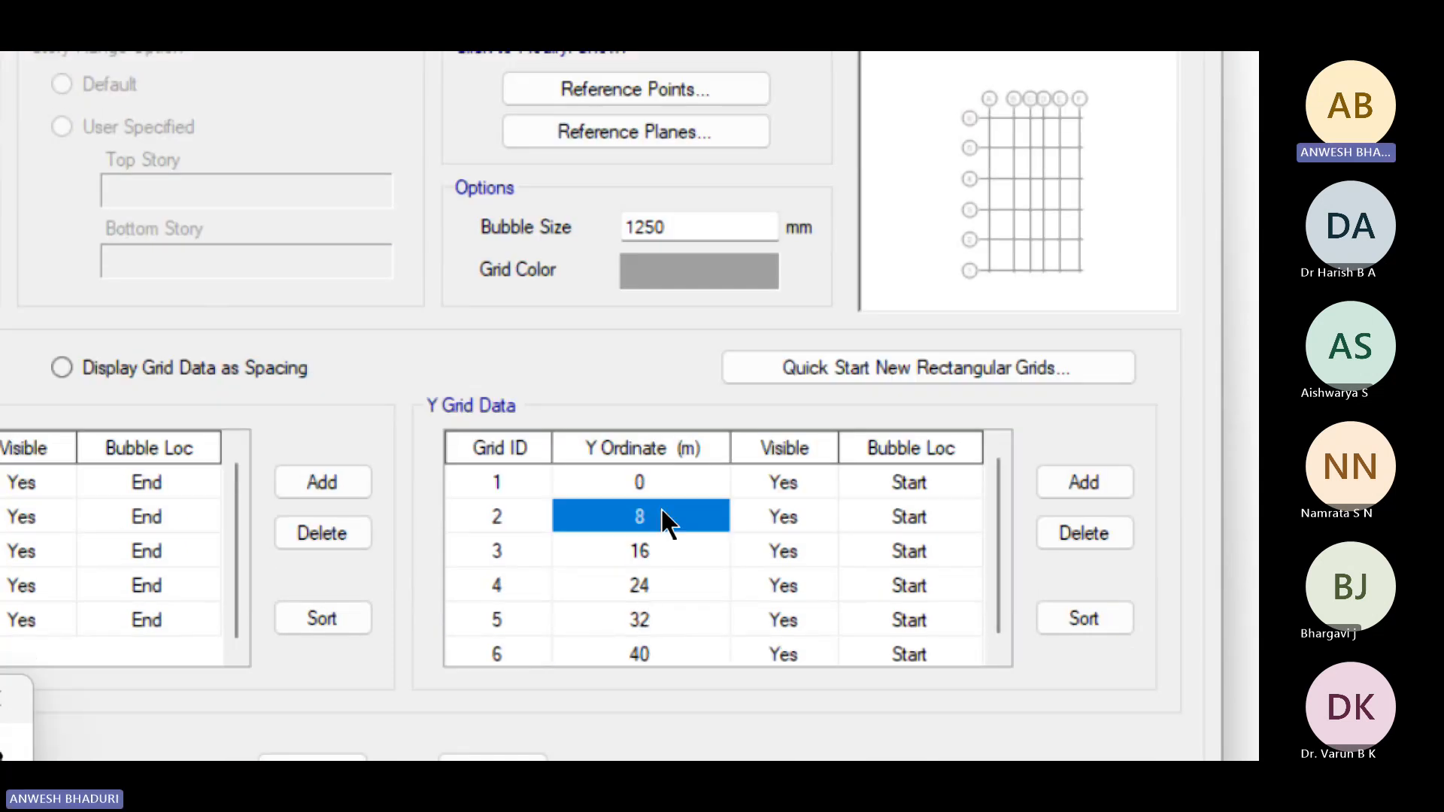
pyautogui.write('4.5')
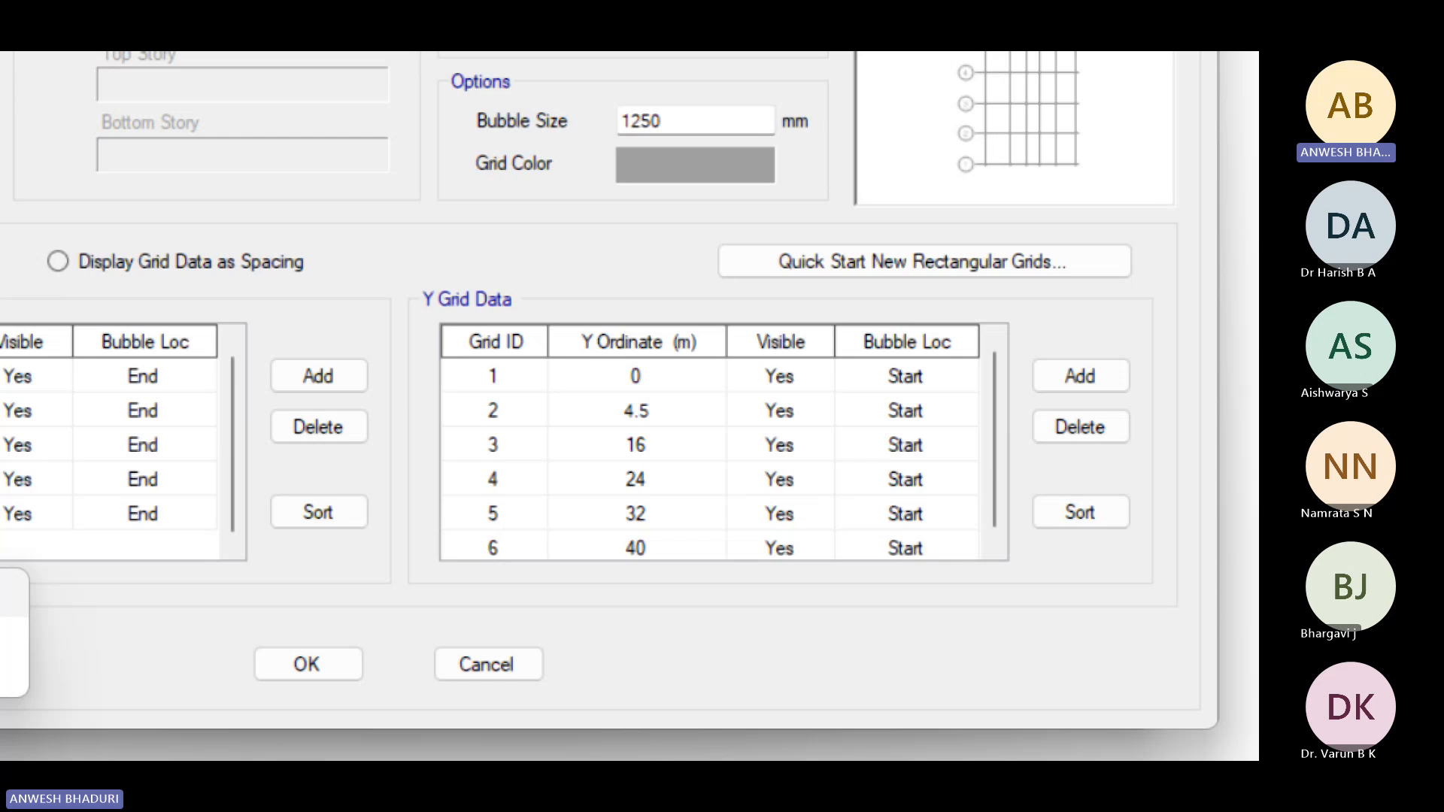
pyautogui.press('Return')
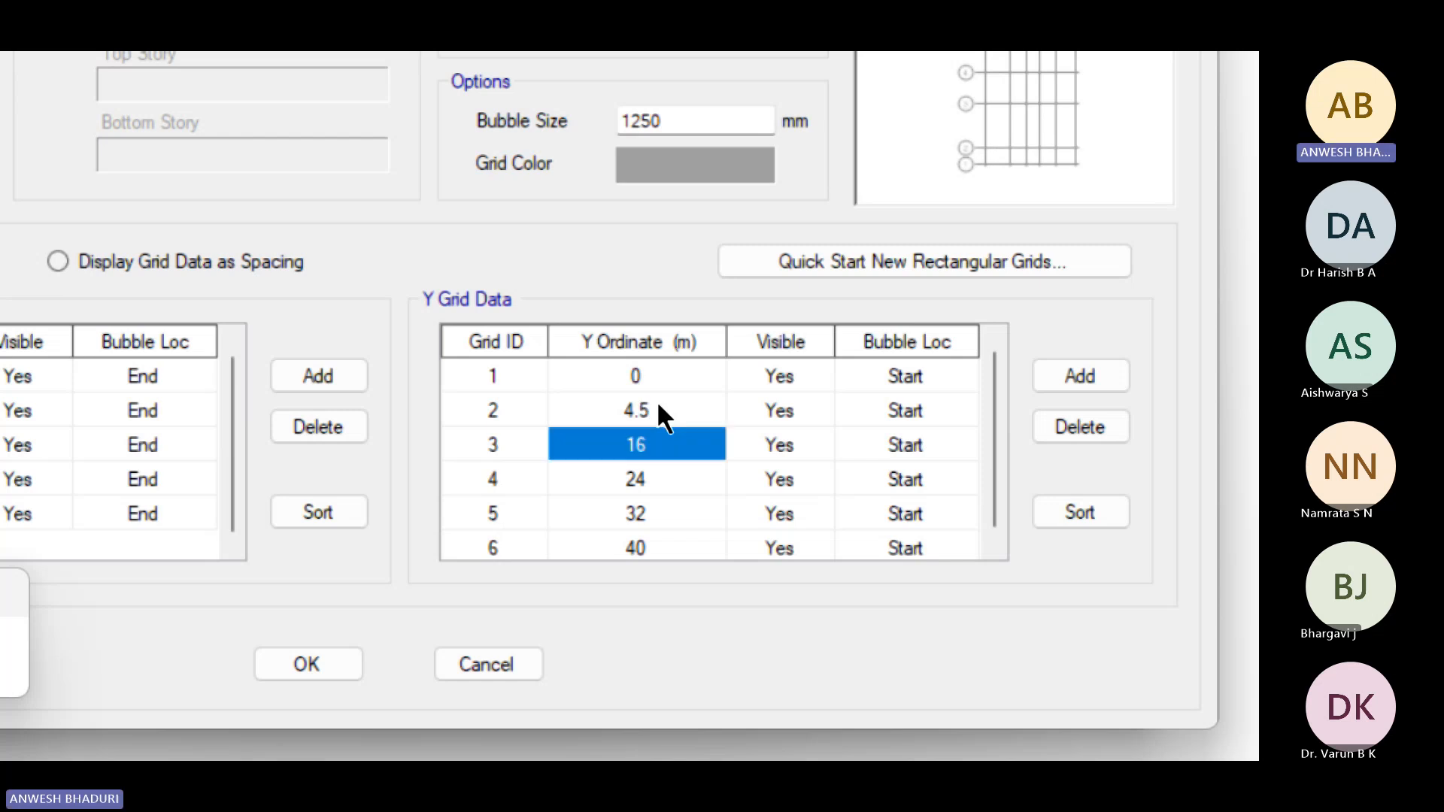
pyautogui.write('5.5+4.')
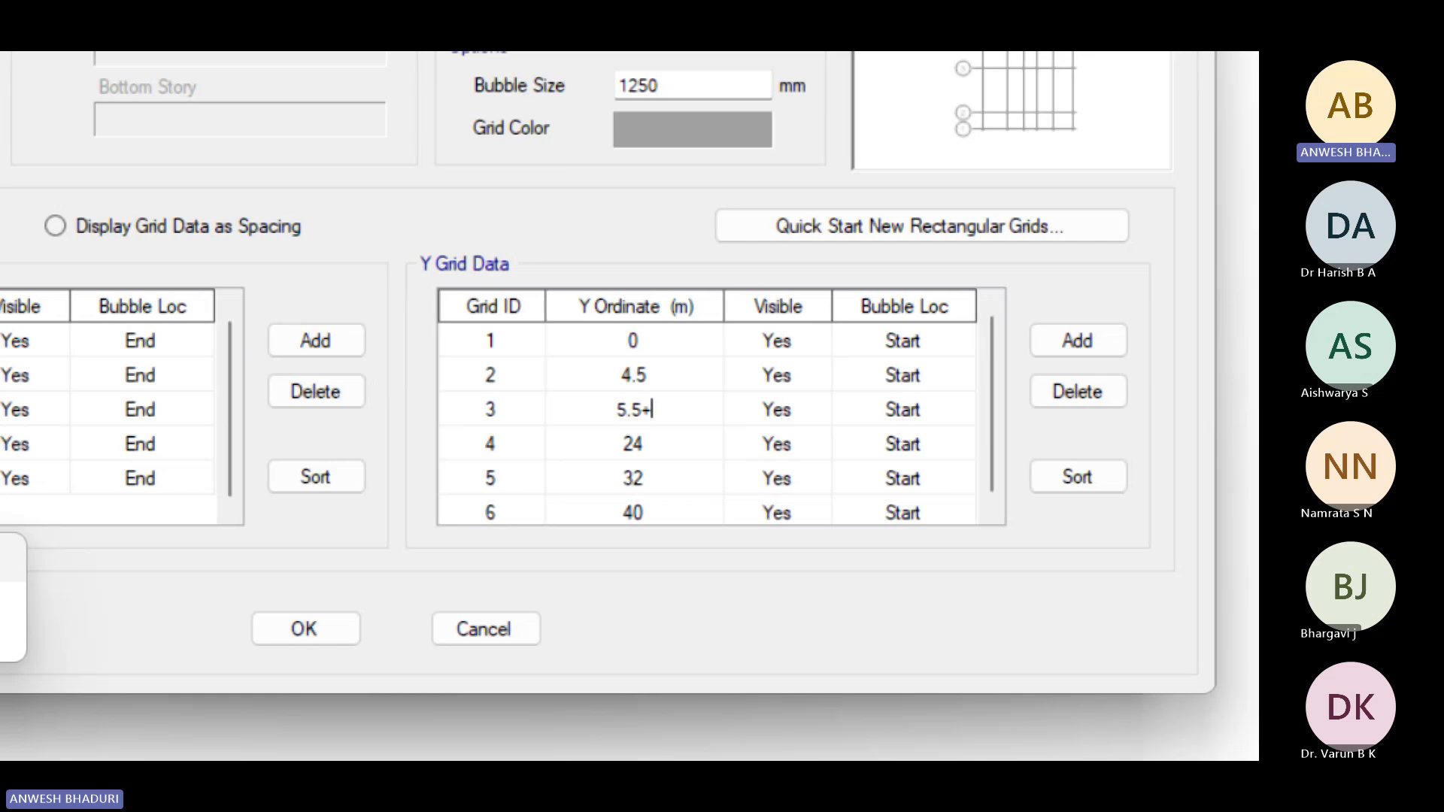
pyautogui.write('5')
pyautogui.press('Return')
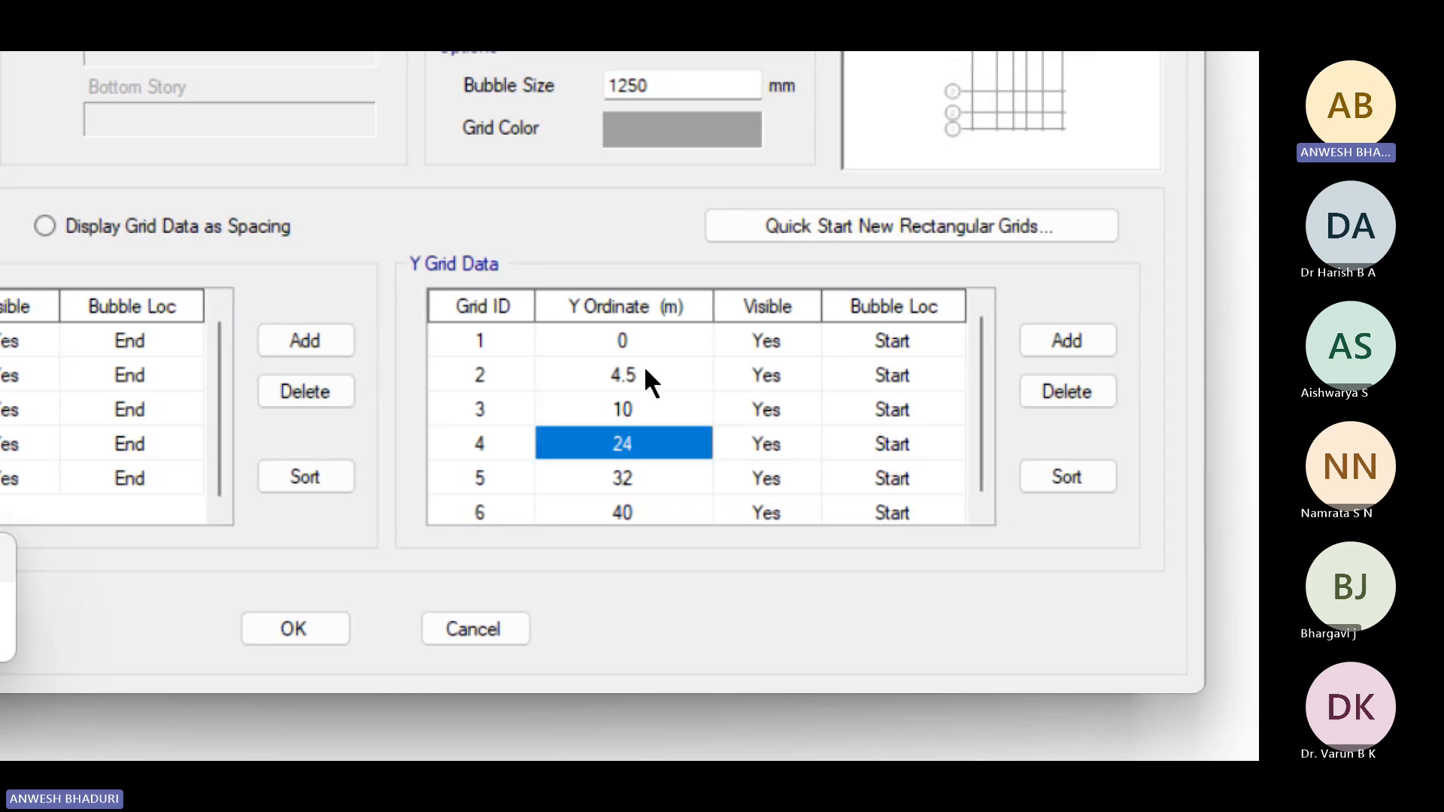
pyautogui.write('10+')
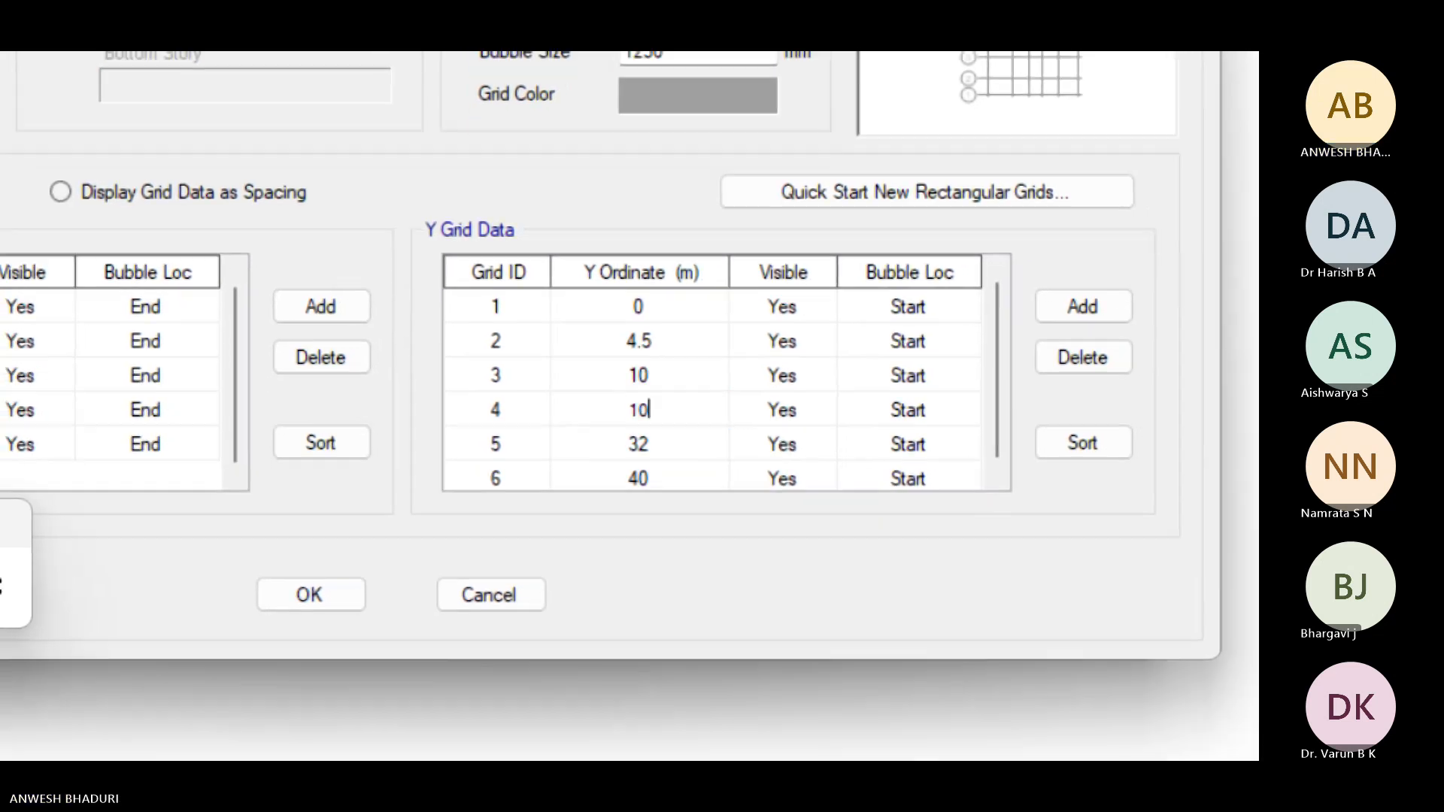
pyautogui.write('3.5')
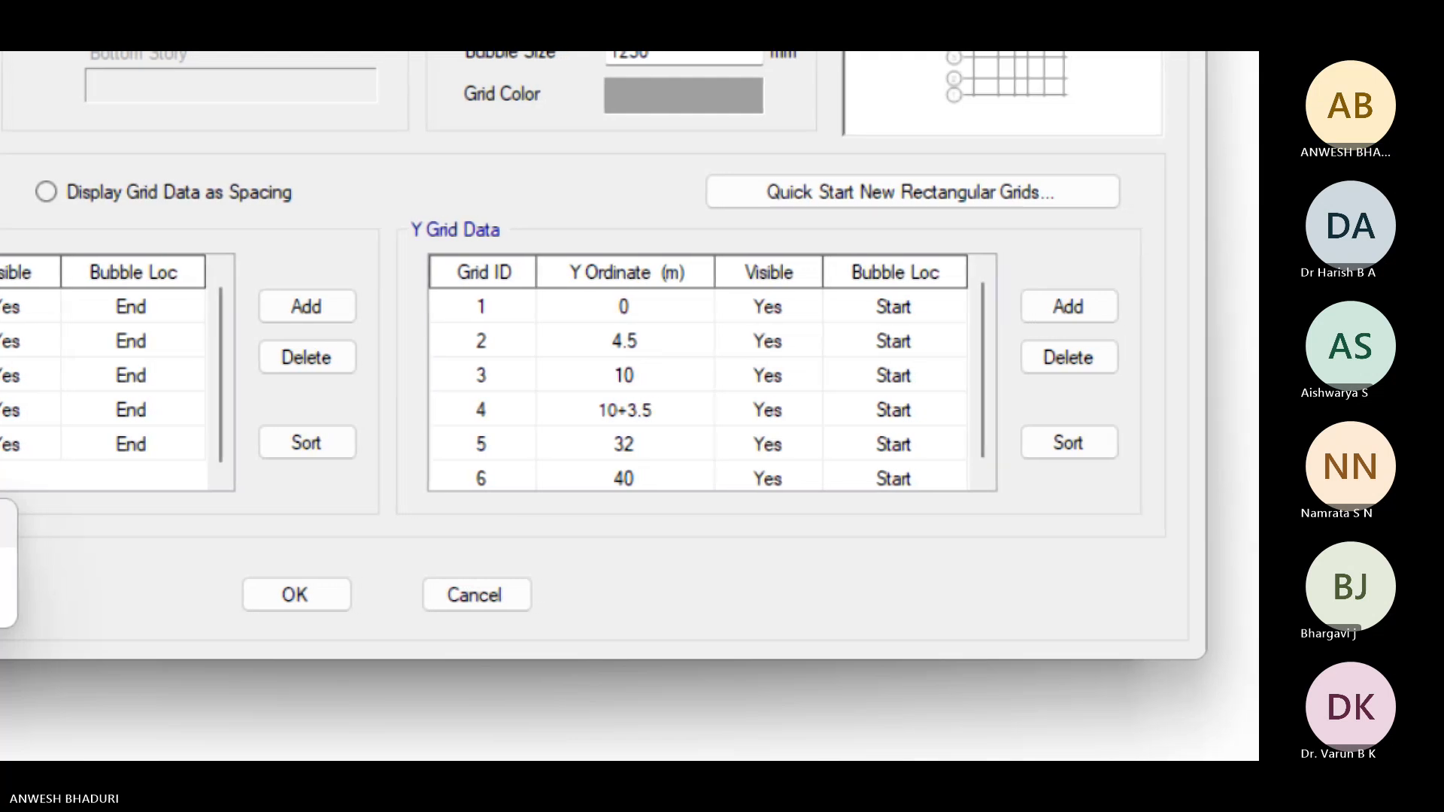
pyautogui.press('Return')
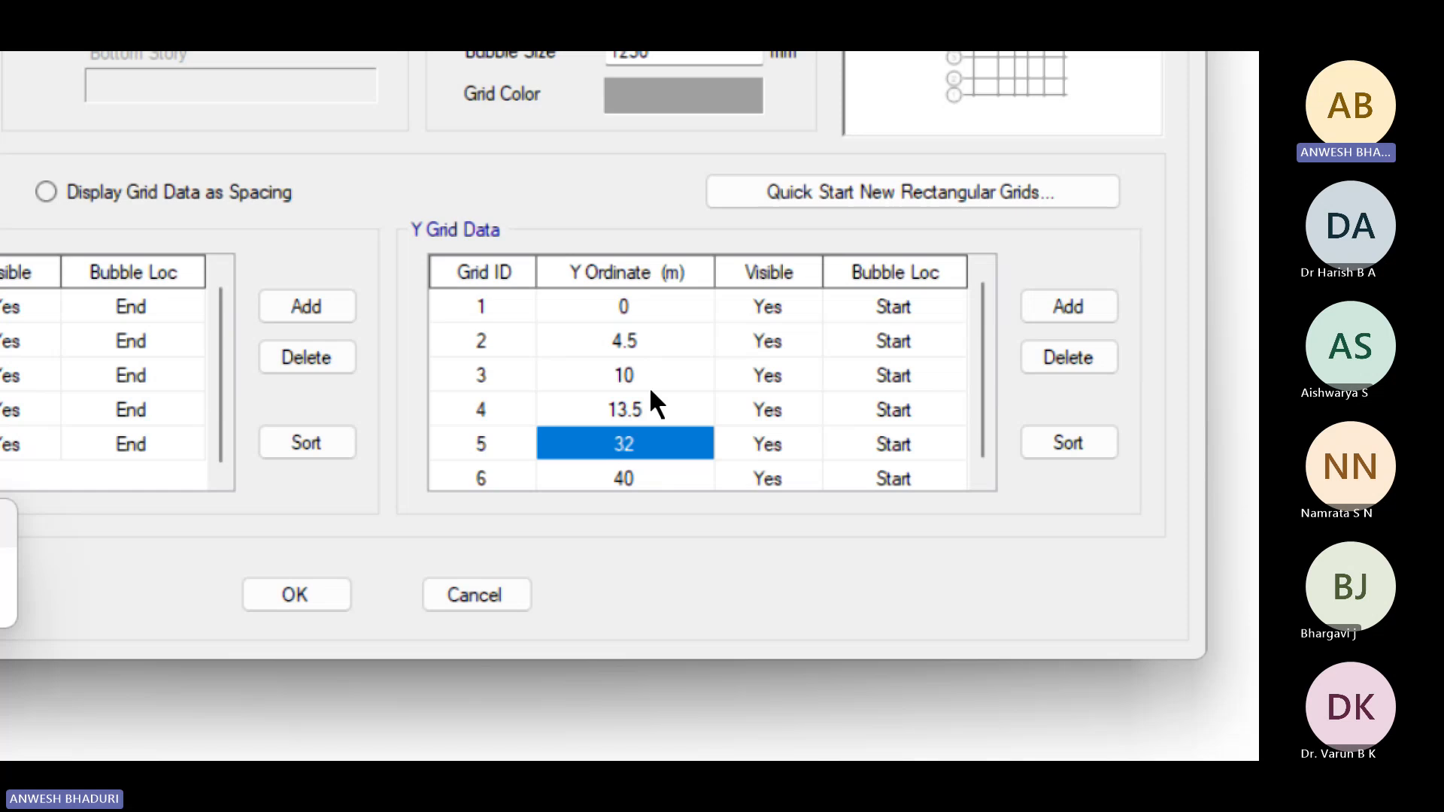
# Step: Set the Y ordinates of grid 5 to 19.5 m and grid 6 to 19.5+4.8 m, and accept the grid data
pyautogui.click(660, 444)
pyautogui.write('113.')
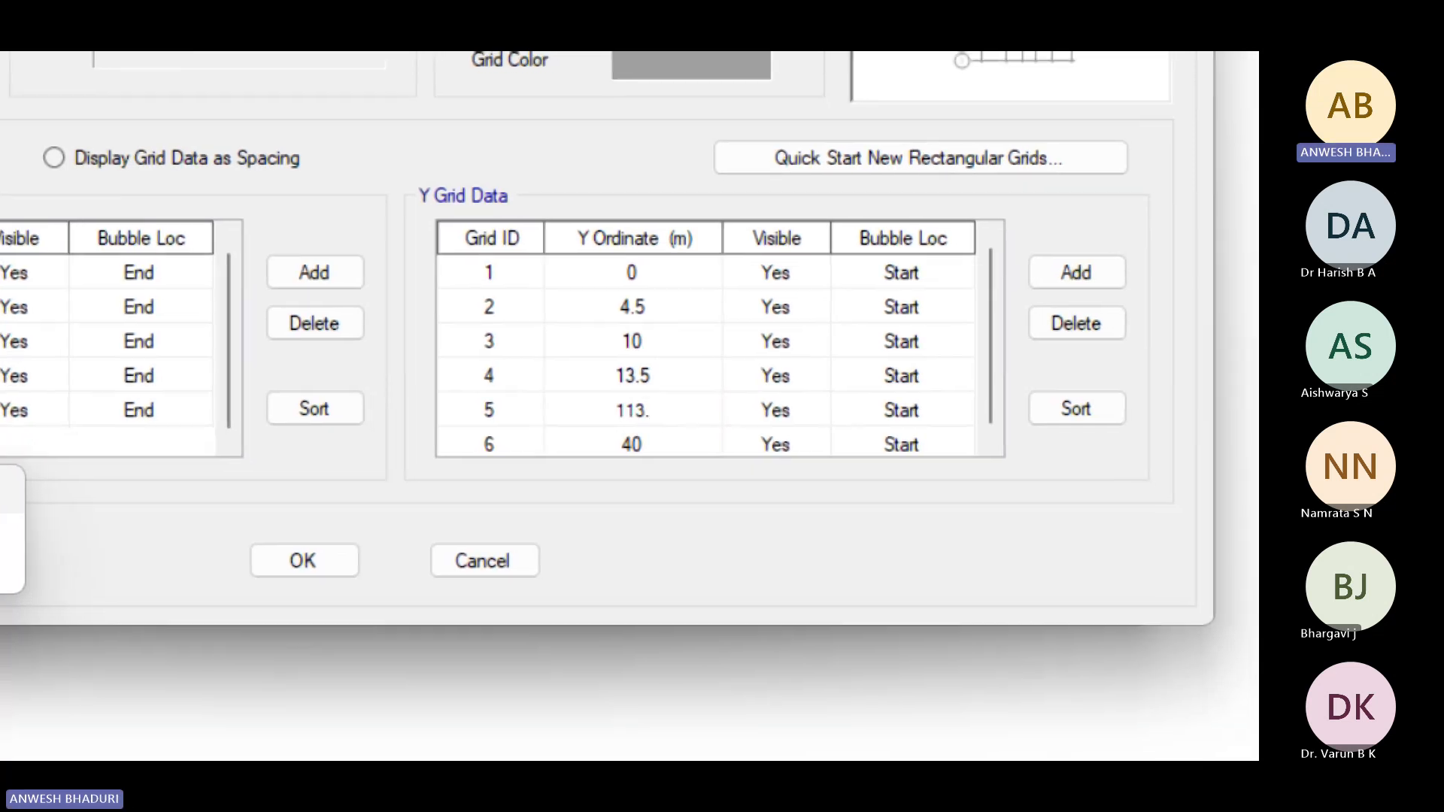
pyautogui.press('BackSpace')
pyautogui.press('BackSpace')
pyautogui.press('BackSpace')
pyautogui.write('3')
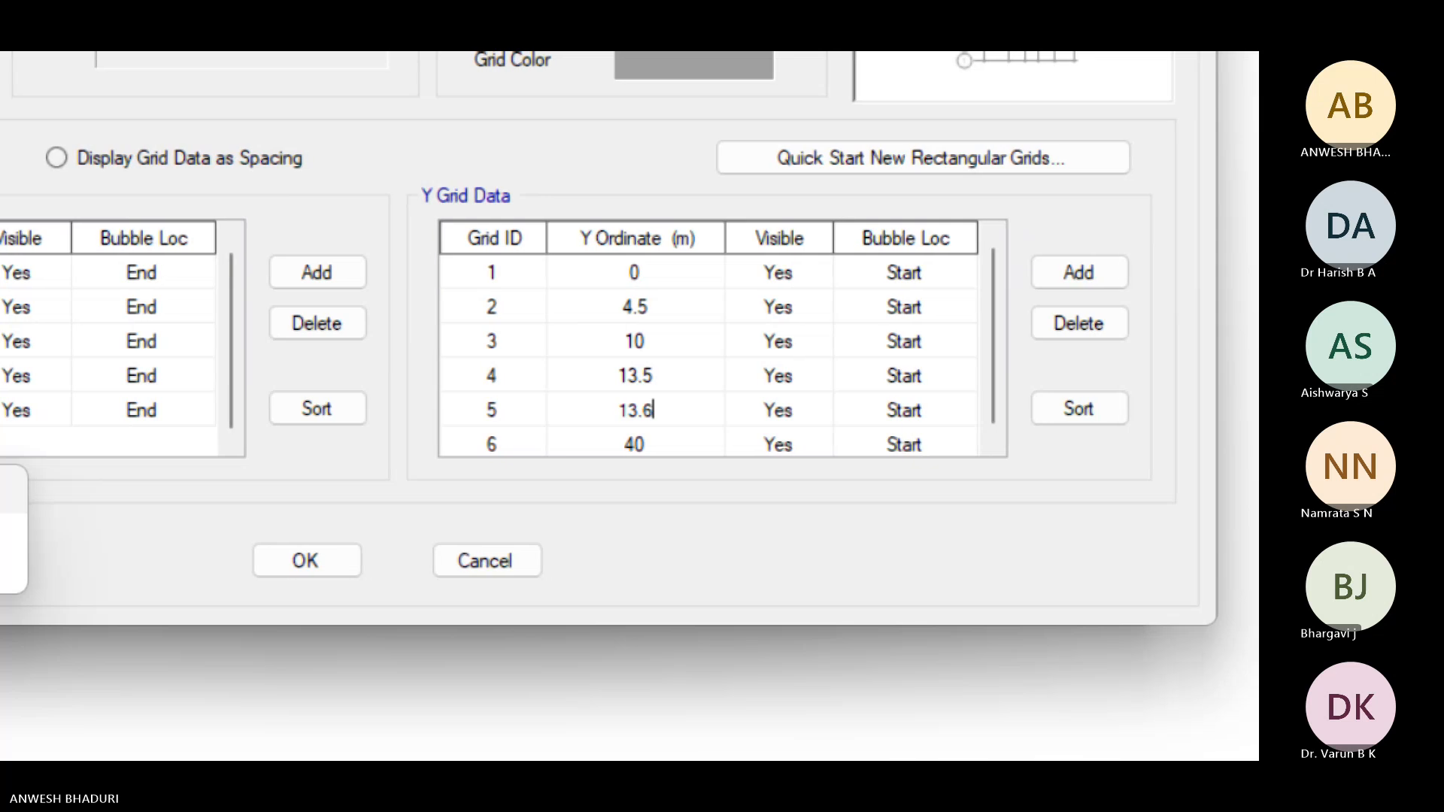
pyautogui.write('+6.5')
pyautogui.press('Return')
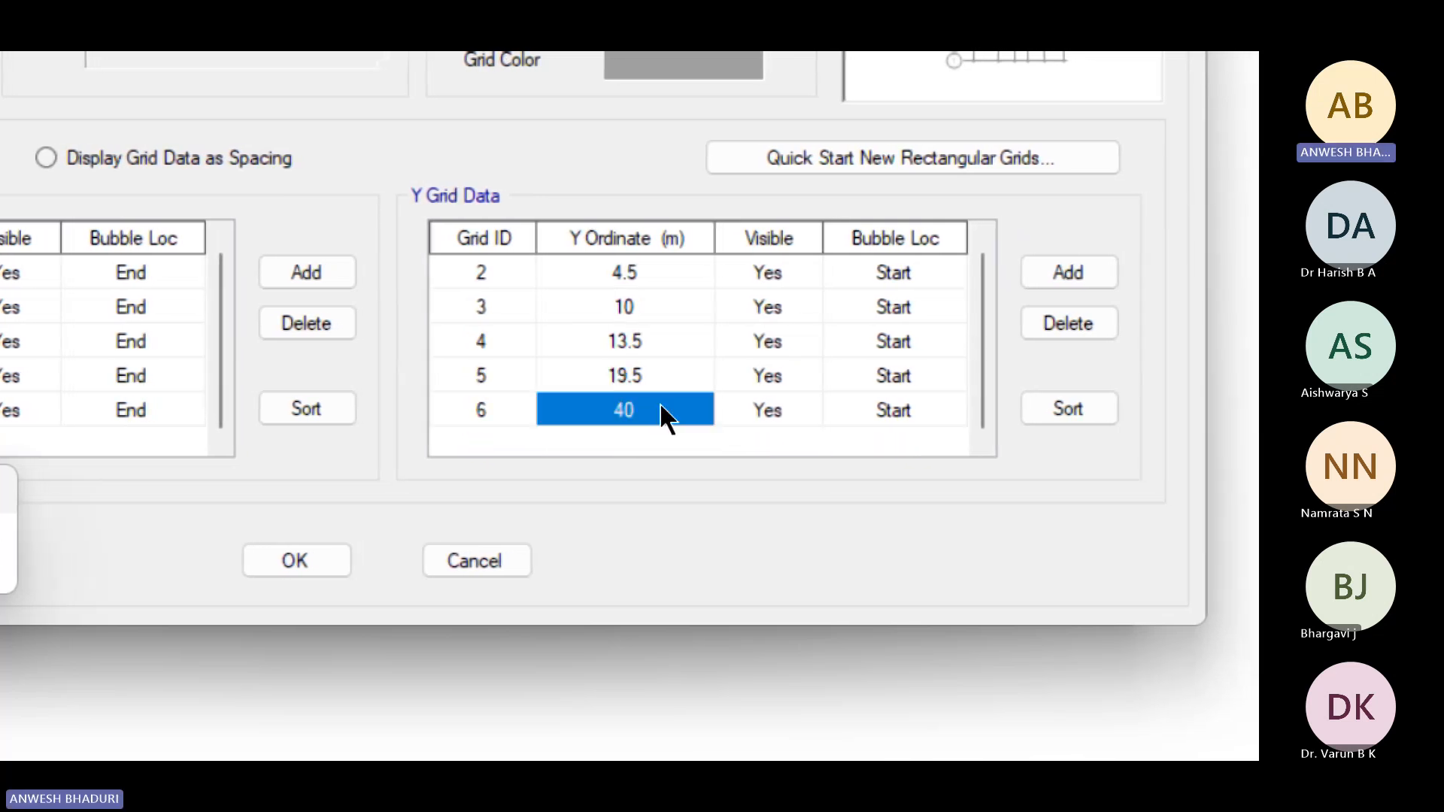
pyautogui.write('19.5')
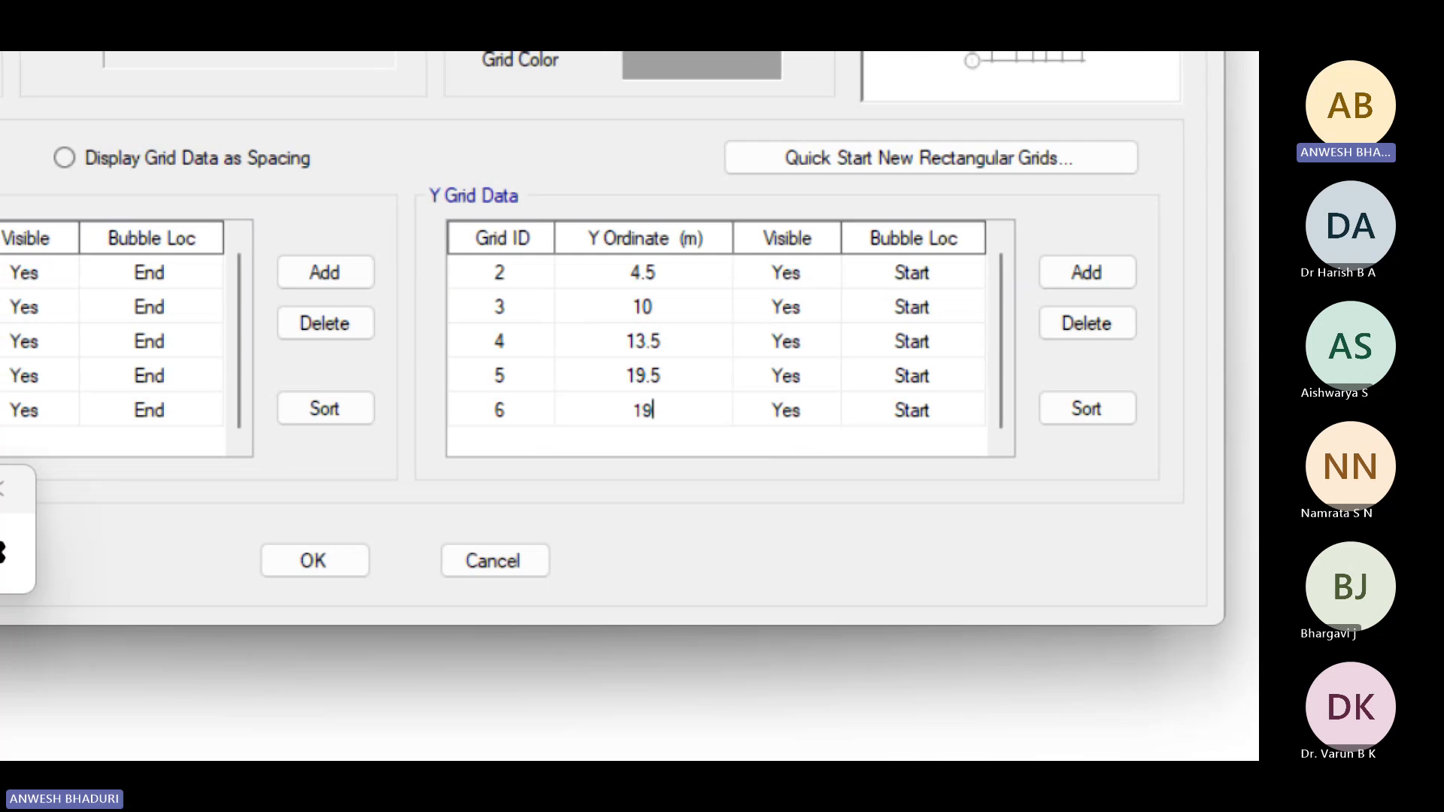
pyautogui.write('+4')
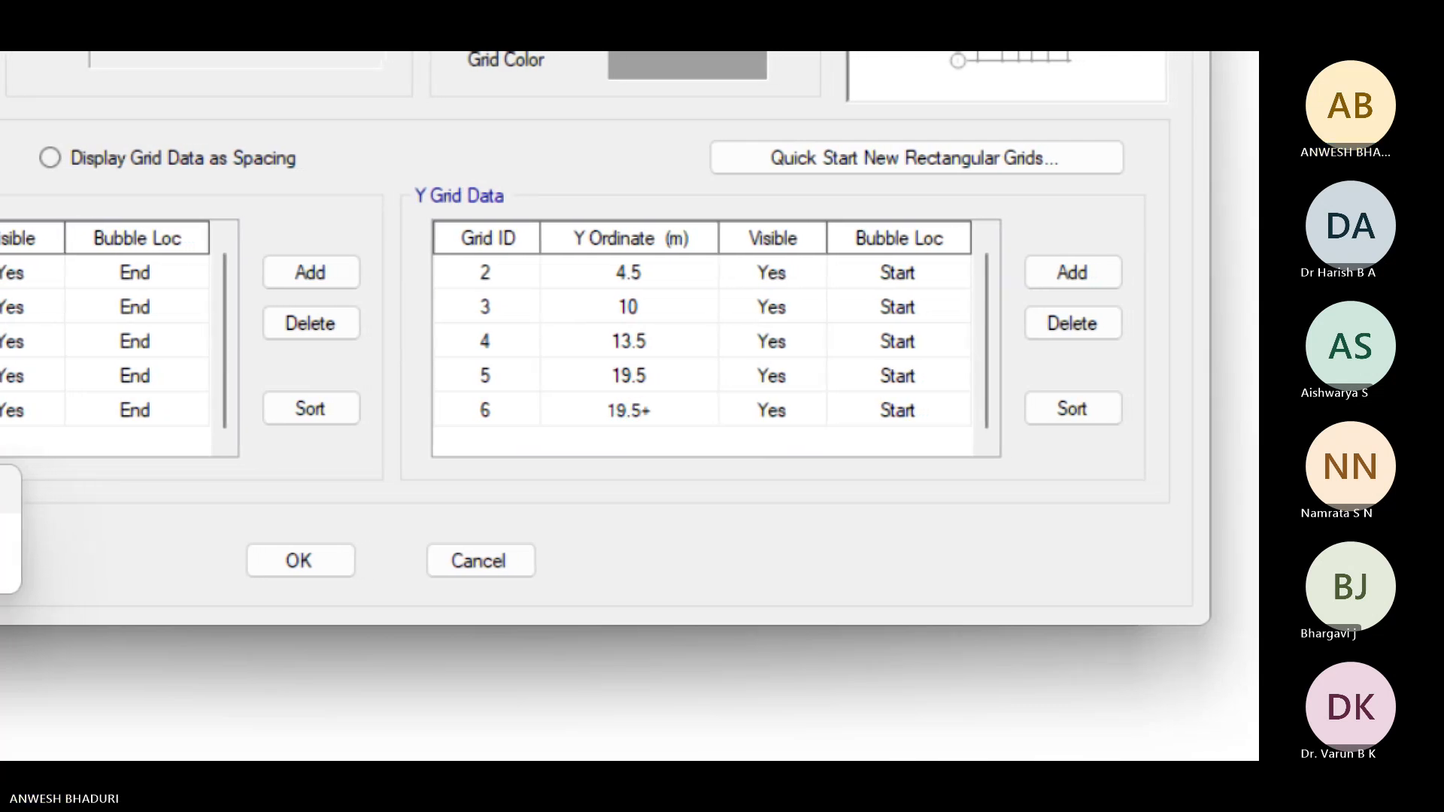
pyautogui.write('.8')
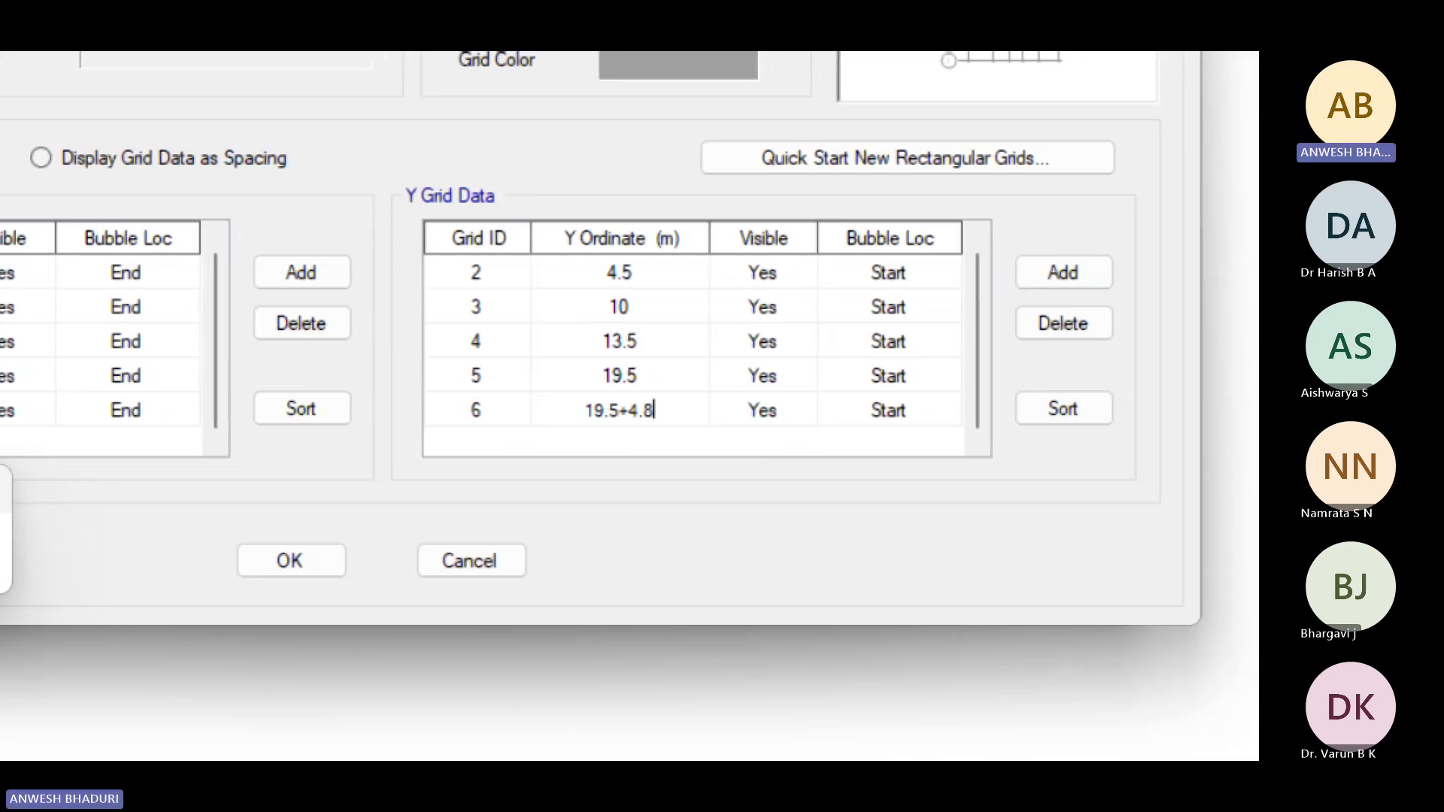
pyautogui.press('Return')
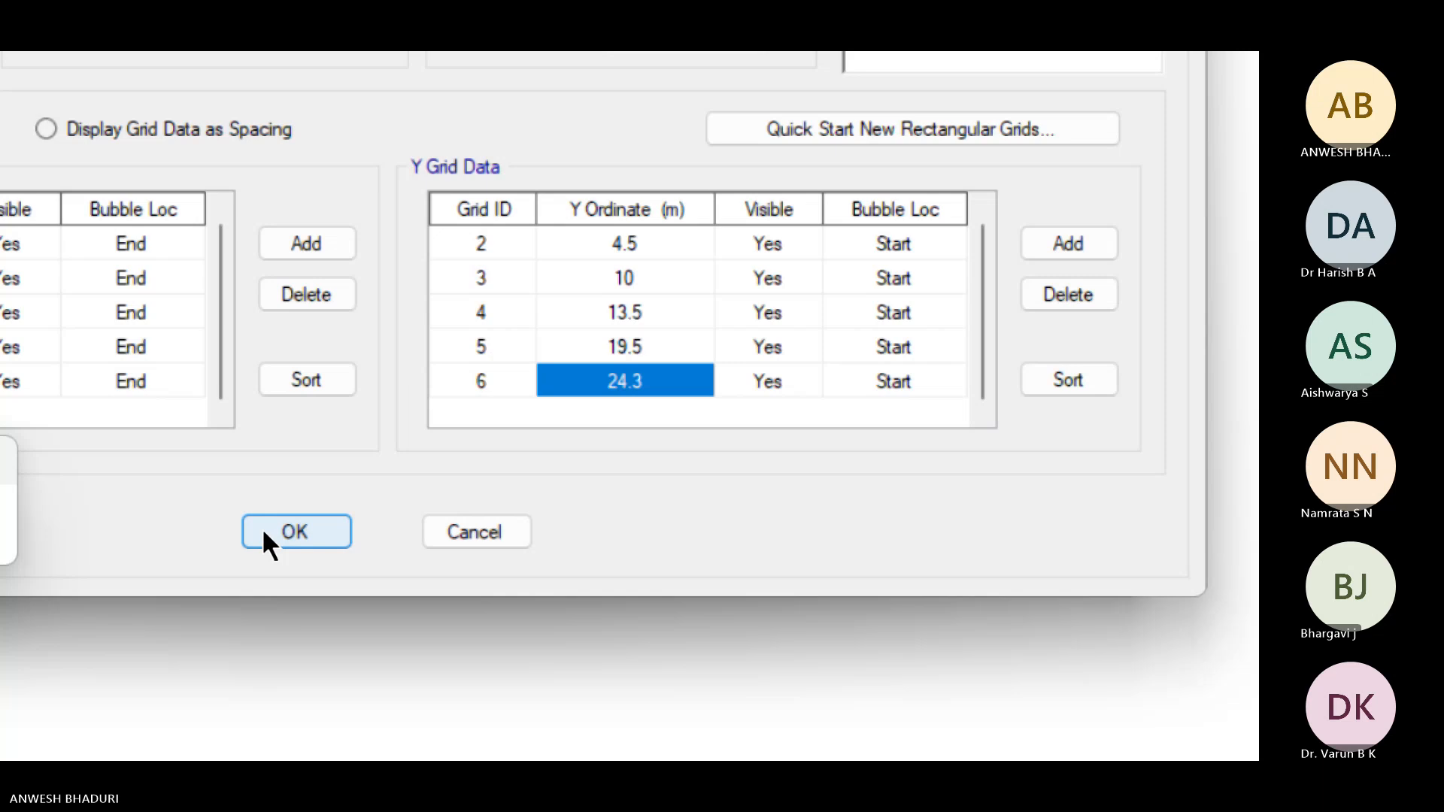
pyautogui.click(265, 532)
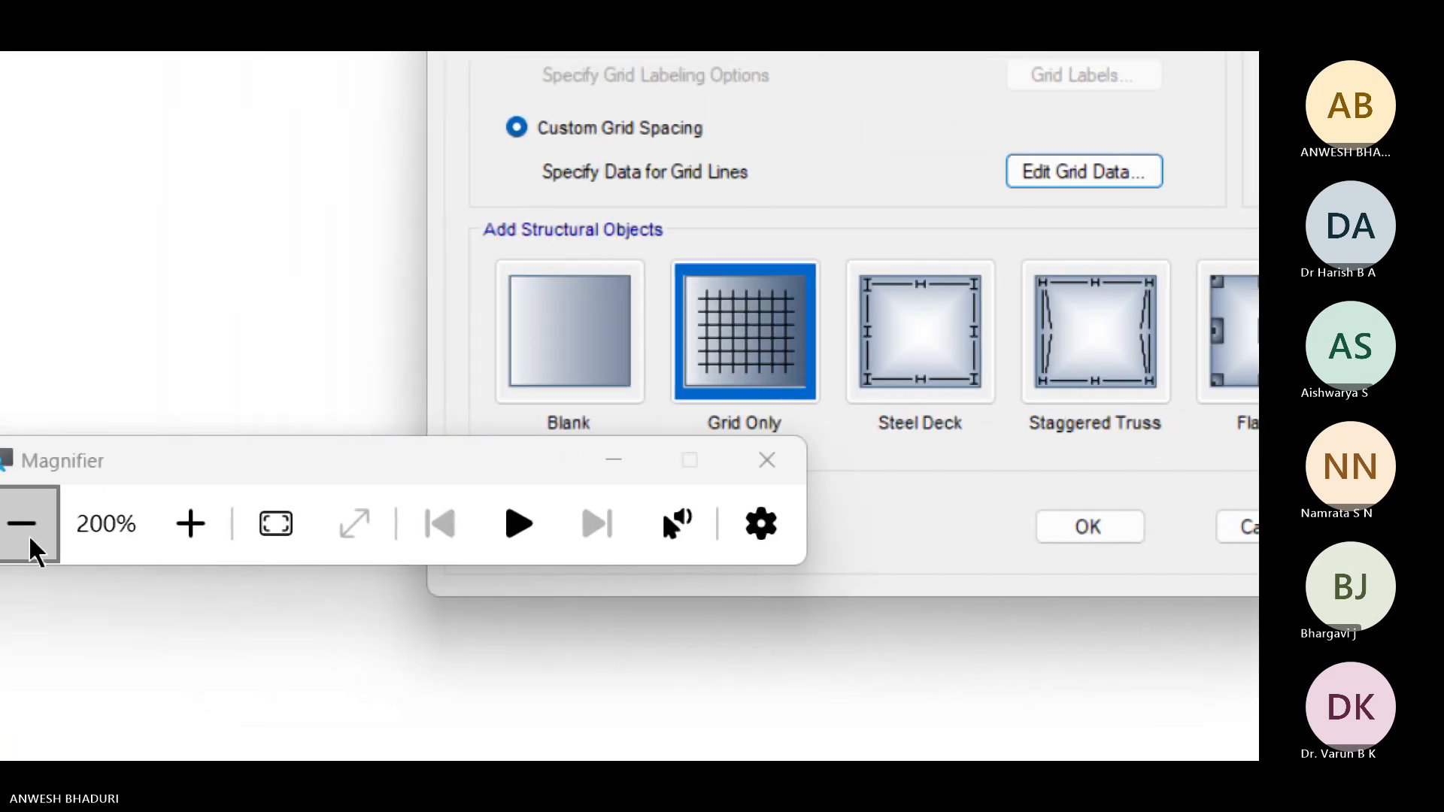
# Step: Switch to custom story data and add one 3 m story above Story4, replicated from Story4, keeping existing story heights
pyautogui.click(30, 540)
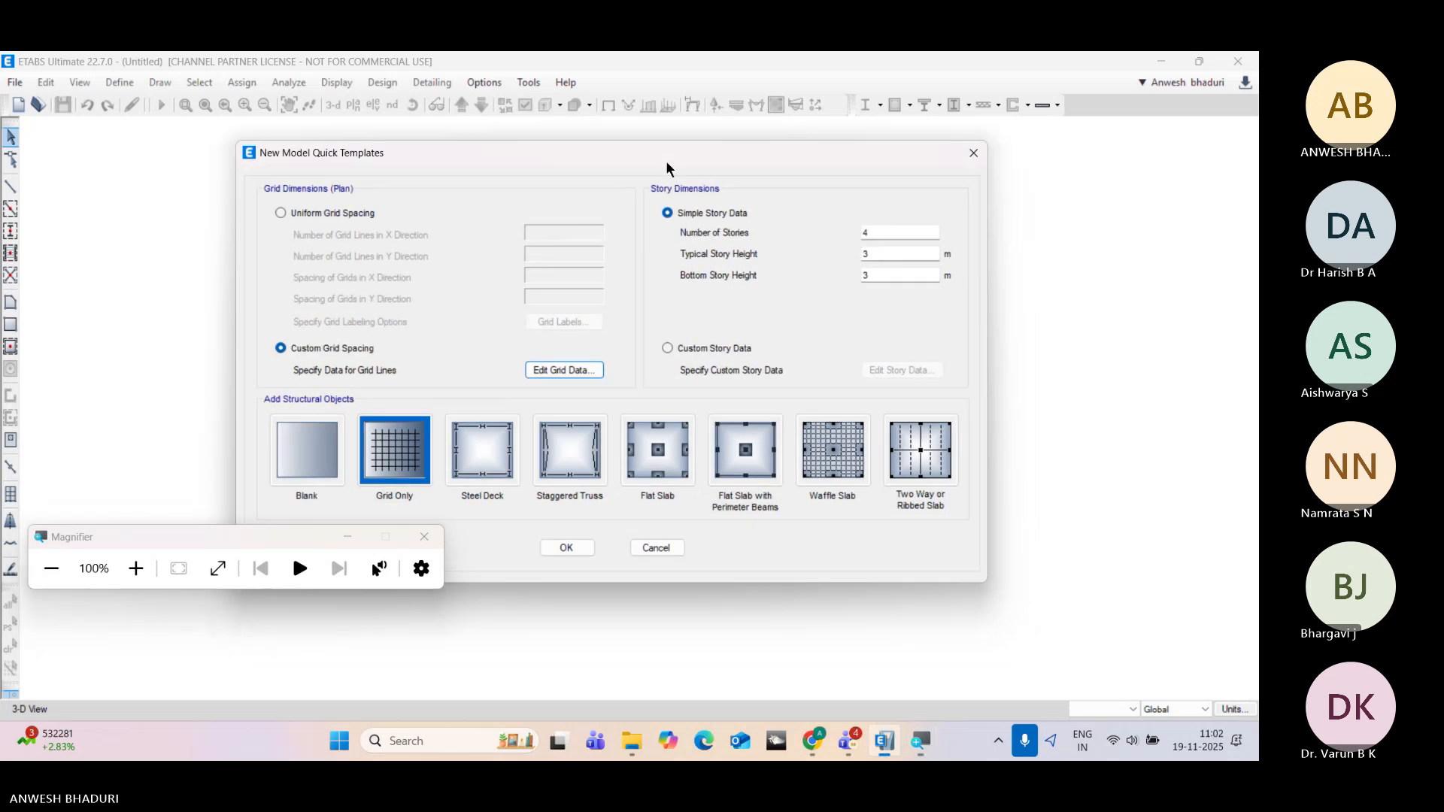
pyautogui.moveTo(665, 160); pyautogui.dragTo(656, 146)
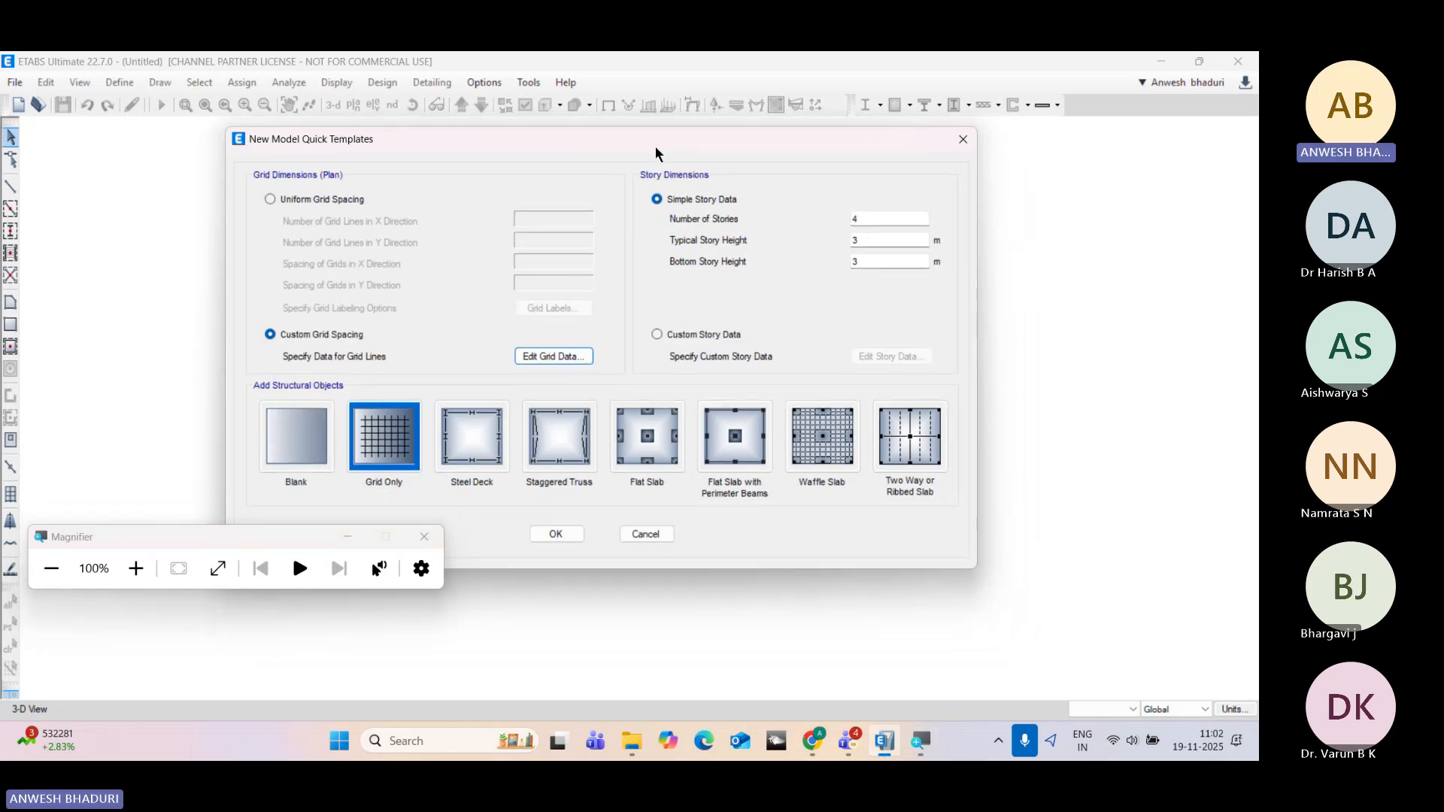
pyautogui.click(684, 332)
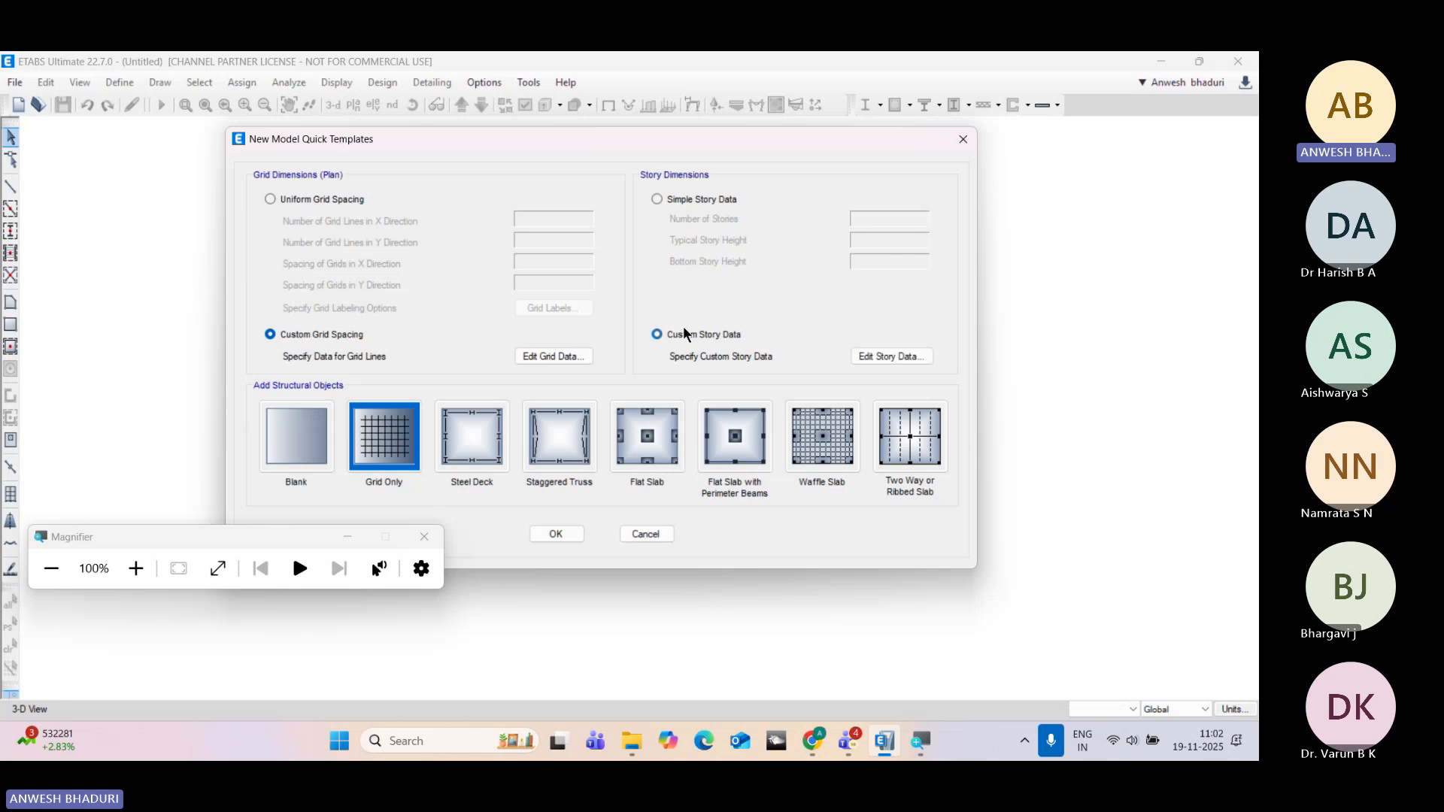
pyautogui.click(867, 355)
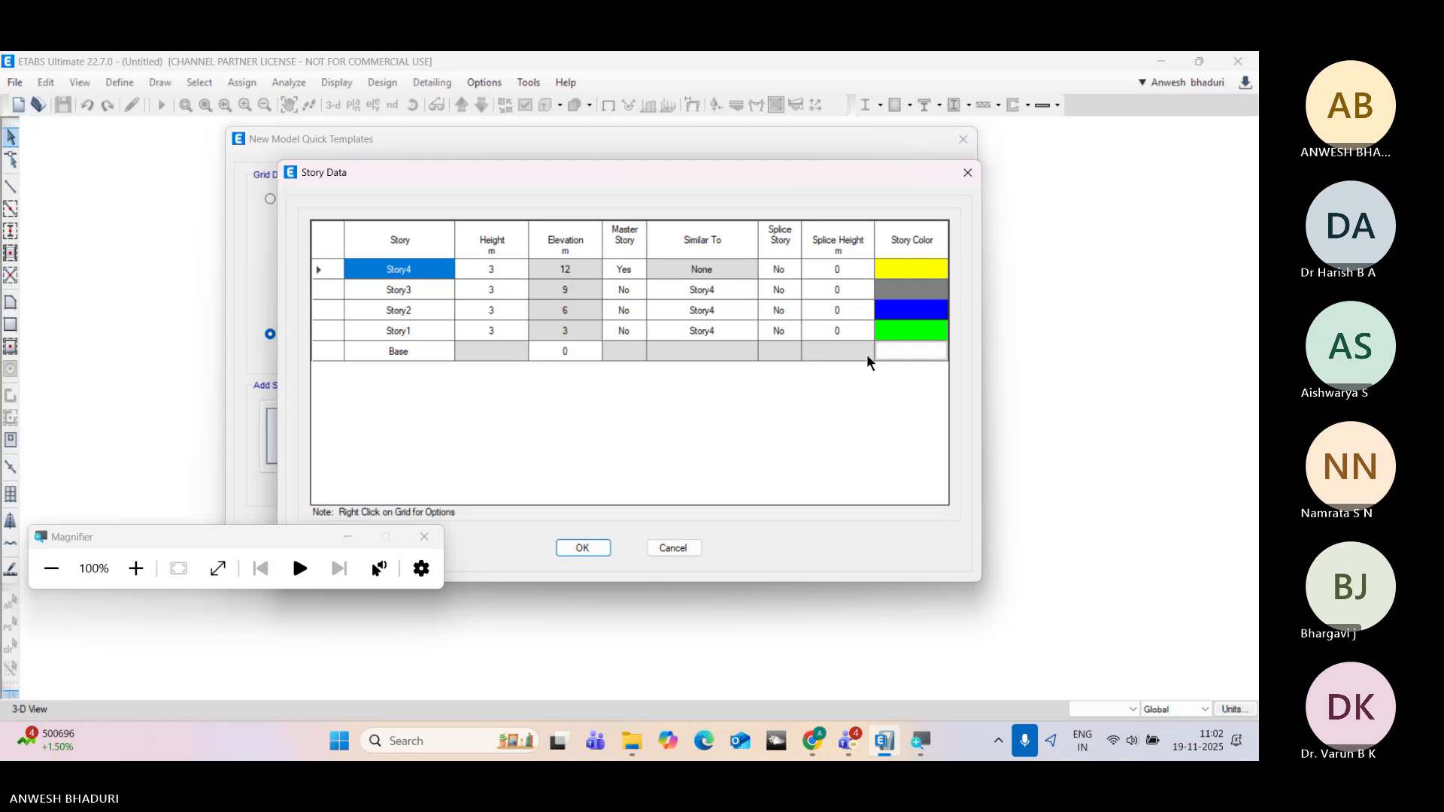
pyautogui.rightClick(339, 270)
pyautogui.moveTo(374, 340)
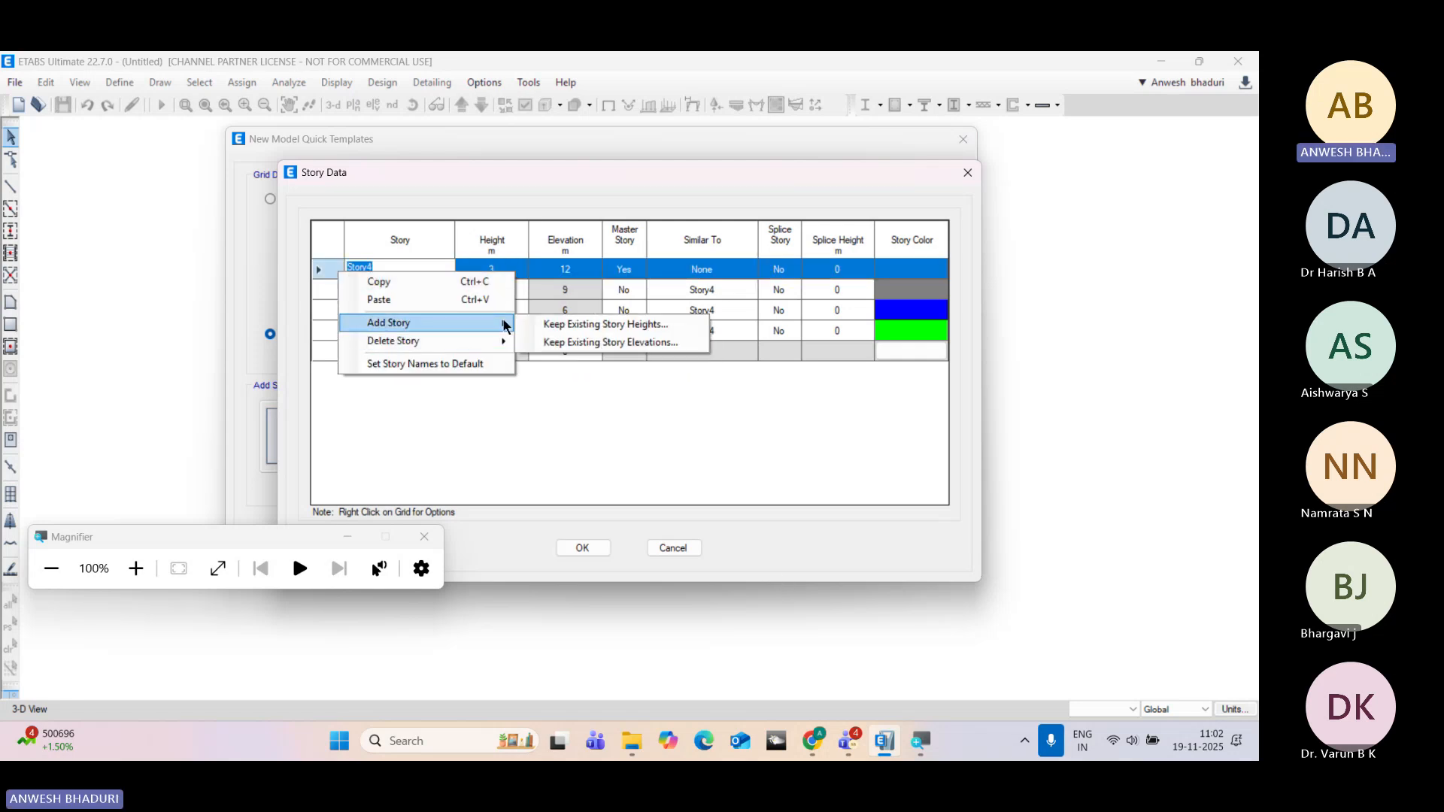
pyautogui.click(528, 315)
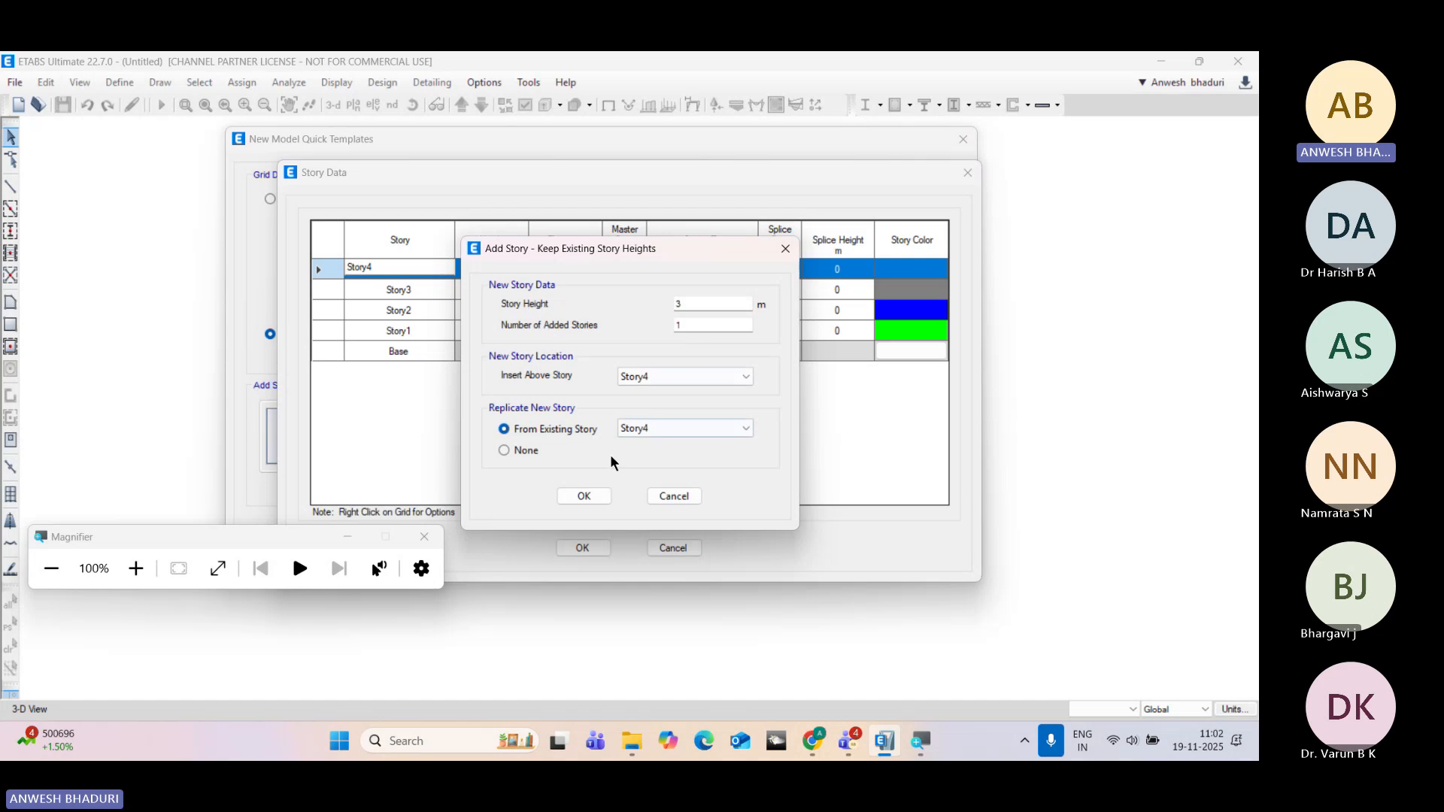
pyautogui.click(585, 497)
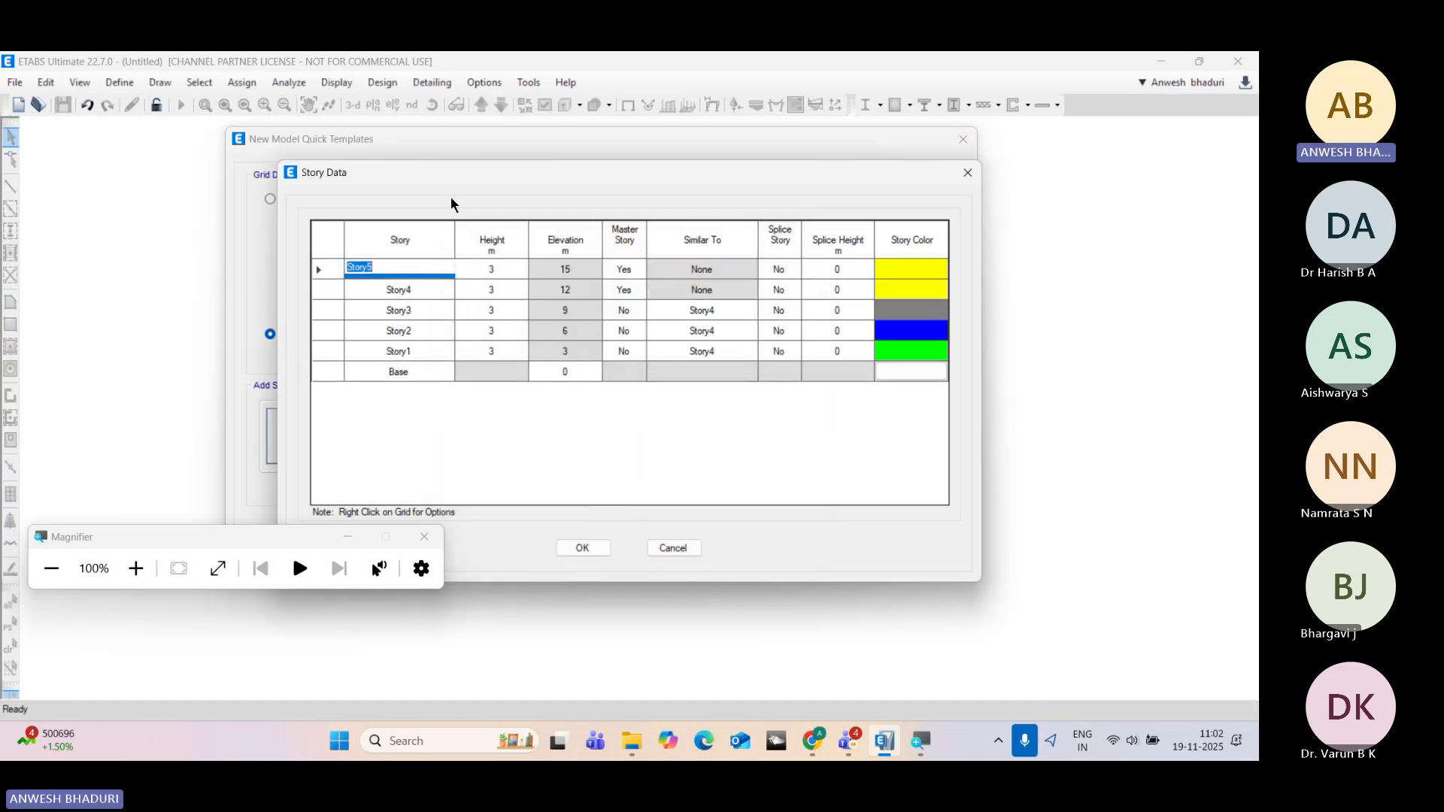
# Step: Set the heights of Story1 and Story5 to 2.5 m and accept the story data
pyautogui.moveTo(456, 177); pyautogui.dragTo(459, 160)
pyautogui.click(519, 329)
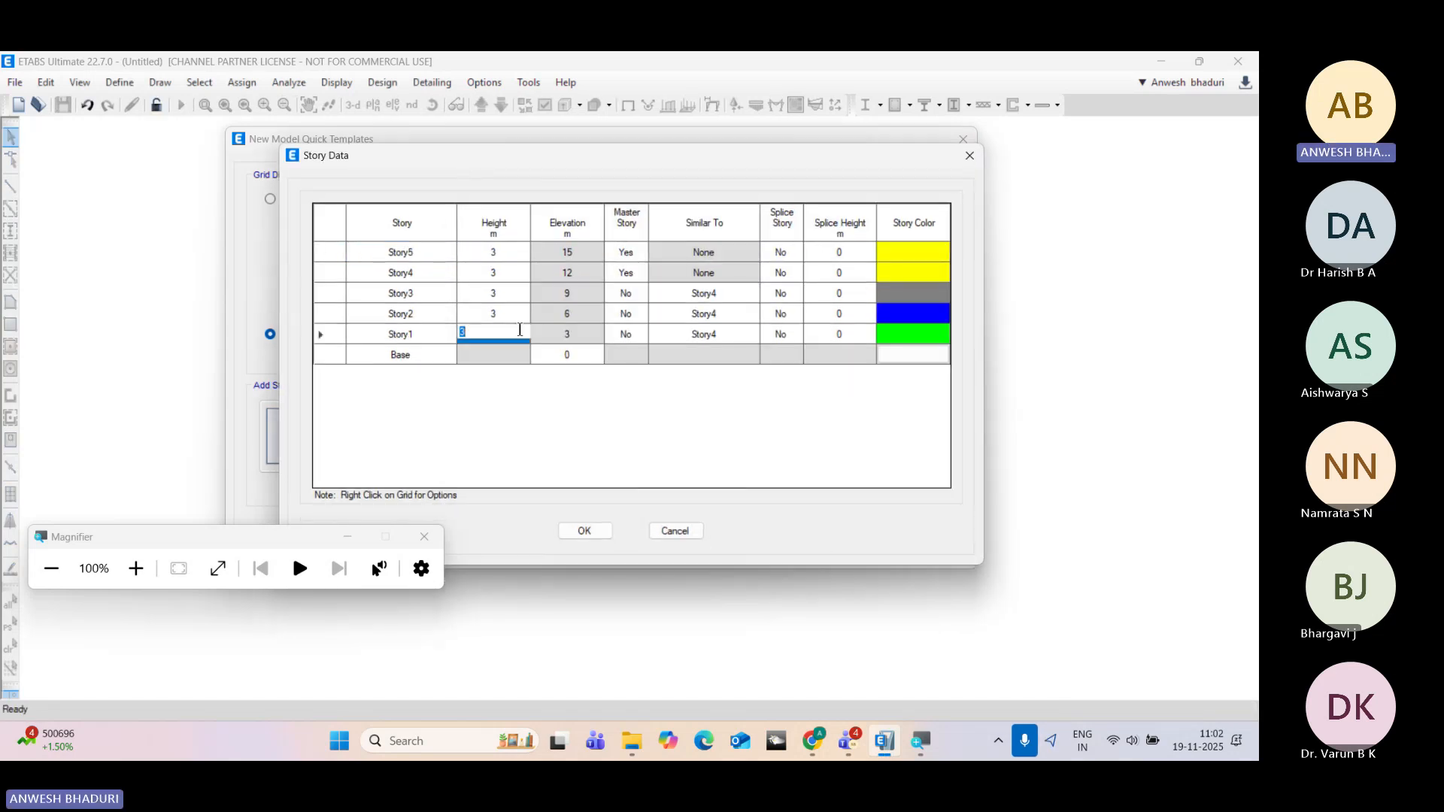
pyautogui.write('2.')
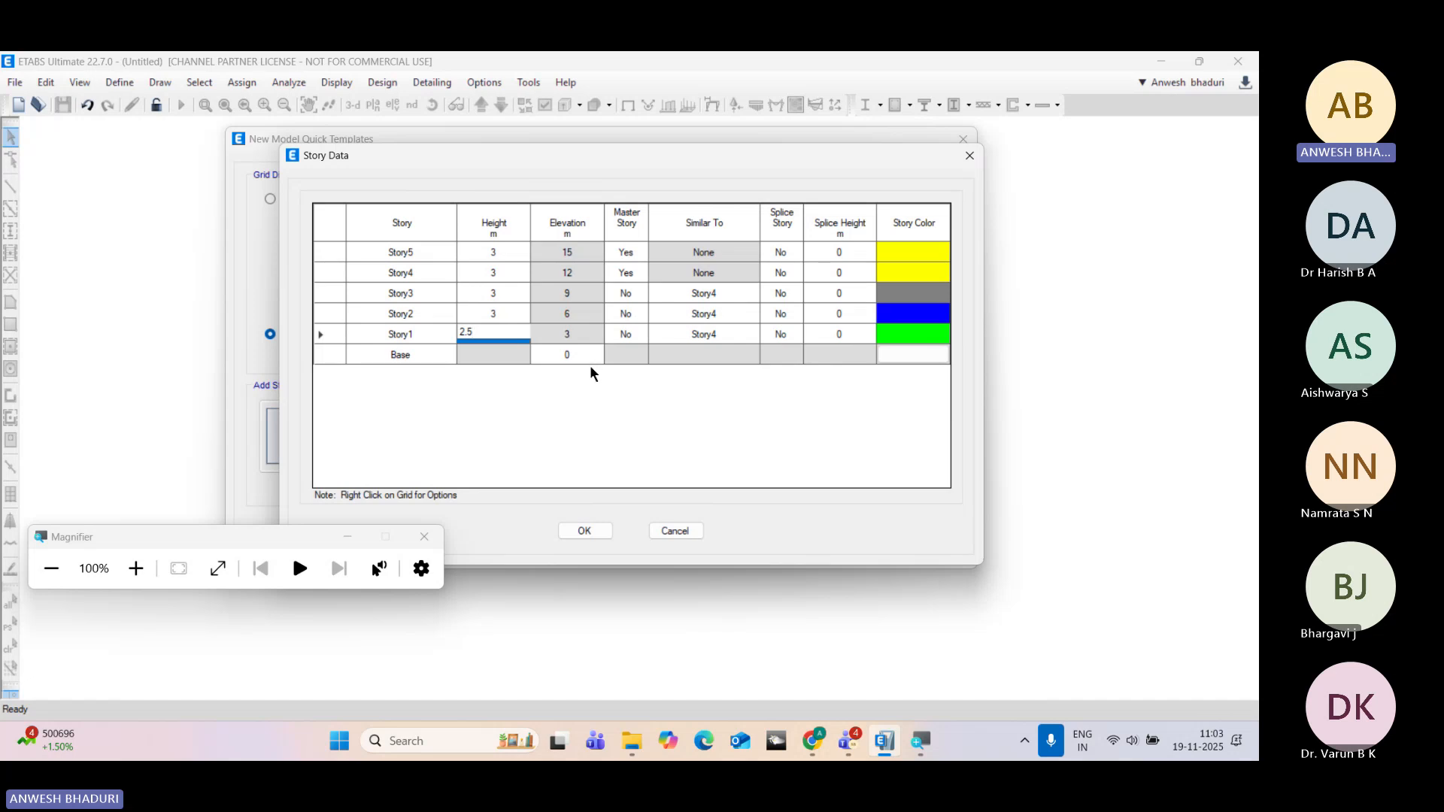
pyautogui.write('5')
pyautogui.click(507, 252)
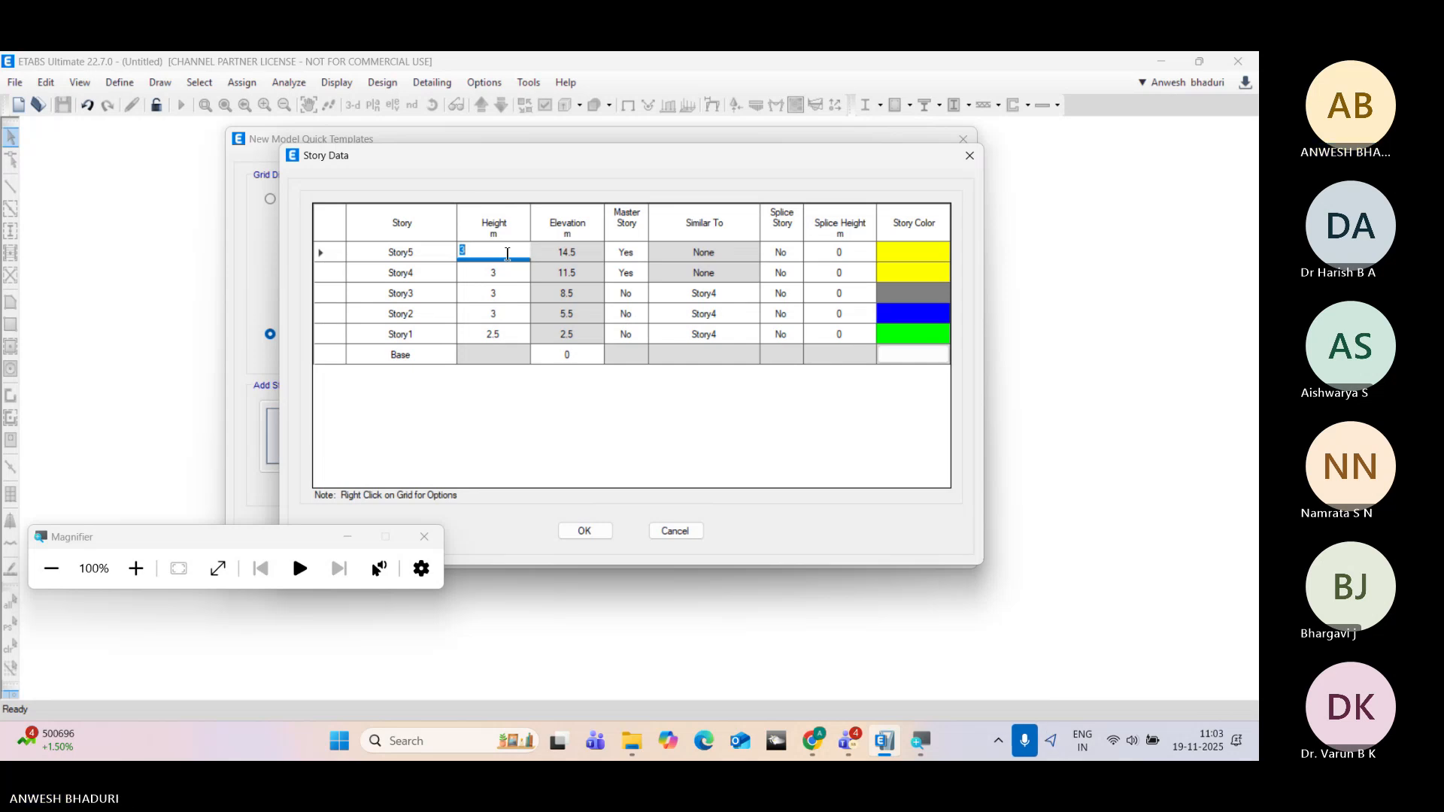
pyautogui.write('2.5')
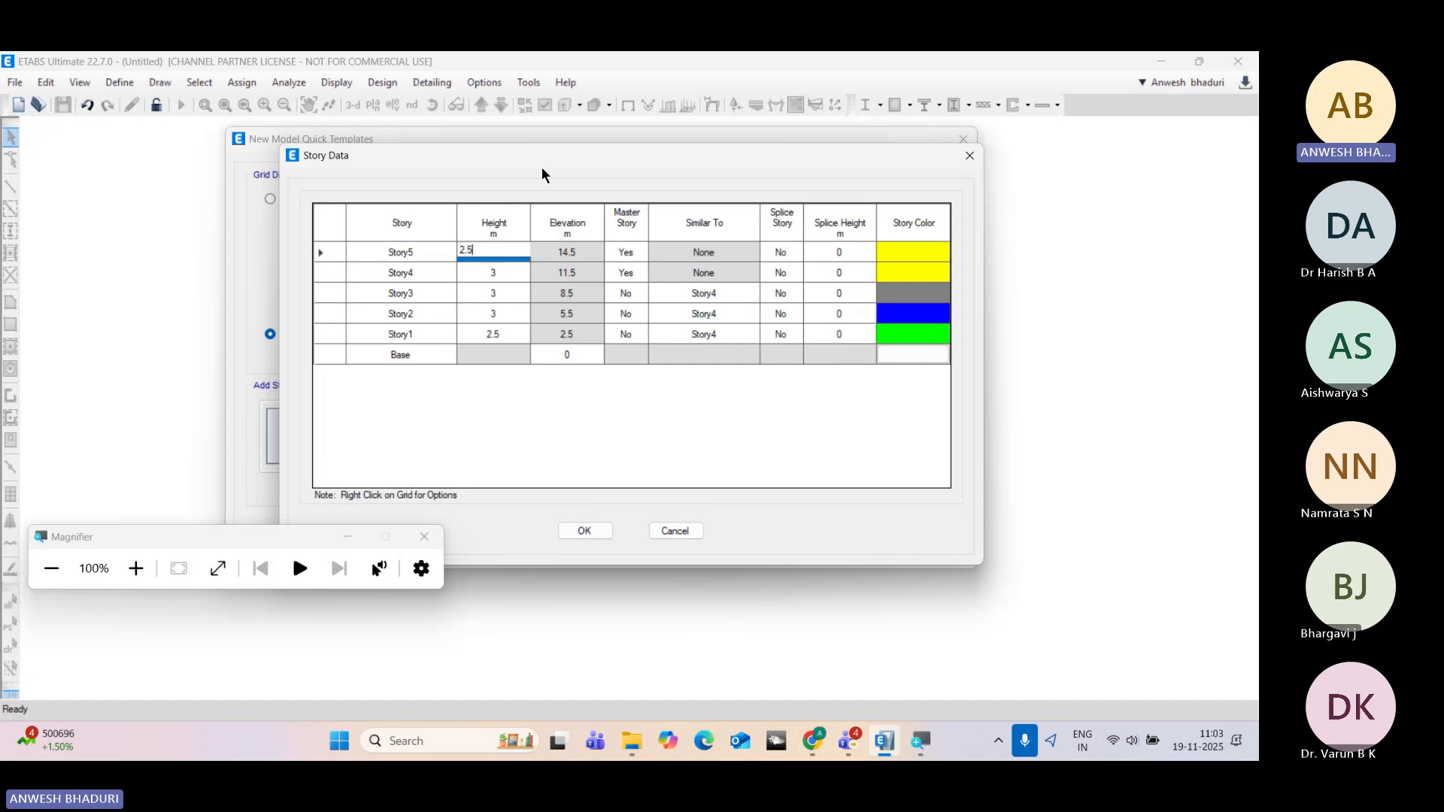
pyautogui.moveTo(542, 166); pyautogui.dragTo(516, 103)
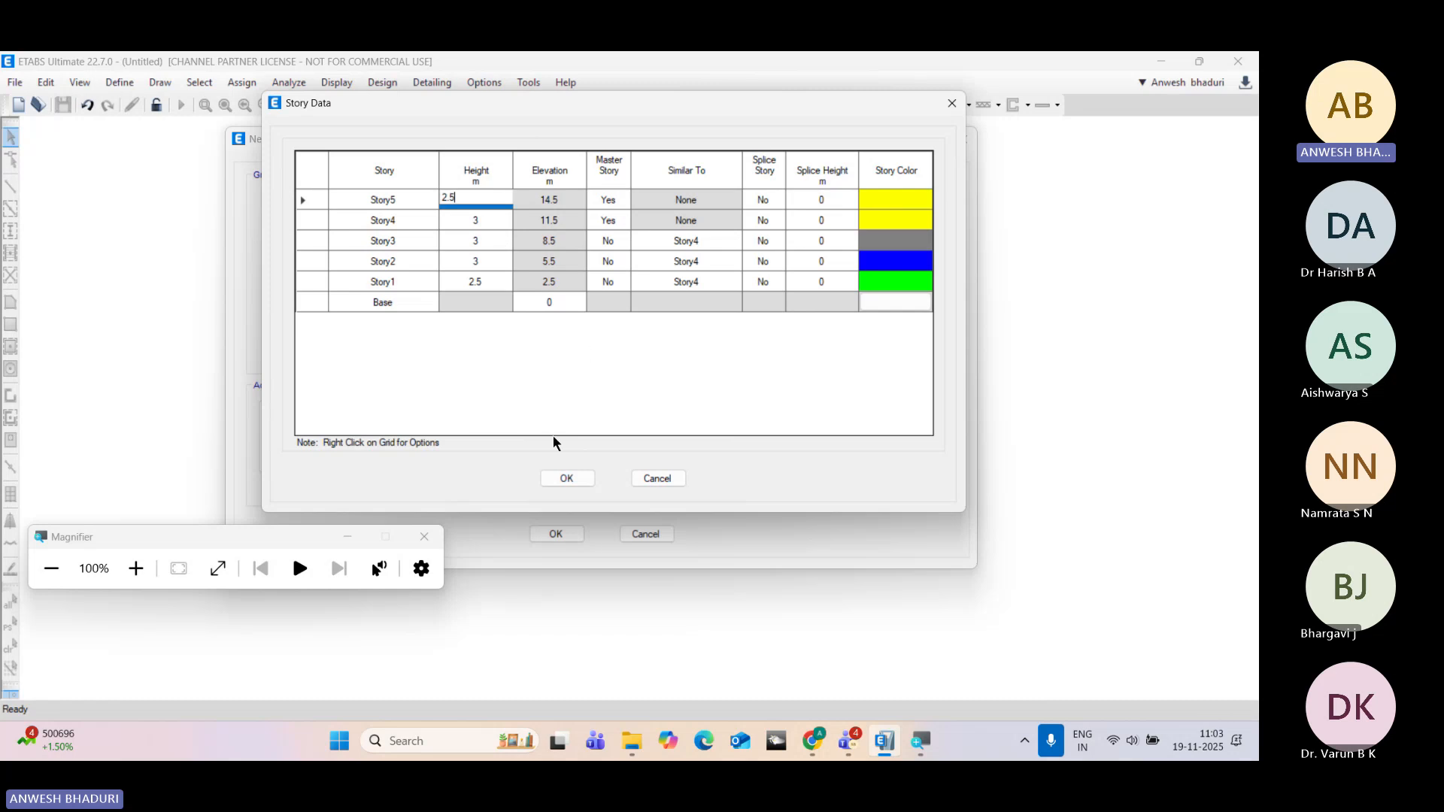
pyautogui.click(586, 346)
pyautogui.click(566, 477)
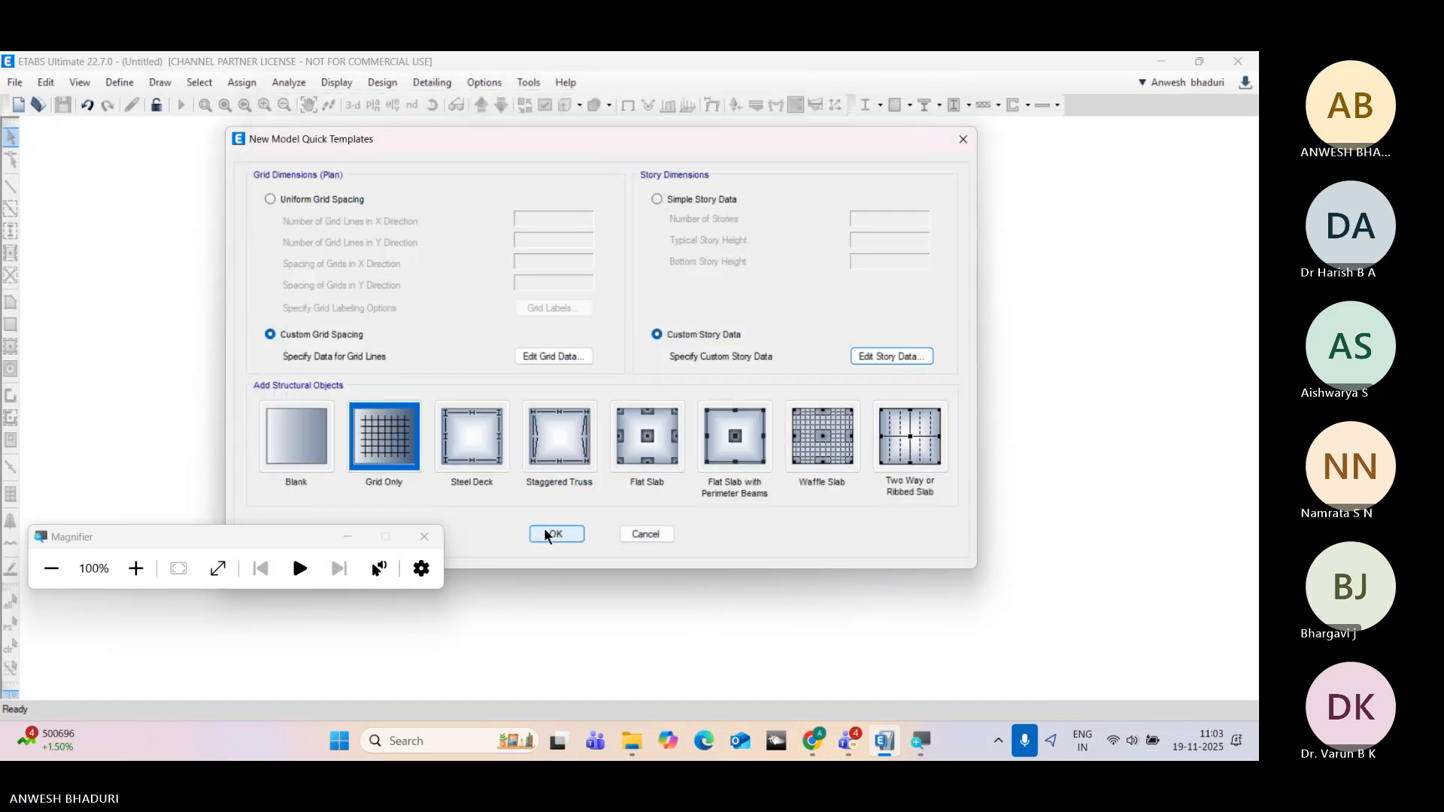
# Step: Create the grid-only model from the custom grid and story data, and inspect its grid in plan and 3-D
pyautogui.click(545, 531)
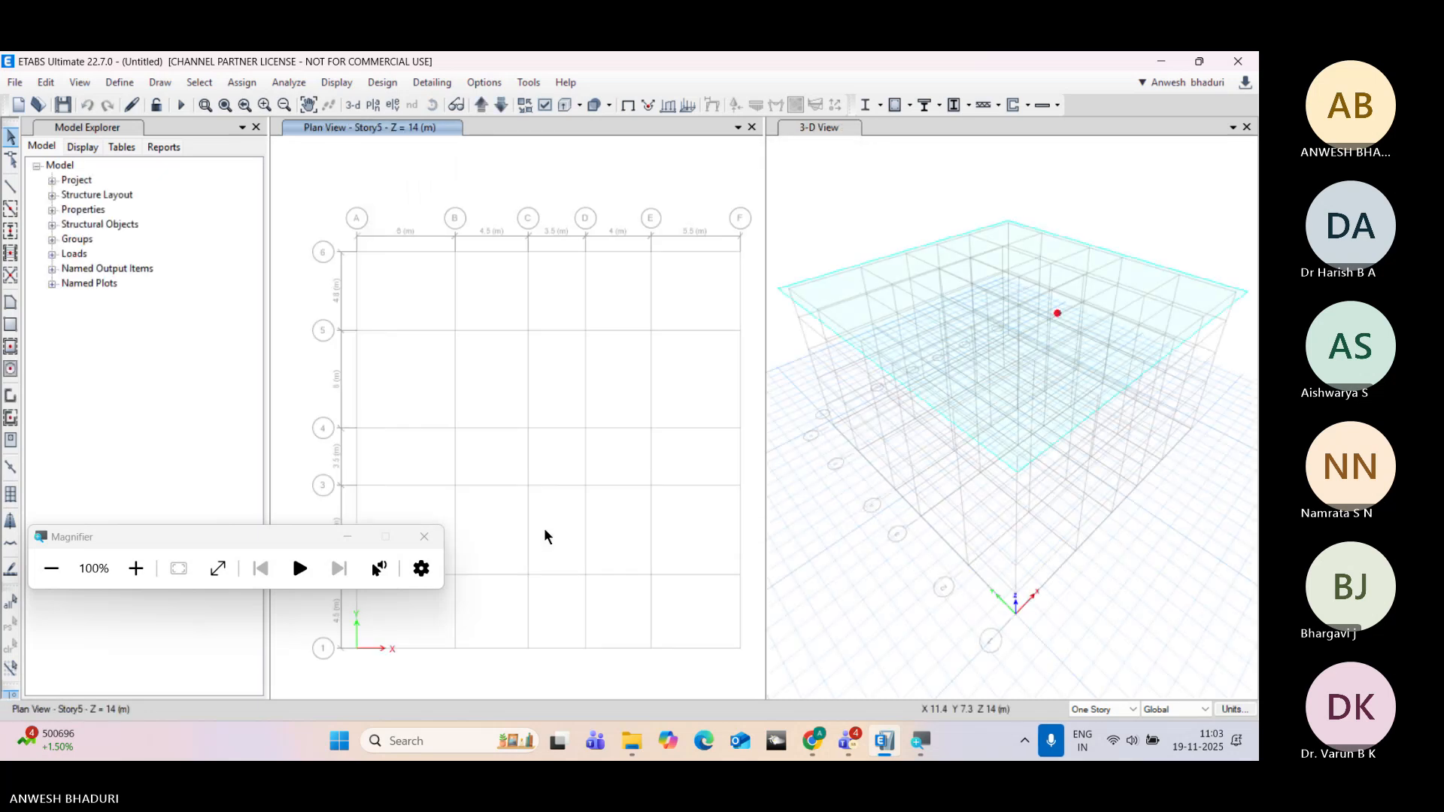
pyautogui.click(346, 538)
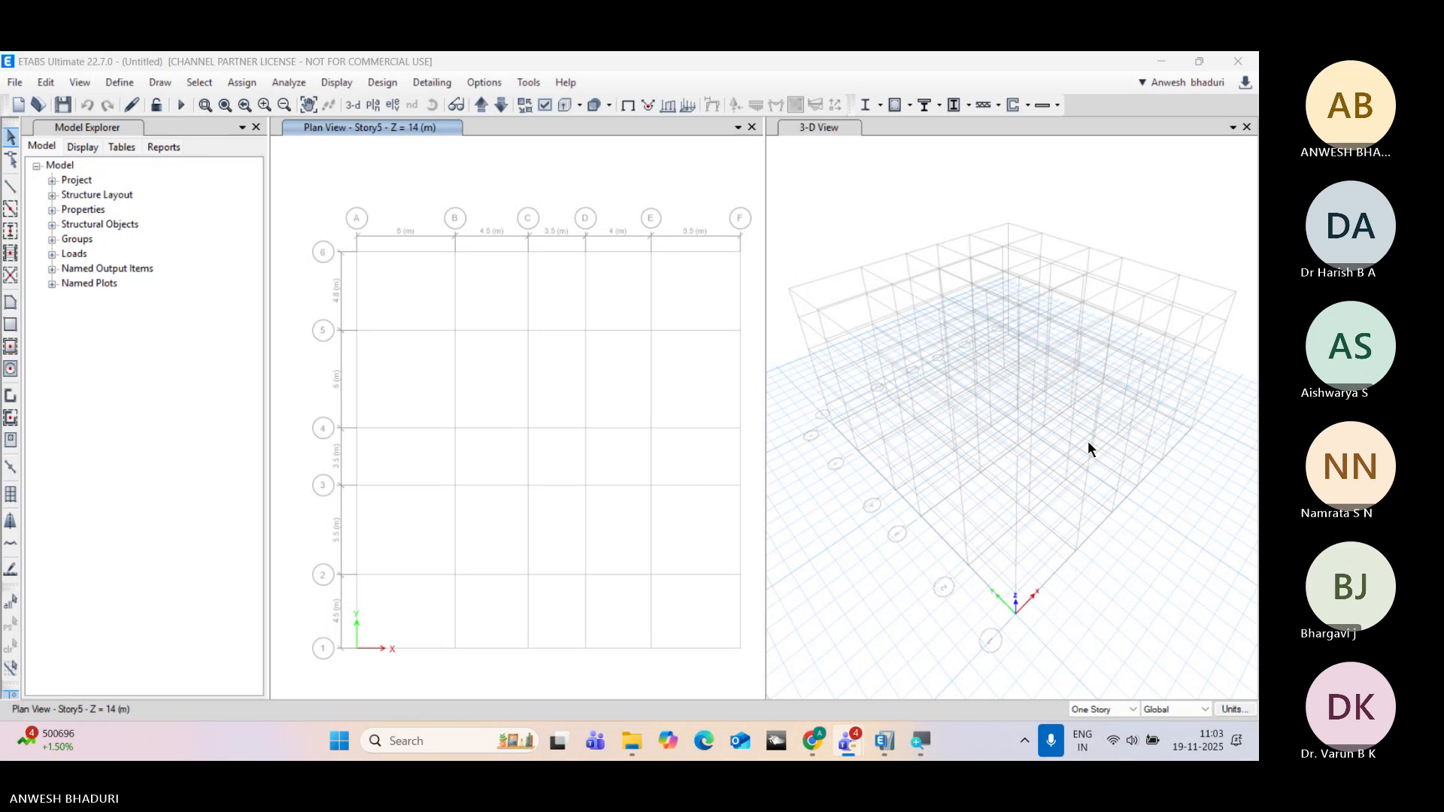
pyautogui.moveTo(1089, 443); pyautogui.dragTo(1105, 394, button='middle')
pyautogui.click(432, 105)
pyautogui.moveTo(1020, 477); pyautogui.dragTo(861, 543)
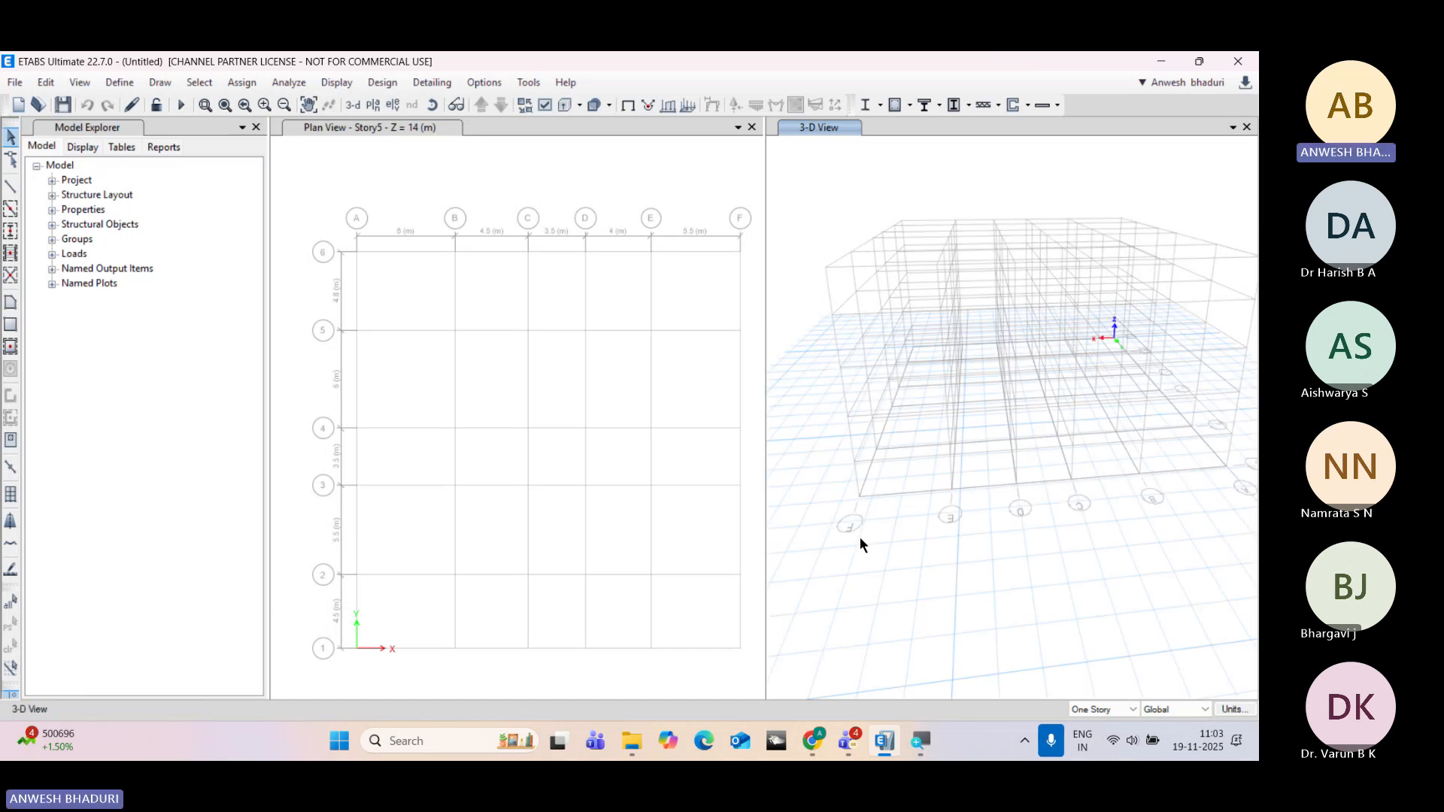
pyautogui.click(605, 594)
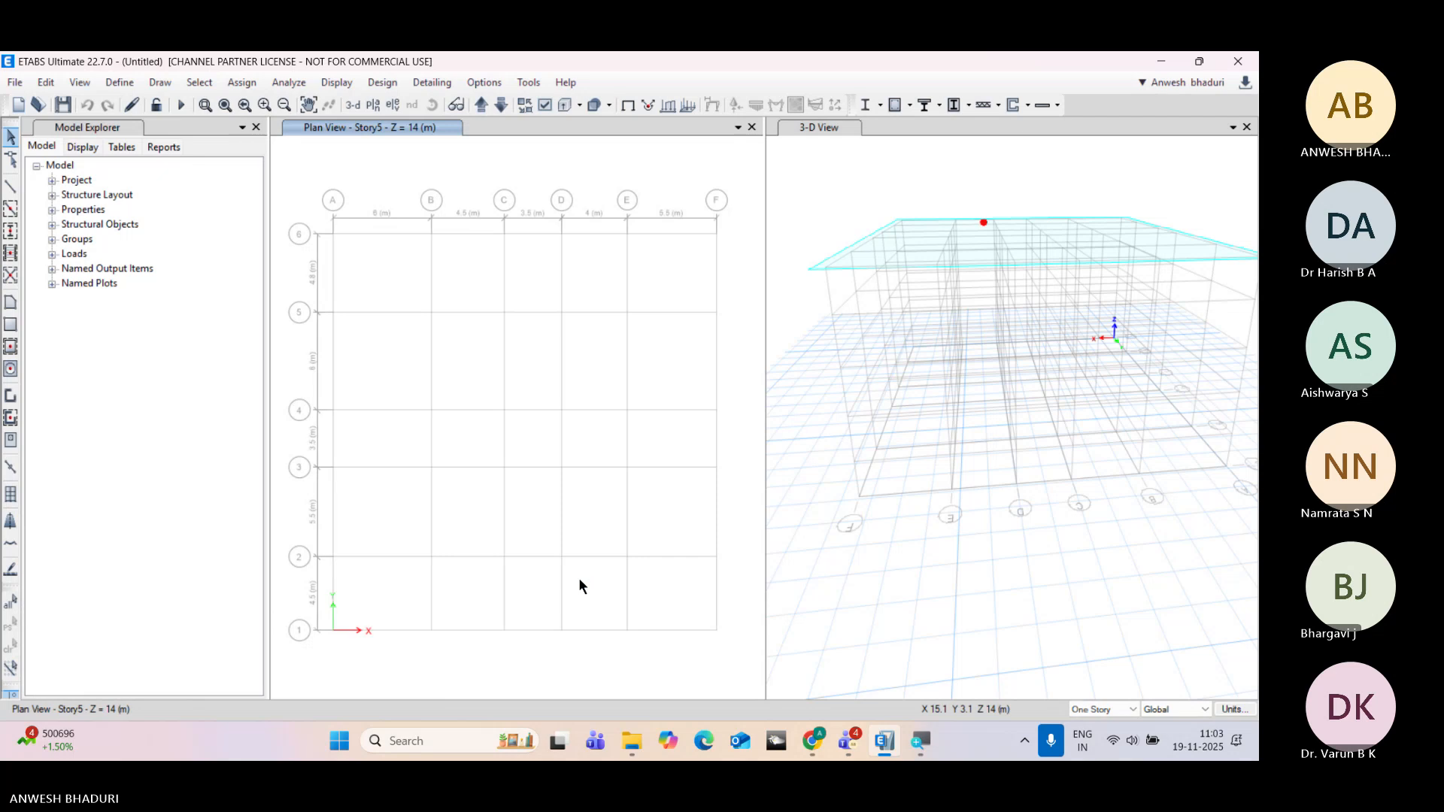
# Step: Add an Indian-standard concrete material of grade M25 to the model with its default properties
pyautogui.click(137, 89)
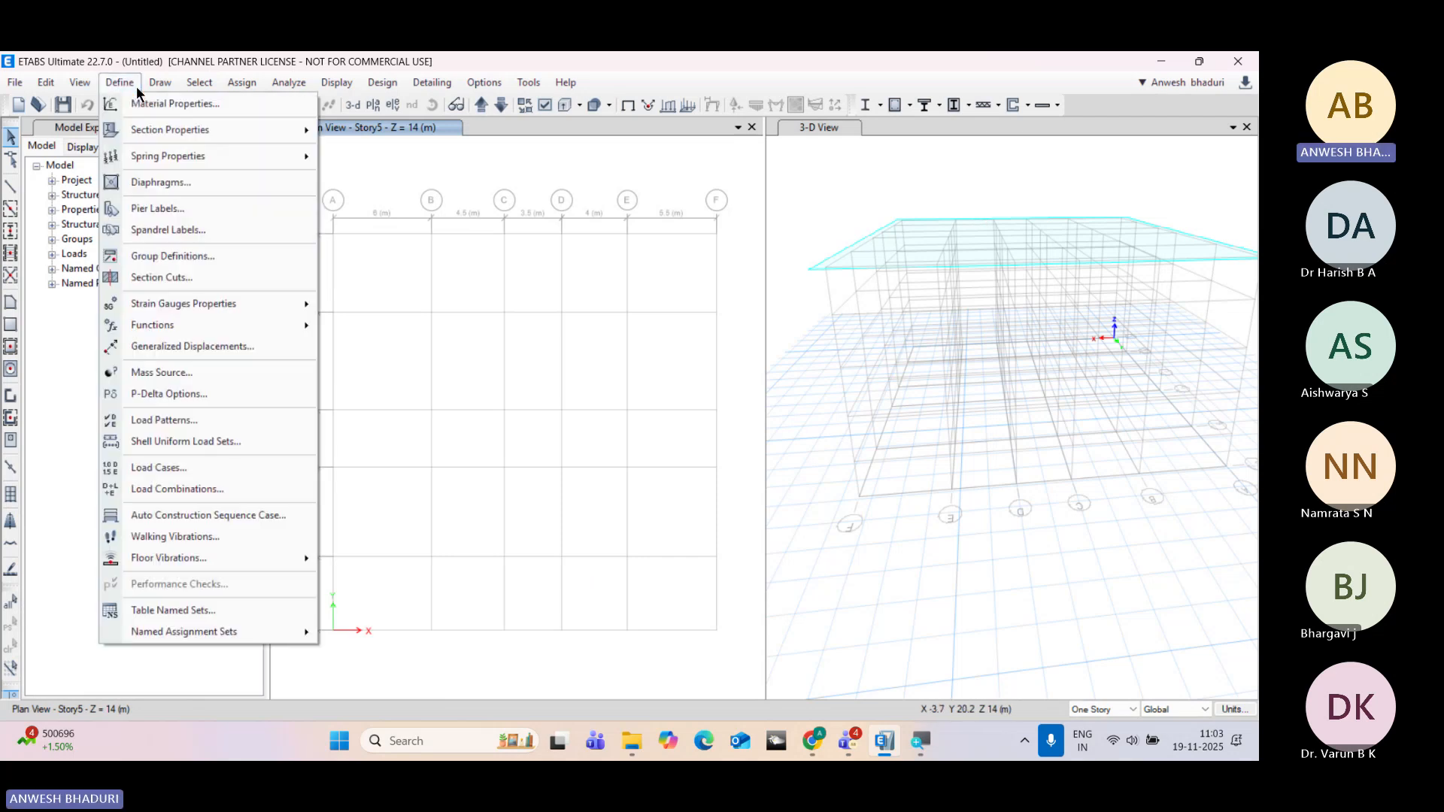
pyautogui.click(150, 103)
pyautogui.click(685, 305)
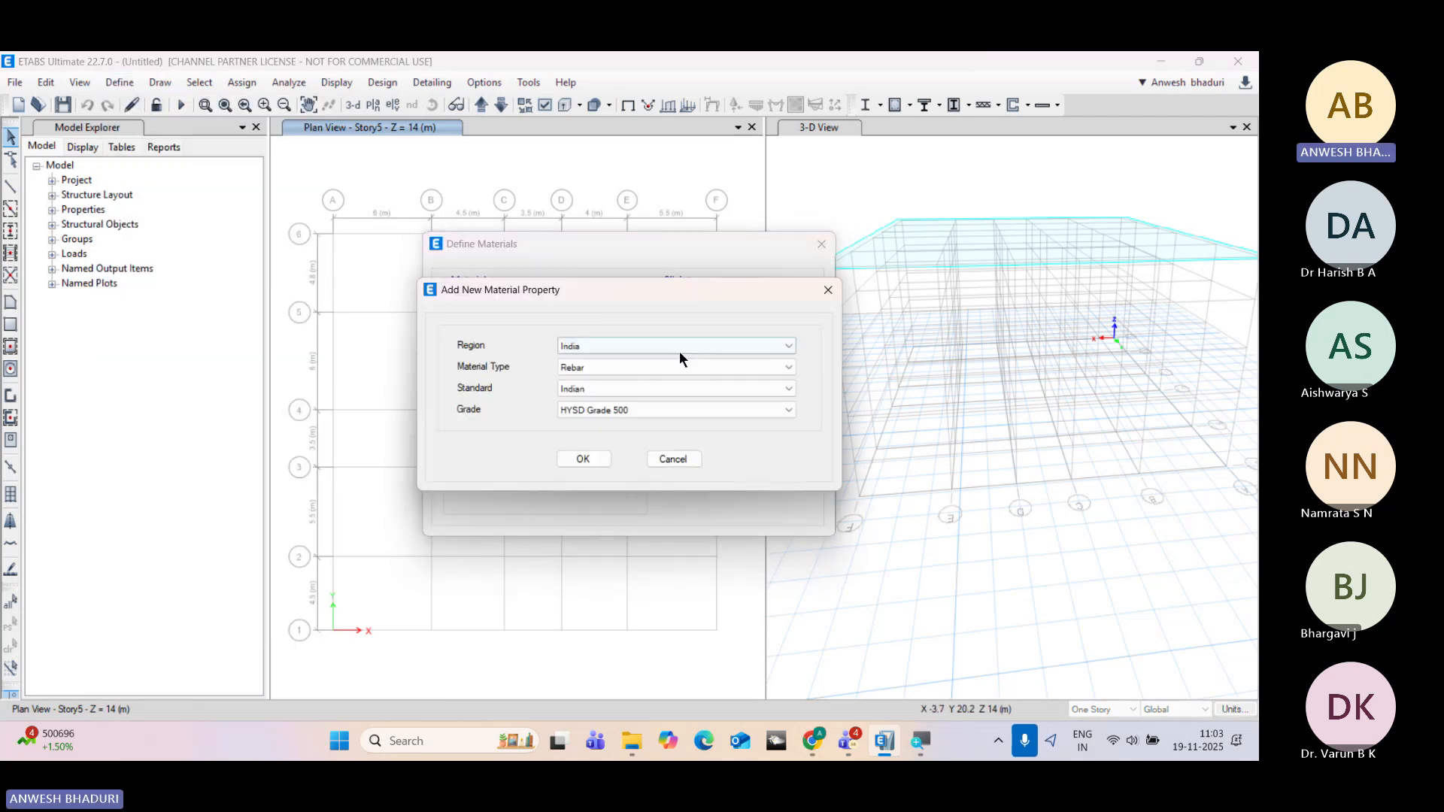
pyautogui.click(673, 367)
pyautogui.click(665, 392)
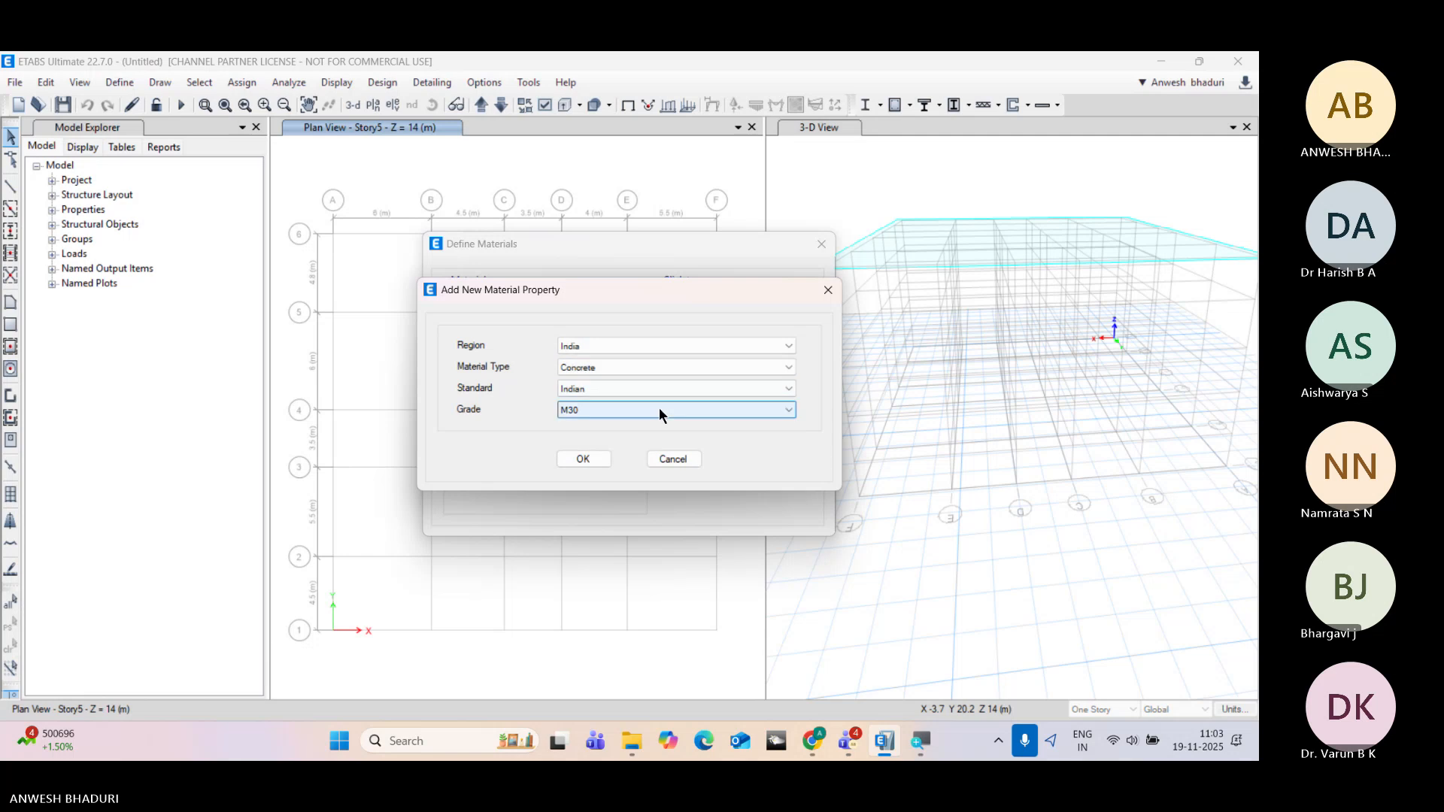
pyautogui.click(659, 409)
pyautogui.click(652, 445)
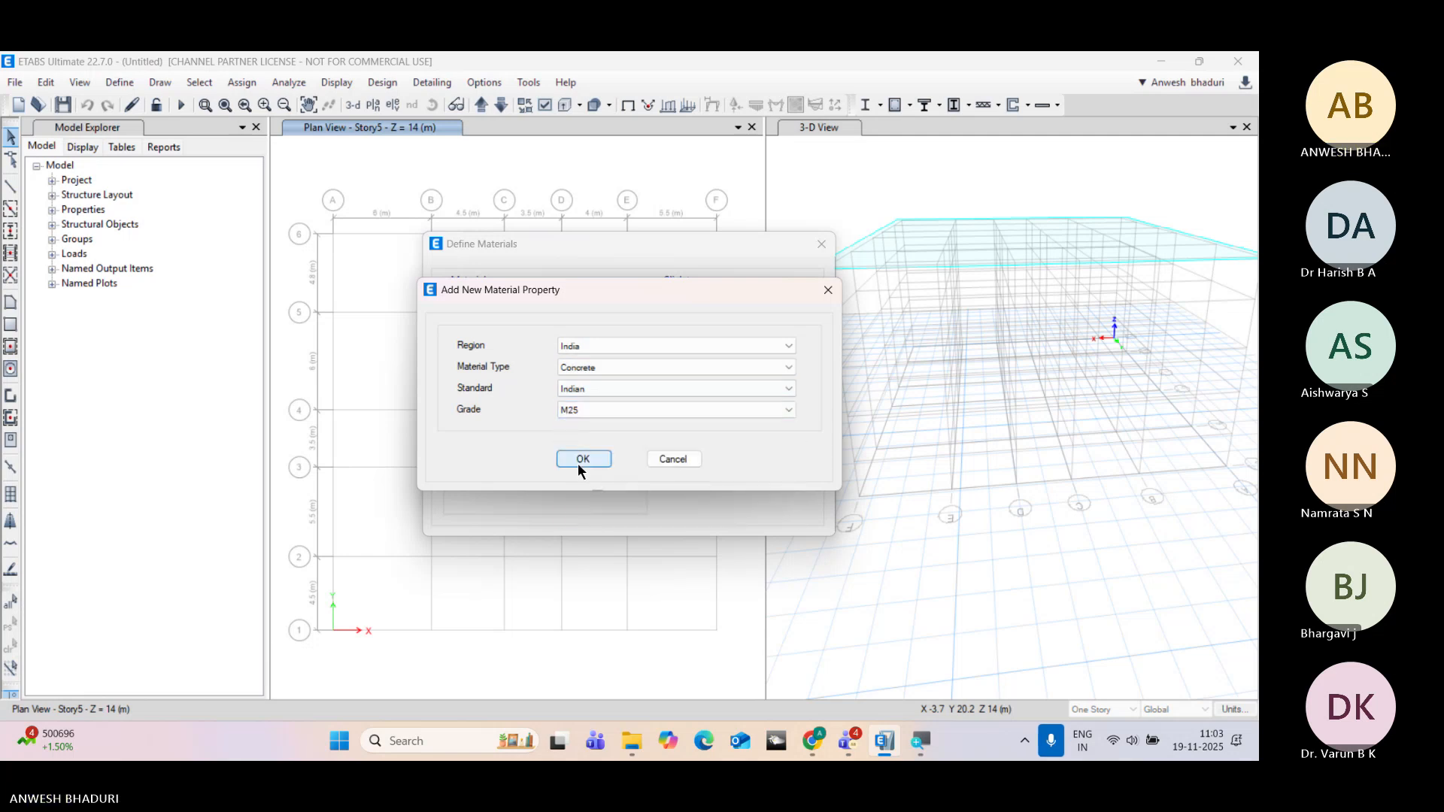
pyautogui.click(578, 460)
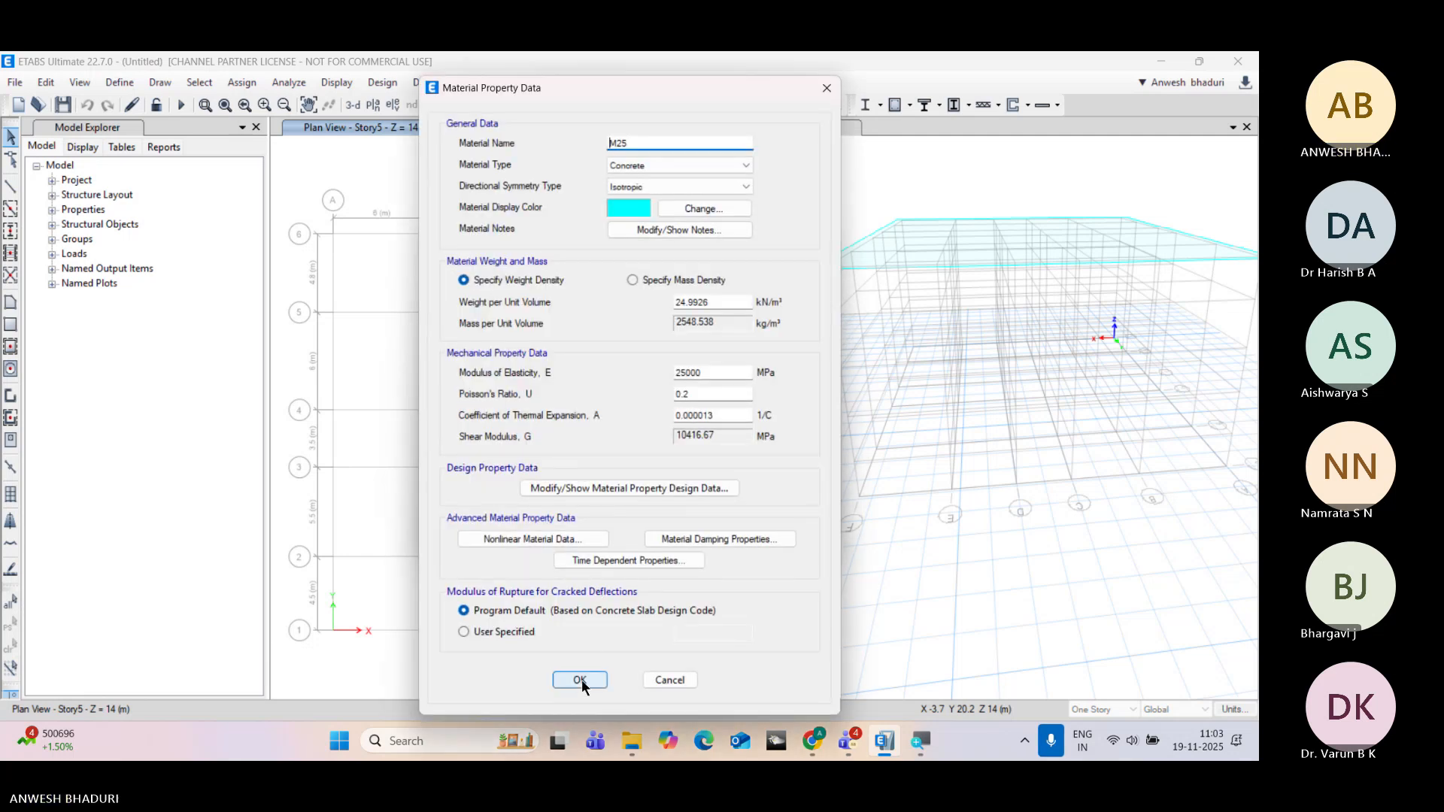
pyautogui.click(581, 680)
# Step: Add an Indian-standard rebar material of grade HYSD Grade 500 and accept the material definitions
pyautogui.click(695, 307)
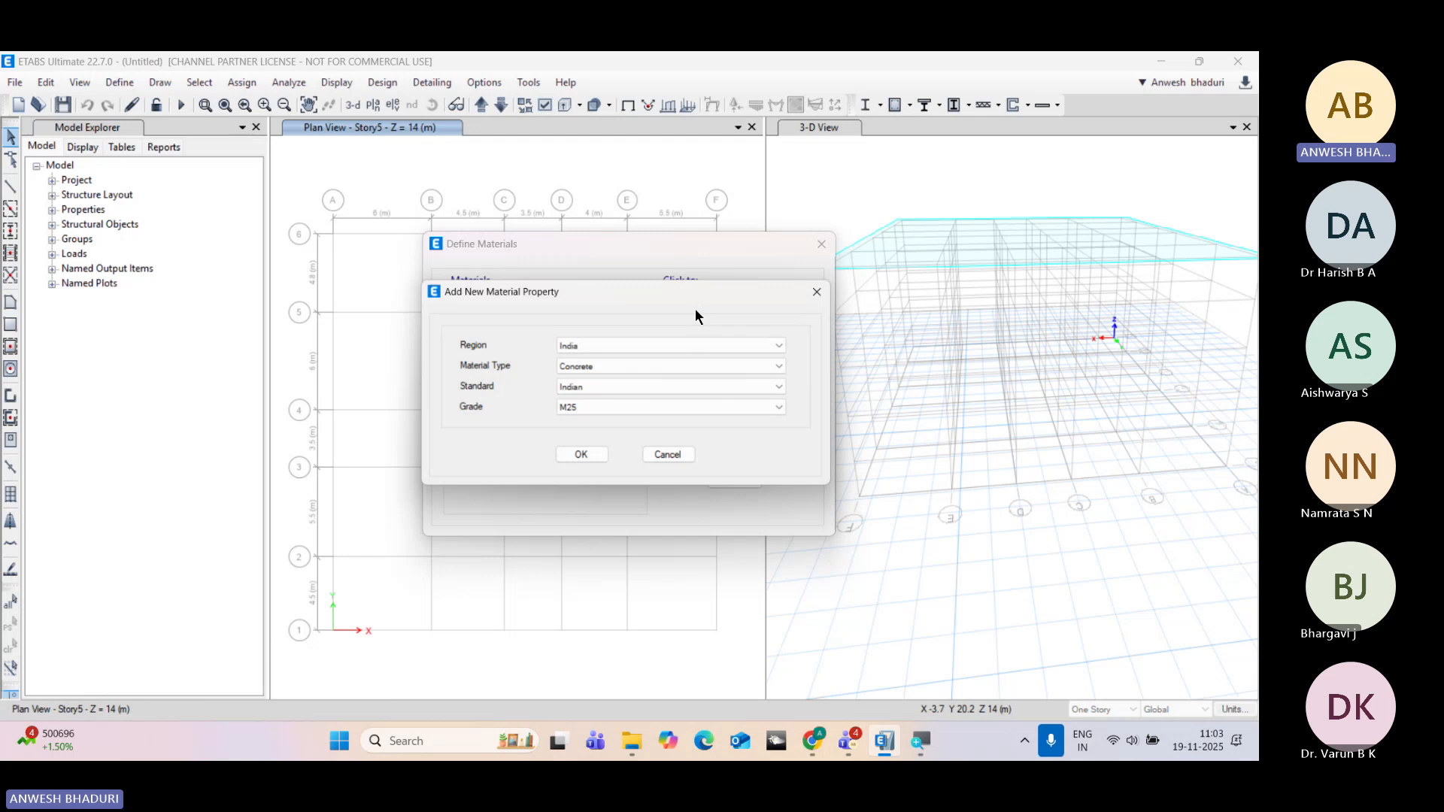
pyautogui.click(678, 361)
pyautogui.click(647, 425)
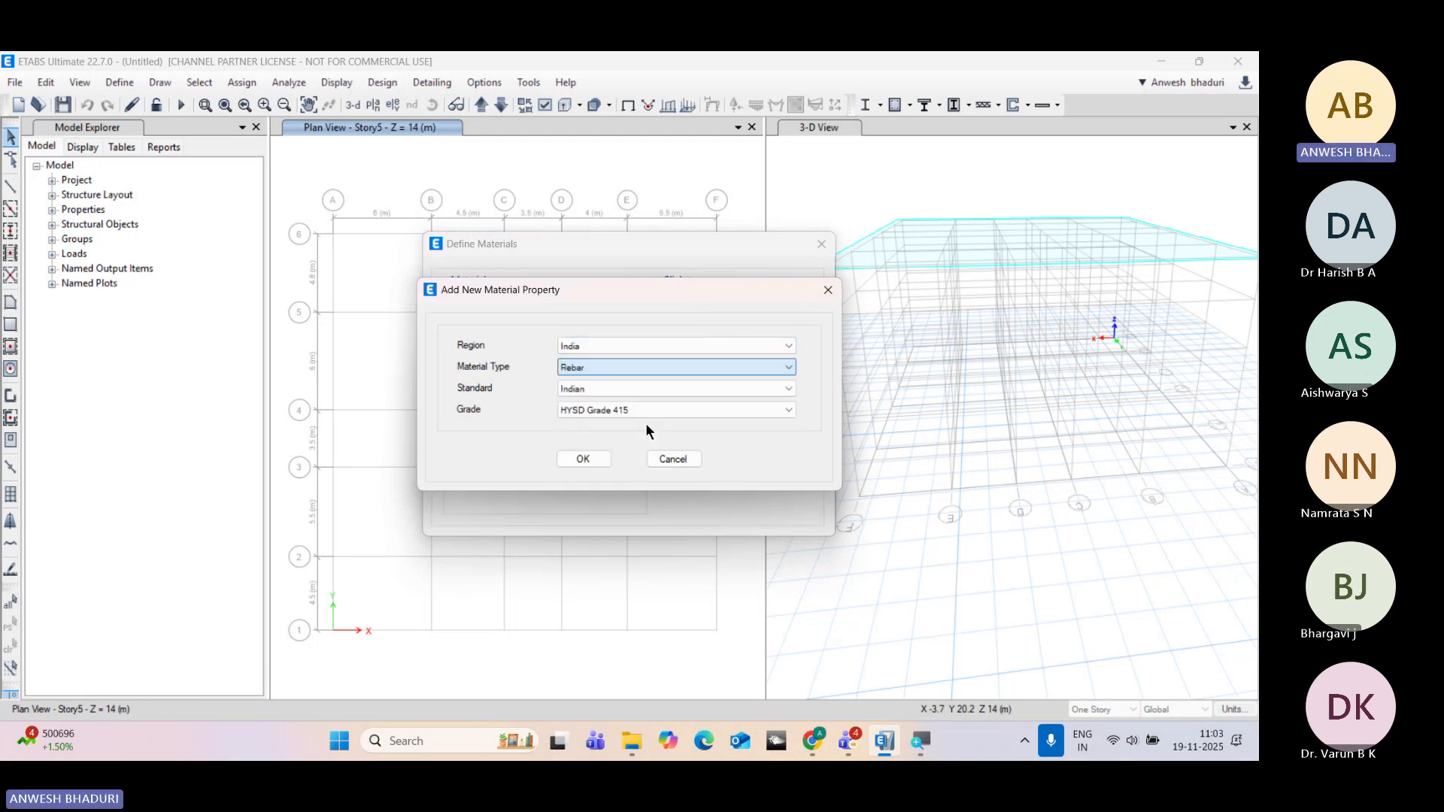
pyautogui.click(629, 413)
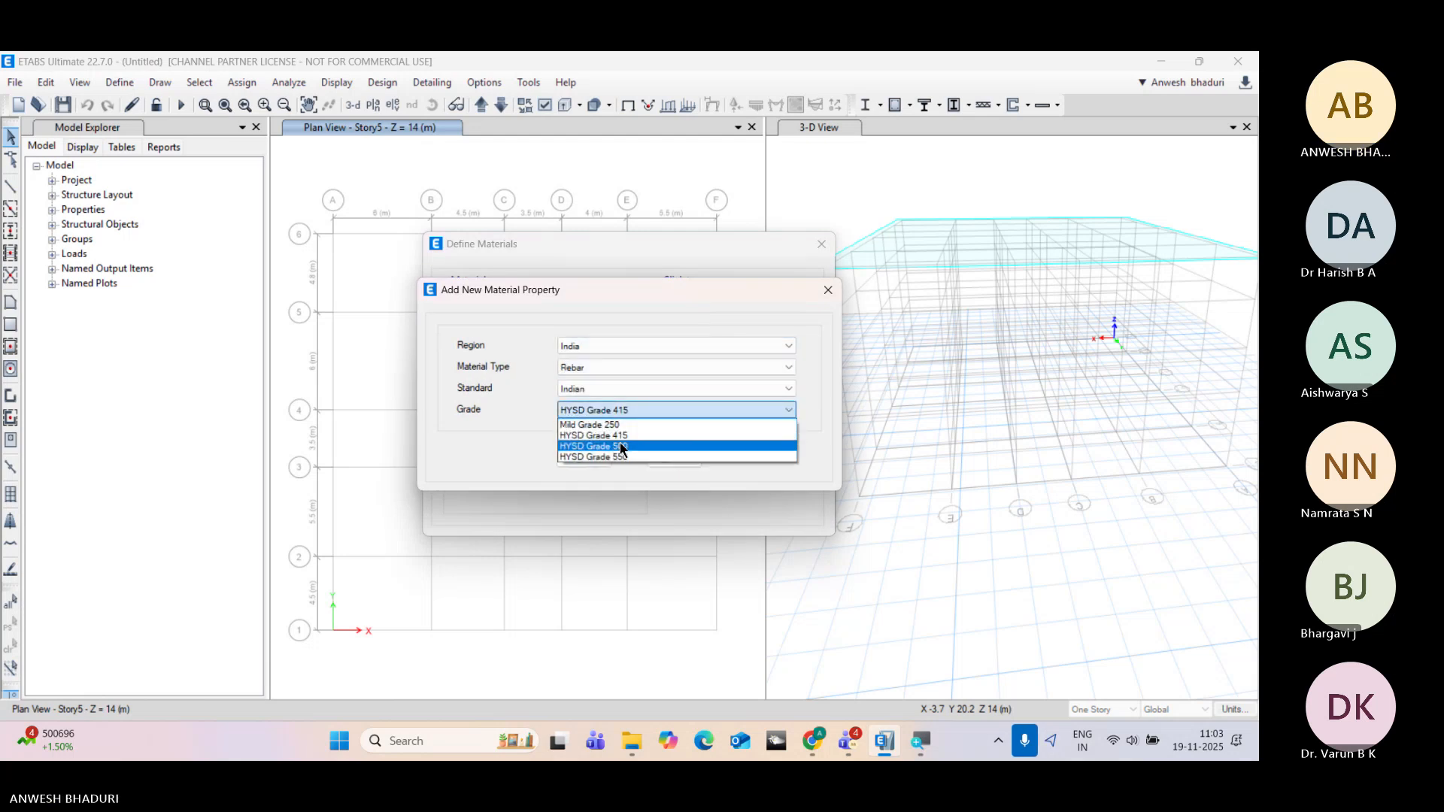
pyautogui.click(621, 447)
pyautogui.click(593, 458)
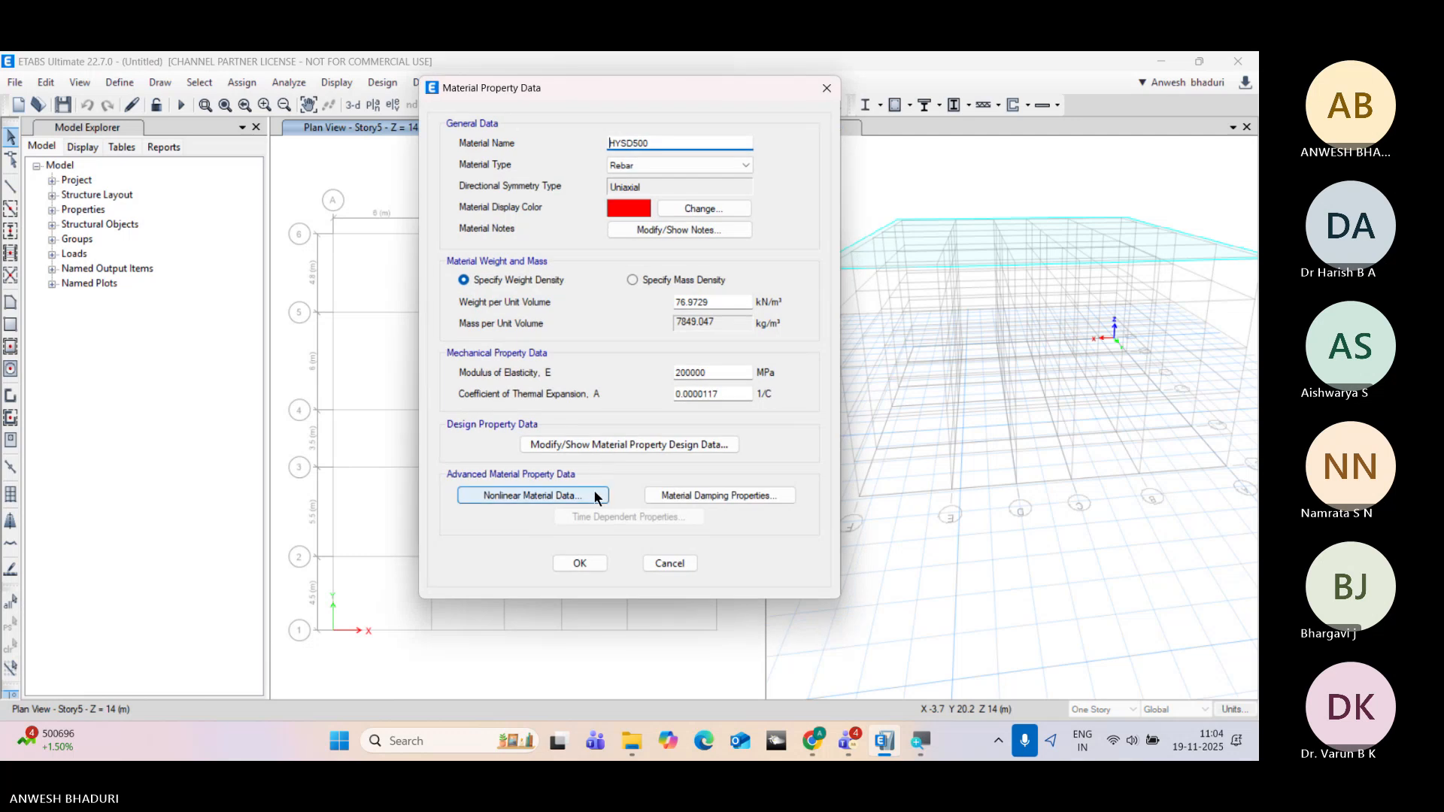
pyautogui.click(580, 563)
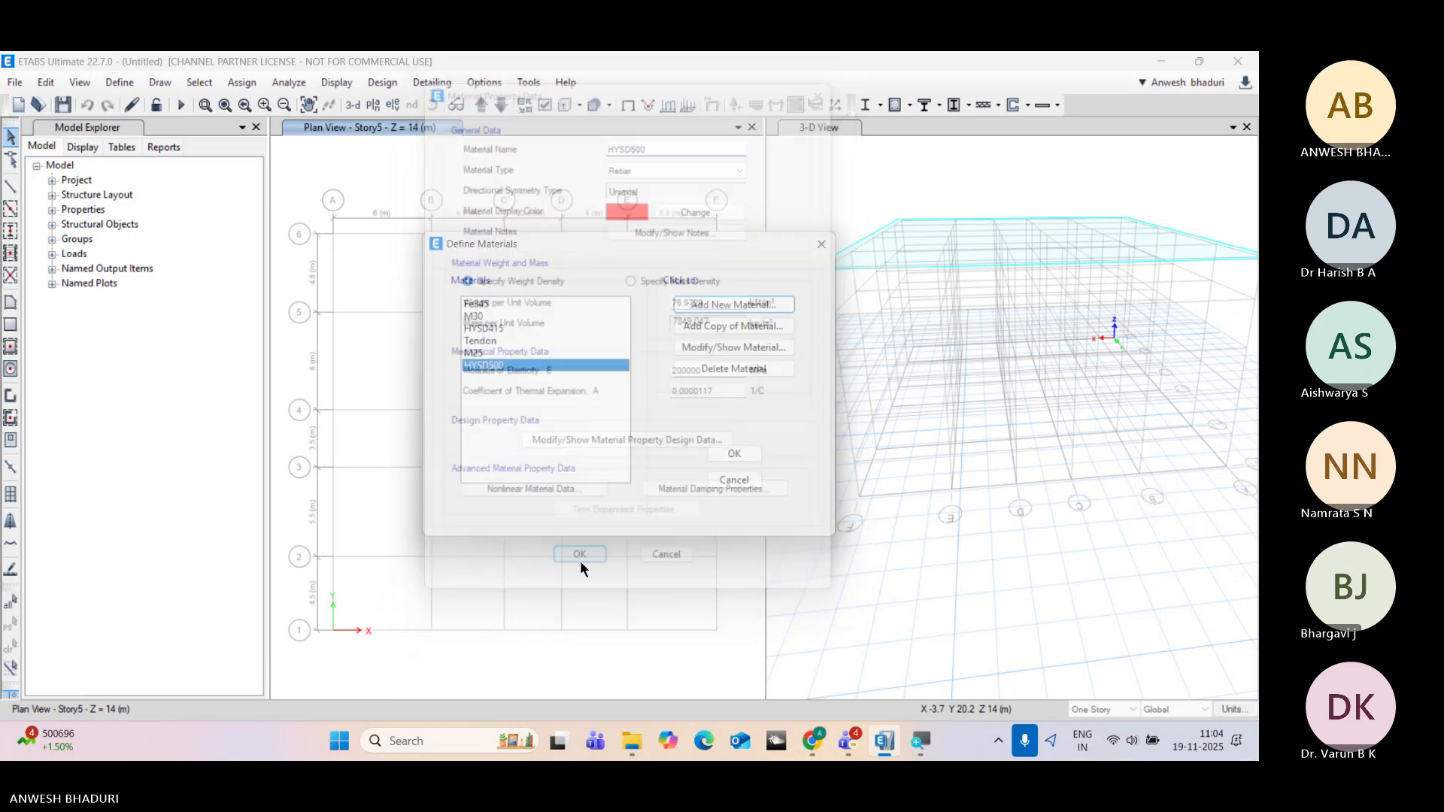
pyautogui.click(722, 453)
# Step: Create a concrete rectangular frame section C300X500 with material M25, depth 500 mm and width 300 mm
pyautogui.click(121, 83)
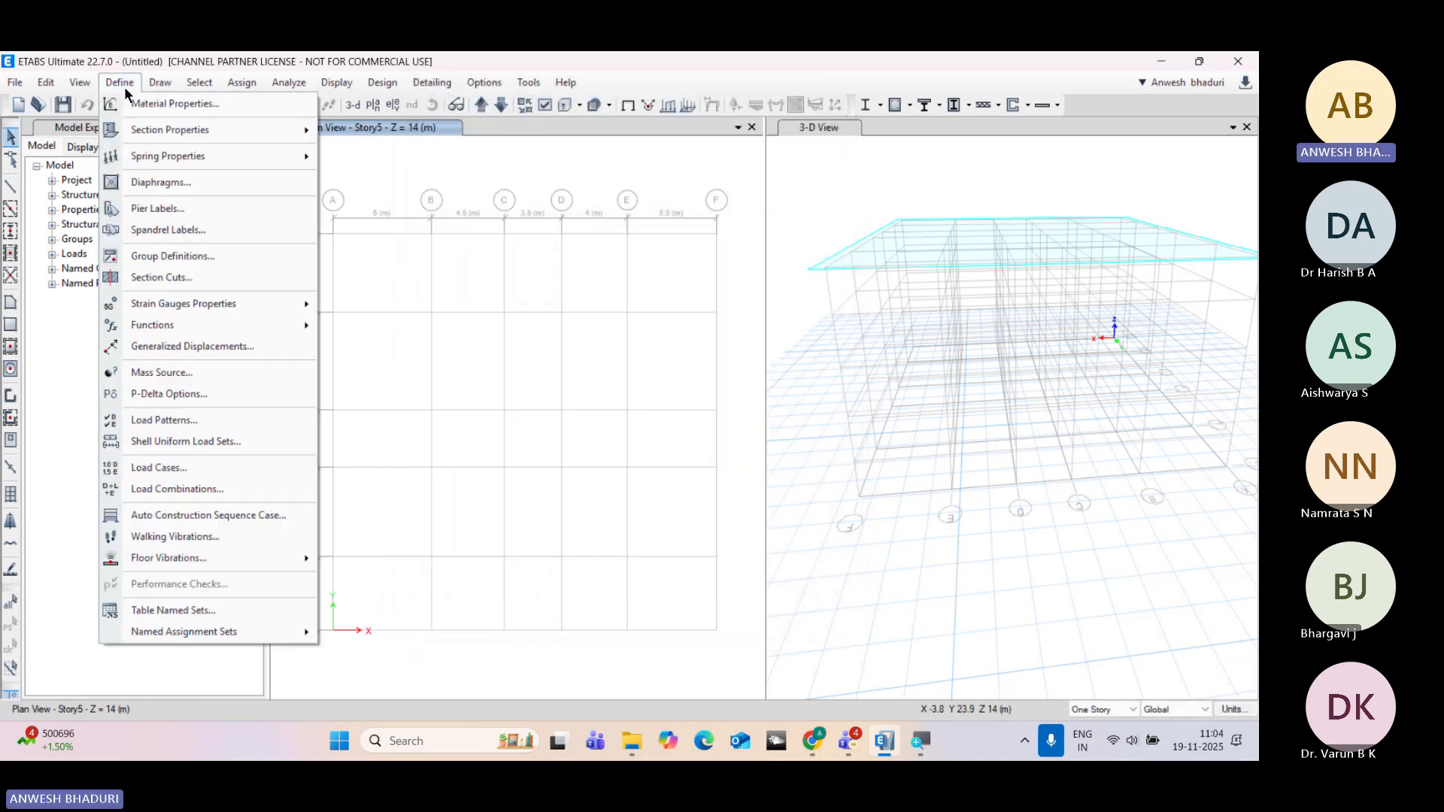
pyautogui.moveTo(207, 131)
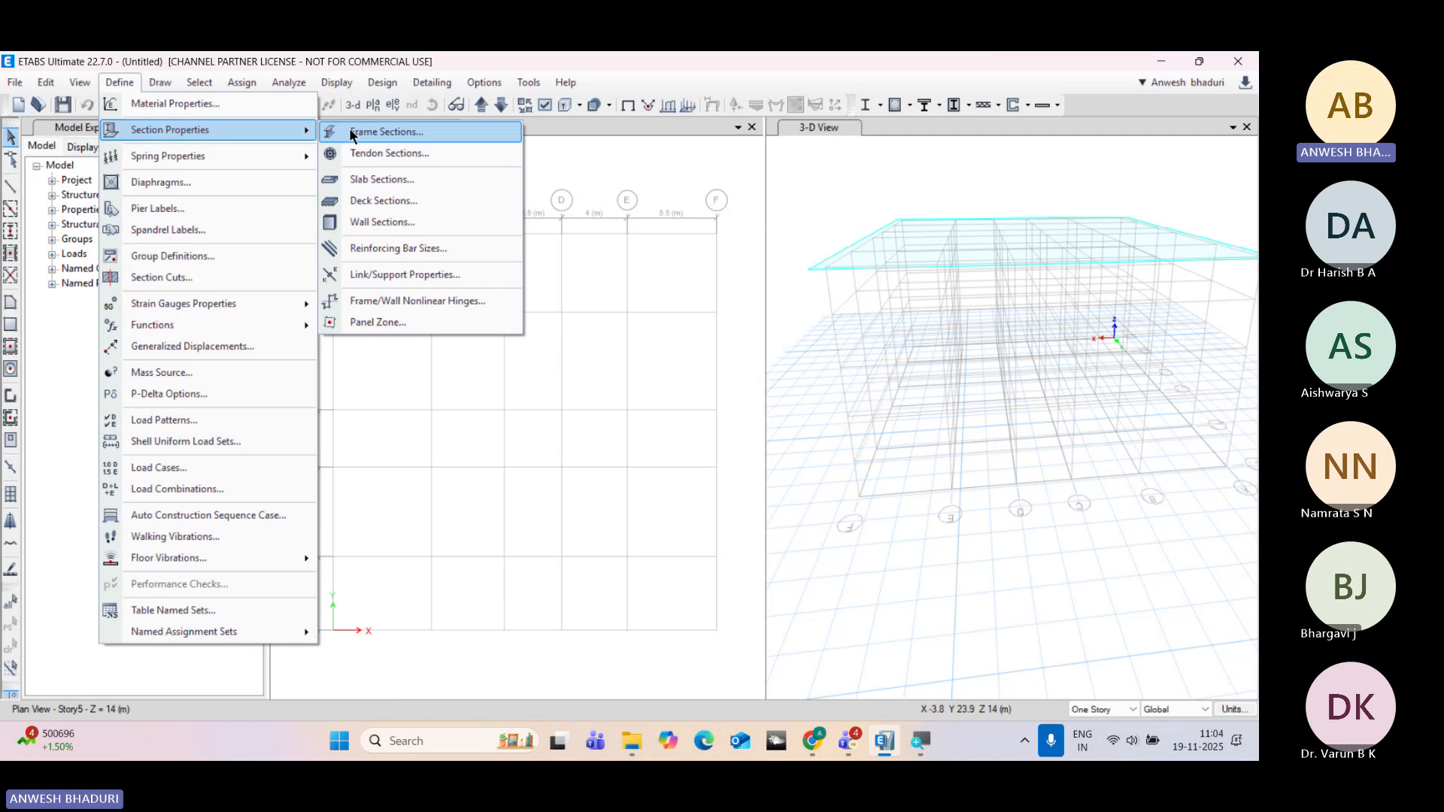
pyautogui.click(383, 133)
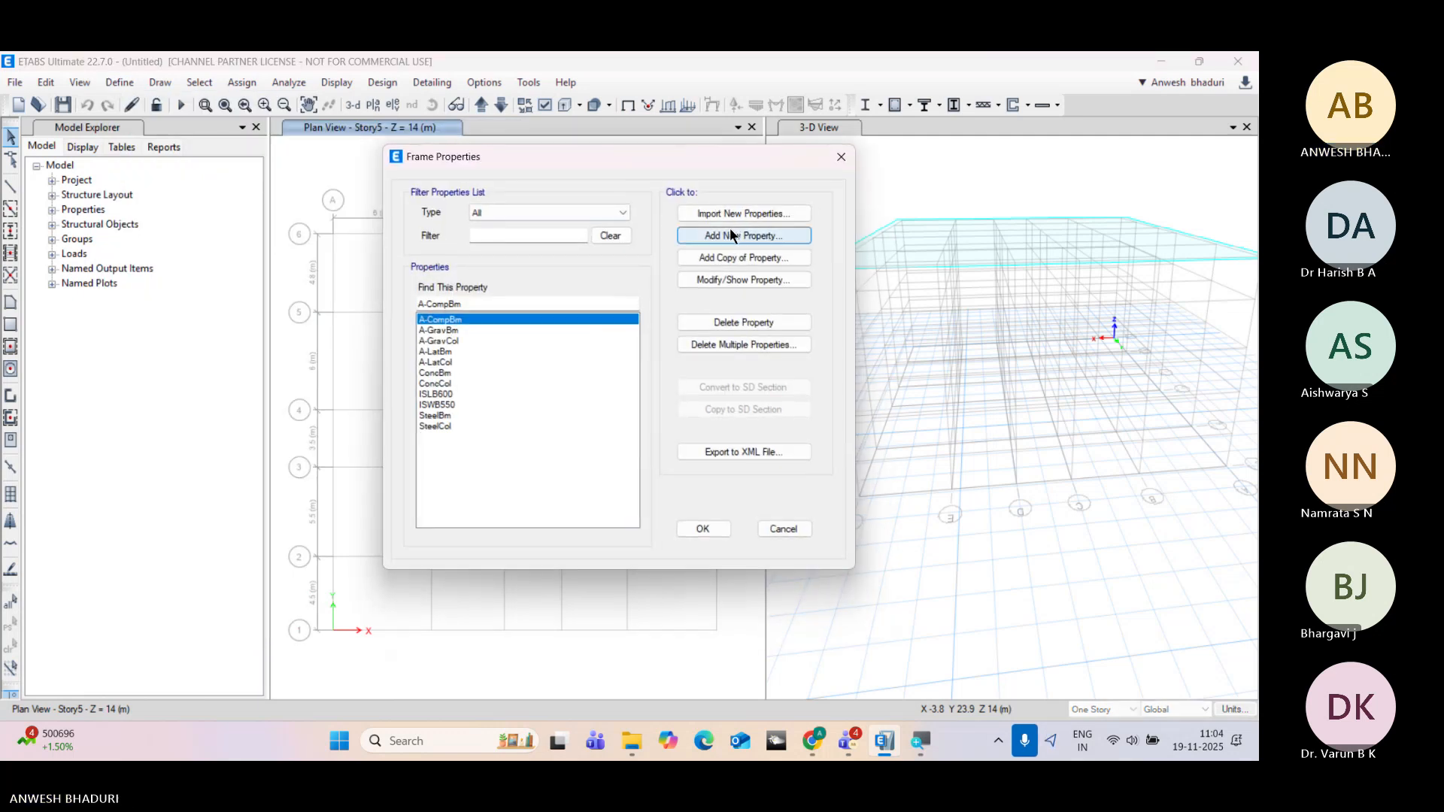
pyautogui.click(734, 235)
pyautogui.click(376, 350)
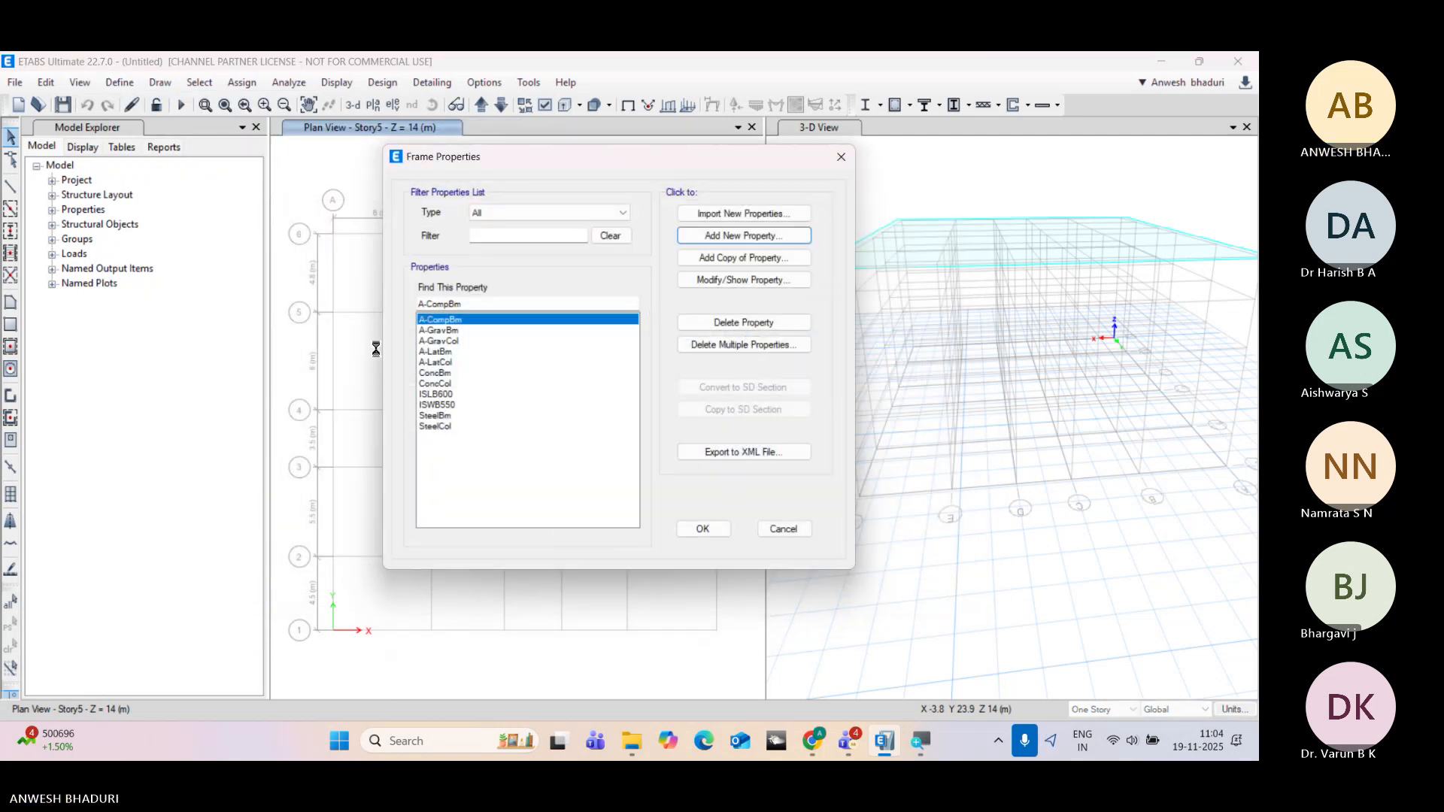
pyautogui.click(626, 196)
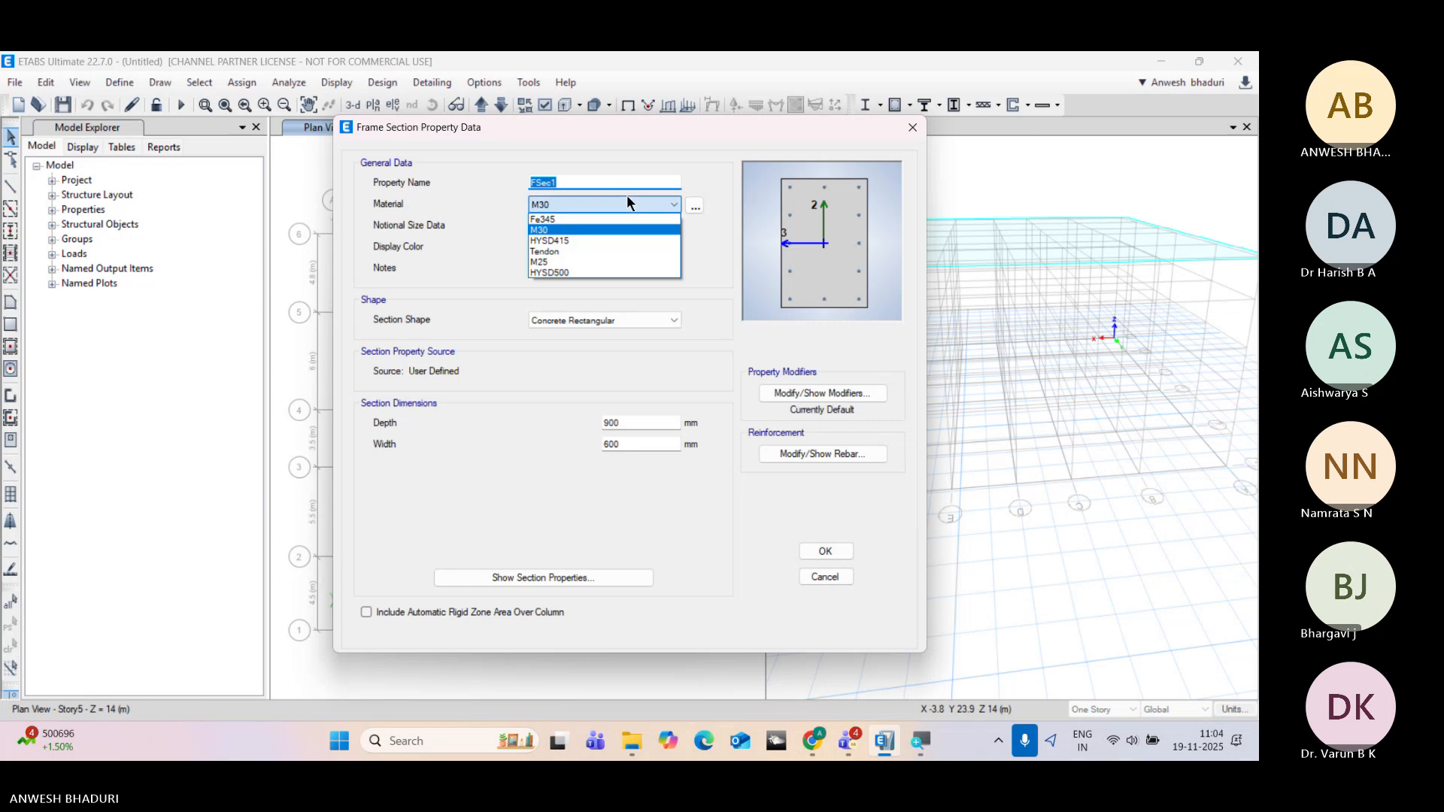
pyautogui.click(646, 262)
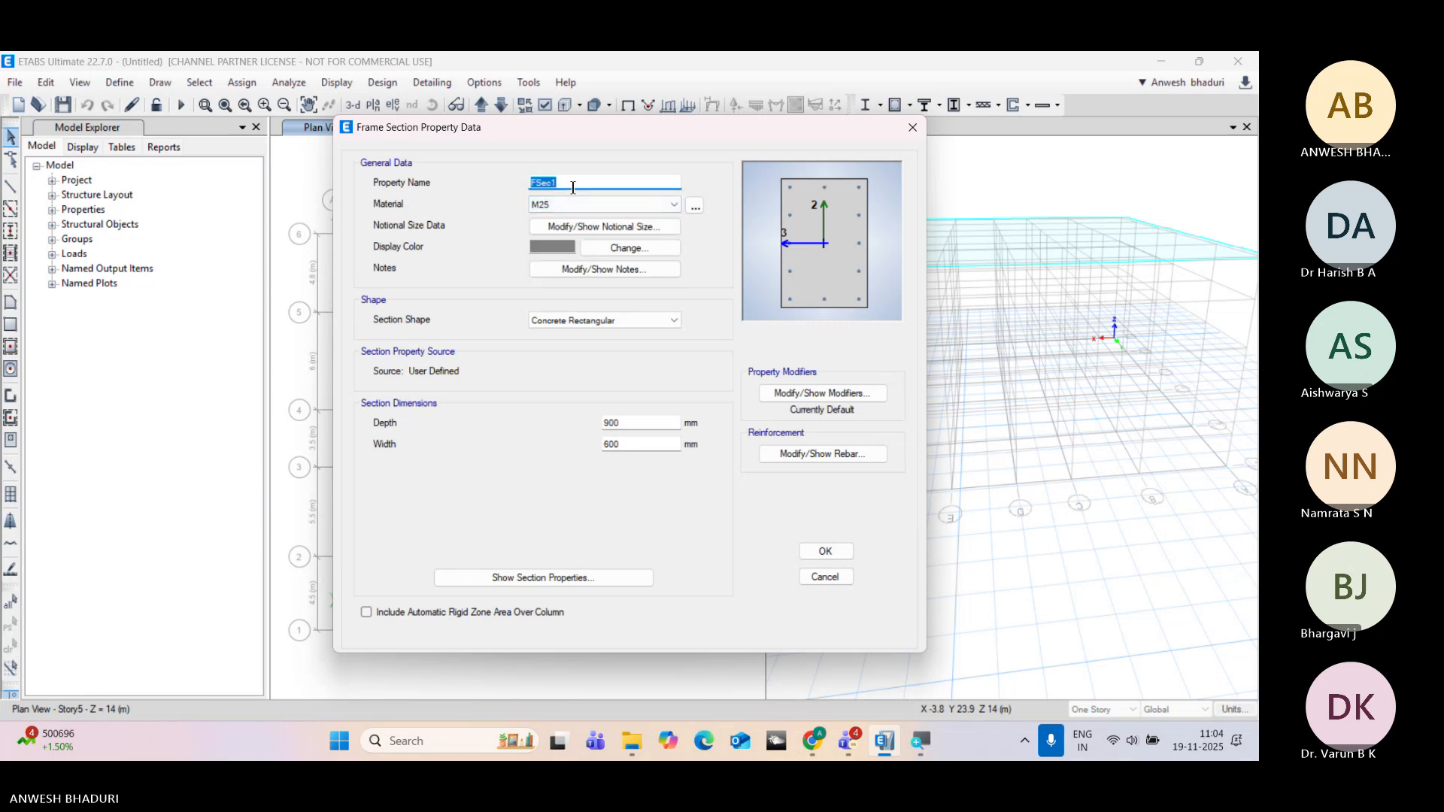
pyautogui.write('C300X500')
pyautogui.moveTo(652, 422); pyautogui.dragTo(580, 450)
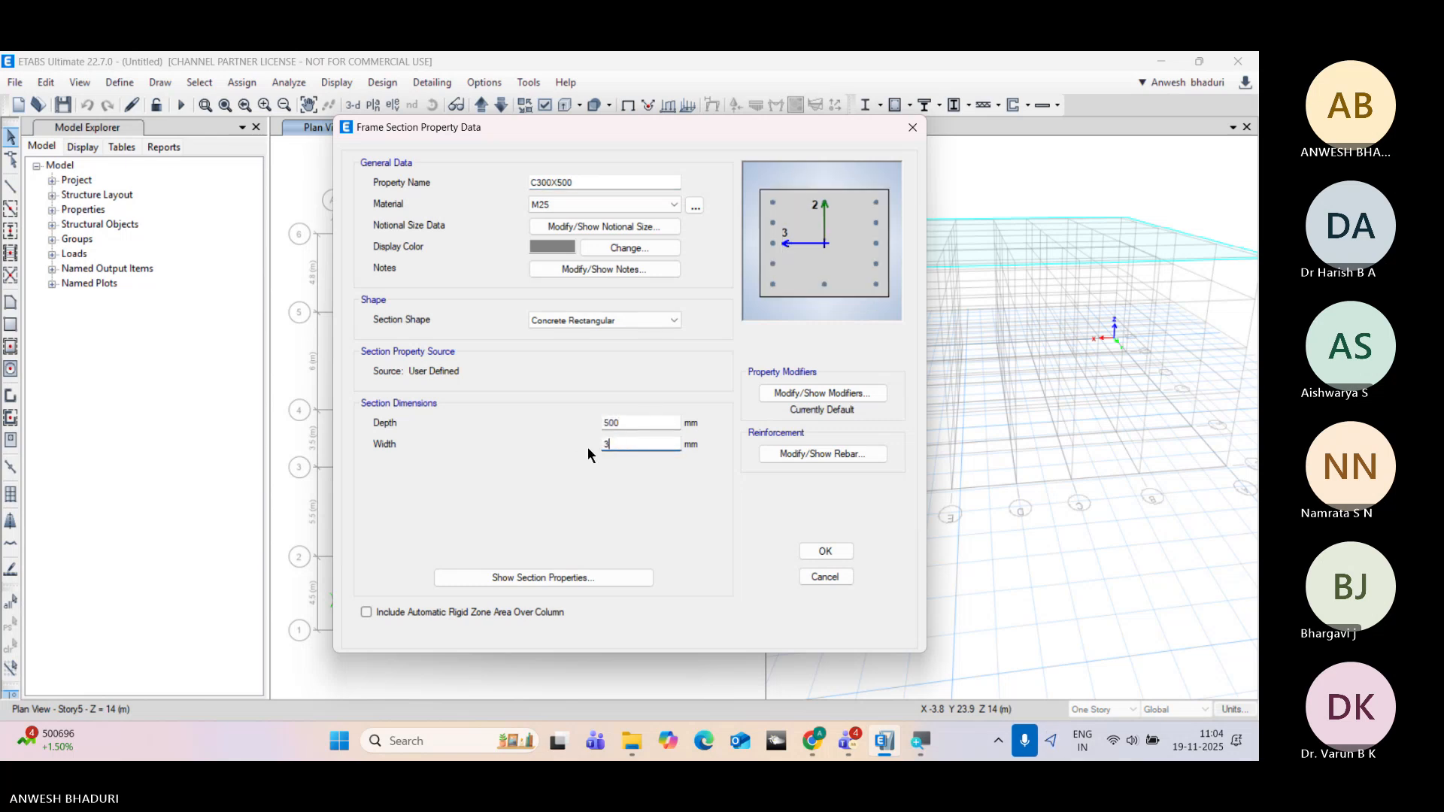
# Step: Set the longitudinal rebar material of the C300X500 column section to HYSD500 and accept the section
pyautogui.click(822, 453)
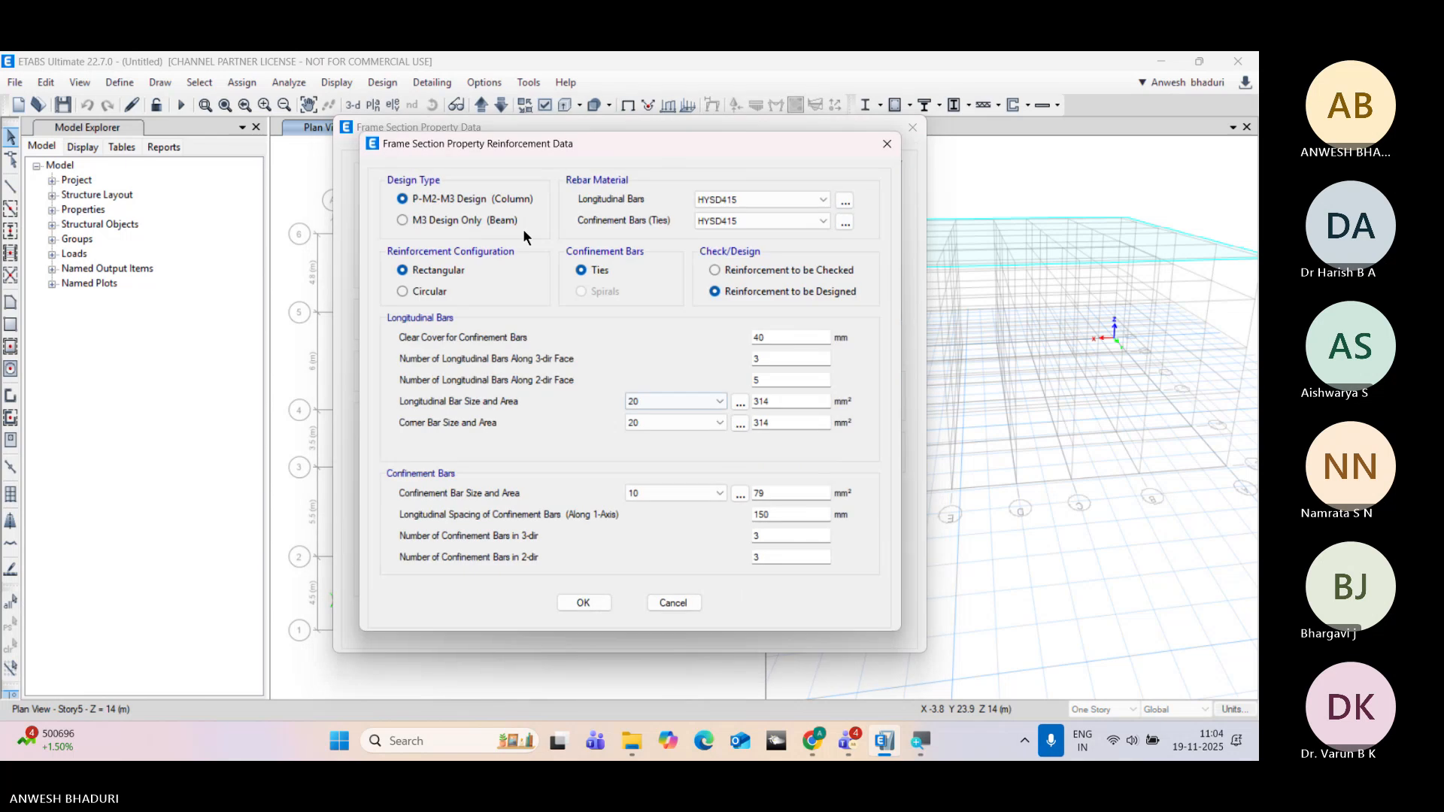
pyautogui.moveTo(466, 143); pyautogui.dragTo(288, 114)
pyautogui.click(594, 171)
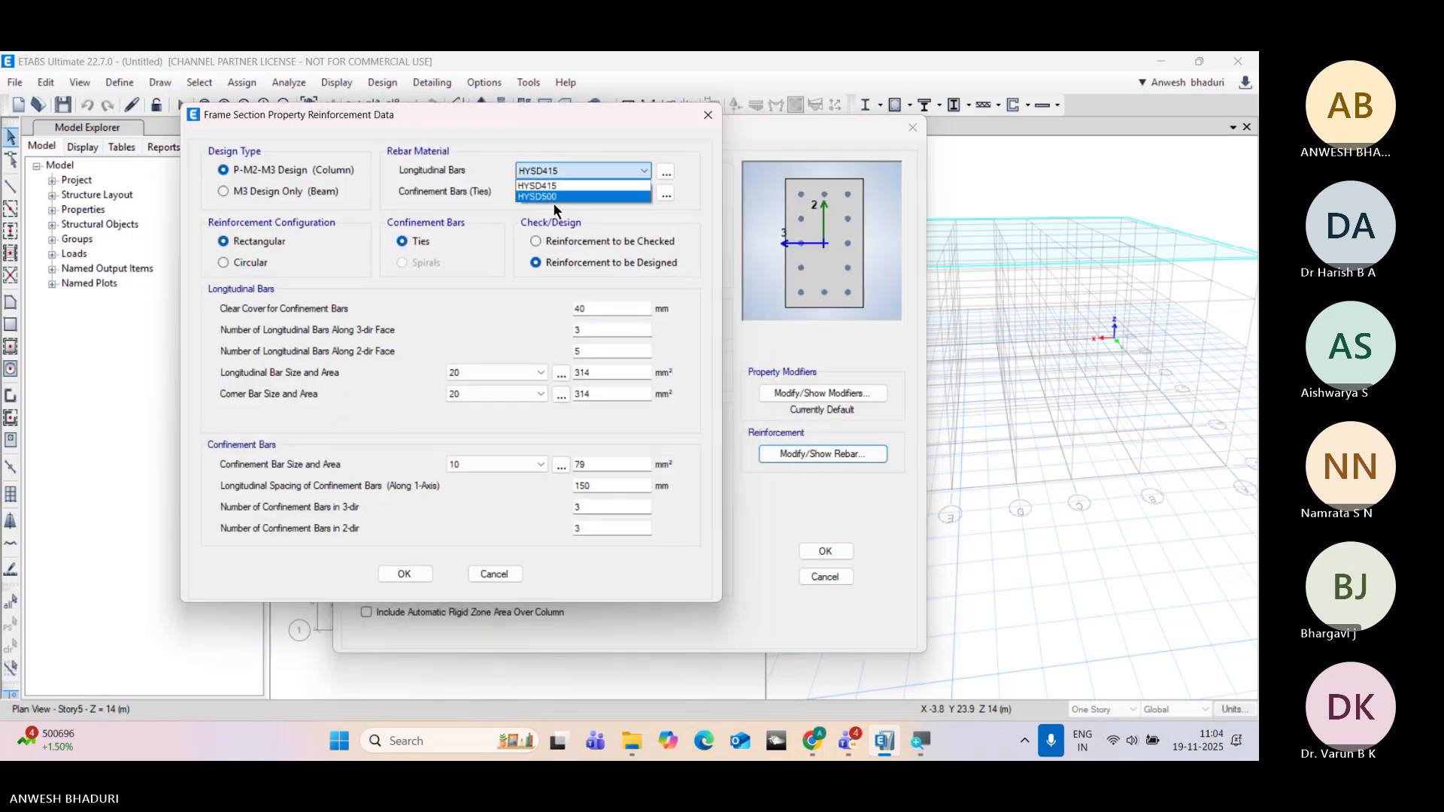
pyautogui.click(557, 201)
pyautogui.click(558, 174)
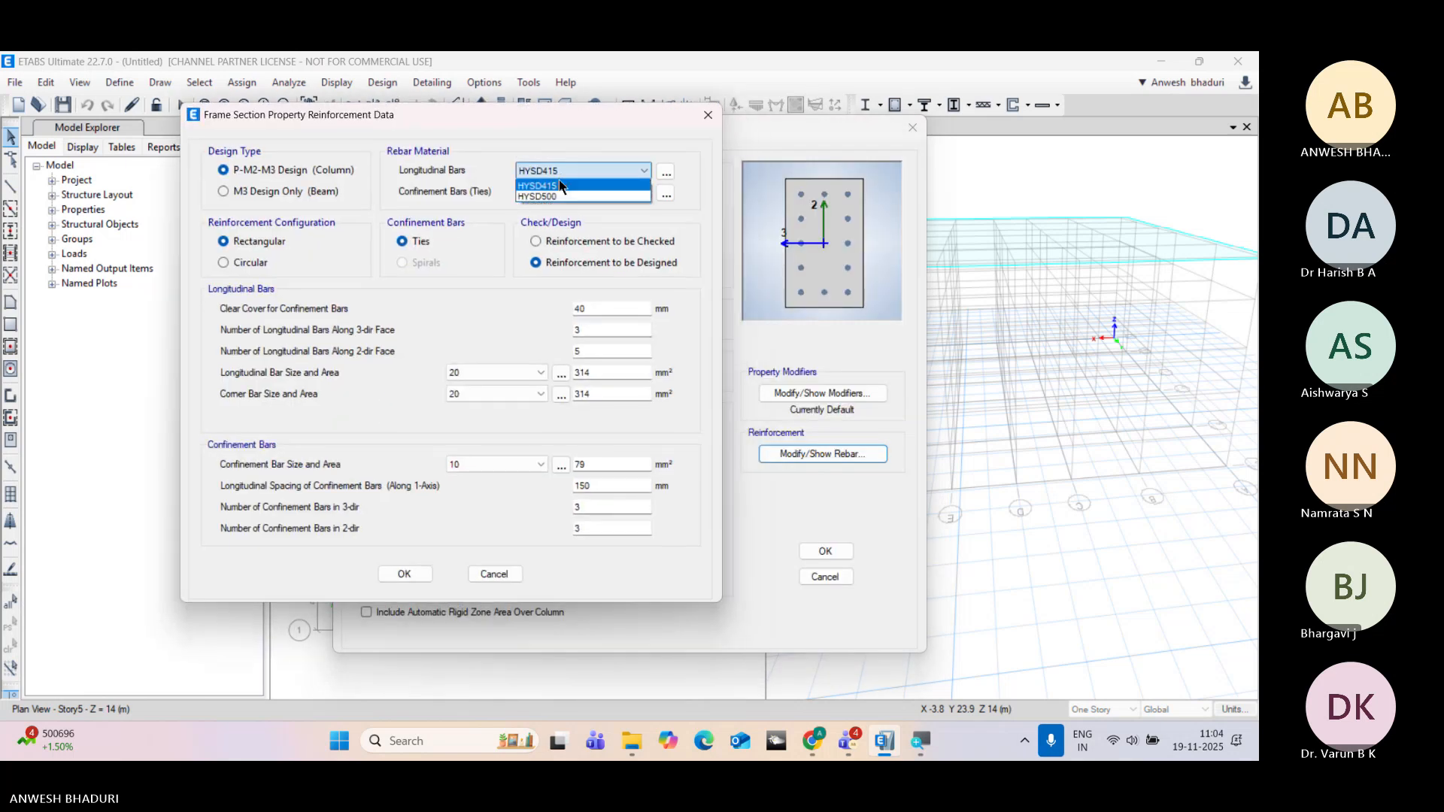
pyautogui.click(558, 197)
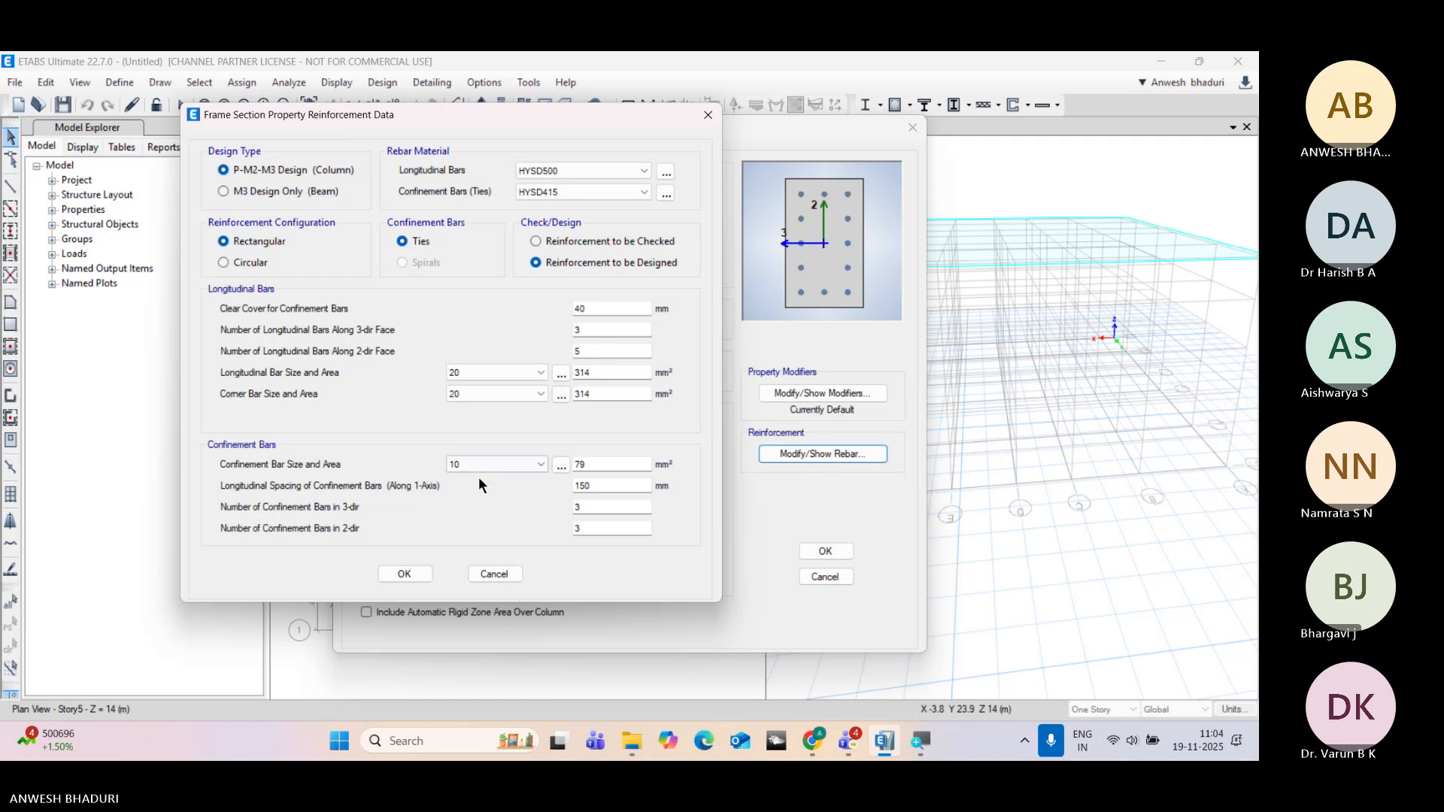
pyautogui.click(404, 575)
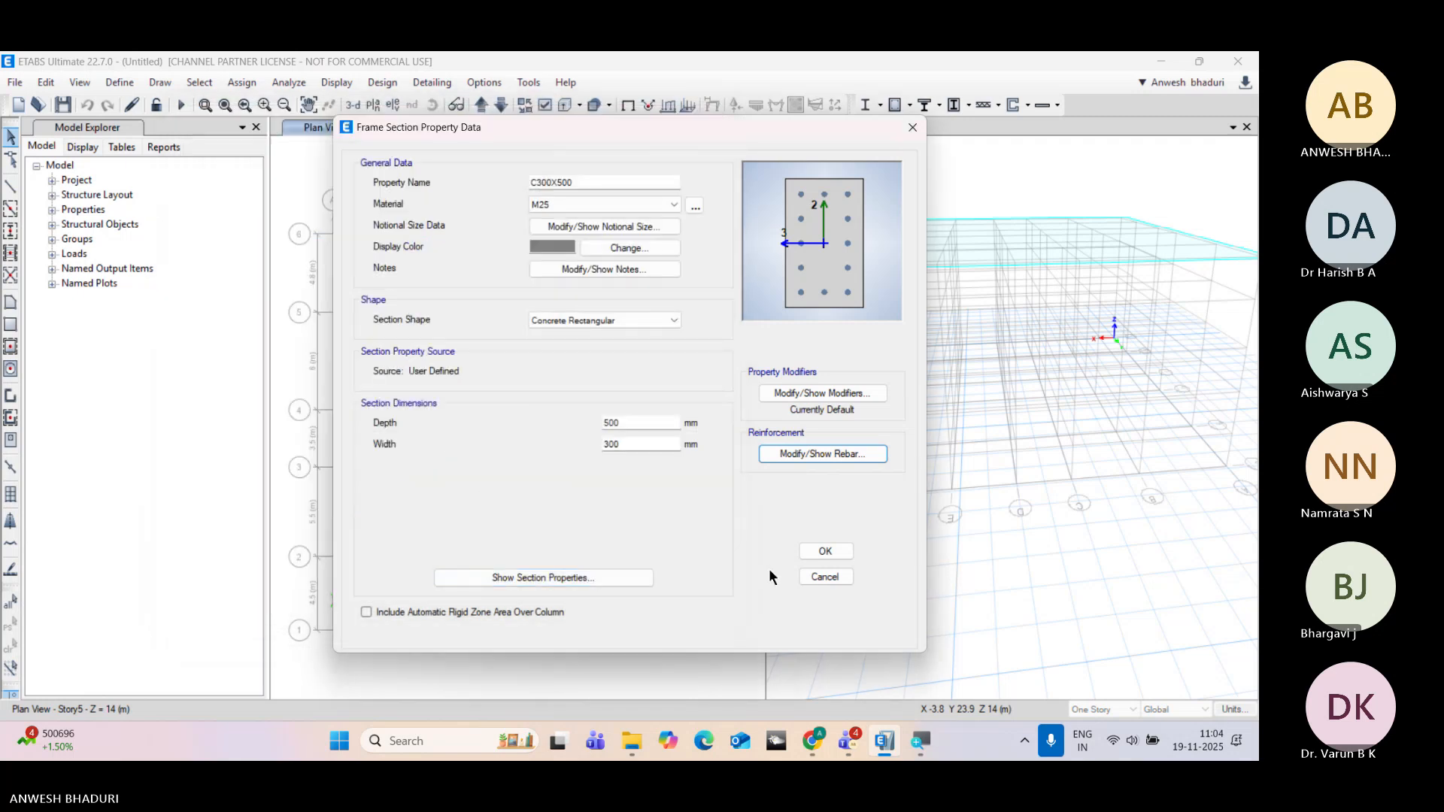
pyautogui.click(800, 552)
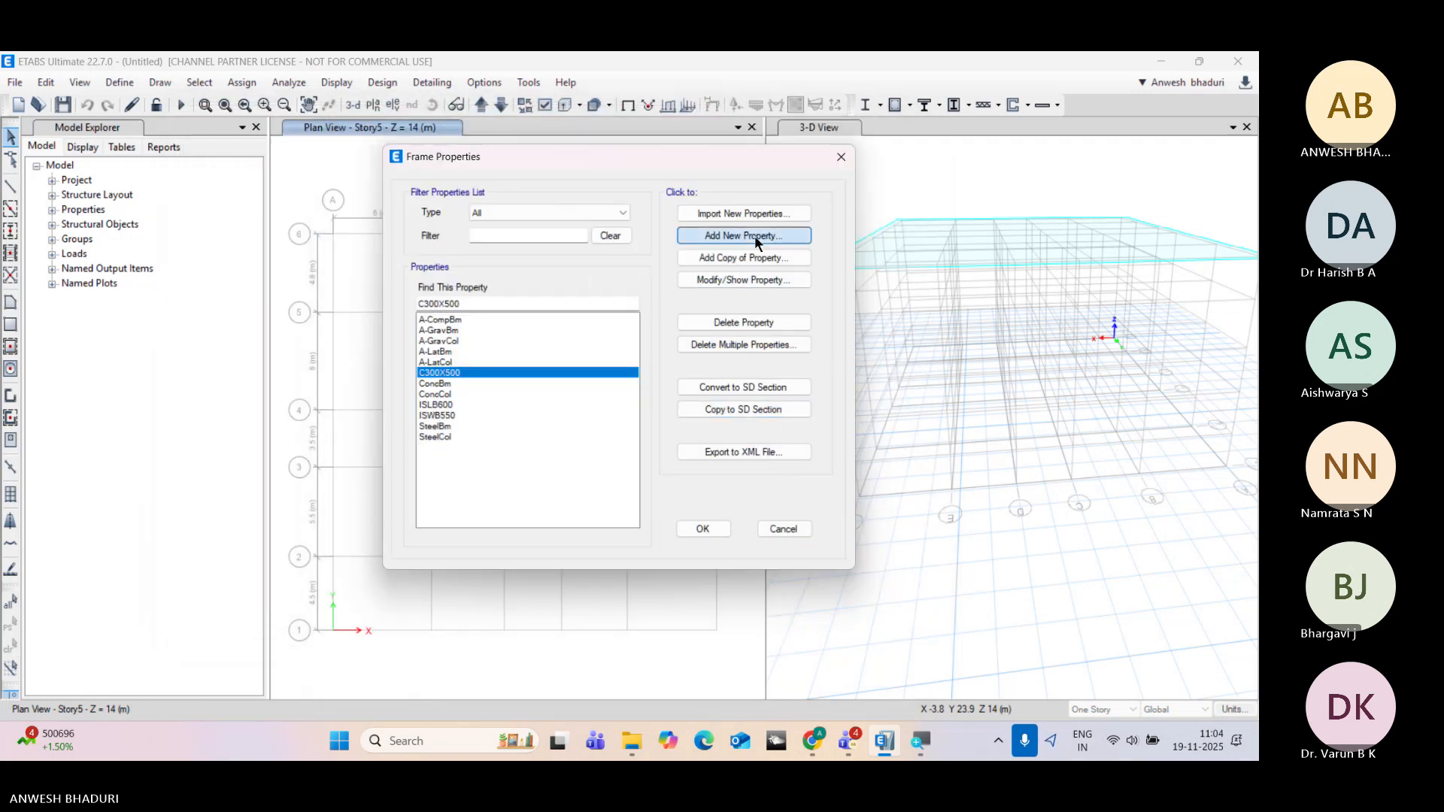
# Step: Create a concrete rectangular frame section B300X450 with material M25, depth 450 mm and width 300 mm
pyautogui.click(755, 236)
pyautogui.click(364, 358)
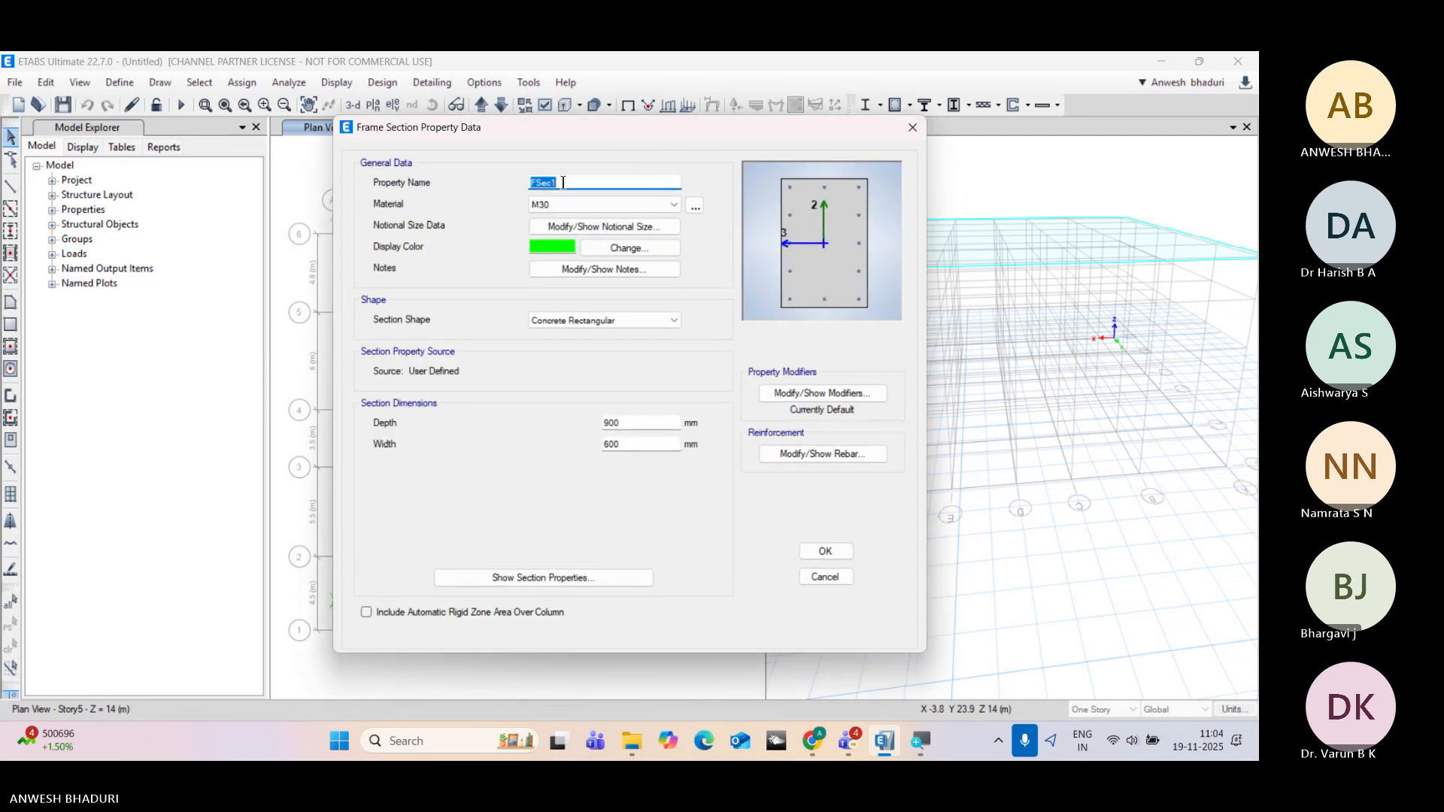
pyautogui.write('B300X4')
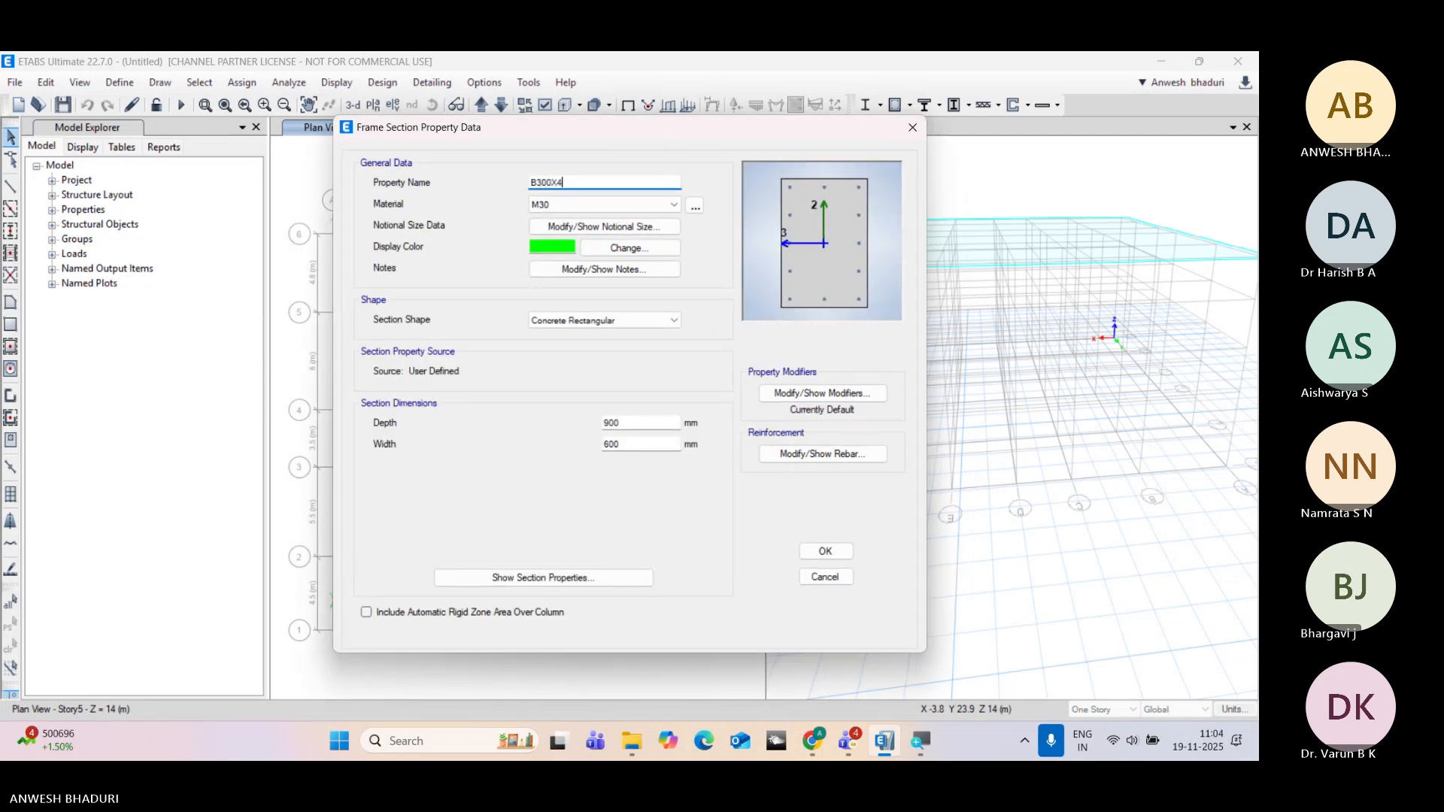
pyautogui.write('5')
pyautogui.write('0')
pyautogui.click(593, 200)
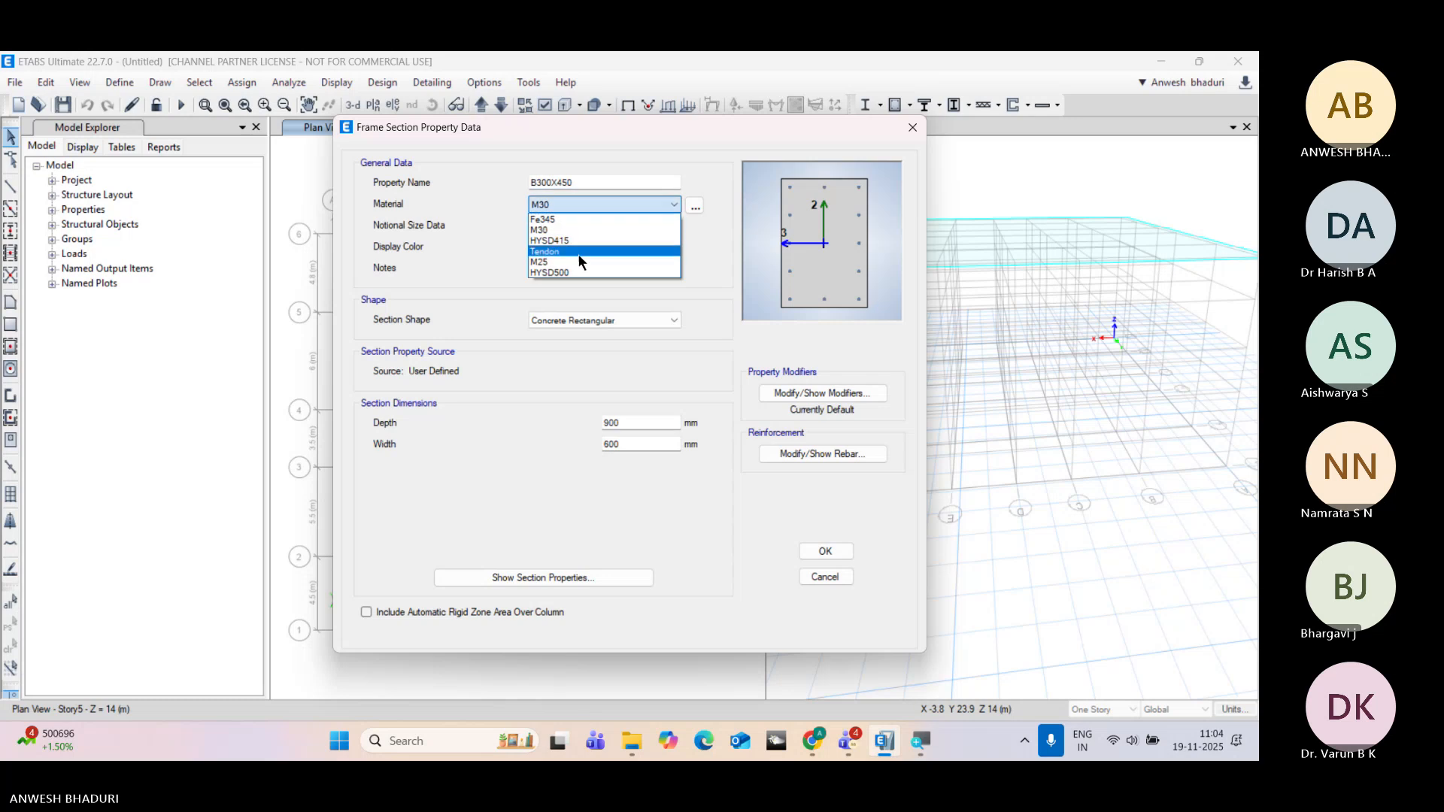
pyautogui.click(574, 275)
pyautogui.moveTo(620, 421); pyautogui.dragTo(568, 422)
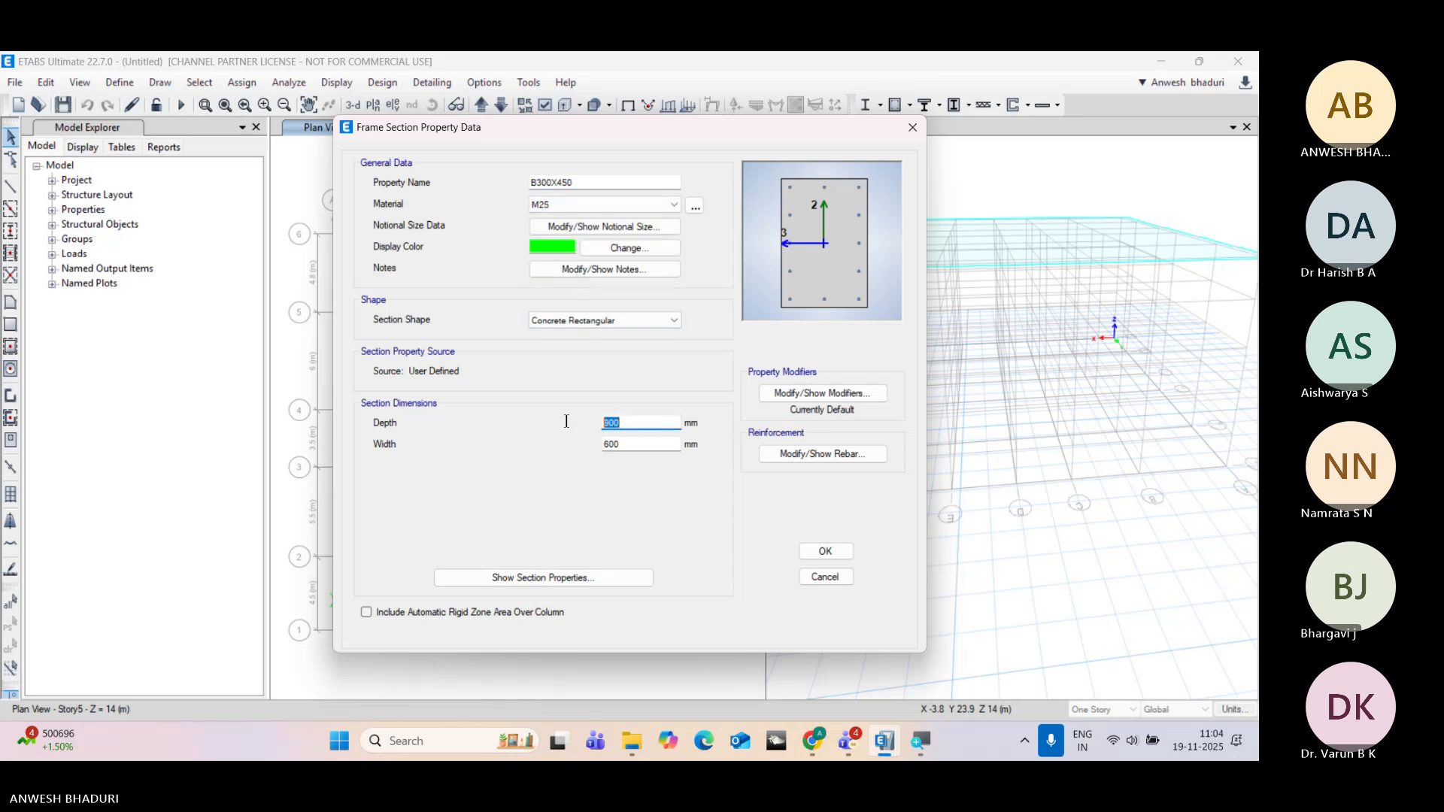
pyautogui.write('450')
pyautogui.press('Tab')
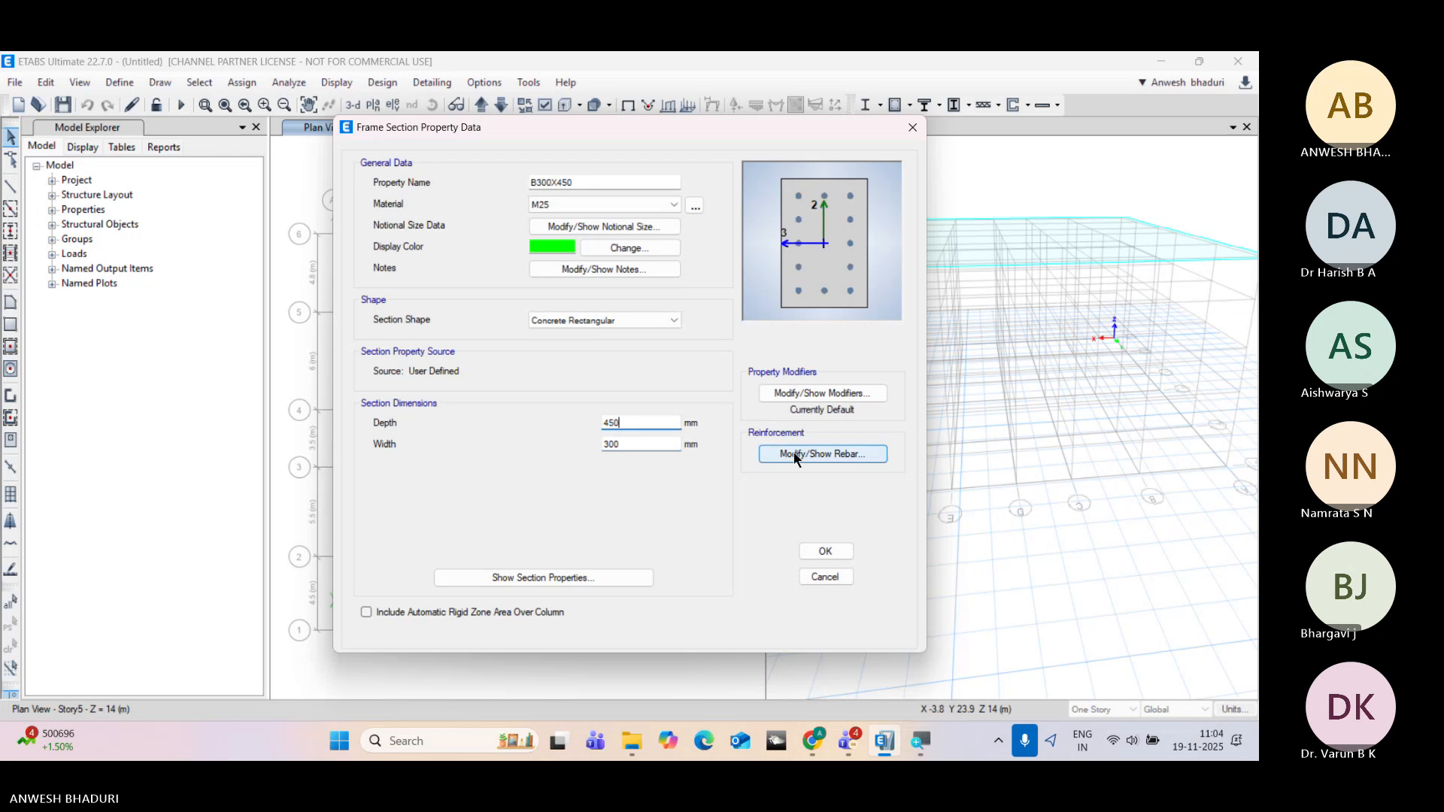
# Step: Set the B300X450 reinforcement to M3 Design Only (Beam) with HYSD500 longitudinal bars
pyautogui.click(823, 452)
pyautogui.moveTo(532, 148); pyautogui.dragTo(259, 109)
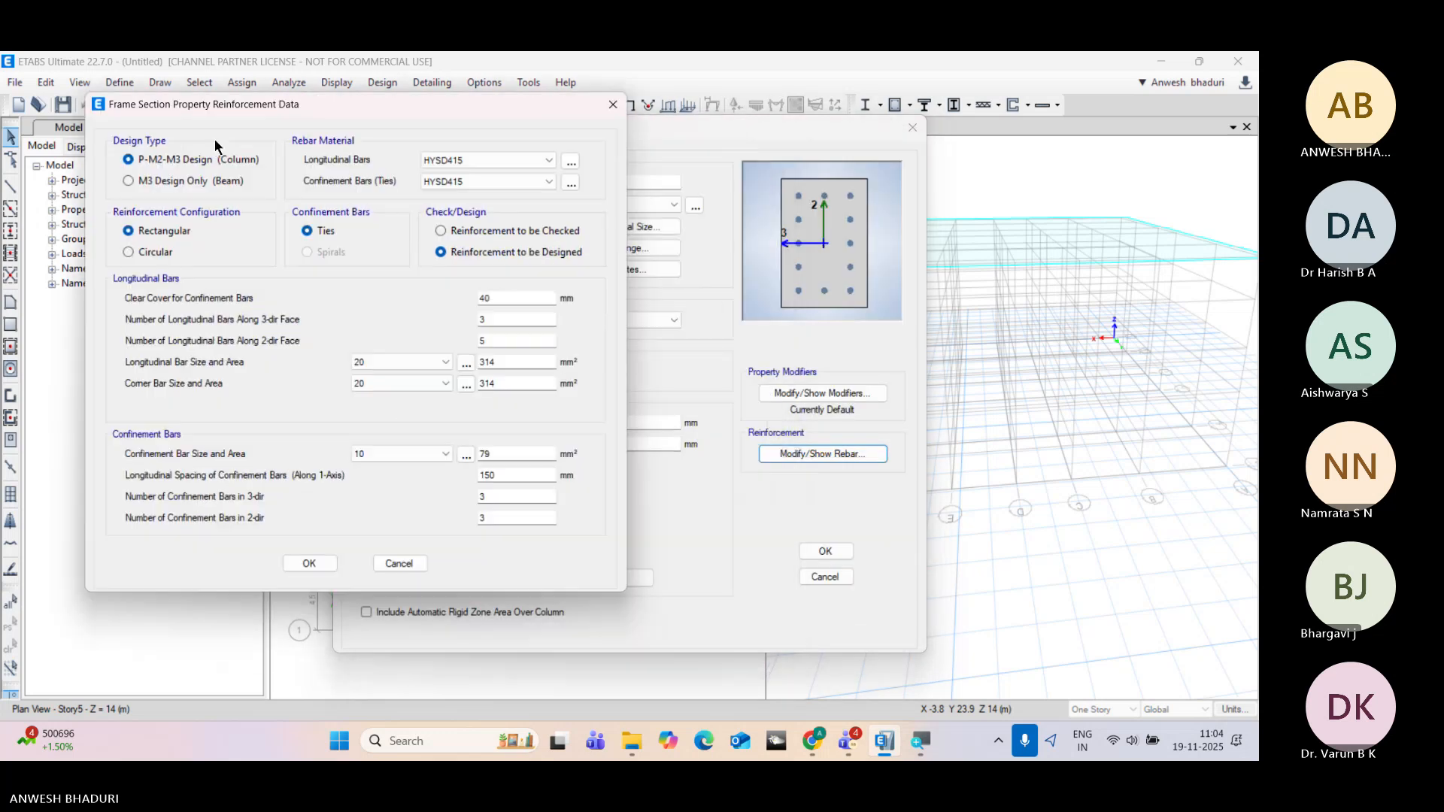
pyautogui.click(176, 186)
pyautogui.click(465, 165)
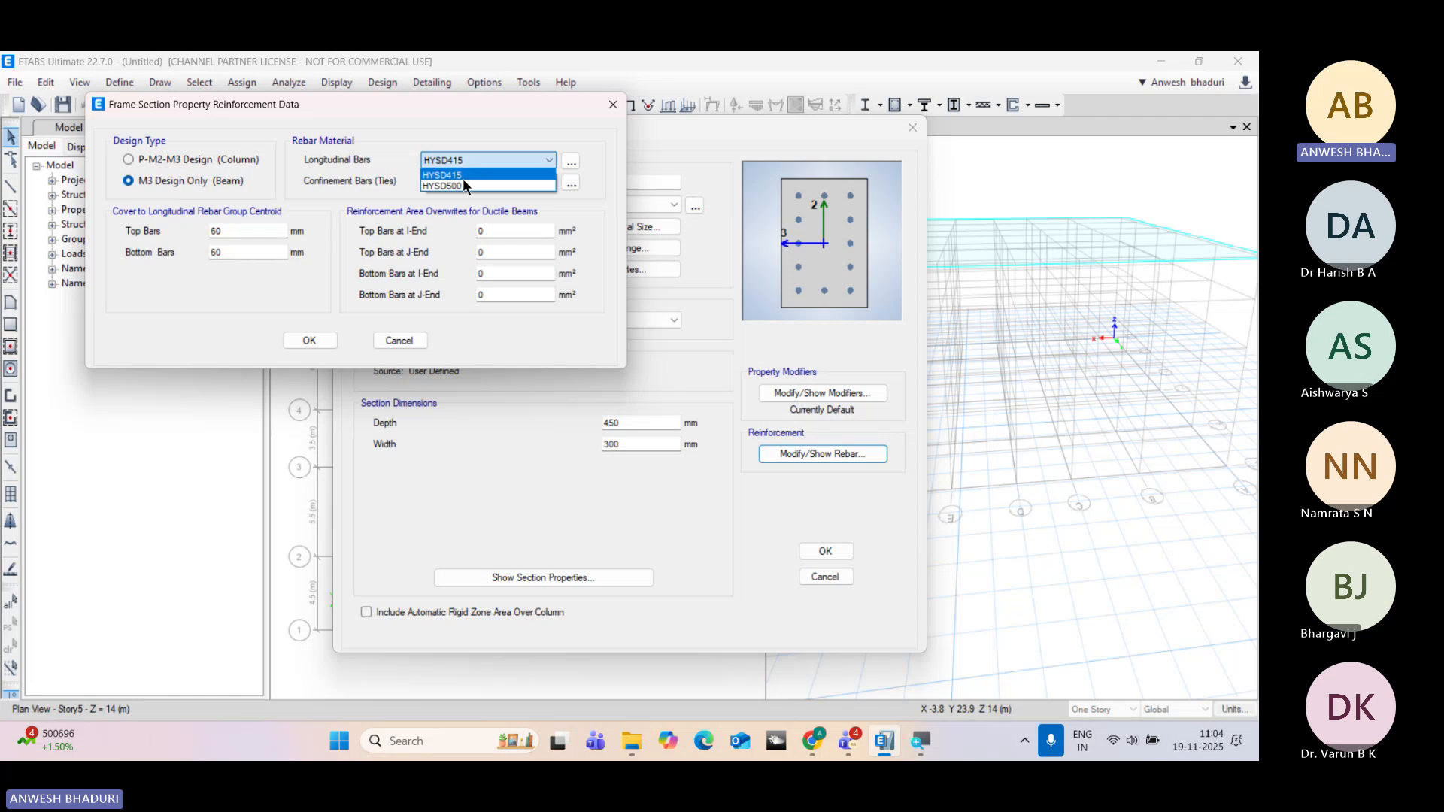
pyautogui.click(462, 182)
# Step: Set the beam's top and bottom rebar cover to 30 mm, and accept the section and the frame properties
pyautogui.doubleClick(251, 231)
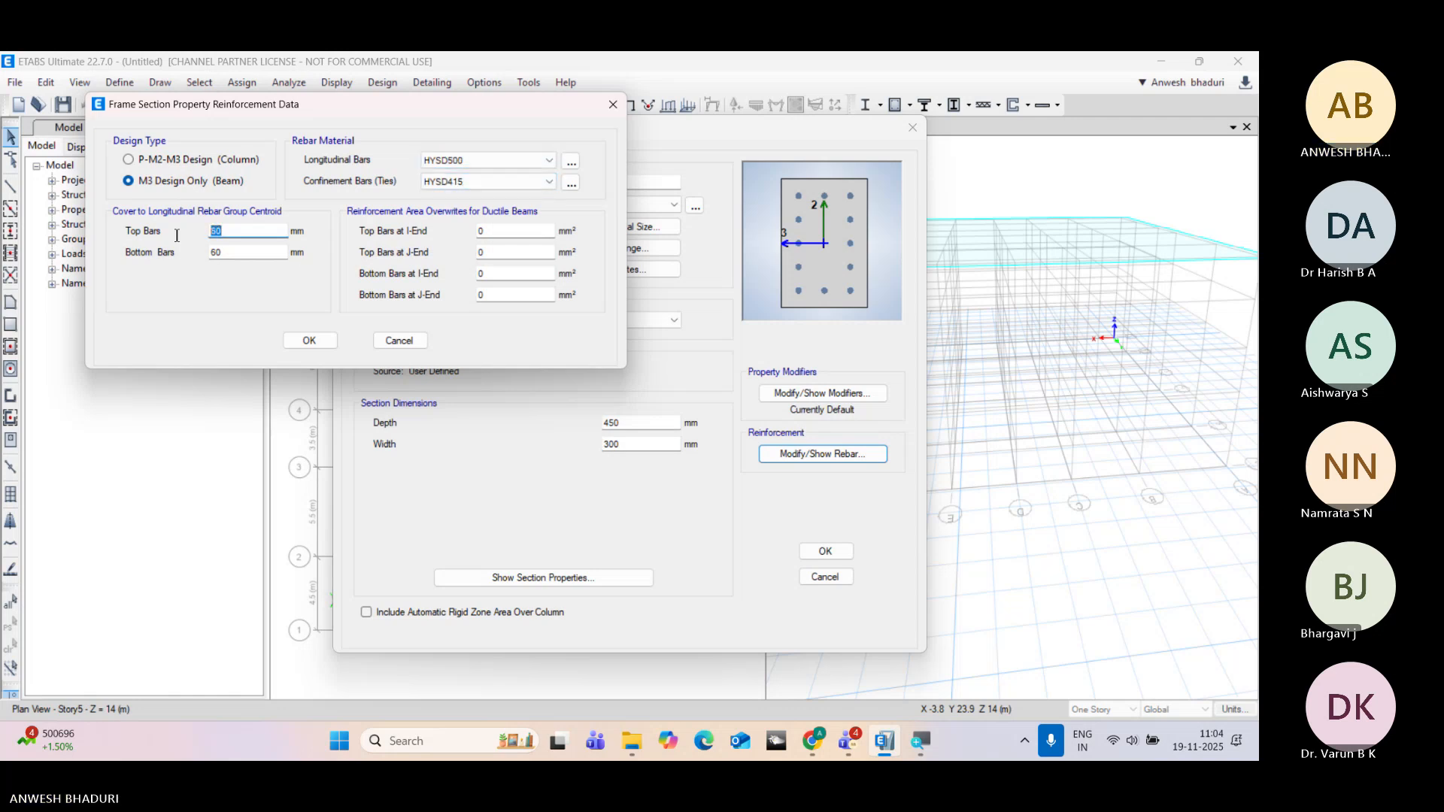
pyautogui.write('30')
pyautogui.press('Tab')
pyautogui.write('30')
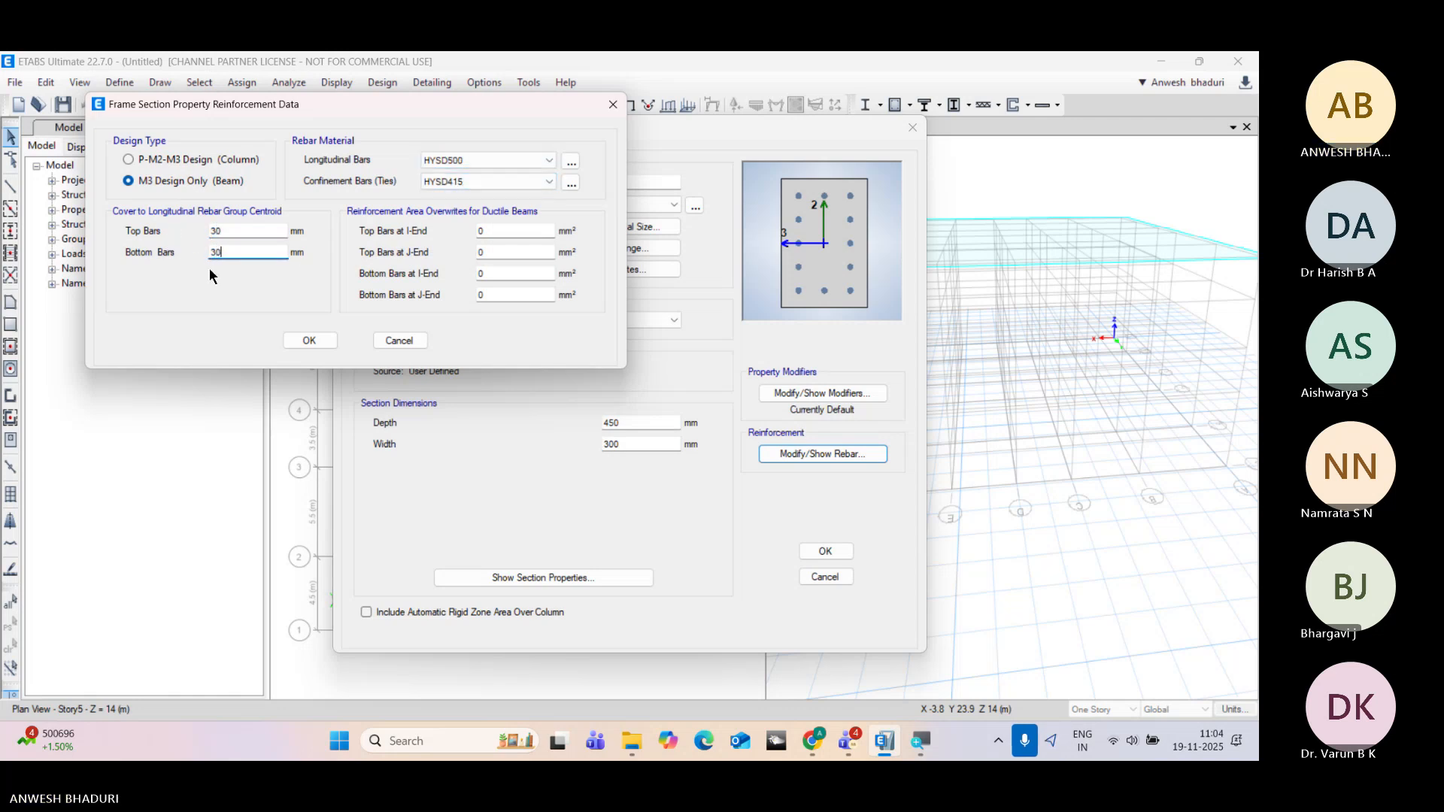
pyautogui.click(321, 339)
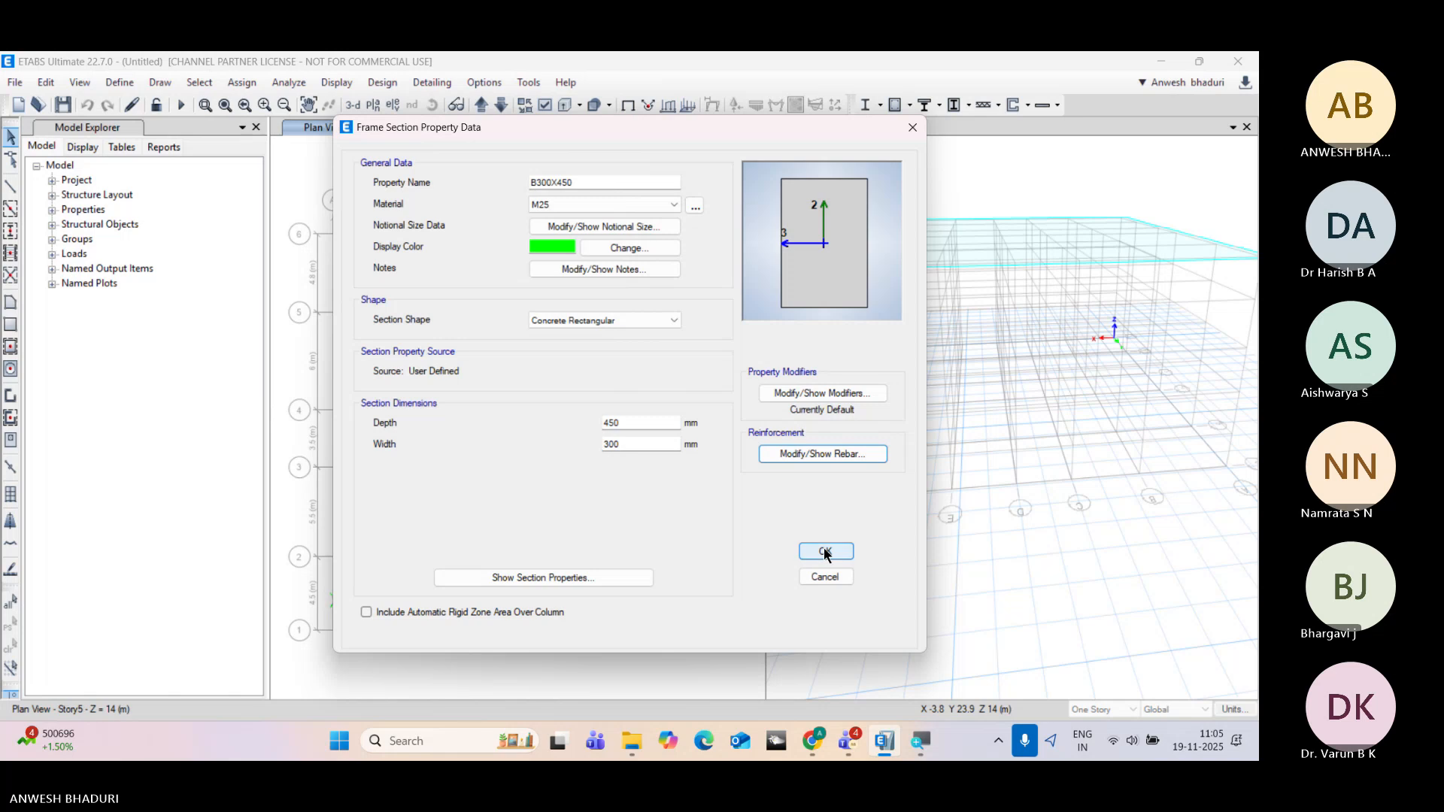
pyautogui.click(851, 549)
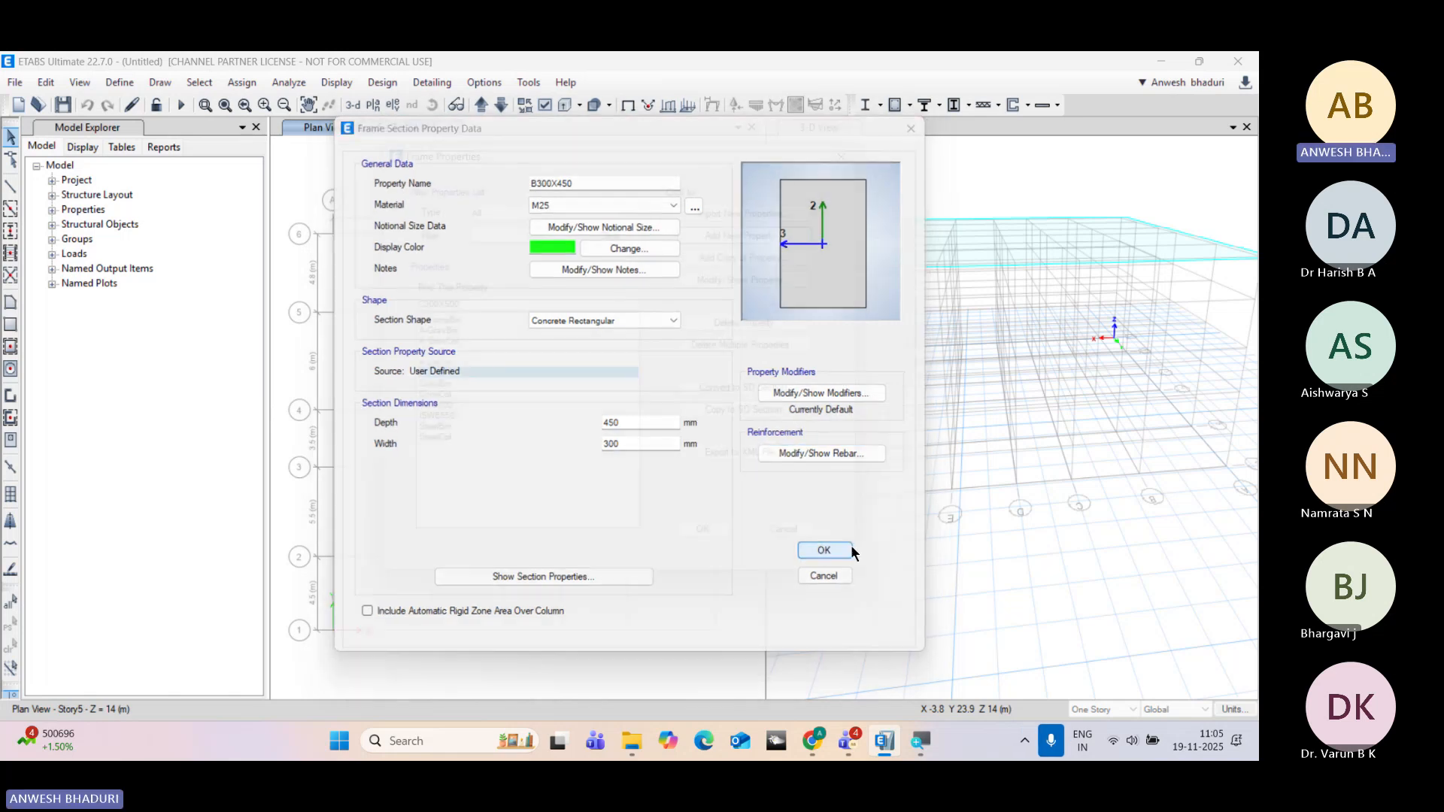
pyautogui.click(702, 529)
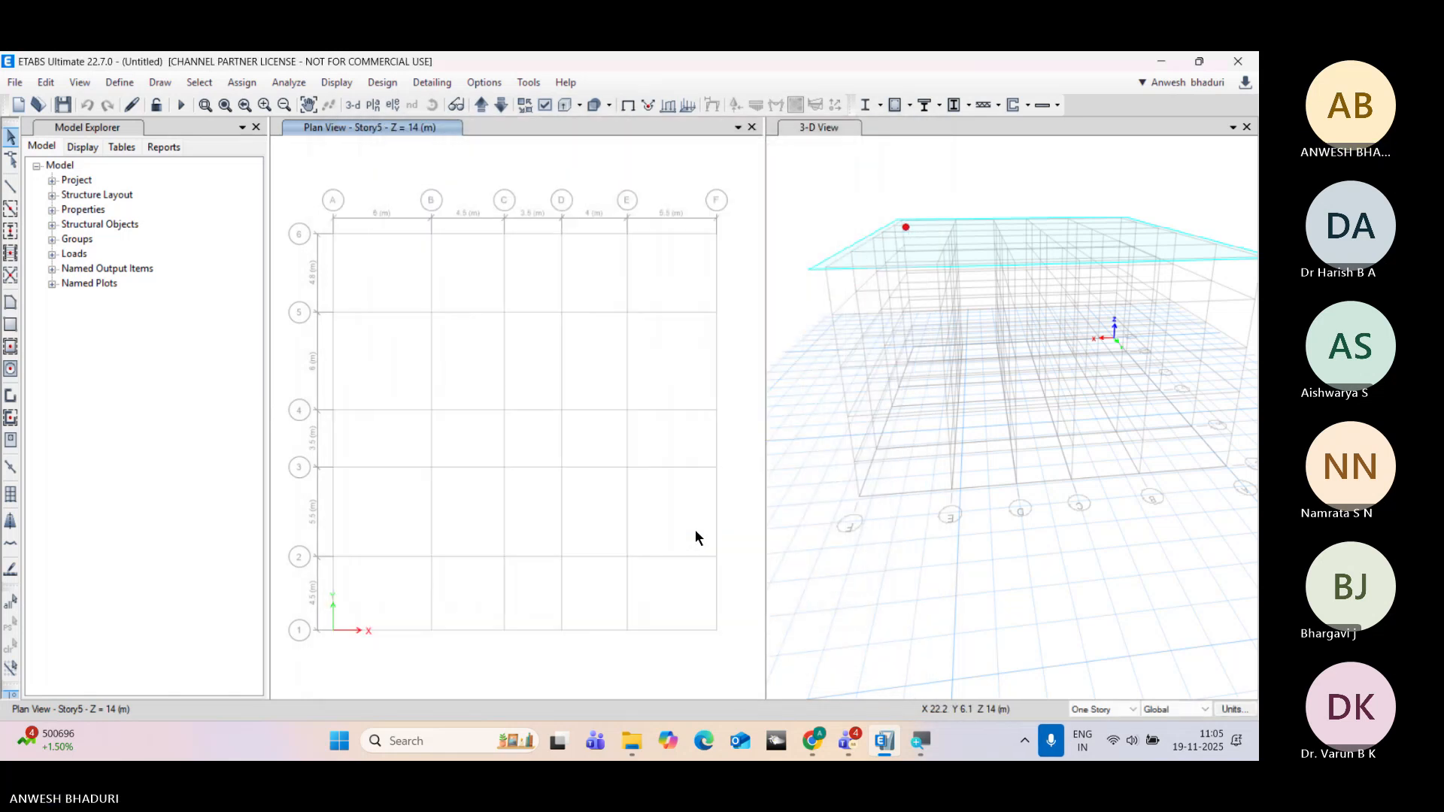
# Step: Add a new slab property named S125 and set its slab material to M25
pyautogui.click(119, 81)
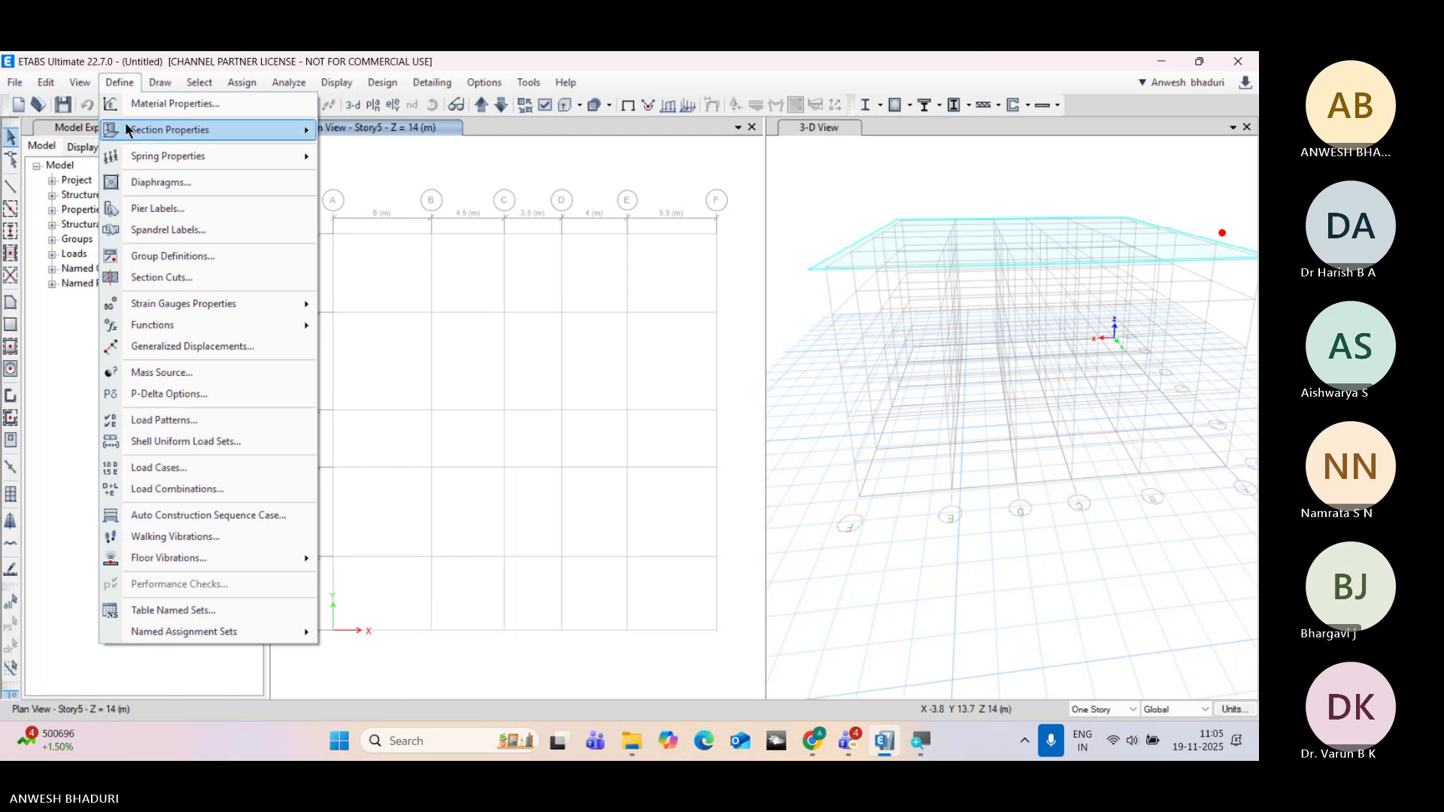
pyautogui.moveTo(125, 123)
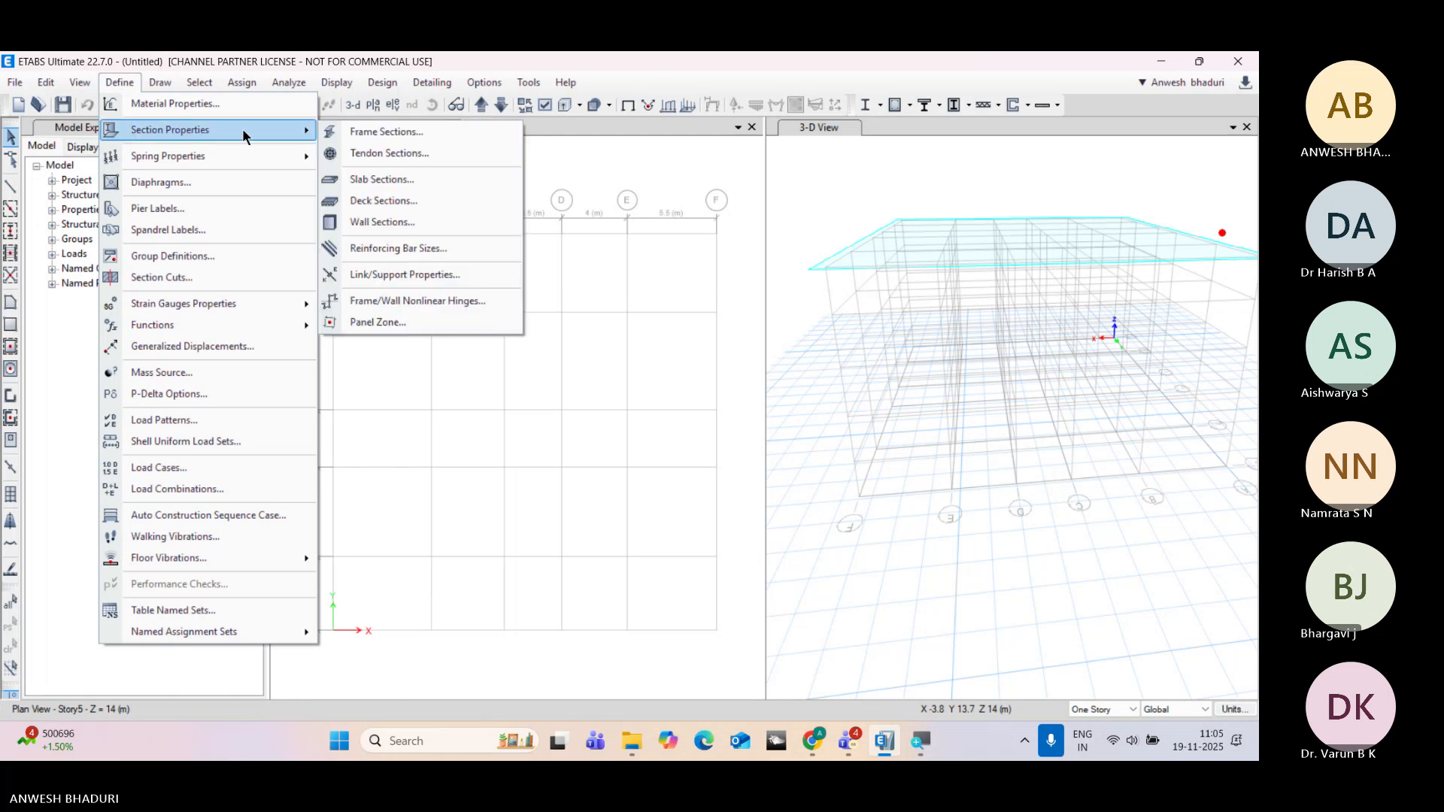
pyautogui.click(370, 182)
pyautogui.moveTo(557, 269); pyautogui.dragTo(815, 199)
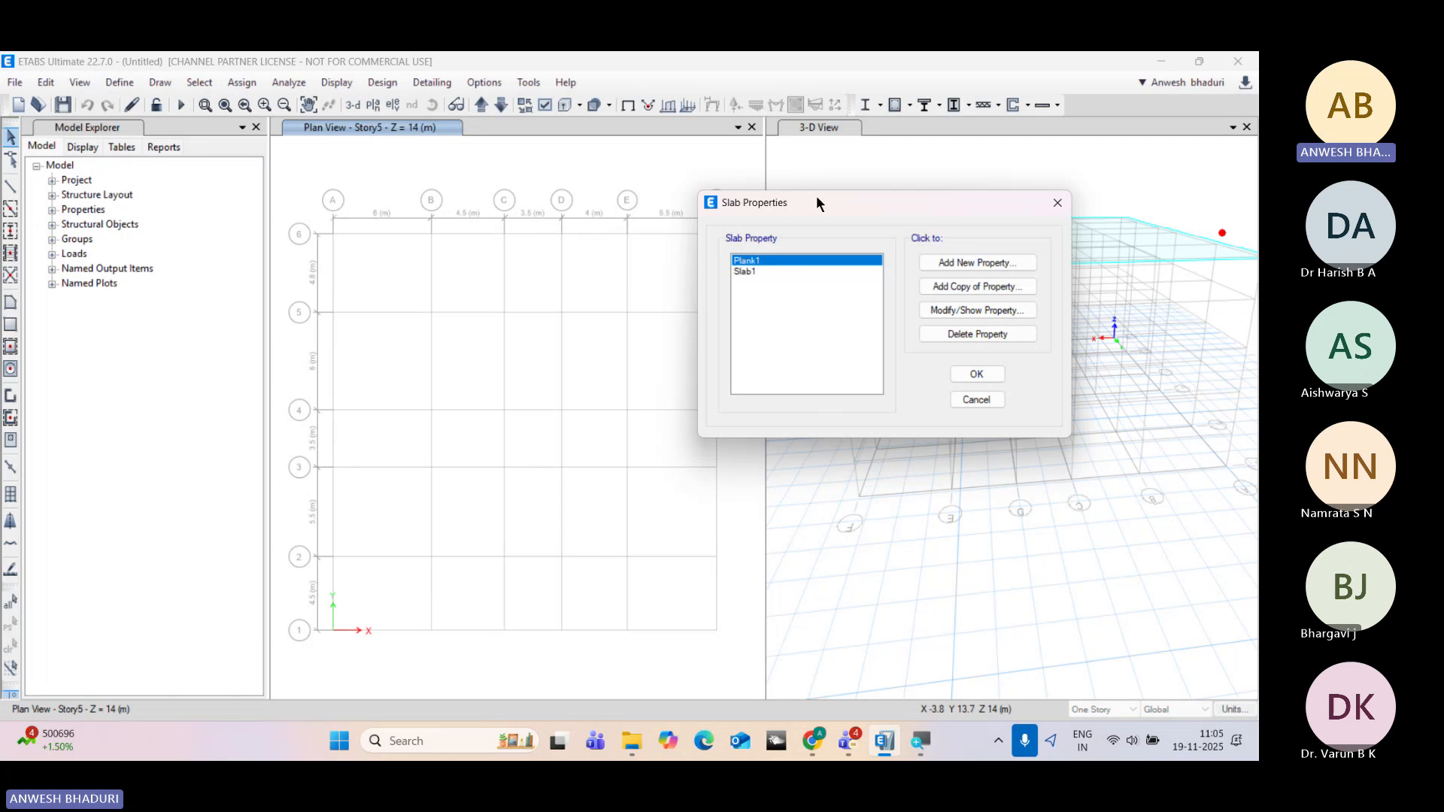
pyautogui.click(987, 261)
pyautogui.click(686, 238)
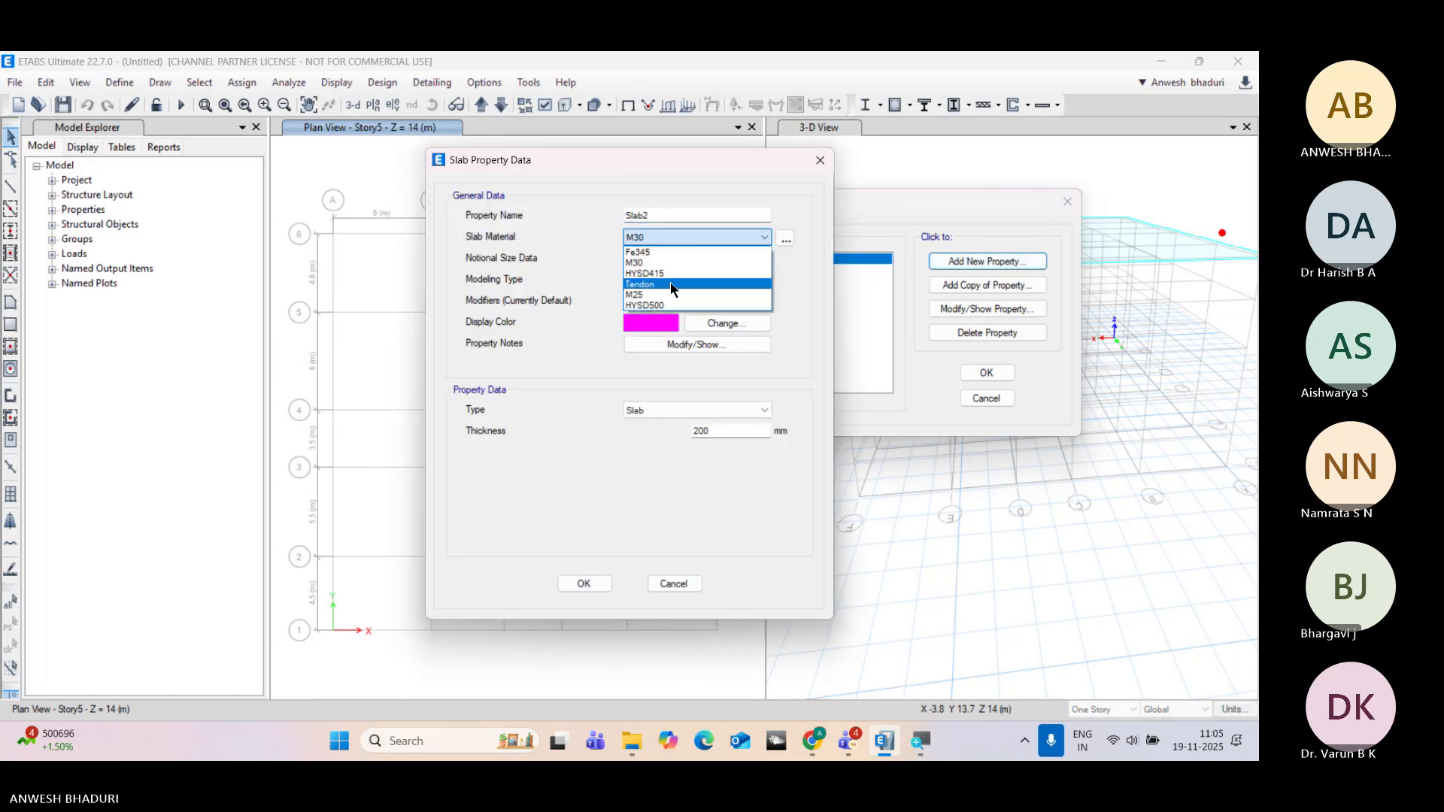
pyautogui.click(671, 295)
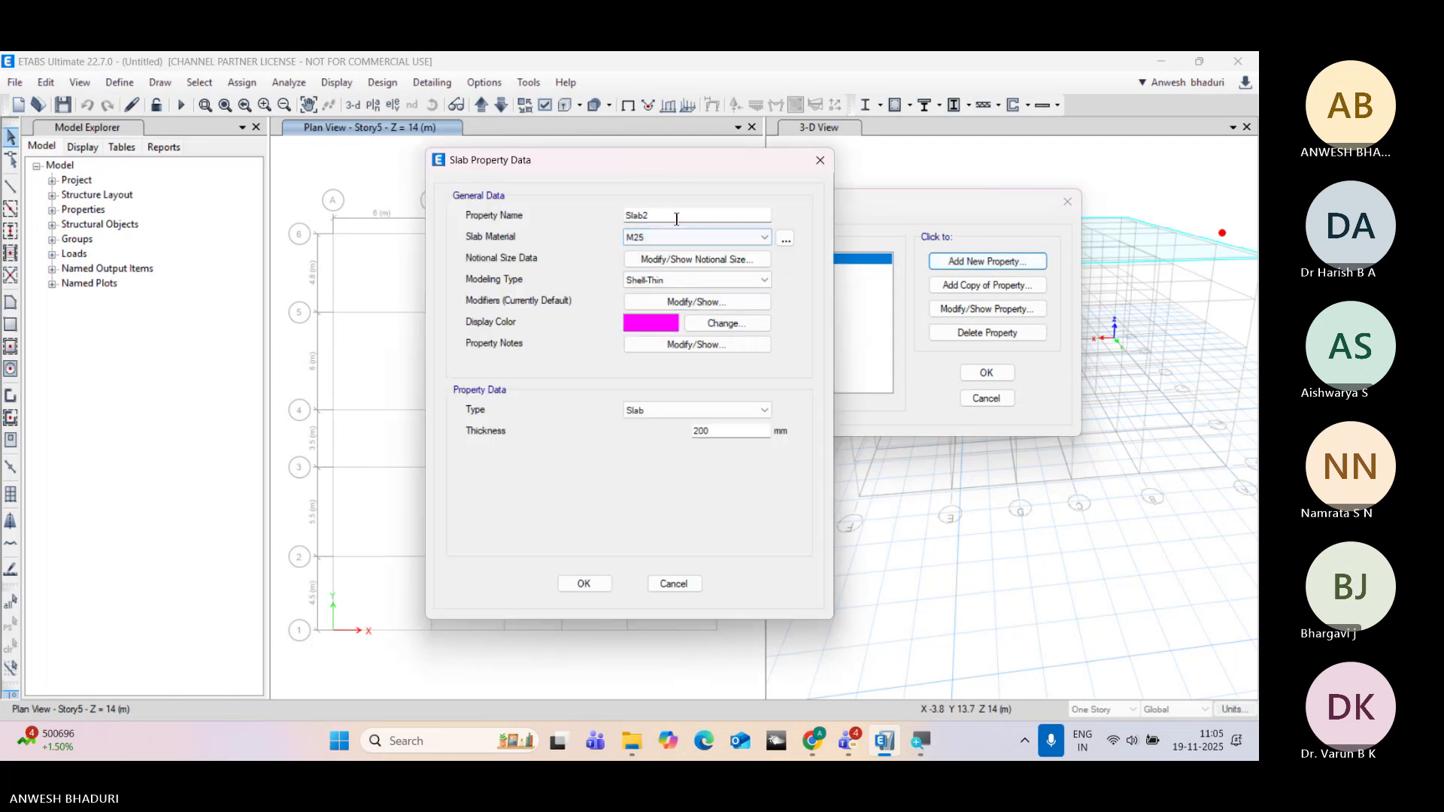
pyautogui.doubleClick(677, 219)
pyautogui.write('S1')
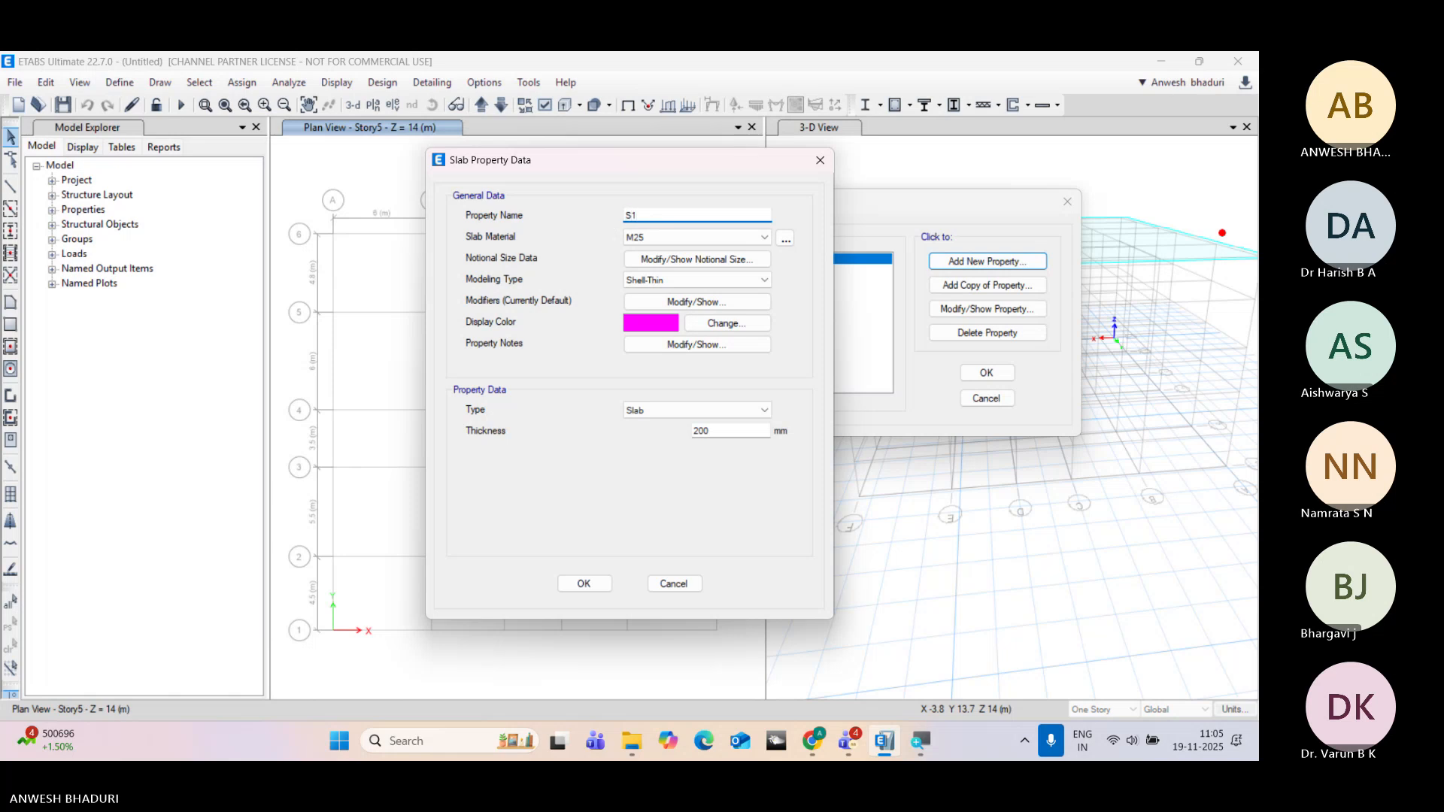
pyautogui.write('25')
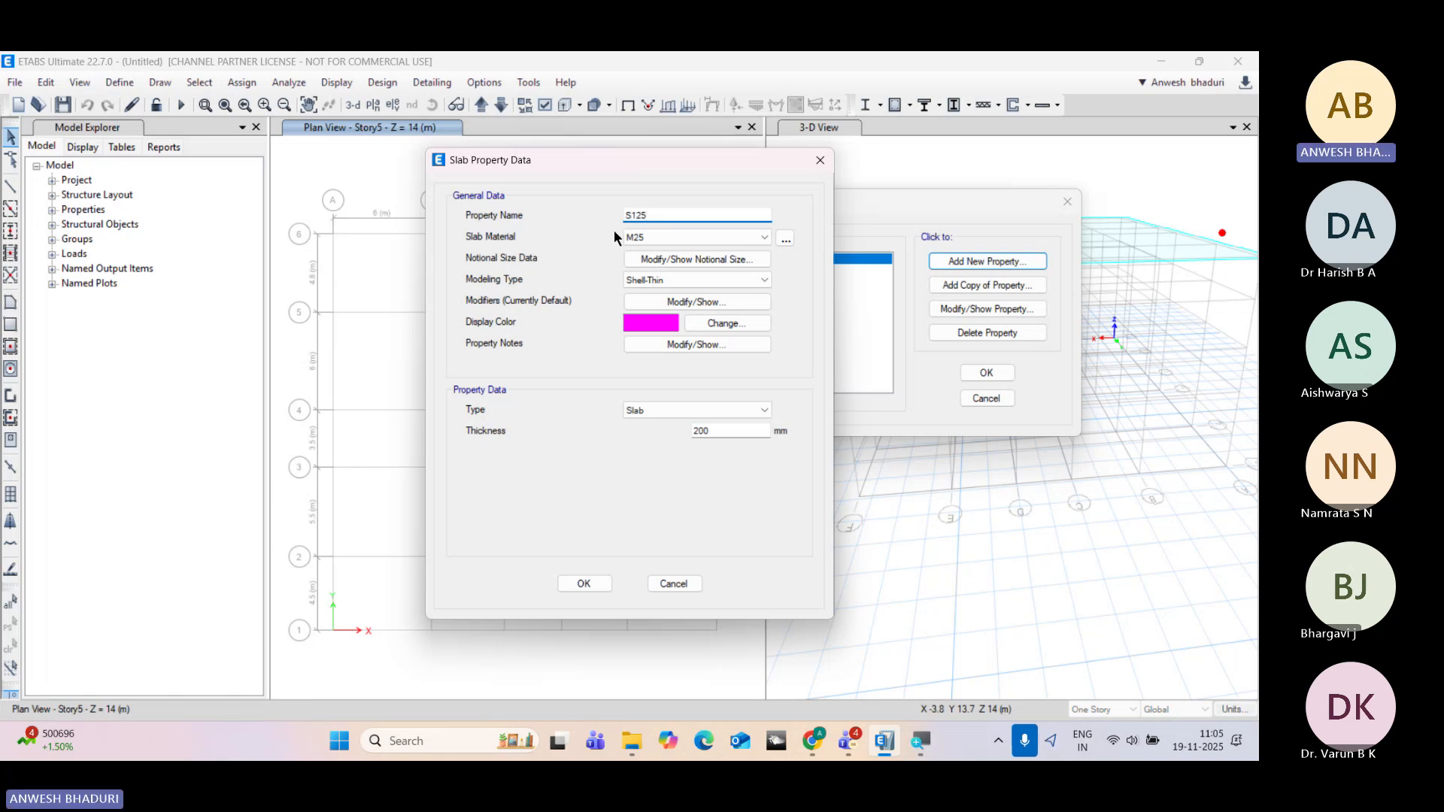
pyautogui.moveTo(630, 171); pyautogui.dragTo(778, 155)
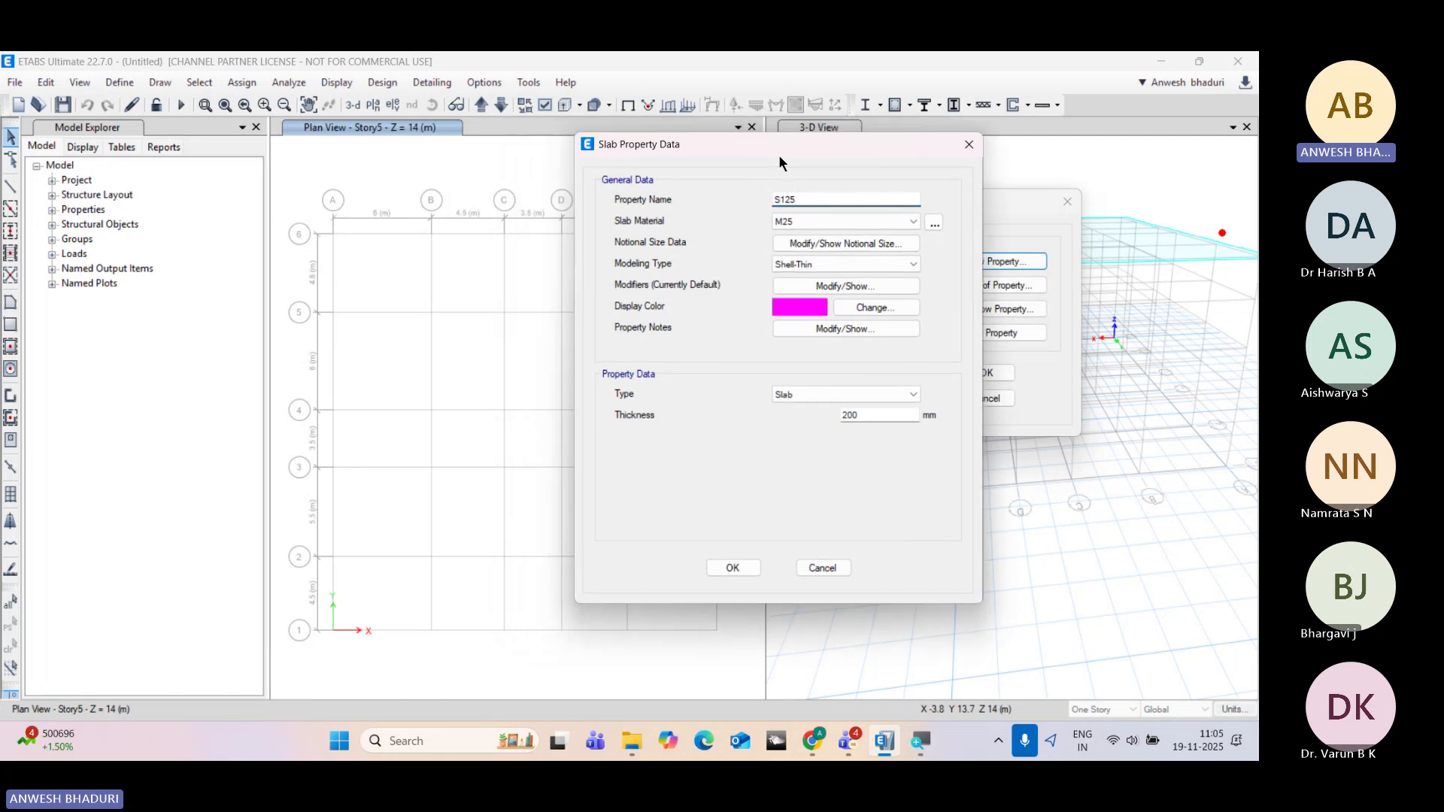
# Step: Set the S125 slab's thickness to 125 mm and its modeling type to Membrane, and accept the property
pyautogui.click(879, 412)
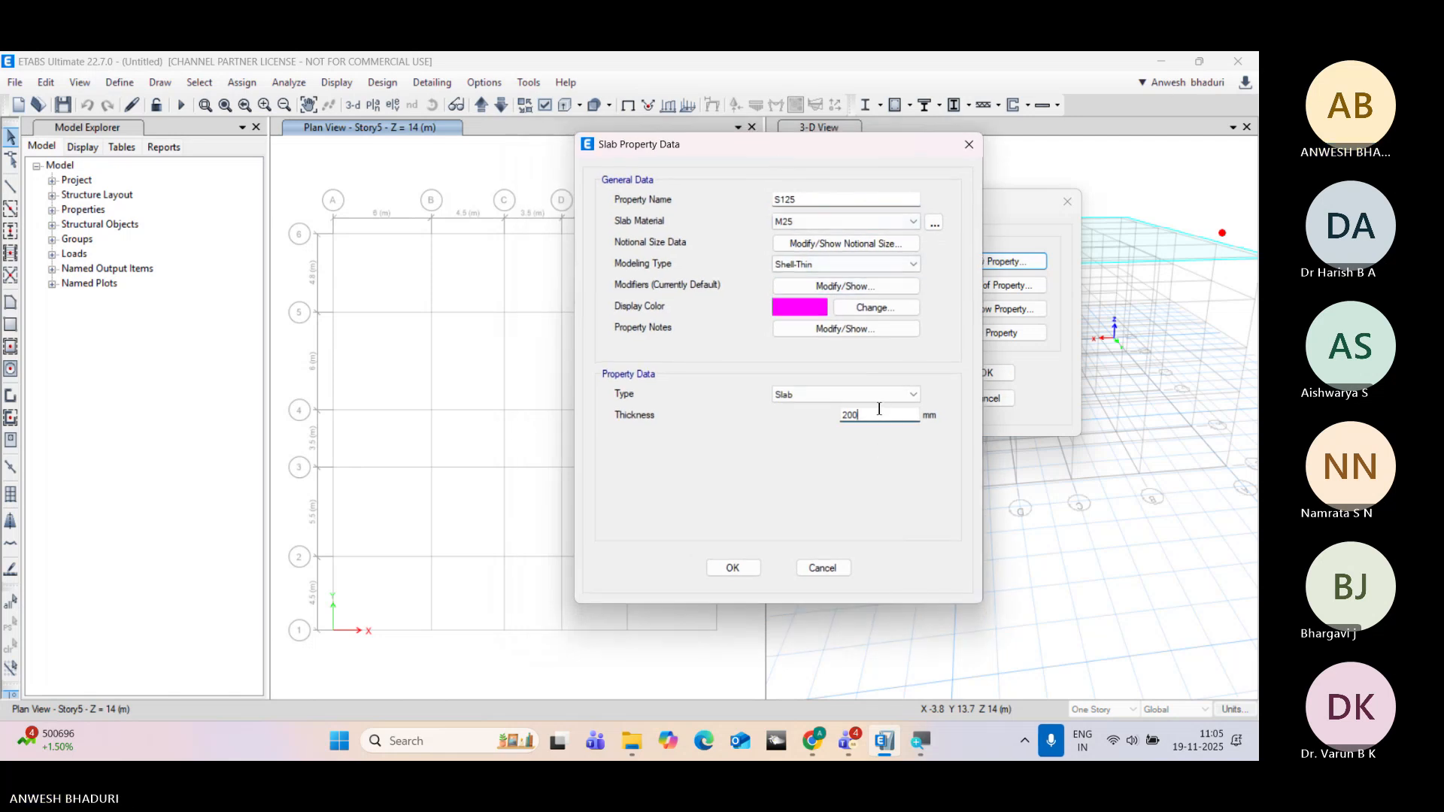
pyautogui.doubleClick(879, 412)
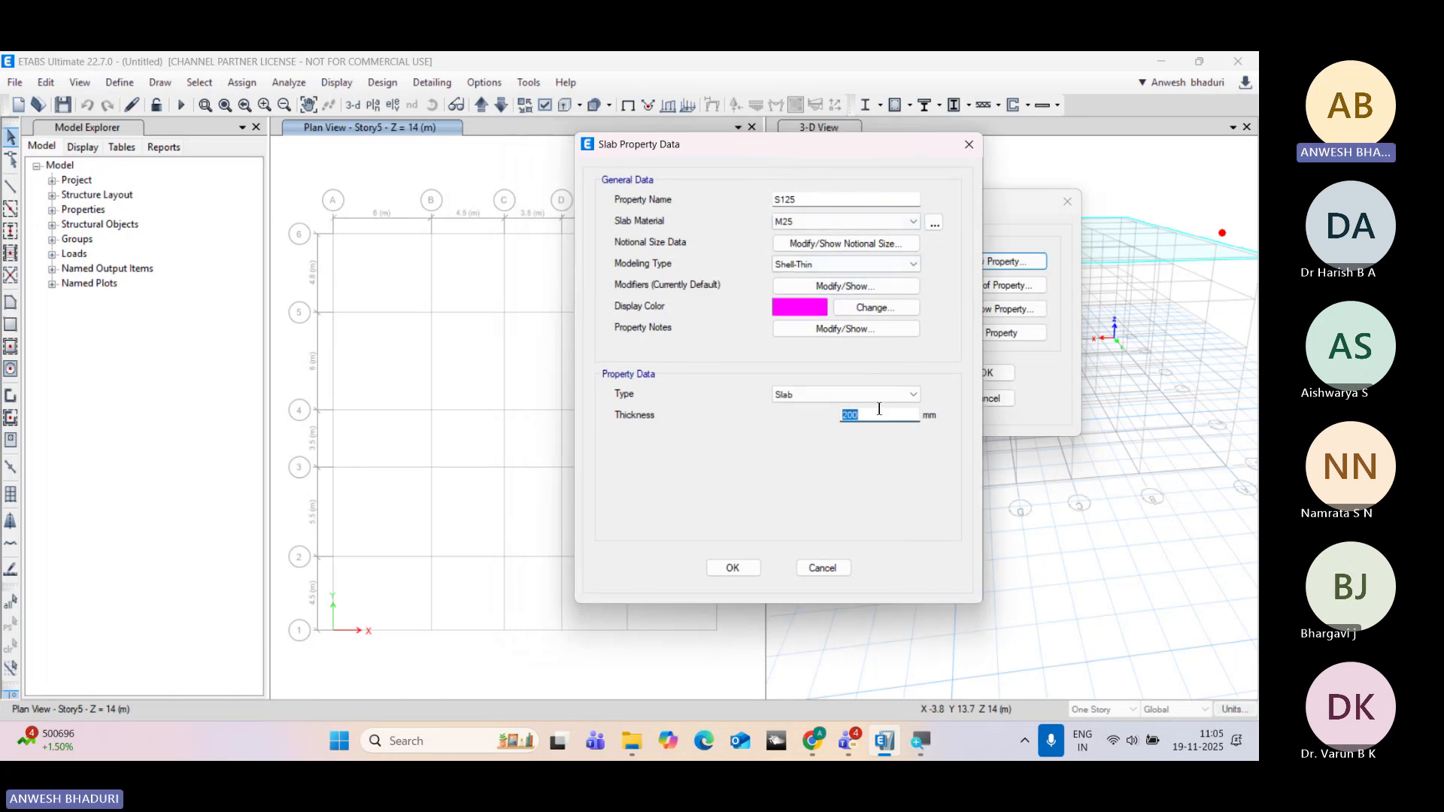
pyautogui.write('125')
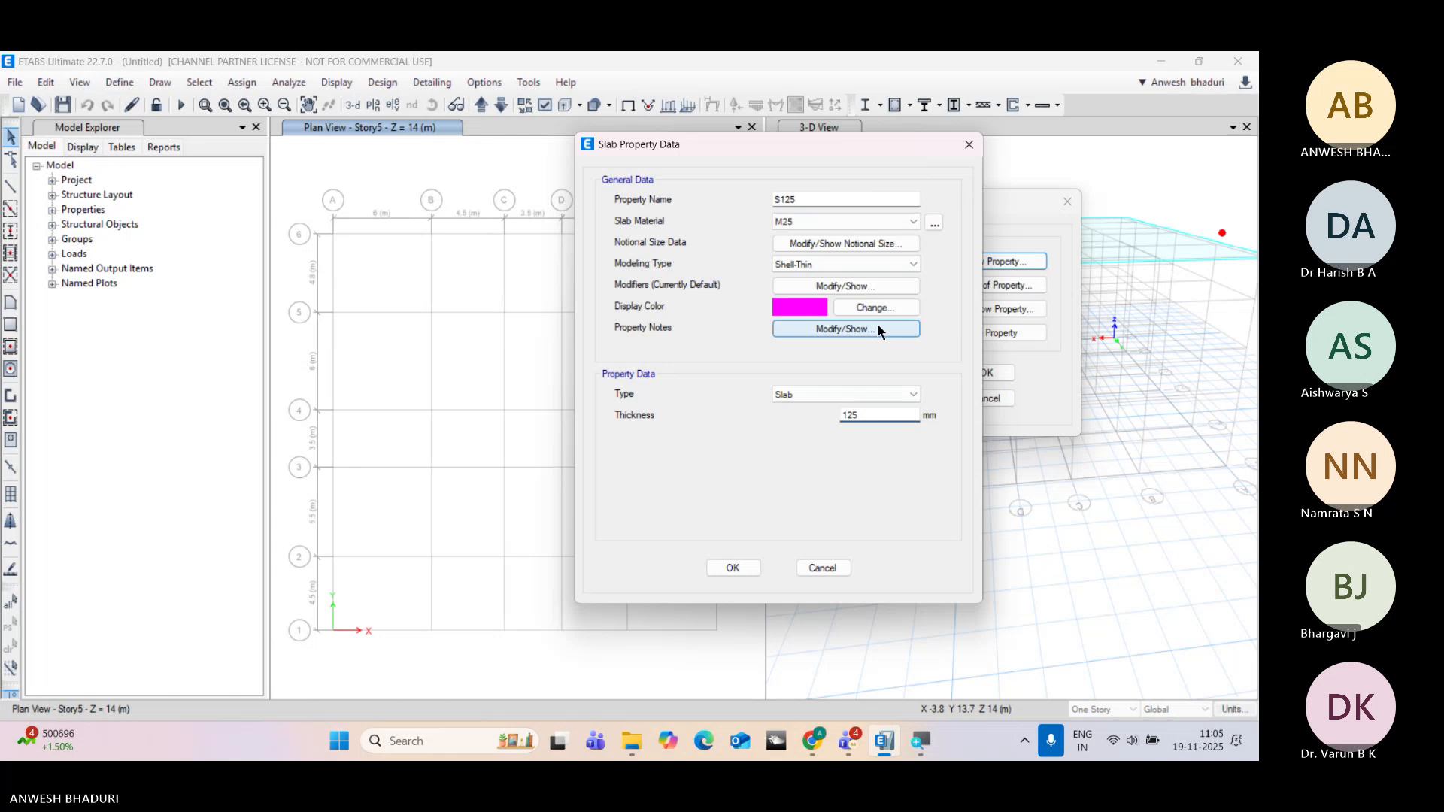
pyautogui.click(856, 265)
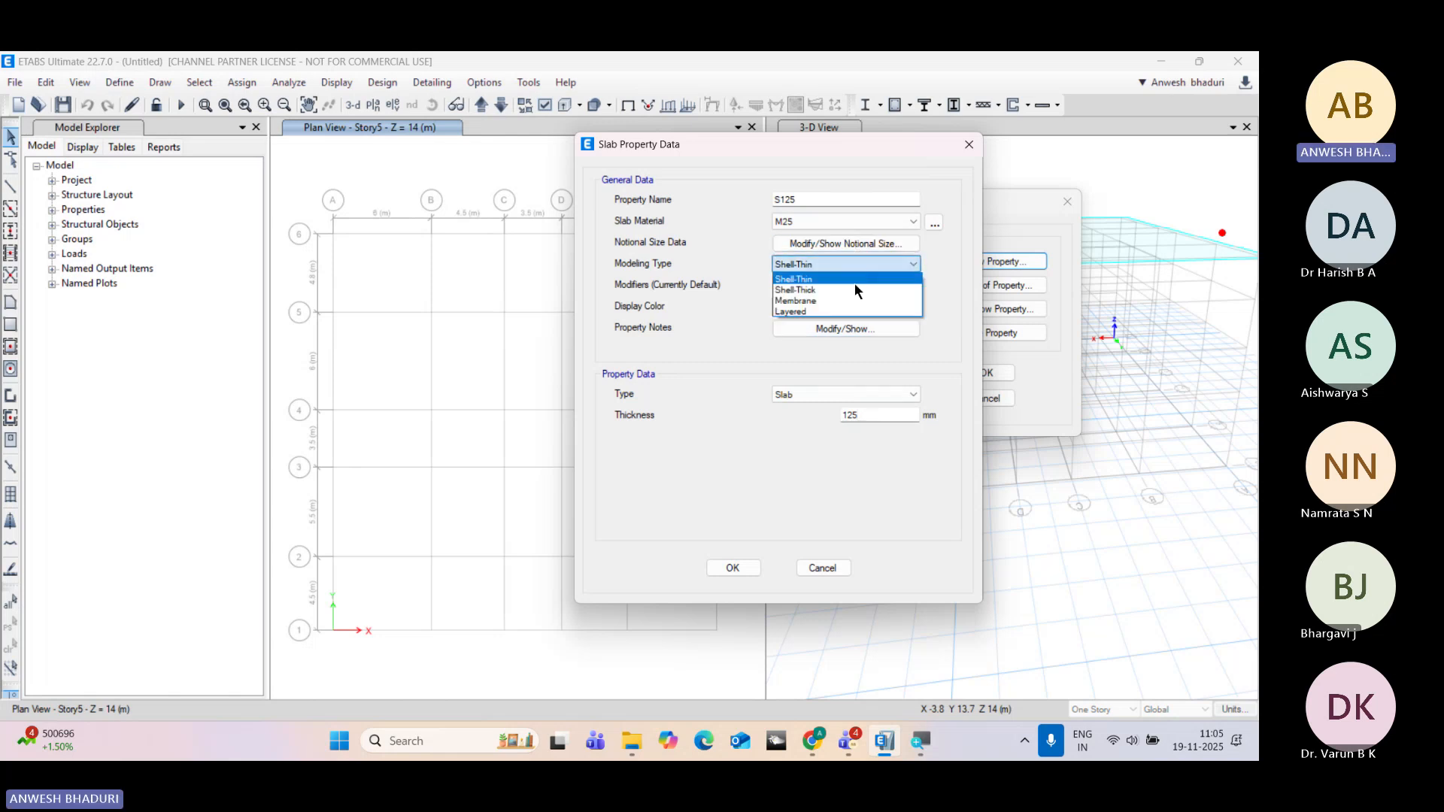
pyautogui.click(855, 302)
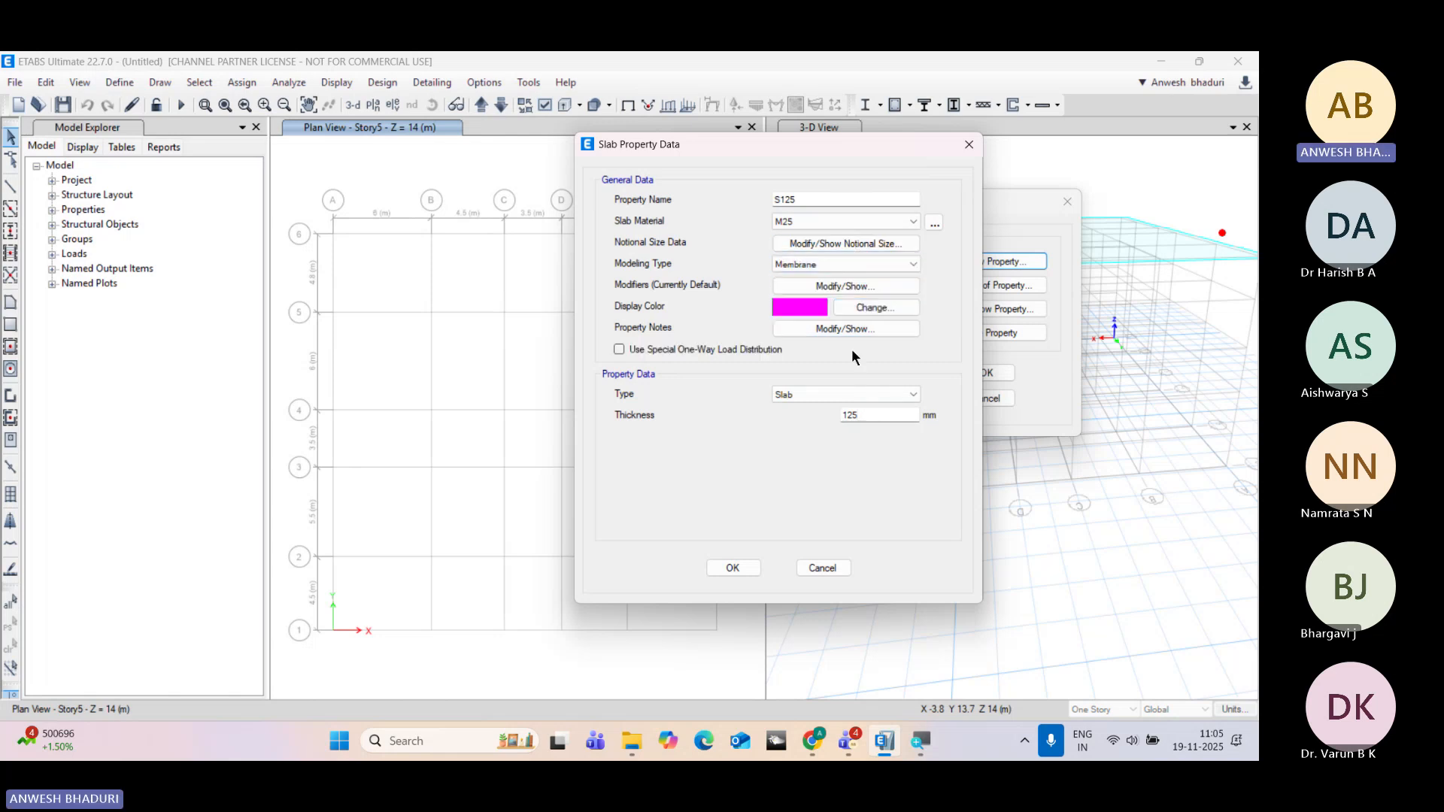
pyautogui.click(741, 568)
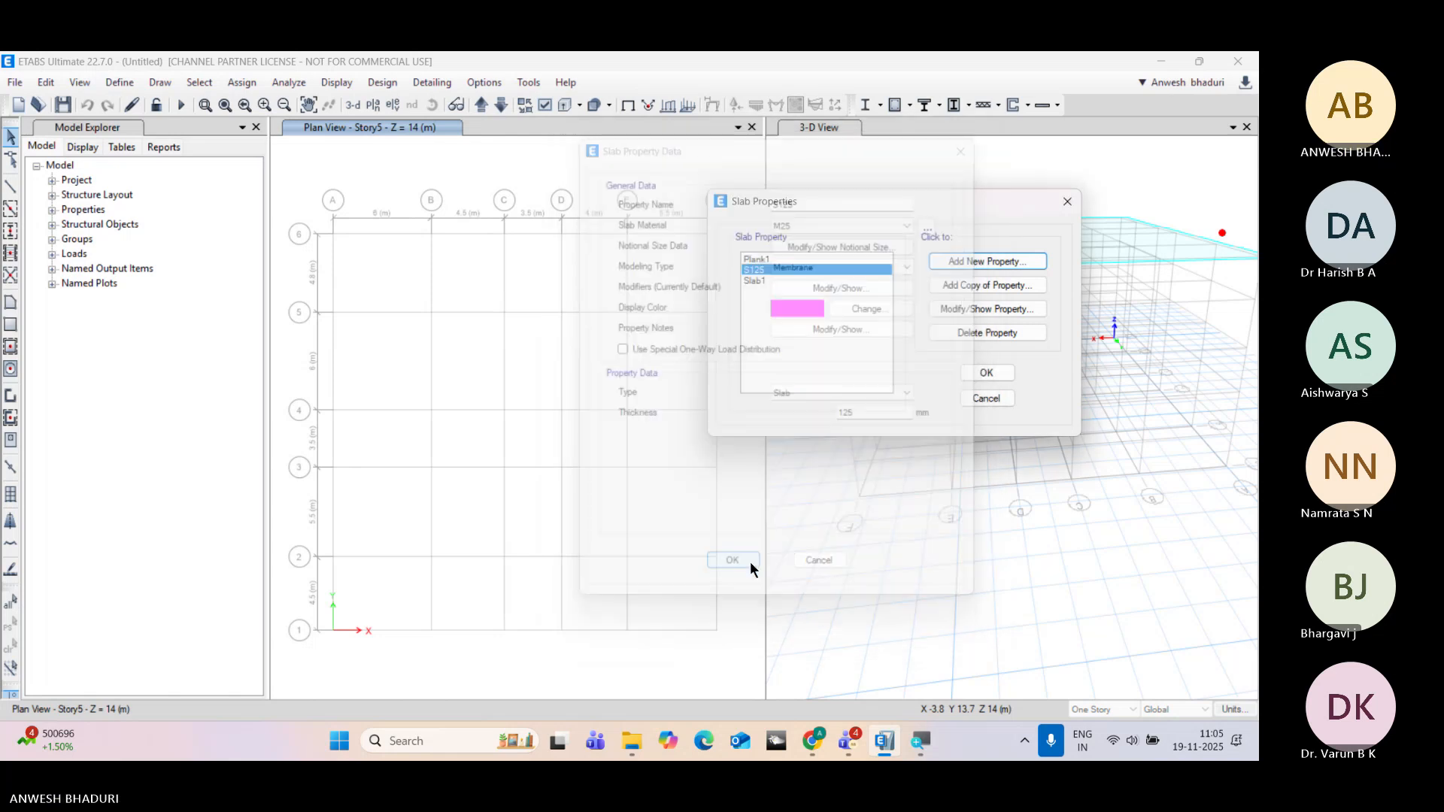
# Step: Copy the S125 slab property as S150 with a thickness of 150 mm, and accept the slab properties
pyautogui.click(976, 285)
pyautogui.moveTo(676, 215); pyautogui.dragTo(582, 215)
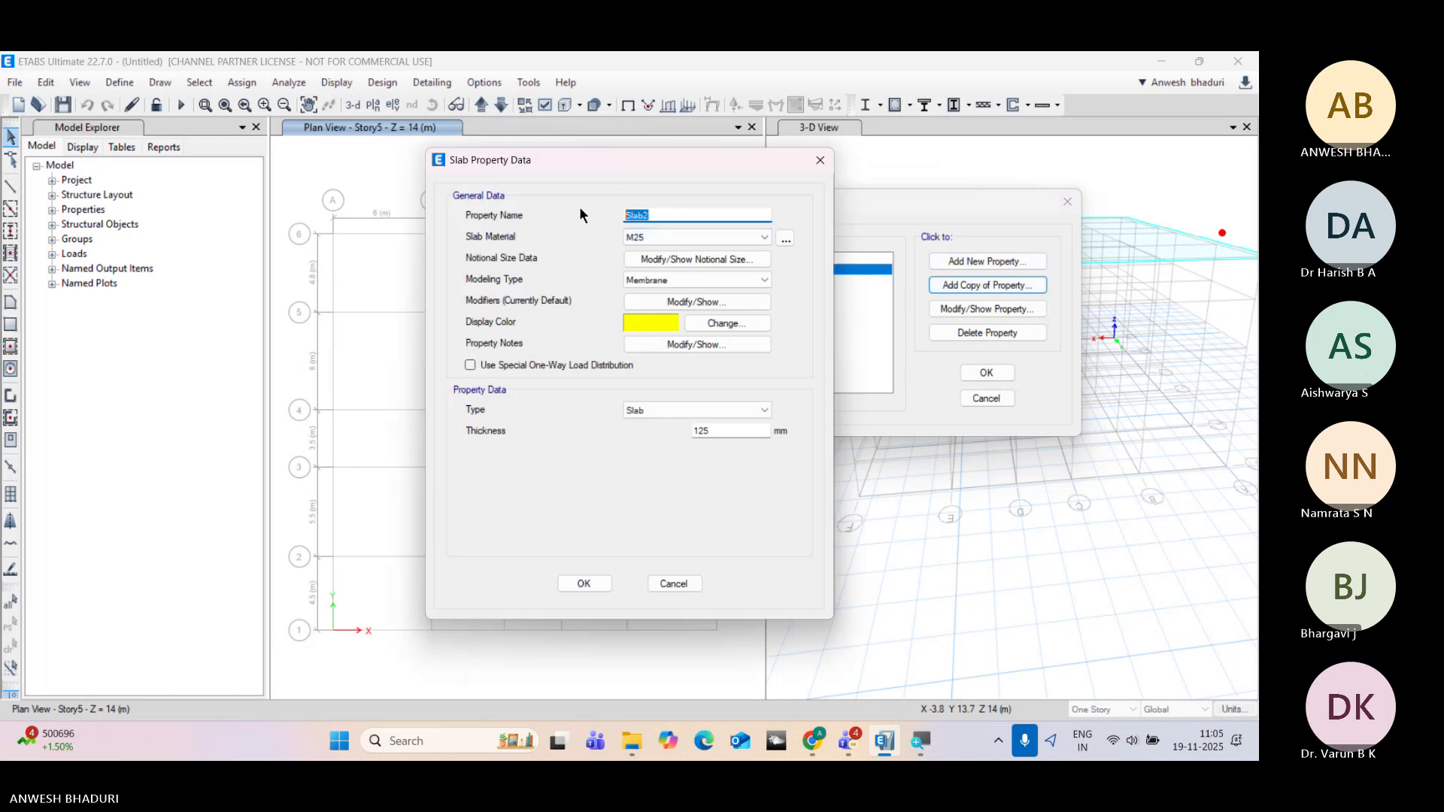
pyautogui.write('S150')
pyautogui.click(686, 233)
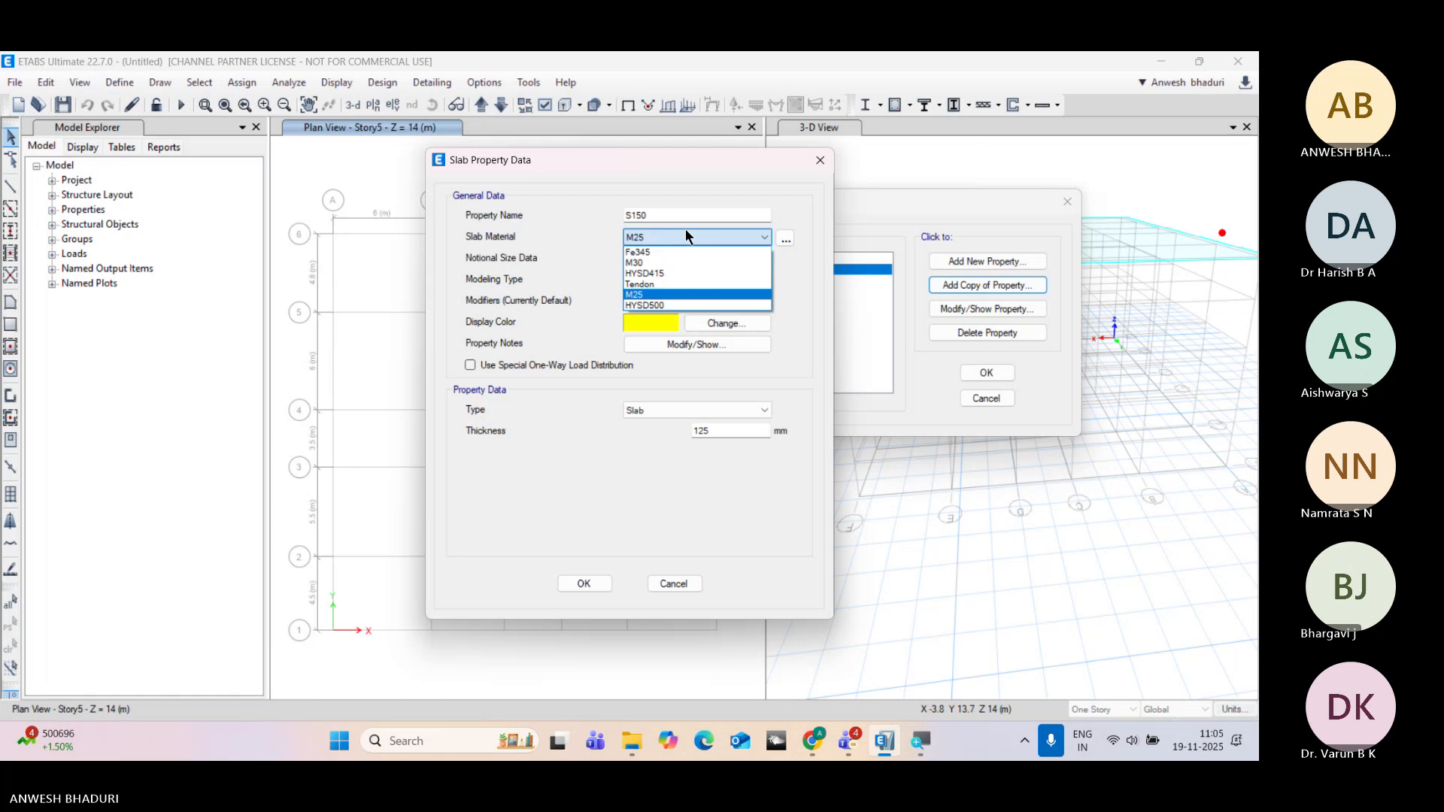
pyautogui.click(685, 232)
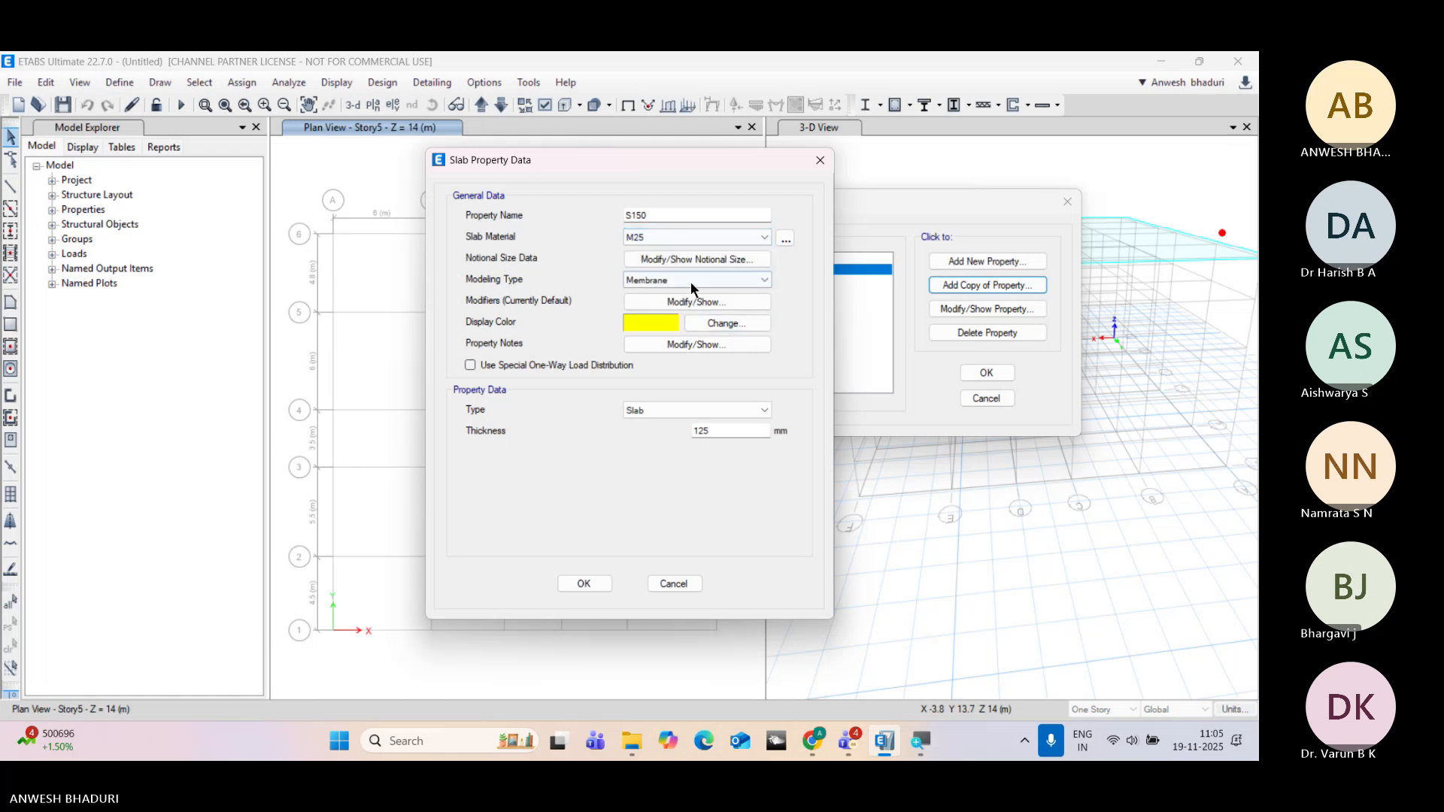
pyautogui.moveTo(729, 430); pyautogui.dragTo(651, 435)
pyautogui.write('150')
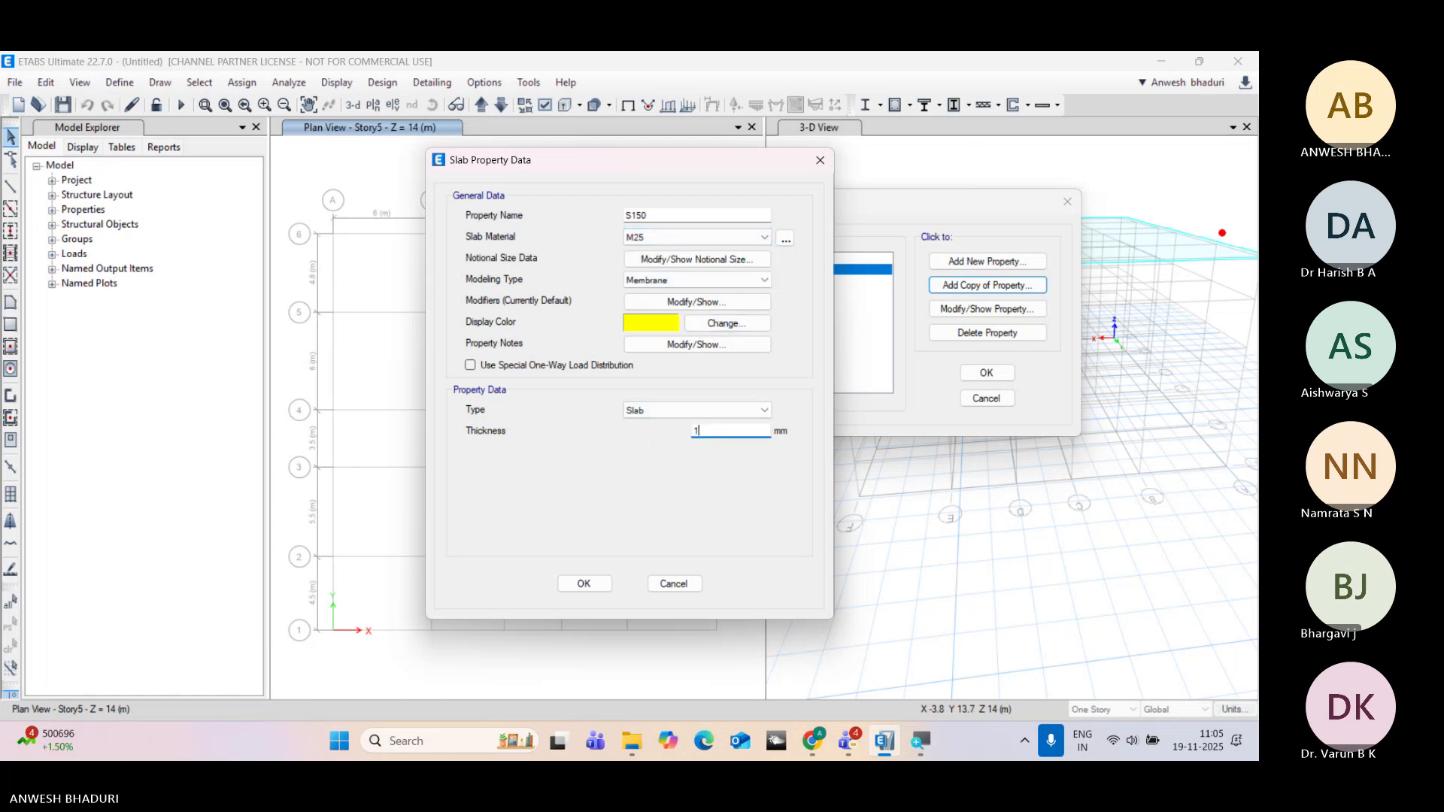
pyautogui.click(584, 584)
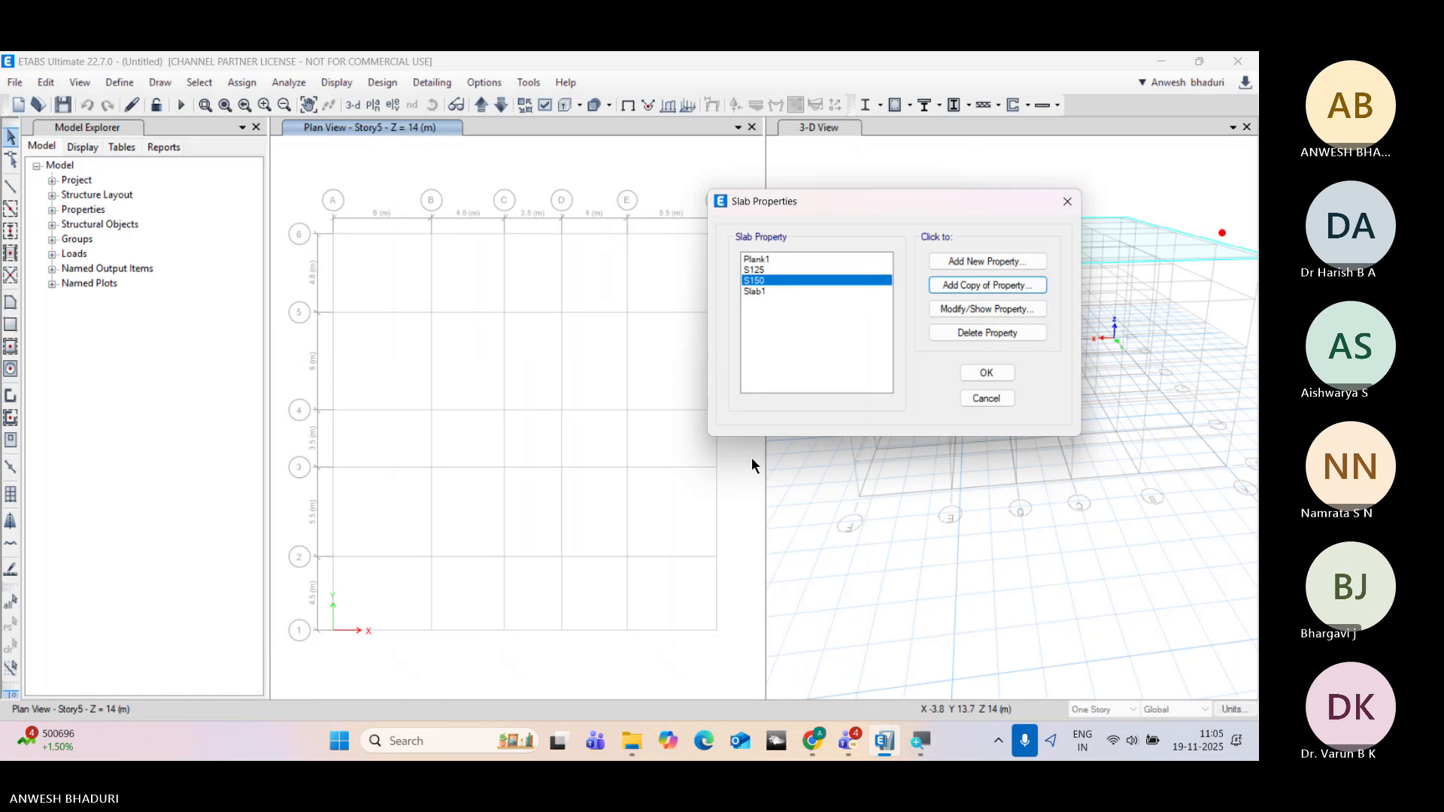
pyautogui.click(986, 372)
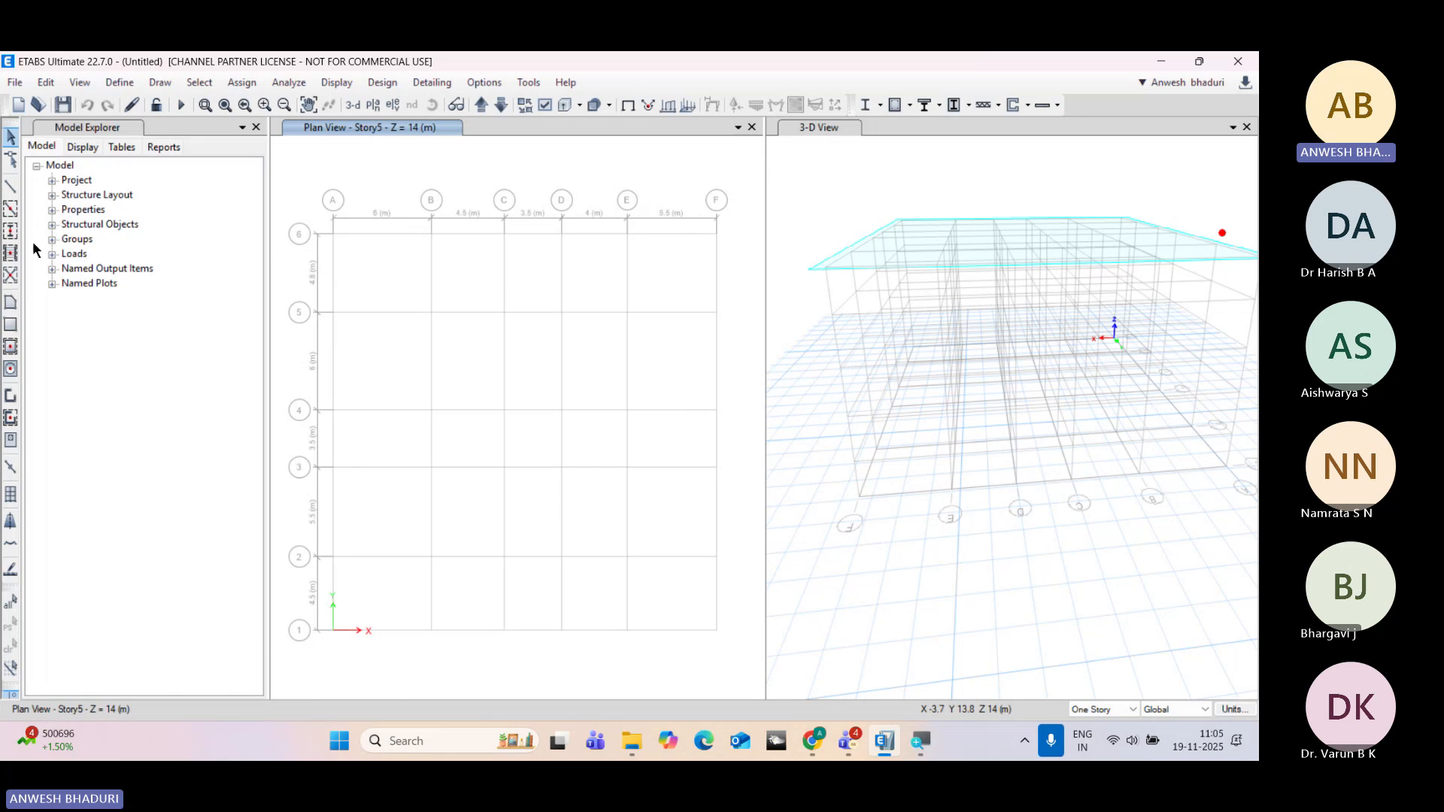
# Step: Quick-draw C300X500 columns on Story5 at grids B to E along grid lines 6 and 1
pyautogui.click(11, 230)
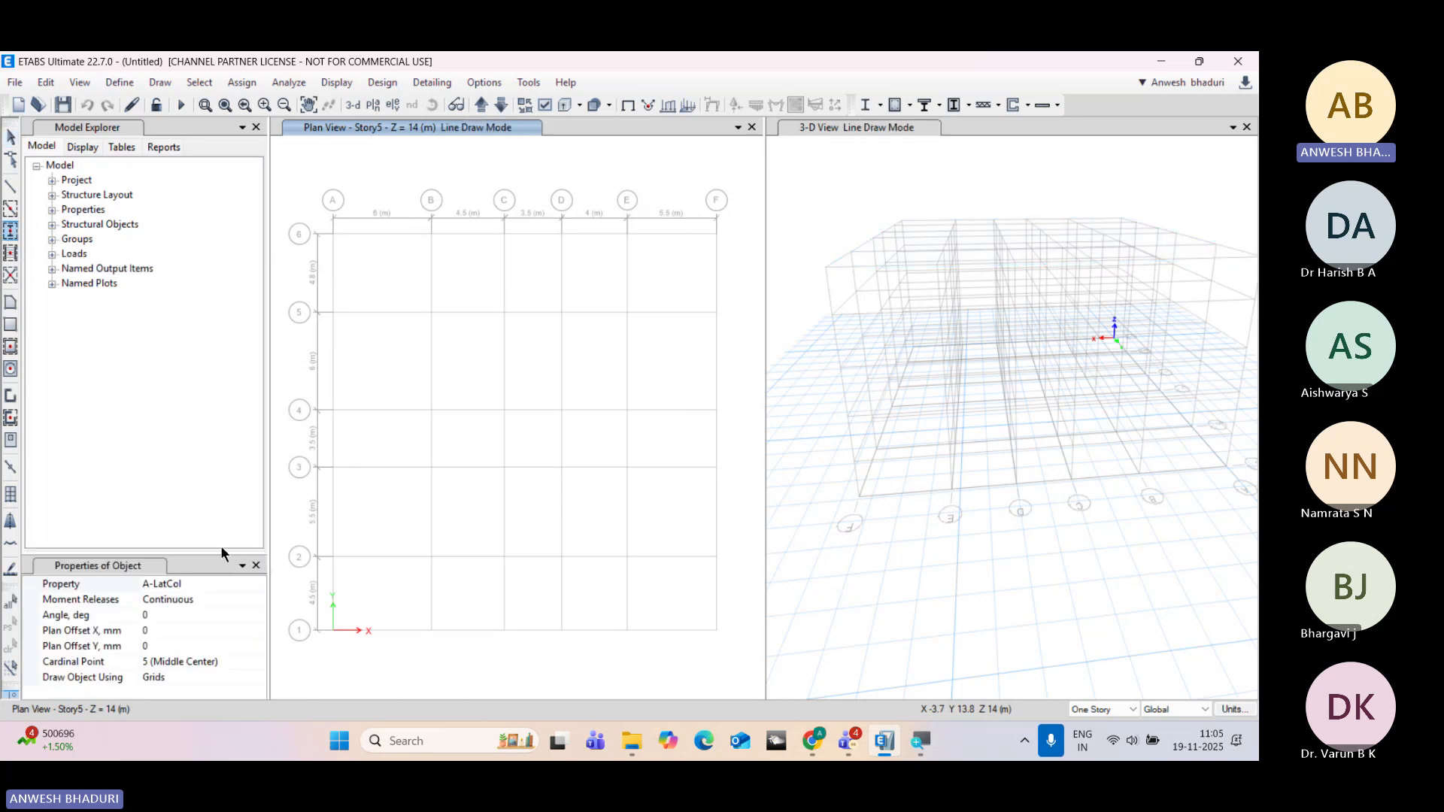
pyautogui.click(258, 585)
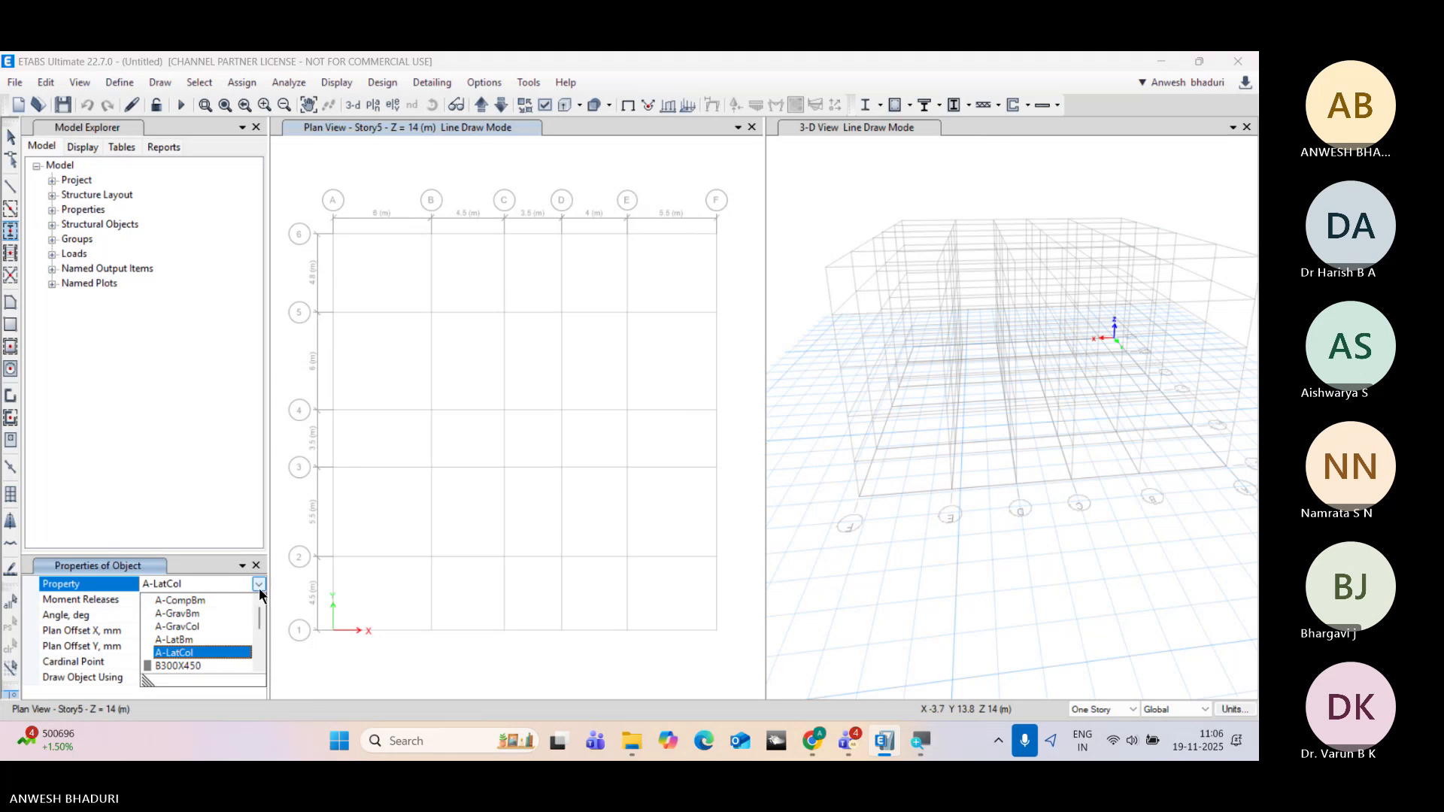
pyautogui.scroll(-2, 254, 604)
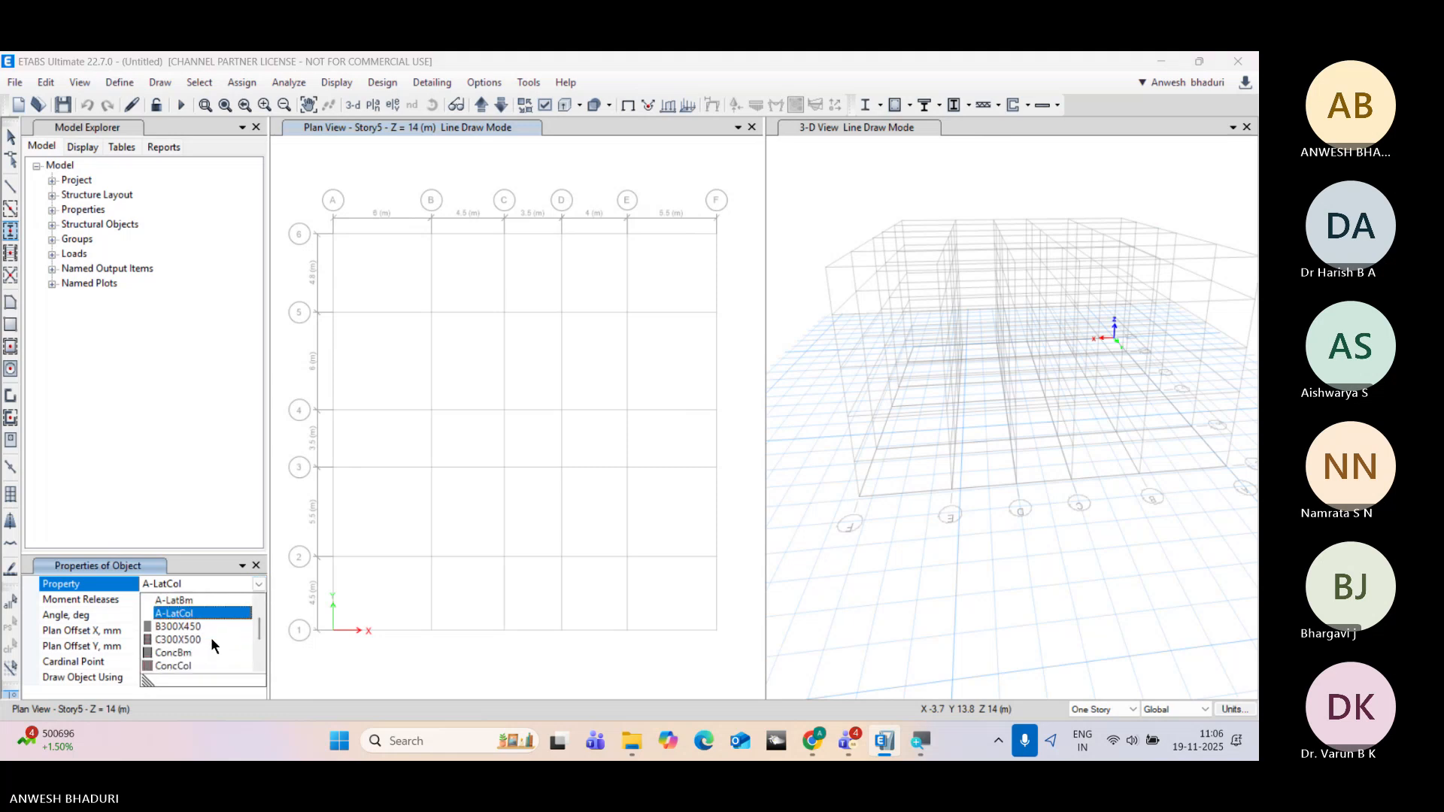
pyautogui.click(211, 638)
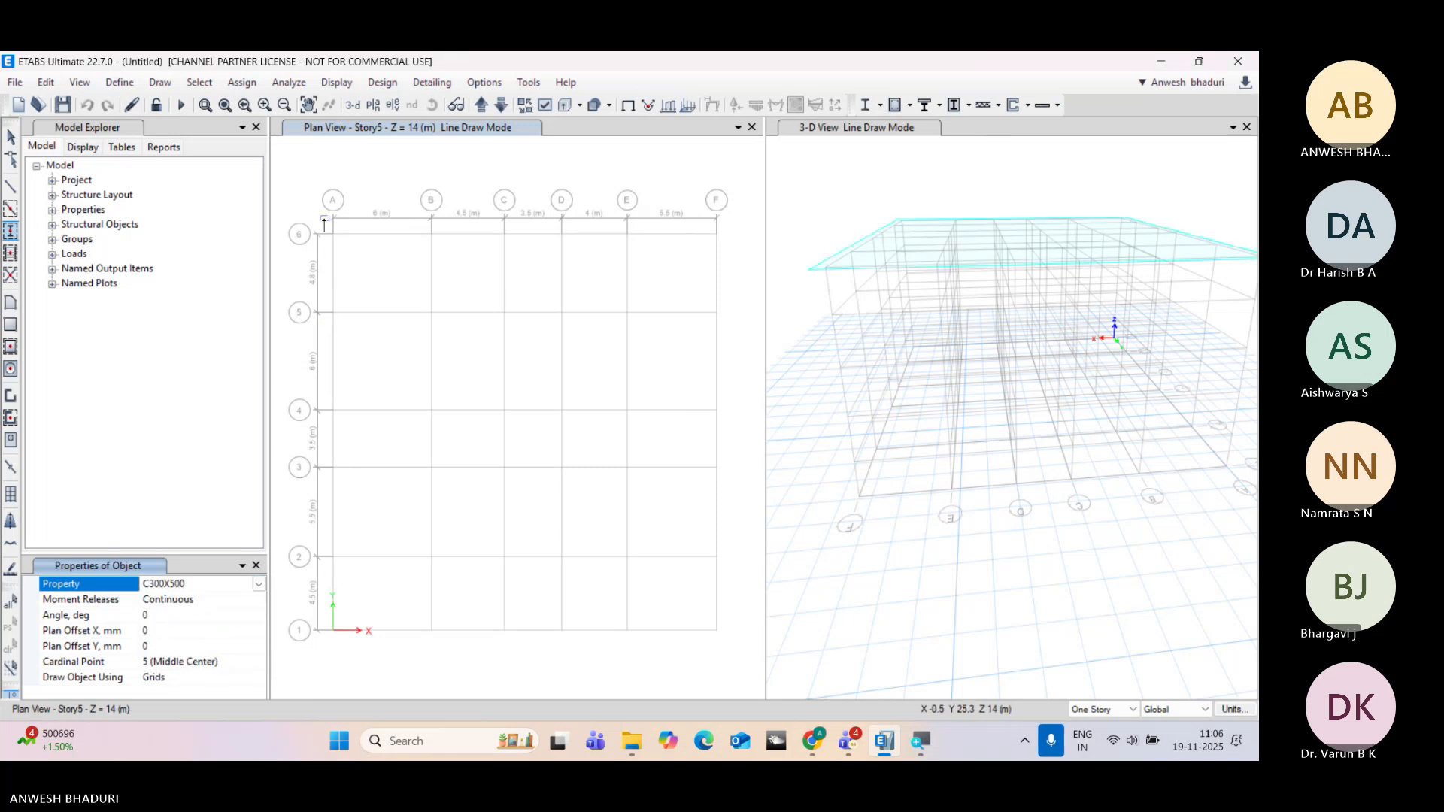
pyautogui.click(411, 216)
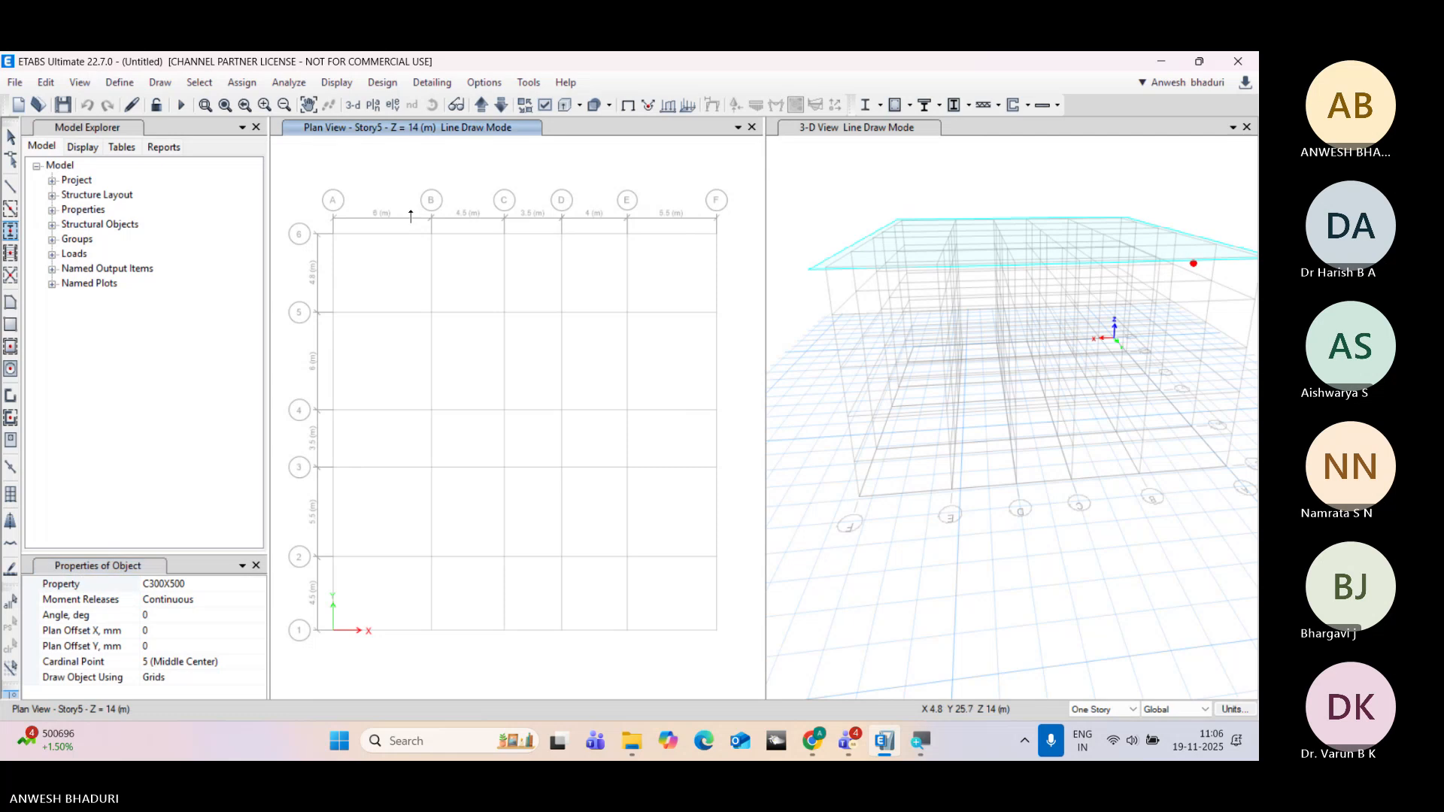
pyautogui.moveTo(411, 212); pyautogui.dragTo(645, 263)
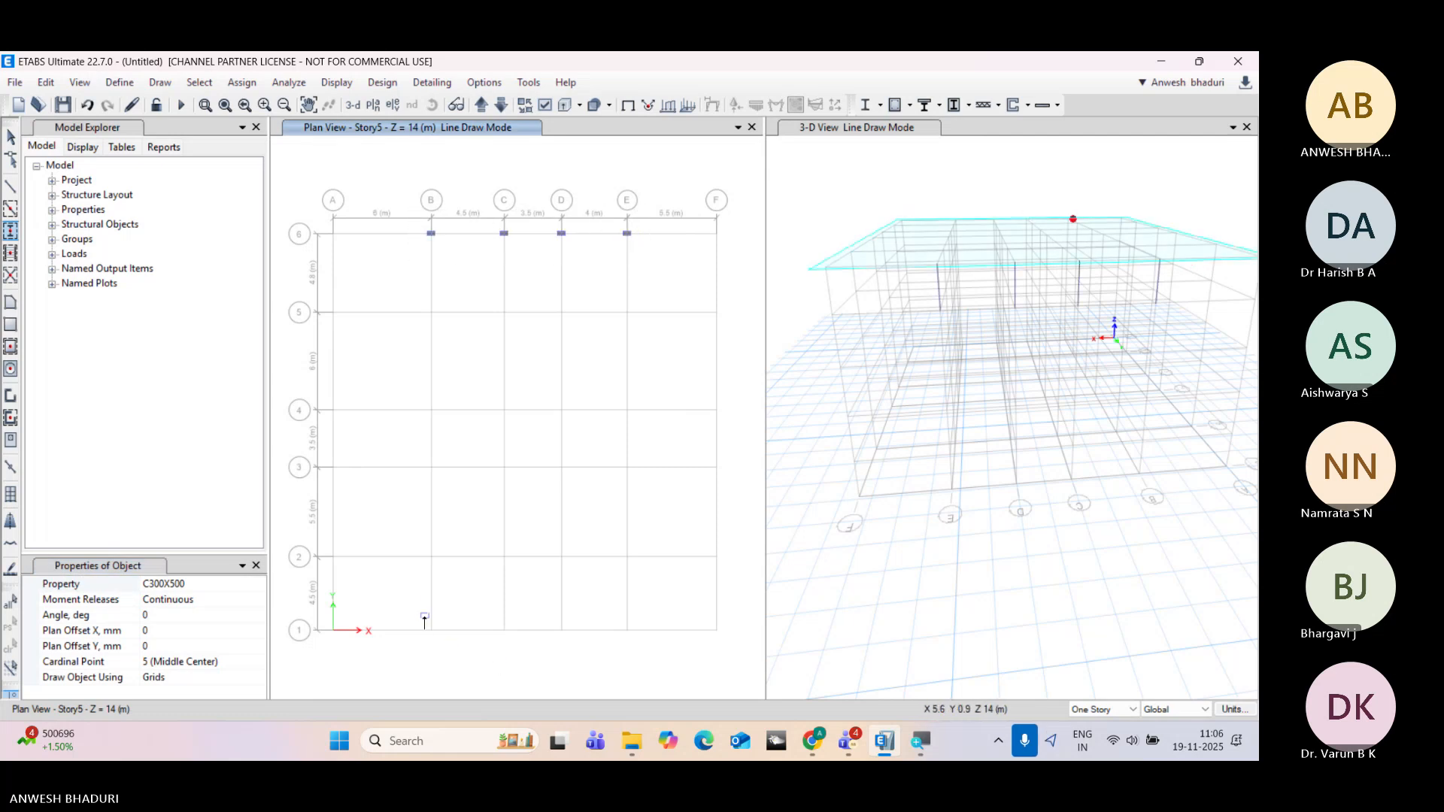
pyautogui.moveTo(411, 604); pyautogui.dragTo(648, 659)
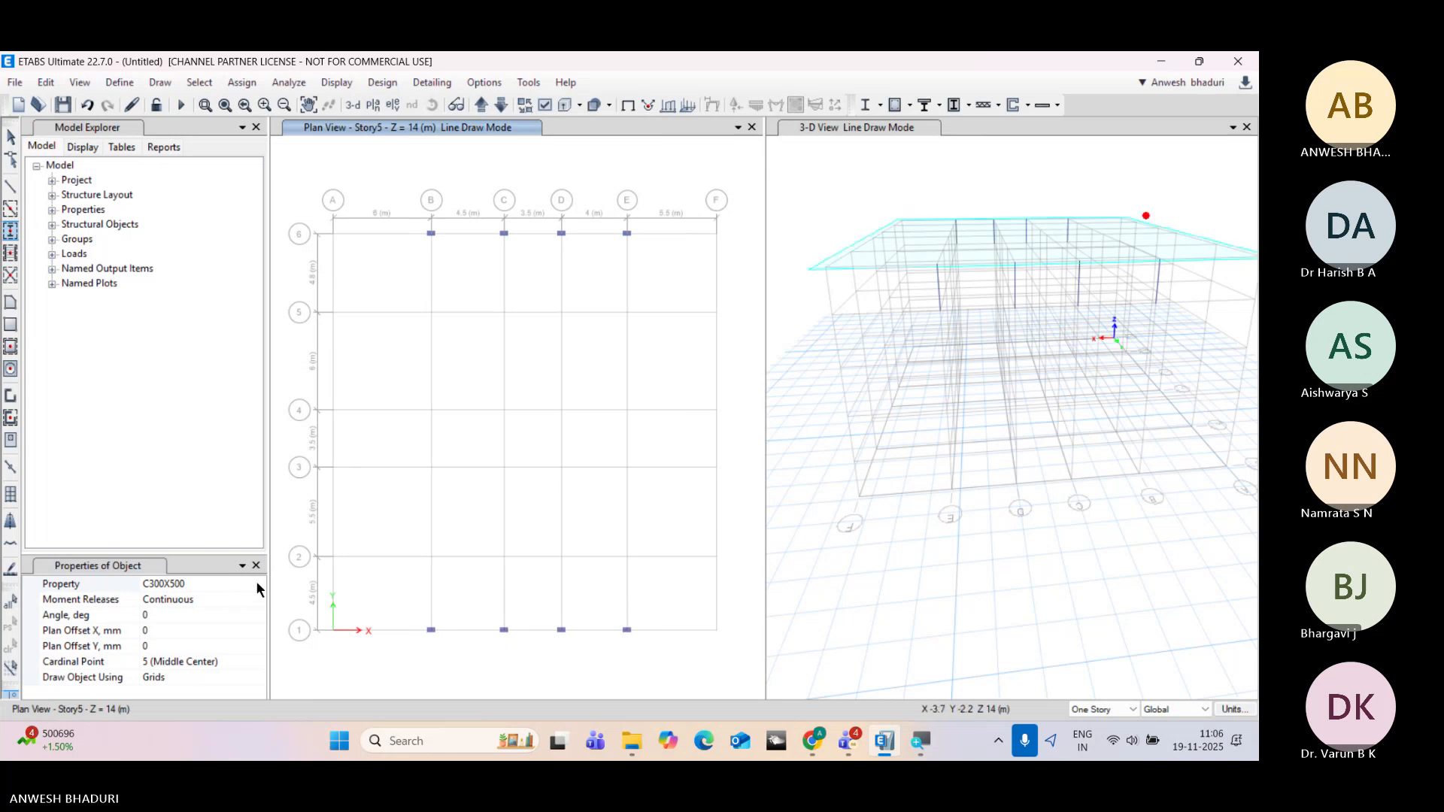
# Step: Set the column angle to 90 degrees and place C300X500 columns at all intersections along grid lines A and F
pyautogui.click(185, 615)
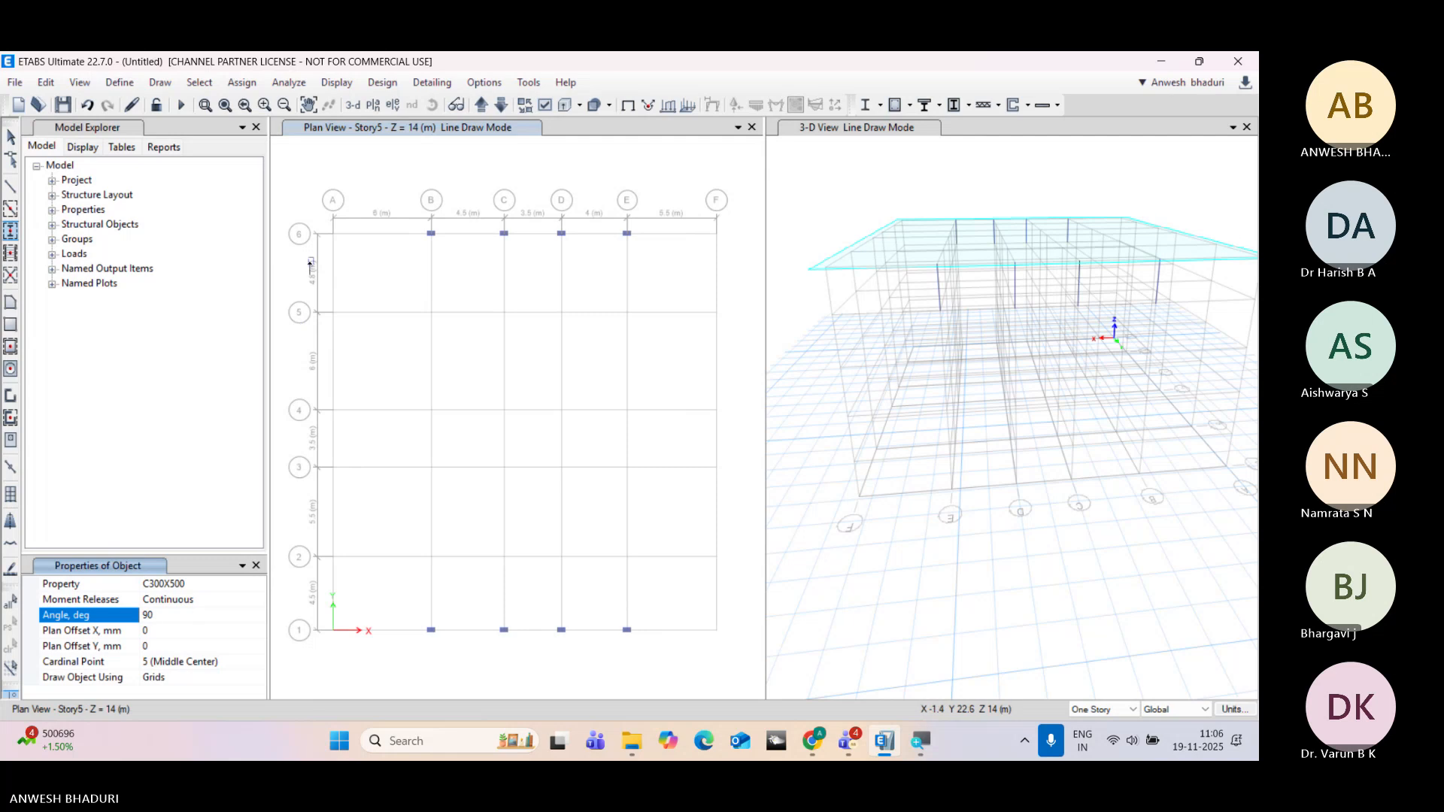
pyautogui.moveTo(320, 221)
pyautogui.mouseDown()
pyautogui.moveTo(352, 460)
pyautogui.moveTo(351, 601)
pyautogui.mouseUp()
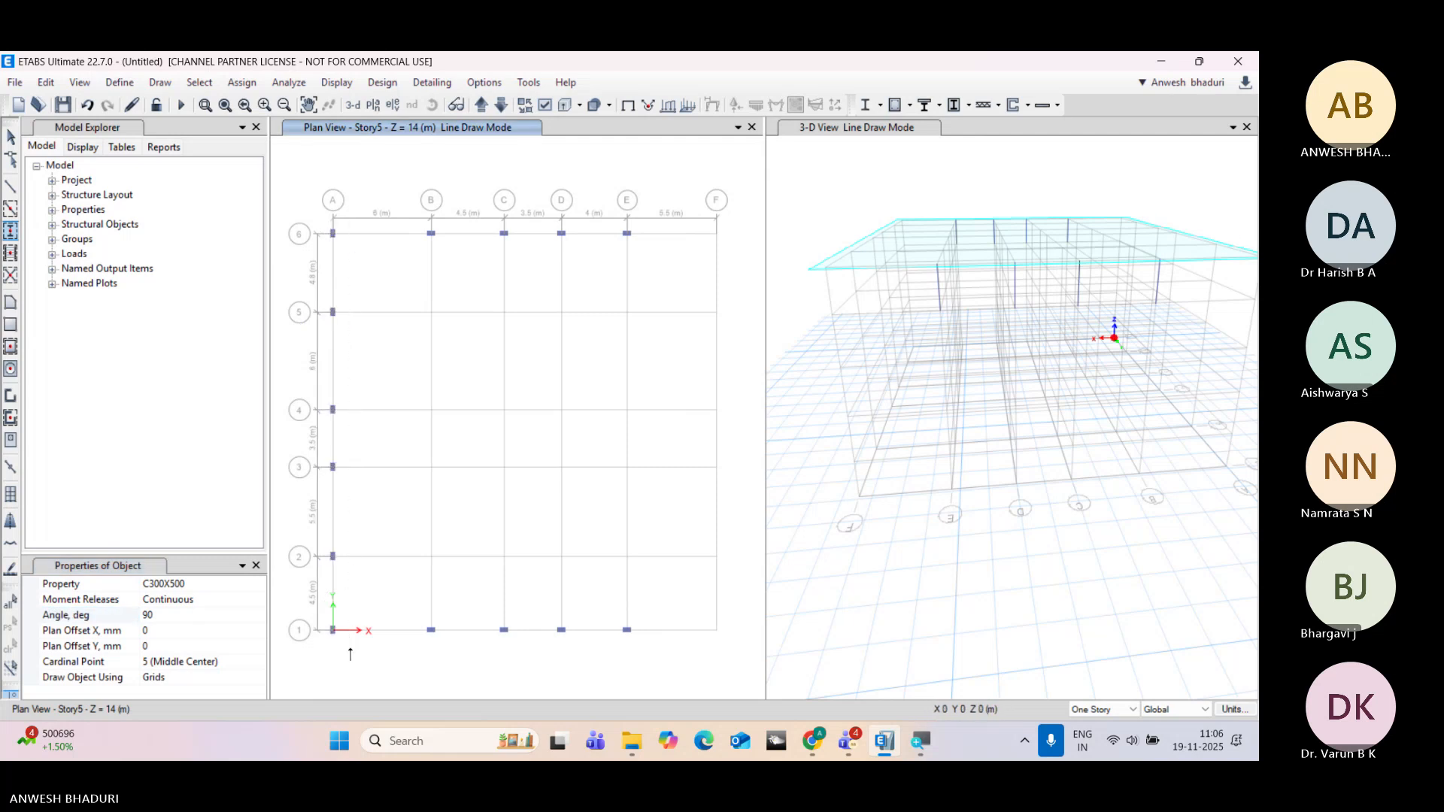
pyautogui.moveTo(698, 220)
pyautogui.mouseDown()
pyautogui.moveTo(716, 335)
pyautogui.moveTo(719, 668)
pyautogui.mouseUp()
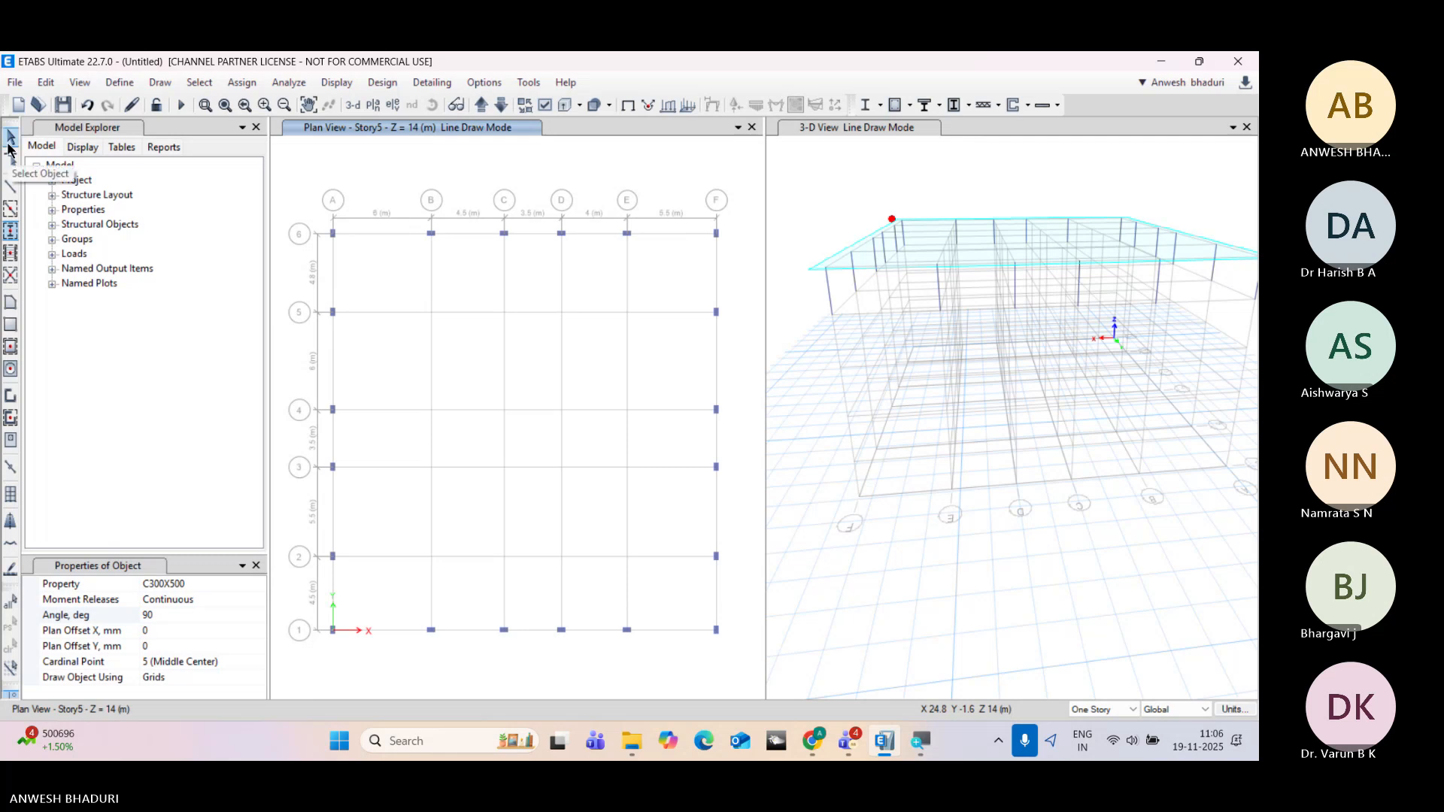
# Step: Place C300X500 columns at 90 degrees on the interior intersections of grids B to E and 2 to 5, and end column drawing
pyautogui.click(259, 614)
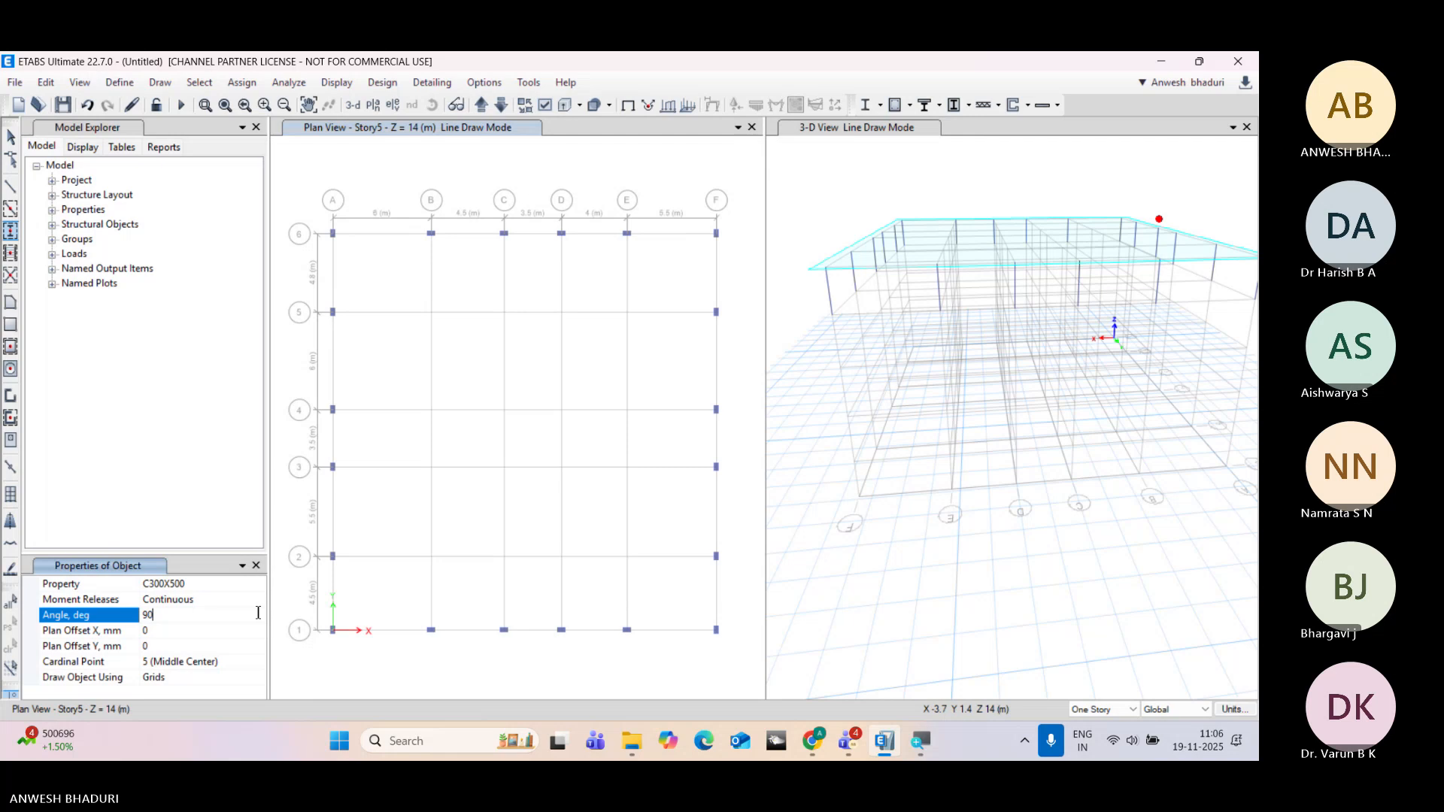
pyautogui.moveTo(416, 292); pyautogui.dragTo(646, 586)
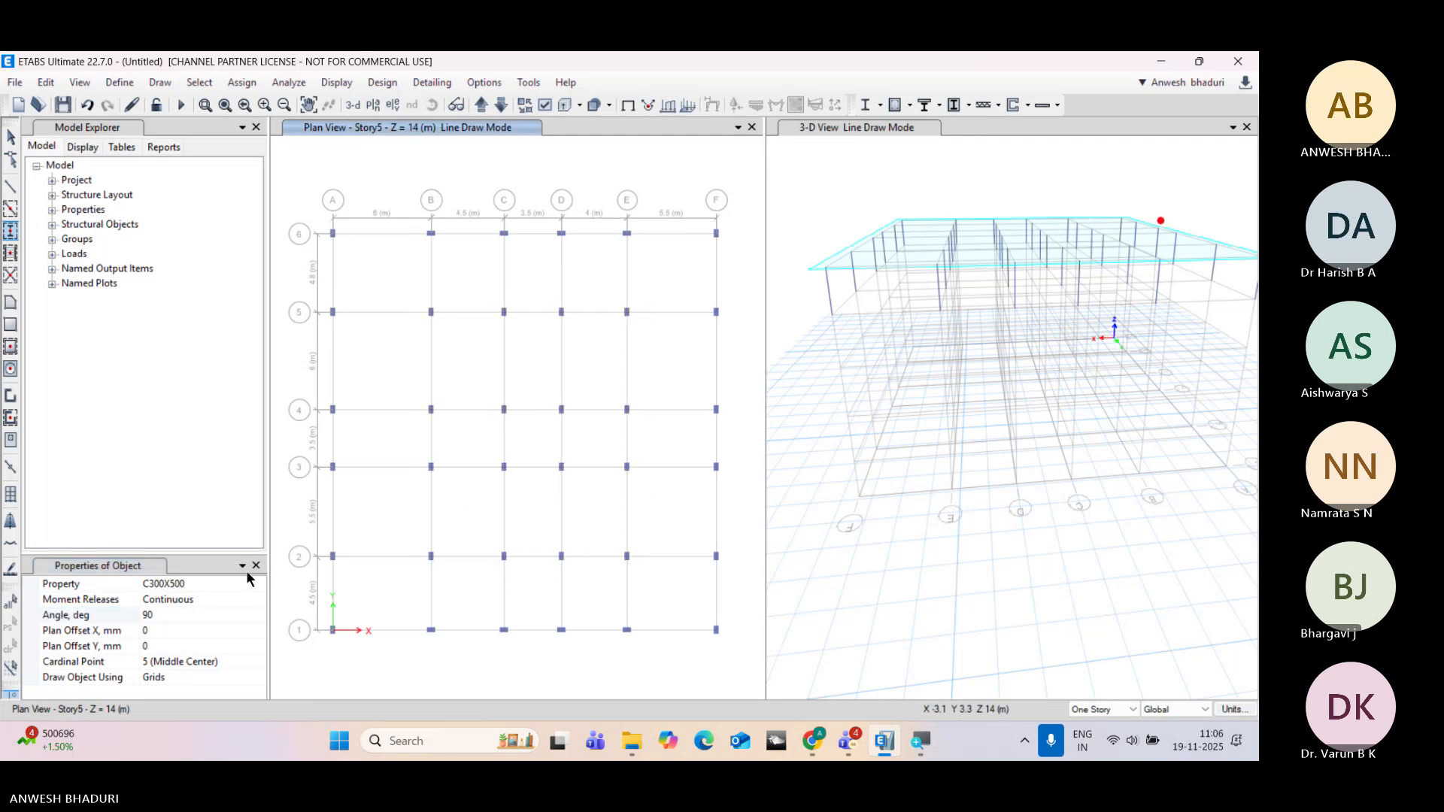
pyautogui.click(13, 137)
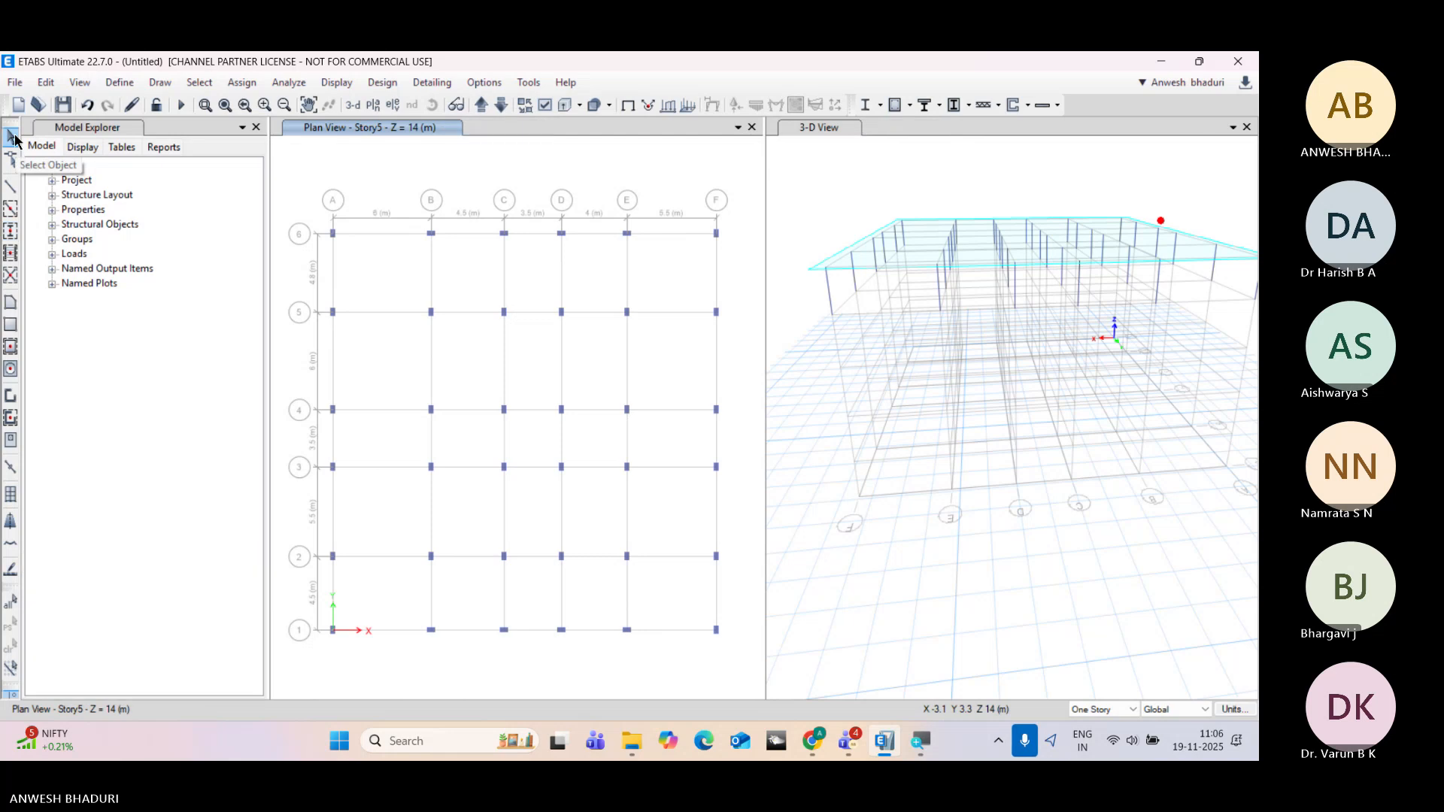
# Step: Quick-draw B300X450 beams along all grid lines A to F and 1 to 6 on Story5, and end beam drawing
pyautogui.click(11, 208)
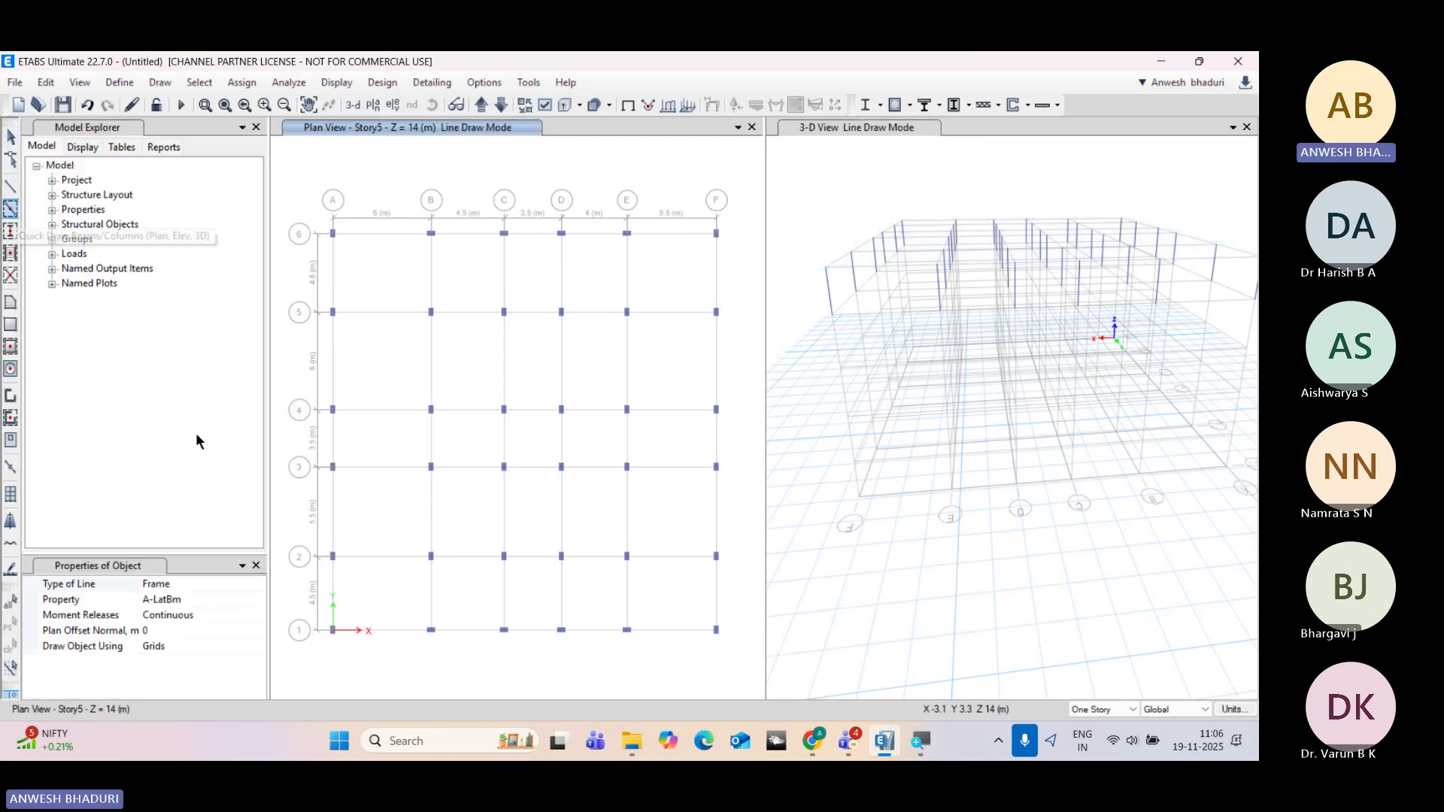
pyautogui.click(256, 600)
pyautogui.click(258, 599)
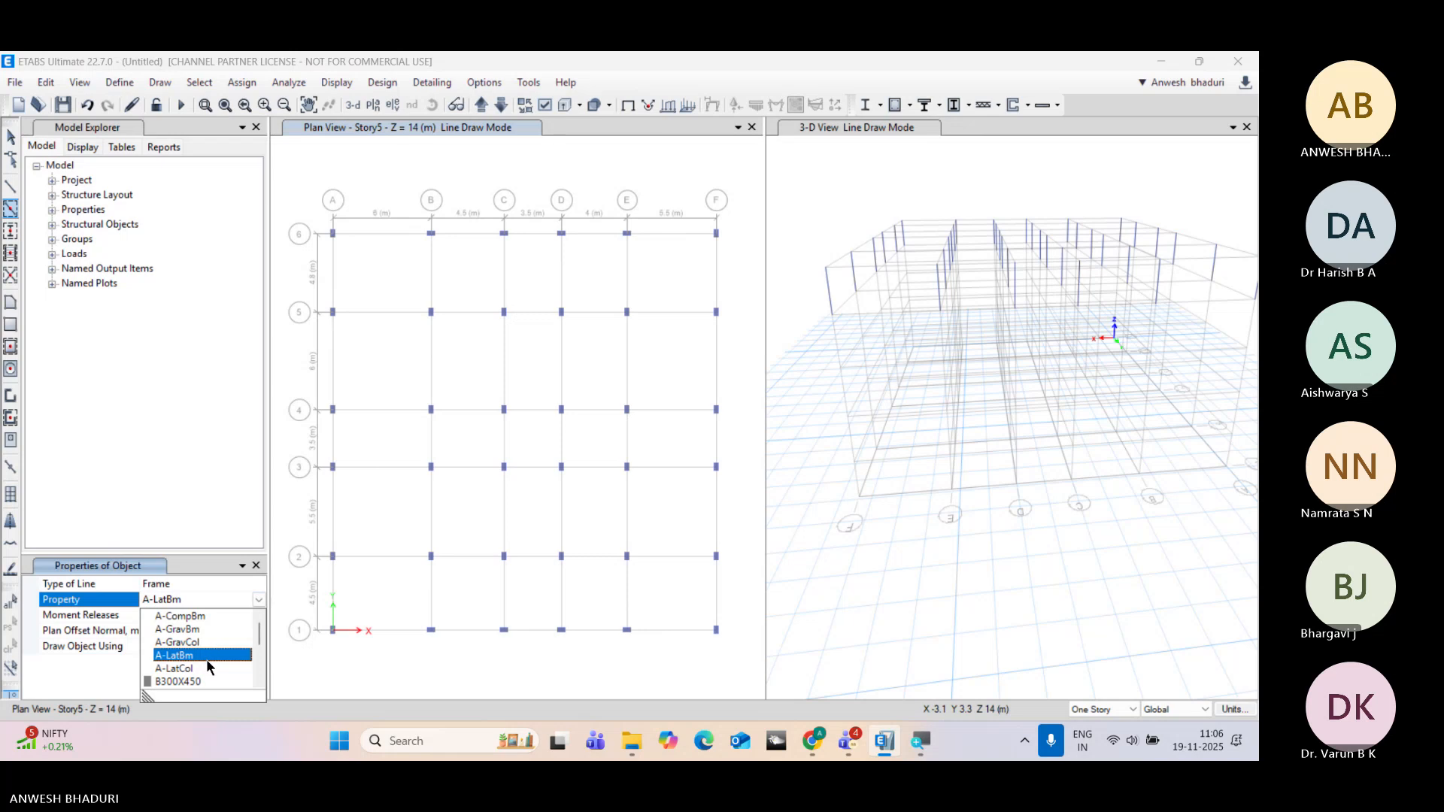
pyautogui.scroll(-1, 206, 659)
pyautogui.click(193, 645)
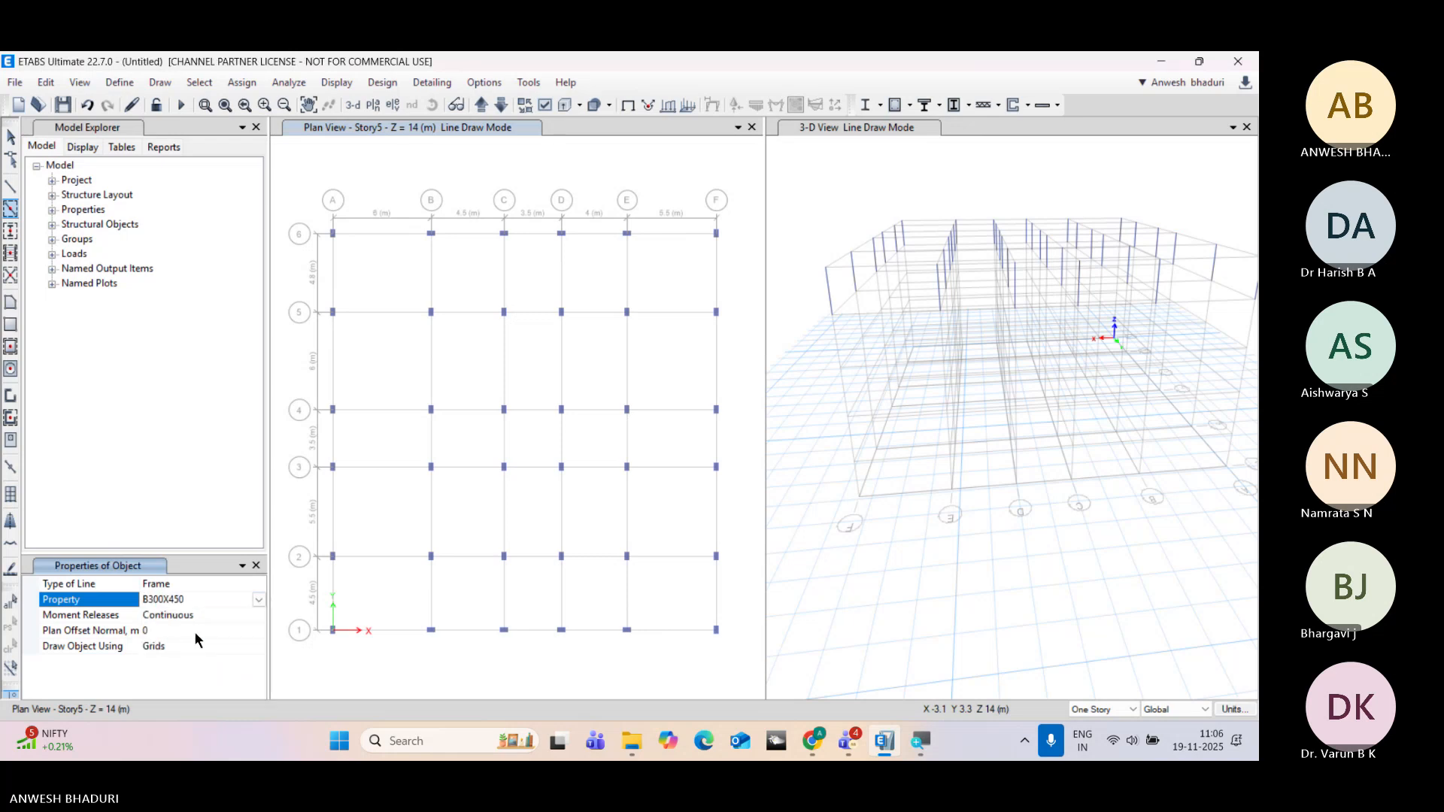
pyautogui.moveTo(295, 173); pyautogui.dragTo(755, 665)
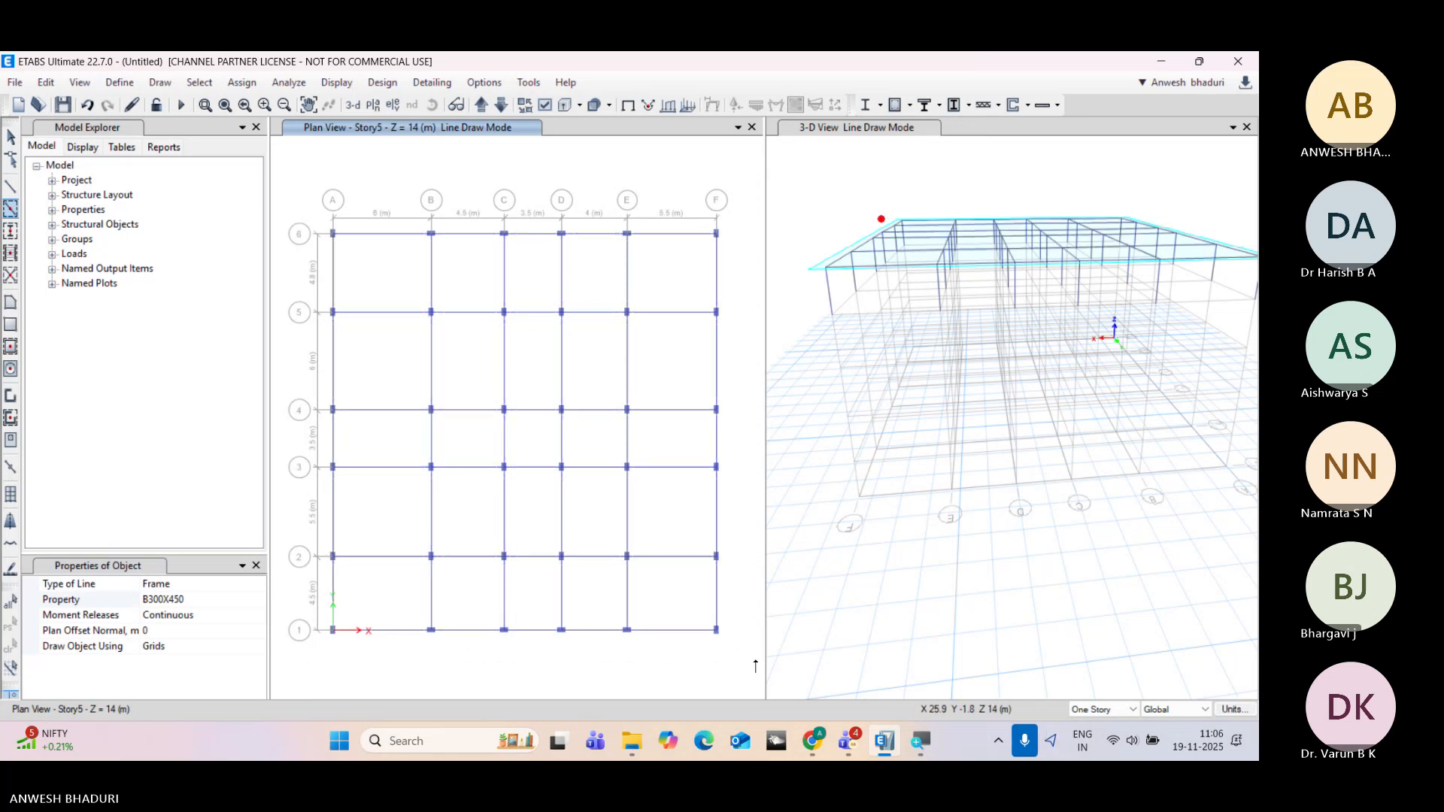
pyautogui.click(12, 139)
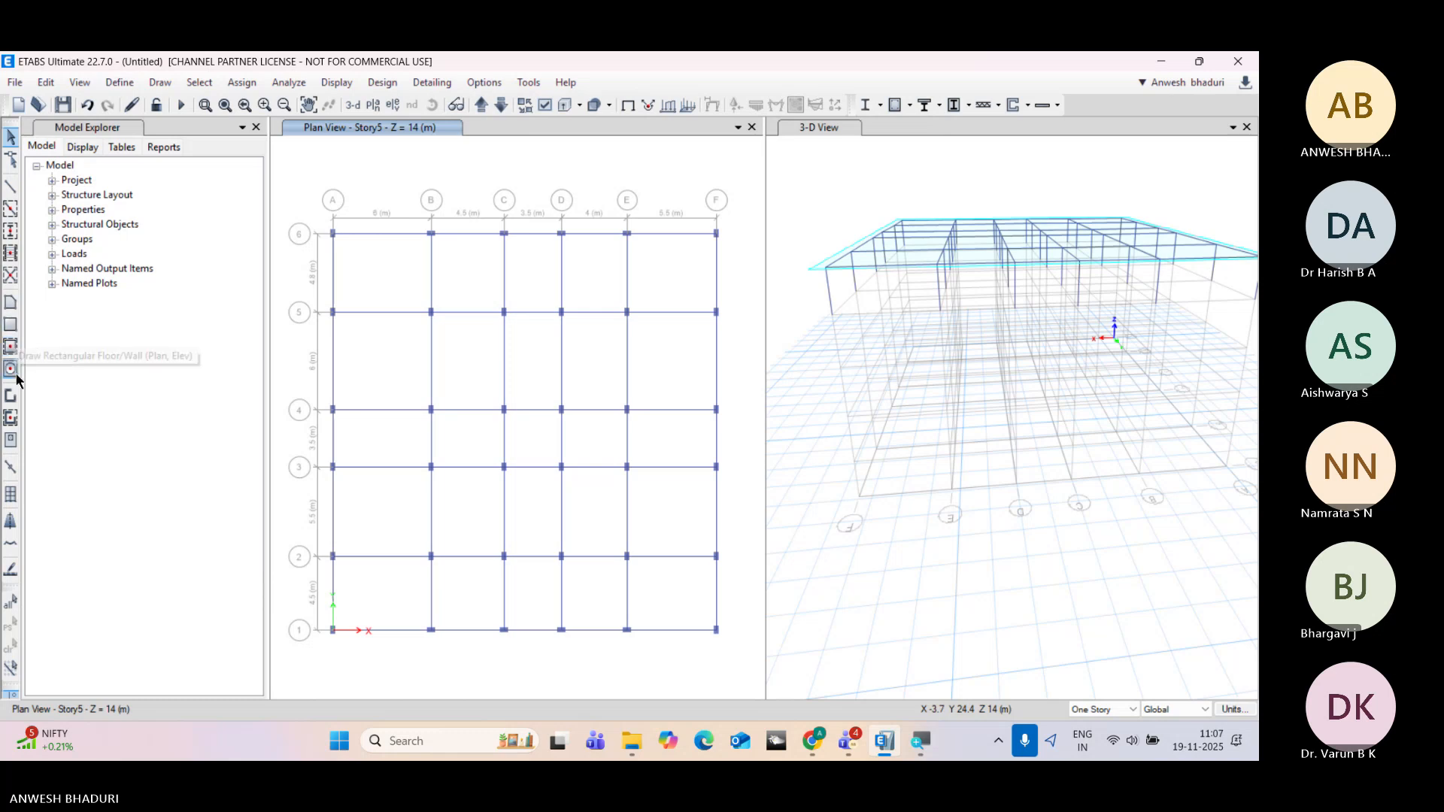
# Step: Draw rectangular S150 slabs between grids A and B, one from grid line 6 to 4 and one from 3 to 1
pyautogui.click(12, 331)
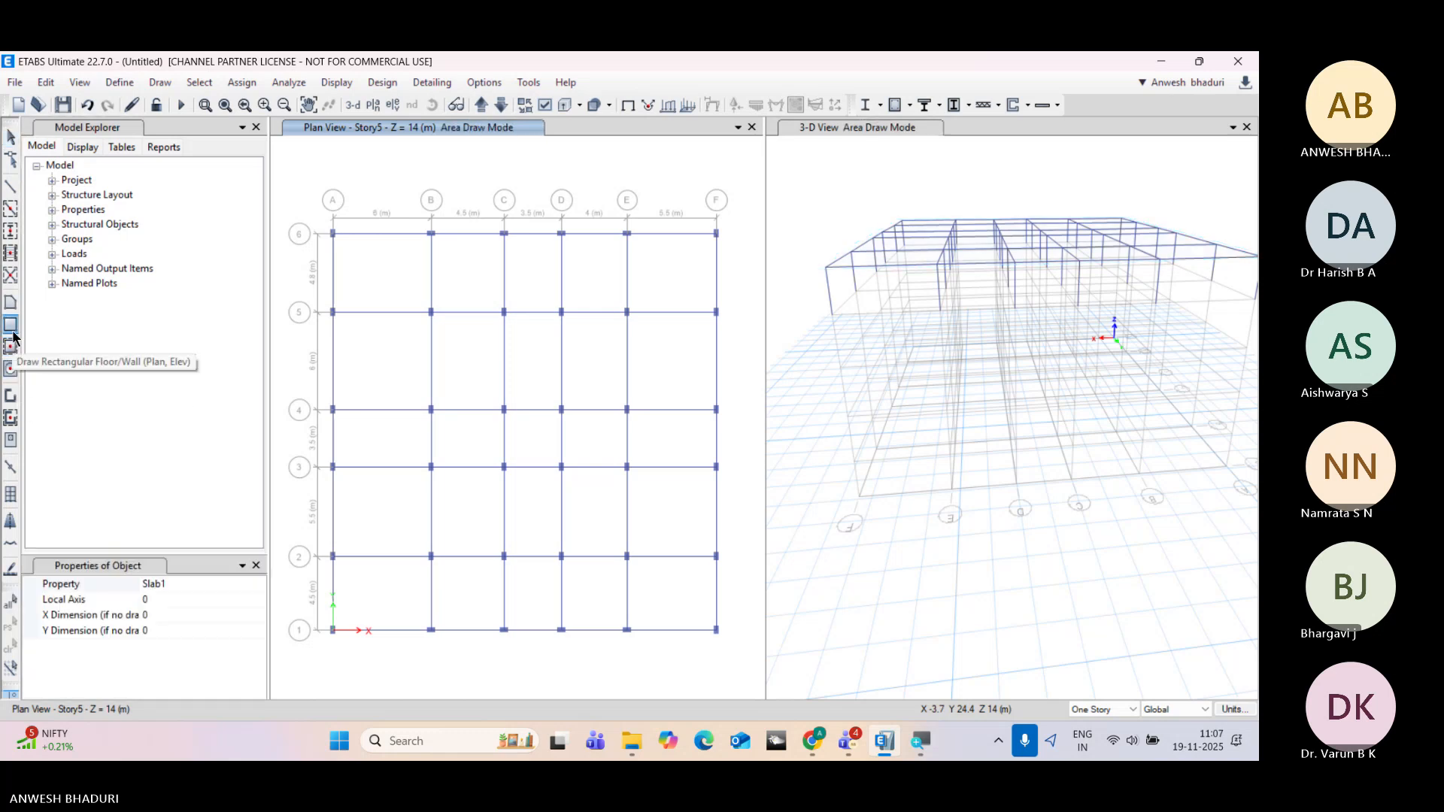
pyautogui.click(258, 585)
pyautogui.click(258, 584)
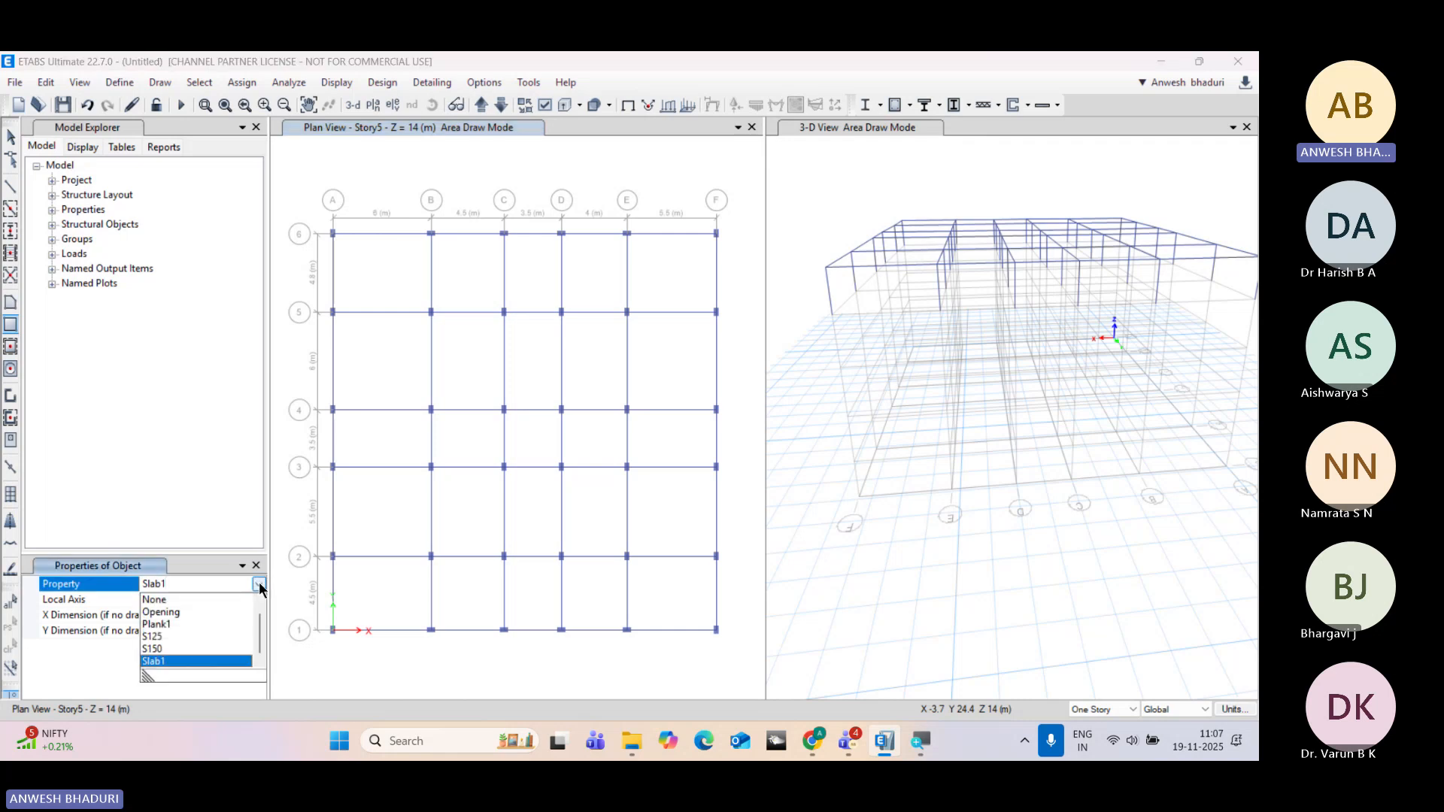
pyautogui.click(155, 648)
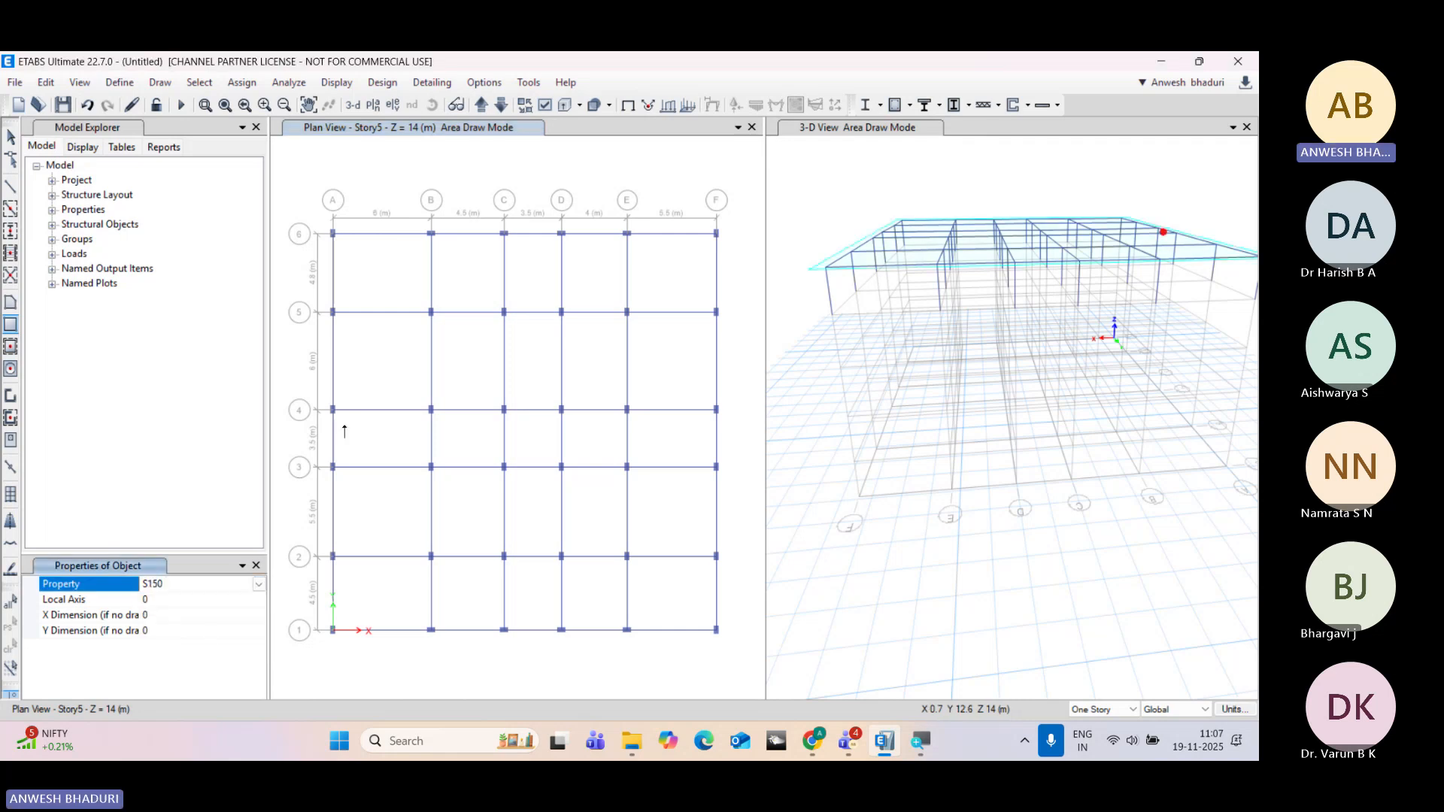
pyautogui.click(332, 235)
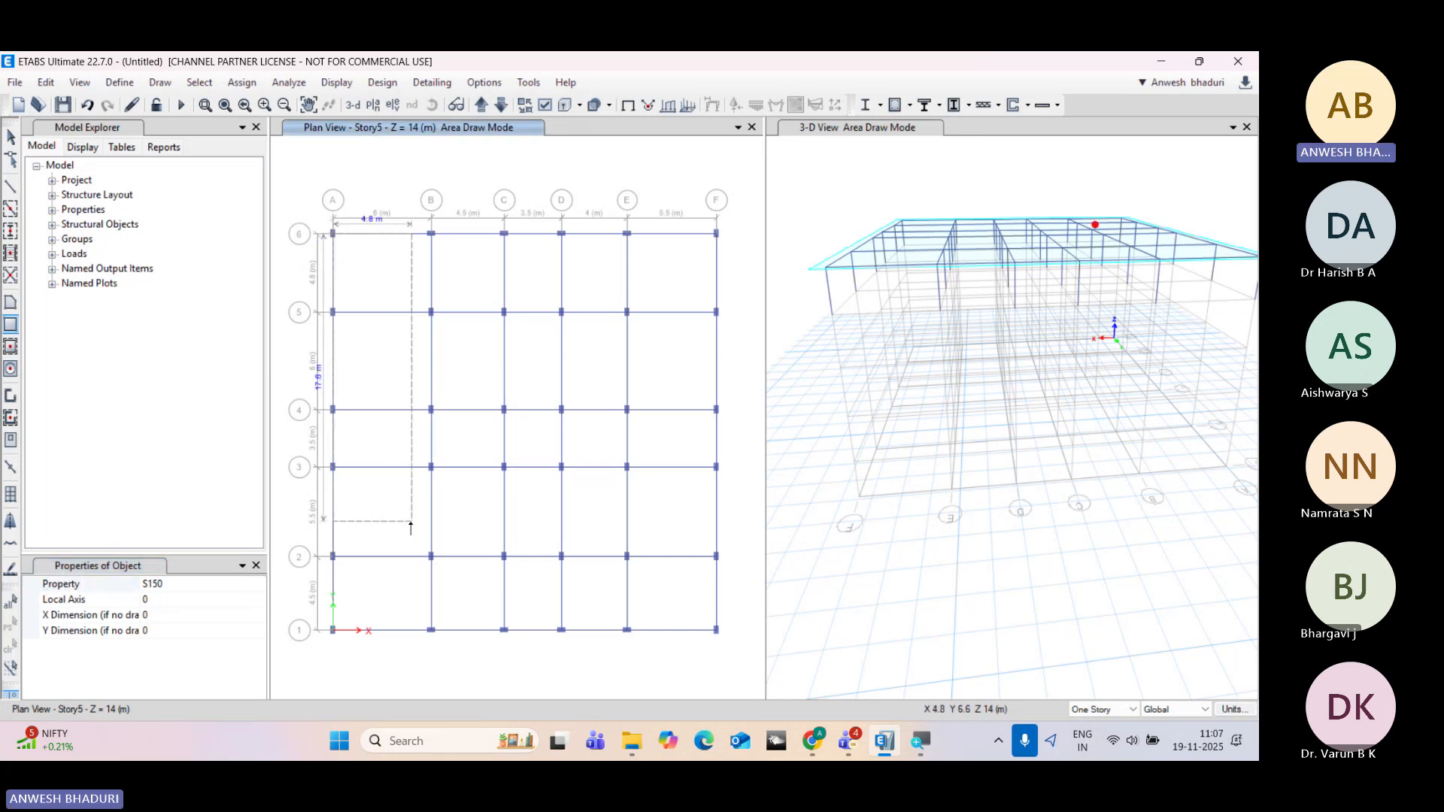
pyautogui.click(431, 410)
pyautogui.click(334, 469)
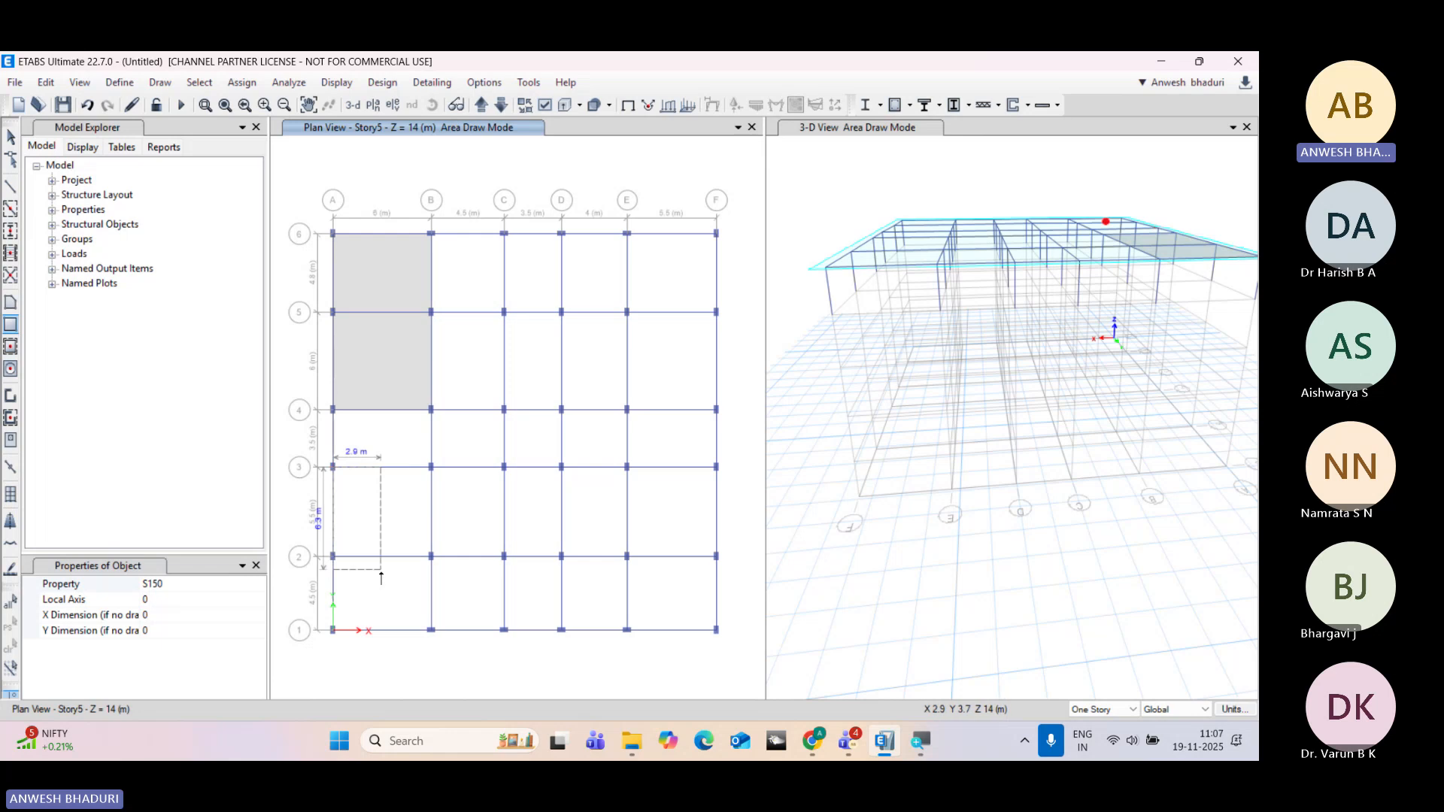
pyautogui.click(431, 631)
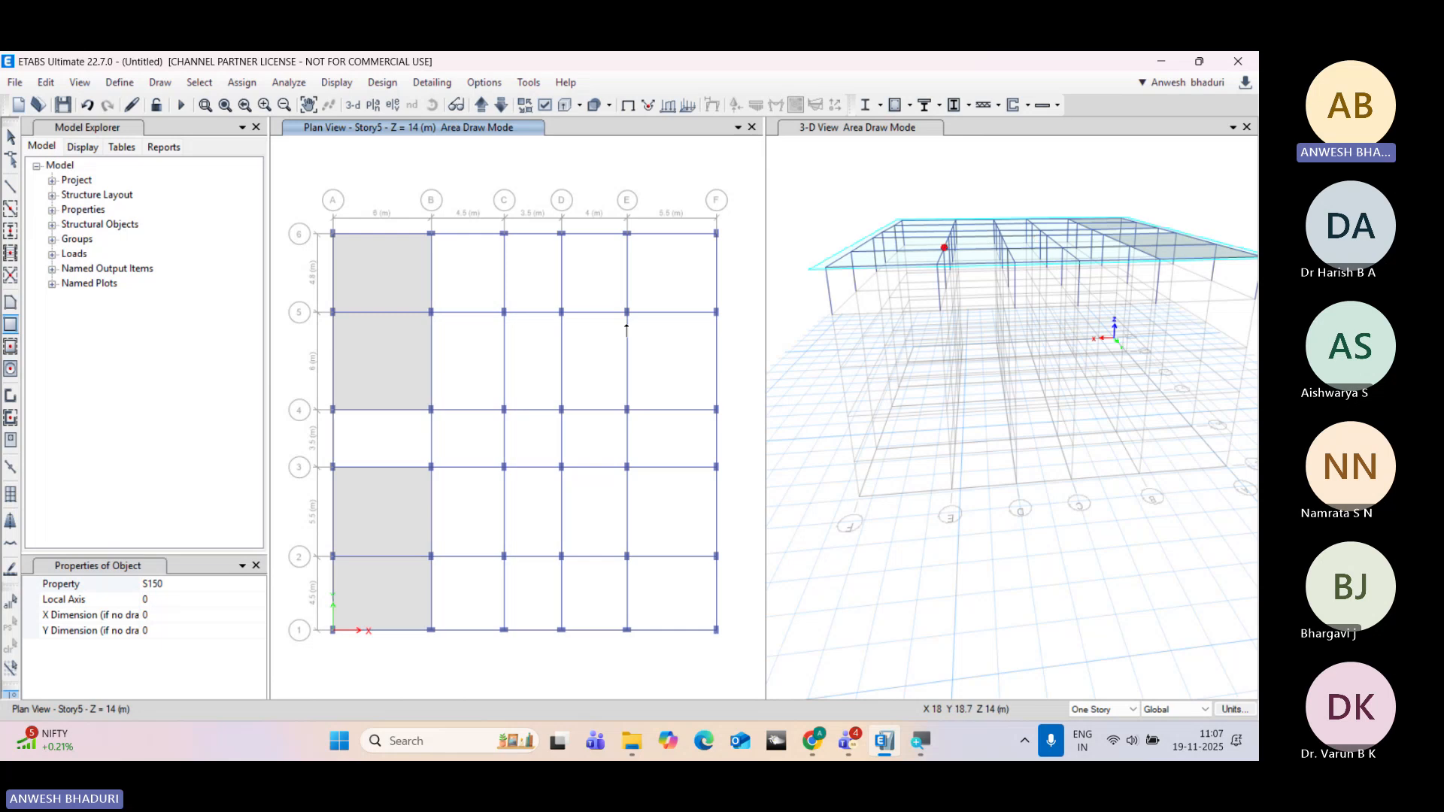
pyautogui.click(628, 234)
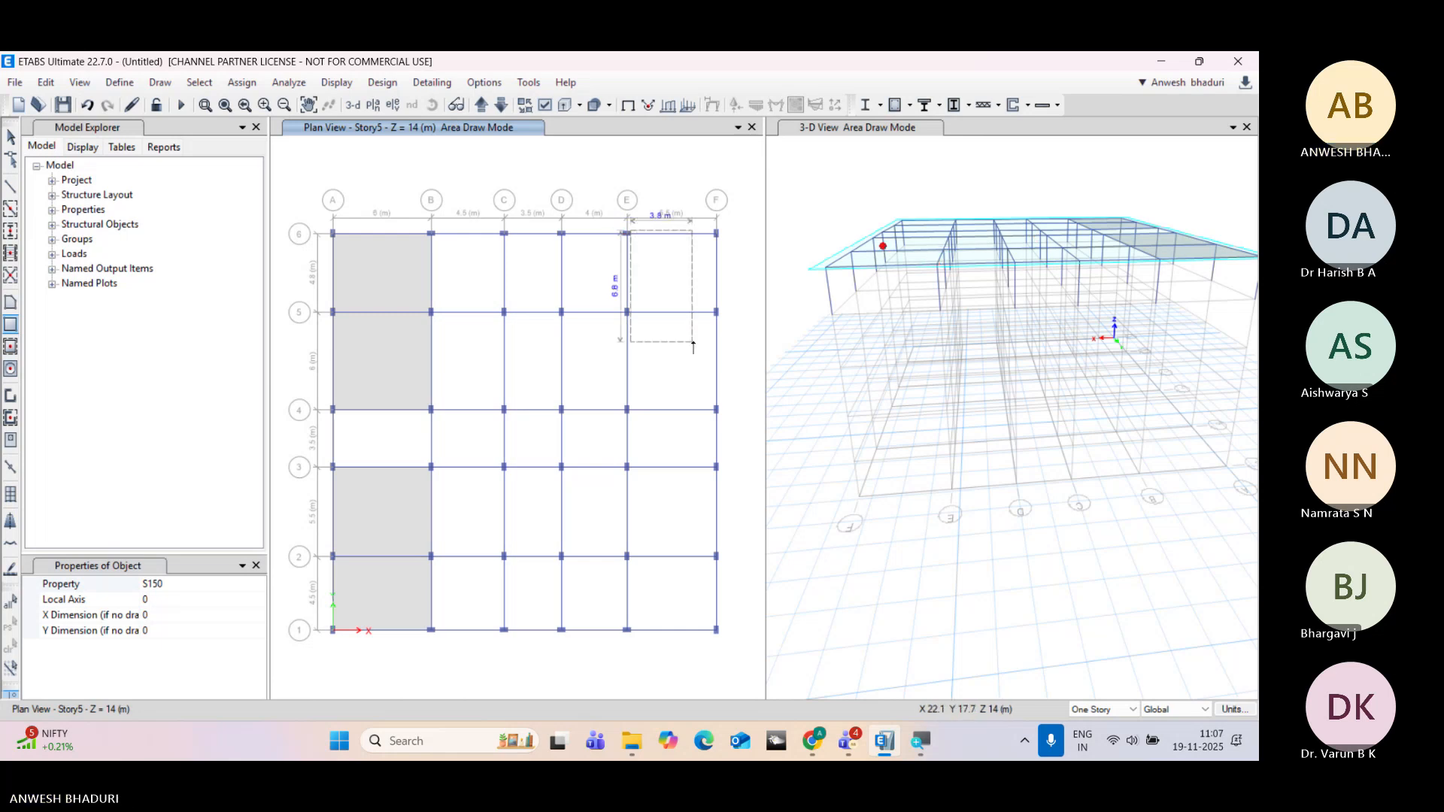
pyautogui.click(716, 410)
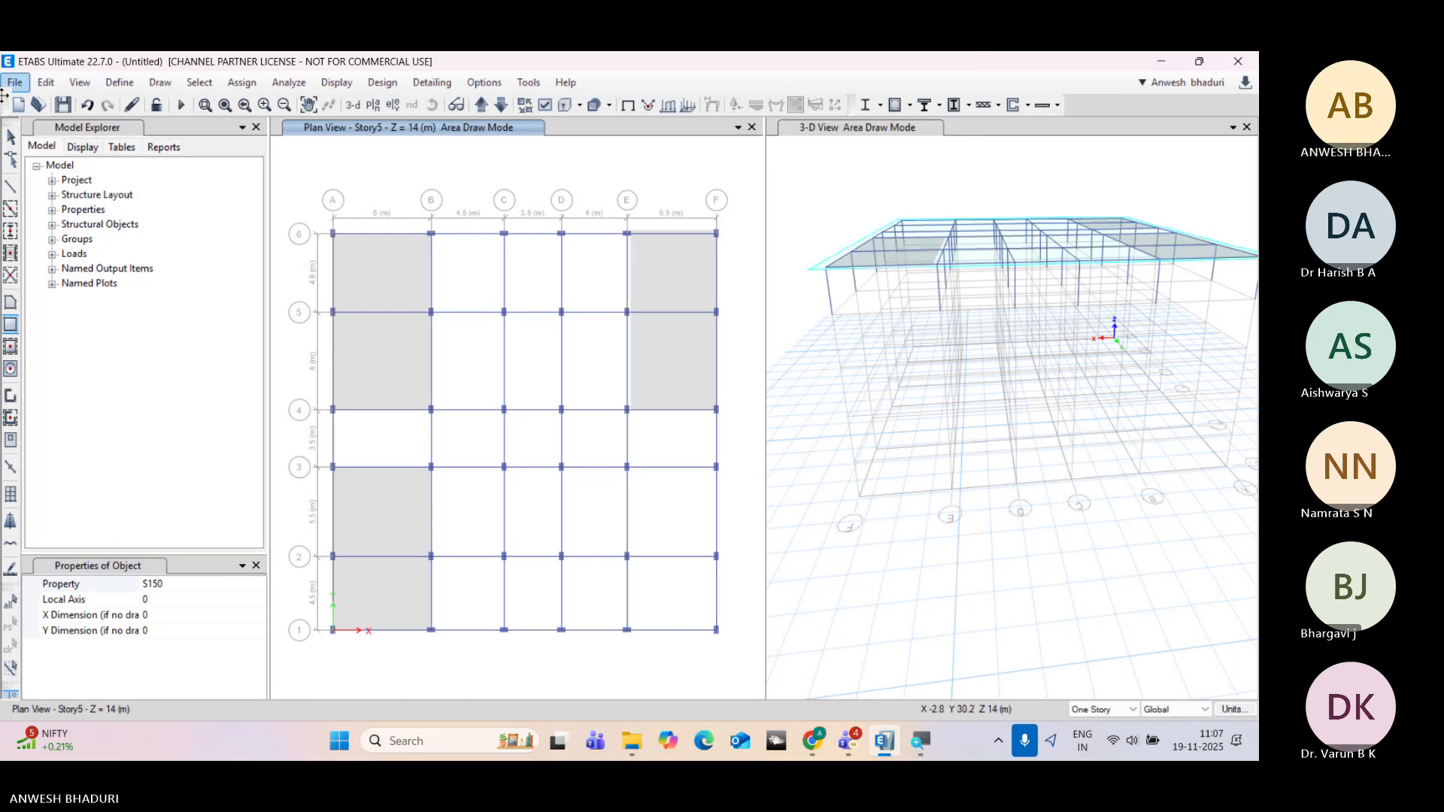
pyautogui.click(88, 105)
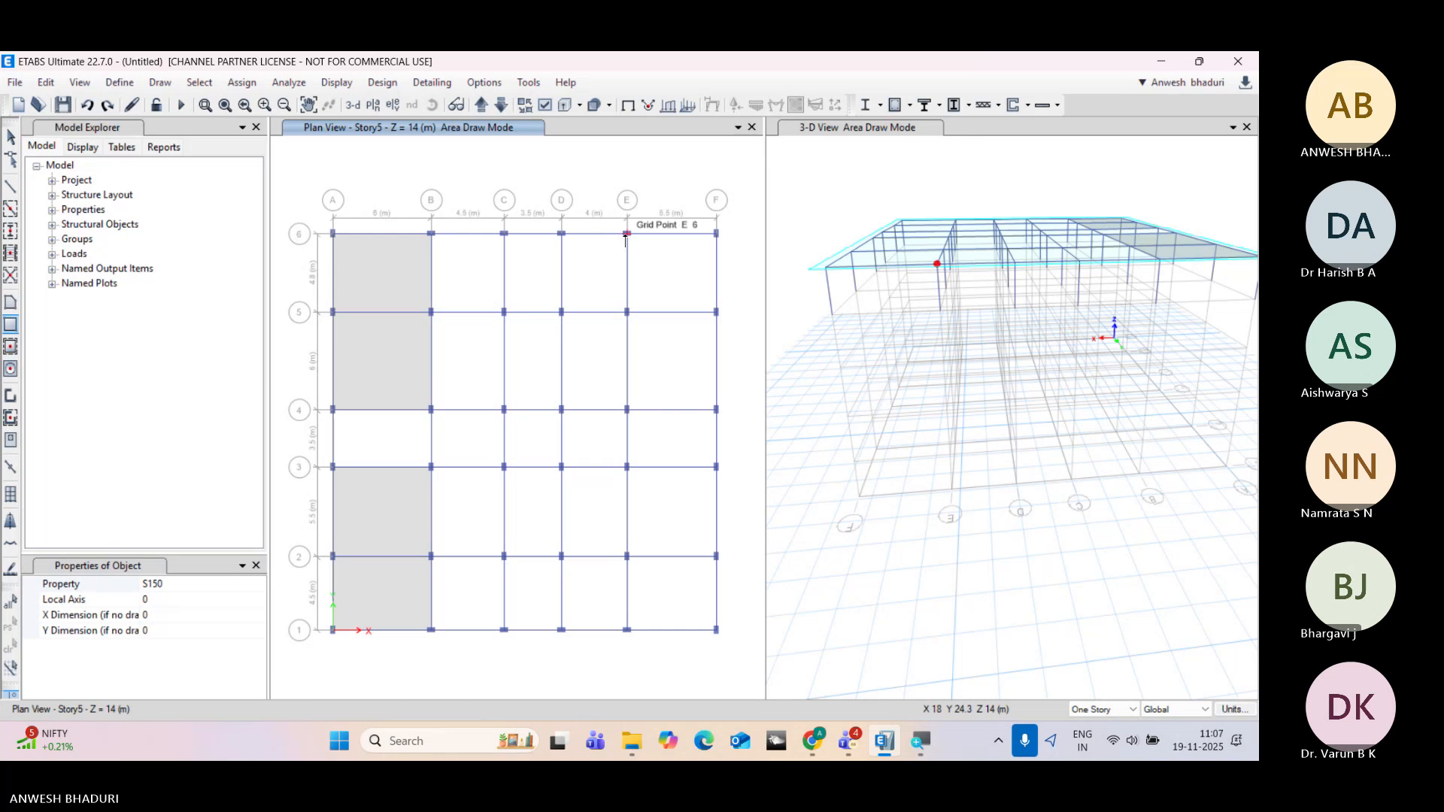
# Step: Draw rectangular S150 slabs between grids E and F, one from grid line 6 to 4 and one from 3 to 1
pyautogui.click(628, 234)
pyautogui.click(716, 410)
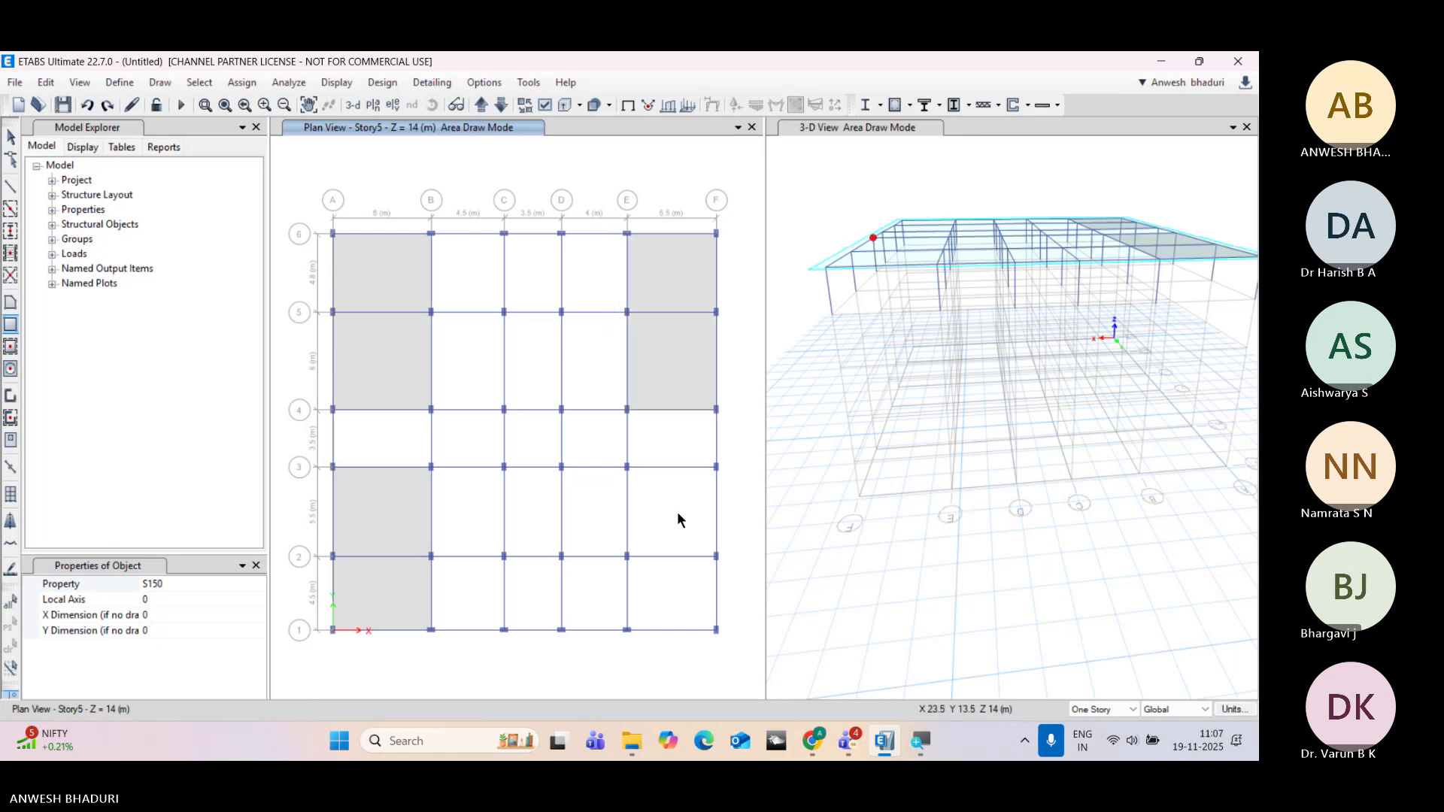
pyautogui.click(626, 467)
pyautogui.click(715, 631)
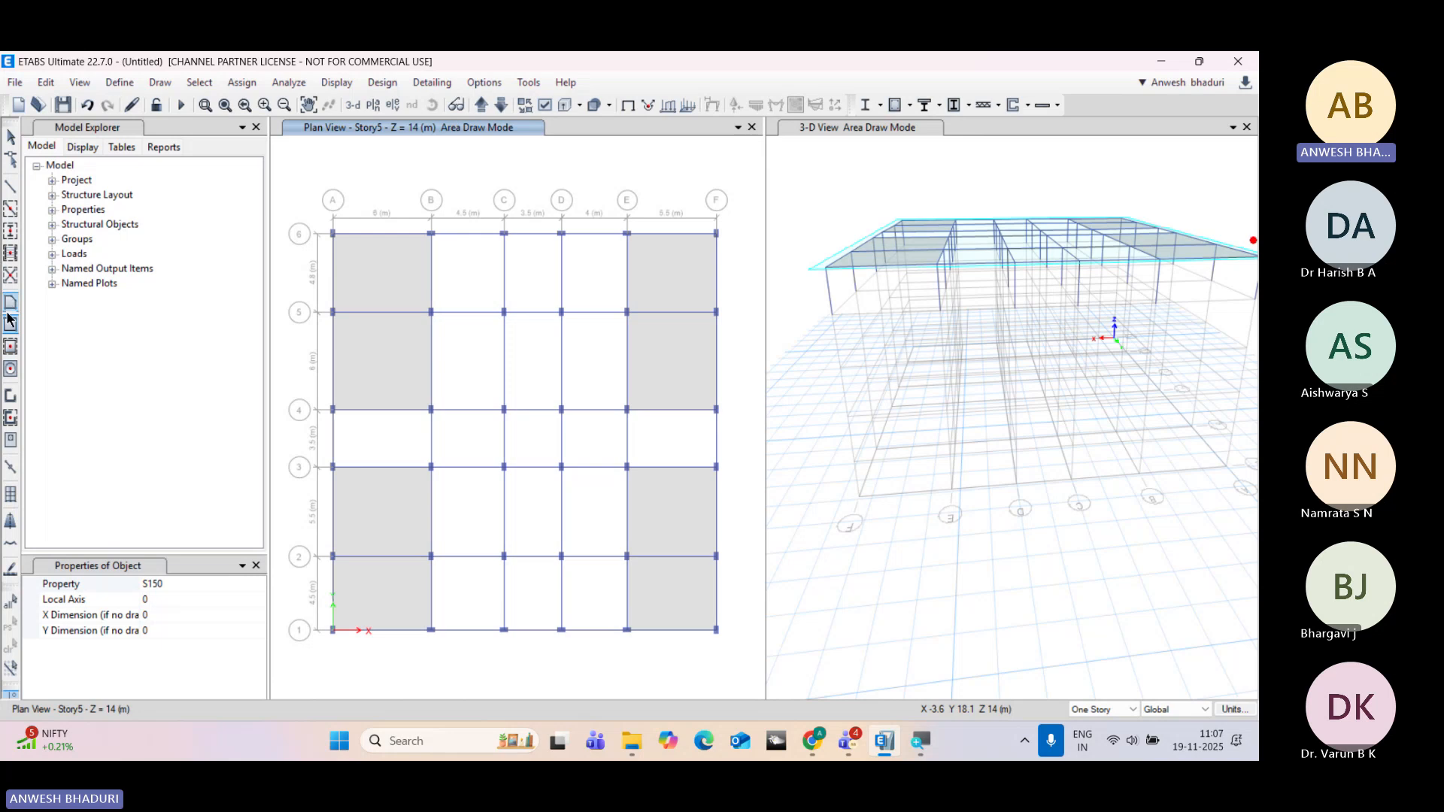
# Step: Draw S125 slabs over grids B to E from line 6 to 1 and in bays A-B and E-F between lines 4 and 3
pyautogui.click(248, 589)
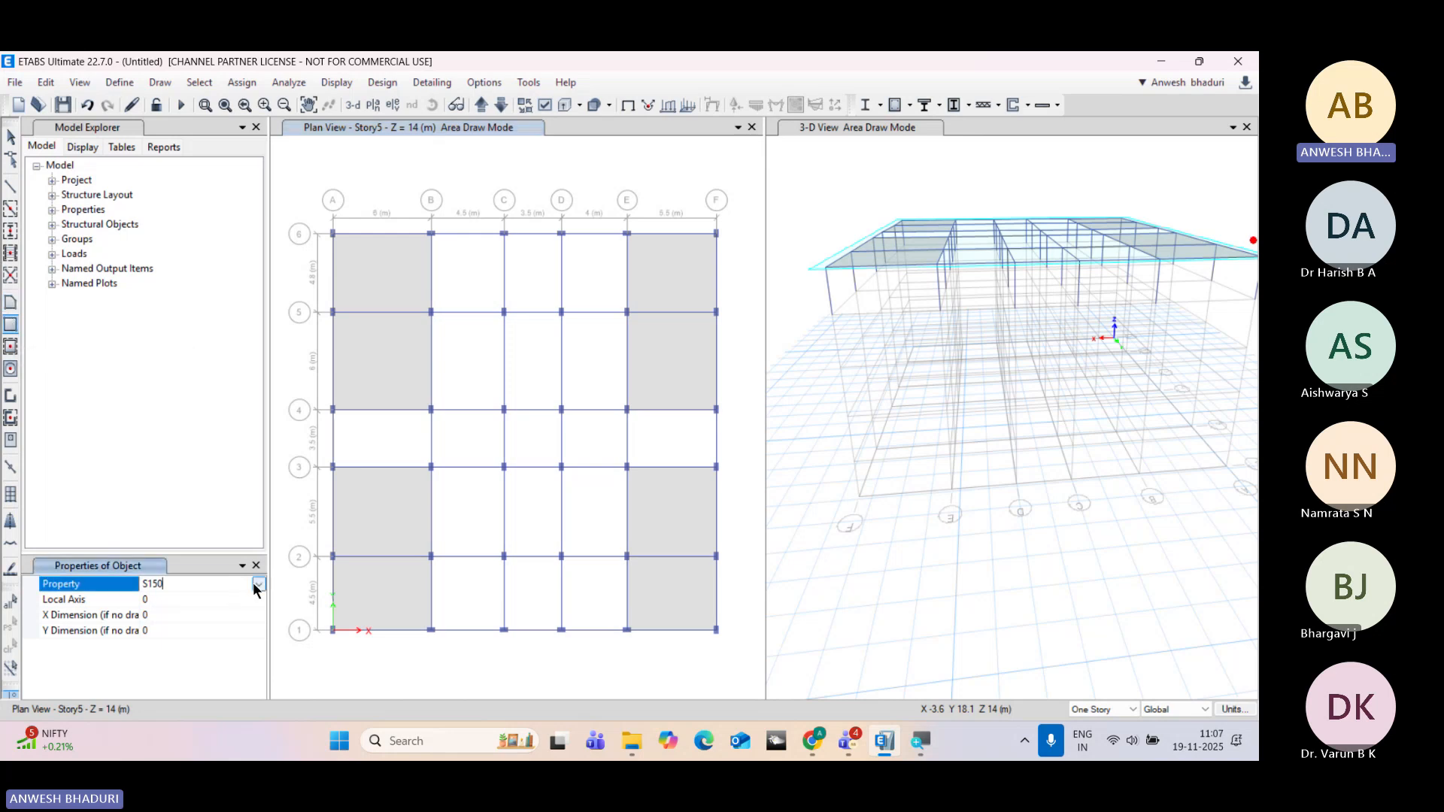
pyautogui.click(258, 584)
pyautogui.click(169, 647)
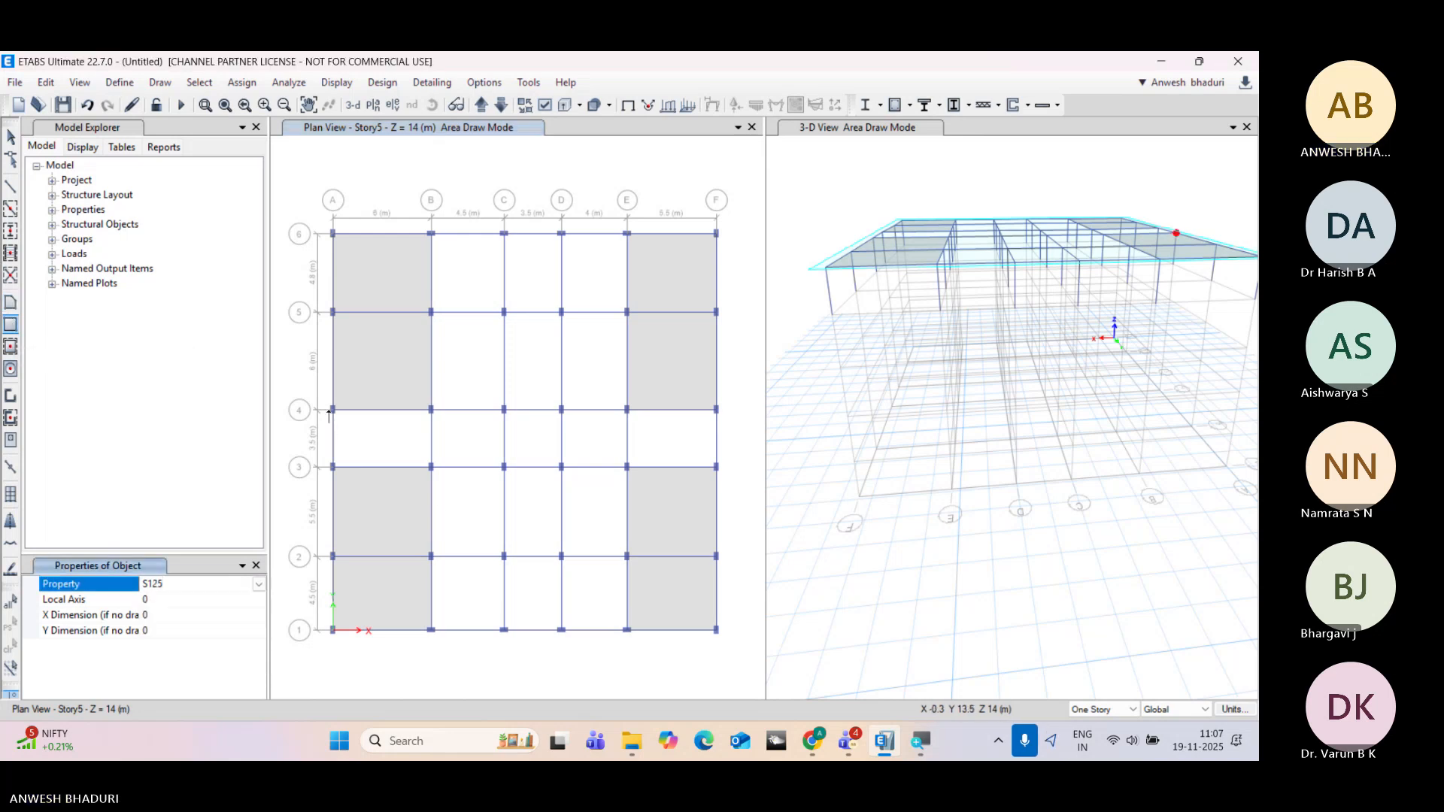
pyautogui.moveTo(429, 236)
pyautogui.mouseDown()
pyautogui.moveTo(627, 636)
pyautogui.moveTo(618, 626)
pyautogui.mouseUp()
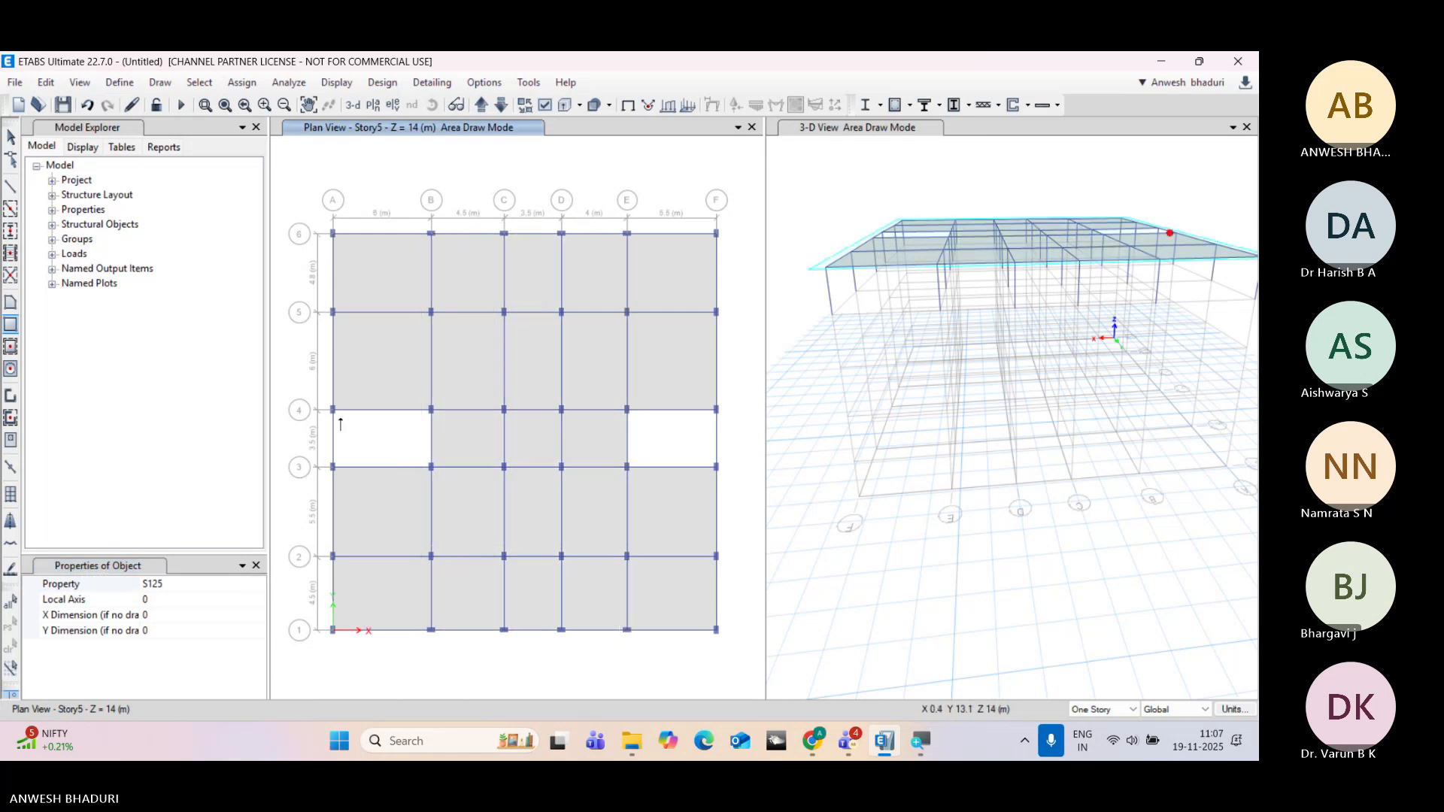
pyautogui.moveTo(334, 410); pyautogui.dragTo(431, 469)
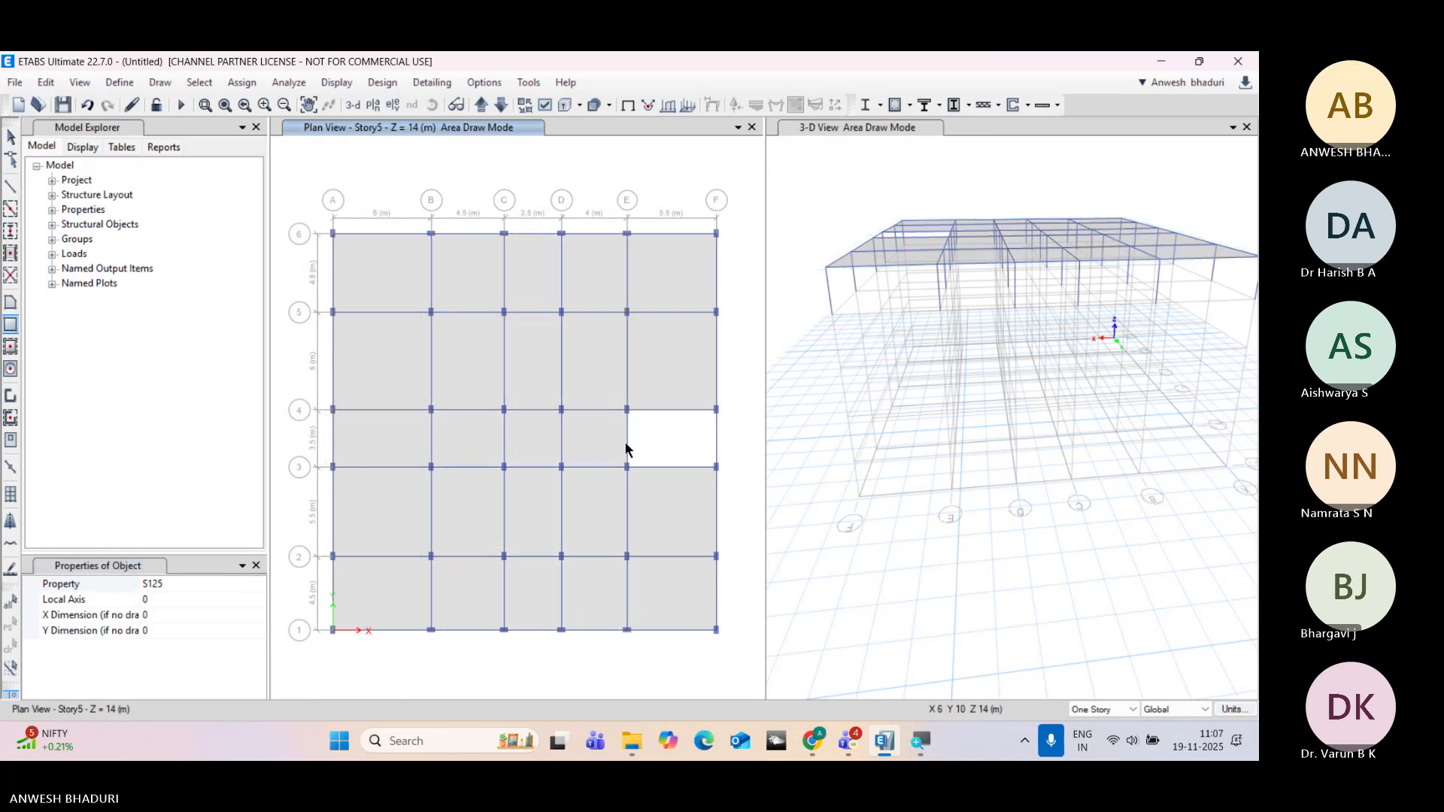
pyautogui.moveTo(627, 410); pyautogui.dragTo(716, 467)
pyautogui.click(10, 138)
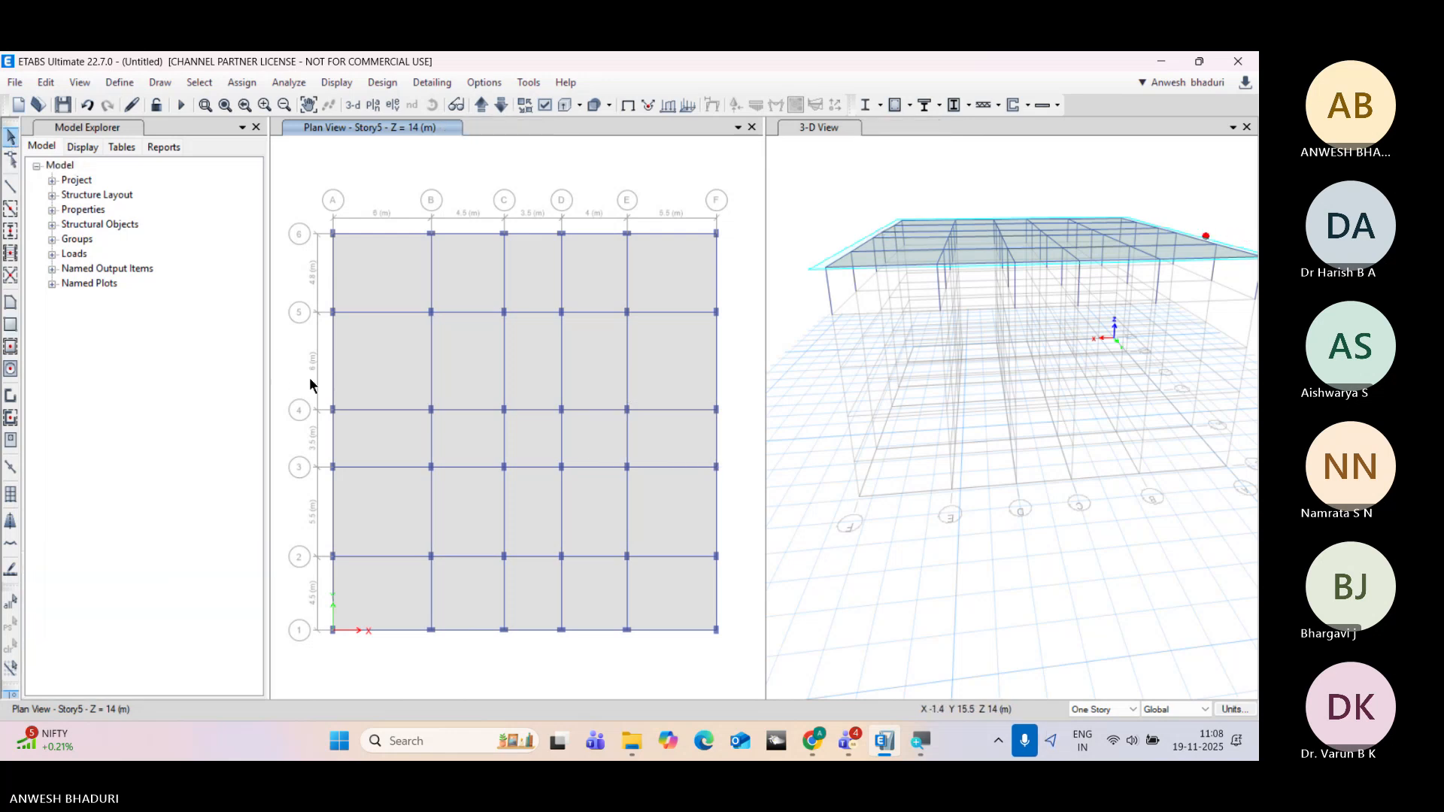
pyautogui.click(396, 290)
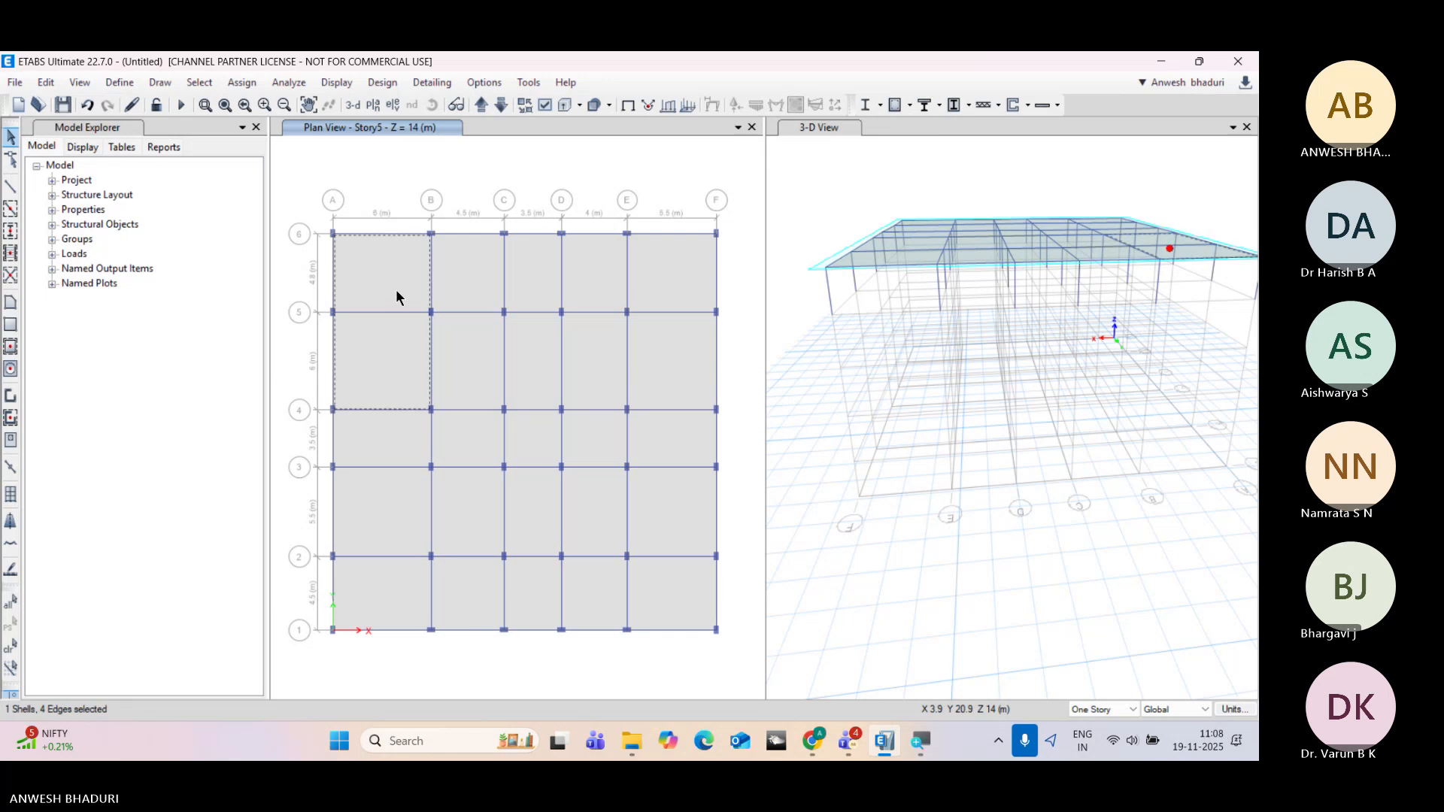
pyautogui.click(397, 291)
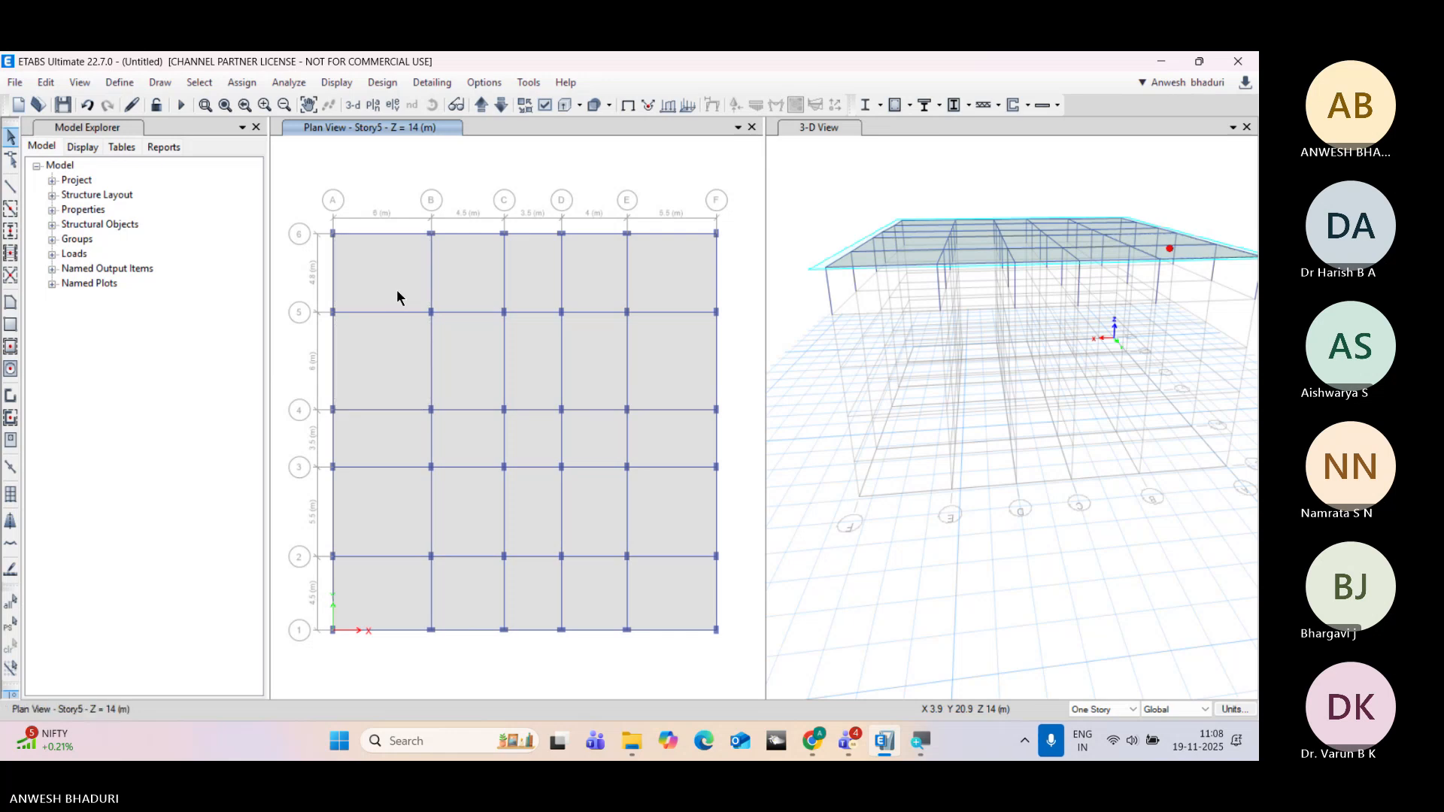
# Step: Add a load pattern named SuperImposed of type Super Dead with self-weight multiplier 0, and accept the load patterns
pyautogui.click(140, 84)
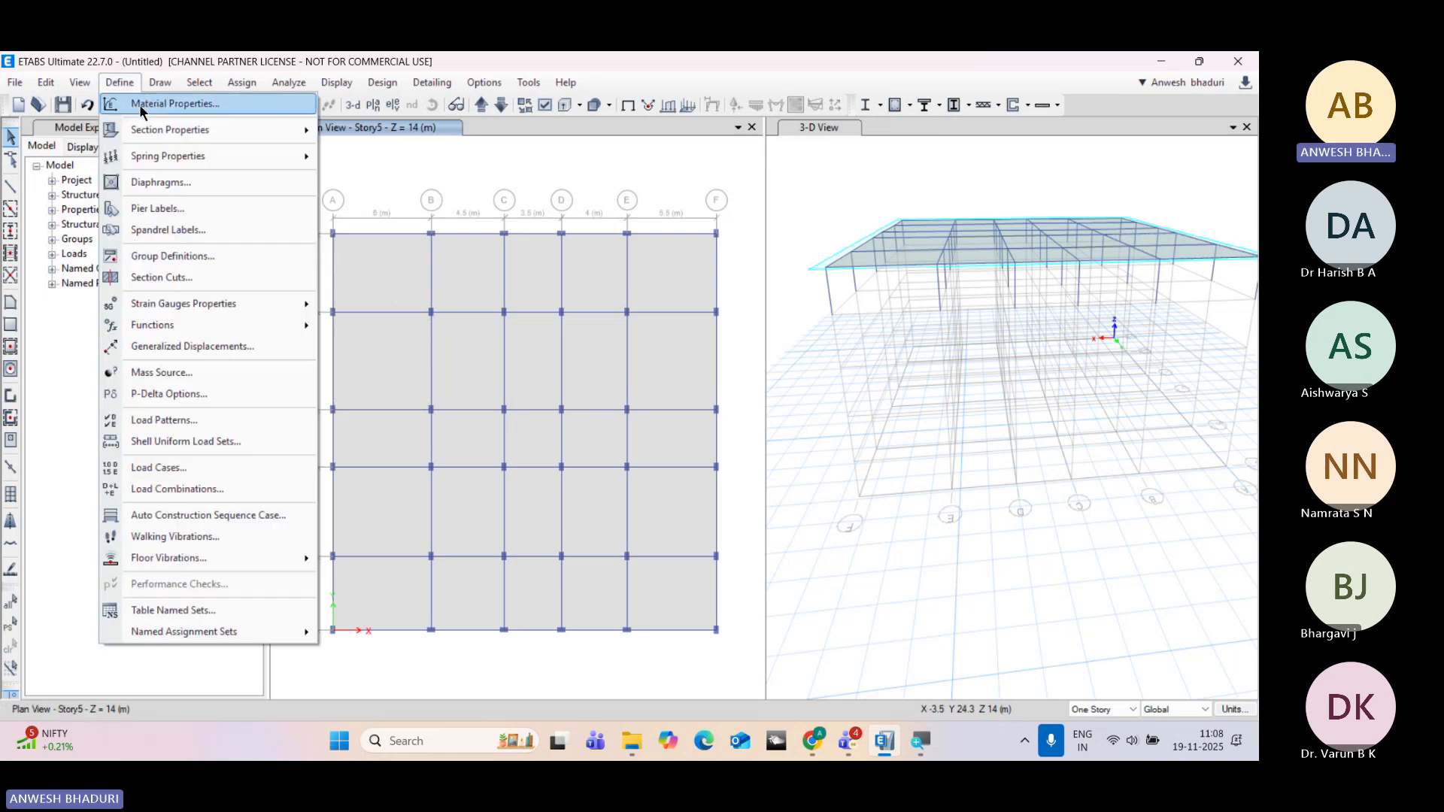
pyautogui.click(149, 421)
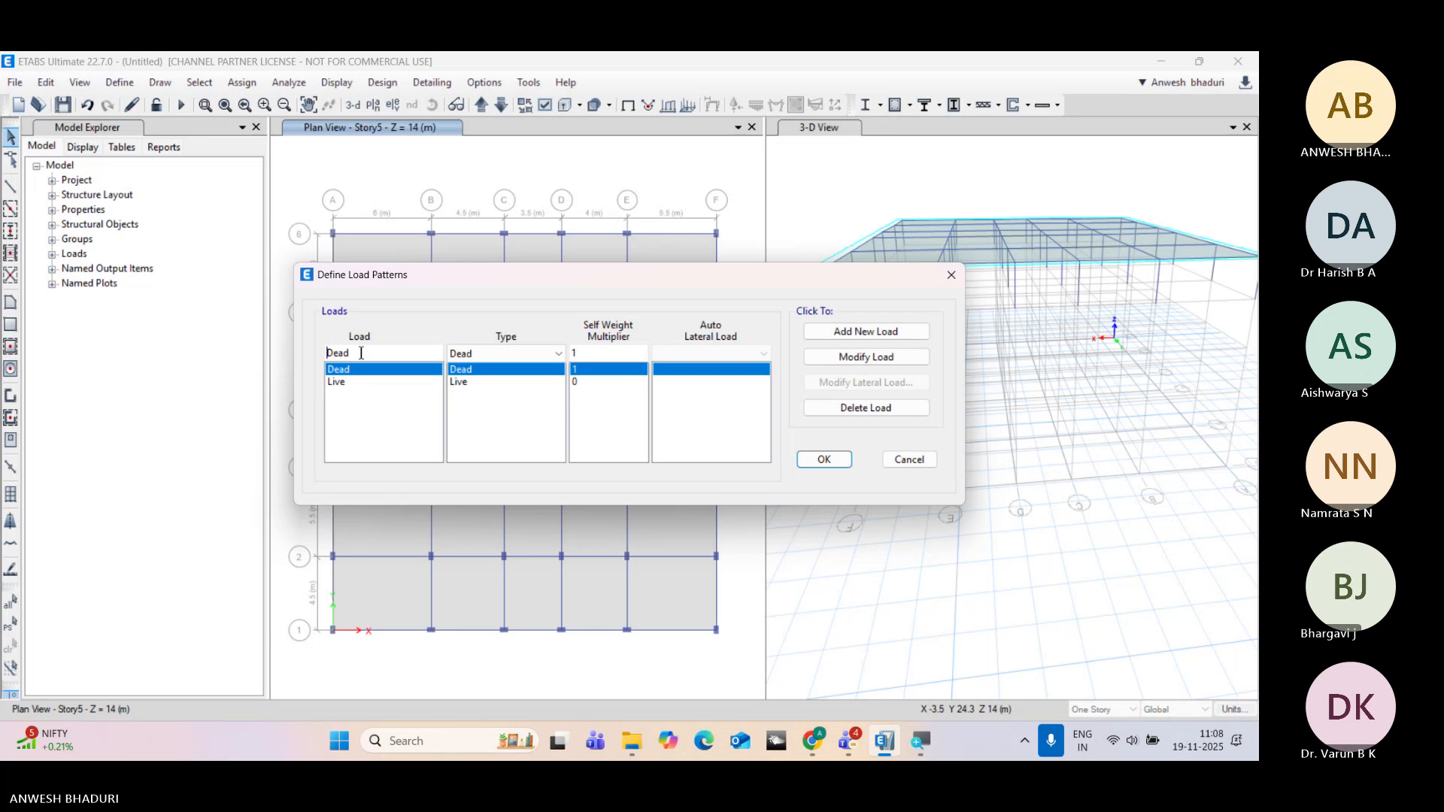
pyautogui.click(456, 356)
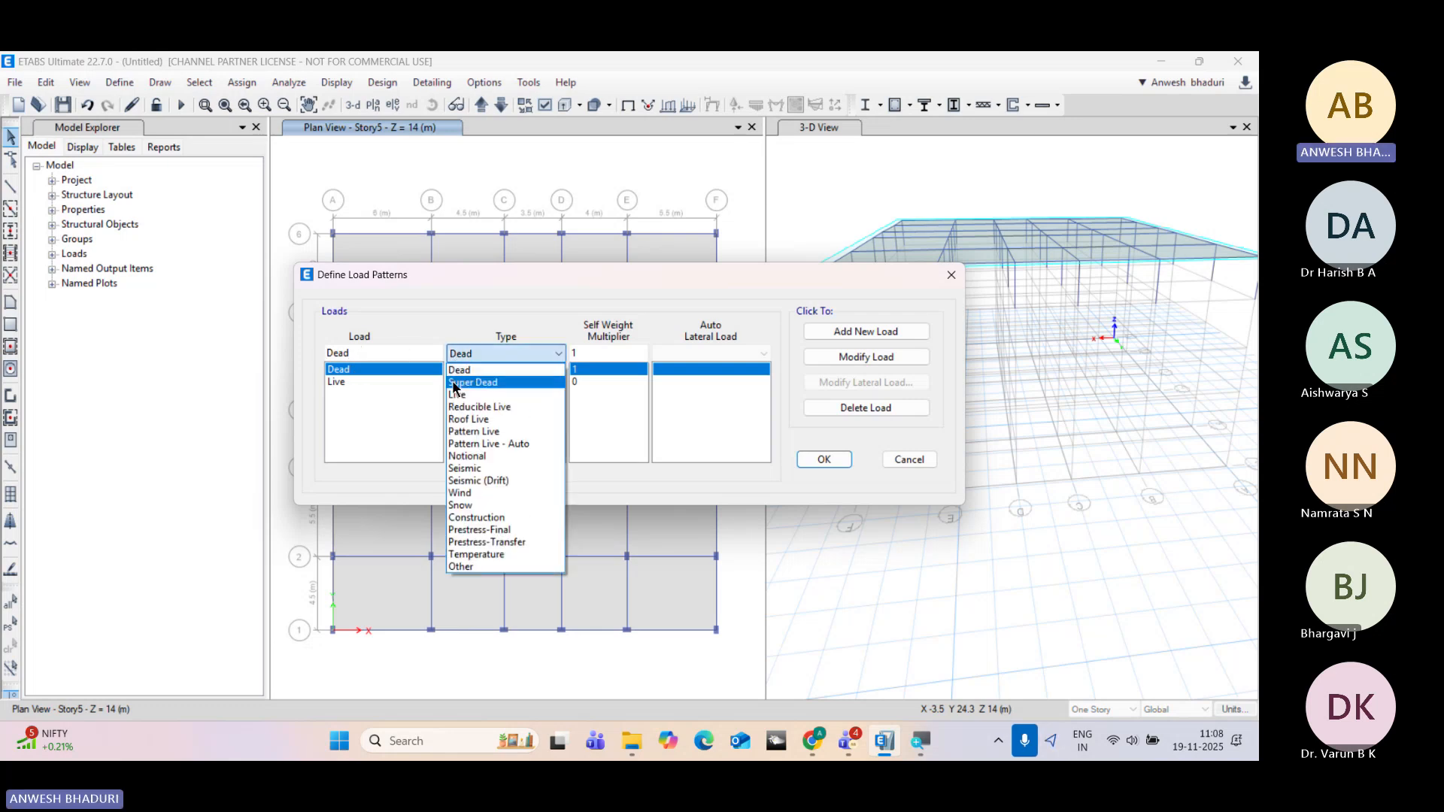
pyautogui.click(455, 385)
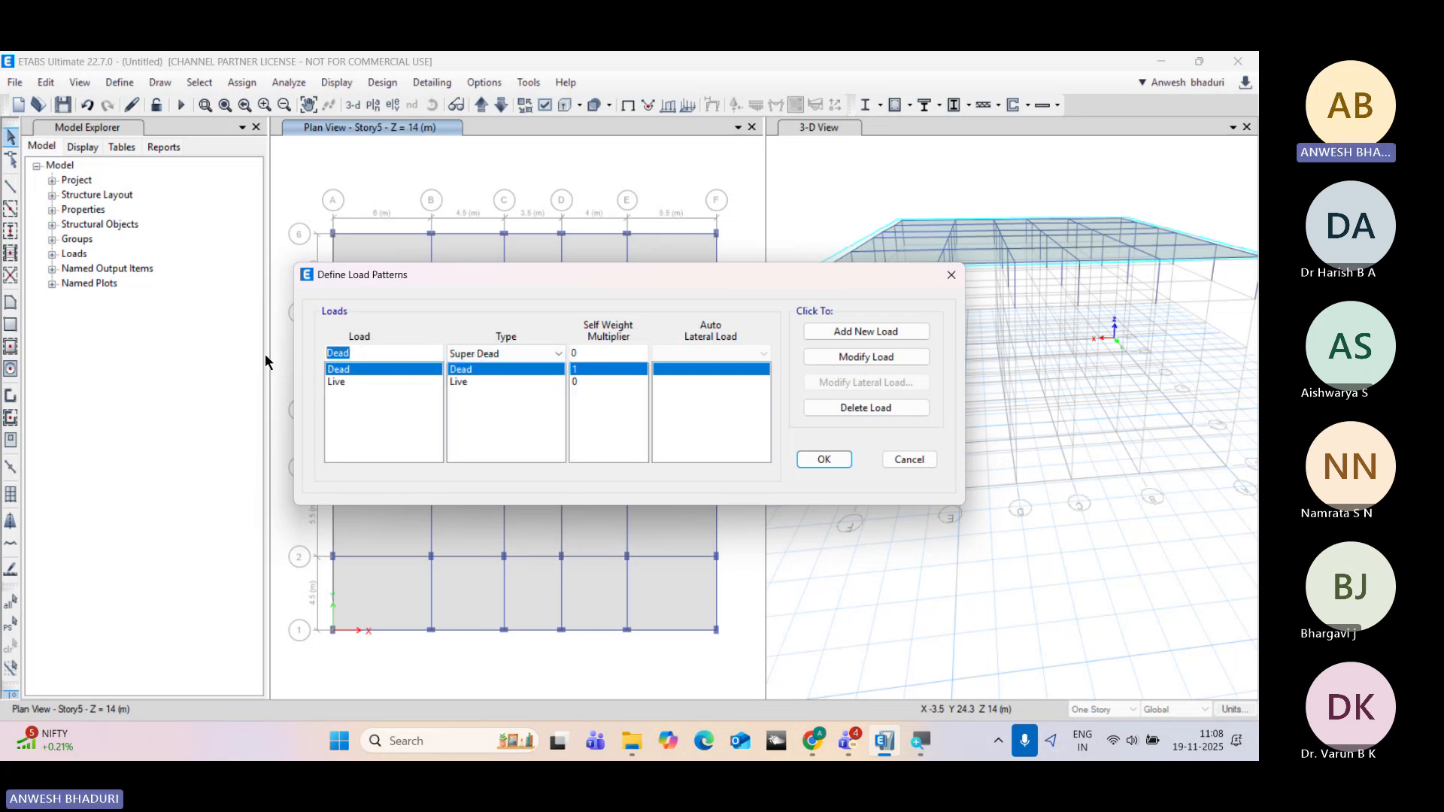
pyautogui.write('Super')
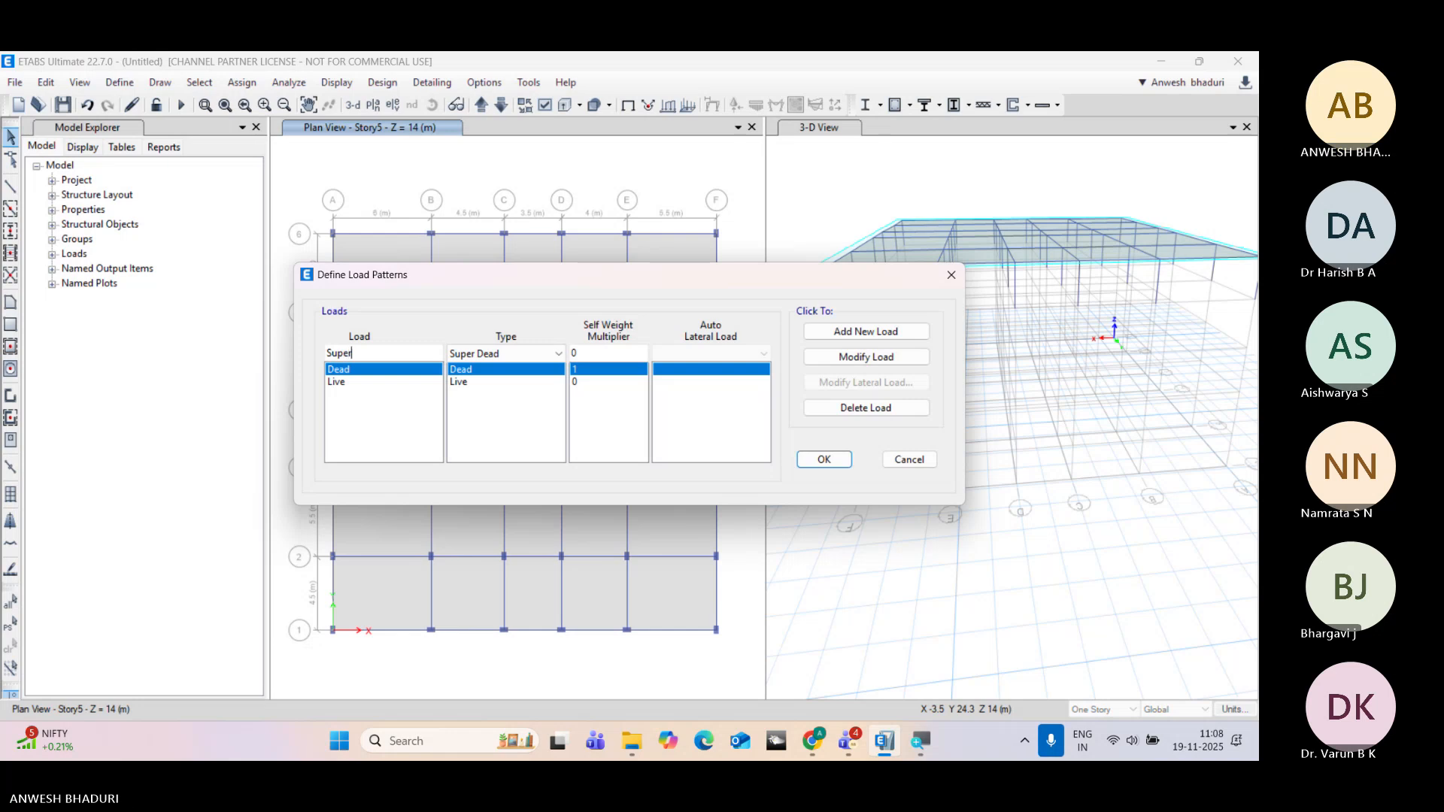
pyautogui.write('Imposed')
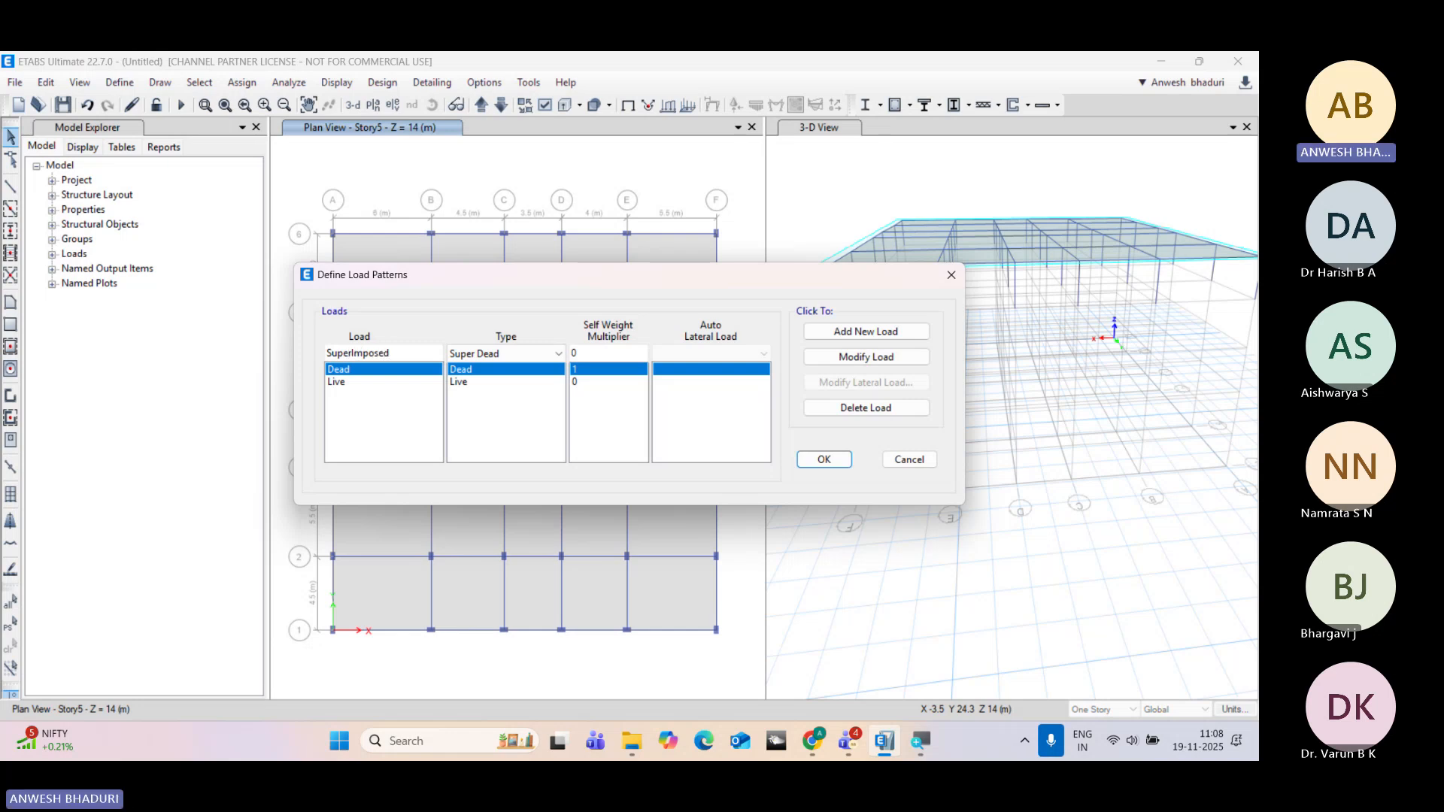
pyautogui.click(865, 331)
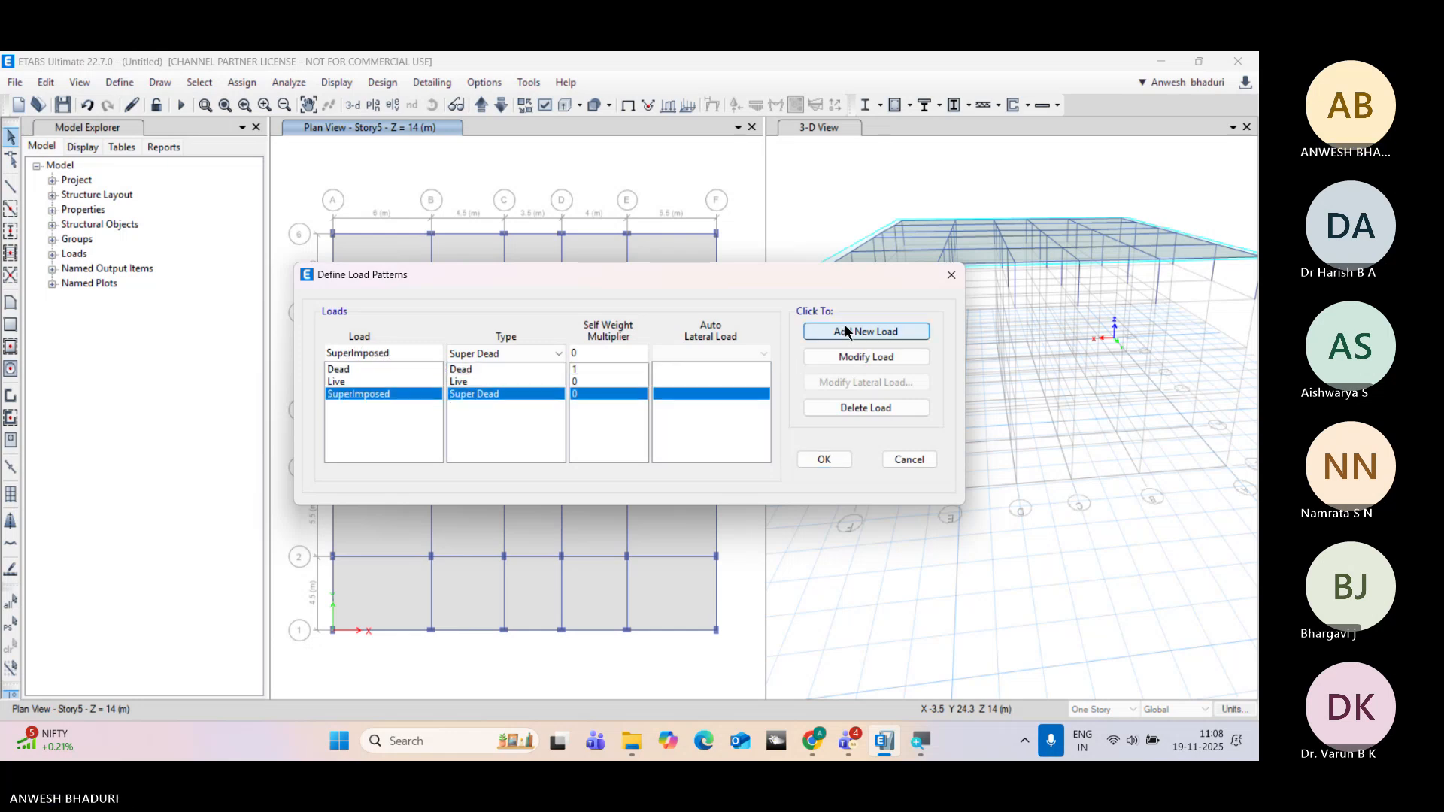
pyautogui.click(827, 458)
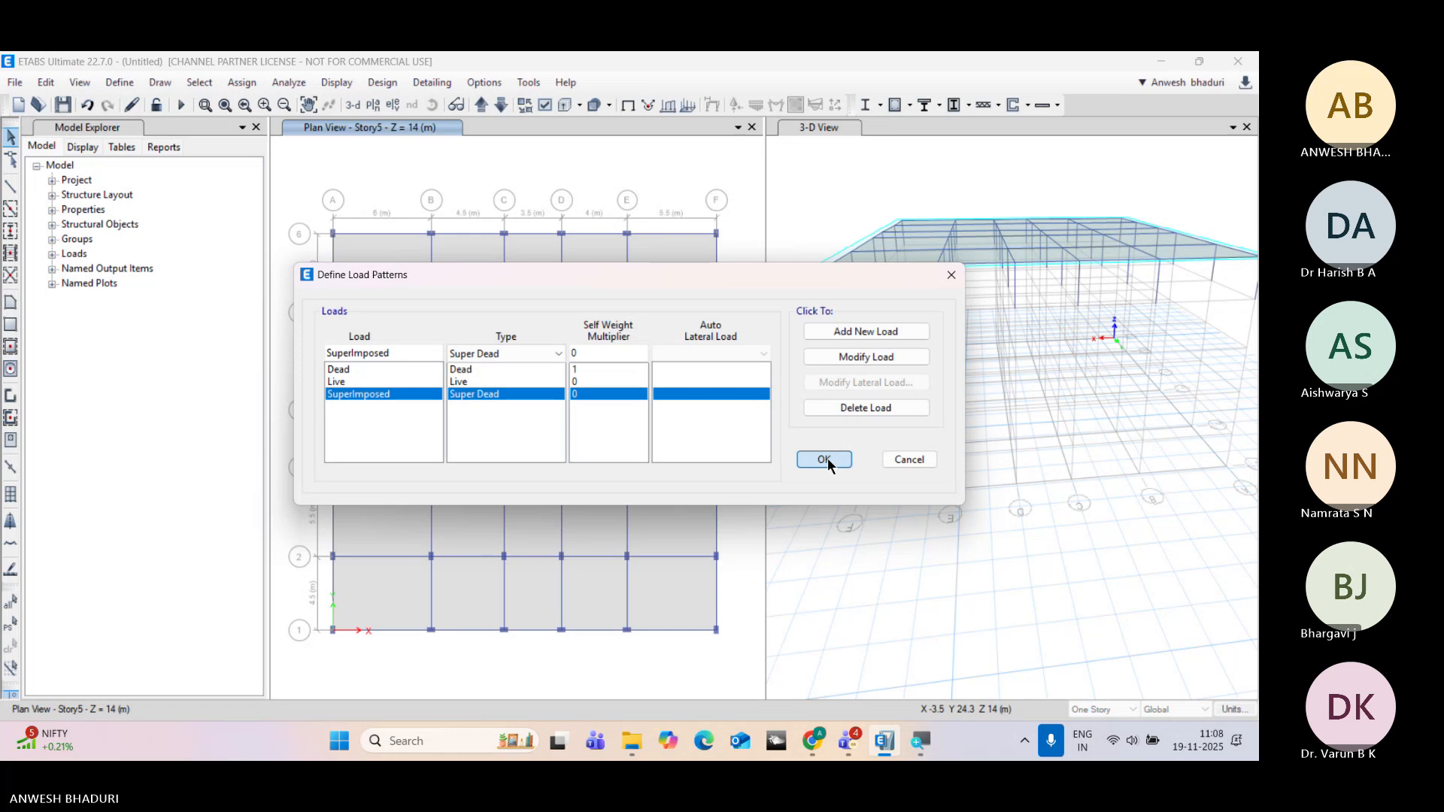
# Step: Assign a uniform gravity shell load of 1.5 kN/m² in the SuperImposed load pattern to all seven Story5 slabs
pyautogui.click(408, 281)
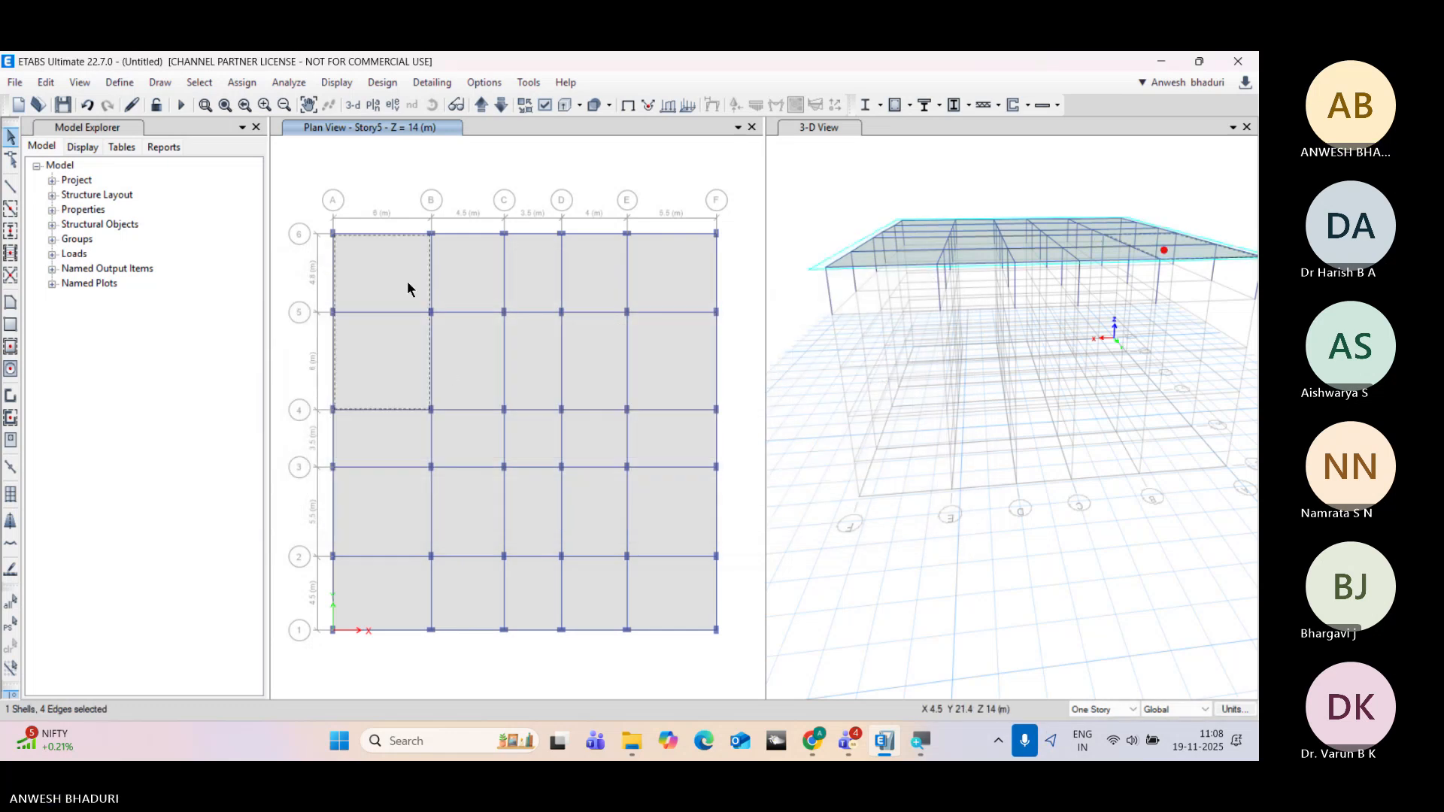
pyautogui.click(477, 268)
pyautogui.click(660, 301)
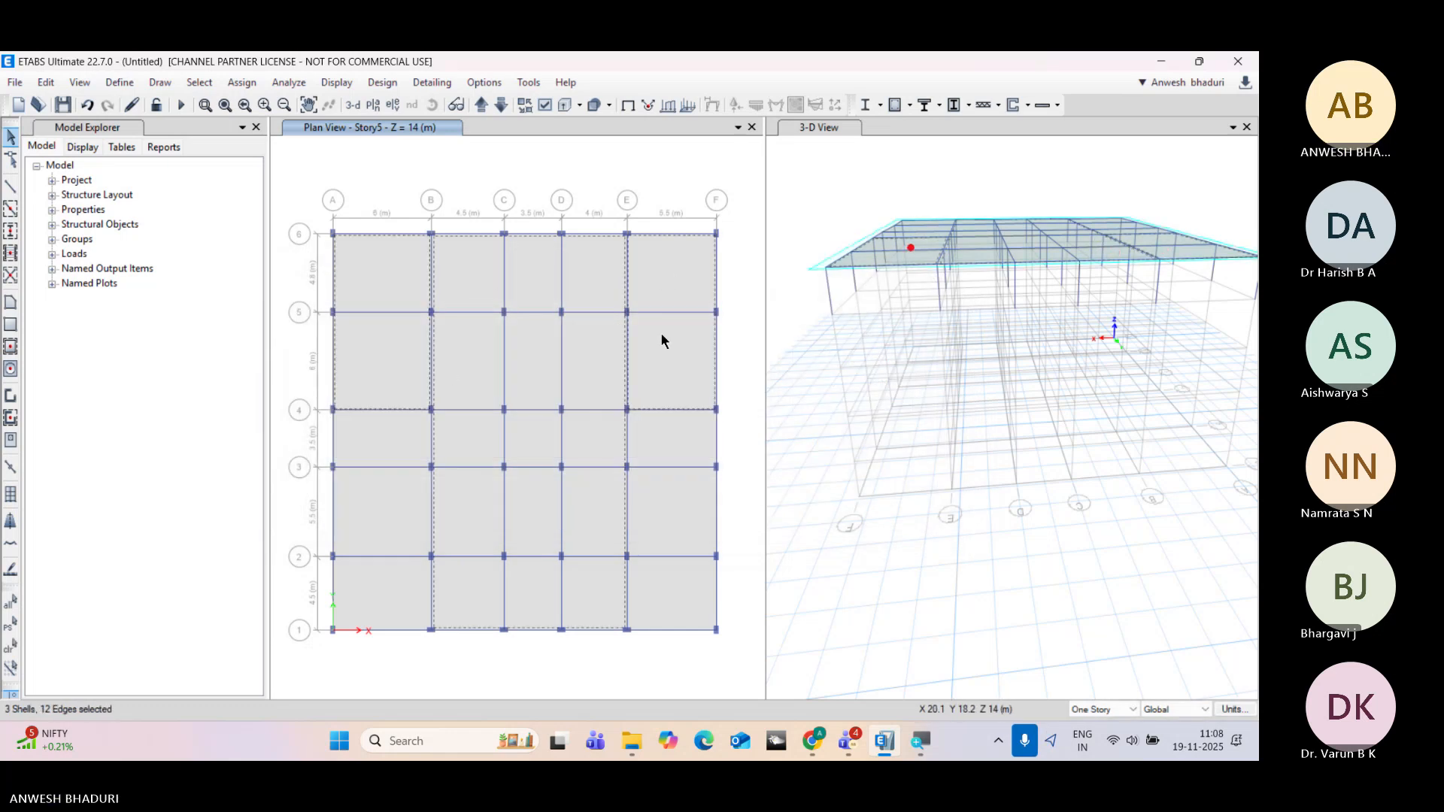
pyautogui.click(658, 516)
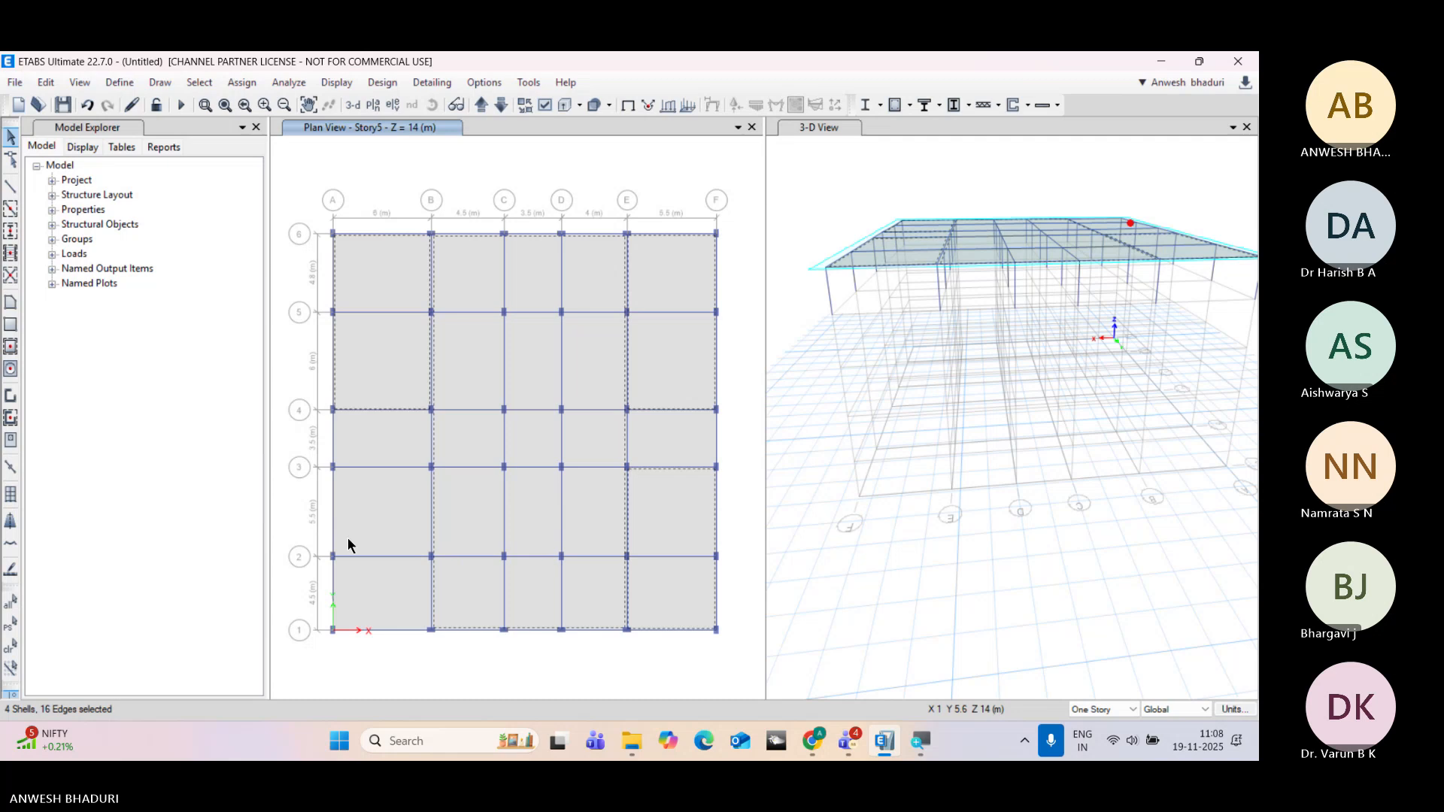
pyautogui.click(379, 508)
pyautogui.click(416, 431)
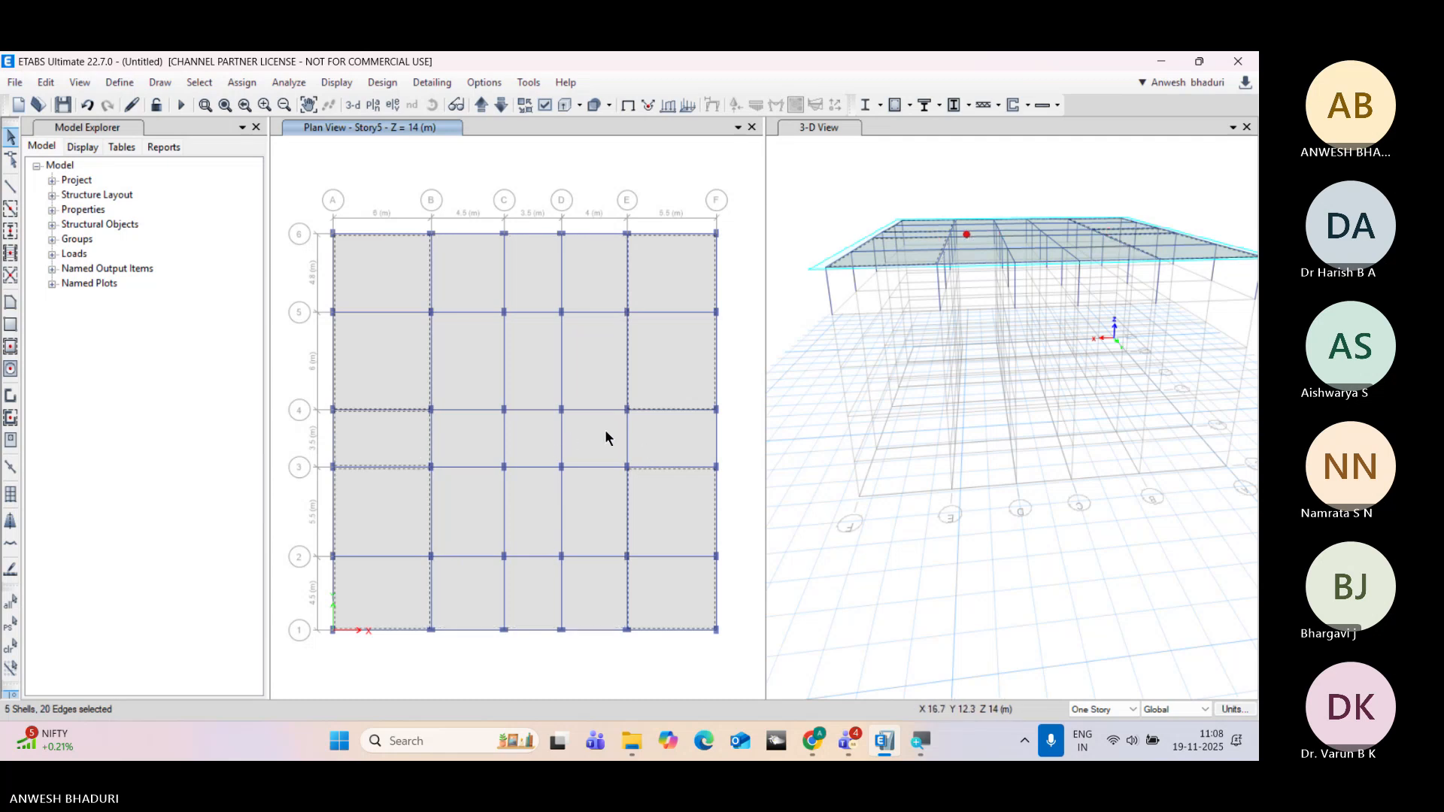
pyautogui.click(666, 428)
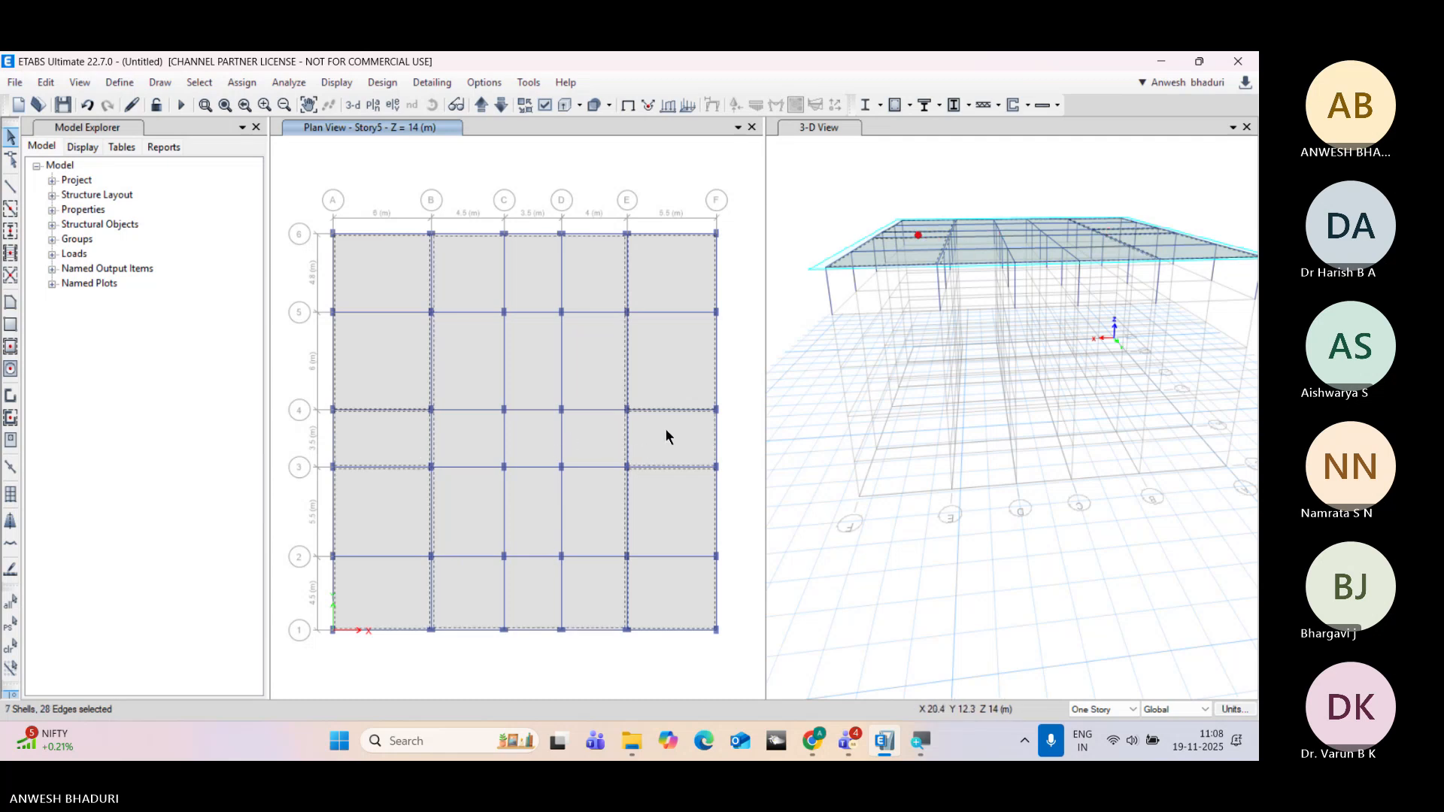
pyautogui.click(241, 82)
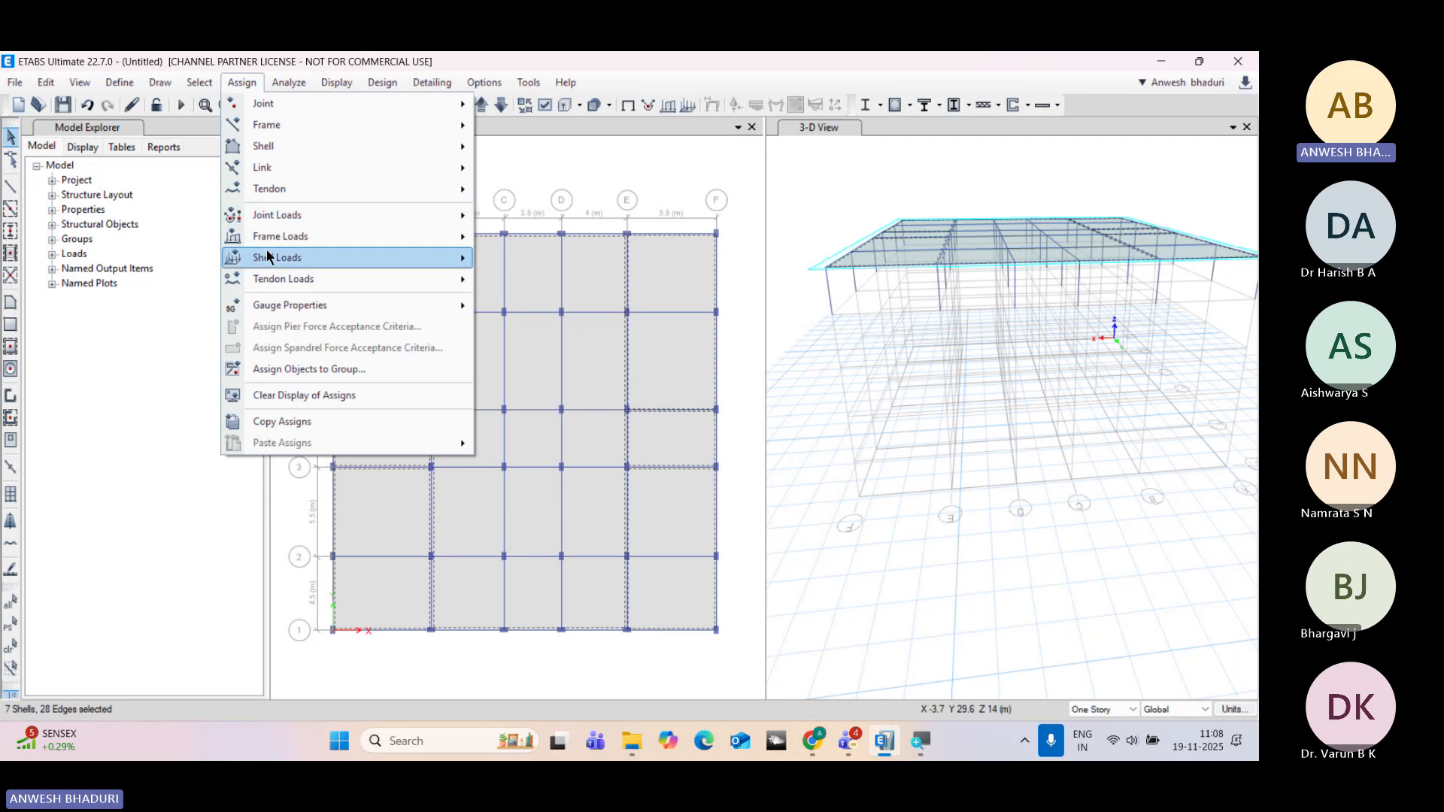
pyautogui.moveTo(270, 258)
pyautogui.click(492, 279)
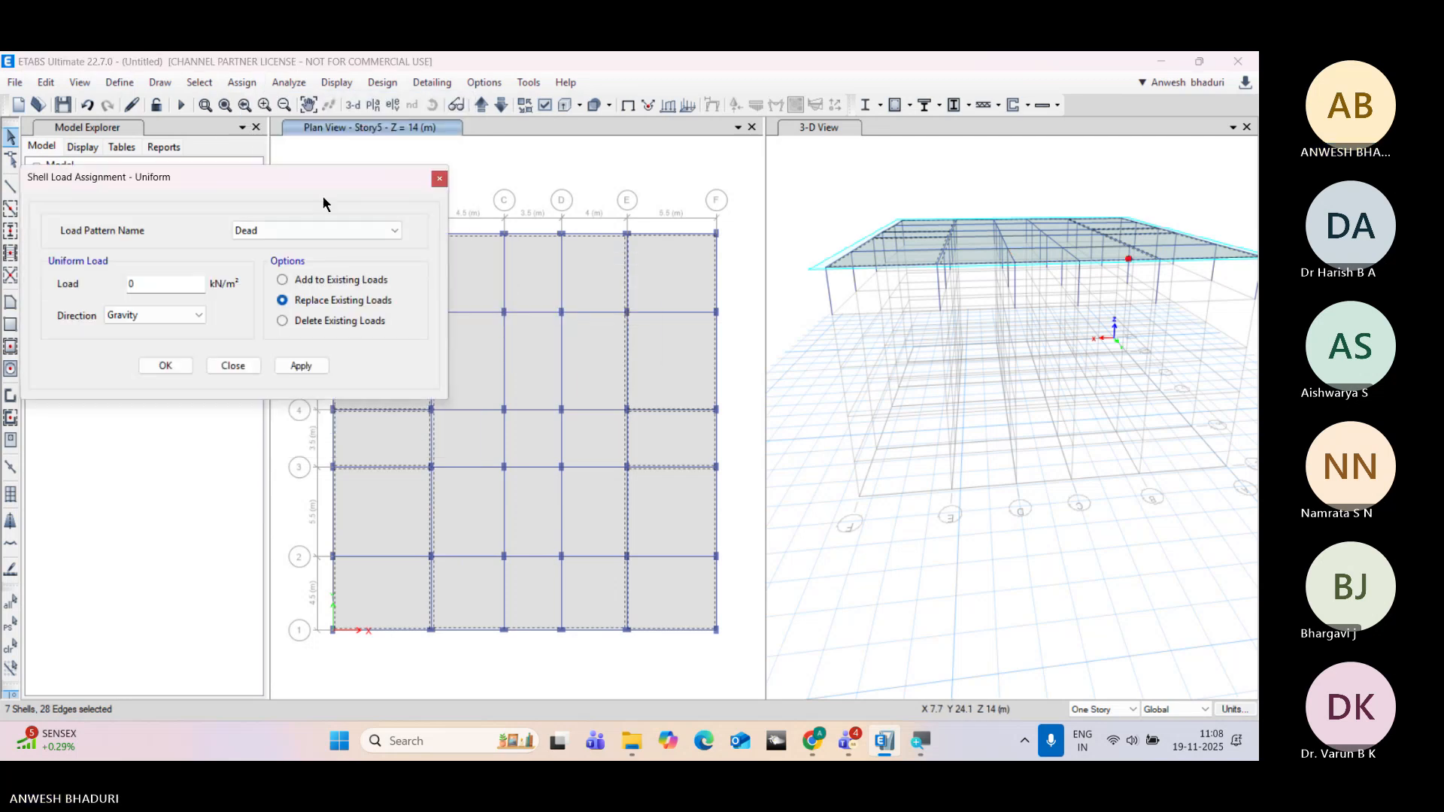
pyautogui.moveTo(323, 180); pyautogui.dragTo(1101, 170)
pyautogui.doubleClick(889, 276)
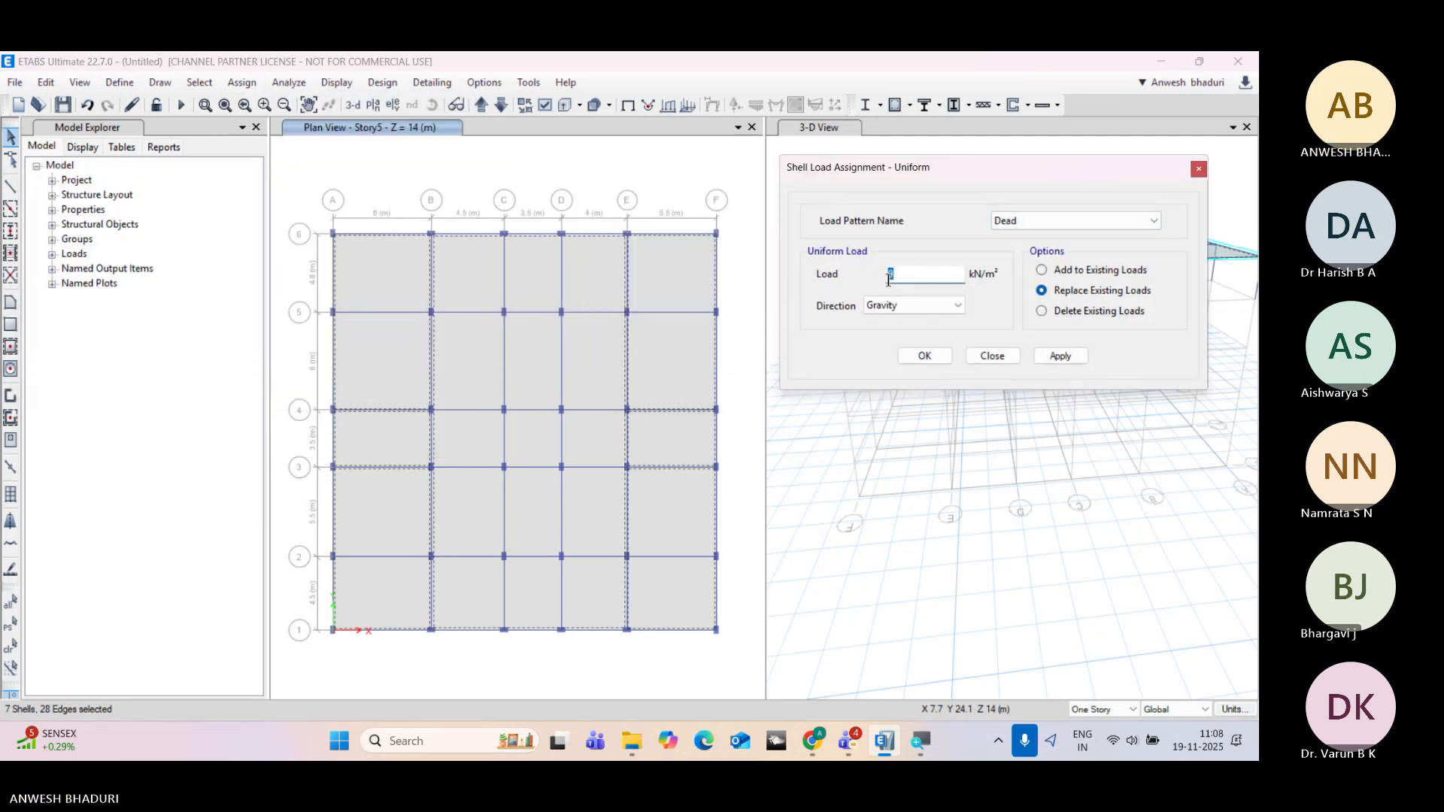
pyautogui.click(1028, 218)
pyautogui.click(1025, 253)
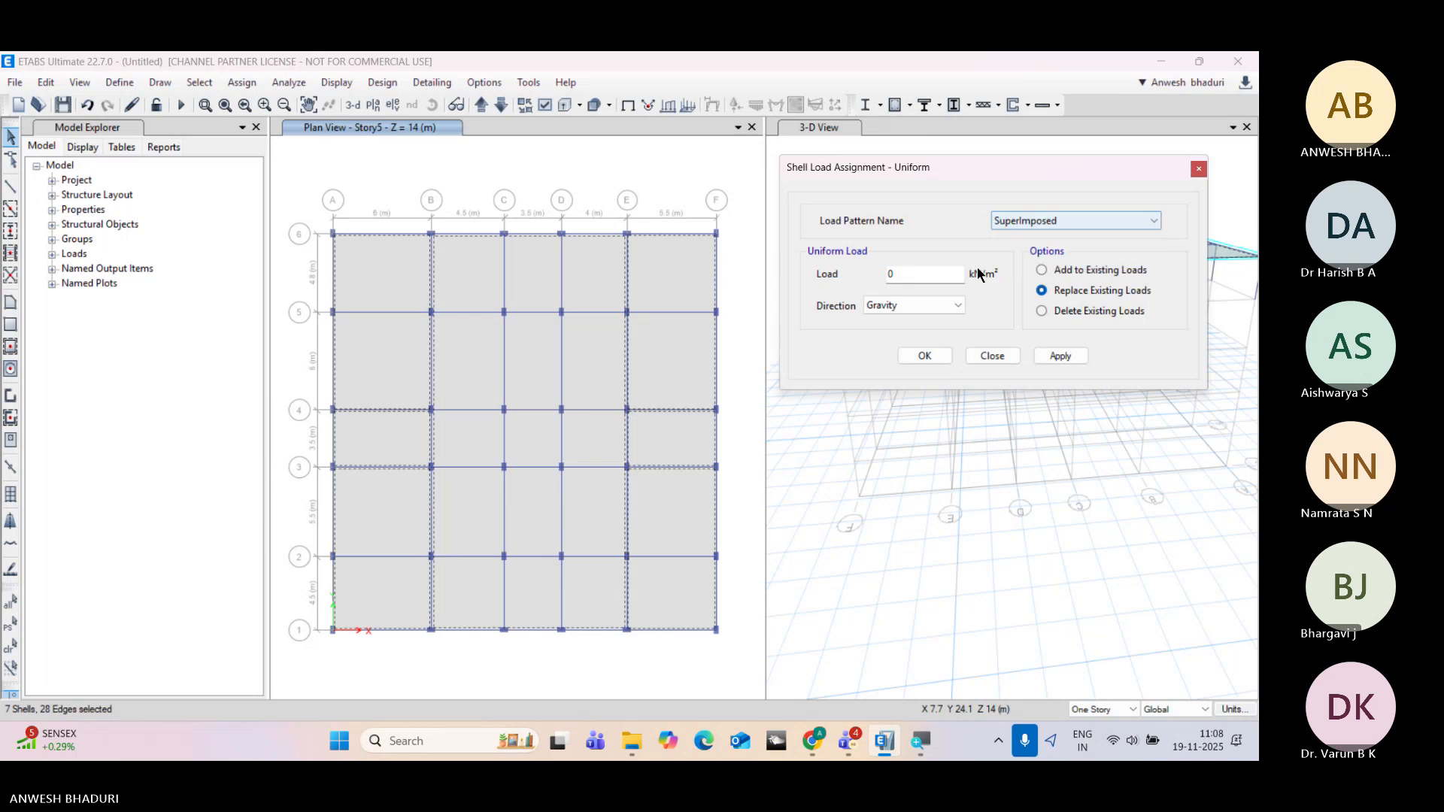
pyautogui.write('1.5')
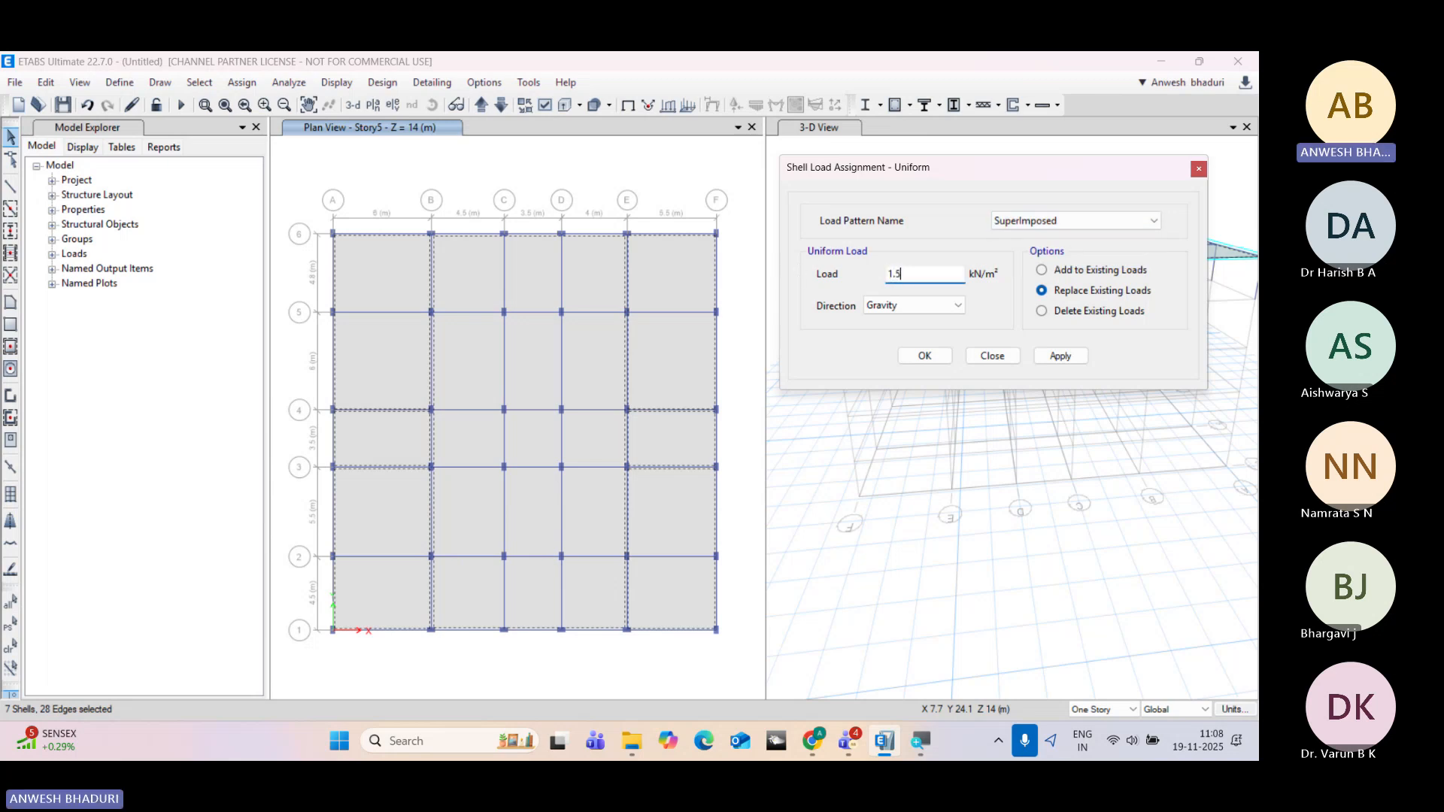
pyautogui.click(1051, 352)
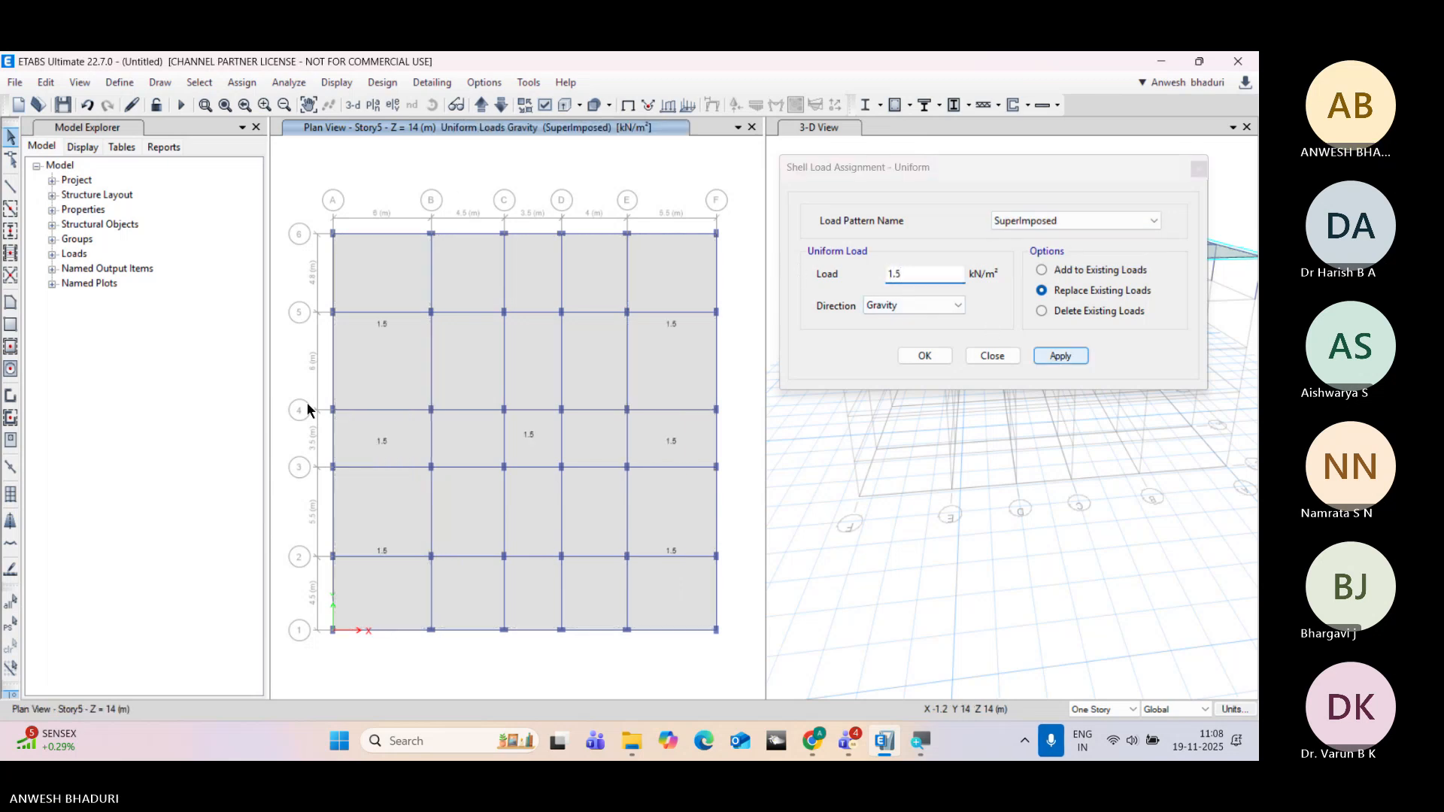
# Step: Restore the previous slab selection and assign those slabs a uniform gravity shell load of 3 kN/m² in the Live load pattern
pyautogui.click(11, 623)
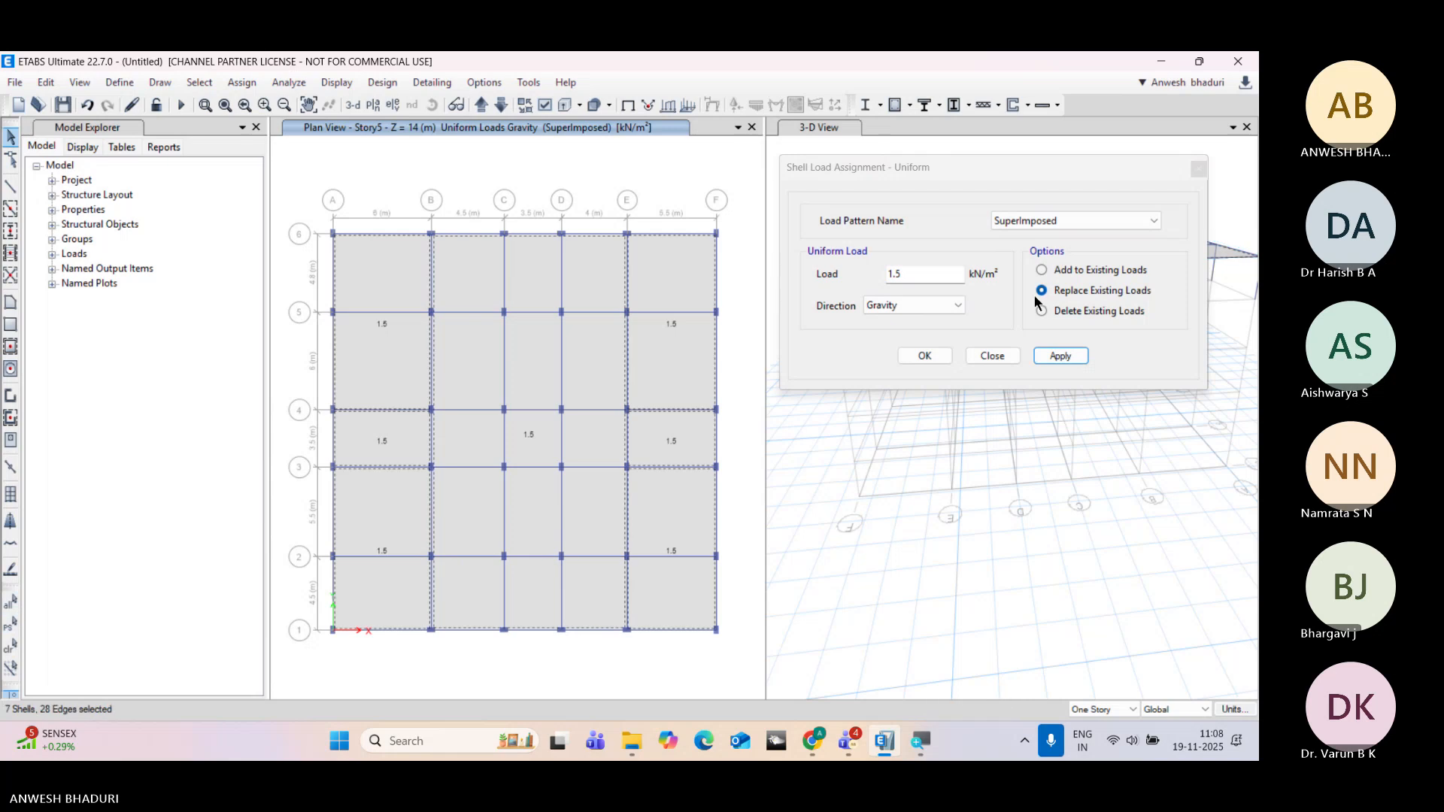
pyautogui.click(1015, 219)
pyautogui.click(1008, 250)
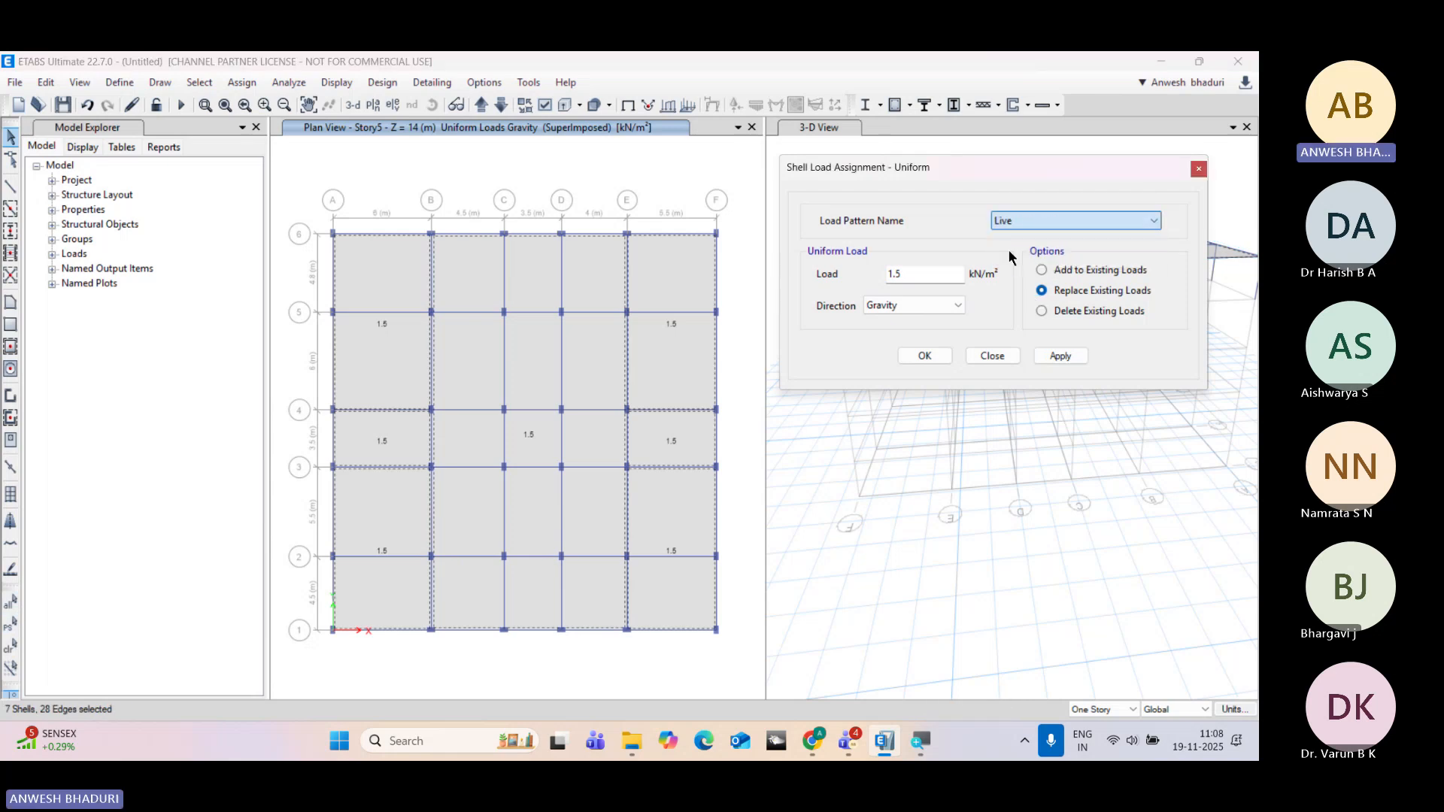
pyautogui.moveTo(897, 273); pyautogui.dragTo(834, 279)
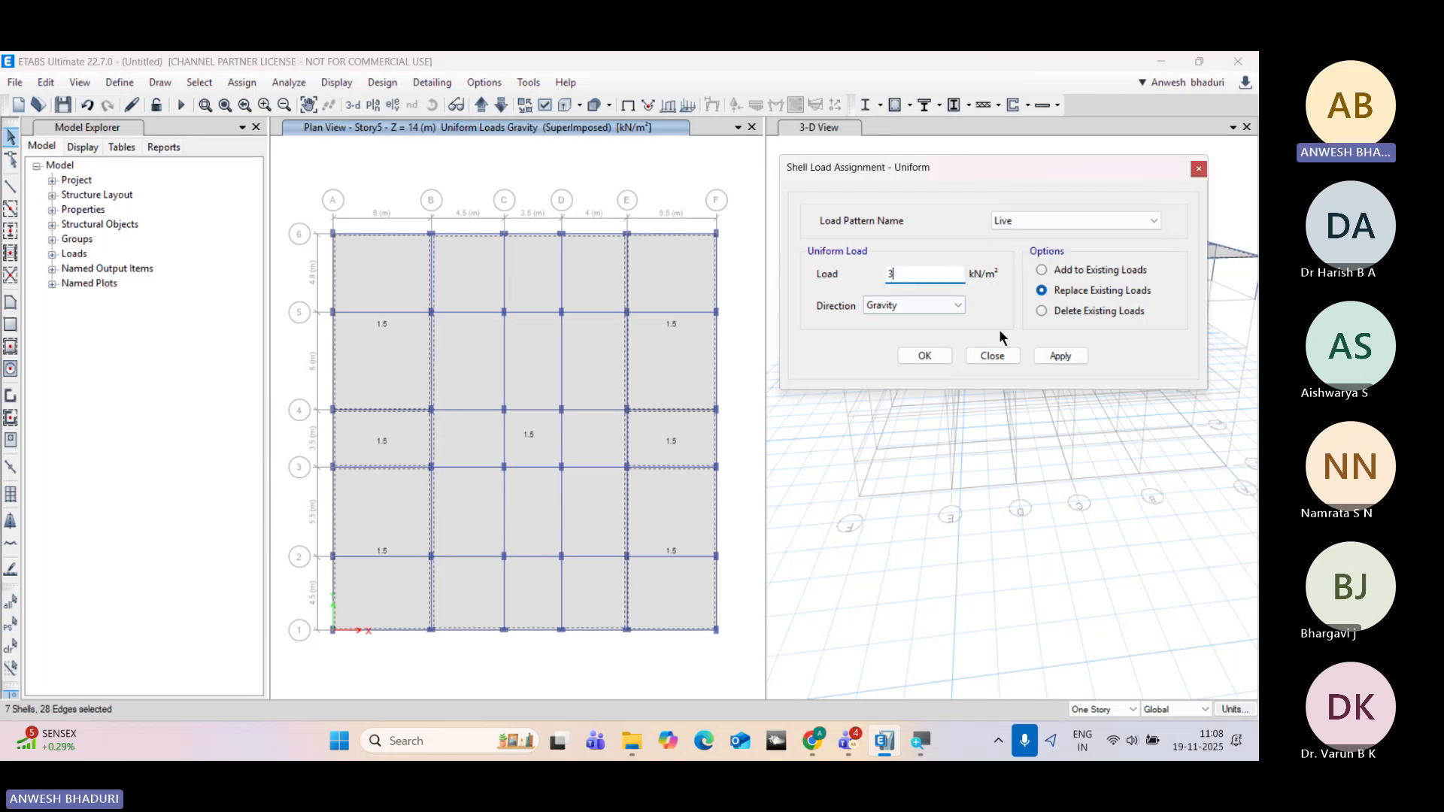
pyautogui.write('3')
pyautogui.click(1062, 359)
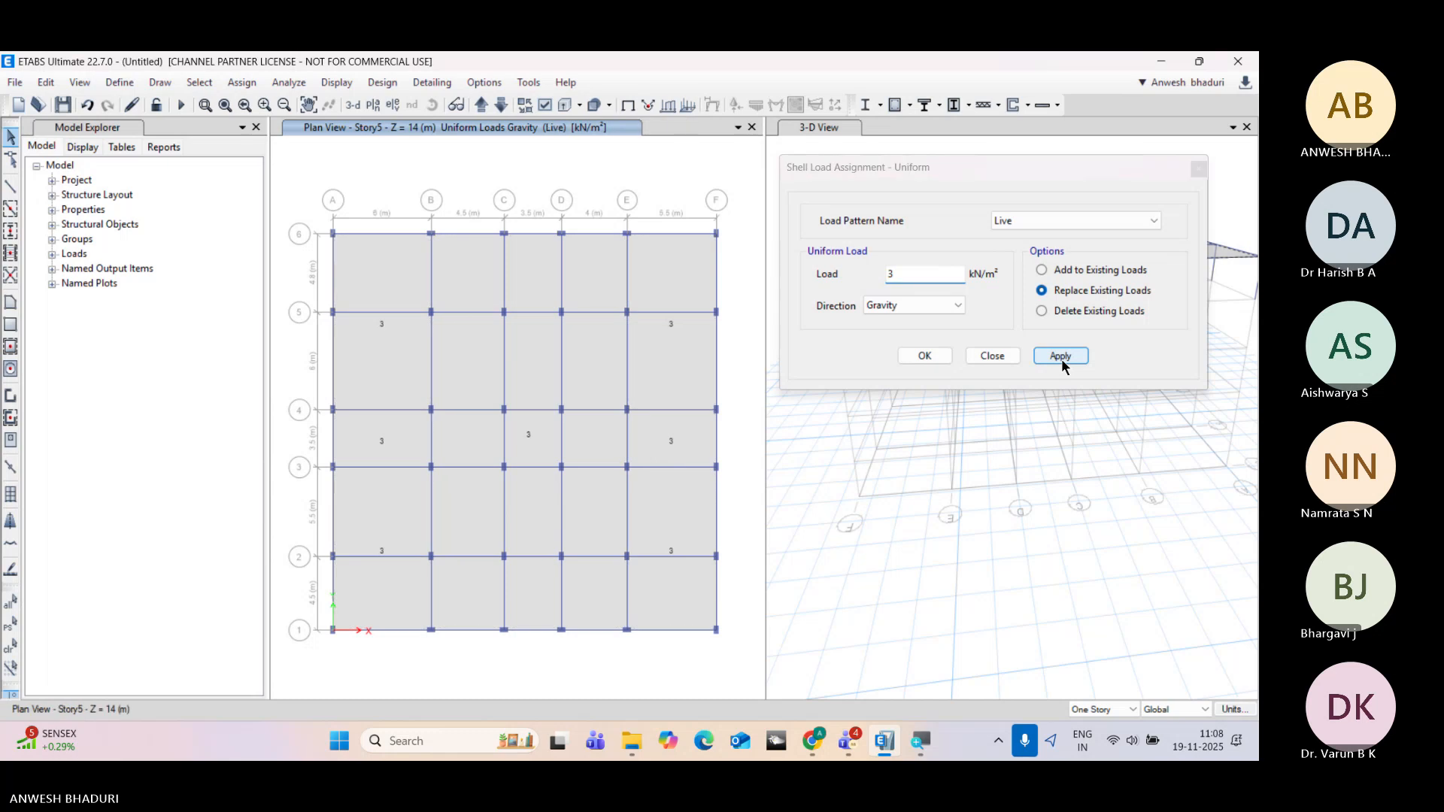
pyautogui.click(916, 355)
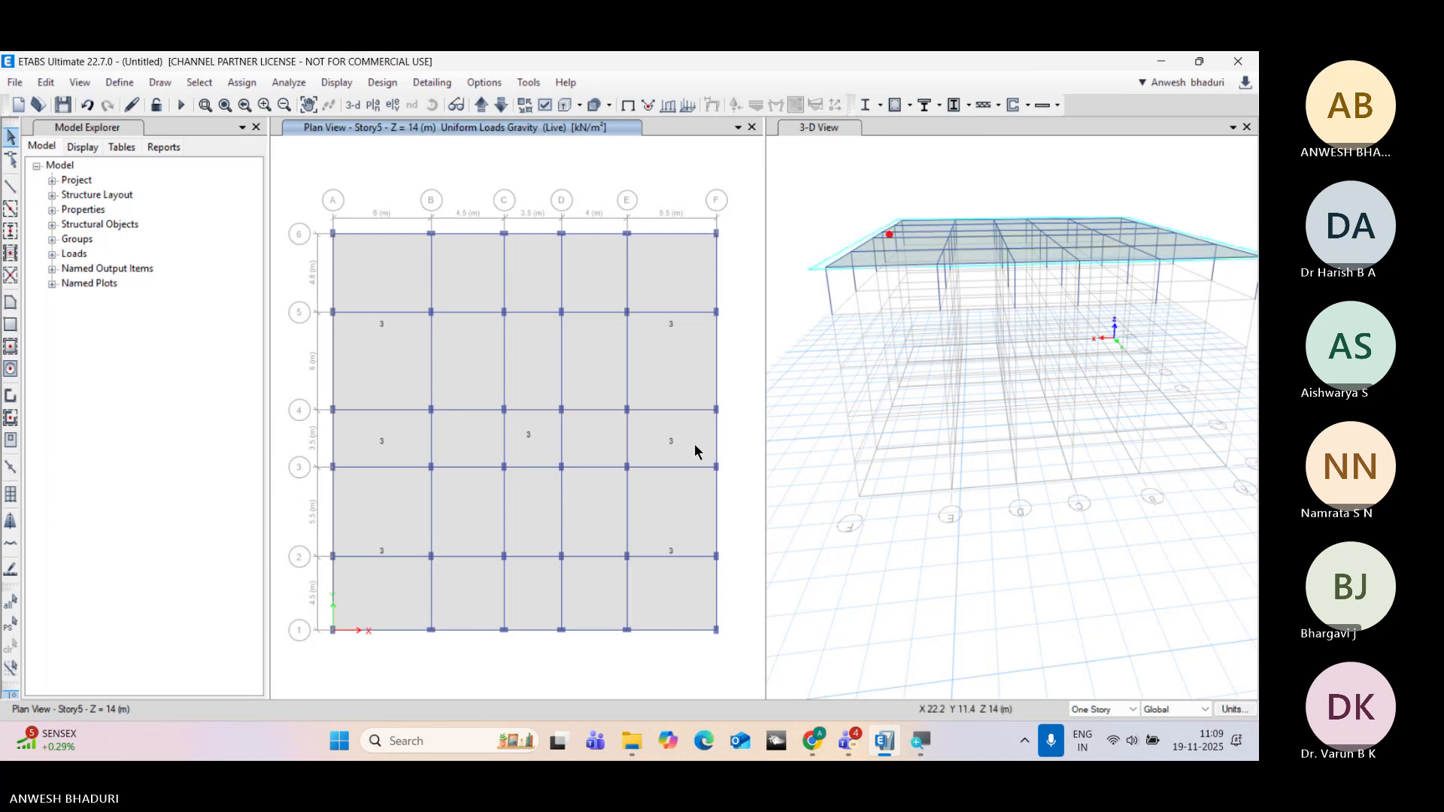
# Step: Assign a uniform distributed gravity load of 15 kN/m in the SuperImposed pattern to all Story5 perimeter beams along grids A, F, 6 and 1
pyautogui.click(334, 355)
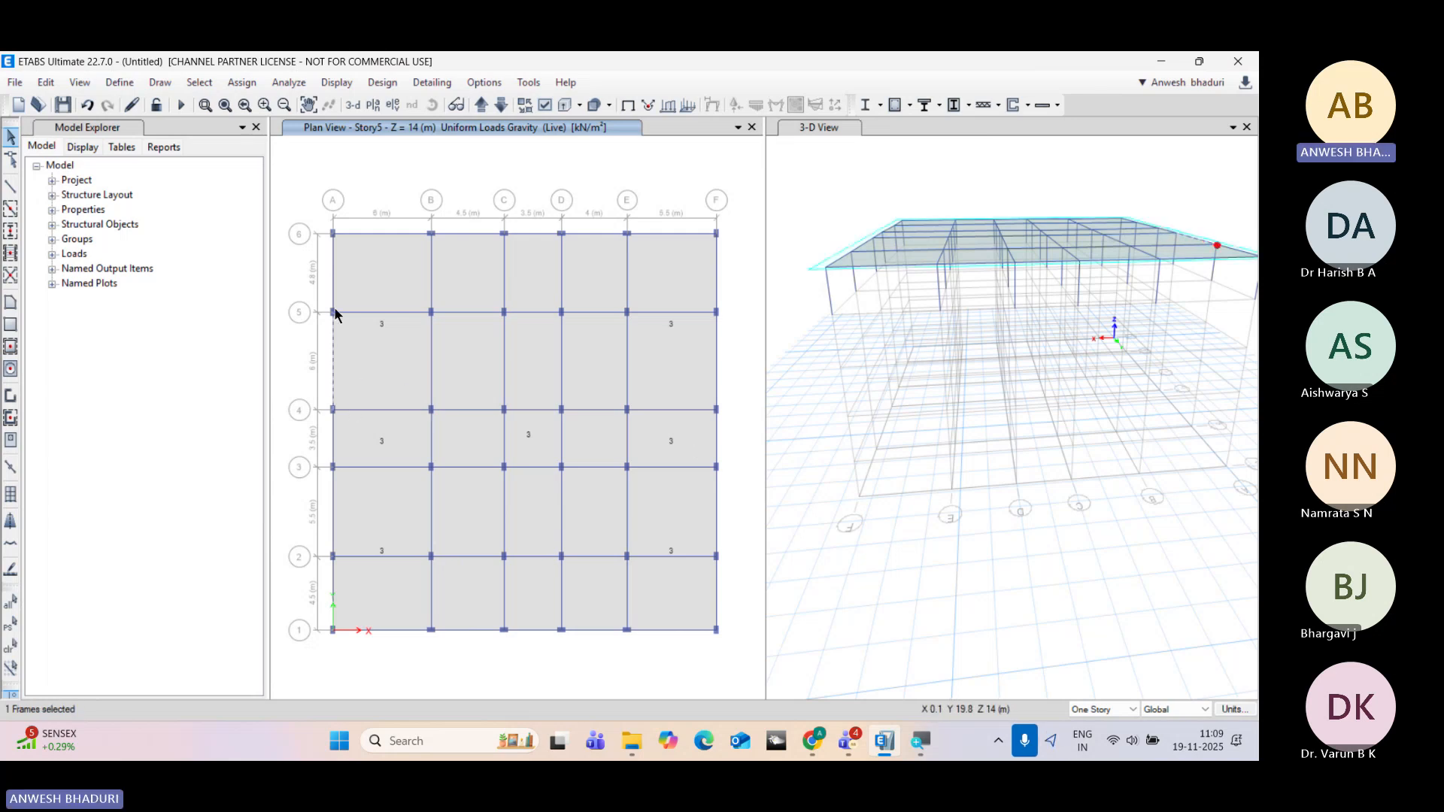
pyautogui.click(334, 291)
pyautogui.click(333, 440)
pyautogui.click(335, 525)
pyautogui.click(335, 602)
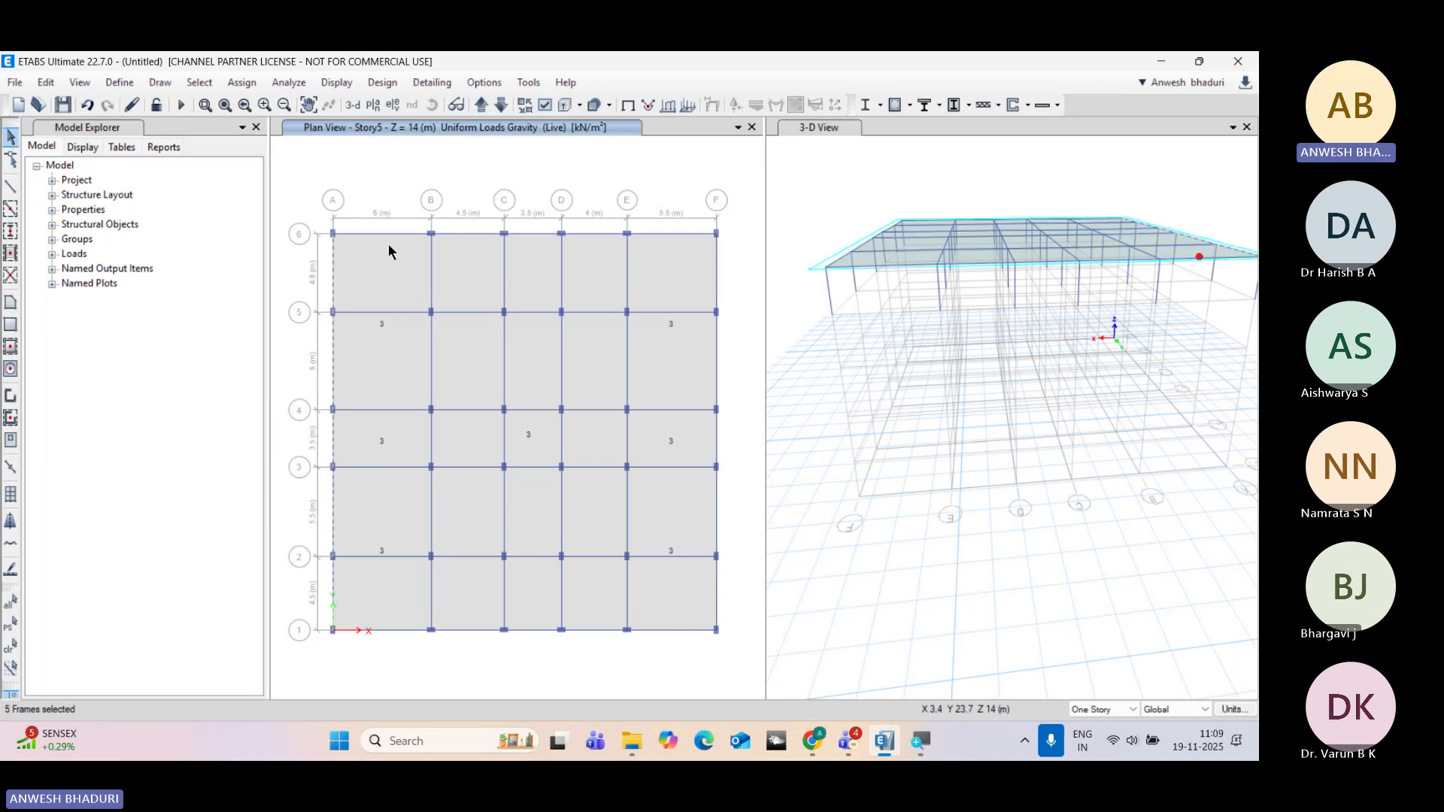
pyautogui.click(417, 233)
pyautogui.click(475, 233)
pyautogui.click(535, 233)
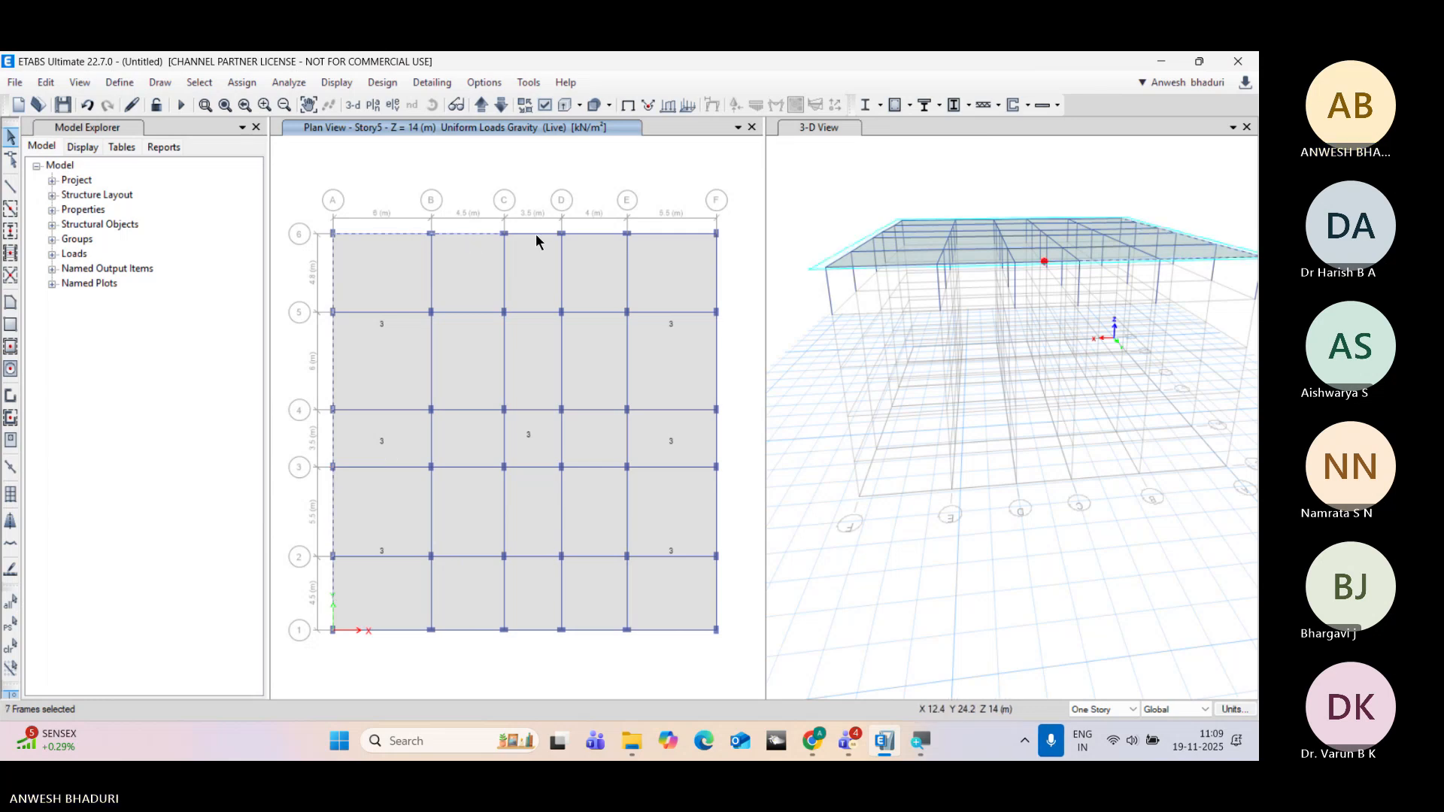
pyautogui.click(594, 233)
pyautogui.click(662, 233)
pyautogui.click(716, 275)
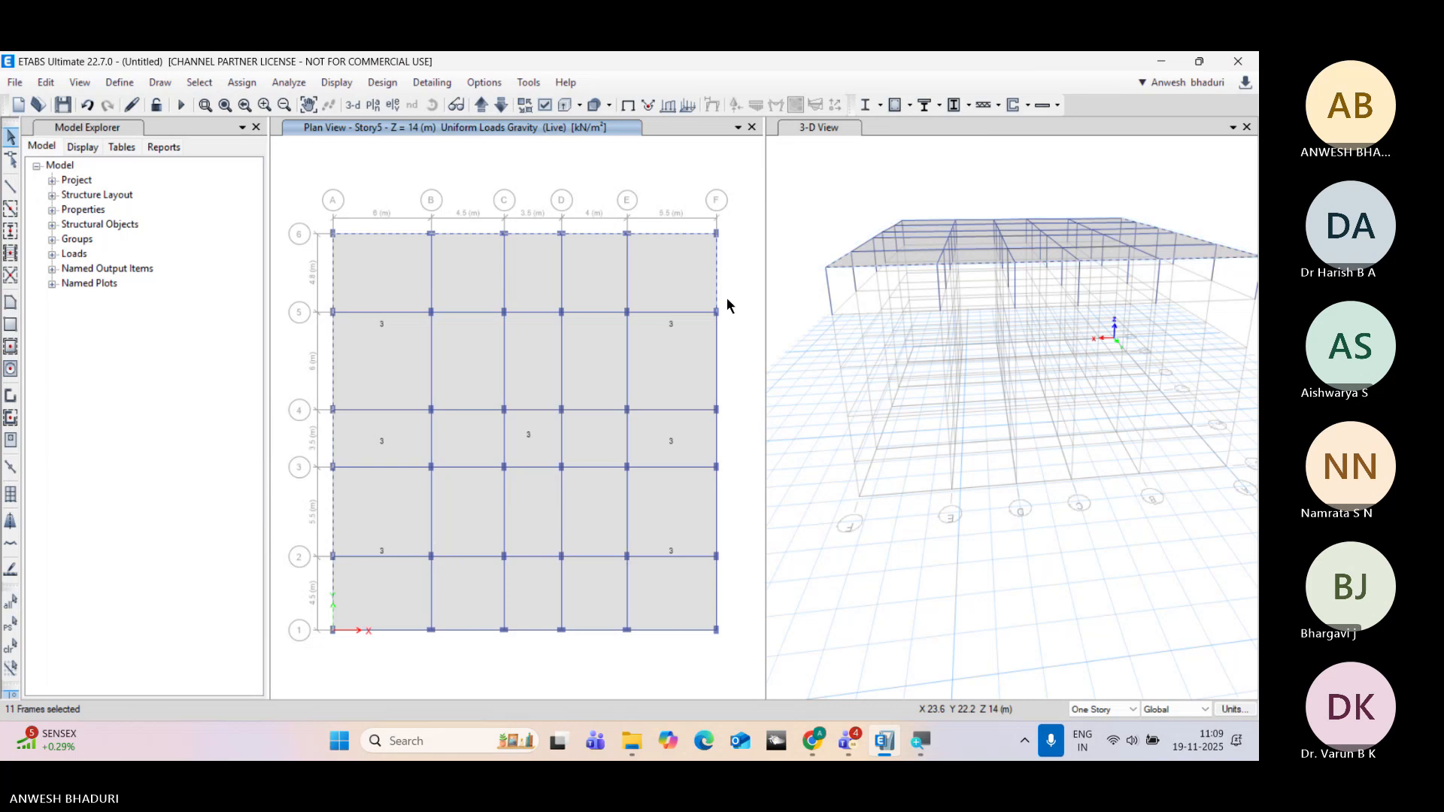
pyautogui.click(716, 373)
pyautogui.click(718, 452)
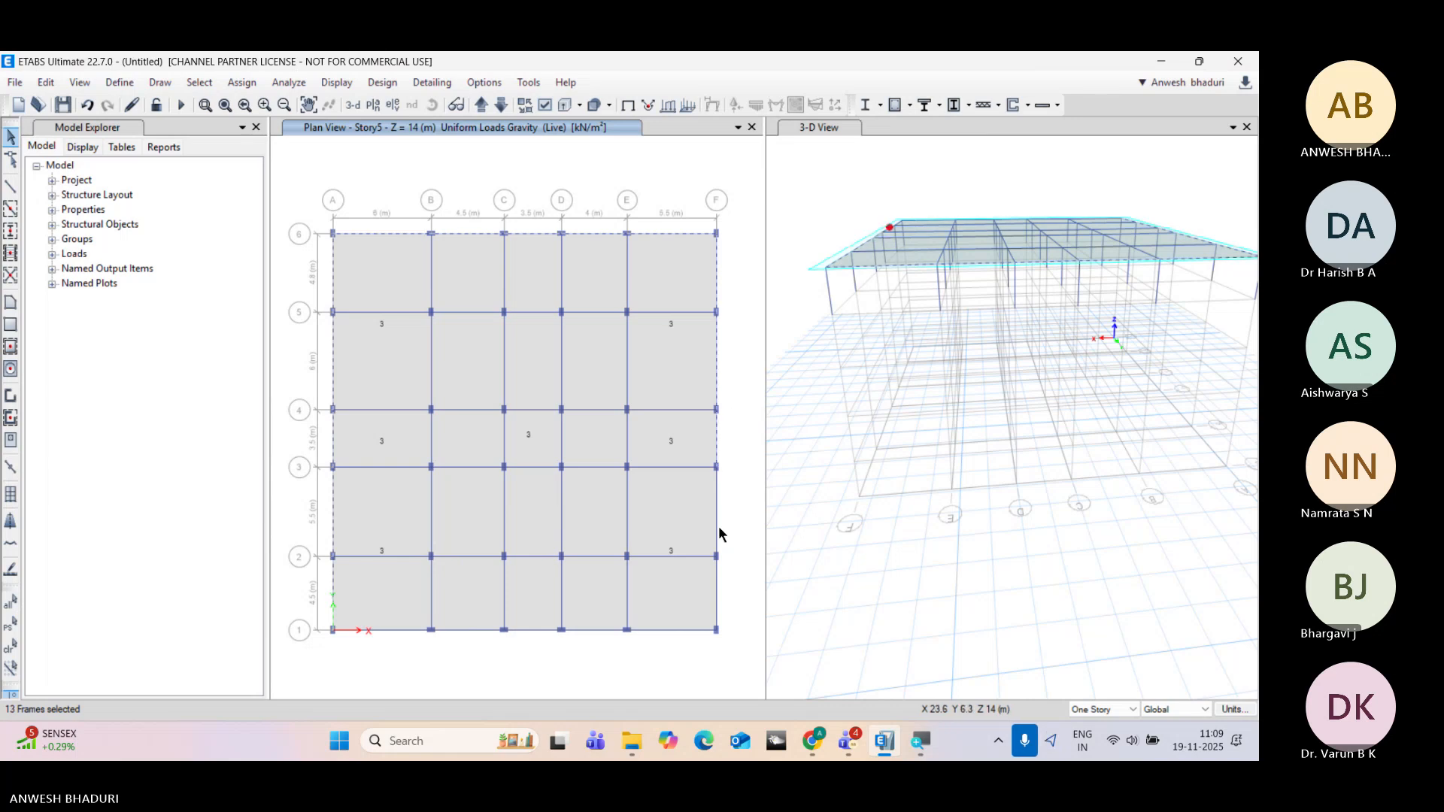
pyautogui.click(676, 632)
pyautogui.click(605, 630)
pyautogui.click(531, 631)
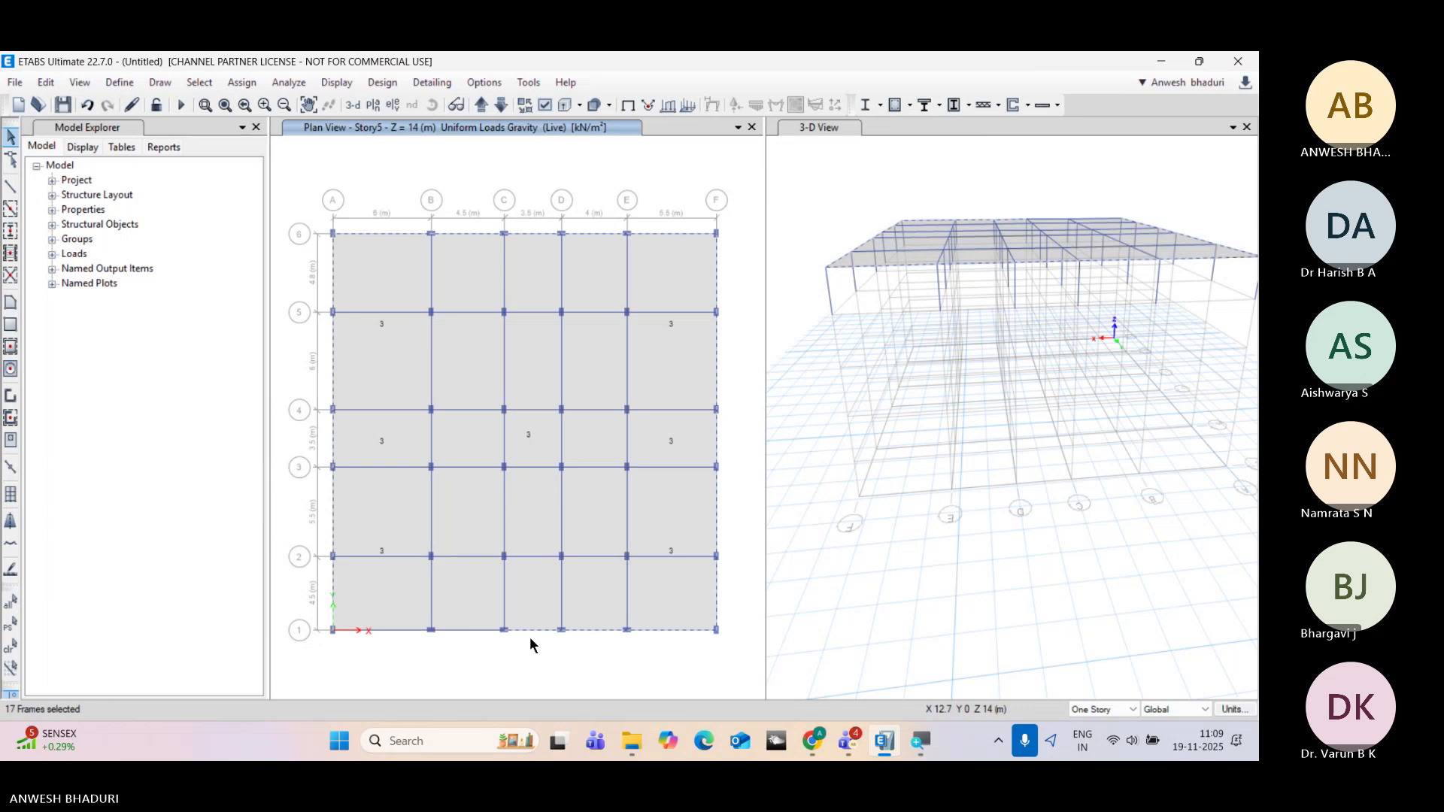
pyautogui.click(466, 630)
pyautogui.click(385, 631)
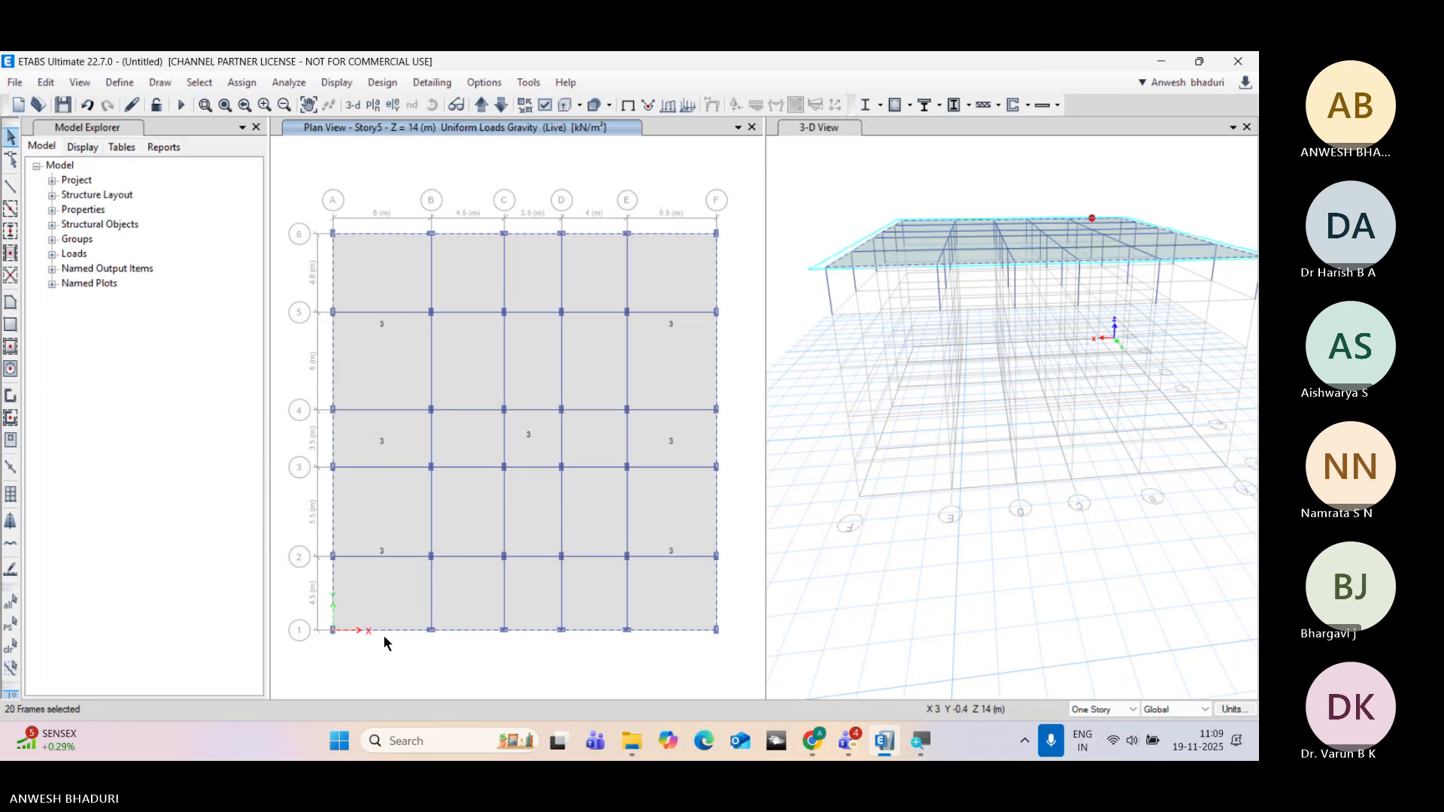
pyautogui.click(241, 82)
pyautogui.moveTo(251, 235)
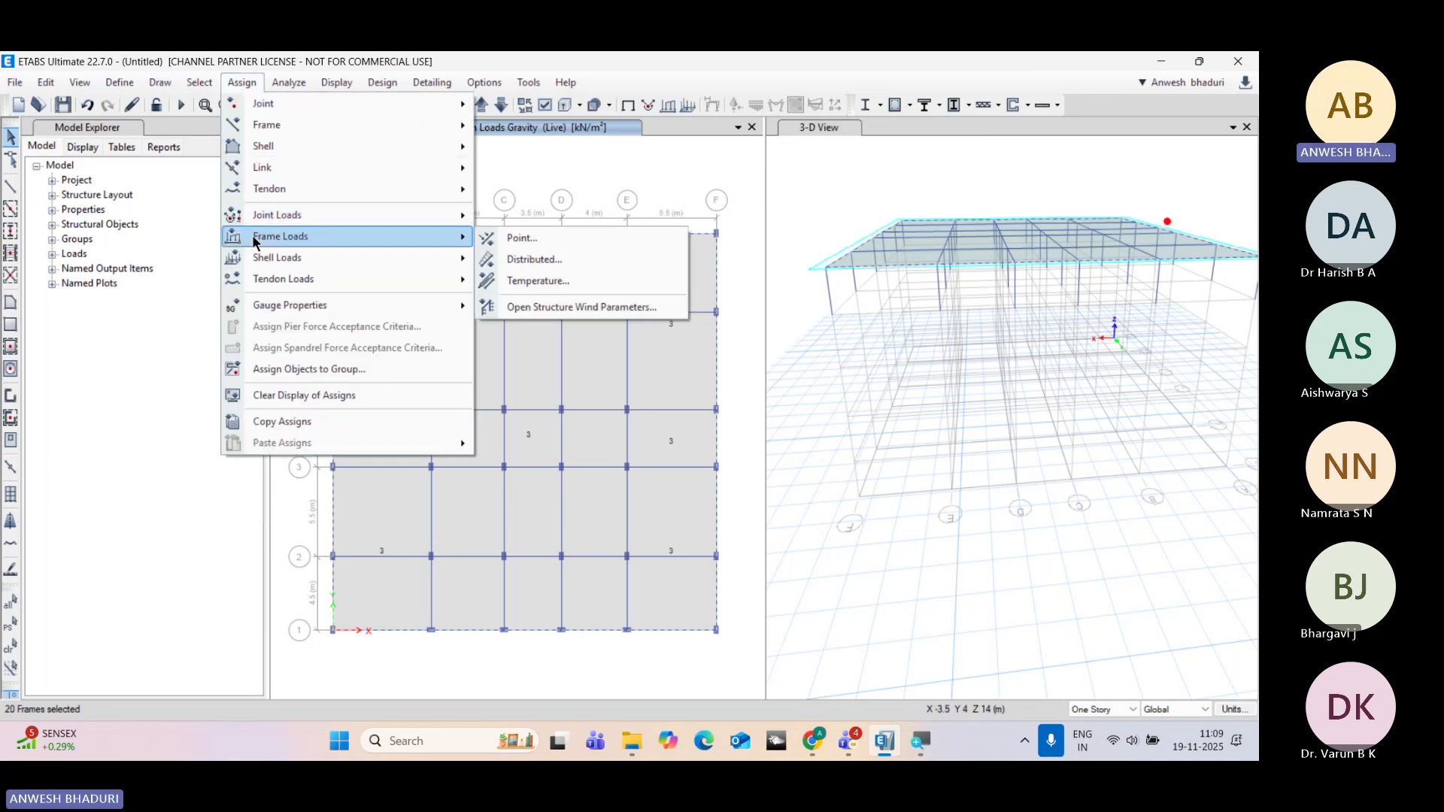
pyautogui.click(492, 261)
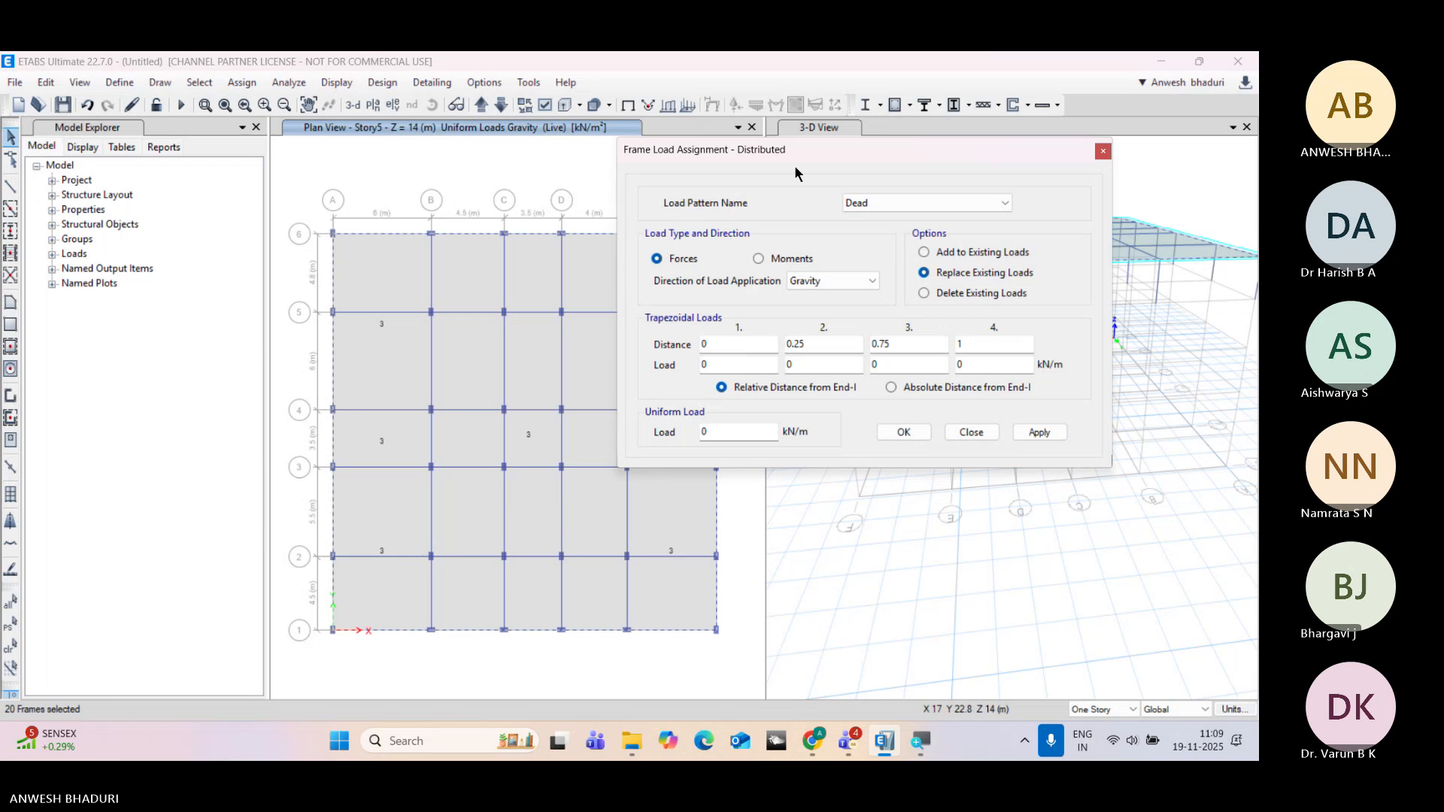
pyautogui.moveTo(792, 155); pyautogui.dragTo(840, 140)
pyautogui.moveTo(791, 416); pyautogui.dragTo(729, 416)
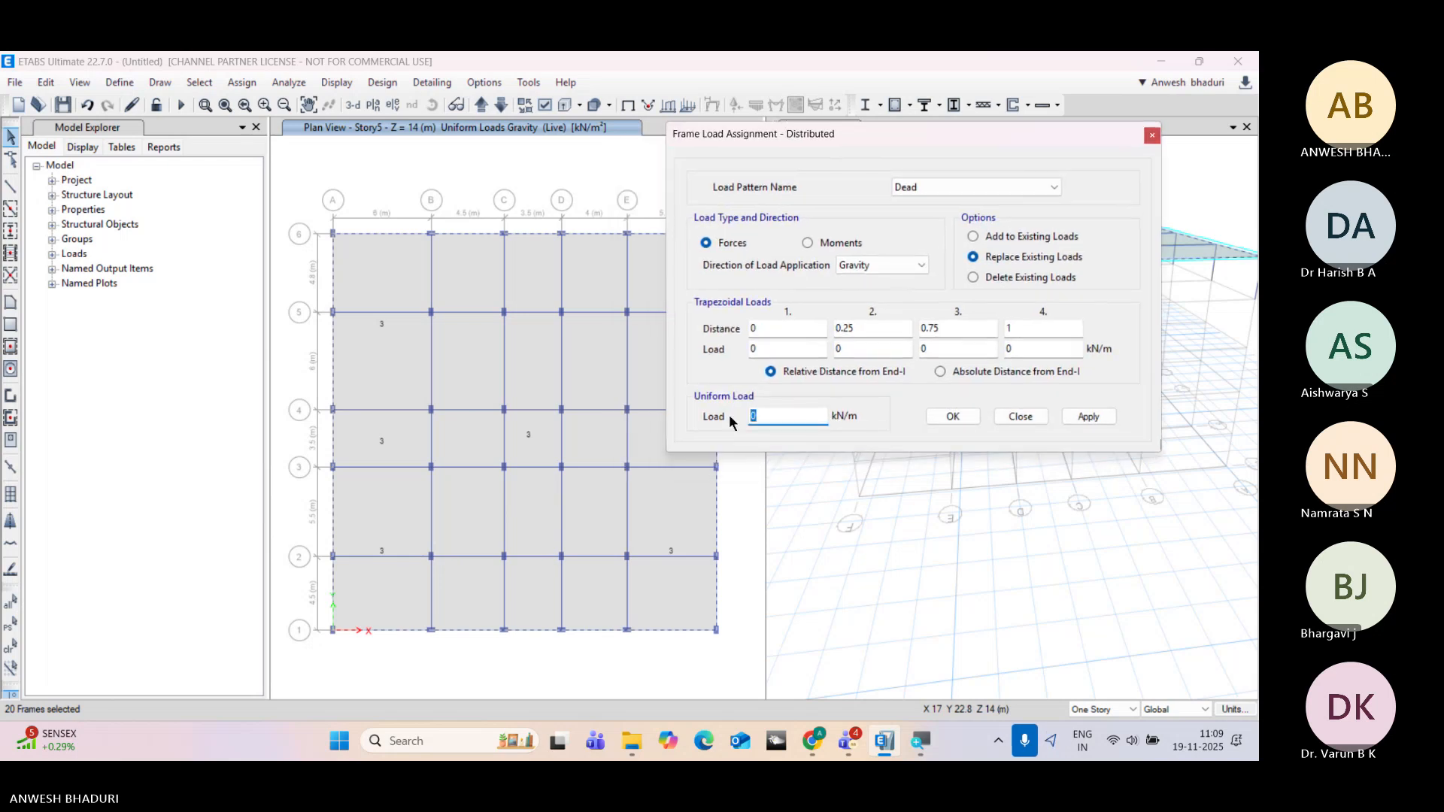
pyautogui.write('15')
pyautogui.click(977, 185)
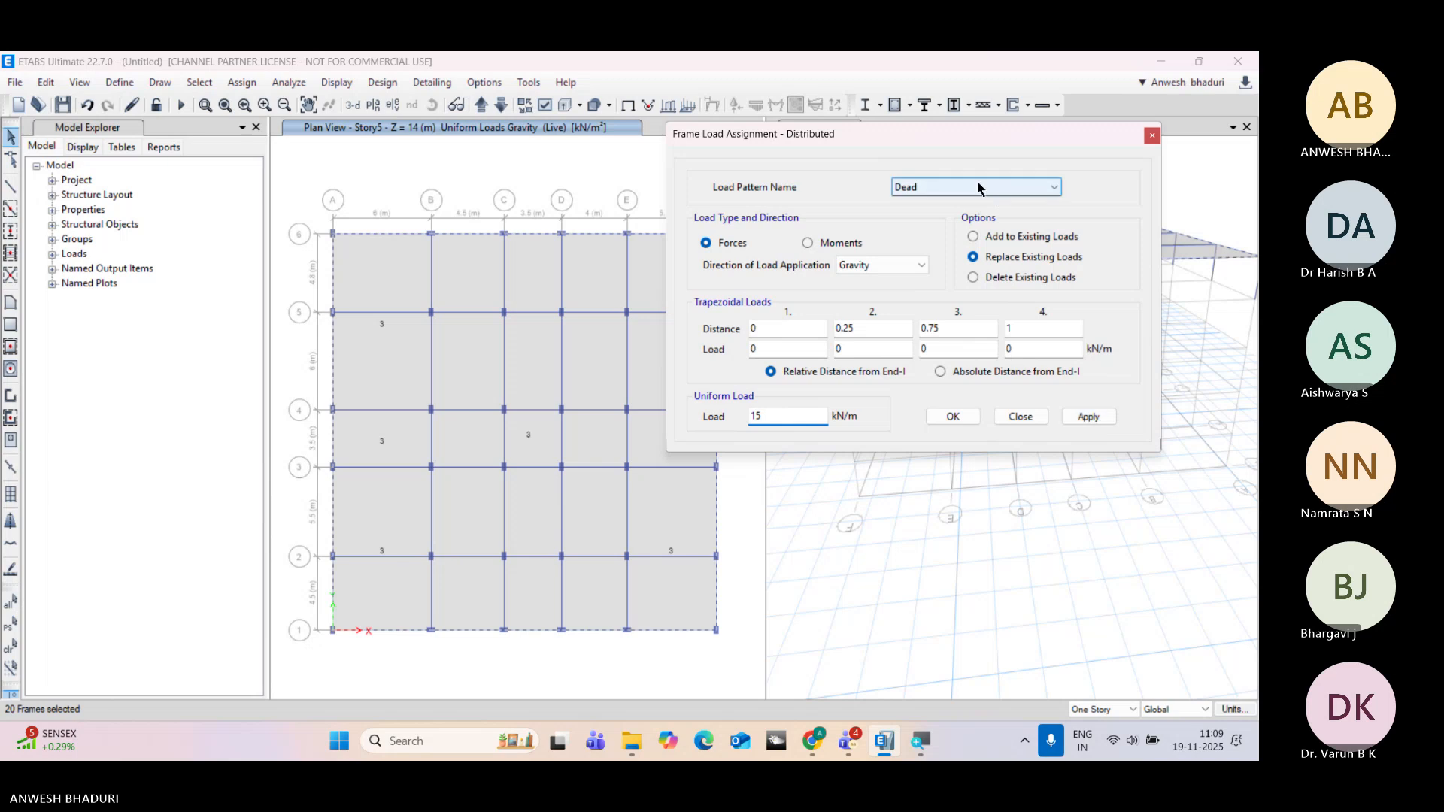
pyautogui.click(933, 228)
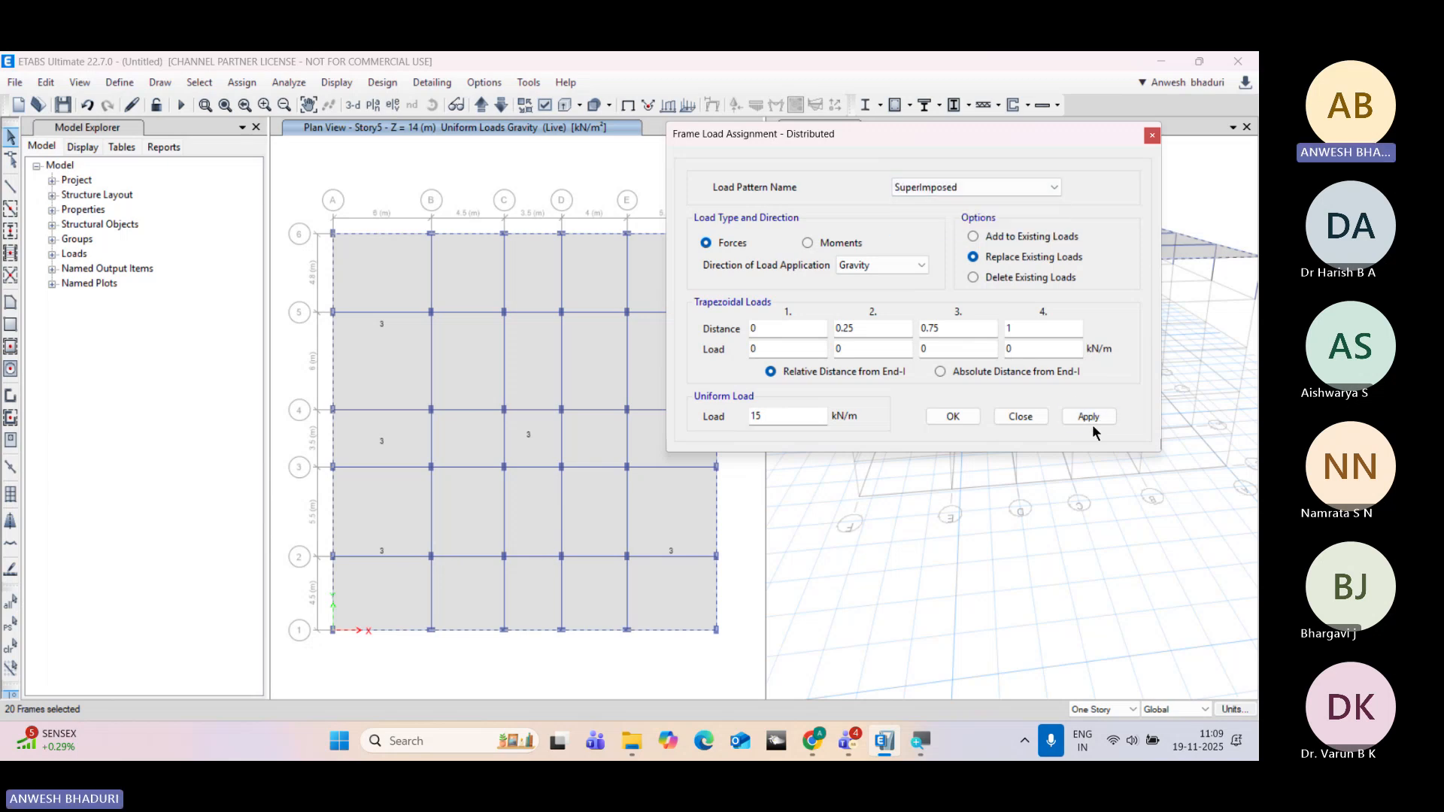
pyautogui.click(1090, 418)
pyautogui.click(812, 421)
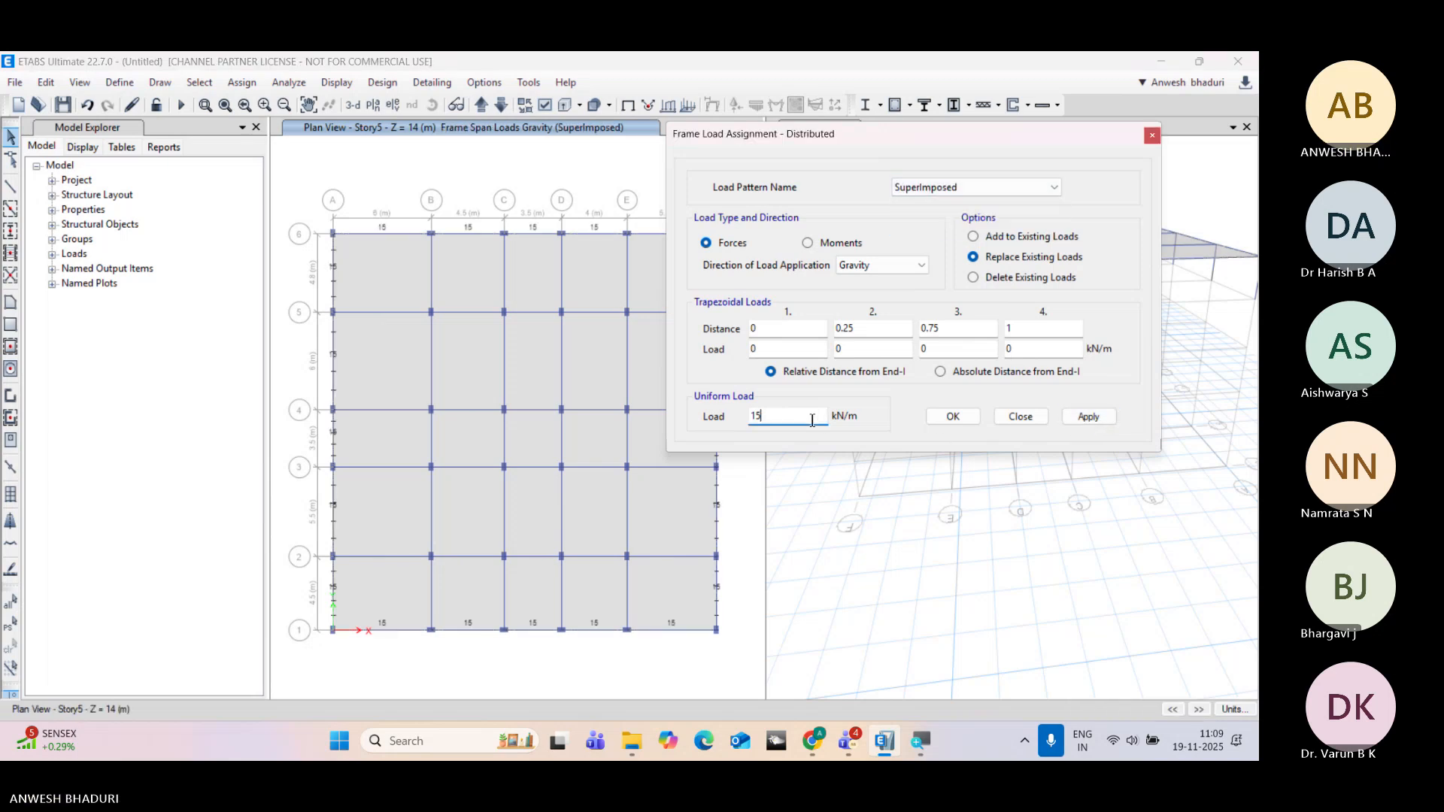
pyautogui.click(946, 418)
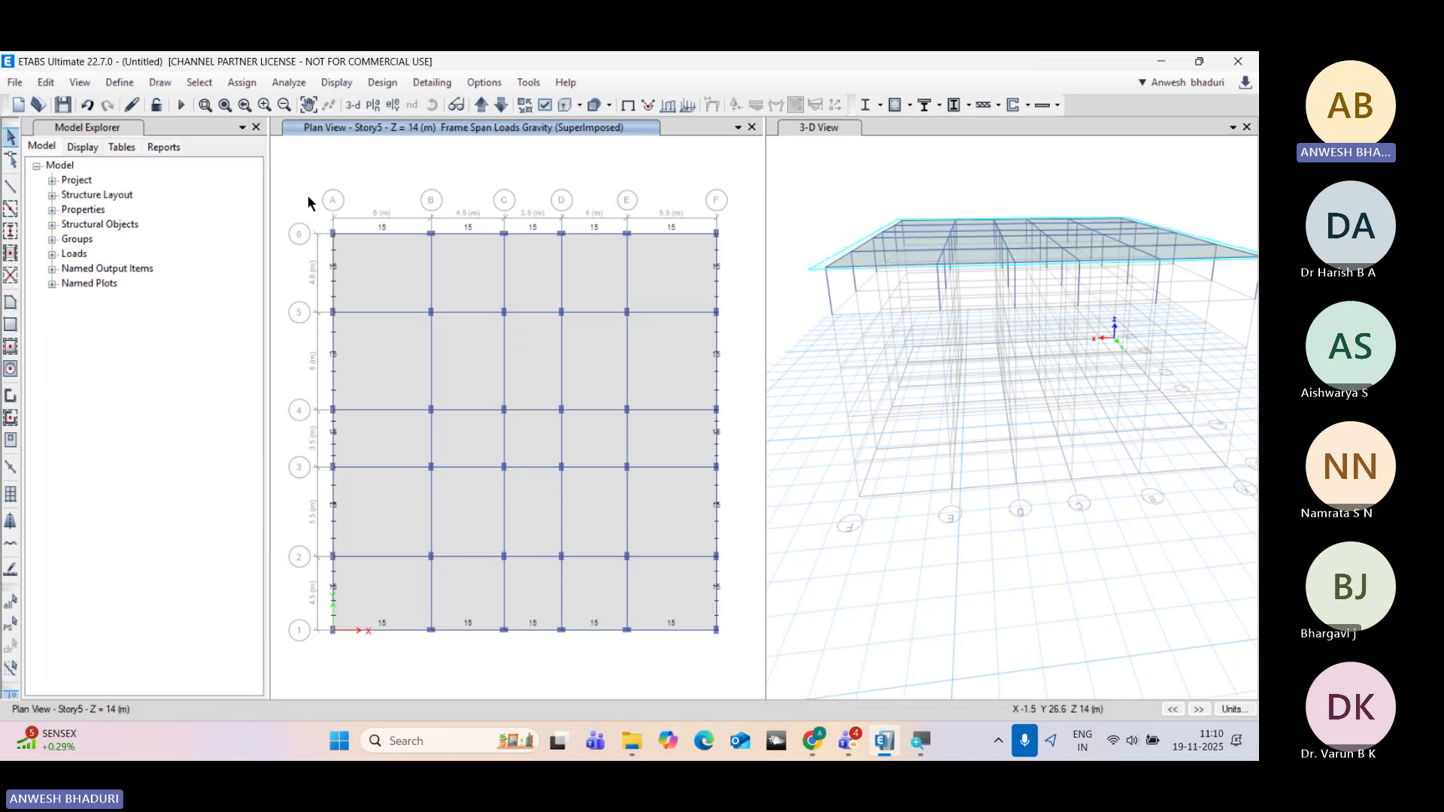
# Step: Select everything on Story5 and replicate it to Story4, Story3, Story2, Story1 and Base, keeping the original
pyautogui.moveTo(307, 196); pyautogui.dragTo(737, 665)
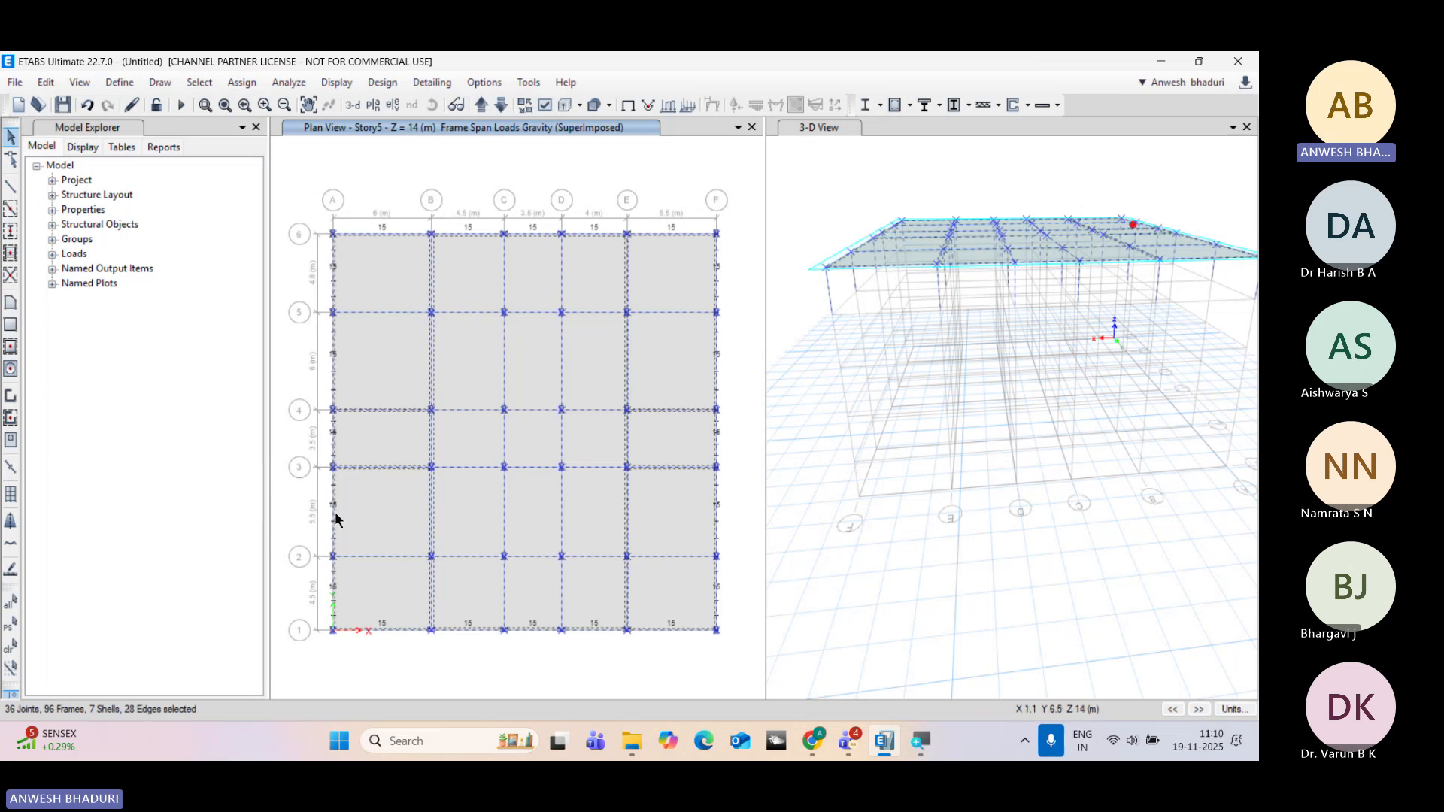
pyautogui.click(46, 82)
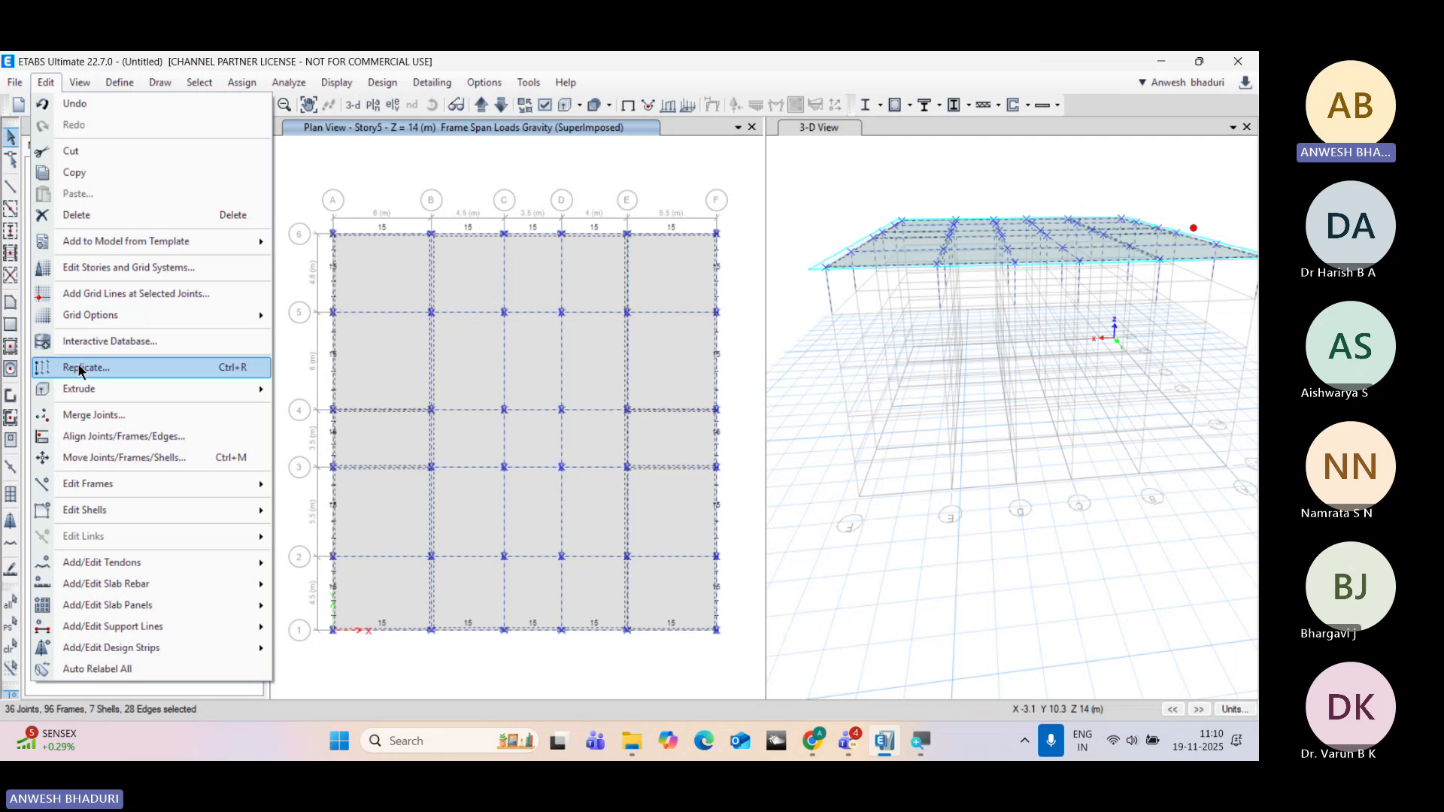
pyautogui.click(229, 368)
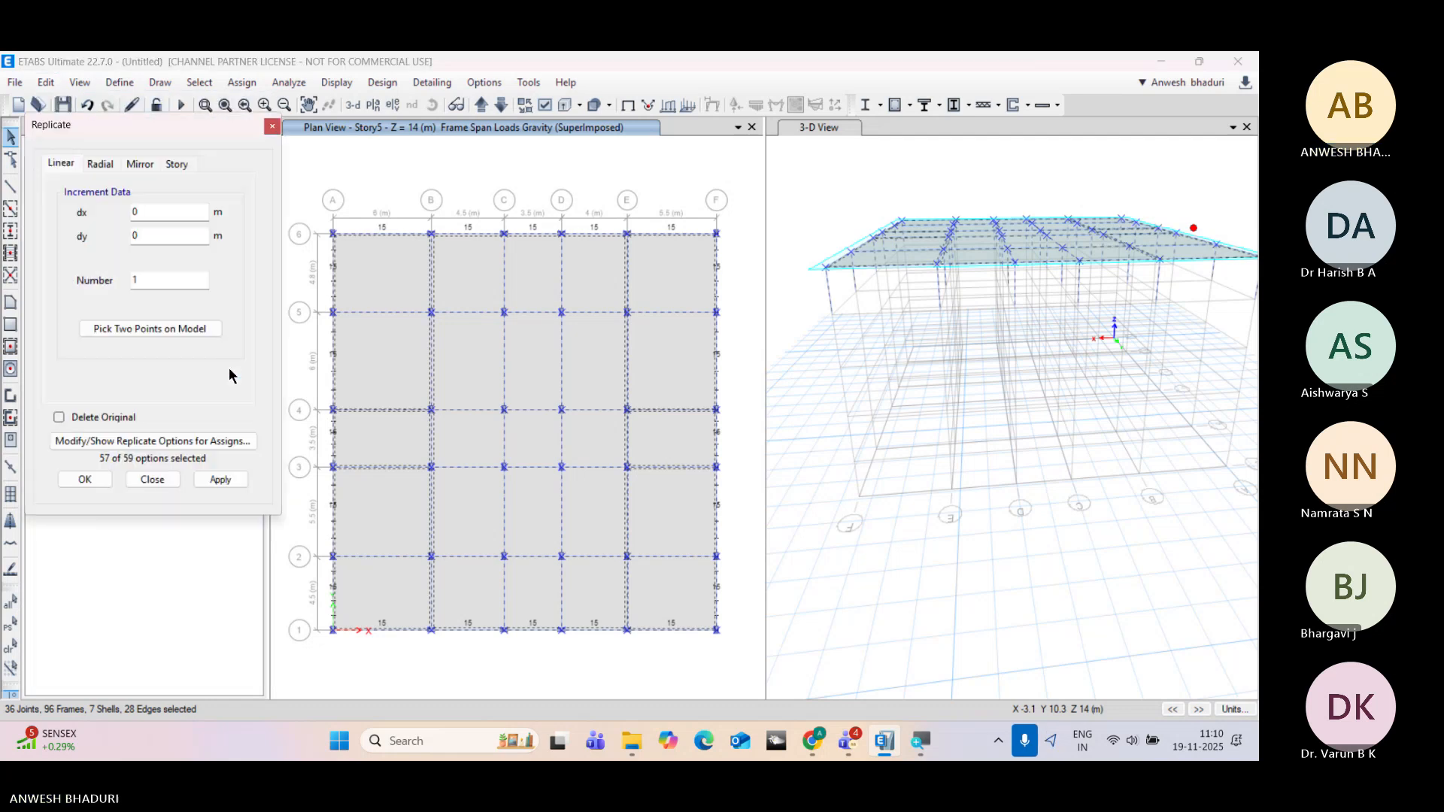
pyautogui.moveTo(168, 125); pyautogui.dragTo(181, 147)
pyautogui.click(188, 186)
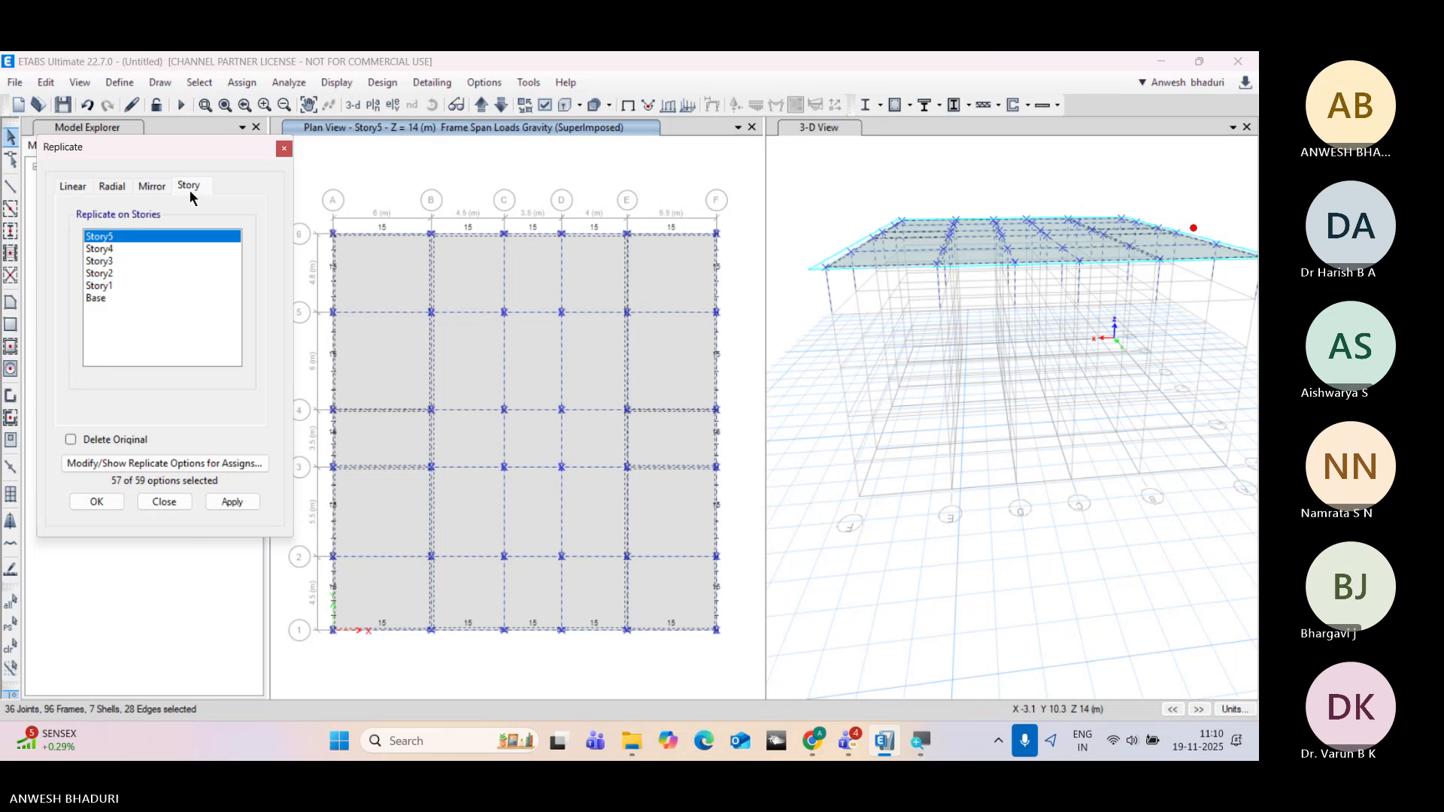
pyautogui.moveTo(104, 249); pyautogui.dragTo(106, 296)
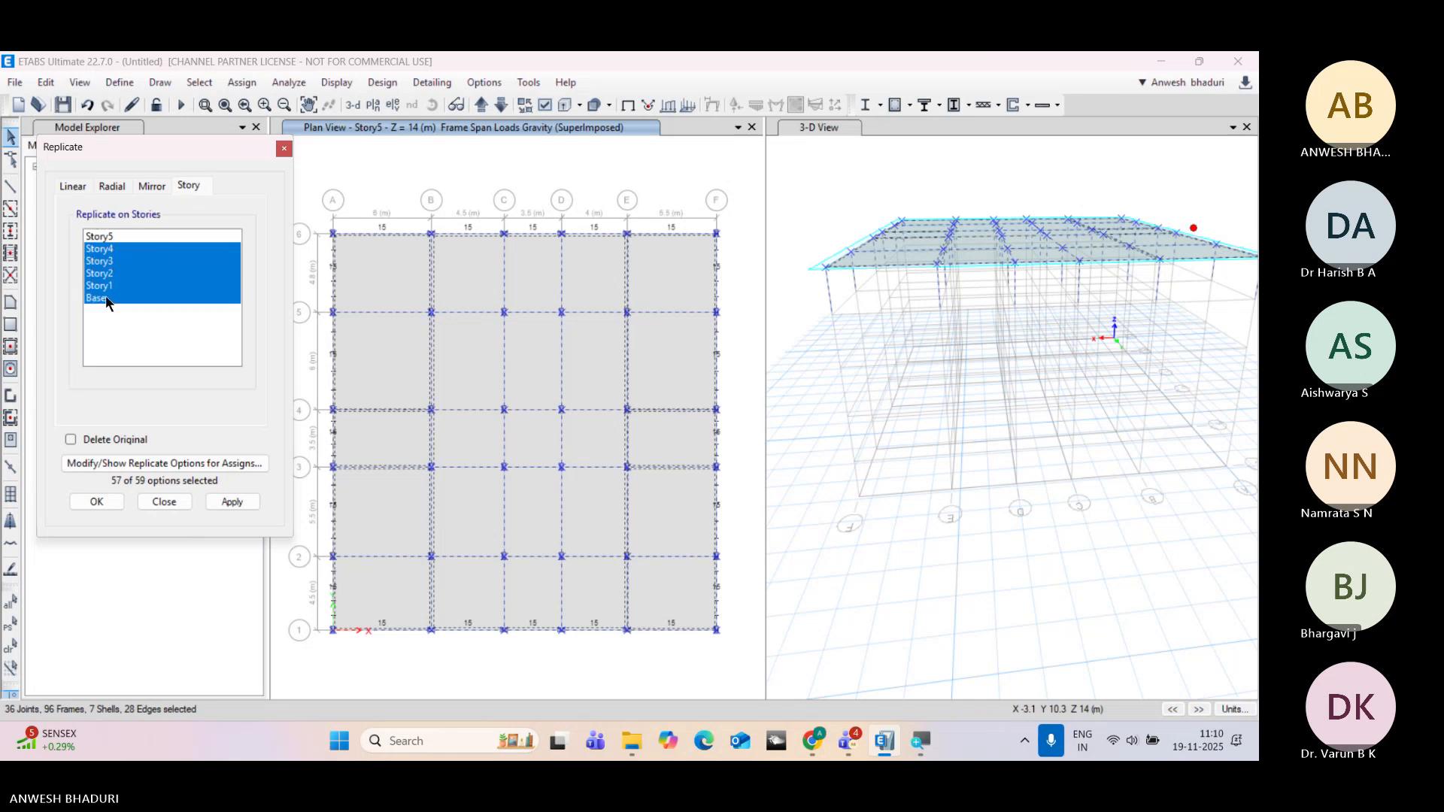
pyautogui.click(229, 501)
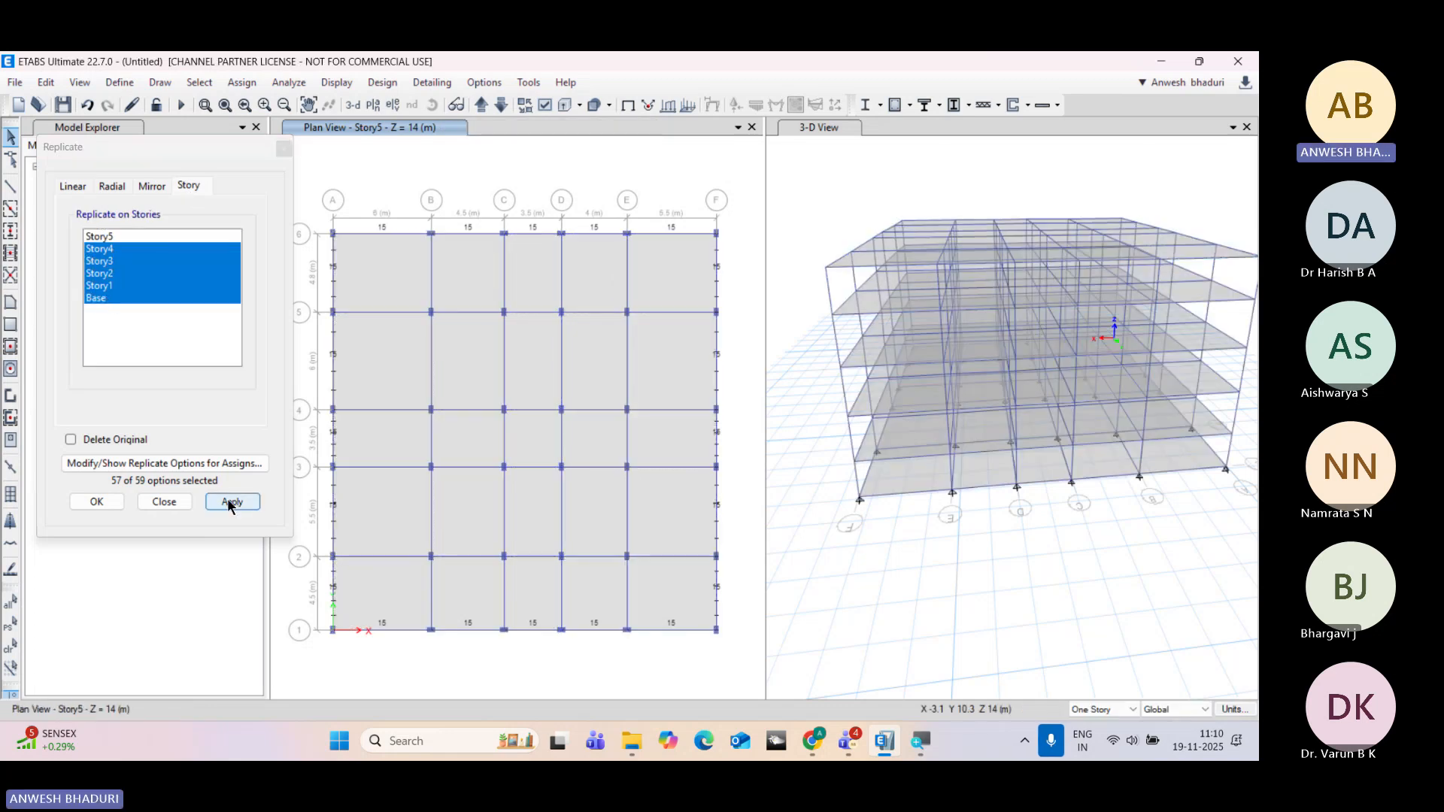
pyautogui.click(98, 501)
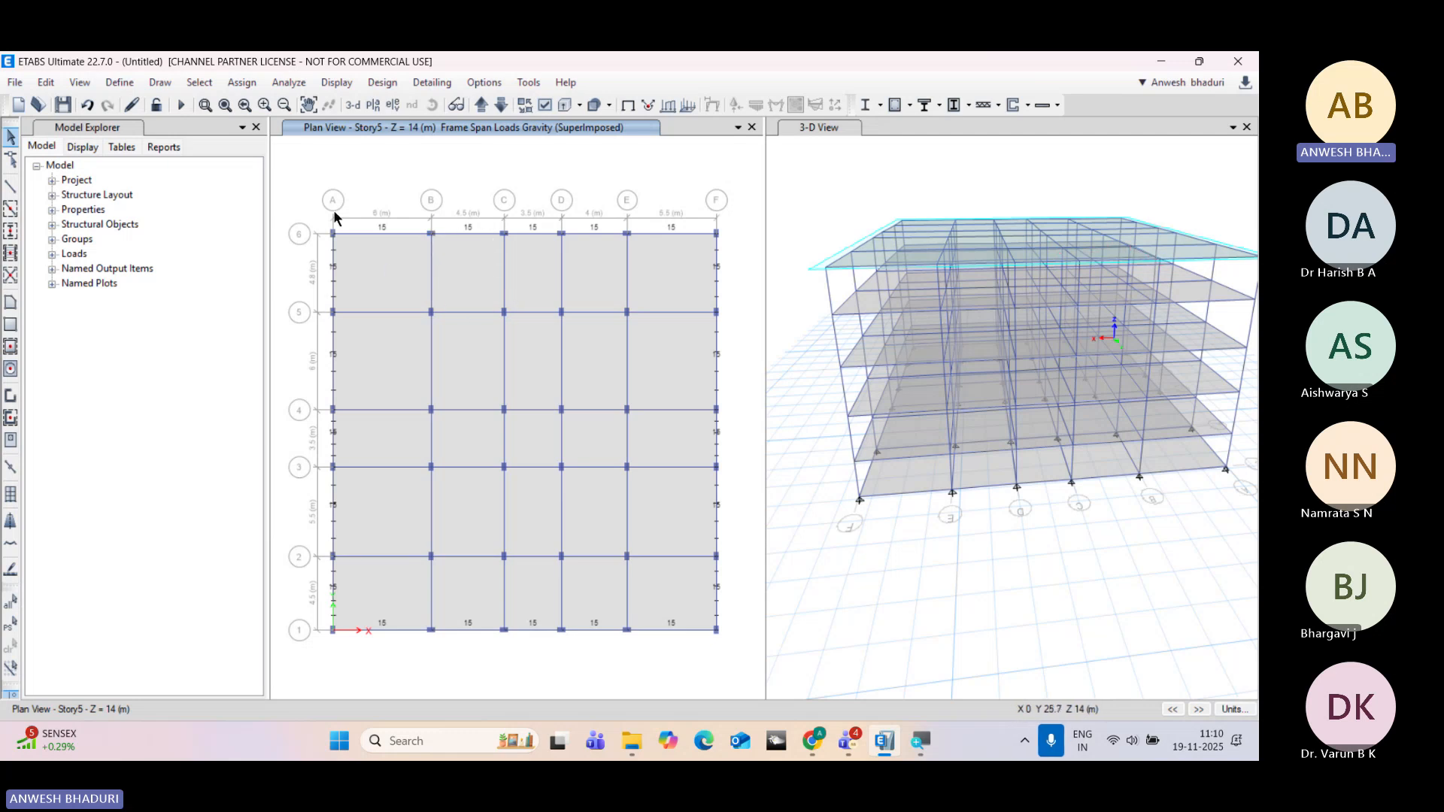
# Step: Delete the Story5 slabs, beams and columns outside the strip between grids 5 and 6 from A to E
pyautogui.moveTo(316, 187); pyautogui.dragTo(427, 663)
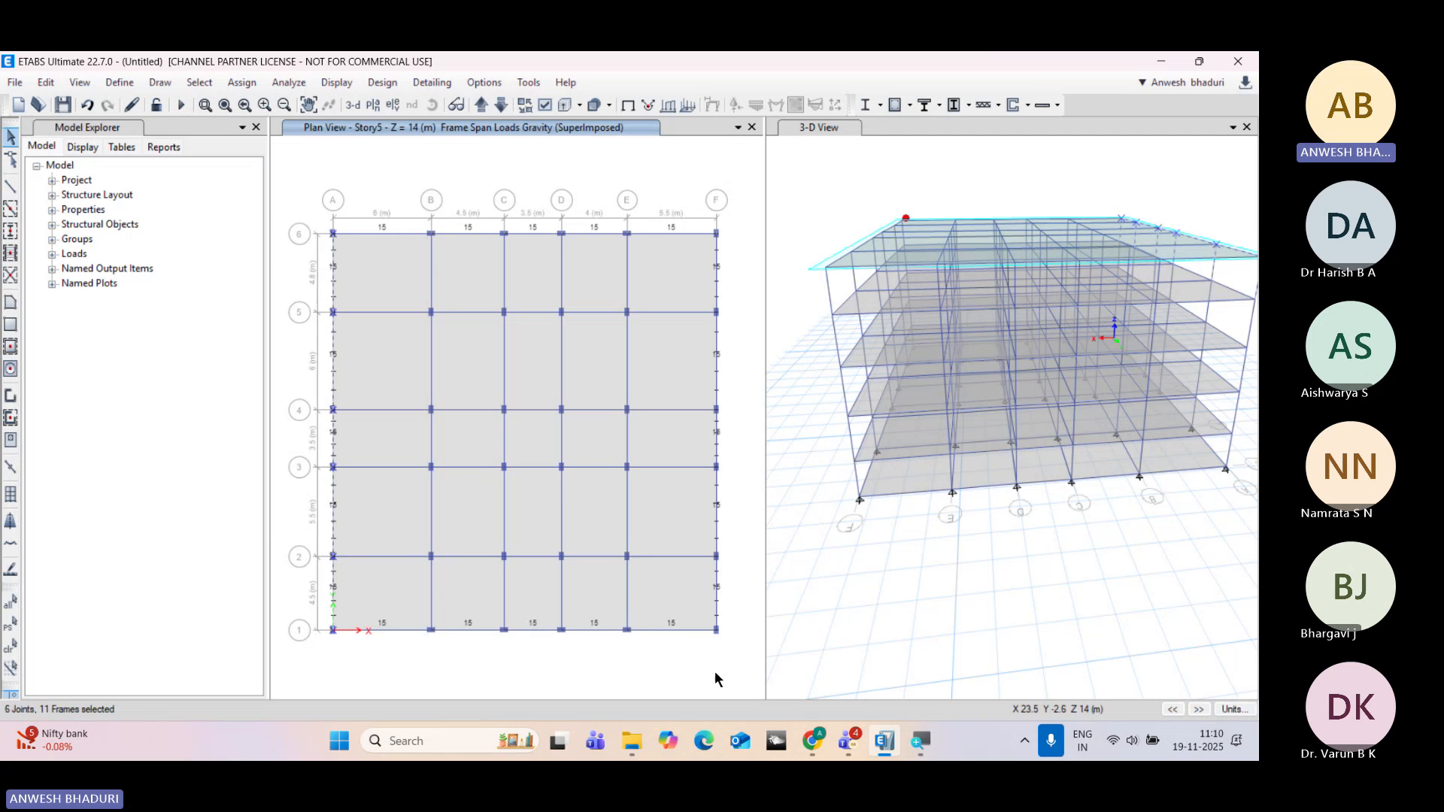
pyautogui.moveTo(715, 671); pyautogui.dragTo(371, 349)
pyautogui.moveTo(740, 357); pyautogui.dragTo(657, 205)
pyautogui.press('Delete')
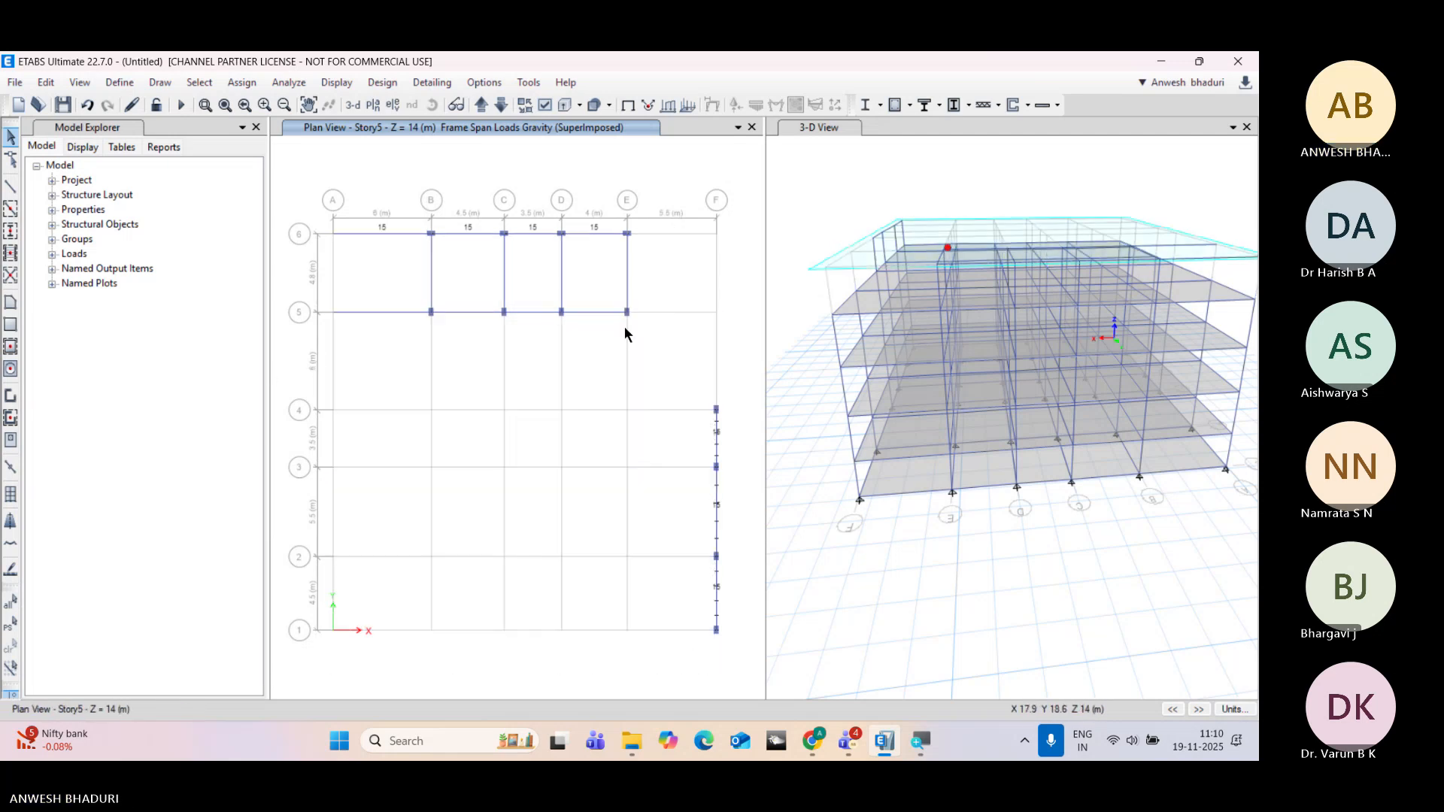
pyautogui.moveTo(744, 654); pyautogui.dragTo(701, 534)
pyautogui.press('Delete')
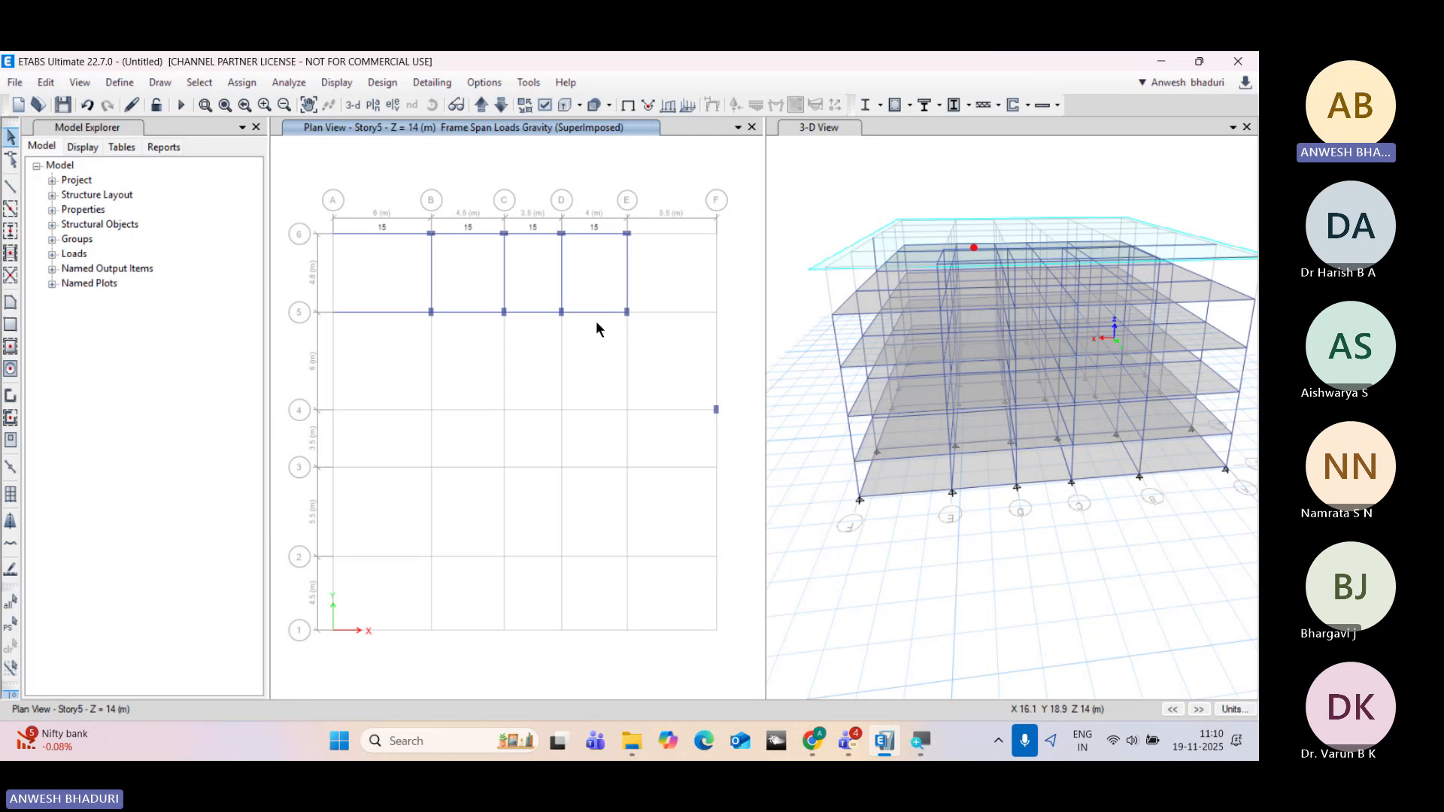
pyautogui.moveTo(638, 352); pyautogui.dragTo(498, 147)
pyautogui.press('Delete')
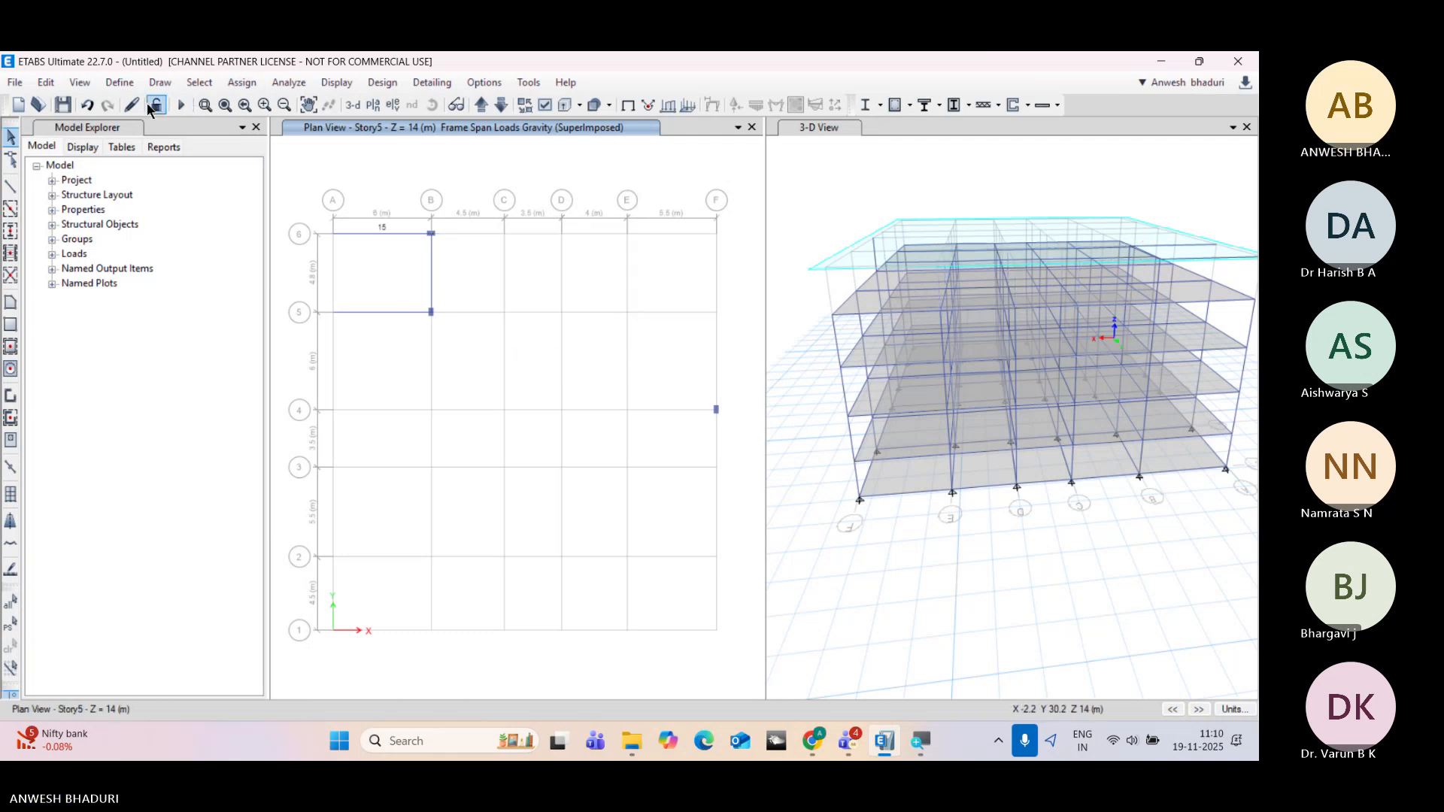
pyautogui.click(89, 106)
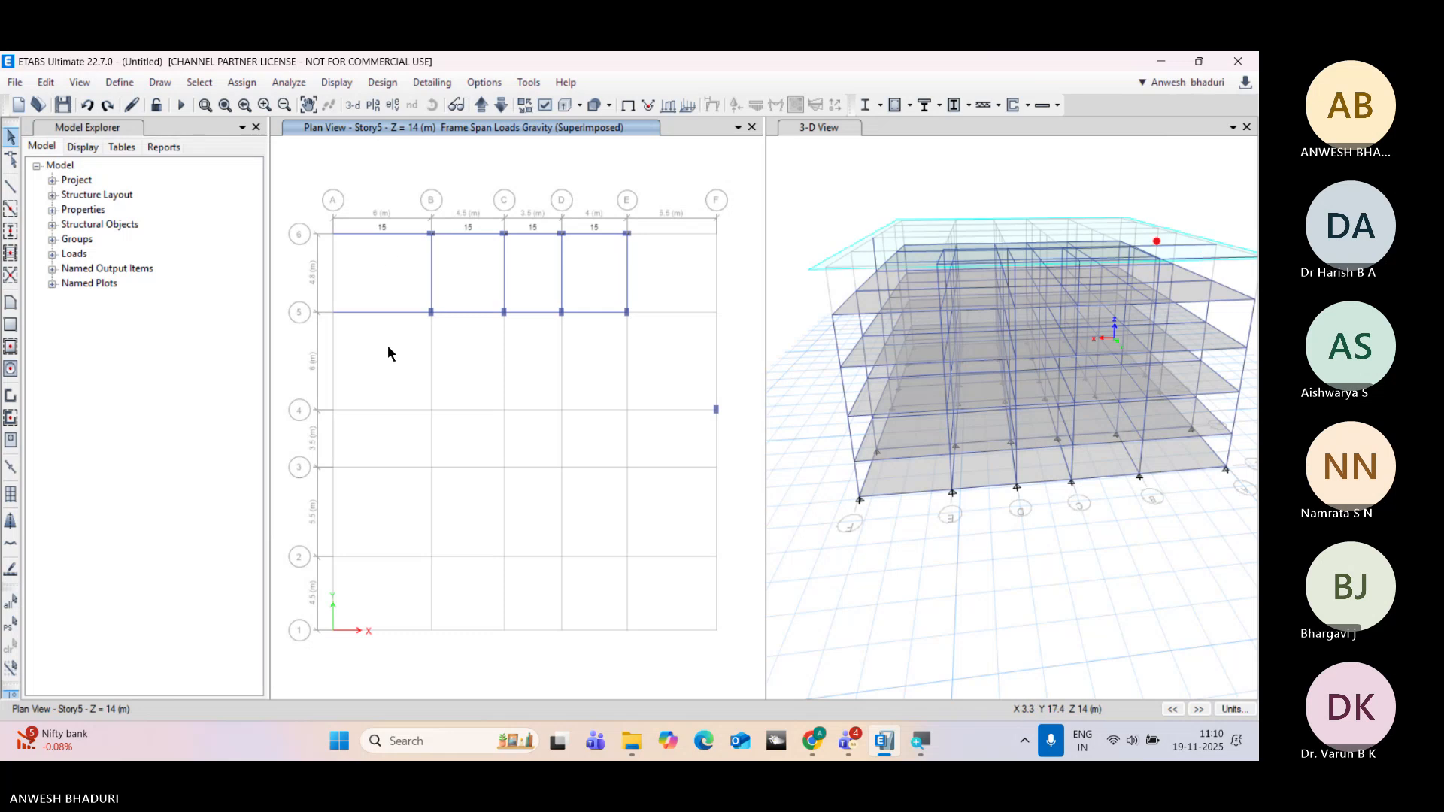
# Step: Delete the remaining Story5 members between A–B and C–E and the column at F-4, keeping only bay B–C between grids 5 and 6
pyautogui.moveTo(387, 346); pyautogui.dragTo(309, 146)
pyautogui.press('Delete')
pyautogui.moveTo(636, 344); pyautogui.dragTo(532, 164)
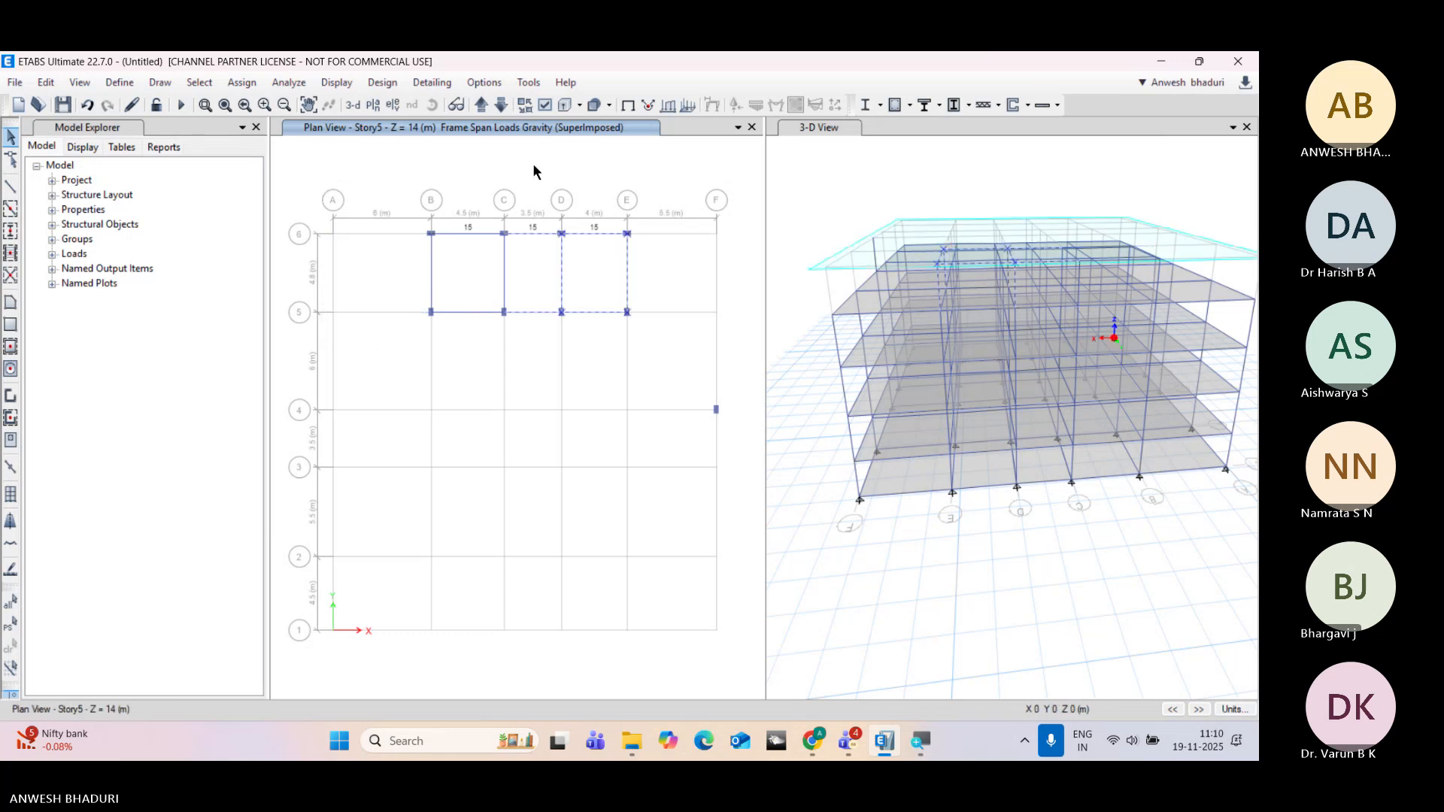
pyautogui.press('Delete')
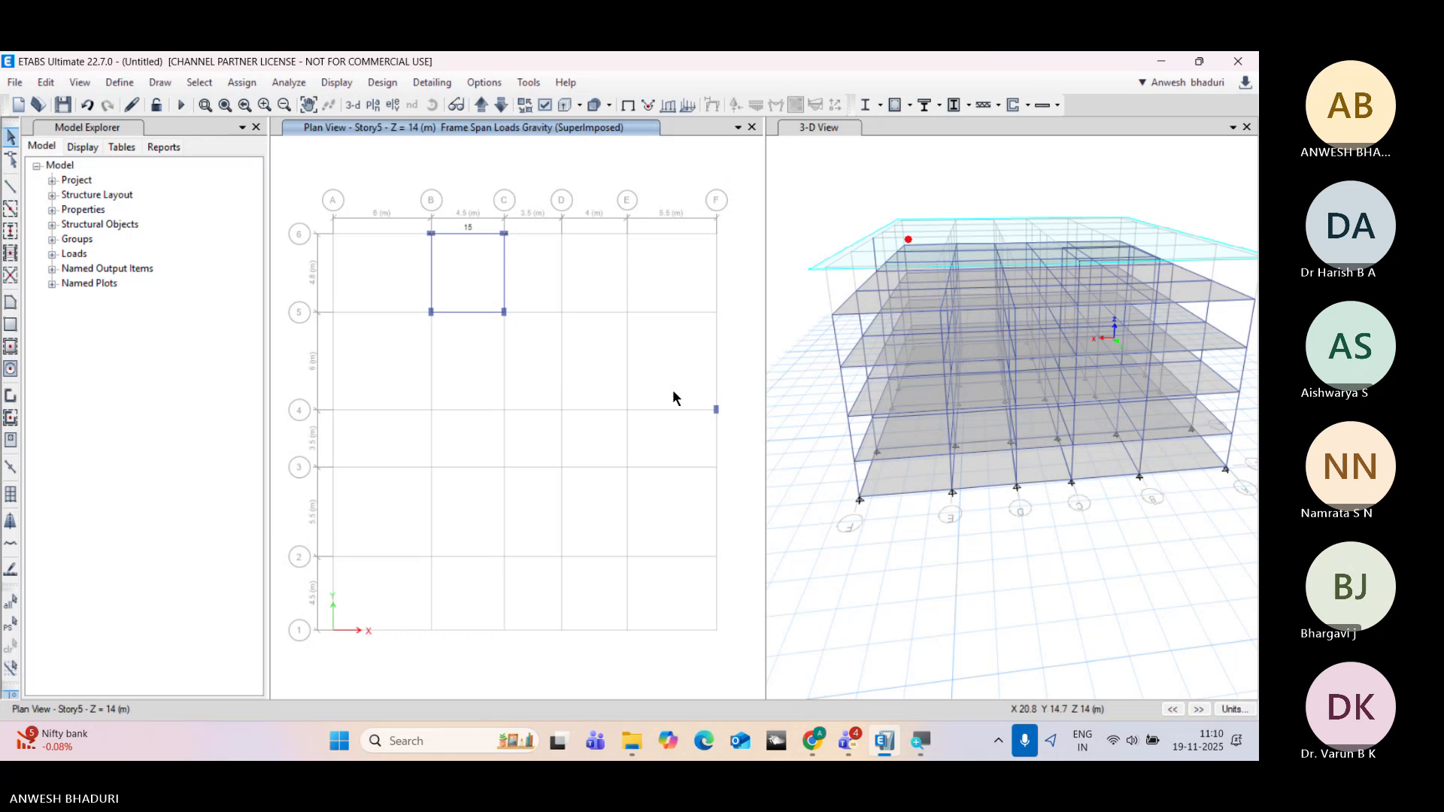
pyautogui.moveTo(673, 390); pyautogui.dragTo(747, 487)
pyautogui.press('Delete')
# Step: Select the Story5 beam on grid 6 between grids B and C
pyautogui.click(464, 233)
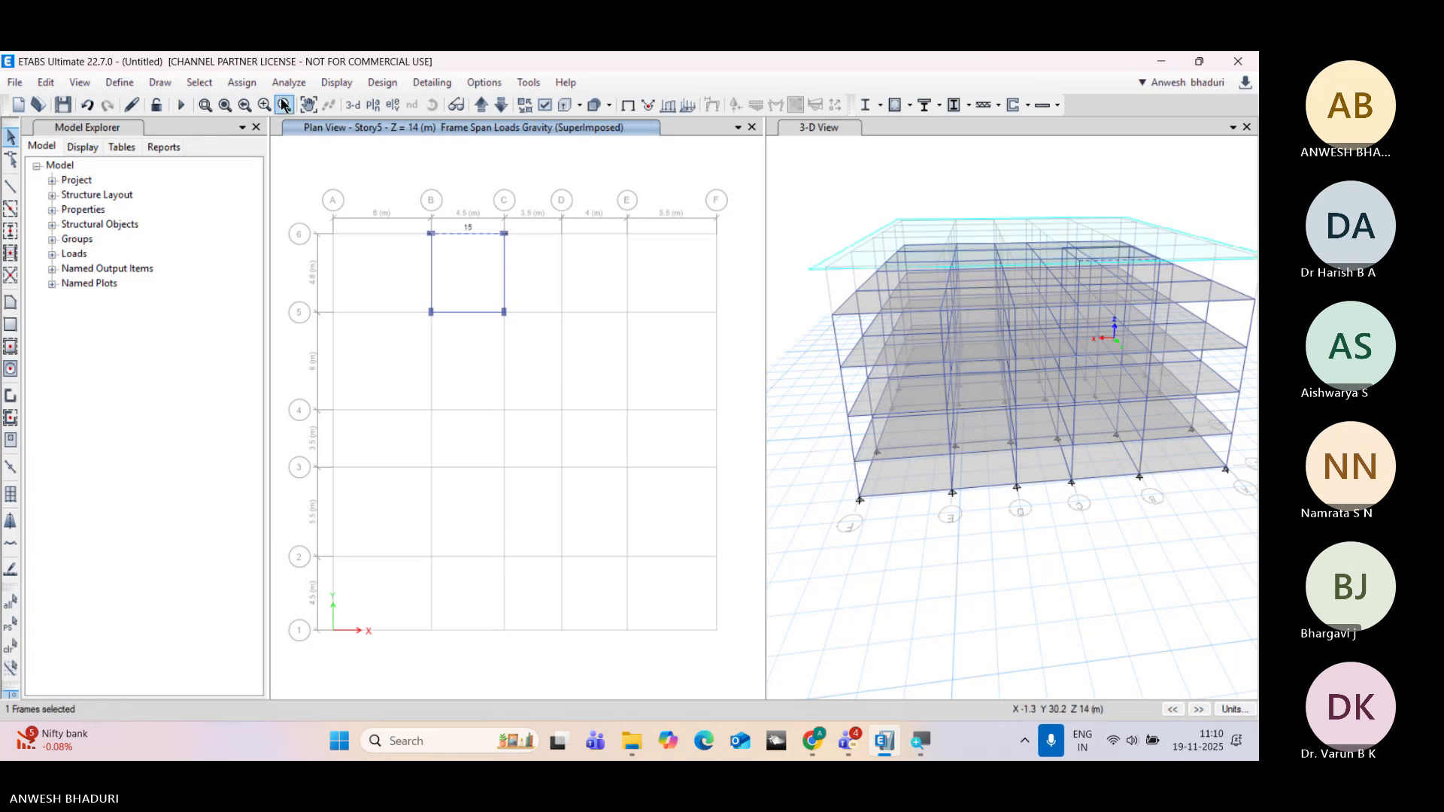
# Step: Replace the SuperImposed distributed load on the Story5 beam along grid 6 between B and C with 0 kN/m
pyautogui.click(263, 80)
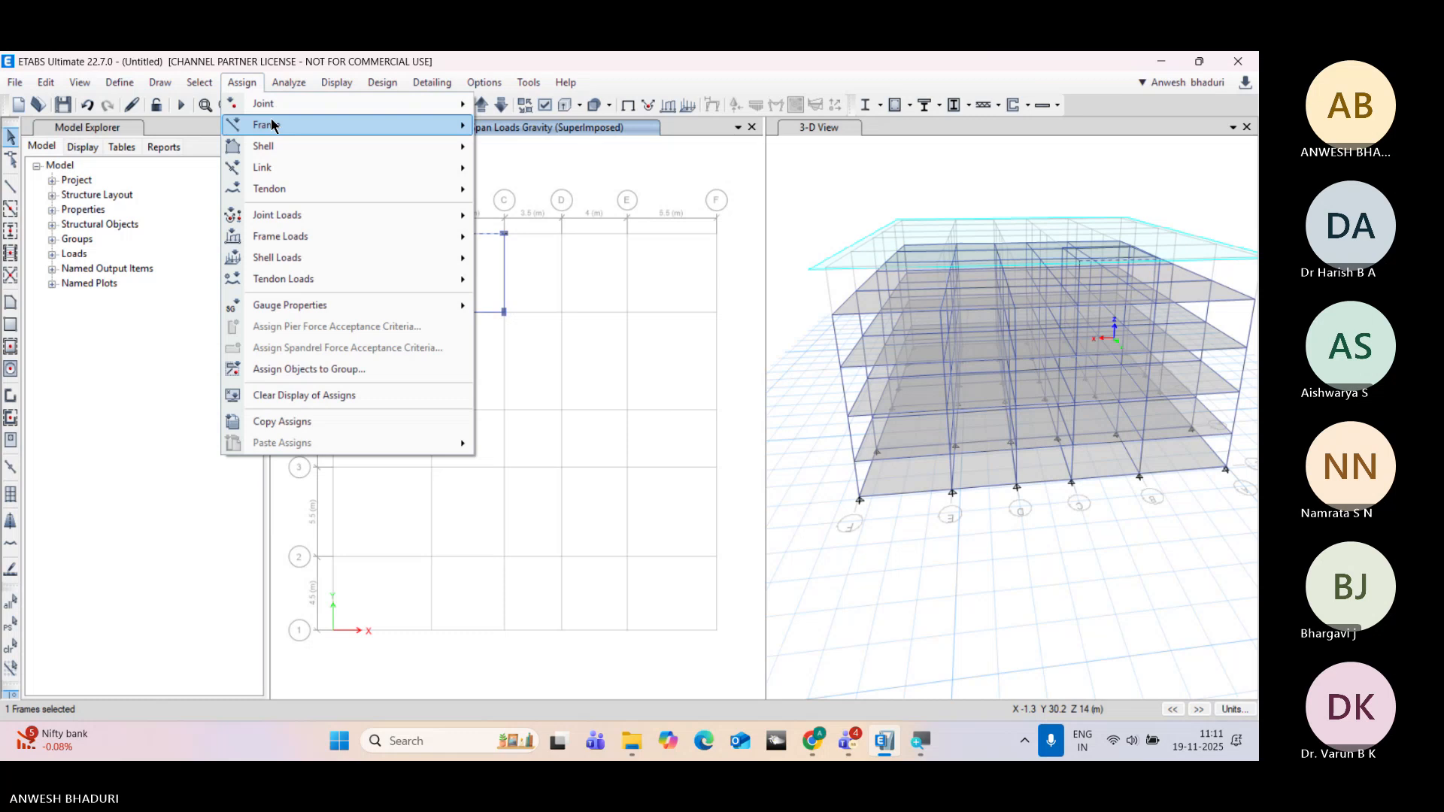
pyautogui.click(252, 80)
pyautogui.click(462, 233)
pyautogui.click(462, 232)
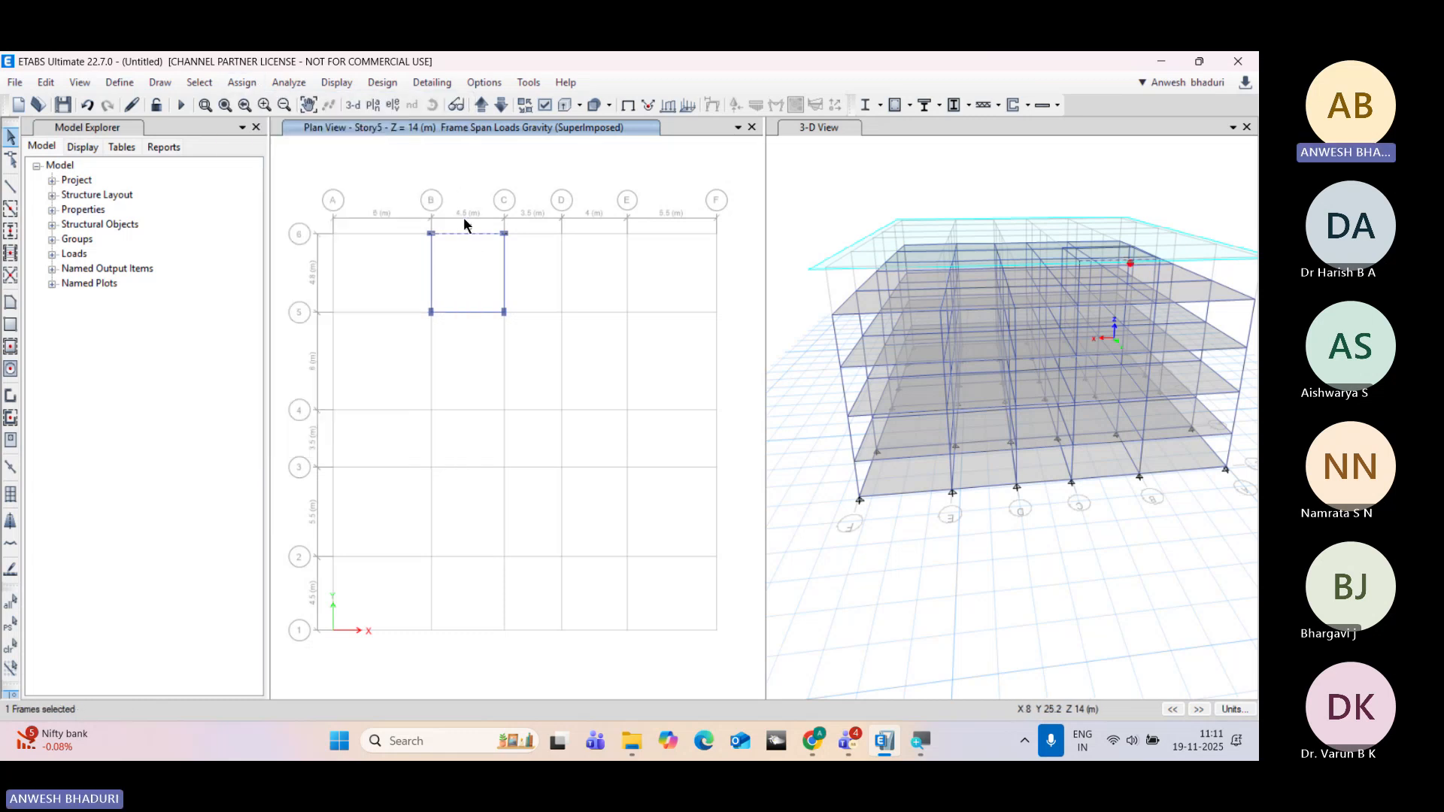
pyautogui.click(248, 82)
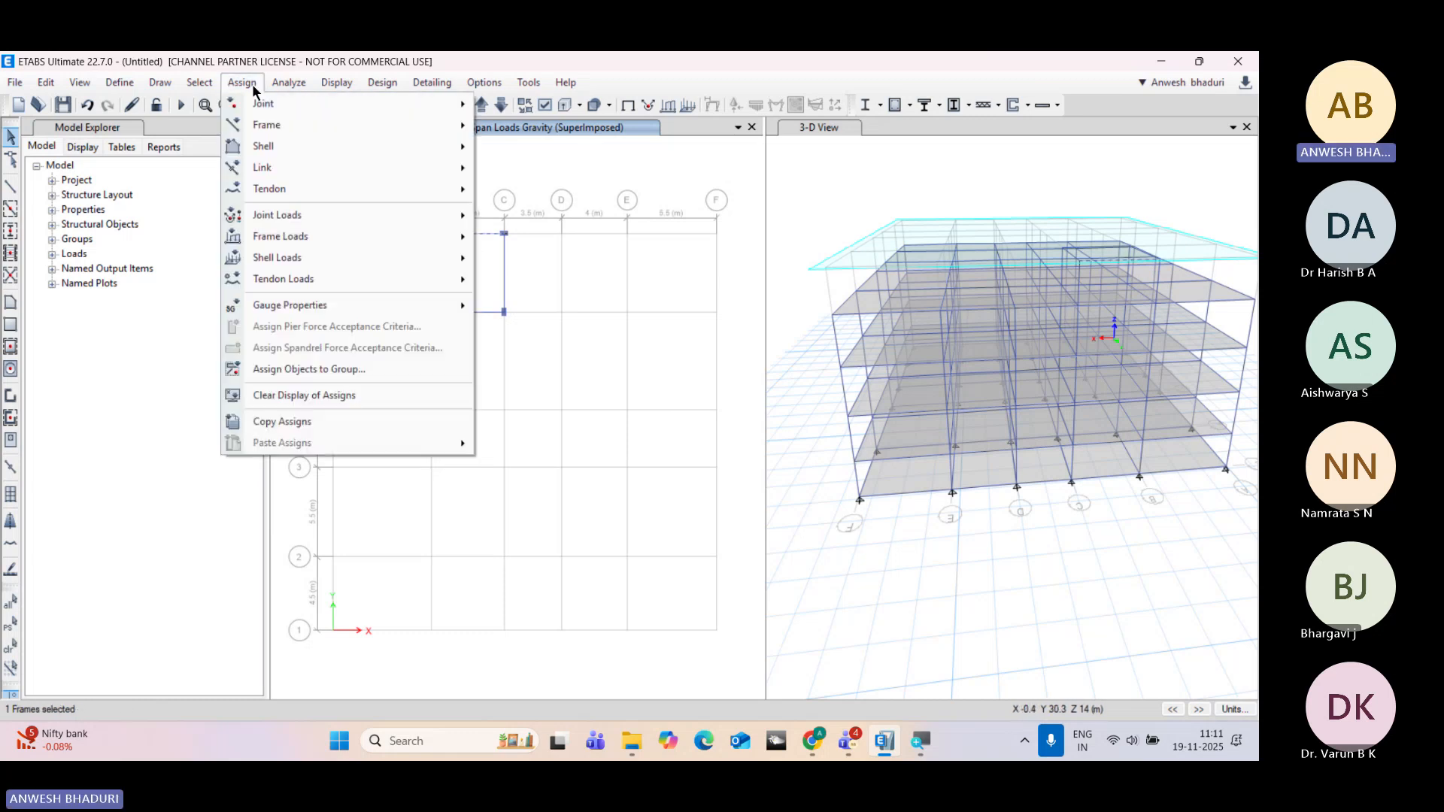
pyautogui.moveTo(316, 235)
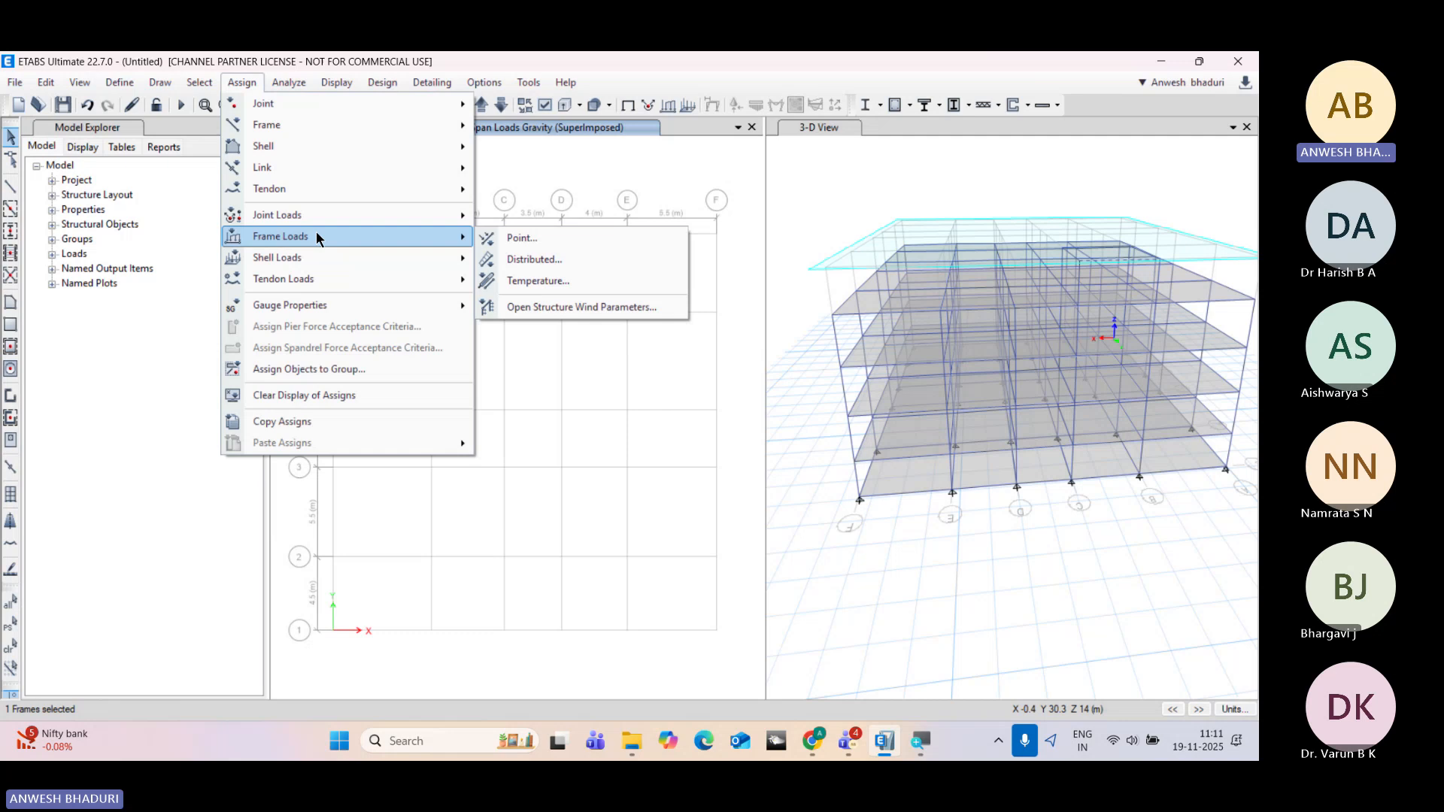
pyautogui.click(512, 265)
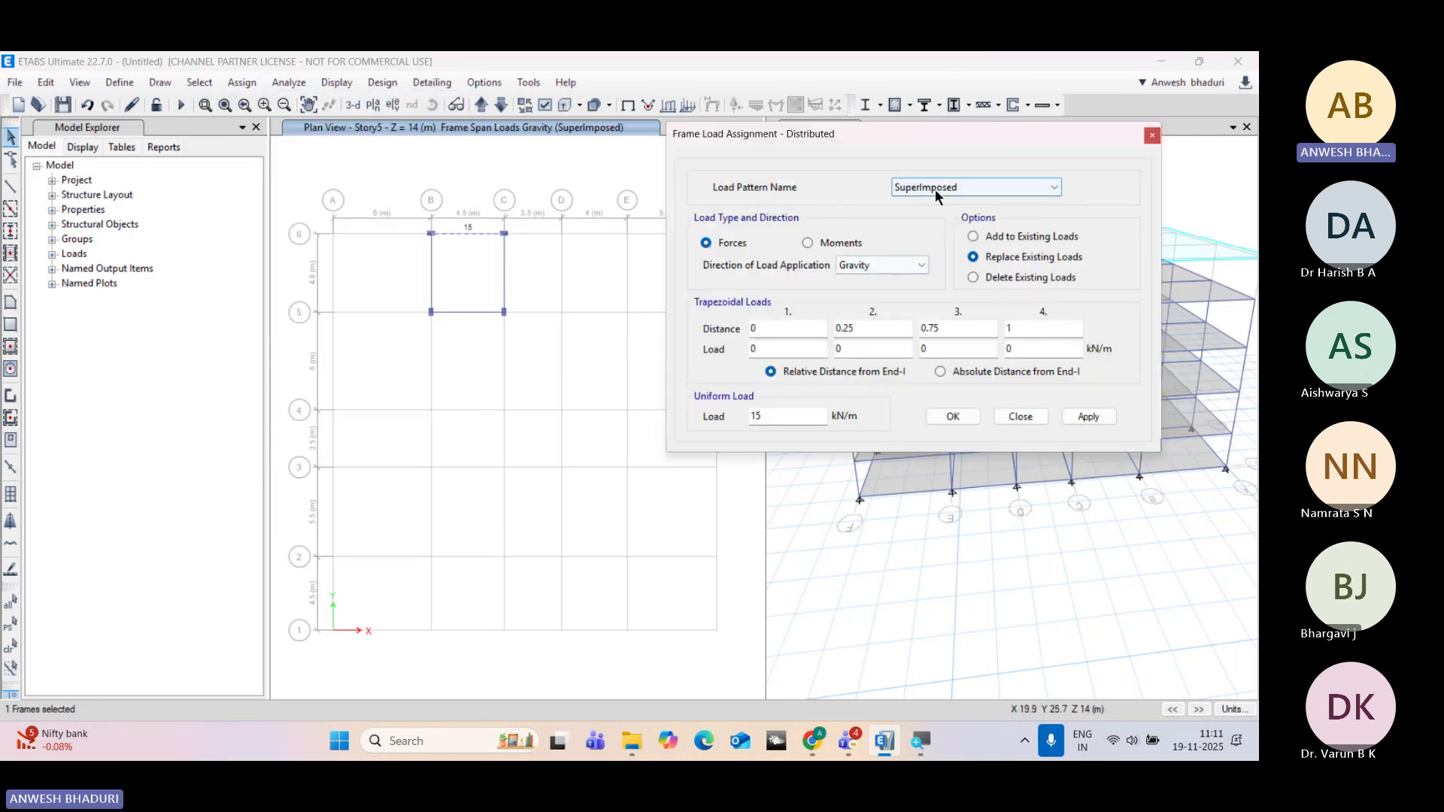
pyautogui.moveTo(775, 415); pyautogui.dragTo(733, 415)
pyautogui.write('0')
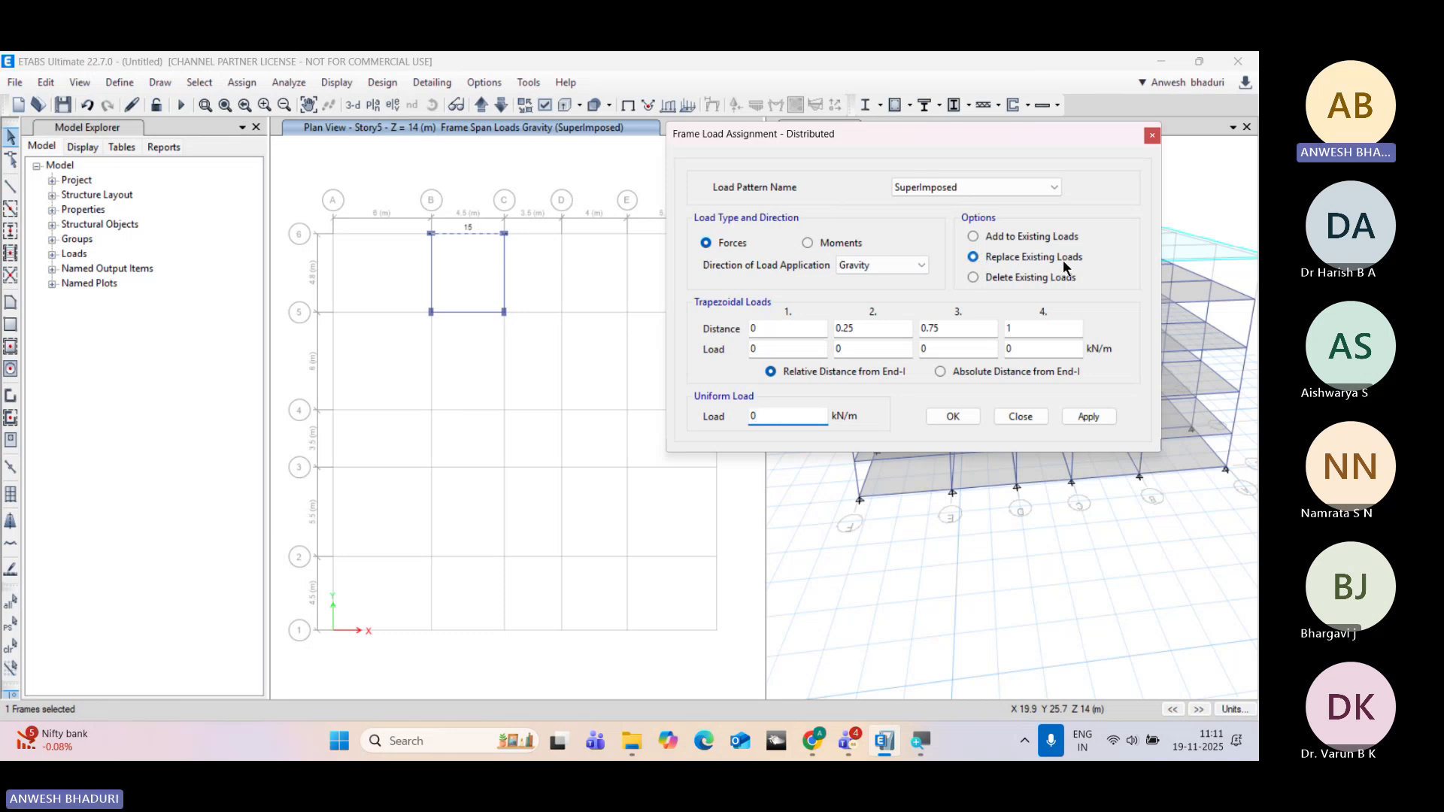
pyautogui.click(1095, 415)
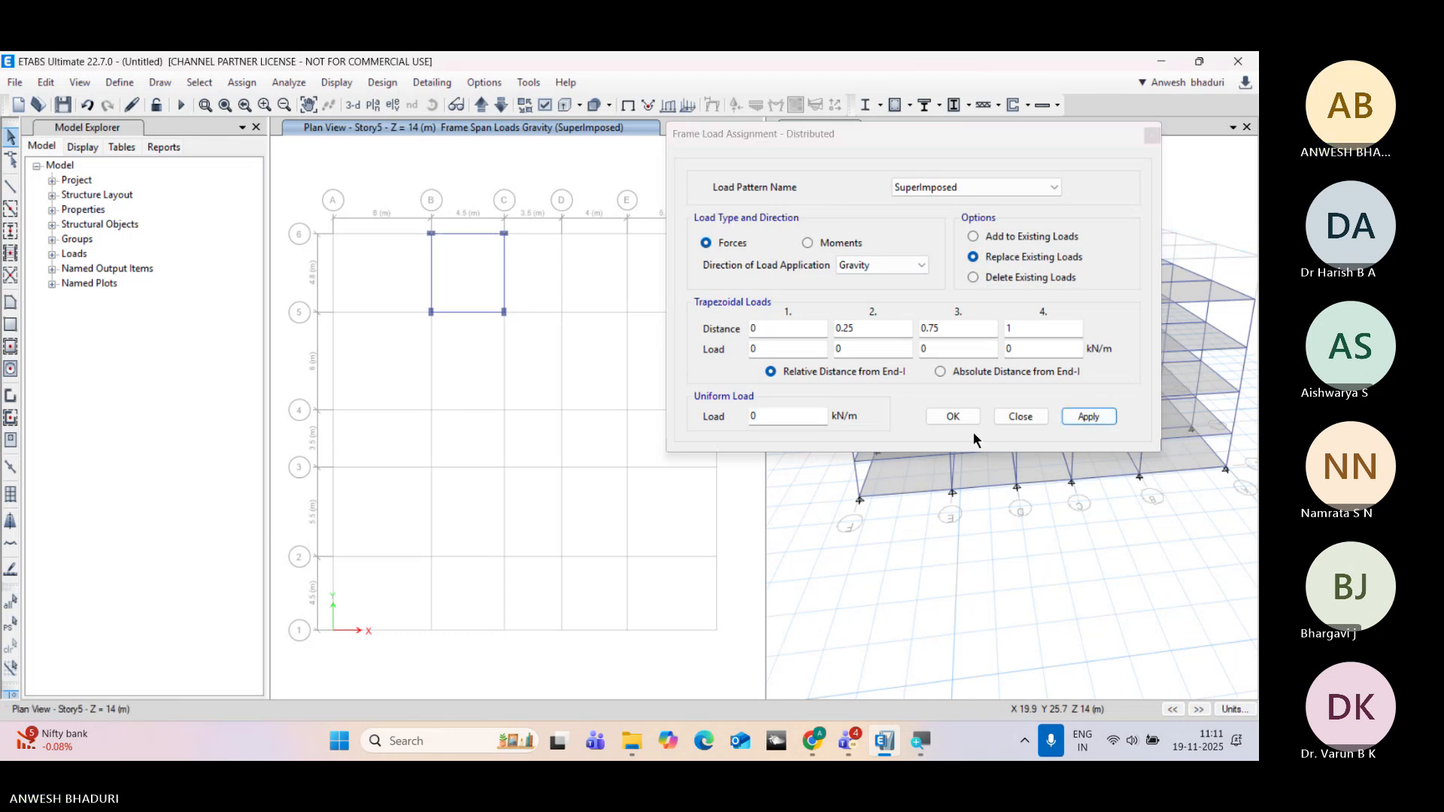
pyautogui.click(948, 418)
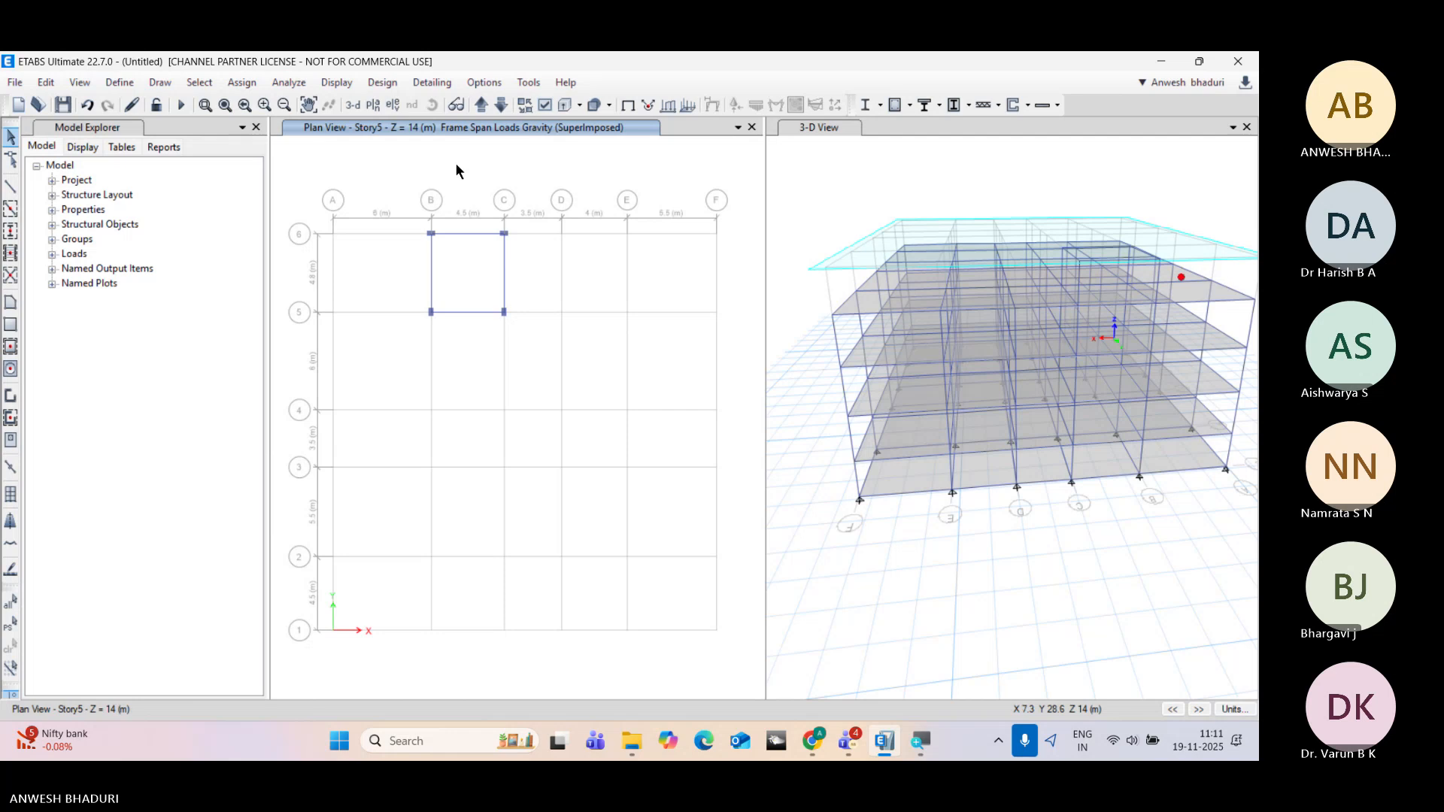
# Step: Delete all beams and slabs at the Base level in plan and restore the 3-D view
pyautogui.click(497, 128)
pyautogui.click(433, 105)
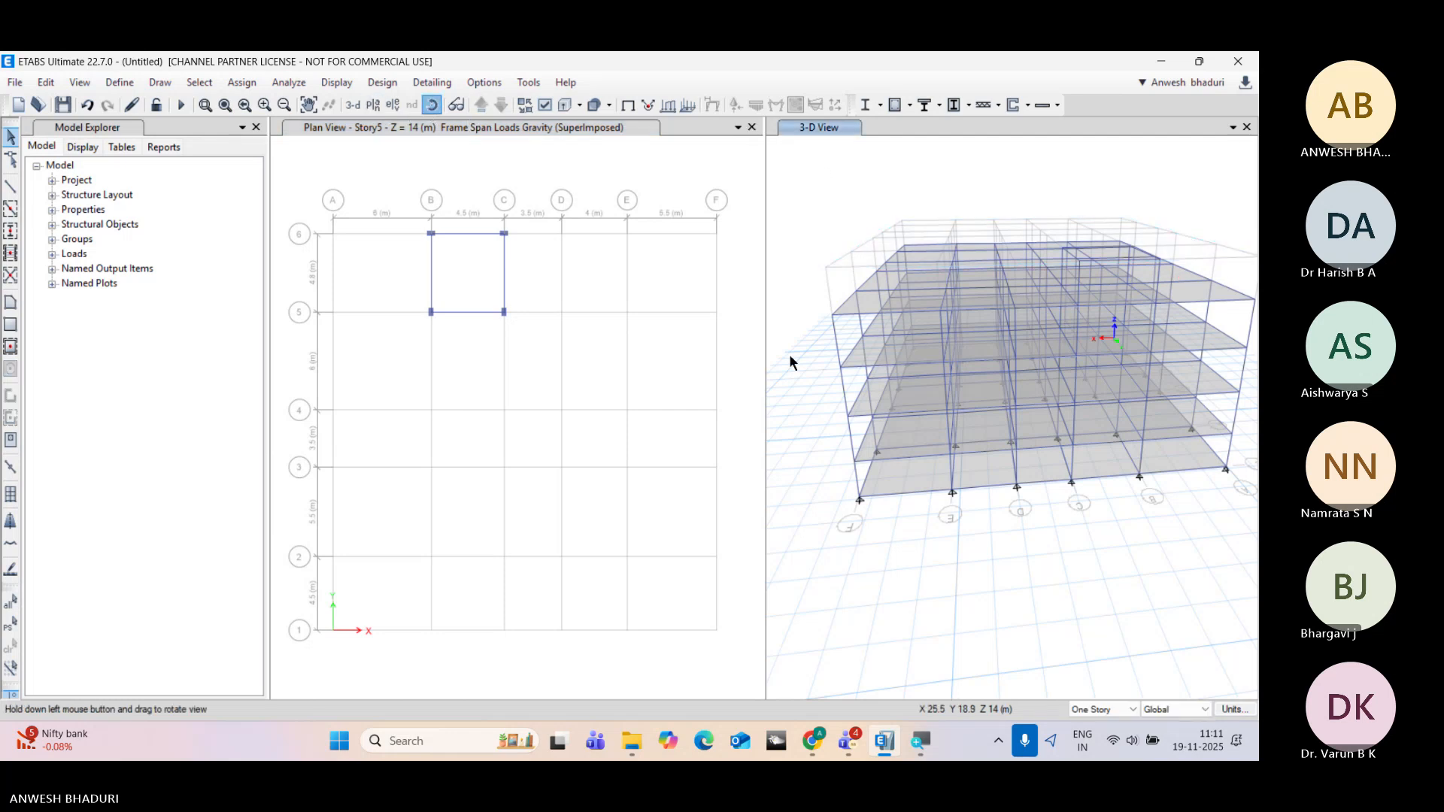
pyautogui.moveTo(1174, 599); pyautogui.dragTo(876, 129)
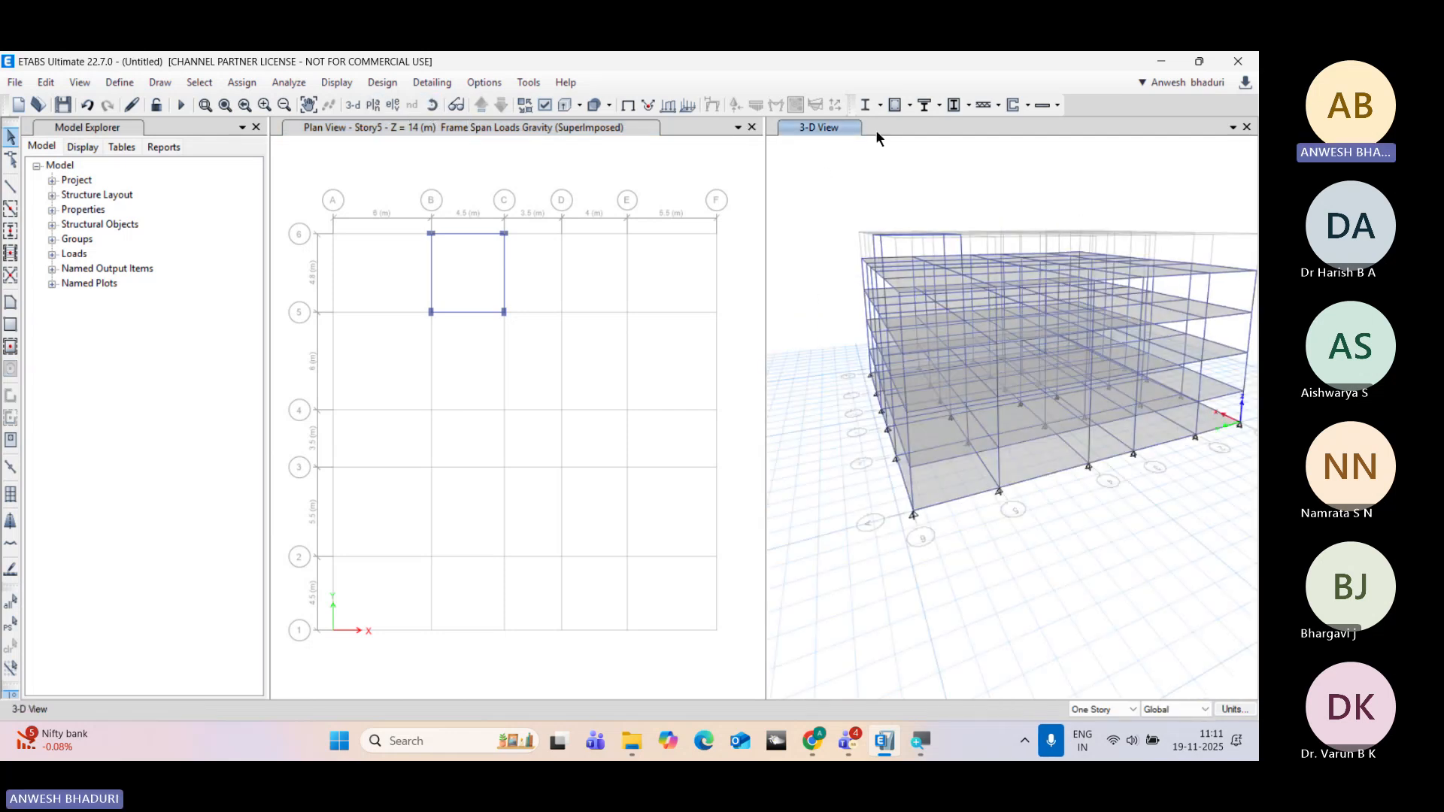
pyautogui.click(455, 104)
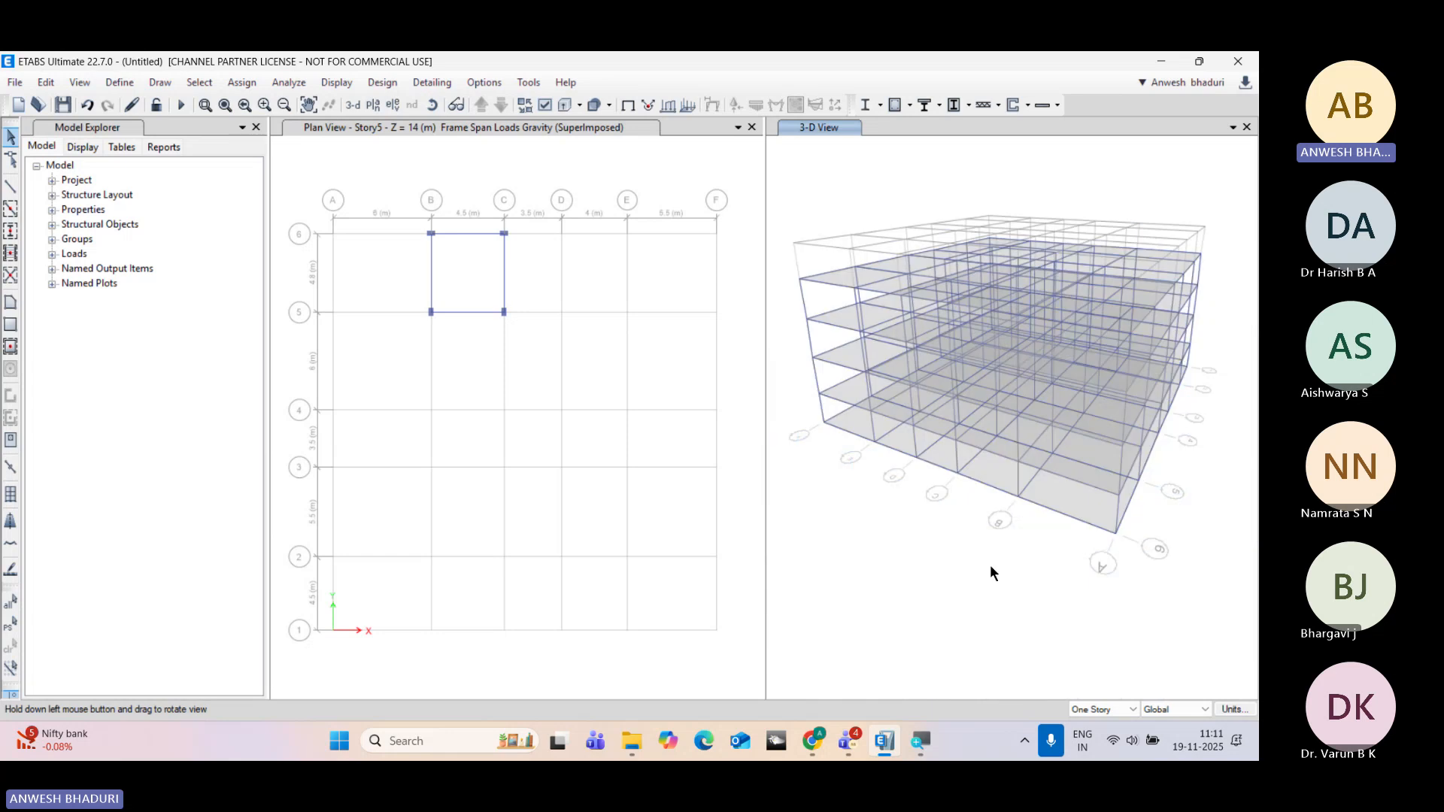
pyautogui.moveTo(989, 565); pyautogui.dragTo(977, 536)
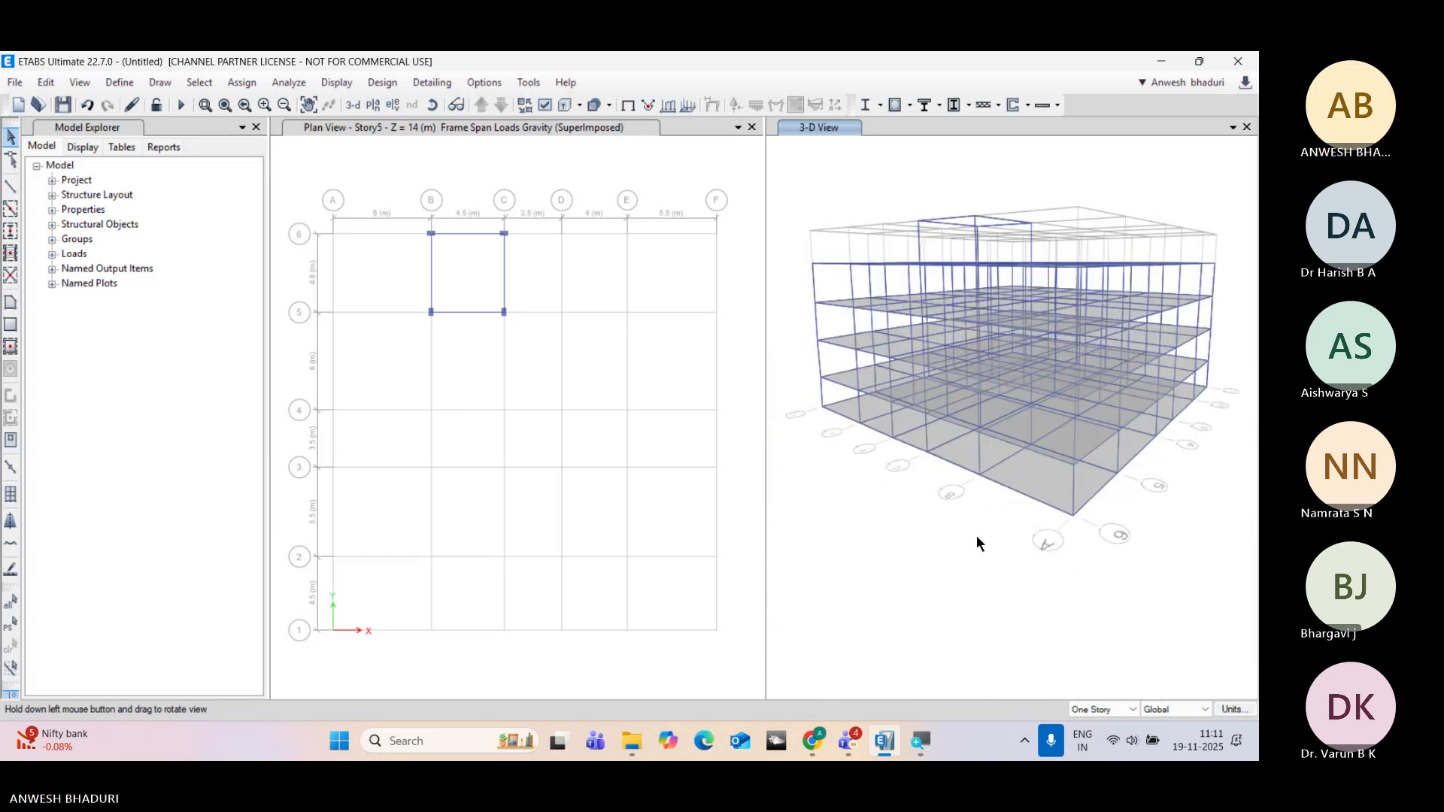
pyautogui.click(374, 105)
pyautogui.click(857, 353)
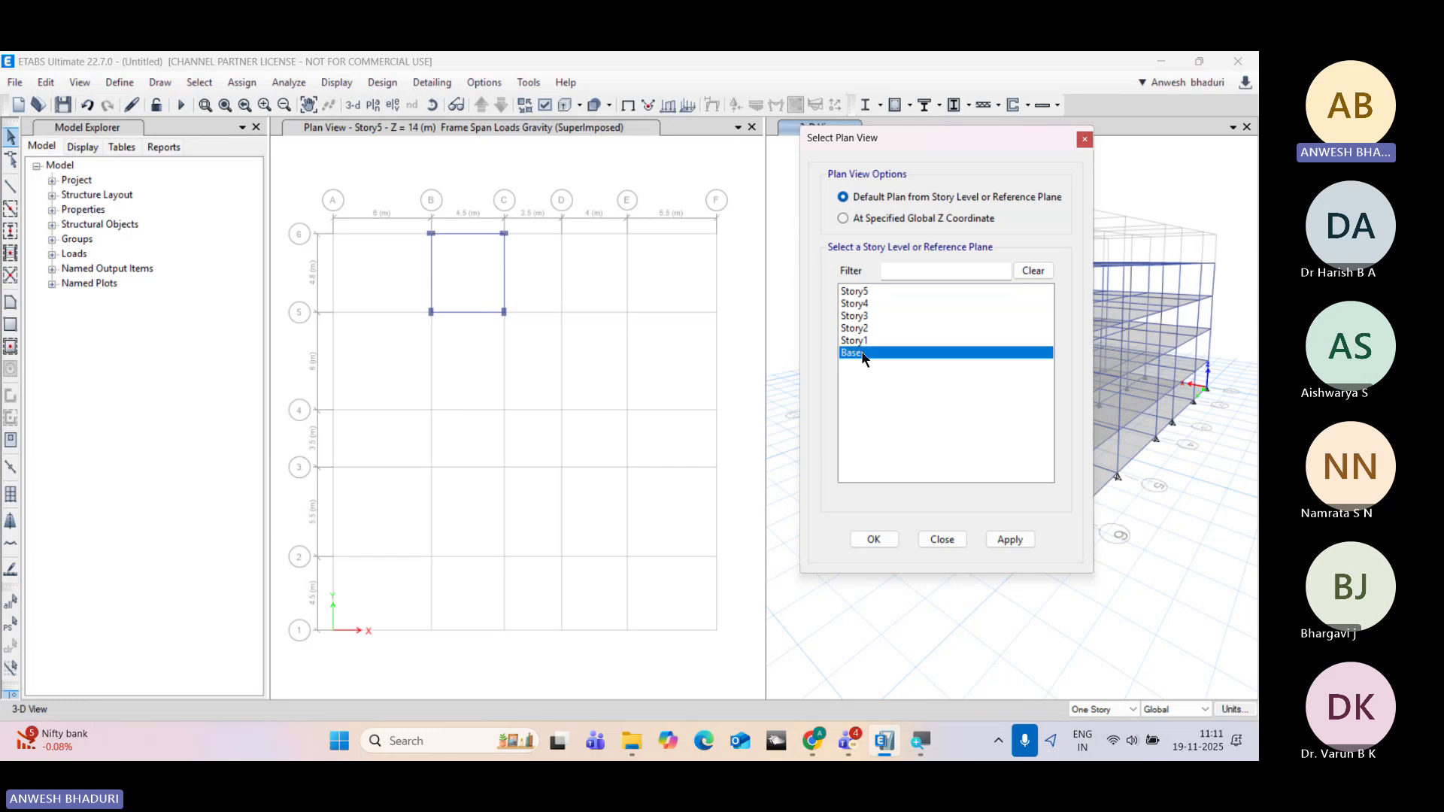
pyautogui.click(875, 538)
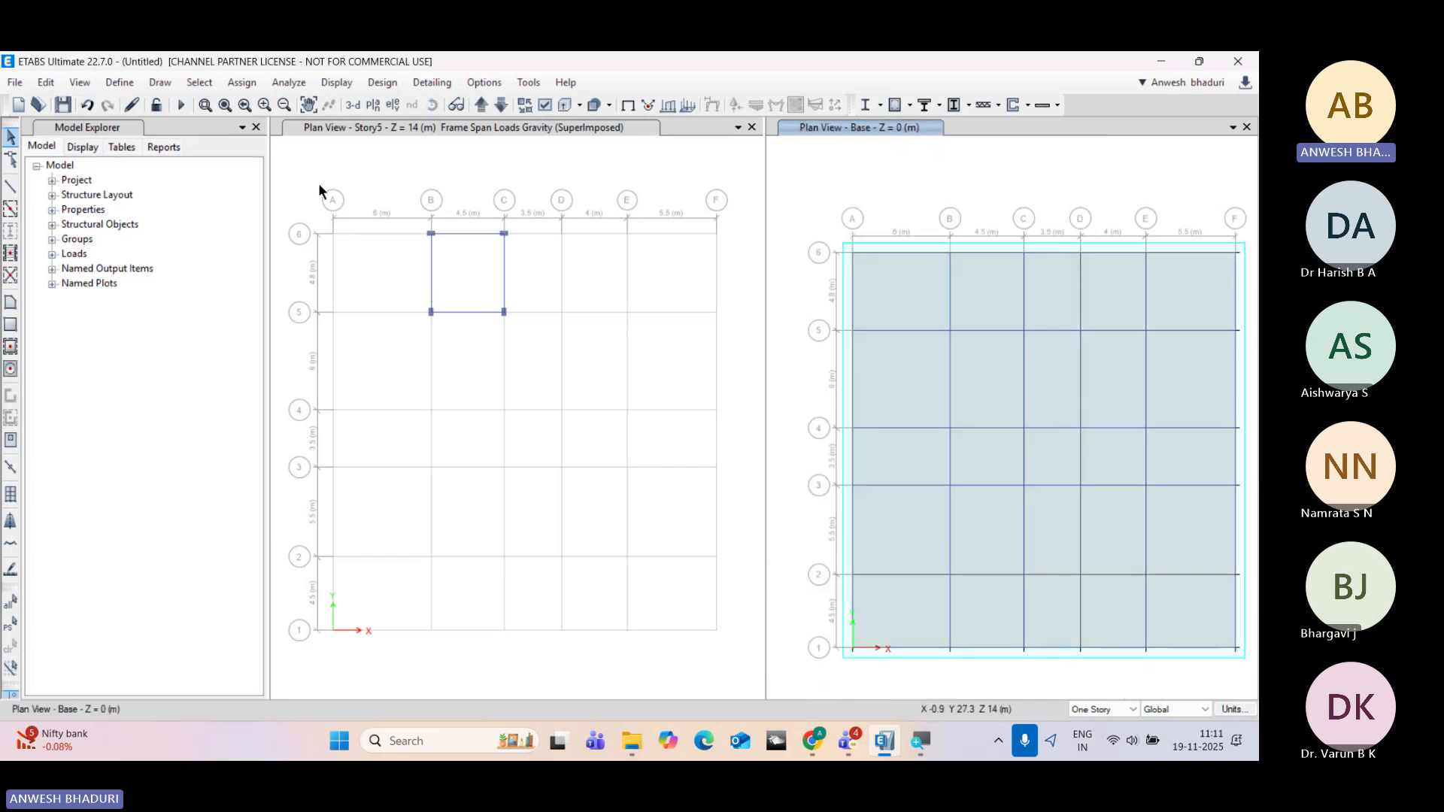
pyautogui.moveTo(824, 203); pyautogui.dragTo(1243, 665)
pyautogui.press('Delete')
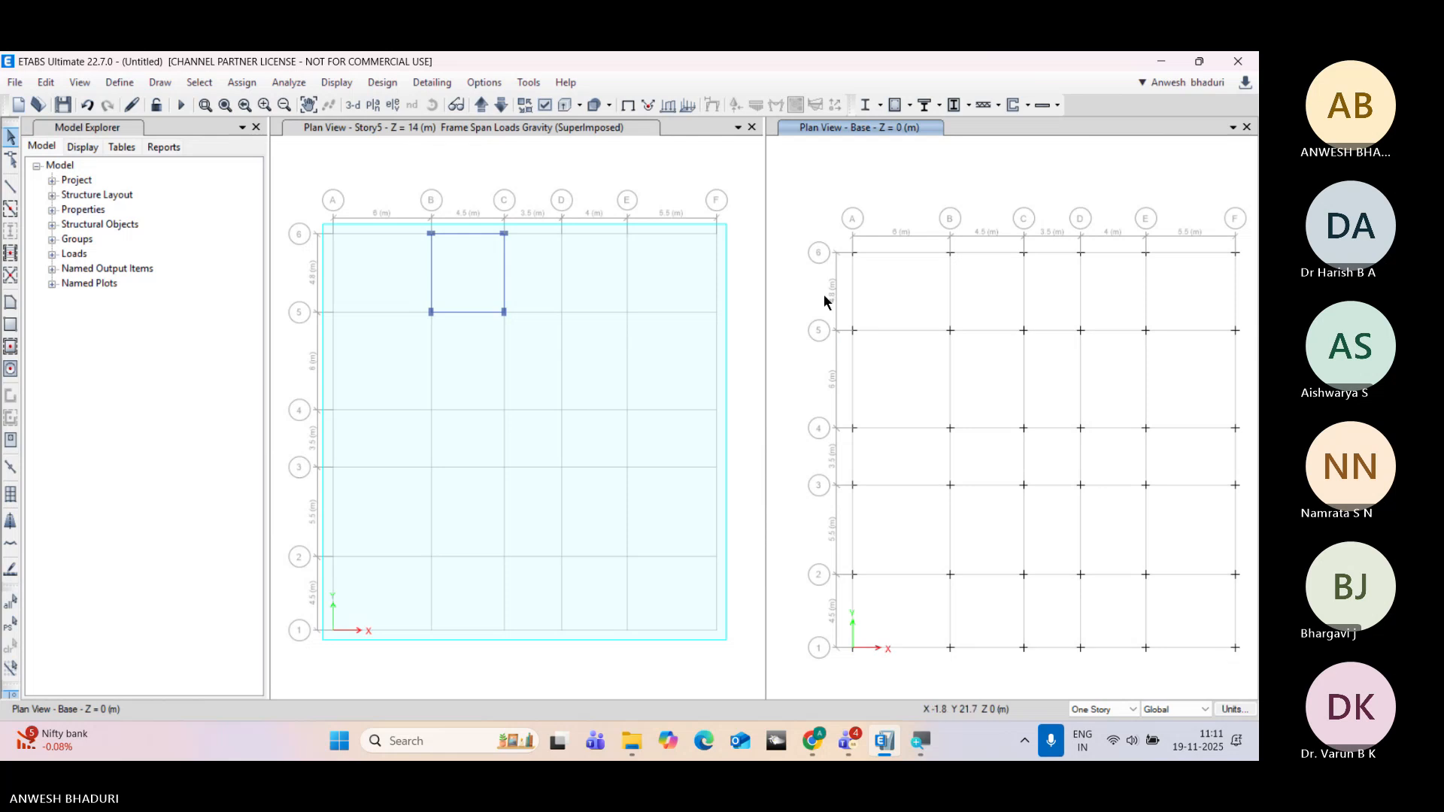
pyautogui.click(359, 106)
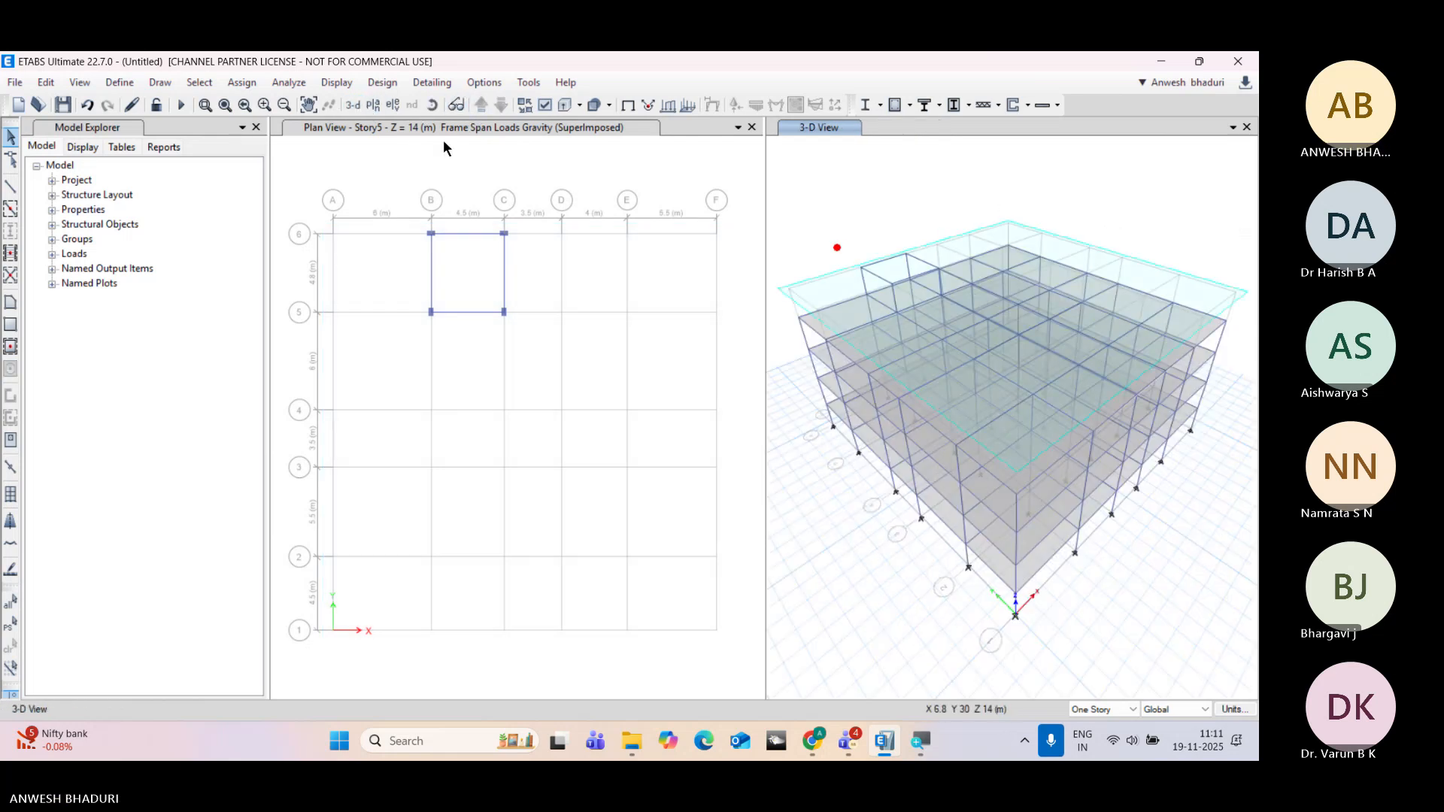
# Step: Draw a rectangular S125 floor on Story5 in the bay between grids B–C and 5–6
pyautogui.click(413, 123)
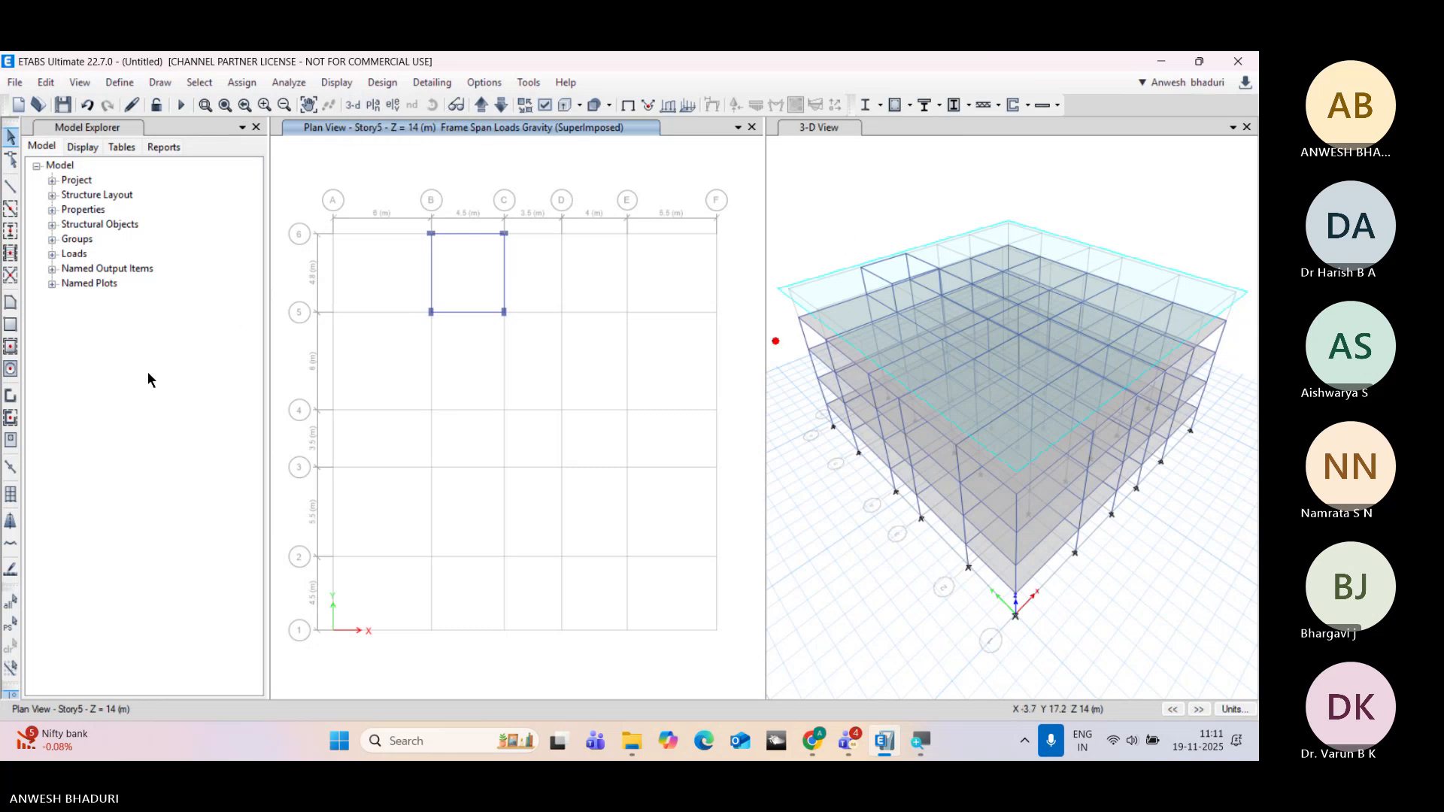
pyautogui.click(15, 328)
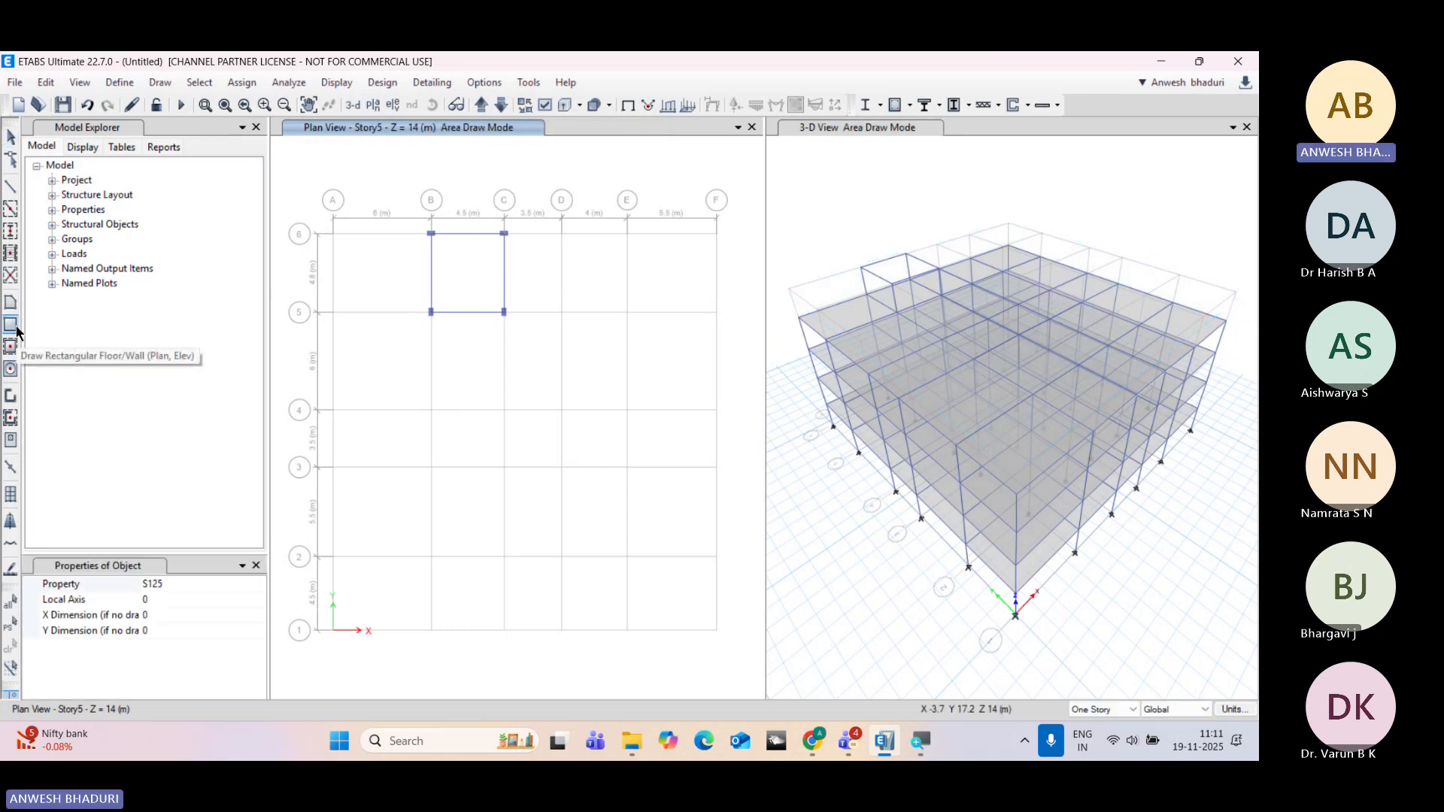
pyautogui.click(431, 234)
pyautogui.click(504, 311)
pyautogui.press('Escape')
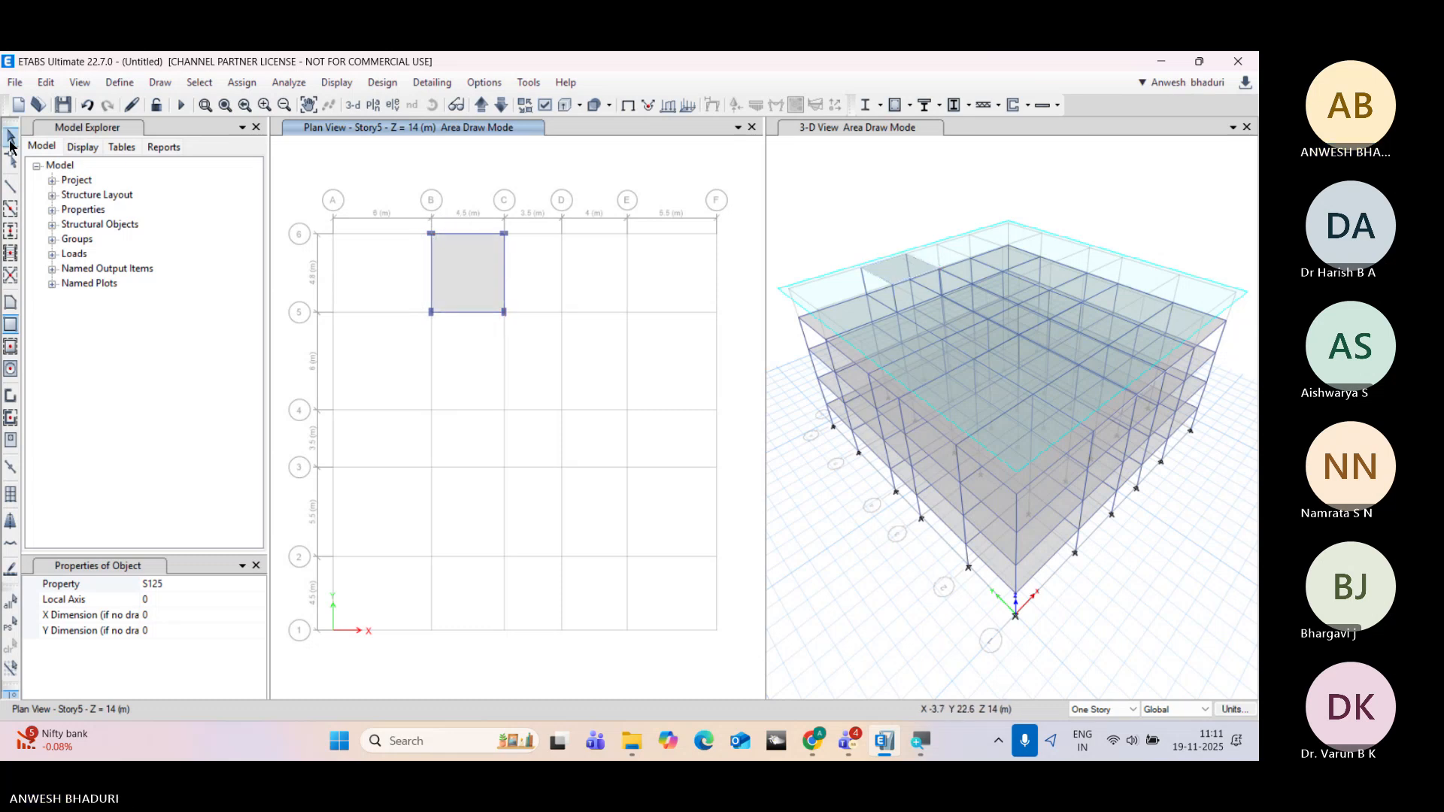
# Step: Assign a uniform Live load of 0.75 kN/m² in the gravity direction to the Story5 slab
pyautogui.click(475, 296)
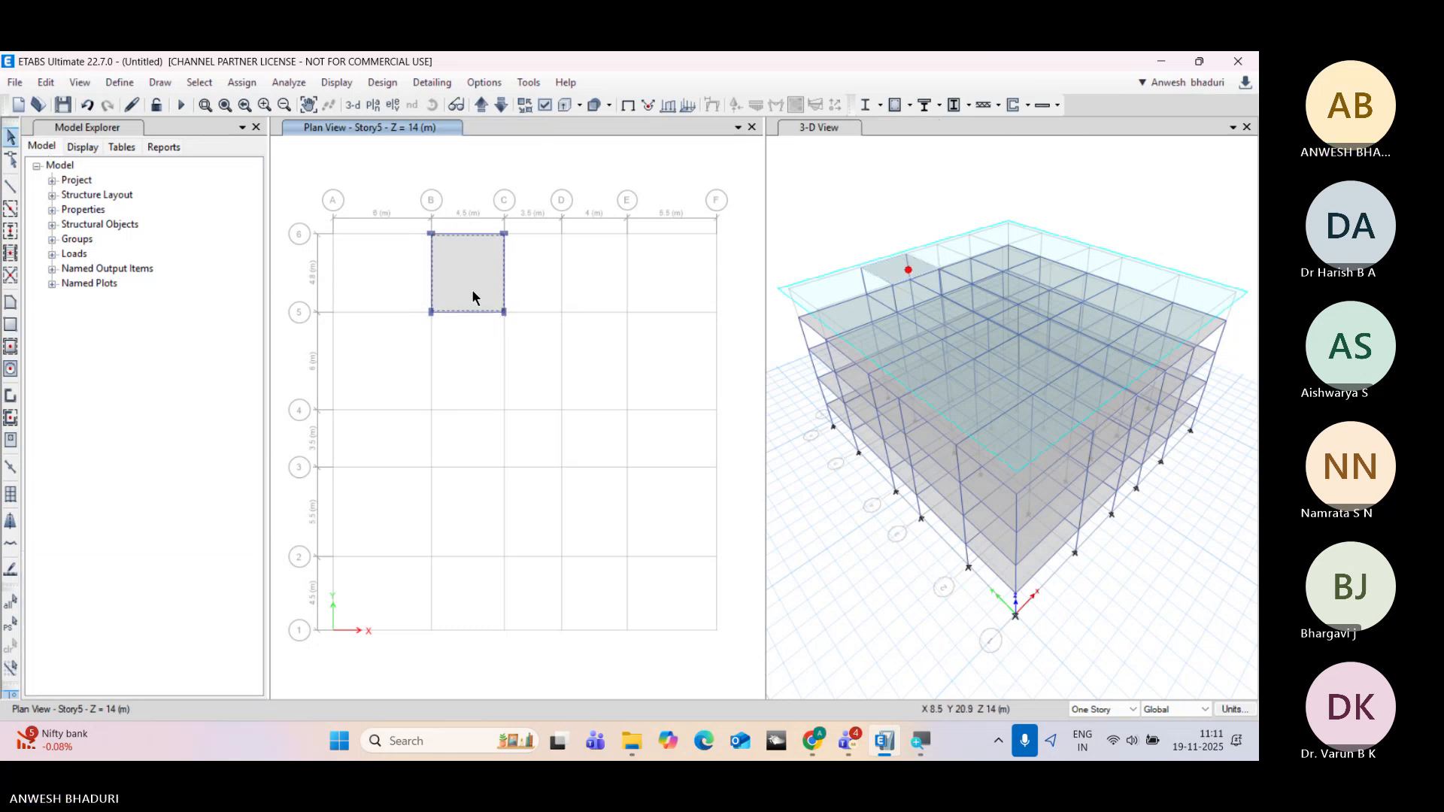
pyautogui.click(246, 85)
pyautogui.moveTo(286, 258)
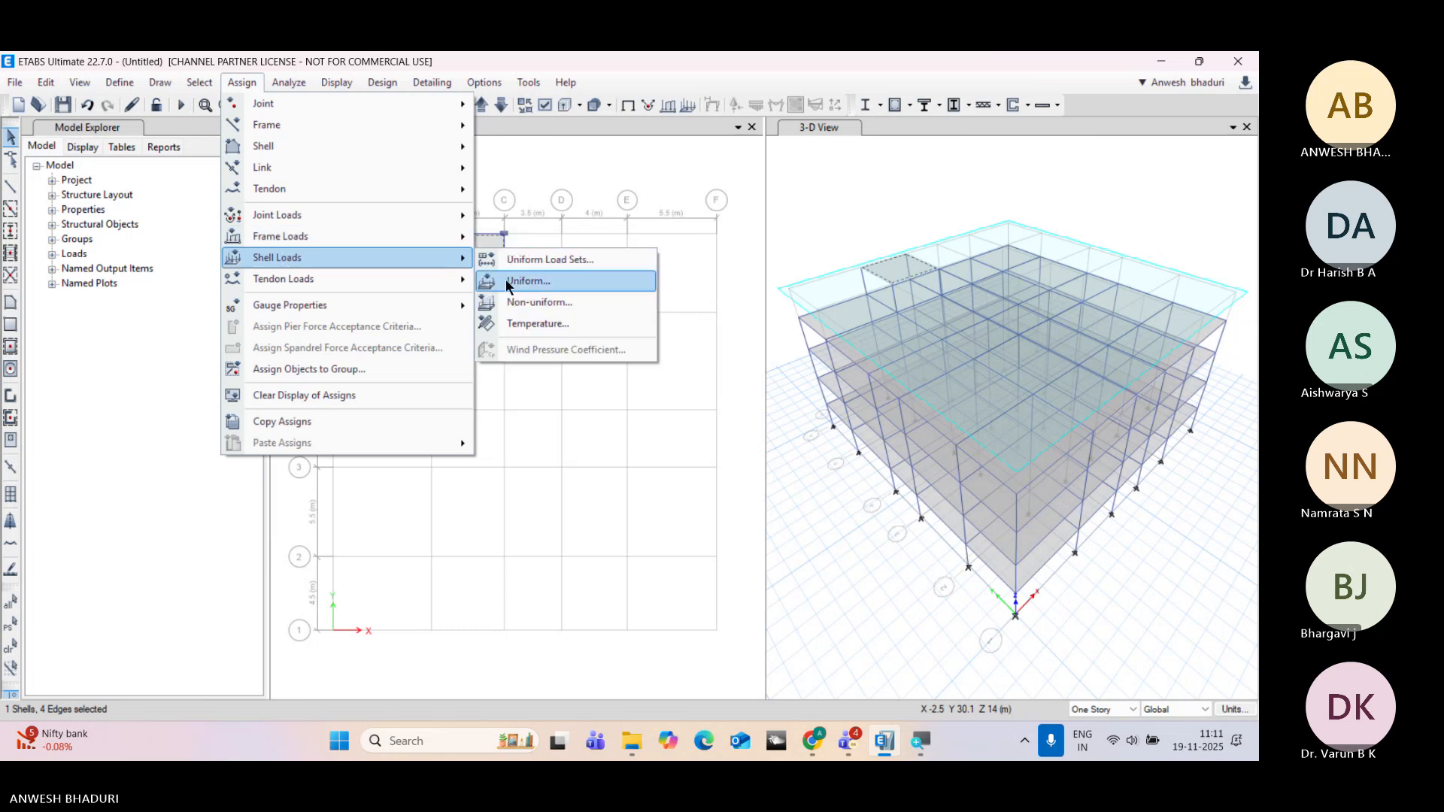
pyautogui.click(526, 281)
pyautogui.click(925, 268)
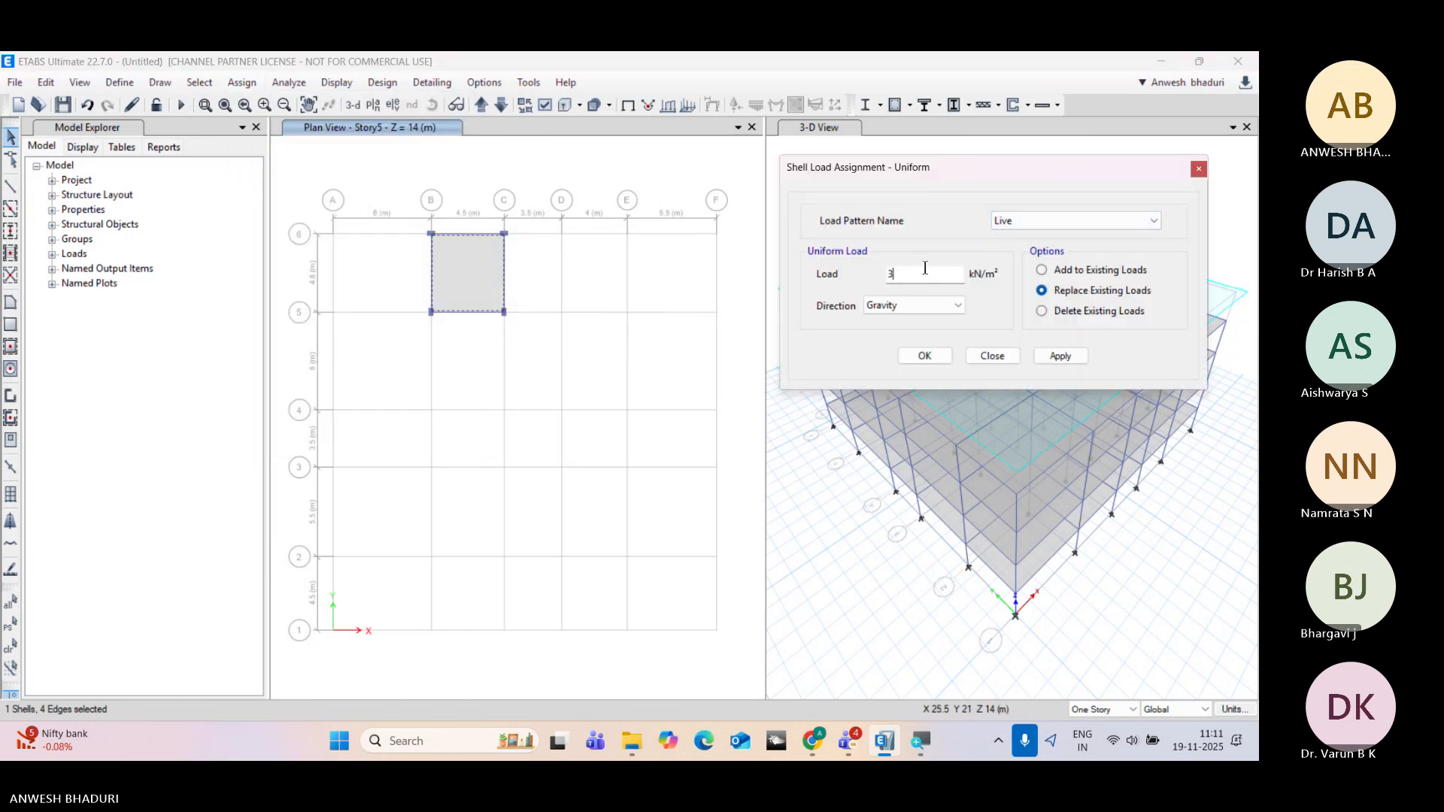
pyautogui.doubleClick(925, 269)
pyautogui.write('0.75')
pyautogui.click(1061, 356)
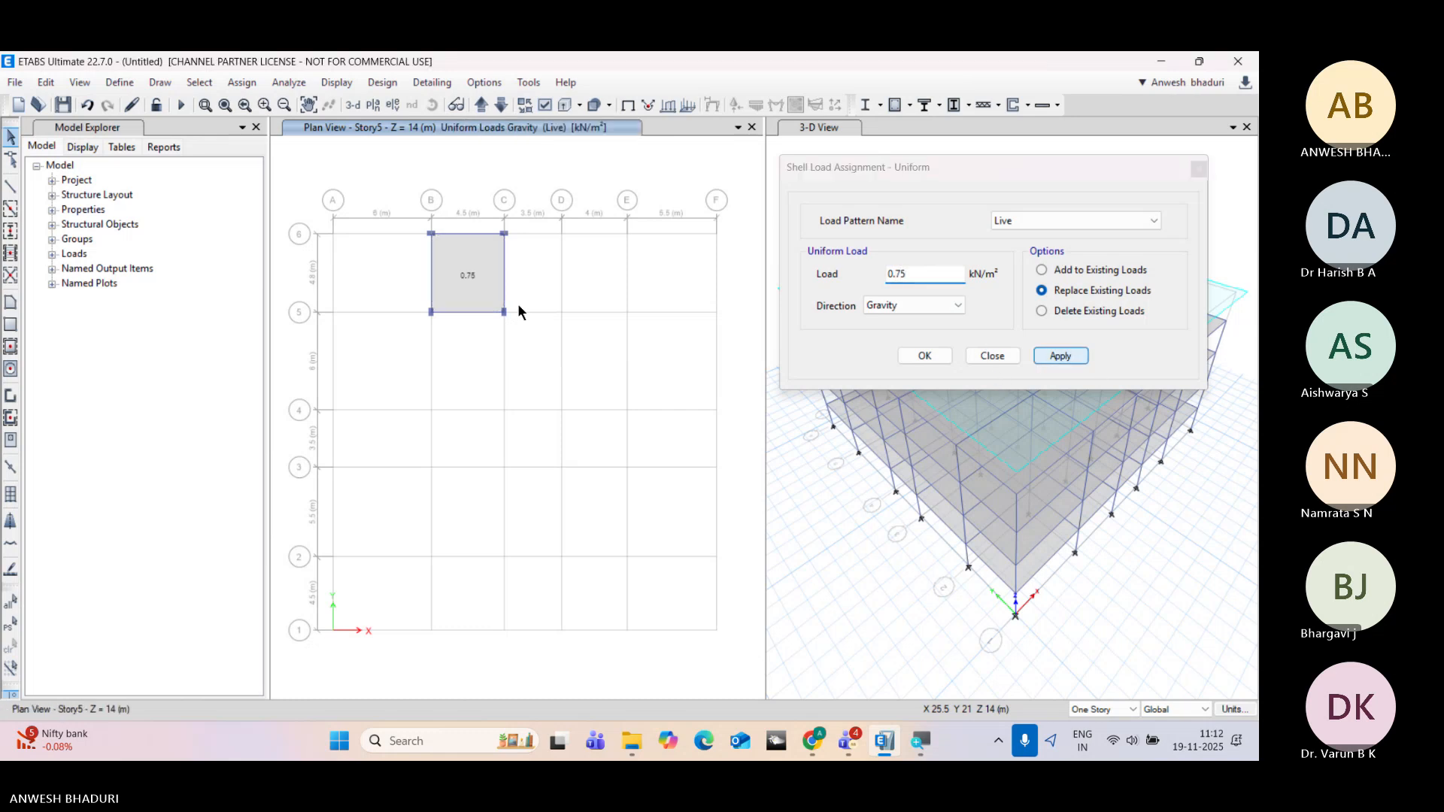
# Step: Assign a uniform SuperImposed load of 1.5 kN/m² in the gravity direction to the Story5 slab
pyautogui.click(1034, 223)
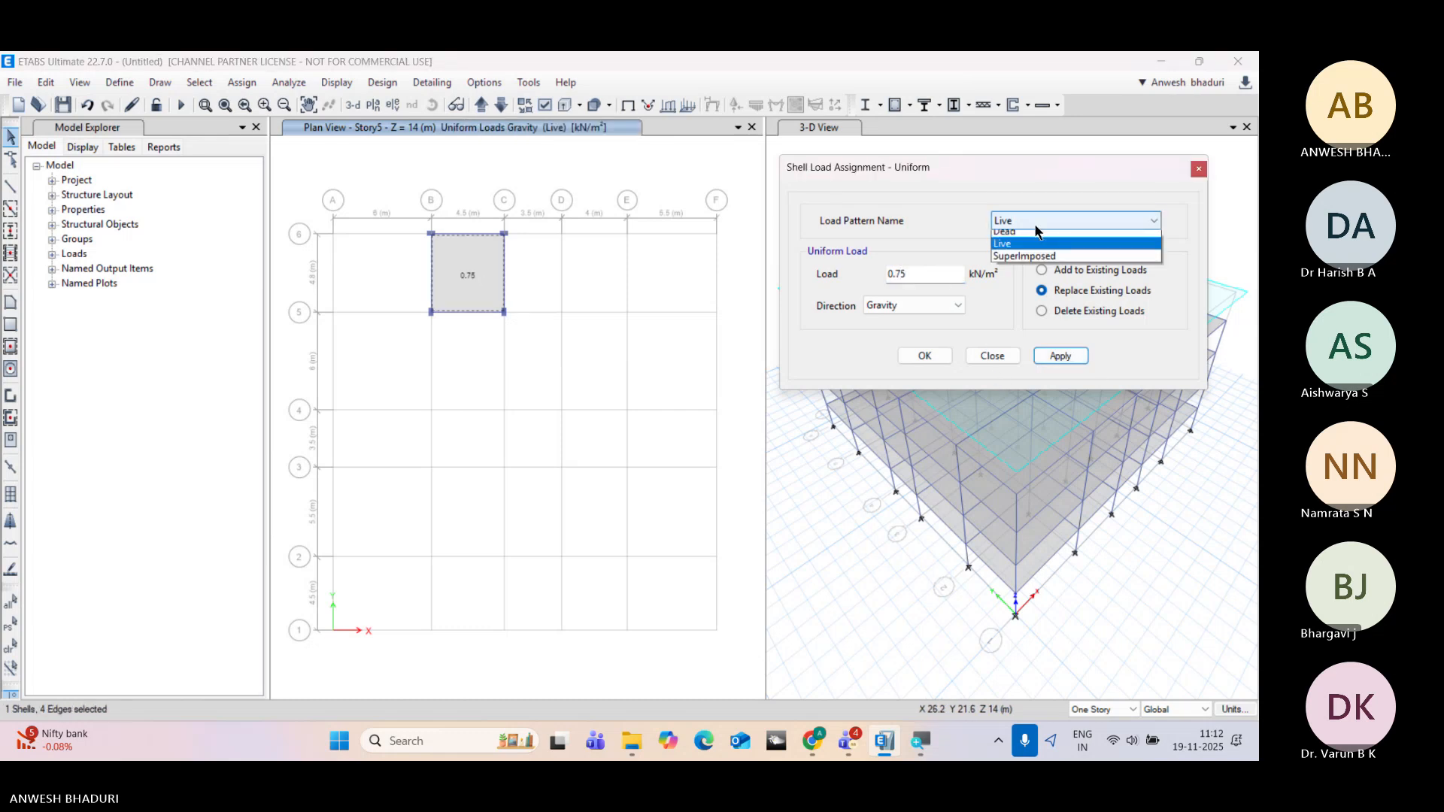
pyautogui.click(1017, 262)
pyautogui.doubleClick(907, 274)
pyautogui.write('1.')
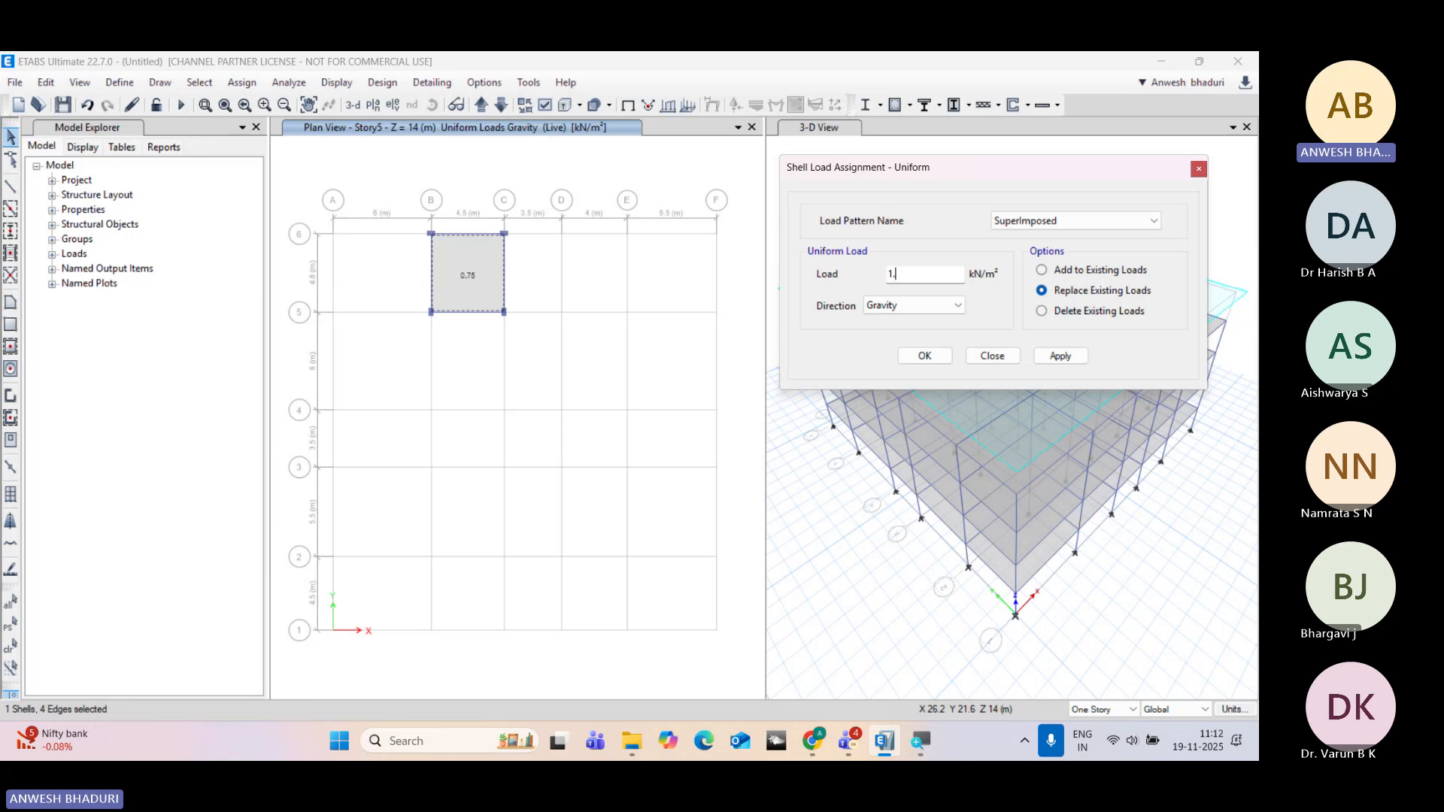
pyautogui.write('5')
pyautogui.click(1061, 356)
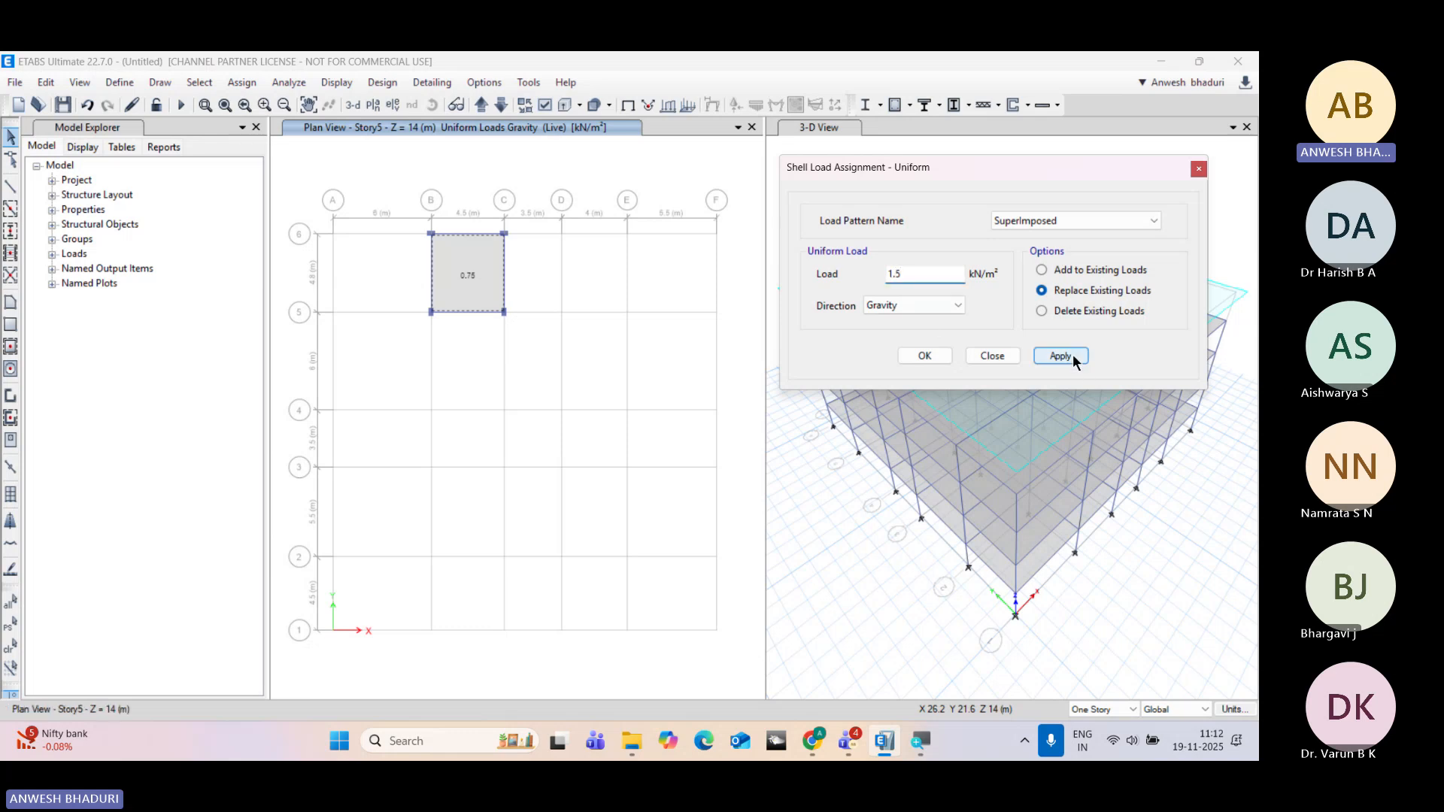
pyautogui.click(919, 356)
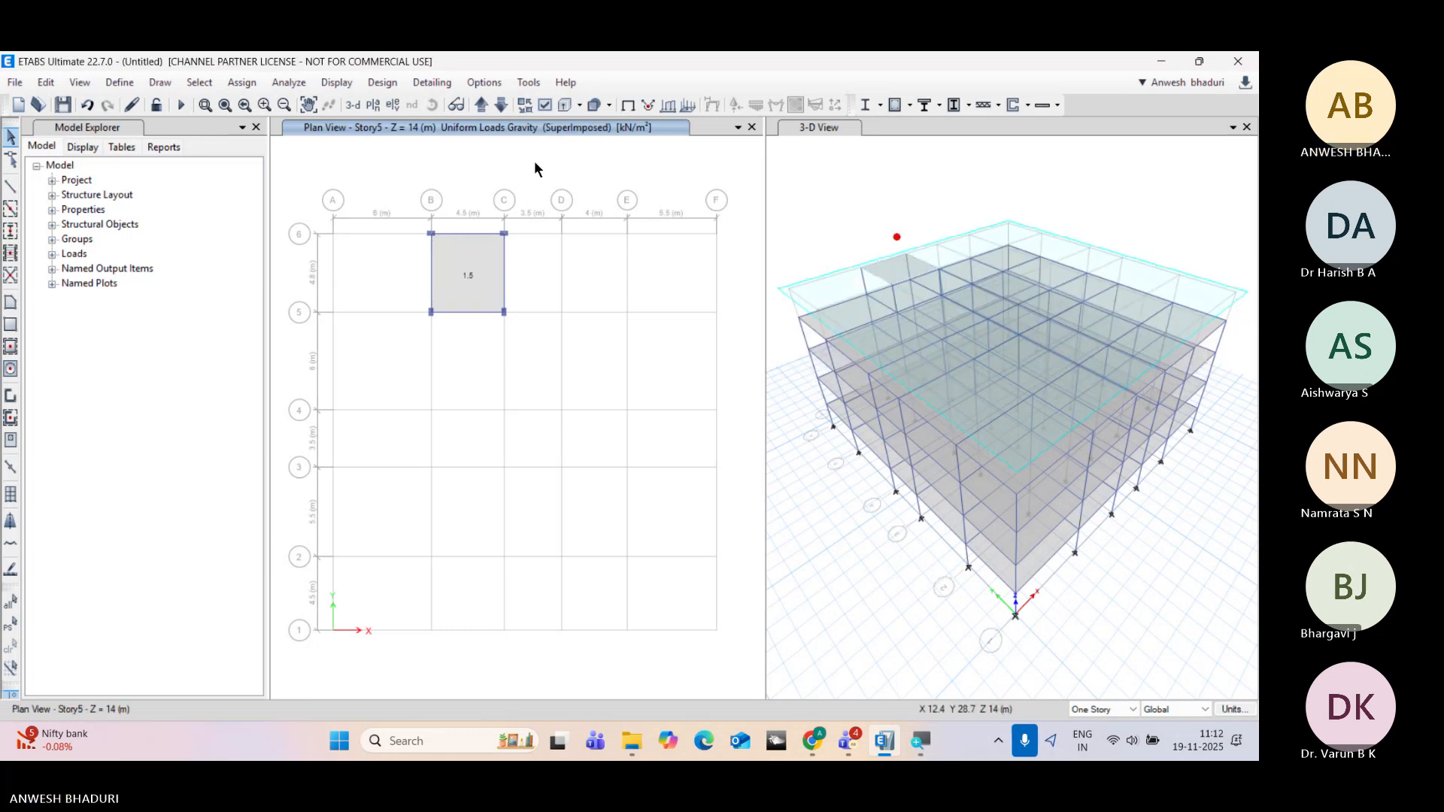
pyautogui.click(899, 197)
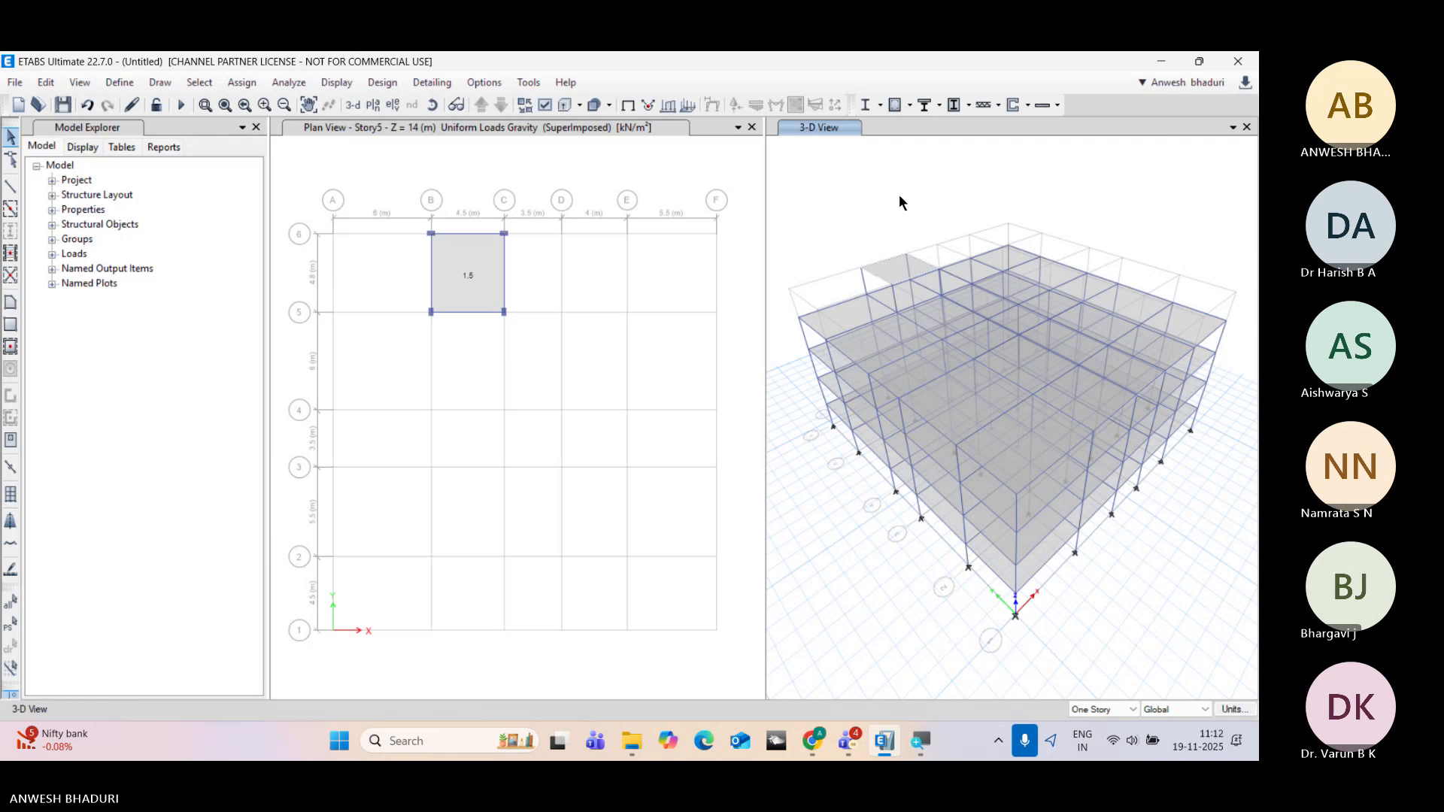
pyautogui.click(434, 105)
pyautogui.moveTo(1175, 616); pyautogui.dragTo(1193, 519)
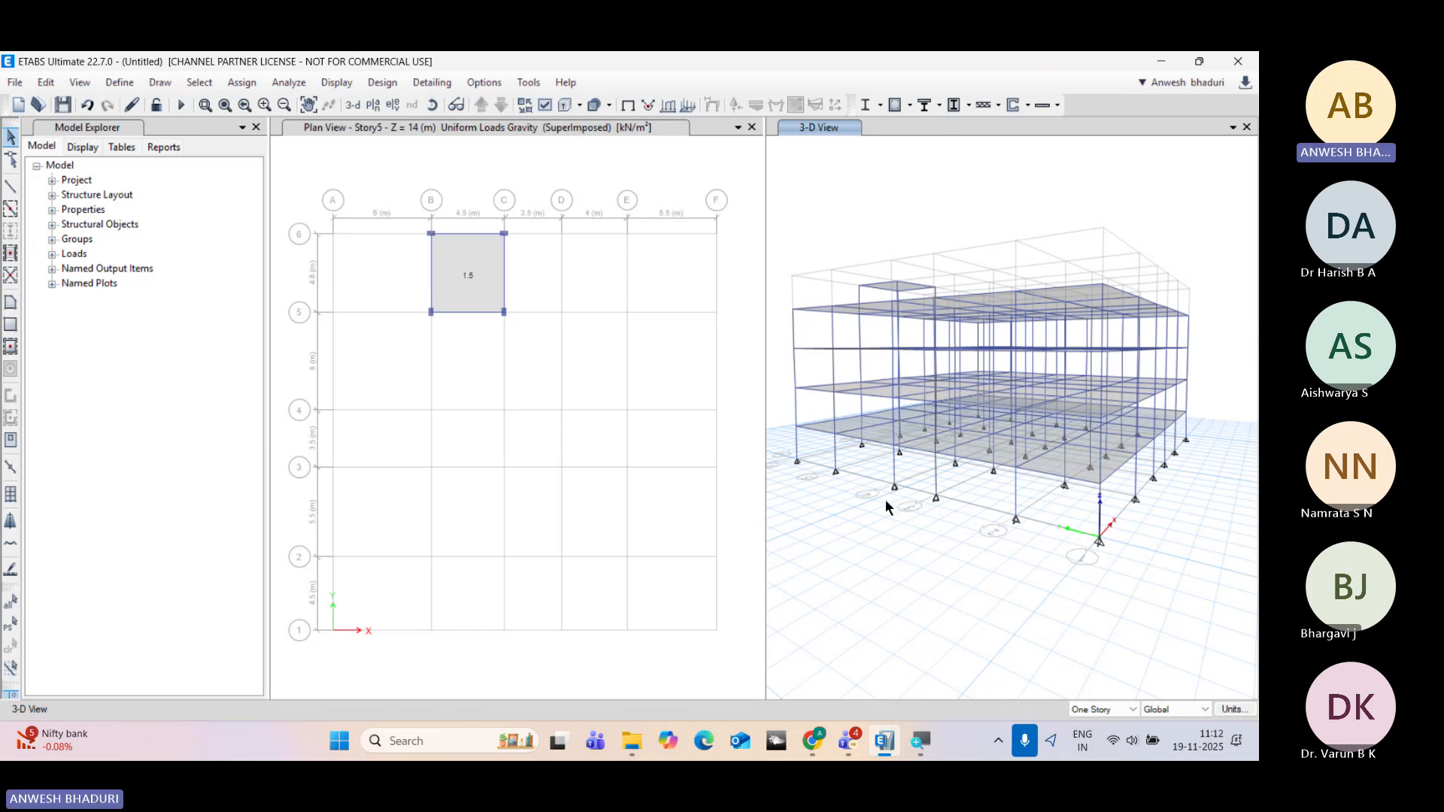
pyautogui.moveTo(885, 500); pyautogui.dragTo(907, 521, button='middle')
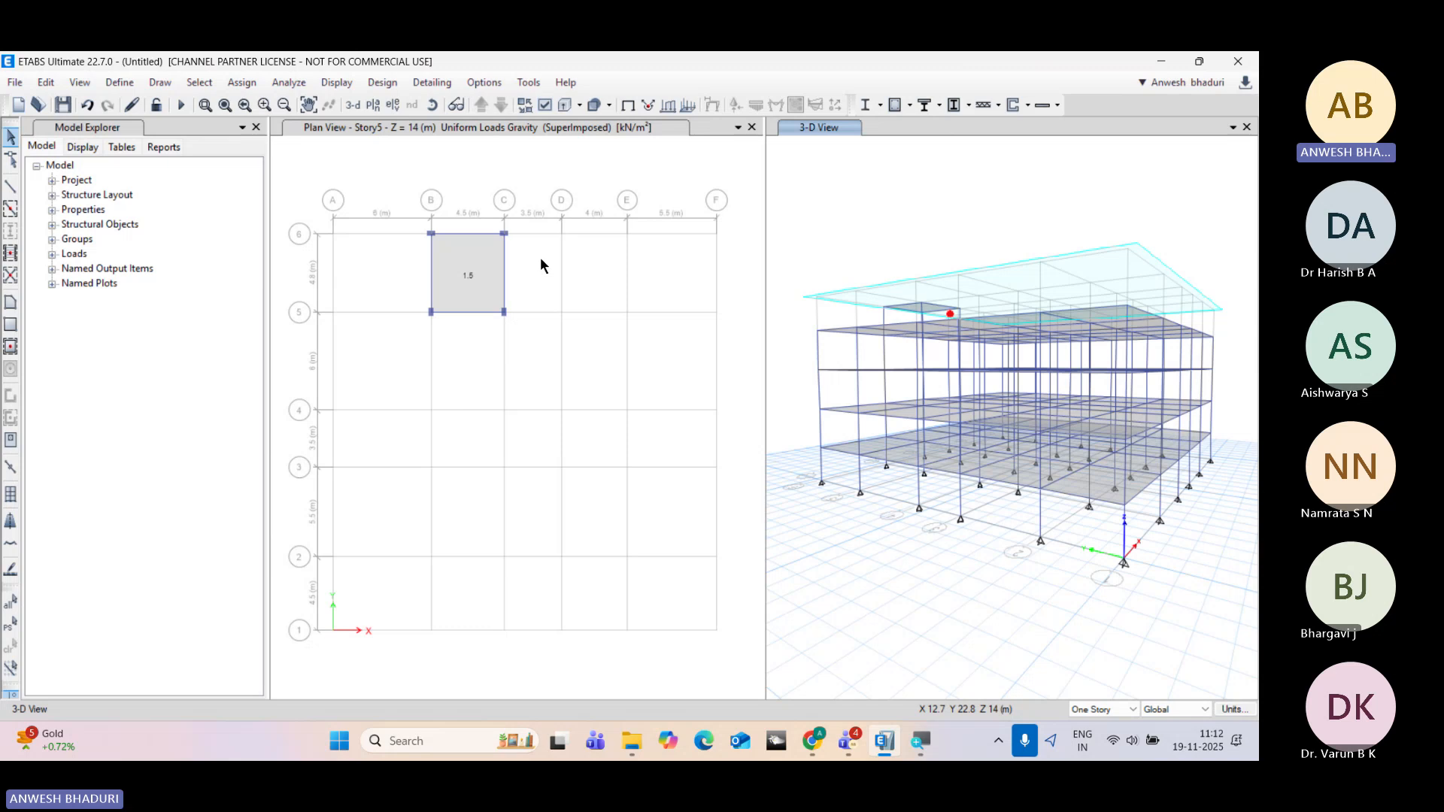
# Step: Launch Epic Pen and activate its pen tool for annotating the screen
pyautogui.click(404, 739)
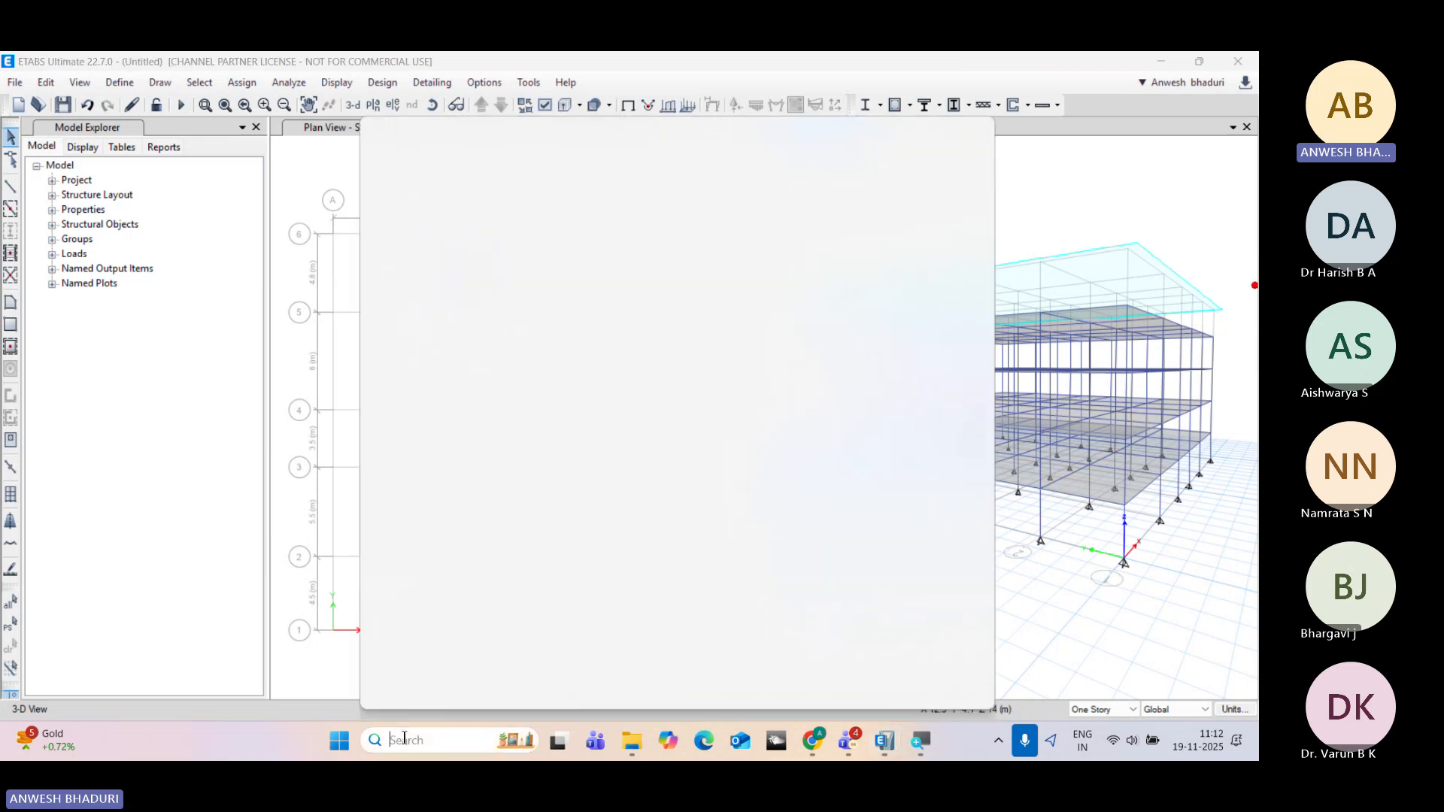
pyautogui.write('ep')
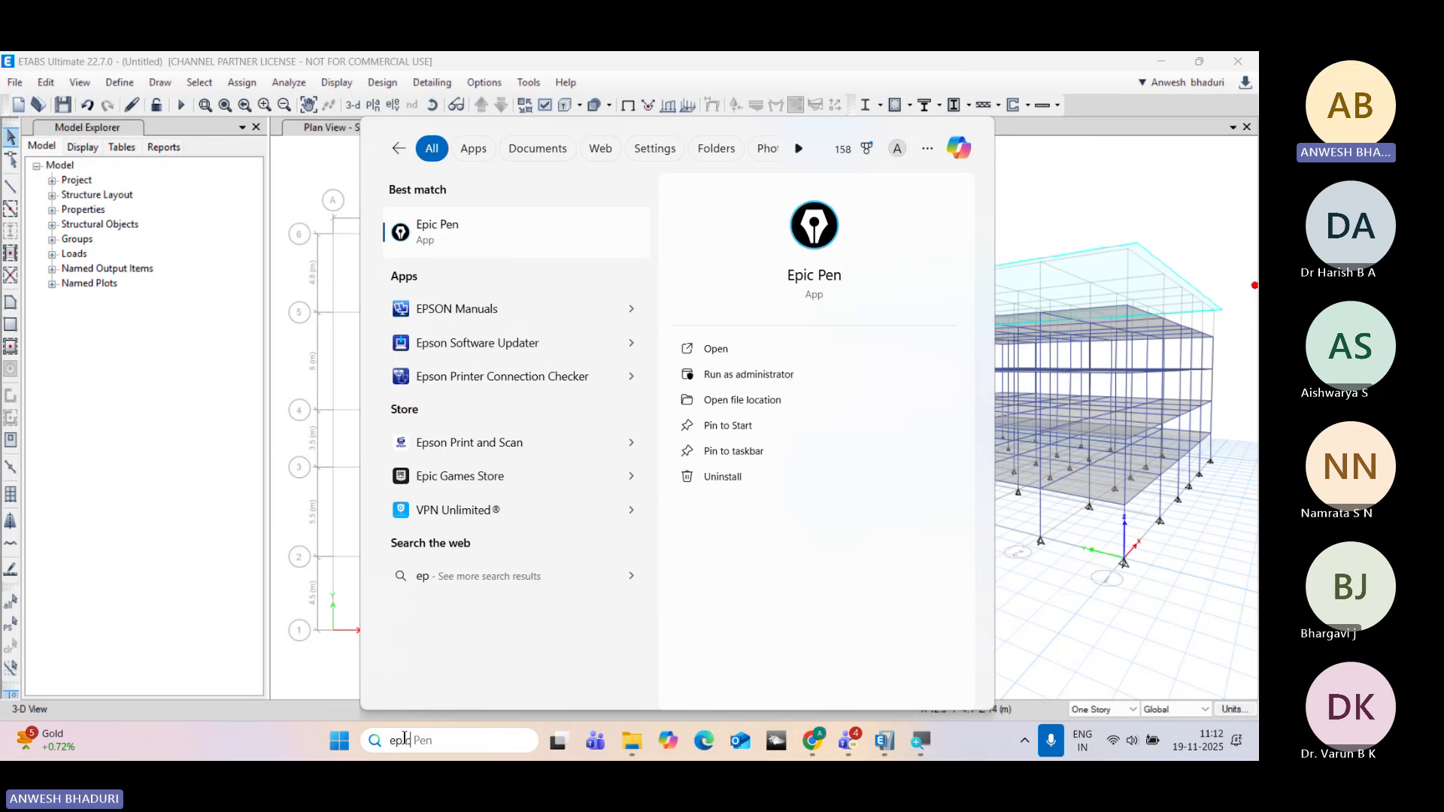
pyautogui.write('ic')
pyautogui.press('Return')
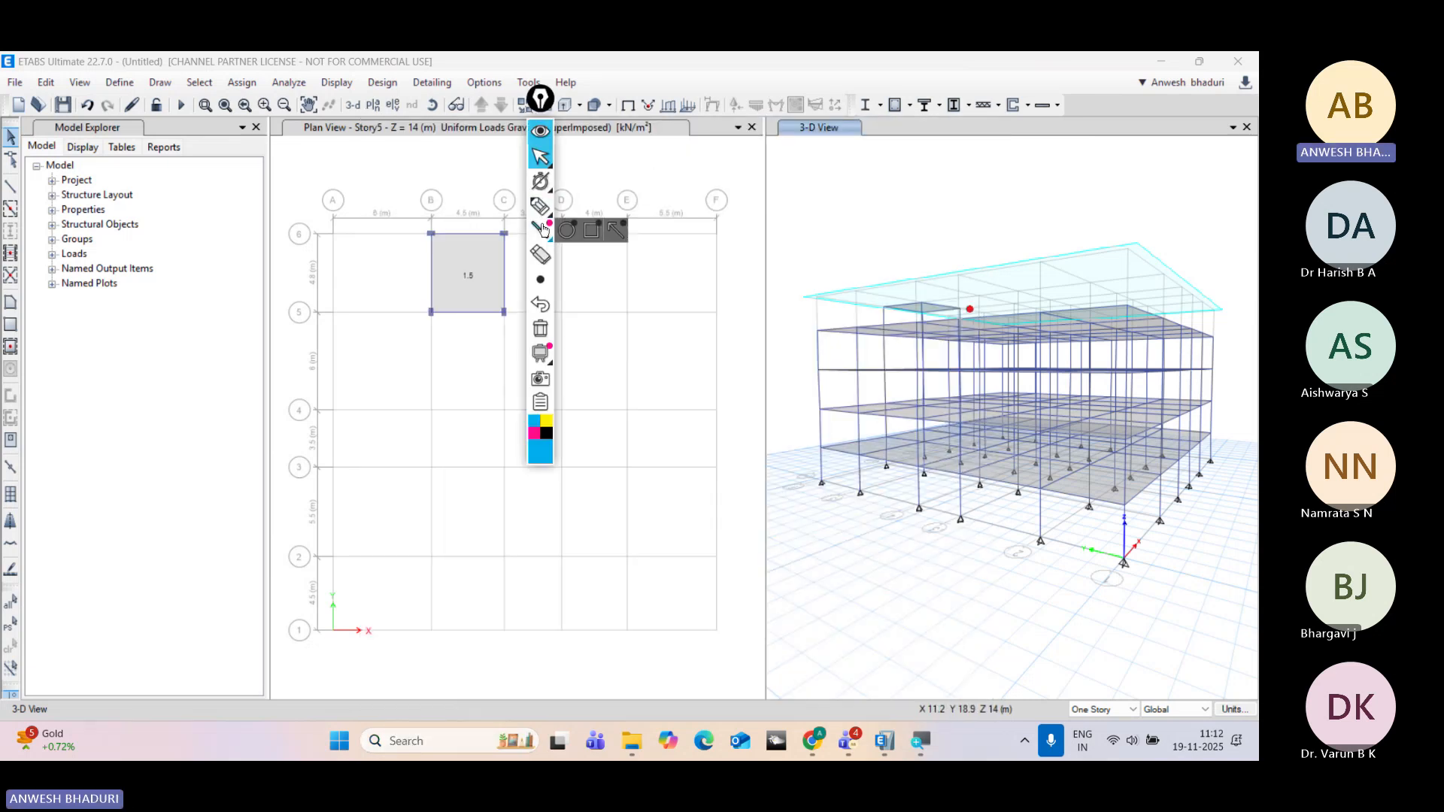
pyautogui.click(540, 205)
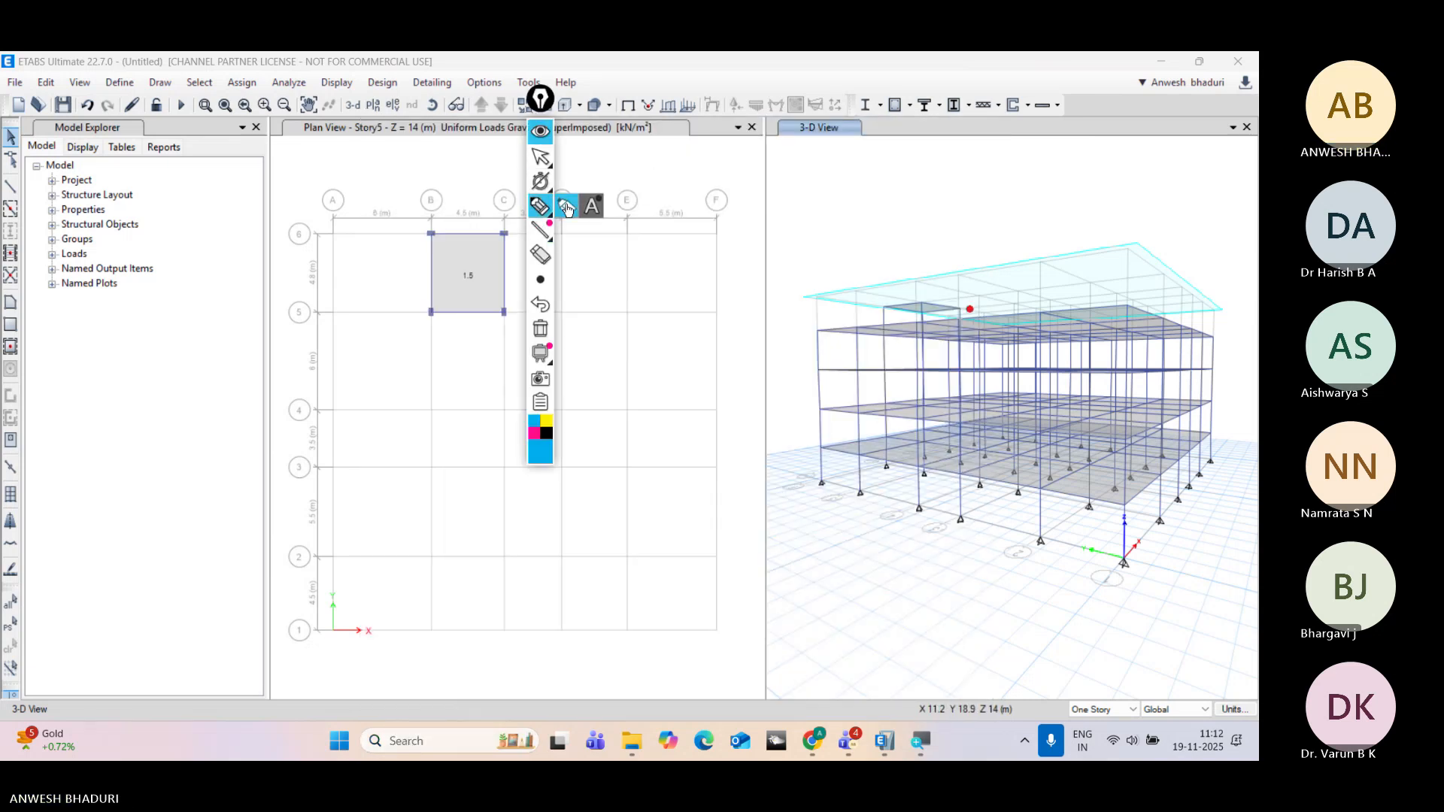
pyautogui.click(168, 401)
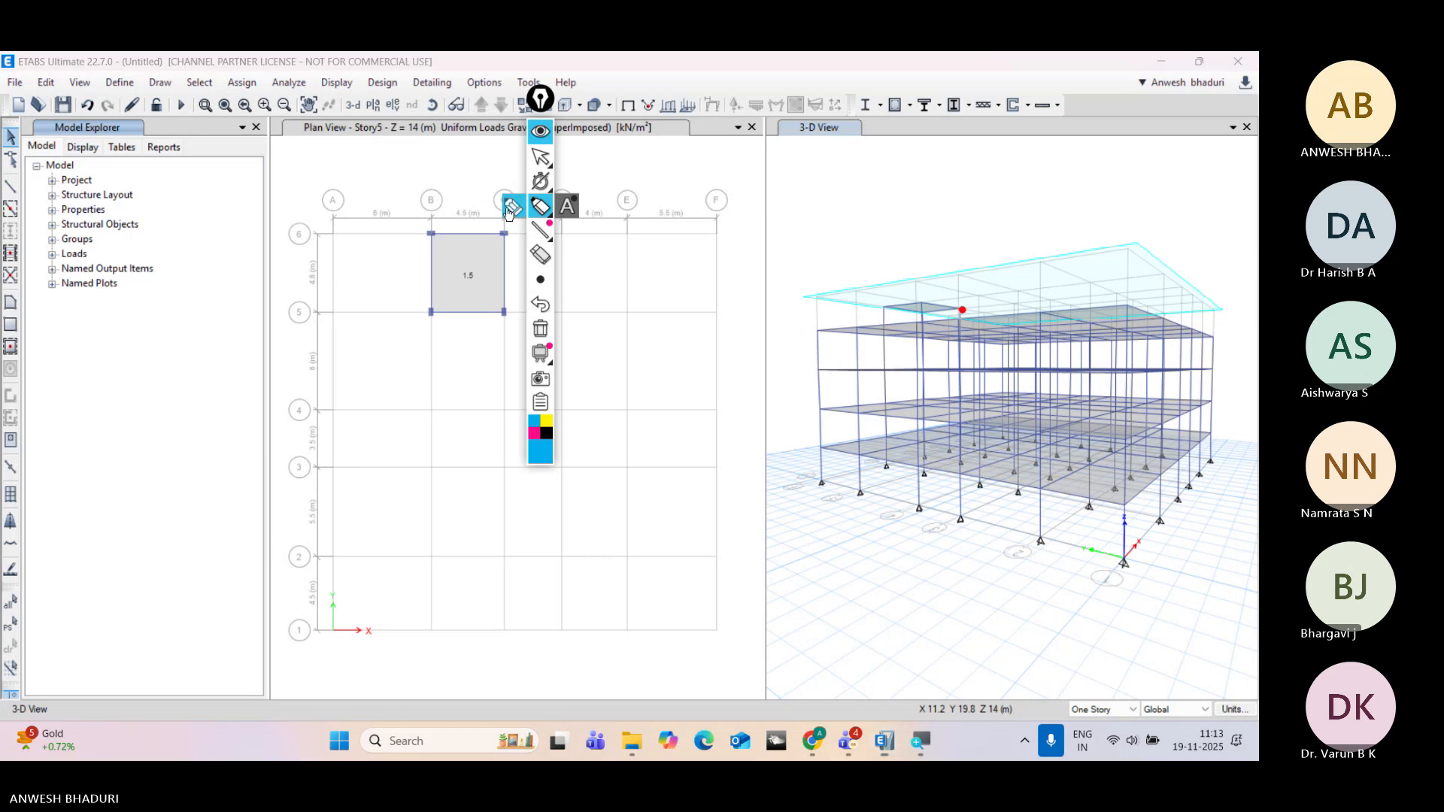
pyautogui.click(507, 209)
pyautogui.click(154, 432)
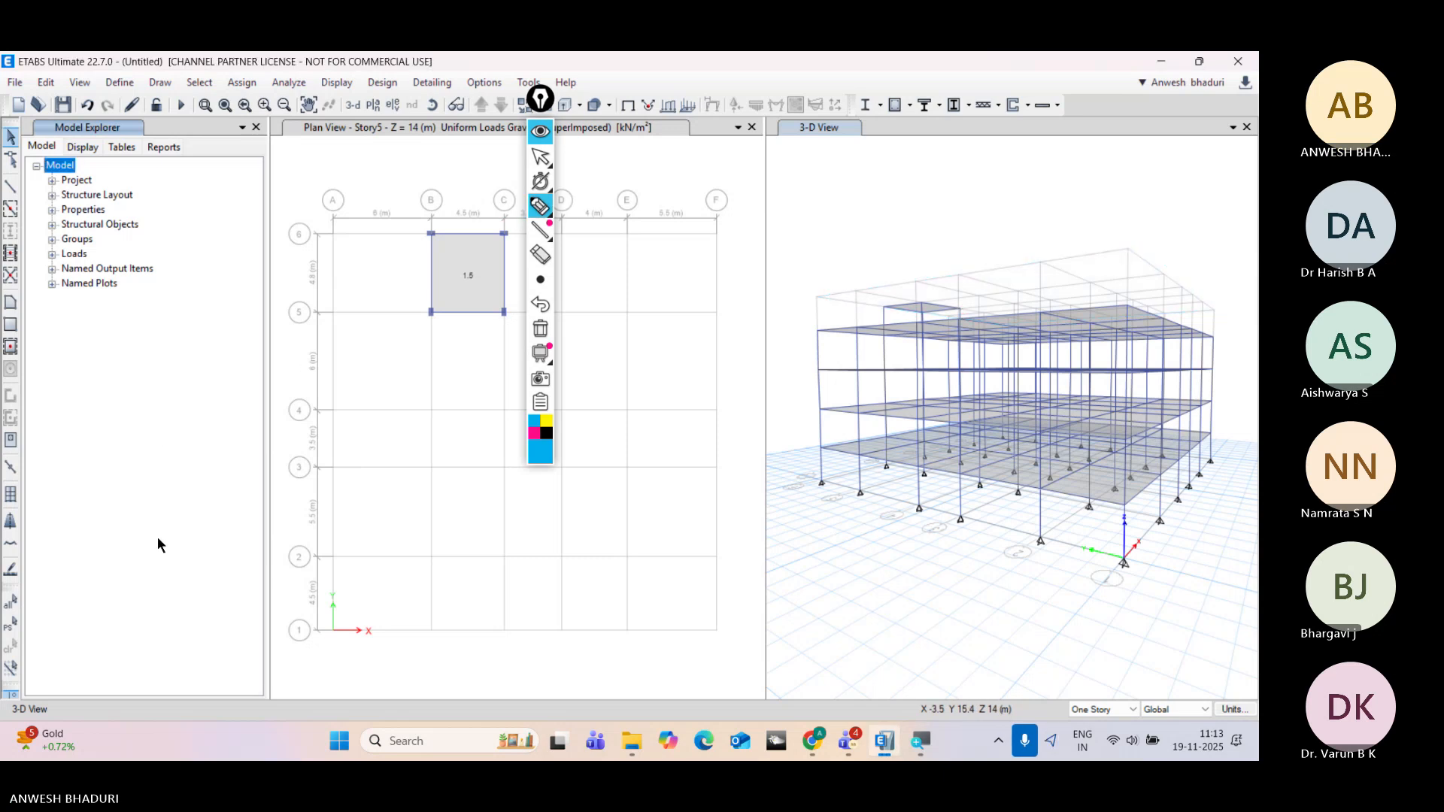
pyautogui.click(543, 209)
pyautogui.click(566, 208)
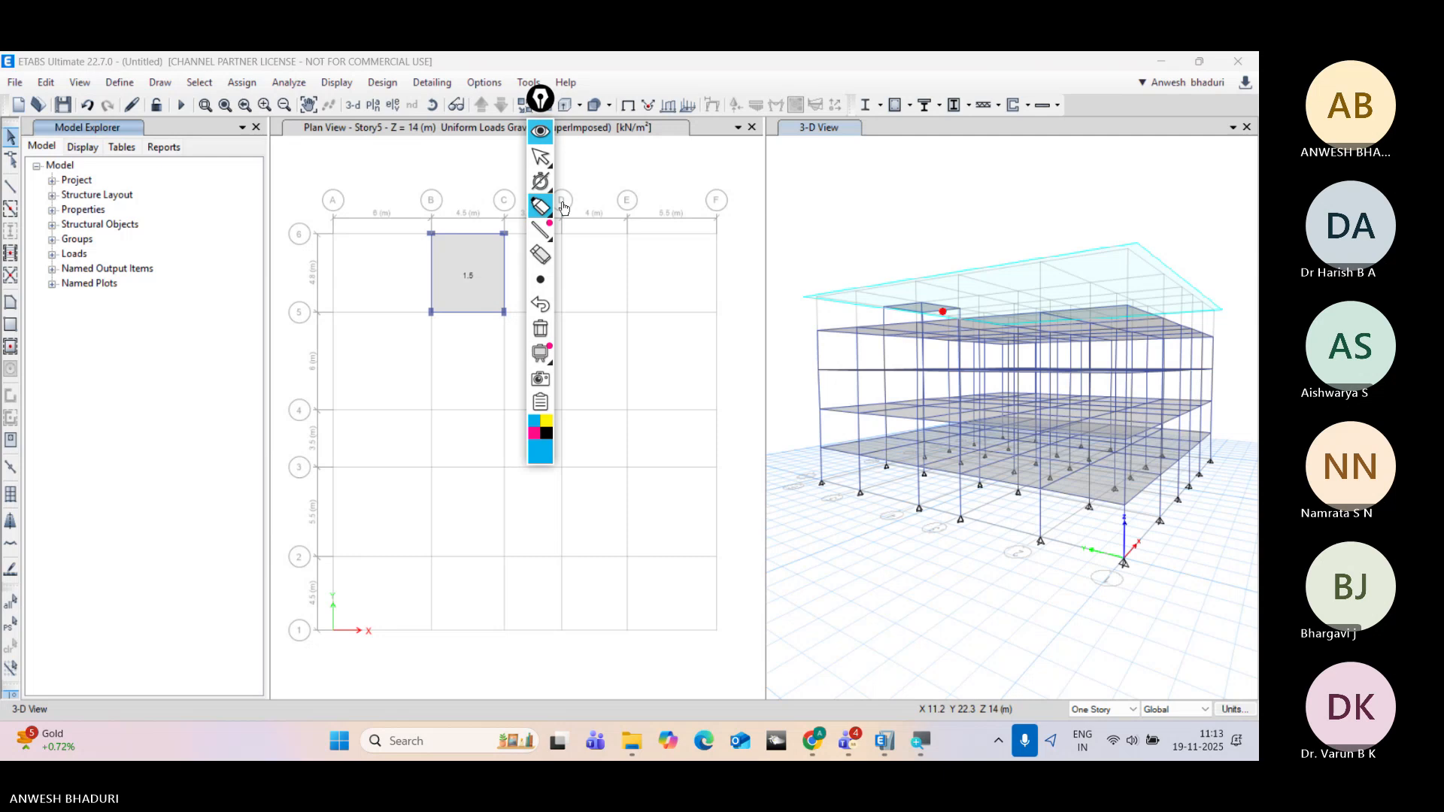
pyautogui.click(693, 414)
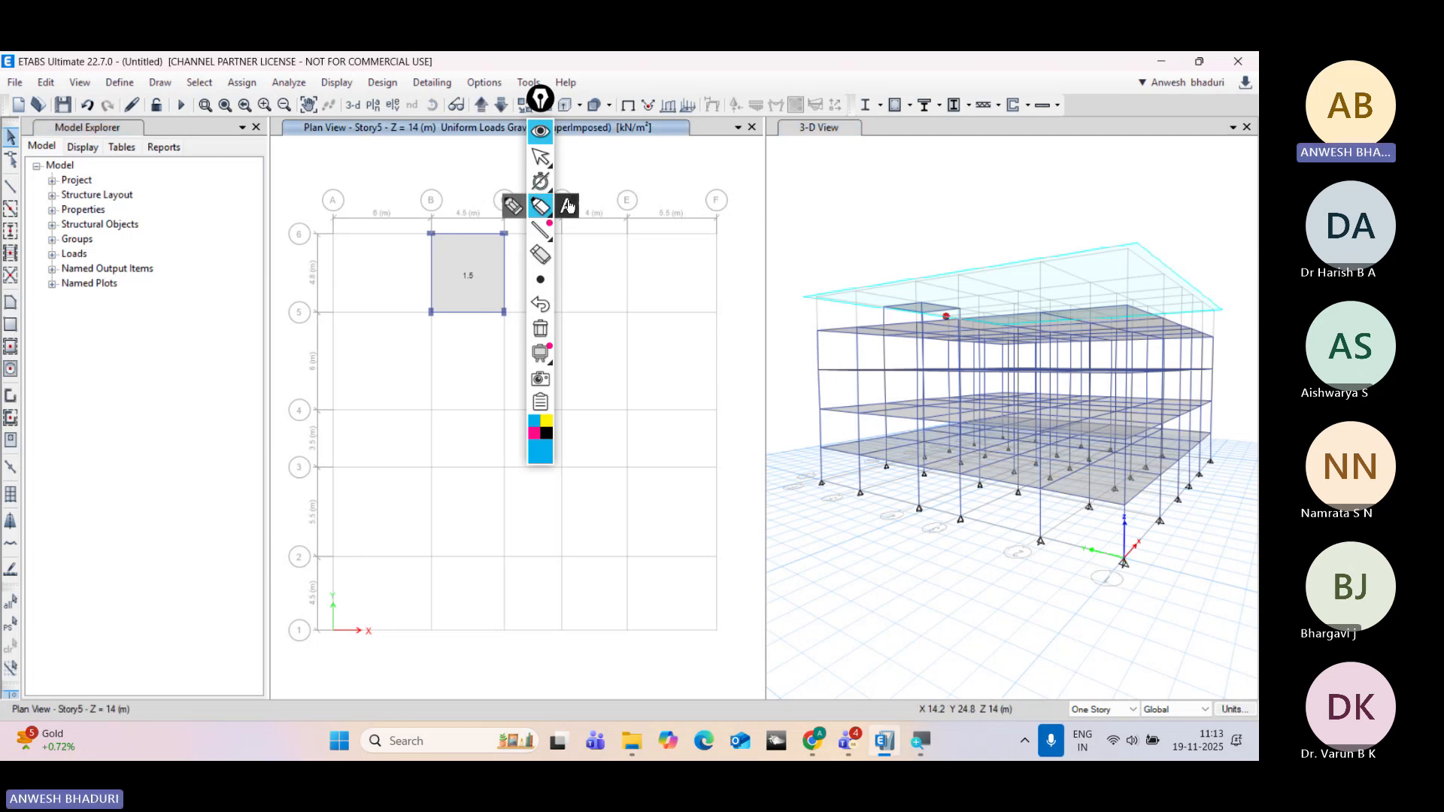
pyautogui.click(568, 207)
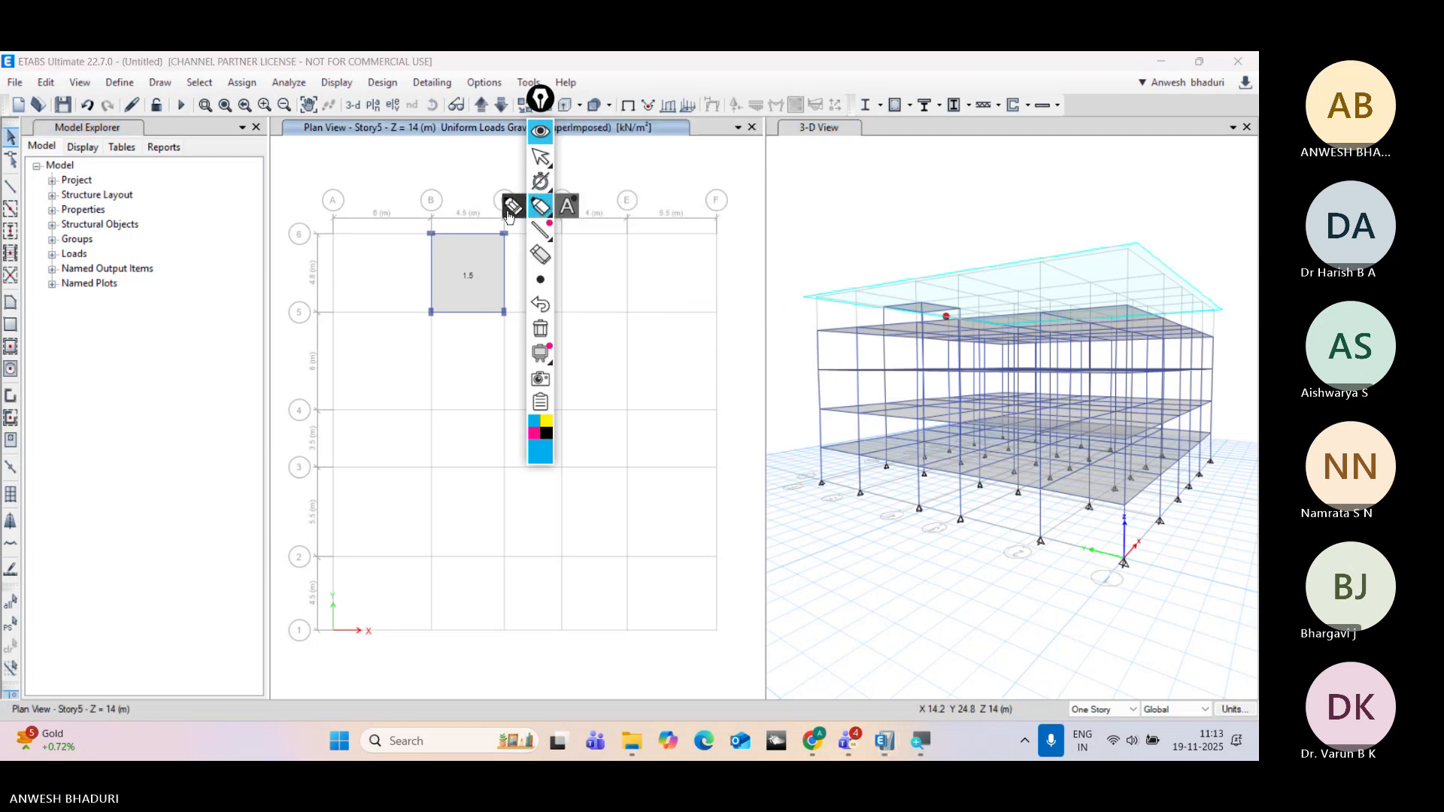
pyautogui.click(510, 212)
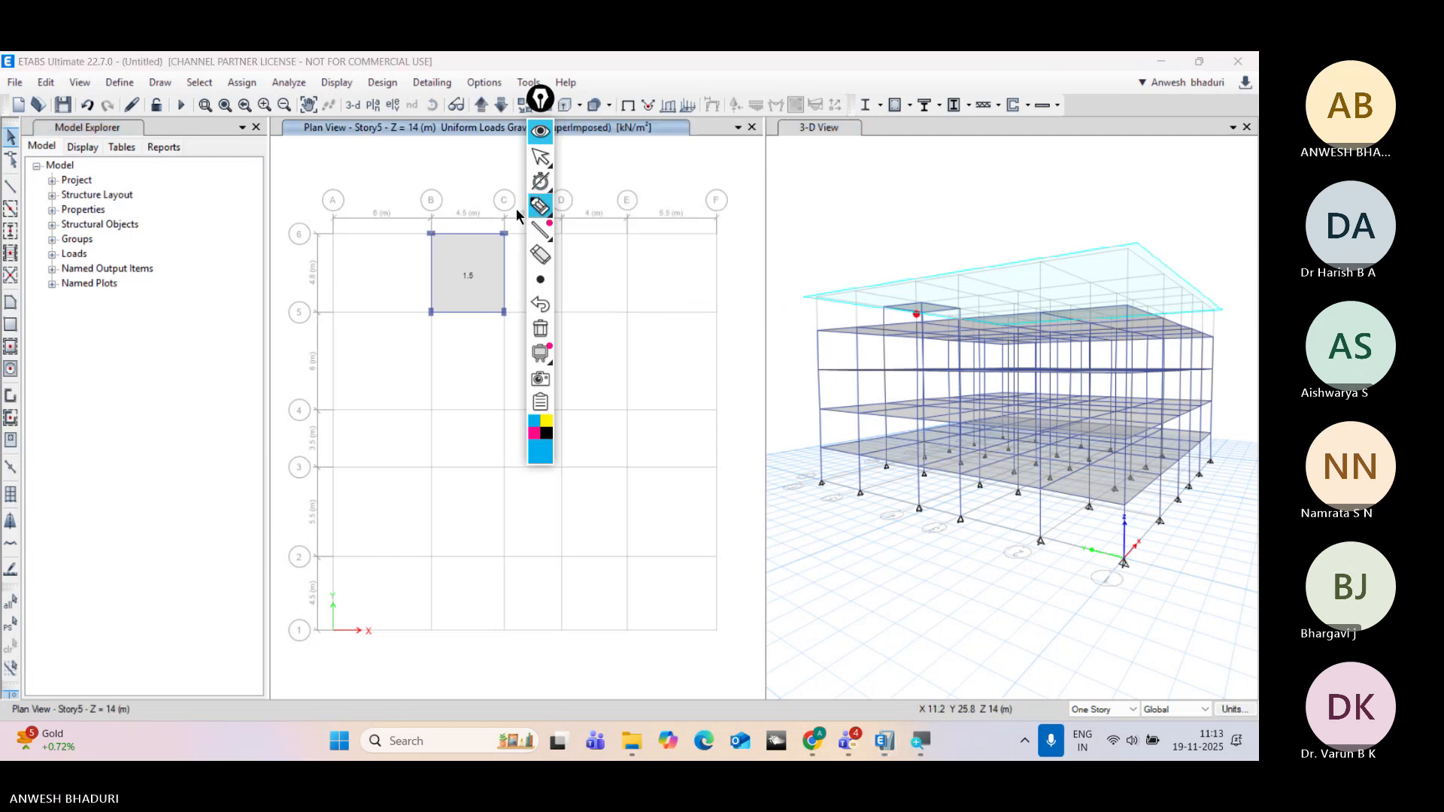
pyautogui.click(538, 158)
pyautogui.moveTo(642, 300); pyautogui.dragTo(654, 359)
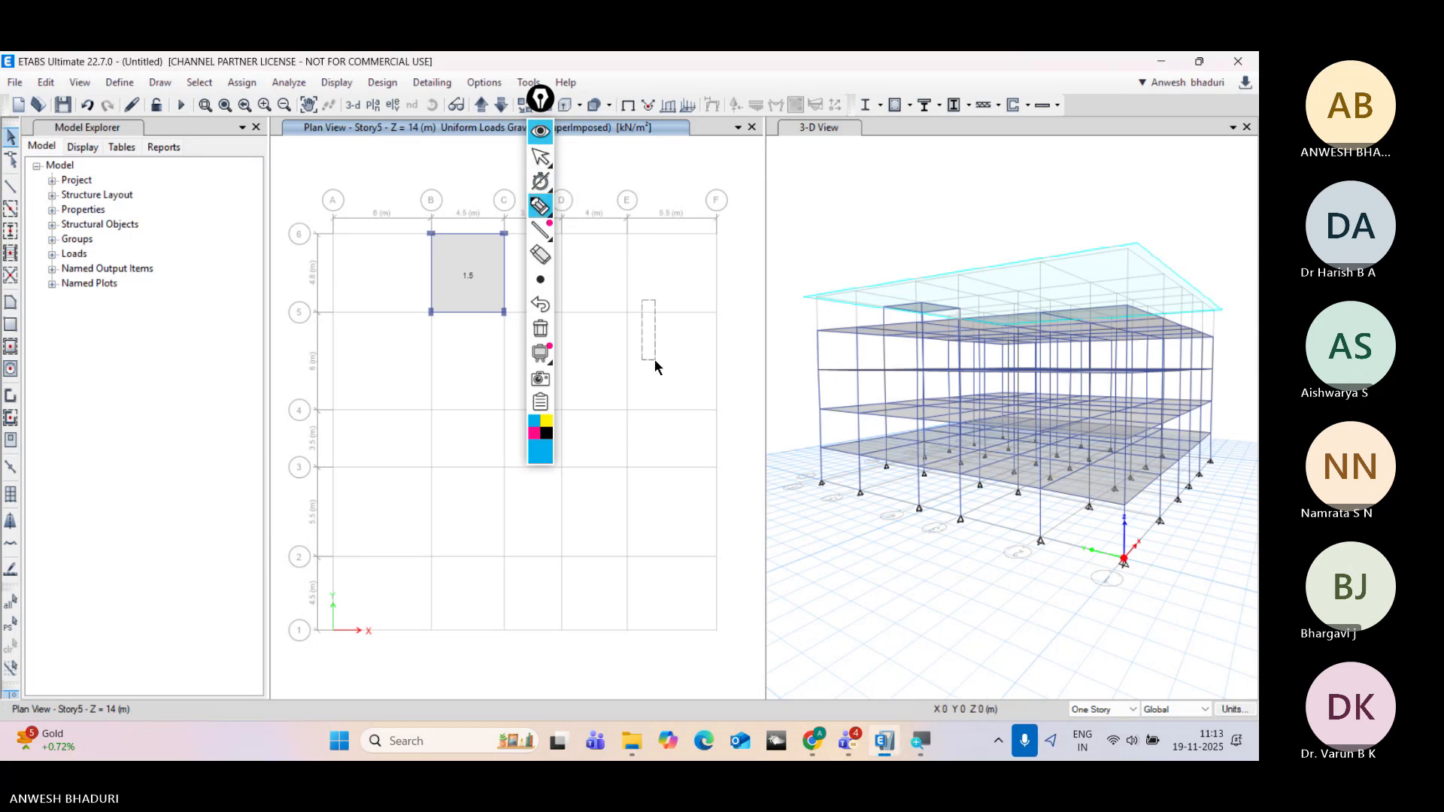
pyautogui.click(540, 229)
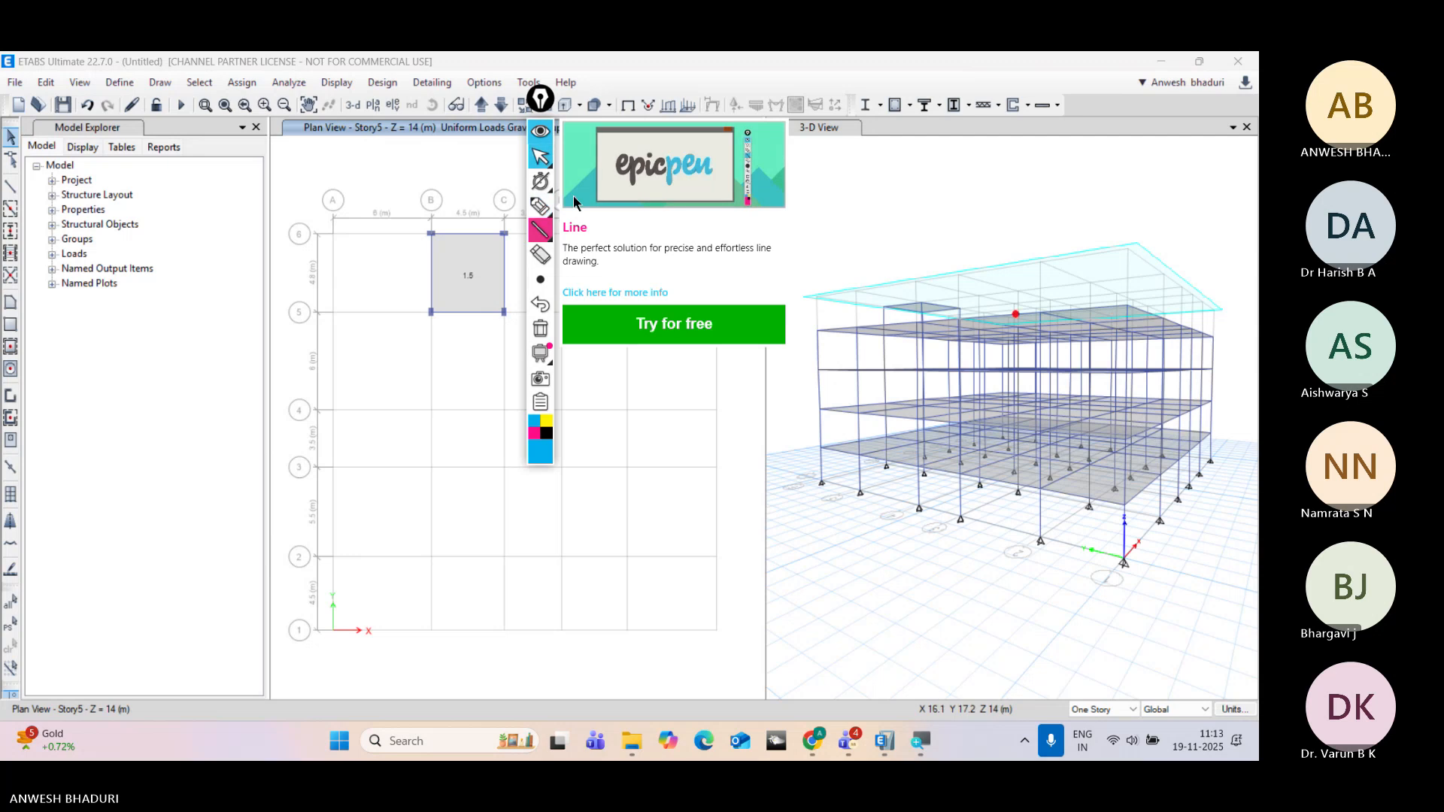
# Step: Return Epic Pen to its cursor mode and park its collapsed toolbar over the model tree, clear of the plan view
pyautogui.click(542, 156)
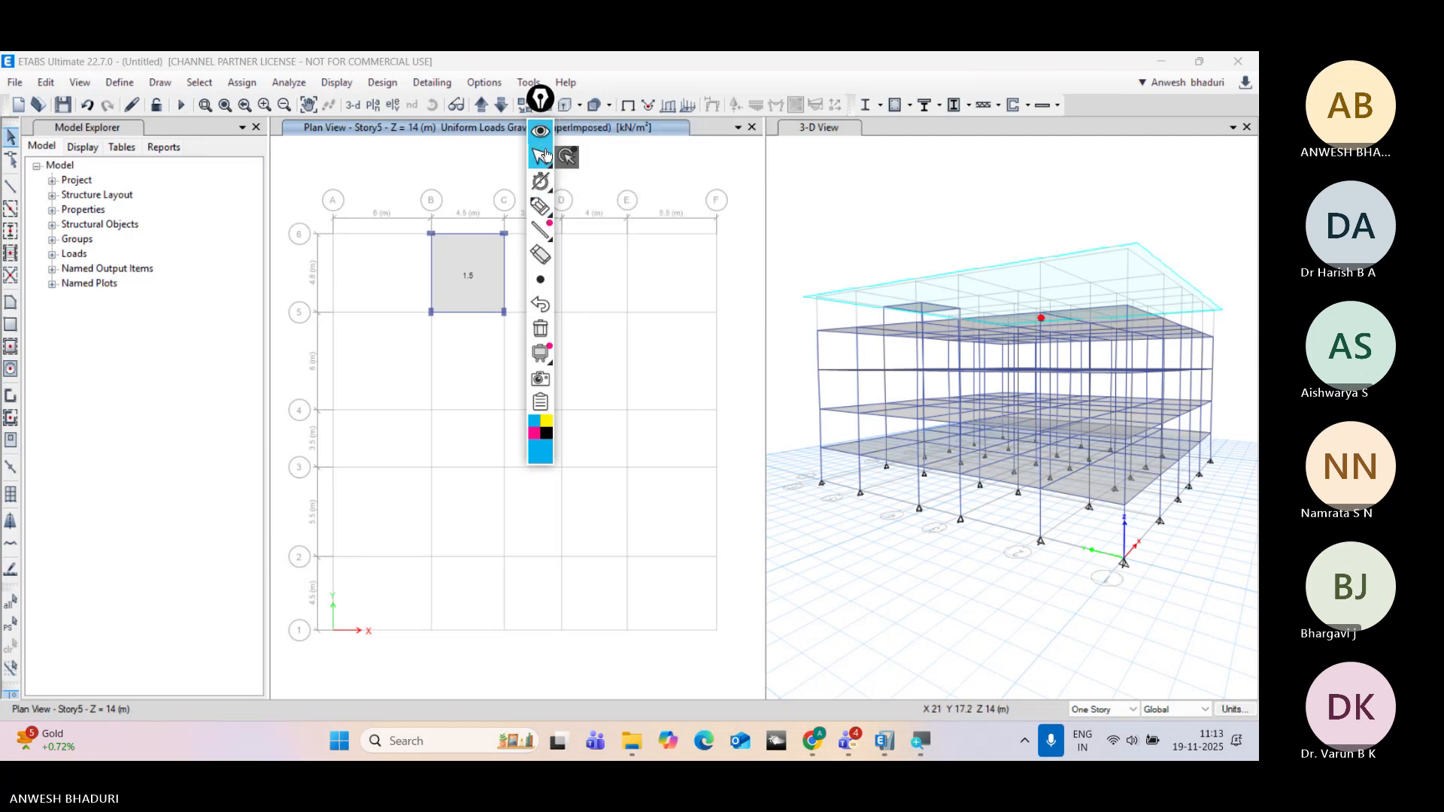
pyautogui.moveTo(549, 100); pyautogui.dragTo(75, 298)
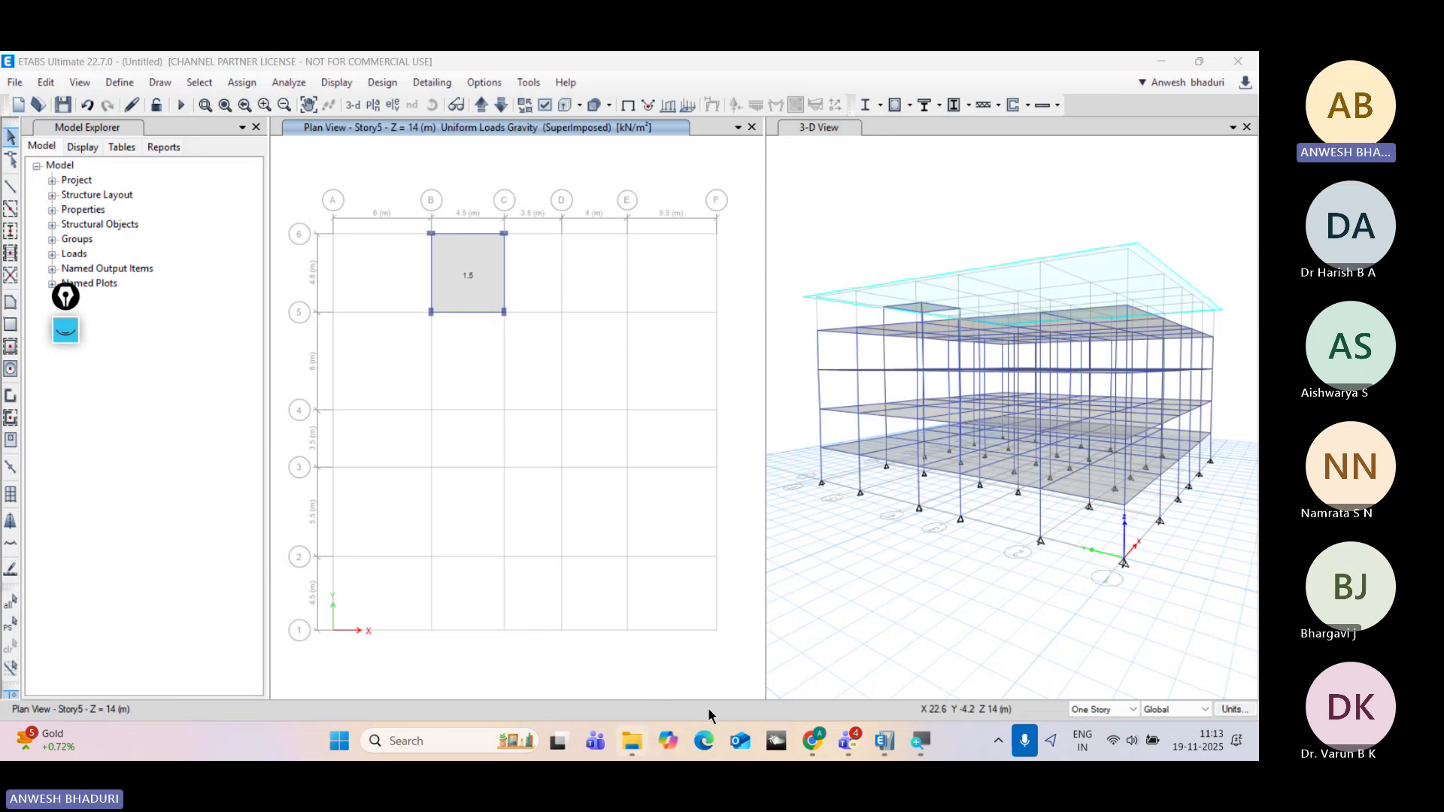
# Step: Examine the supports at the column bases in the 3-D view
pyautogui.moveTo(878, 294); pyautogui.dragTo(930, 275, button='middle')
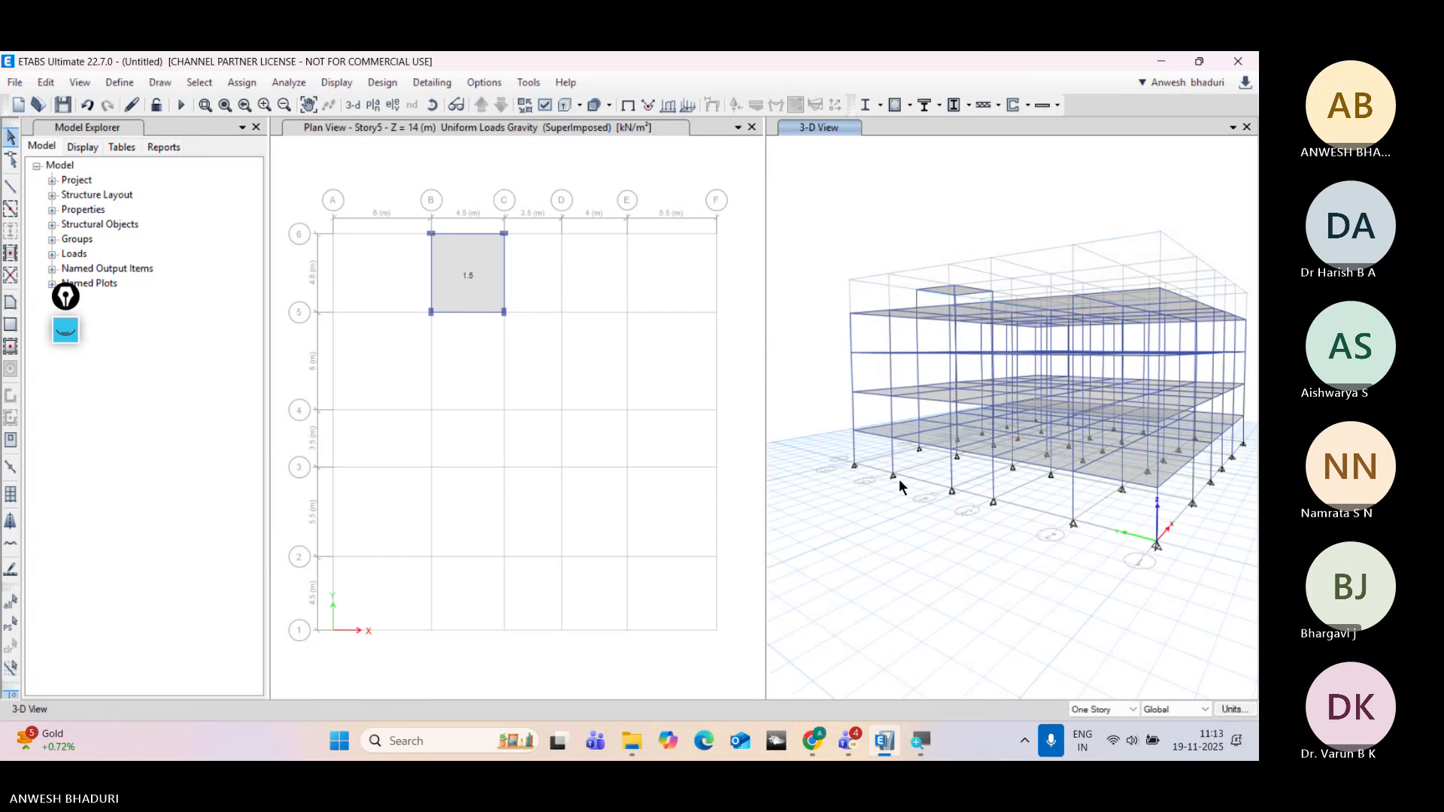
pyautogui.scroll(3, 869, 461)
pyautogui.scroll(1, 827, 458)
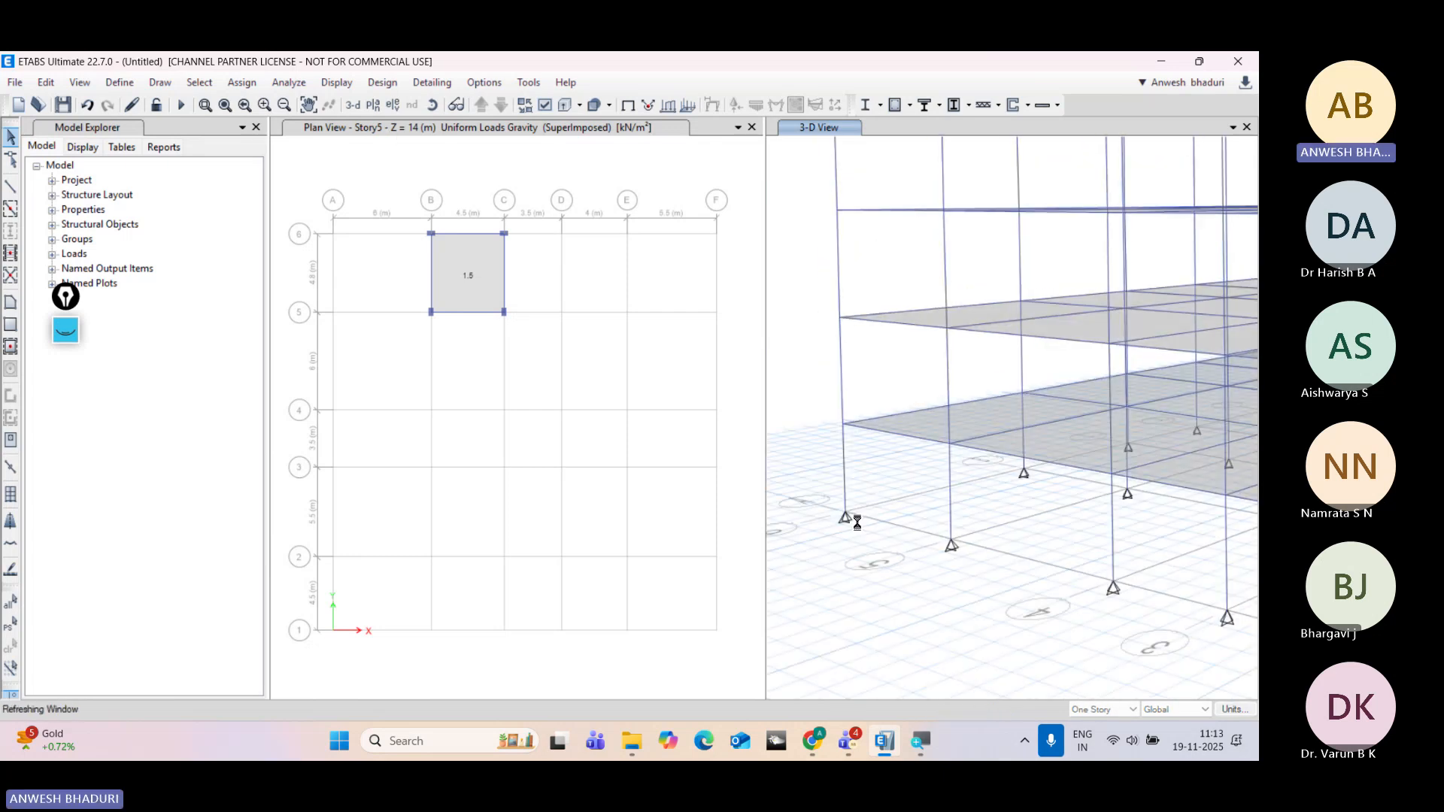
pyautogui.scroll(2, 985, 564)
pyautogui.scroll(2, 895, 482)
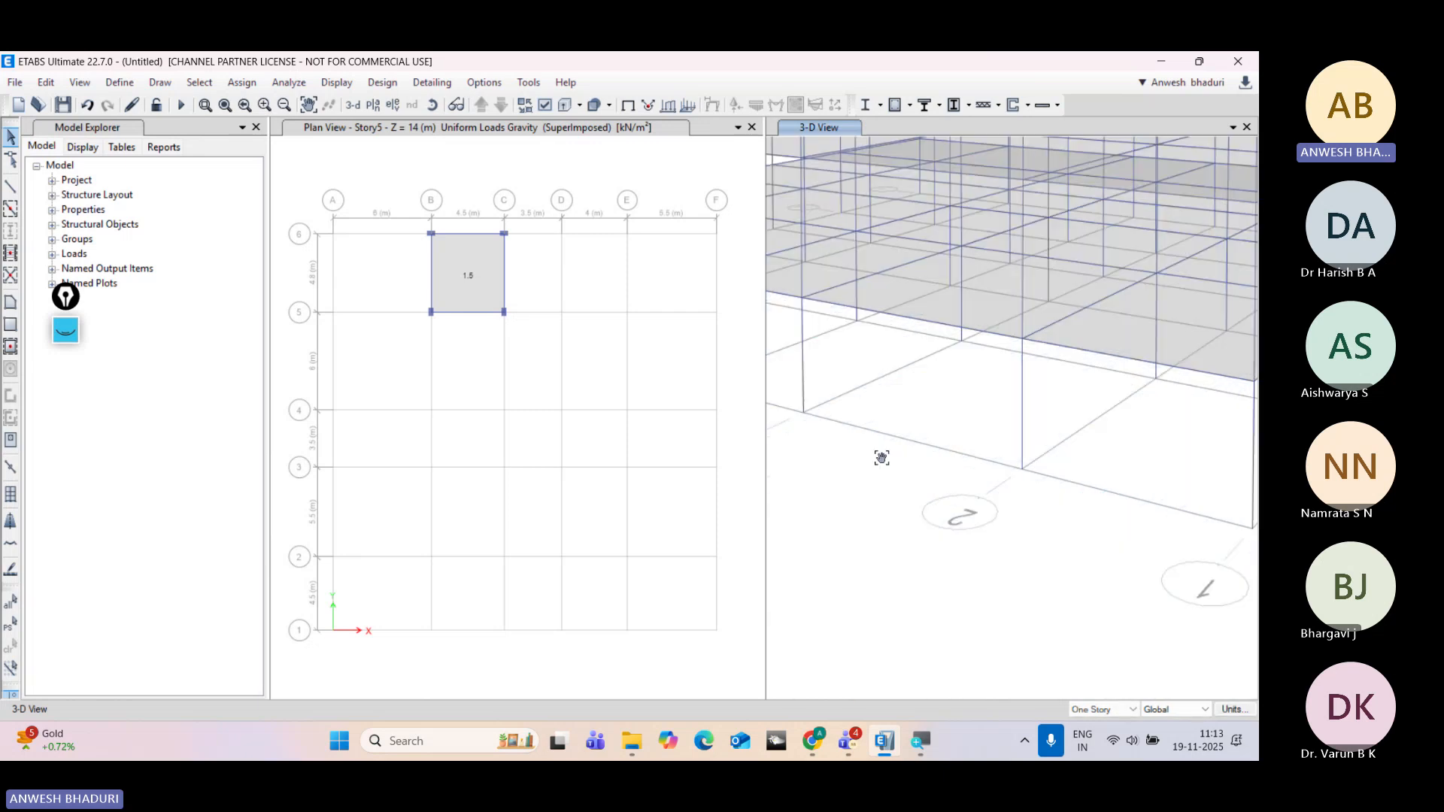
pyautogui.moveTo(881, 457); pyautogui.dragTo(854, 432, button='middle')
pyautogui.moveTo(1031, 452); pyautogui.dragTo(1038, 624, button='middle')
pyautogui.scroll(-5, 1160, 341)
pyautogui.moveTo(915, 406); pyautogui.dragTo(1076, 427, button='middle')
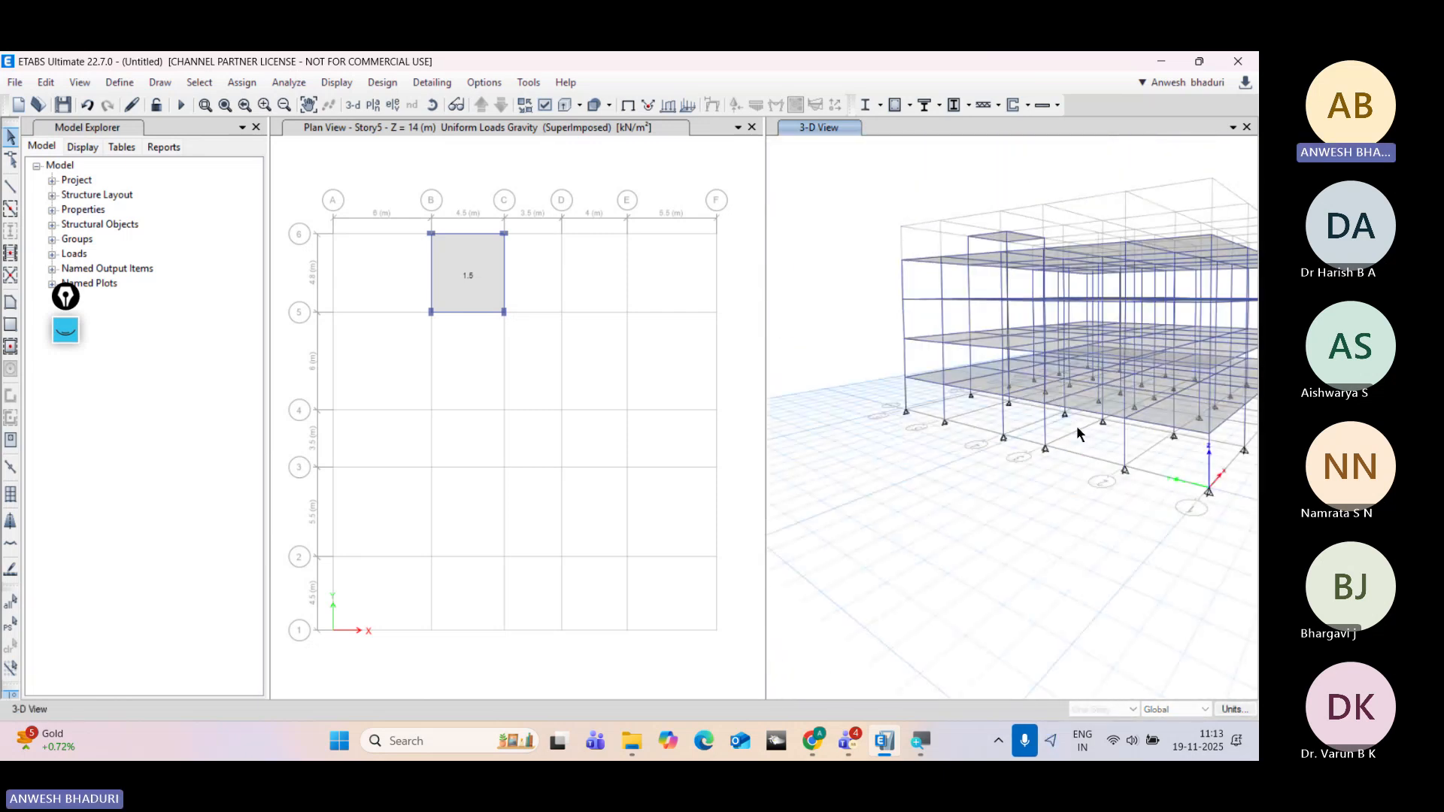
pyautogui.moveTo(971, 497); pyautogui.dragTo(876, 464, button='middle')
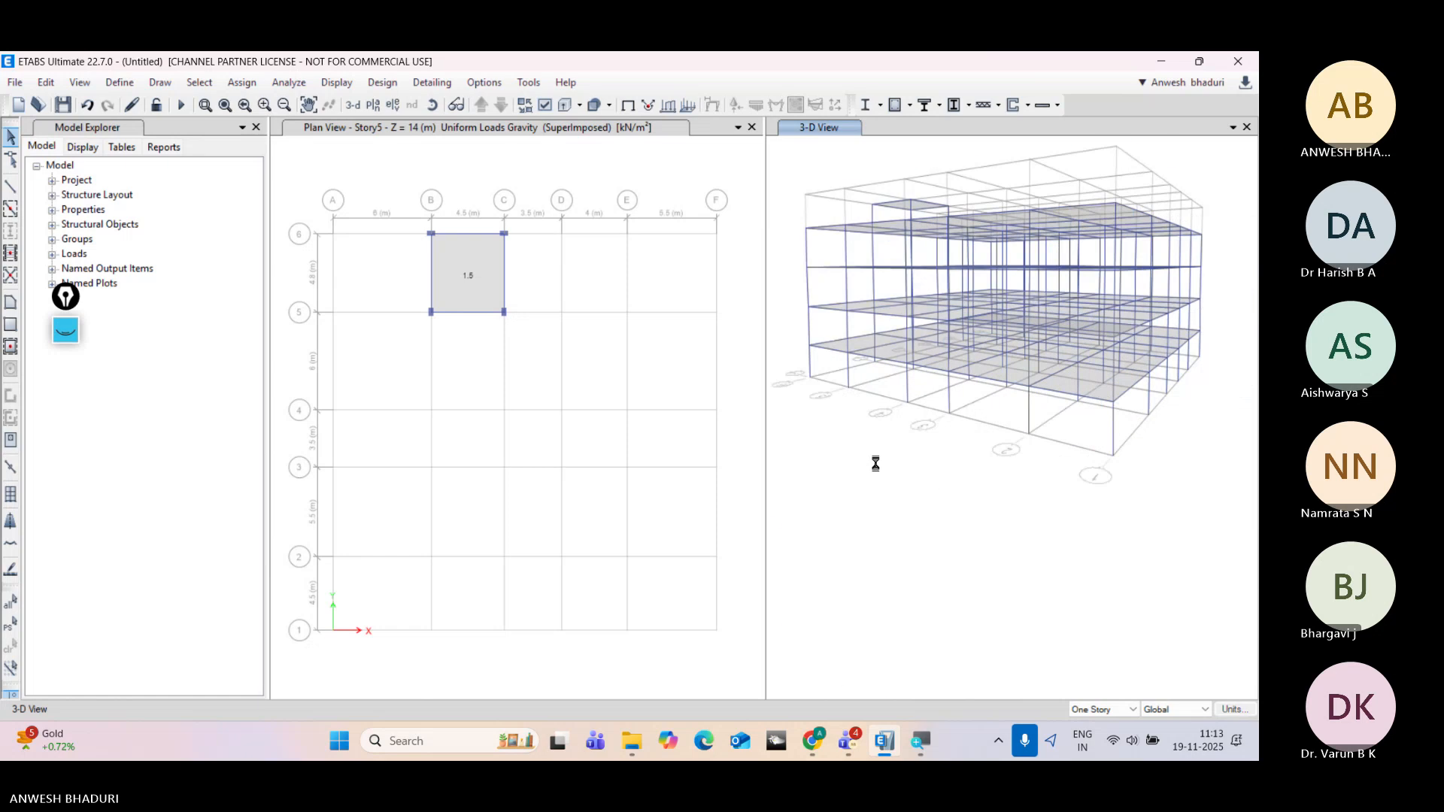
# Step: Select everything in the base-level XY plane by picking a base joint in the 3-D view
pyautogui.click(203, 84)
pyautogui.moveTo(212, 103)
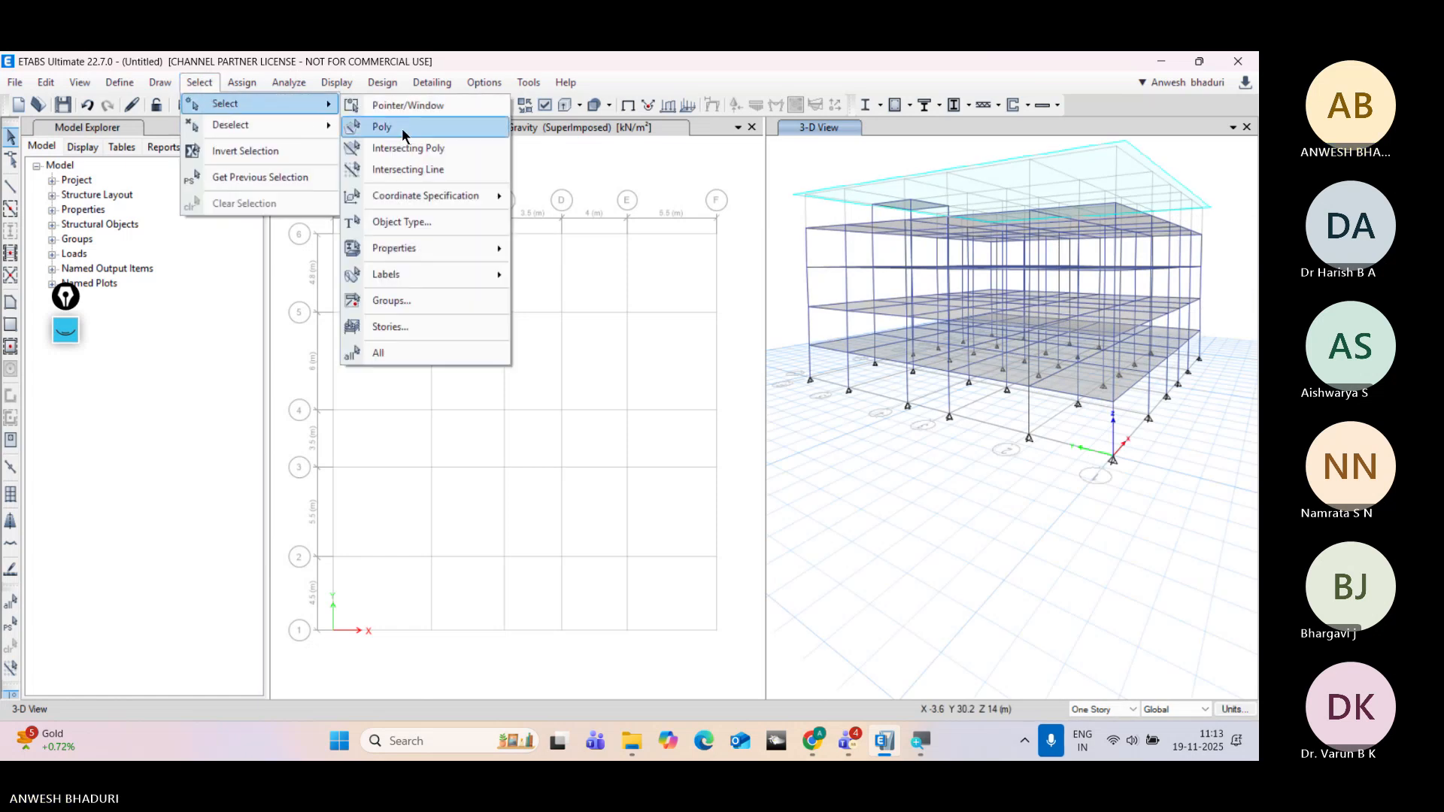
pyautogui.moveTo(417, 191)
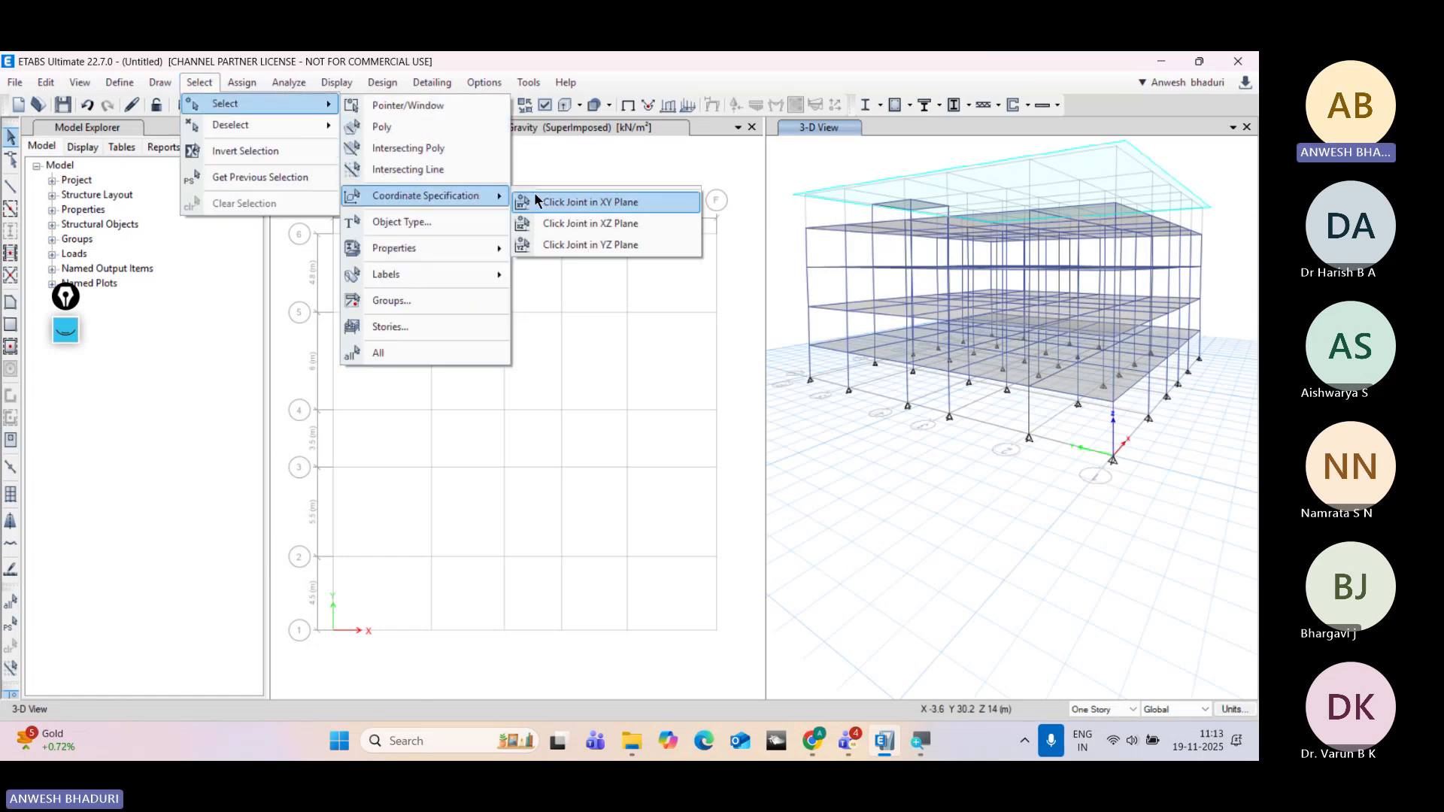
pyautogui.click(589, 201)
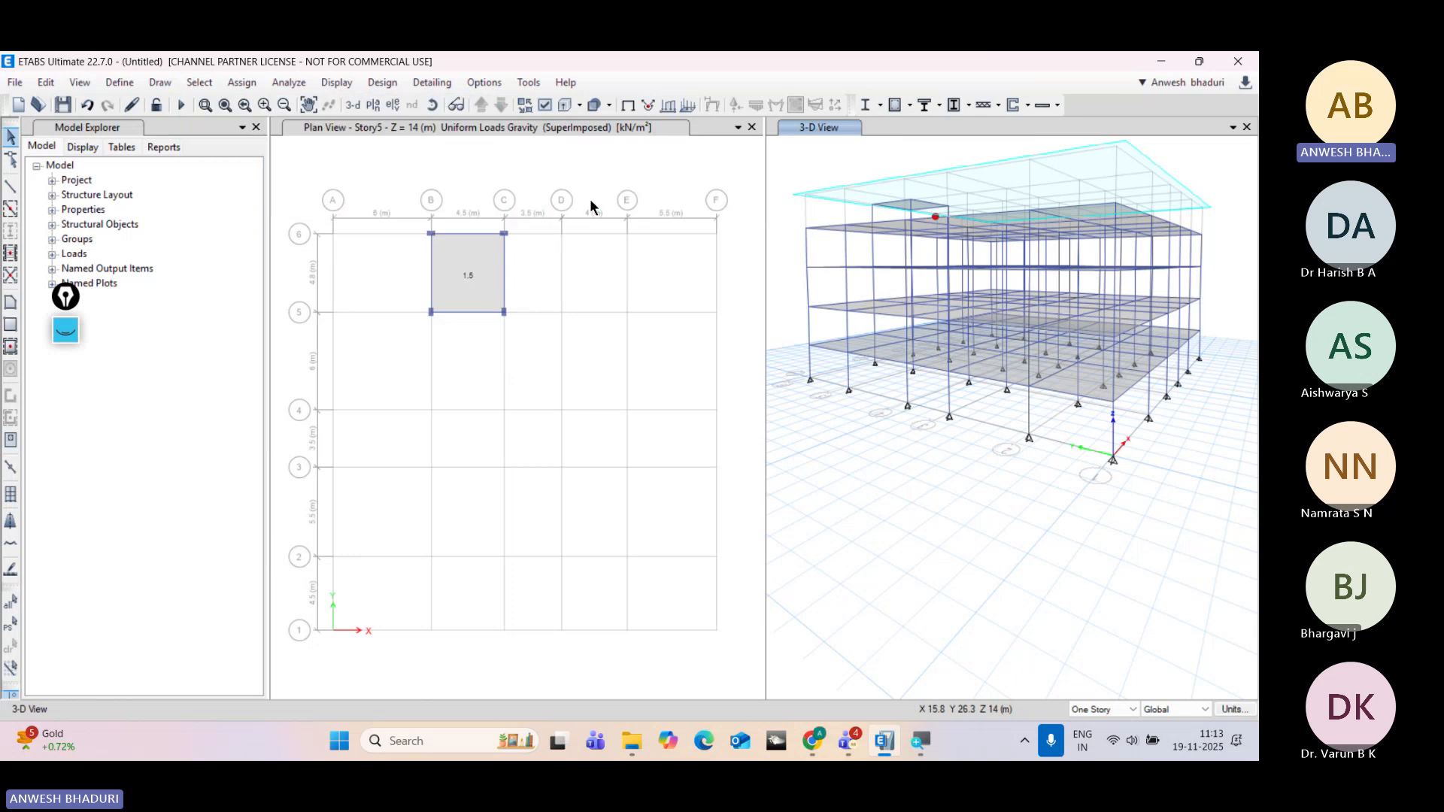
pyautogui.click(907, 406)
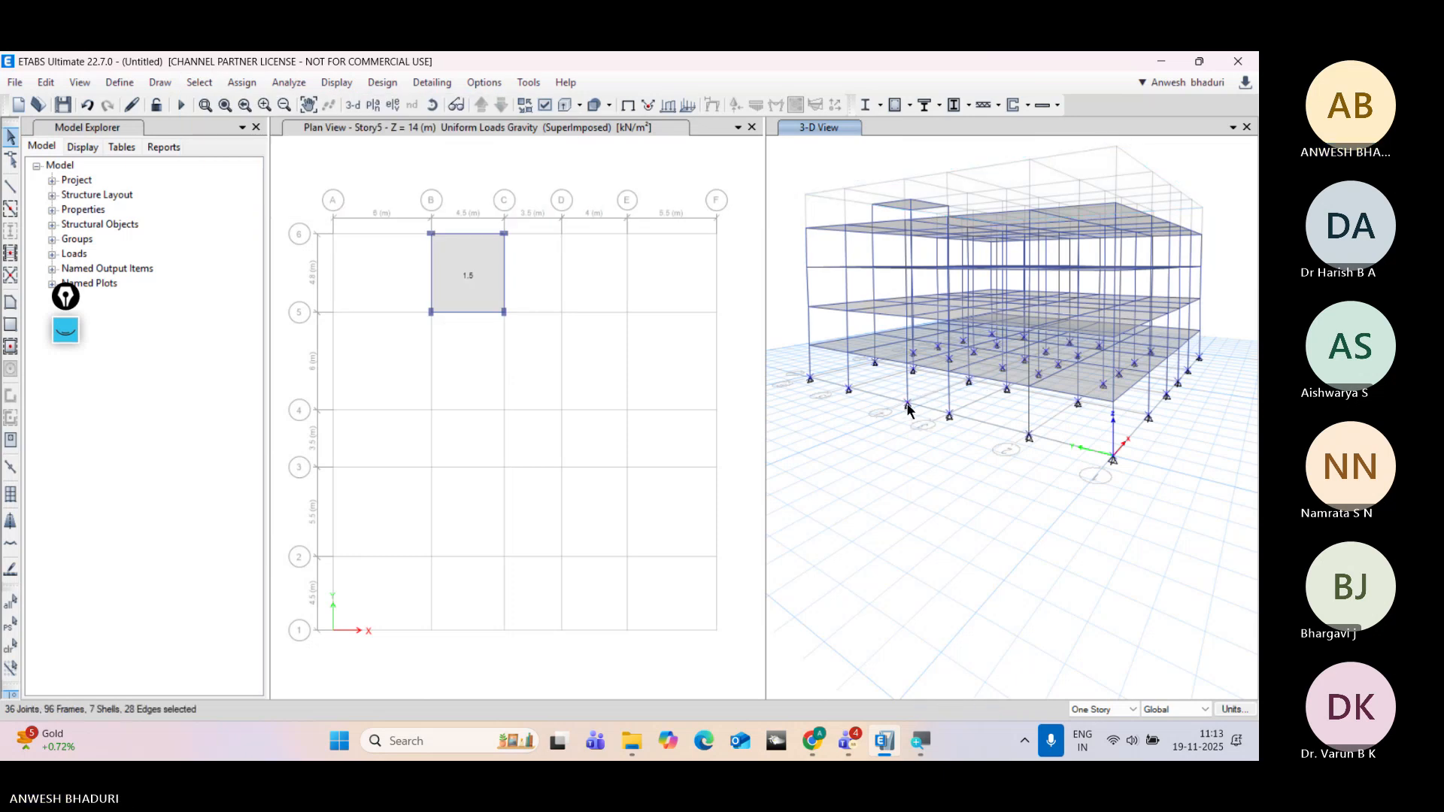
# Step: Assign fixed restraints to the selected base joints using the fast restraint option
pyautogui.click(246, 84)
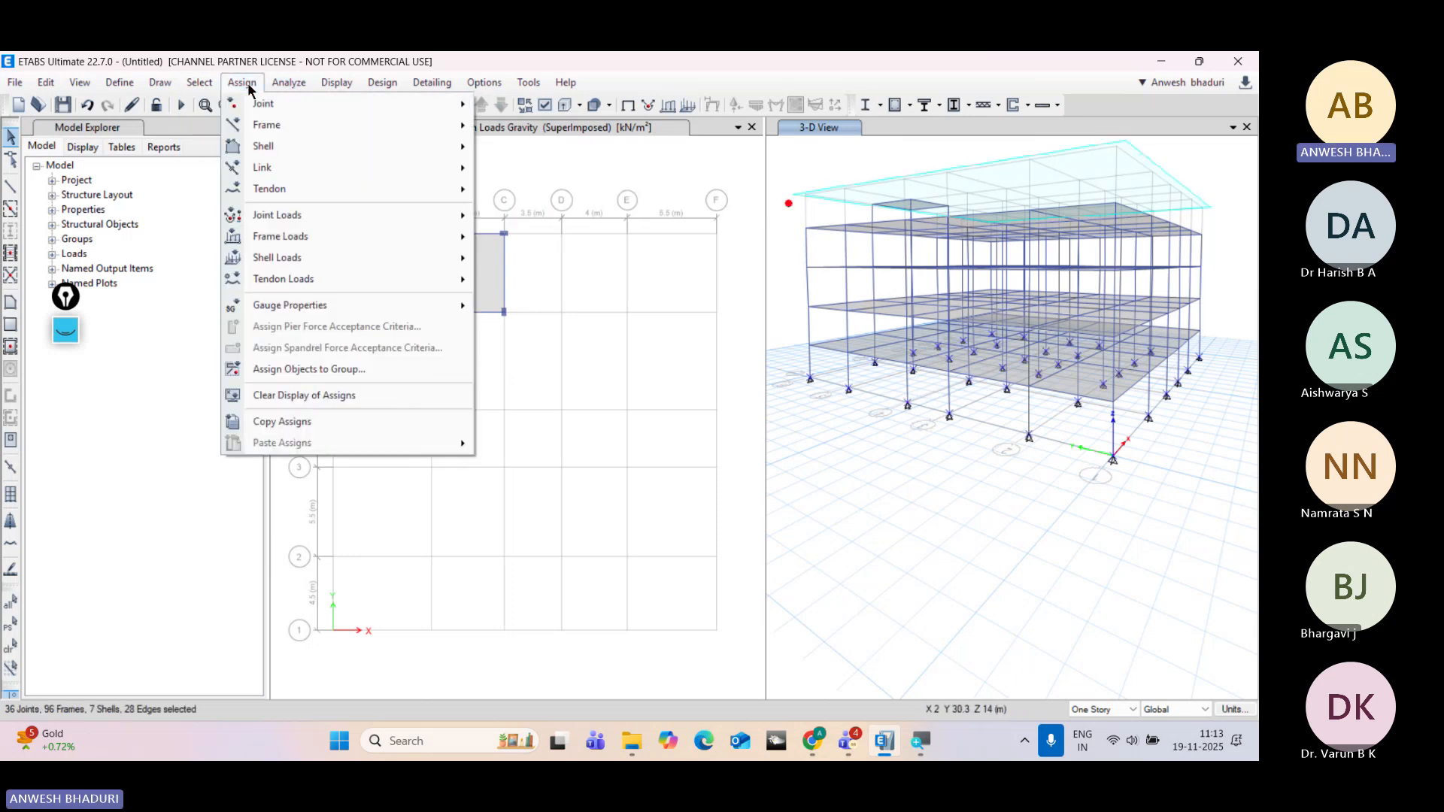
pyautogui.moveTo(301, 103)
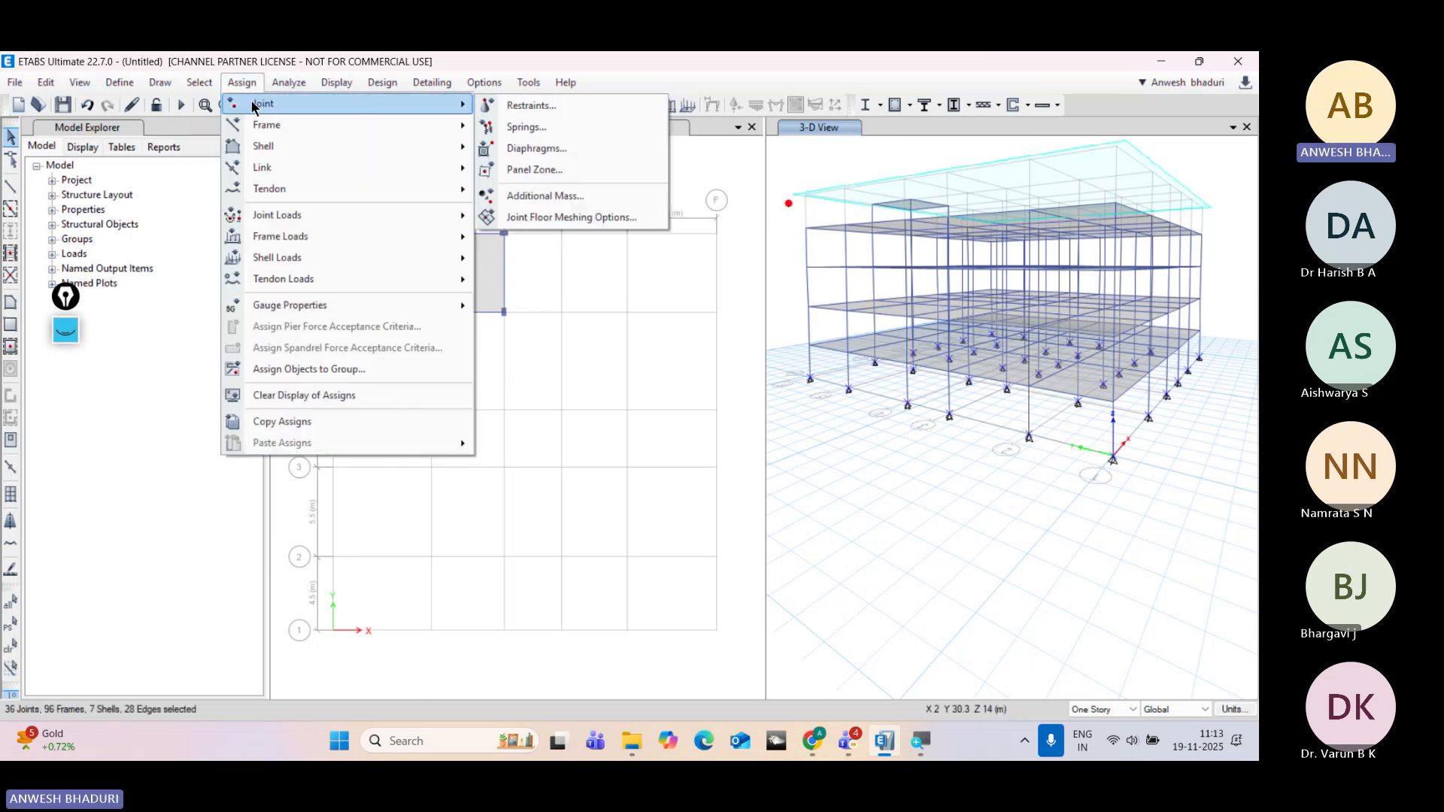
pyautogui.click(539, 109)
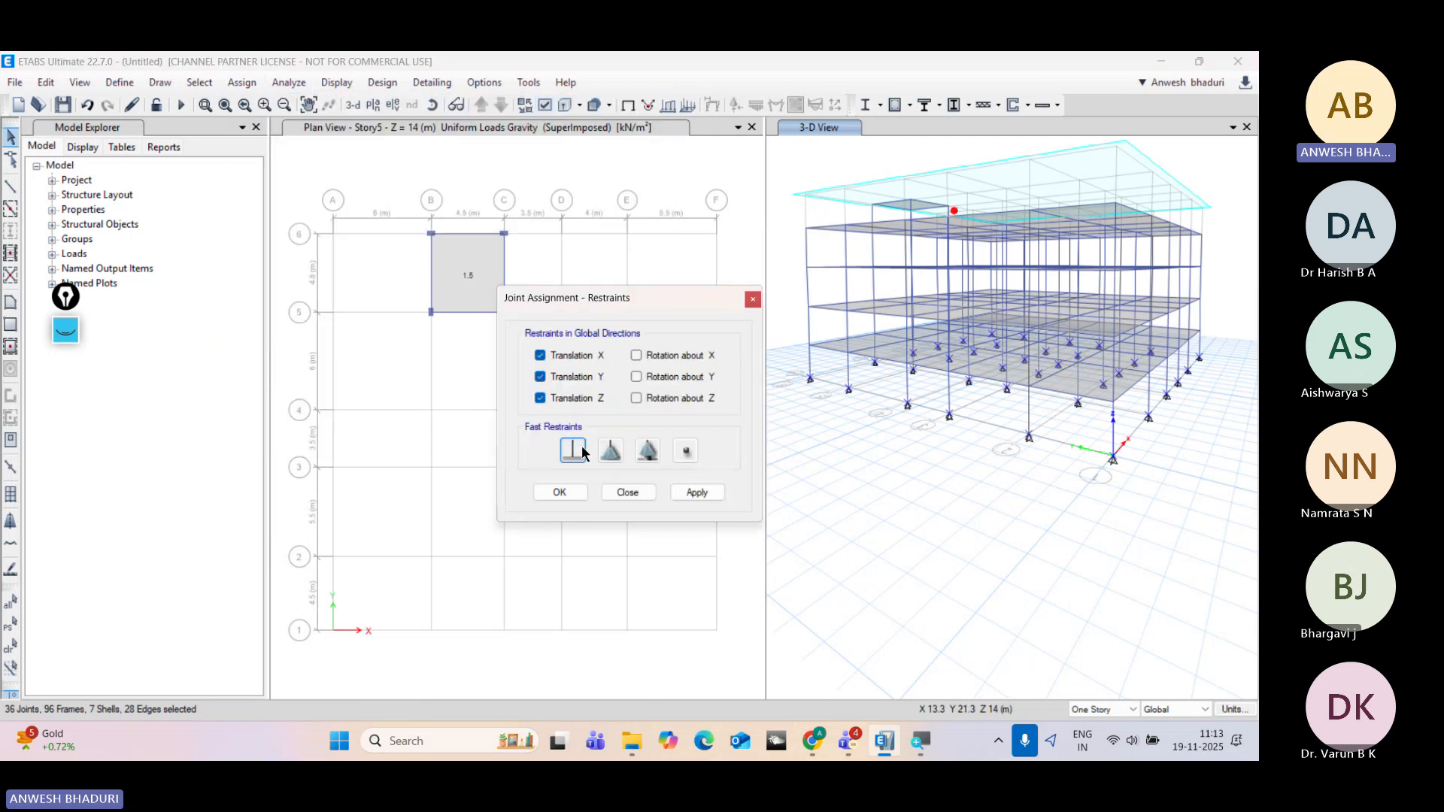
pyautogui.click(573, 451)
pyautogui.click(563, 492)
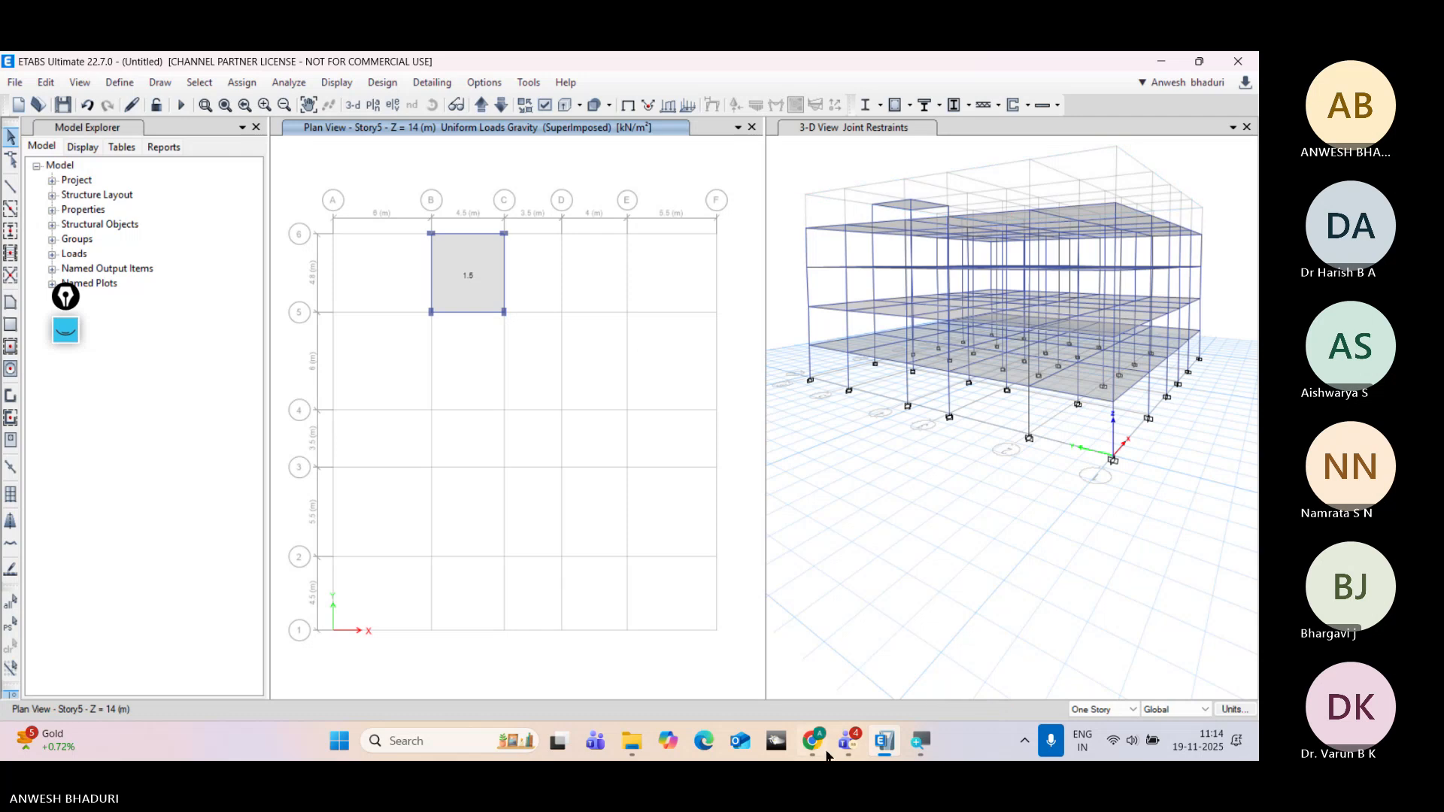
# Step: Switch to the Teams meeting, mute the microphone, and return to ETABS
pyautogui.moveTo(854, 738)
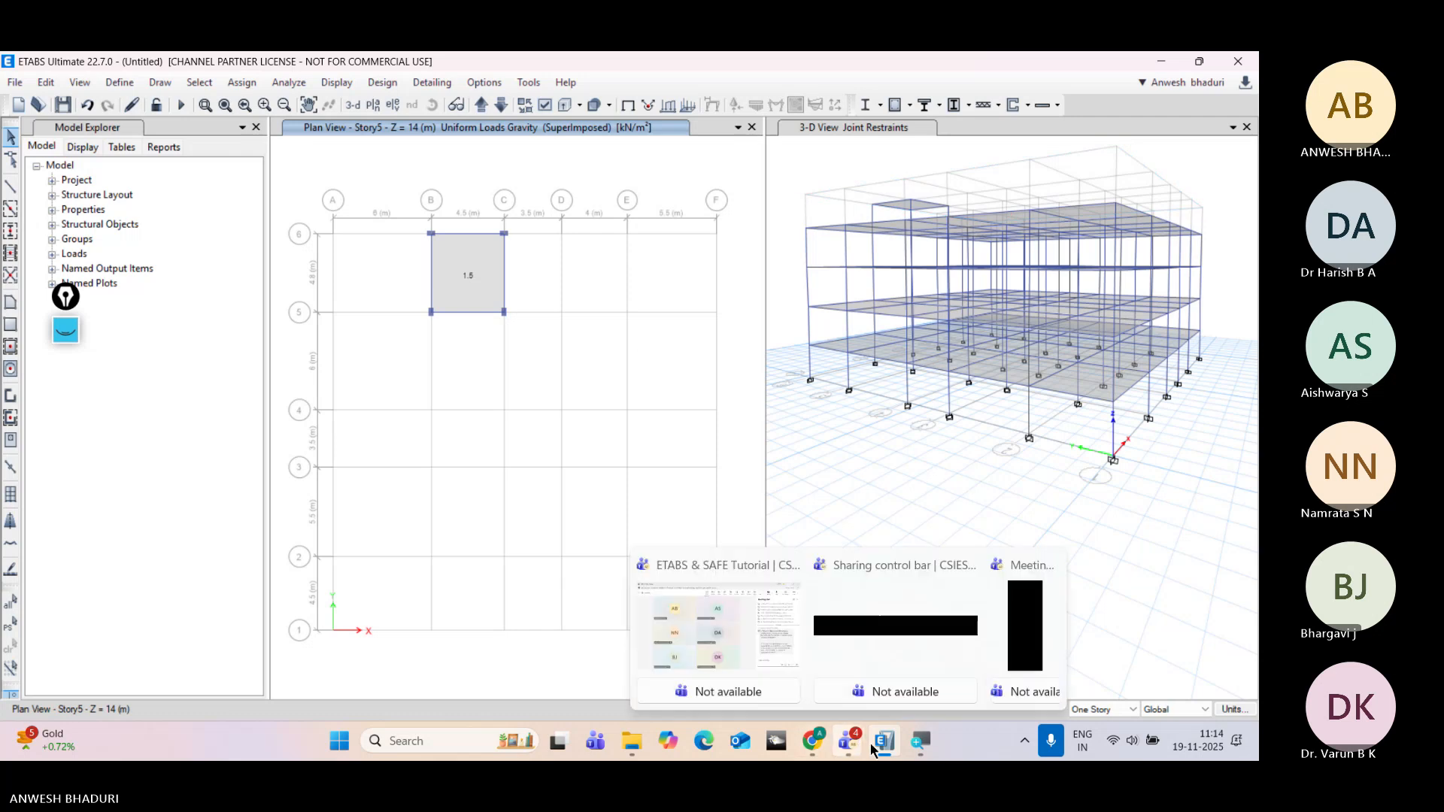
pyautogui.click(755, 658)
pyautogui.hotkey('ctrl', 'shift', 'm')
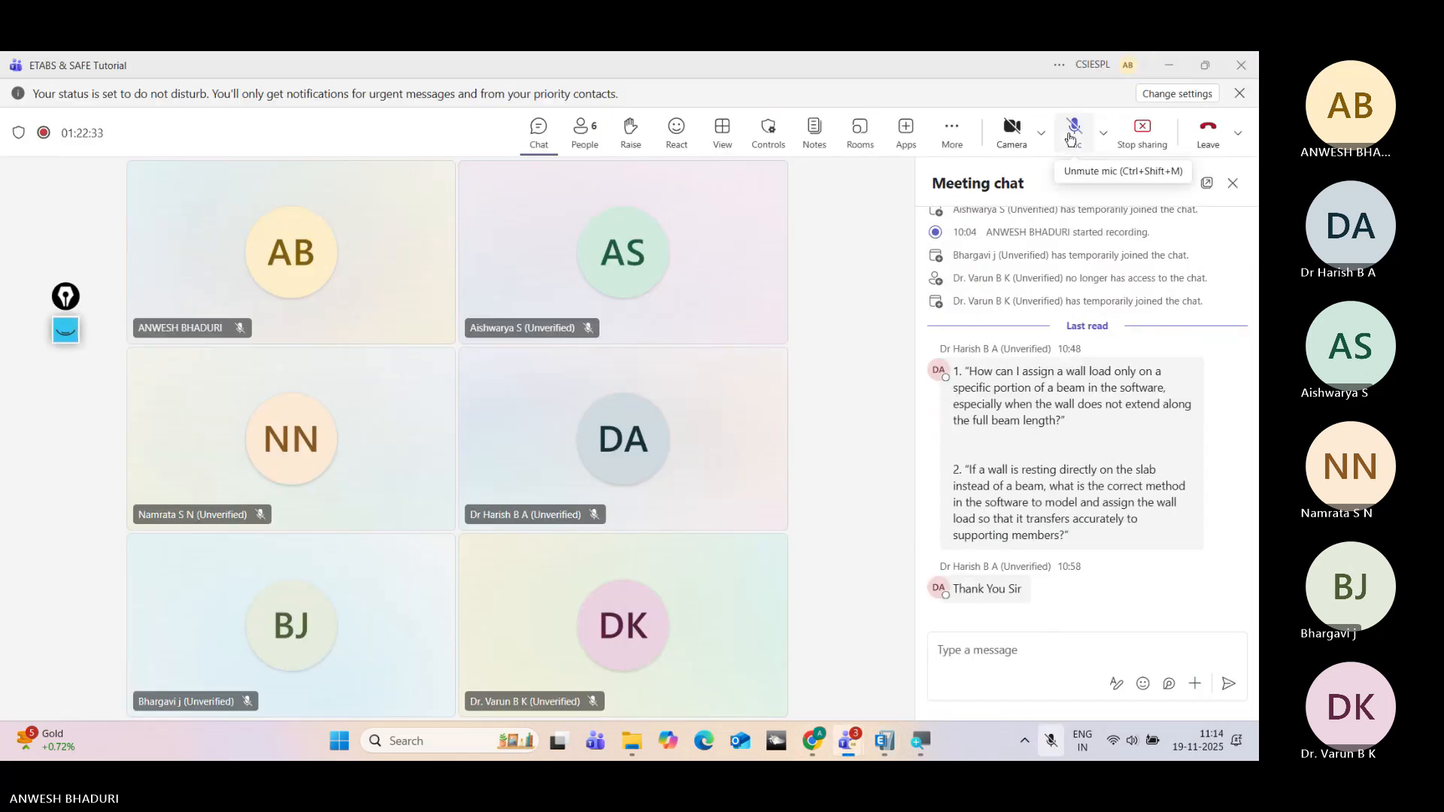
pyautogui.click(1170, 67)
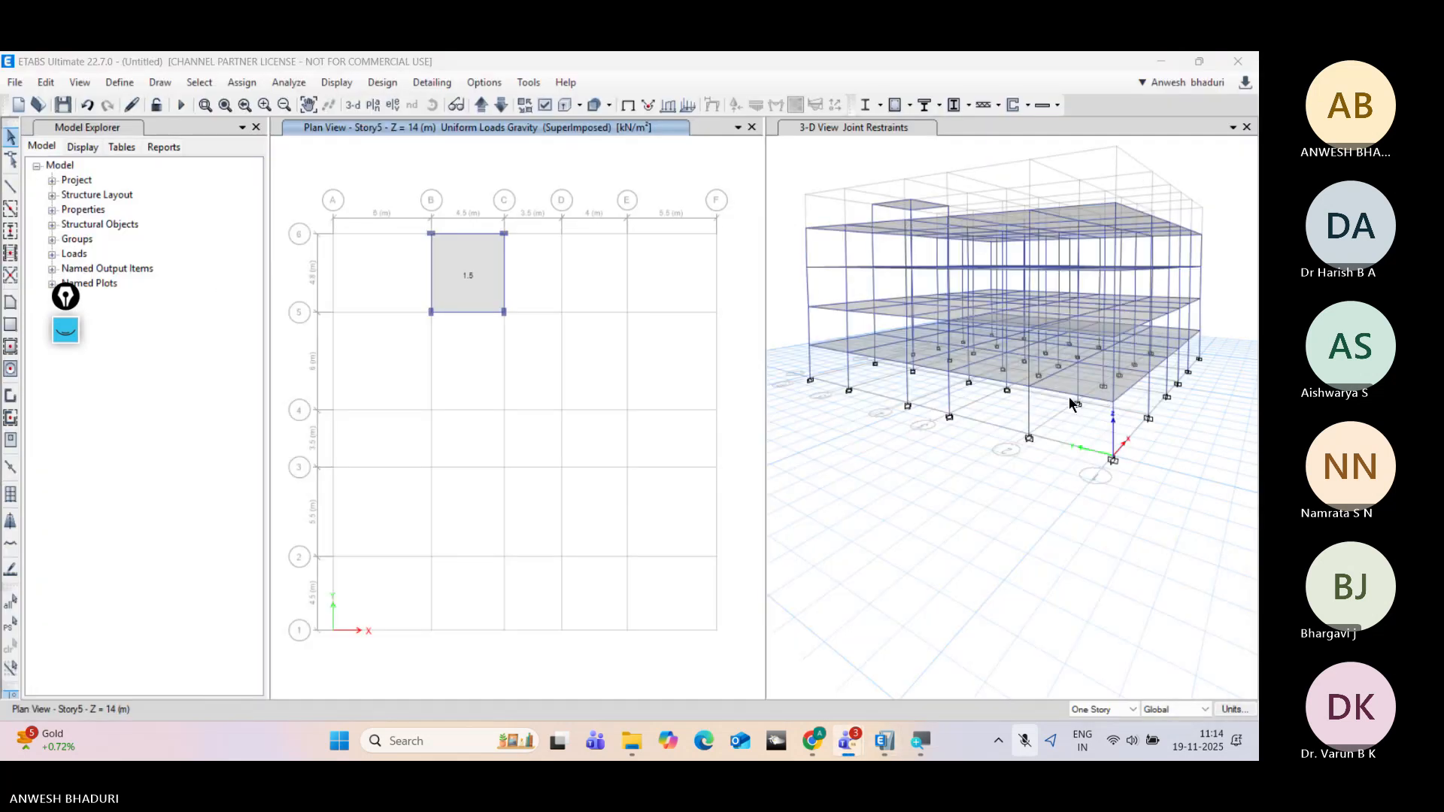
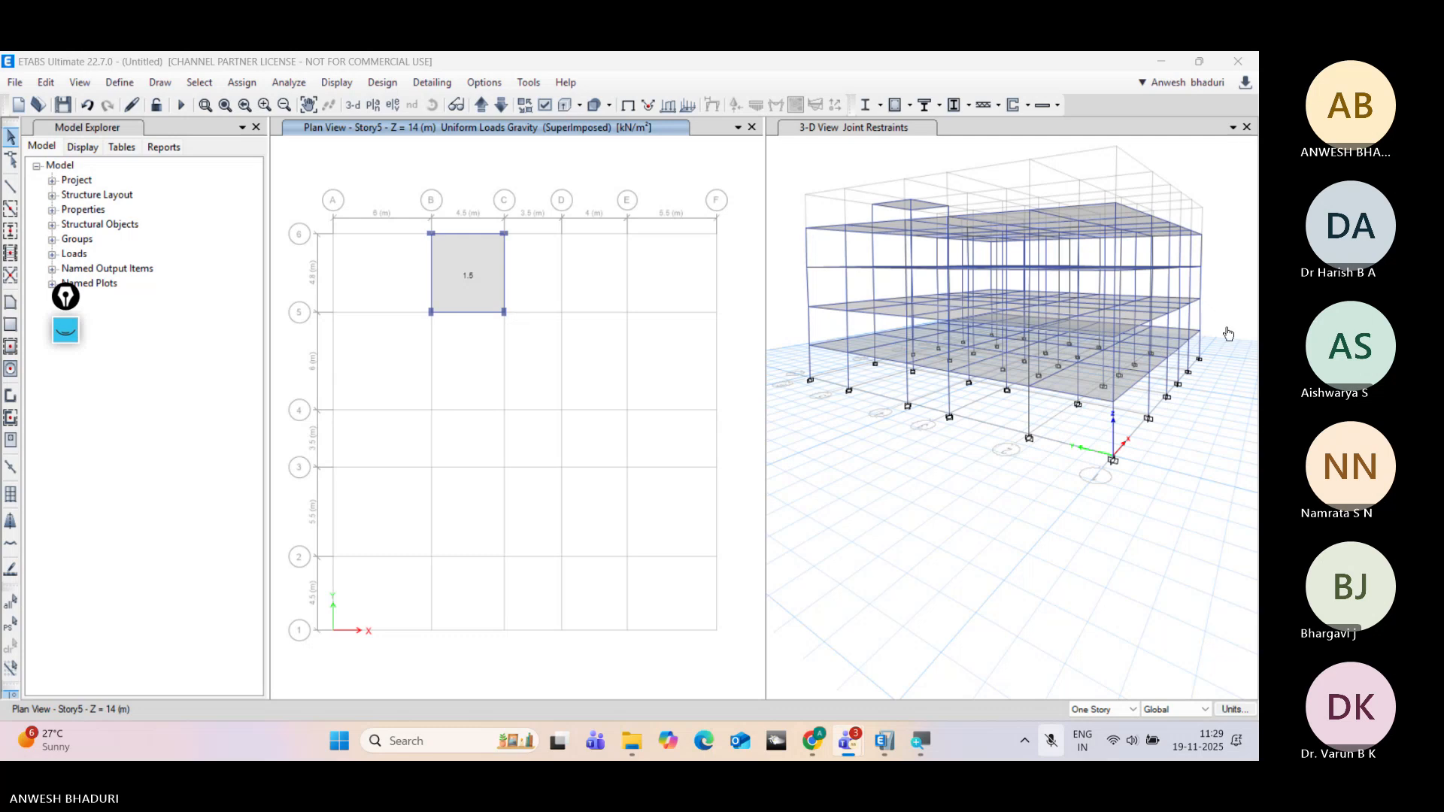
# Step: Switch to the Teams meeting, unmute the microphone, and return to ETABS
pyautogui.click(1226, 328)
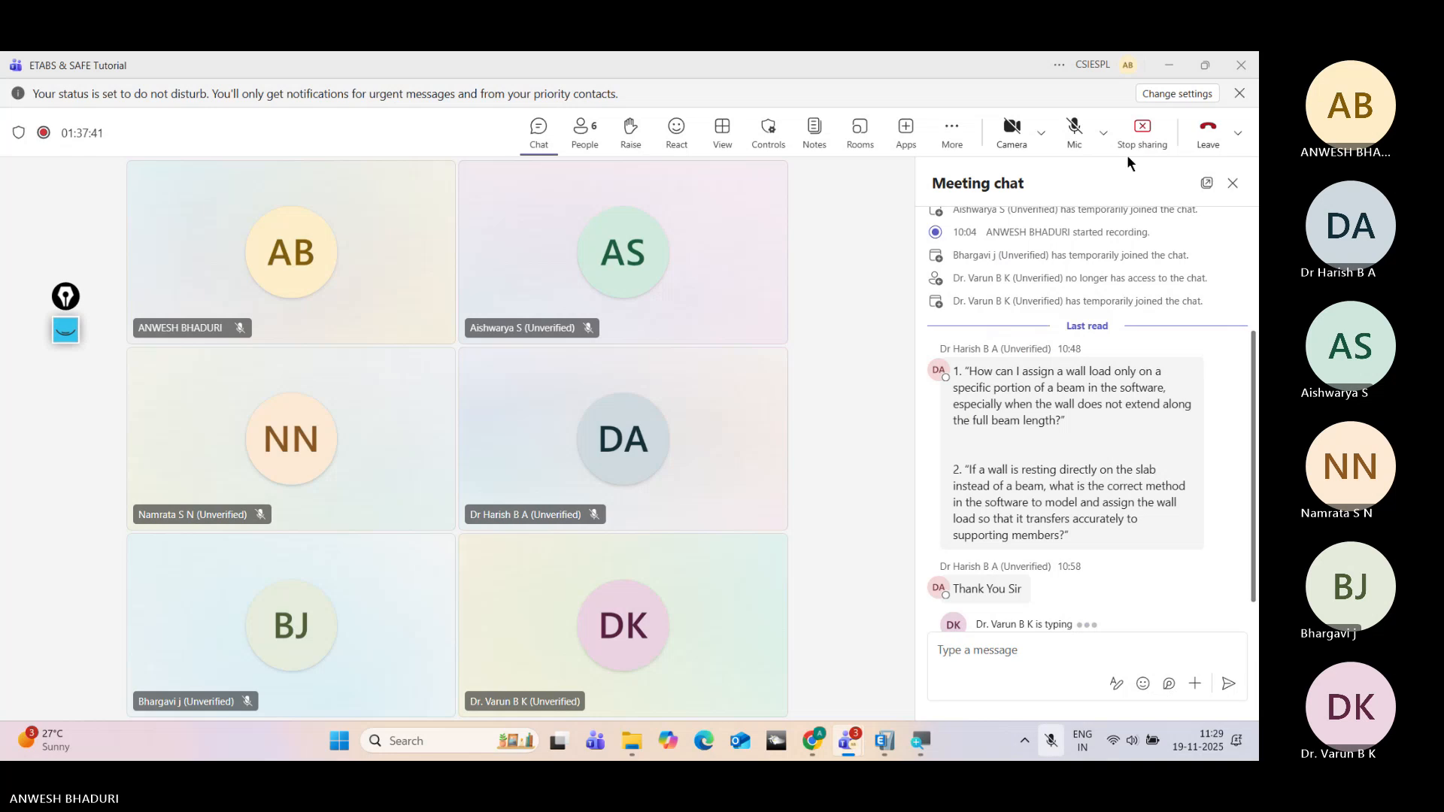
pyautogui.click(1074, 130)
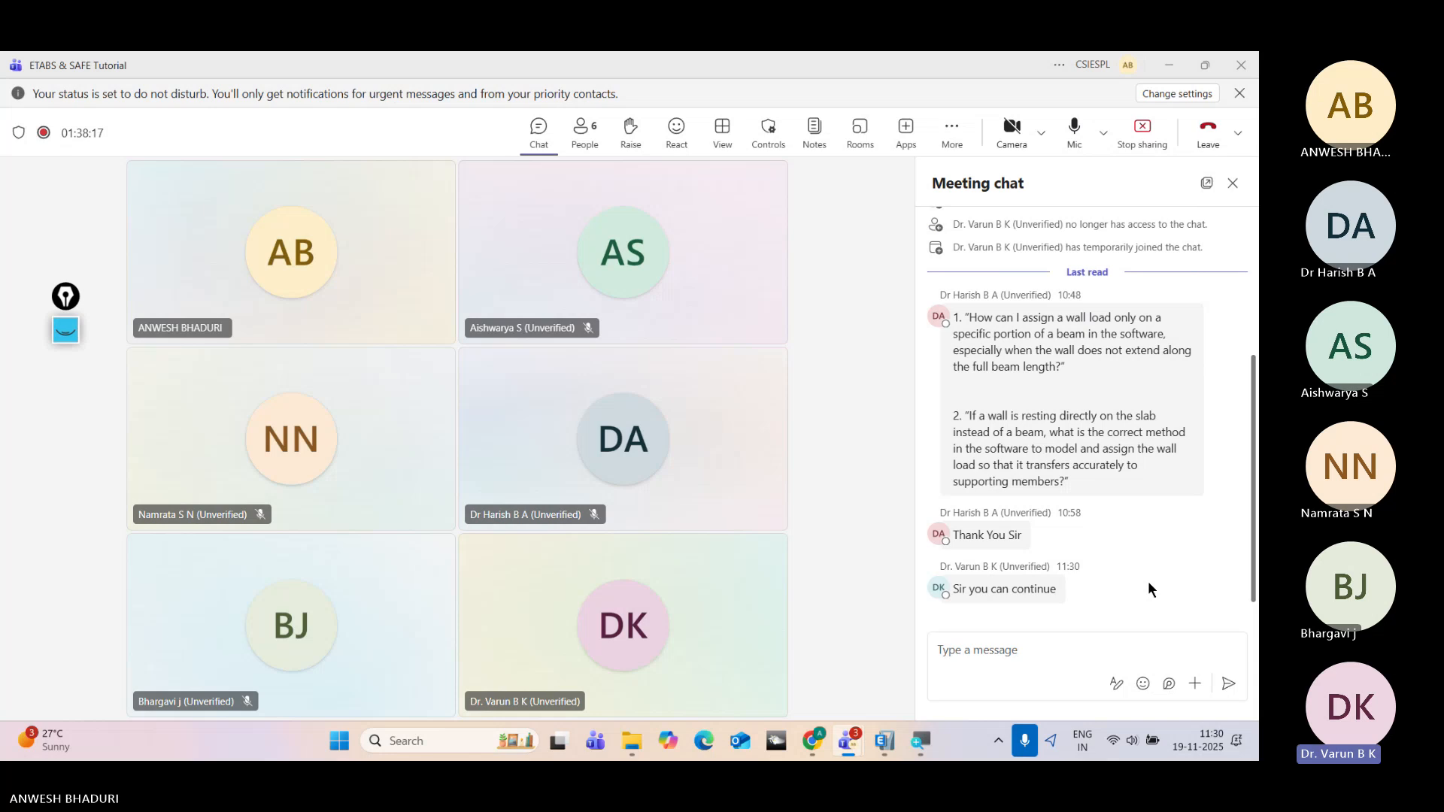
pyautogui.click(1169, 69)
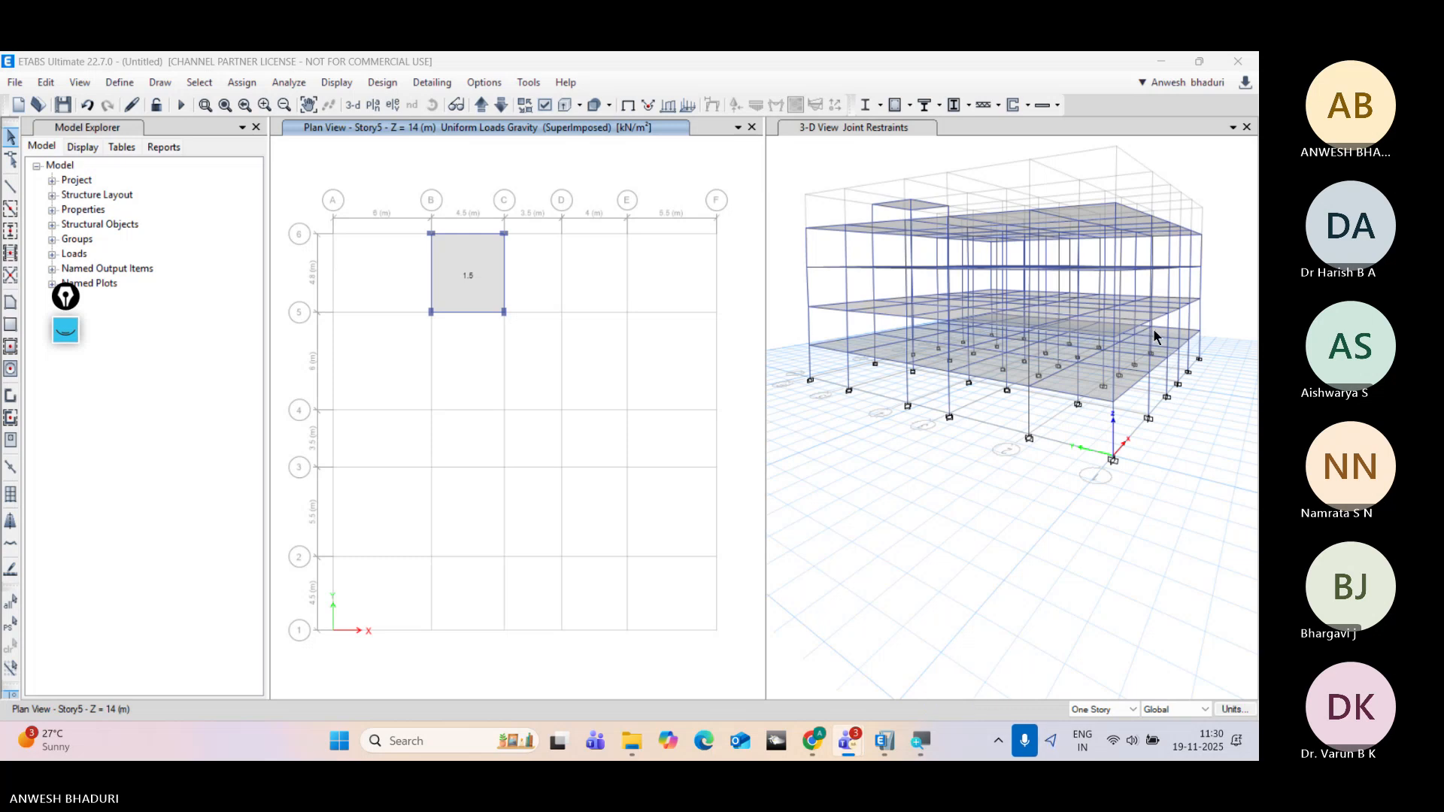
# Step: Set the plan view to the Story1 level
pyautogui.click(369, 104)
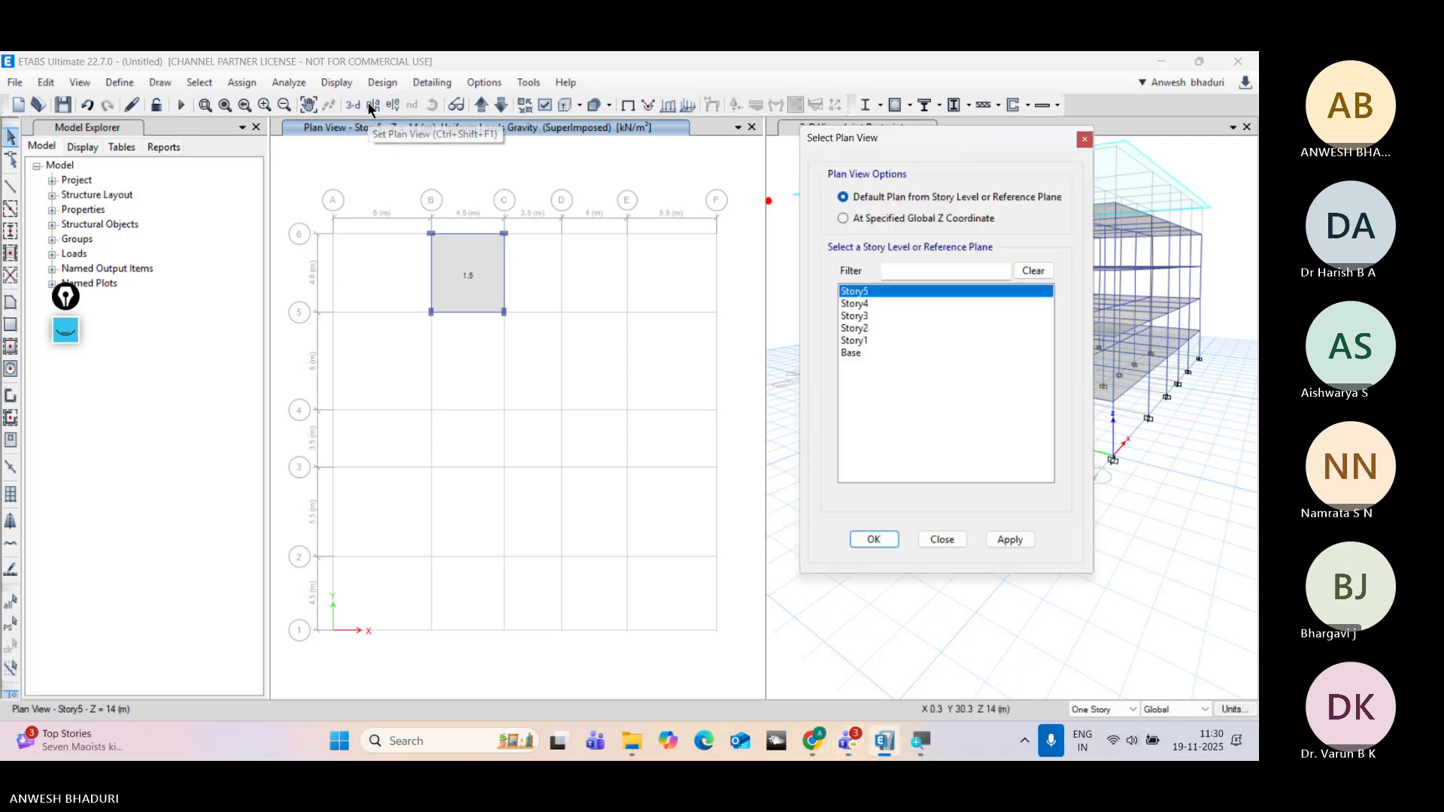
pyautogui.click(862, 342)
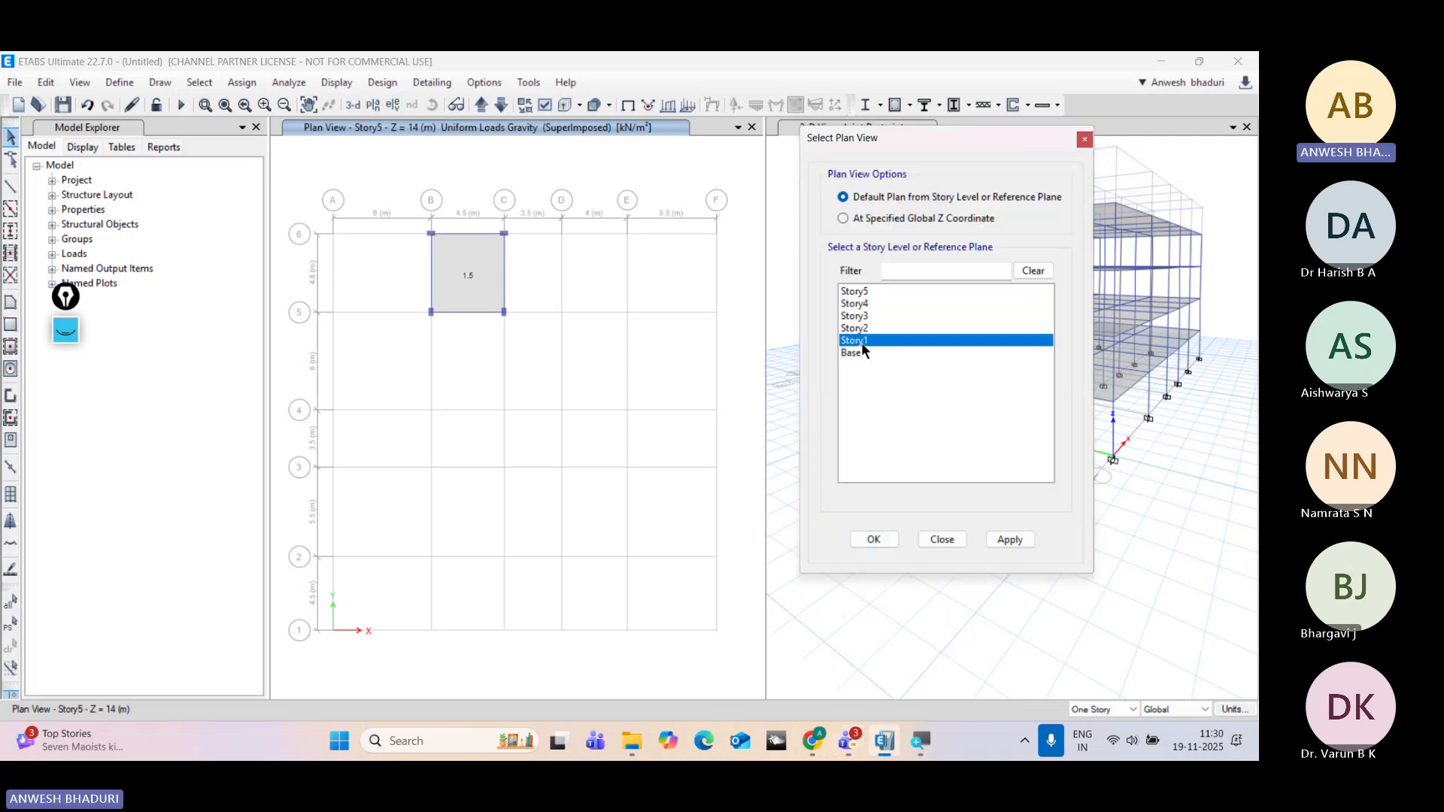
pyautogui.click(874, 539)
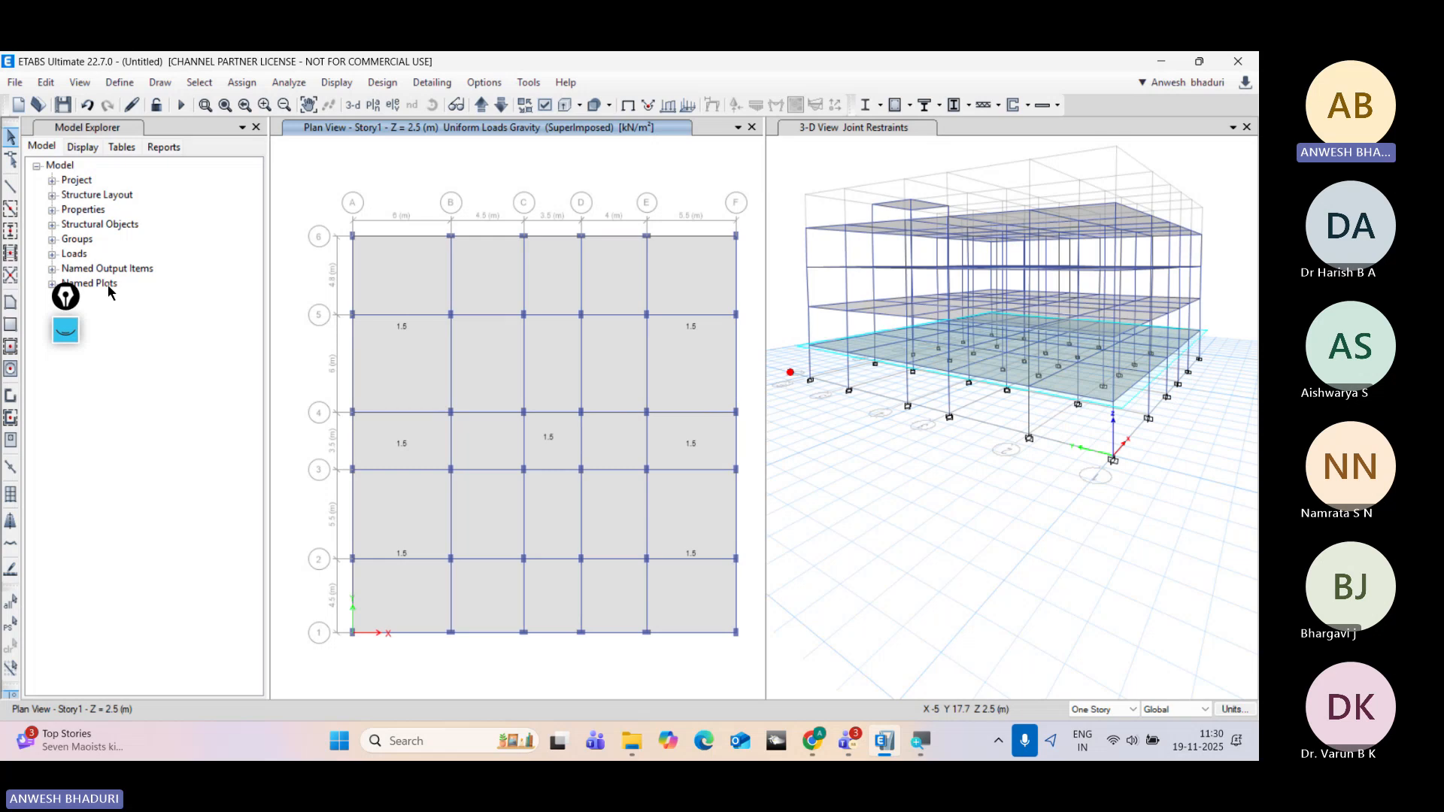
pyautogui.click(14, 256)
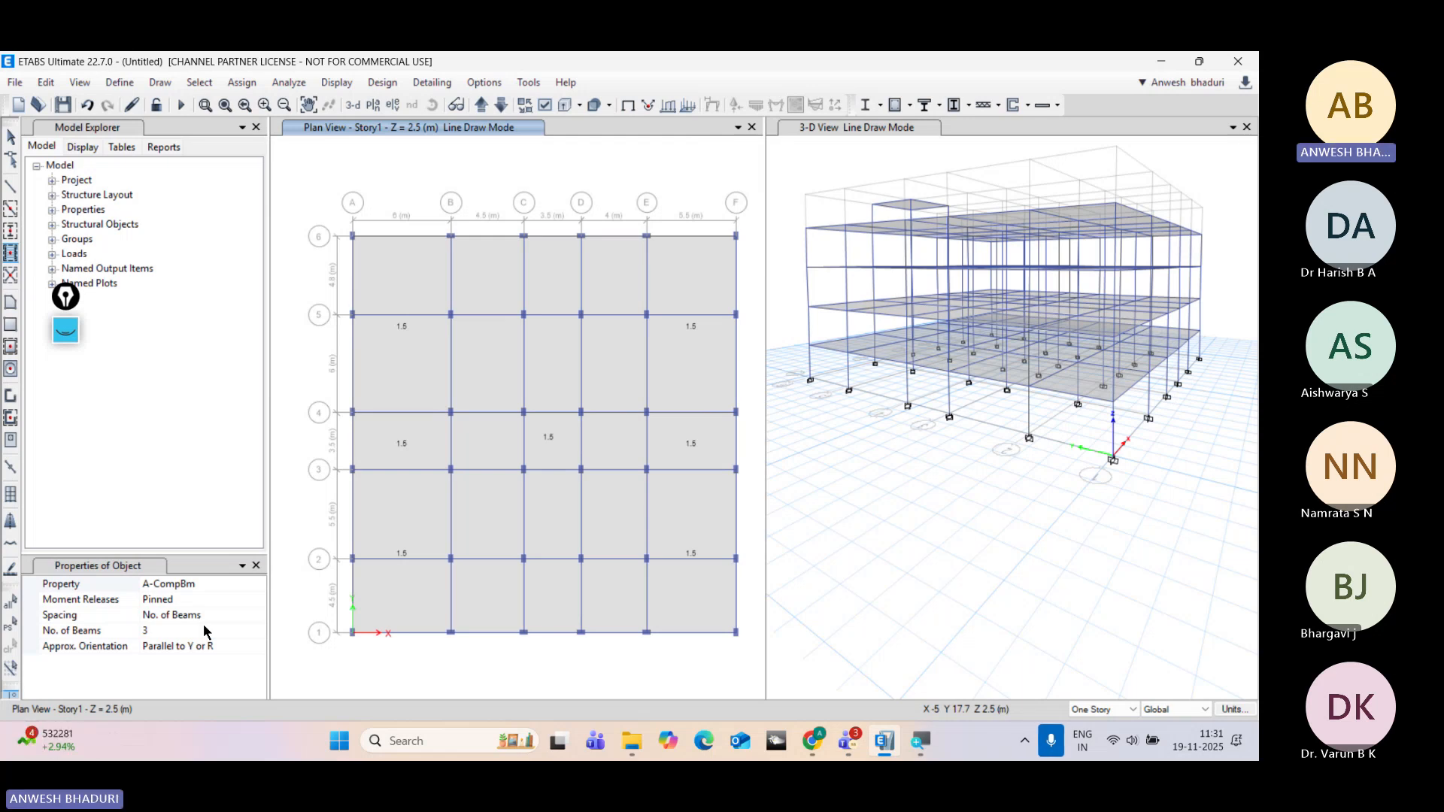
pyautogui.click(256, 565)
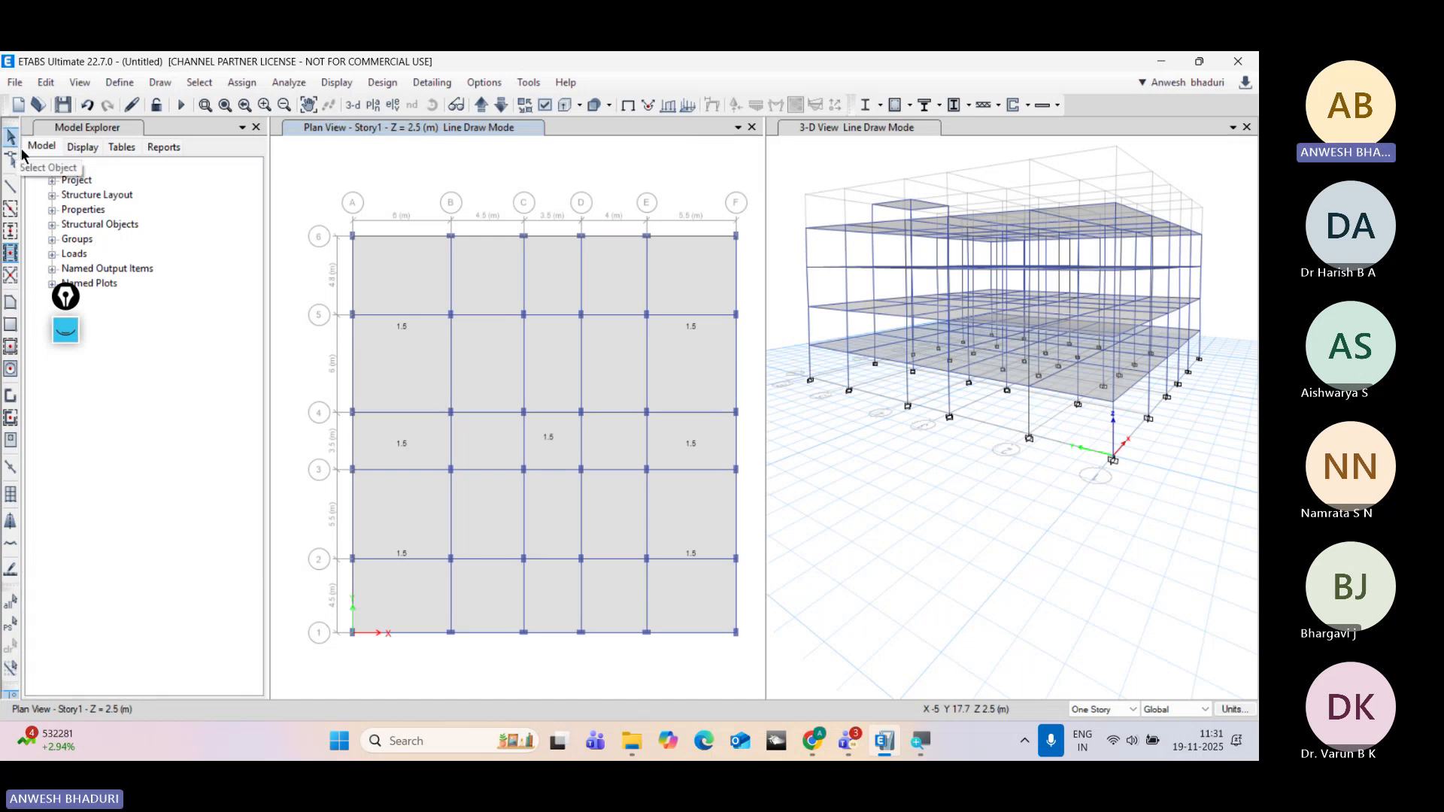
pyautogui.click(218, 455)
pyautogui.moveTo(360, 446); pyautogui.dragTo(362, 477, button='middle')
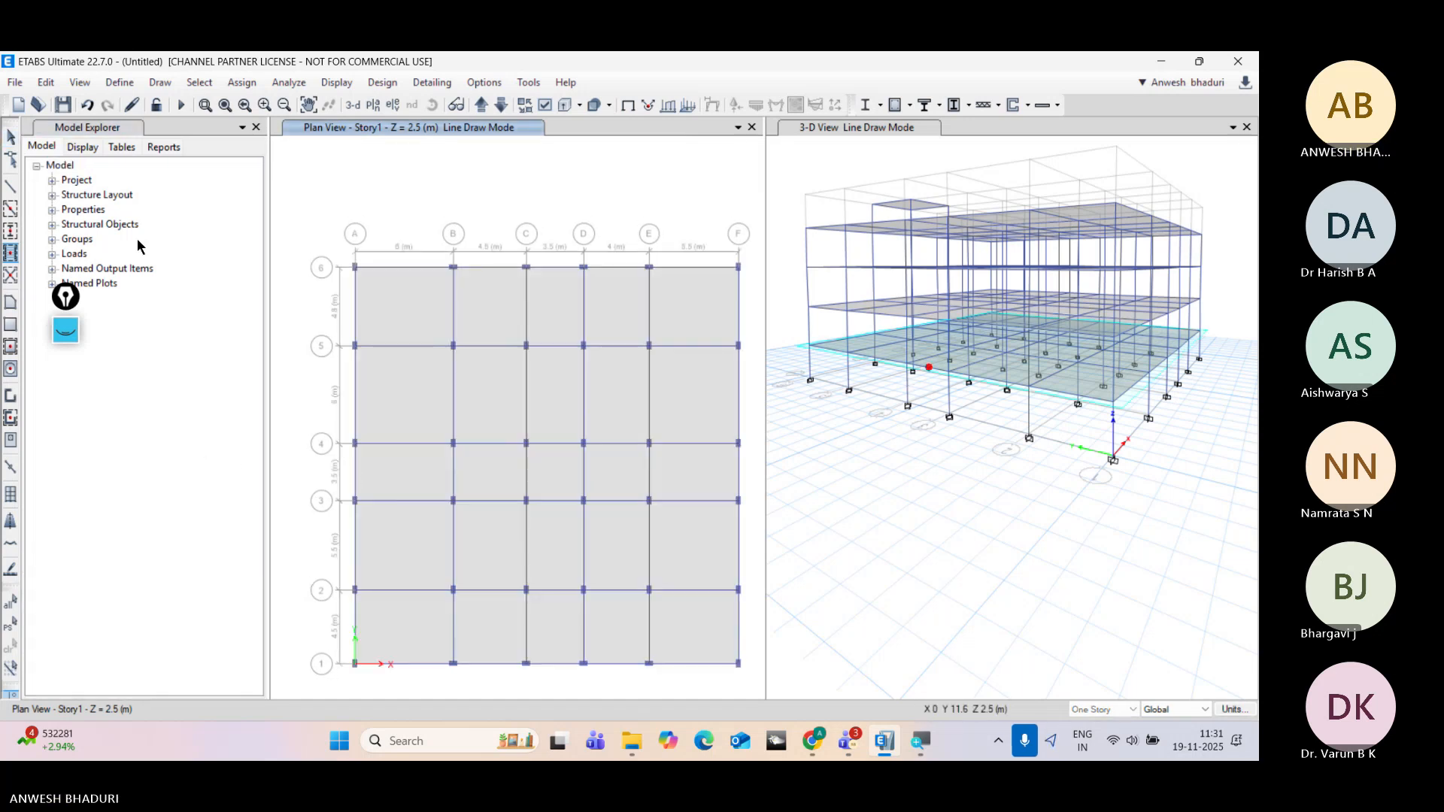
pyautogui.click(12, 138)
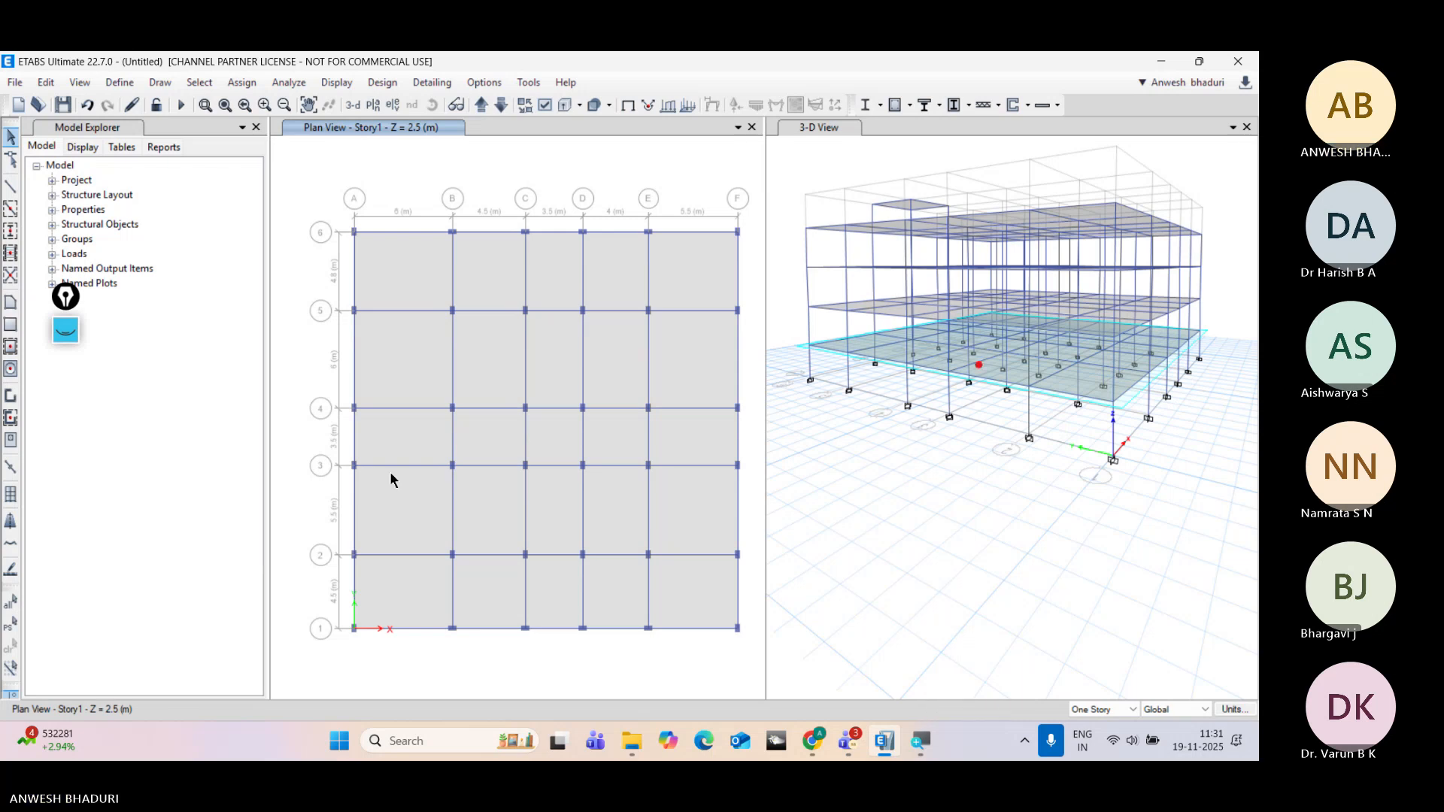
pyautogui.moveTo(389, 471); pyautogui.dragTo(391, 489, button='middle')
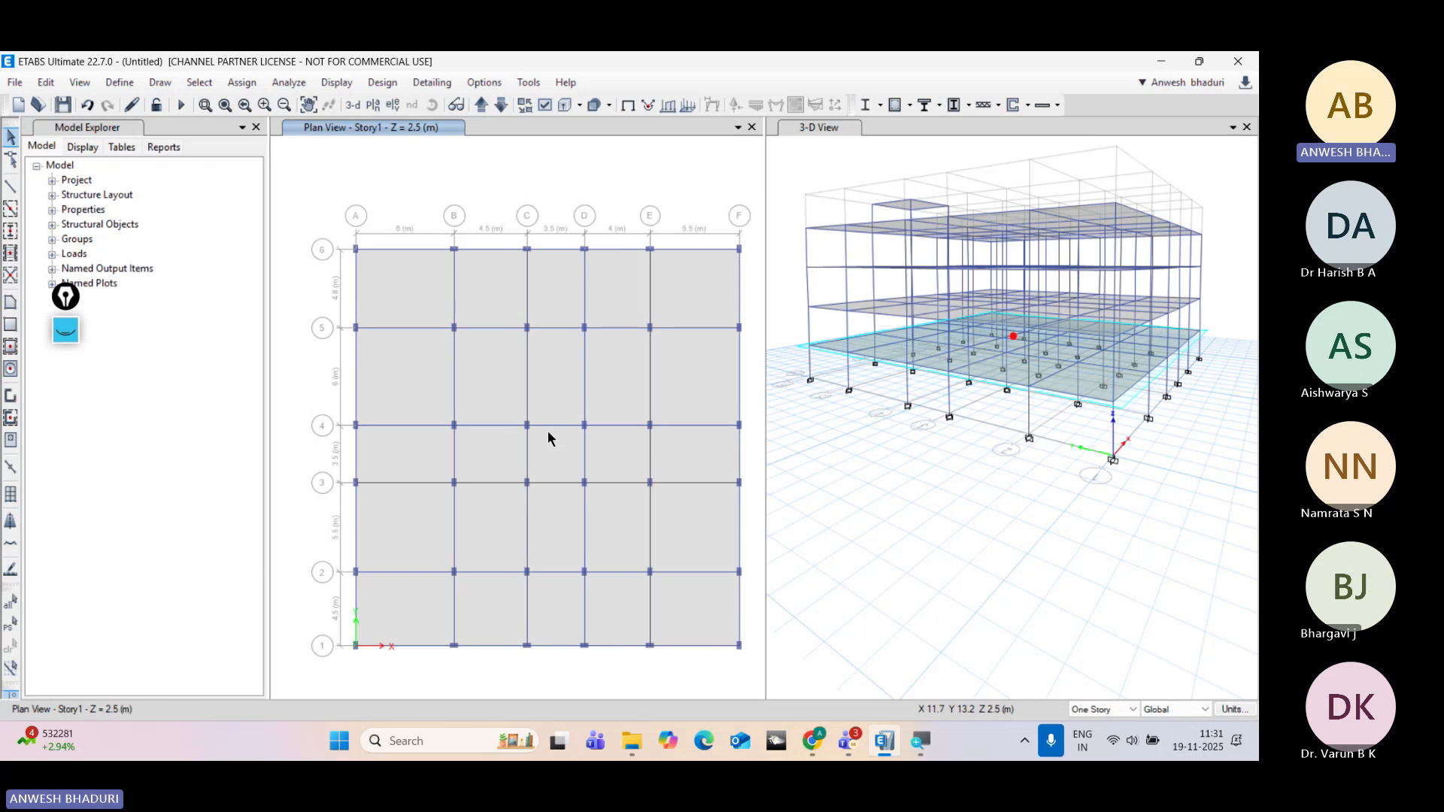
pyautogui.click(411, 377)
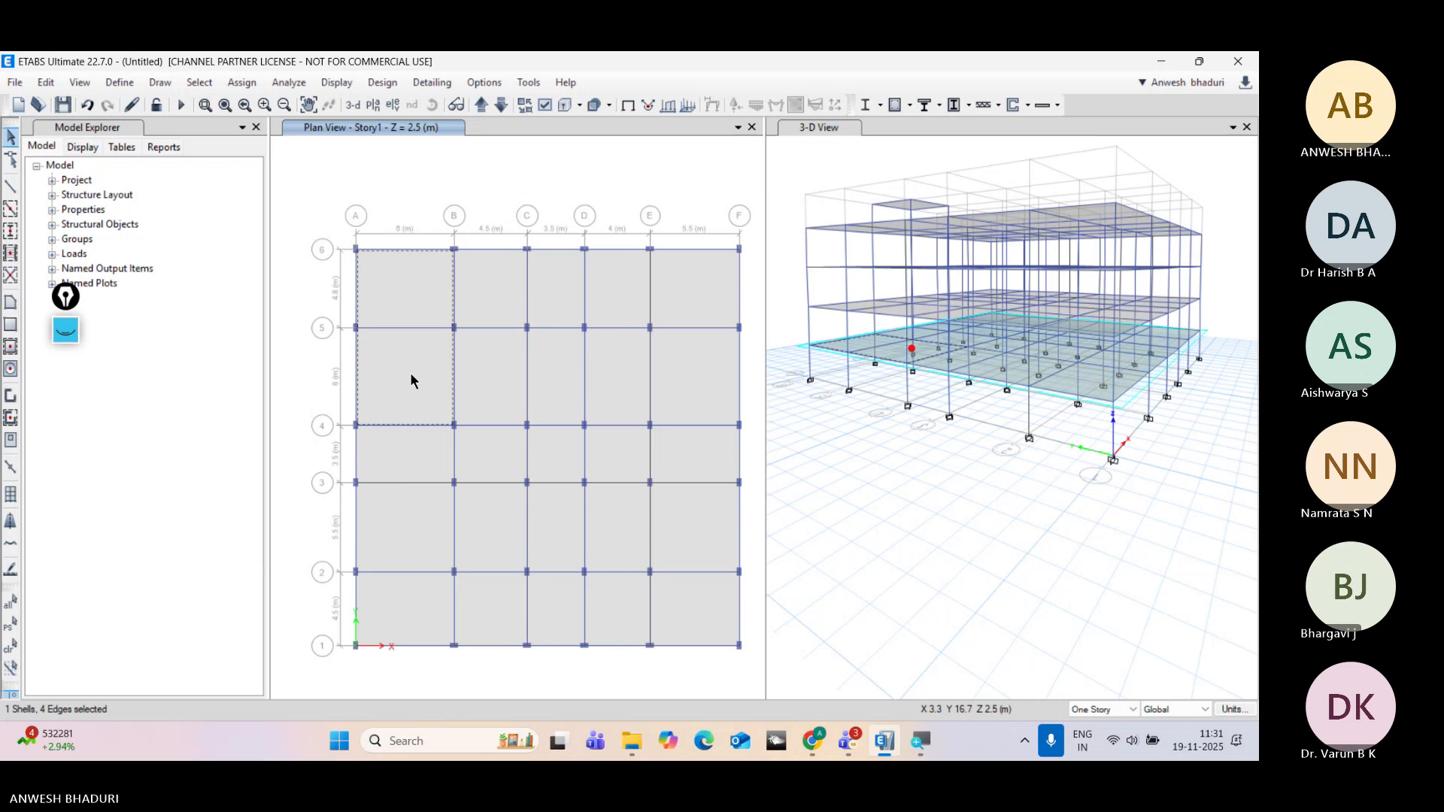
pyautogui.click(411, 378)
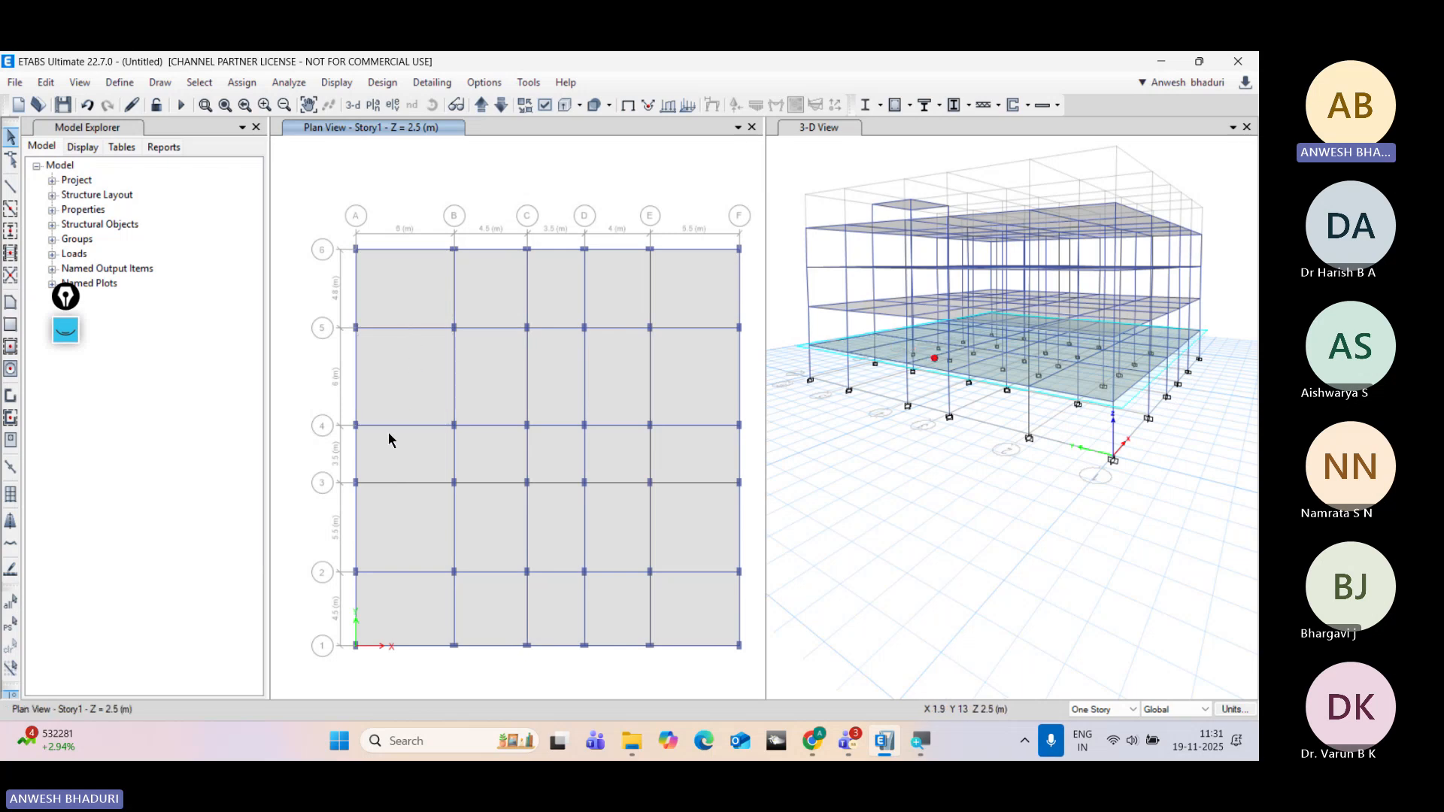
# Step: Replicate the grid 4 beam between grids A and B once with dx 0 and dy 2.5 m
pyautogui.scroll(3, 344, 420)
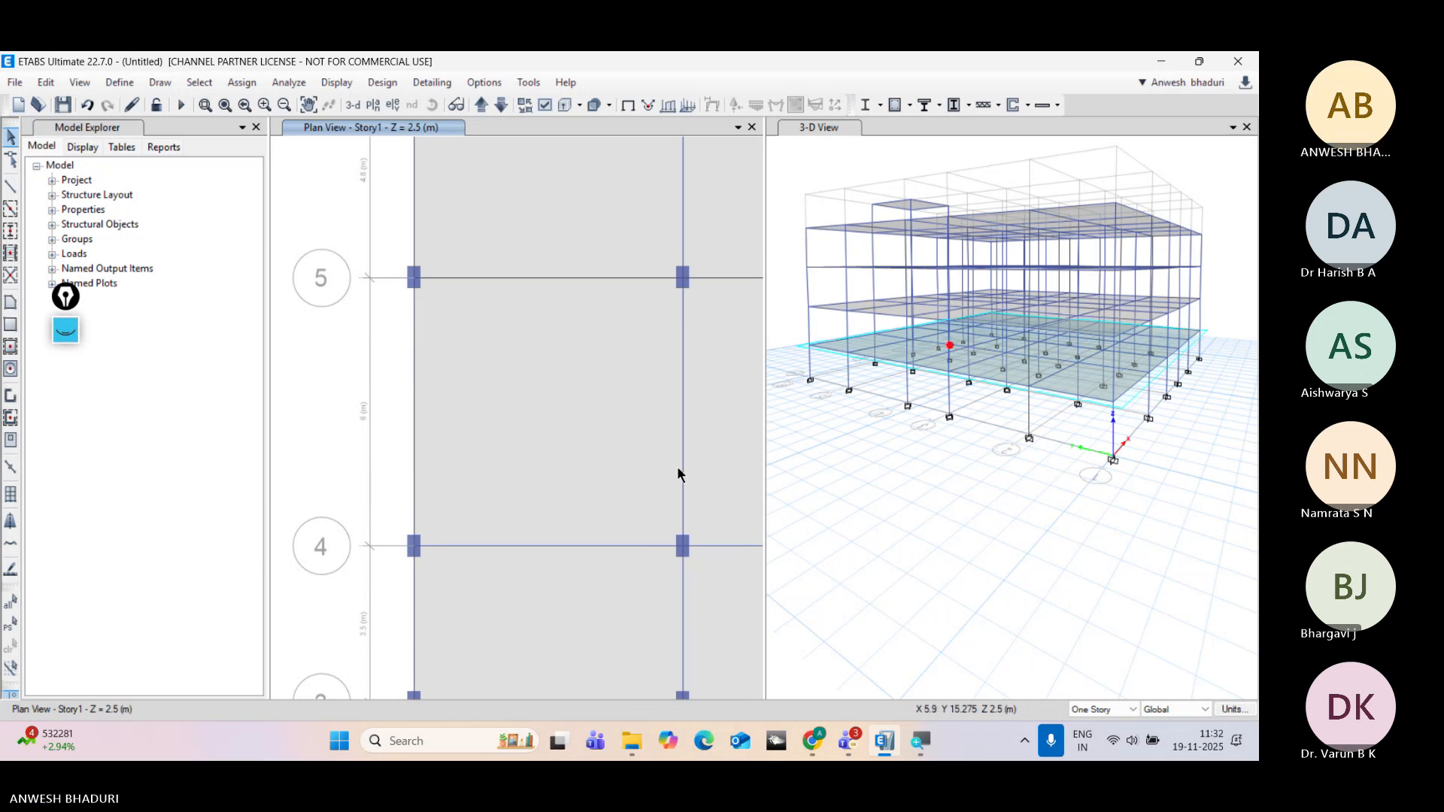
pyautogui.moveTo(650, 490); pyautogui.dragTo(631, 487, button='middle')
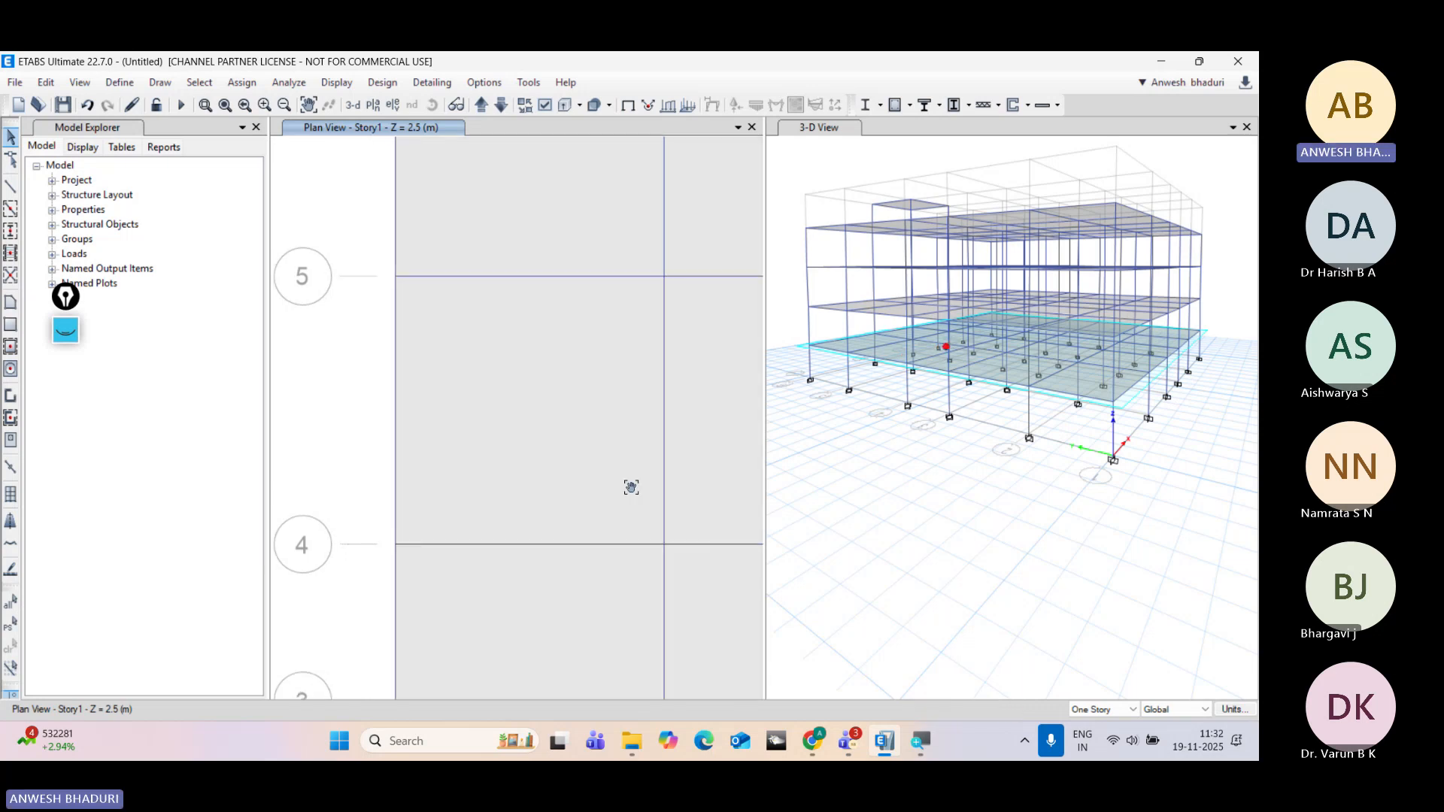
pyautogui.click(520, 543)
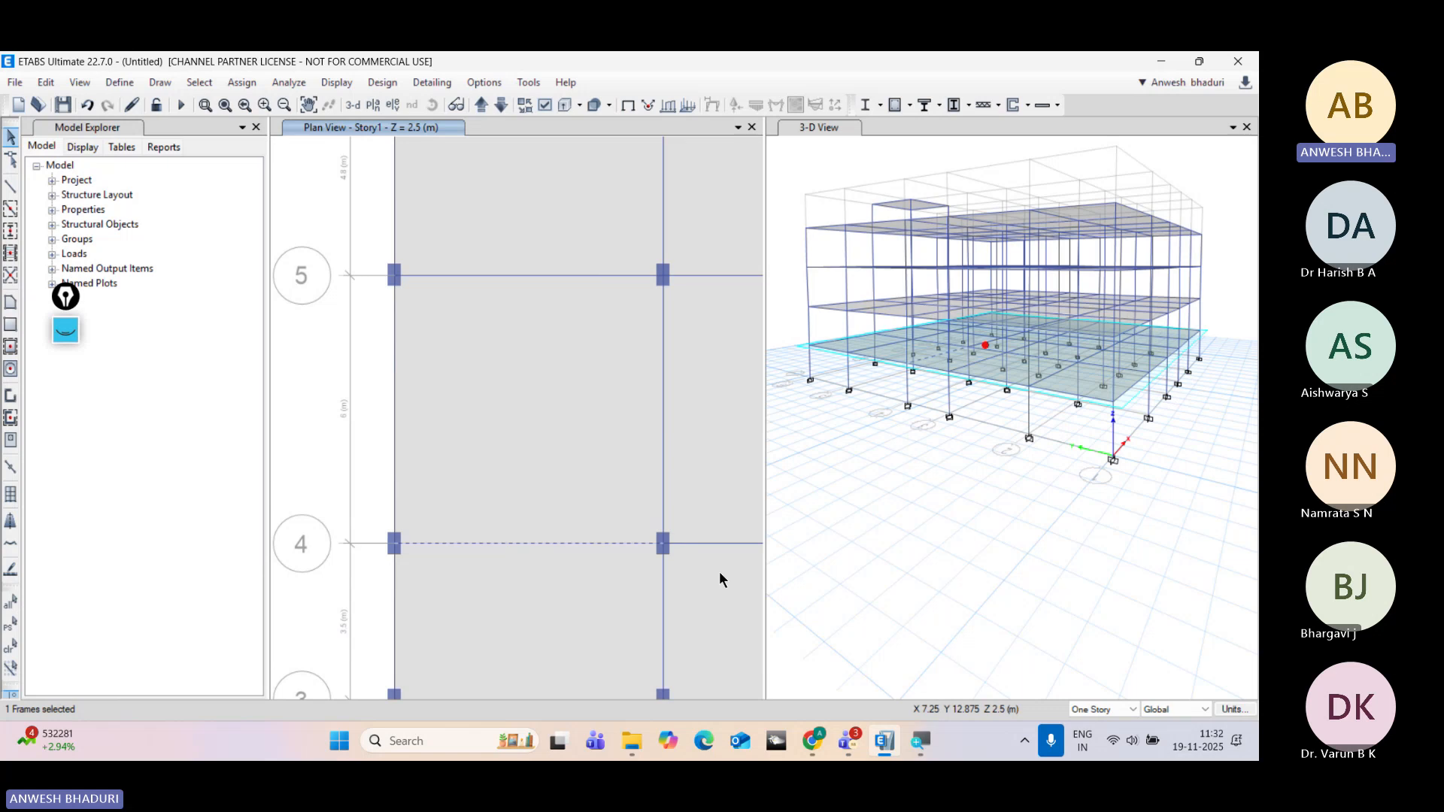
pyautogui.hotkey('ctrl', 'r')
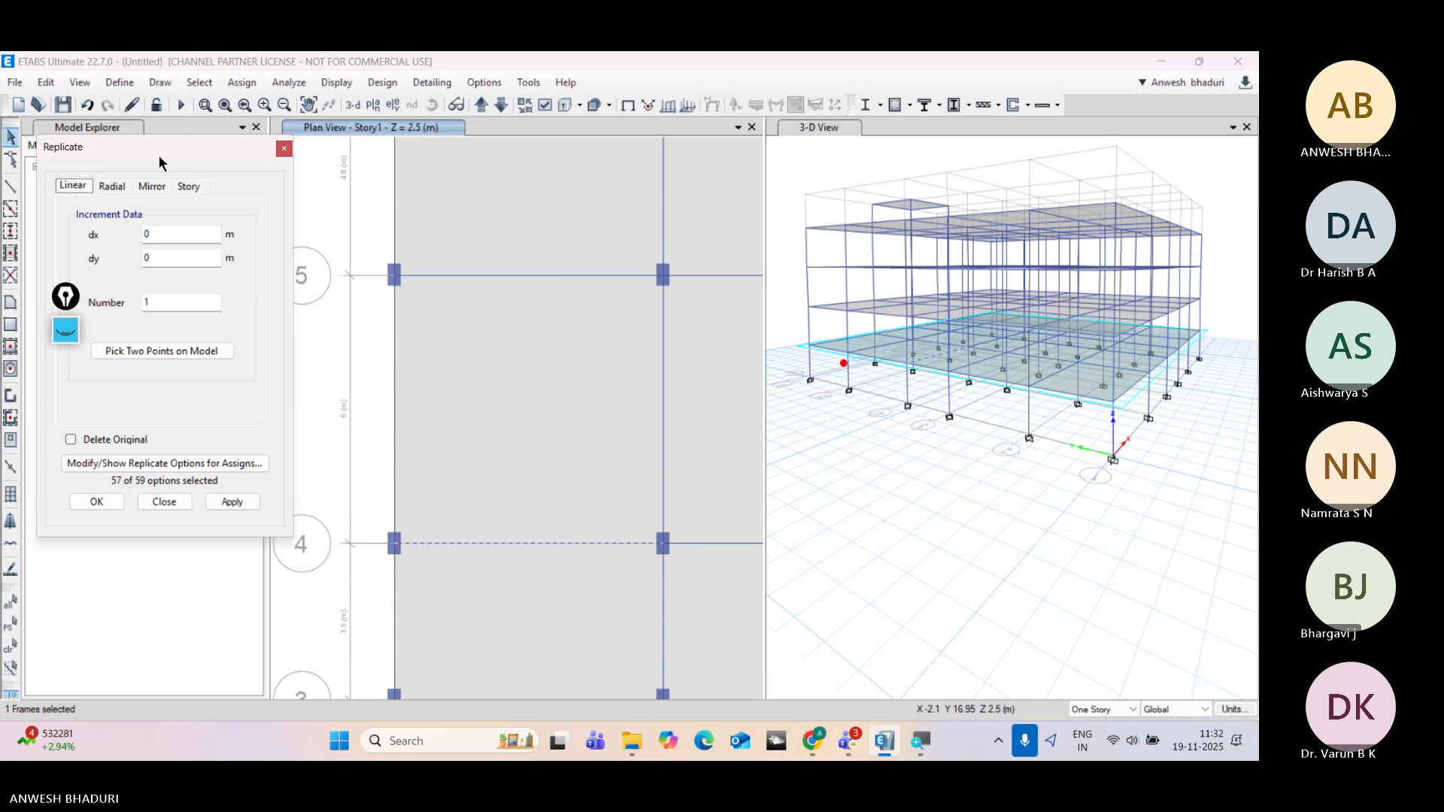
pyautogui.moveTo(161, 156); pyautogui.dragTo(200, 171)
pyautogui.moveTo(220, 276); pyautogui.dragTo(136, 274)
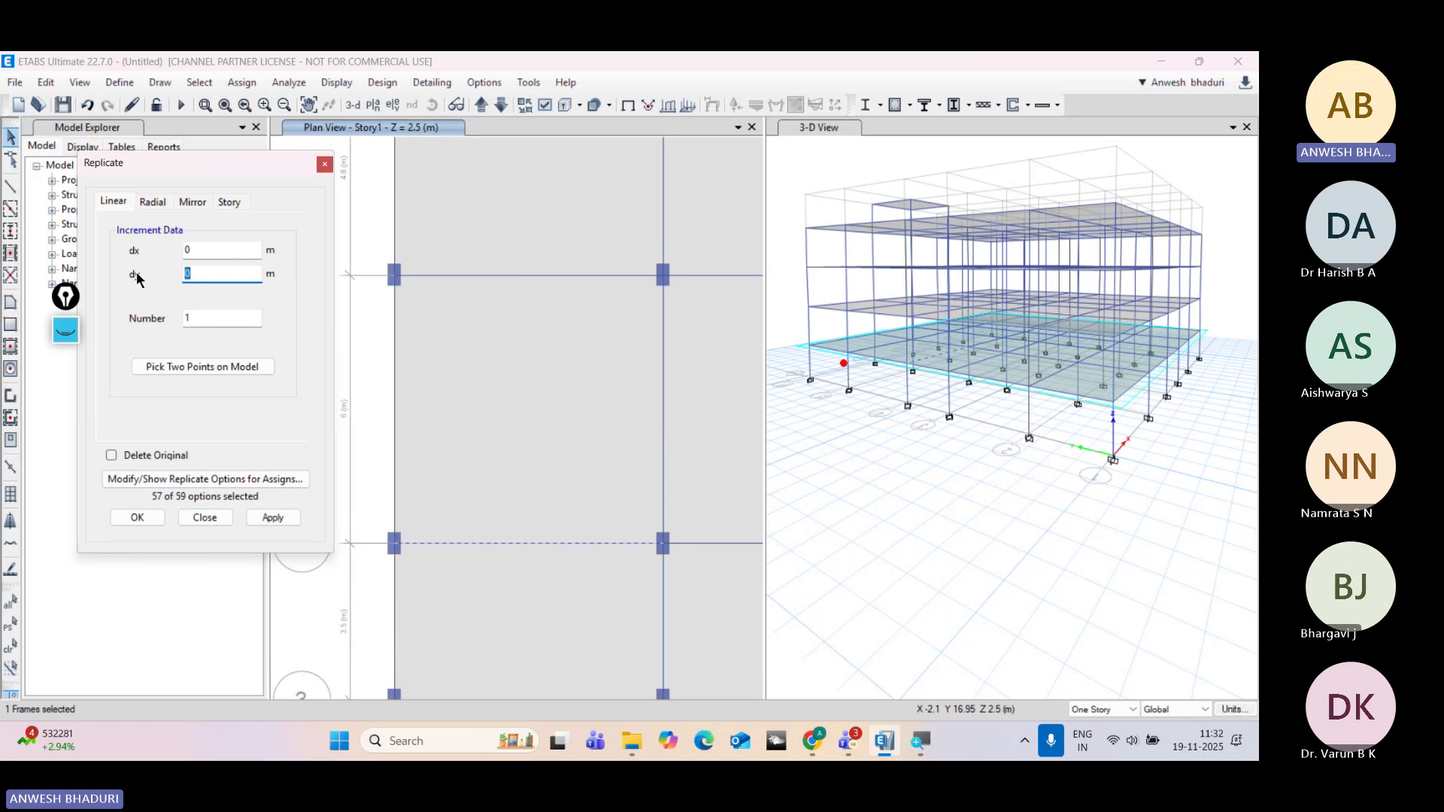
pyautogui.write('2.5')
pyautogui.scroll(-6, 437, 544)
pyautogui.scroll(3, 440, 613)
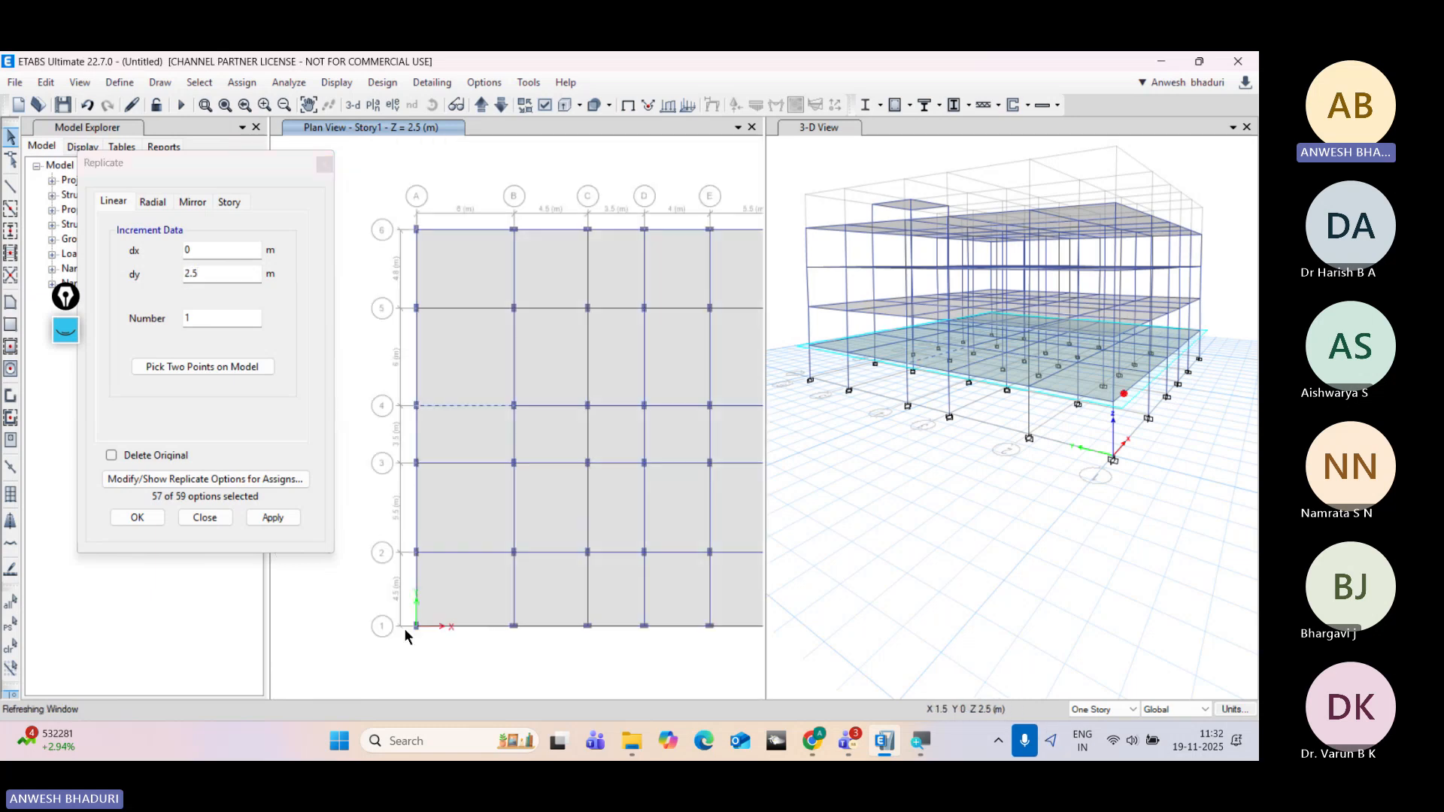
pyautogui.click(275, 518)
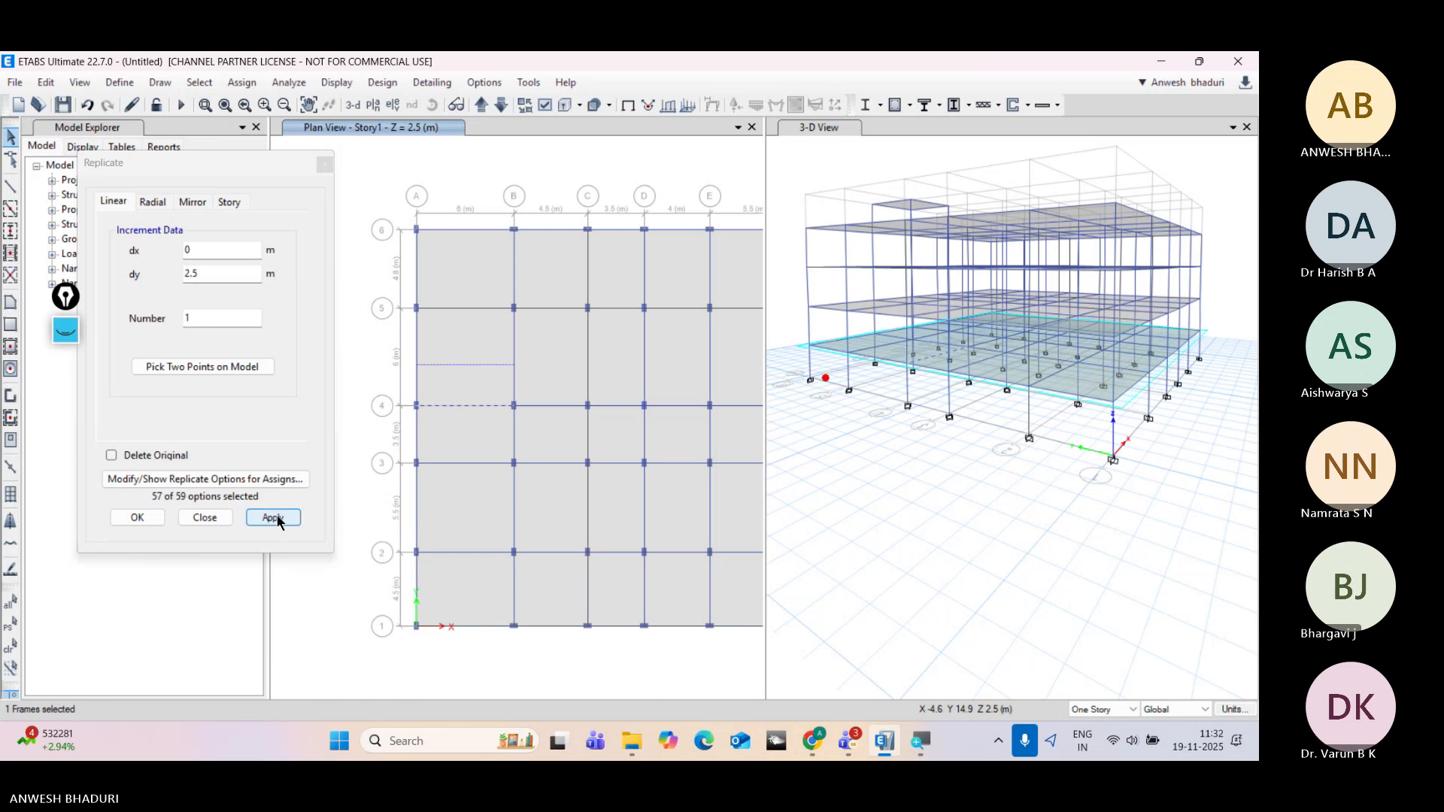
pyautogui.click(116, 516)
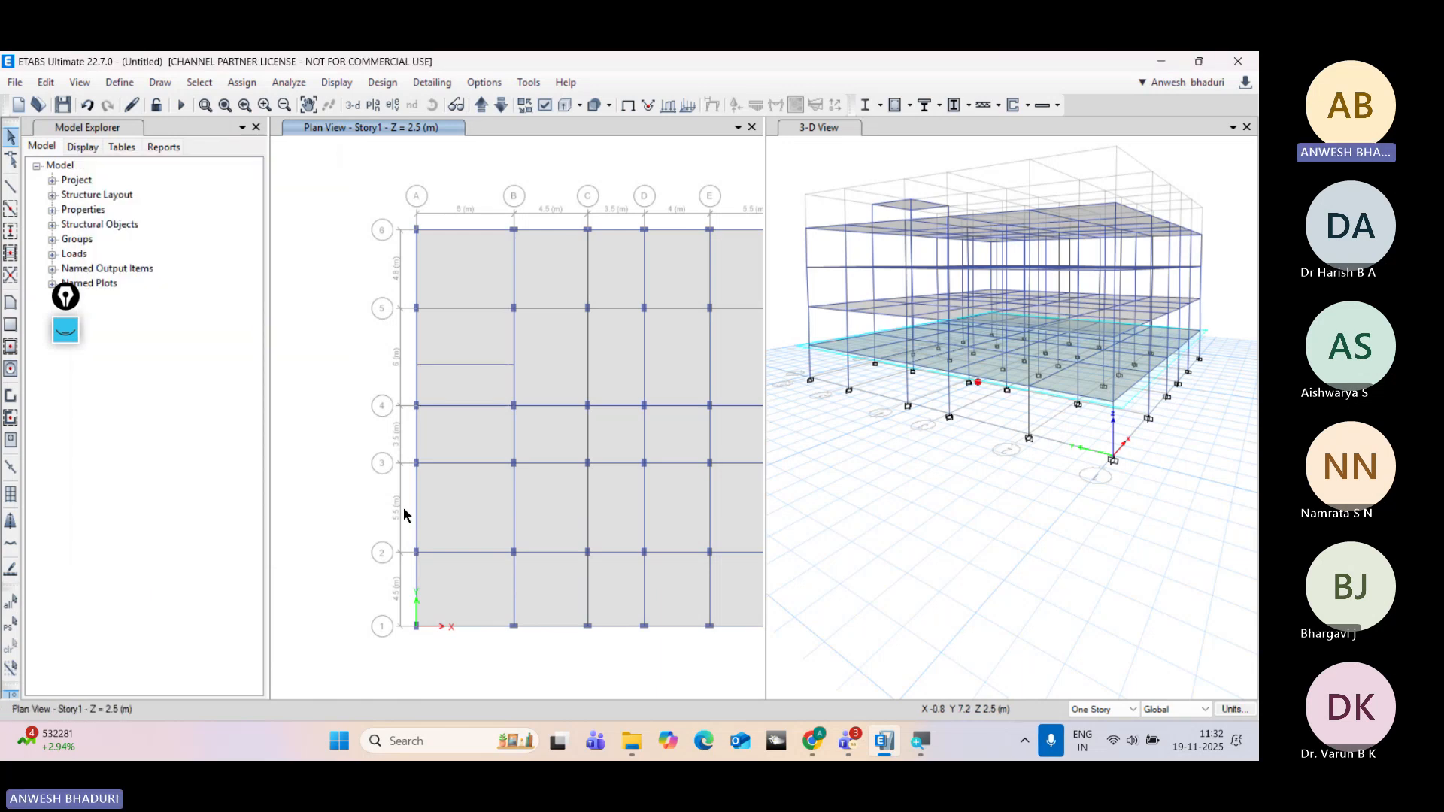
# Step: Replicate the grid 4 beam between grids E and F once with dx 0 and dy 1.5 m
pyautogui.moveTo(470, 434); pyautogui.dragTo(443, 458, button='middle')
pyautogui.moveTo(500, 414); pyautogui.dragTo(448, 421, button='middle')
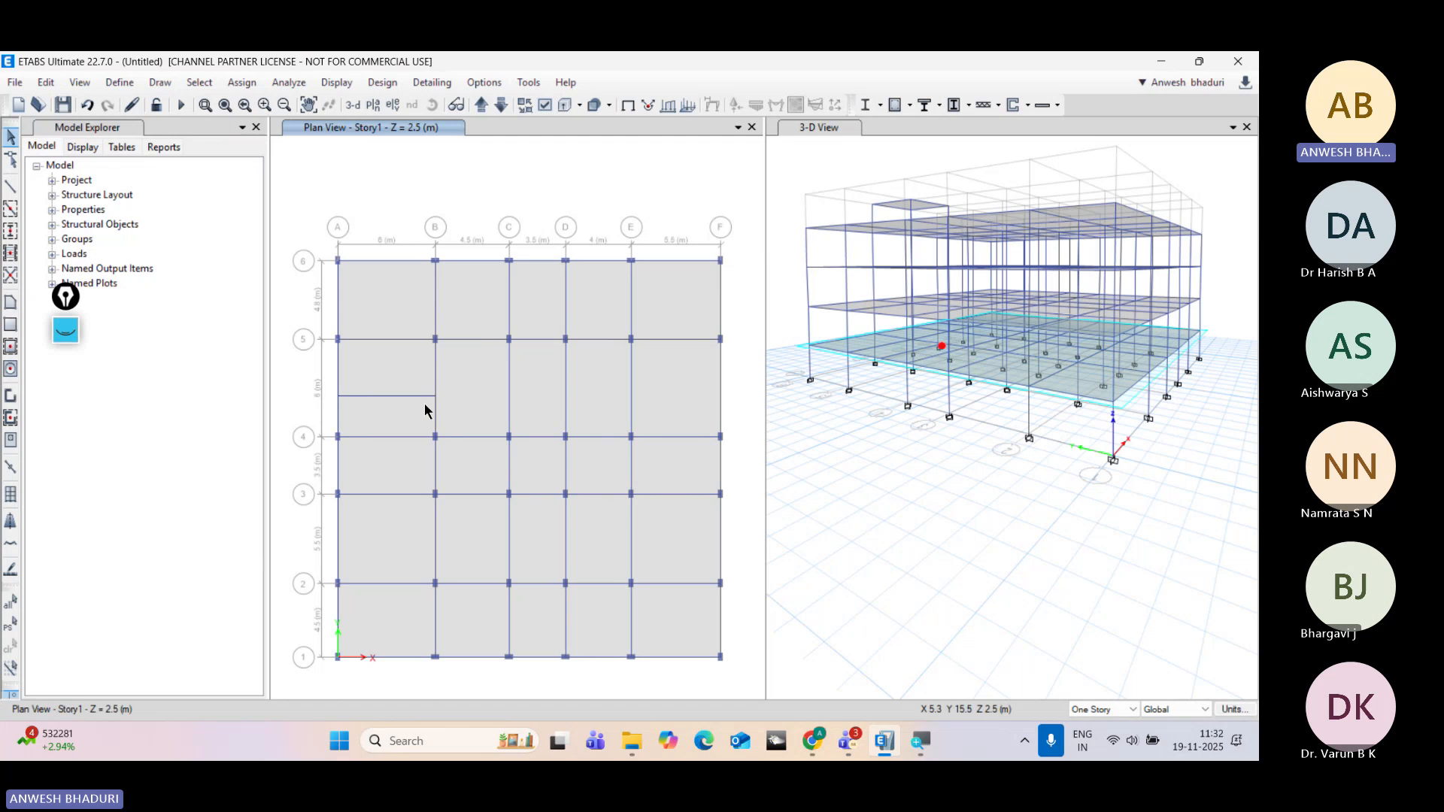
pyautogui.click(651, 437)
pyautogui.hotkey('ctrl', 'r')
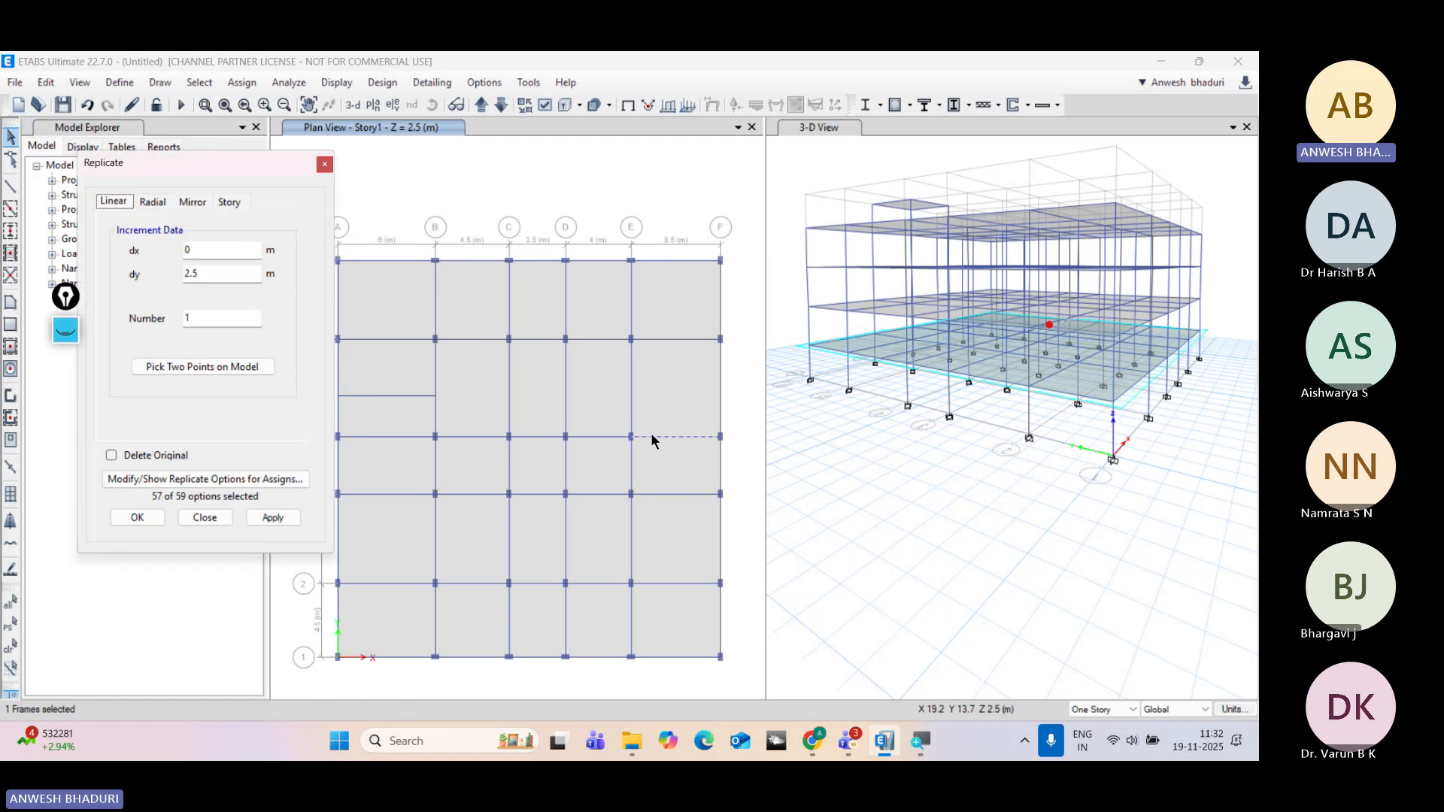
pyautogui.press('Tab')
pyautogui.write('1.')
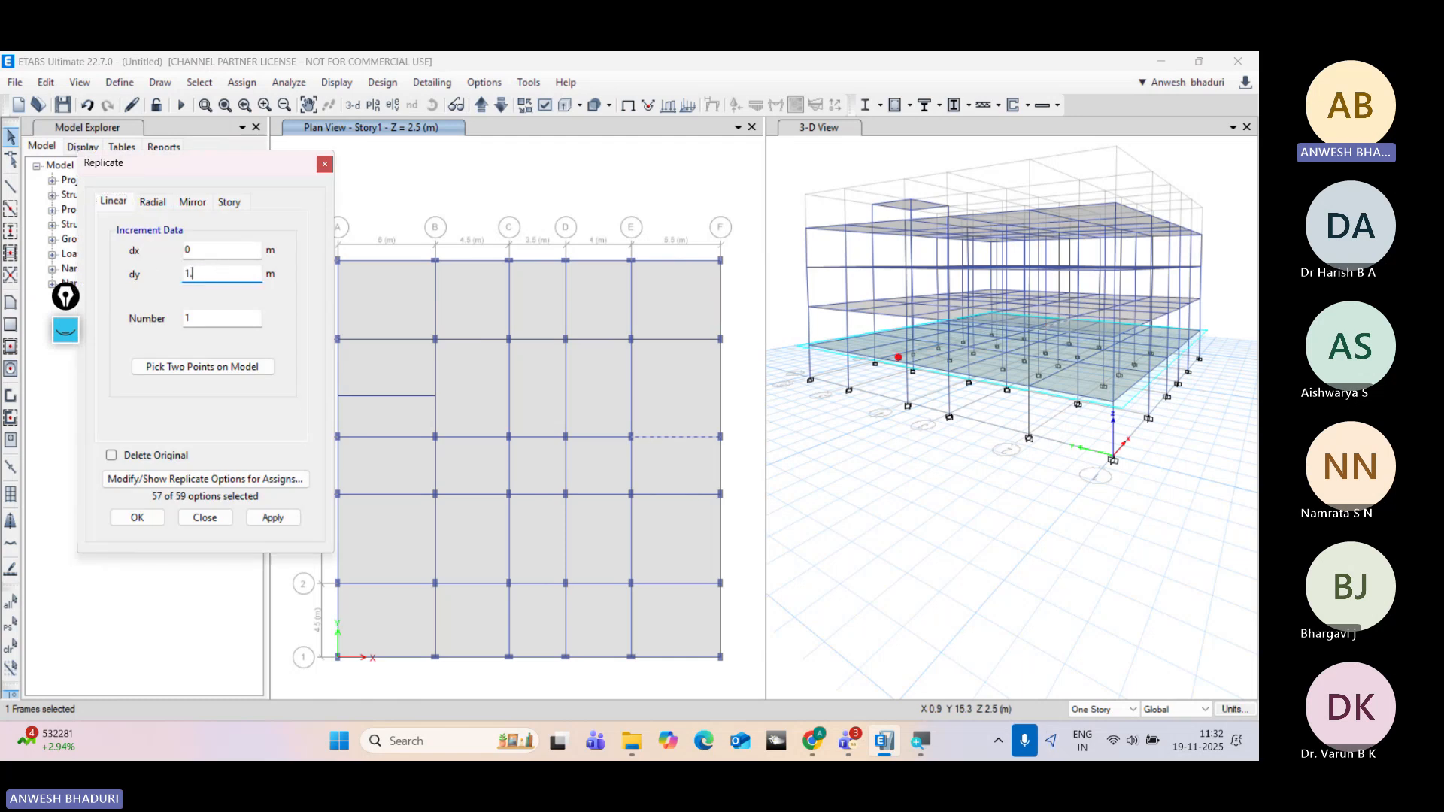
pyautogui.write('5')
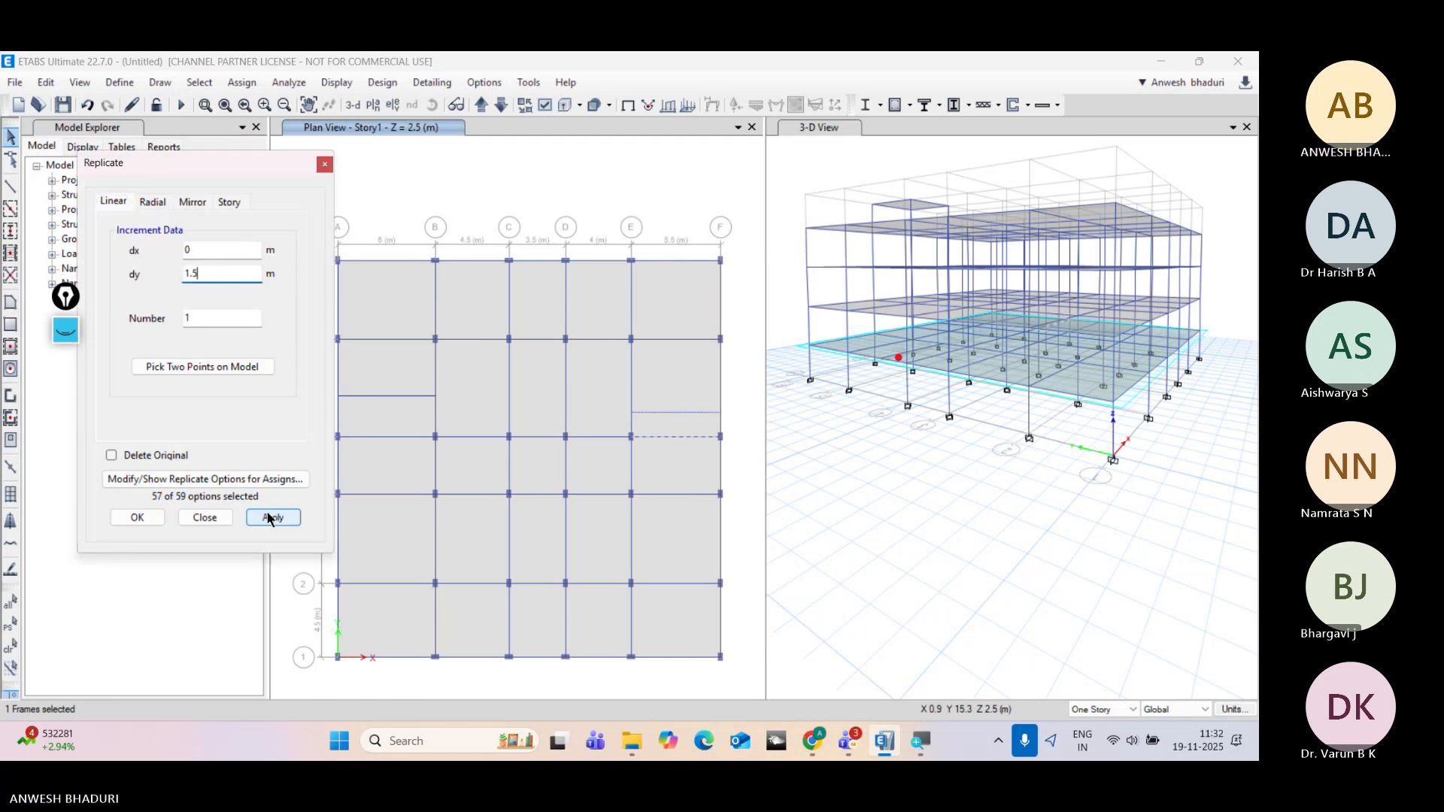
pyautogui.click(271, 518)
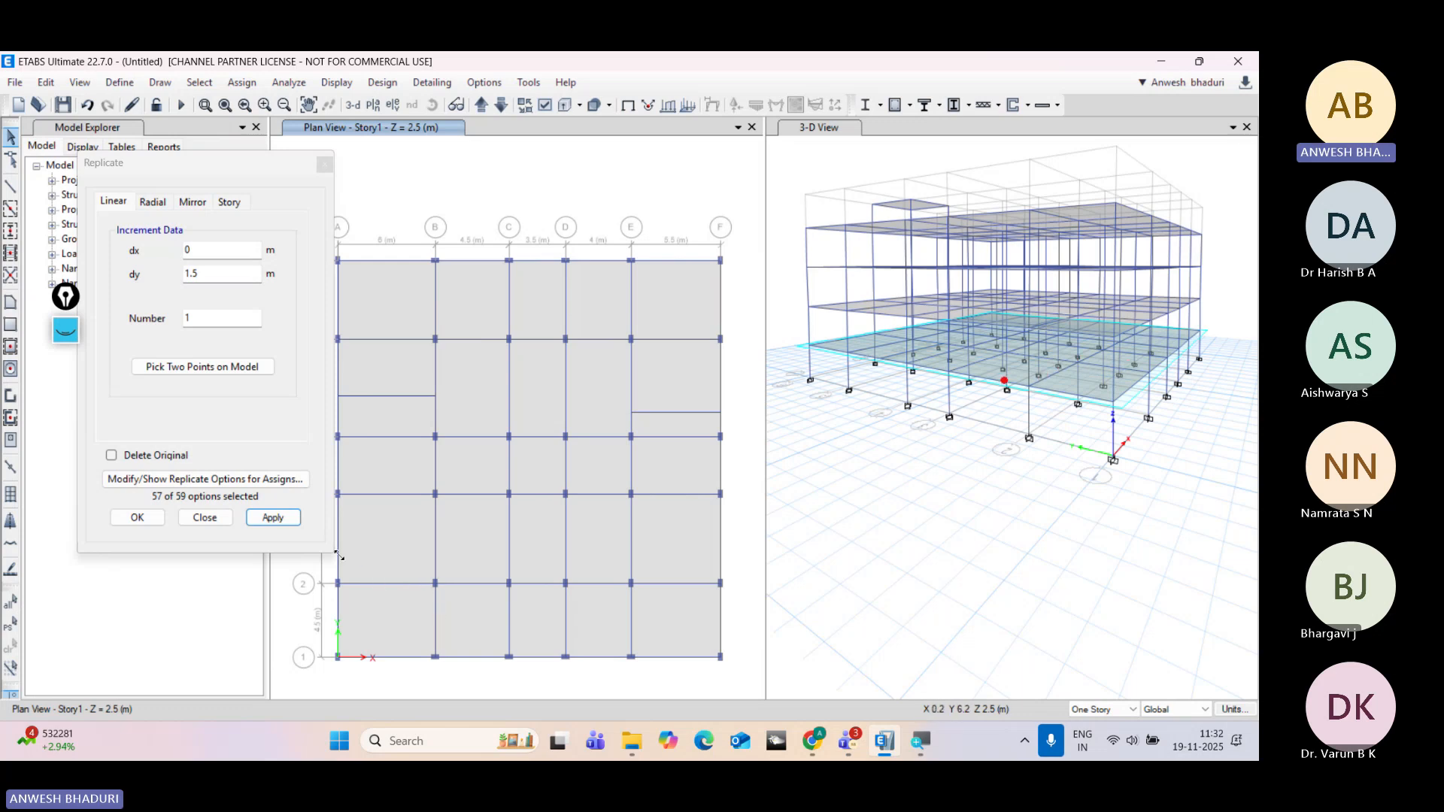
# Step: Replicate the grid A beam between grids 2 and 3 once with dx 2 m and dy 0
pyautogui.moveTo(178, 165); pyautogui.dragTo(130, 166)
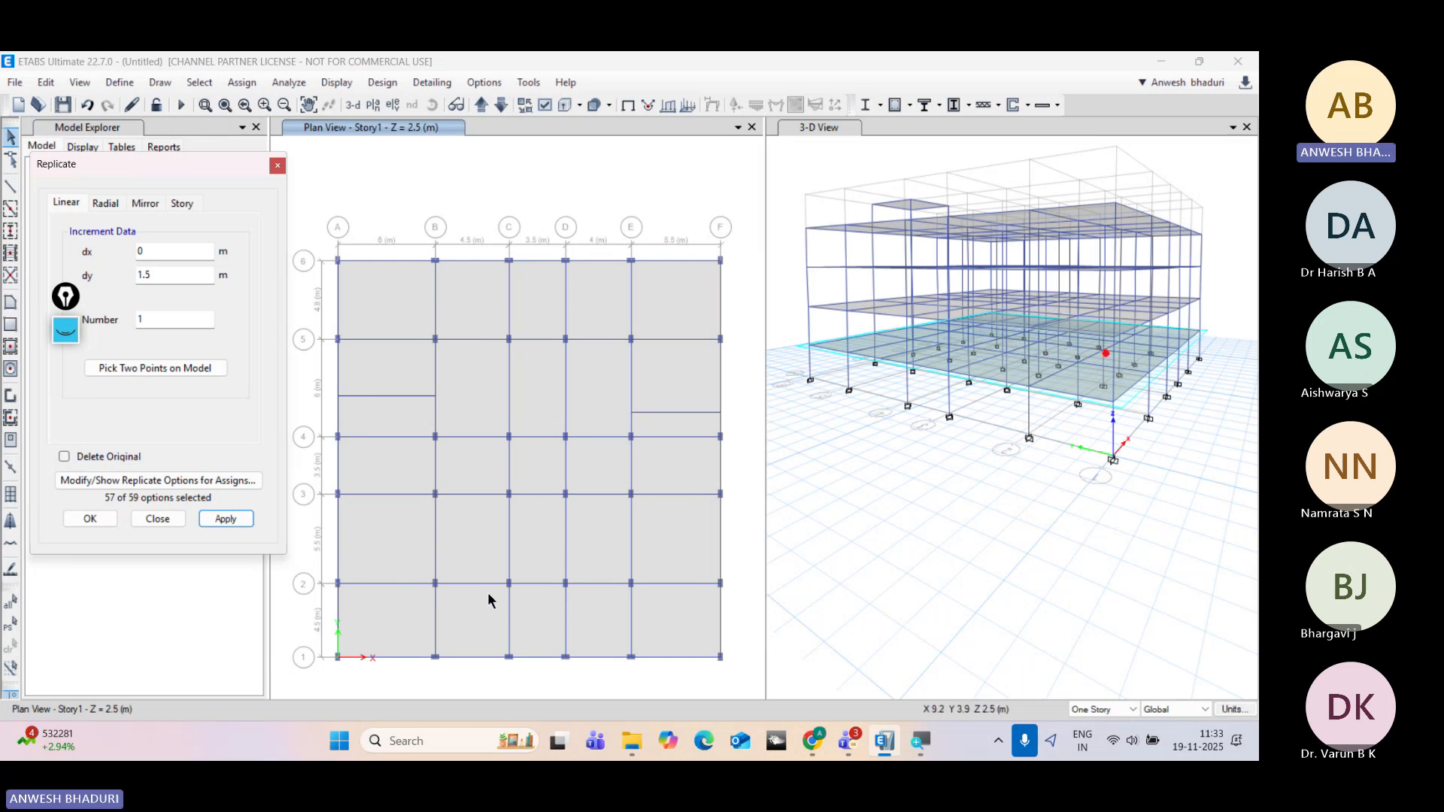
pyautogui.click(339, 537)
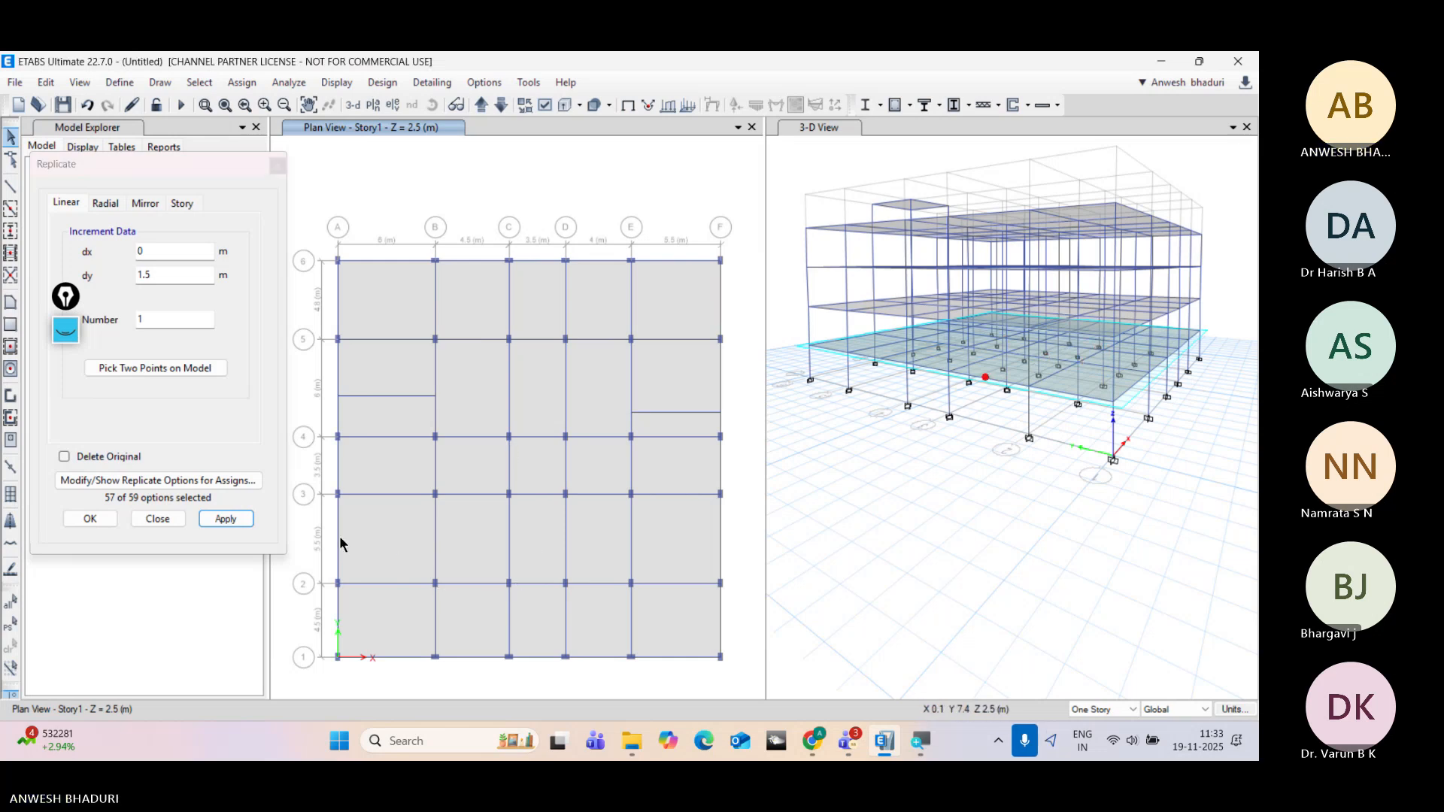
pyautogui.doubleClick(189, 280)
pyautogui.write('0')
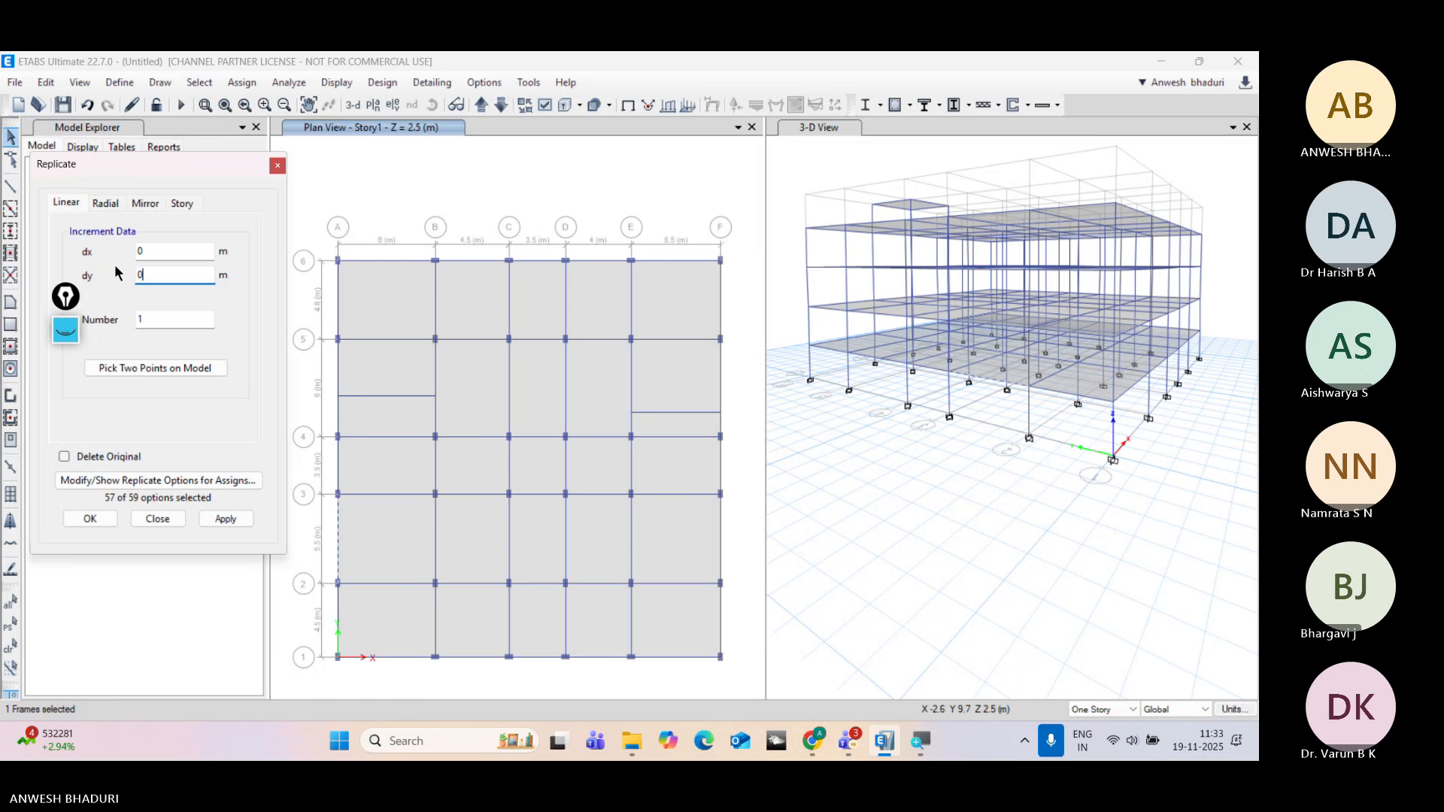
pyautogui.hotkey('shift', 'Tab')
pyautogui.write('2')
pyautogui.click(230, 522)
pyautogui.click(84, 519)
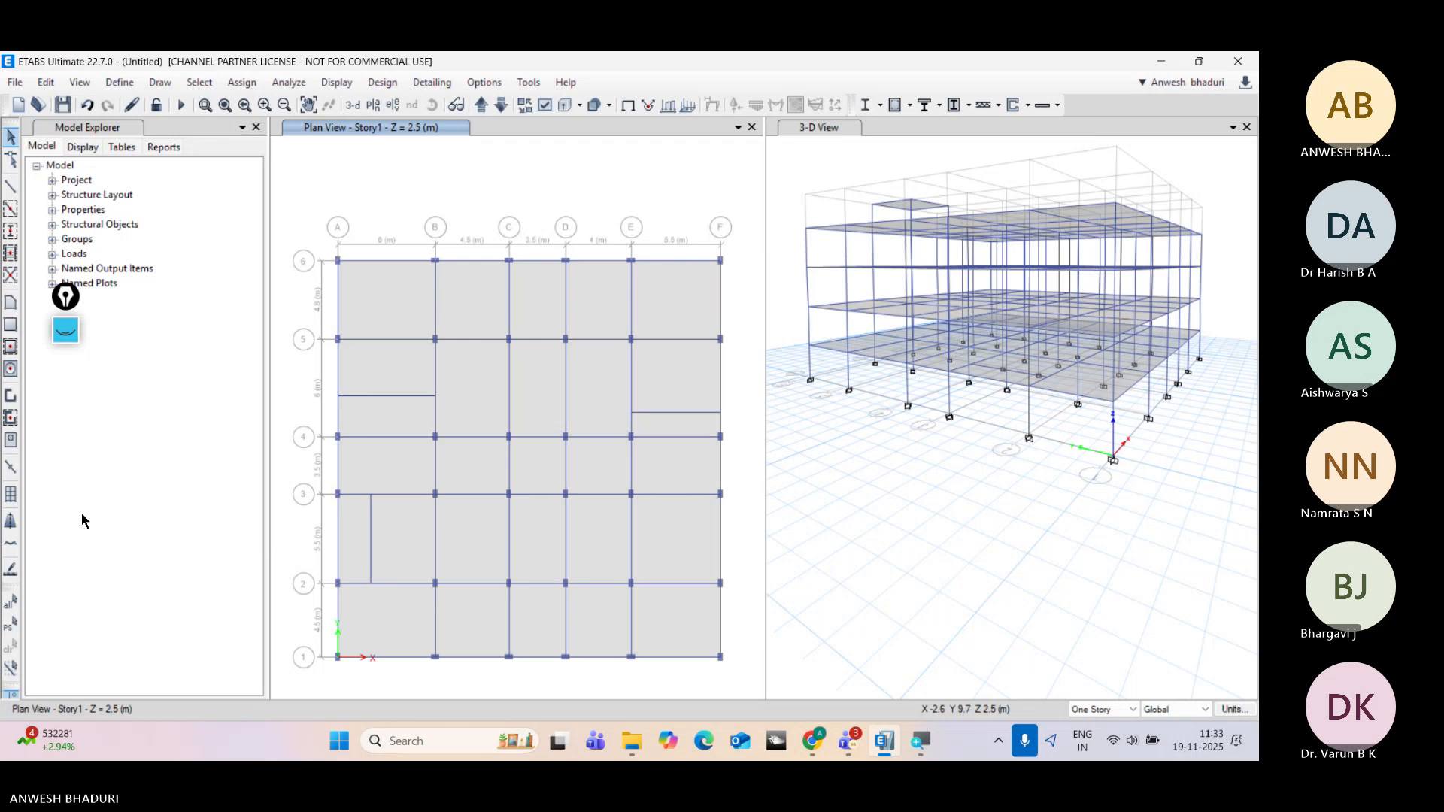
# Step: Select the replicated beam between grids A and B and check its assigned section property
pyautogui.click(396, 395)
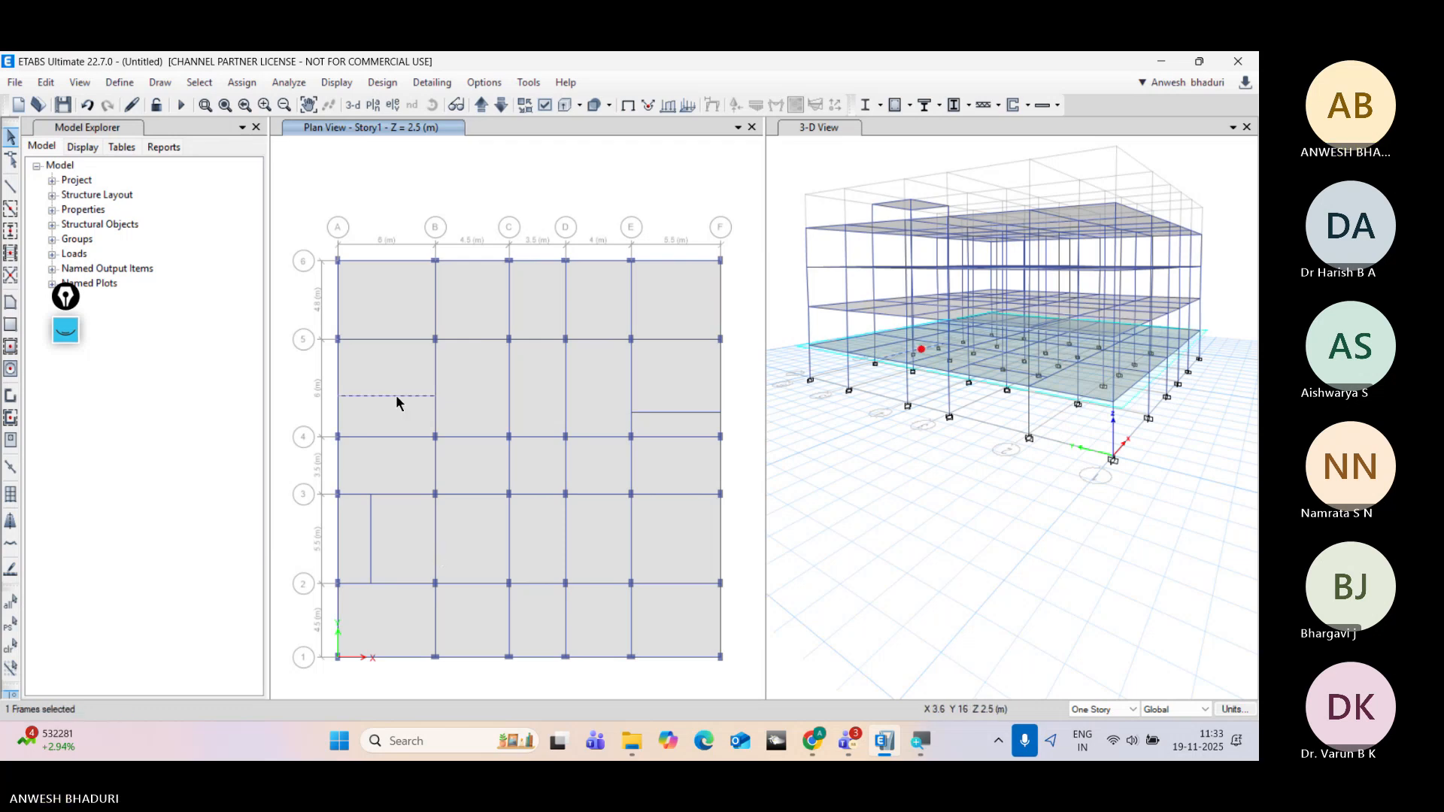
pyautogui.rightClick(395, 395)
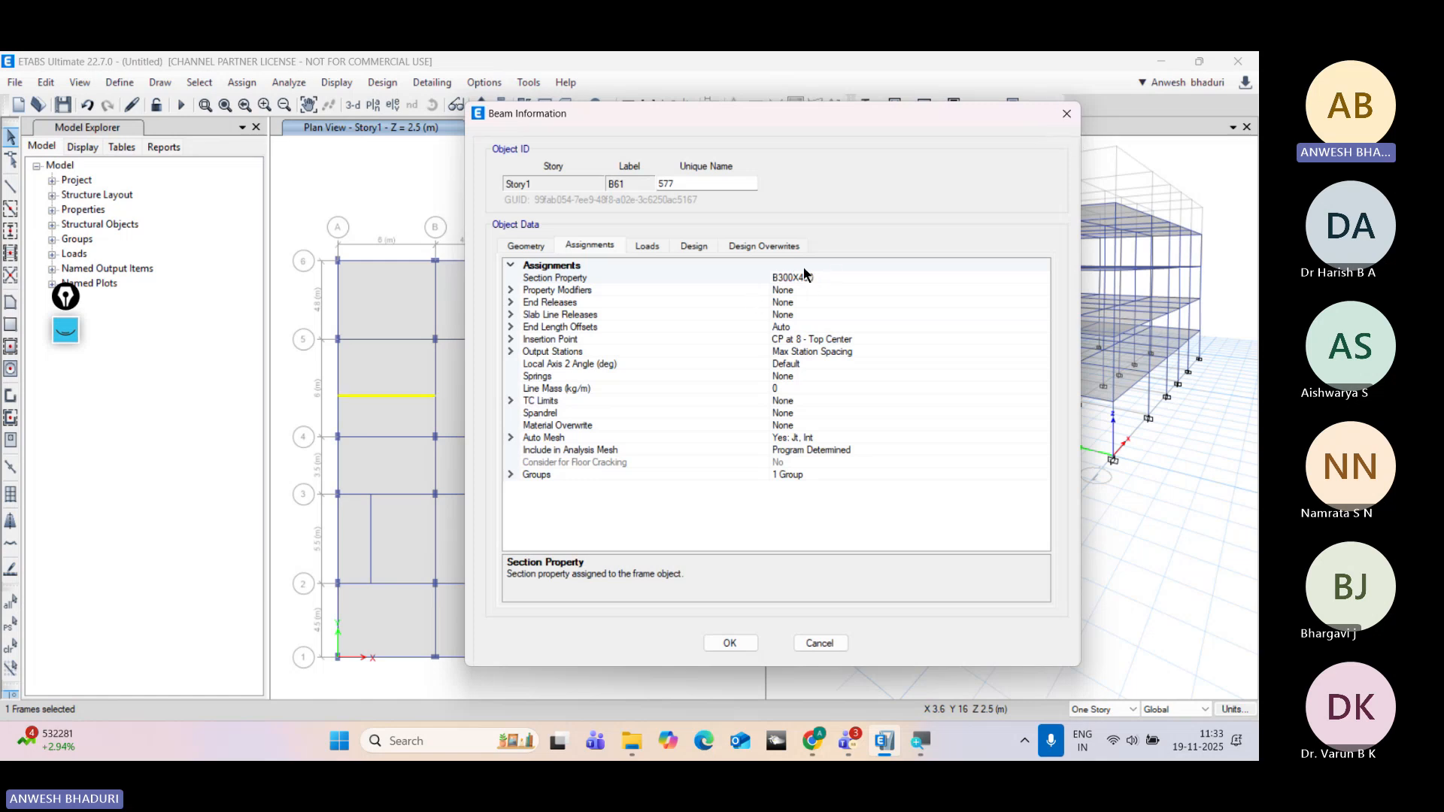
pyautogui.click(1066, 114)
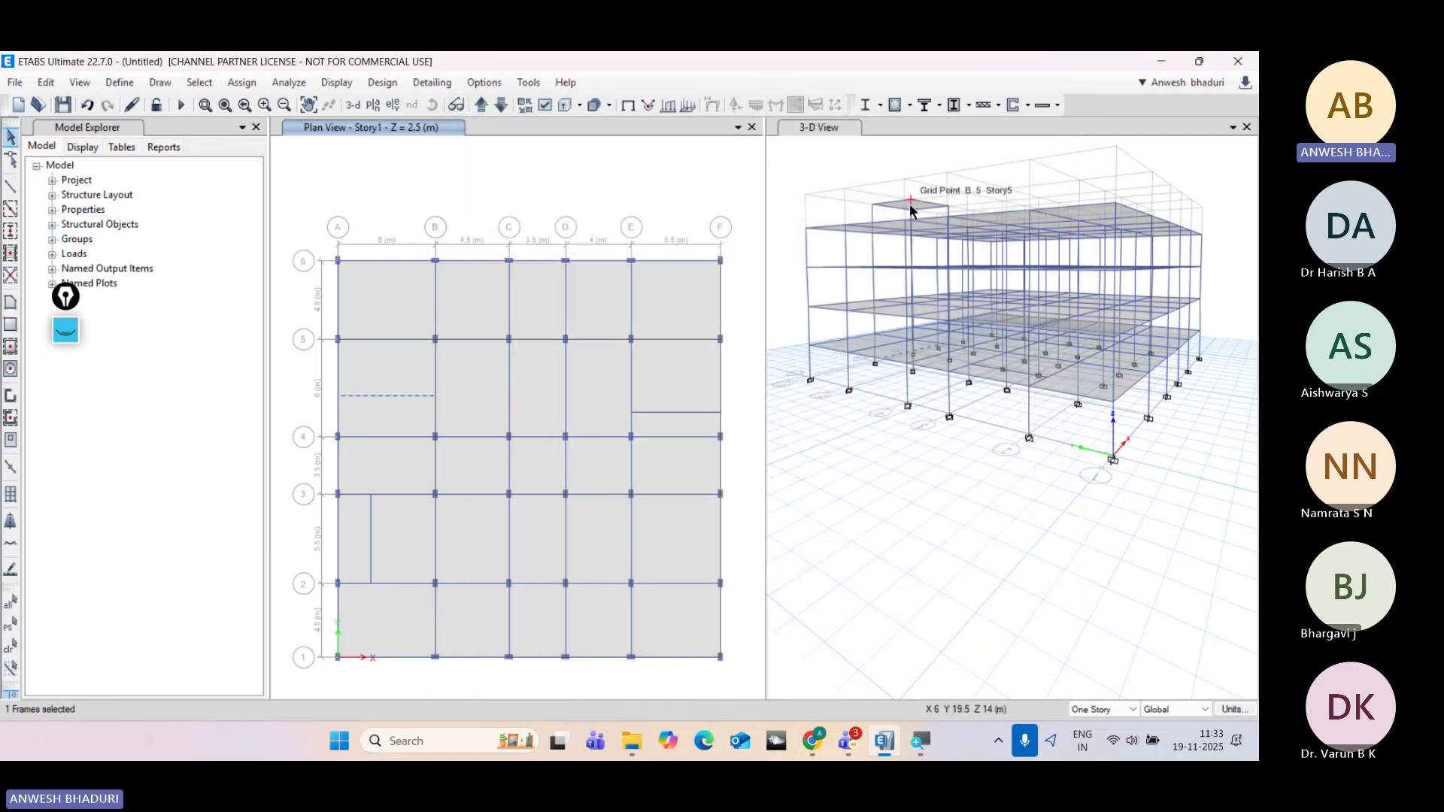
# Step: Define a frame section SB250X450 as a copy of B300X450, with the width set to 250 mm
pyautogui.click(115, 83)
pyautogui.moveTo(126, 129)
pyautogui.click(327, 125)
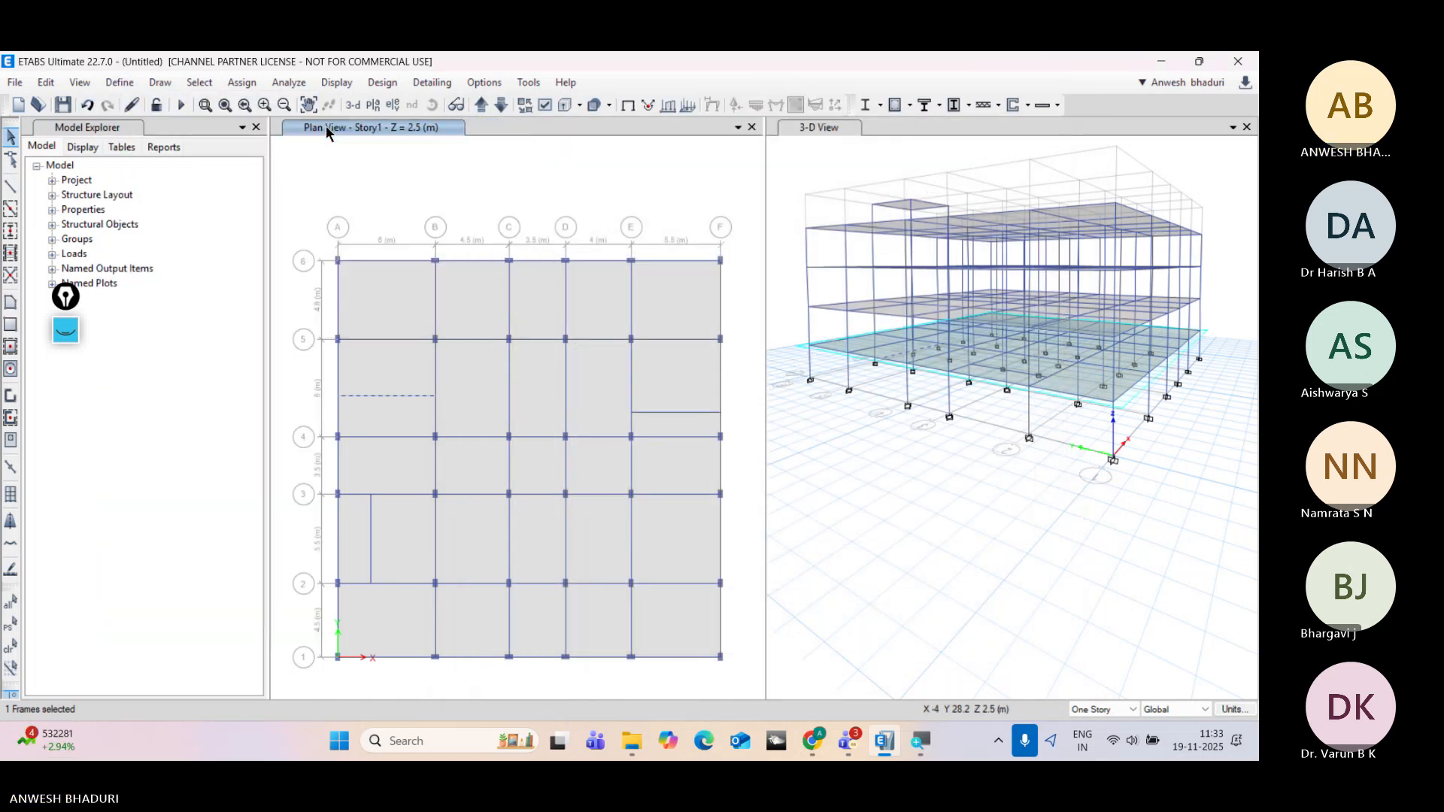
pyautogui.moveTo(691, 167); pyautogui.dragTo(817, 136)
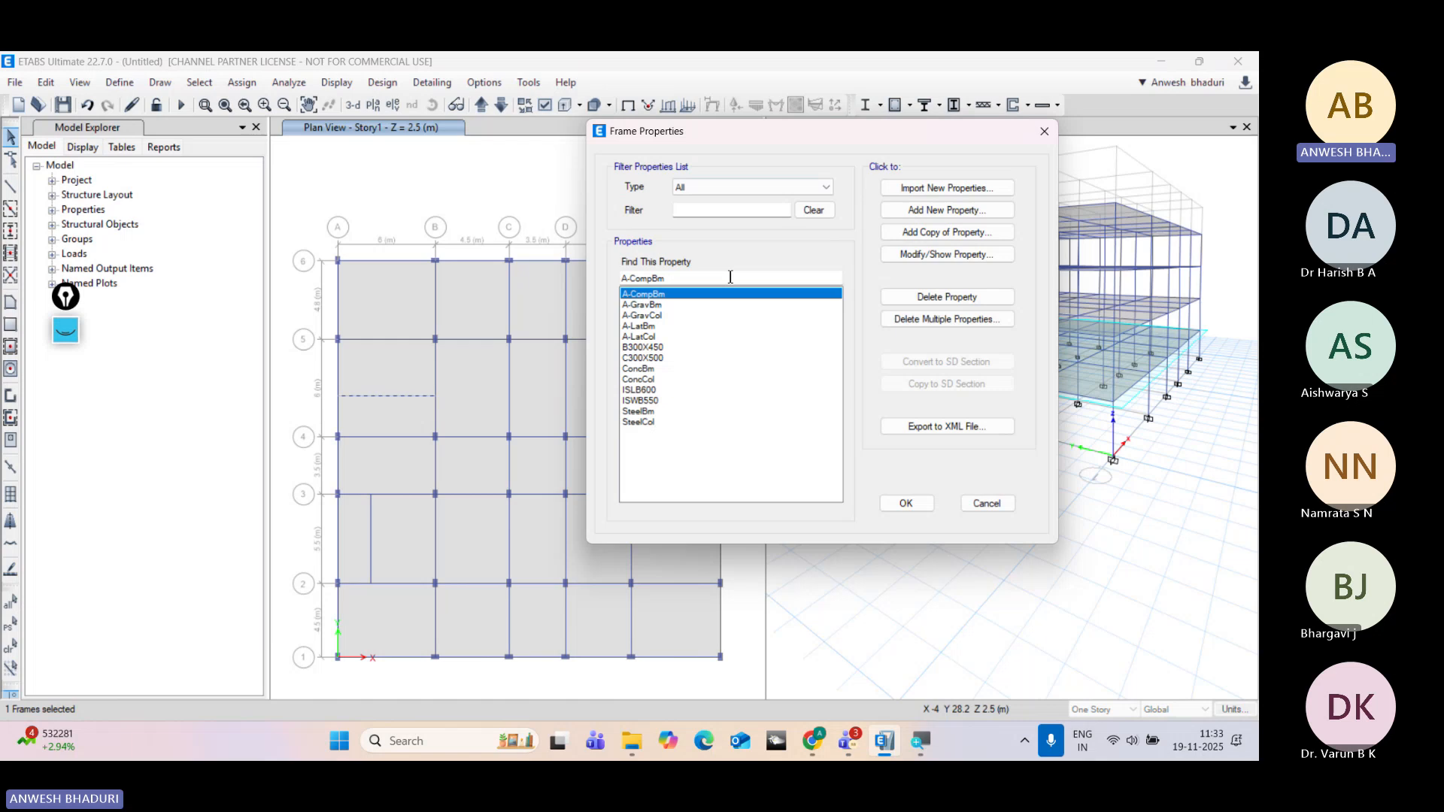
pyautogui.click(664, 347)
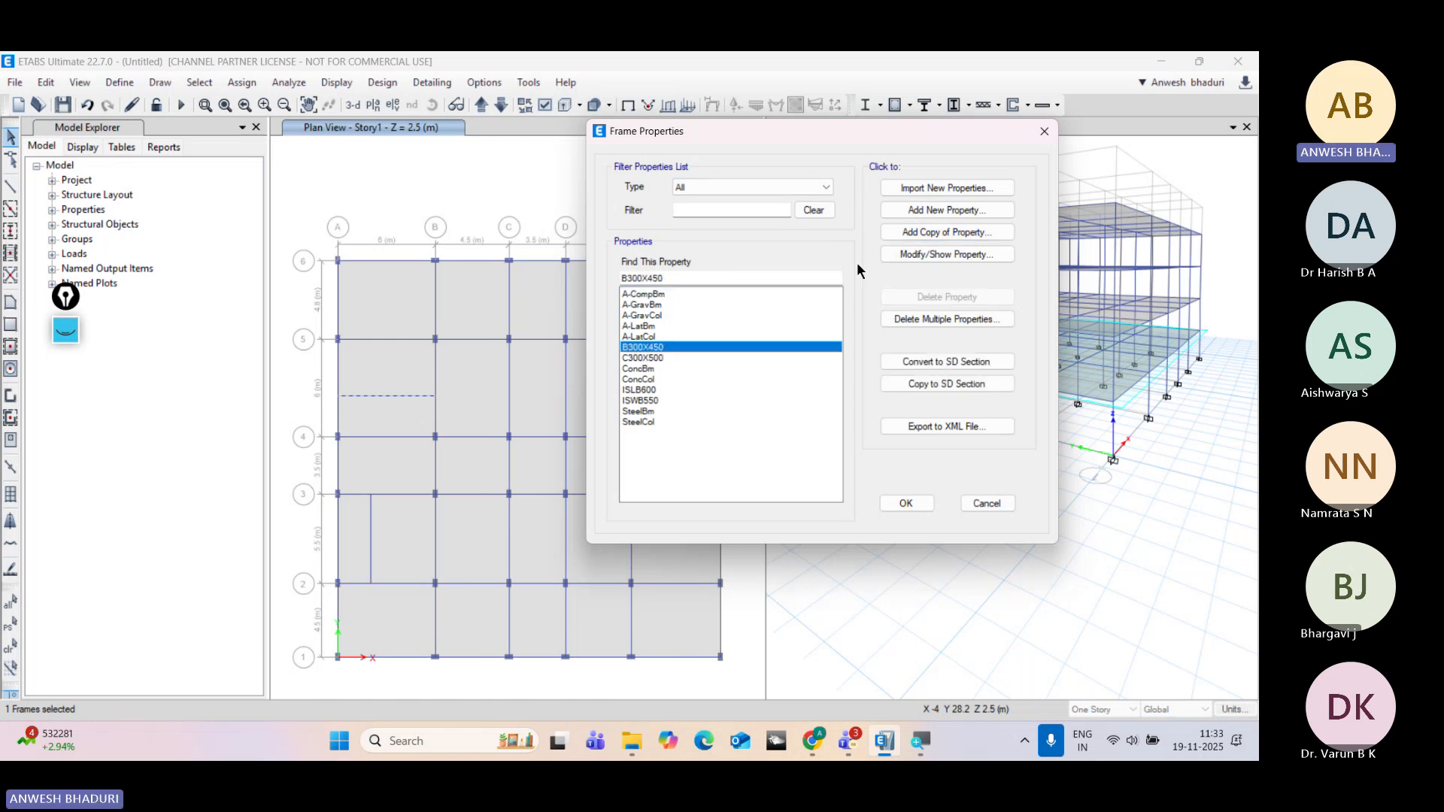
pyautogui.click(913, 237)
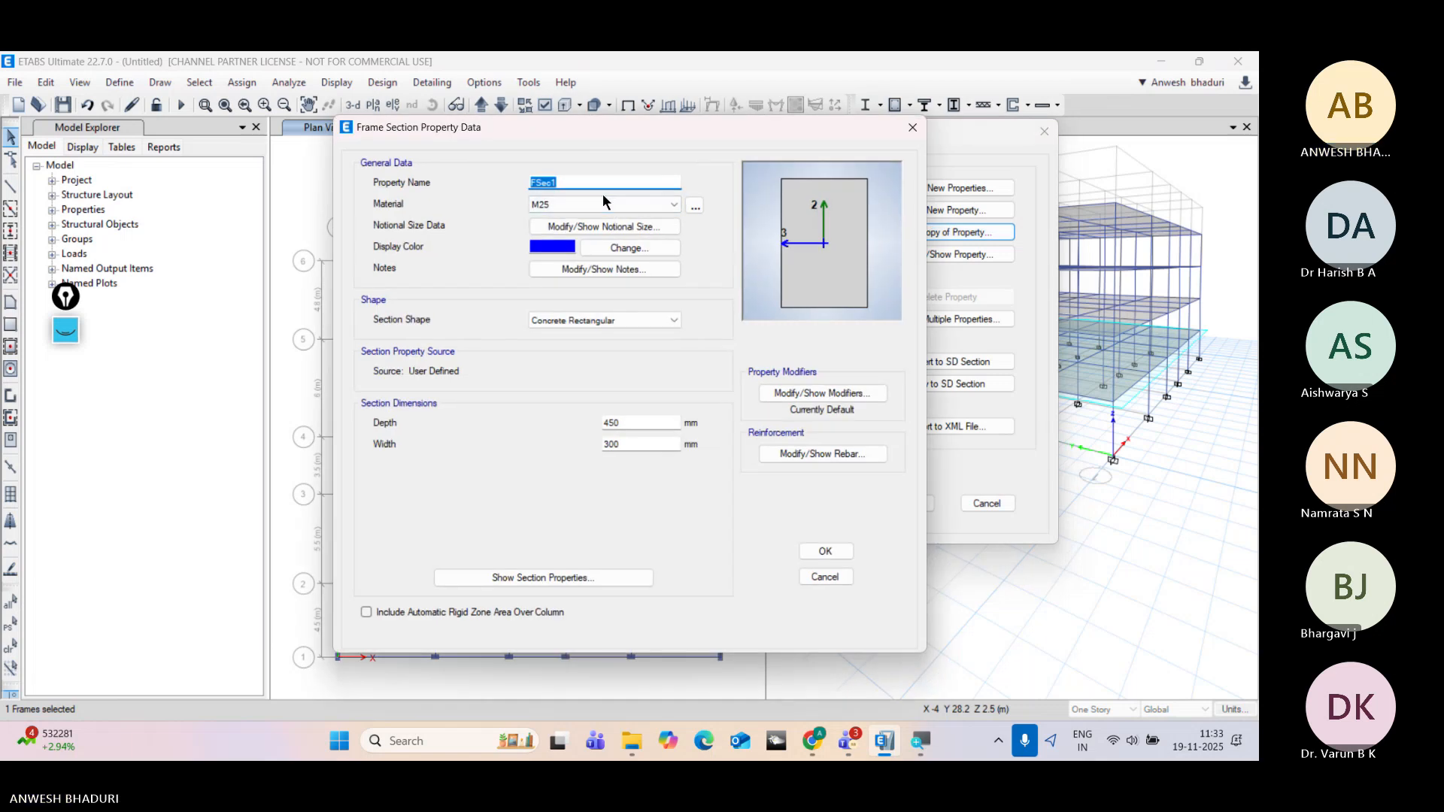
pyautogui.press('BackSpace')
pyautogui.write('s')
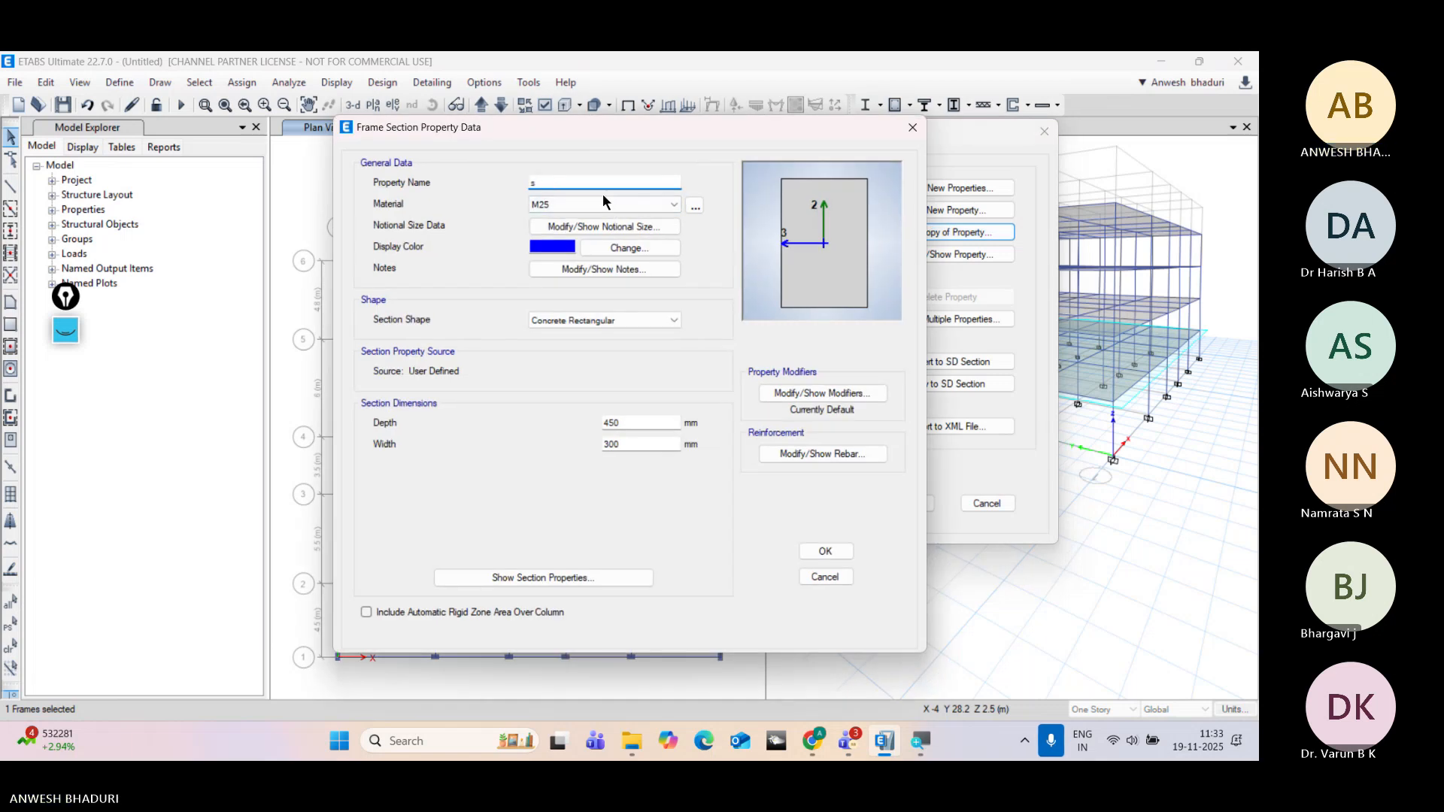
pyautogui.write('SB250X450')
pyautogui.doubleClick(643, 443)
pyautogui.write('25')
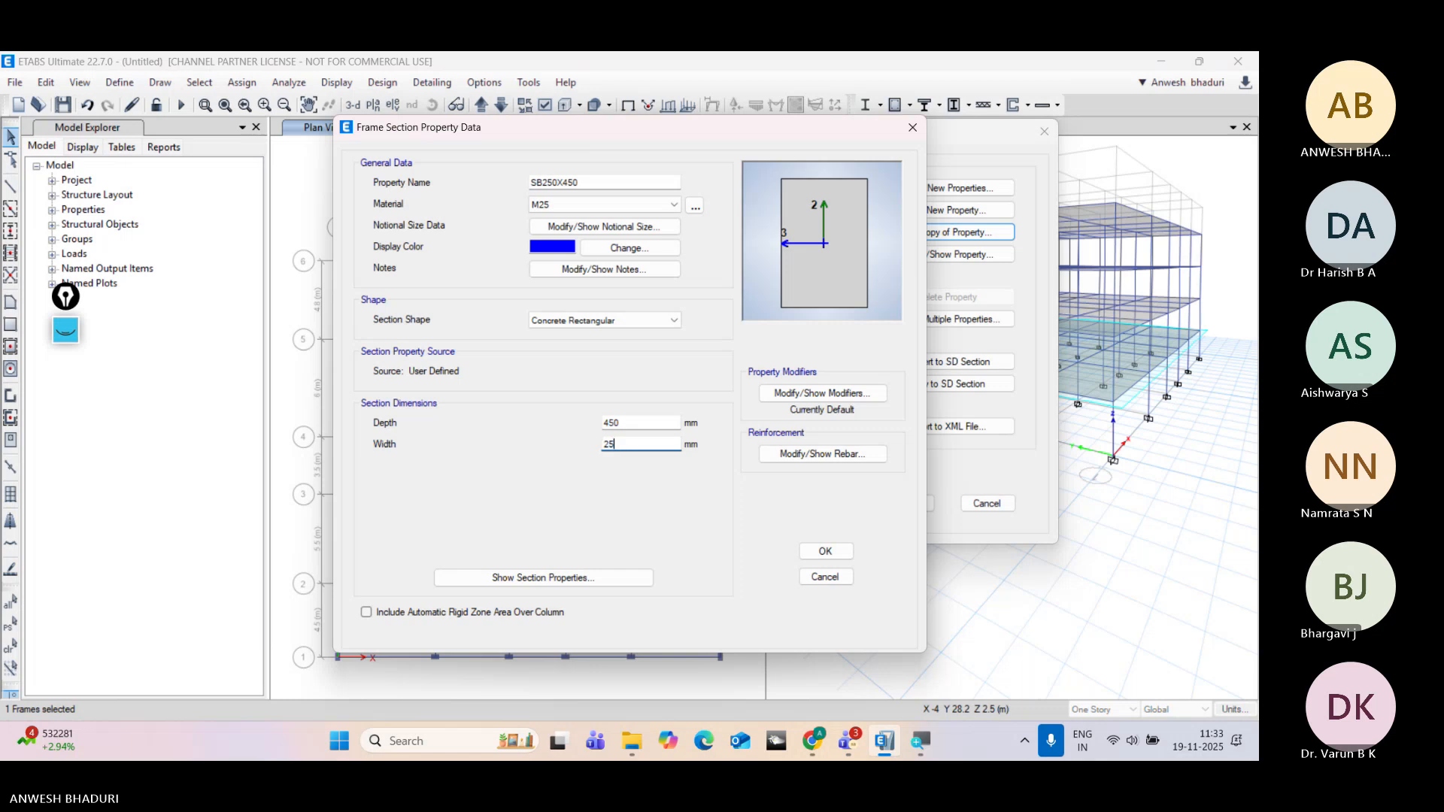
pyautogui.click(825, 551)
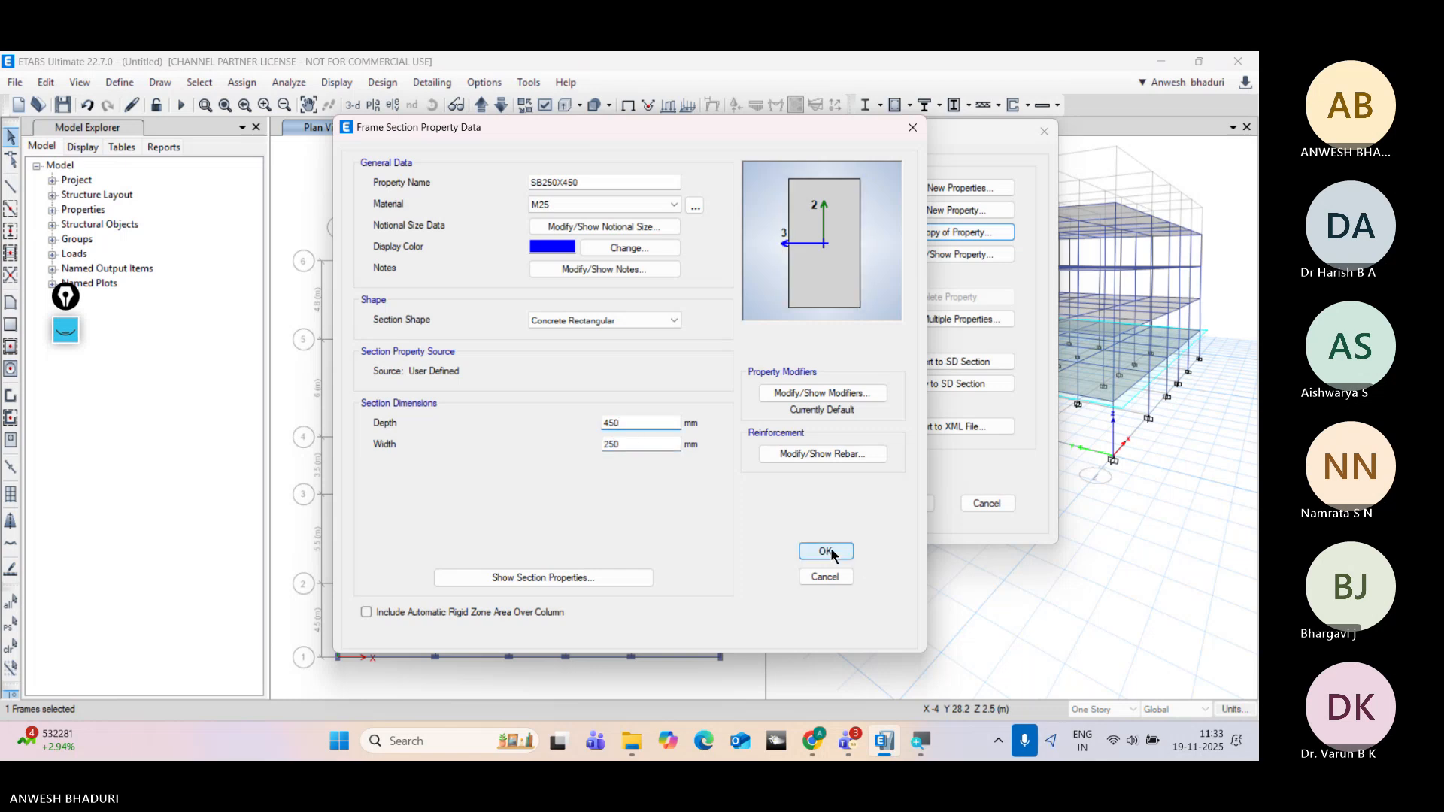
pyautogui.click(905, 503)
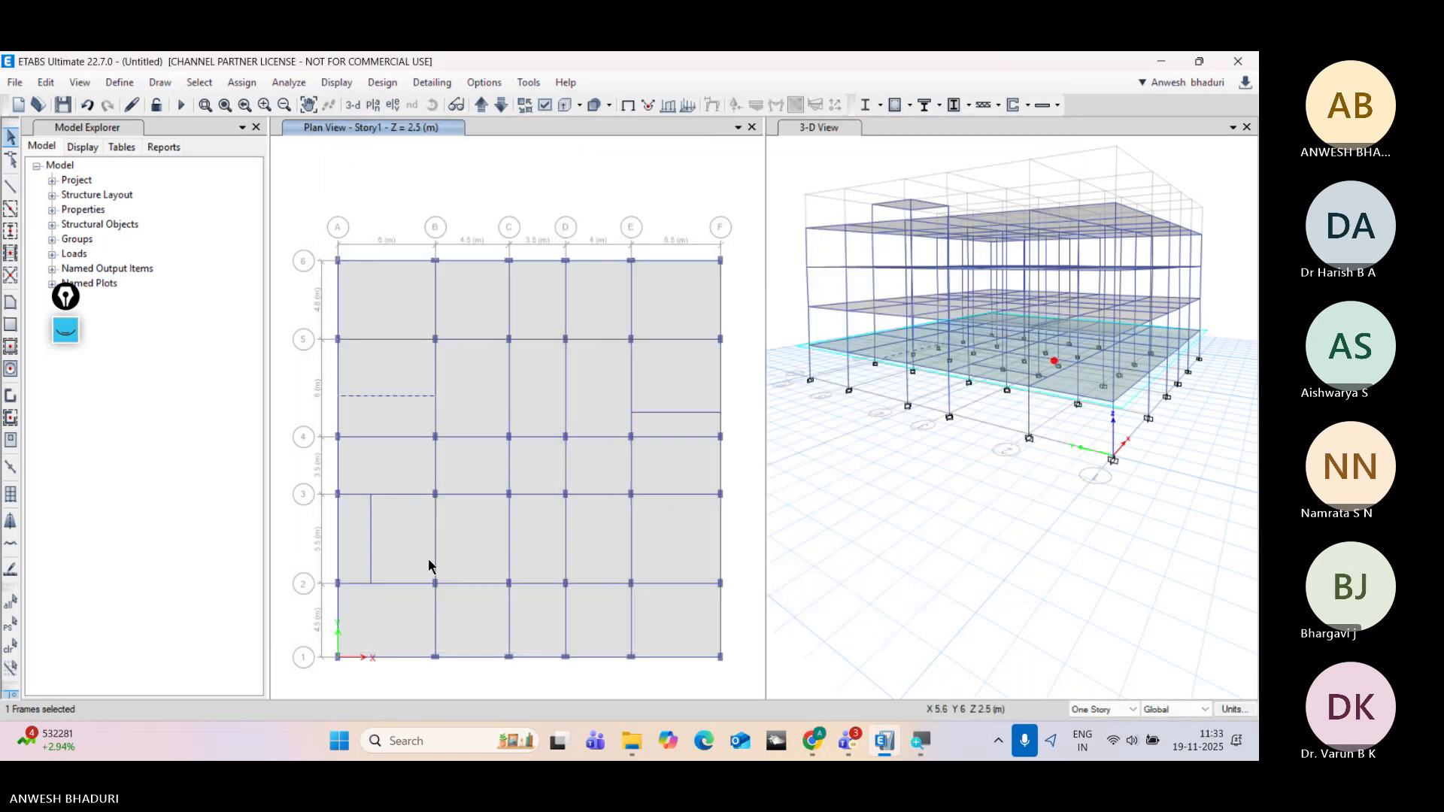
# Step: Assign the SB250X450 frame section to the three secondary beams on the Story1 plan
pyautogui.click(371, 534)
pyautogui.click(651, 411)
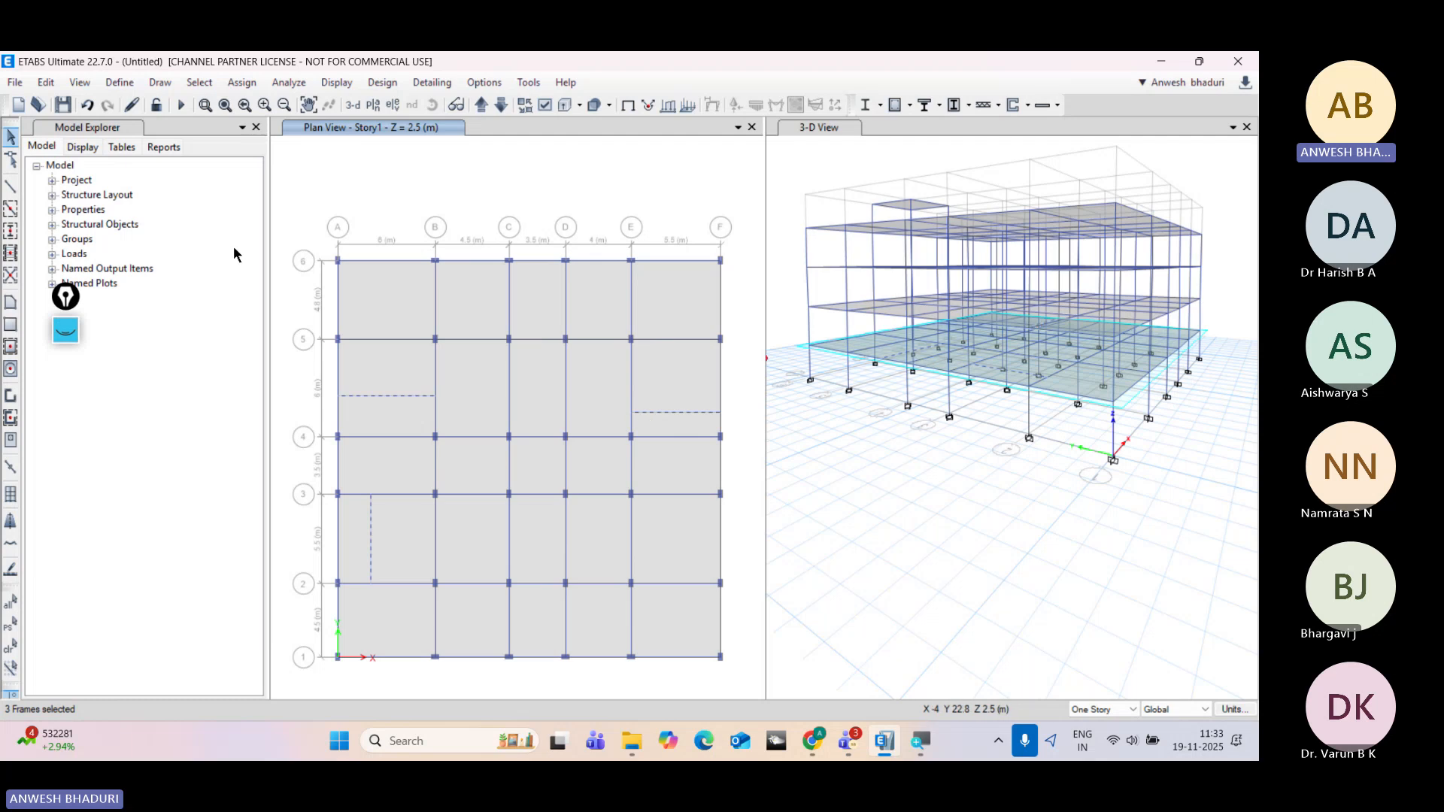
pyautogui.click(239, 82)
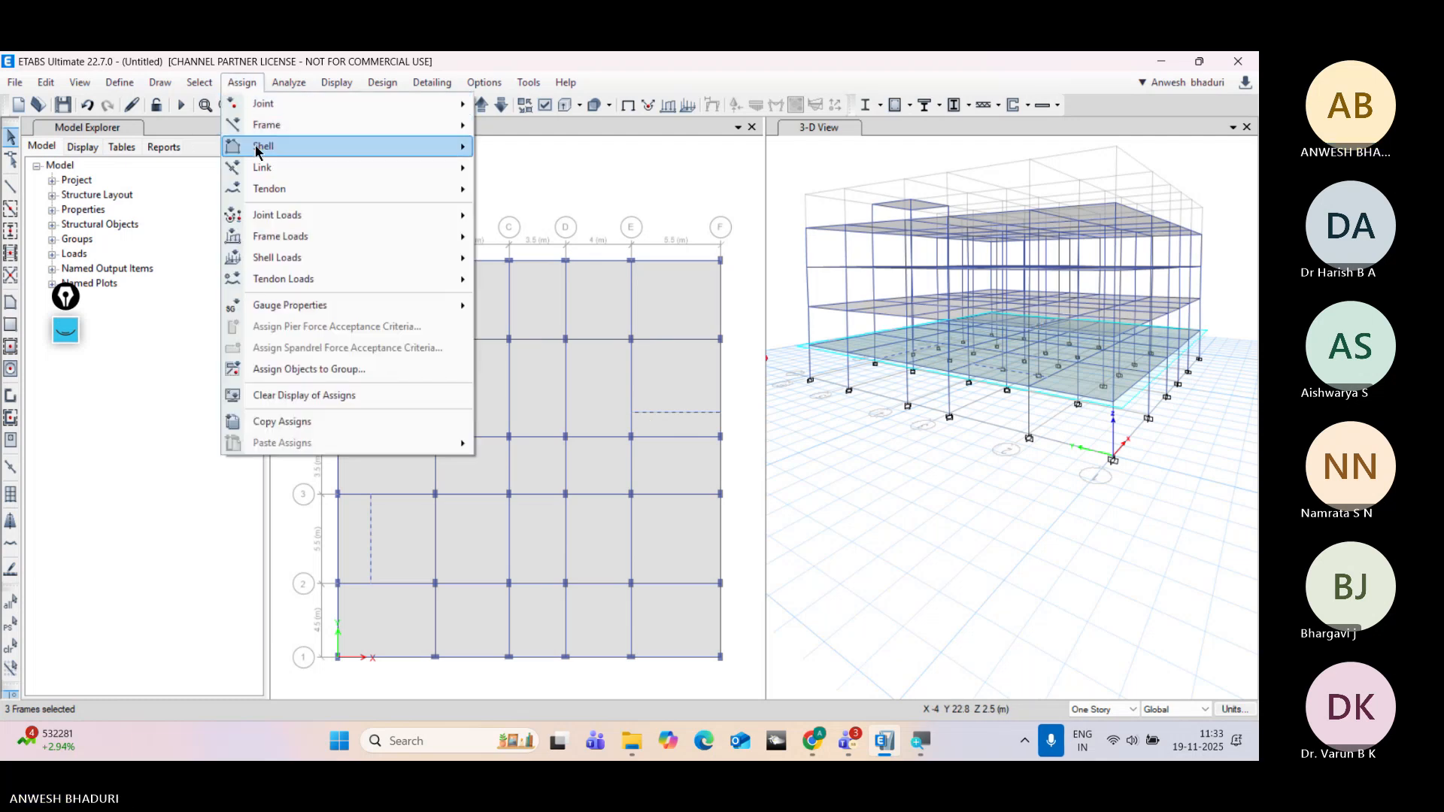
pyautogui.moveTo(272, 133)
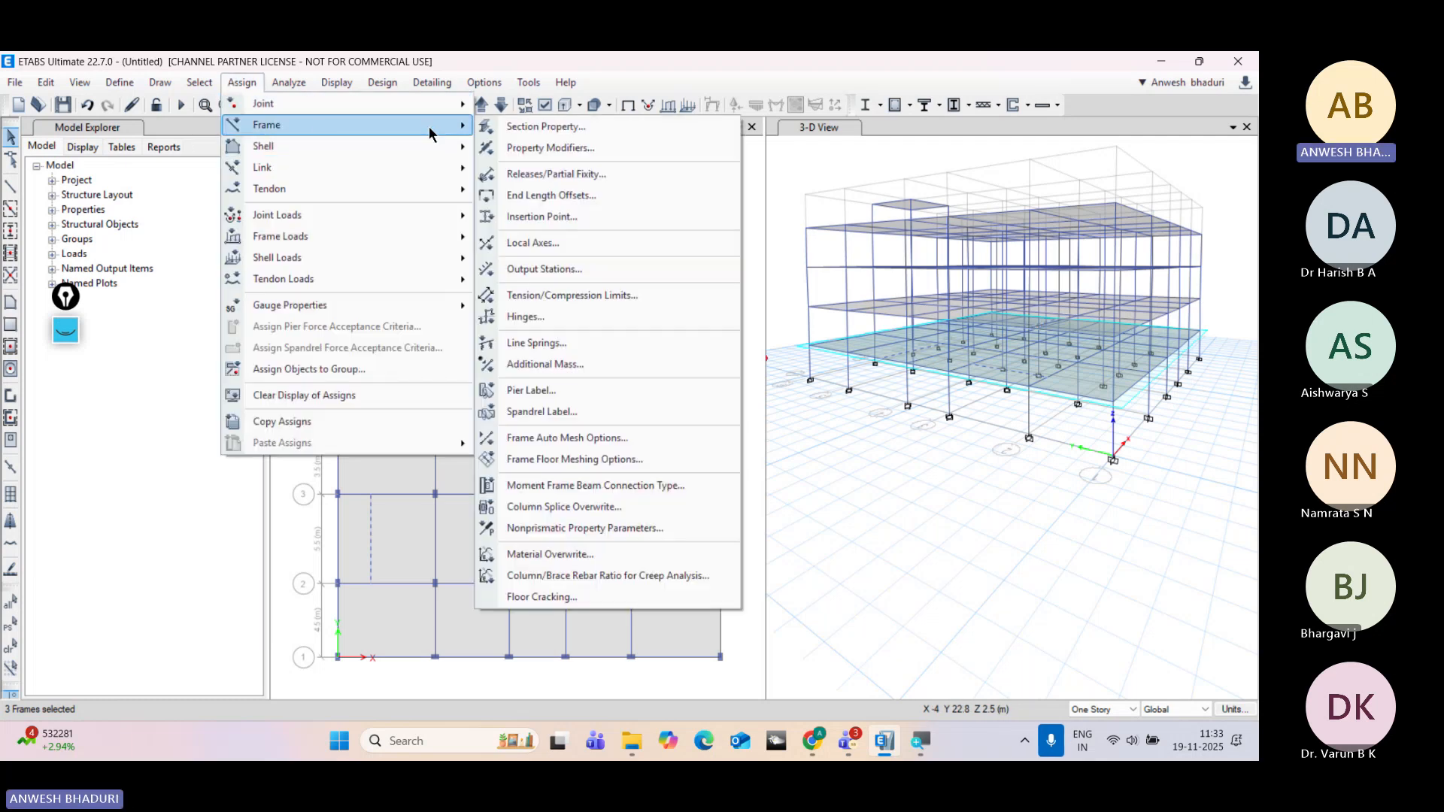
pyautogui.click(509, 124)
pyautogui.moveTo(601, 200); pyautogui.dragTo(867, 154)
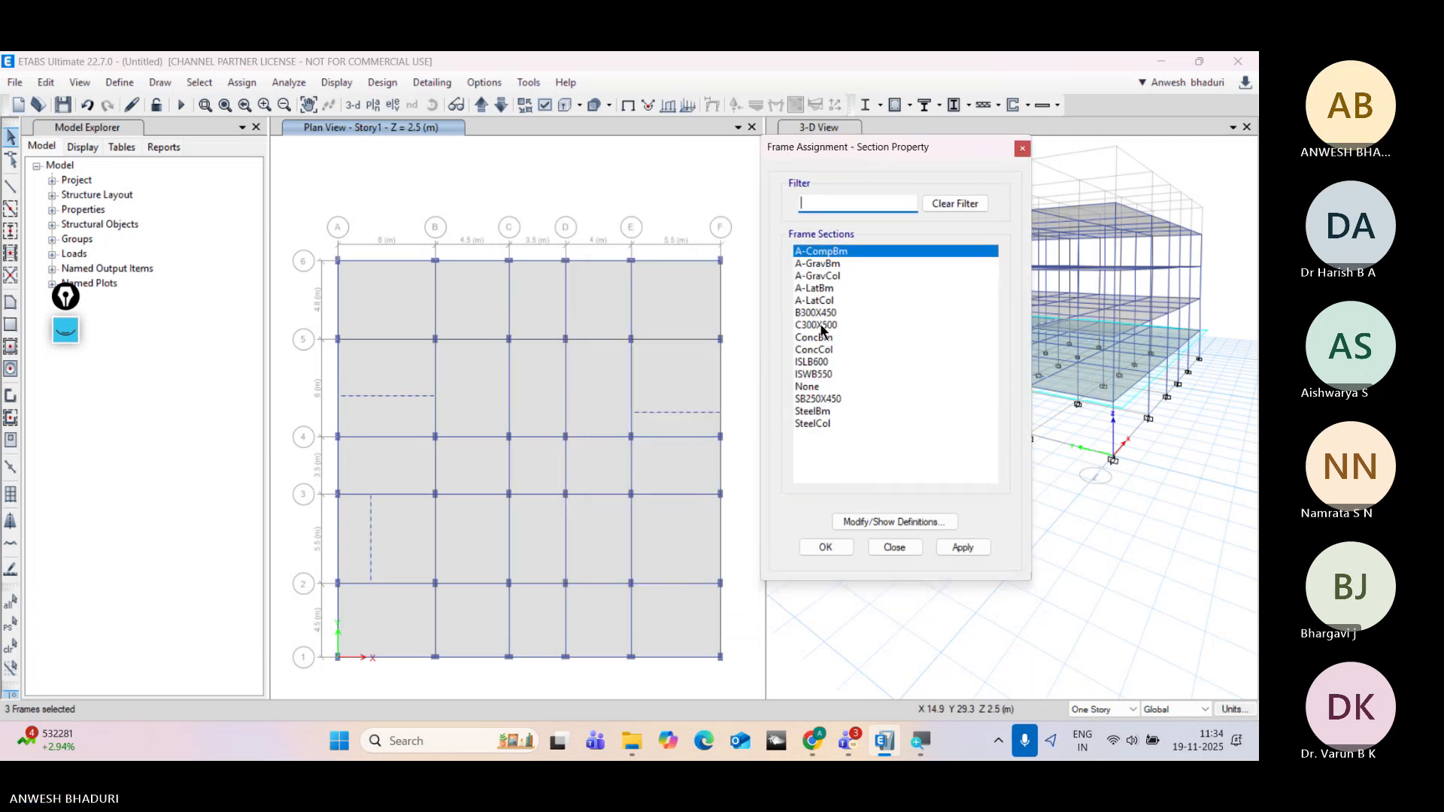
pyautogui.click(819, 399)
pyautogui.click(954, 540)
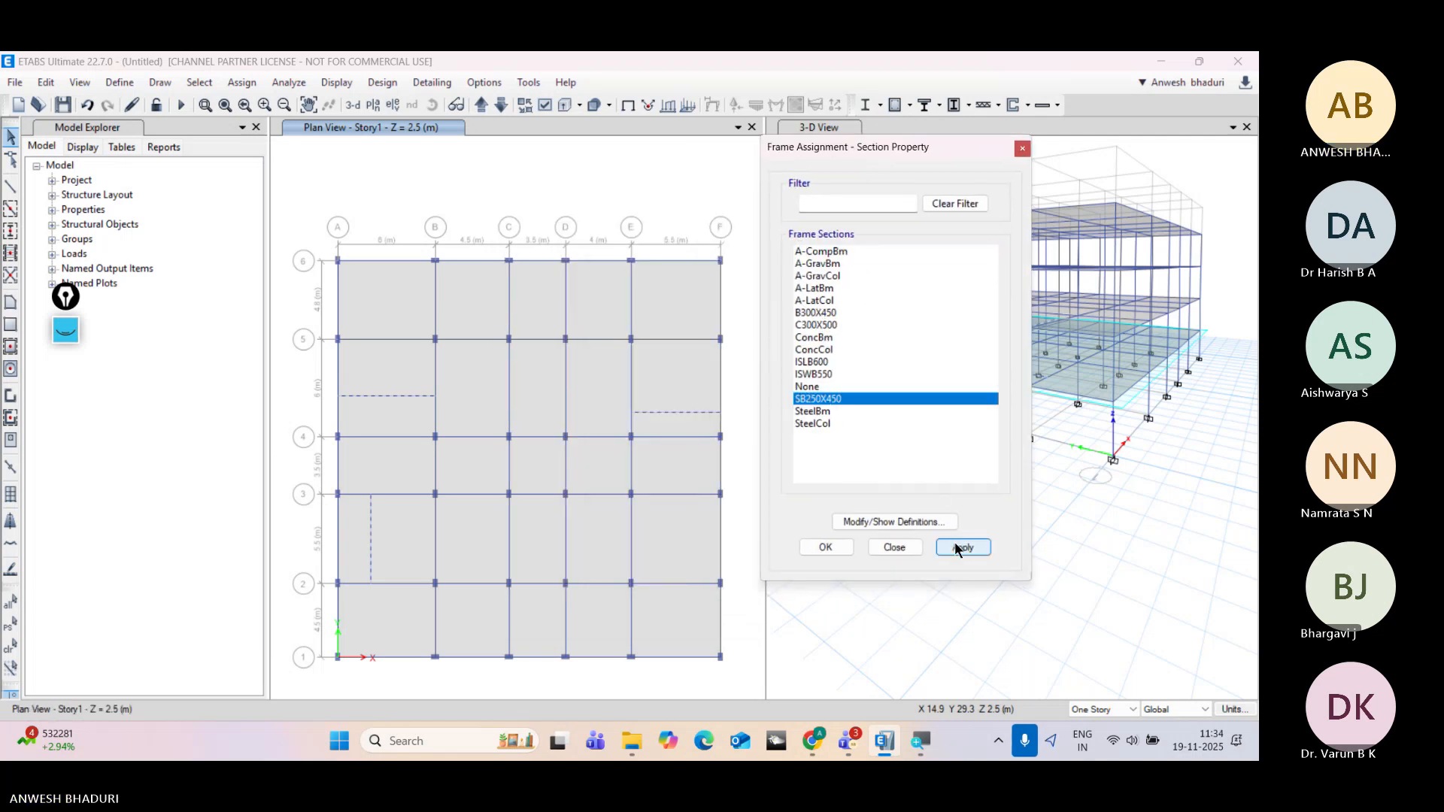
pyautogui.click(825, 548)
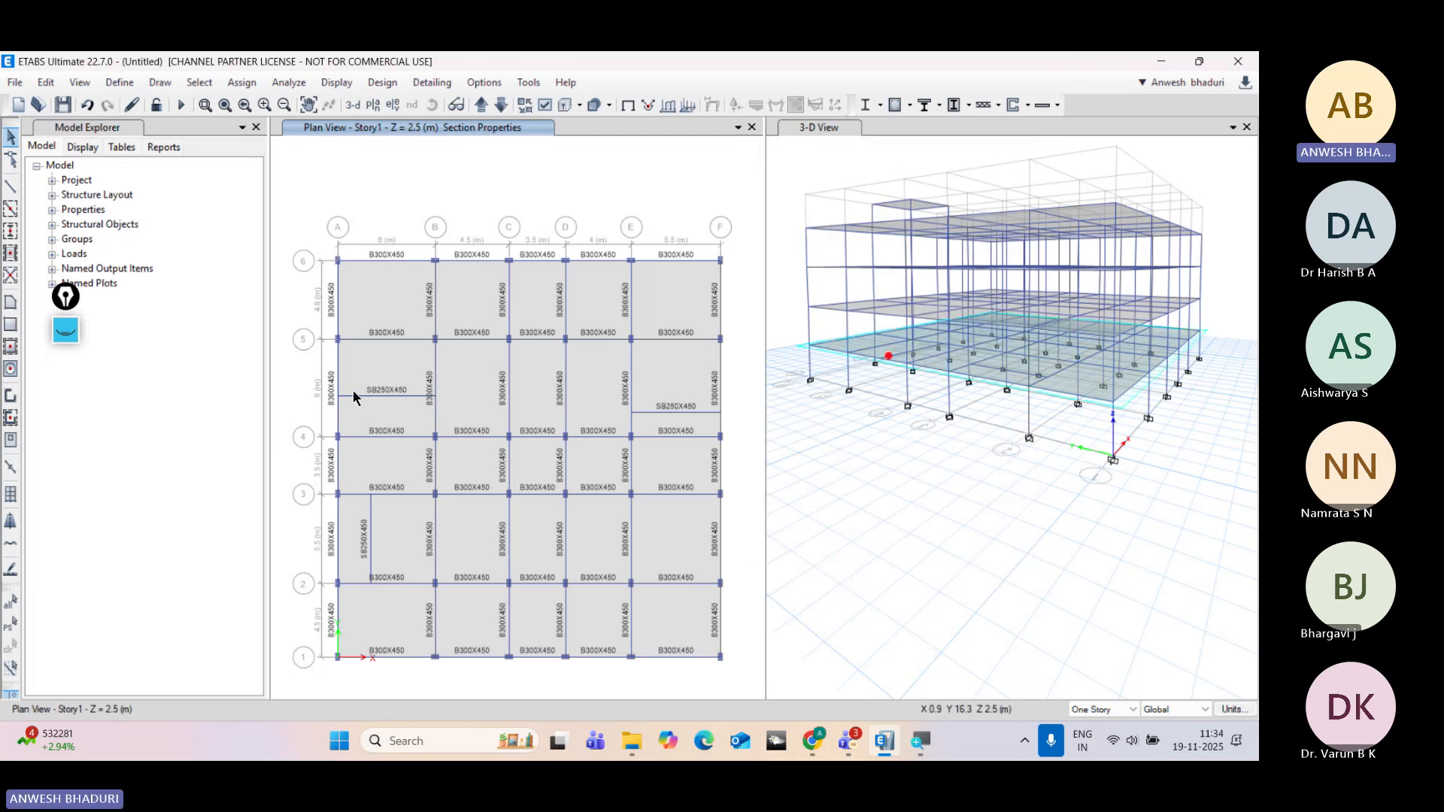
pyautogui.scroll(3, 354, 391)
pyautogui.scroll(-3, 389, 421)
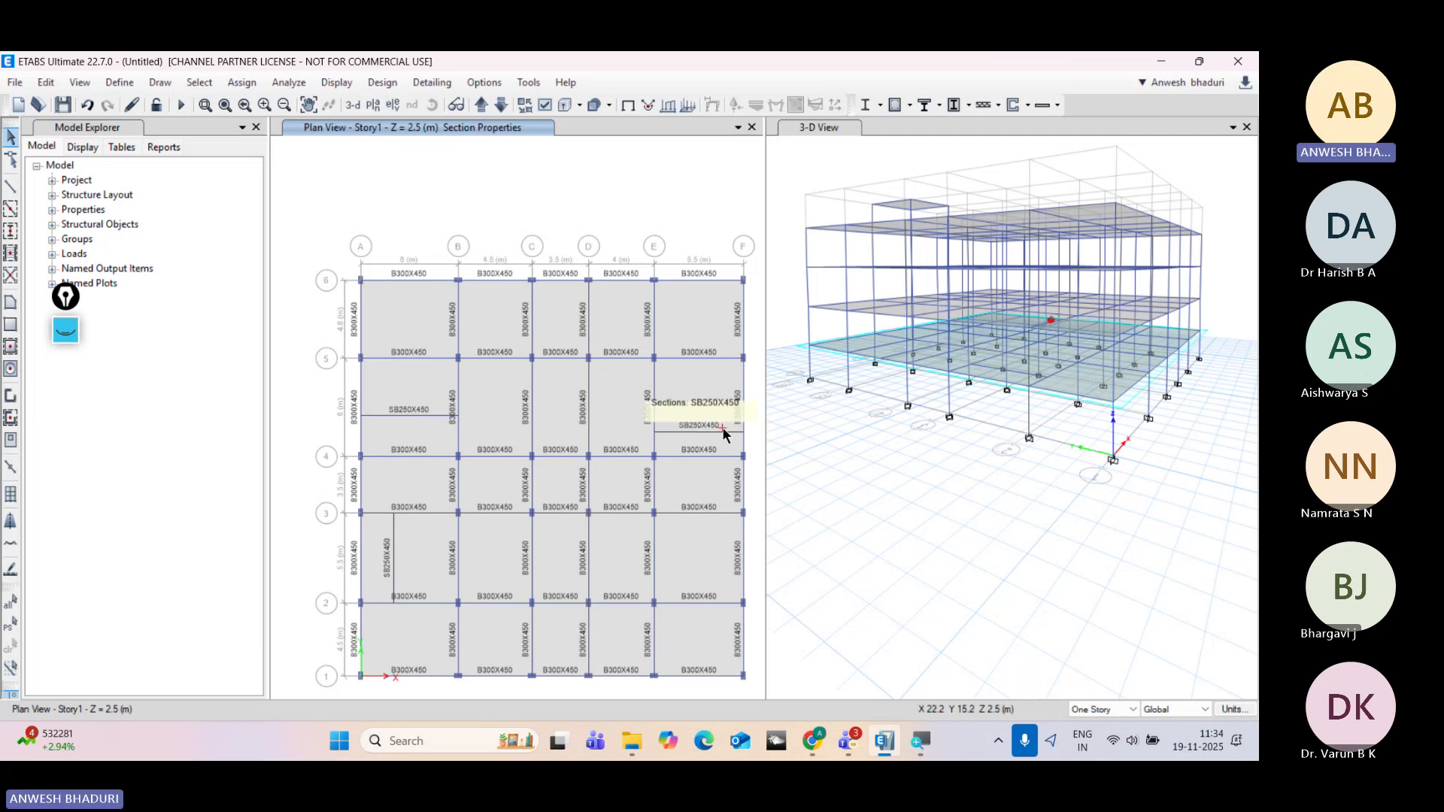
pyautogui.scroll(3, 394, 417)
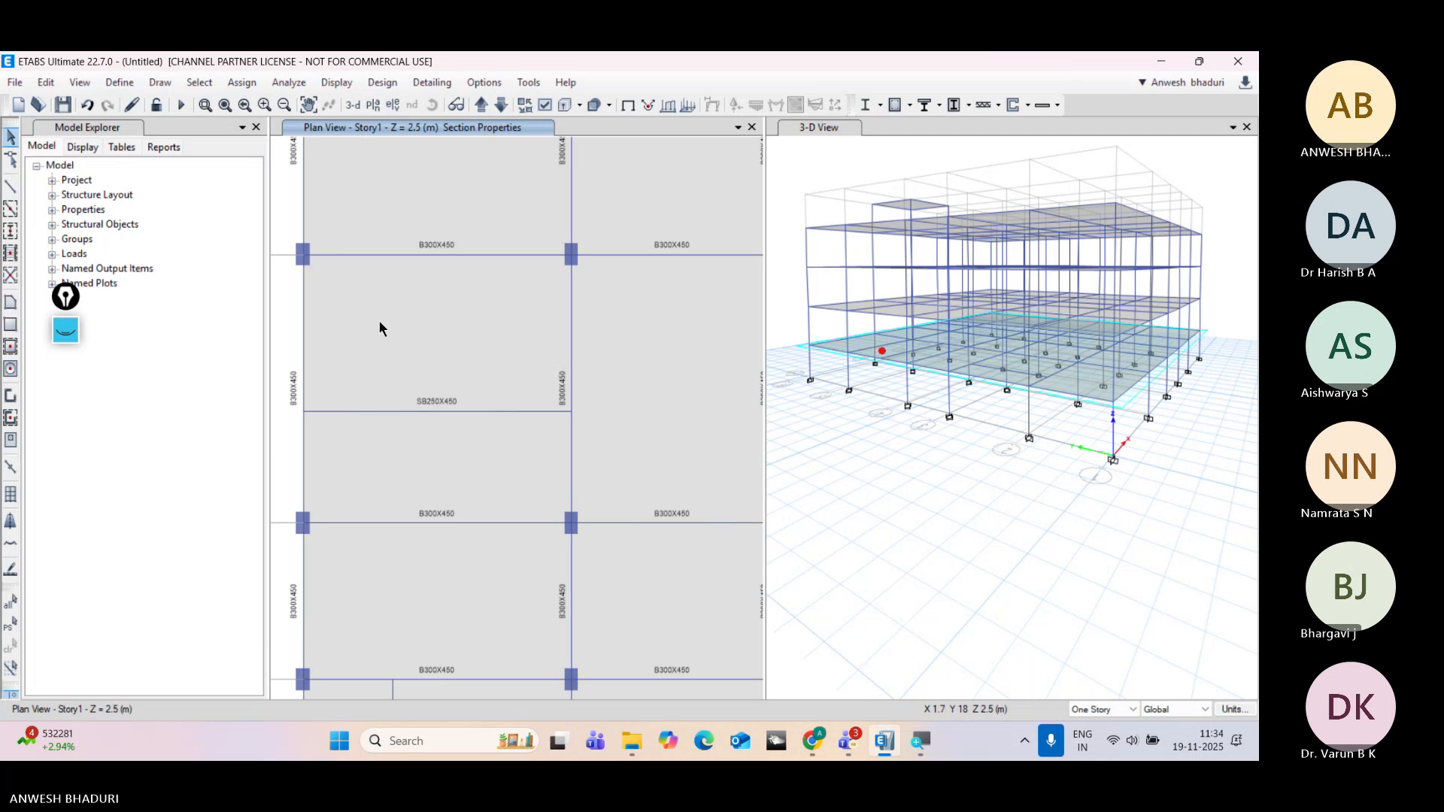
pyautogui.scroll(-3, 379, 324)
pyautogui.scroll(3, 354, 370)
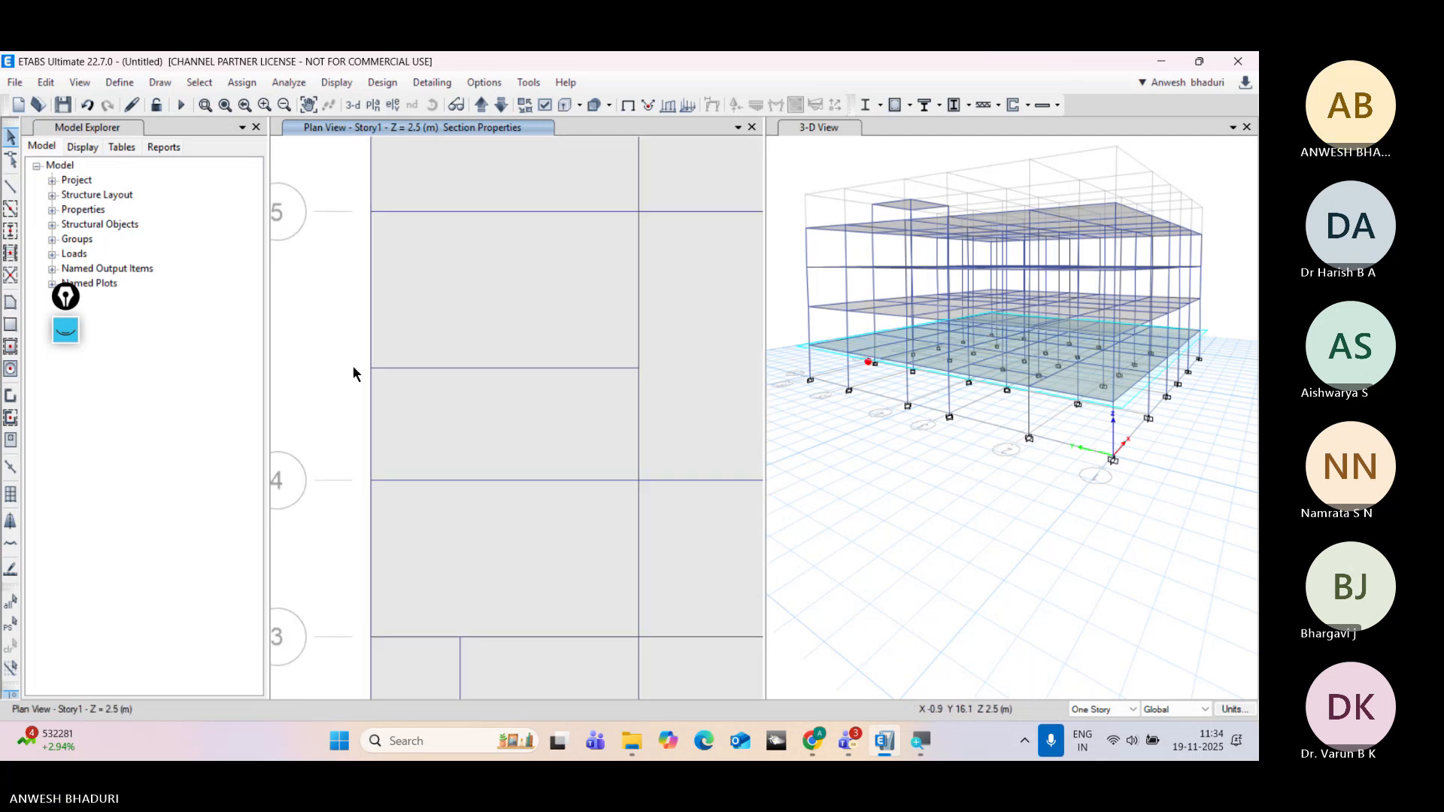
pyautogui.scroll(-3, 420, 405)
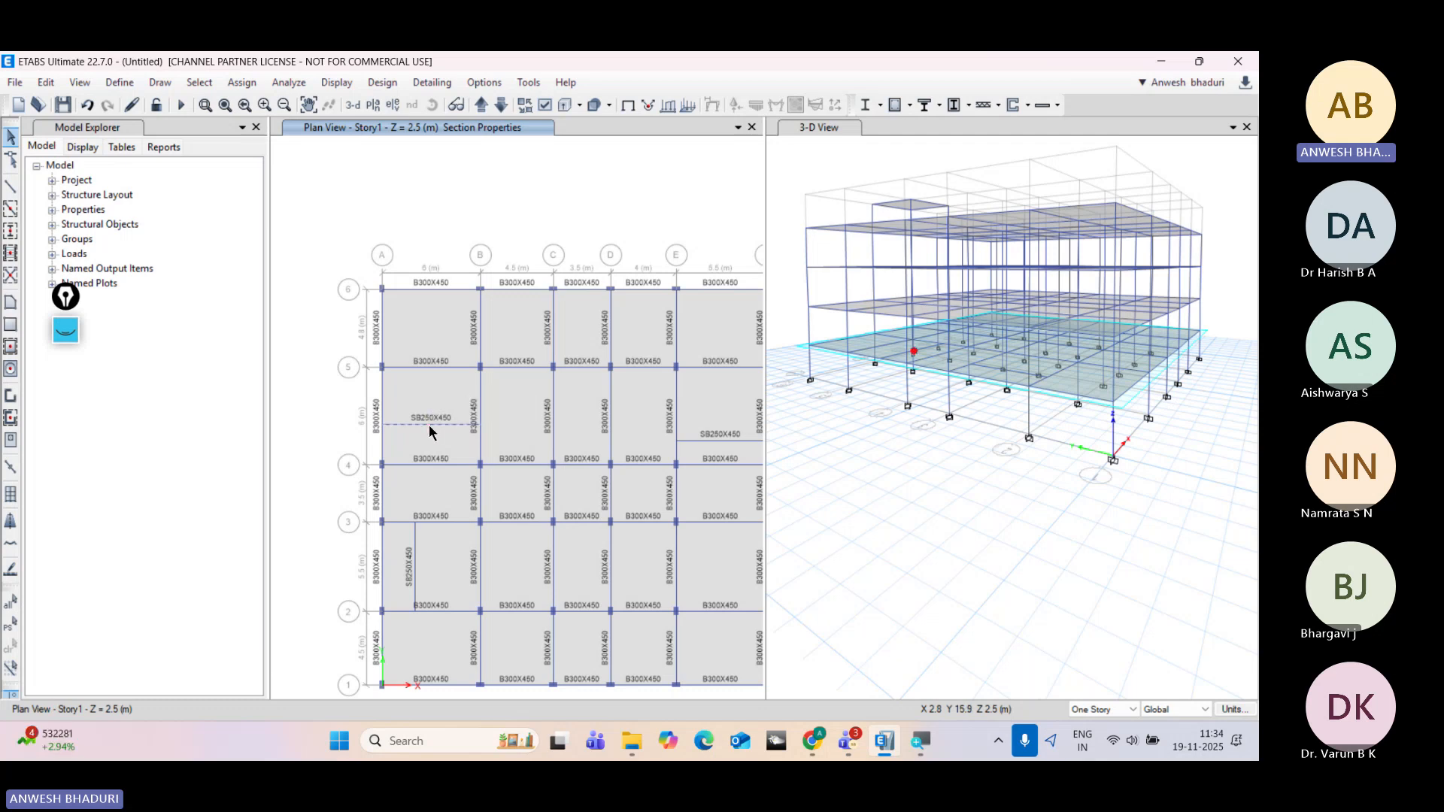
# Step: Release torsion at the start and Moment 22 and Moment 33 at both ends of the three SB250X450 secondary beams
pyautogui.click(429, 426)
pyautogui.click(414, 557)
pyautogui.click(726, 441)
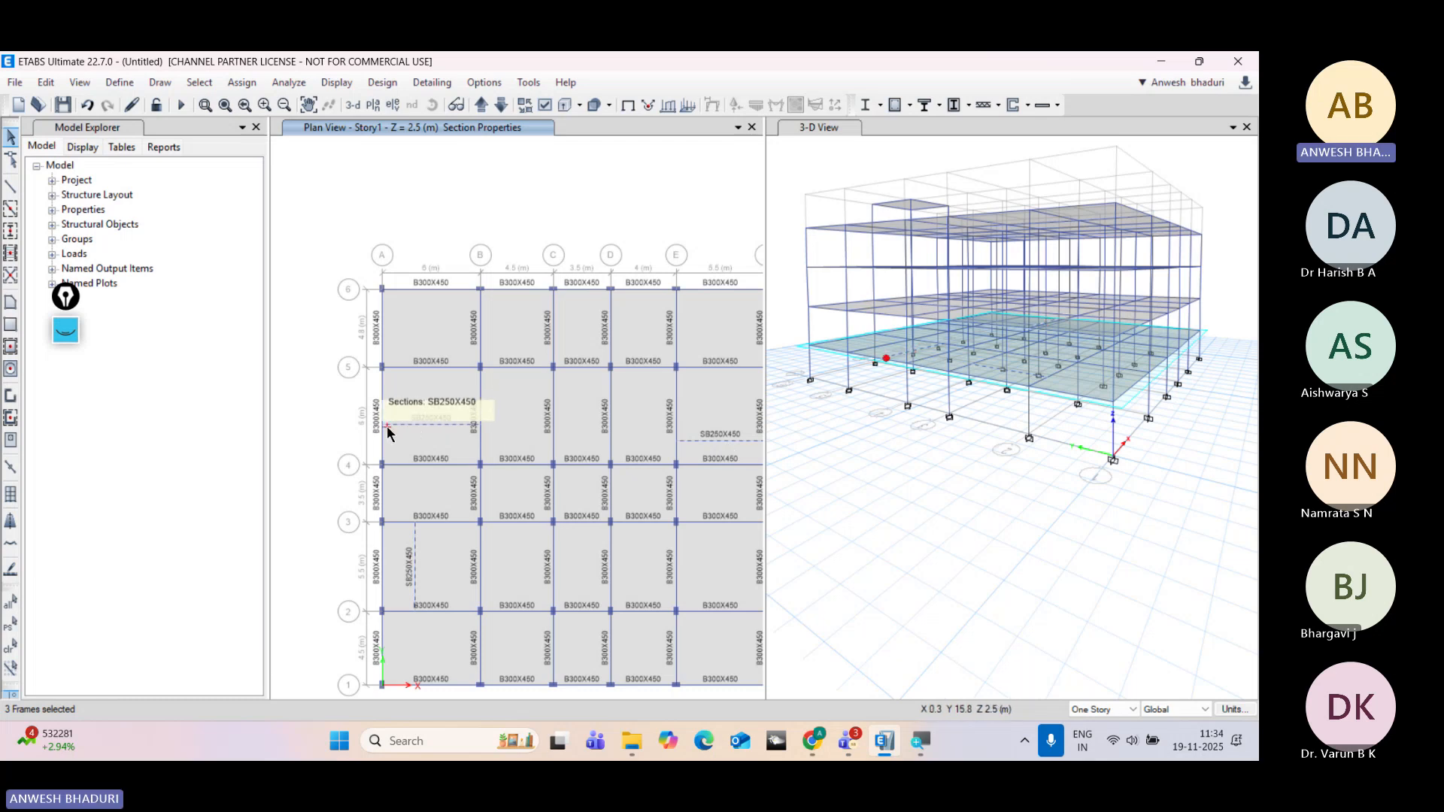
pyautogui.scroll(5, 387, 426)
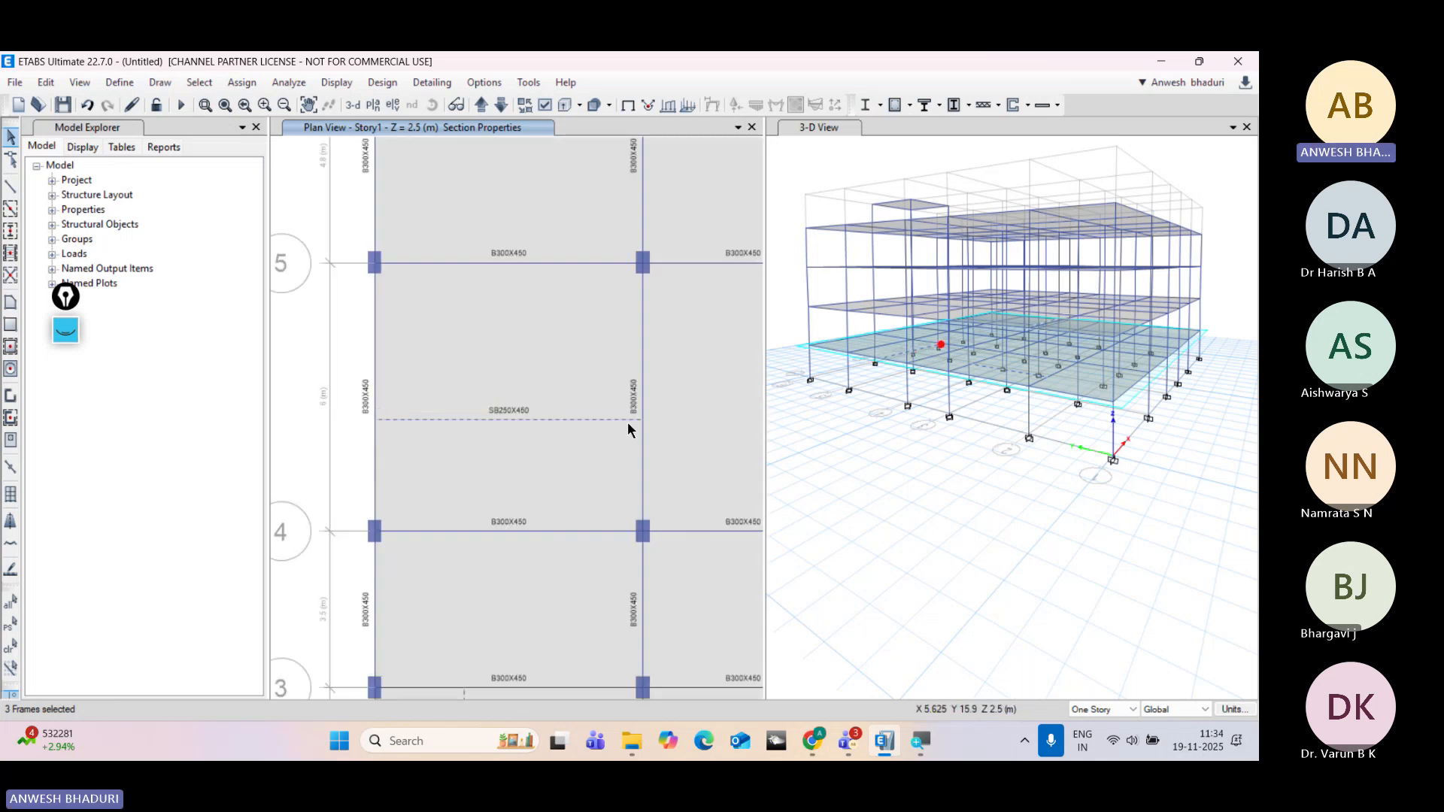
pyautogui.scroll(-5, 423, 417)
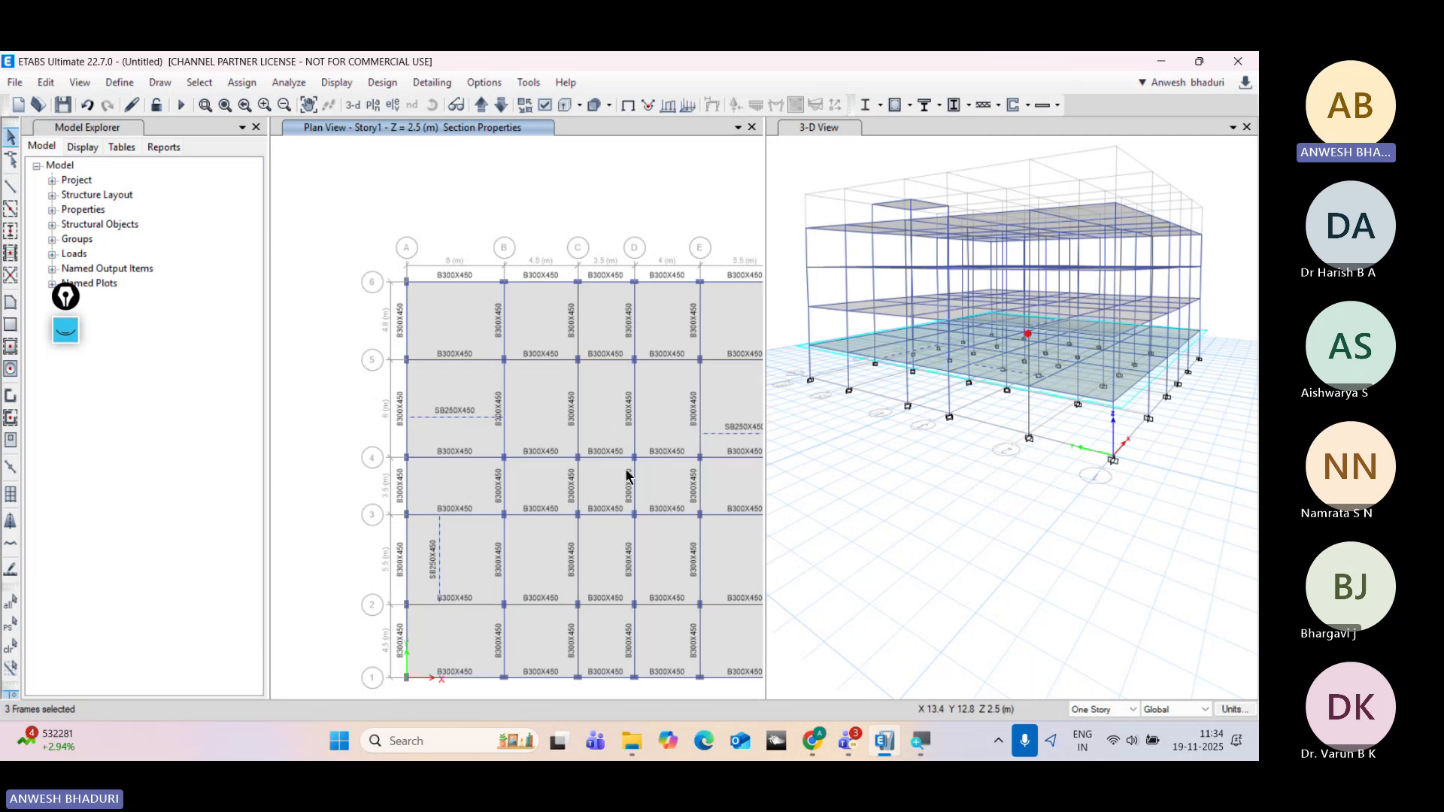
pyautogui.moveTo(762, 453); pyautogui.dragTo(711, 438, button='middle')
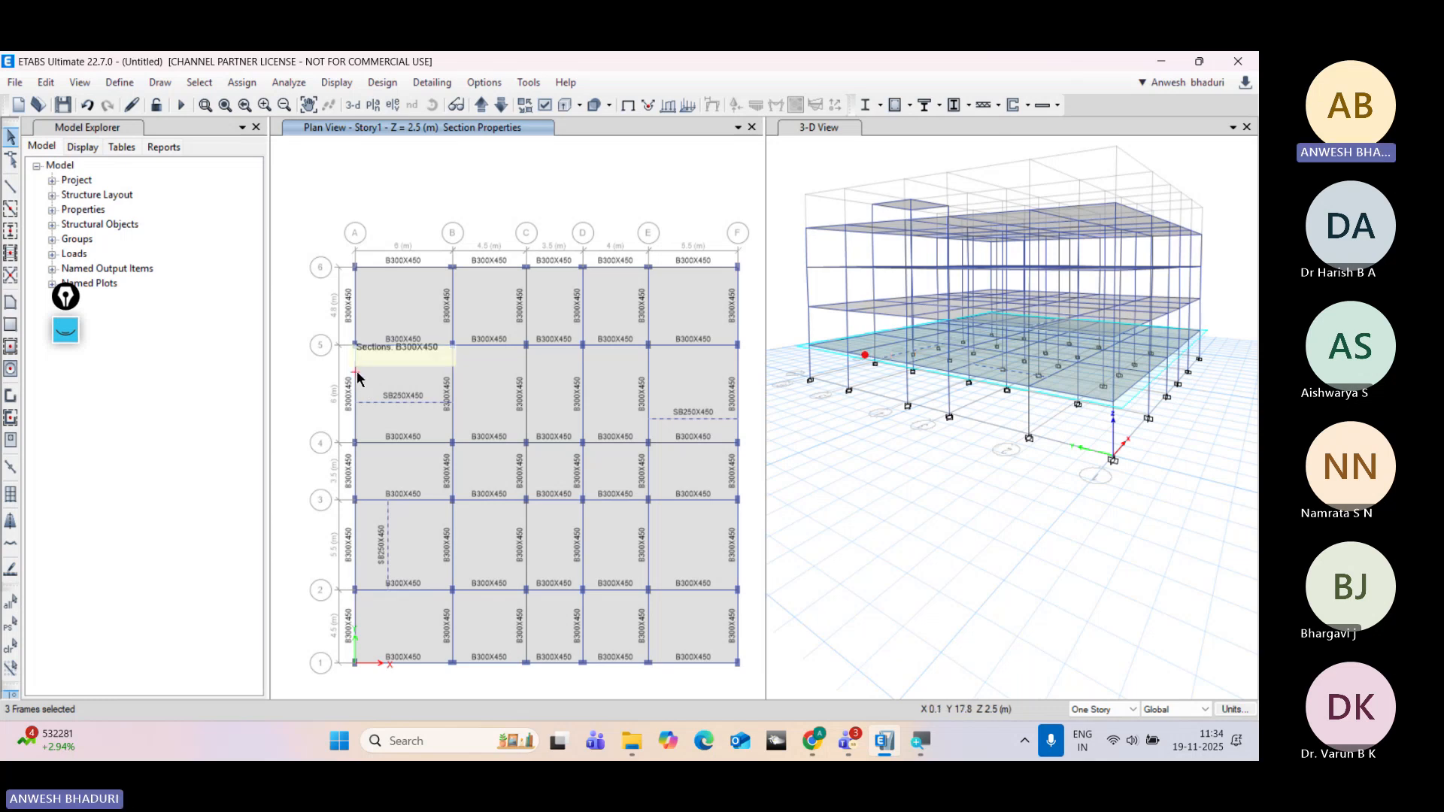
pyautogui.click(252, 81)
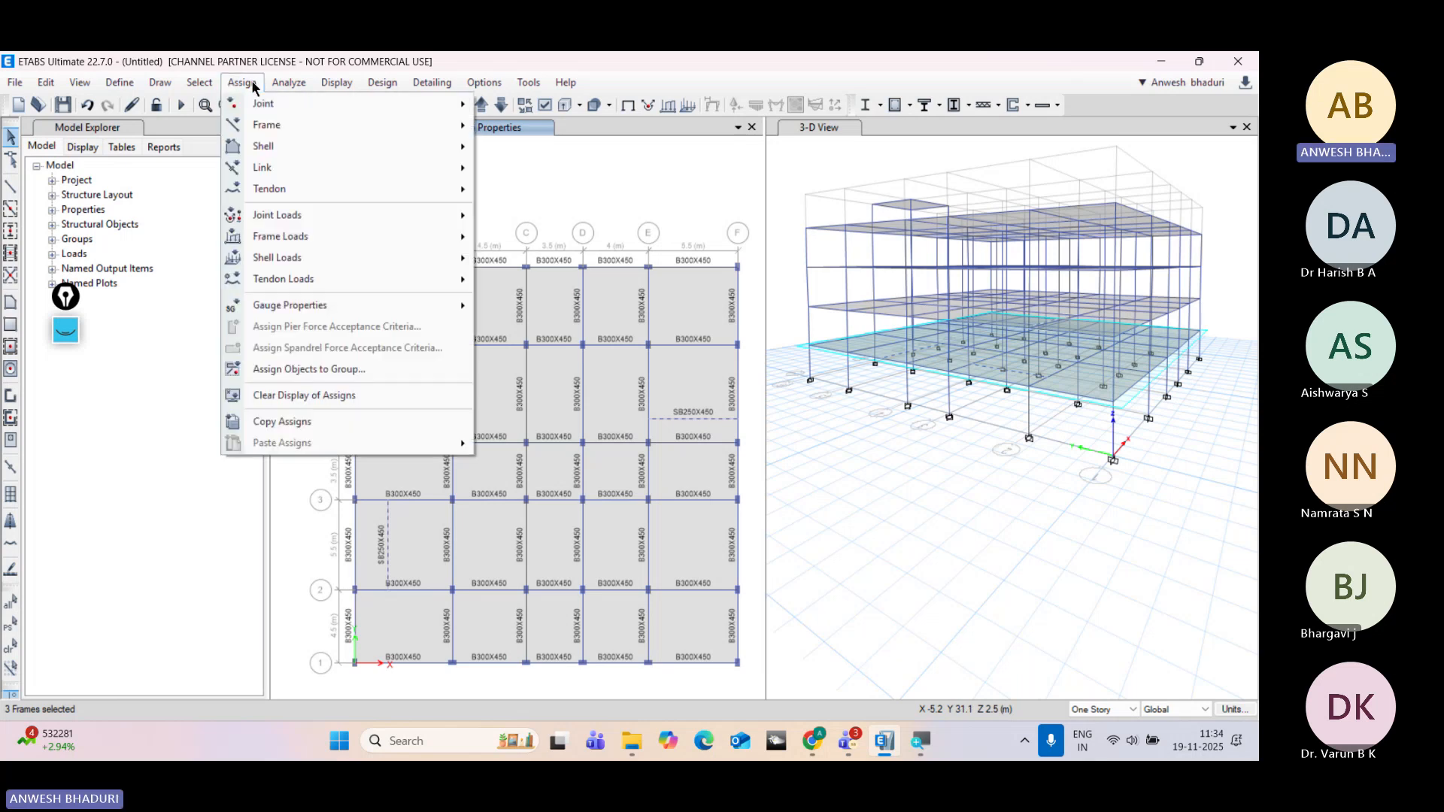
pyautogui.moveTo(257, 137)
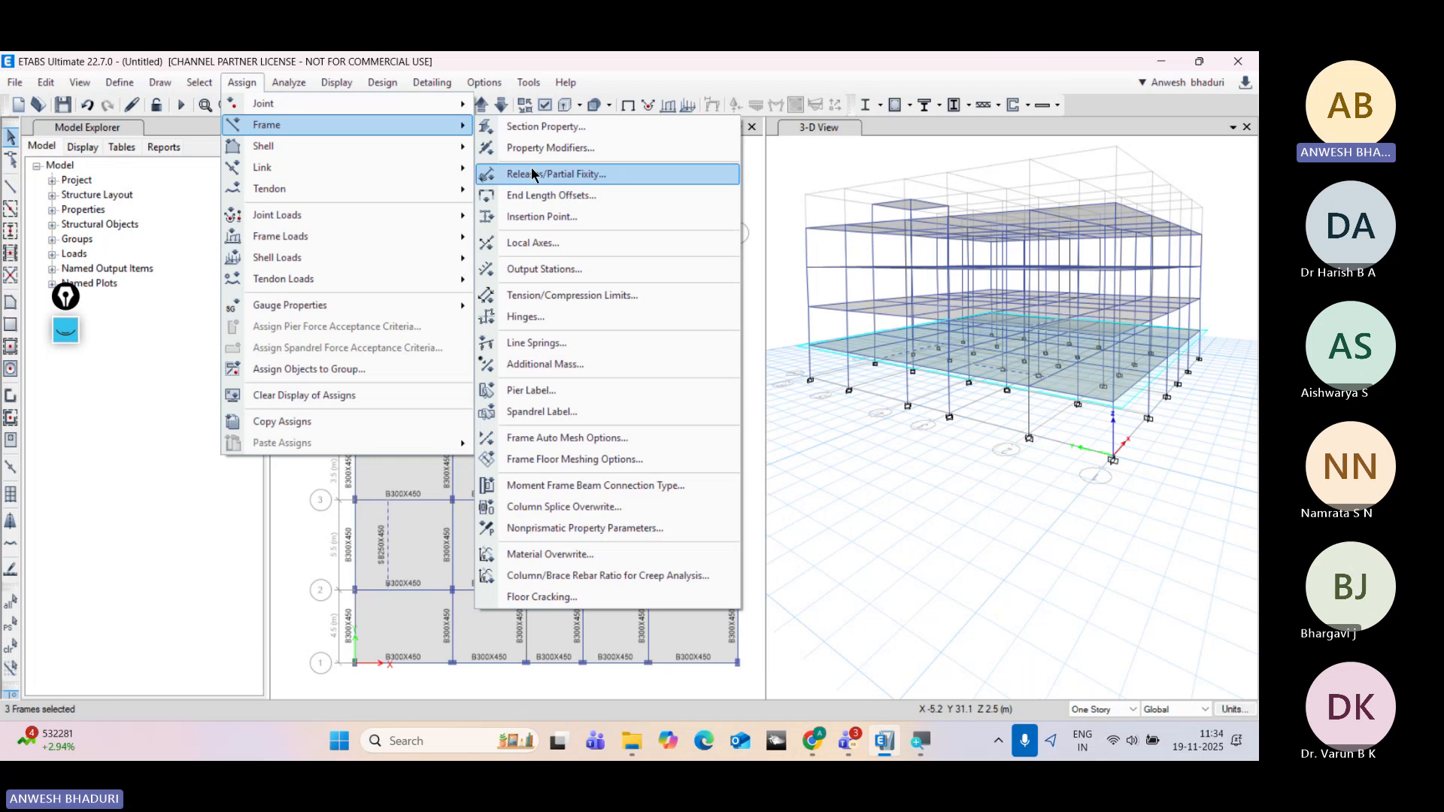
pyautogui.click(630, 177)
pyautogui.moveTo(602, 251); pyautogui.dragTo(974, 168)
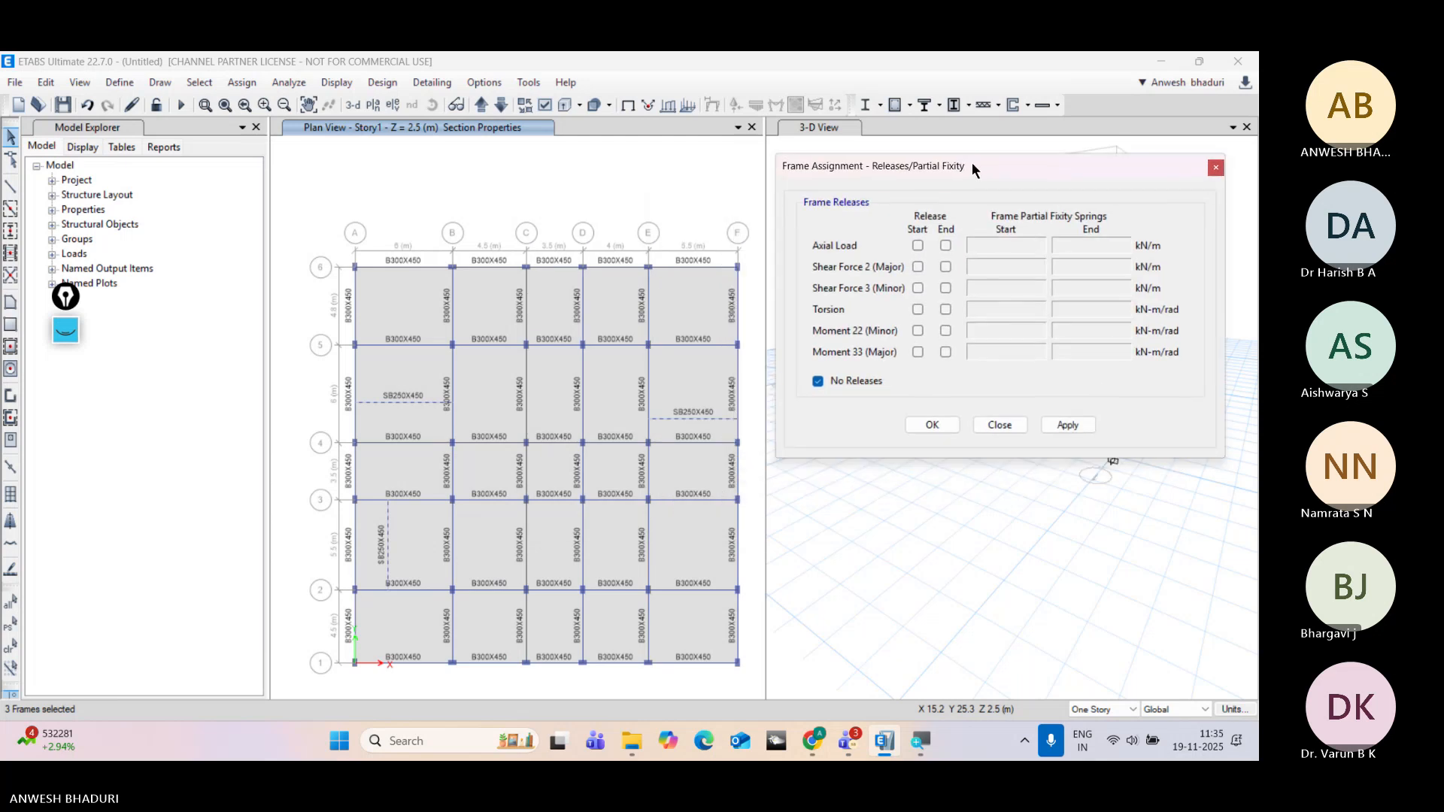
pyautogui.click(918, 309)
pyautogui.click(916, 331)
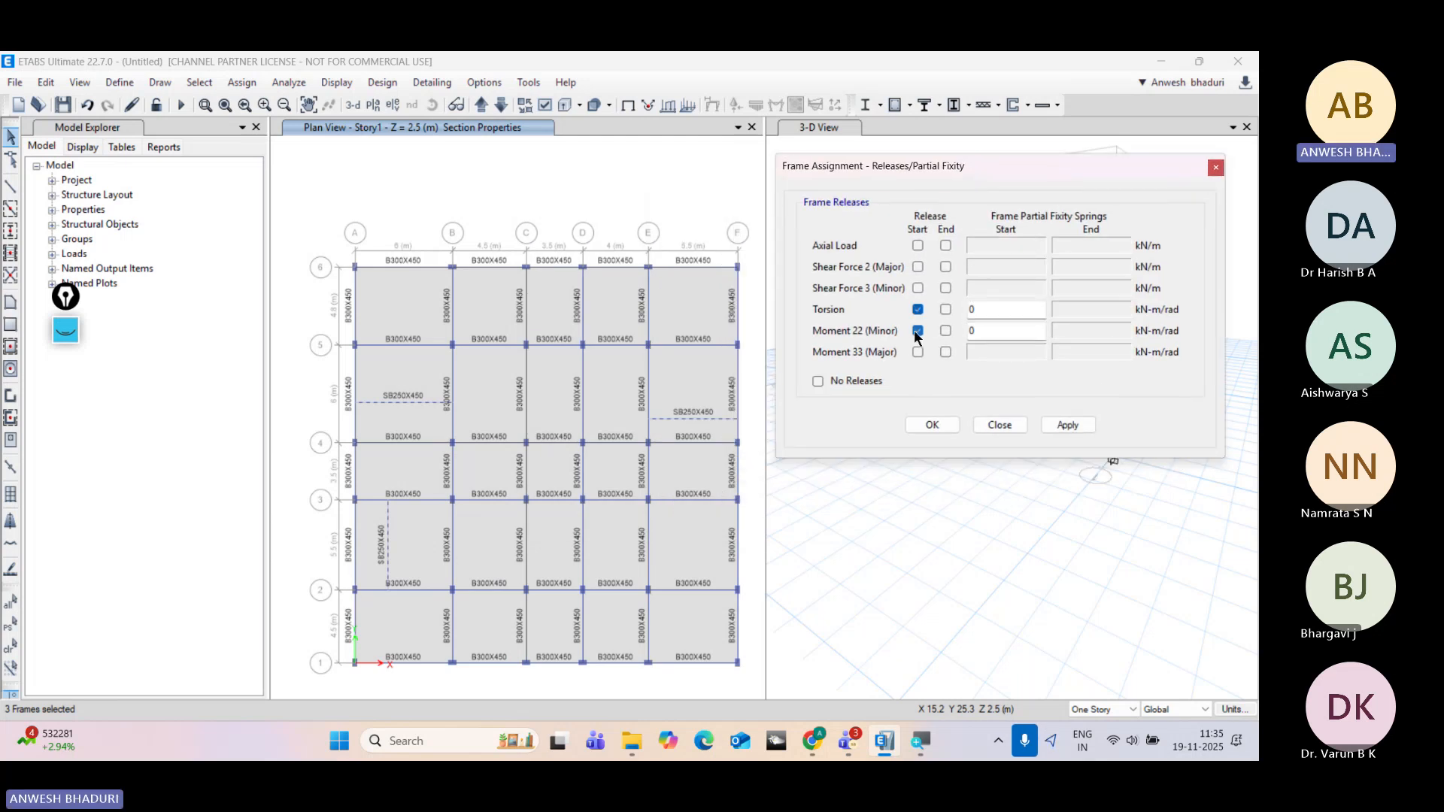
pyautogui.click(919, 351)
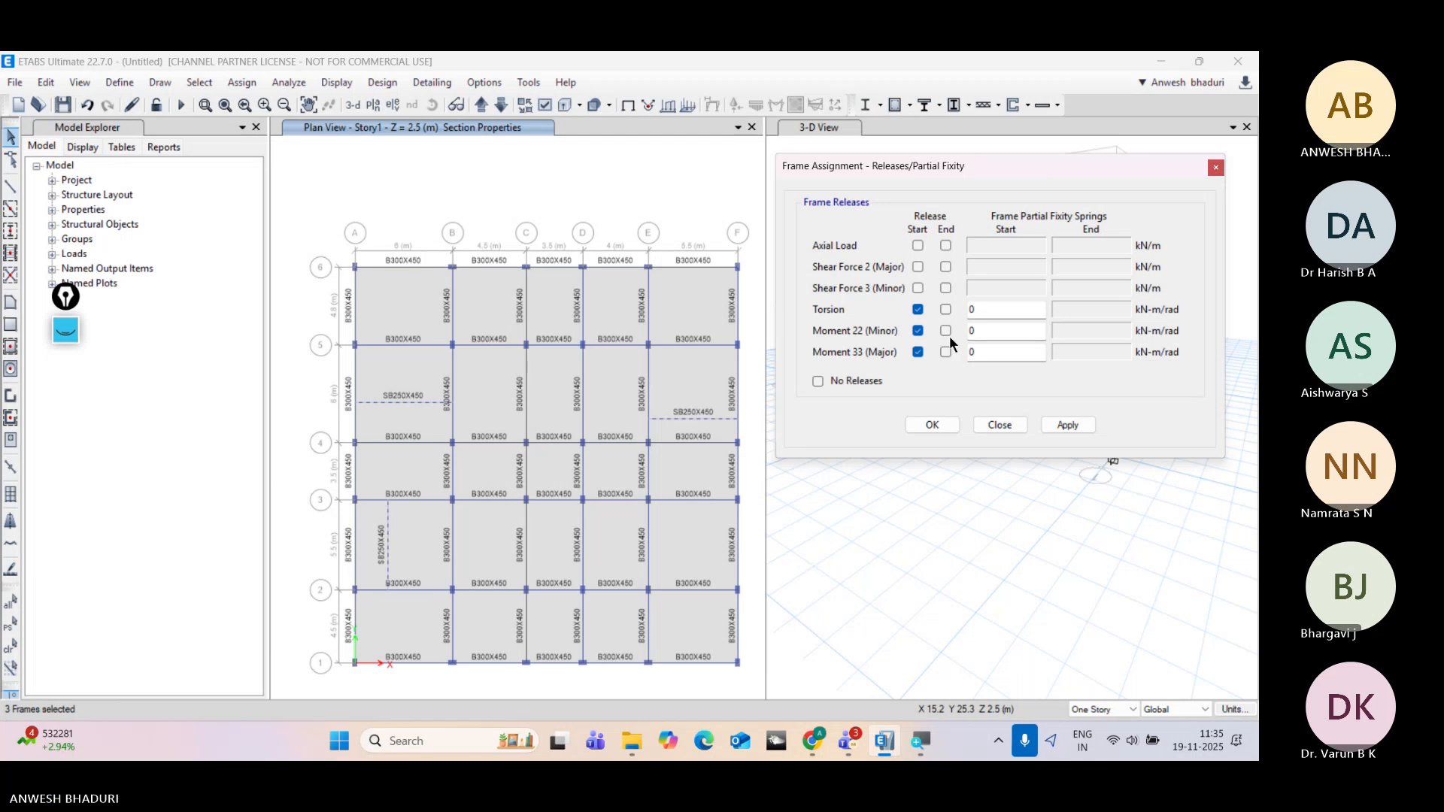
pyautogui.click(948, 330)
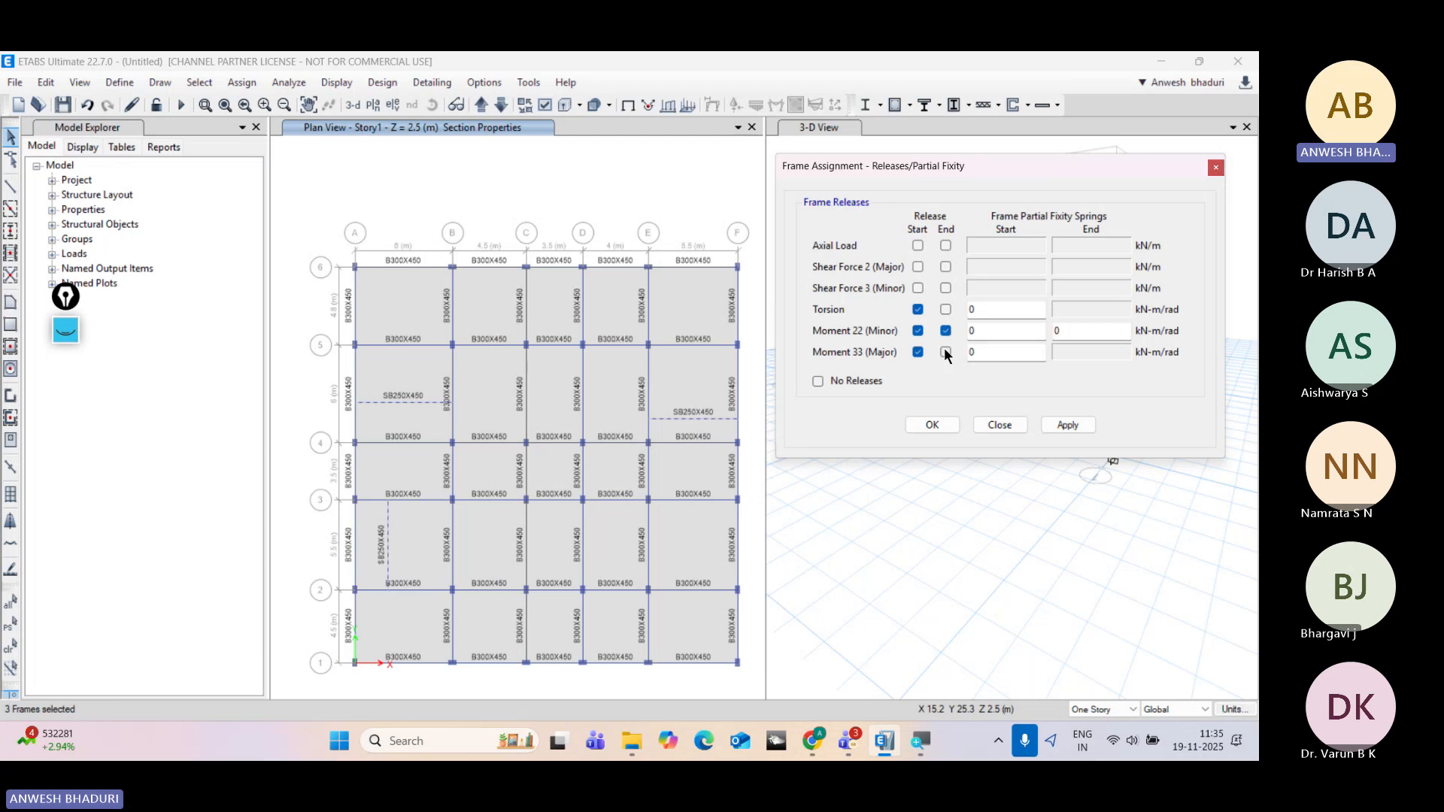
pyautogui.click(945, 351)
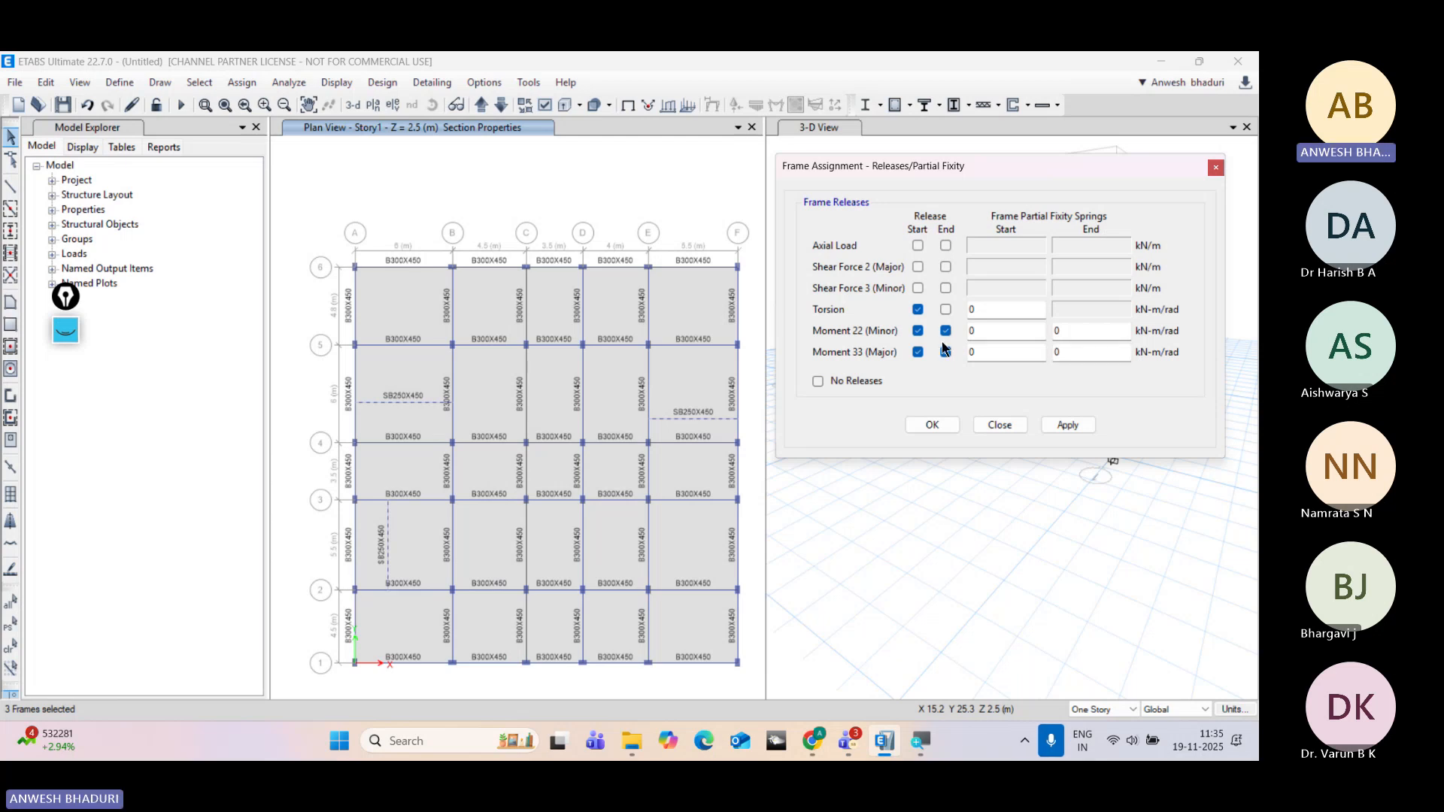
pyautogui.click(1071, 428)
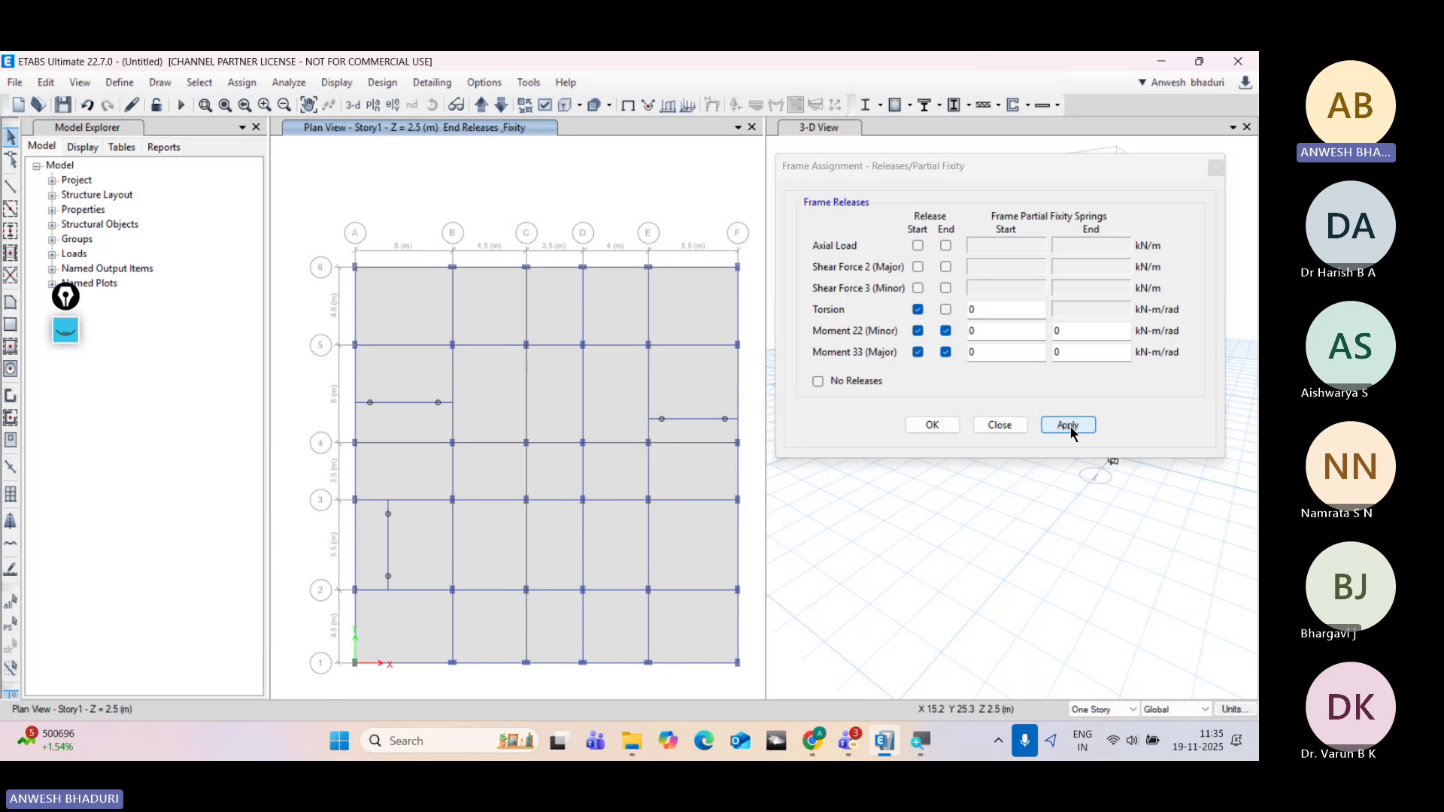
pyautogui.click(932, 426)
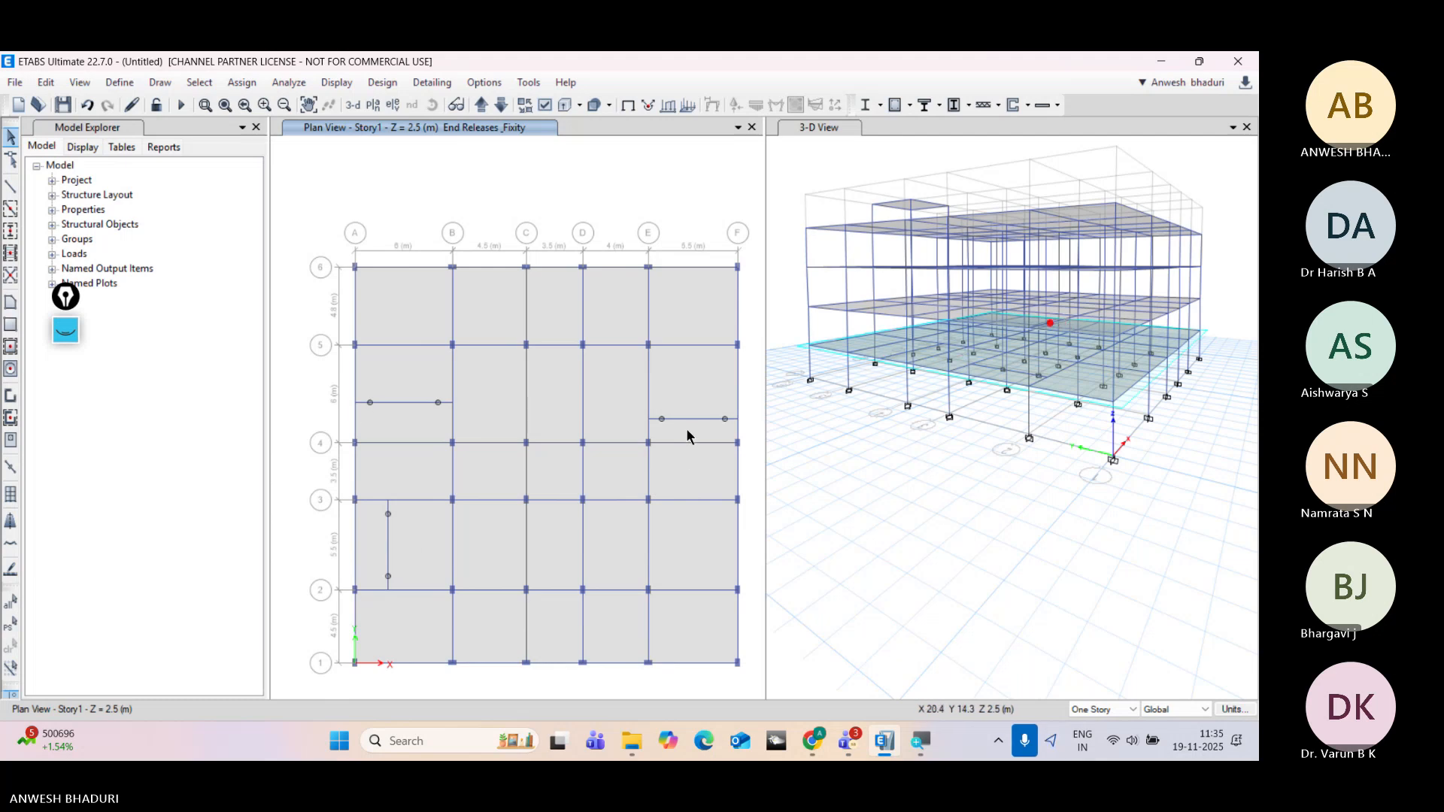
# Step: Assign a 7.5 kN/m uniform gravity load to the three secondary beams under the SuperImposed pattern, replacing existing loads
pyautogui.click(381, 402)
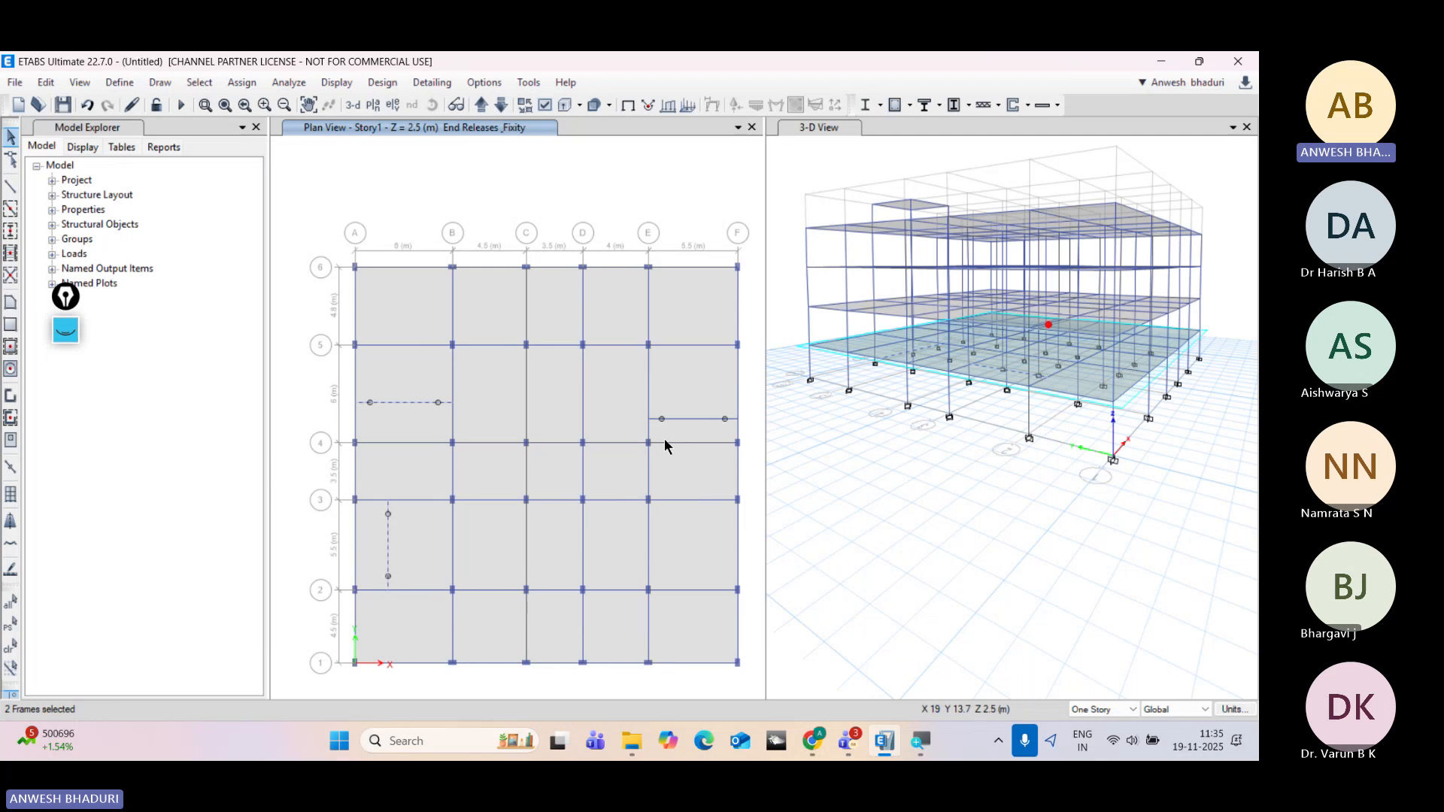
pyautogui.click(689, 418)
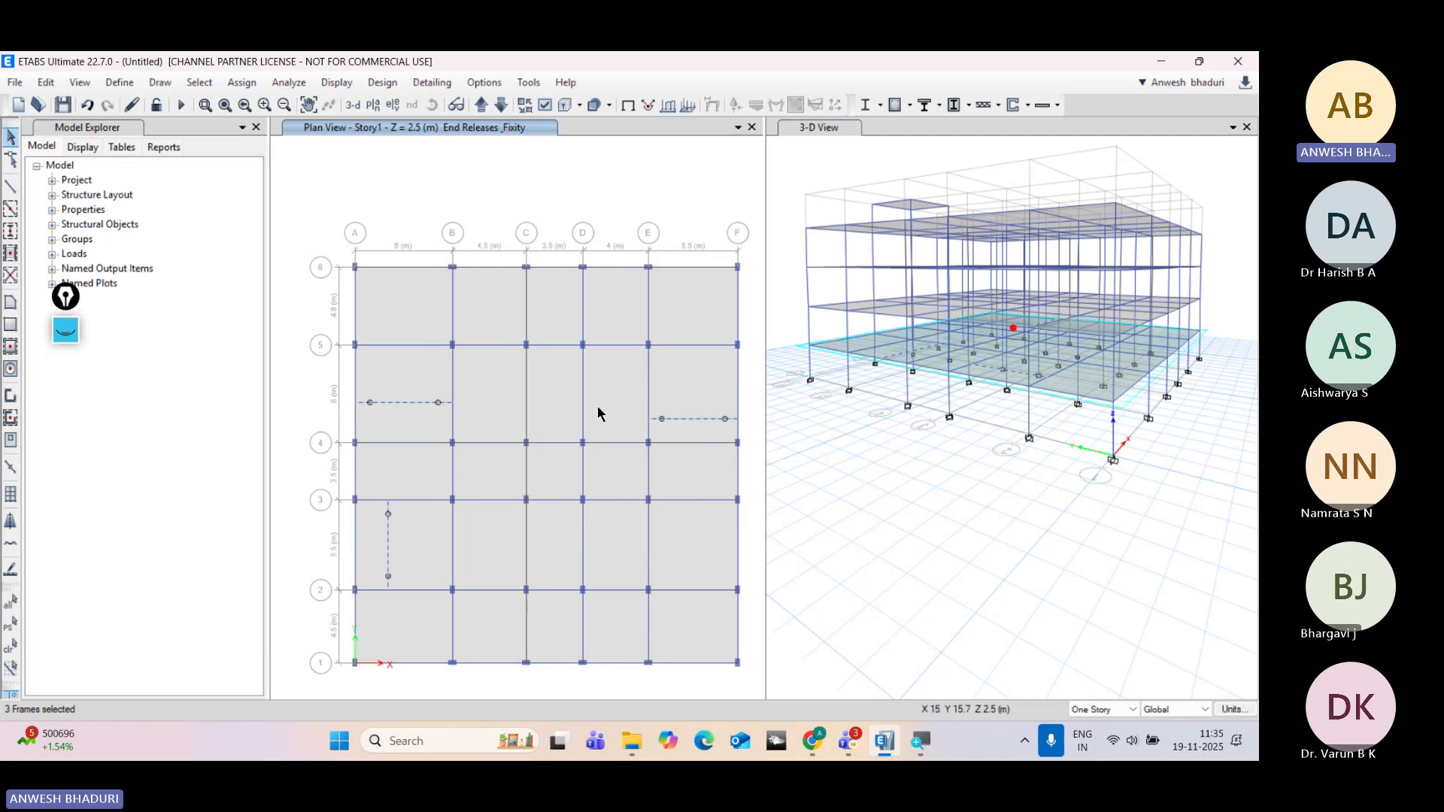
pyautogui.click(261, 84)
pyautogui.moveTo(280, 236)
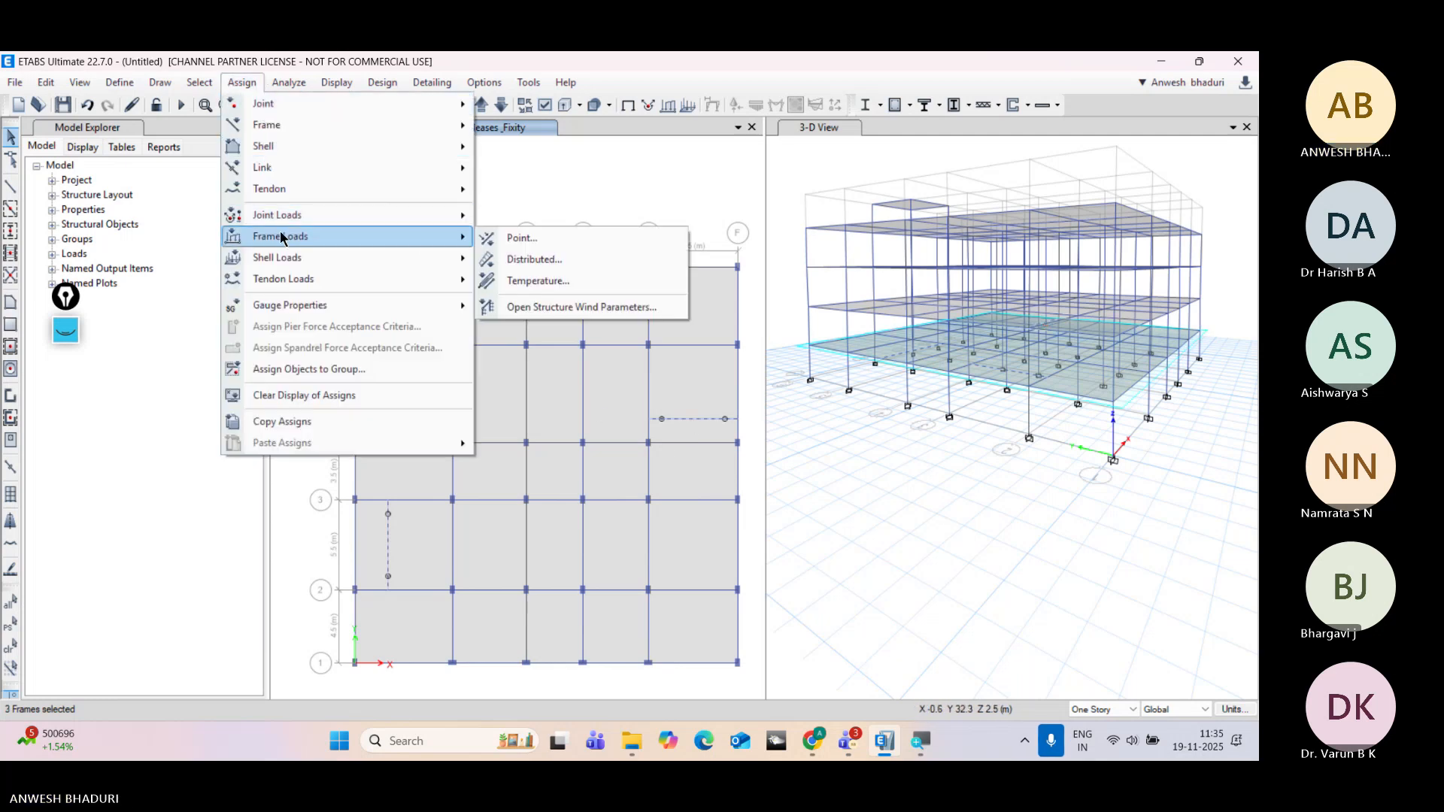
pyautogui.click(531, 259)
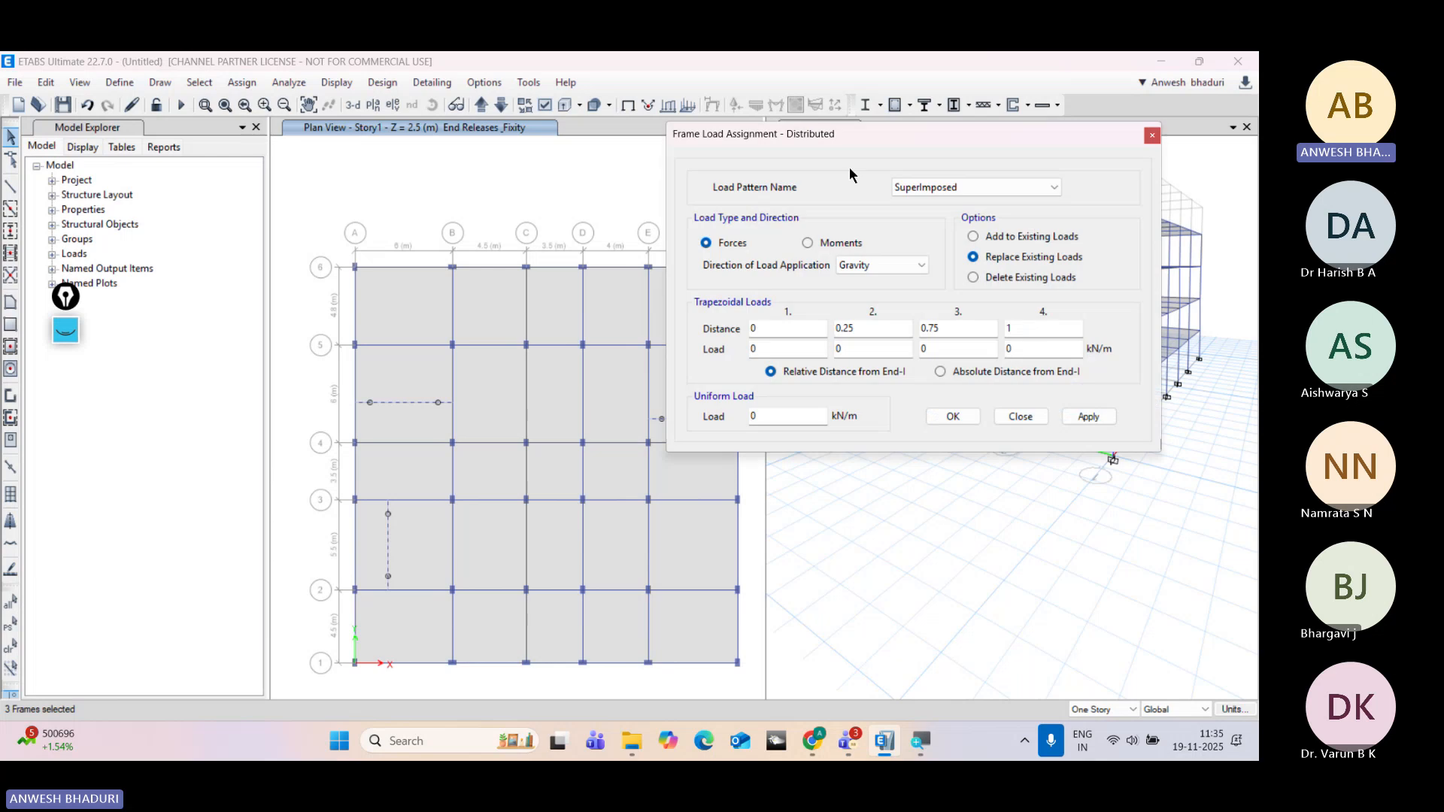
pyautogui.moveTo(886, 134); pyautogui.dragTo(920, 83)
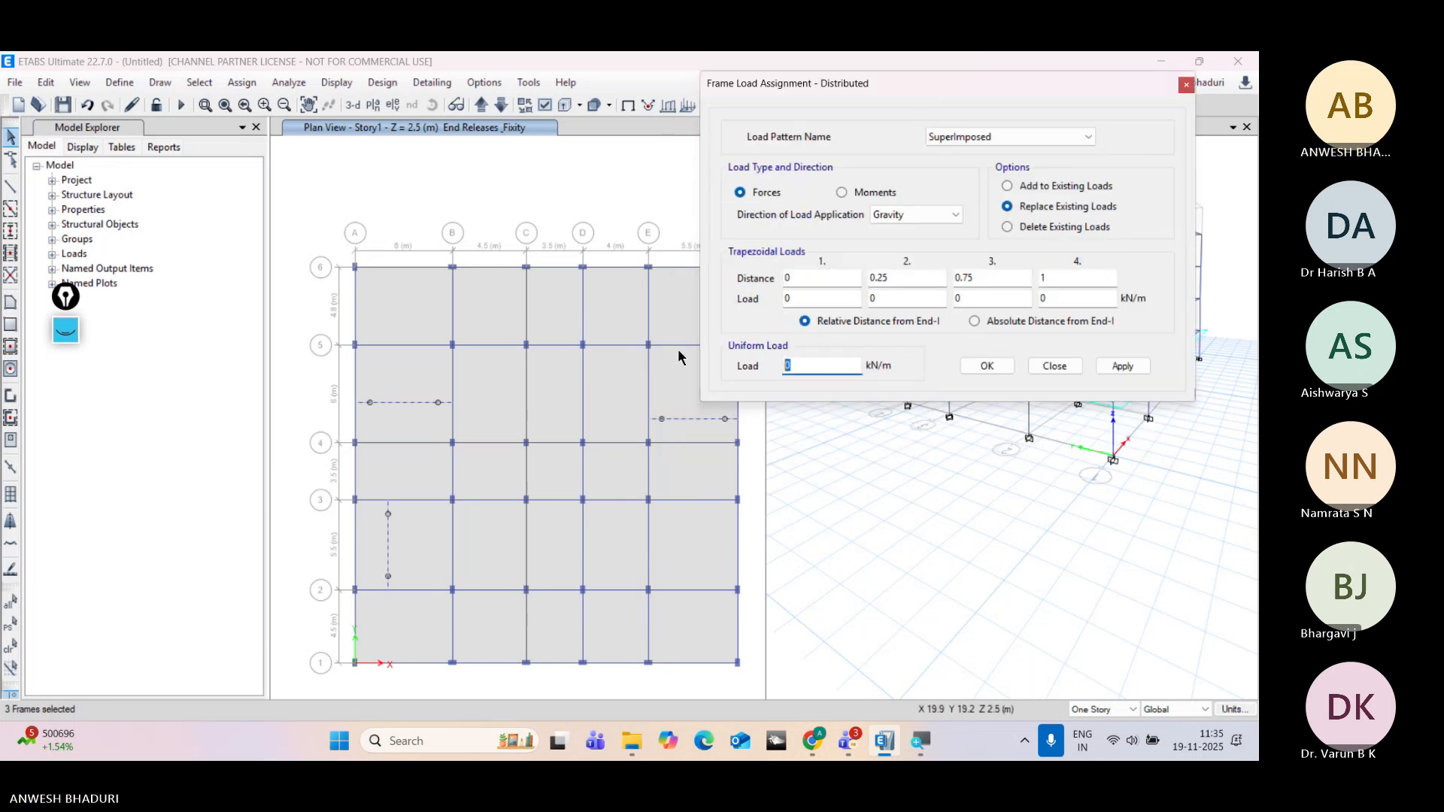
pyautogui.write('7.5')
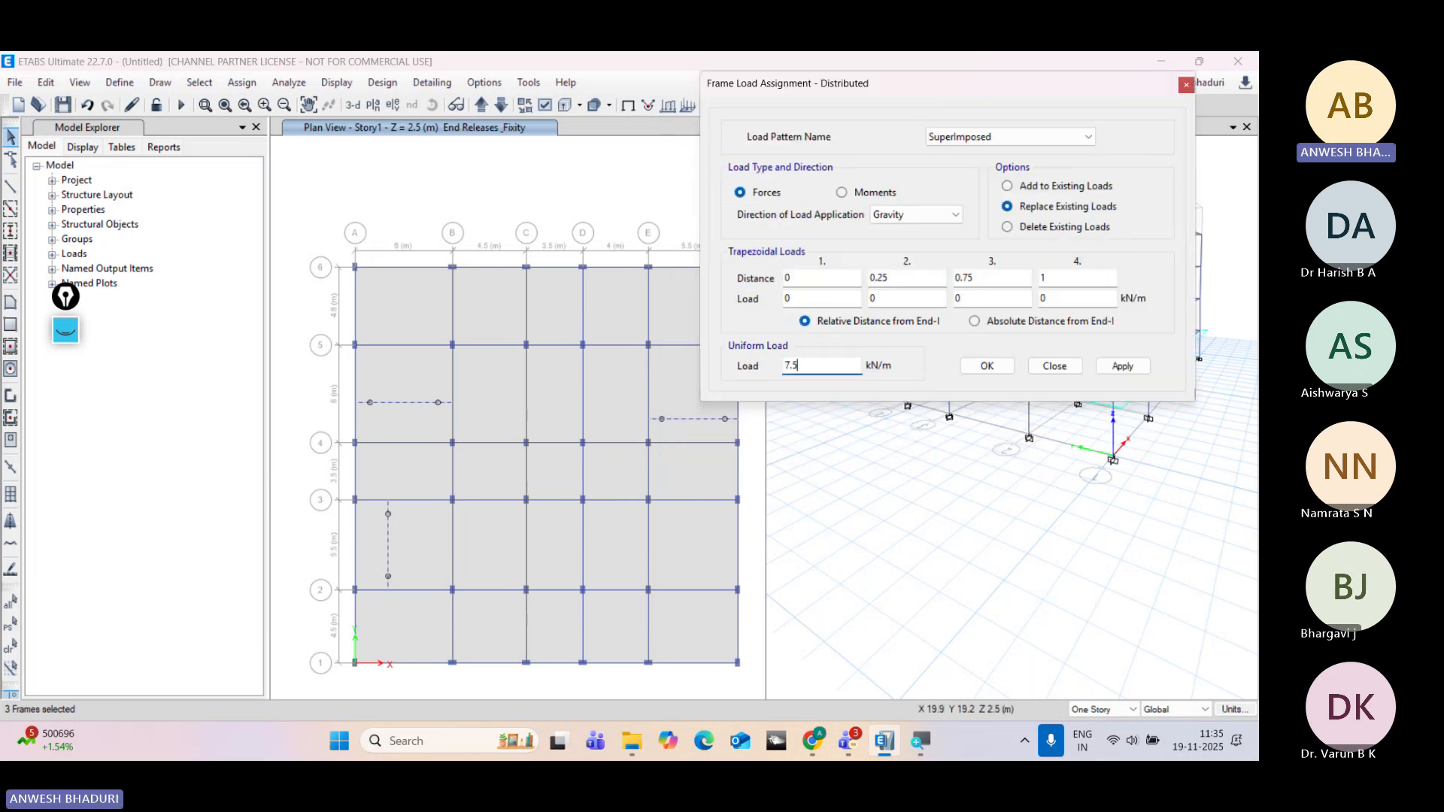
pyautogui.click(1122, 369)
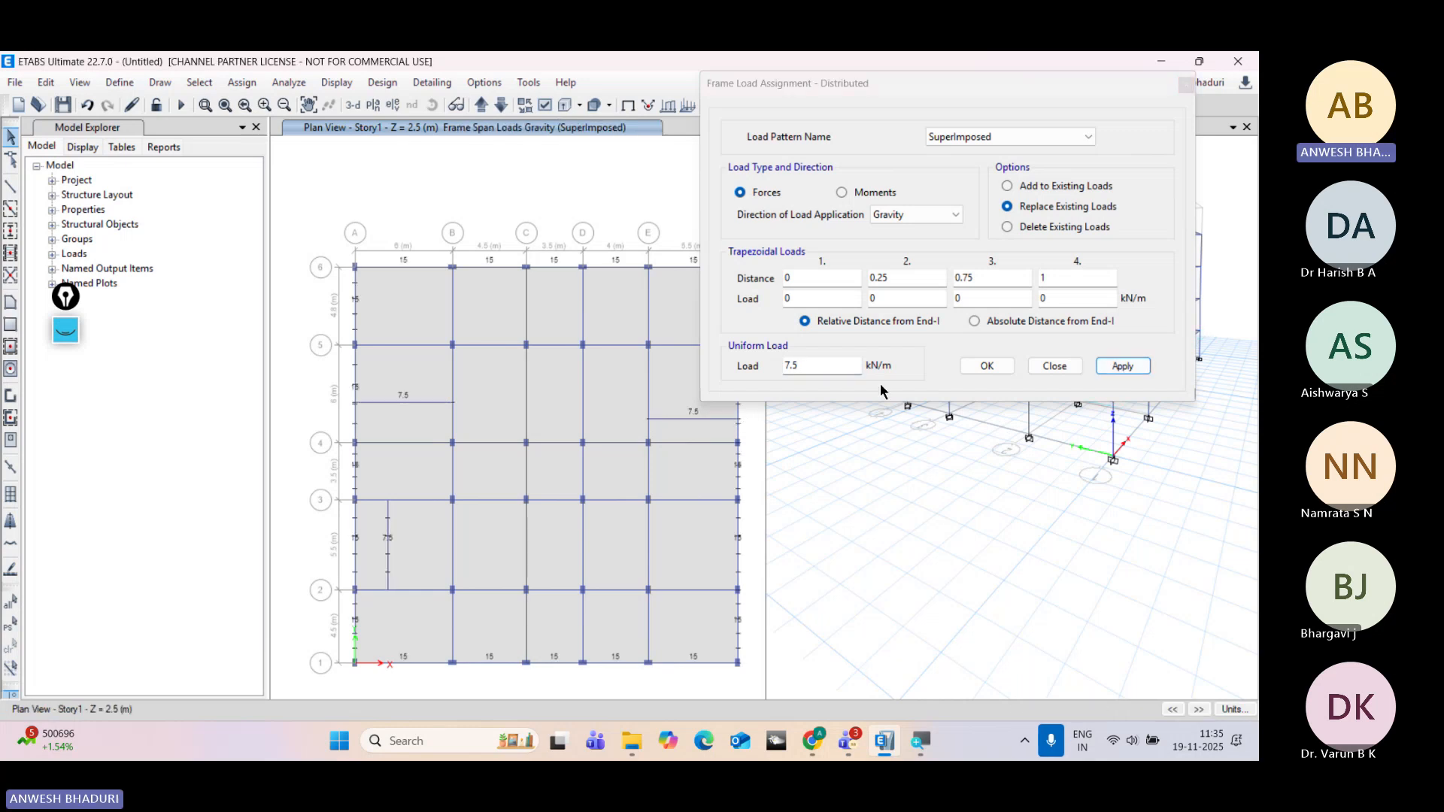
pyautogui.click(988, 367)
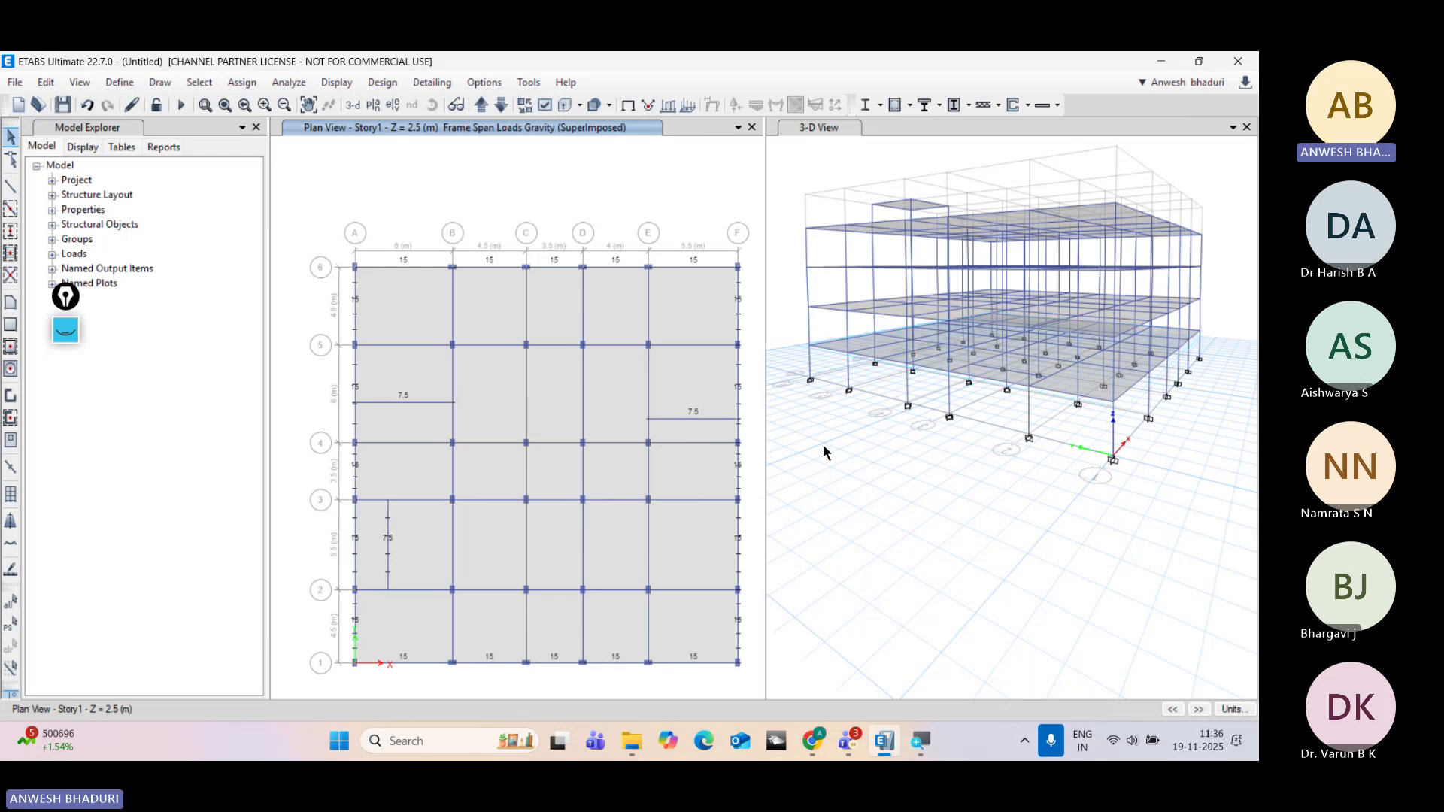
# Step: Run the analysis, saving the model as MODEL-2 in the GMU folder
pyautogui.scroll(2, 384, 405)
pyautogui.scroll(-2, 399, 394)
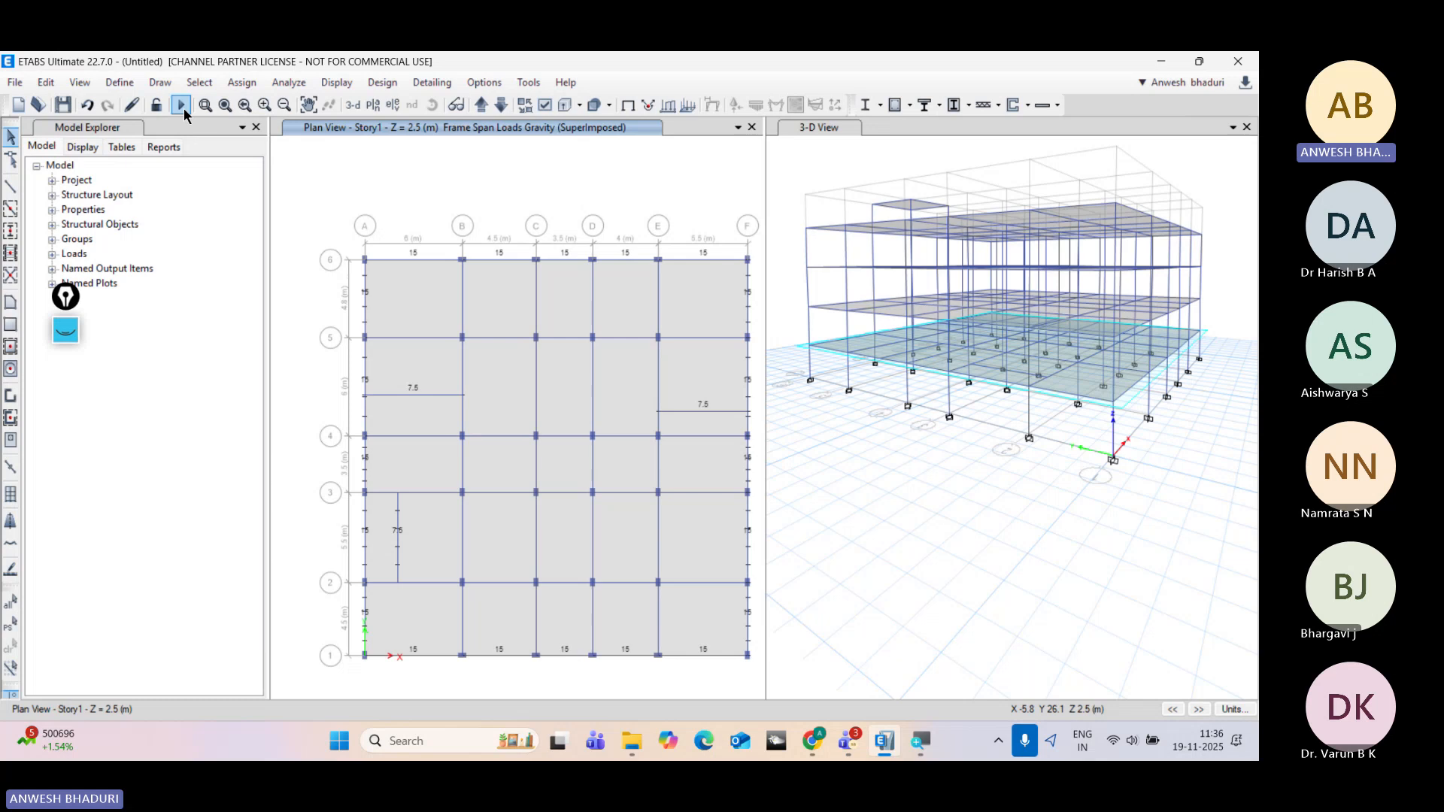
pyautogui.click(289, 82)
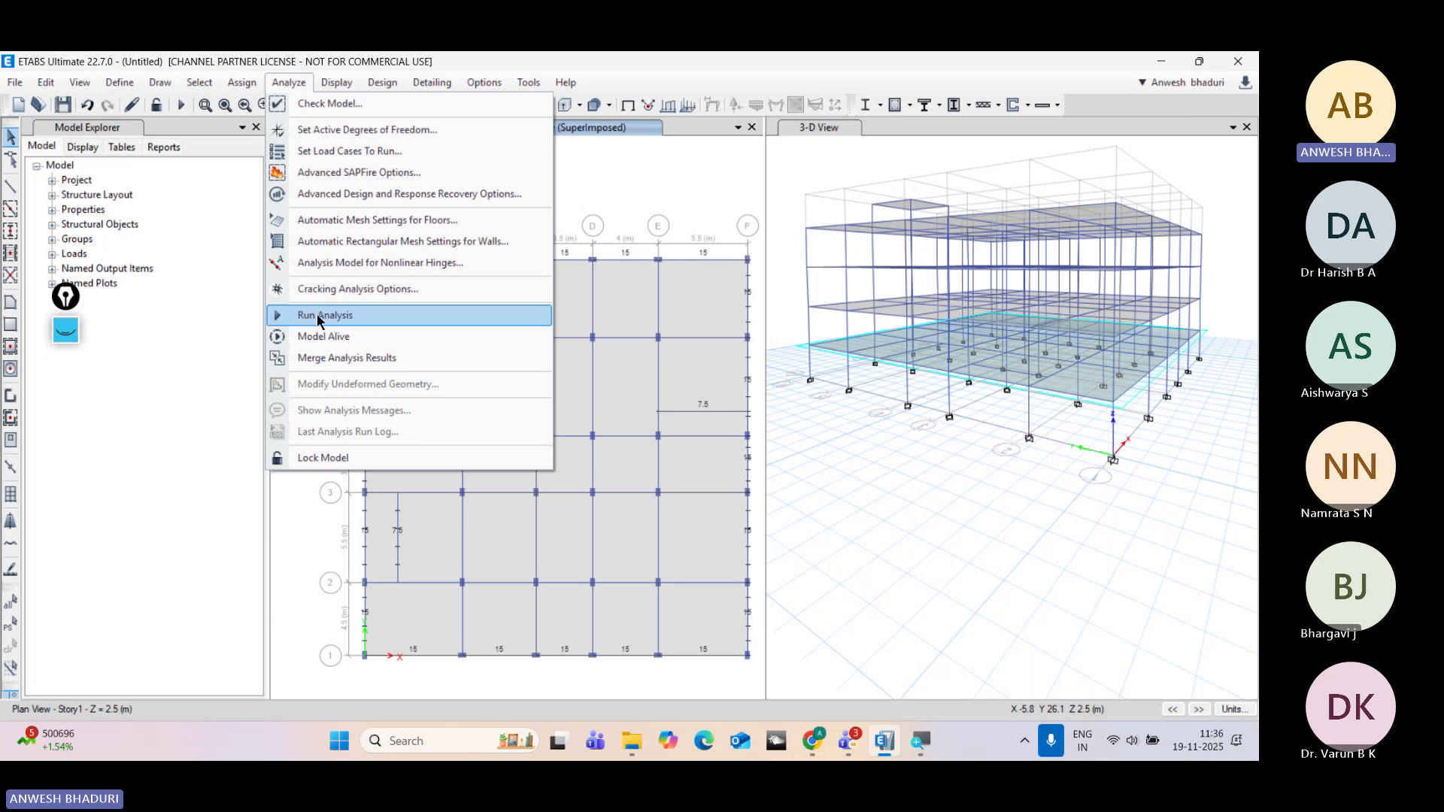
pyautogui.click(393, 322)
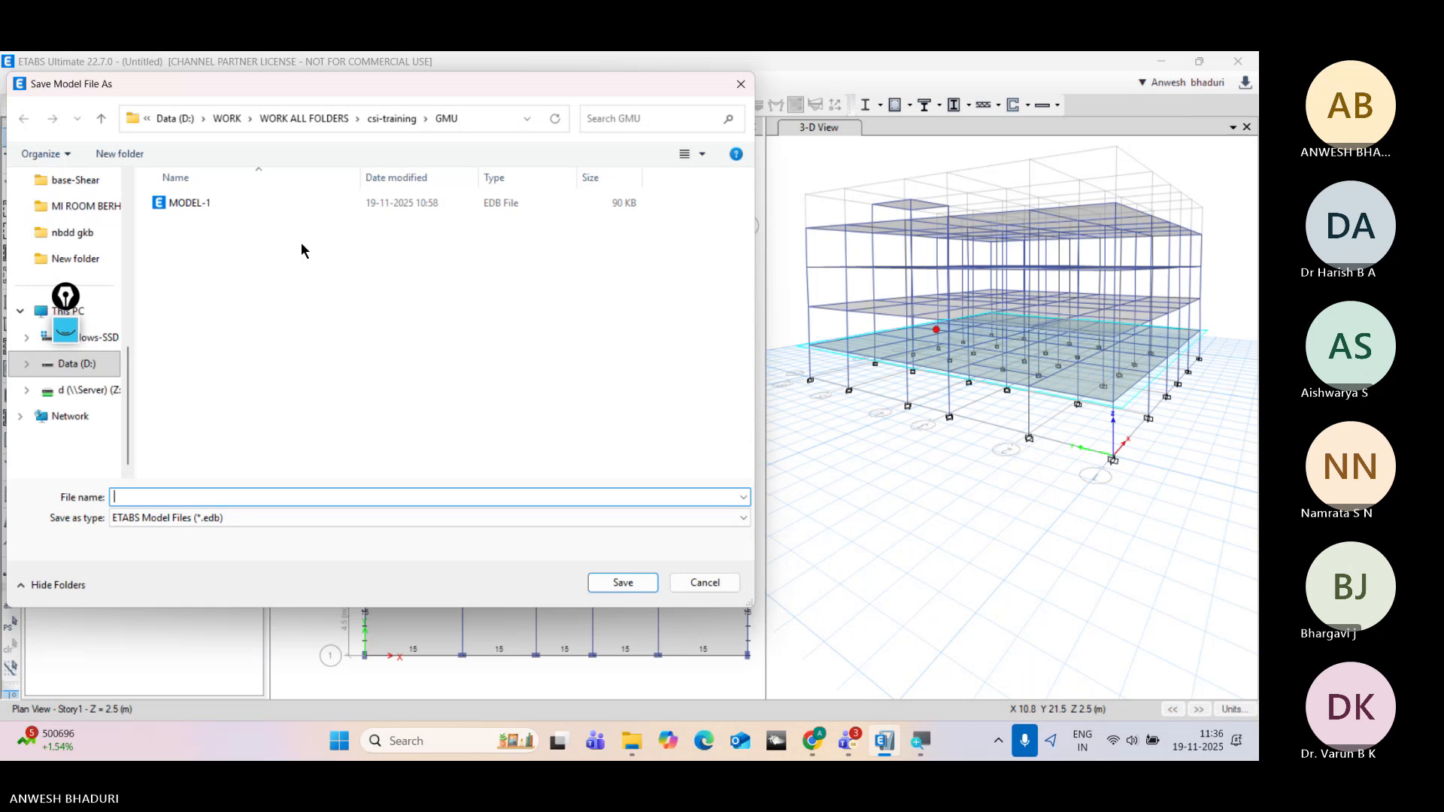
pyautogui.click(271, 203)
pyautogui.doubleClick(188, 496)
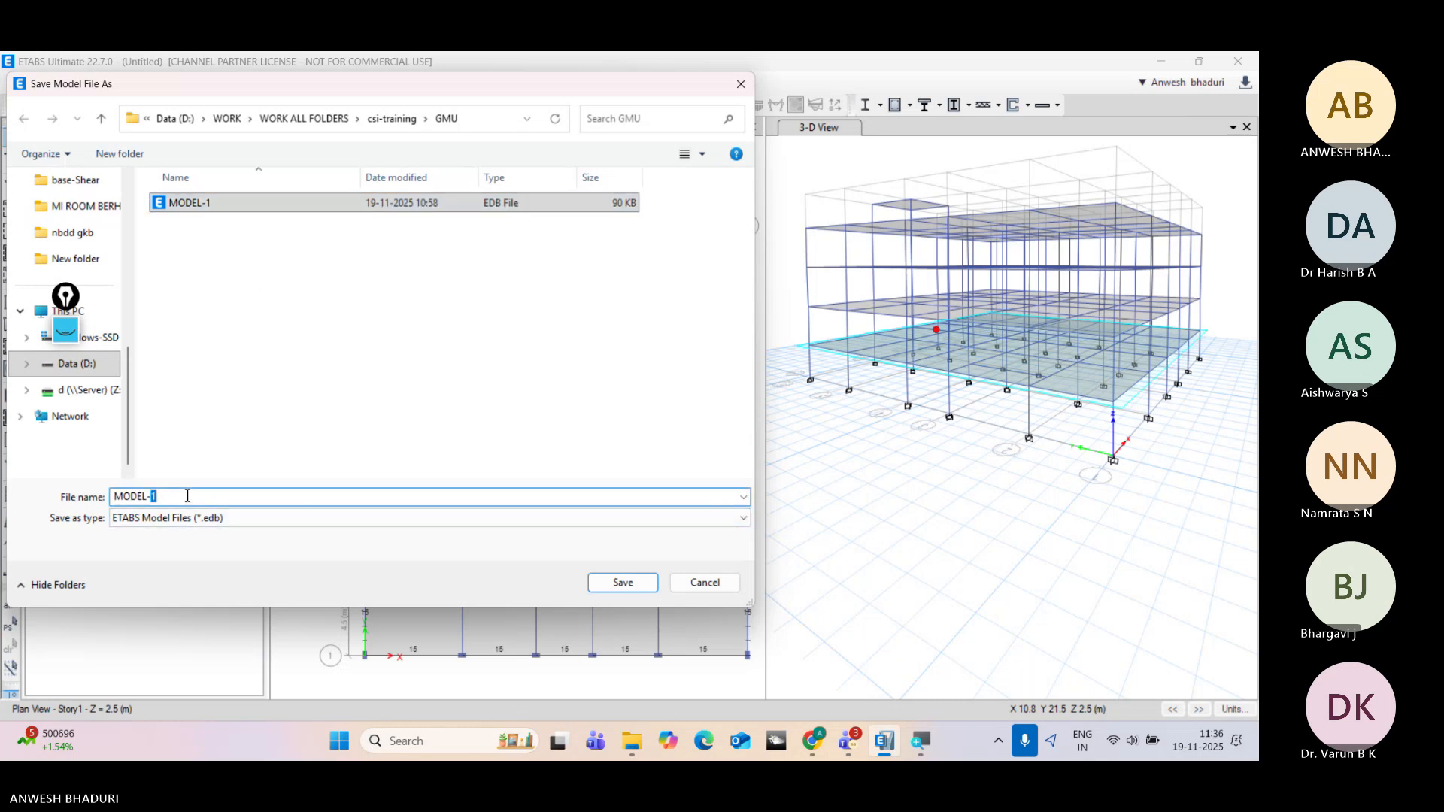
pyautogui.write('2')
pyautogui.click(622, 583)
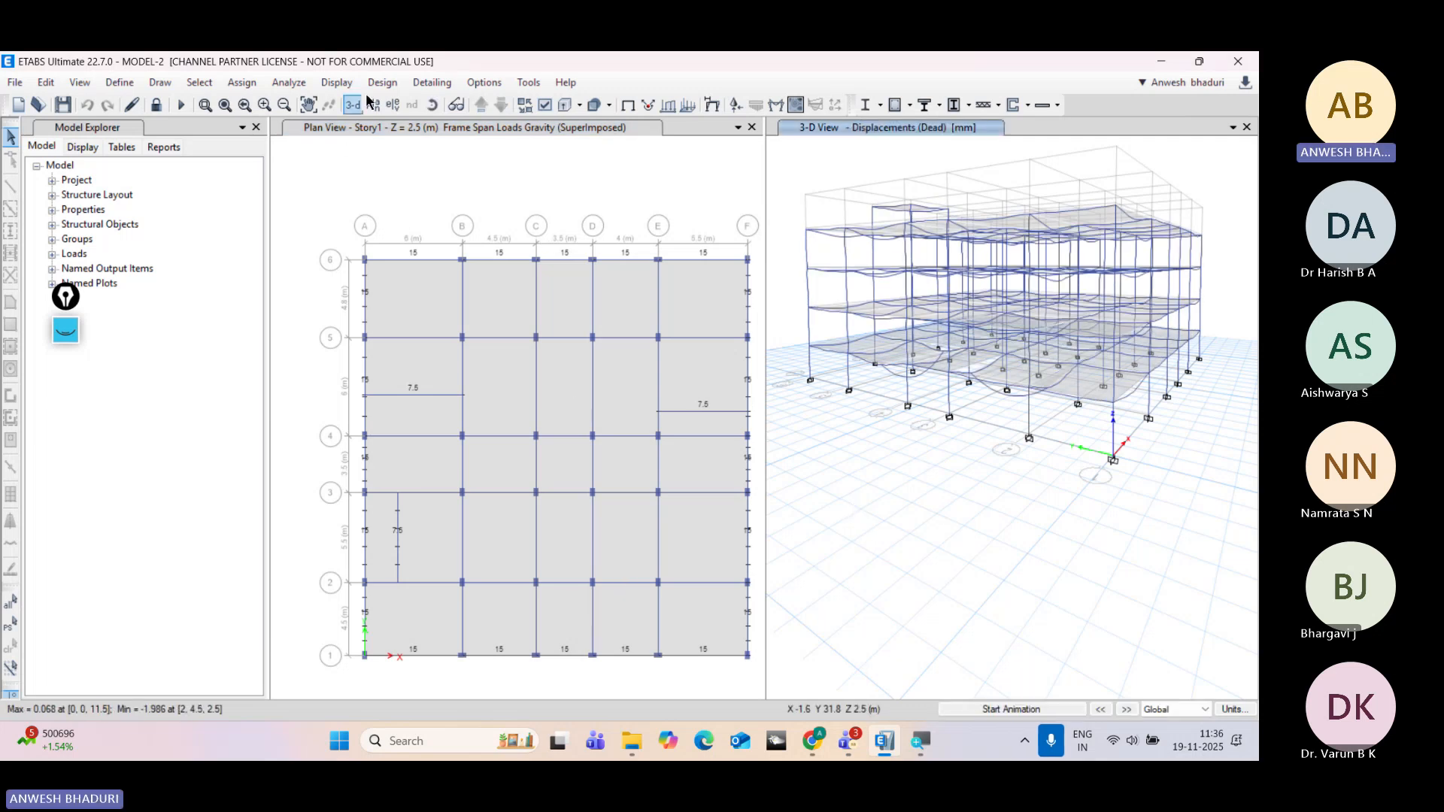
# Step: Open the building view limits for the 3-D view of the Dead load displacements
pyautogui.click(433, 106)
pyautogui.moveTo(1150, 575); pyautogui.dragTo(1120, 579)
pyautogui.moveTo(1078, 531); pyautogui.dragTo(1048, 572, button='middle')
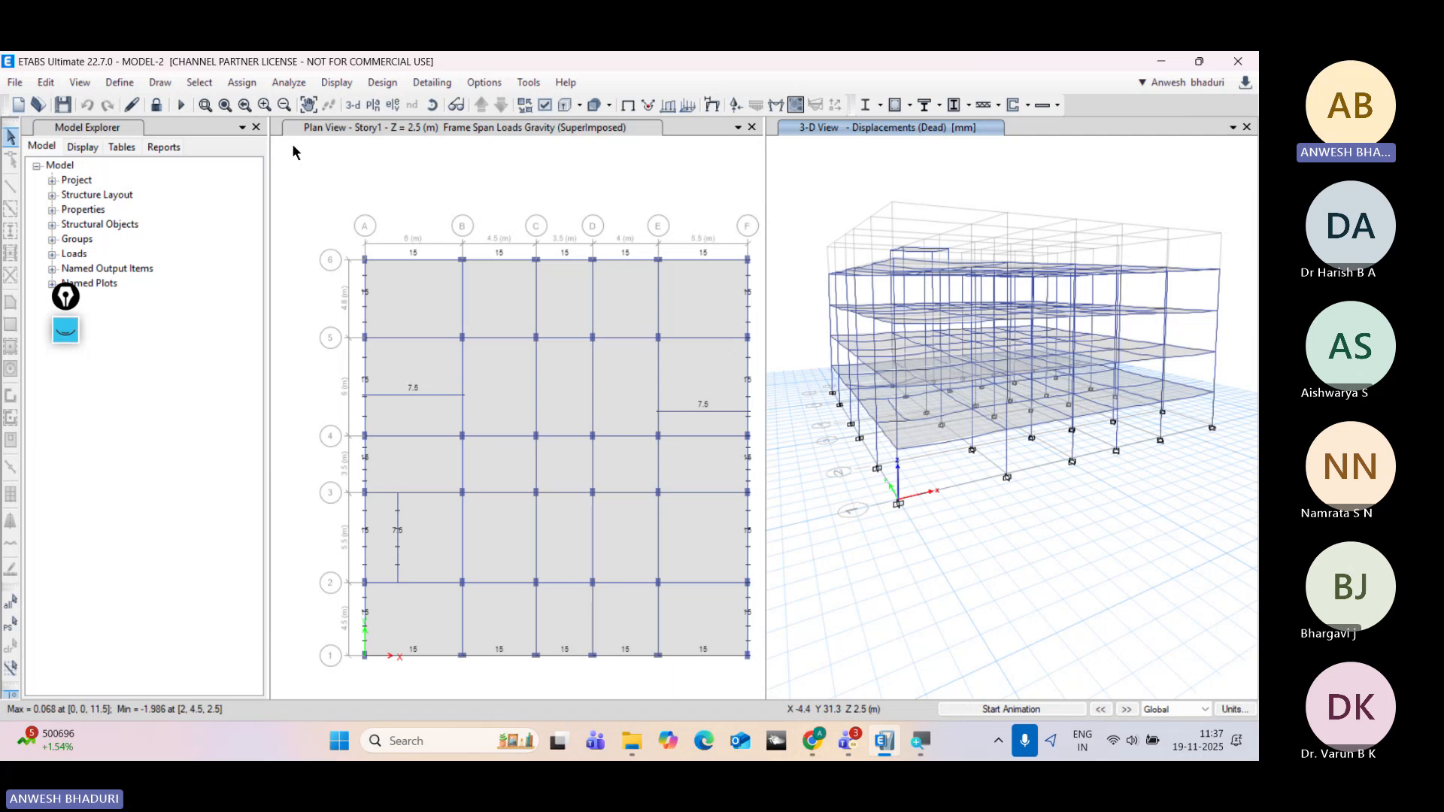
pyautogui.click(84, 84)
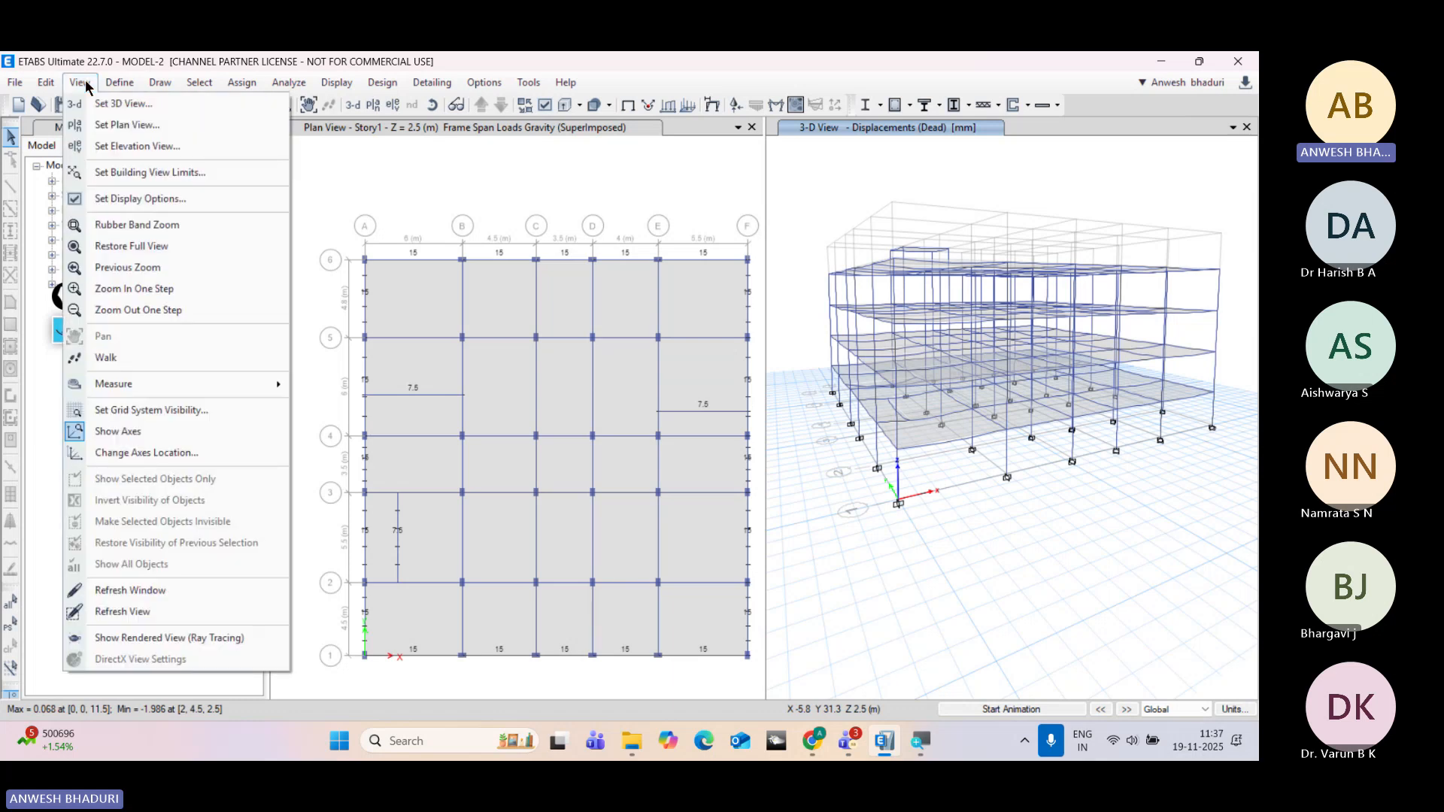
pyautogui.click(97, 172)
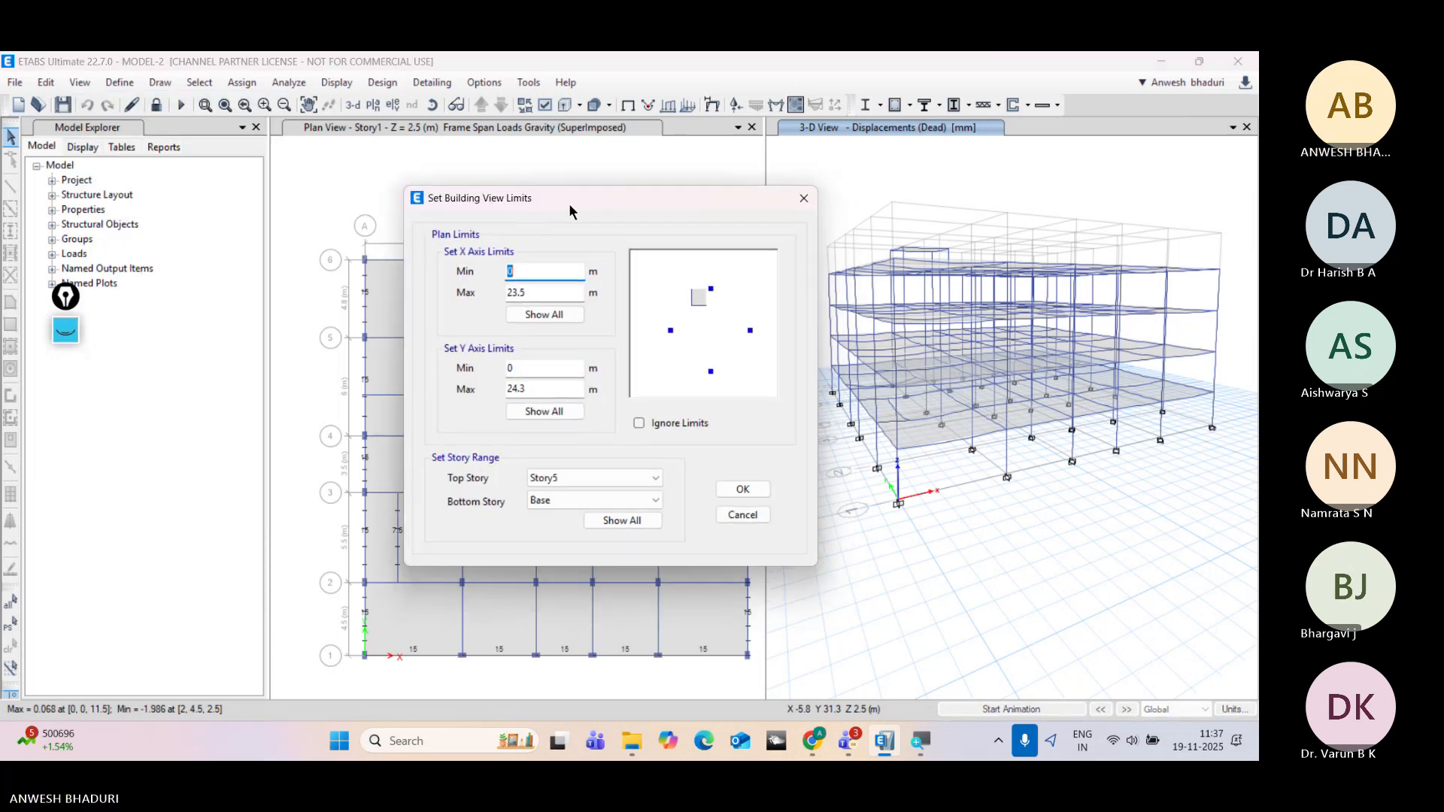
pyautogui.moveTo(570, 205); pyautogui.dragTo(348, 109)
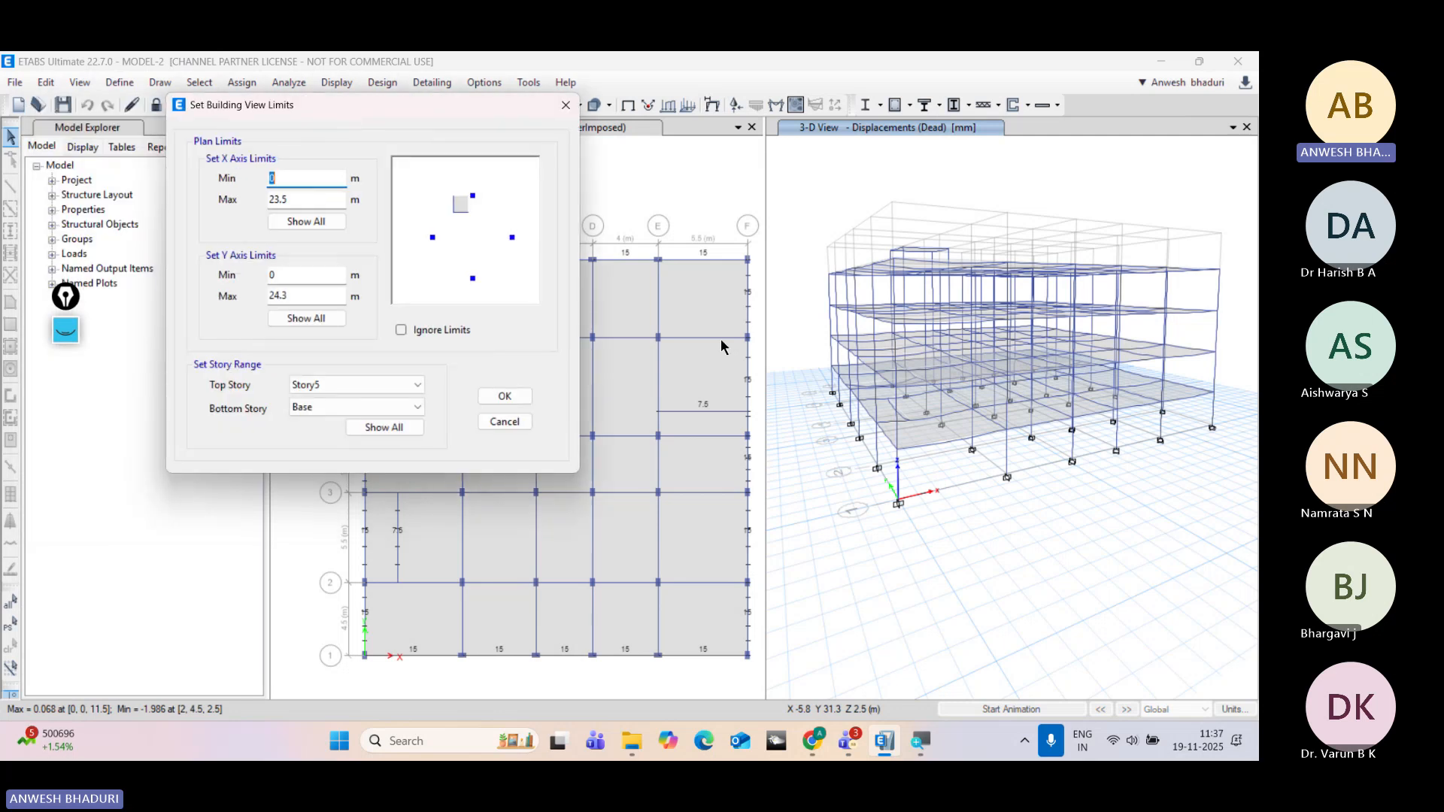
# Step: Try maximum plan limits of 10 m in X and Y, and restore the full extents in both directions
pyautogui.moveTo(298, 200); pyautogui.dragTo(236, 199)
pyautogui.write('10')
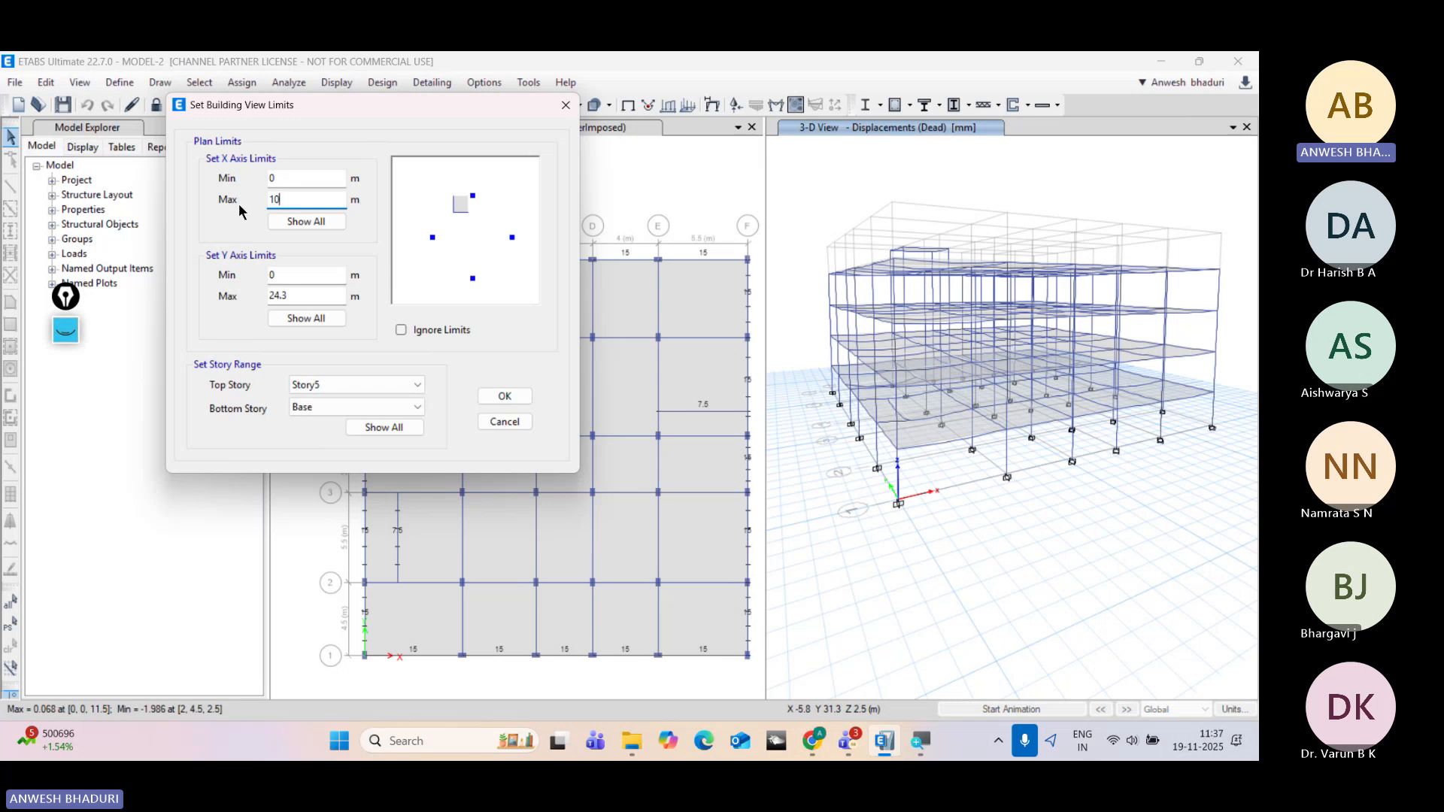
pyautogui.doubleClick(281, 296)
pyautogui.write('10')
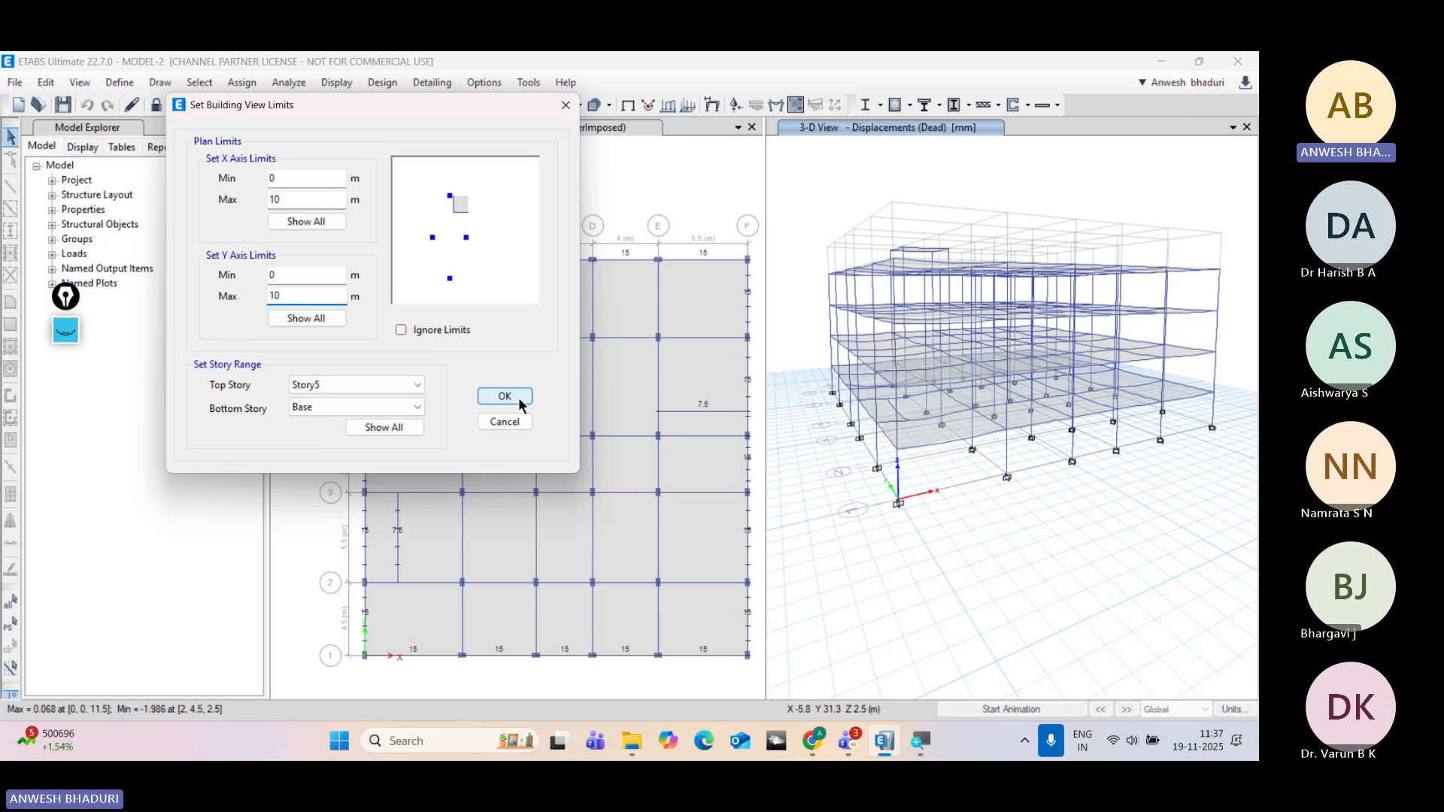
pyautogui.click(307, 319)
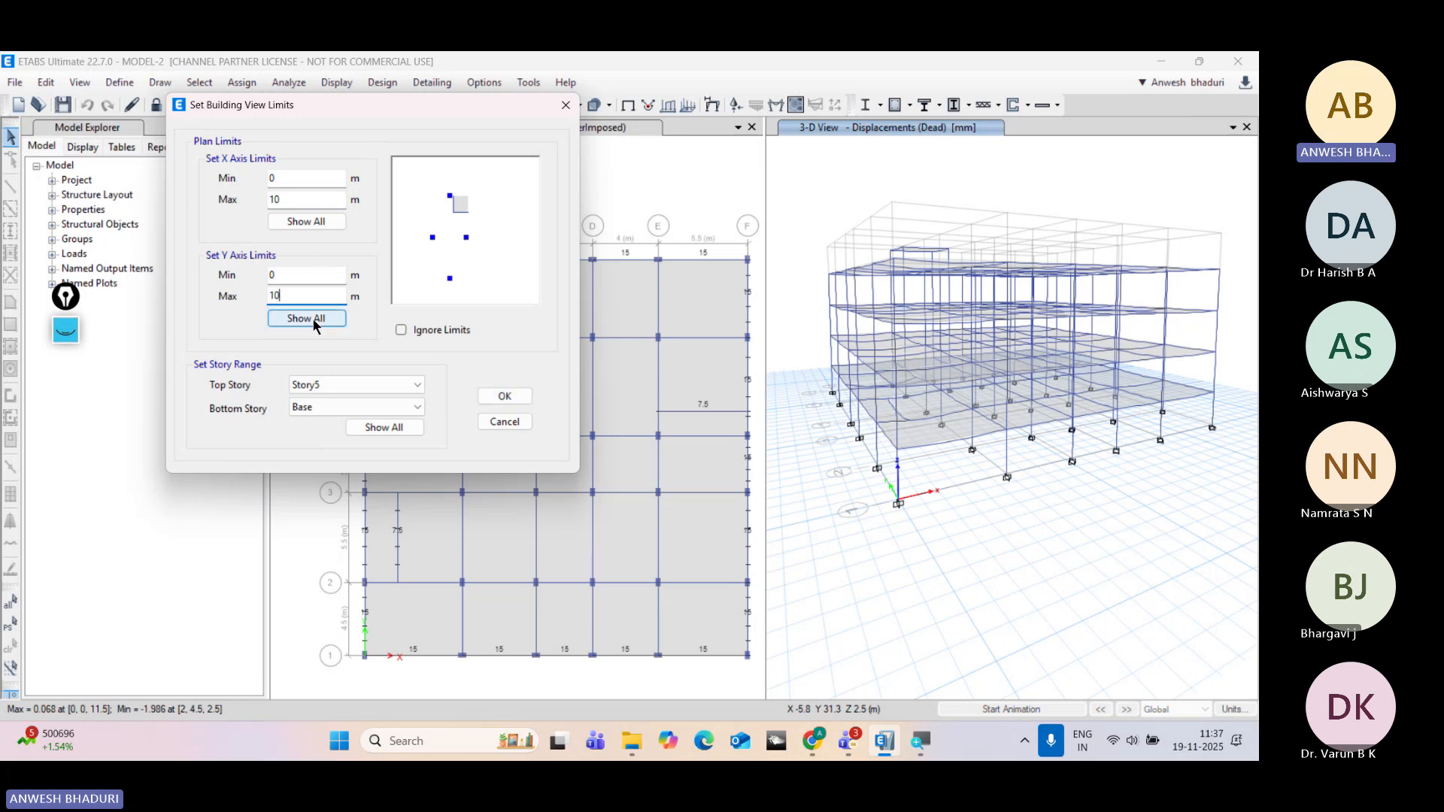
pyautogui.click(305, 223)
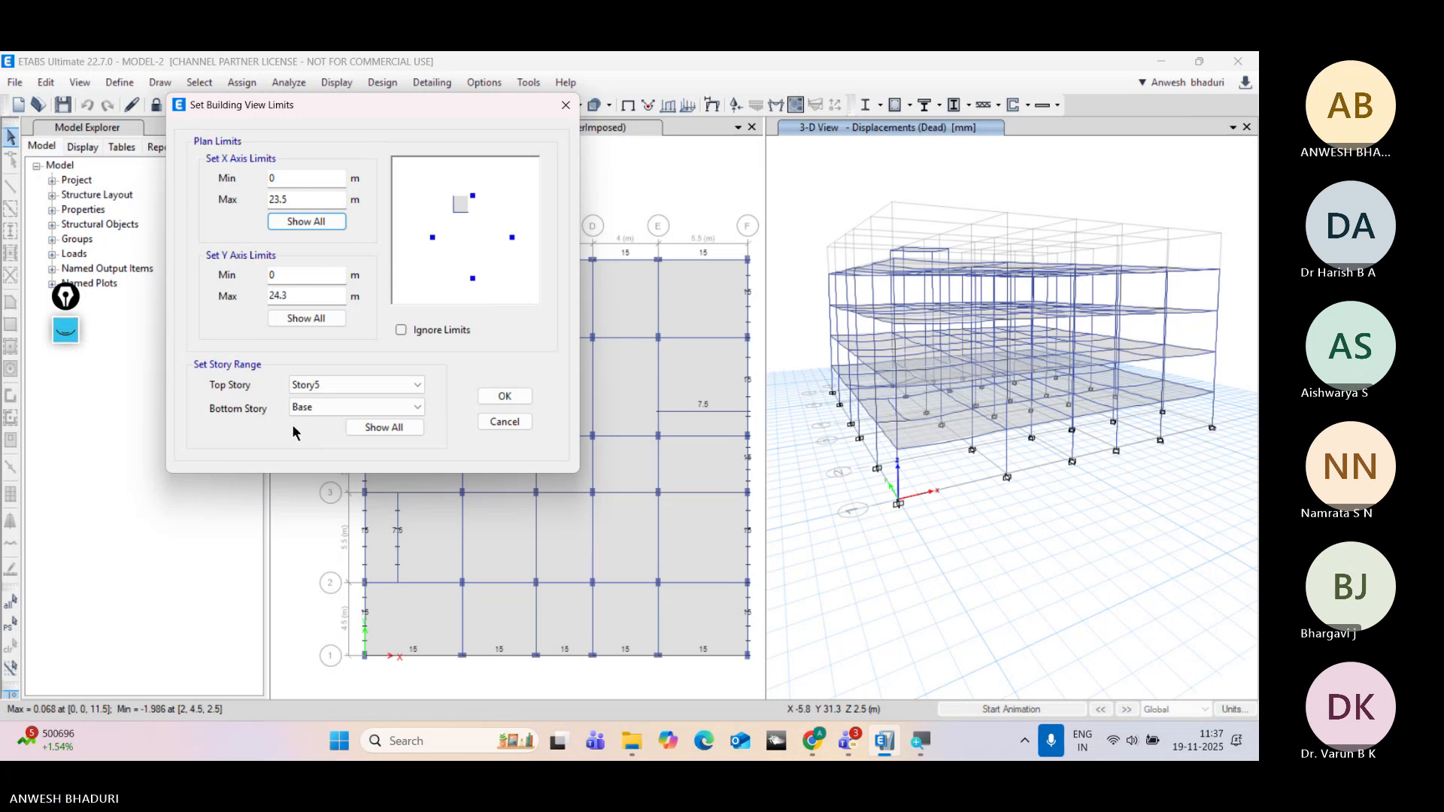
# Step: Limit the 3-D view's story range to Story1 as both the top and bottom story
pyautogui.click(327, 384)
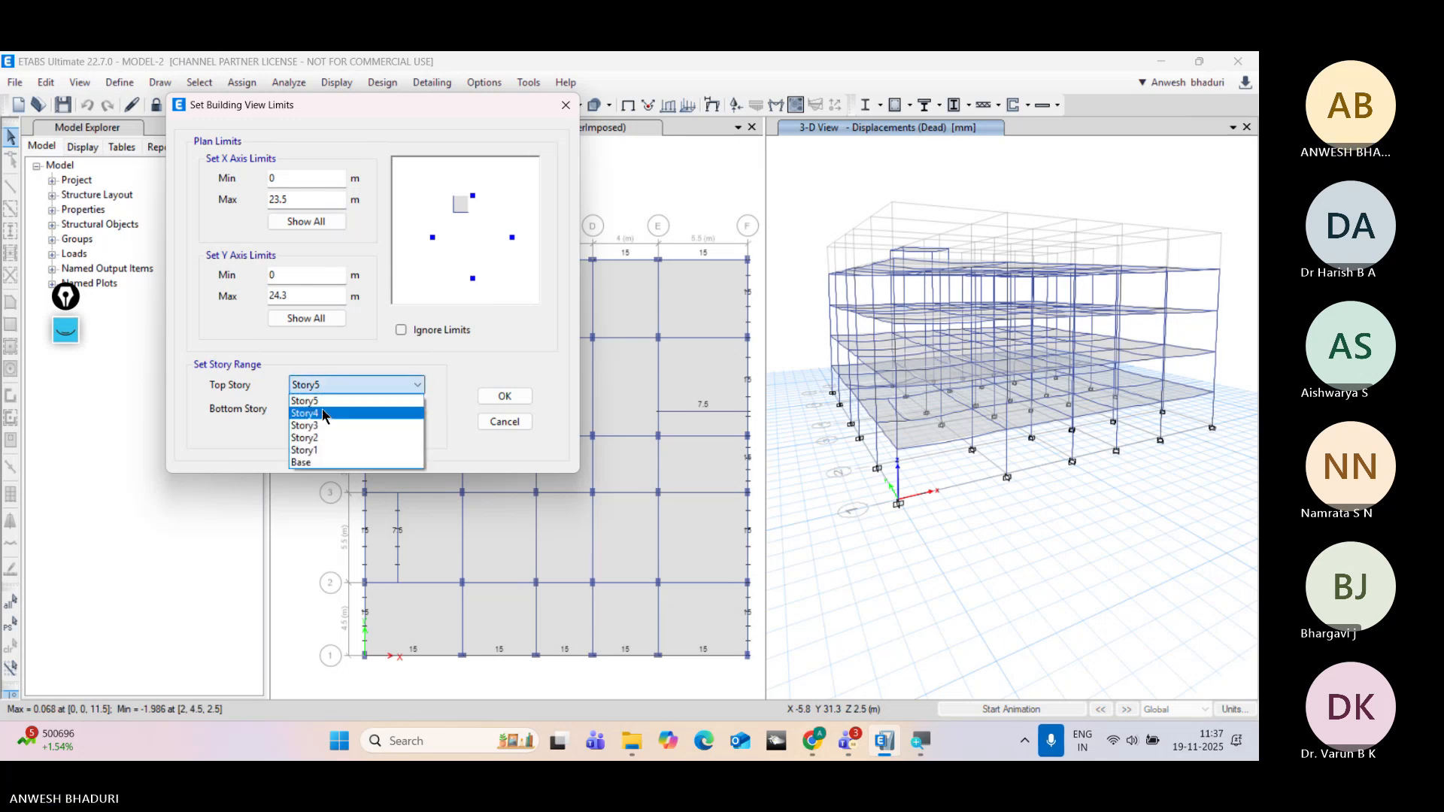
pyautogui.click(318, 451)
pyautogui.click(318, 411)
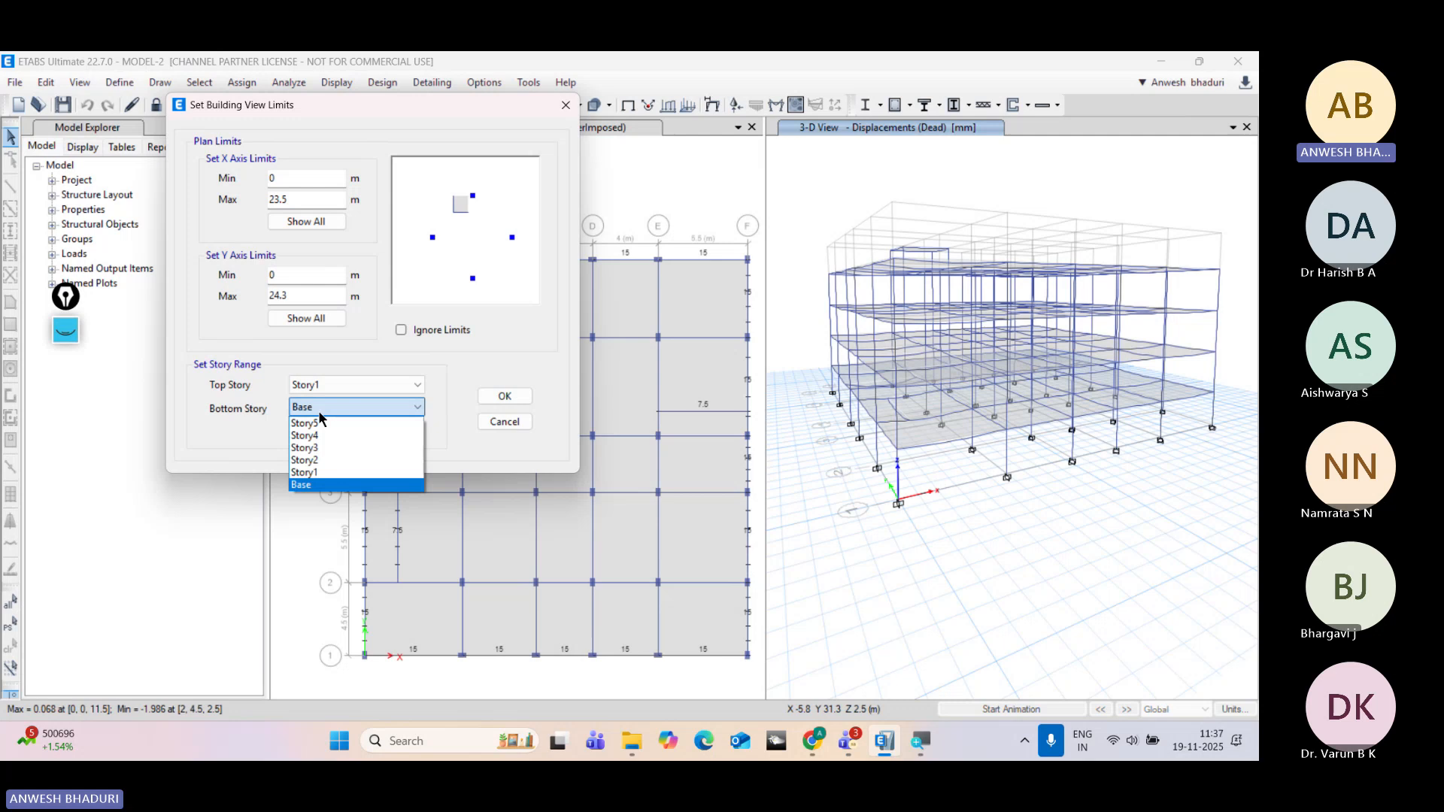
pyautogui.click(319, 474)
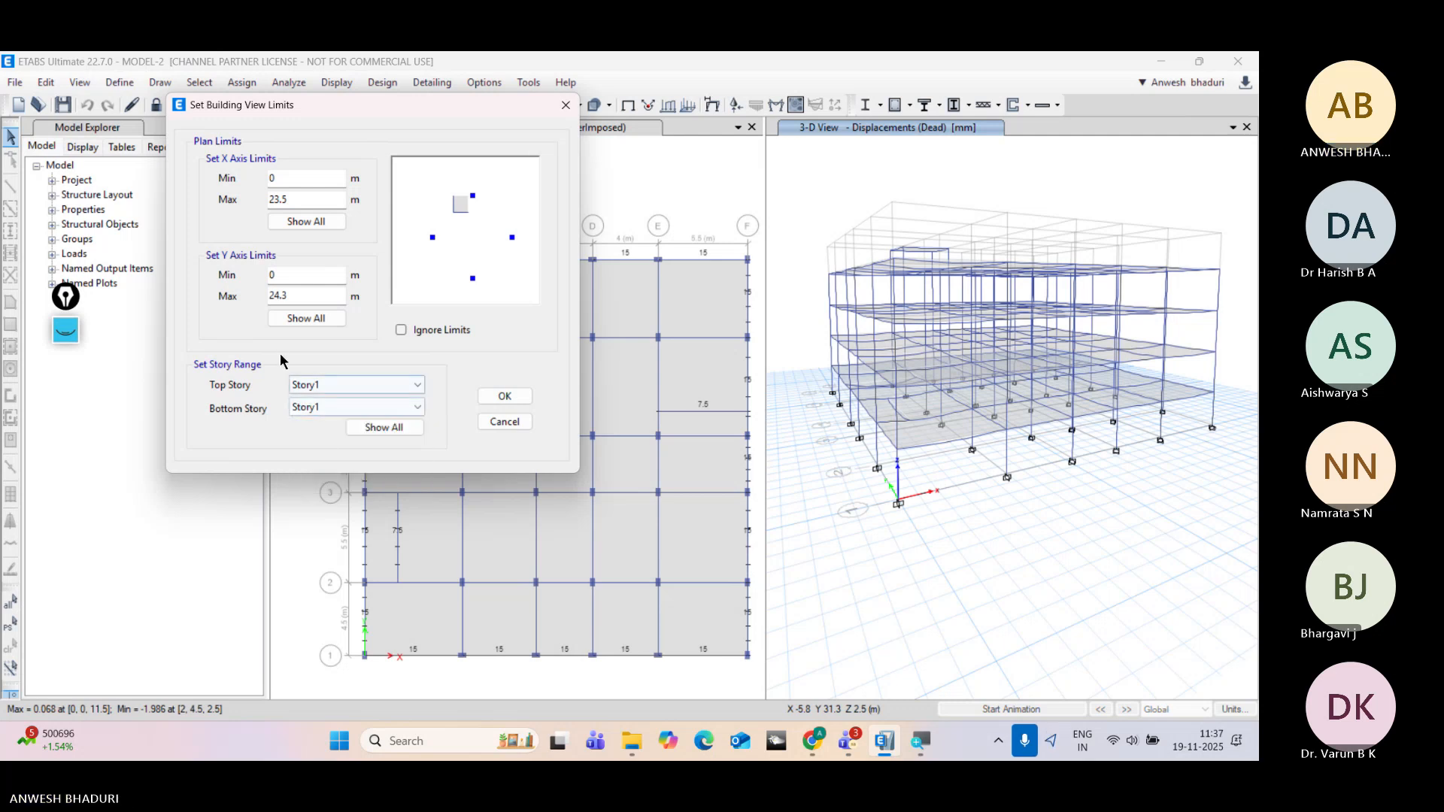
pyautogui.click(488, 402)
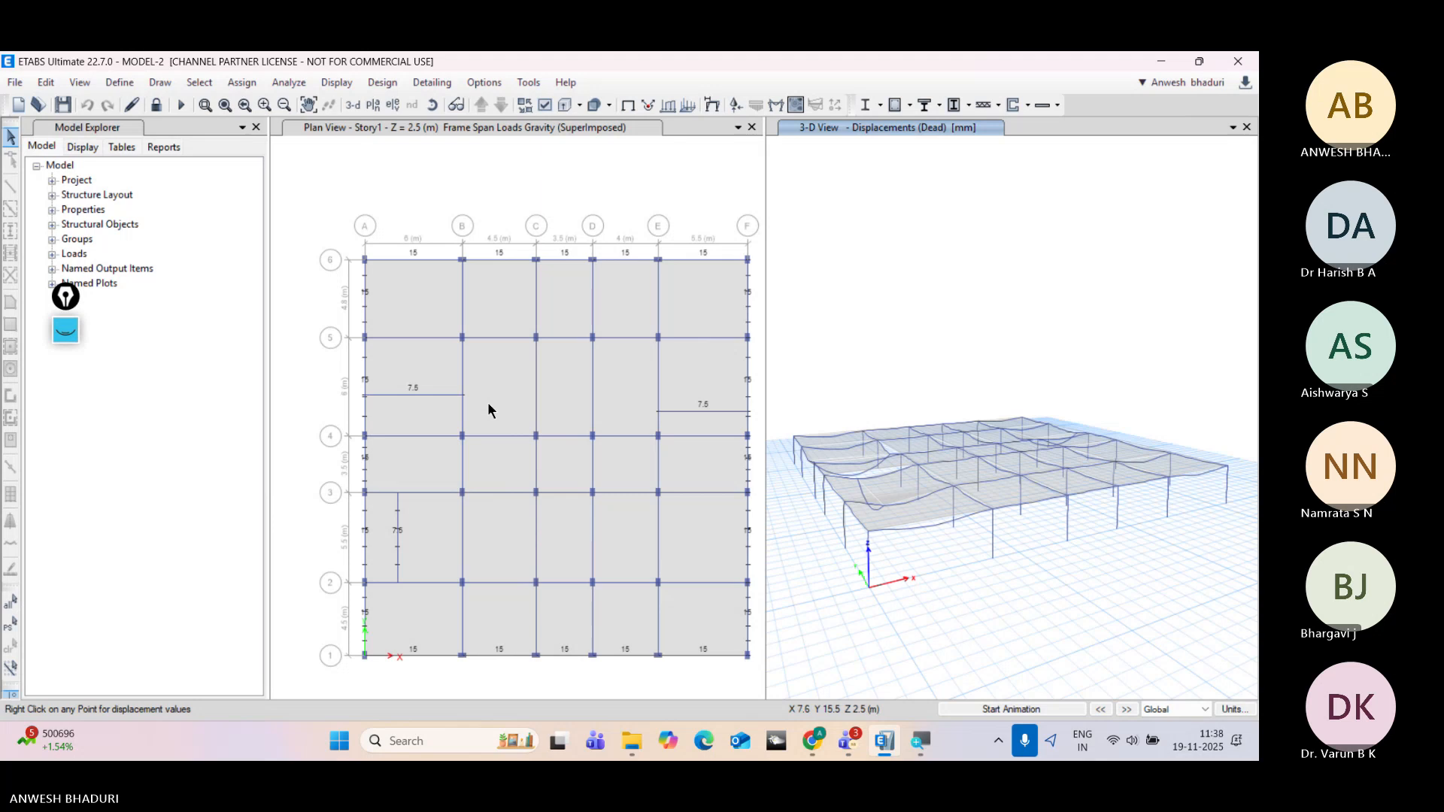
# Step: Inspect the Dead load deformed shape of Story1 and display the deformed shape for the SuperImposed case
pyautogui.moveTo(954, 447); pyautogui.dragTo(1016, 431, button='middle')
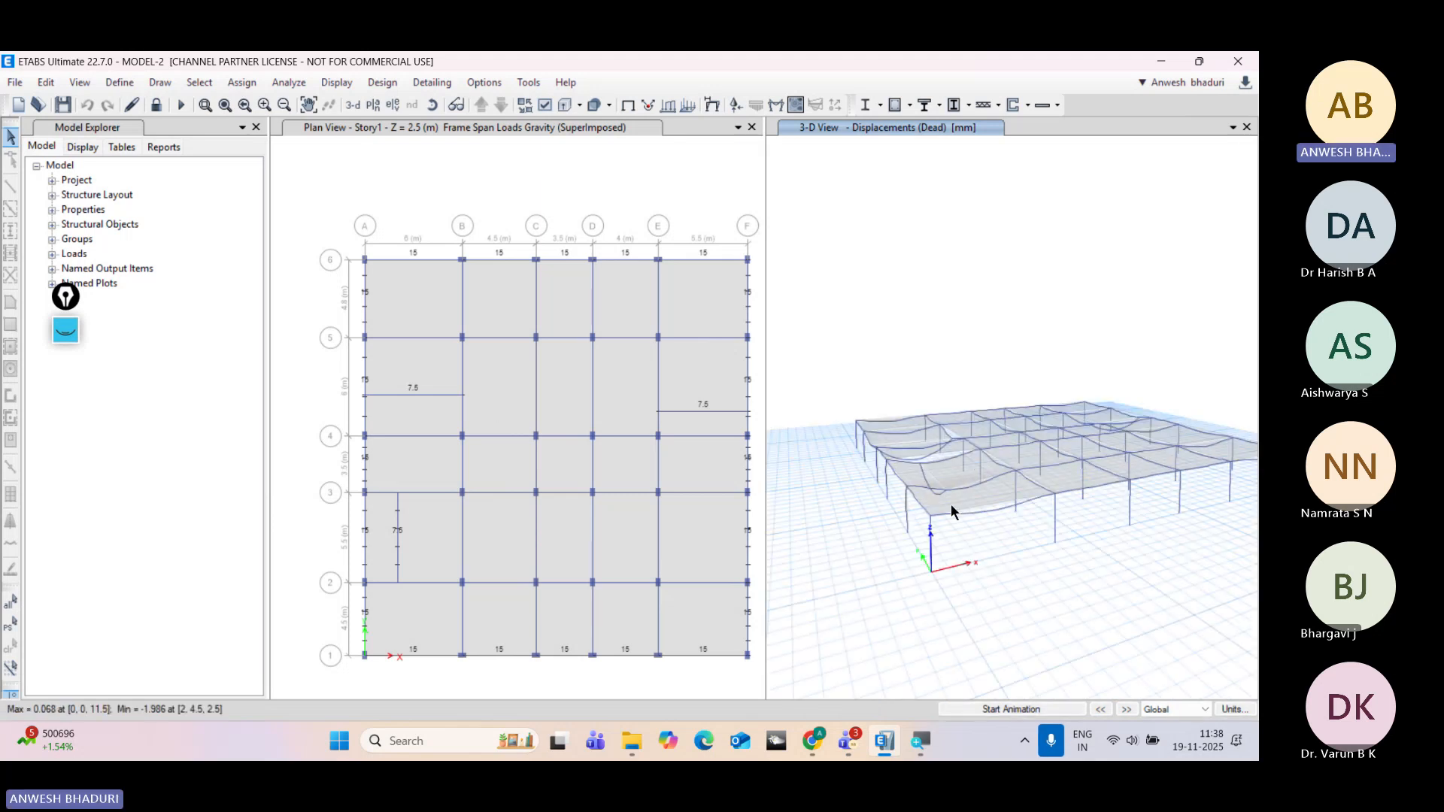
pyautogui.scroll(3, 948, 506)
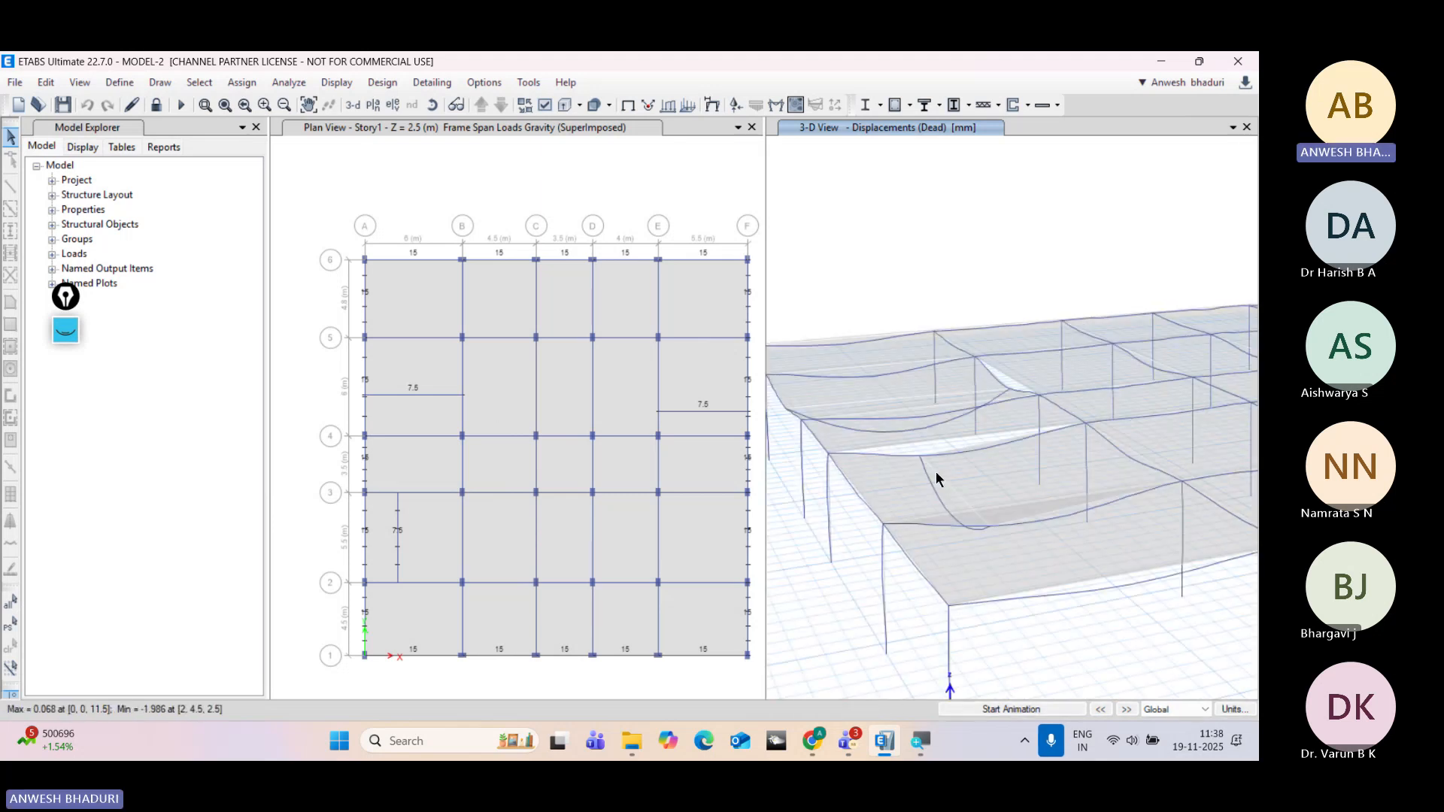
pyautogui.scroll(-4, 897, 436)
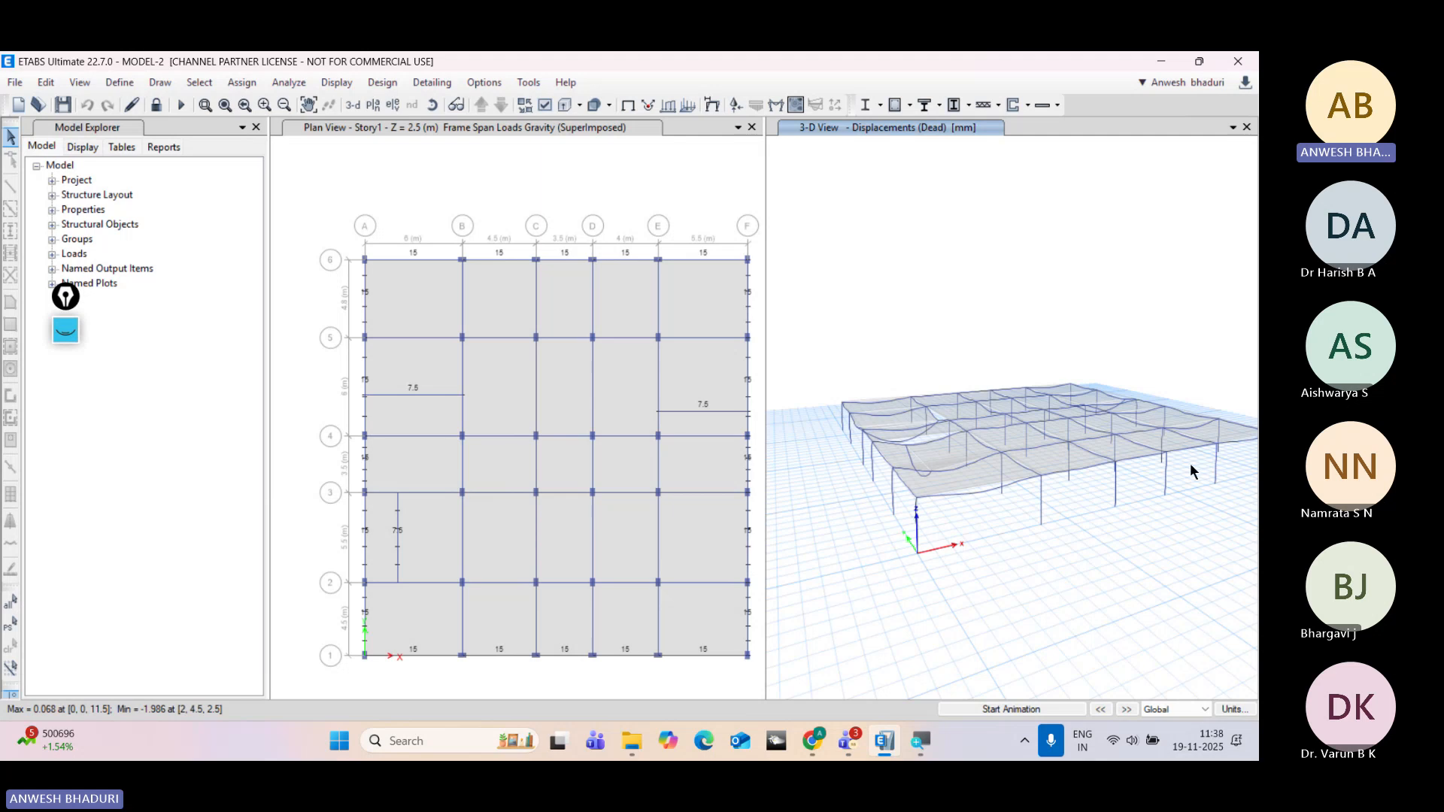
pyautogui.click(431, 105)
pyautogui.moveTo(936, 268); pyautogui.dragTo(923, 292)
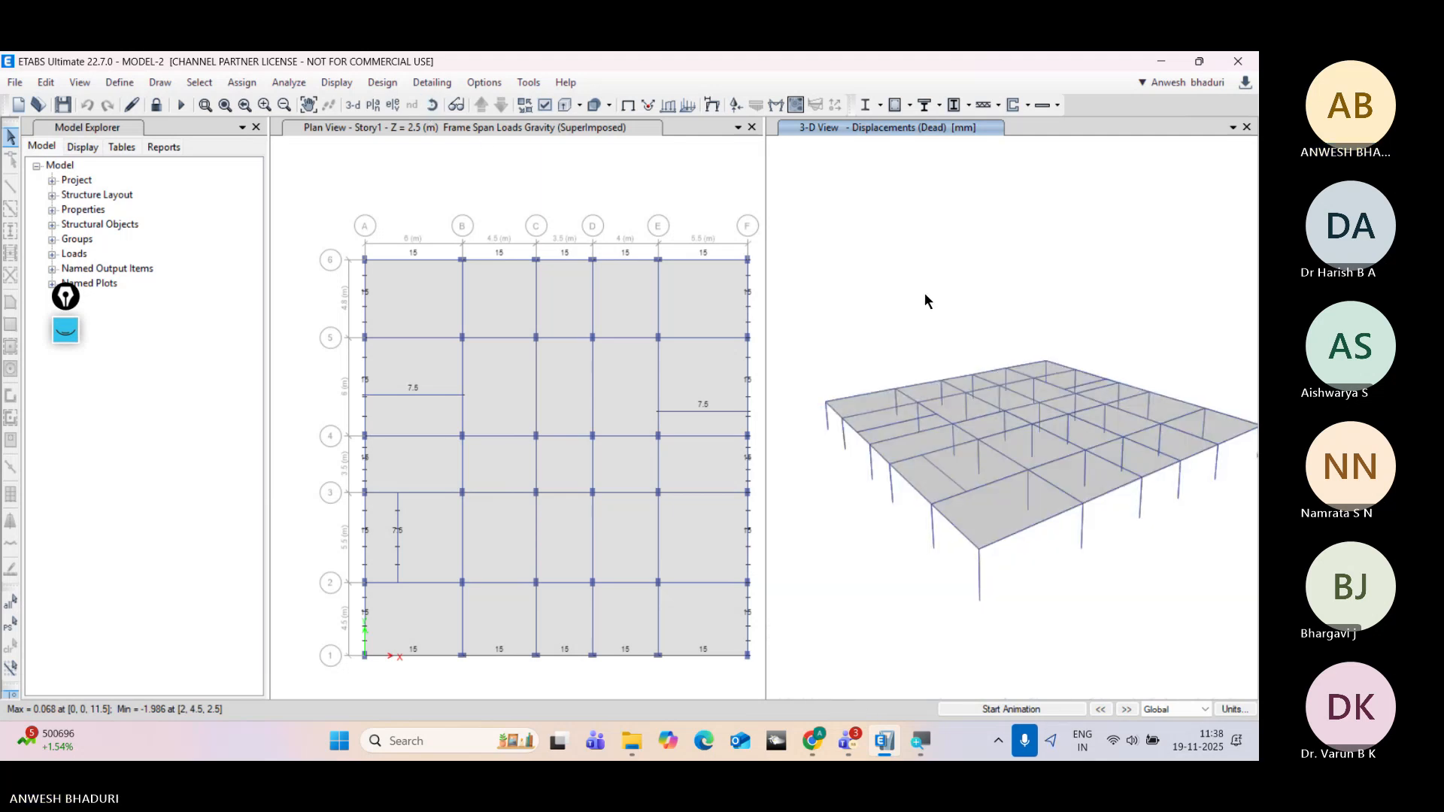
pyautogui.click(777, 106)
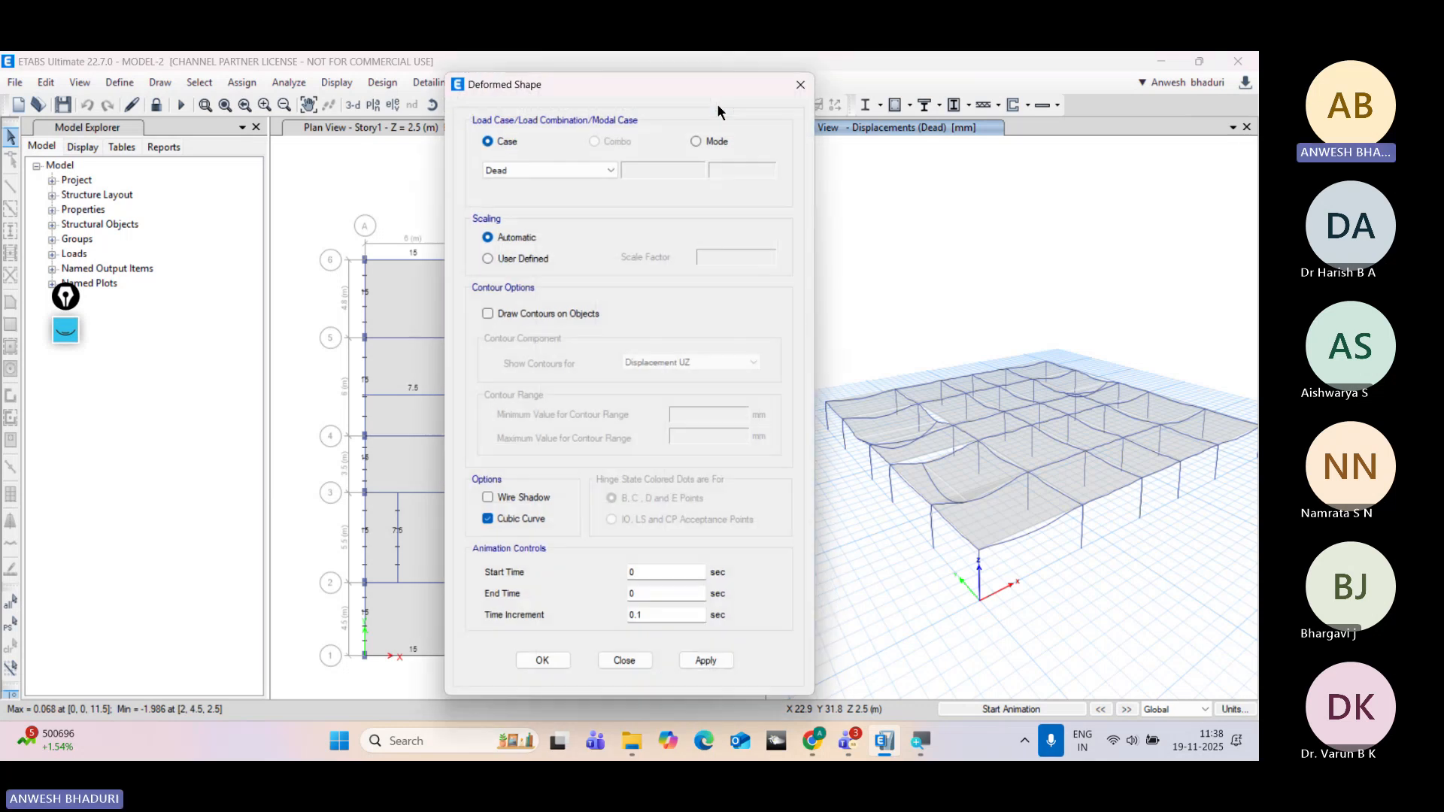
pyautogui.click(581, 119)
pyautogui.moveTo(521, 86); pyautogui.dragTo(283, 86)
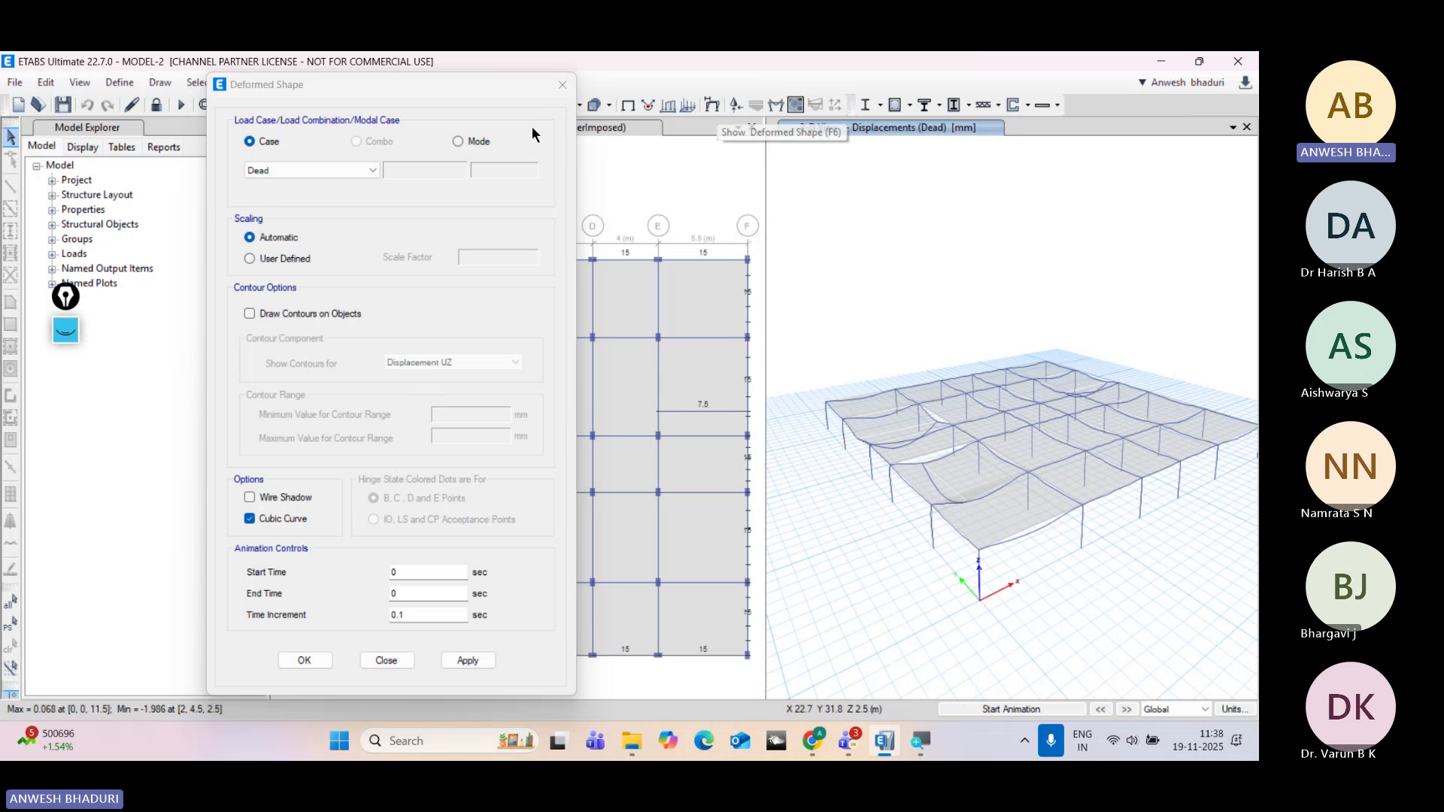
pyautogui.click(342, 168)
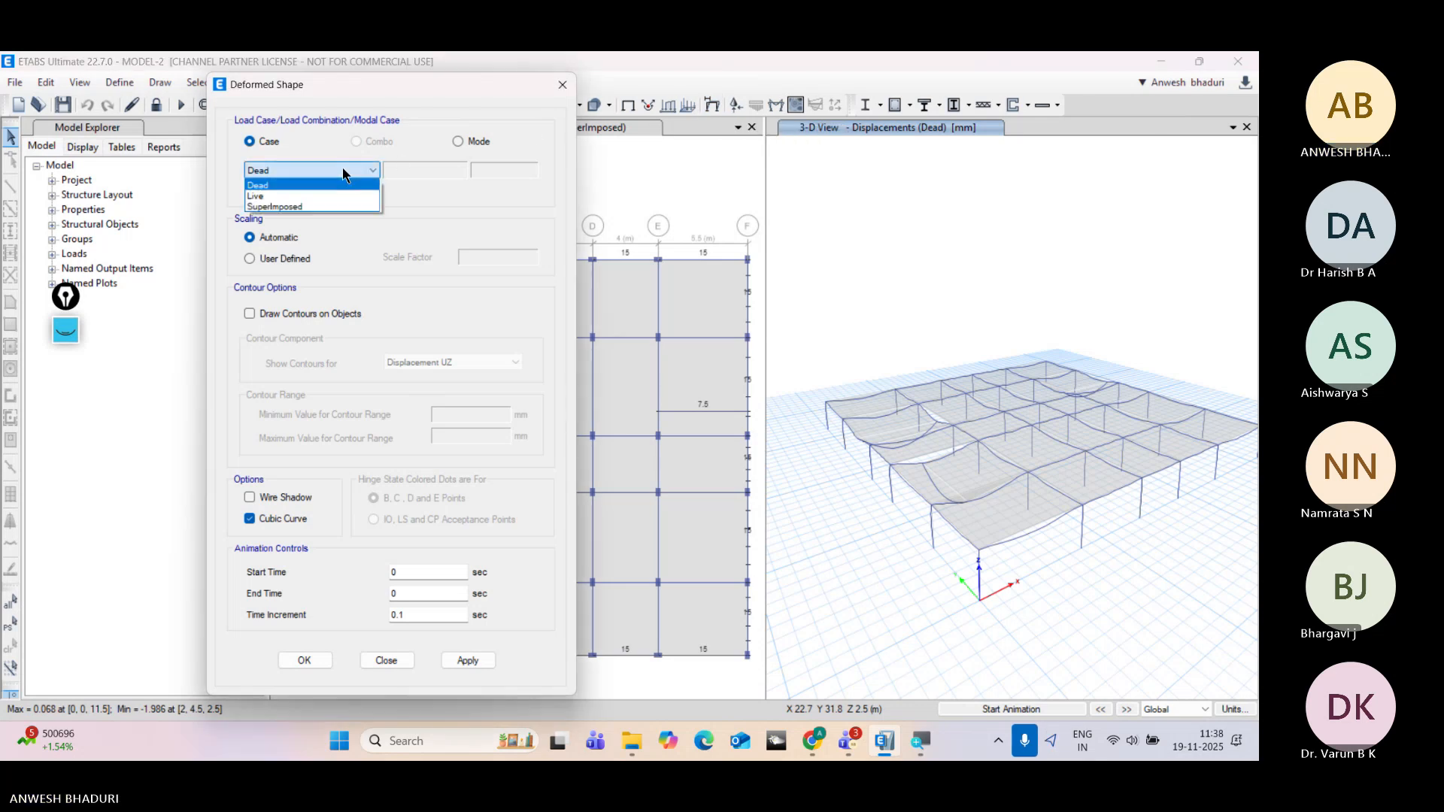
pyautogui.click(332, 205)
pyautogui.click(468, 660)
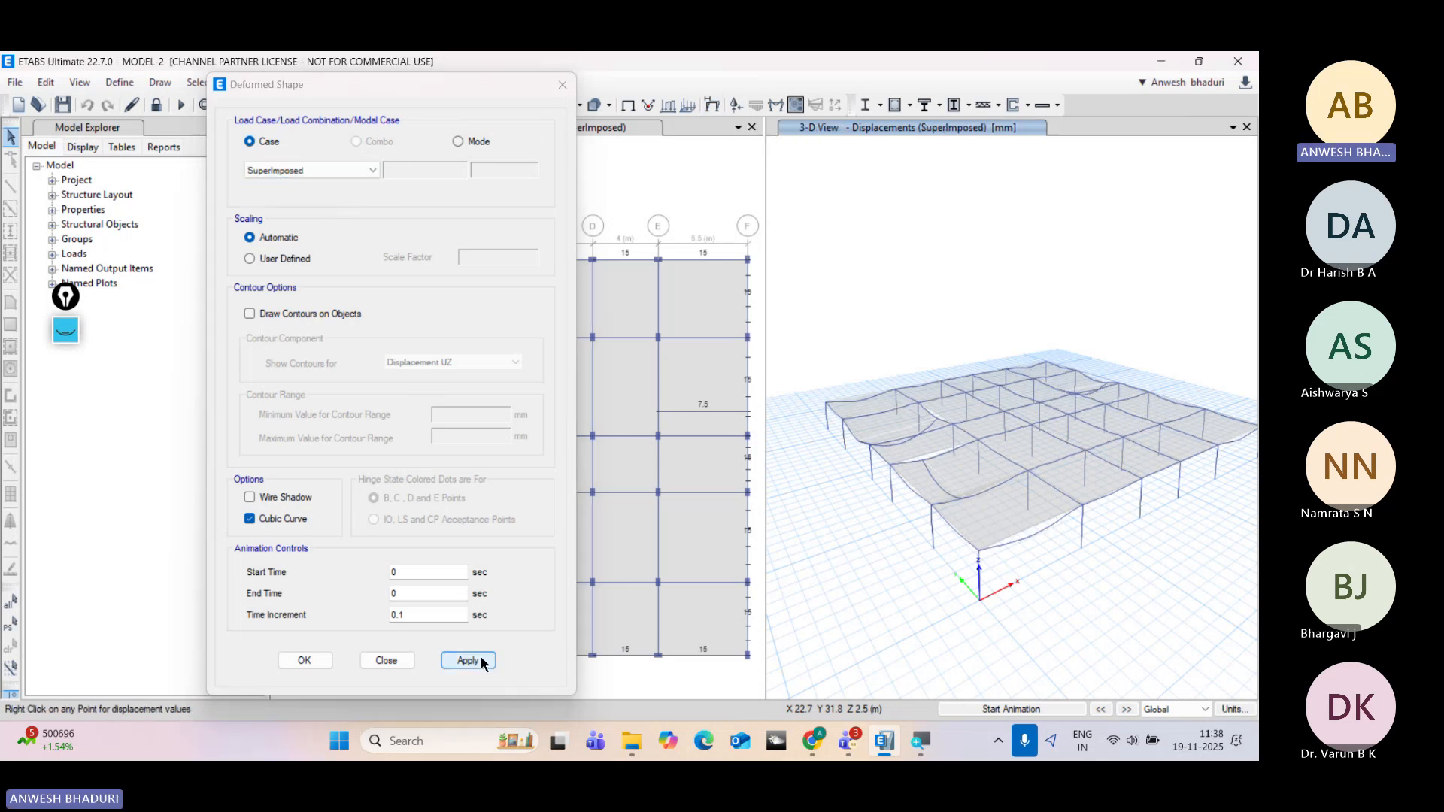
# Step: Examine the SuperImposed deflections of the Story1 slabs and beams up close, and display the deformed shape for the Live case
pyautogui.scroll(4, 882, 404)
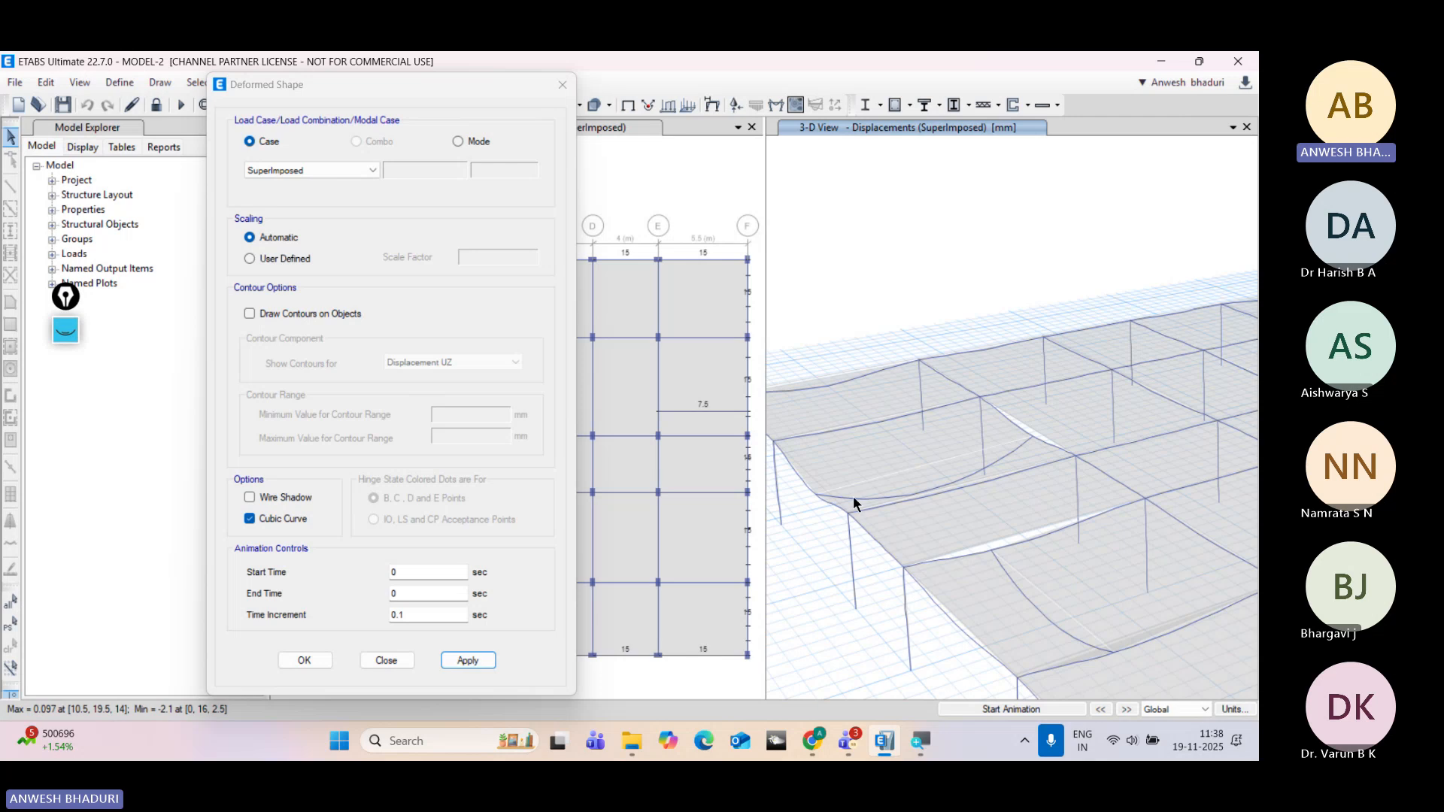
pyautogui.scroll(-5, 1100, 641)
pyautogui.keyDown('shift'); pyautogui.moveTo(1038, 619); pyautogui.dragTo(1112, 570, button='middle'); pyautogui.keyUp('shift')
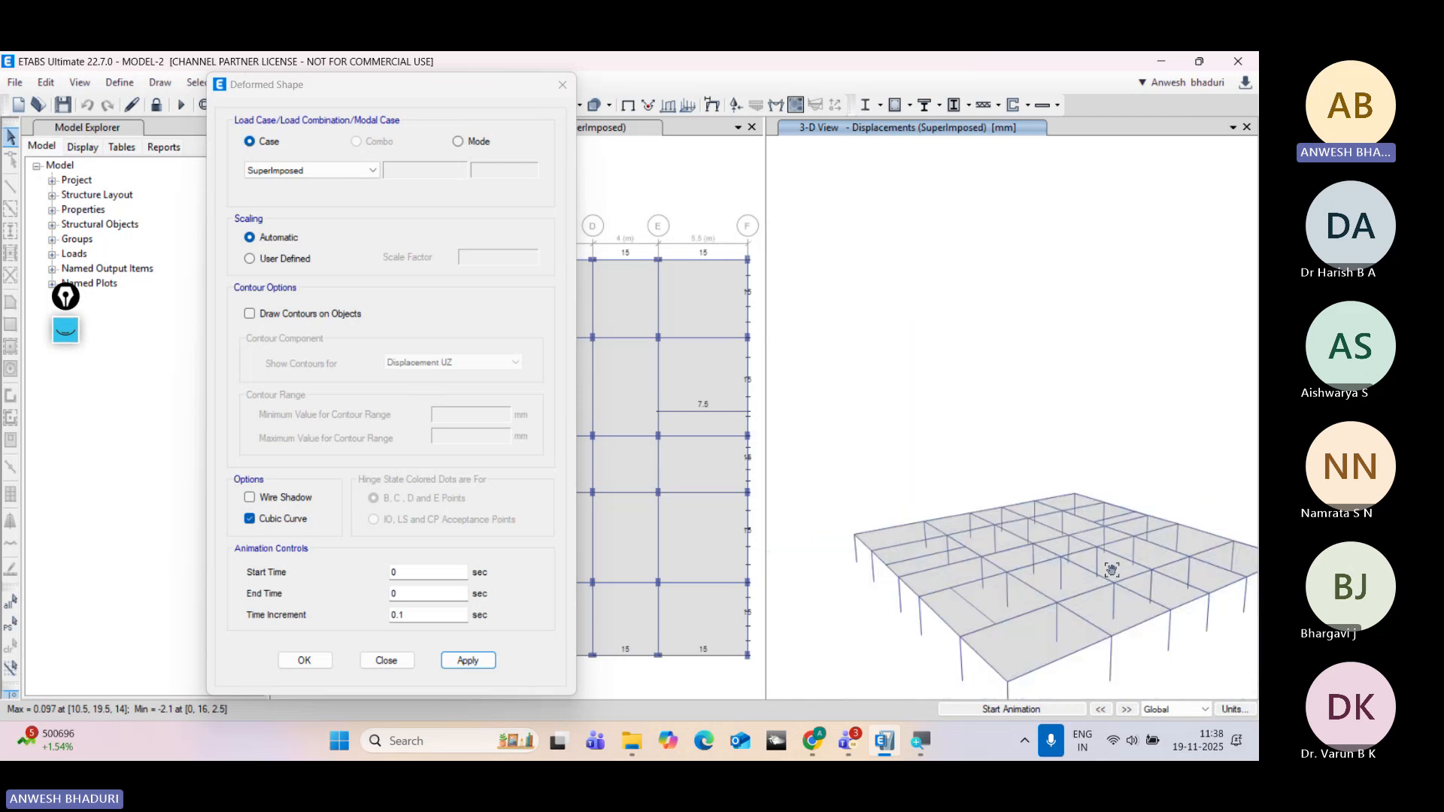
pyautogui.scroll(3, 1041, 525)
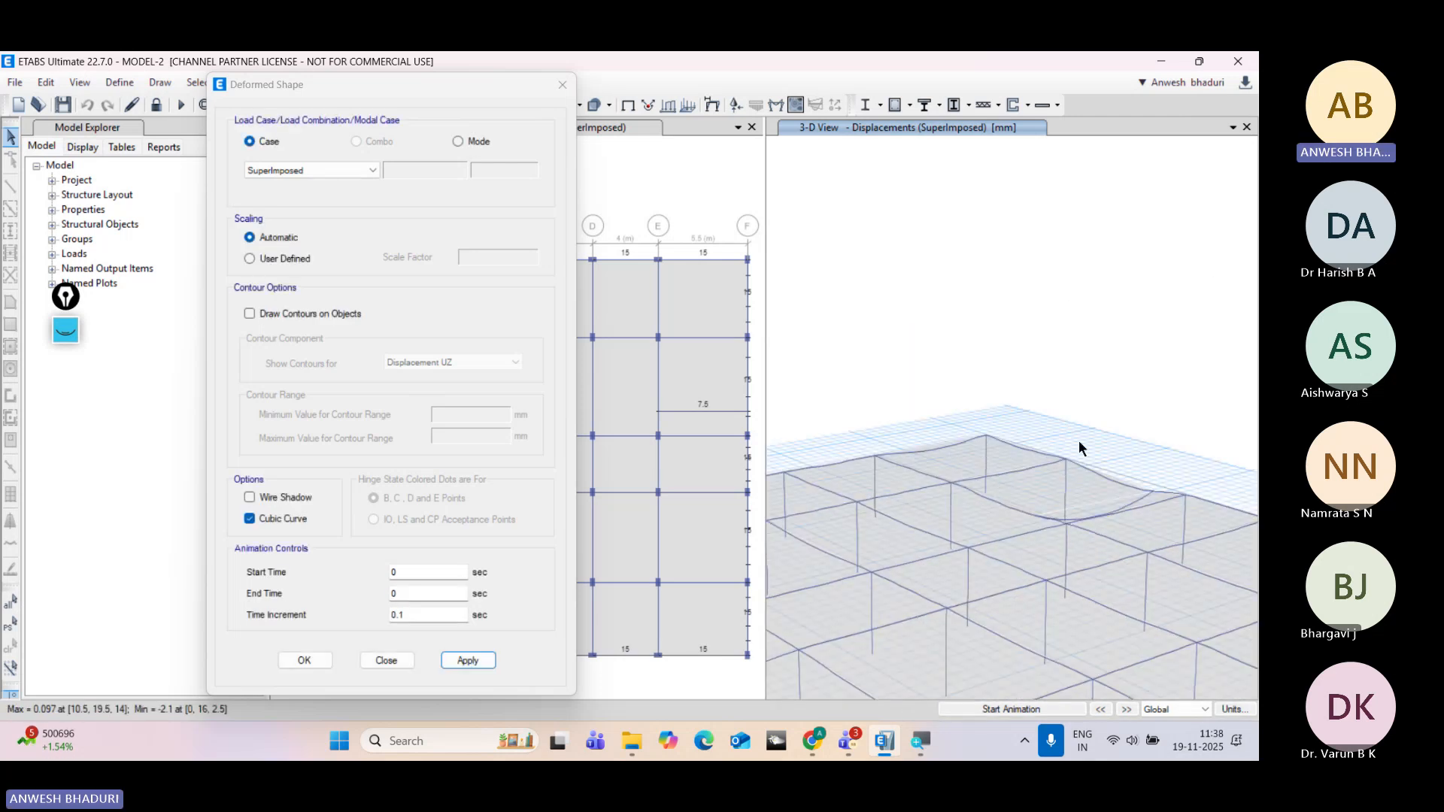
pyautogui.moveTo(920, 460); pyautogui.dragTo(961, 432, button='middle')
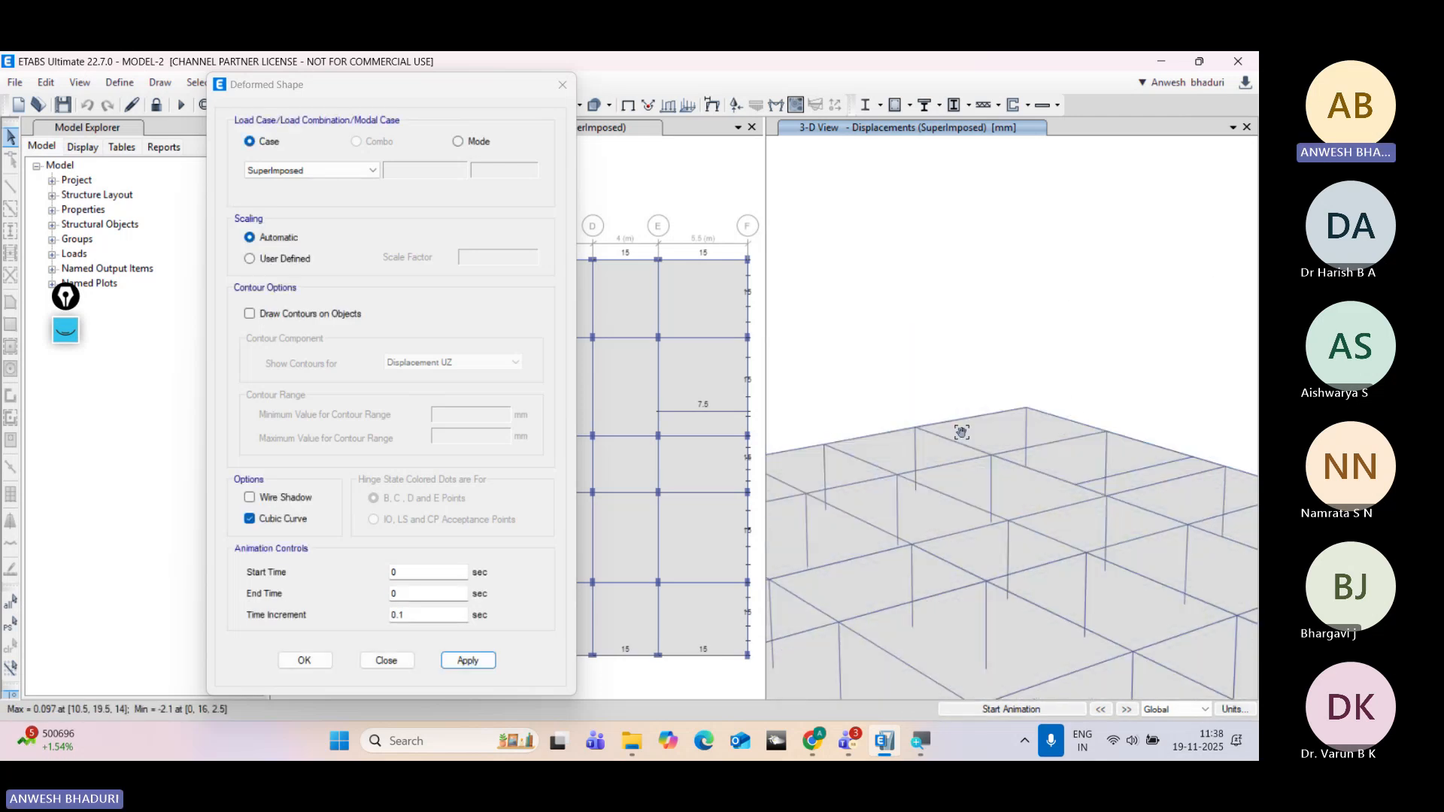
pyautogui.click(343, 173)
pyautogui.click(338, 196)
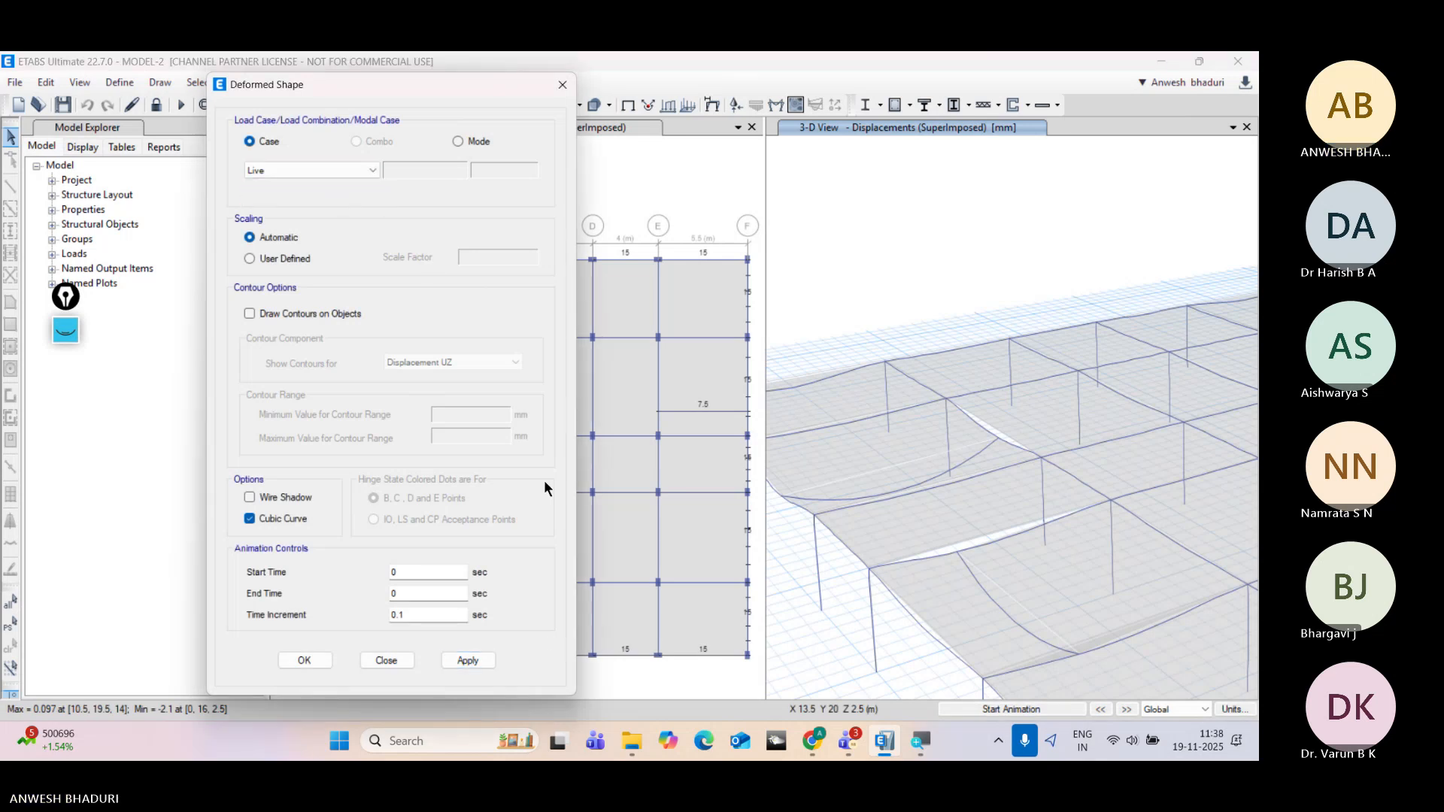
pyautogui.click(468, 660)
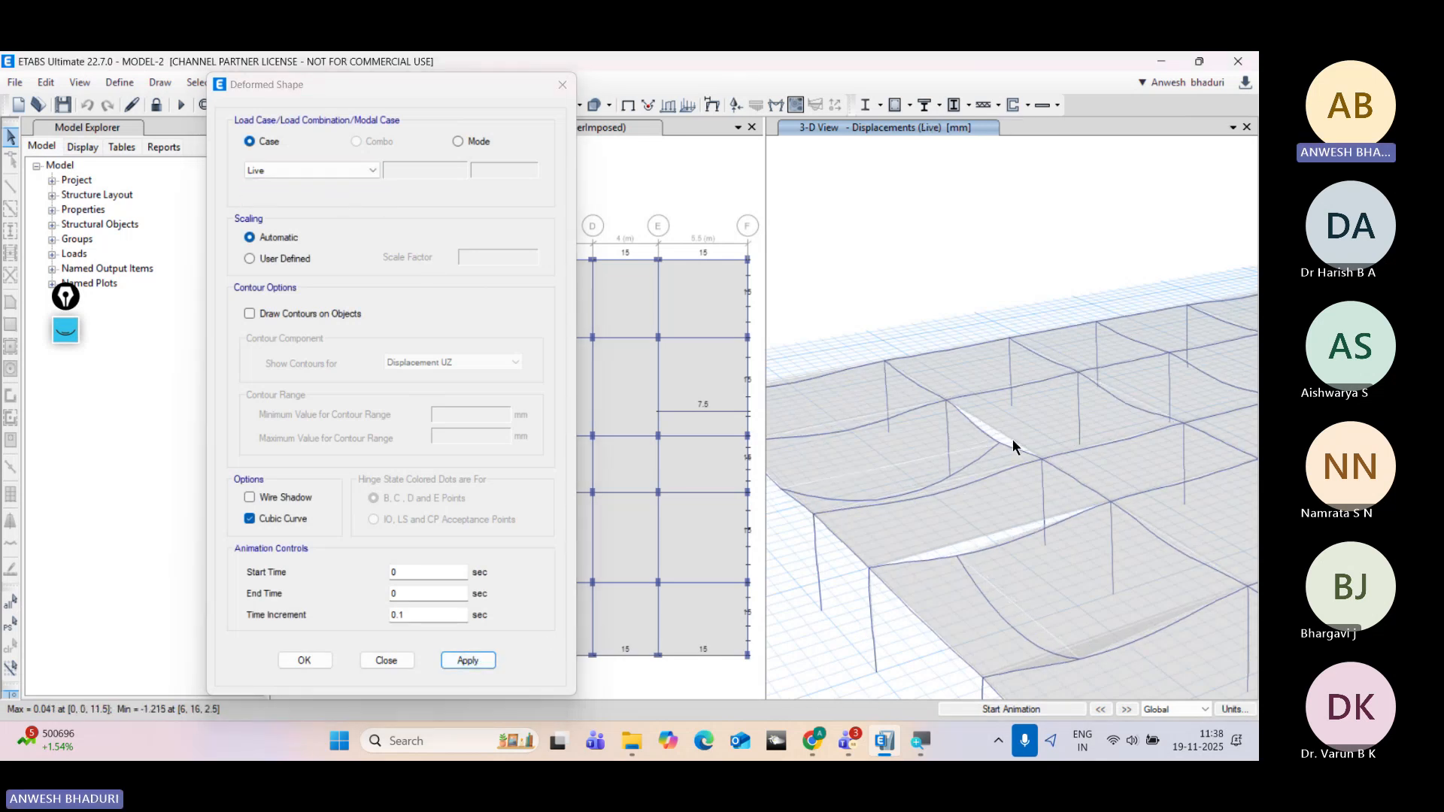
pyautogui.scroll(-5, 1012, 447)
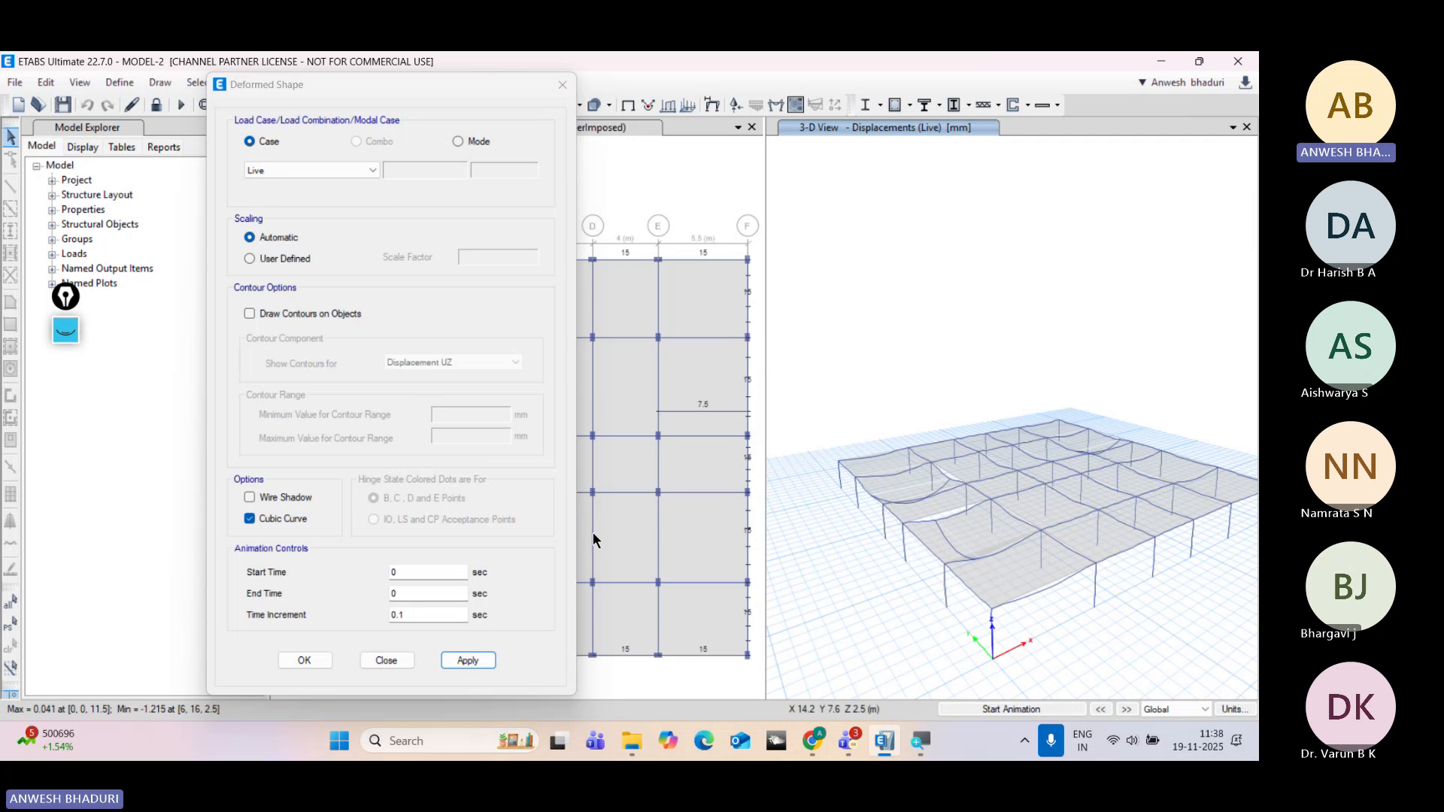
pyautogui.click(387, 659)
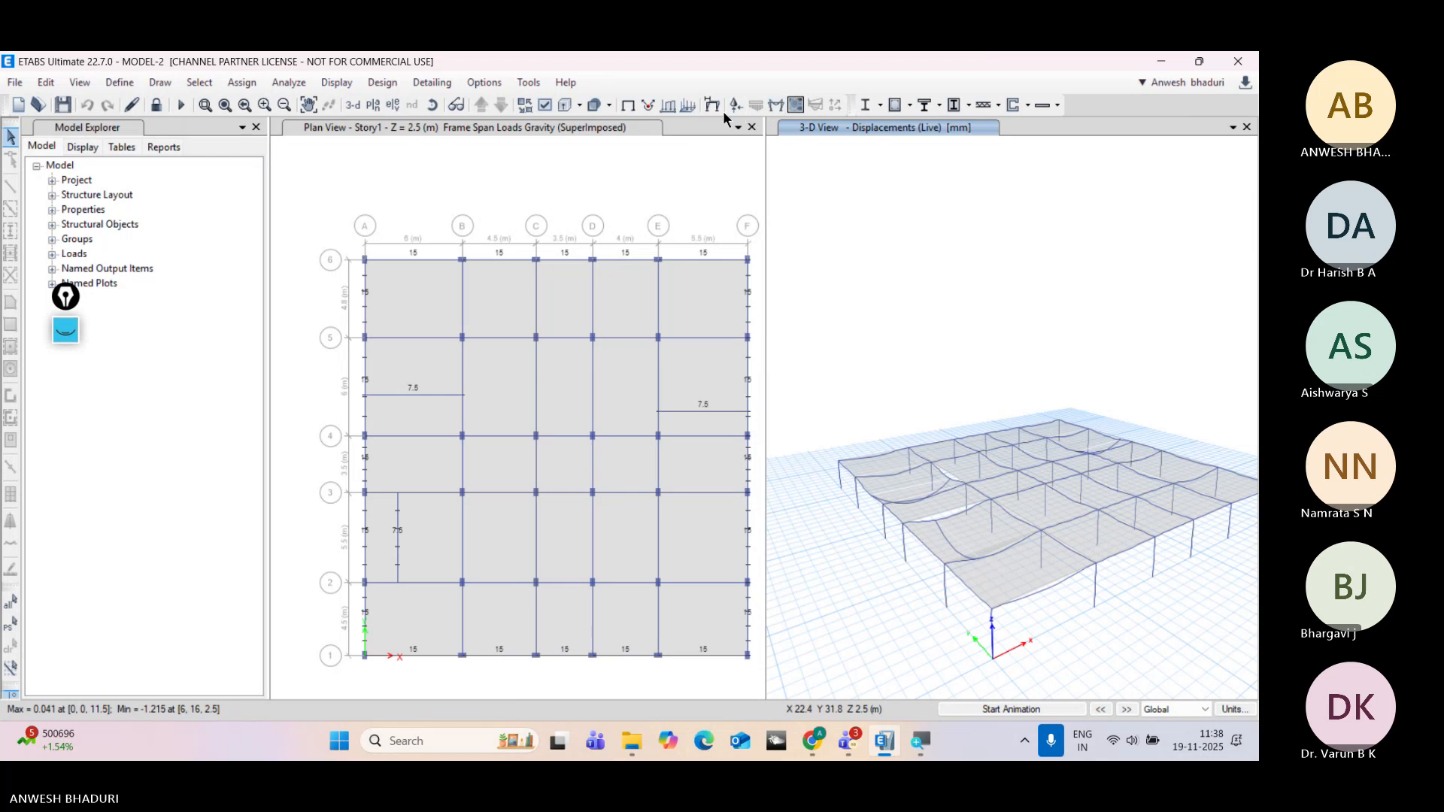
# Step: Display the Live pattern's tributary frame loads as forces in the 3-D view, with joint loads and loading values included
pyautogui.click(675, 106)
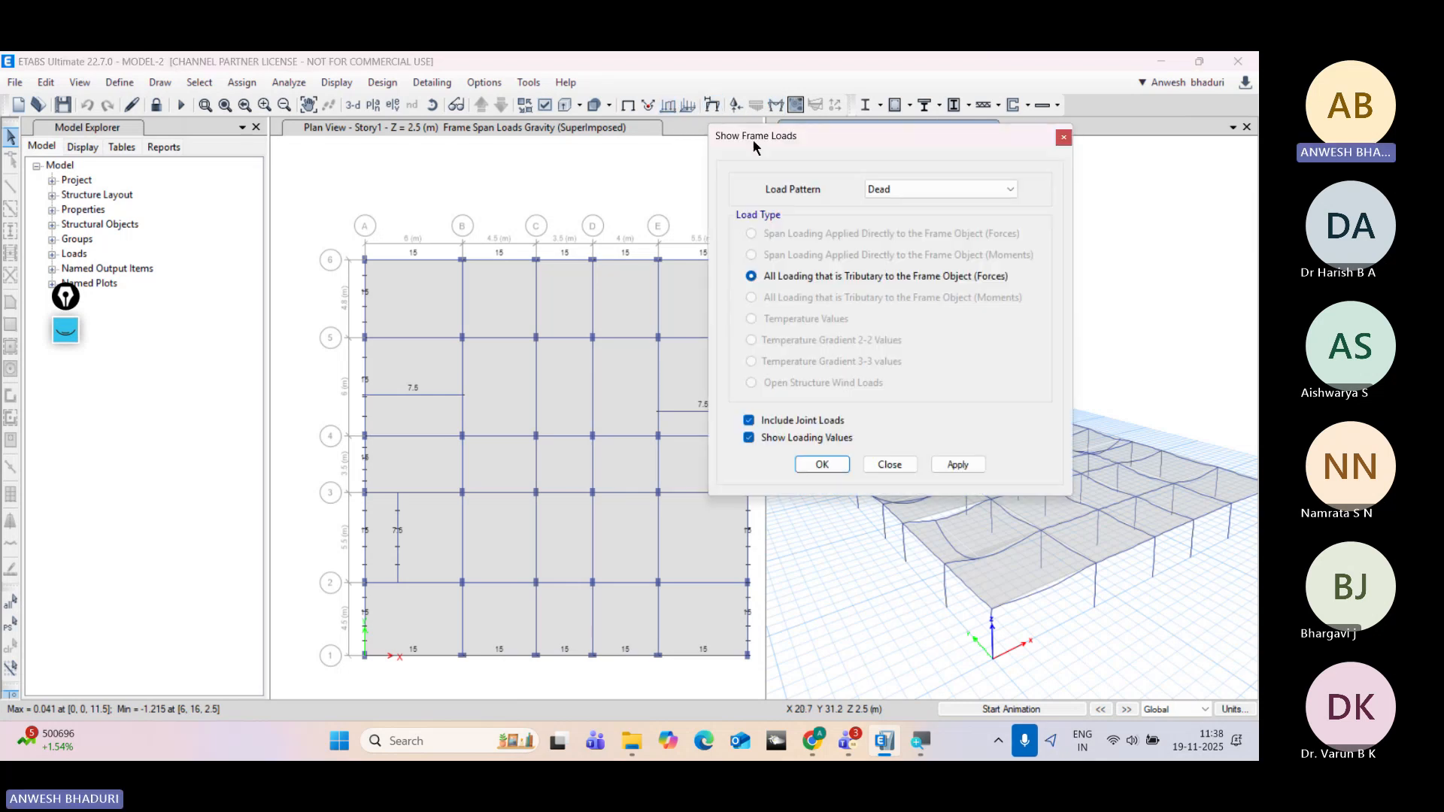
pyautogui.moveTo(752, 138); pyautogui.dragTo(394, 112)
pyautogui.click(544, 158)
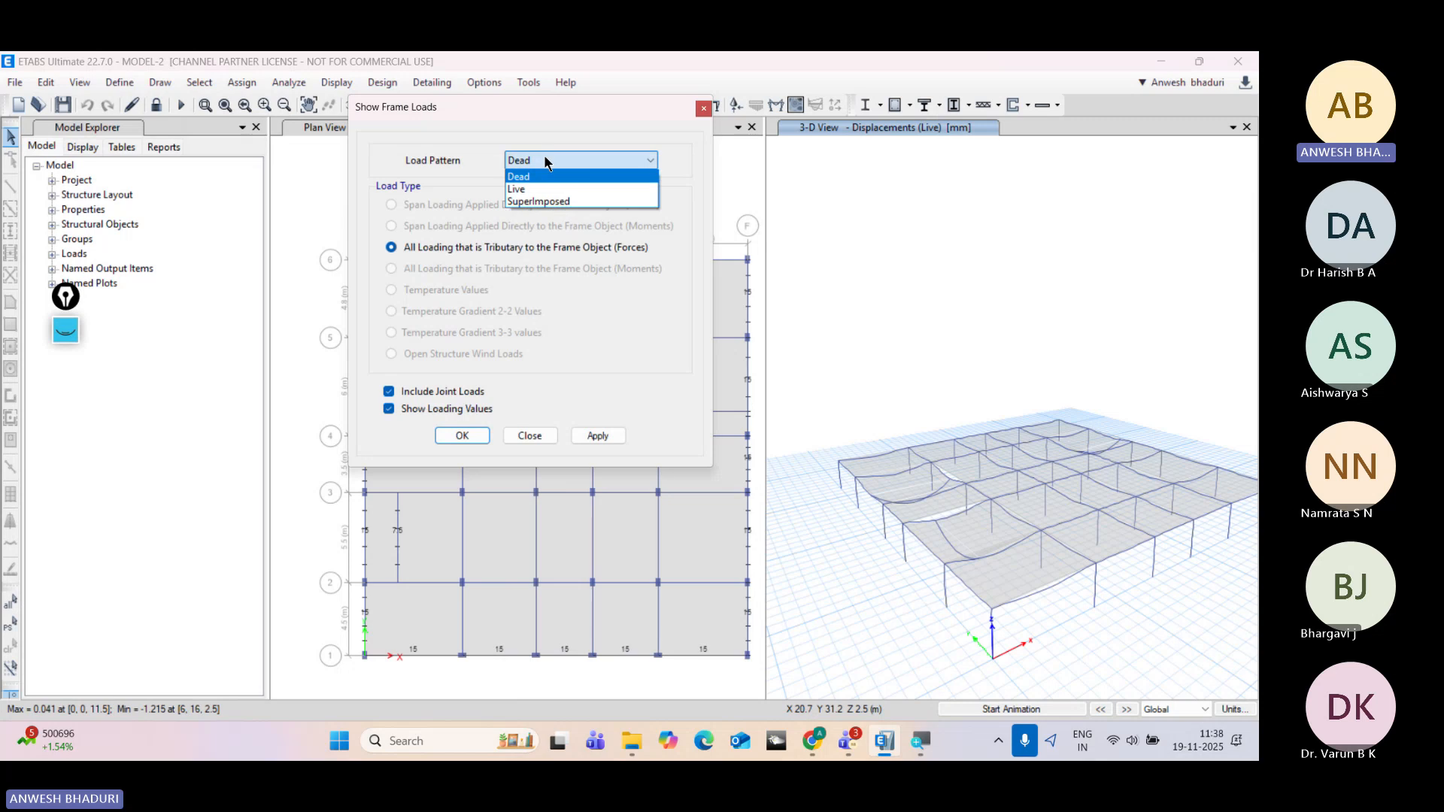
pyautogui.click(546, 190)
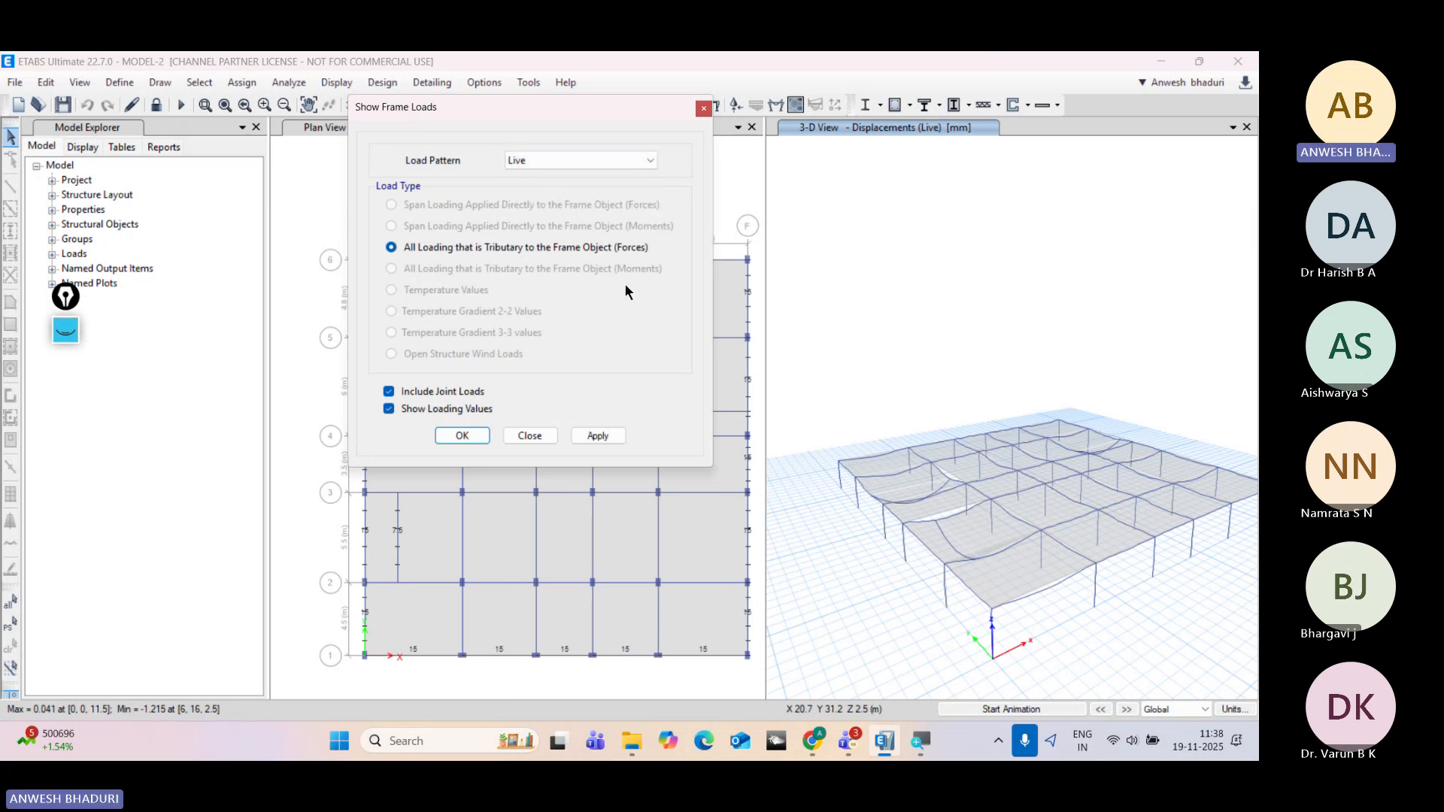
pyautogui.click(617, 432)
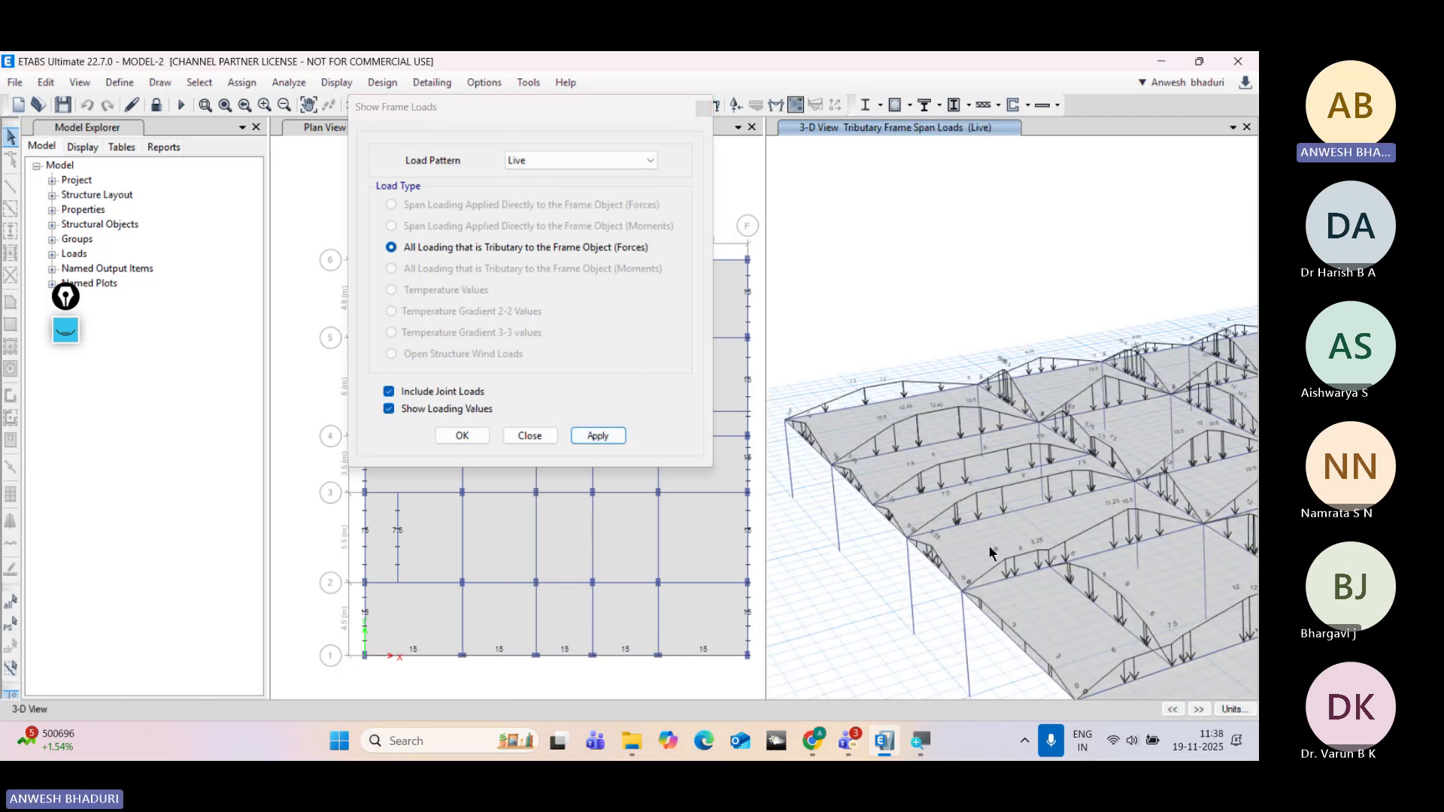
# Step: Examine the Live load distribution from the slabs onto the Story1 beams, up close and across the whole floor
pyautogui.moveTo(988, 548); pyautogui.dragTo(1070, 506, button='middle')
pyautogui.scroll(5, 1051, 469)
pyautogui.moveTo(913, 421); pyautogui.dragTo(995, 496, button='middle')
pyautogui.scroll(-5, 995, 496)
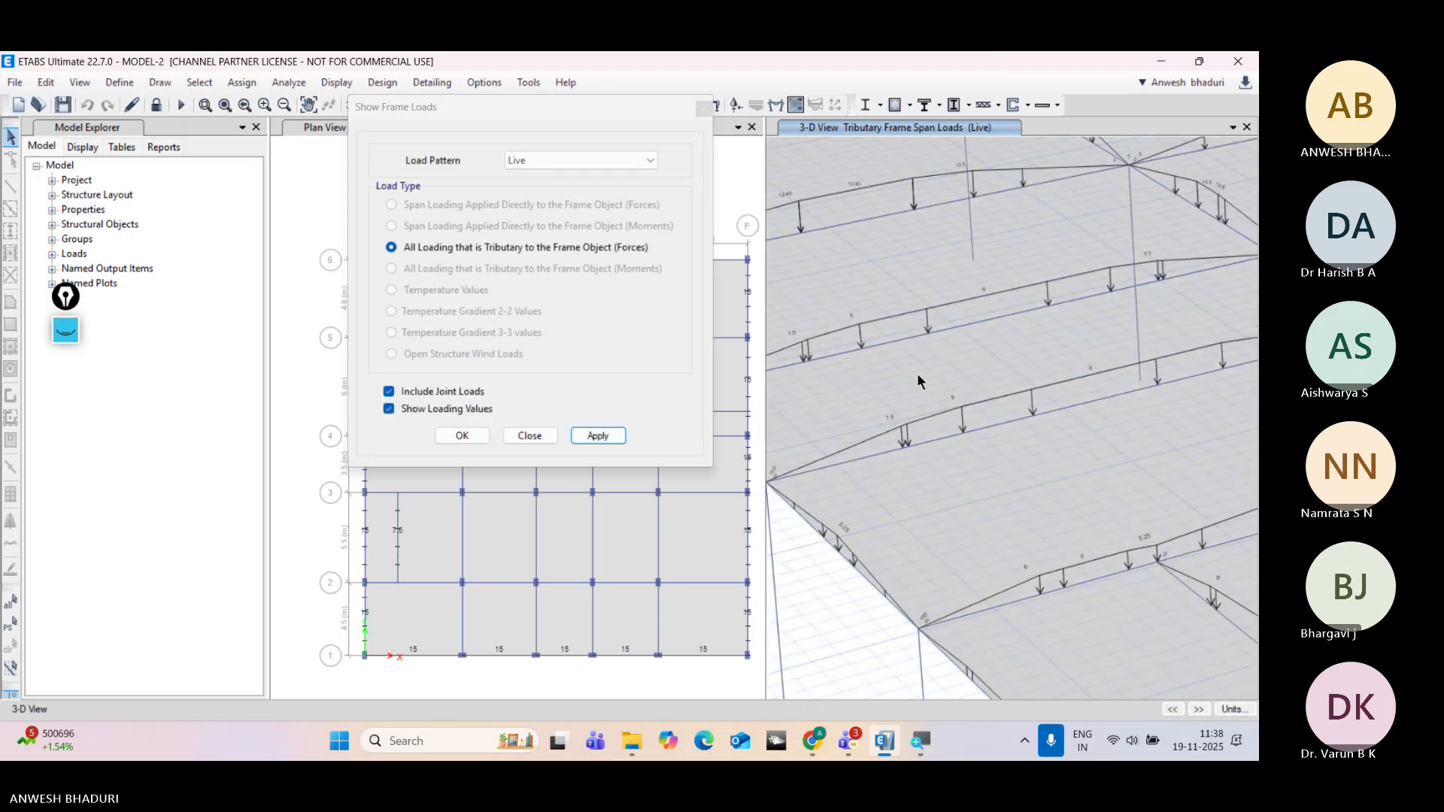
pyautogui.scroll(-3, 951, 373)
pyautogui.moveTo(1083, 499); pyautogui.dragTo(718, 515, button='middle')
pyautogui.moveTo(1169, 402); pyautogui.dragTo(1012, 440, button='middle')
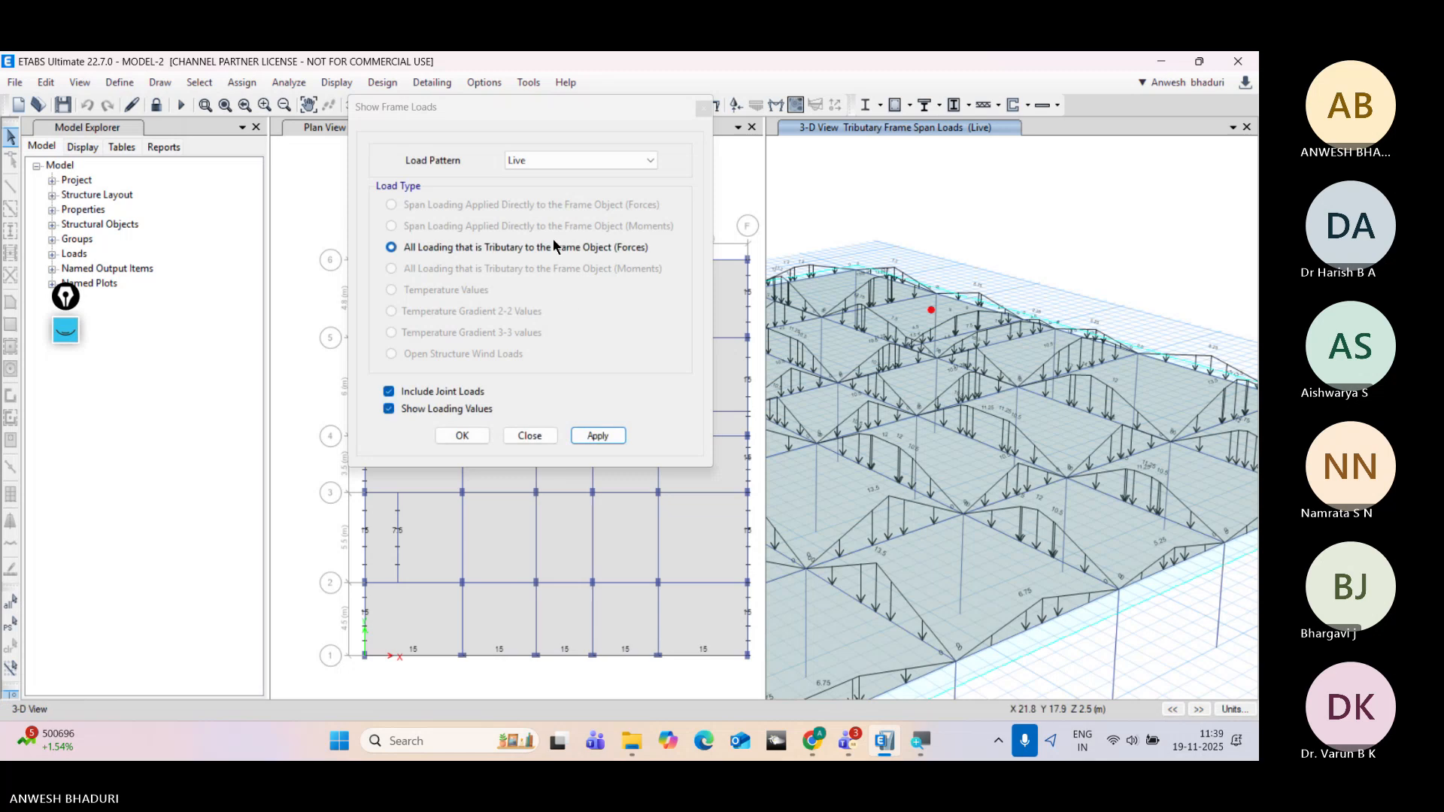
# Step: Display all tributary frame forces for the SuperImposed load pattern in the 3-D view and keep the load display settings open
pyautogui.click(560, 164)
pyautogui.click(561, 200)
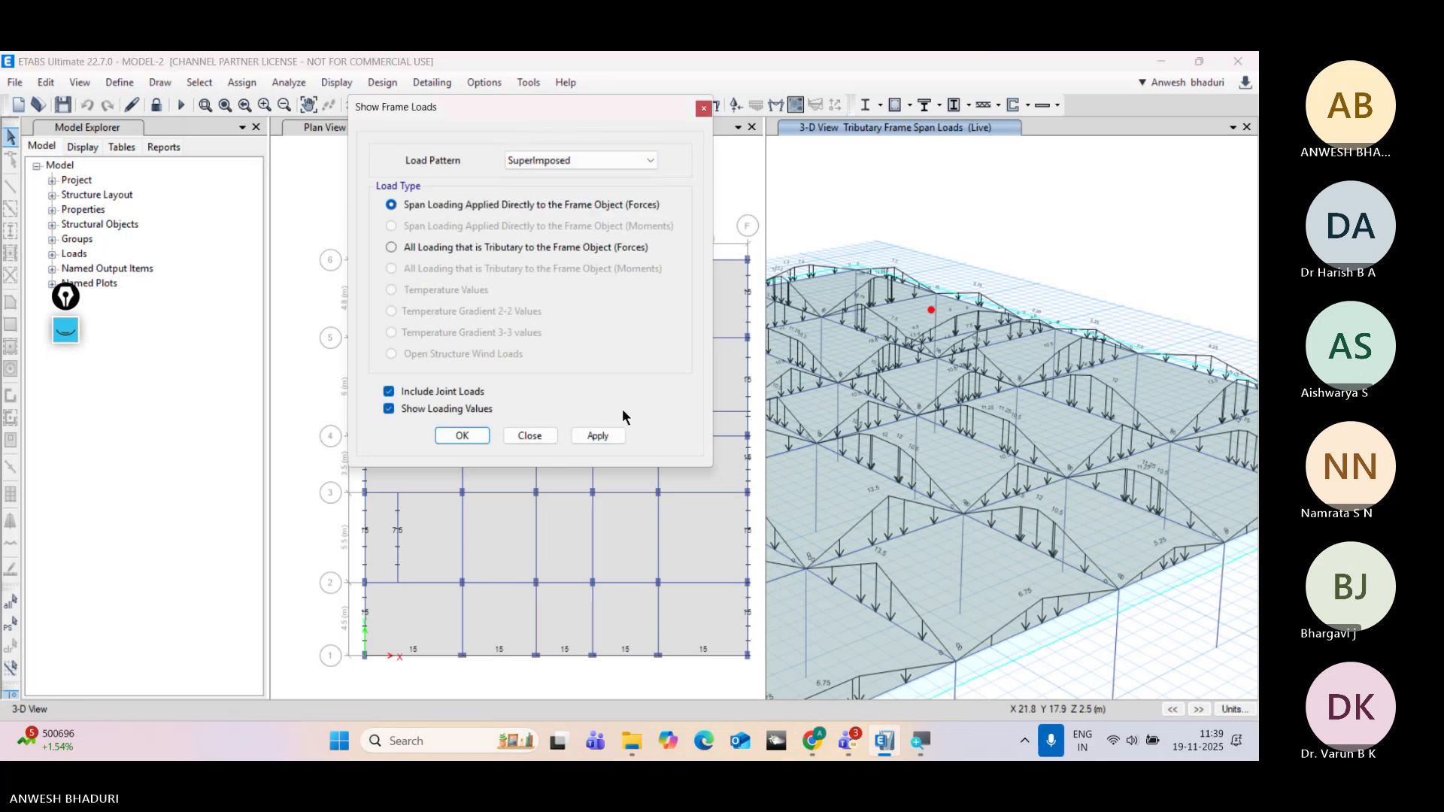
pyautogui.click(490, 247)
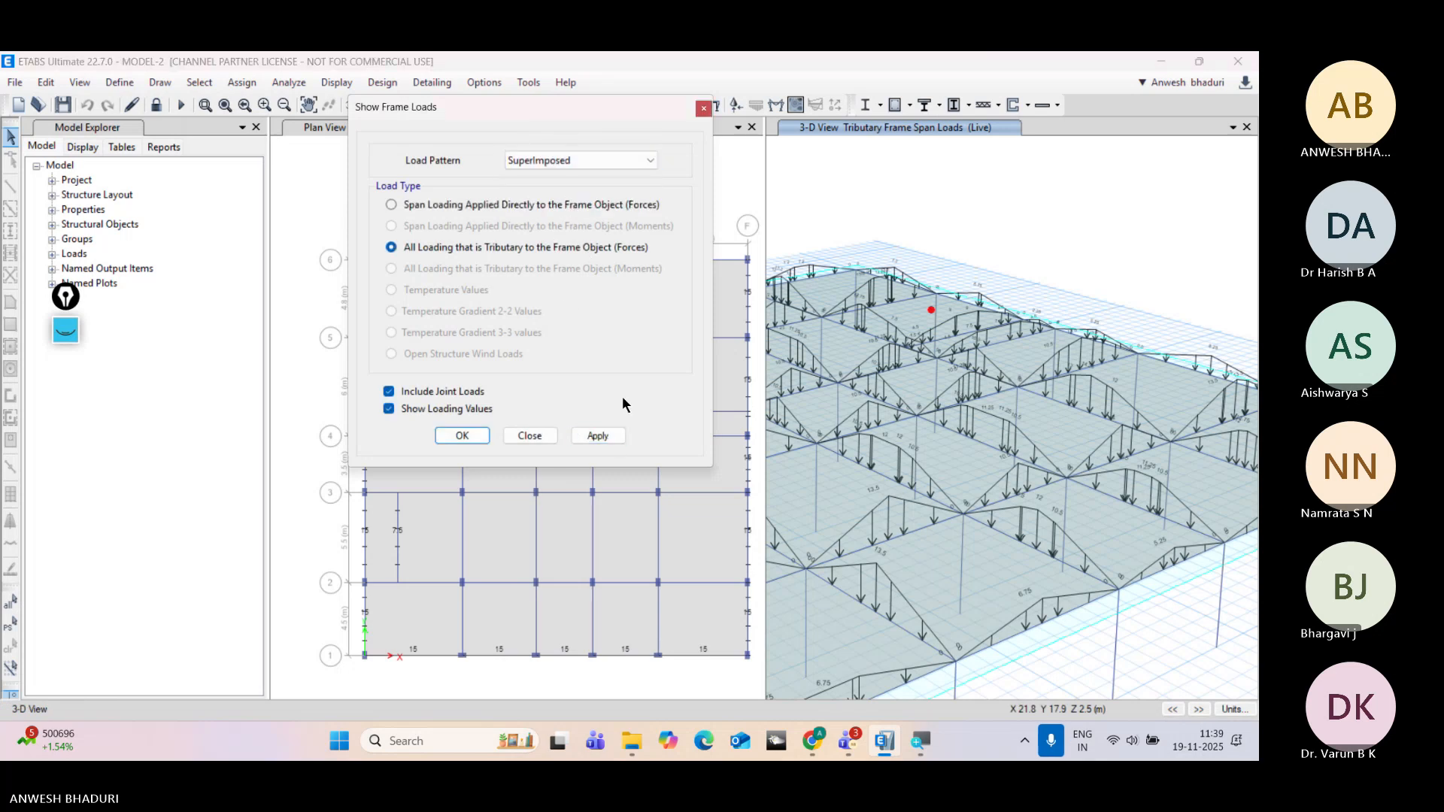
pyautogui.click(598, 435)
pyautogui.keyDown('shift'); pyautogui.moveTo(926, 493); pyautogui.dragTo(916, 394, button='middle'); pyautogui.keyUp('shift')
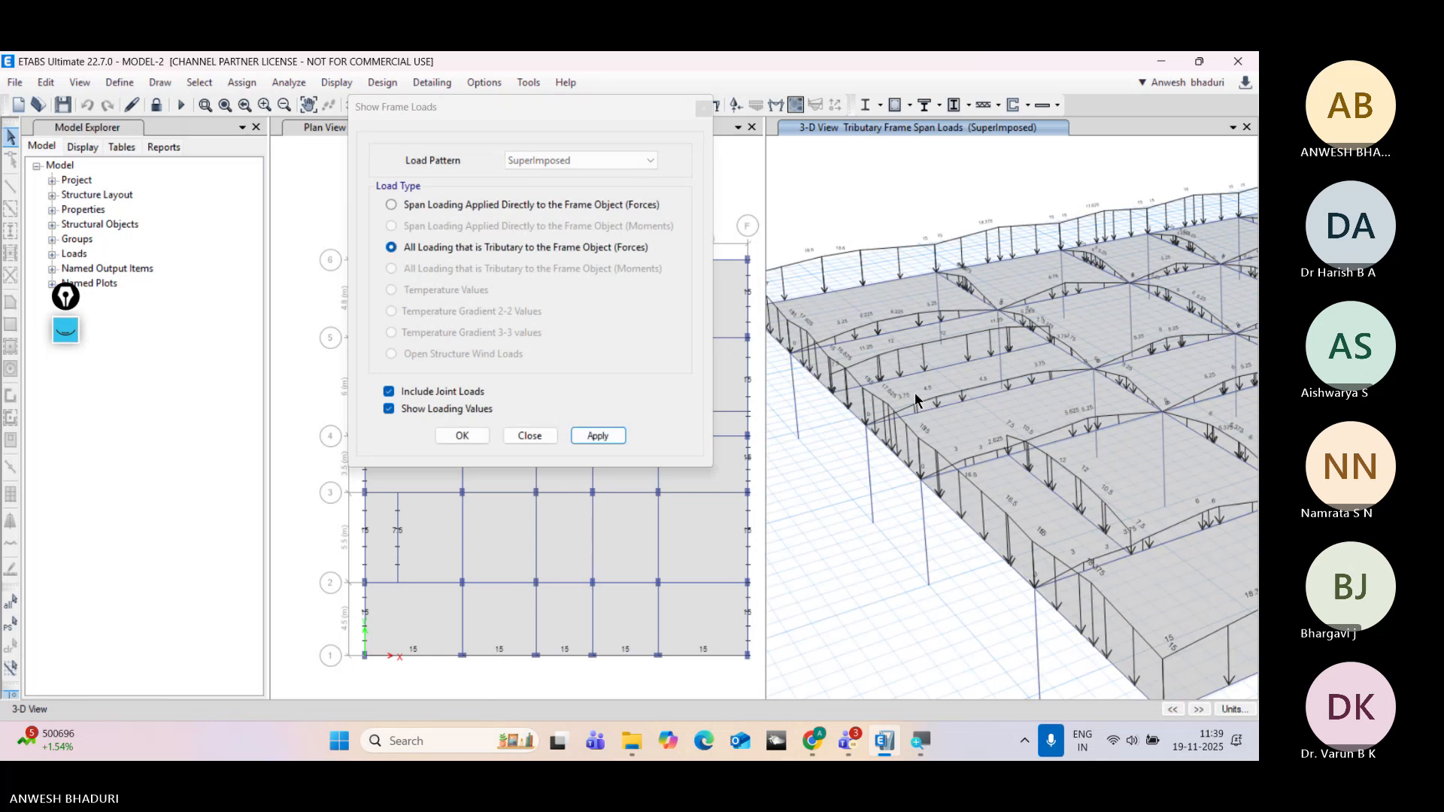
pyautogui.moveTo(561, 108); pyautogui.dragTo(442, 138)
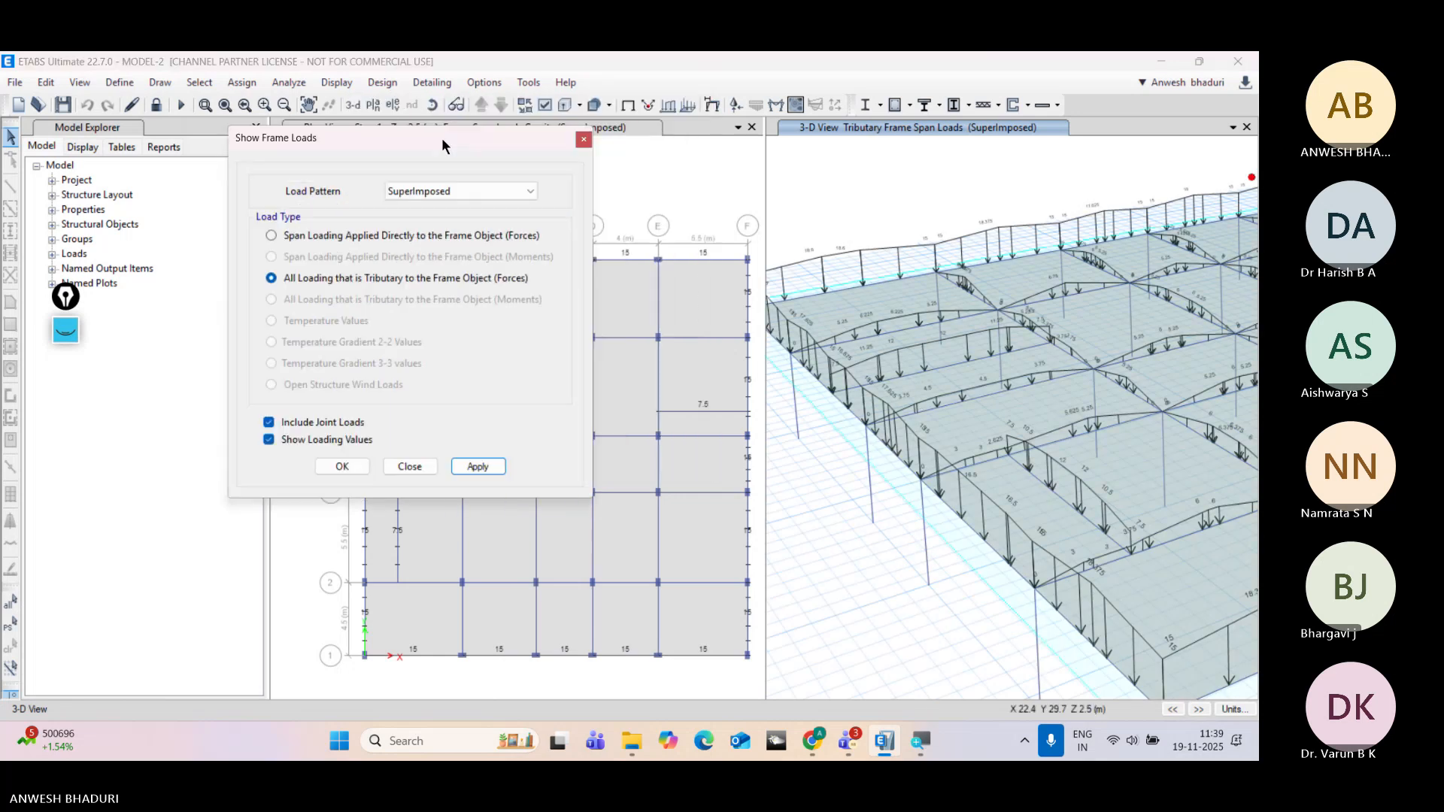
# Step: Increase the minimum graphic font size in the graphics preferences to make the load values easier to read
pyautogui.click(456, 105)
pyautogui.moveTo(985, 579); pyautogui.dragTo(911, 446)
pyautogui.scroll(4, 898, 338)
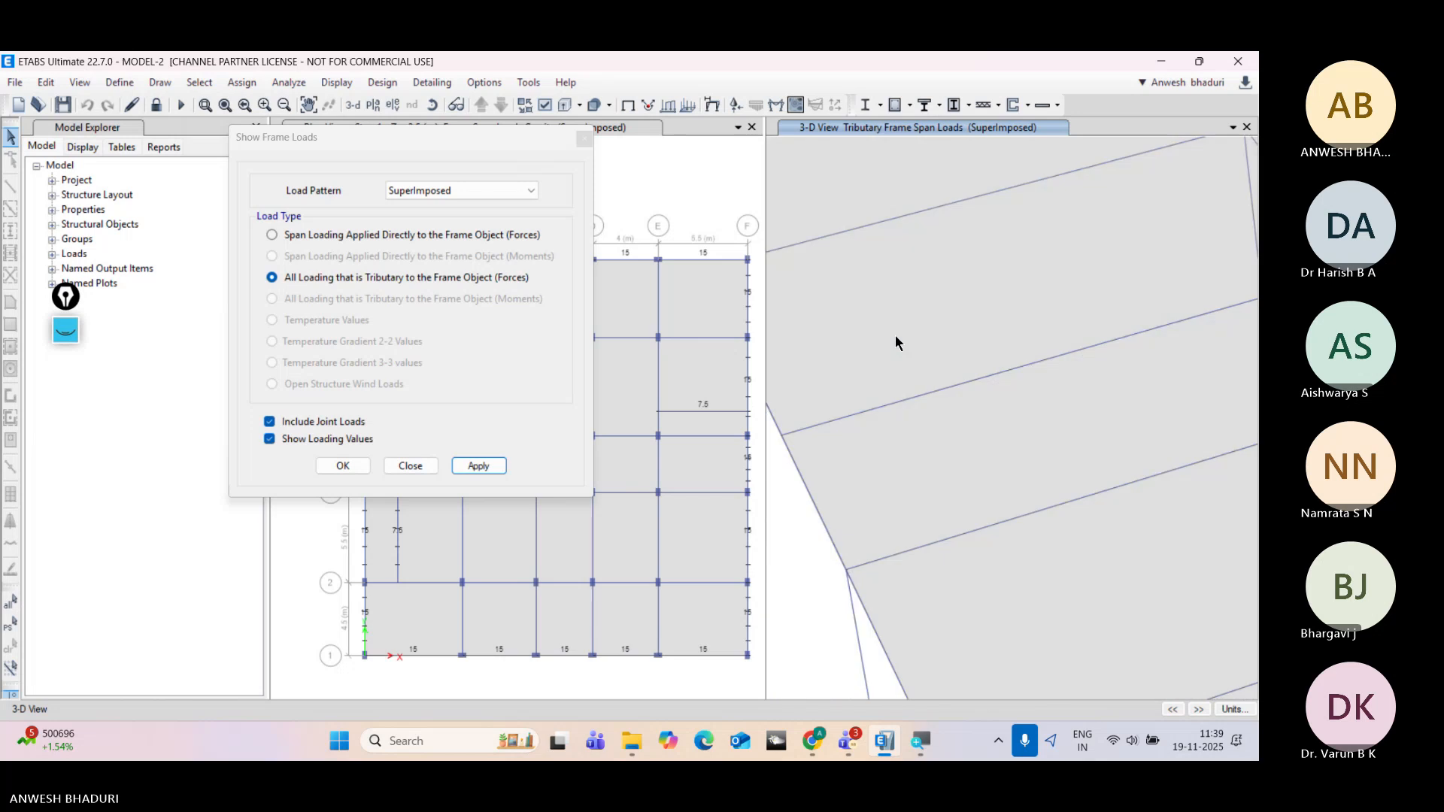
pyautogui.moveTo(897, 338); pyautogui.dragTo(1010, 482, button='middle')
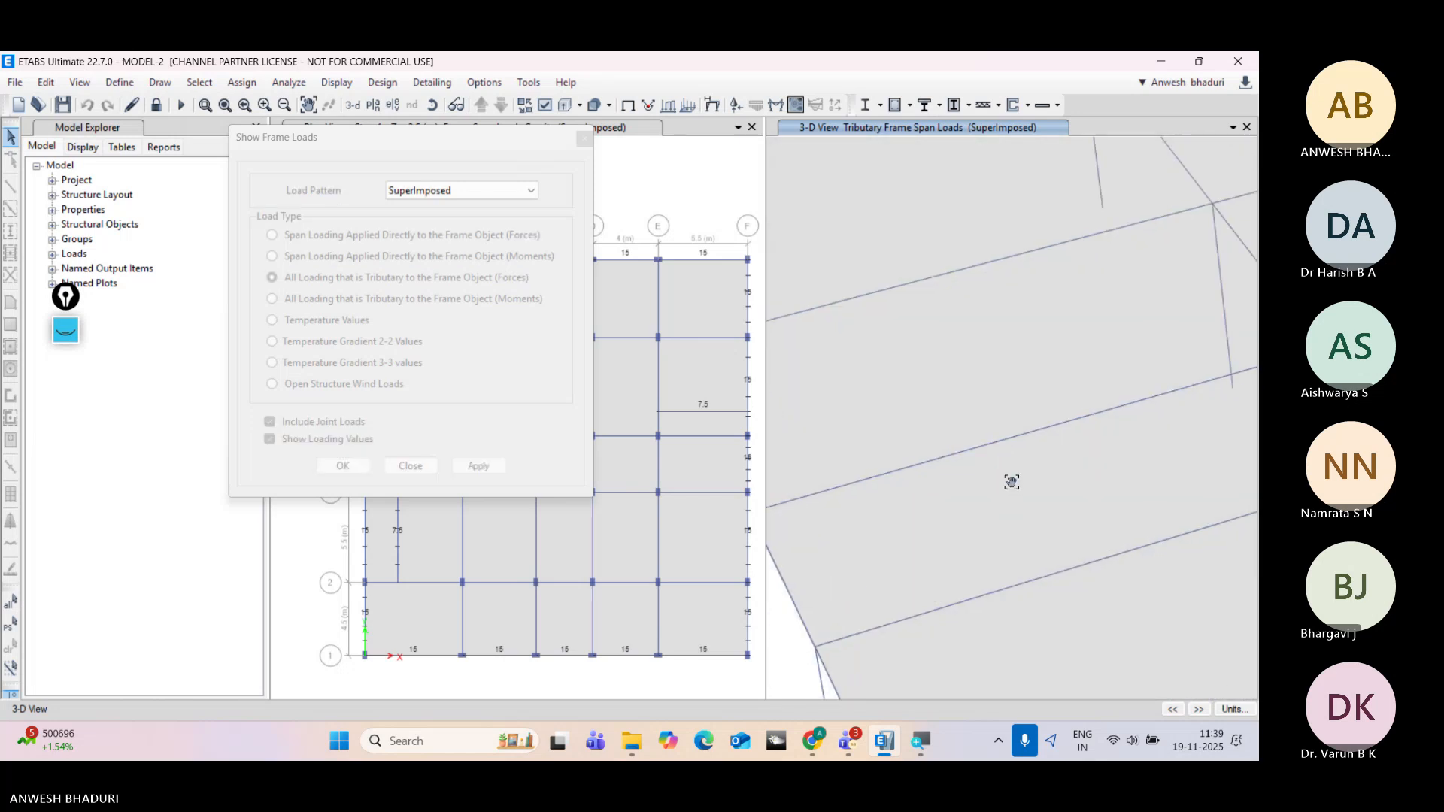
pyautogui.click(483, 82)
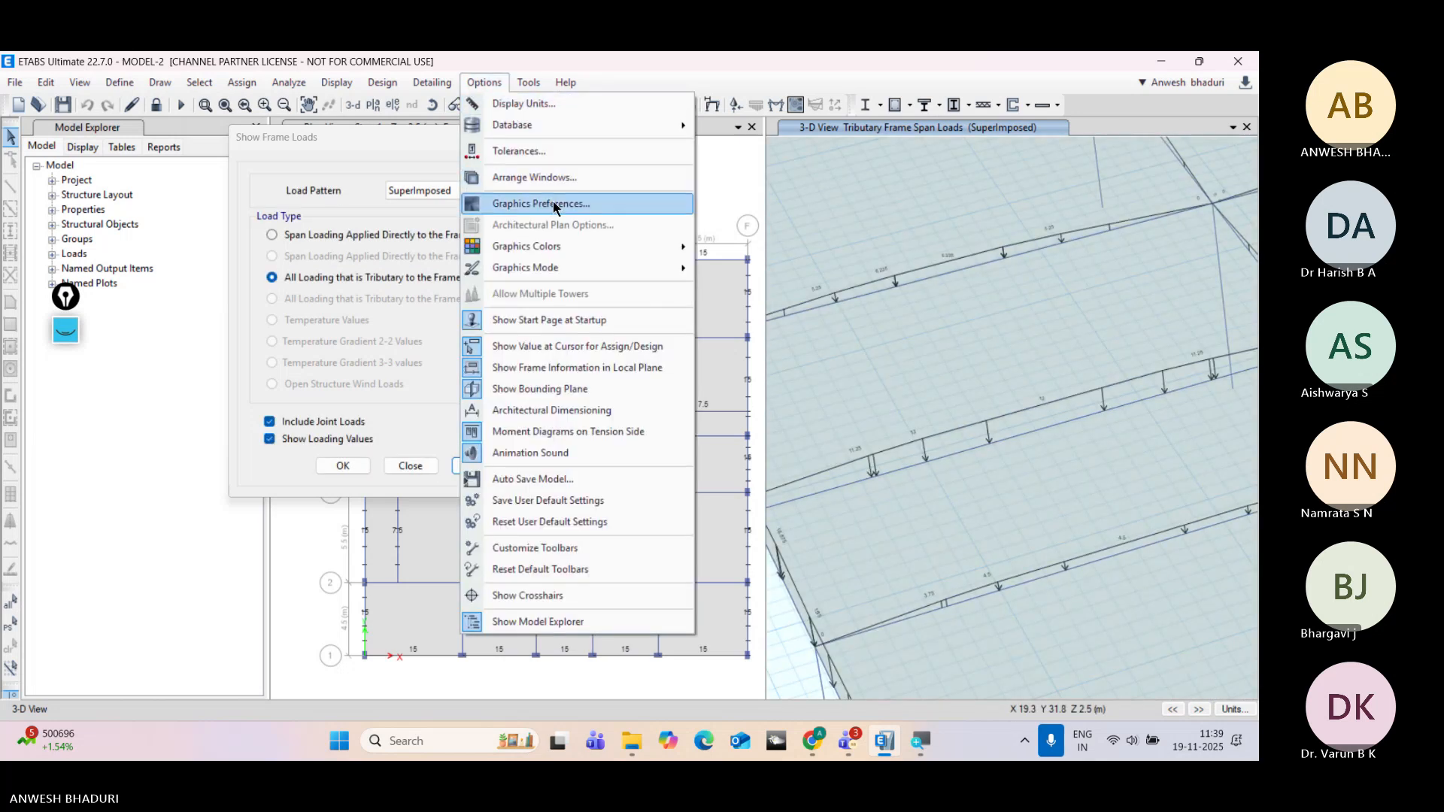
pyautogui.click(552, 203)
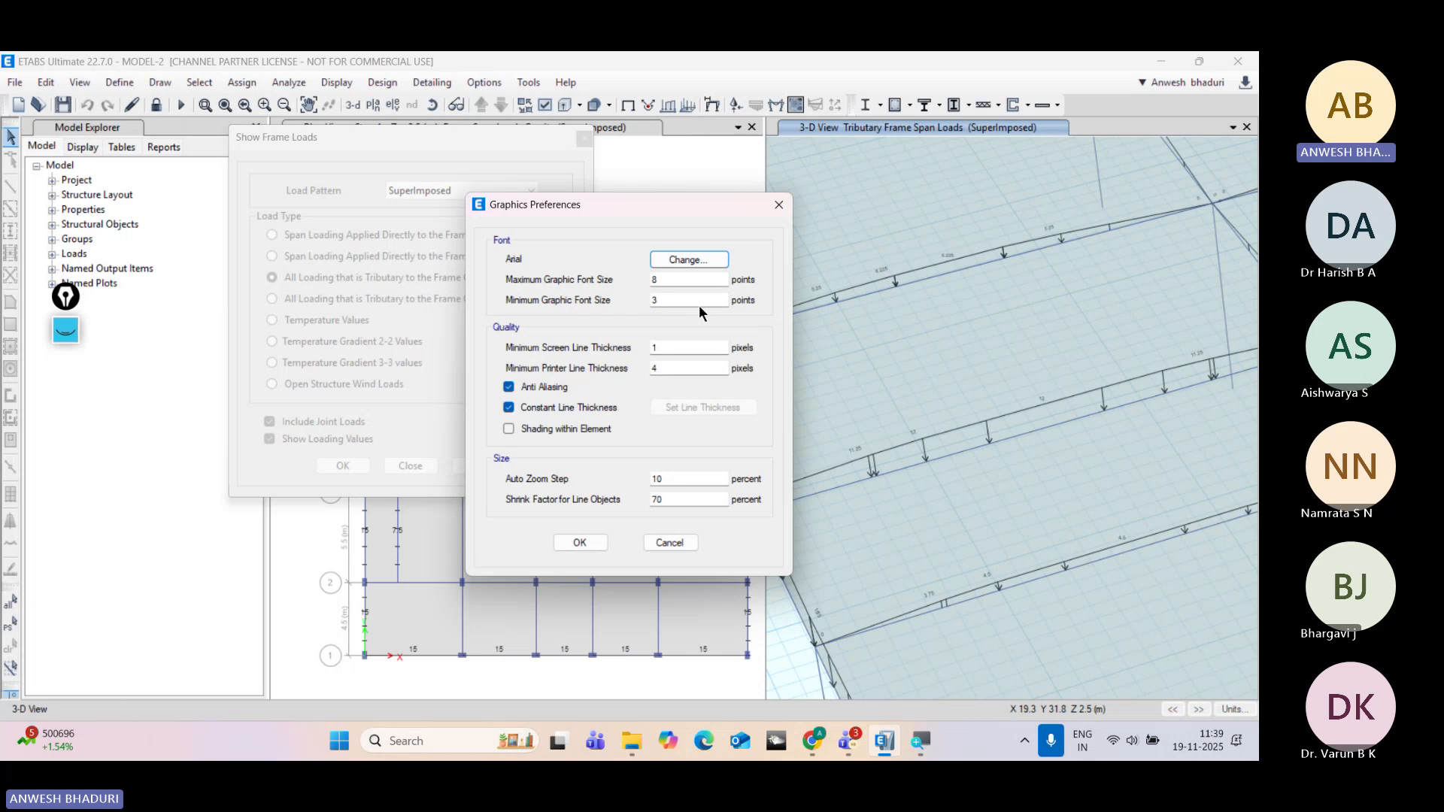
pyautogui.click(662, 294)
pyautogui.click(579, 542)
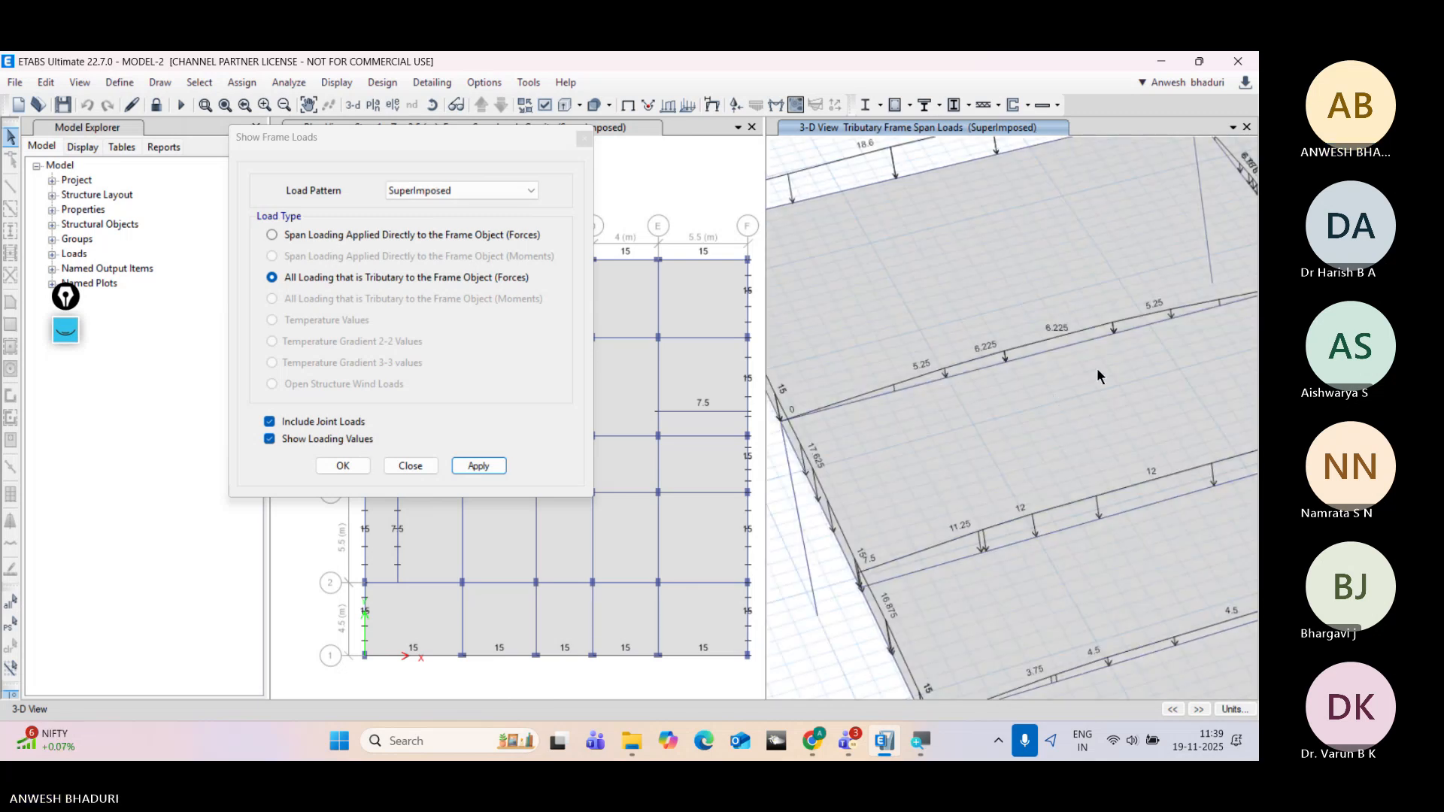
# Step: Examine the SuperImposed tributary load values on the Story1 beams between grids A and B, including the secondary beam
pyautogui.moveTo(1071, 555); pyautogui.dragTo(1071, 317, button='middle')
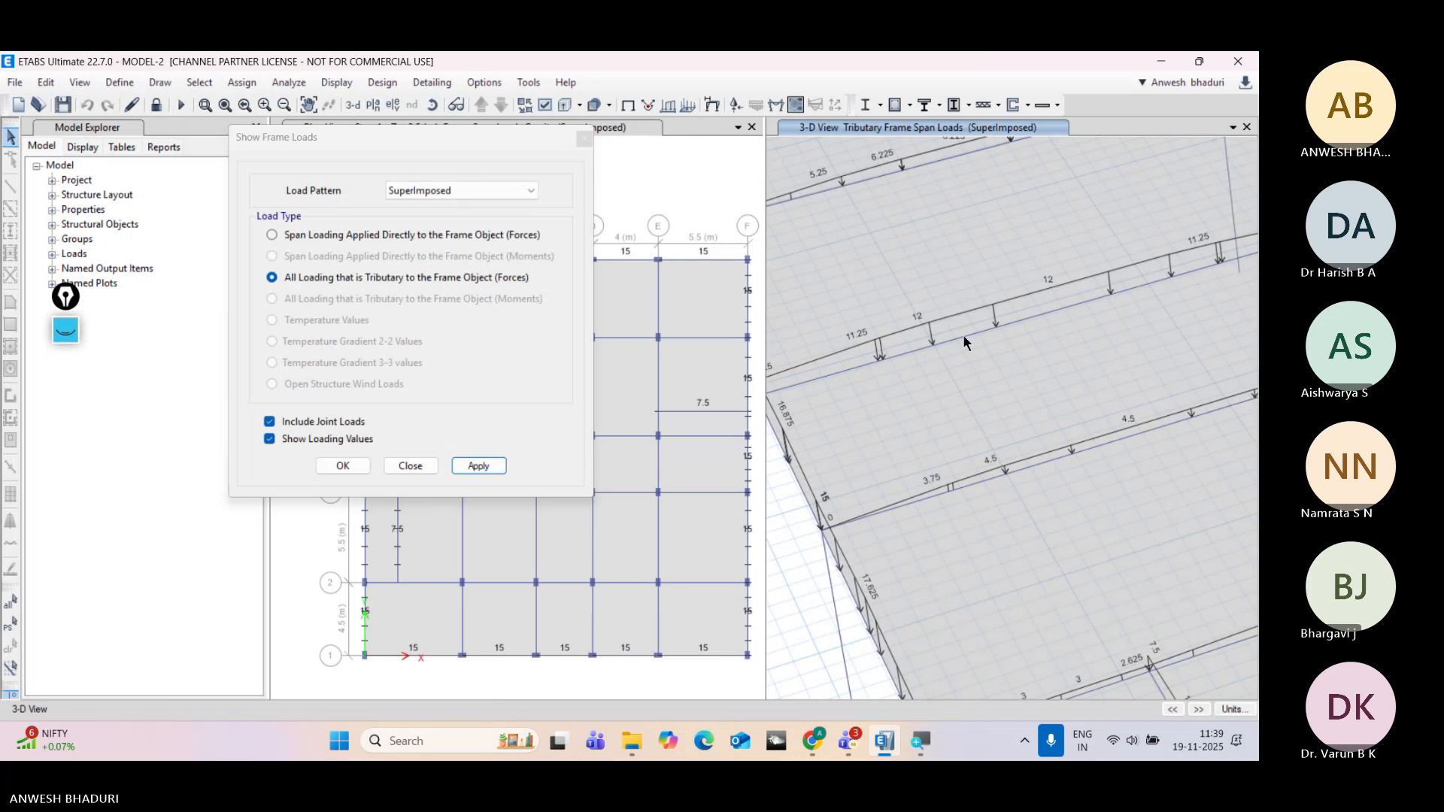
pyautogui.moveTo(963, 335); pyautogui.dragTo(1067, 310, button='middle')
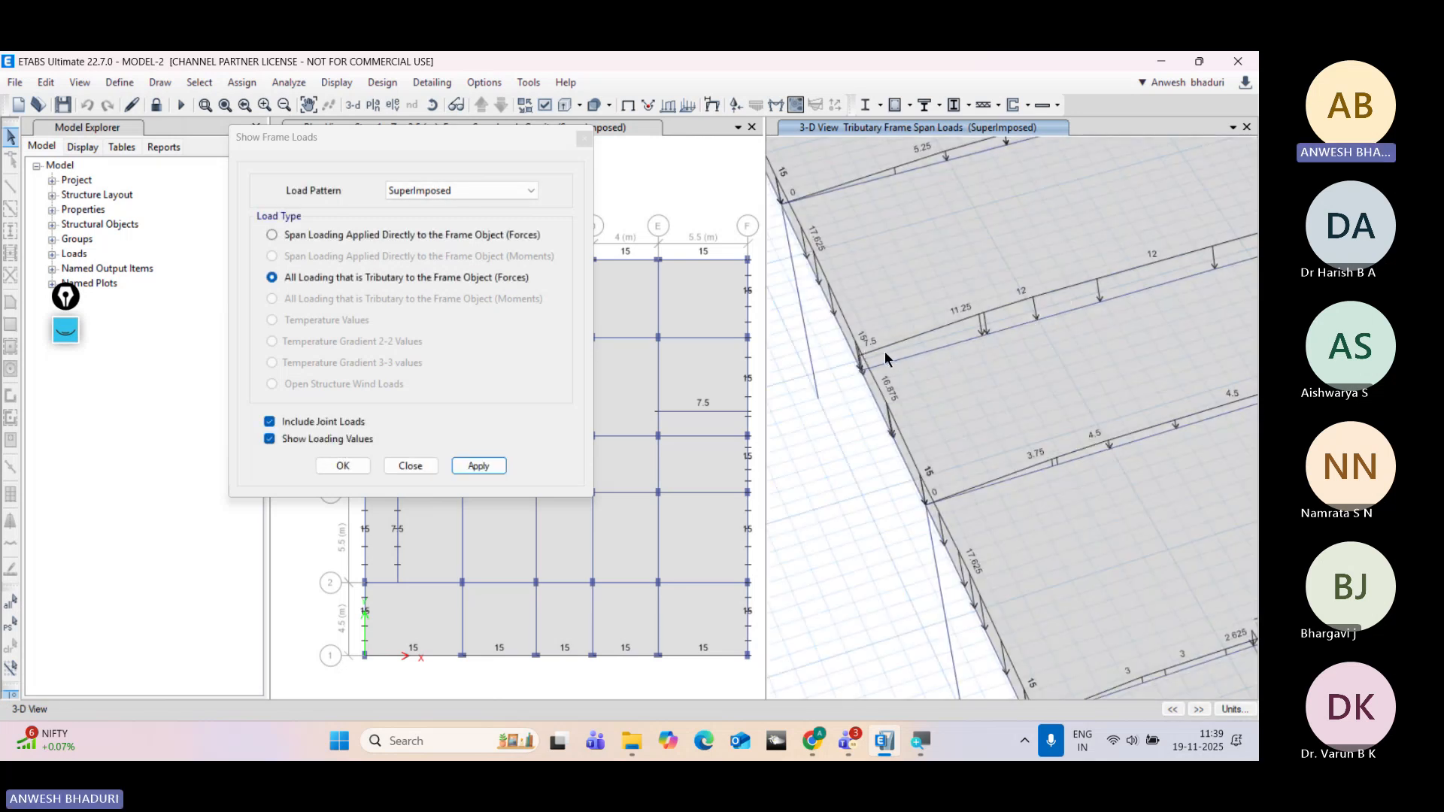
pyautogui.moveTo(1188, 264); pyautogui.dragTo(940, 345, button='middle')
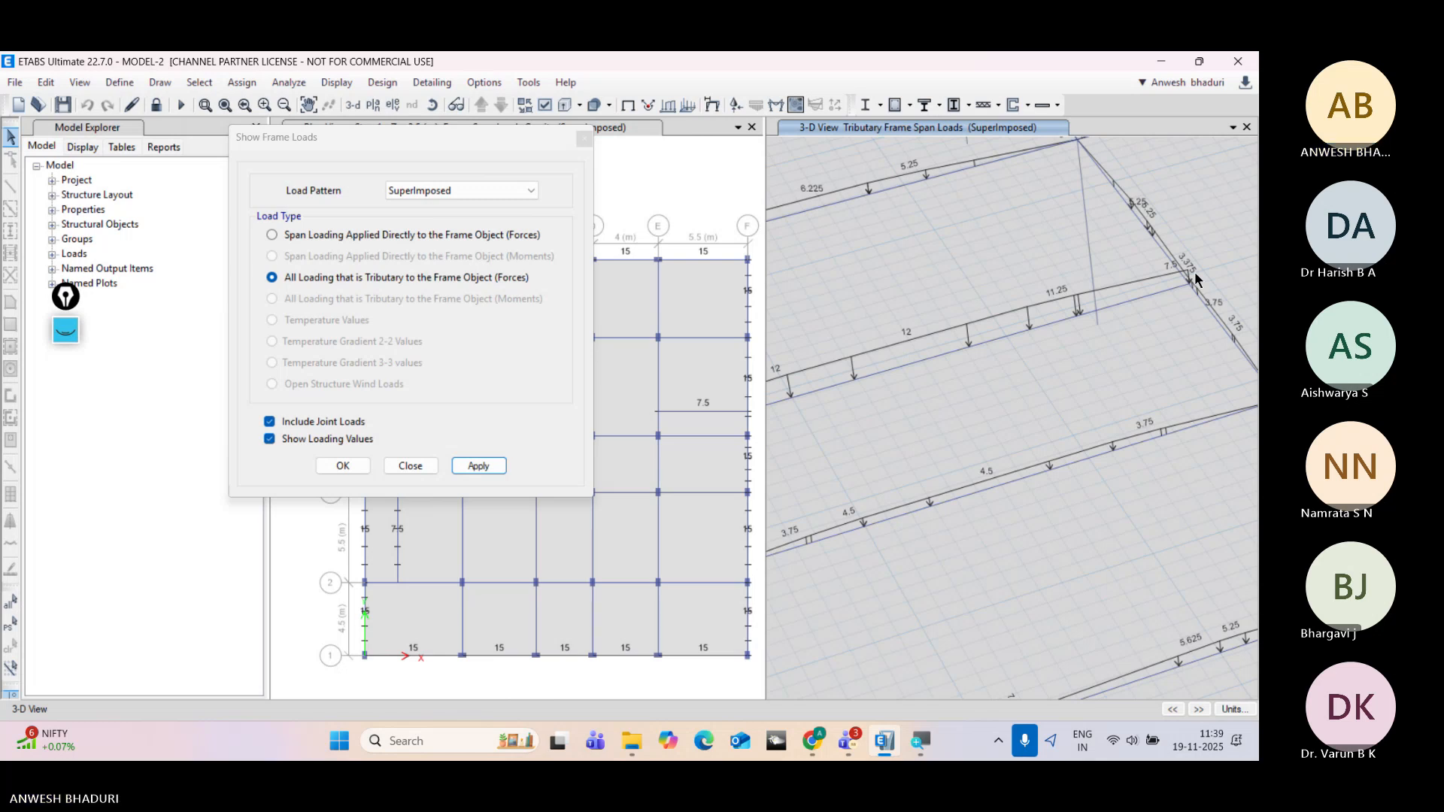
pyautogui.scroll(-5, 1194, 274)
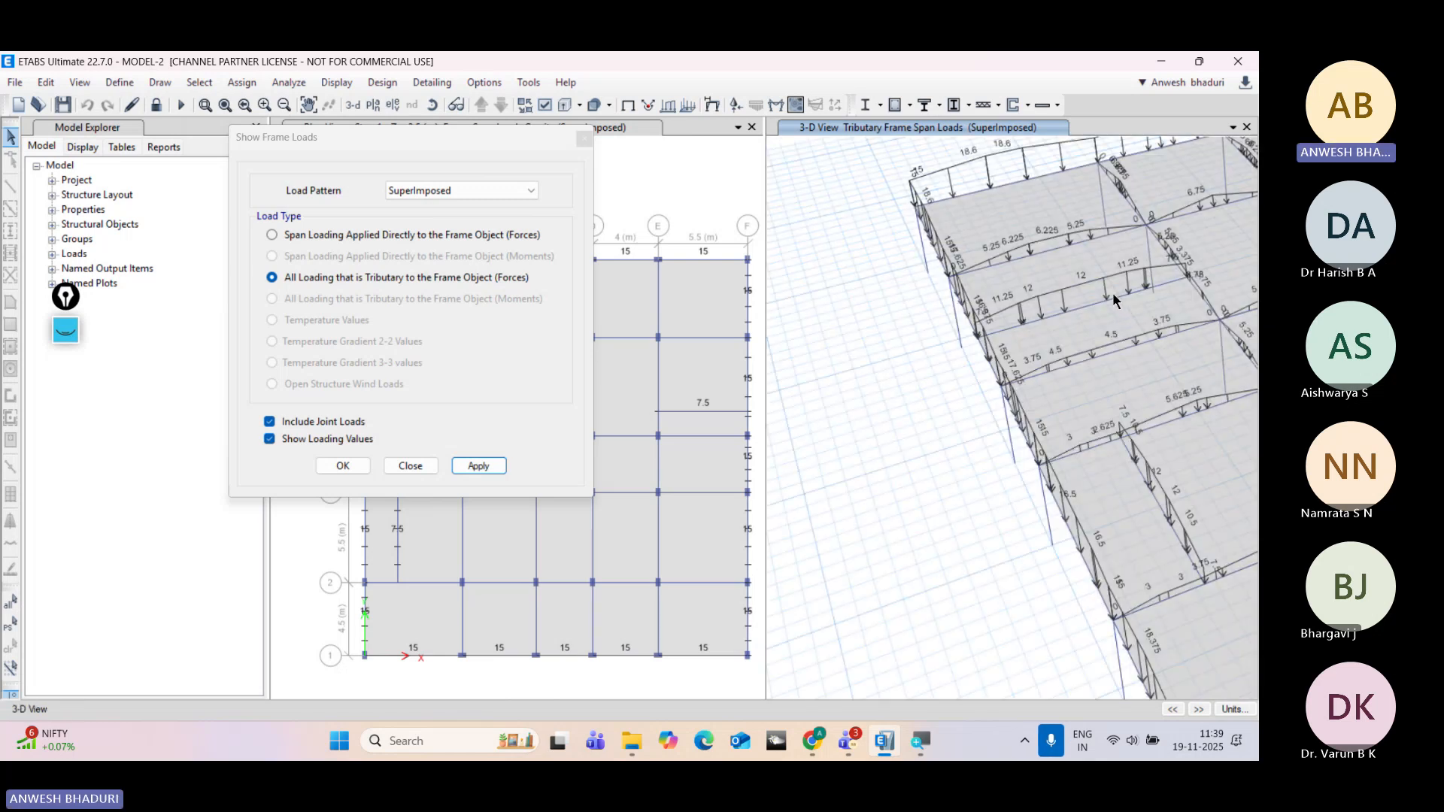
pyautogui.scroll(5, 1113, 265)
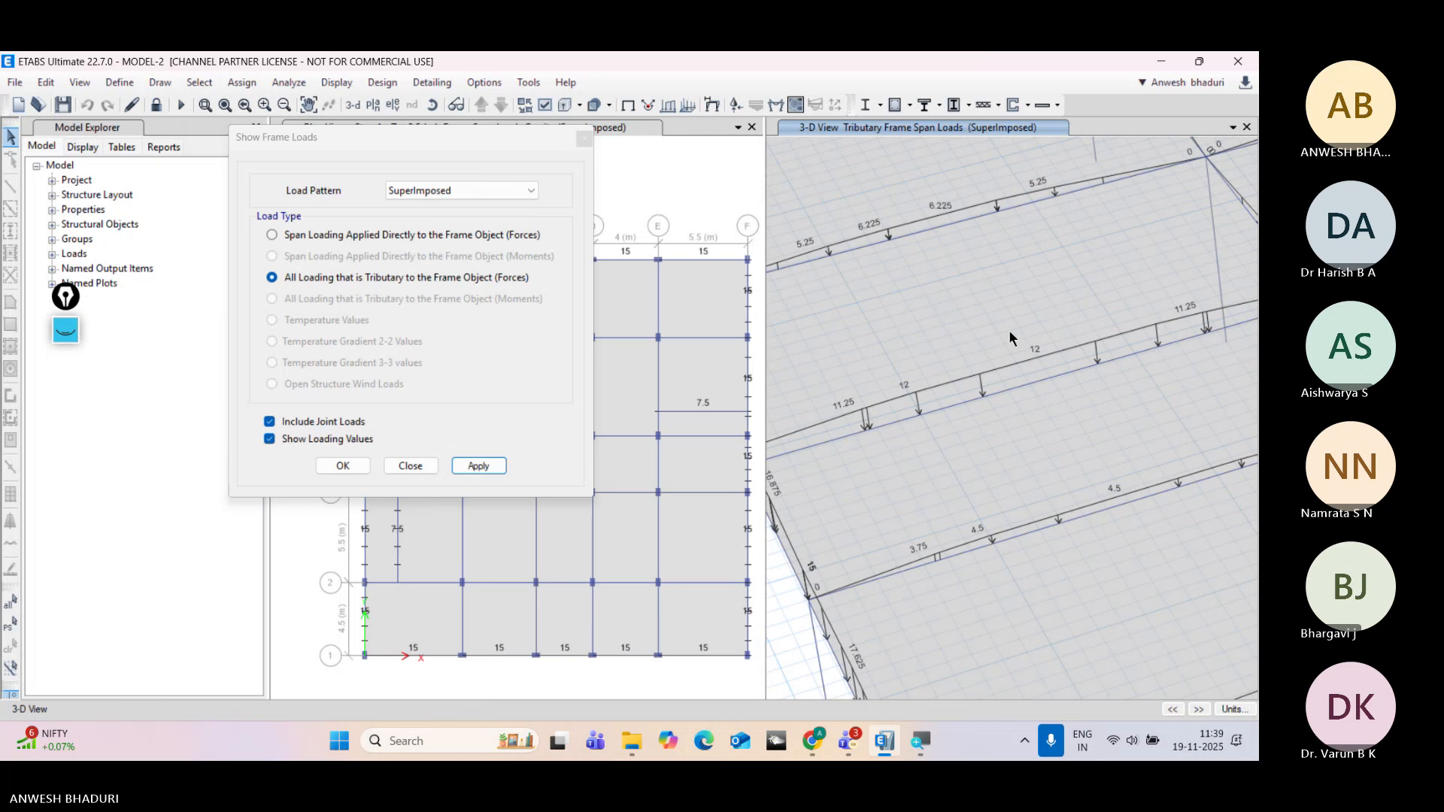
pyautogui.scroll(-3, 973, 288)
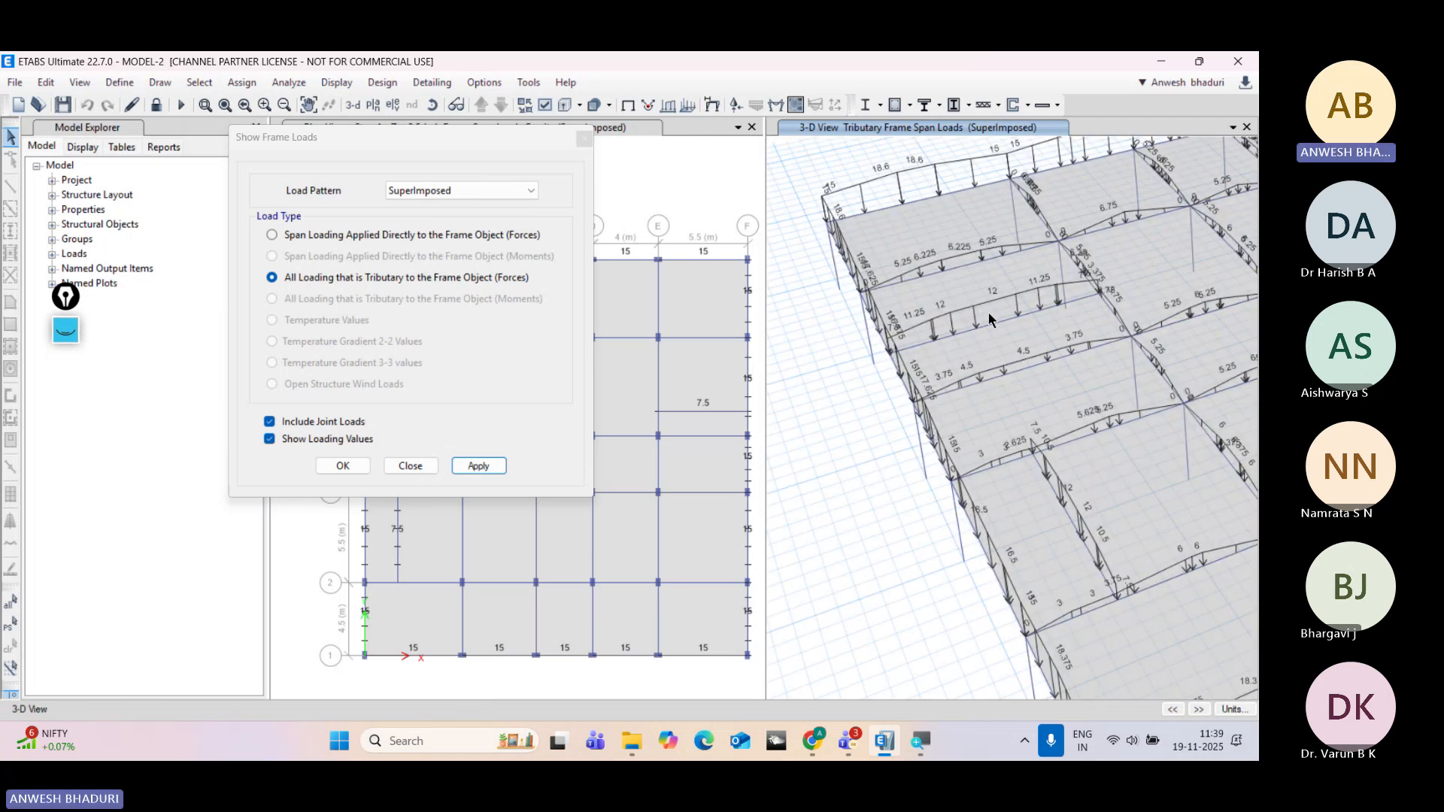
pyautogui.scroll(4, 989, 313)
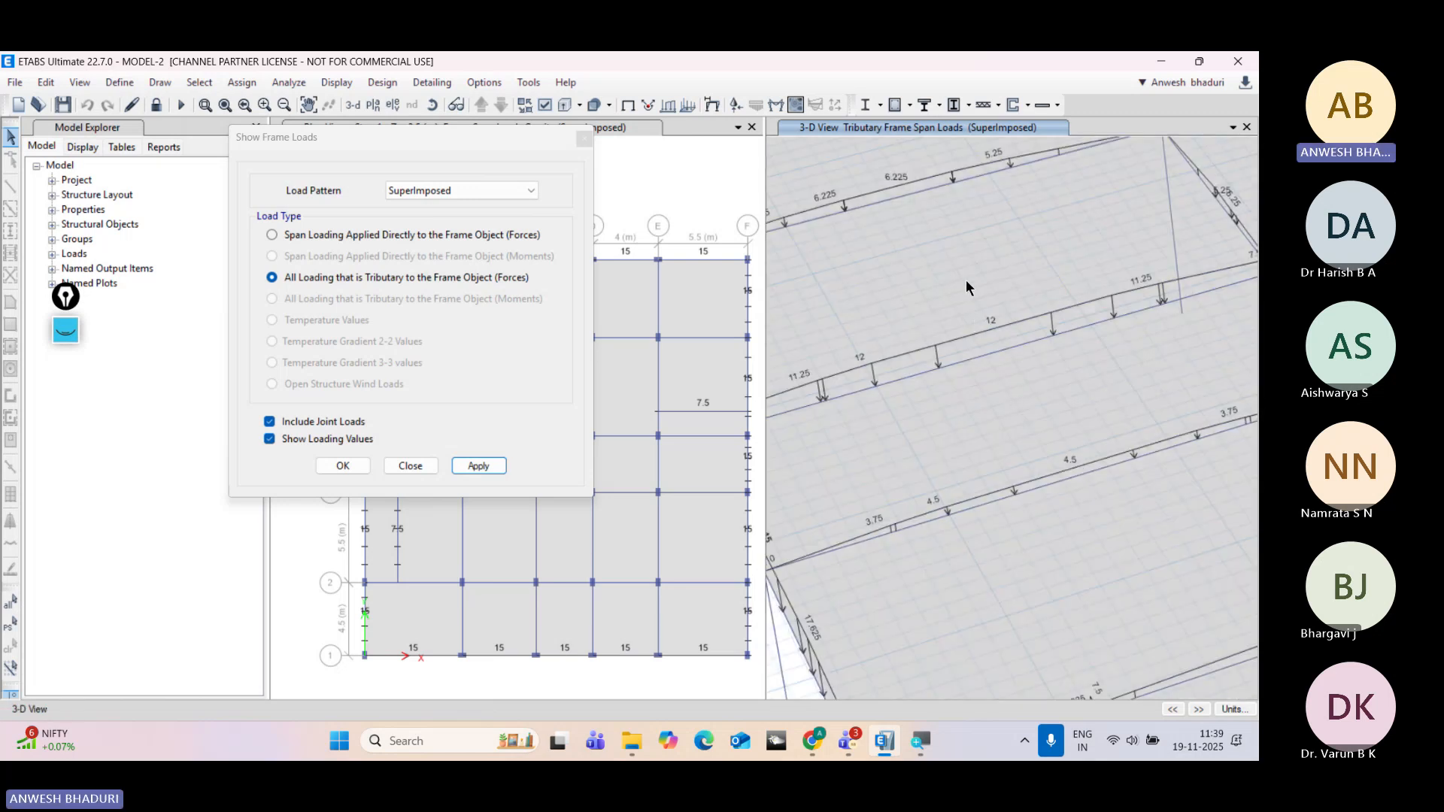
pyautogui.scroll(-3, 969, 304)
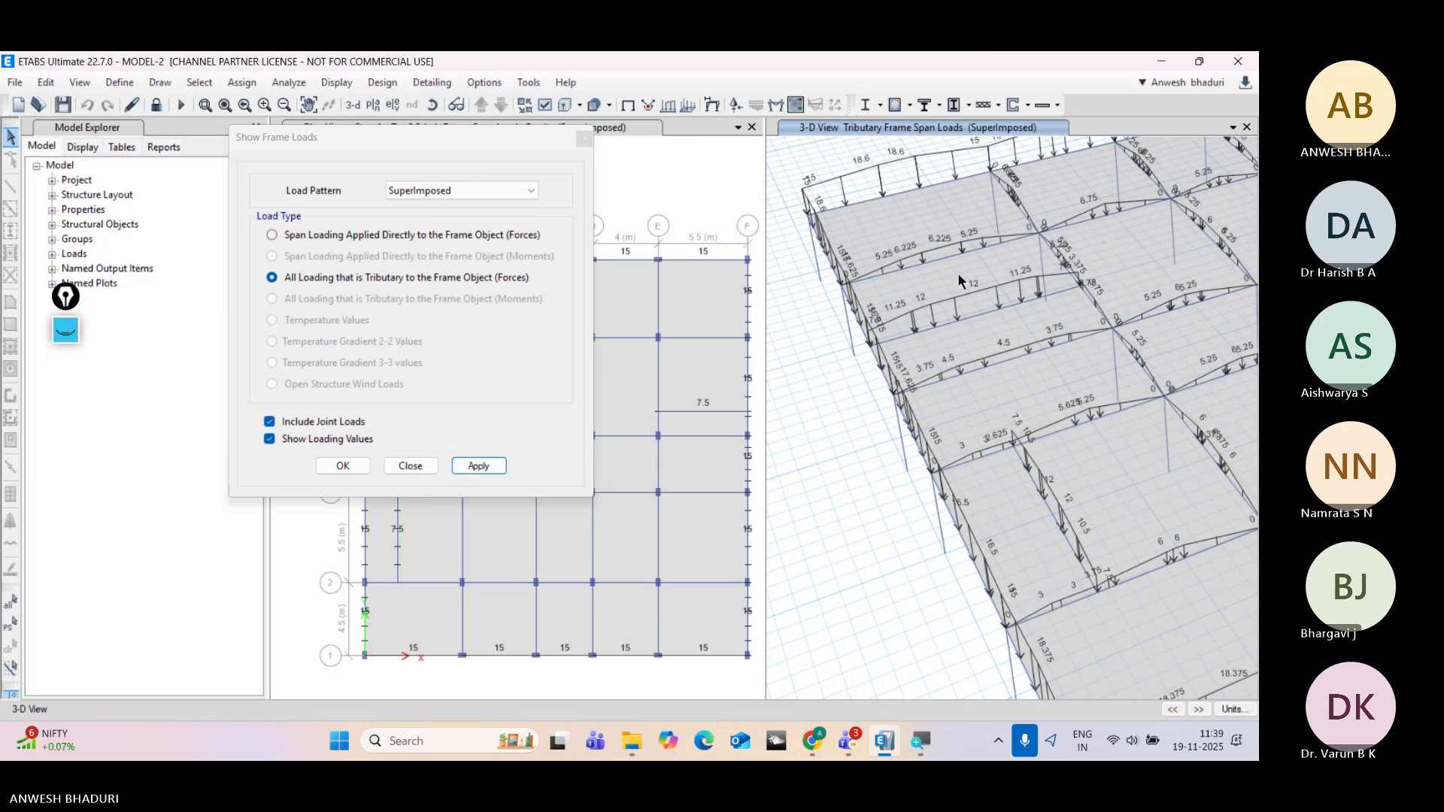
pyautogui.scroll(3, 986, 323)
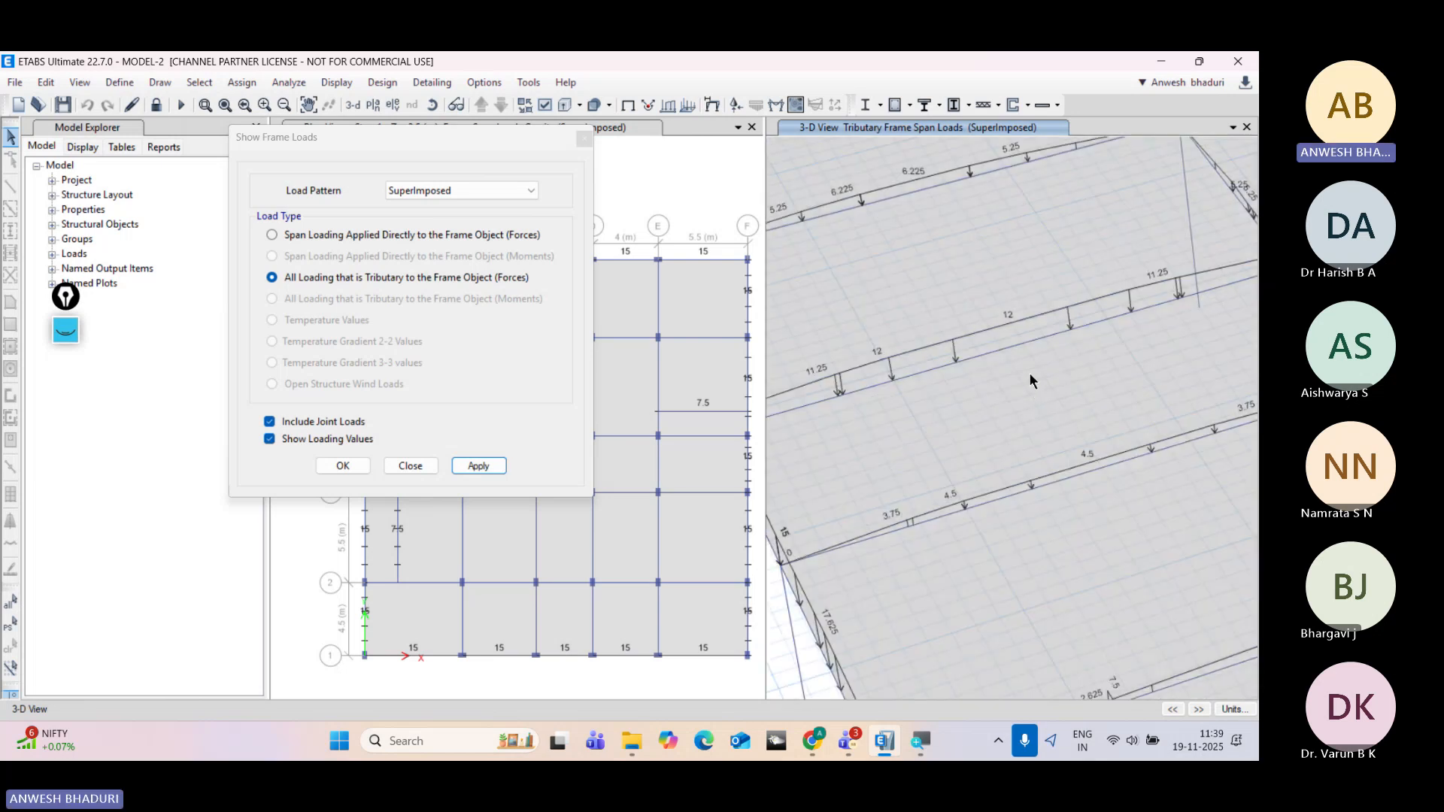
pyautogui.scroll(-3, 972, 310)
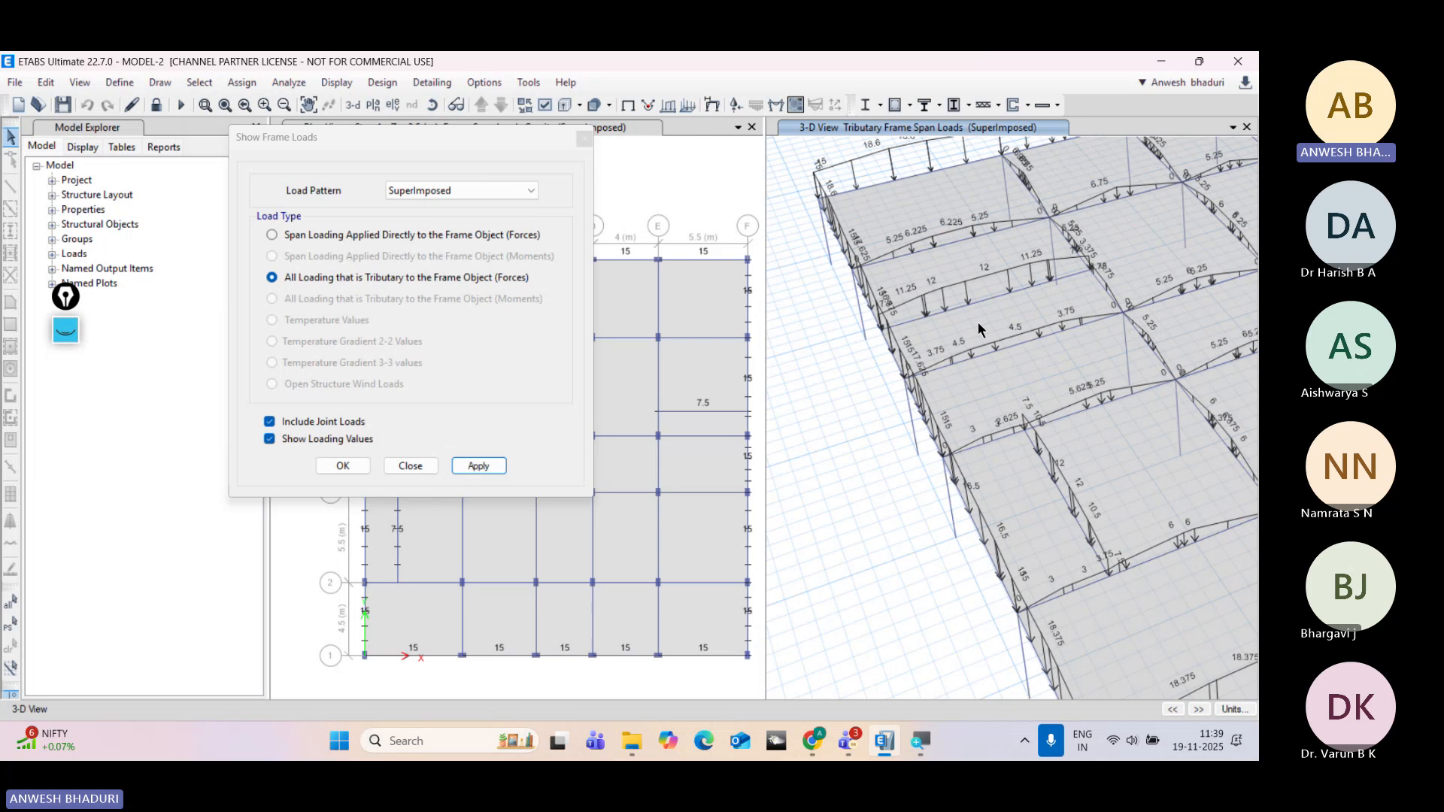
# Step: Close the frame load settings, return the 3-D view to the undeformed shape, and unlock the model for editing
pyautogui.click(421, 467)
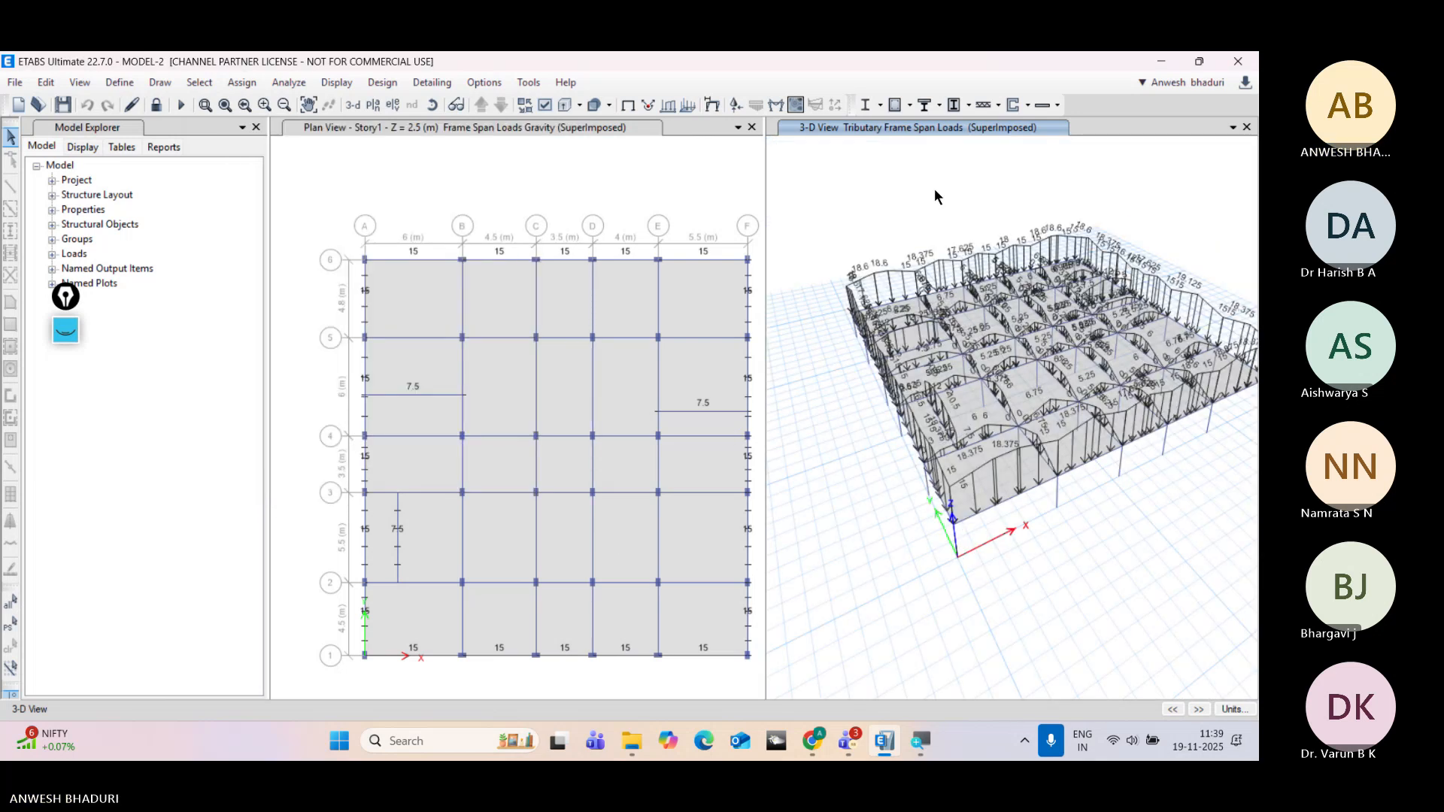
pyautogui.click(628, 106)
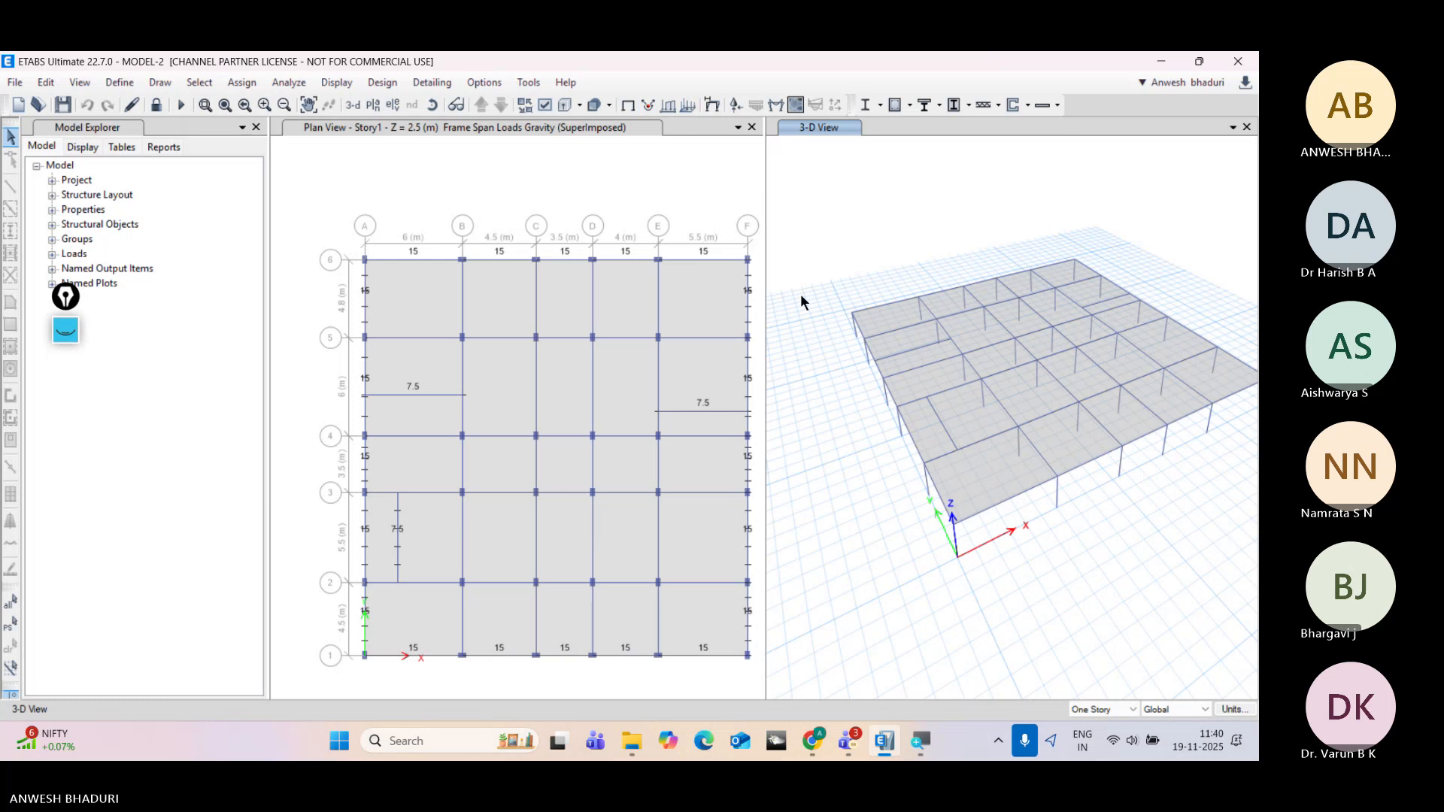
pyautogui.moveTo(429, 498); pyautogui.dragTo(447, 452, button='middle')
pyautogui.moveTo(463, 268); pyautogui.dragTo(407, 283, button='middle')
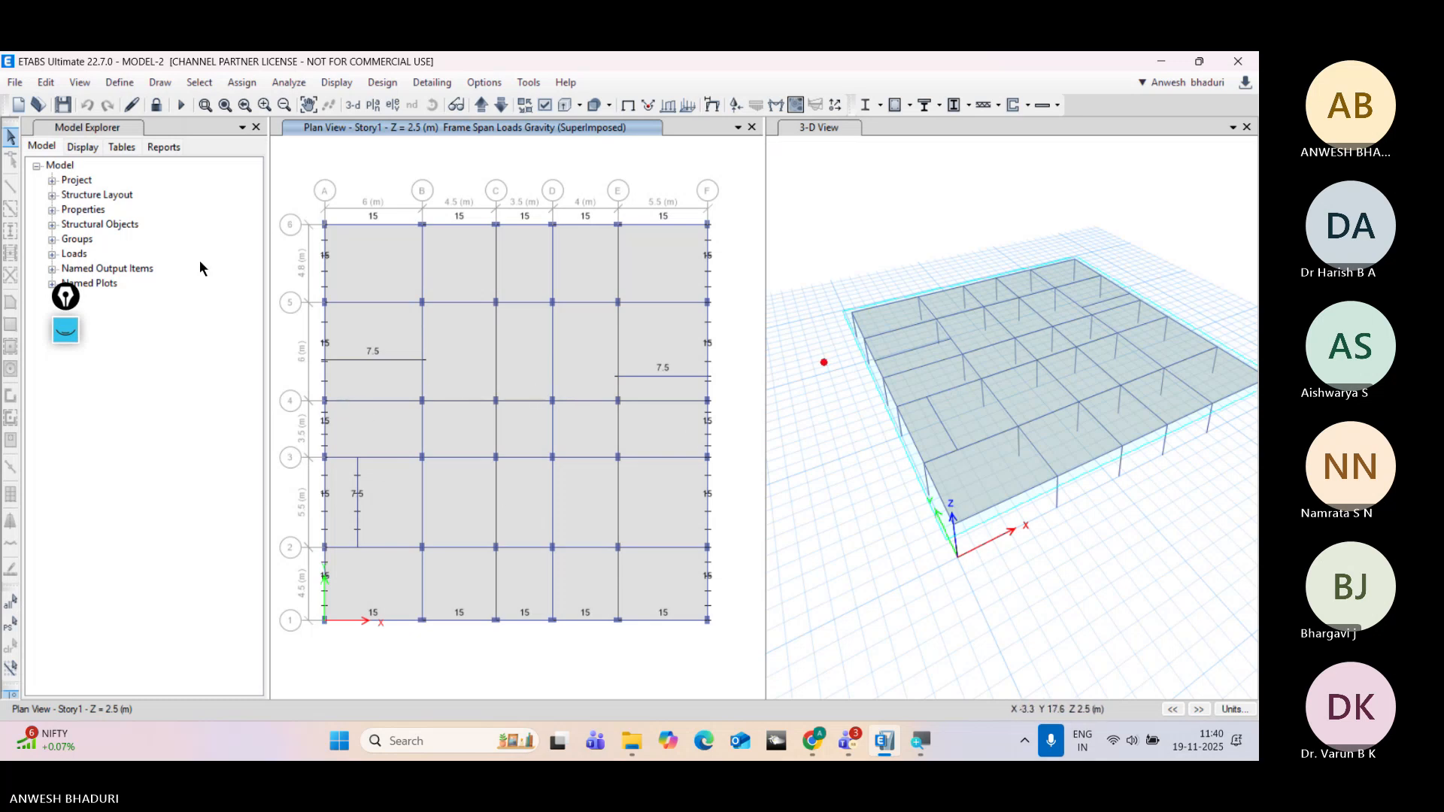
pyautogui.click(158, 105)
pyautogui.click(650, 454)
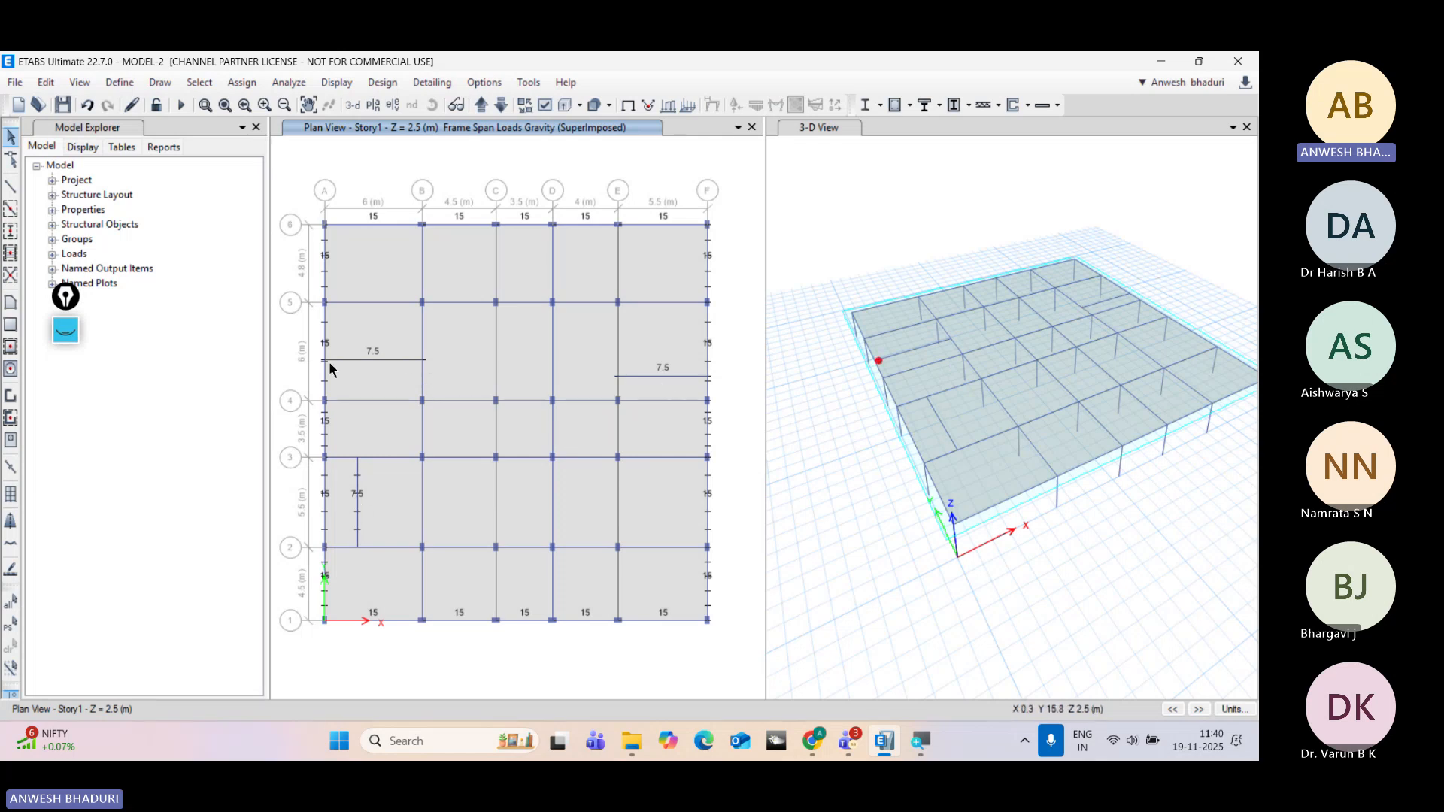
# Step: Examine the Story1 plan around the secondary beams between grids 4 and 5 in bays A–B and E–F
pyautogui.scroll(4, 351, 384)
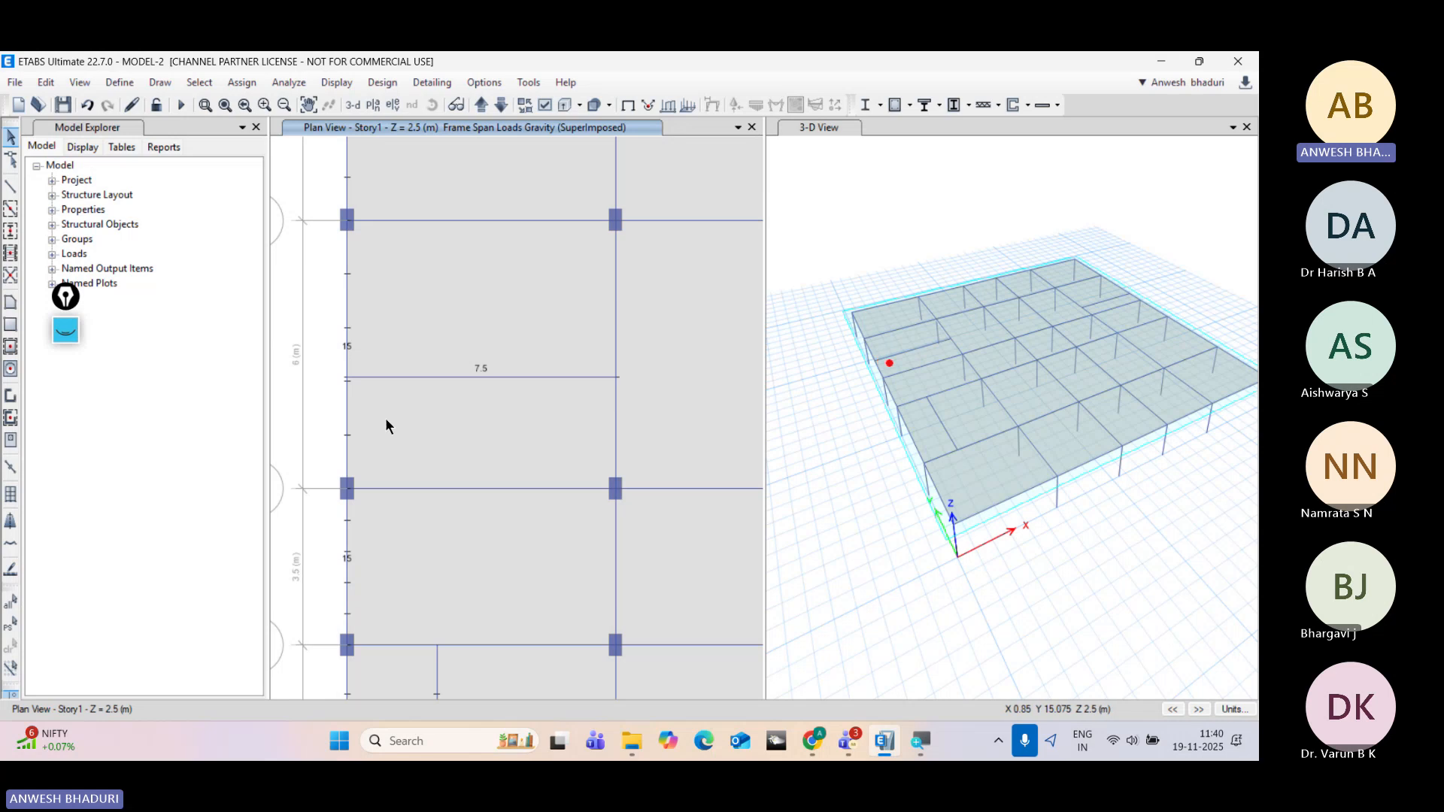
pyautogui.scroll(-4, 385, 418)
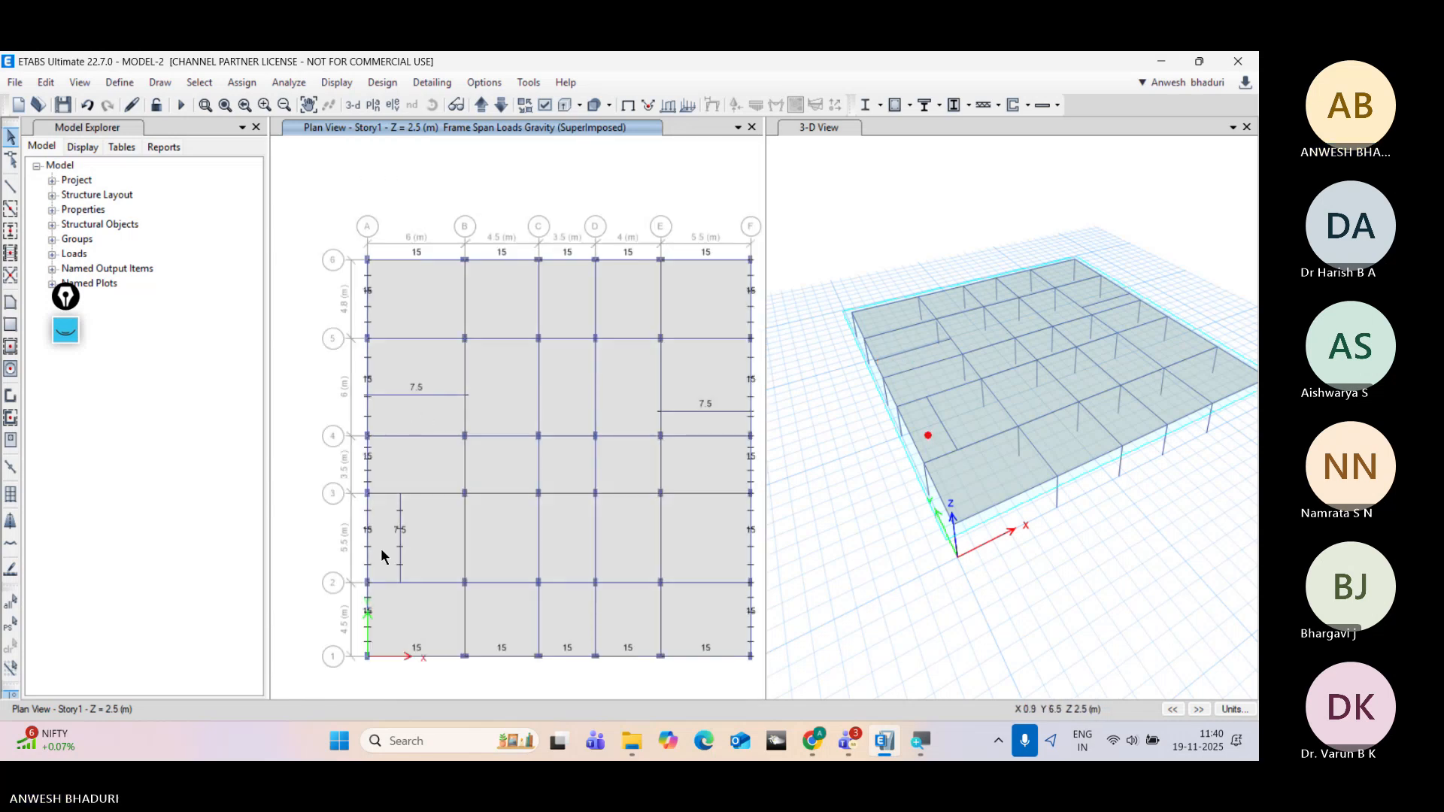
pyautogui.scroll(4, 689, 431)
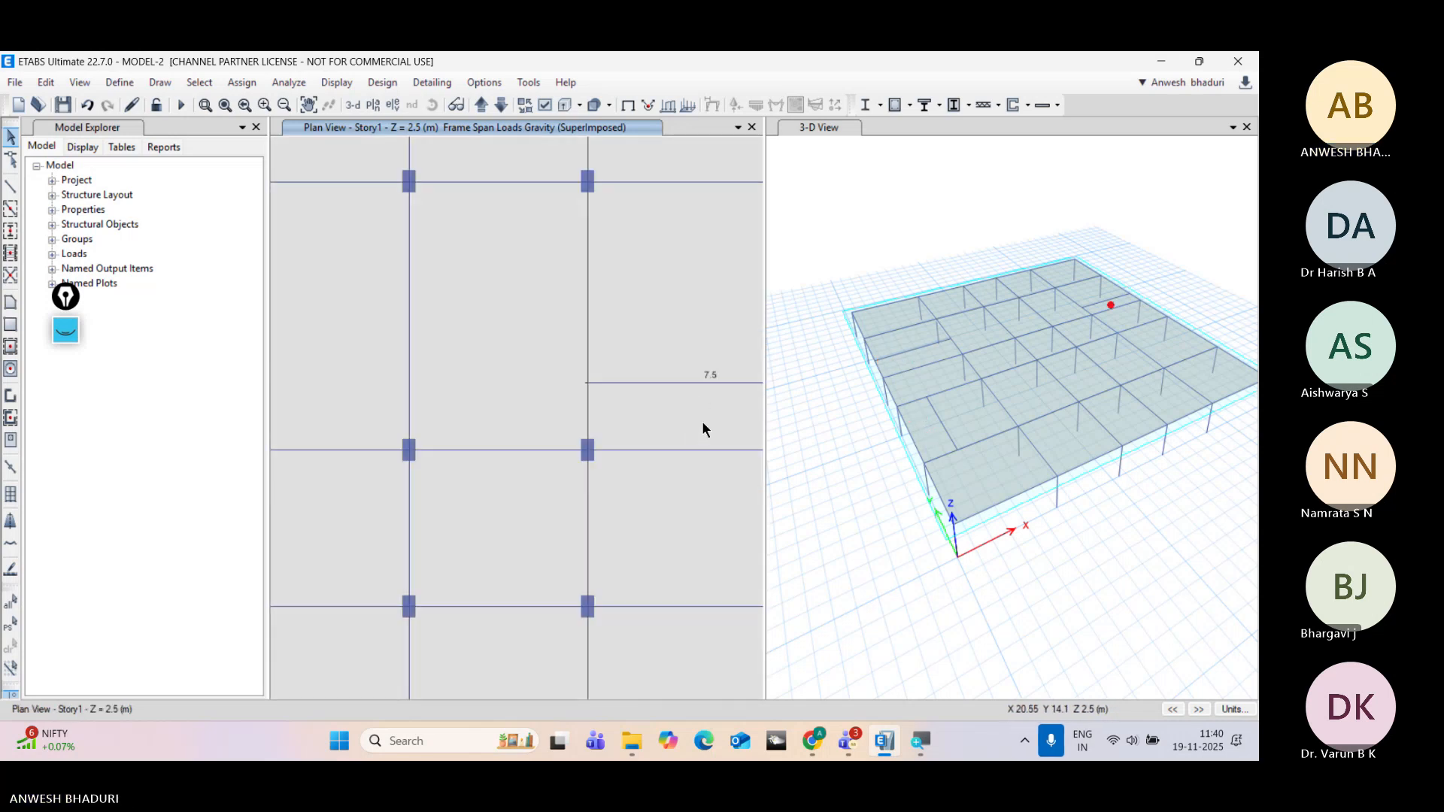
pyautogui.scroll(-4, 681, 423)
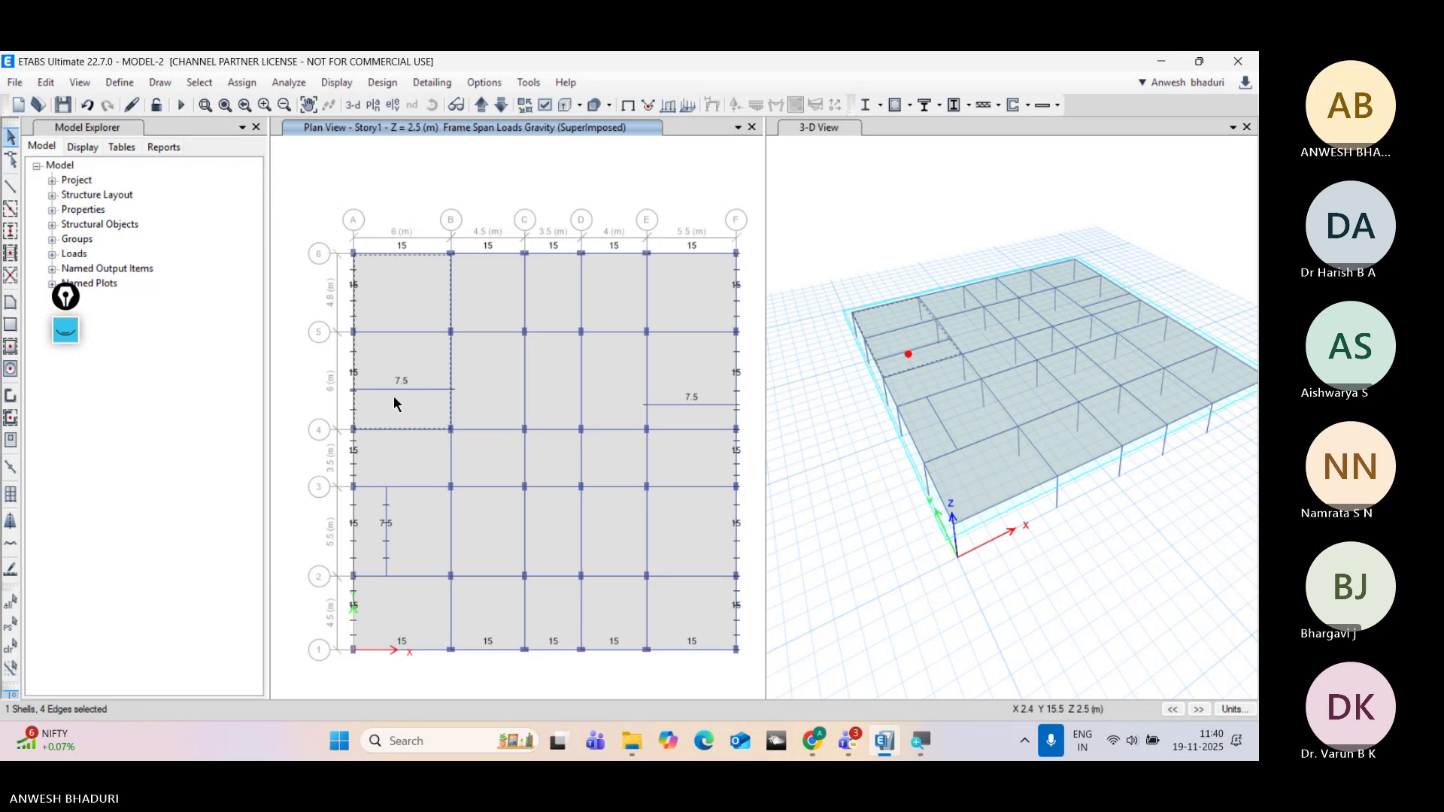
pyautogui.click(682, 414)
pyautogui.click(681, 415)
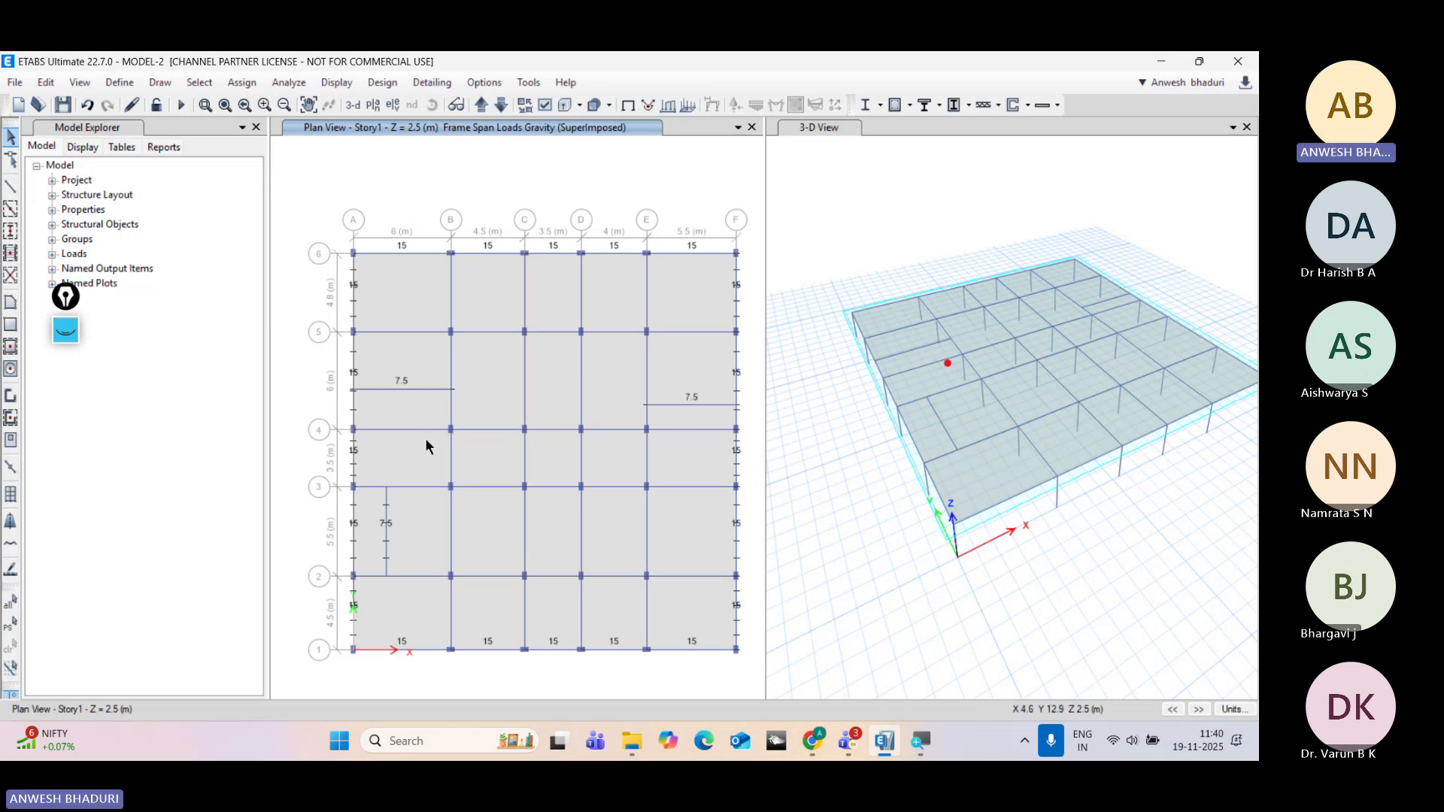
pyautogui.scroll(3, 386, 399)
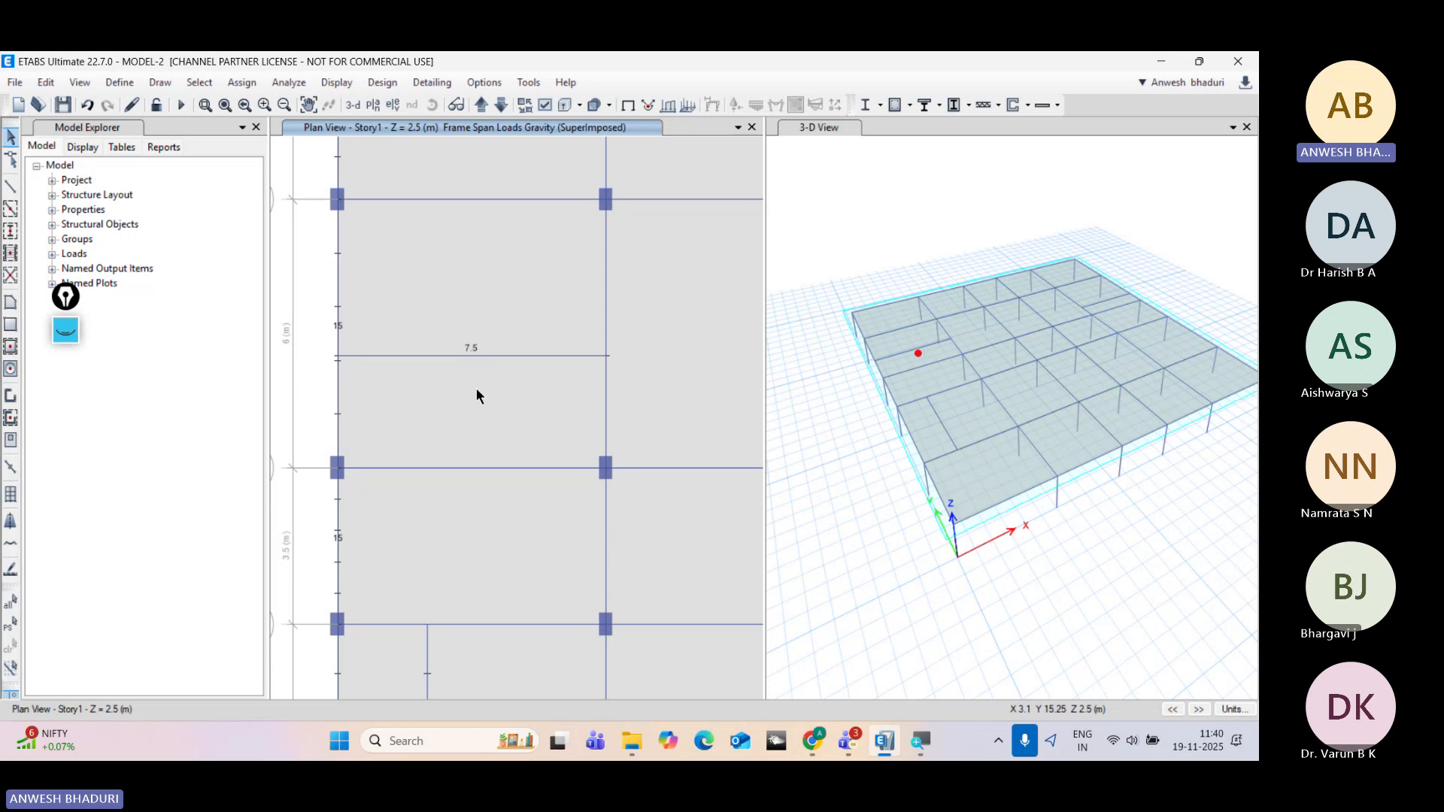
# Step: Examine the superimposed span loads on the three Story1 secondary beams, including the one in bay A–B between grids 2 and 3
pyautogui.scroll(-3, 466, 368)
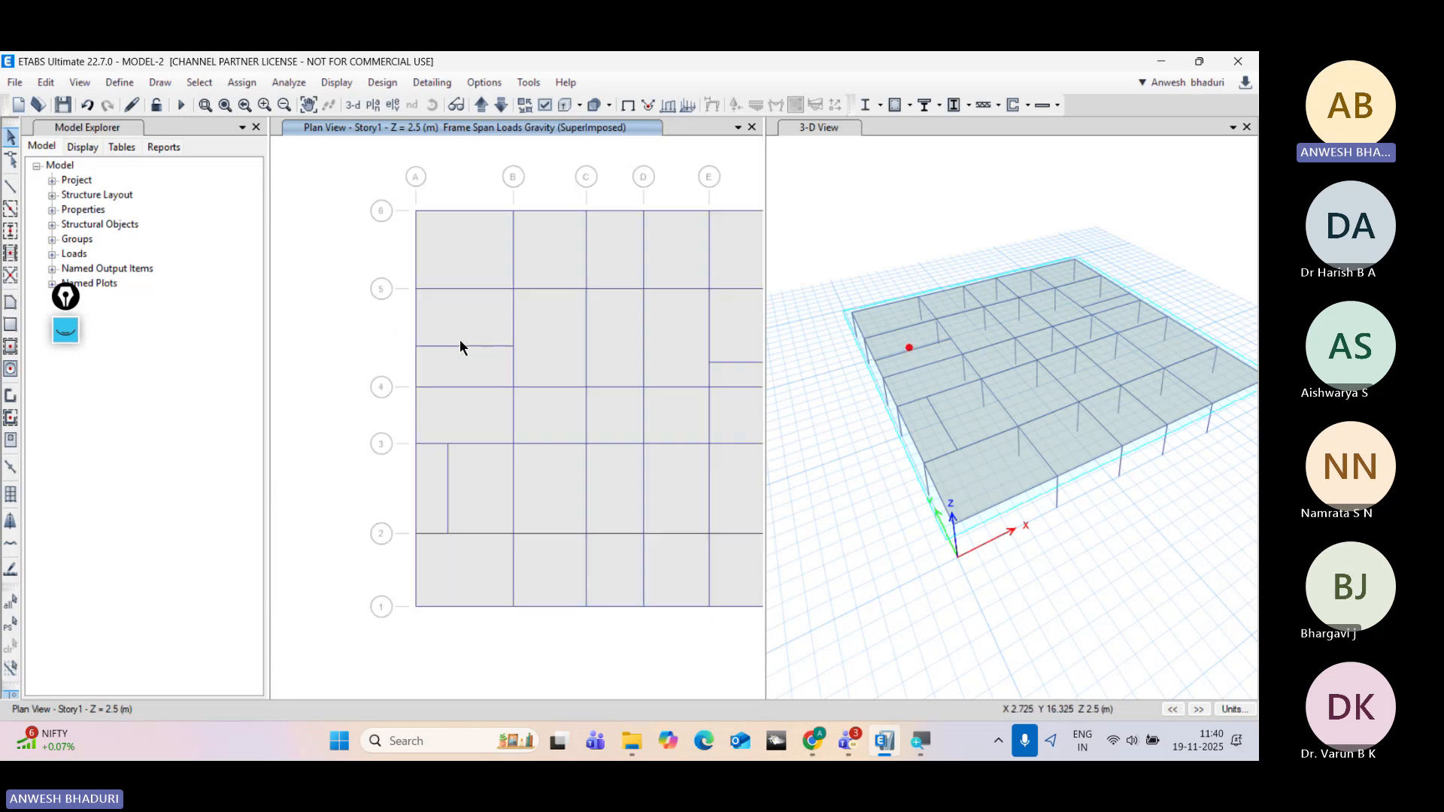
pyautogui.scroll(3, 428, 515)
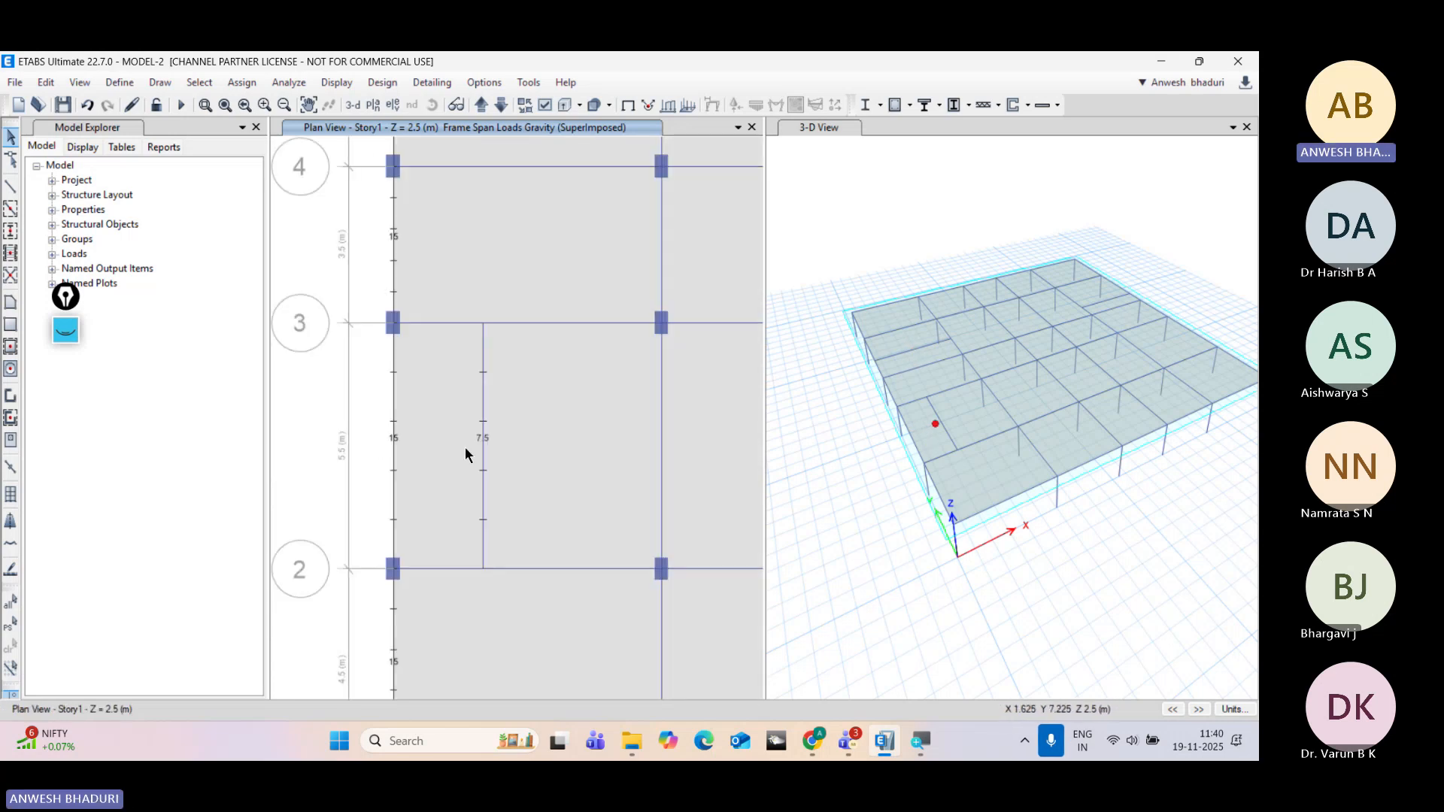
pyautogui.scroll(-3, 421, 457)
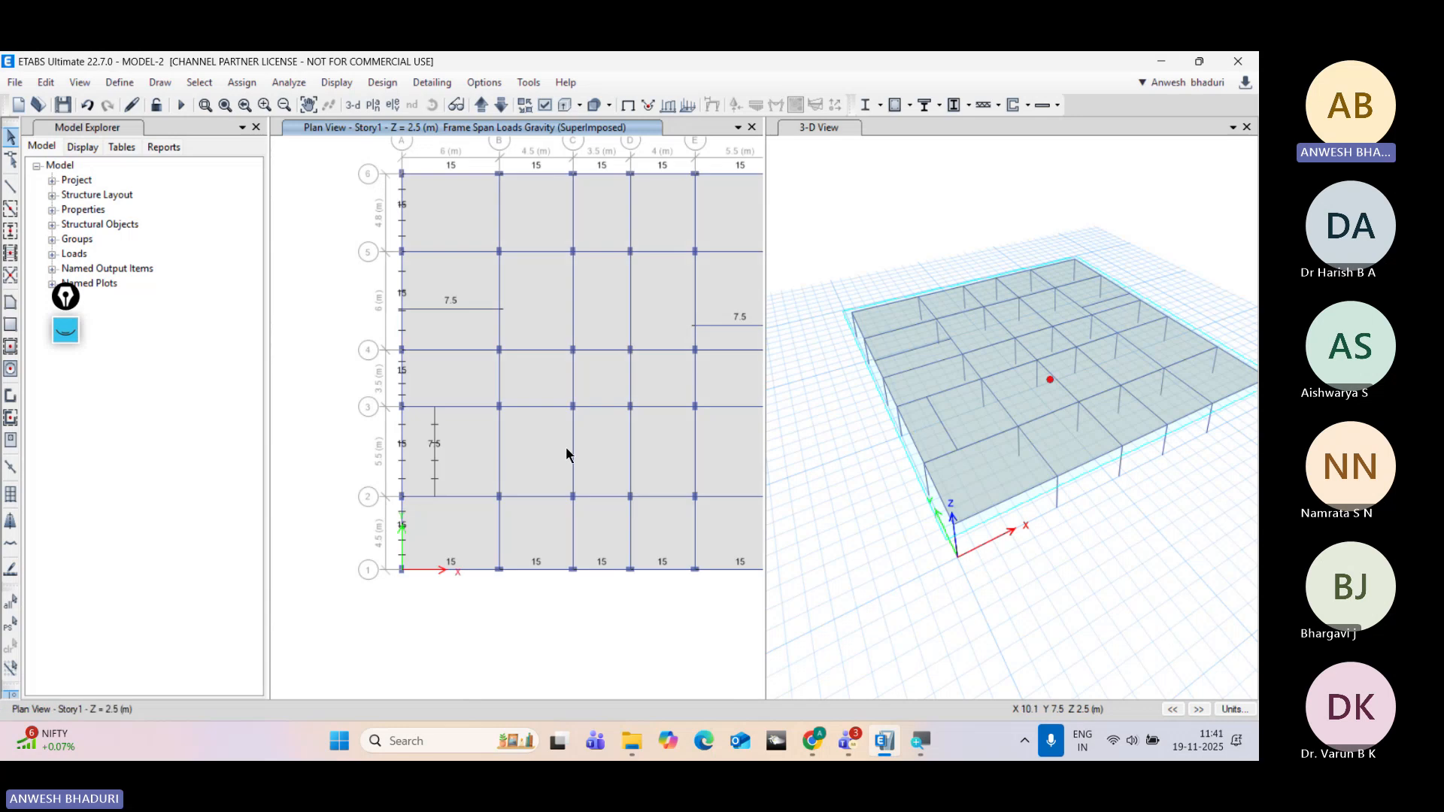
pyautogui.scroll(5, 556, 451)
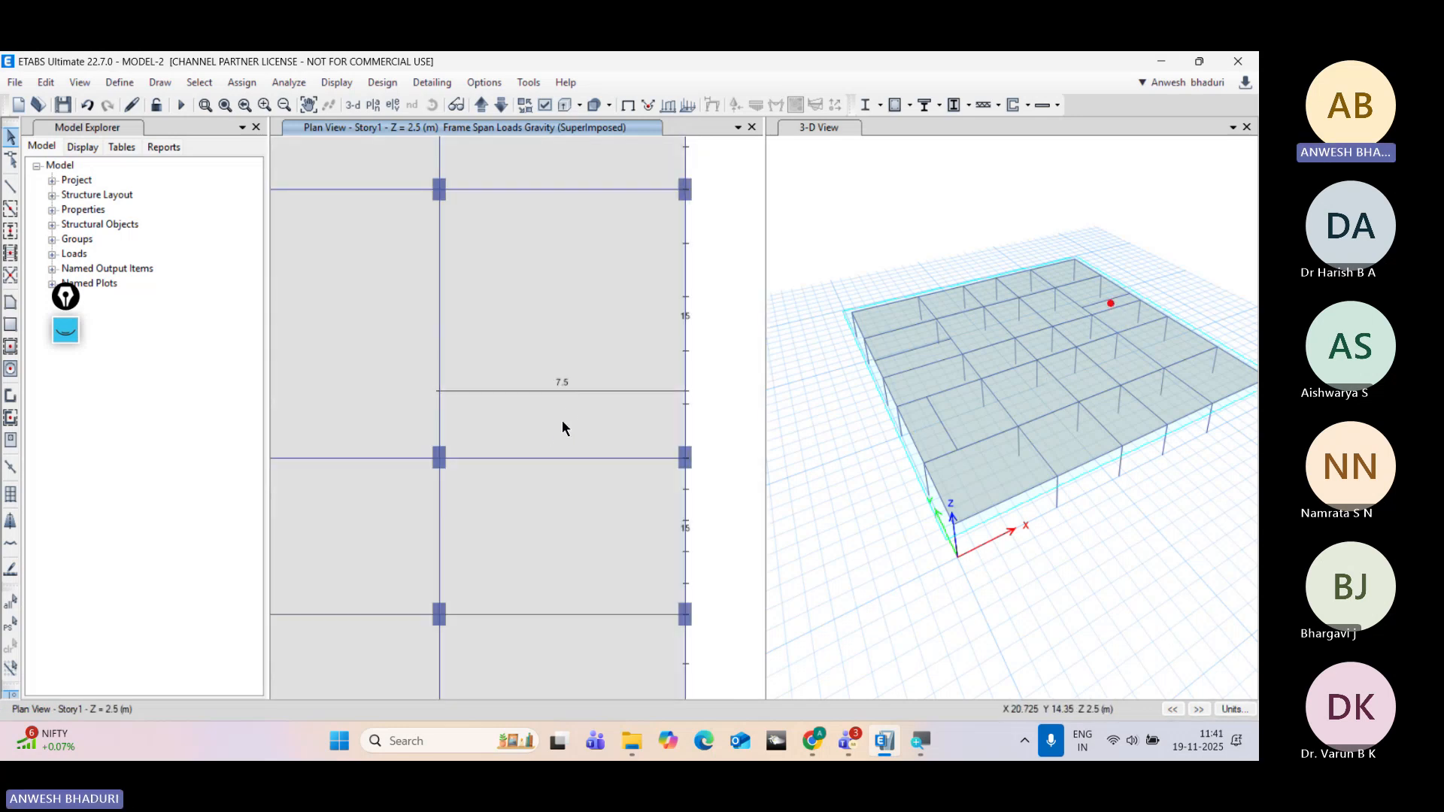
pyautogui.scroll(-3, 575, 404)
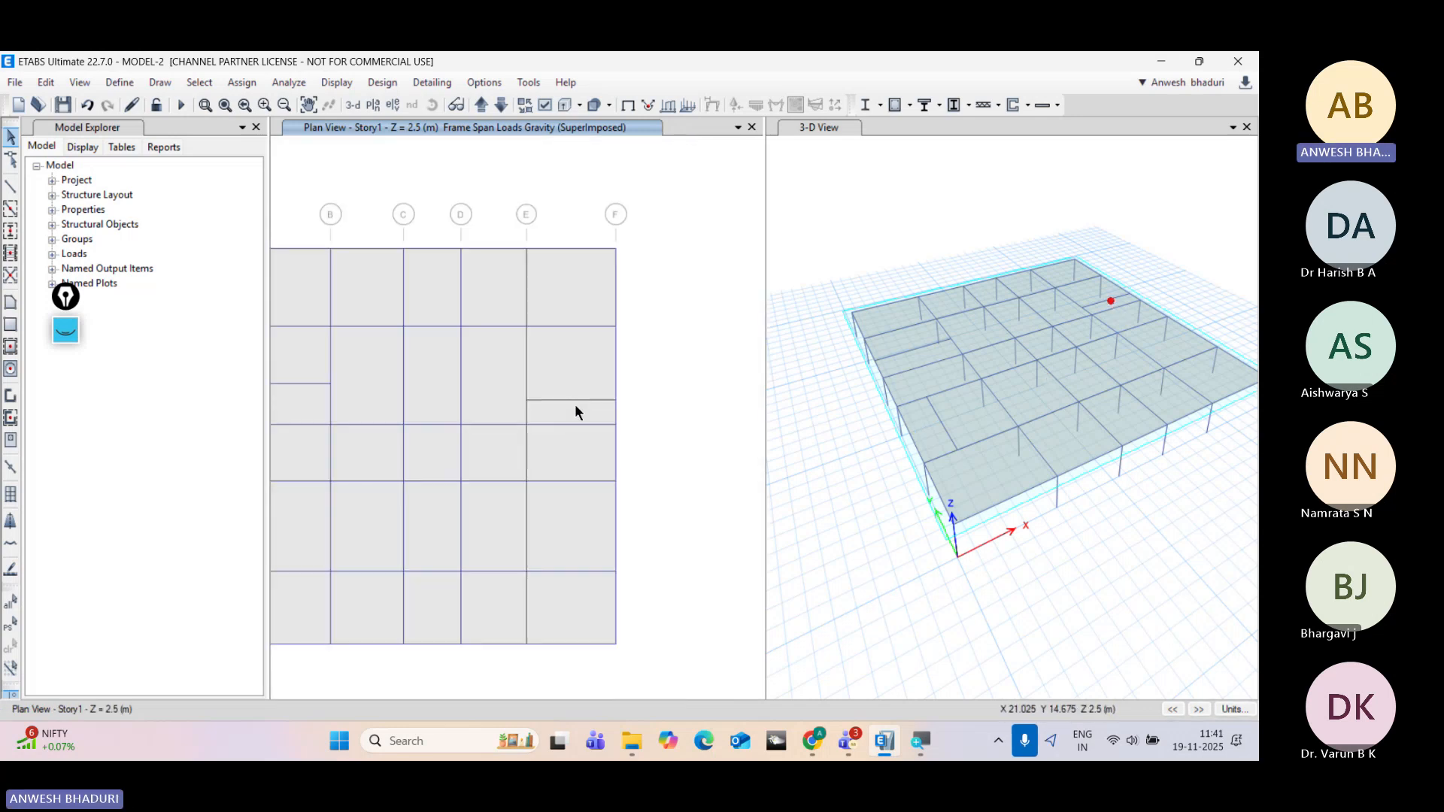
pyautogui.moveTo(421, 440); pyautogui.dragTo(518, 463, button='middle')
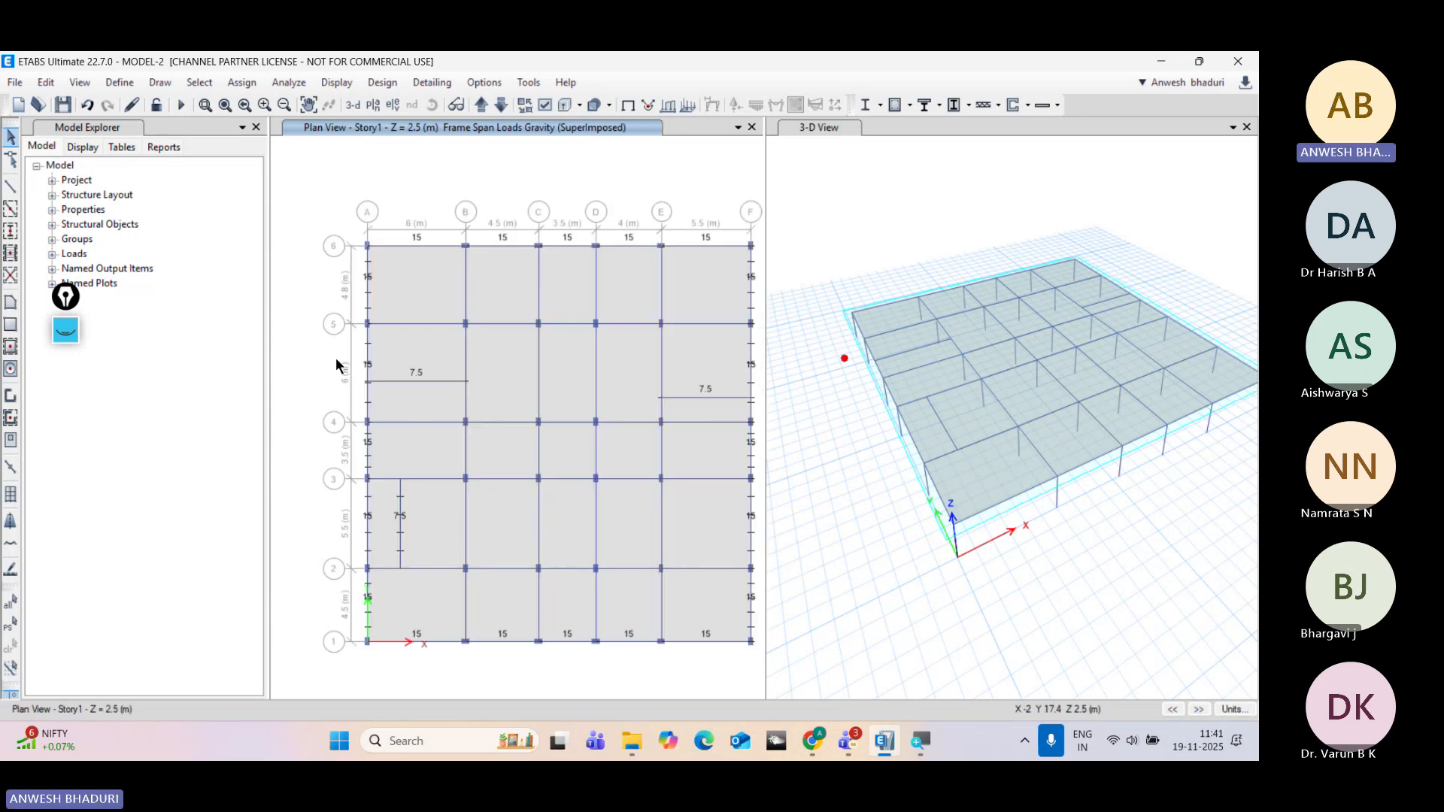
# Step: Add a copy of the slab property S125 and name it S125-OW
pyautogui.click(120, 83)
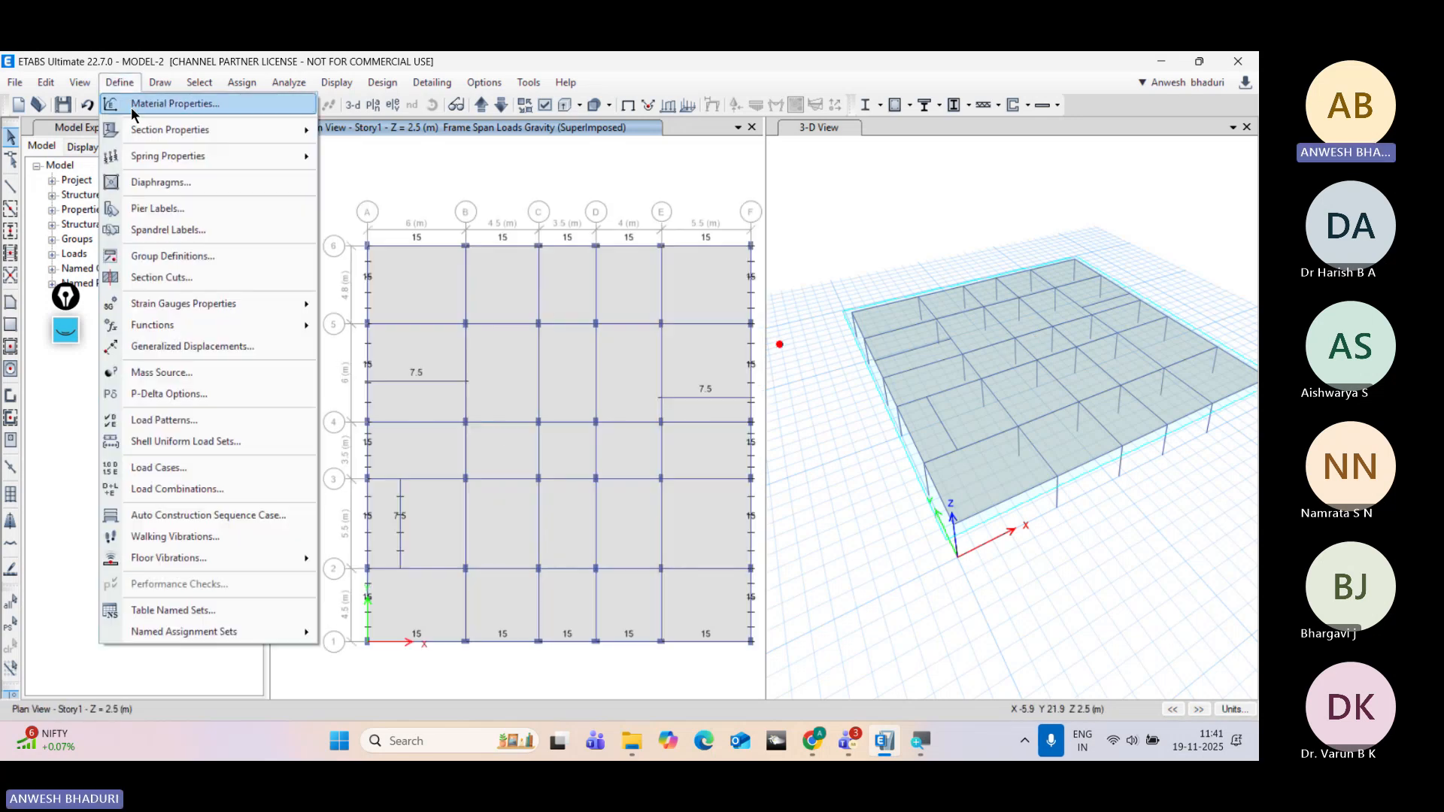
pyautogui.moveTo(138, 131)
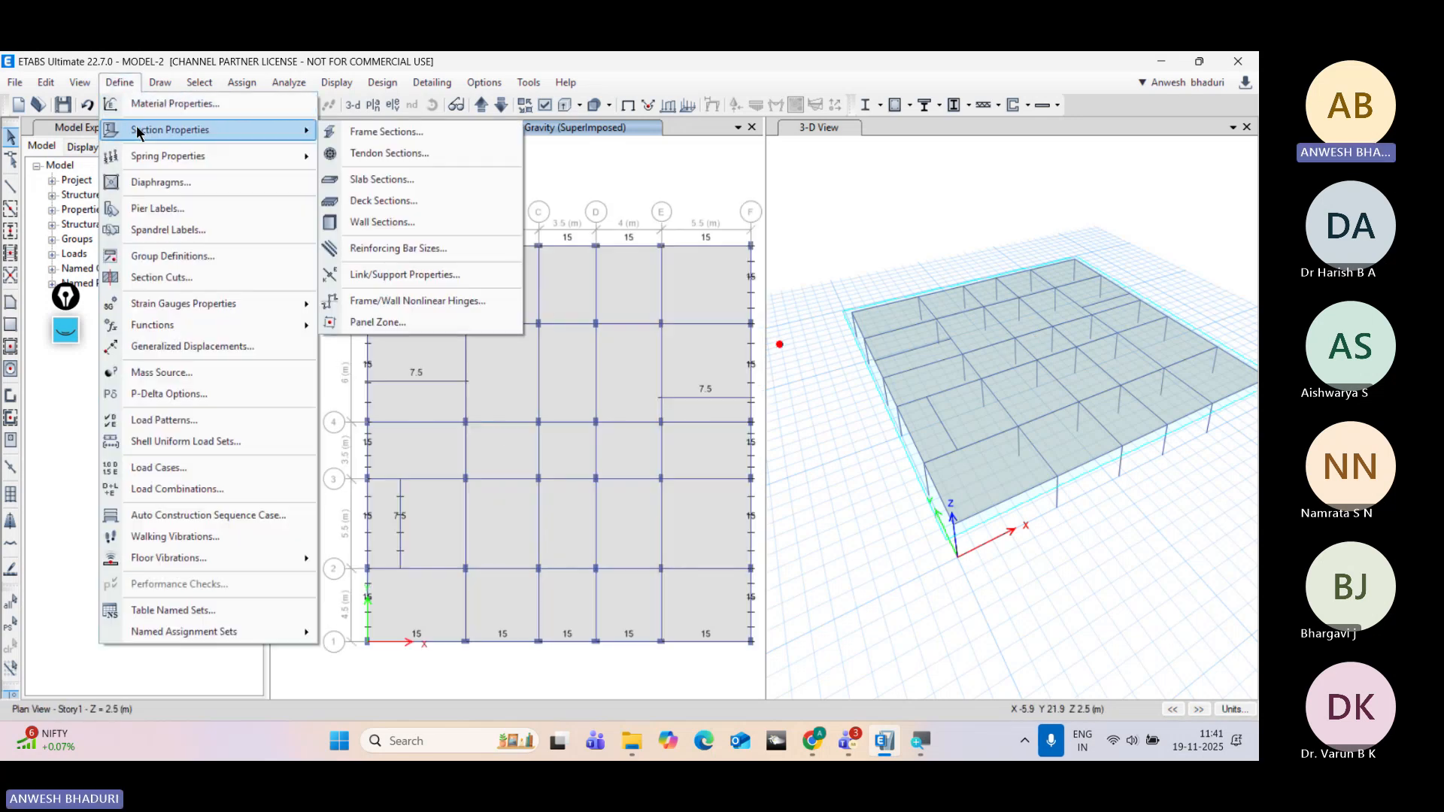
pyautogui.click(368, 181)
pyautogui.moveTo(632, 197); pyautogui.dragTo(945, 203)
pyautogui.click(804, 270)
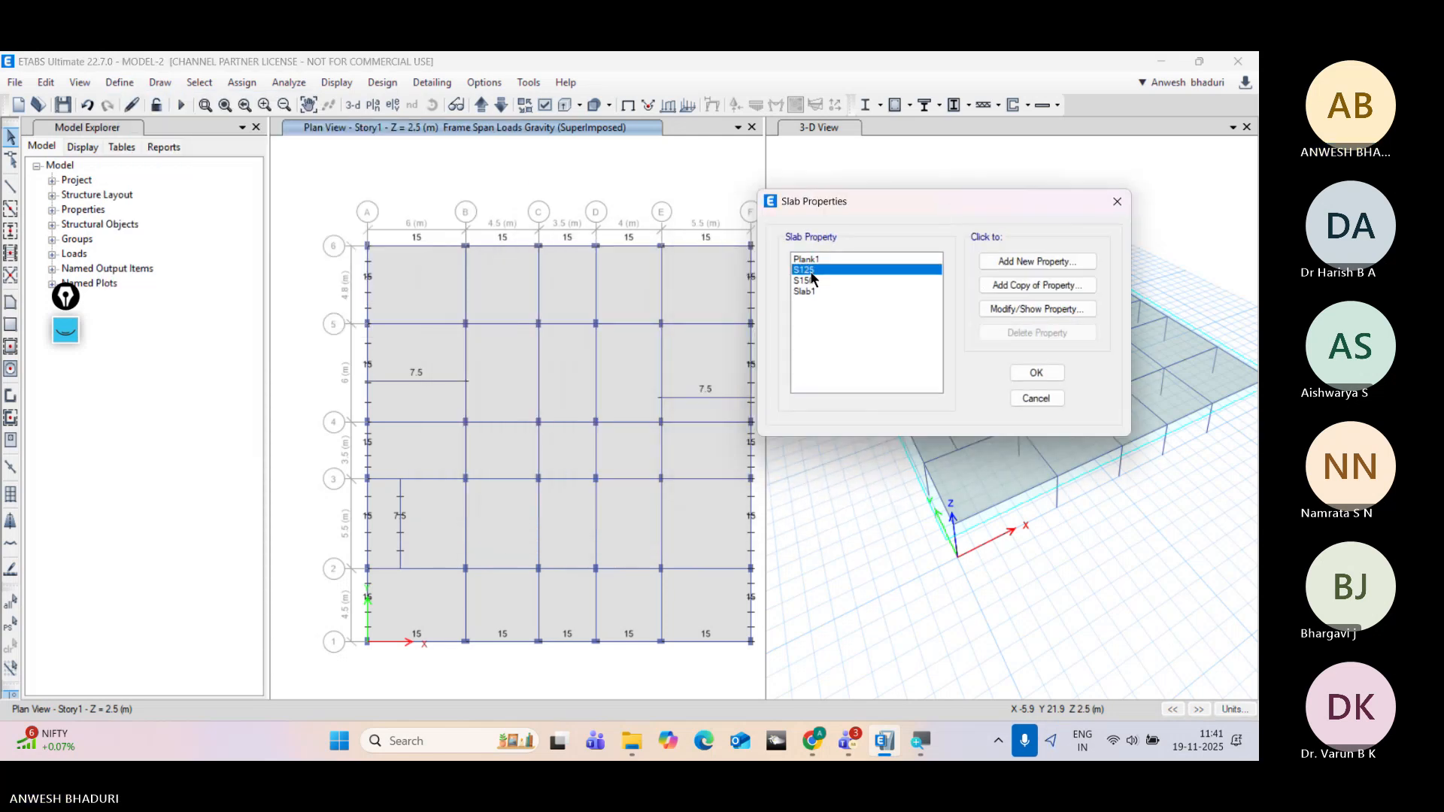
pyautogui.click(1011, 290)
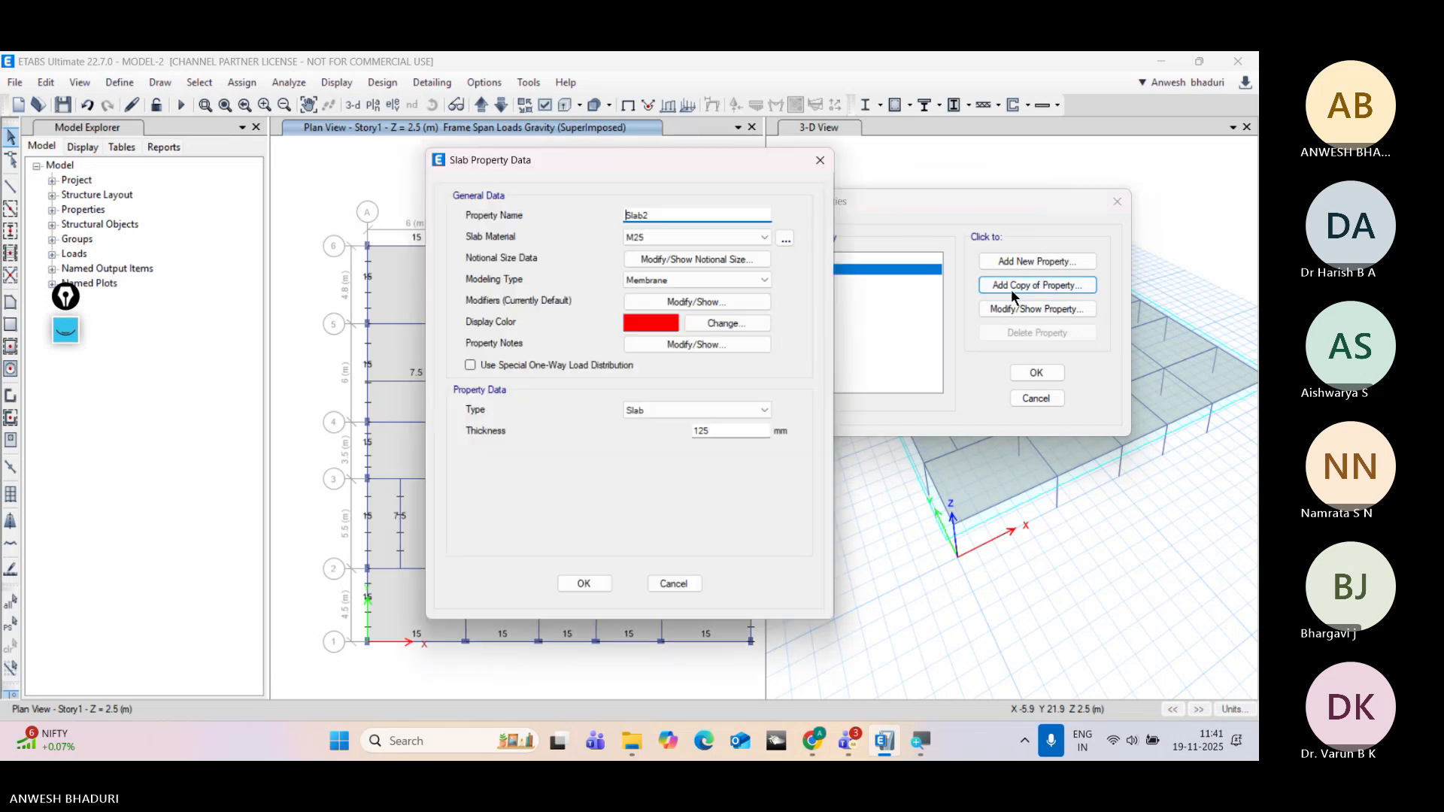
pyautogui.moveTo(671, 161); pyautogui.dragTo(937, 153)
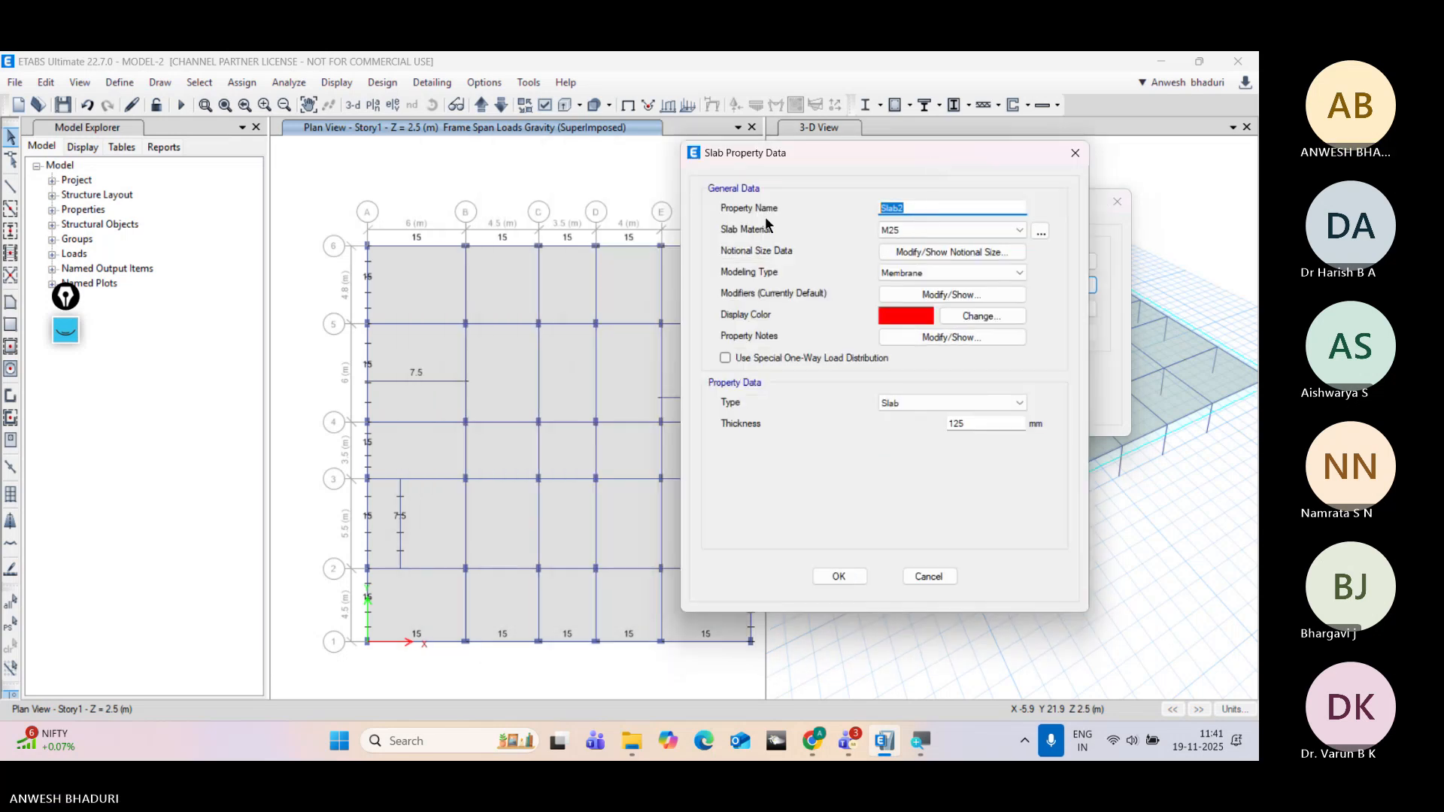
pyautogui.write('S125')
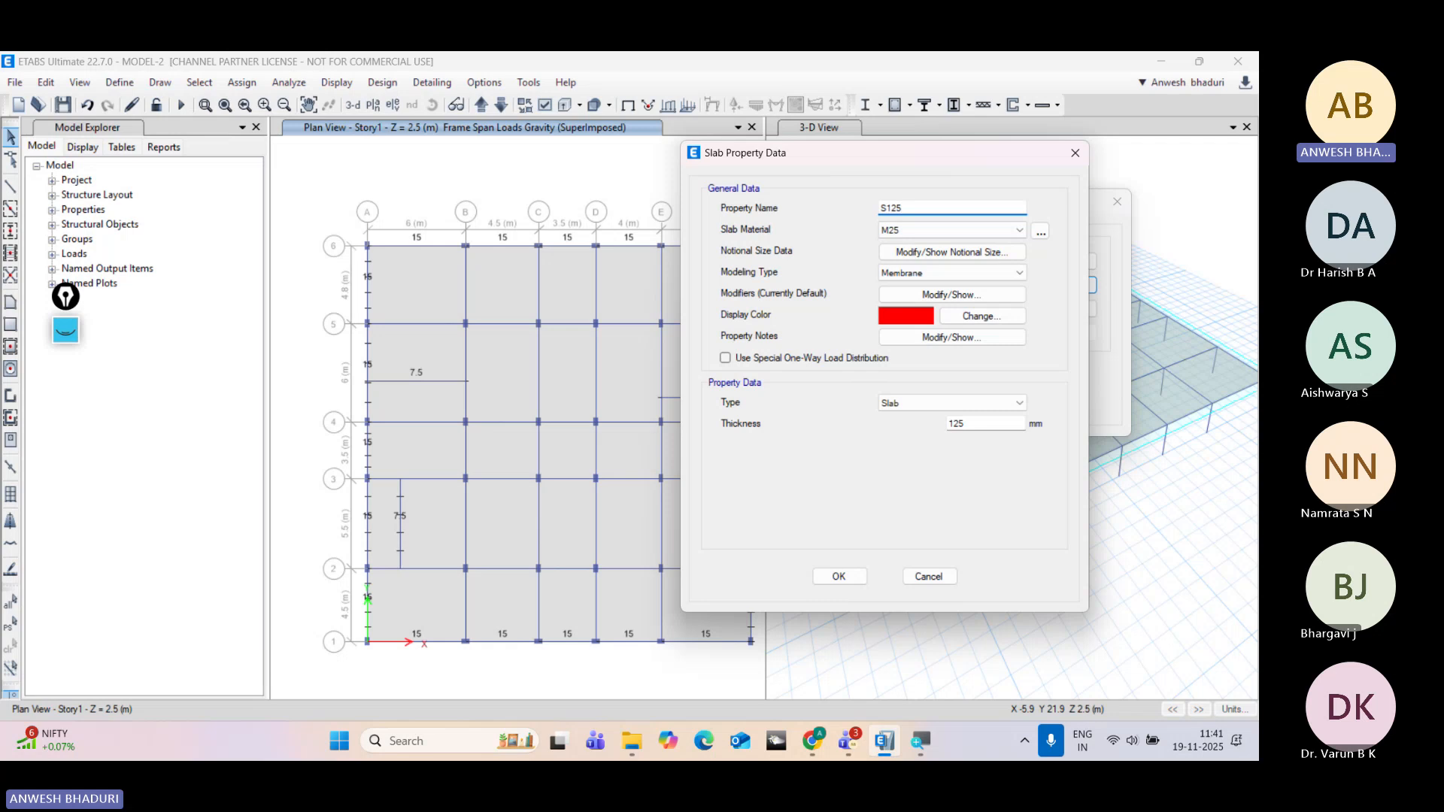
pyautogui.write('-')
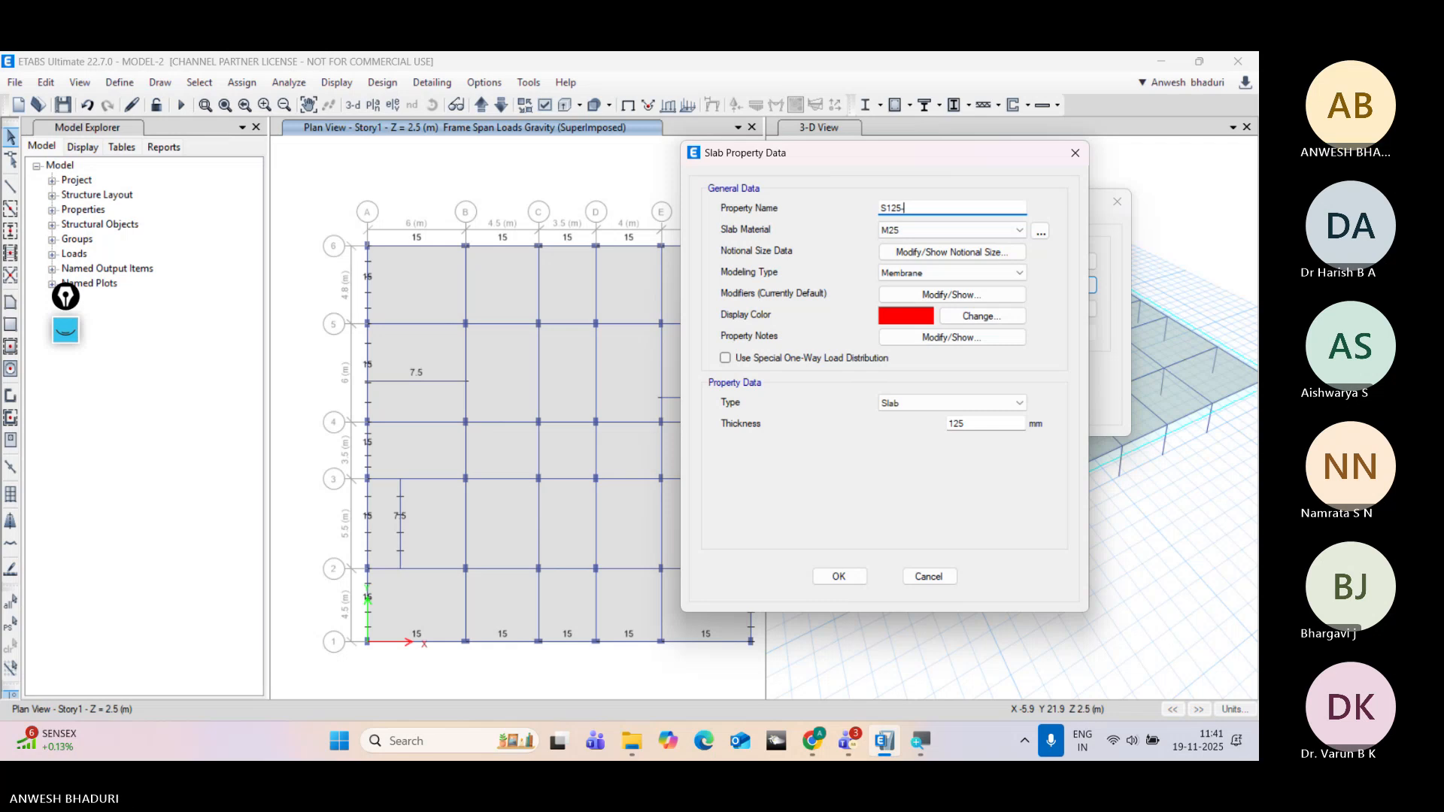
pyautogui.write('OW')
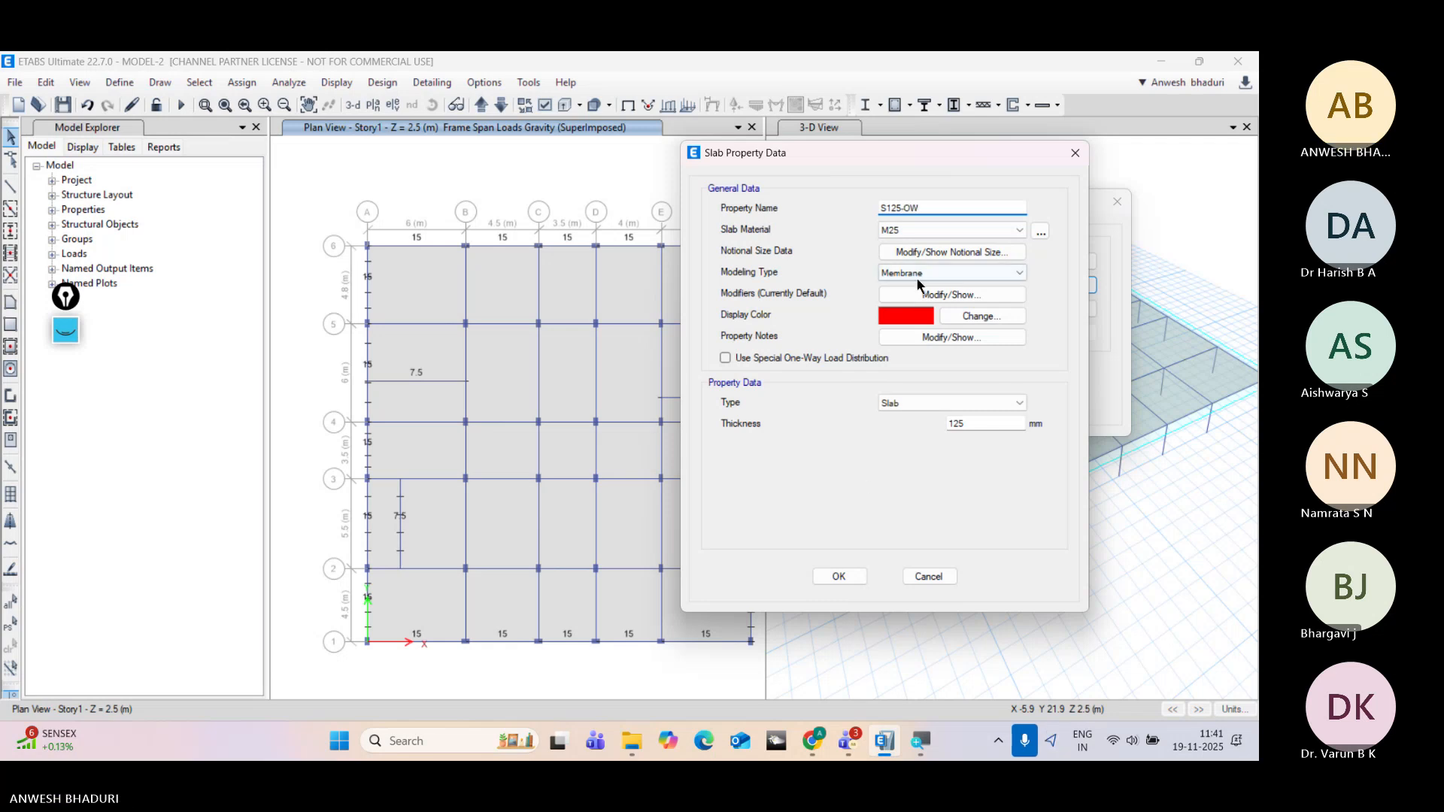
# Step: Enable special one-way load distribution for the S125-OW slab and save the slab properties
pyautogui.click(754, 361)
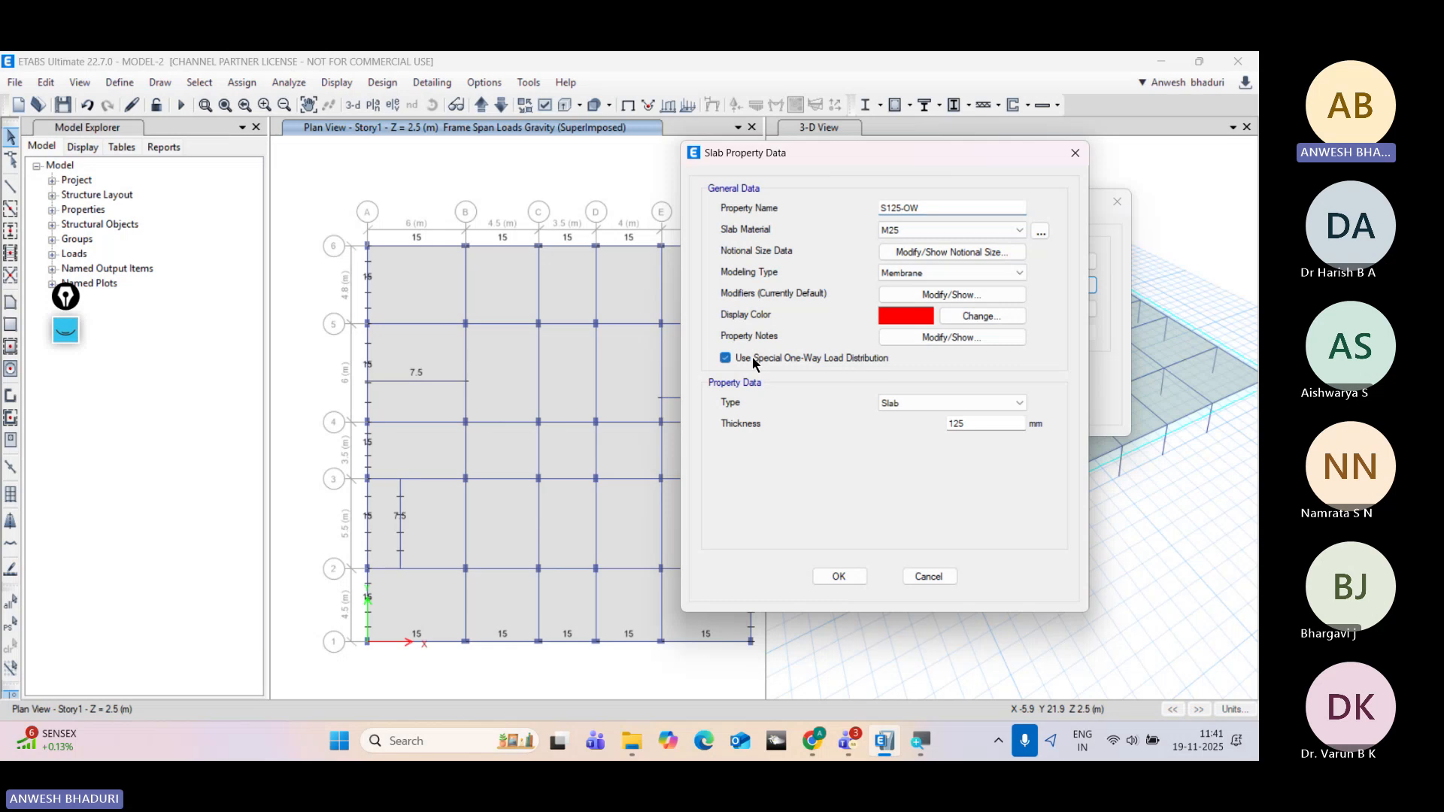
pyautogui.click(830, 578)
pyautogui.click(1036, 373)
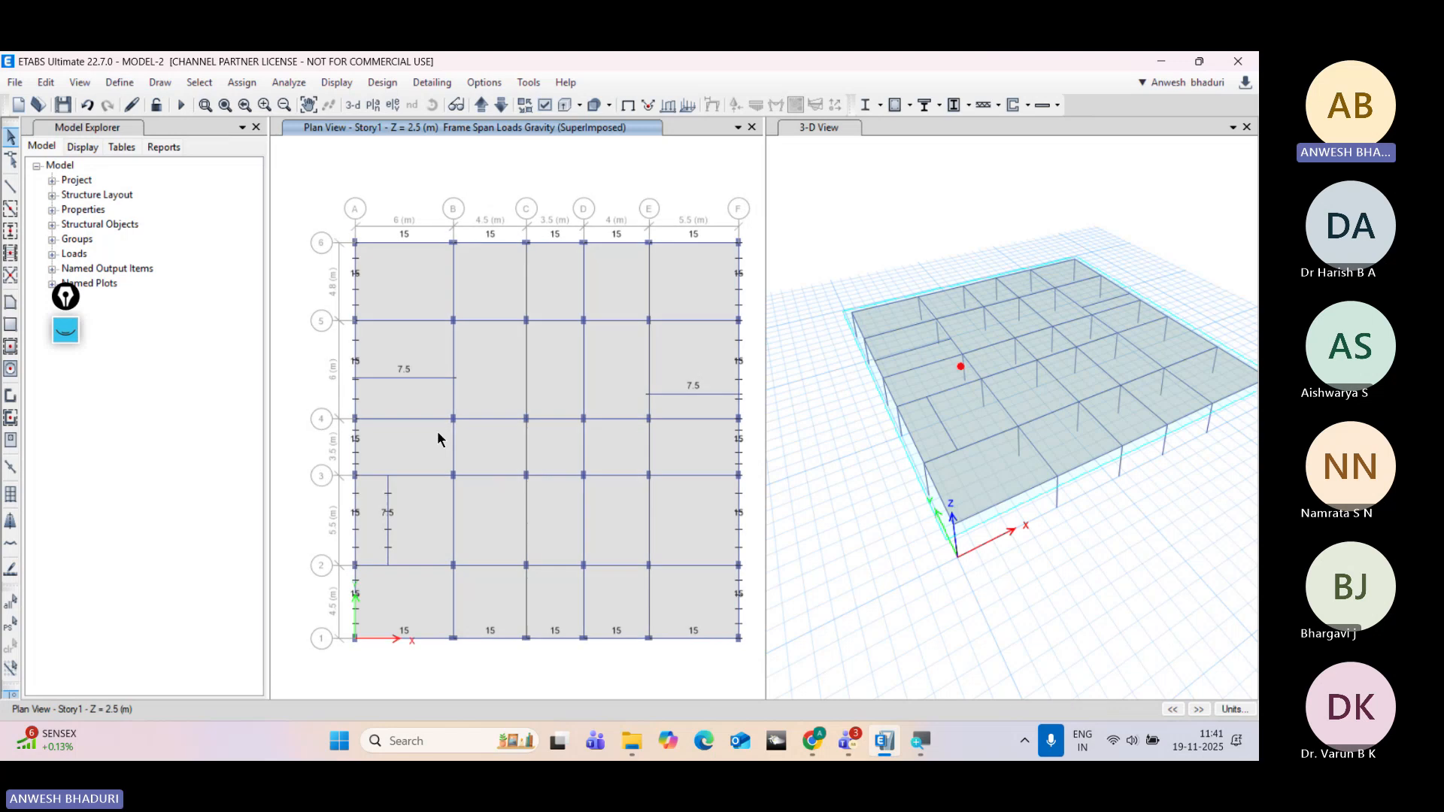
# Step: Select the slab in bay A–B between grids 4 and 6 and magnify the screen to 200%
pyautogui.click(431, 403)
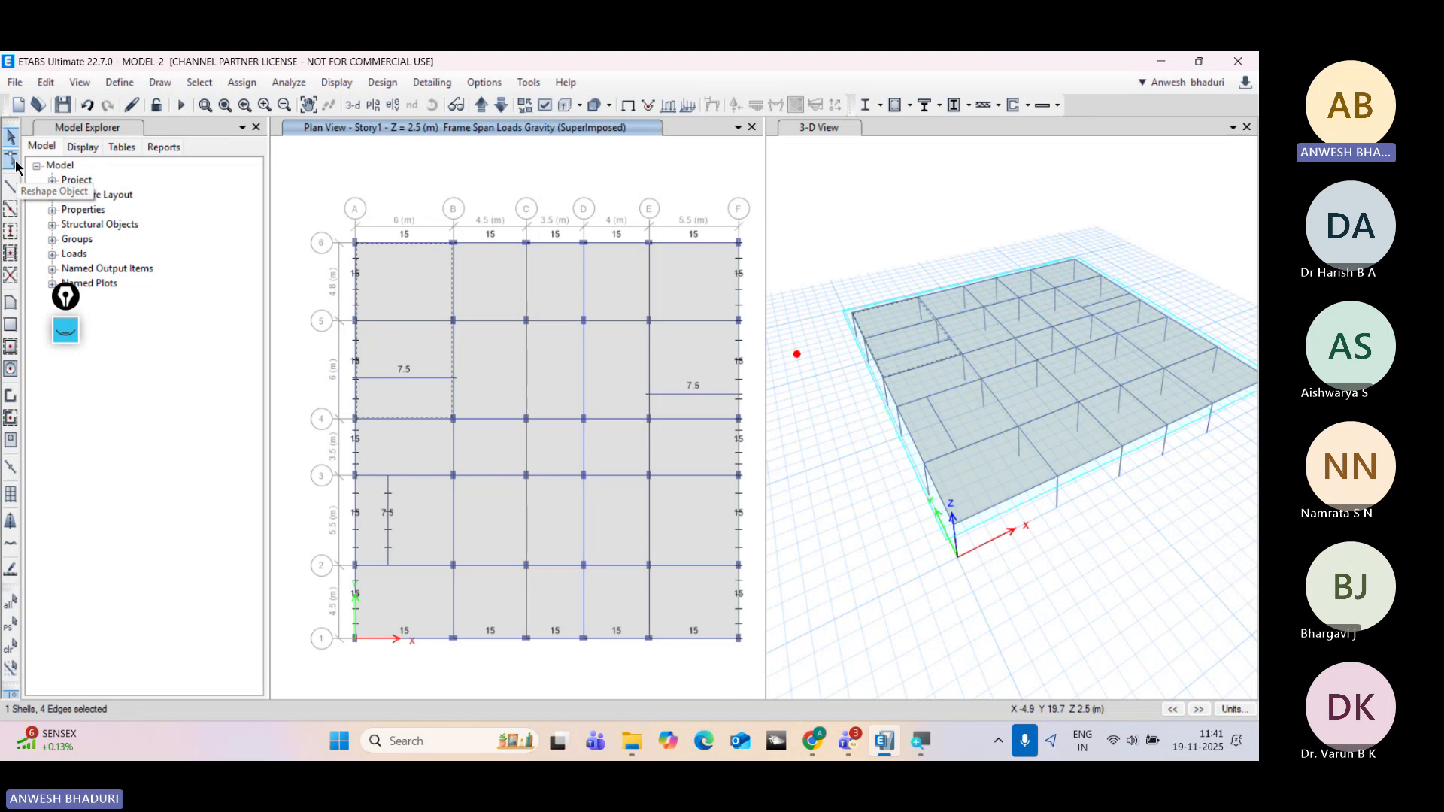
pyautogui.click(921, 743)
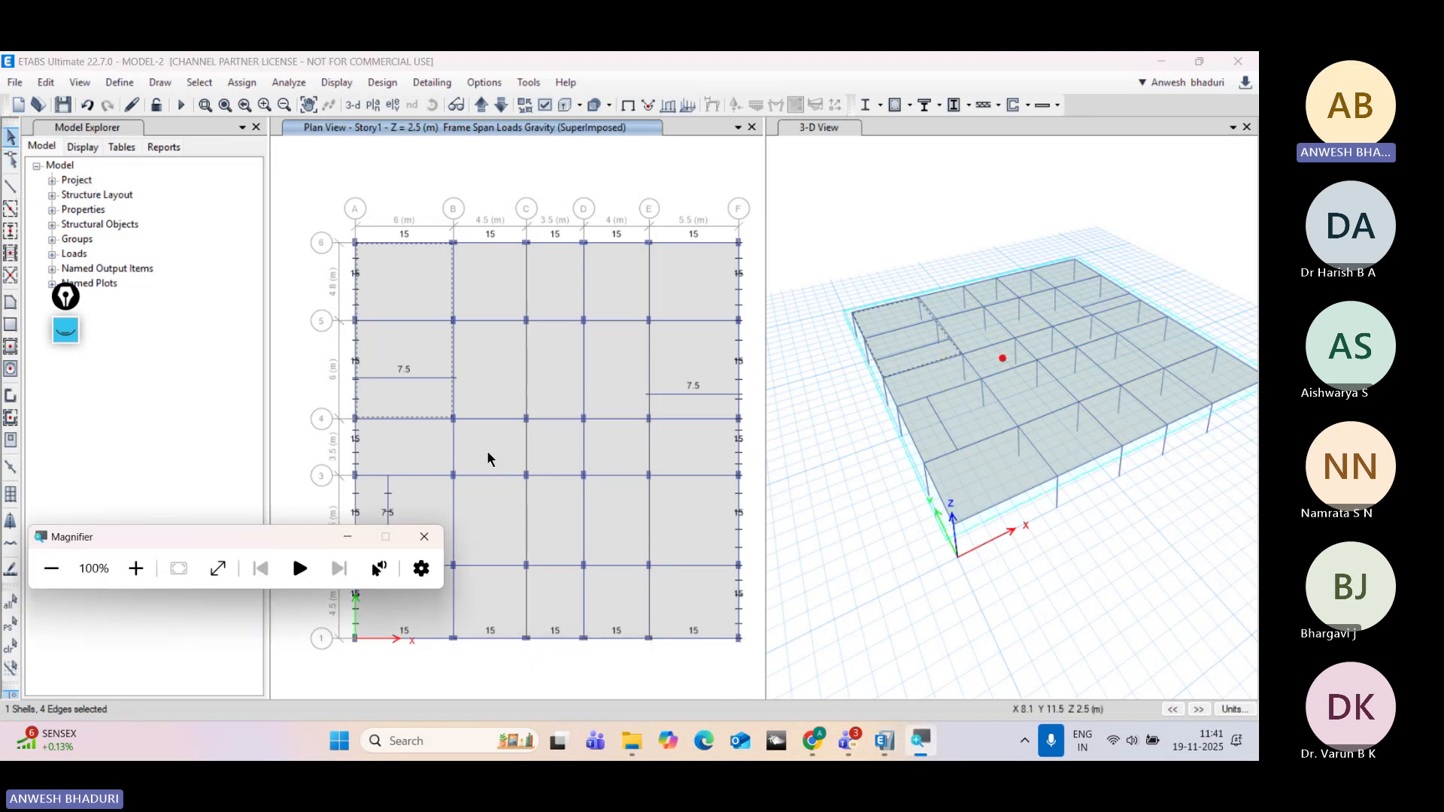
pyautogui.click(135, 568)
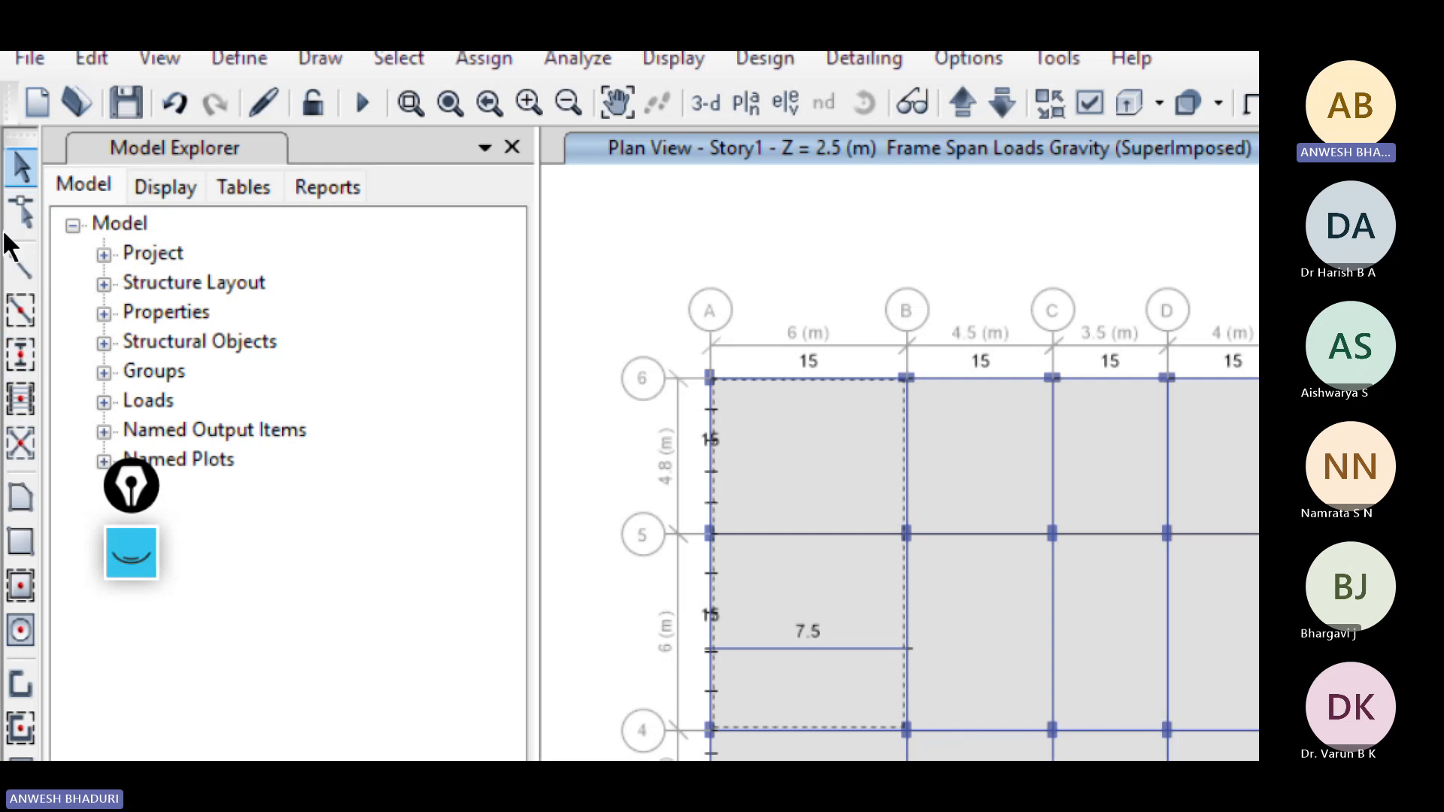
# Step: Reshape the bay A–B slab between grids 4 and 6 by moving its two grid 4 corners to the ends of the secondary beam
pyautogui.click(22, 209)
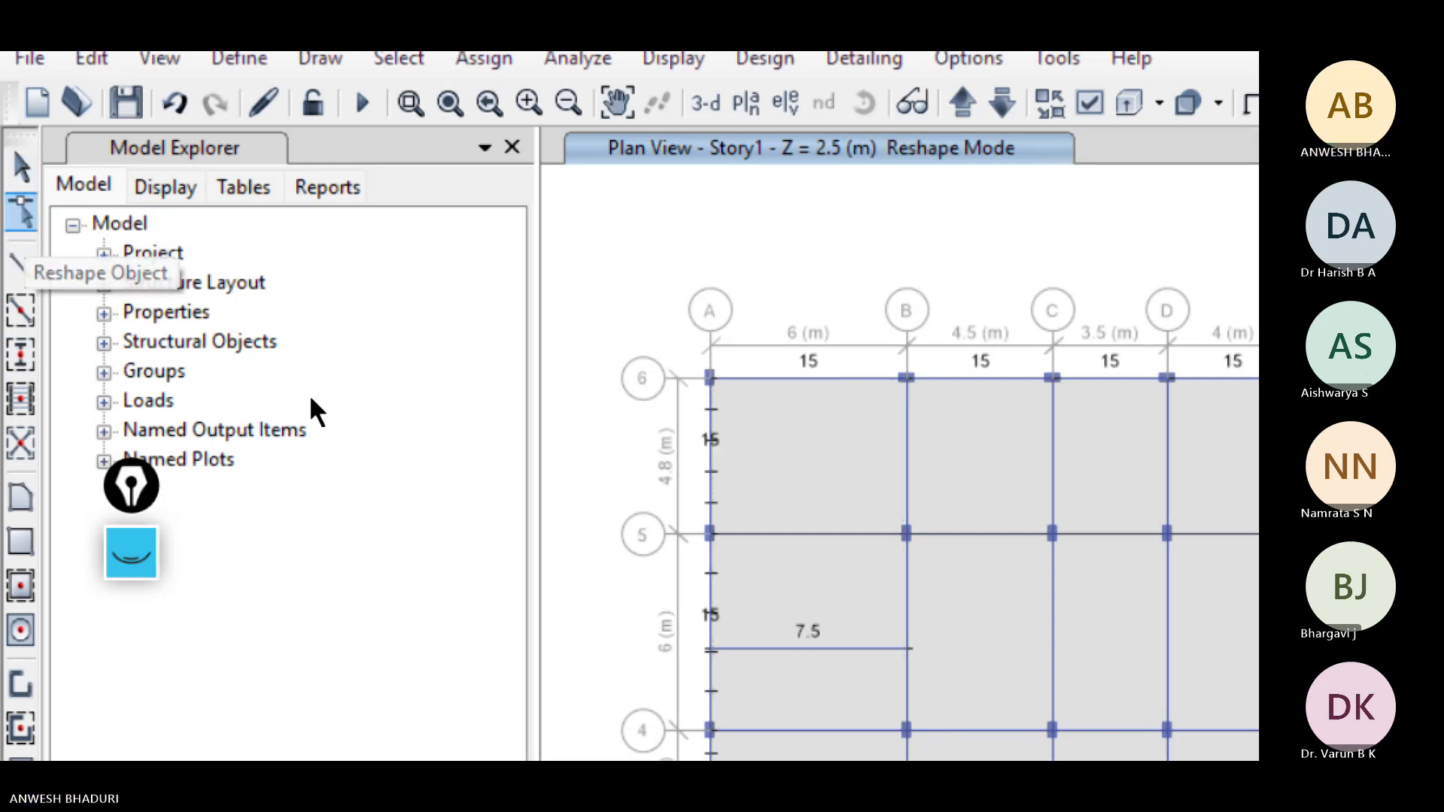
pyautogui.moveTo(1039, 530); pyautogui.dragTo(1005, 507, button='middle')
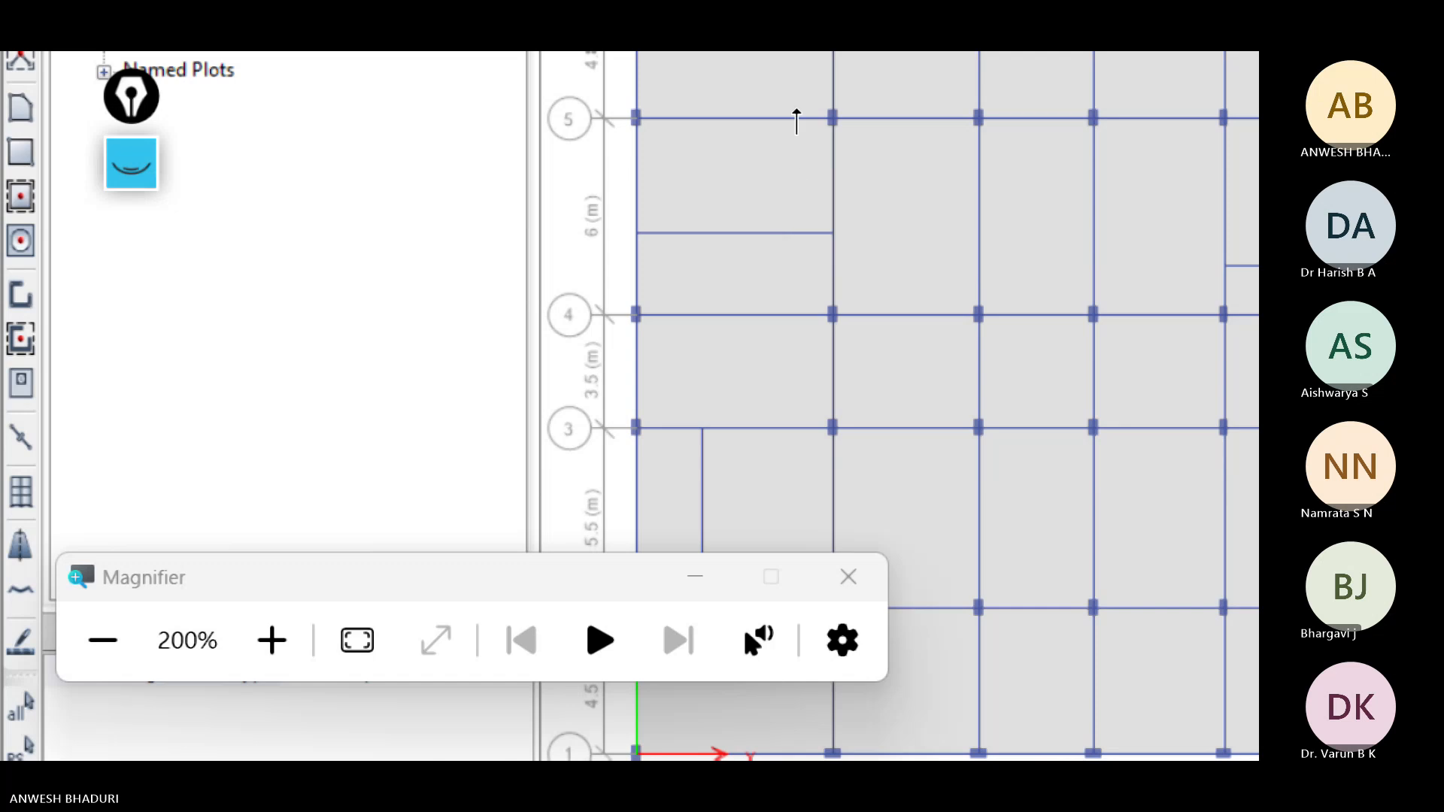
pyautogui.click(748, 309)
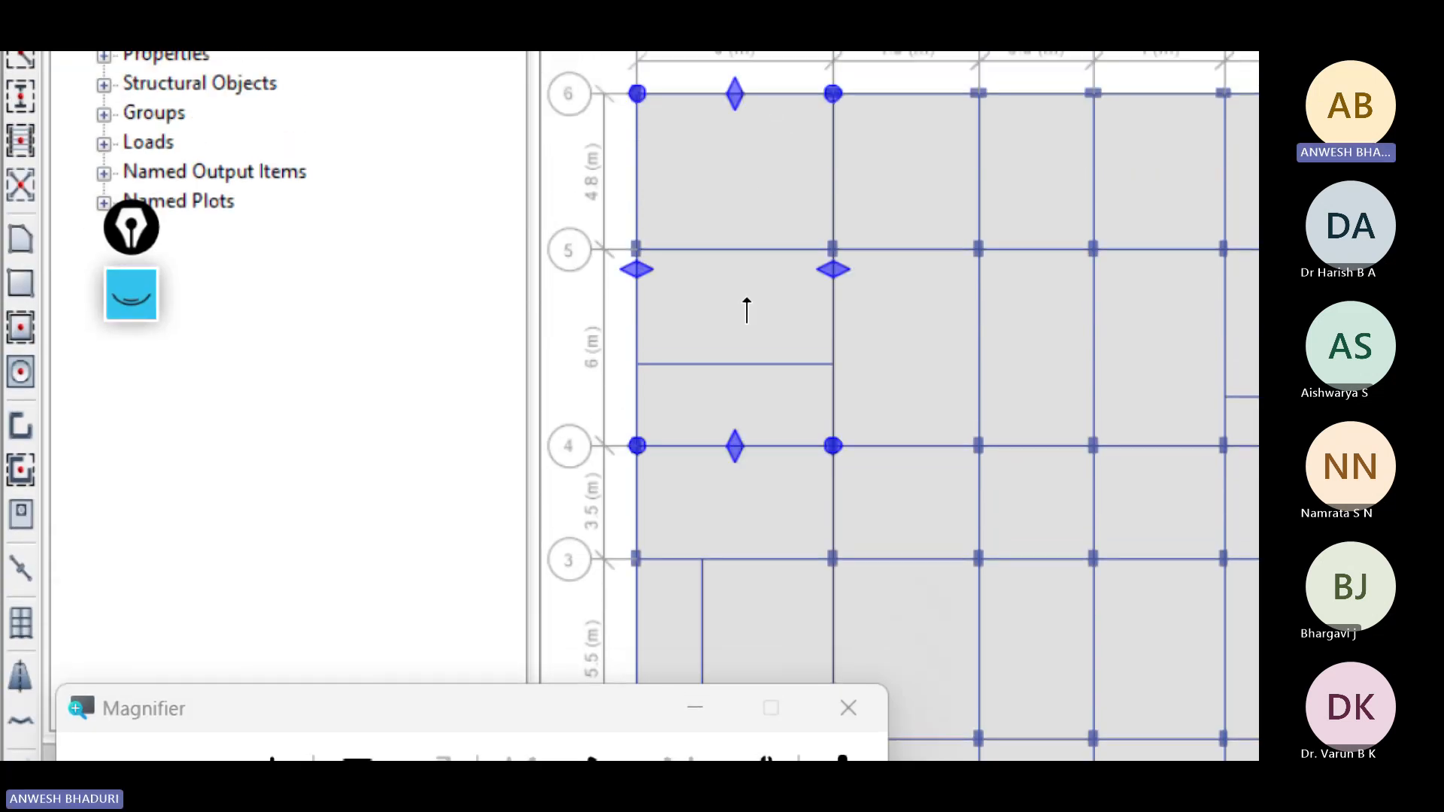
pyautogui.moveTo(635, 446); pyautogui.dragTo(637, 364)
pyautogui.click(738, 308)
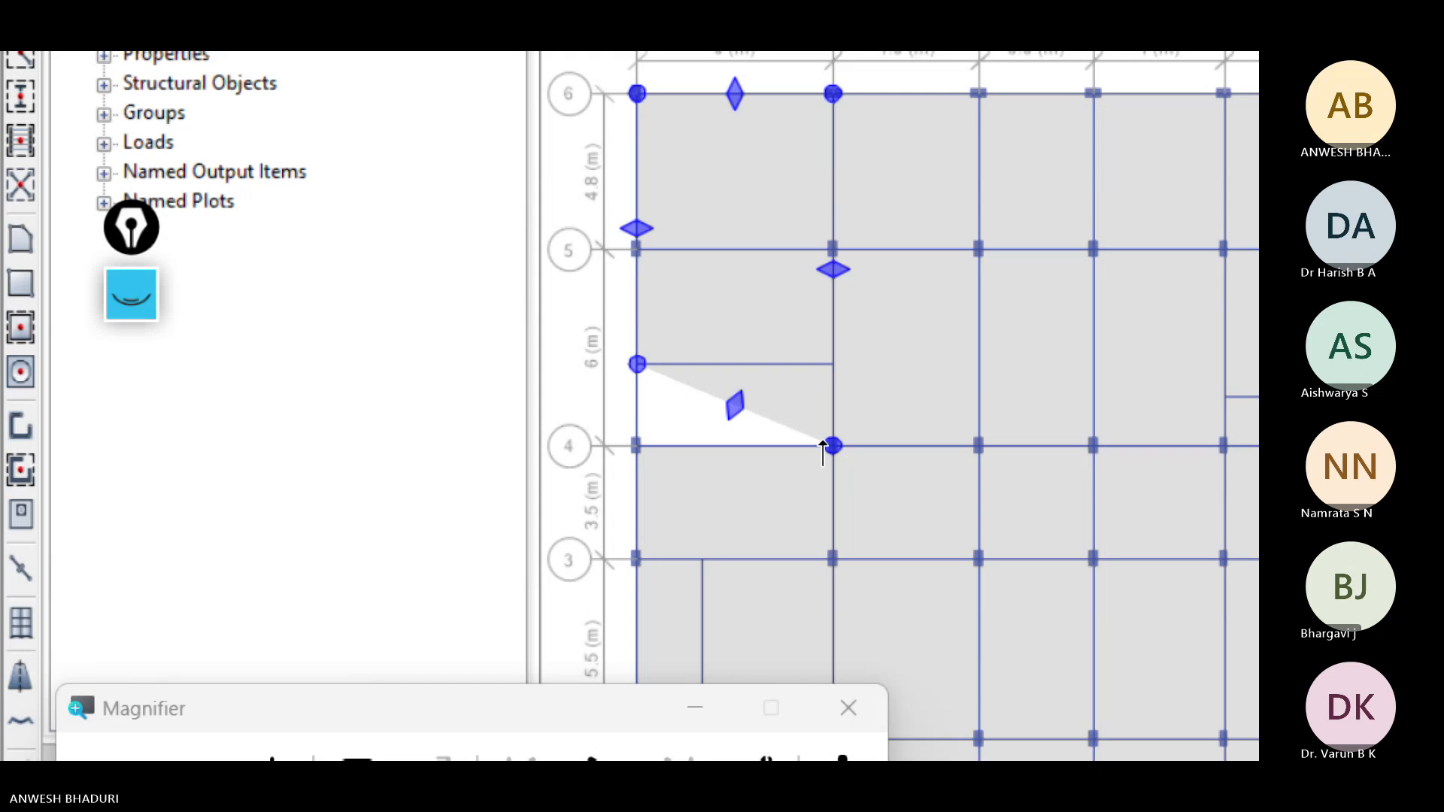
pyautogui.moveTo(832, 446); pyautogui.dragTo(832, 364)
# Step: Reshape the upper slab in bay E–F by moving its corners at grid points E4 and F4 to the secondary beam's ends
pyautogui.scroll(-3, 642, 389)
pyautogui.scroll(3, 880, 403)
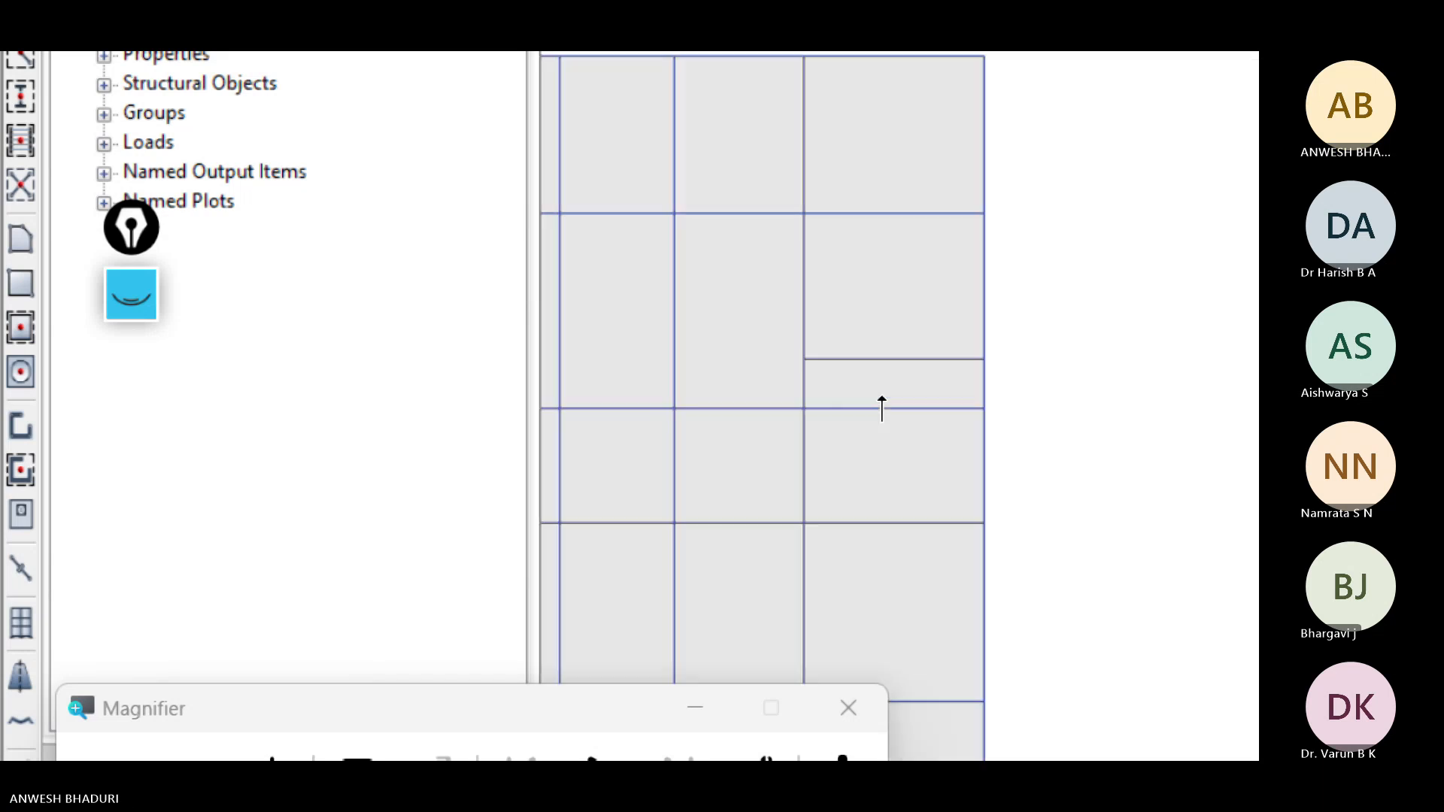
pyautogui.click(902, 318)
pyautogui.moveTo(803, 408); pyautogui.dragTo(804, 360)
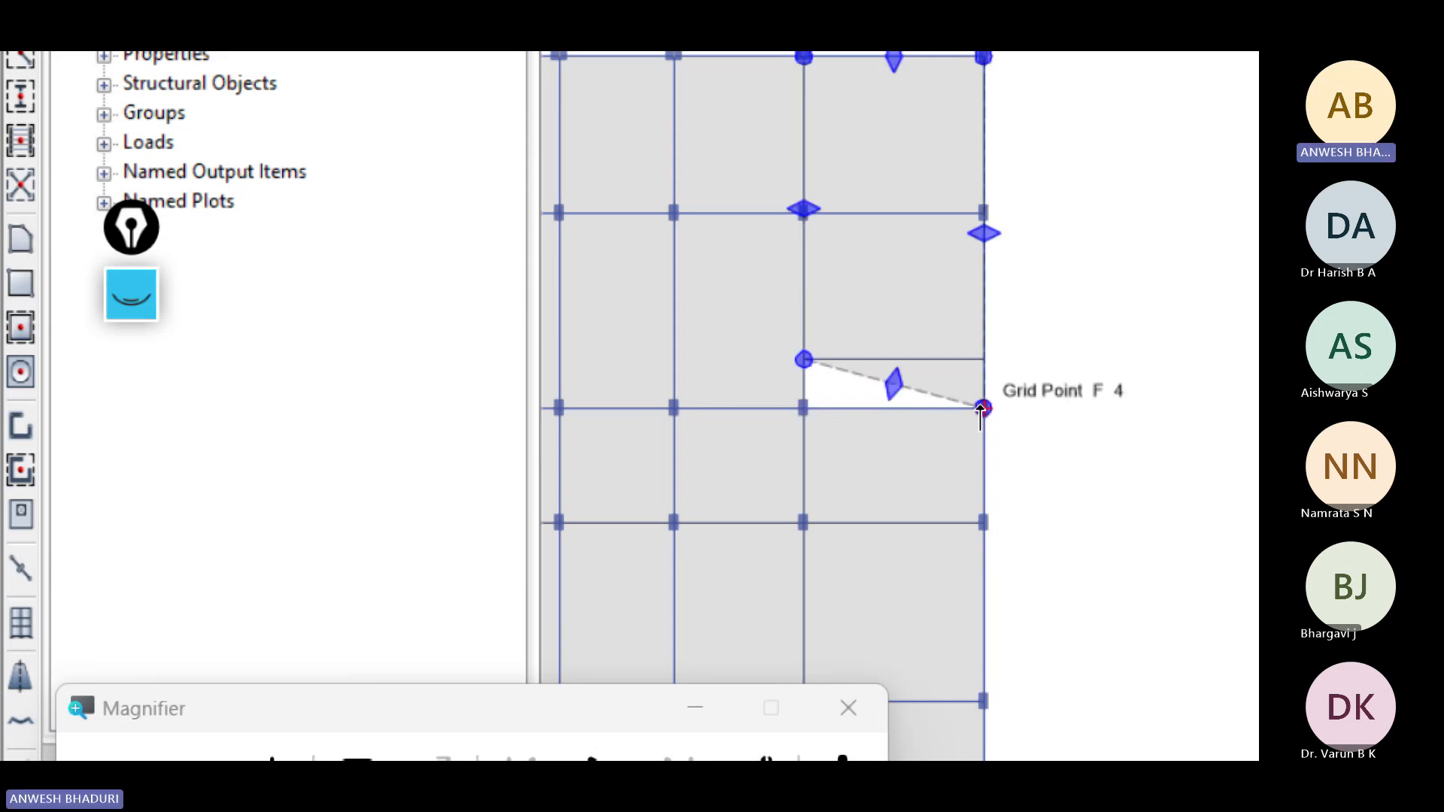
pyautogui.moveTo(983, 408); pyautogui.dragTo(981, 361)
# Step: Reshape the lower slab in bay A–B by moving its two grid 3 corners back to grid 2
pyautogui.scroll(-3, 980, 363)
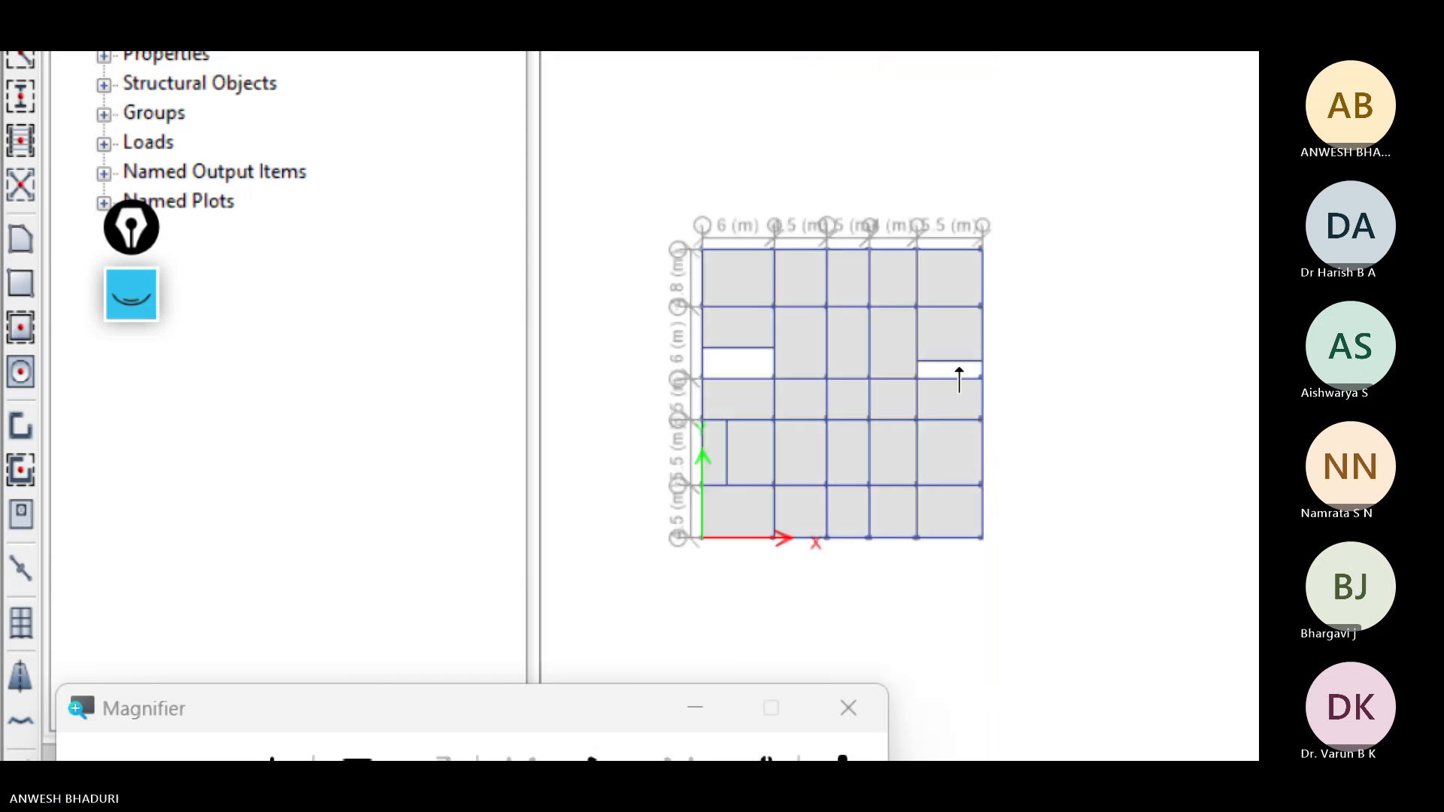
pyautogui.scroll(3, 708, 439)
pyautogui.click(822, 501)
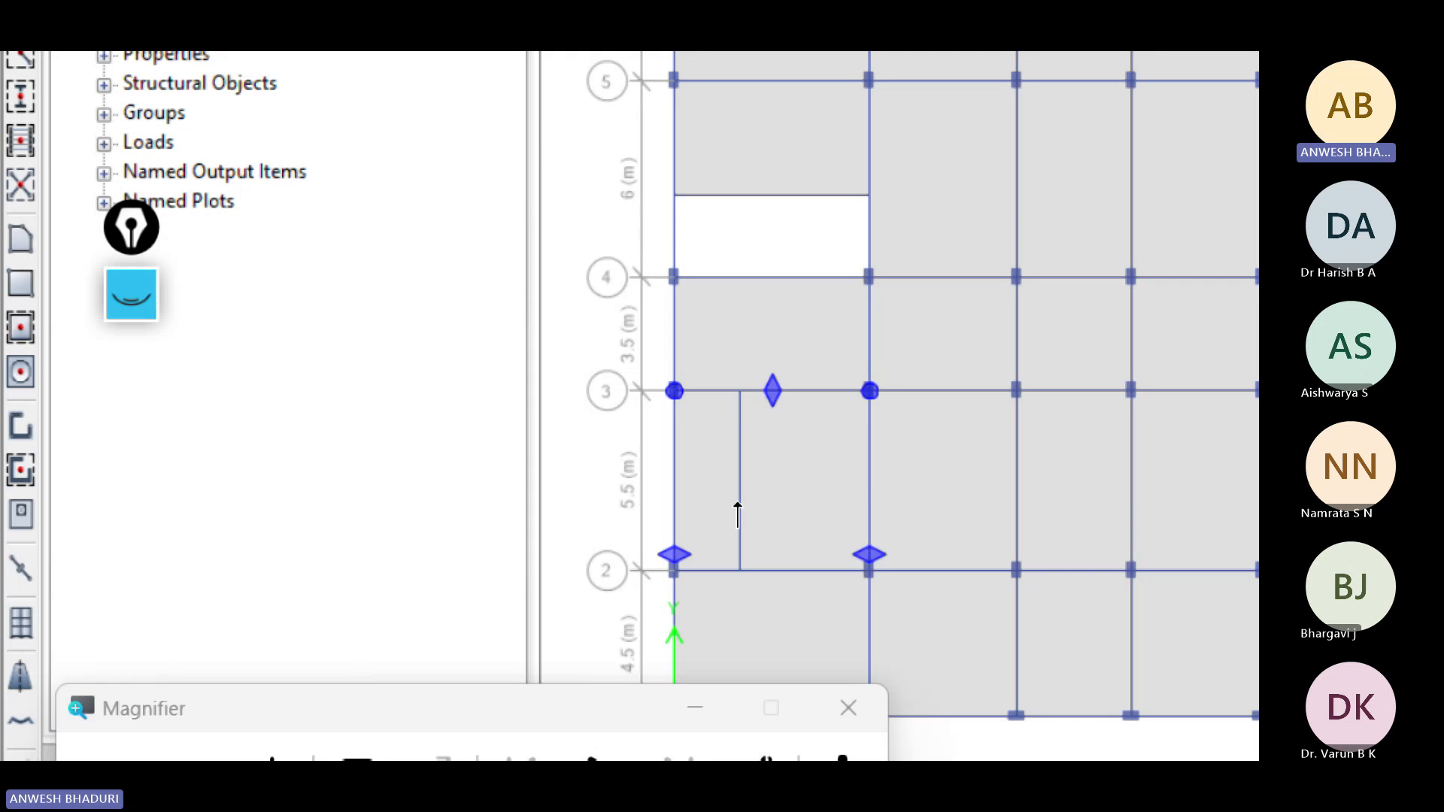
pyautogui.scroll(2, 679, 626)
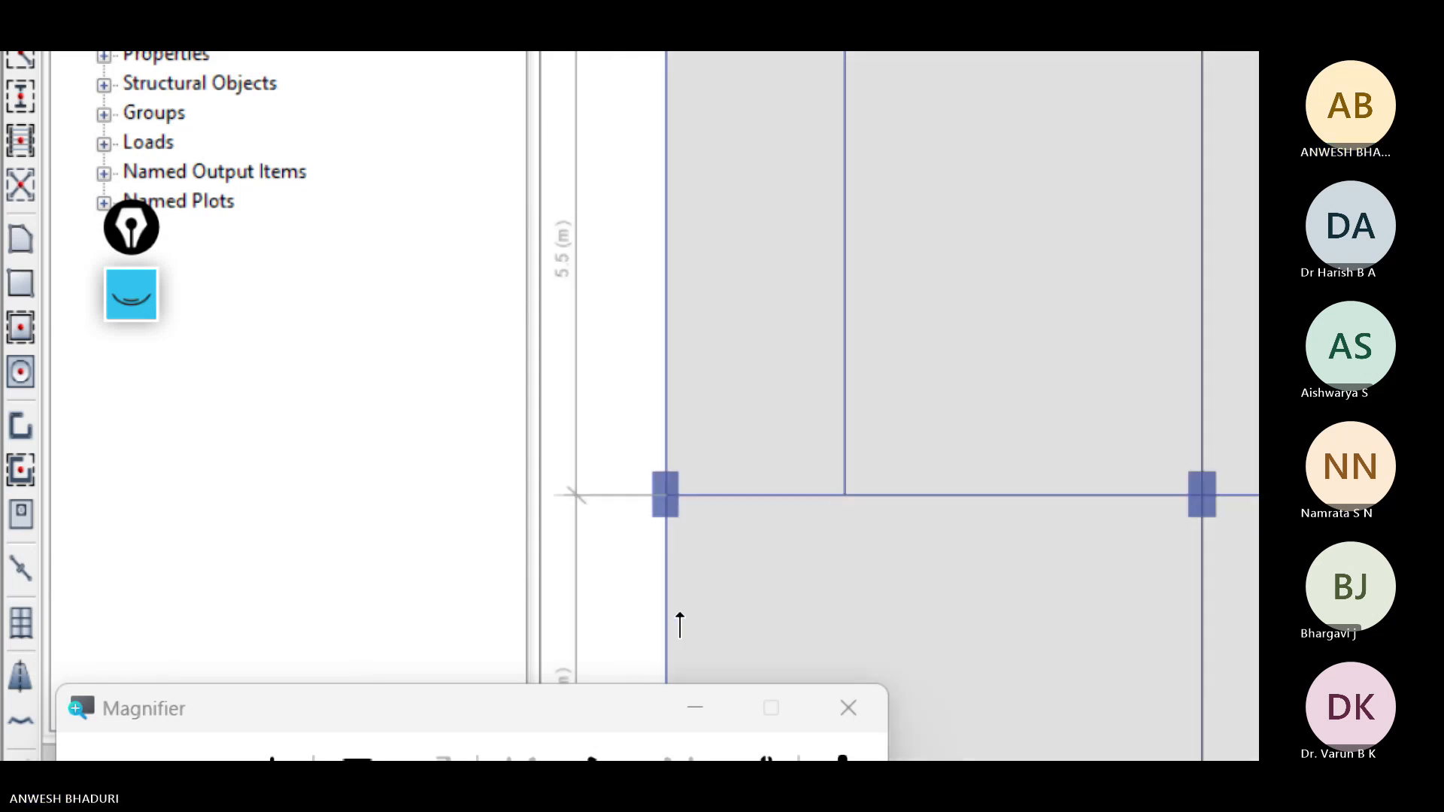
pyautogui.scroll(-2, 680, 626)
pyautogui.click(696, 484)
pyautogui.moveTo(674, 390)
pyautogui.mouseDown()
pyautogui.moveTo(719, 417)
pyautogui.moveTo(749, 406)
pyautogui.moveTo(688, 611)
pyautogui.moveTo(674, 569)
pyautogui.mouseUp()
pyautogui.moveTo(869, 390); pyautogui.dragTo(868, 571)
# Step: Draw a rectangular floor with property S125-OW in bay A–B between grid 4 and the secondary beam
pyautogui.scroll(-4, 642, 427)
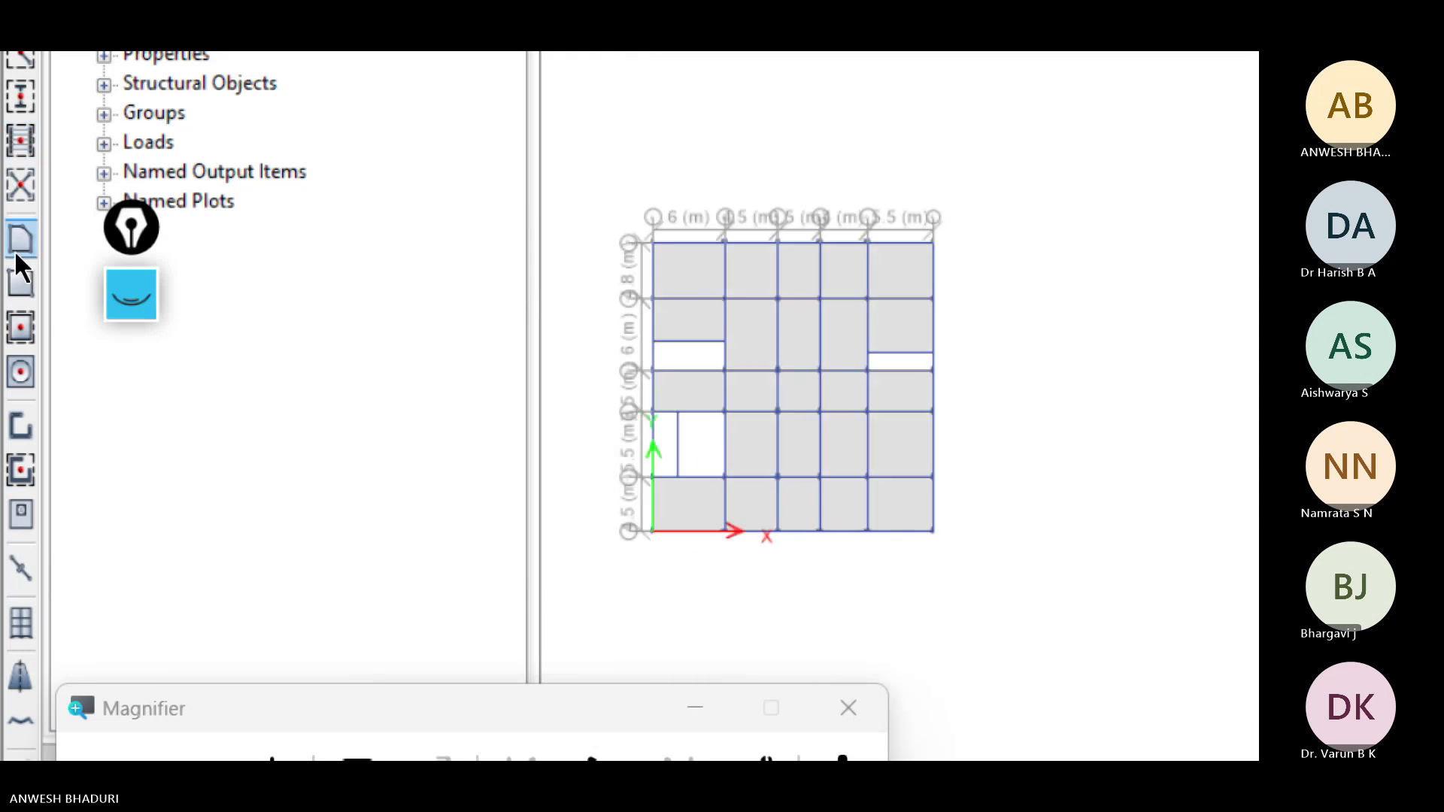
pyautogui.click(11, 288)
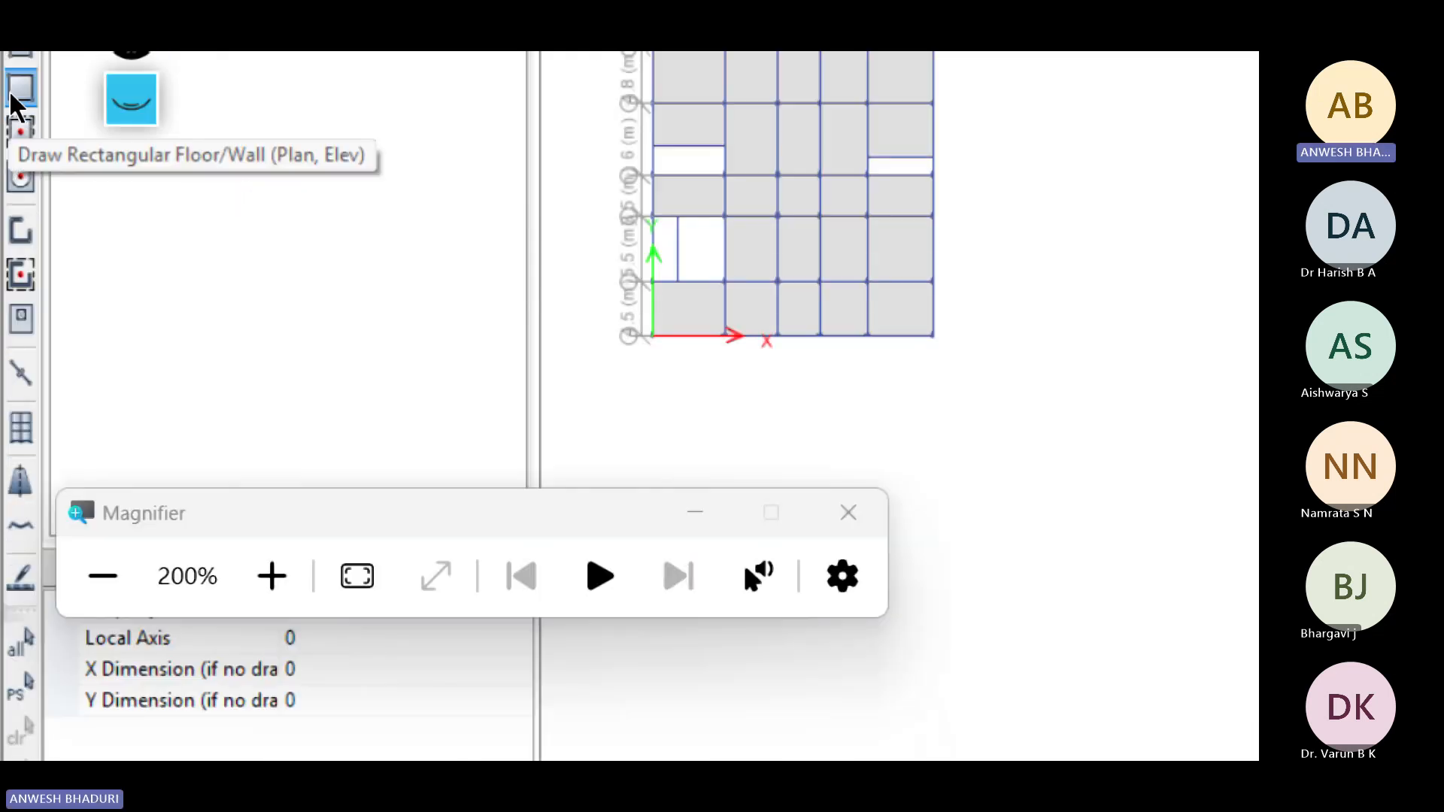
pyautogui.moveTo(467, 303); pyautogui.dragTo(935, 499)
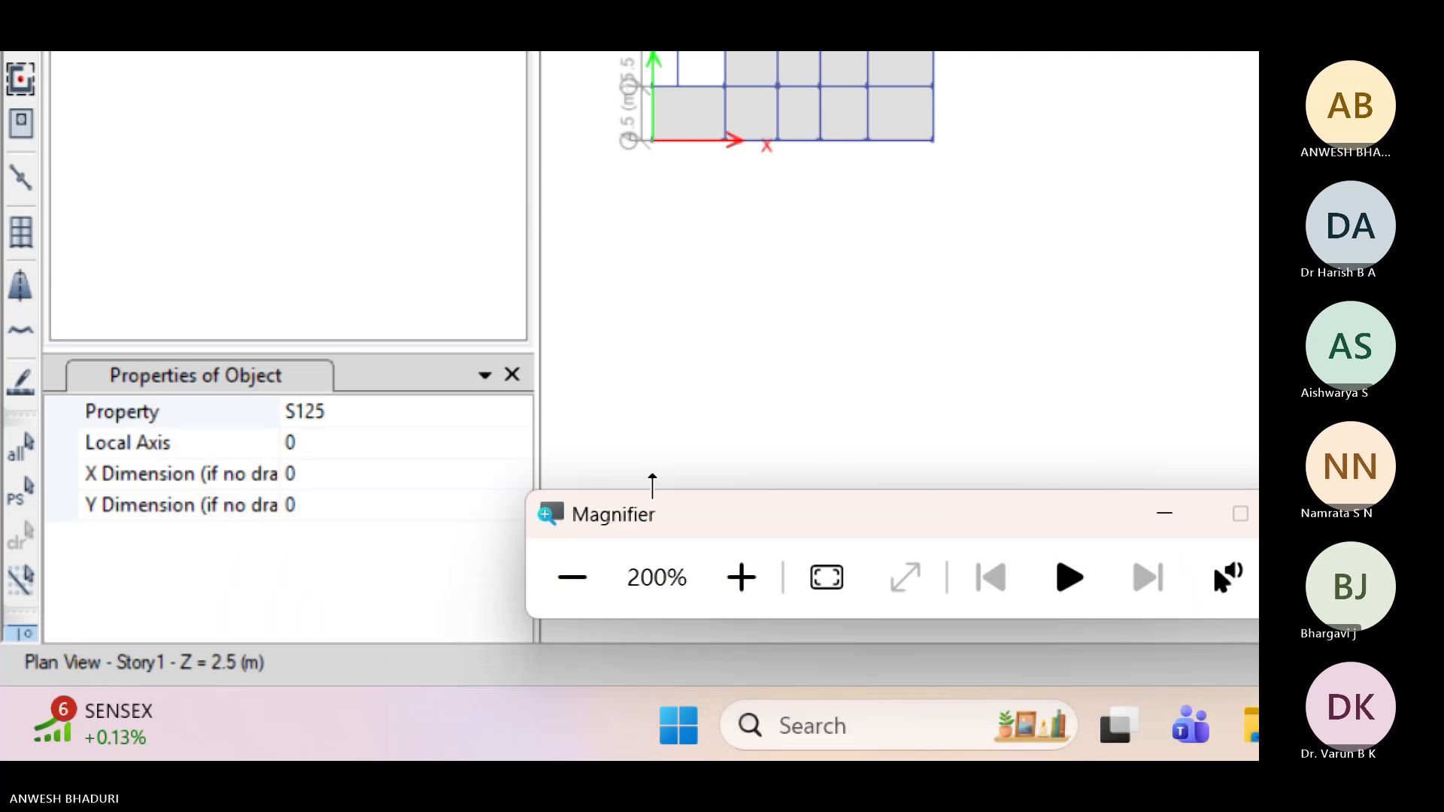
pyautogui.click(517, 412)
pyautogui.click(518, 412)
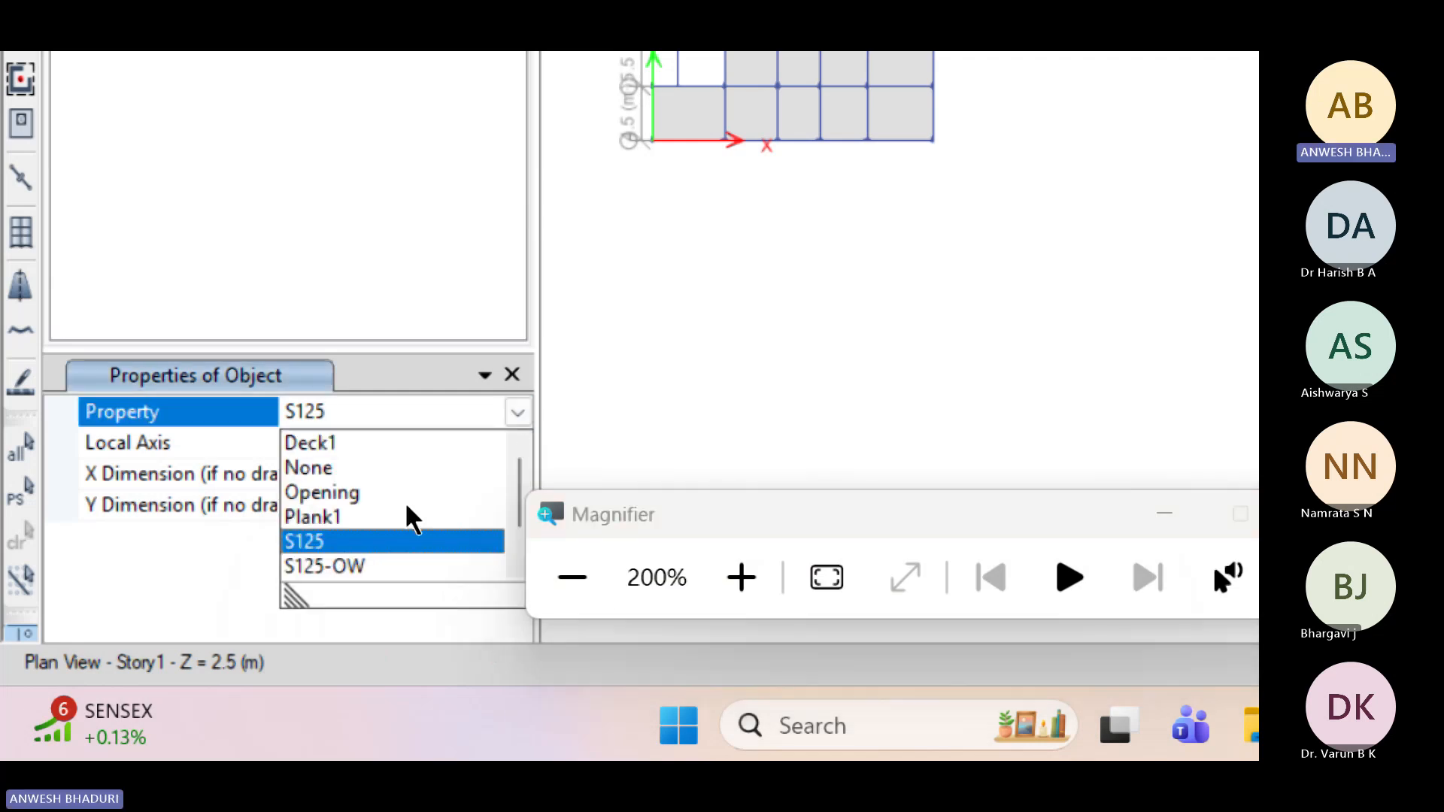
pyautogui.click(336, 564)
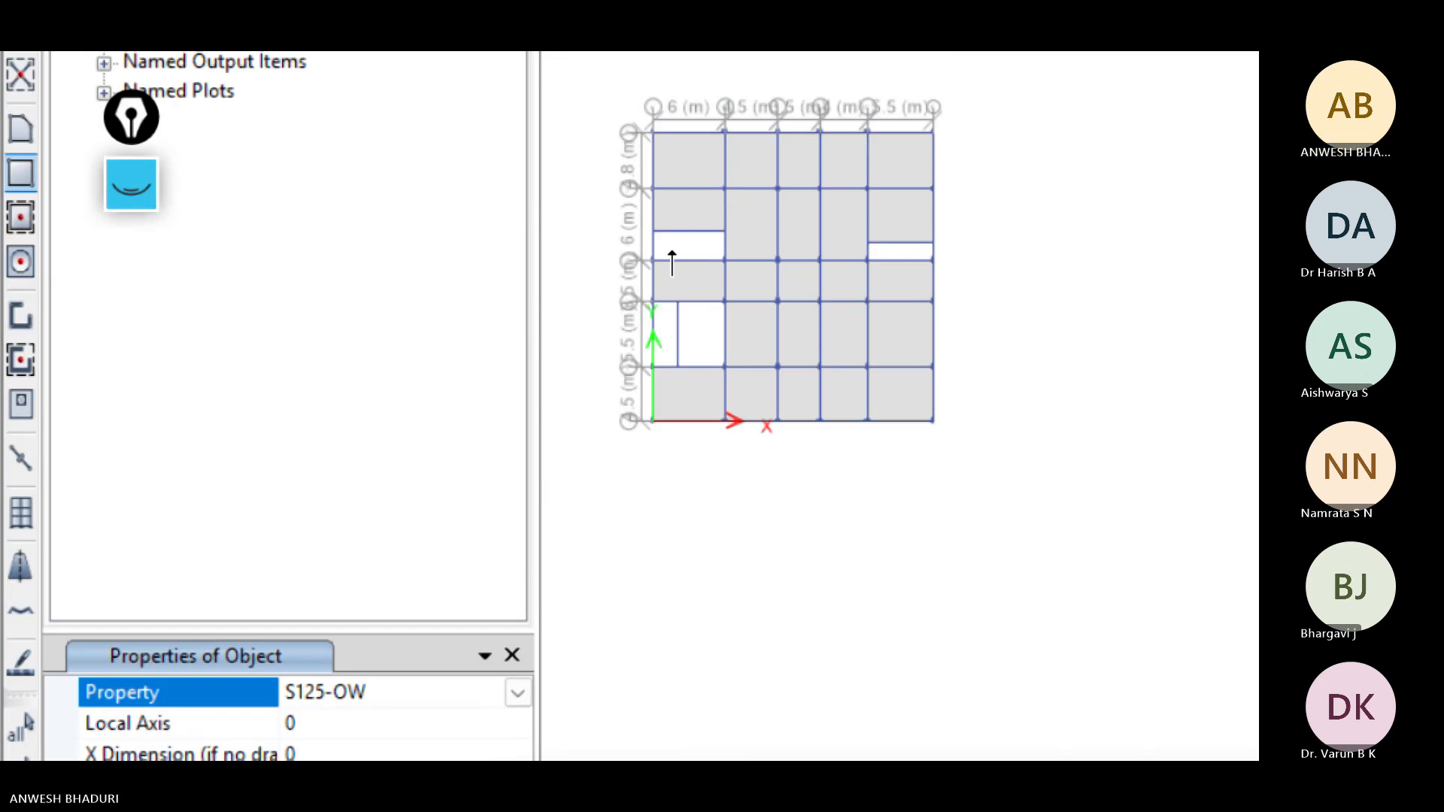
pyautogui.scroll(5, 683, 249)
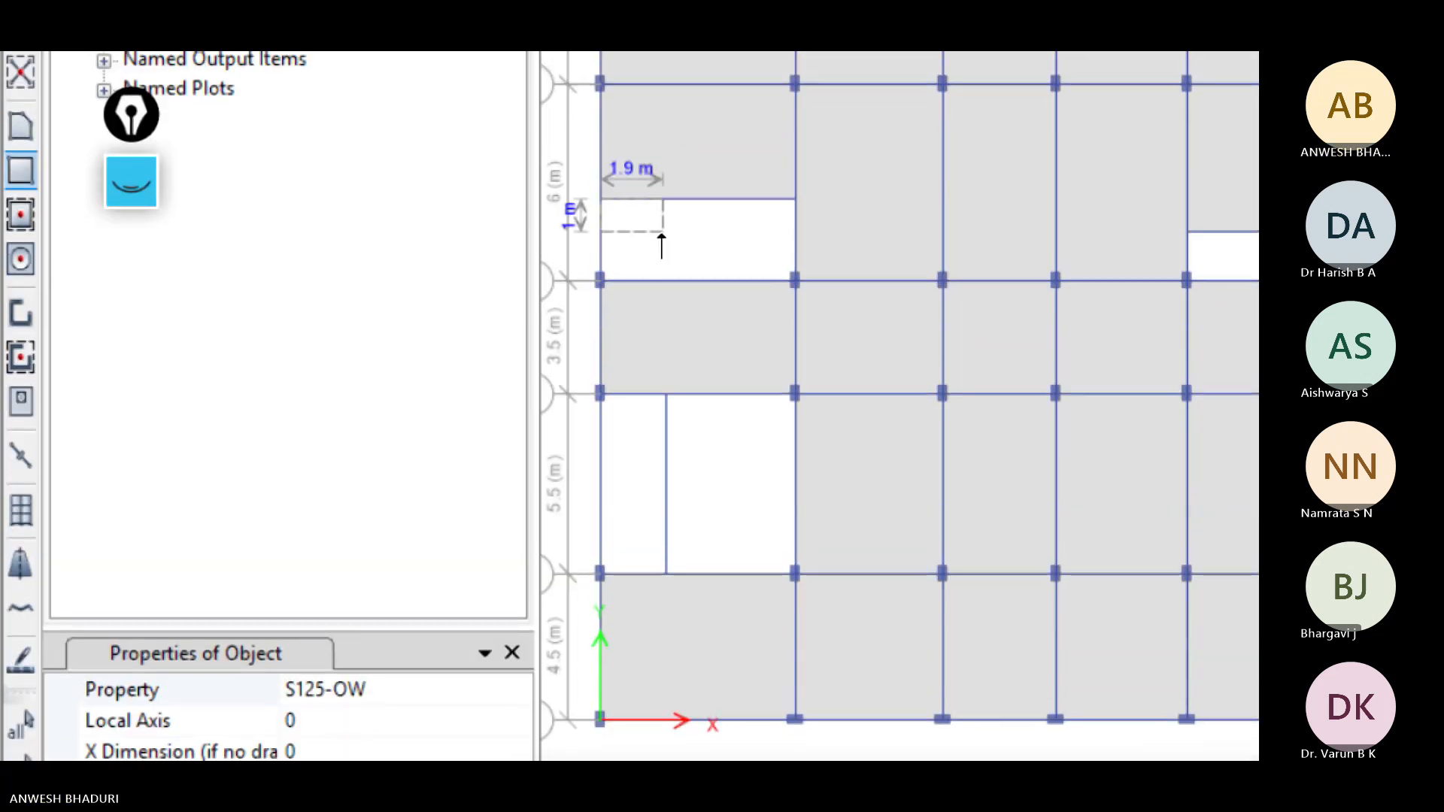
pyautogui.click(795, 280)
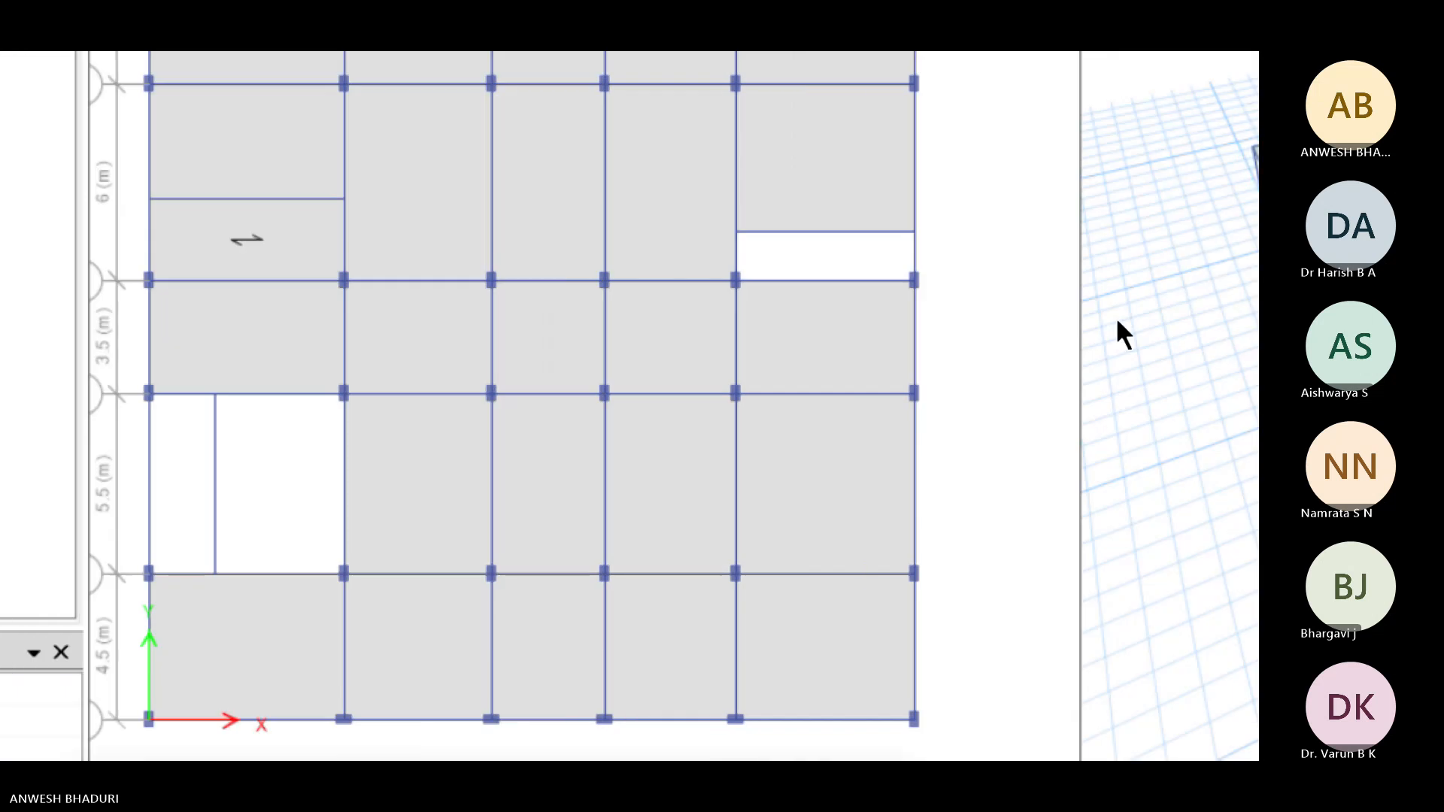
# Step: Draw rectangular S125-OW floors in bay E–F between grid 4 and the secondary beam, and between grid A and the secondary beam in bay 2–3
pyautogui.click(738, 230)
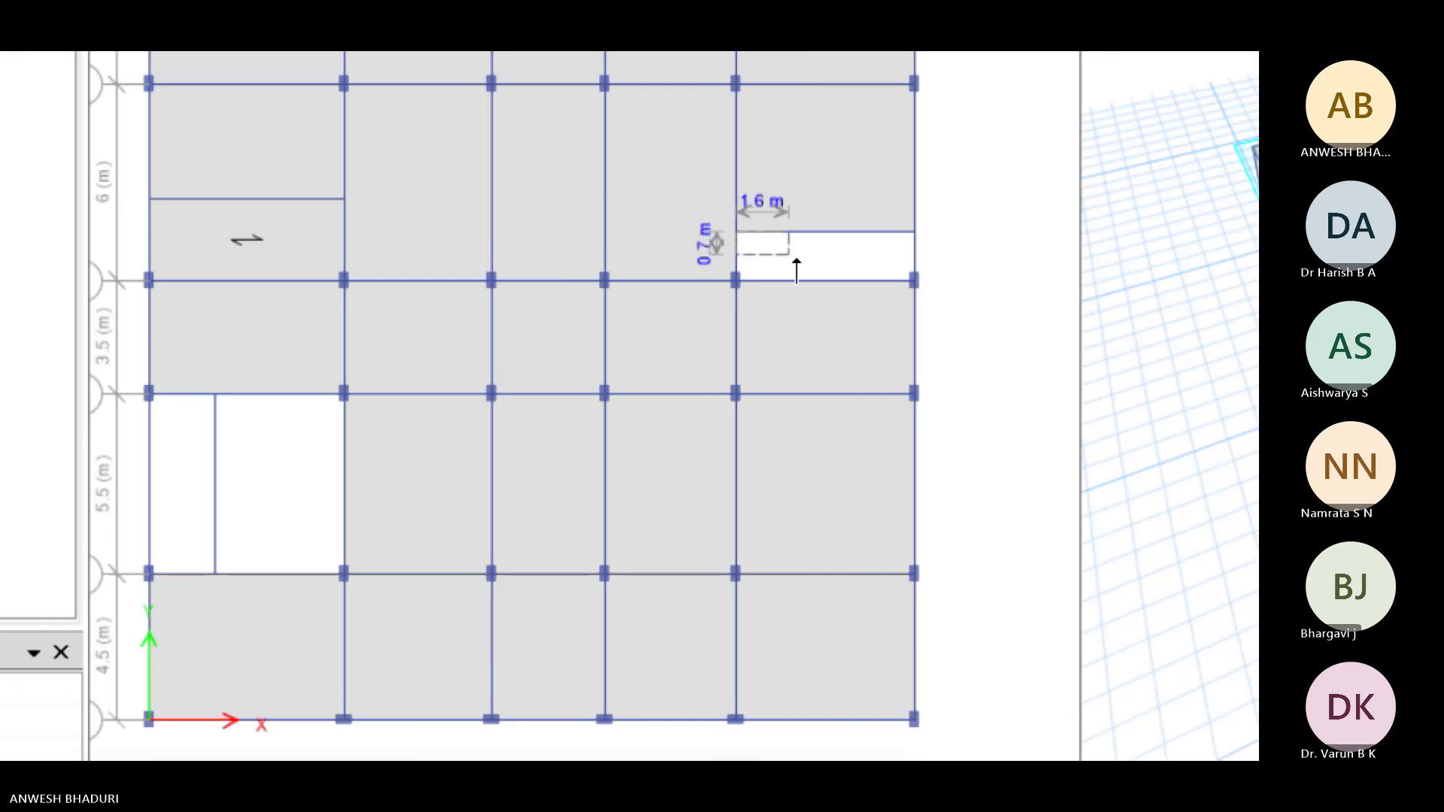
pyautogui.click(913, 282)
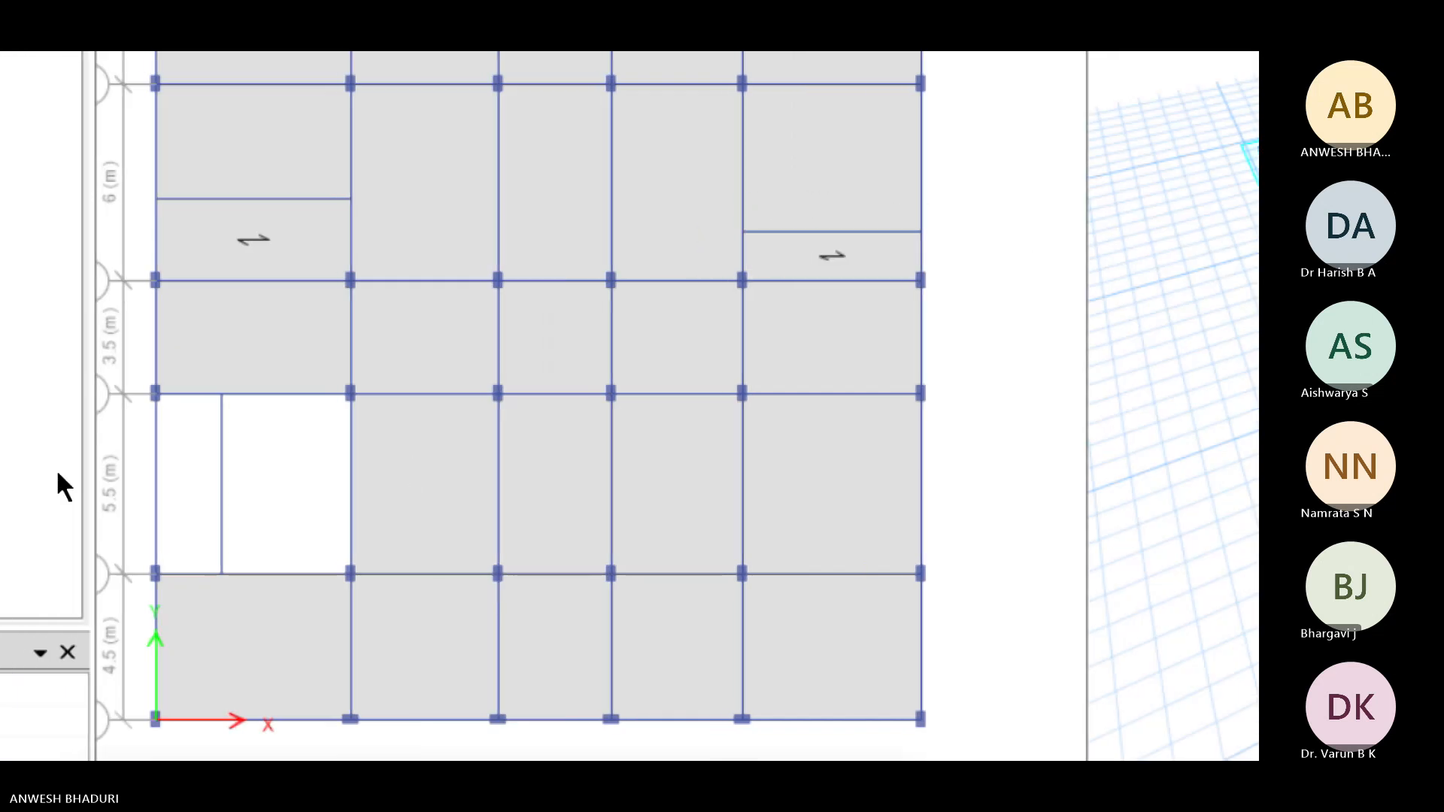
pyautogui.click(149, 392)
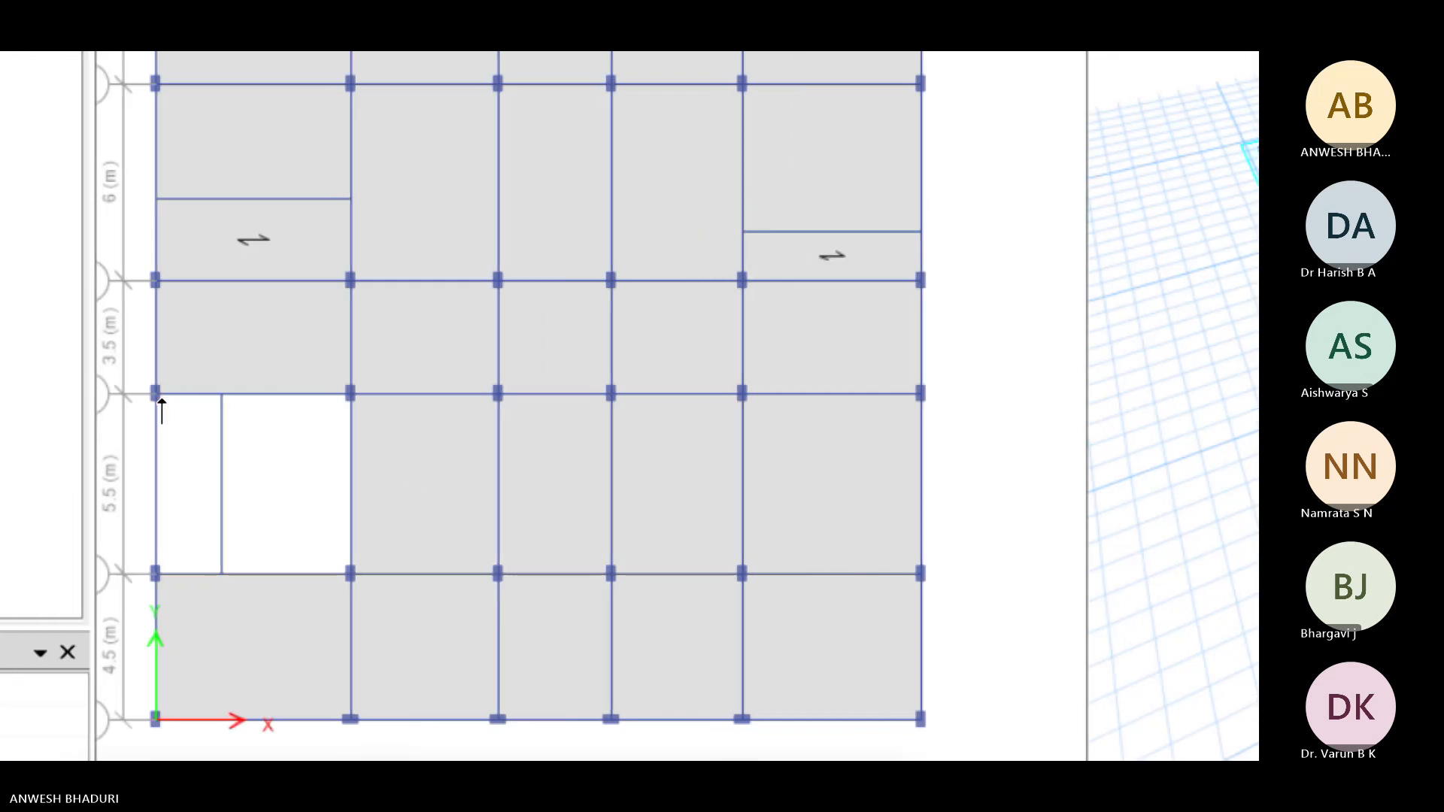
pyautogui.click(222, 573)
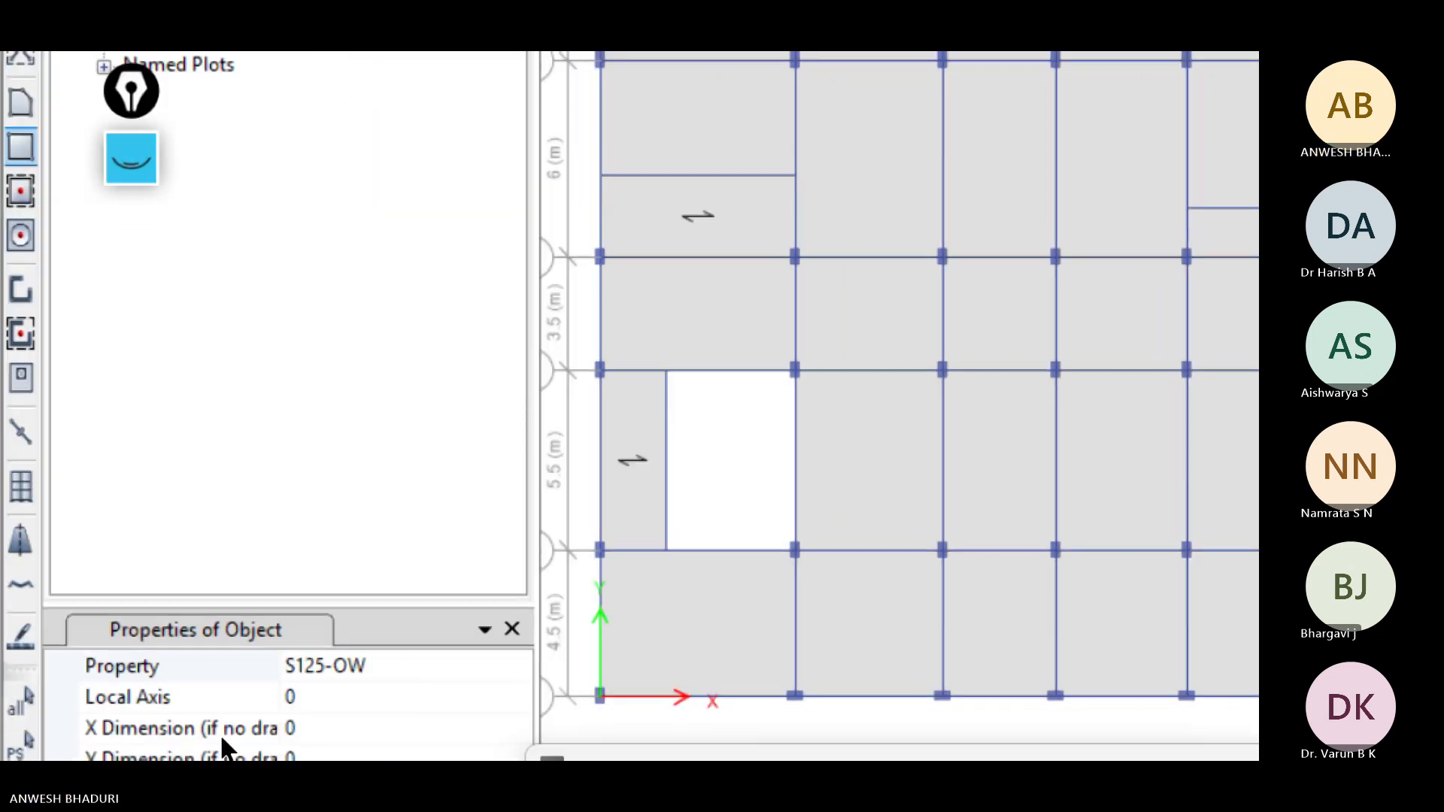
# Step: Draw a rectangular floor with property S125 between the secondary beam and grid B in bay 2–3, and end the drawing mode
pyautogui.click(503, 561)
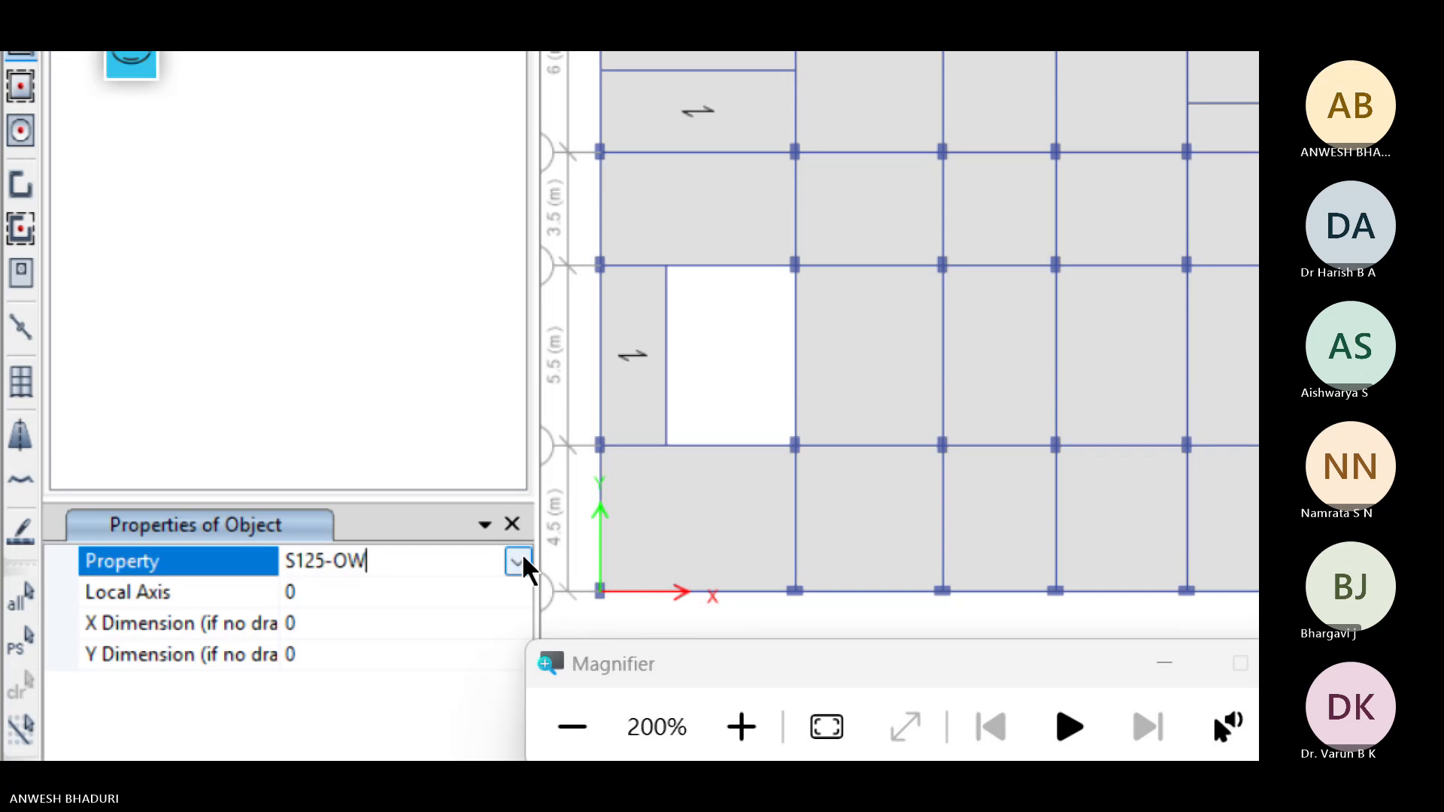
pyautogui.click(518, 563)
pyautogui.click(304, 690)
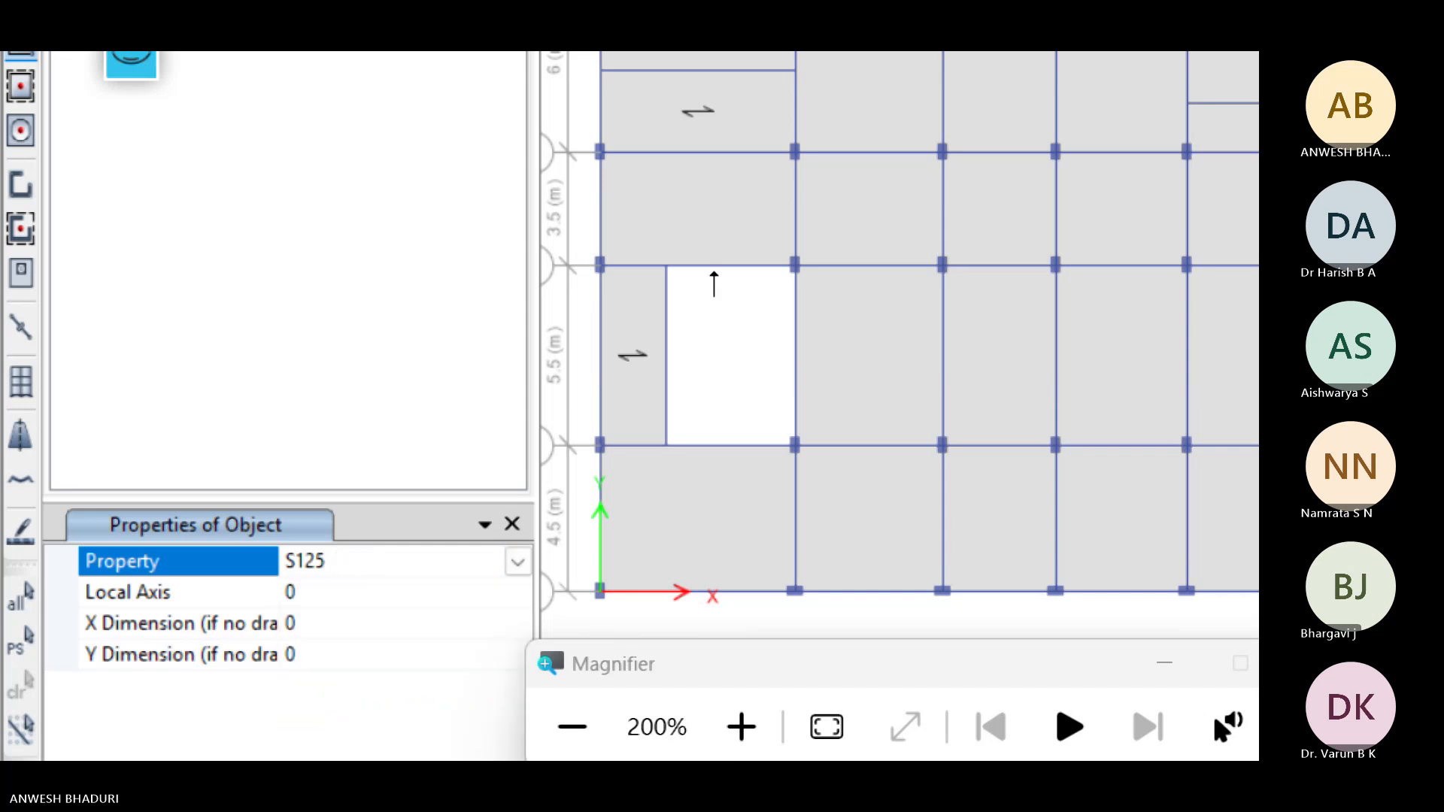
pyautogui.click(666, 266)
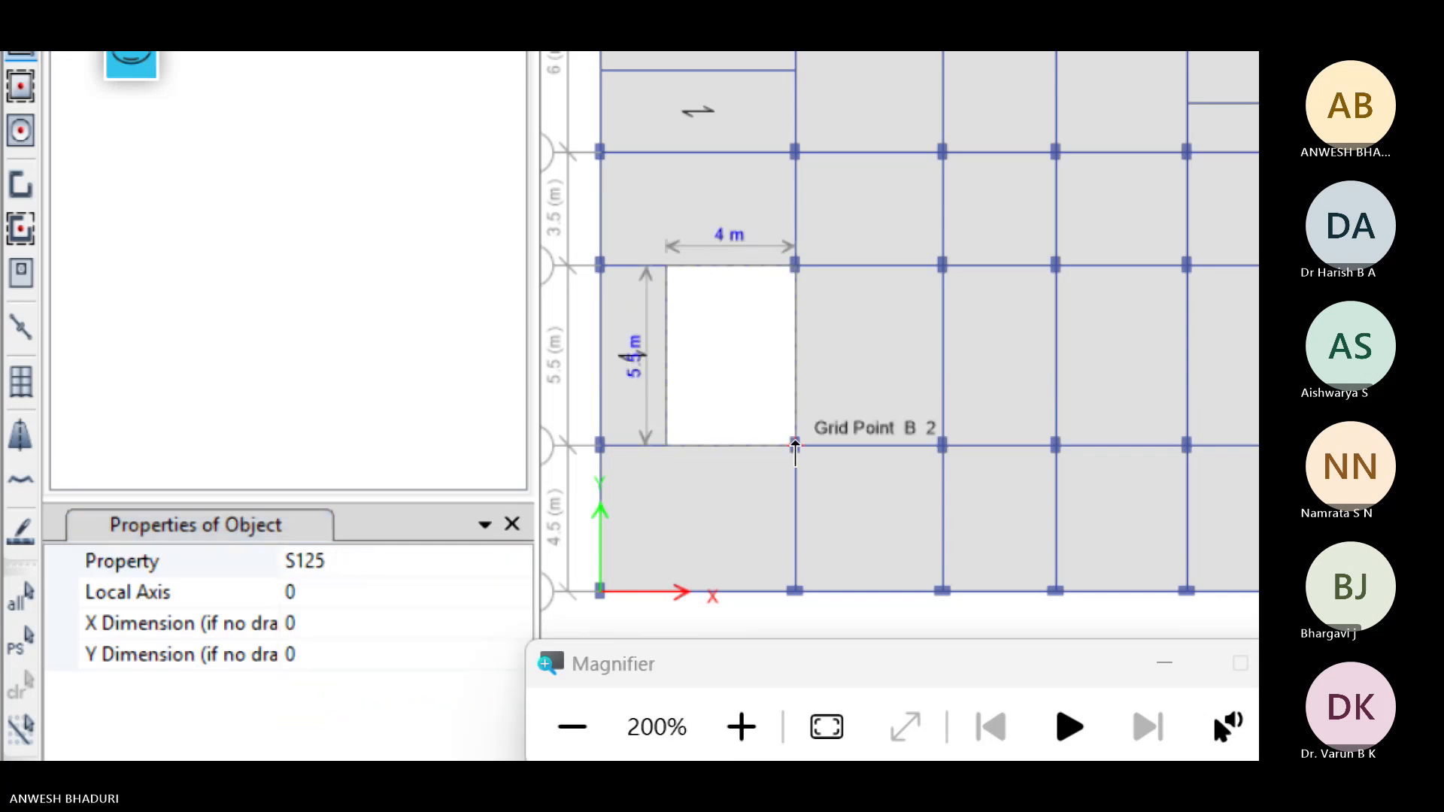
pyautogui.click(795, 445)
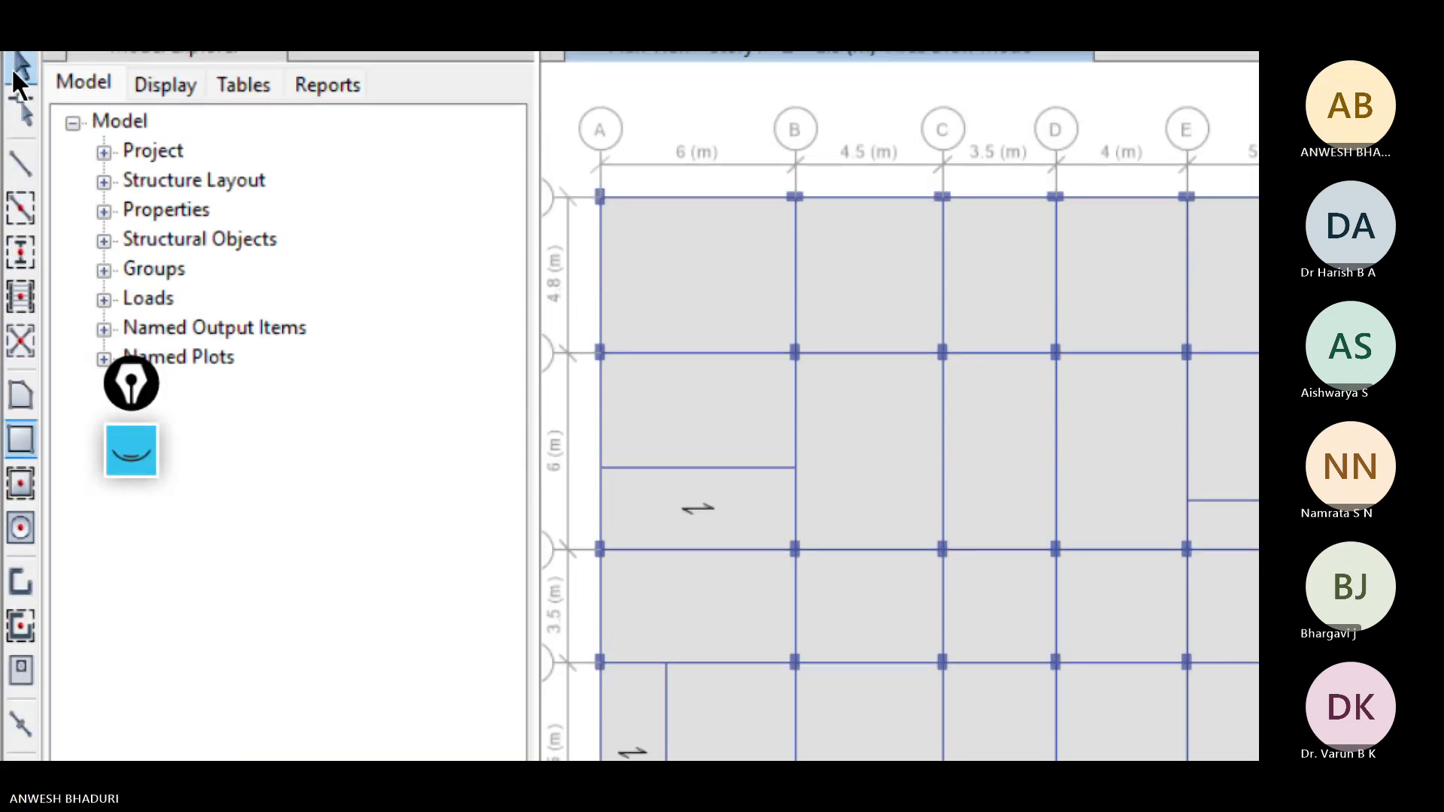
pyautogui.click(12, 66)
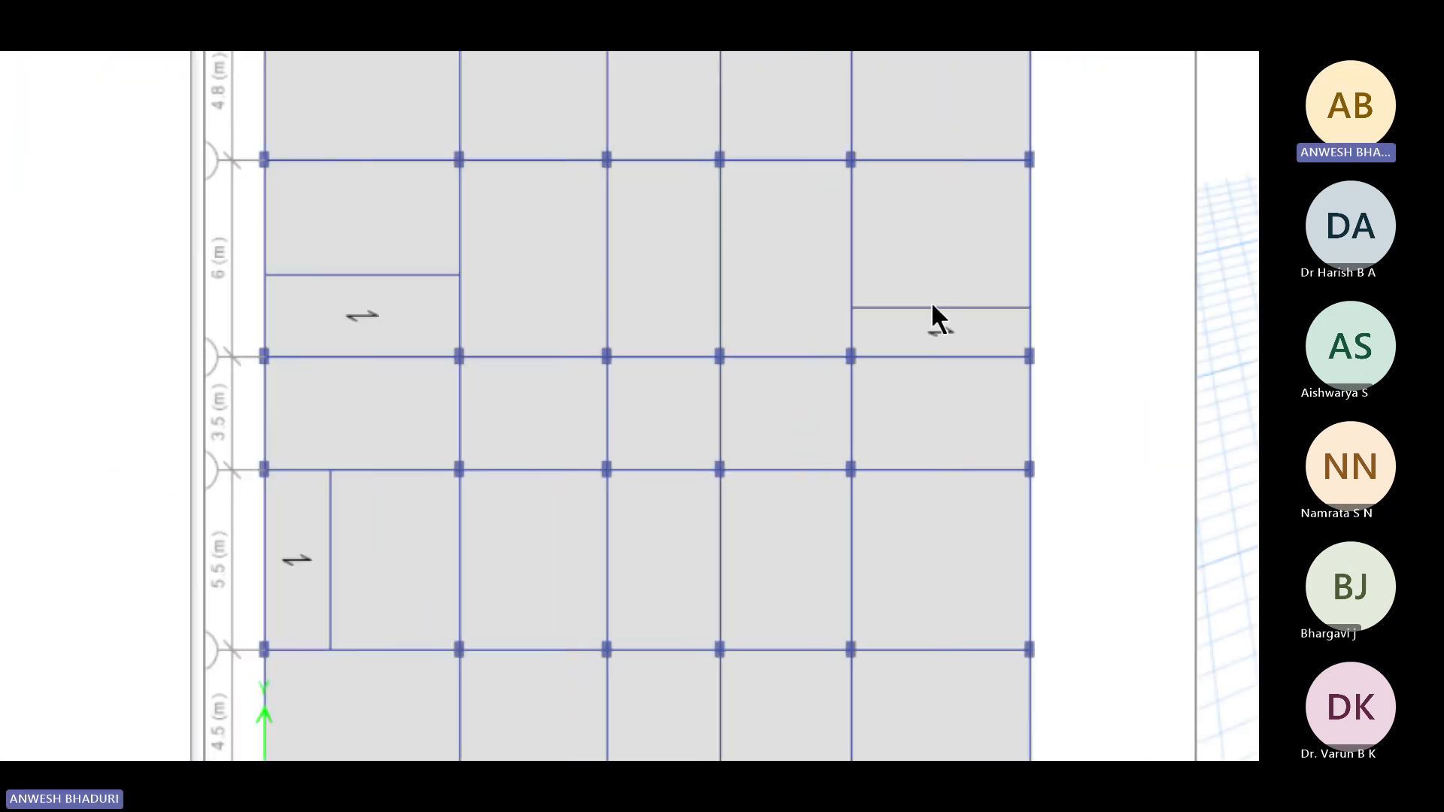
# Step: Rotate the local axes of the one-way slabs above grid 4 in bays A–B and E–F to 90 degrees from the default orientation
pyautogui.click(931, 331)
pyautogui.click(379, 312)
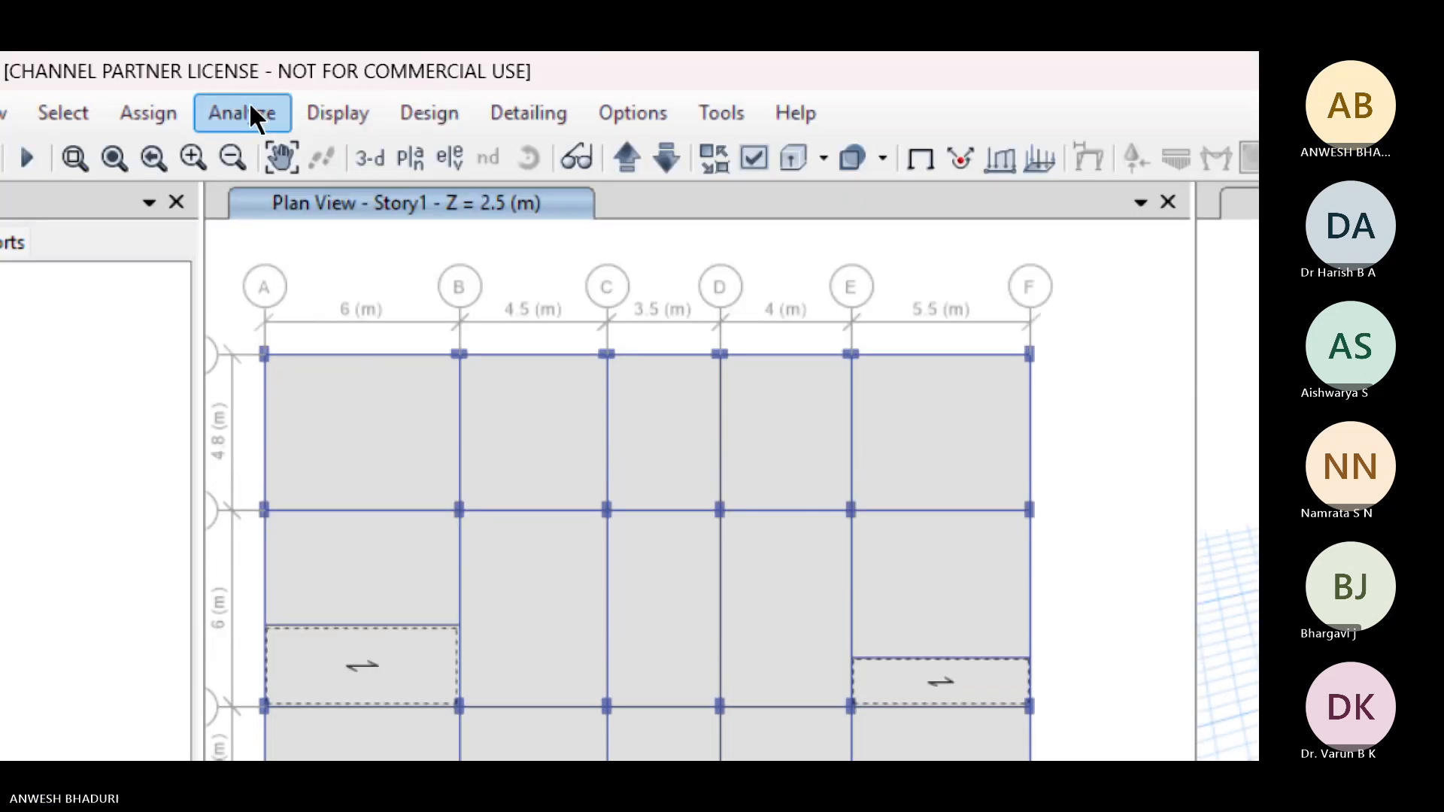
pyautogui.click(165, 113)
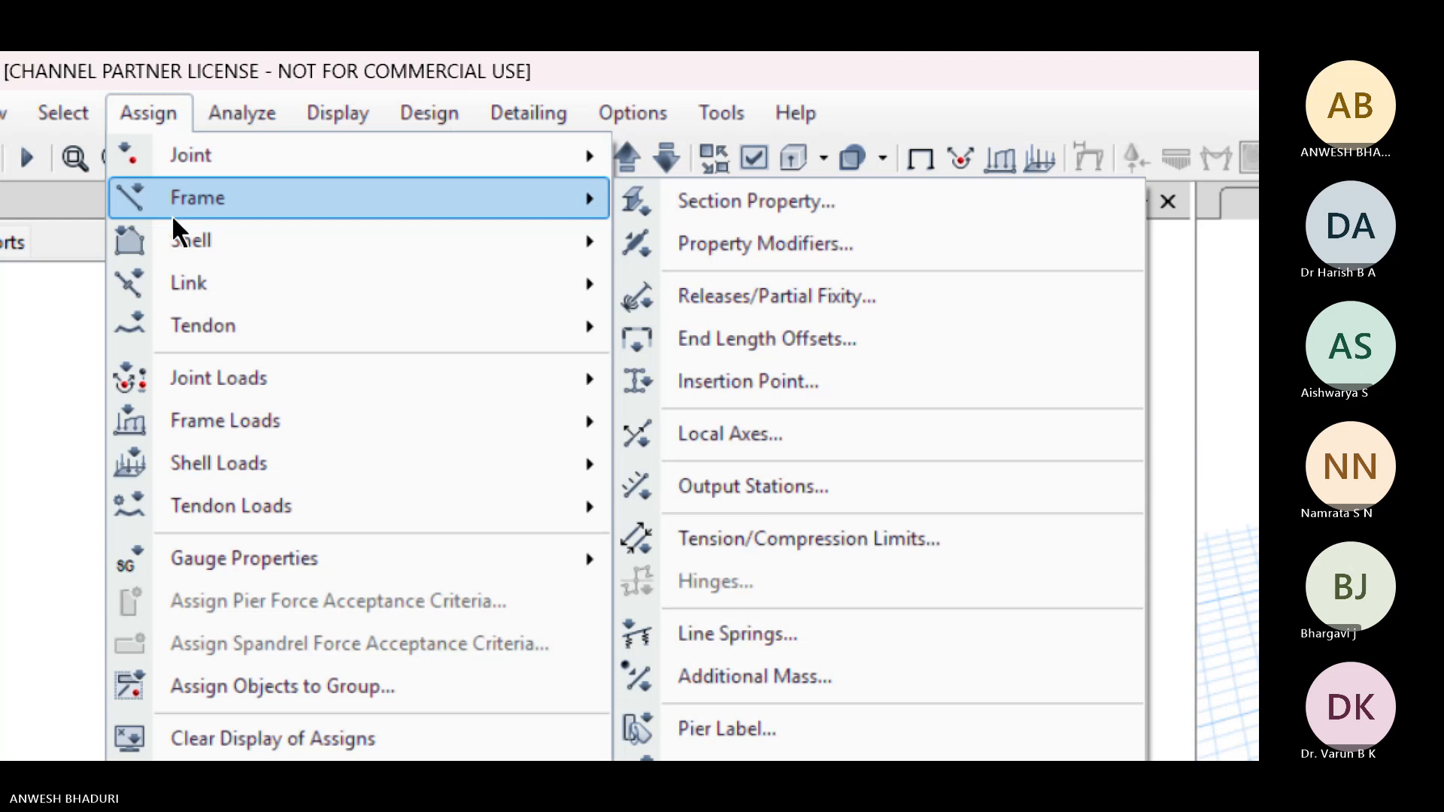
pyautogui.moveTo(173, 238)
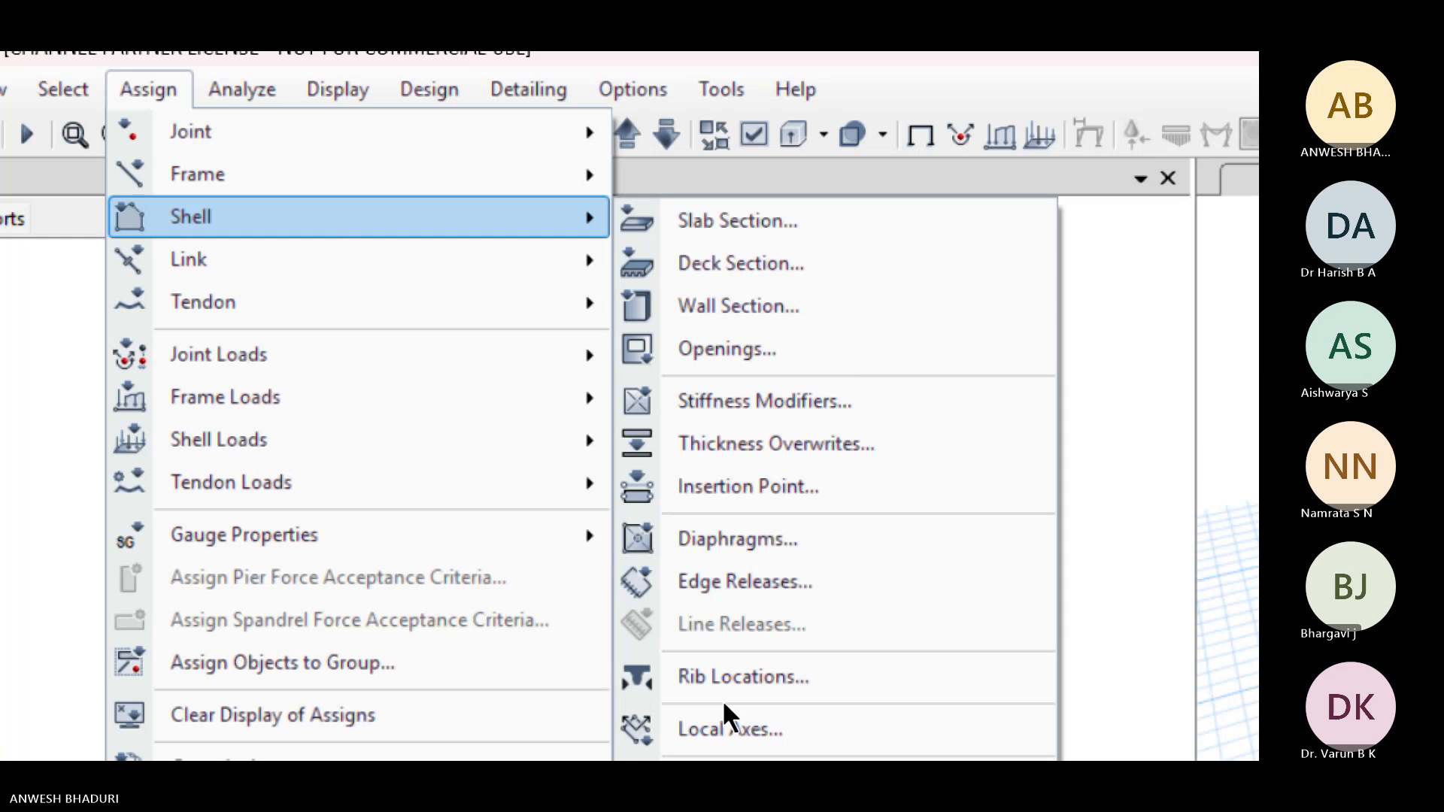
pyautogui.click(728, 726)
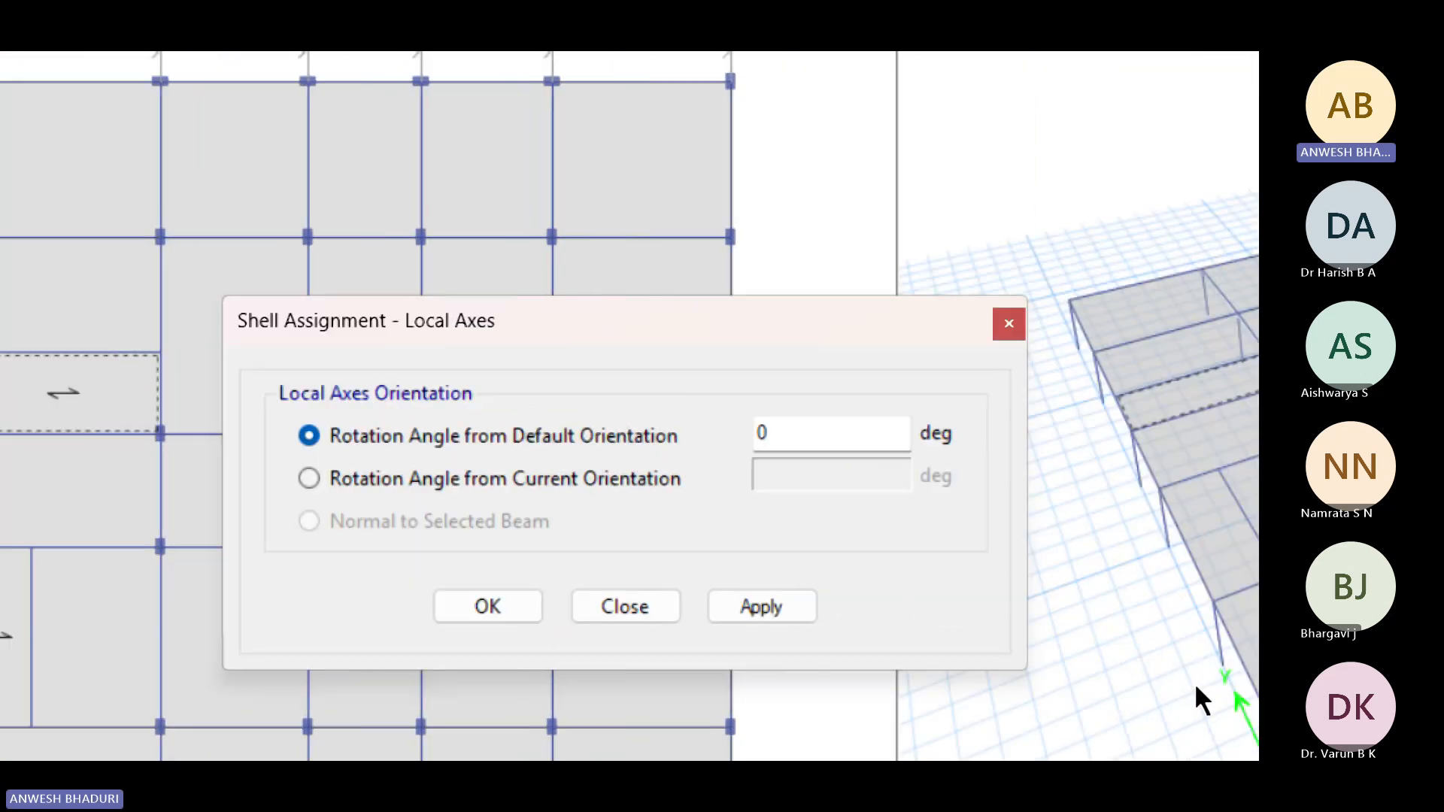
pyautogui.doubleClick(819, 430)
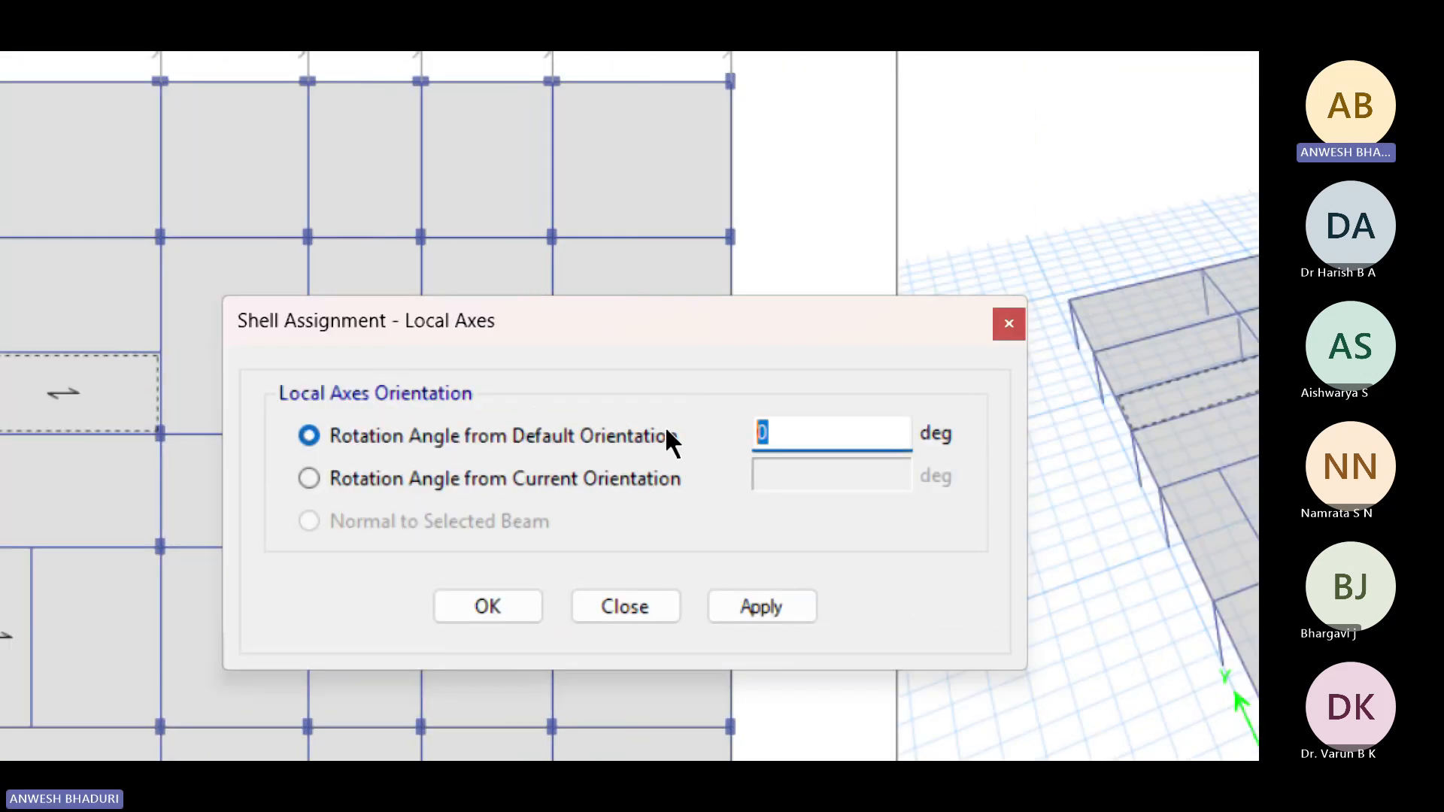
pyautogui.write('90')
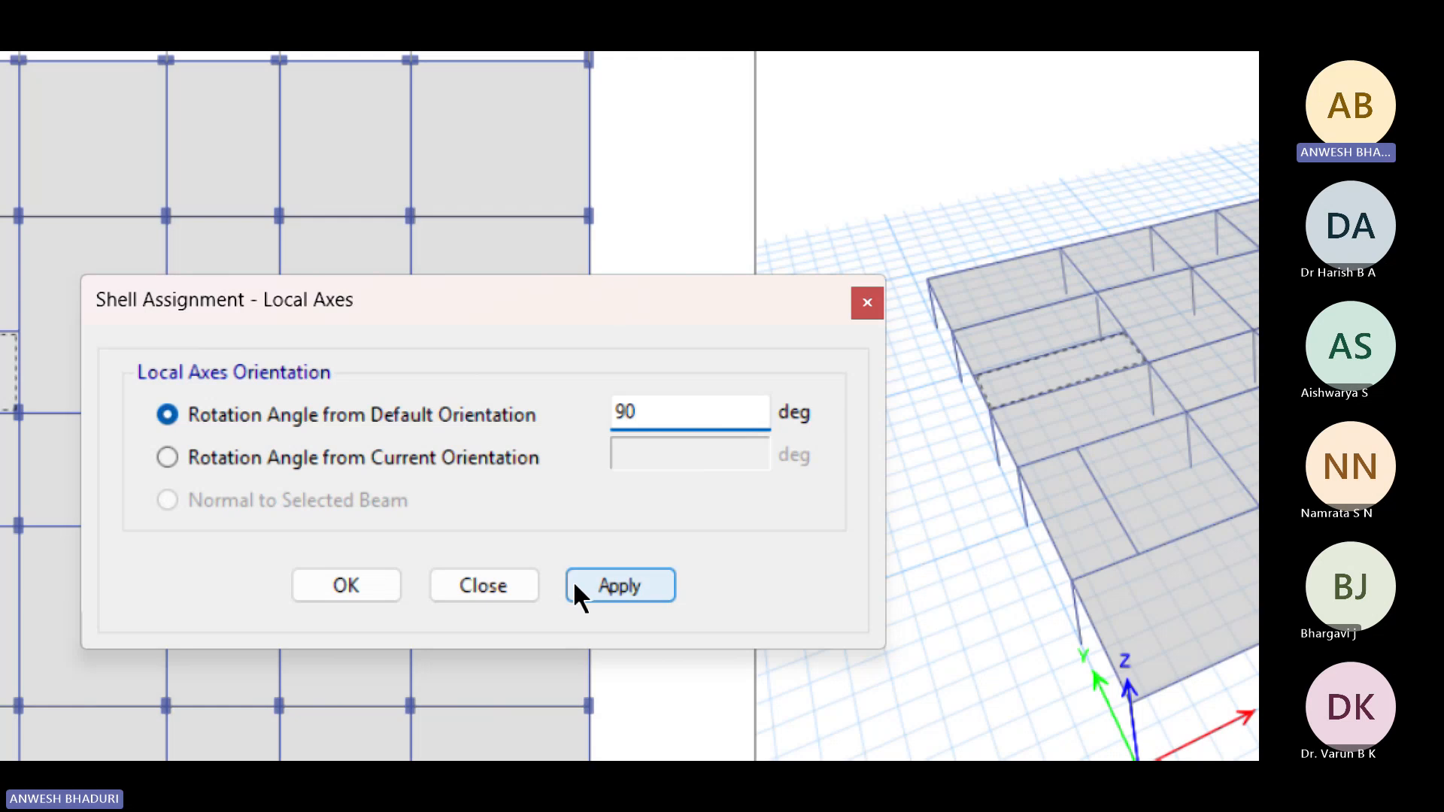
pyautogui.click(622, 585)
pyautogui.moveTo(387, 296); pyautogui.dragTo(1079, 227)
pyautogui.click(1035, 513)
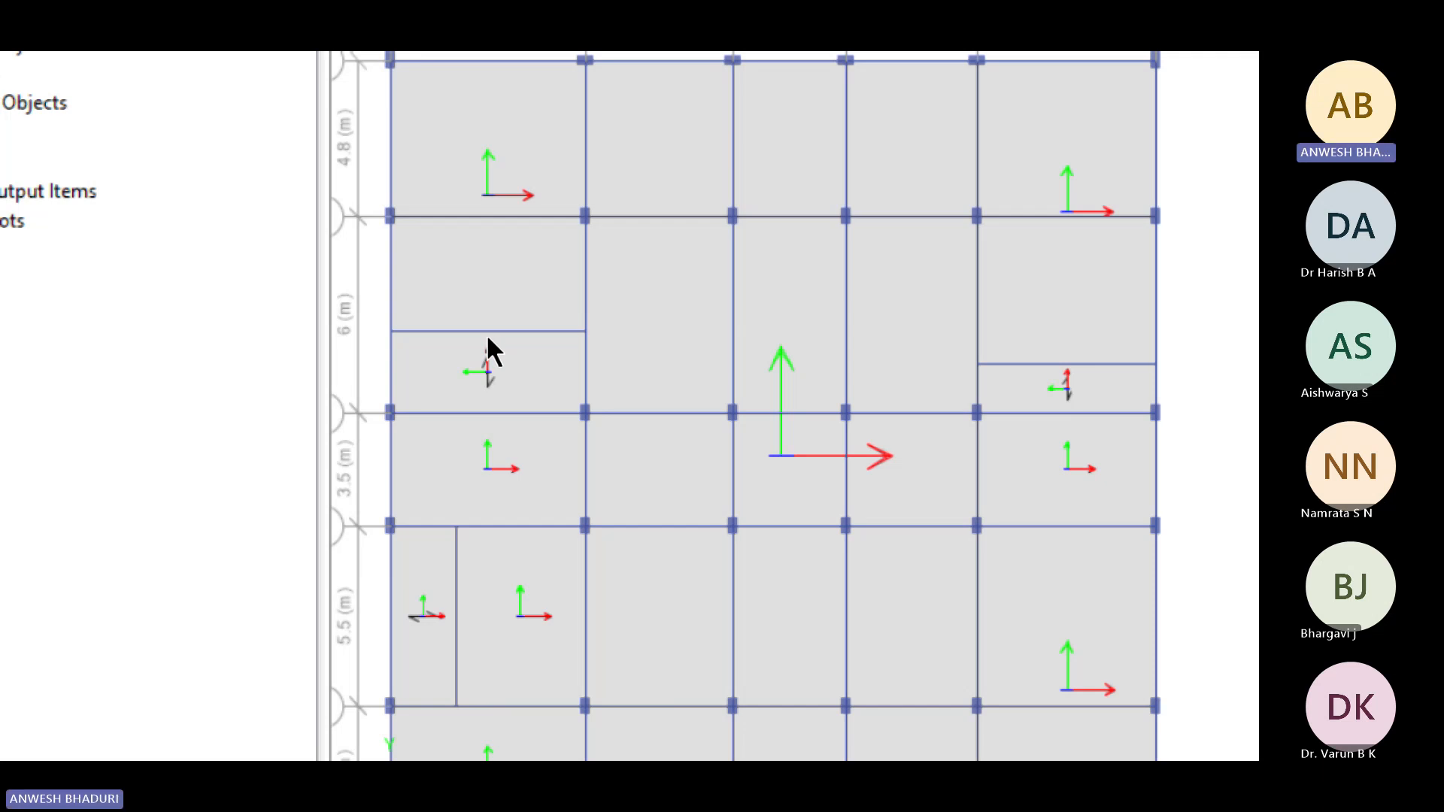
# Step: Inspect the slab local axes in plan, restore the screen magnification to 100%, and clear the local axes display
pyautogui.scroll(3, 487, 348)
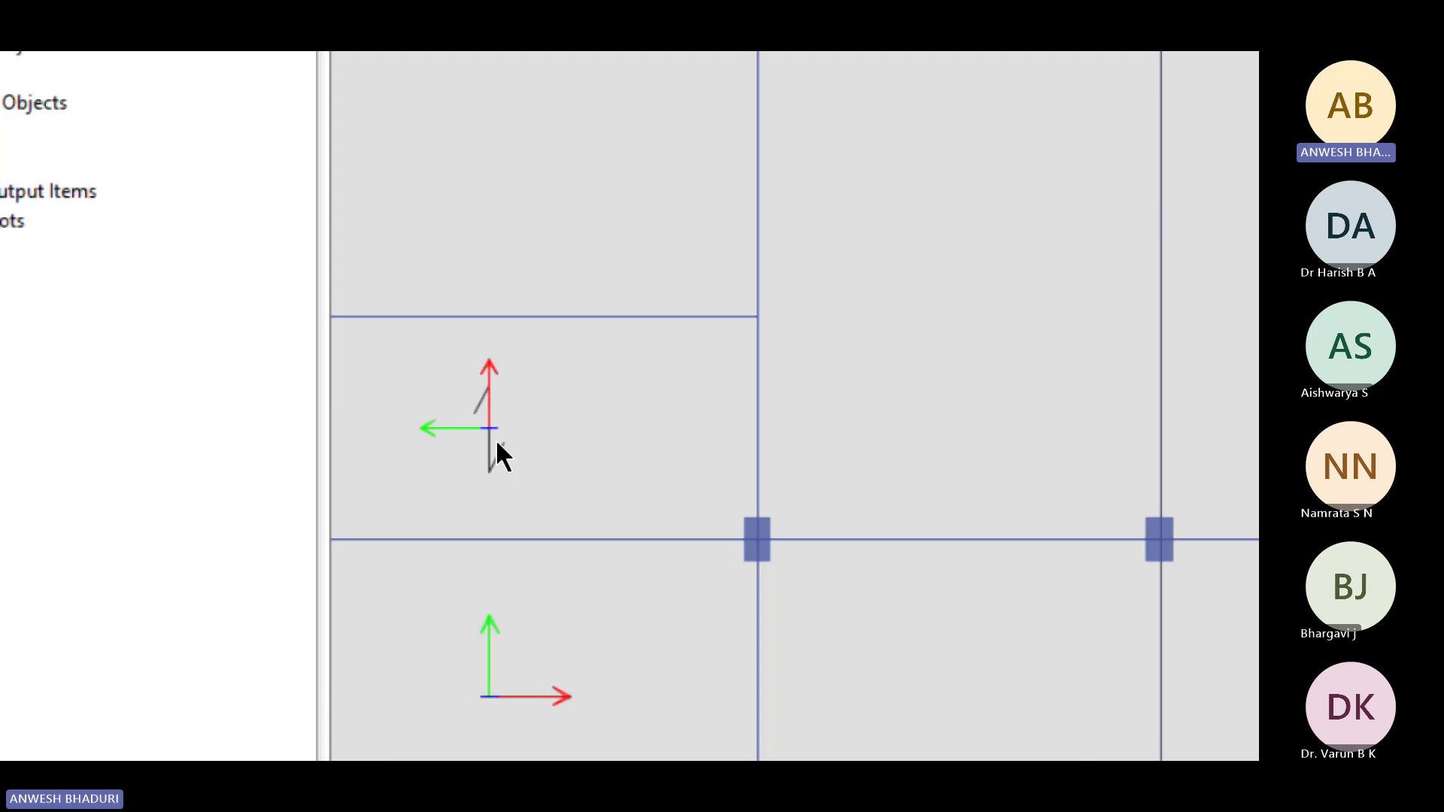
pyautogui.scroll(-3, 501, 354)
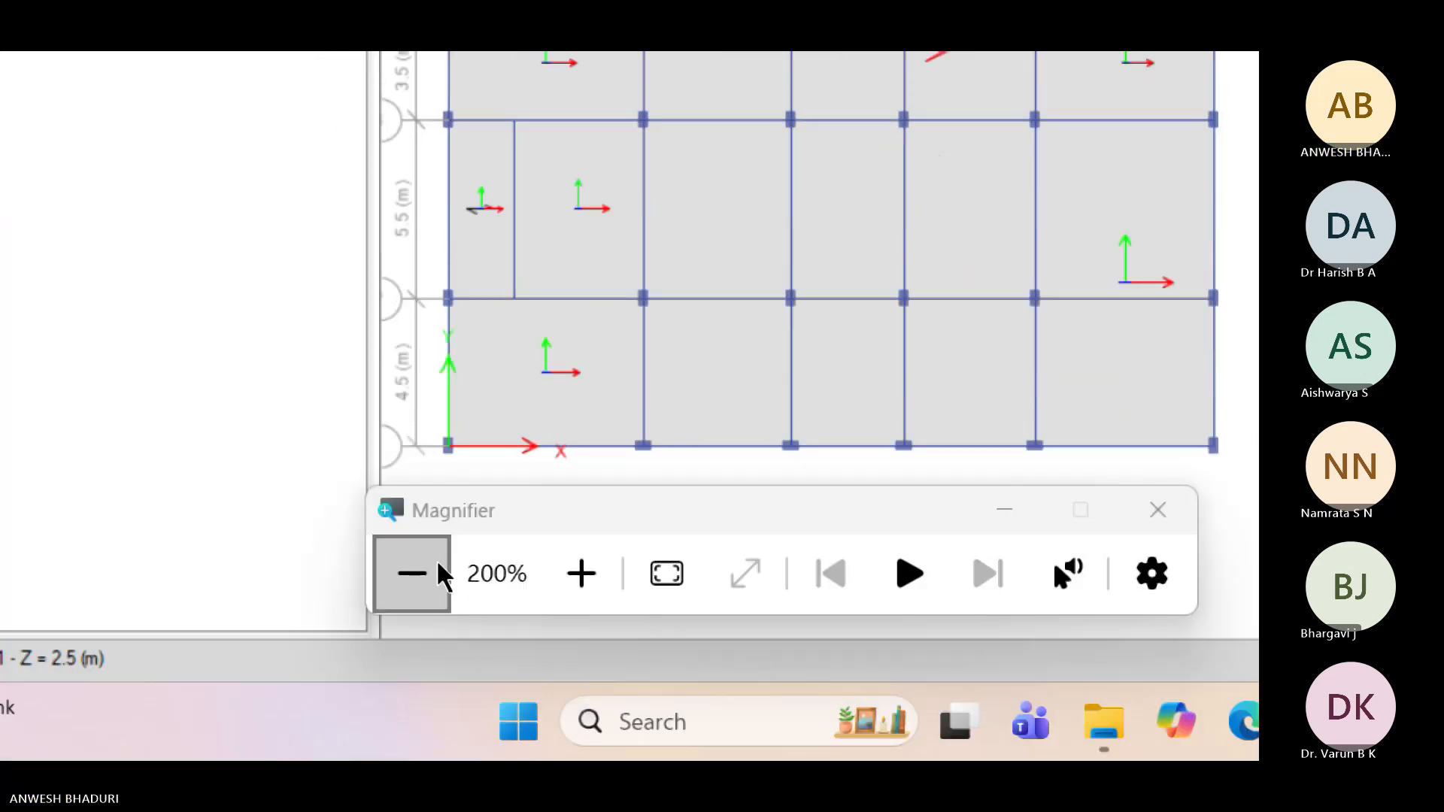
pyautogui.click(425, 574)
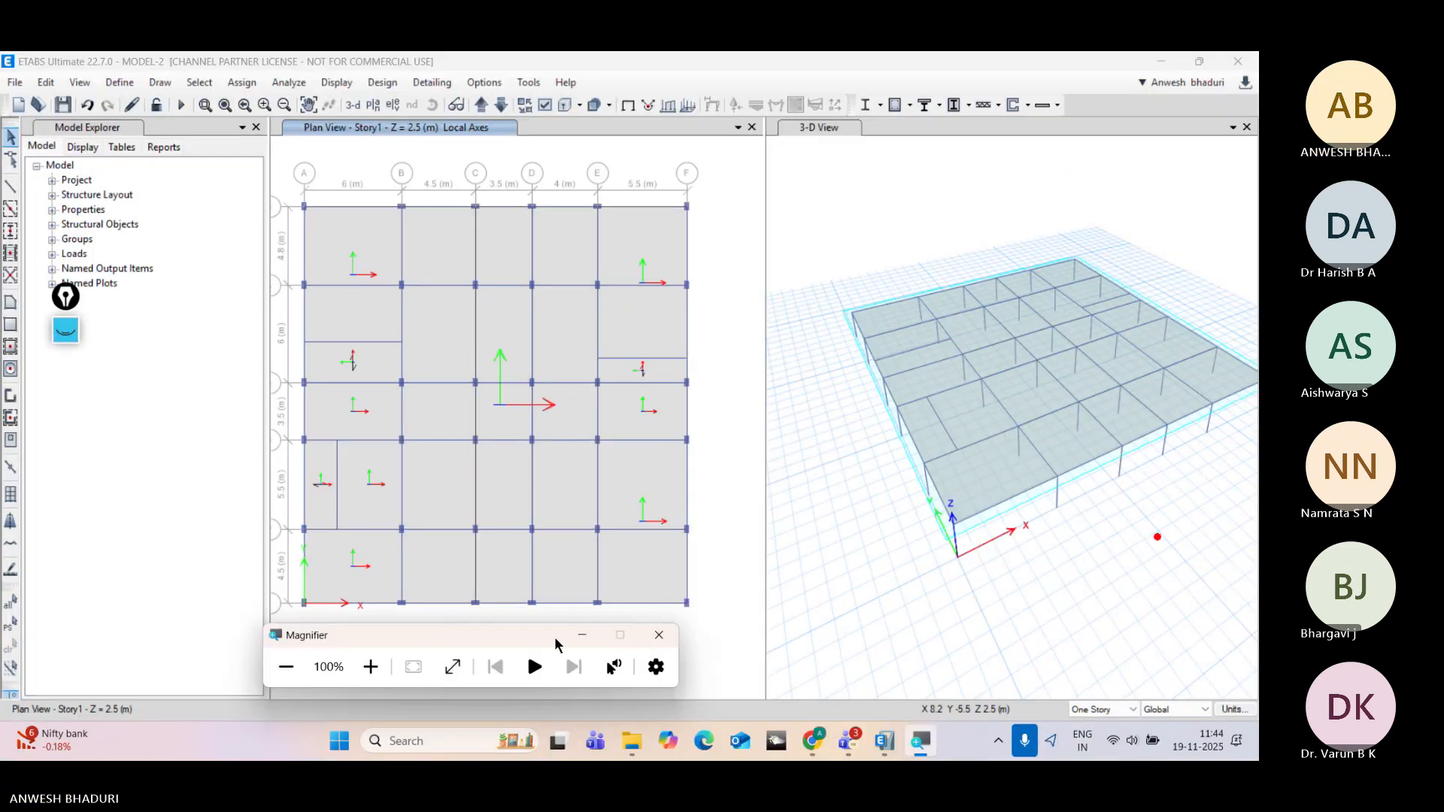
pyautogui.click(585, 636)
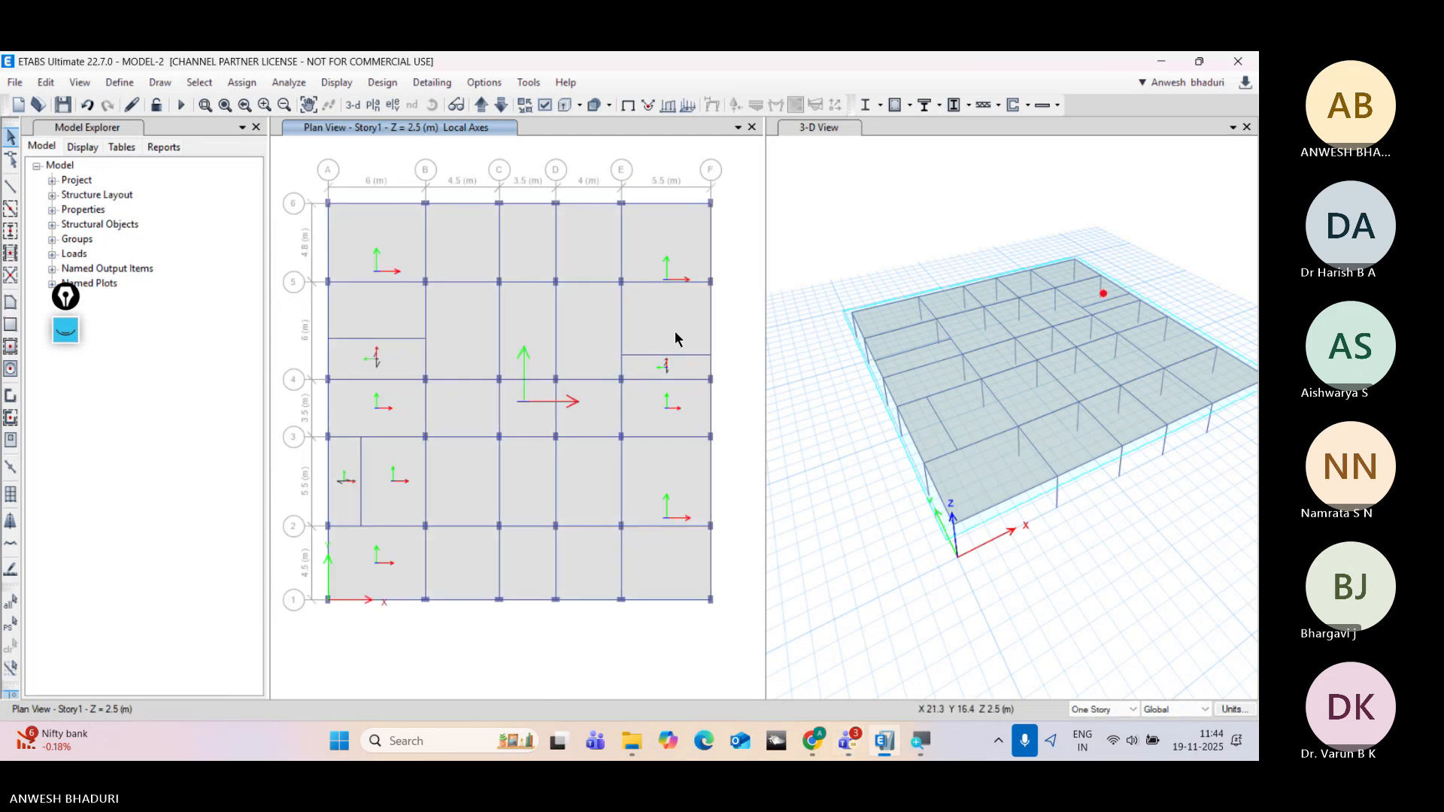
pyautogui.click(627, 106)
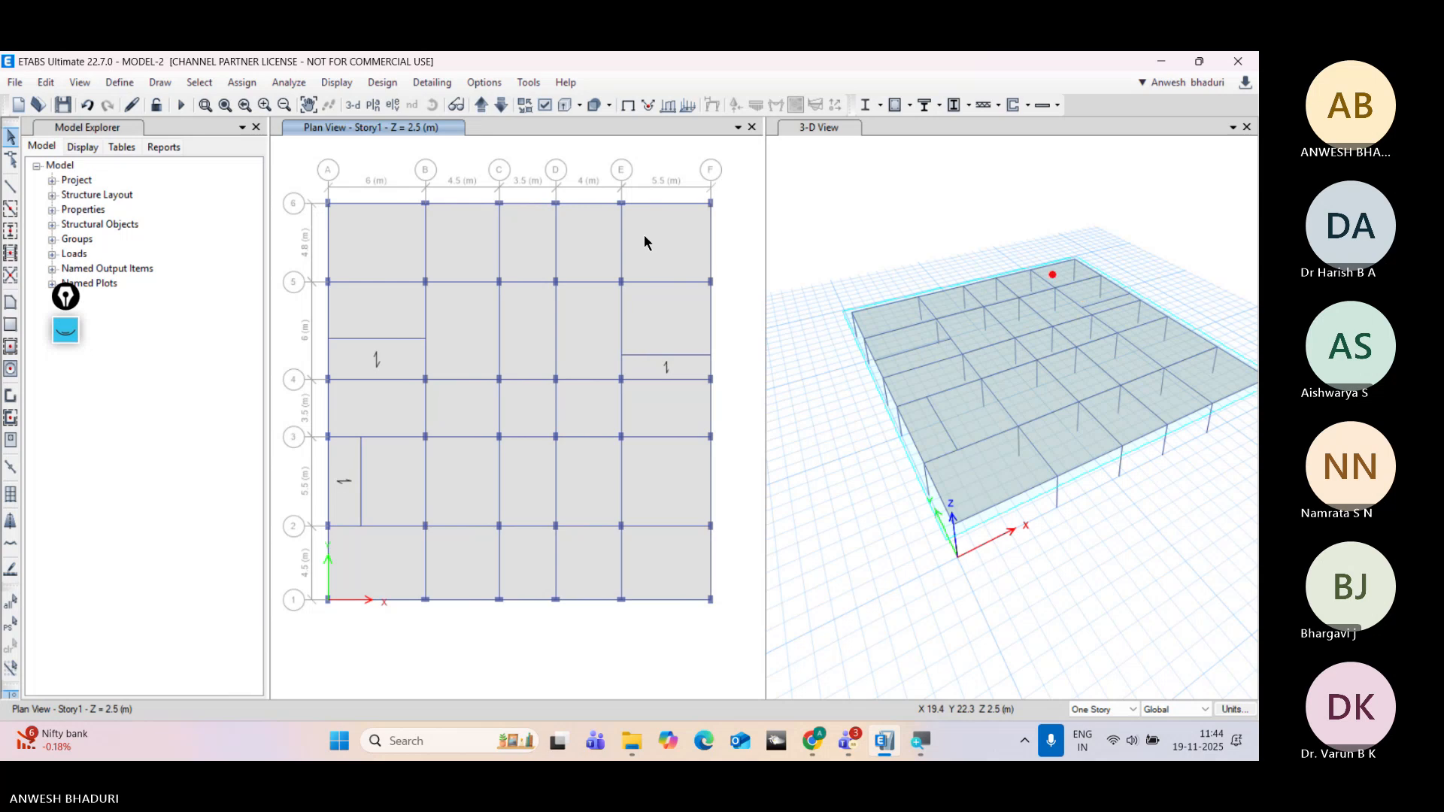
# Step: Display the frame local axes in the Story1 plan view
pyautogui.click(548, 111)
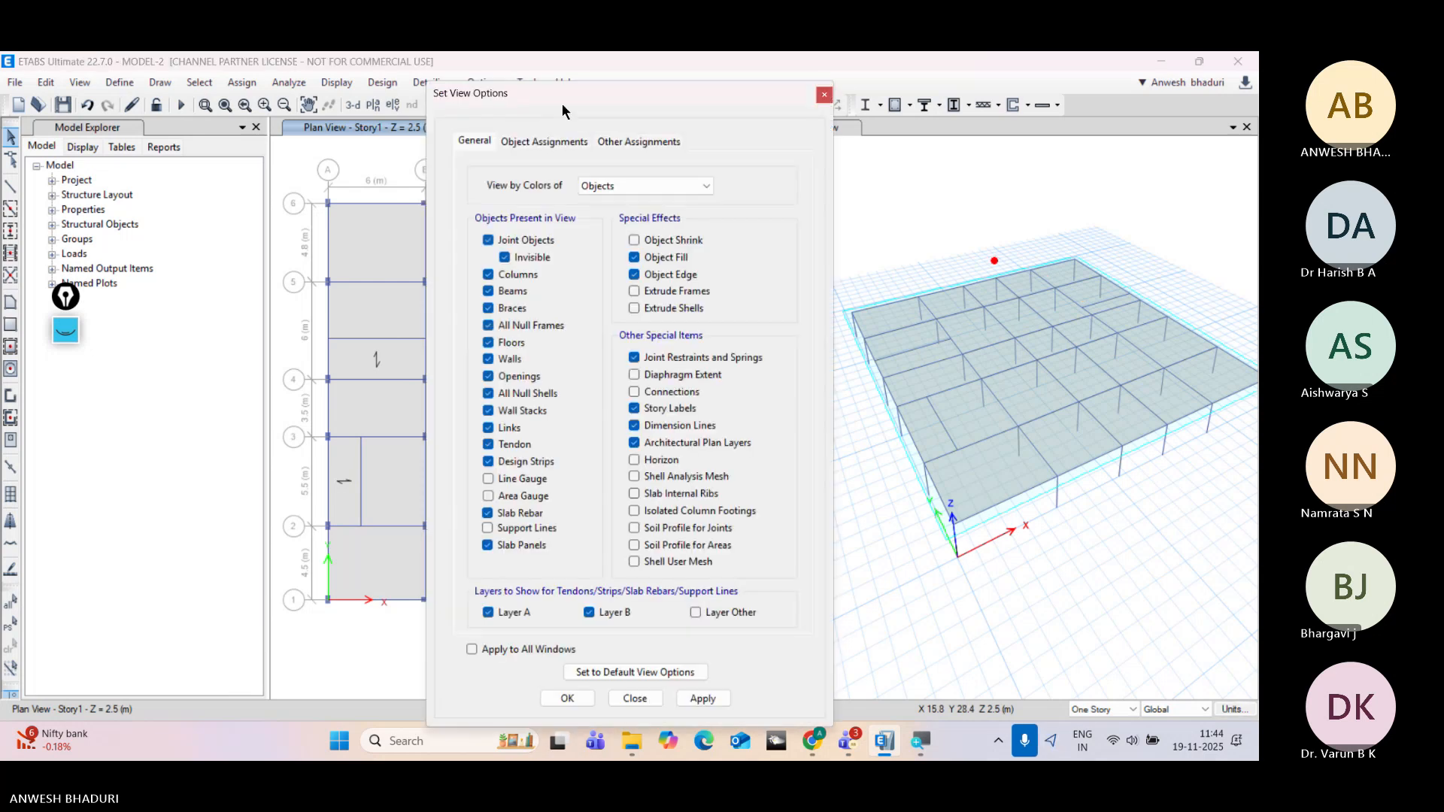
pyautogui.moveTo(562, 102); pyautogui.dragTo(839, 76)
pyautogui.click(837, 116)
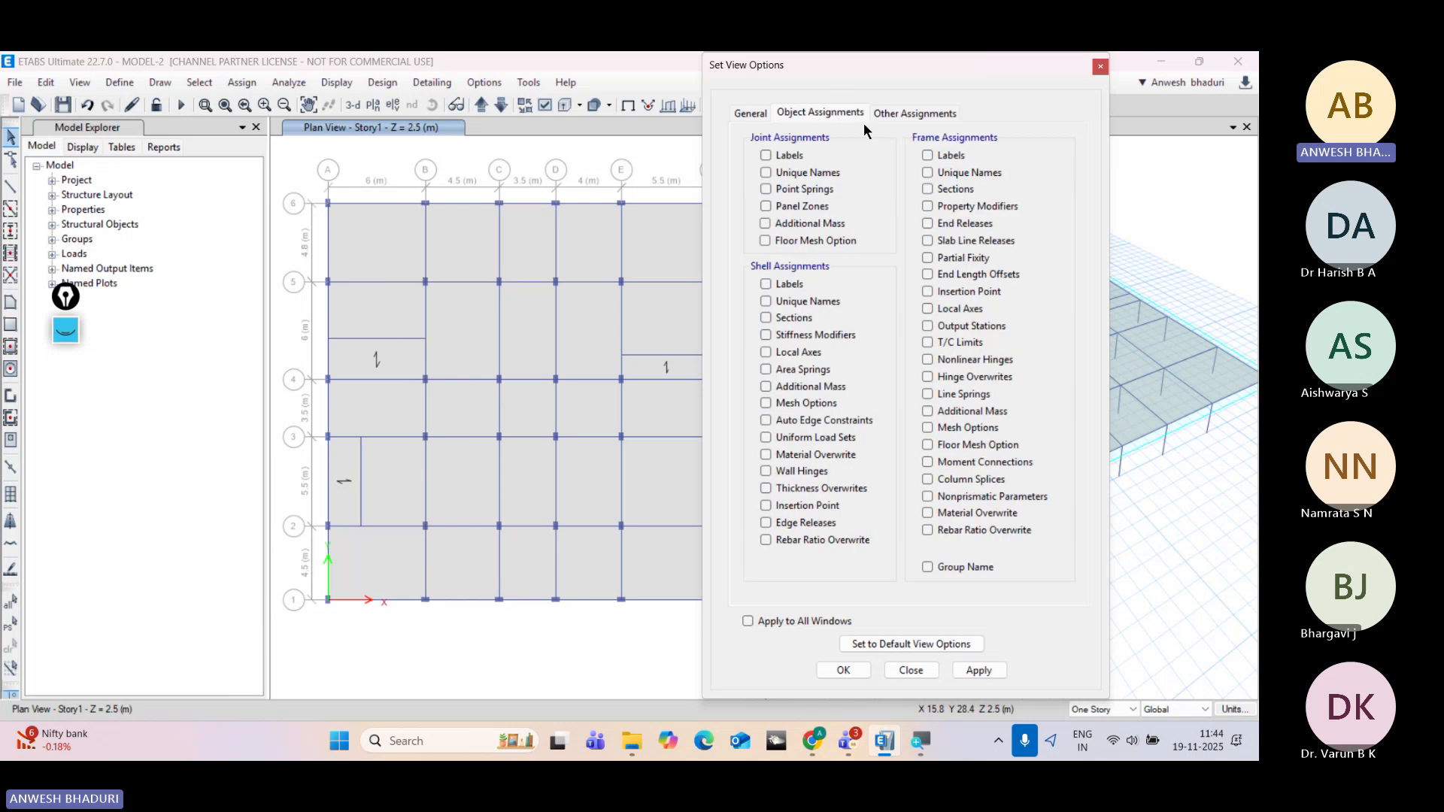
pyautogui.click(951, 309)
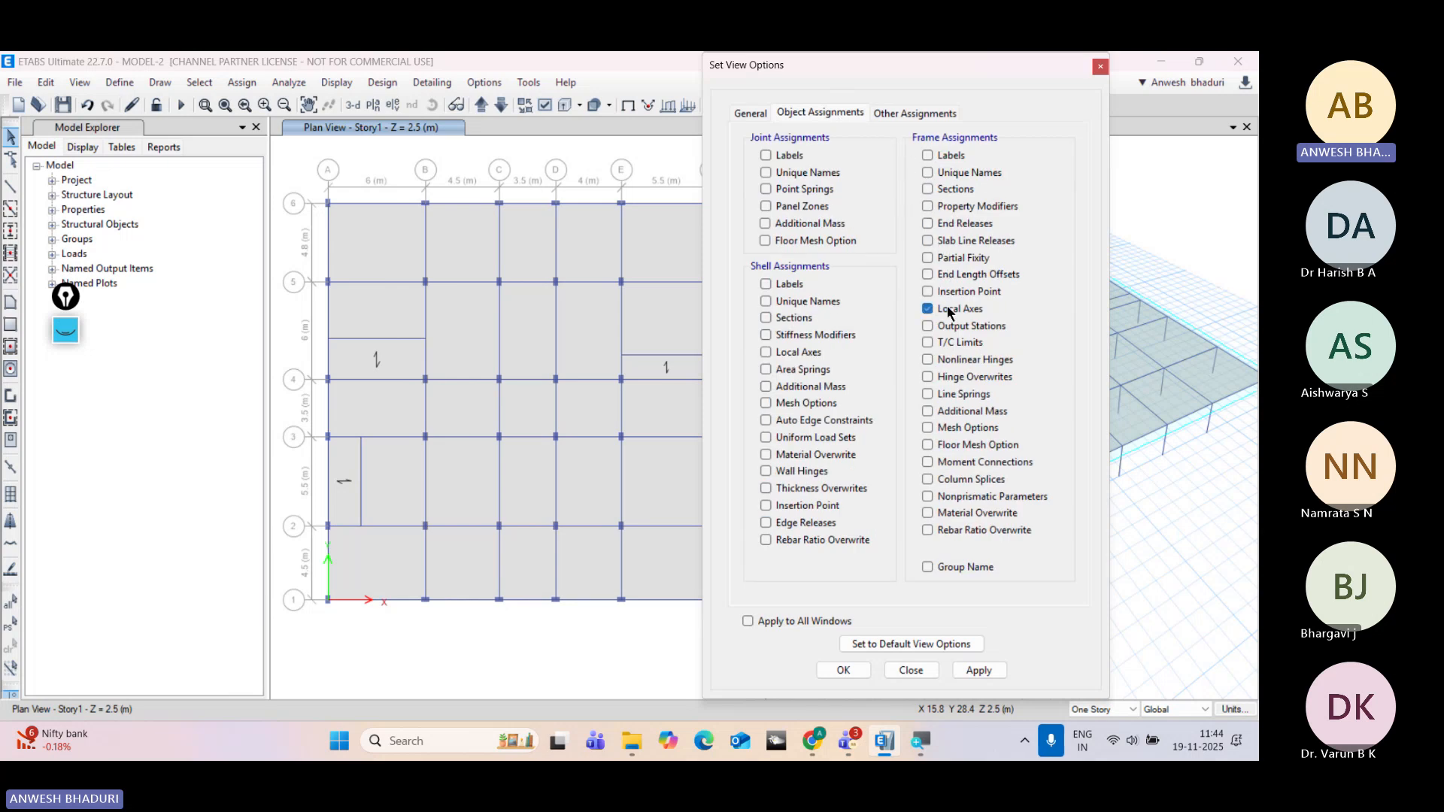
pyautogui.click(979, 668)
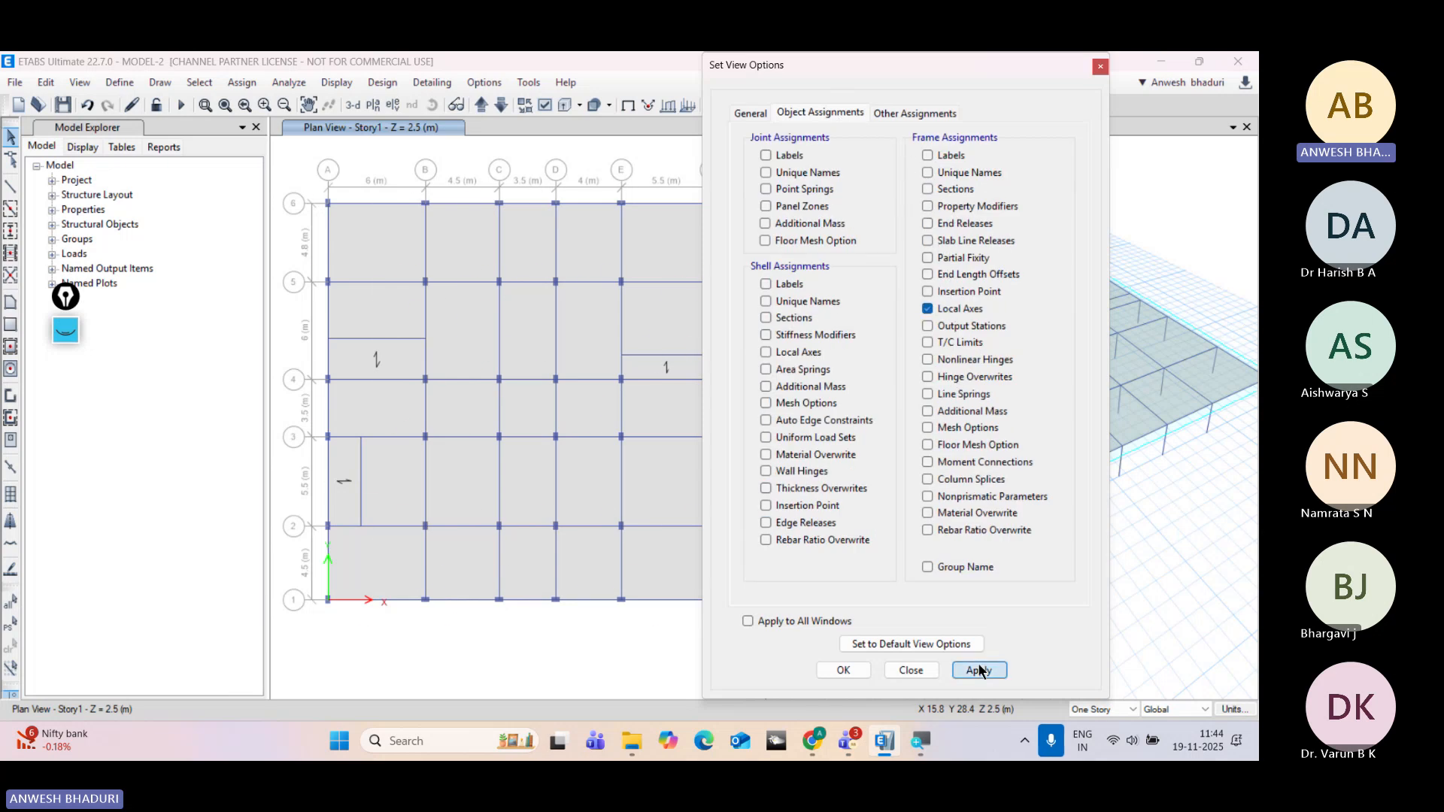
pyautogui.click(841, 674)
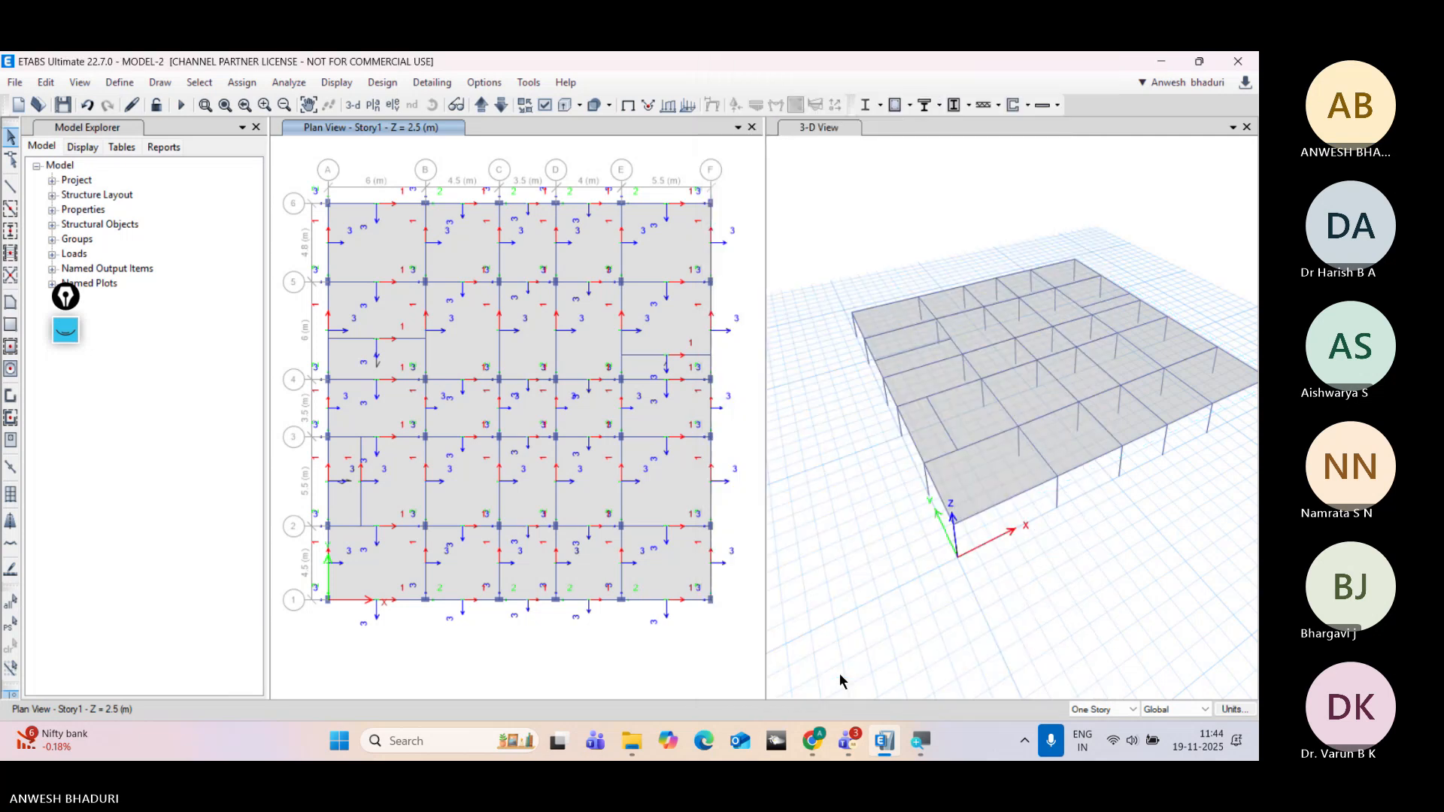
# Step: Review the plan view's object assignment display options and examine the beam and column local axes near grids A–B and 5–6
pyautogui.click(545, 106)
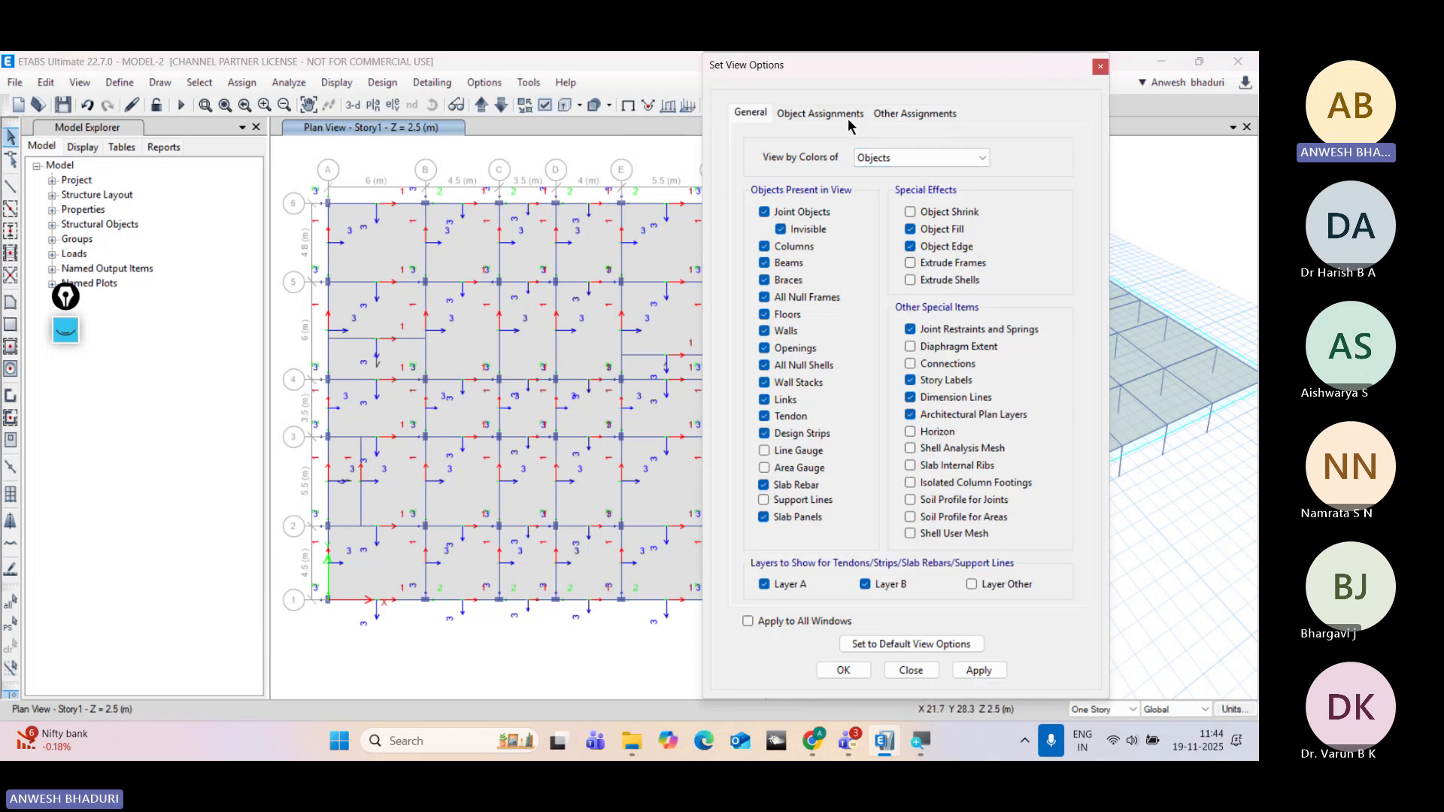
pyautogui.click(850, 119)
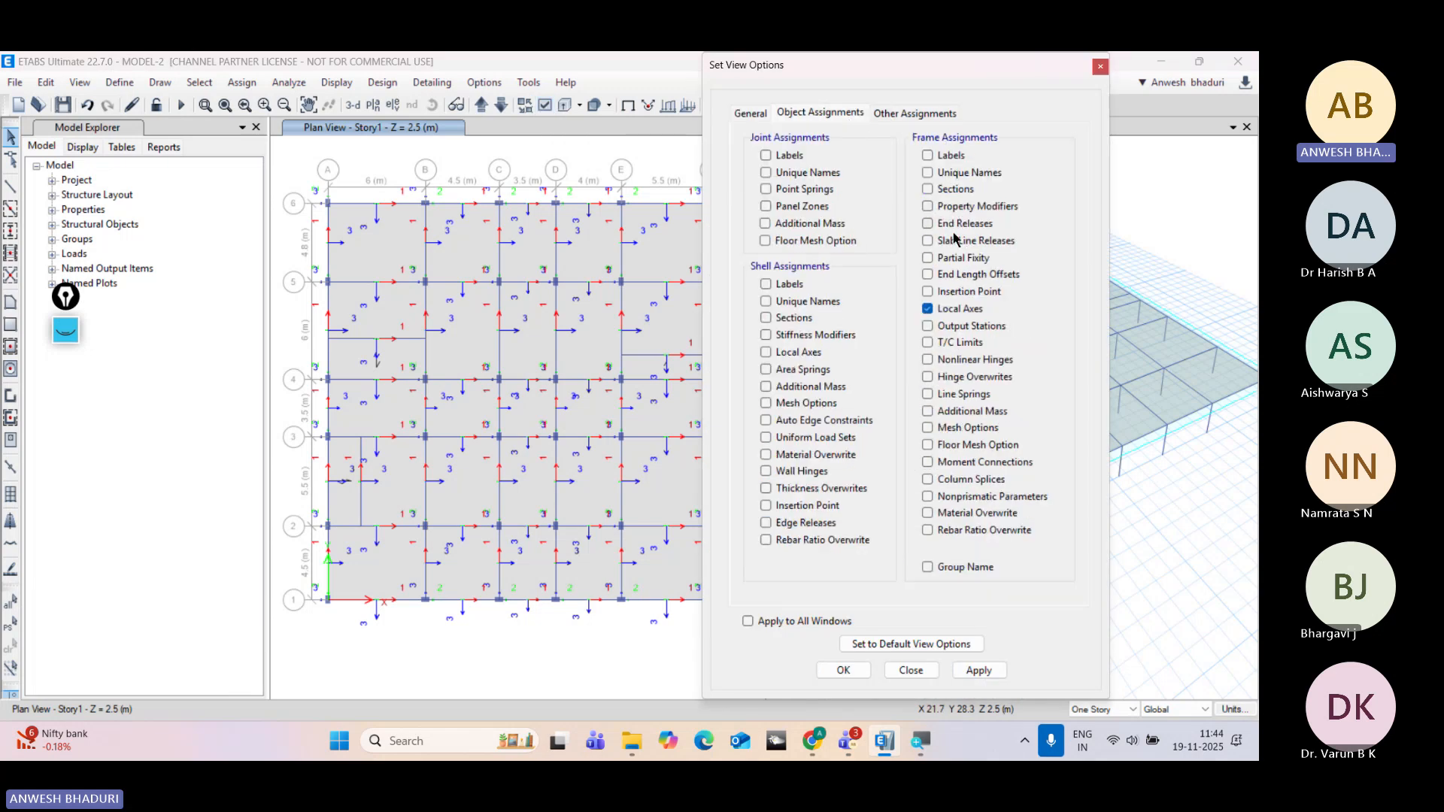
pyautogui.click(843, 670)
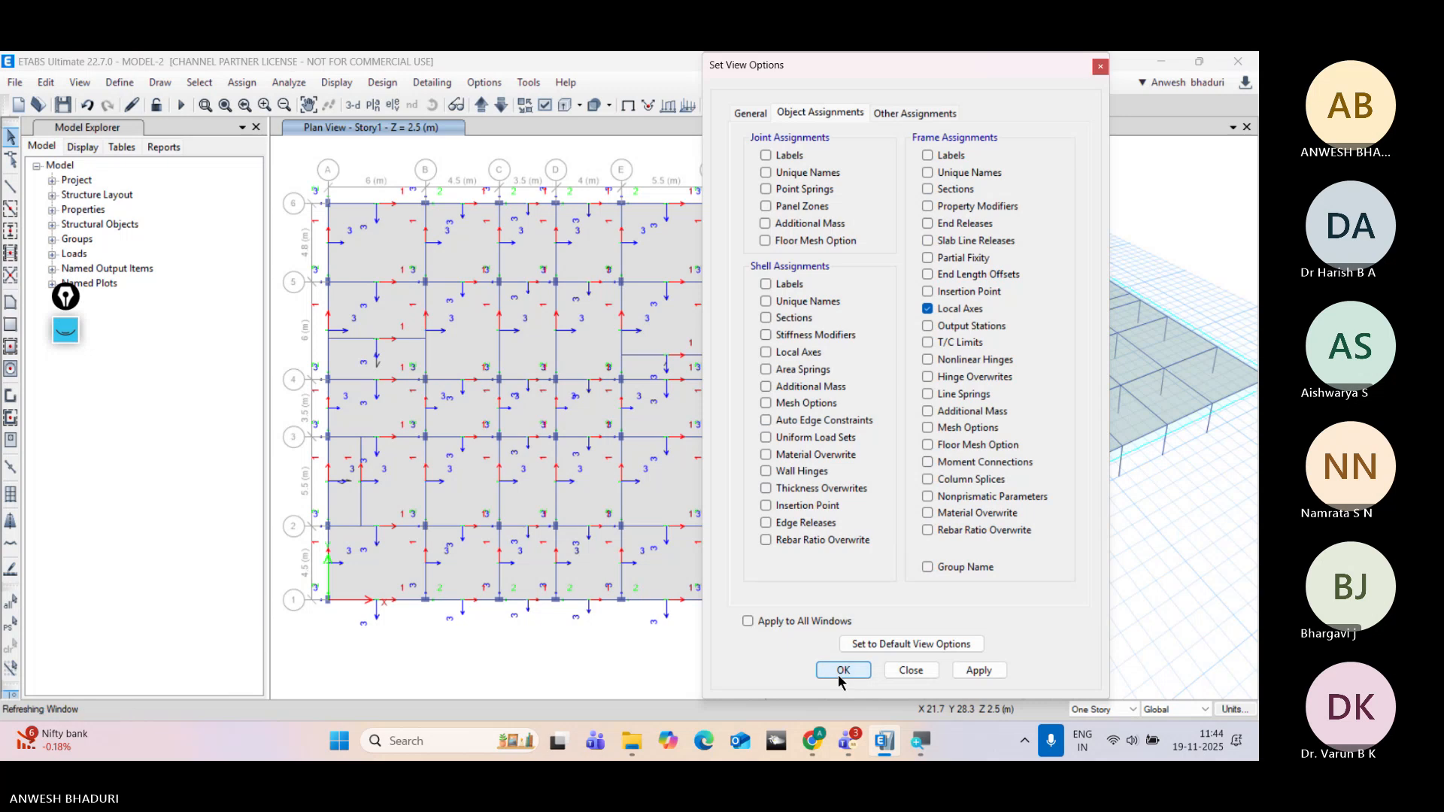
pyautogui.scroll(3, 332, 245)
pyautogui.moveTo(325, 331); pyautogui.dragTo(361, 373, button='middle')
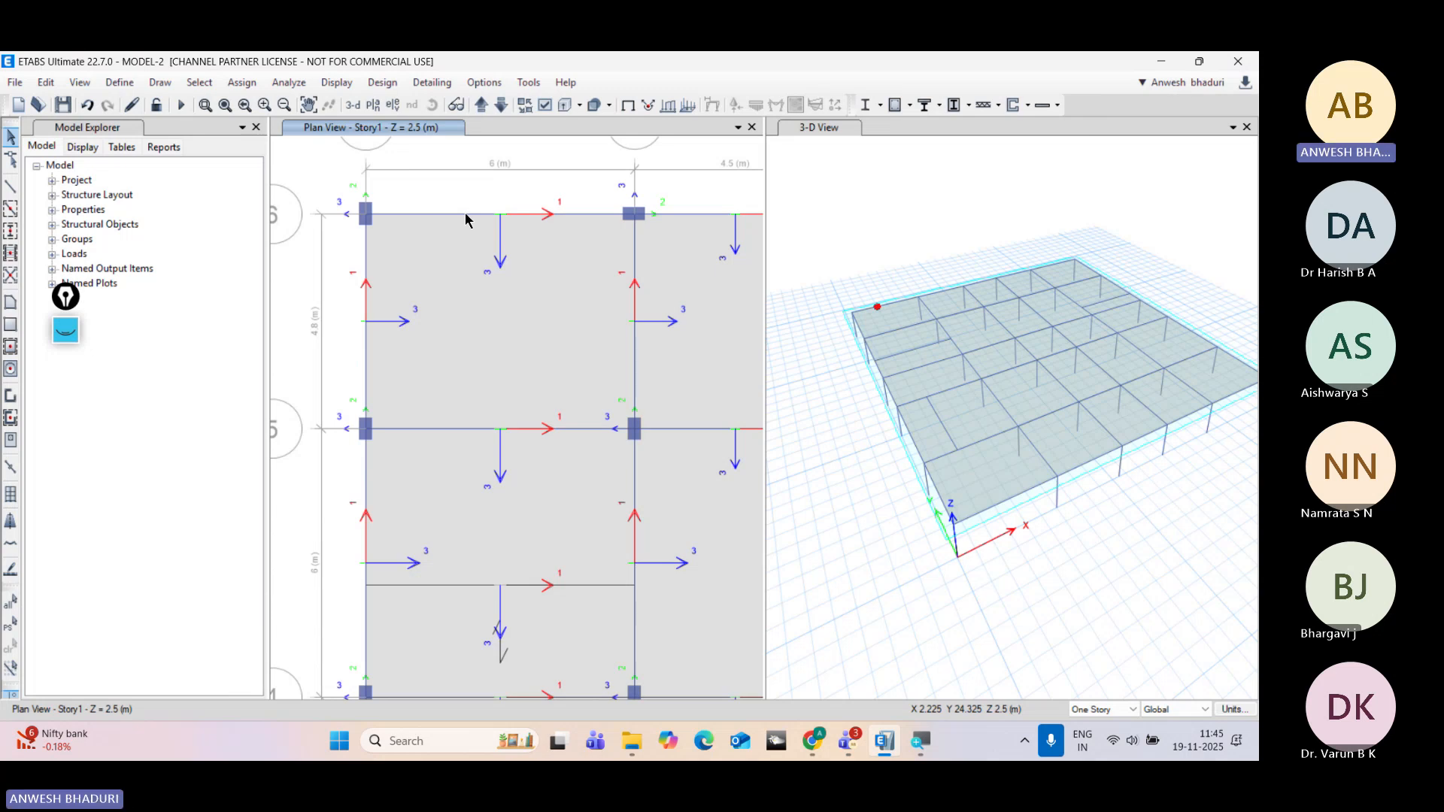
pyautogui.scroll(-3, 361, 429)
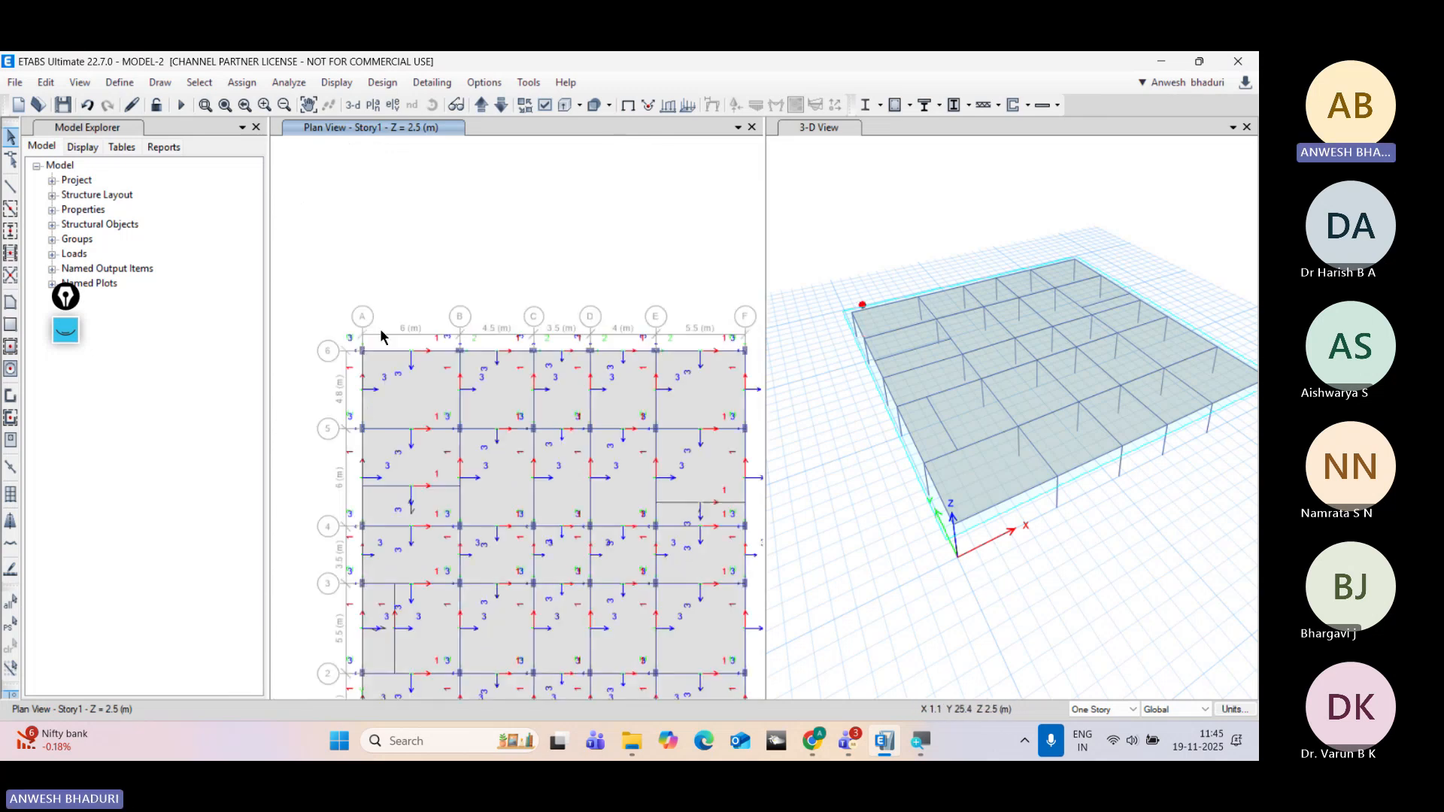
# Step: Display the frame local axes in the 3-D view
pyautogui.click(895, 577)
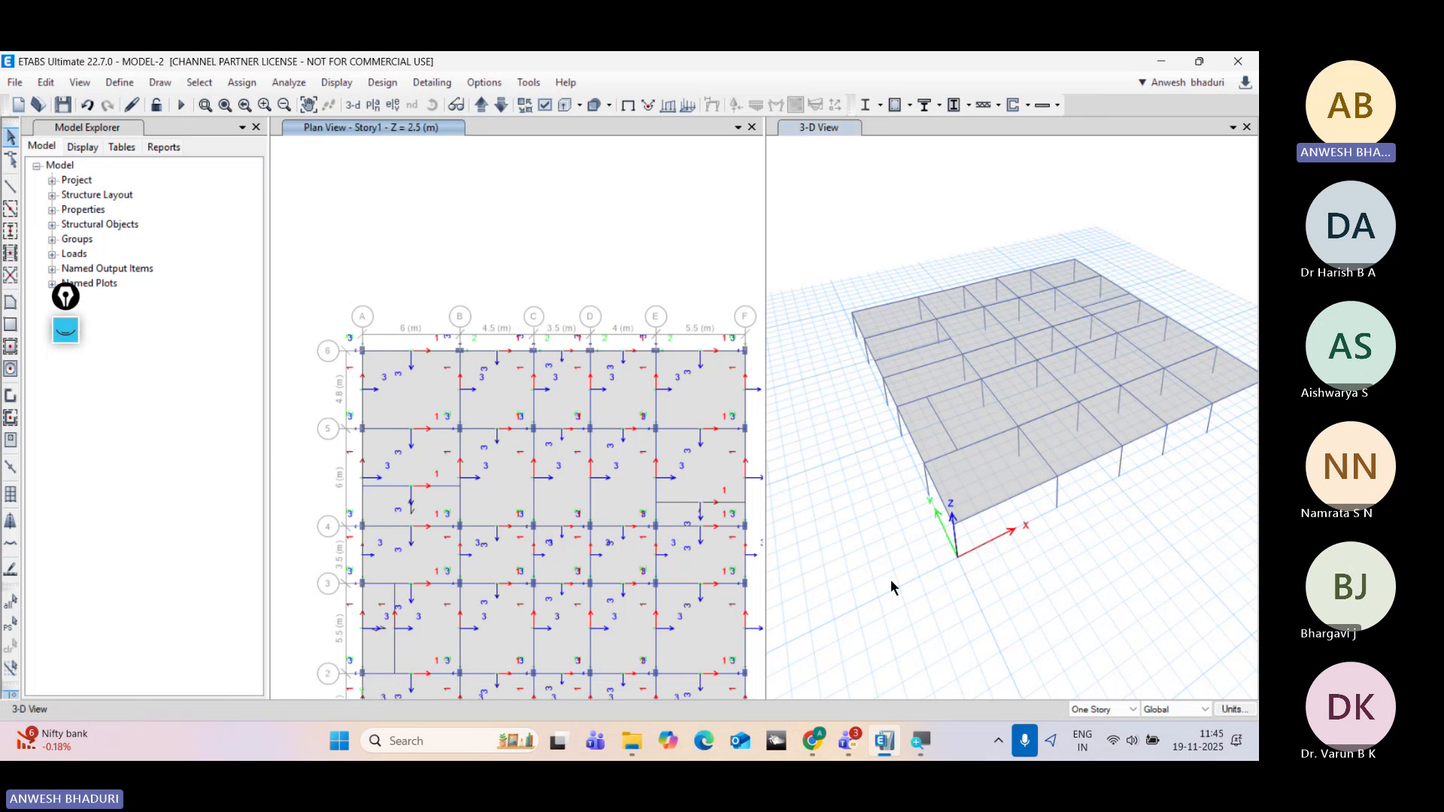
pyautogui.click(549, 105)
pyautogui.click(819, 113)
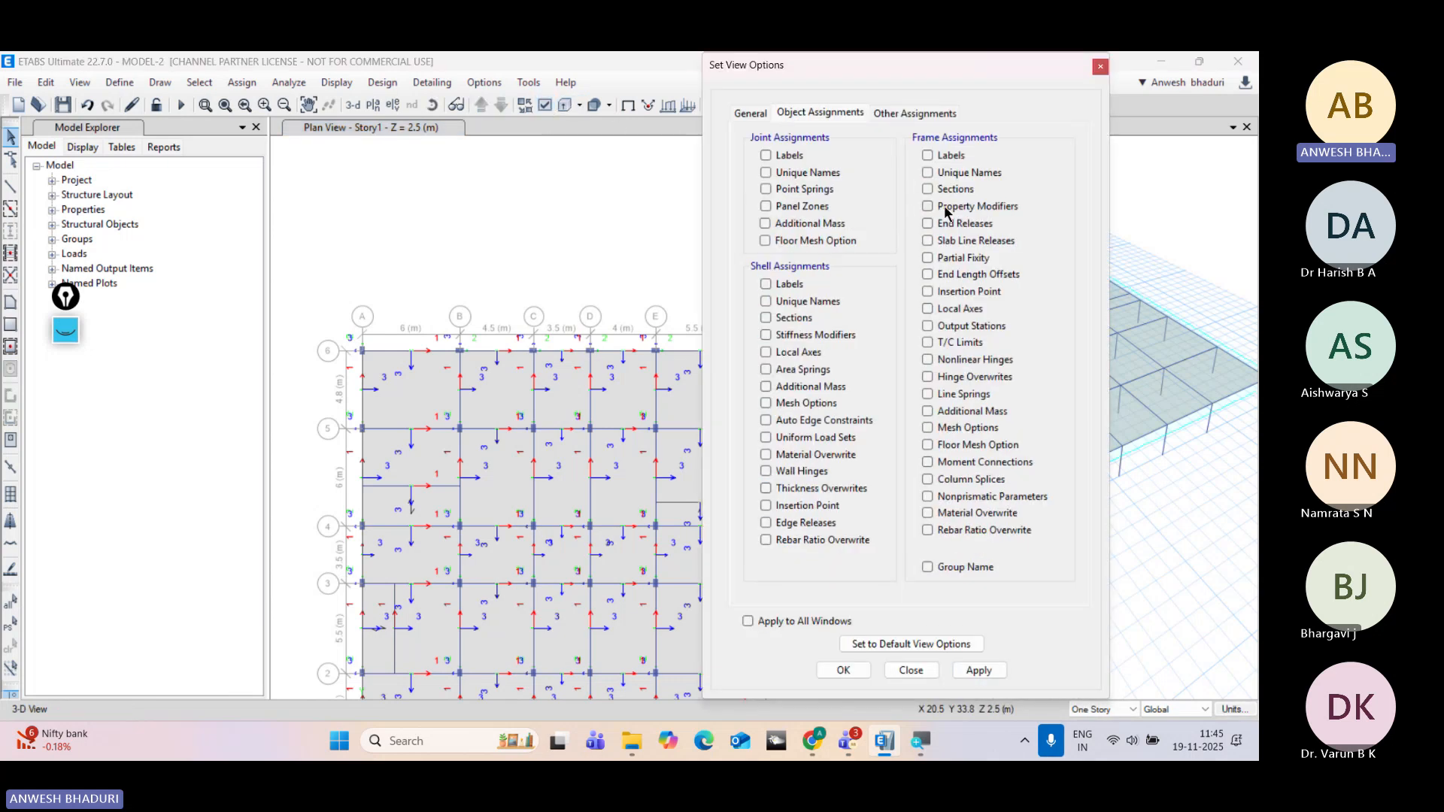
pyautogui.click(960, 310)
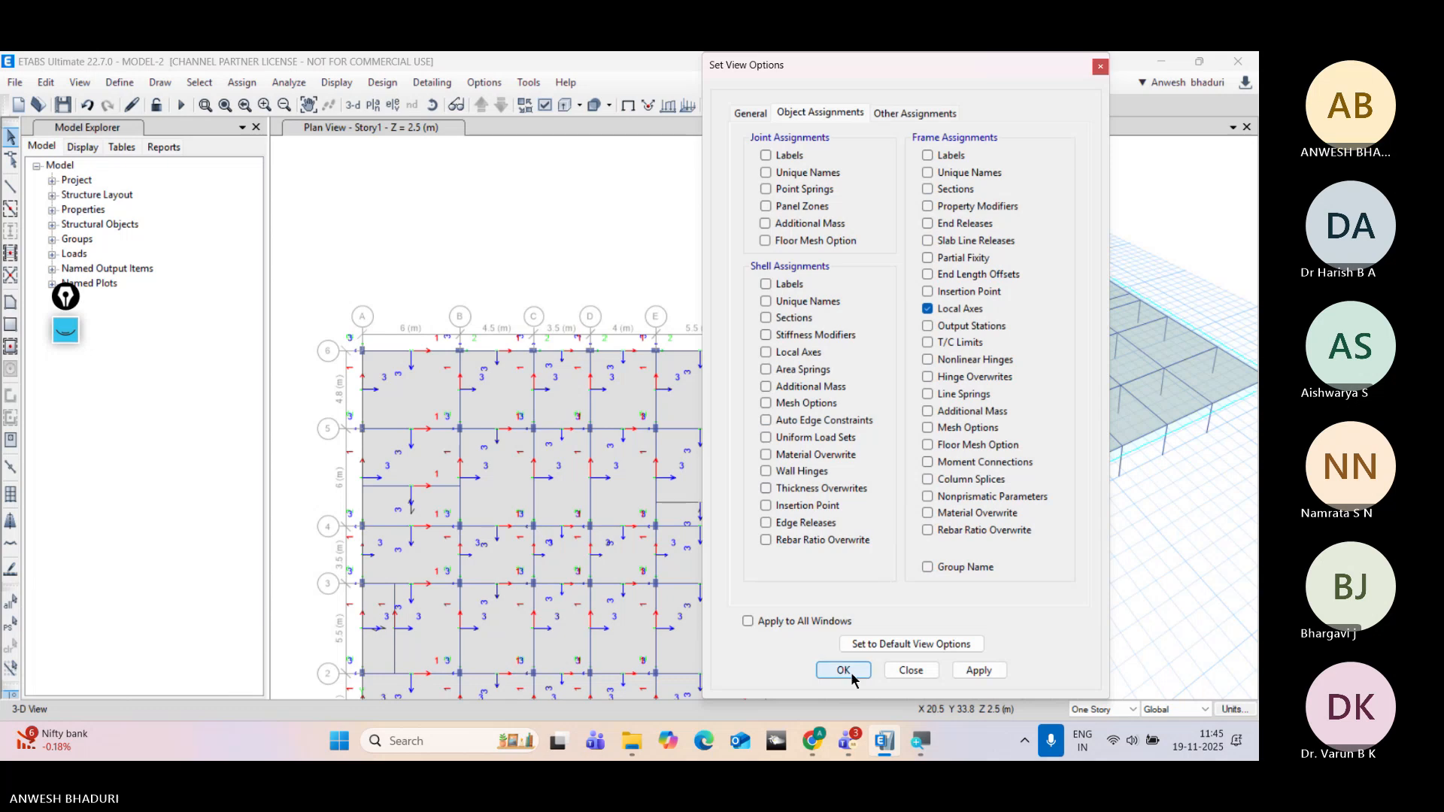
pyautogui.click(848, 674)
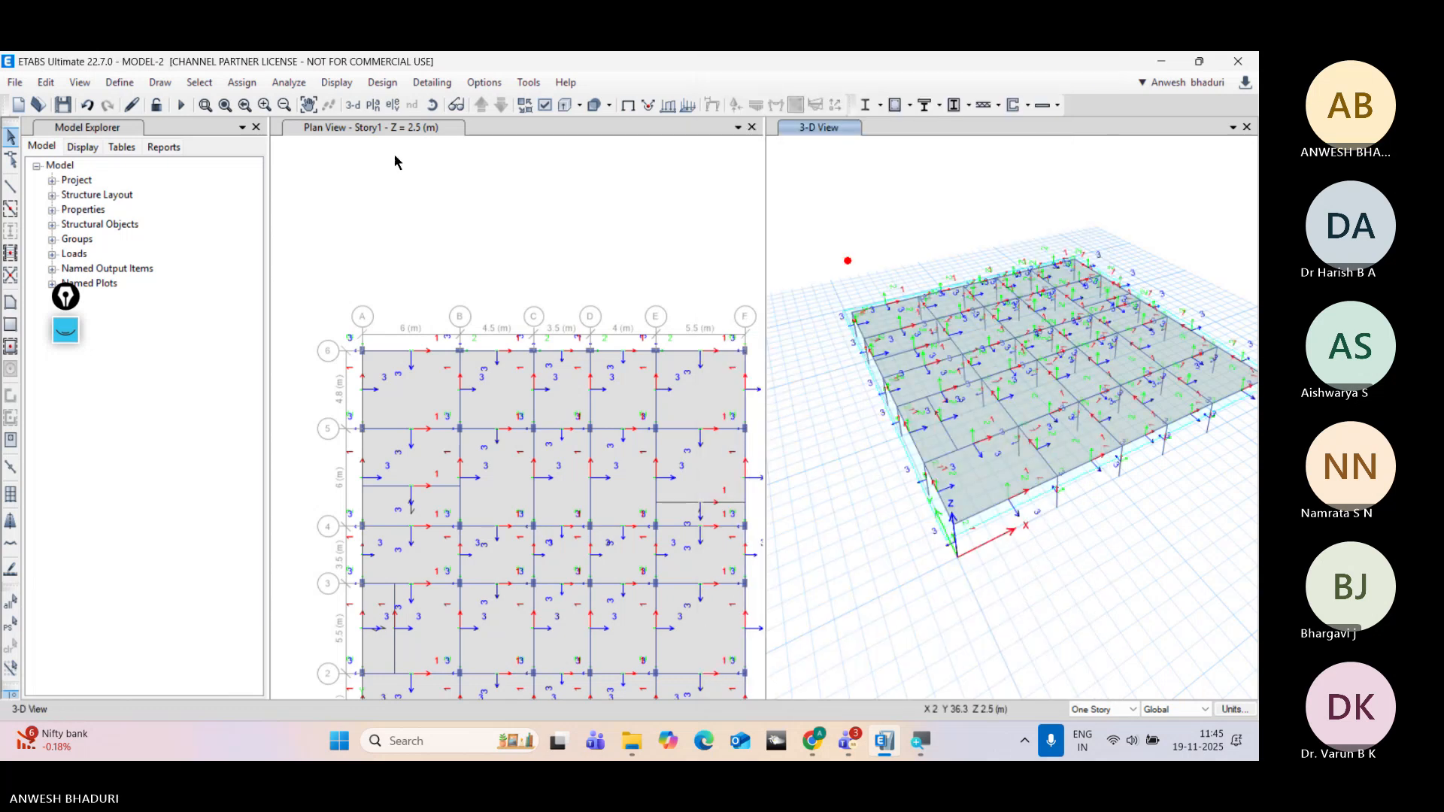
# Step: Examine the beam and column local axes from another angle in the 3-D view and across the full Story1 plan
pyautogui.click(433, 105)
pyautogui.moveTo(868, 571); pyautogui.dragTo(919, 553)
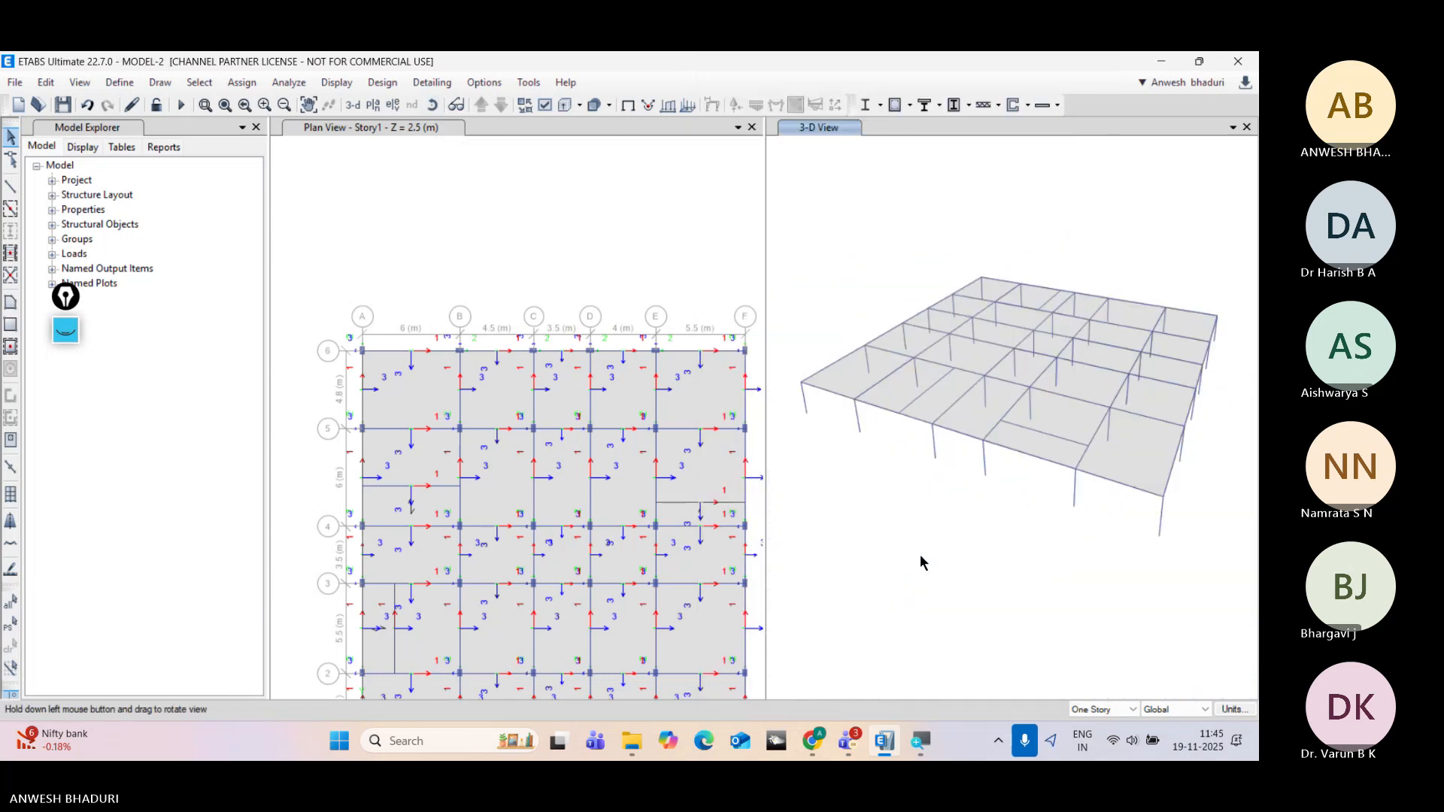
pyautogui.scroll(3, 802, 409)
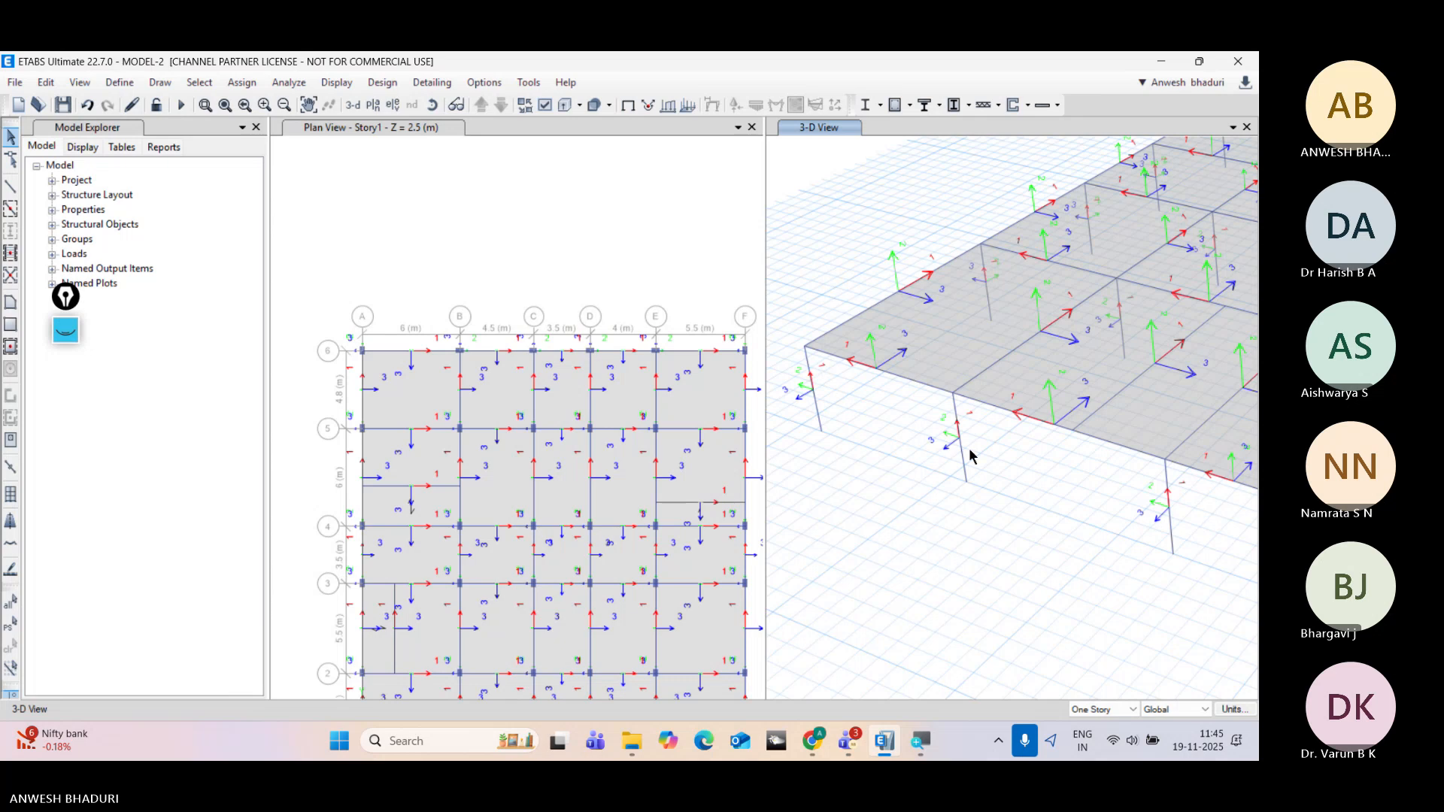
pyautogui.moveTo(967, 454); pyautogui.dragTo(961, 425, button='middle')
pyautogui.moveTo(584, 468); pyautogui.dragTo(581, 420, button='middle')
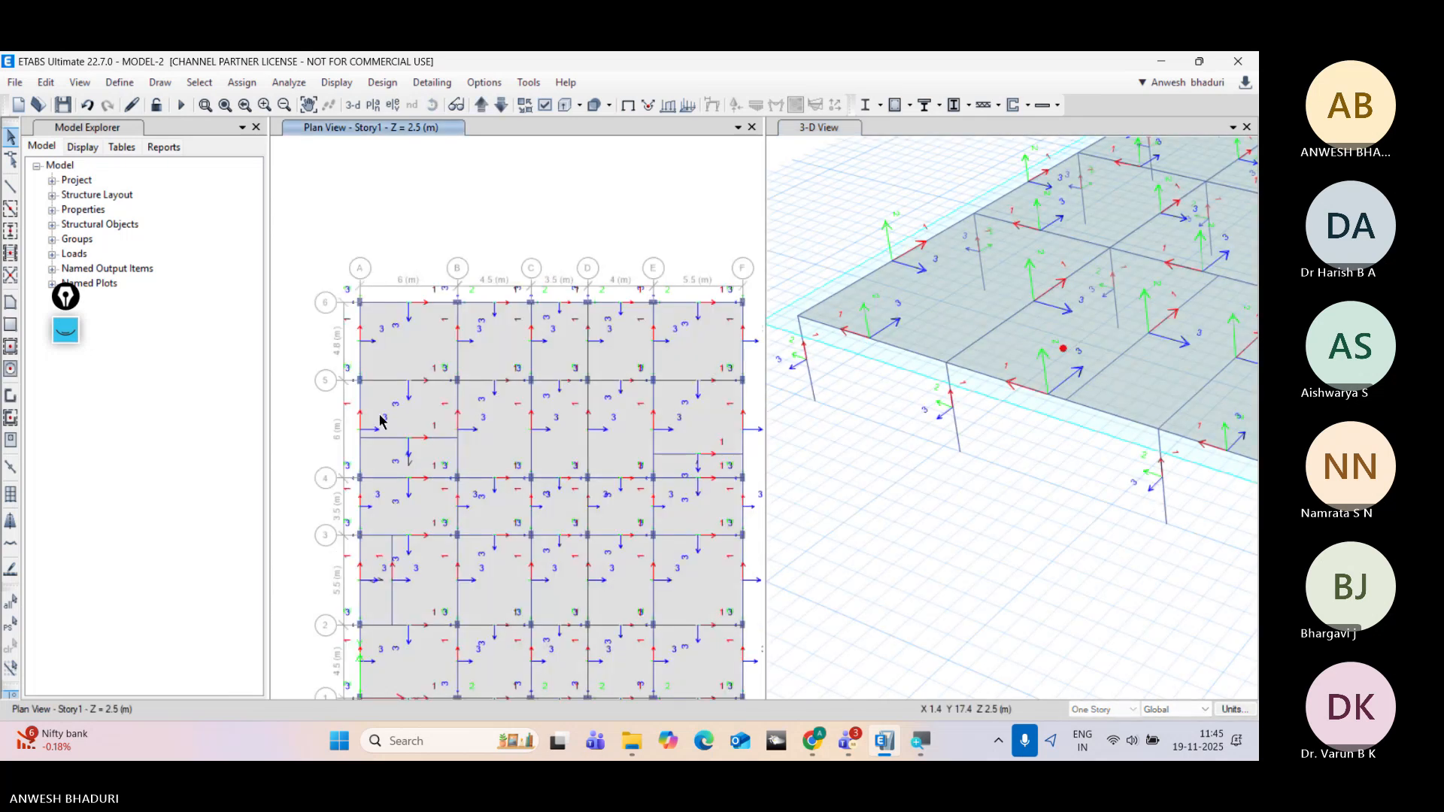
pyautogui.moveTo(442, 481); pyautogui.dragTo(398, 433, button='middle')
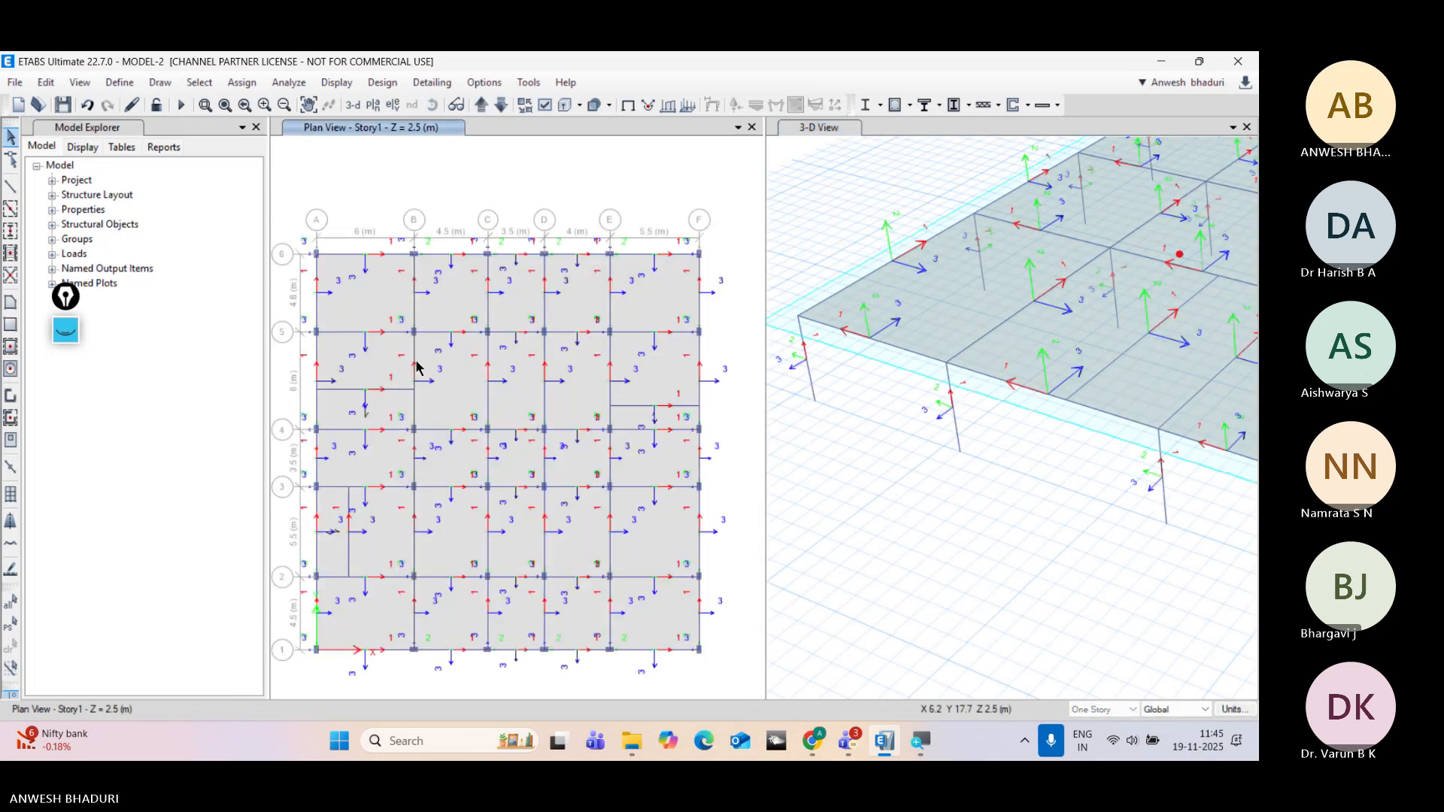
# Step: Inspect the end joints of the grid 6 beam between grids A and B under 200% screen magnification, then cancel and restore normal magnification
pyautogui.rightClick(336, 257)
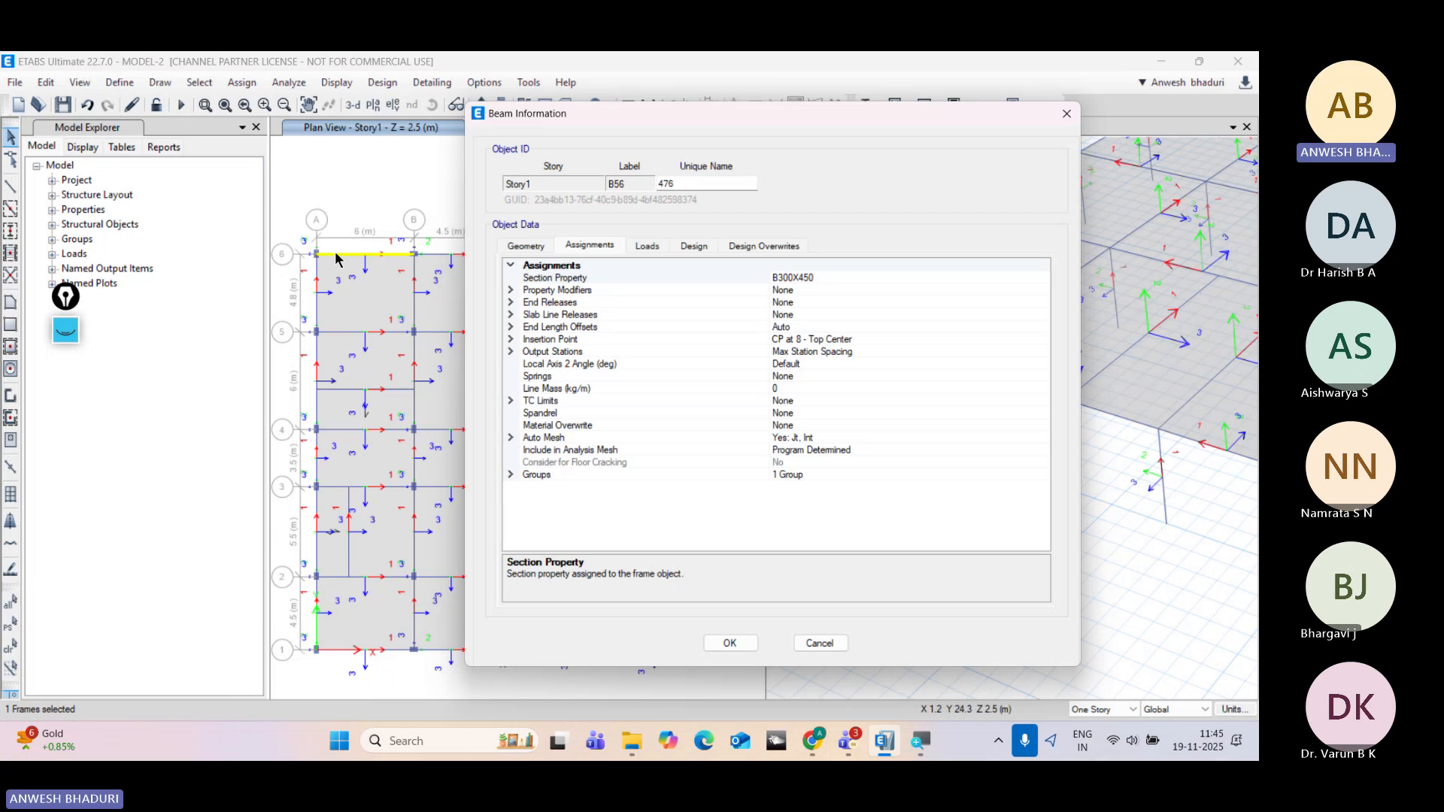
pyautogui.click(519, 246)
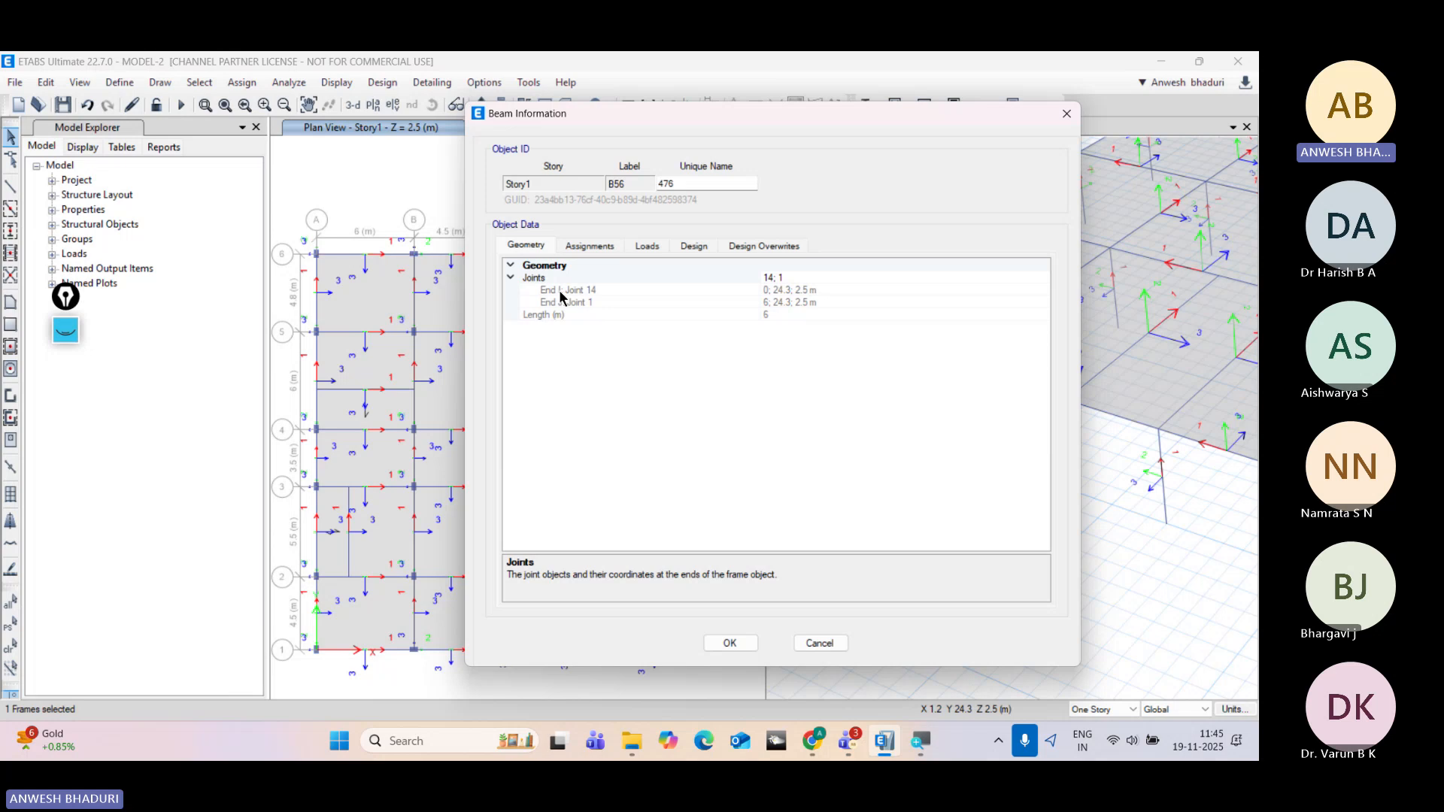
pyautogui.click(921, 740)
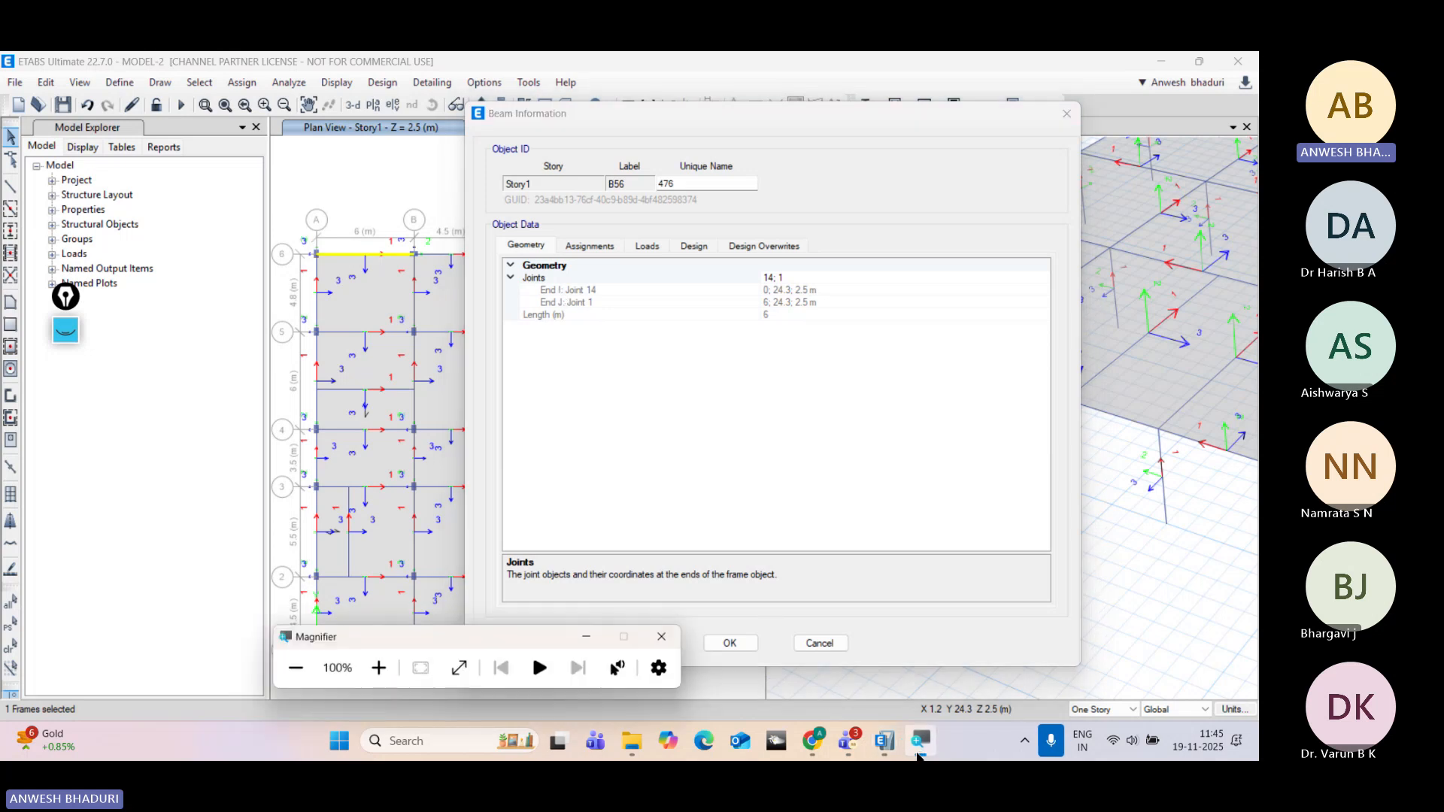
pyautogui.click(371, 667)
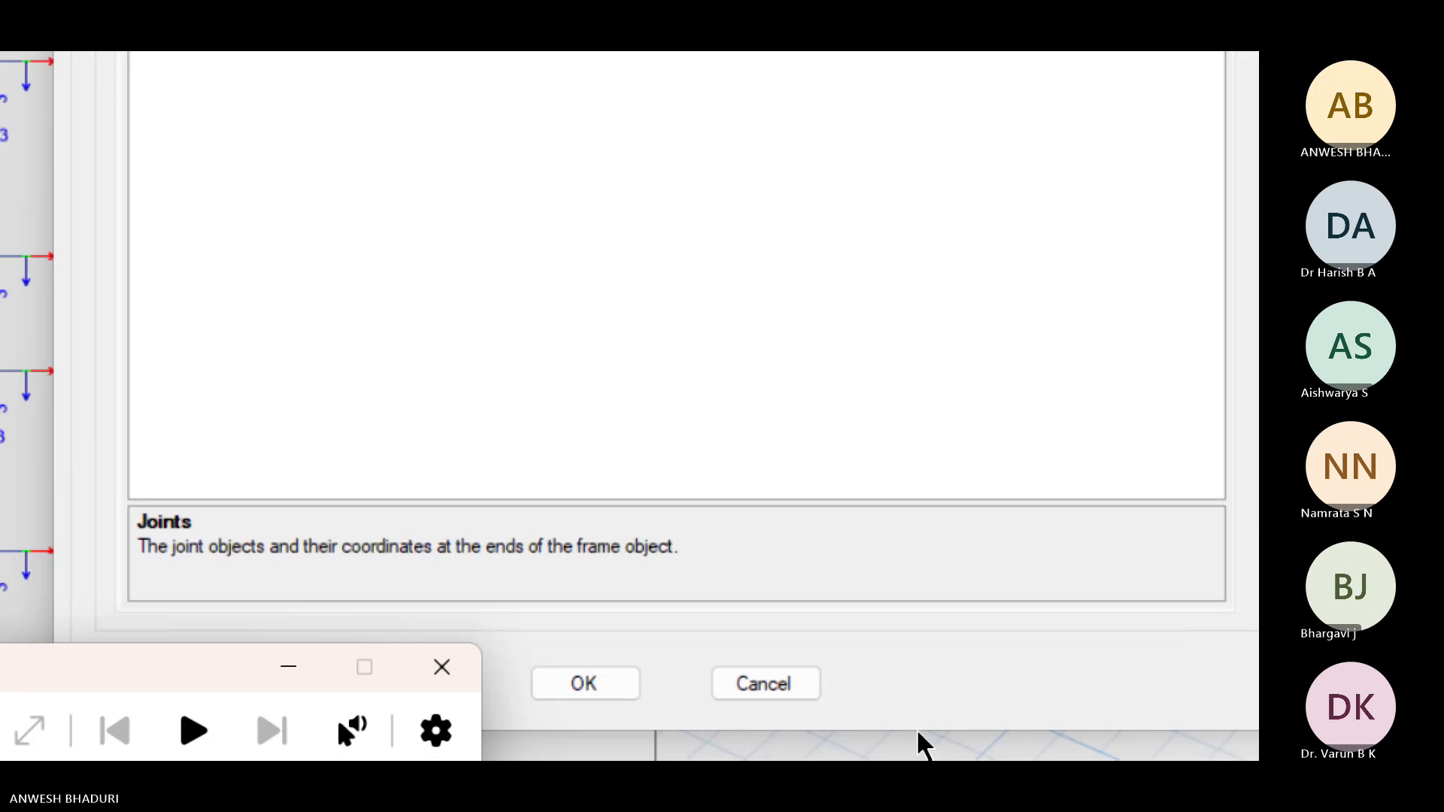
pyautogui.click(774, 683)
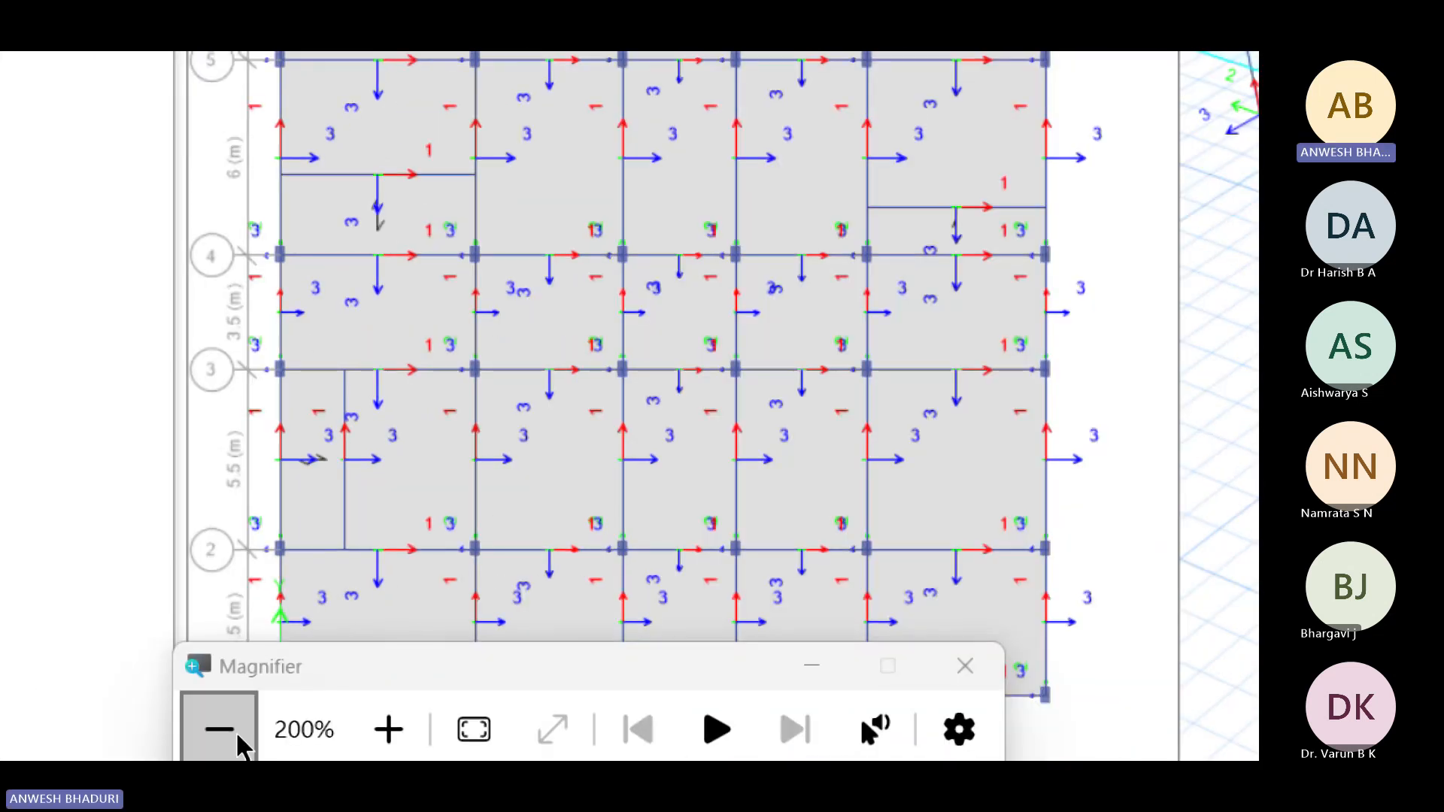
pyautogui.click(225, 731)
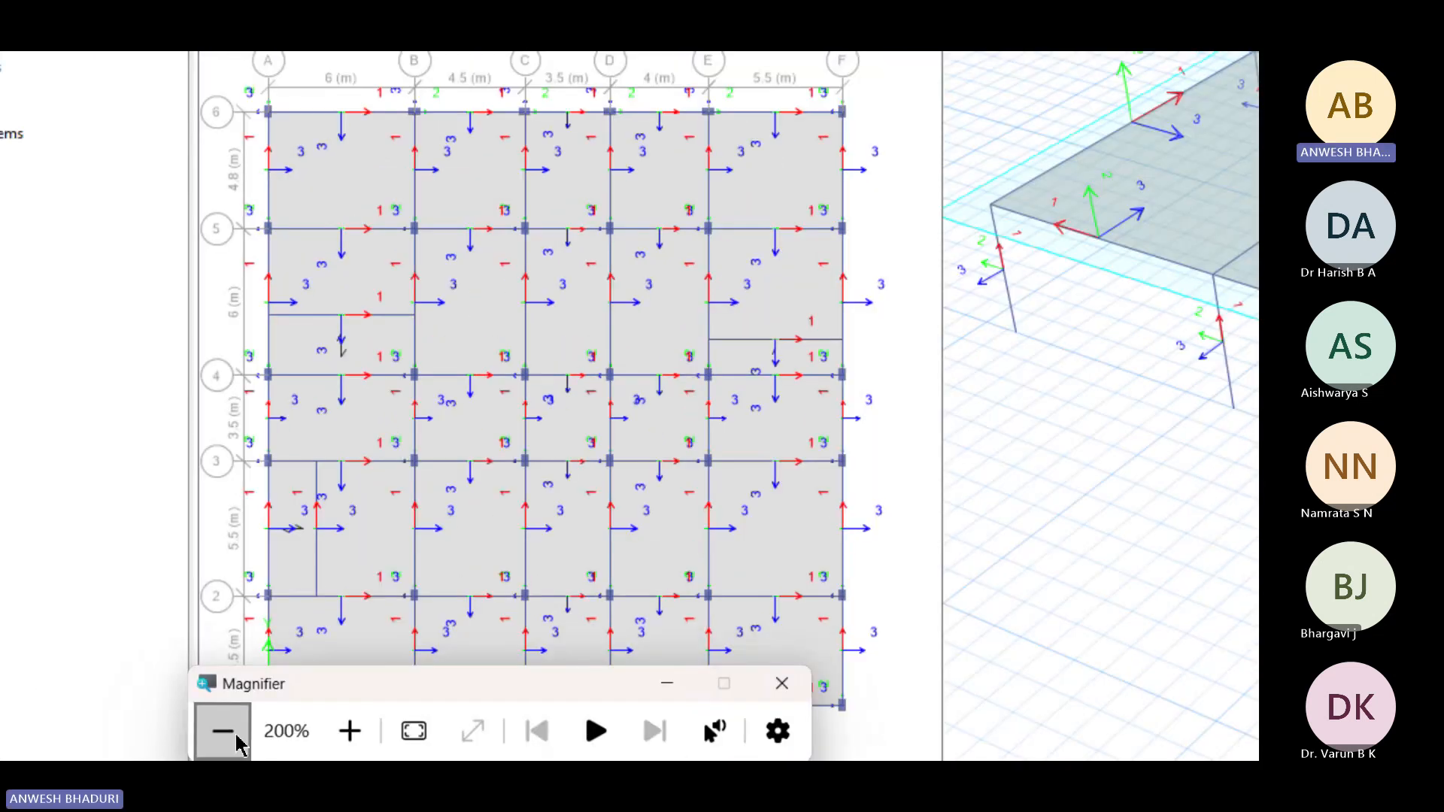
pyautogui.click(582, 635)
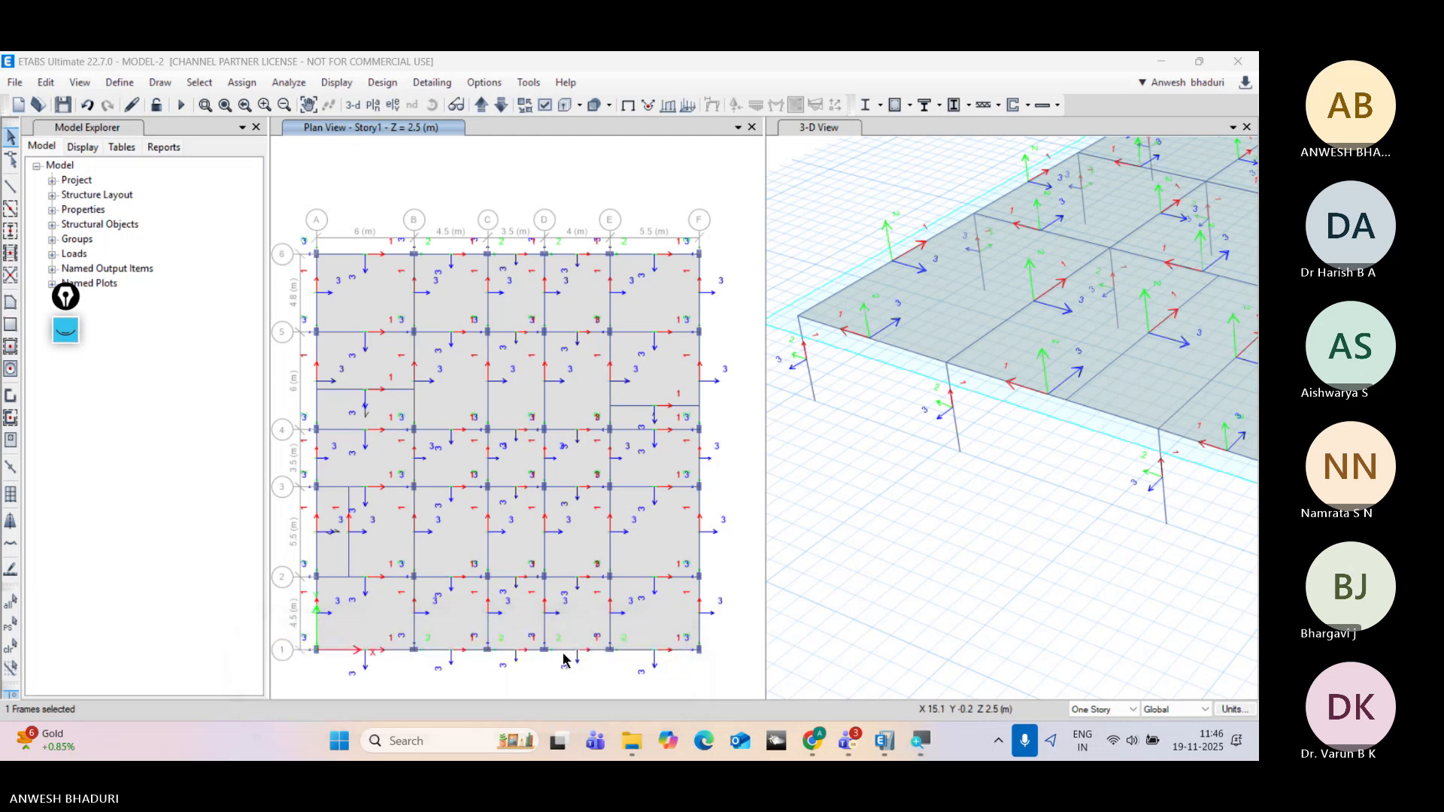
# Step: Open Word with a blank document and maximize its window
pyautogui.click(456, 733)
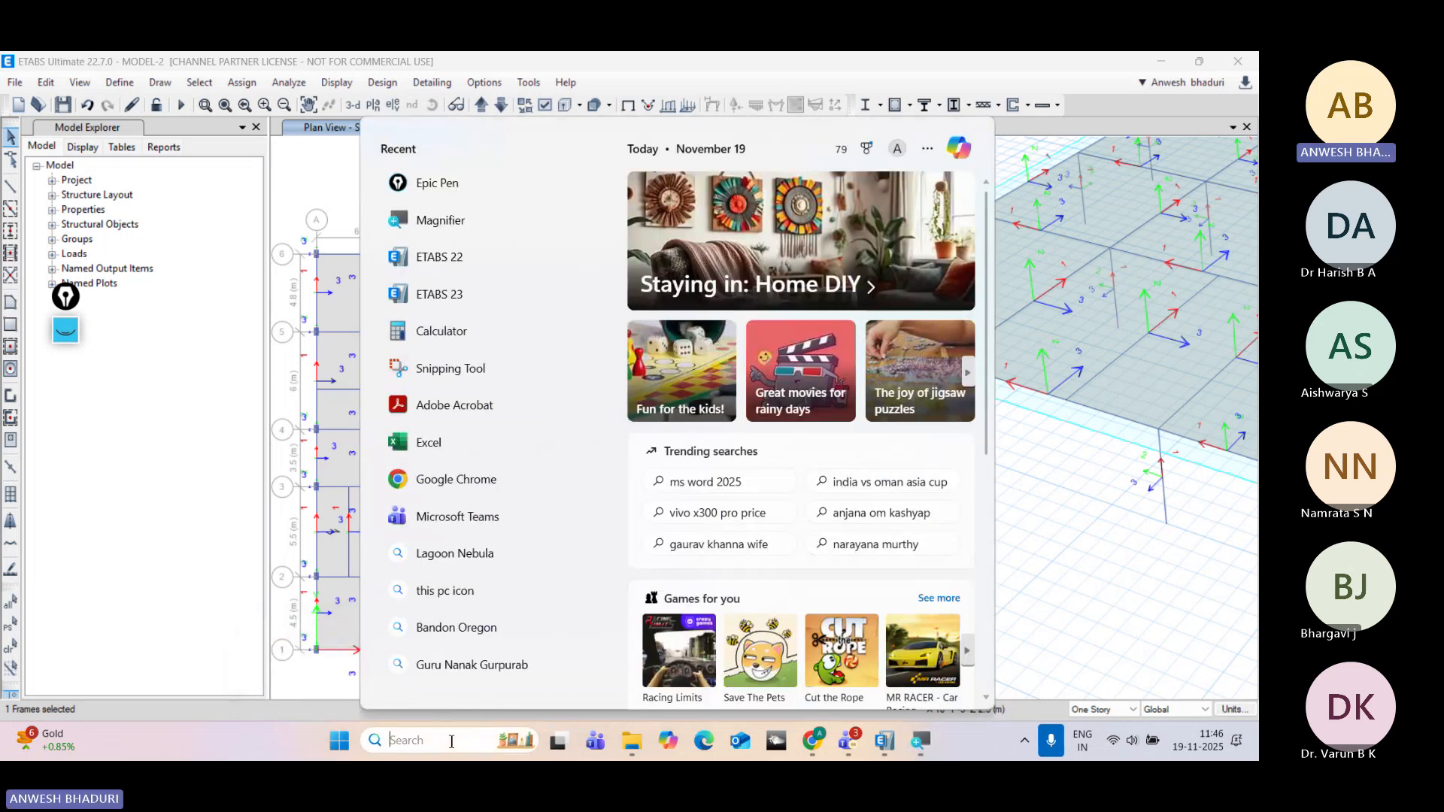
pyautogui.write('WordORD')
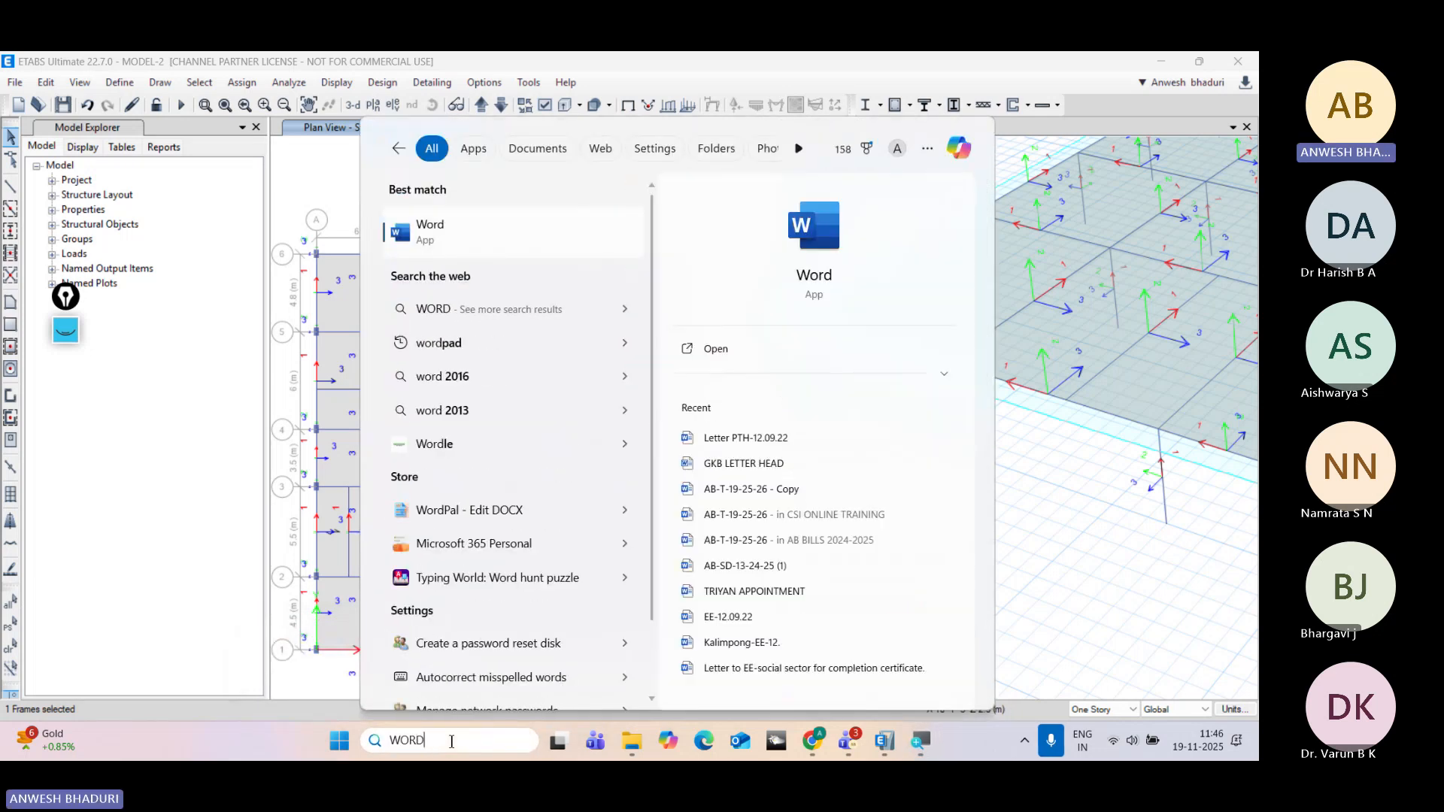
pyautogui.press('Return')
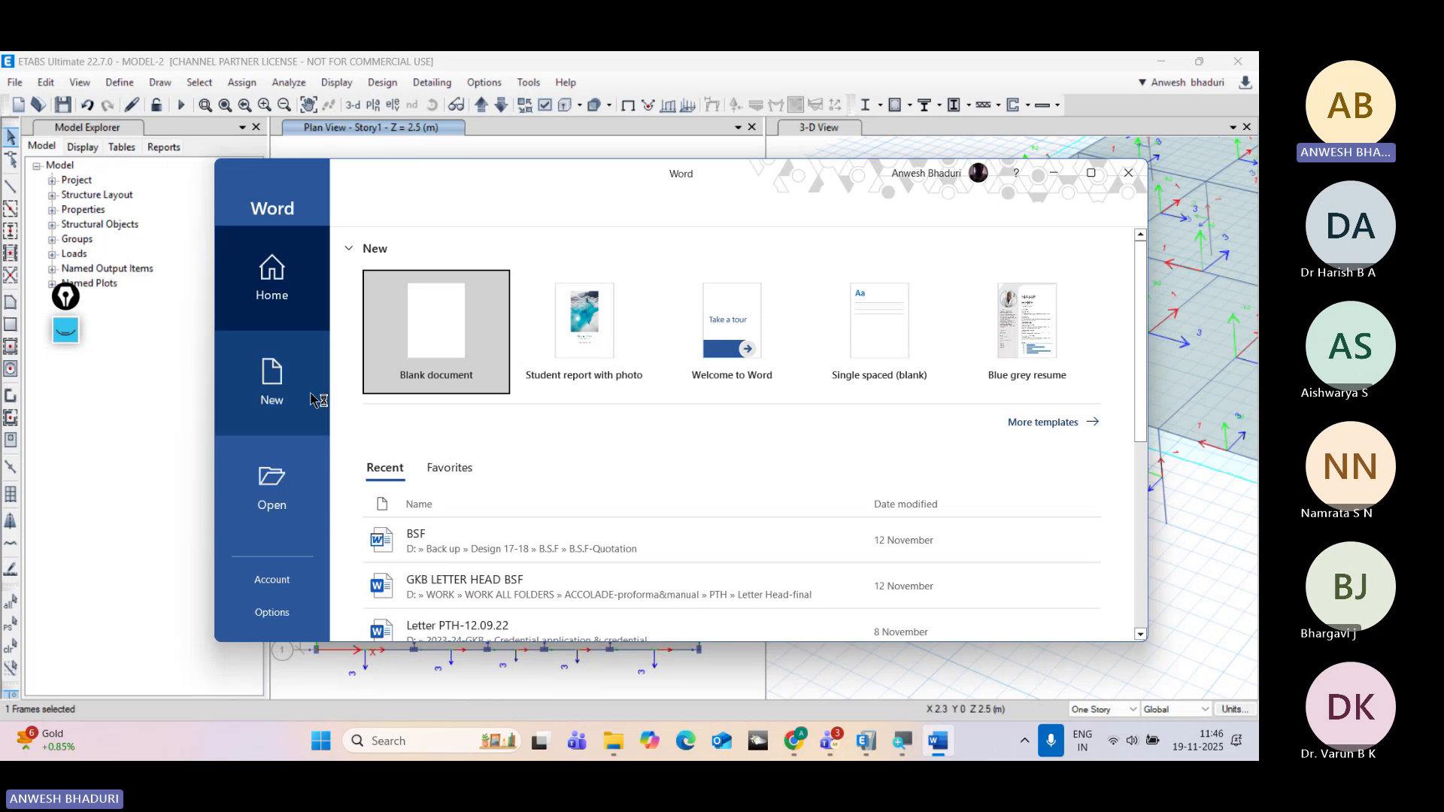
pyautogui.click(395, 336)
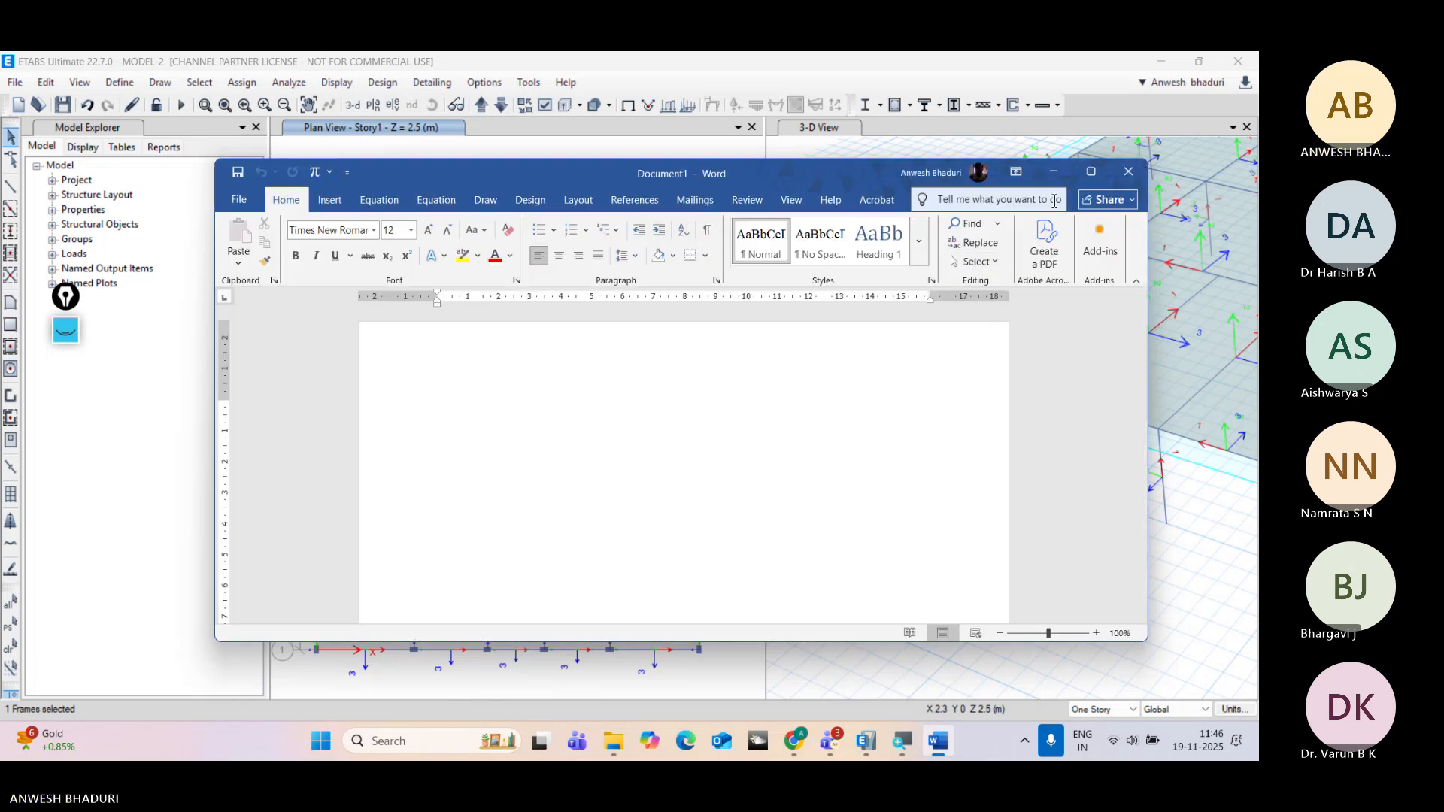
pyautogui.click(1091, 172)
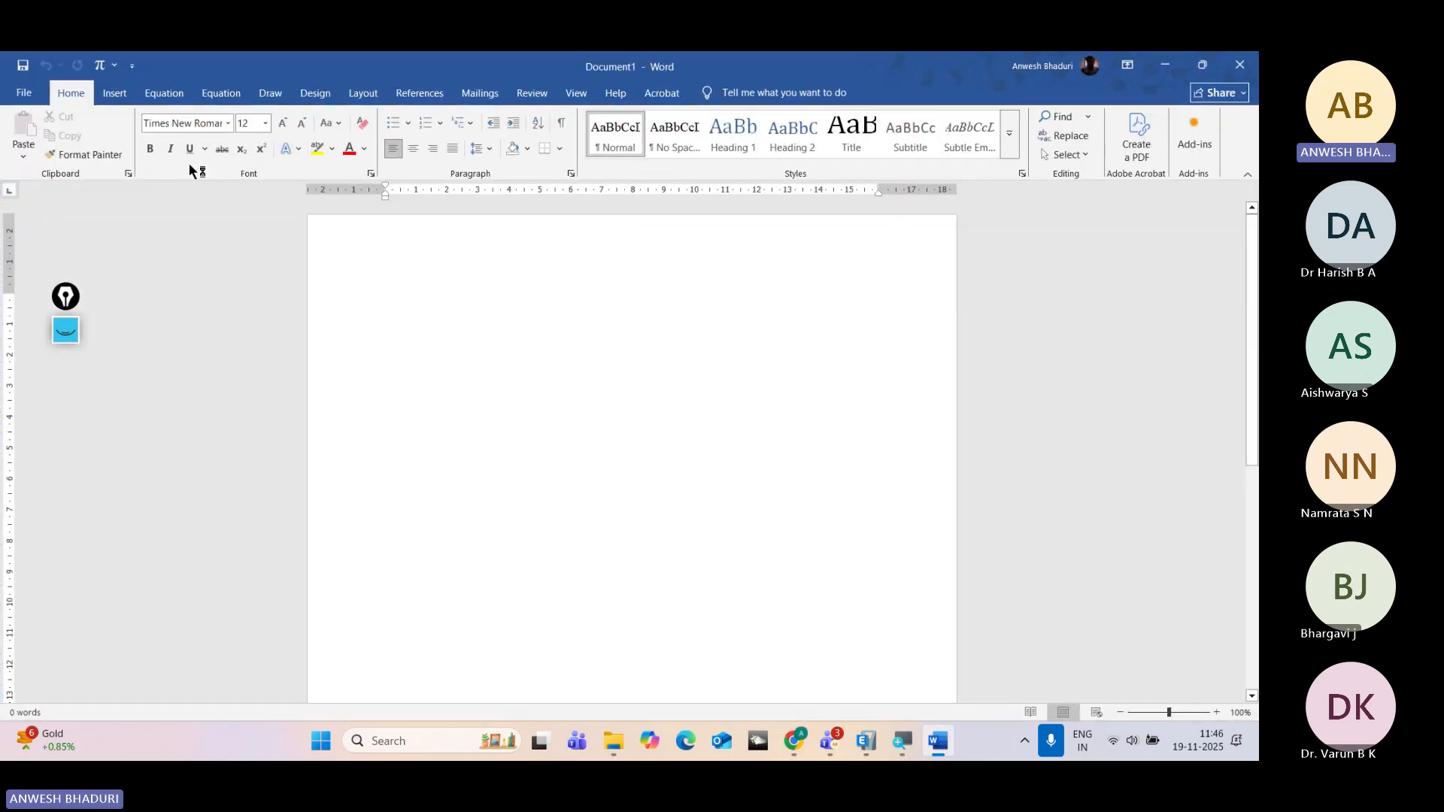
# Step: Draw a rectangle about 4.91 cm wide and 9.57 cm high, and another about 10.18 by 3.47 cm extending from its upper right corner
pyautogui.click(114, 92)
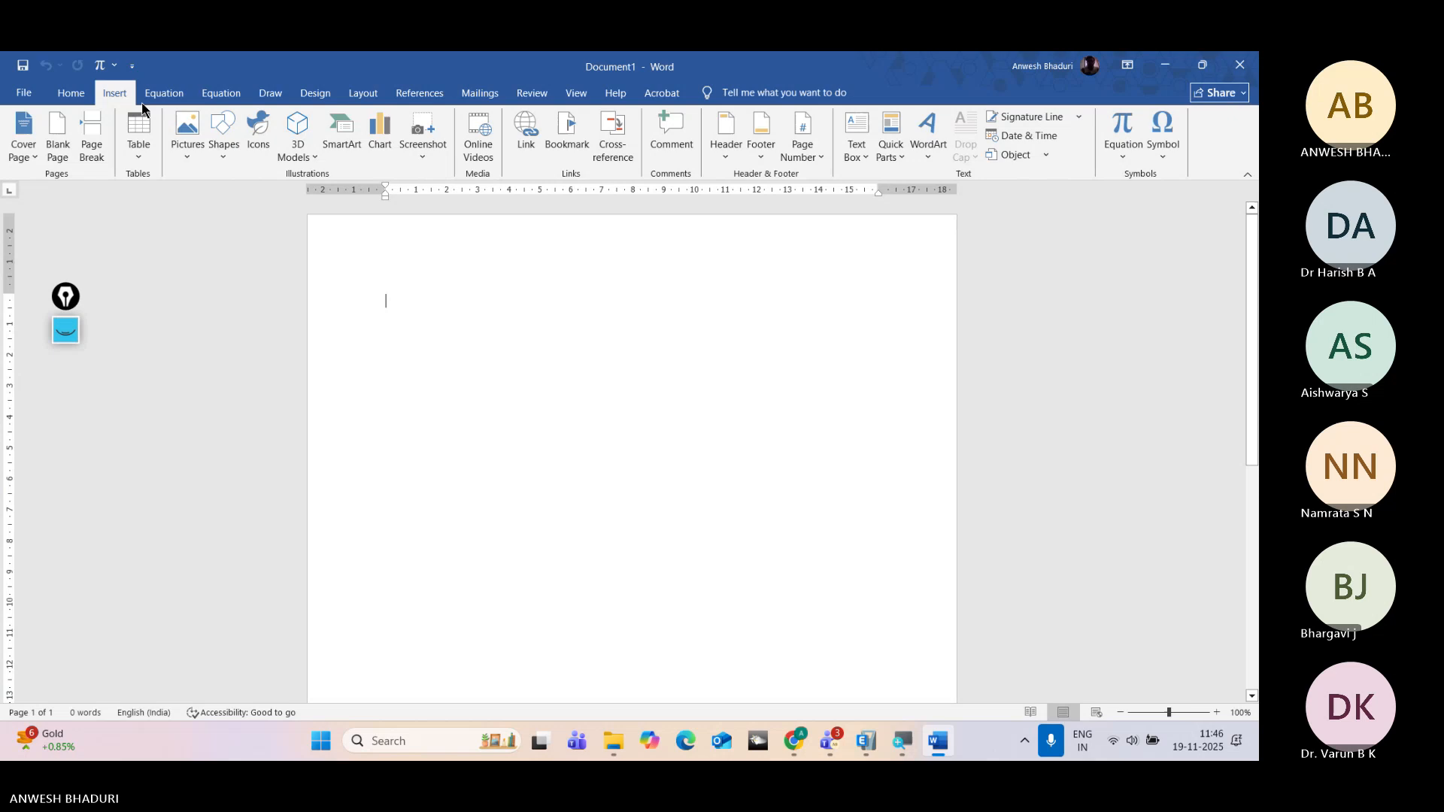
pyautogui.click(223, 143)
pyautogui.click(258, 193)
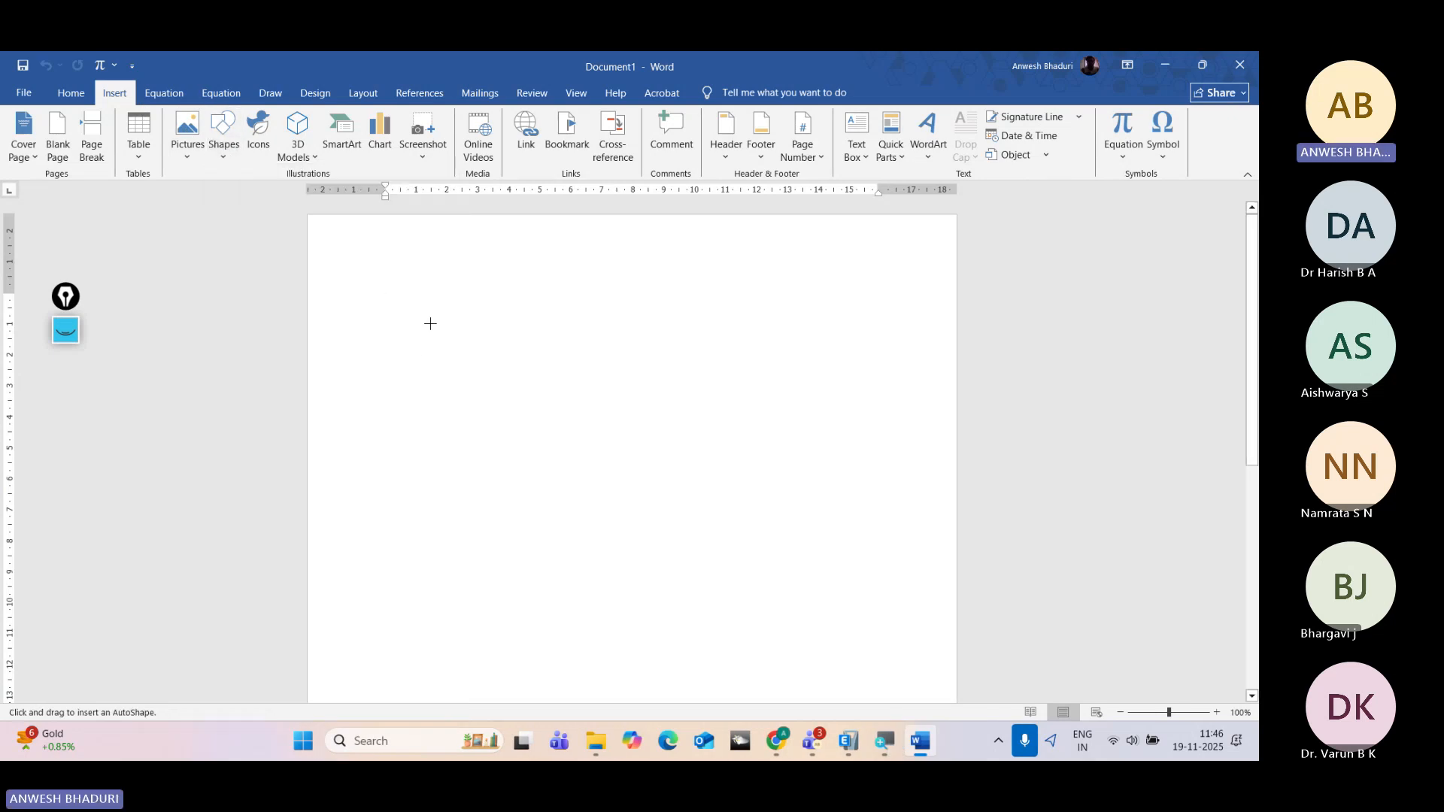
pyautogui.moveTo(430, 323); pyautogui.dragTo(582, 614)
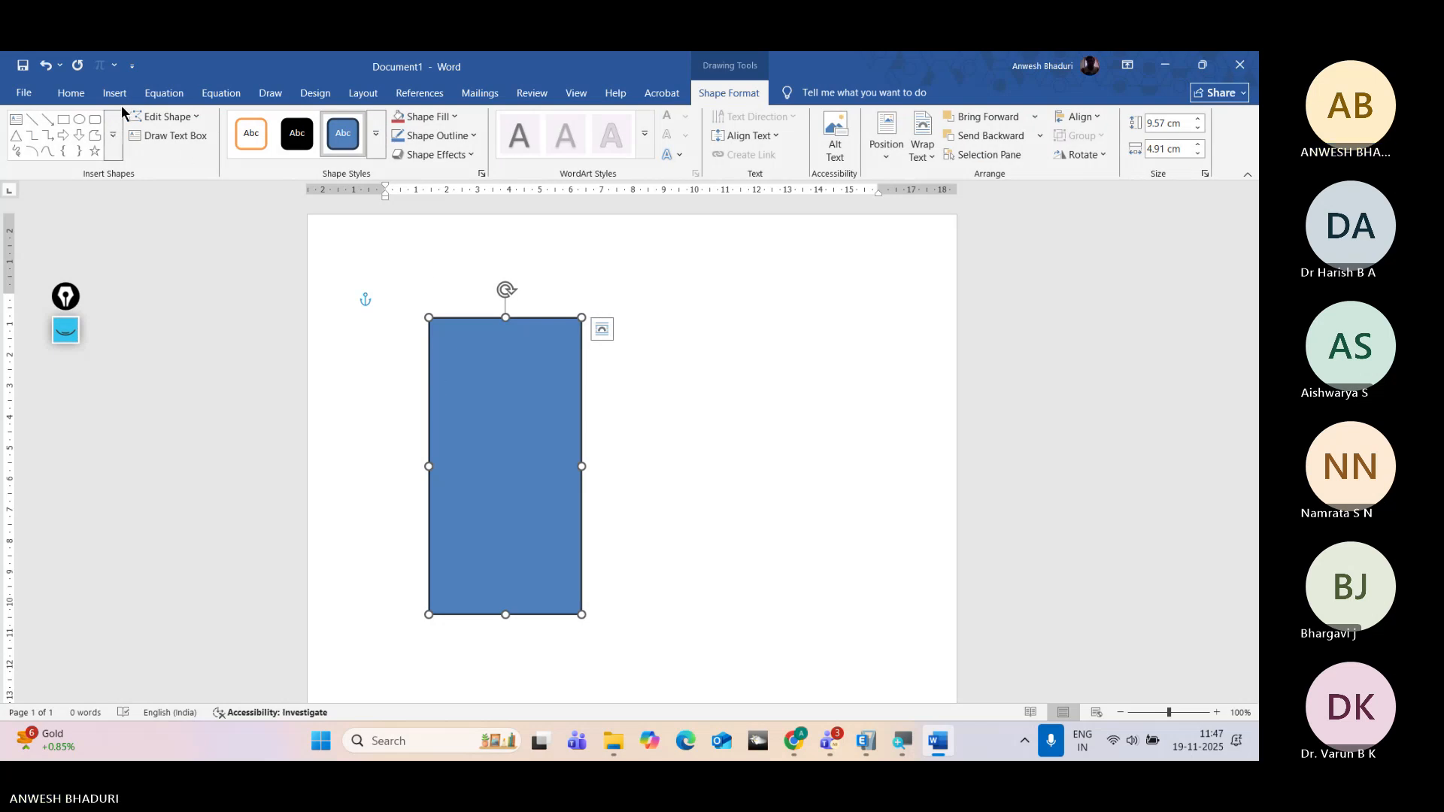
pyautogui.click(65, 121)
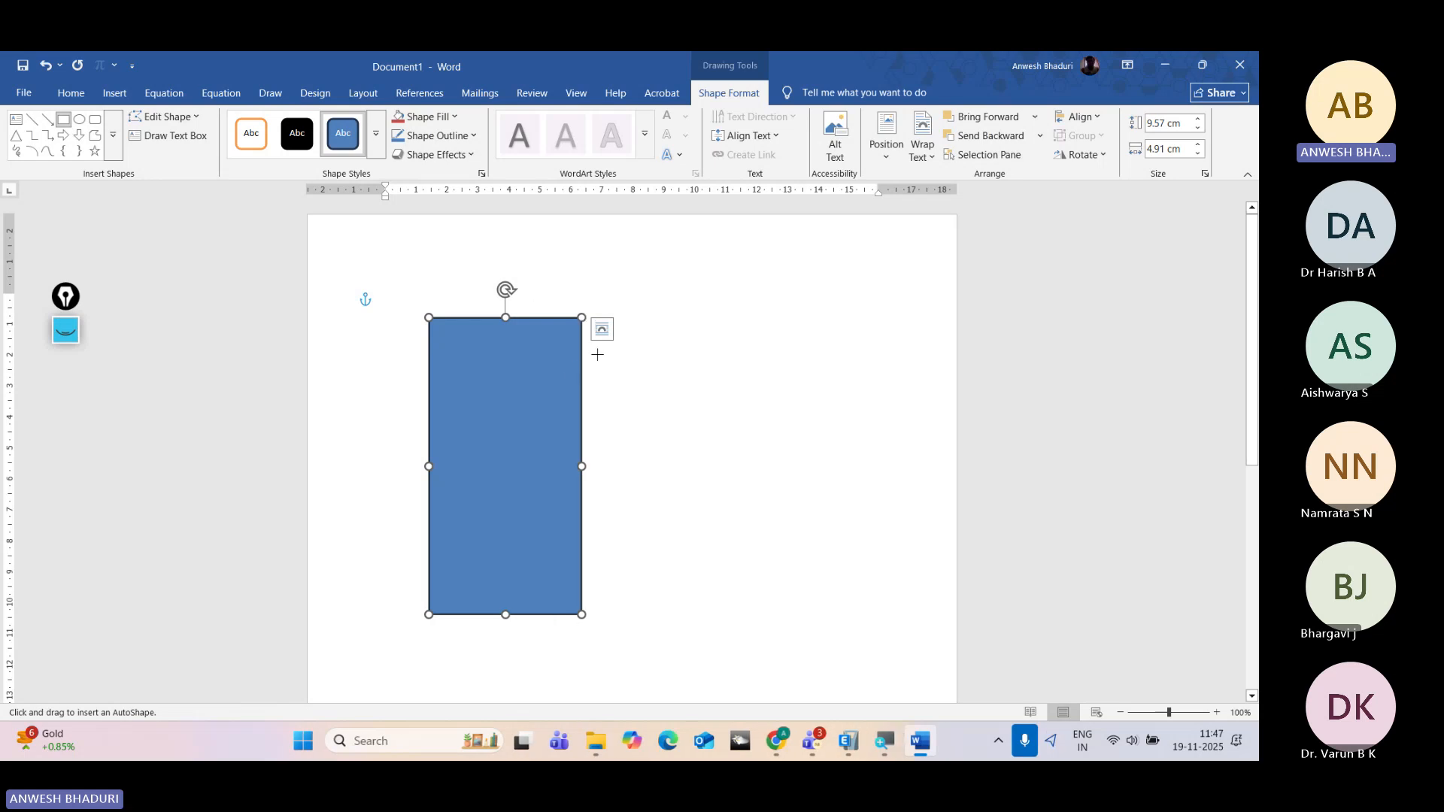
pyautogui.moveTo(582, 318); pyautogui.dragTo(898, 427)
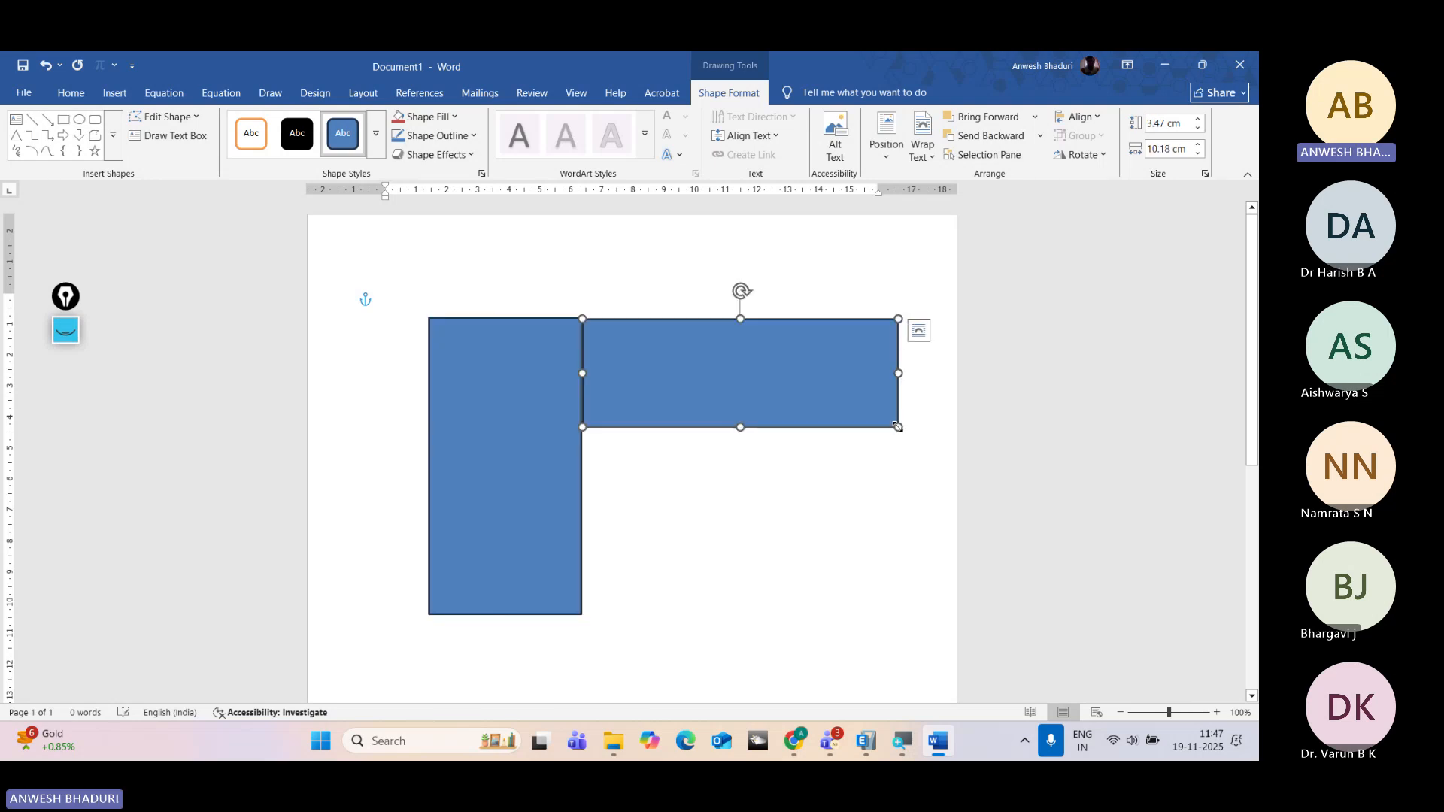
pyautogui.click(819, 527)
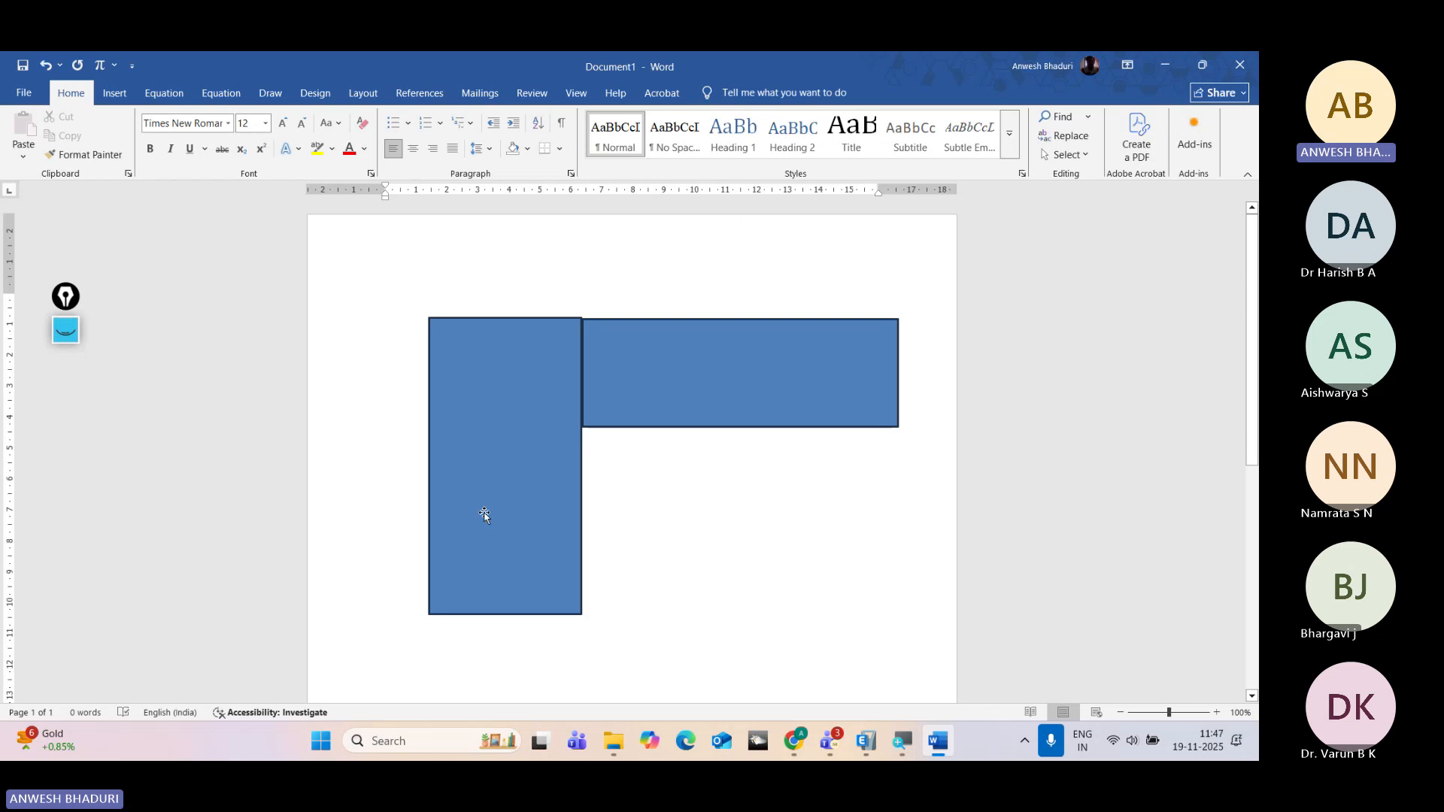
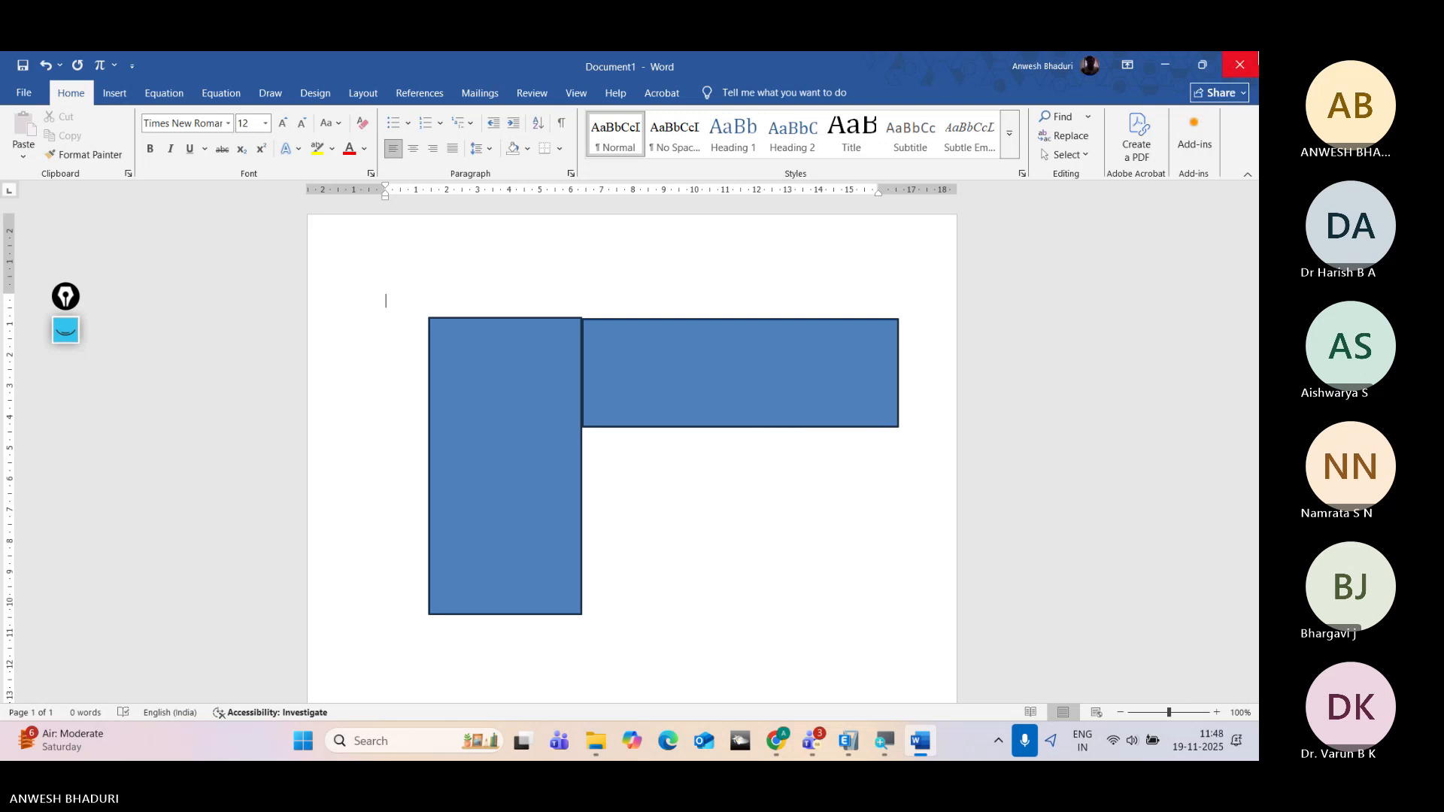
# Step: Close the Word document without saving and return to the Story1 plan view in ETABS
pyautogui.click(1239, 64)
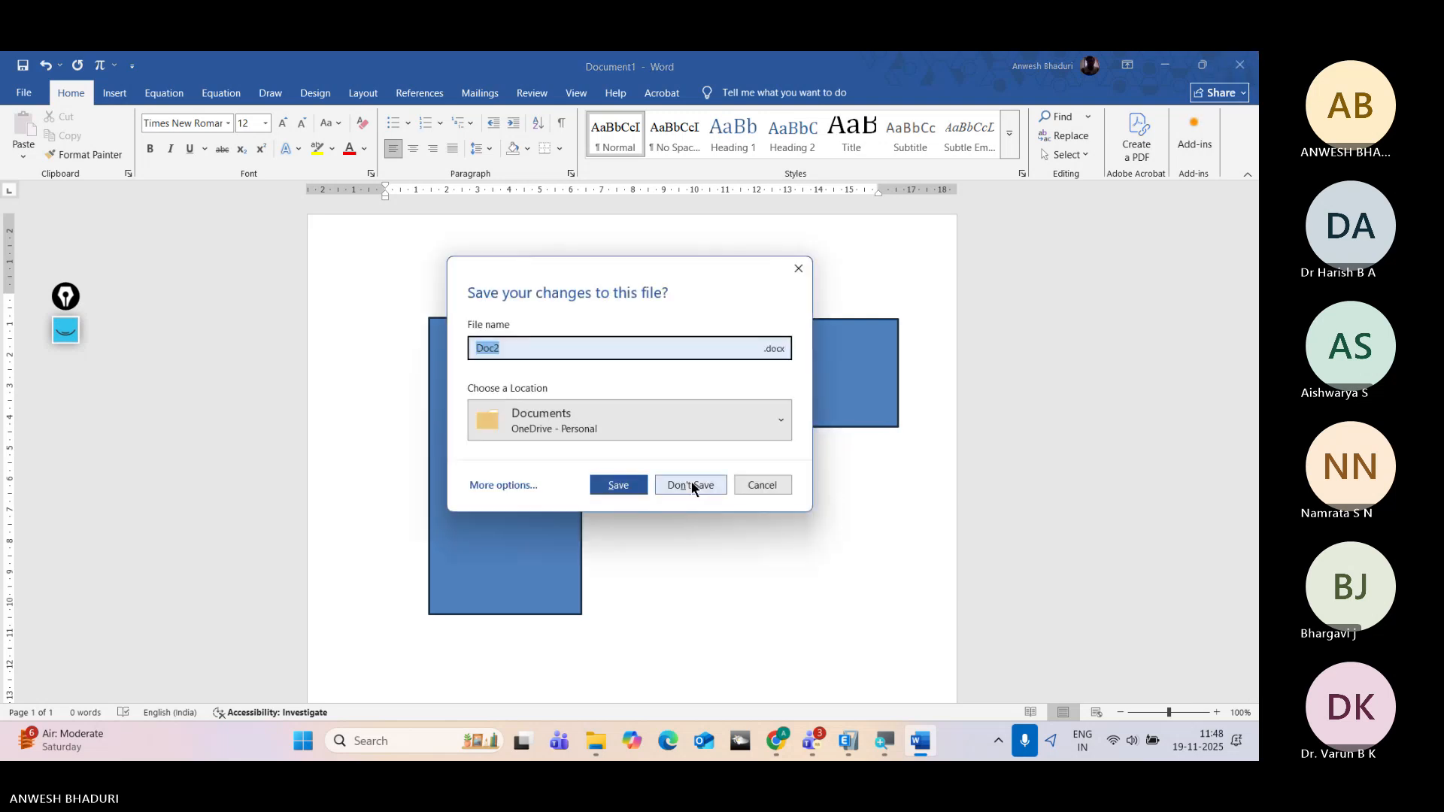
pyautogui.click(692, 485)
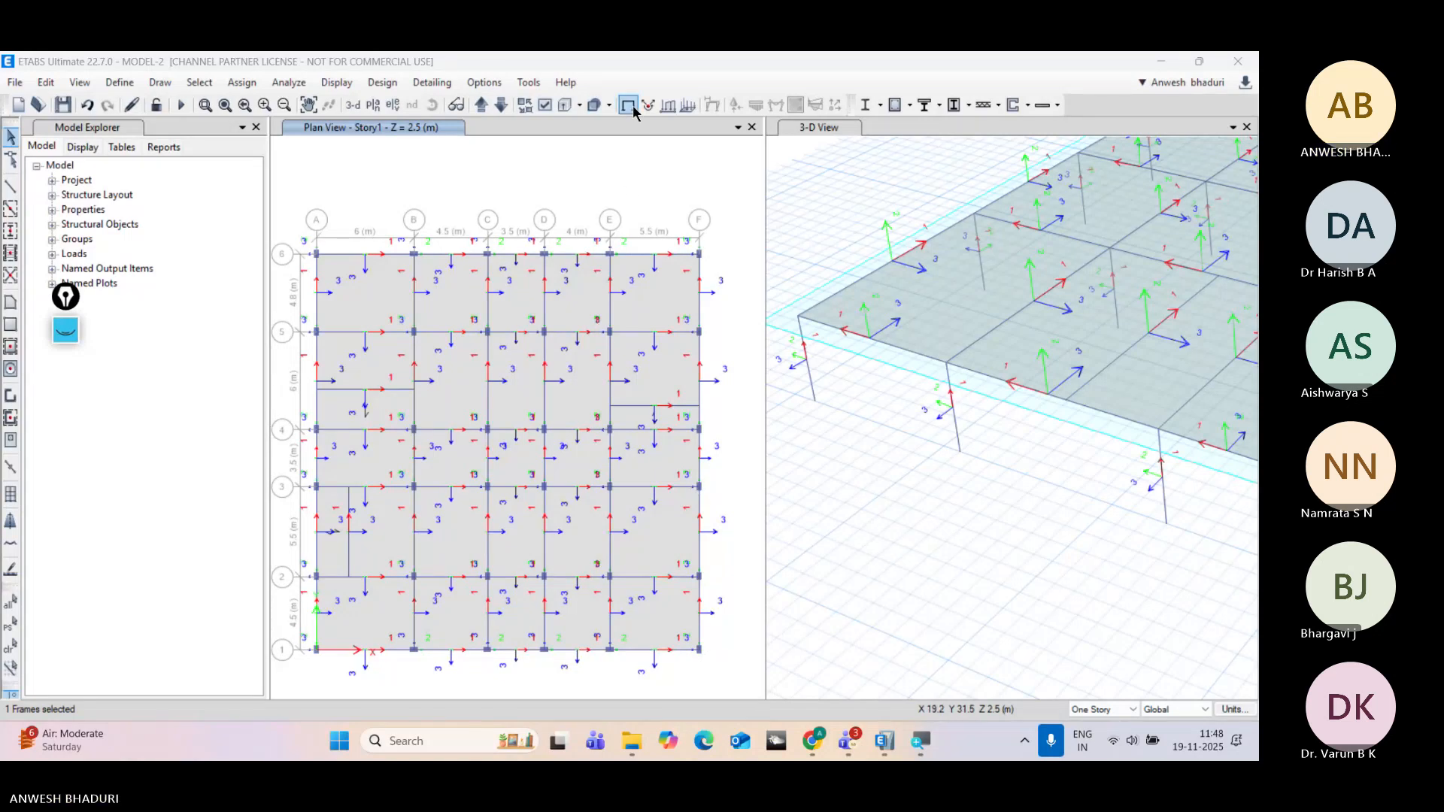
pyautogui.click(387, 254)
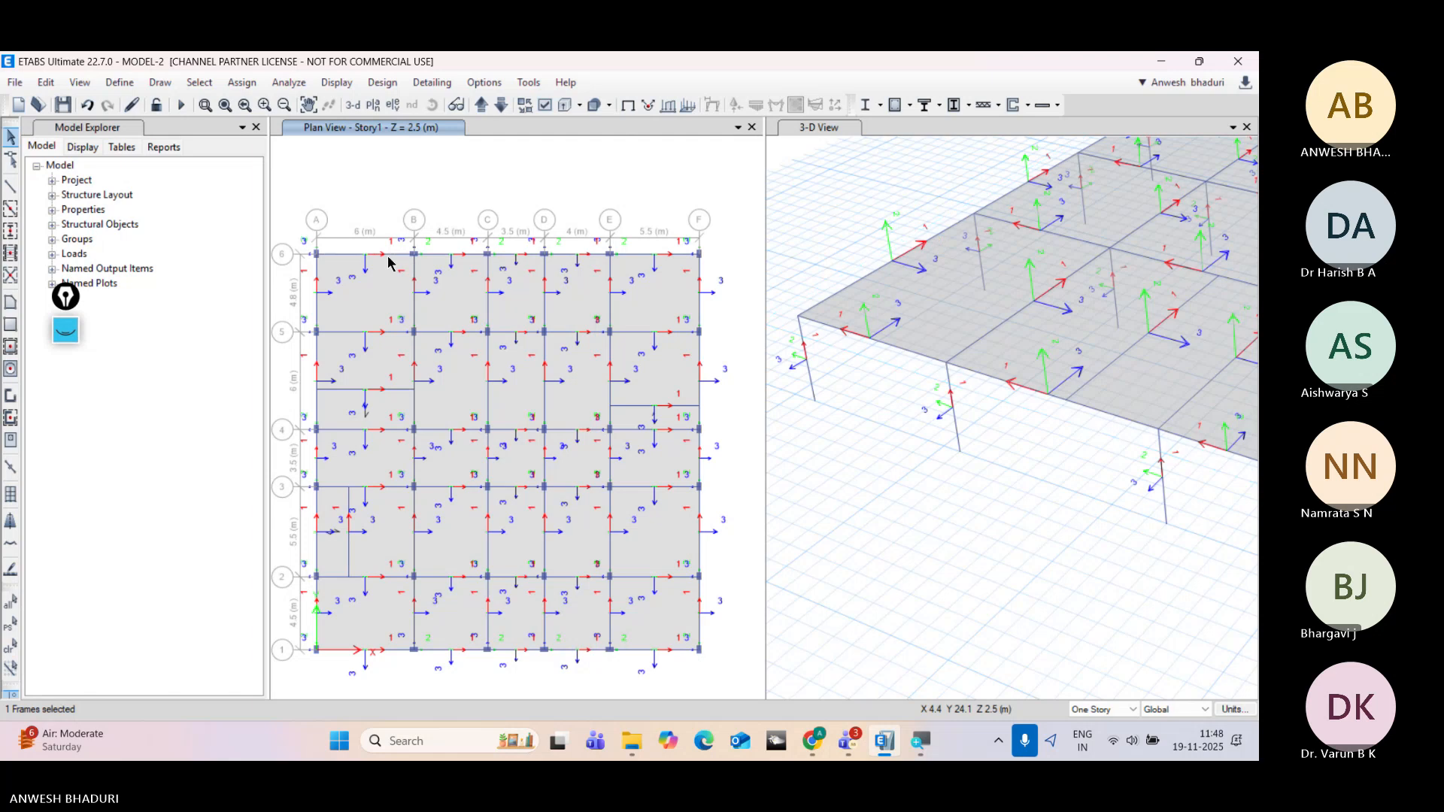
# Step: Turn off the frame local axes display in the Story1 plan view
pyautogui.click(546, 106)
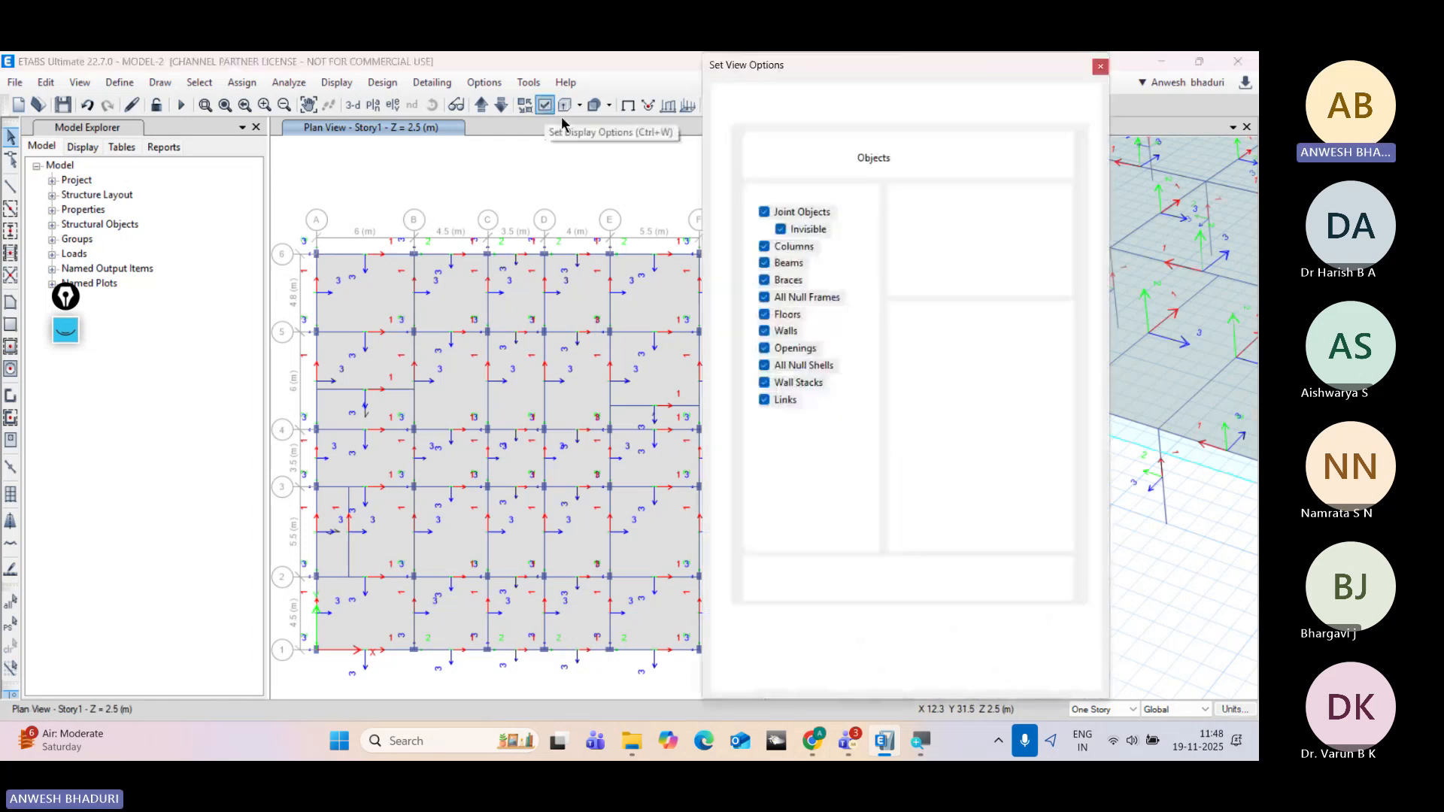
pyautogui.click(820, 113)
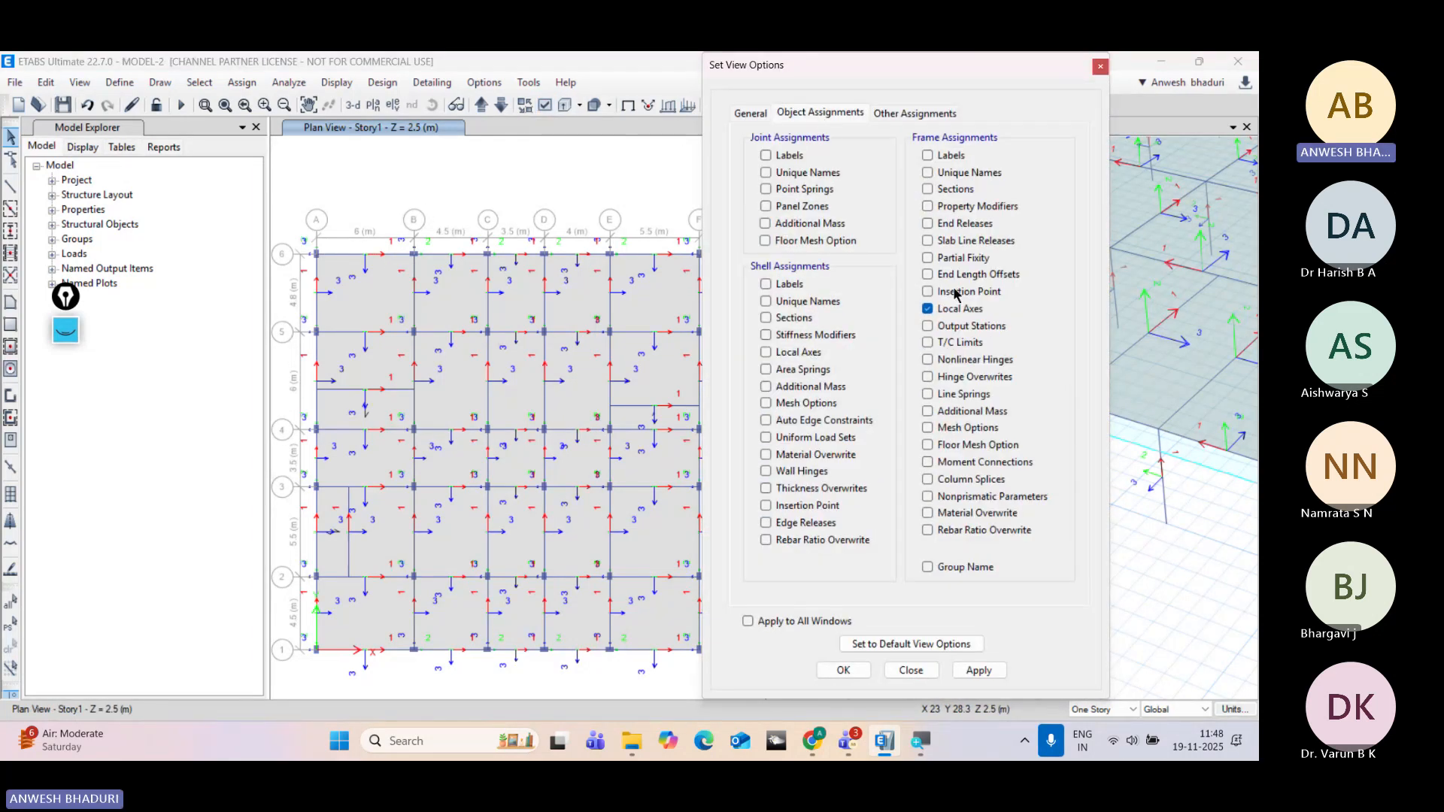
pyautogui.click(930, 308)
pyautogui.click(843, 670)
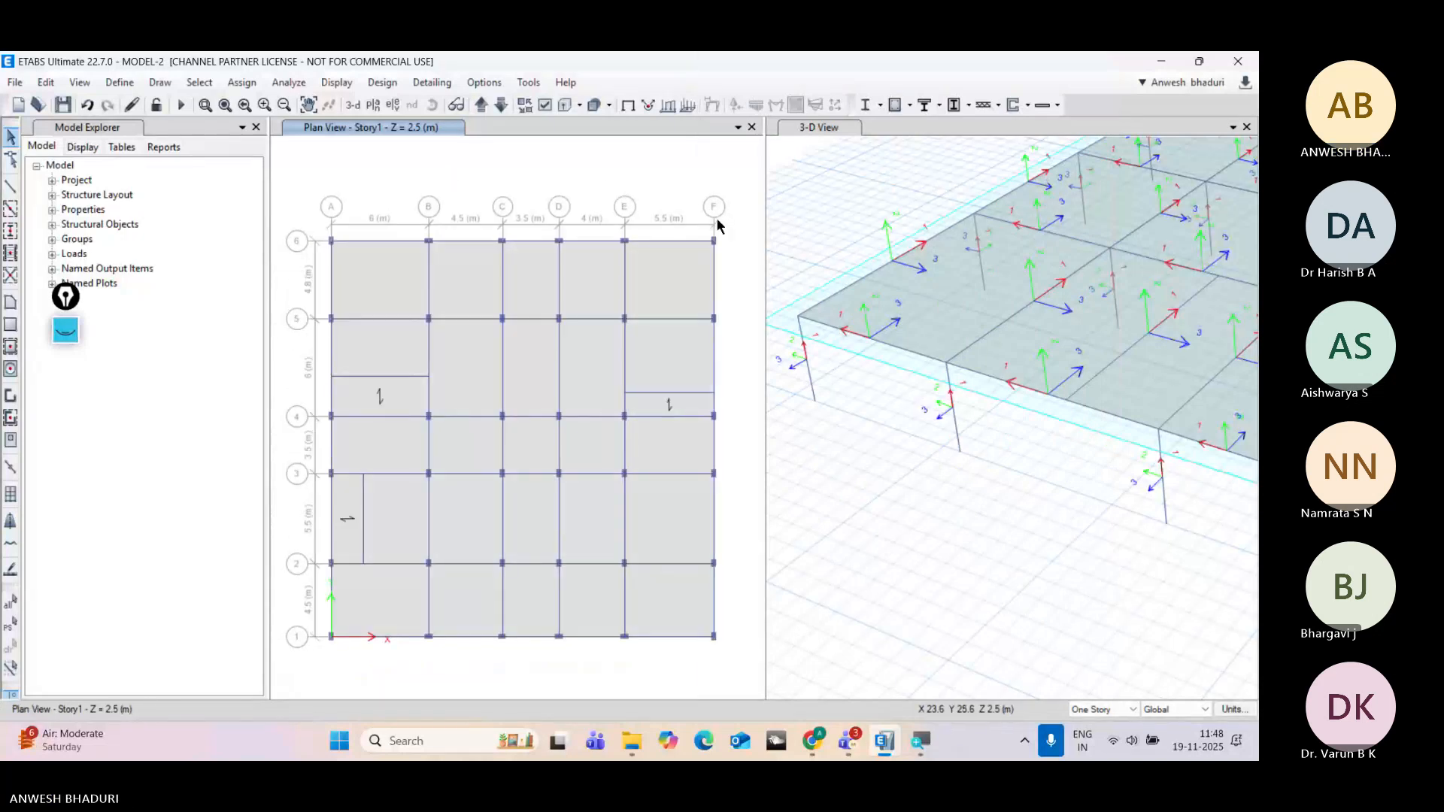
# Step: Show the frames extruded in the Story1 plan view and examine the beams and columns along grids A–B
pyautogui.click(565, 105)
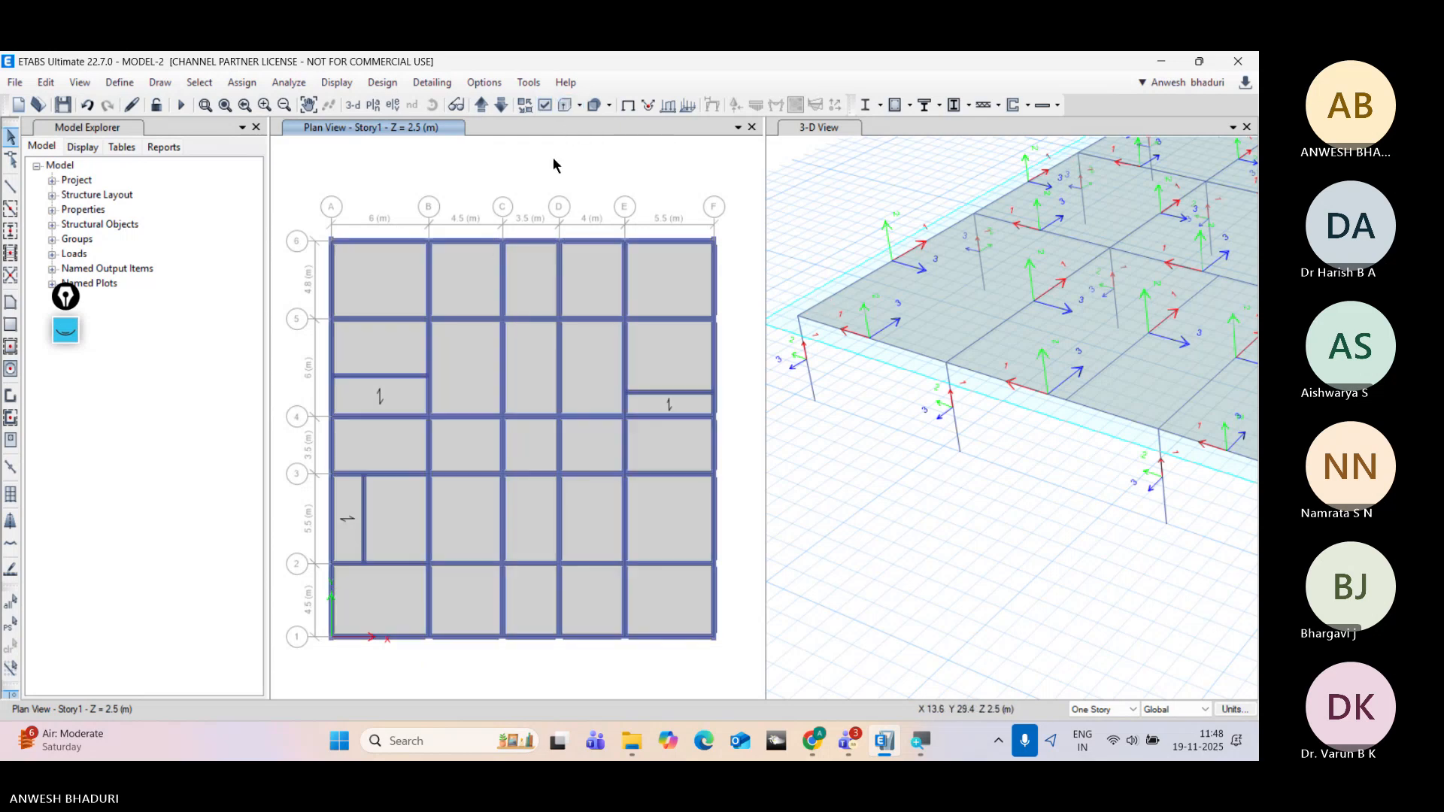
pyautogui.scroll(3, 328, 230)
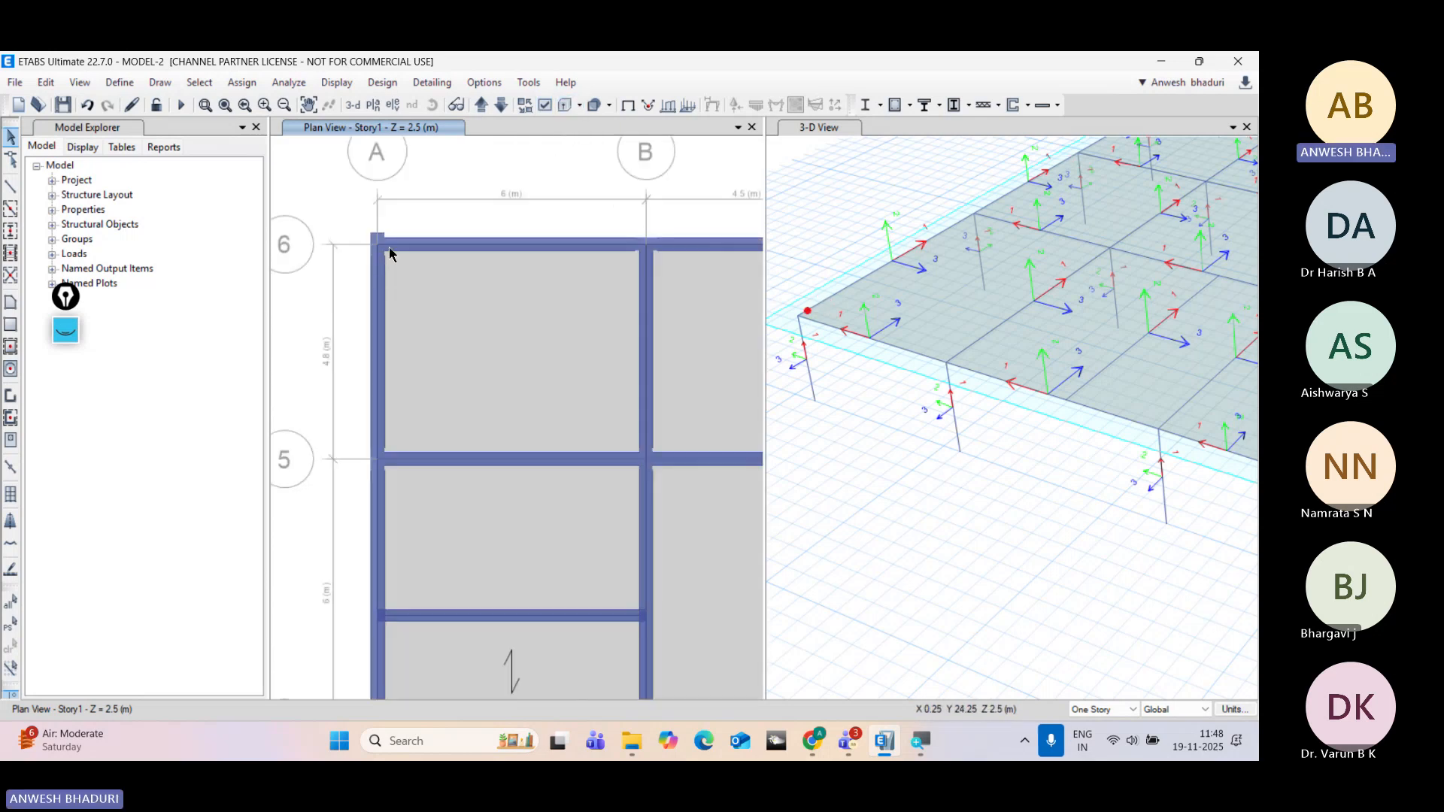
pyautogui.moveTo(472, 253); pyautogui.dragTo(358, 247, button='middle')
pyautogui.moveTo(528, 333)
pyautogui.mouseDown(button='middle')
pyautogui.moveTo(542, 231)
pyautogui.moveTo(540, 263)
pyautogui.mouseUp(button='middle')
pyautogui.moveTo(320, 313); pyautogui.dragTo(429, 281, button='middle')
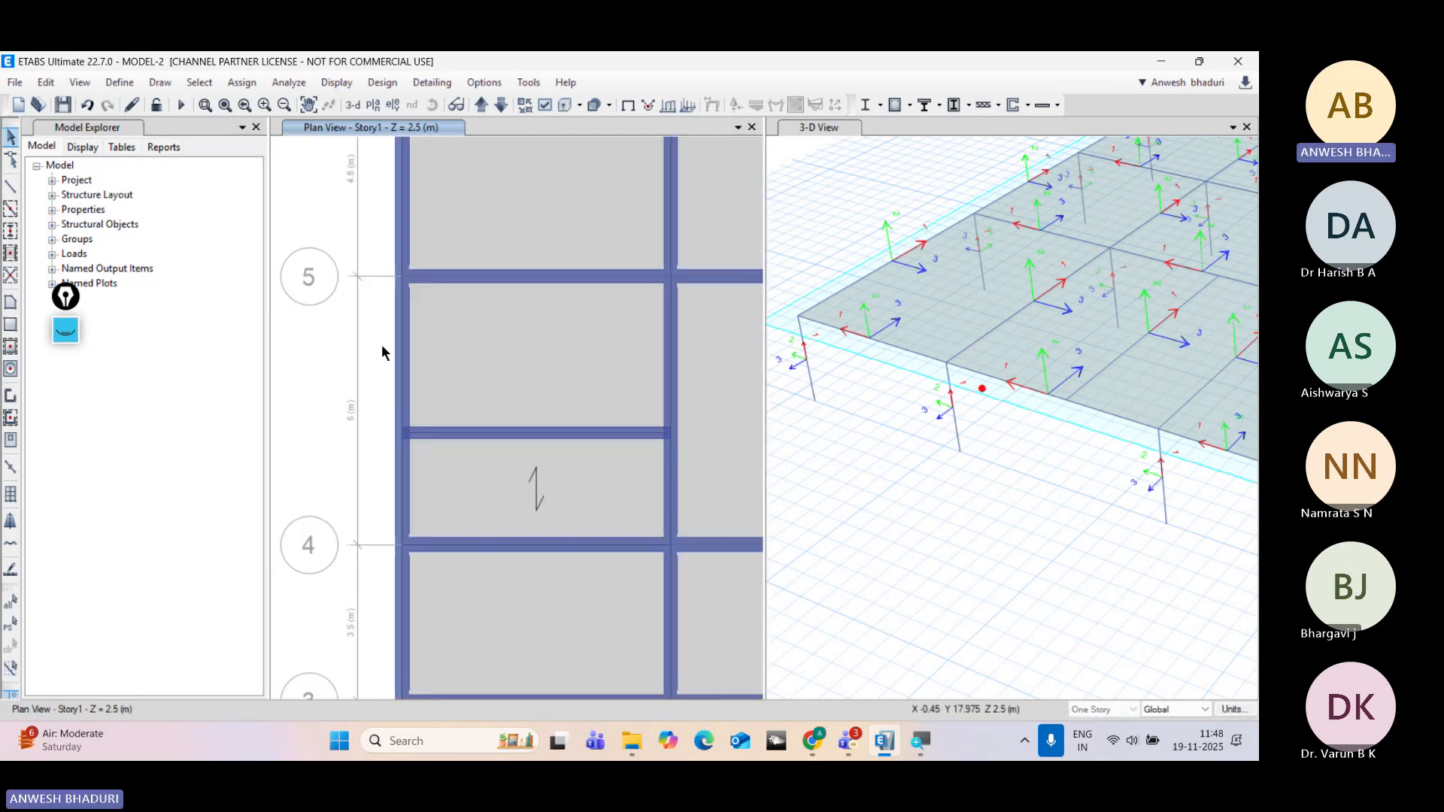
pyautogui.scroll(-4, 380, 349)
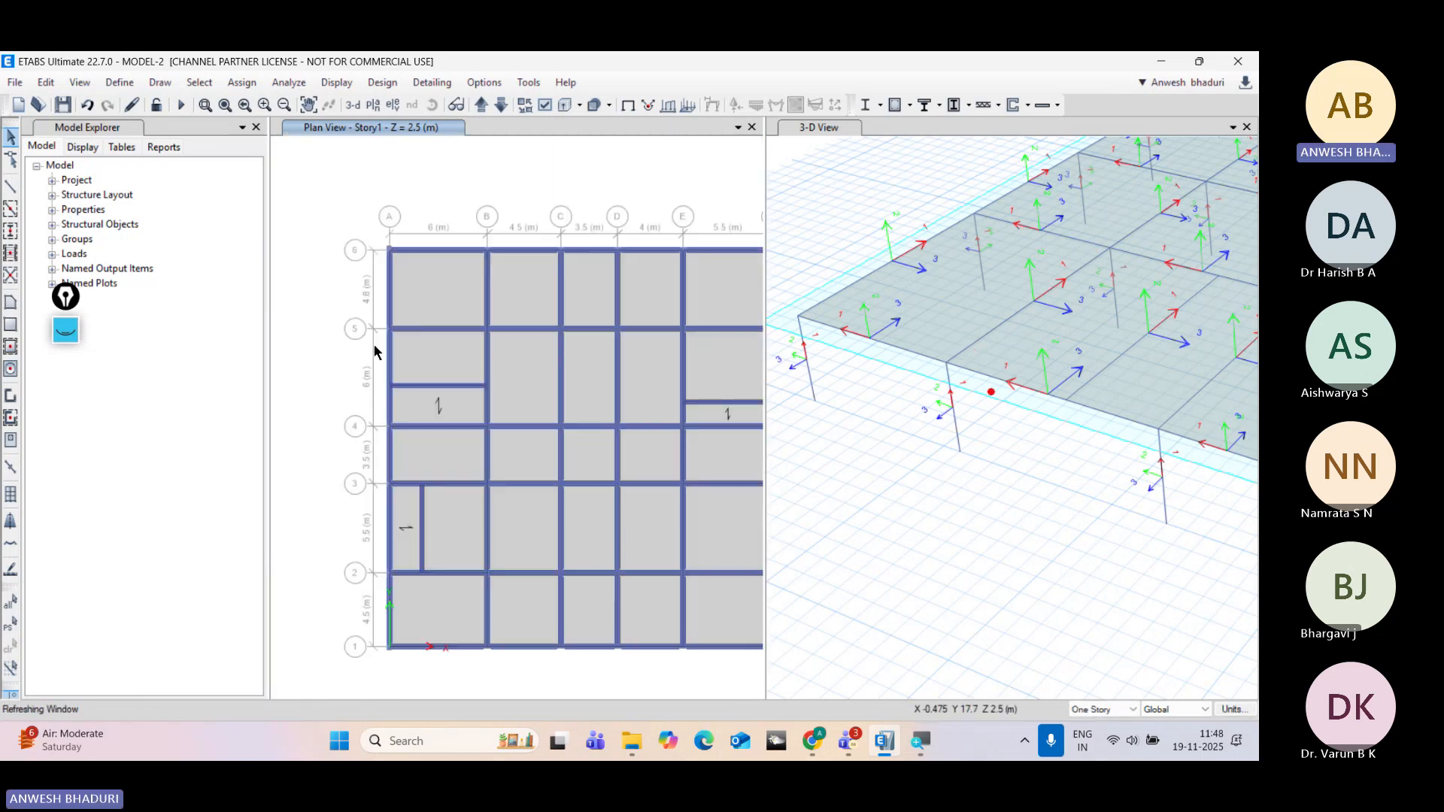
# Step: Switch the plan window to a 3-D view of the whole building and rotate it to a lower side angle
pyautogui.click(352, 104)
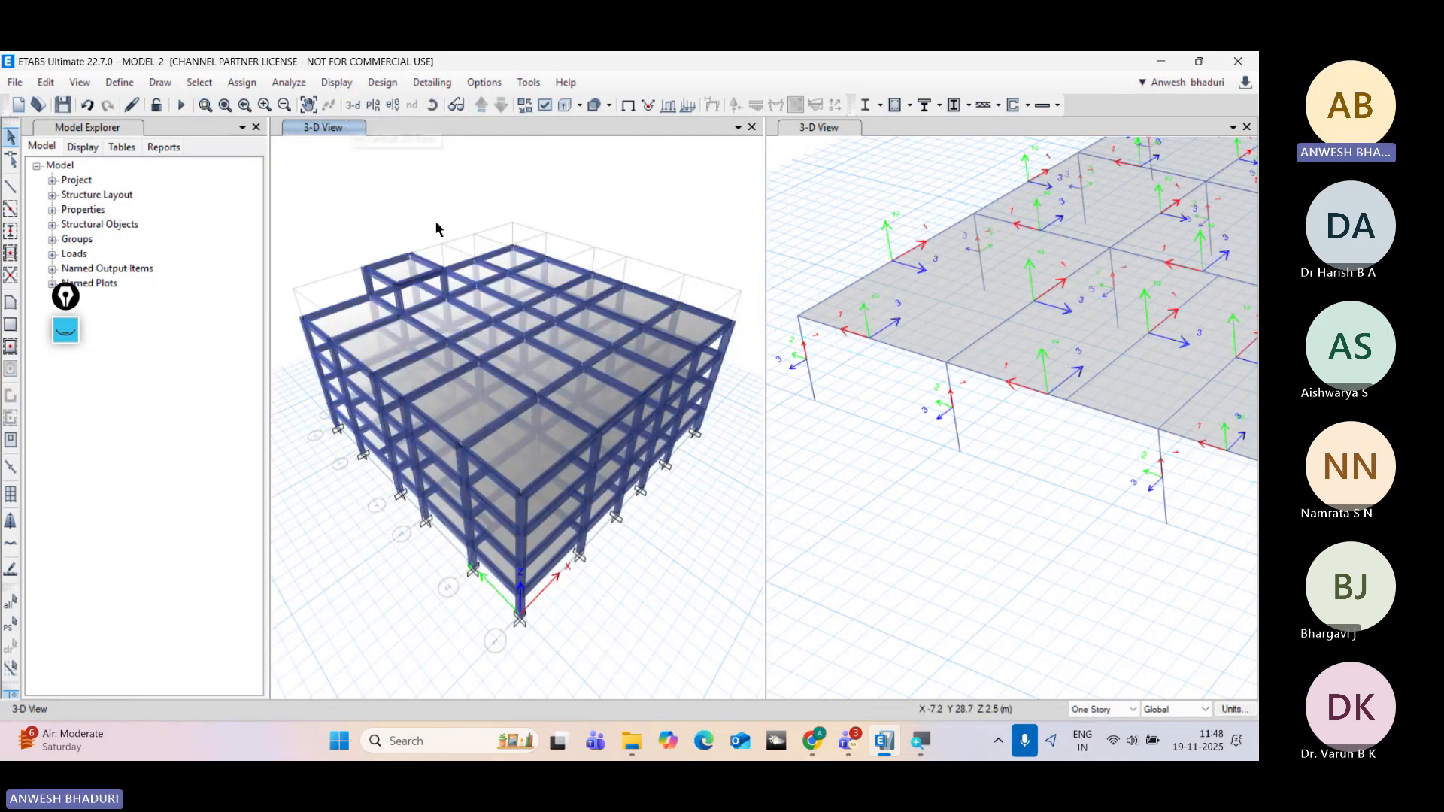
pyautogui.click(431, 107)
pyautogui.moveTo(499, 592); pyautogui.dragTo(526, 537)
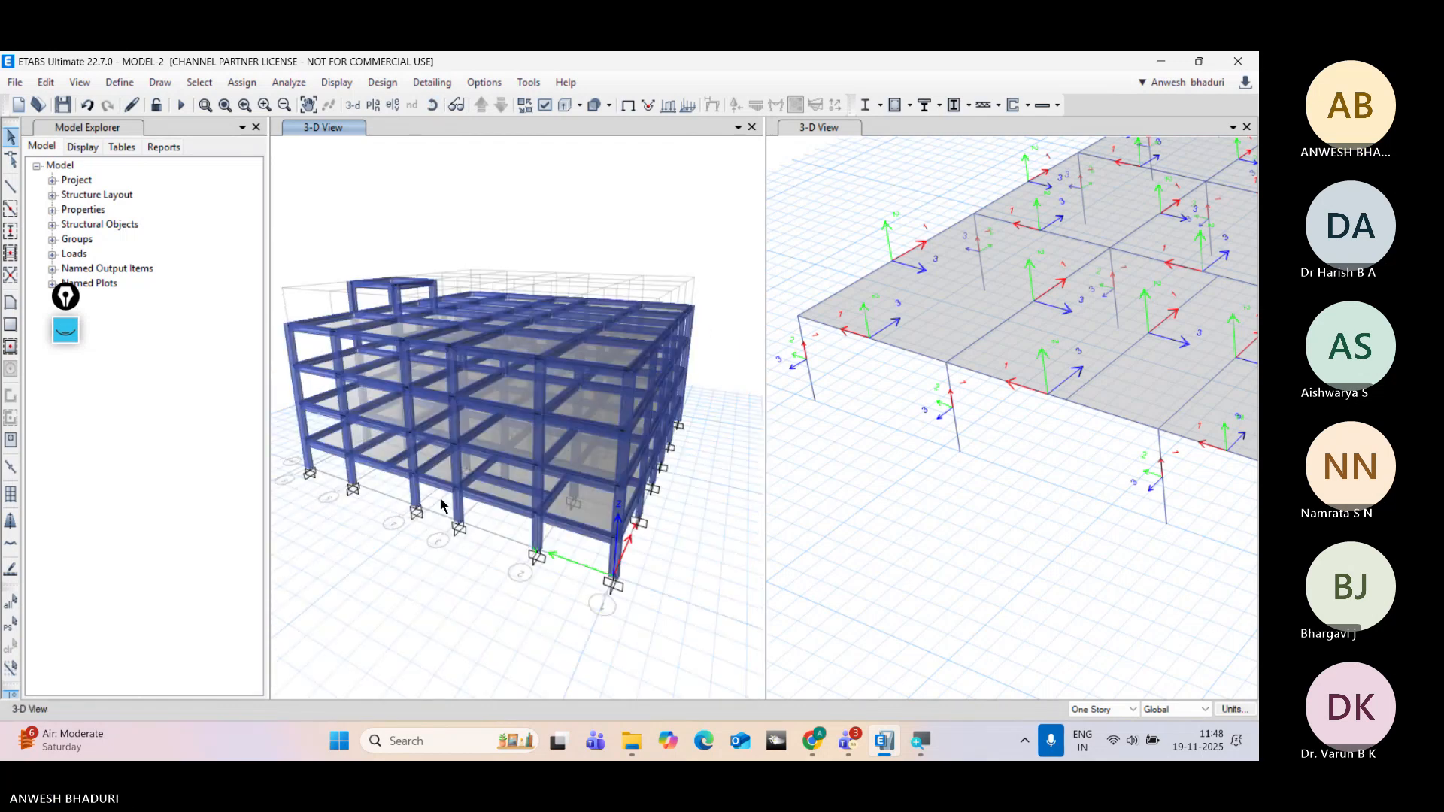
# Step: Examine how the Story1 and upper-storey beams meet the corner column in the extruded 3-D view, from a closer, rotated angle
pyautogui.scroll(5, 442, 500)
pyautogui.moveTo(320, 398); pyautogui.dragTo(474, 435, button='middle')
pyautogui.moveTo(390, 405); pyautogui.dragTo(476, 395, button='middle')
pyautogui.click(431, 106)
pyautogui.moveTo(453, 547); pyautogui.dragTo(481, 491)
pyautogui.moveTo(381, 432); pyautogui.dragTo(492, 472, button='middle')
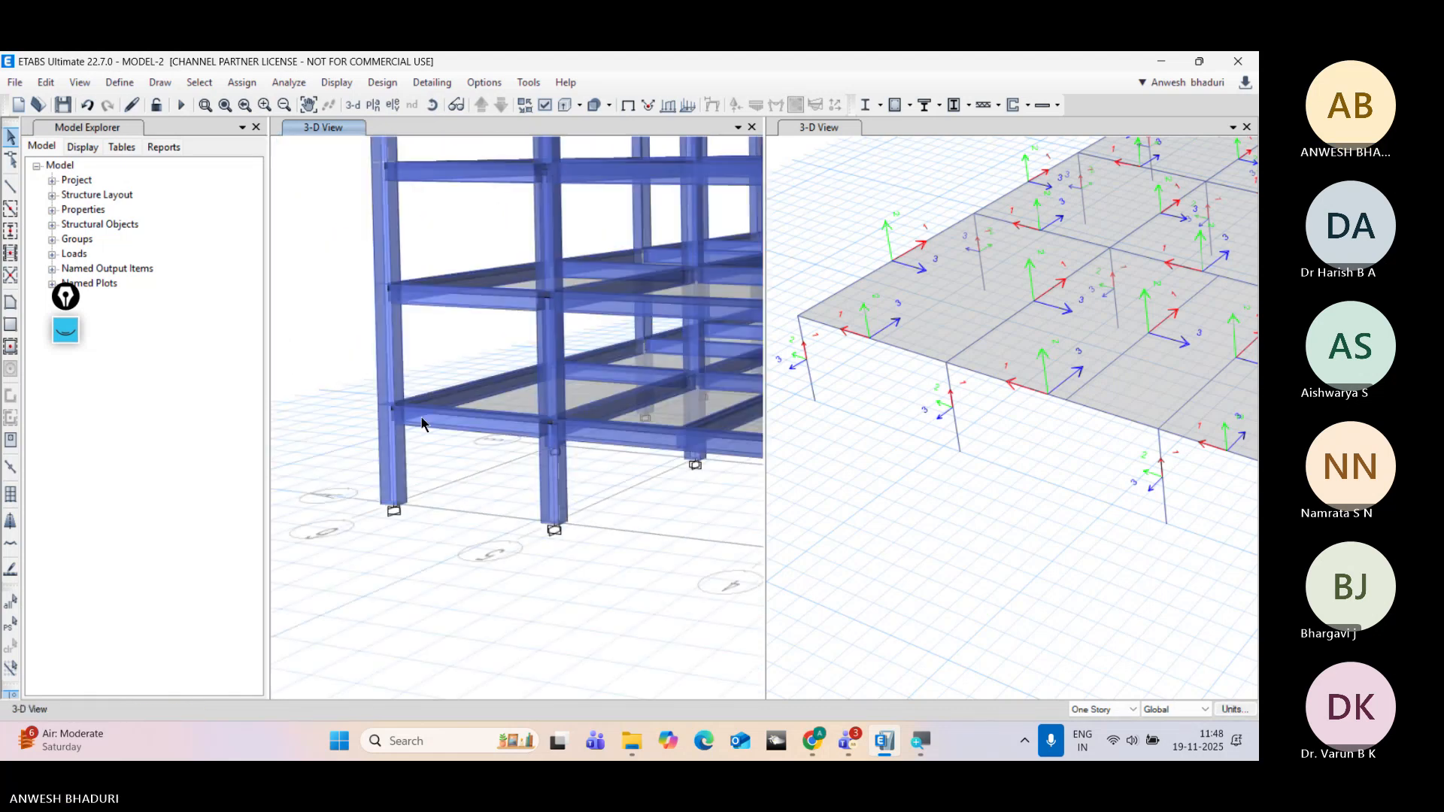
pyautogui.moveTo(422, 393); pyautogui.dragTo(425, 470, button='middle')
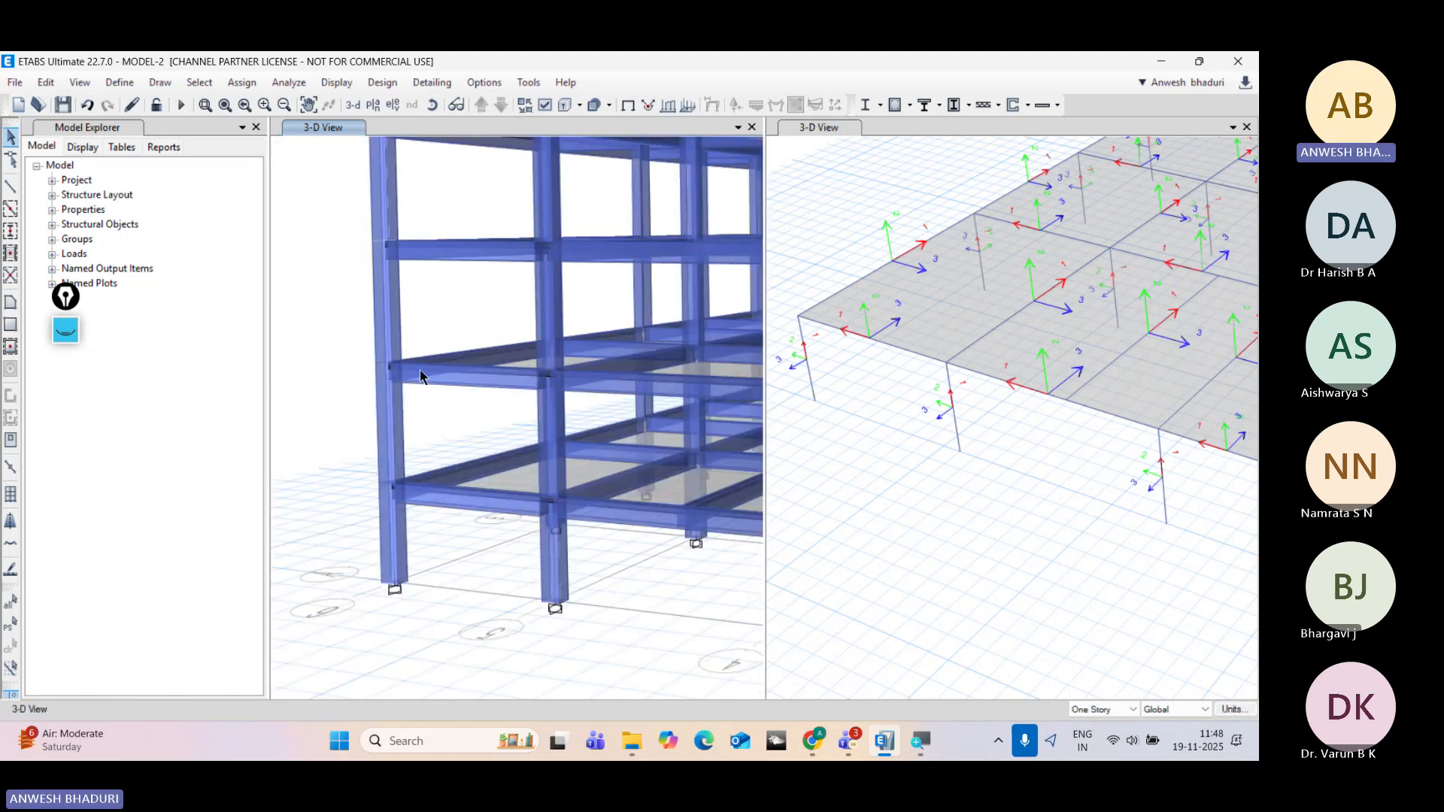
pyautogui.scroll(5, 419, 481)
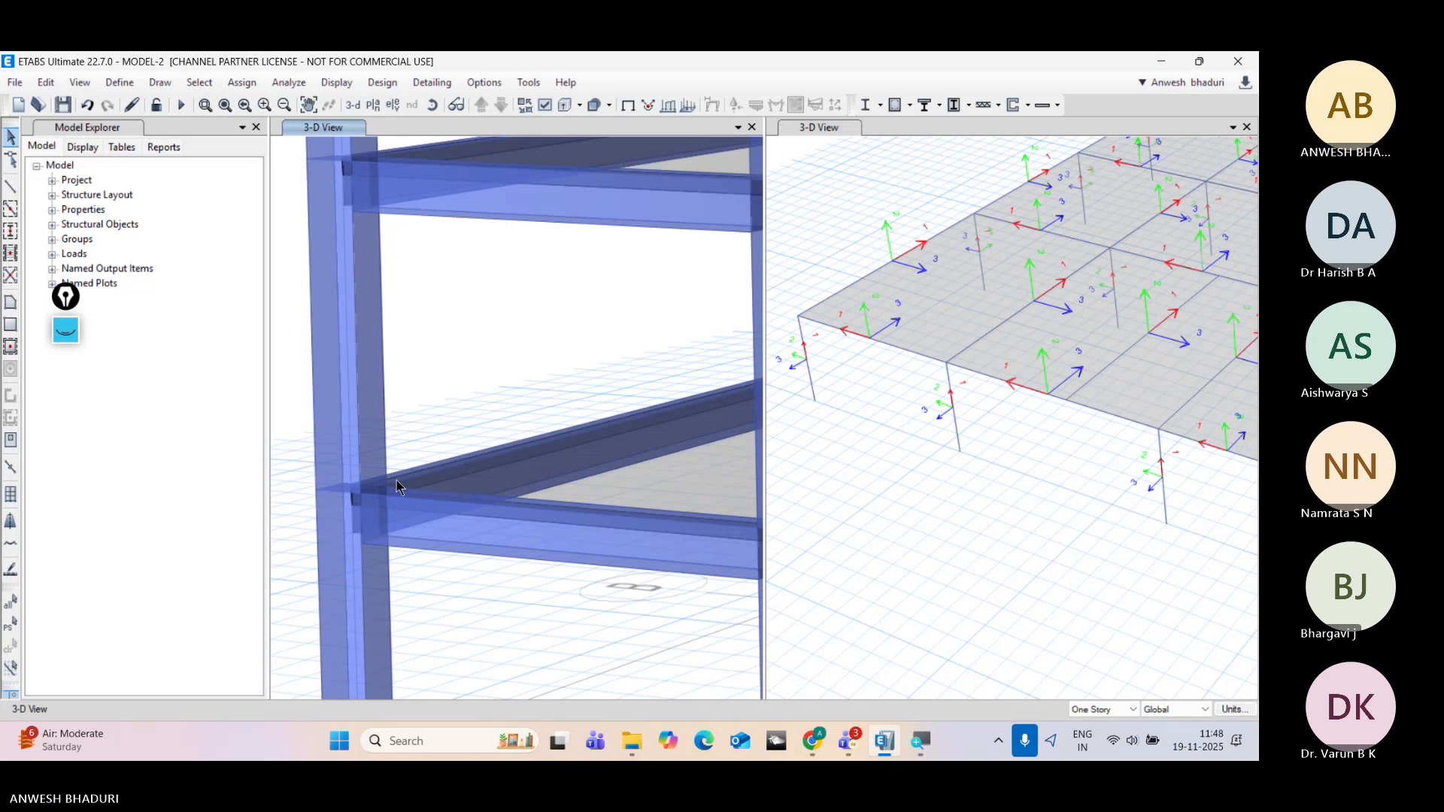
pyautogui.moveTo(395, 480); pyautogui.dragTo(462, 446, button='middle')
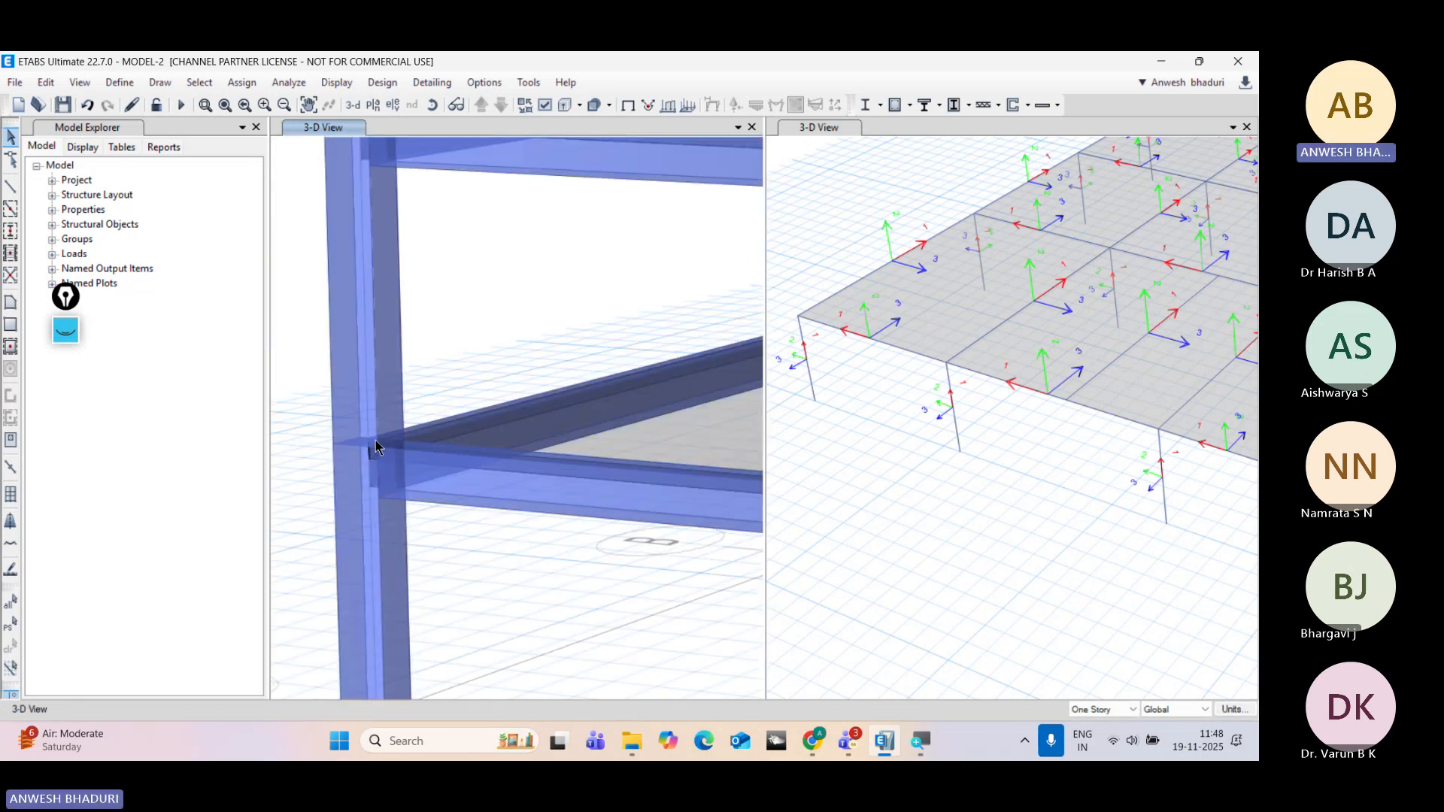
pyautogui.scroll(2, 416, 438)
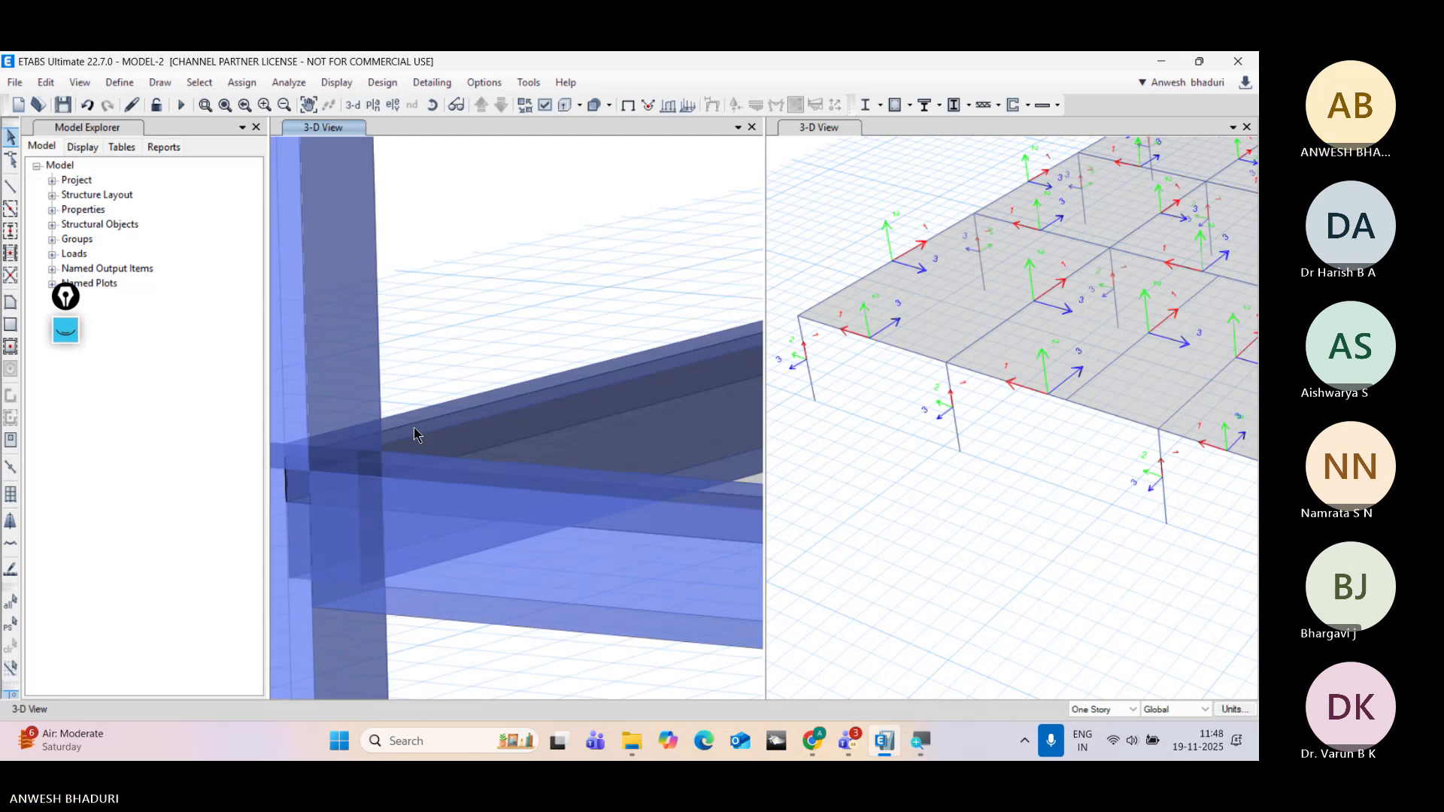
pyautogui.scroll(-5, 414, 427)
pyautogui.scroll(4, 476, 424)
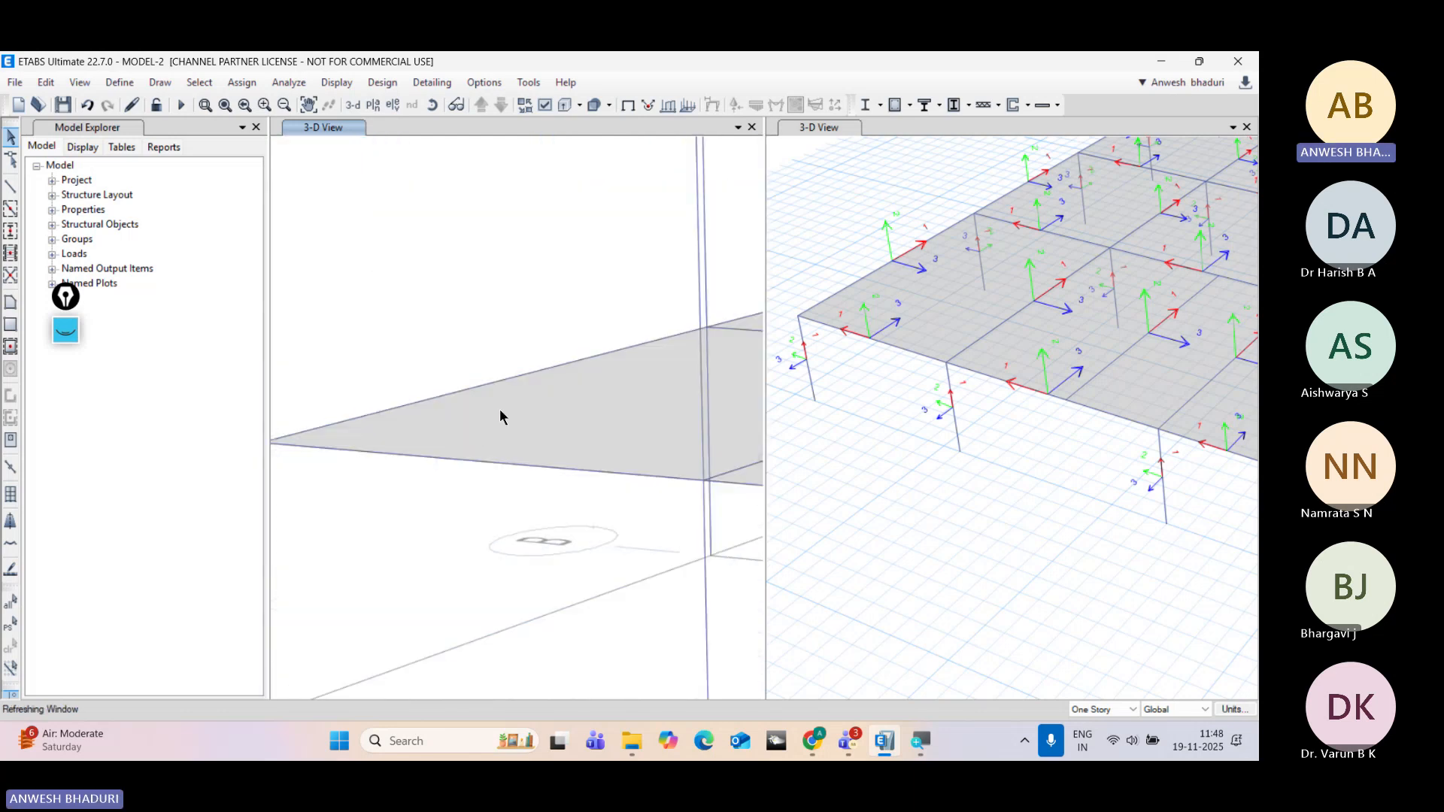
pyautogui.scroll(-3, 499, 408)
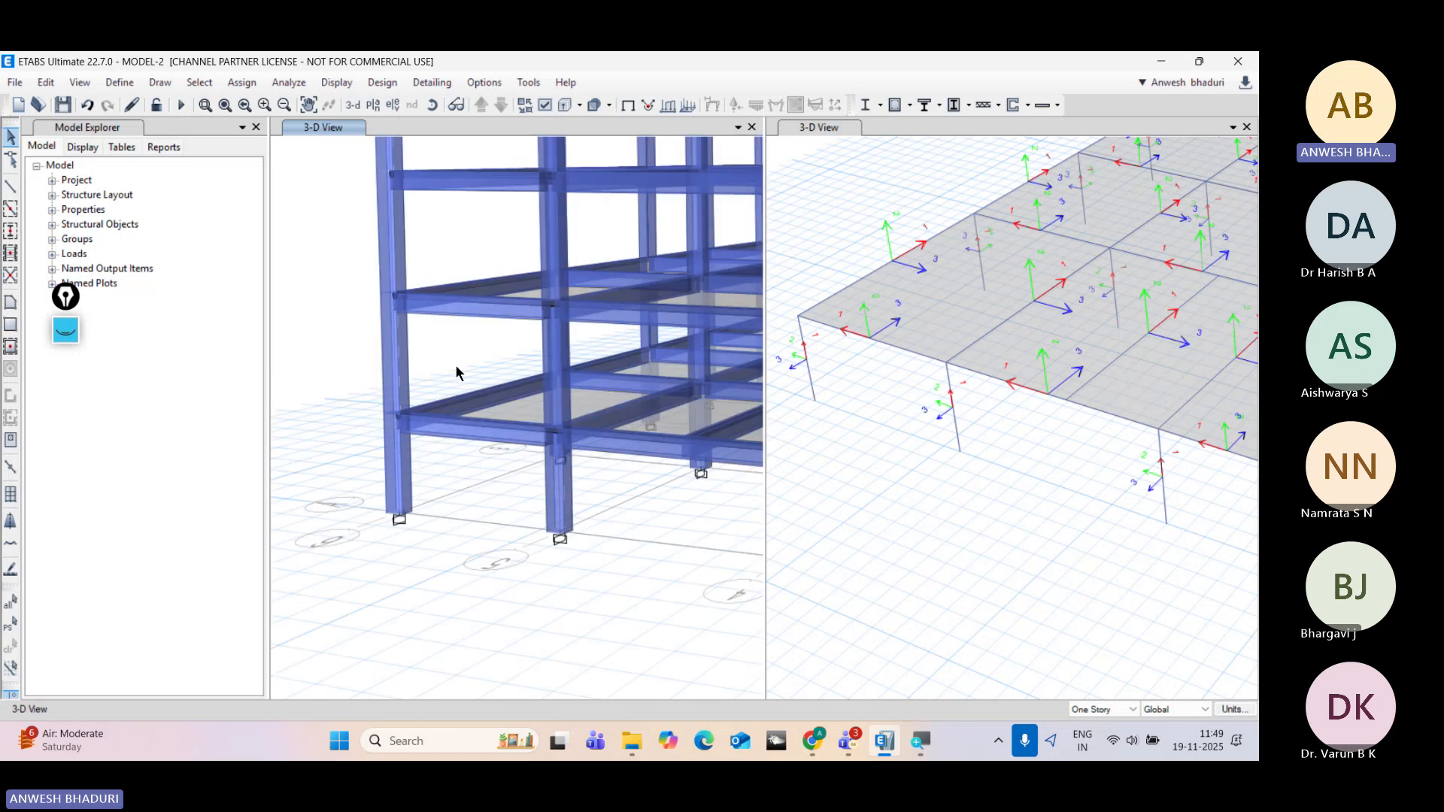
pyautogui.scroll(4, 455, 364)
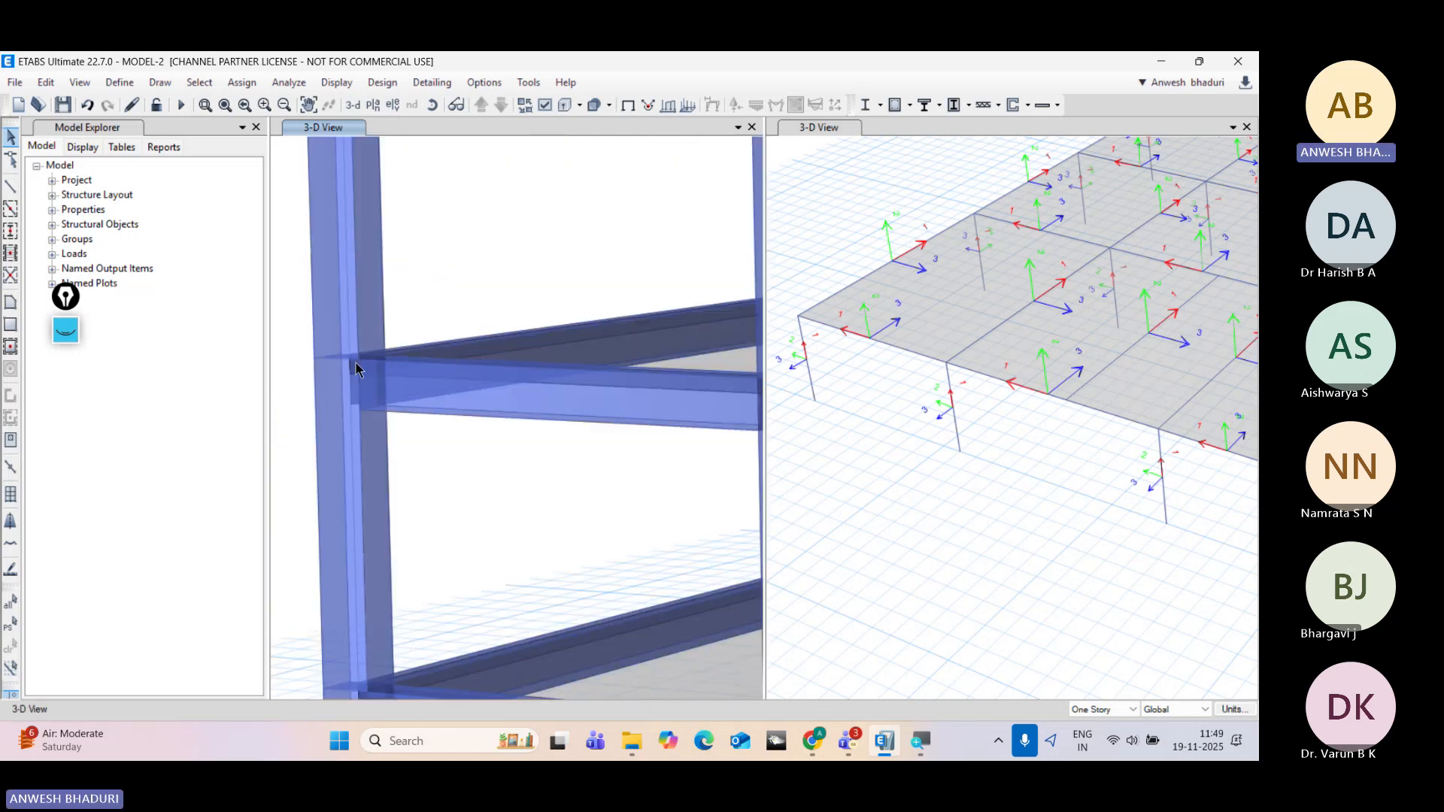
pyautogui.scroll(-4, 355, 363)
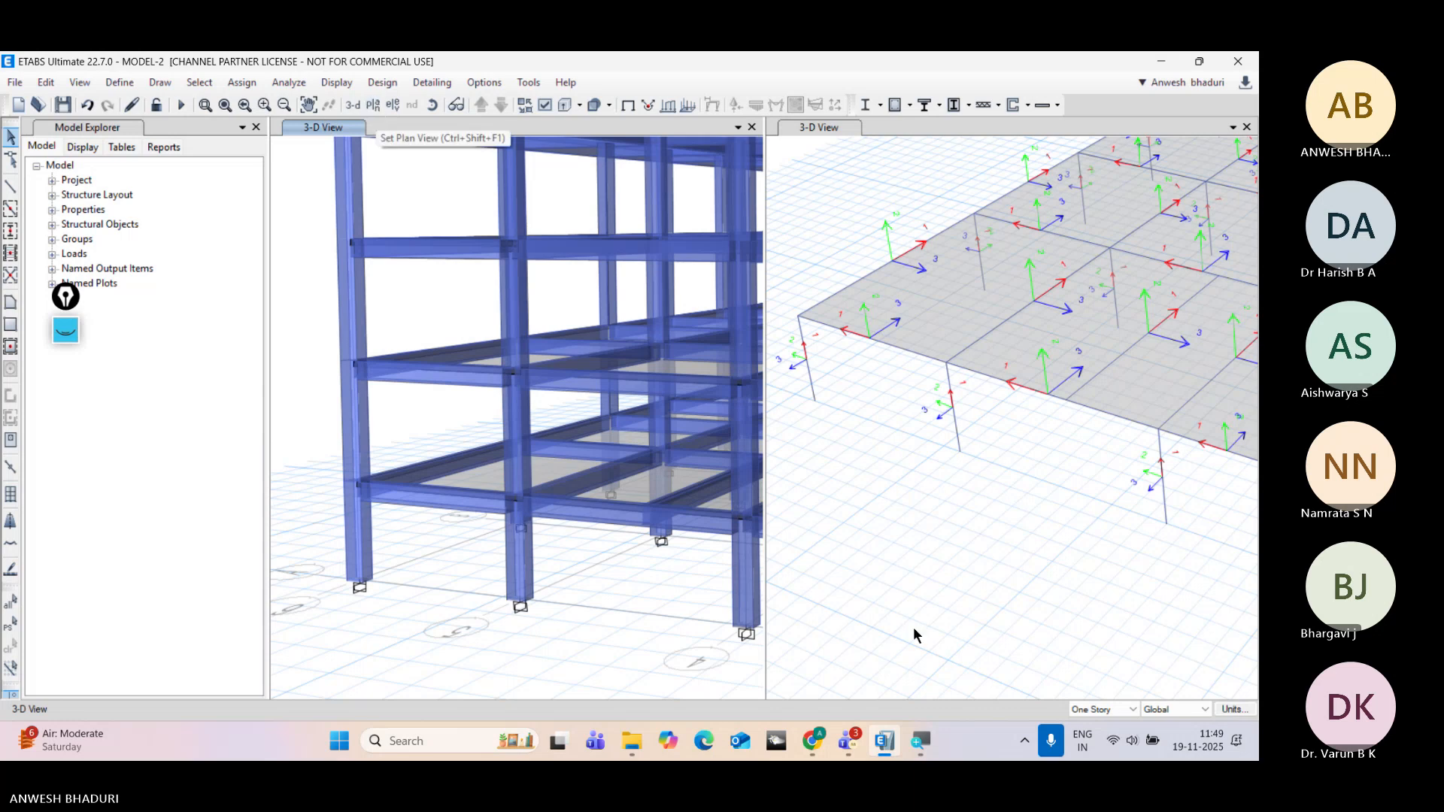
pyautogui.click(65, 331)
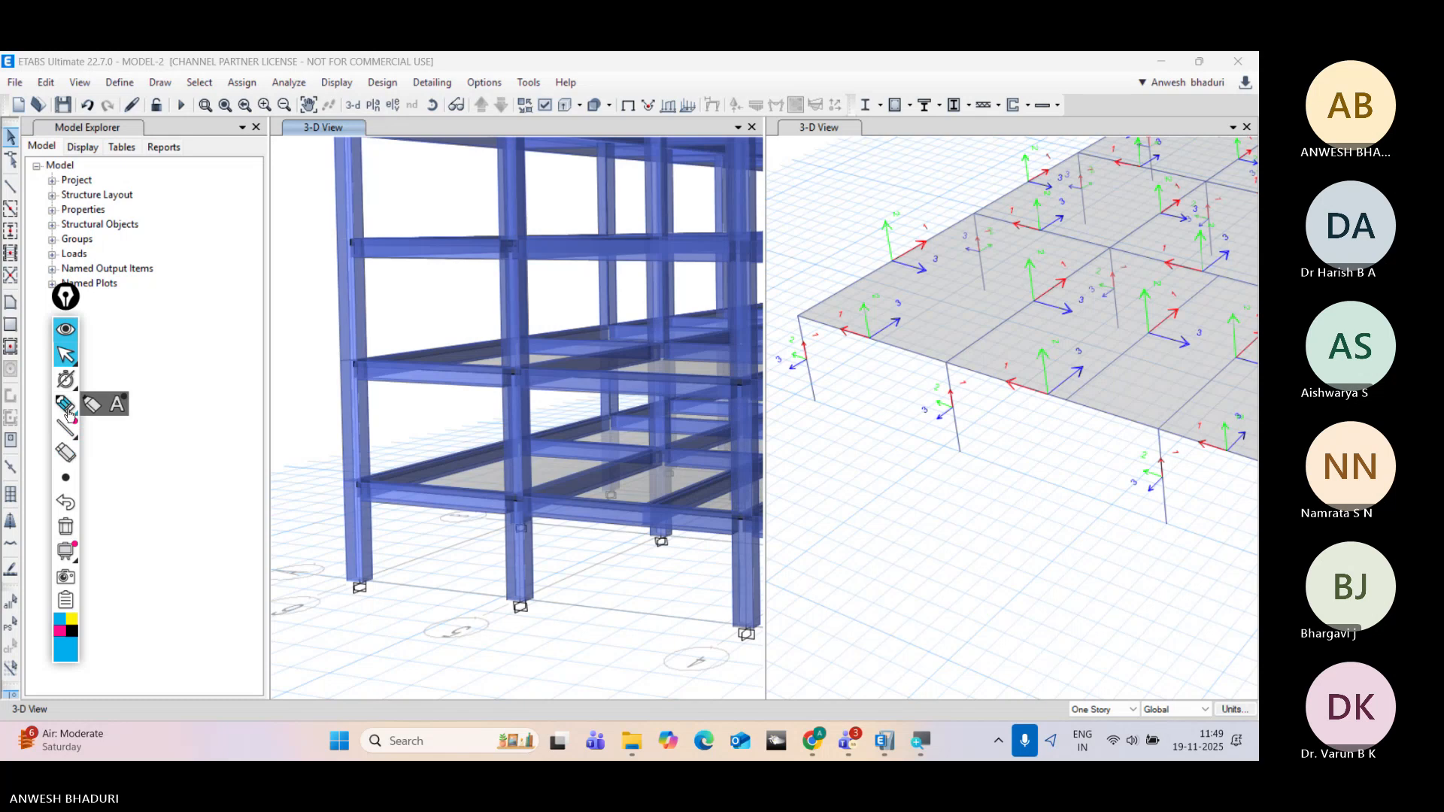
pyautogui.click(65, 404)
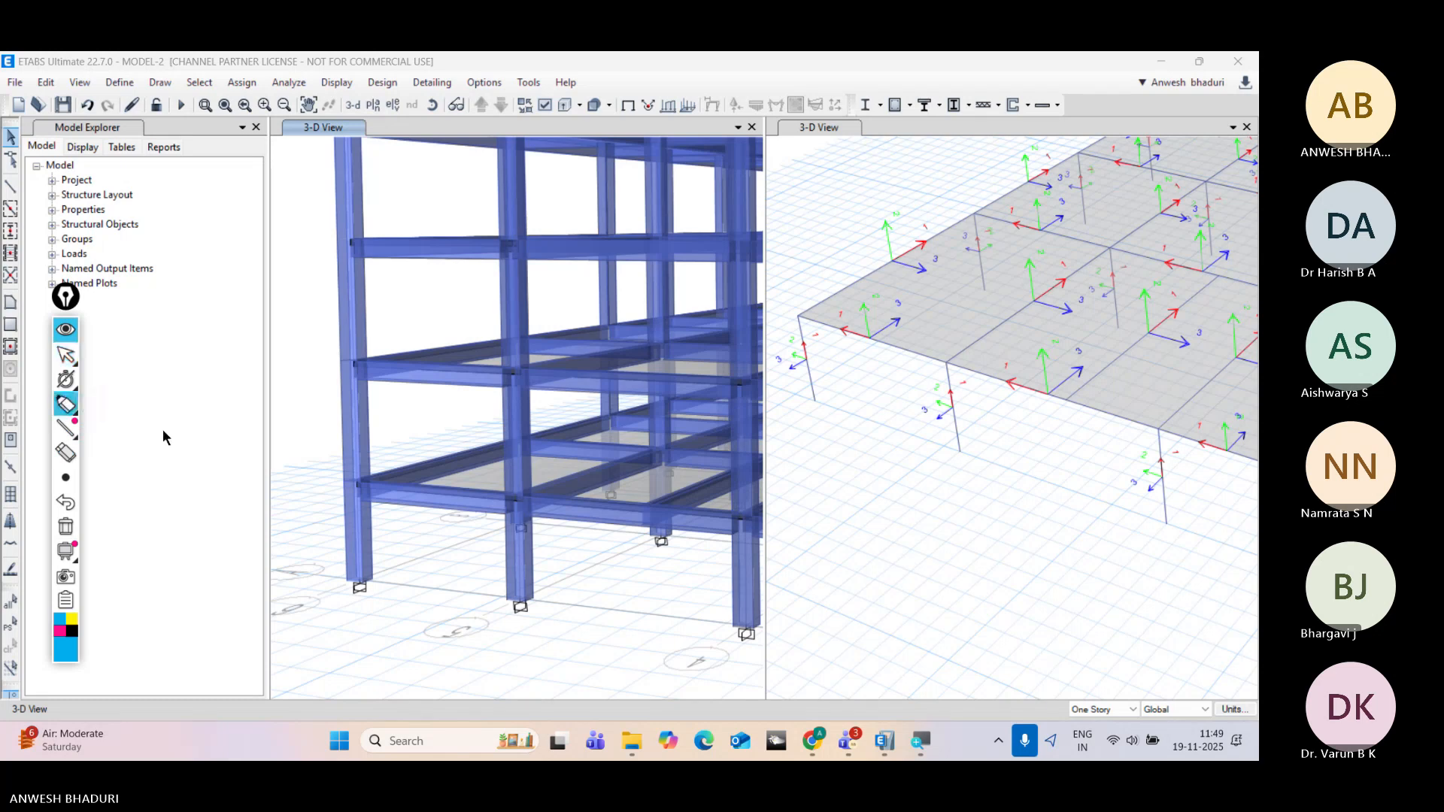
pyautogui.click(80, 427)
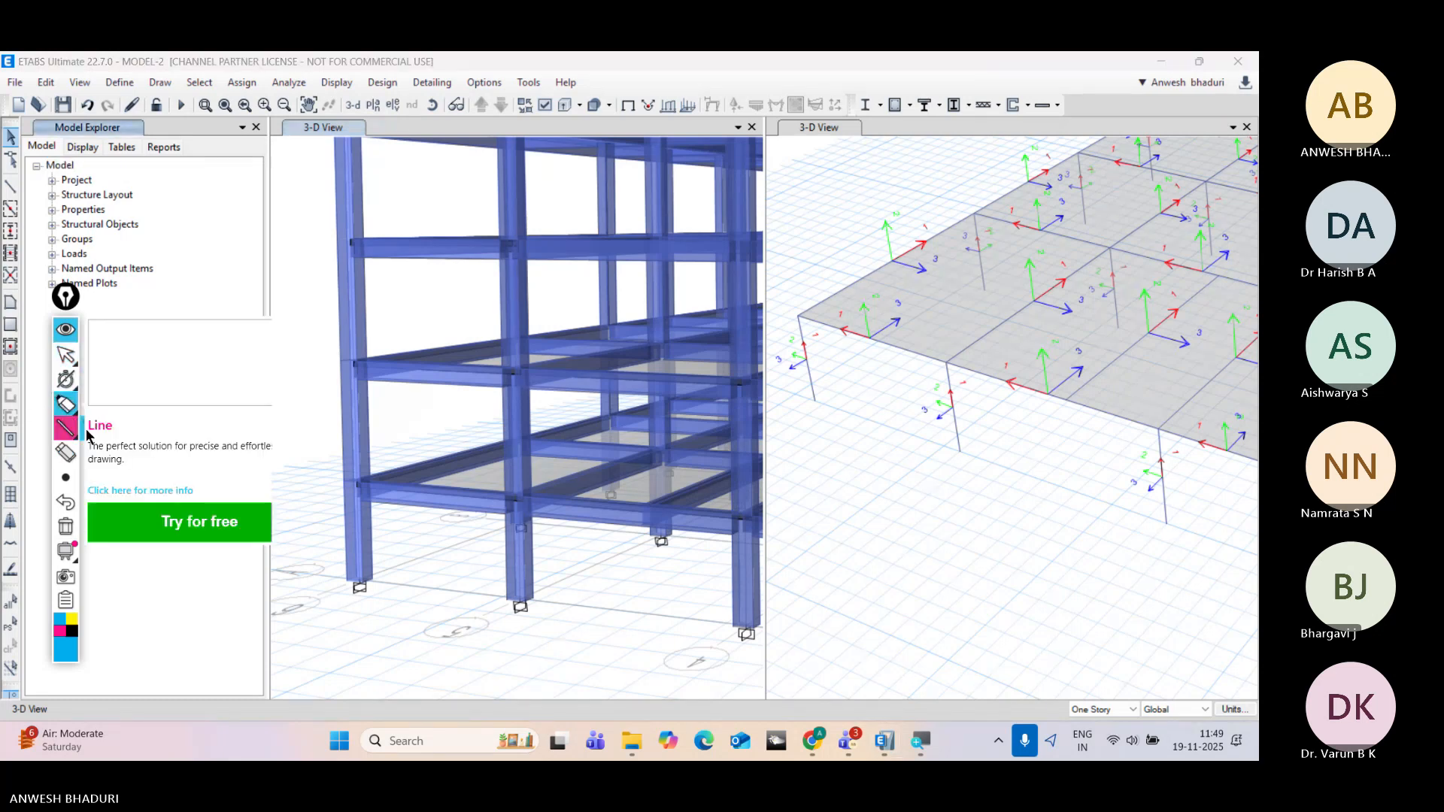
pyautogui.click(81, 426)
pyautogui.click(72, 454)
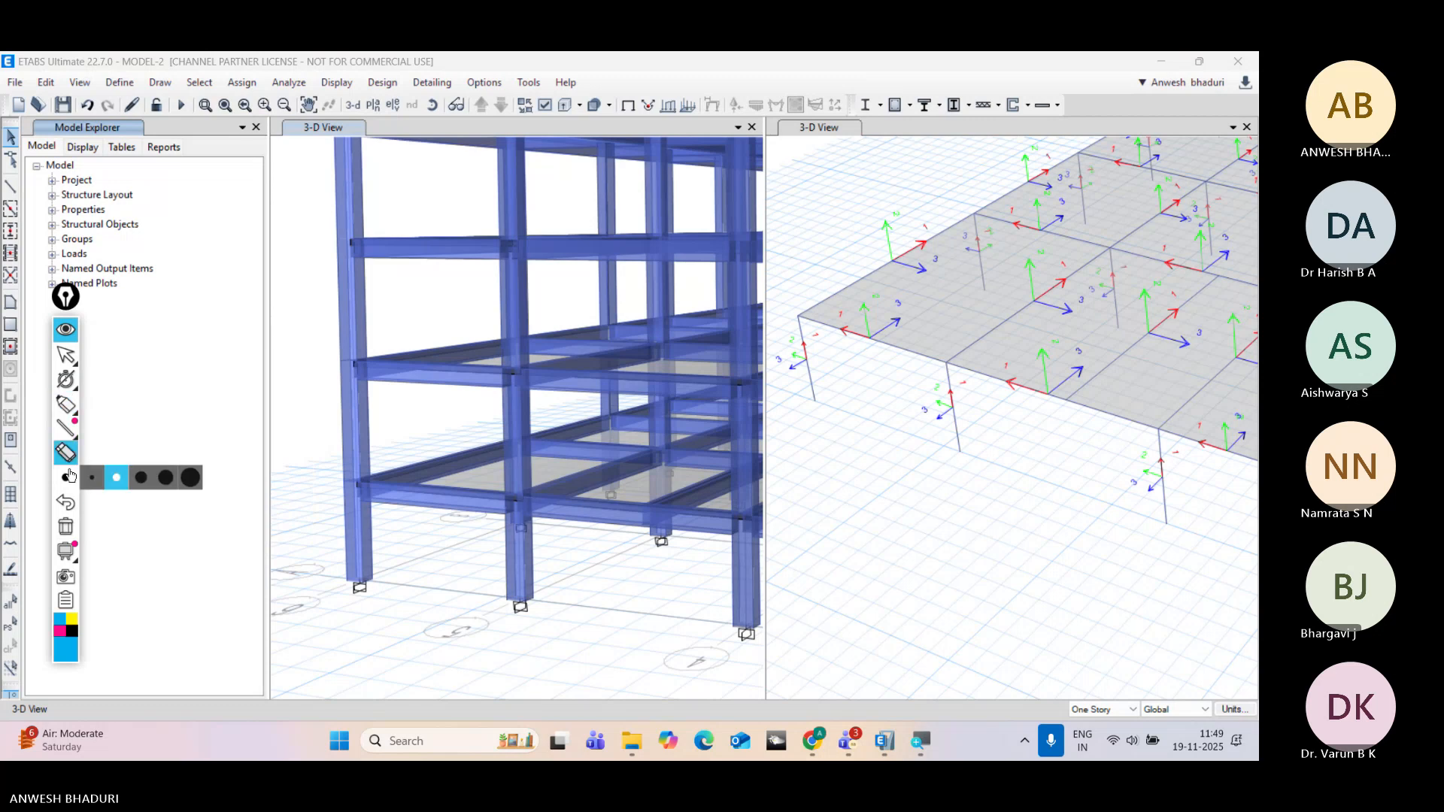
pyautogui.click(63, 405)
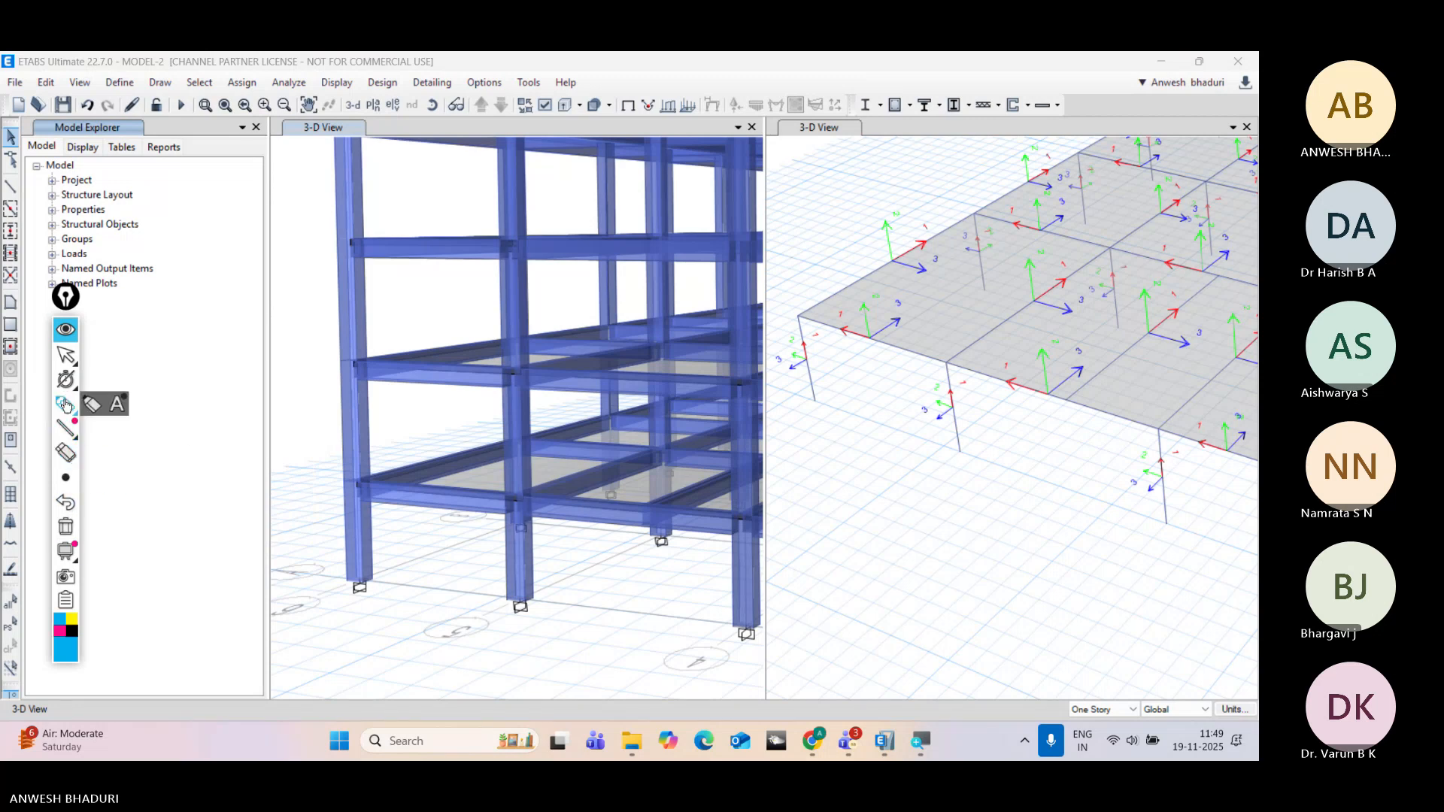
pyautogui.click(92, 405)
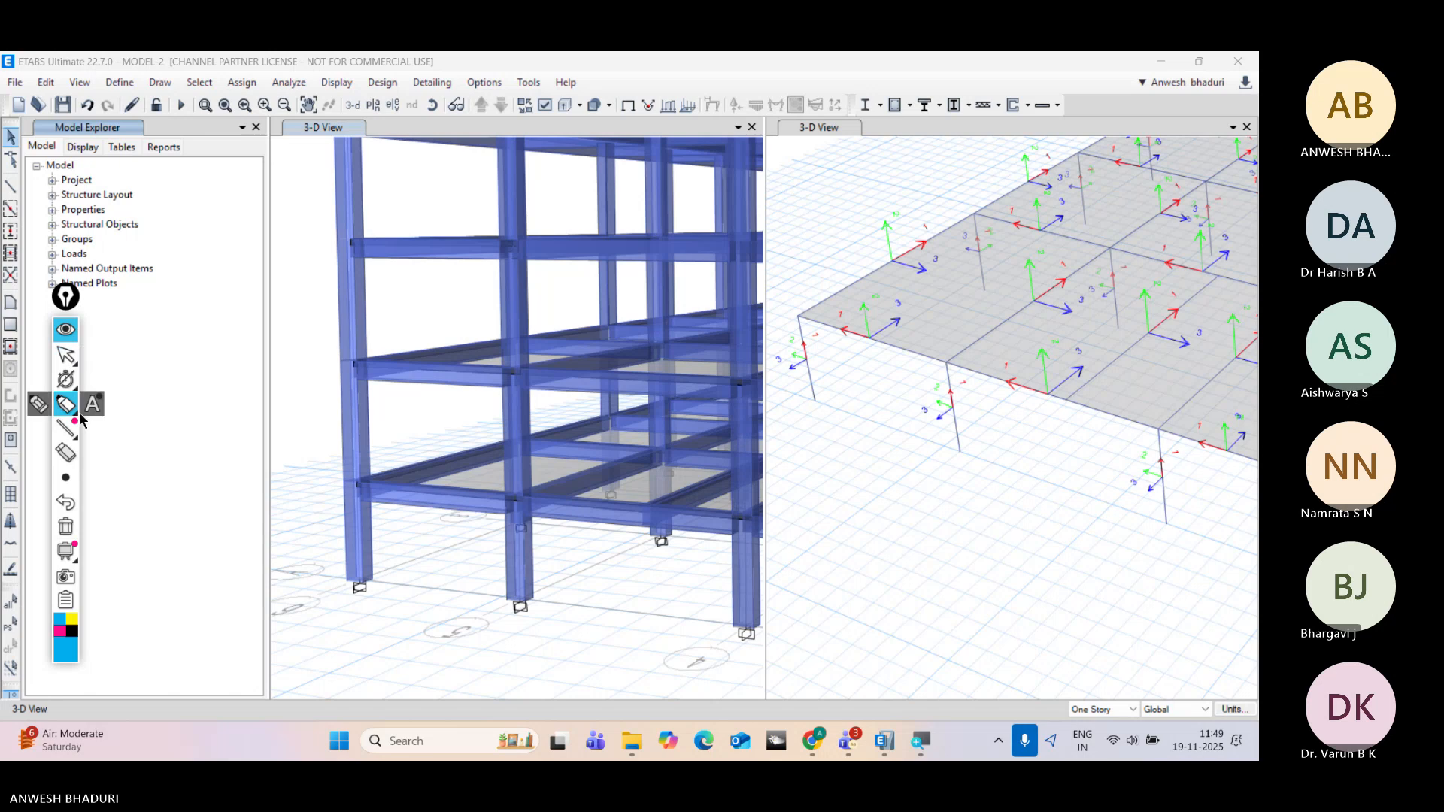
pyautogui.click(69, 621)
pyautogui.click(65, 651)
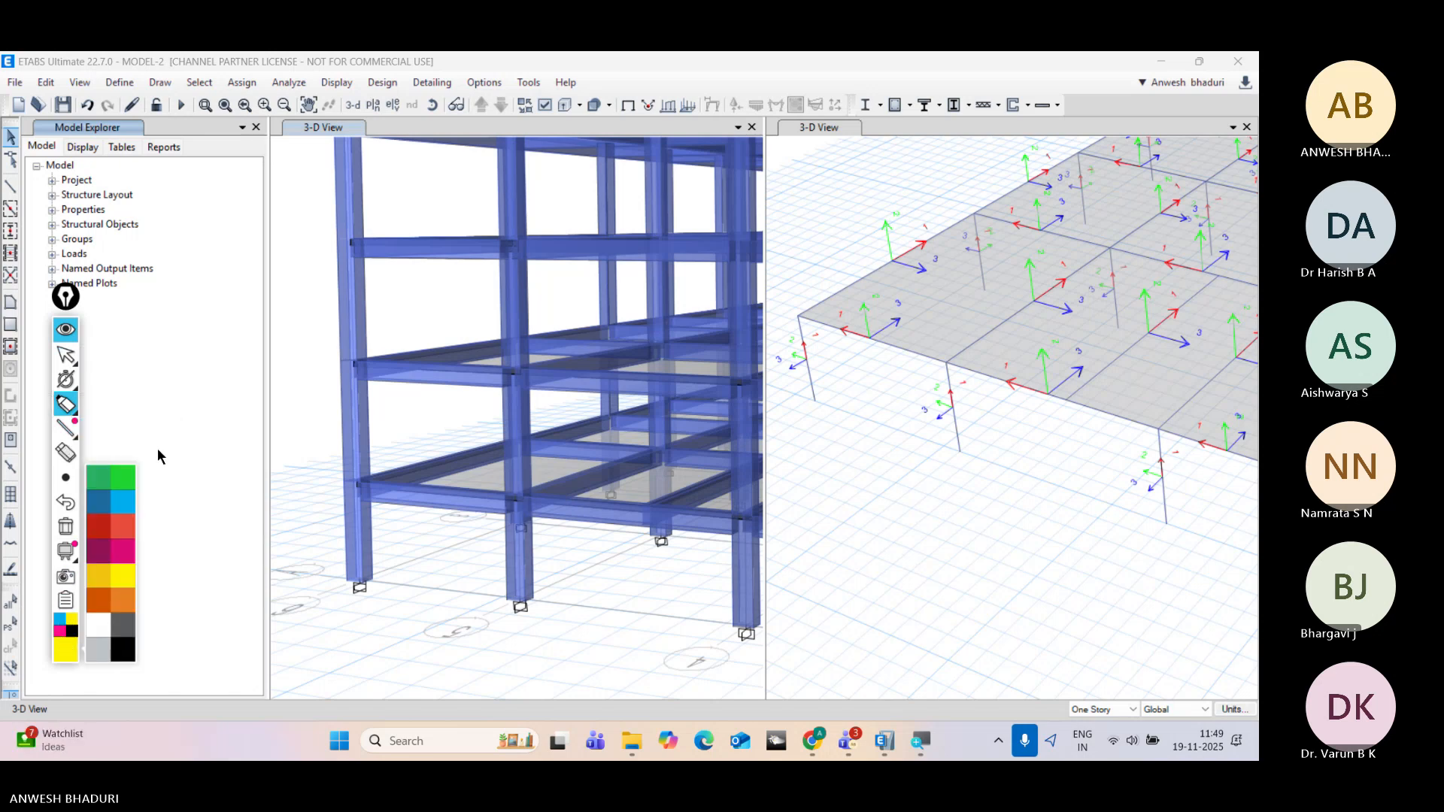
pyautogui.click(123, 502)
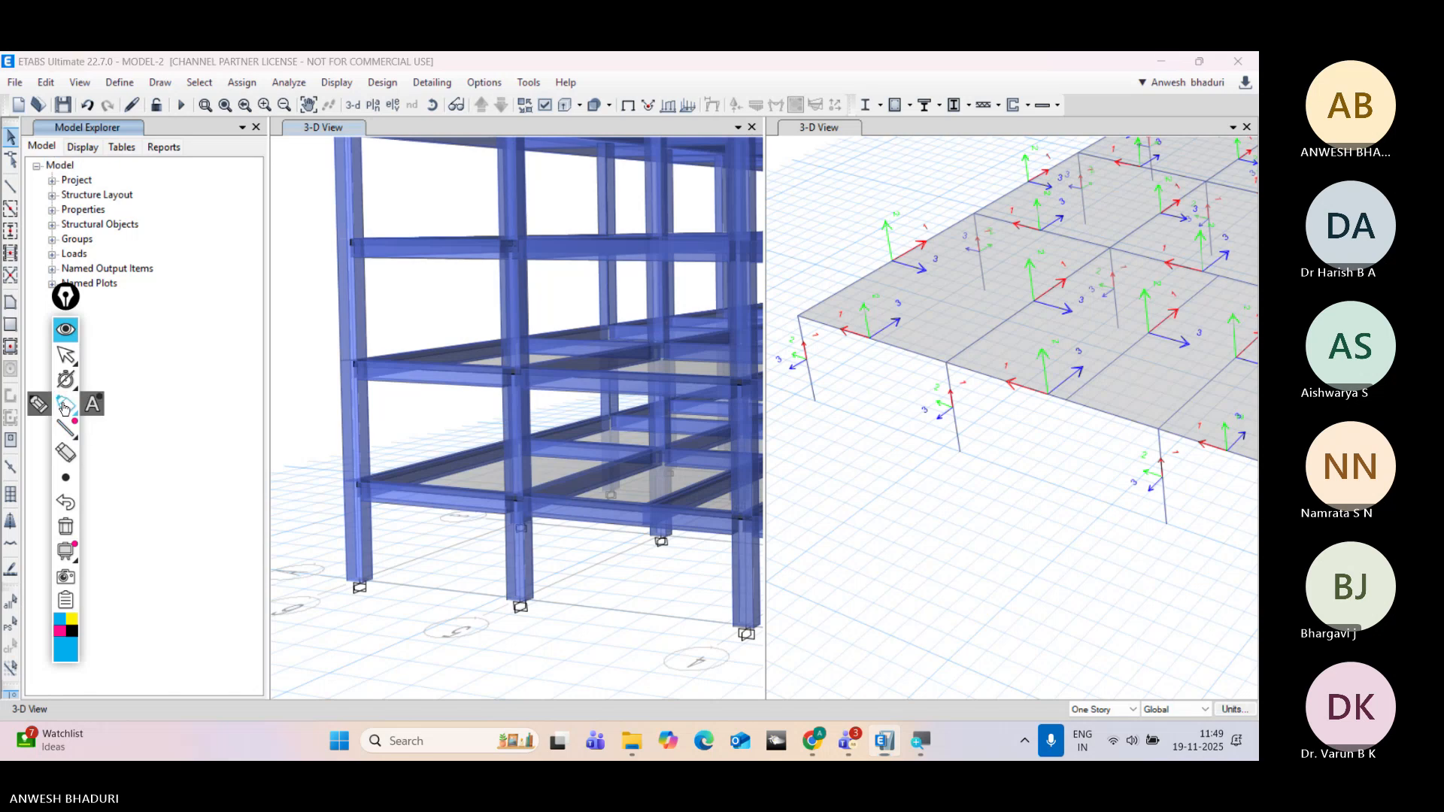
pyautogui.click(41, 408)
pyautogui.click(155, 380)
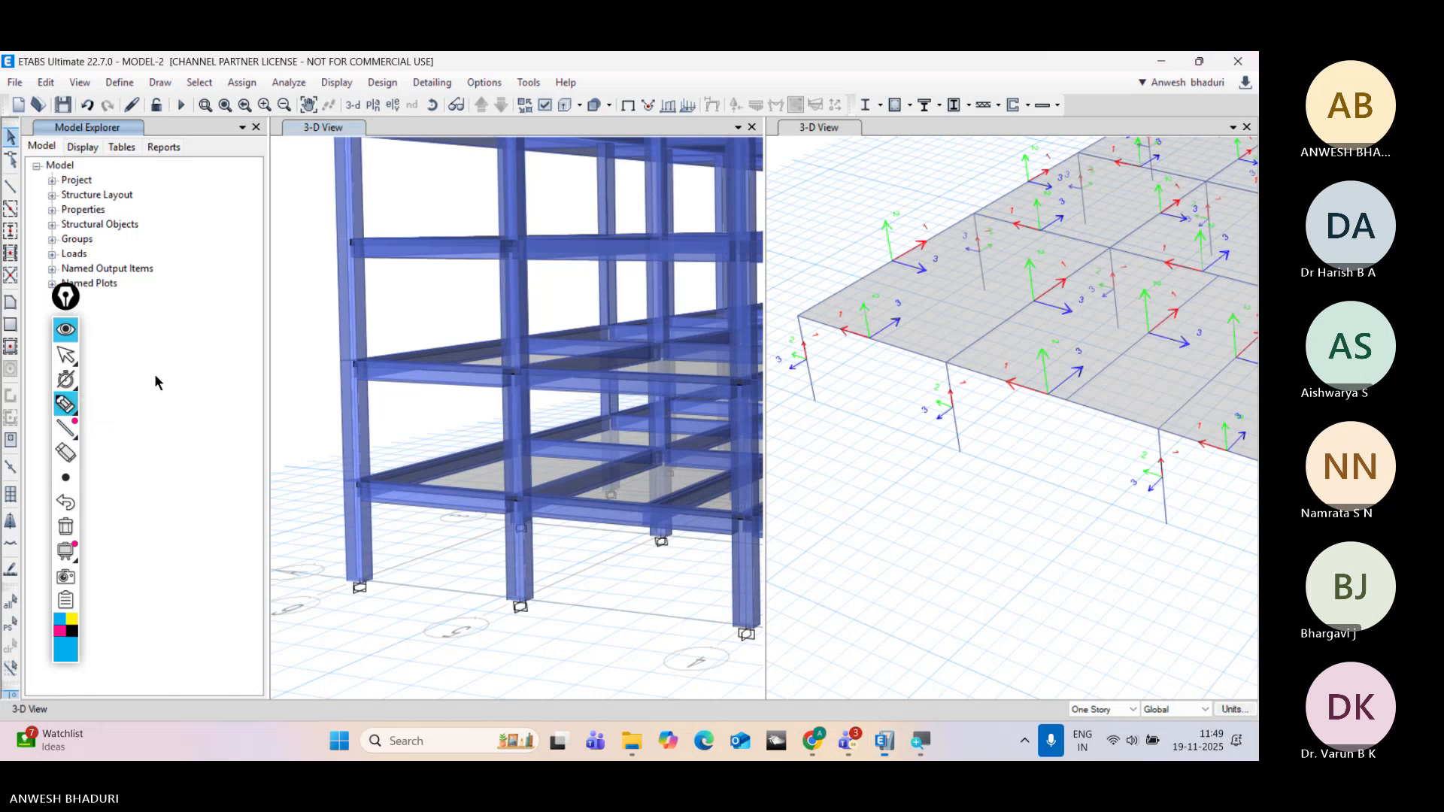
pyautogui.click(66, 298)
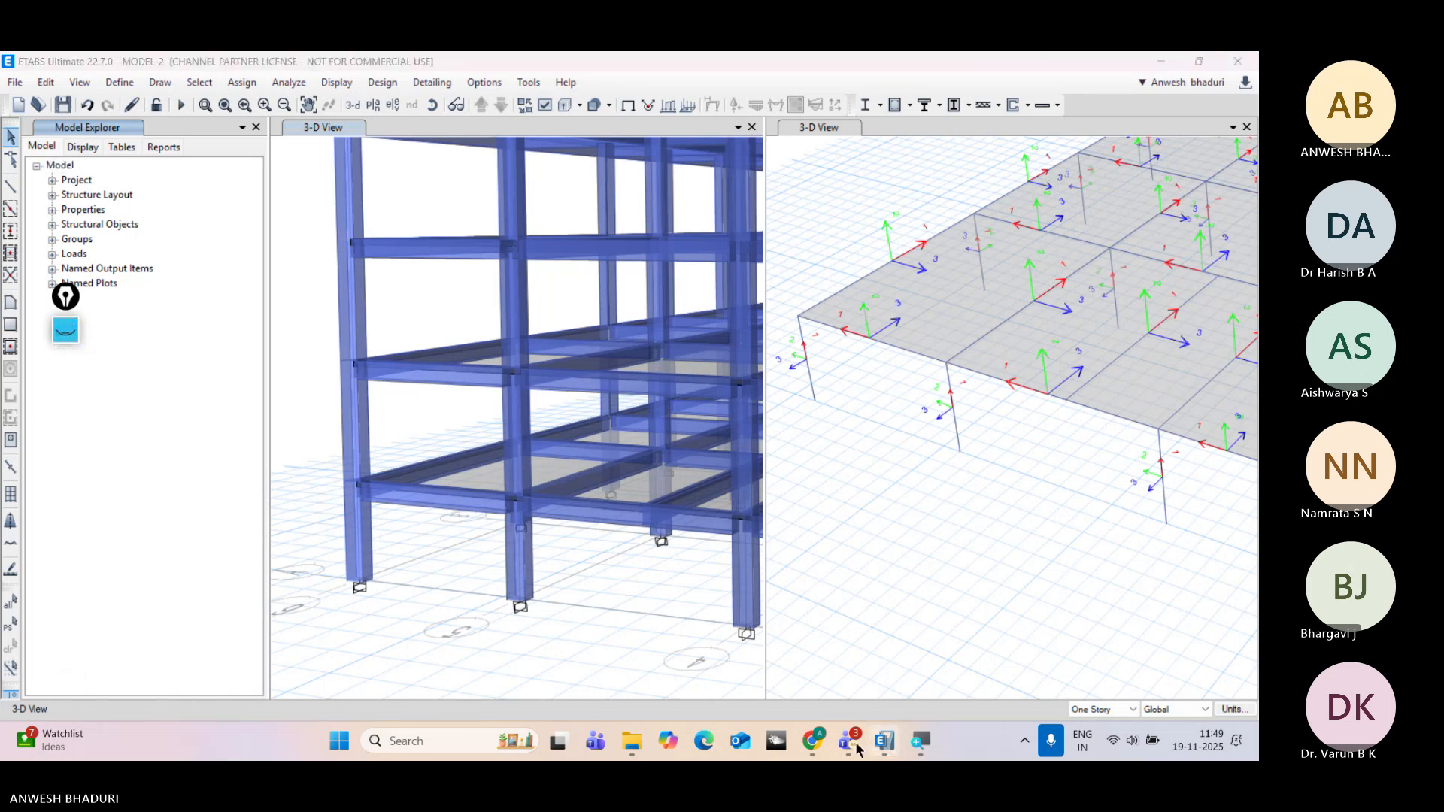
# Step: Open Word and create a blank document
pyautogui.click(485, 748)
pyautogui.write('WO')
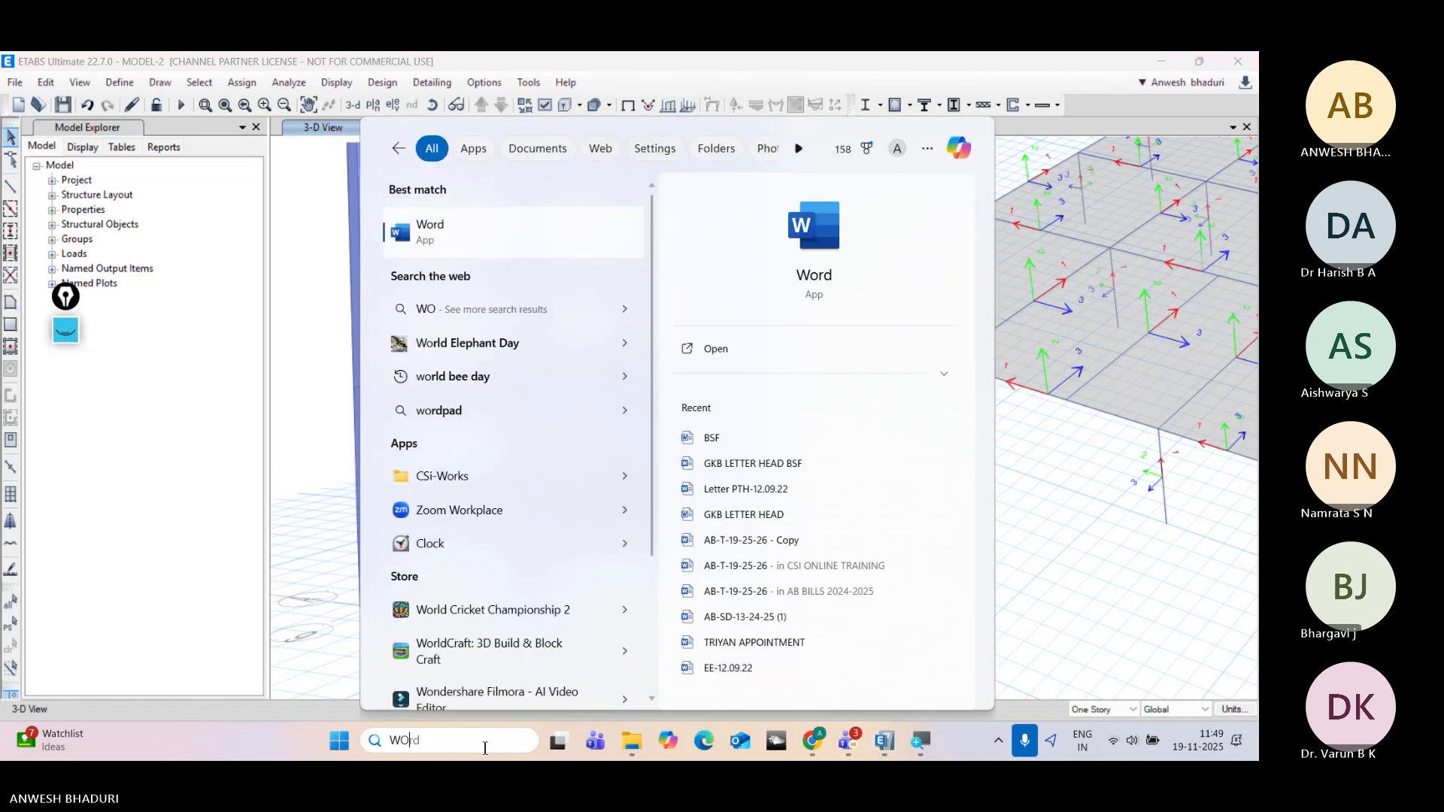
pyautogui.write('rd')
pyautogui.press('Return')
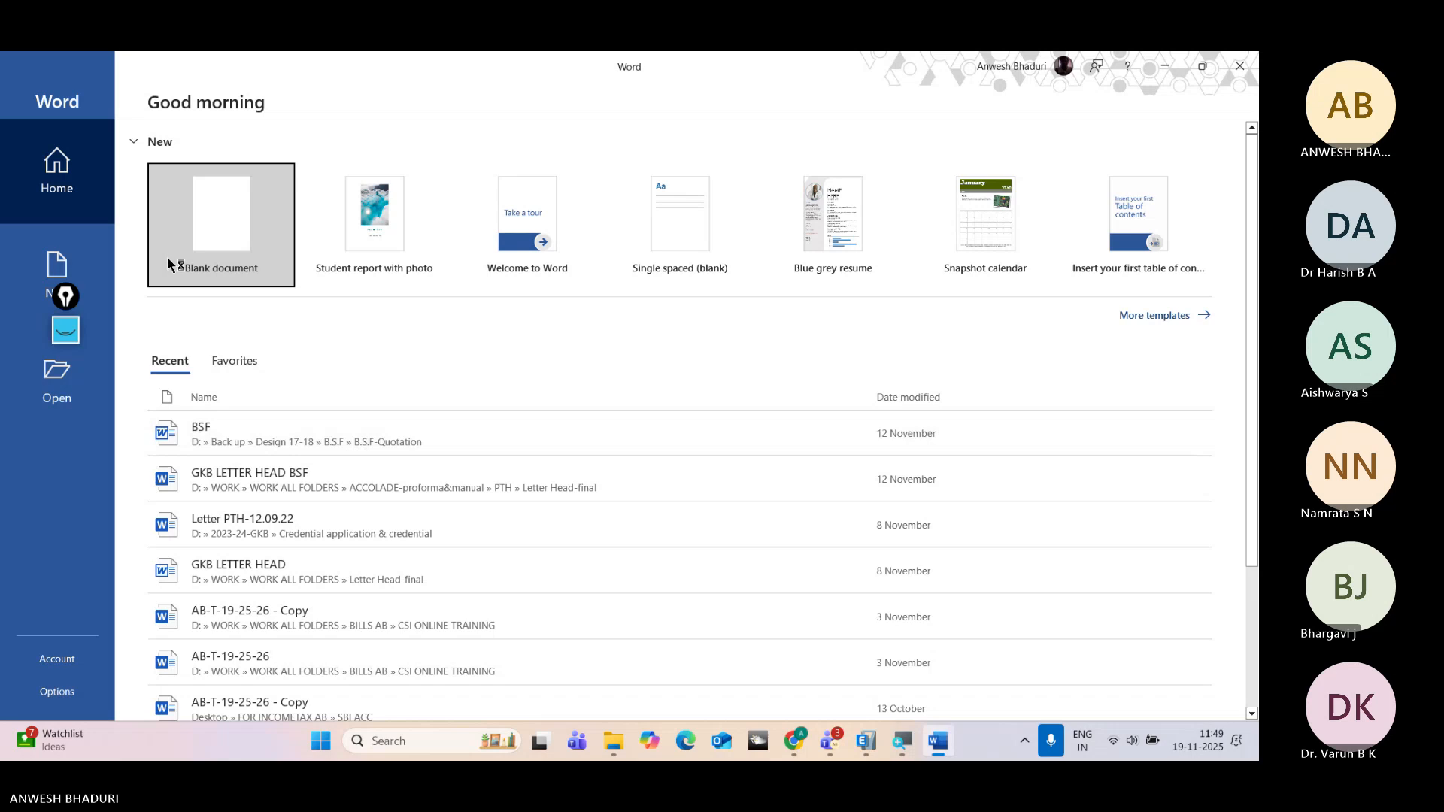
pyautogui.click(197, 252)
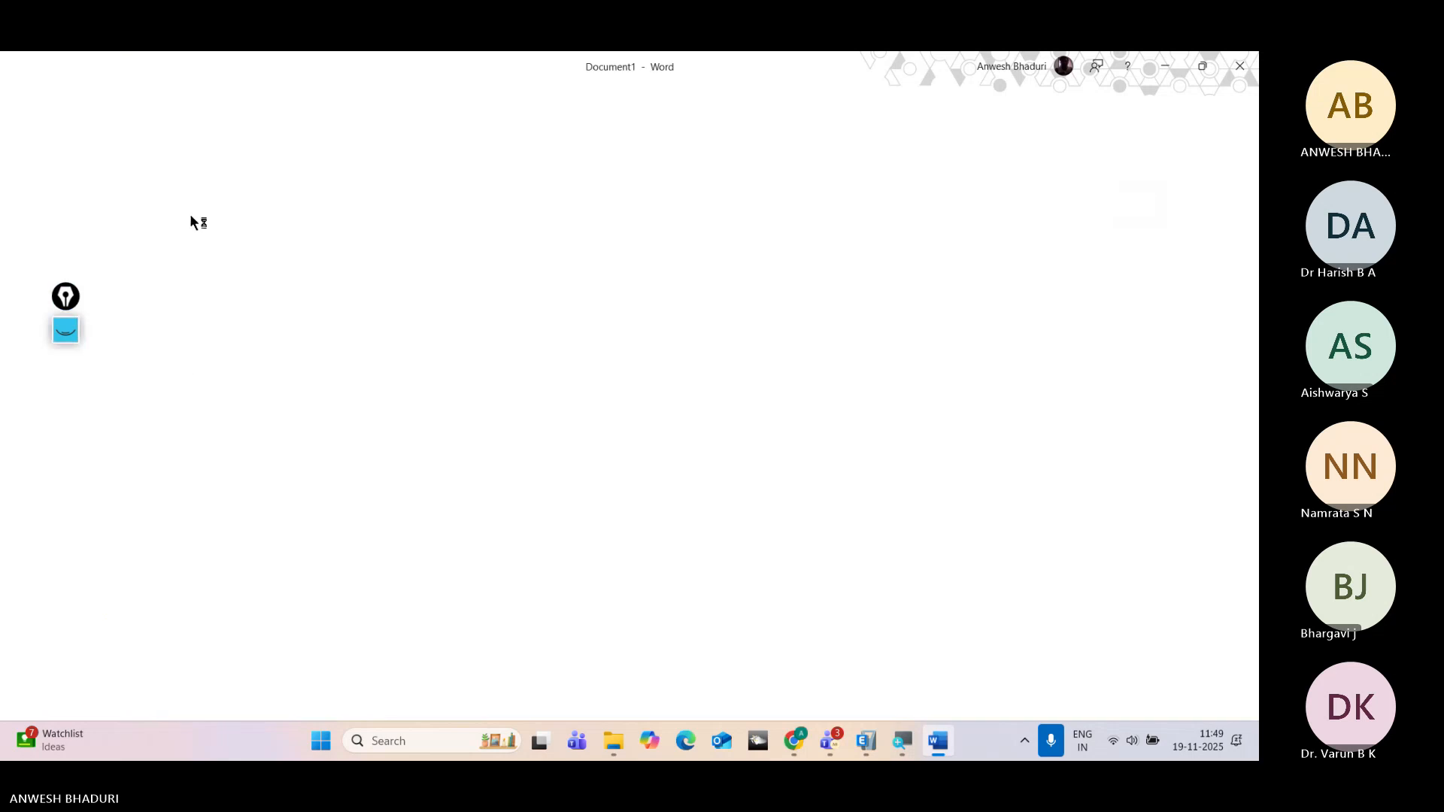
# Step: Draw a vertical rectangle about 5 cm wide and 9 cm tall in the middle of the blank page
pyautogui.click(115, 93)
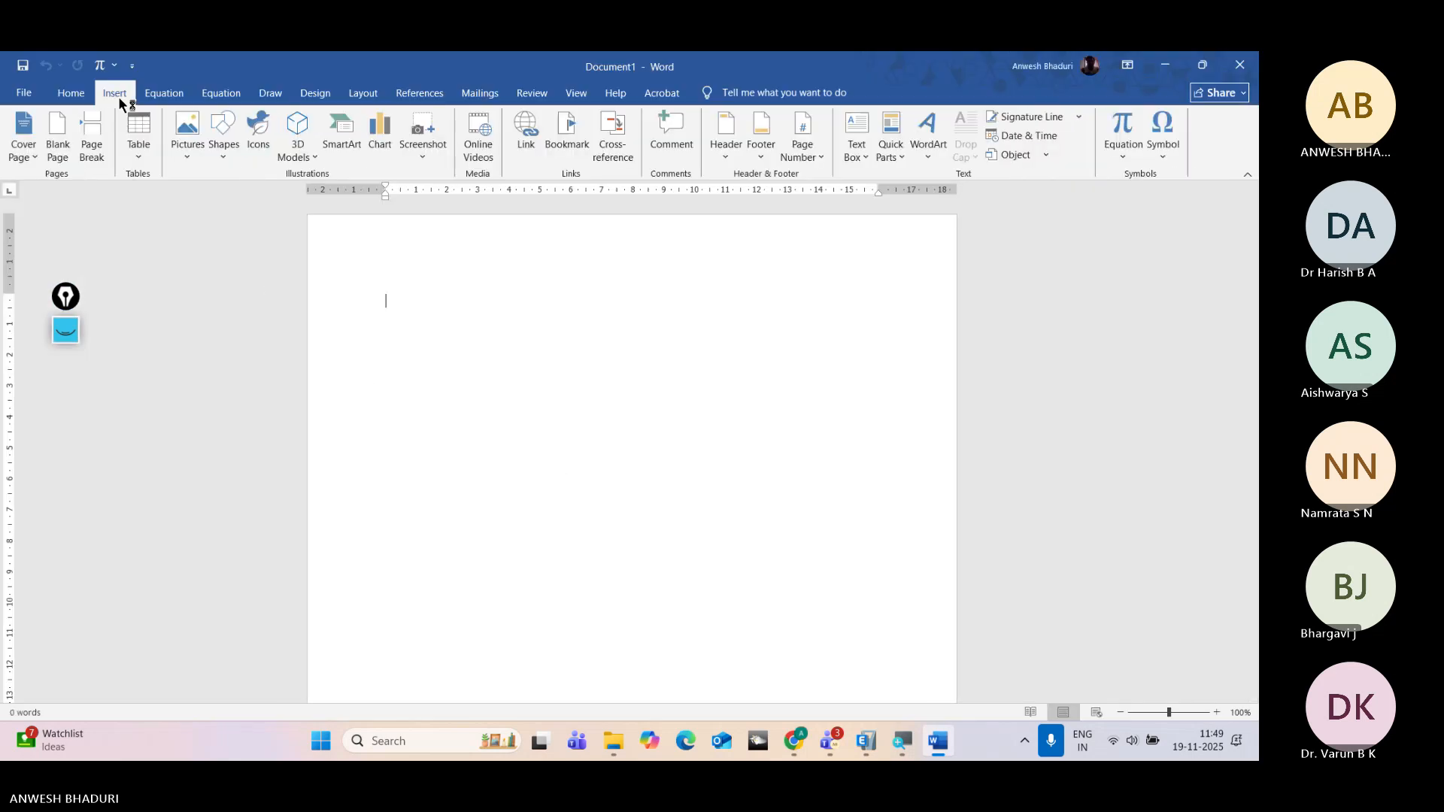
pyautogui.click(223, 150)
pyautogui.click(275, 206)
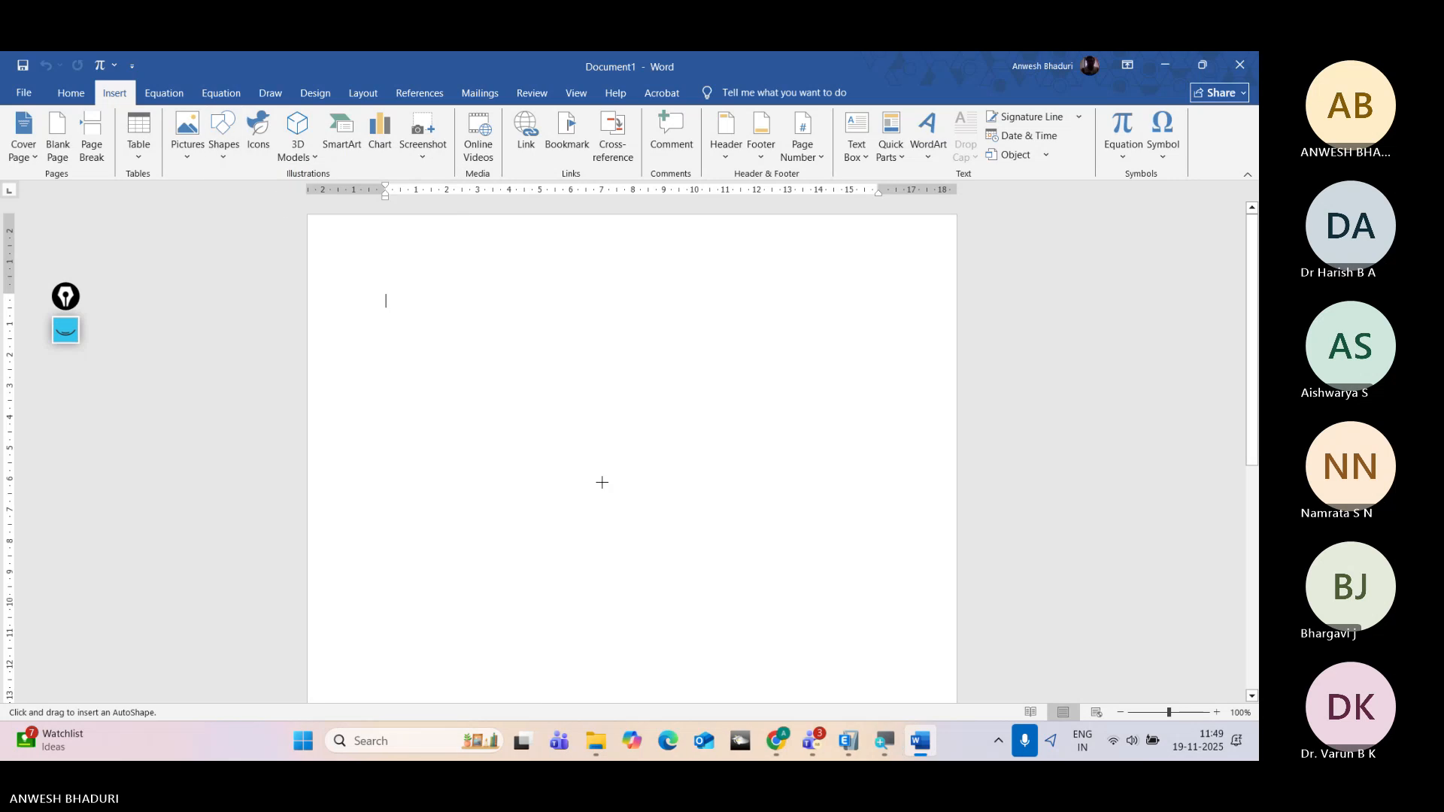
pyautogui.moveTo(527, 337); pyautogui.dragTo(692, 605)
pyautogui.click(587, 271)
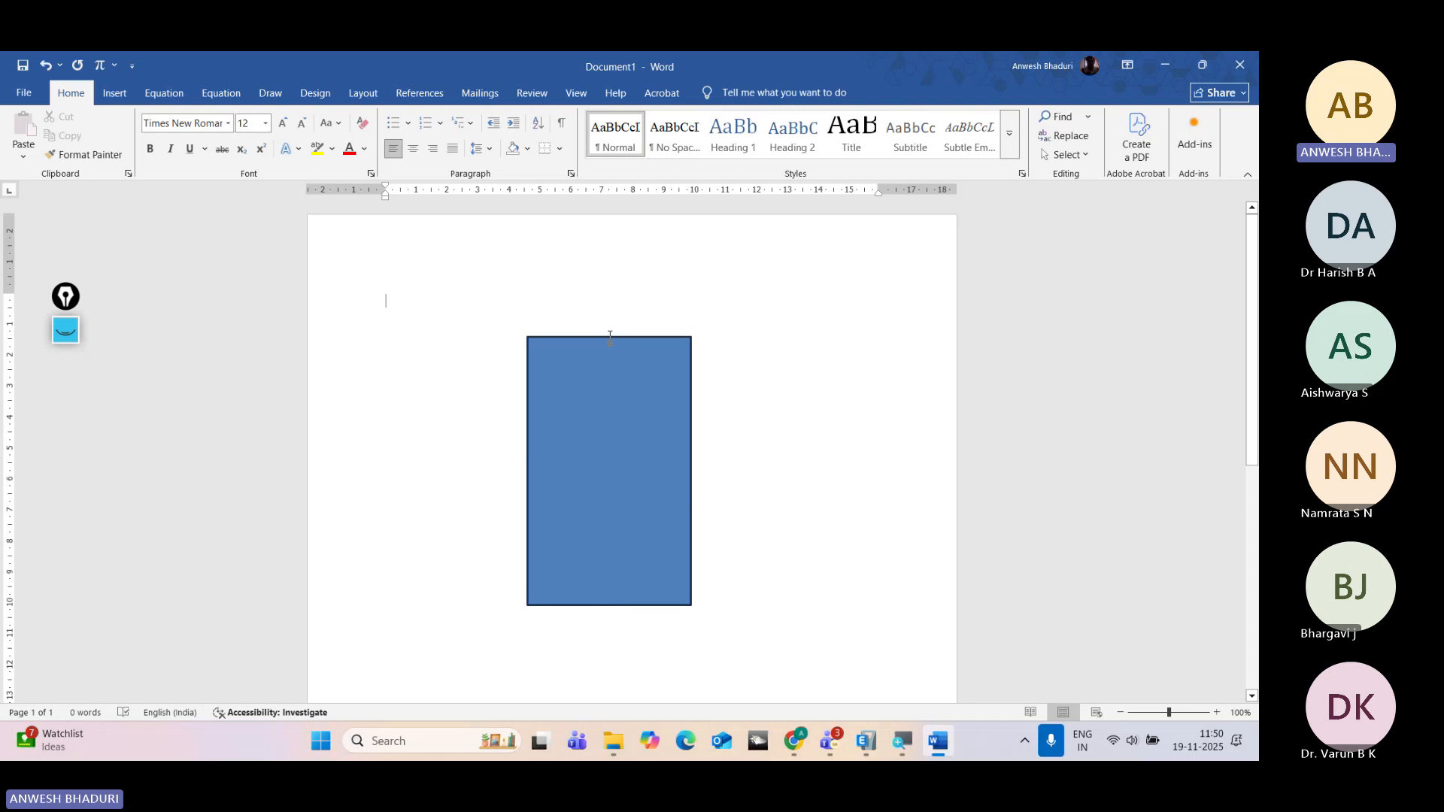
# Step: Inspect the corner column's beam joint in ETABS, return to Word and compare it with the rectangle representing the column section
pyautogui.click(869, 741)
pyautogui.scroll(3, 363, 380)
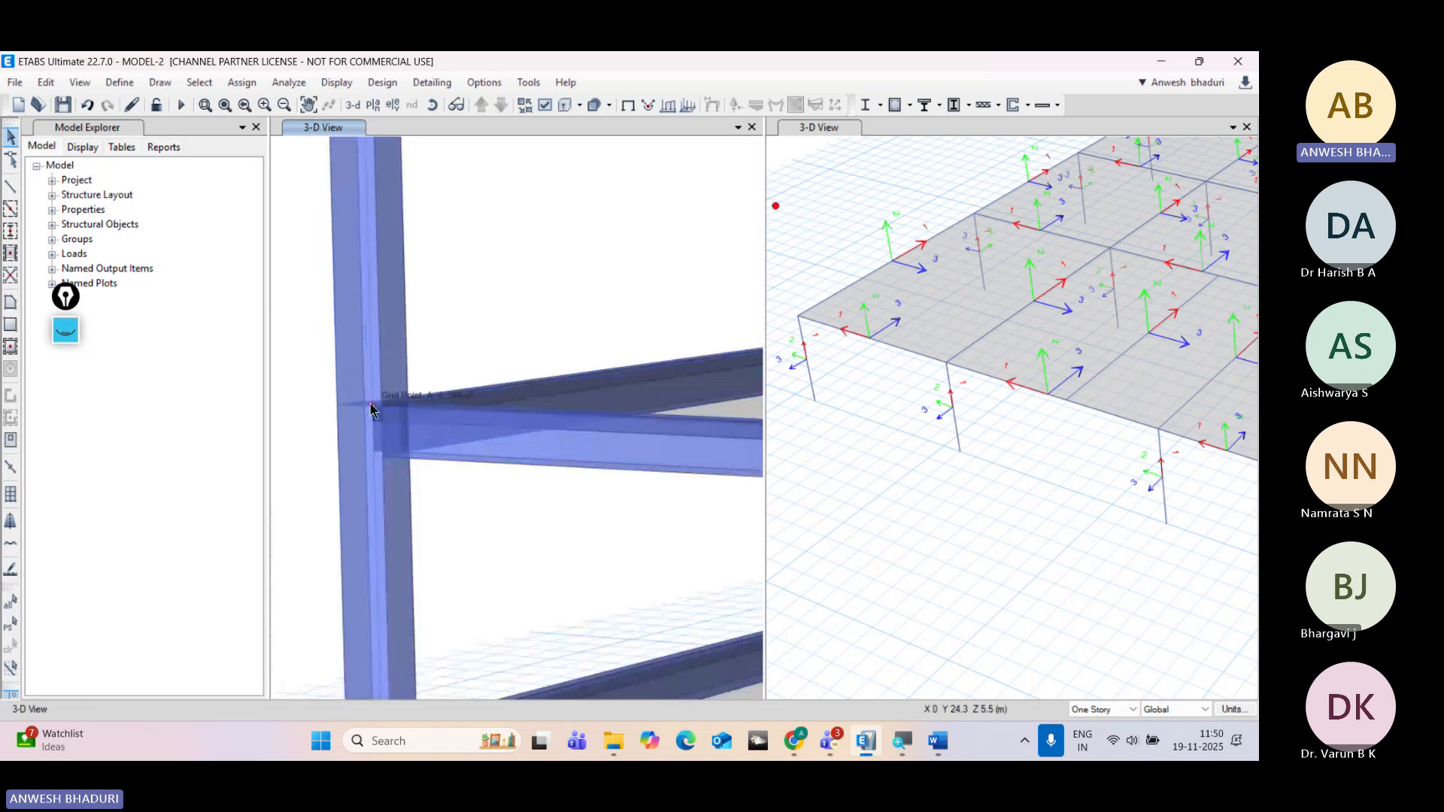
pyautogui.click(1160, 64)
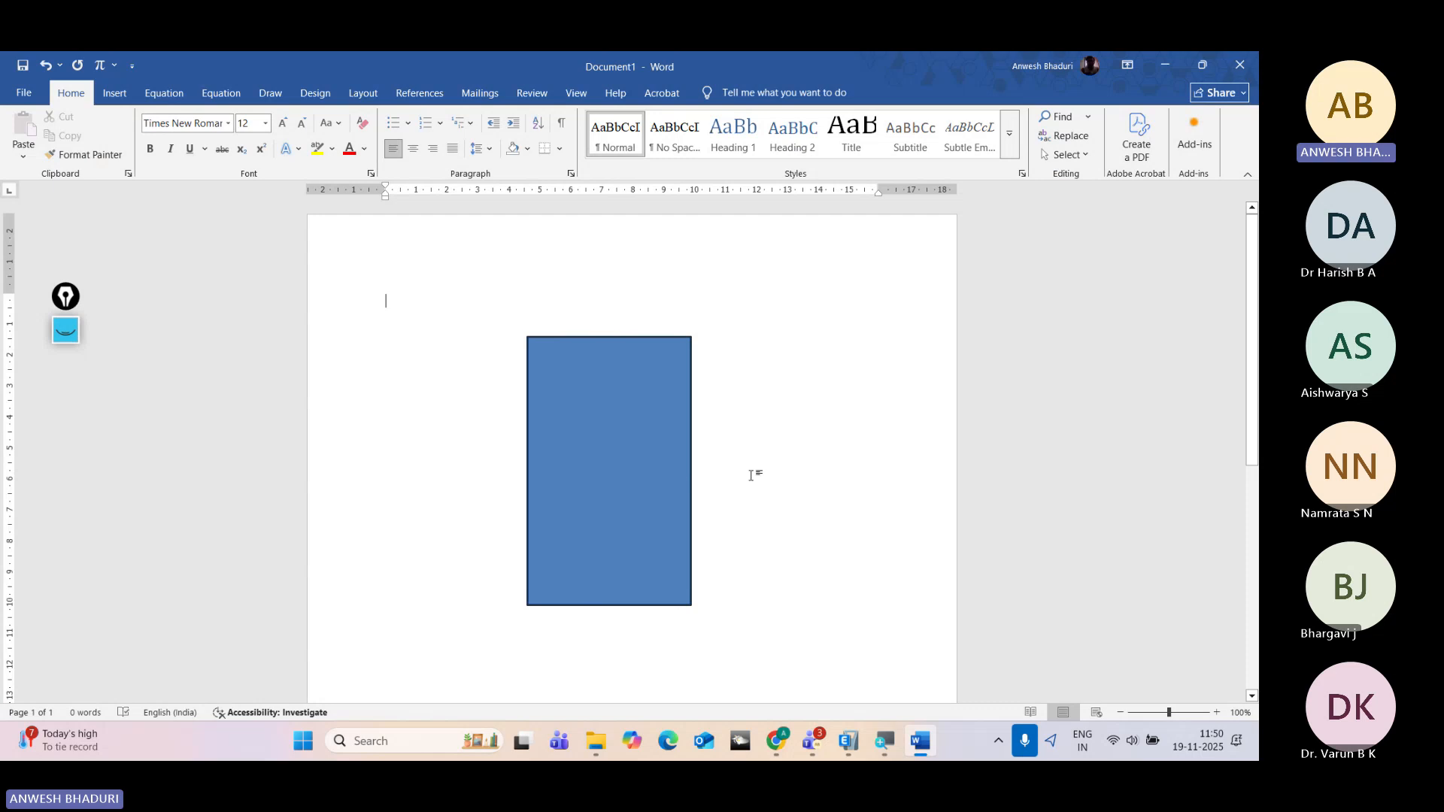
pyautogui.click(608, 467)
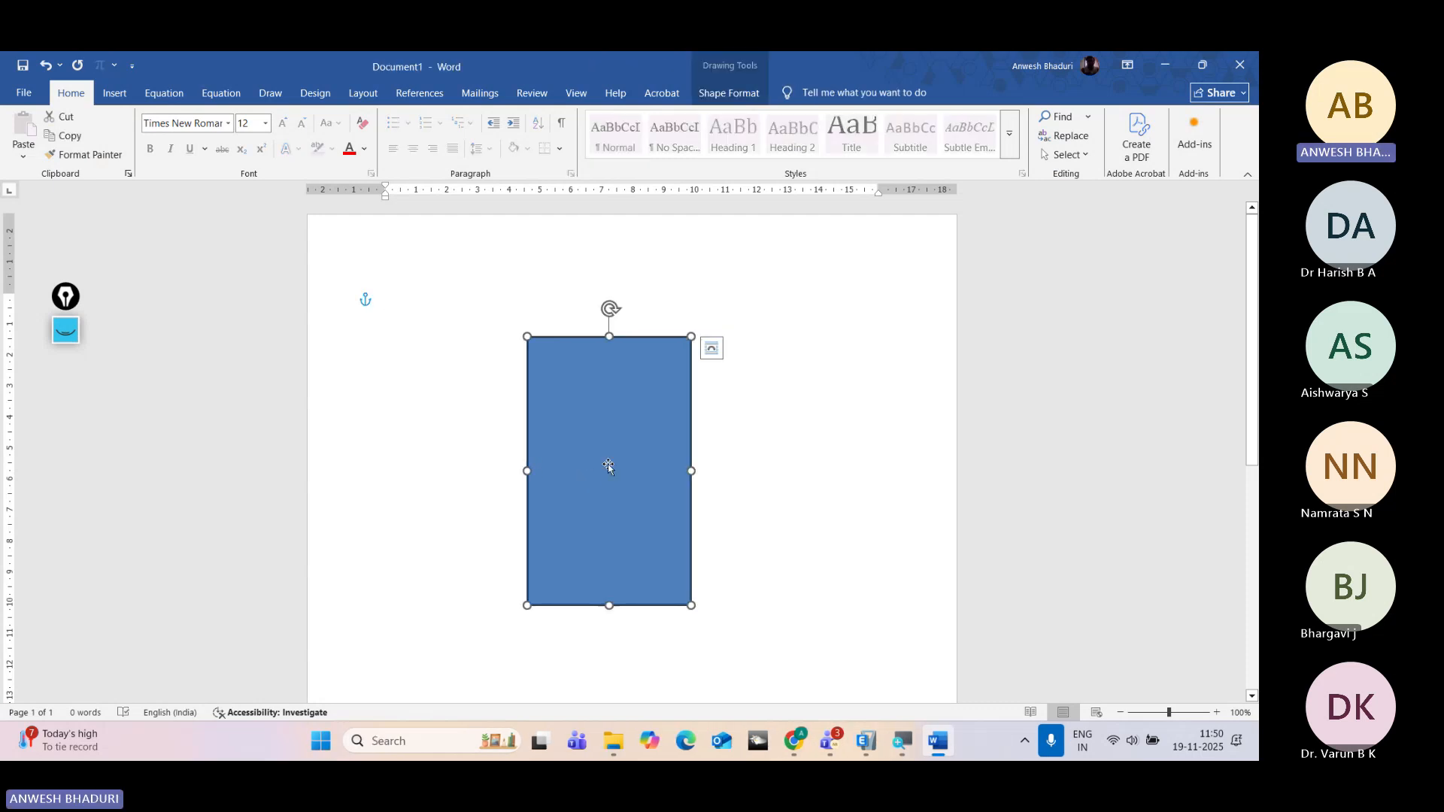
pyautogui.click(700, 458)
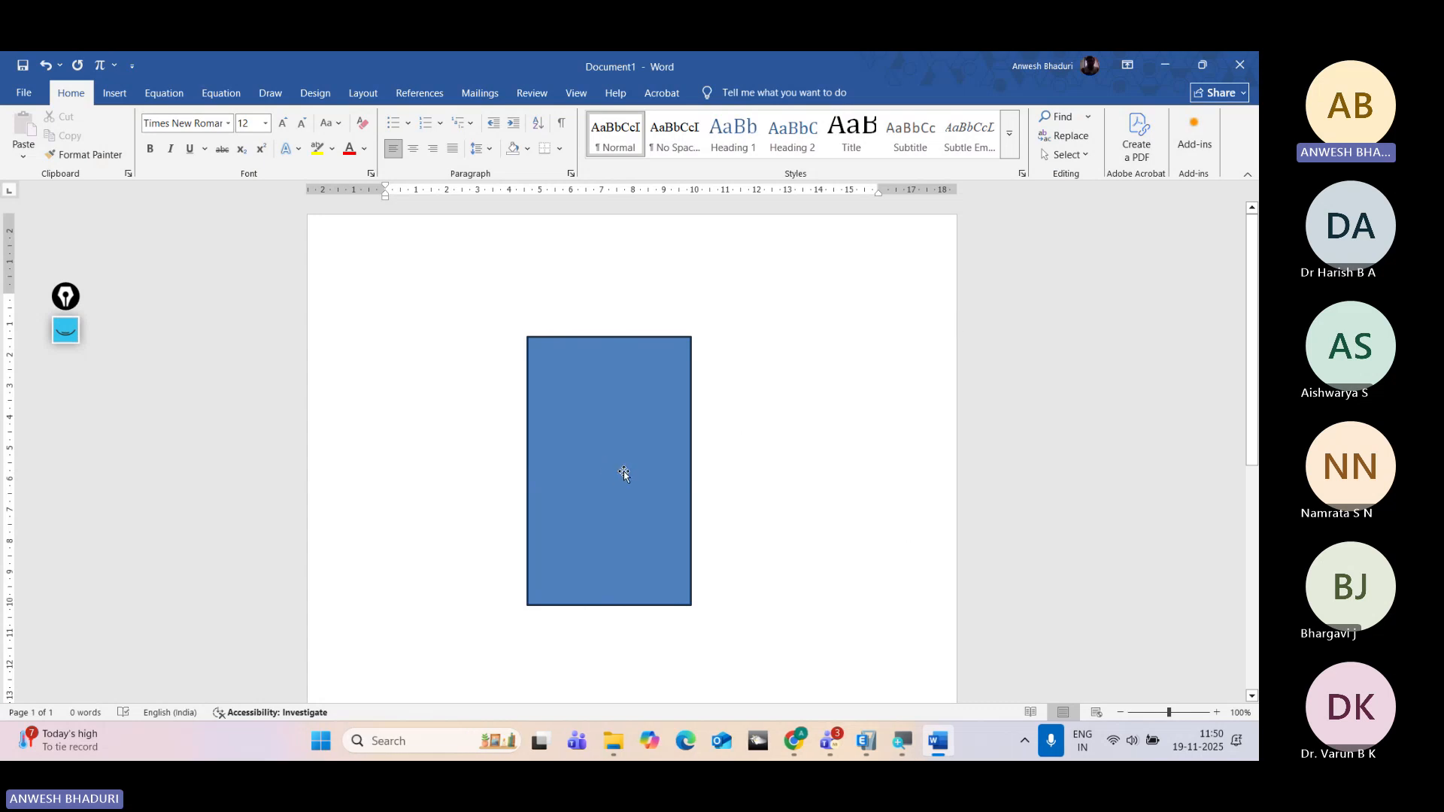
# Step: Switch back to ETABS and change the second 3-D view to the Story5 plan view
pyautogui.click(855, 741)
pyautogui.scroll(-5, 473, 455)
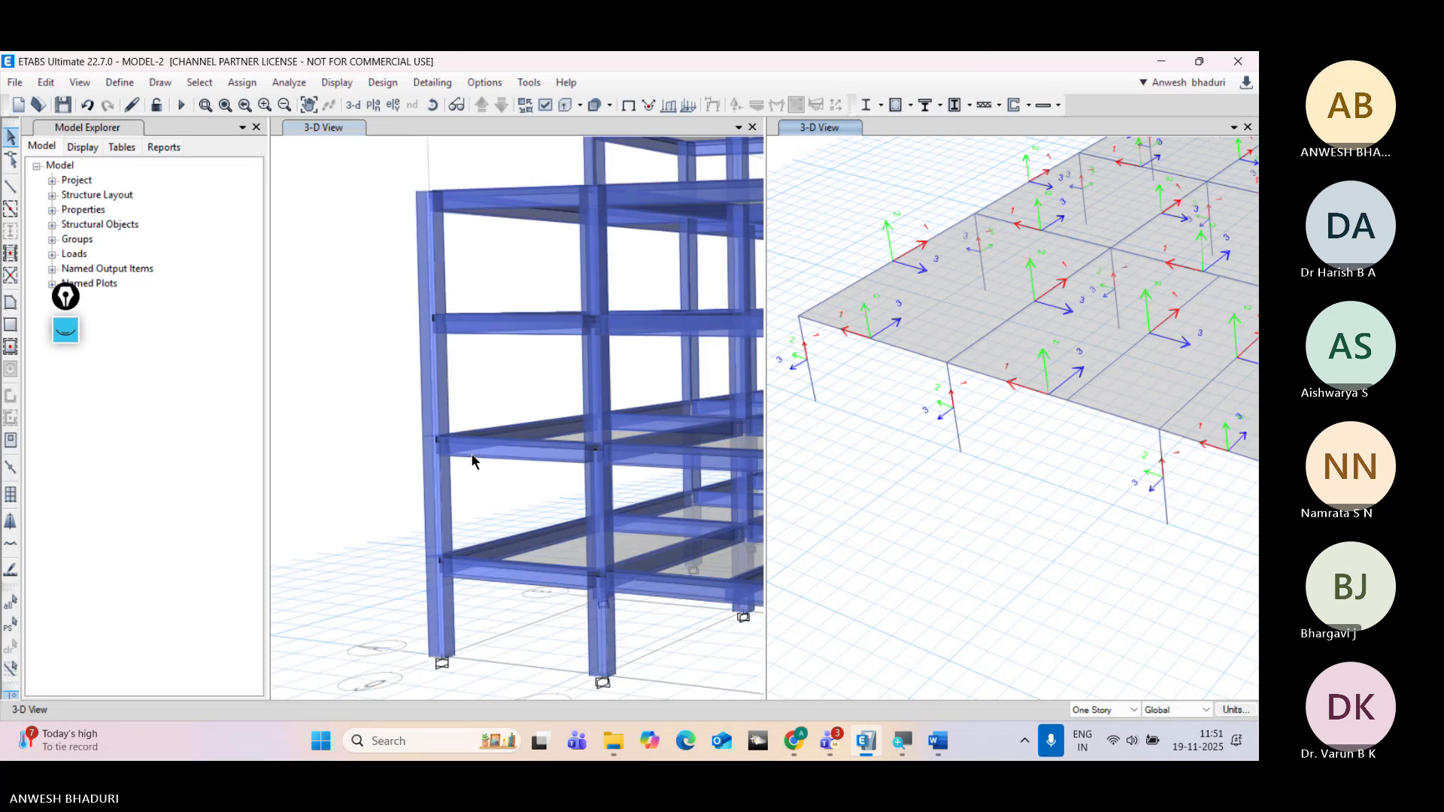
pyautogui.click(374, 106)
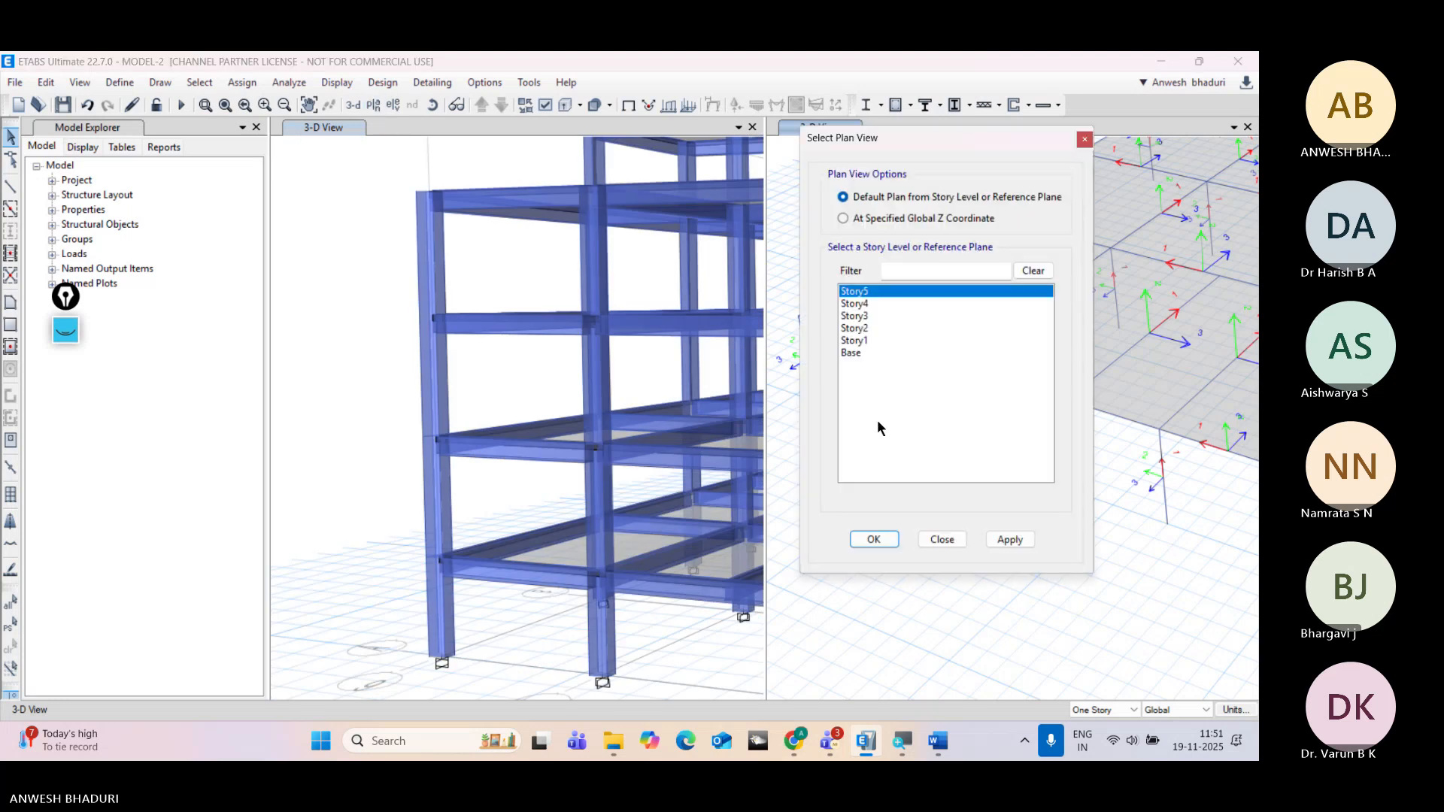
pyautogui.click(873, 539)
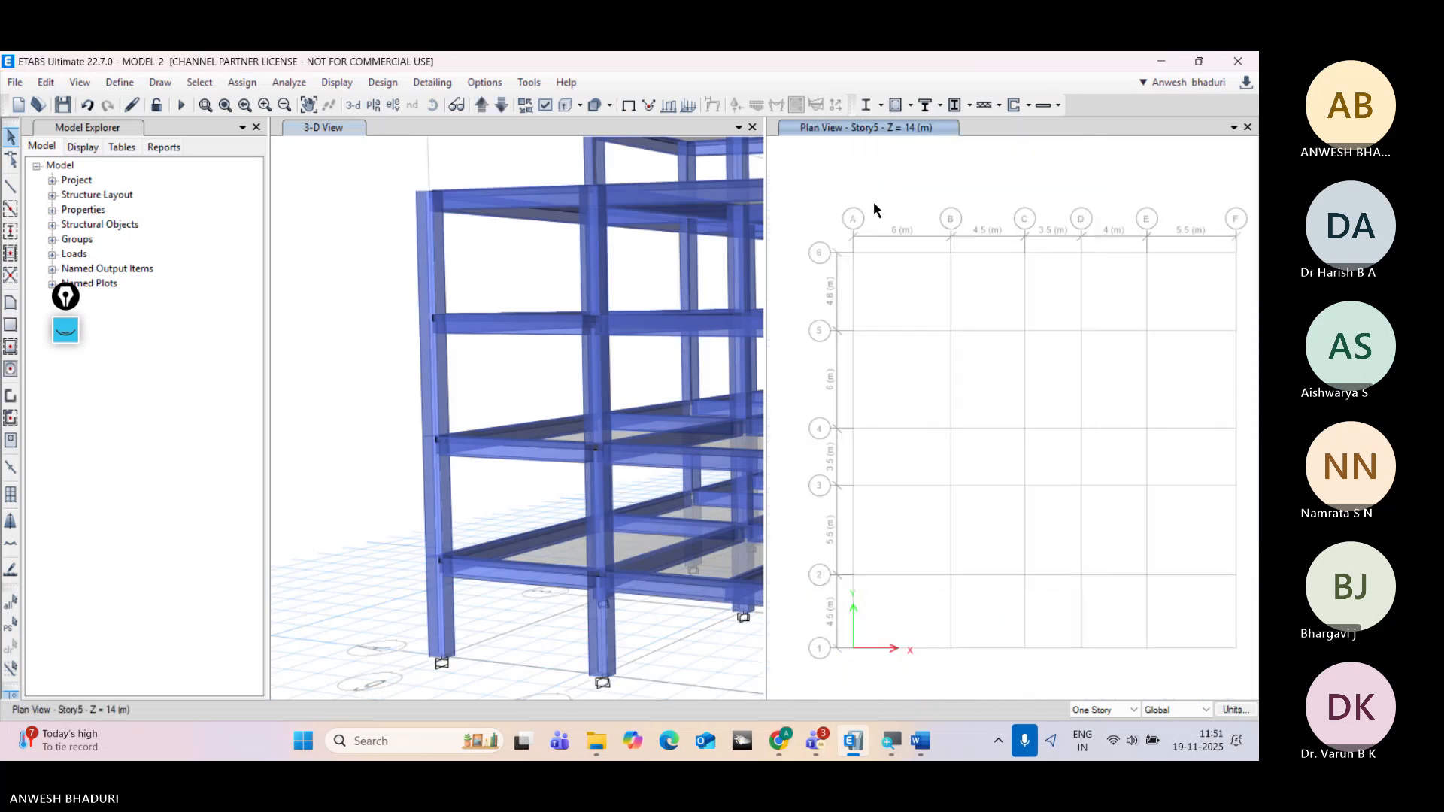
# Step: Reset the building view limits of the plan window to show all stories, from Base to Story5
pyautogui.click(79, 83)
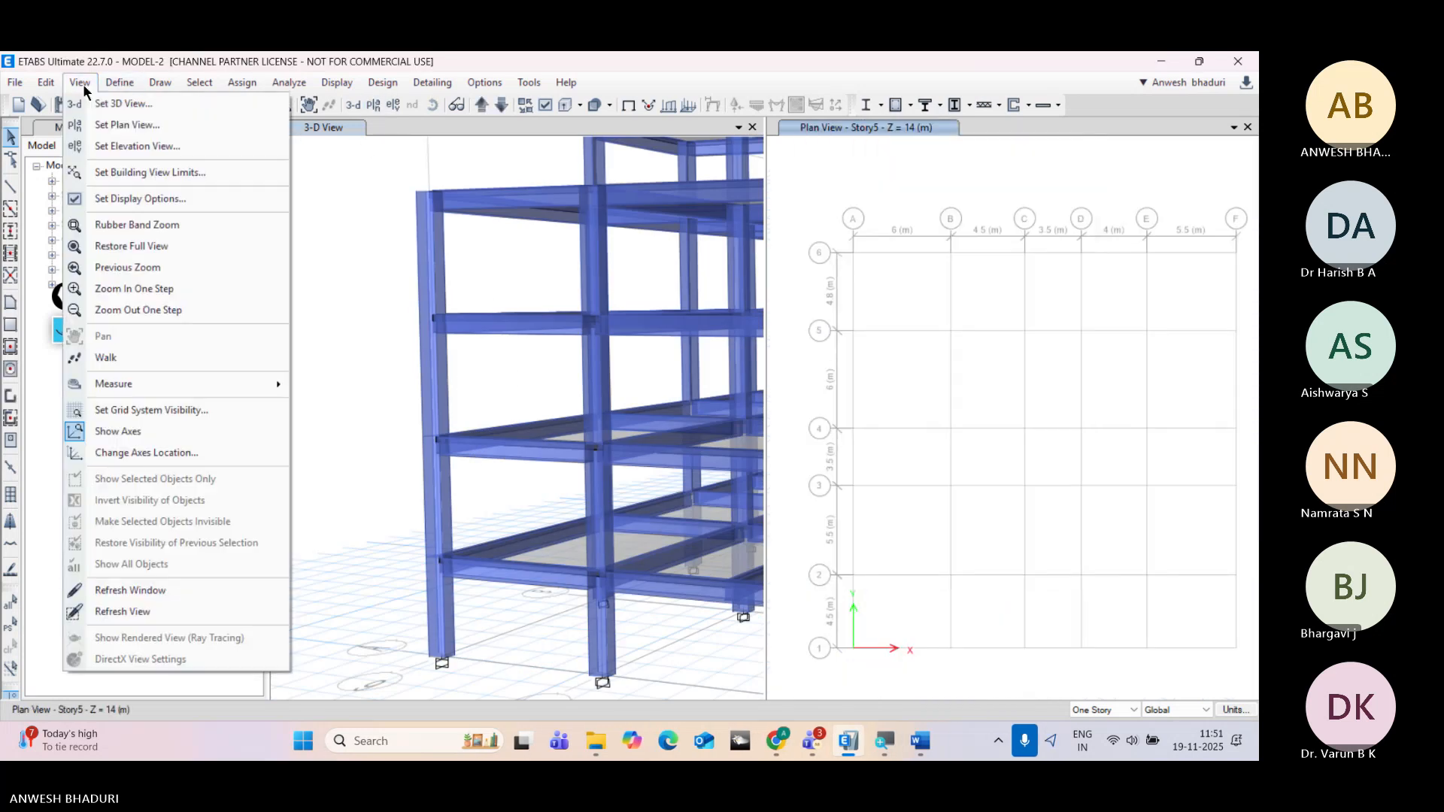
pyautogui.click(120, 172)
pyautogui.click(658, 535)
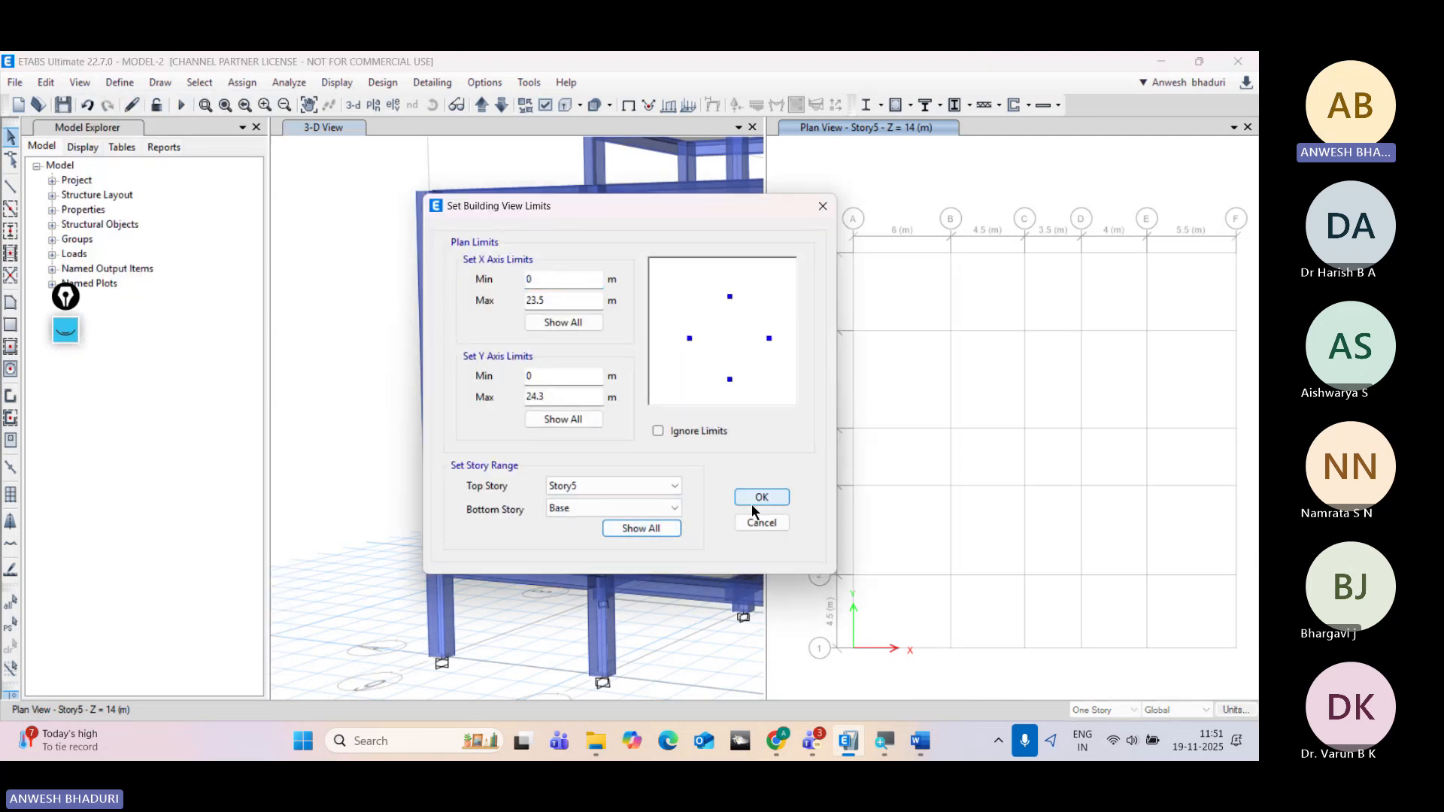
pyautogui.click(758, 498)
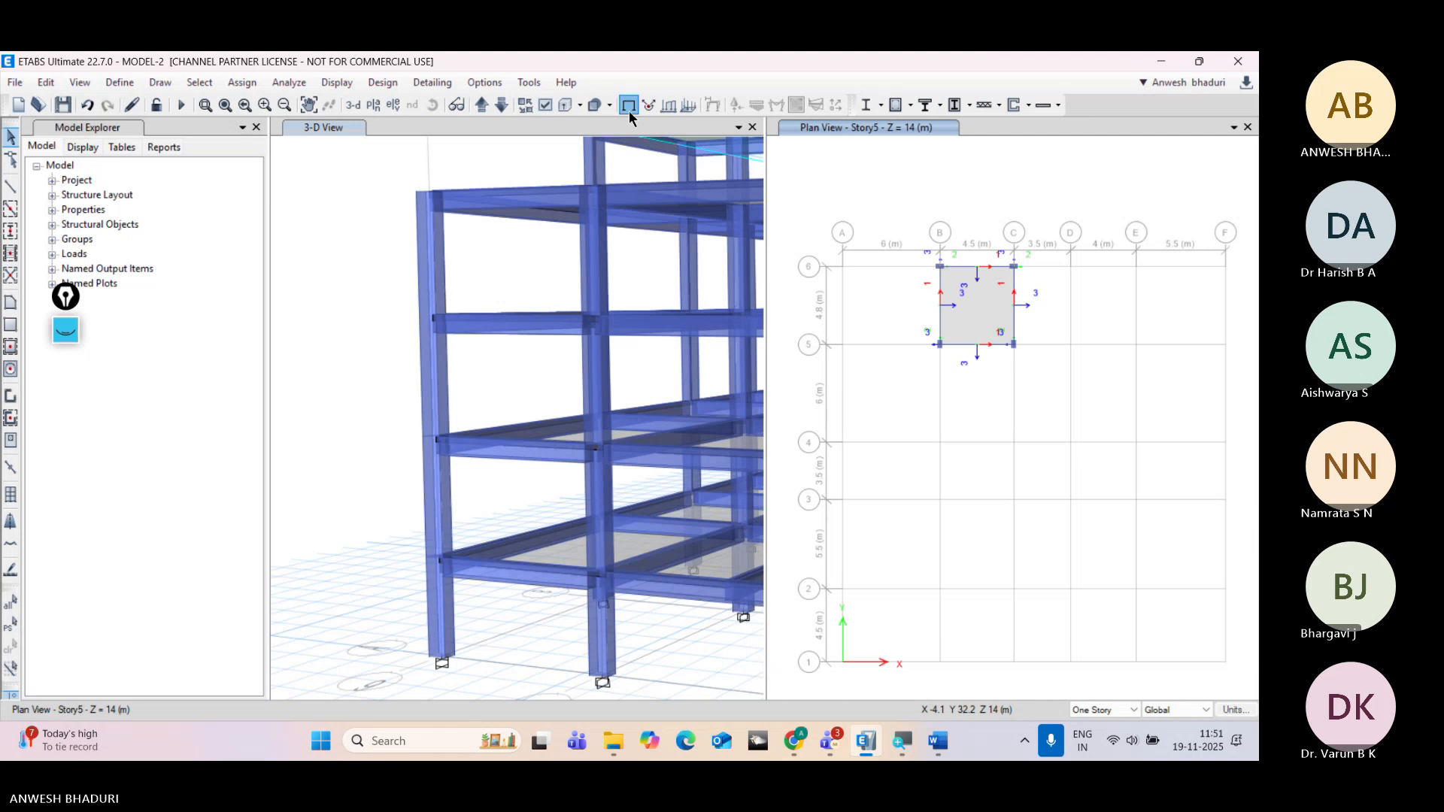
# Step: Turn off the frame local axes display in the Story5 plan view
pyautogui.click(547, 105)
pyautogui.moveTo(854, 62); pyautogui.dragTo(332, 67)
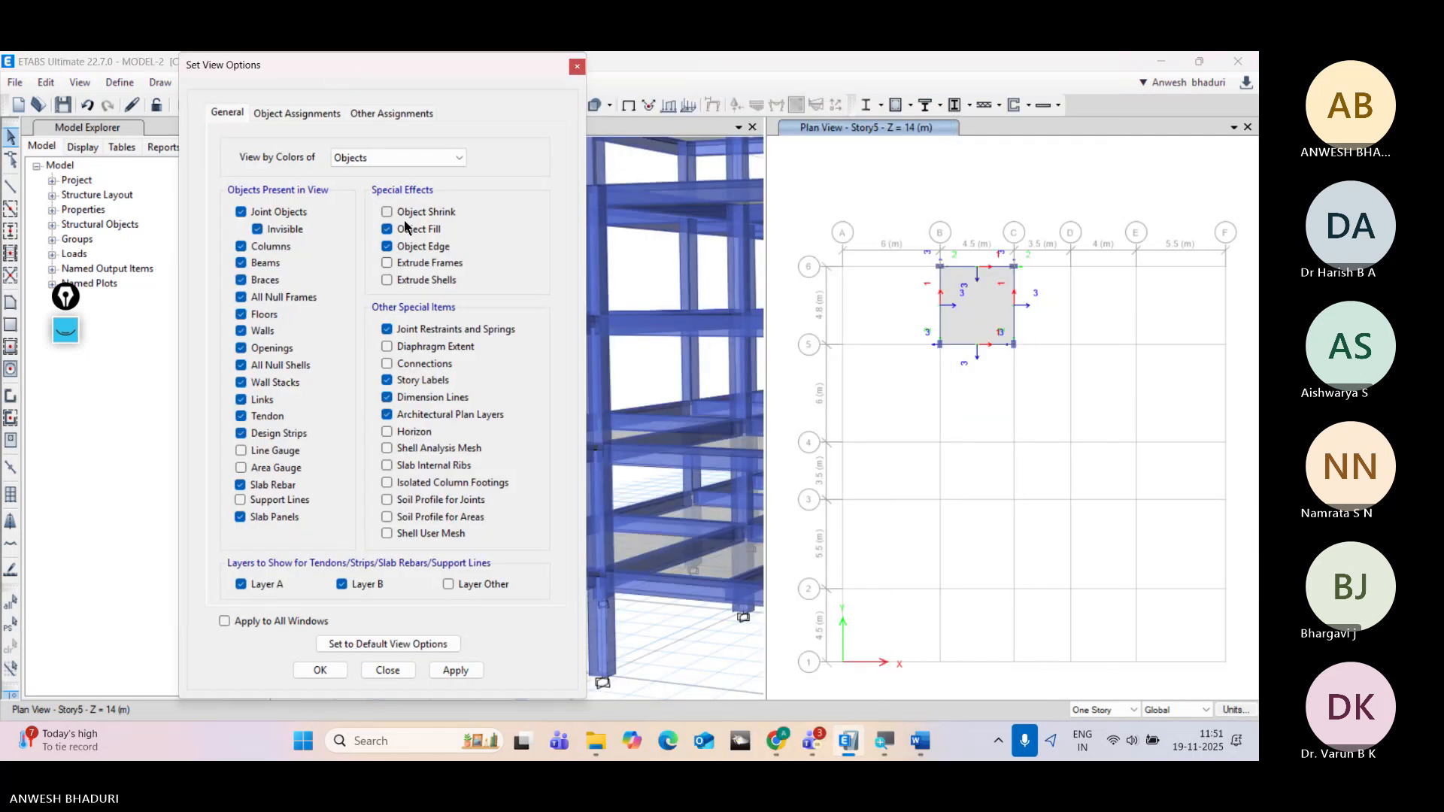
pyautogui.click(327, 117)
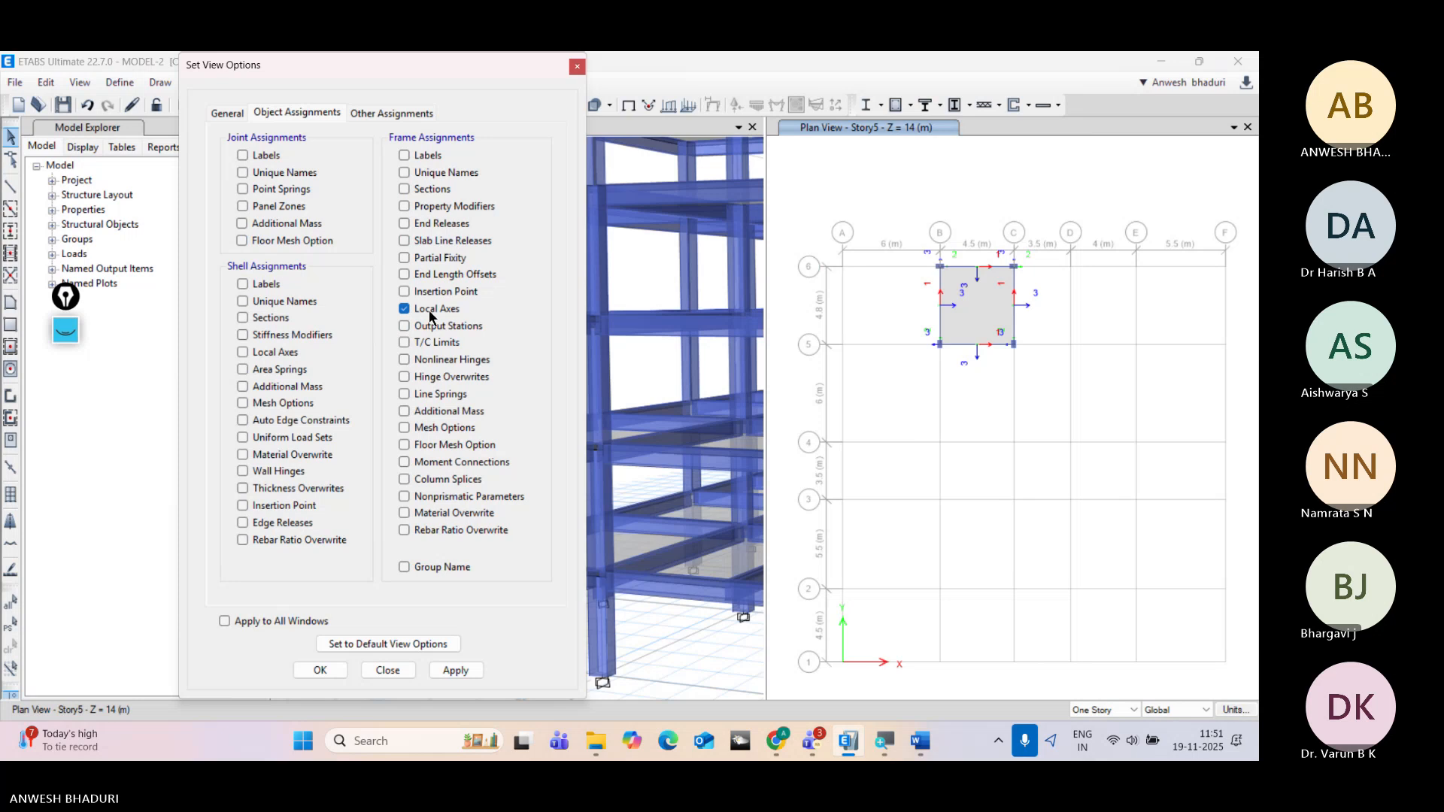
pyautogui.click(332, 669)
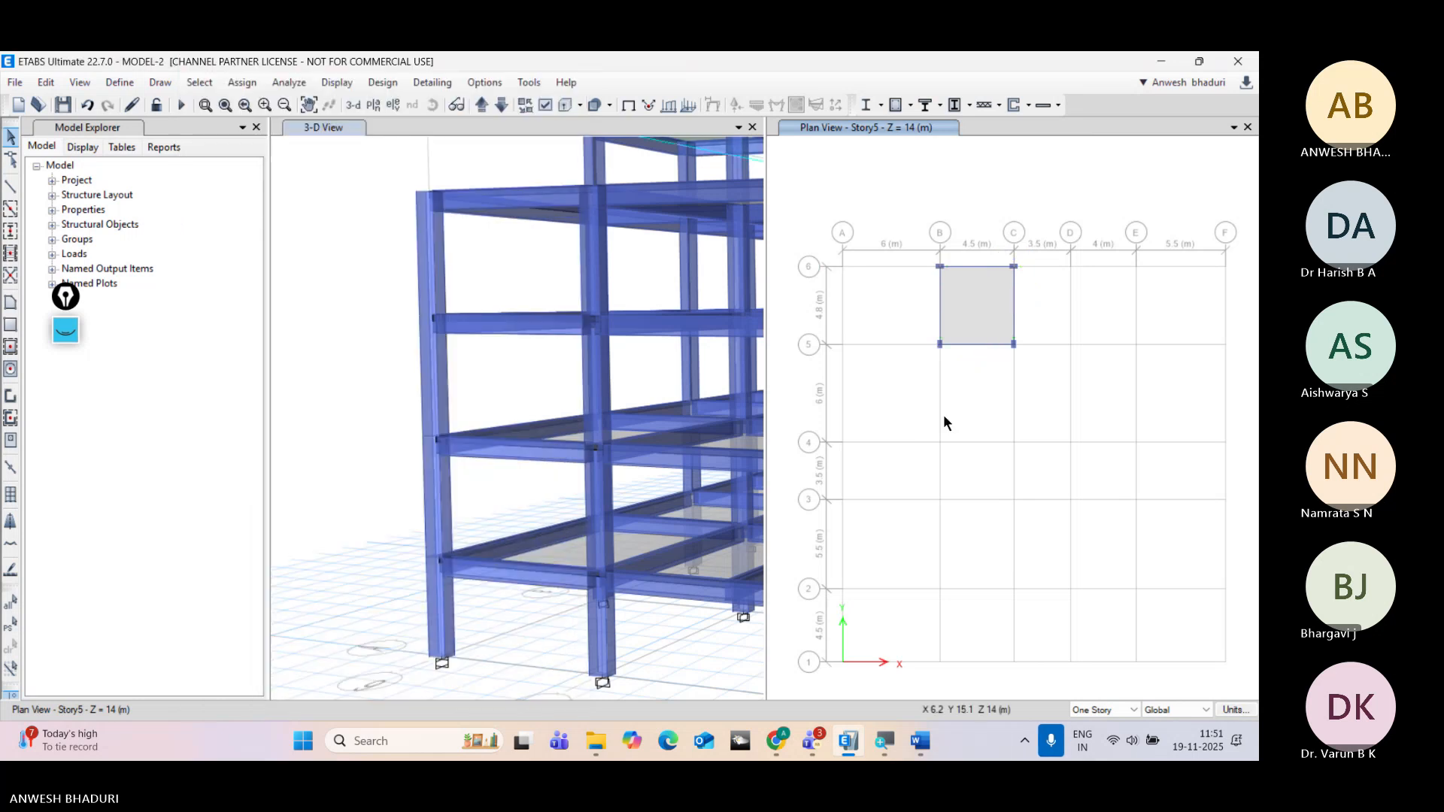
# Step: Move the plan view down one level to Story4, focusing on the corner at grids A and 6
pyautogui.click(501, 105)
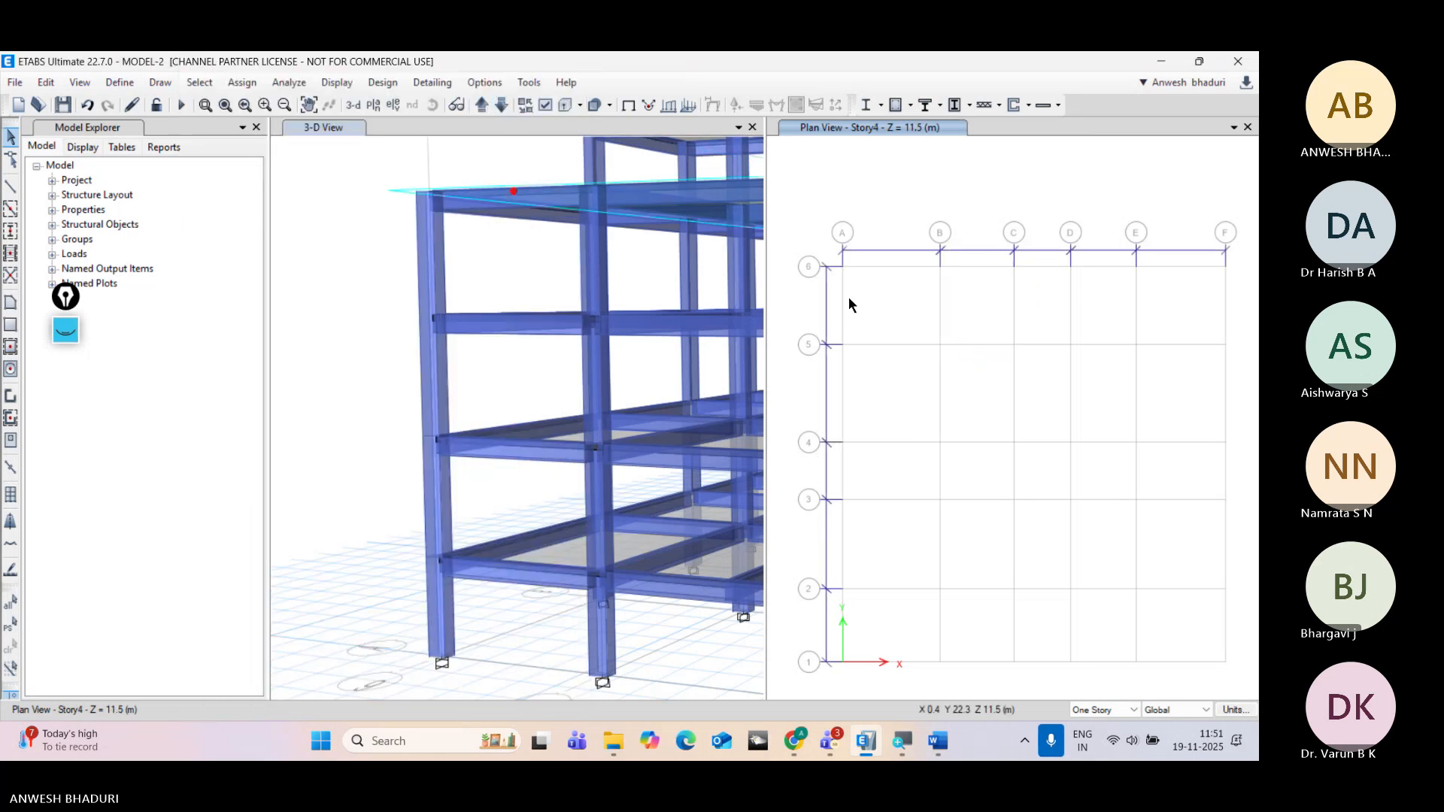
pyautogui.scroll(-5, 849, 329)
pyautogui.scroll(5, 849, 342)
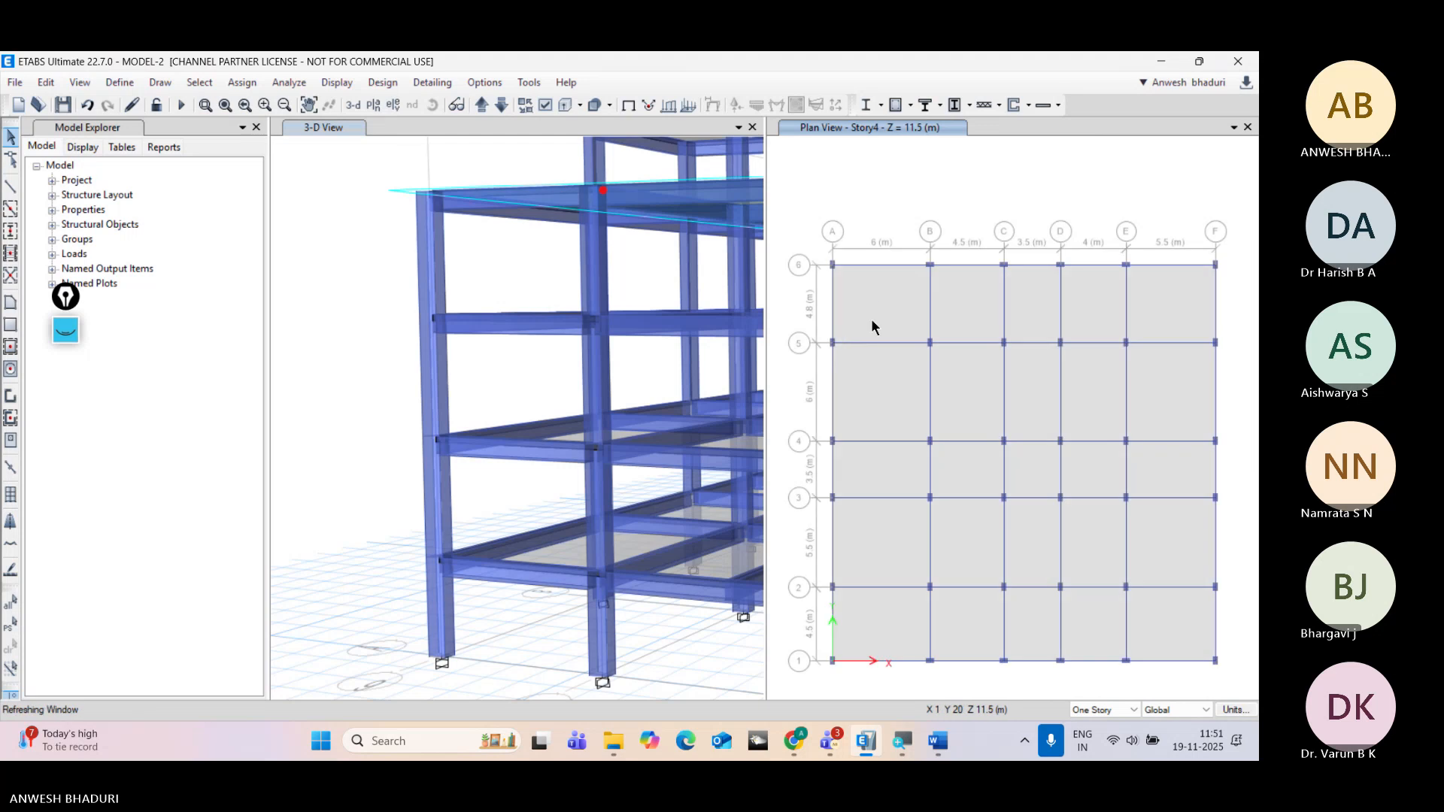
pyautogui.moveTo(885, 282); pyautogui.dragTo(892, 280, button='middle')
pyautogui.scroll(5, 899, 271)
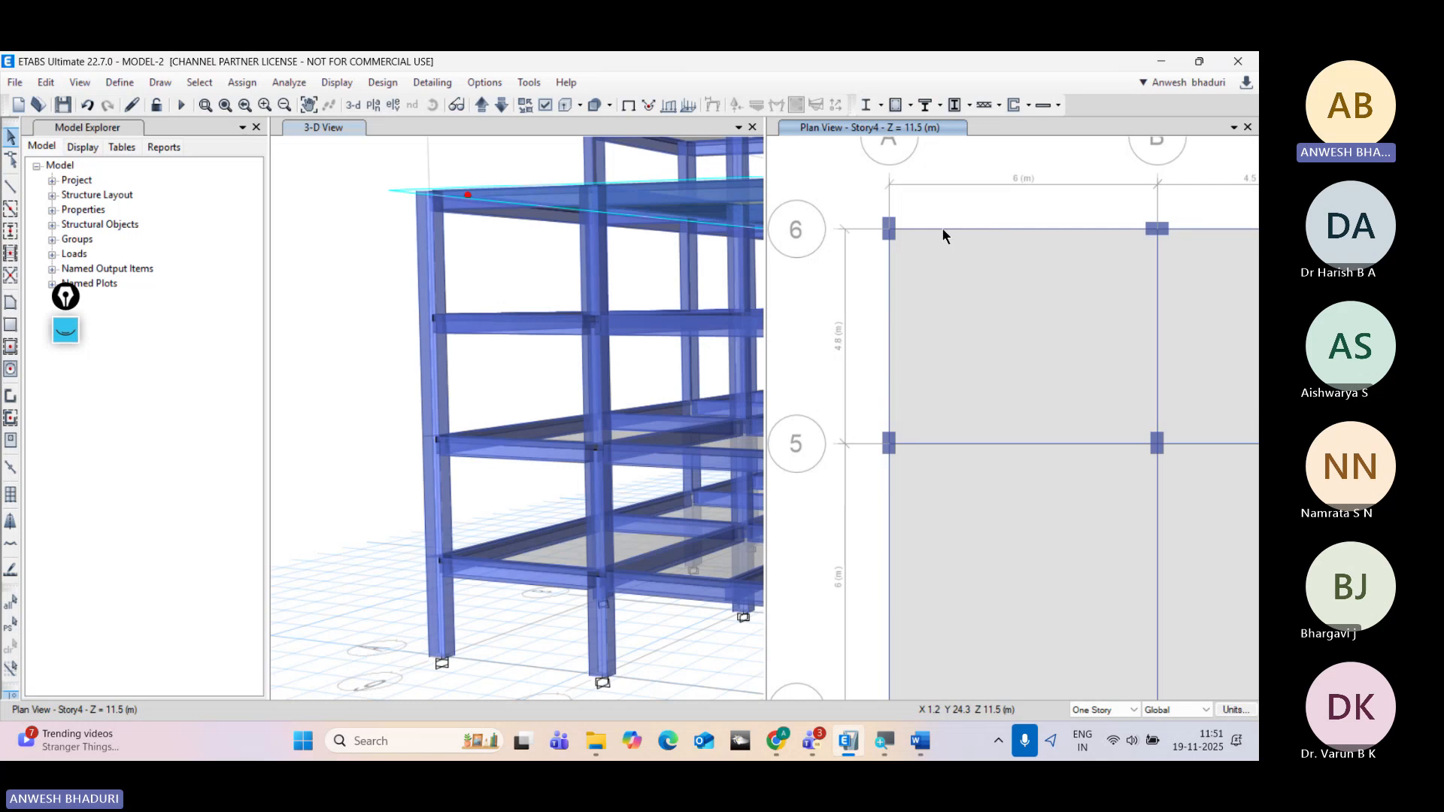
# Step: Inspect the insertion point and joint offset assignments of the Story4 beam on grid 6 between grids A and B
pyautogui.click(943, 230)
pyautogui.rightClick(942, 230)
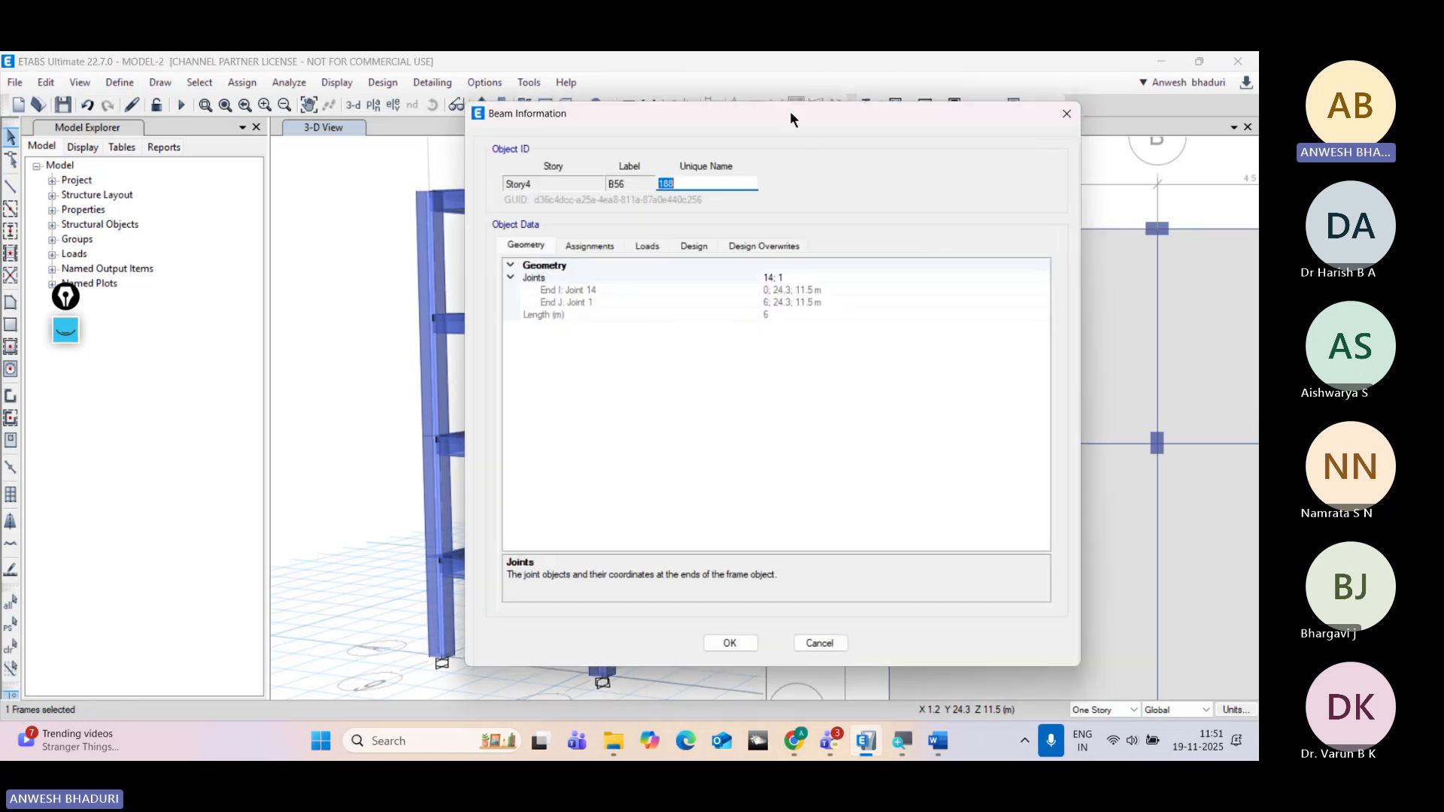
pyautogui.moveTo(790, 111); pyautogui.dragTo(440, 88)
pyautogui.click(238, 223)
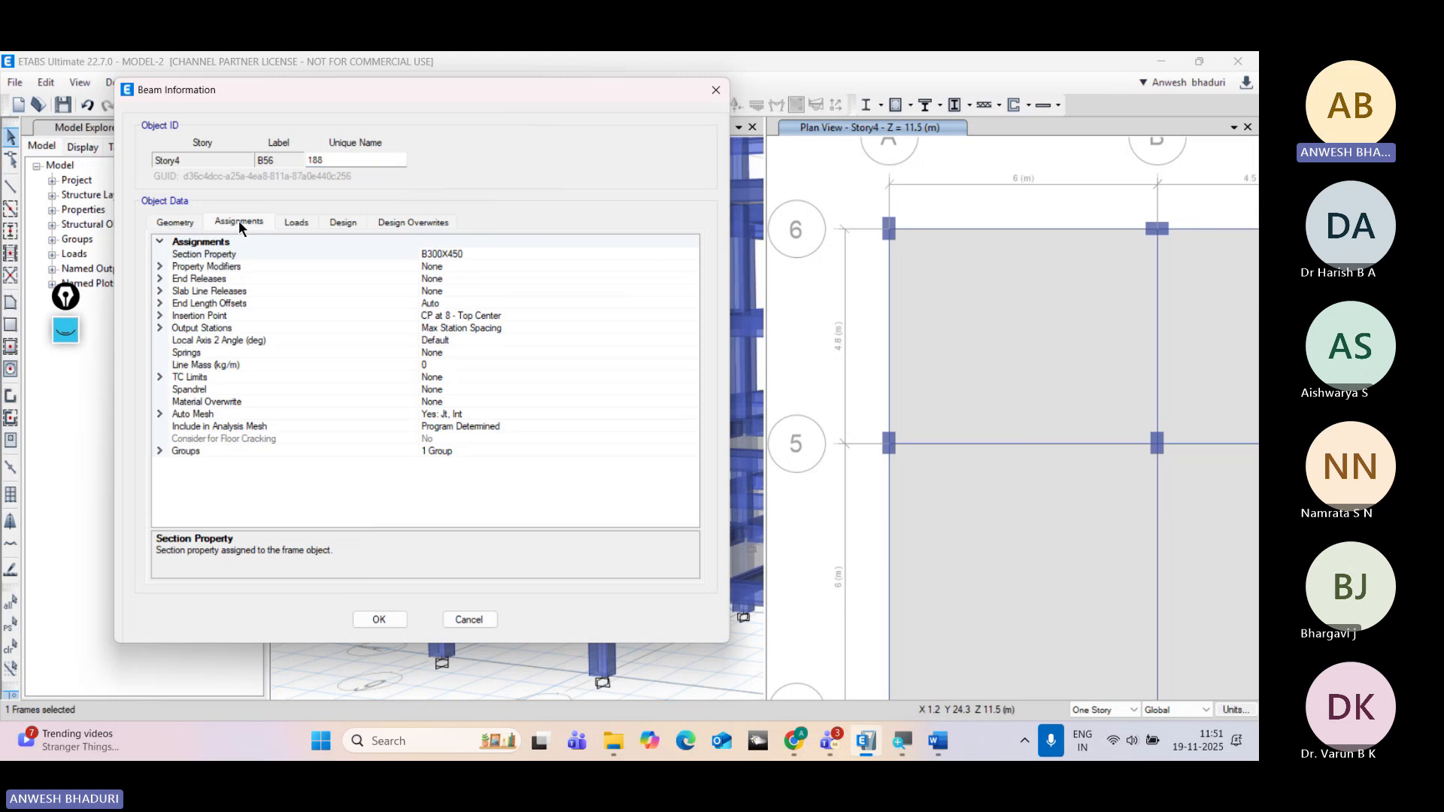
pyautogui.click(159, 315)
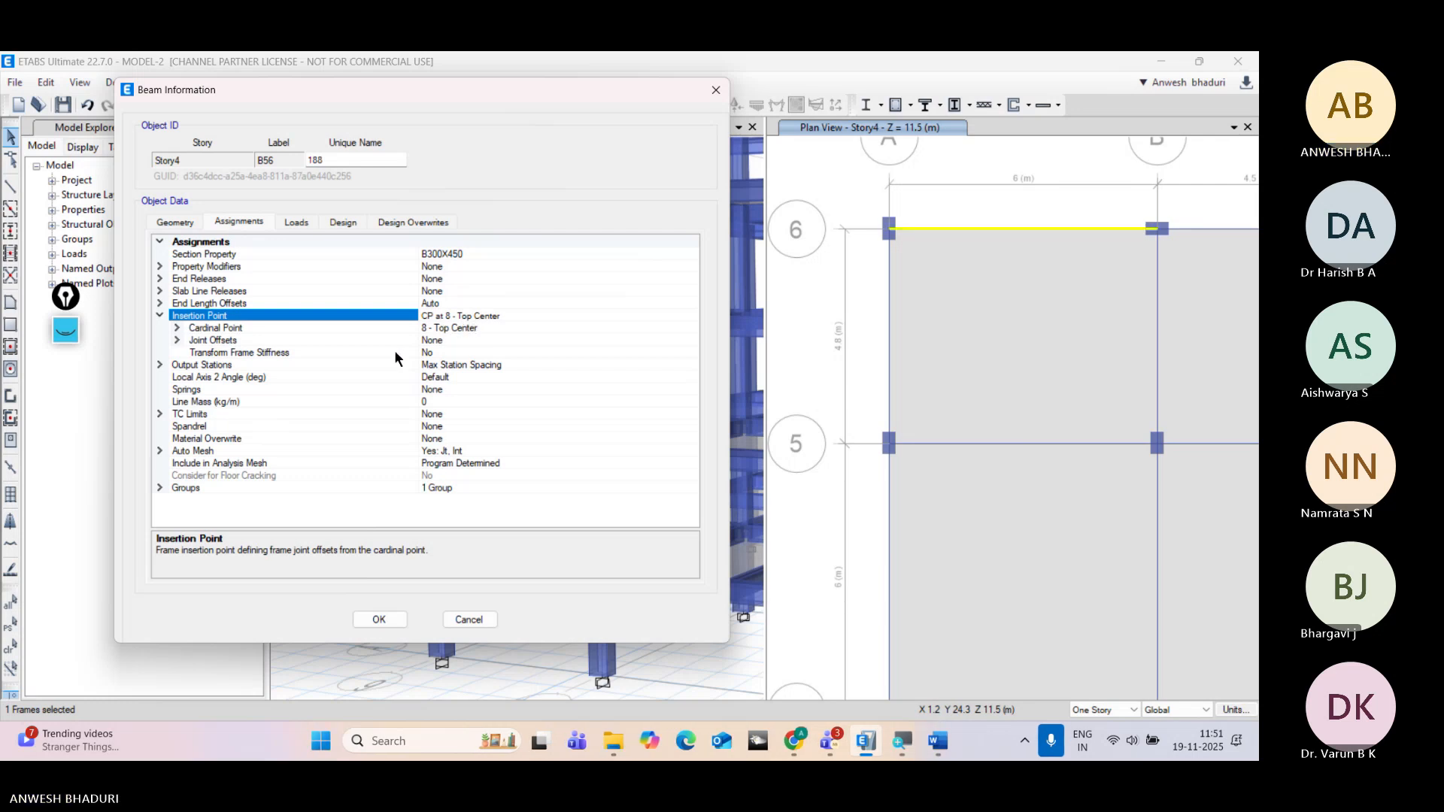
pyautogui.click(178, 339)
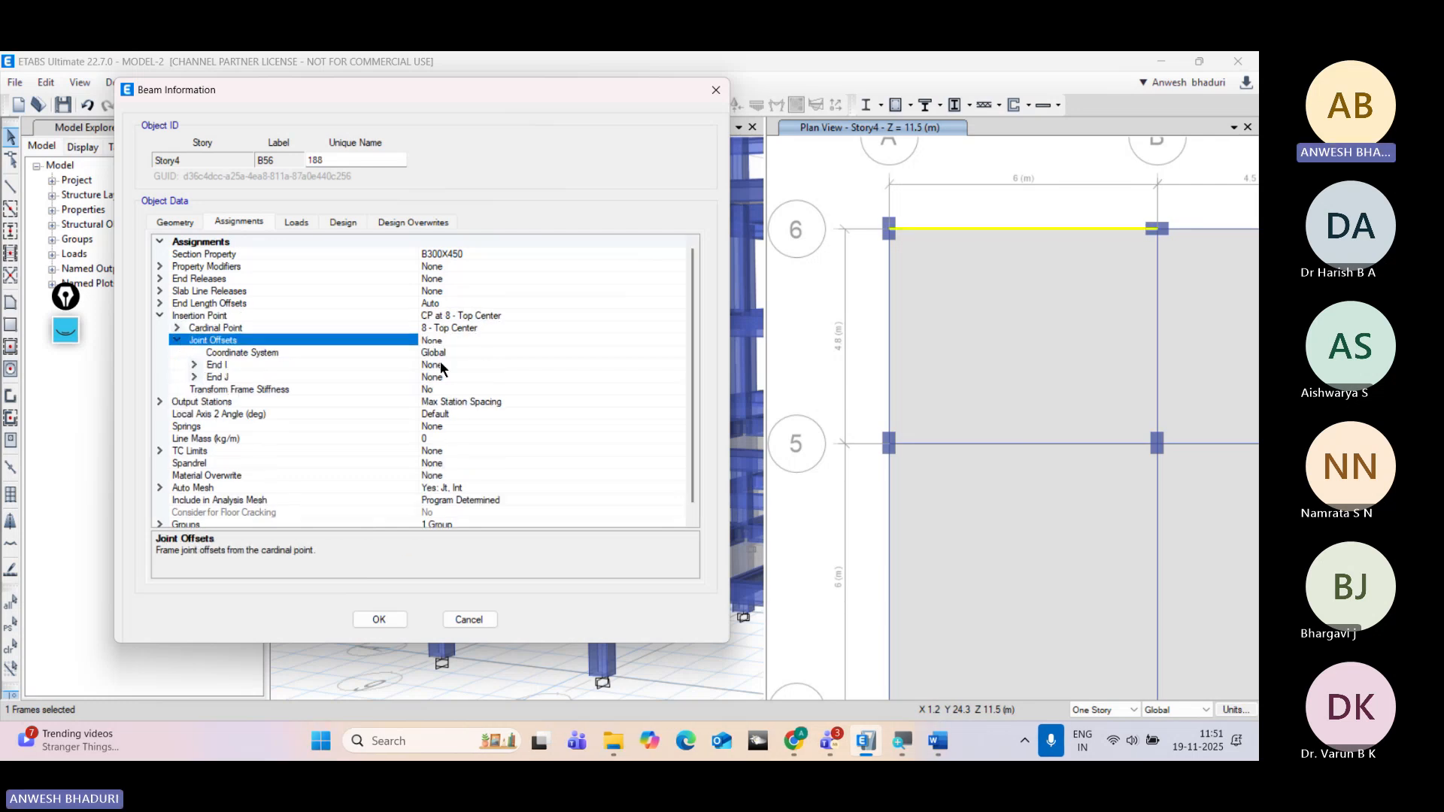
pyautogui.click(480, 621)
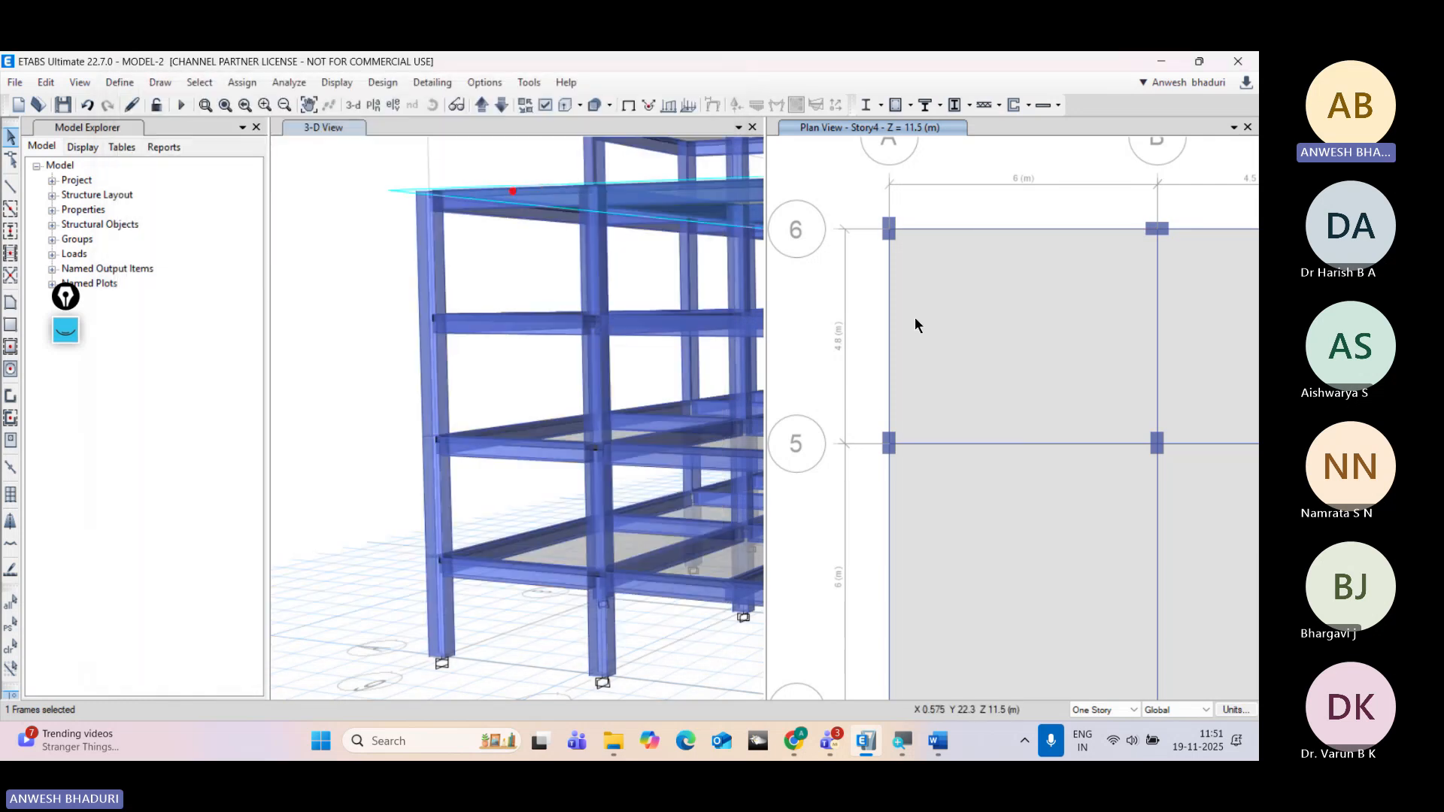
# Step: Examine in extruded display how the Story4 beams align with the columns along grid 6 and towards grid F
pyautogui.click(628, 106)
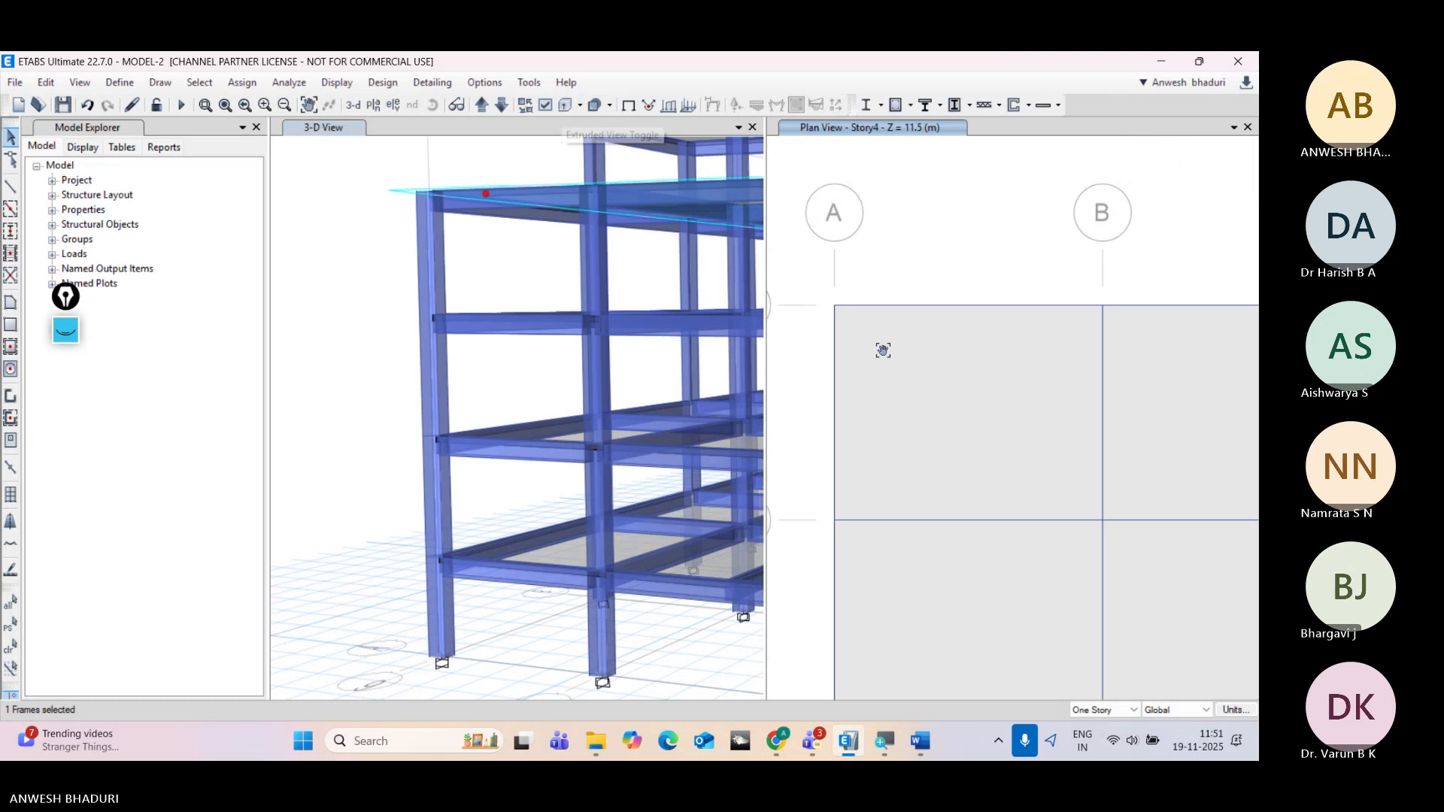
pyautogui.scroll(3, 856, 305)
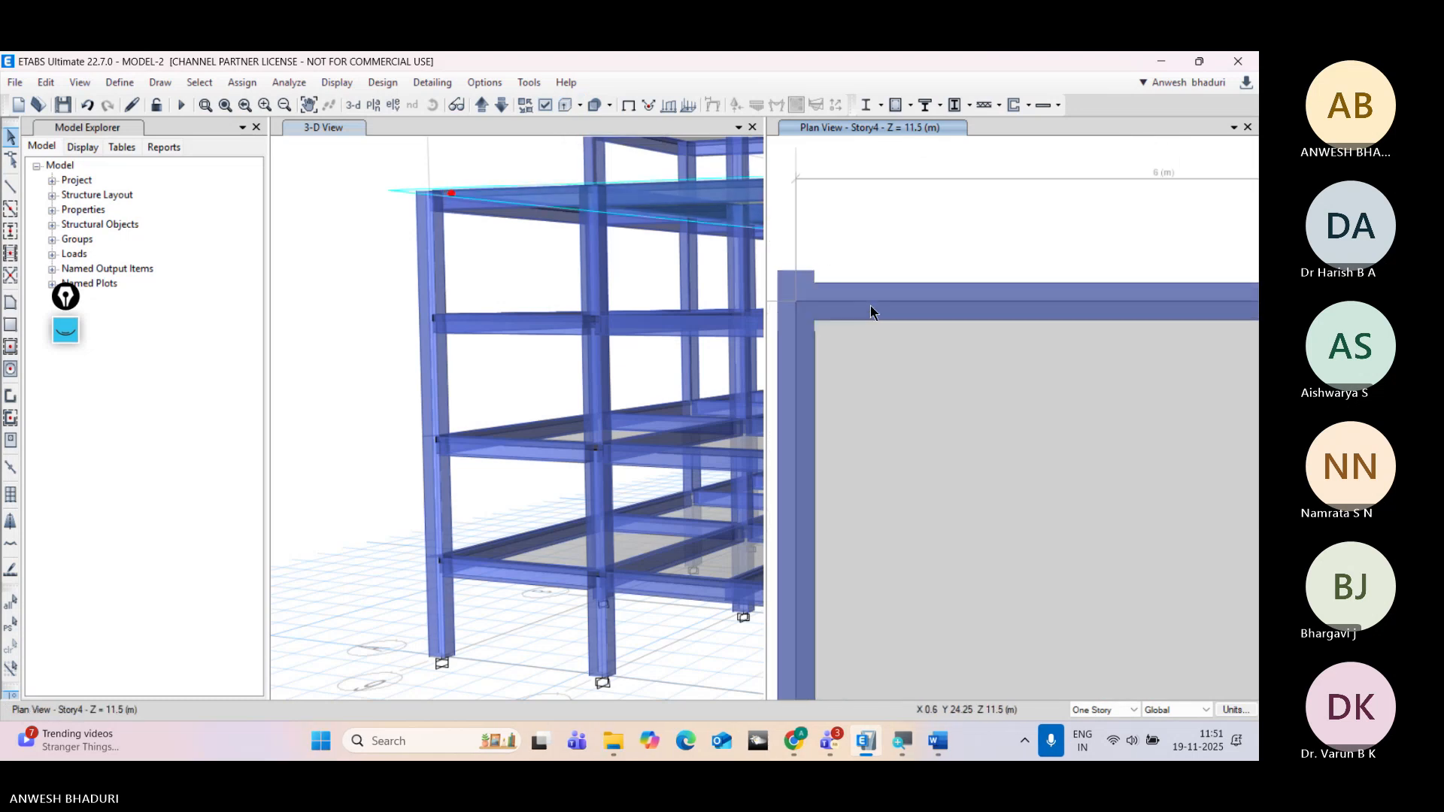
pyautogui.scroll(-3, 872, 303)
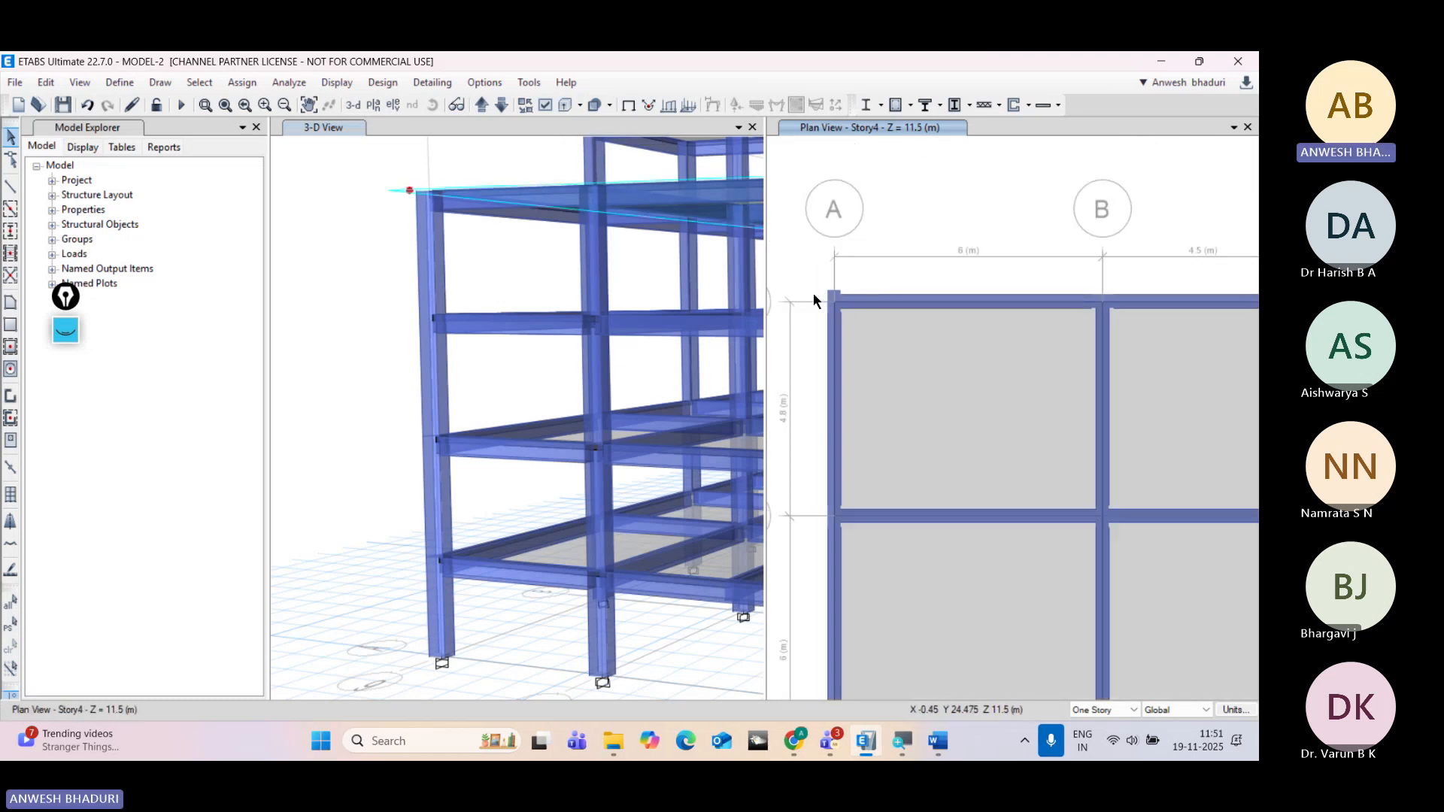
pyautogui.scroll(3, 844, 301)
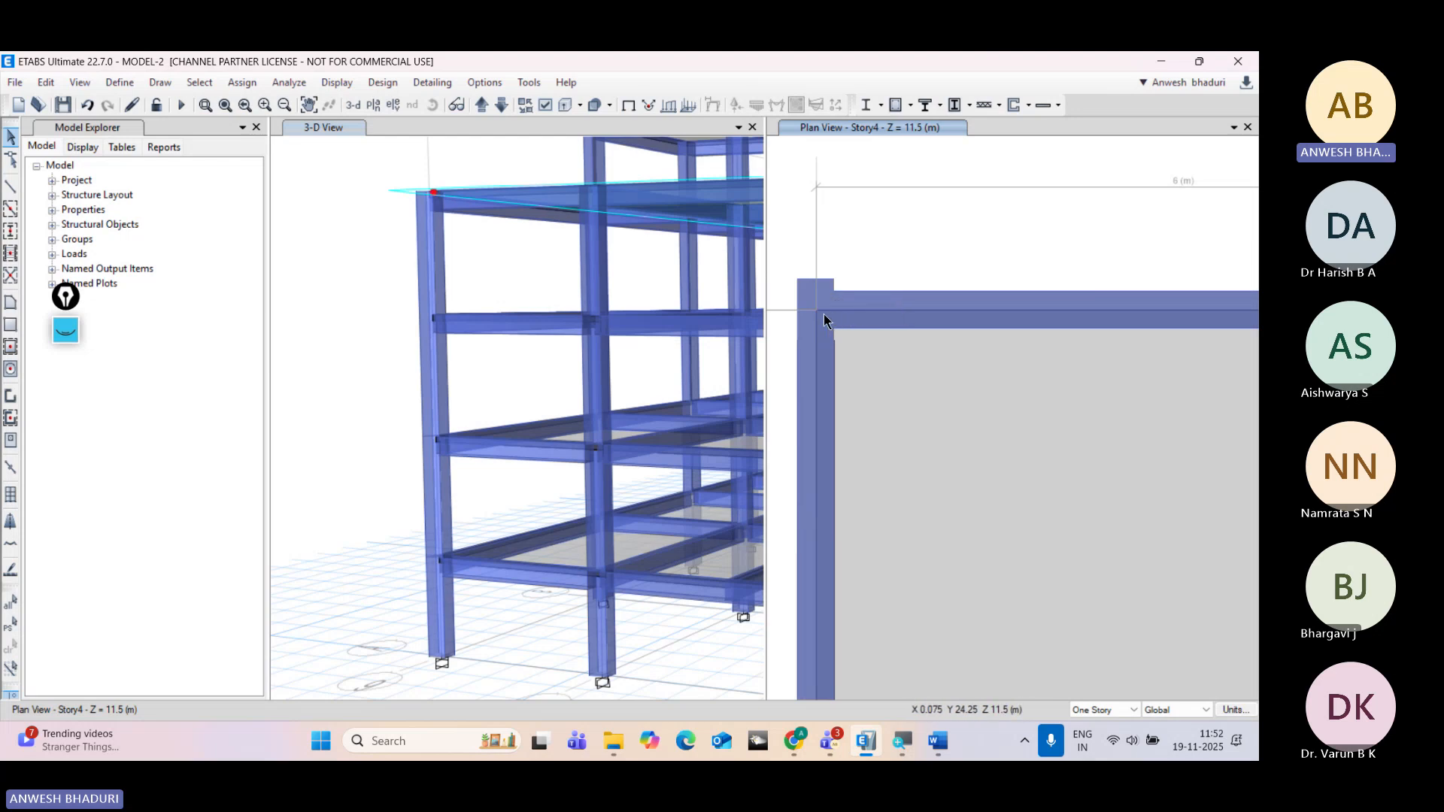
pyautogui.scroll(-3, 824, 314)
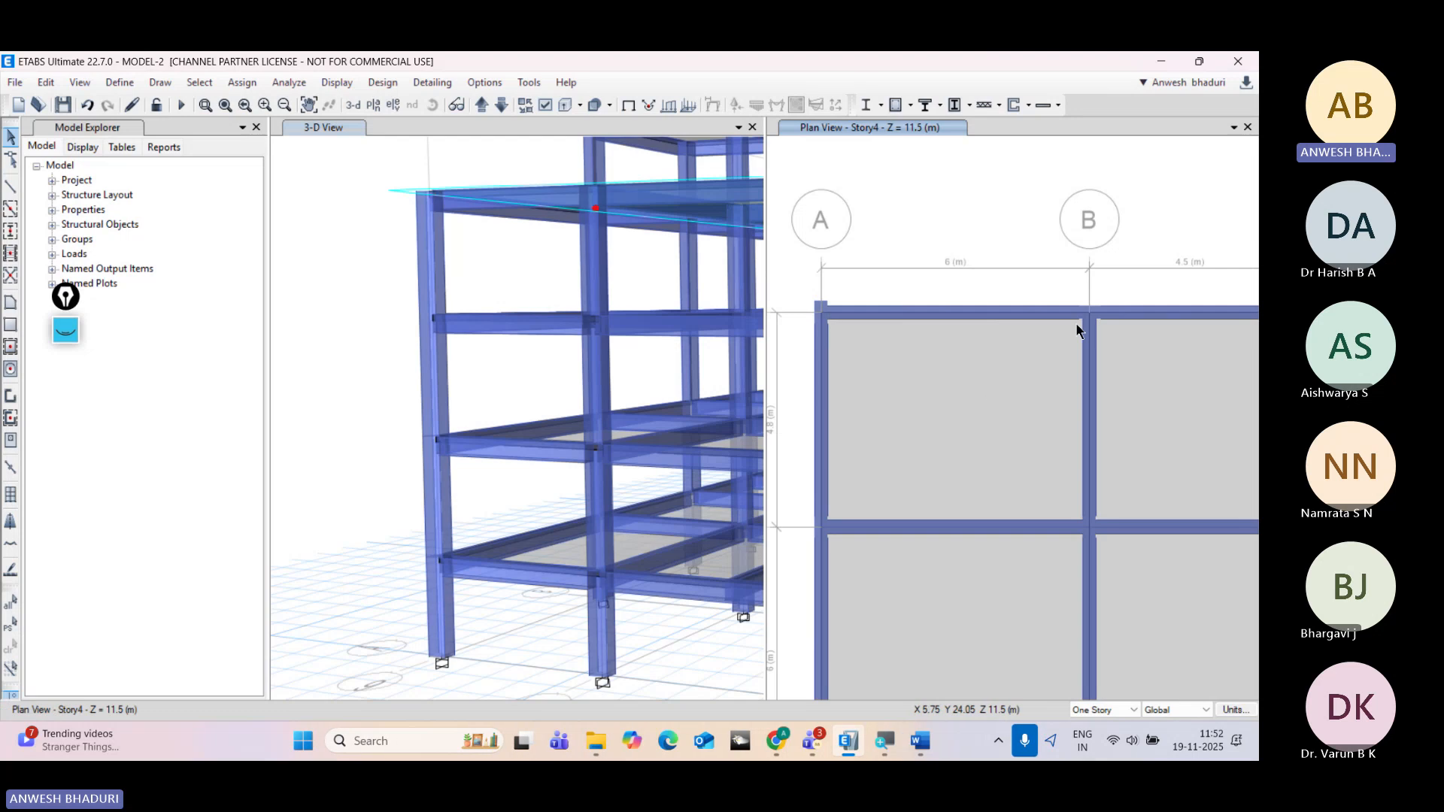
pyautogui.moveTo(915, 425); pyautogui.dragTo(877, 380, button='middle')
pyautogui.moveTo(971, 296); pyautogui.dragTo(874, 410, button='middle')
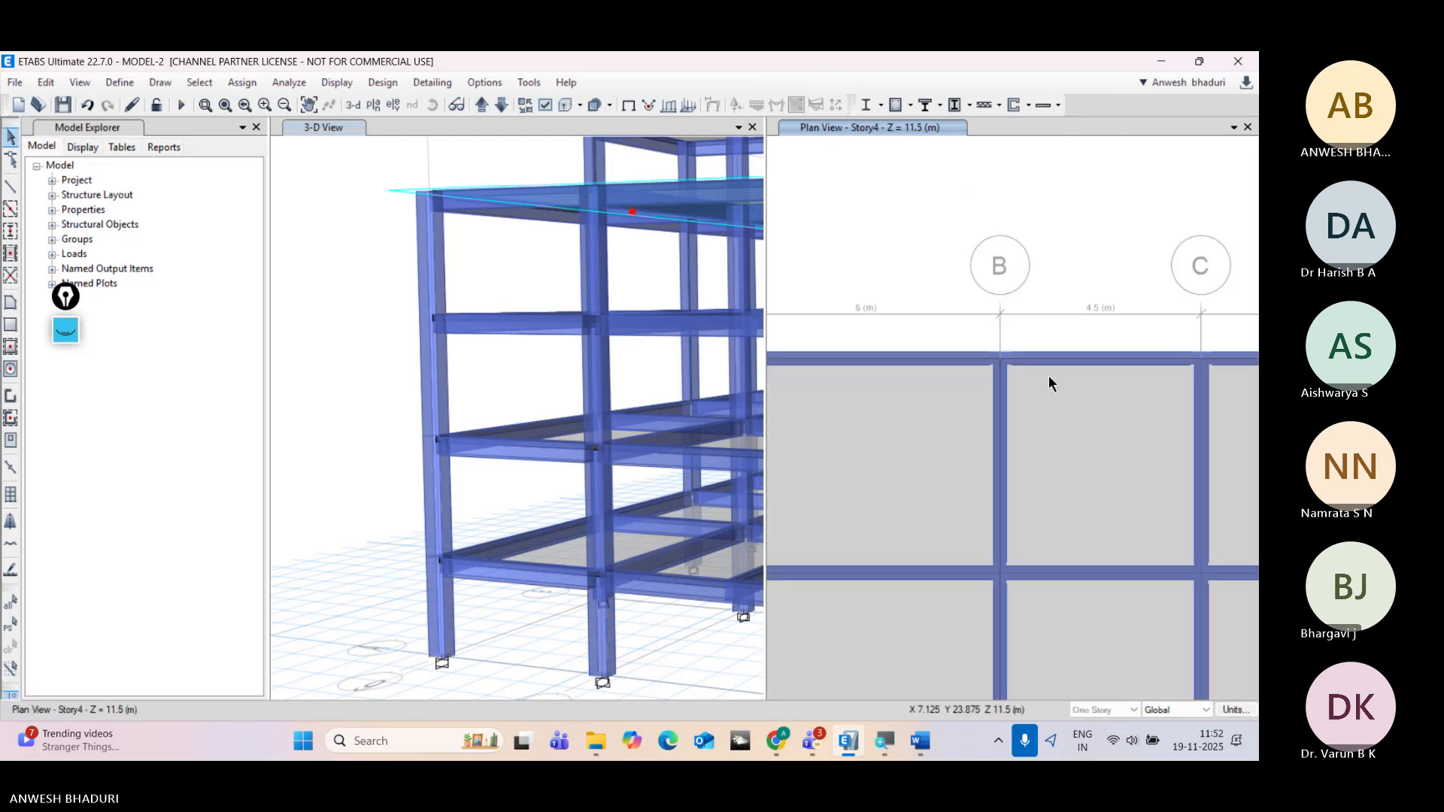
pyautogui.moveTo(1054, 378); pyautogui.dragTo(892, 384, button='middle')
pyautogui.moveTo(1124, 398); pyautogui.dragTo(917, 401, button='middle')
pyautogui.moveTo(1075, 401); pyautogui.dragTo(860, 391, button='middle')
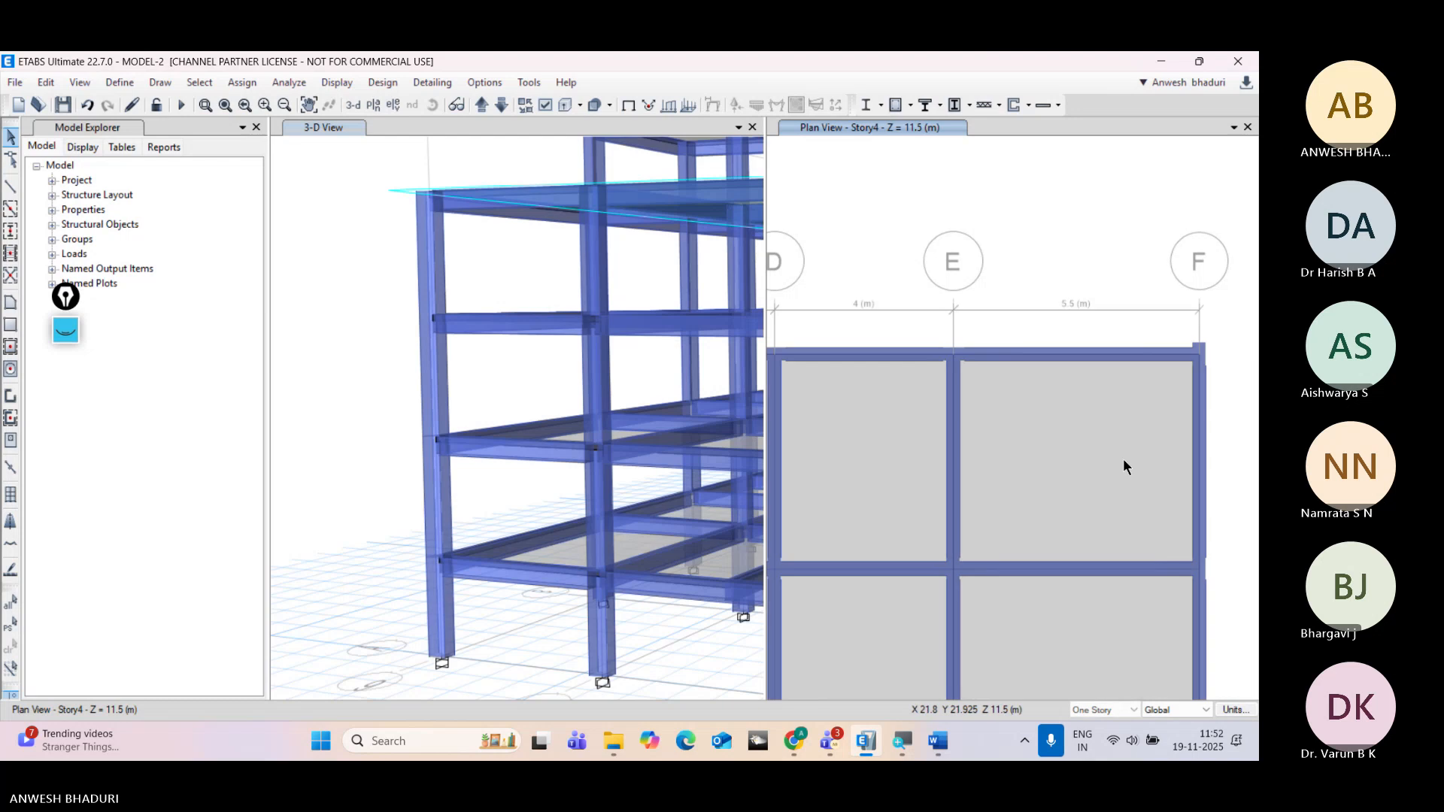
pyautogui.moveTo(1095, 485); pyautogui.dragTo(1099, 364, button='middle')
pyautogui.moveTo(1062, 532); pyautogui.dragTo(983, 454, button='middle')
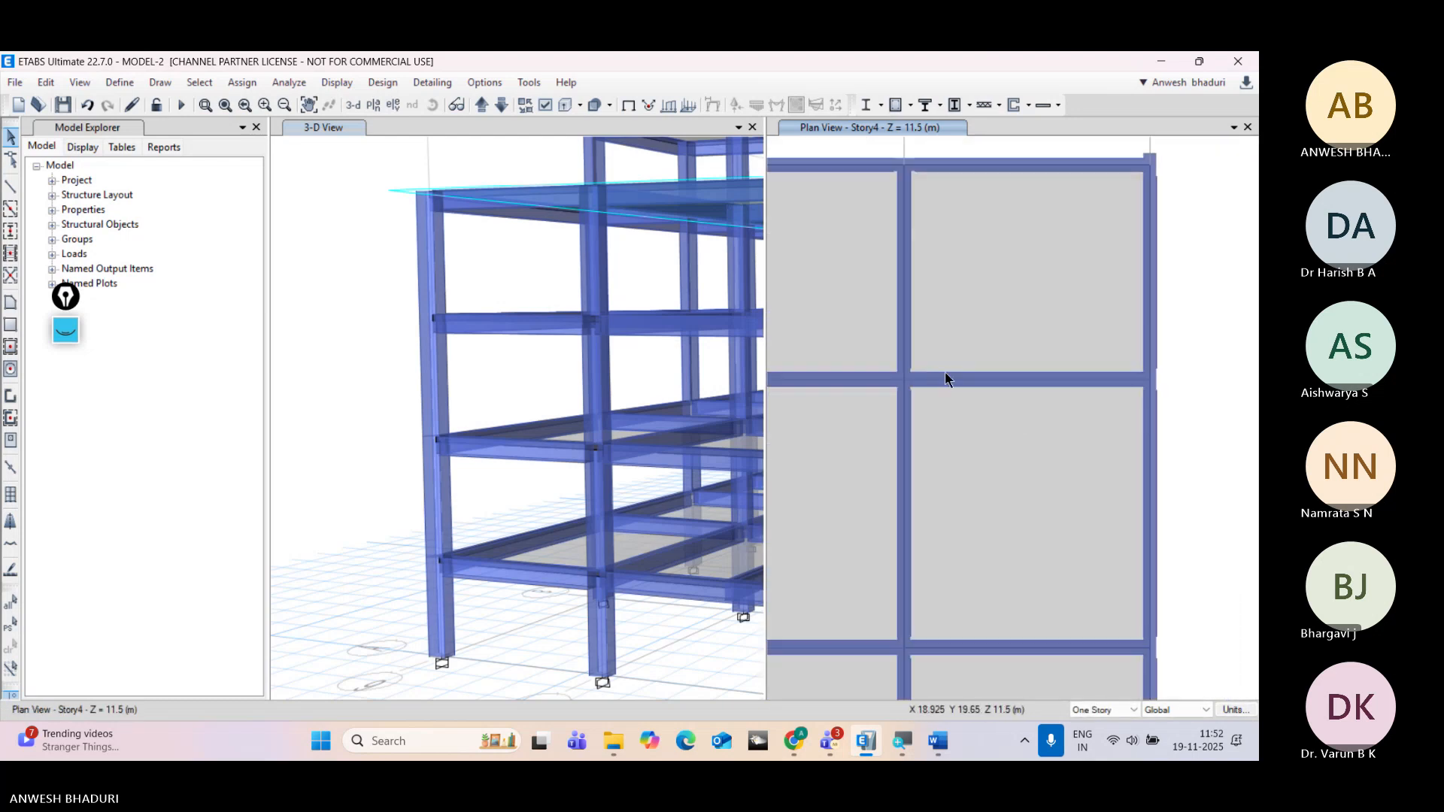
pyautogui.click(626, 105)
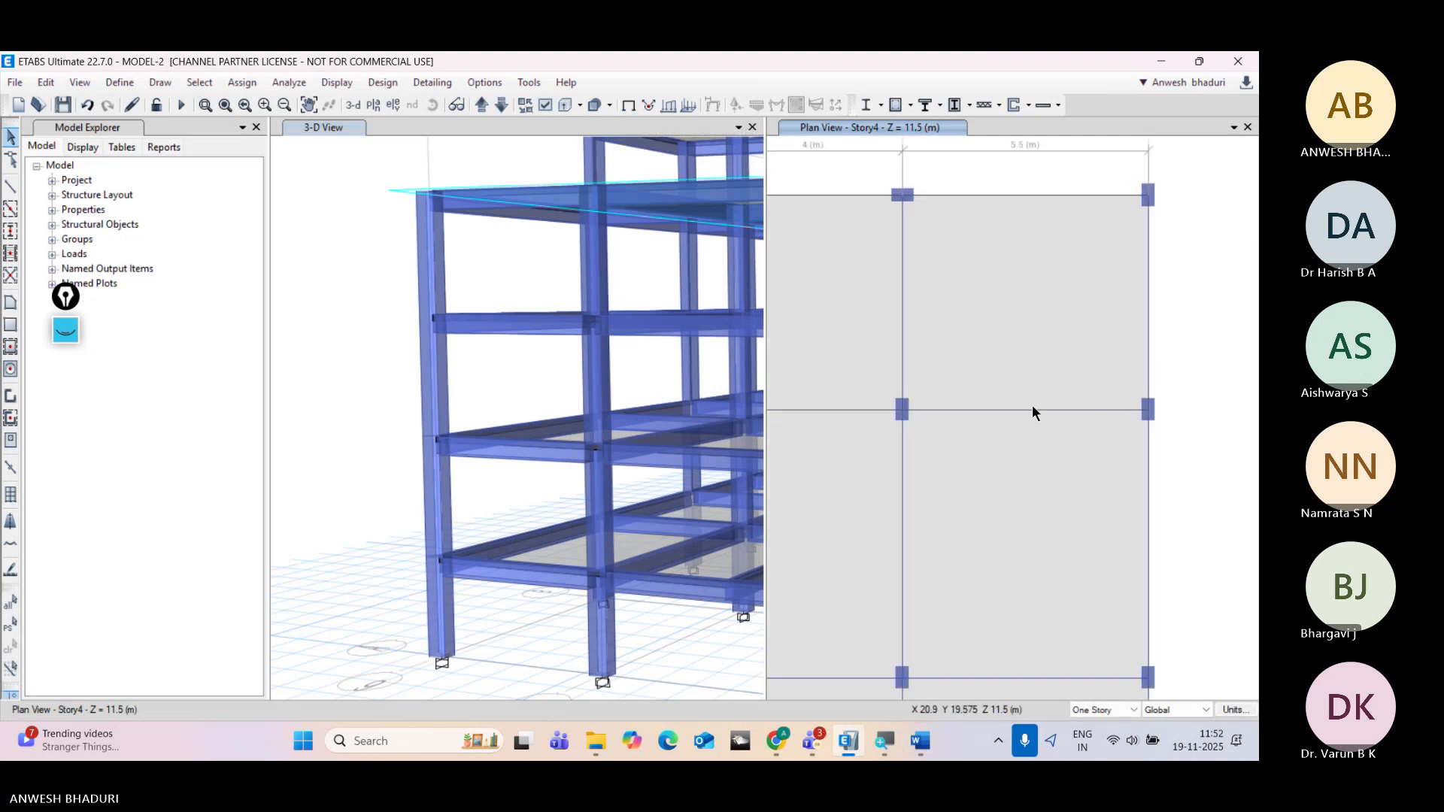
# Step: Check the grid 5 beam between grids E and F against its end columns in both line and extruded display
pyautogui.click(986, 410)
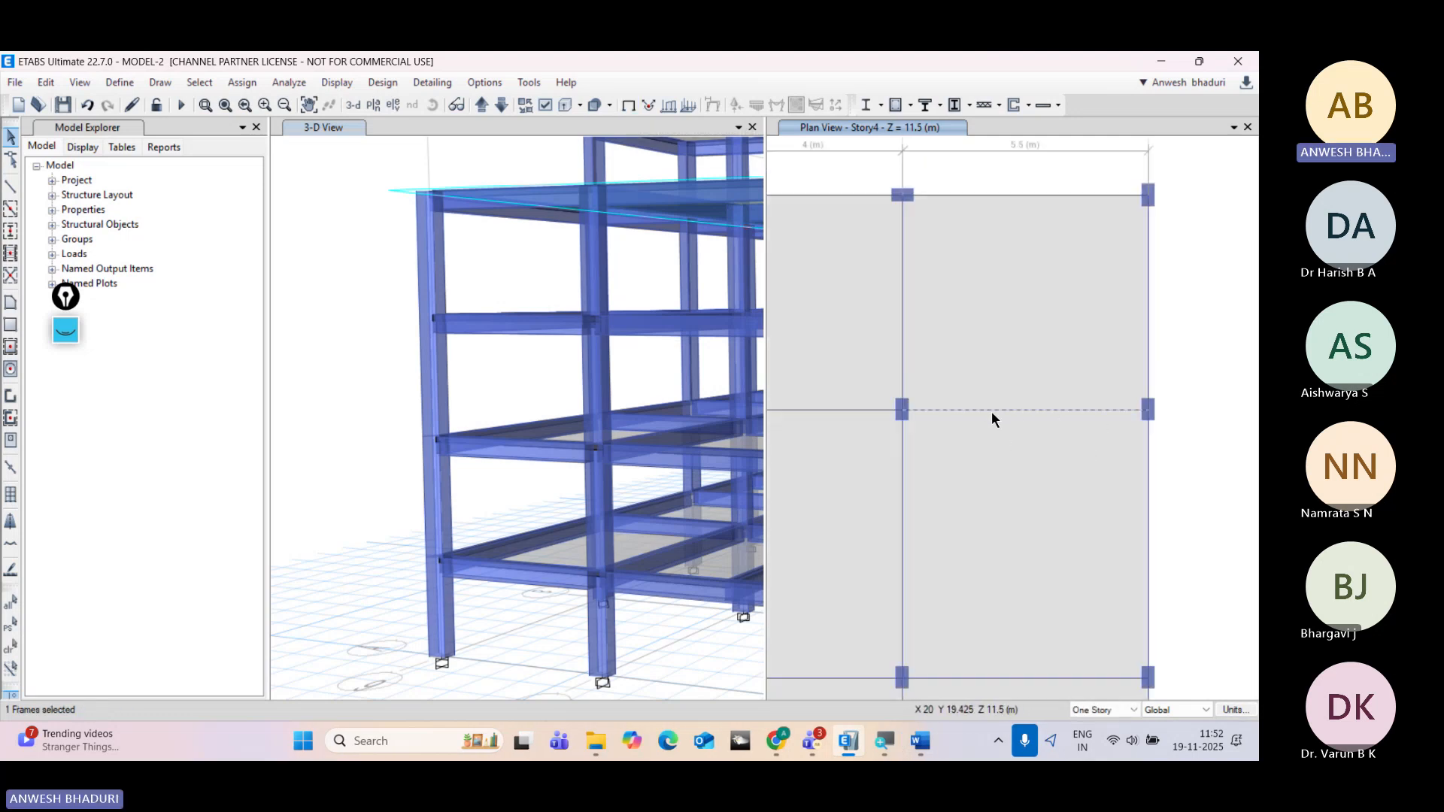
pyautogui.click(991, 410)
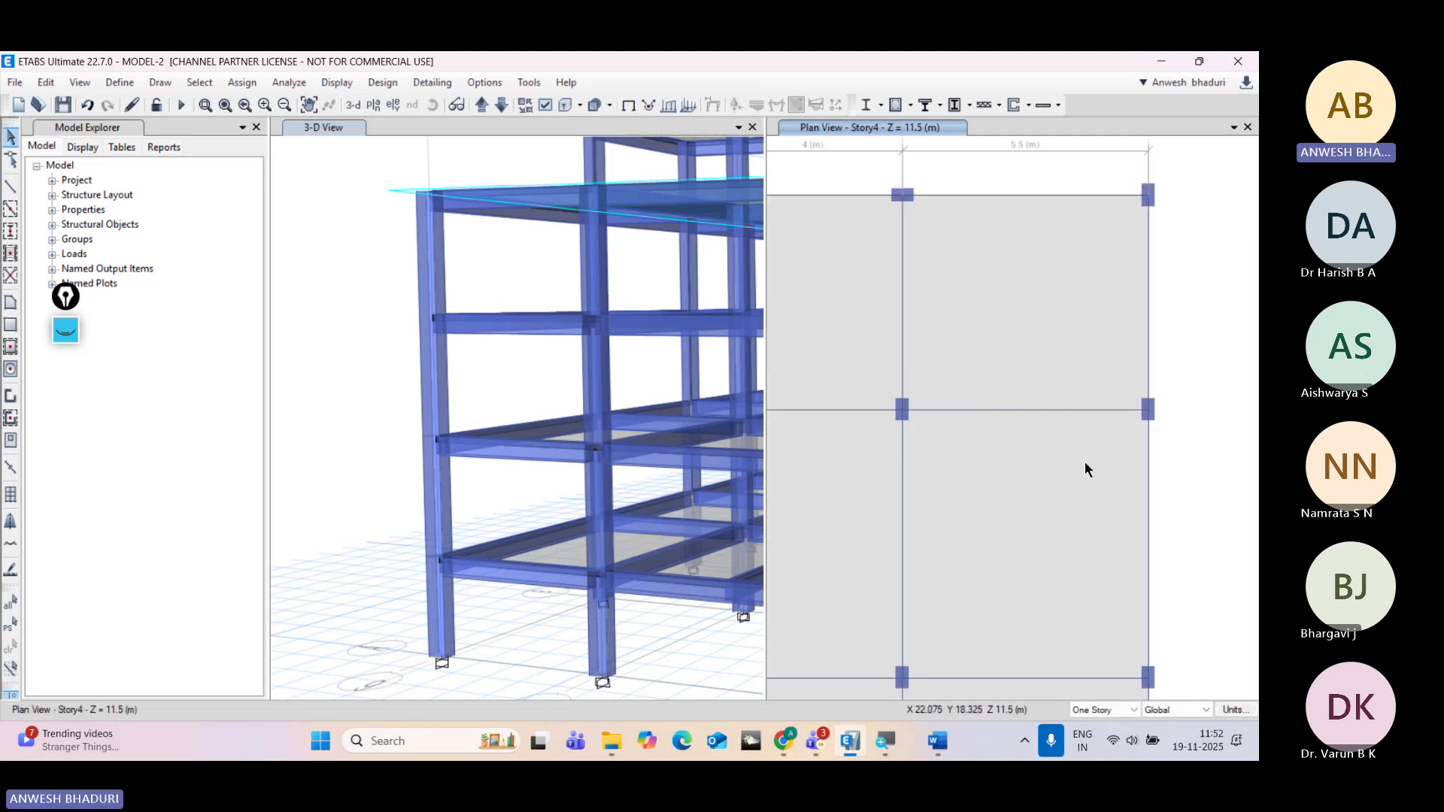
pyautogui.click(1067, 410)
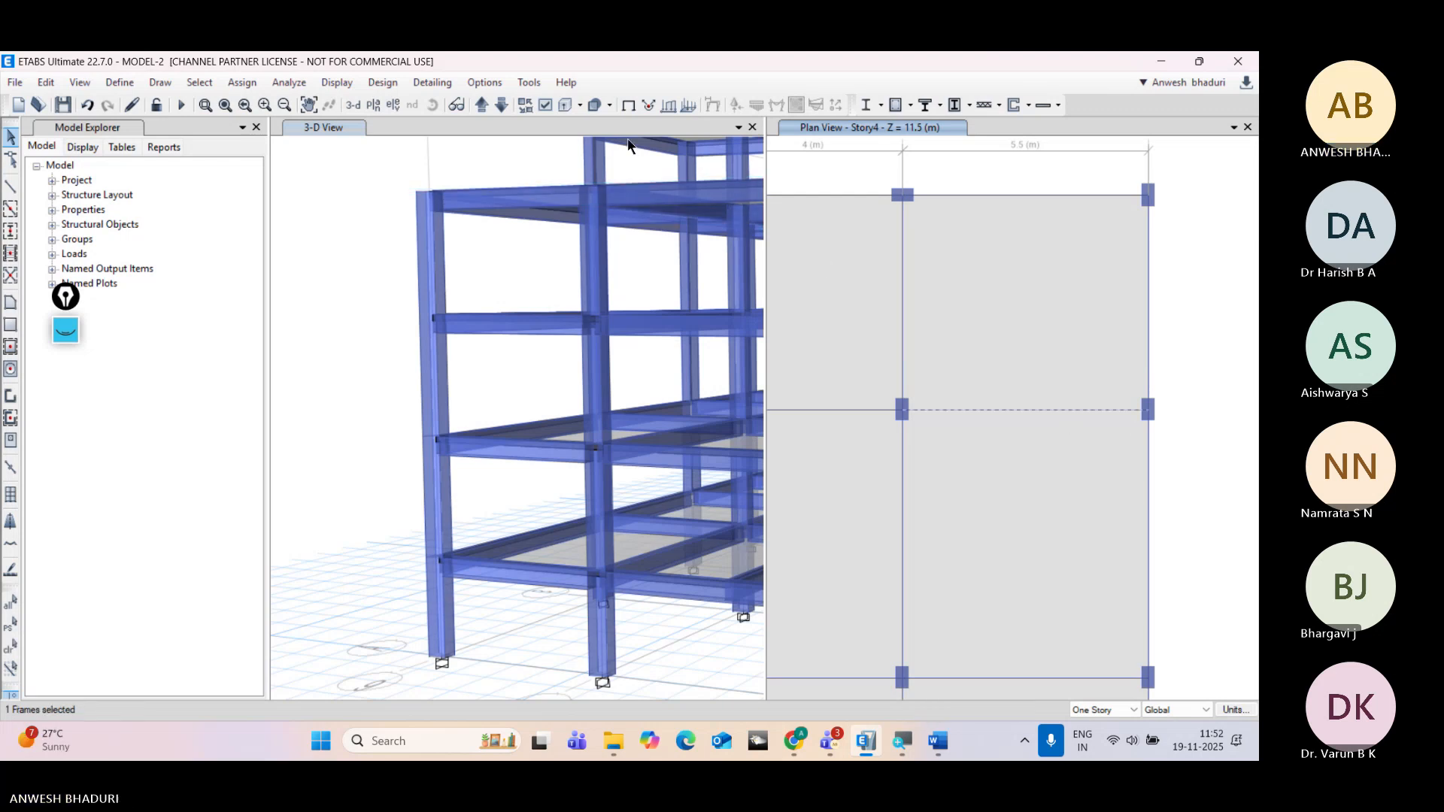
pyautogui.click(570, 105)
pyautogui.scroll(4, 954, 419)
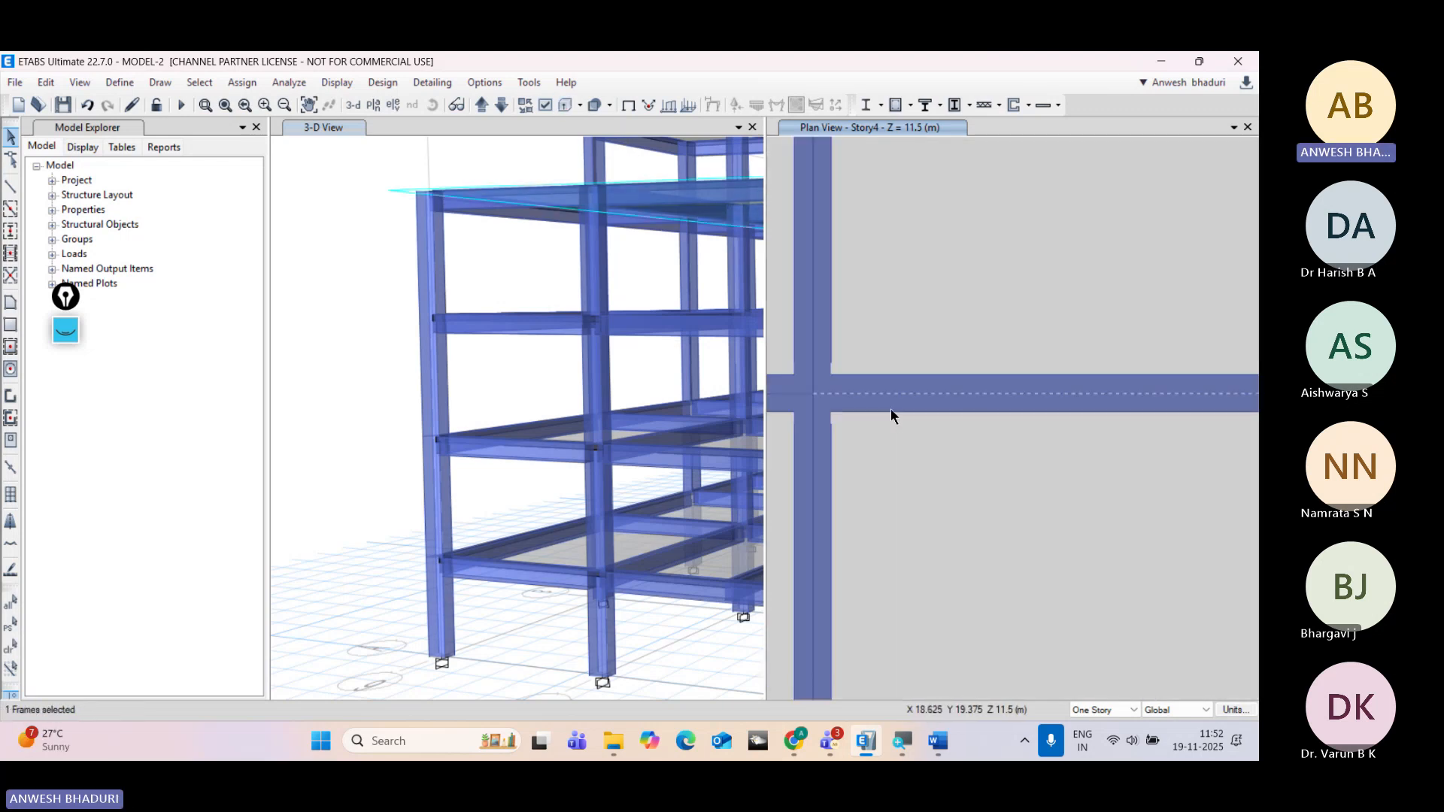
pyautogui.click(851, 377)
pyautogui.click(855, 392)
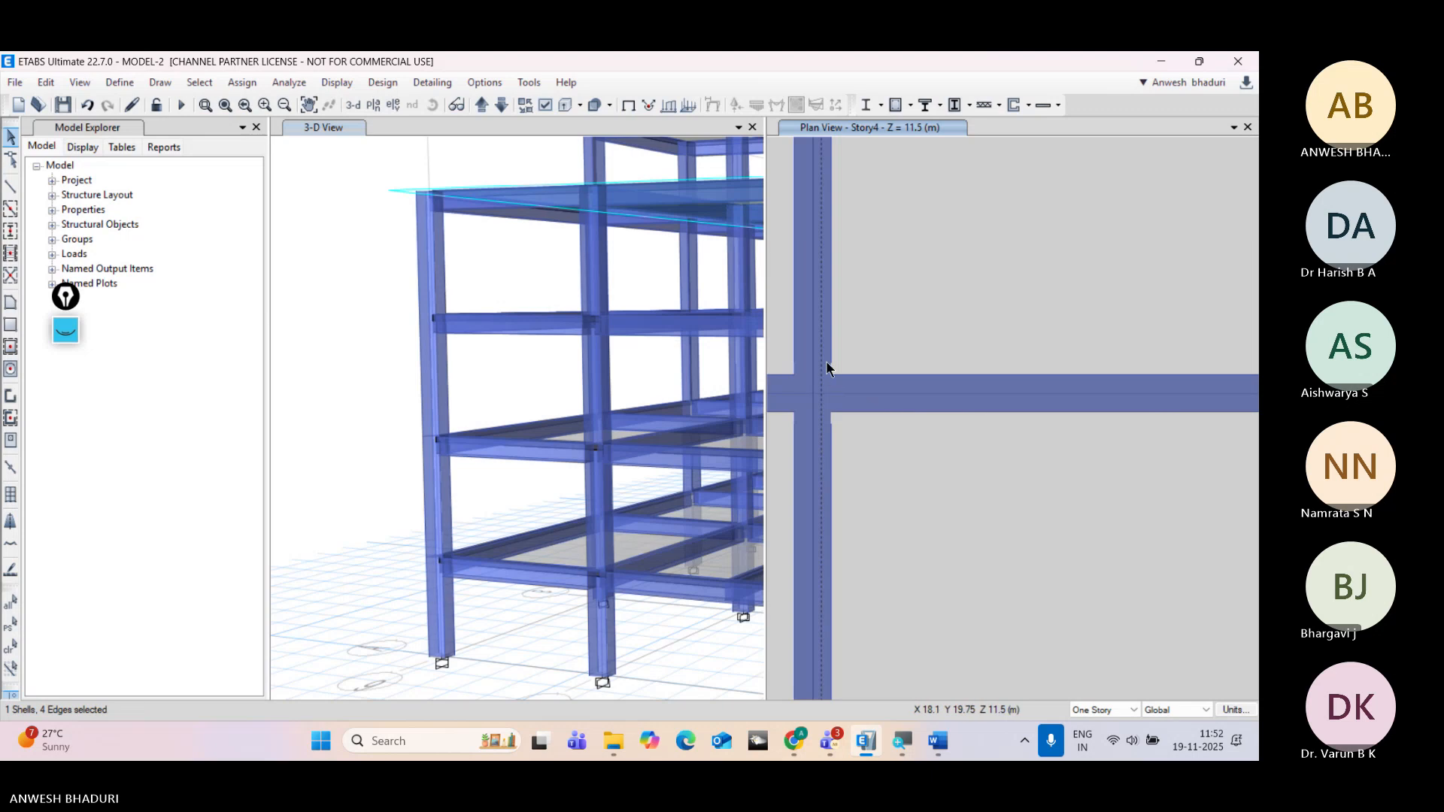
pyautogui.click(826, 365)
pyautogui.scroll(-4, 847, 416)
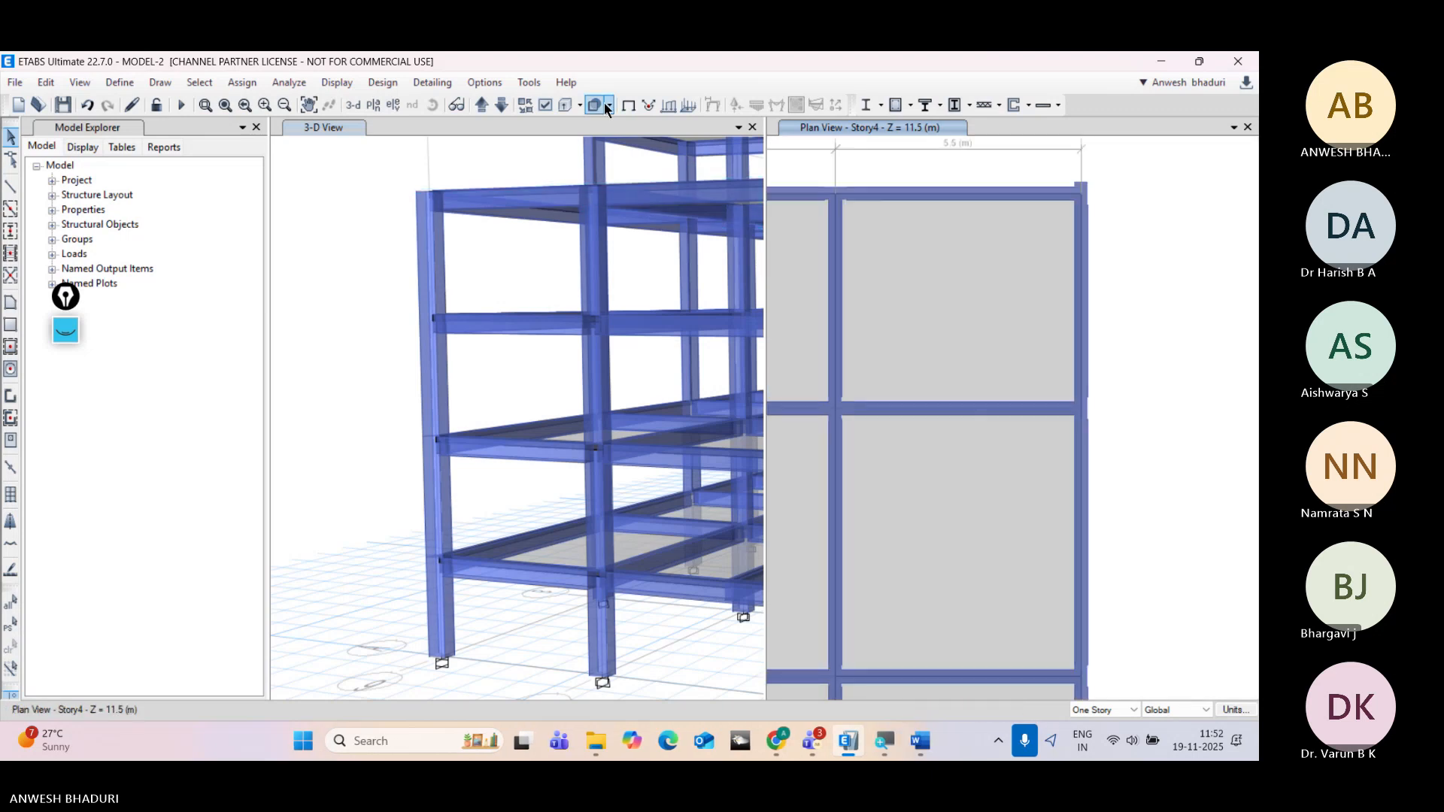
pyautogui.click(630, 106)
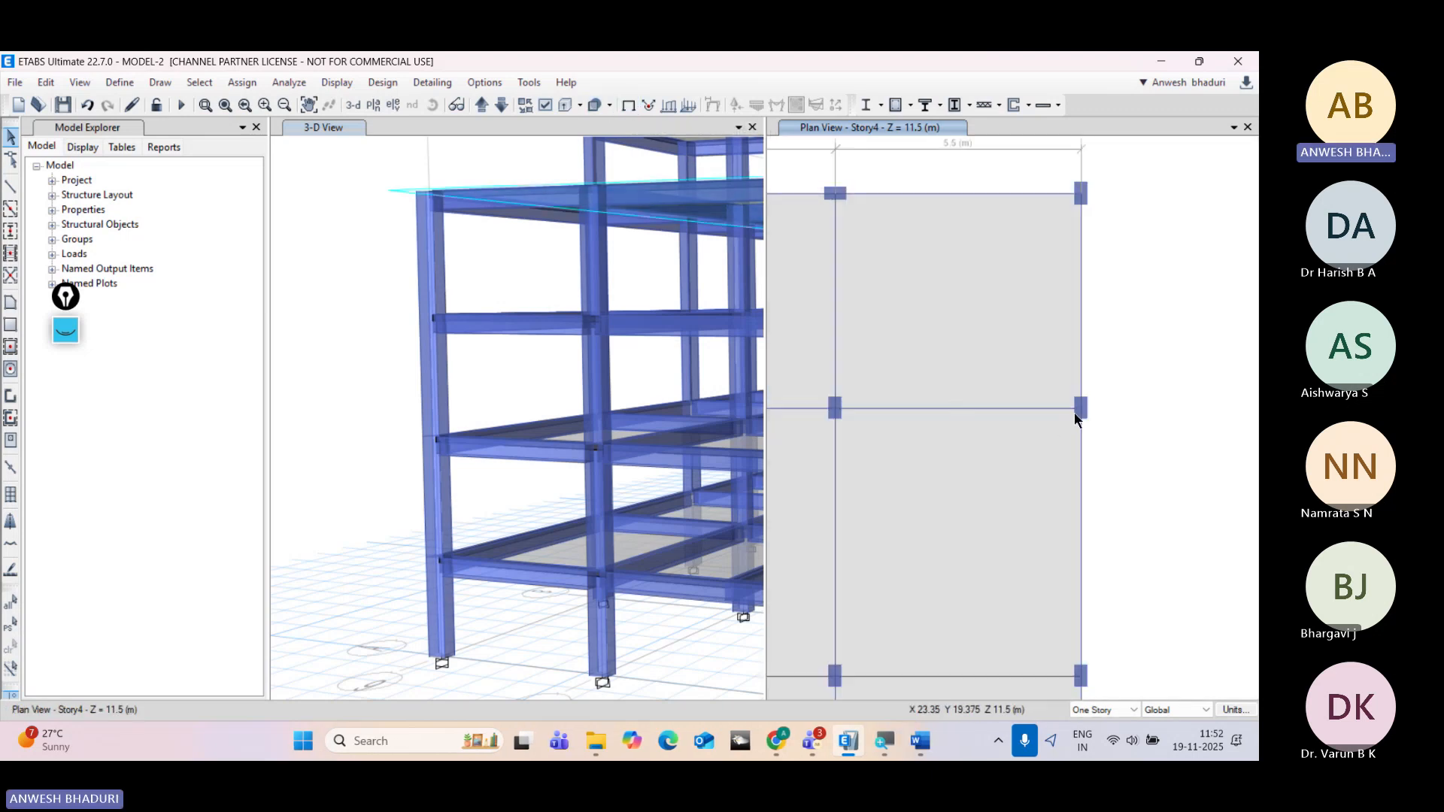
pyautogui.scroll(3, 1047, 410)
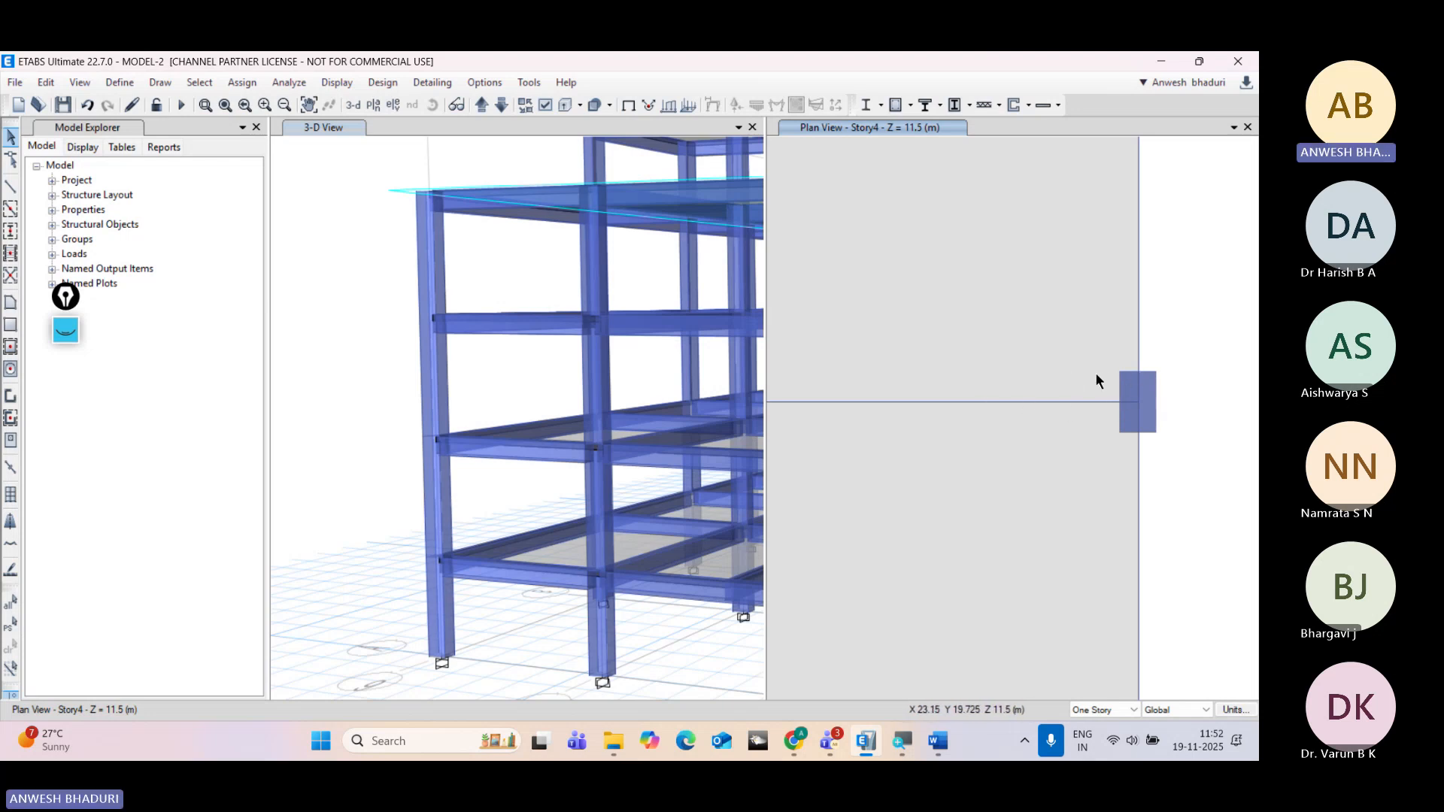
pyautogui.scroll(-3, 1136, 372)
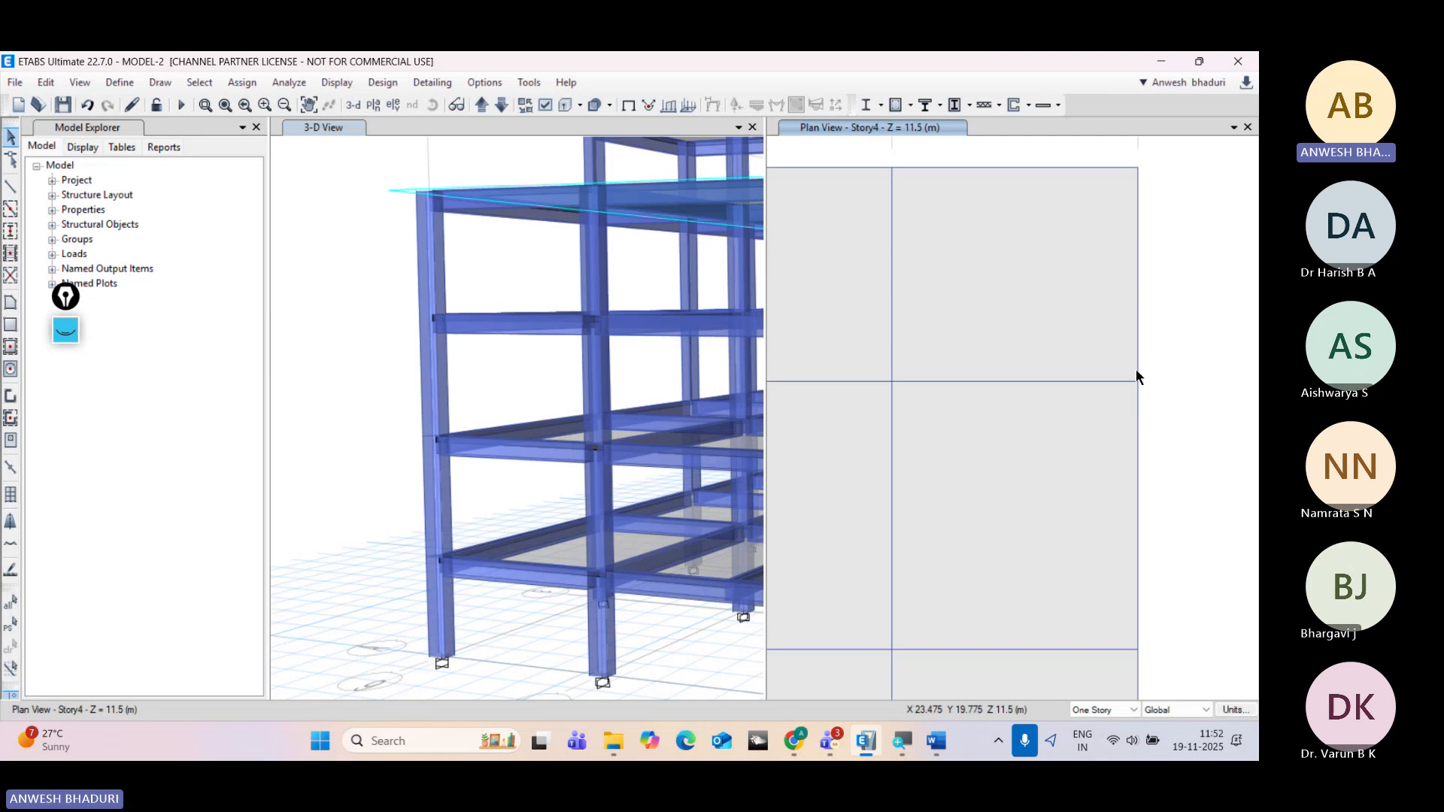
# Step: Open the frame insertion point assignment for the grid 5 beam between grids E and F and choose cardinal point 8 (Top Center)
pyautogui.click(977, 382)
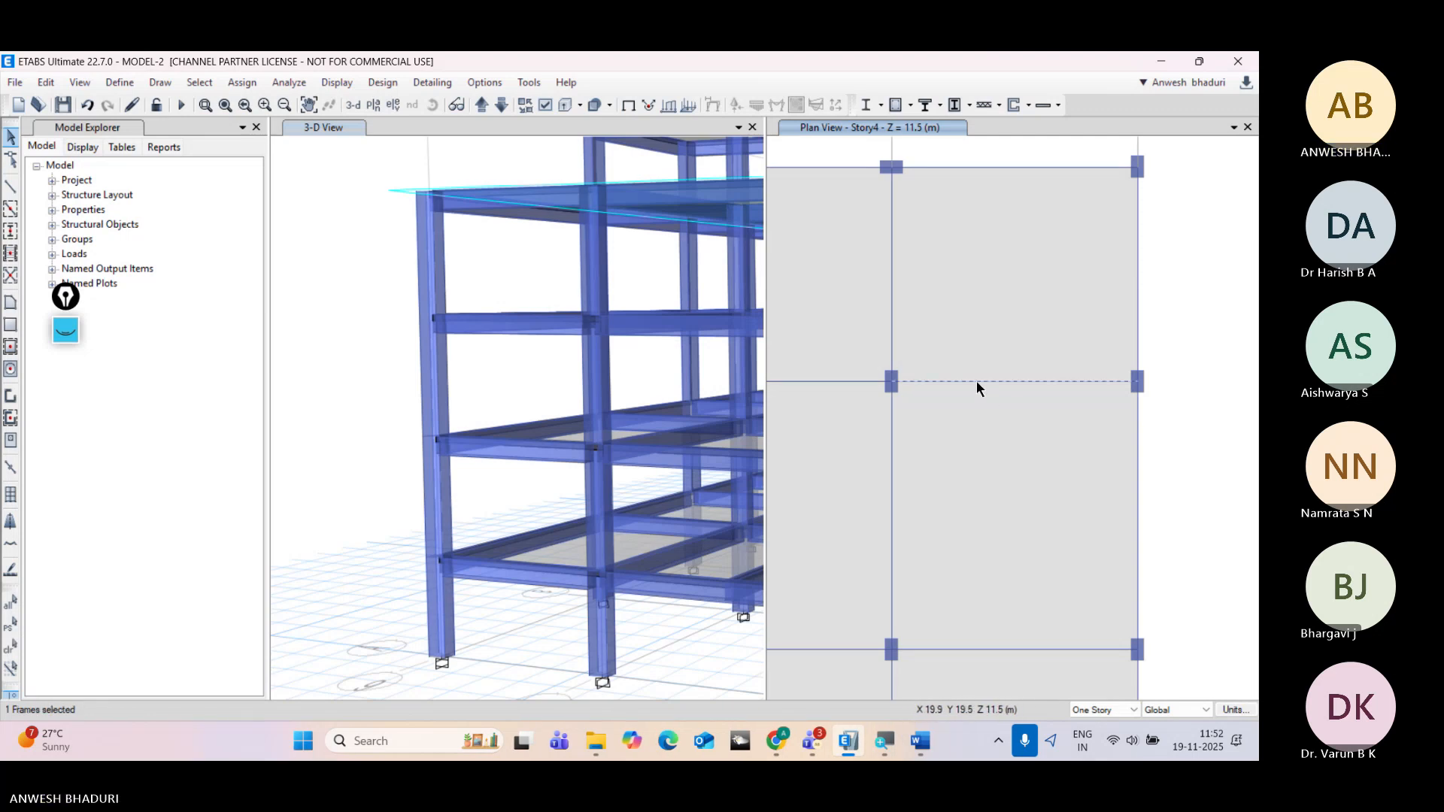
pyautogui.click(242, 83)
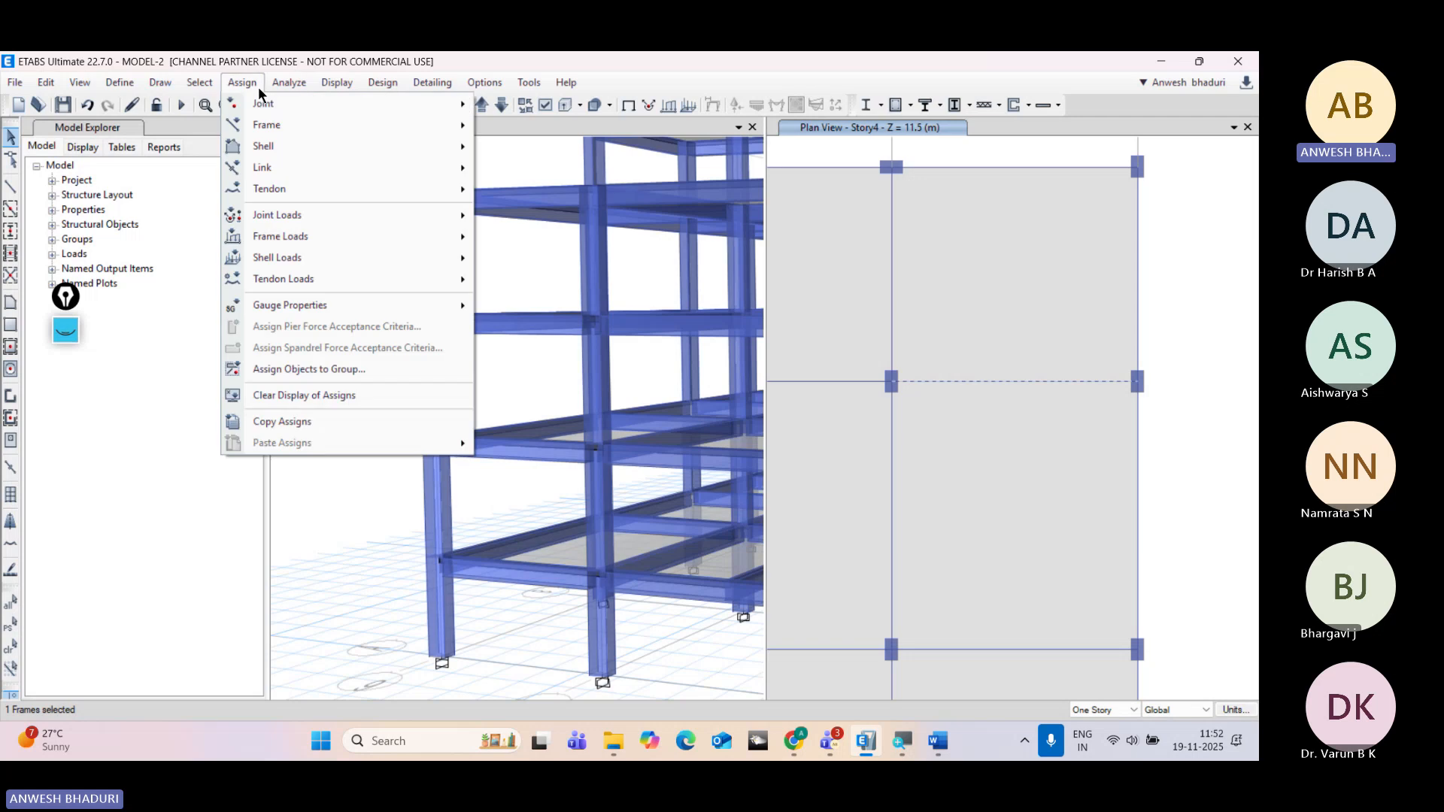
pyautogui.moveTo(269, 131)
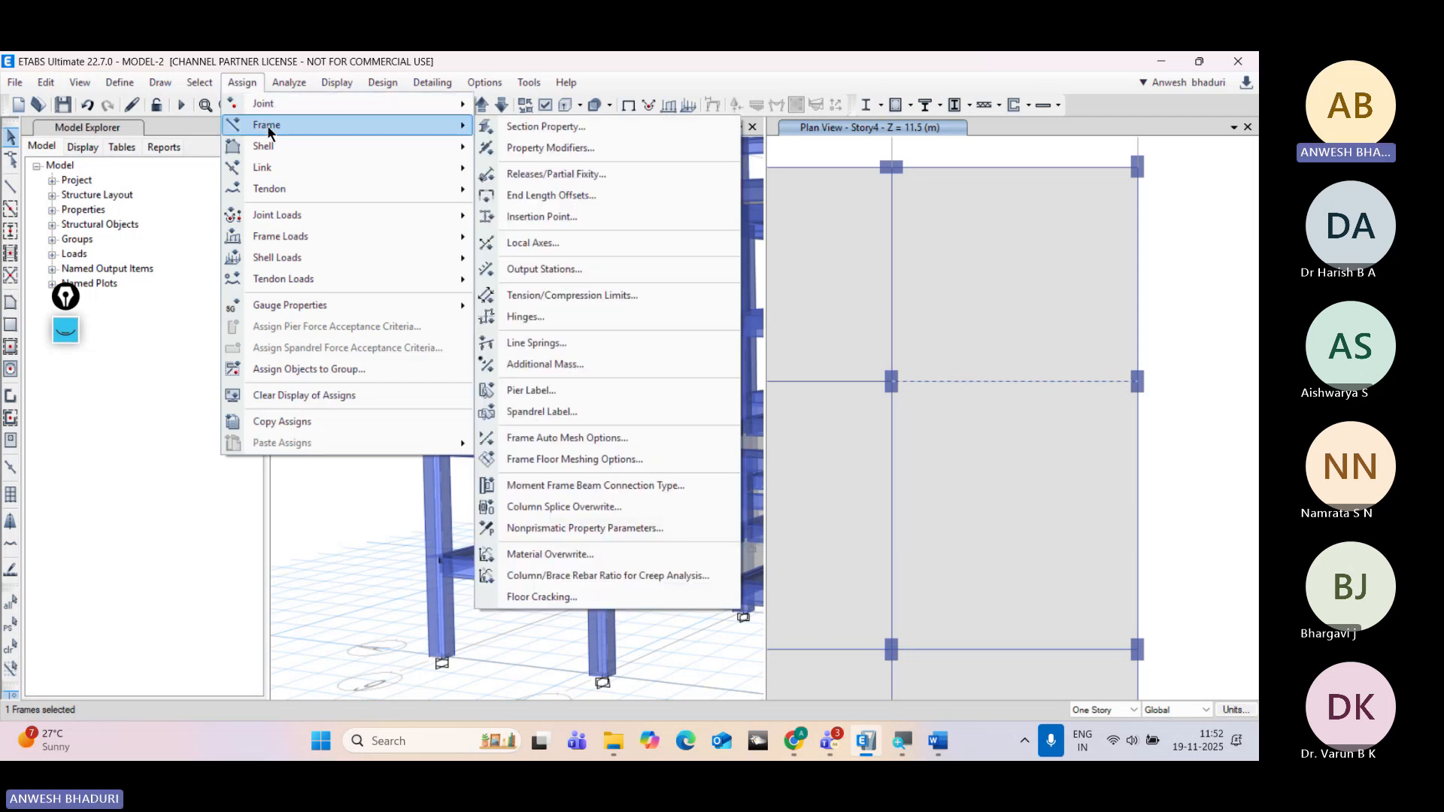
pyautogui.click(510, 215)
pyautogui.moveTo(653, 211); pyautogui.dragTo(501, 210)
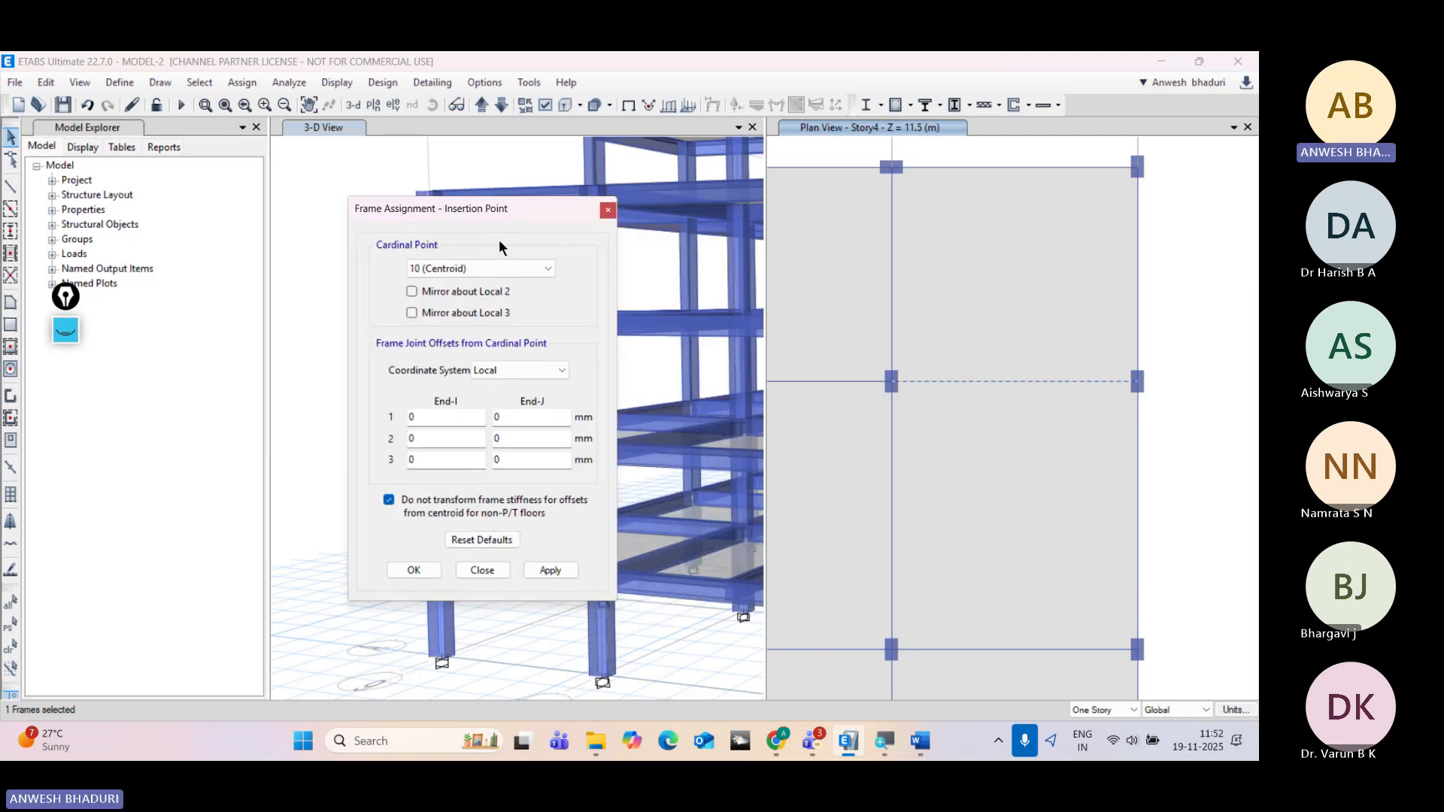
pyautogui.click(491, 273)
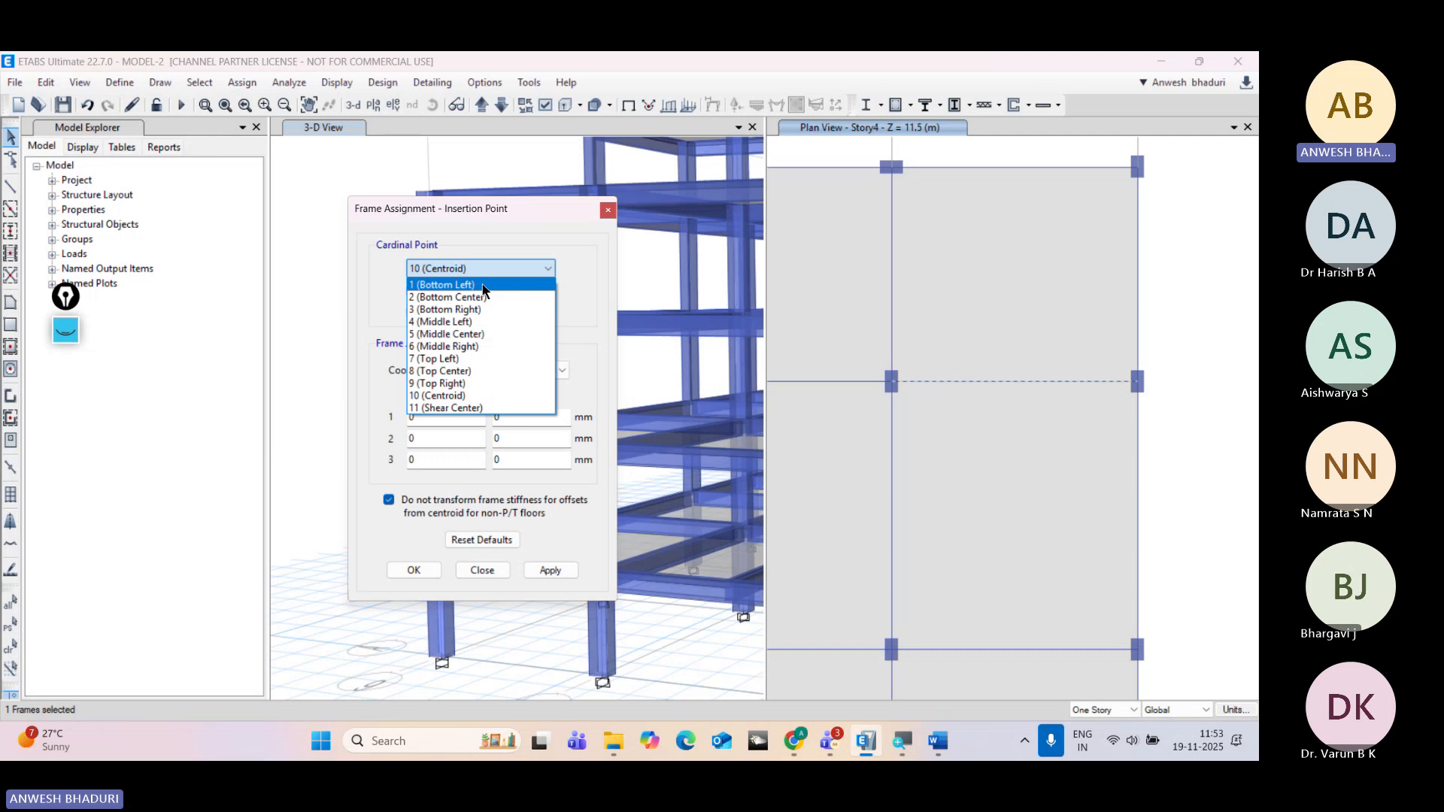
pyautogui.click(489, 372)
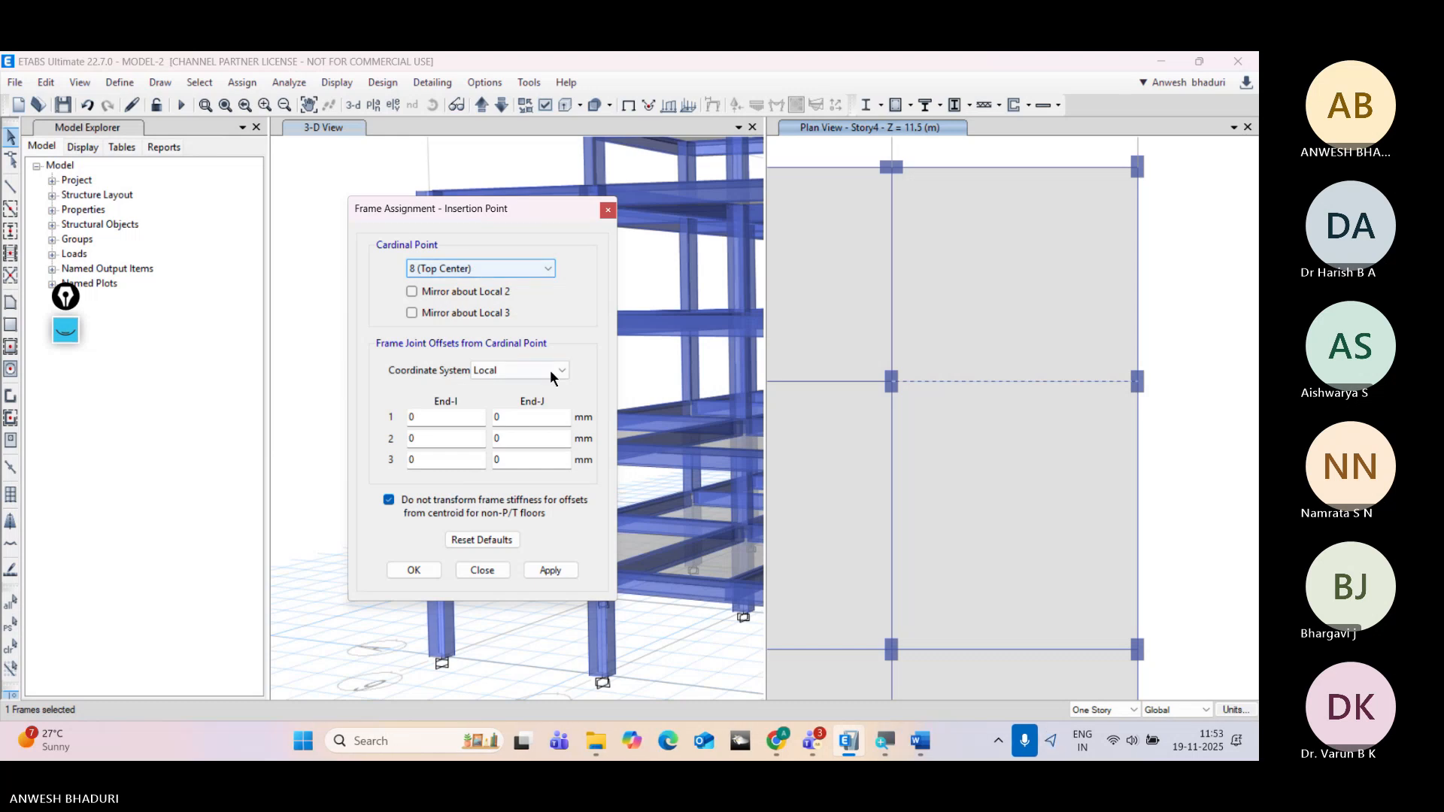
# Step: Switch the frame joint offsets' coordinate system to Global for the grid 5 beam between grids E and F
pyautogui.moveTo(518, 208); pyautogui.dragTo(515, 202)
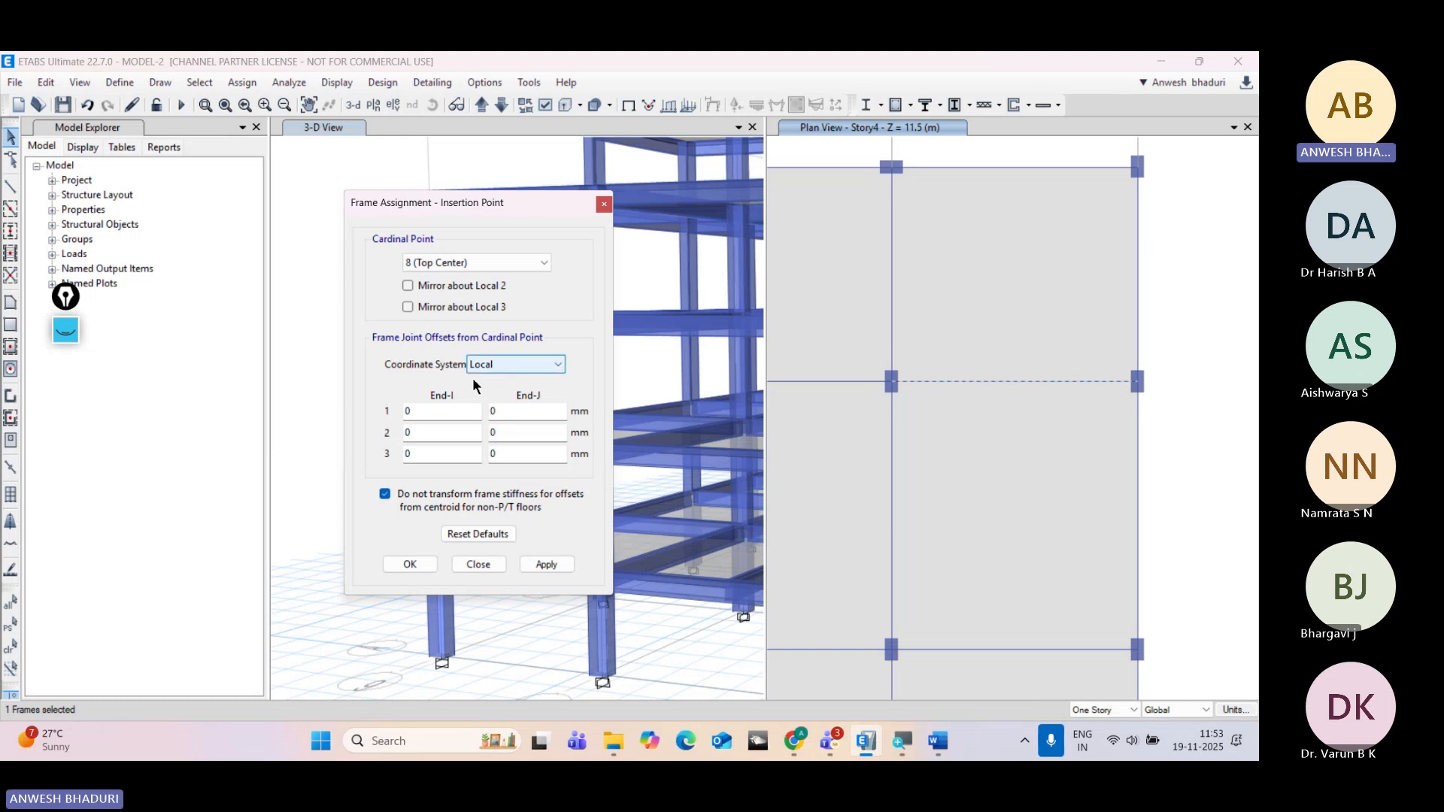
pyautogui.scroll(-3, 928, 369)
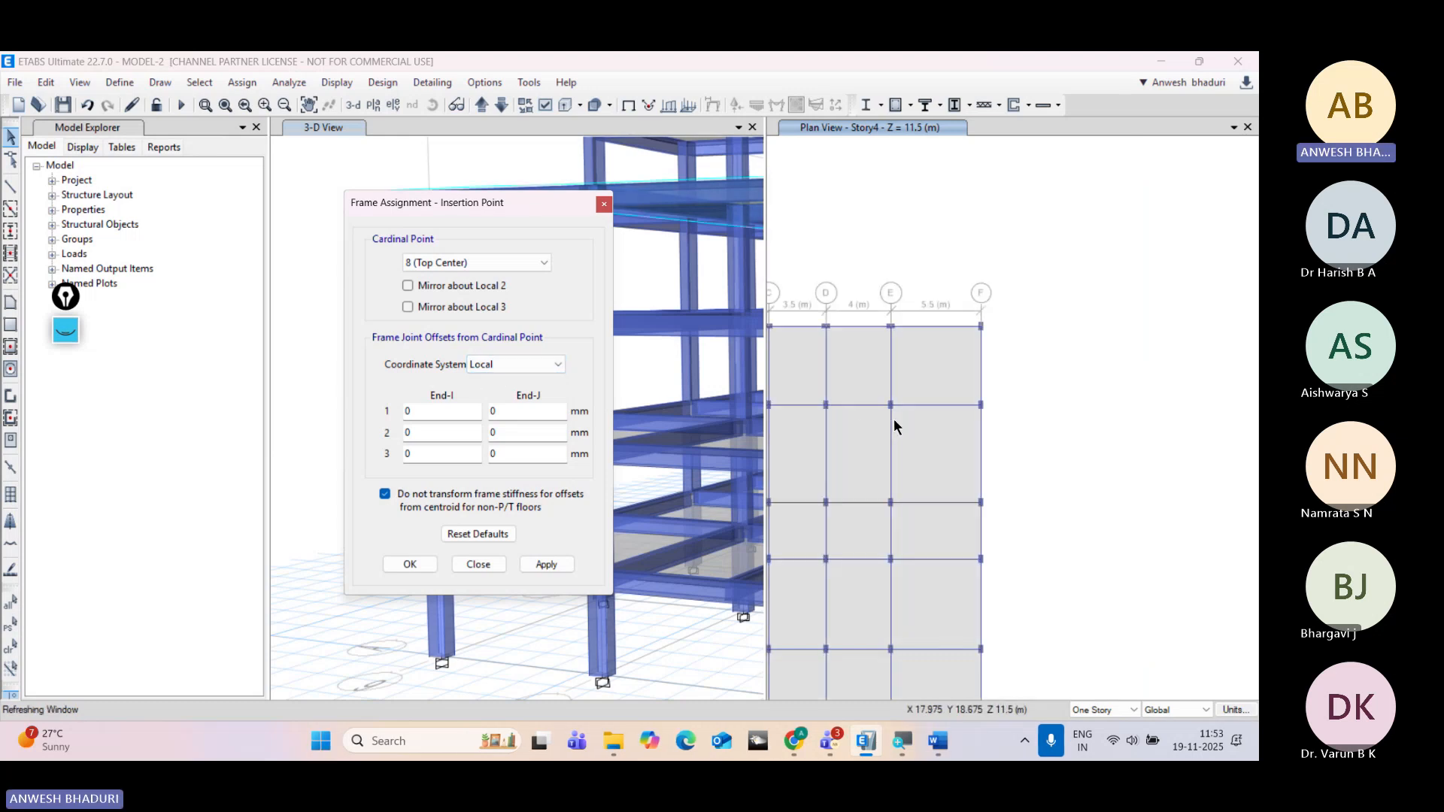
pyautogui.scroll(-3, 870, 498)
pyautogui.click(532, 308)
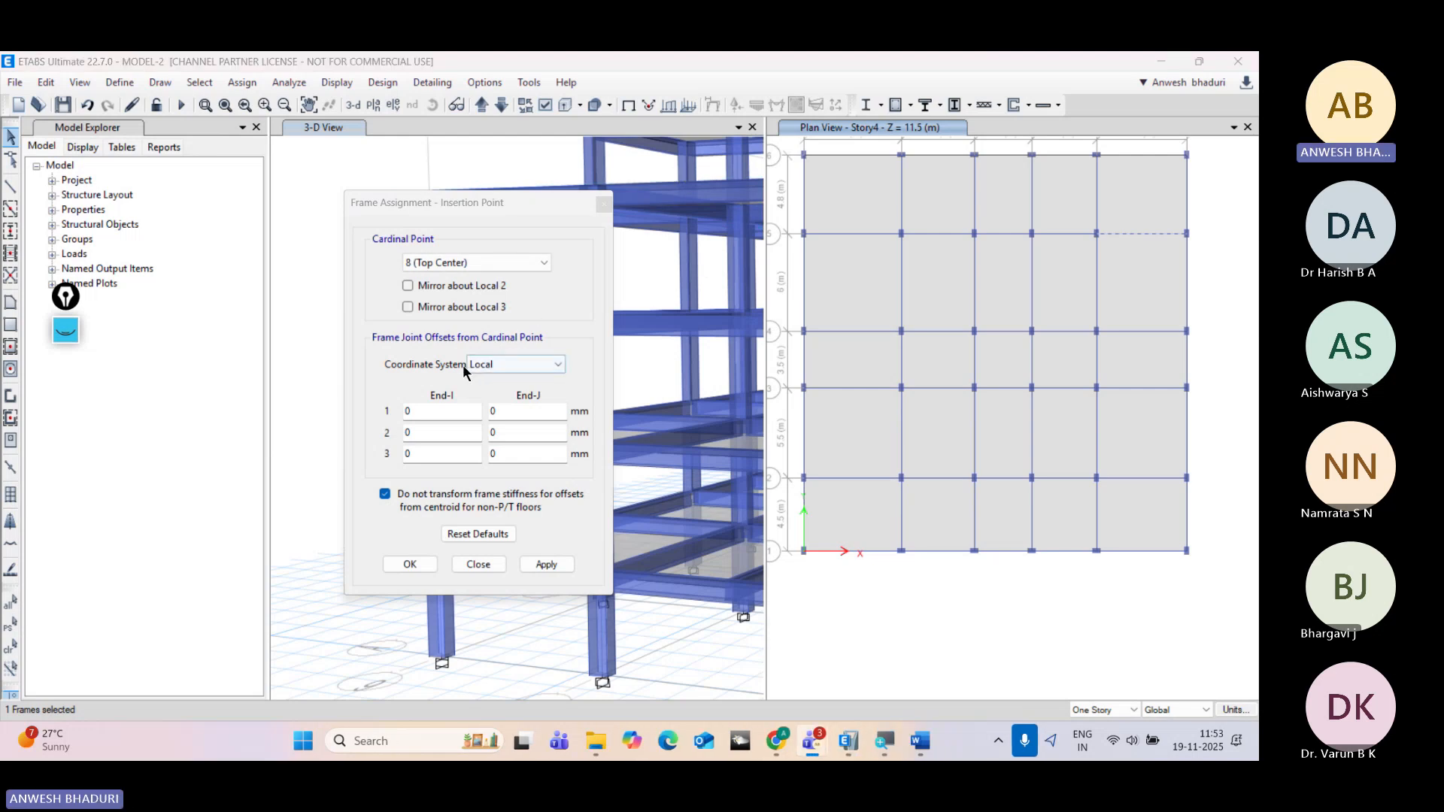
pyautogui.click(516, 366)
pyautogui.click(507, 390)
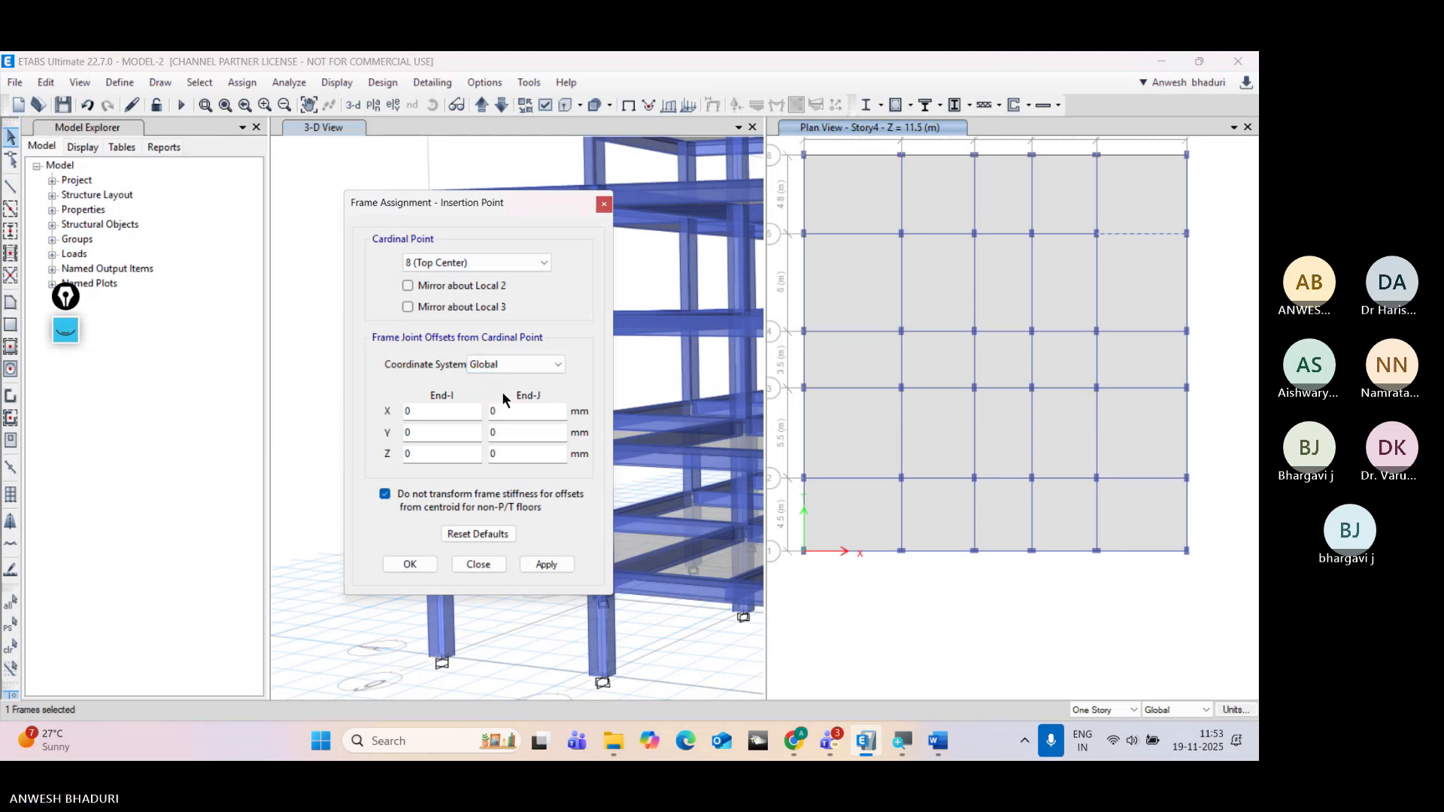
# Step: Examine the Story4 plan from the global axes at grids A and 1 across to the selected grid 5 beam
pyautogui.moveTo(1140, 219); pyautogui.dragTo(1154, 268, button='middle')
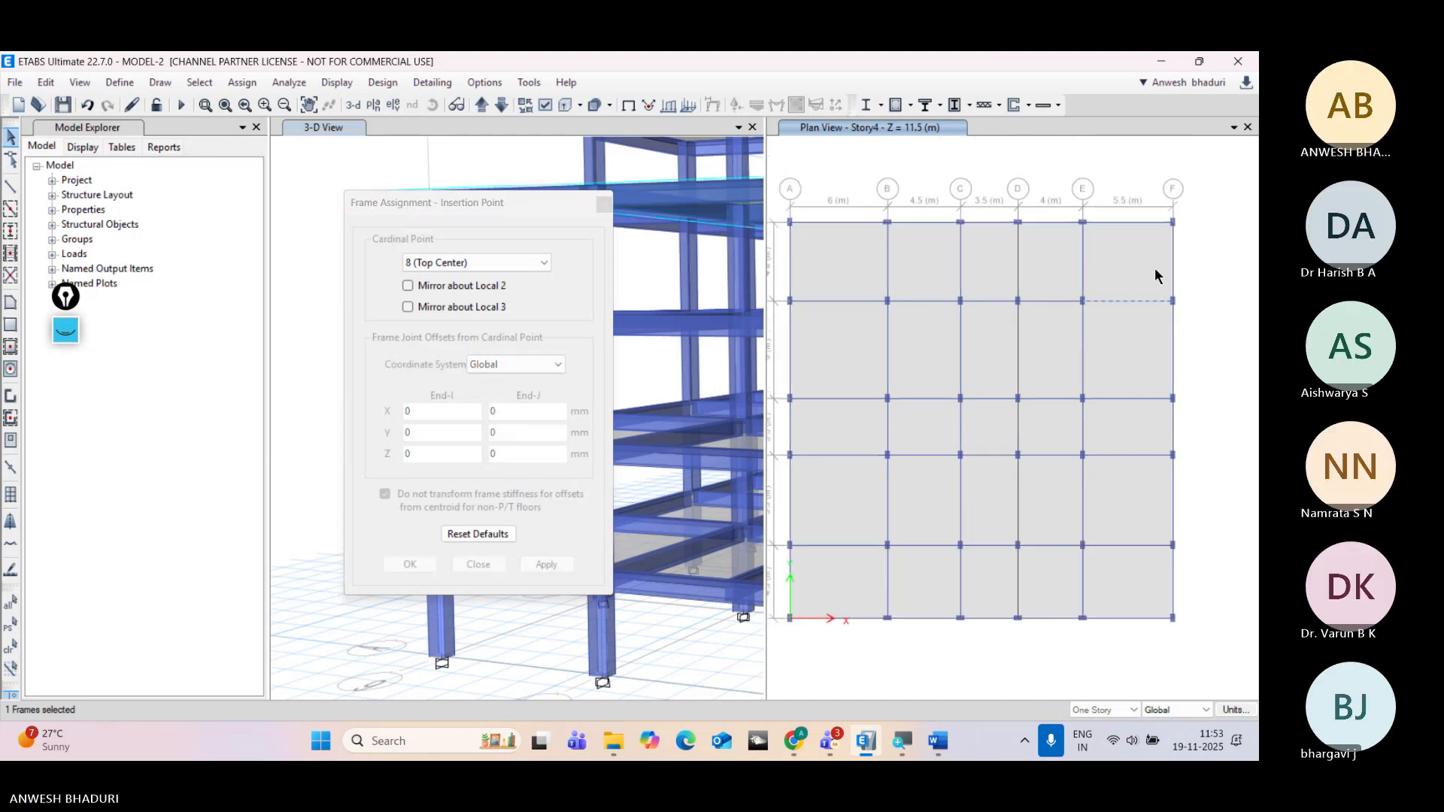
pyautogui.scroll(3, 1154, 290)
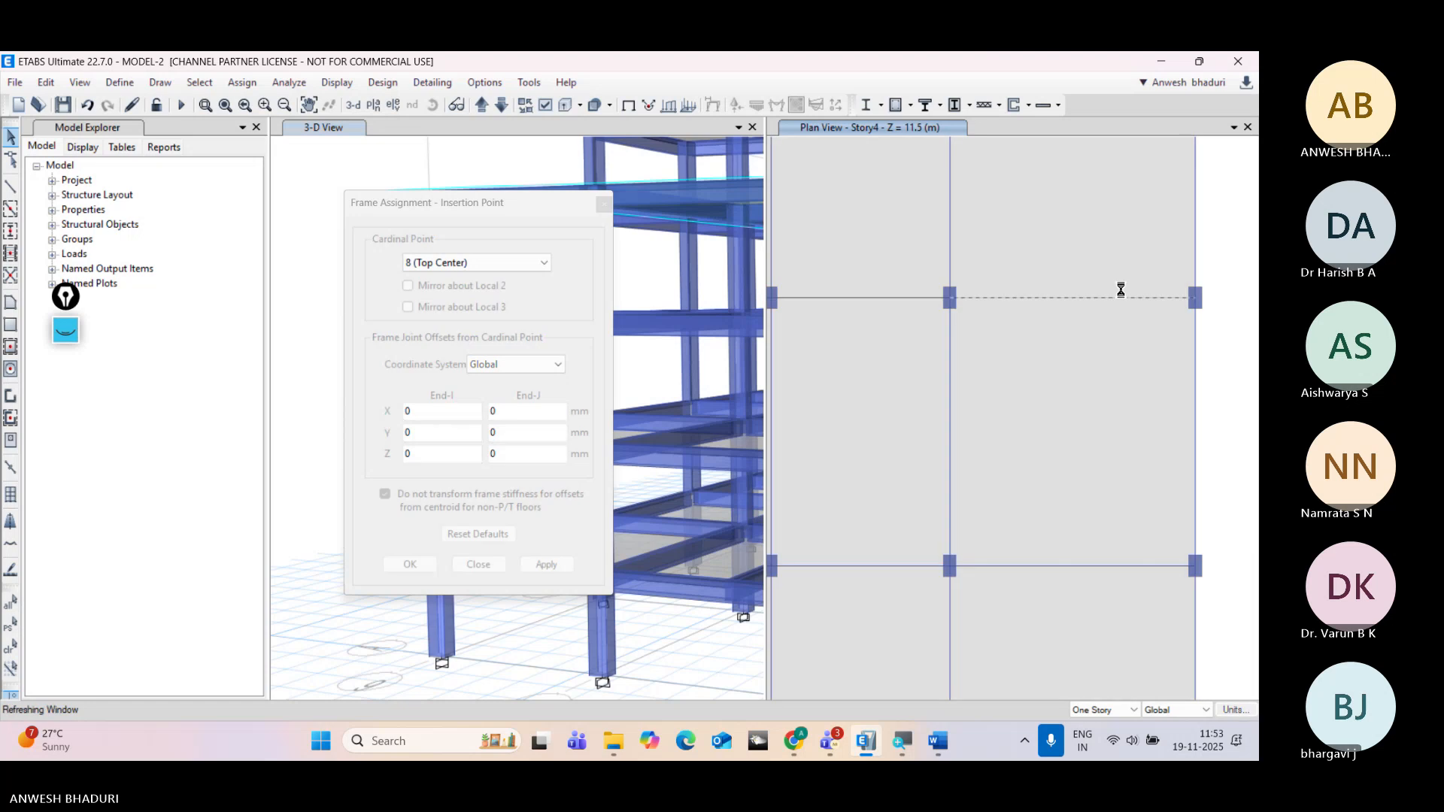
pyautogui.scroll(-4, 1112, 295)
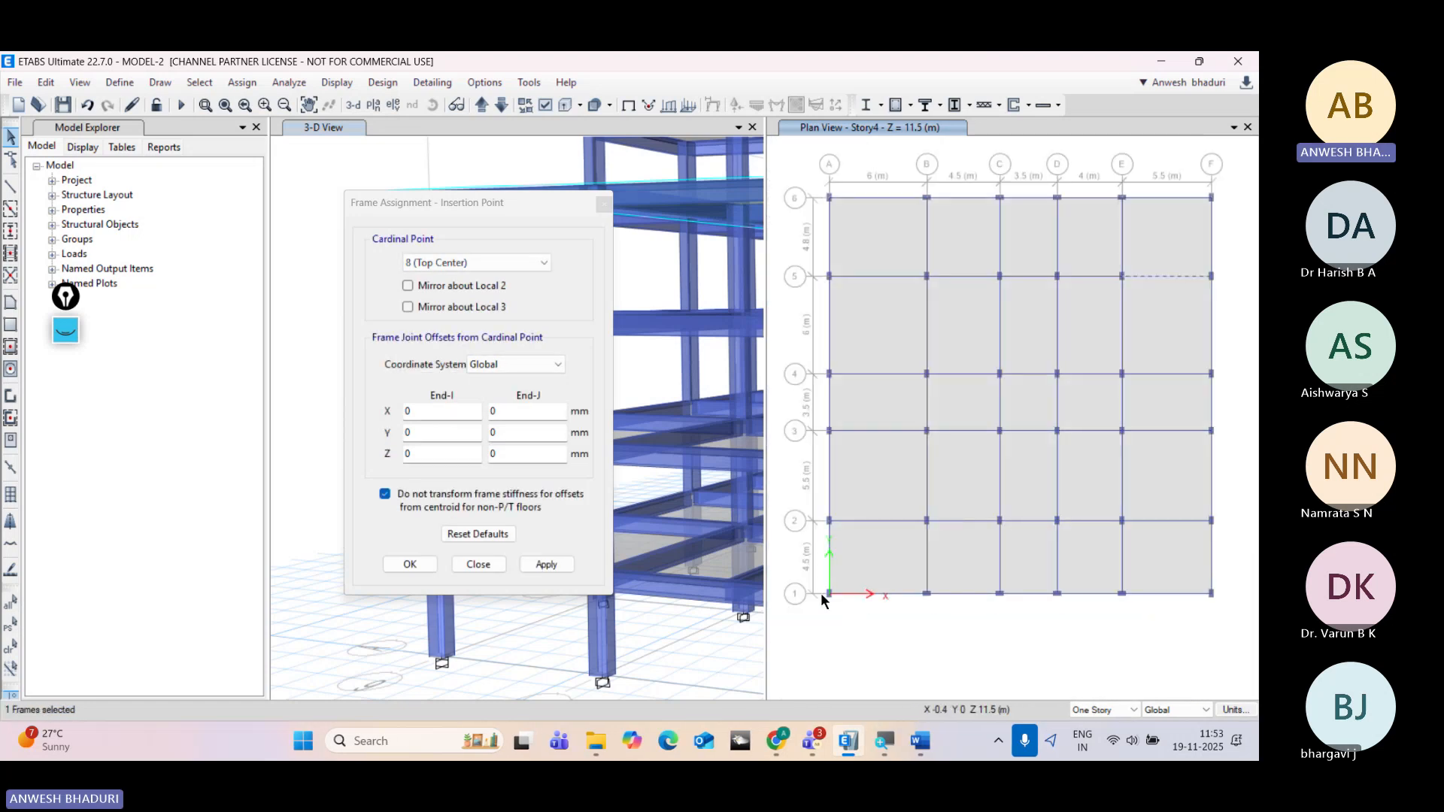
pyautogui.moveTo(1126, 334); pyautogui.dragTo(1040, 409, button='middle')
pyautogui.scroll(4, 925, 579)
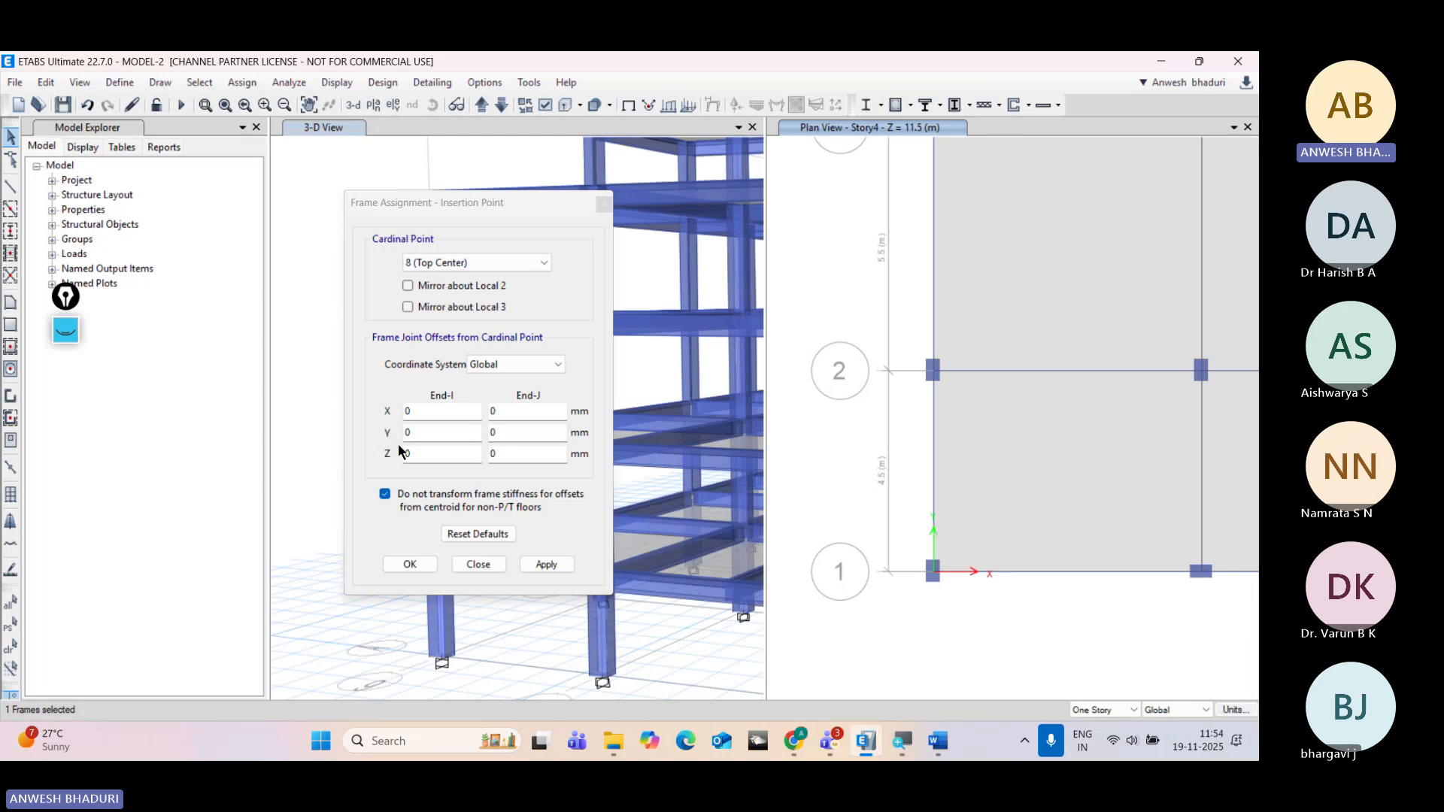
pyautogui.moveTo(1042, 509); pyautogui.dragTo(845, 611, button='middle')
pyautogui.moveTo(1037, 407); pyautogui.dragTo(876, 536, button='middle')
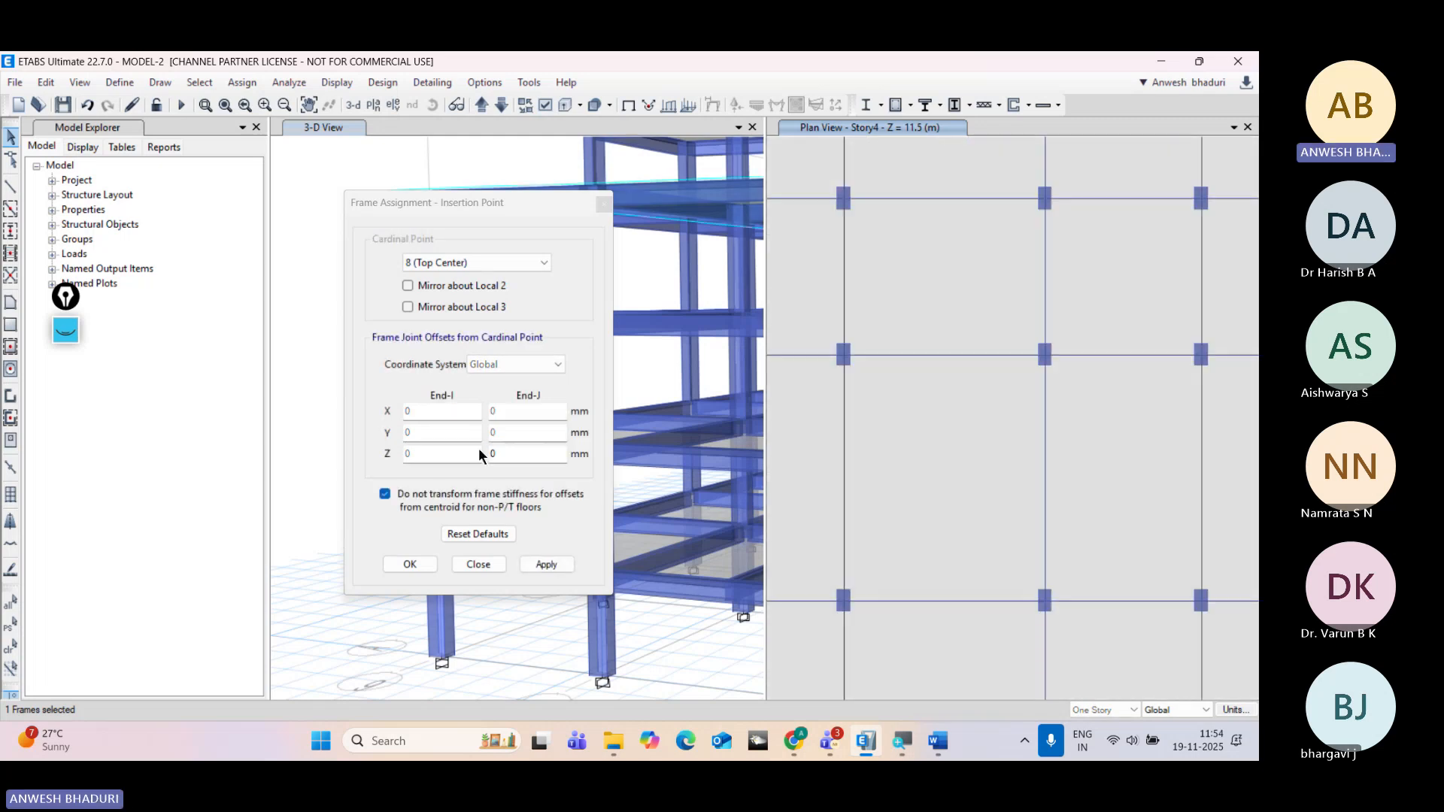
pyautogui.moveTo(1050, 328); pyautogui.dragTo(882, 533, button='middle')
pyautogui.moveTo(1159, 462); pyautogui.dragTo(1034, 518, button='middle')
pyautogui.moveTo(1019, 350); pyautogui.dragTo(998, 548, button='middle')
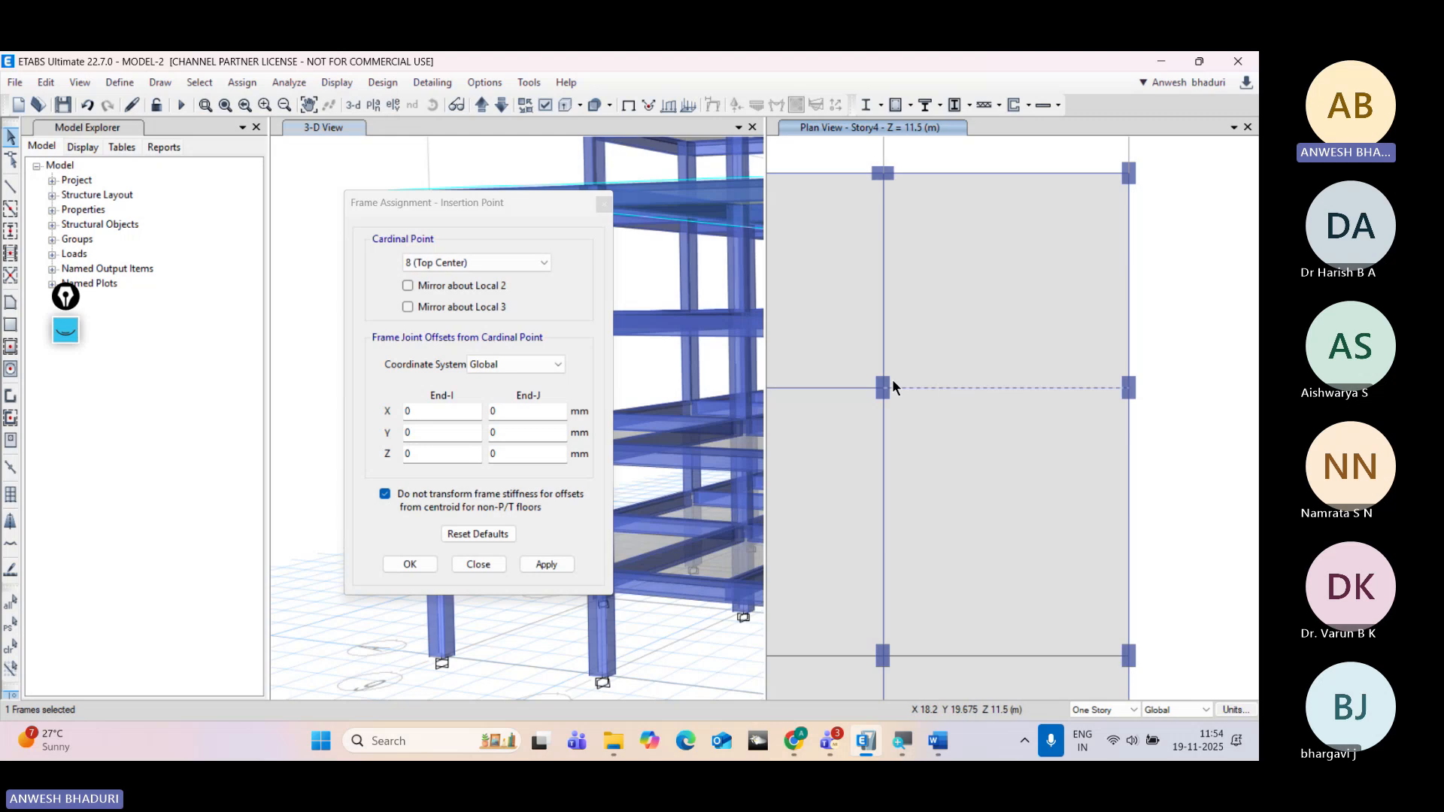
# Step: Inspect the current assignments of the Story4 beam on grid 5 between grids E and F
pyautogui.rightClick(924, 385)
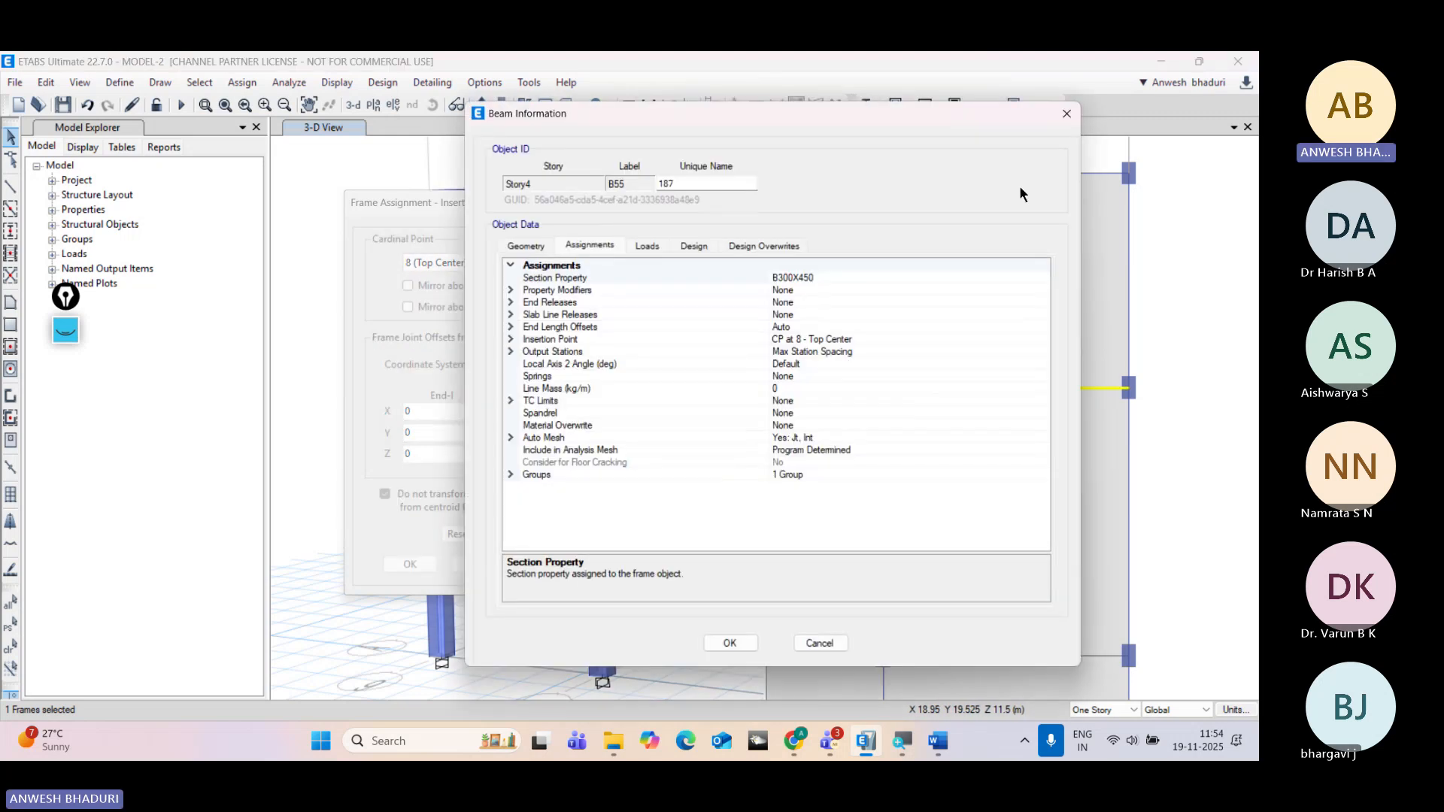
pyautogui.click(1064, 113)
pyautogui.moveTo(1127, 381); pyautogui.dragTo(1132, 377, button='middle')
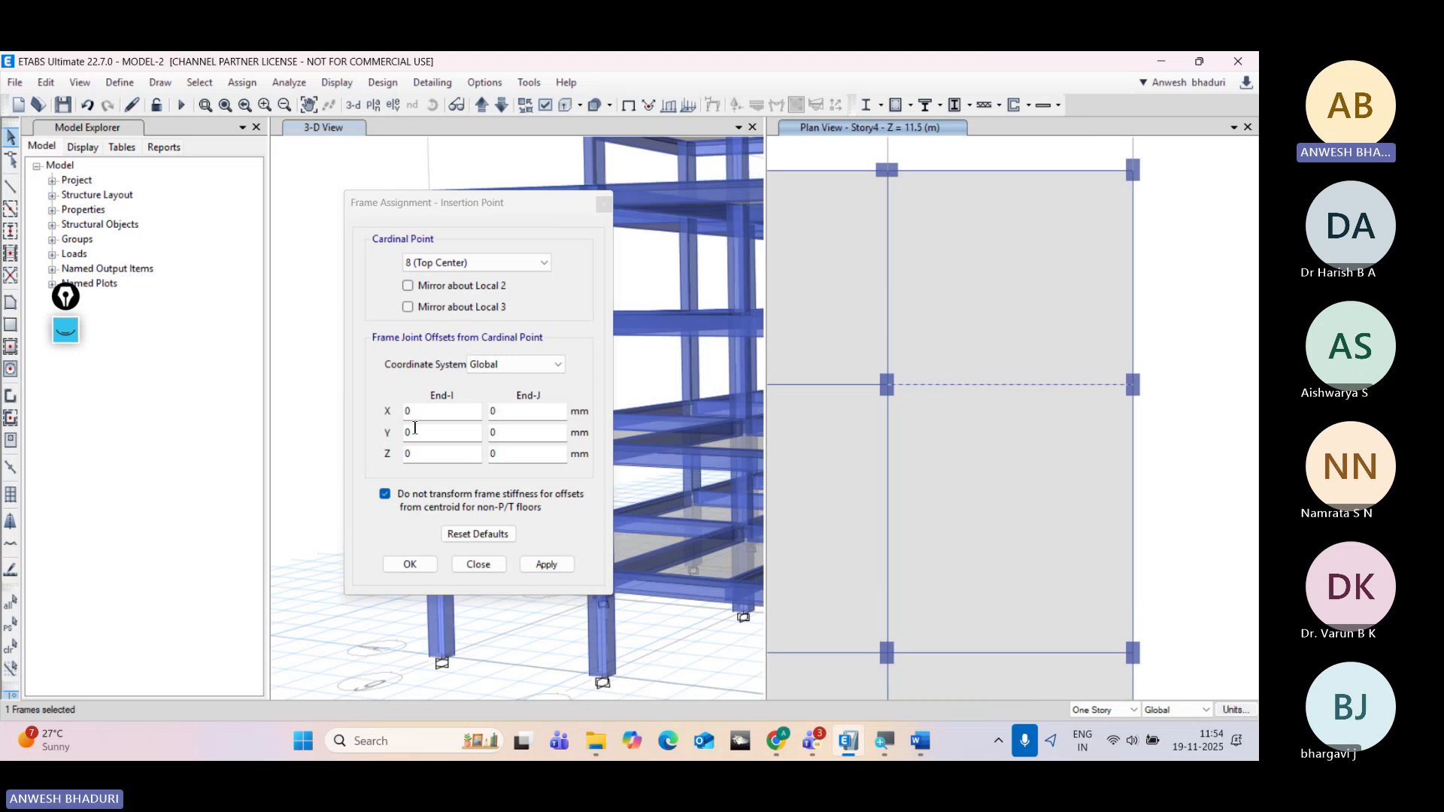
# Step: Apply Global Y joint offsets of 100 mm at both End-I and End-J to the selected grid 5 beam
pyautogui.click(451, 431)
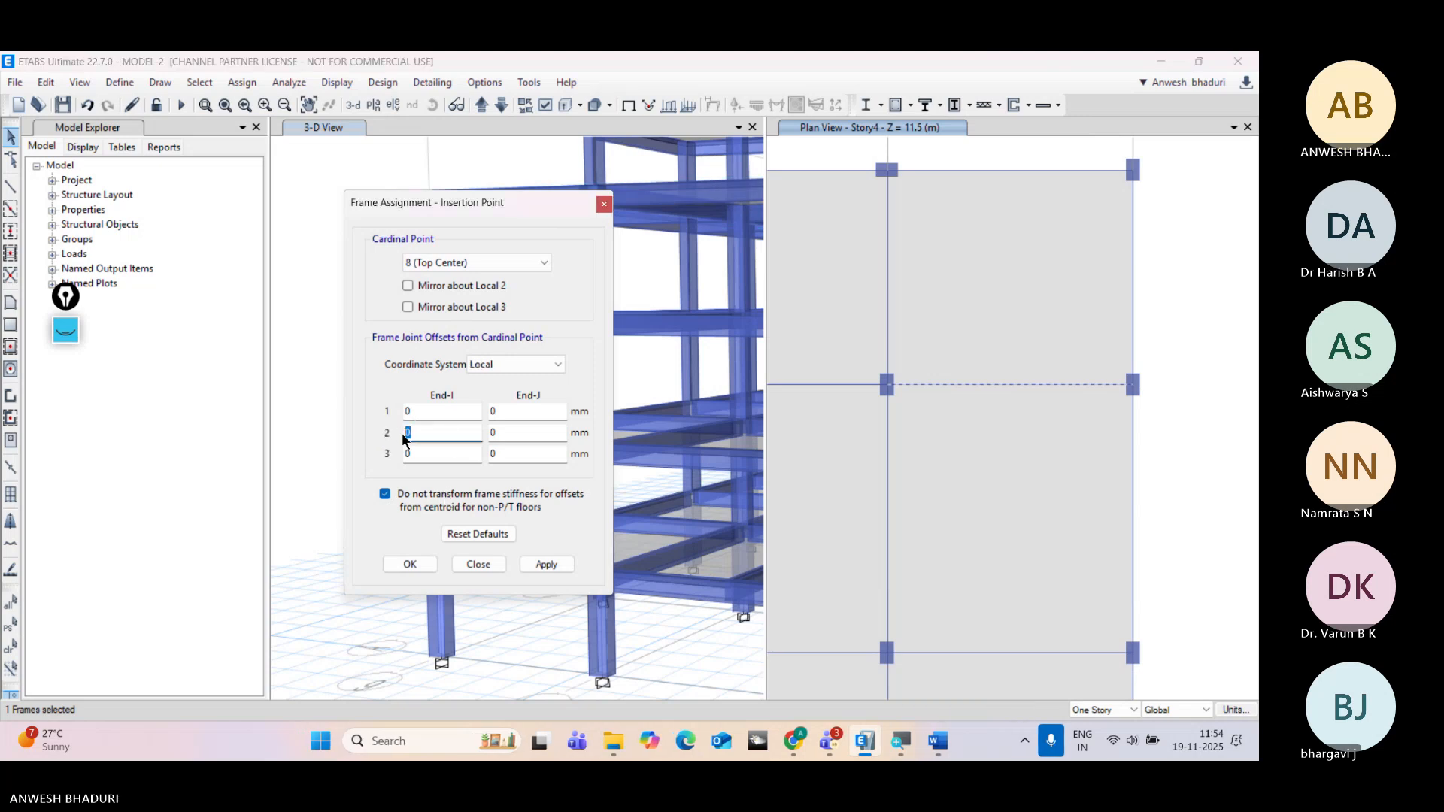
pyautogui.click(496, 363)
pyautogui.click(480, 391)
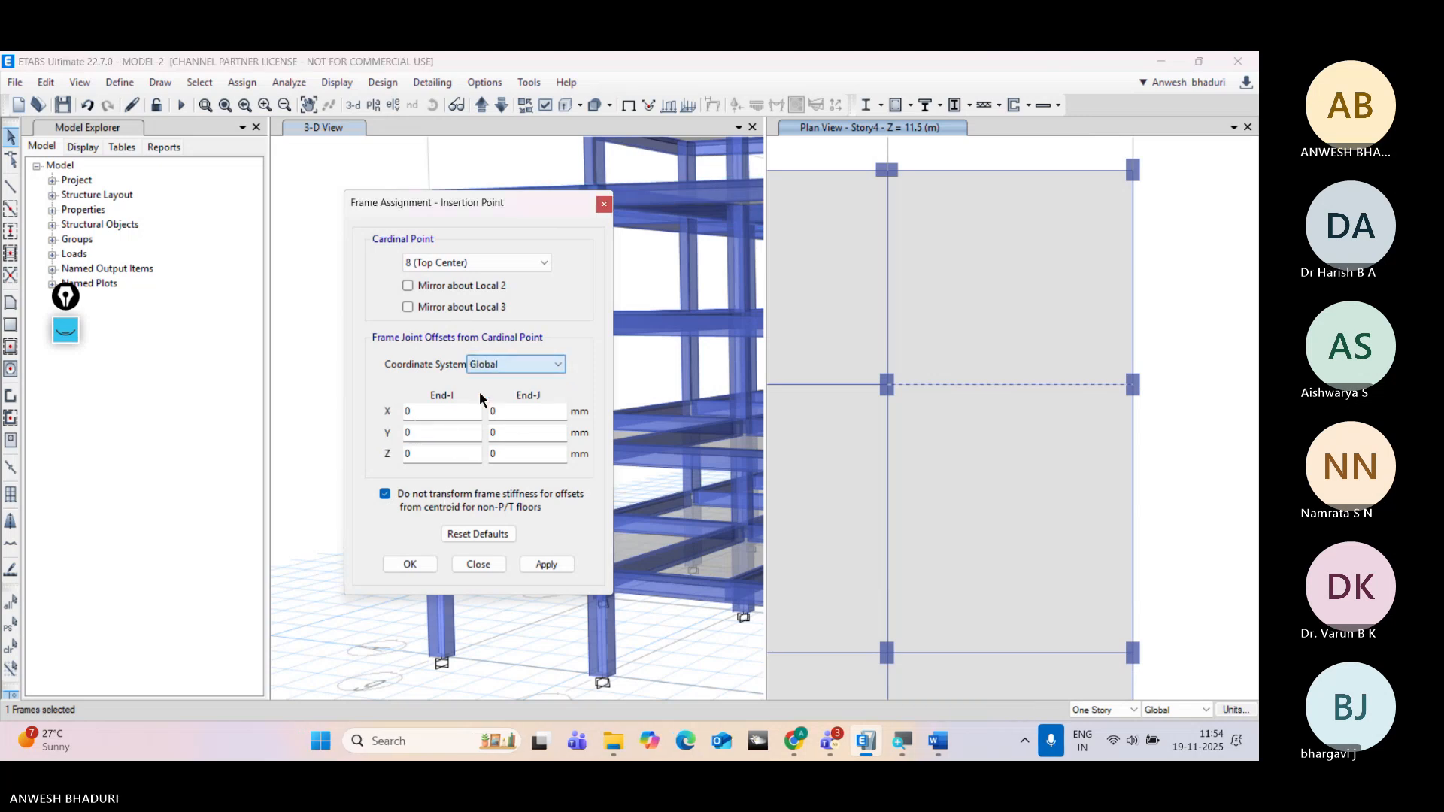
pyautogui.doubleClick(432, 433)
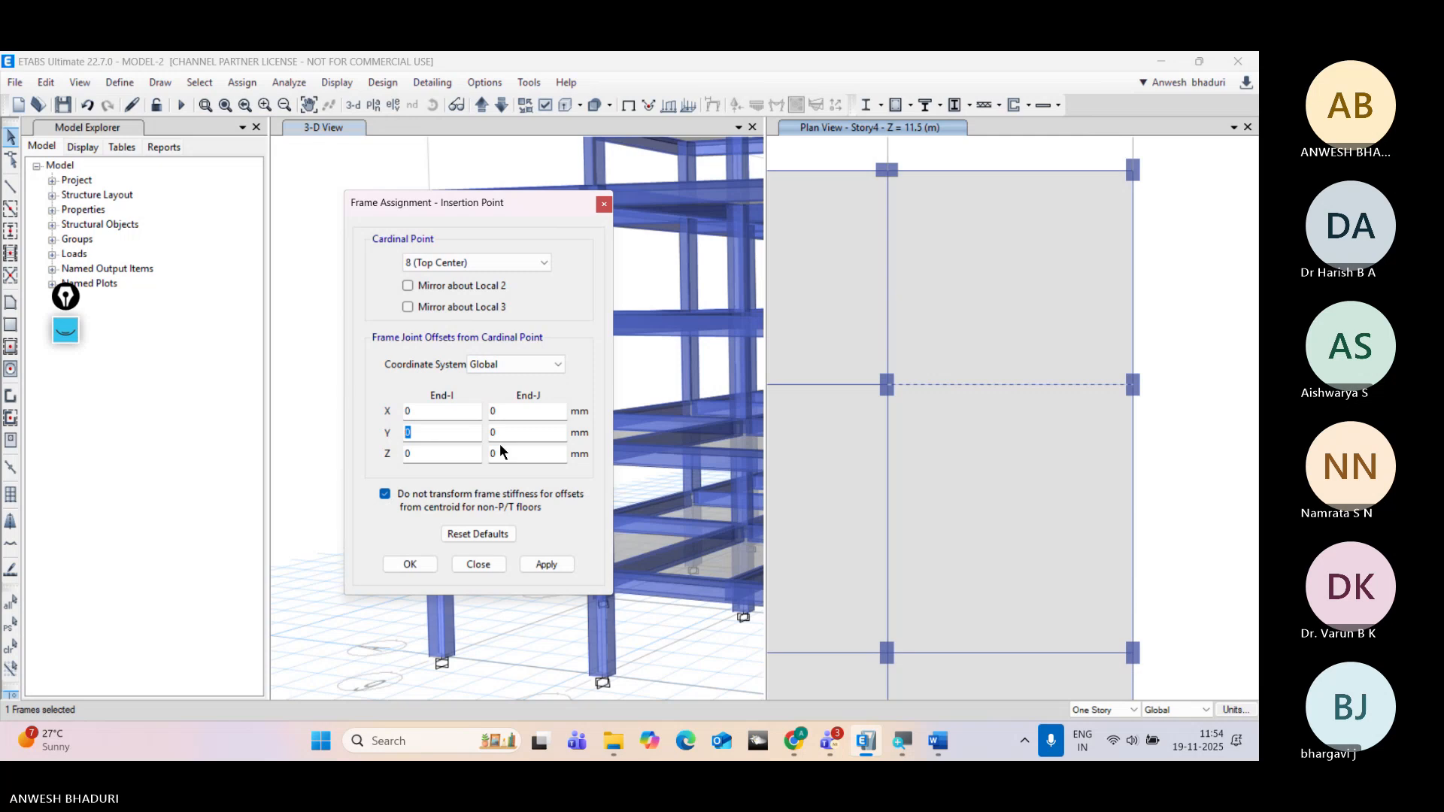
pyautogui.write('100')
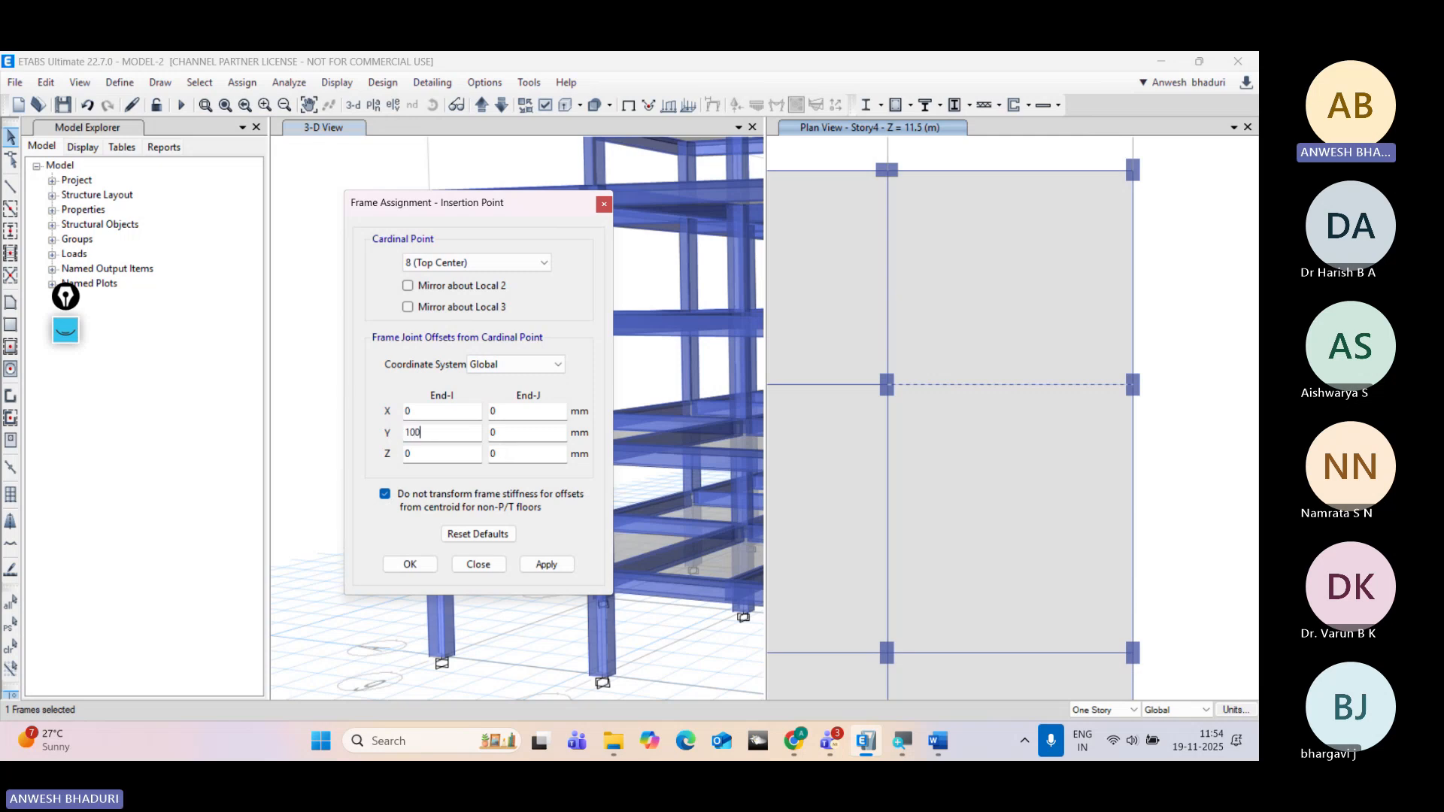
pyautogui.doubleClick(507, 434)
pyautogui.write('10')
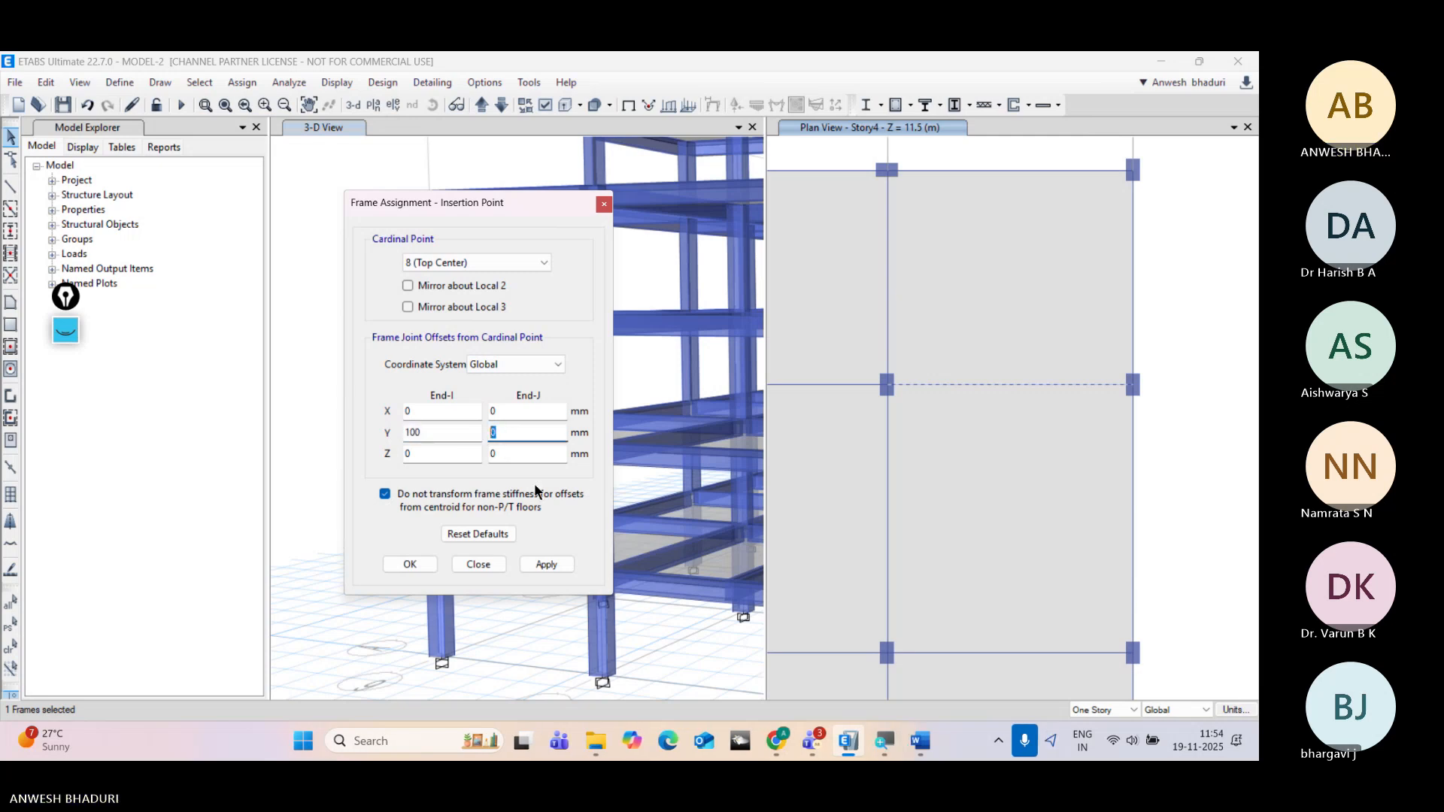
pyautogui.write('0')
pyautogui.click(547, 563)
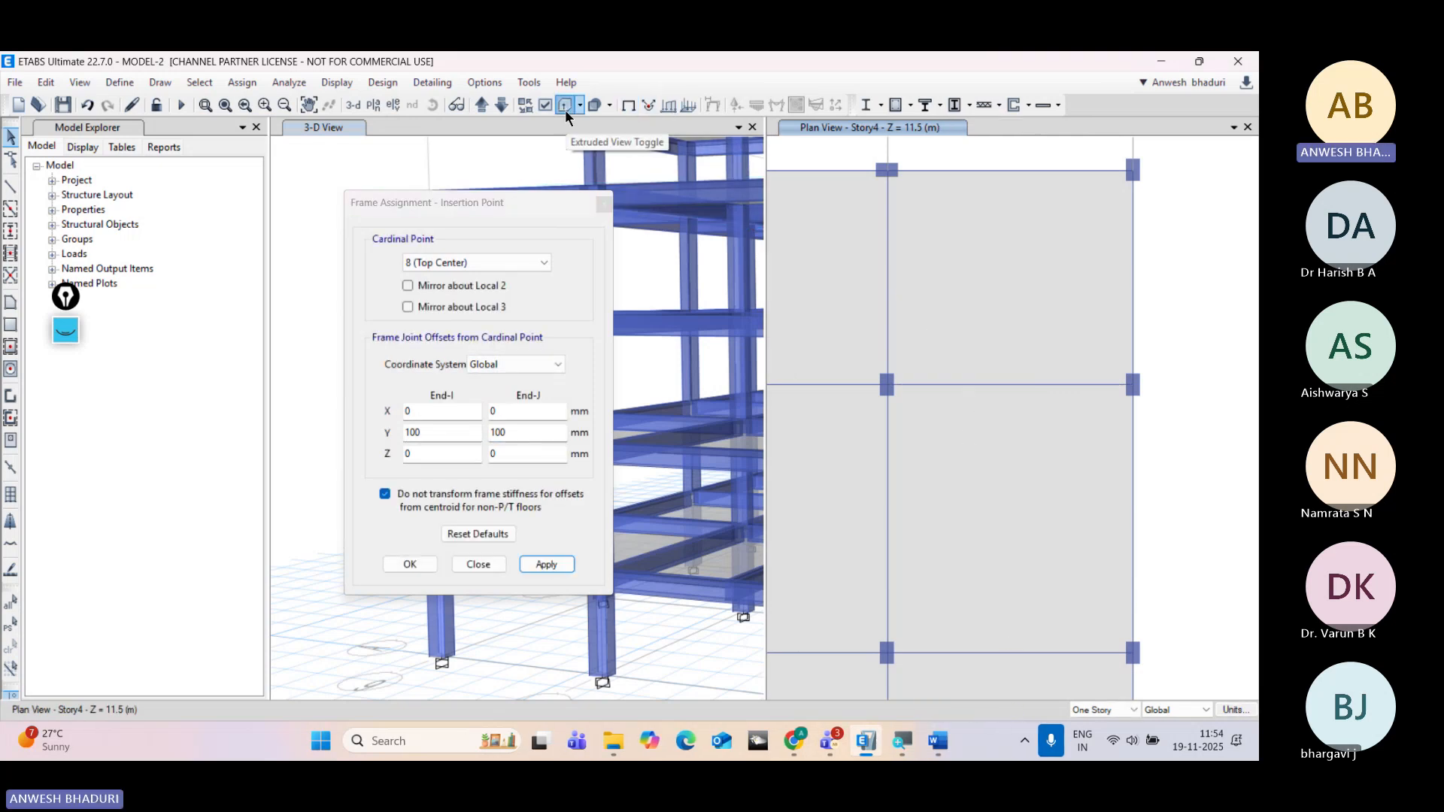
# Step: Check the offset grid 5 beam against its end columns in the extruded Story4 plan
pyautogui.click(627, 106)
pyautogui.scroll(3, 1132, 387)
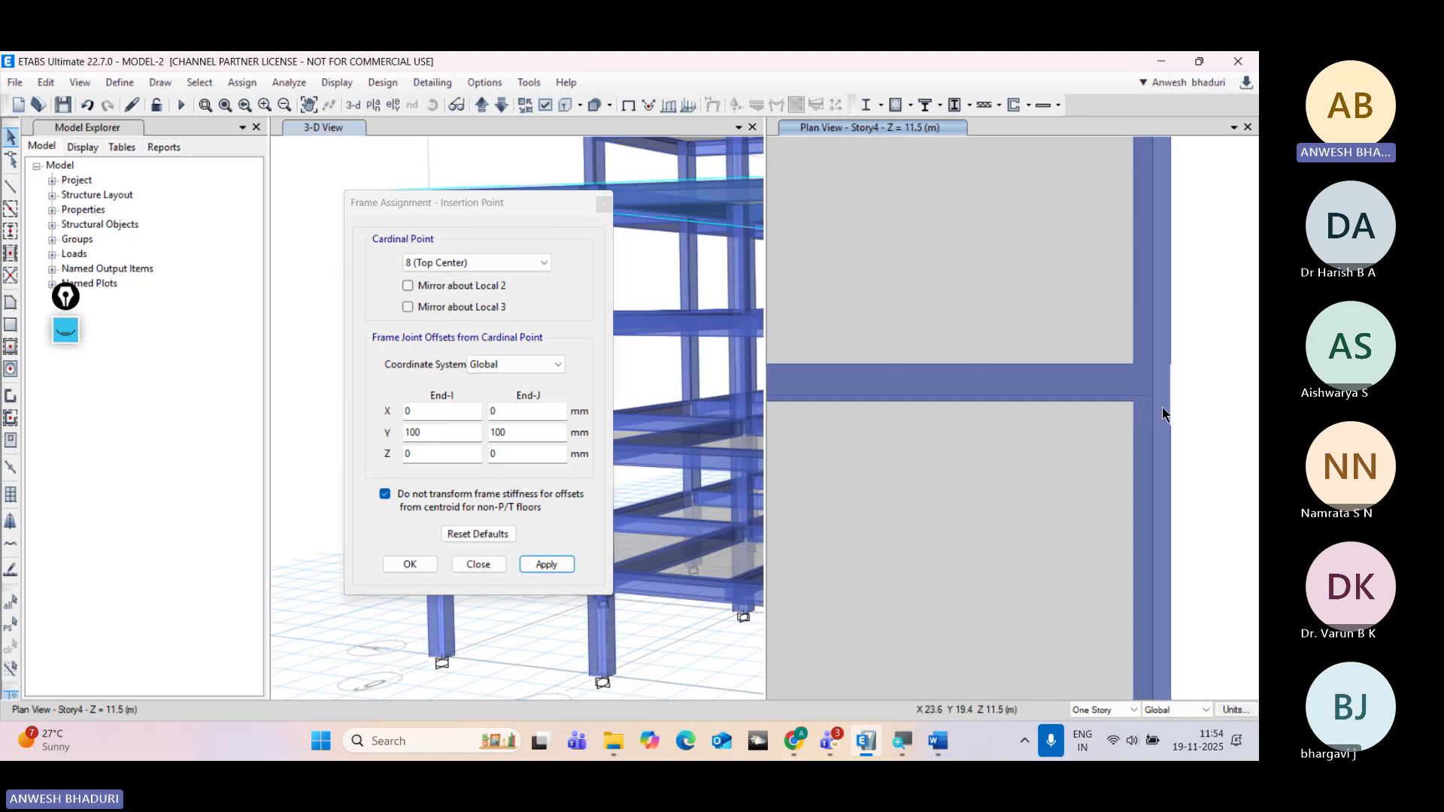
pyautogui.scroll(-3, 1083, 398)
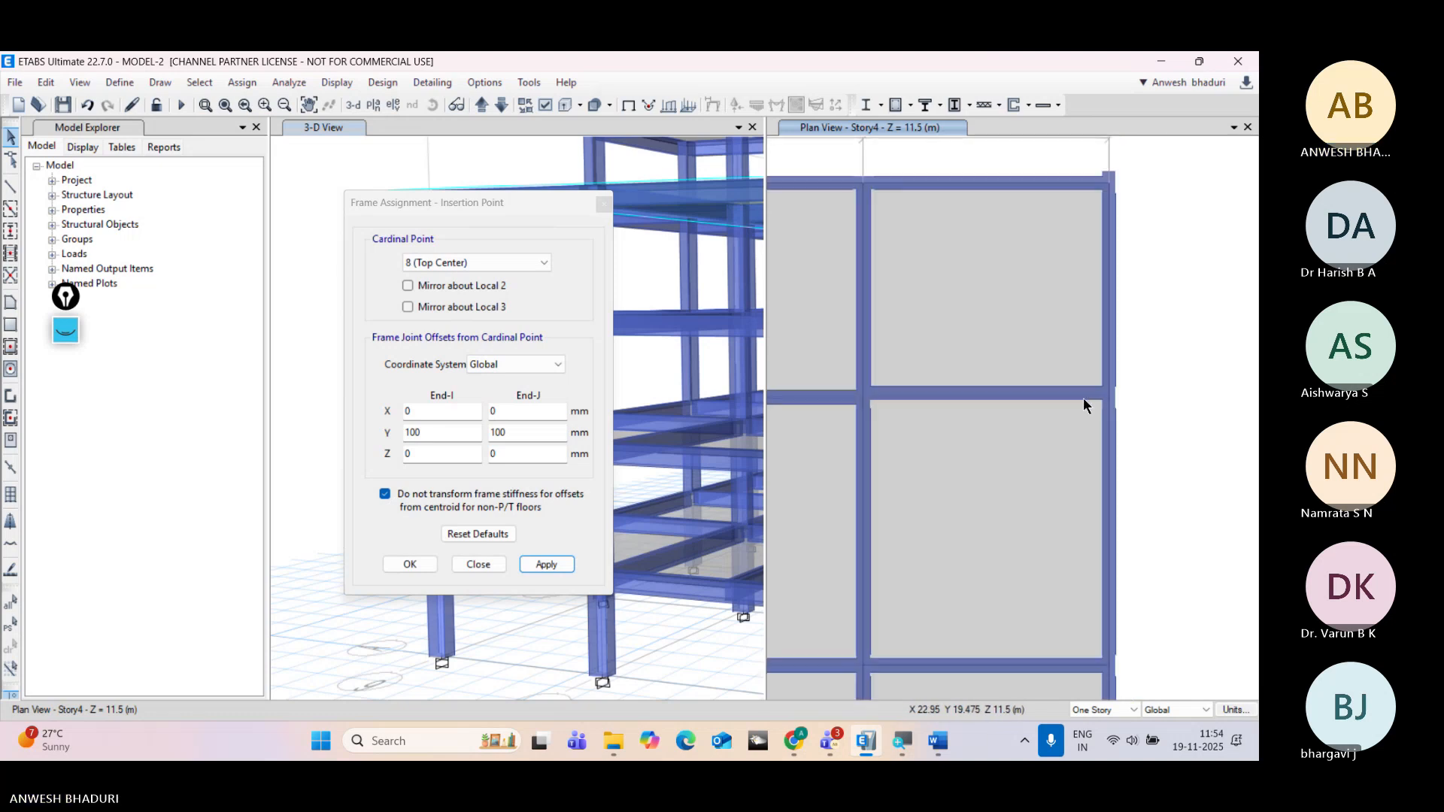
# Step: Reselect the grid 5 beam between grids E and F and reapply its insertion point without the "Do not transform frame stiffness" option
pyautogui.click(1083, 399)
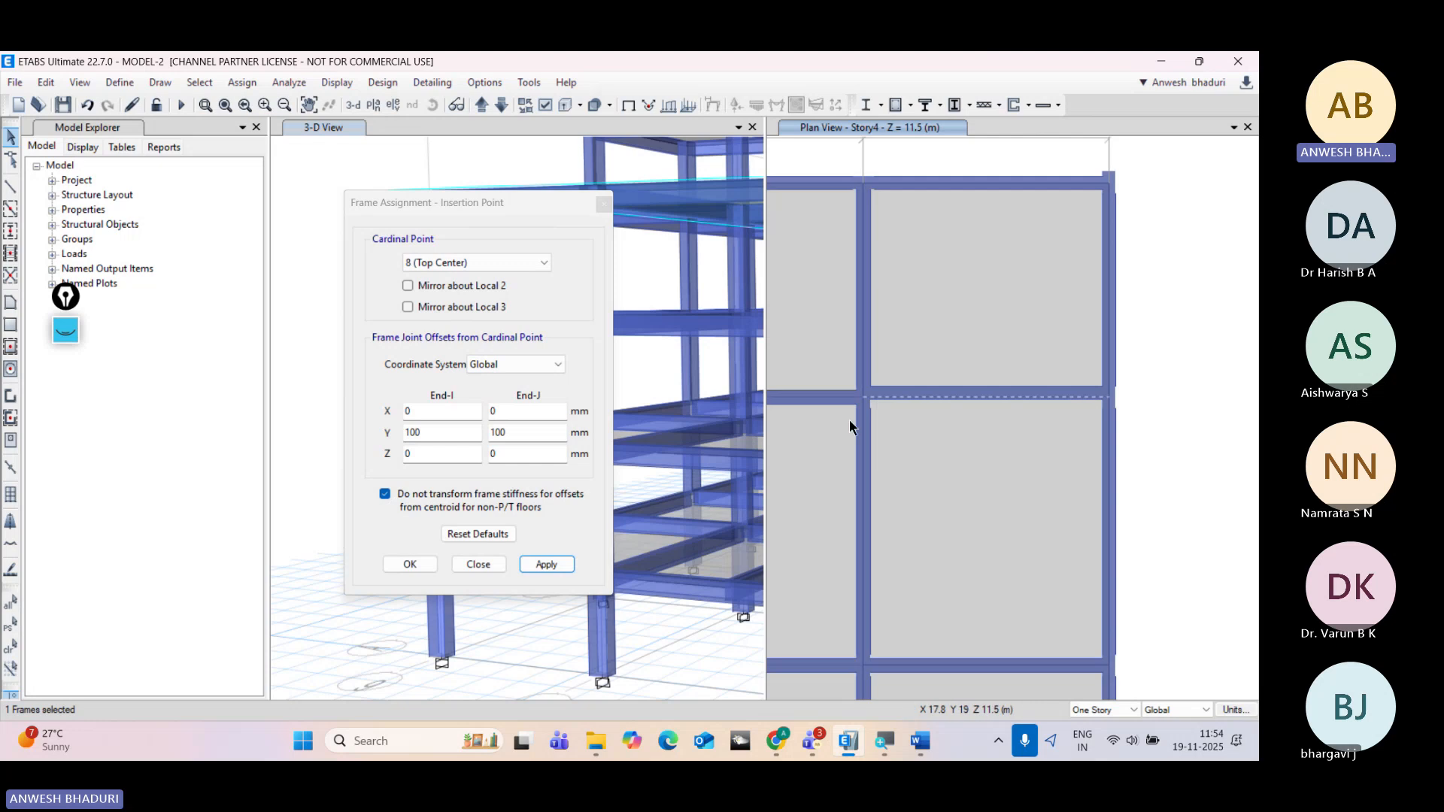
pyautogui.click(384, 494)
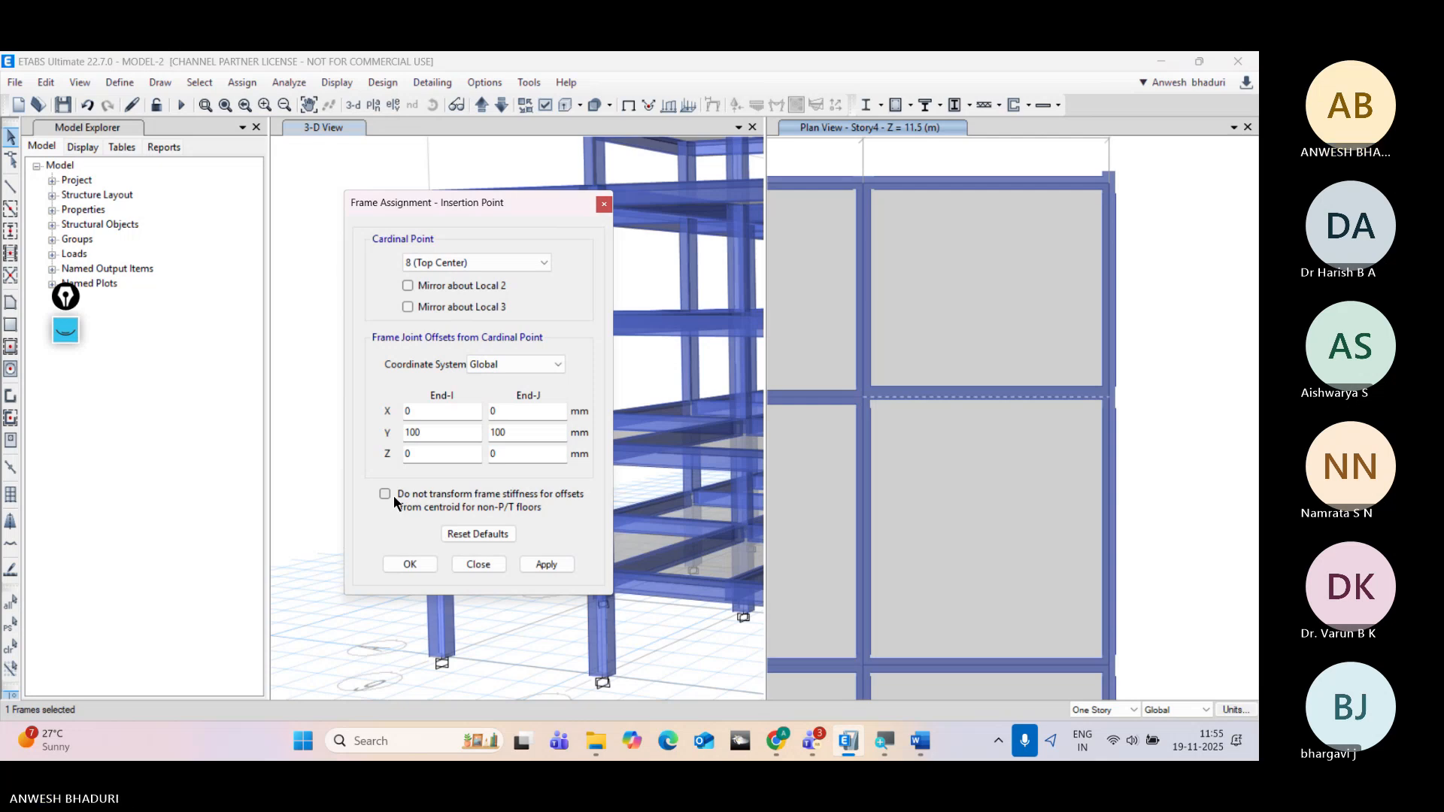
pyautogui.click(551, 564)
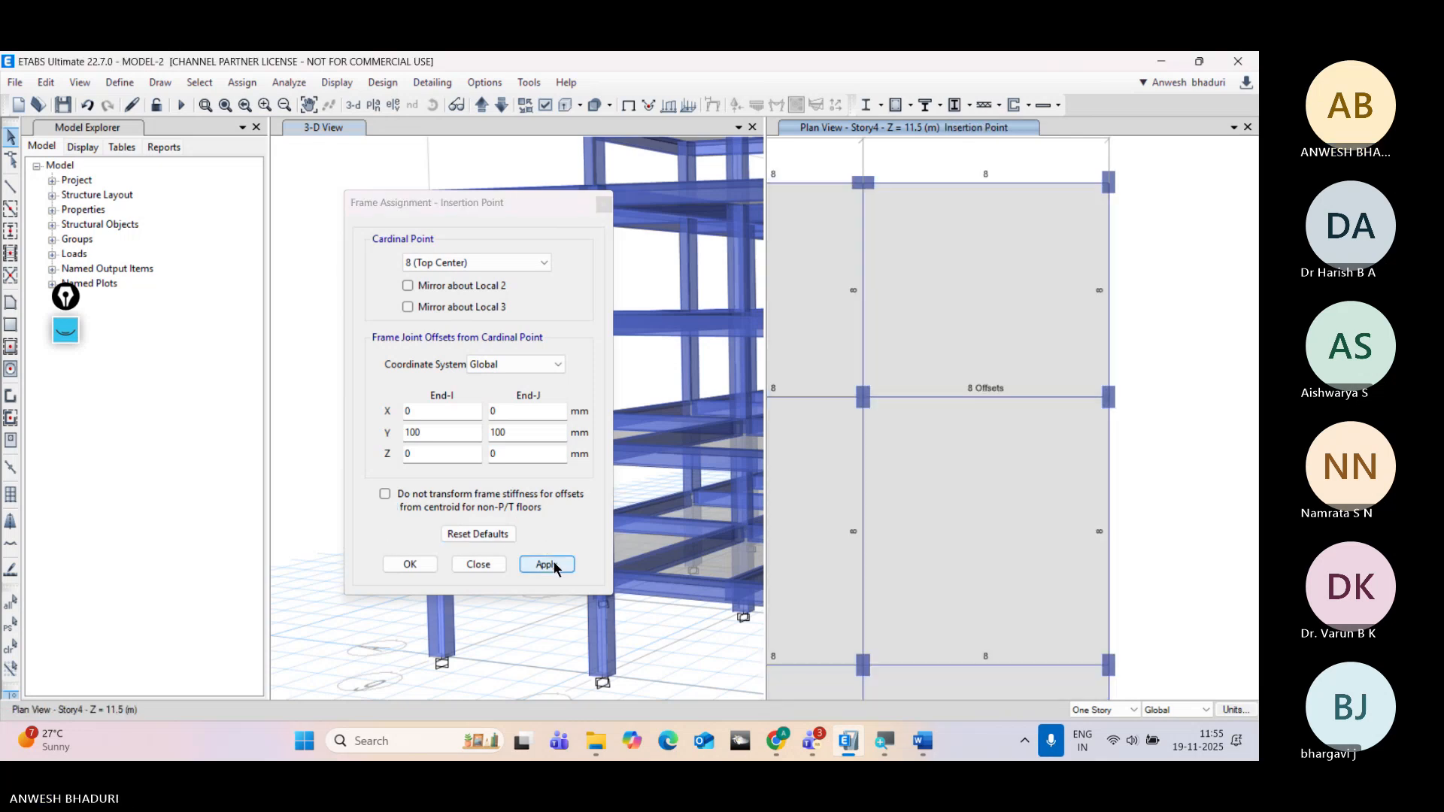
pyautogui.click(412, 566)
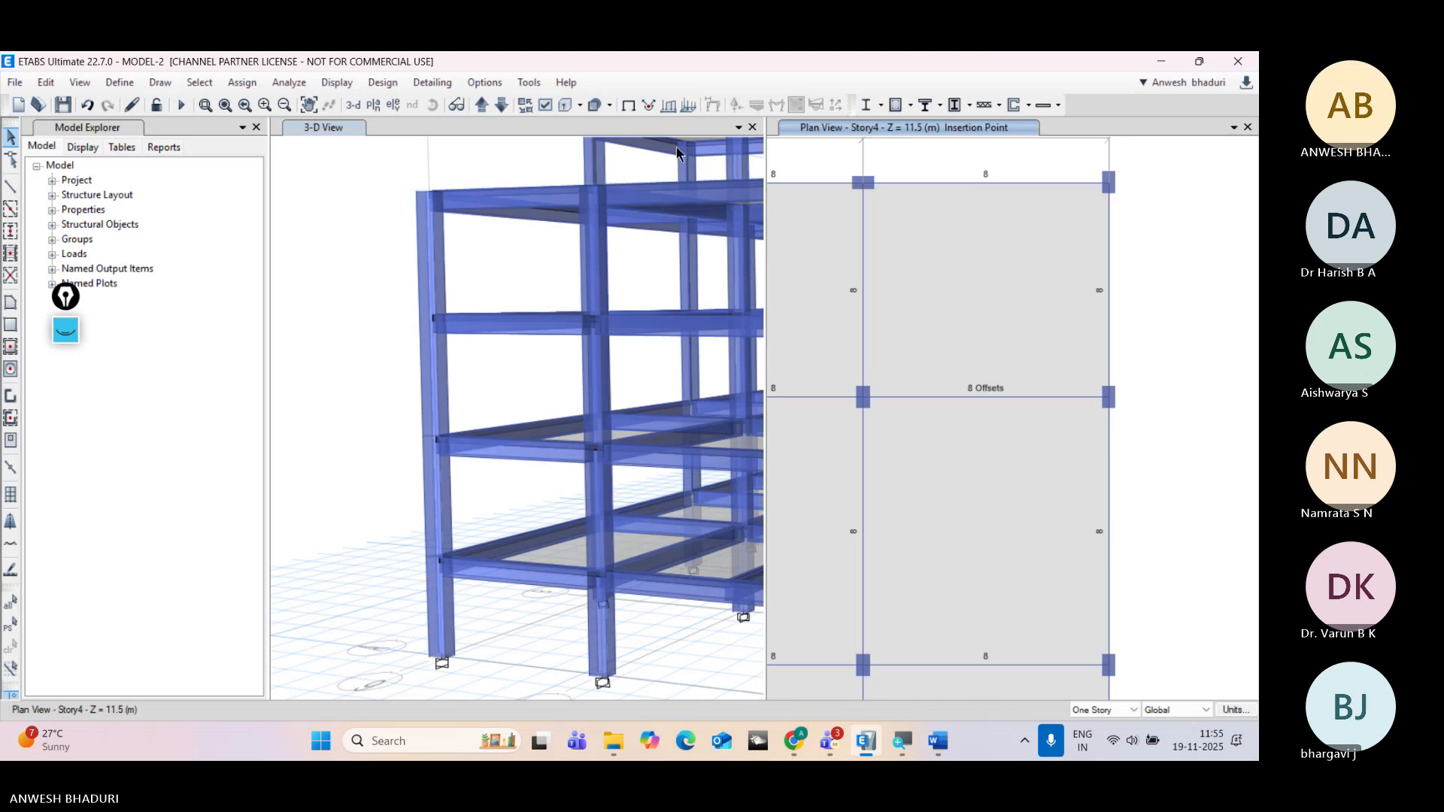
# Step: Clear the insertion point labels from the Story4 plan and show the whole floor
pyautogui.click(628, 106)
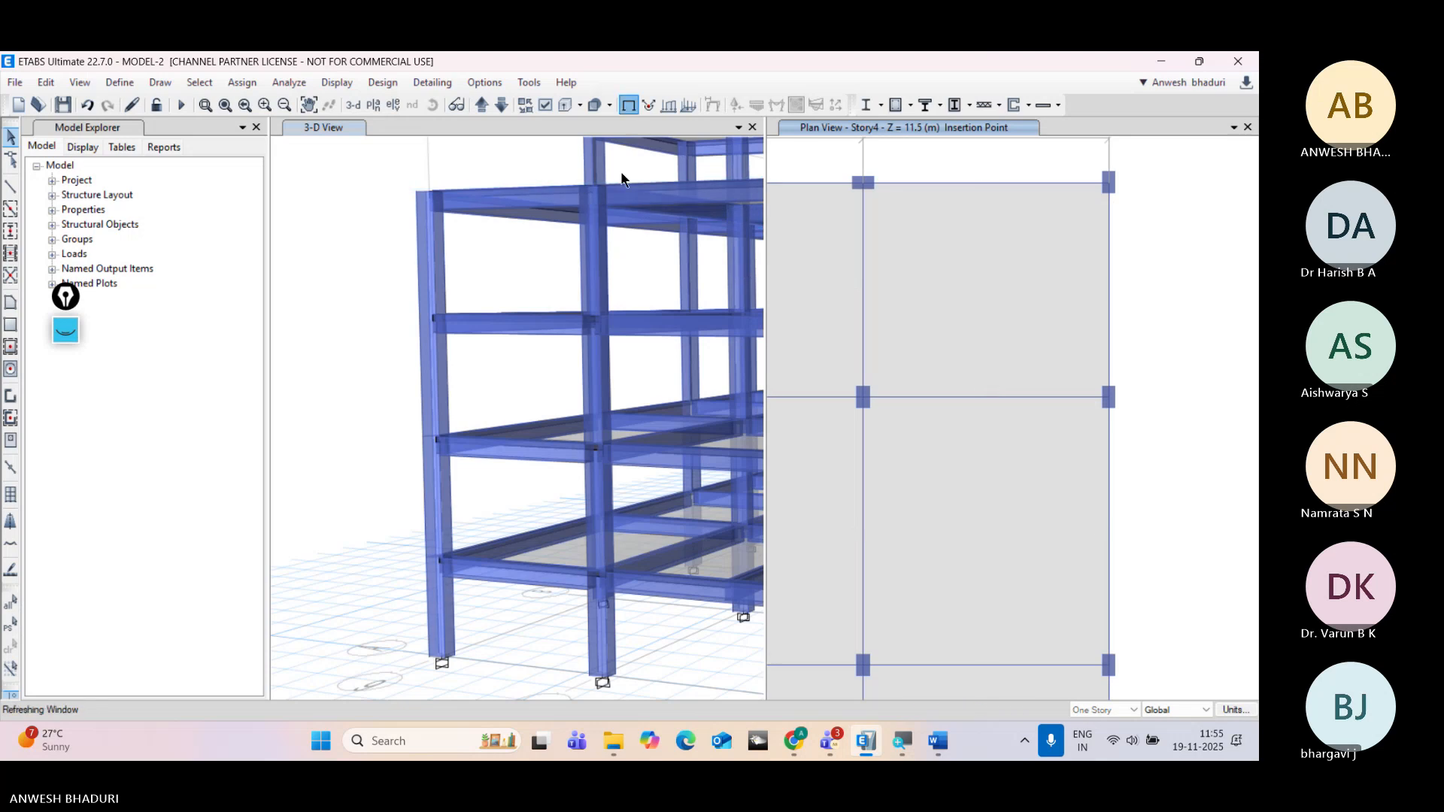
pyautogui.click(567, 106)
pyautogui.scroll(-5, 973, 415)
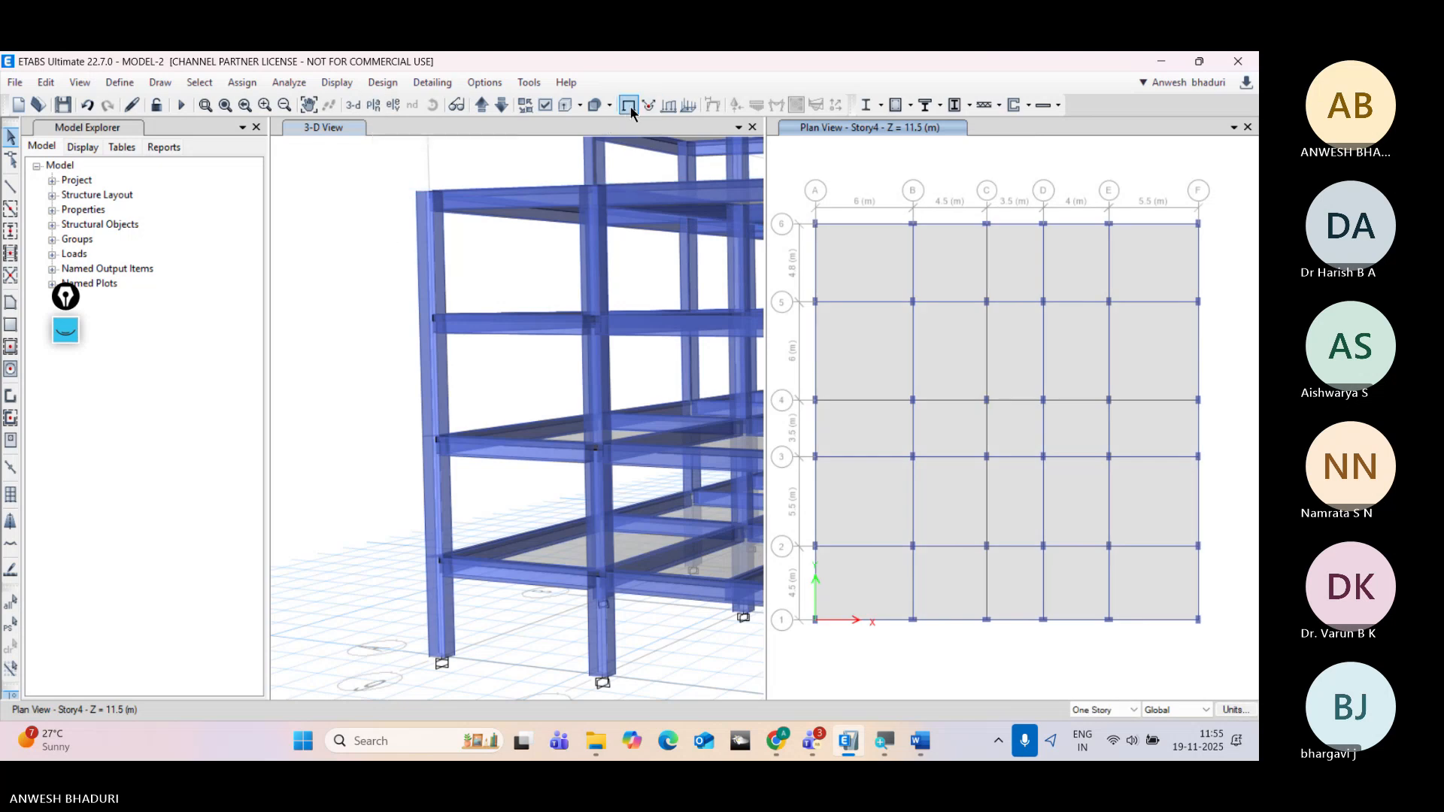
# Step: Examine the whole building in the 3D view from a corner angle
pyautogui.moveTo(528, 340); pyautogui.dragTo(386, 400, button='middle')
pyautogui.scroll(-3, 424, 314)
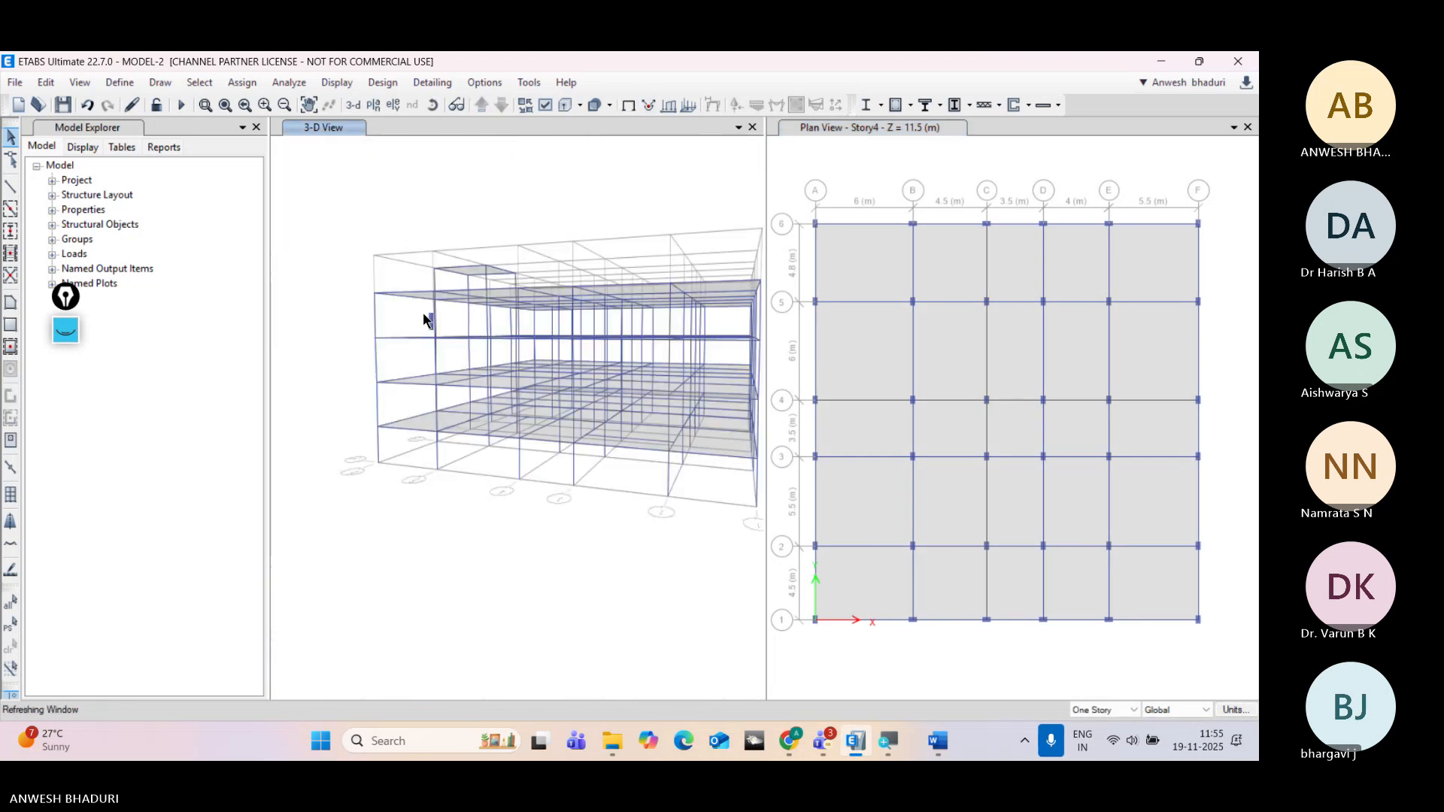
pyautogui.click(432, 105)
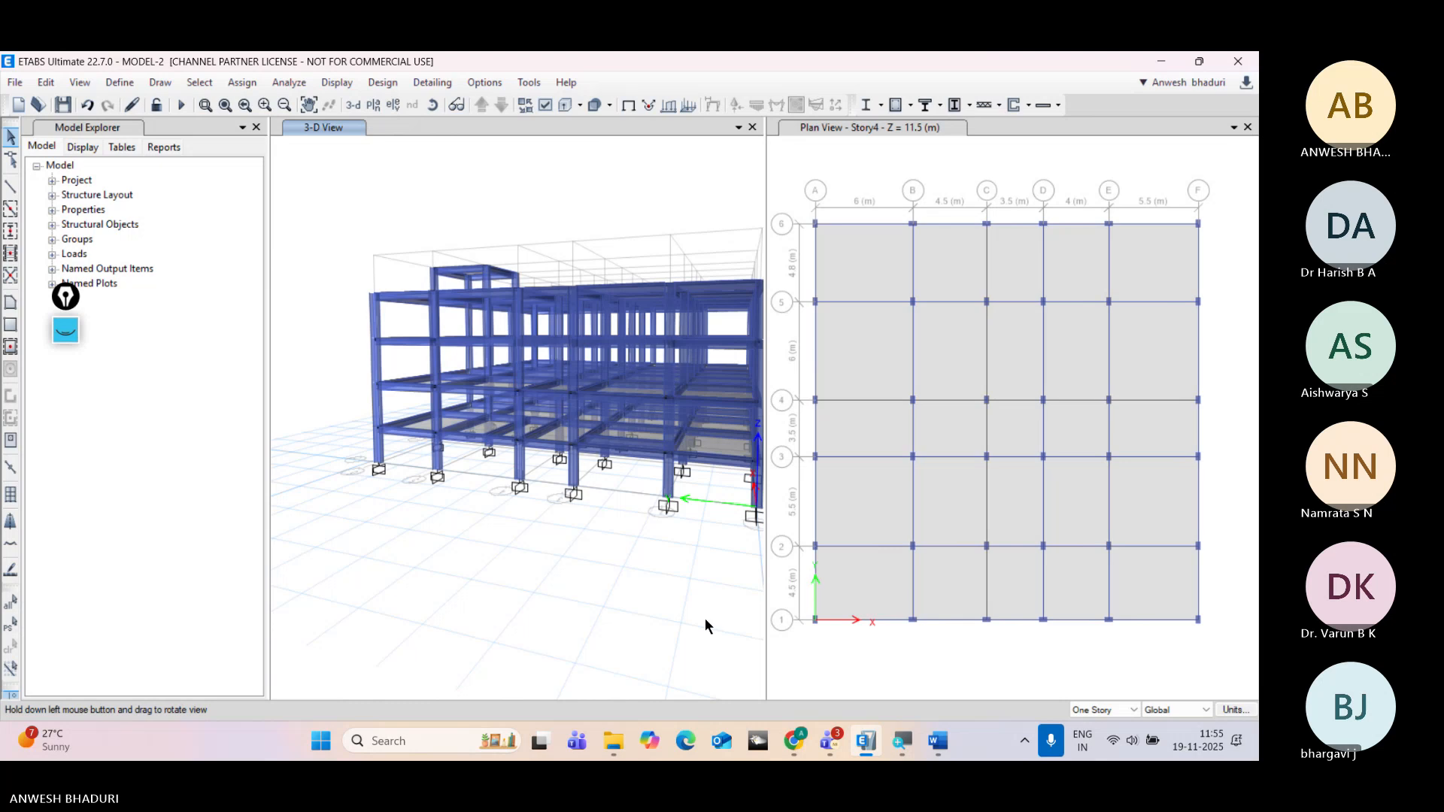
pyautogui.moveTo(706, 619); pyautogui.dragTo(502, 637)
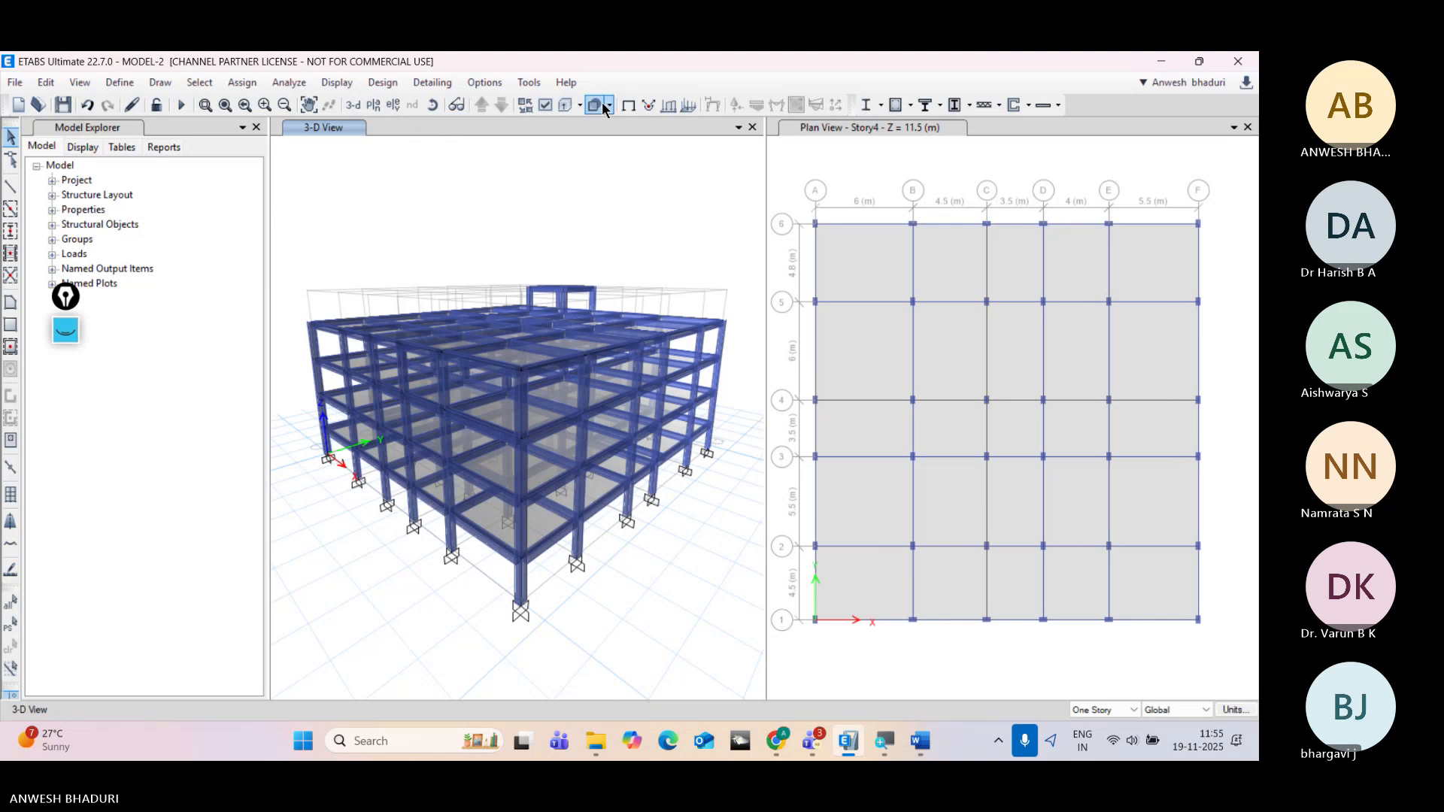
# Step: Replace the 3D view with the Story4 plan and display its Superimposed frame span loads with values
pyautogui.click(629, 106)
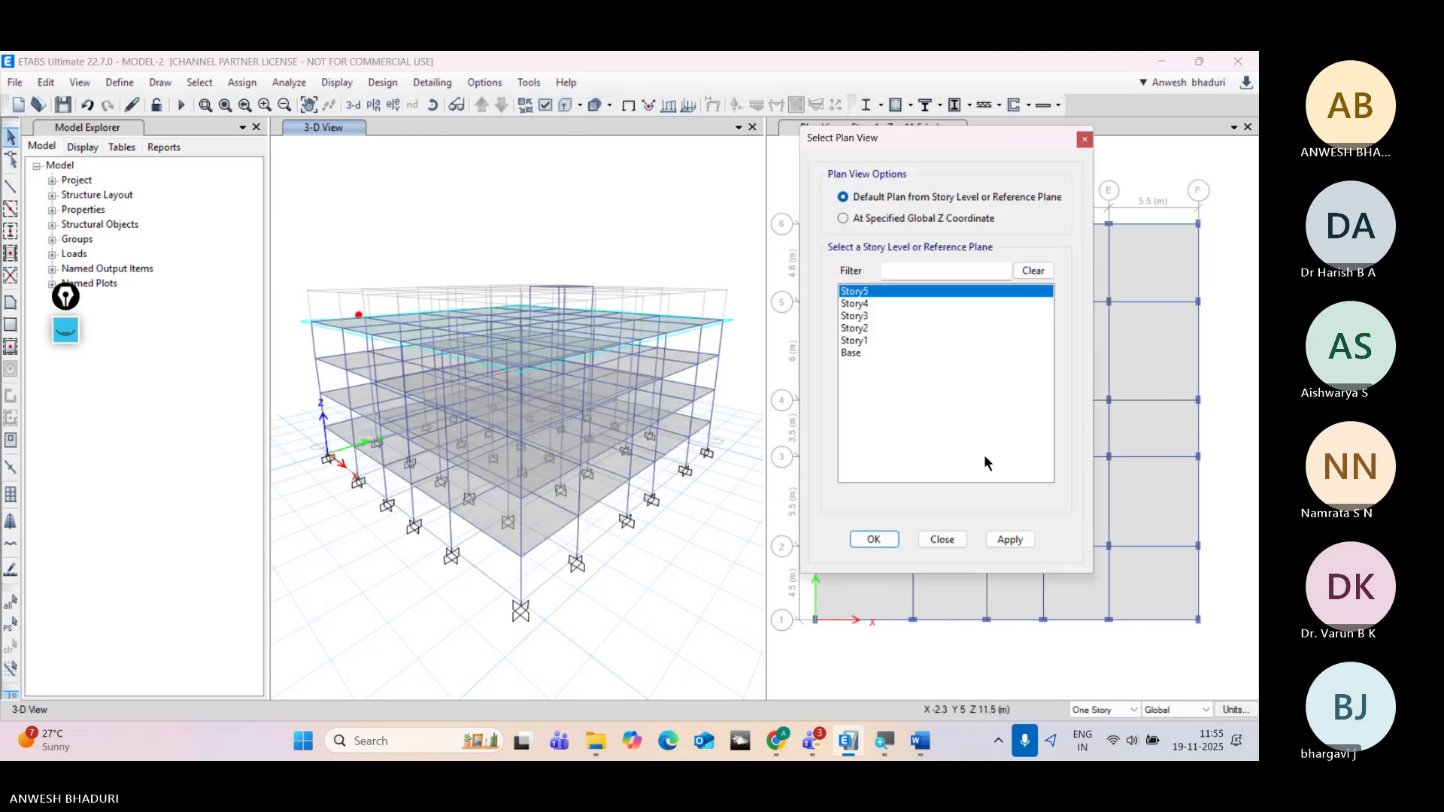
pyautogui.click(873, 539)
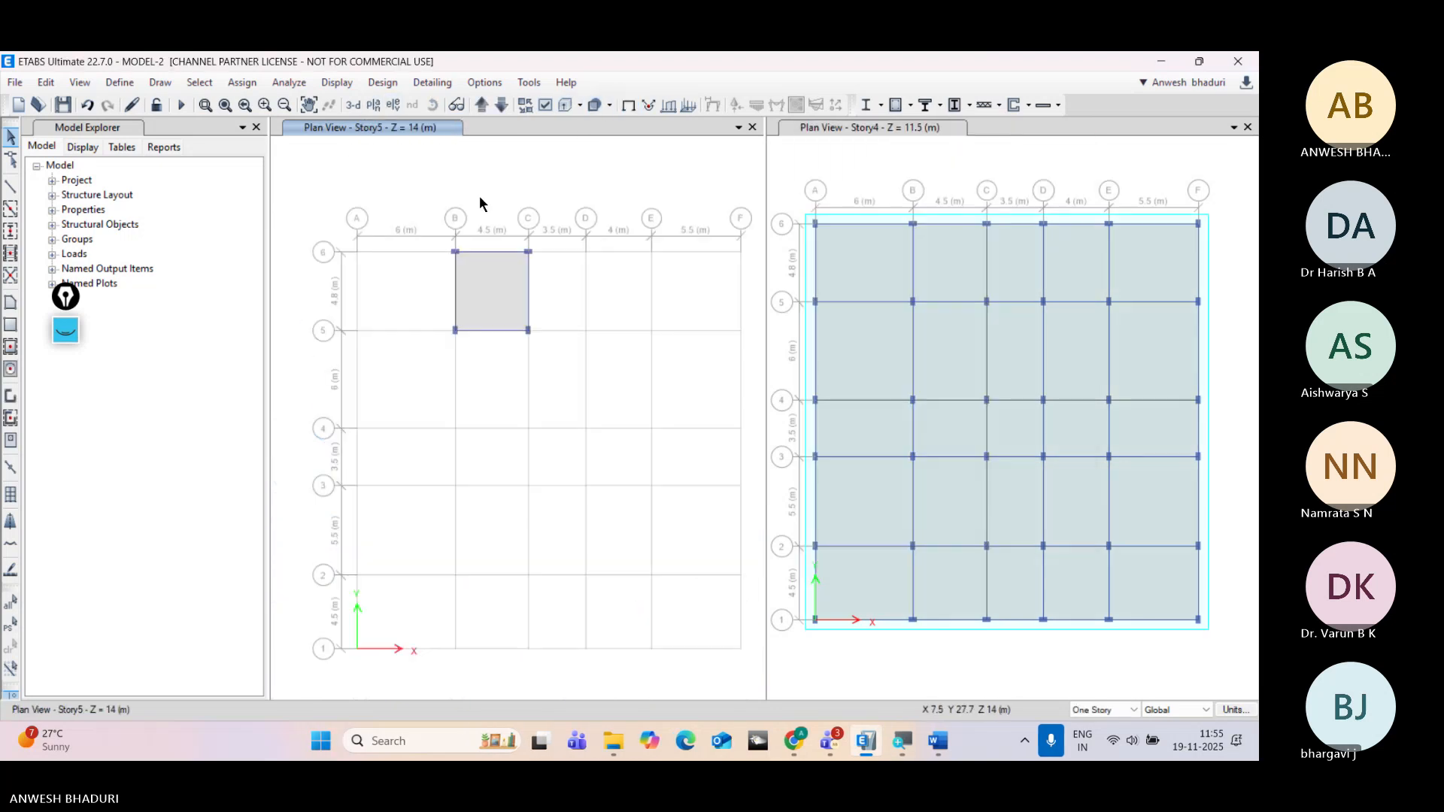
pyautogui.click(497, 109)
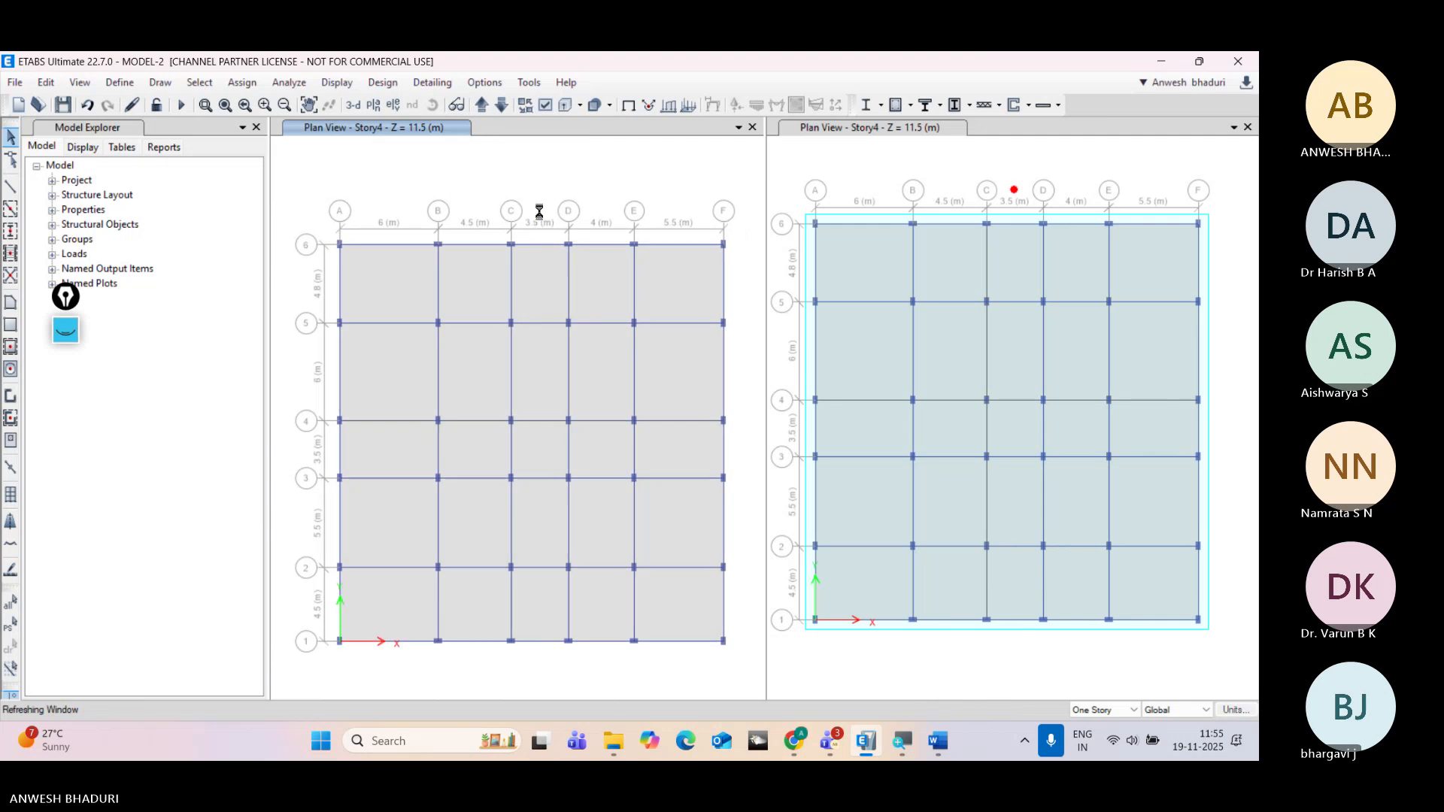
pyautogui.click(667, 104)
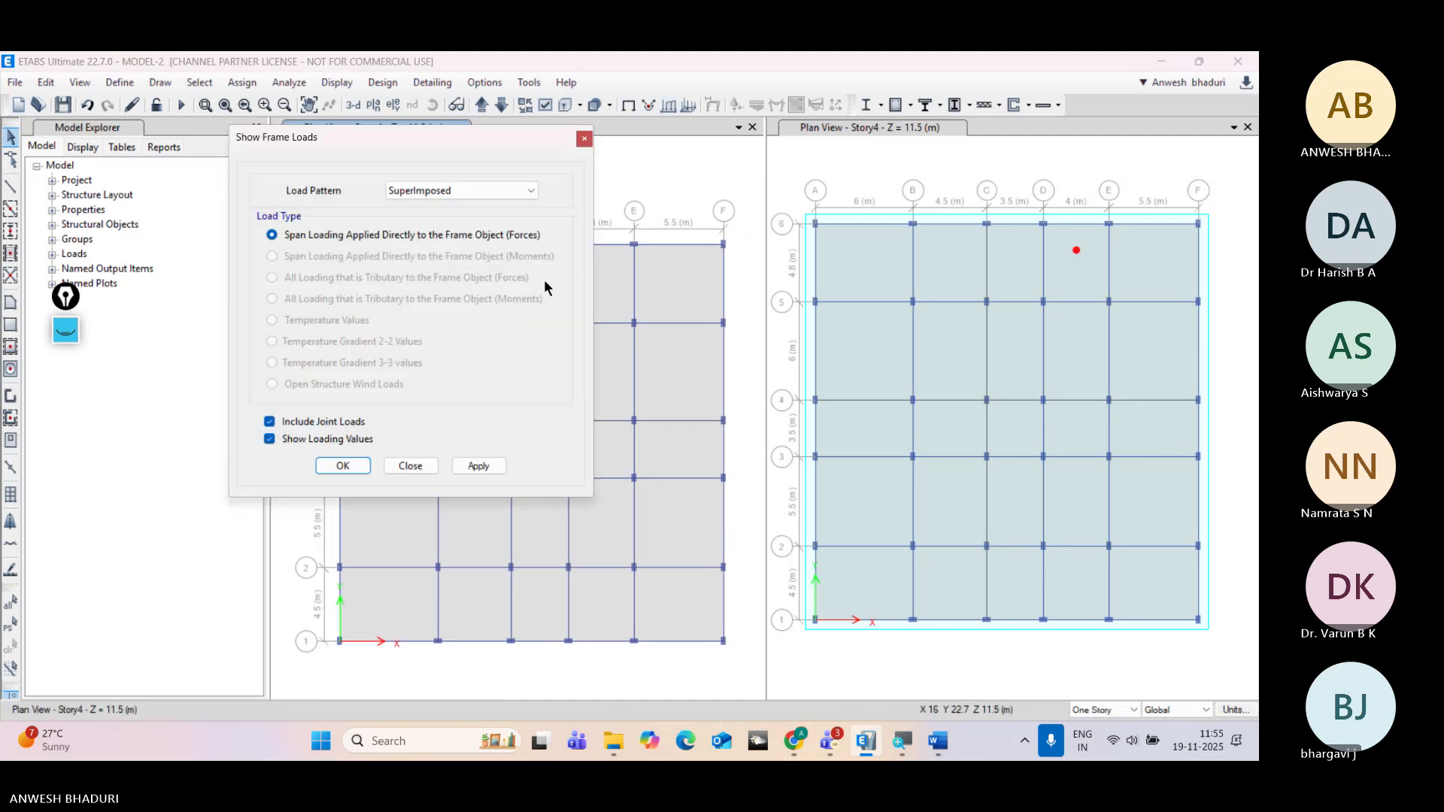
pyautogui.click(342, 466)
# Step: Display the Live uniform shell loads in the Gravity direction on the Story4 plan
pyautogui.click(688, 105)
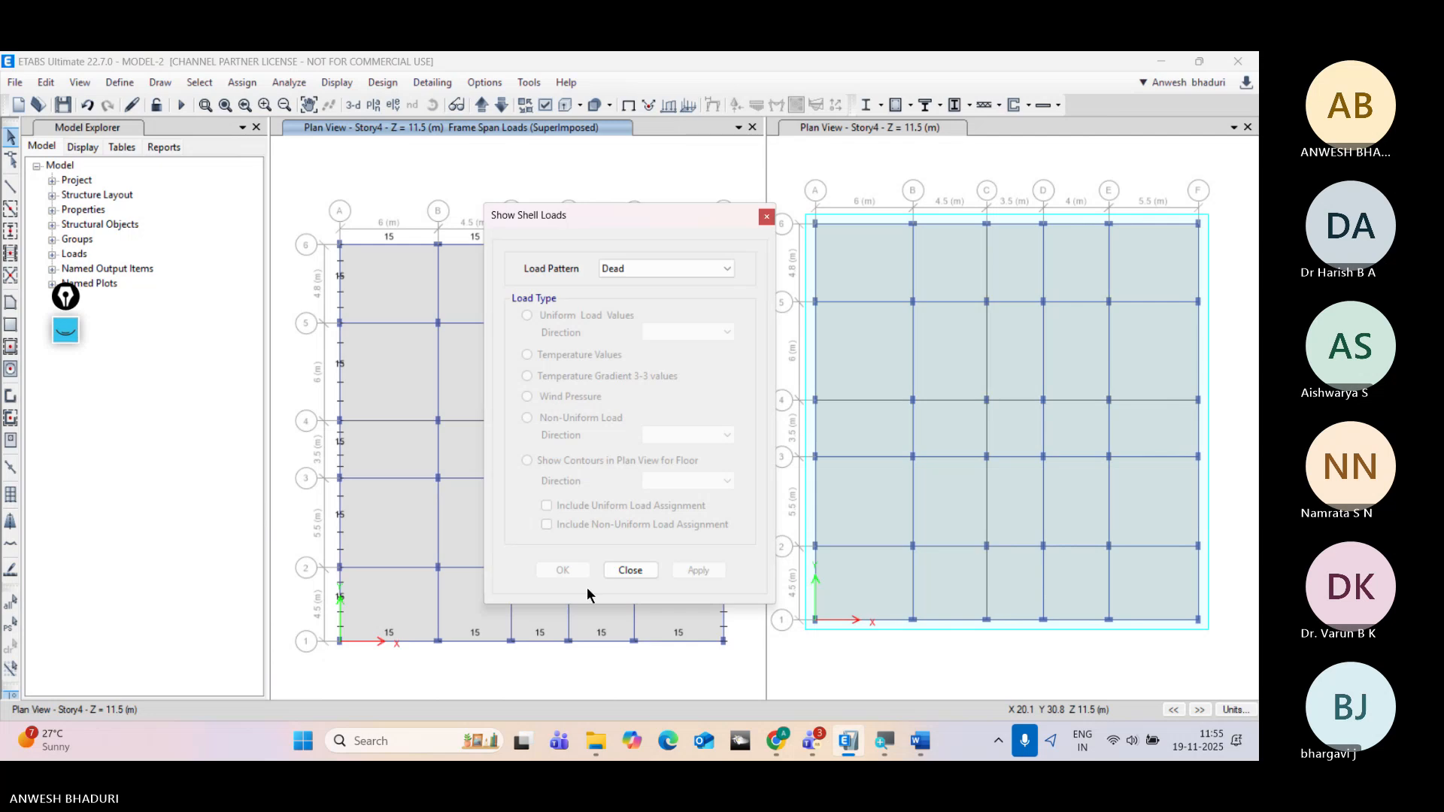
pyautogui.click(643, 268)
pyautogui.click(631, 287)
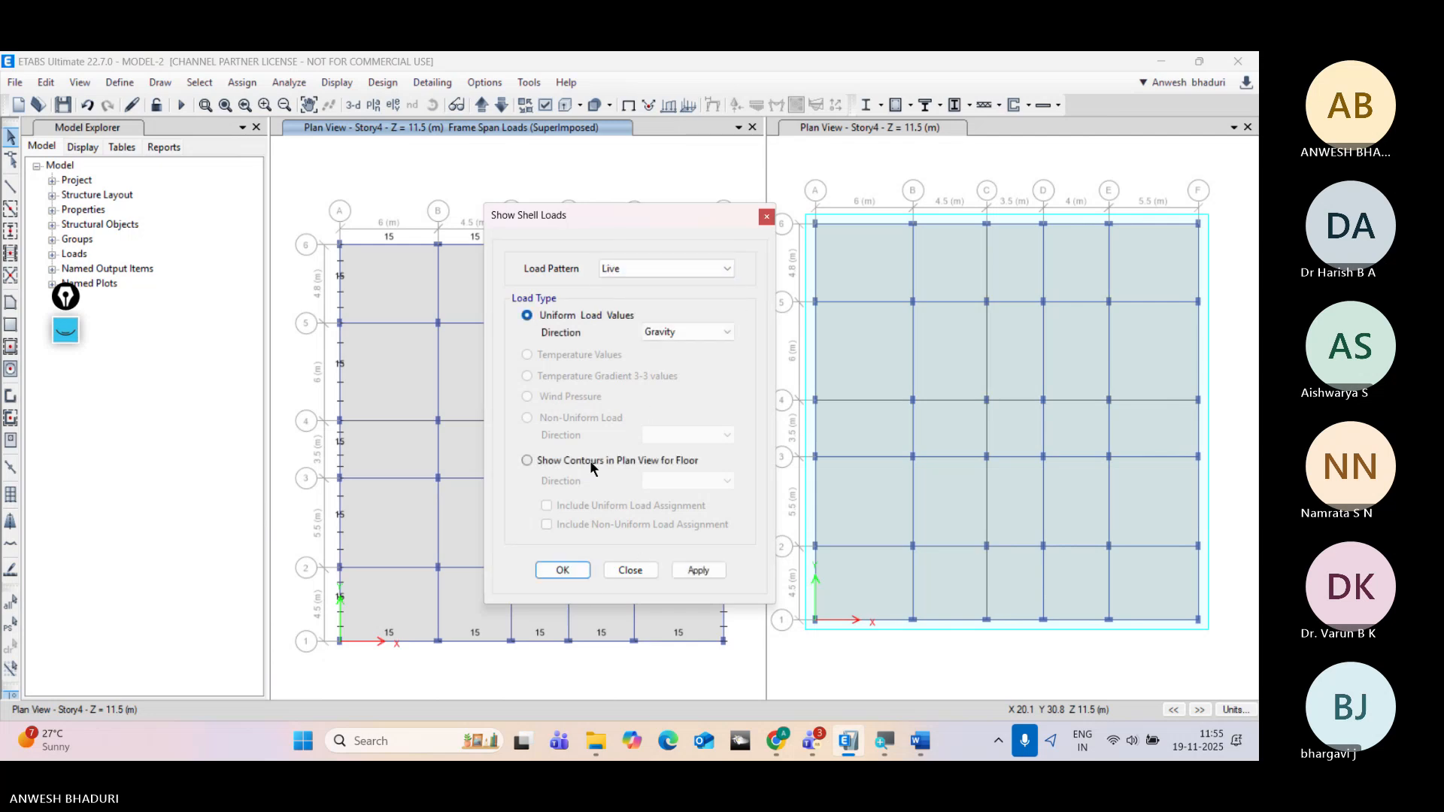
pyautogui.click(563, 570)
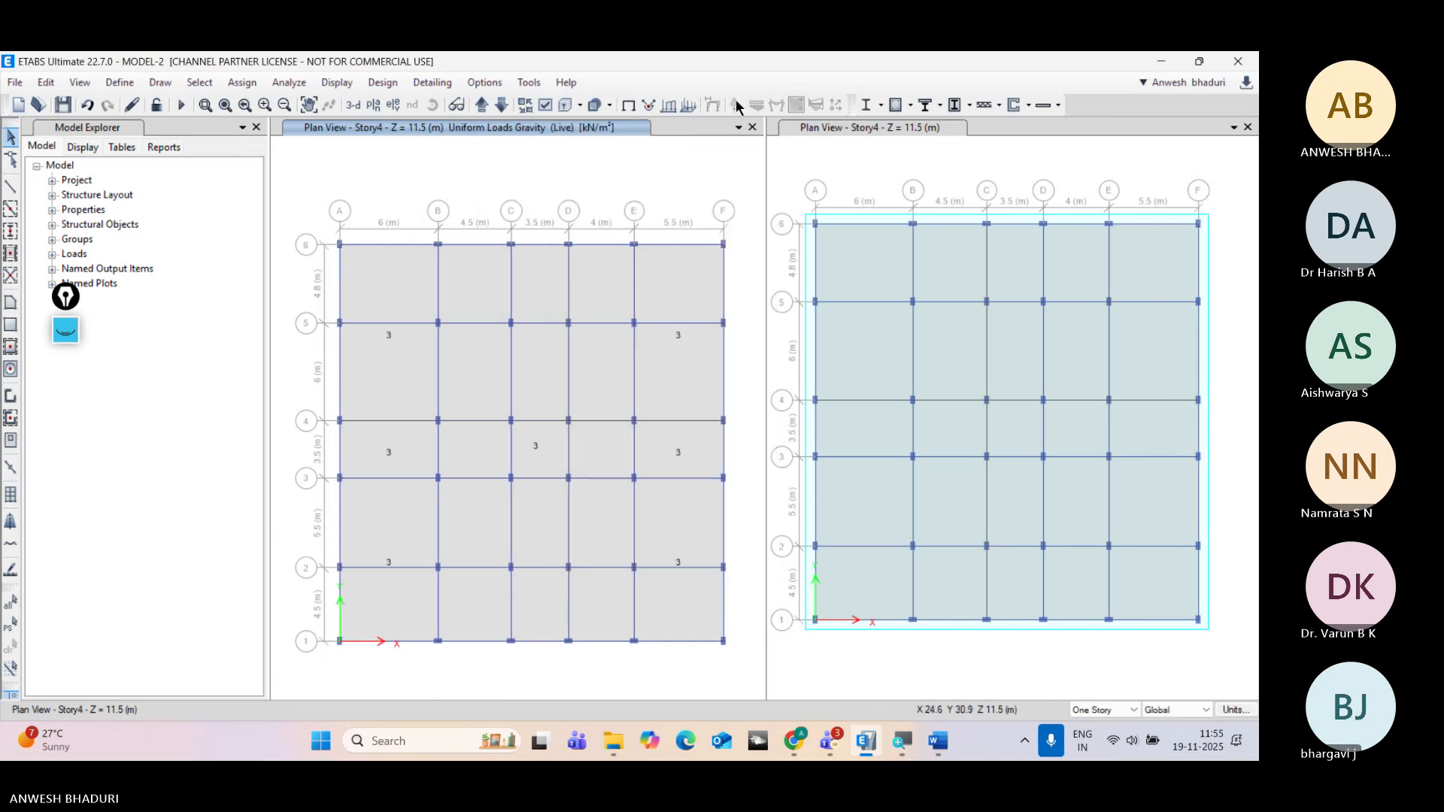
# Step: Switch the load plan to a 3D view, clear its load display, and run the analysis
pyautogui.click(353, 105)
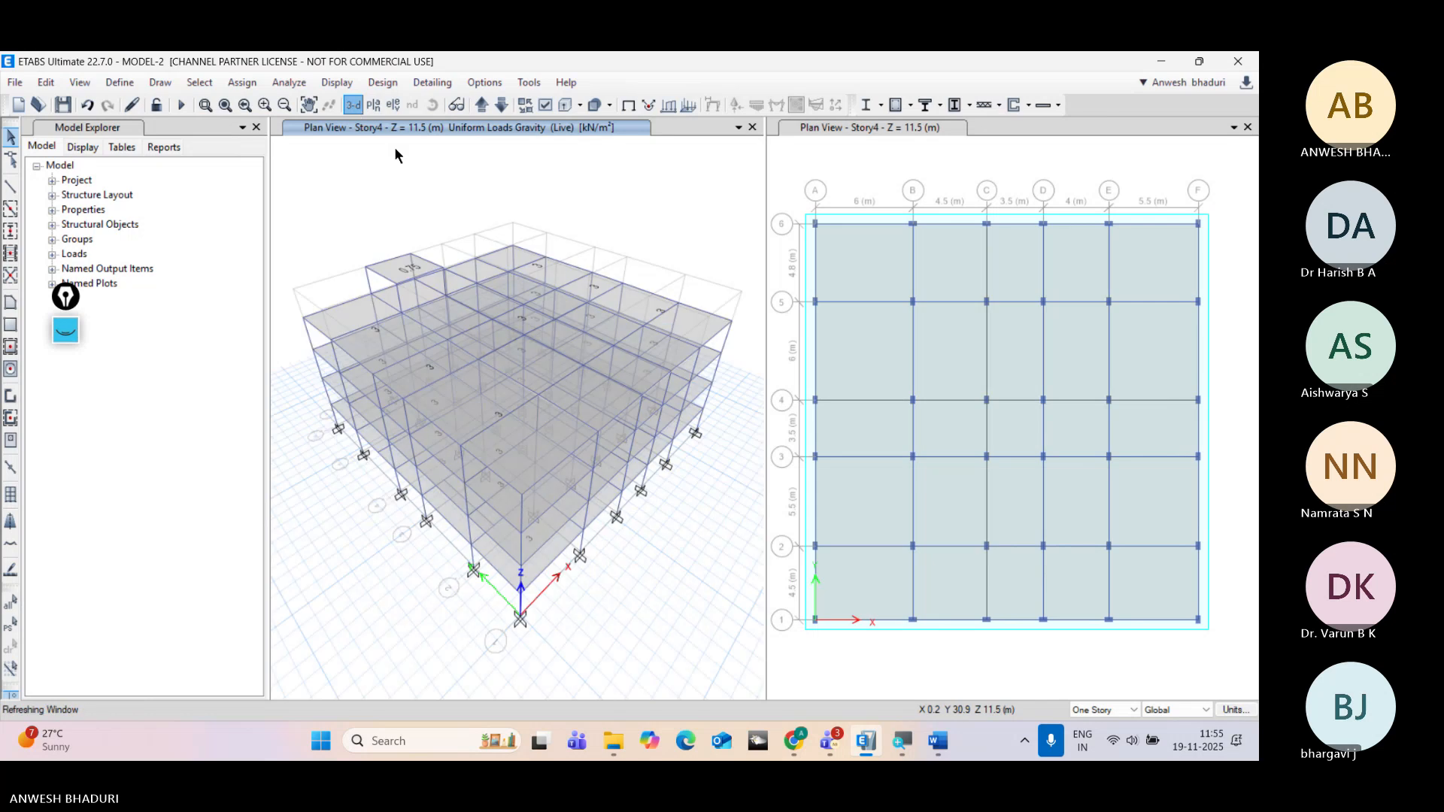
pyautogui.click(627, 106)
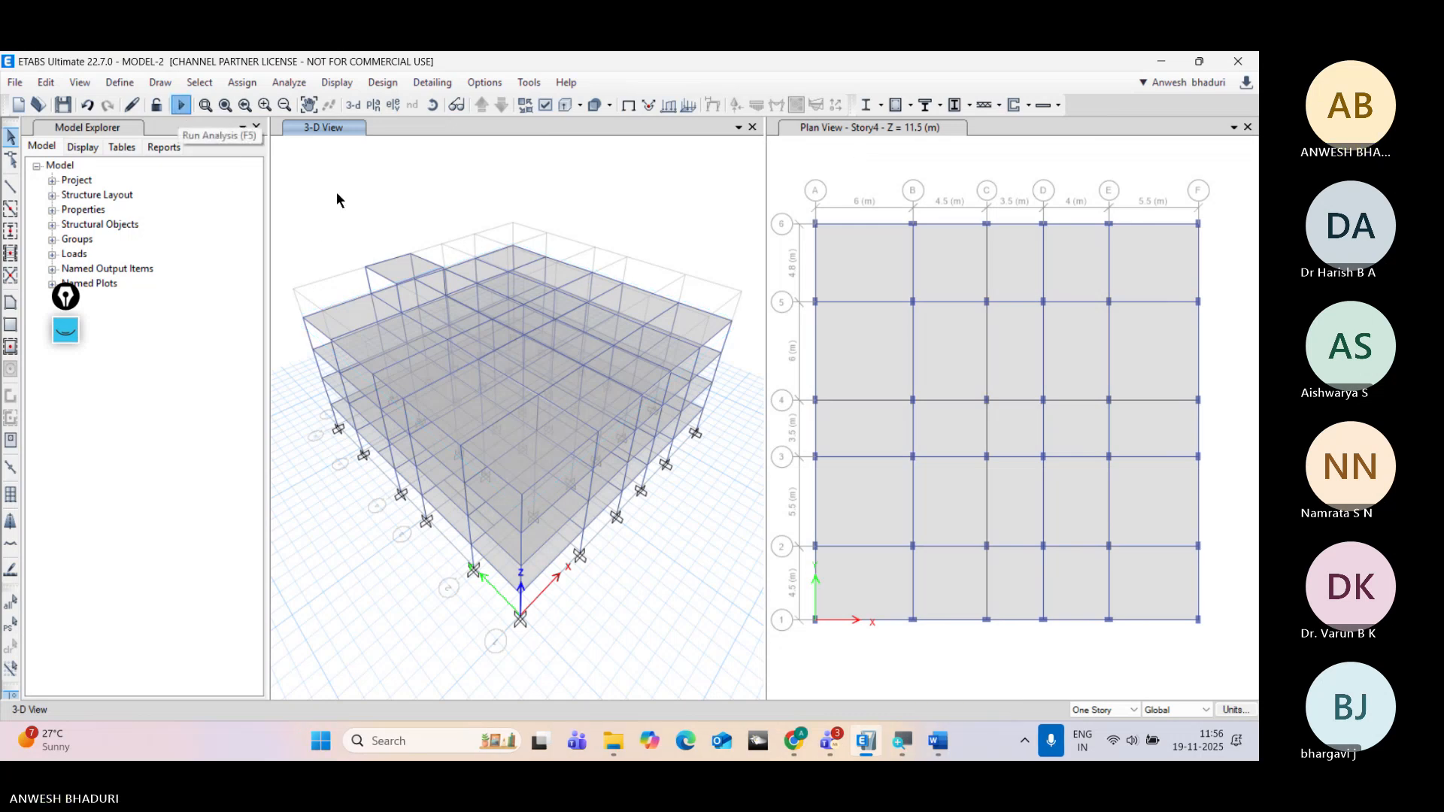
pyautogui.press('F5')
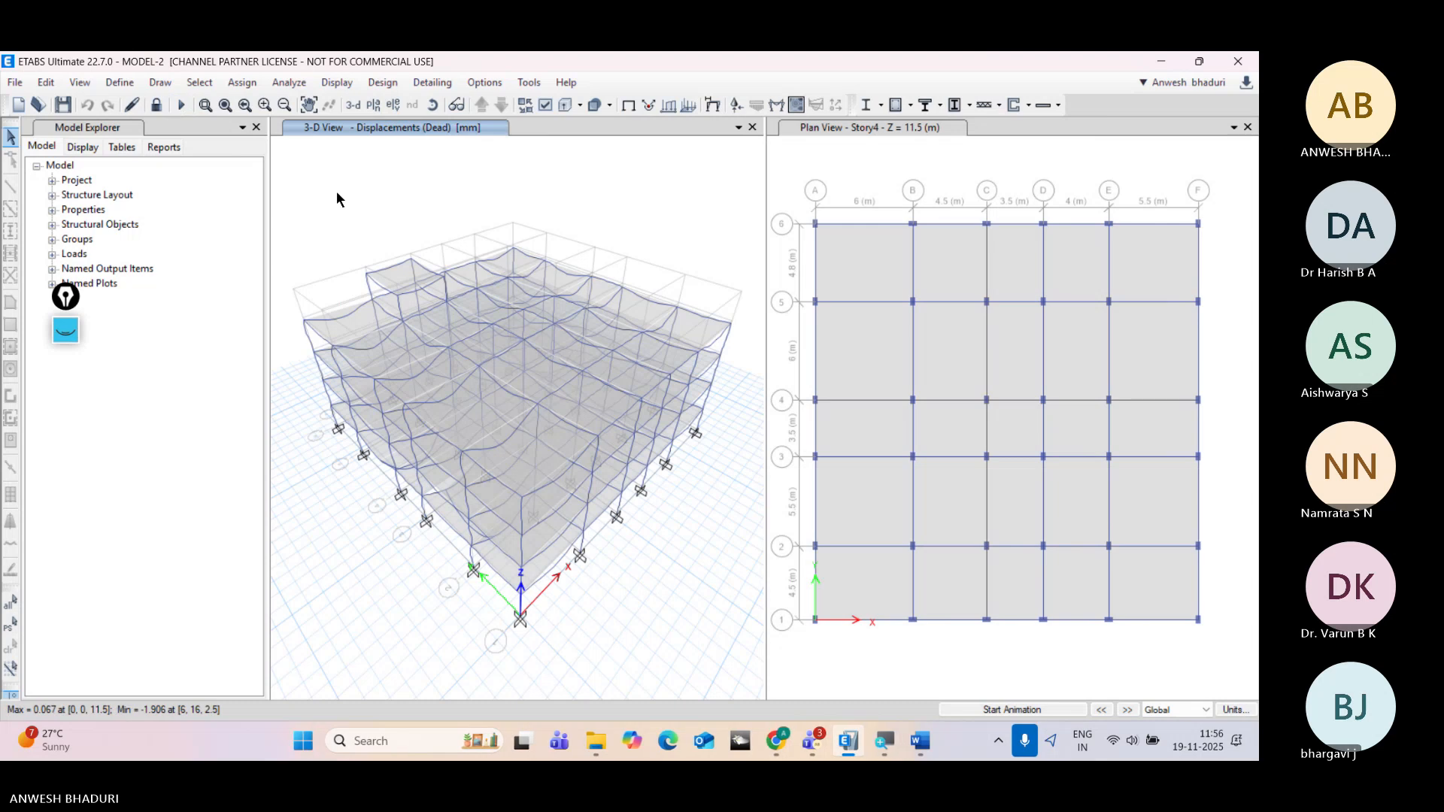
# Step: Display the filled Moment 3-3 diagram for the Dead case on the Story4 plan and inspect it
pyautogui.click(777, 106)
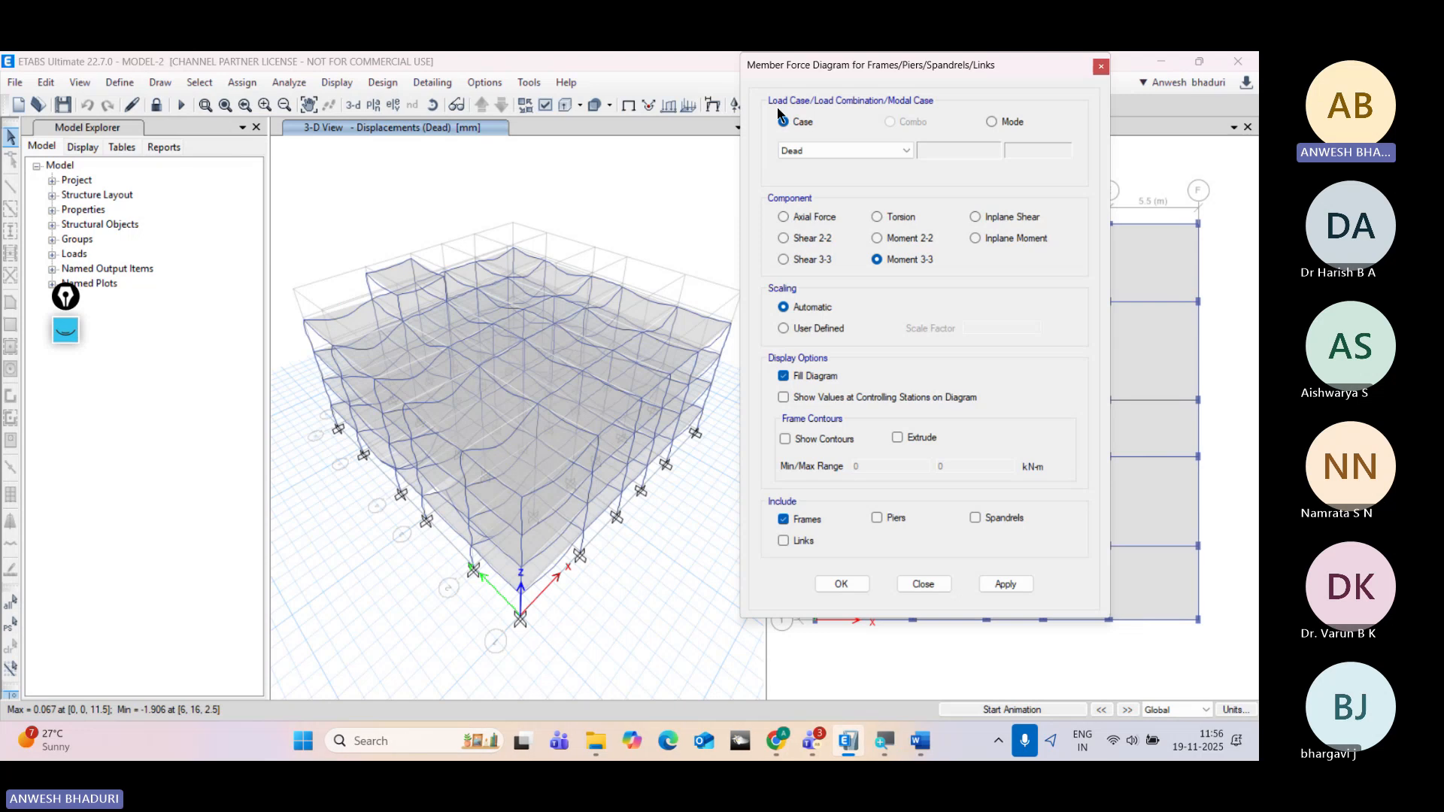
pyautogui.moveTo(824, 69); pyautogui.dragTo(844, 116)
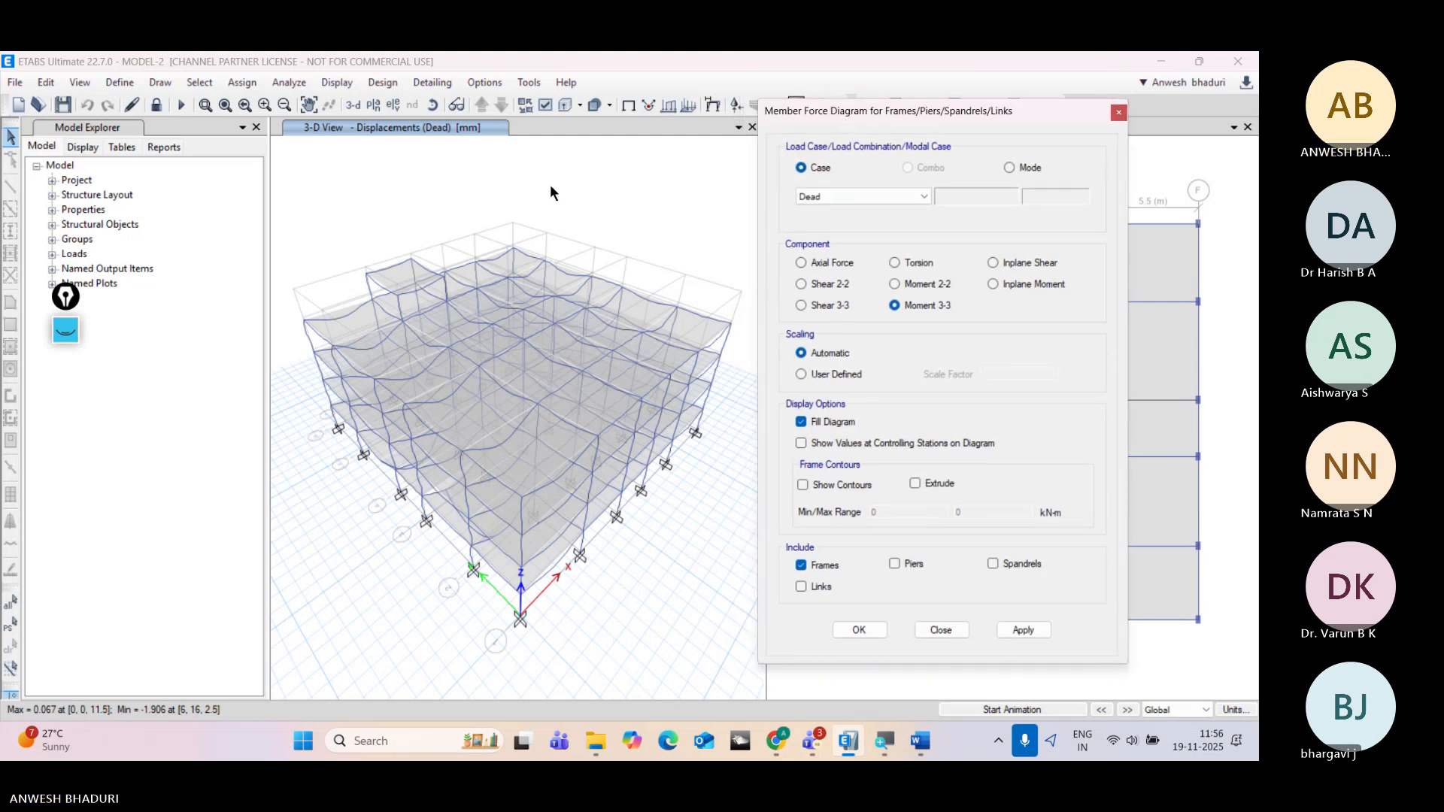
pyautogui.click(849, 195)
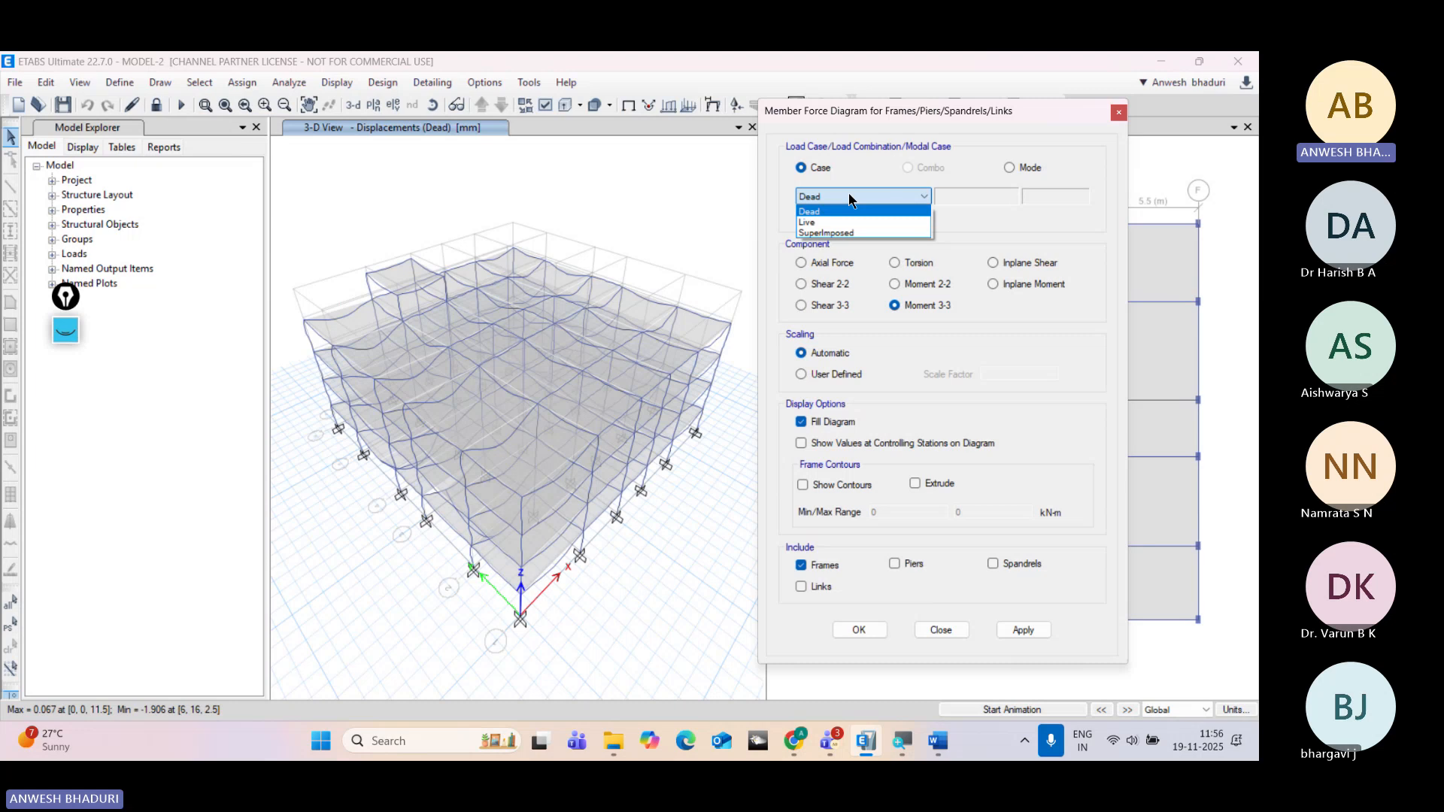
pyautogui.click(860, 200)
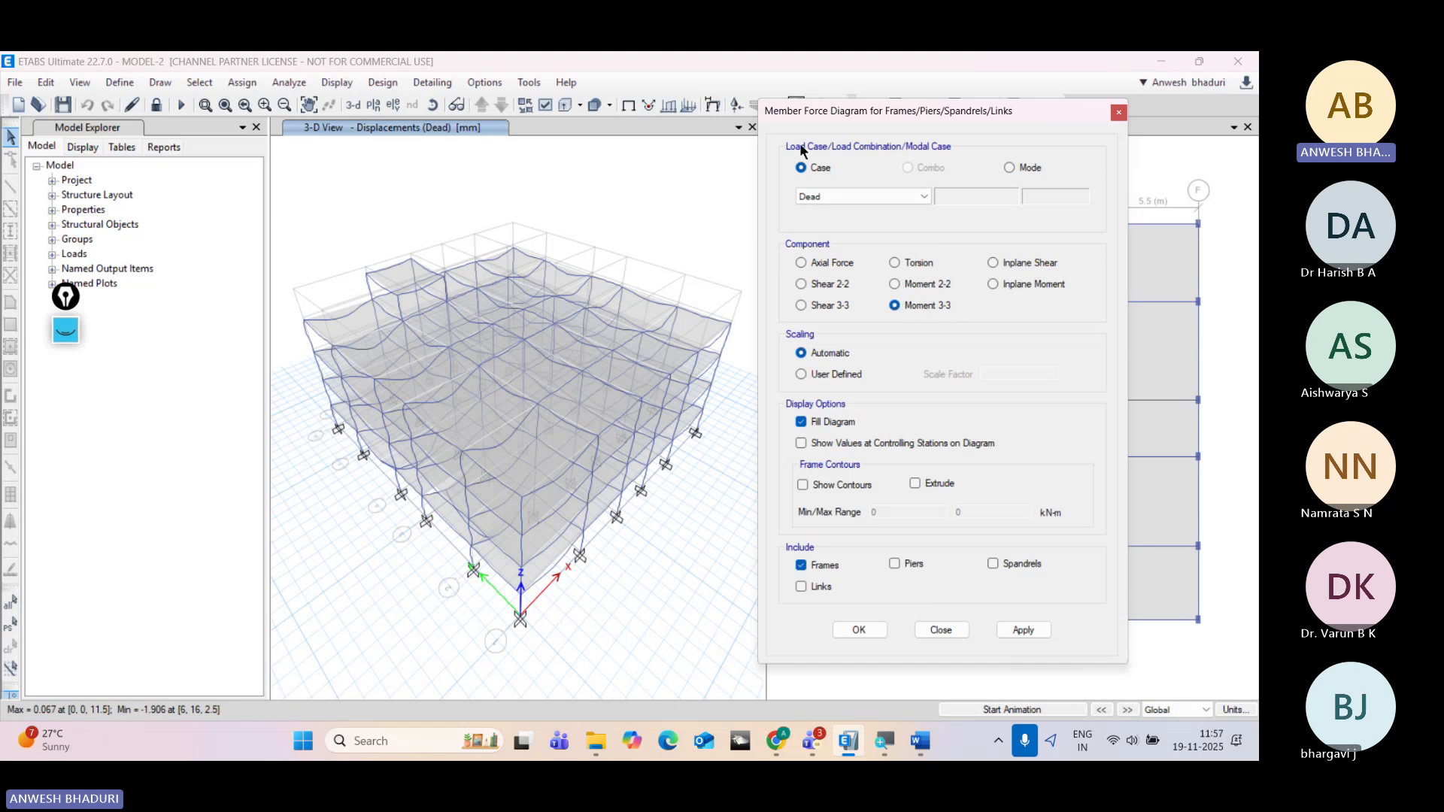
pyautogui.moveTo(860, 129); pyautogui.dragTo(394, 147)
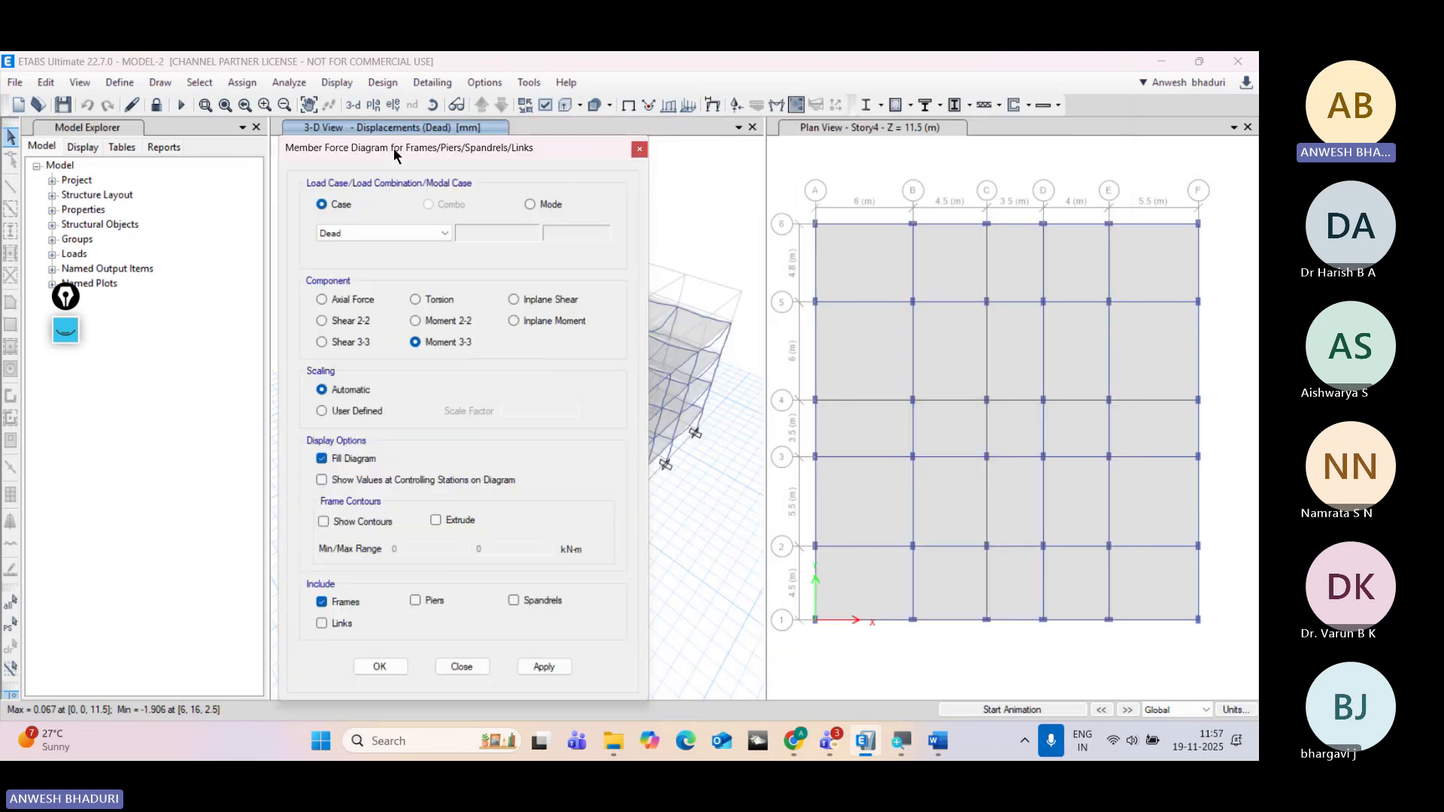
pyautogui.click(544, 667)
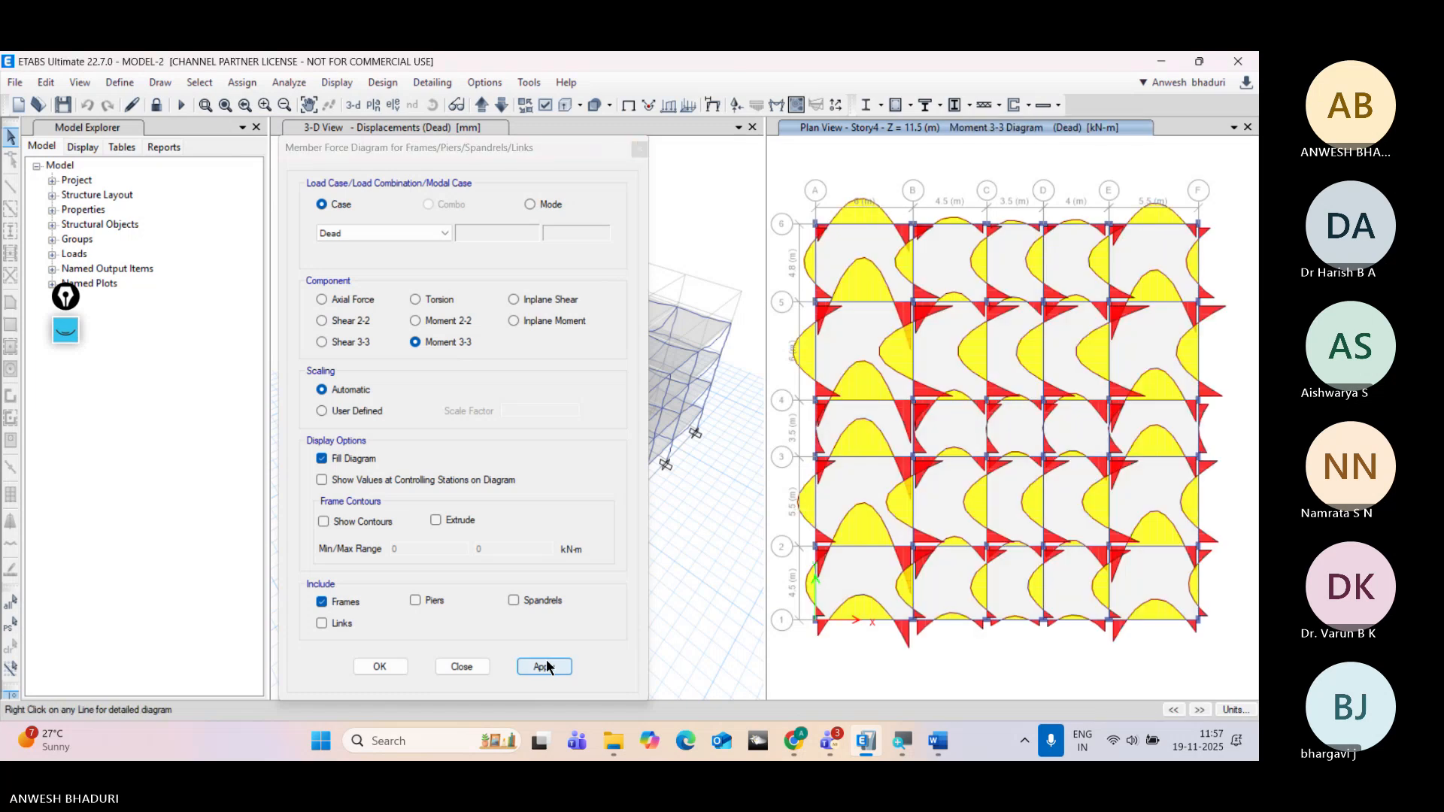
pyautogui.scroll(3, 810, 201)
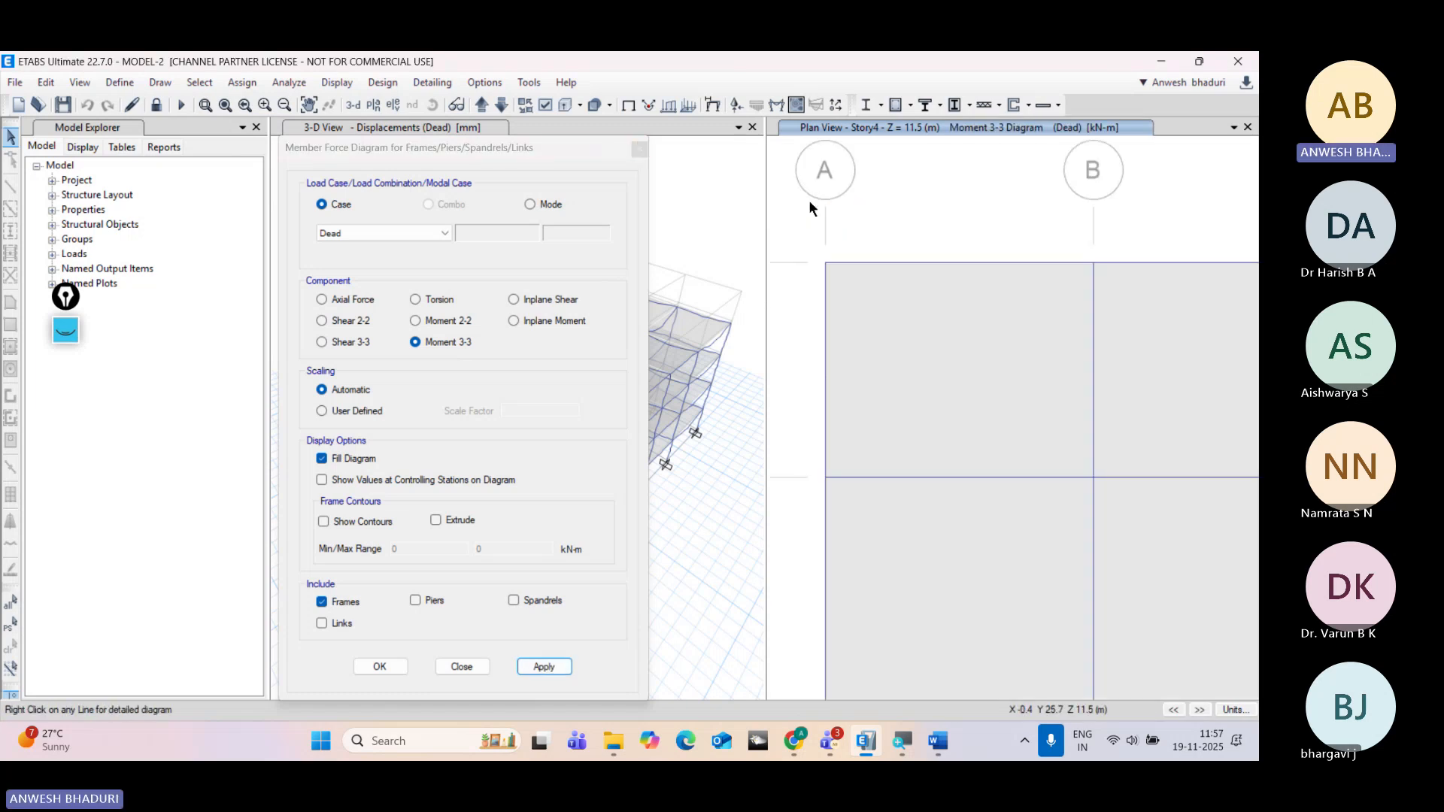
pyautogui.scroll(-3, 850, 225)
pyautogui.scroll(-2, 925, 429)
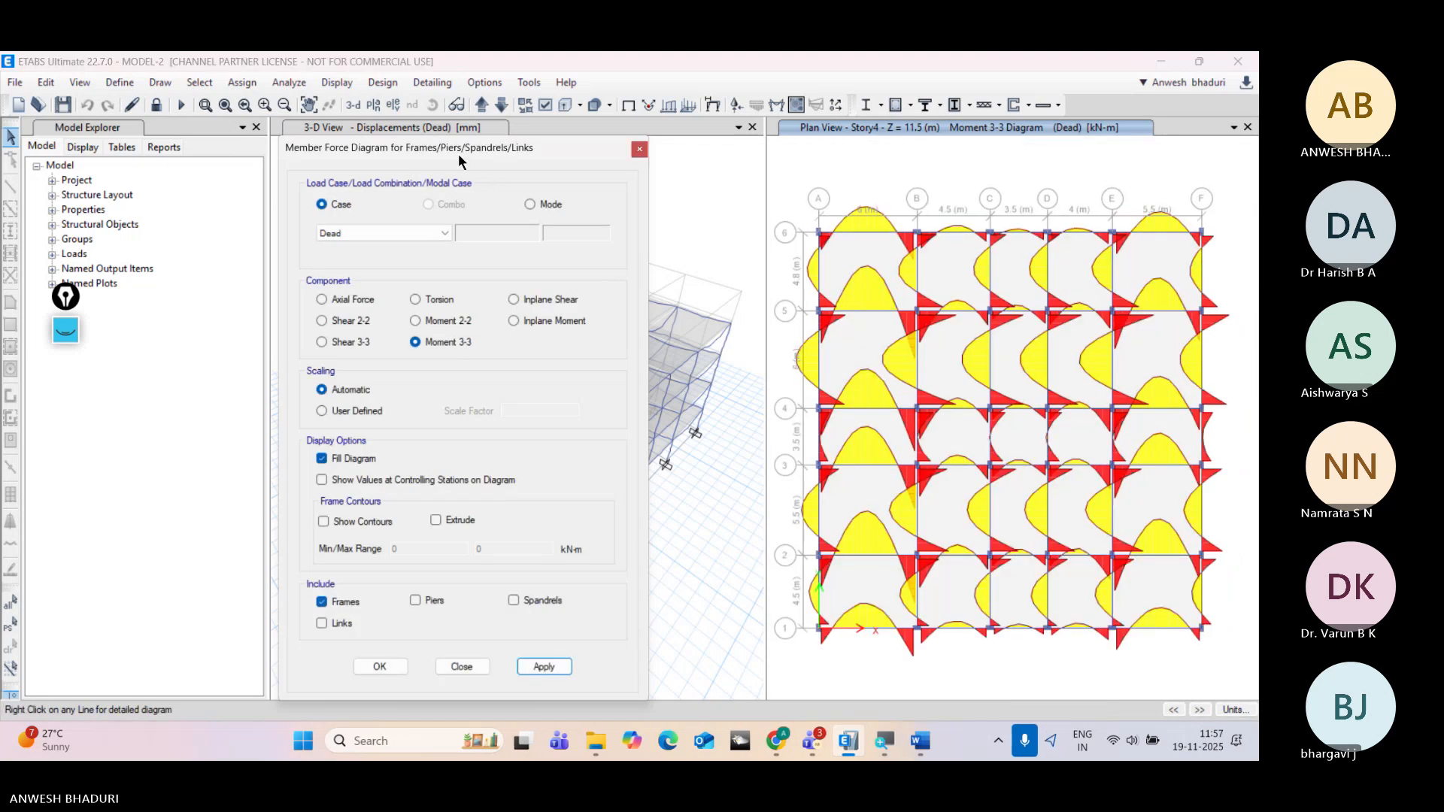
# Step: Clear the Story4 moment diagram and reapply Dead Moment 3-3 with values shown at controlling stations
pyautogui.moveTo(458, 150); pyautogui.dragTo(79, 151)
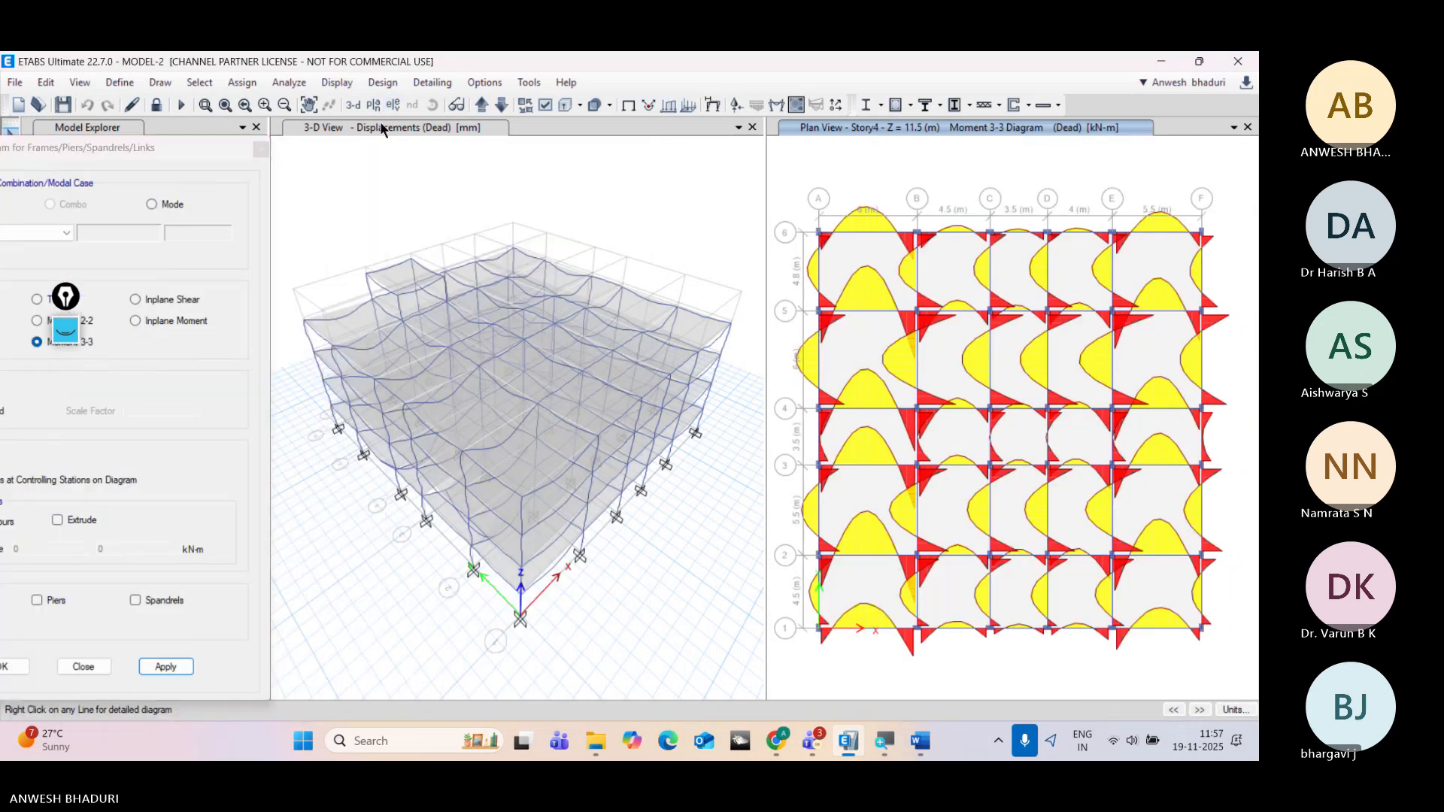
pyautogui.click(632, 106)
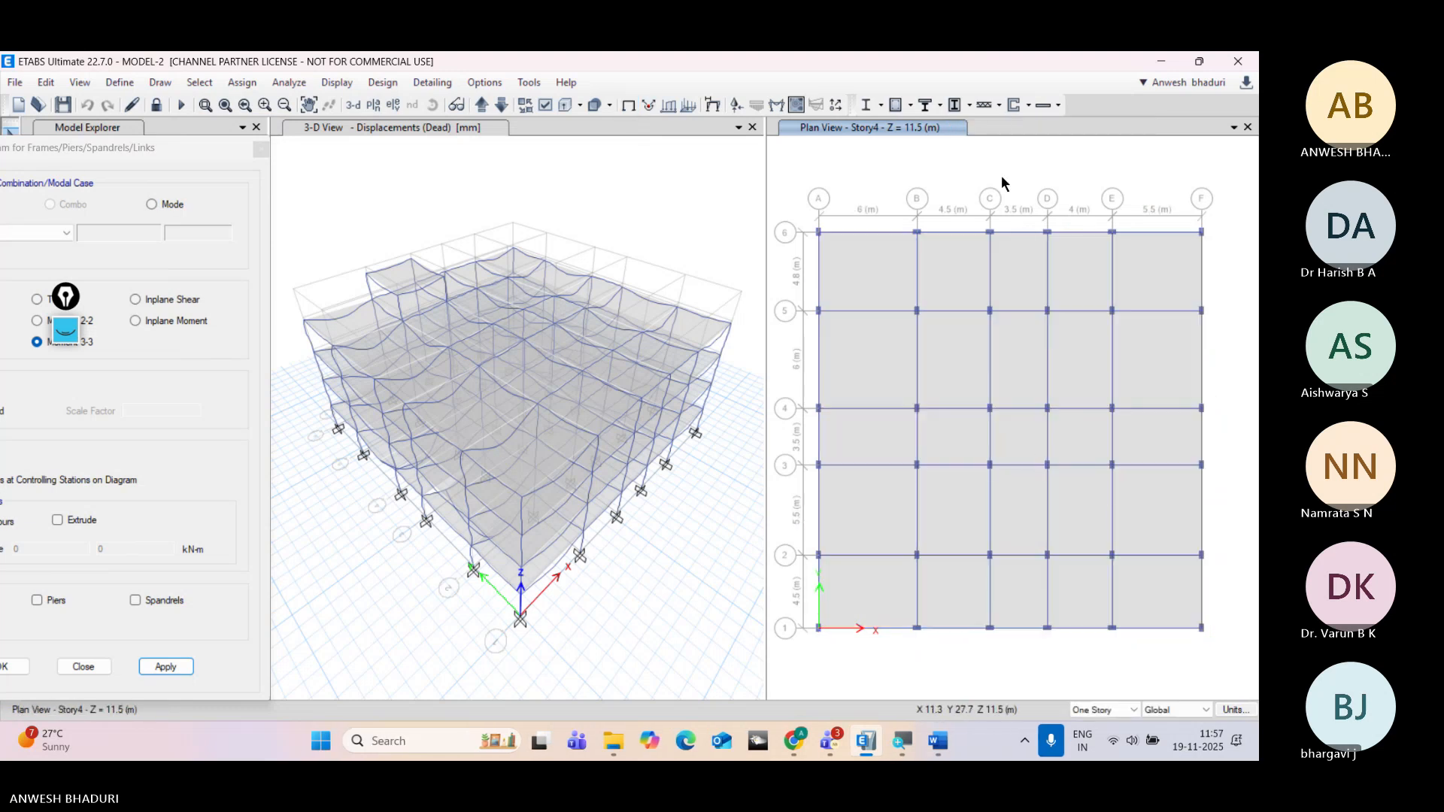
pyautogui.moveTo(105, 146); pyautogui.dragTo(381, 105)
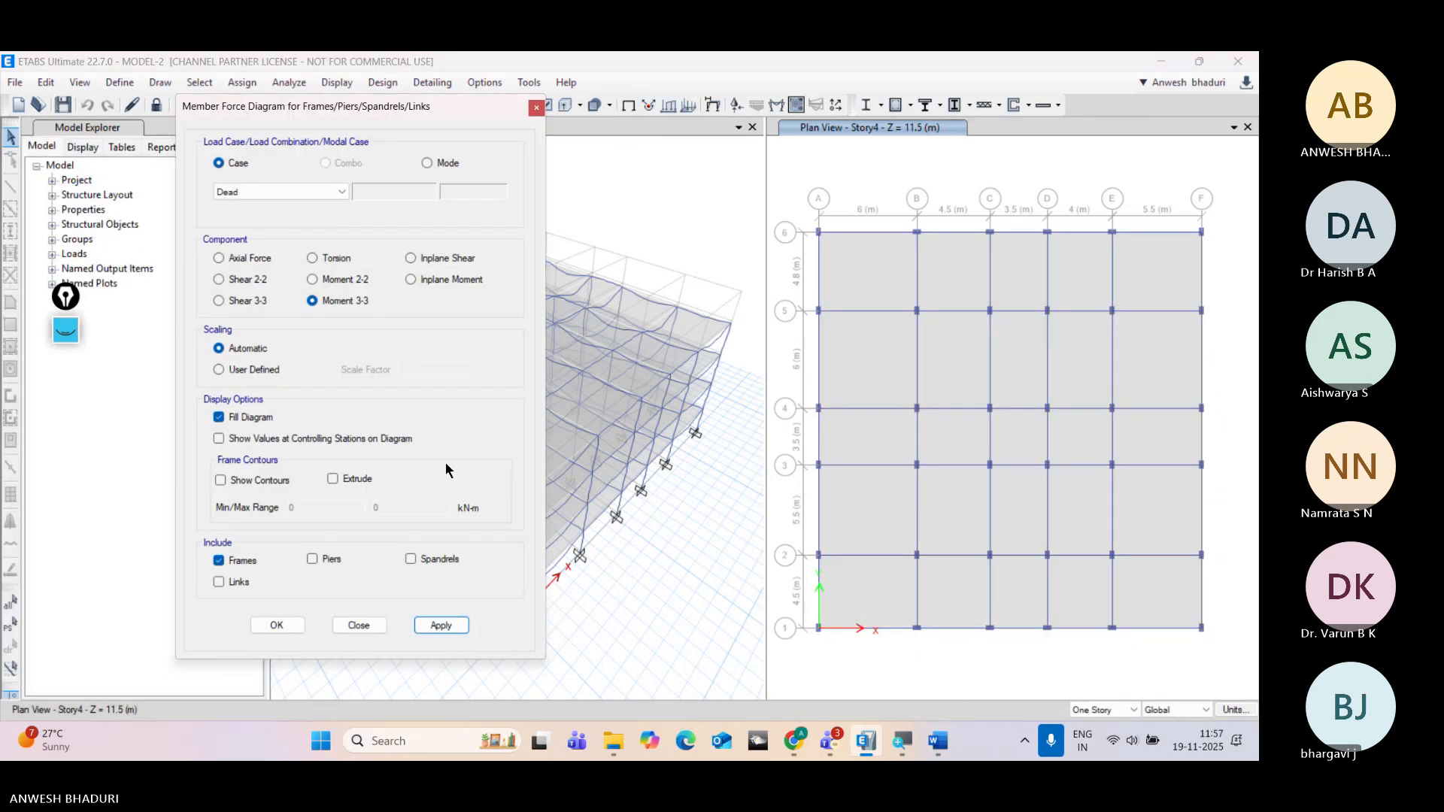
pyautogui.click(440, 626)
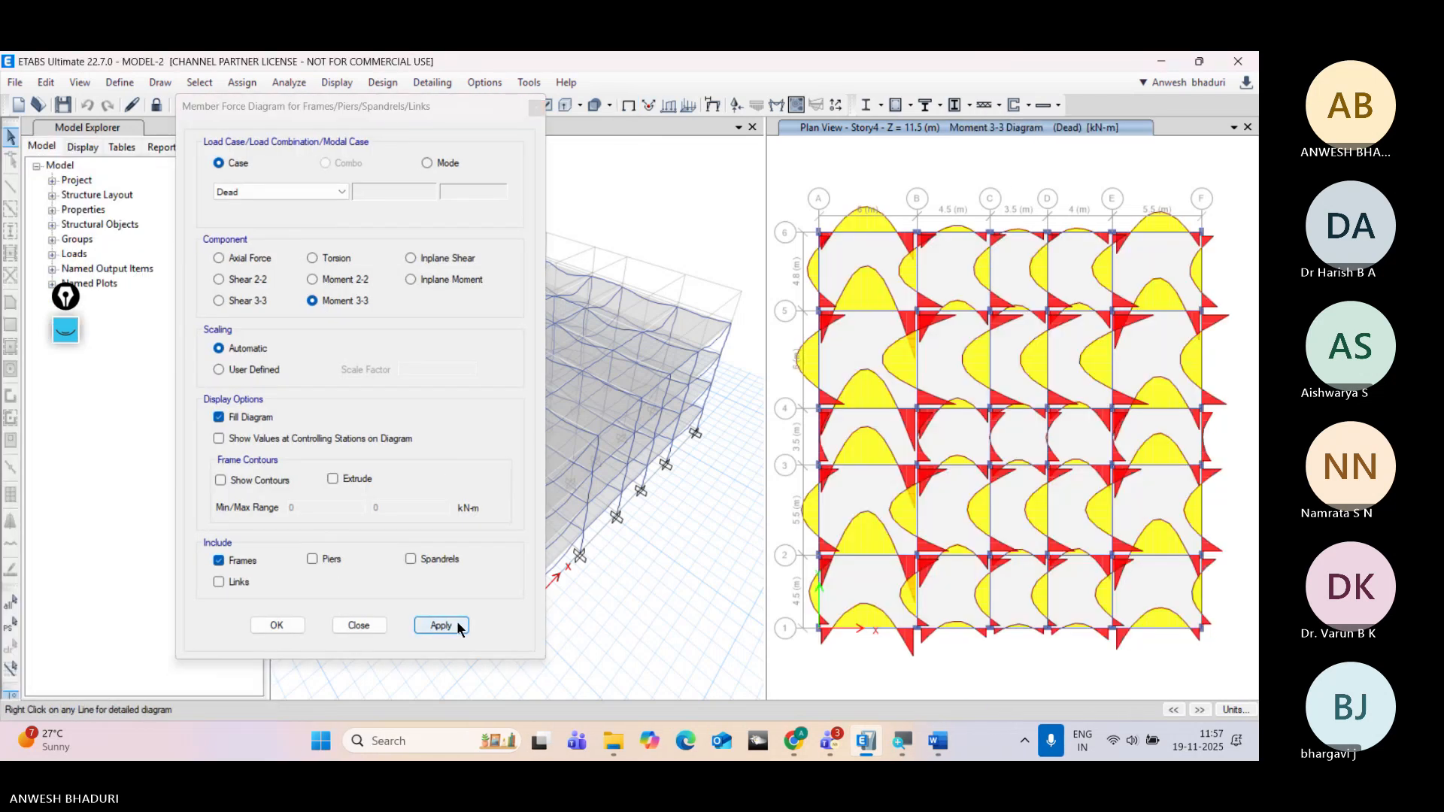
pyautogui.click(248, 440)
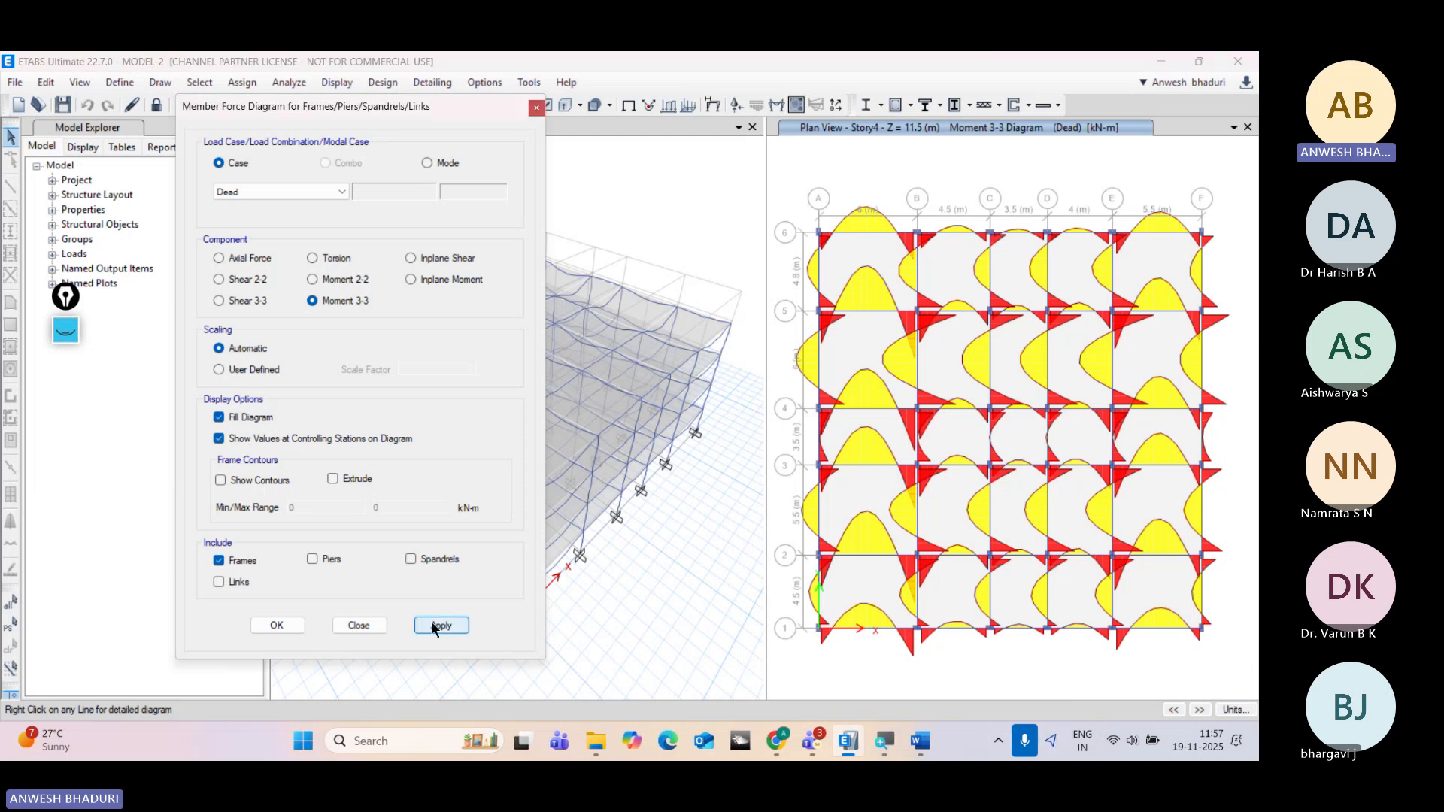
# Step: Examine the Dead moment values along the Story4 beams, in close-up around grids A to C and across the whole floor
pyautogui.scroll(3, 835, 230)
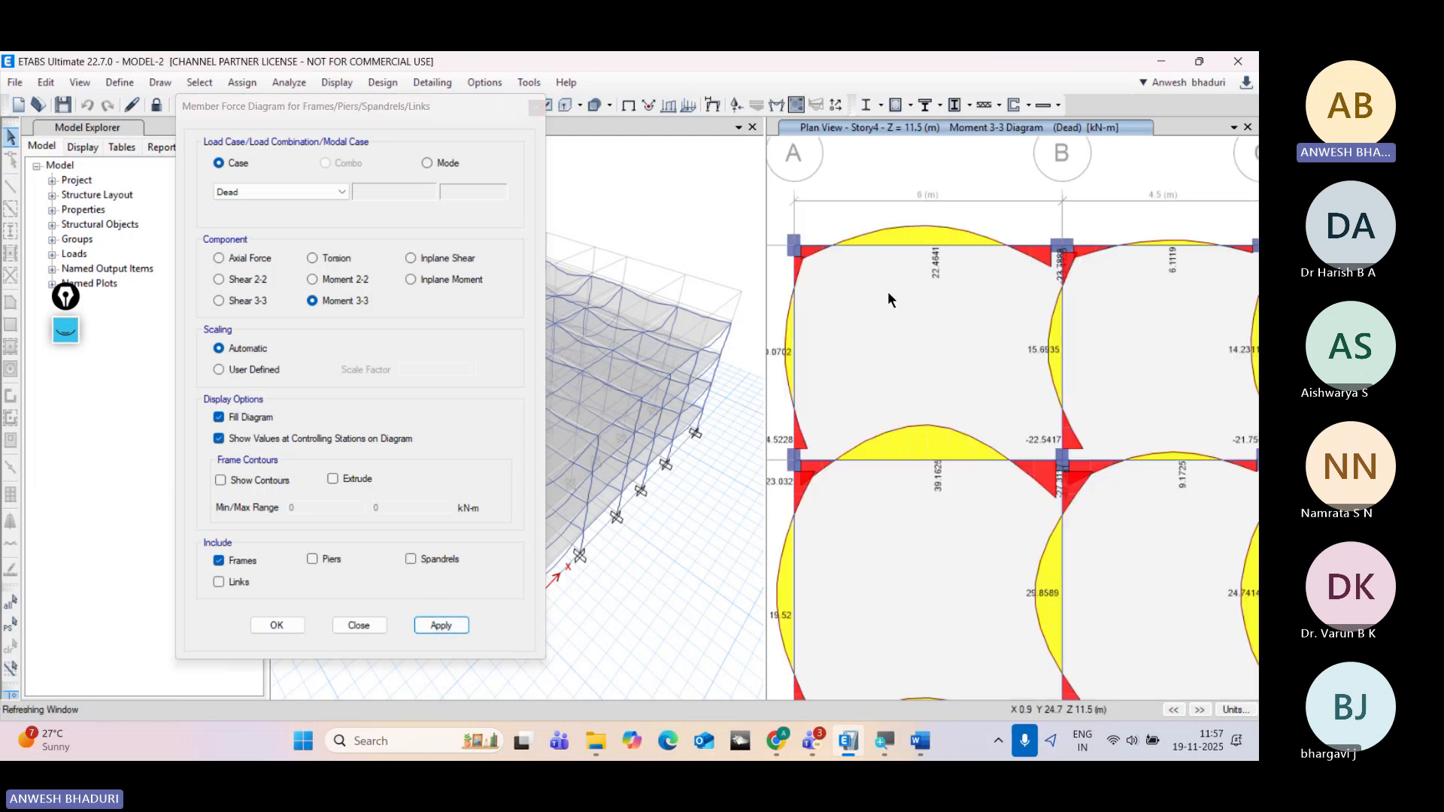
pyautogui.scroll(3, 937, 361)
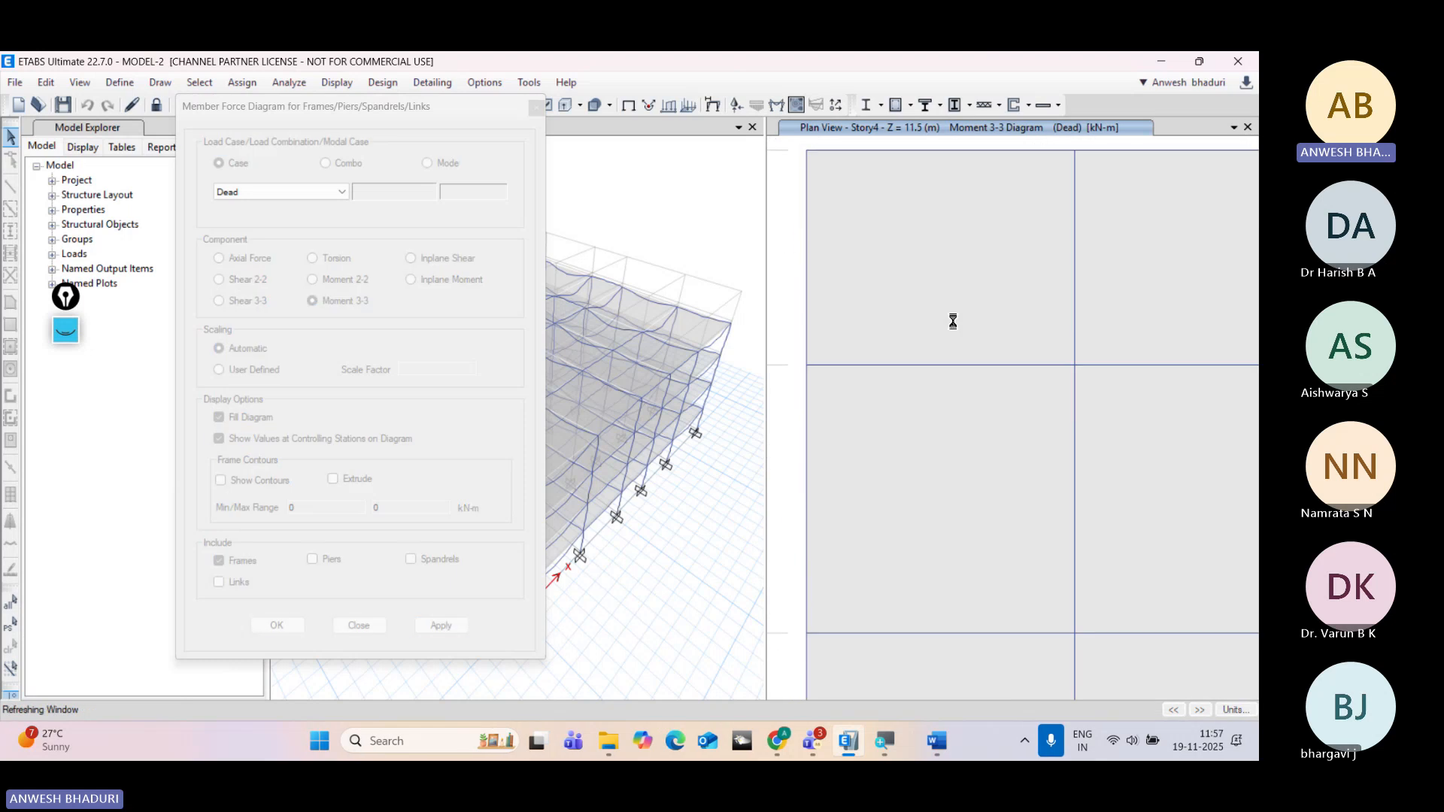
pyautogui.moveTo(938, 228); pyautogui.dragTo(946, 372, button='middle')
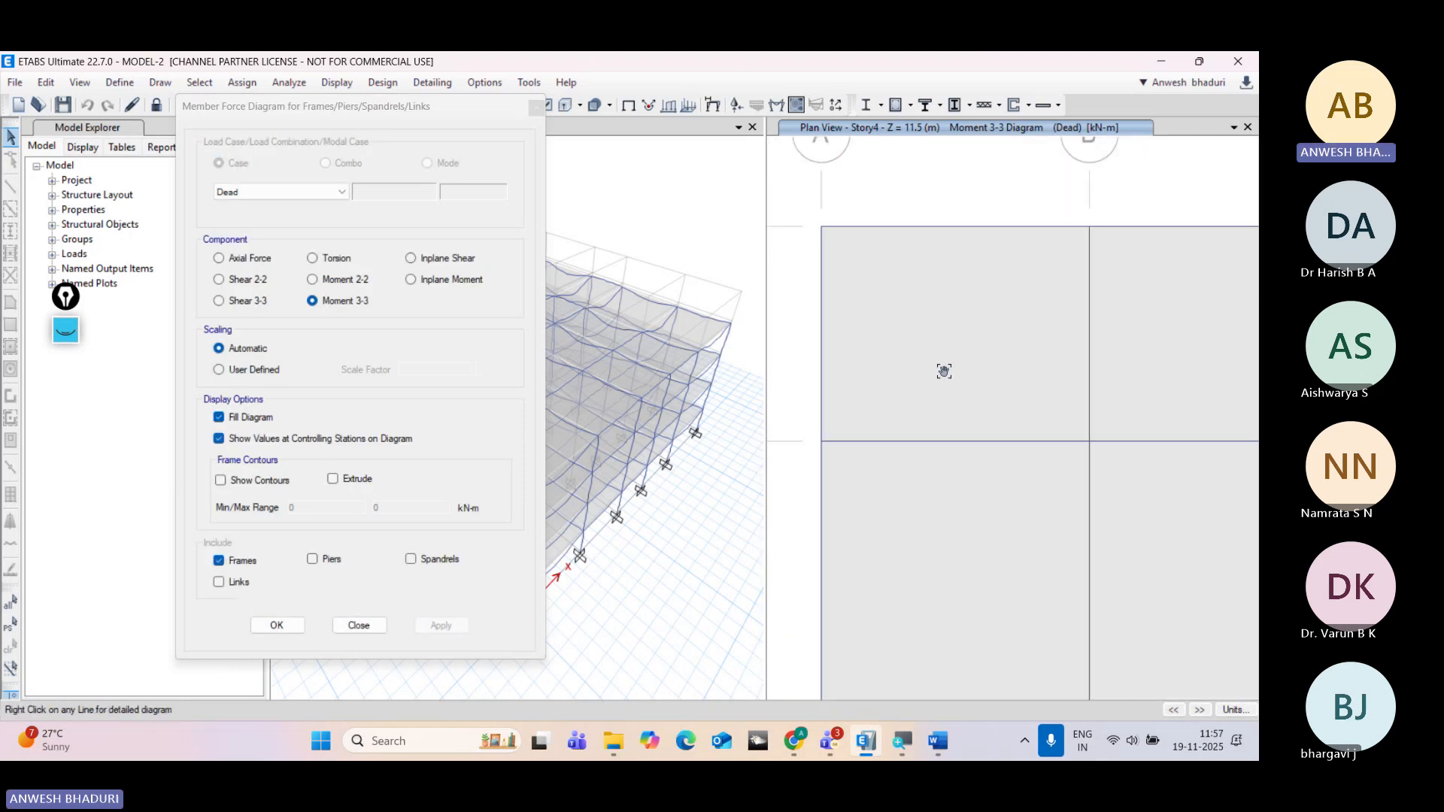
pyautogui.moveTo(1076, 547); pyautogui.dragTo(1045, 432, button='middle')
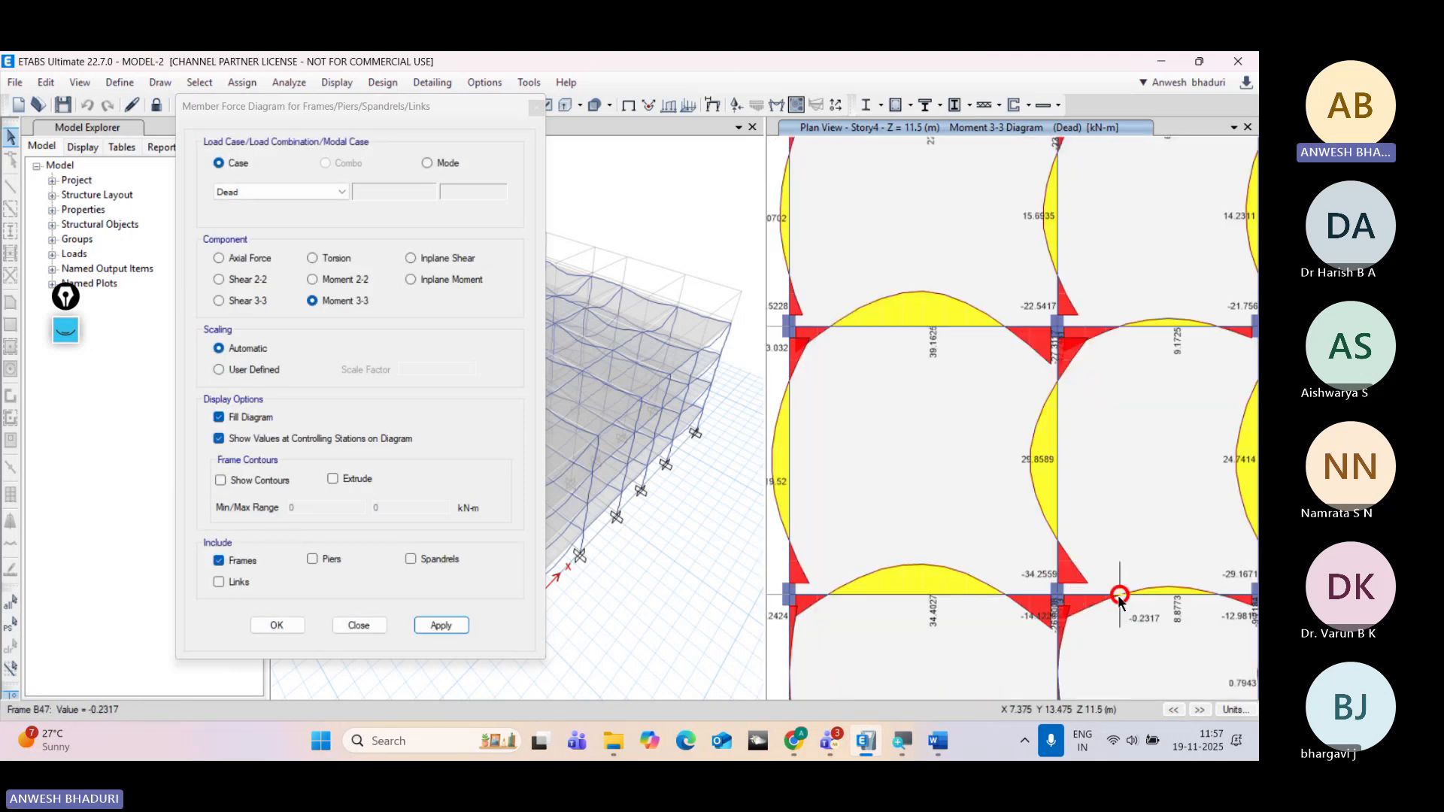
pyautogui.scroll(-3, 882, 383)
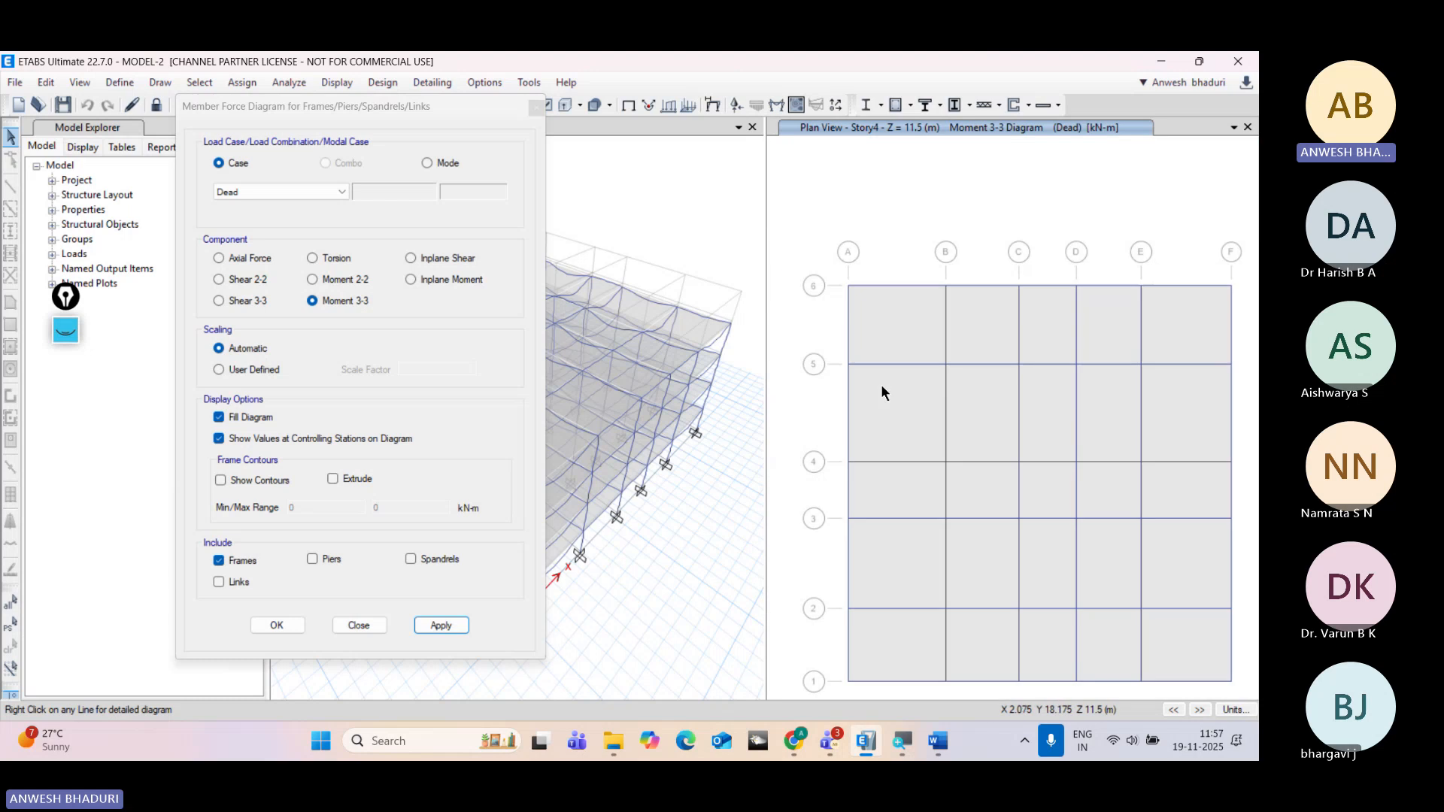
pyautogui.moveTo(881, 385); pyautogui.dragTo(950, 437, button='middle')
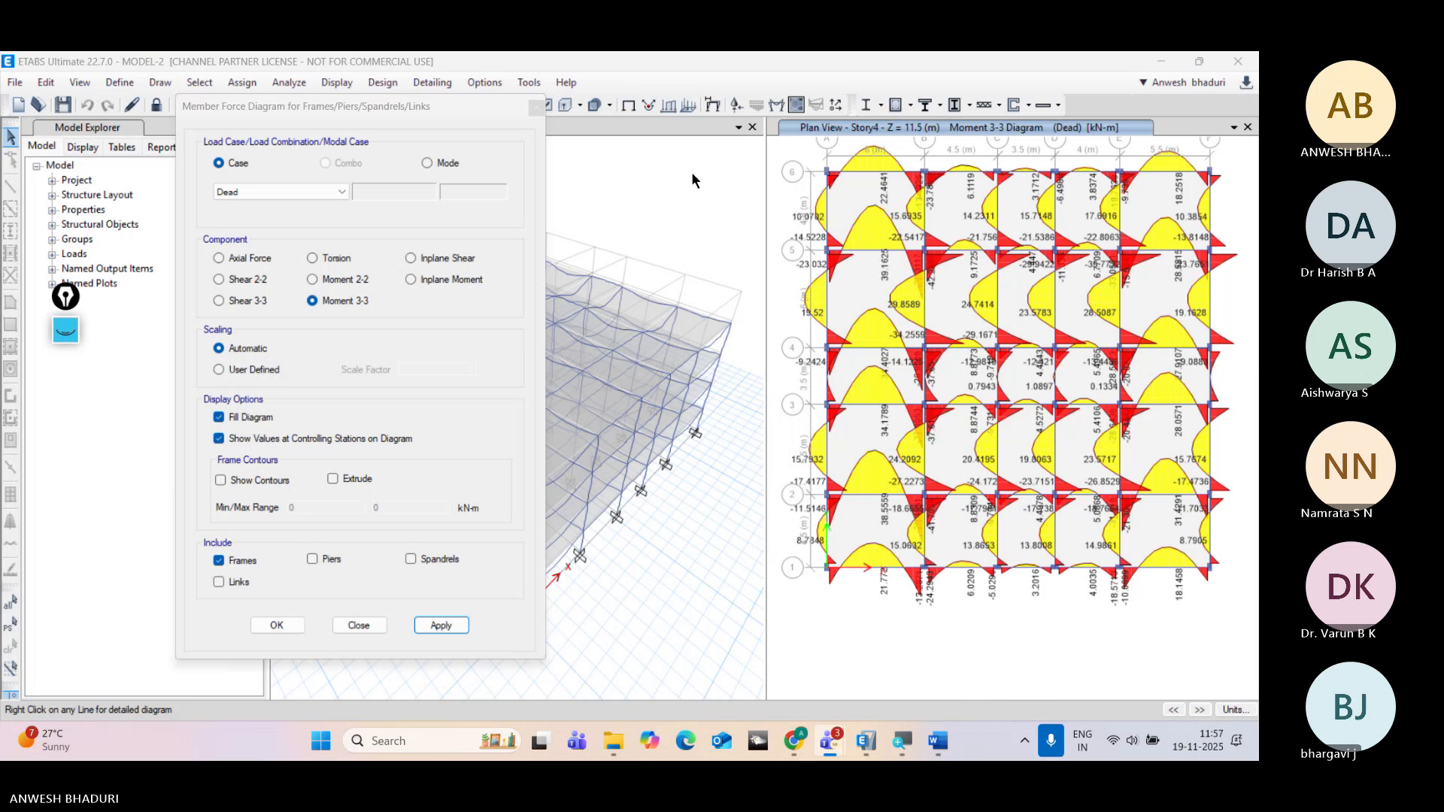
pyautogui.moveTo(896, 358); pyautogui.dragTo(889, 451, button='middle')
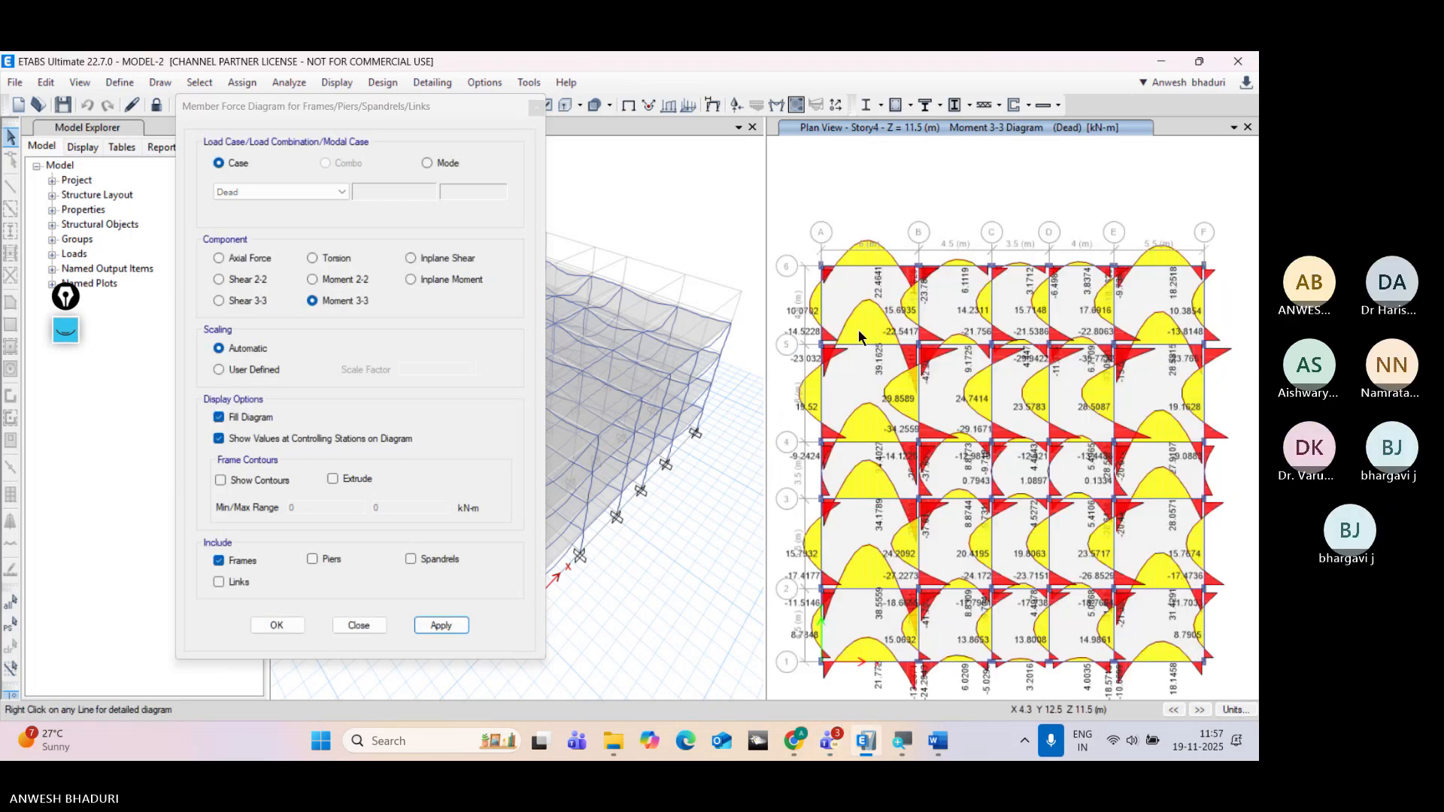
# Step: Open the detailed diagrams of the grid 6 beam between grids A and B, read values along its length, and return to Show Max
pyautogui.scroll(3, 839, 256)
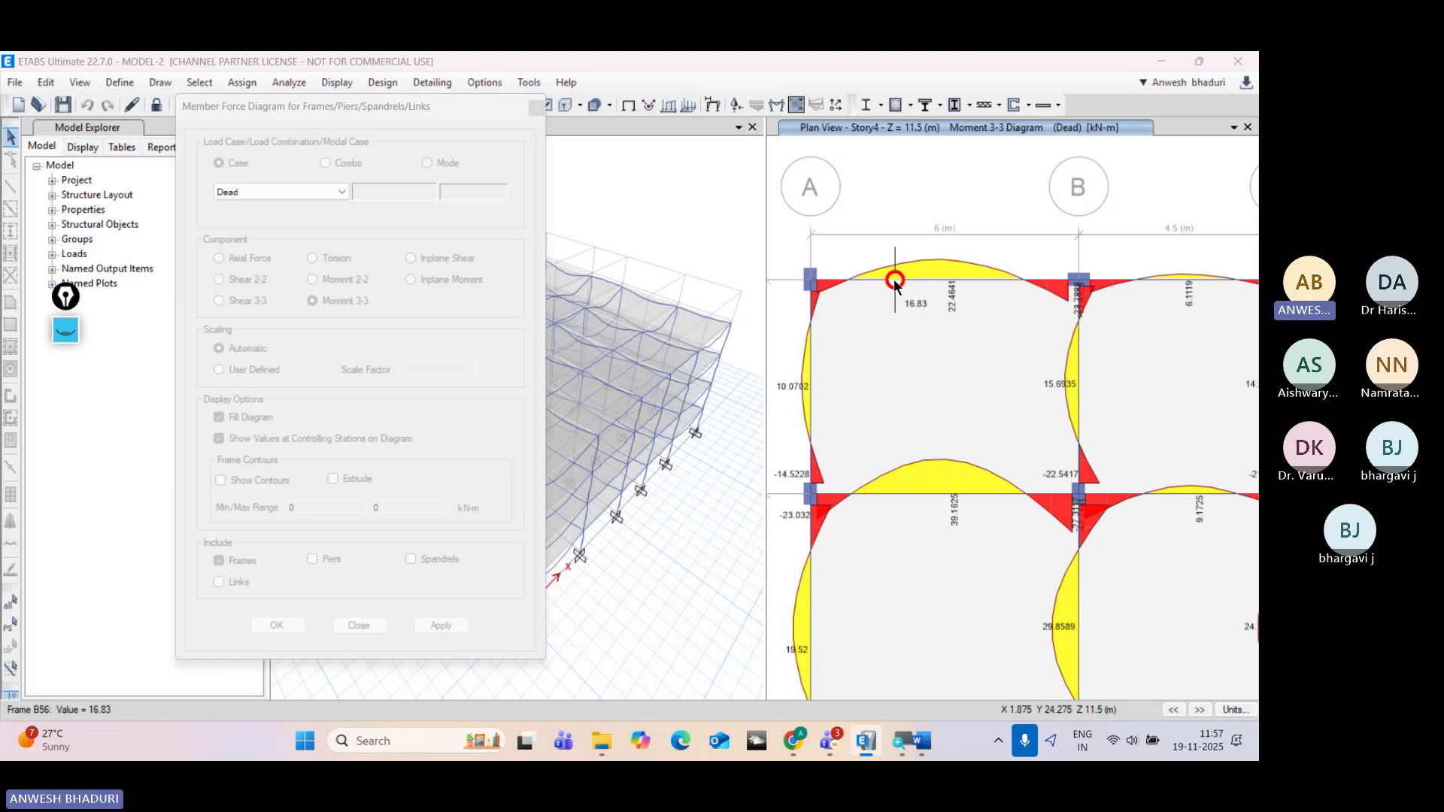
pyautogui.rightClick(894, 280)
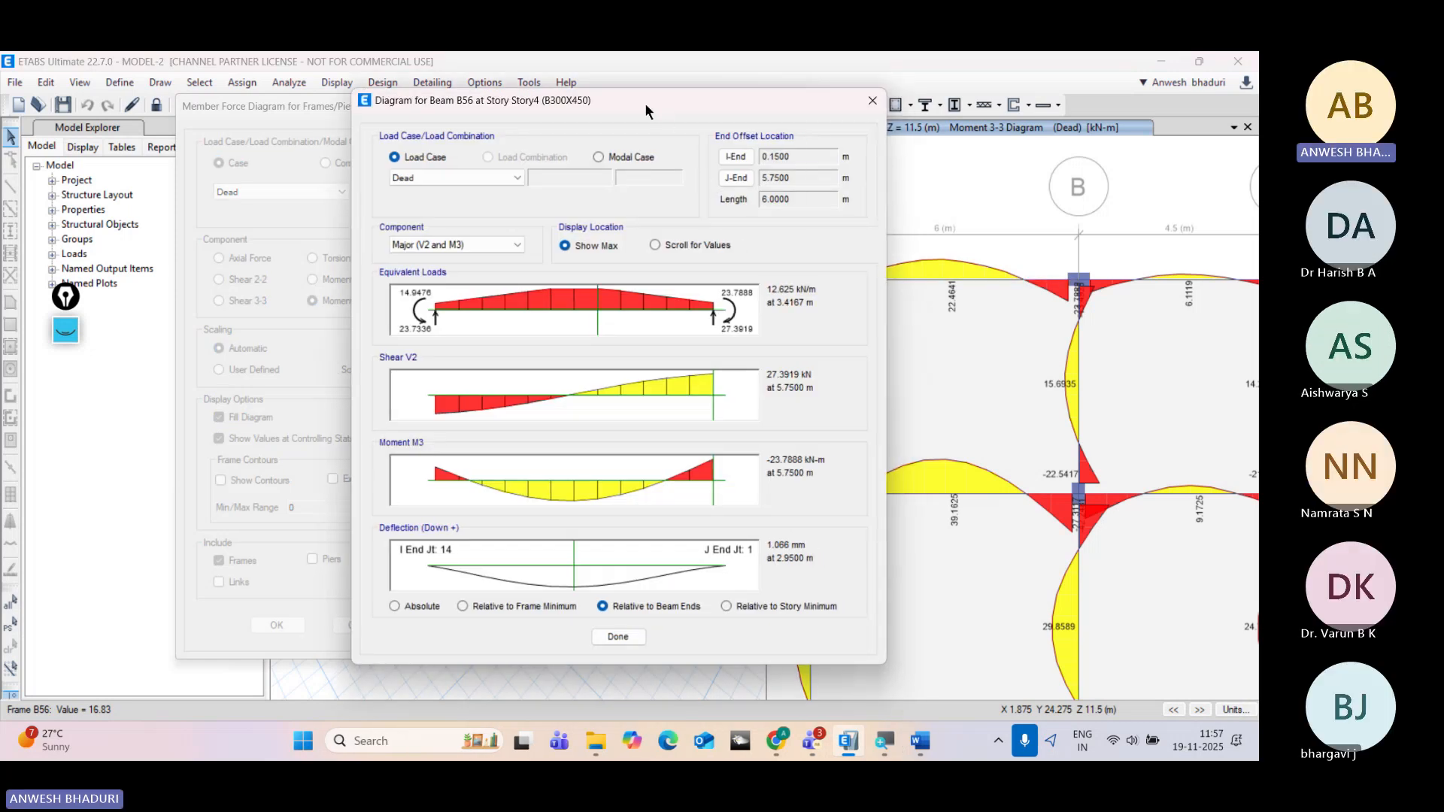
pyautogui.moveTo(644, 102); pyautogui.dragTo(490, 90)
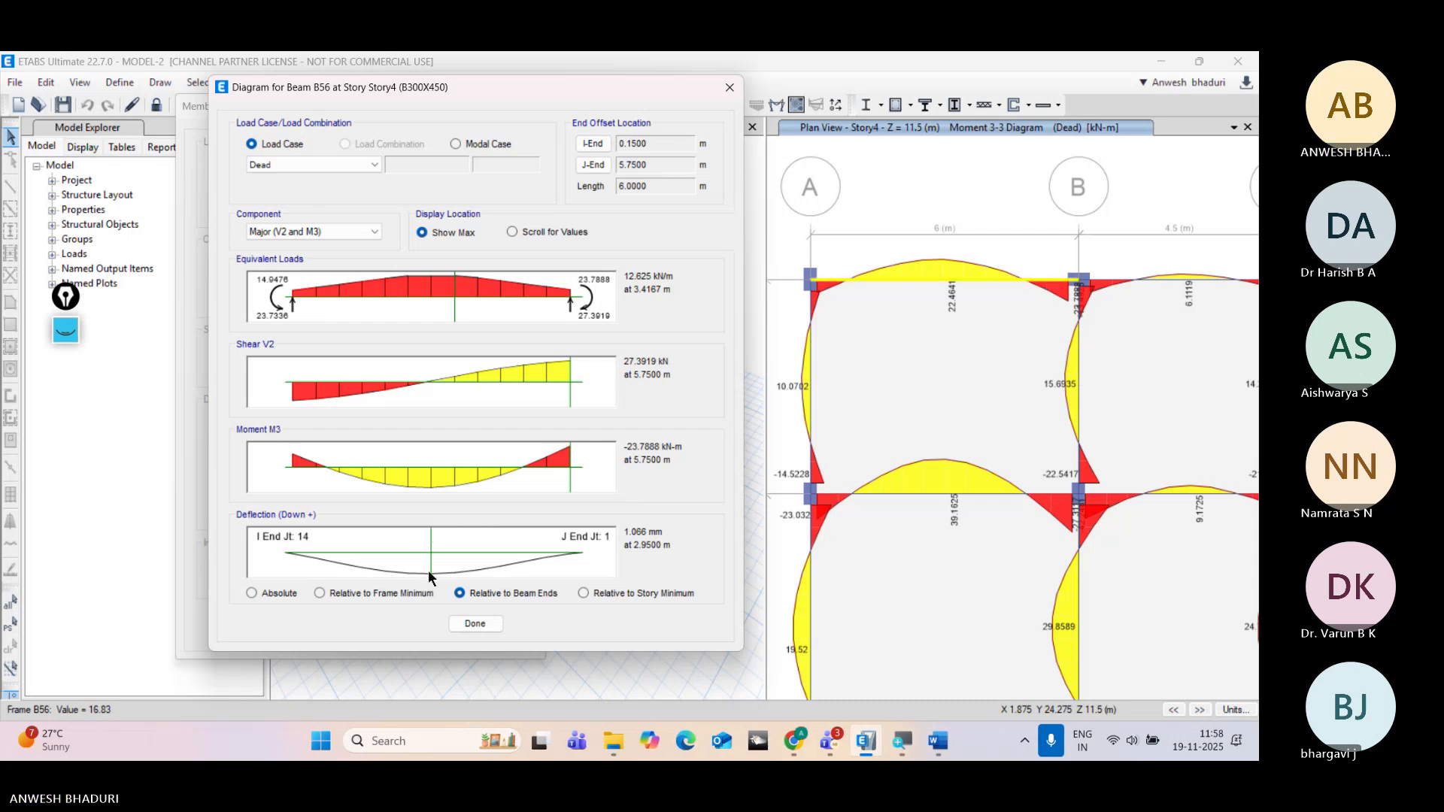
pyautogui.moveTo(422, 567)
pyautogui.mouseDown()
pyautogui.moveTo(507, 552)
pyautogui.moveTo(291, 553)
pyautogui.moveTo(543, 565)
pyautogui.moveTo(409, 574)
pyautogui.moveTo(397, 558)
pyautogui.moveTo(430, 561)
pyautogui.mouseUp()
pyautogui.click(568, 561)
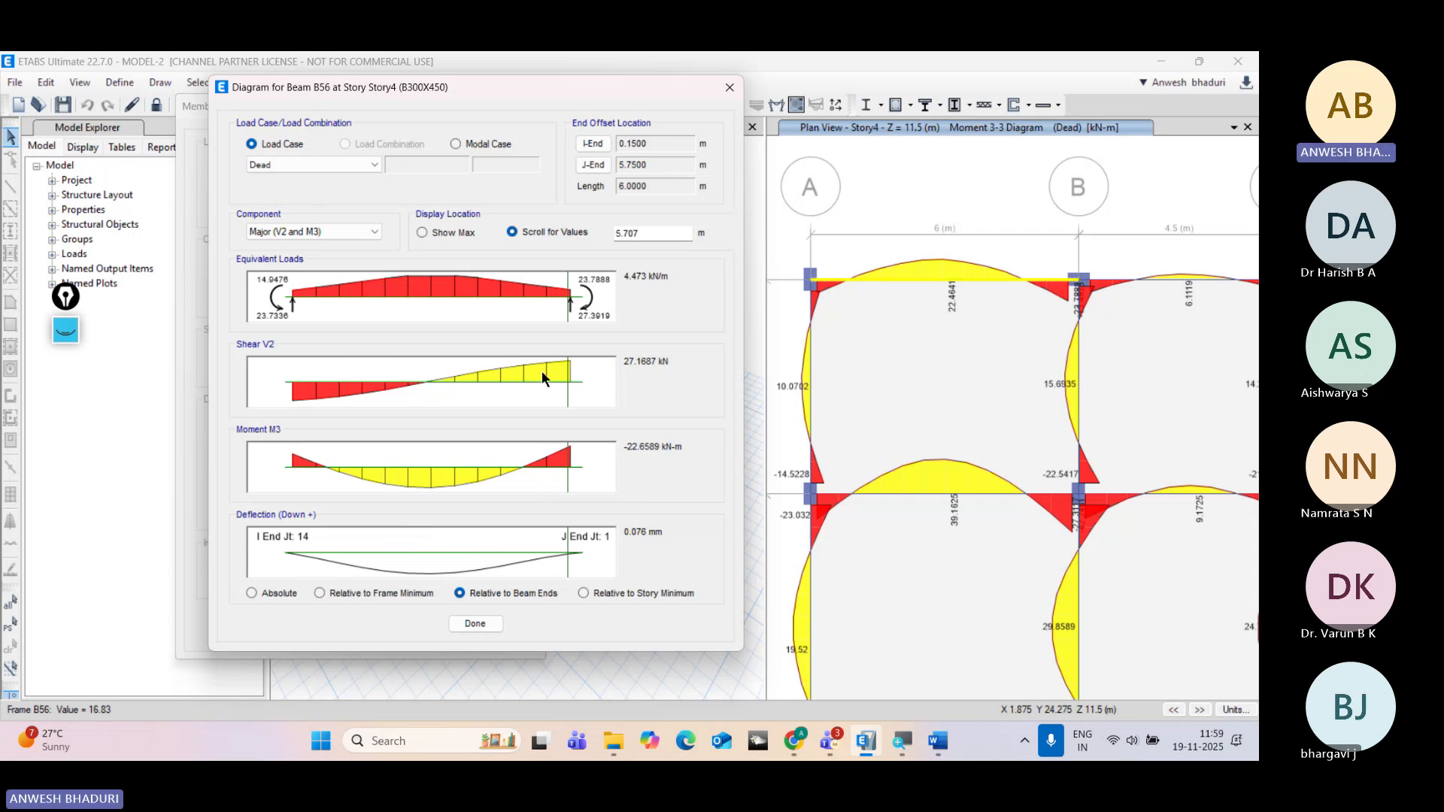
pyautogui.click(455, 234)
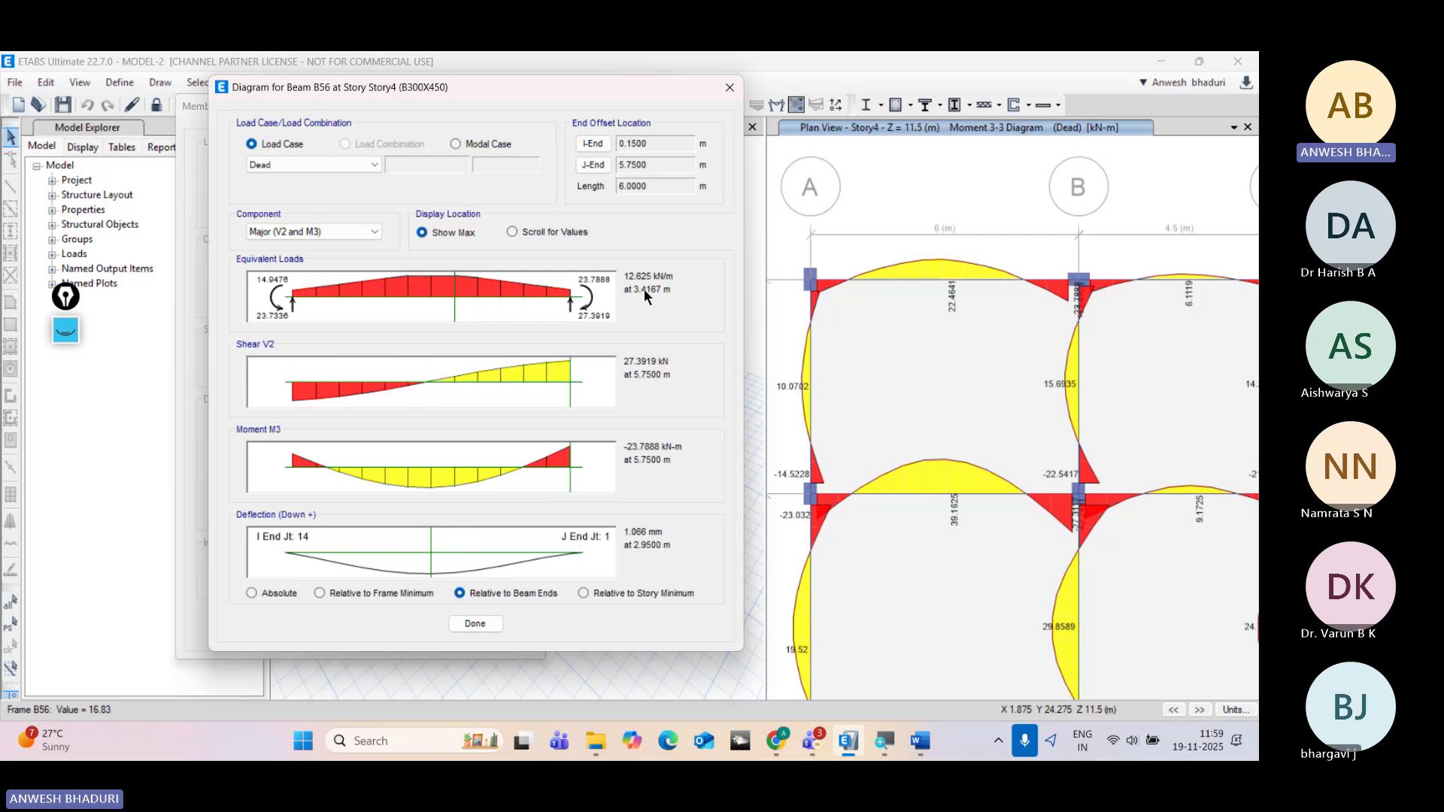
# Step: Switch the beam's detailed diagrams to the Minor (V3 and M2) component
pyautogui.click(309, 230)
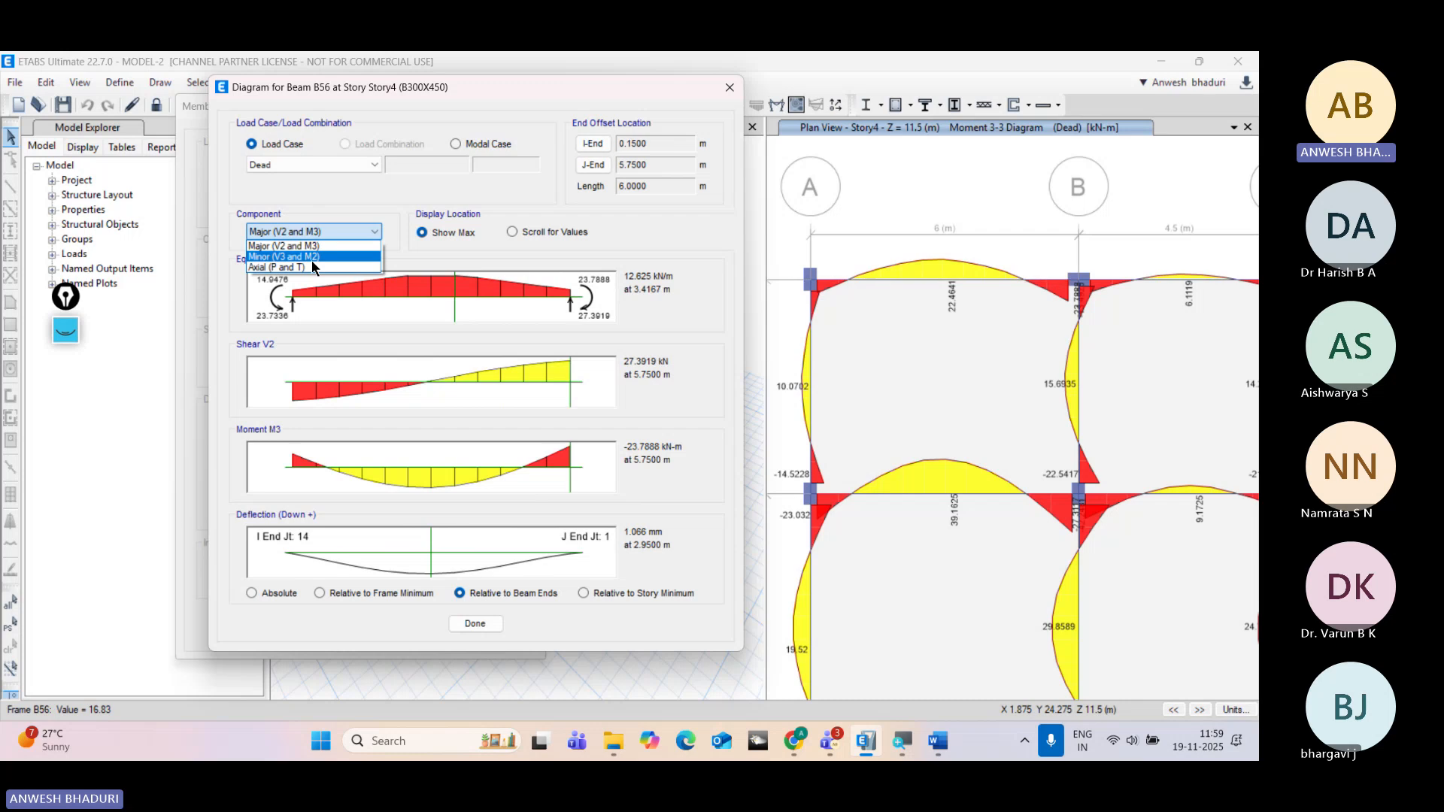
pyautogui.click(315, 246)
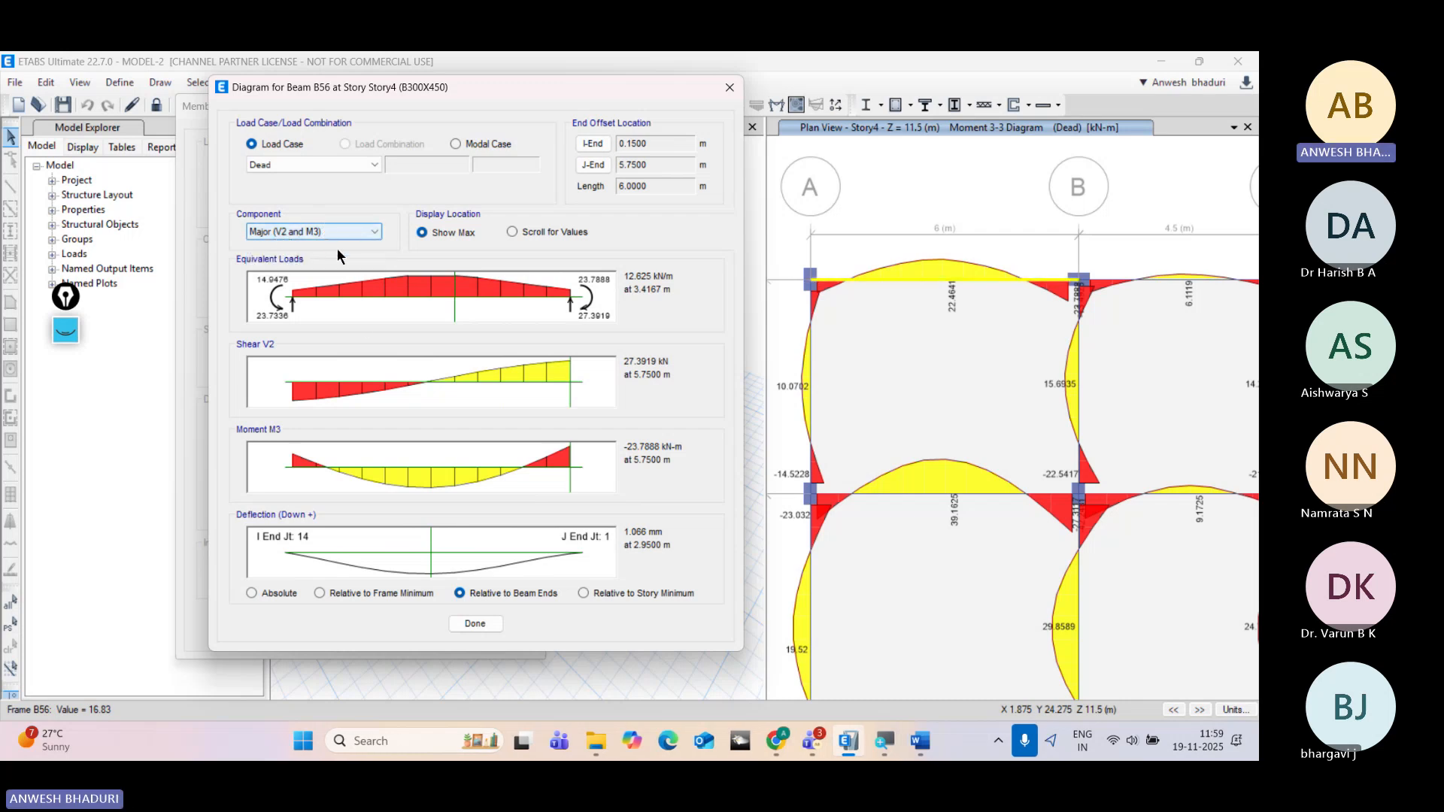
pyautogui.click(280, 233)
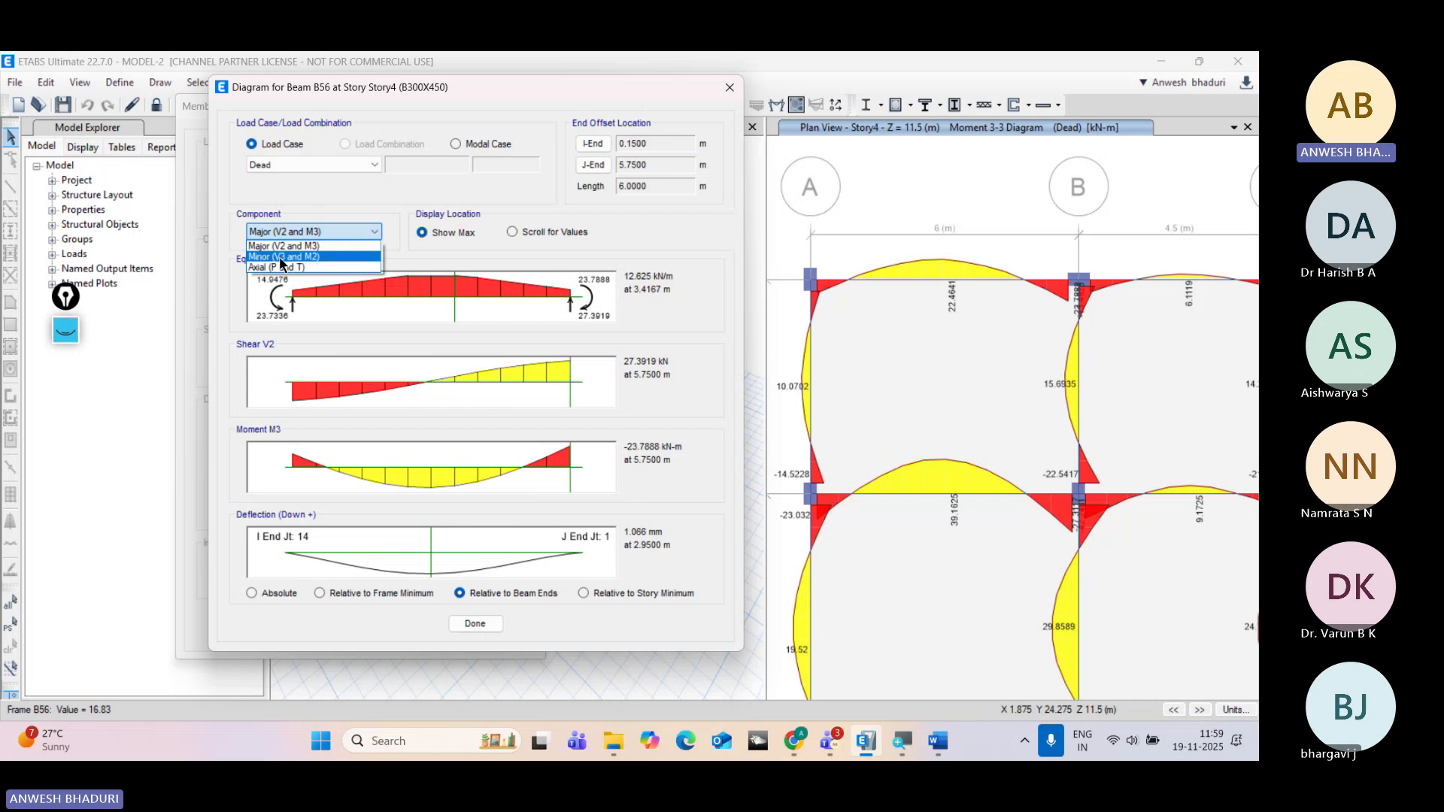
pyautogui.click(279, 258)
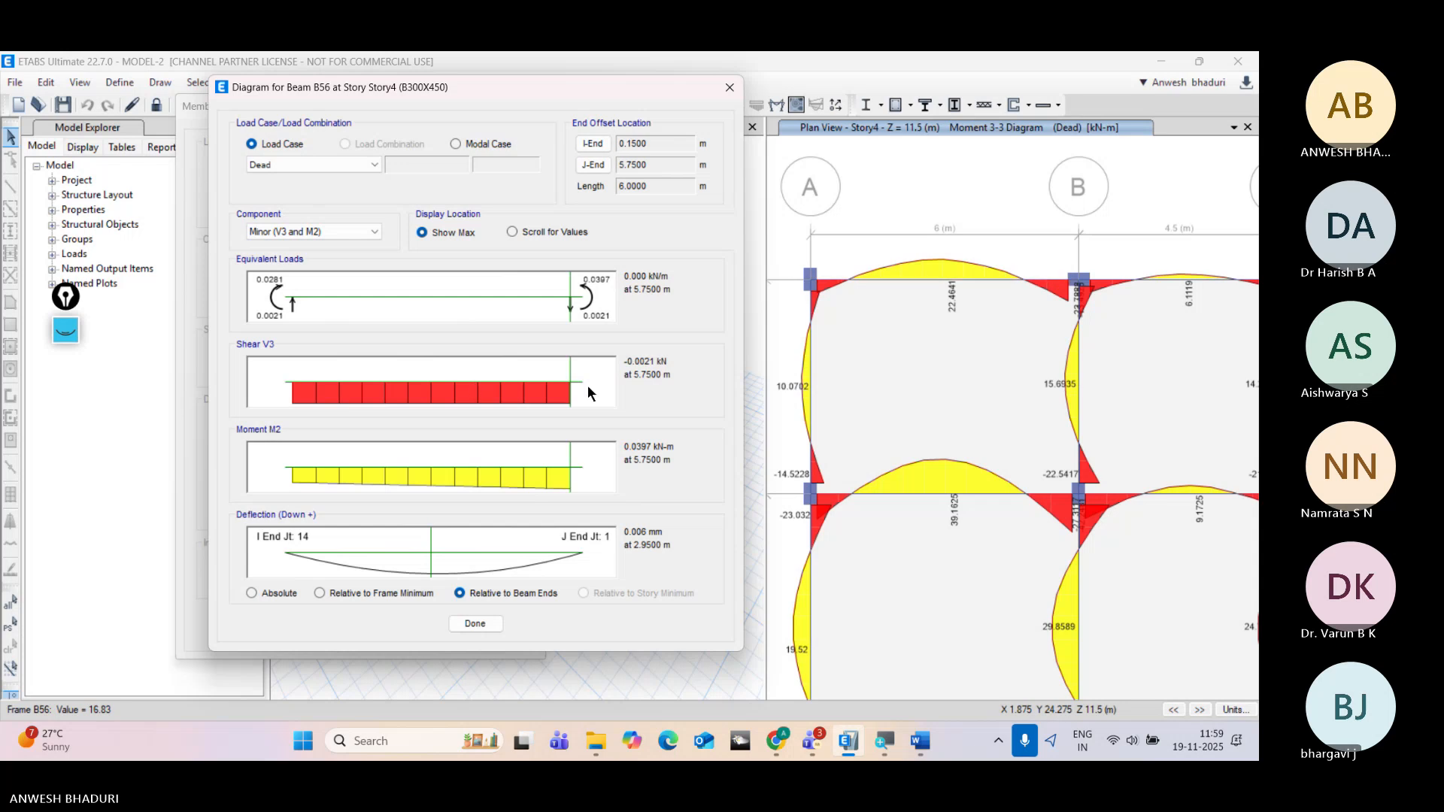
# Step: Switch the beam's detailed diagrams to the Axial (P and T) component
pyautogui.click(308, 232)
pyautogui.click(300, 267)
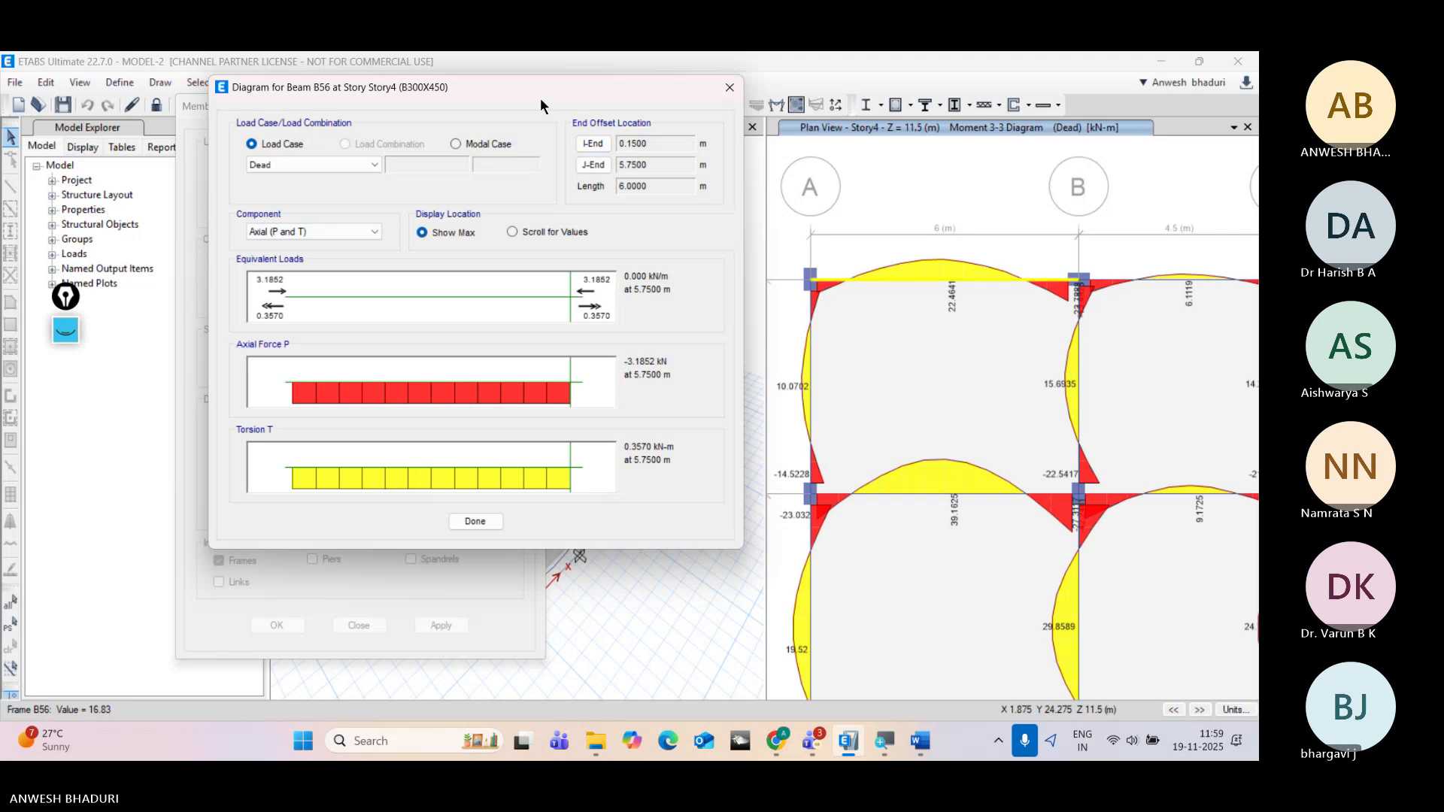
pyautogui.moveTo(538, 88); pyautogui.dragTo(532, 124)
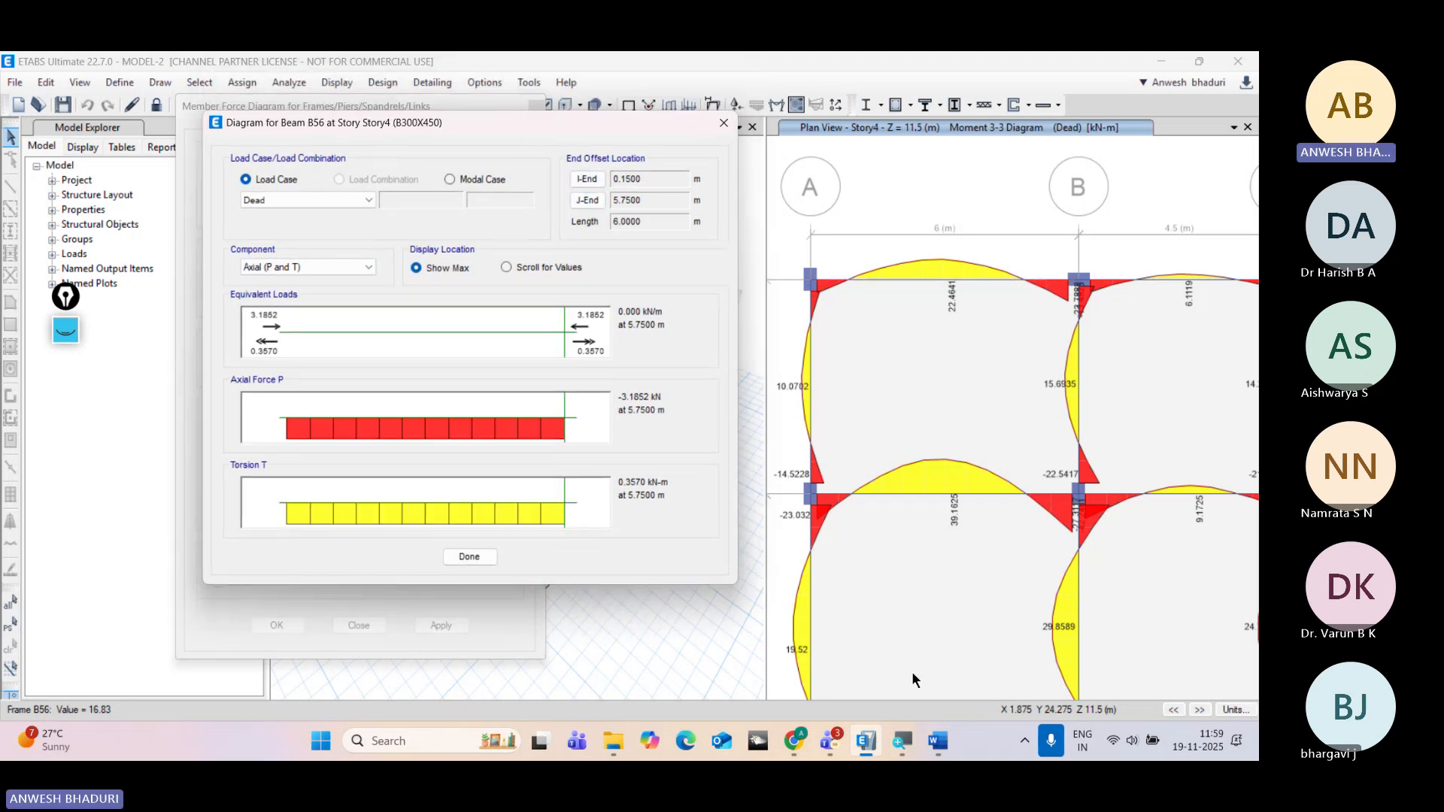
# Step: Magnify the screen to 200% and read the beam's axial force and torsion at the J-End and I-End offsets
pyautogui.click(901, 740)
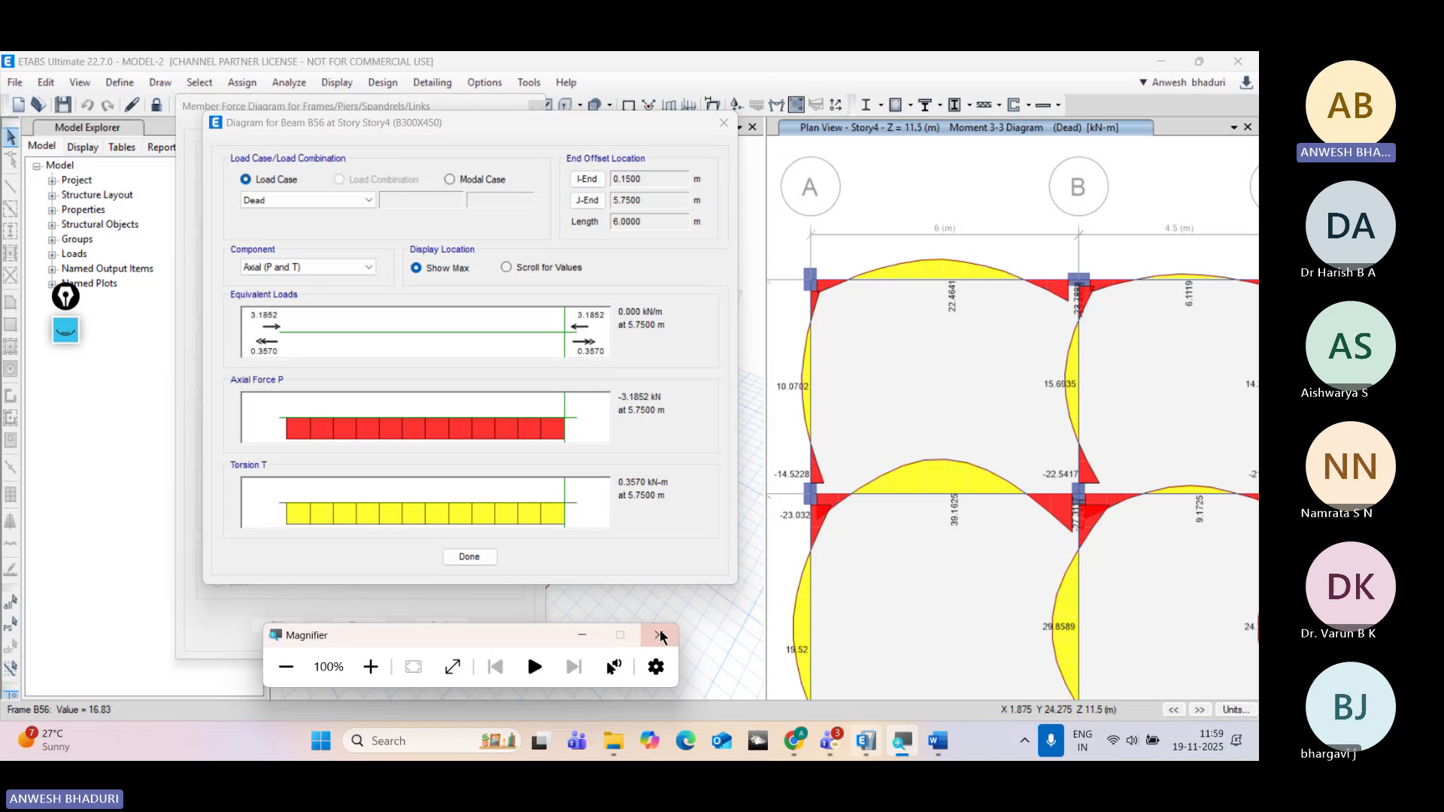
pyautogui.click(371, 667)
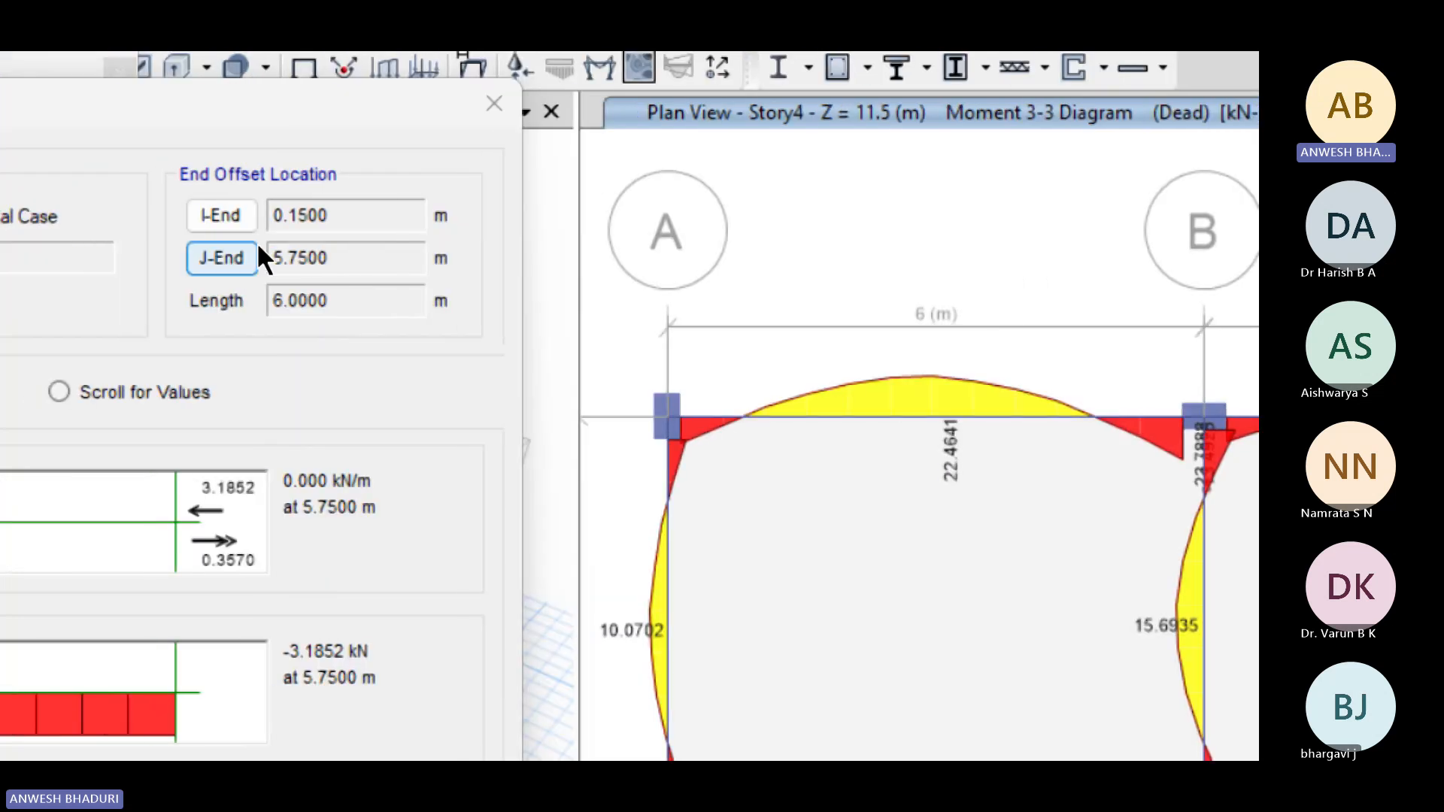
pyautogui.click(241, 256)
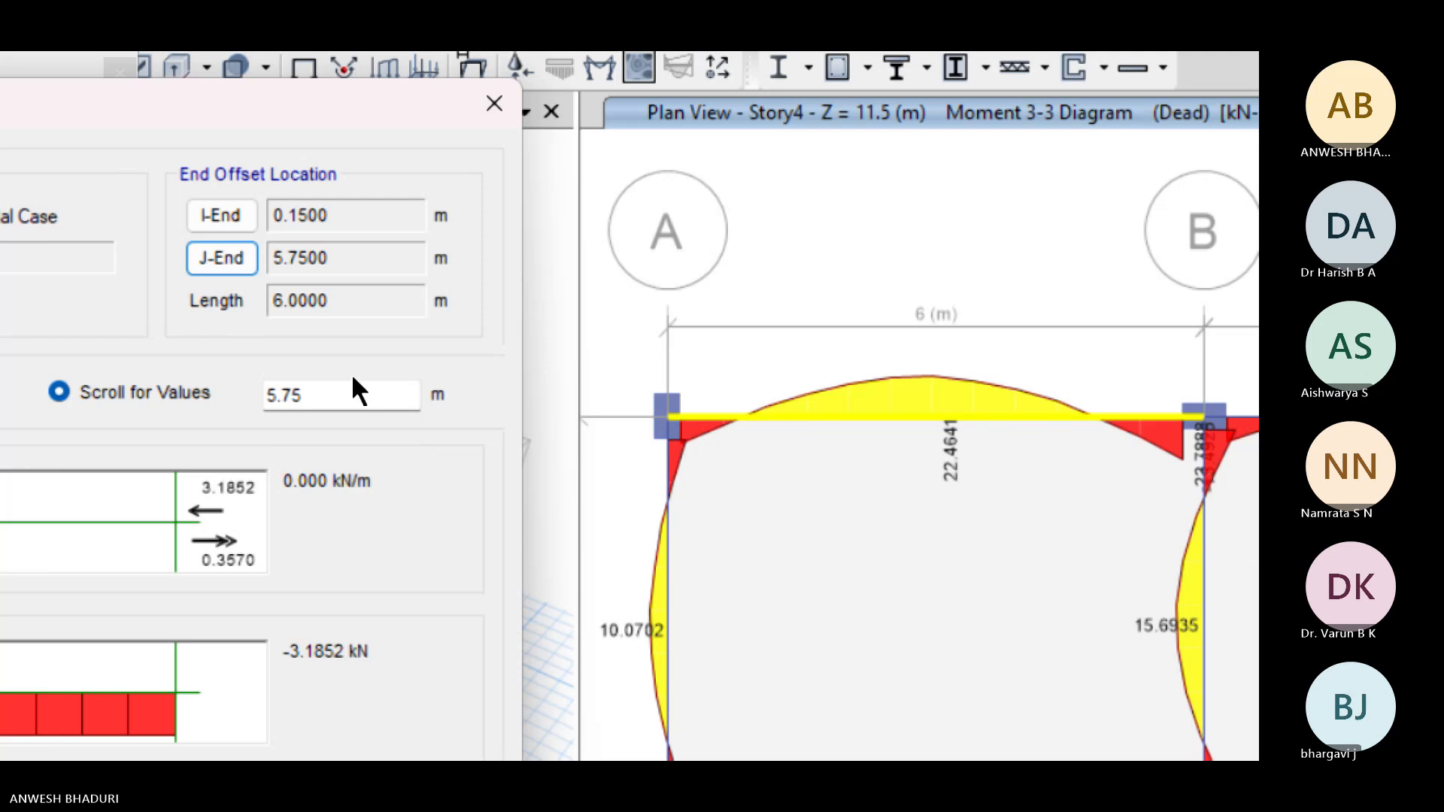
pyautogui.click(236, 214)
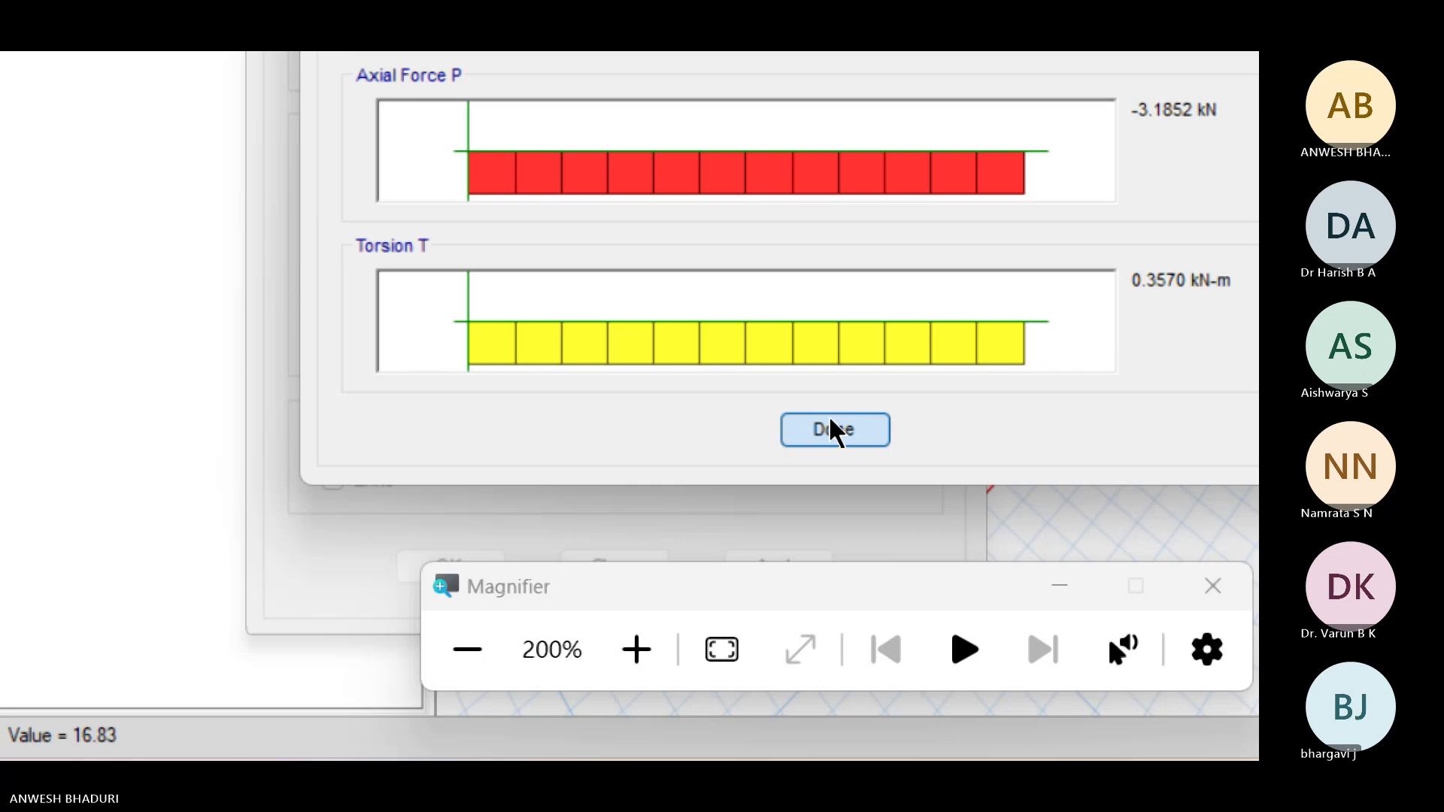
# Step: Close the beam's detailed diagrams and the force diagram settings, and examine the Dead moment values across the Story4 plan
pyautogui.click(833, 733)
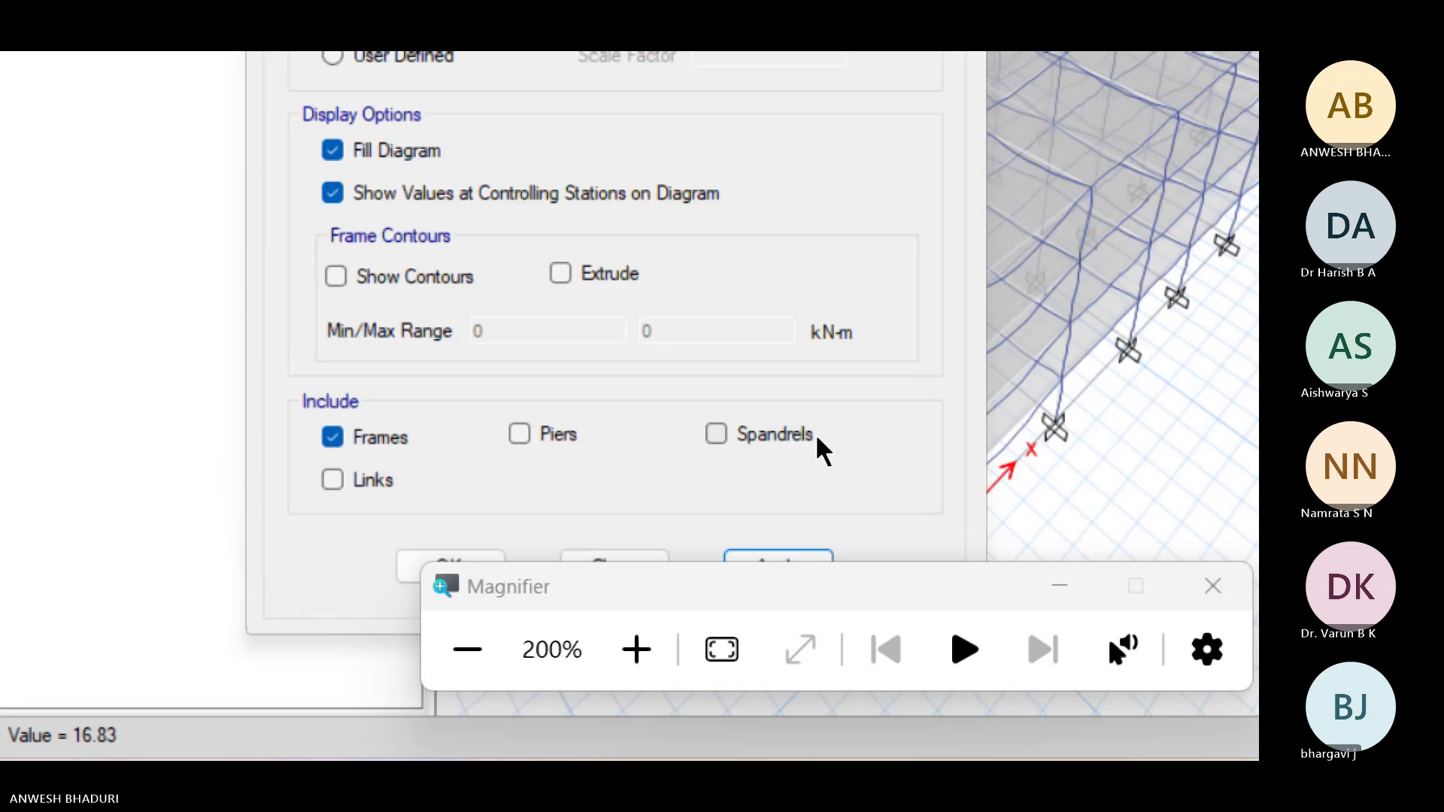
pyautogui.click(451, 561)
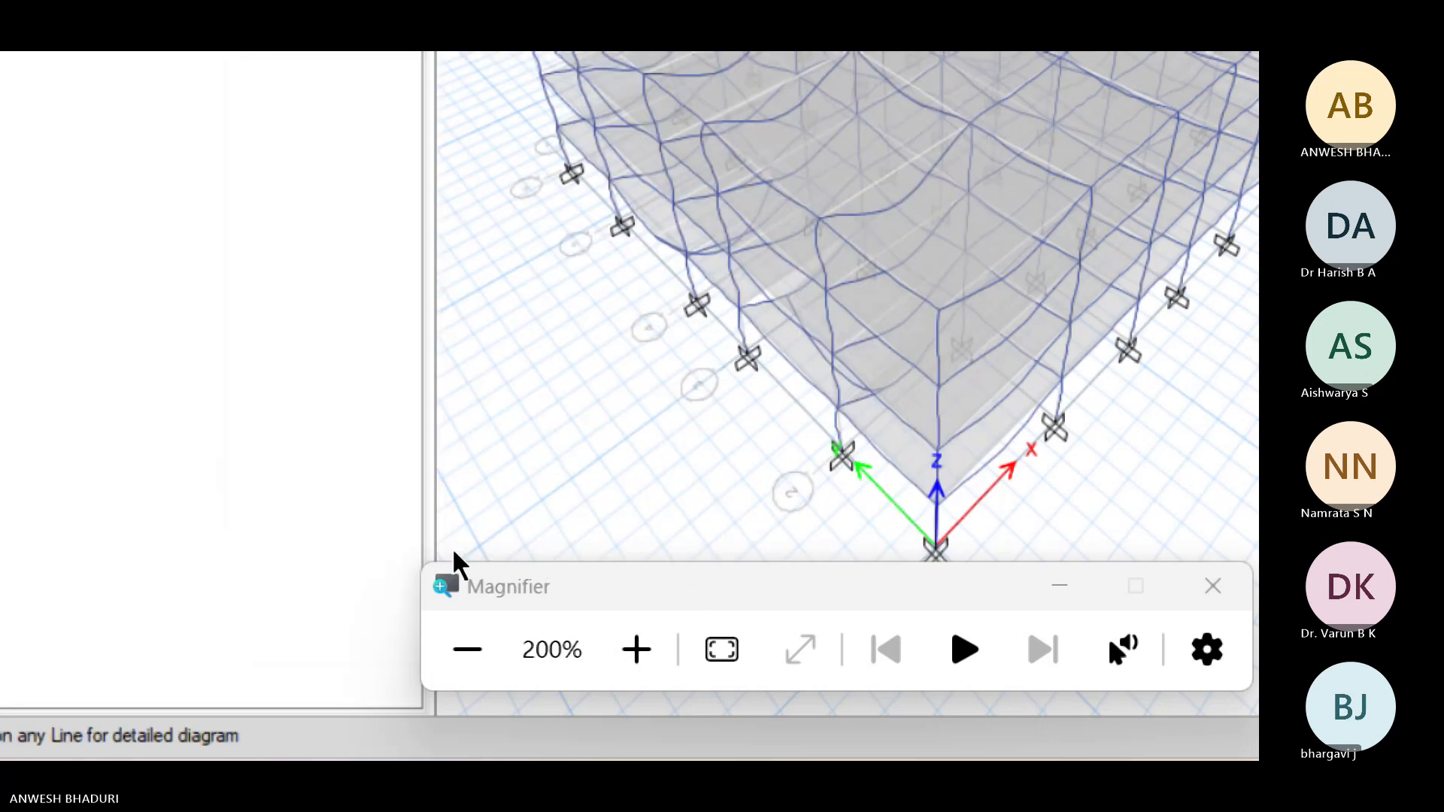
pyautogui.scroll(-5, 915, 369)
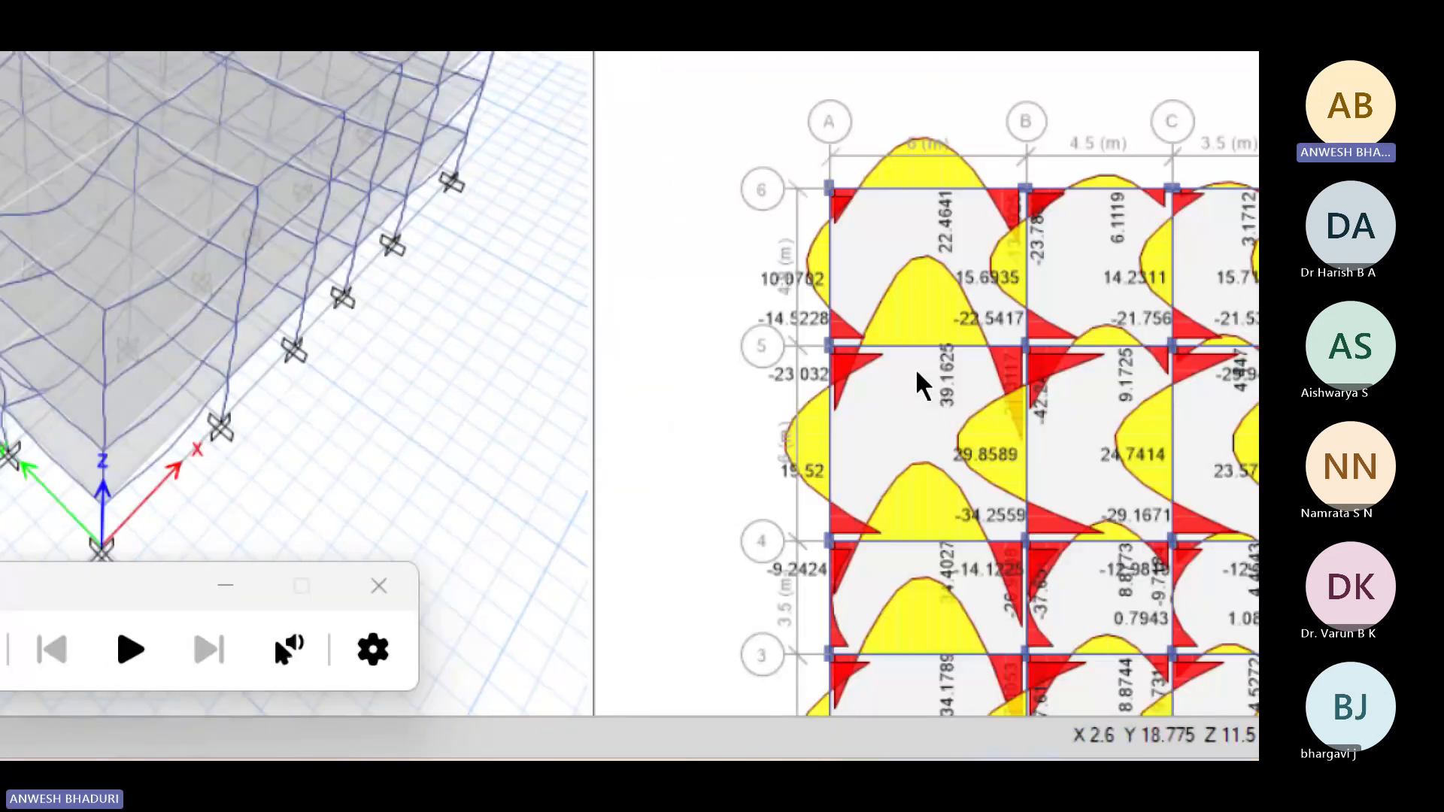
pyautogui.moveTo(1013, 484); pyautogui.dragTo(842, 235, button='middle')
pyautogui.scroll(2, 1091, 324)
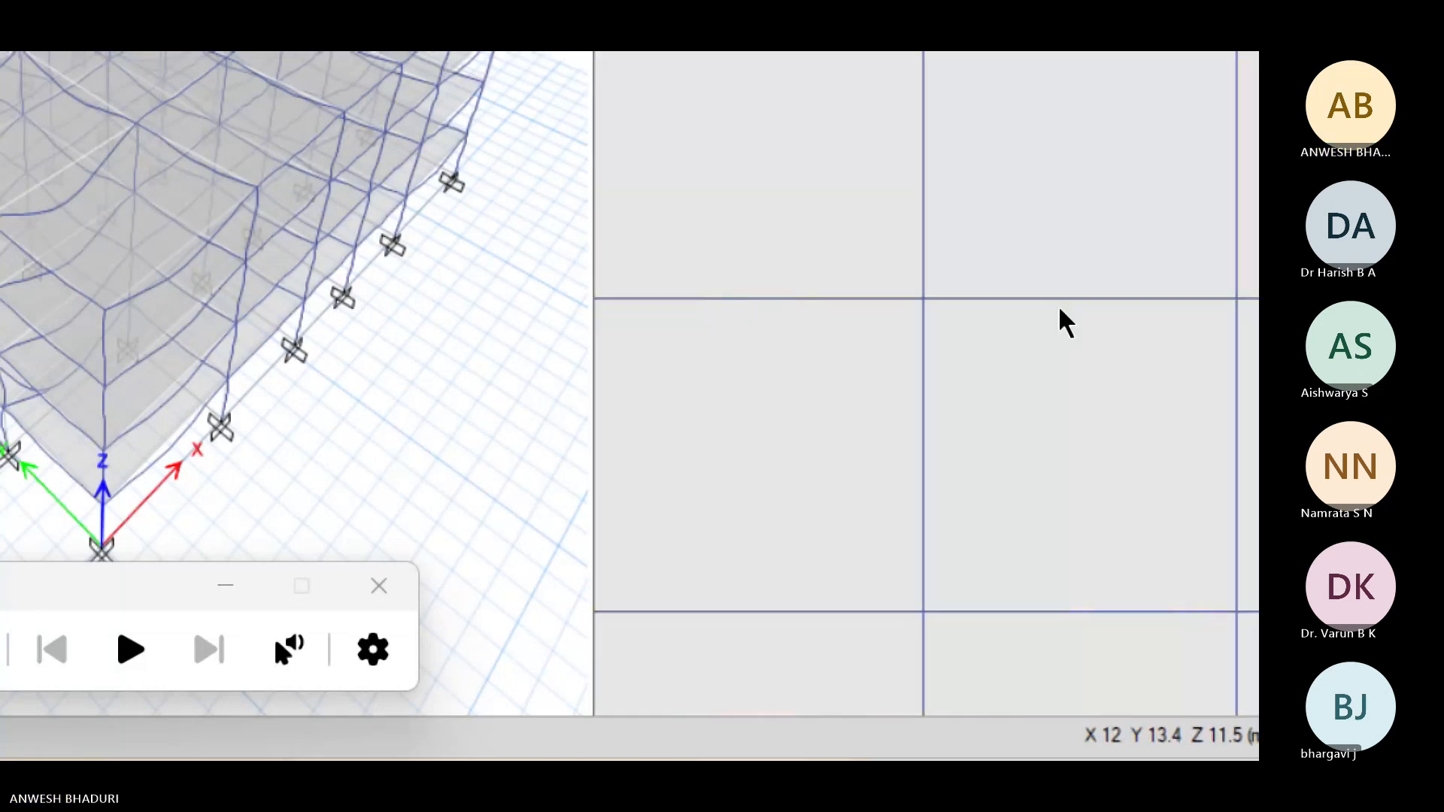
pyautogui.scroll(-3, 945, 297)
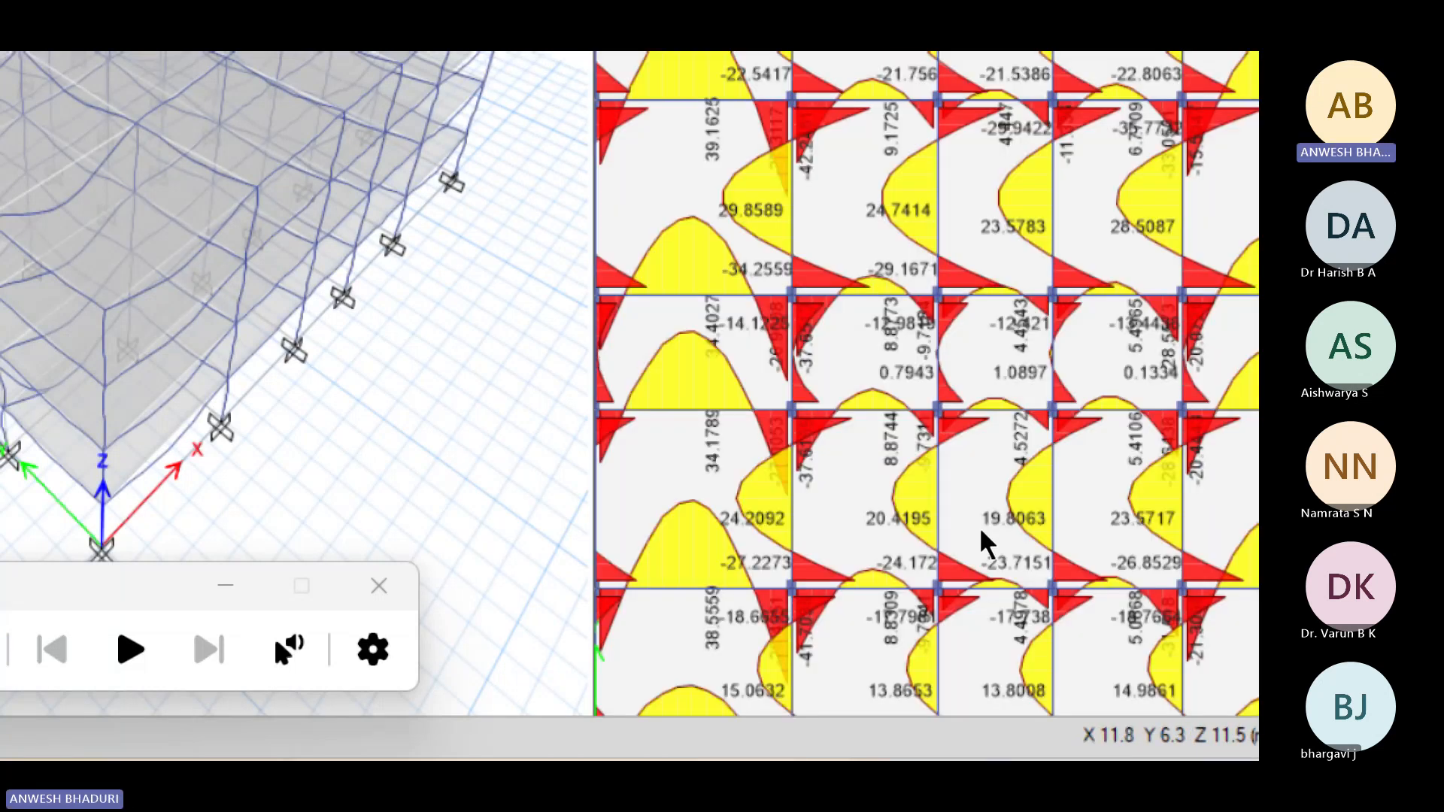
pyautogui.moveTo(979, 532); pyautogui.dragTo(1018, 308, button='middle')
pyautogui.moveTo(999, 430); pyautogui.dragTo(1042, 647, button='middle')
pyautogui.moveTo(878, 254); pyautogui.dragTo(829, 591, button='middle')
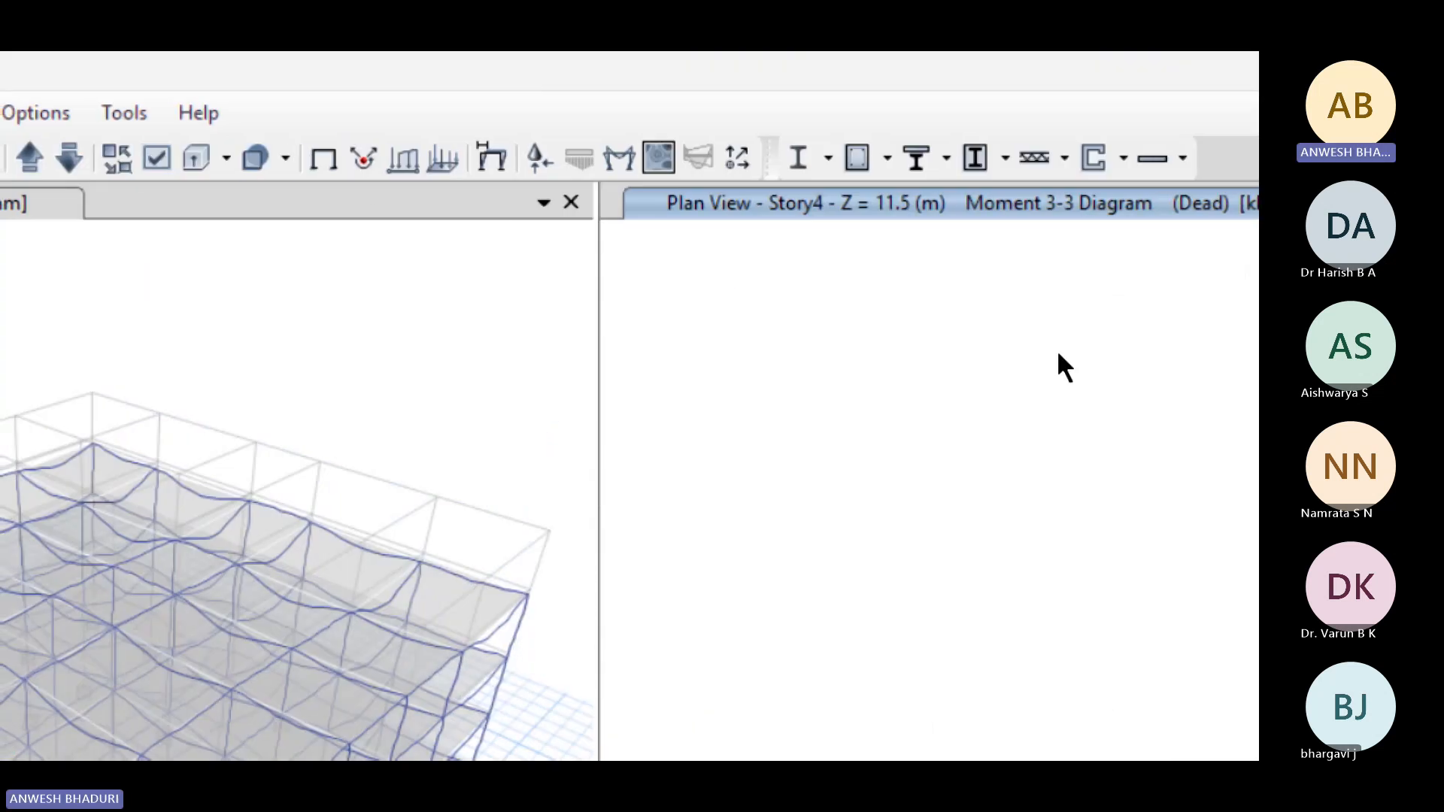
# Step: Replace the Story4 plan with the elevation view along grid A
pyautogui.click(332, 153)
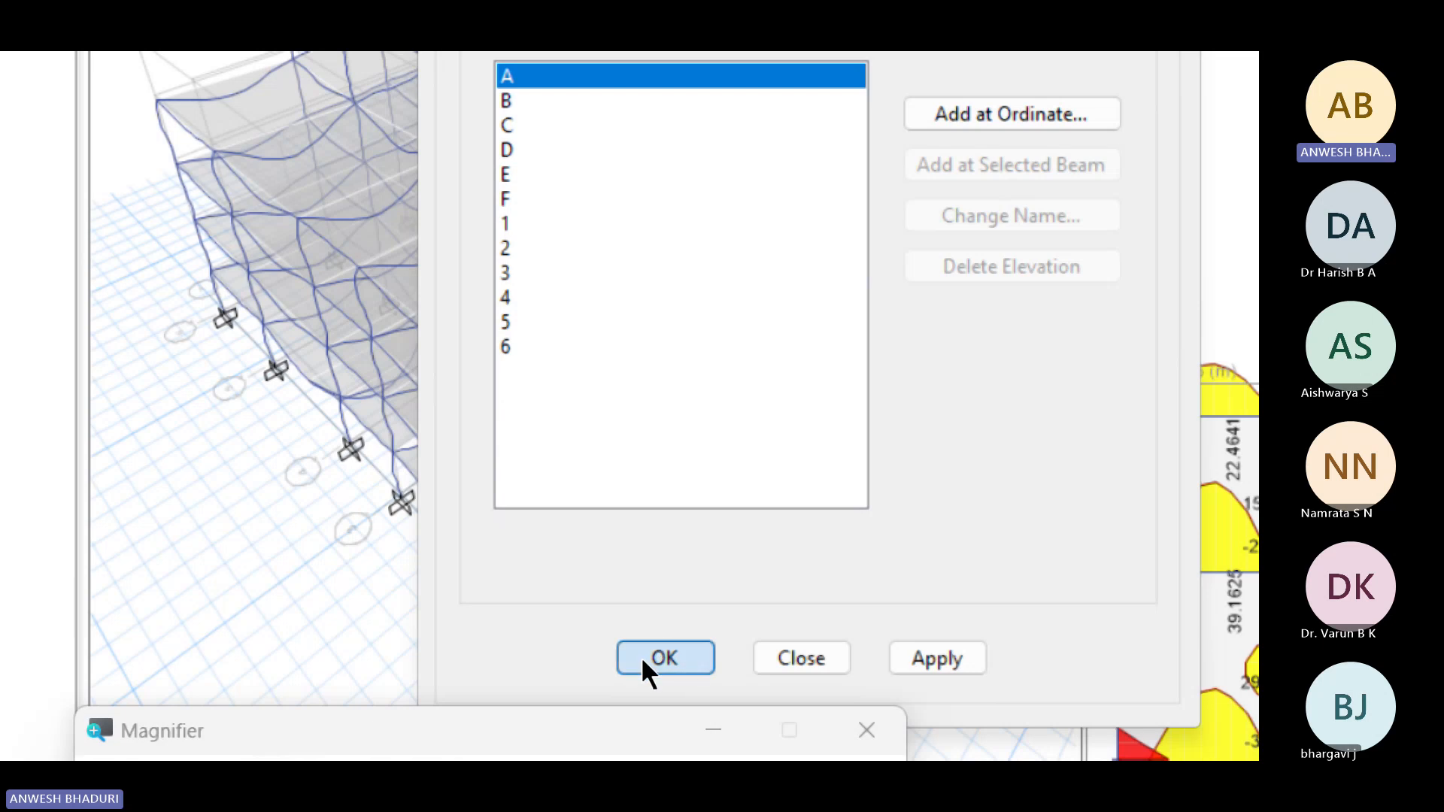
pyautogui.click(643, 656)
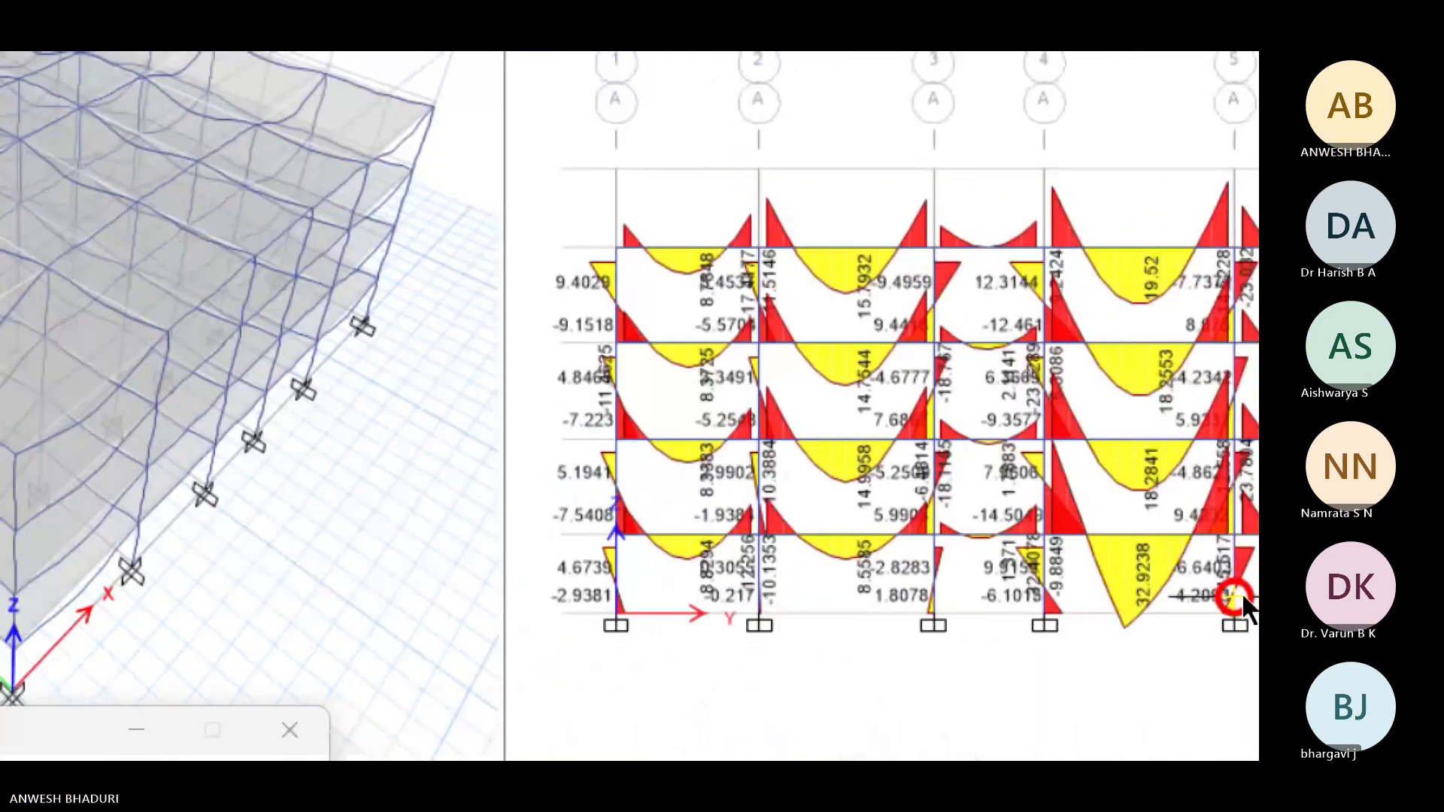
pyautogui.scroll(3, 422, 287)
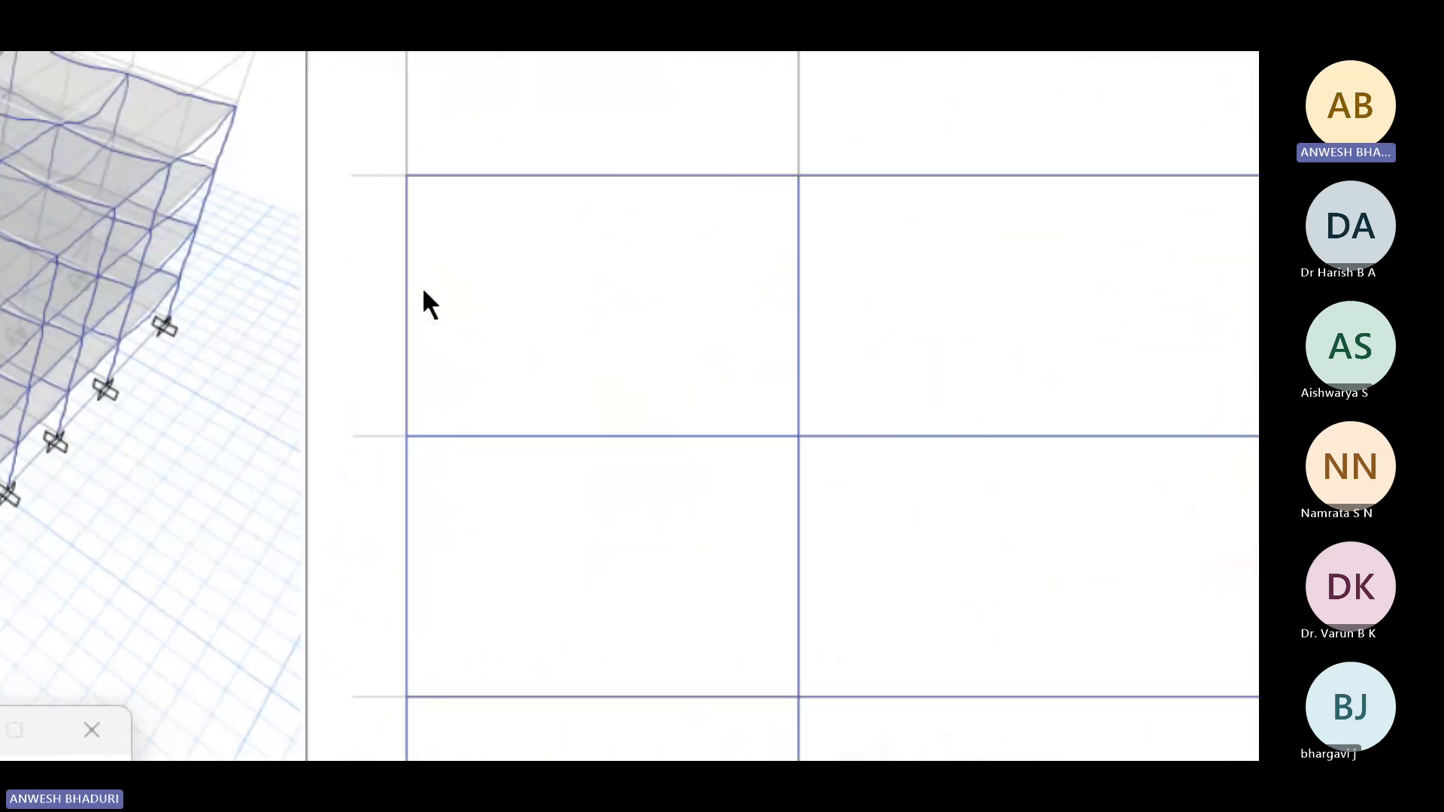
# Step: Read the Dead moment values near the top of the grid 1 column where it meets the Story4 beam
pyautogui.click(588, 272)
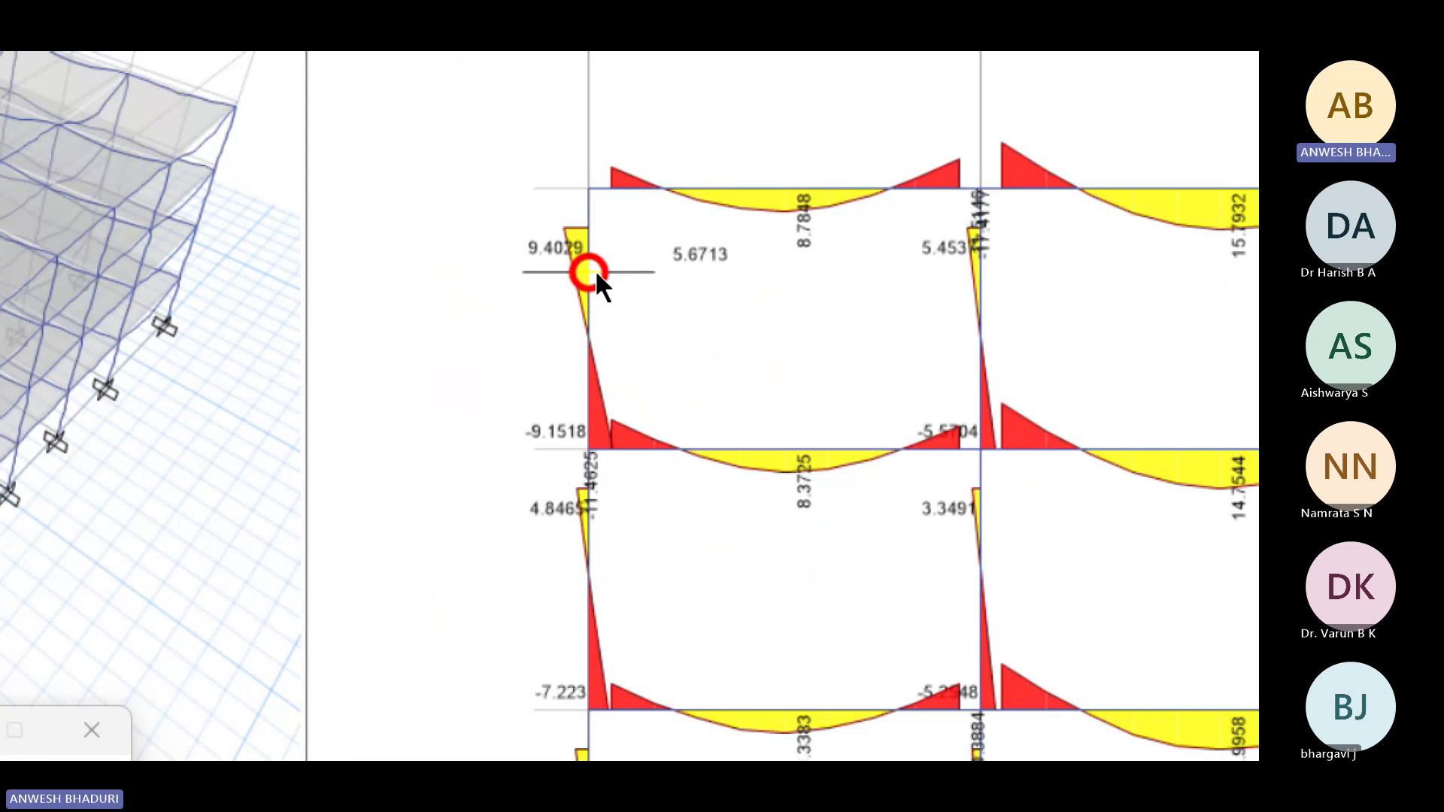
pyautogui.click(589, 222)
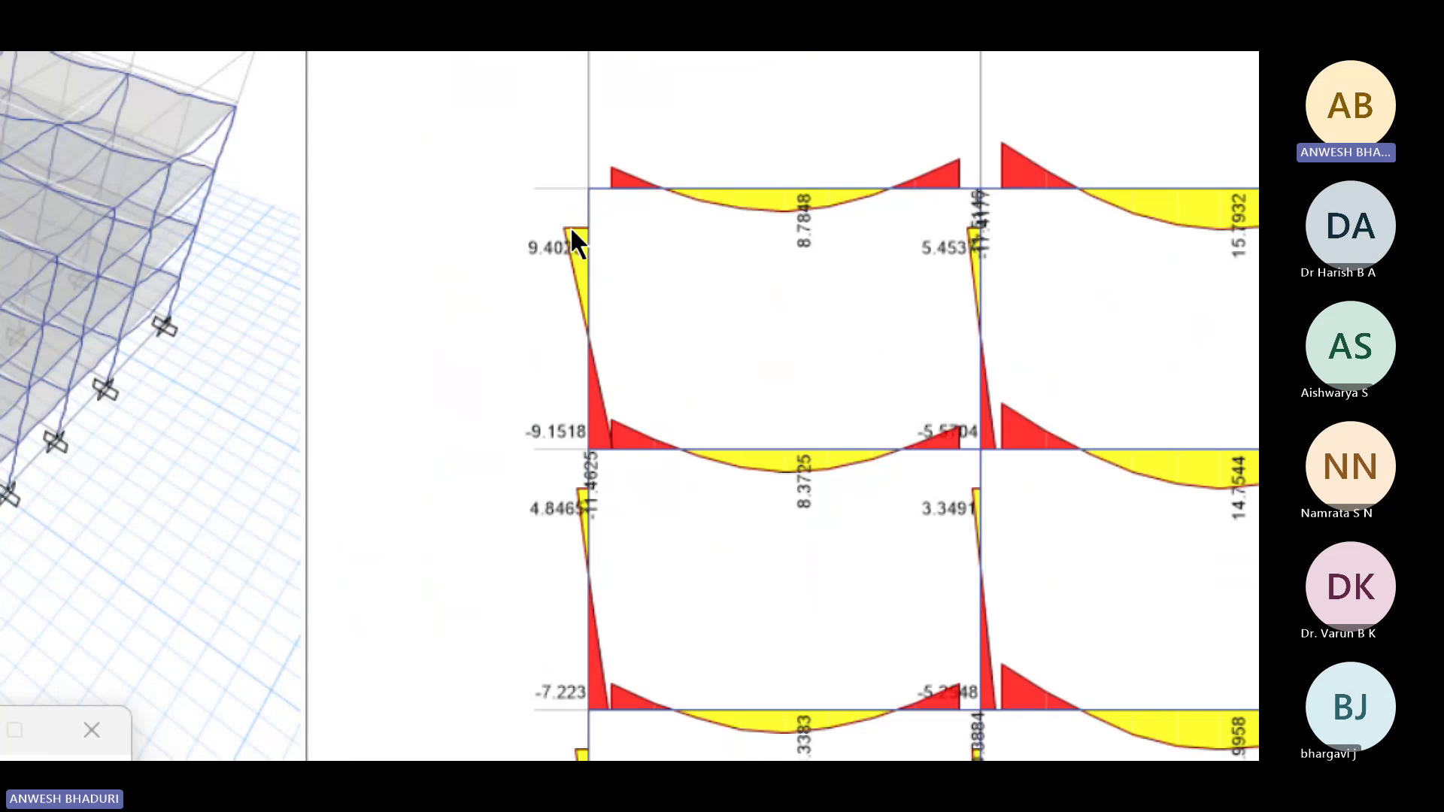
pyautogui.click(587, 219)
pyautogui.click(595, 191)
pyautogui.click(589, 227)
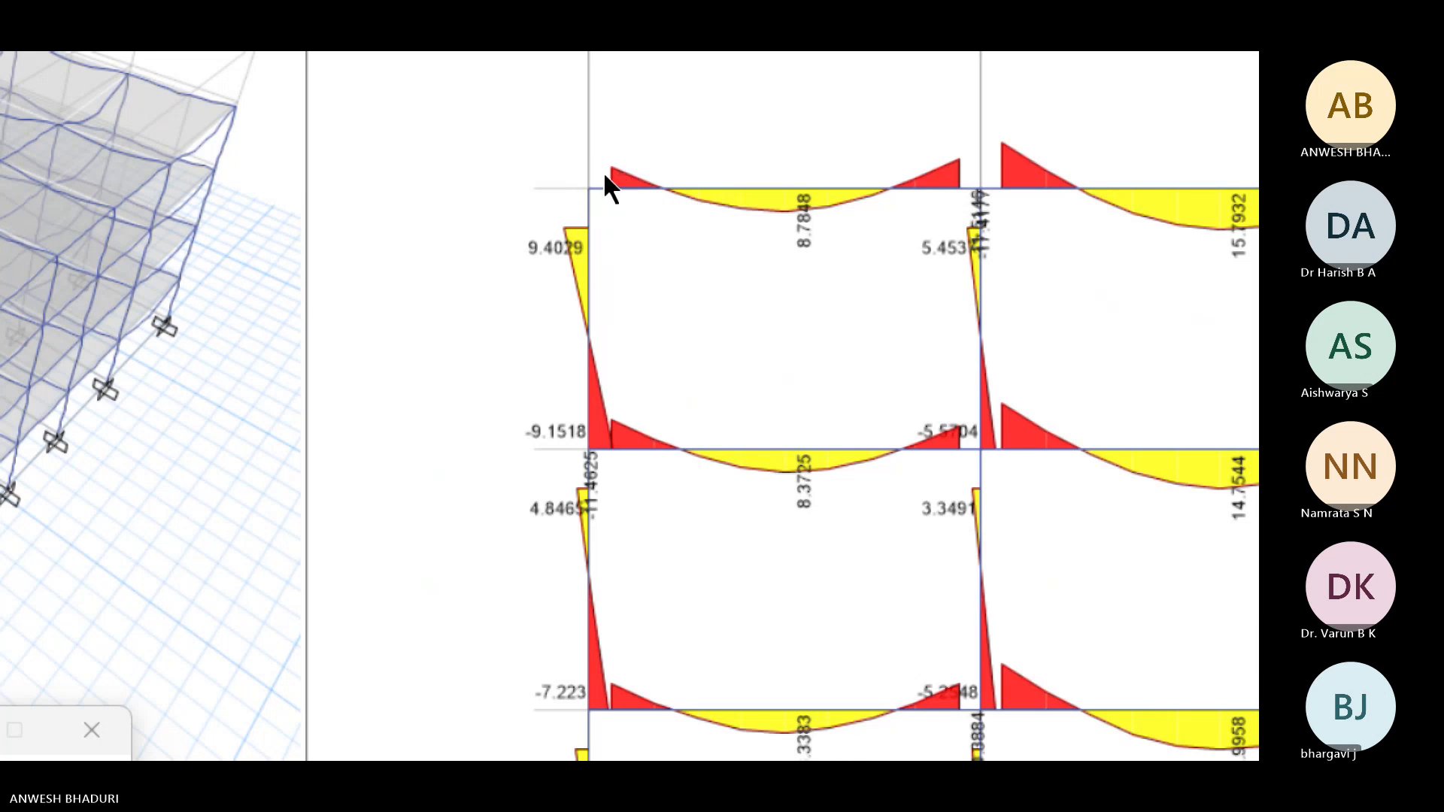
pyautogui.click(585, 211)
pyautogui.click(584, 224)
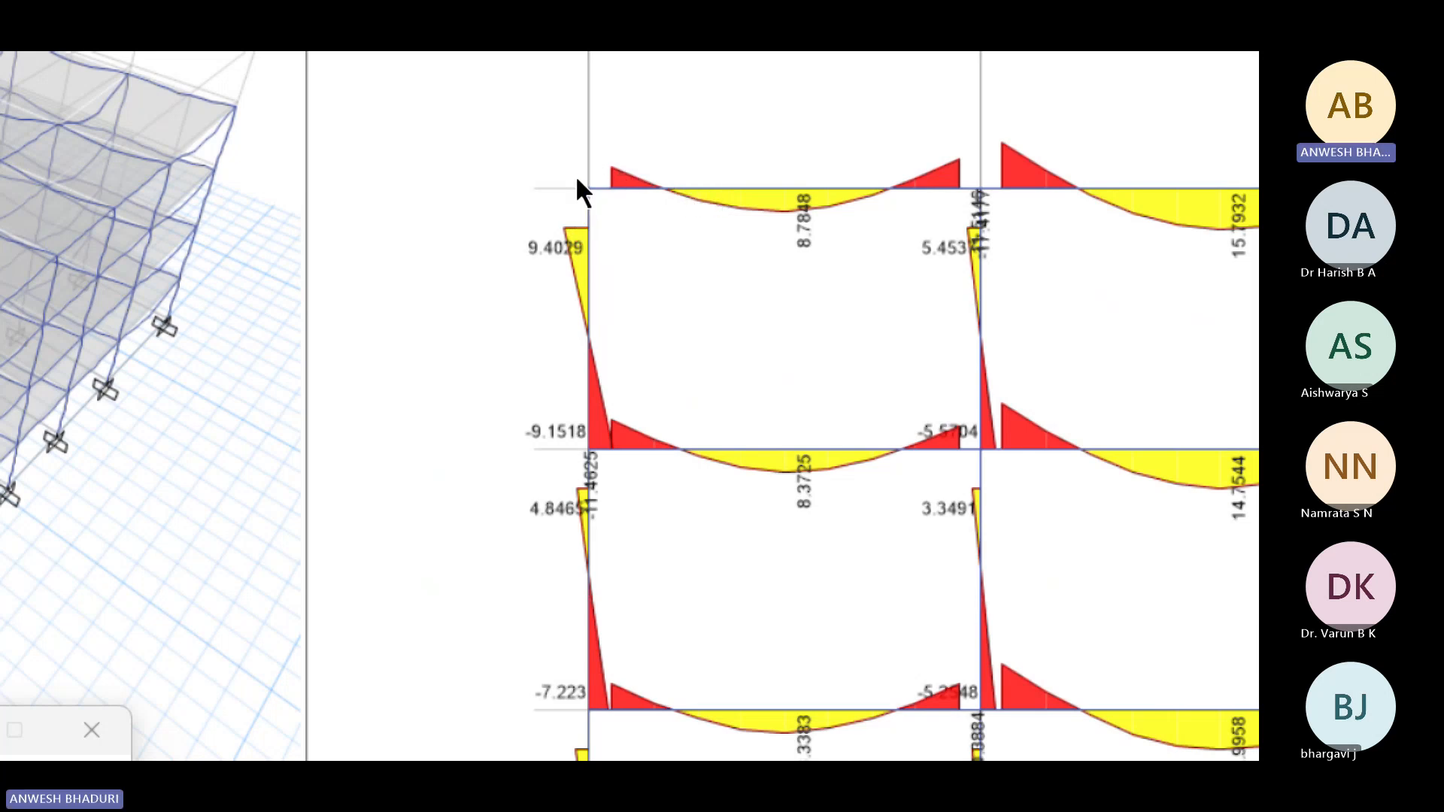
# Step: Compare the column and beam moments at the grid 1 joints of Story4 and Story3 in close-up
pyautogui.scroll(3, 578, 180)
pyautogui.scroll(-3, 581, 203)
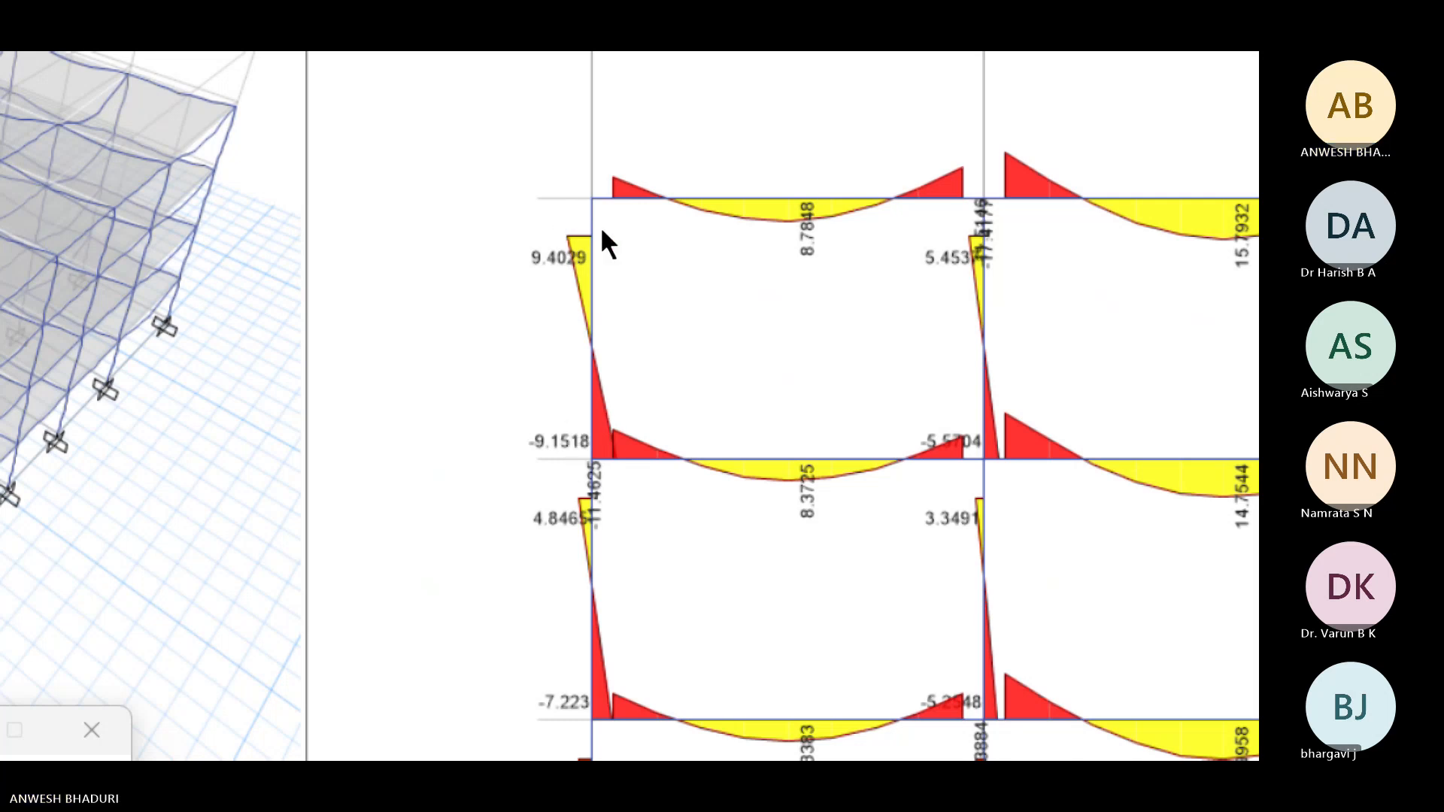
pyautogui.scroll(-3, 604, 186)
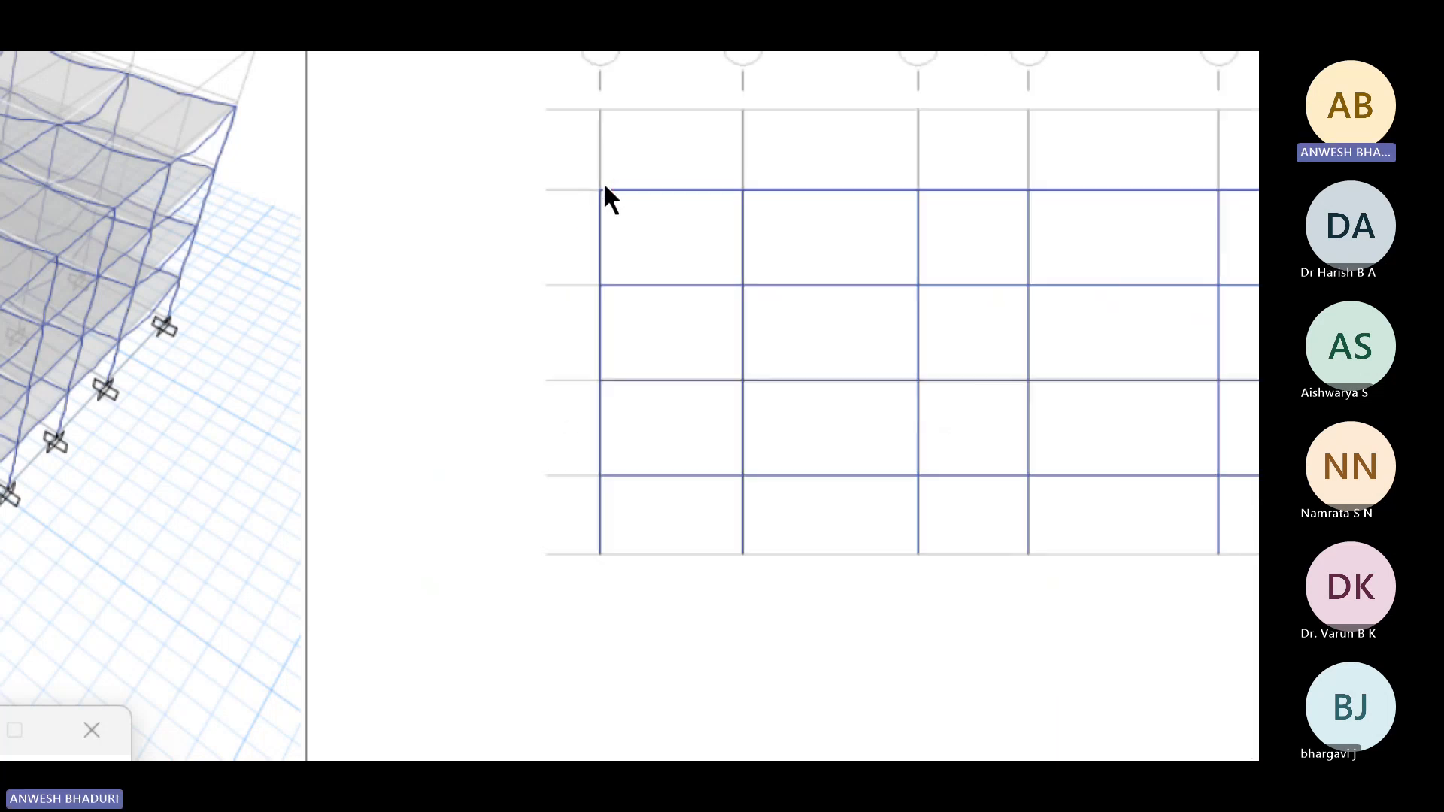
pyautogui.scroll(4, 606, 281)
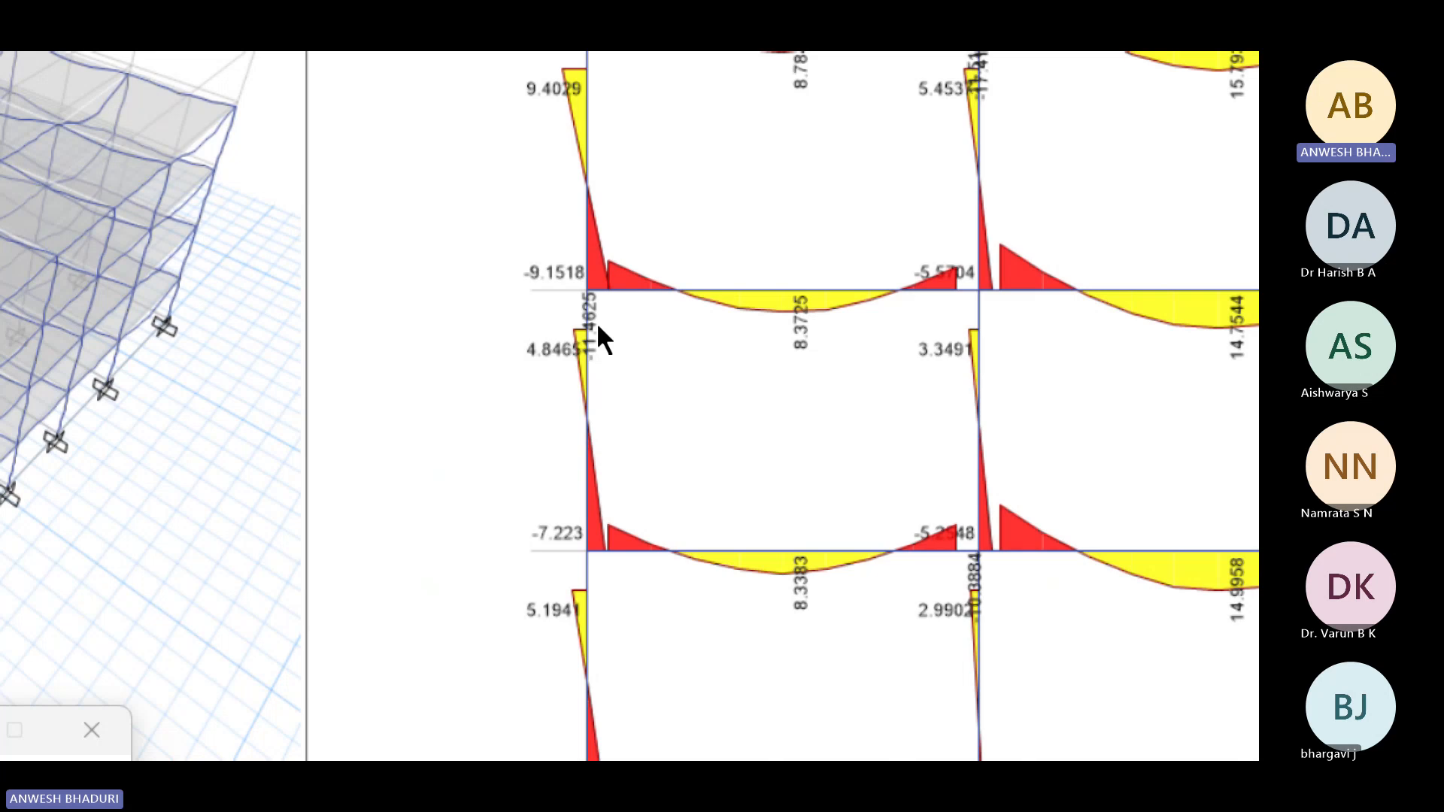
pyautogui.moveTo(792, 484); pyautogui.dragTo(778, 417, button='middle')
pyautogui.moveTo(656, 327); pyautogui.dragTo(622, 719, button='middle')
# Step: Dismiss the antivirus notification and read the column and beam end moments at the grid 1 joint on Story3
pyautogui.moveTo(571, 322)
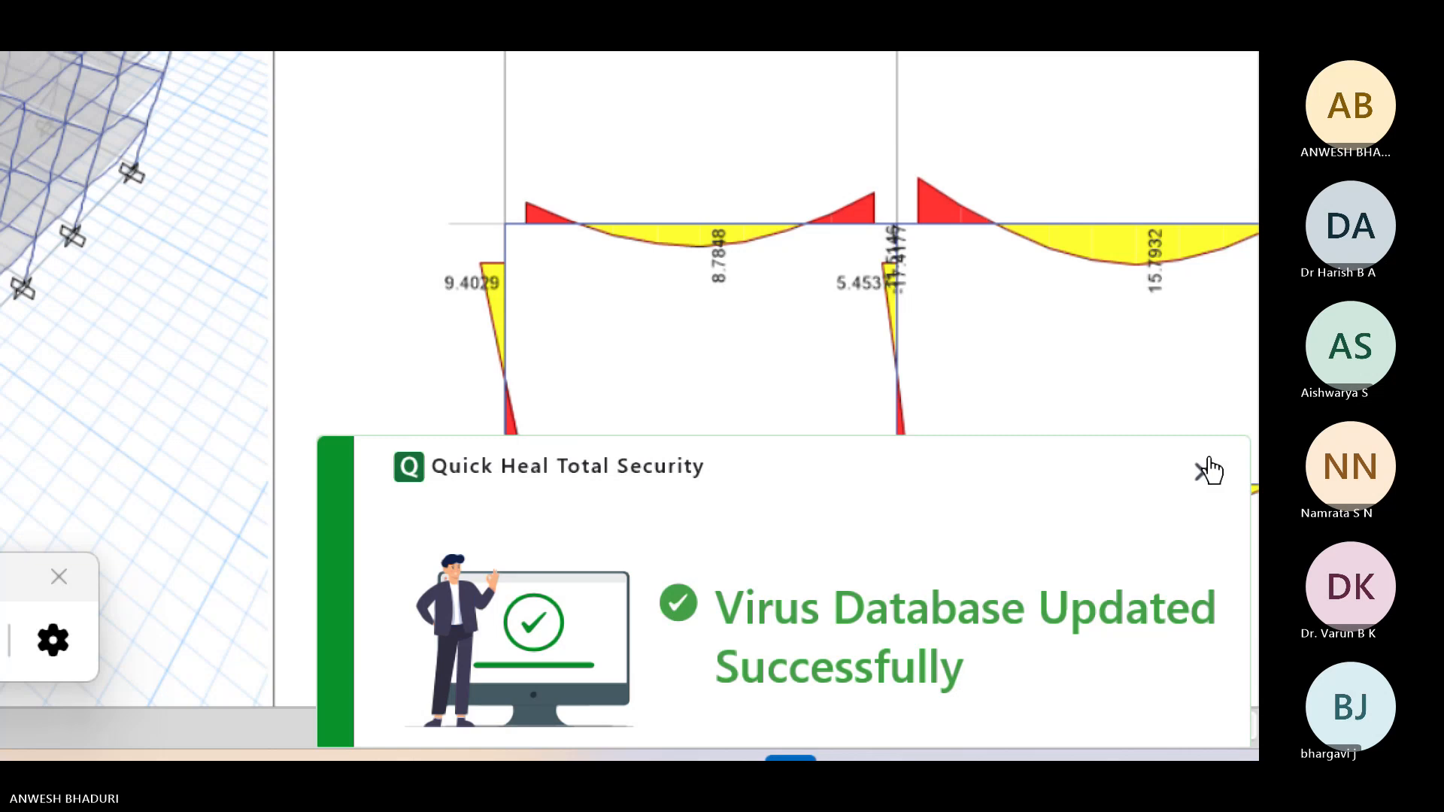
pyautogui.click(1207, 474)
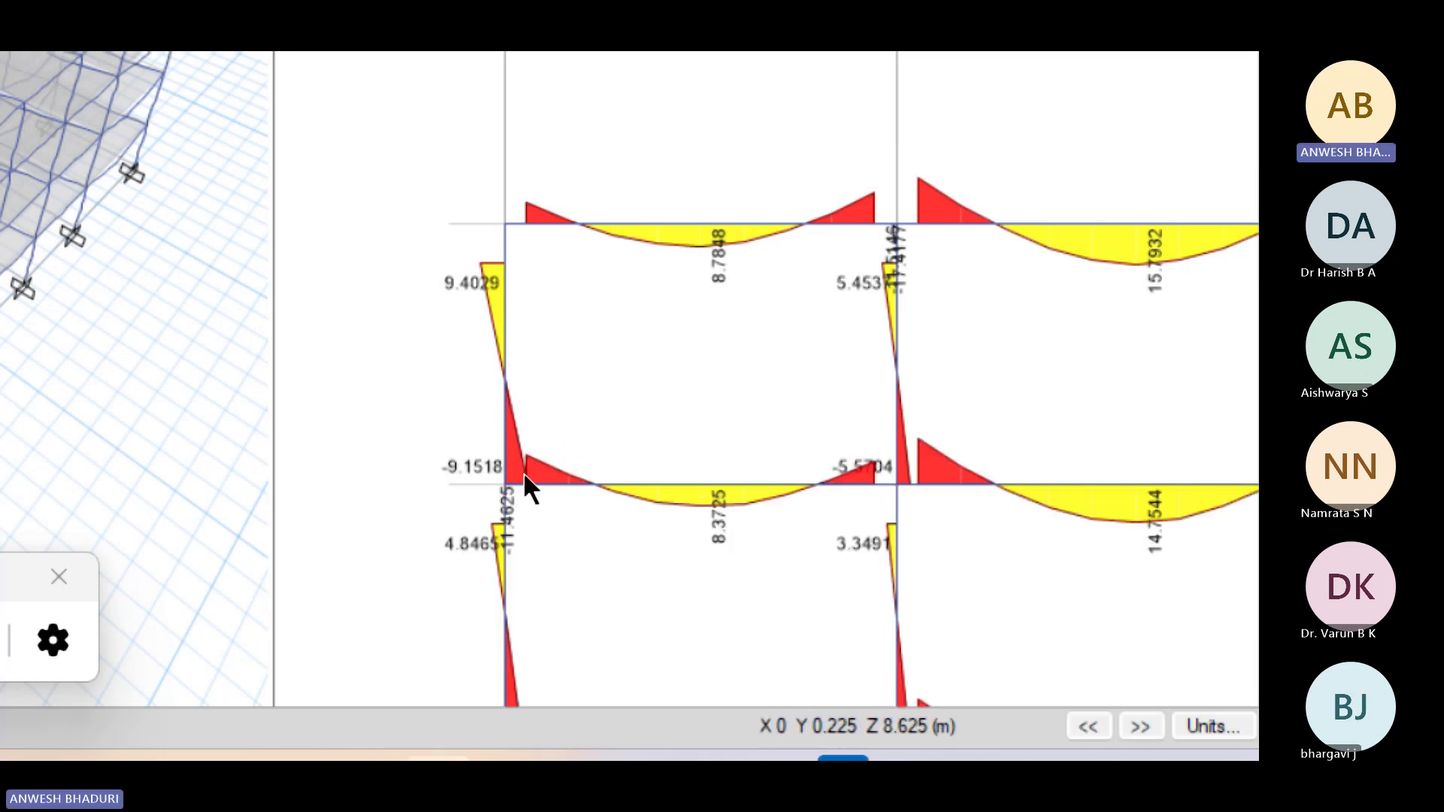
pyautogui.click(503, 434)
pyautogui.scroll(4, 490, 497)
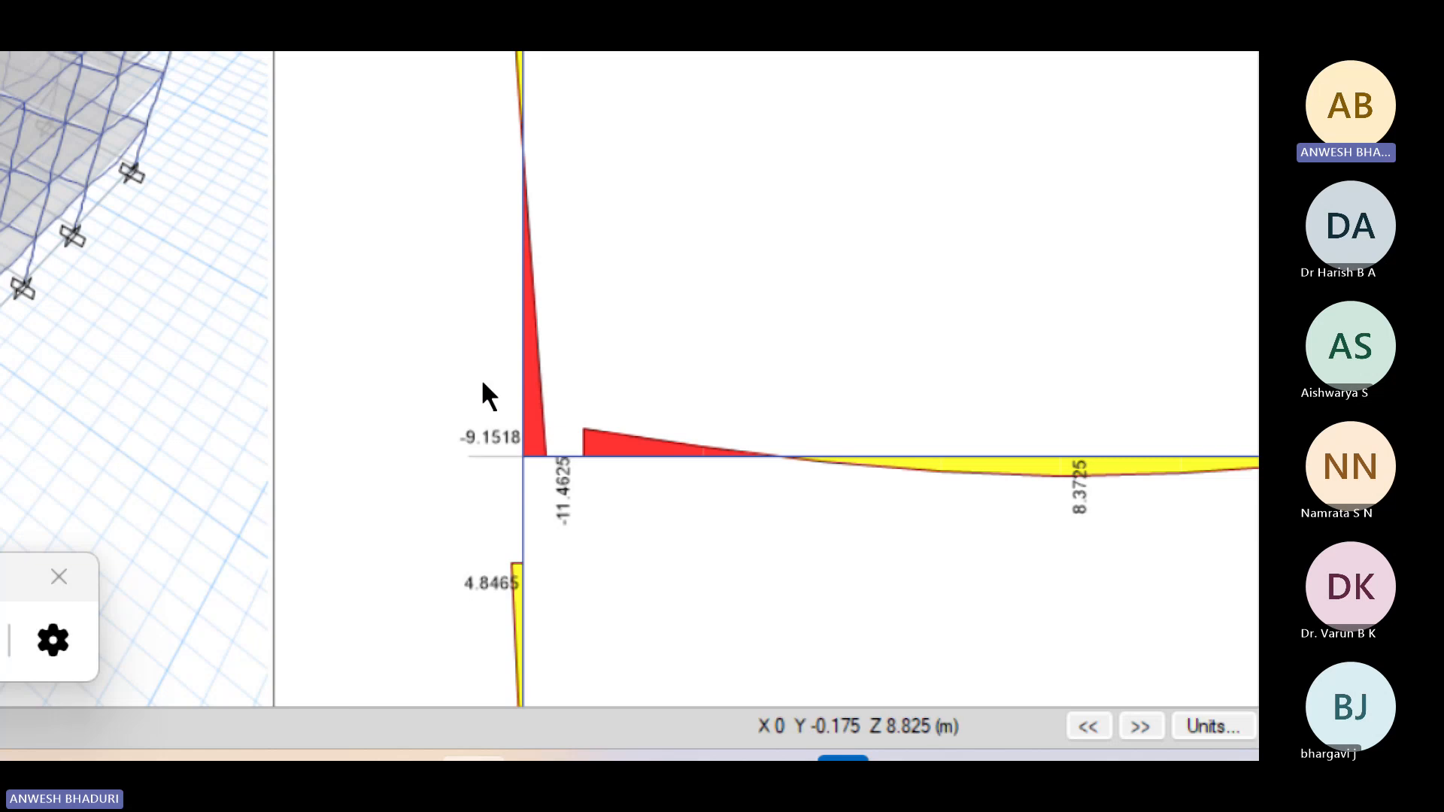
pyautogui.click(541, 451)
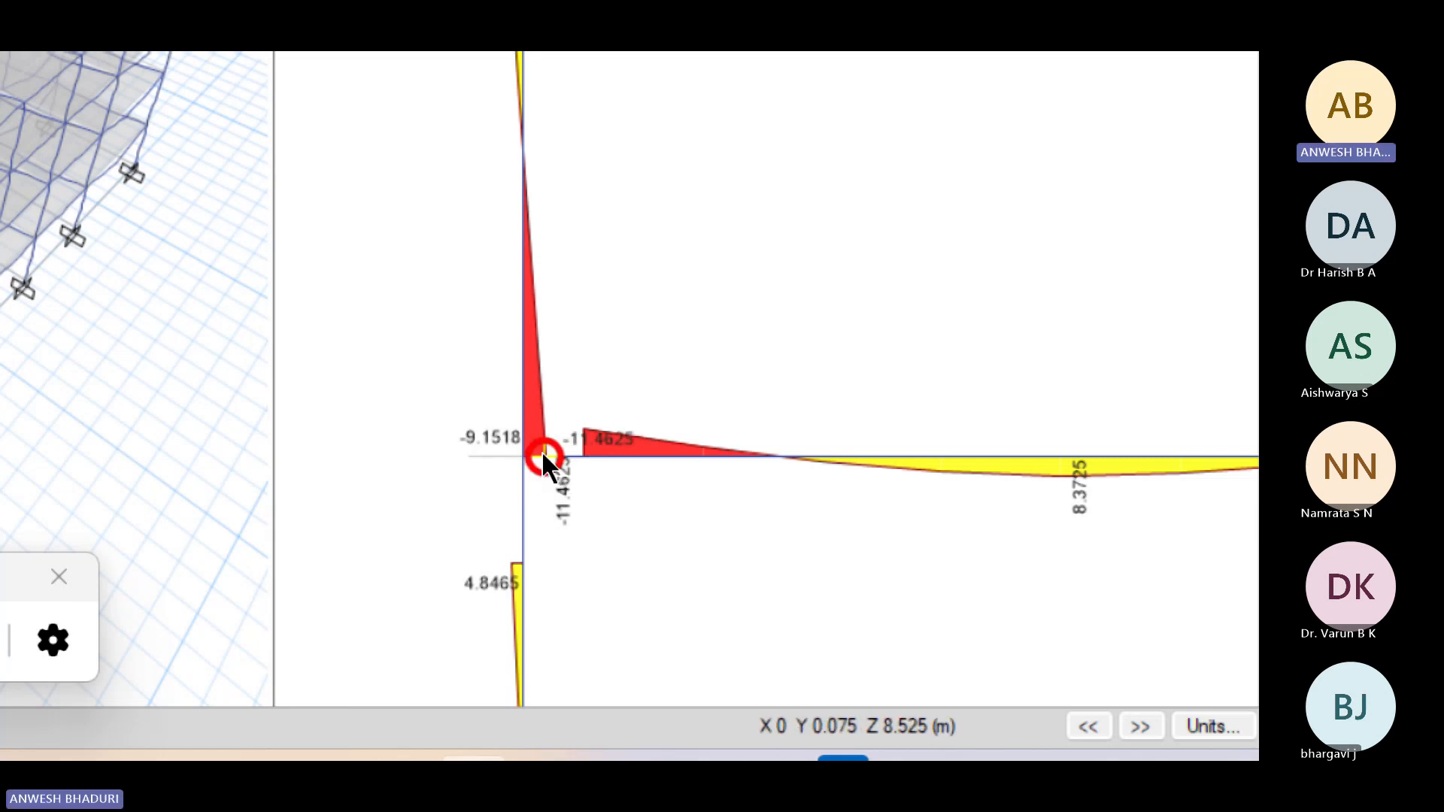
pyautogui.click(546, 456)
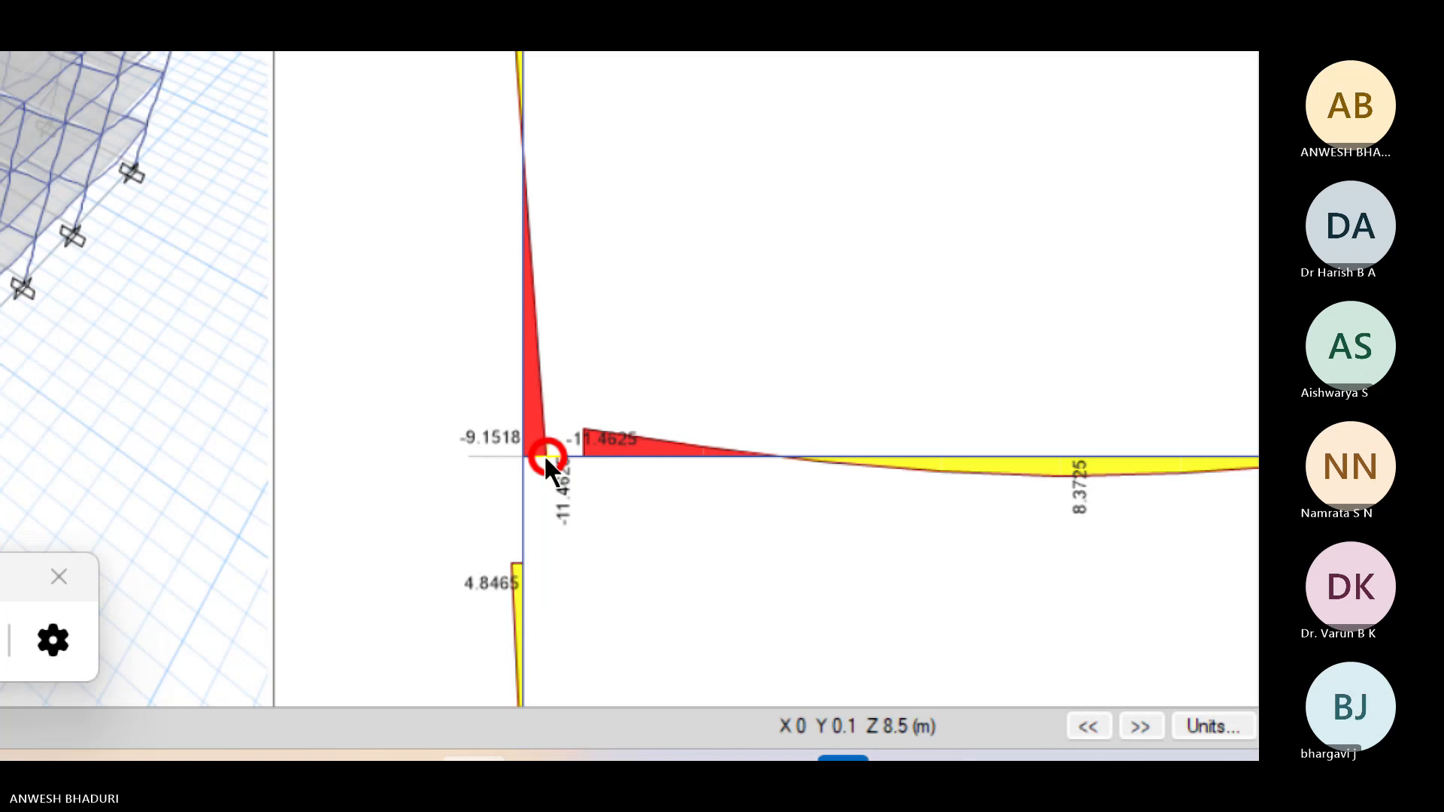
# Step: Examine the moment diagrams across elevation A, including a close-up of the grid 4 joint on Story1
pyautogui.scroll(-8, 544, 456)
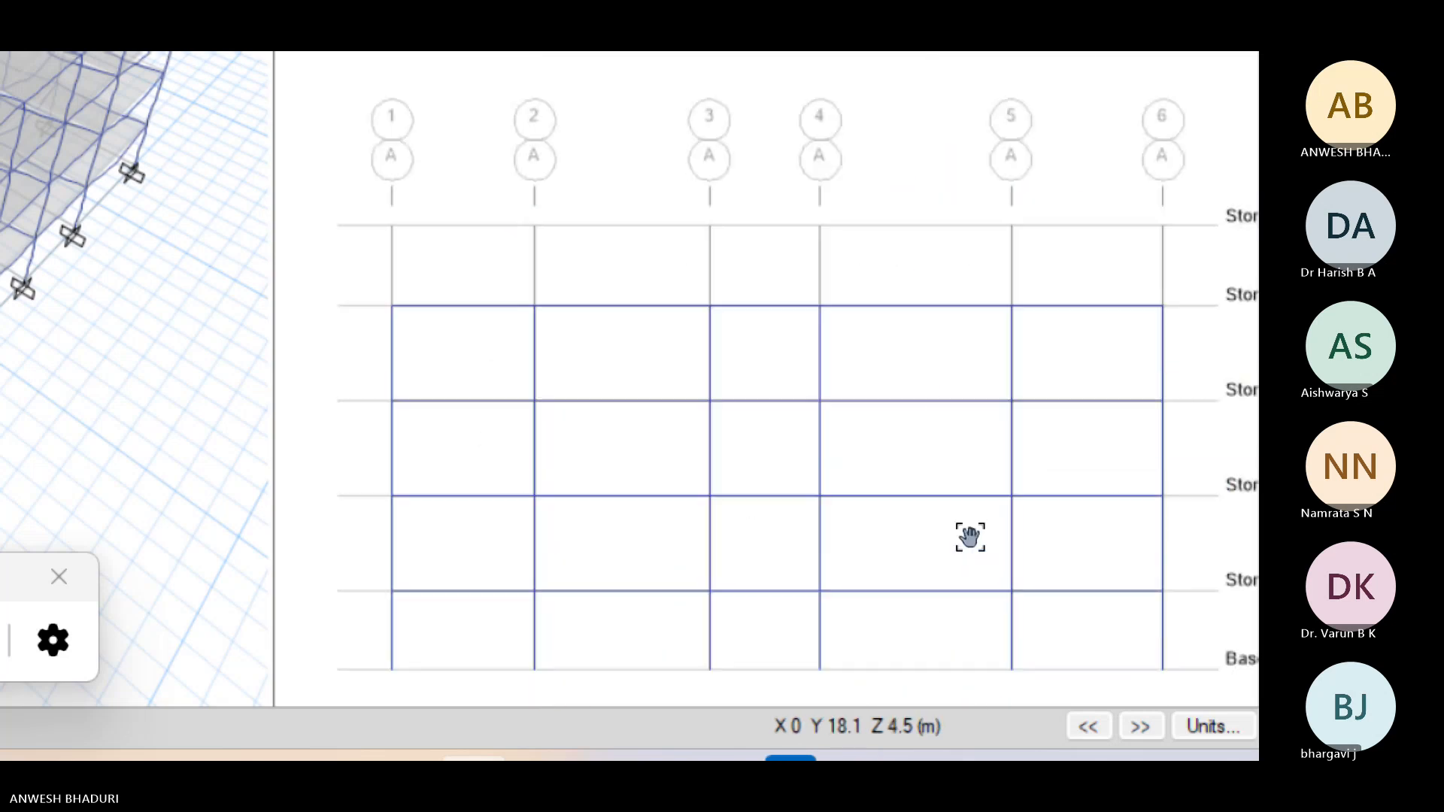
pyautogui.scroll(5, 688, 564)
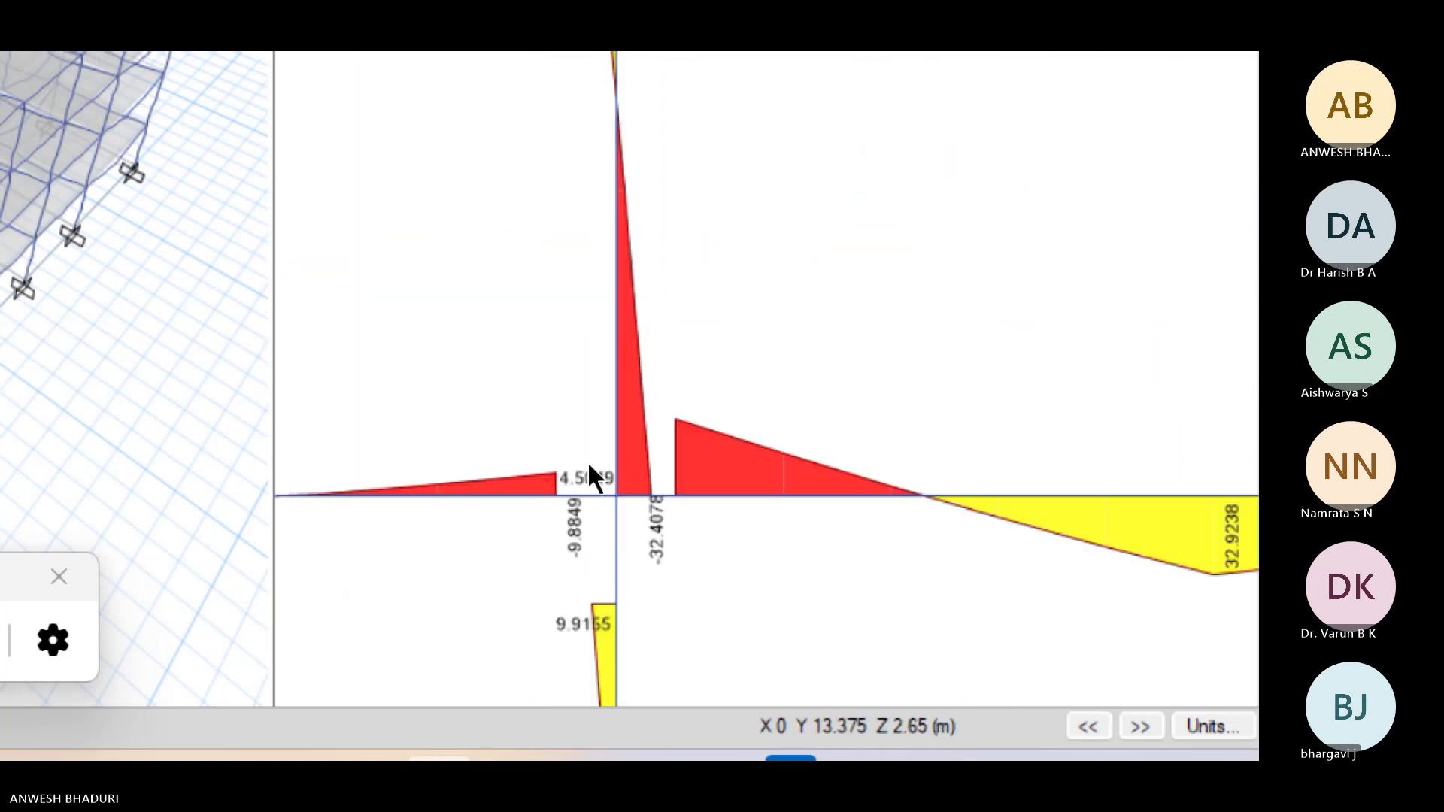
pyautogui.scroll(-4, 588, 461)
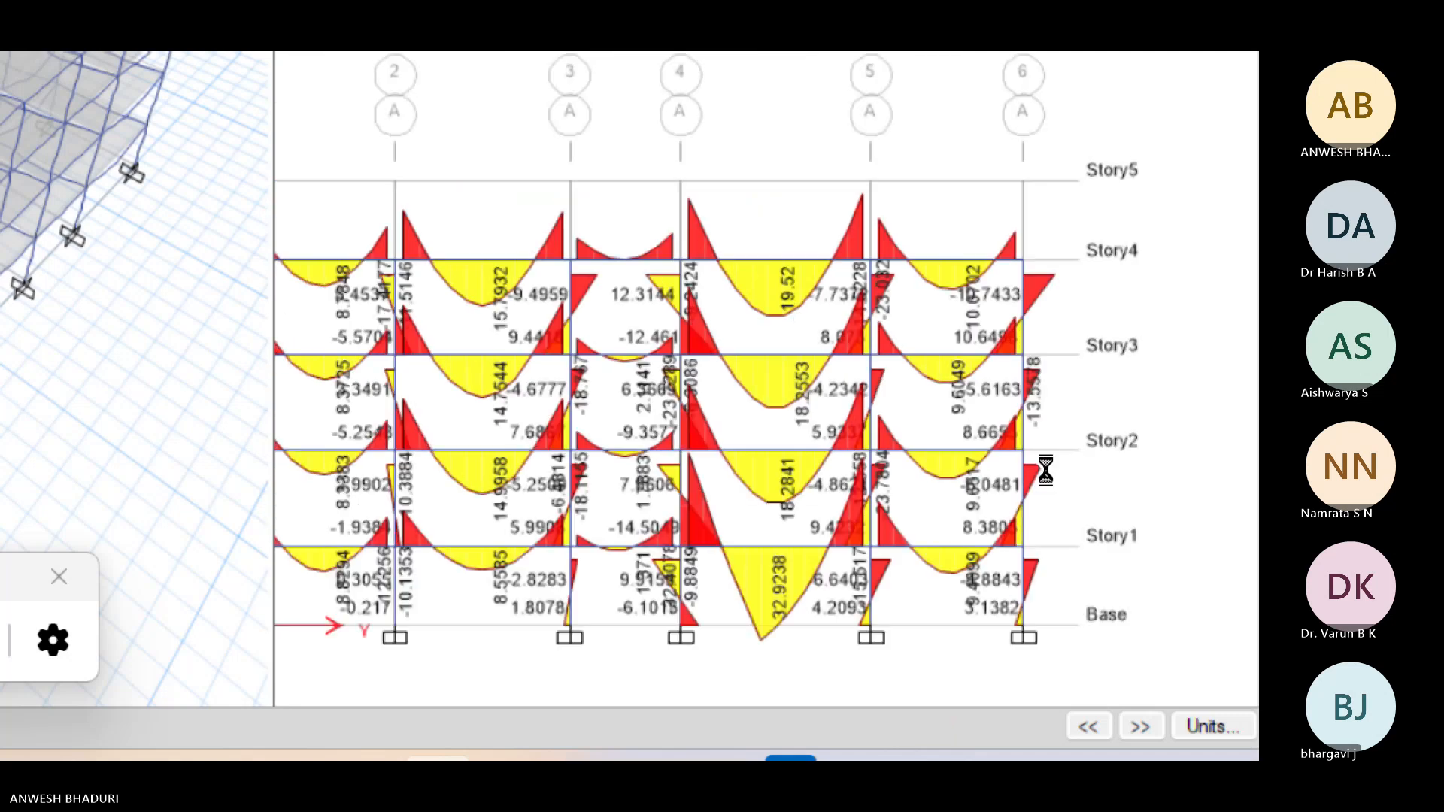
pyautogui.scroll(3, 997, 380)
pyautogui.scroll(-3, 1013, 385)
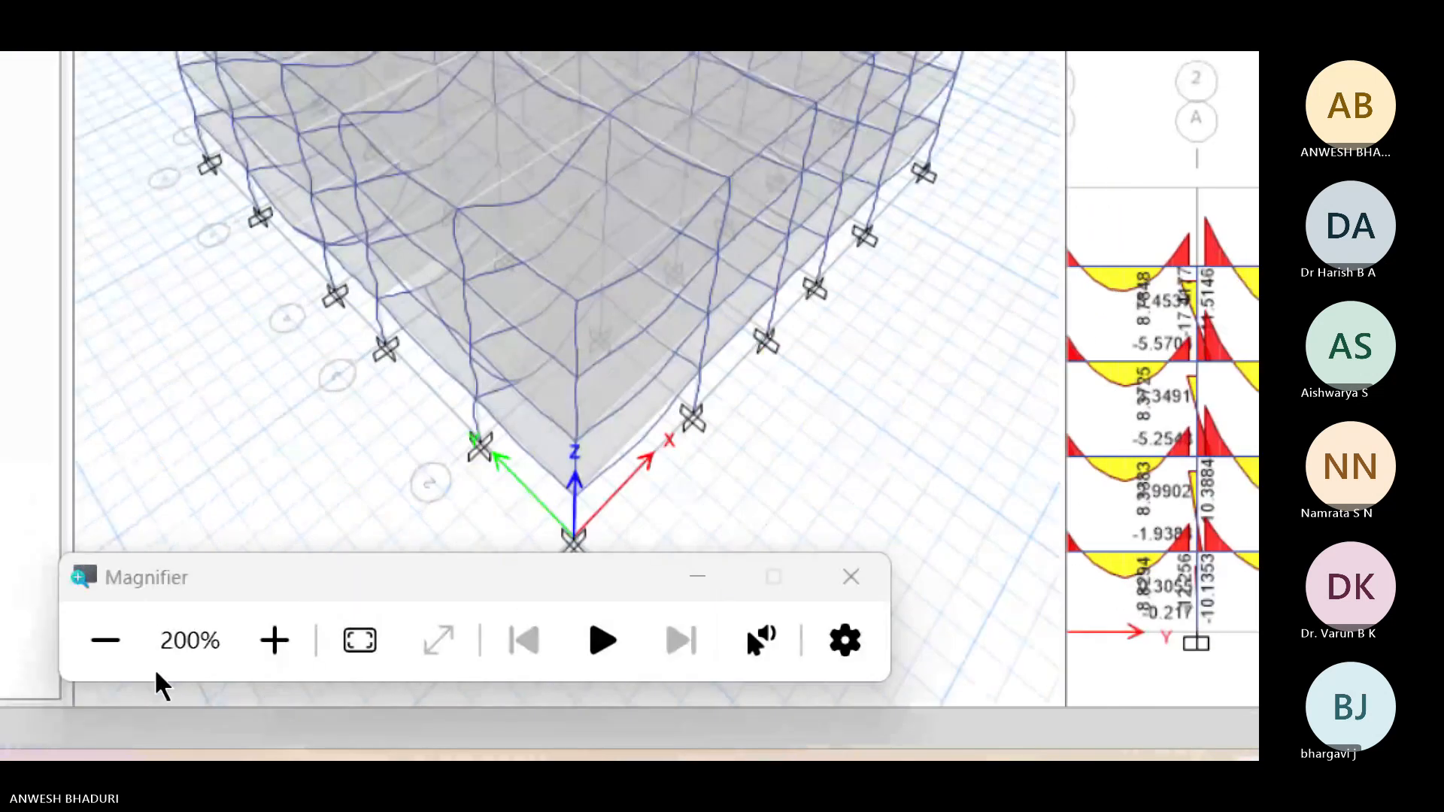
# Step: Return the screen magnification to 100%, close Magnifier, and bring the whole of elevation A into view
pyautogui.click(106, 662)
pyautogui.click(657, 643)
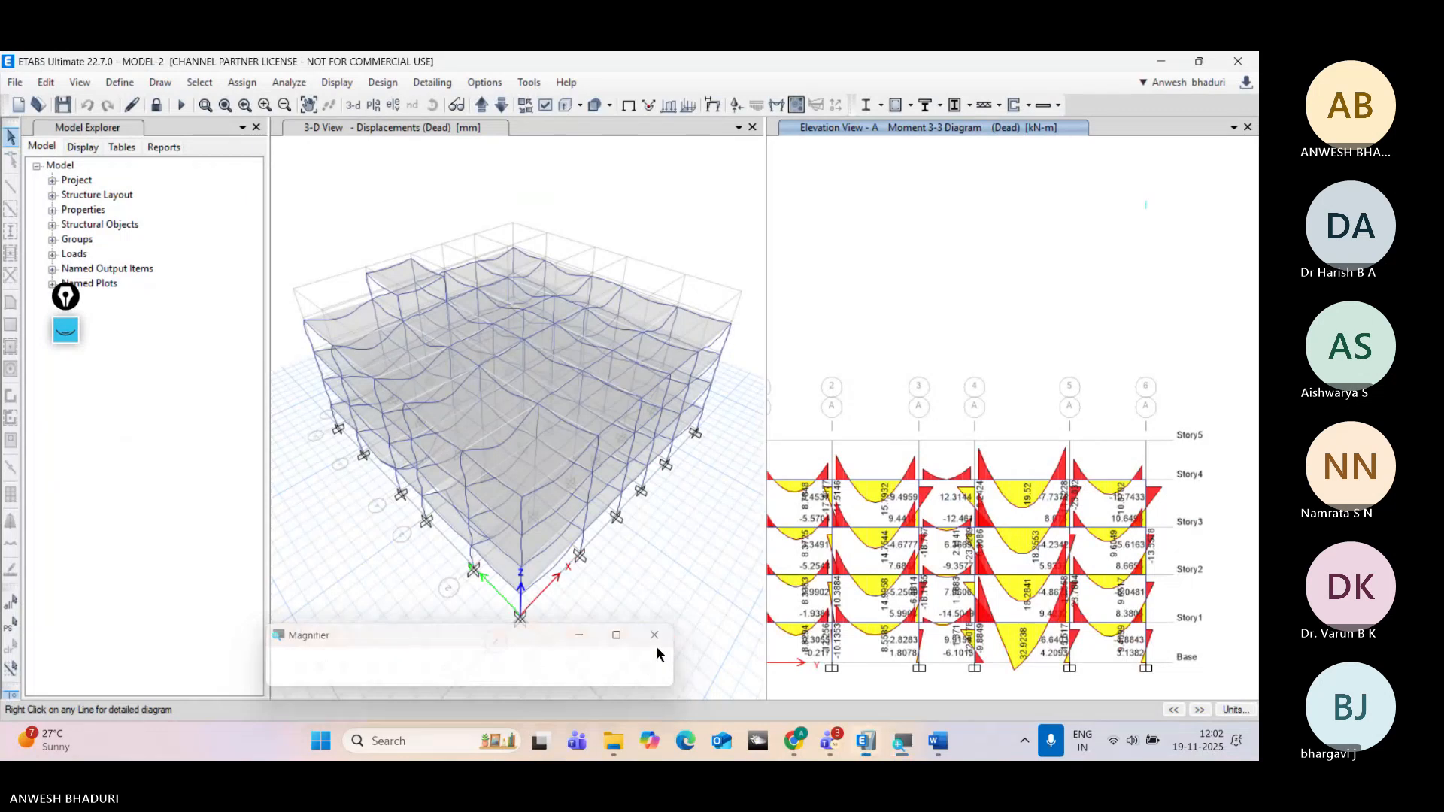
pyautogui.moveTo(1000, 520); pyautogui.dragTo(1075, 442, button='middle')
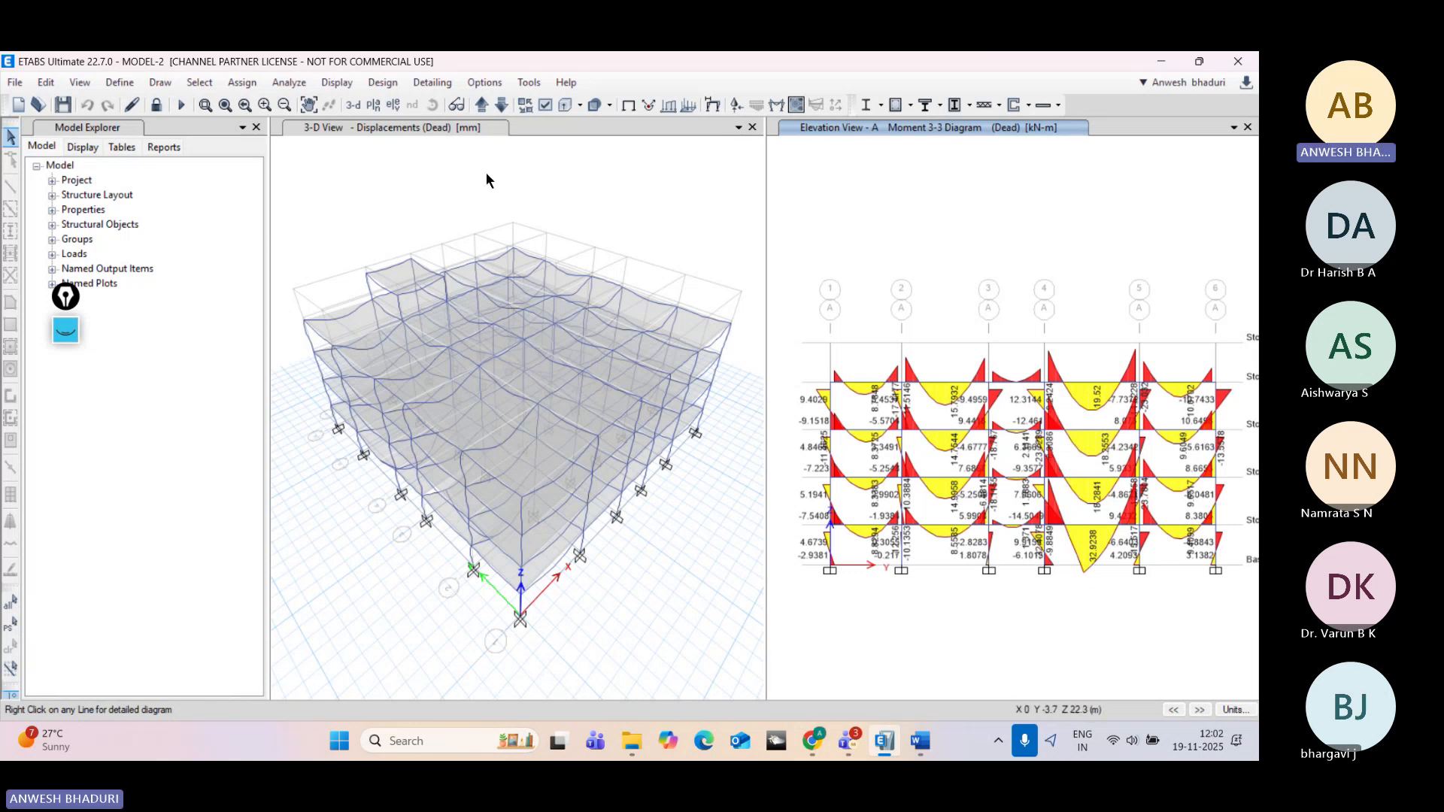
# Step: Unlock the analysed model for editing
pyautogui.click(156, 106)
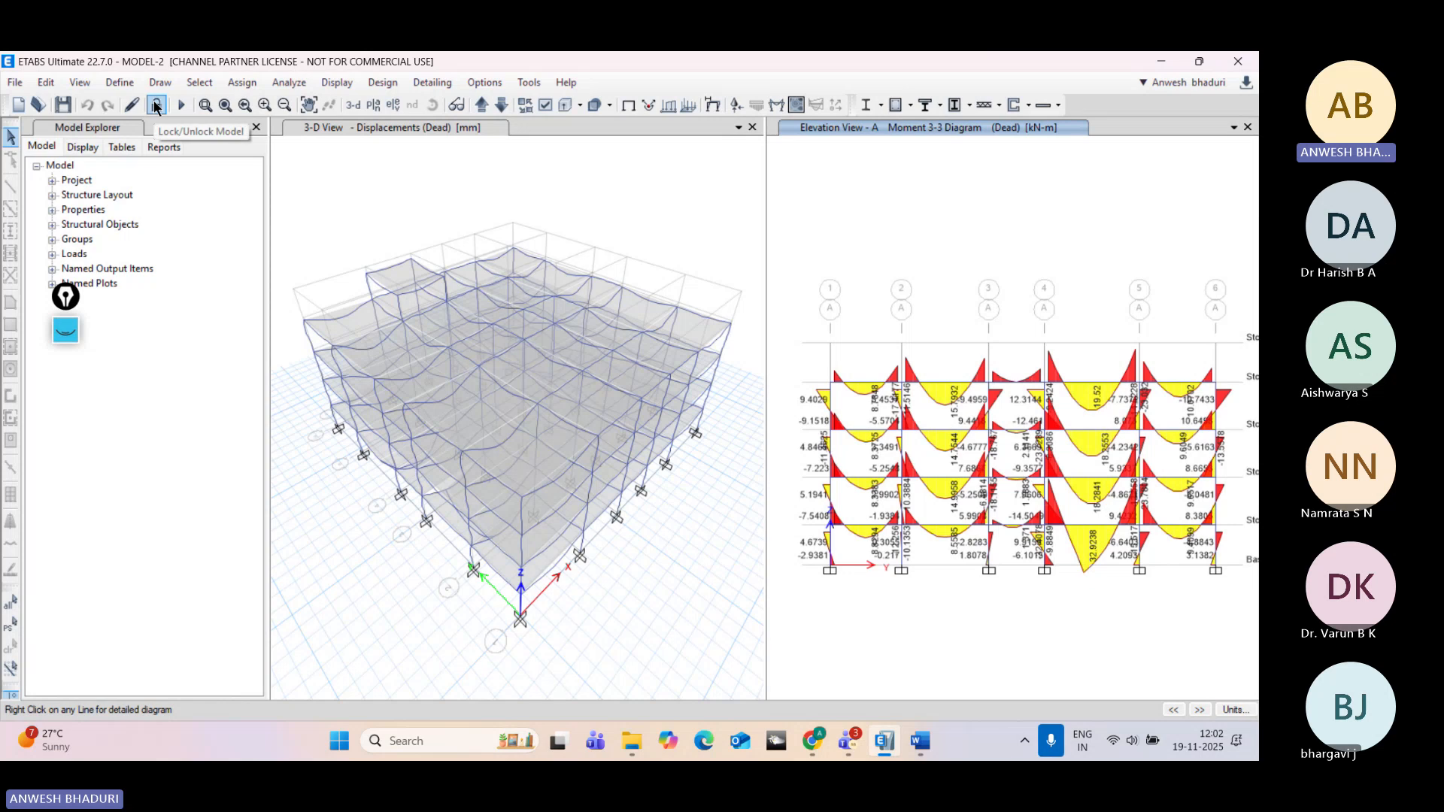
pyautogui.click(656, 457)
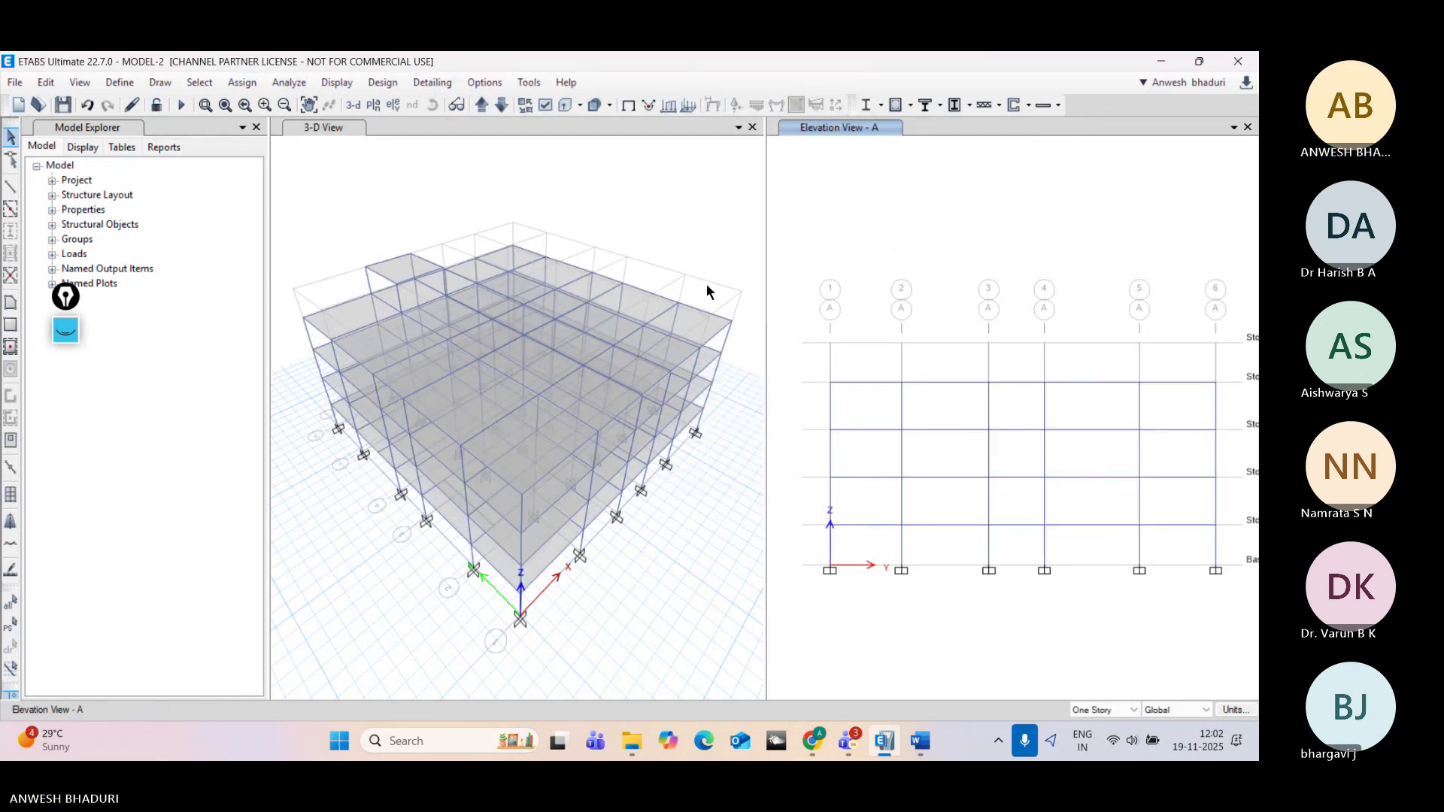
# Step: Select the whole structure and assign defined frame end length offsets of 0 mm at both ends with rigid-zone factor 0
pyautogui.moveTo(719, 665); pyautogui.dragTo(285, 216)
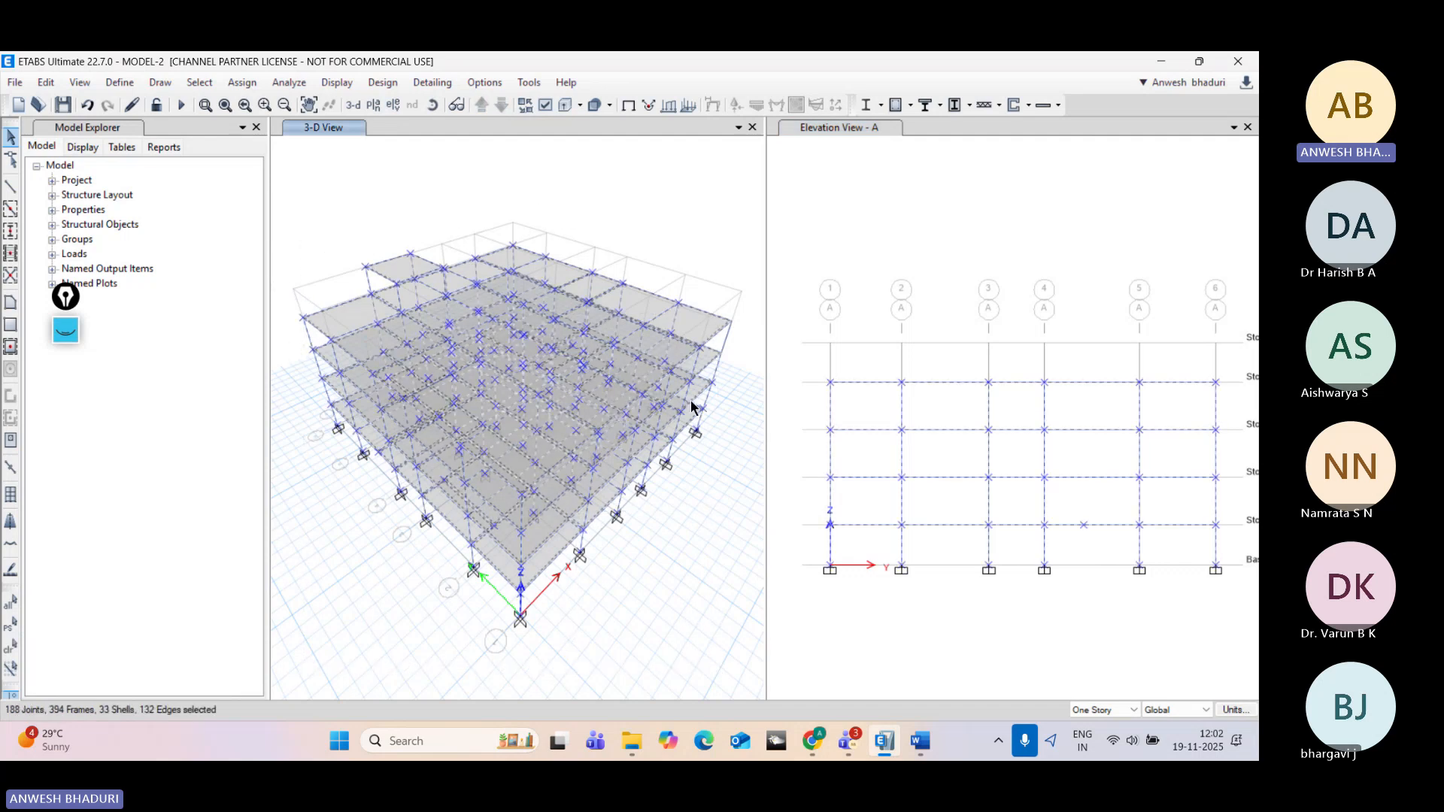
pyautogui.moveTo(748, 613); pyautogui.dragTo(293, 197)
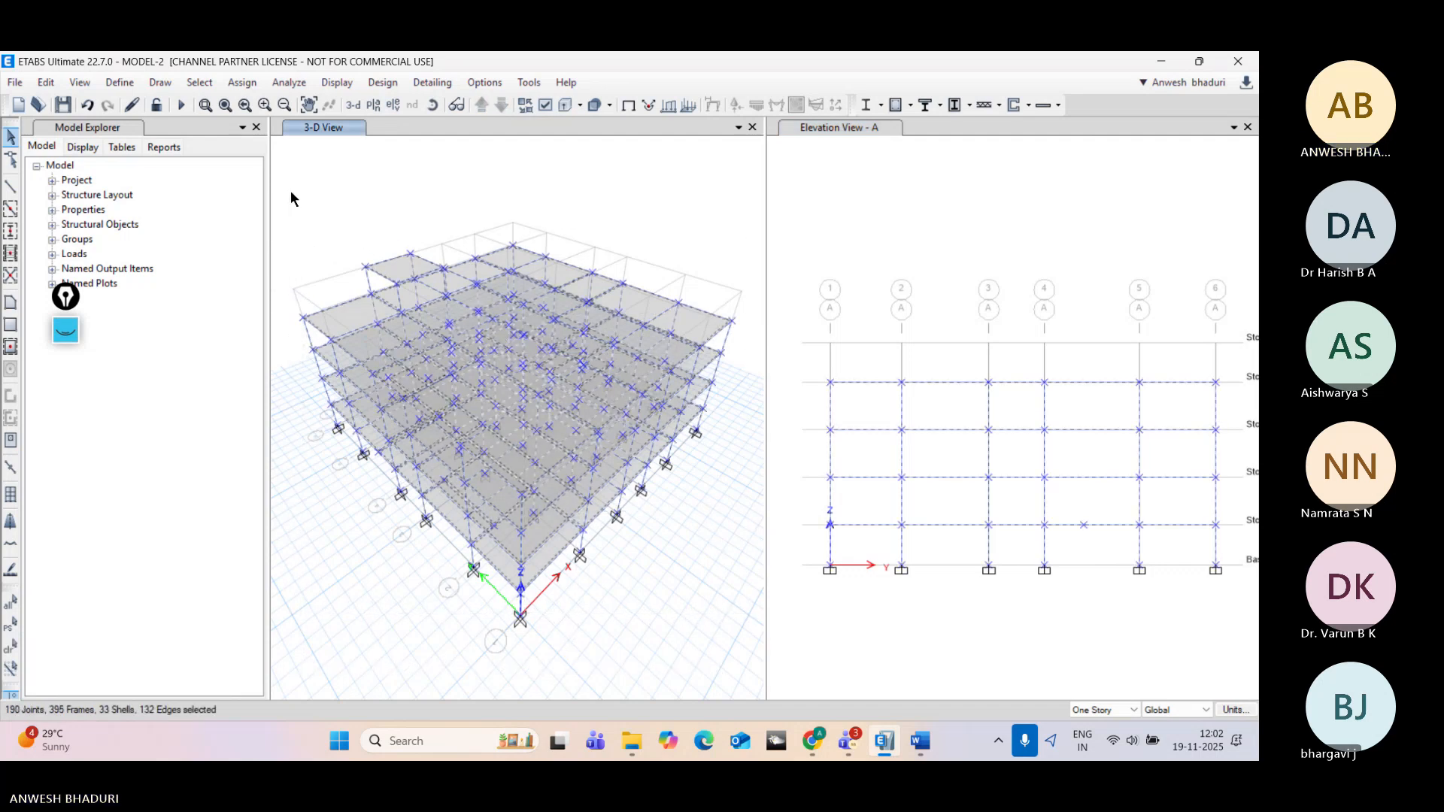
pyautogui.click(241, 82)
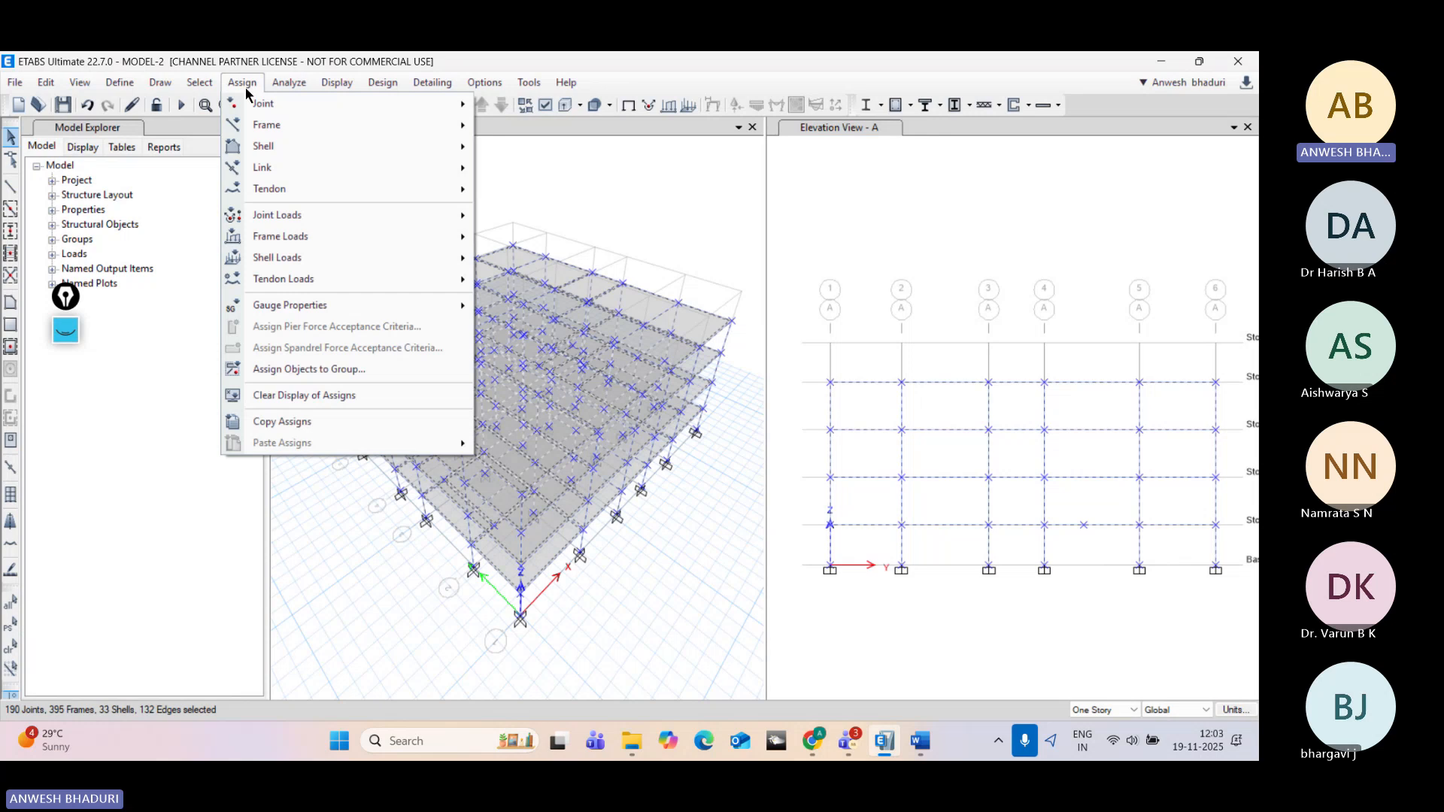
pyautogui.moveTo(295, 126)
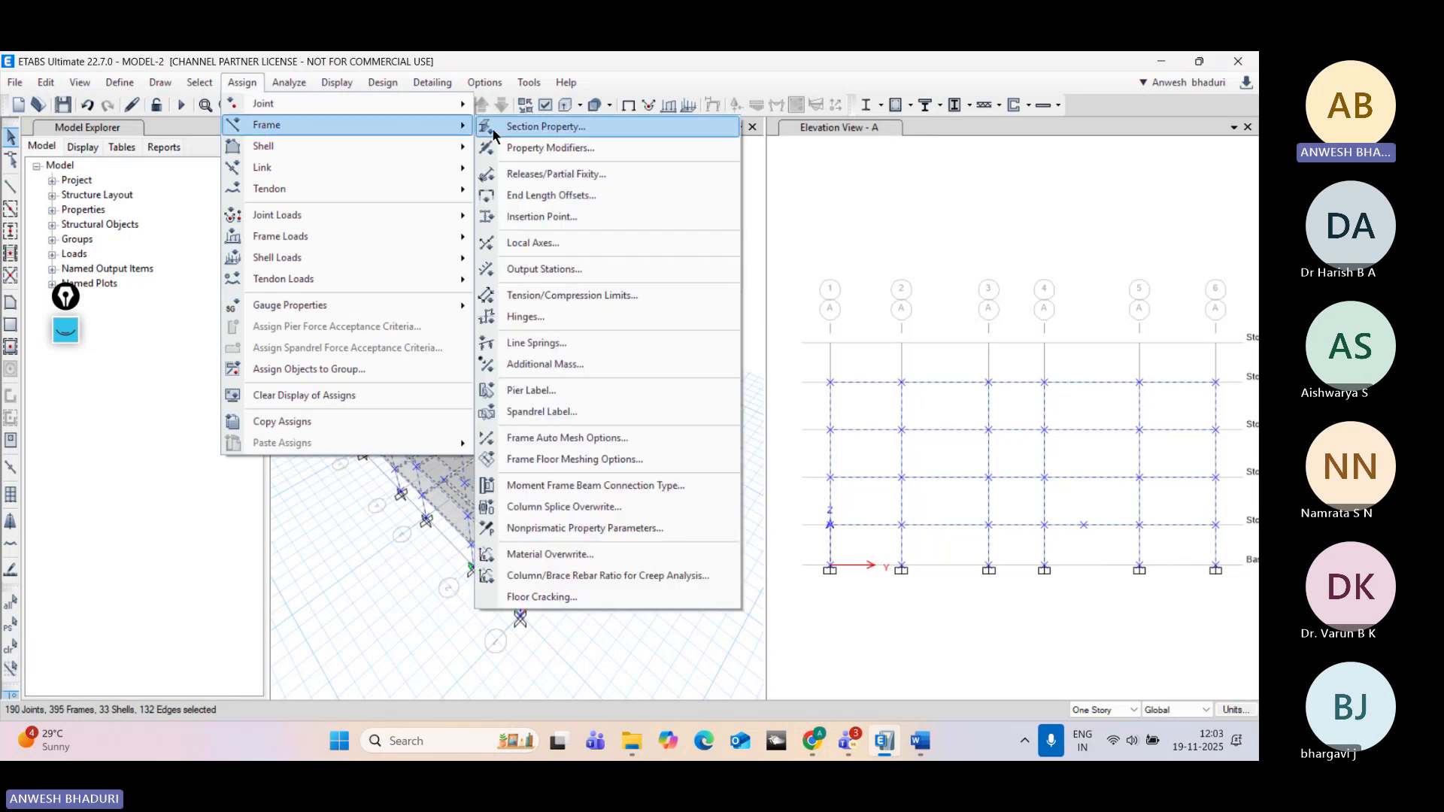
pyautogui.click(539, 196)
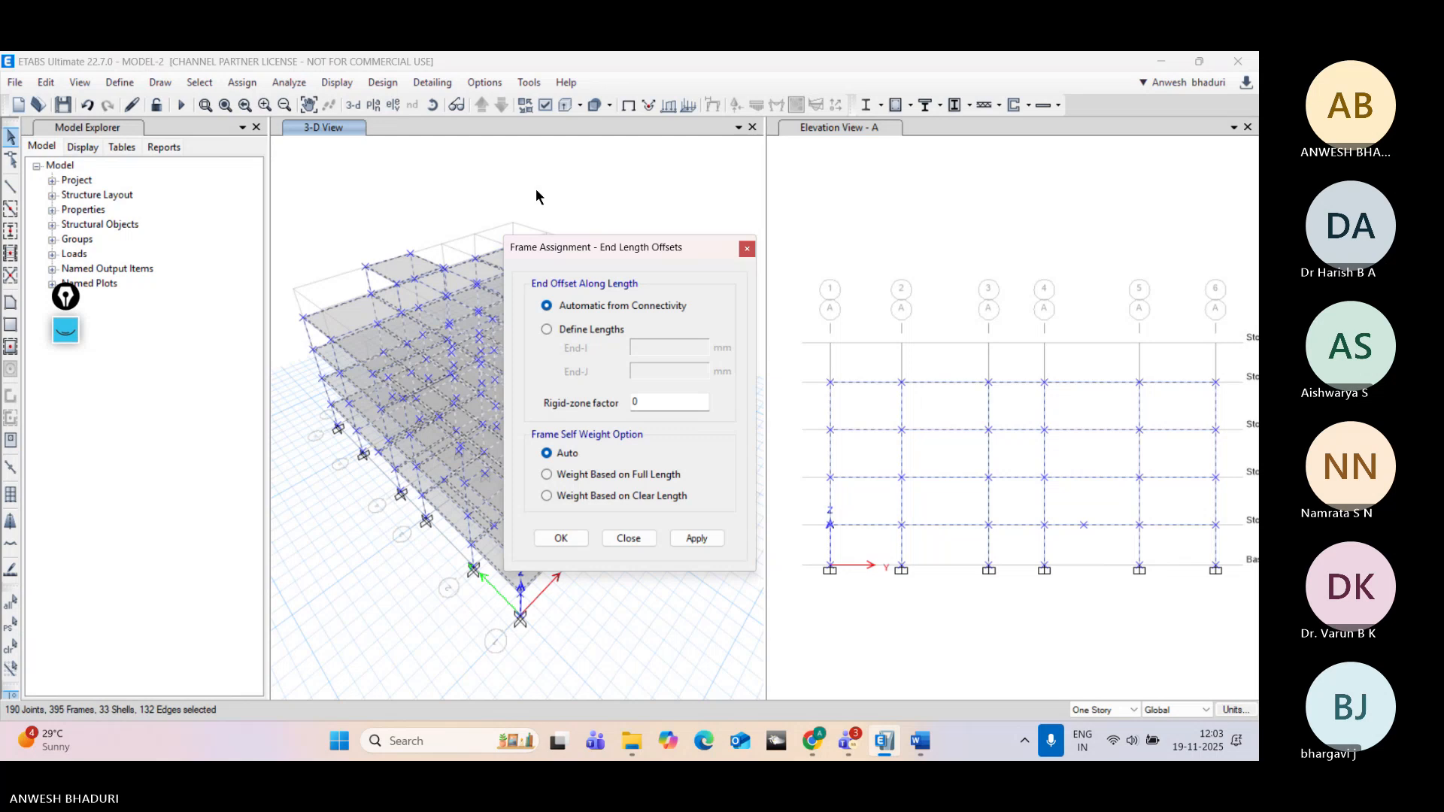
pyautogui.moveTo(561, 256); pyautogui.dragTo(700, 156)
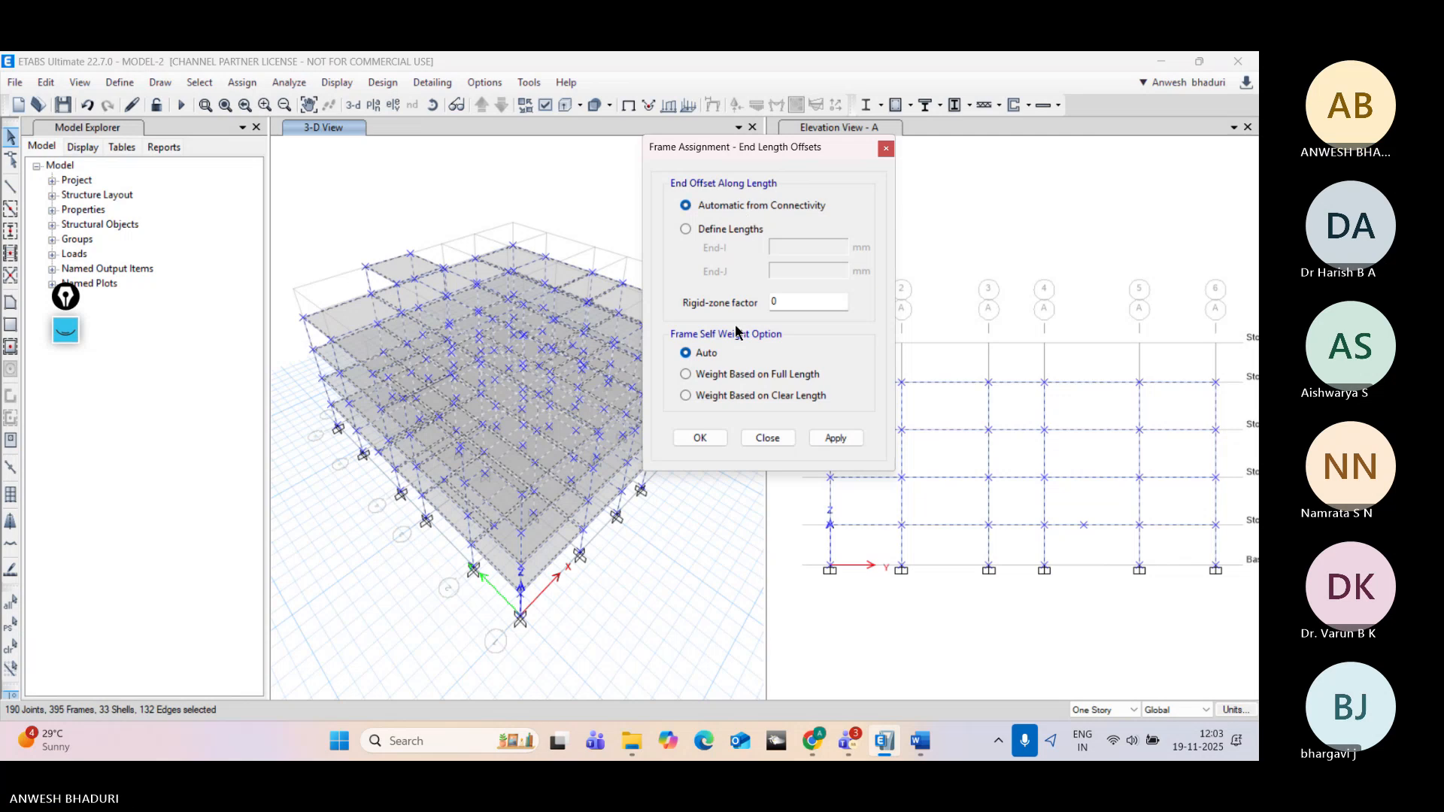
pyautogui.click(732, 229)
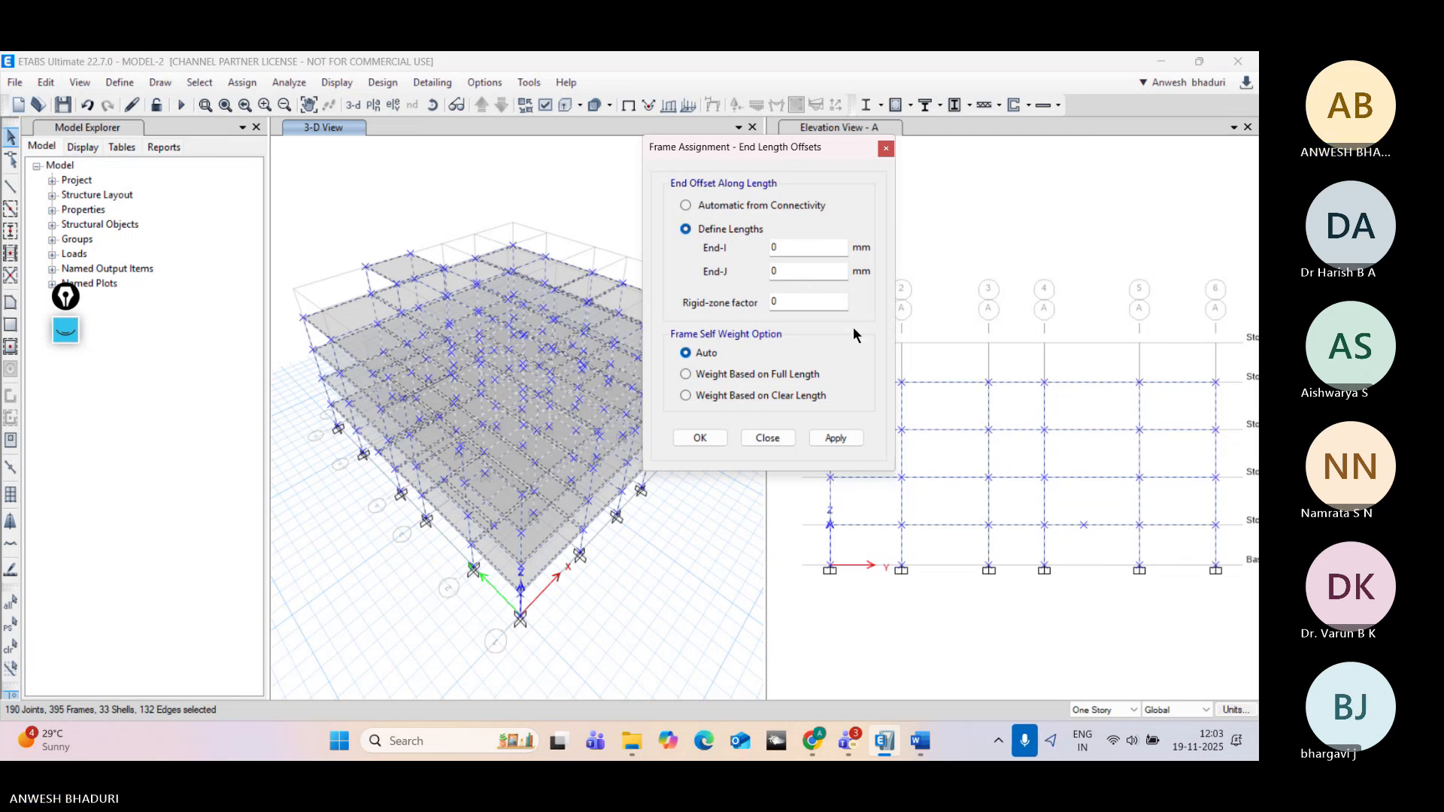
pyautogui.click(846, 440)
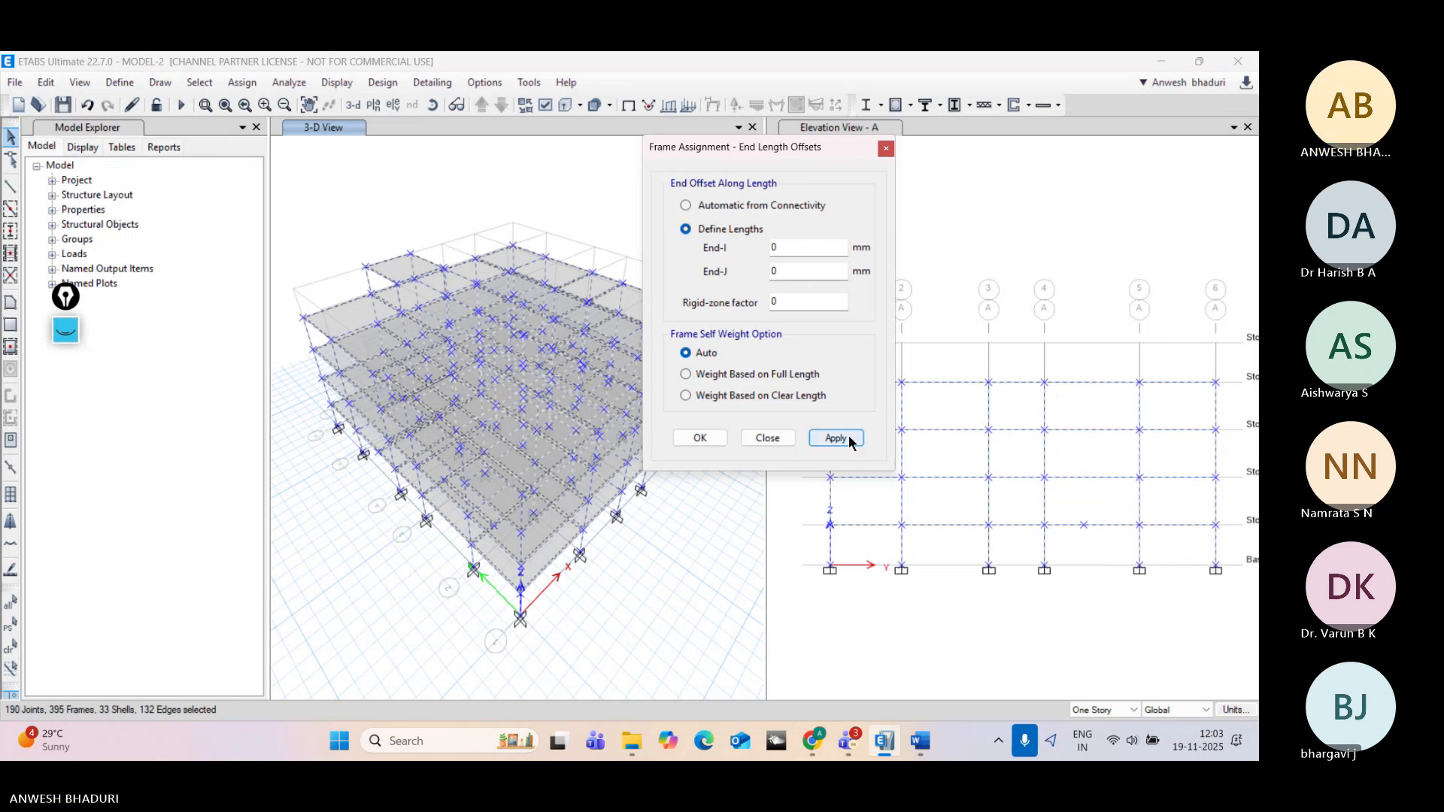
pyautogui.click(697, 442)
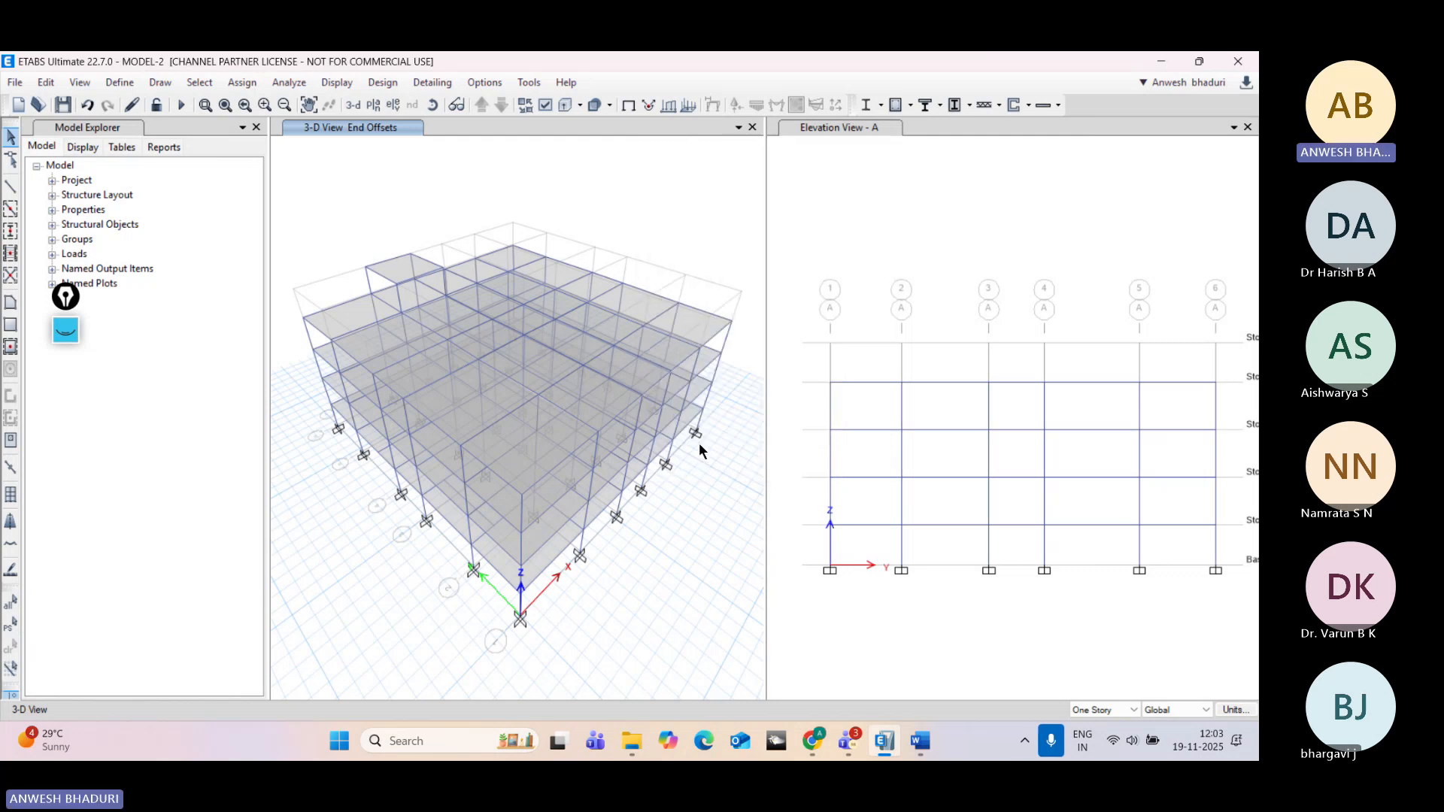
# Step: Run the analysis and display the filled Moment 3-3 diagram with values for the Dead case on elevation A
pyautogui.click(182, 106)
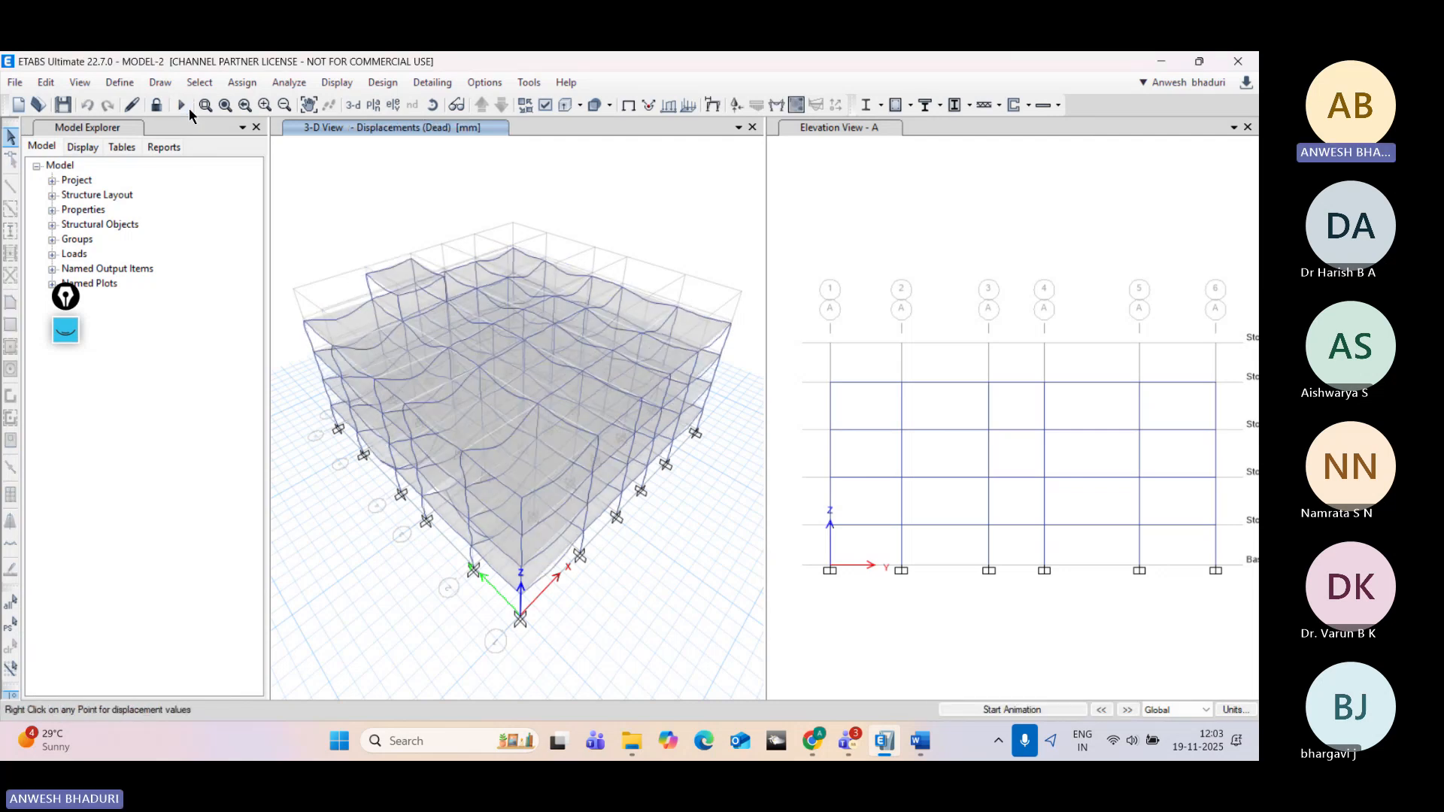
pyautogui.click(896, 230)
pyautogui.click(777, 105)
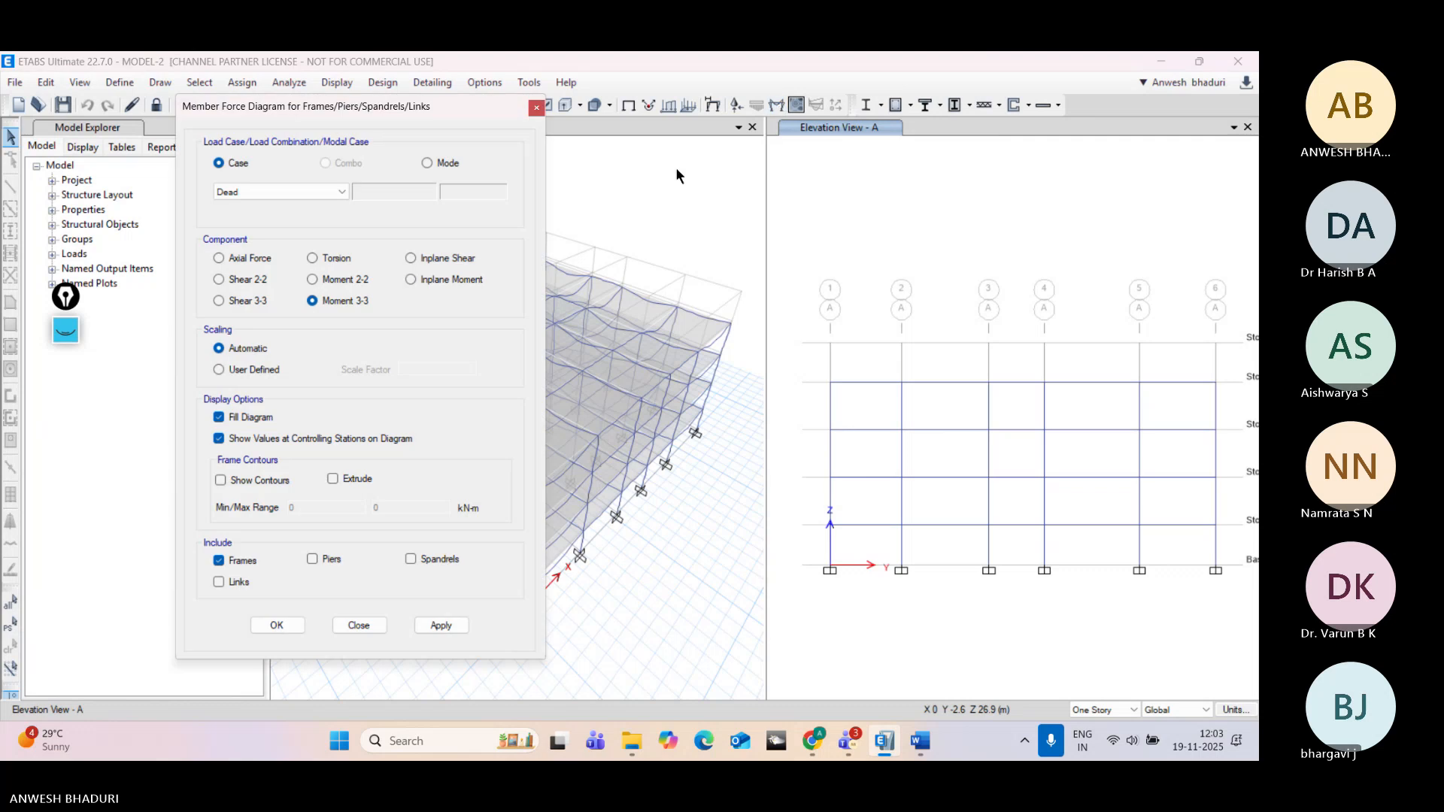
pyautogui.click(439, 628)
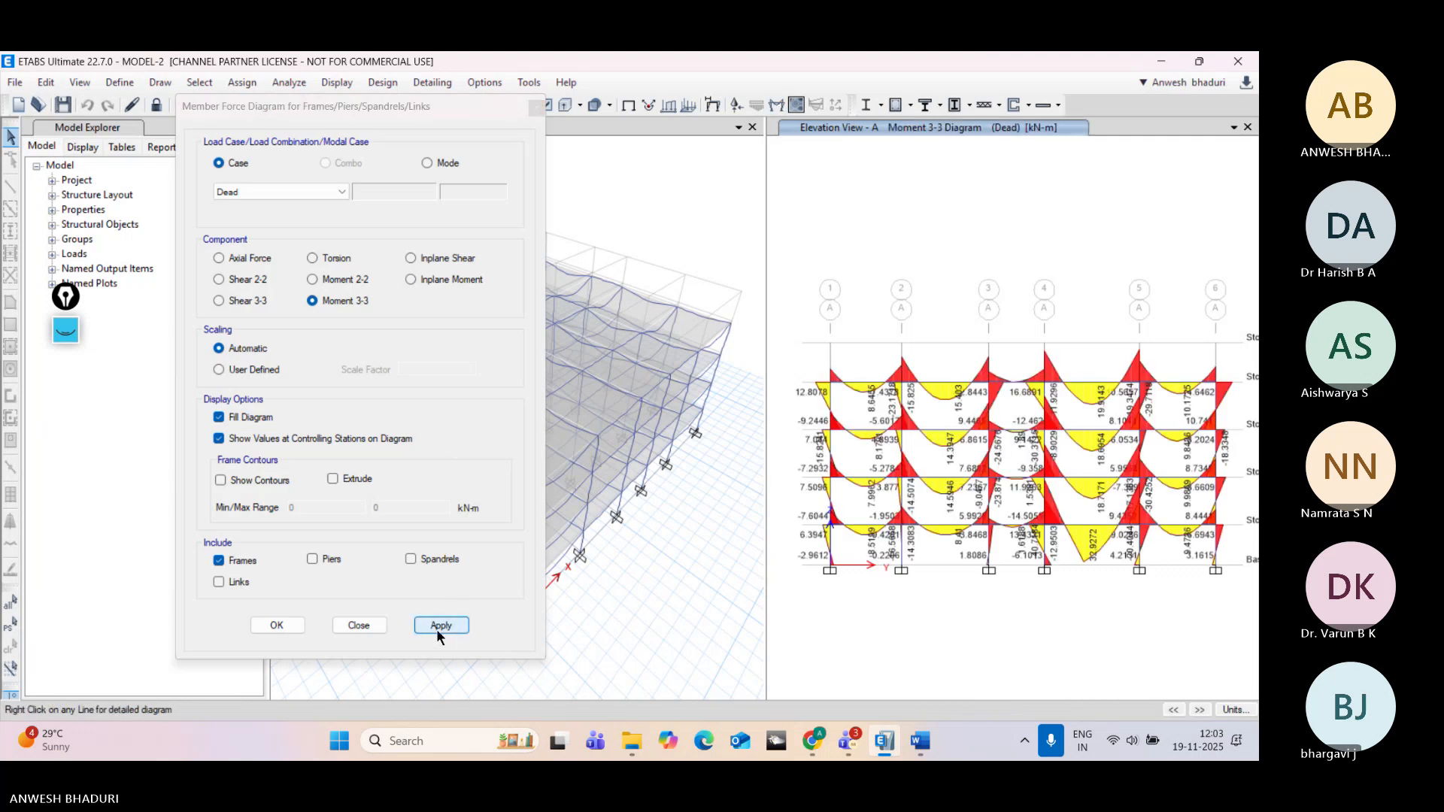
pyautogui.click(277, 625)
# Step: Examine the Dead-case beam and column moments story by story across the grids of elevation A
pyautogui.scroll(3, 812, 508)
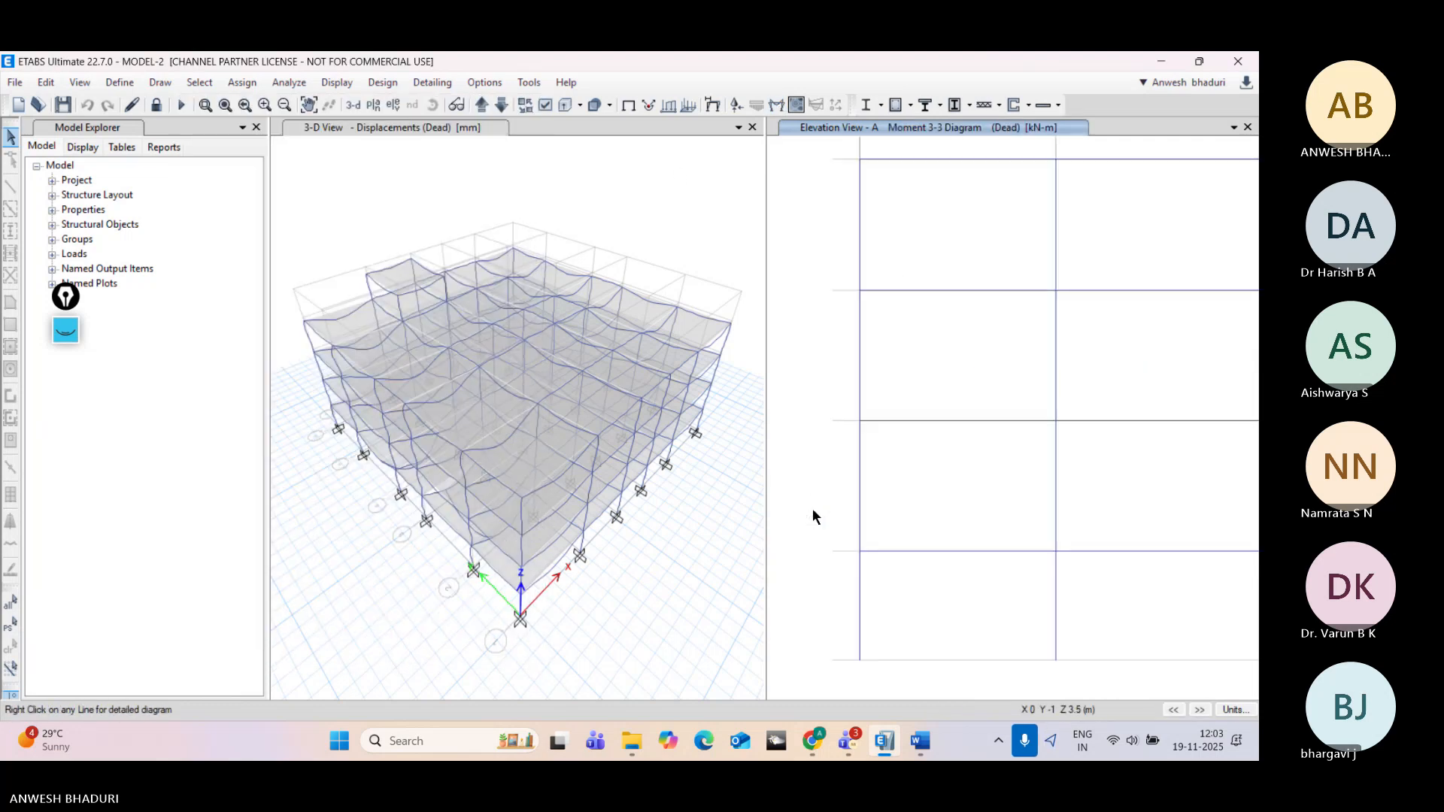
pyautogui.moveTo(896, 360); pyautogui.dragTo(899, 453, button='middle')
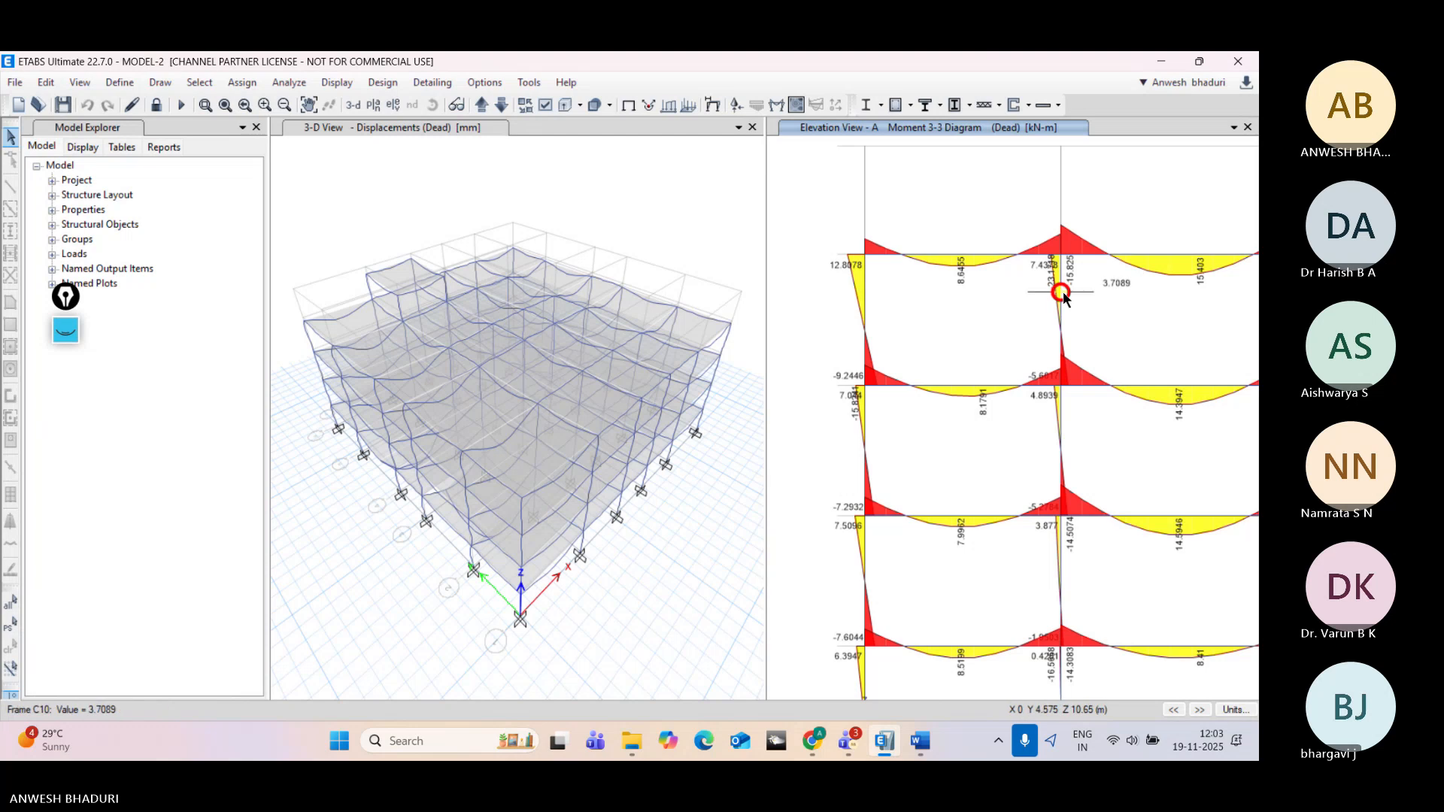
pyautogui.moveTo(1054, 294); pyautogui.dragTo(882, 231, button='middle')
pyautogui.moveTo(1167, 266); pyautogui.dragTo(993, 269, button='middle')
pyautogui.moveTo(1108, 284); pyautogui.dragTo(971, 267, button='middle')
pyautogui.moveTo(1098, 472); pyautogui.dragTo(1152, 361, button='middle')
pyautogui.scroll(-3, 1053, 480)
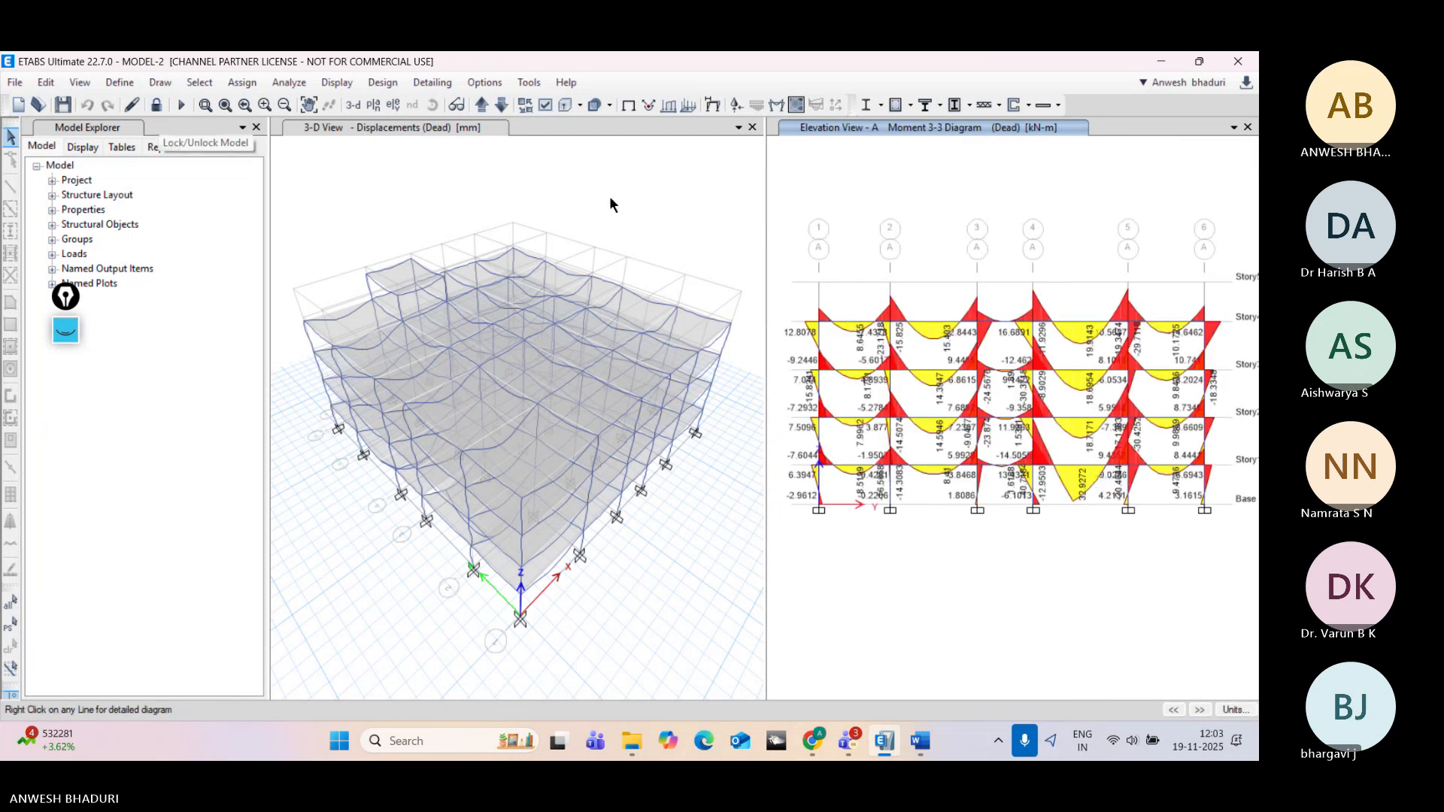
# Step: Unlock the model and assign end length offsets automatically from connectivity, with rigid-zone factor 0, to the whole structure
pyautogui.click(156, 106)
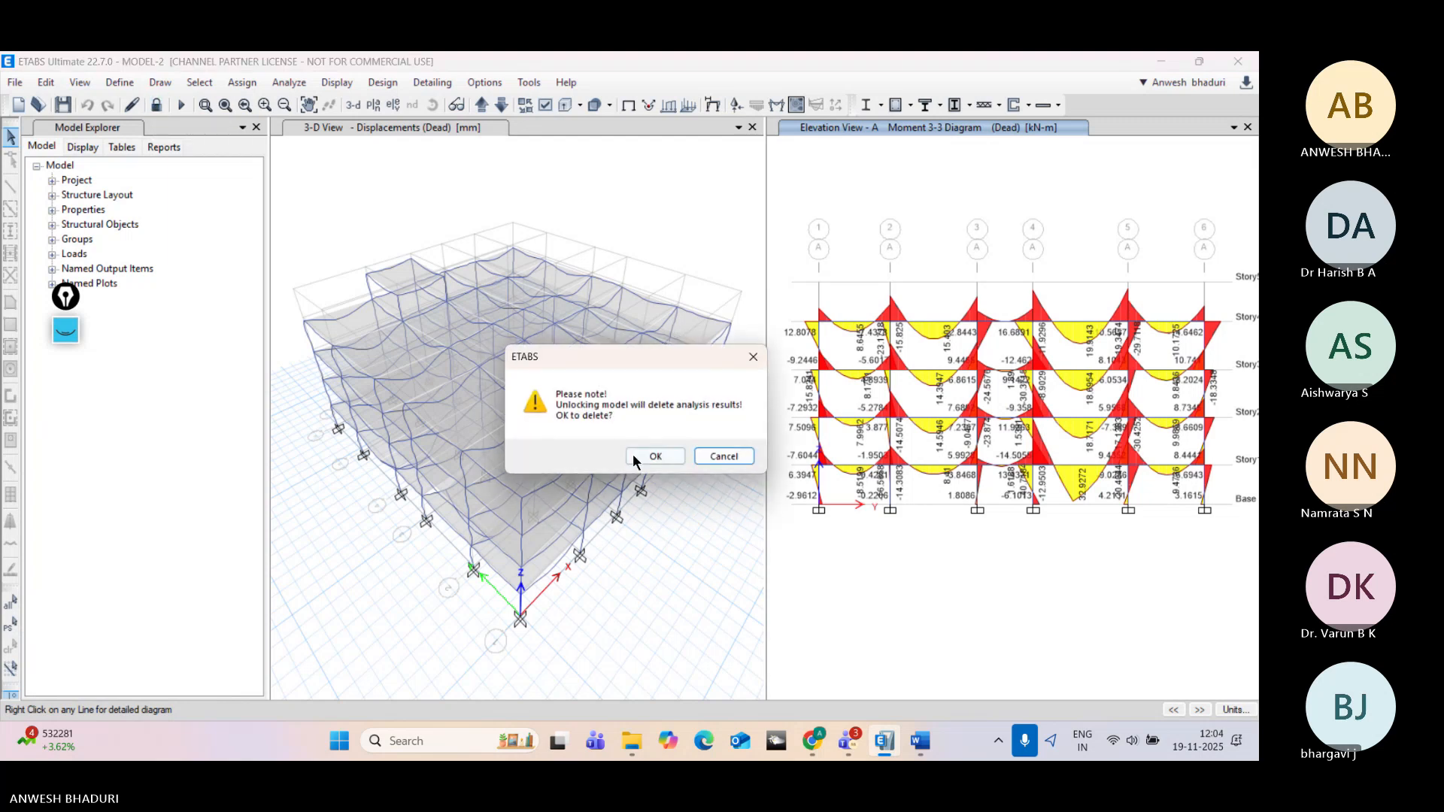
pyautogui.click(633, 456)
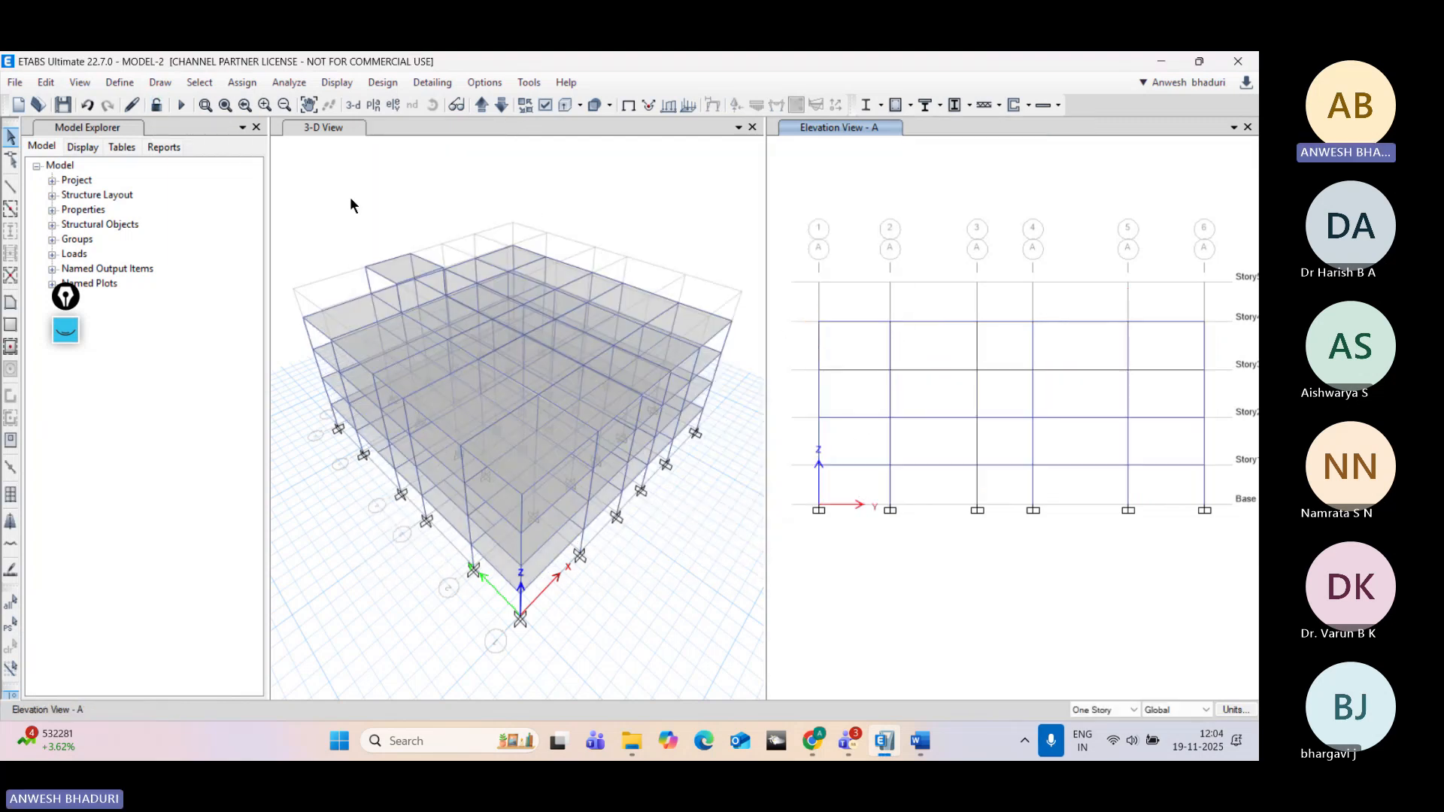
pyautogui.moveTo(287, 173); pyautogui.dragTo(755, 684)
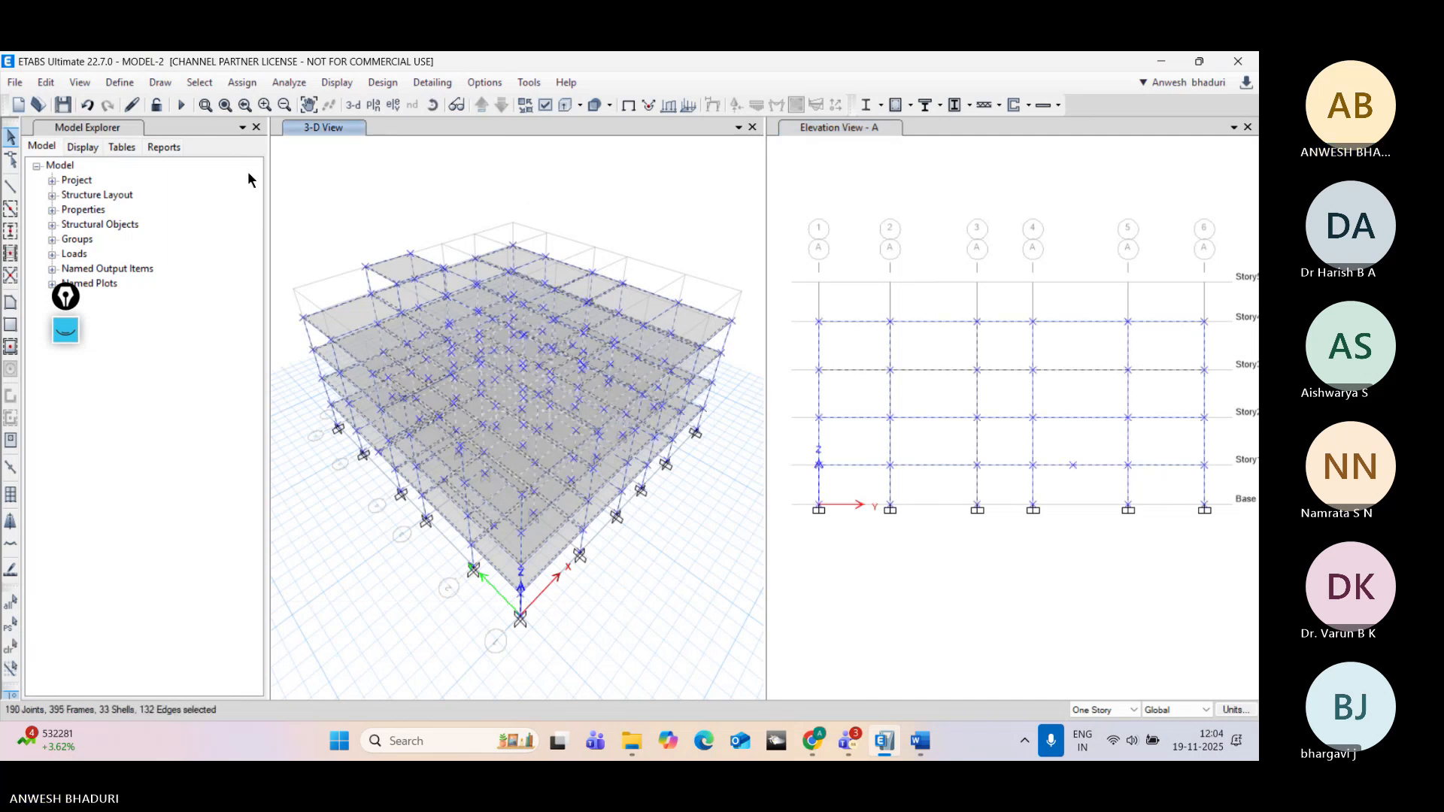
pyautogui.click(241, 82)
pyautogui.moveTo(380, 128)
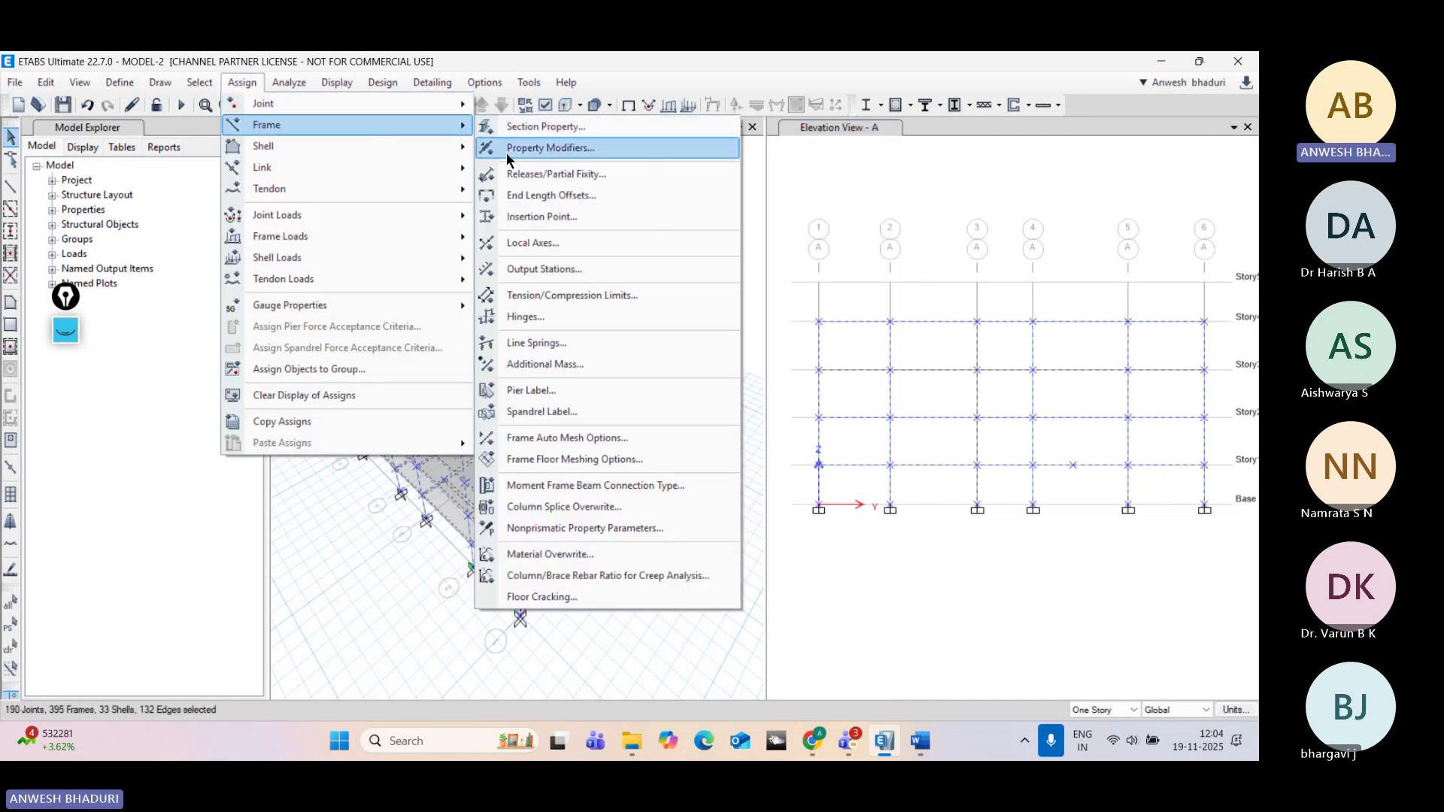
pyautogui.click(517, 195)
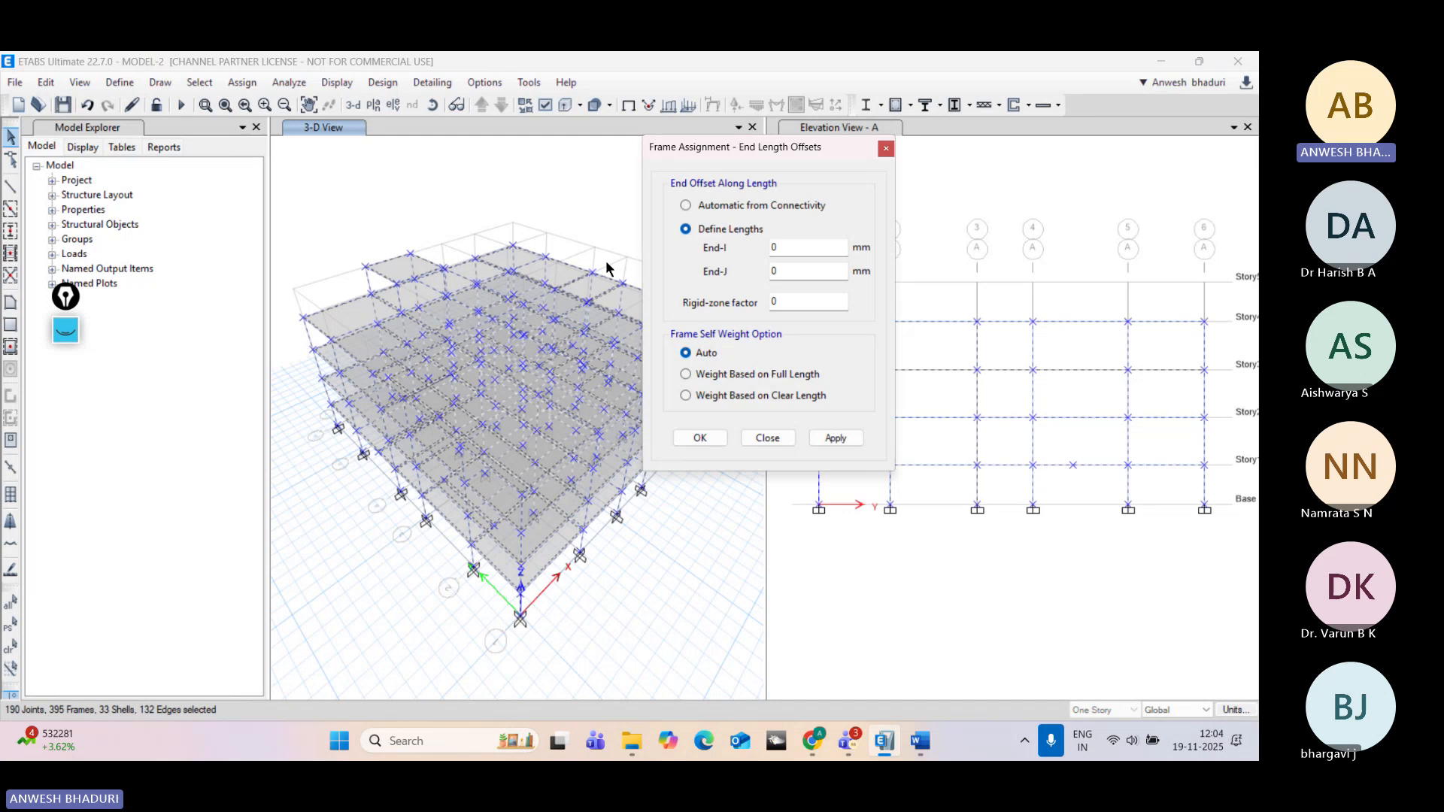
pyautogui.click(715, 211)
pyautogui.click(707, 437)
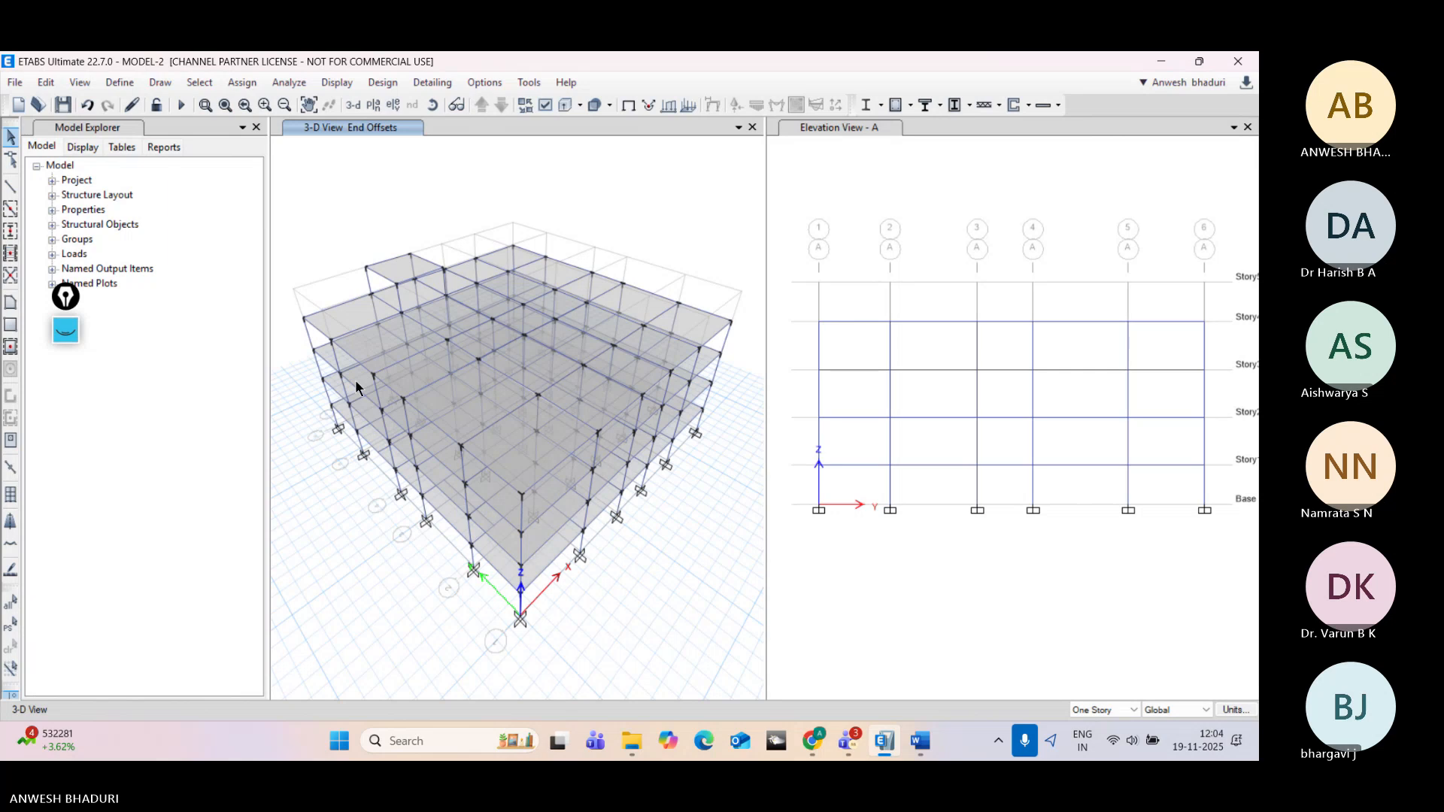
# Step: Examine the end offsets at the beam-column joints throughout the 3-D model, and restore the plain undeformed display
pyautogui.scroll(5, 303, 320)
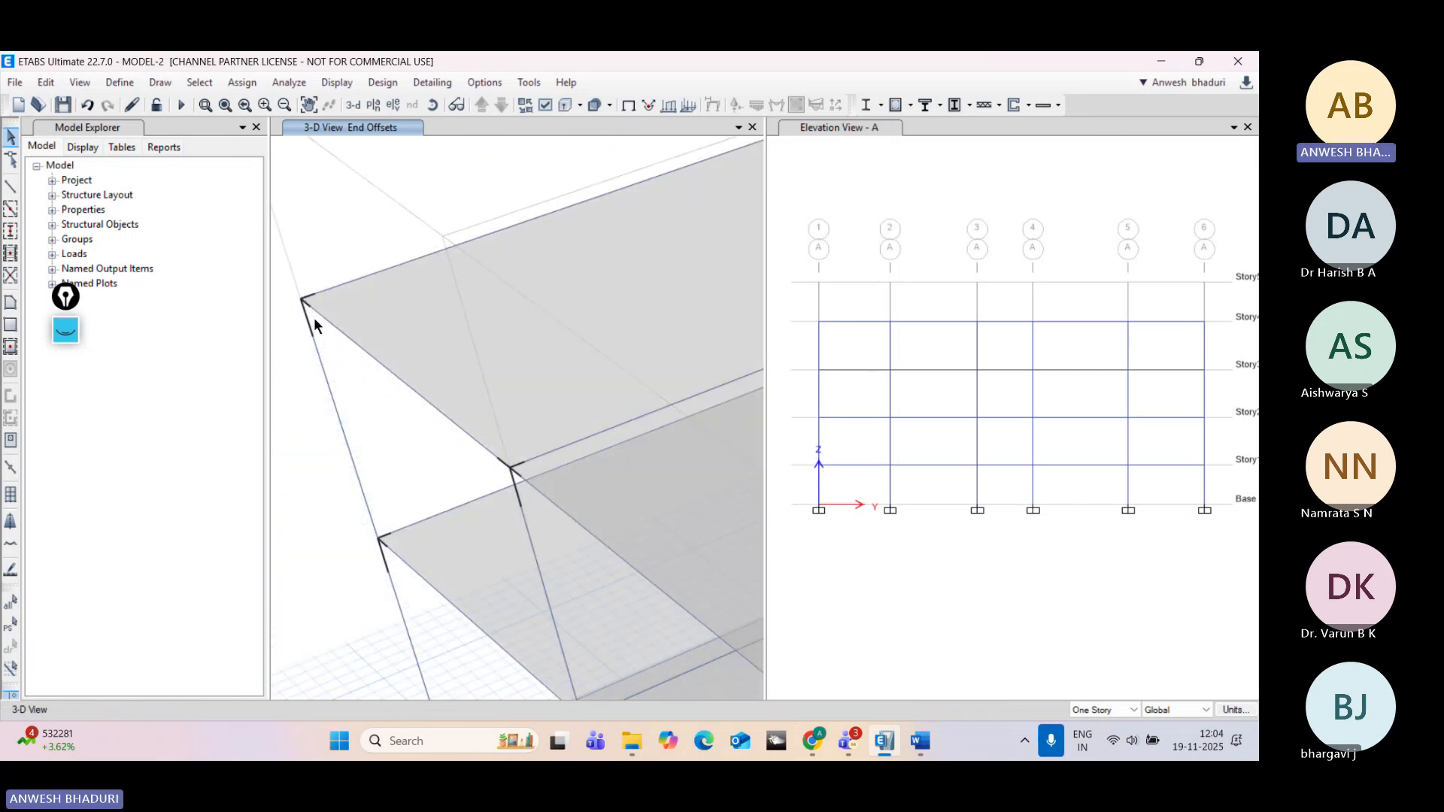
pyautogui.moveTo(441, 496); pyautogui.dragTo(436, 424, button='middle')
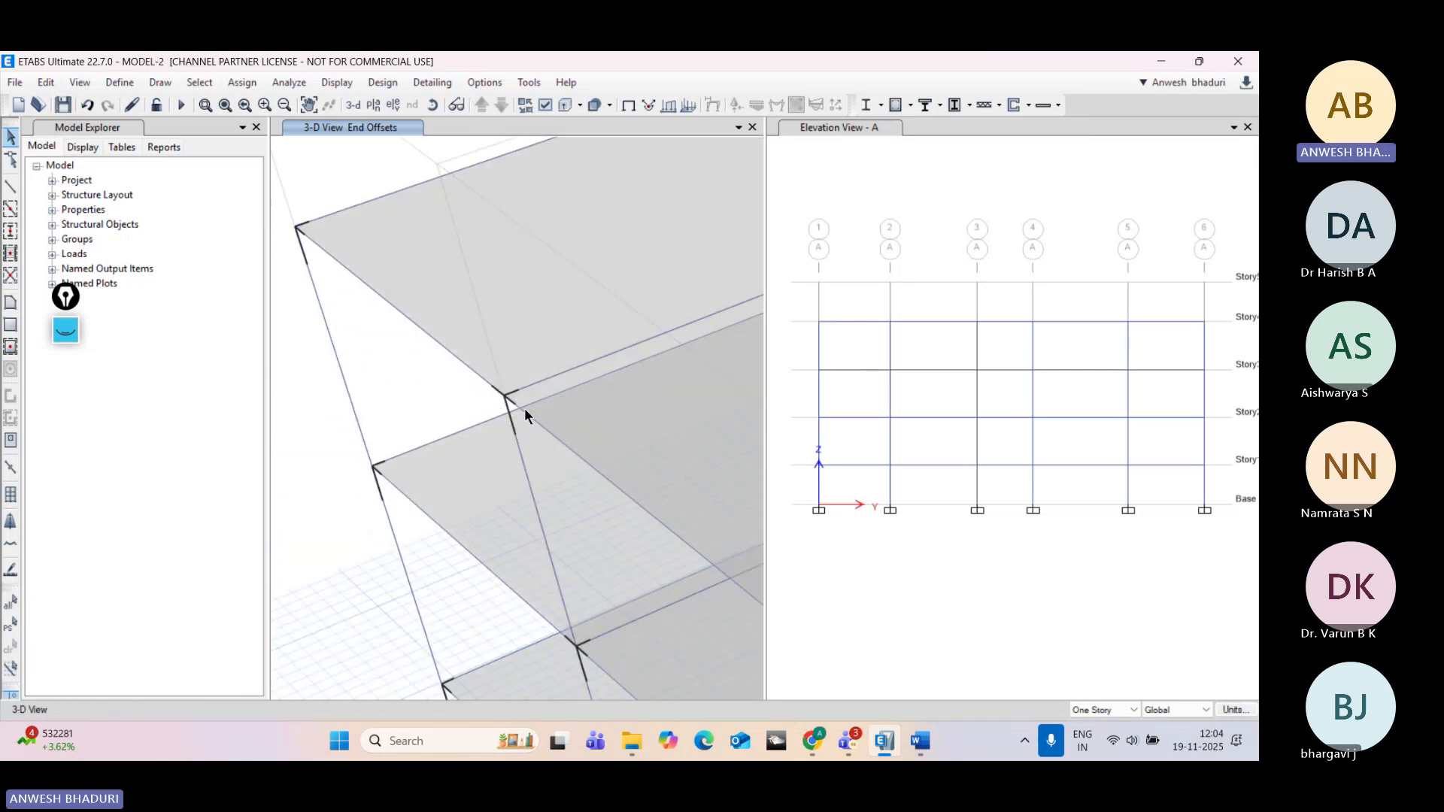
pyautogui.scroll(-5, 440, 342)
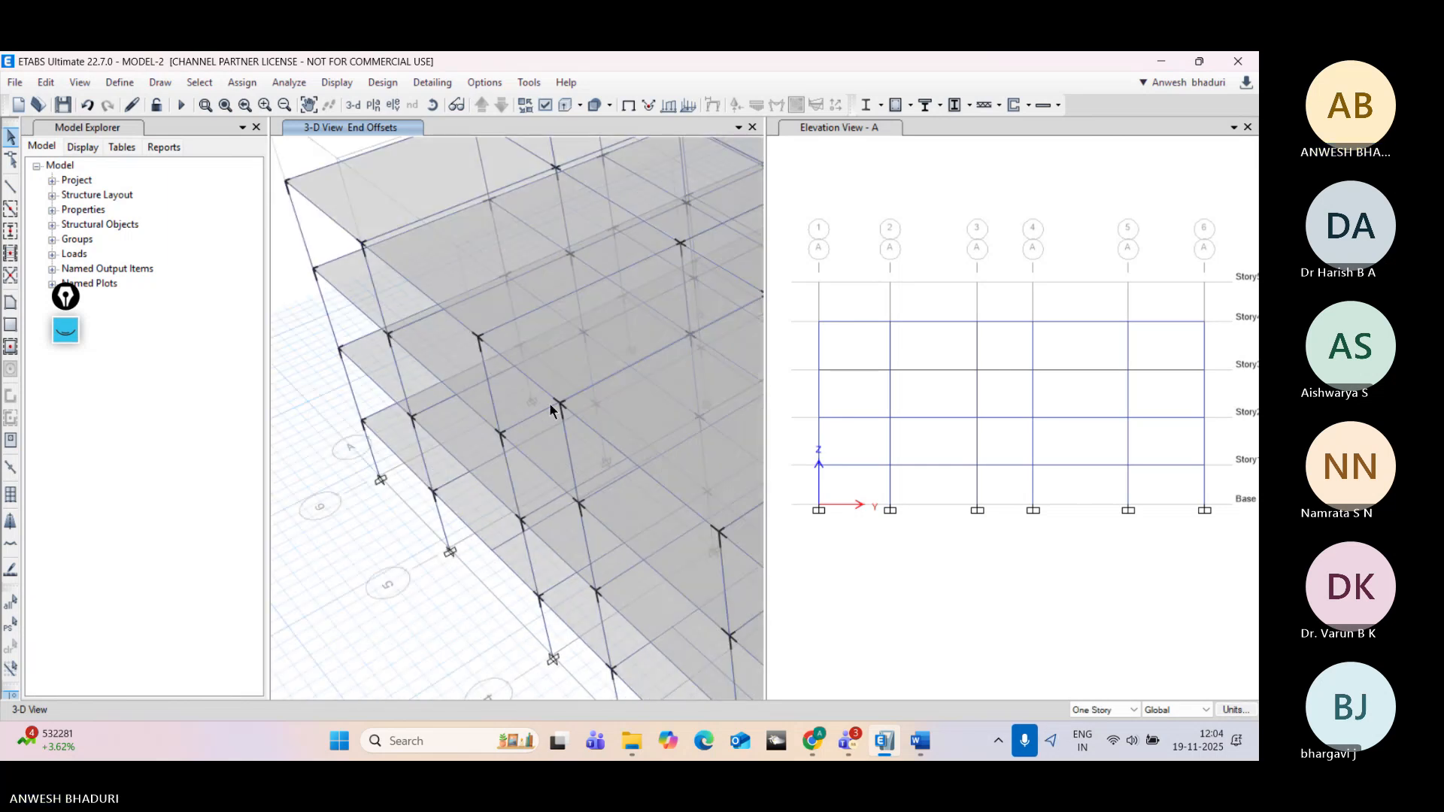
pyautogui.moveTo(560, 408); pyautogui.dragTo(470, 348, button='middle')
pyautogui.moveTo(506, 394); pyautogui.dragTo(395, 309, button='middle')
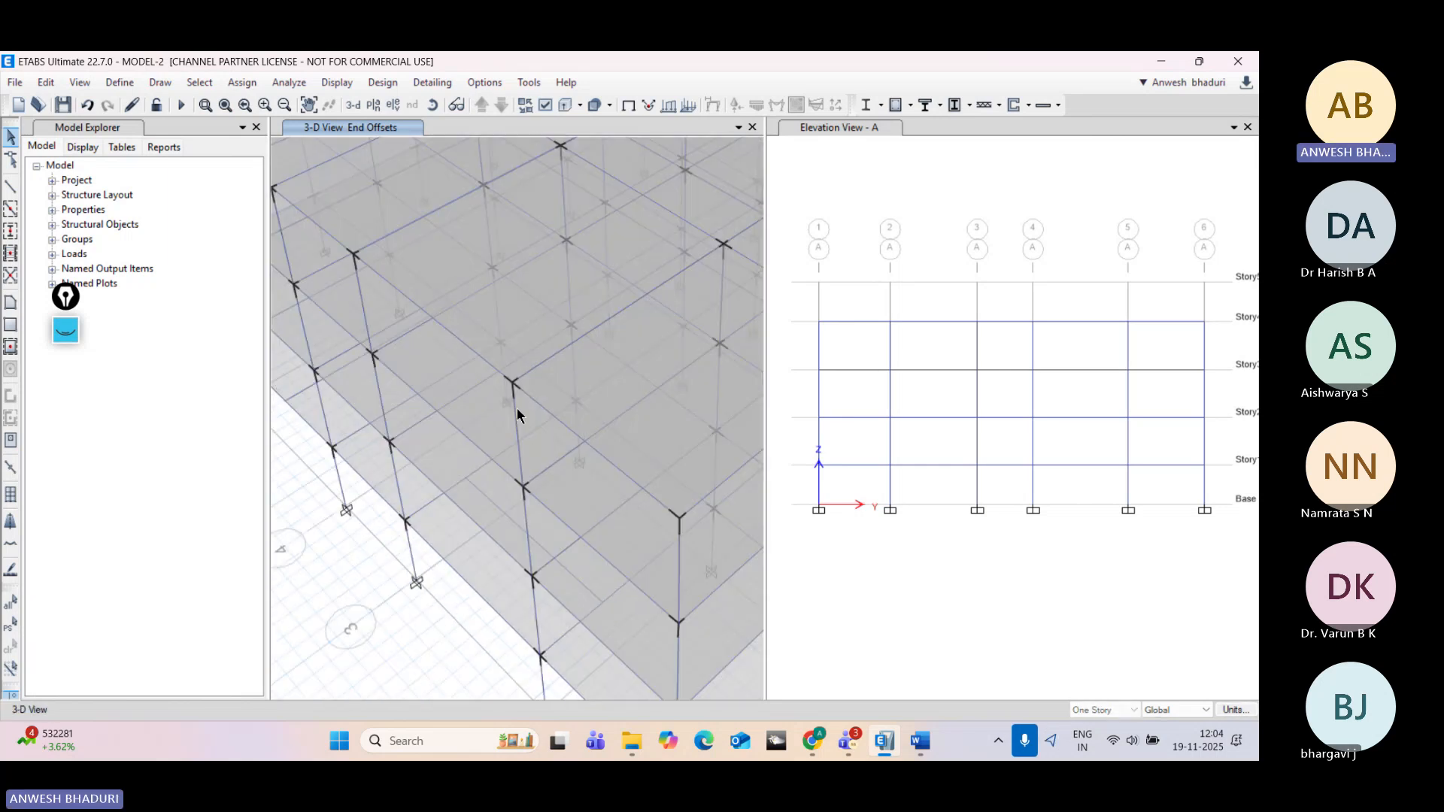
pyautogui.moveTo(556, 369); pyautogui.dragTo(445, 503, button='middle')
pyautogui.moveTo(622, 387); pyautogui.dragTo(554, 512, button='middle')
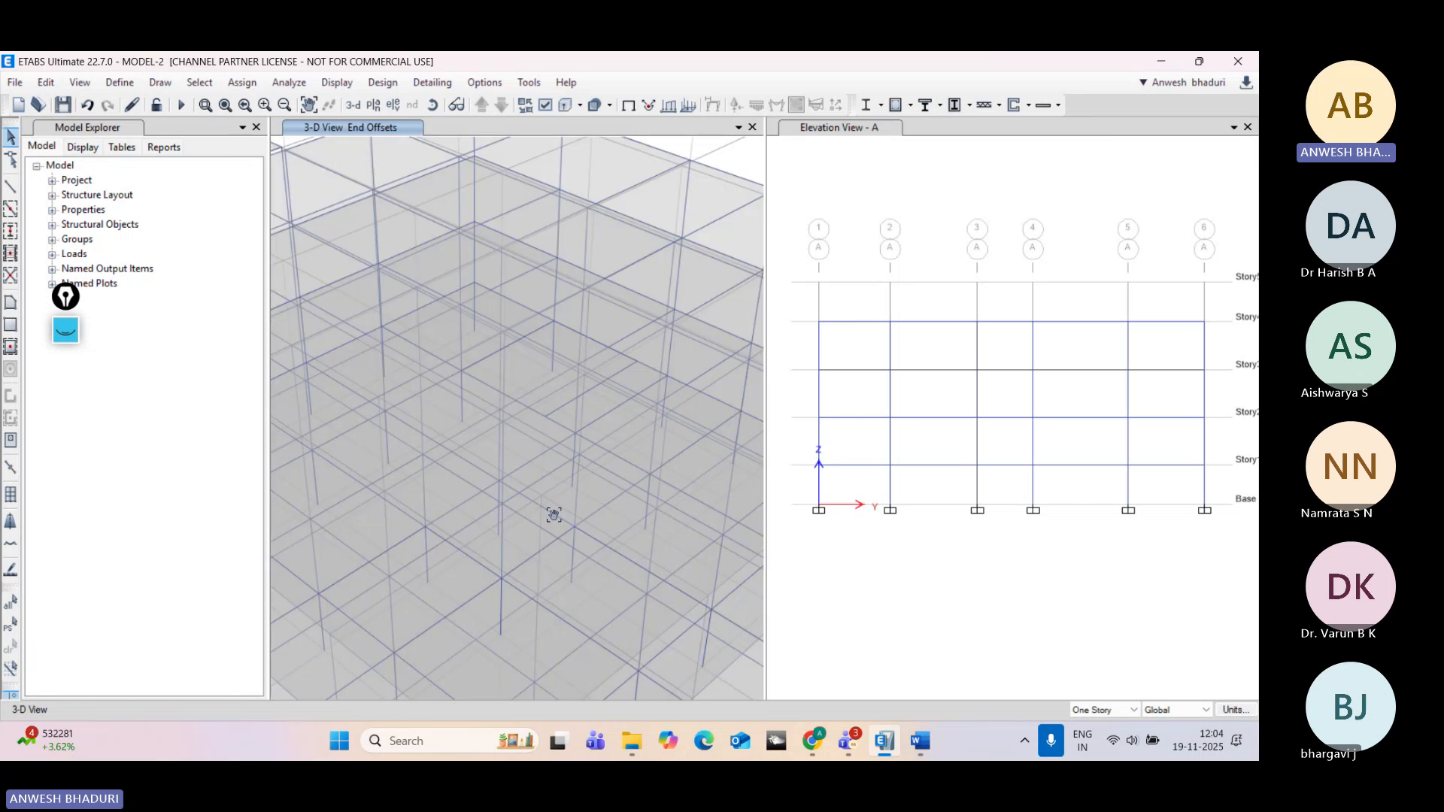
pyautogui.moveTo(664, 426); pyautogui.dragTo(577, 479, button='middle')
pyautogui.moveTo(608, 355); pyautogui.dragTo(709, 239, button='middle')
pyautogui.scroll(-5, 445, 320)
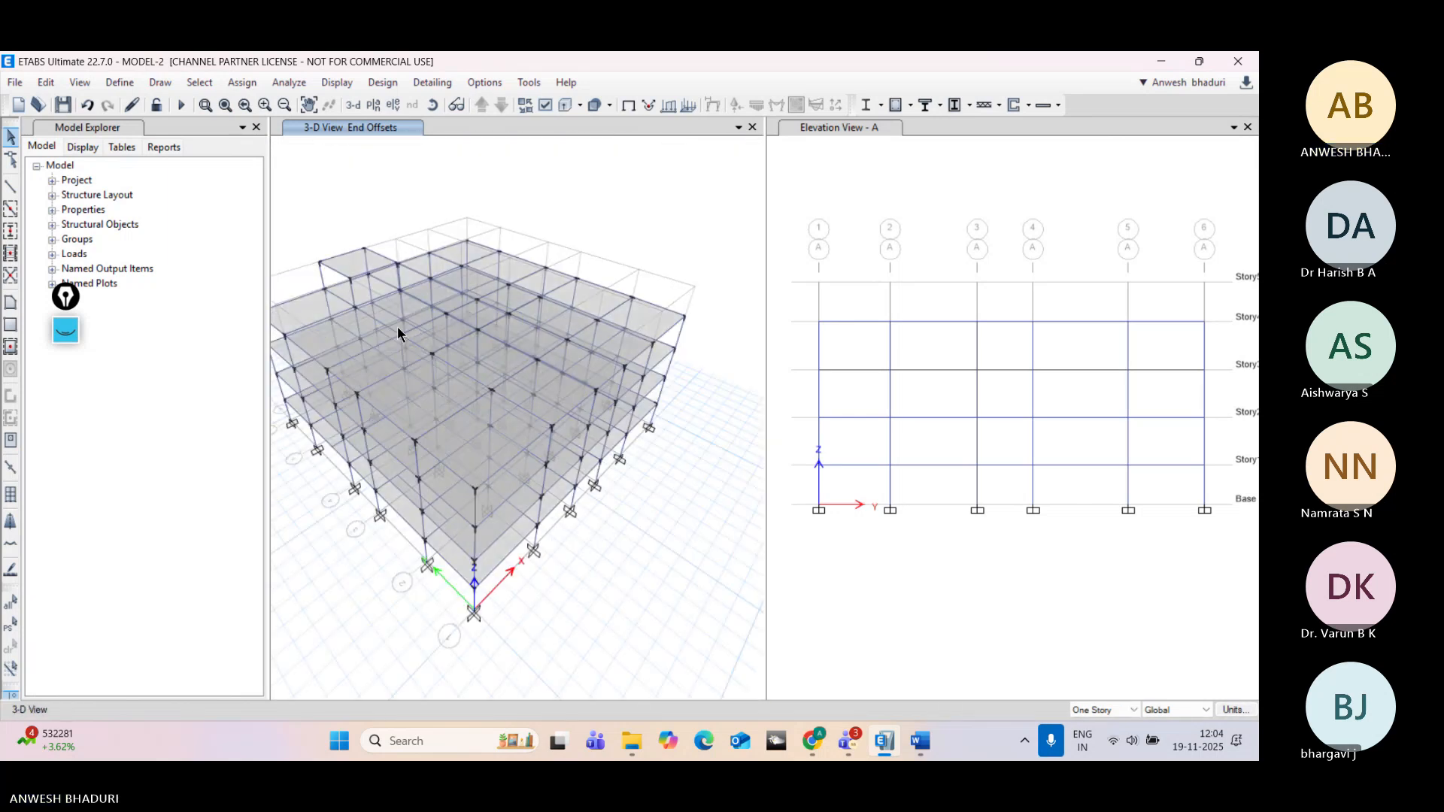
pyautogui.moveTo(400, 331); pyautogui.dragTo(440, 328, button='middle')
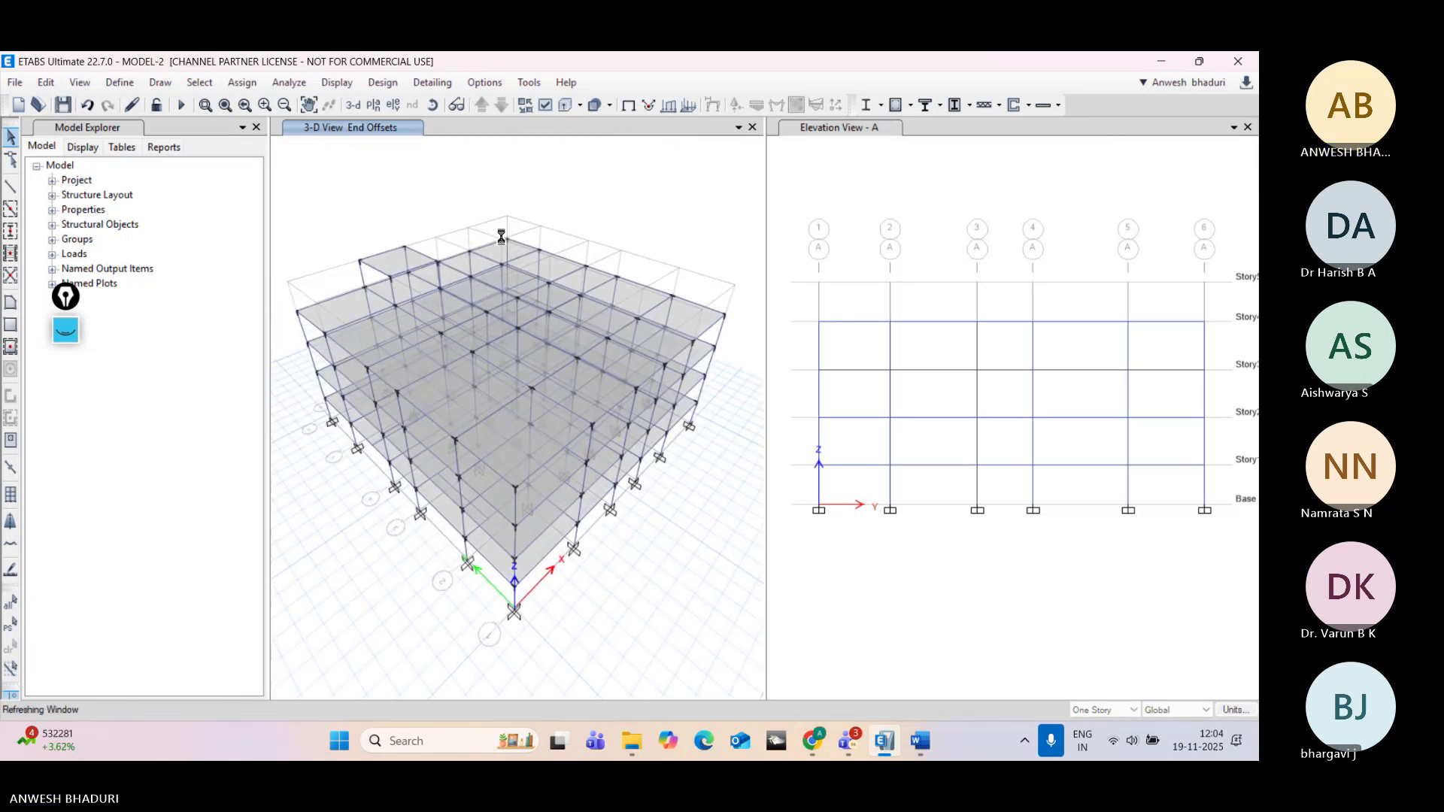
pyautogui.click(625, 111)
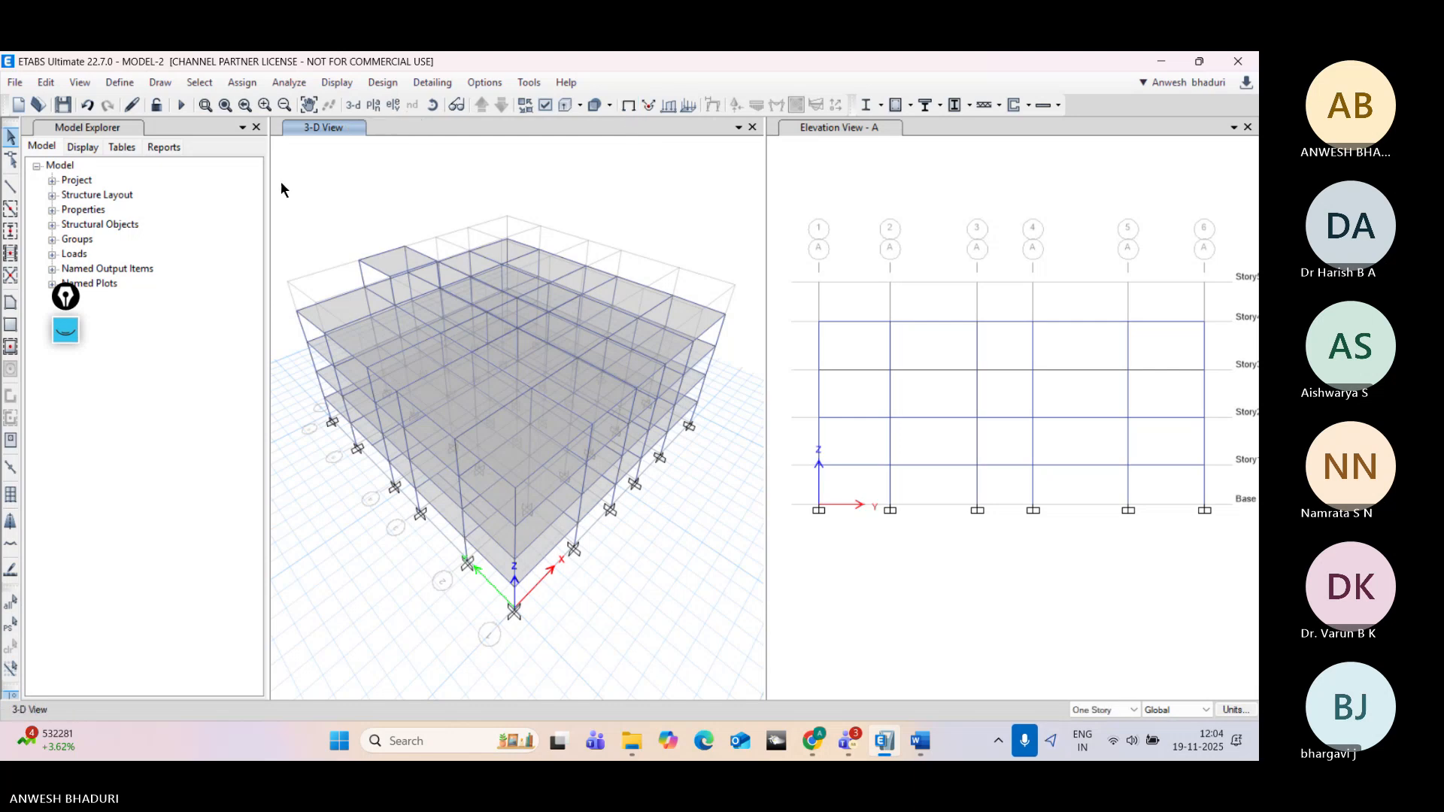
# Step: Run the analysis and start the concrete frame design check for the whole structure
pyautogui.click(181, 106)
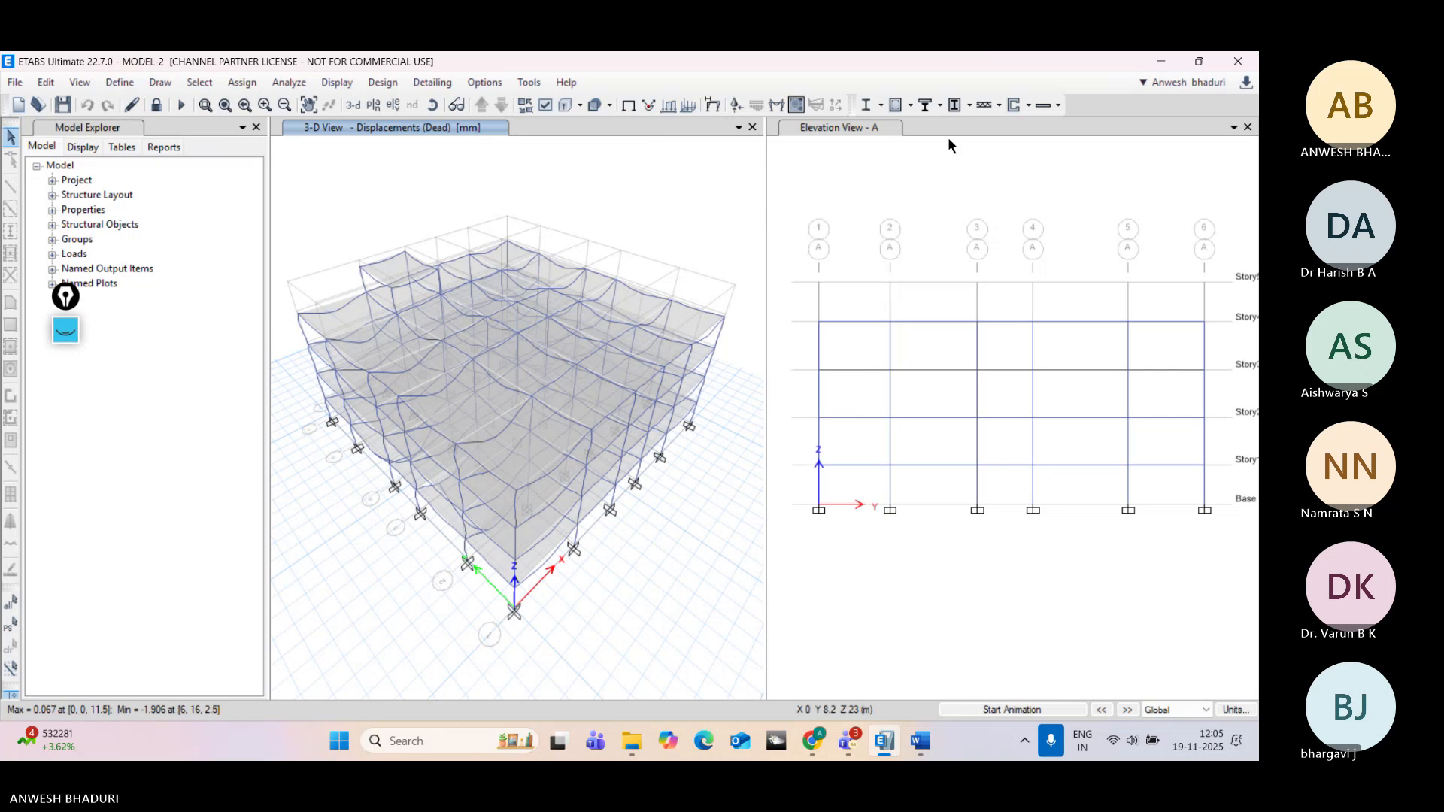
pyautogui.click(910, 107)
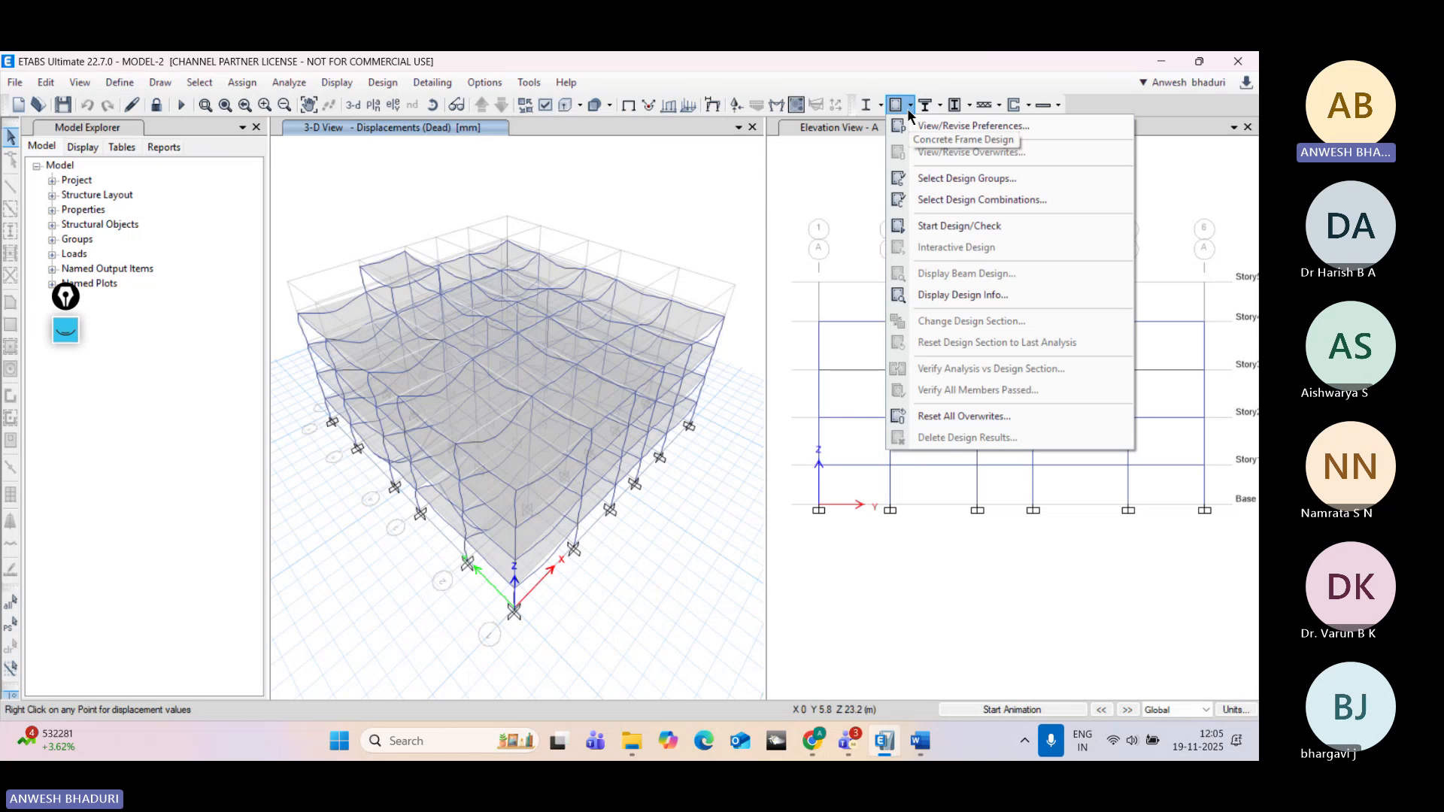
pyautogui.click(910, 229)
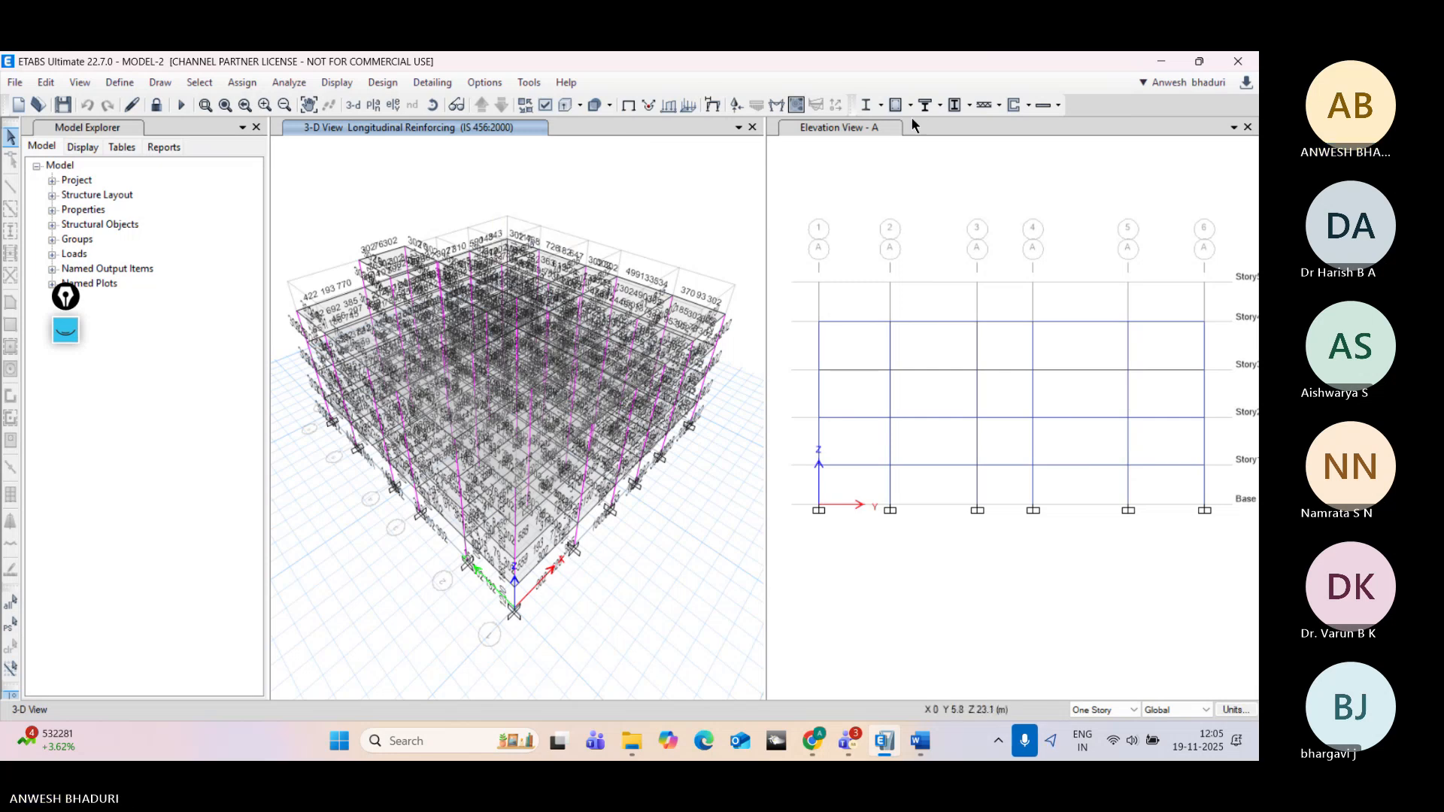
# Step: Display the longitudinal reinforcing in the Story5 plan and move down to the Story4 plan
pyautogui.click(372, 106)
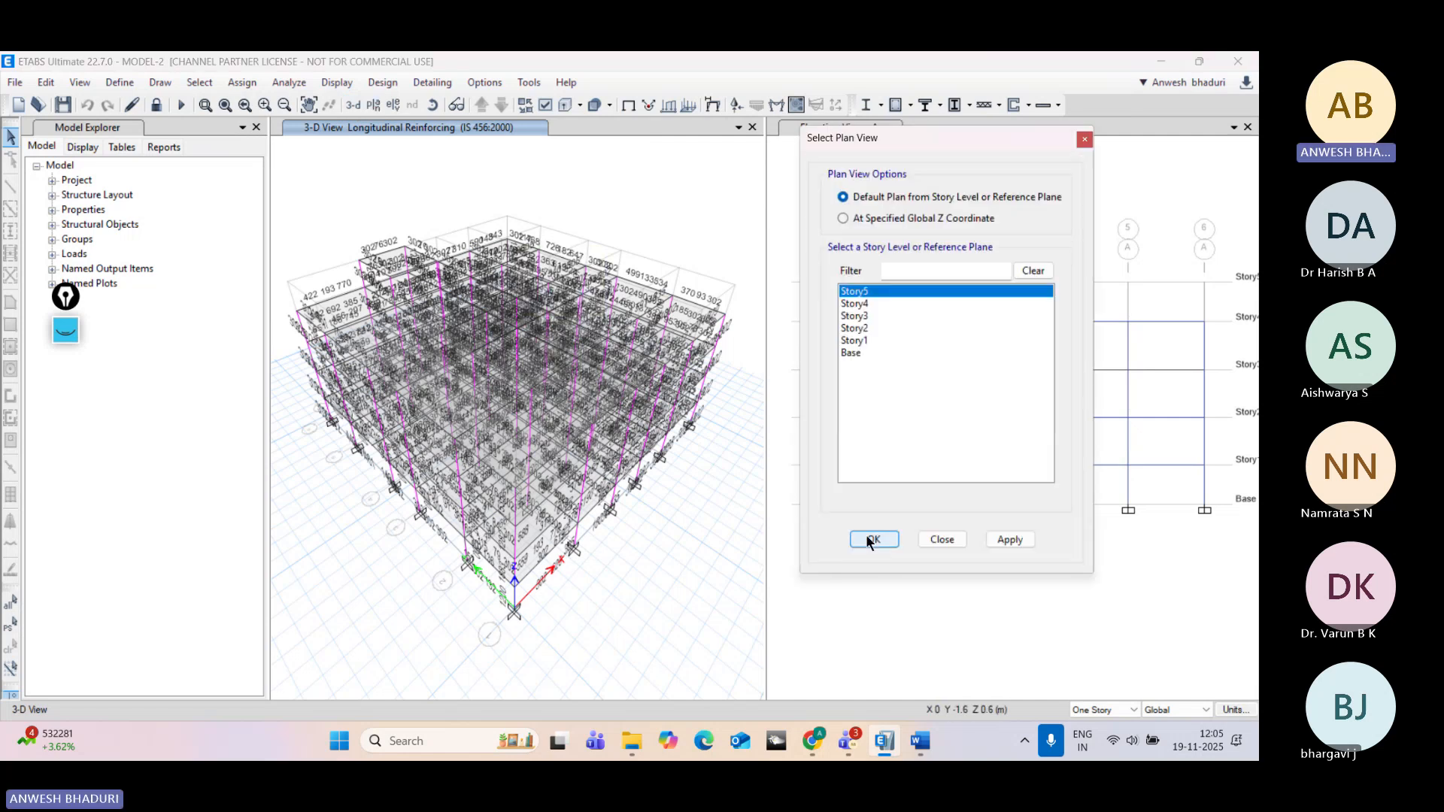
pyautogui.click(871, 540)
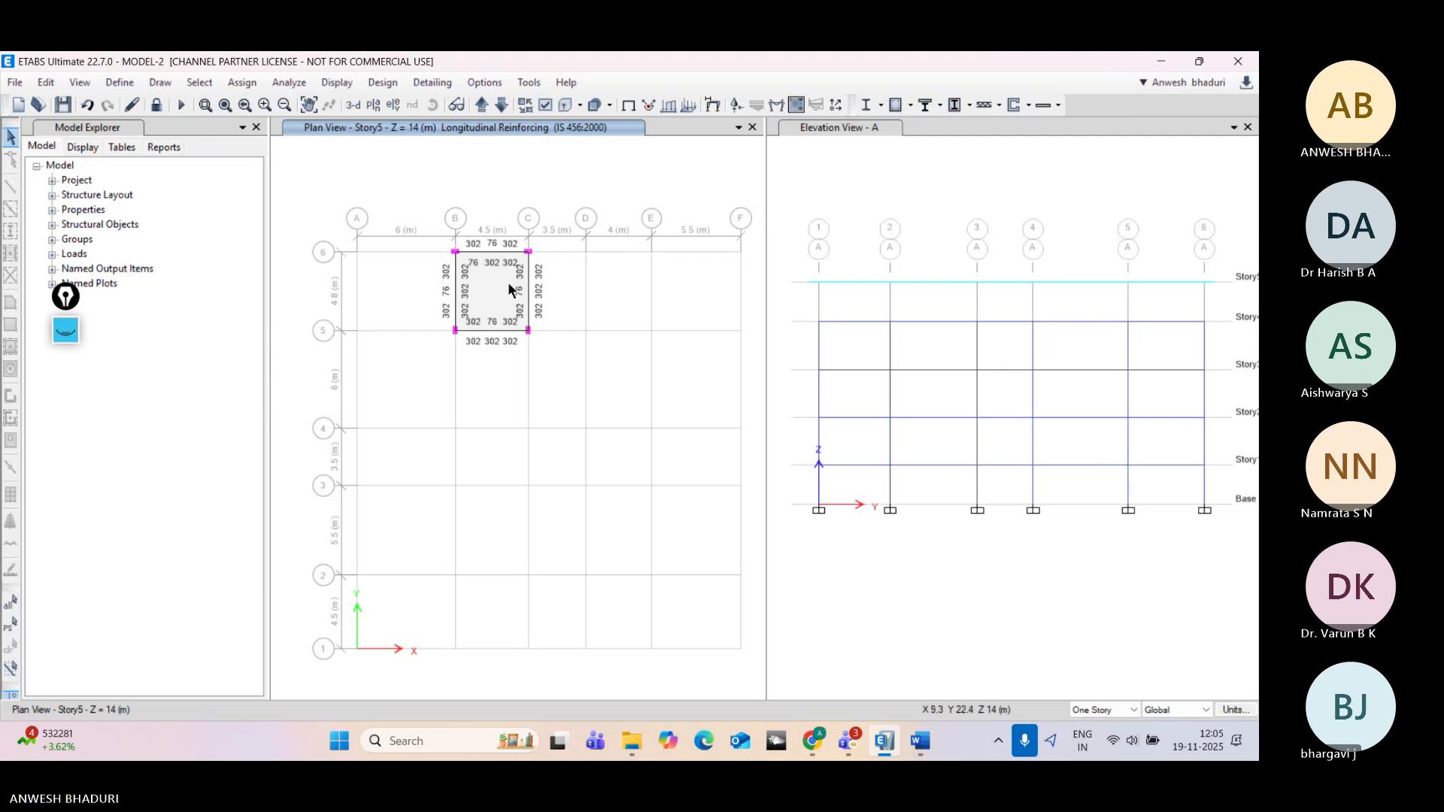
pyautogui.click(500, 111)
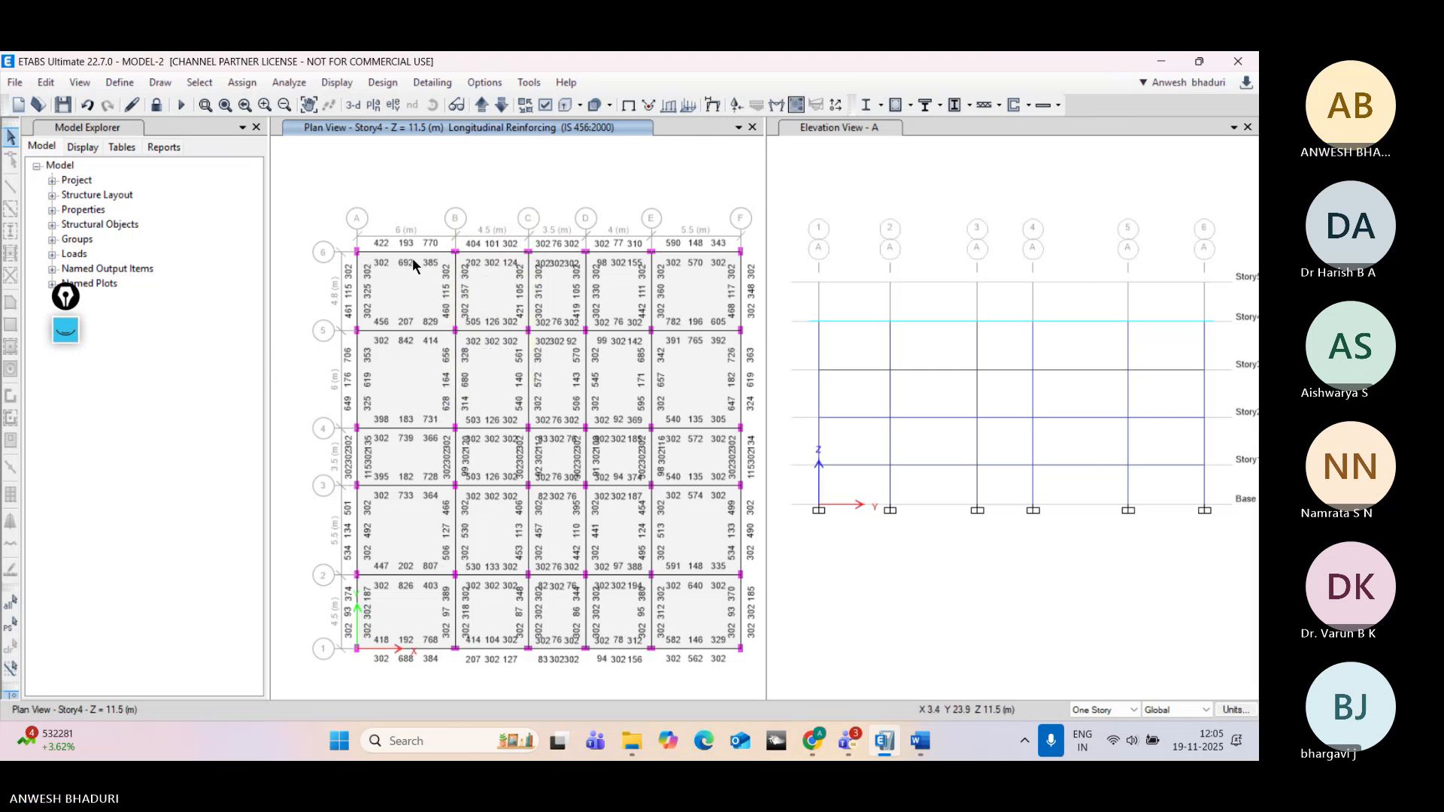
# Step: Open the load combinations and review the load cases and scale factors of DConS1 without changing them
pyautogui.moveTo(495, 266); pyautogui.dragTo(475, 293, button='middle')
pyautogui.click(119, 82)
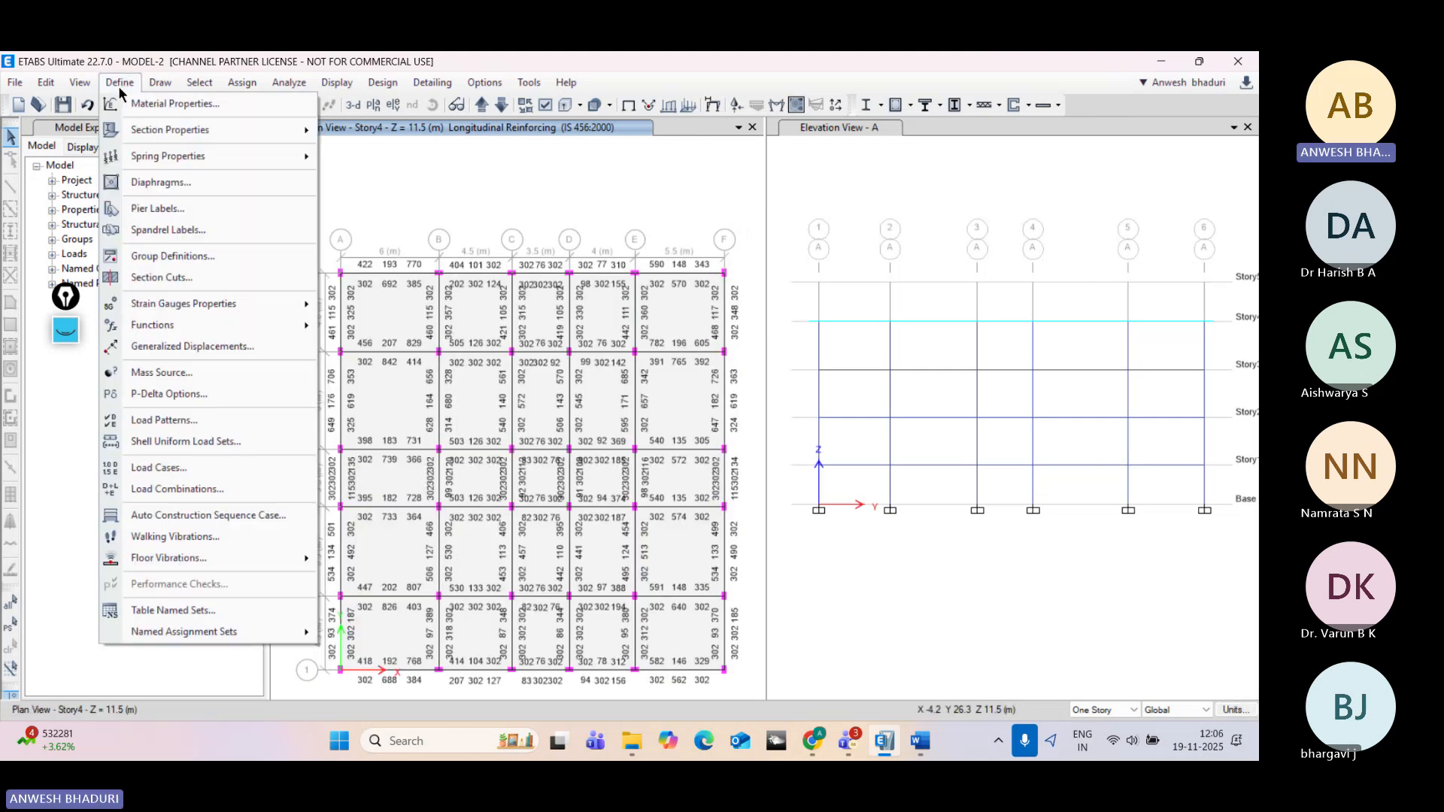
pyautogui.click(164, 490)
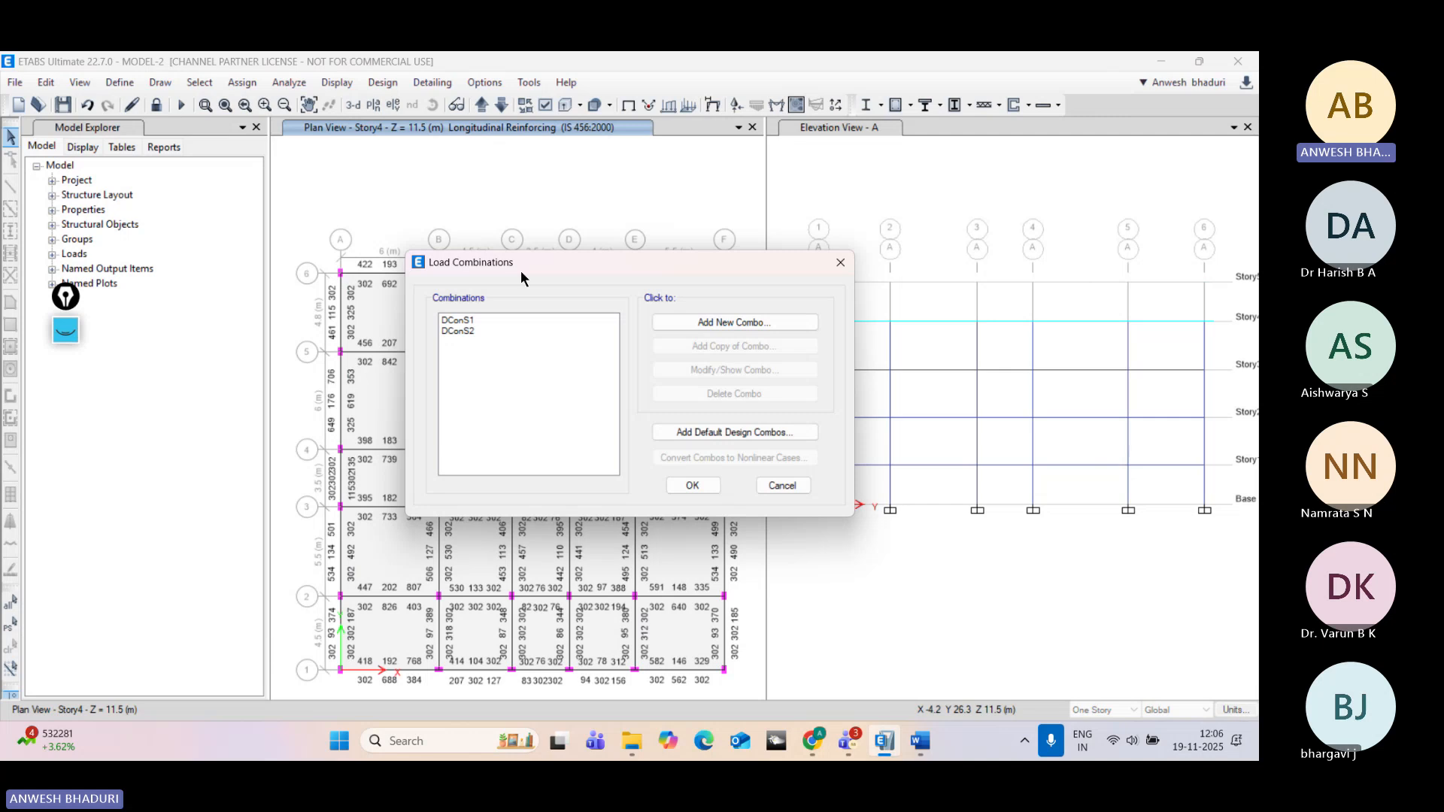
pyautogui.moveTo(520, 271); pyautogui.dragTo(903, 204)
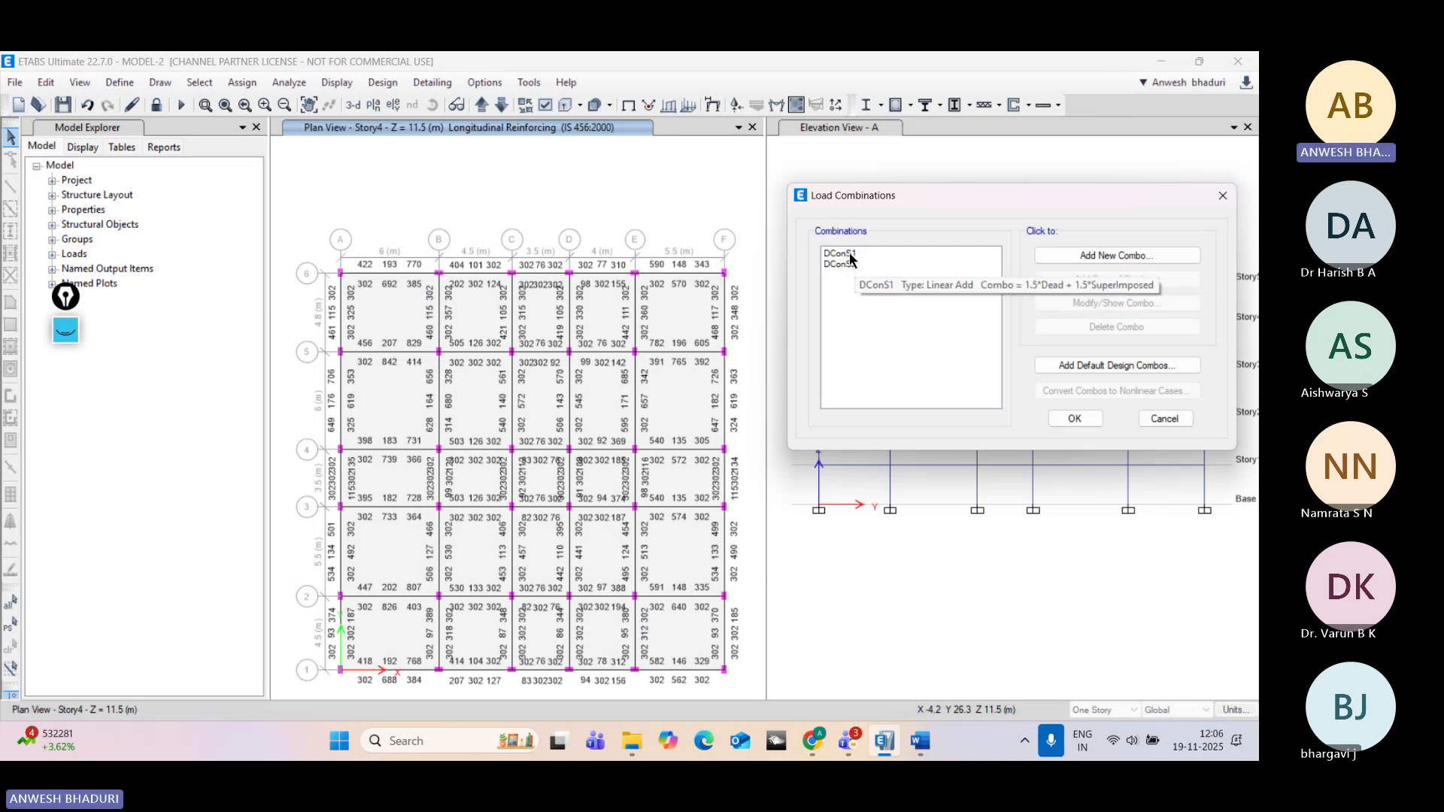
pyautogui.click(850, 254)
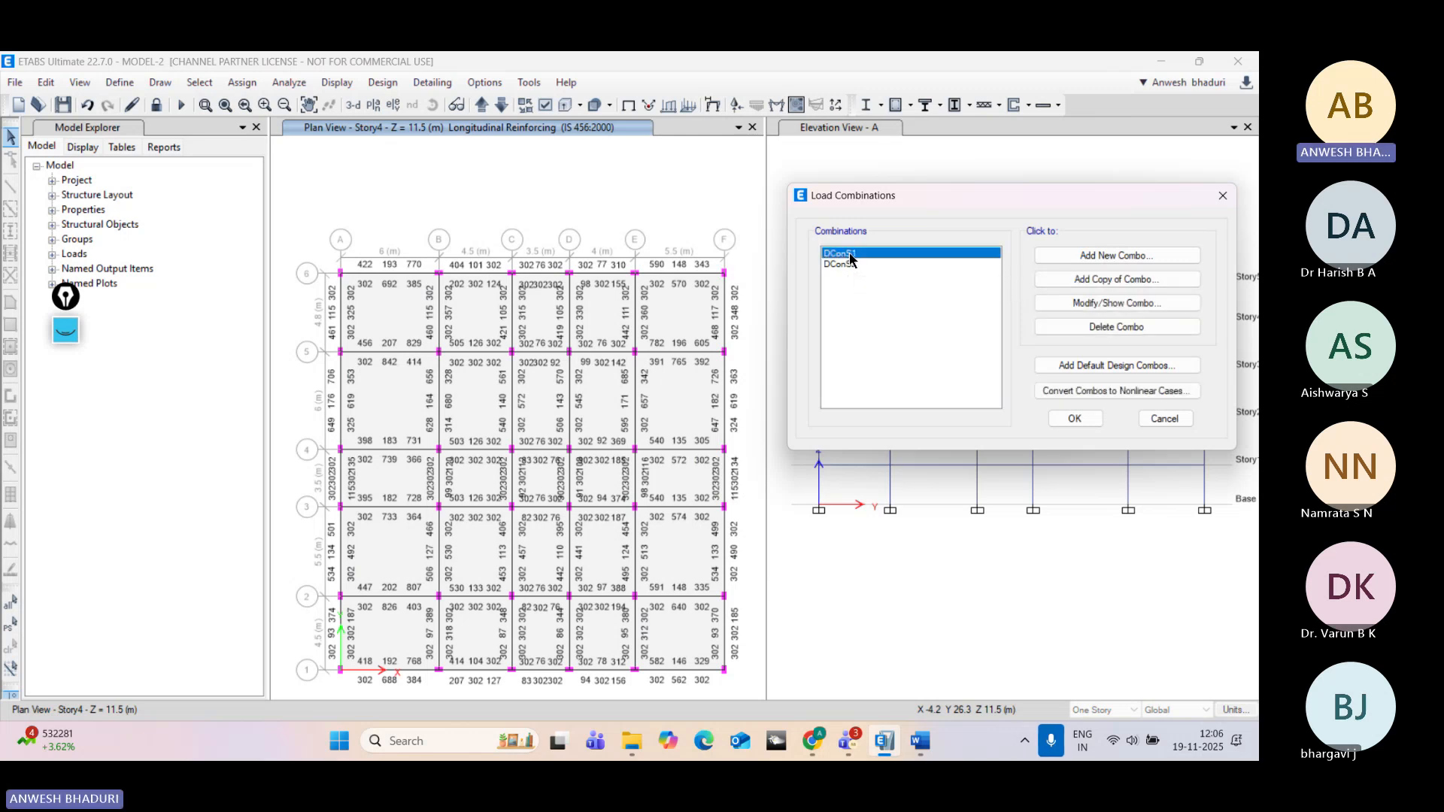
pyautogui.click(1055, 301)
pyautogui.moveTo(677, 216); pyautogui.dragTo(754, 158)
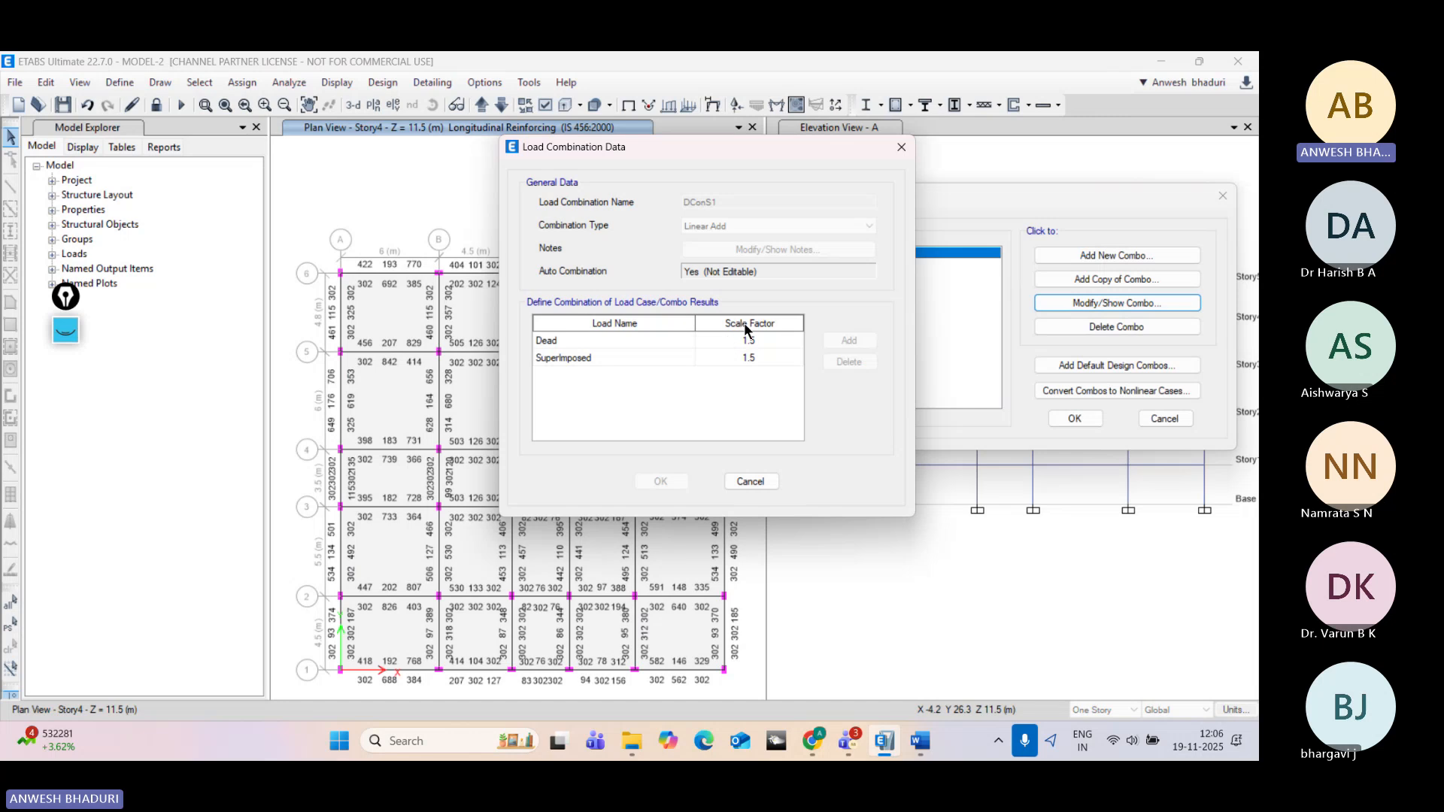
pyautogui.click(749, 482)
# Step: Review the load cases and scale factors of combination DConS2, and close the load combinations without changes
pyautogui.click(853, 264)
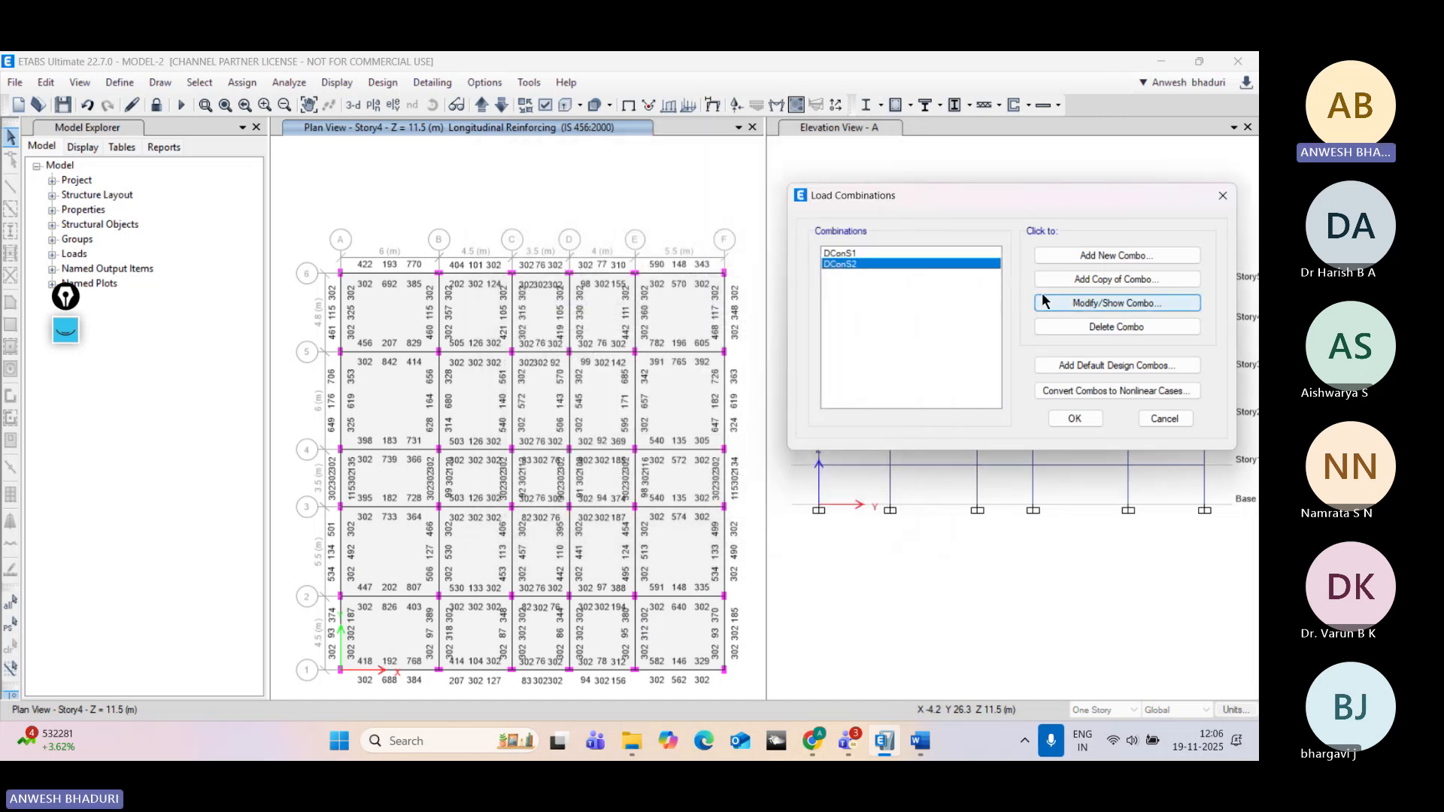
pyautogui.click(1056, 303)
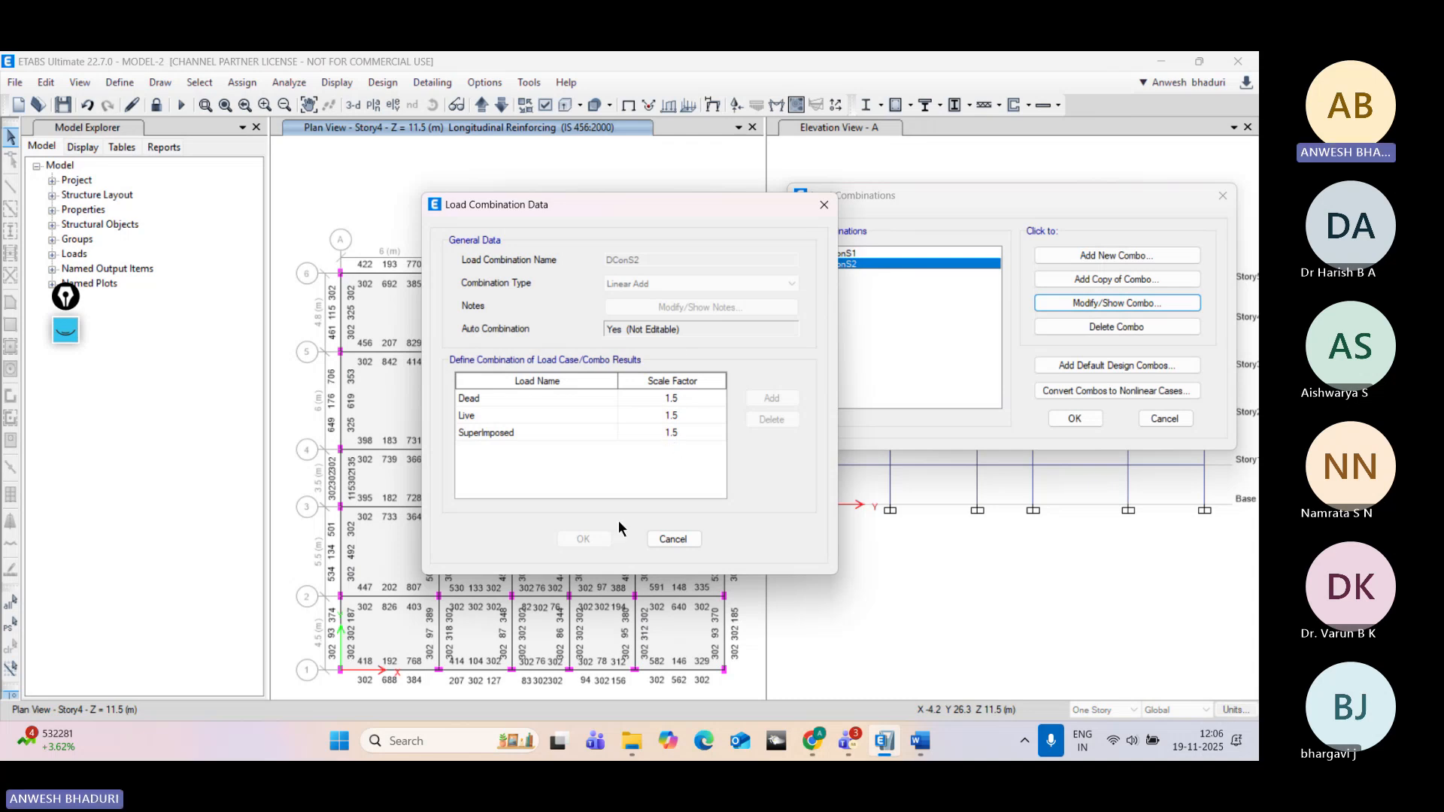
pyautogui.click(656, 540)
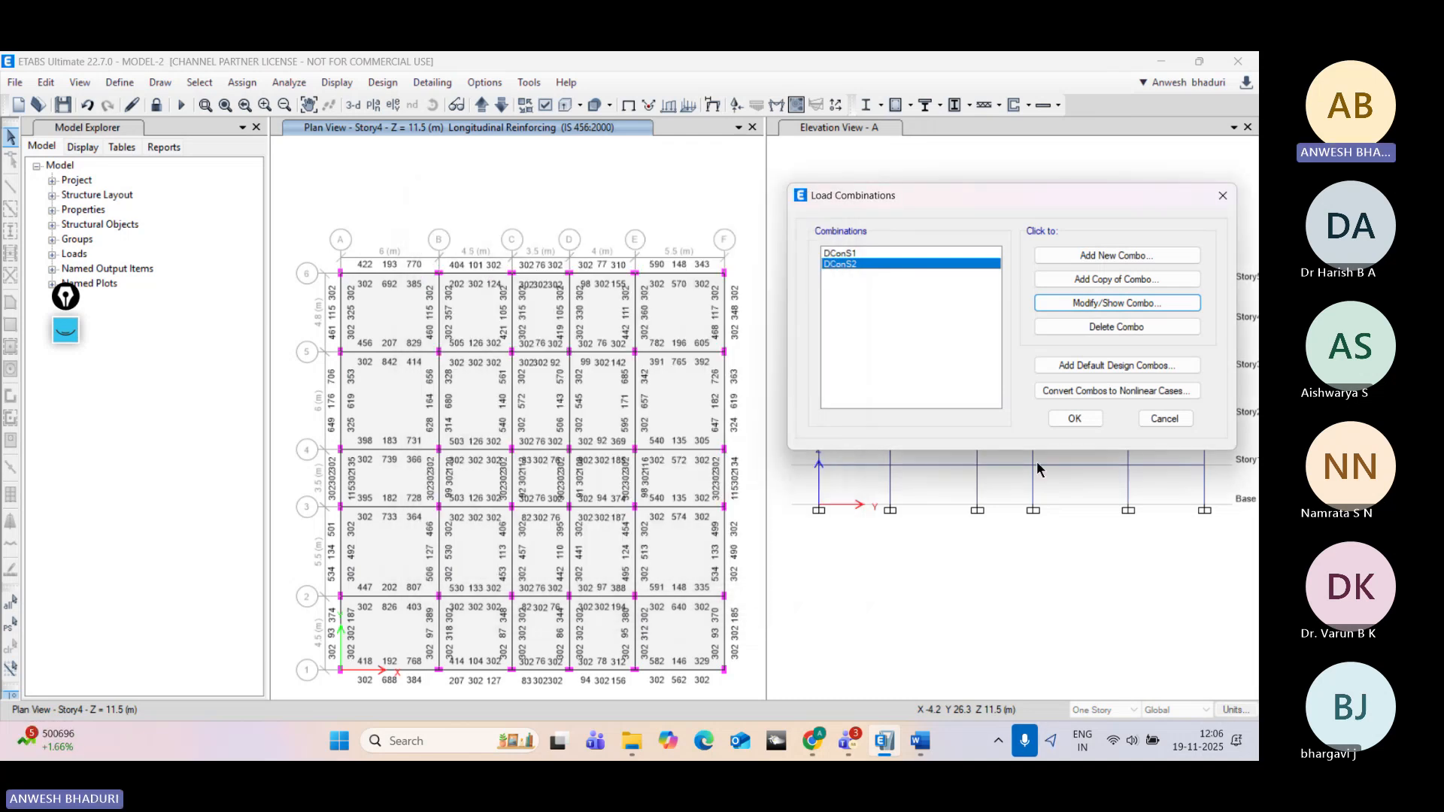
pyautogui.click(1159, 419)
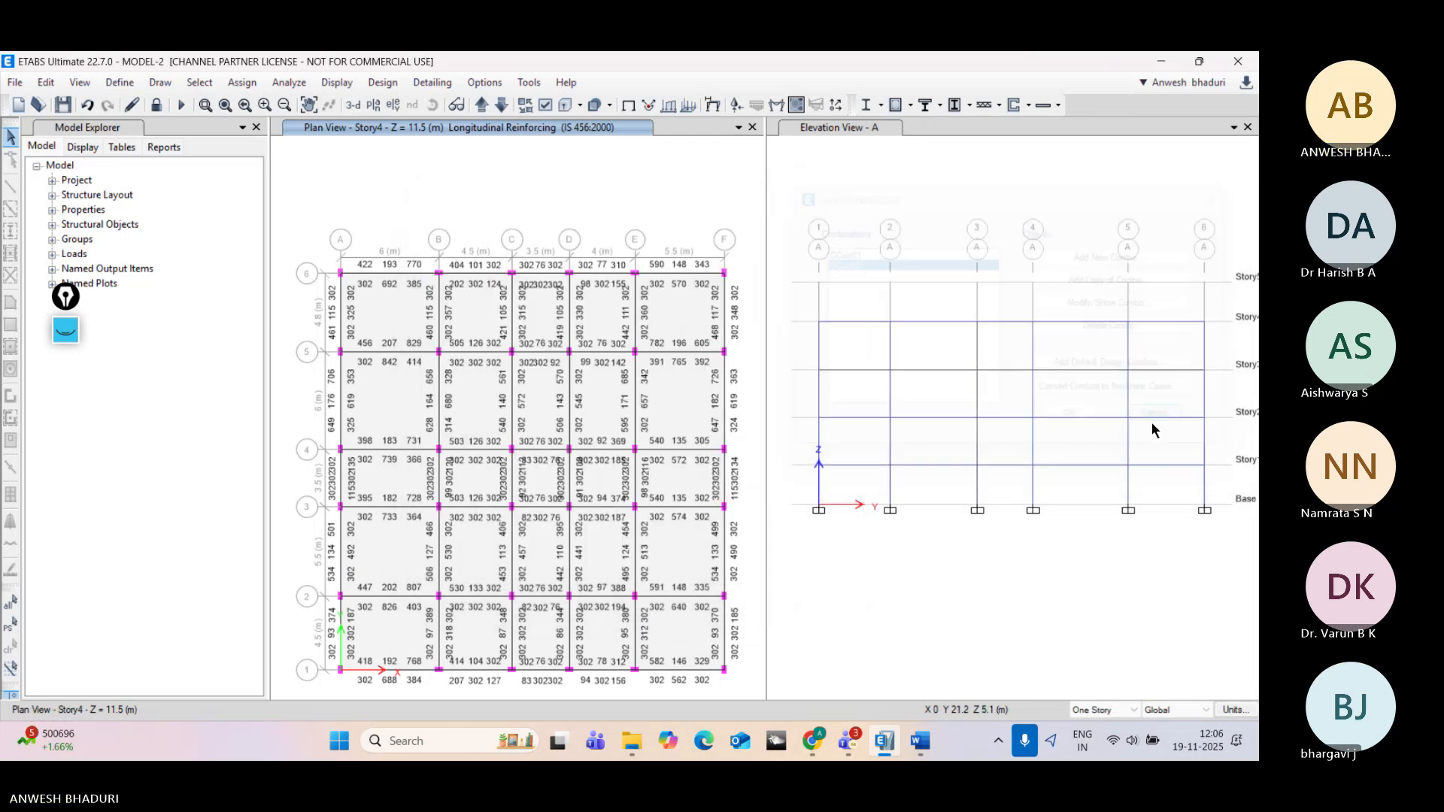
# Step: Switch the longitudinal reinforcing plan view to Story1
pyautogui.click(371, 109)
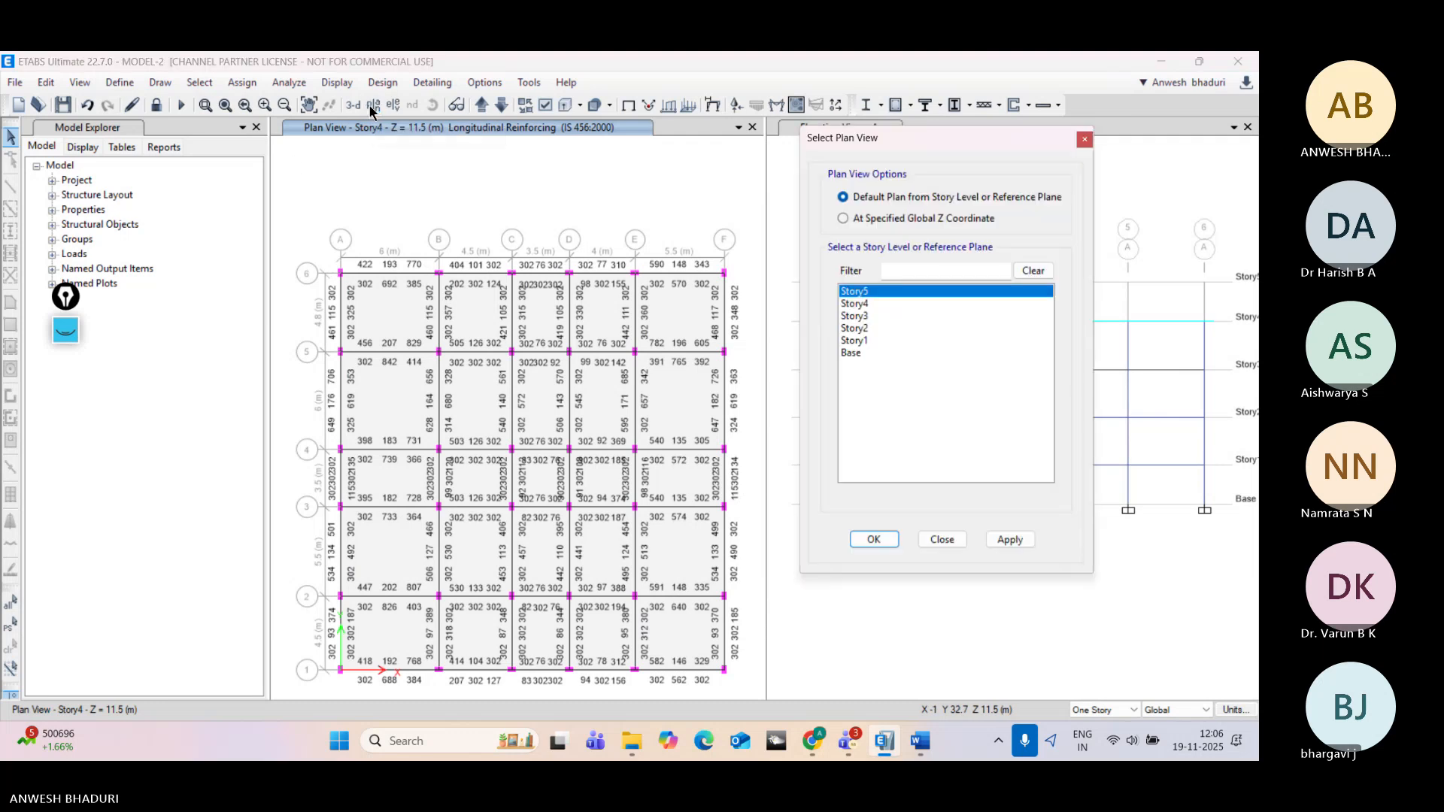
pyautogui.click(865, 343)
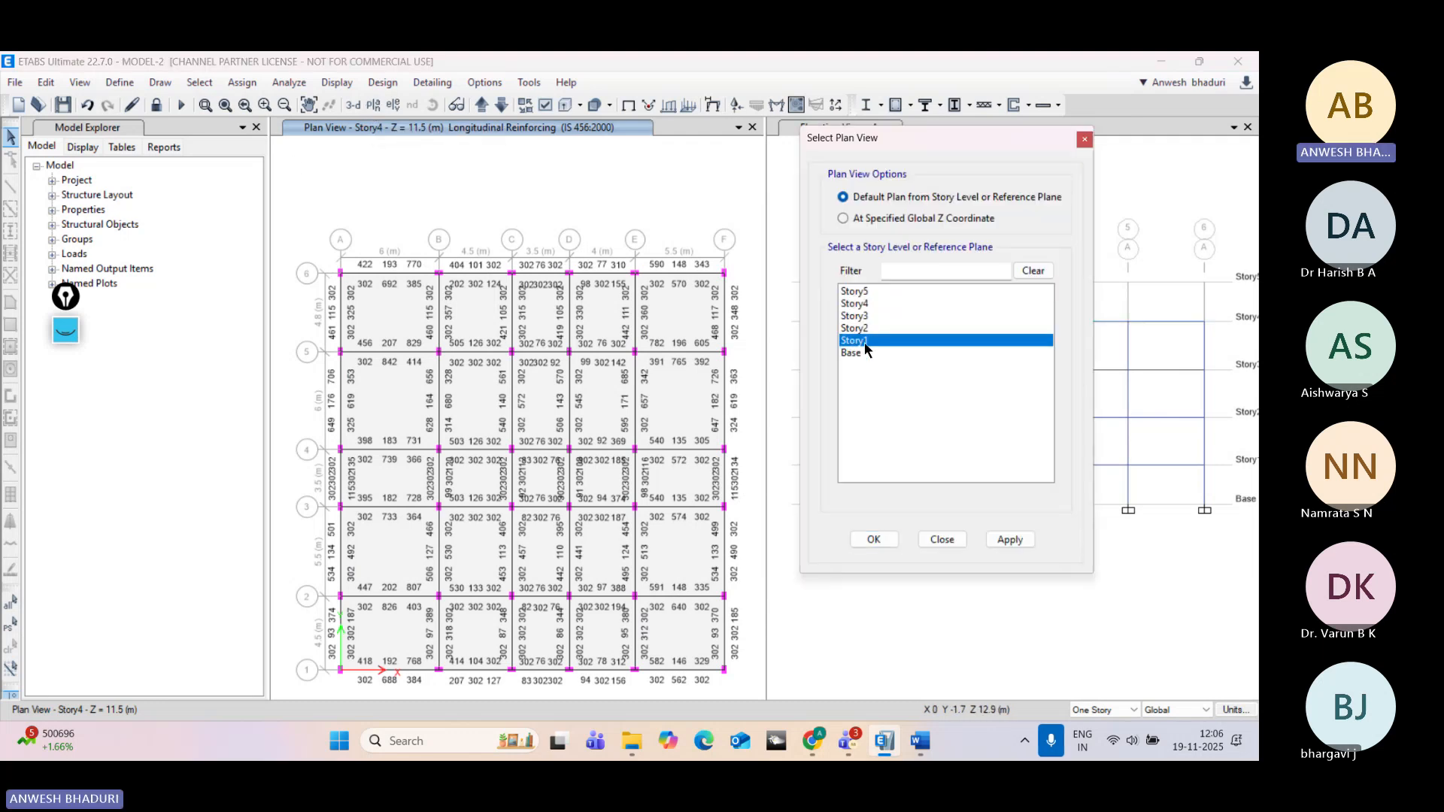
pyautogui.click(873, 540)
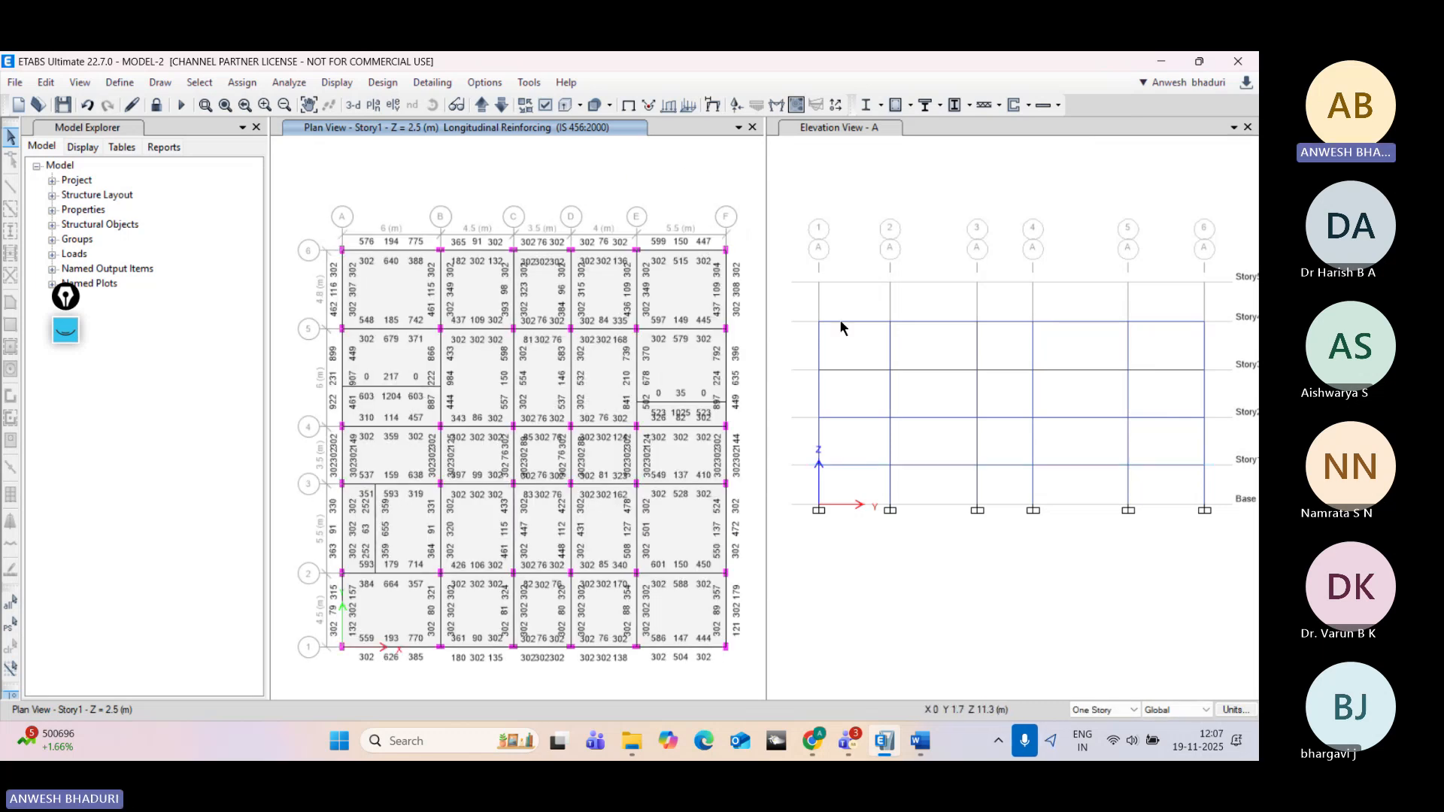
# Step: Display the Total Longitudinal Reinforcing design output in the elevation view along grid A
pyautogui.click(875, 224)
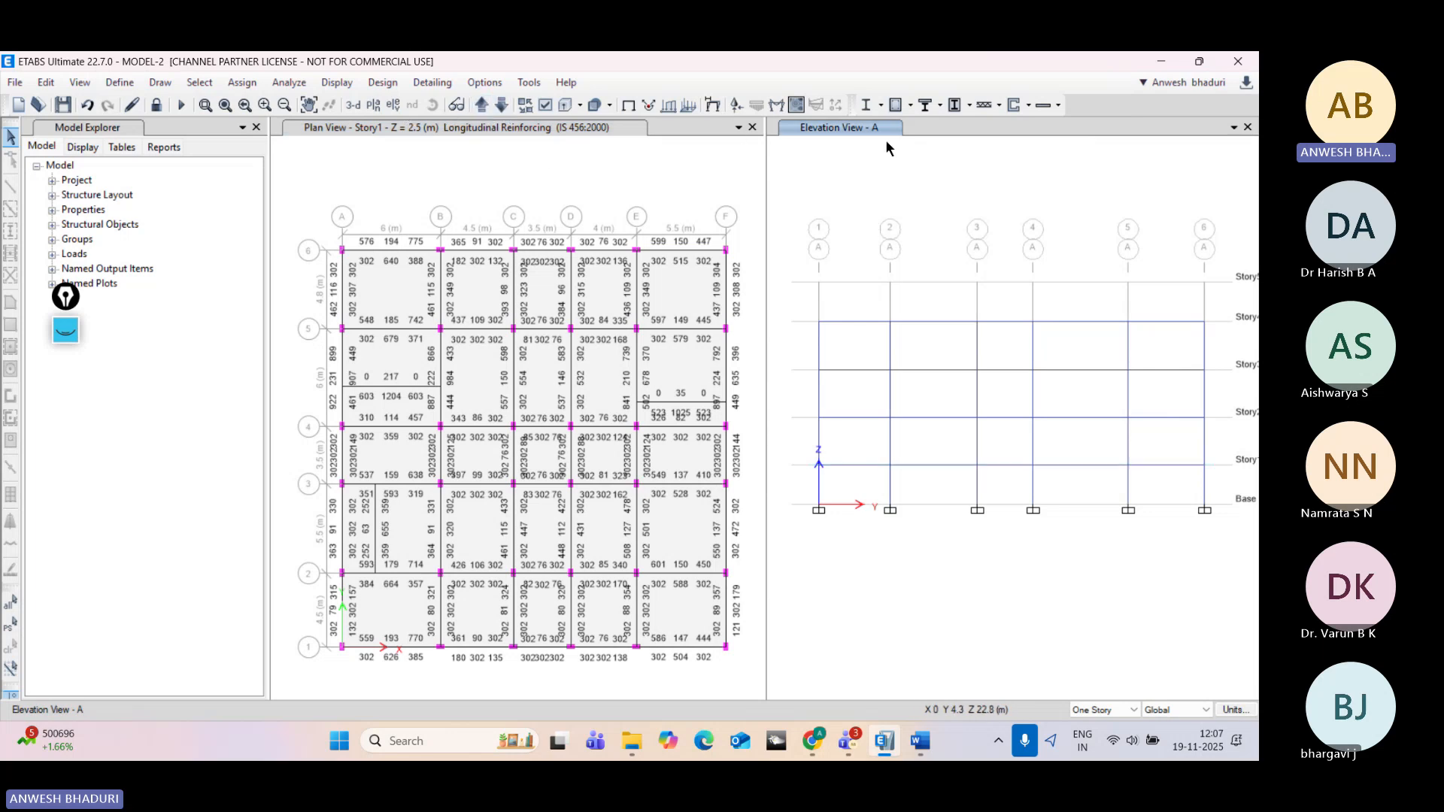
pyautogui.click(910, 104)
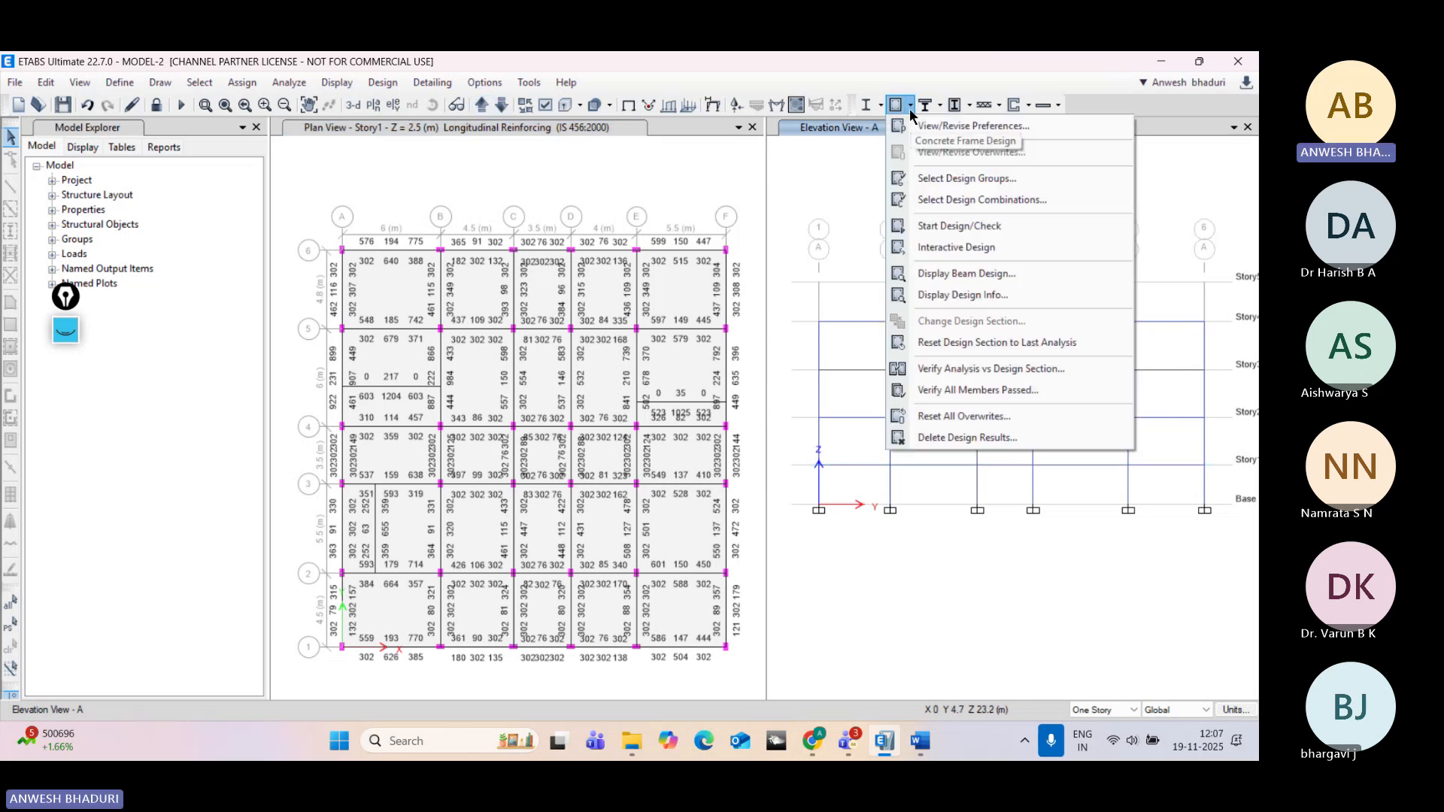
pyautogui.click(950, 294)
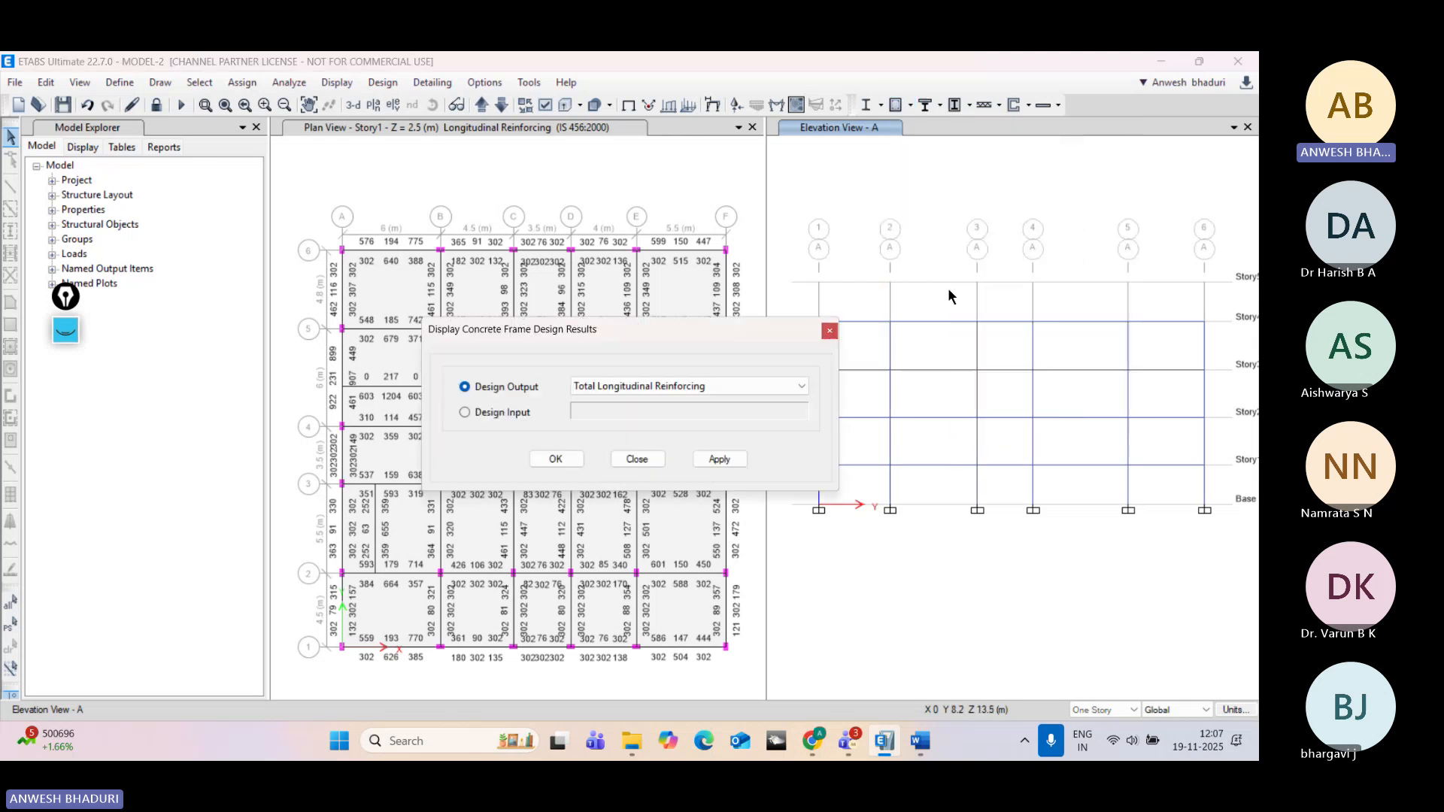
pyautogui.moveTo(759, 334); pyautogui.dragTo(755, 264)
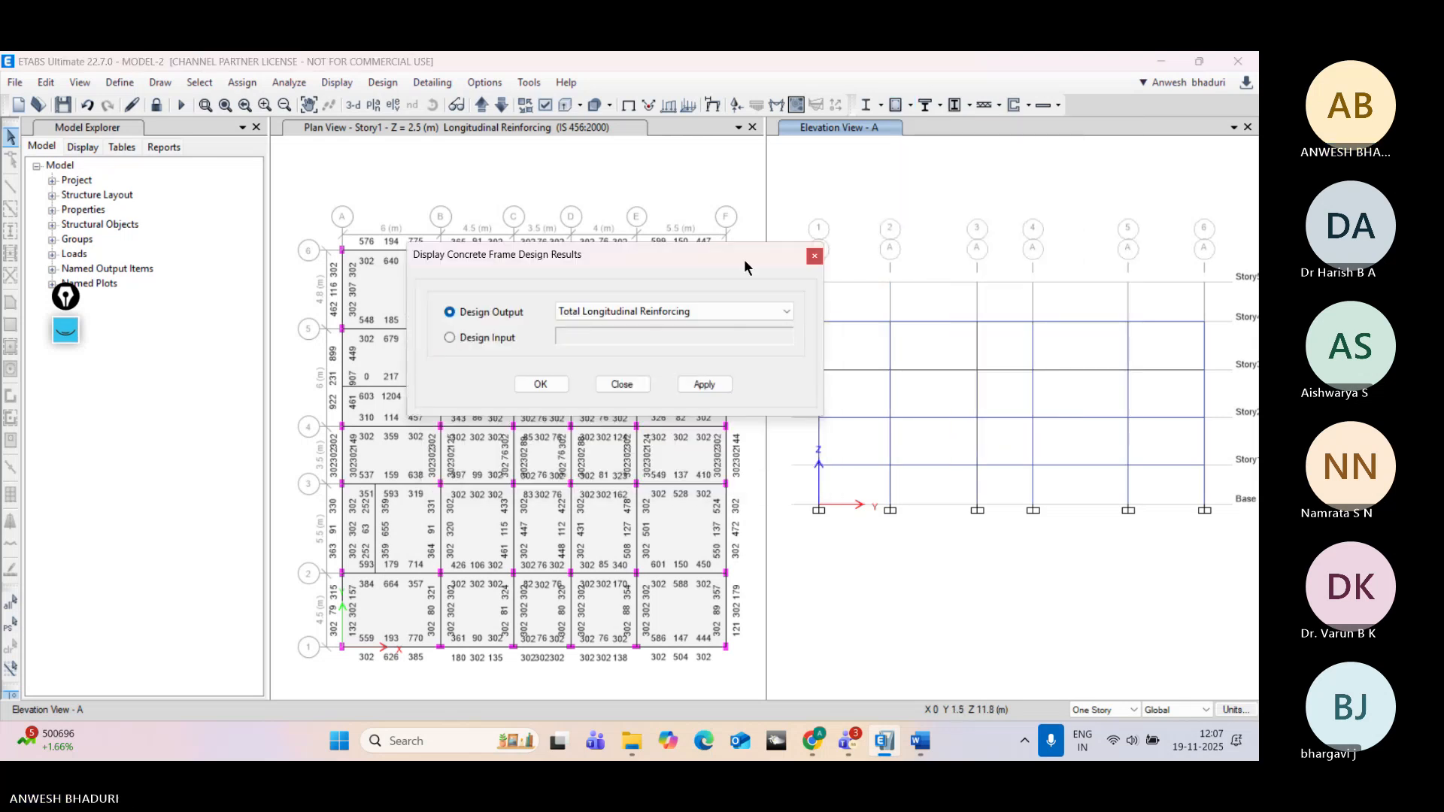
pyautogui.click(704, 385)
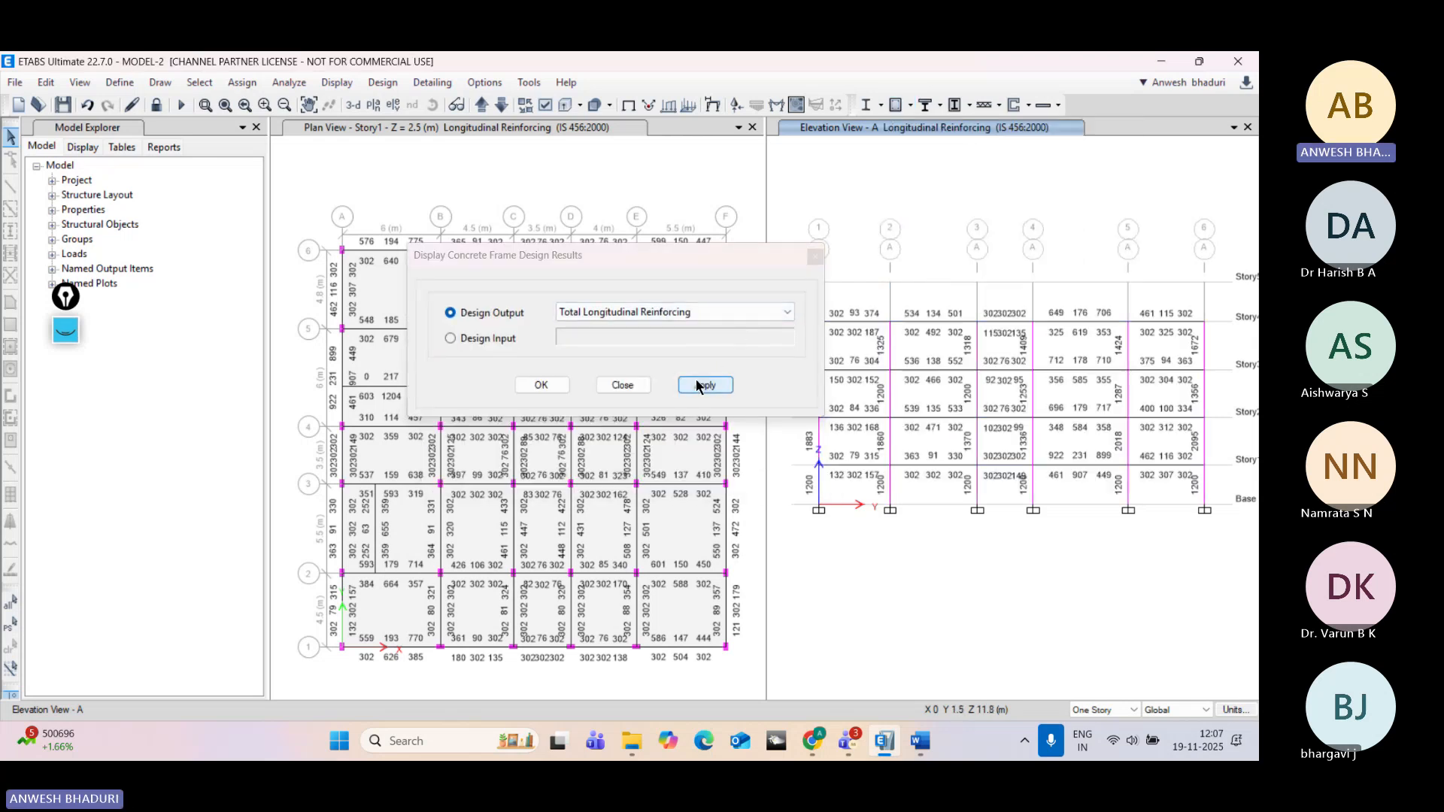
pyautogui.click(541, 385)
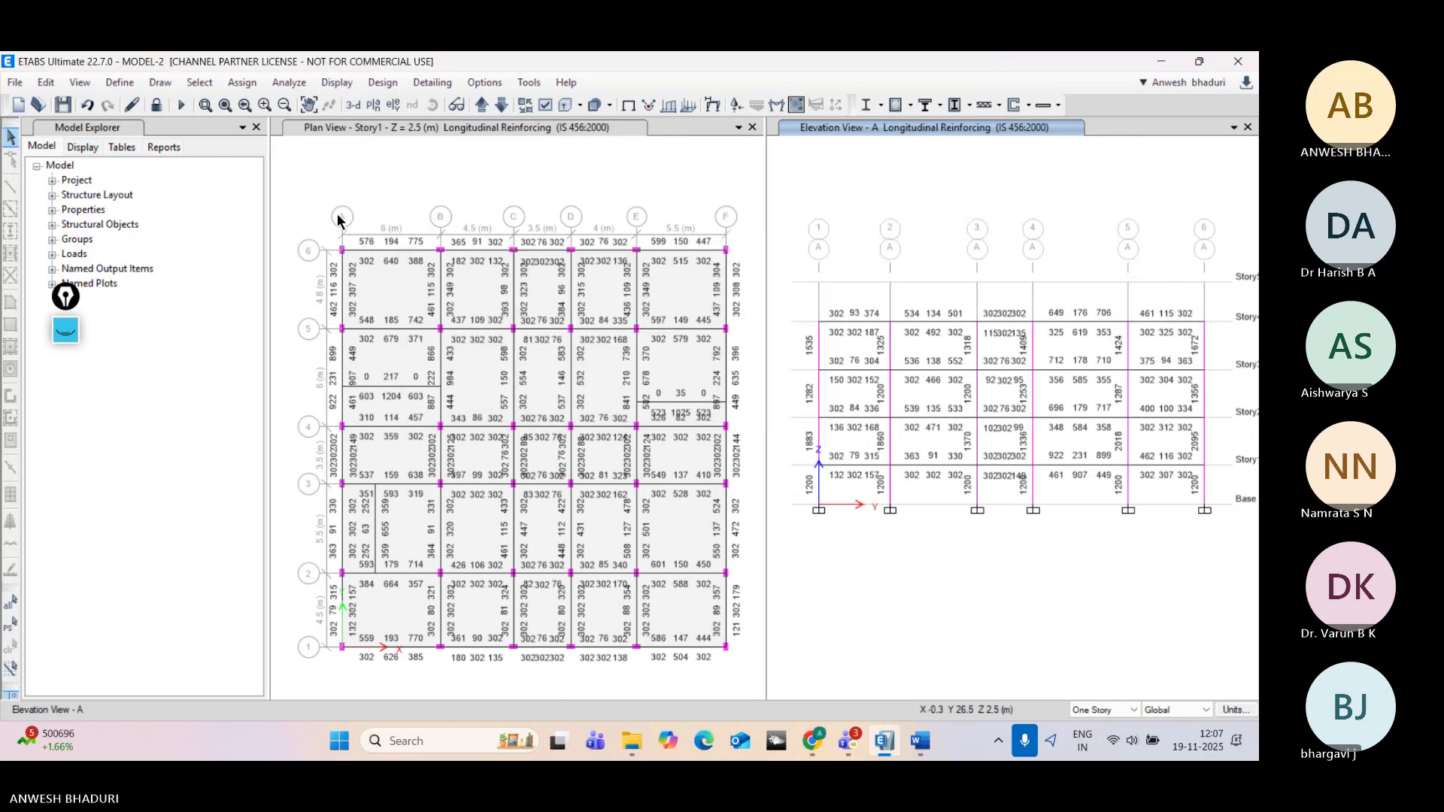
# Step: Examine the top and bottom reinforcement at the ends and midspan of the Story1 beam on grid 6 between A and B
pyautogui.scroll(1, 353, 215)
pyautogui.scroll(3, 353, 211)
pyautogui.moveTo(362, 296); pyautogui.dragTo(389, 239, button='middle')
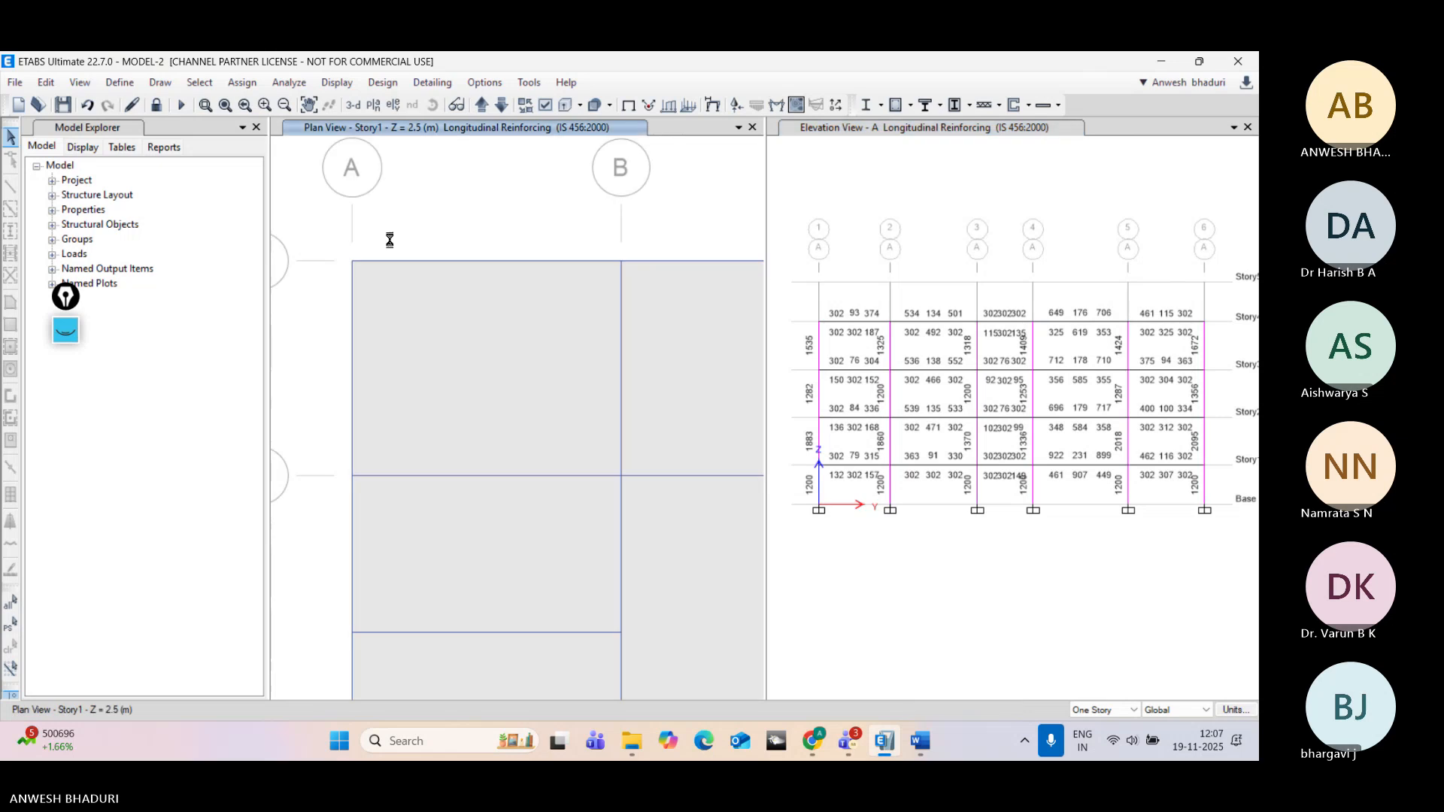
pyautogui.moveTo(548, 268); pyautogui.dragTo(479, 289, button='middle')
pyautogui.moveTo(417, 292)
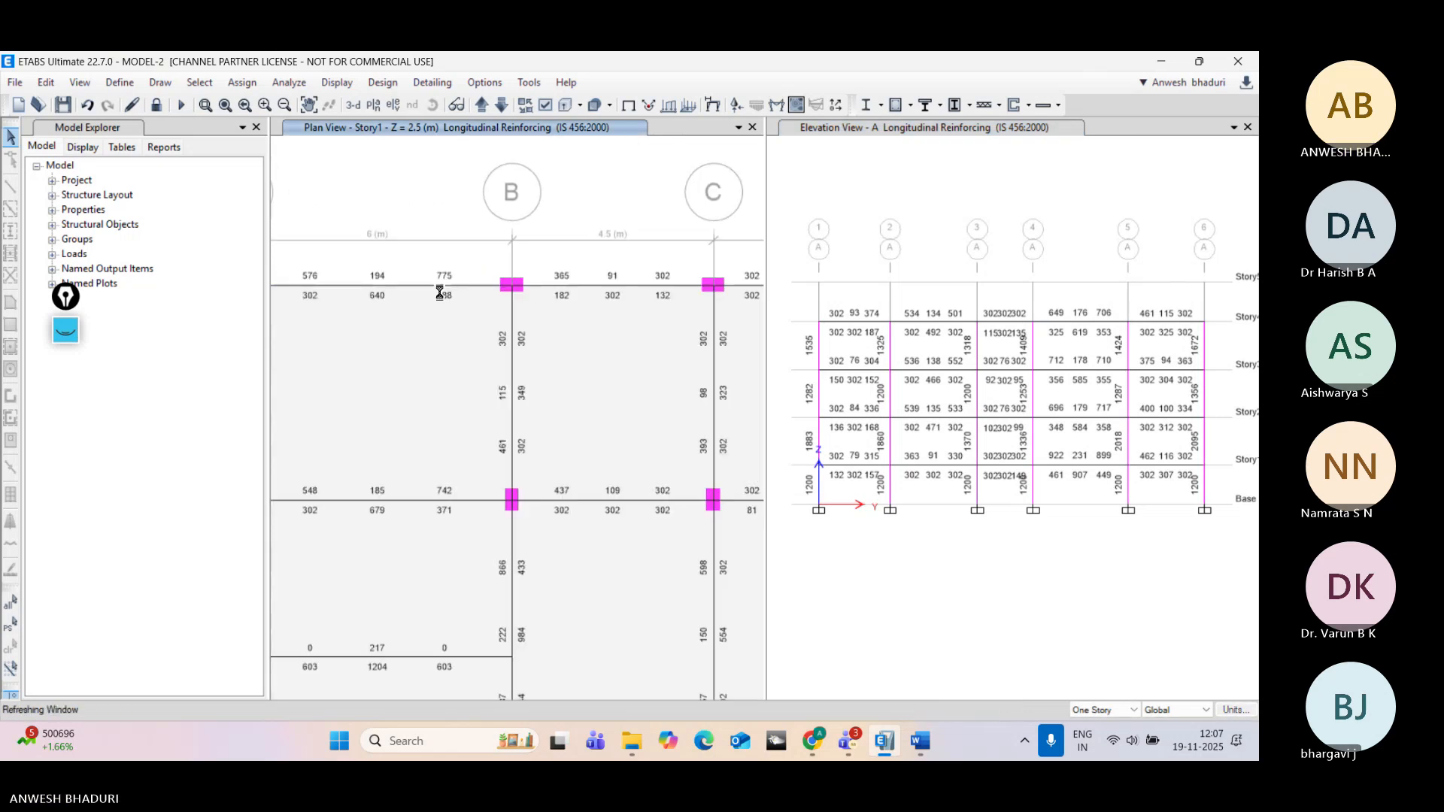
pyautogui.moveTo(361, 289); pyautogui.dragTo(475, 303, button='middle')
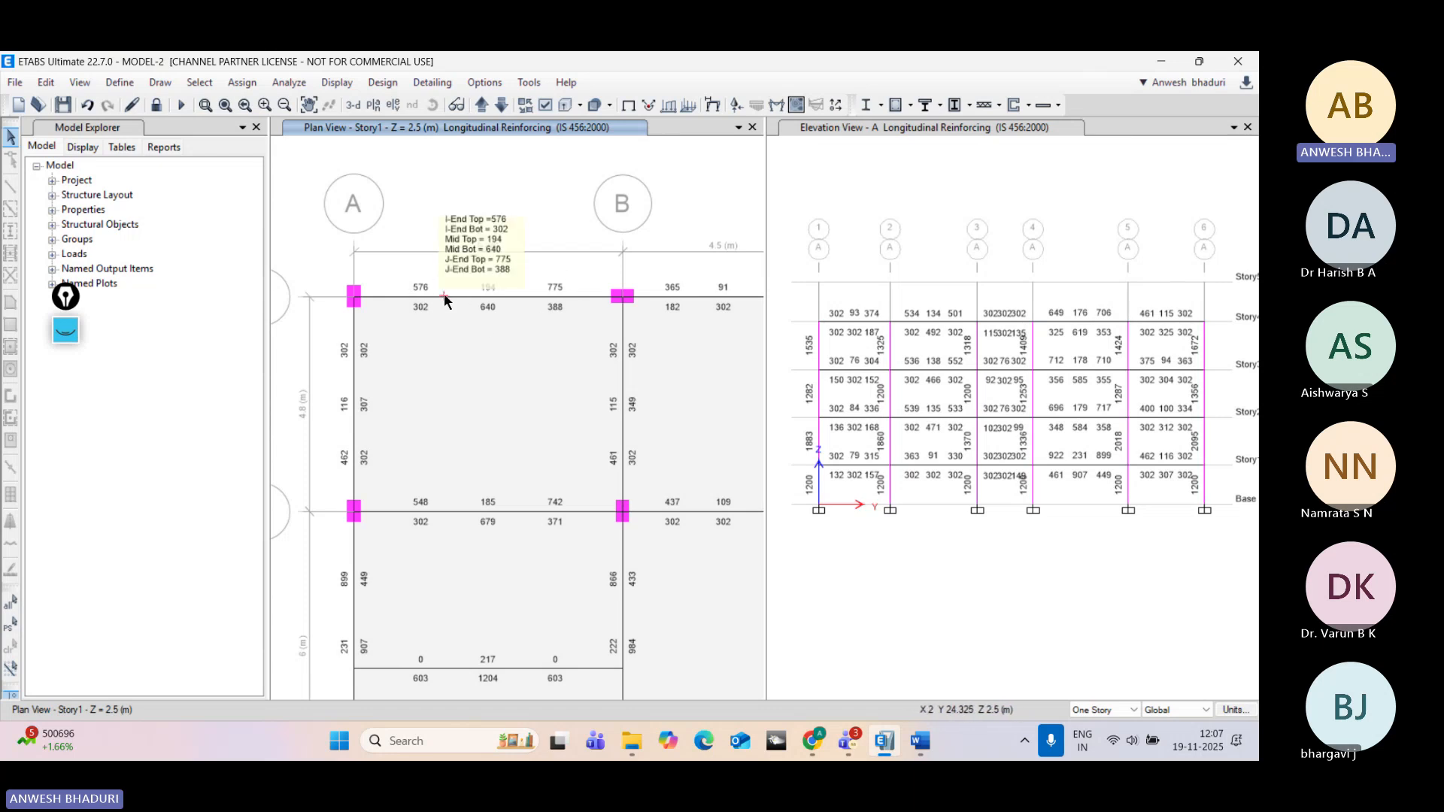
pyautogui.moveTo(408, 302)
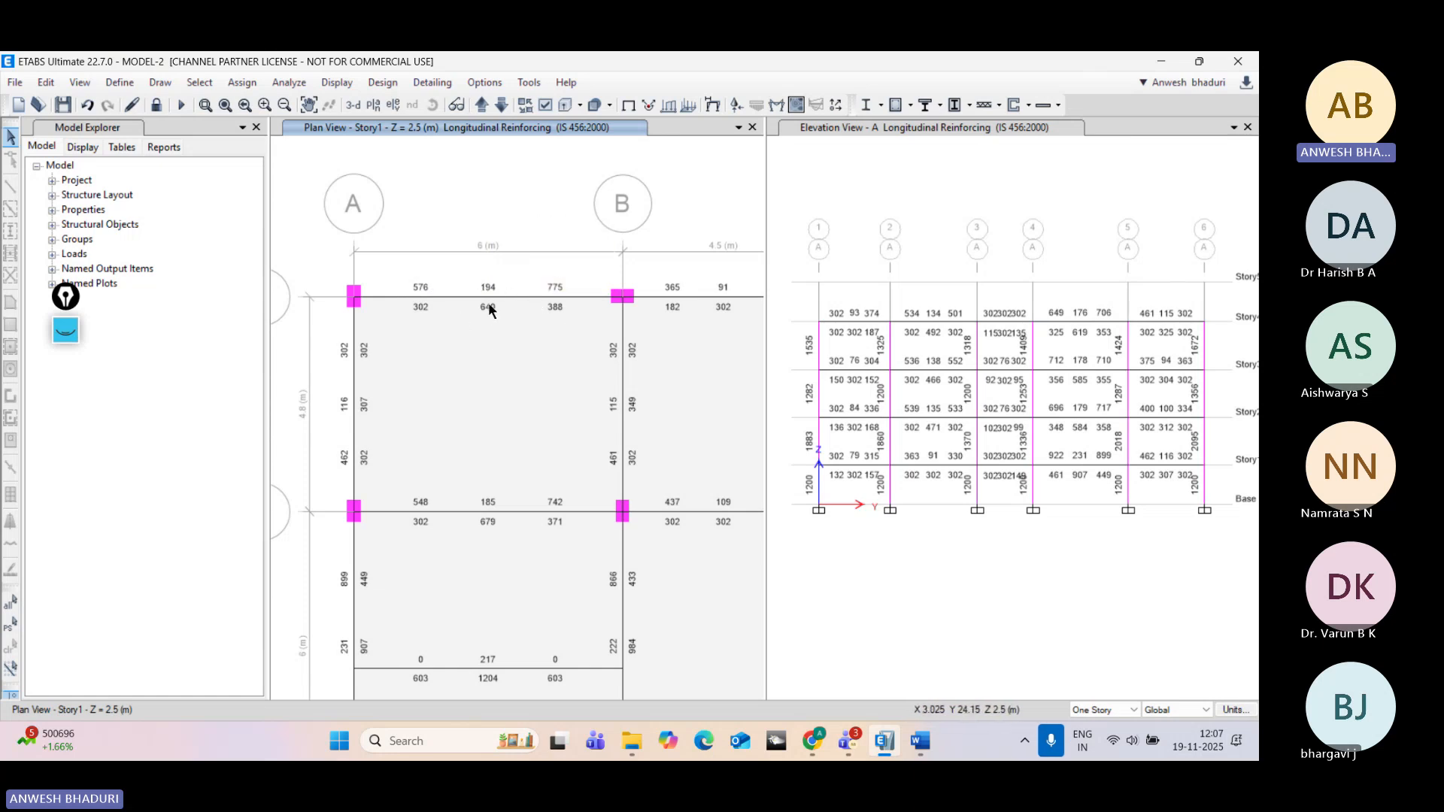
pyautogui.moveTo(490, 303)
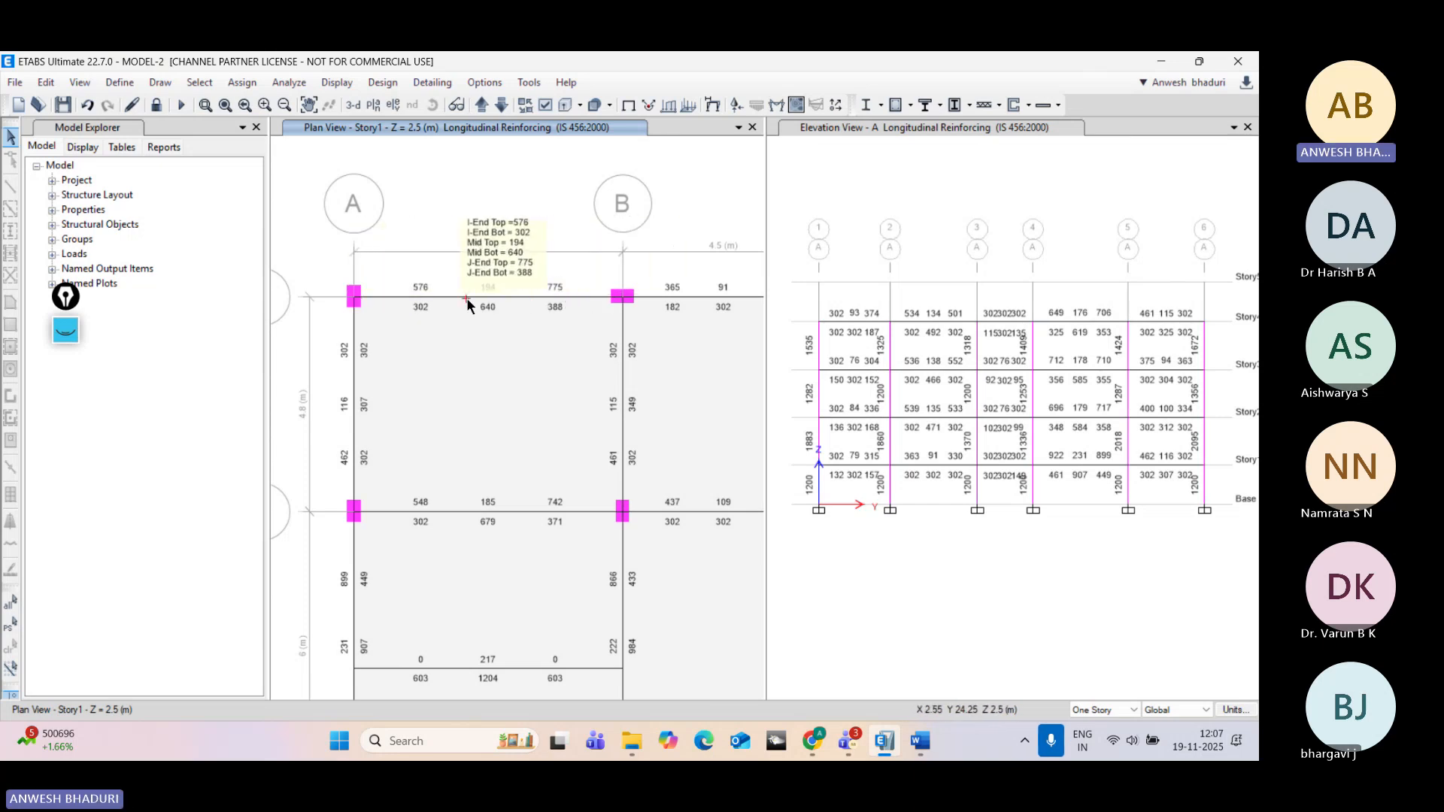
# Step: Open the concrete design information of the Story1 beam on grid 6 between A and B, and compare its steel by combination and station
pyautogui.rightClick(583, 298)
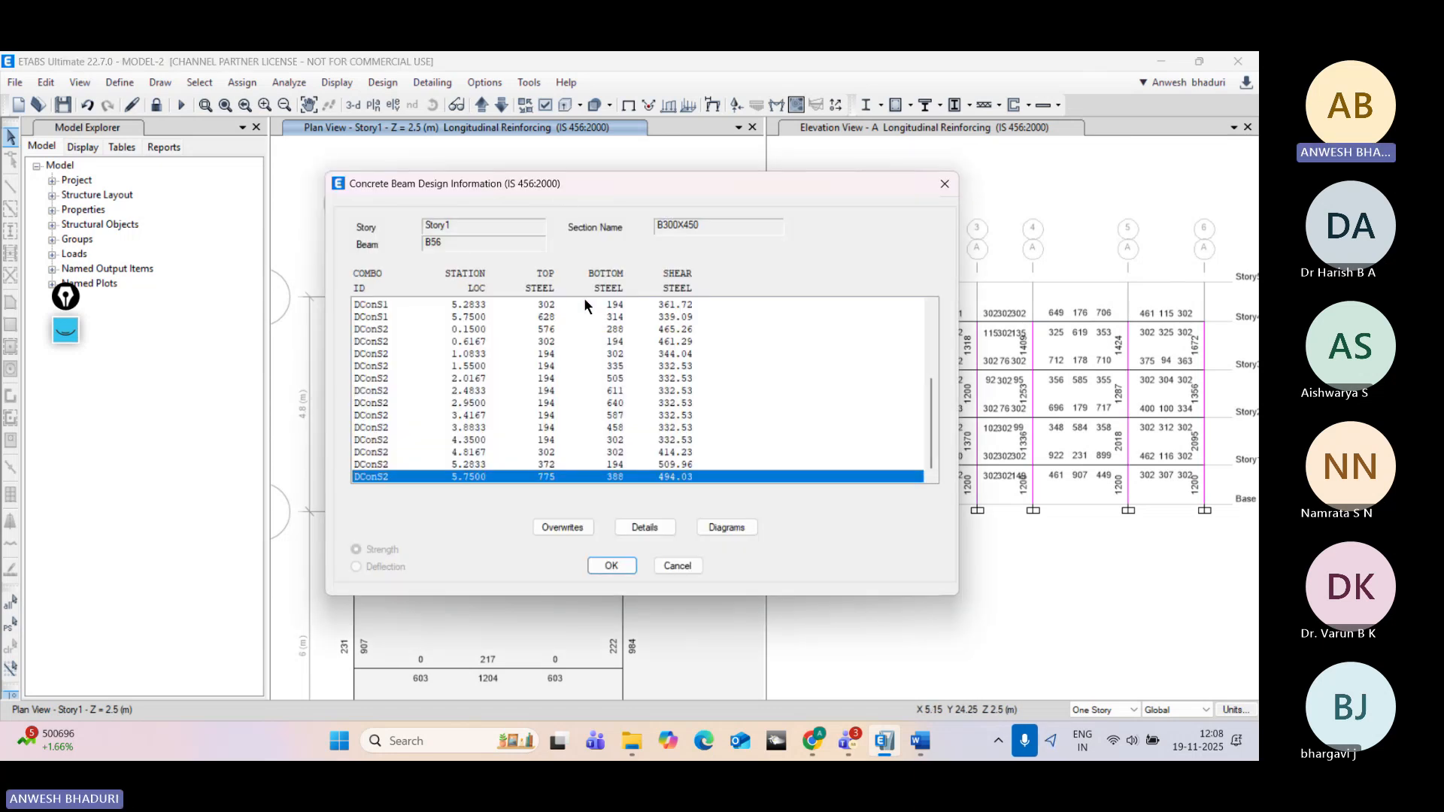
pyautogui.moveTo(566, 182); pyautogui.dragTo(886, 142)
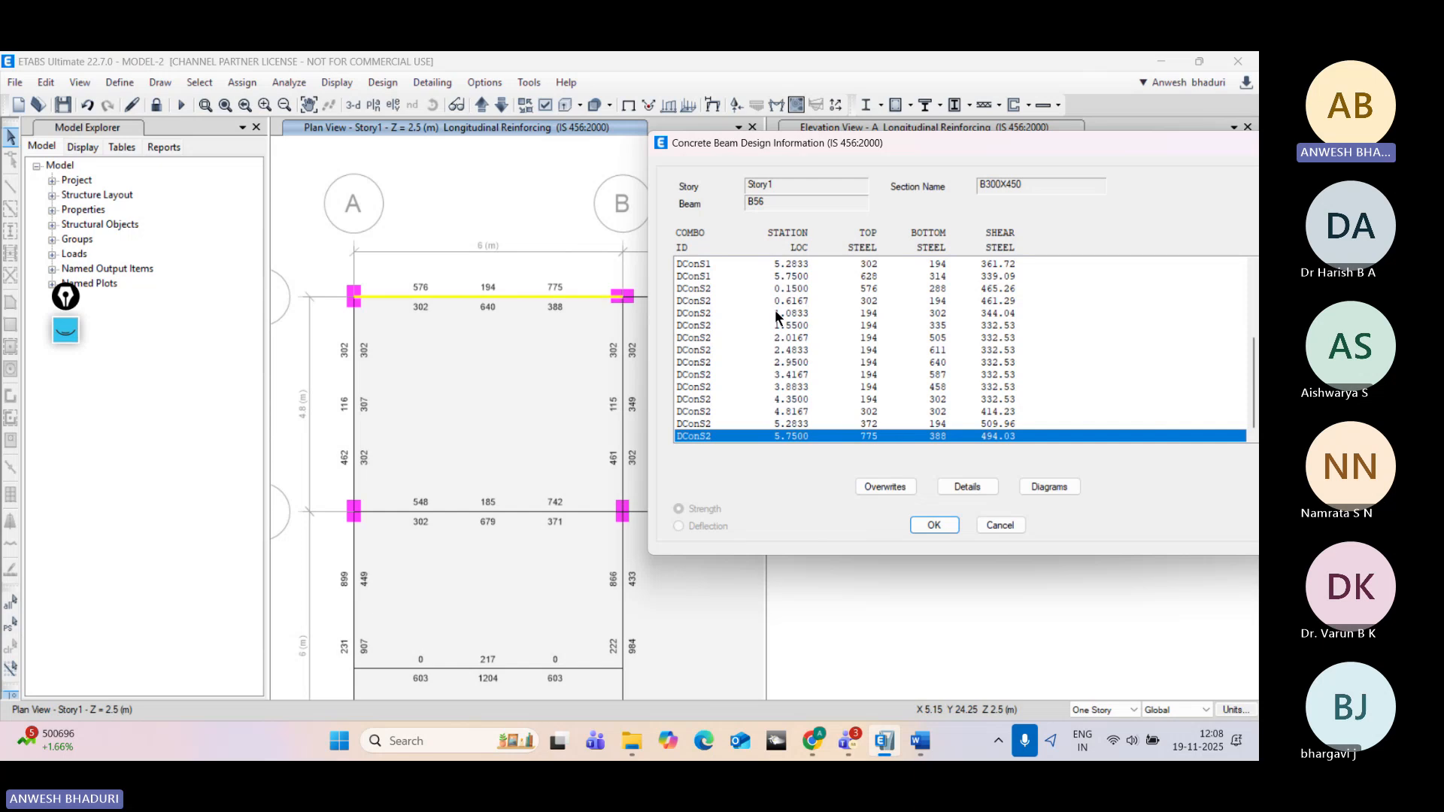
pyautogui.click(783, 290)
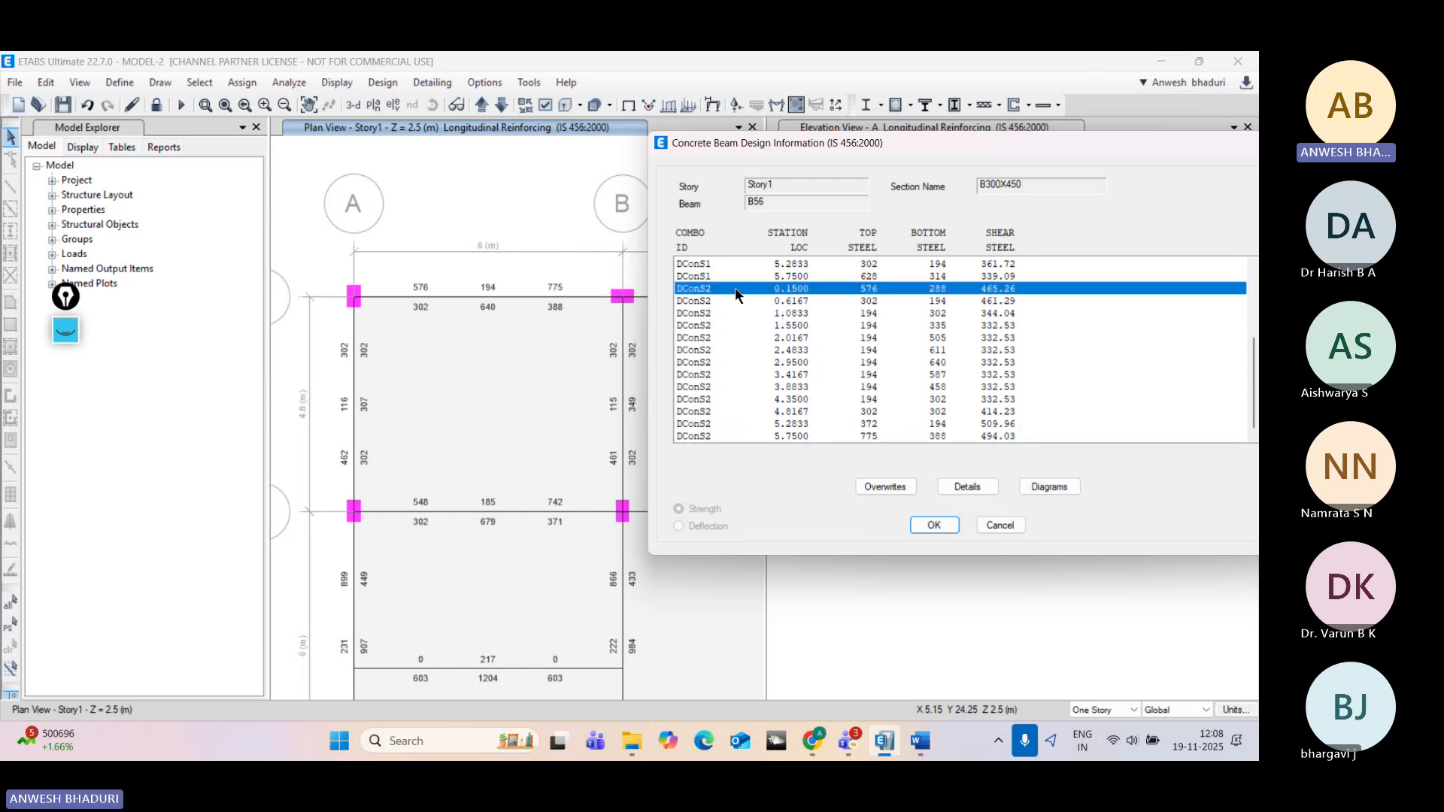
pyautogui.scroll(1, 715, 289)
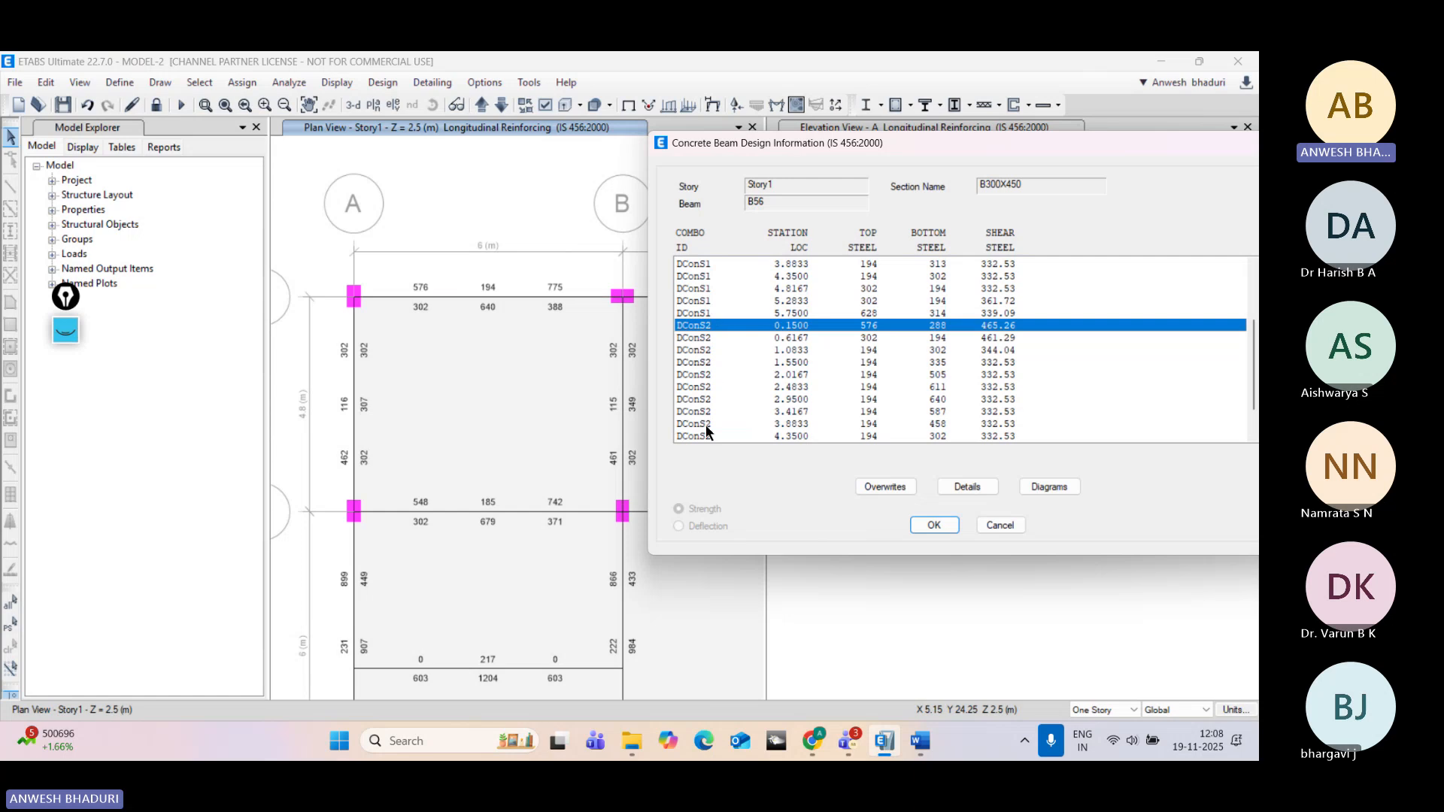
pyautogui.scroll(3, 777, 303)
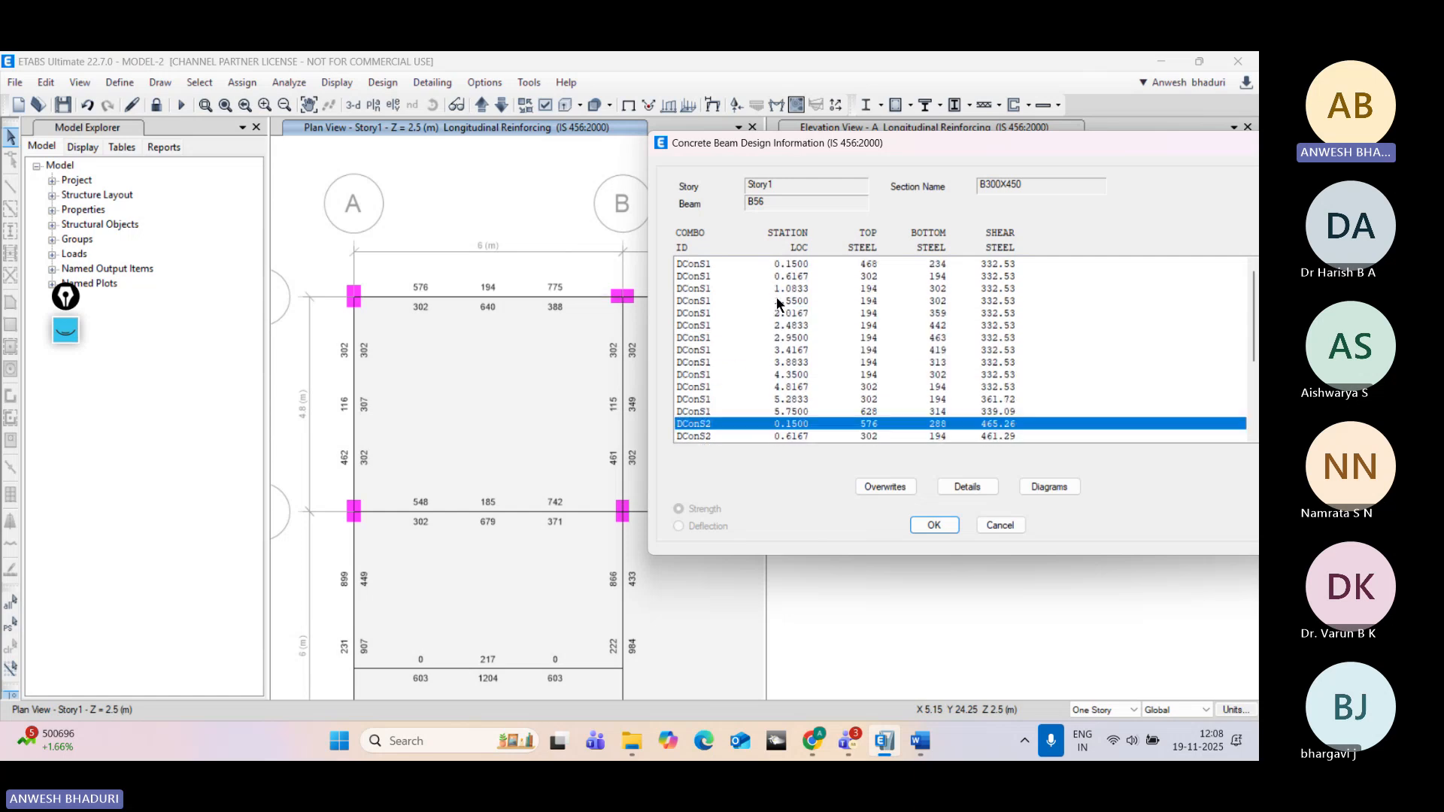
pyautogui.scroll(-2, 779, 309)
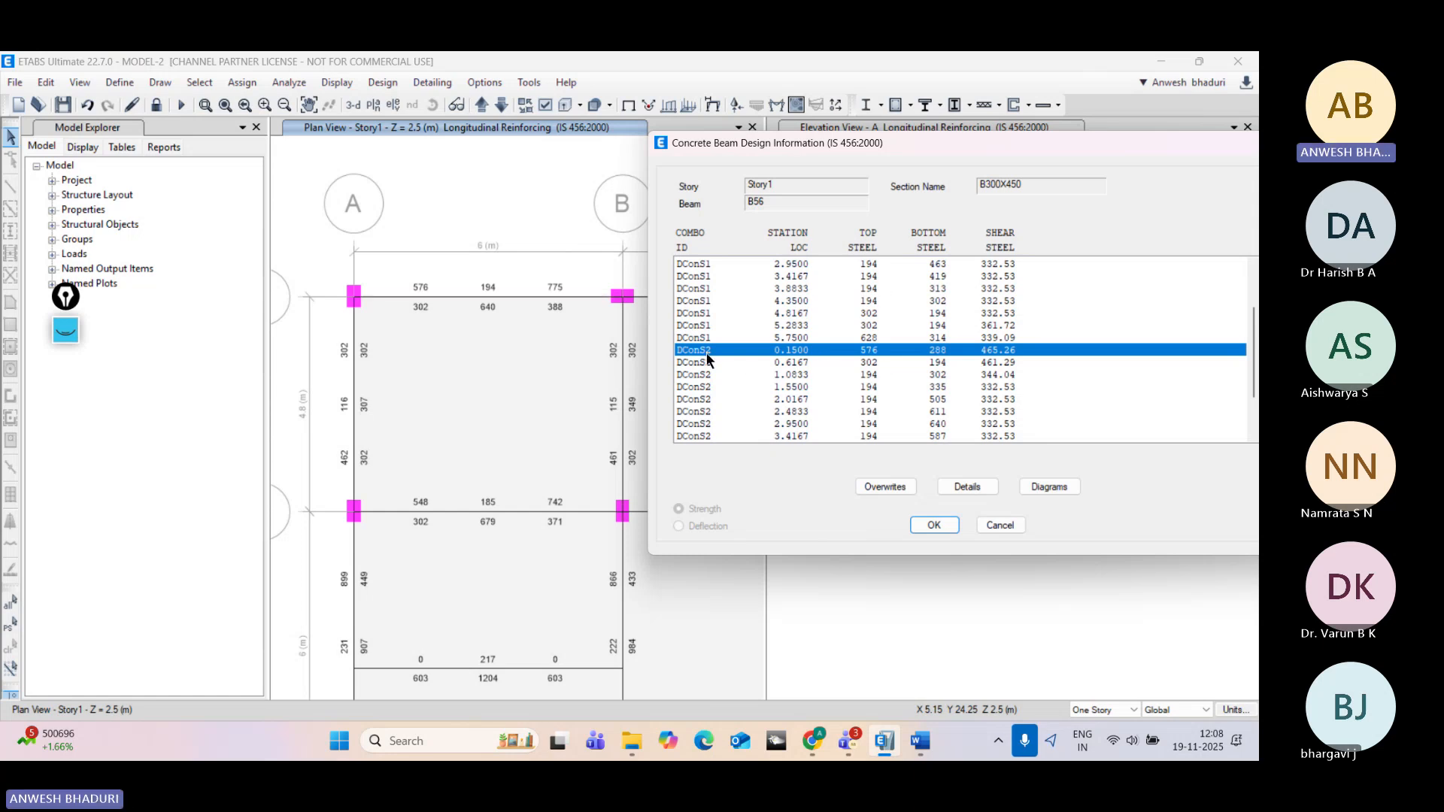
pyautogui.scroll(-1, 790, 365)
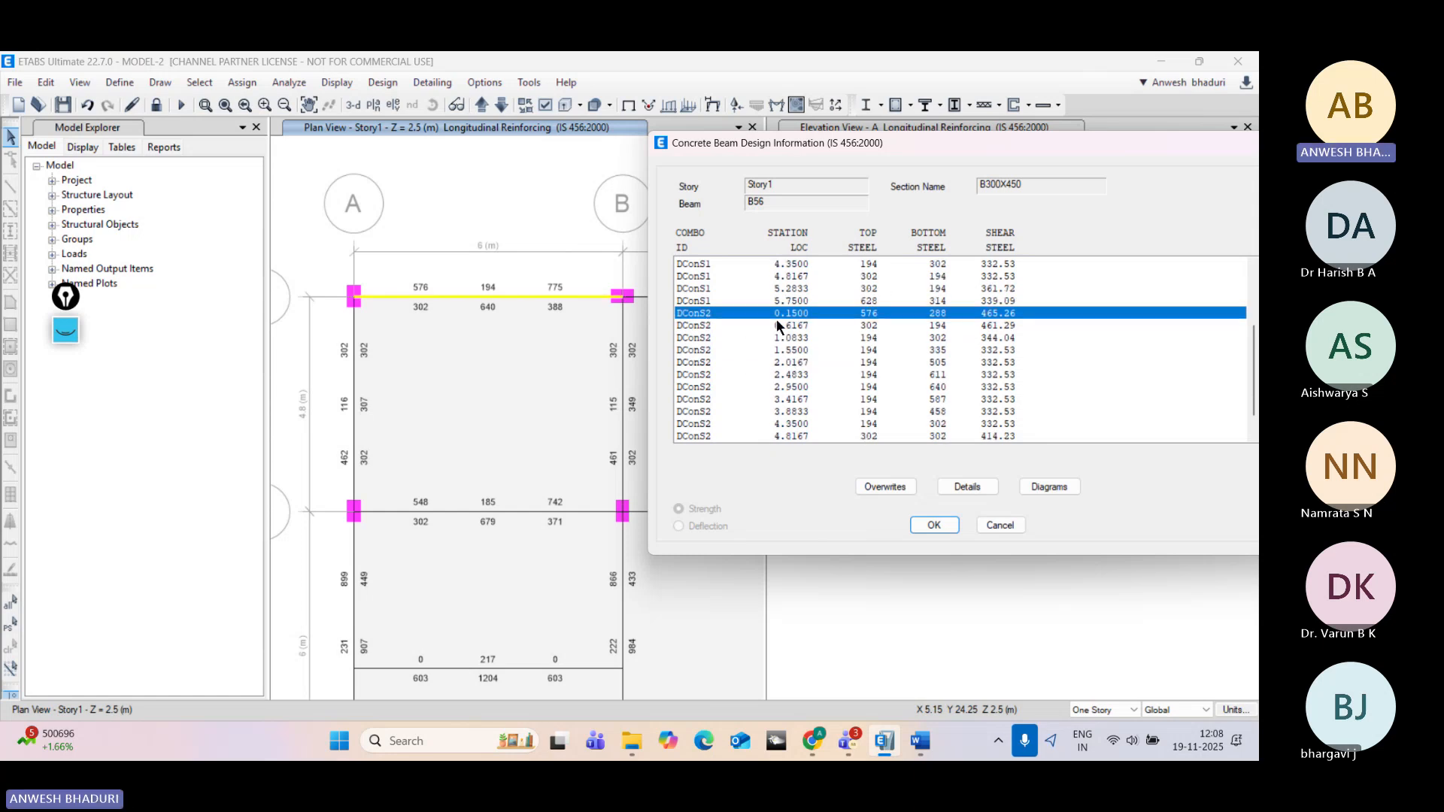
pyautogui.scroll(-1, 763, 309)
pyautogui.scroll(1, 752, 300)
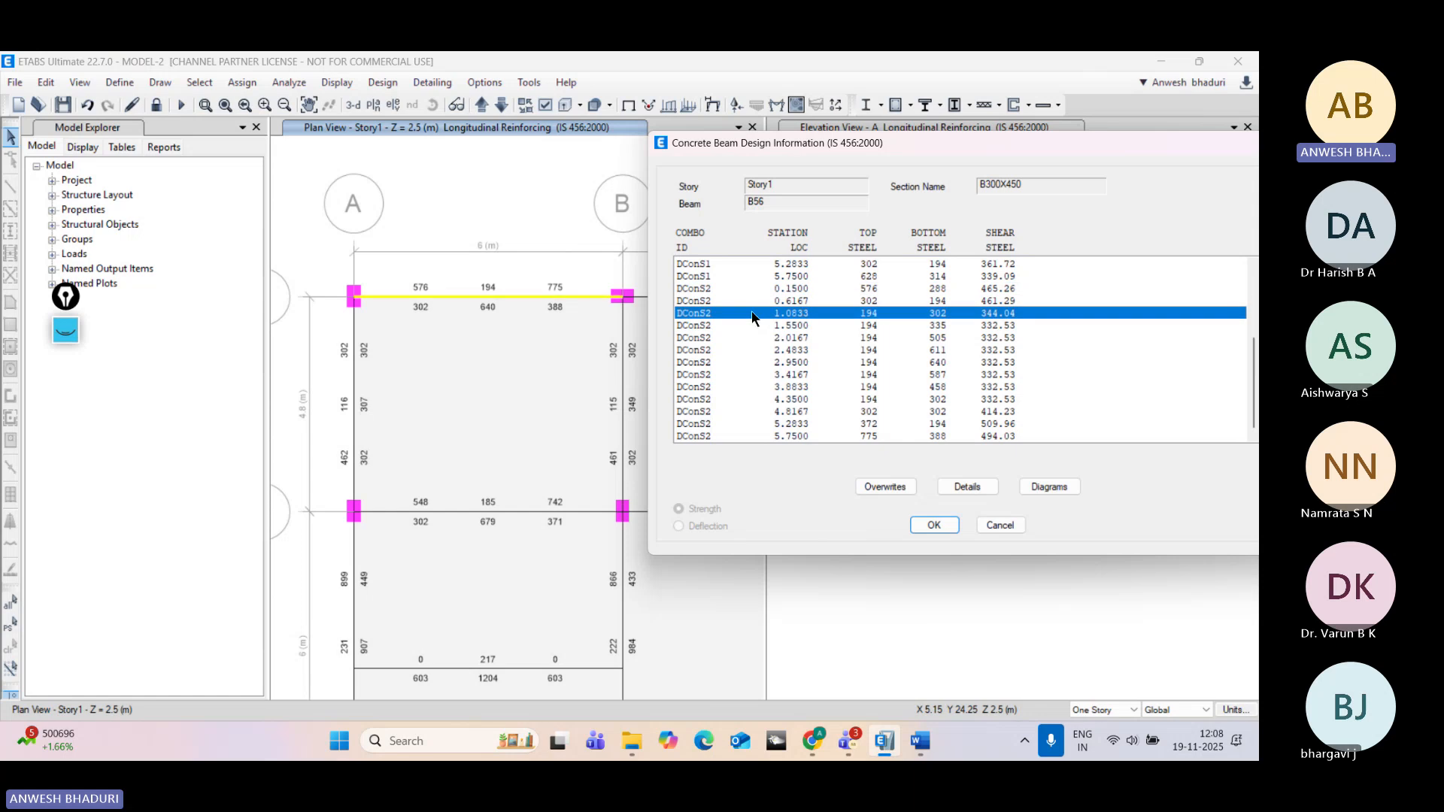
pyautogui.scroll(-1, 751, 301)
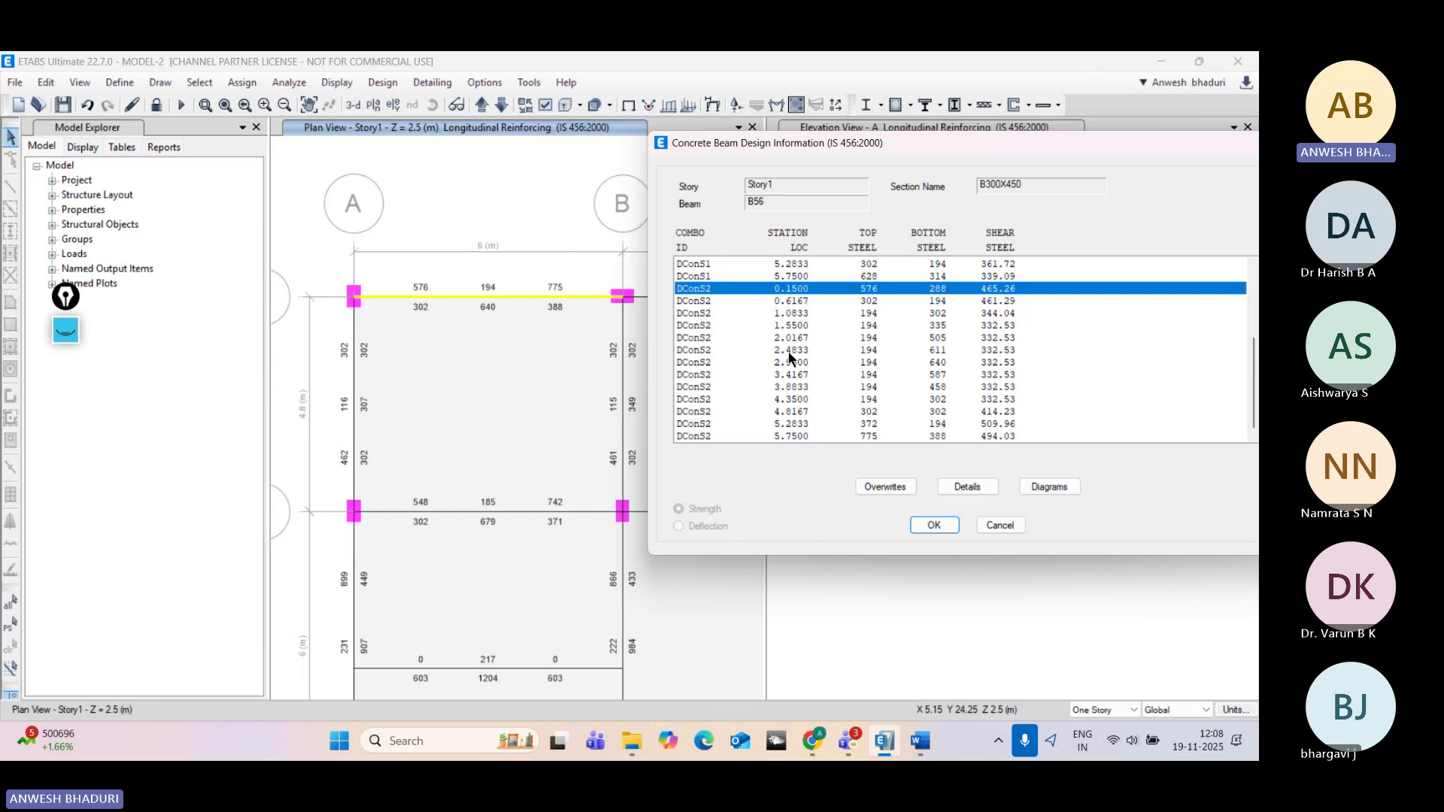
pyautogui.moveTo(796, 440)
pyautogui.mouseDown()
pyautogui.moveTo(807, 377)
pyautogui.moveTo(803, 436)
pyautogui.mouseUp()
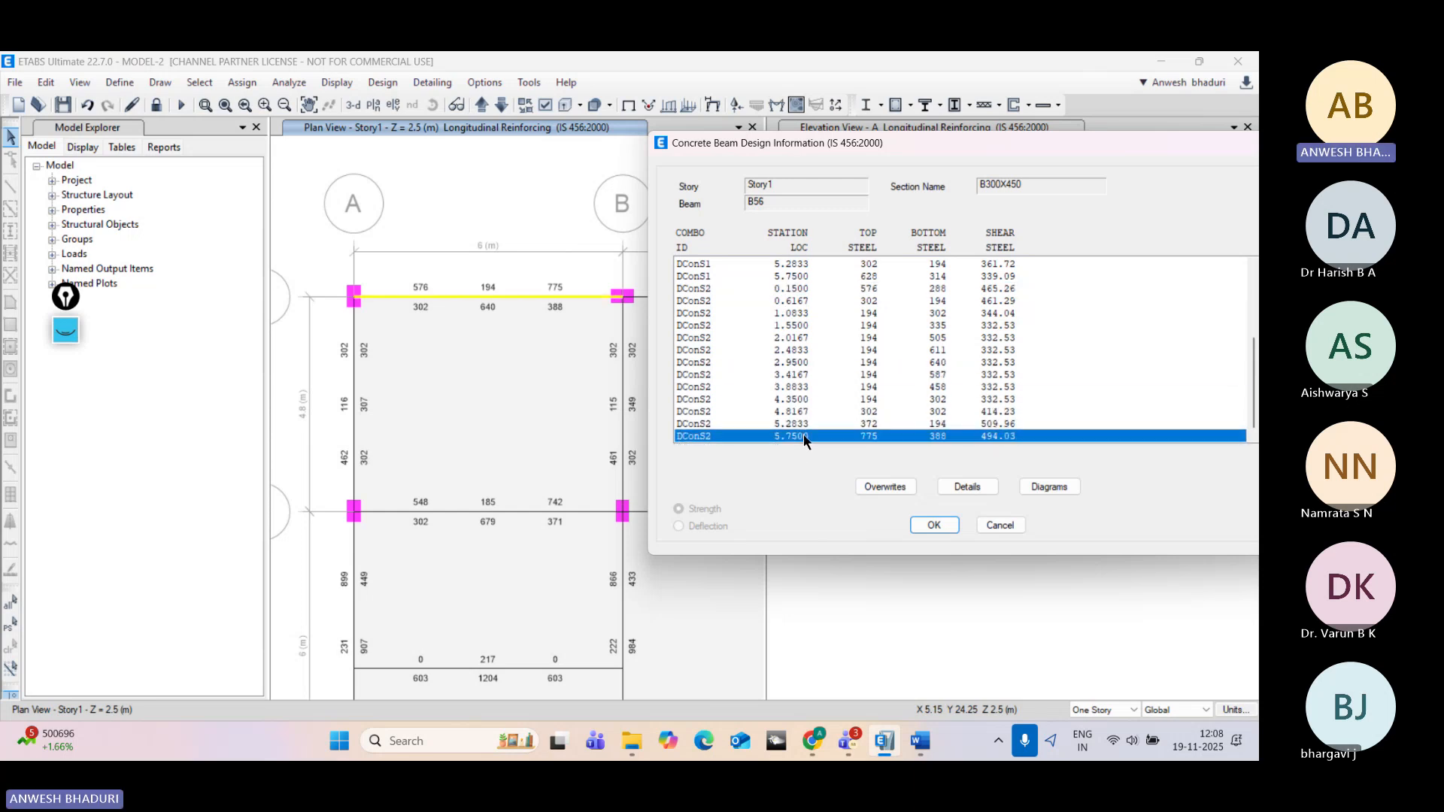
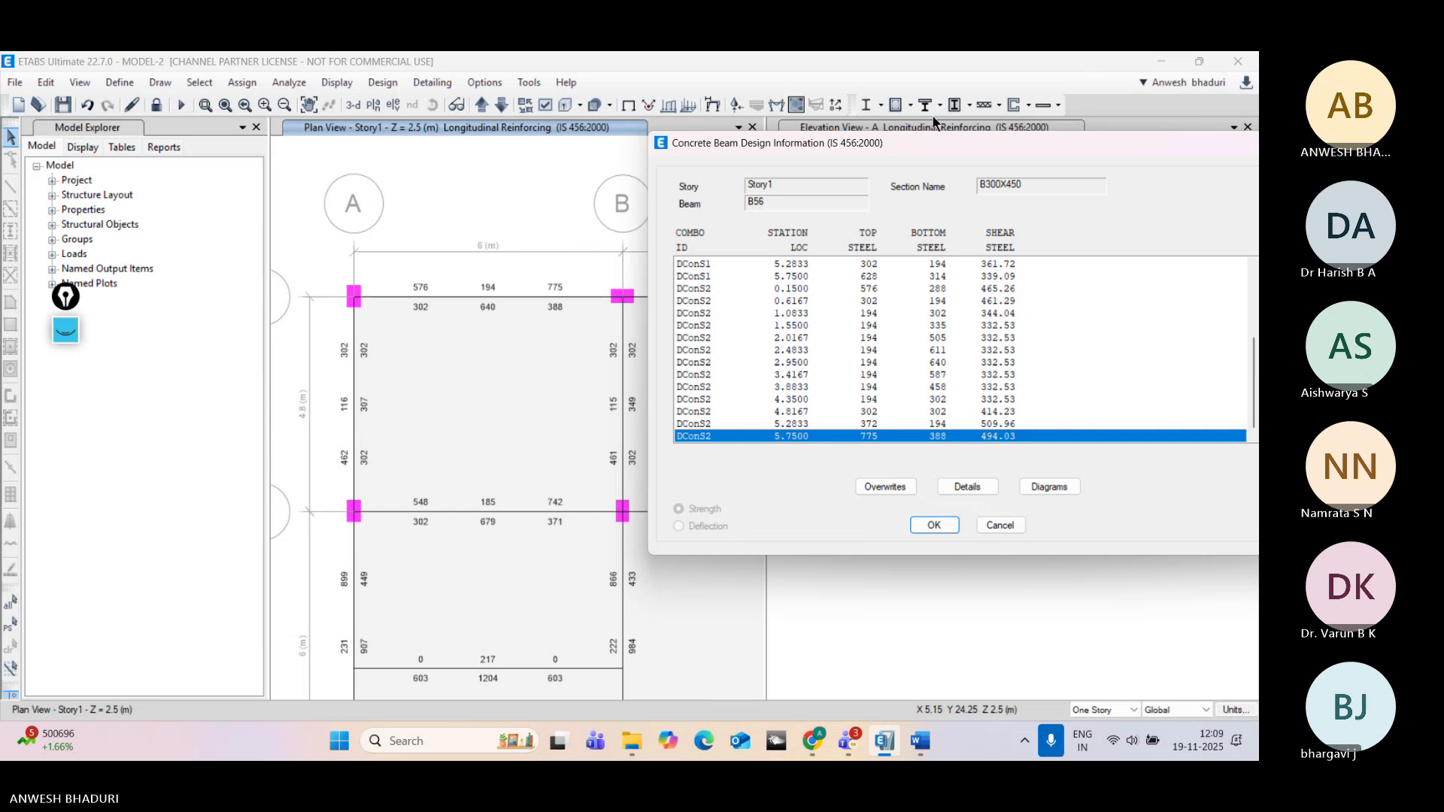
pyautogui.moveTo(923, 151); pyautogui.dragTo(789, 160)
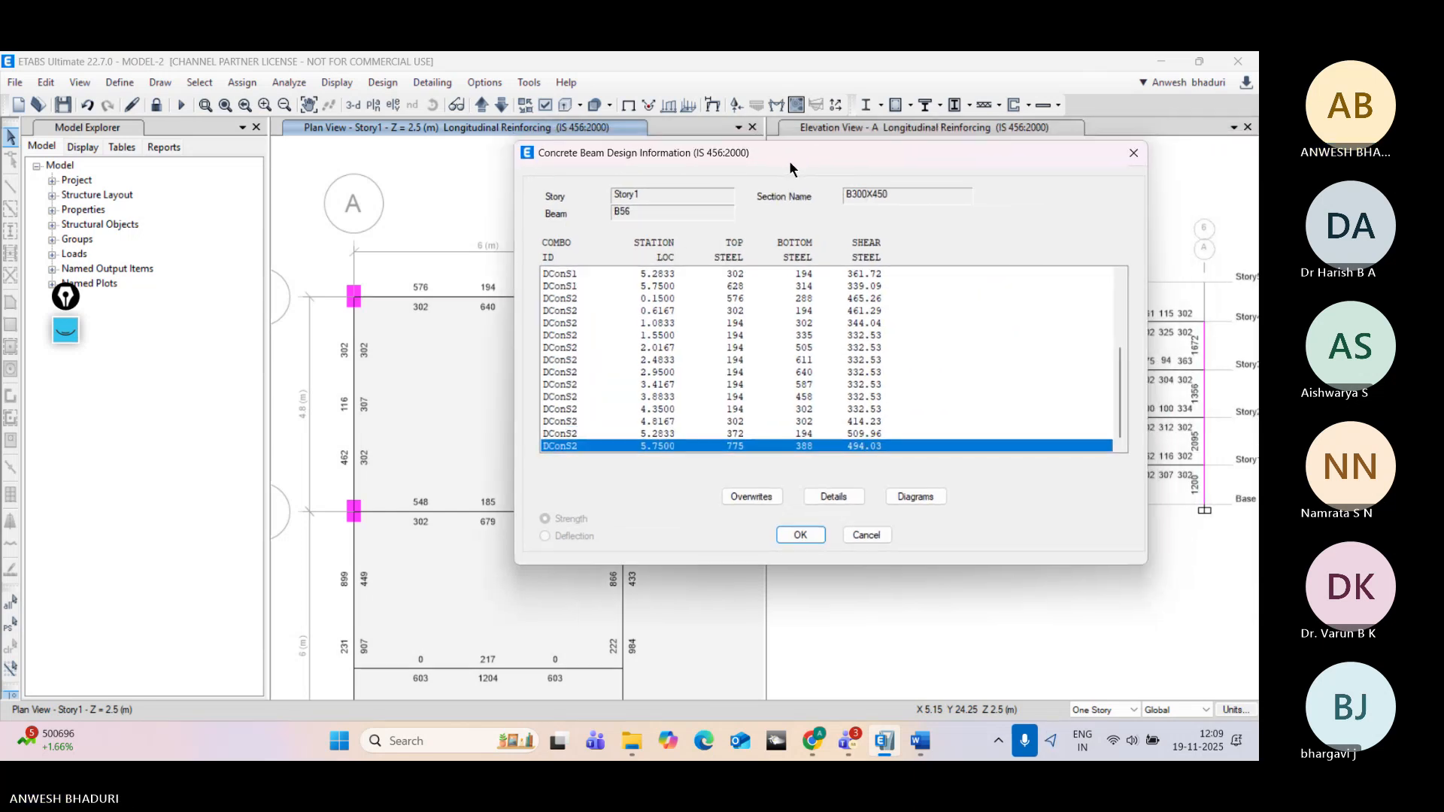
# Step: Open the design details for combination DConS2 at station 5.7500 in a maximized window and fit the summary report to the page width
pyautogui.click(829, 497)
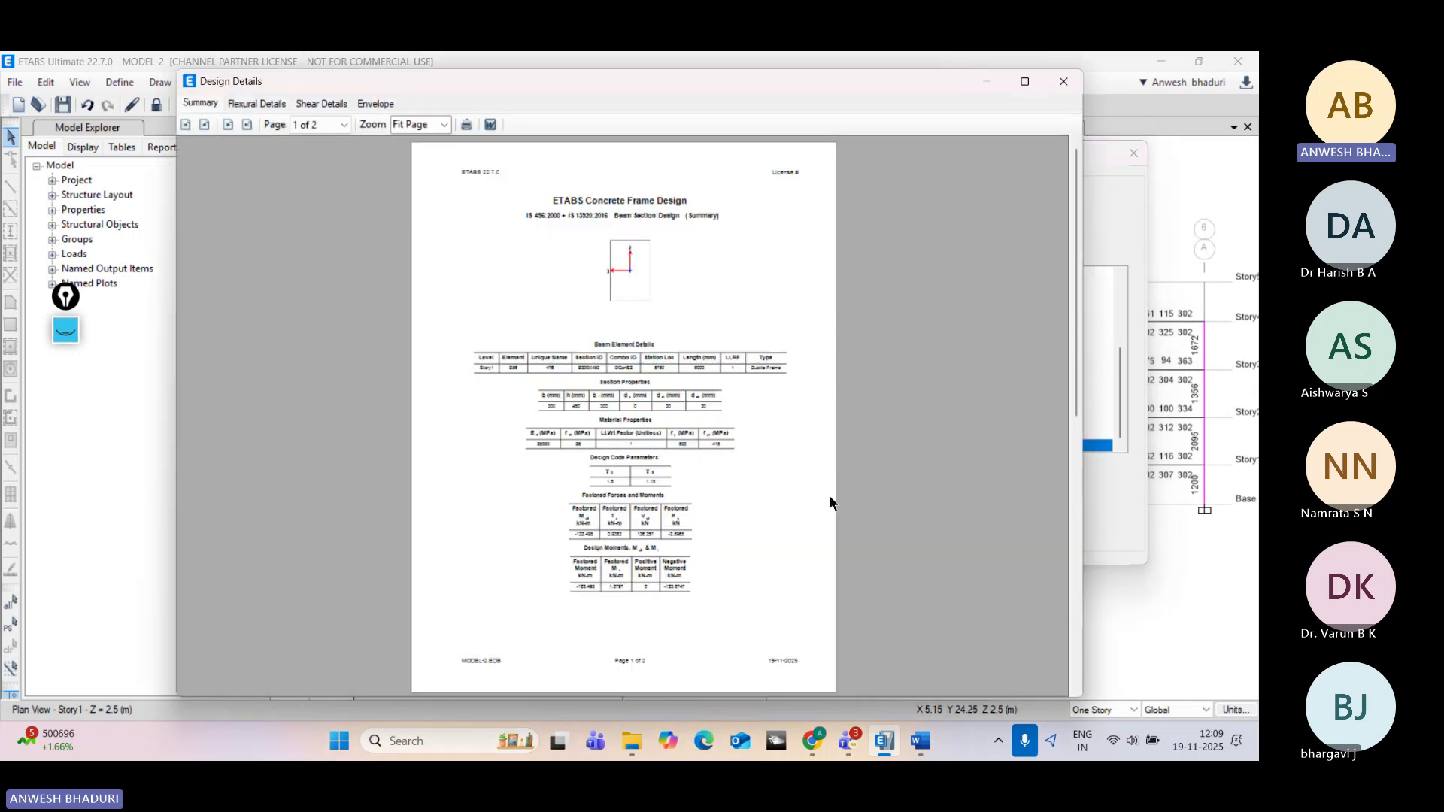
pyautogui.click(1018, 84)
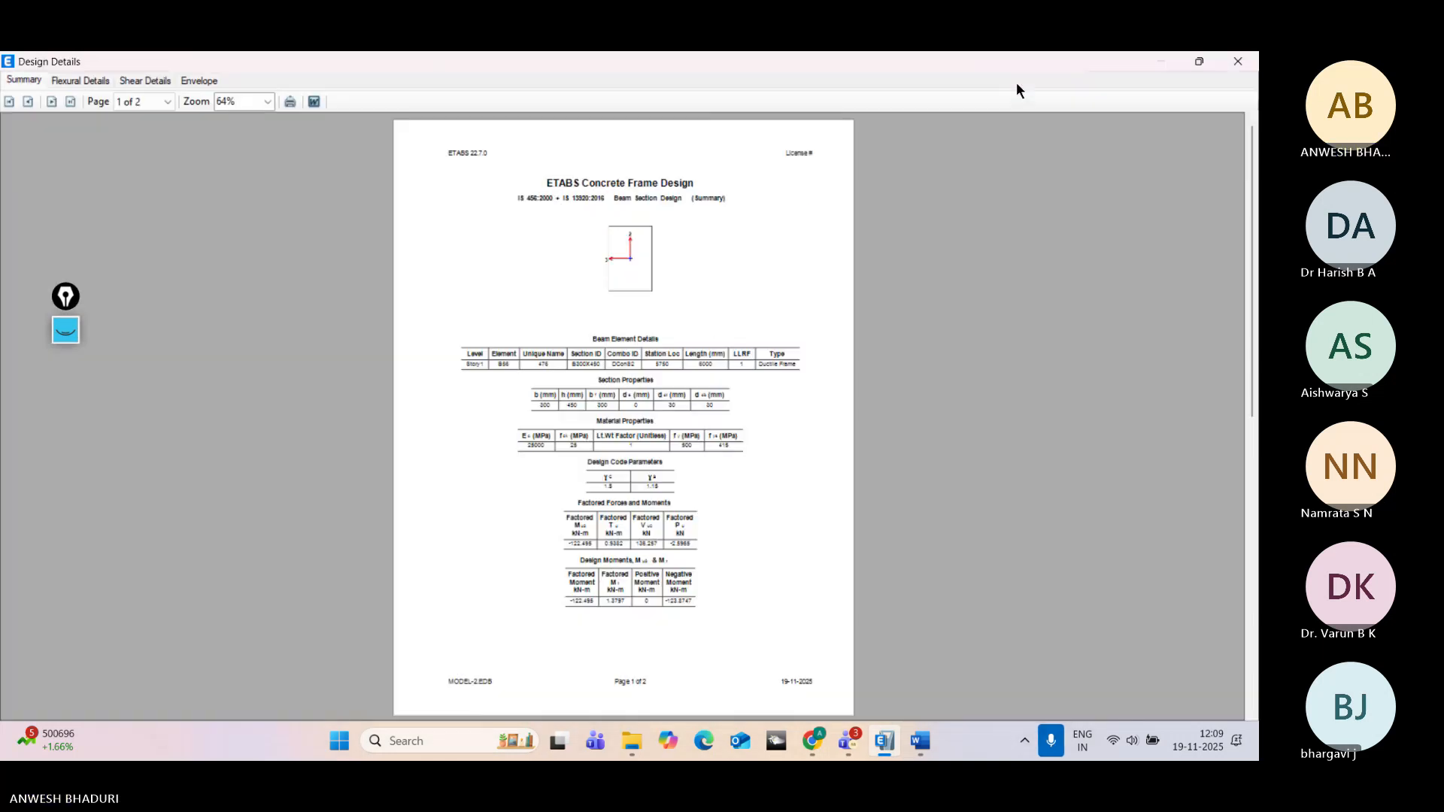
pyautogui.click(267, 102)
pyautogui.click(248, 215)
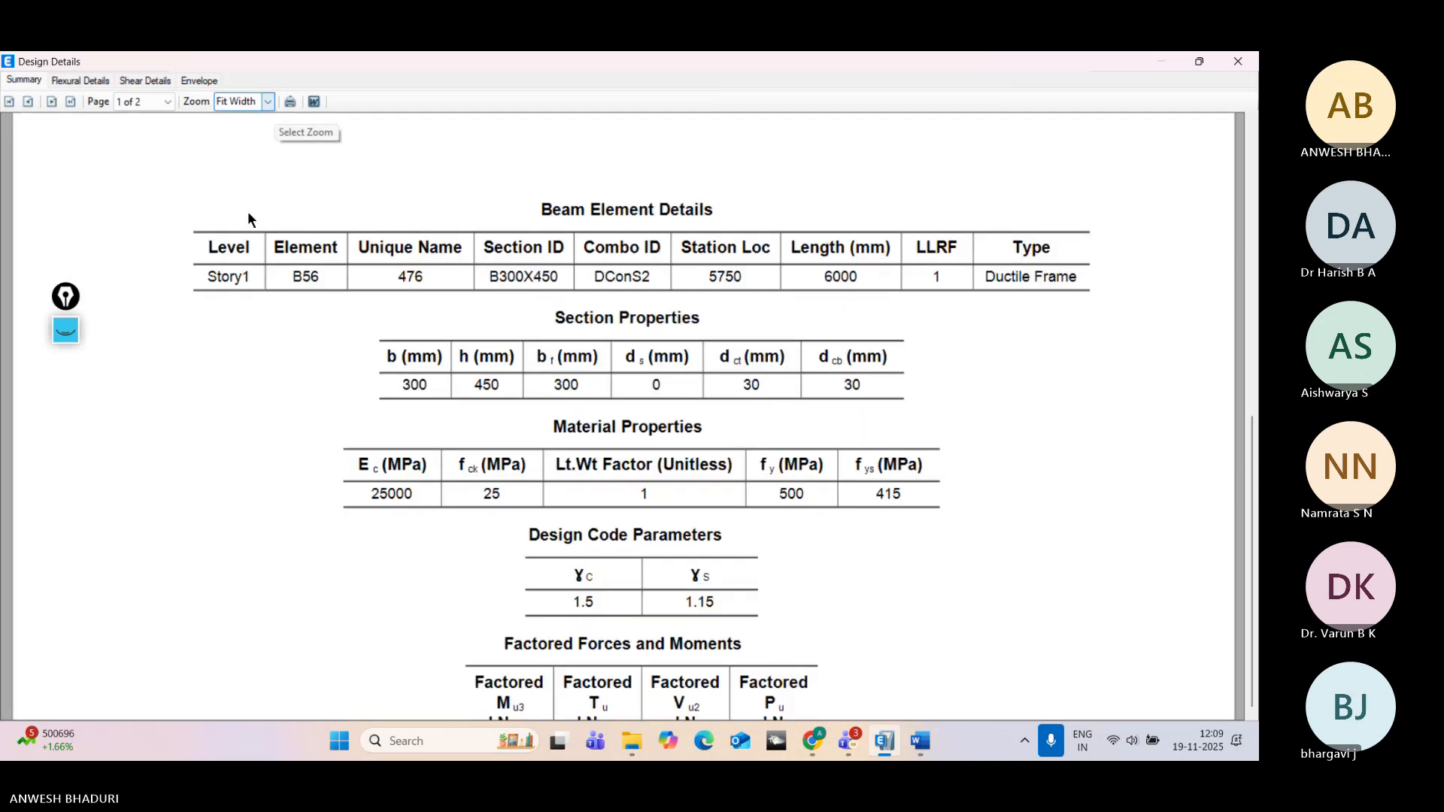
pyautogui.scroll(1, 226, 286)
pyautogui.scroll(5, 225, 327)
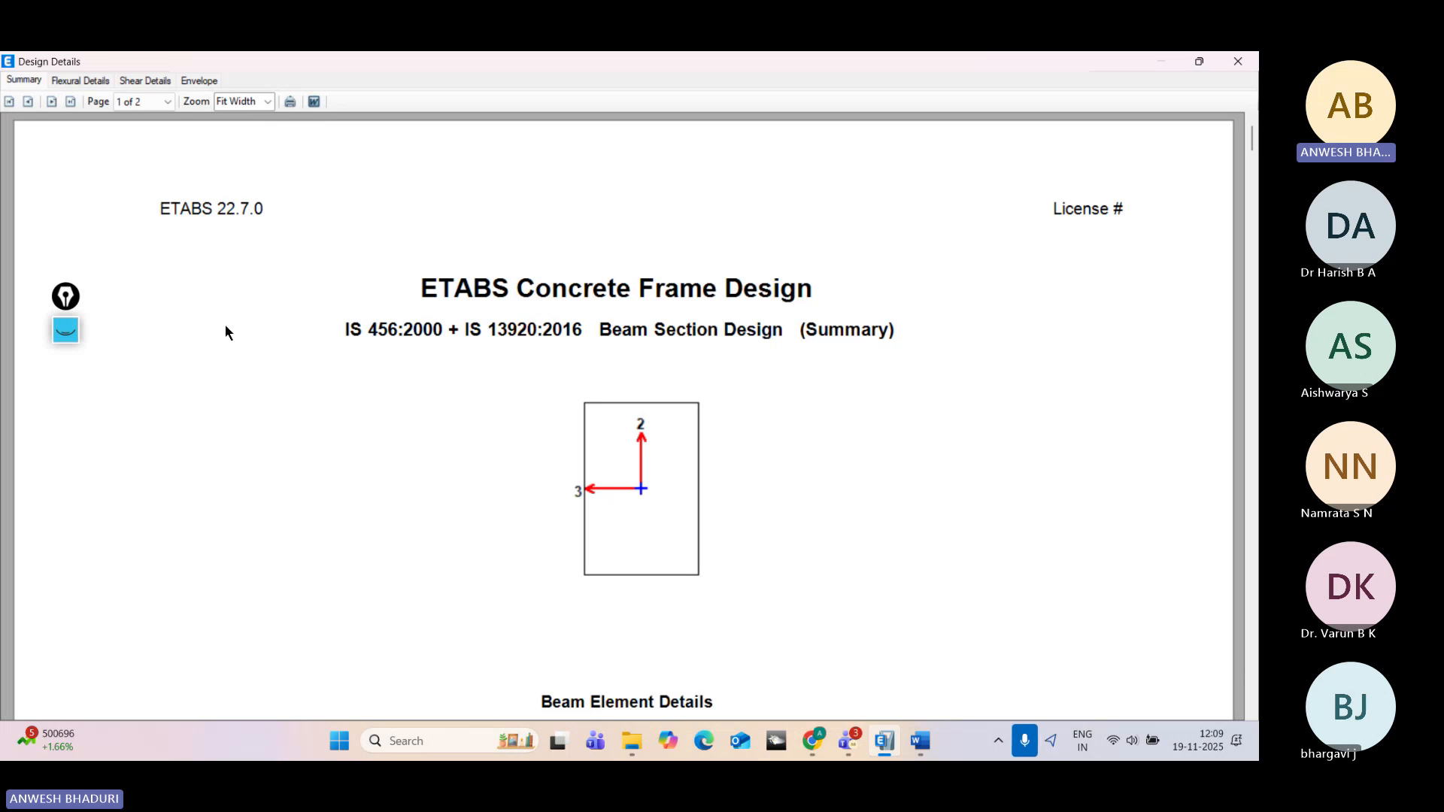
# Step: Examine the summary's beam element details, section and material properties, design code parameters, and factored forces and design moments
pyautogui.scroll(-2, 224, 323)
pyautogui.scroll(2, 295, 367)
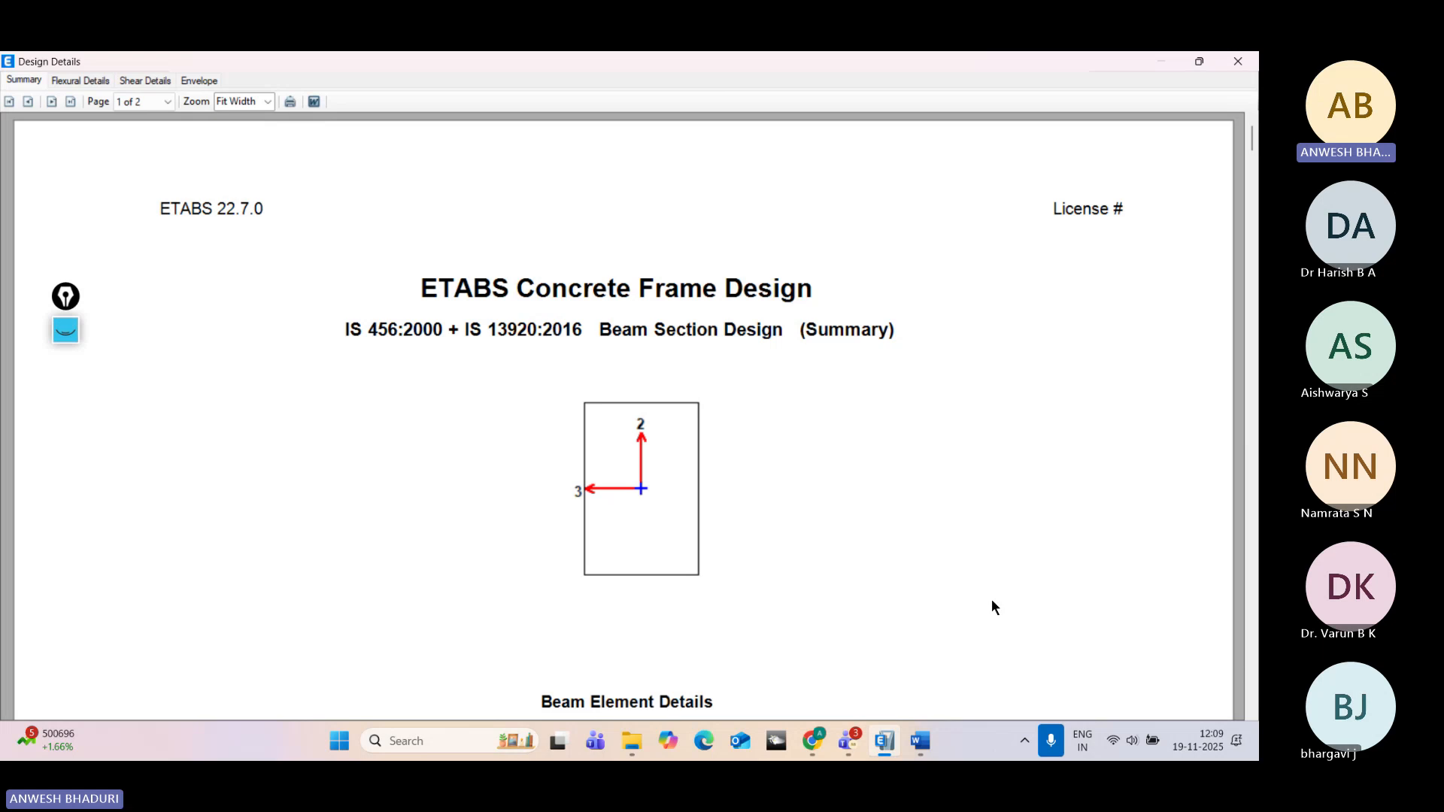
pyautogui.scroll(-3, 987, 601)
pyautogui.scroll(2, 975, 611)
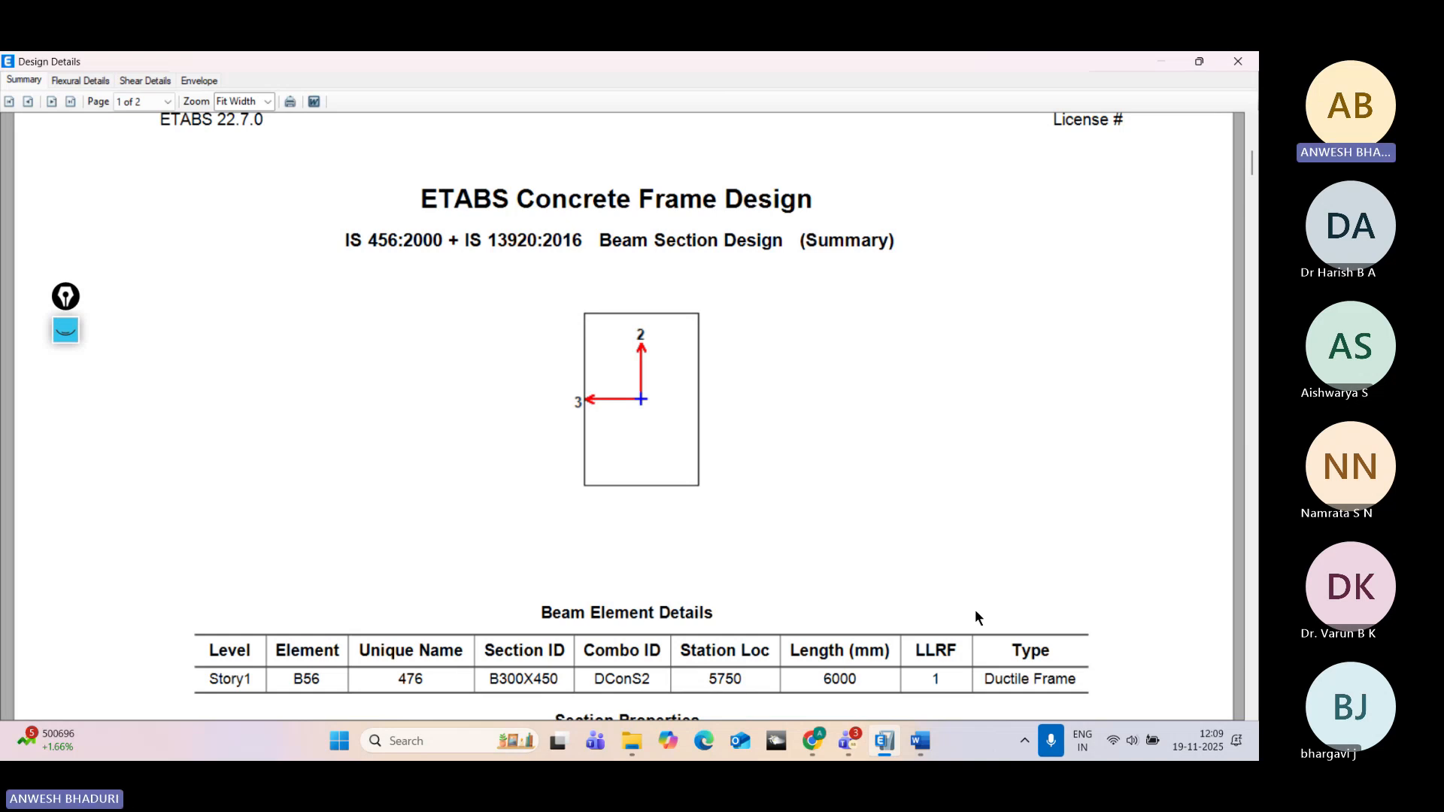
pyautogui.scroll(-1, 975, 619)
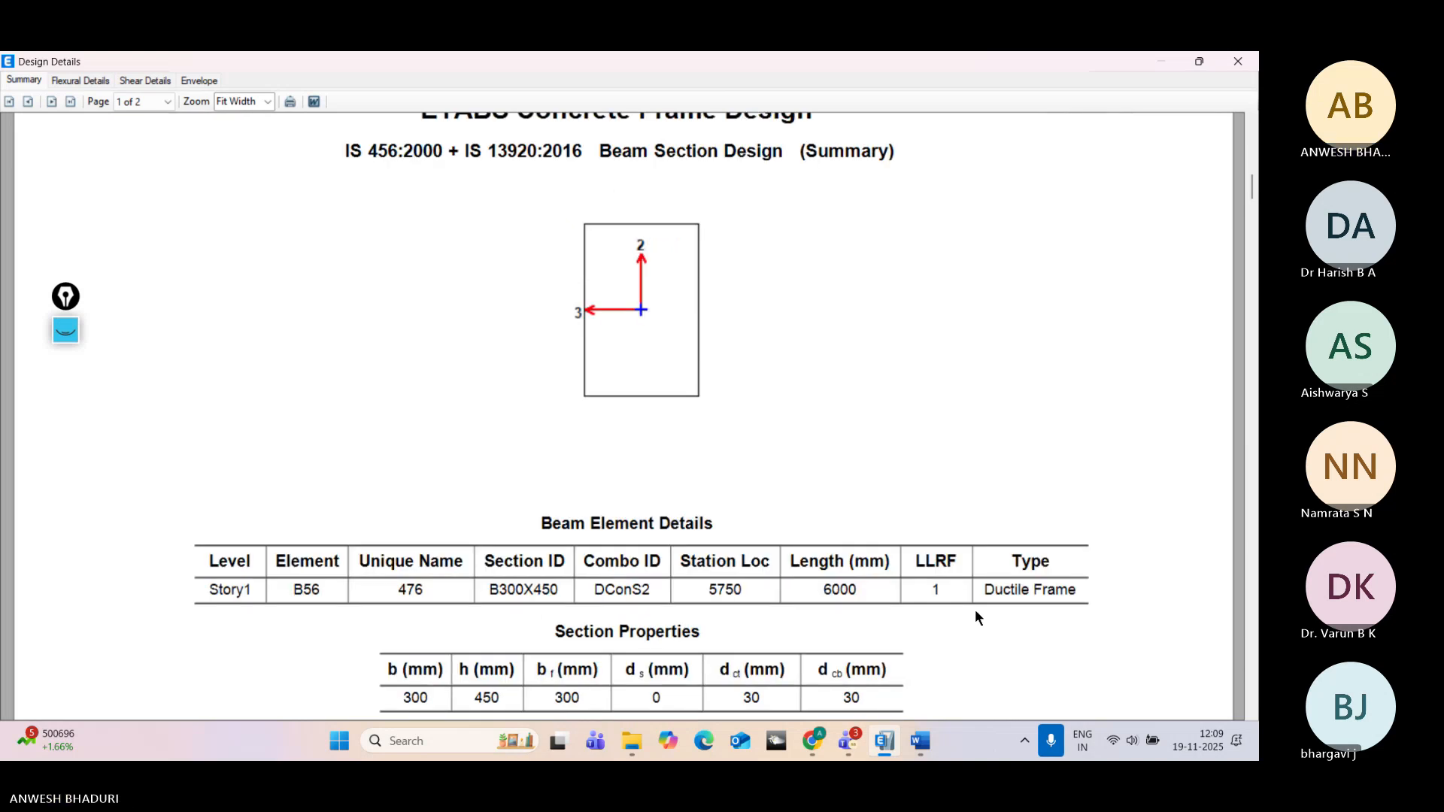
pyautogui.scroll(-1, 975, 617)
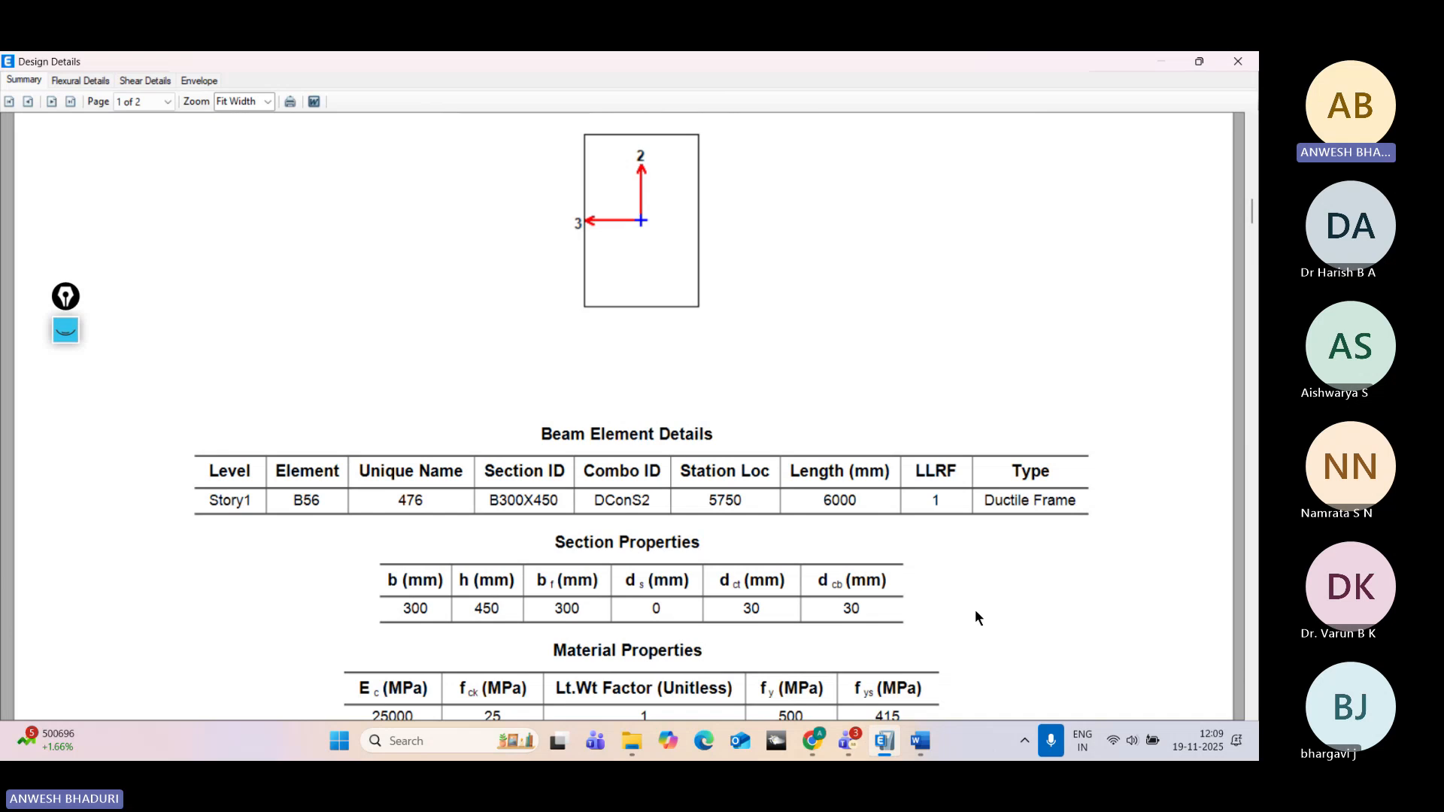
pyautogui.scroll(-2, 976, 617)
pyautogui.scroll(-1, 976, 617)
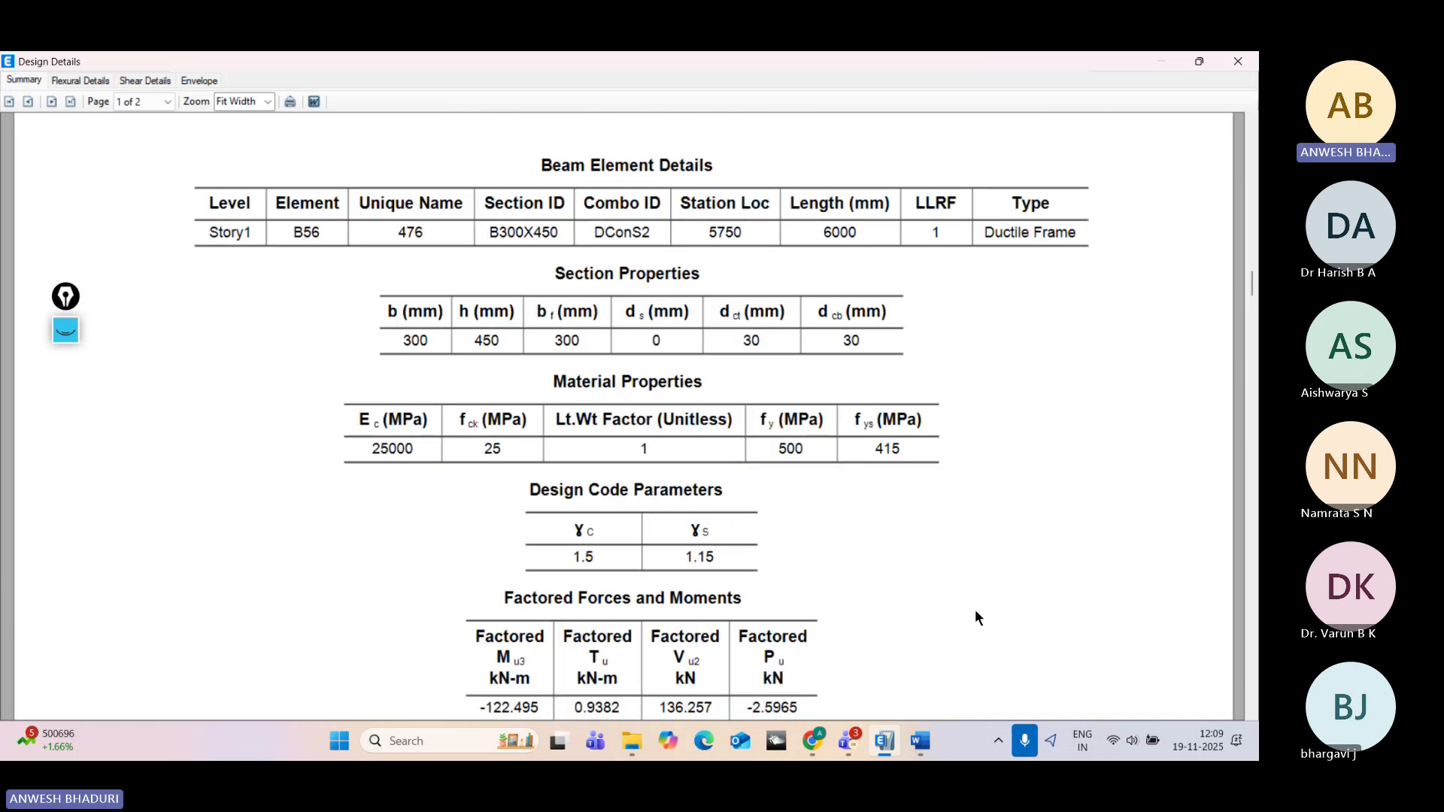
pyautogui.scroll(6, 975, 618)
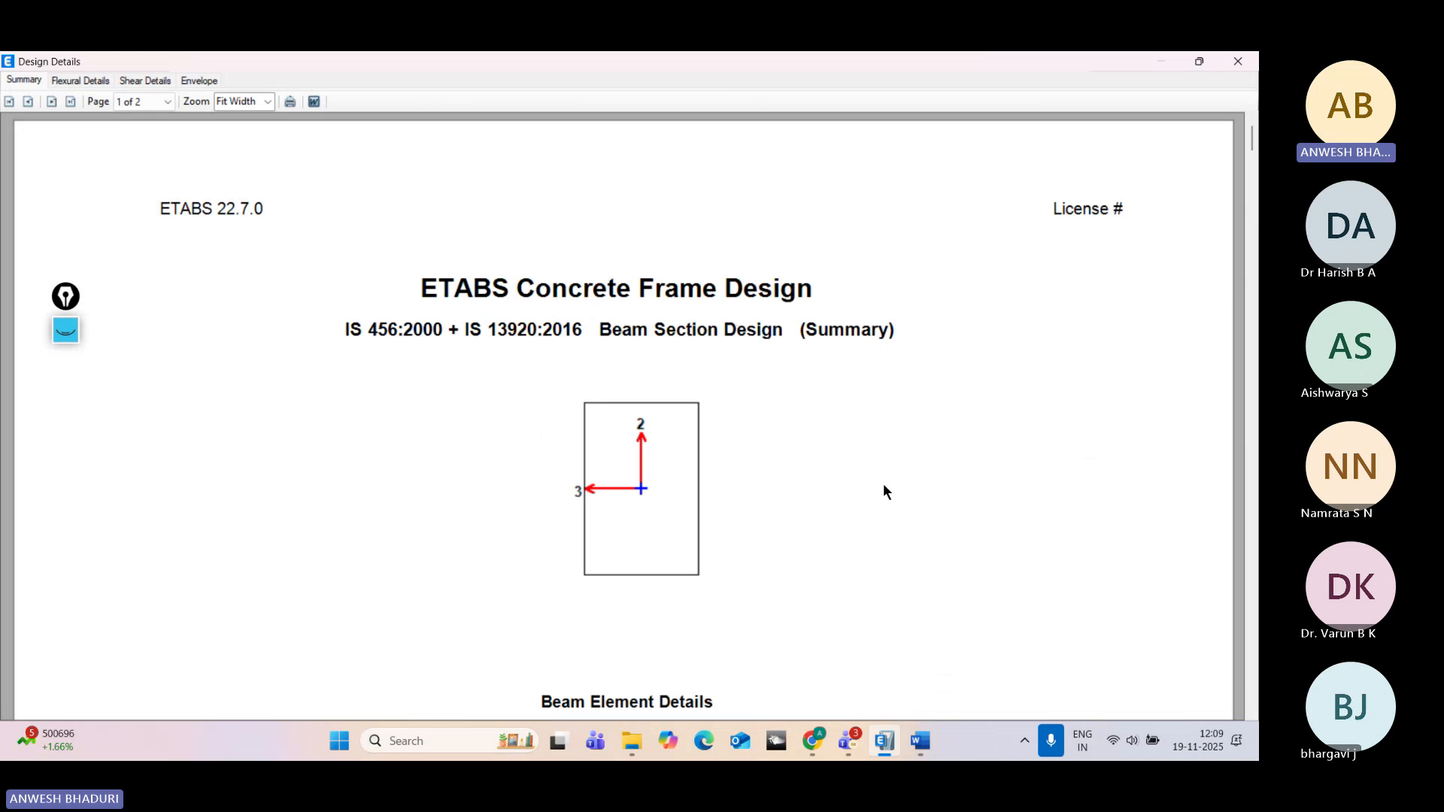
pyautogui.scroll(-5, 883, 485)
pyautogui.scroll(-3, 885, 489)
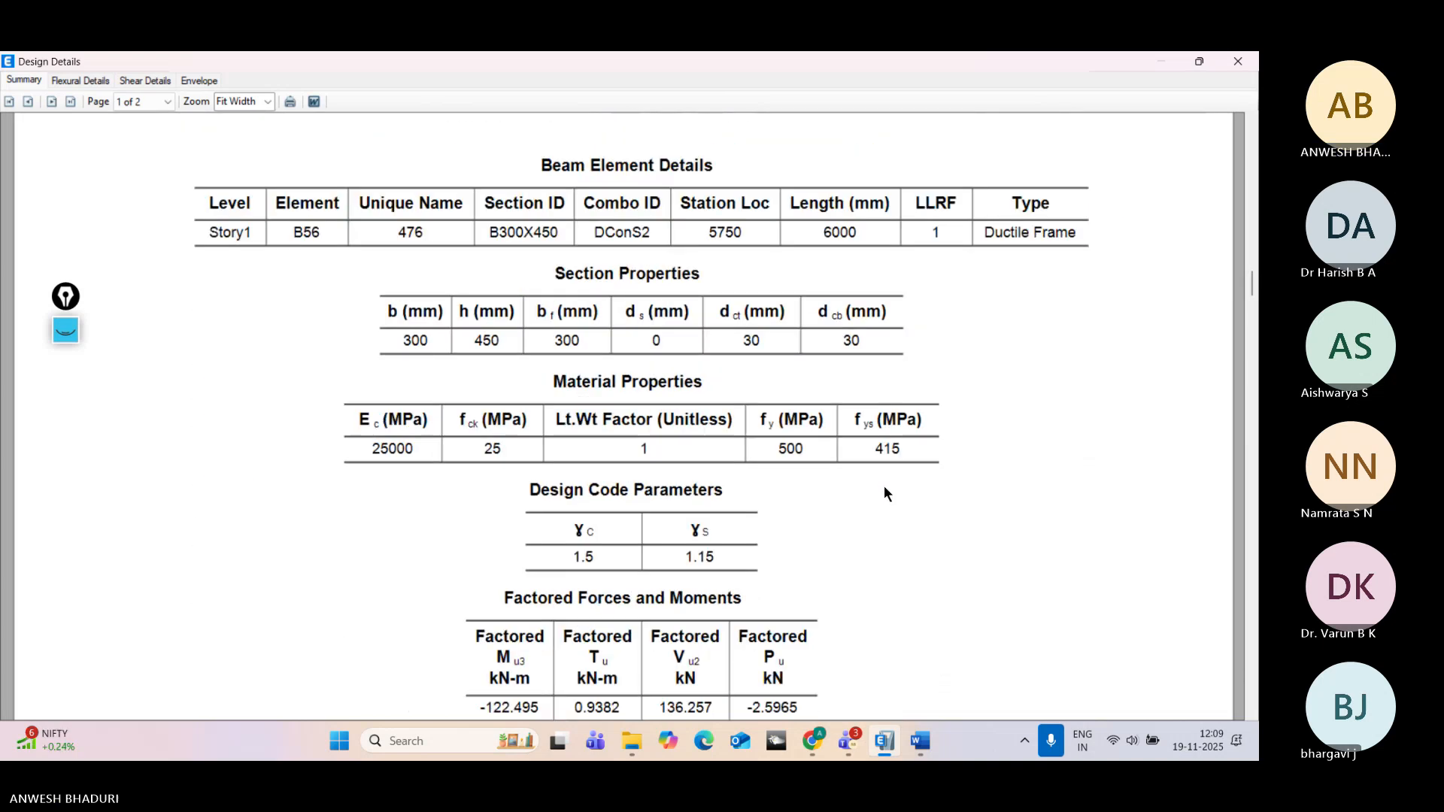
pyautogui.scroll(-1, 885, 494)
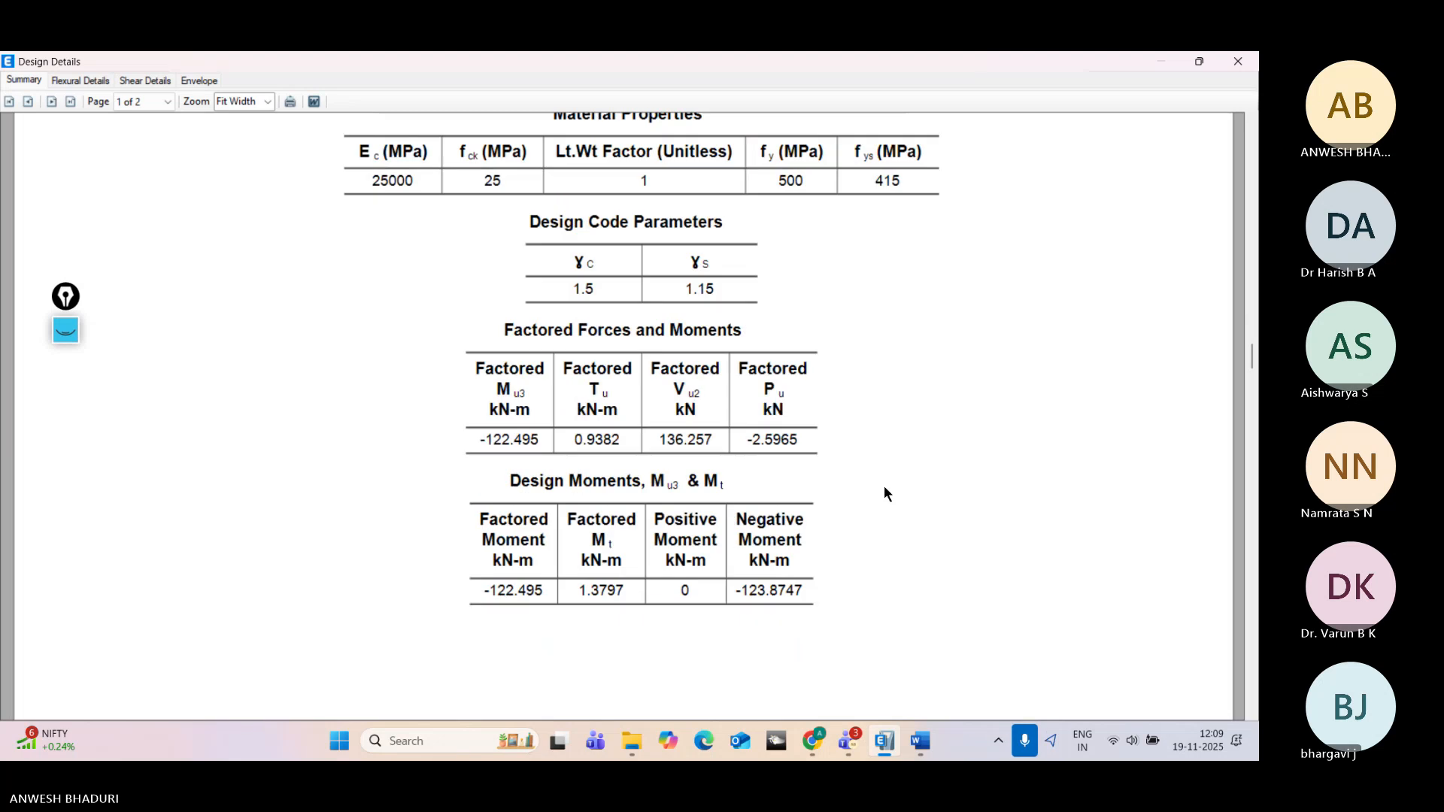
pyautogui.scroll(3, 710, 461)
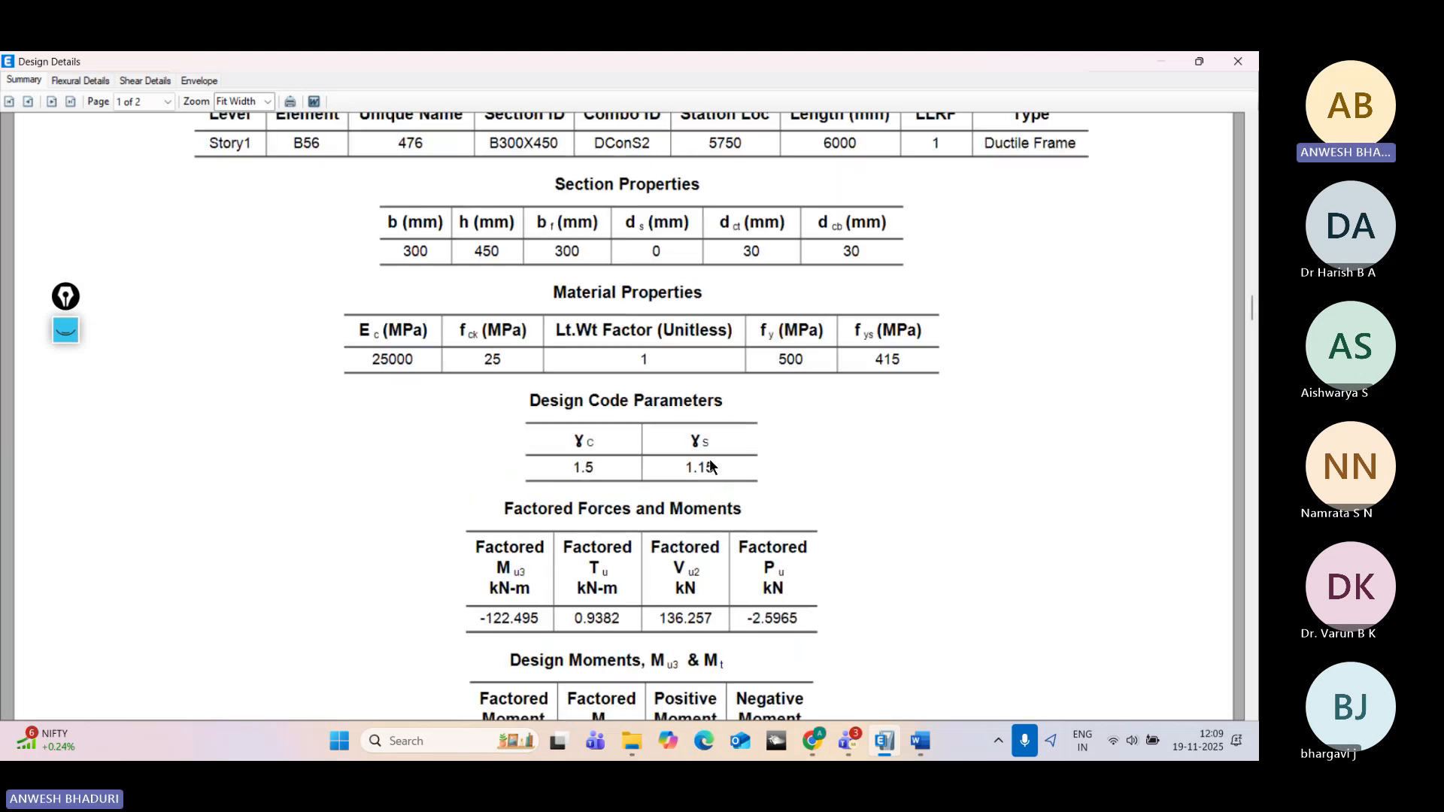
pyautogui.scroll(-3, 745, 528)
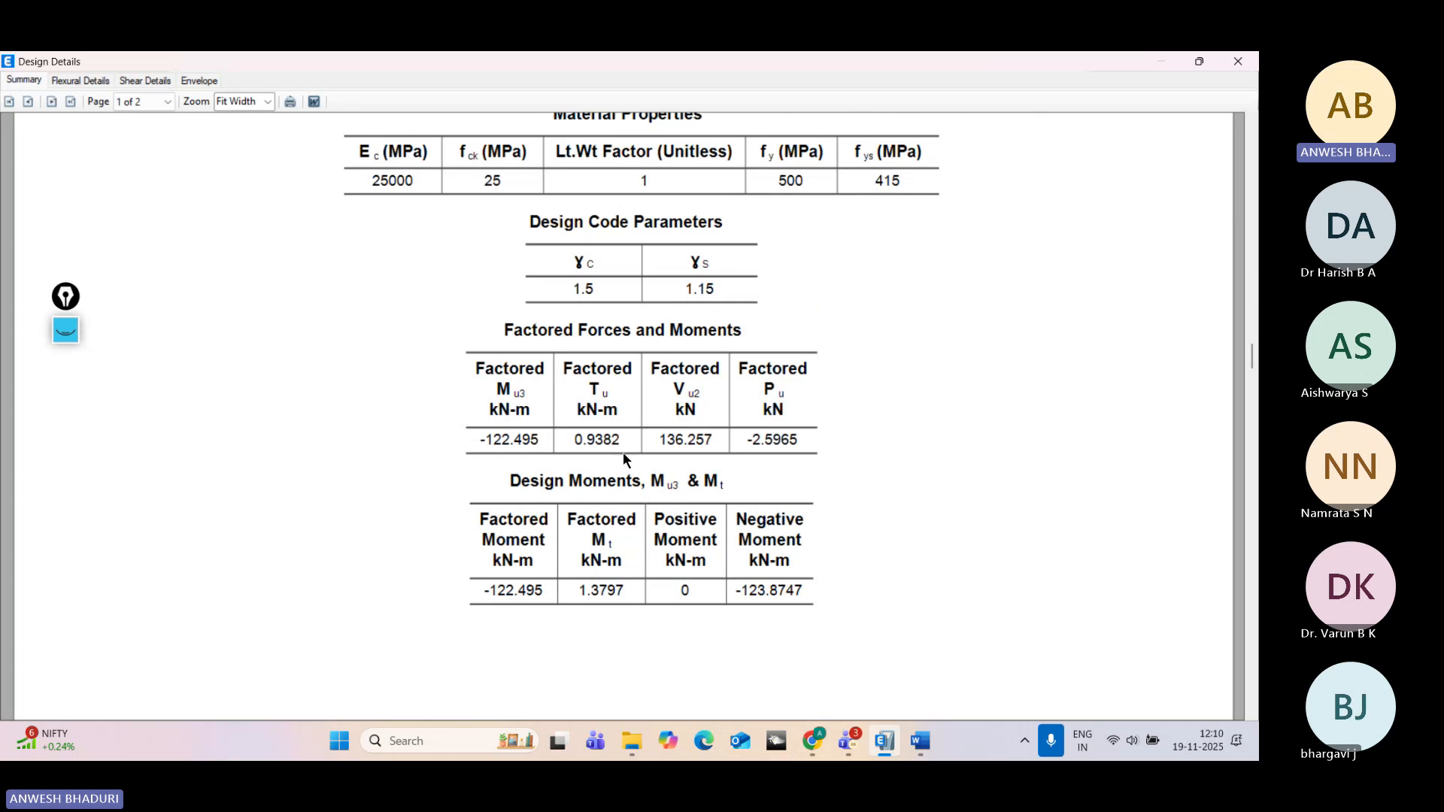
# Step: Examine the flexural, shear and torsion reinforcement tables on the second page of the beam design summary
pyautogui.scroll(-6, 623, 453)
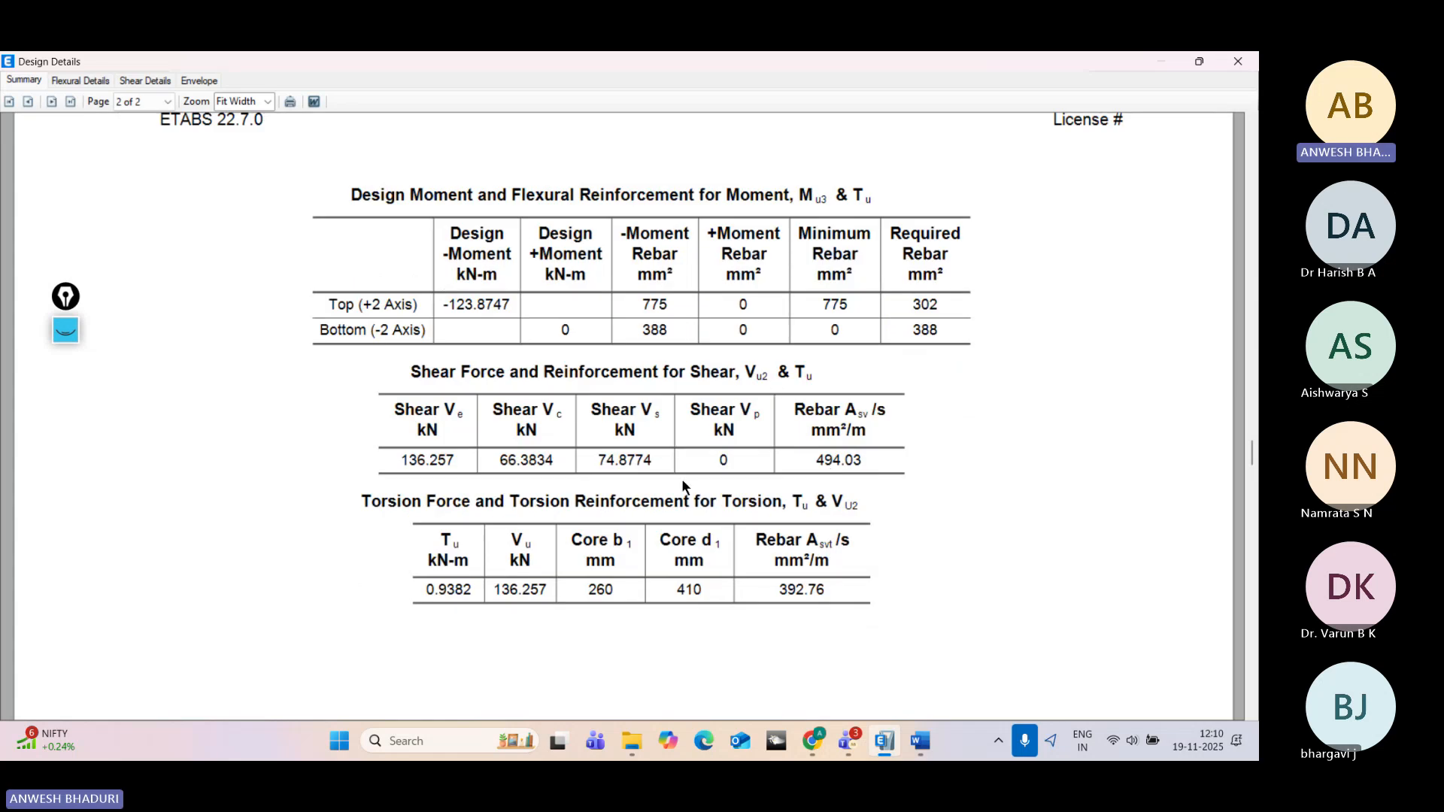
pyautogui.scroll(-4, 683, 489)
pyautogui.scroll(2, 686, 510)
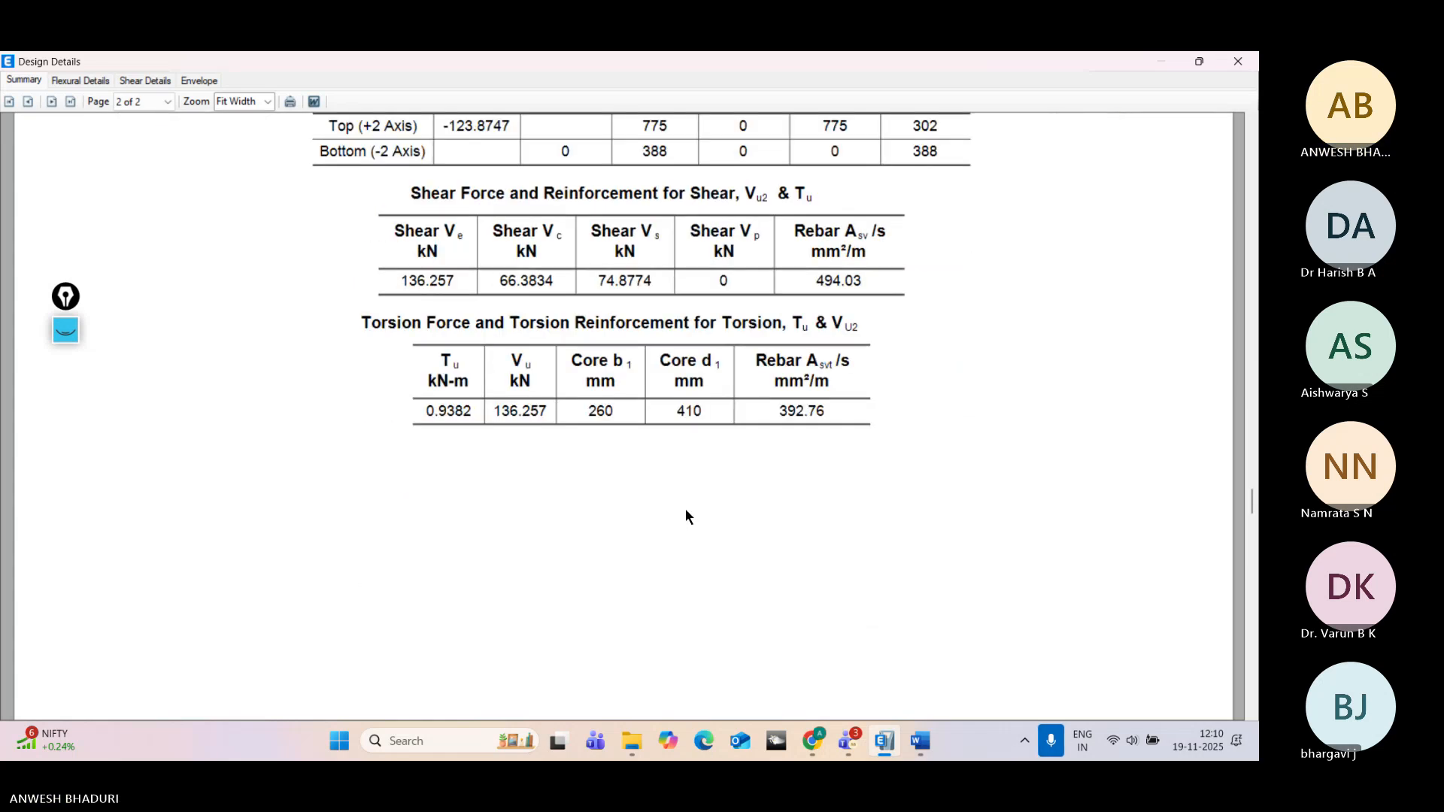
pyautogui.scroll(3, 686, 516)
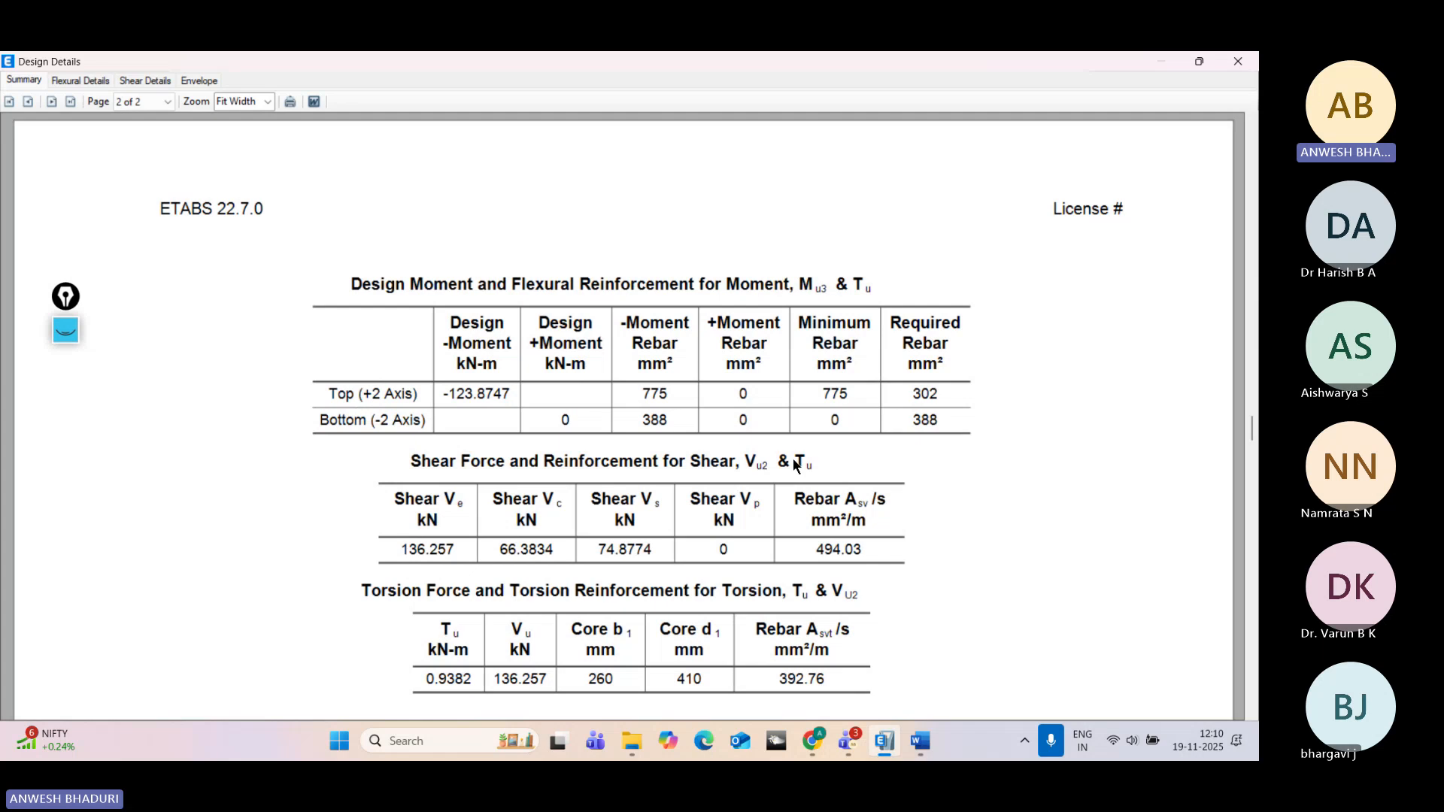
pyautogui.scroll(-1, 591, 509)
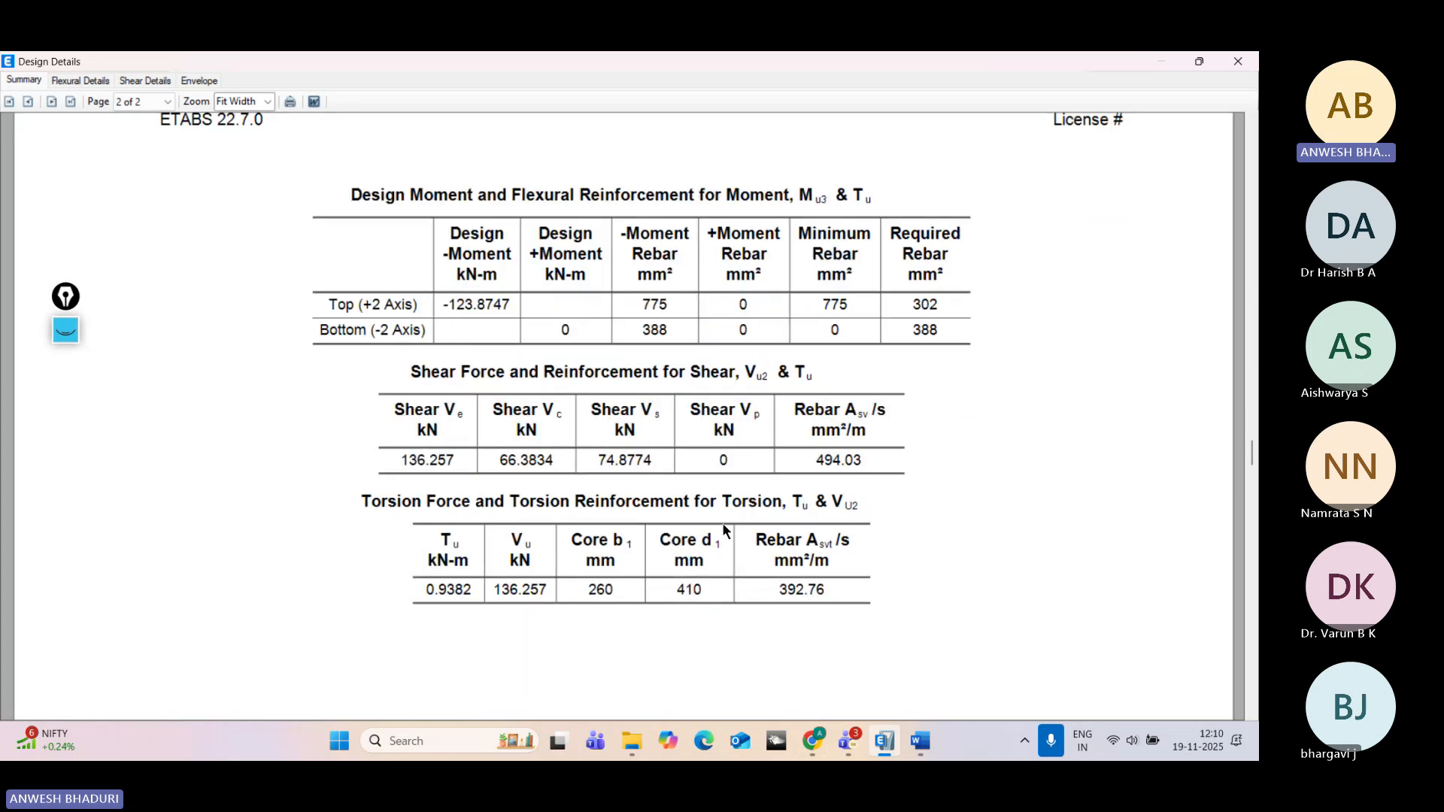
pyautogui.scroll(-8, 722, 523)
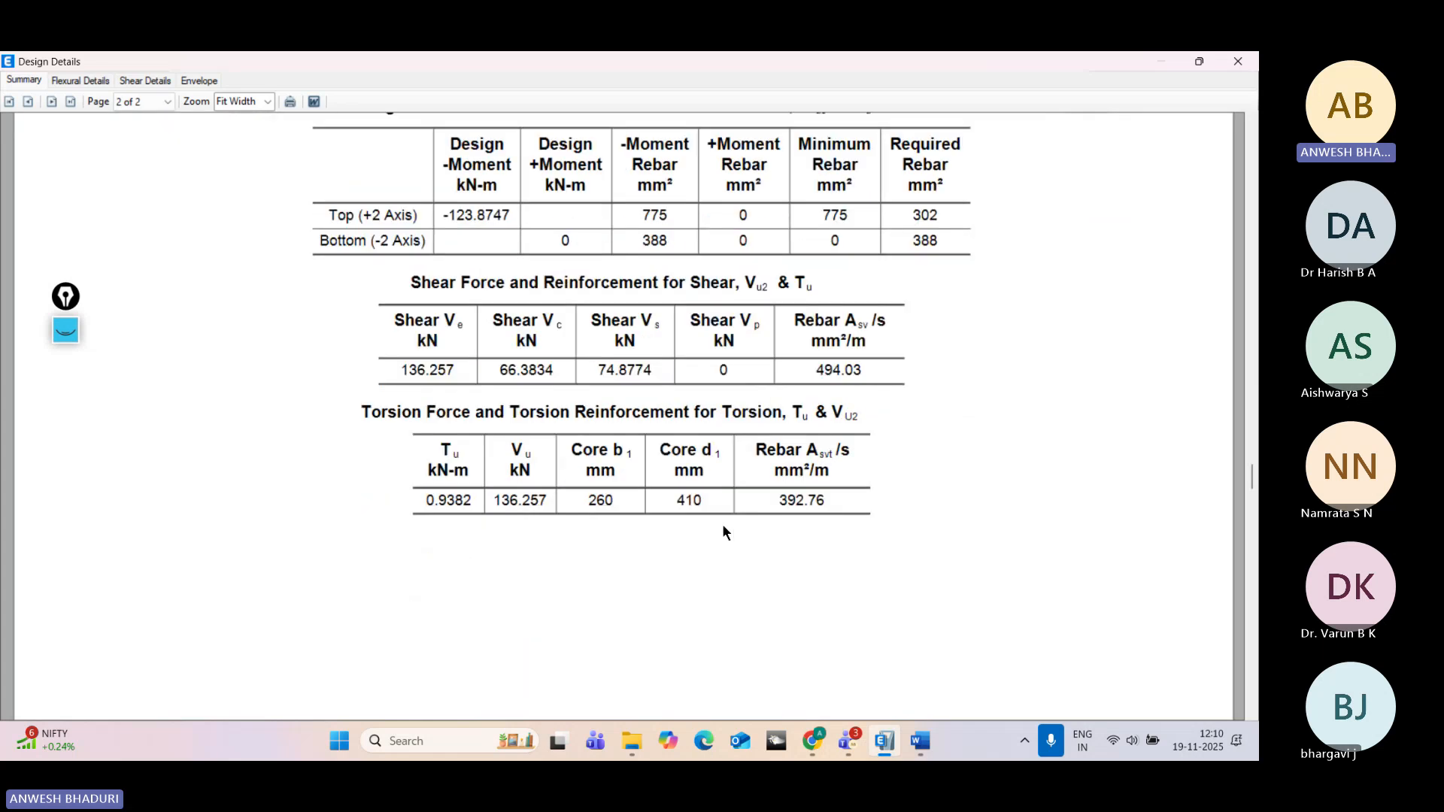
# Step: Display the flexural details report at Fit Width and examine its required and minimum rebar and design moments
pyautogui.click(78, 80)
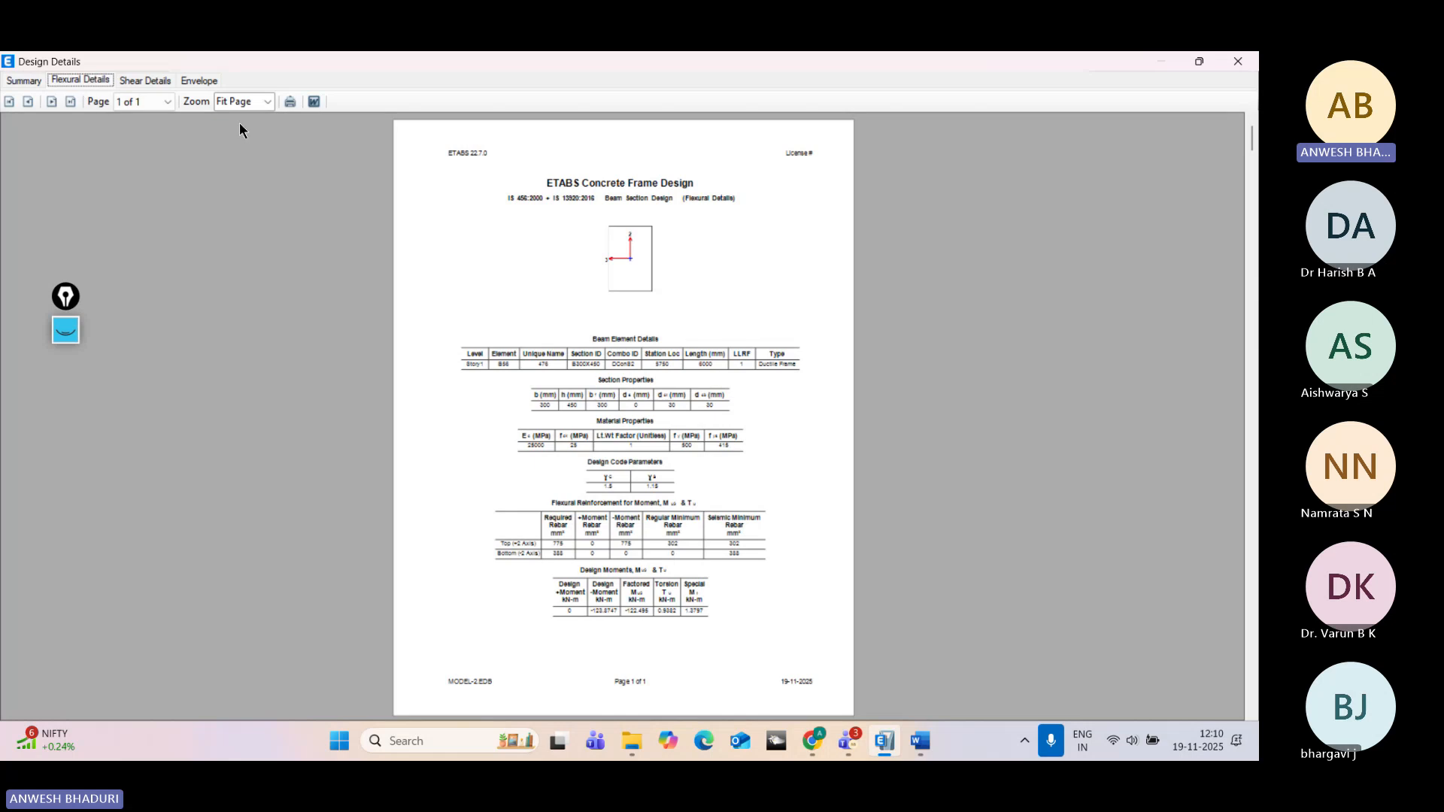
pyautogui.click(267, 102)
pyautogui.click(242, 219)
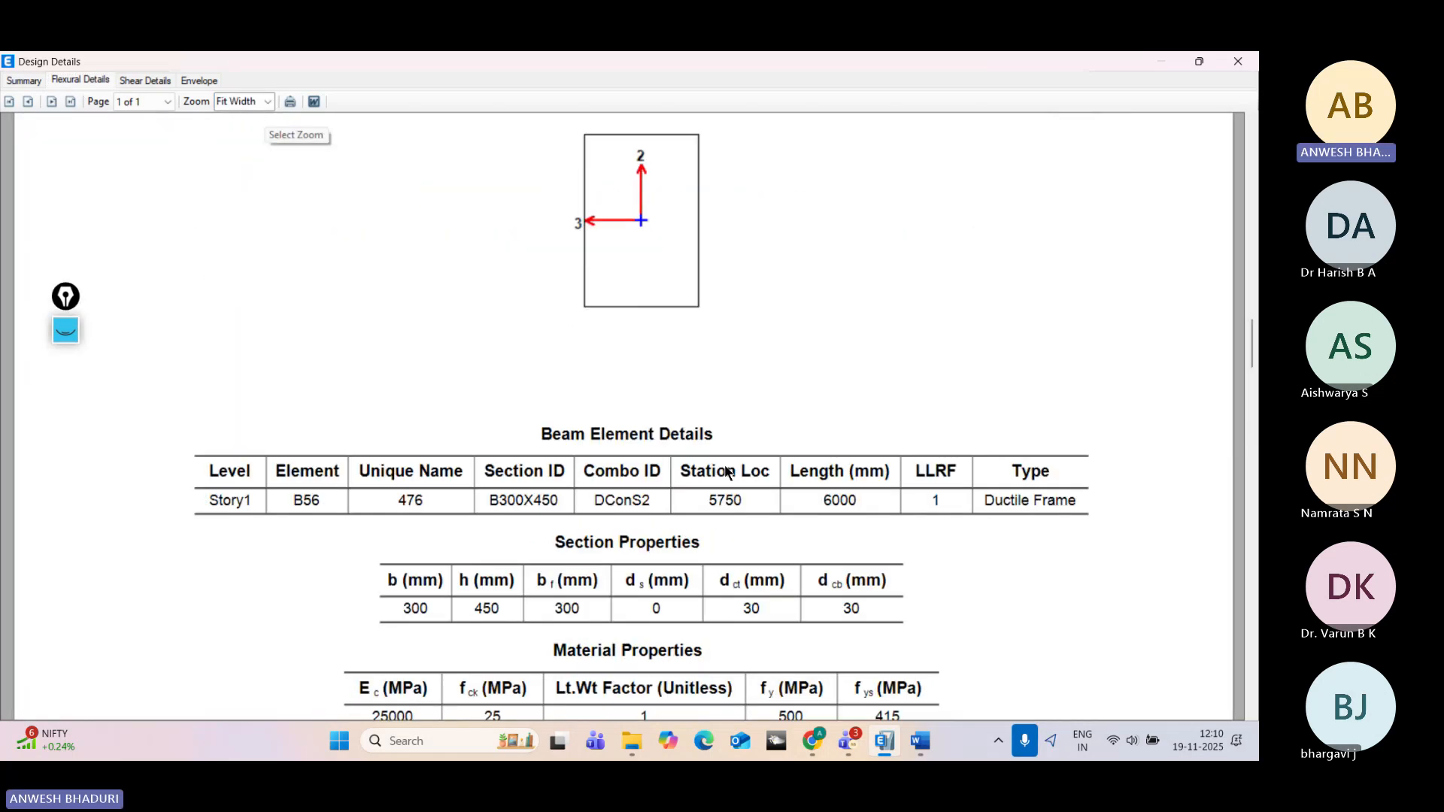
pyautogui.scroll(-2, 726, 473)
pyautogui.scroll(-2, 725, 471)
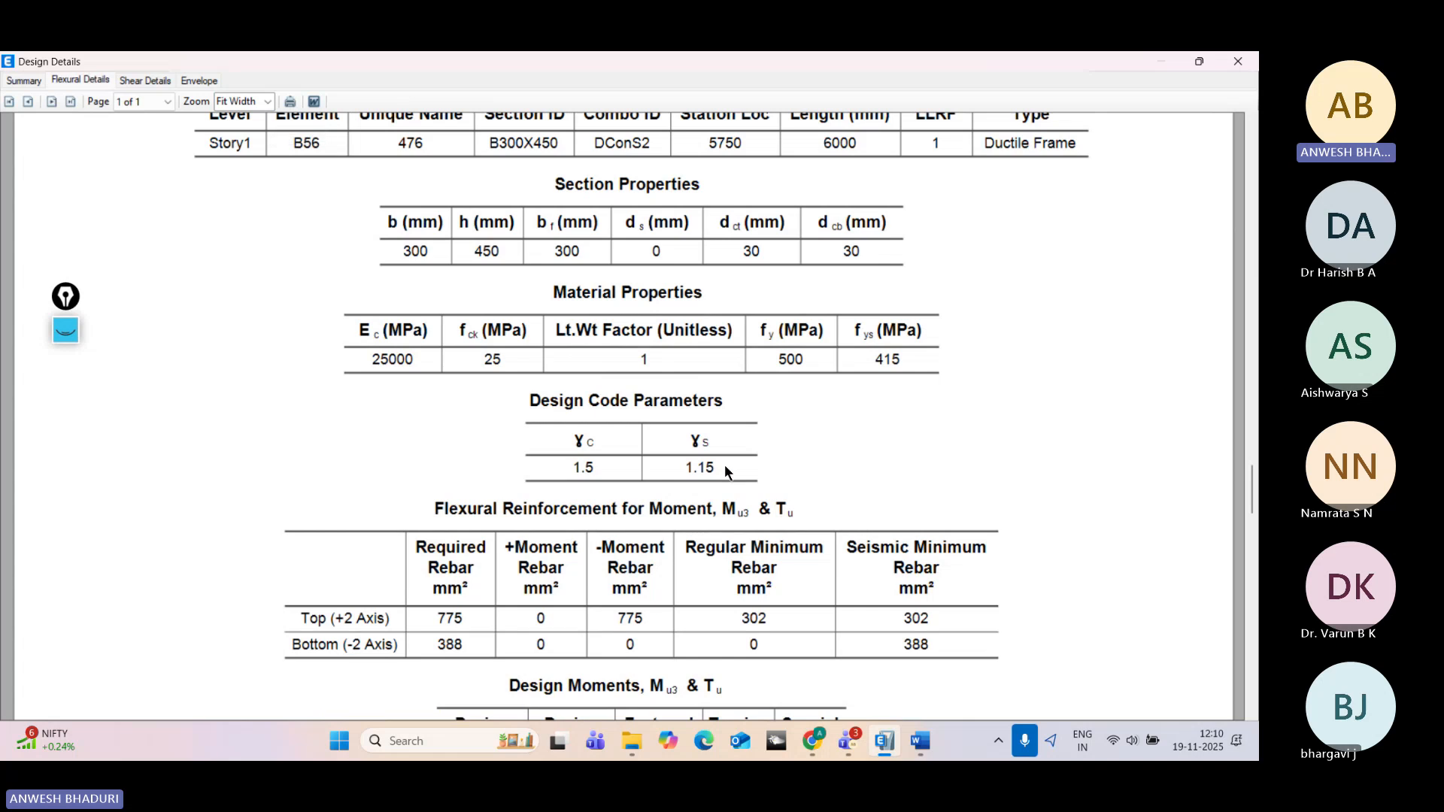
pyautogui.scroll(3, 725, 463)
pyautogui.scroll(-1, 738, 439)
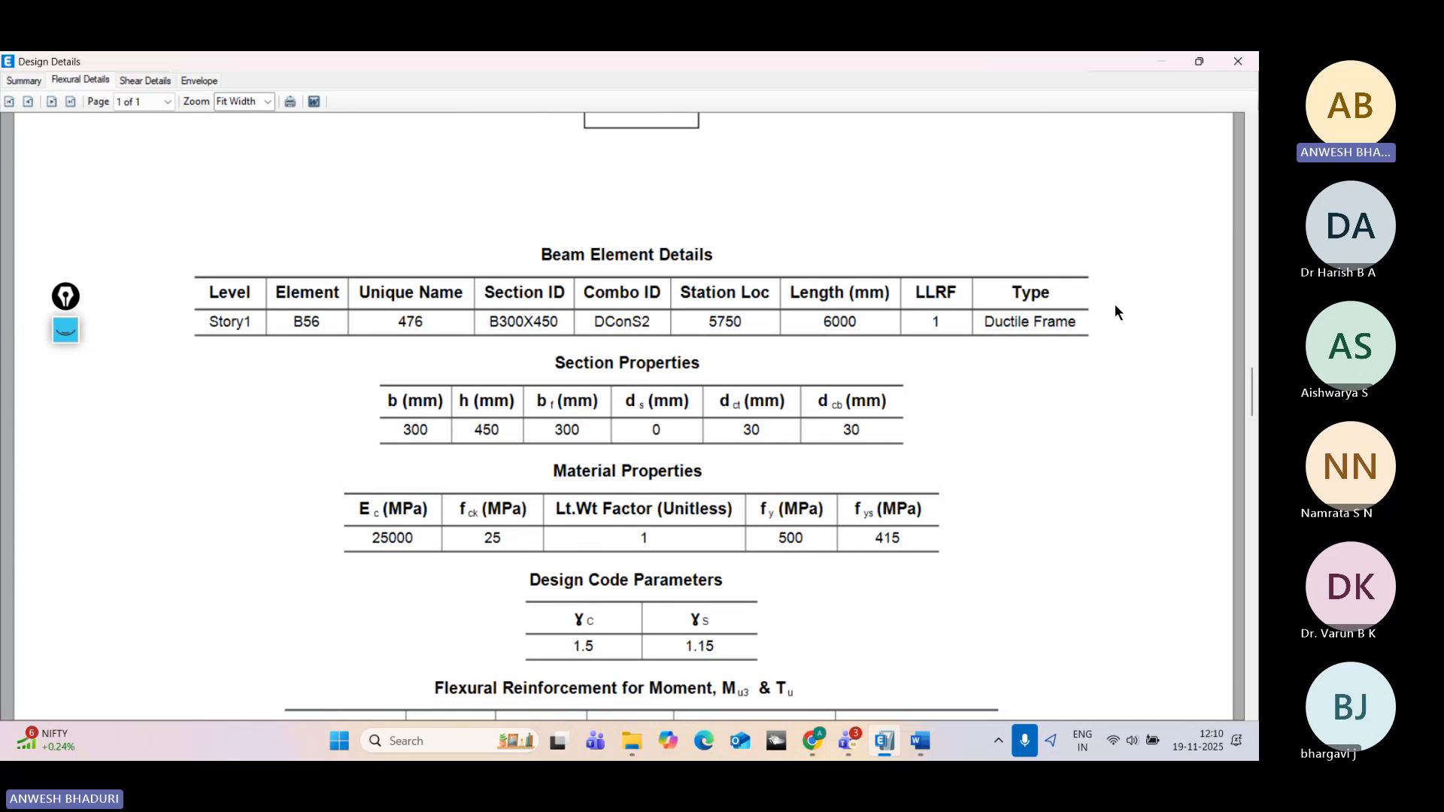
pyautogui.scroll(-1, 1093, 395)
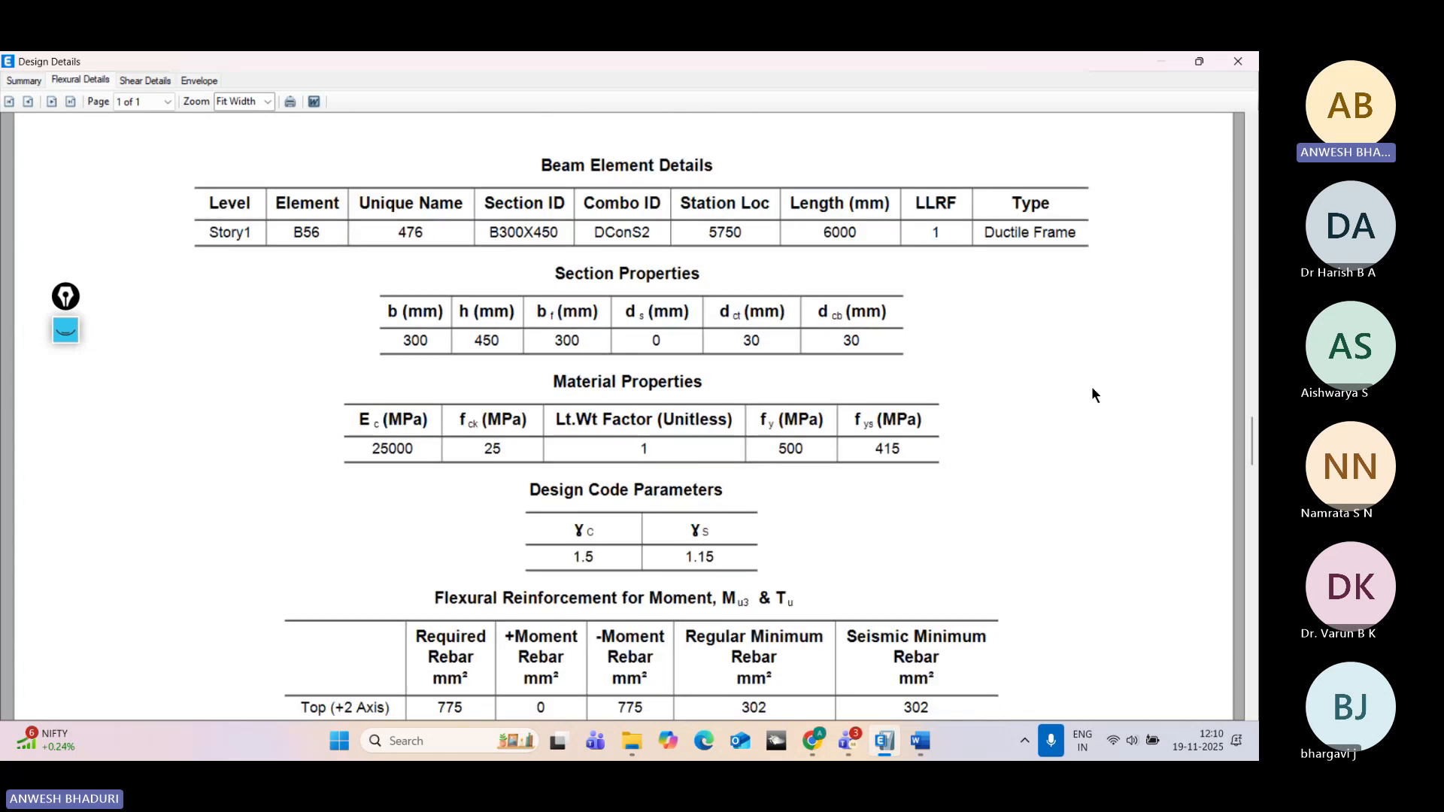
pyautogui.scroll(-4, 1092, 389)
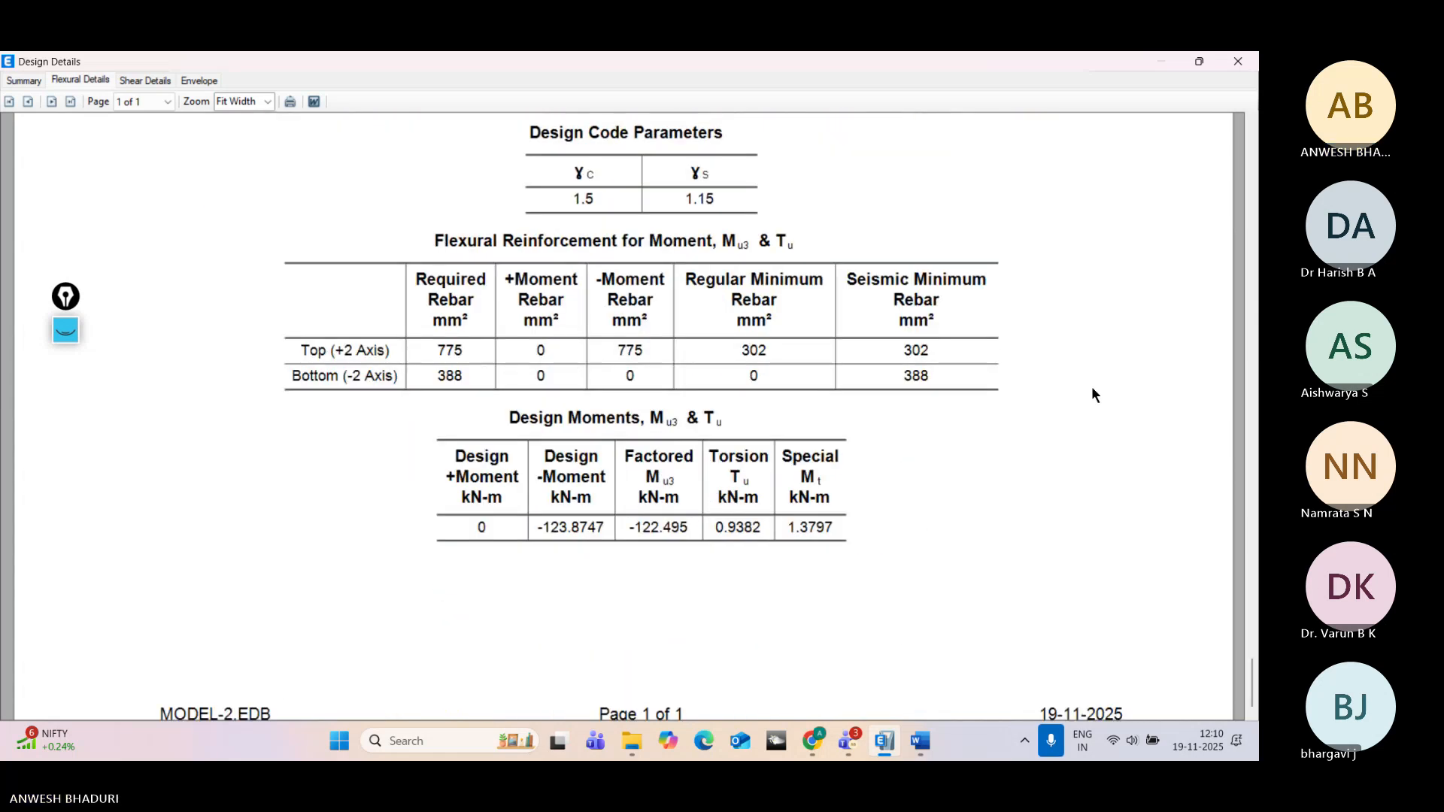
pyautogui.scroll(-1, 1091, 394)
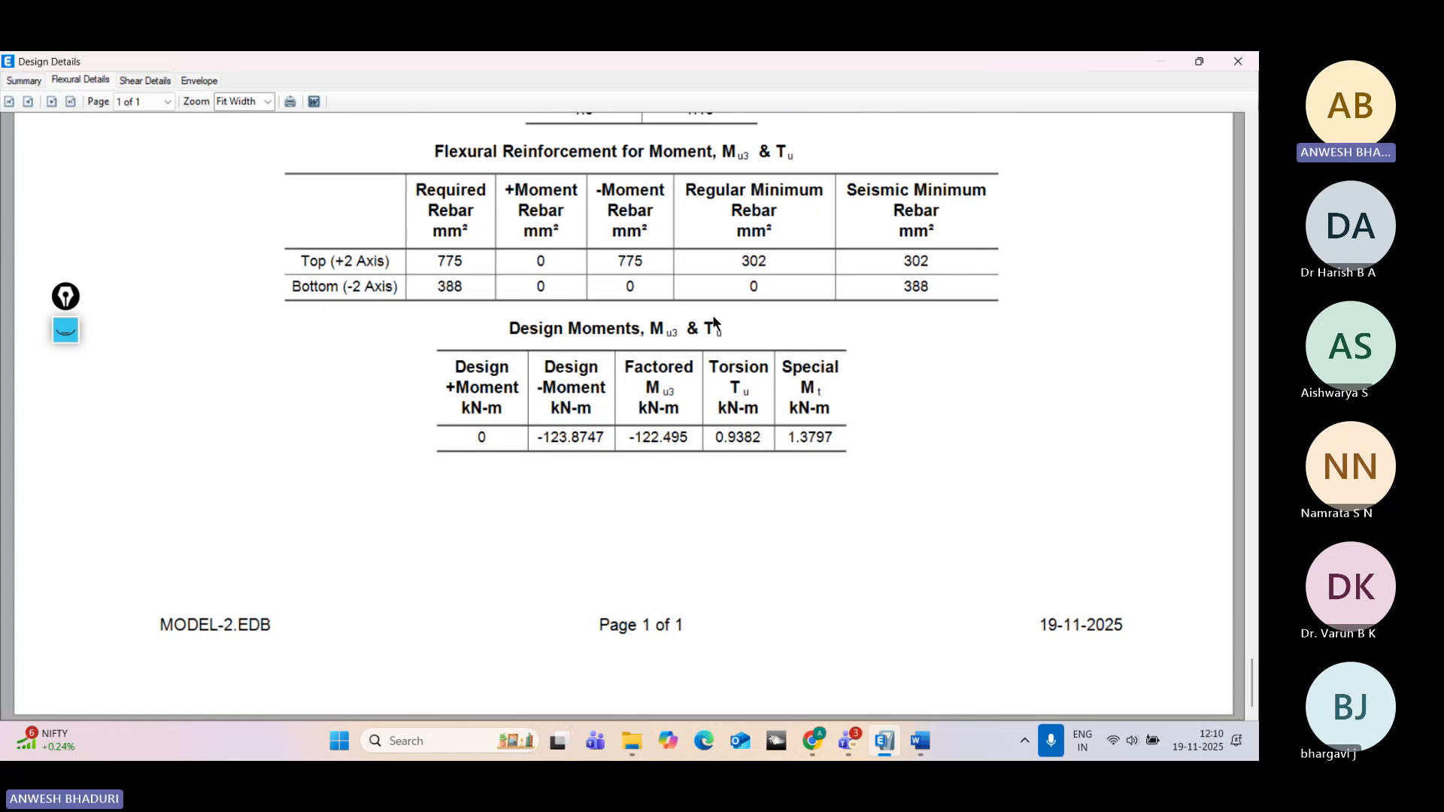
# Step: Display the shear details report at Fit Width and examine its shear/torsion design and design forces tables
pyautogui.click(135, 81)
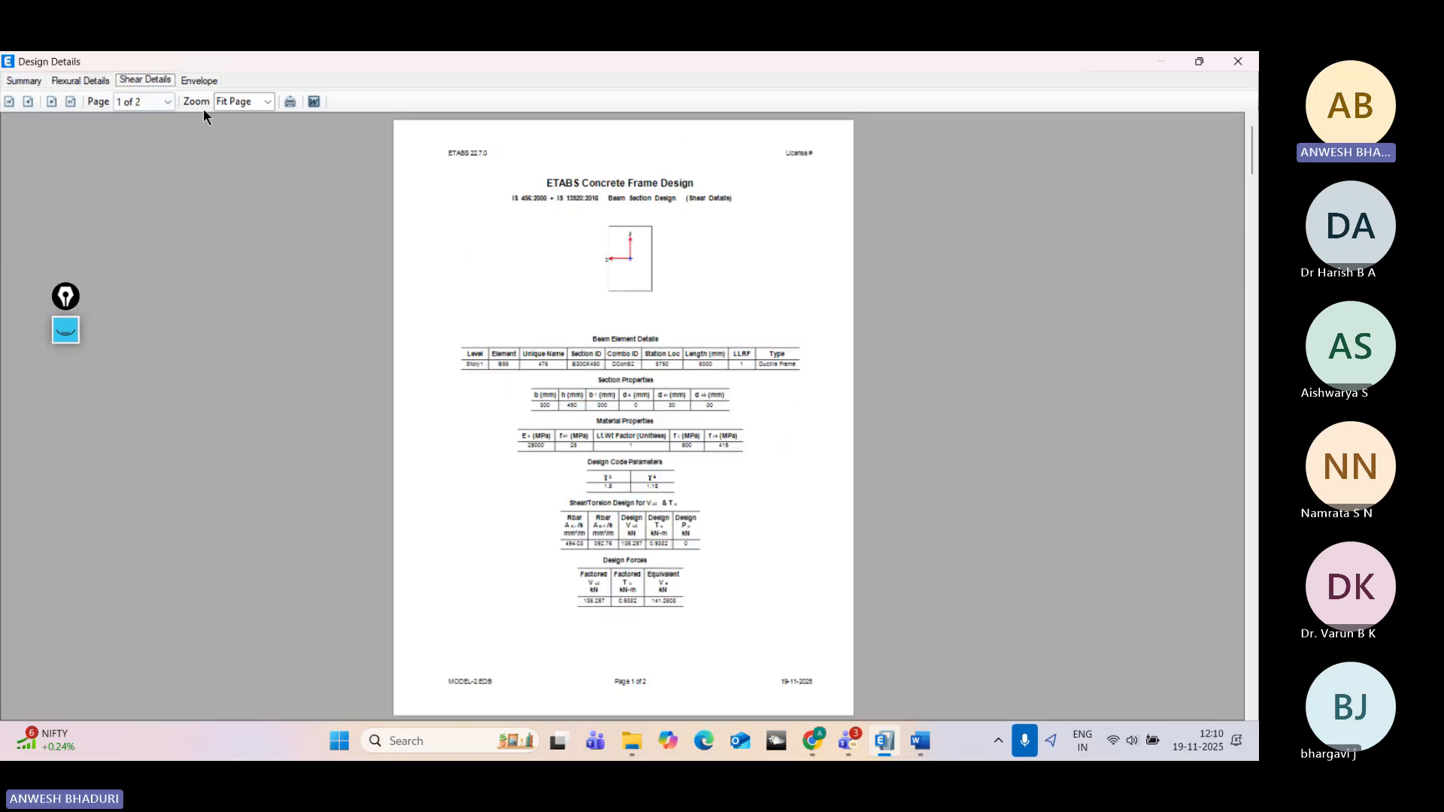
pyautogui.click(265, 101)
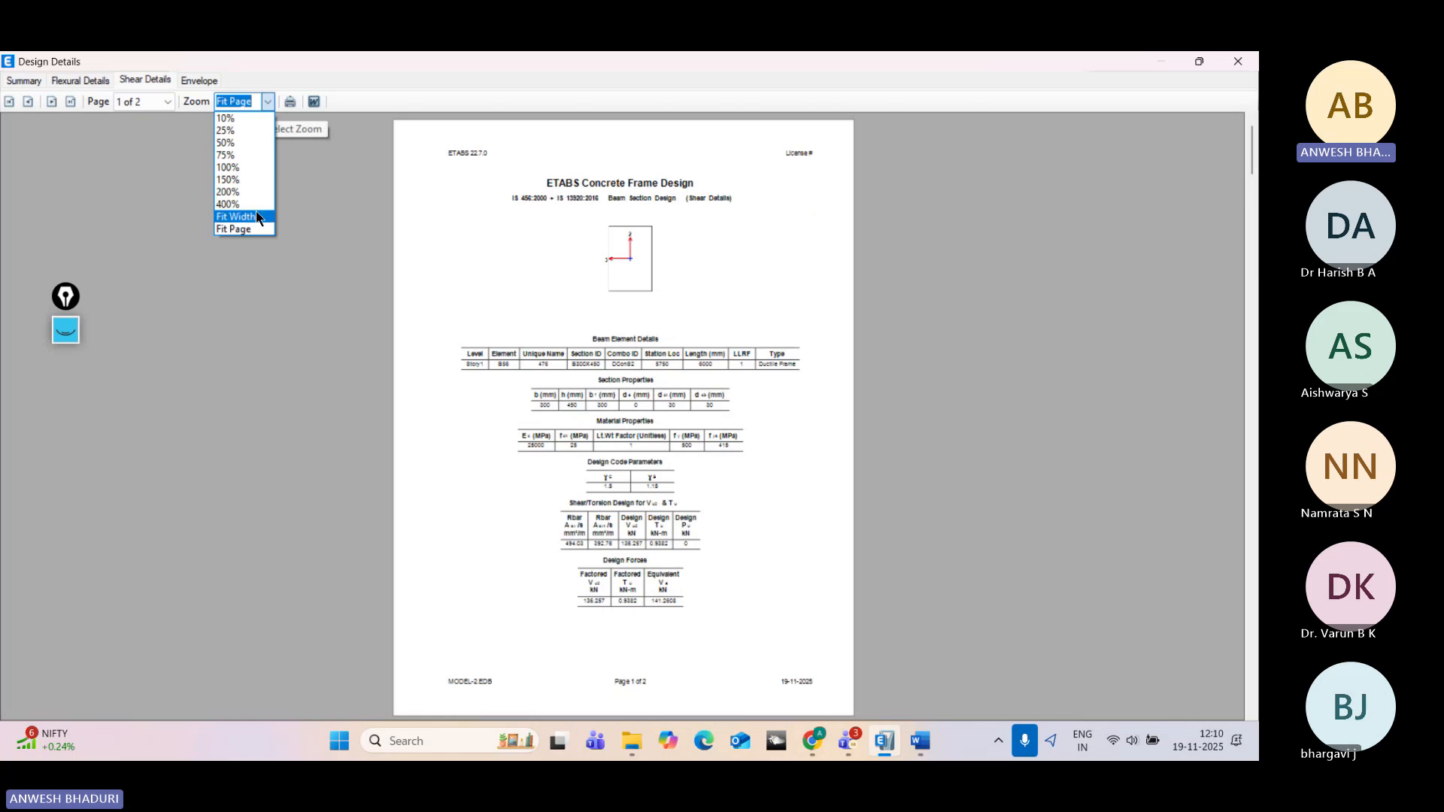
pyautogui.click(257, 217)
pyautogui.scroll(5, 670, 424)
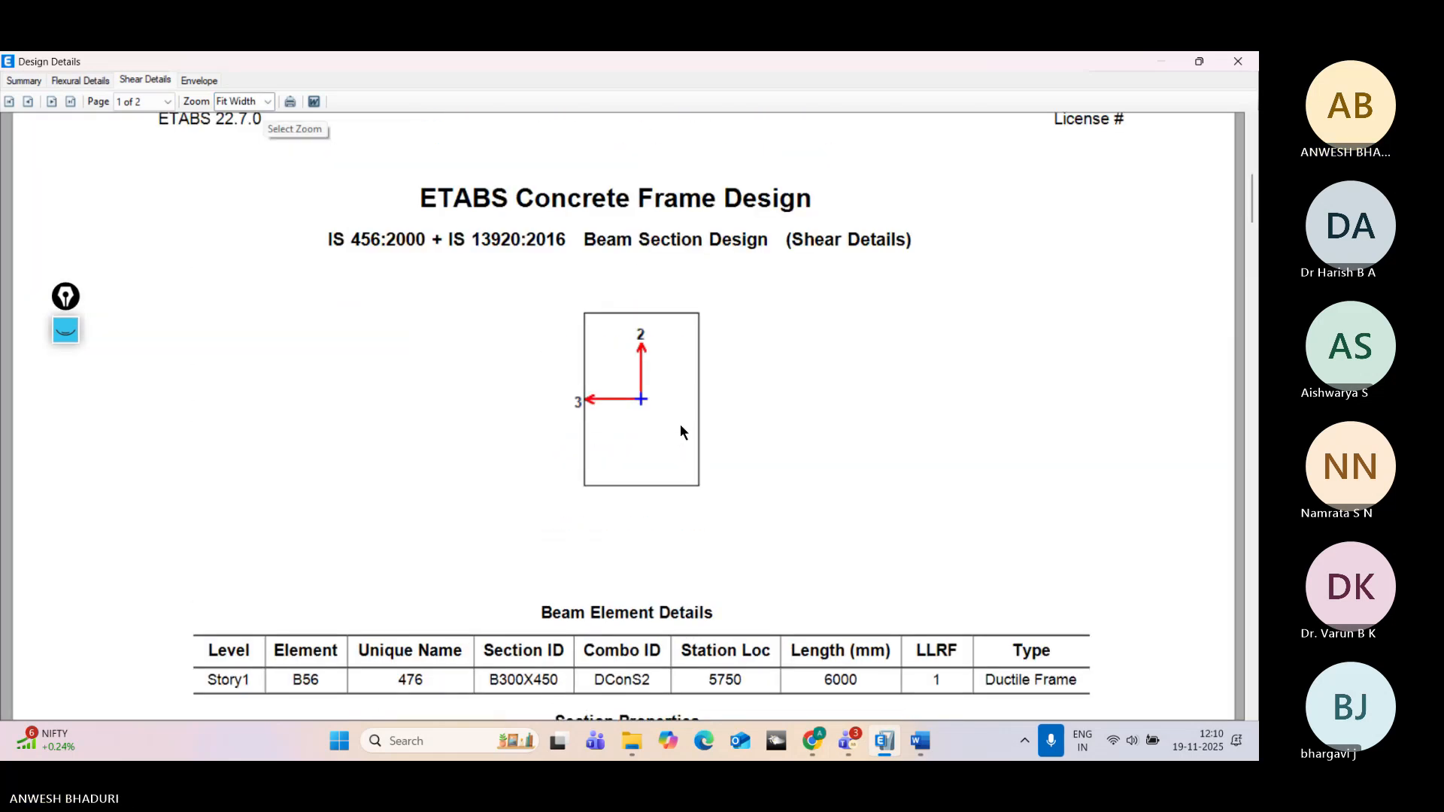
pyautogui.scroll(-6, 680, 425)
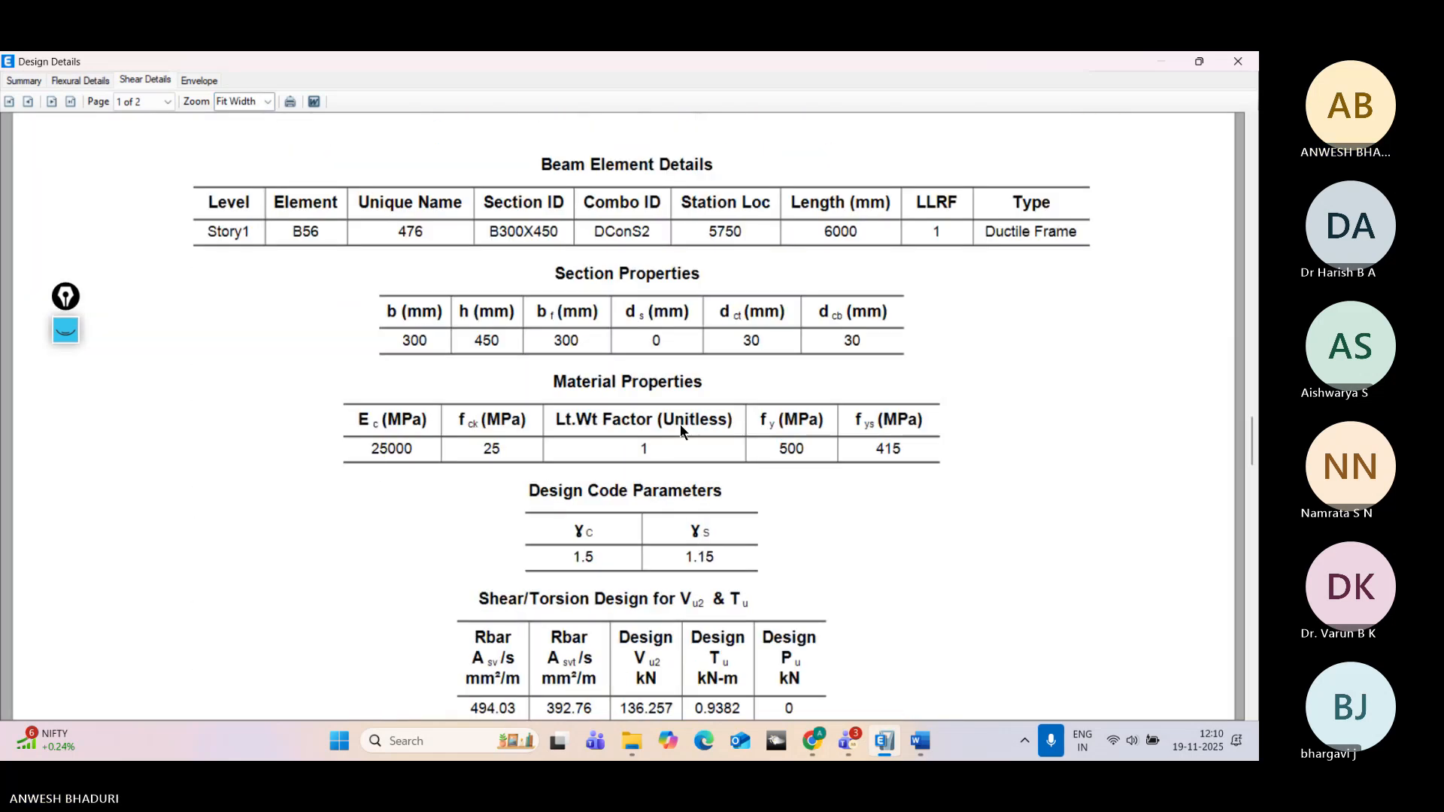
pyautogui.scroll(-5, 680, 424)
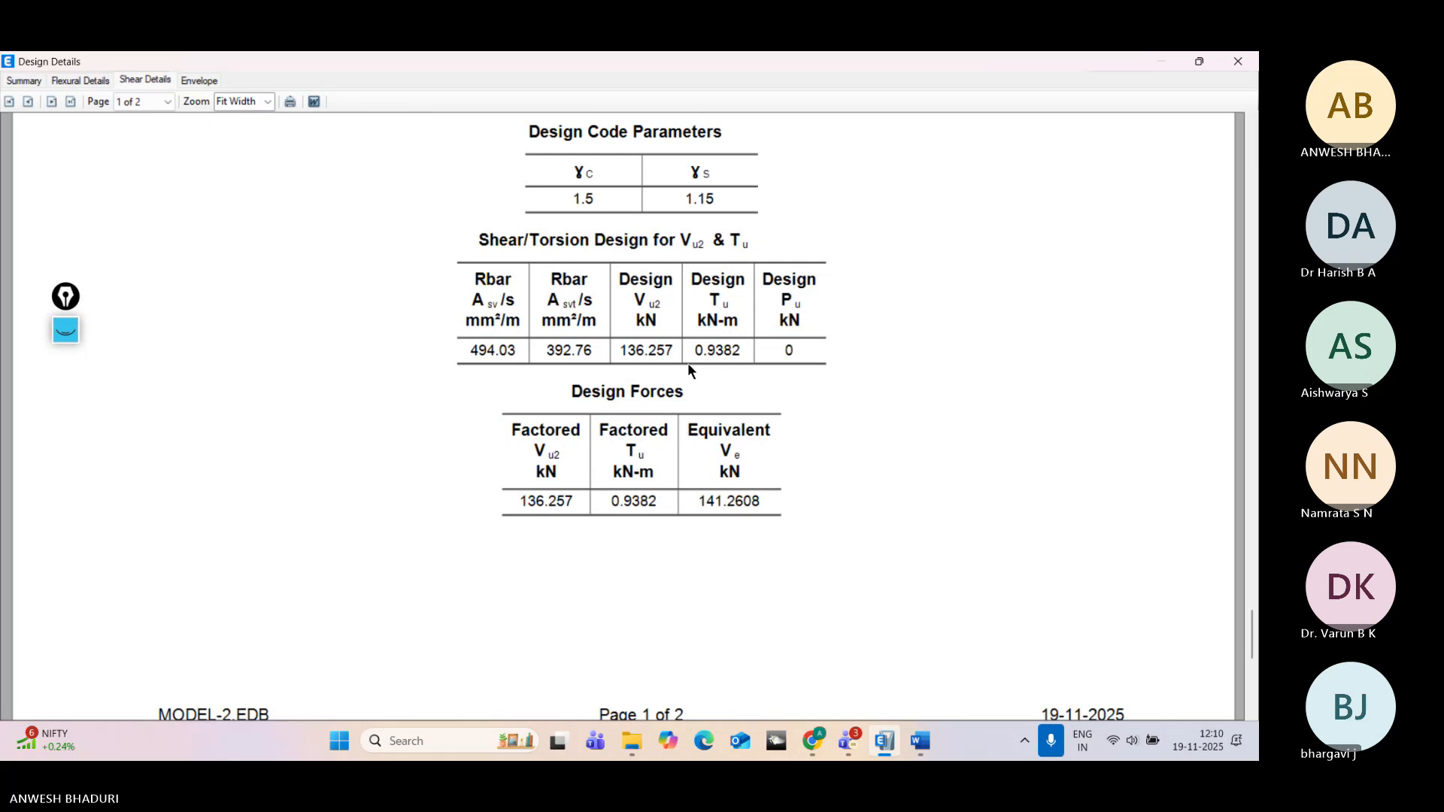
pyautogui.scroll(-1, 633, 382)
pyautogui.scroll(1, 633, 382)
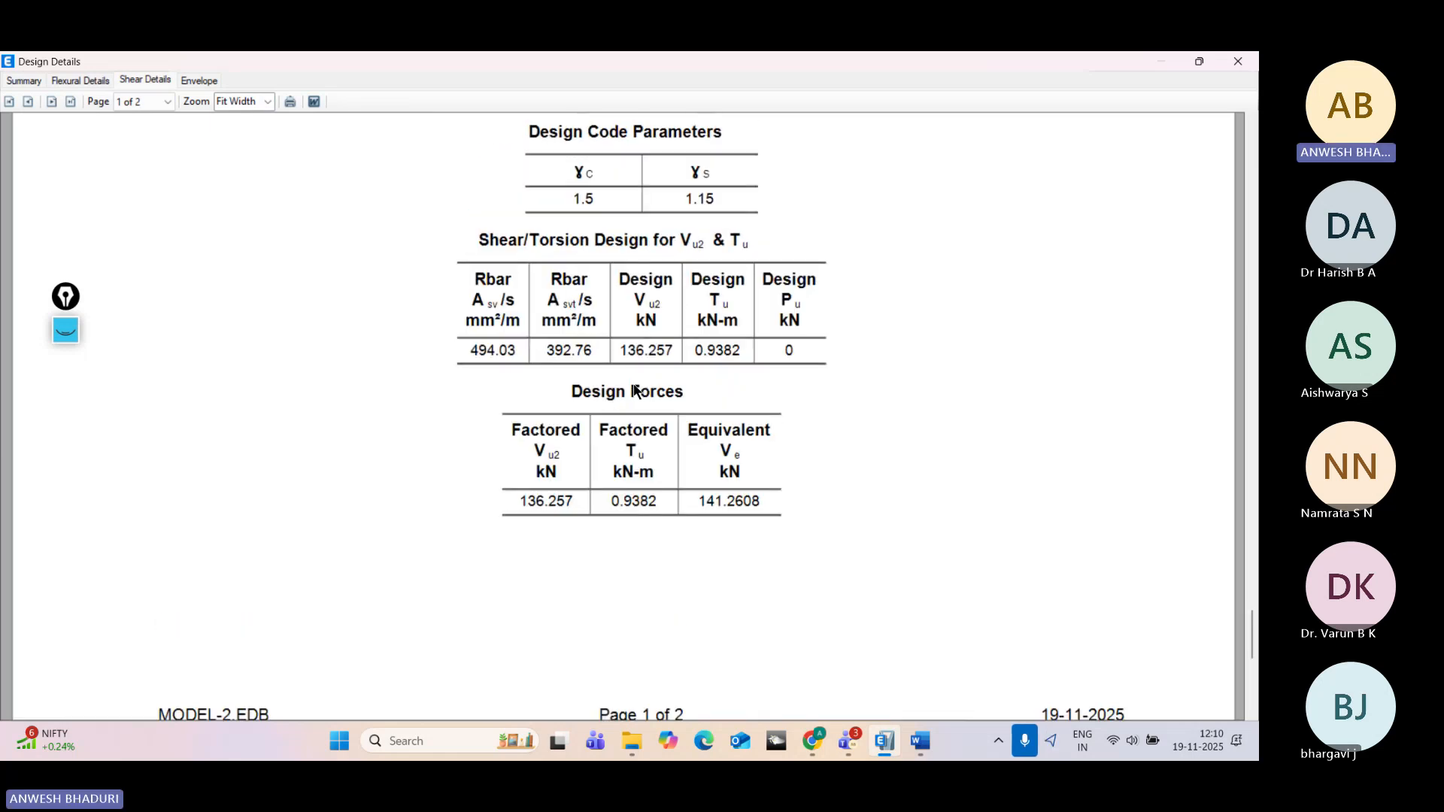
pyautogui.scroll(1, 633, 389)
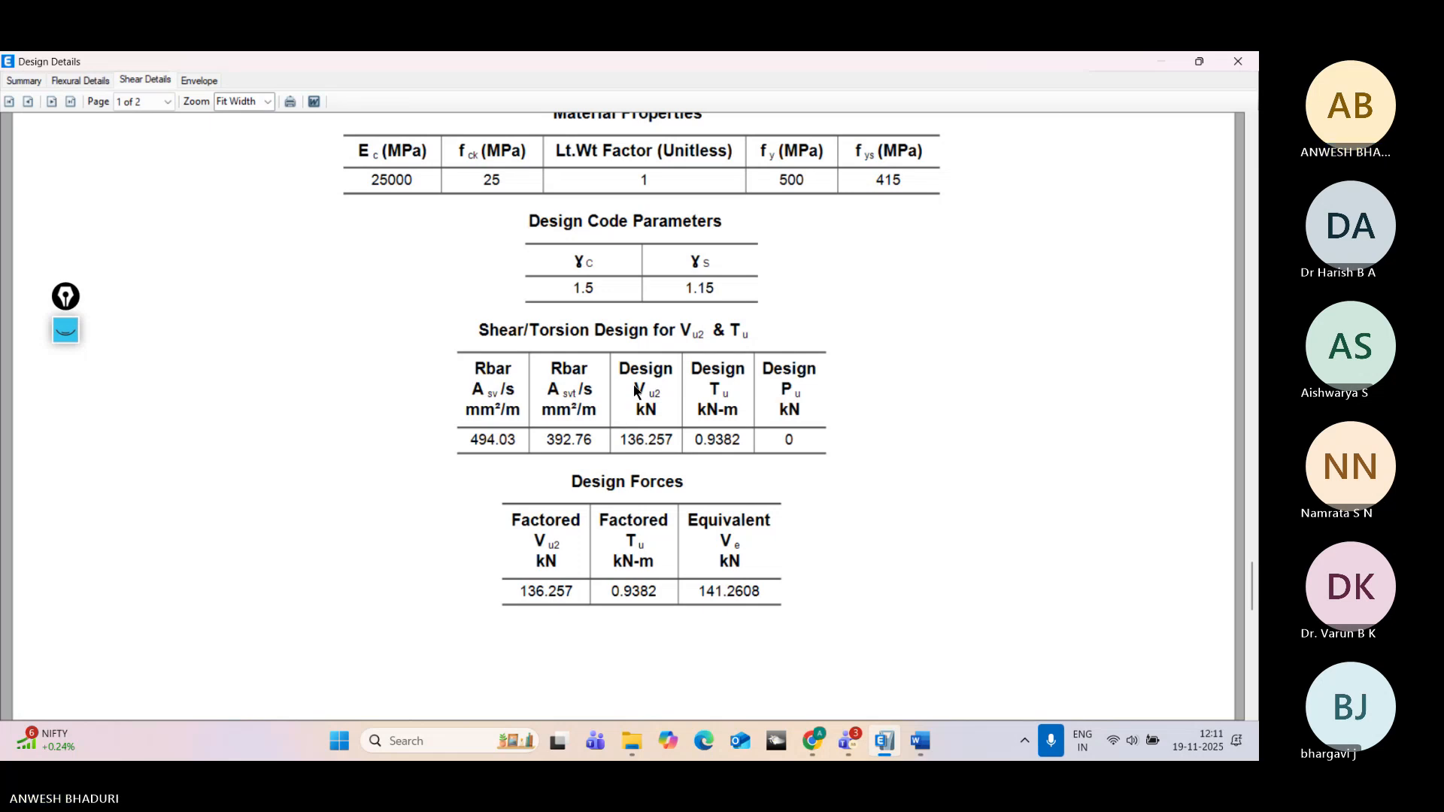
pyautogui.scroll(-2, 648, 394)
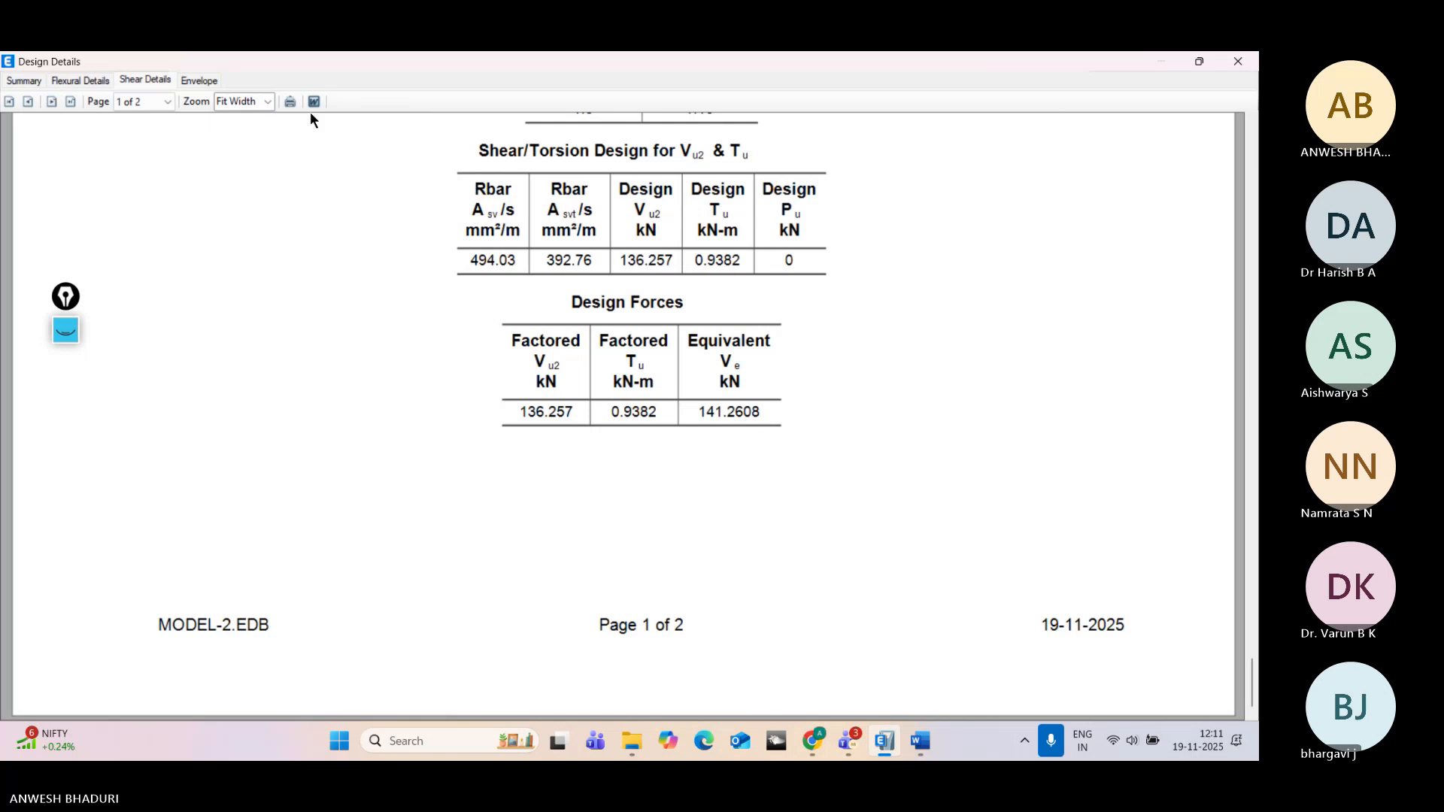
# Step: Display the envelope report at Fit Width, examine its flexural reinforcement, design moment and shear reinforcement tables, and close the design details
pyautogui.click(203, 80)
pyautogui.click(267, 101)
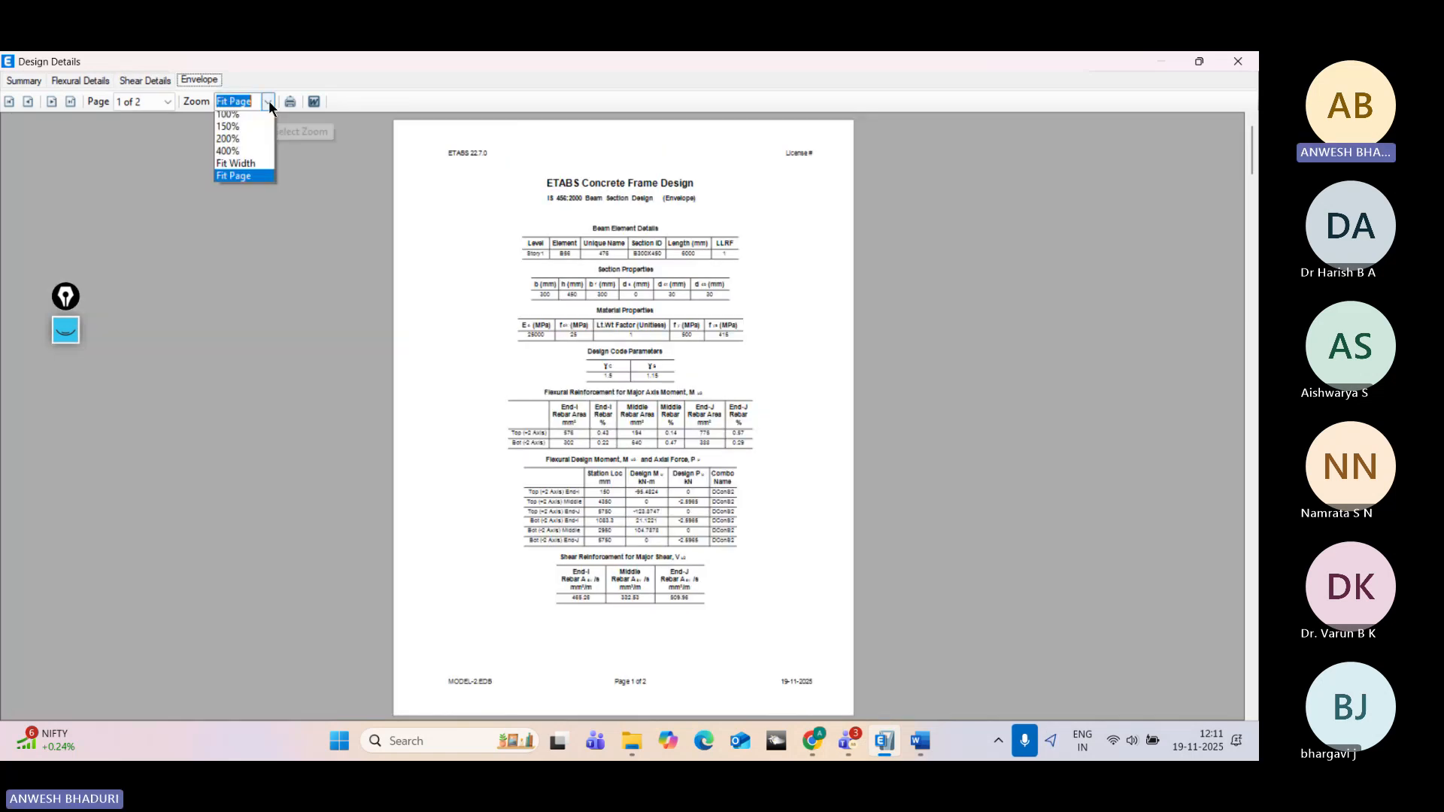
pyautogui.click(243, 215)
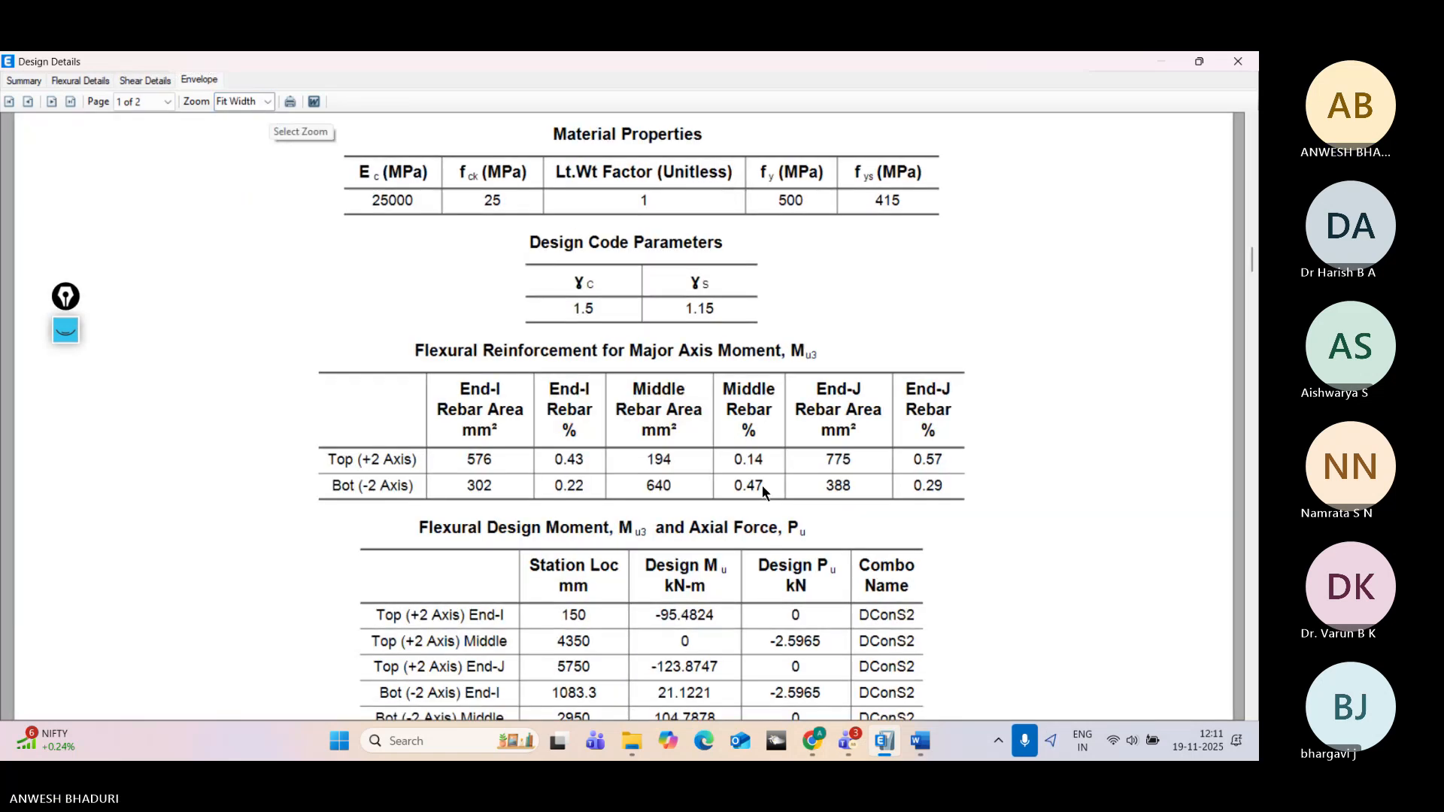
pyautogui.scroll(4, 761, 485)
pyautogui.scroll(-1, 760, 485)
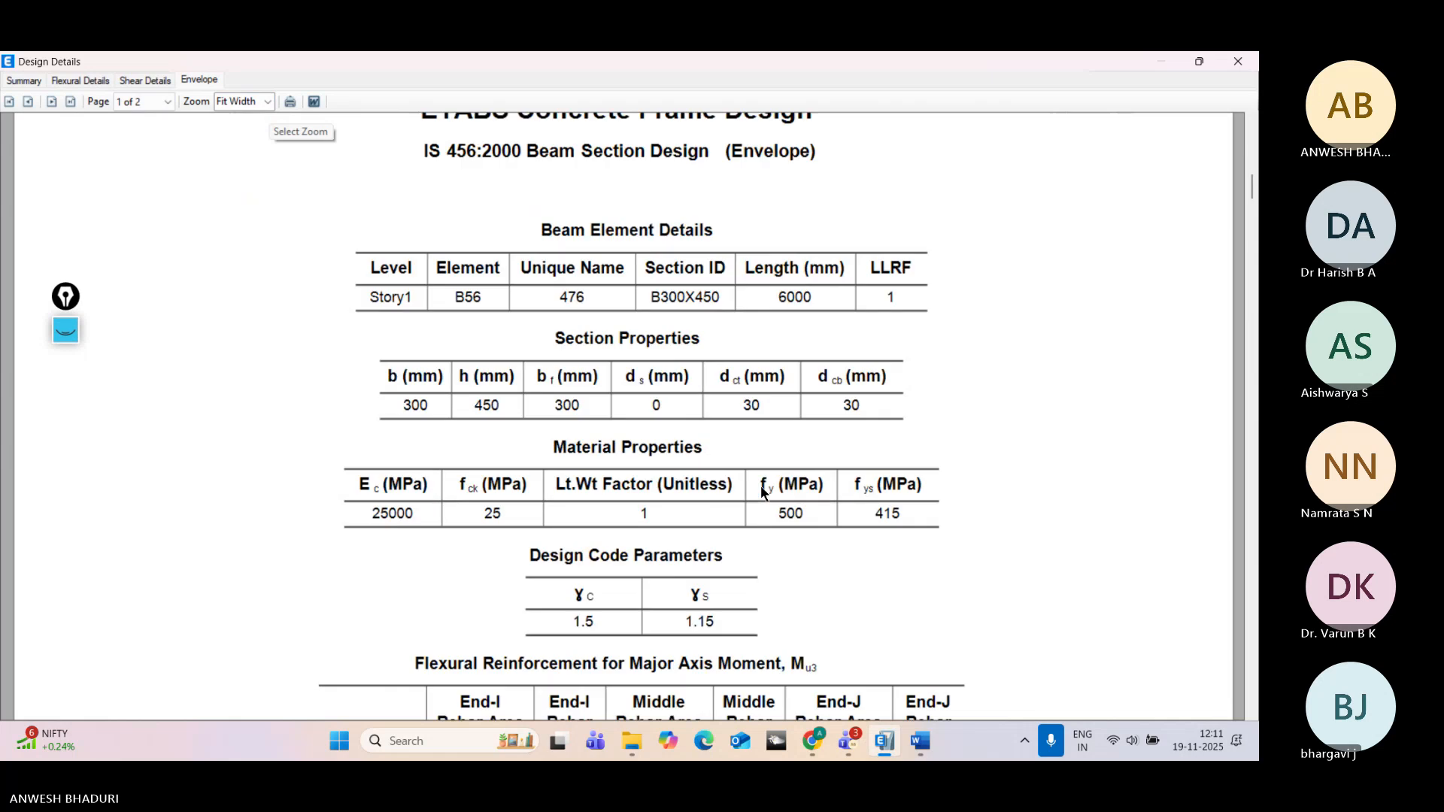
pyautogui.scroll(-3, 760, 485)
pyautogui.scroll(-4, 761, 485)
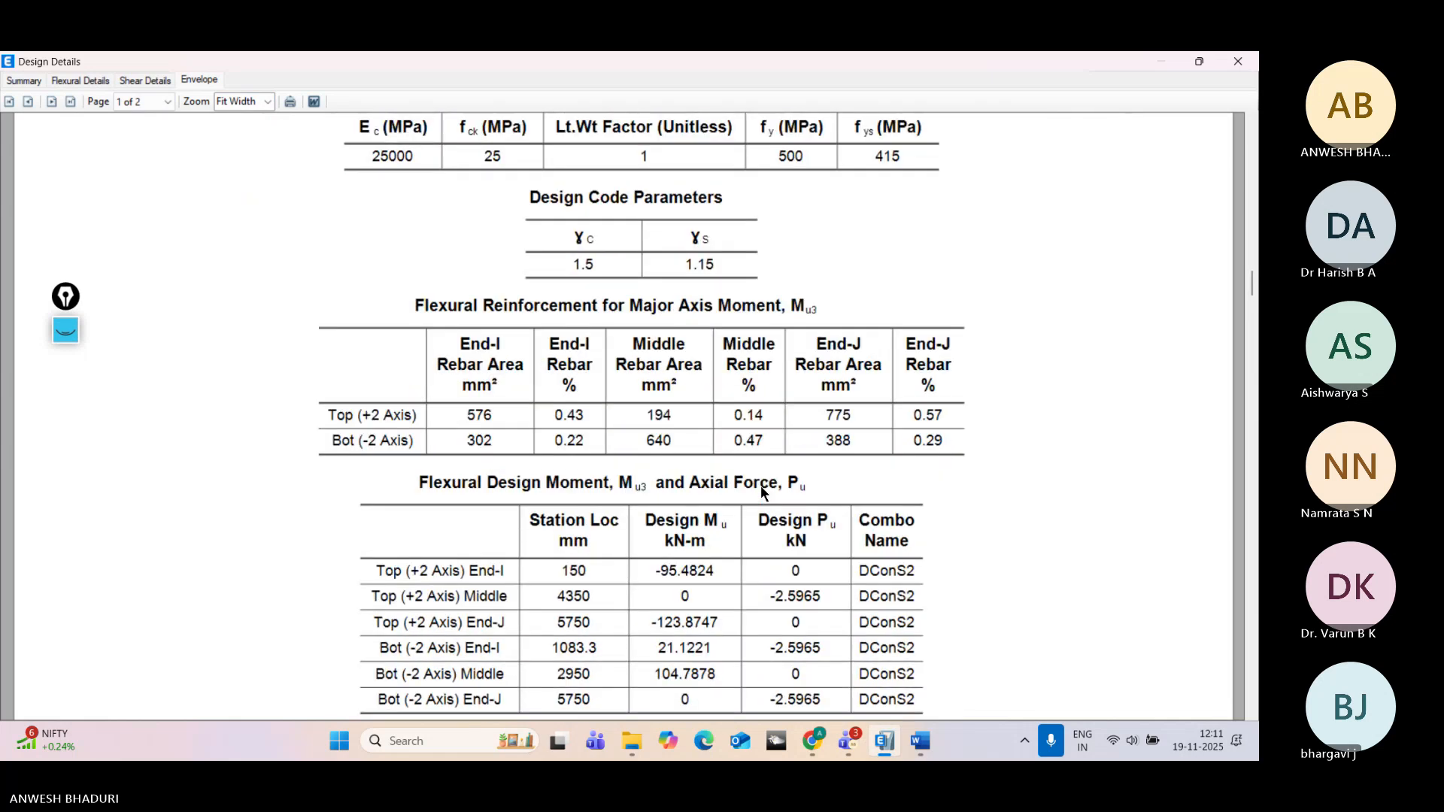
pyautogui.scroll(-8, 760, 485)
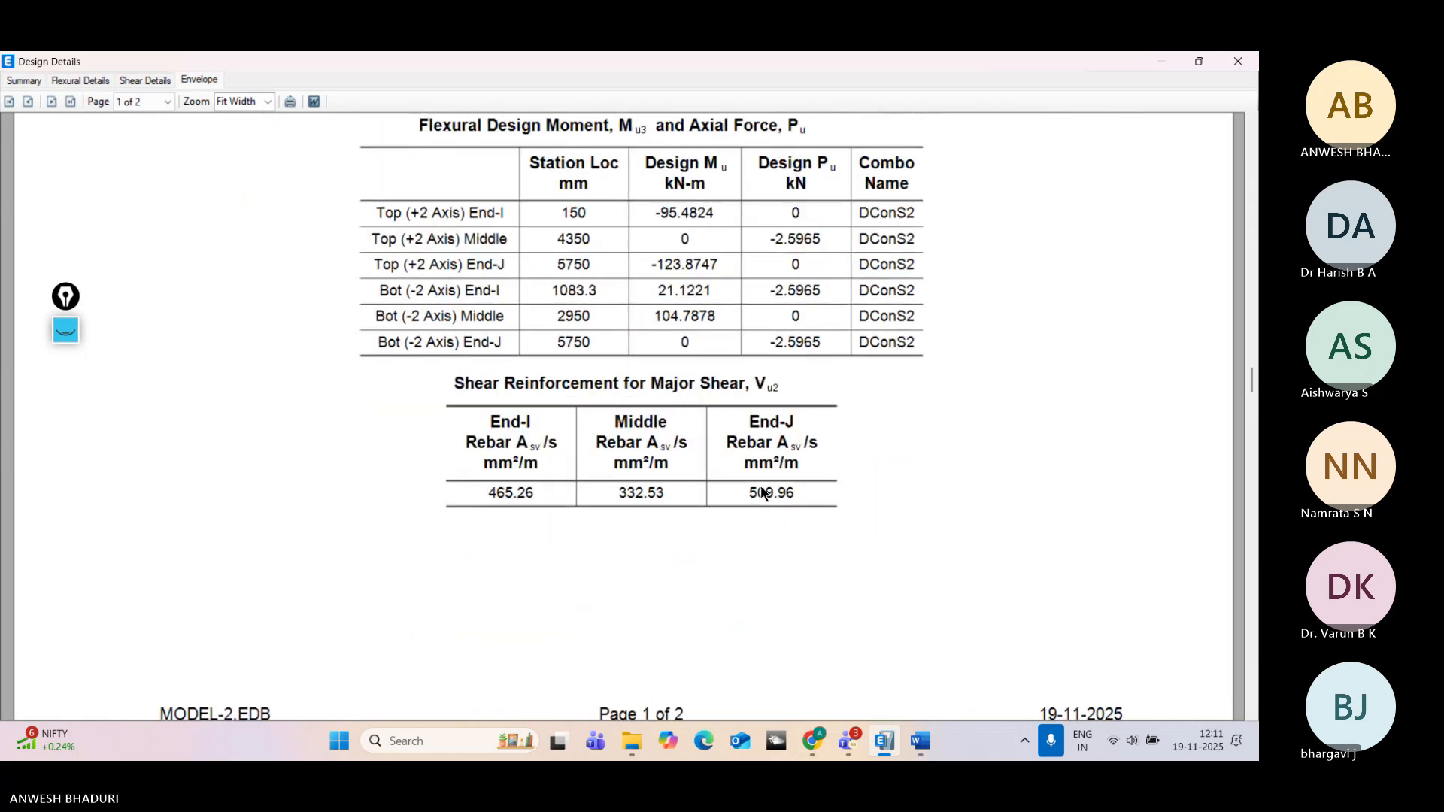
pyautogui.scroll(-6, 760, 485)
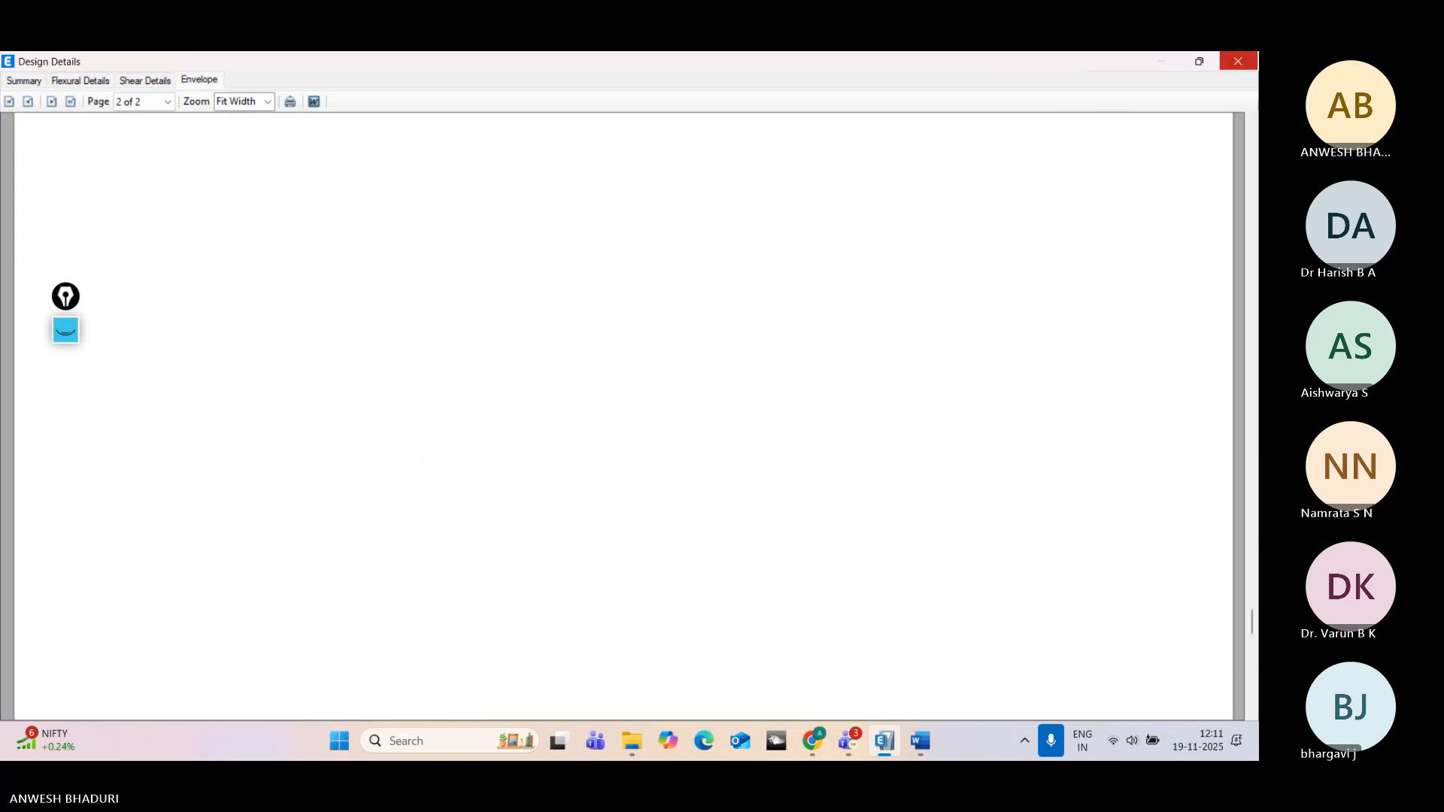
pyautogui.click(1238, 61)
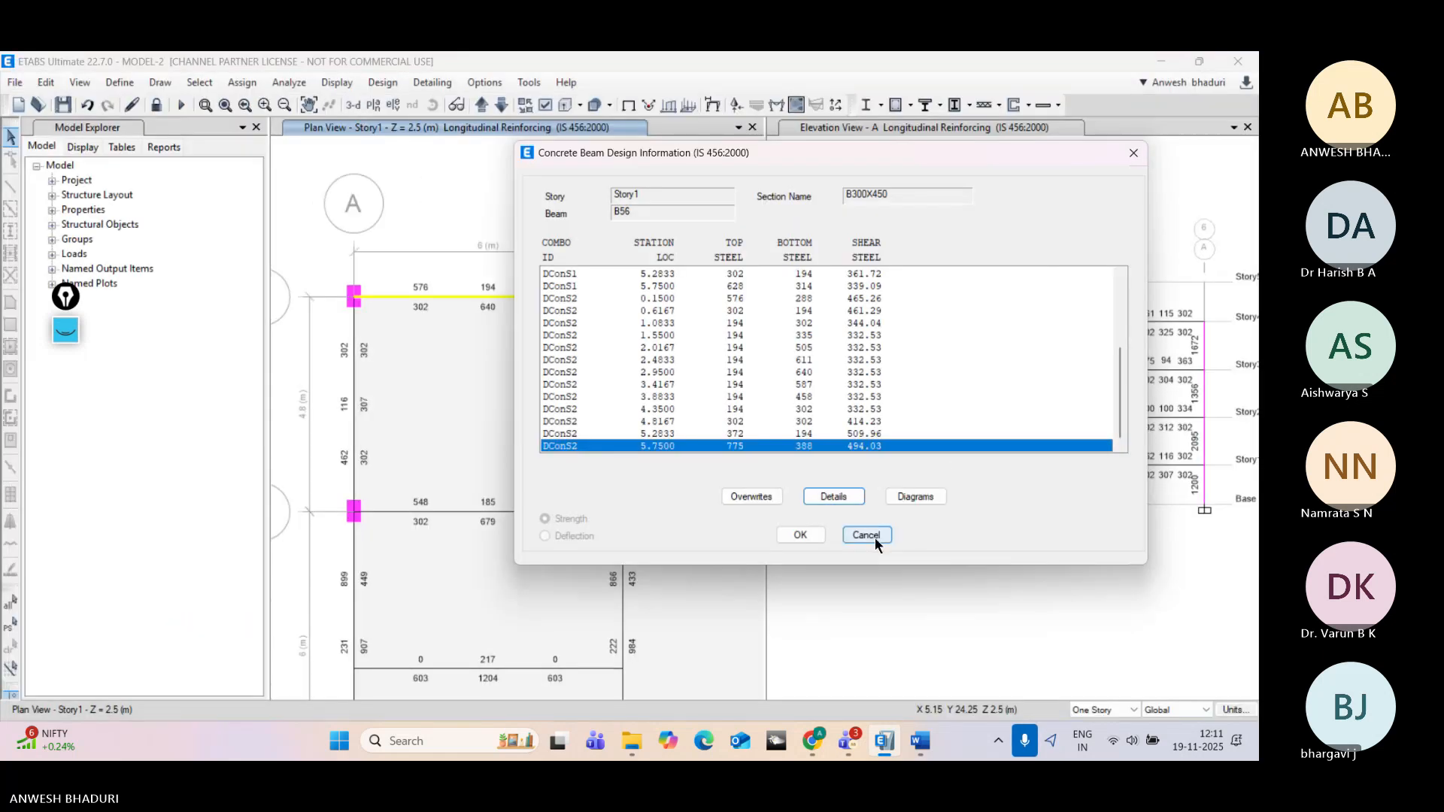
# Step: Display the design diagrams report for beam B56 at Fit Width and examine its geometric properties, material properties, cross-section and span sketch
pyautogui.moveTo(818, 160); pyautogui.dragTo(519, 142)
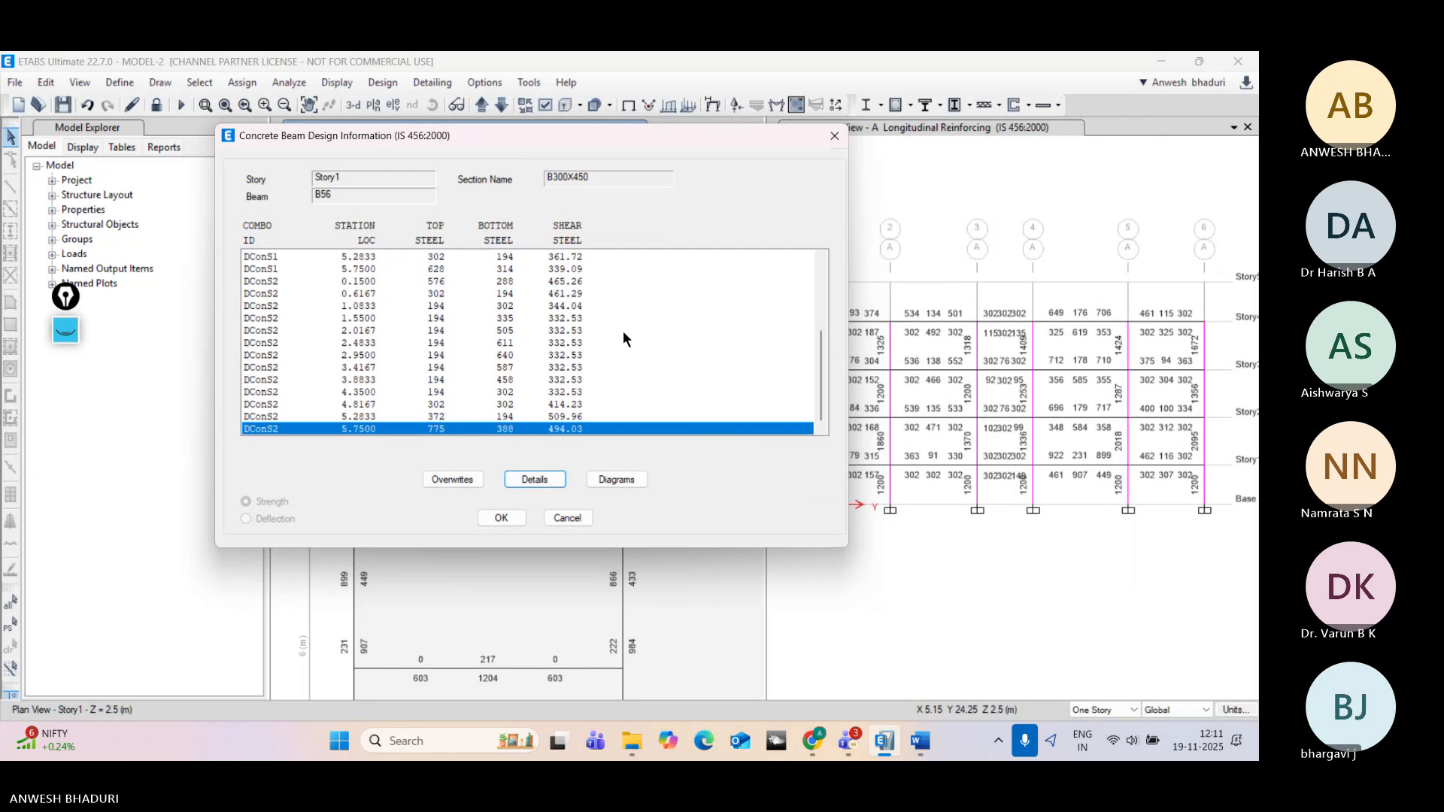
pyautogui.click(625, 480)
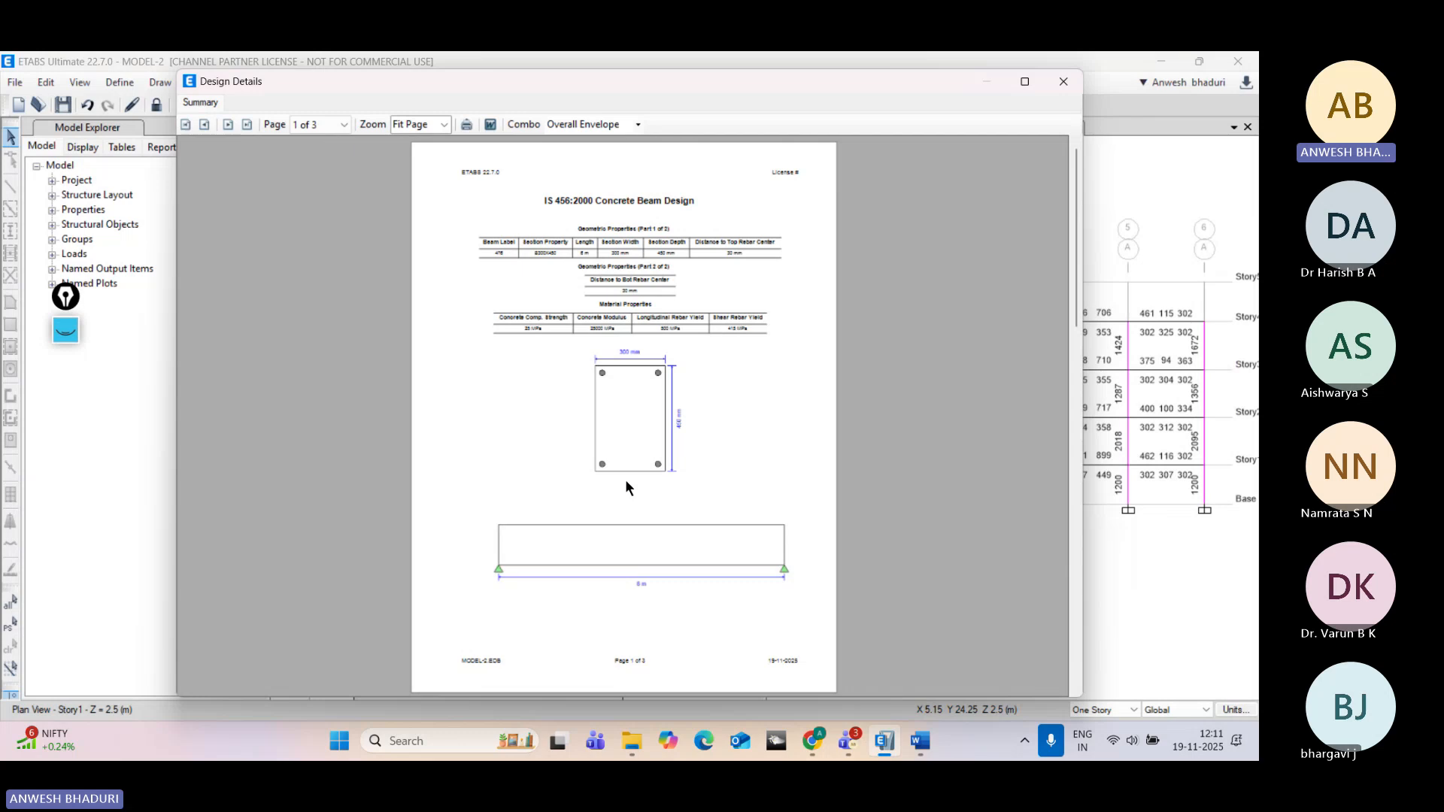
pyautogui.click(1025, 81)
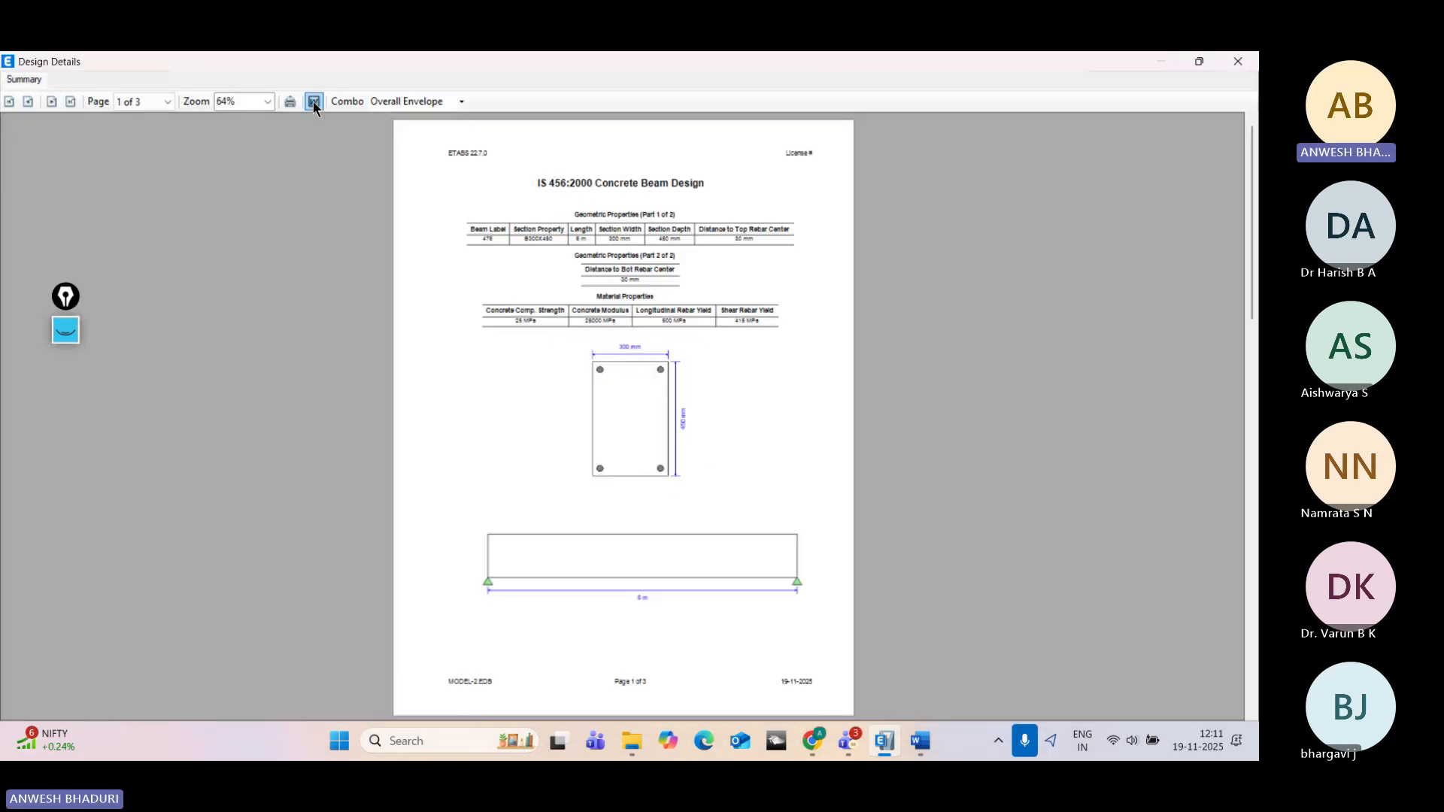
pyautogui.click(260, 102)
pyautogui.click(266, 102)
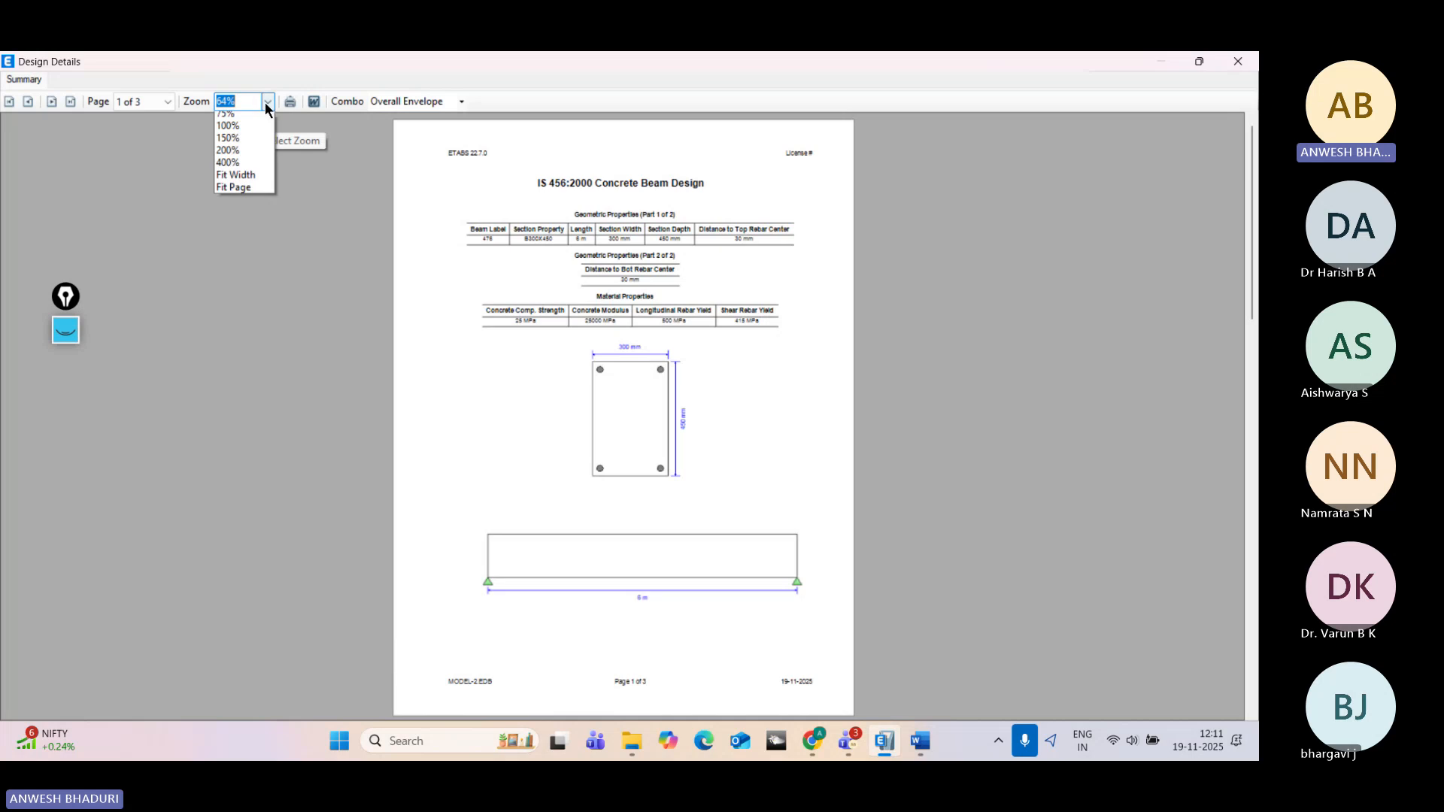
pyautogui.click(239, 217)
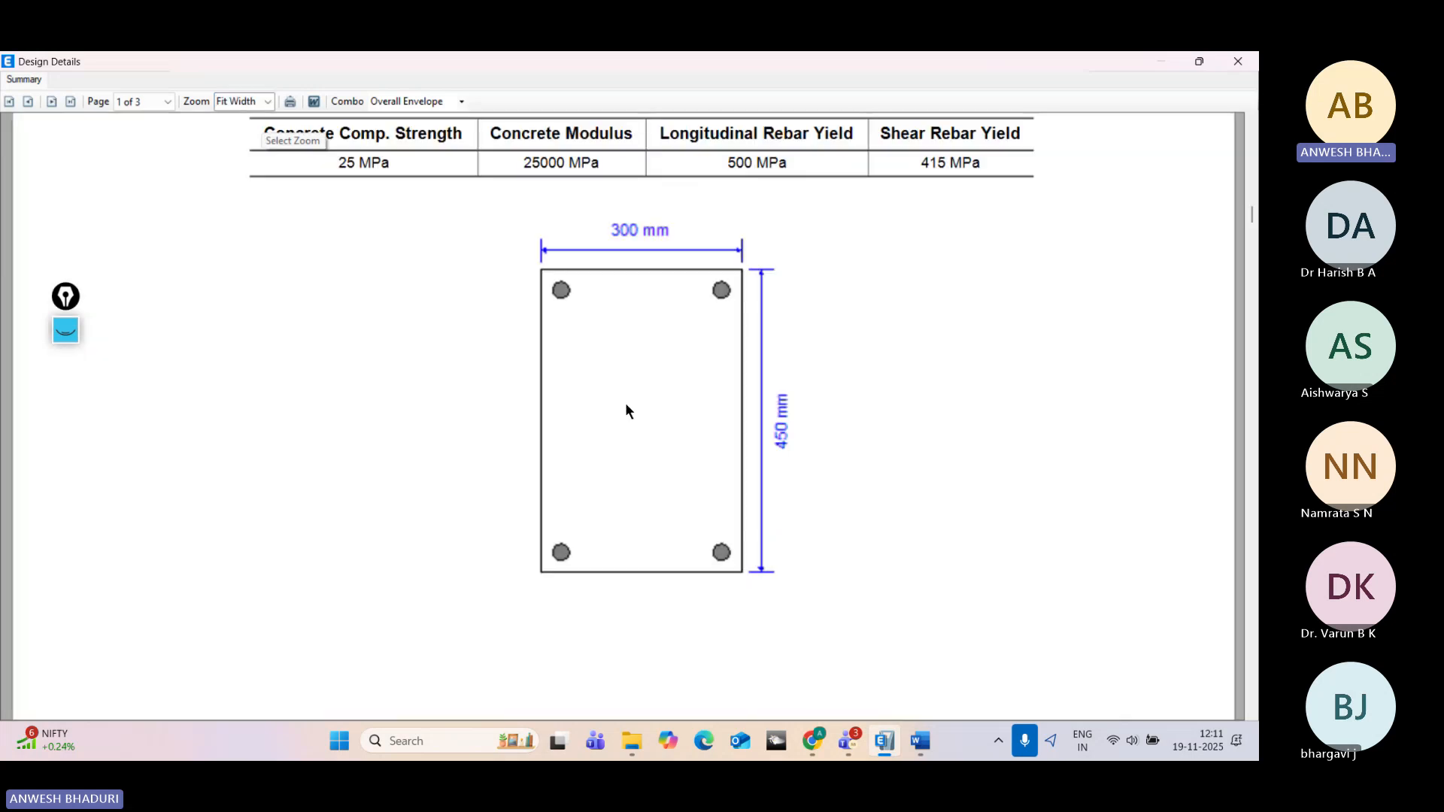
pyautogui.scroll(4, 626, 406)
pyautogui.scroll(1, 626, 409)
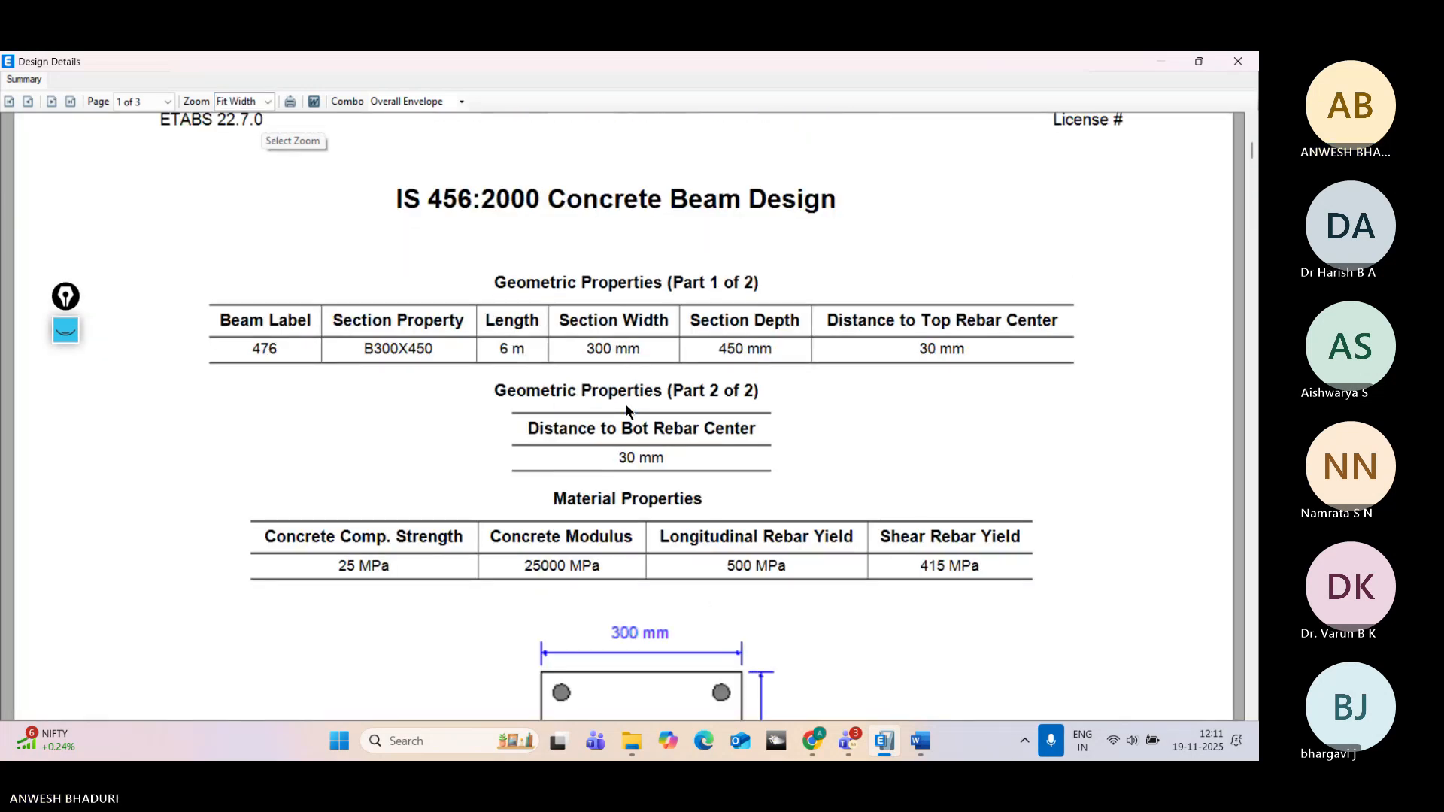
pyautogui.scroll(-4, 626, 410)
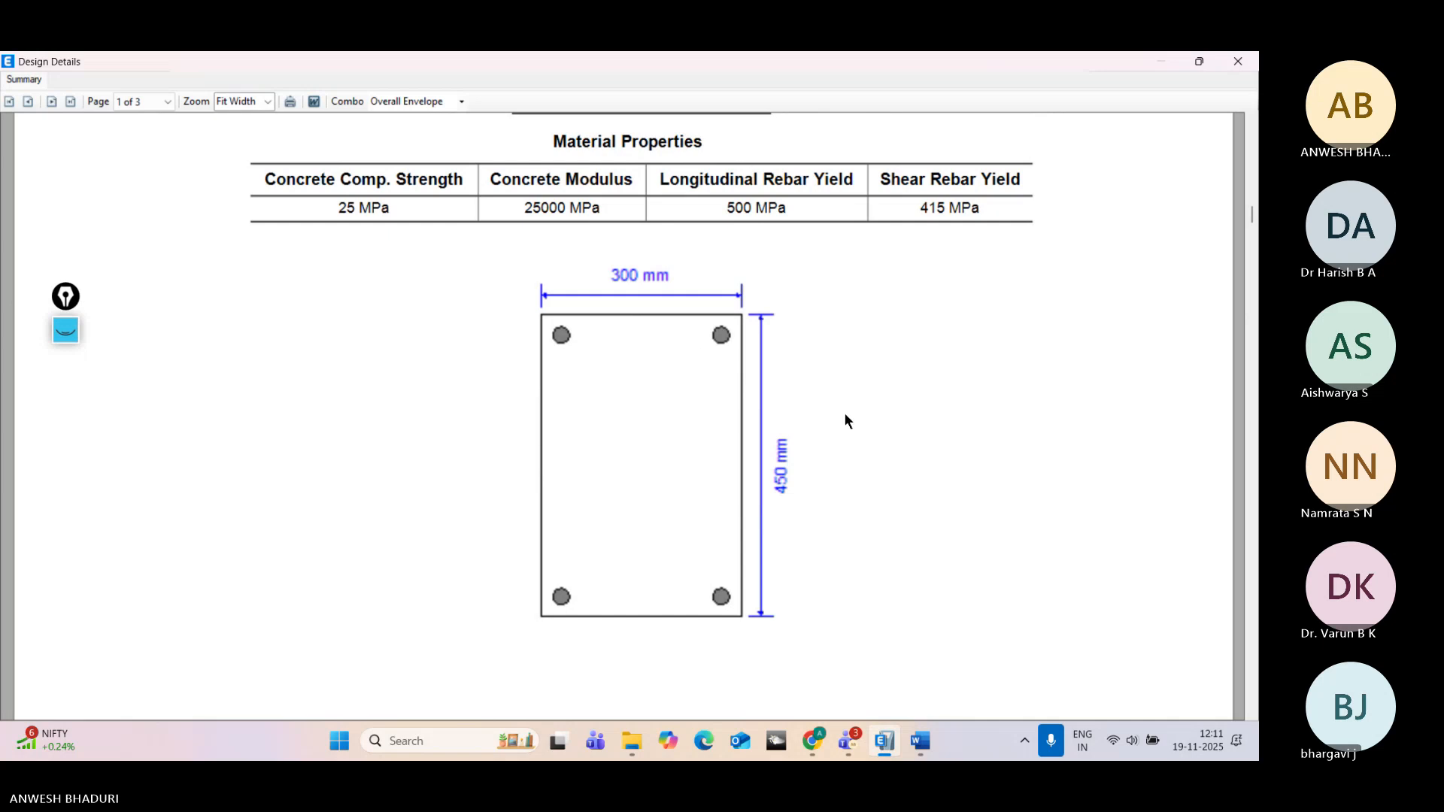
pyautogui.scroll(-6, 610, 364)
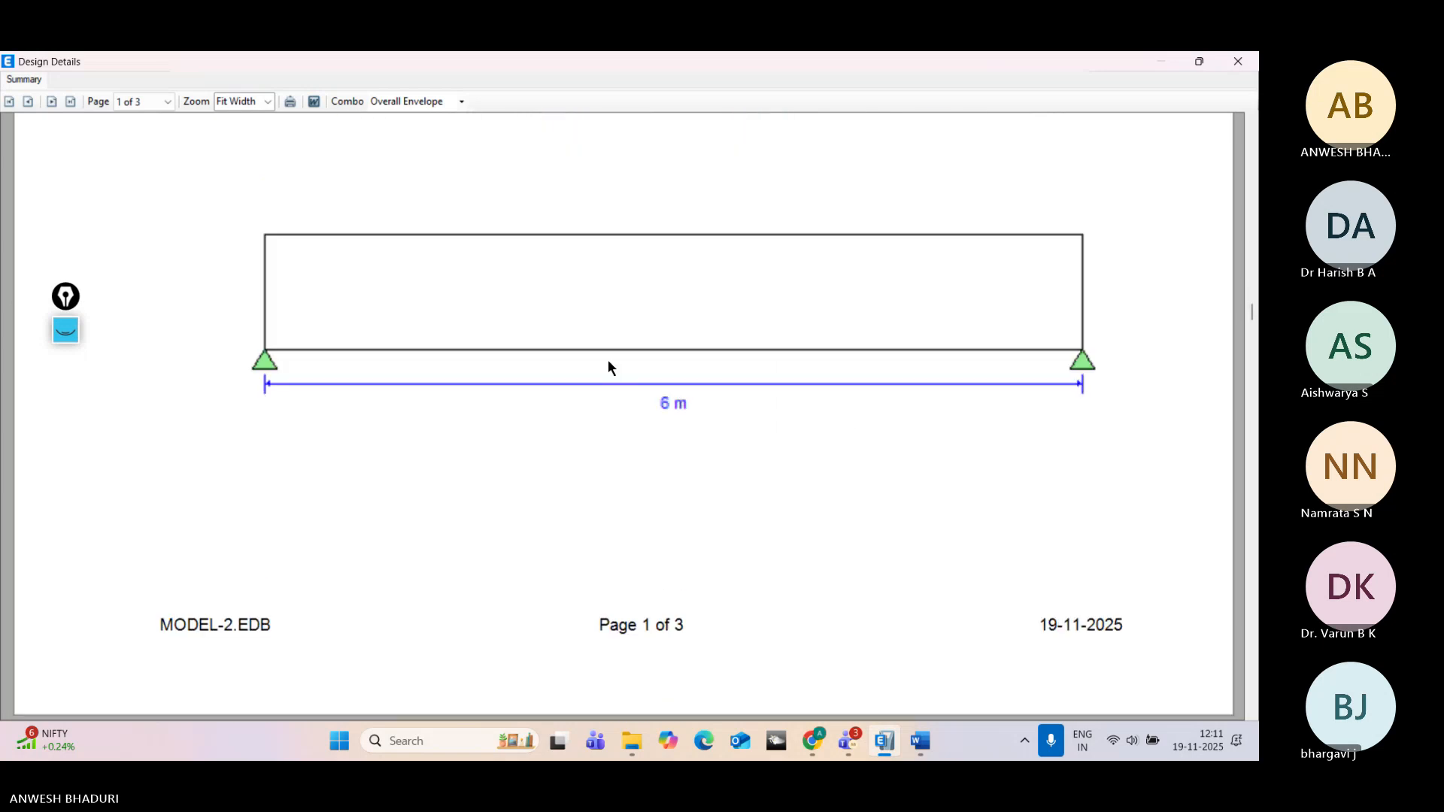
# Step: Examine the moment diagram and longitudinal reinforcement diagram on the second page of the Overall Envelope report
pyautogui.scroll(-3, 609, 367)
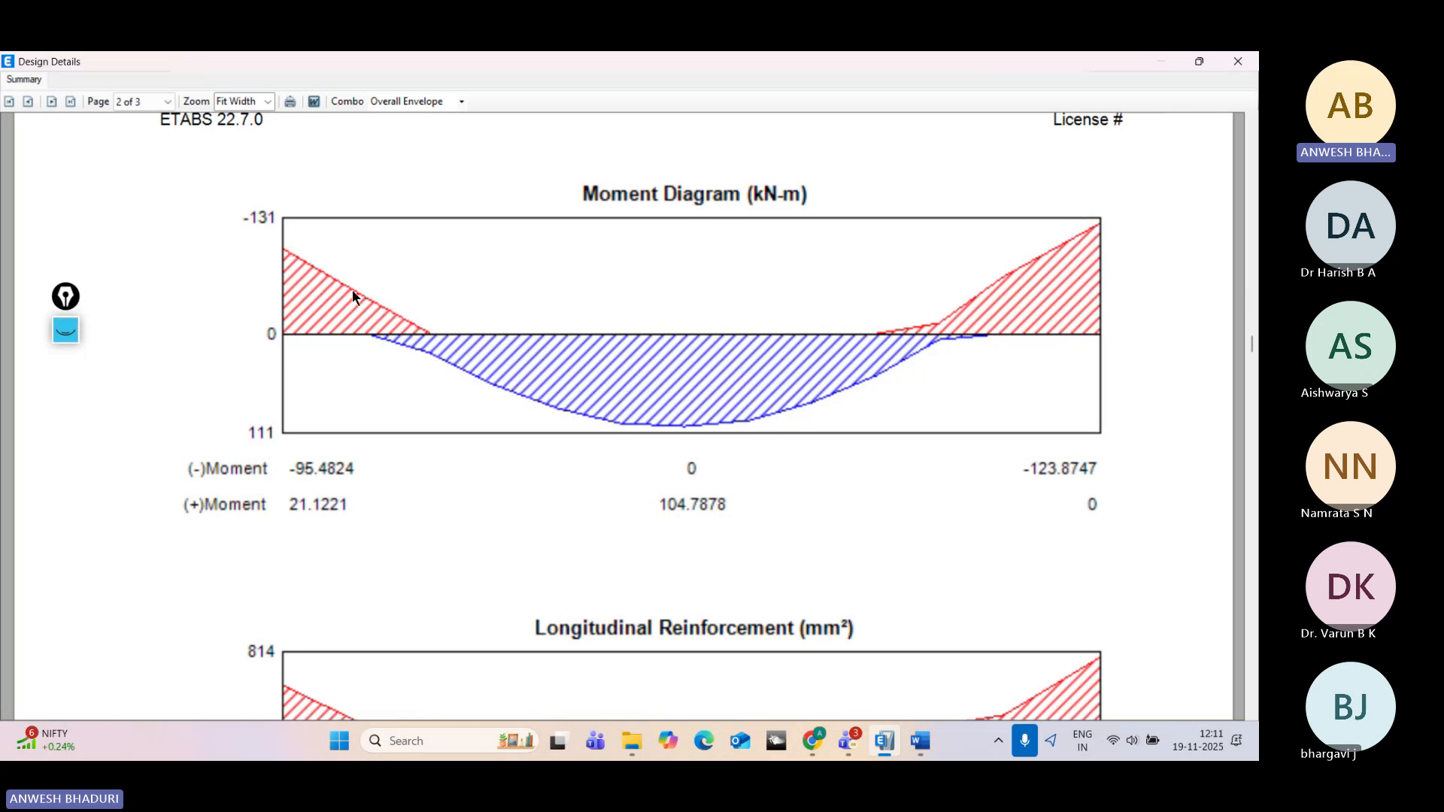
pyautogui.scroll(-1, 952, 366)
pyautogui.scroll(-1, 951, 359)
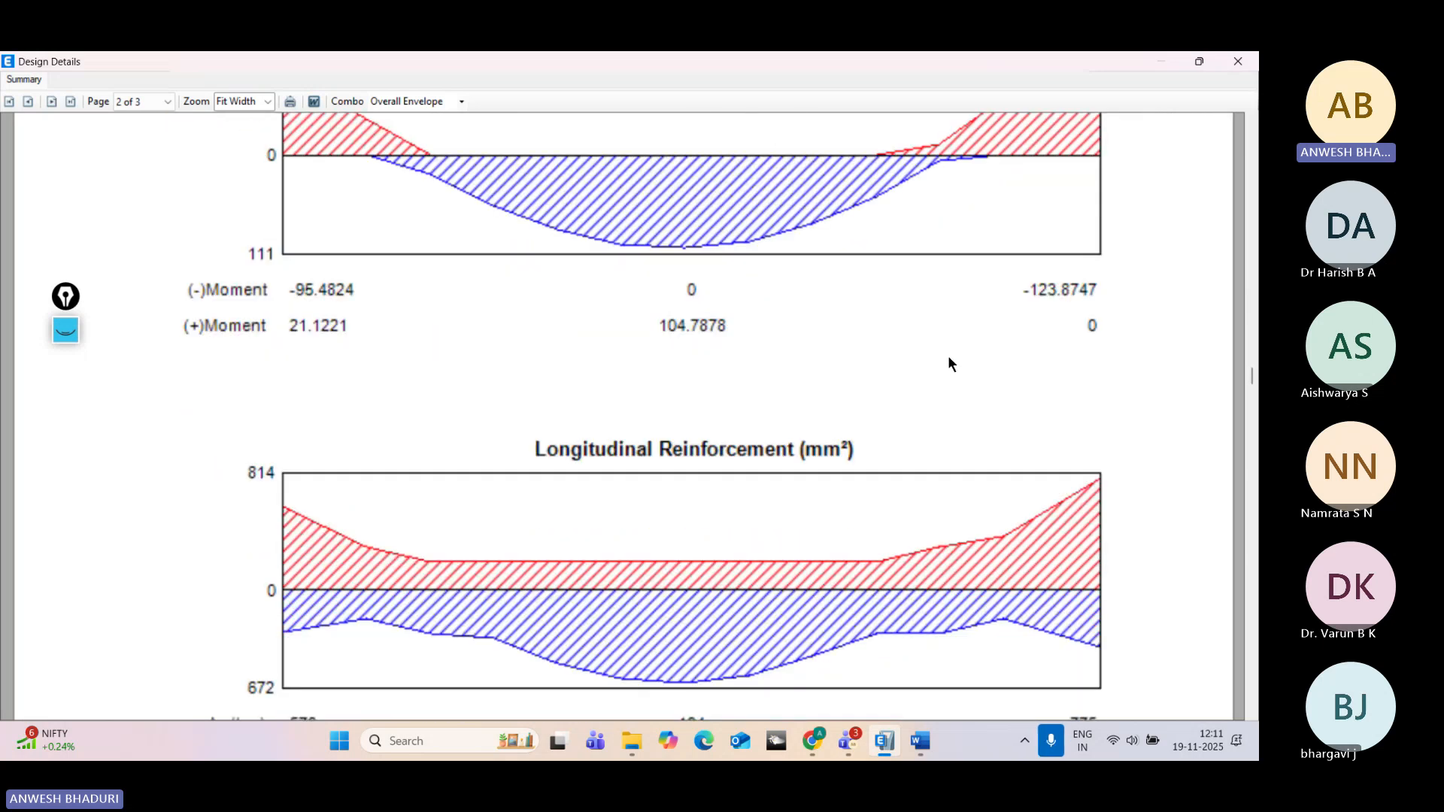
pyautogui.scroll(1, 978, 316)
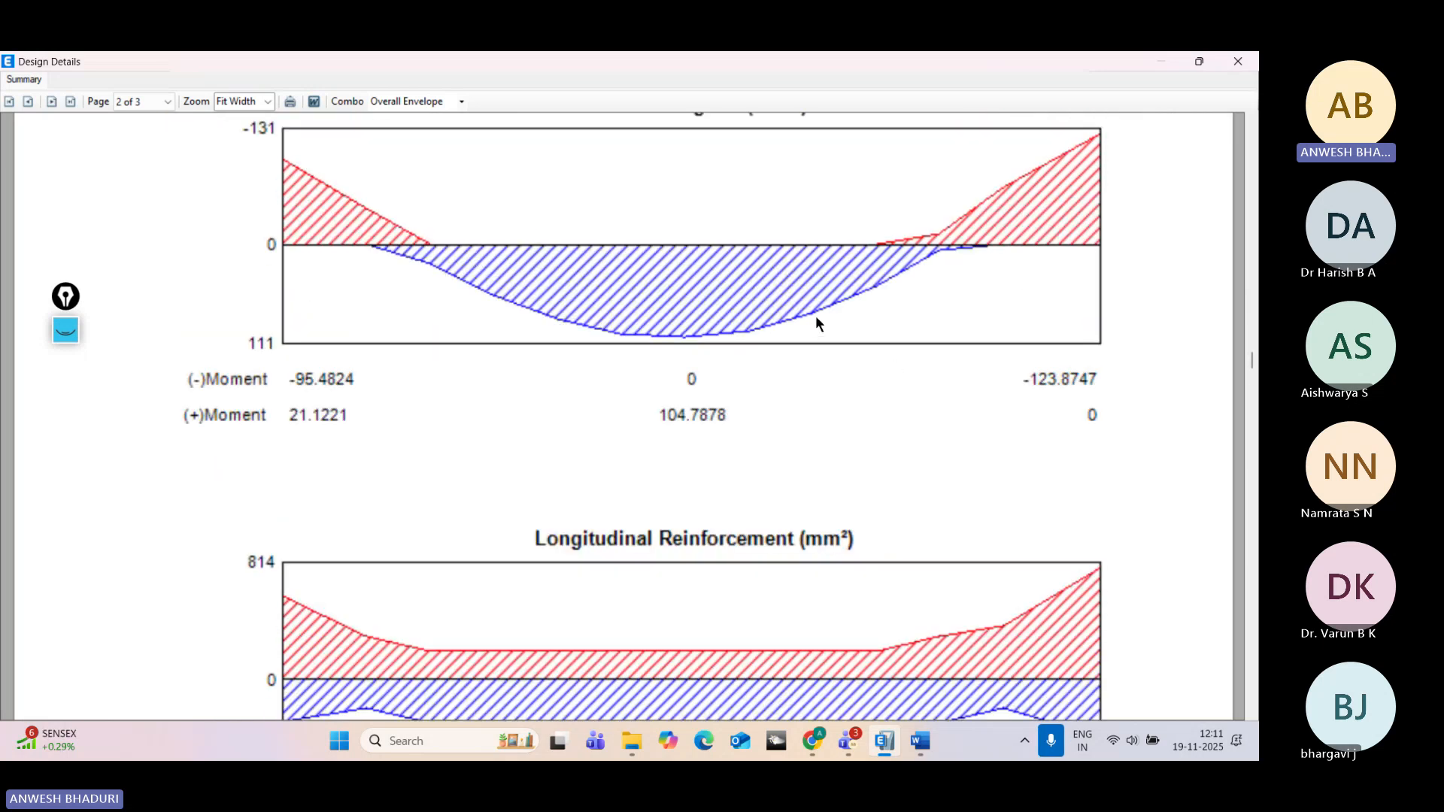
pyautogui.scroll(-2, 670, 494)
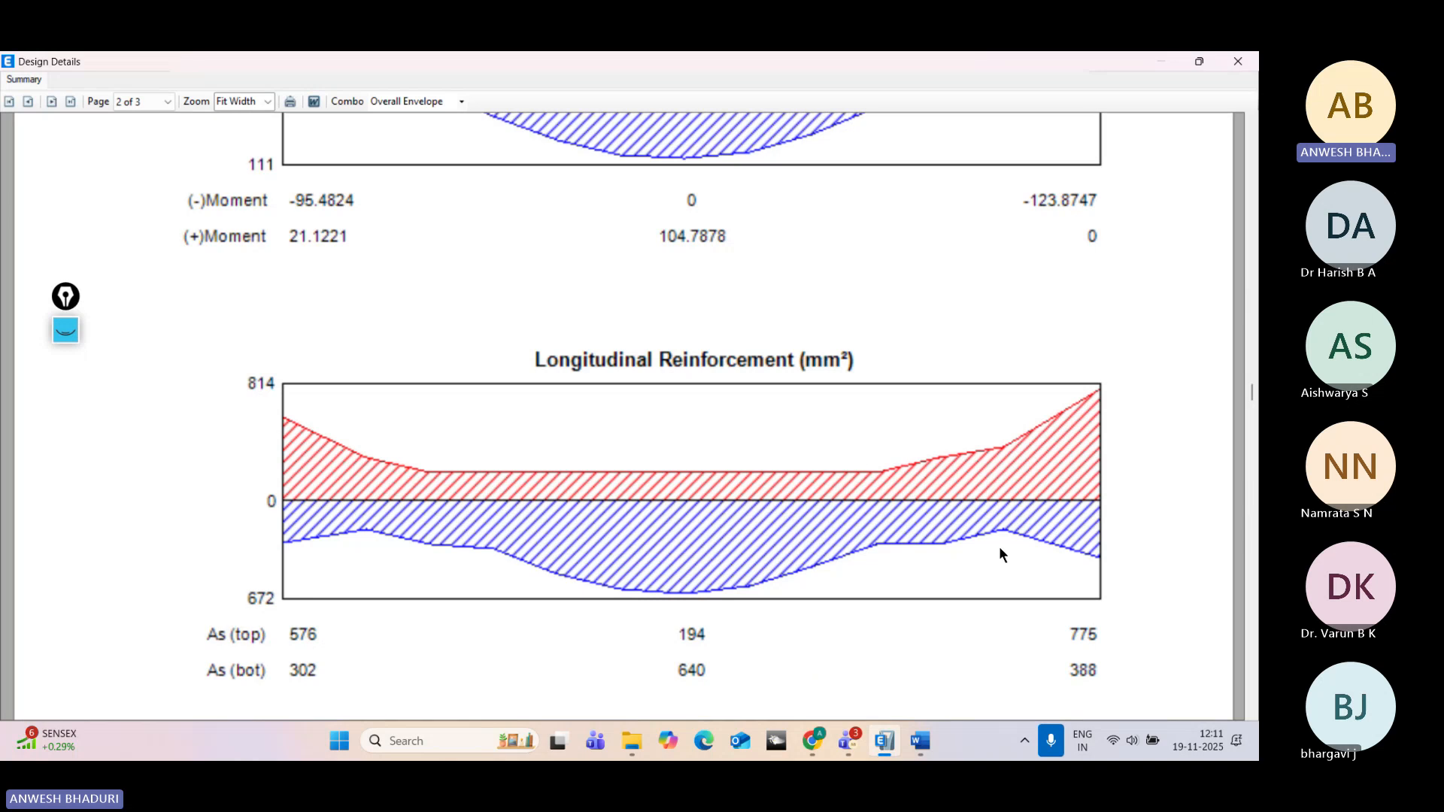
pyautogui.scroll(-1, 902, 556)
pyautogui.scroll(-1, 657, 431)
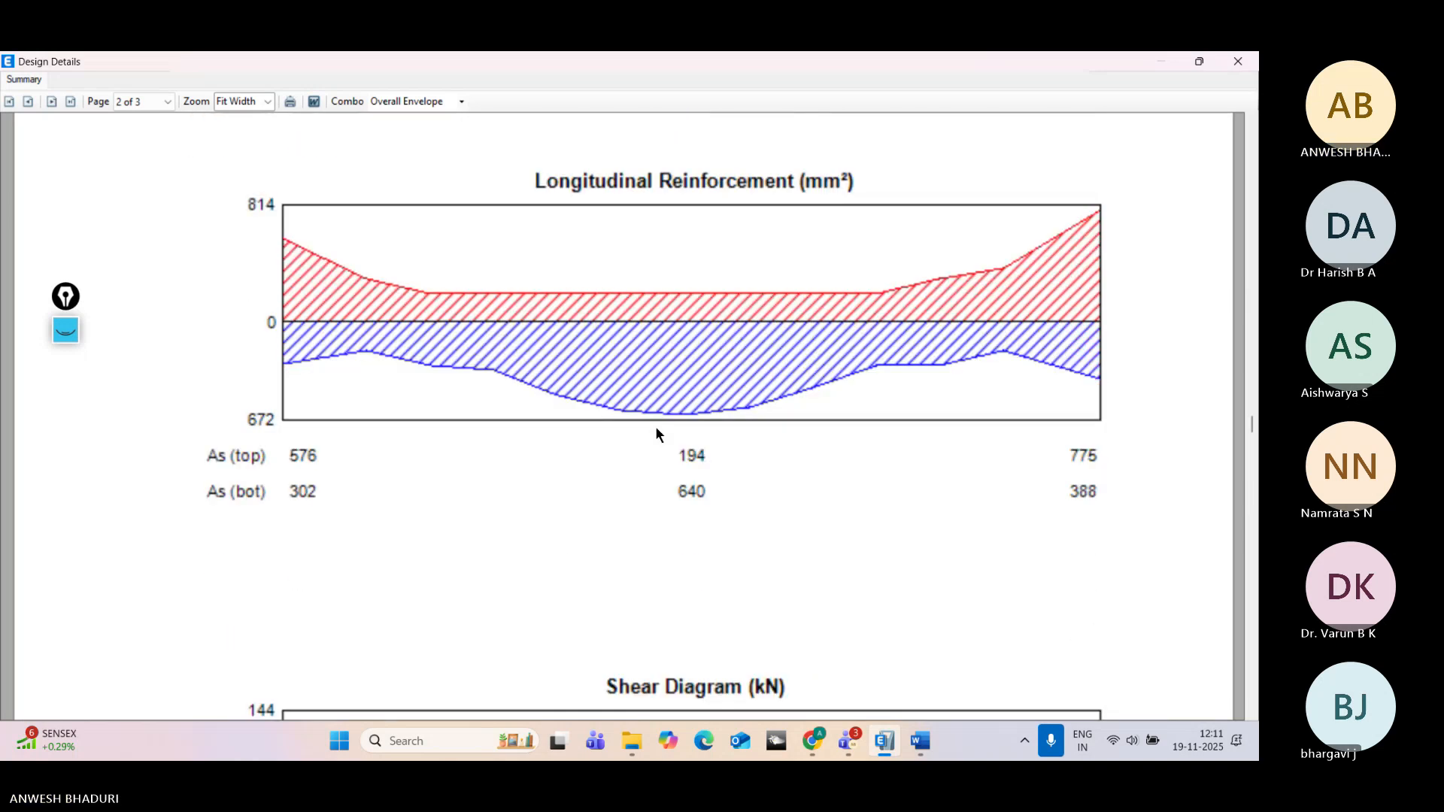
# Step: Examine the transverse reinforcement and torsion diagrams on the third page of the beam design report
pyautogui.scroll(-9, 656, 434)
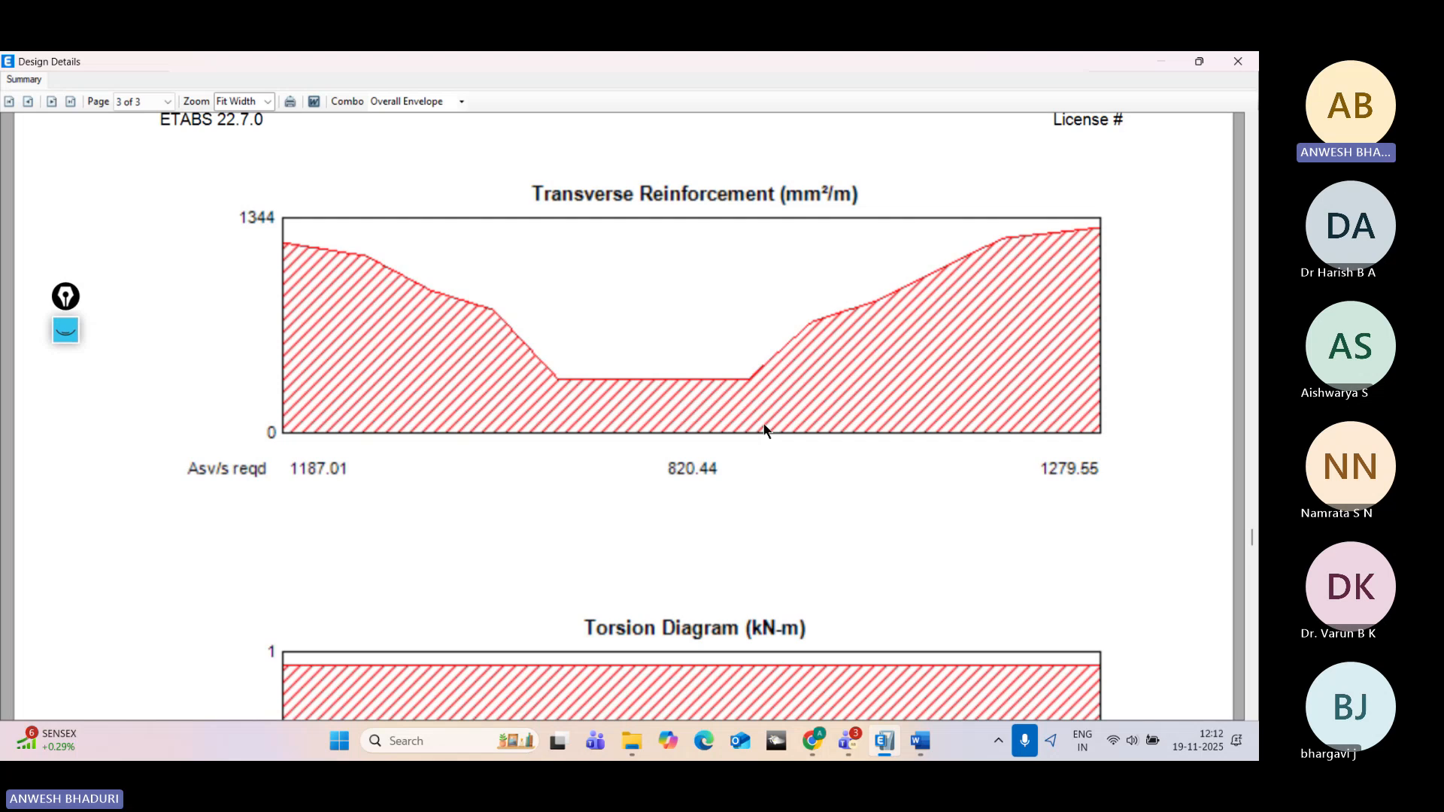
pyautogui.scroll(1, 823, 435)
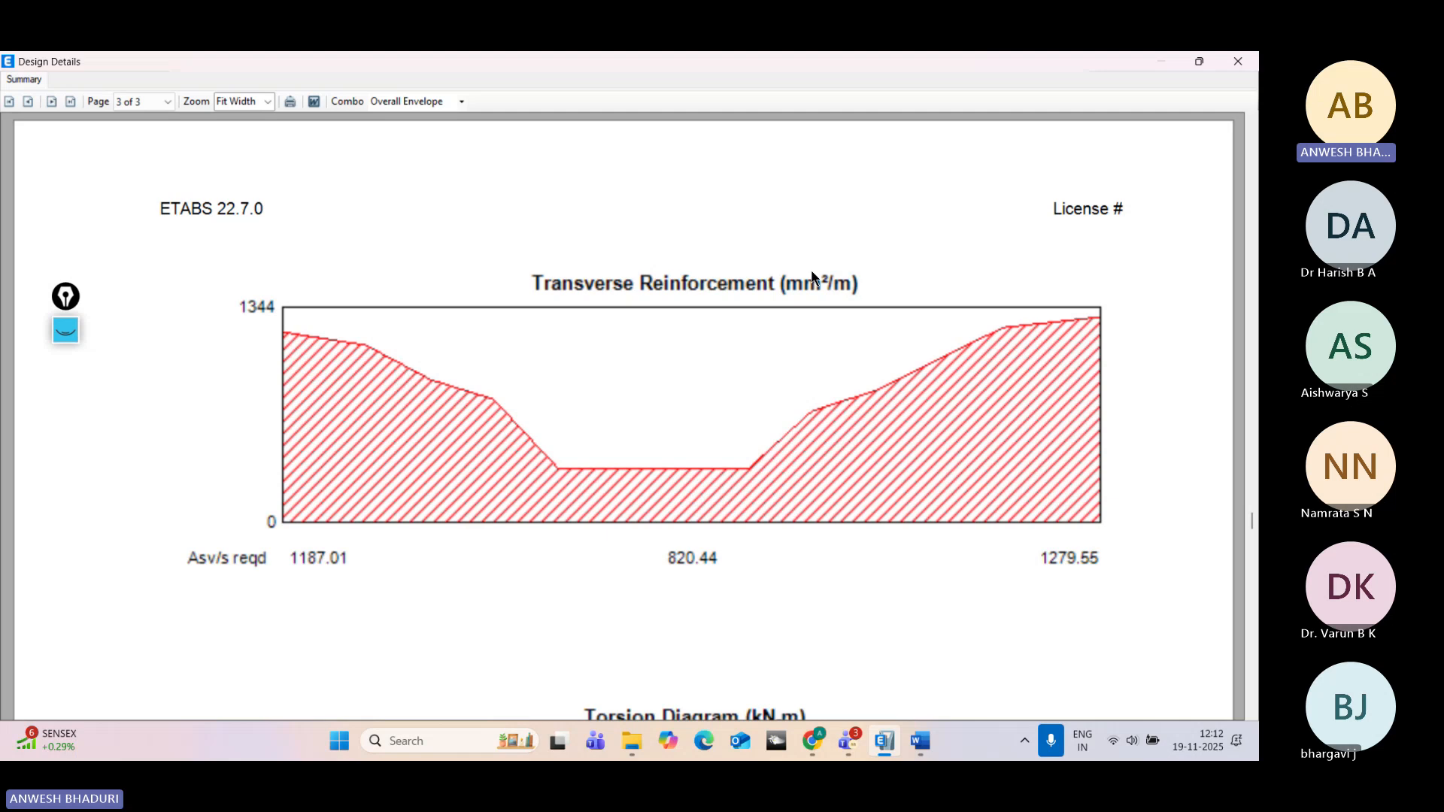
pyautogui.scroll(-1, 810, 278)
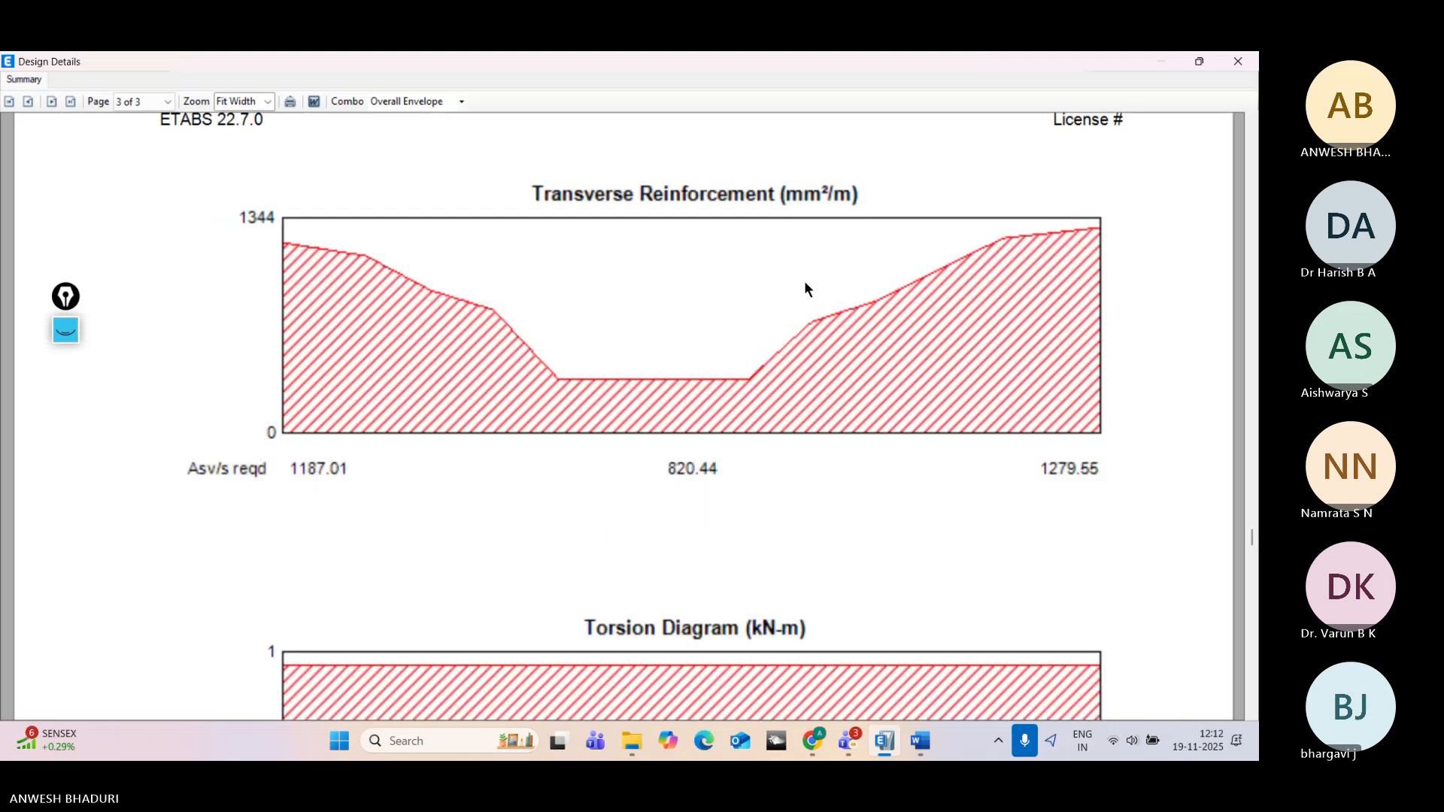
pyautogui.scroll(-2, 805, 282)
pyautogui.scroll(-8, 806, 283)
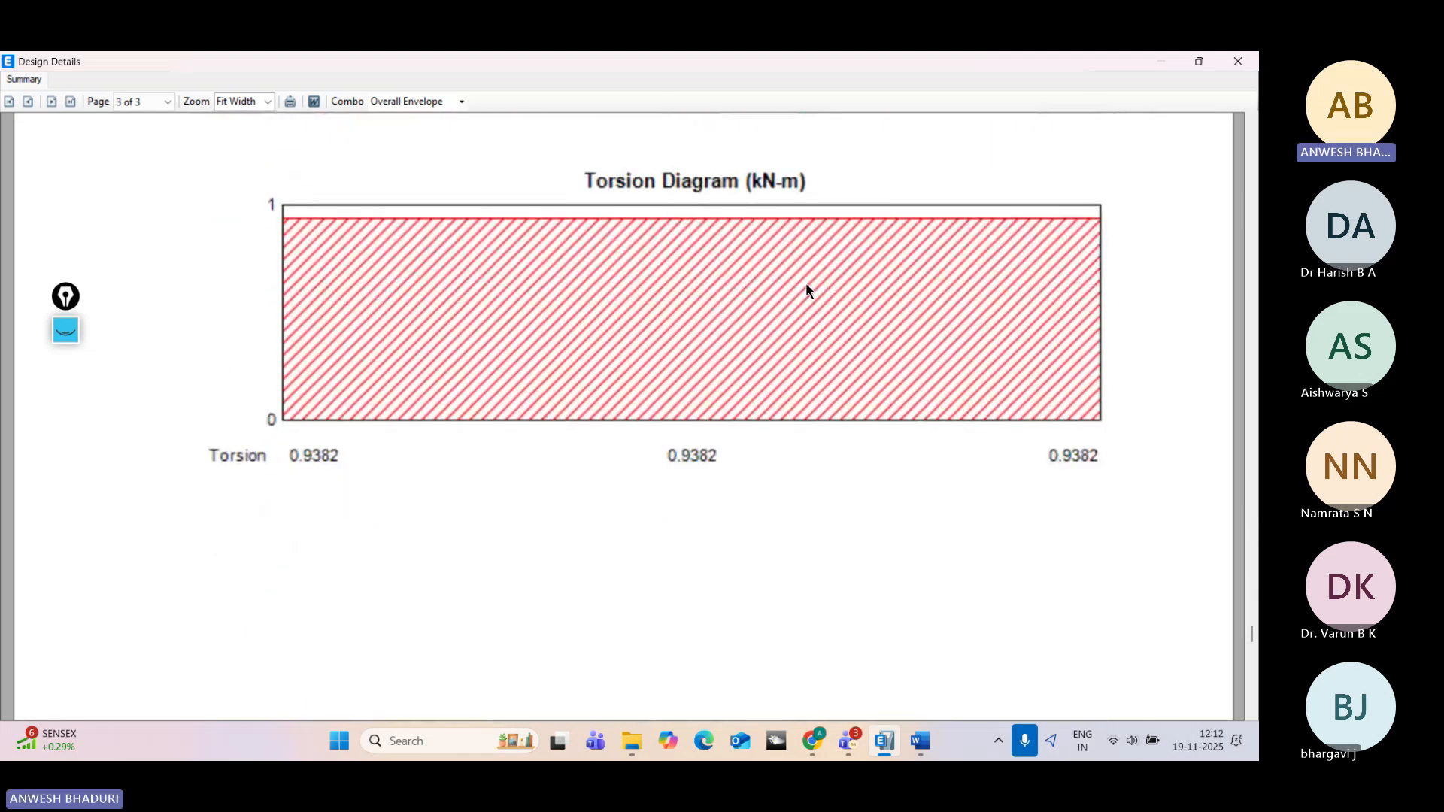
pyautogui.scroll(9, 806, 284)
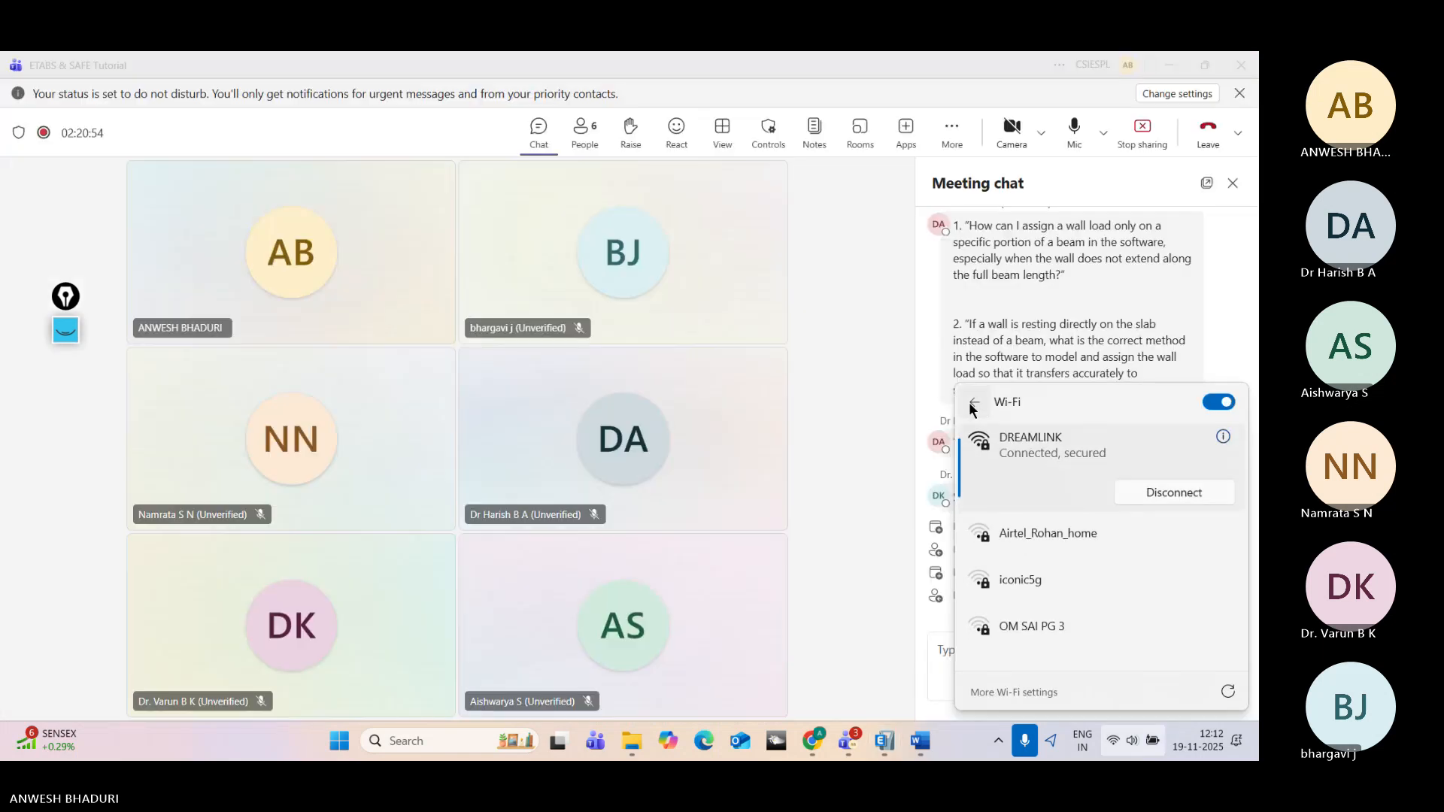
# Step: Dismiss the Wi-Fi network list over the Teams meeting and switch back to ETABS
pyautogui.click(970, 405)
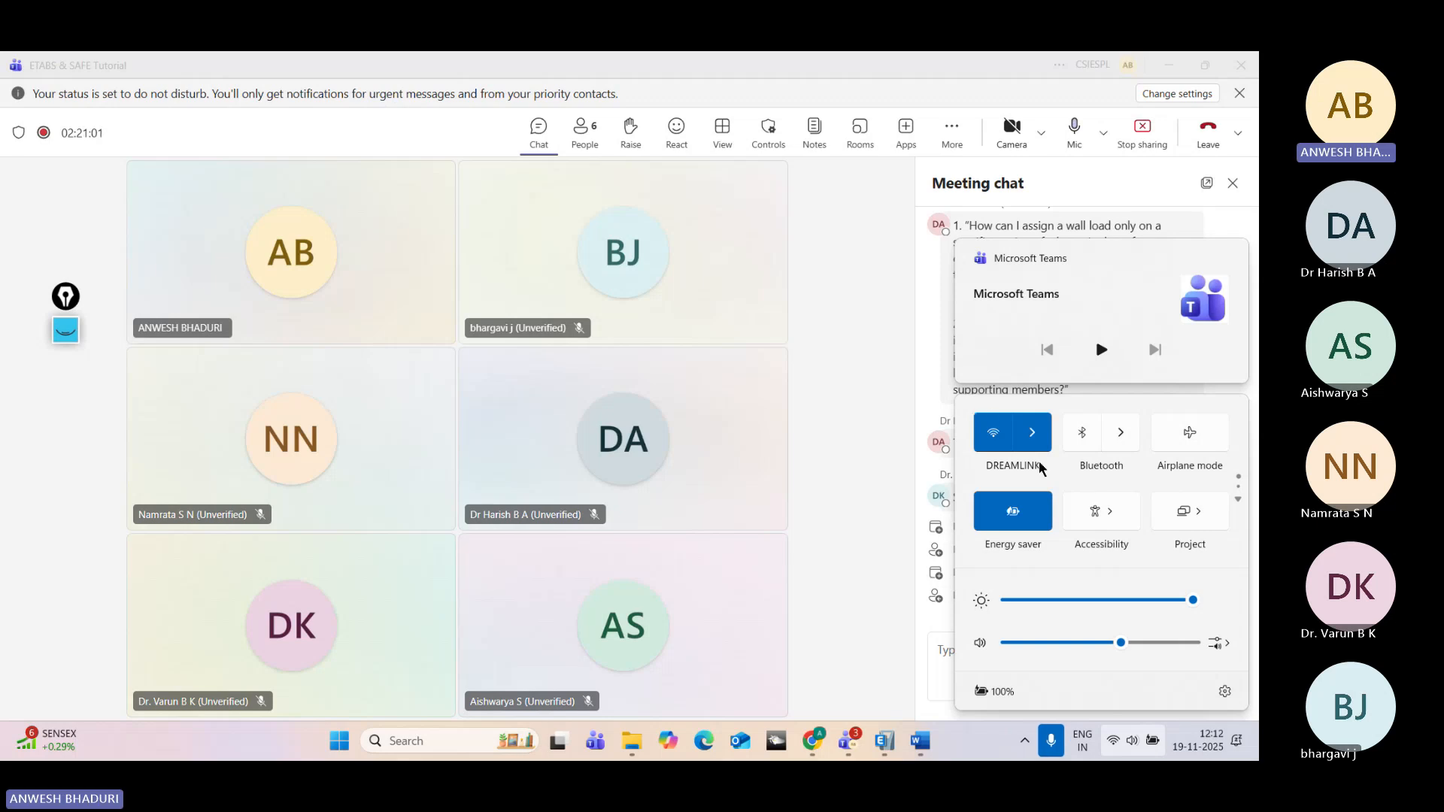
pyautogui.click(977, 740)
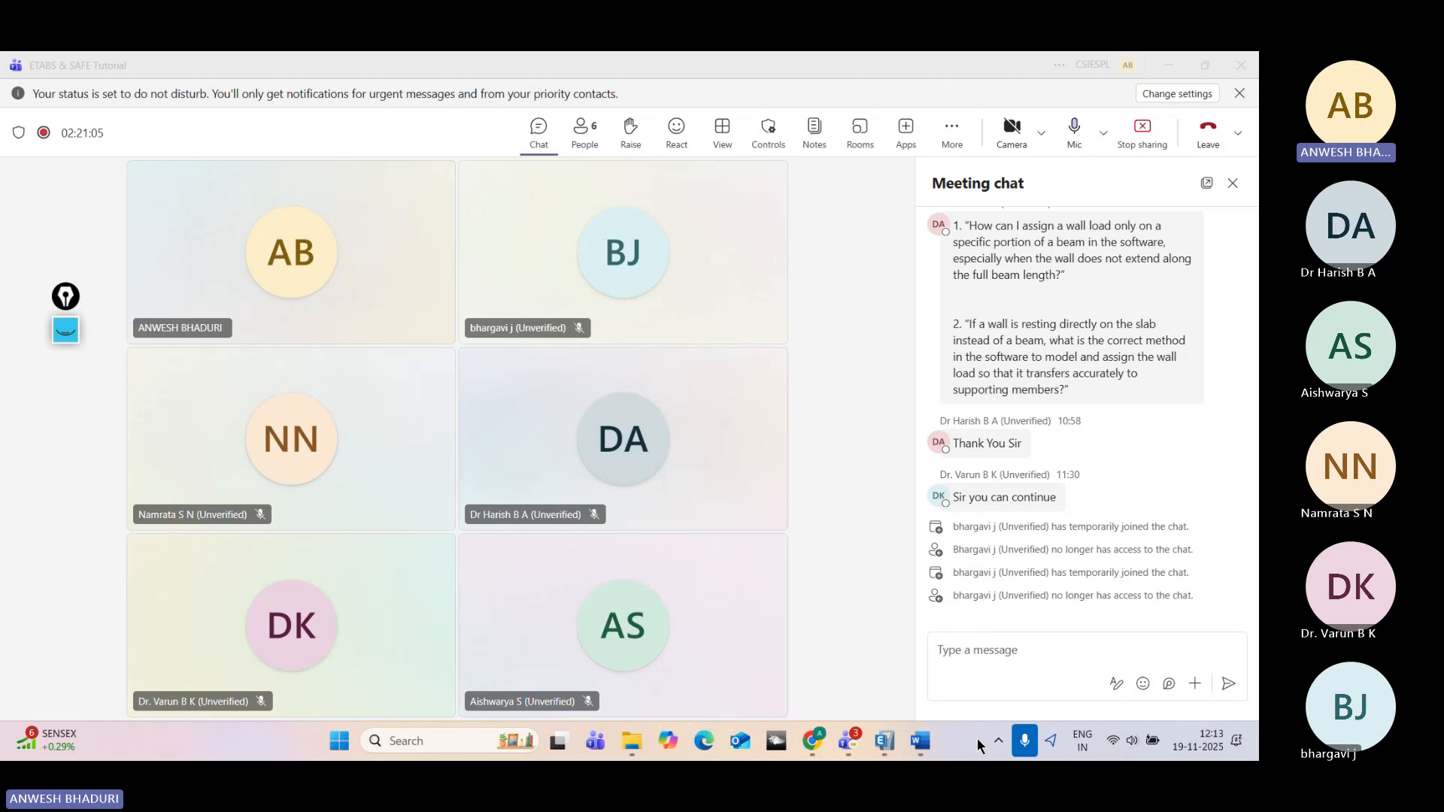
pyautogui.click(895, 737)
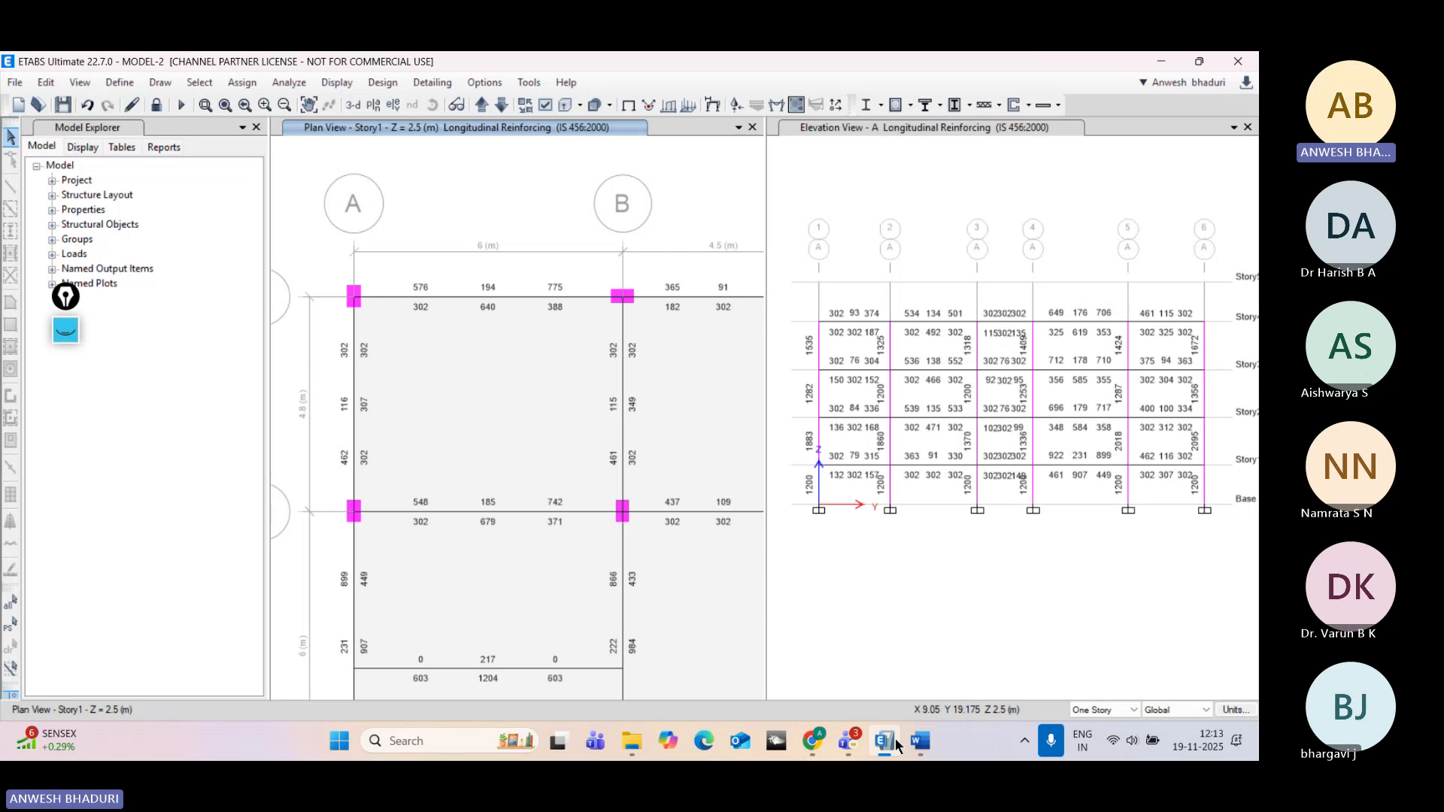
# Step: Reopen the design diagrams report for the Story1 beam B56 between grids A and B in a maximized window
pyautogui.rightClick(522, 297)
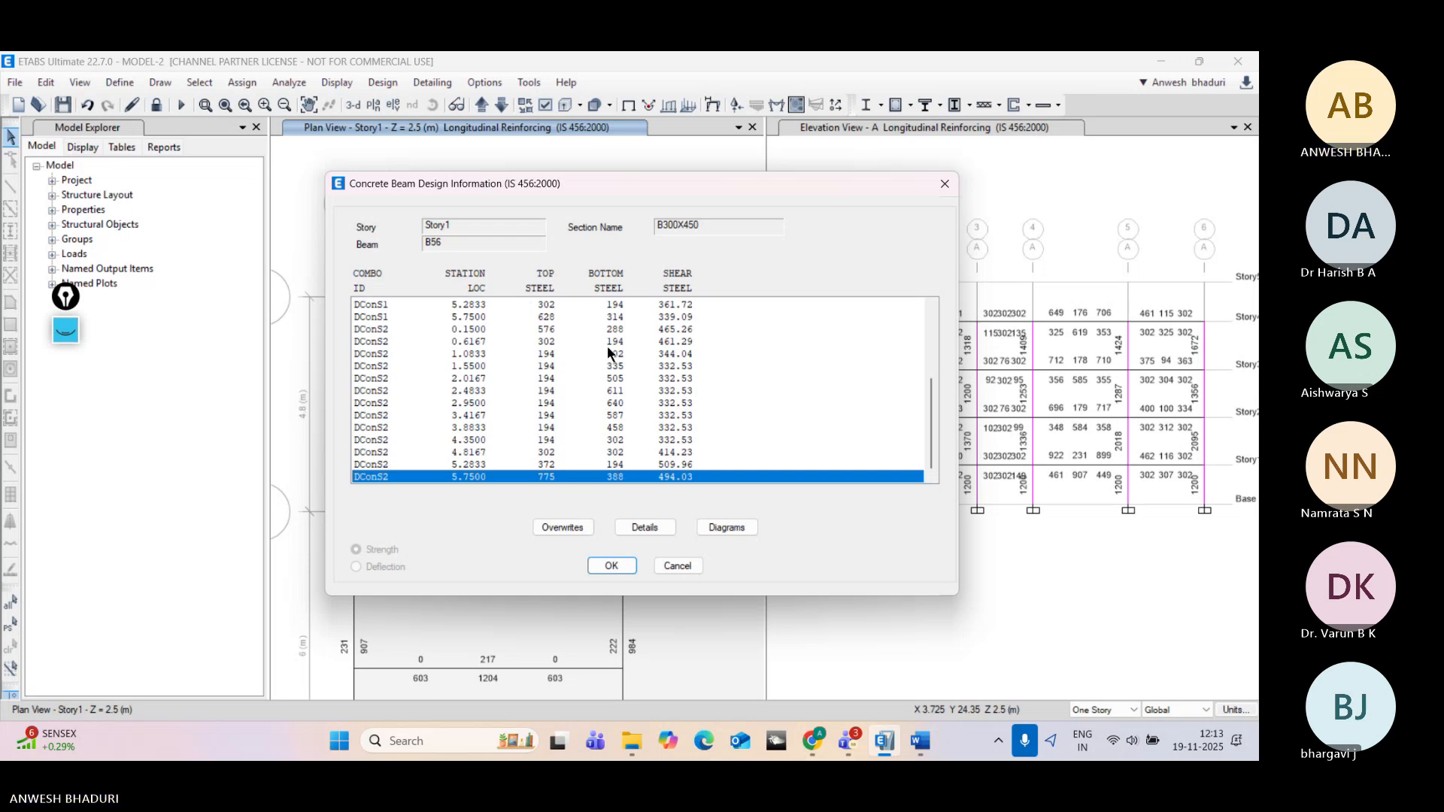
pyautogui.click(720, 528)
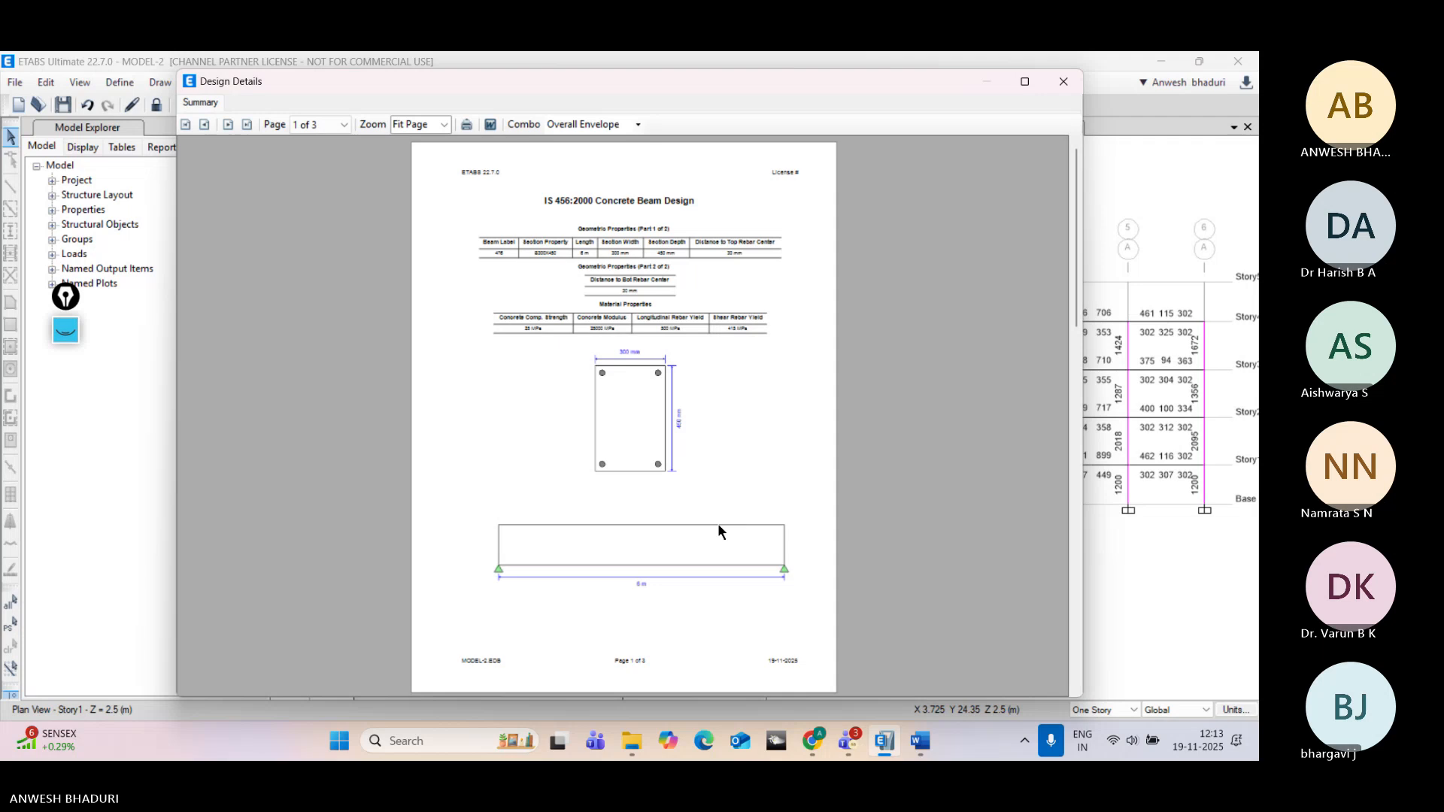
pyautogui.moveTo(896, 86); pyautogui.dragTo(804, 99)
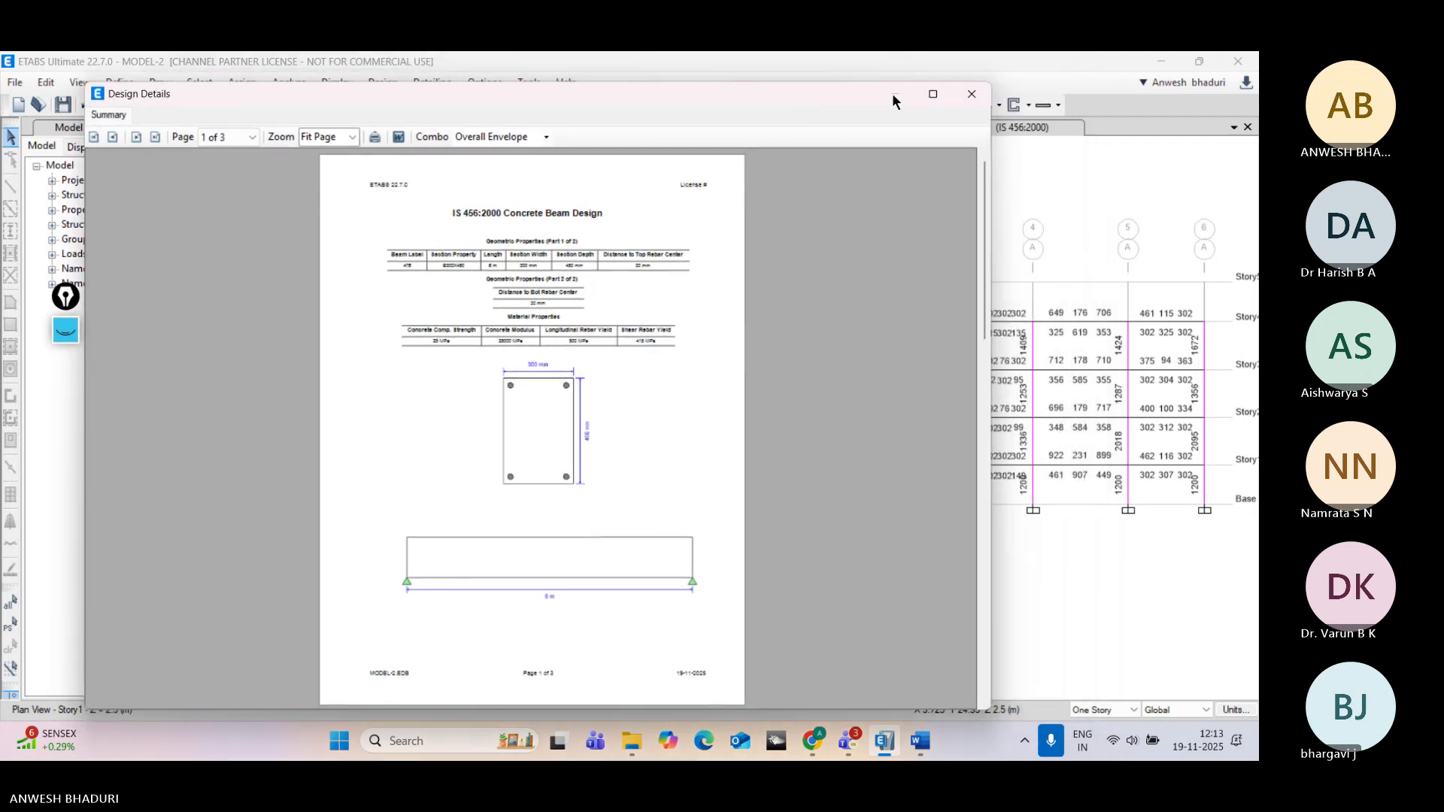
pyautogui.click(921, 94)
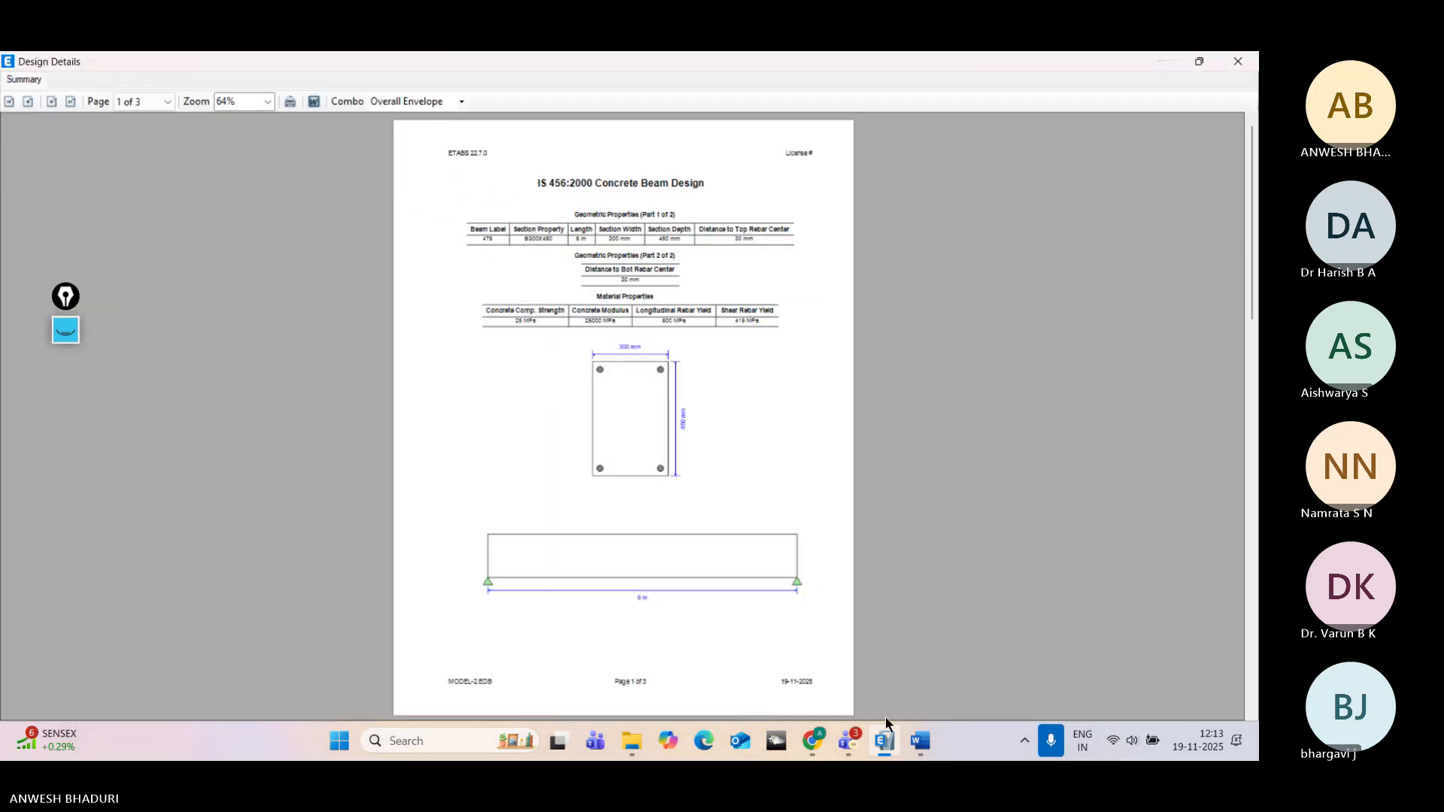
# Step: Check the meeting chat in Teams and return to the beam design report in ETABS
pyautogui.moveTo(846, 752)
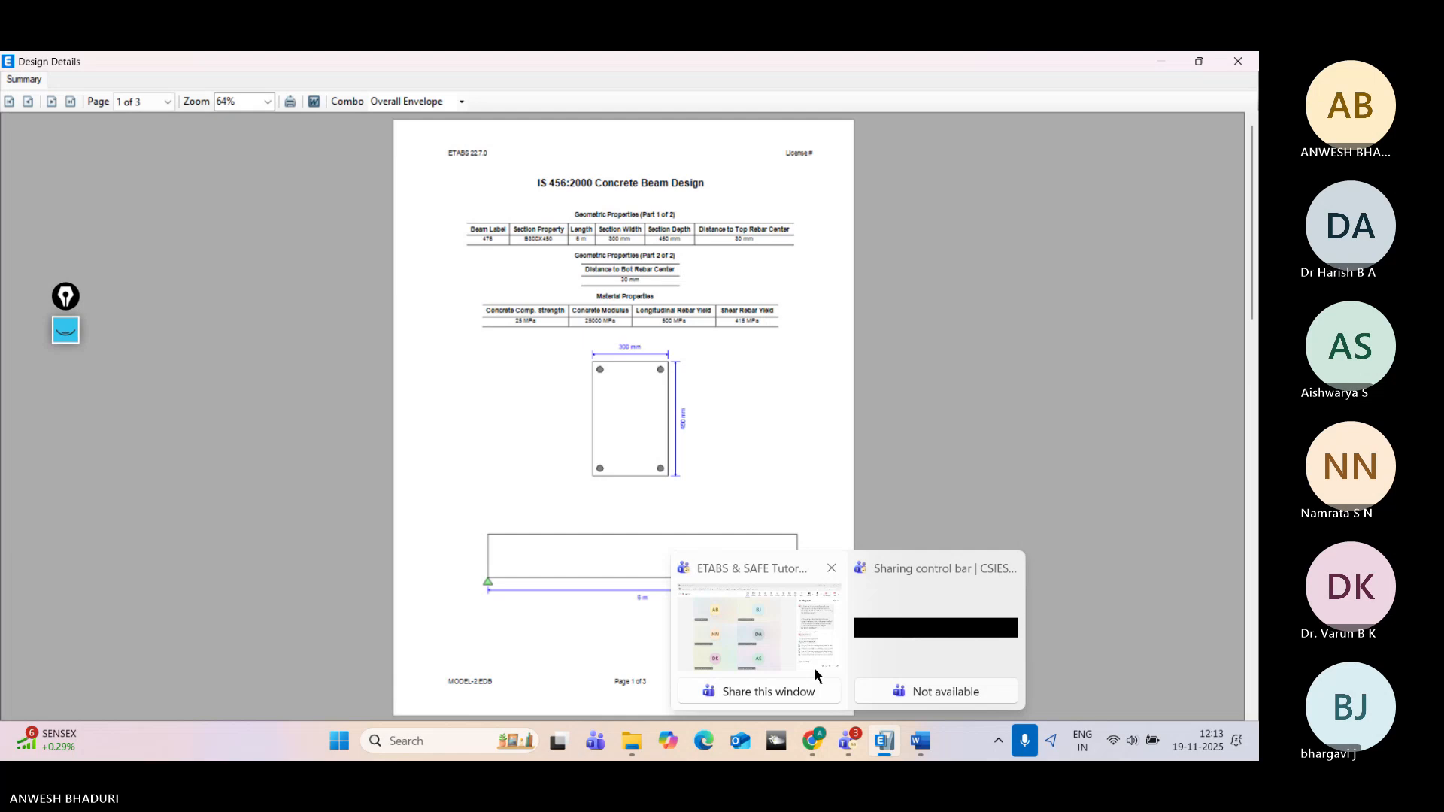
pyautogui.click(814, 667)
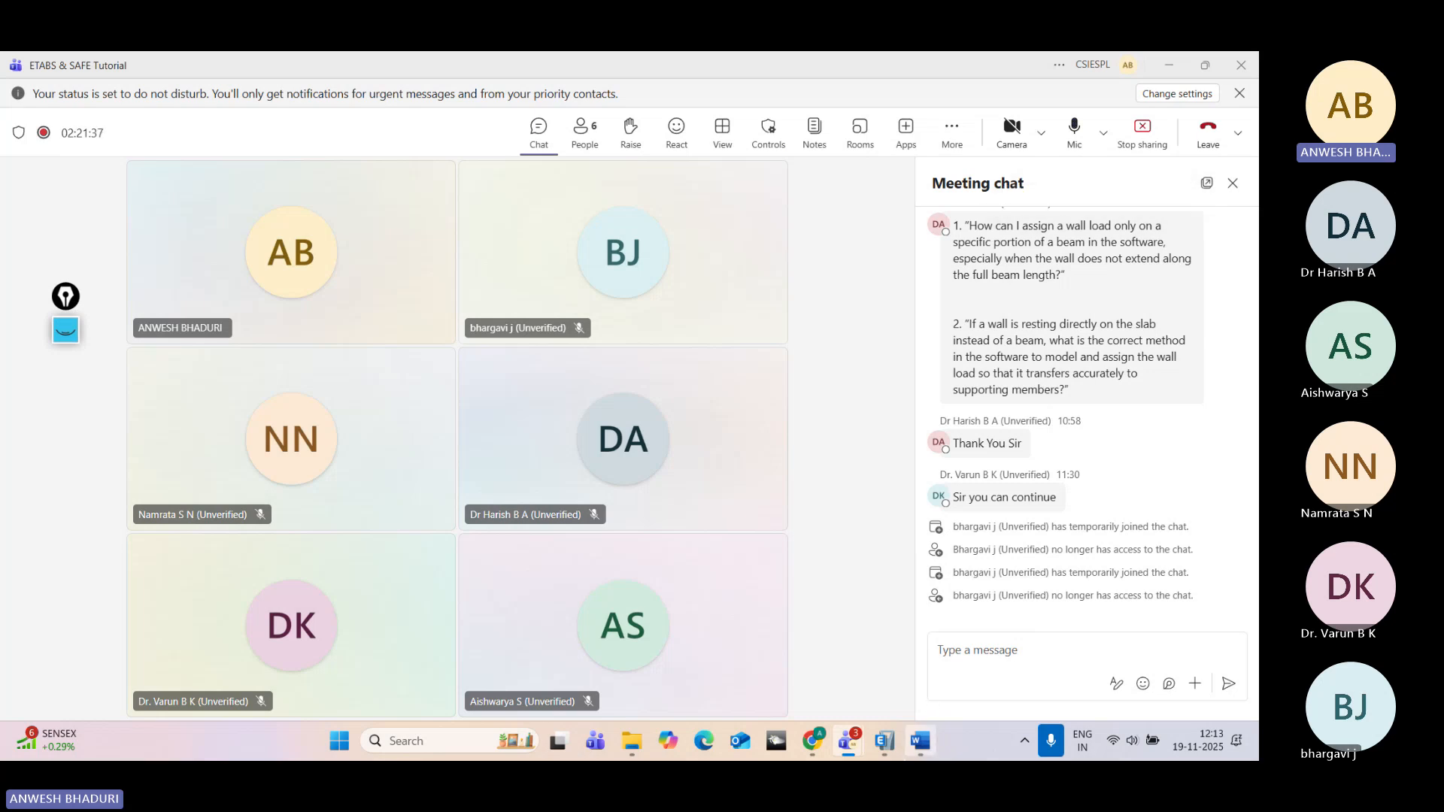
pyautogui.moveTo(884, 741)
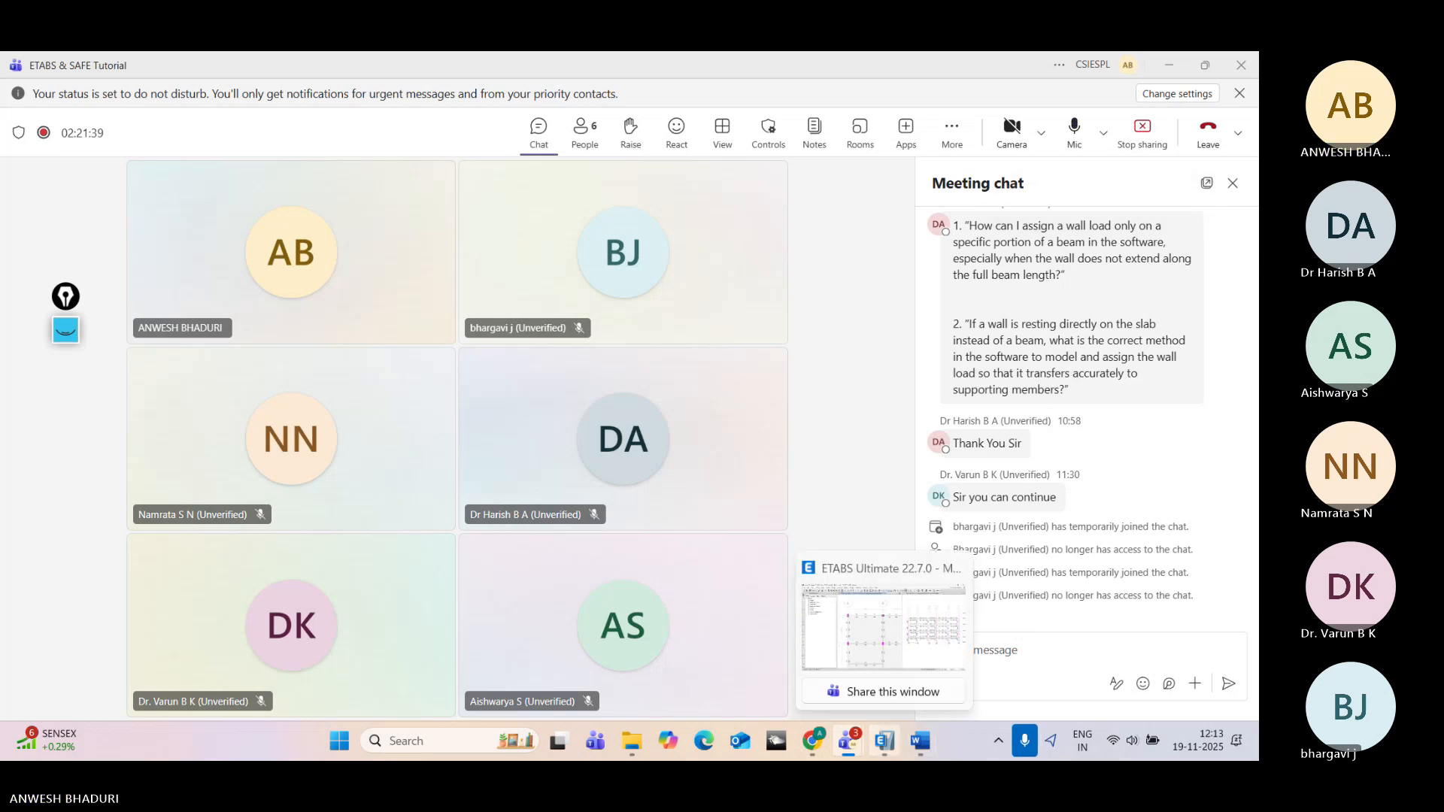
pyautogui.click(884, 628)
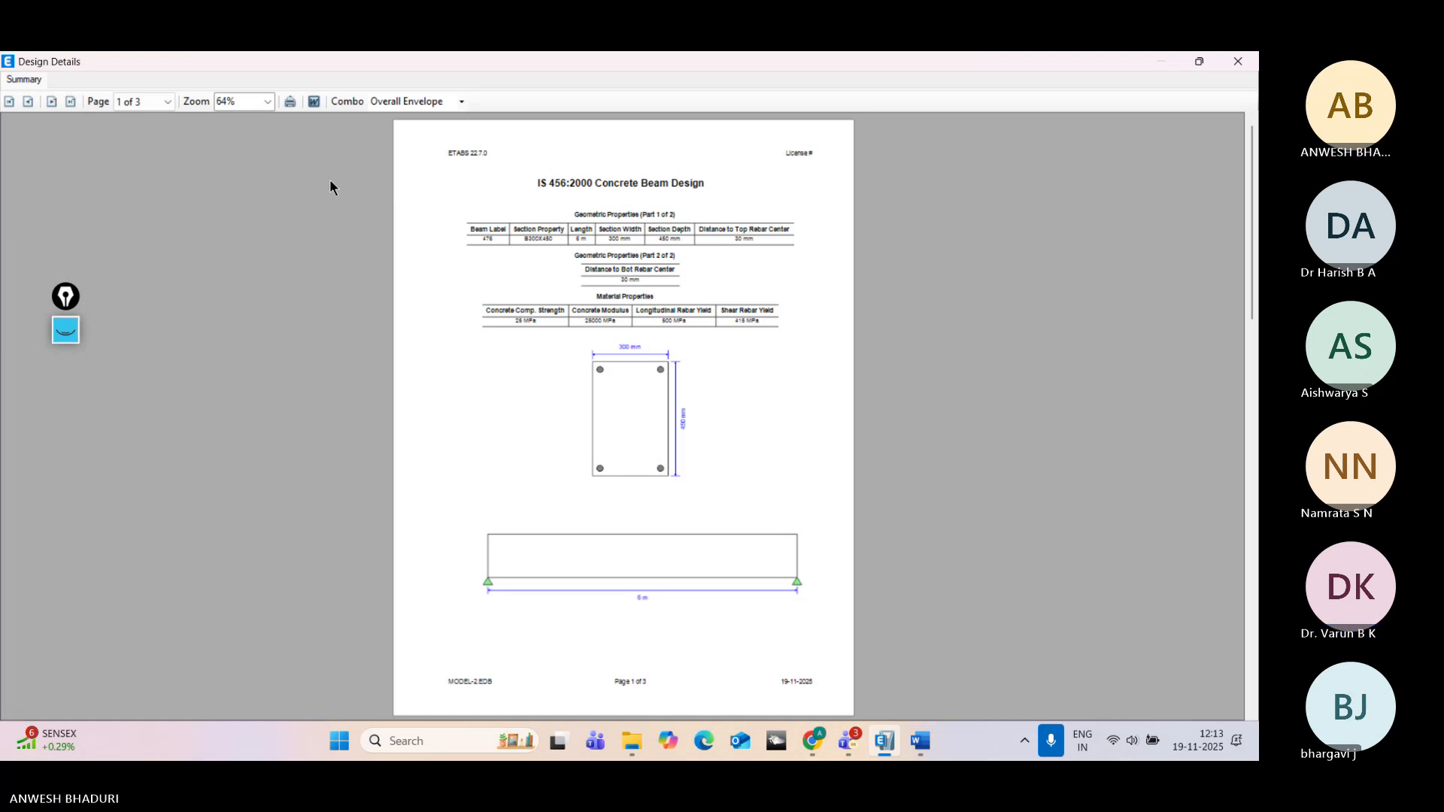
# Step: Fit the beam design report to the page width and examine the geometric properties, material properties and section sketch on its first page
pyautogui.click(268, 104)
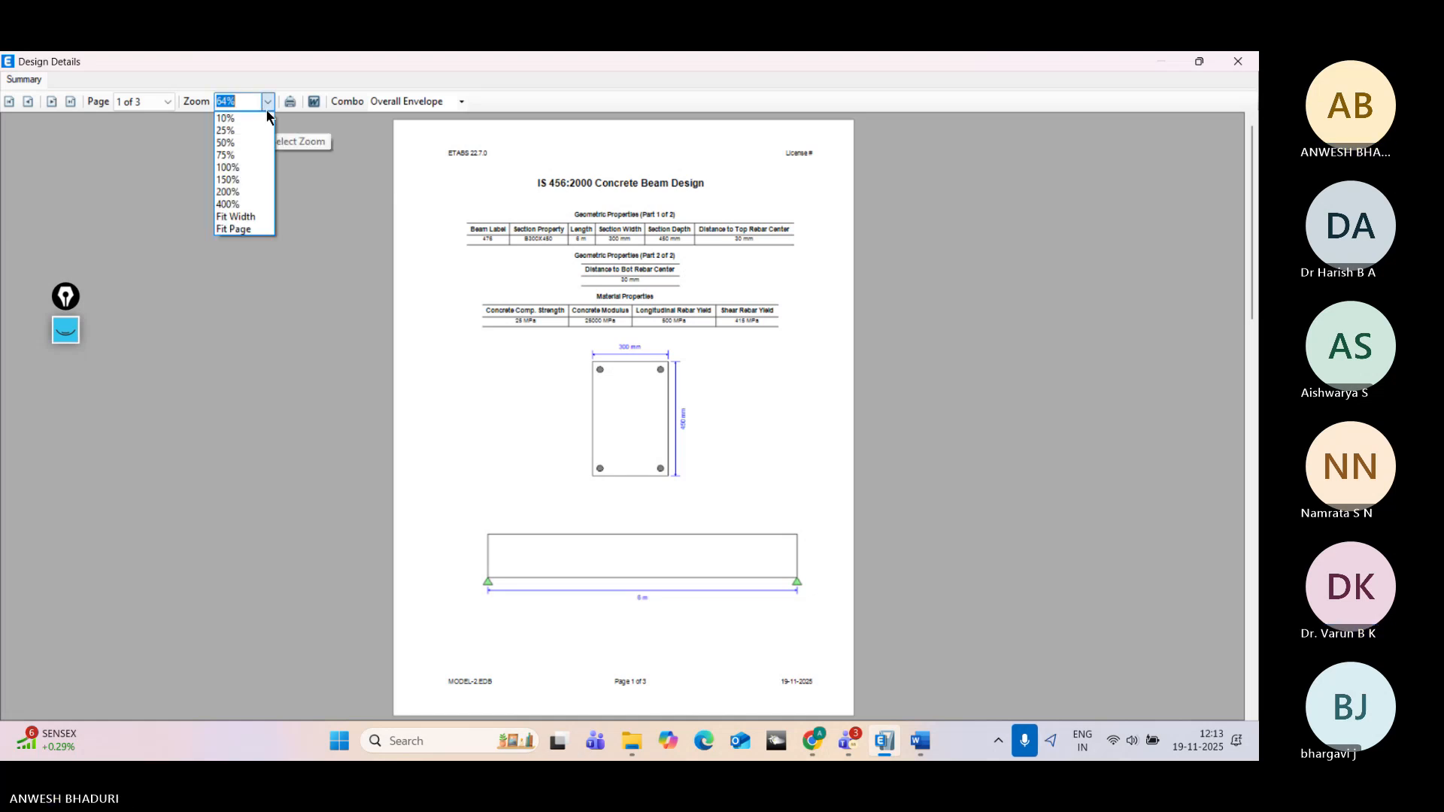
pyautogui.click(238, 217)
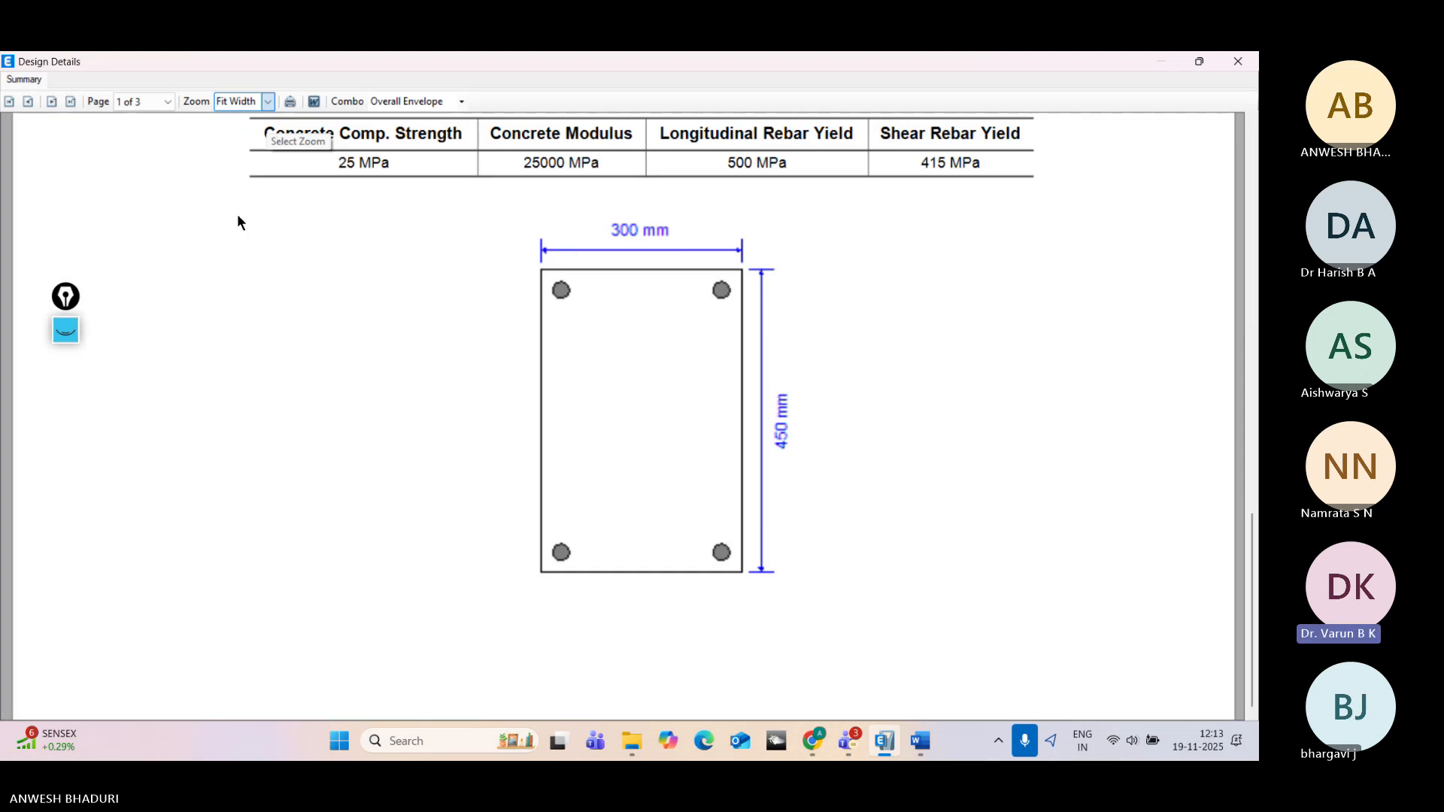
pyautogui.scroll(6, 510, 404)
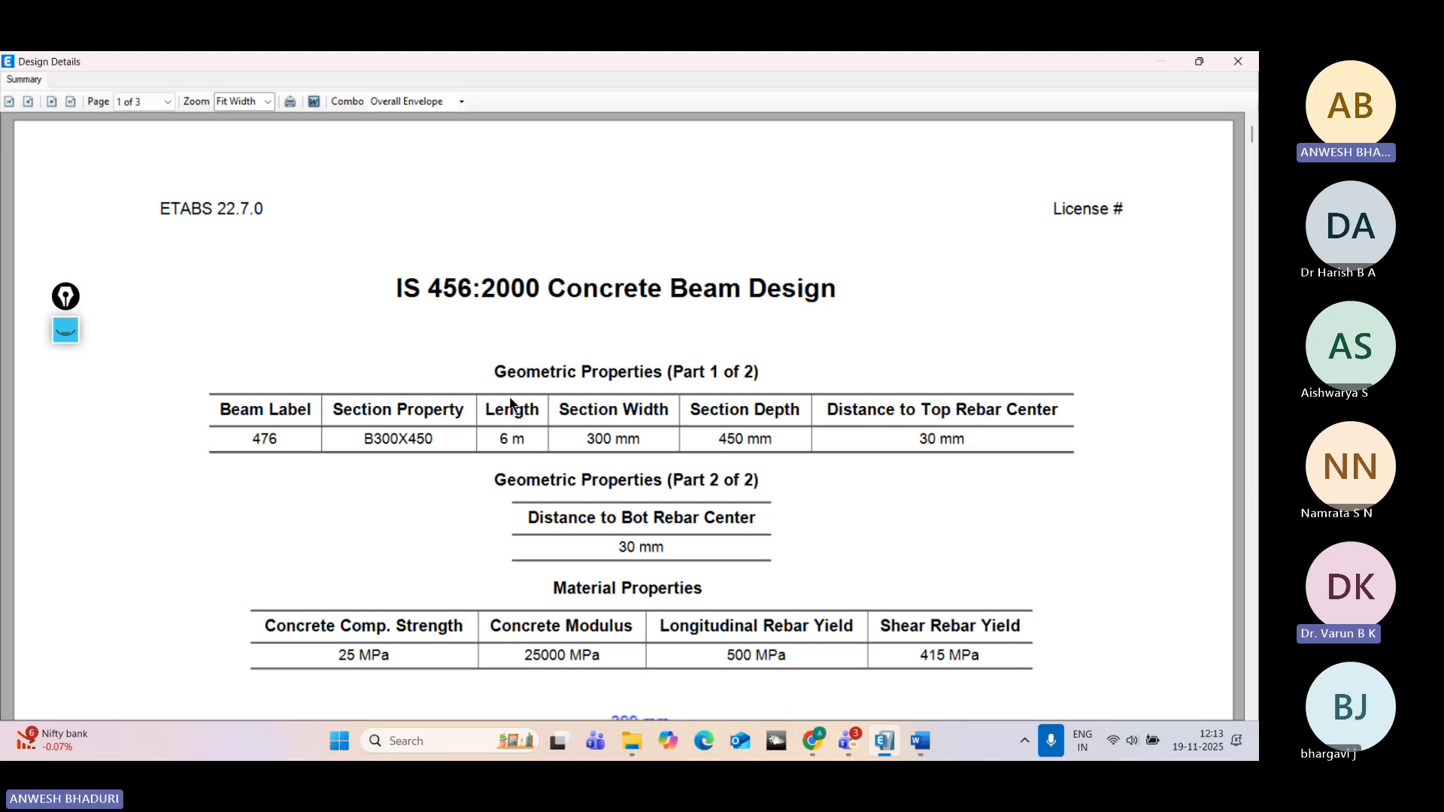
pyautogui.scroll(-1, 510, 403)
pyautogui.scroll(-2, 509, 403)
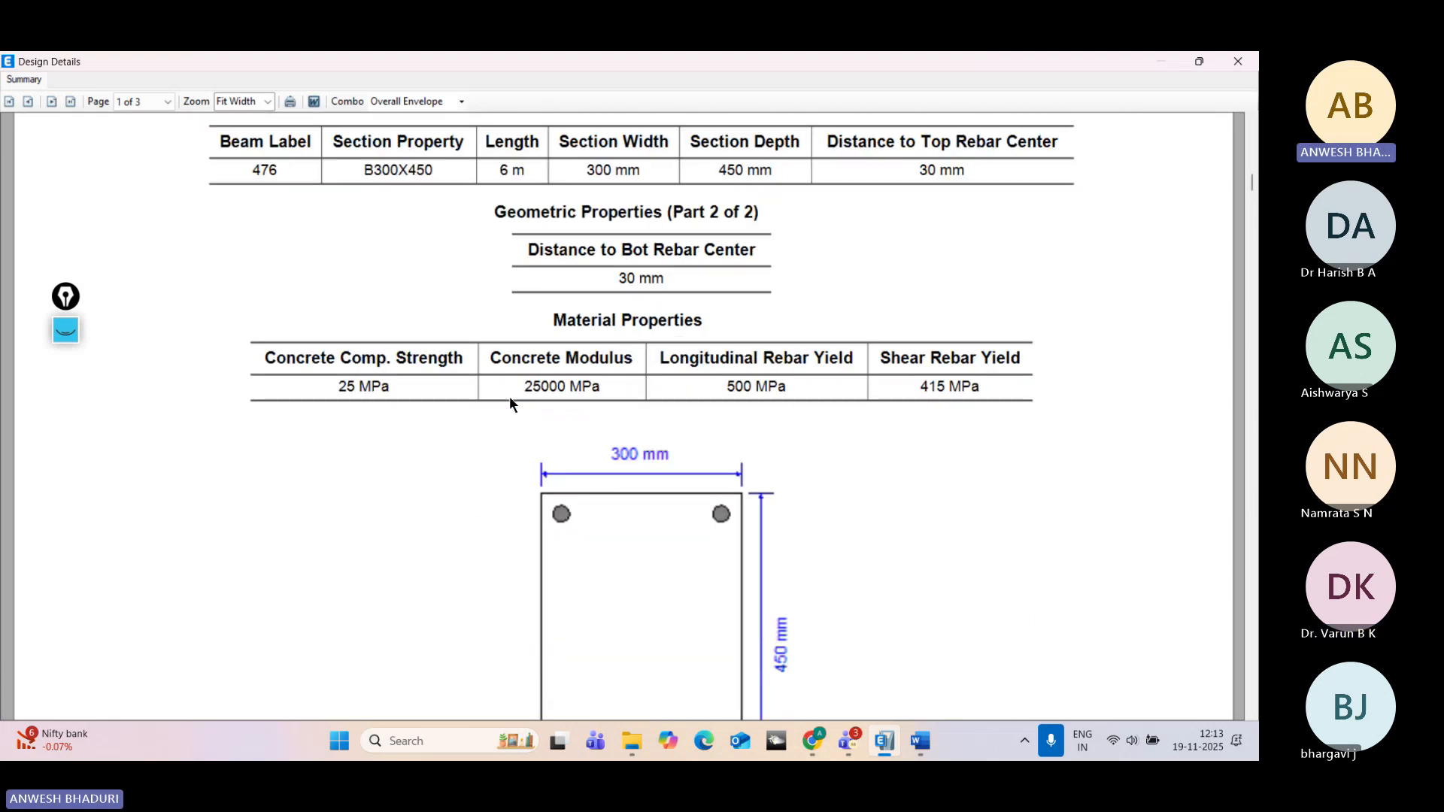
pyautogui.scroll(2, 509, 404)
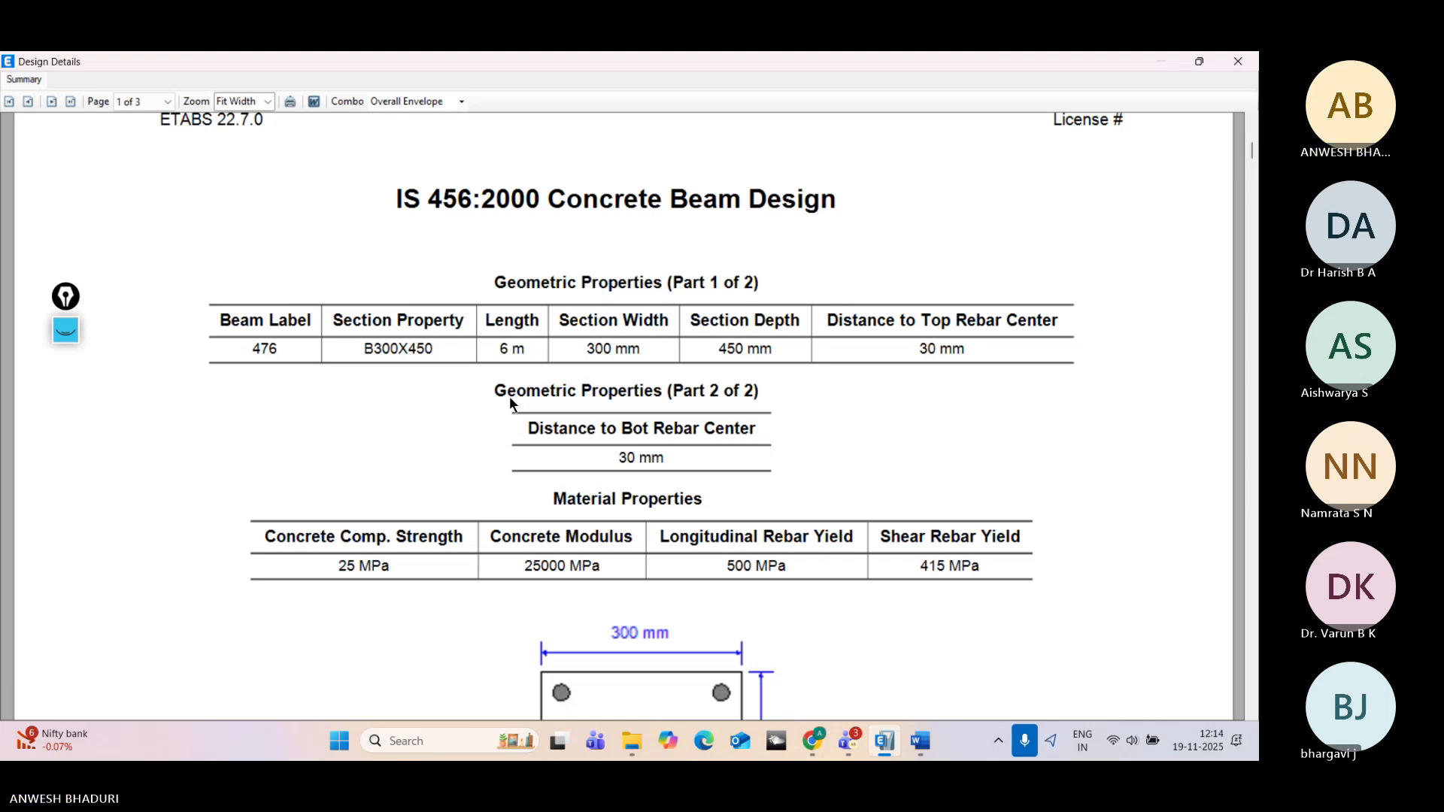
pyautogui.scroll(-6, 510, 399)
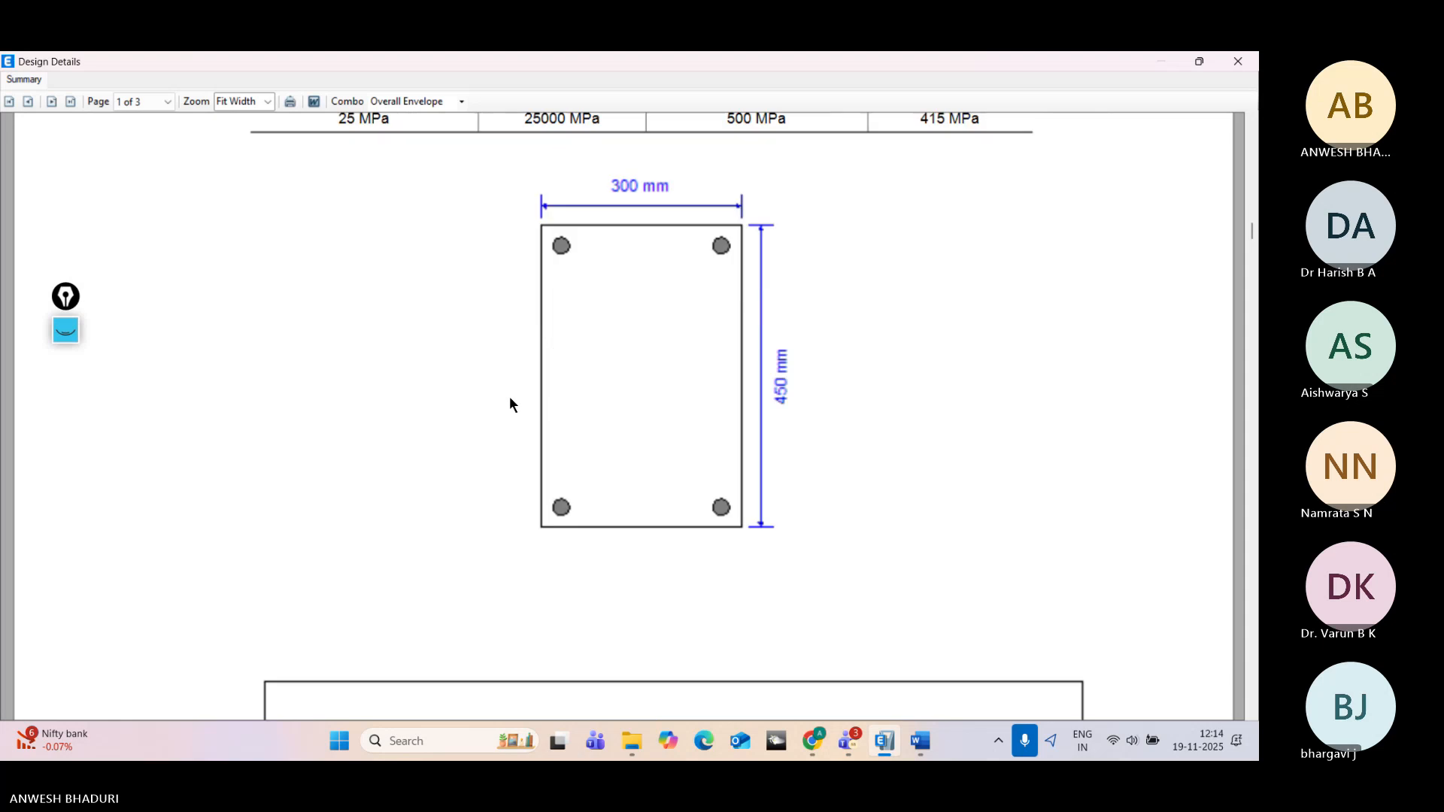
# Step: Compare the moment diagram with the top and bottom longitudinal reinforcement diagram on the report's second page
pyautogui.scroll(-8, 510, 400)
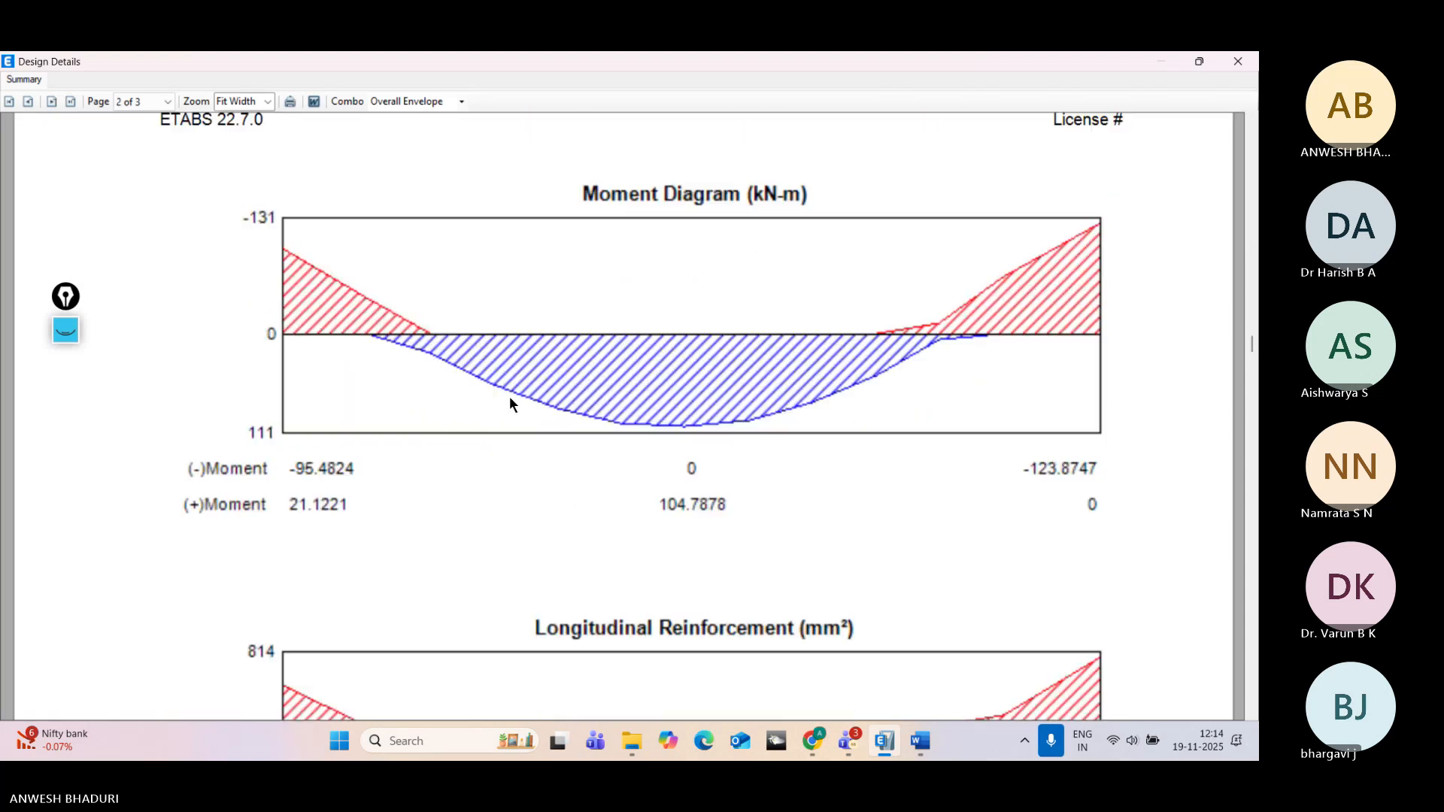
pyautogui.scroll(1, 508, 395)
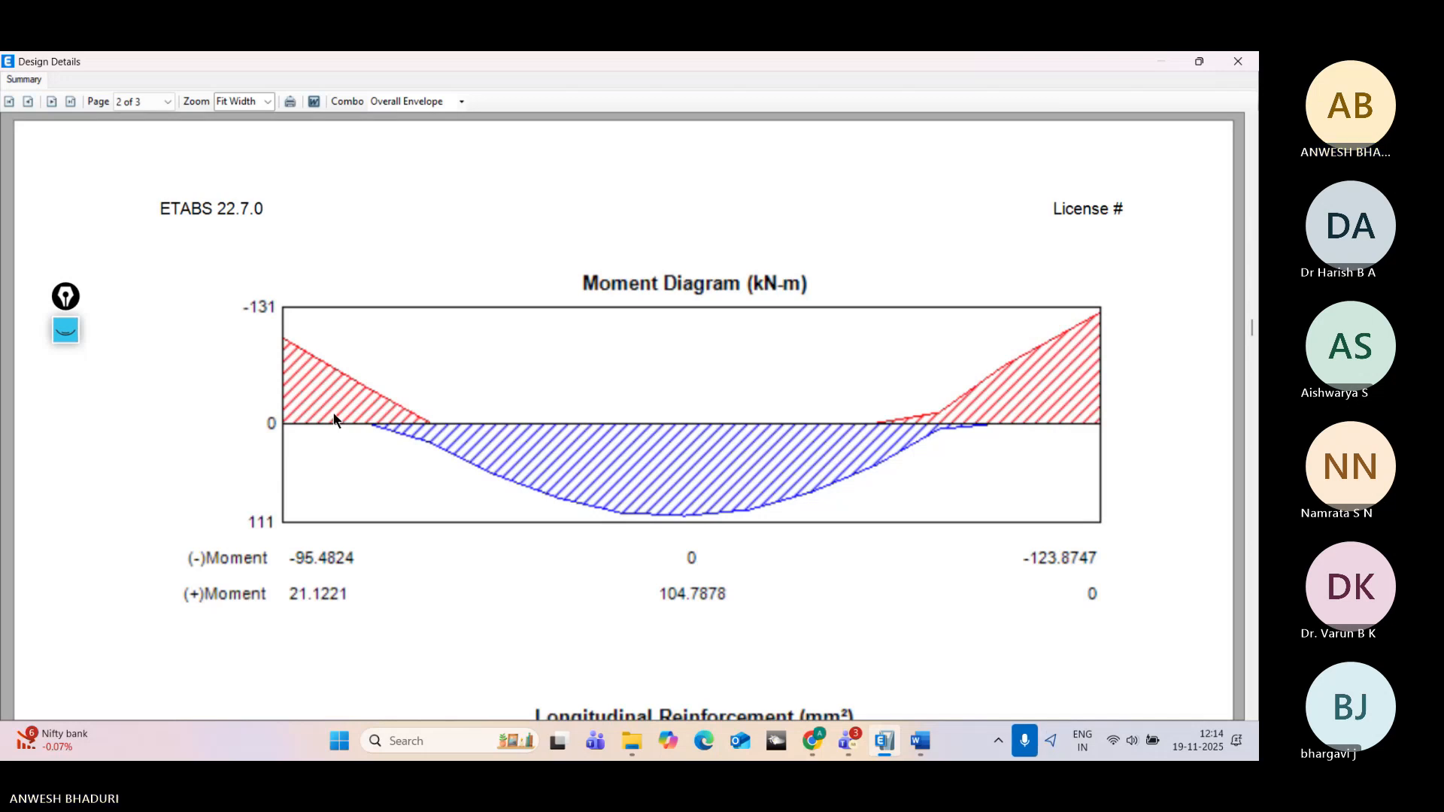
pyautogui.scroll(-5, 334, 420)
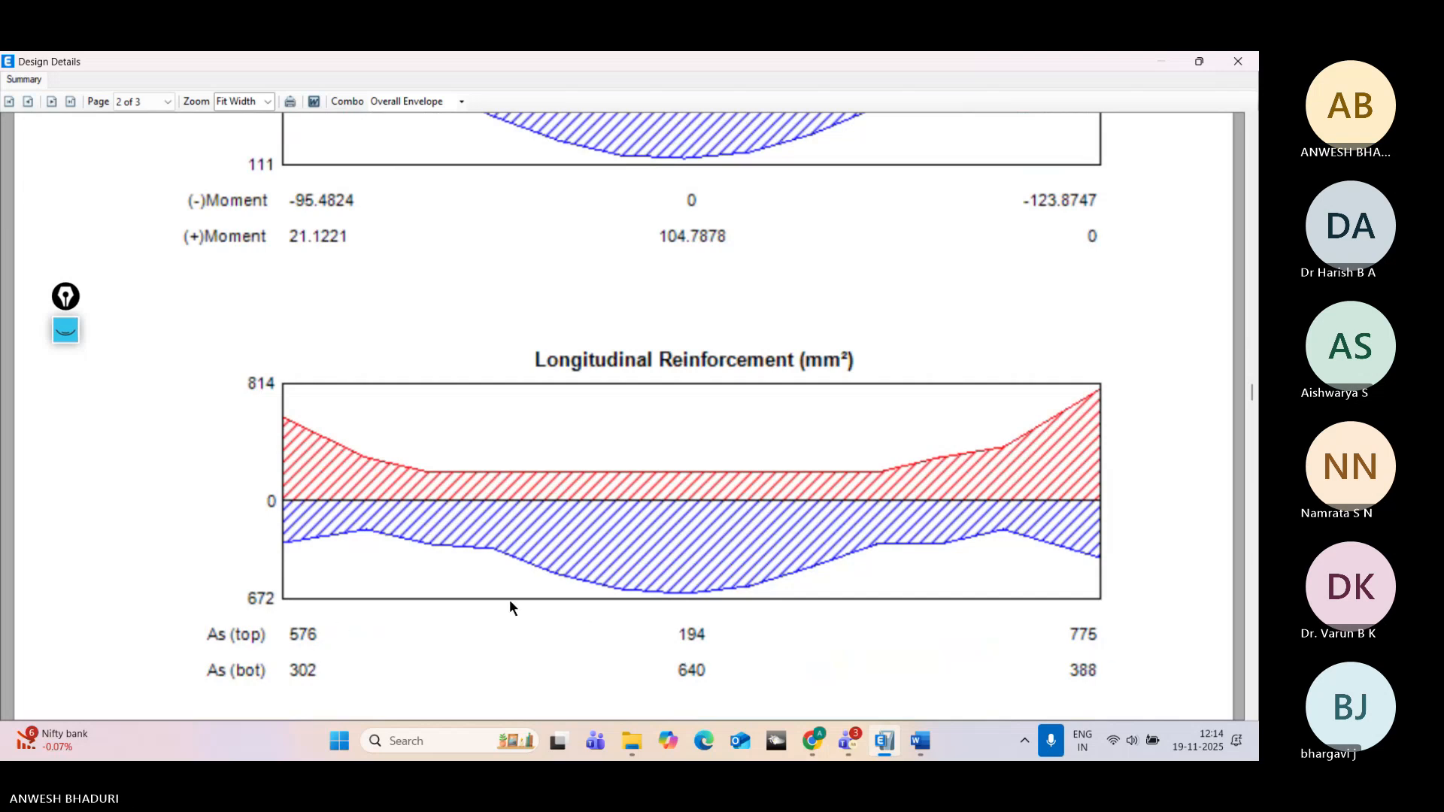
pyautogui.scroll(3, 610, 617)
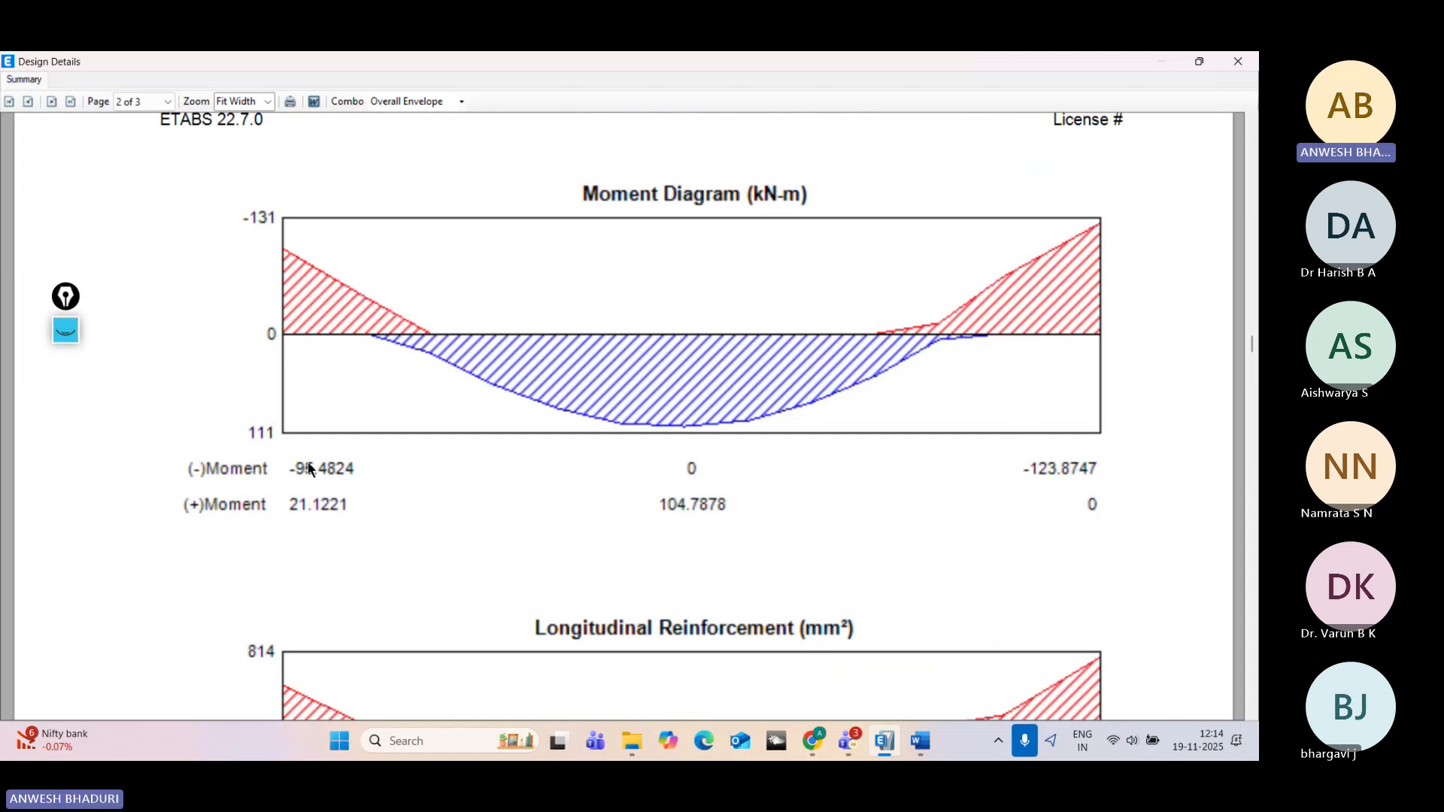
pyautogui.scroll(-1, 305, 471)
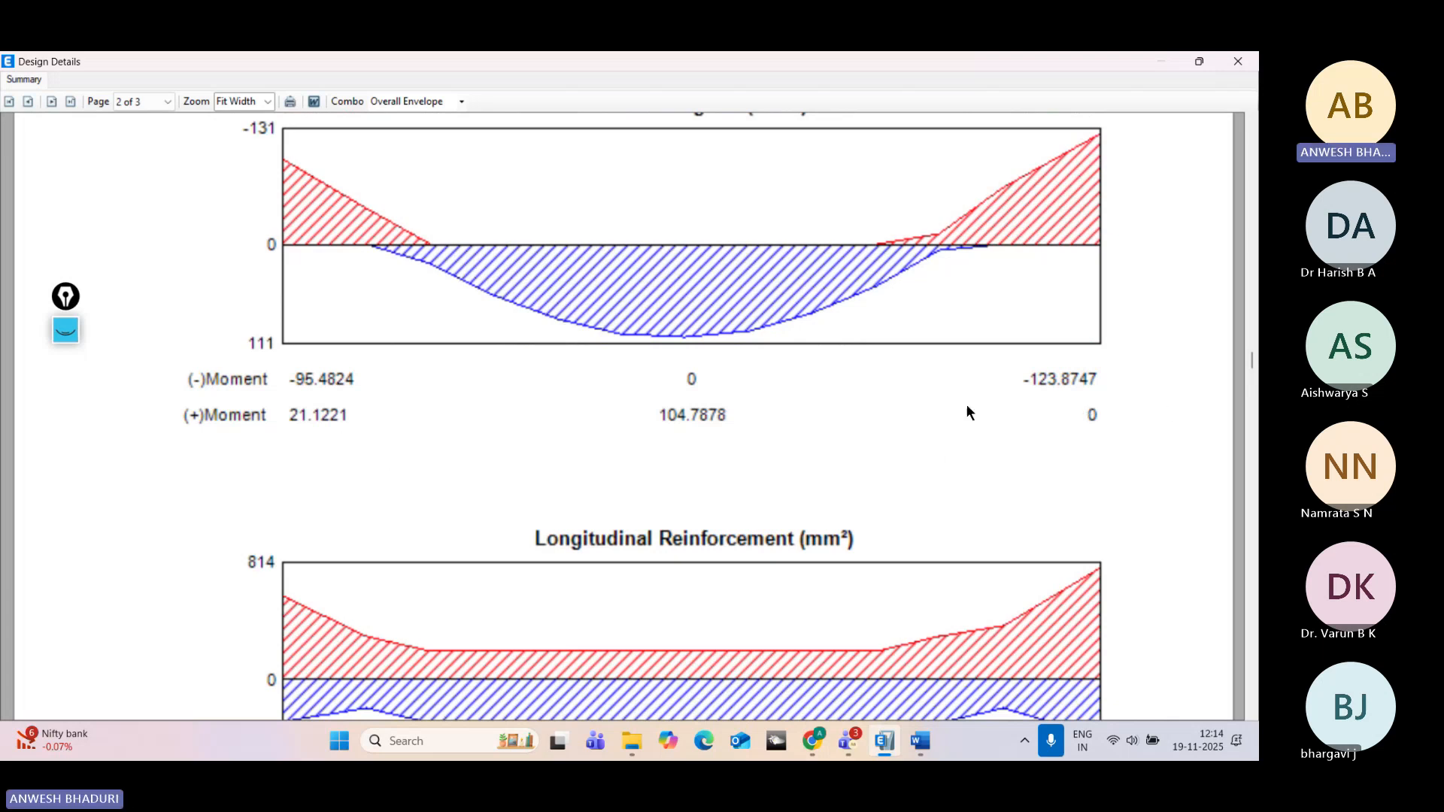
pyautogui.scroll(-3, 623, 461)
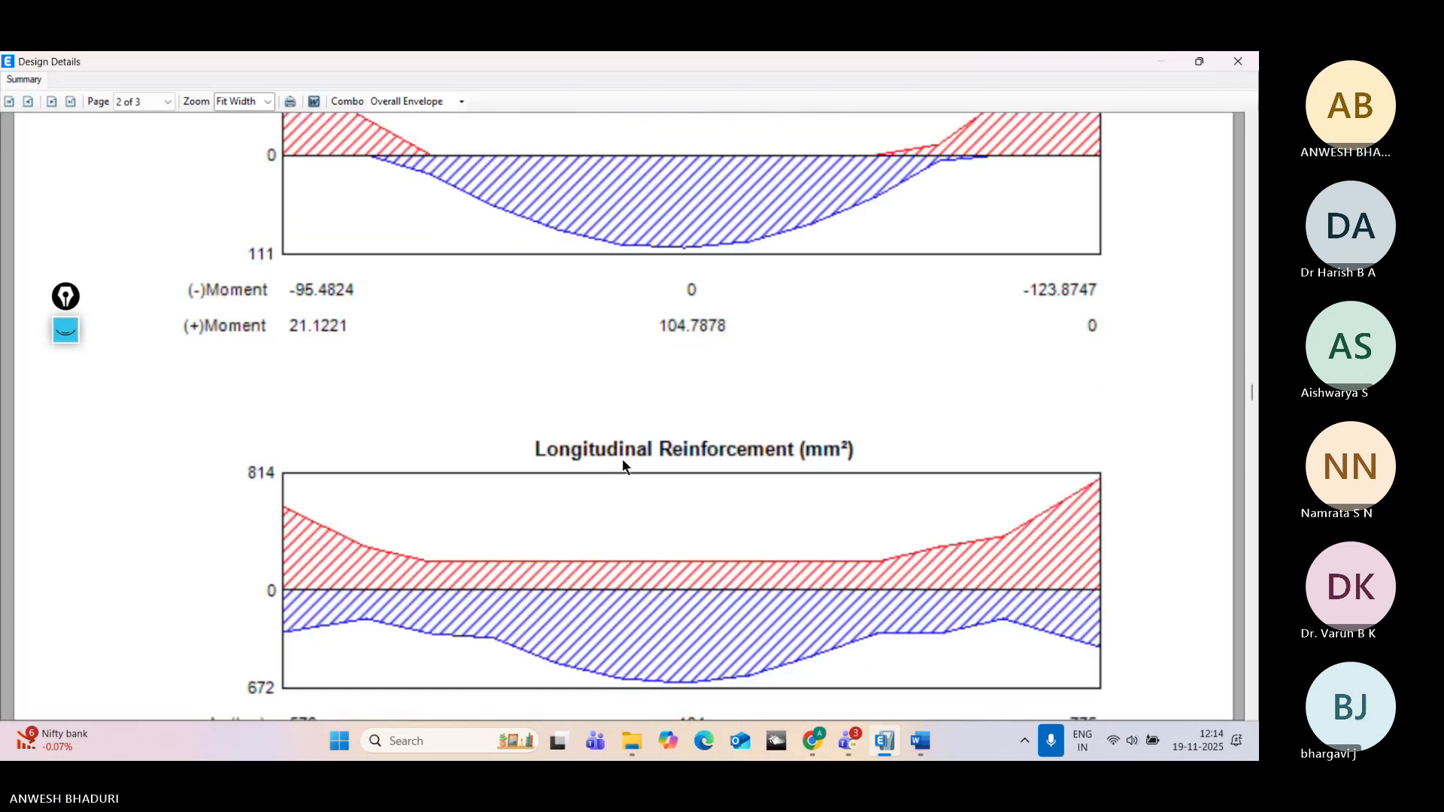
pyautogui.scroll(-1, 621, 461)
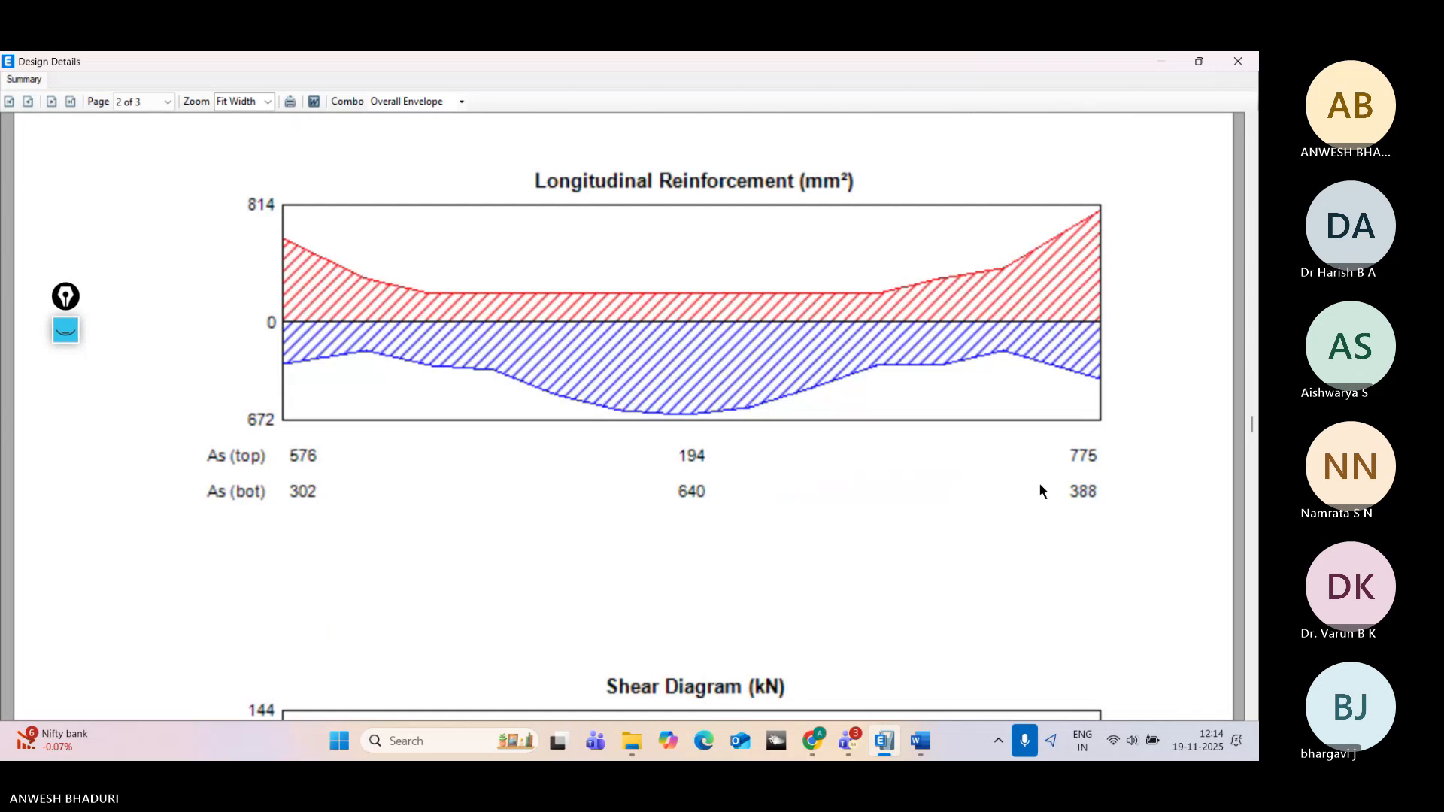
# Step: Examine the shear diagram, the required transverse reinforcement and the torsion diagram at the end of the report
pyautogui.scroll(-4, 1031, 493)
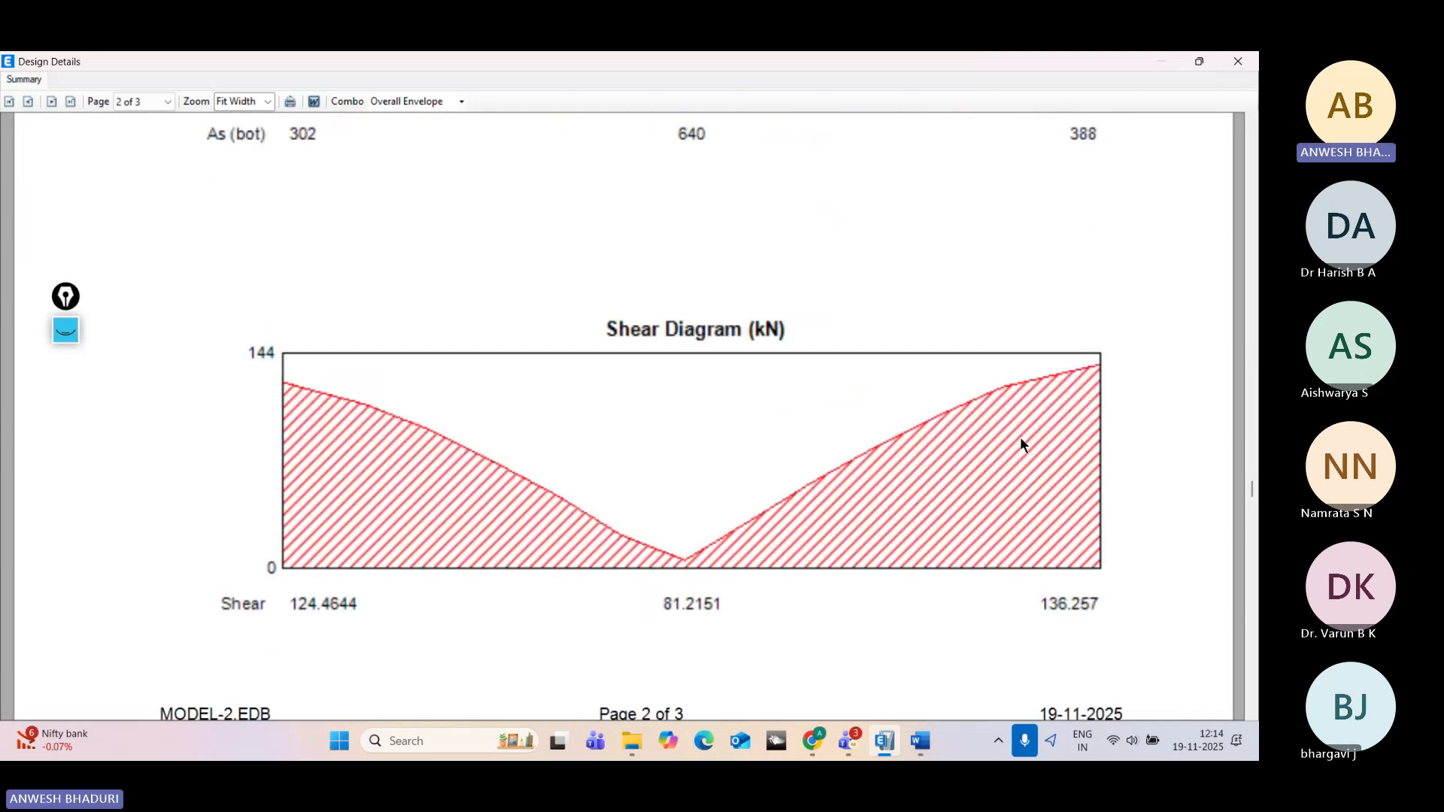
pyautogui.scroll(-2, 1021, 438)
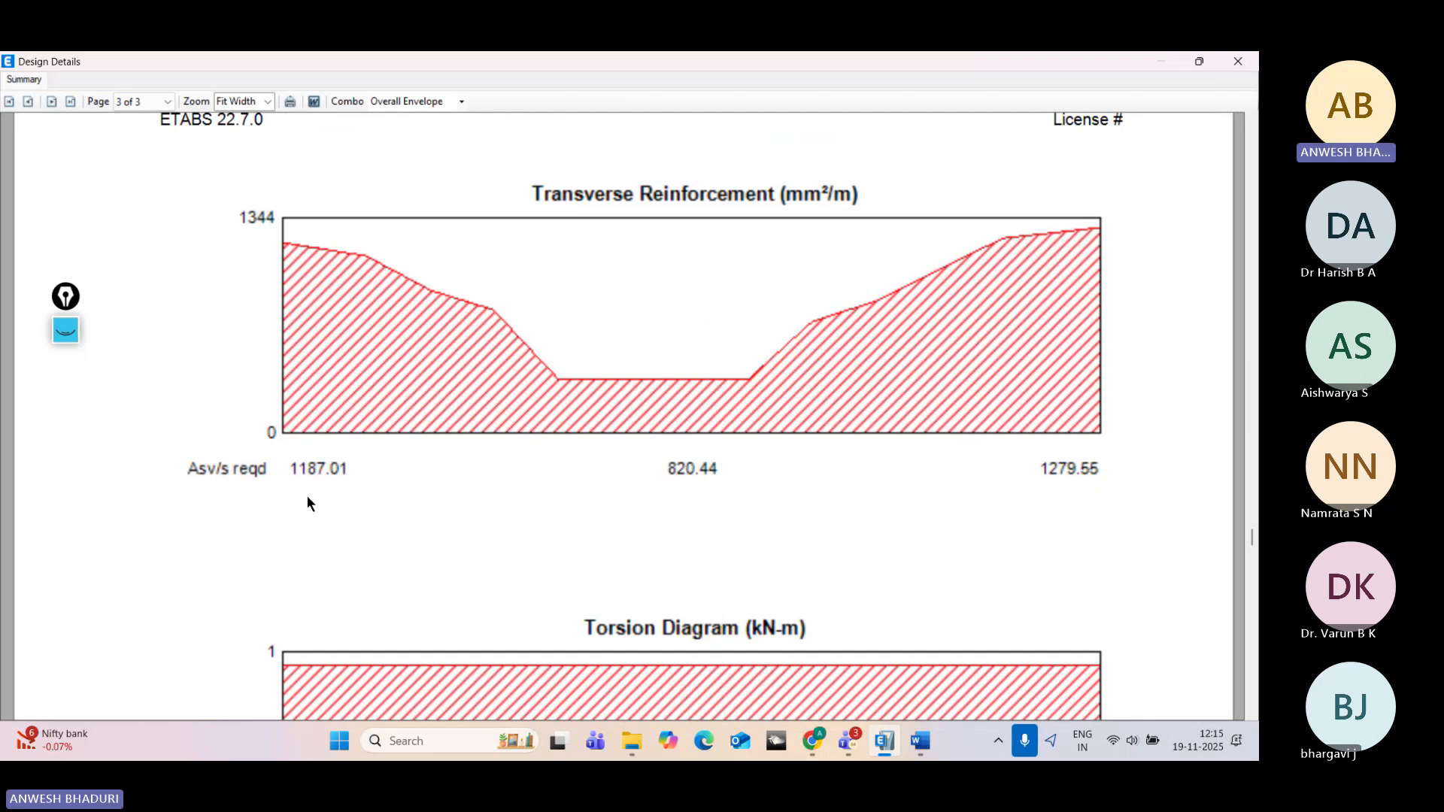
pyautogui.scroll(-5, 686, 450)
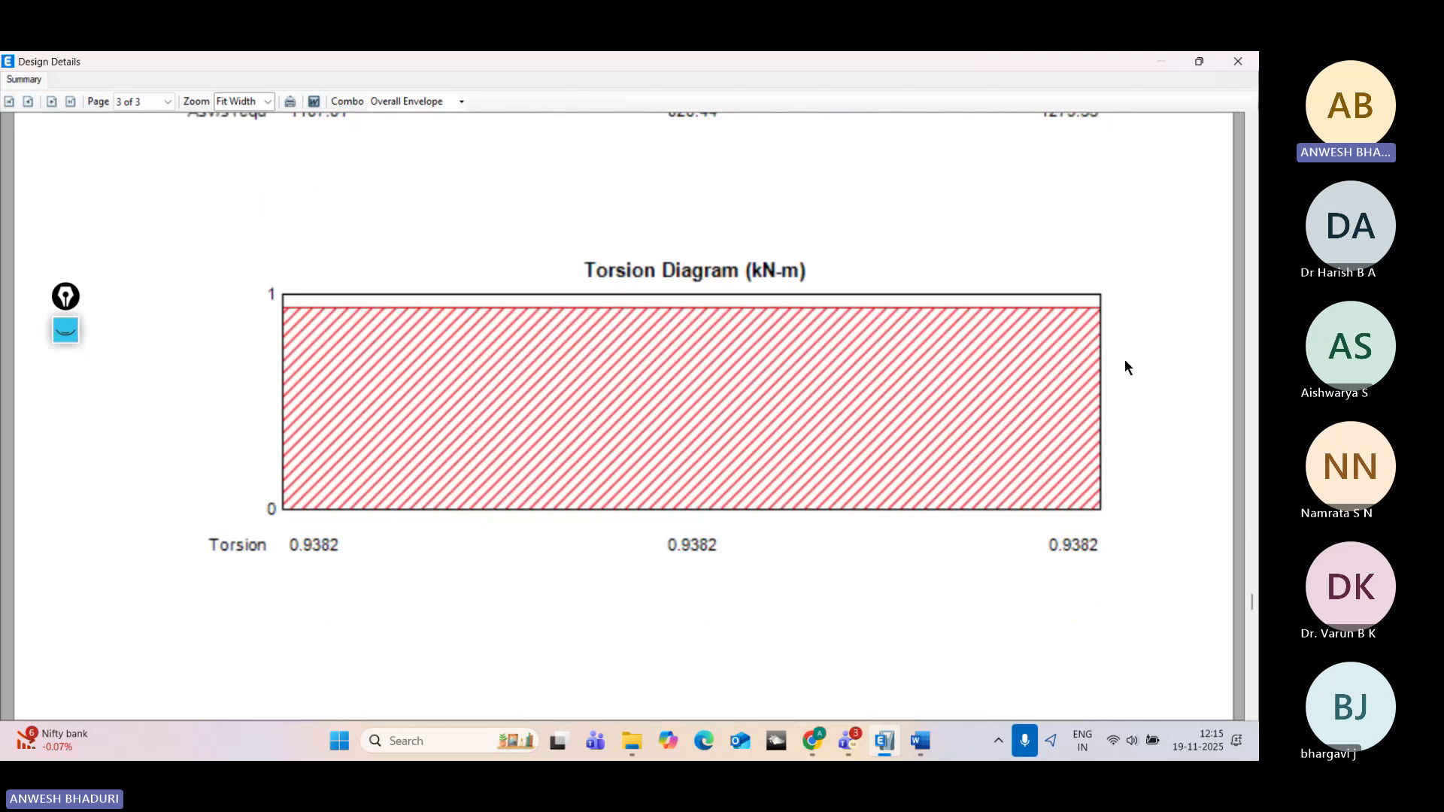
pyautogui.scroll(-6, 931, 413)
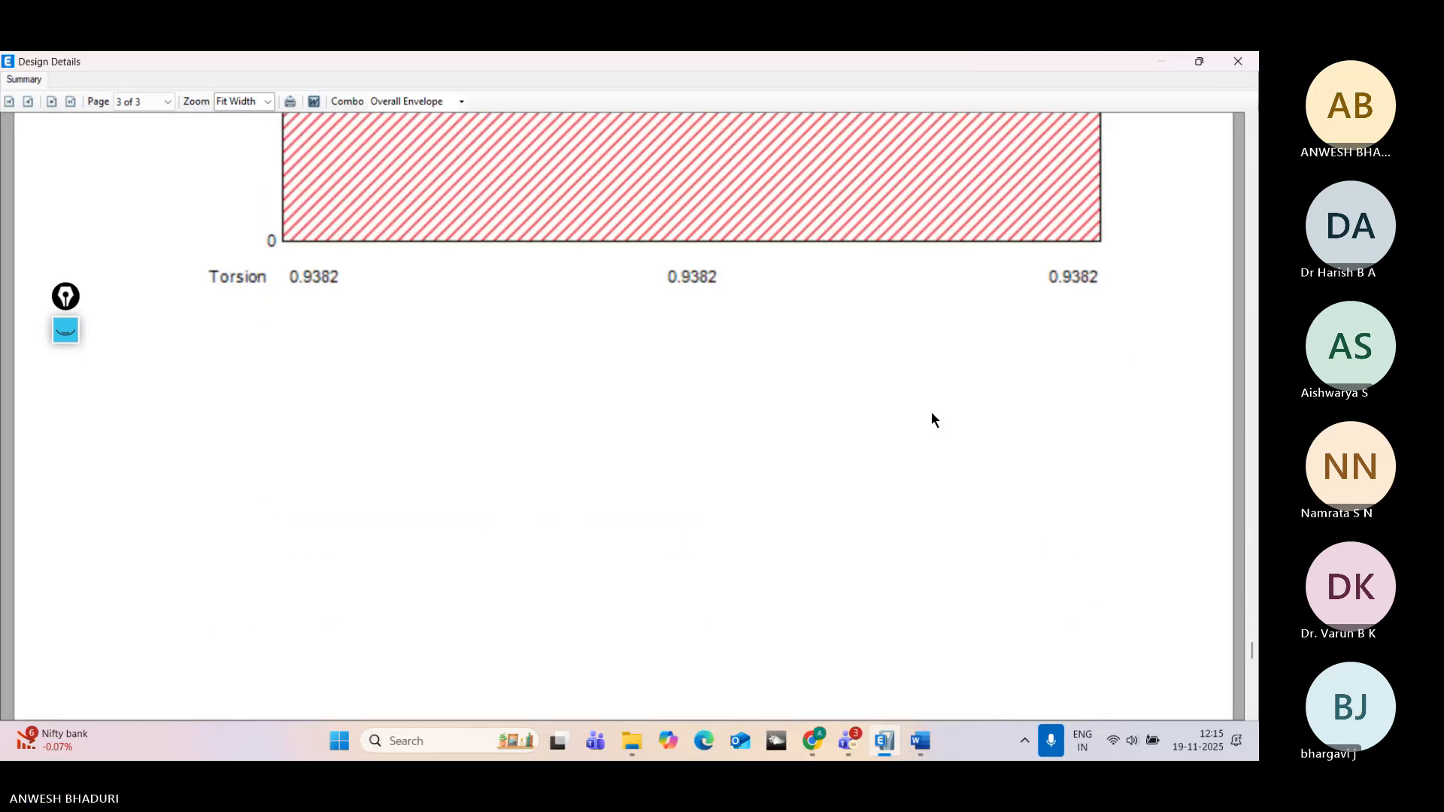
pyautogui.scroll(3, 931, 412)
pyautogui.scroll(6, 931, 412)
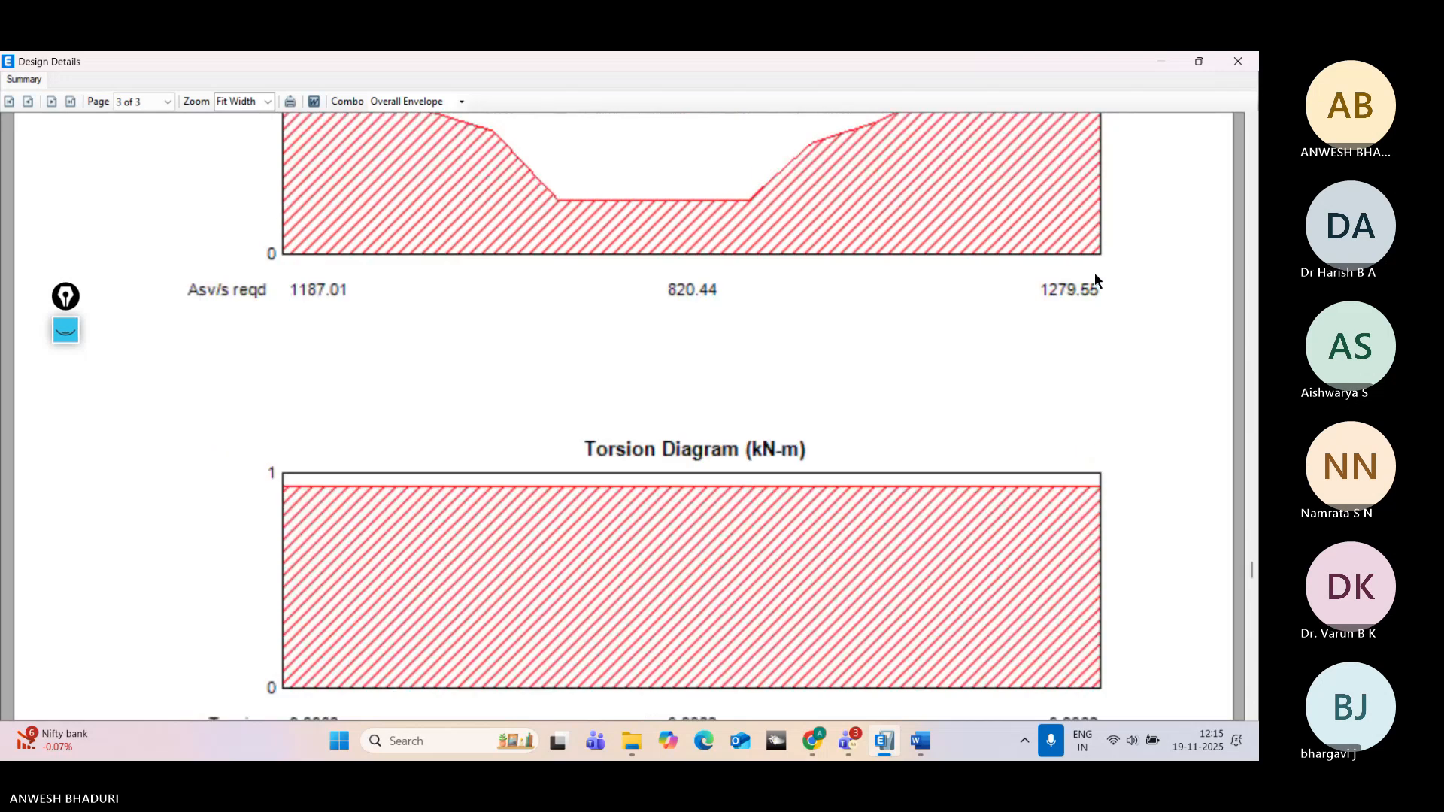
# Step: Close the design diagrams report and the concrete beam design information for beam B56
pyautogui.click(1250, 58)
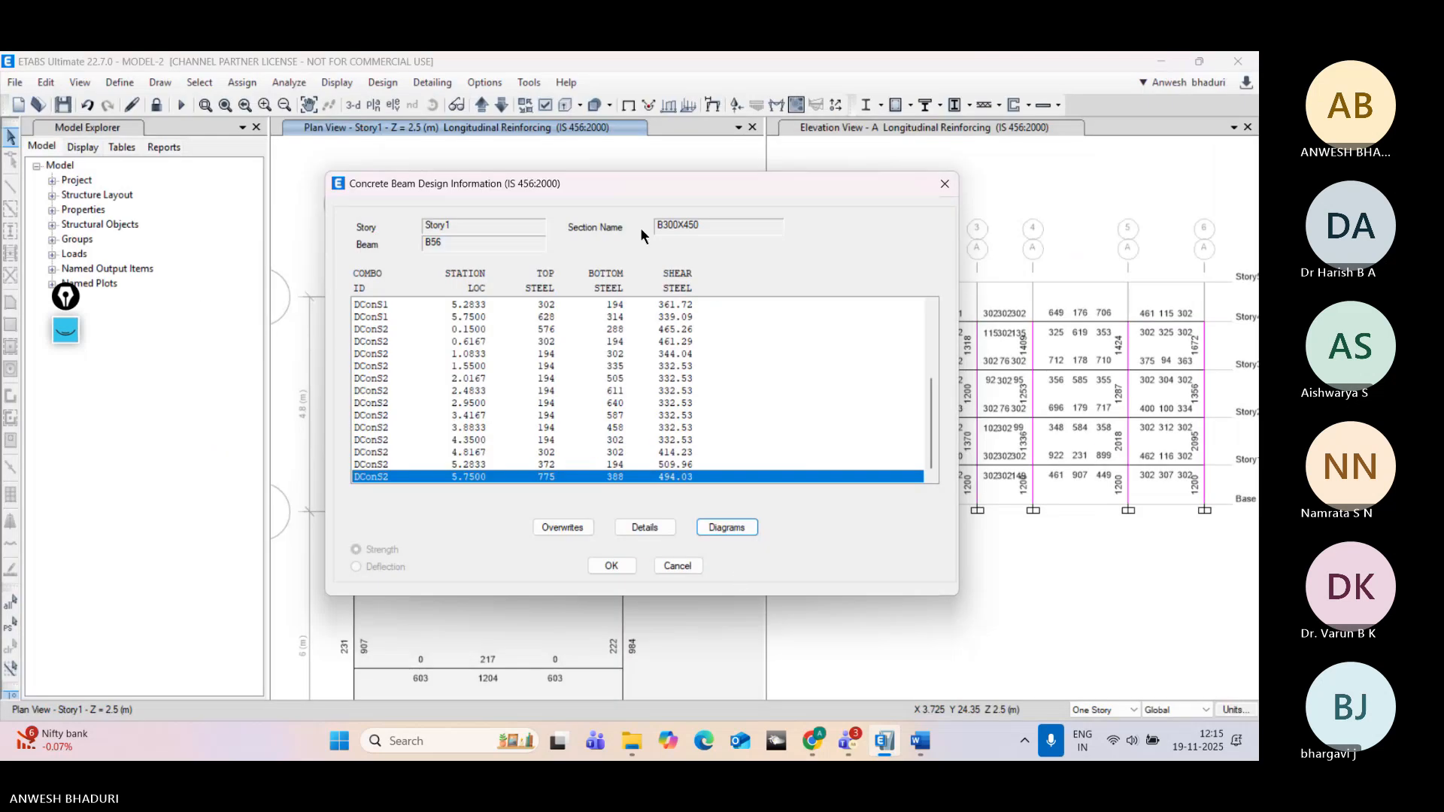
pyautogui.moveTo(636, 188); pyautogui.dragTo(405, 178)
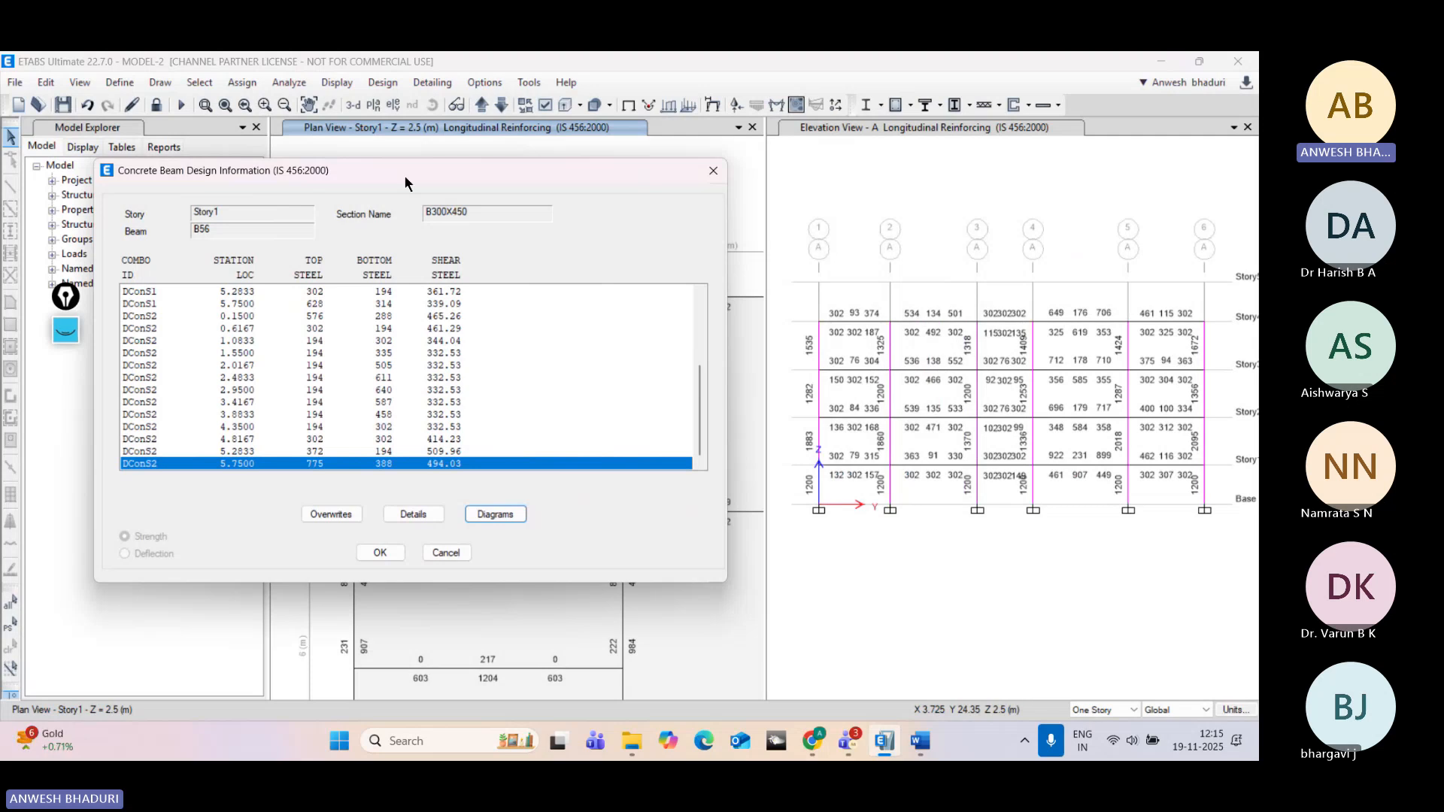
pyautogui.click(718, 177)
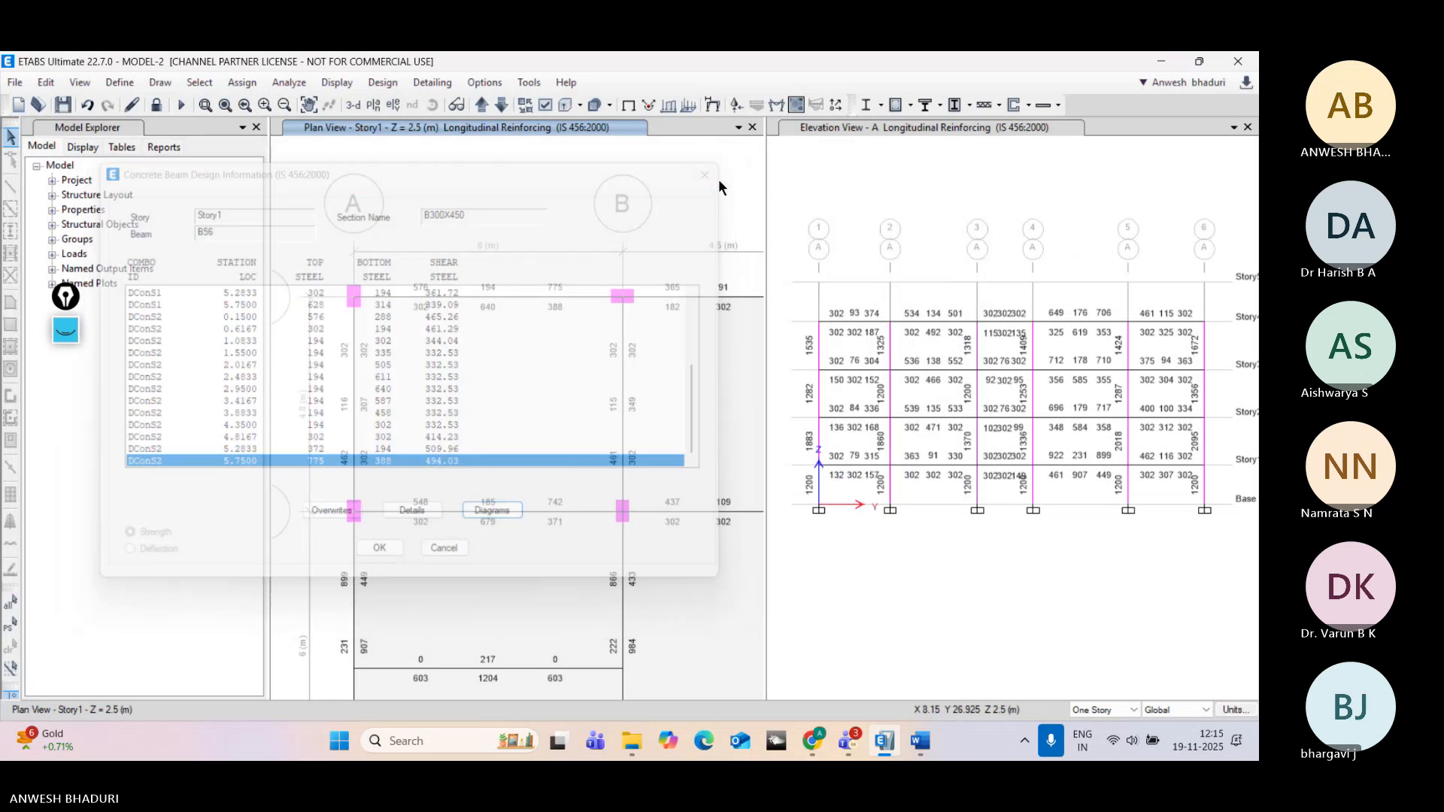
pyautogui.moveTo(842, 300); pyautogui.dragTo(1015, 653)
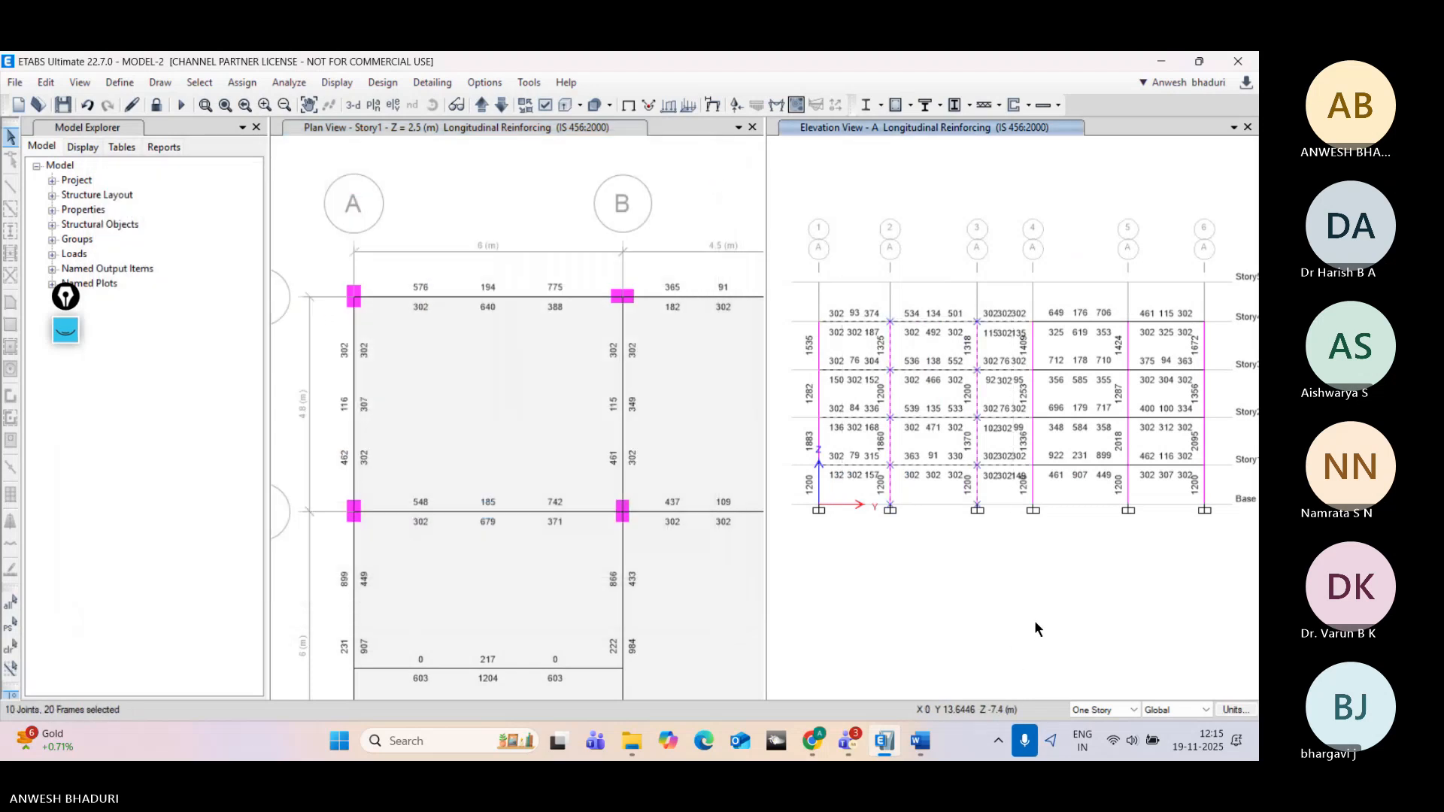
pyautogui.hotkey('ctrl', 'q')
pyautogui.moveTo(1044, 580); pyautogui.dragTo(1022, 576)
# Step: Examine the longitudinal reinforcement areas of the columns at grids 1 and 2 over all storeys in Elevation View A
pyautogui.moveTo(1023, 573); pyautogui.dragTo(1057, 571, button='middle')
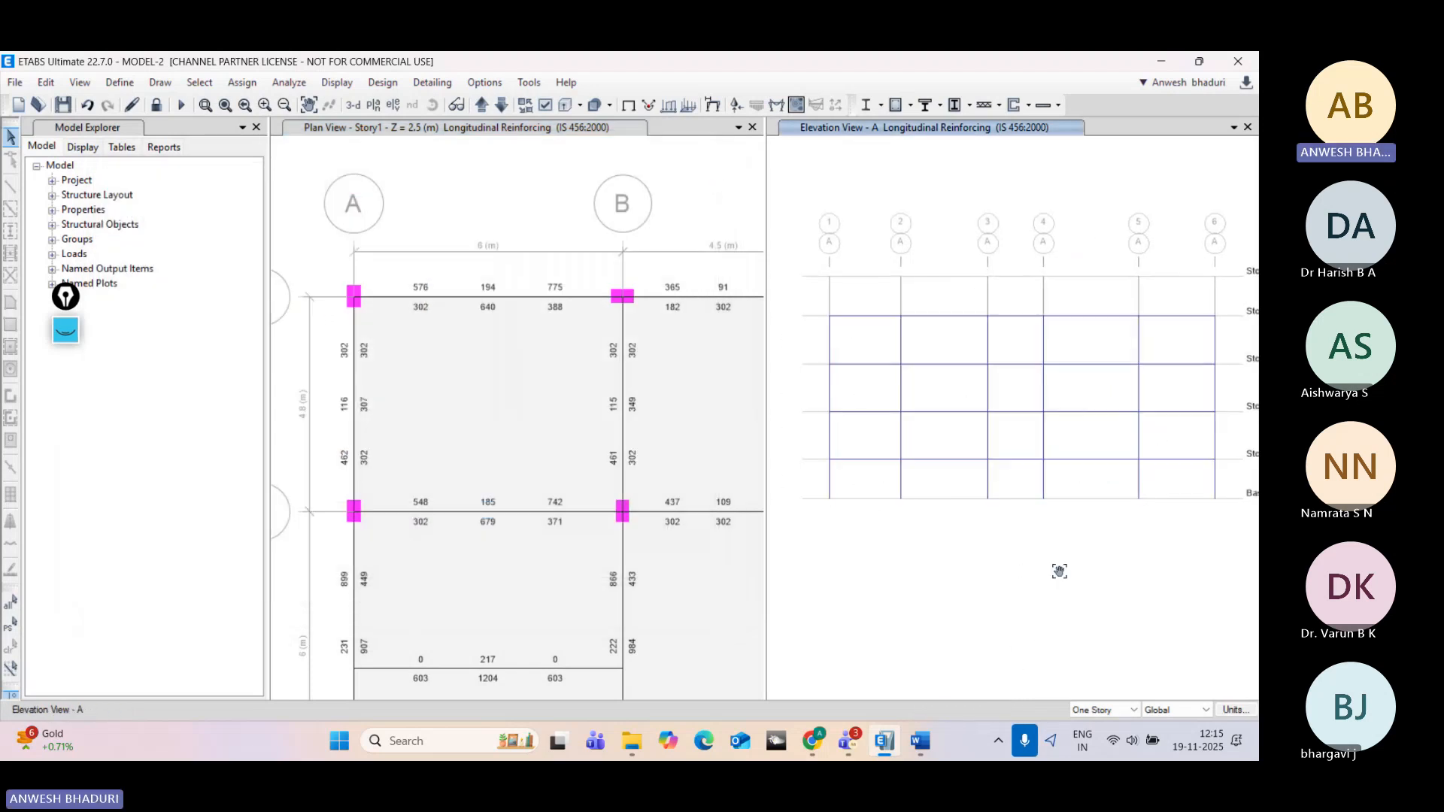
pyautogui.scroll(5, 841, 504)
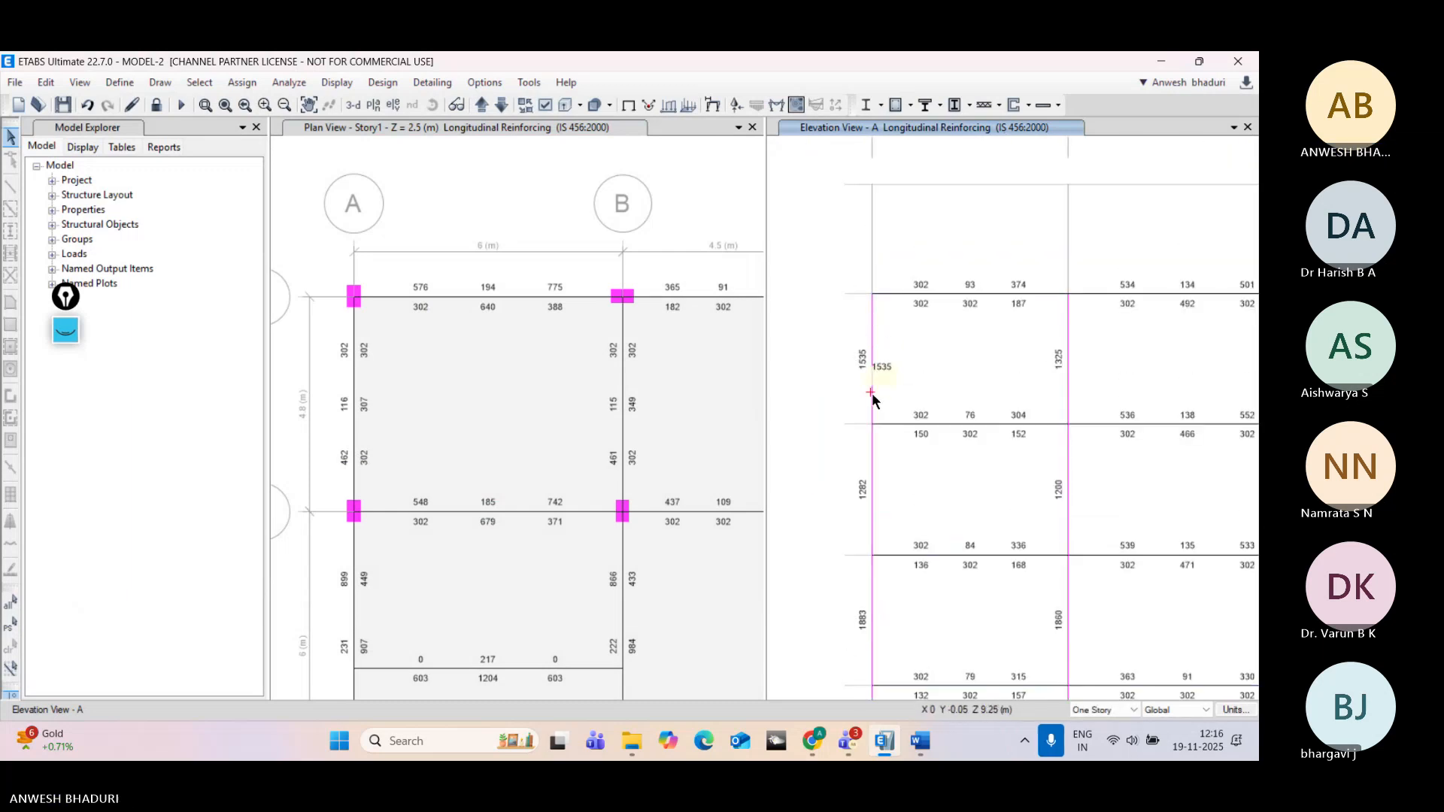
pyautogui.moveTo(894, 470); pyautogui.dragTo(883, 374, button='middle')
pyautogui.moveTo(874, 538); pyautogui.dragTo(870, 461, button='middle')
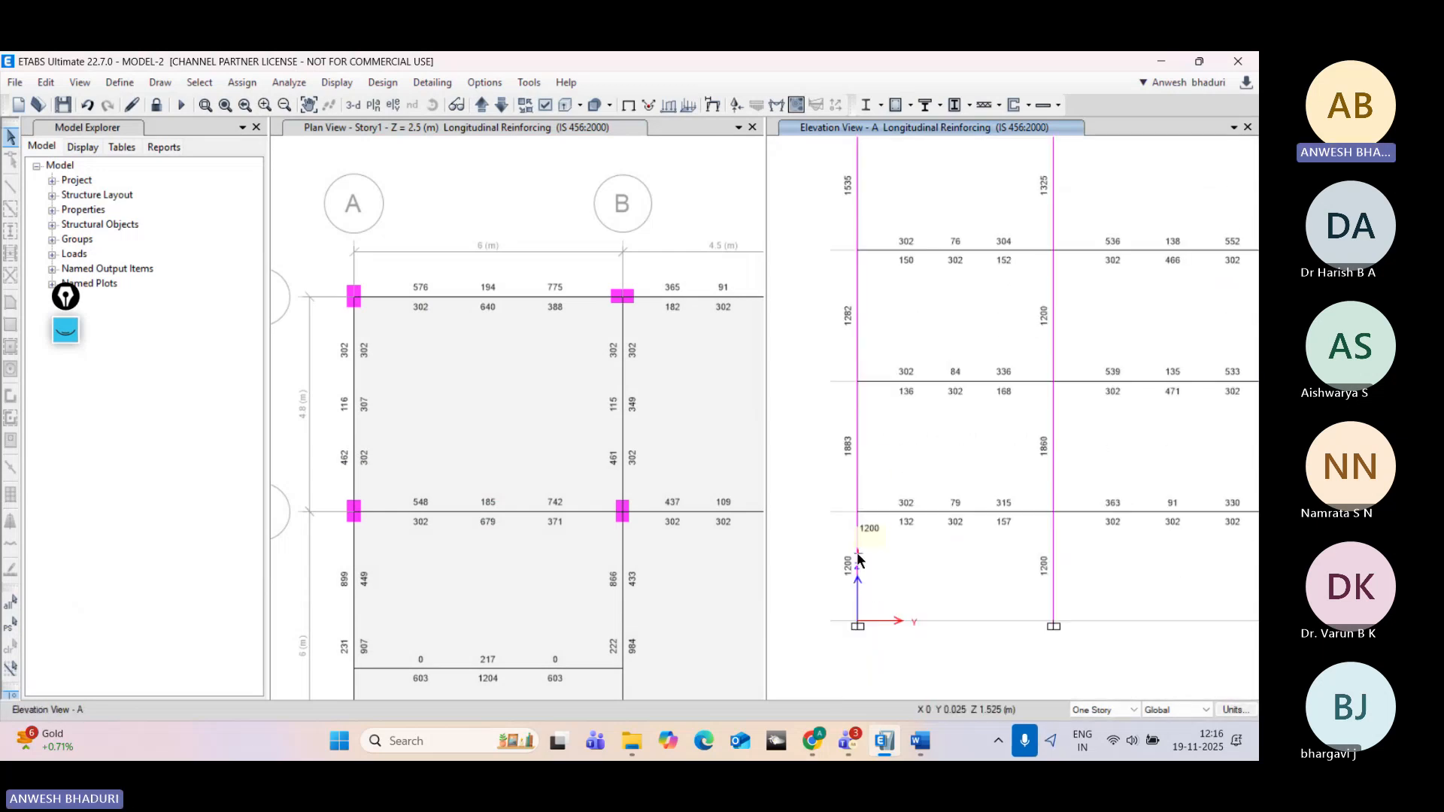
pyautogui.moveTo(1055, 573); pyautogui.dragTo(1062, 593, button='middle')
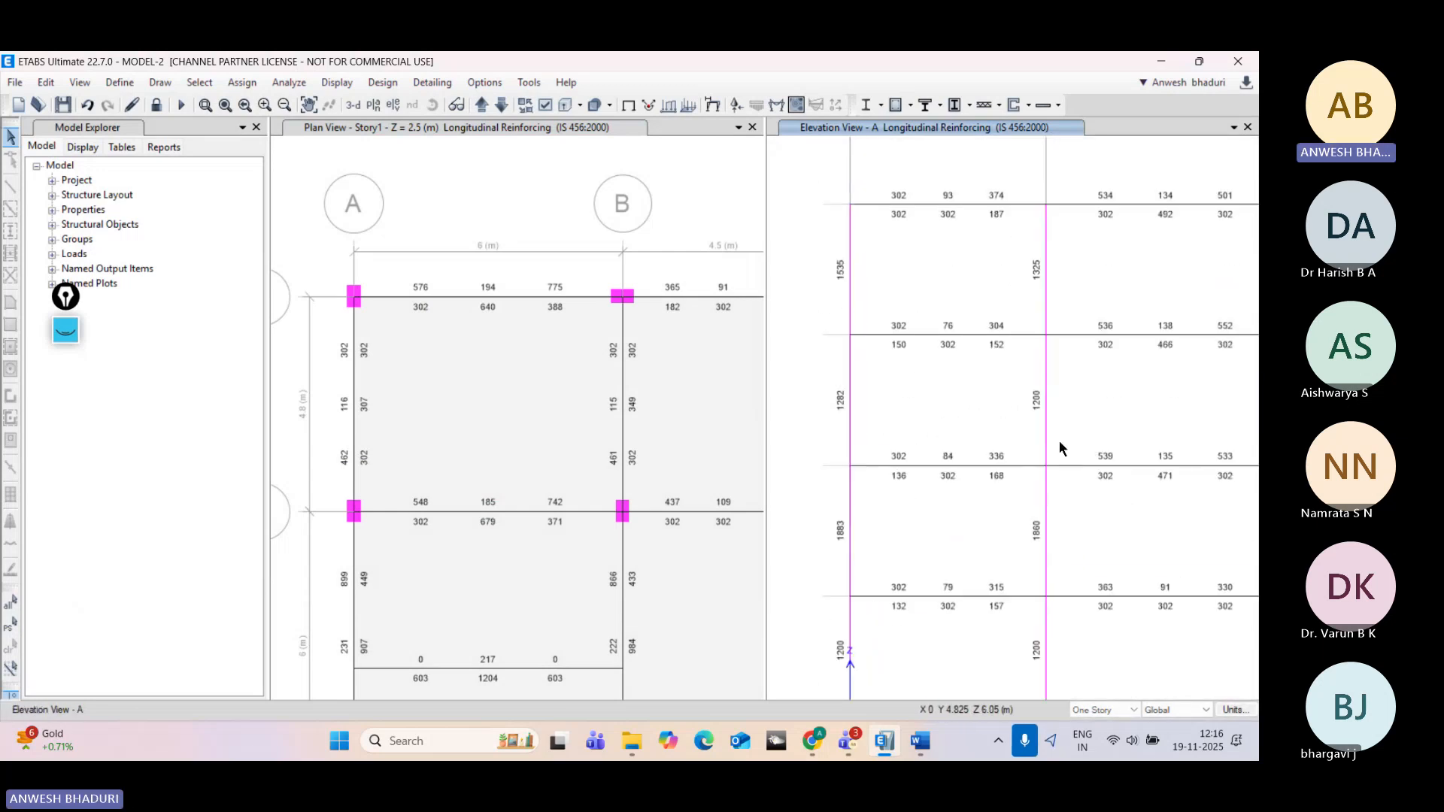
pyautogui.moveTo(1059, 399); pyautogui.dragTo(1060, 456, button='middle')
pyautogui.moveTo(1036, 325); pyautogui.dragTo(1036, 362, button='middle')
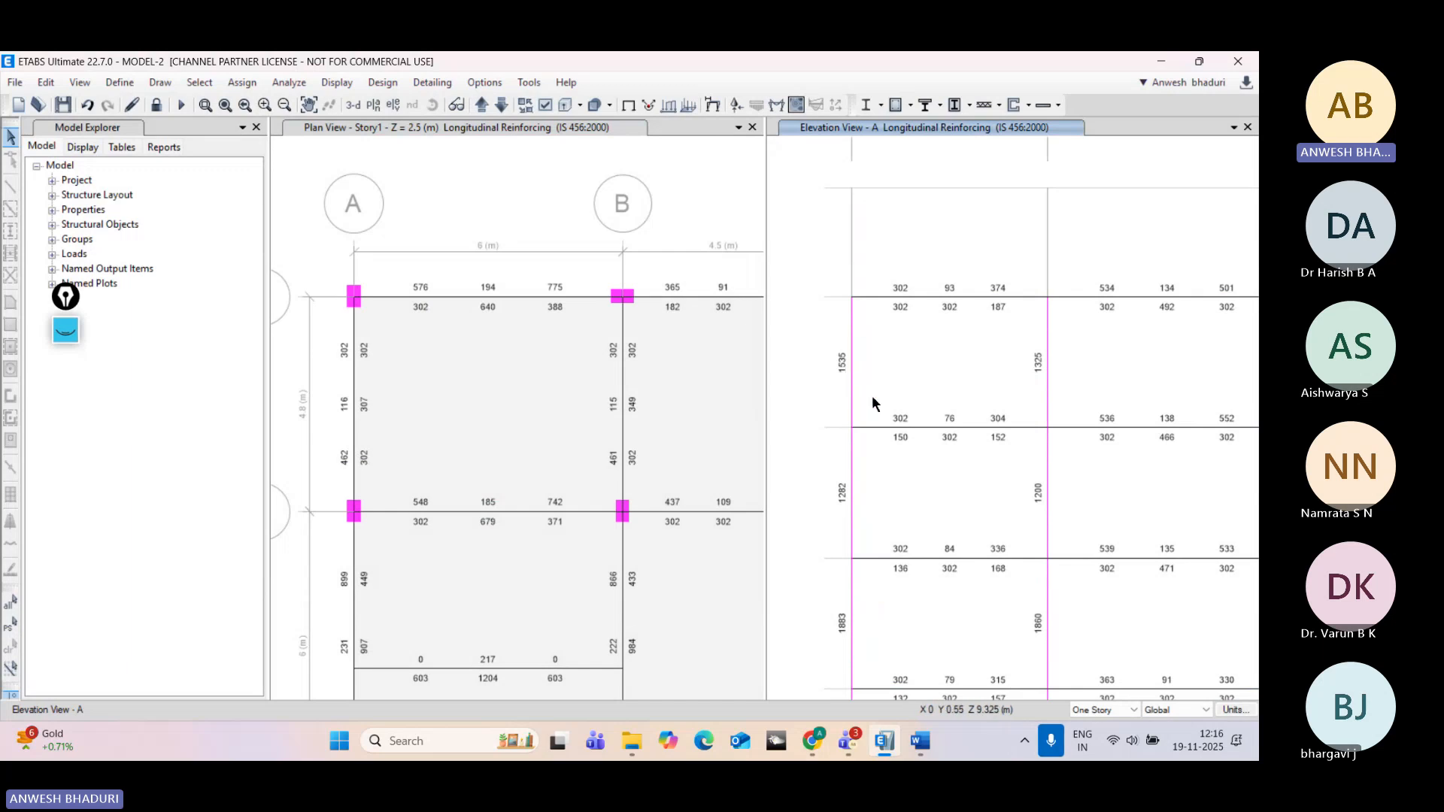
pyautogui.moveTo(857, 586); pyautogui.dragTo(867, 438, button='middle')
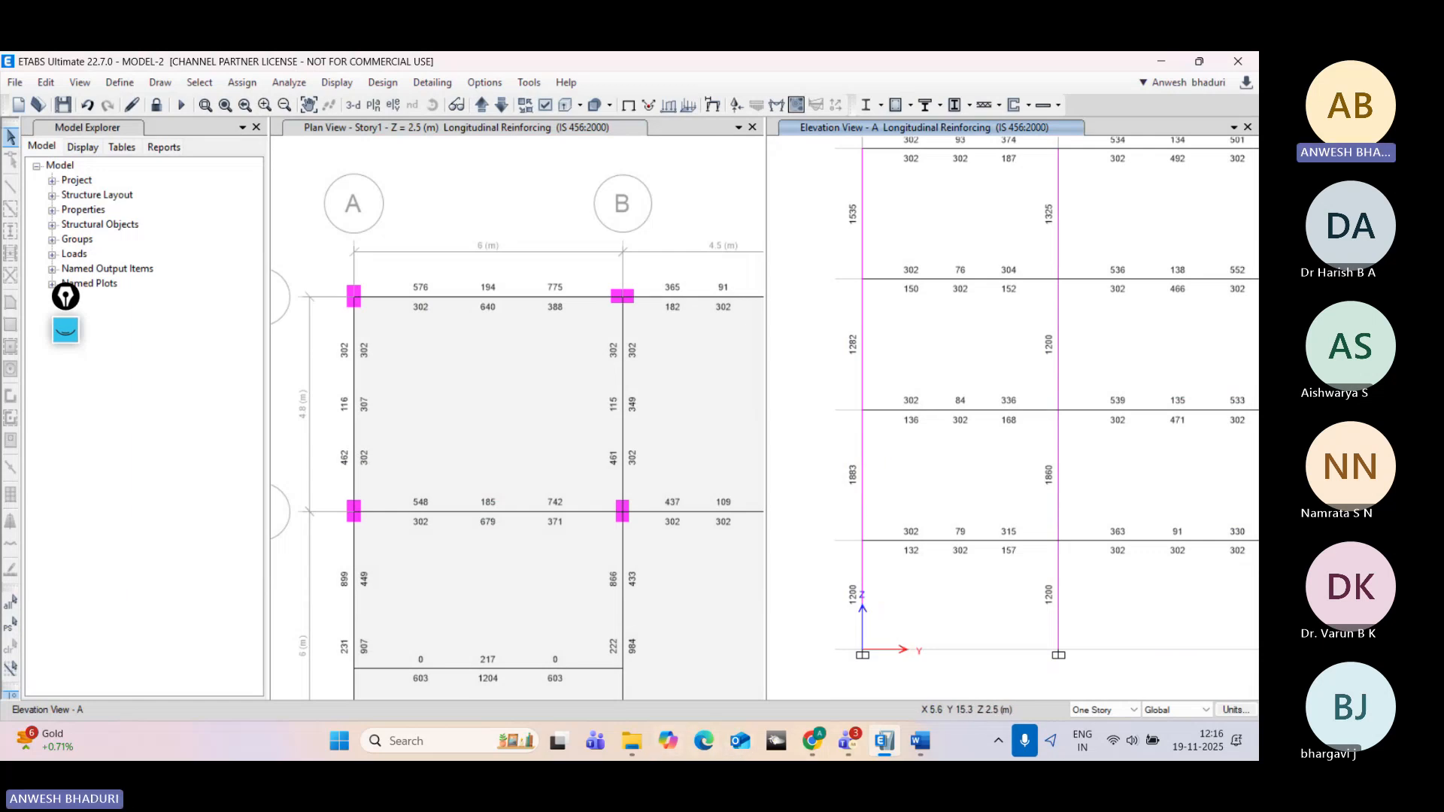
# Step: Launch the Windows Magnifier and enlarge the display around the base columns in Elevation View A
pyautogui.click(467, 739)
pyautogui.write('magnifier')
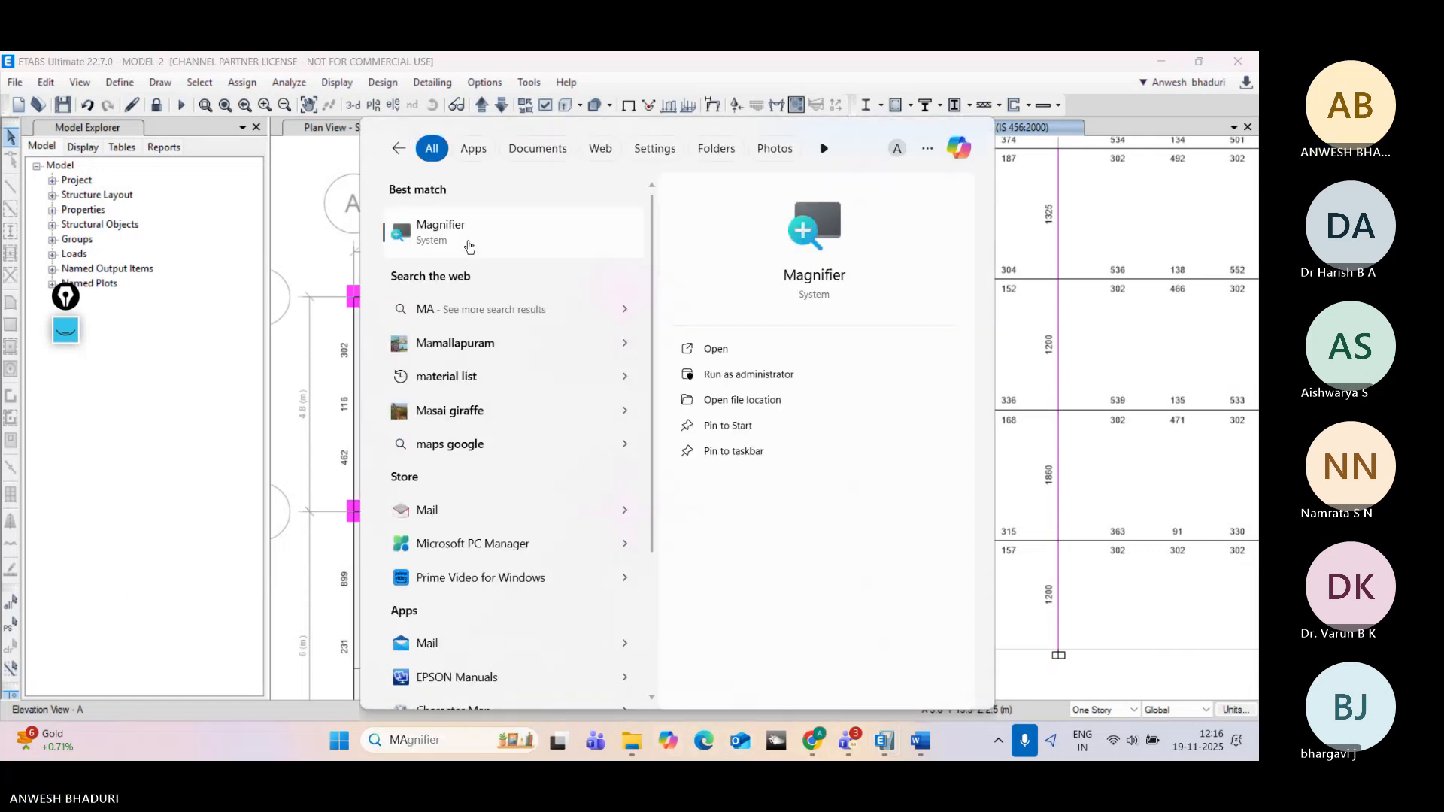
pyautogui.click(458, 229)
pyautogui.click(371, 667)
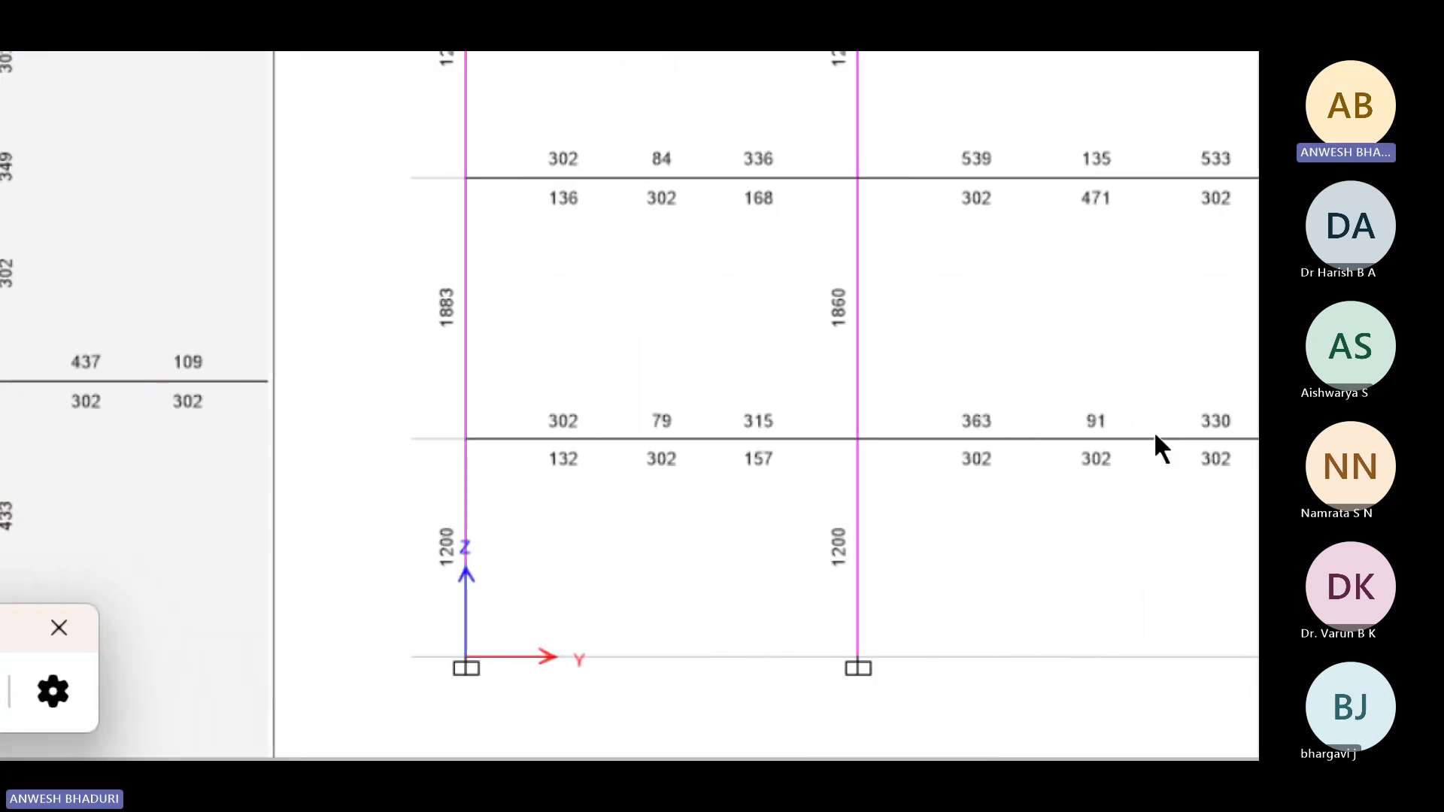
pyautogui.scroll(-3, 614, 499)
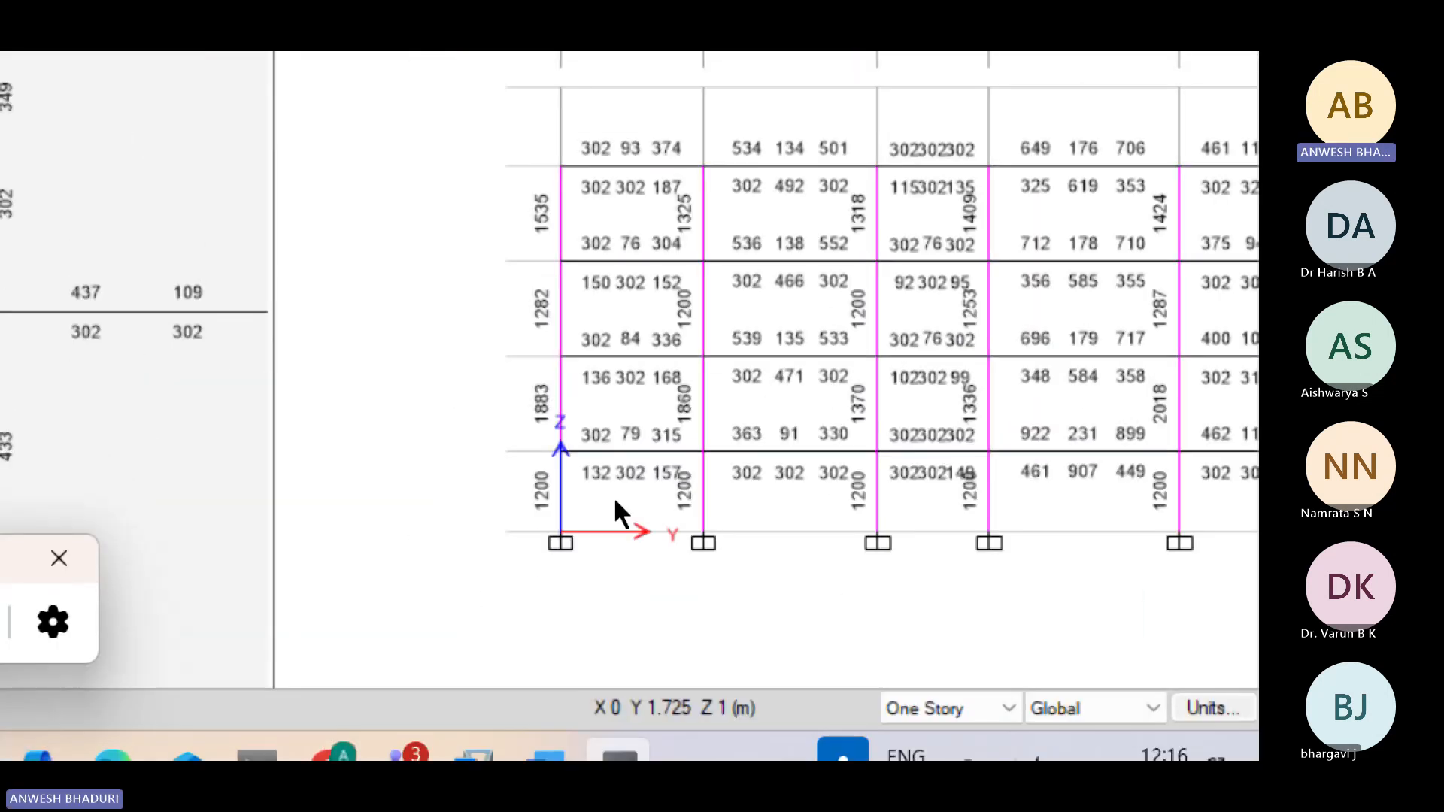
# Step: Open the interaction surface for column C14 at Story2, station 0 of DConS2, and reset the screen magnification to 100%
pyautogui.moveTo(938, 577); pyautogui.dragTo(665, 596, button='middle')
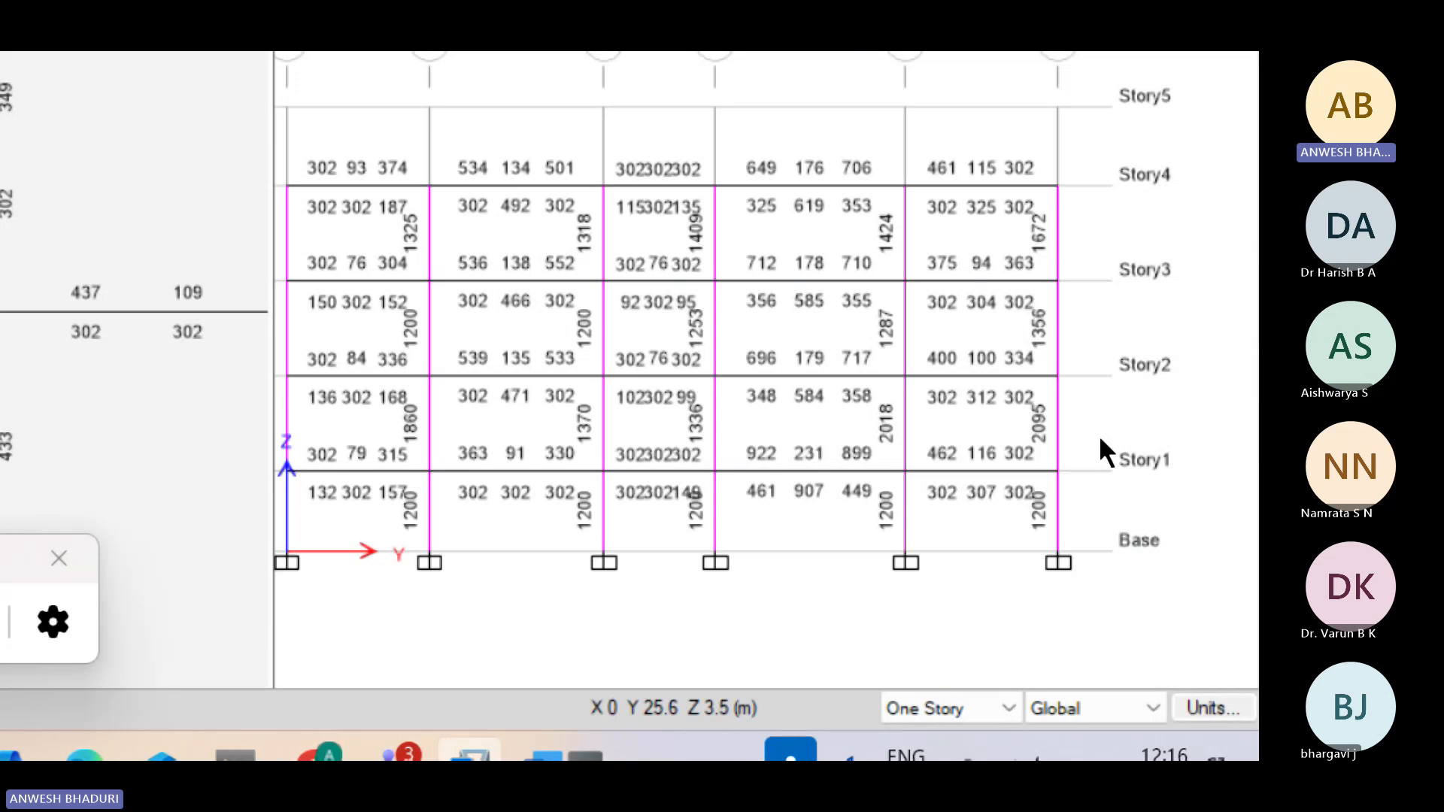
pyautogui.scroll(3, 1099, 437)
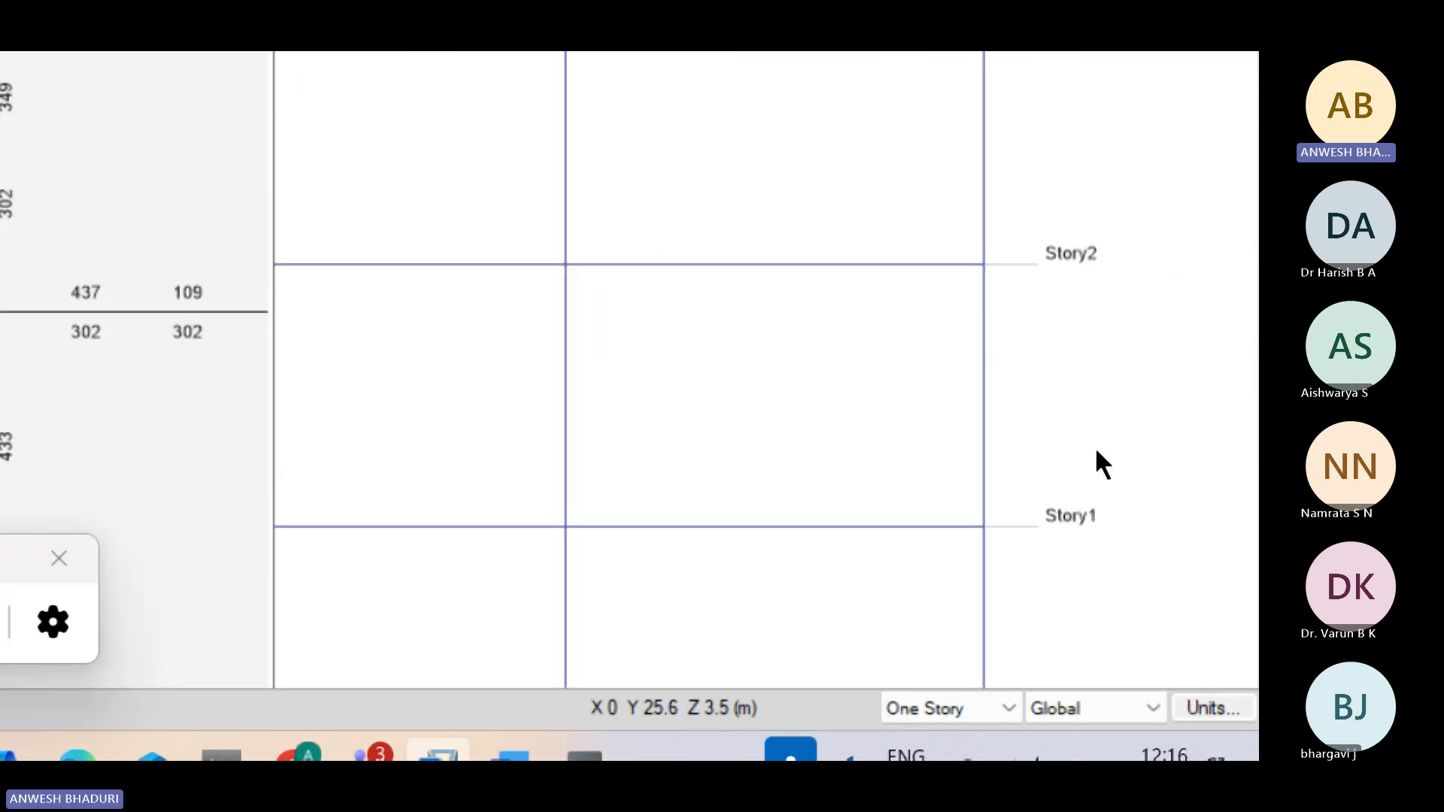
pyautogui.rightClick(978, 440)
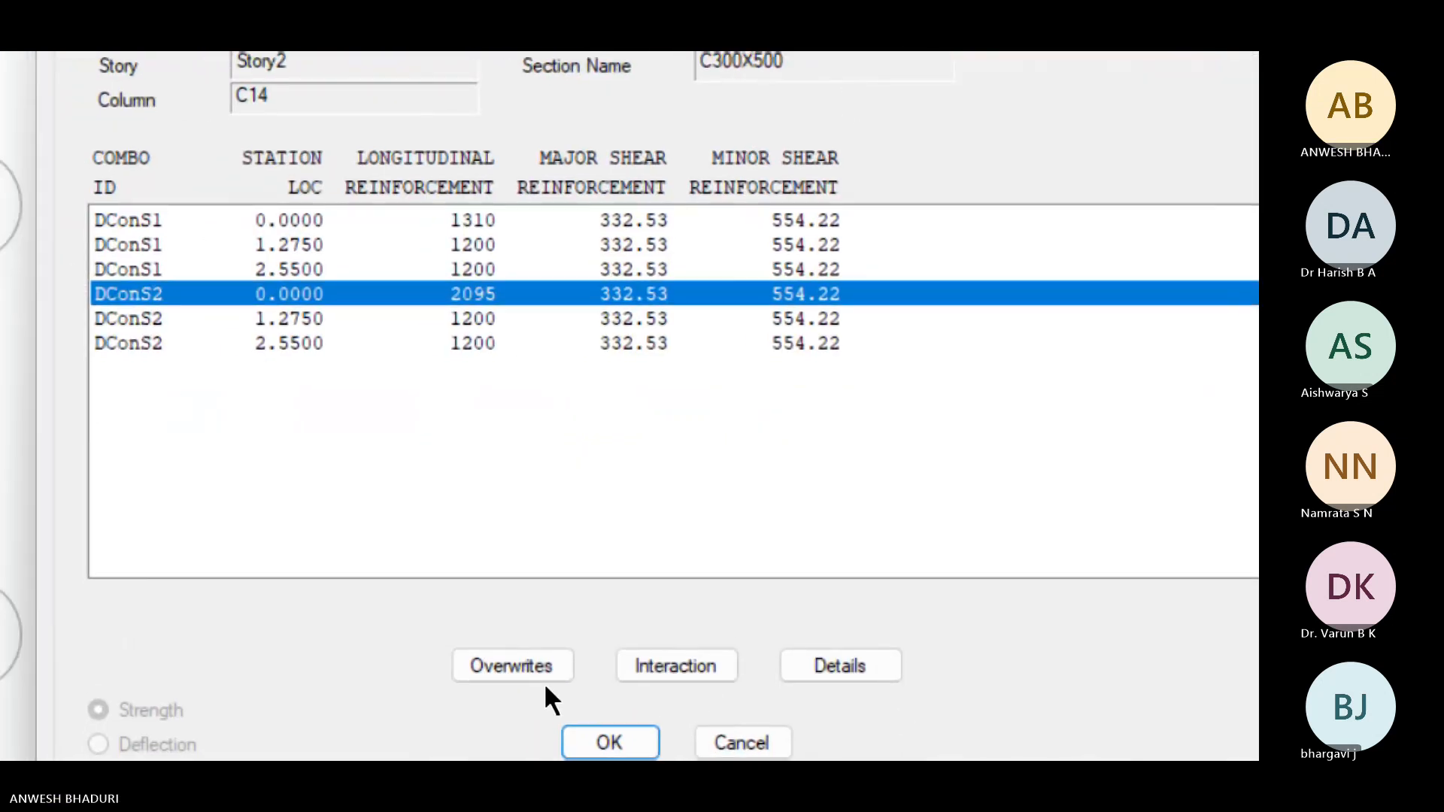
pyautogui.click(733, 666)
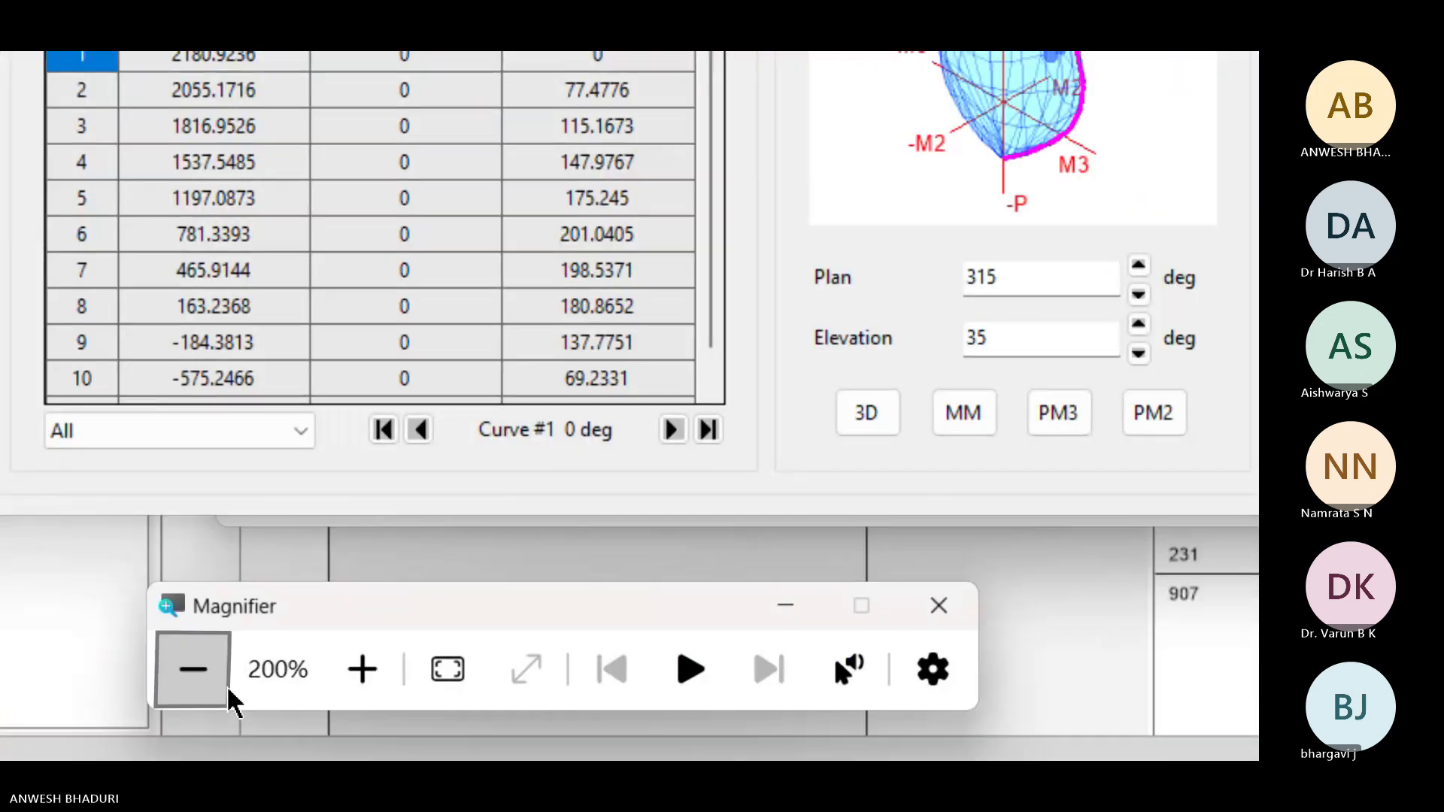
pyautogui.click(222, 684)
pyautogui.moveTo(366, 195); pyautogui.dragTo(372, 173)
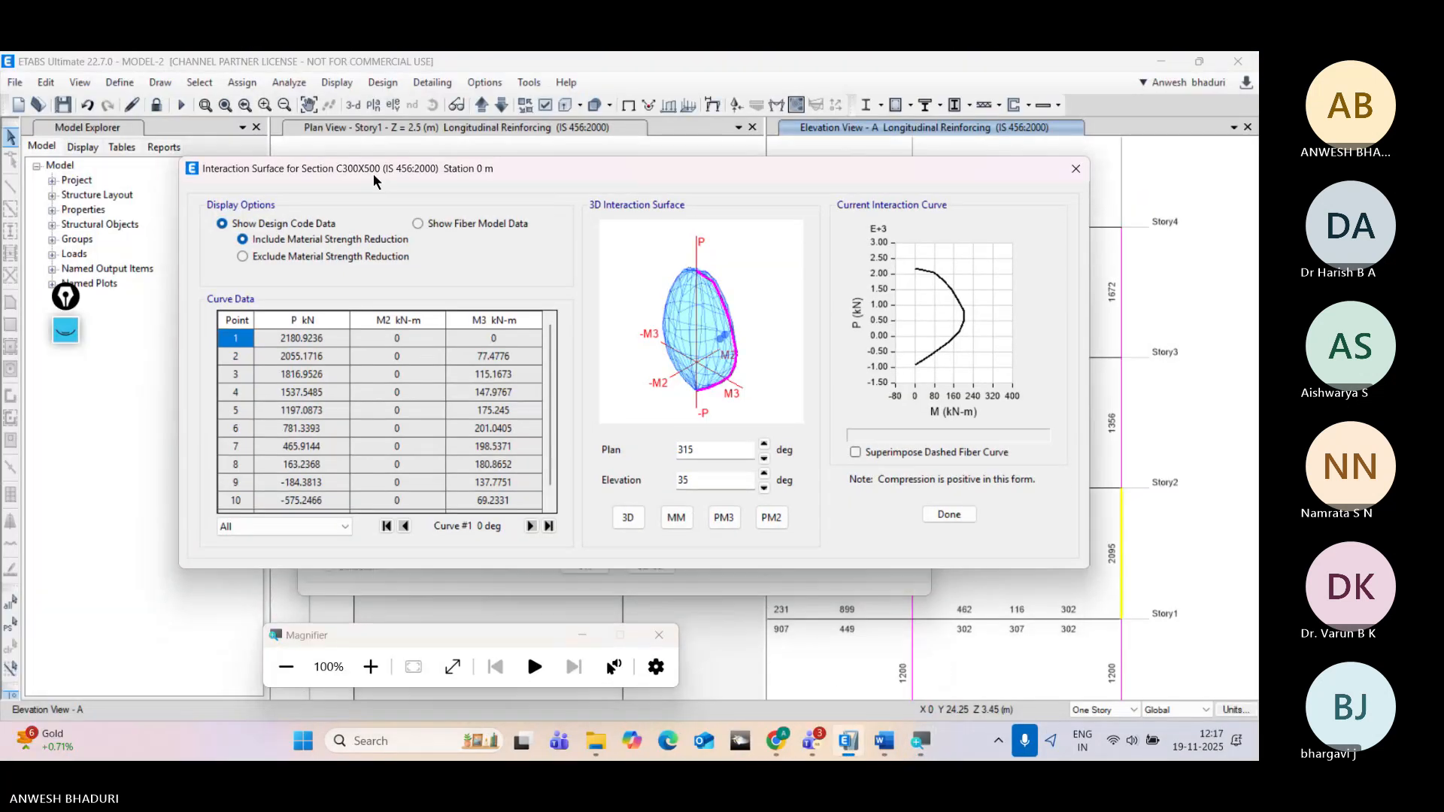
# Step: Examine the axial force and moment values for all points of interaction curve 1 at 0 degrees
pyautogui.scroll(-1, 527, 419)
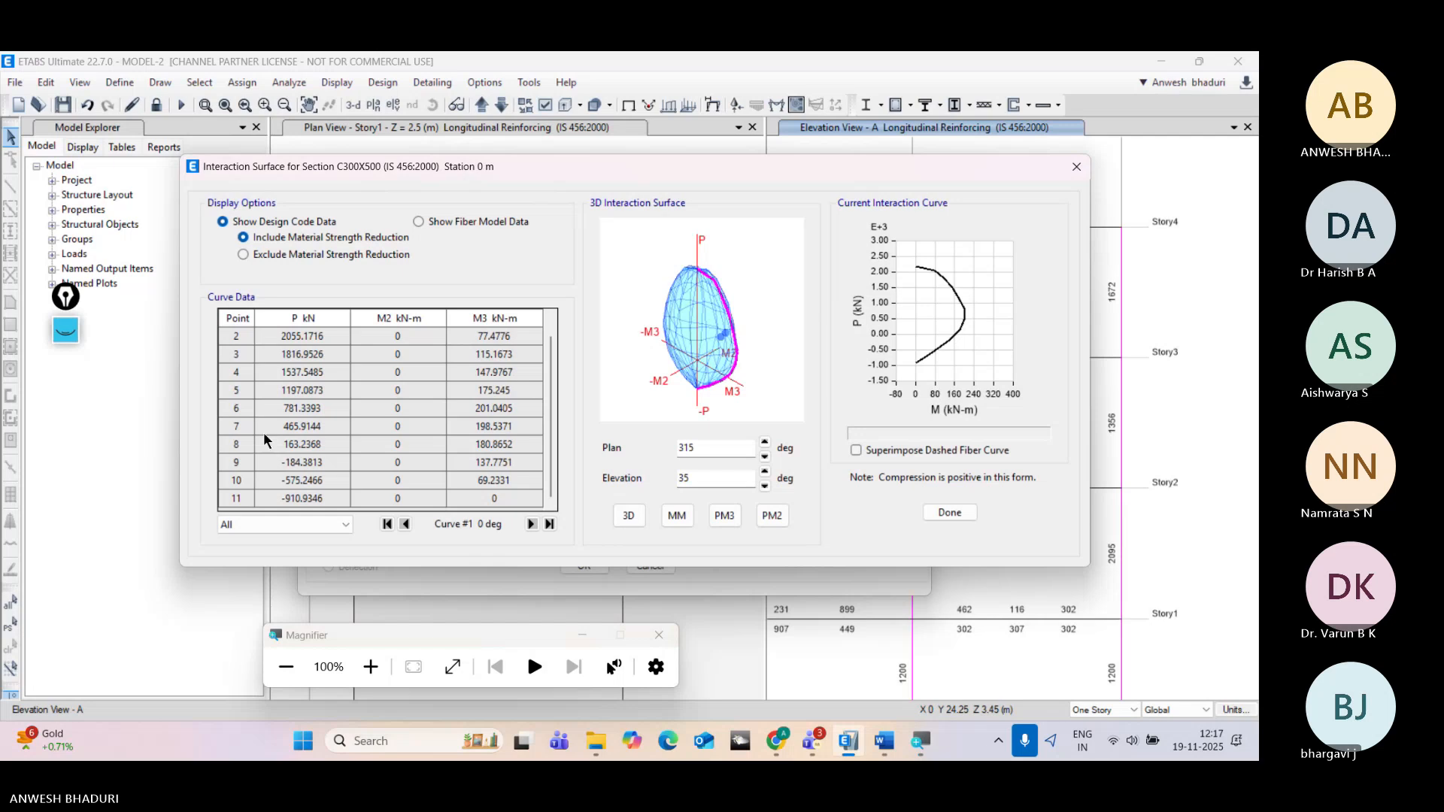
pyautogui.click(298, 395)
pyautogui.scroll(1, 388, 430)
pyautogui.click(320, 360)
pyautogui.click(316, 340)
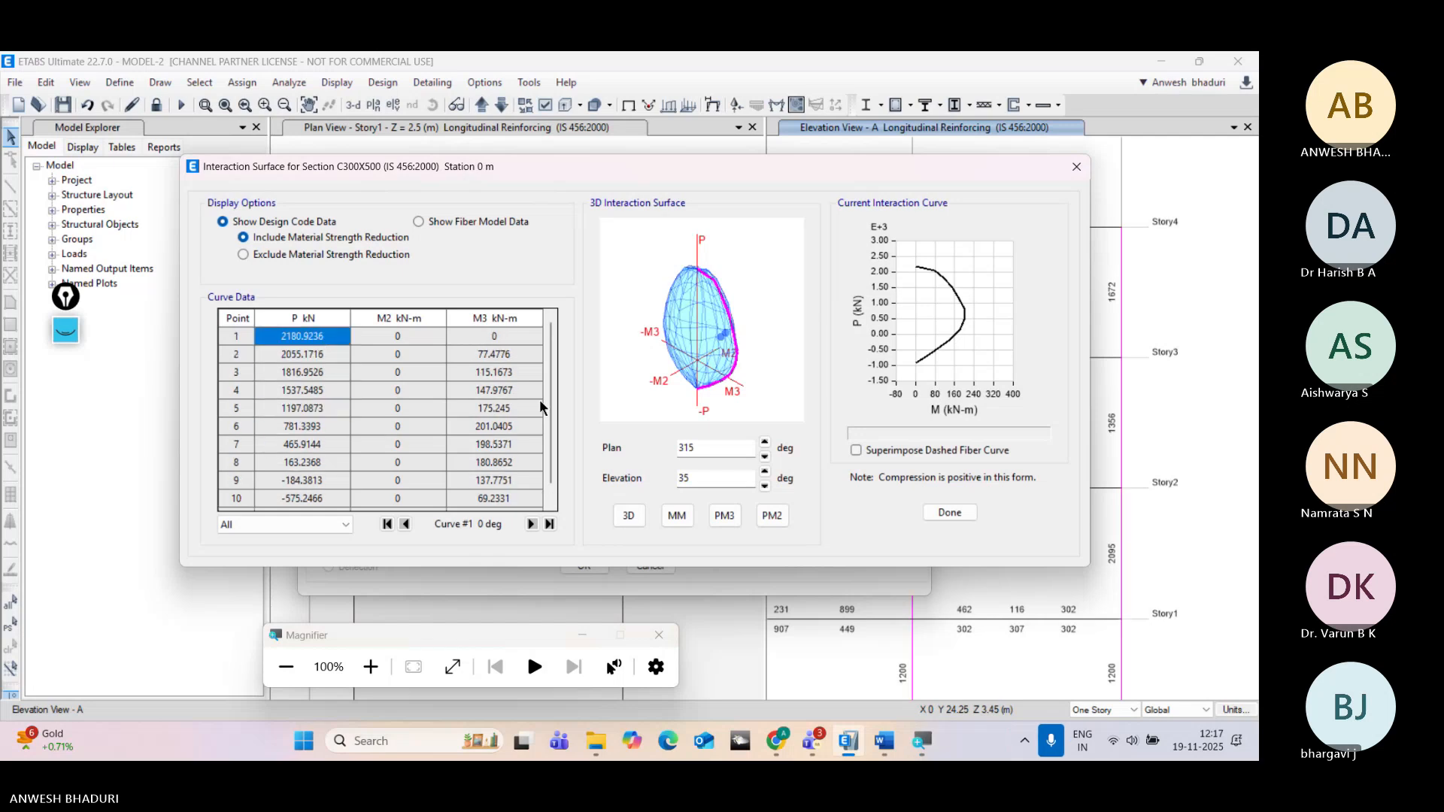
pyautogui.scroll(-1, 557, 434)
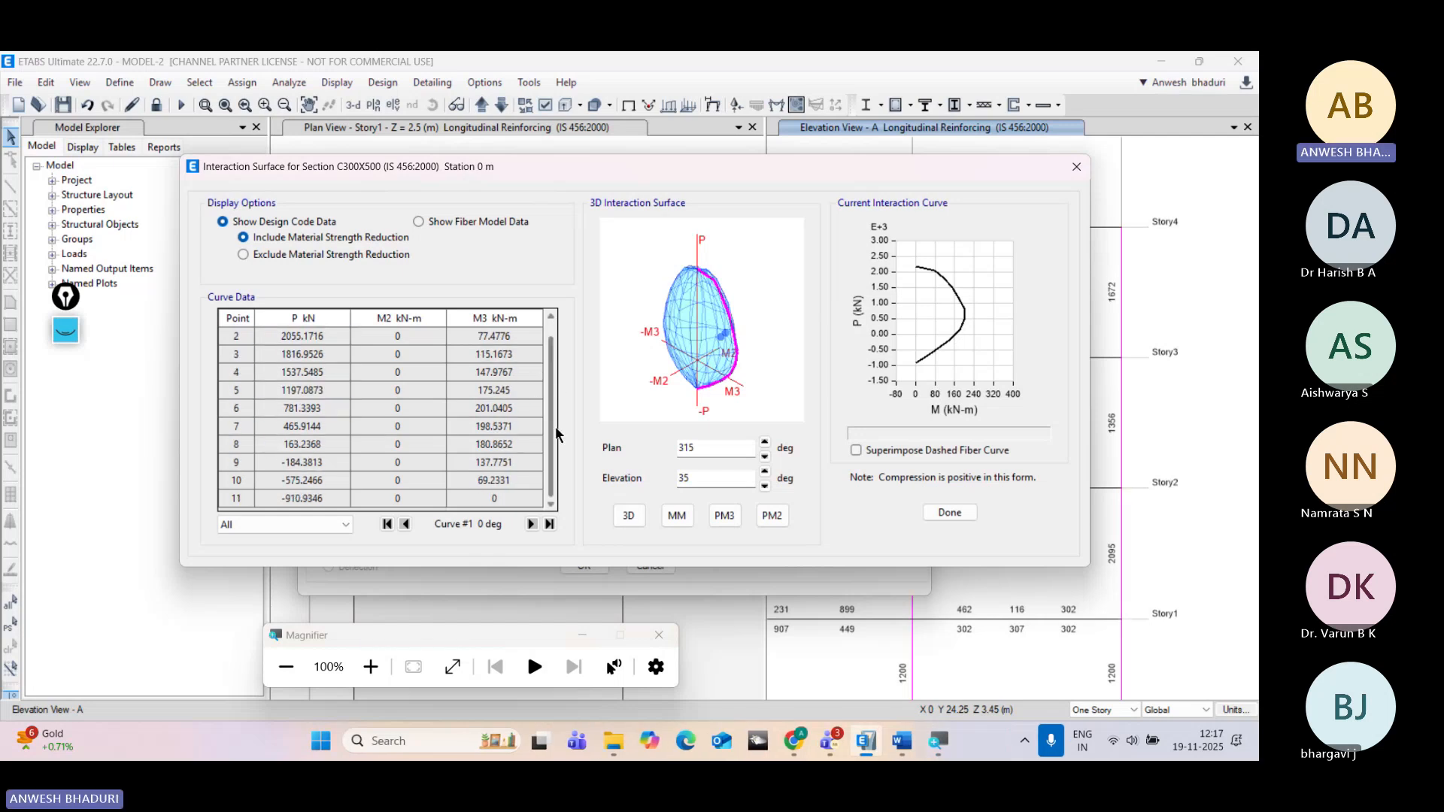
pyautogui.scroll(1, 553, 392)
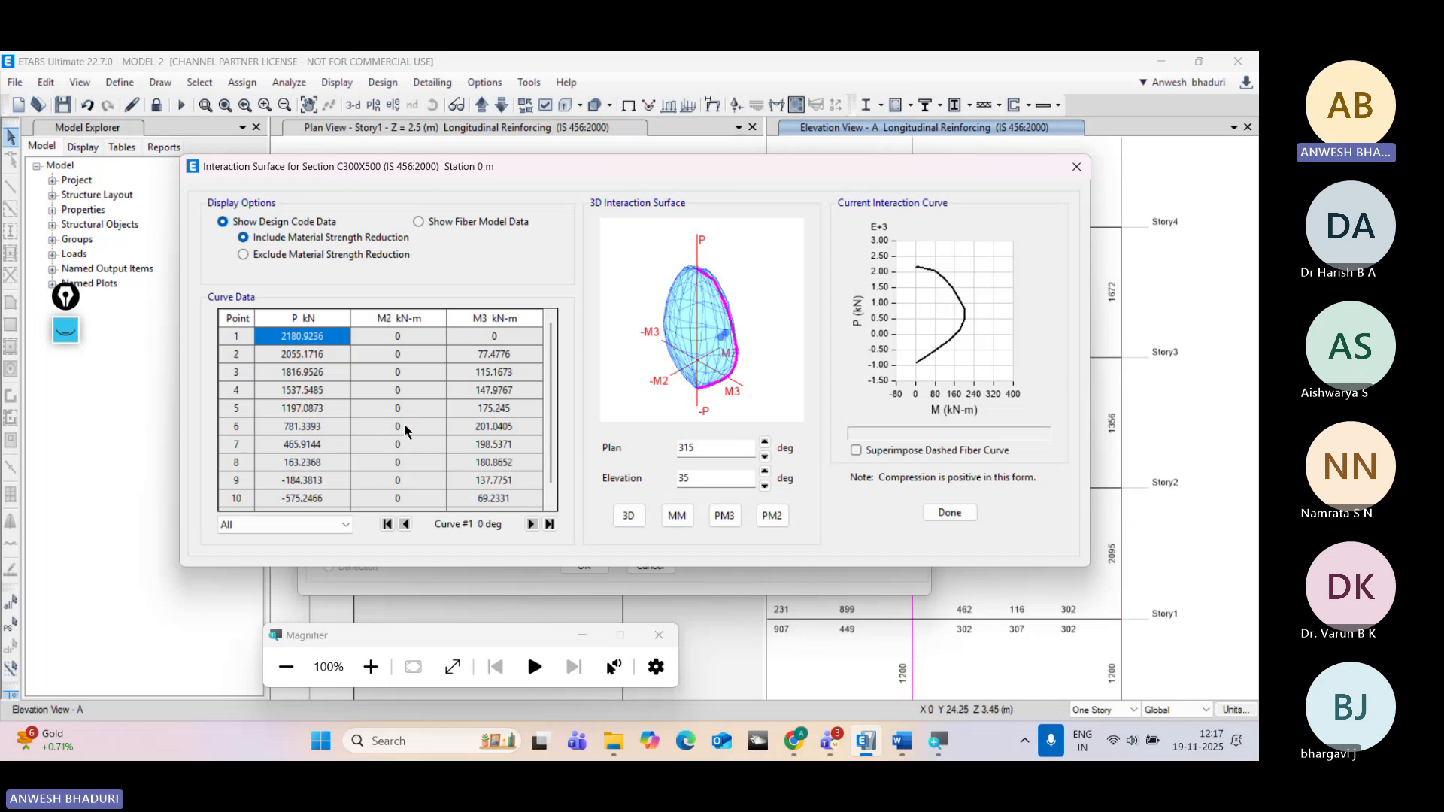
pyautogui.scroll(-1, 319, 354)
pyautogui.scroll(1, 460, 431)
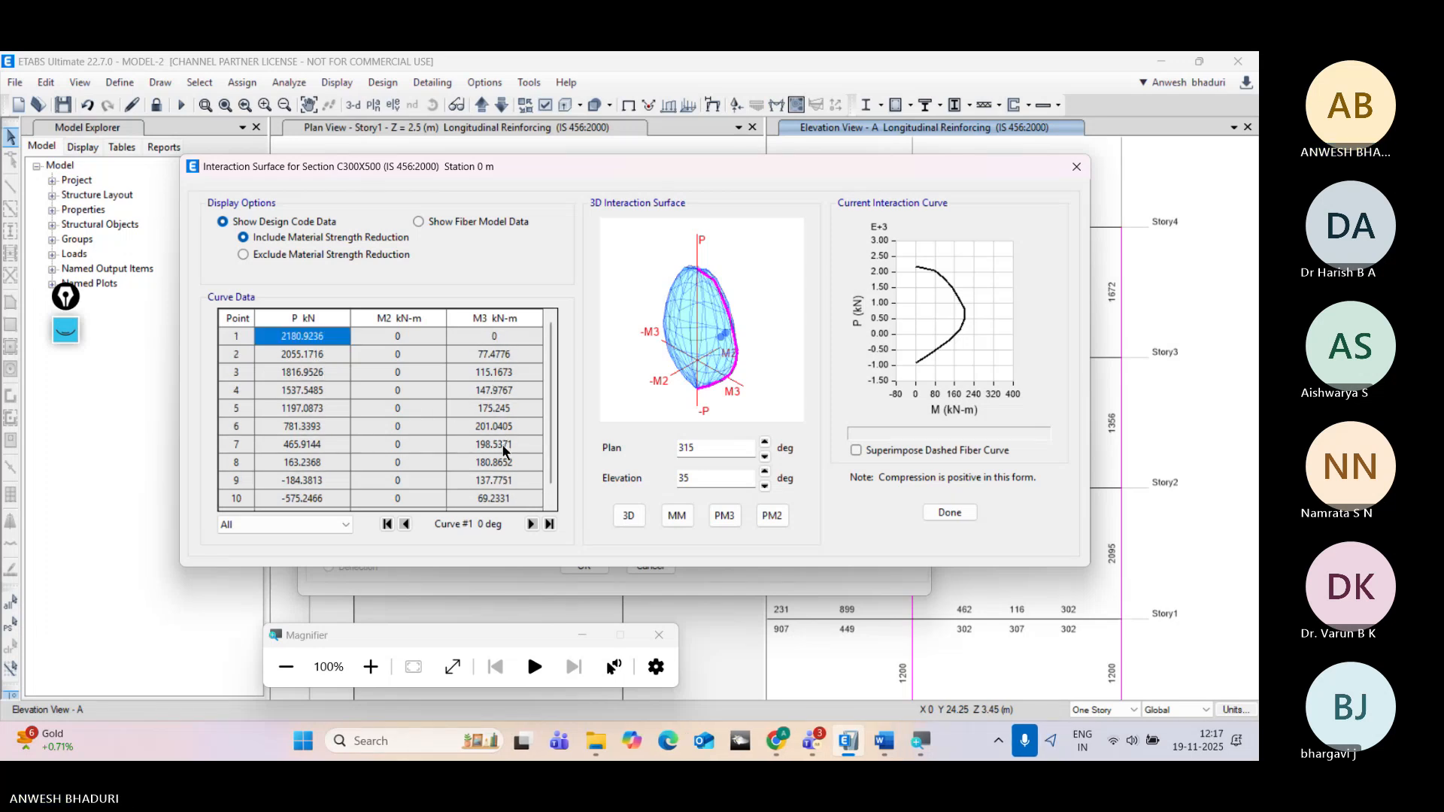
pyautogui.click(312, 526)
pyautogui.click(313, 529)
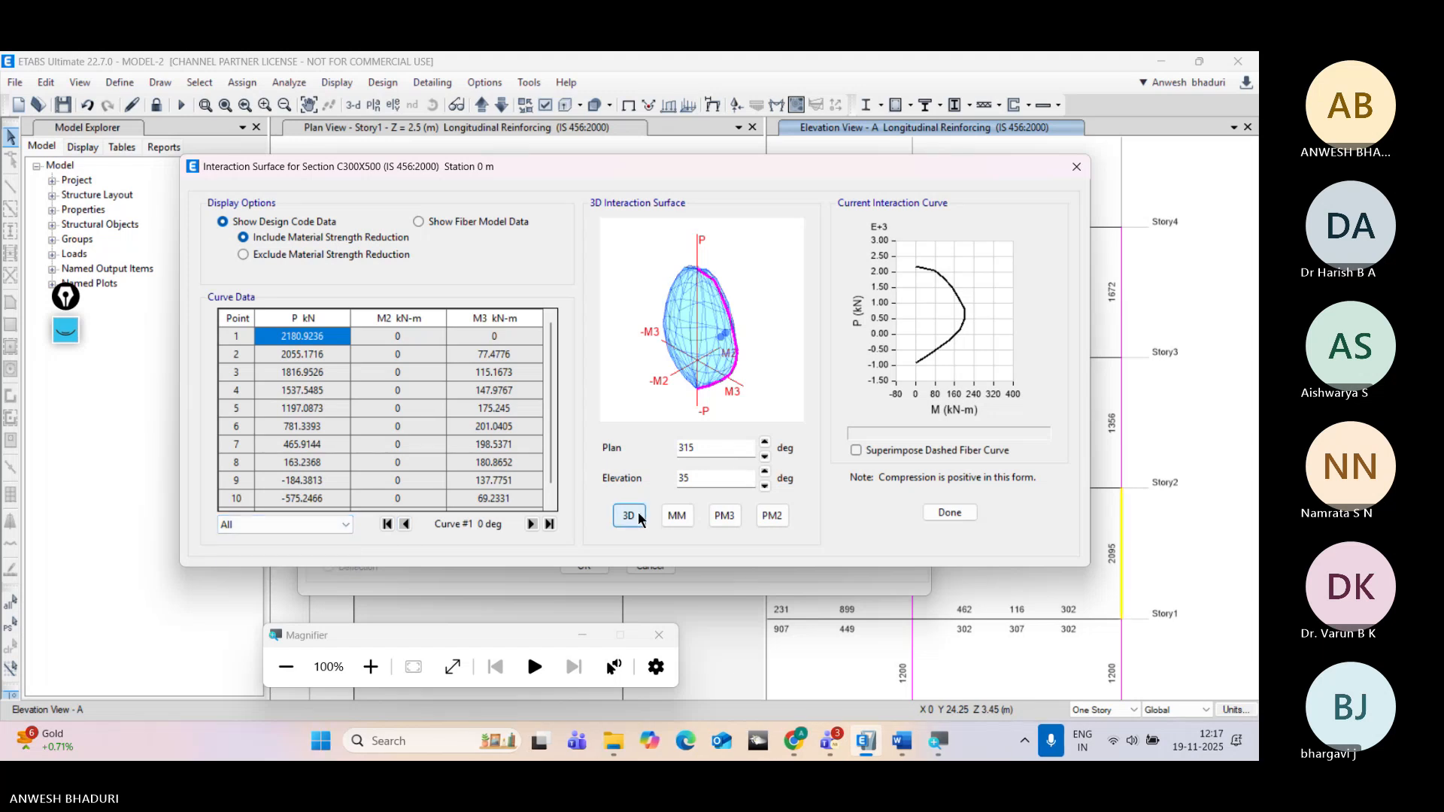
# Step: View the interaction surface in the MM, PM3, PM2 and 3D orientations, and close the interaction surface
pyautogui.click(678, 519)
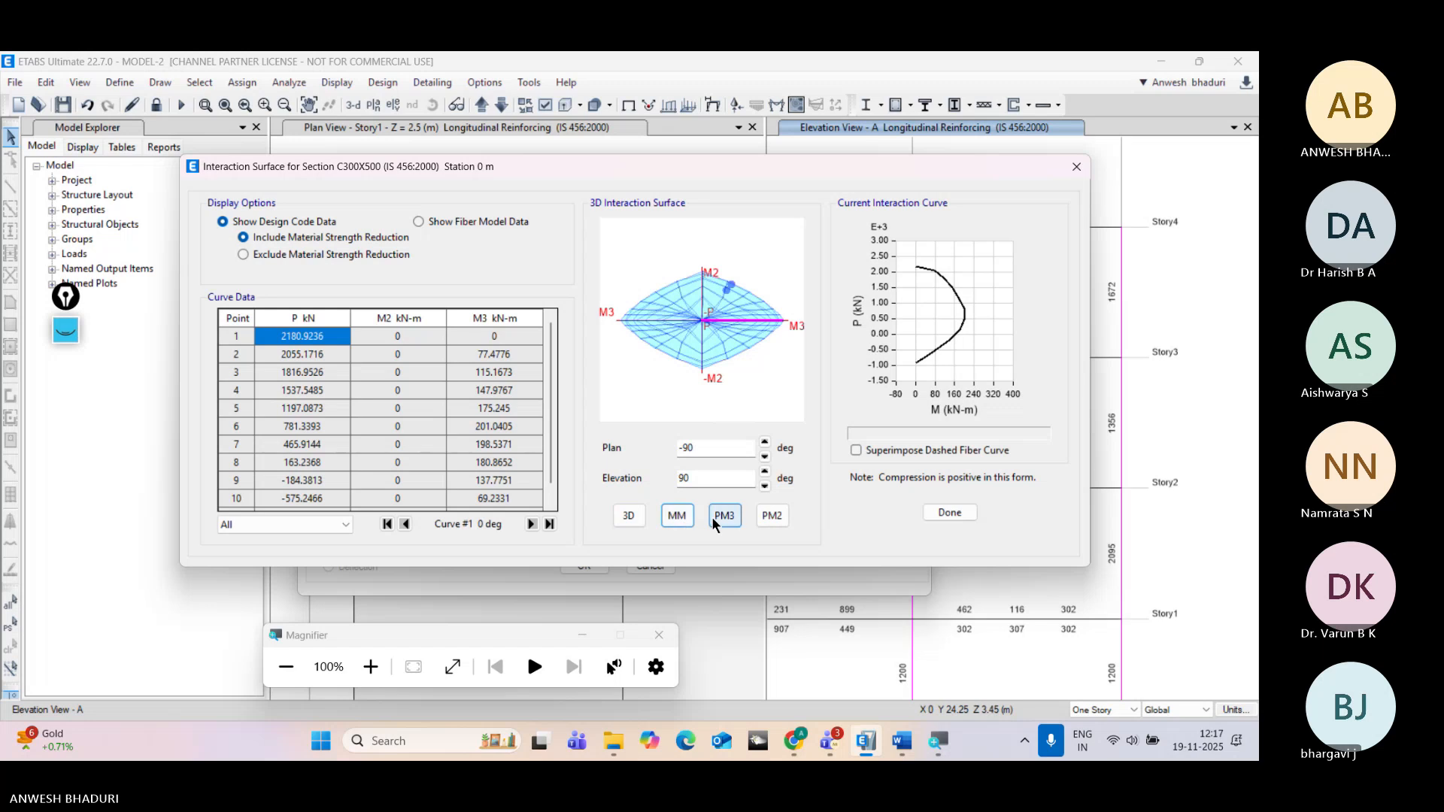
pyautogui.click(720, 519)
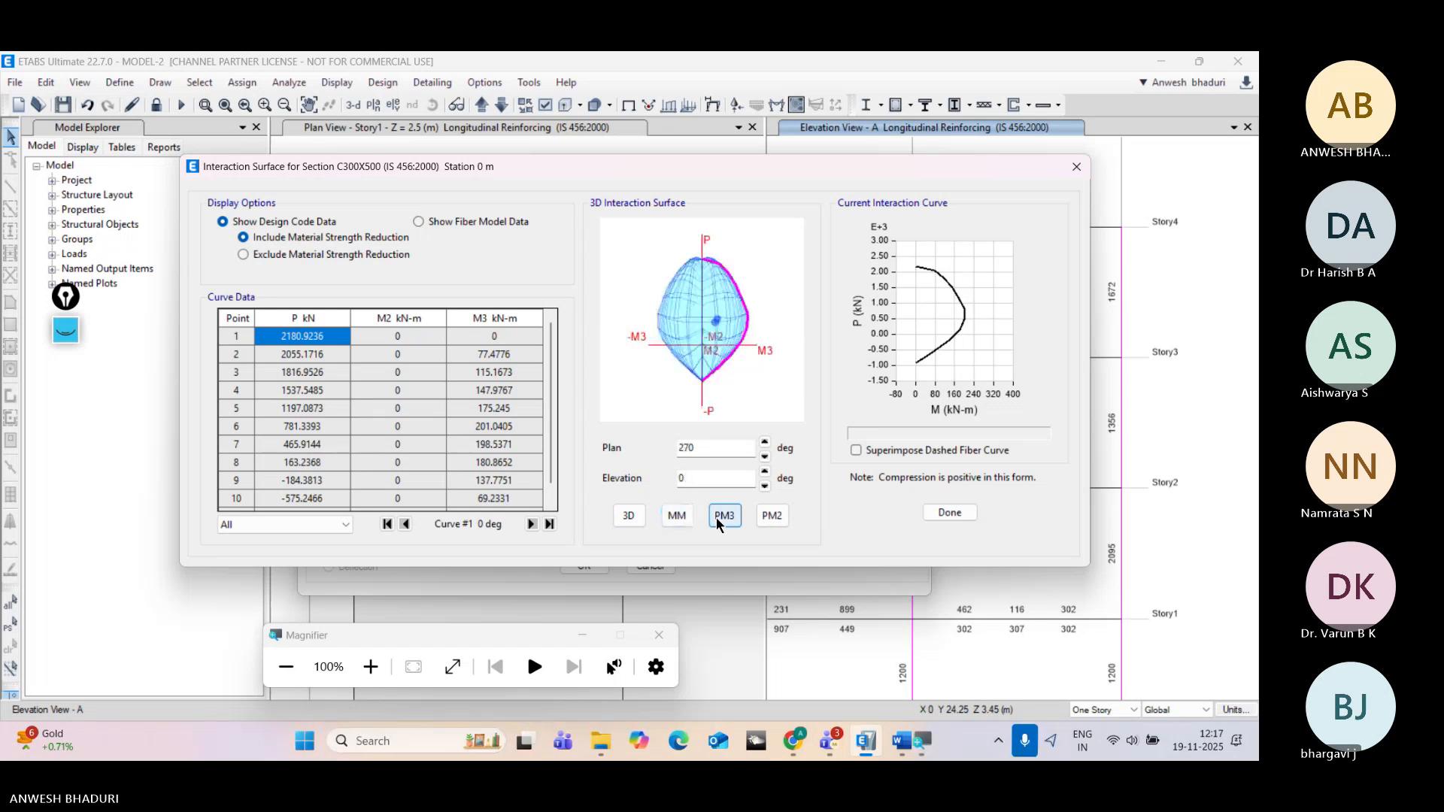
pyautogui.click(767, 520)
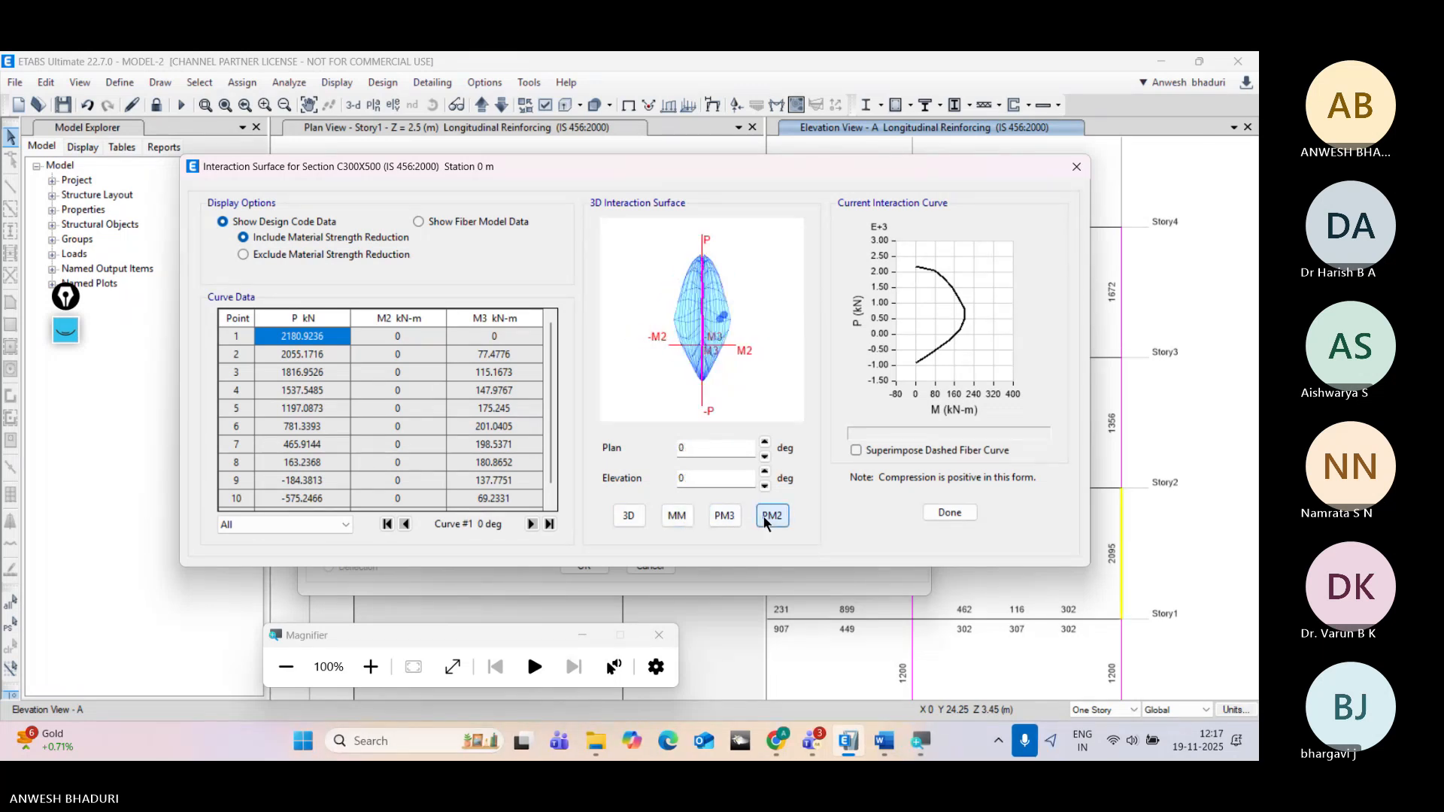
pyautogui.click(628, 516)
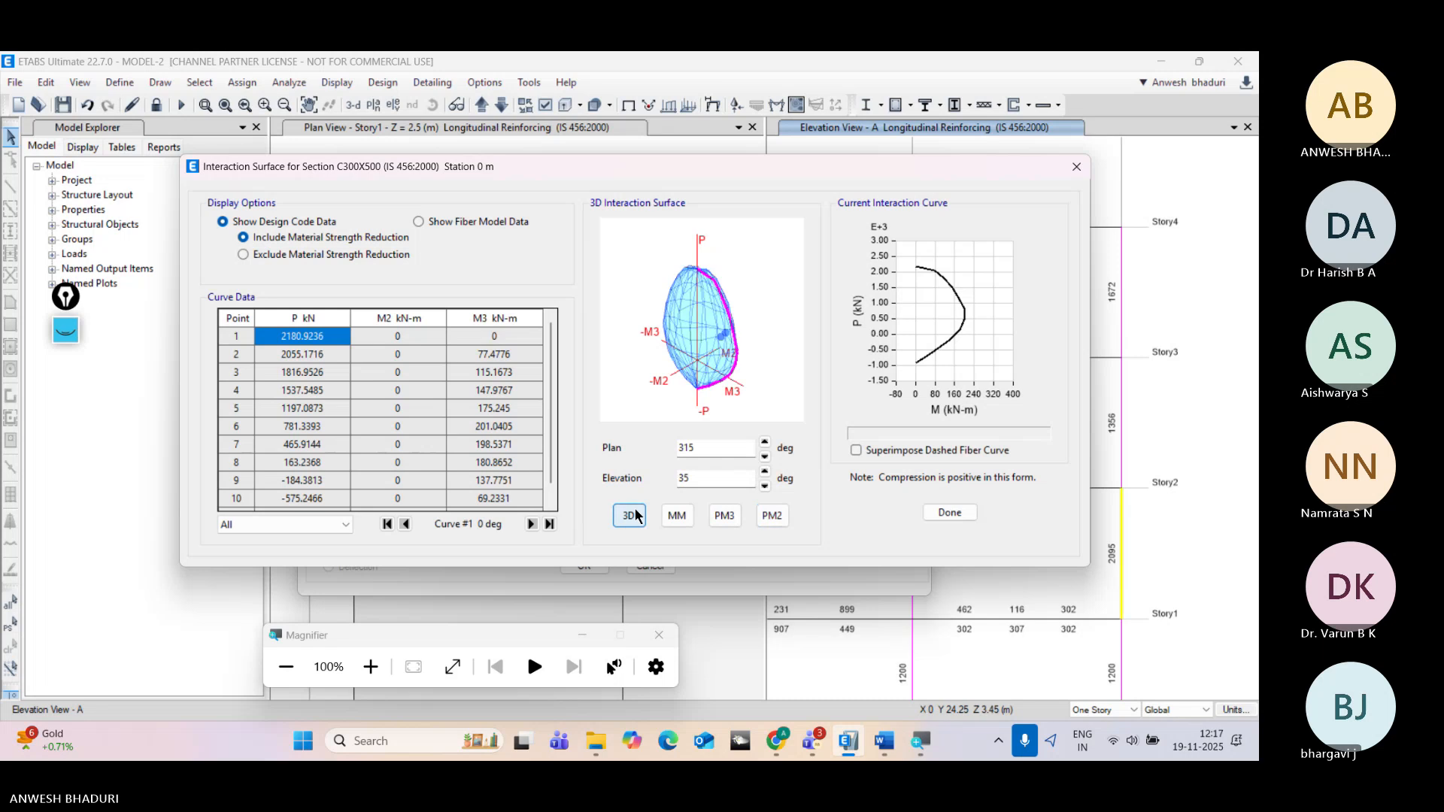
pyautogui.click(961, 513)
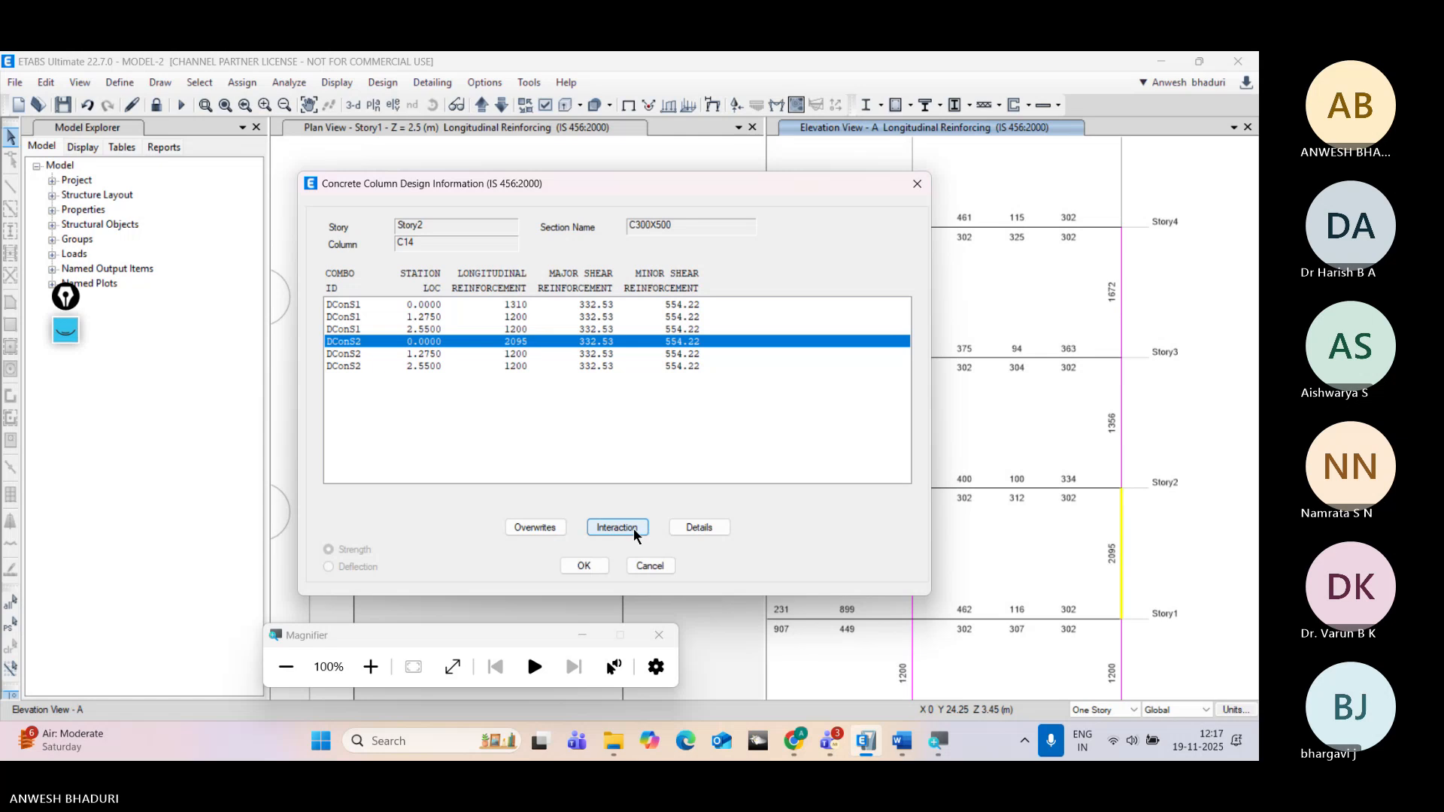
# Step: Open the design details of column C14 and review the summary's biaxial moment, shear design and additional moment tables
pyautogui.click(694, 530)
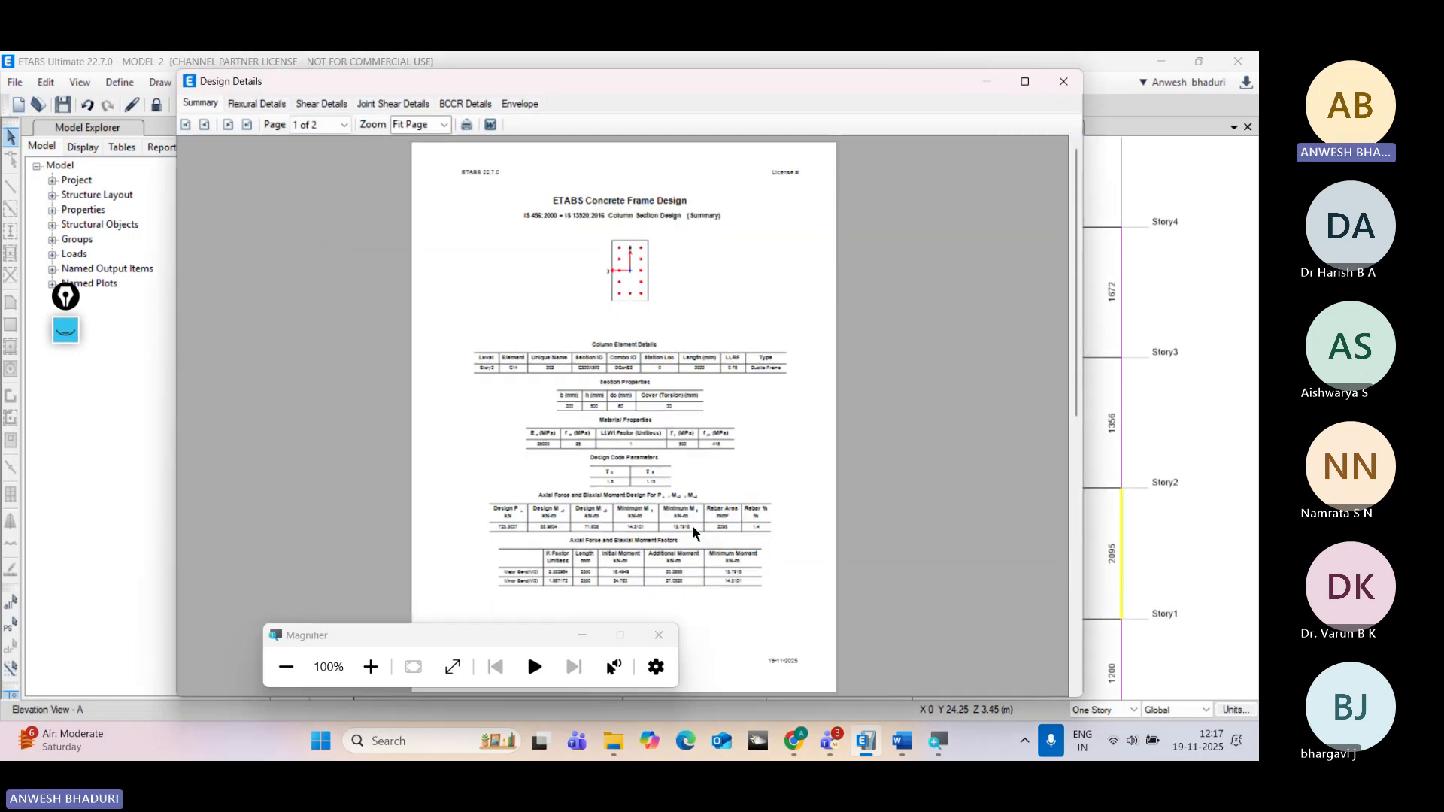
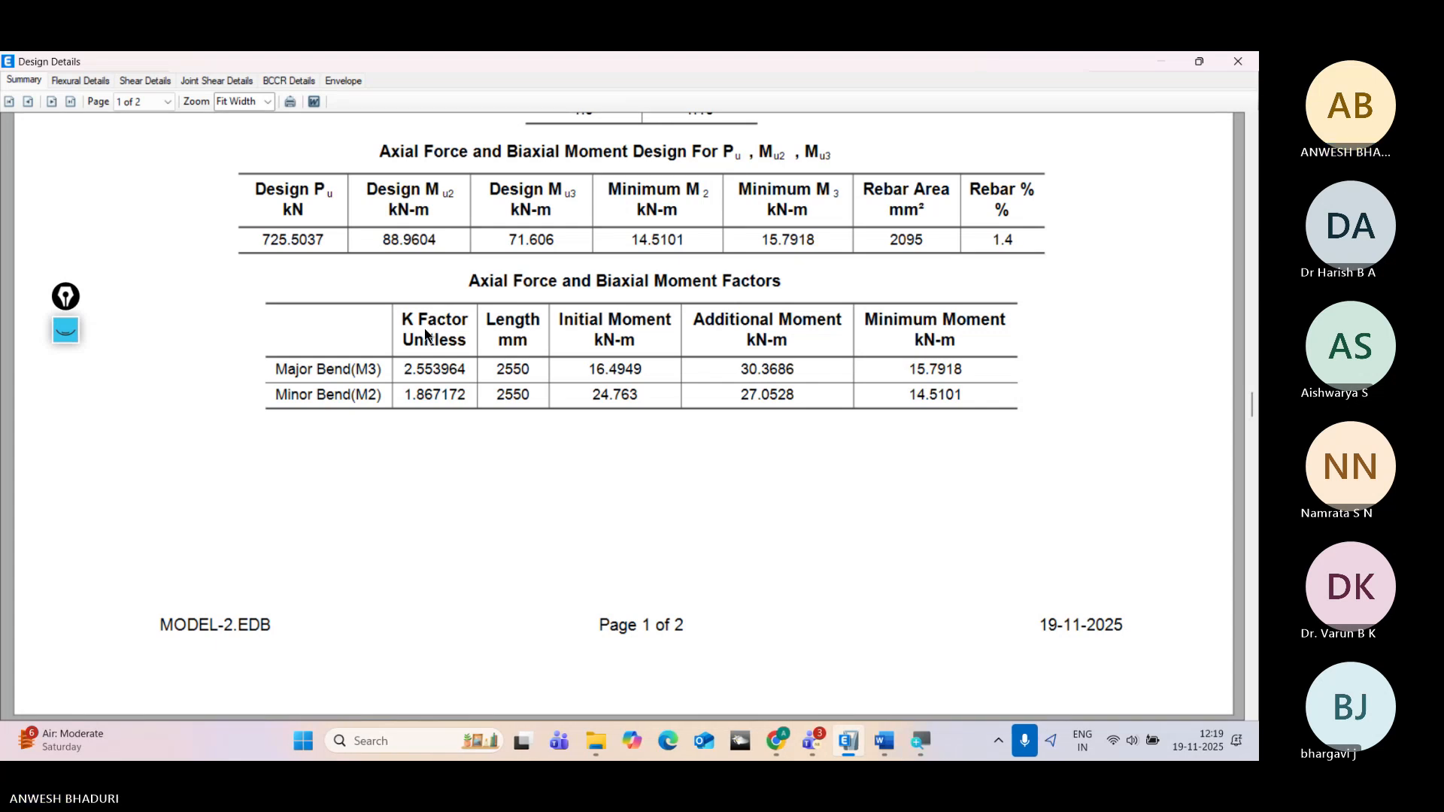
pyautogui.scroll(-3, 425, 334)
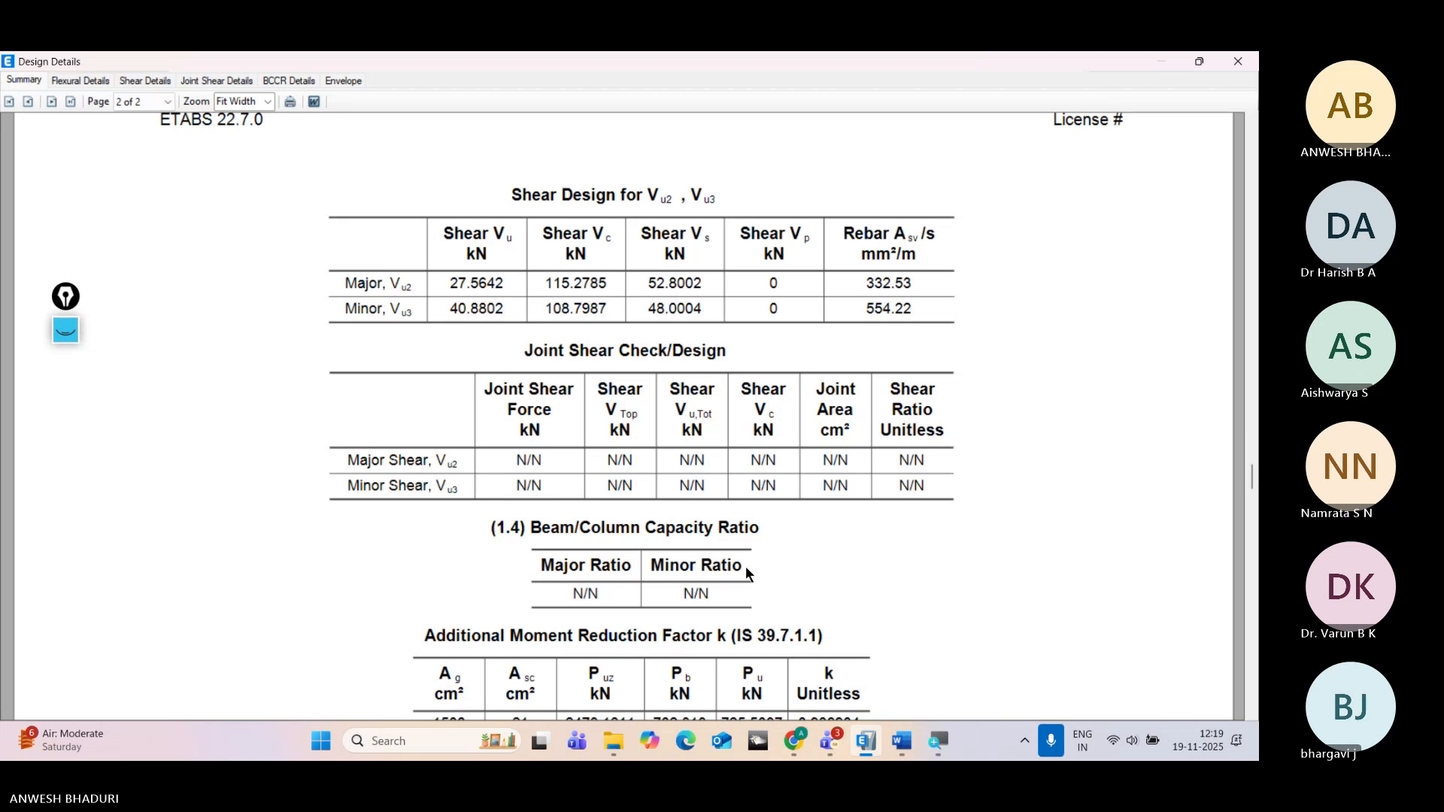
pyautogui.scroll(-3, 746, 565)
pyautogui.scroll(-1, 746, 568)
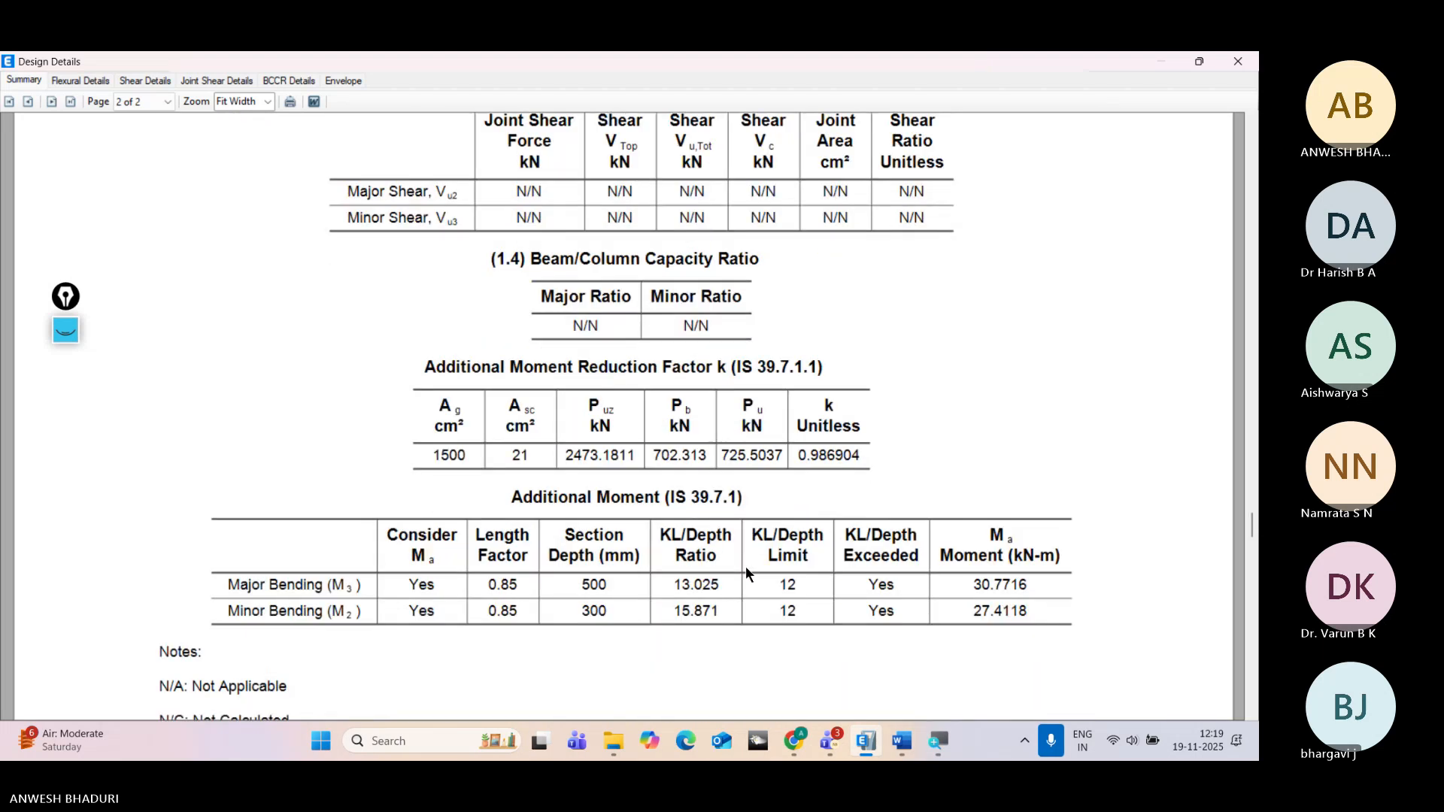
pyautogui.scroll(-2, 746, 568)
pyautogui.scroll(-2, 746, 574)
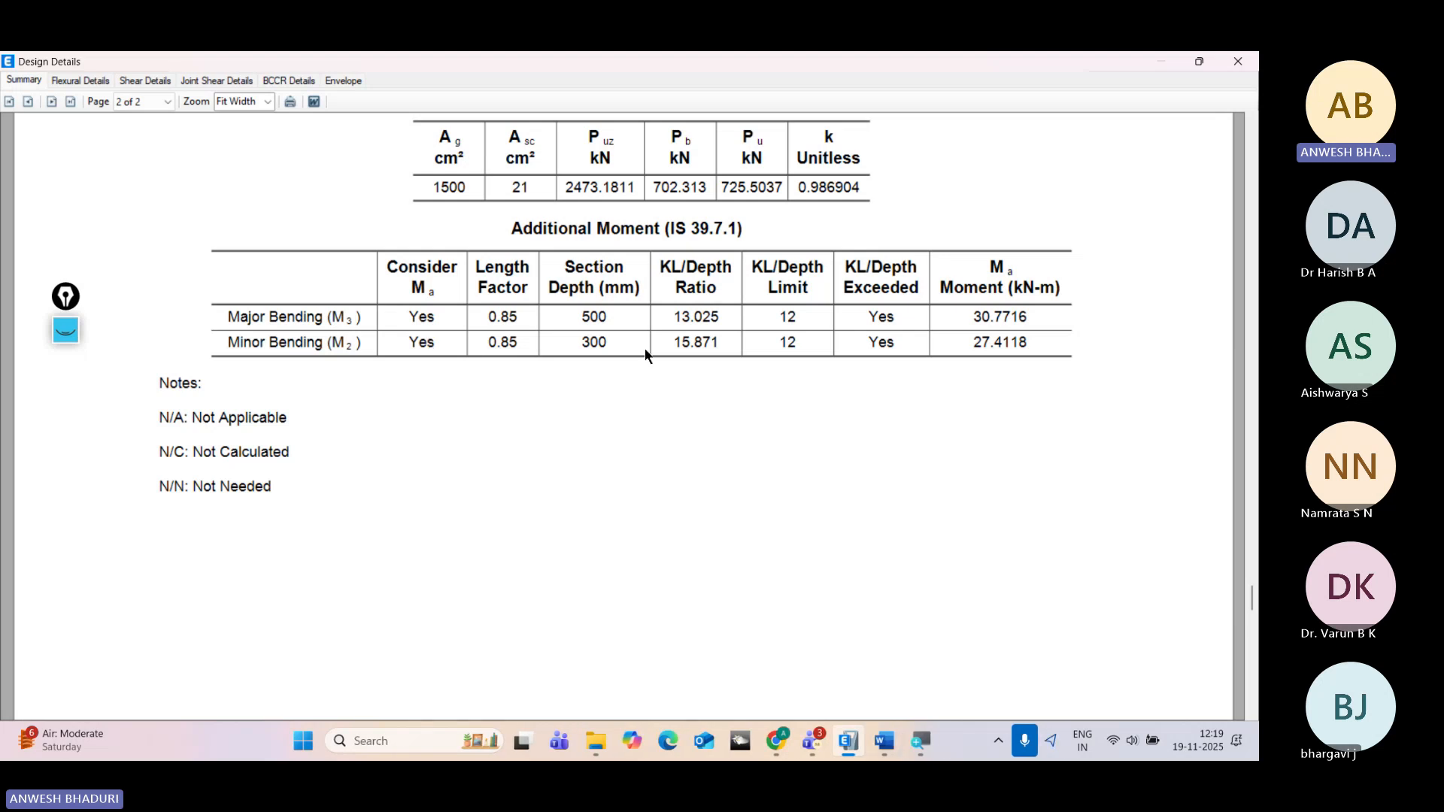
pyautogui.scroll(1, 645, 350)
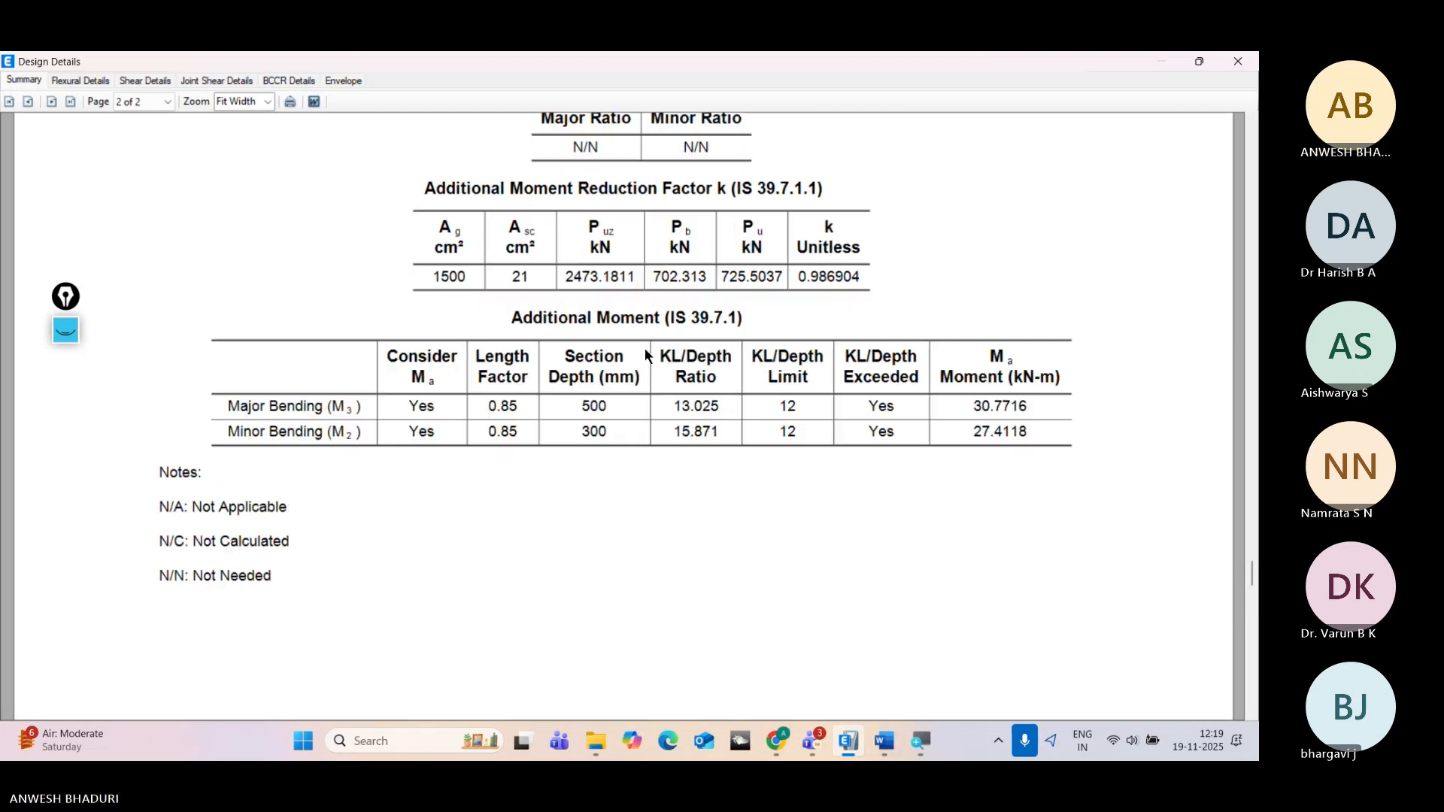
# Step: Display the column's flexural details at Fit Width and examine the section, material and factored biaxial moment tables
pyautogui.click(84, 82)
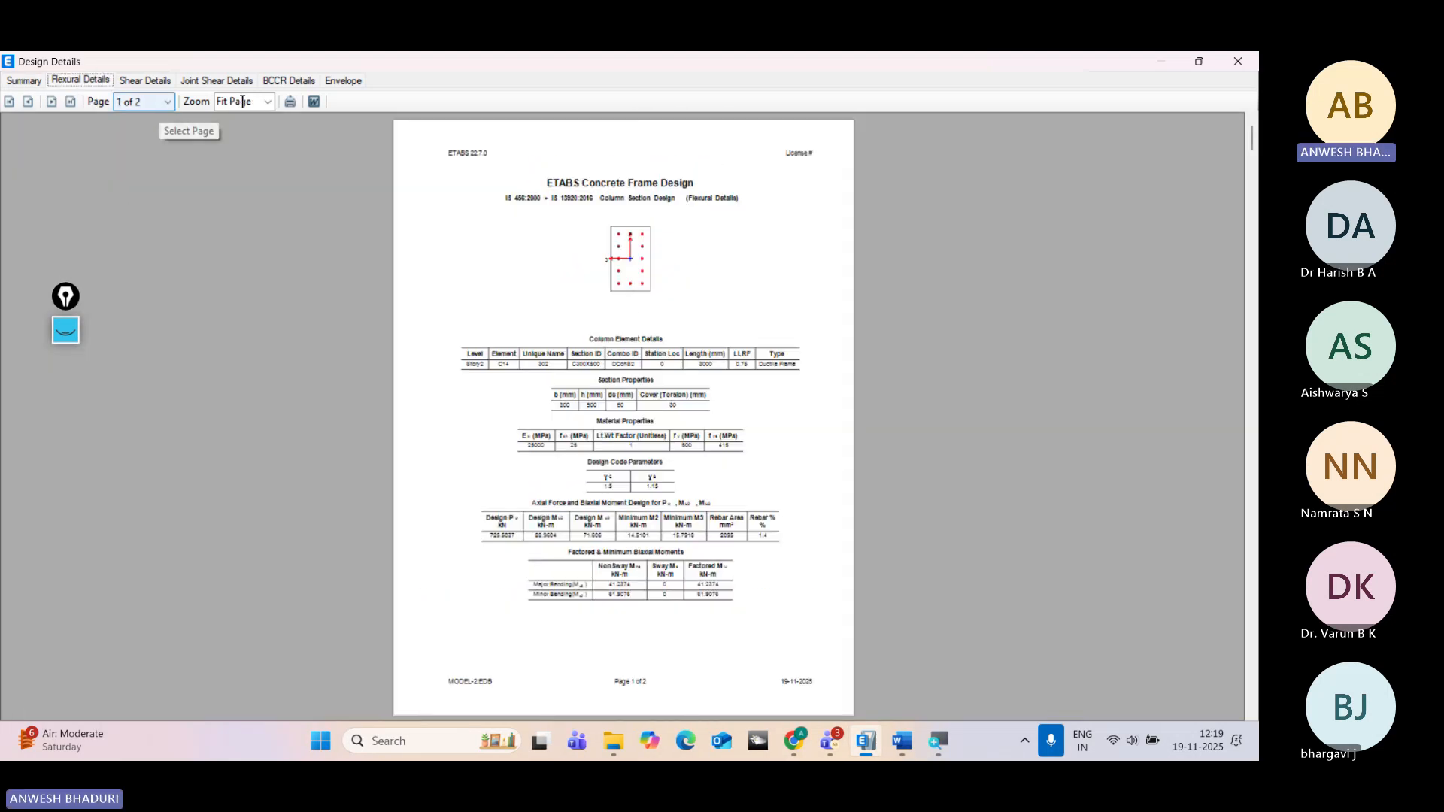
pyautogui.click(268, 101)
pyautogui.click(236, 218)
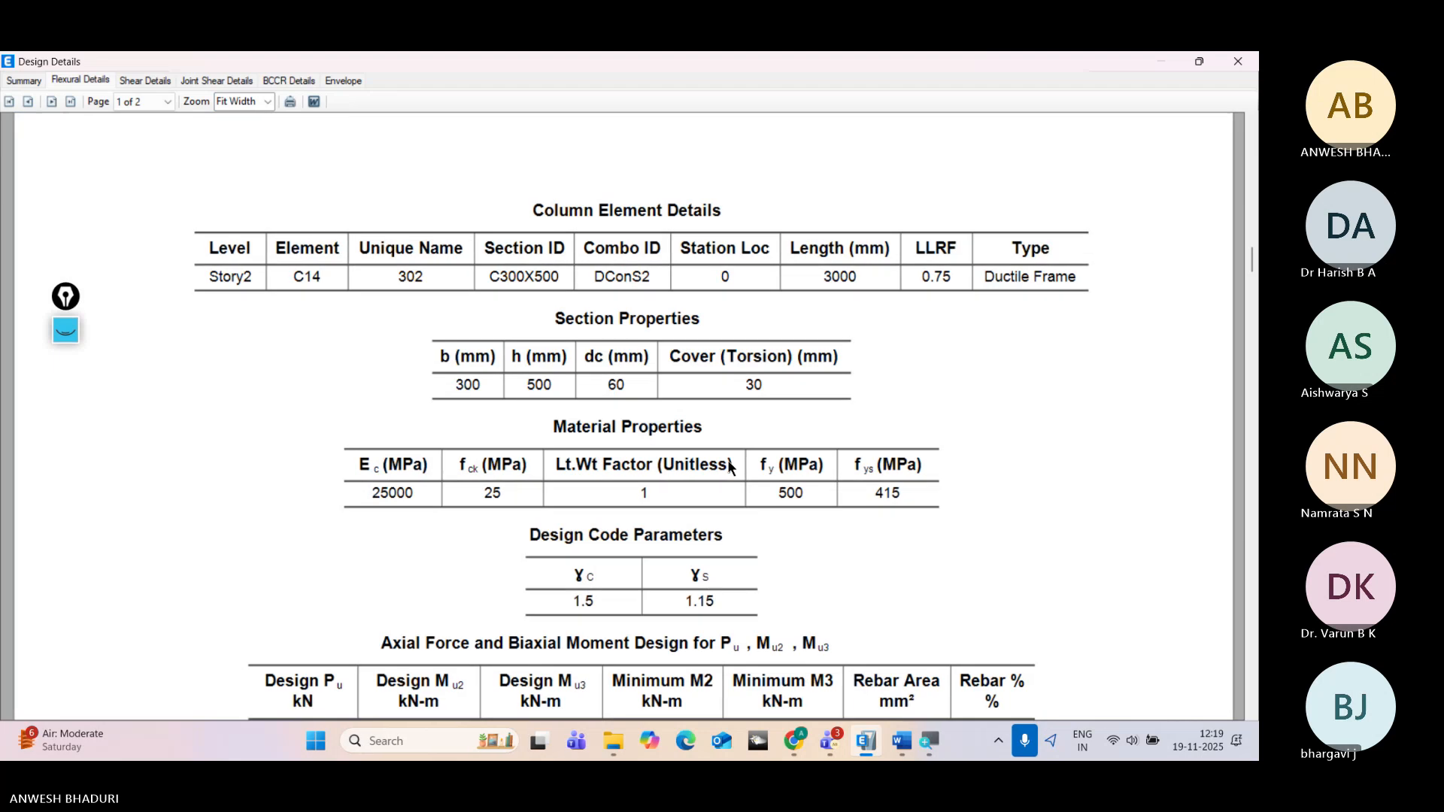
pyautogui.scroll(-5, 728, 459)
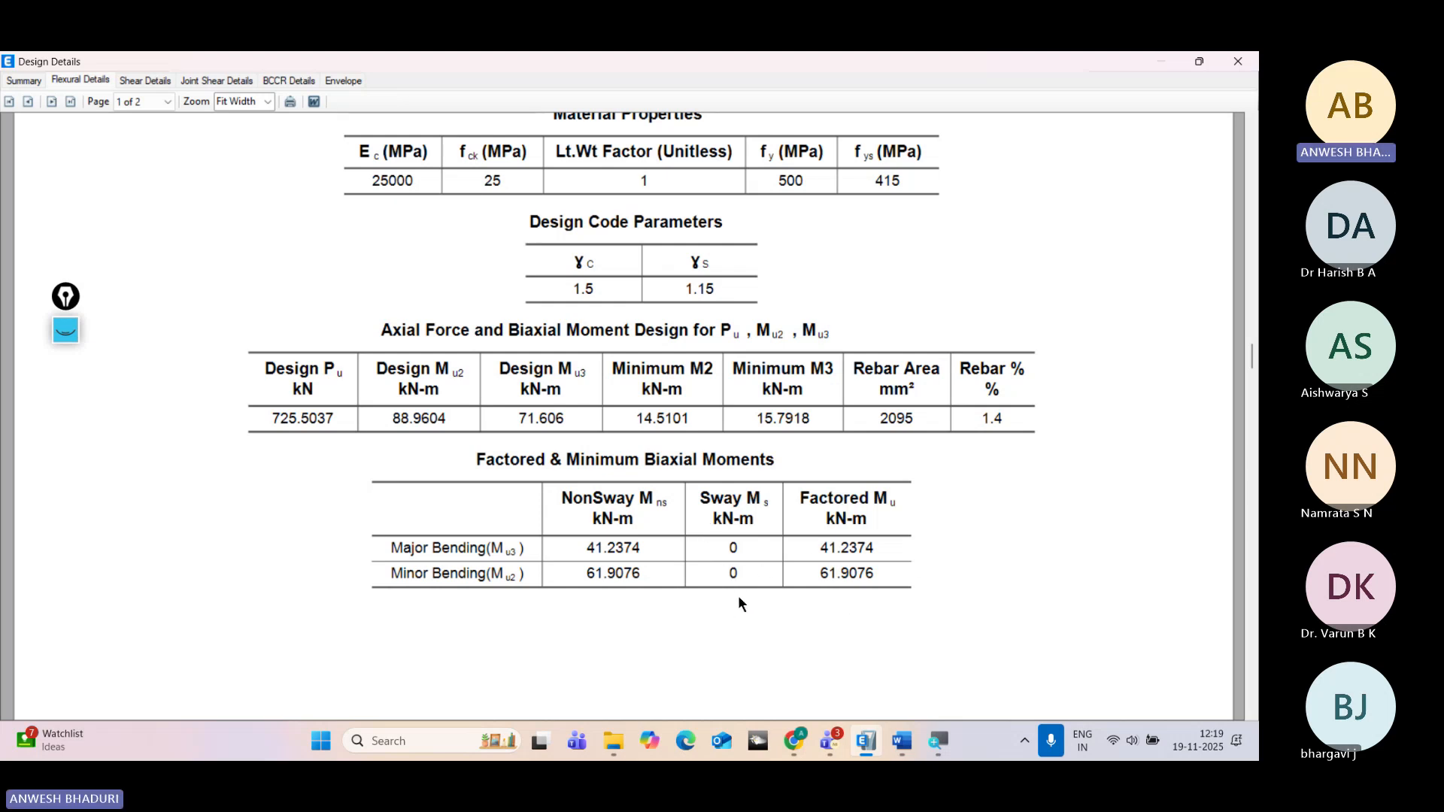
pyautogui.scroll(-10, 739, 475)
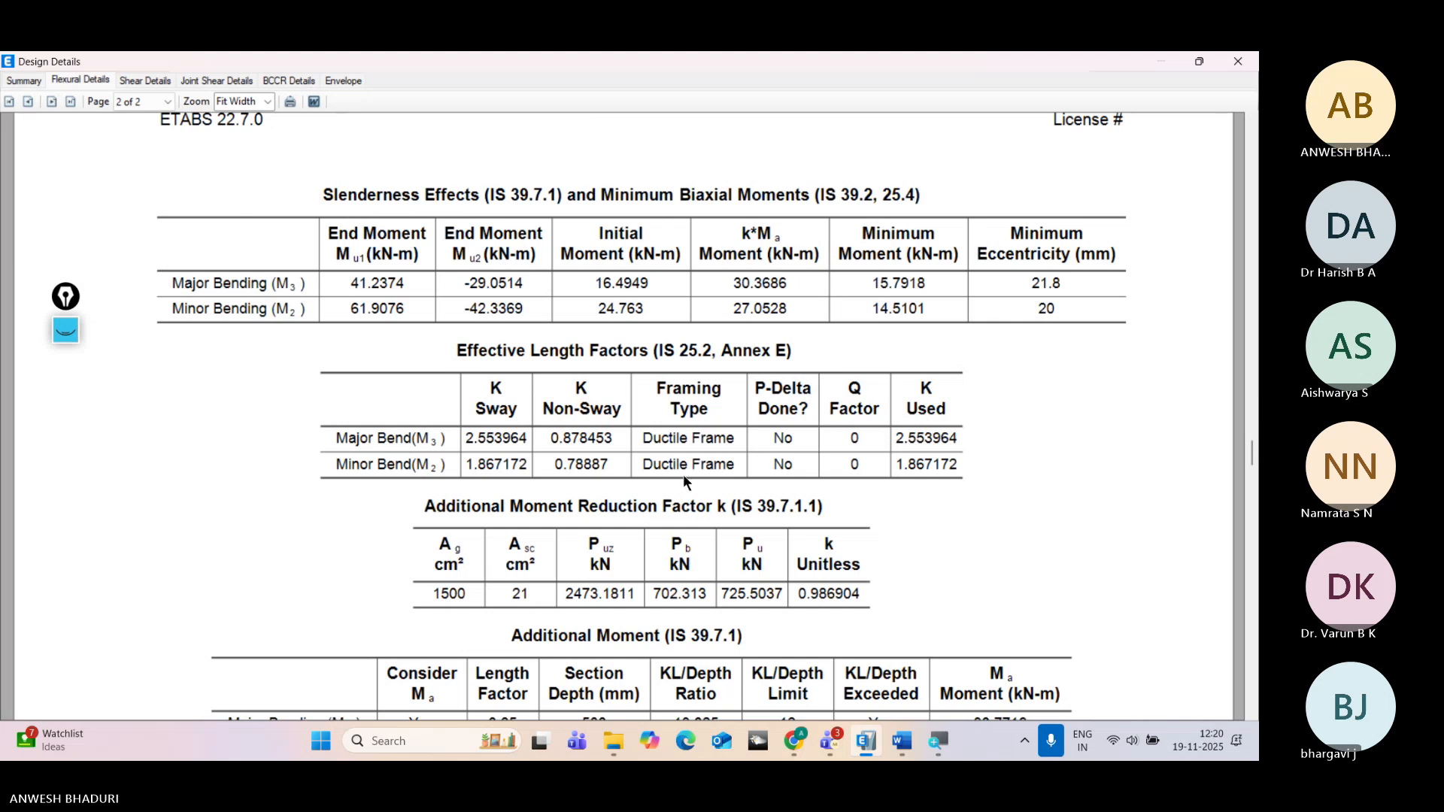
pyautogui.scroll(3, 764, 487)
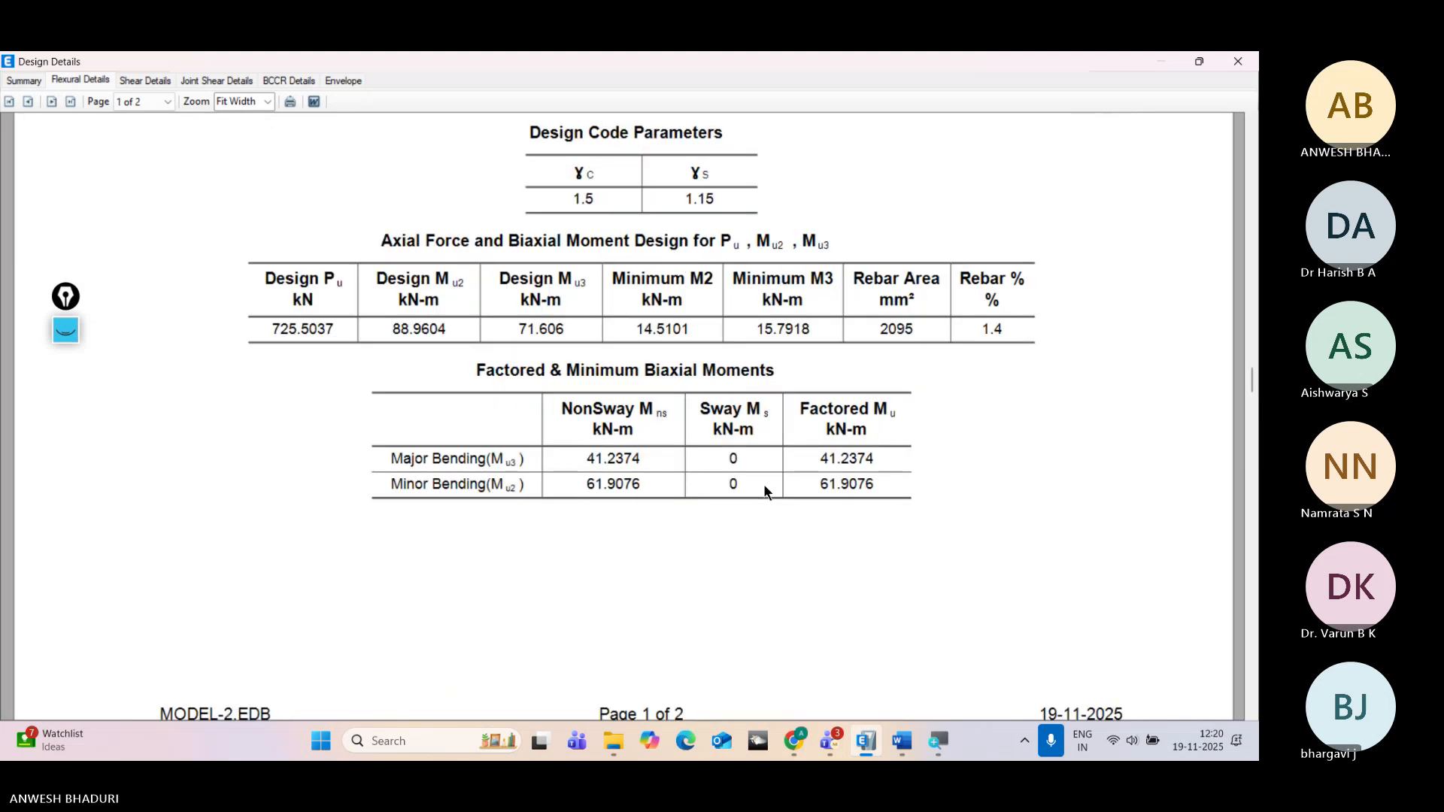
# Step: Examine the slenderness effects, effective length factors and additional moment tables on page 2 of the flexural details
pyautogui.scroll(-3, 765, 487)
pyautogui.scroll(-3, 764, 488)
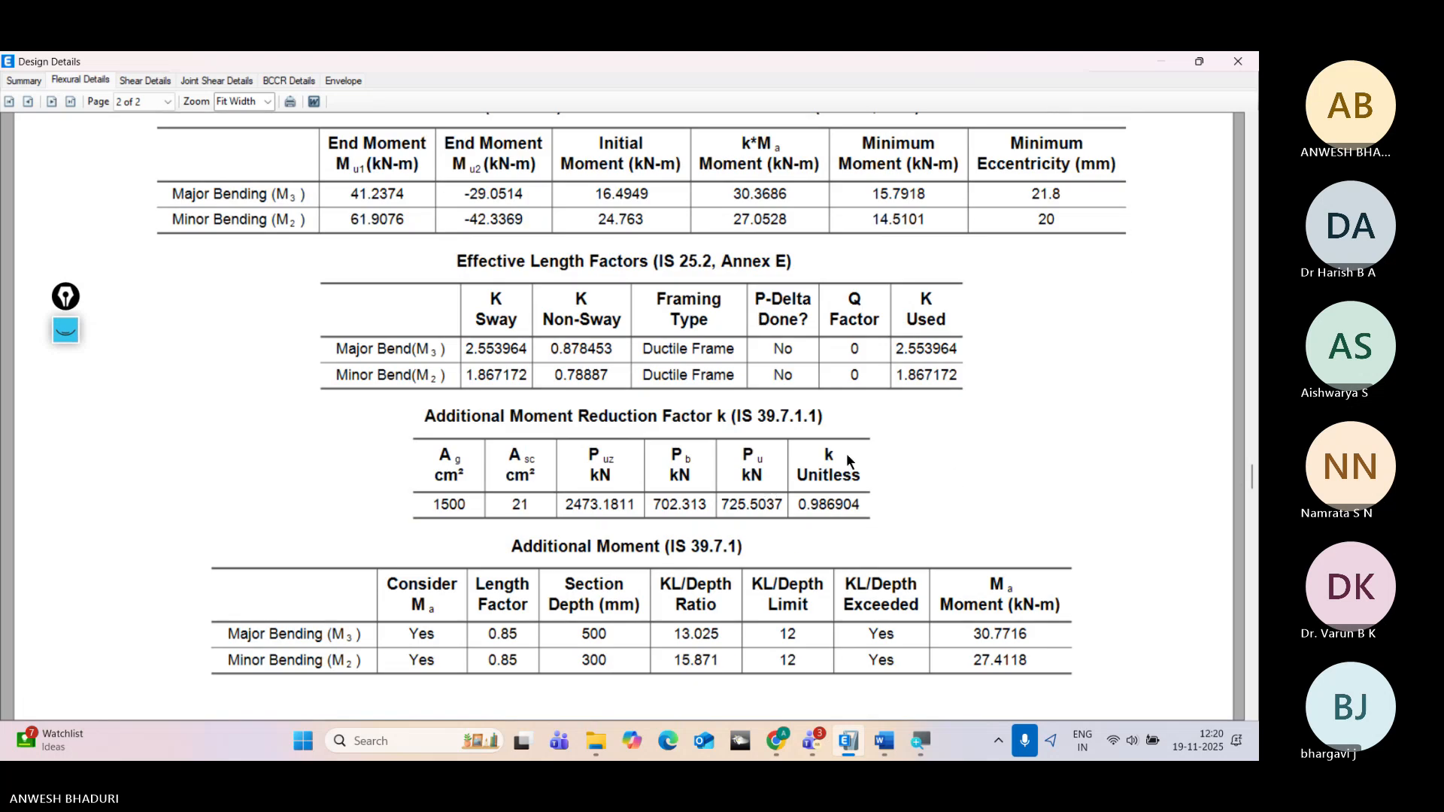
pyautogui.scroll(-2, 846, 452)
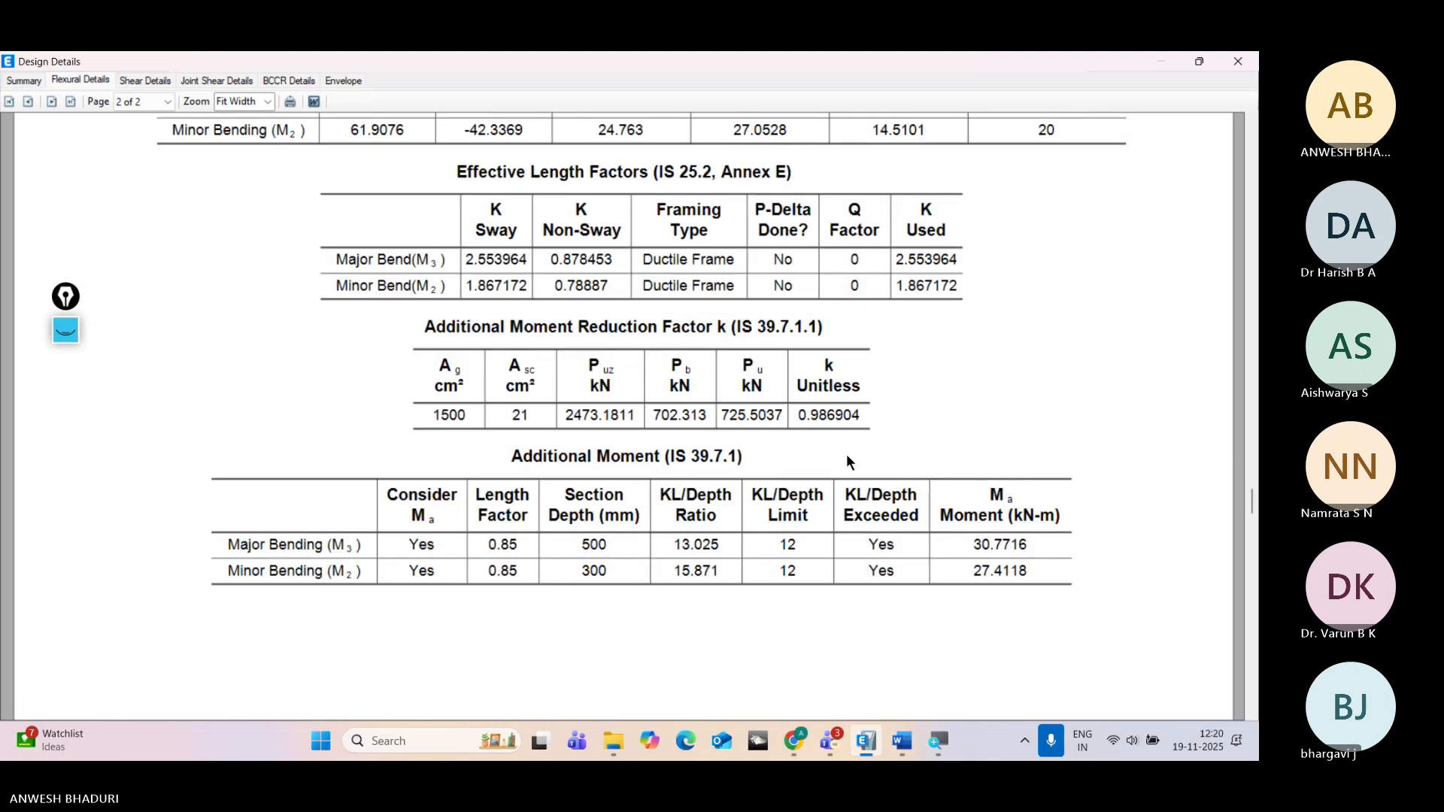
pyautogui.scroll(-4, 846, 461)
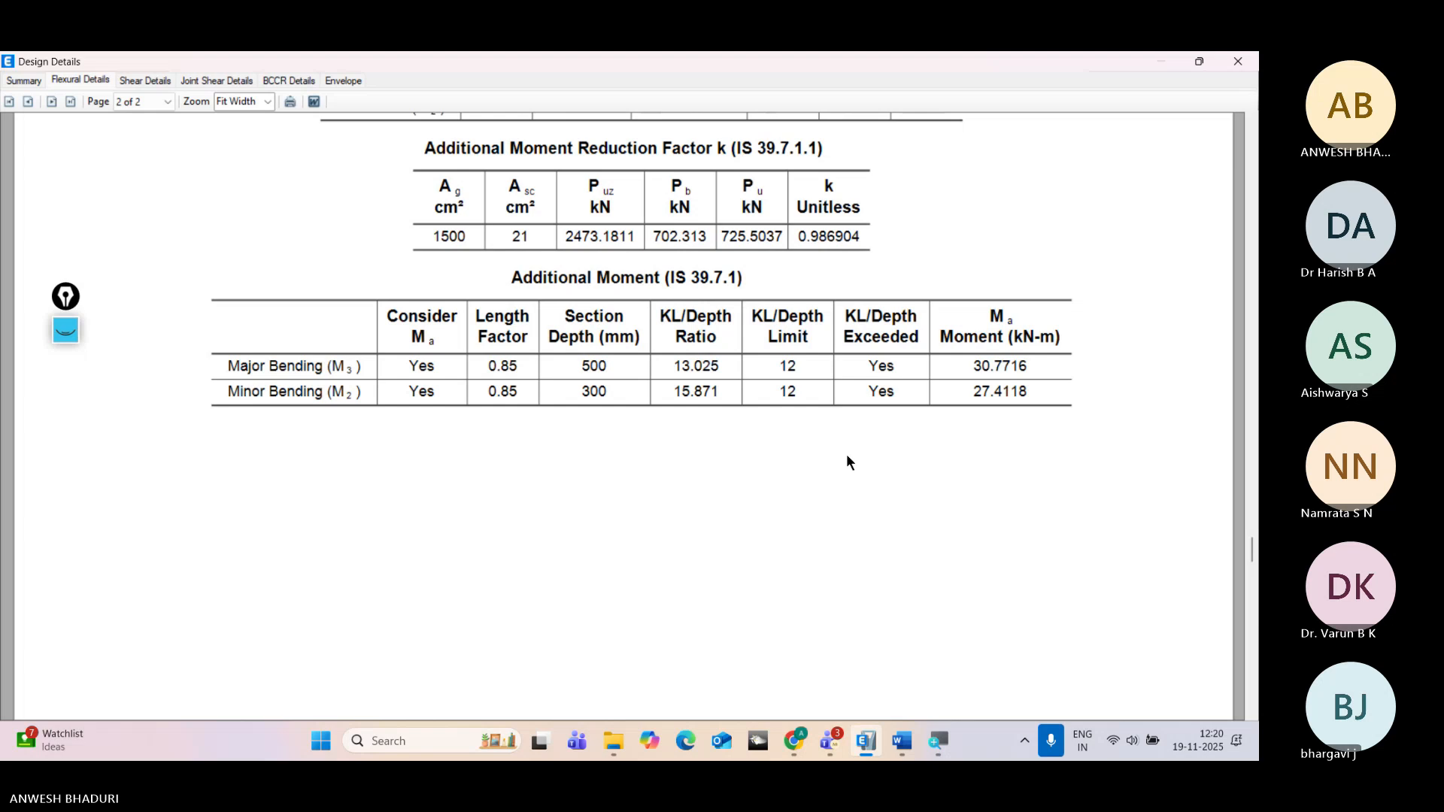
pyautogui.scroll(-6, 846, 459)
pyautogui.scroll(-3, 846, 453)
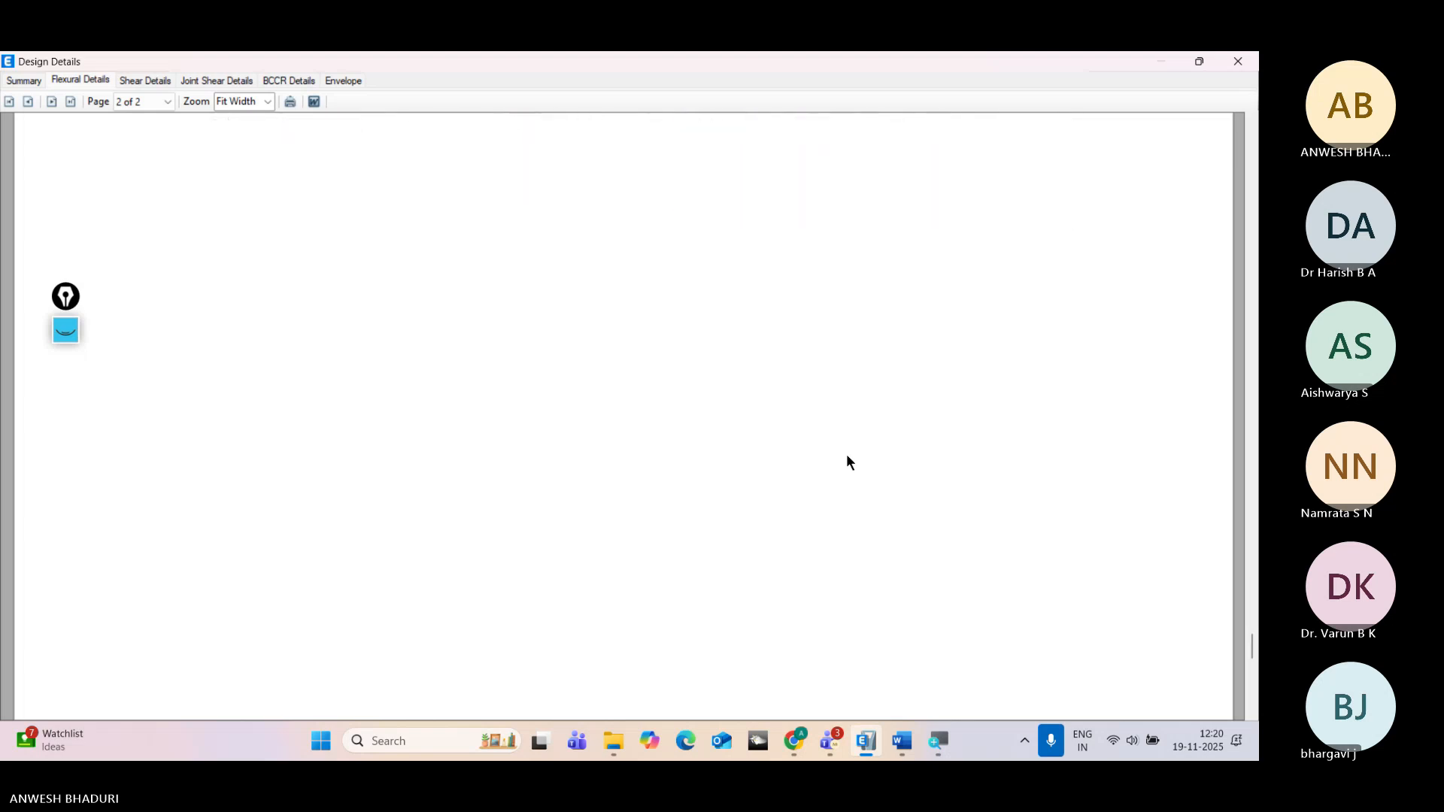
# Step: Examine the shear design report for column C14 at page-width zoom, through its shear capacity and shear rebar tables
pyautogui.click(150, 83)
pyautogui.click(267, 103)
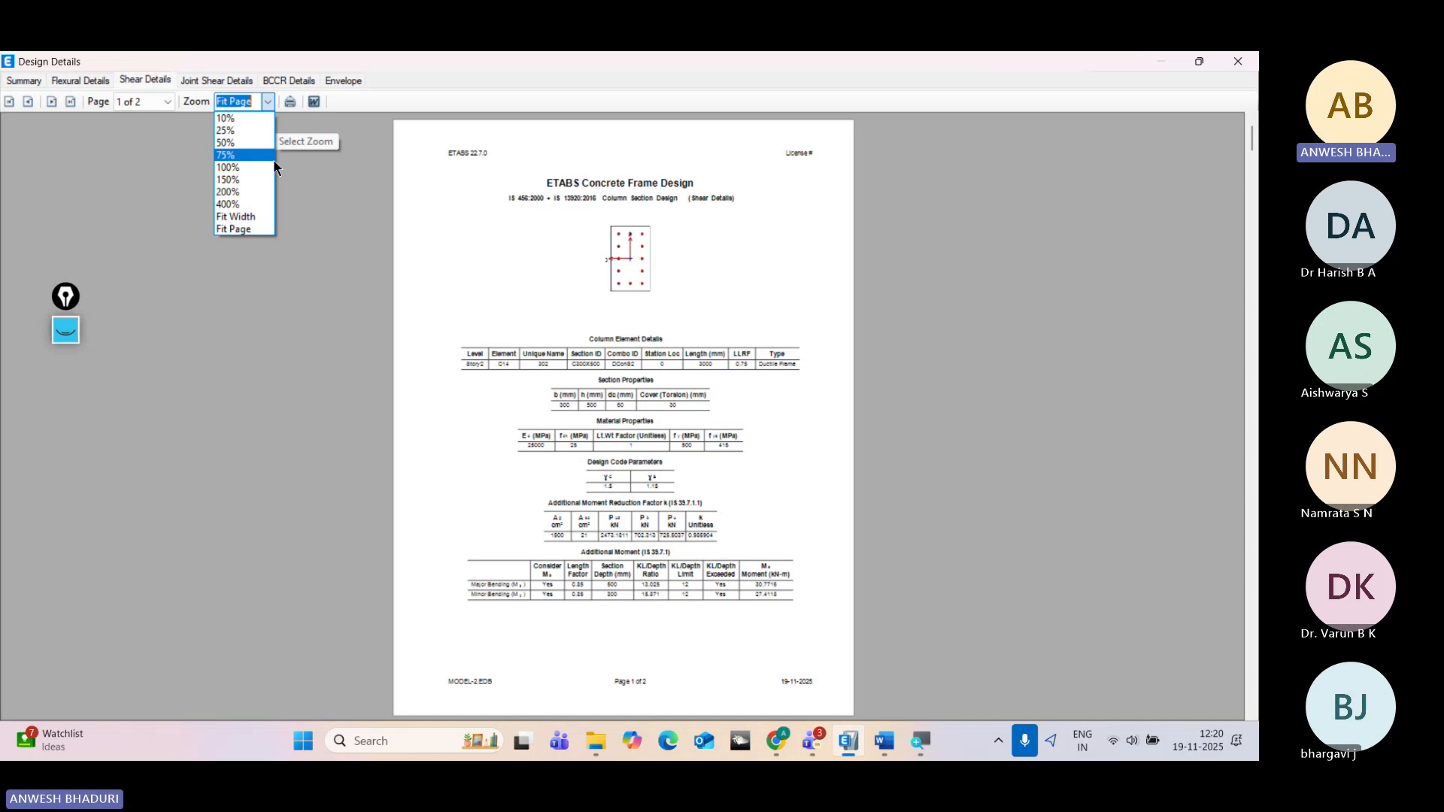
pyautogui.click(240, 213)
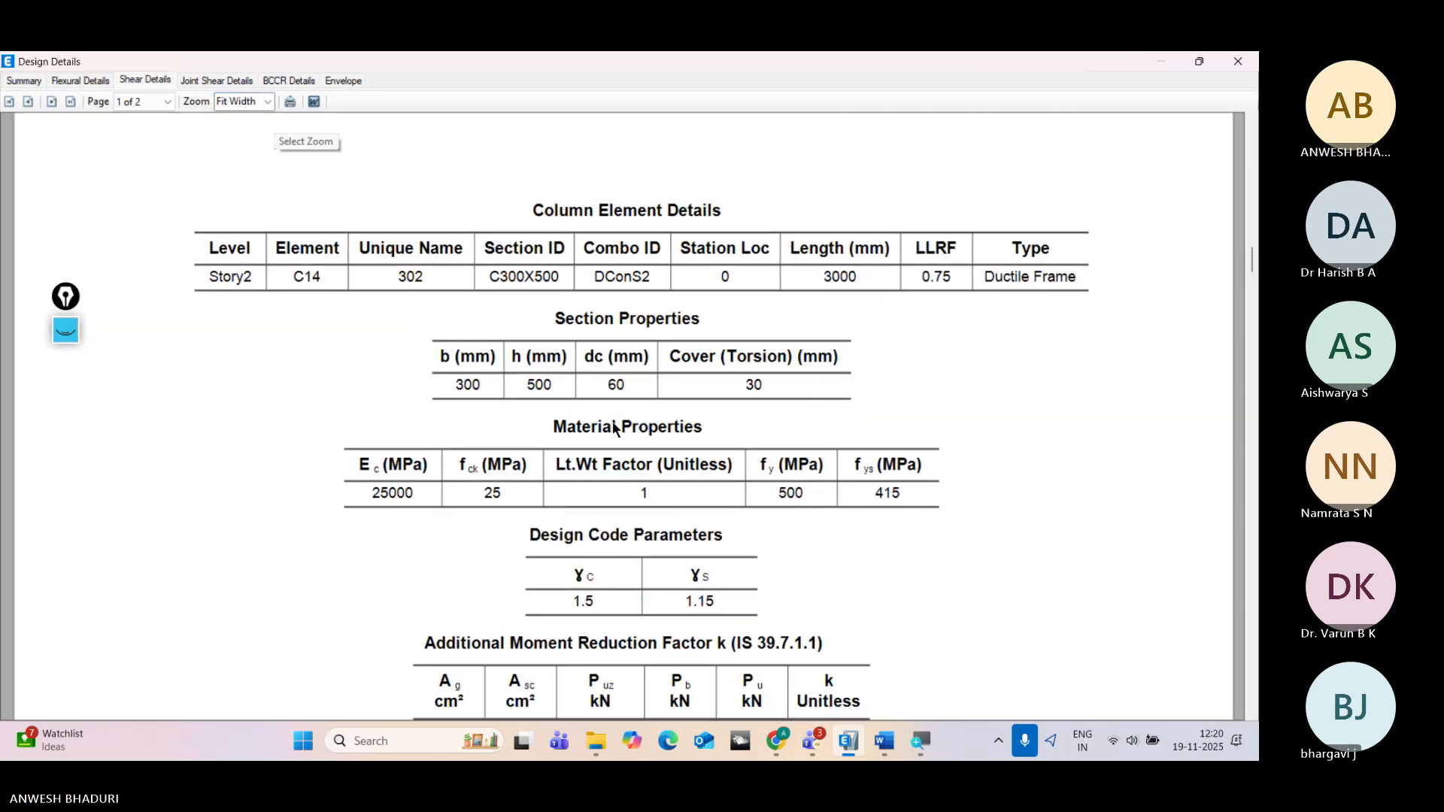
pyautogui.scroll(3, 611, 406)
pyautogui.scroll(-6, 613, 428)
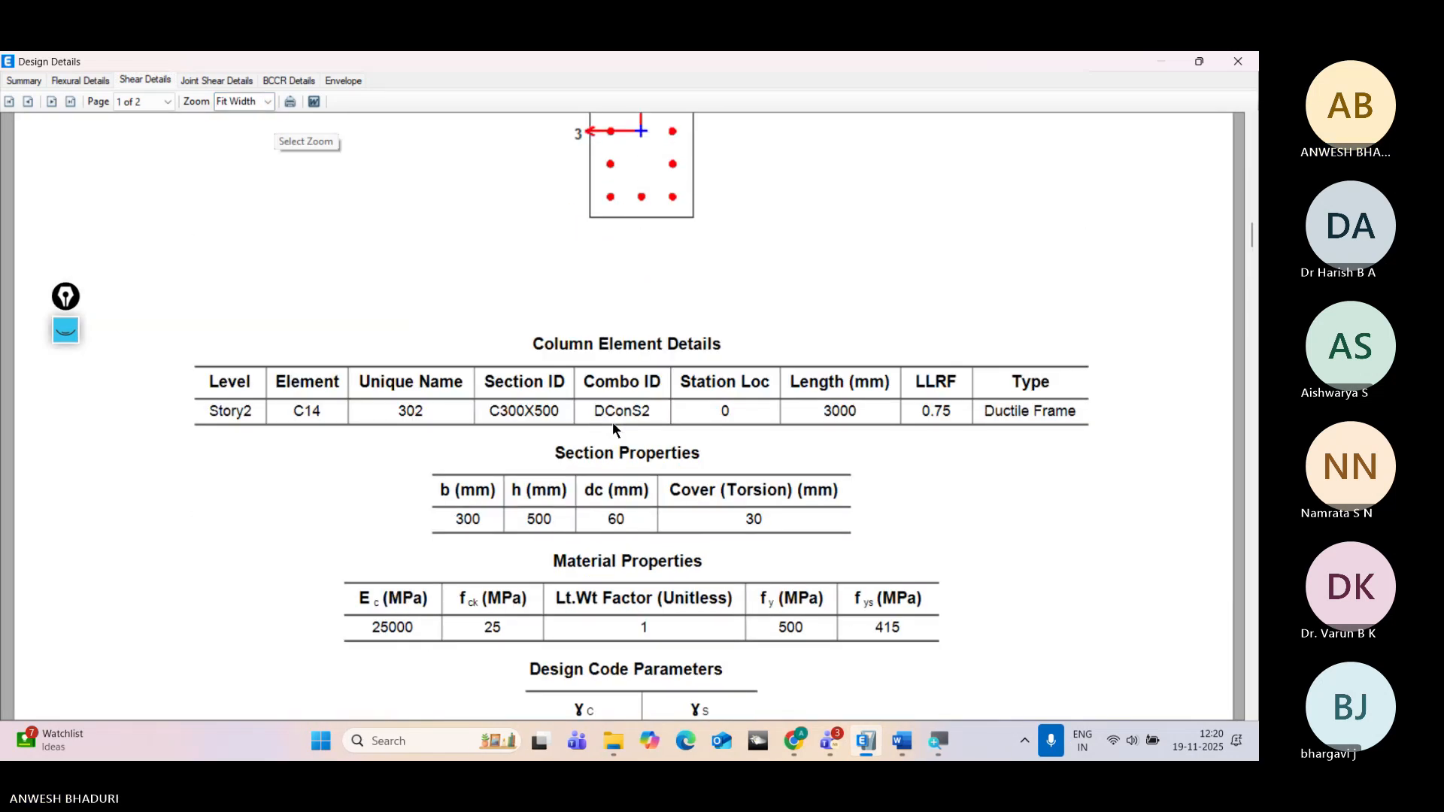
pyautogui.scroll(-9, 613, 427)
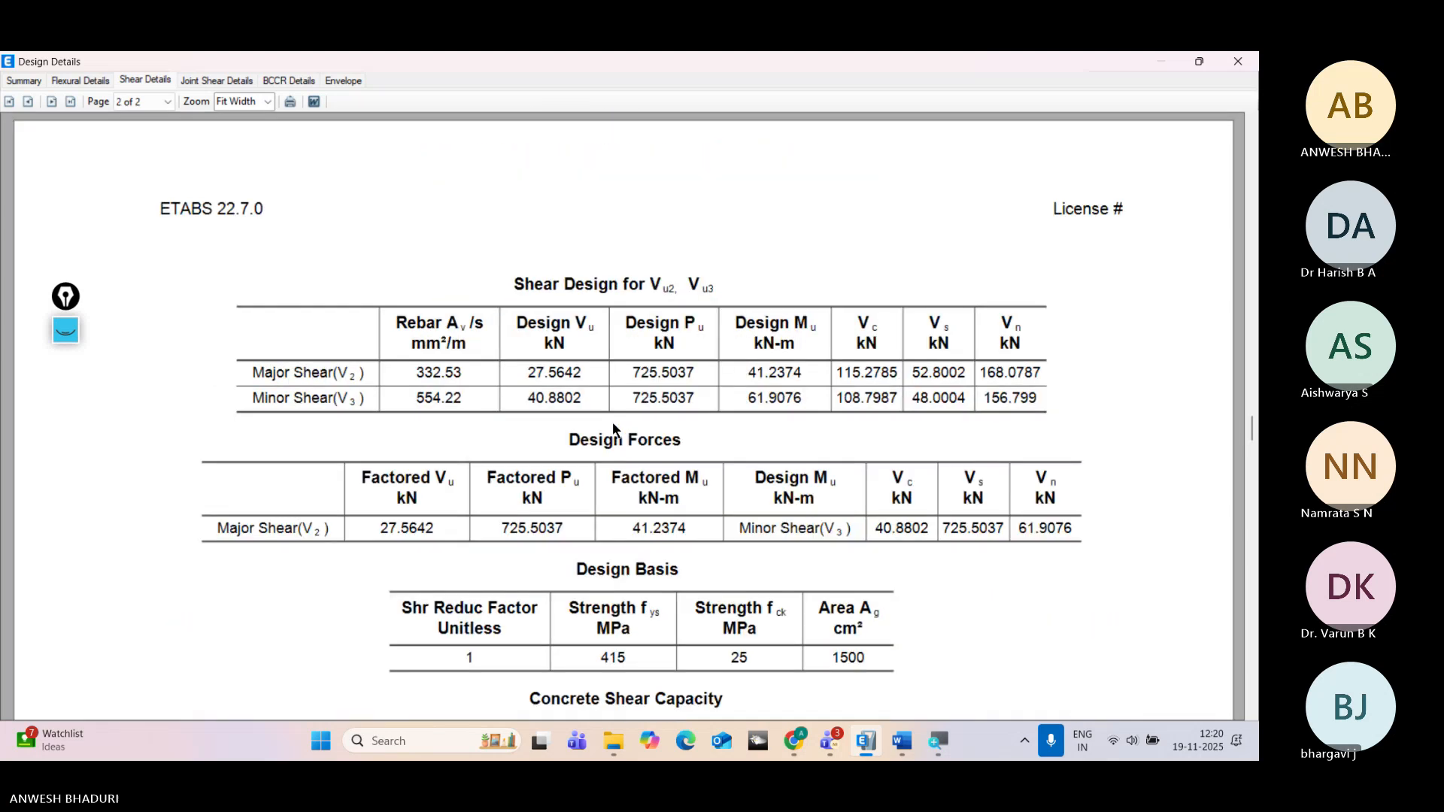
pyautogui.scroll(-6, 613, 427)
pyautogui.scroll(-3, 613, 428)
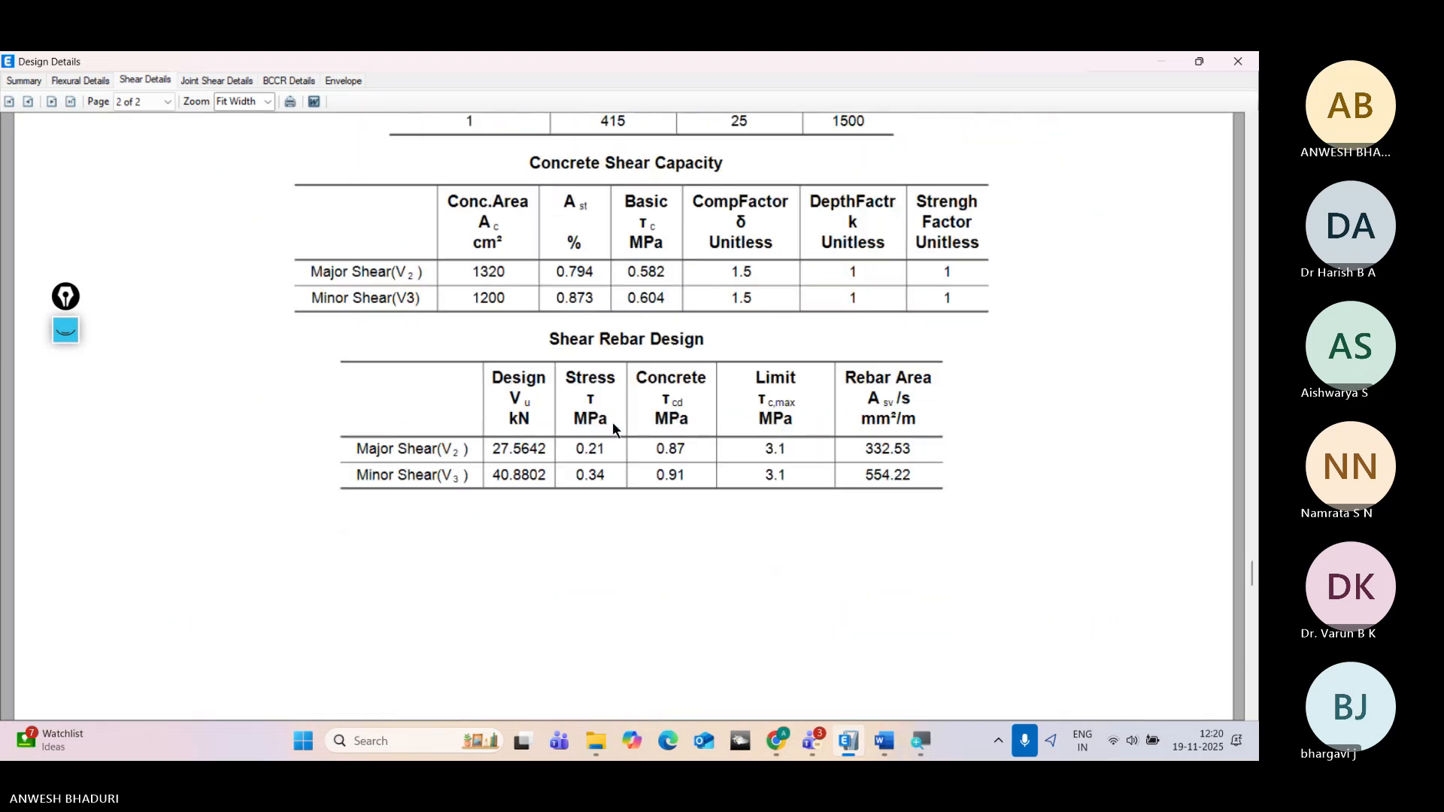
pyautogui.scroll(3, 613, 428)
pyautogui.scroll(5, 613, 428)
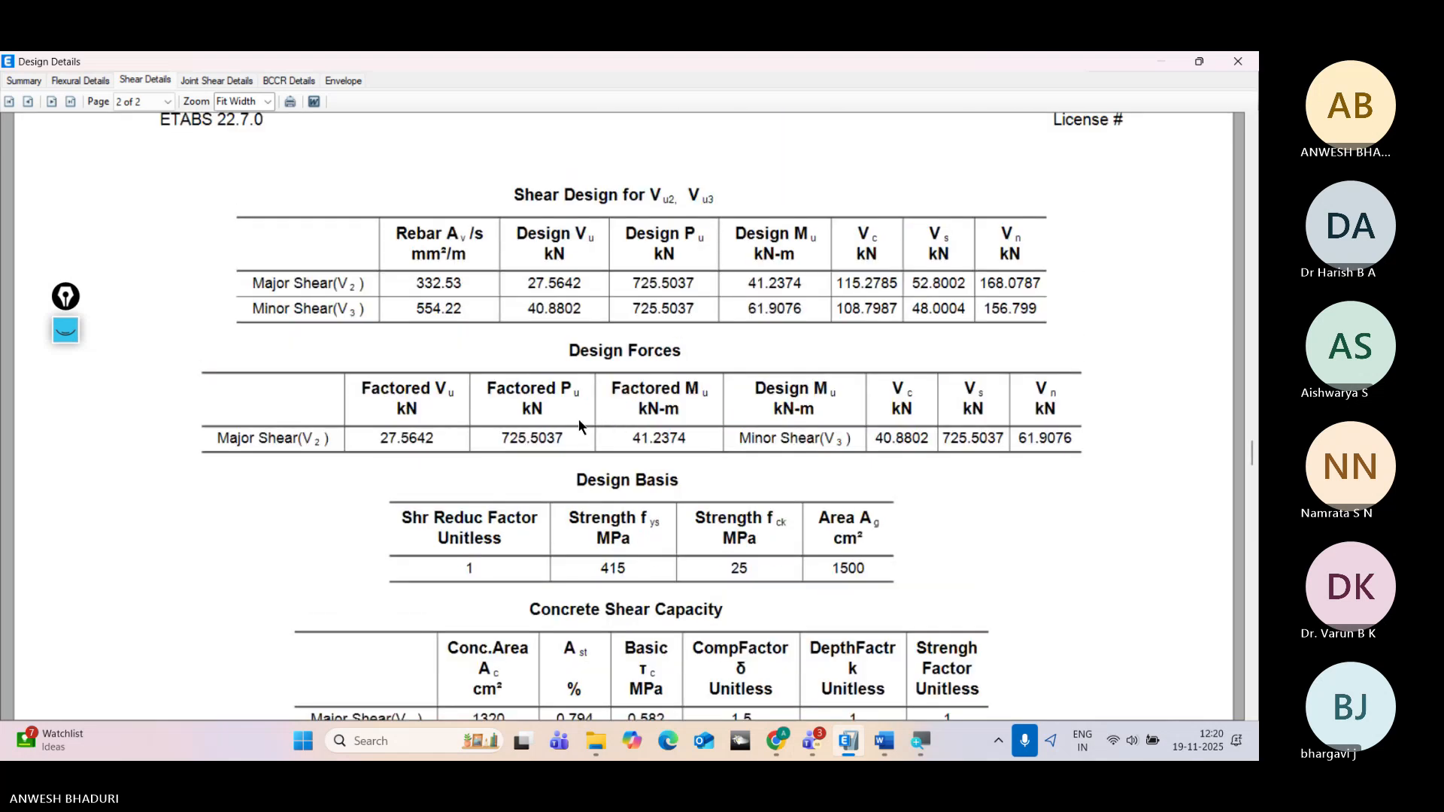
pyautogui.scroll(-1, 322, 203)
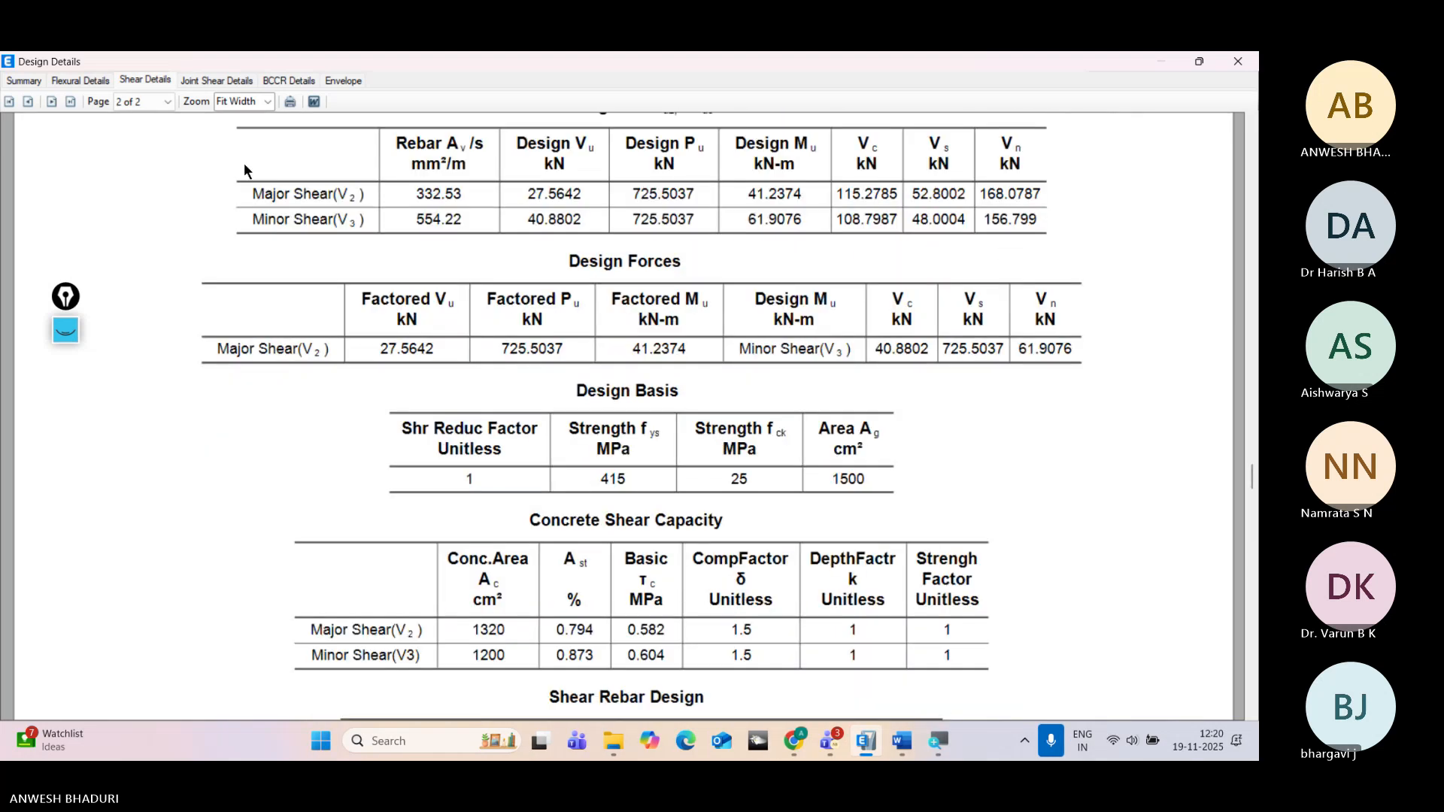
# Step: Review the column's joint shear report at page-width zoom, including the availability conditions on its second page
pyautogui.click(216, 79)
pyautogui.click(268, 100)
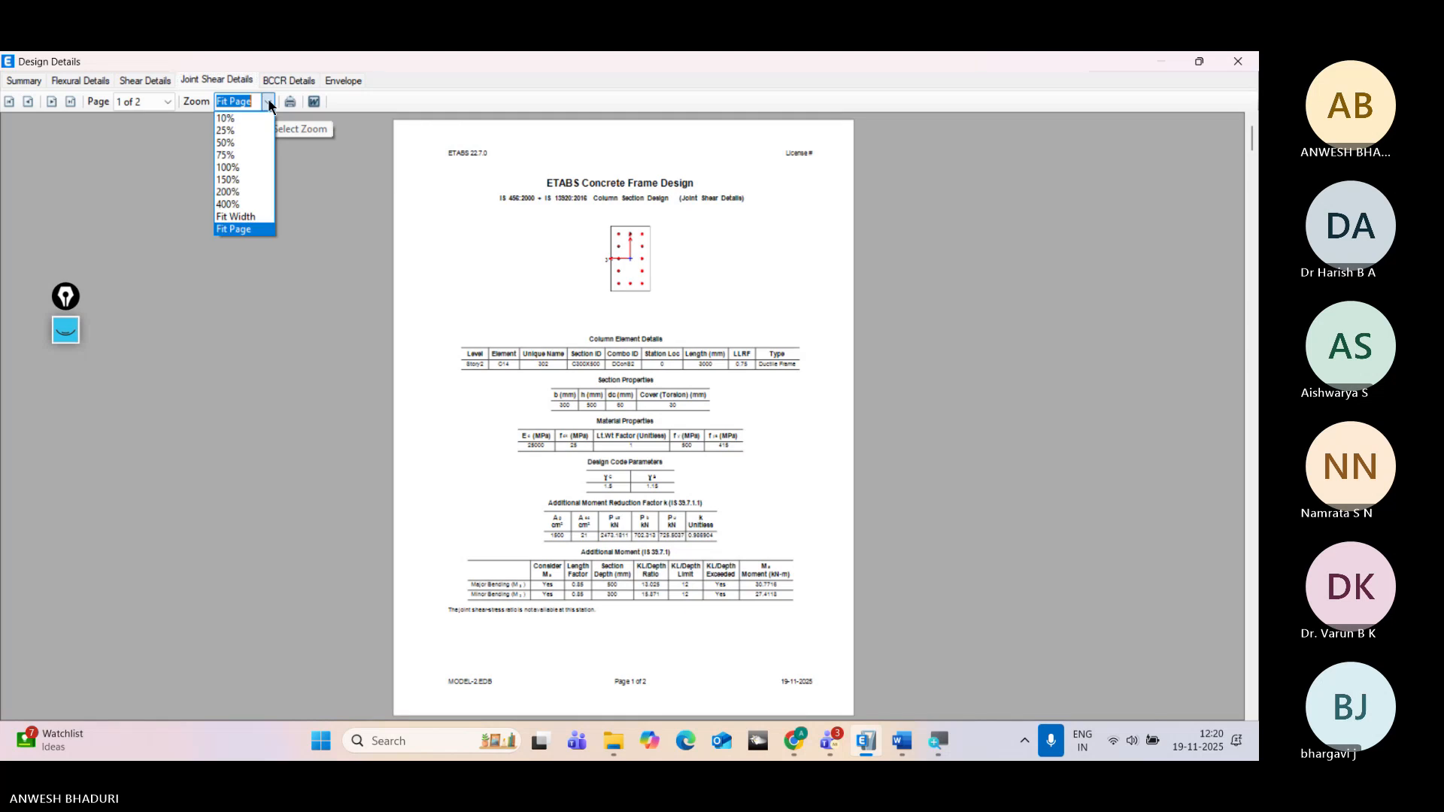
pyautogui.click(268, 101)
pyautogui.click(268, 101)
pyautogui.click(255, 216)
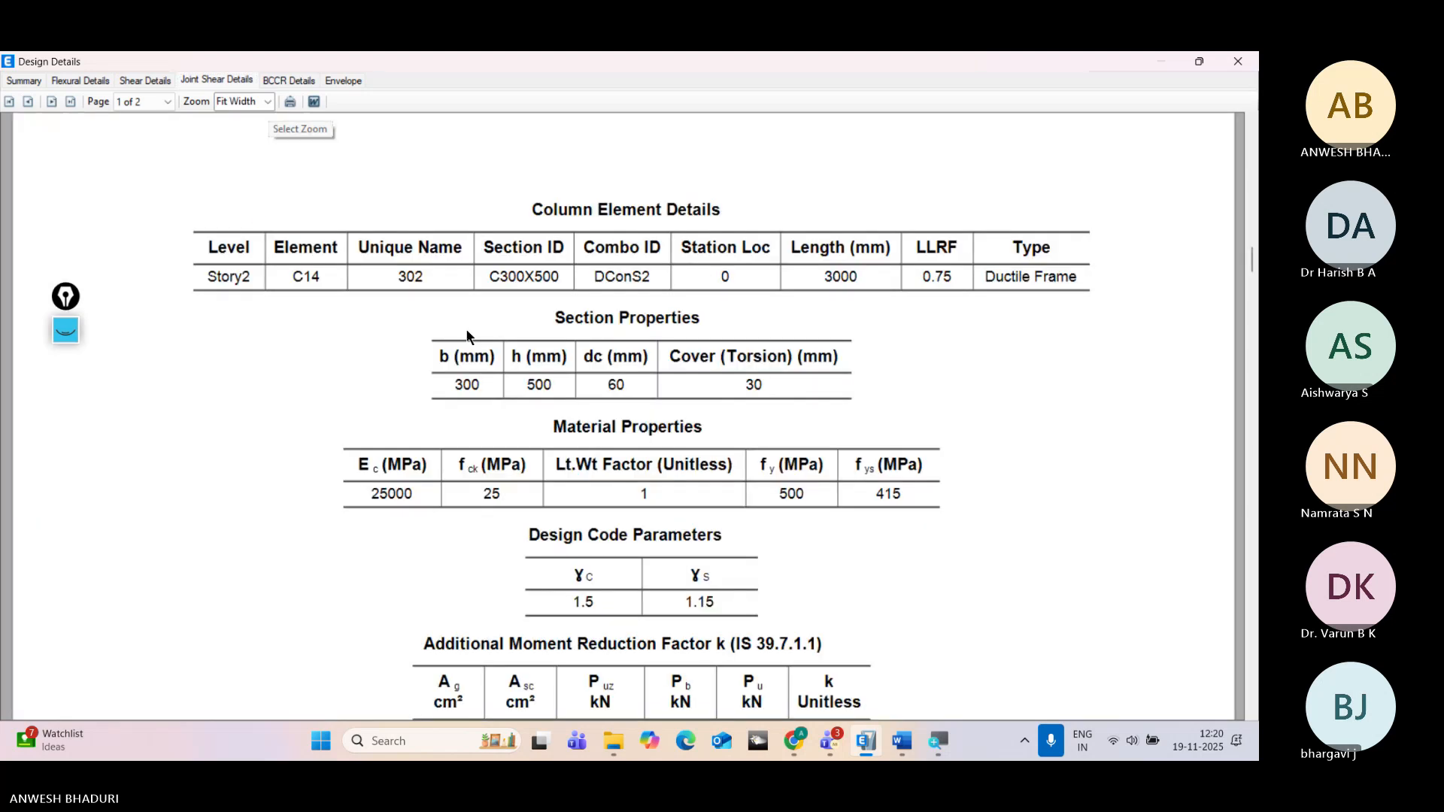
pyautogui.scroll(-10, 466, 336)
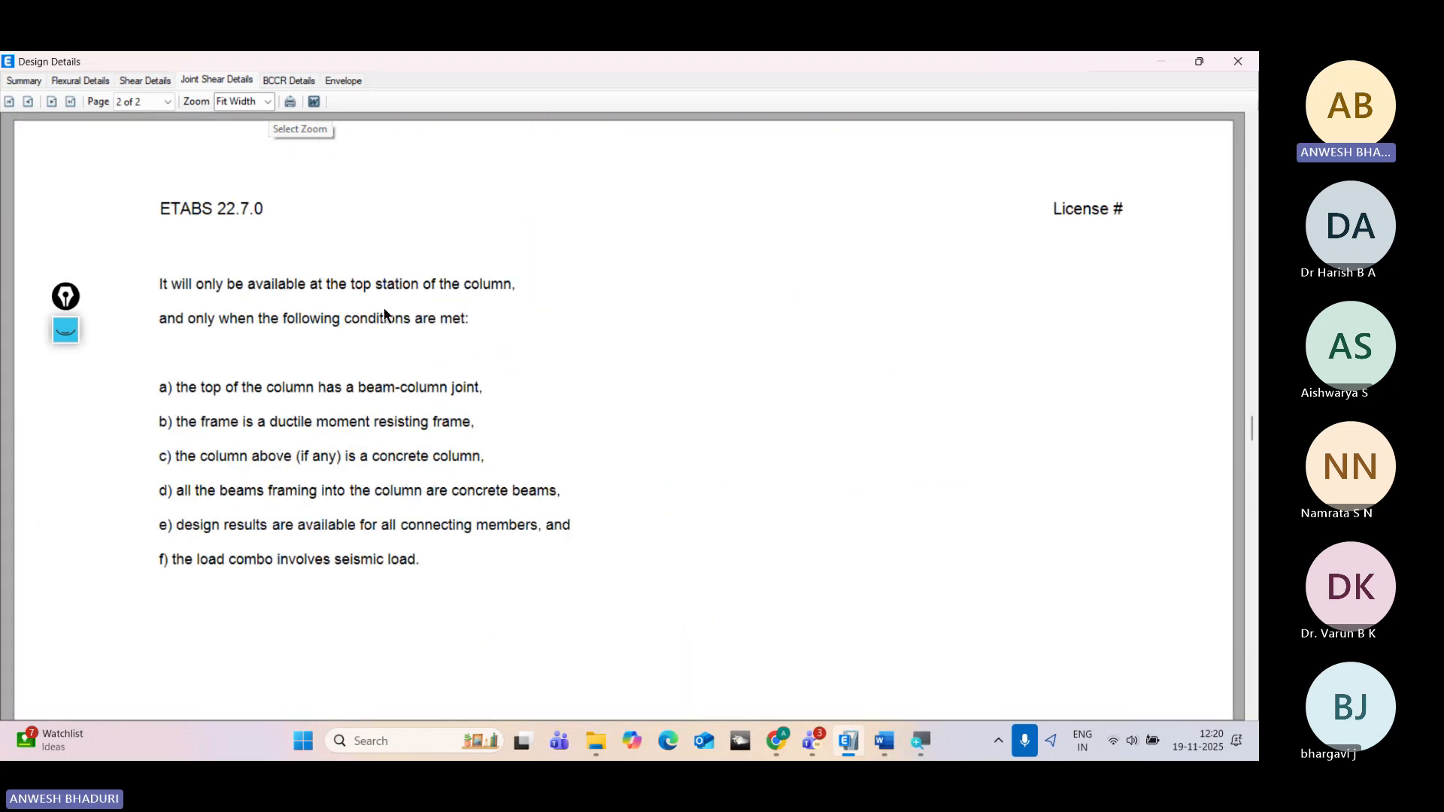
# Step: Review the column's beam/column capacity ratio report at page-width zoom, down to its list of conditions
pyautogui.click(268, 82)
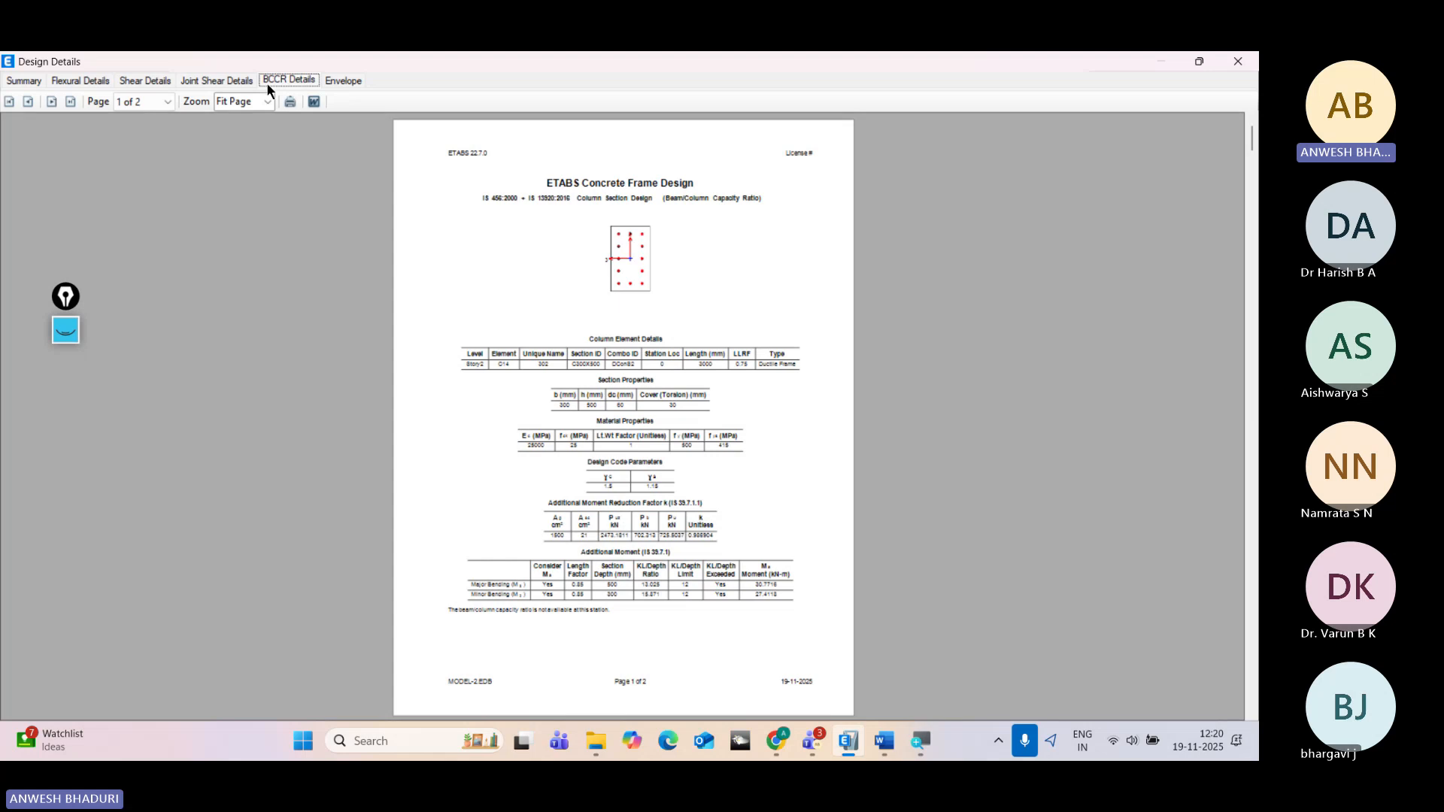
pyautogui.click(267, 101)
pyautogui.click(260, 214)
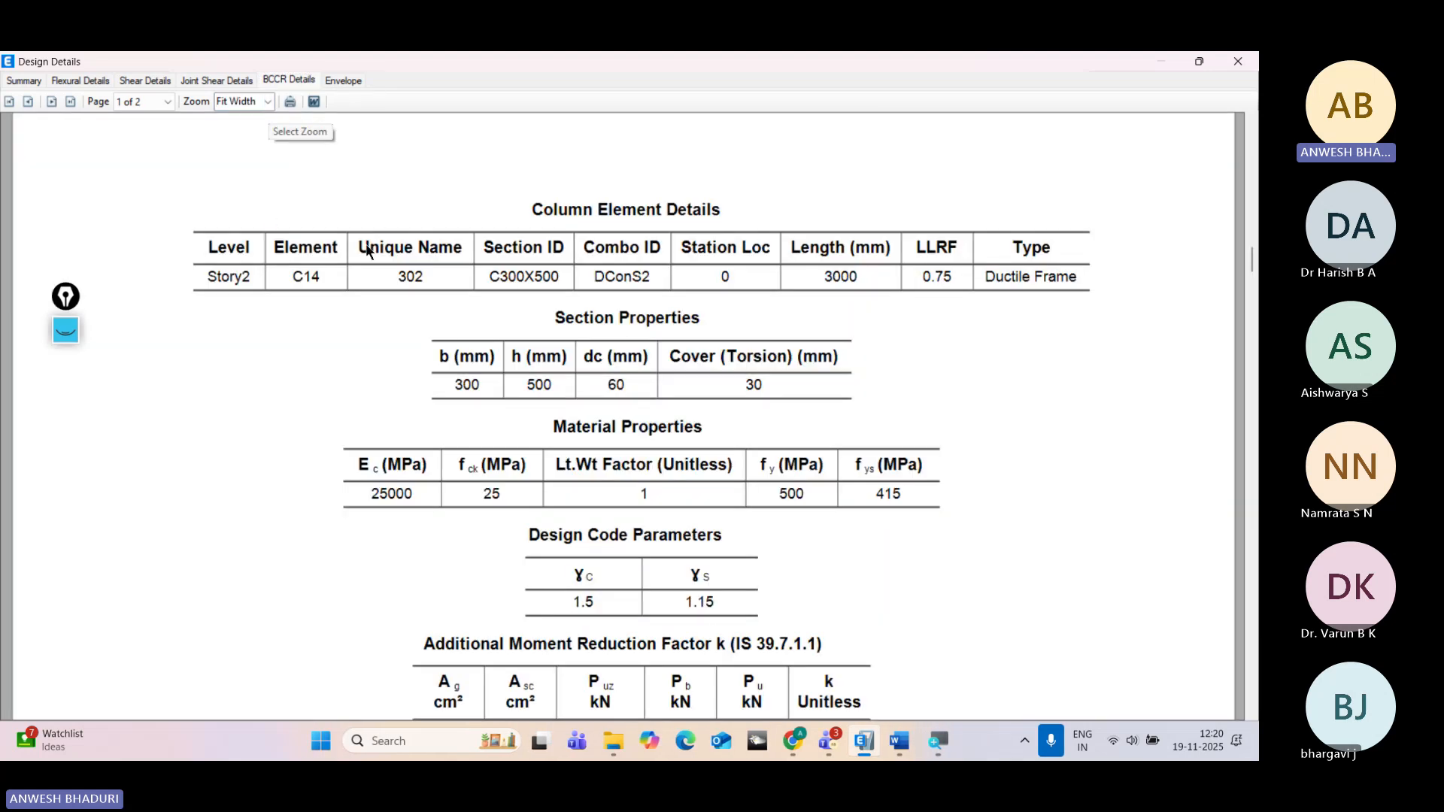
pyautogui.scroll(-10, 450, 332)
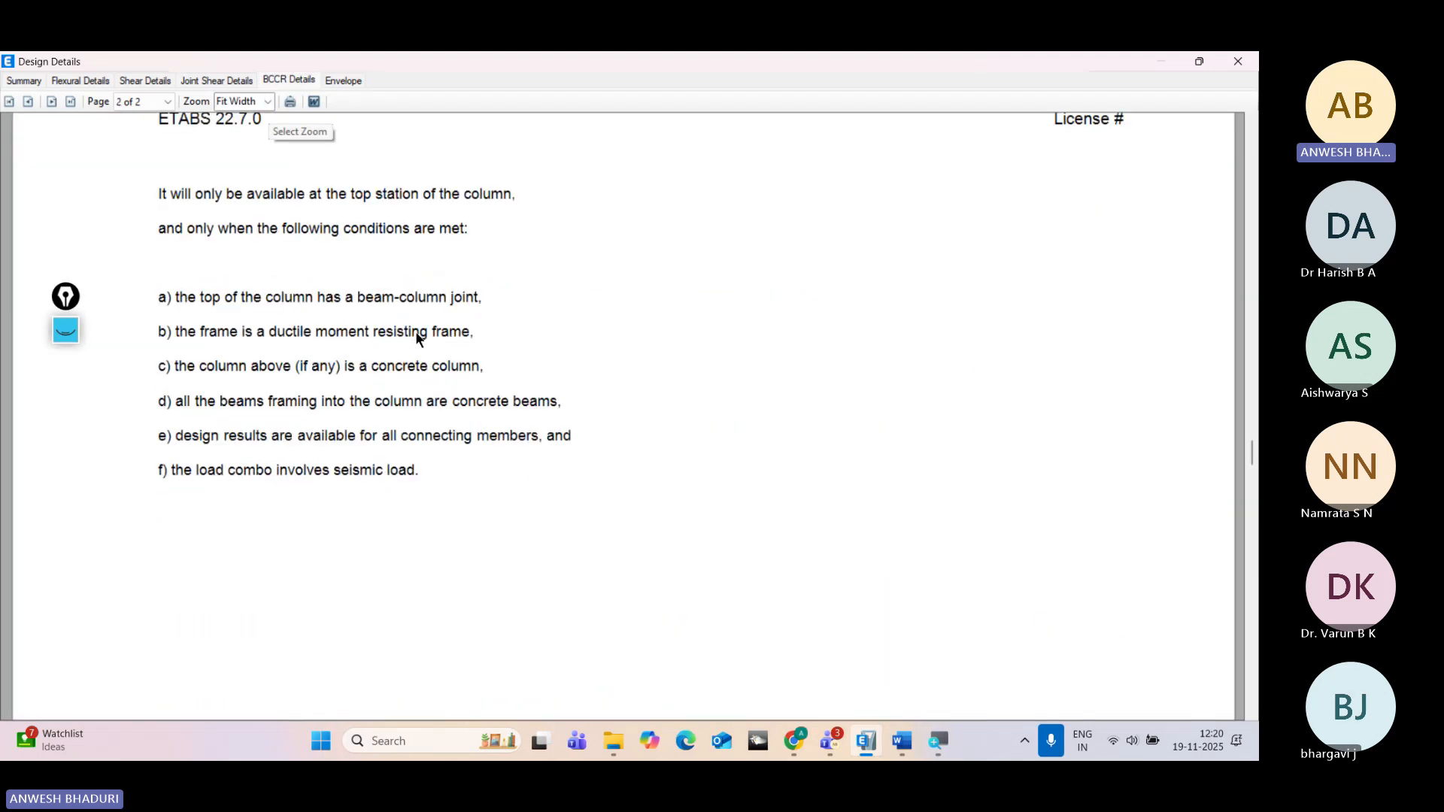
# Step: Examine the column's envelope design report at page-width zoom, from section properties to the reinforcement and design force tables
pyautogui.click(343, 81)
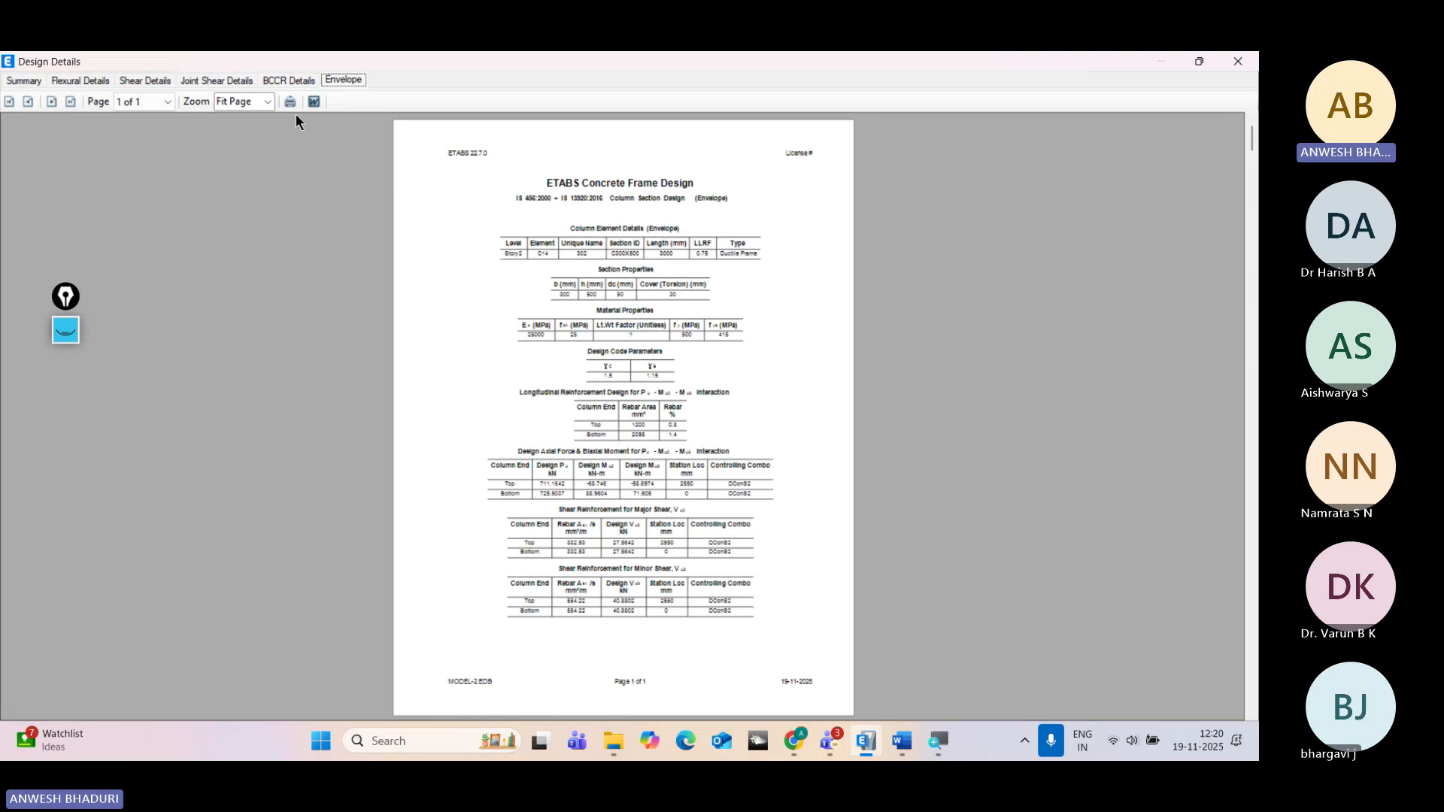
pyautogui.click(267, 101)
pyautogui.click(249, 214)
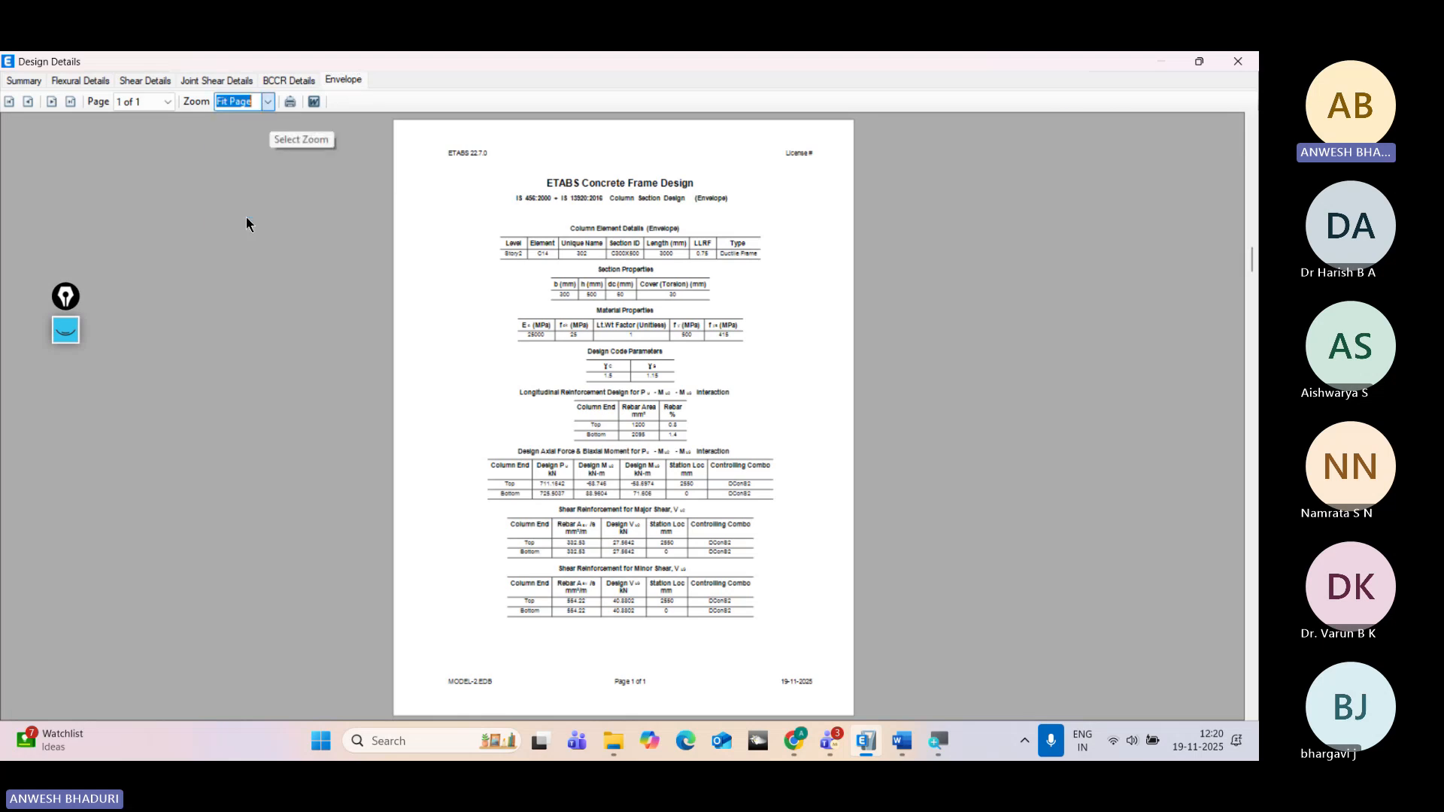
pyautogui.scroll(6, 734, 449)
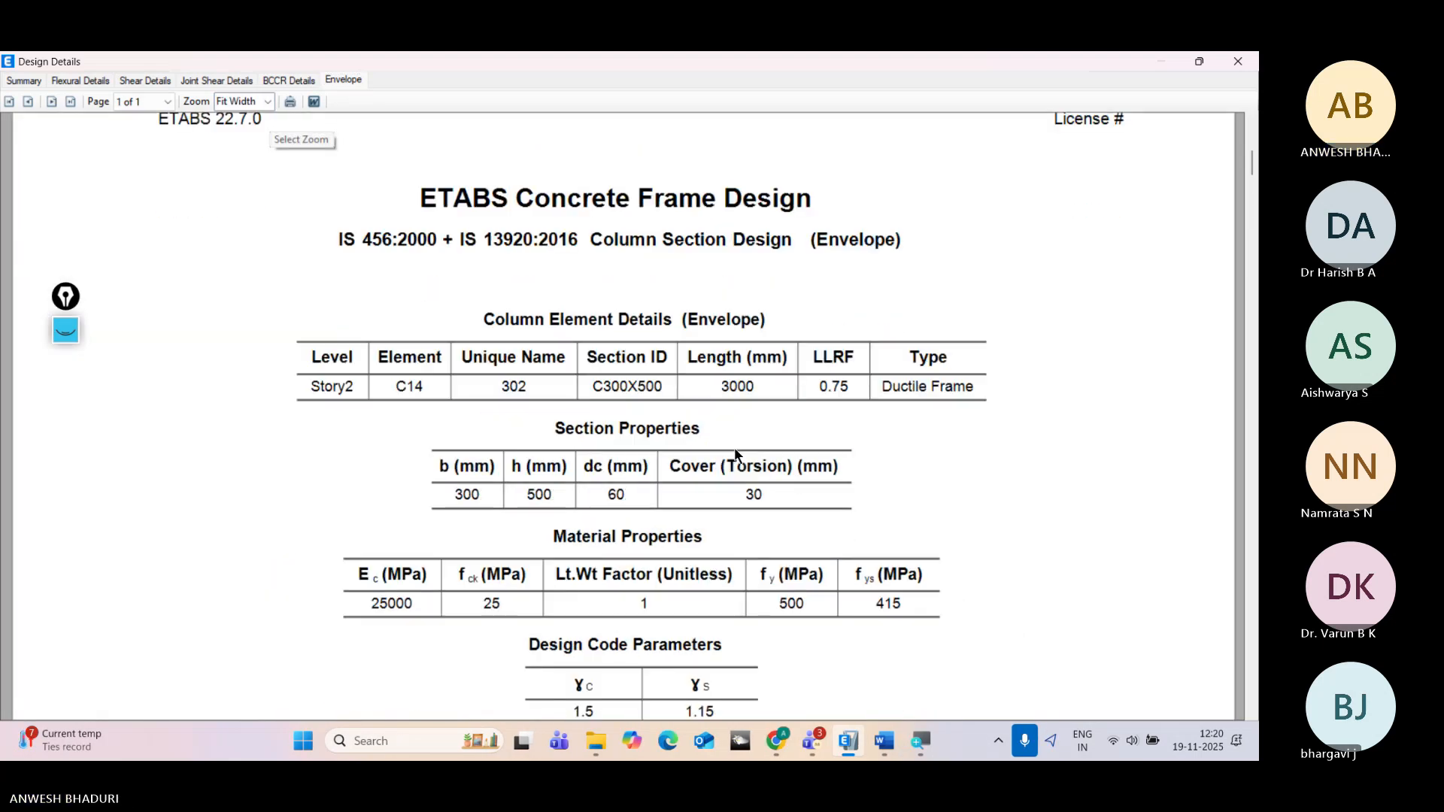
pyautogui.scroll(-3, 734, 449)
pyautogui.scroll(-4, 735, 455)
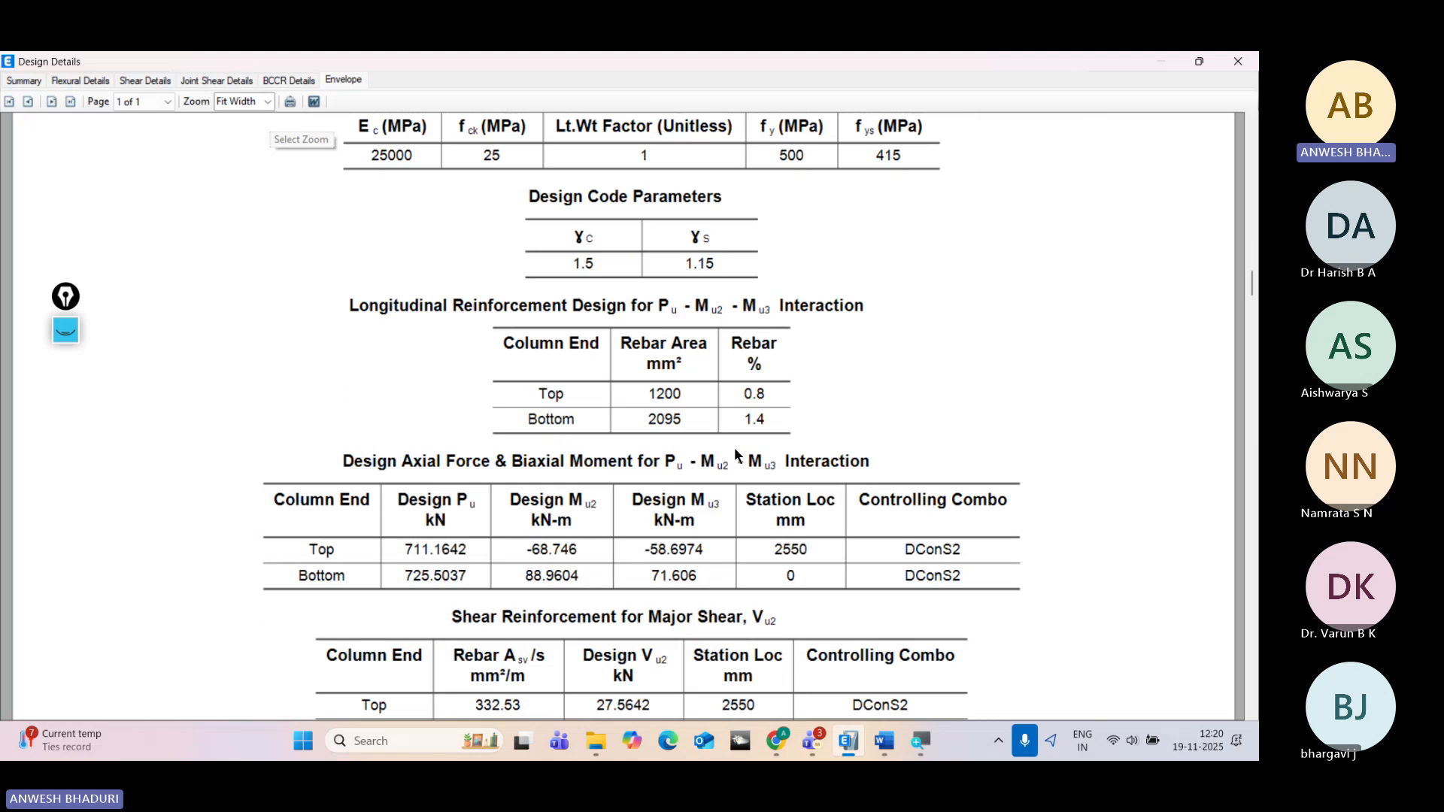
pyautogui.scroll(-4, 734, 448)
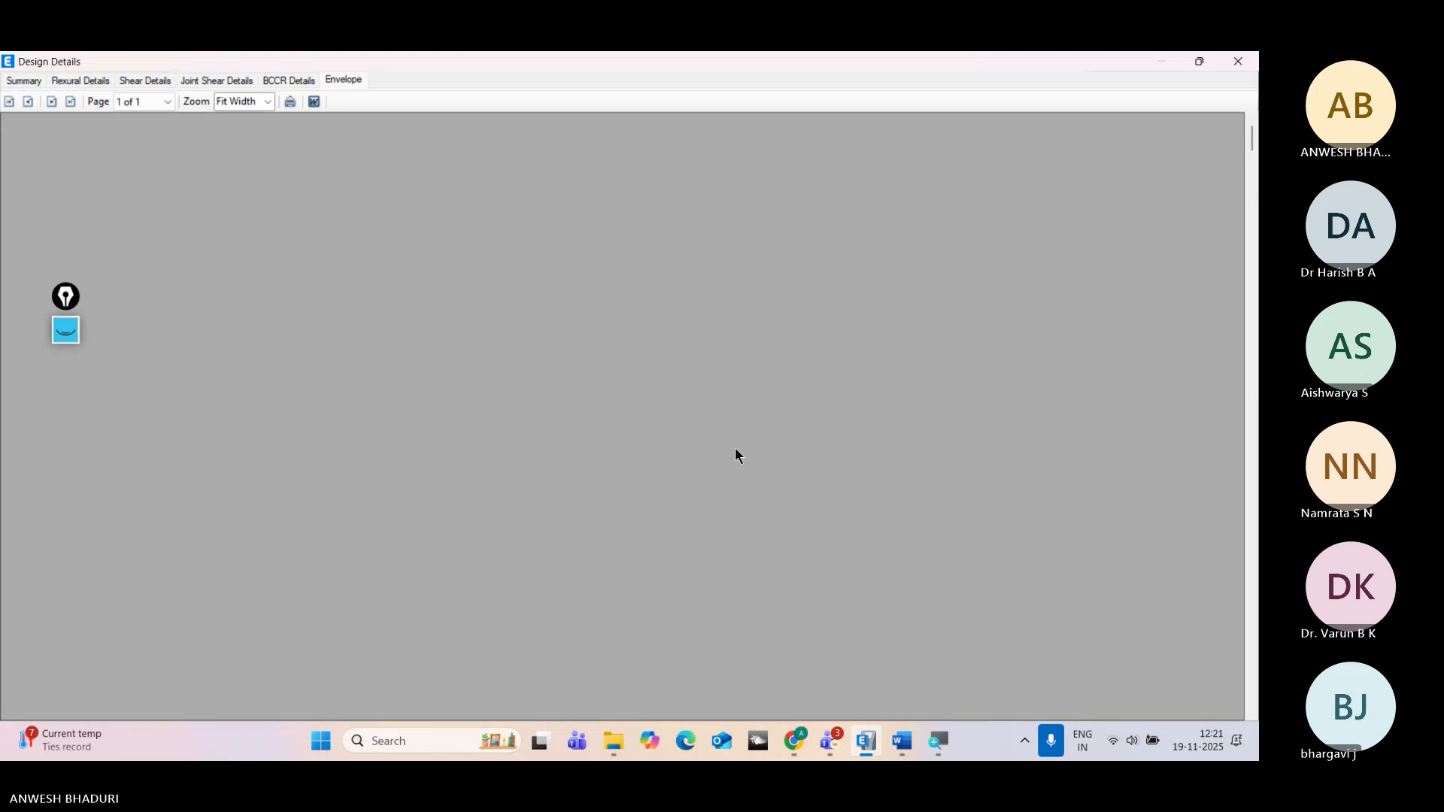
pyautogui.click(267, 101)
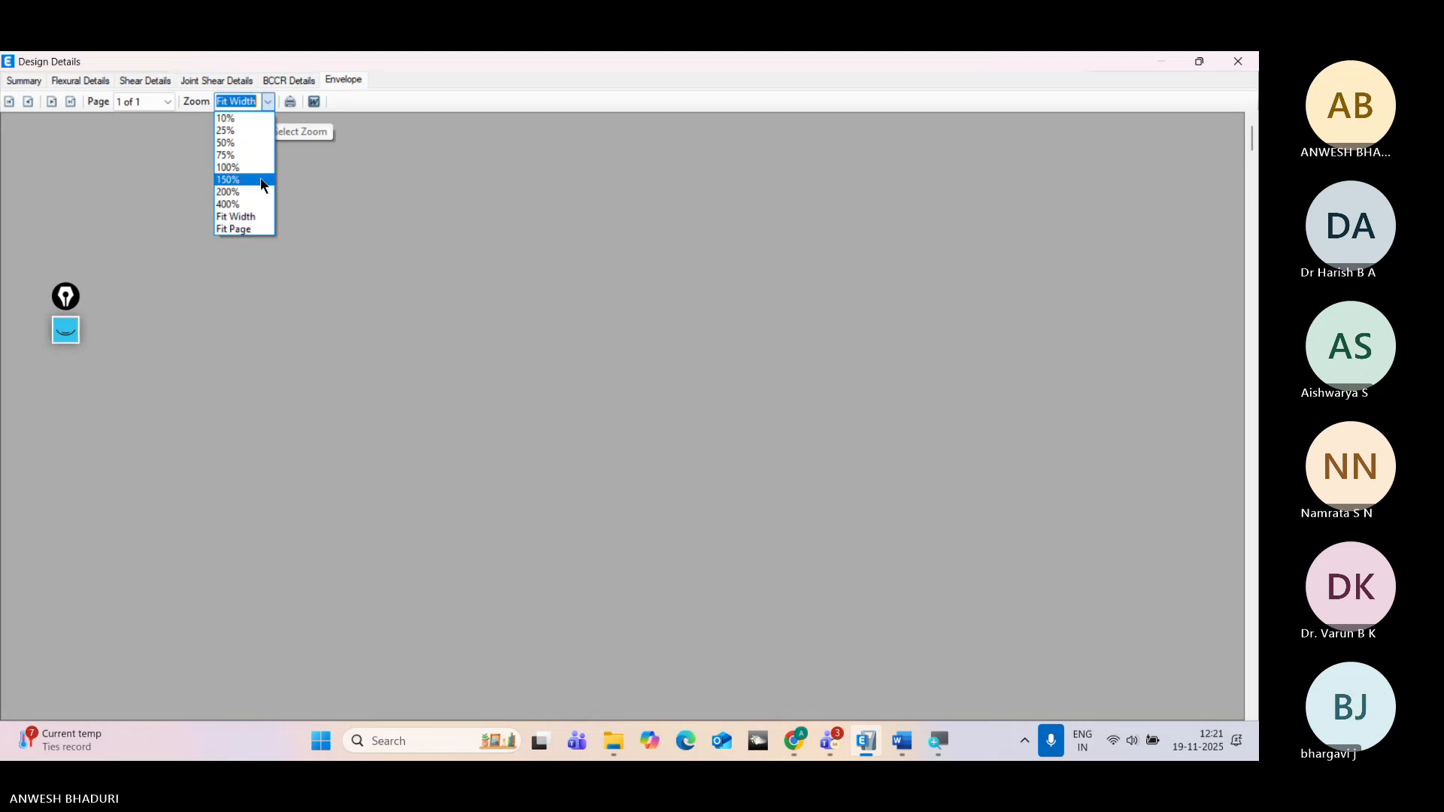
pyautogui.click(251, 216)
pyautogui.click(267, 102)
pyautogui.click(239, 200)
pyautogui.click(267, 101)
pyautogui.click(239, 125)
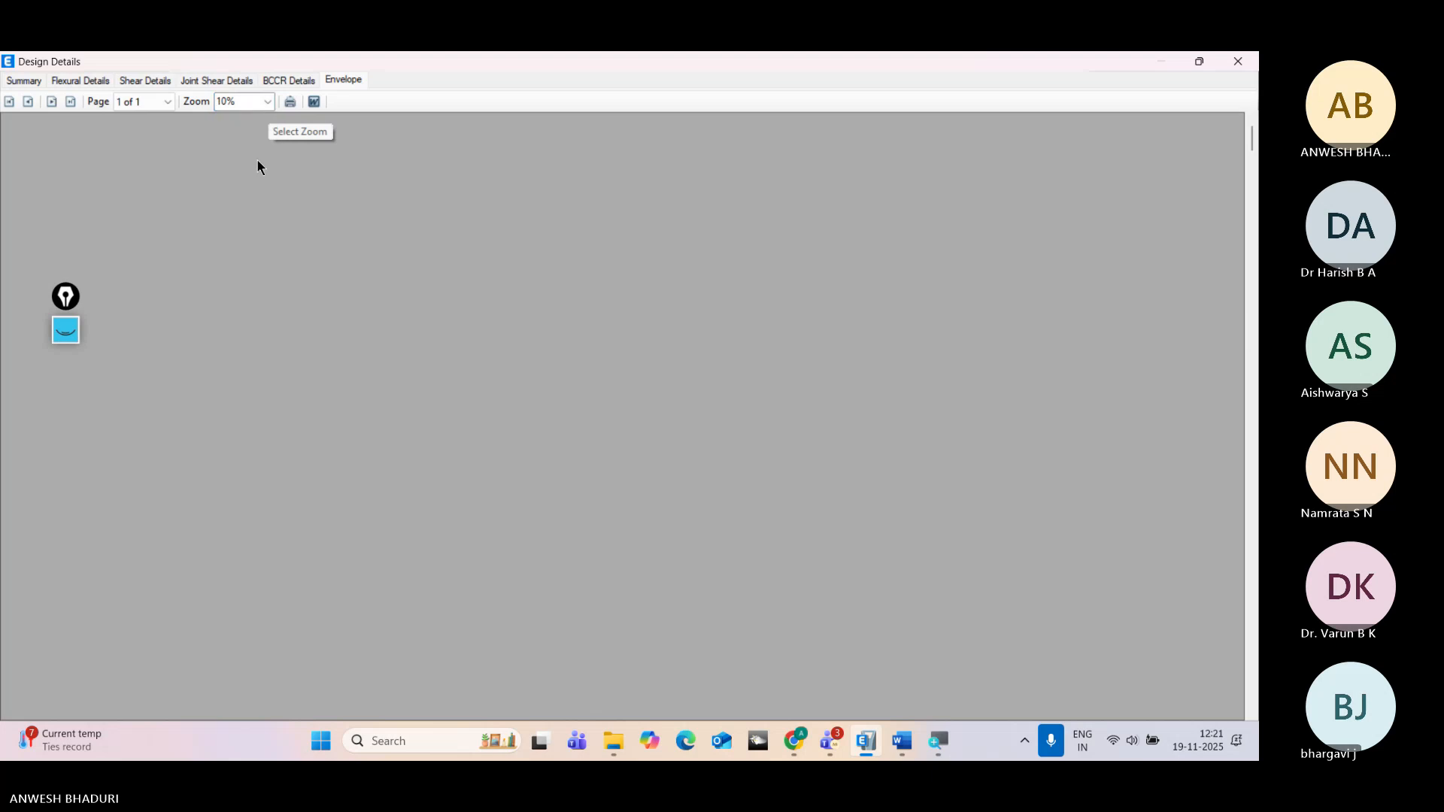
# Step: Reload the envelope report at page-width zoom, check its shear reinforcement tables, and close the report and column design information
pyautogui.click(342, 79)
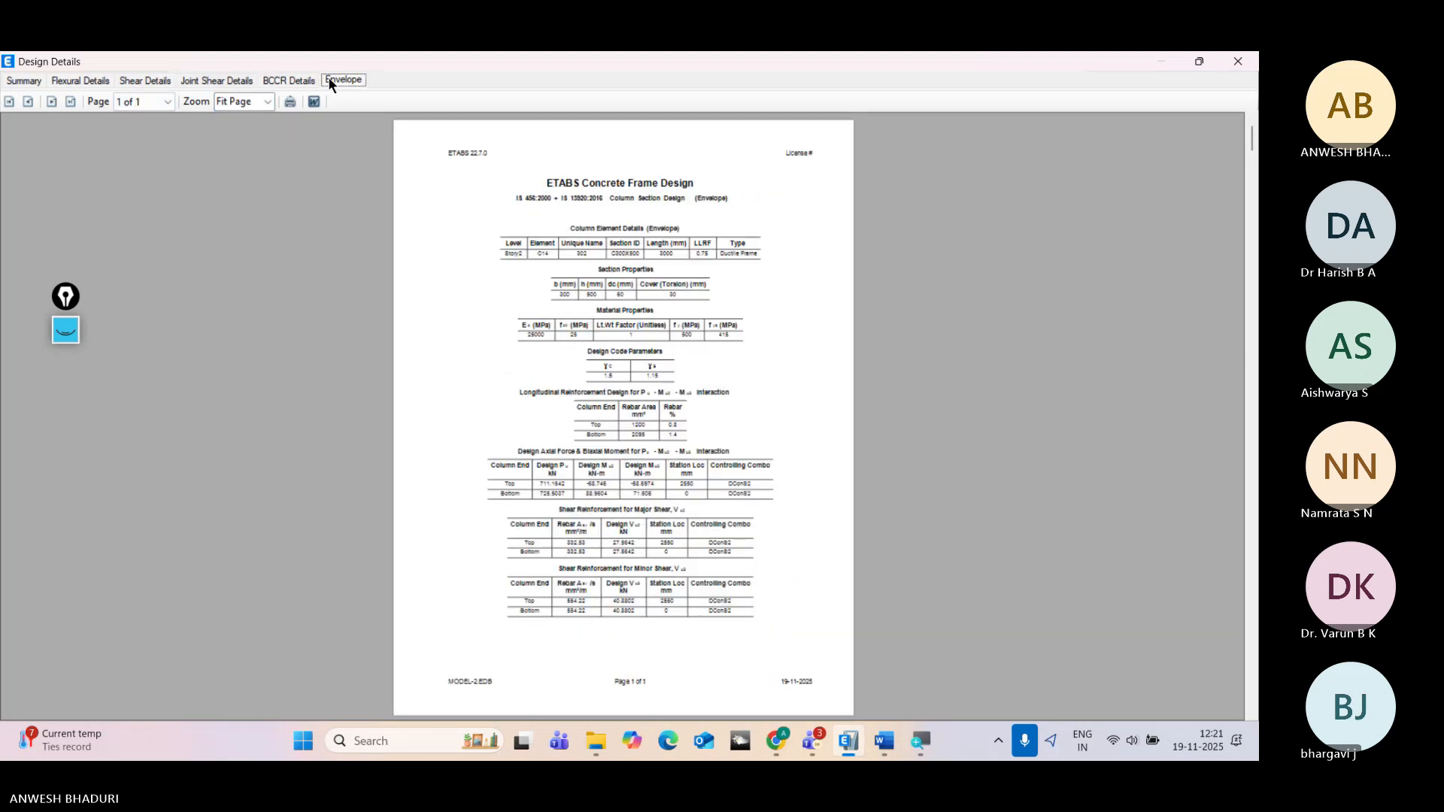
pyautogui.click(267, 103)
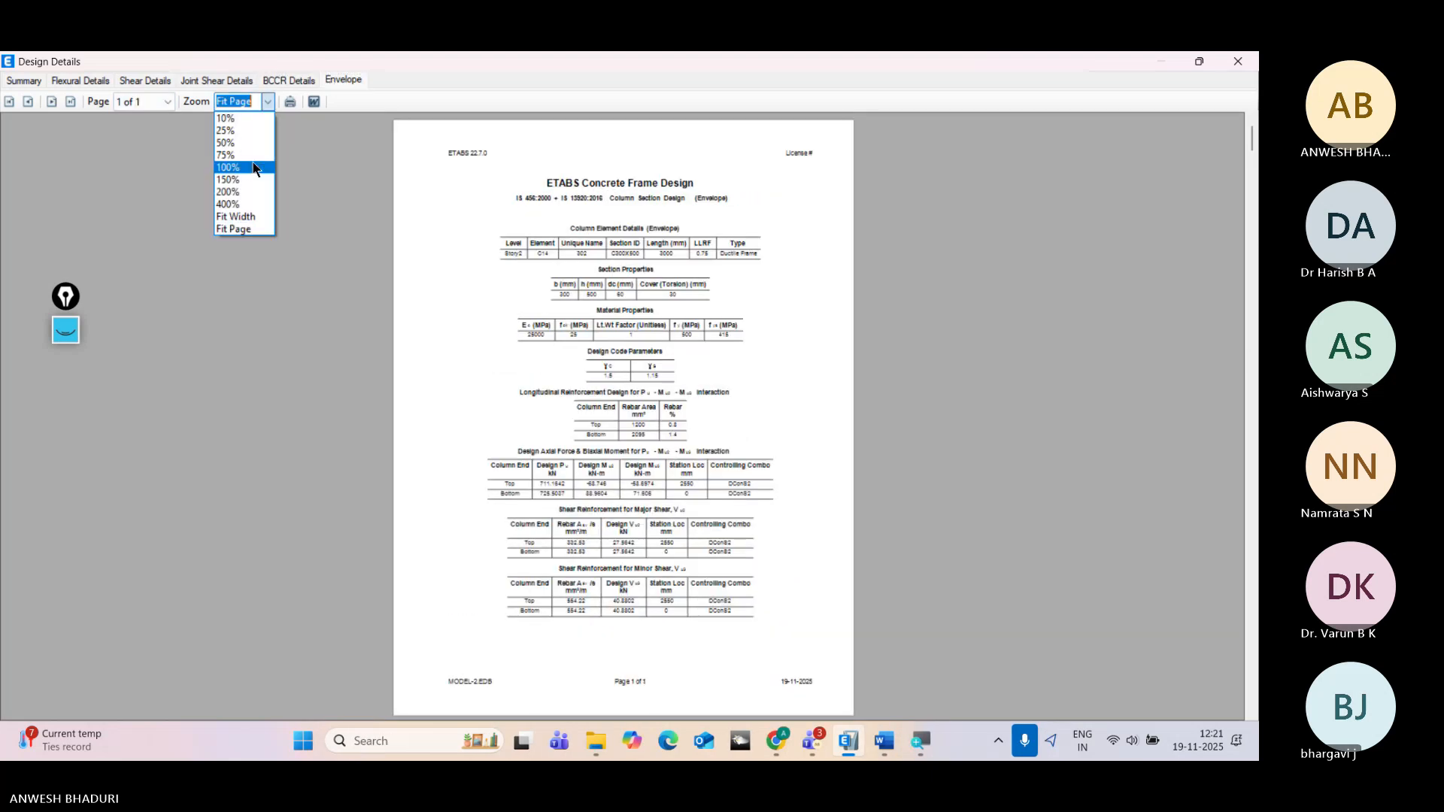
pyautogui.click(251, 218)
pyautogui.scroll(-6, 641, 473)
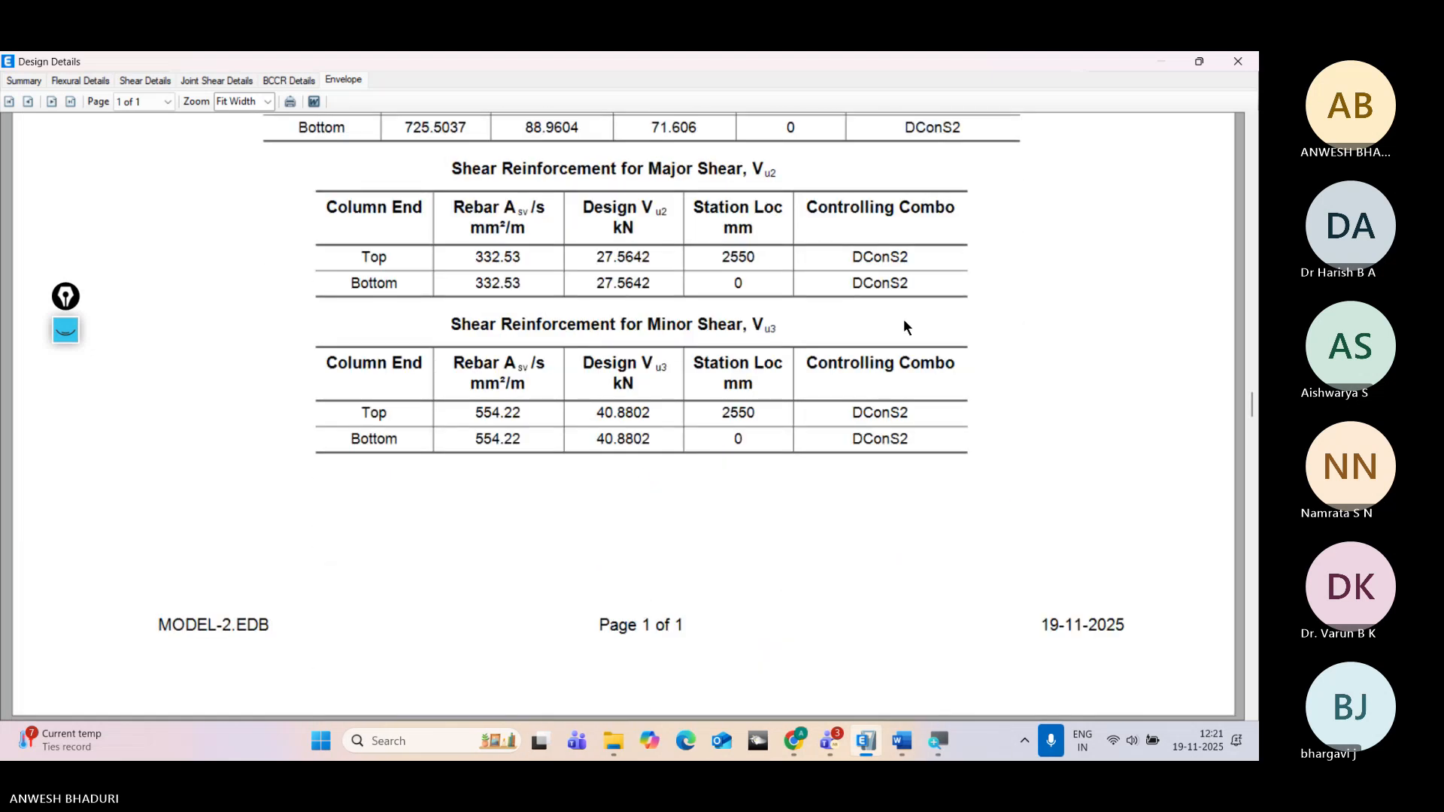
pyautogui.click(1237, 61)
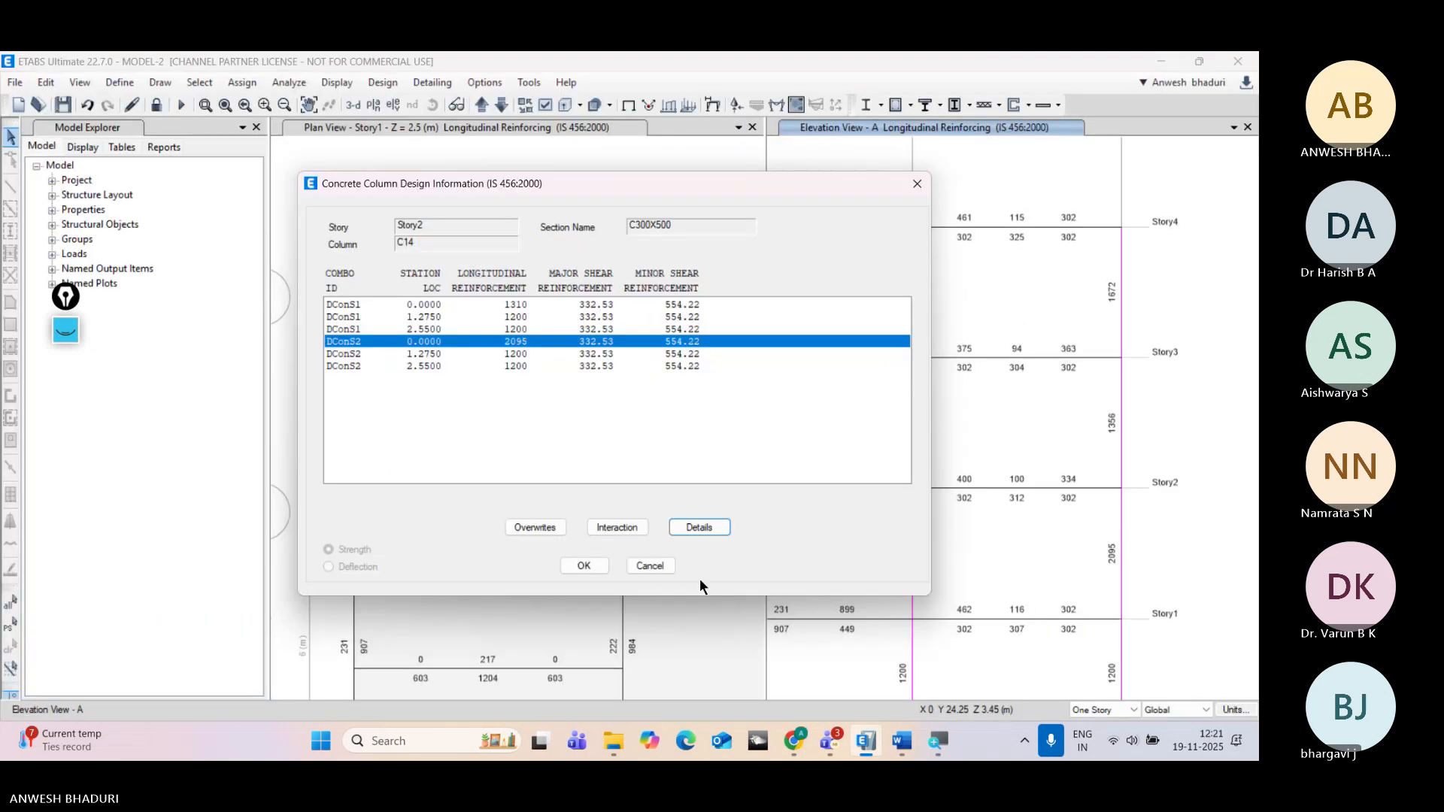
pyautogui.click(650, 565)
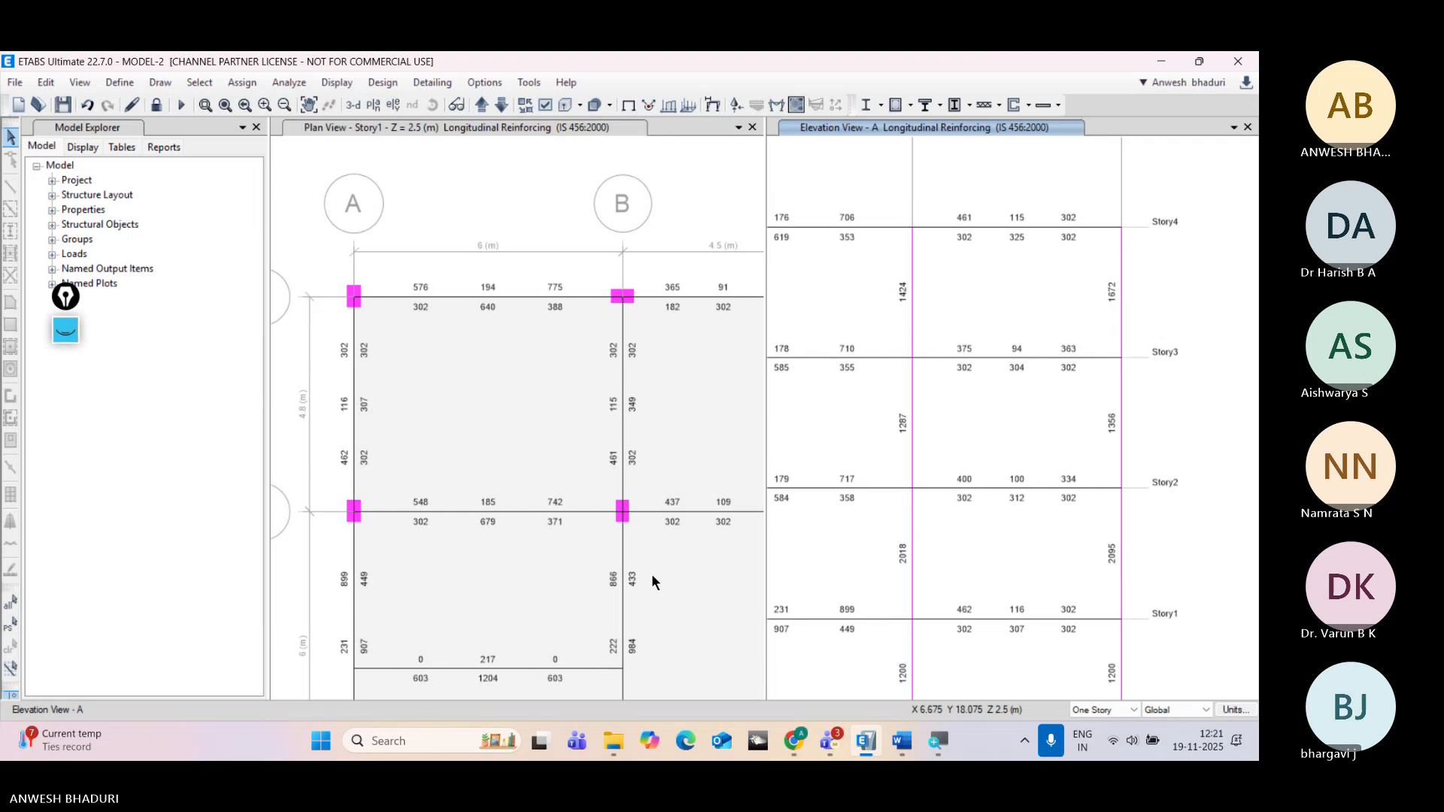
# Step: Look over the longitudinal reinforcing across the whole Story1 plan and the full Elevation A
pyautogui.click(535, 272)
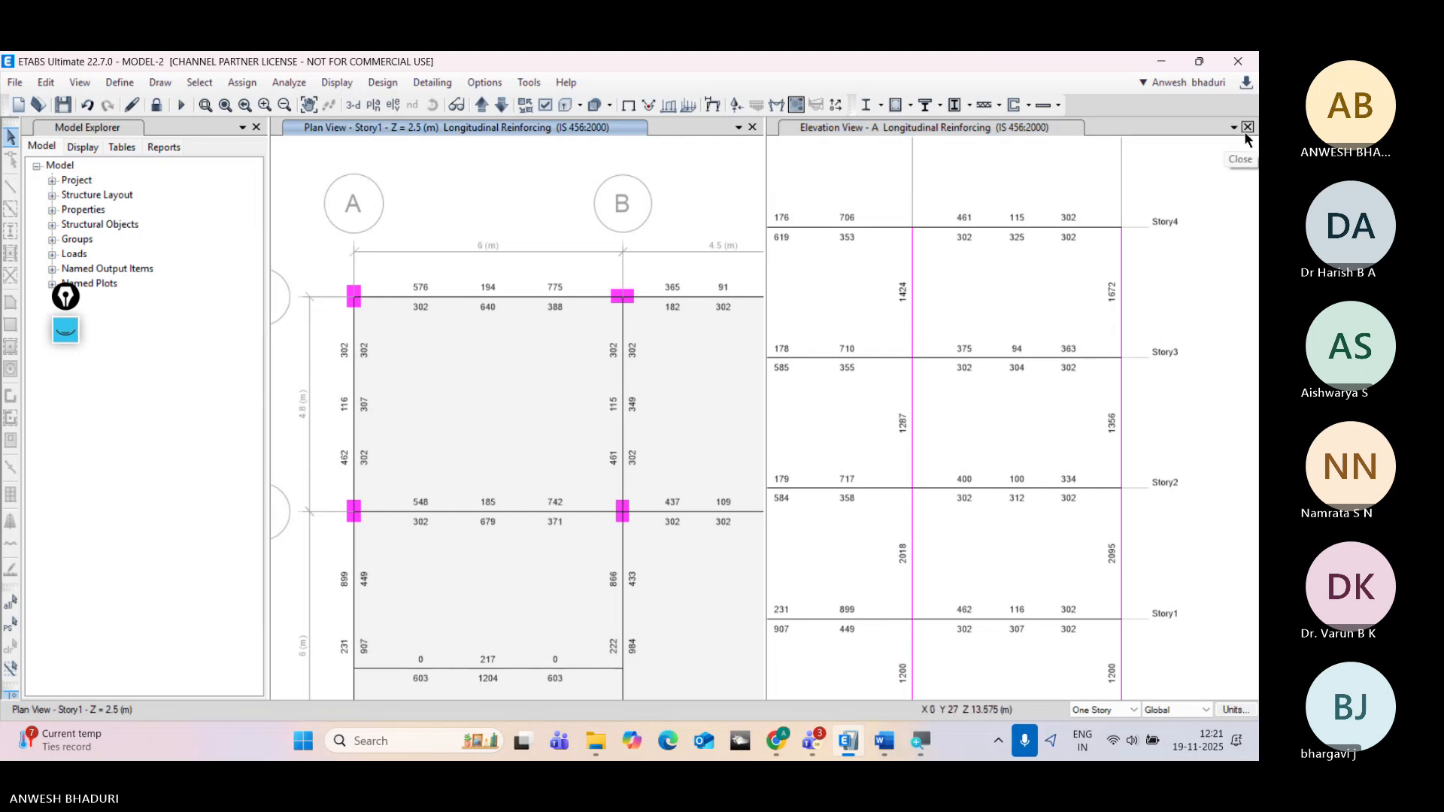
pyautogui.scroll(-5, 490, 248)
pyautogui.moveTo(602, 418); pyautogui.dragTo(487, 348, button='middle')
pyautogui.click(964, 433)
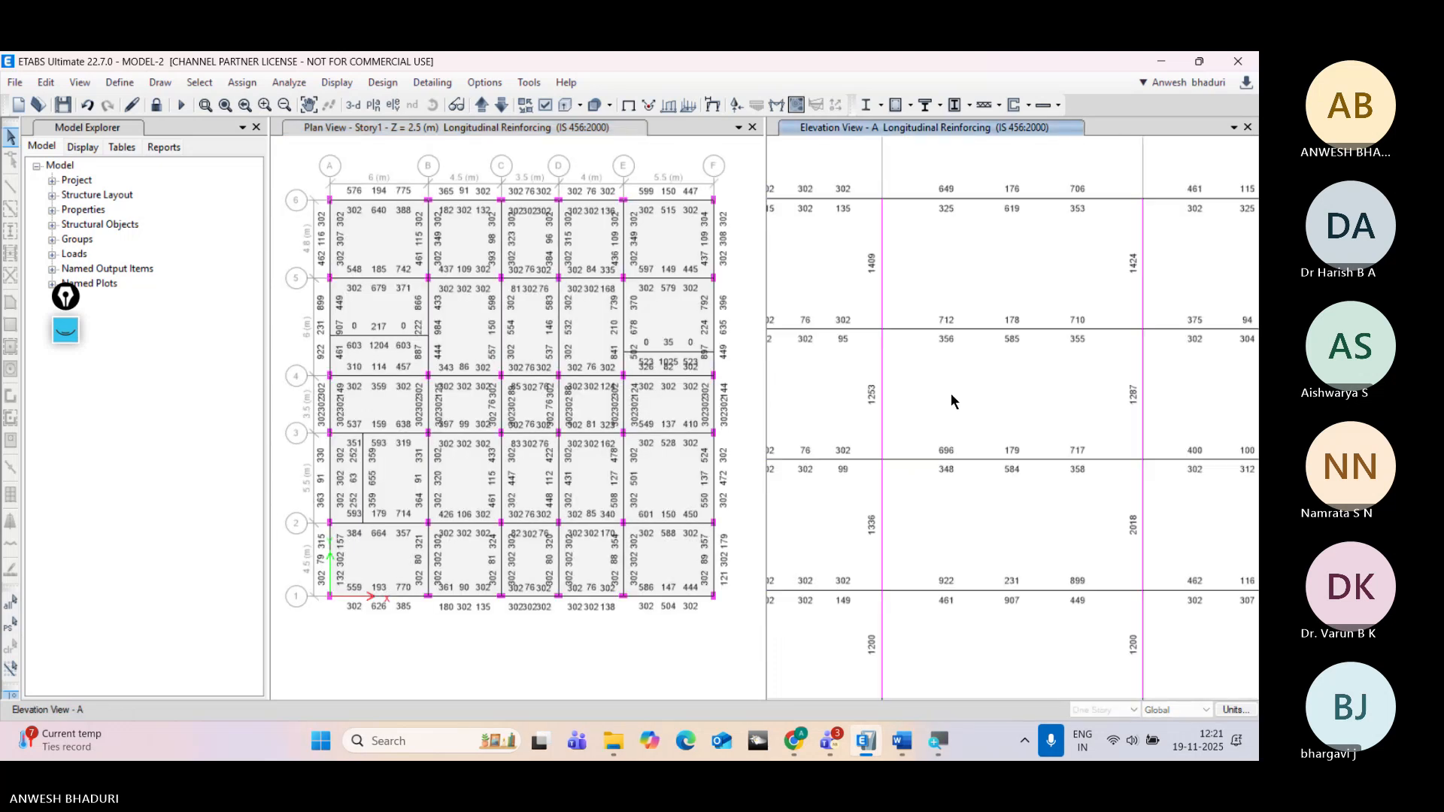
pyautogui.scroll(-5, 951, 396)
pyautogui.moveTo(913, 416); pyautogui.dragTo(1002, 414, button='middle')
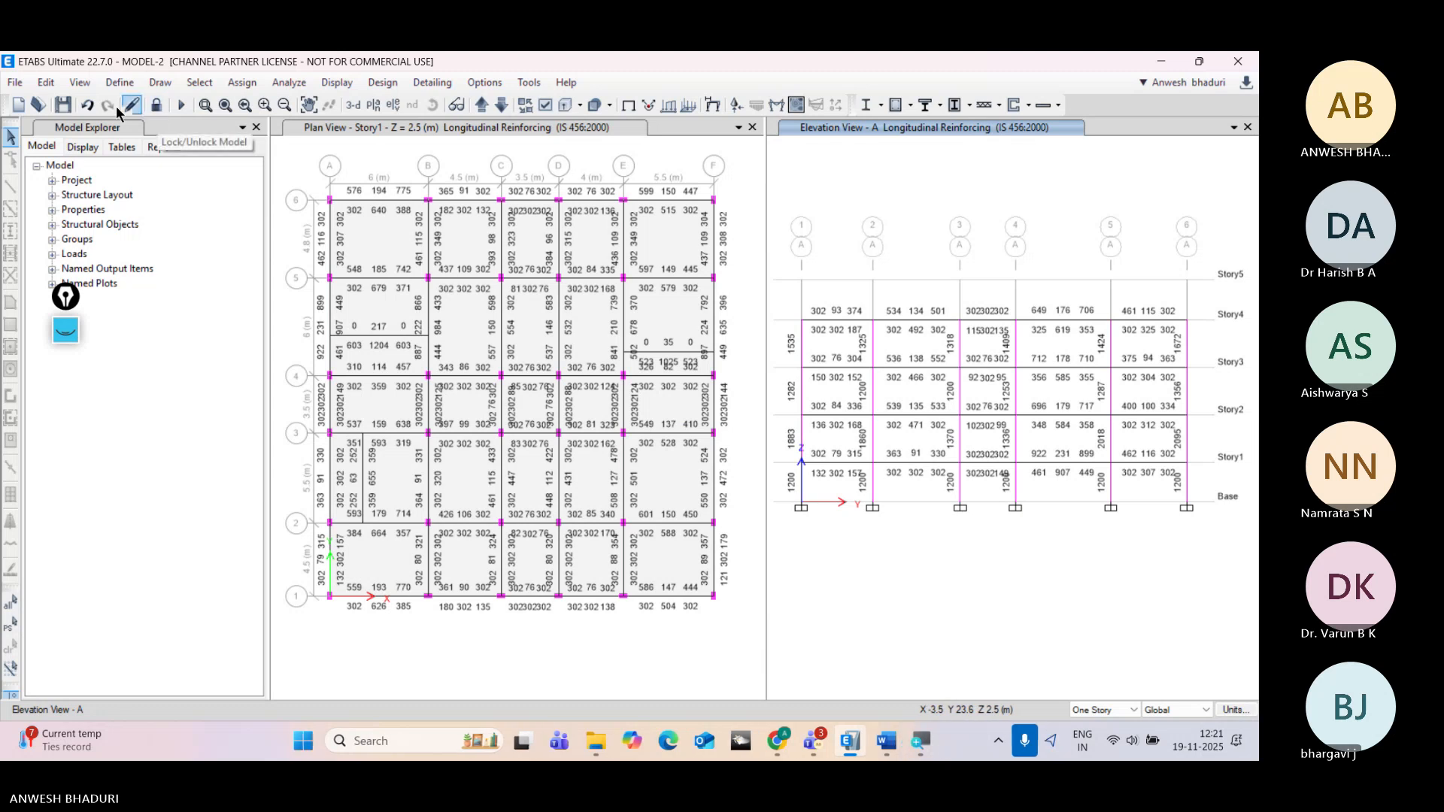
# Step: Save a copy of the model as MODEL-3 in the GMU folder
pyautogui.click(14, 82)
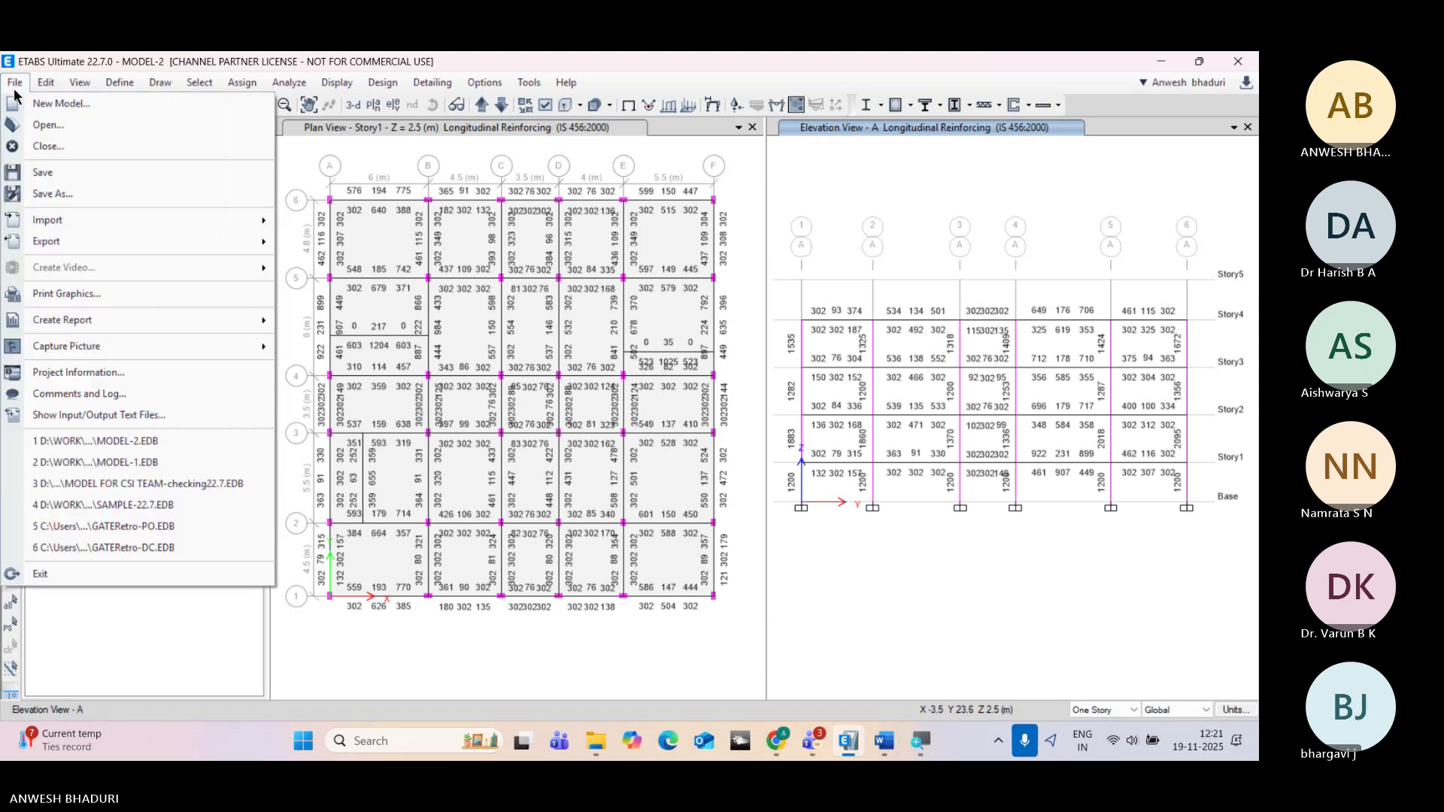
pyautogui.click(57, 194)
pyautogui.click(223, 232)
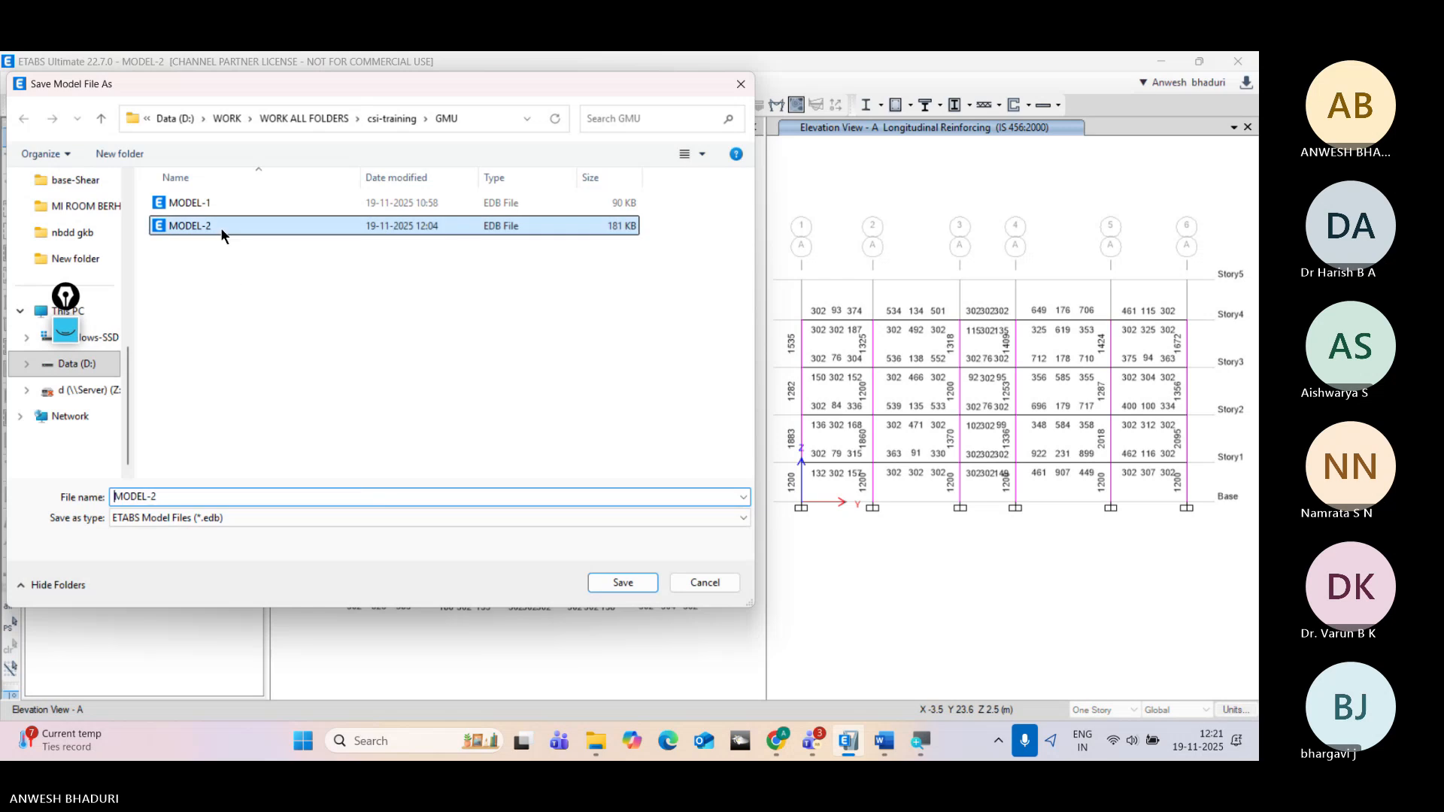
pyautogui.doubleClick(165, 496)
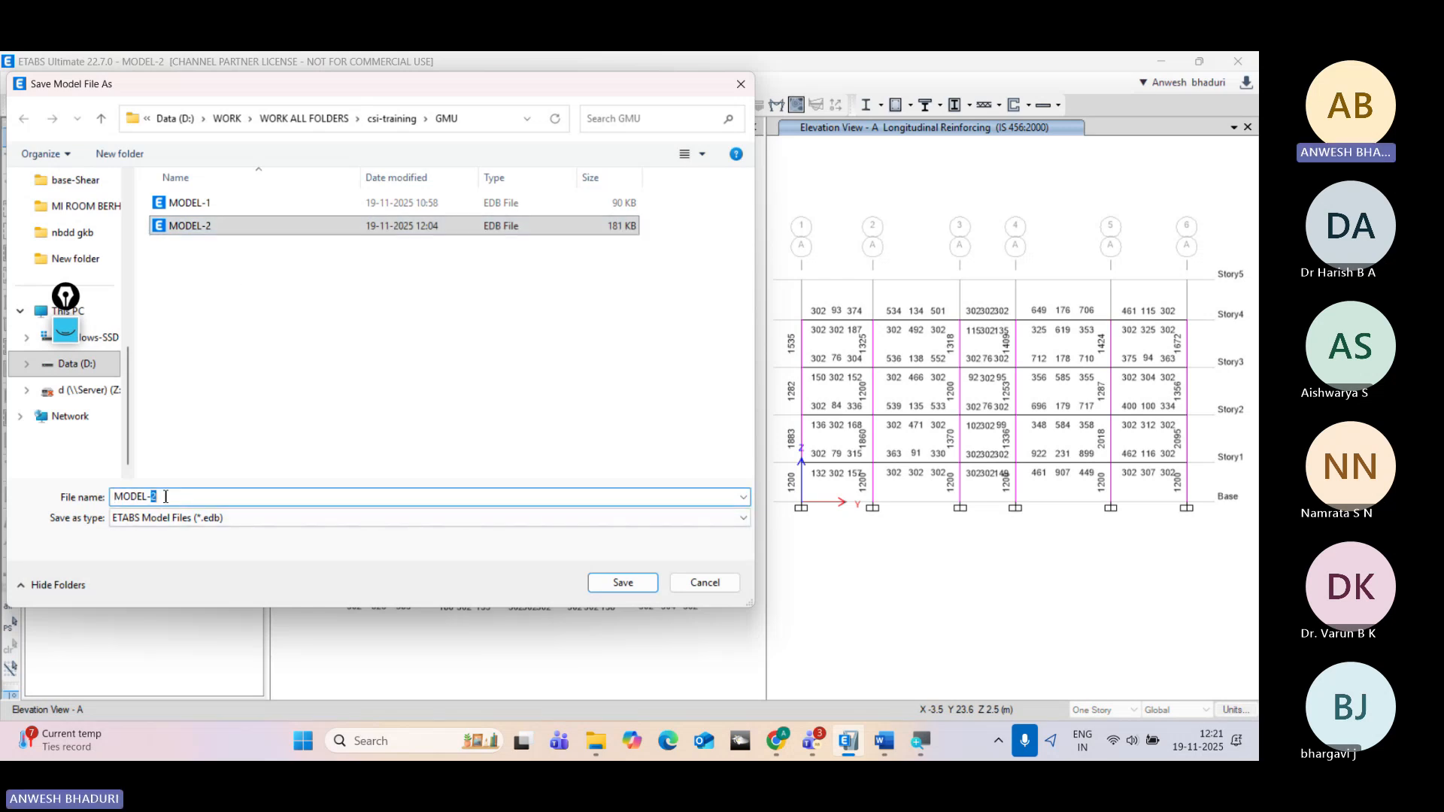
pyautogui.write('3')
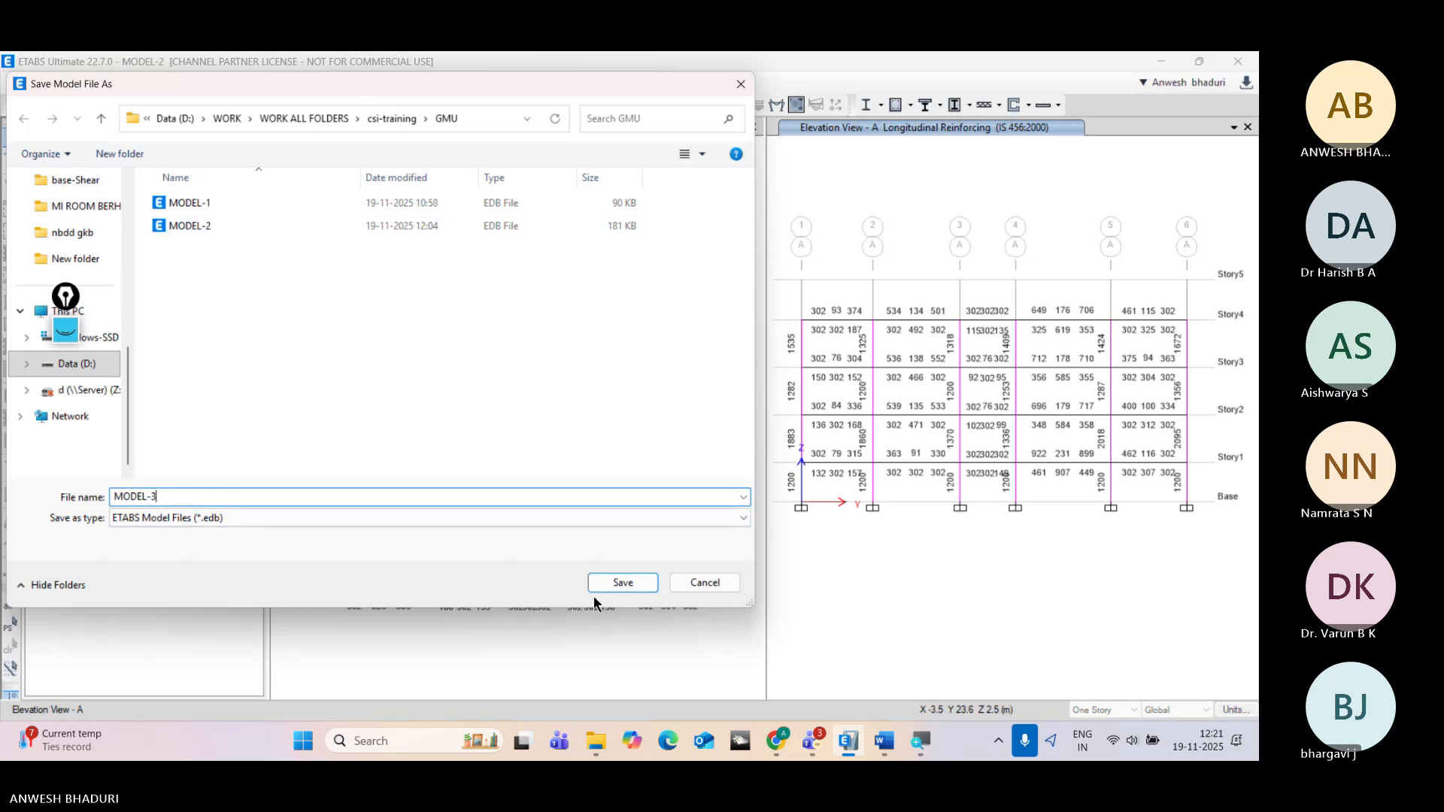
pyautogui.click(643, 584)
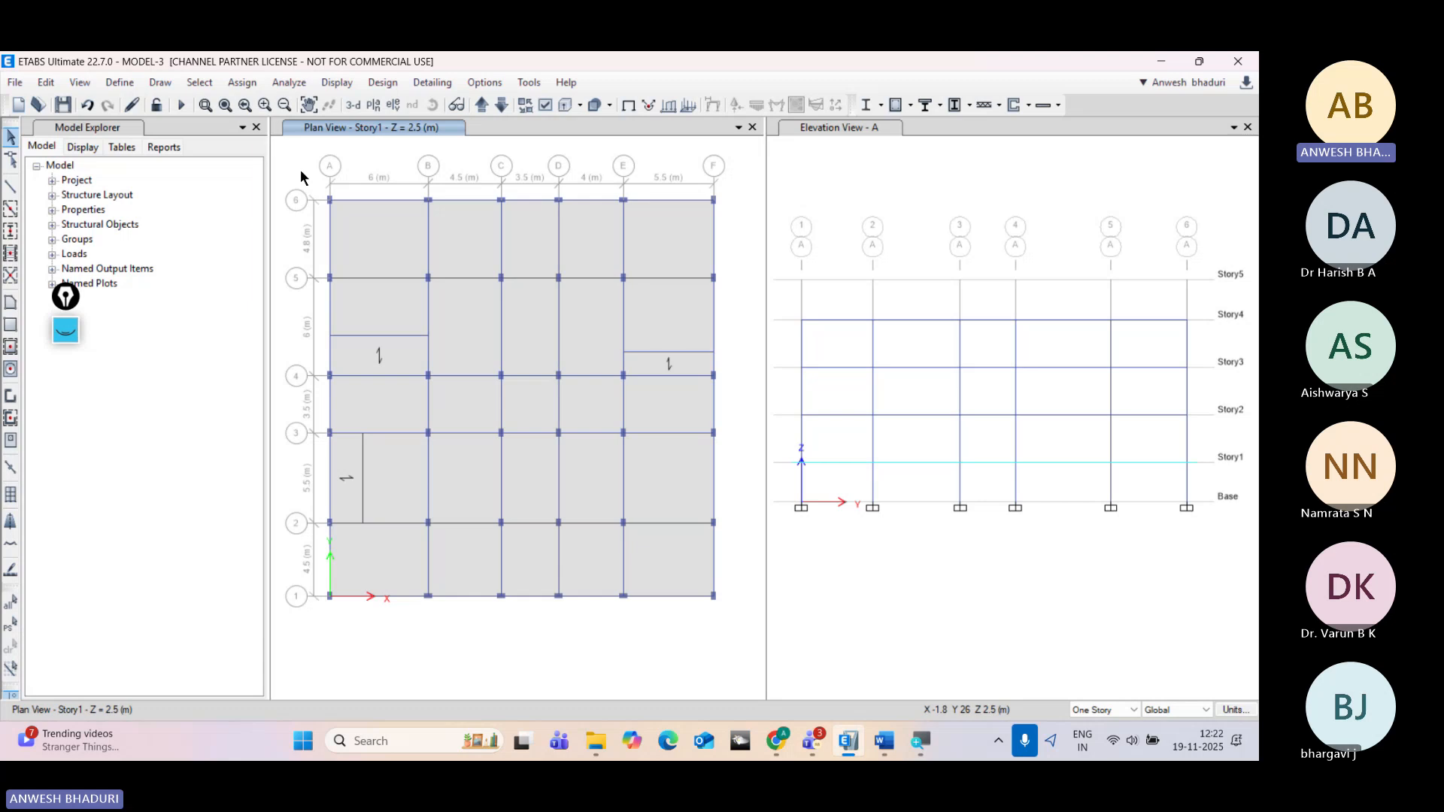
# Step: Add a new wall section property named W300 and set its wall material to M25
pyautogui.click(120, 82)
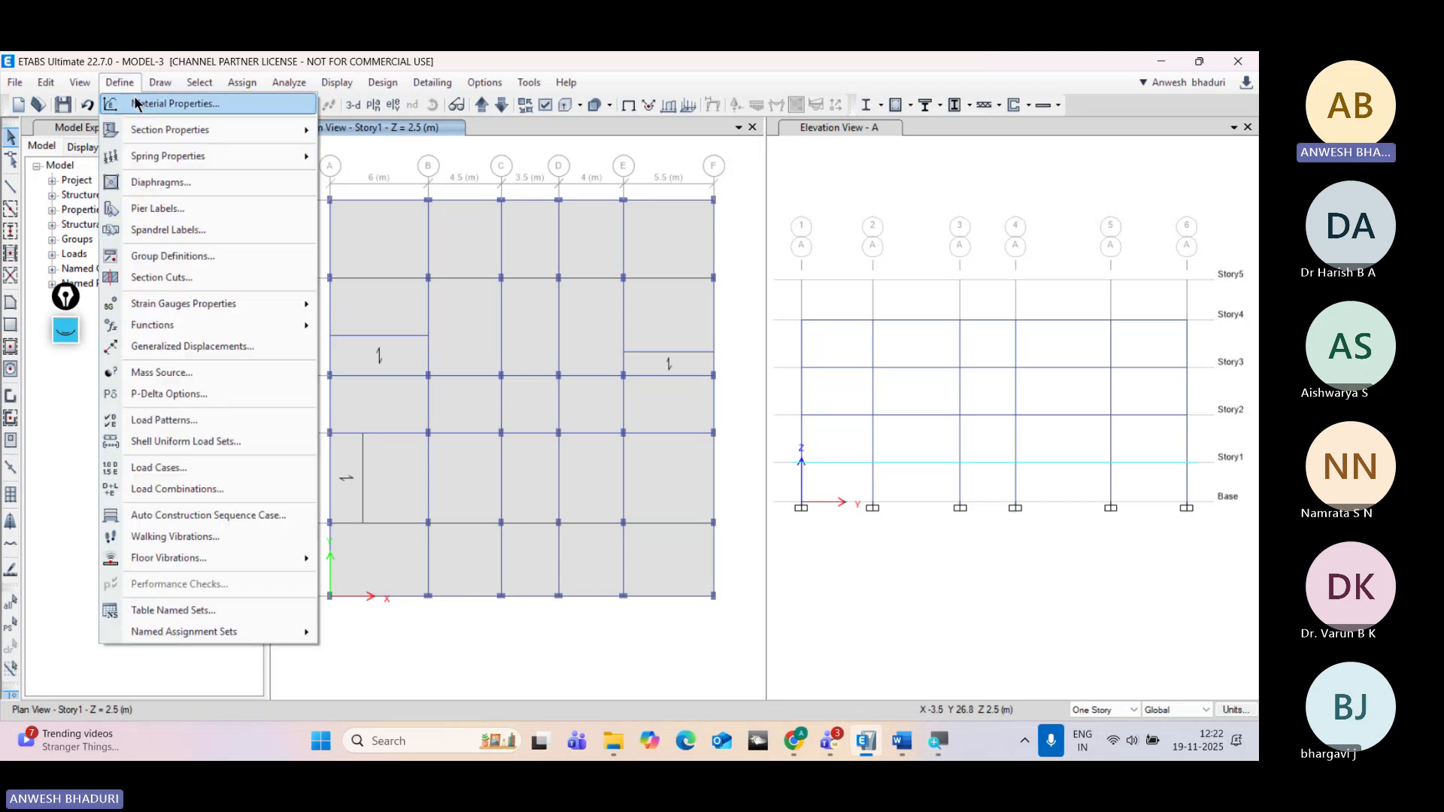
pyautogui.moveTo(142, 136)
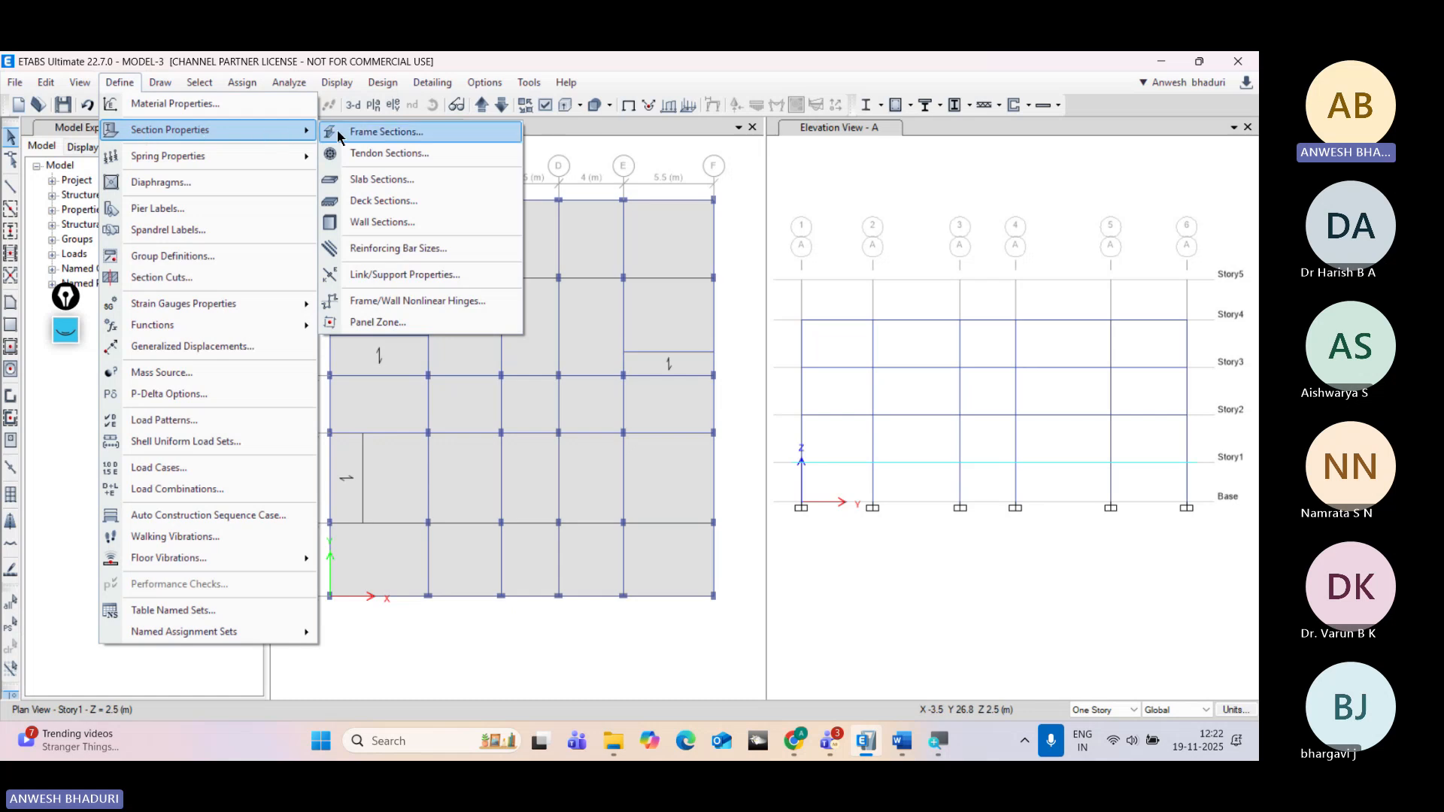
pyautogui.click(356, 223)
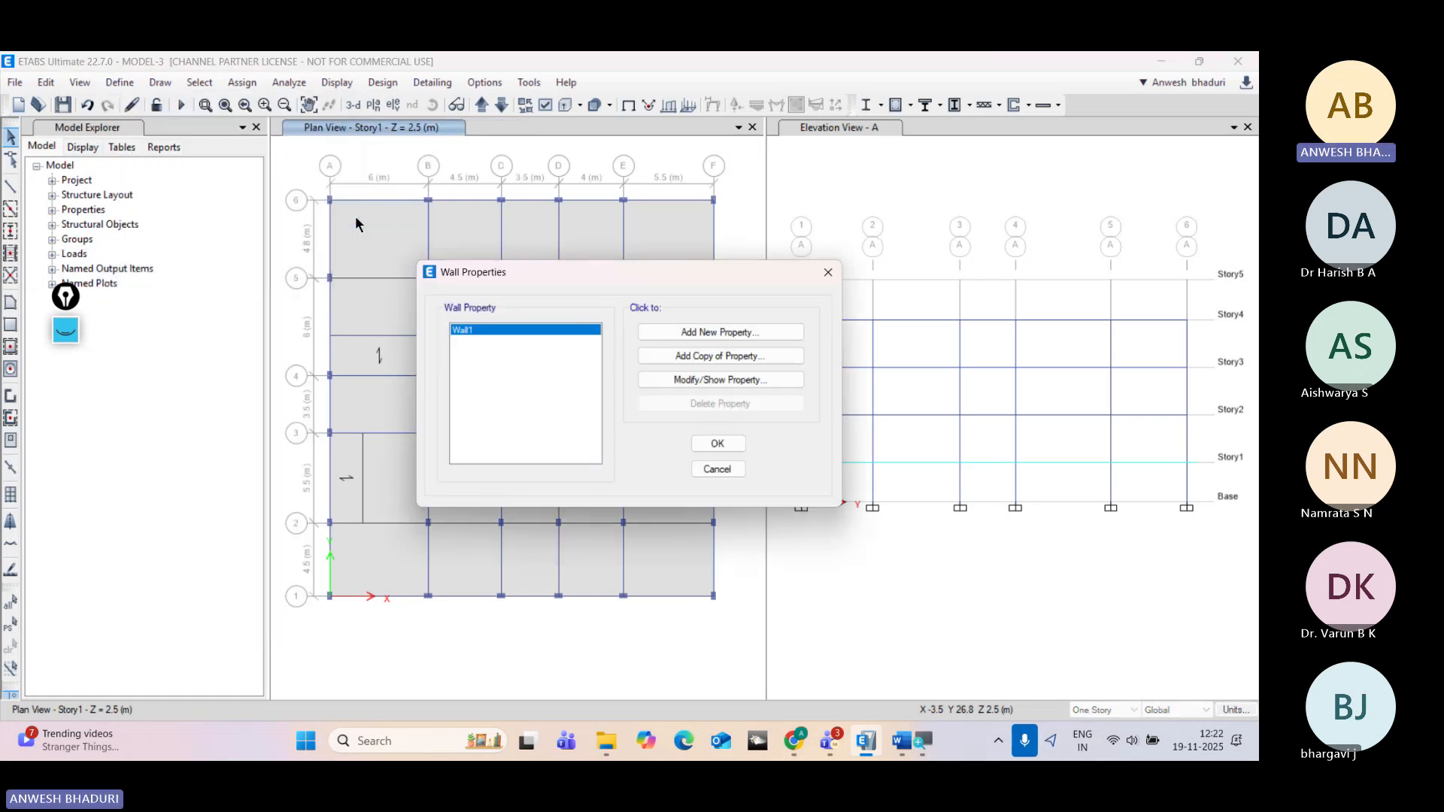
pyautogui.moveTo(526, 272); pyautogui.dragTo(863, 221)
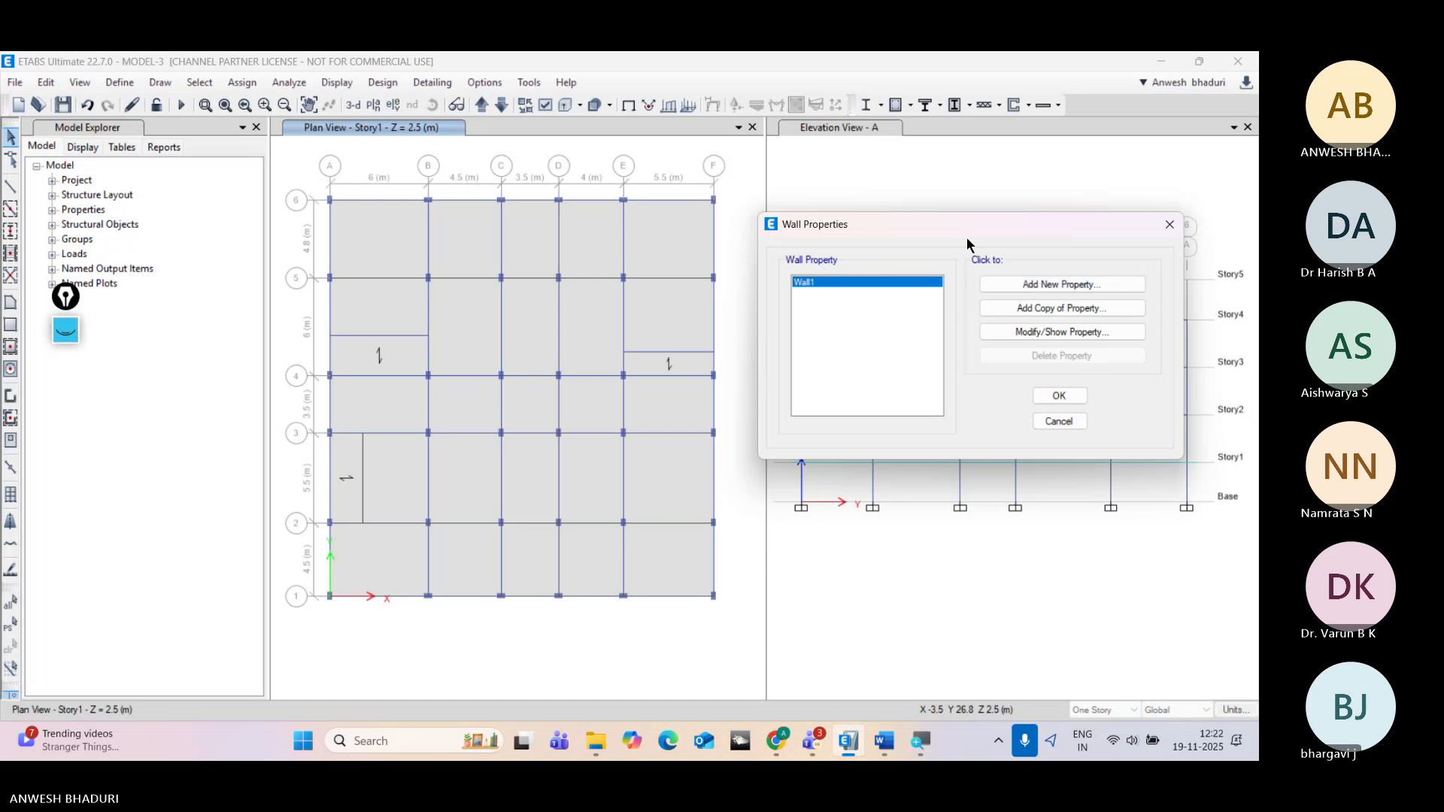
pyautogui.moveTo(959, 225); pyautogui.dragTo(918, 190)
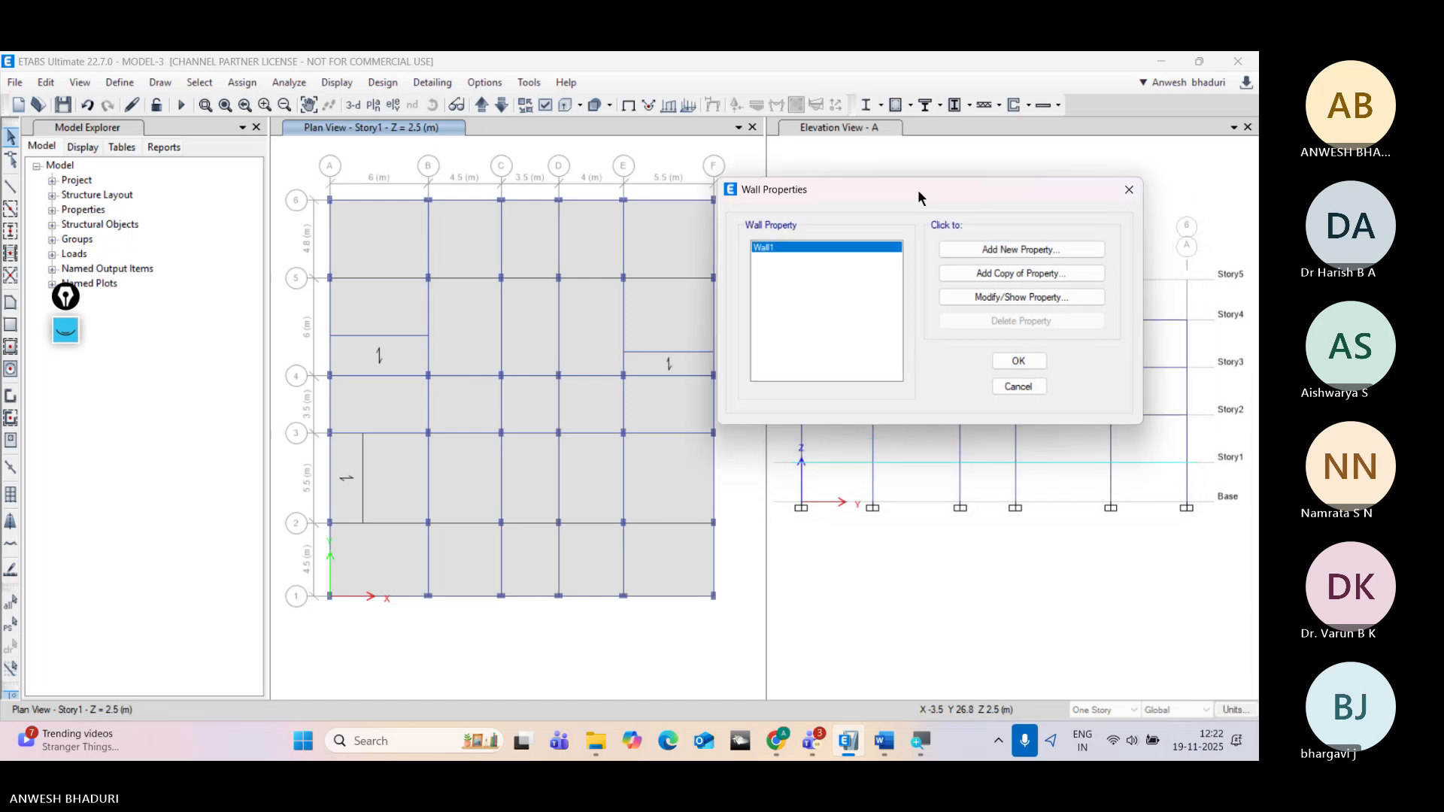
pyautogui.click(969, 247)
pyautogui.doubleClick(680, 259)
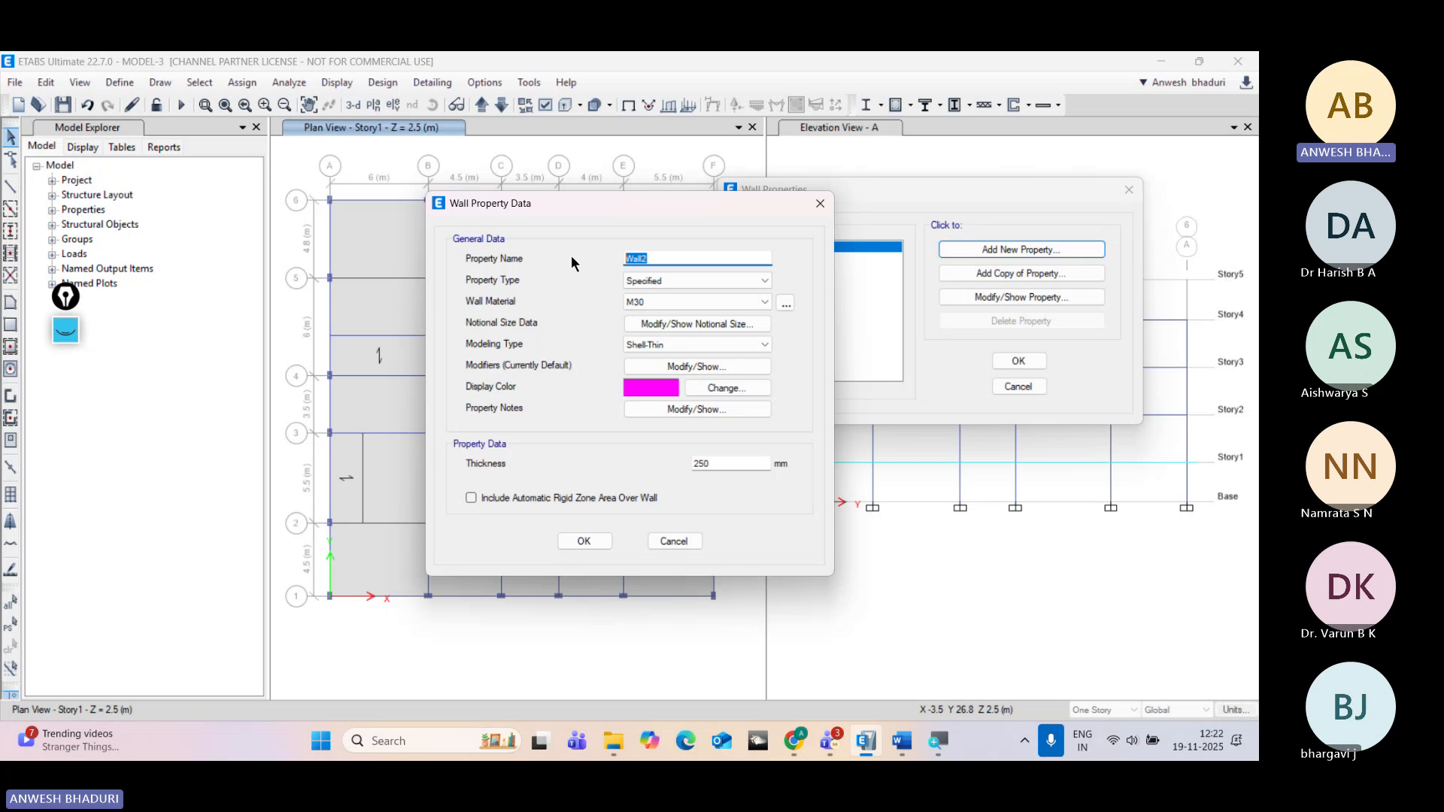
pyautogui.write('W300')
pyautogui.click(638, 301)
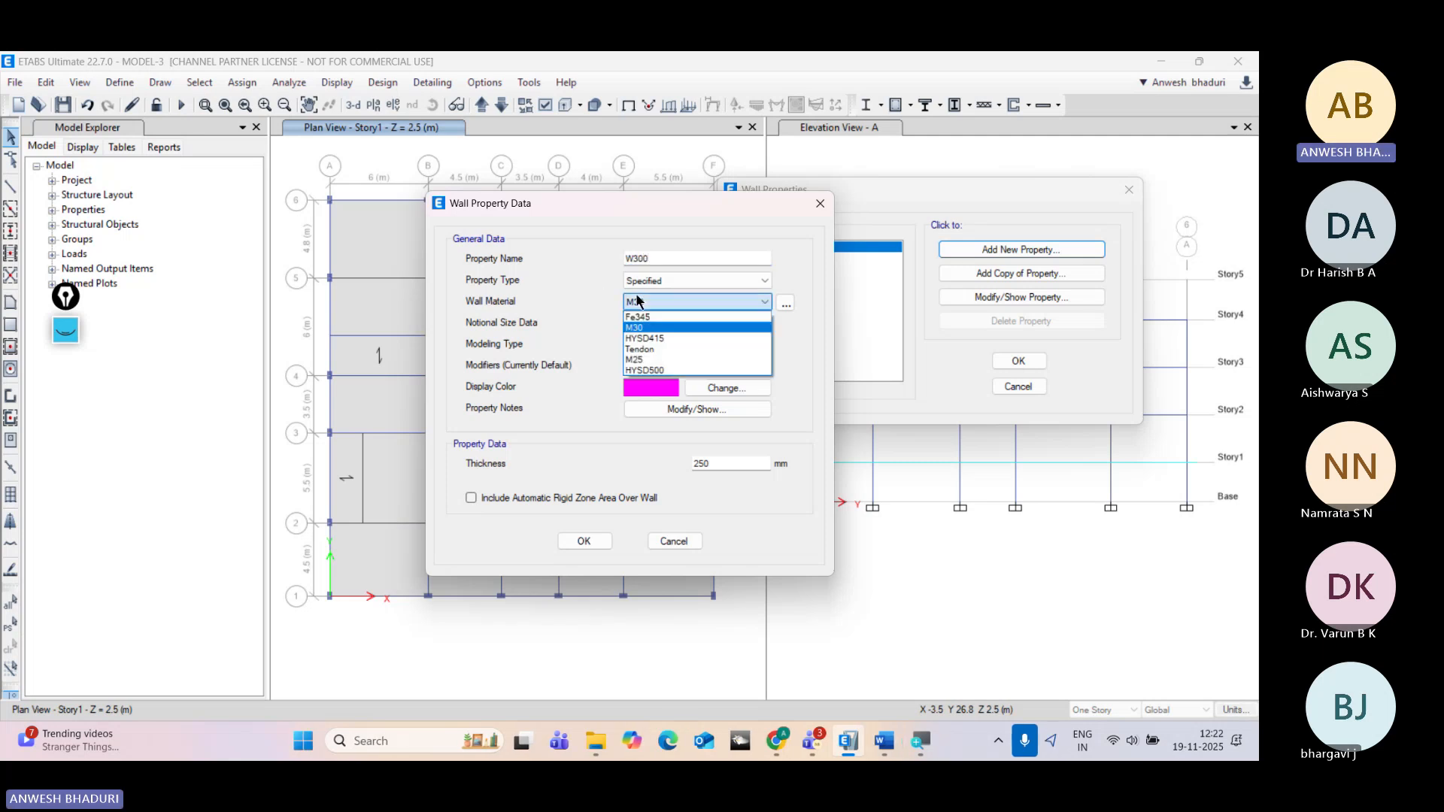
pyautogui.click(649, 360)
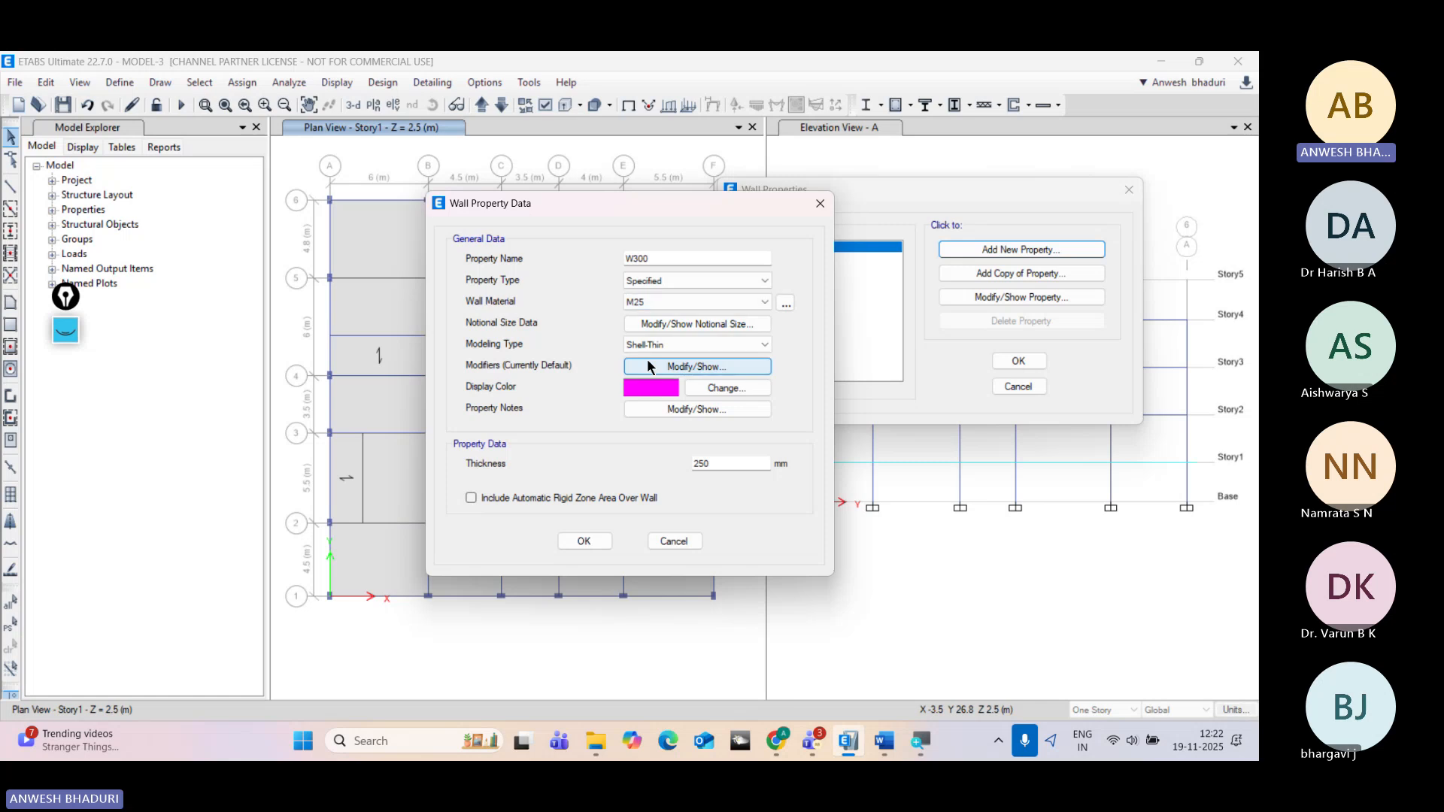
# Step: Keep the W300 wall's modeling type as Shell-Thin, set its thickness to 300 mm, and accept the wall properties
pyautogui.click(634, 345)
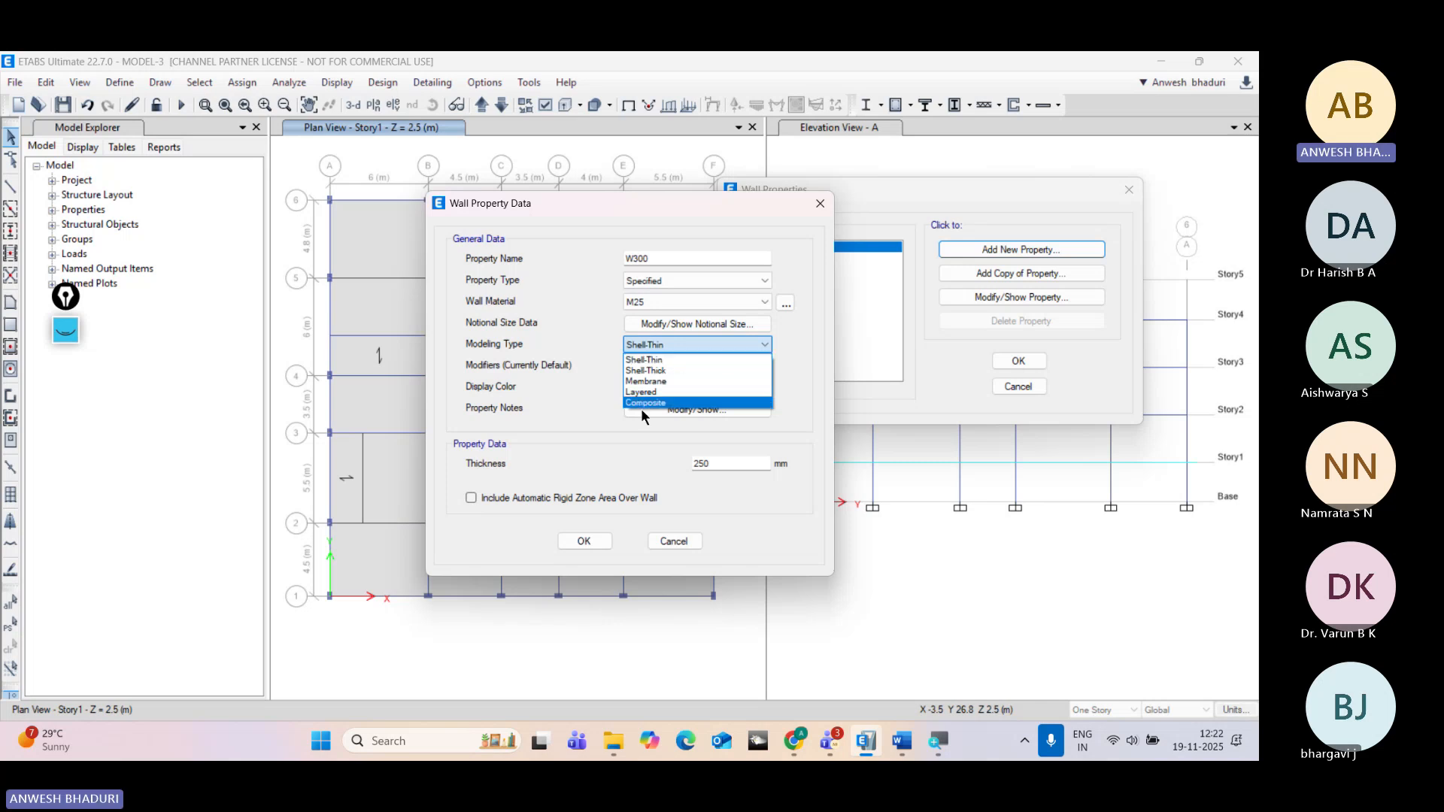
pyautogui.click(649, 359)
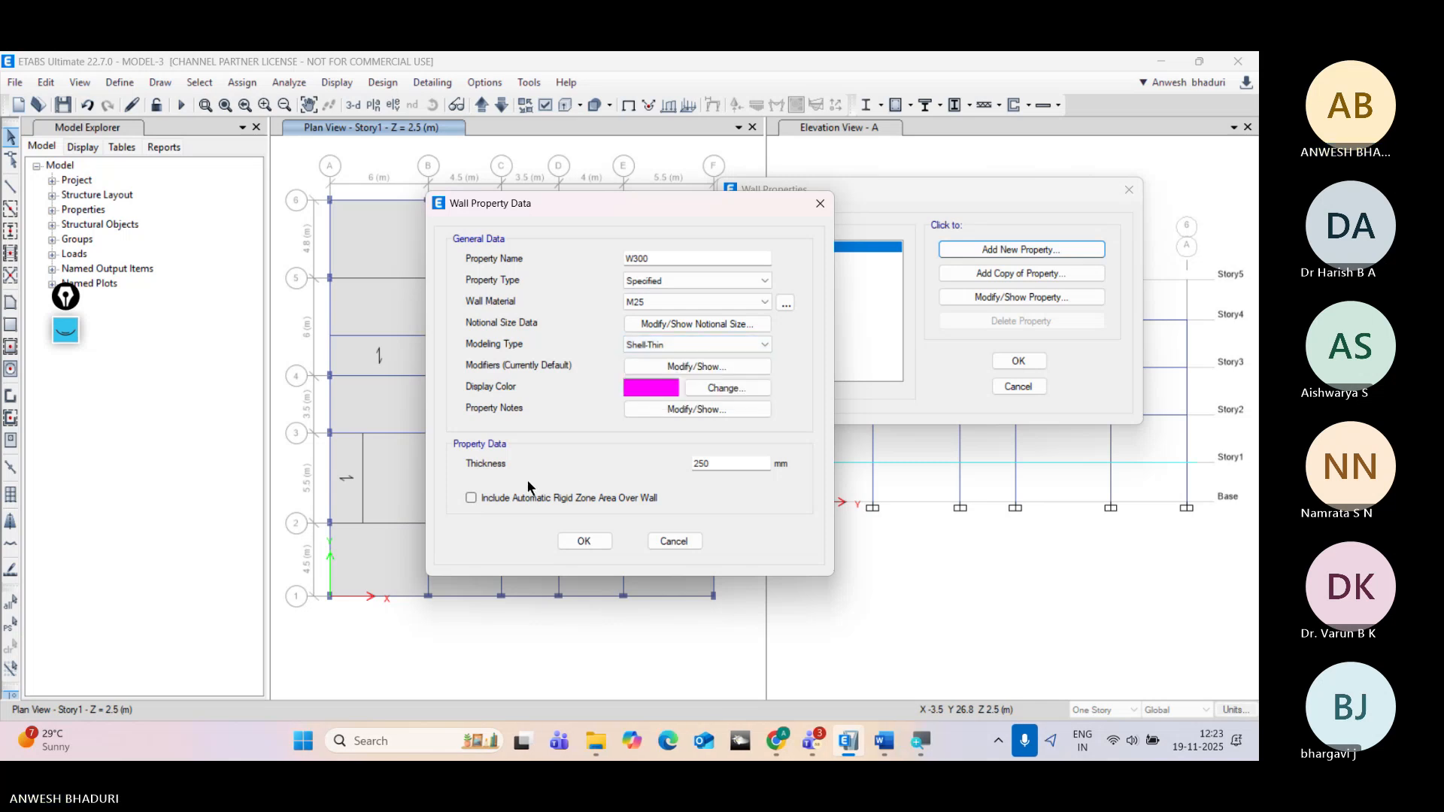
pyautogui.click(680, 344)
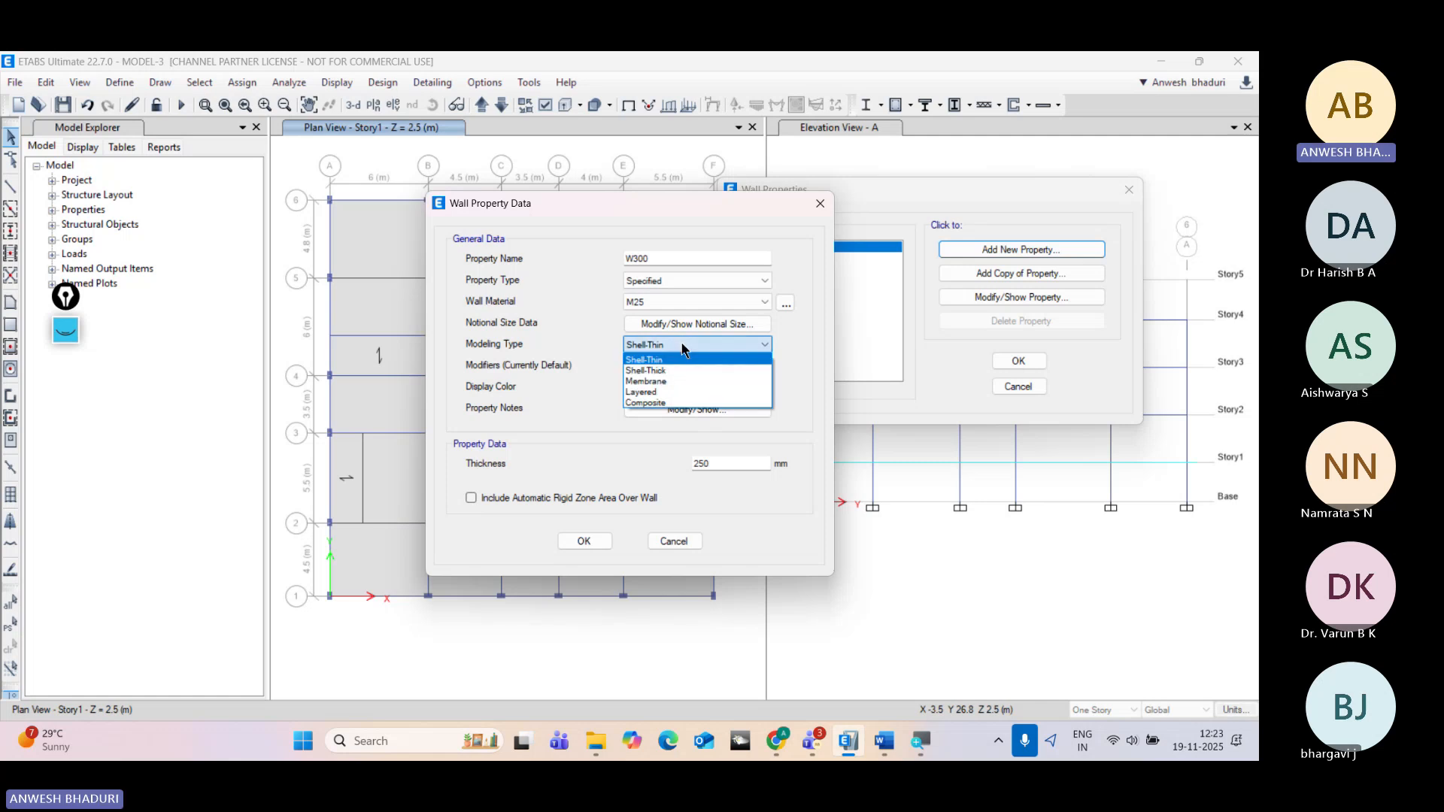
pyautogui.click(658, 361)
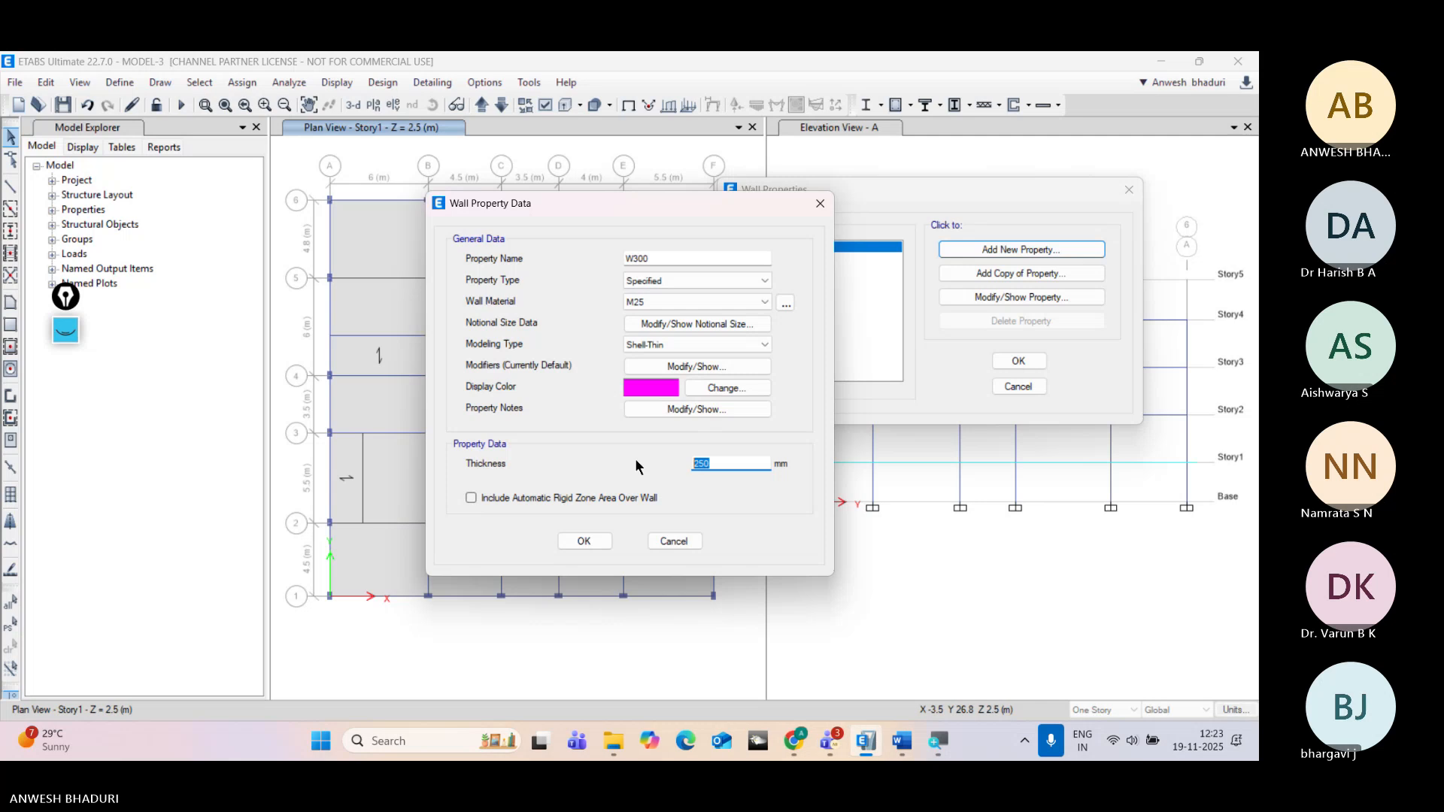
pyautogui.write('300')
pyautogui.click(585, 541)
pyautogui.click(1025, 361)
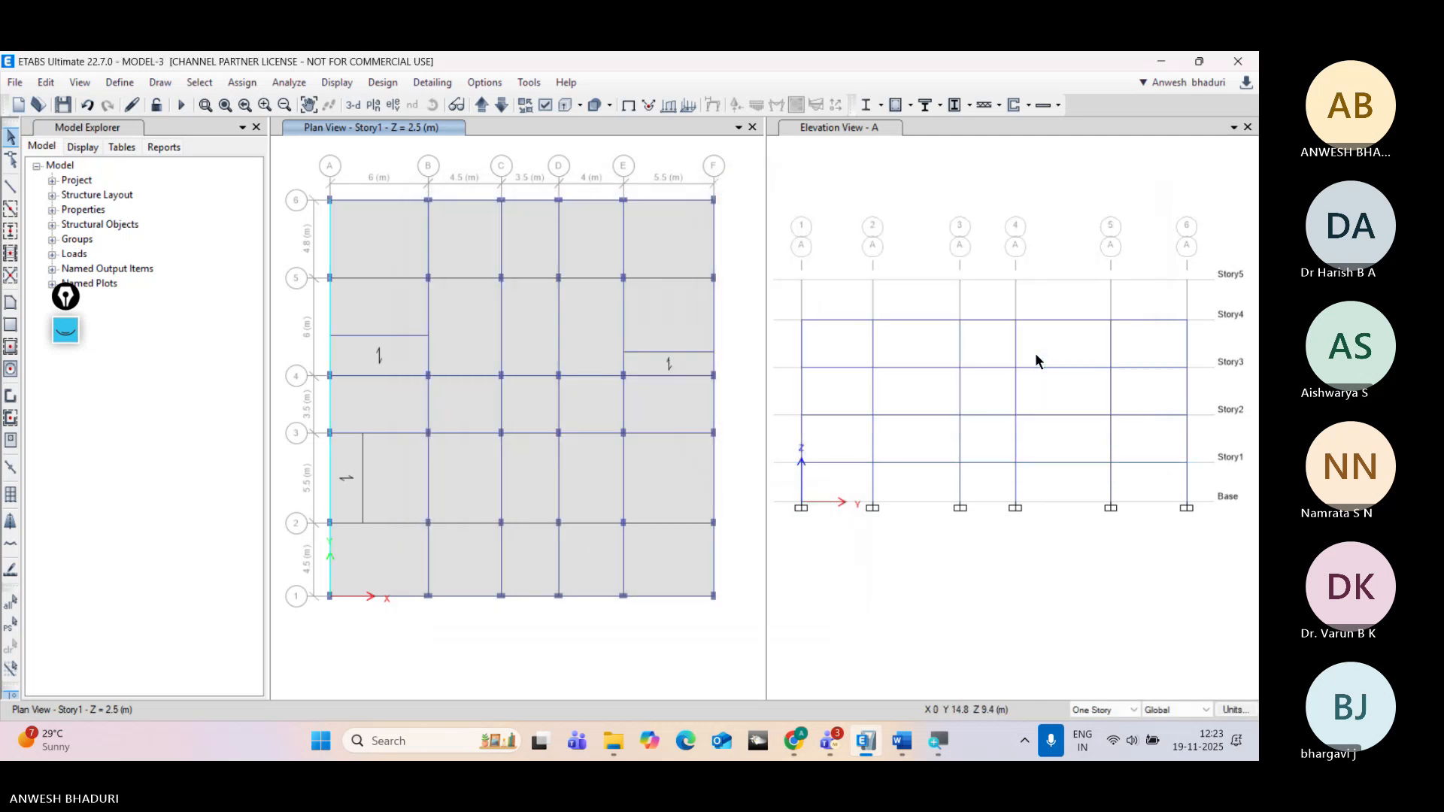
# Step: Change the story scope from One Story to All Stories, magnifying the screen to 200% to show the setting
pyautogui.click(672, 656)
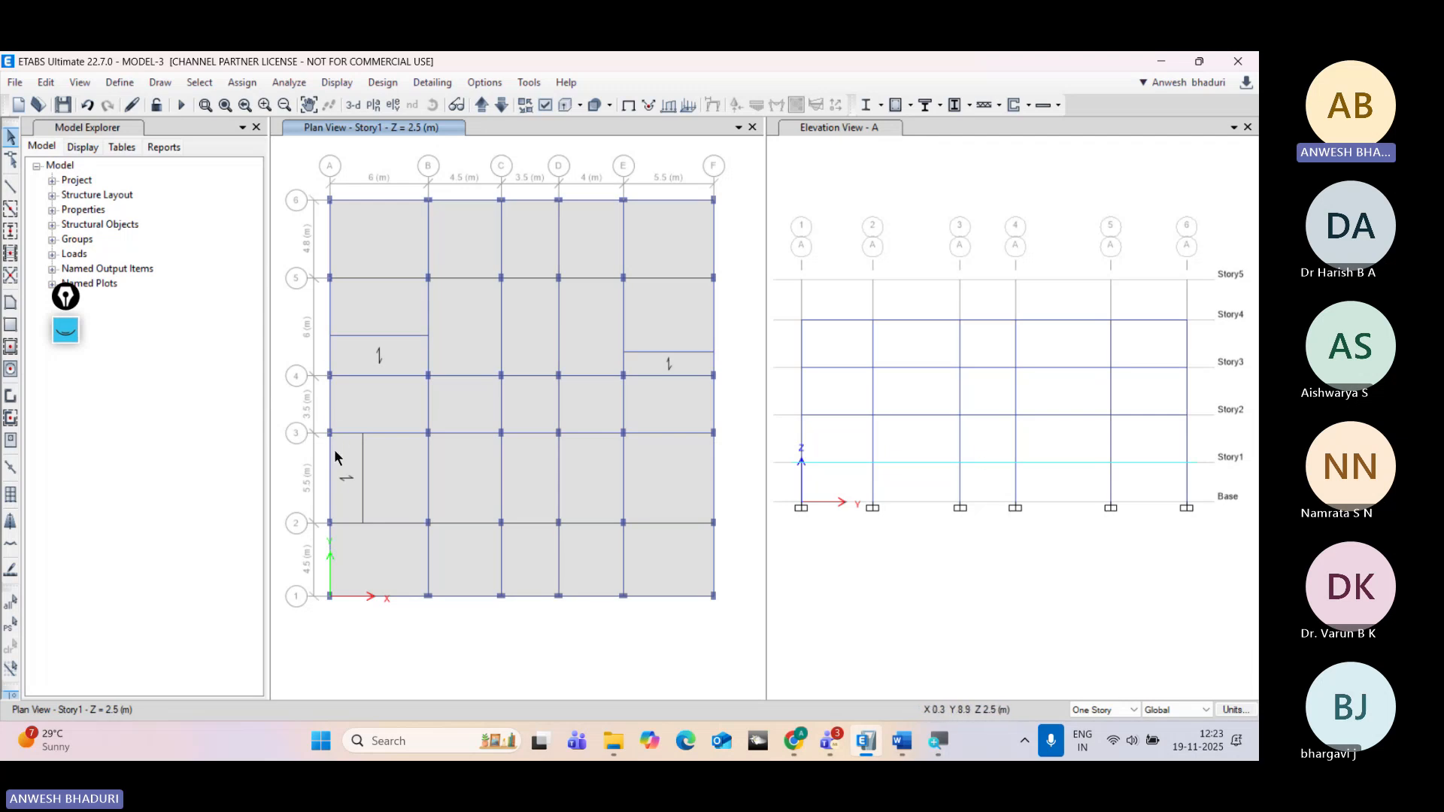
pyautogui.click(1086, 715)
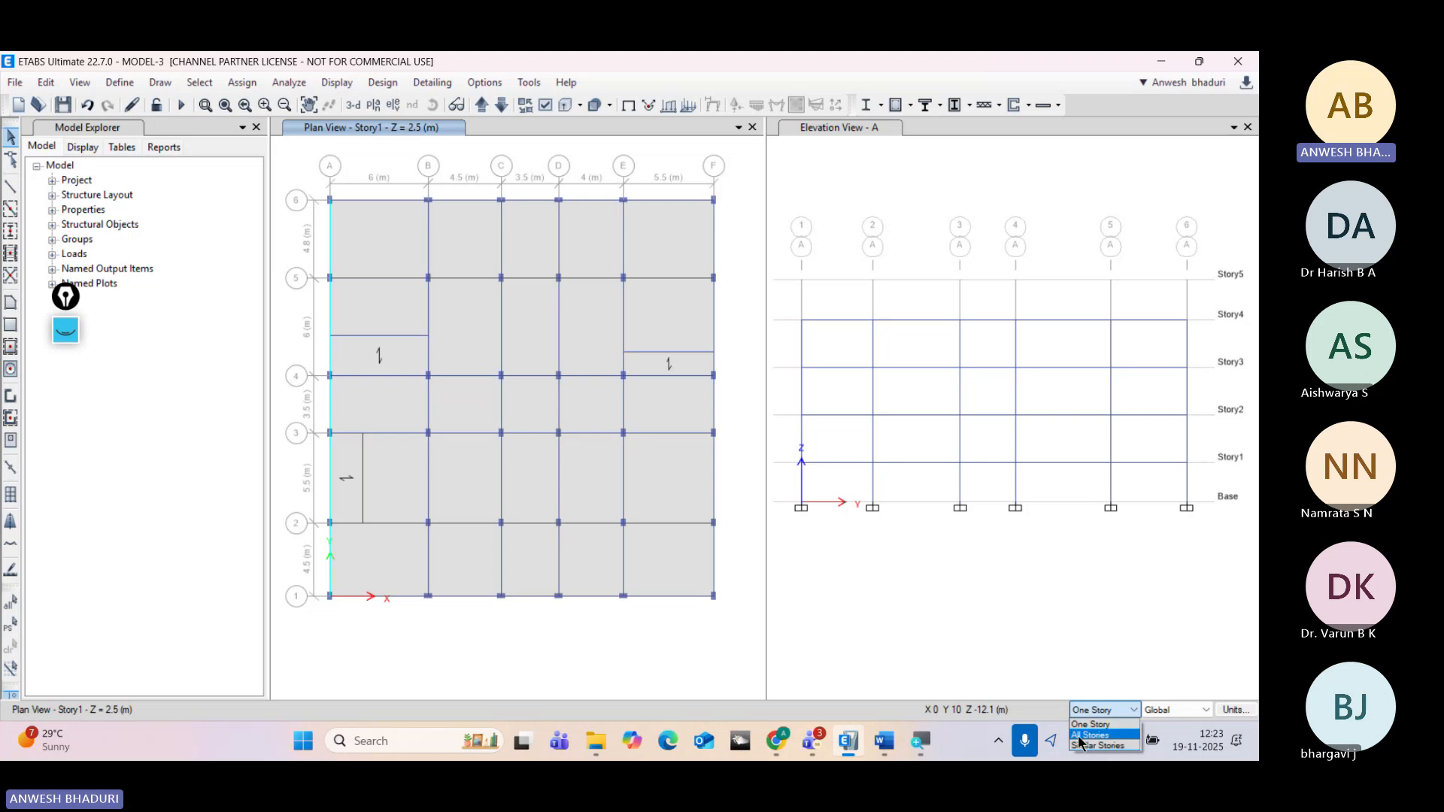
pyautogui.click(921, 741)
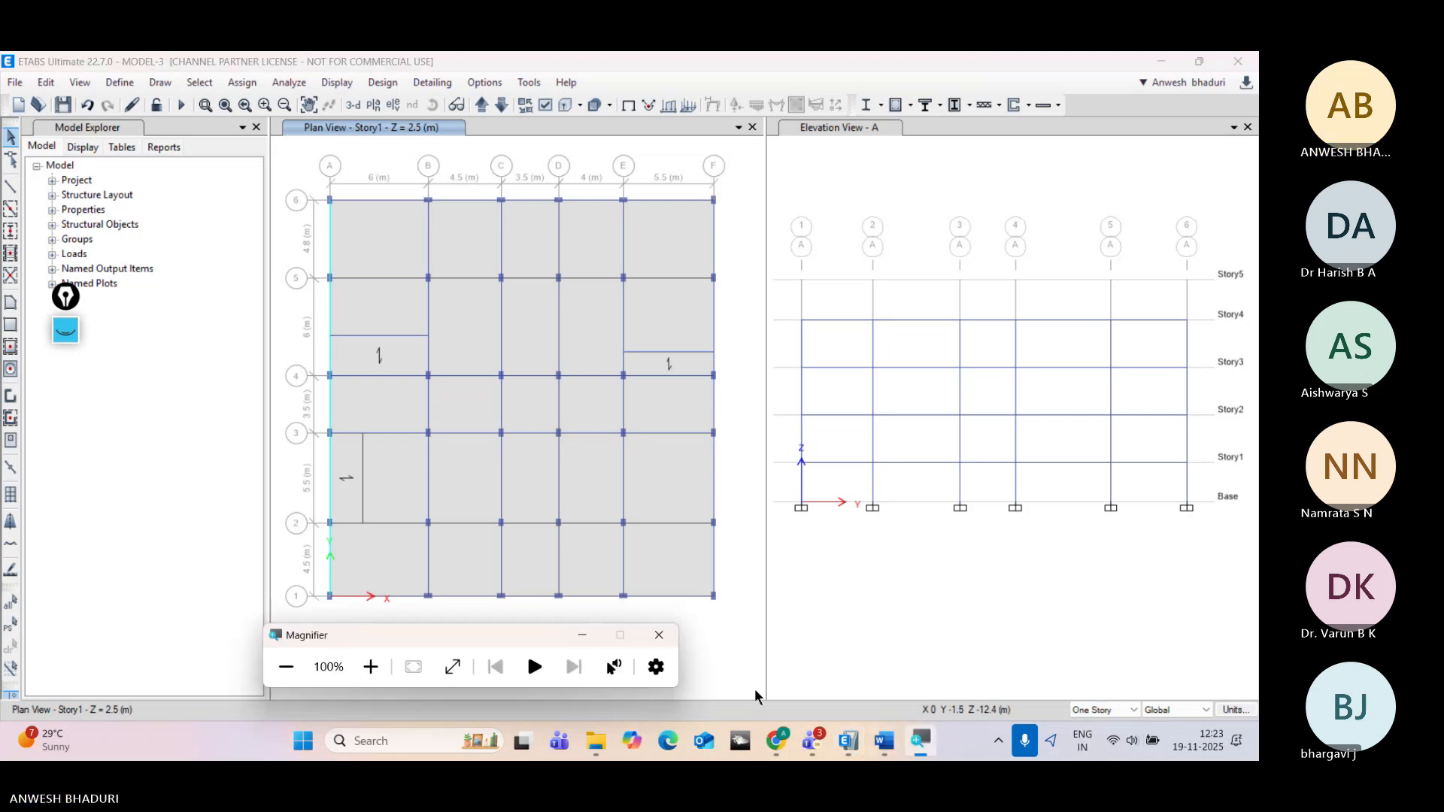
pyautogui.click(370, 667)
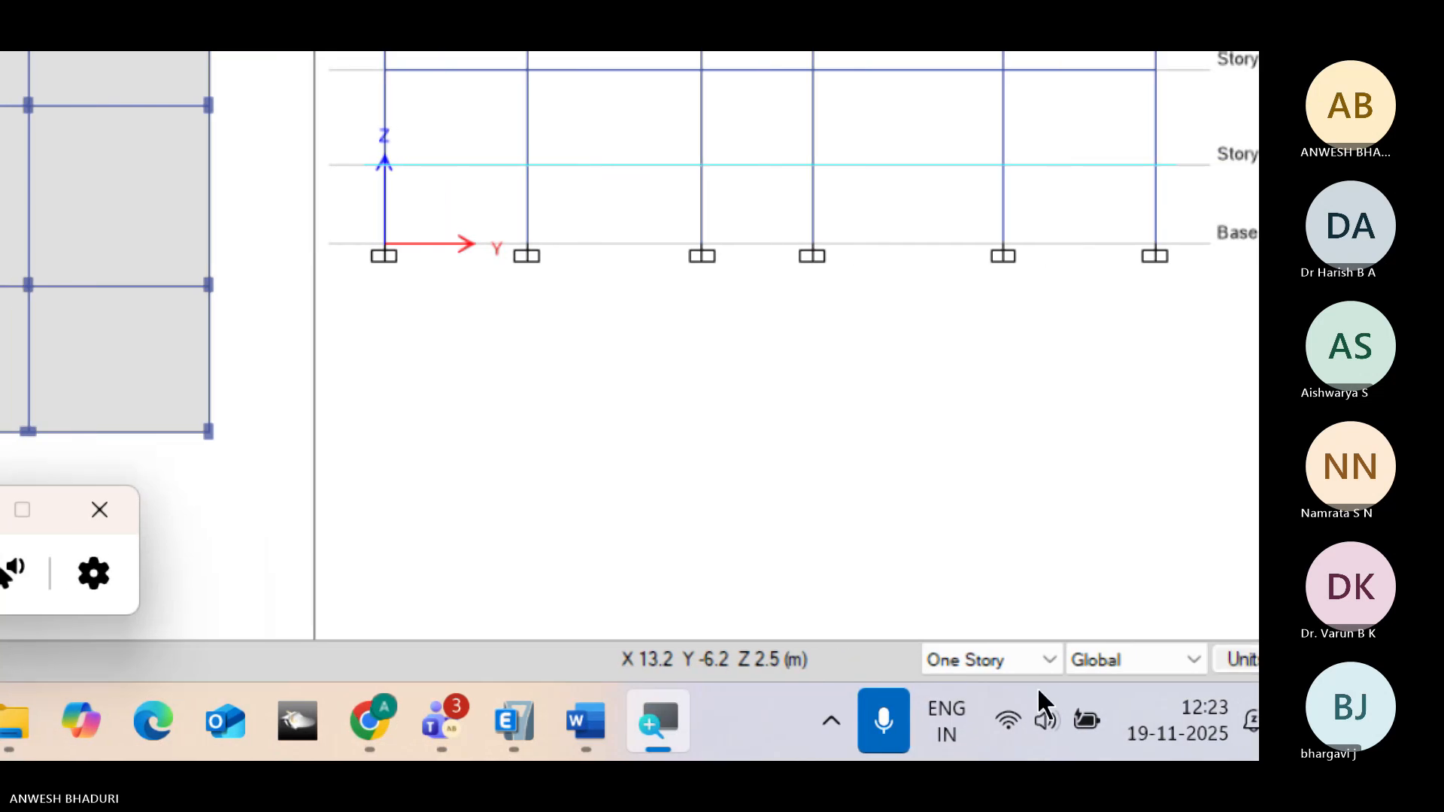
pyautogui.click(1003, 705)
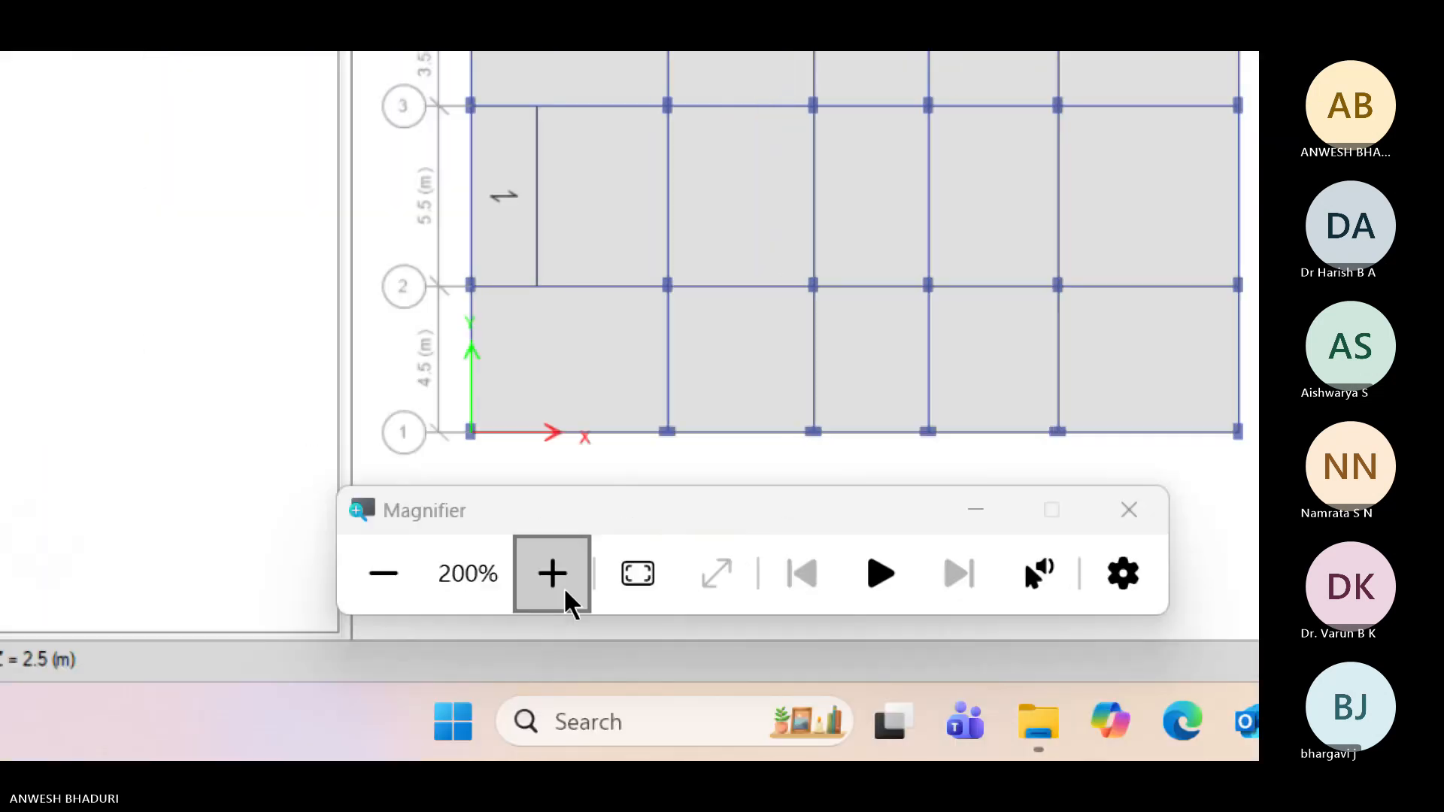
pyautogui.click(396, 583)
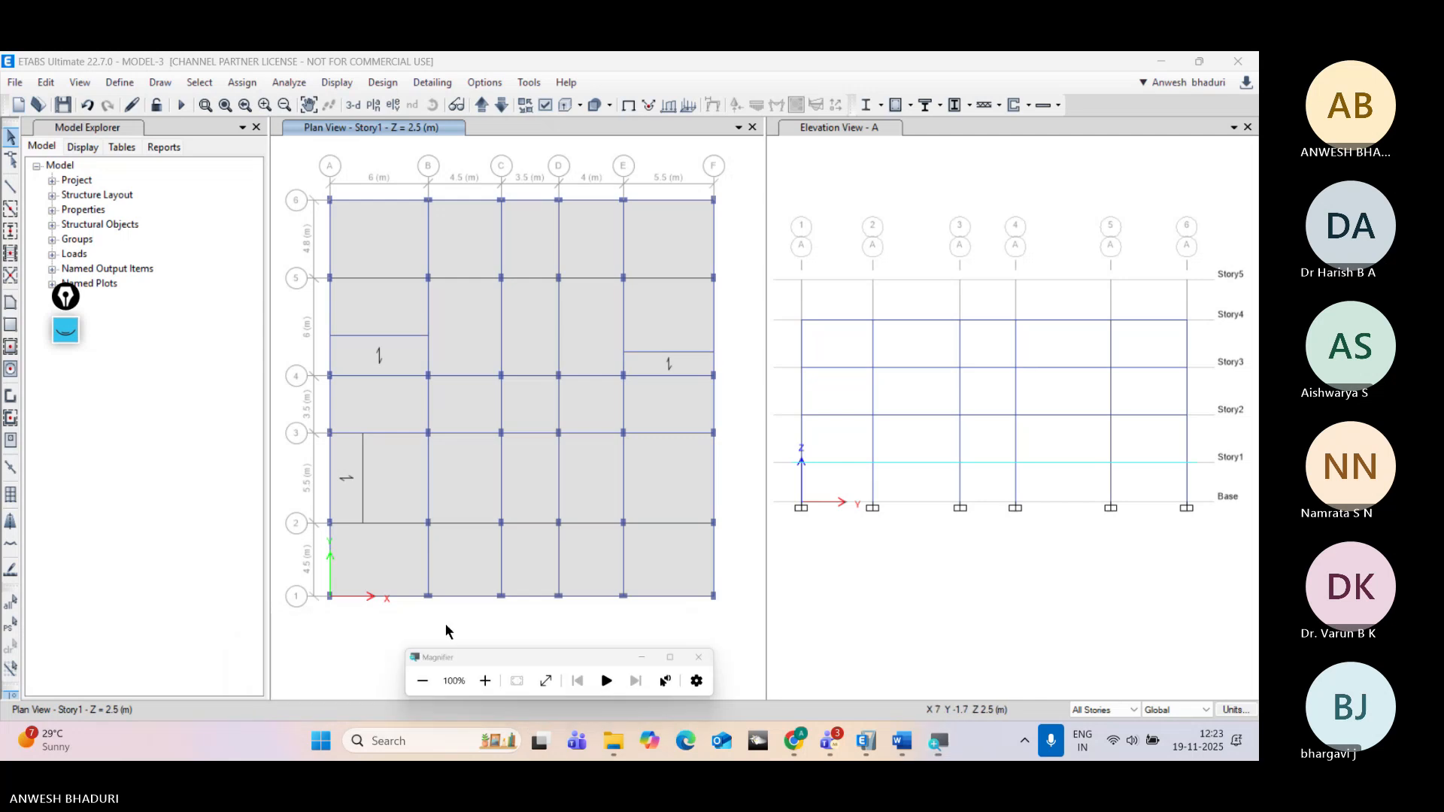
# Step: Delete the frames and columns between grids 3 and 4 on grids A and F, and between C and D on grids 1 and 6
pyautogui.moveTo(320, 356); pyautogui.dragTo(350, 460)
pyautogui.moveTo(487, 178); pyautogui.dragTo(567, 223)
pyautogui.moveTo(699, 368); pyautogui.dragTo(721, 450)
pyautogui.moveTo(494, 580); pyautogui.dragTo(577, 625)
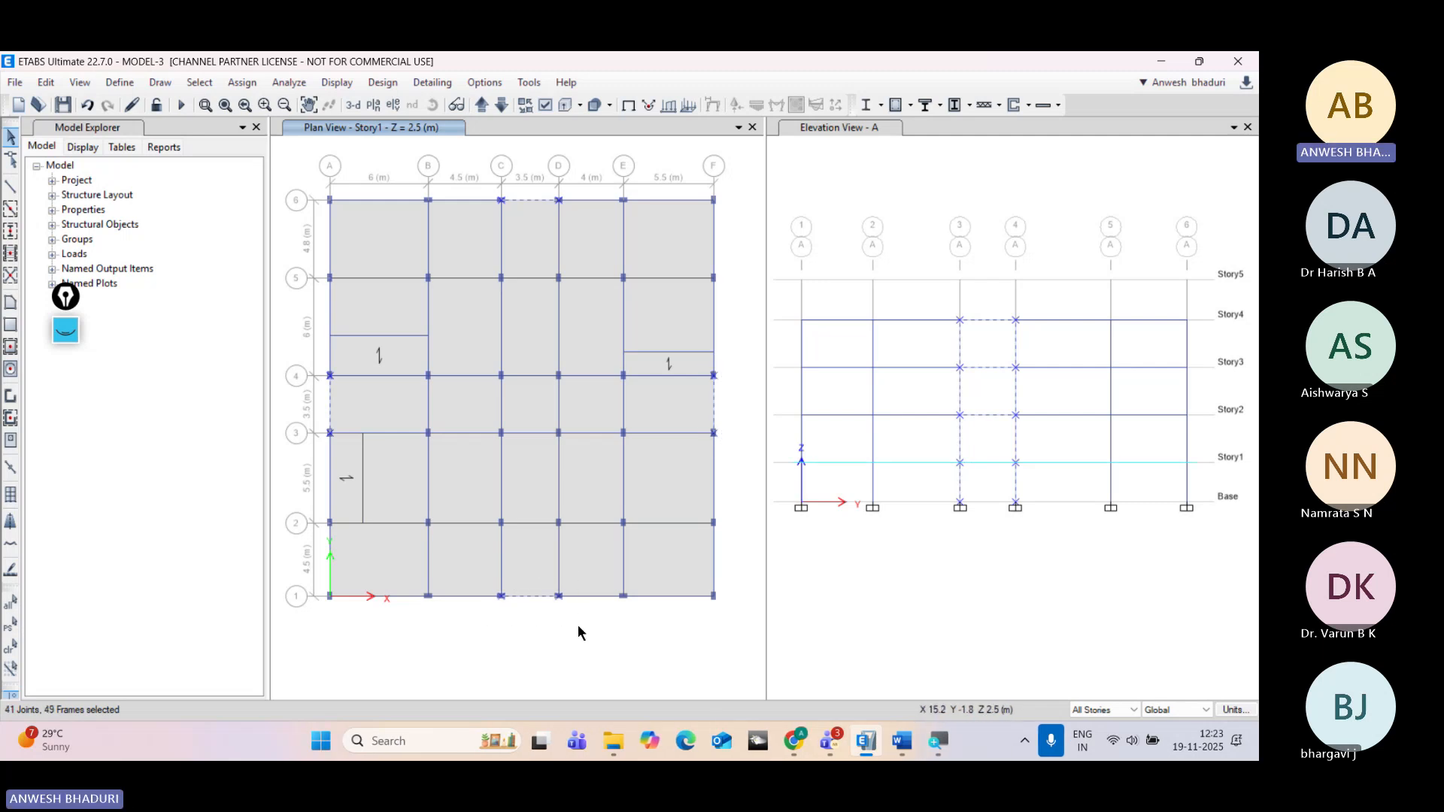
pyautogui.press('Delete')
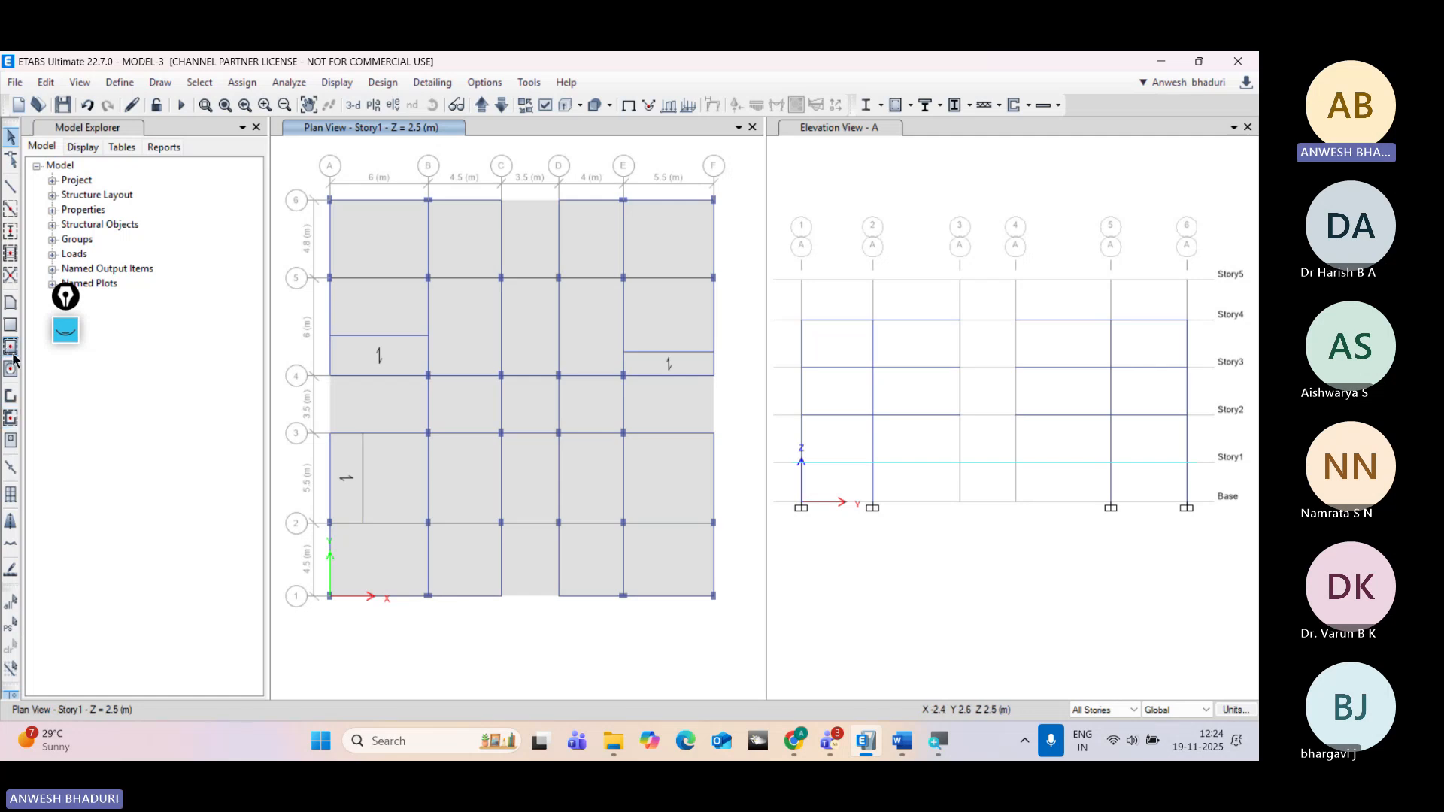
# Step: Draw W300 pier walls in plan along grid A between grids 3 and 4, and along grid 6 between grids C and D
pyautogui.click(12, 401)
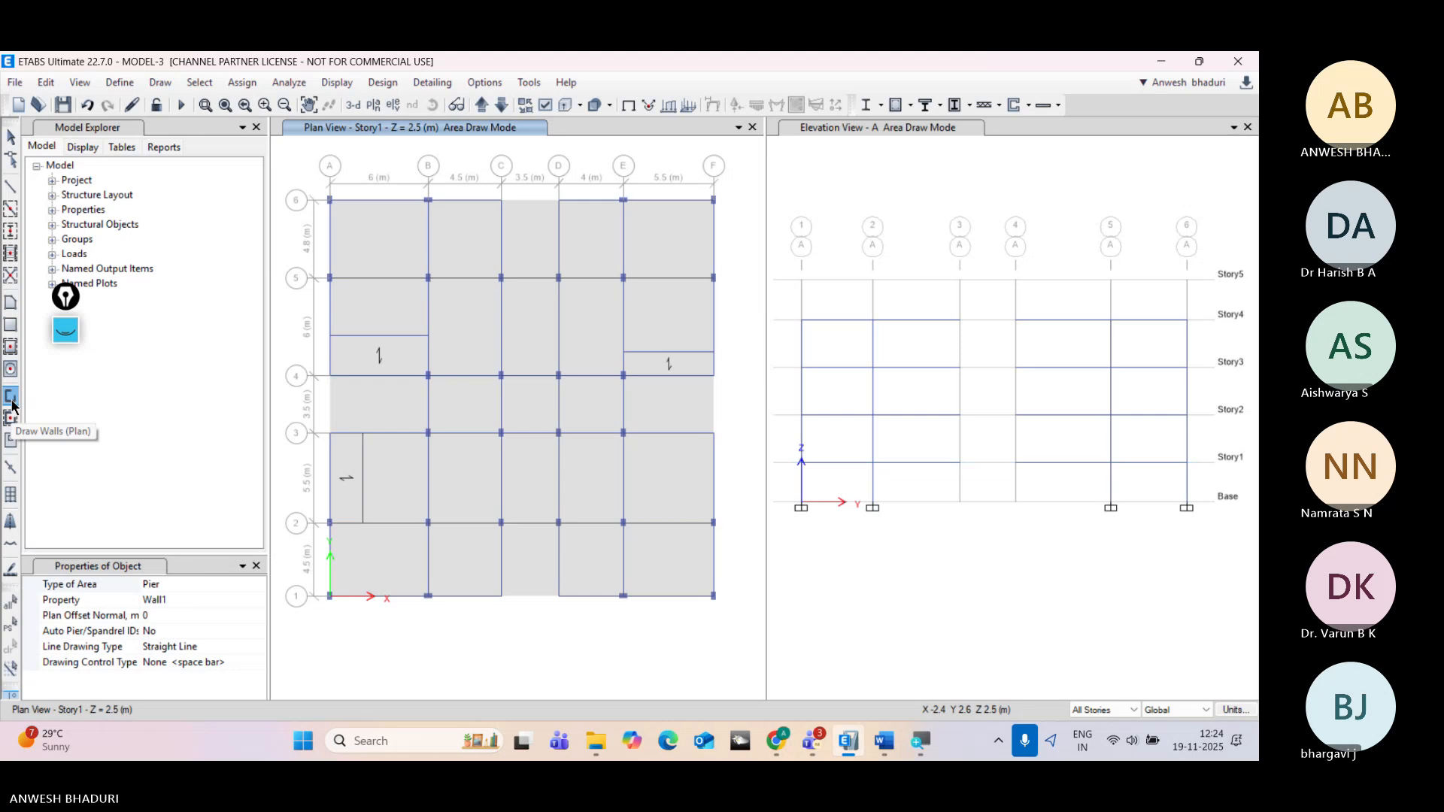
pyautogui.click(255, 601)
pyautogui.click(255, 601)
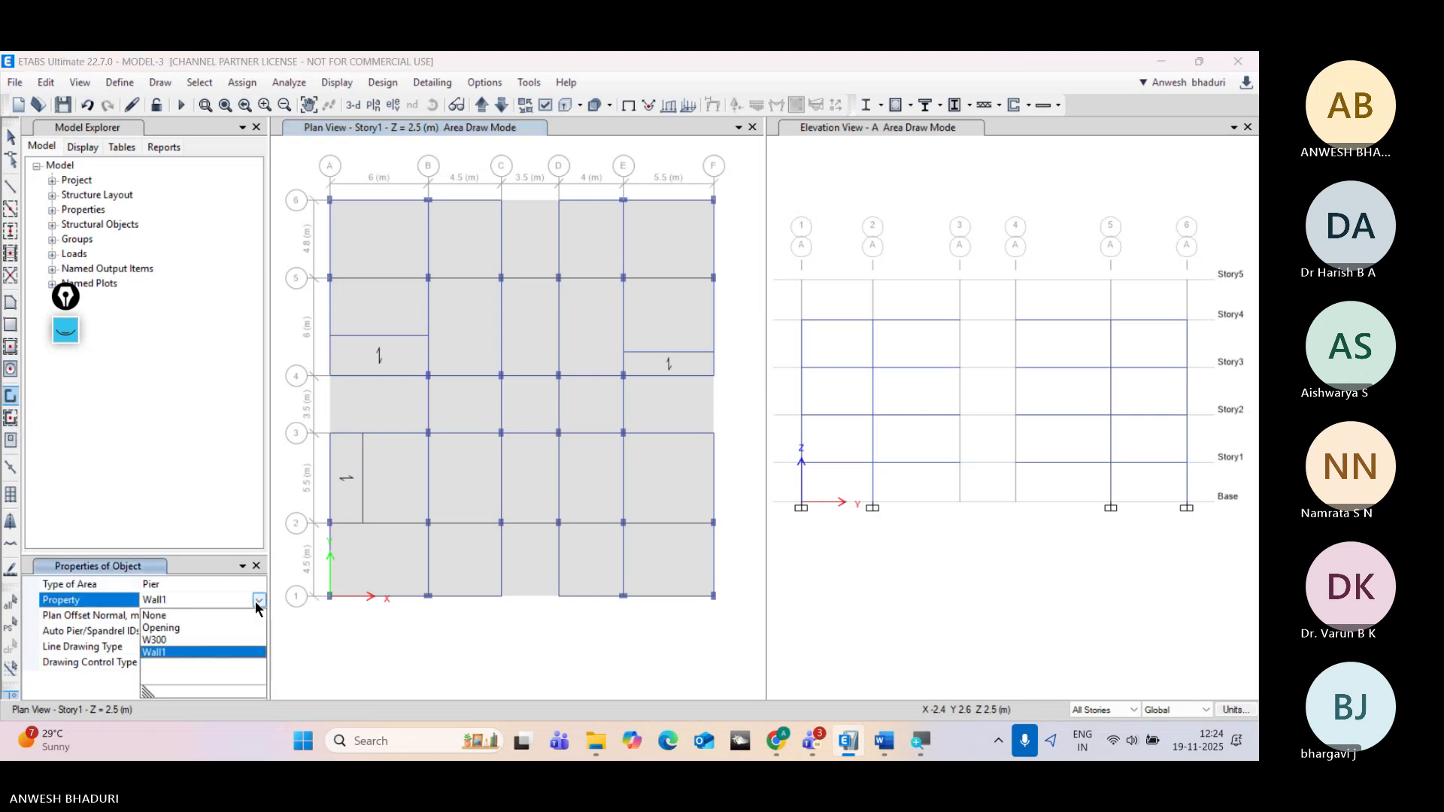
pyautogui.click(187, 640)
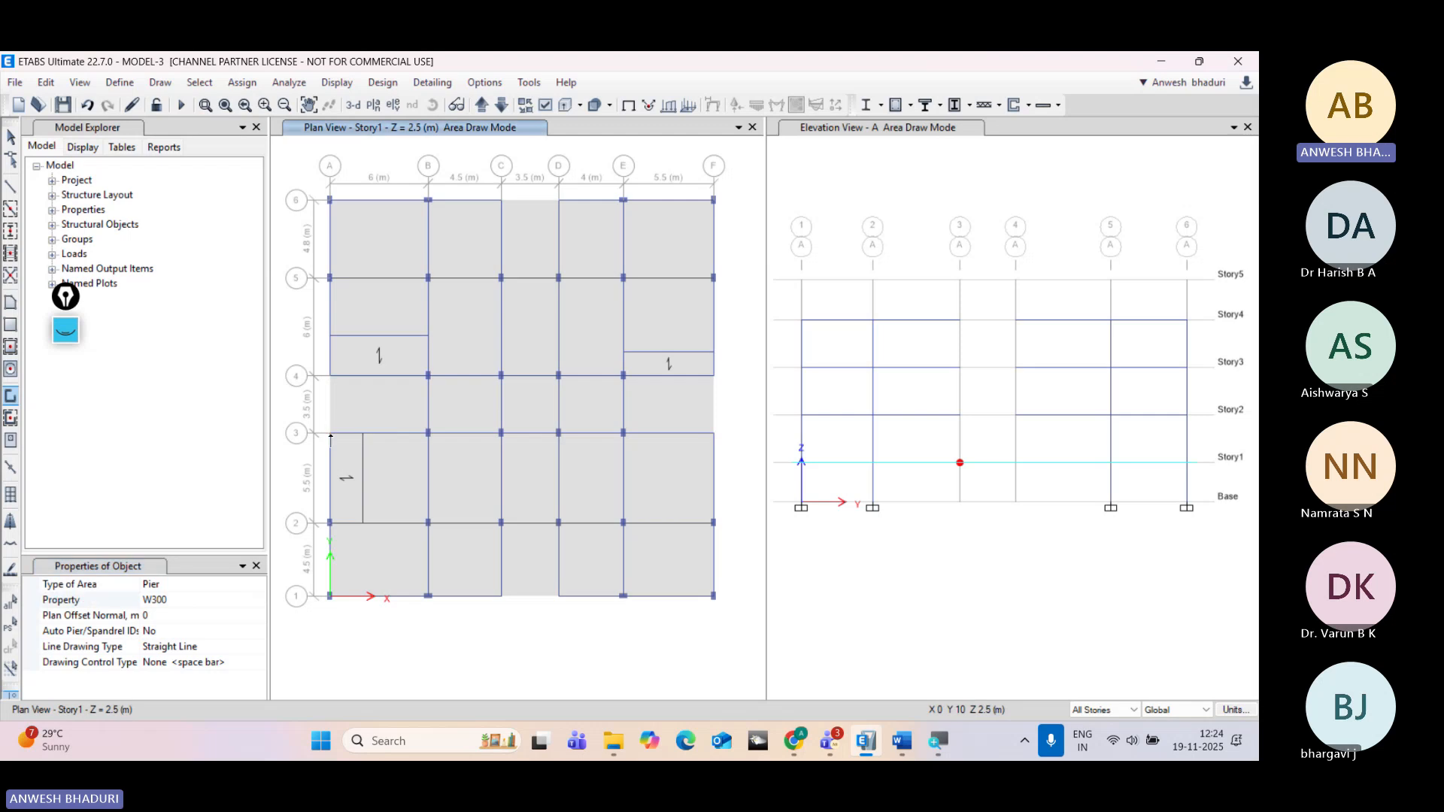
pyautogui.click(330, 375)
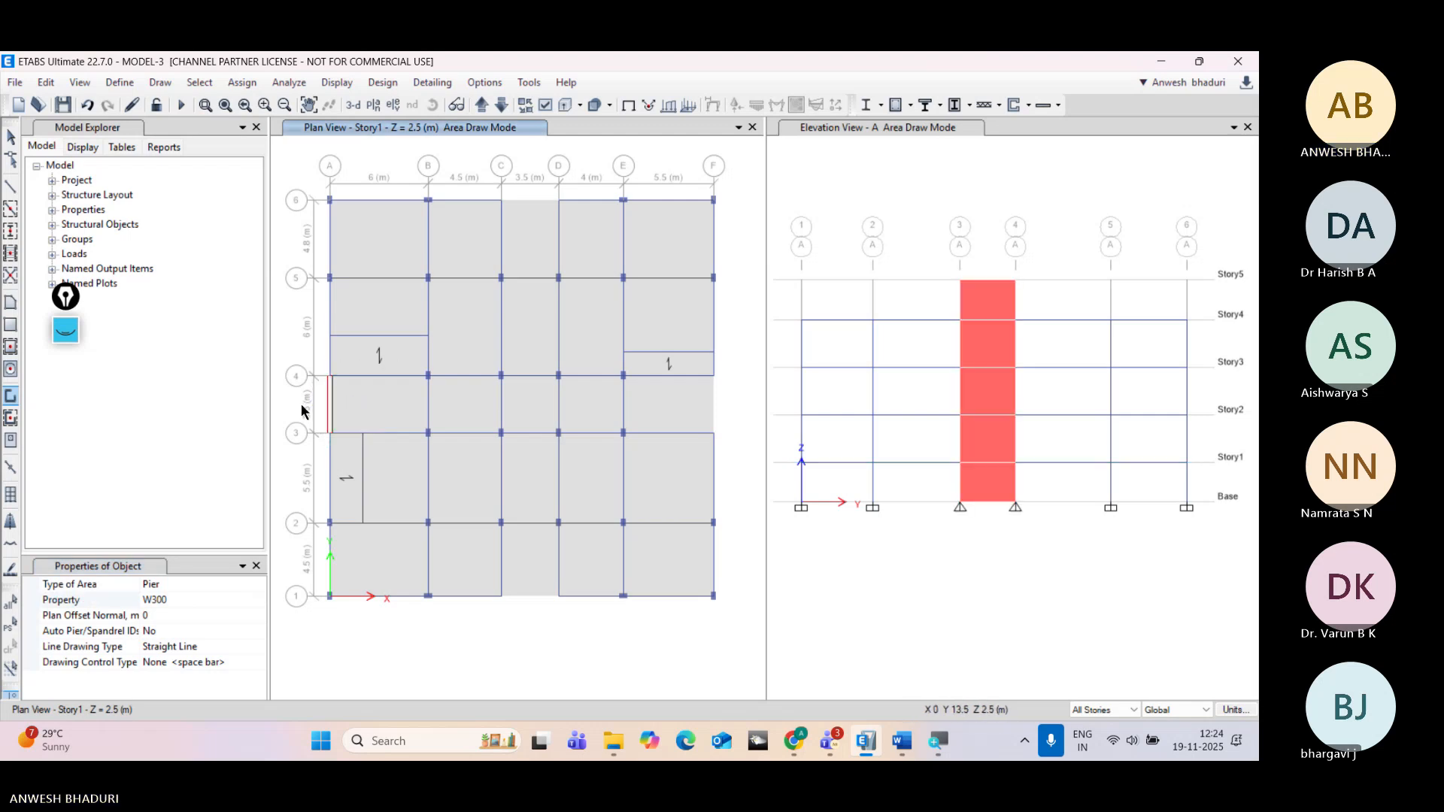
pyautogui.click(502, 200)
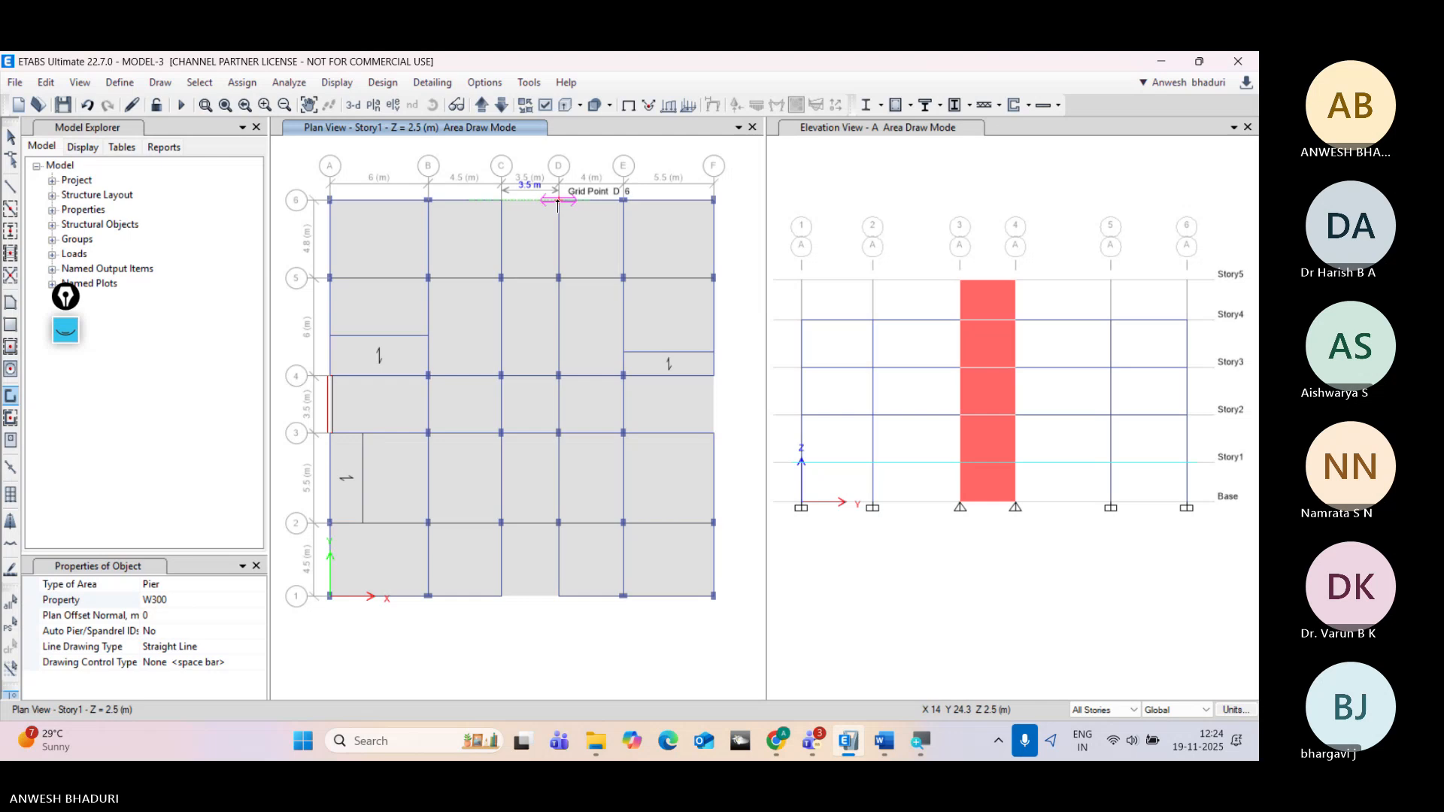
pyautogui.click(557, 202)
pyautogui.rightClick(541, 162)
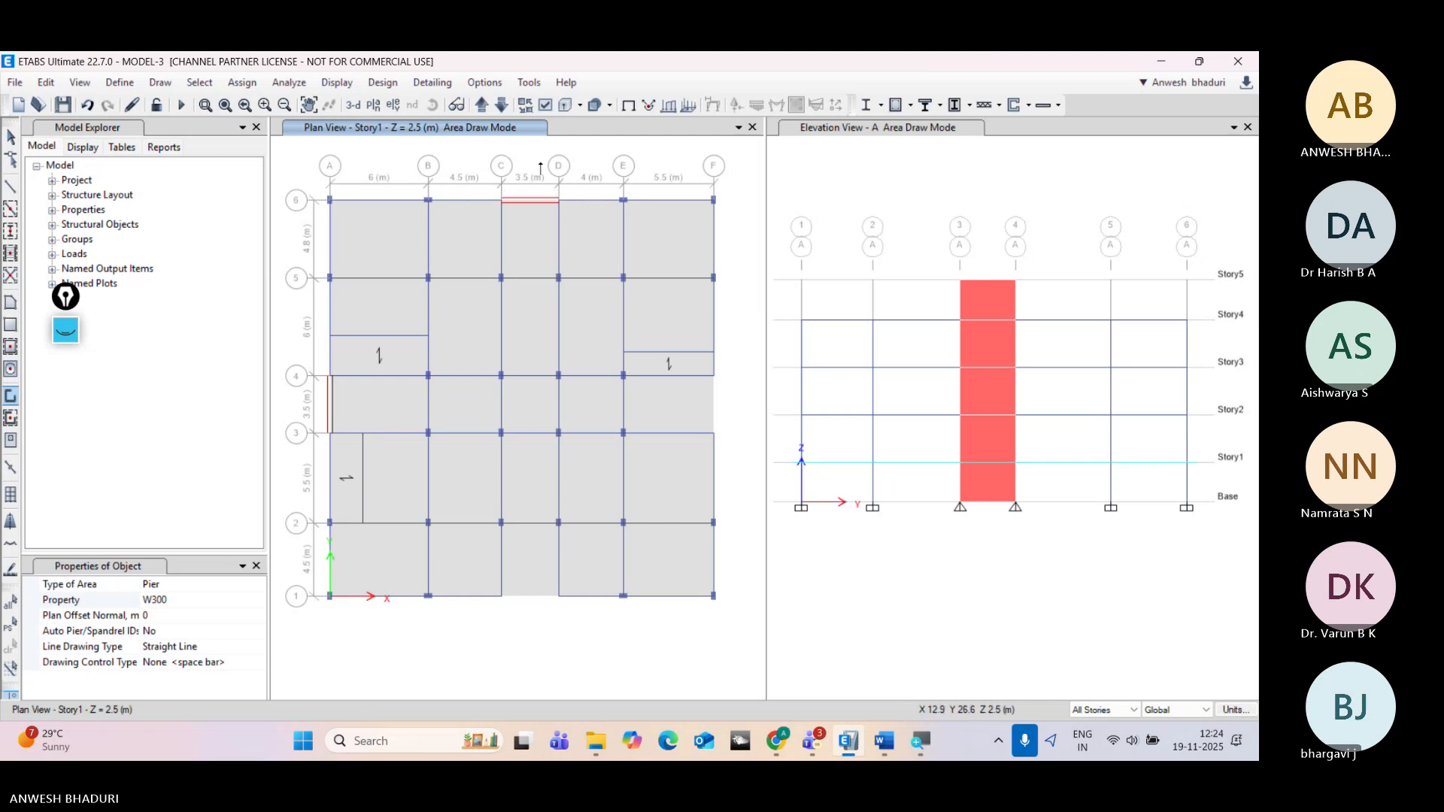
# Step: Arrange the views as a Story3 plan beside a rotated 3-D view of the building, replacing Elevation A
pyautogui.click(352, 105)
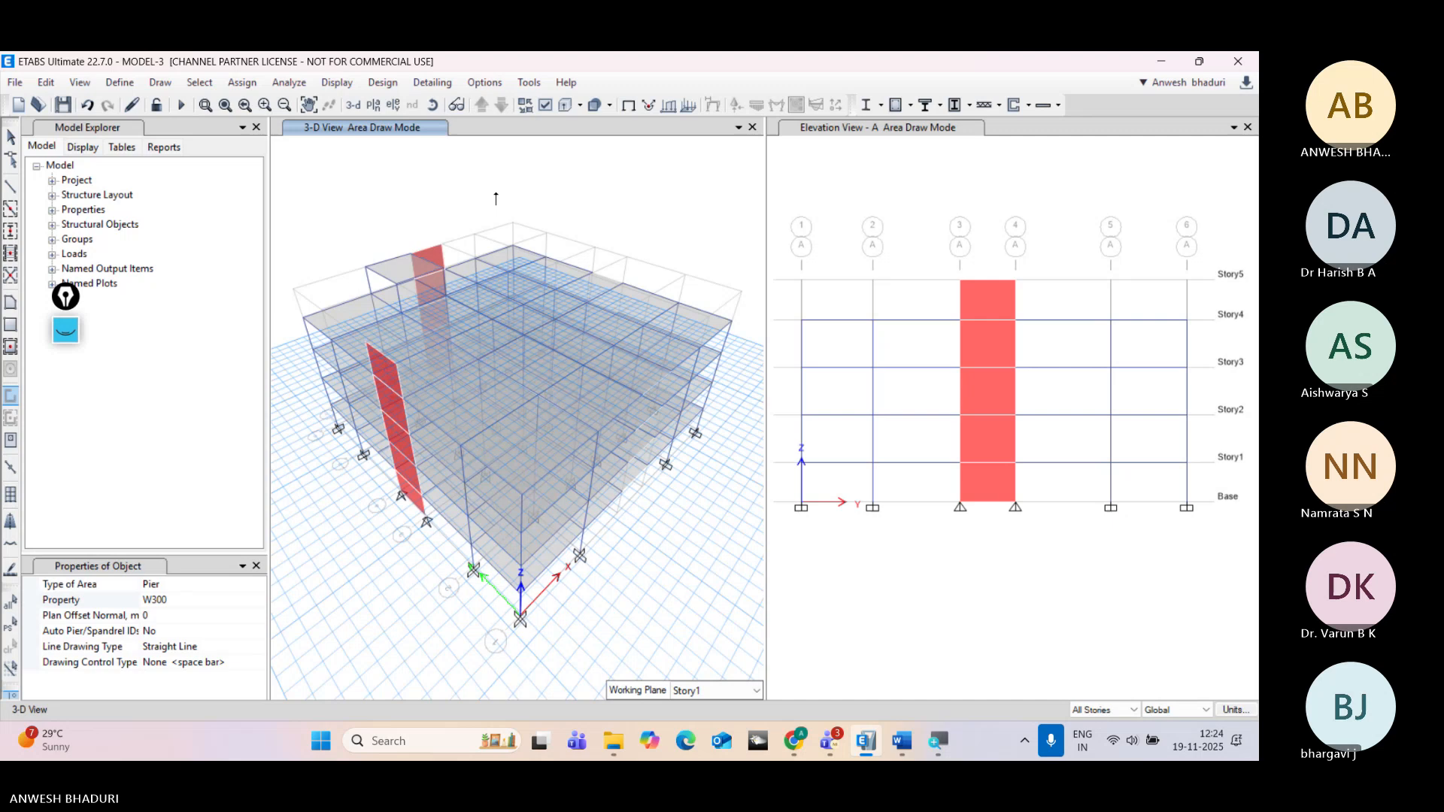
pyautogui.click(373, 104)
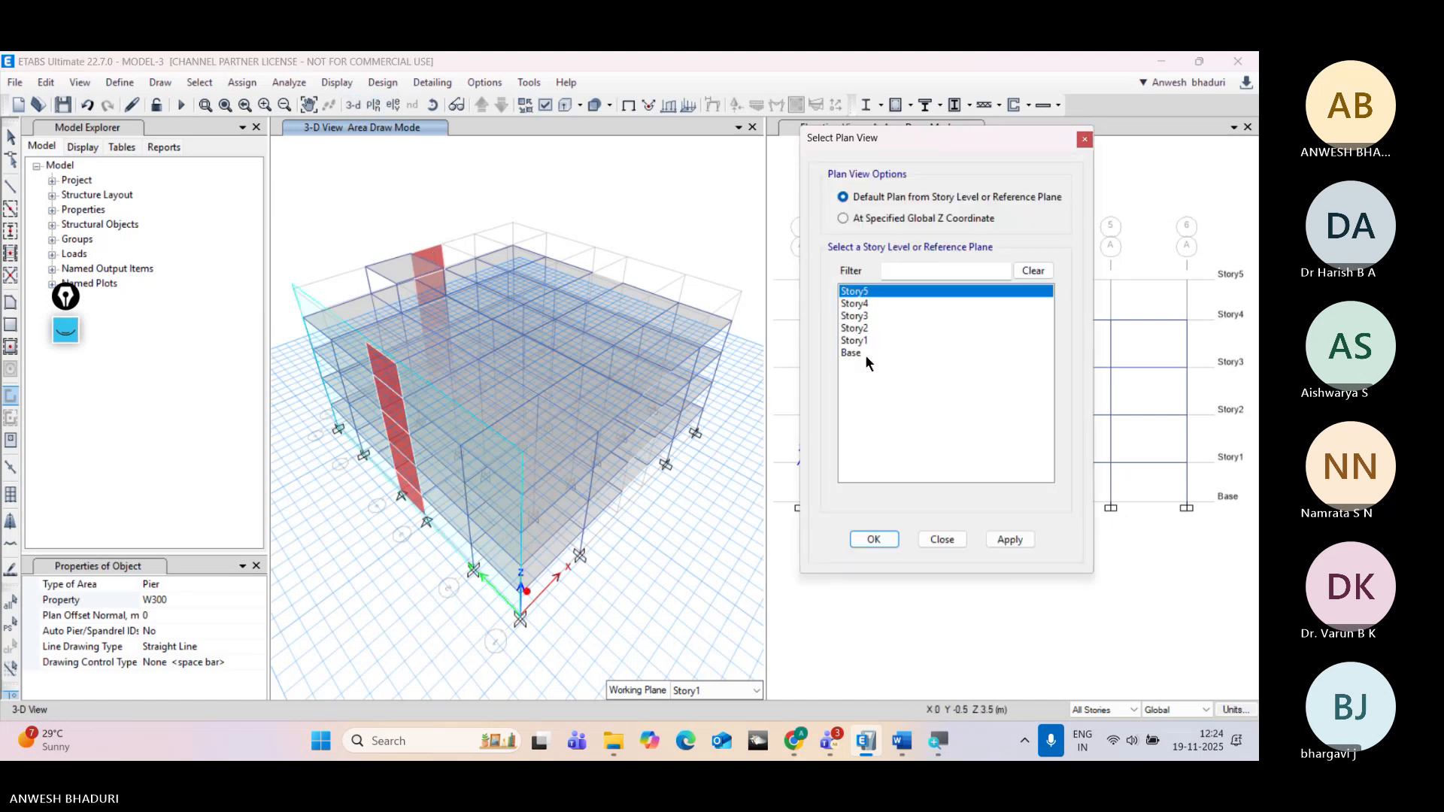
pyautogui.click(862, 317)
pyautogui.click(876, 540)
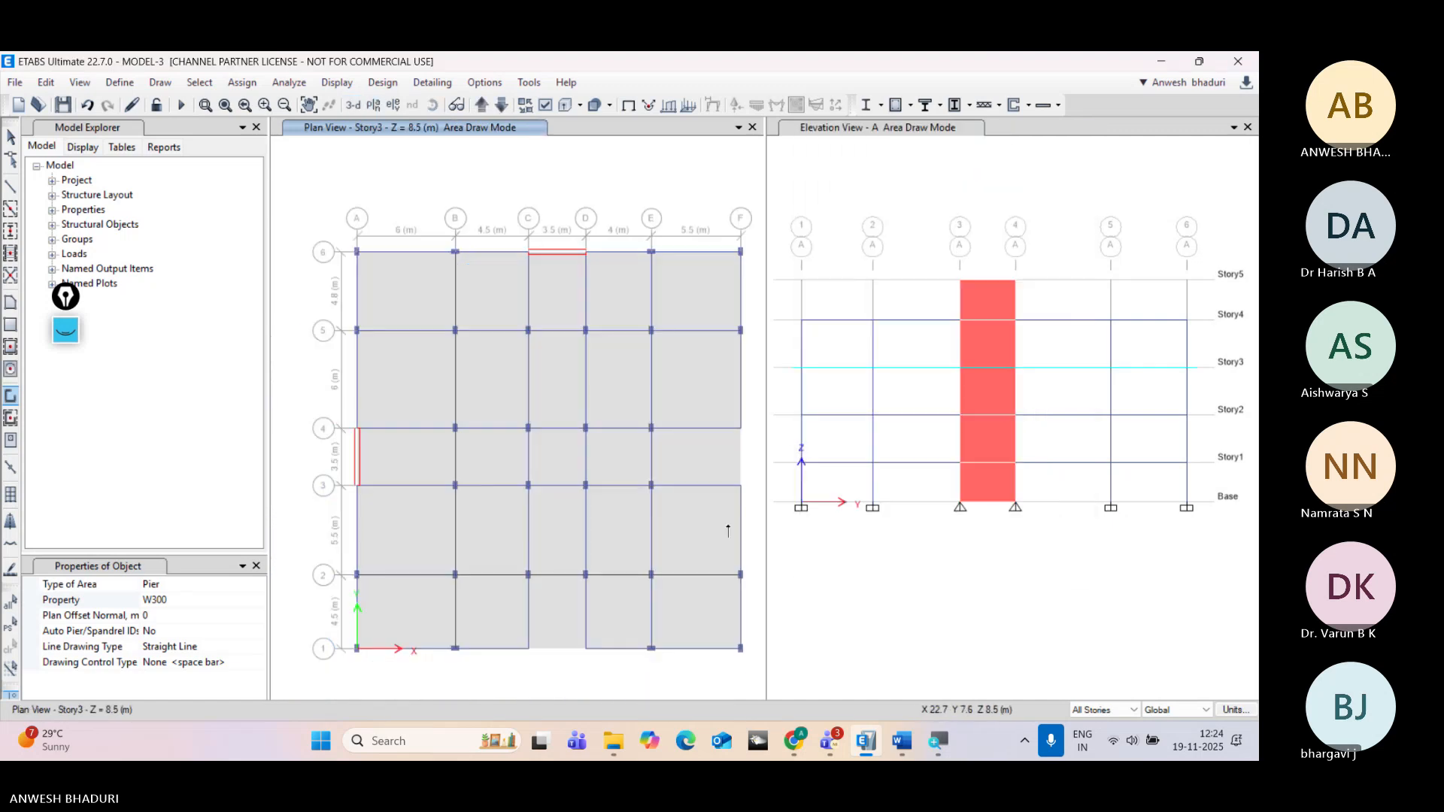
pyautogui.click(941, 229)
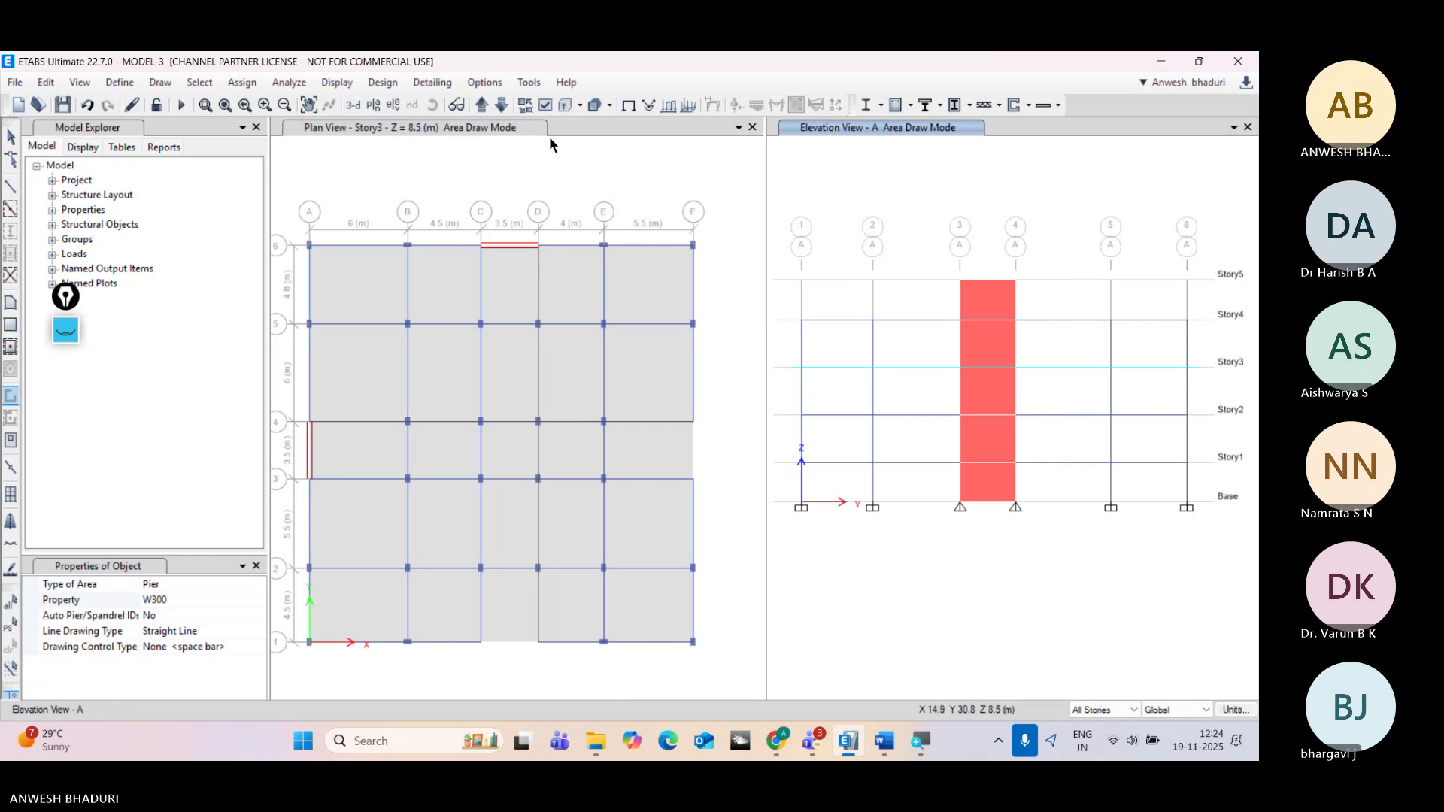
pyautogui.click(373, 104)
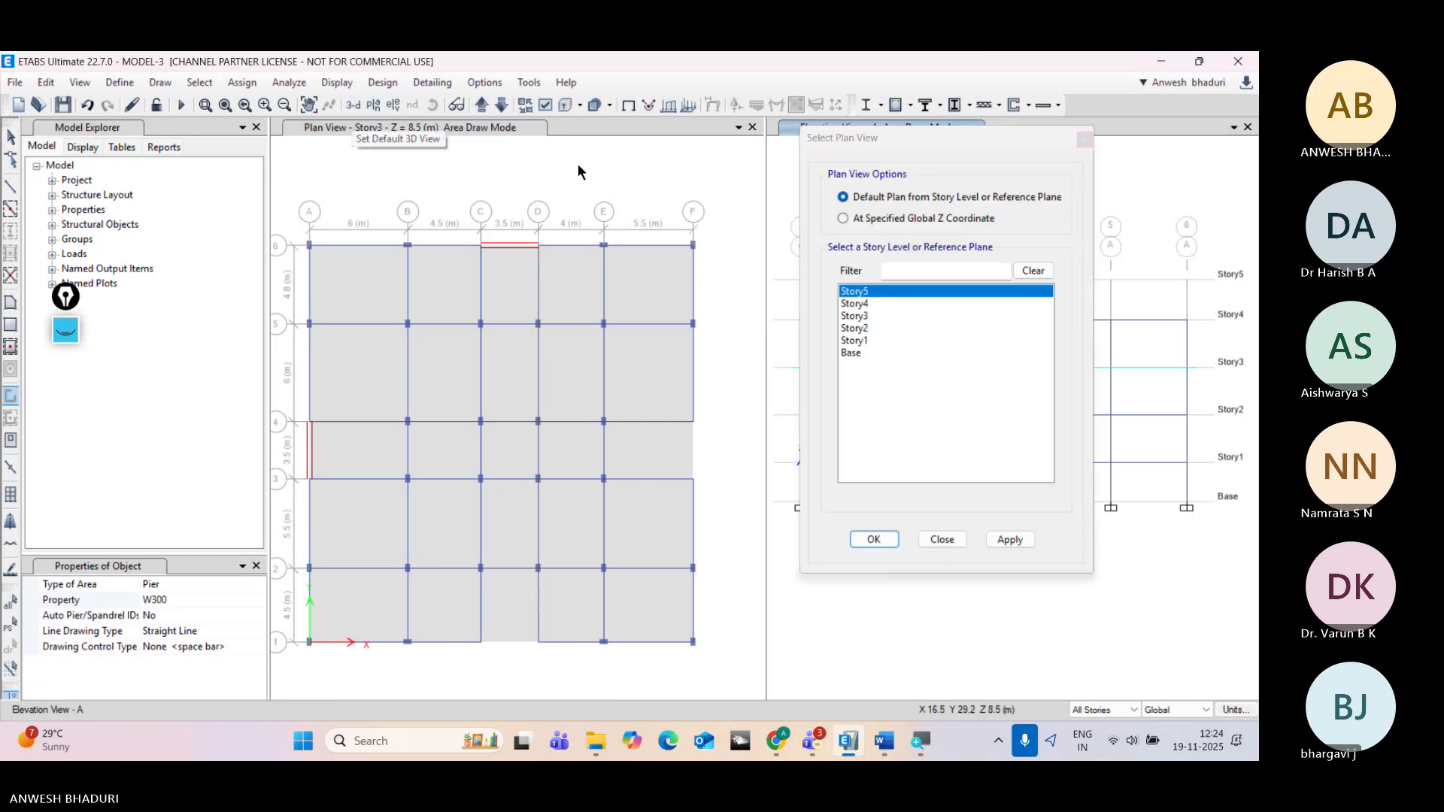
pyautogui.press('Escape')
pyautogui.click(353, 106)
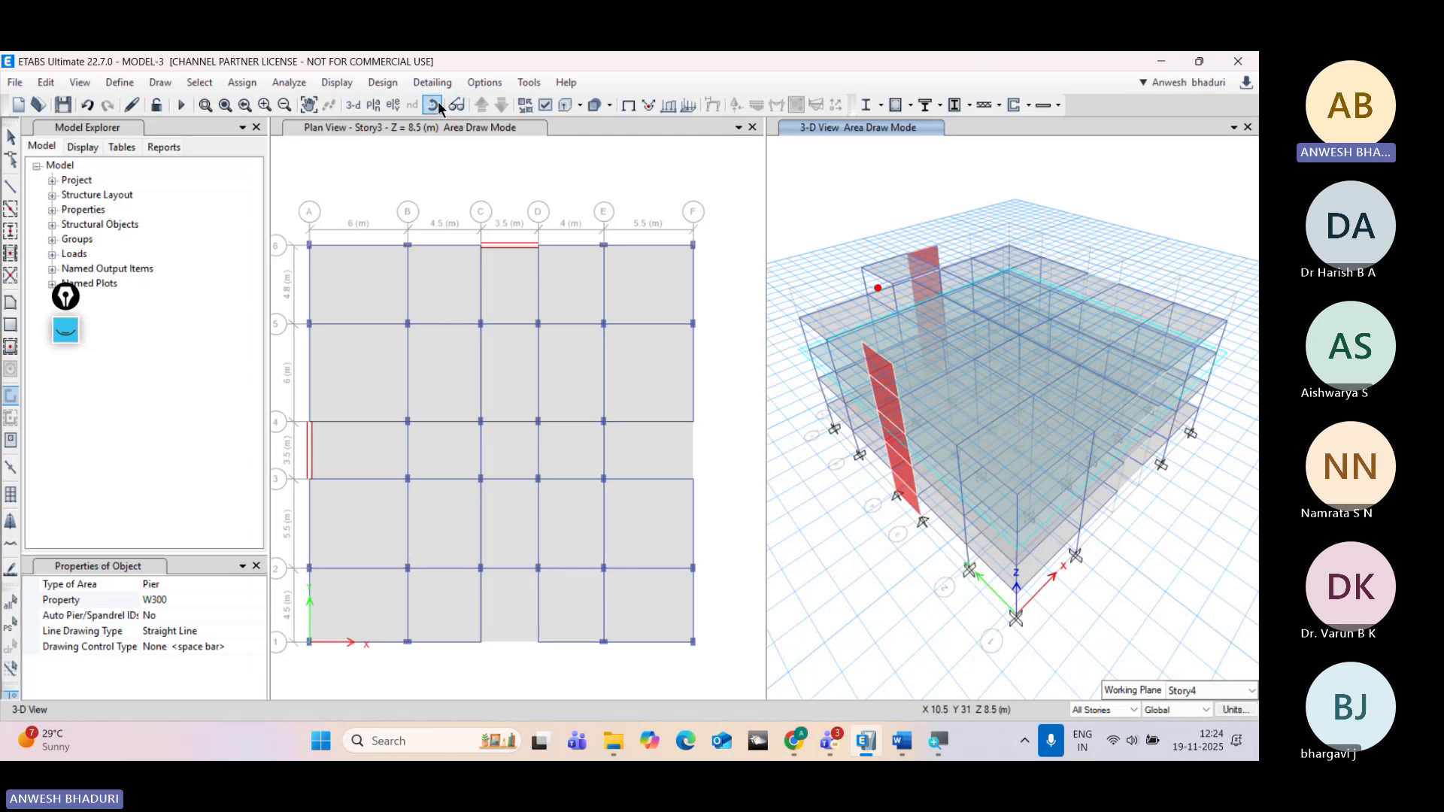
pyautogui.click(435, 105)
pyautogui.moveTo(1053, 625); pyautogui.dragTo(908, 584)
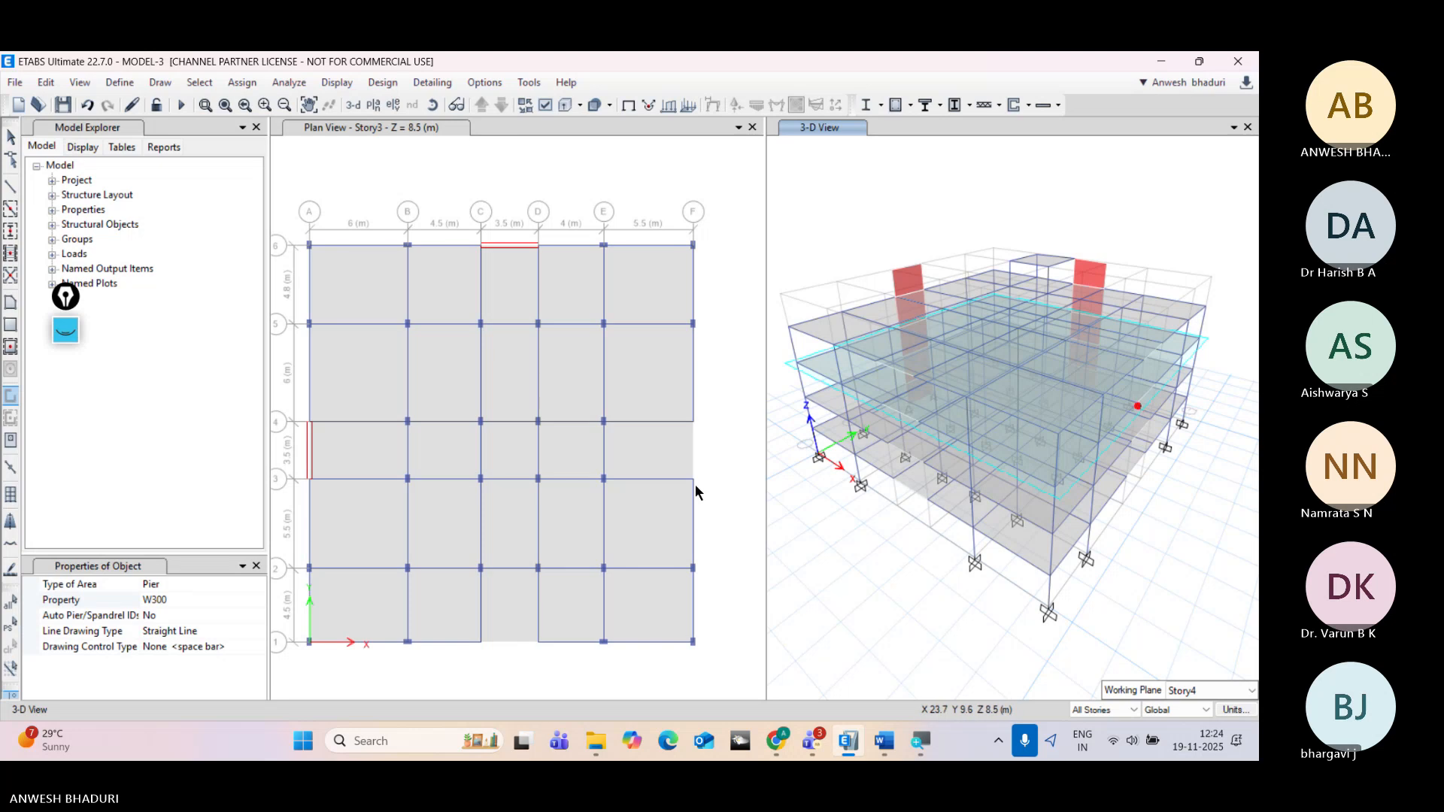
# Step: Draw a W300 pier wall in the Story3 plan along grid F between grids 3 and 4
pyautogui.click(692, 478)
pyautogui.click(692, 422)
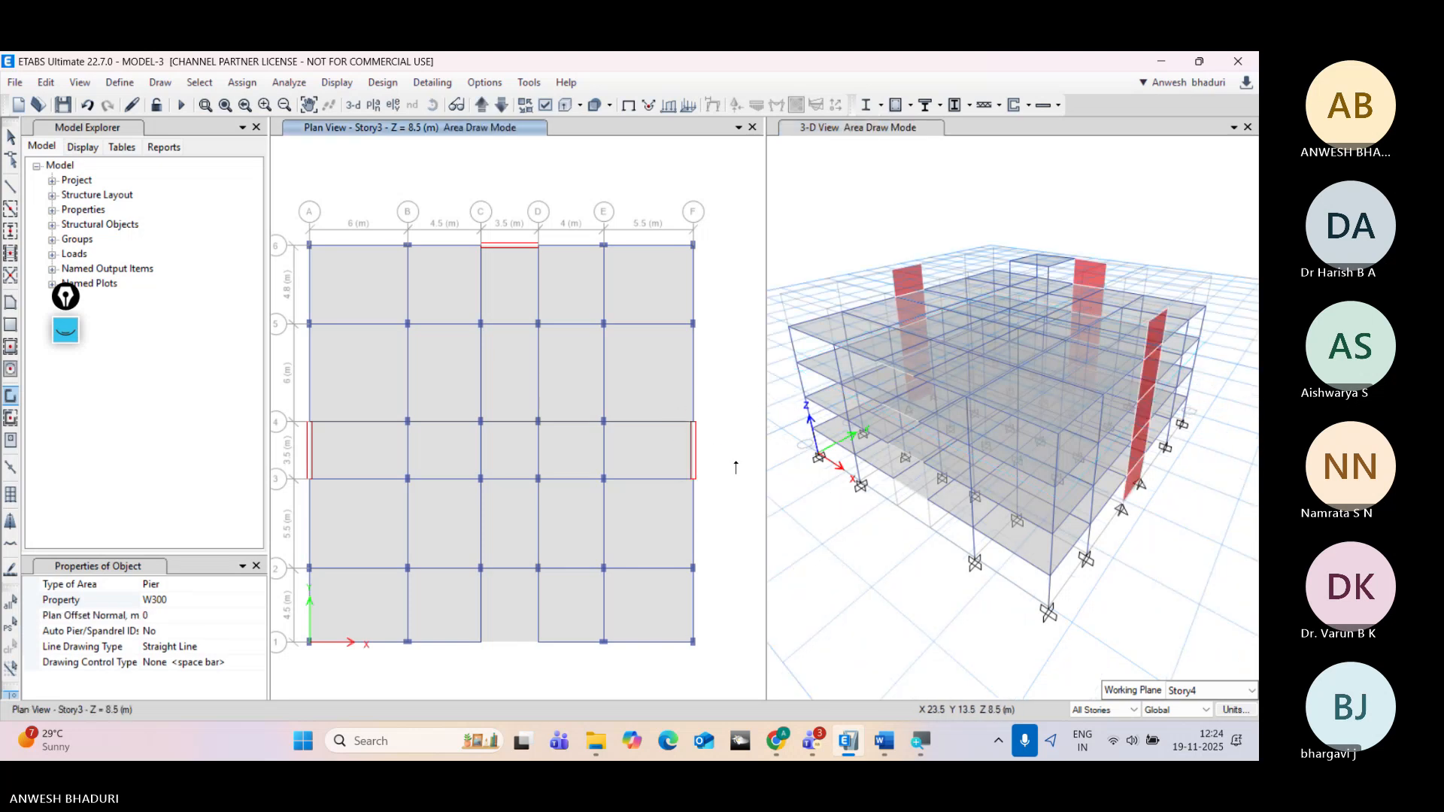
# Step: Draw a W300 pier wall in the Story3 plan along grid 1 between grids C and D, and leave area drawing
pyautogui.moveTo(698, 657); pyautogui.dragTo(734, 583, button='middle')
pyautogui.click(516, 567)
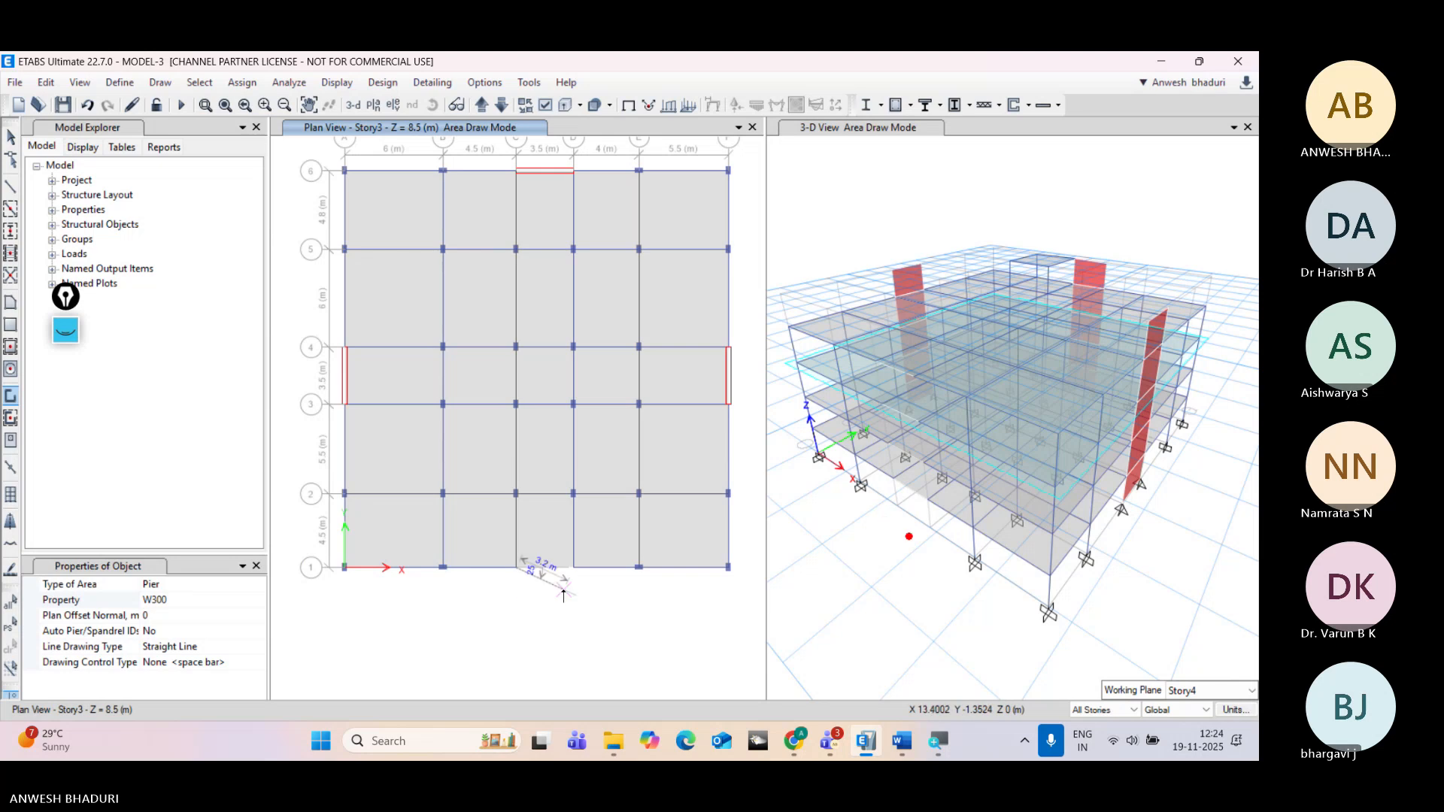
pyautogui.click(572, 567)
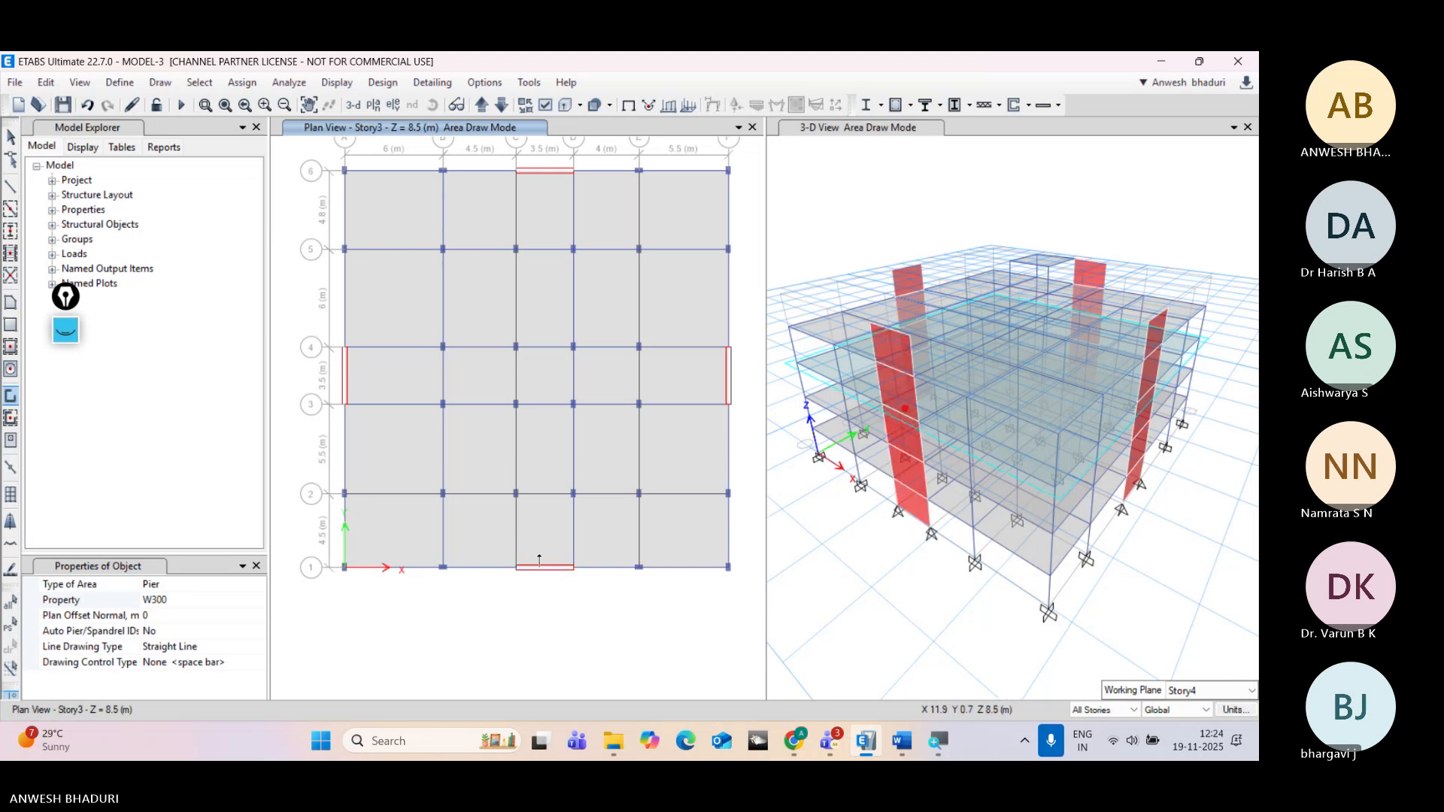
pyautogui.click(9, 140)
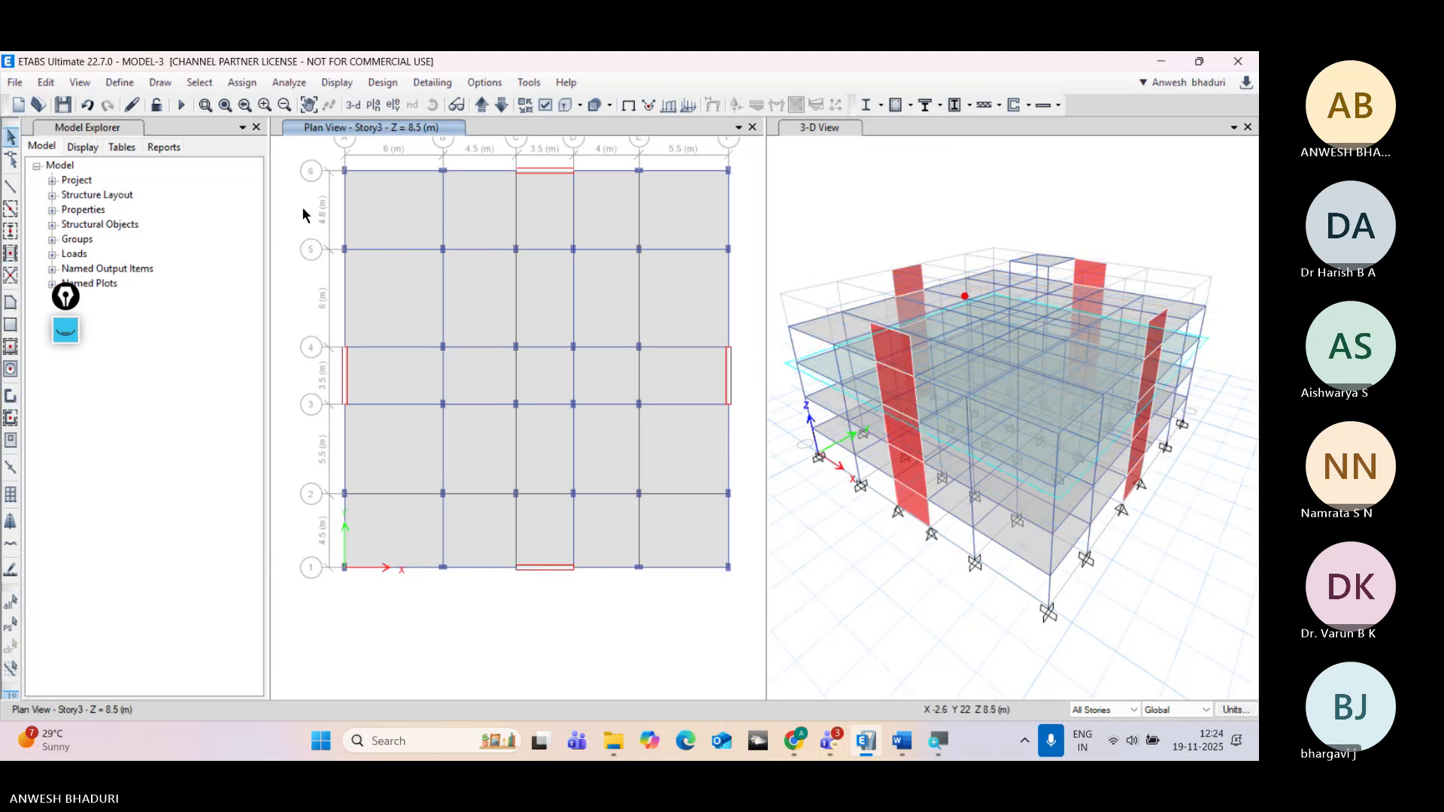
# Step: Restrict edits to One Story and delete the topmost panels of the four shear walls that project above the roof in the 3-D view
pyautogui.click(891, 222)
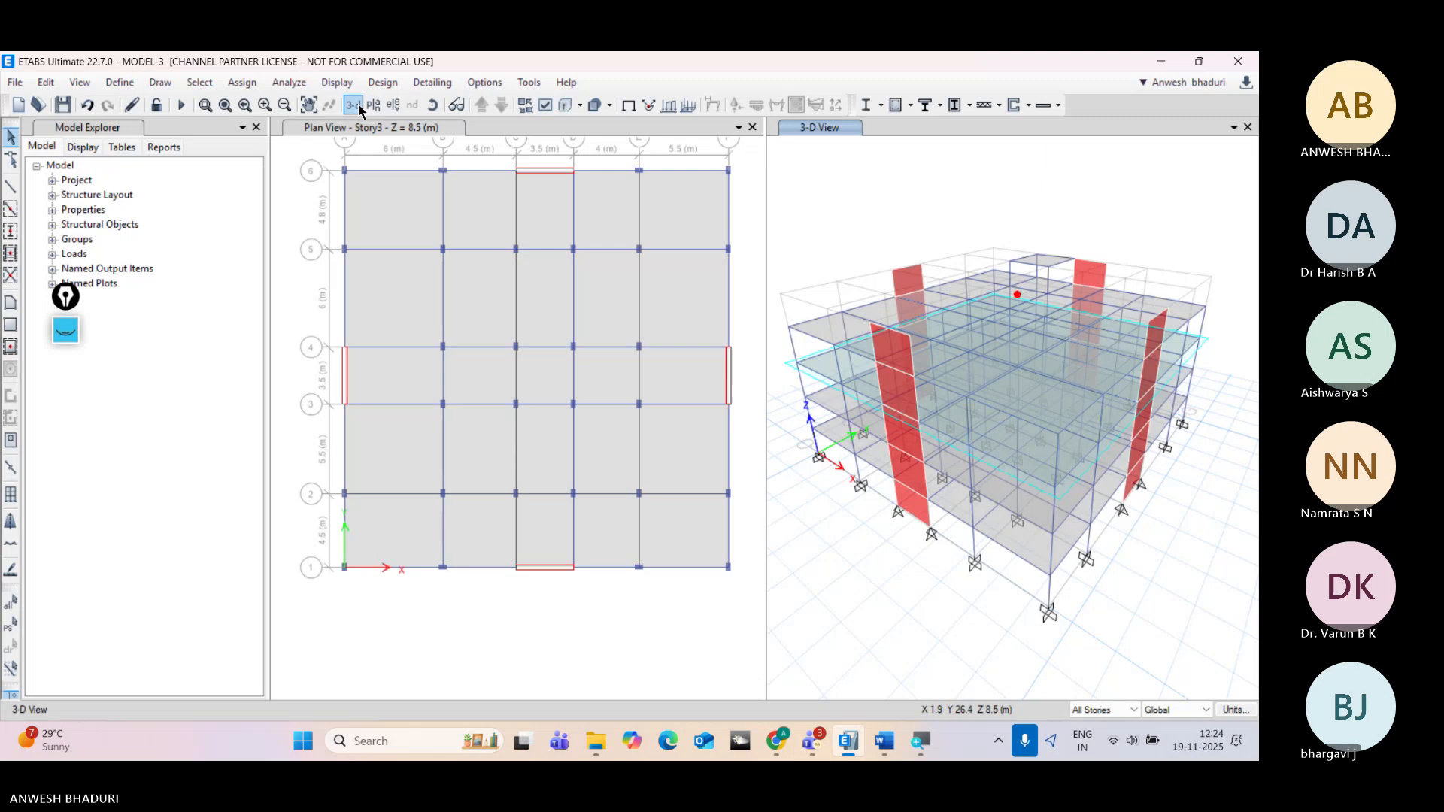
pyautogui.click(433, 104)
pyautogui.moveTo(1030, 606); pyautogui.dragTo(1082, 636)
pyautogui.click(1103, 710)
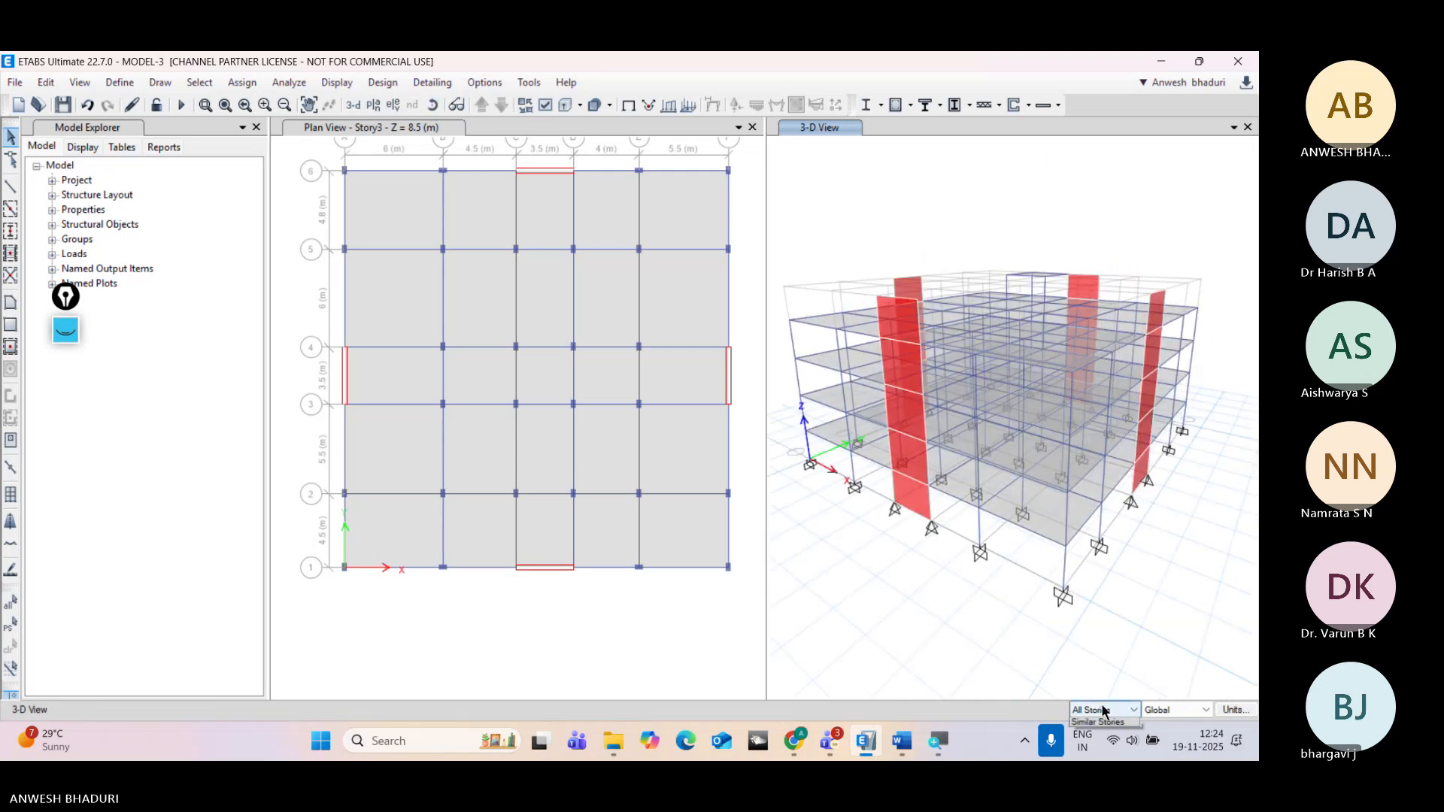
pyautogui.click(1102, 724)
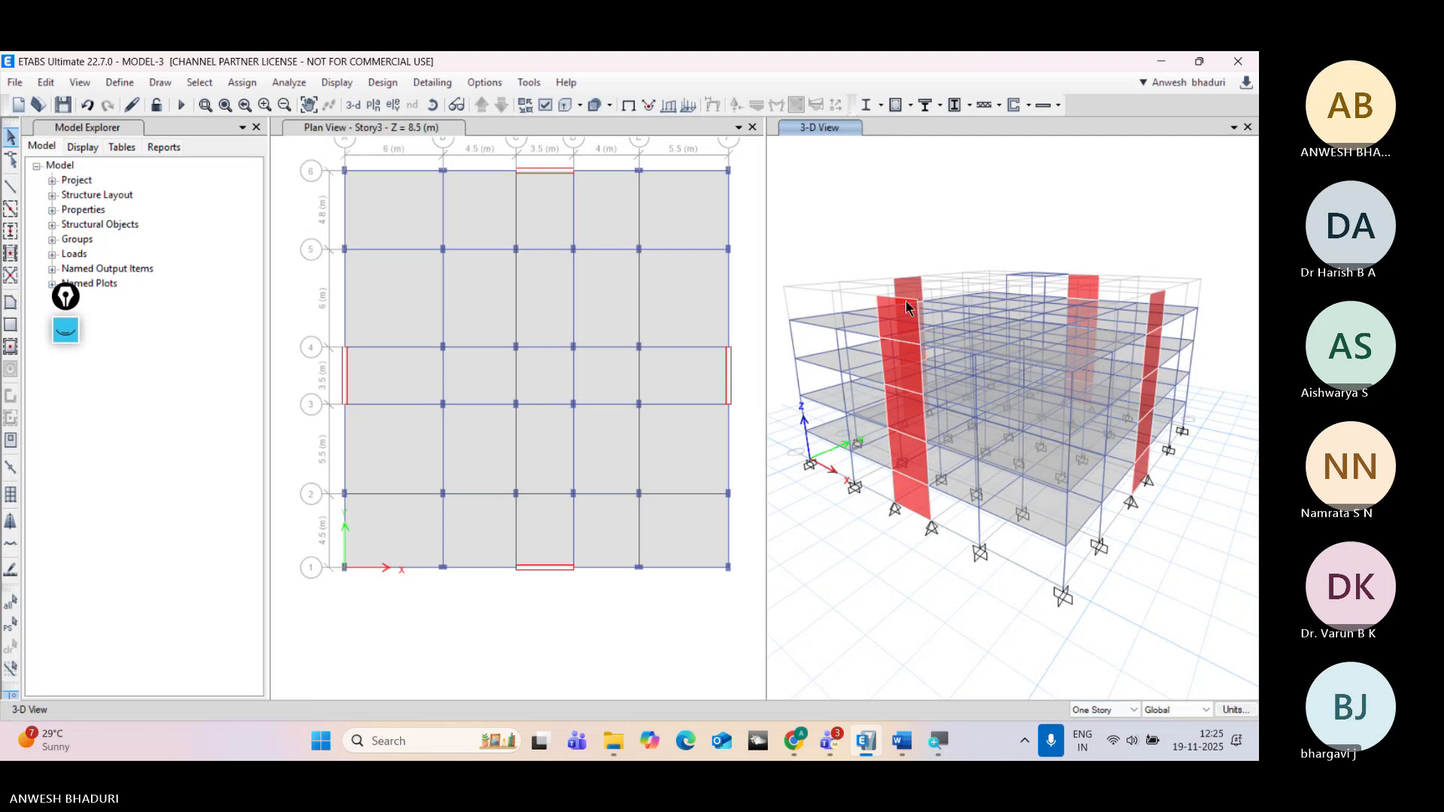
pyautogui.scroll(3, 912, 304)
pyautogui.moveTo(947, 262); pyautogui.dragTo(871, 227)
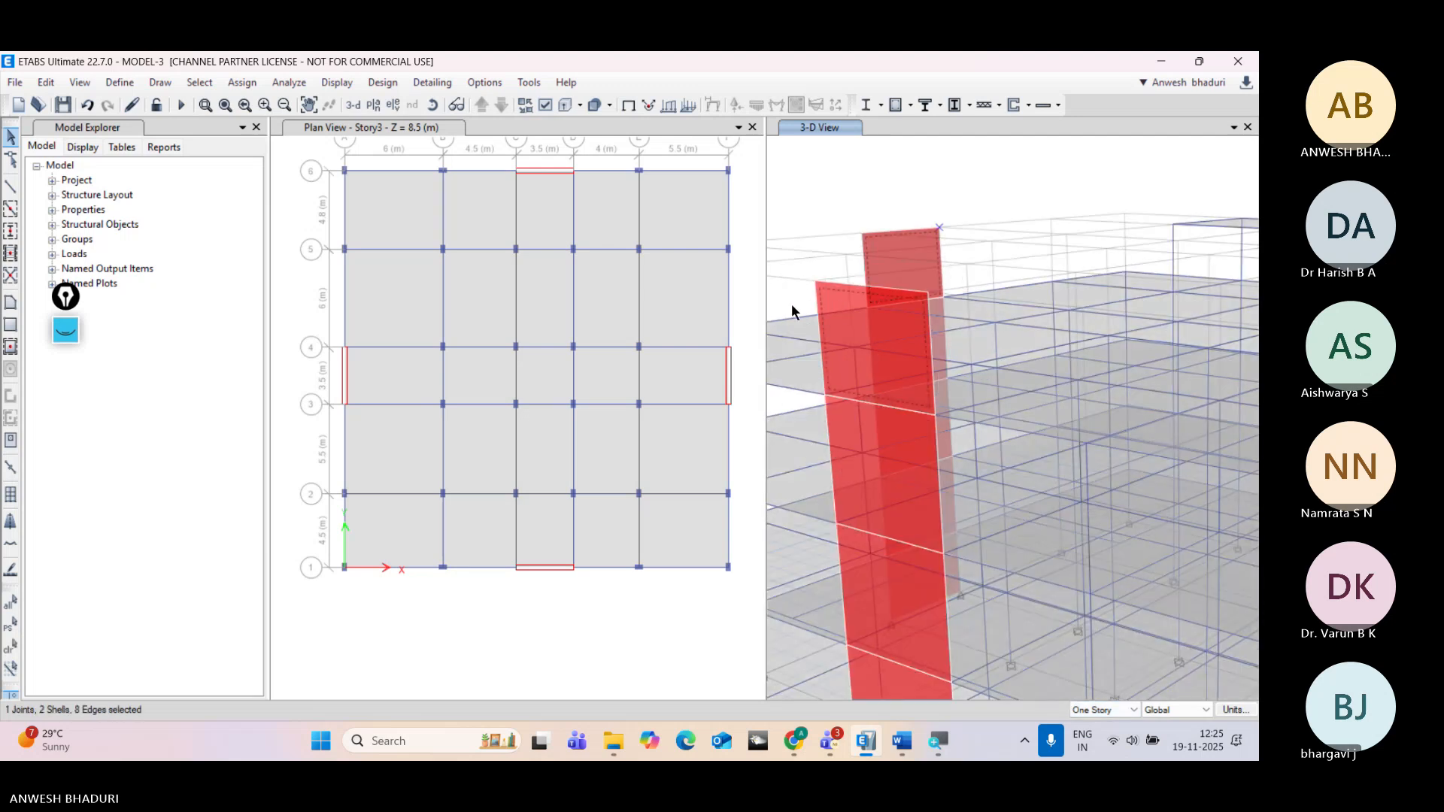
pyautogui.scroll(-5, 957, 369)
pyautogui.scroll(4, 957, 368)
pyautogui.click(1200, 295)
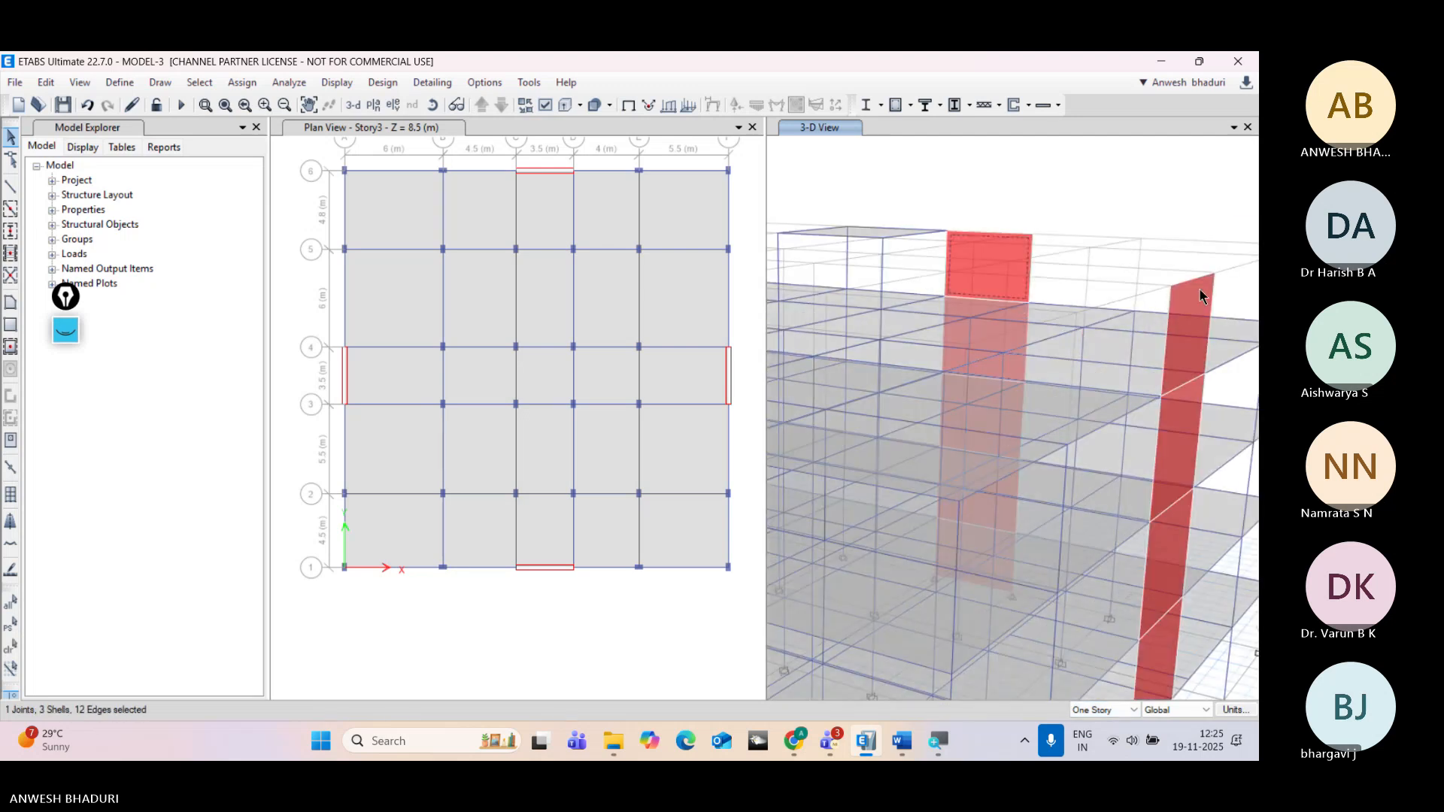
pyautogui.scroll(-5, 1111, 256)
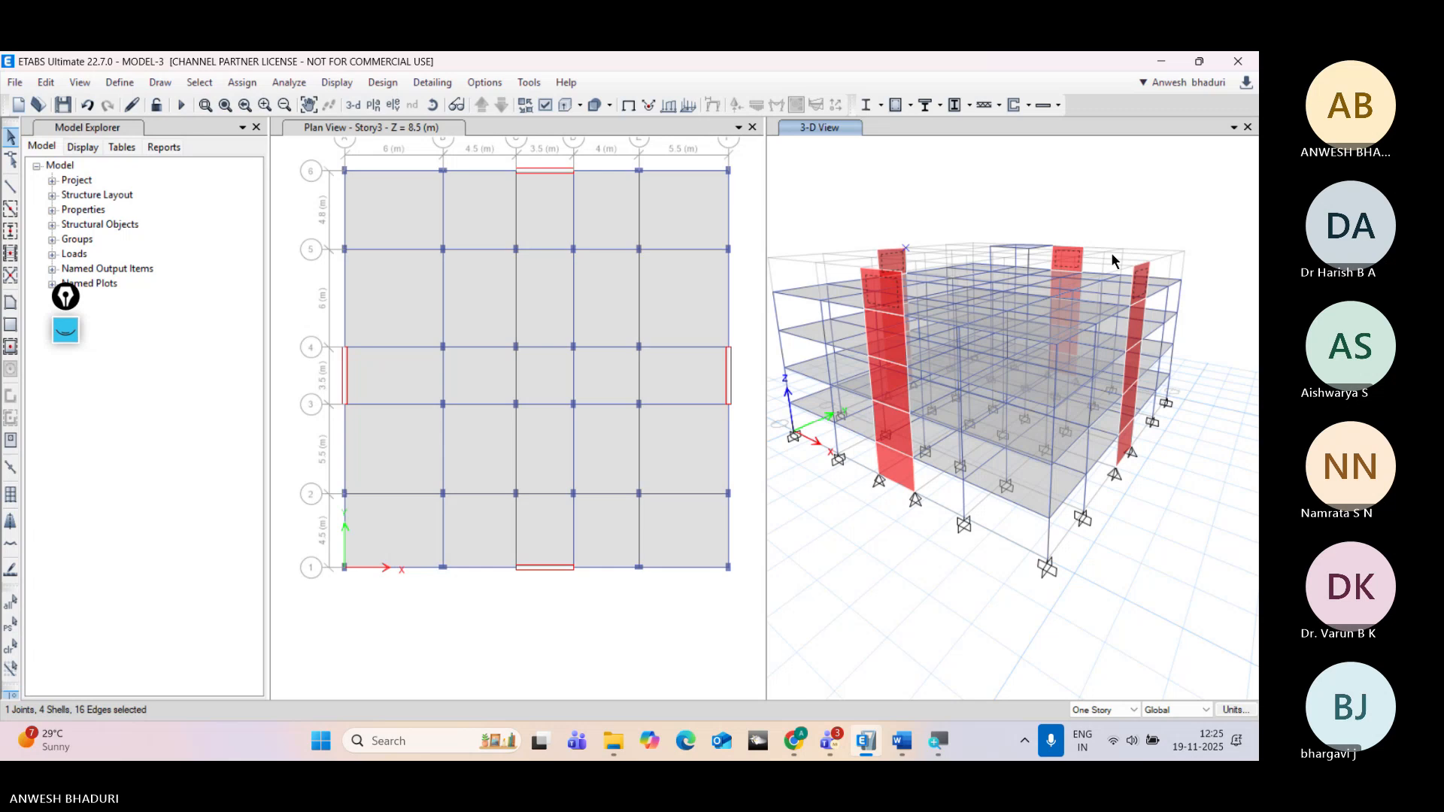
pyautogui.press('Delete')
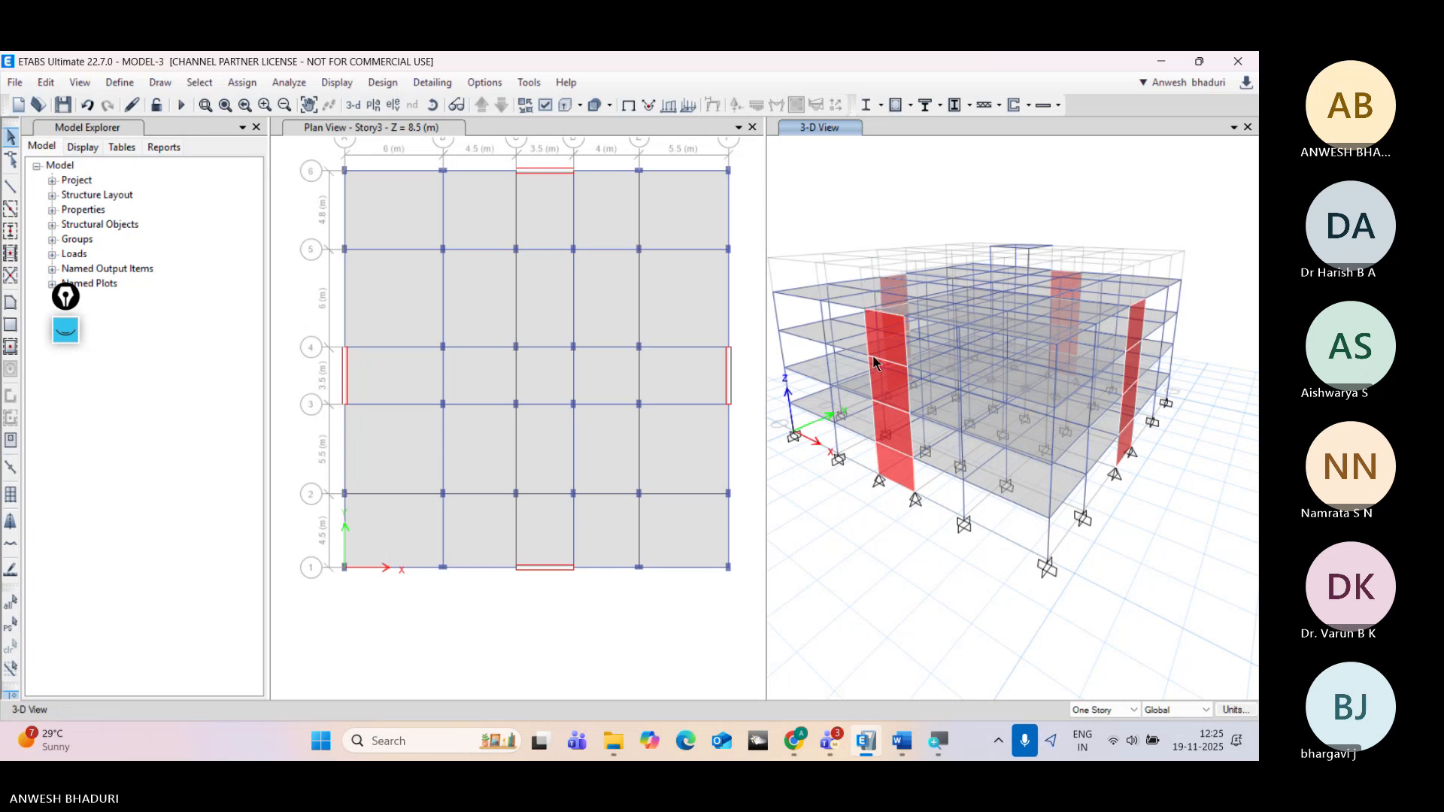
pyautogui.click(633, 413)
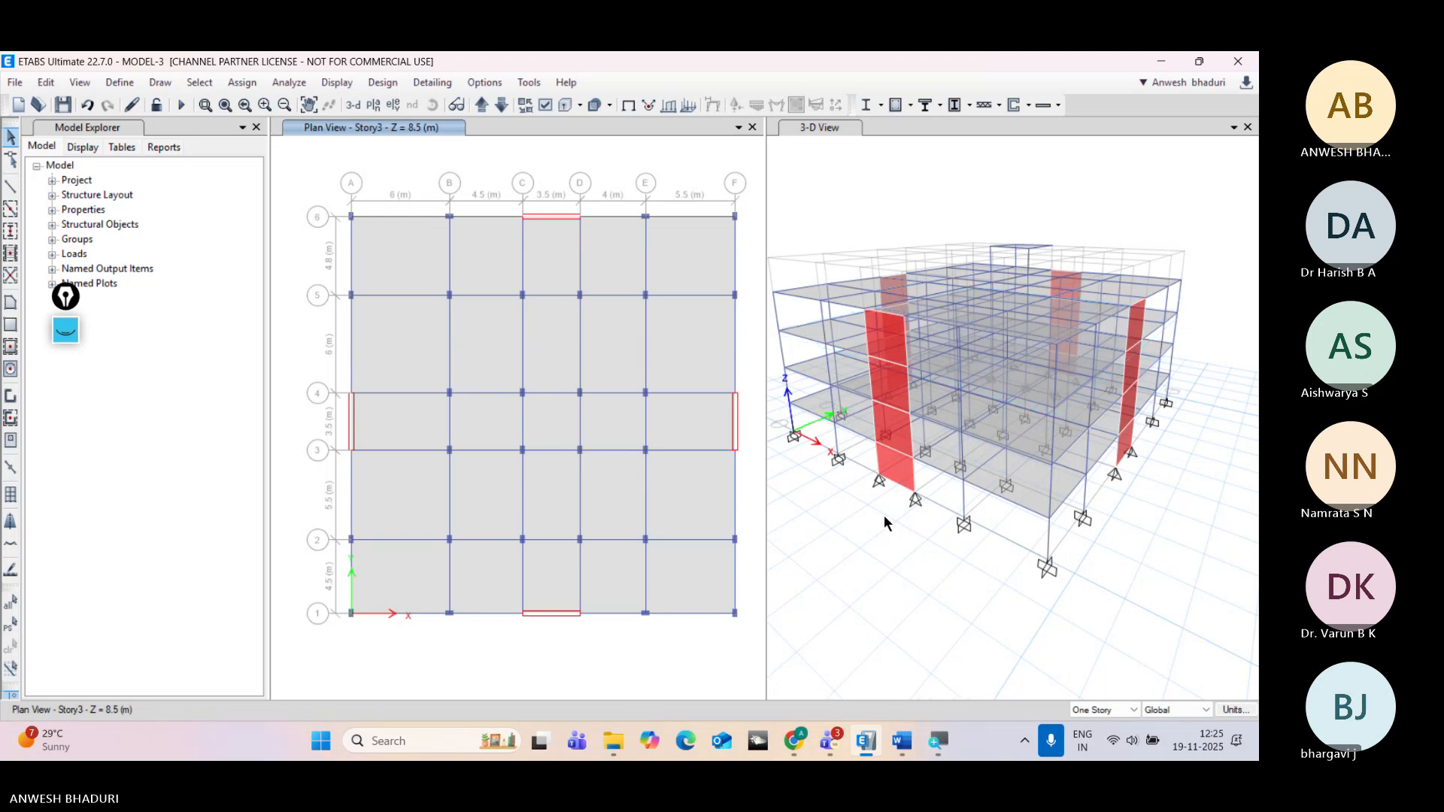
pyautogui.moveTo(429, 215); pyautogui.dragTo(423, 251, button='middle')
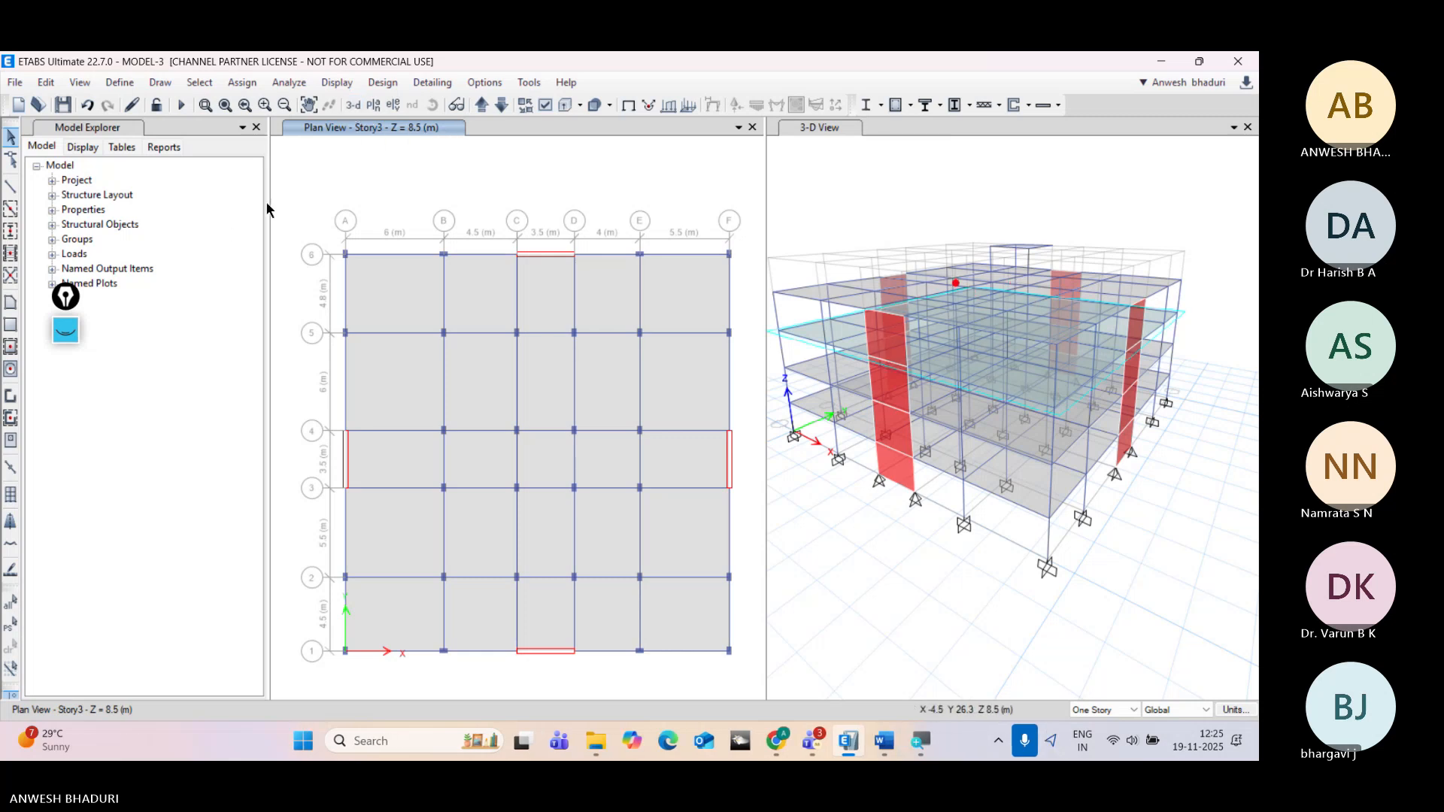
pyautogui.moveTo(459, 416); pyautogui.dragTo(473, 485, button='middle')
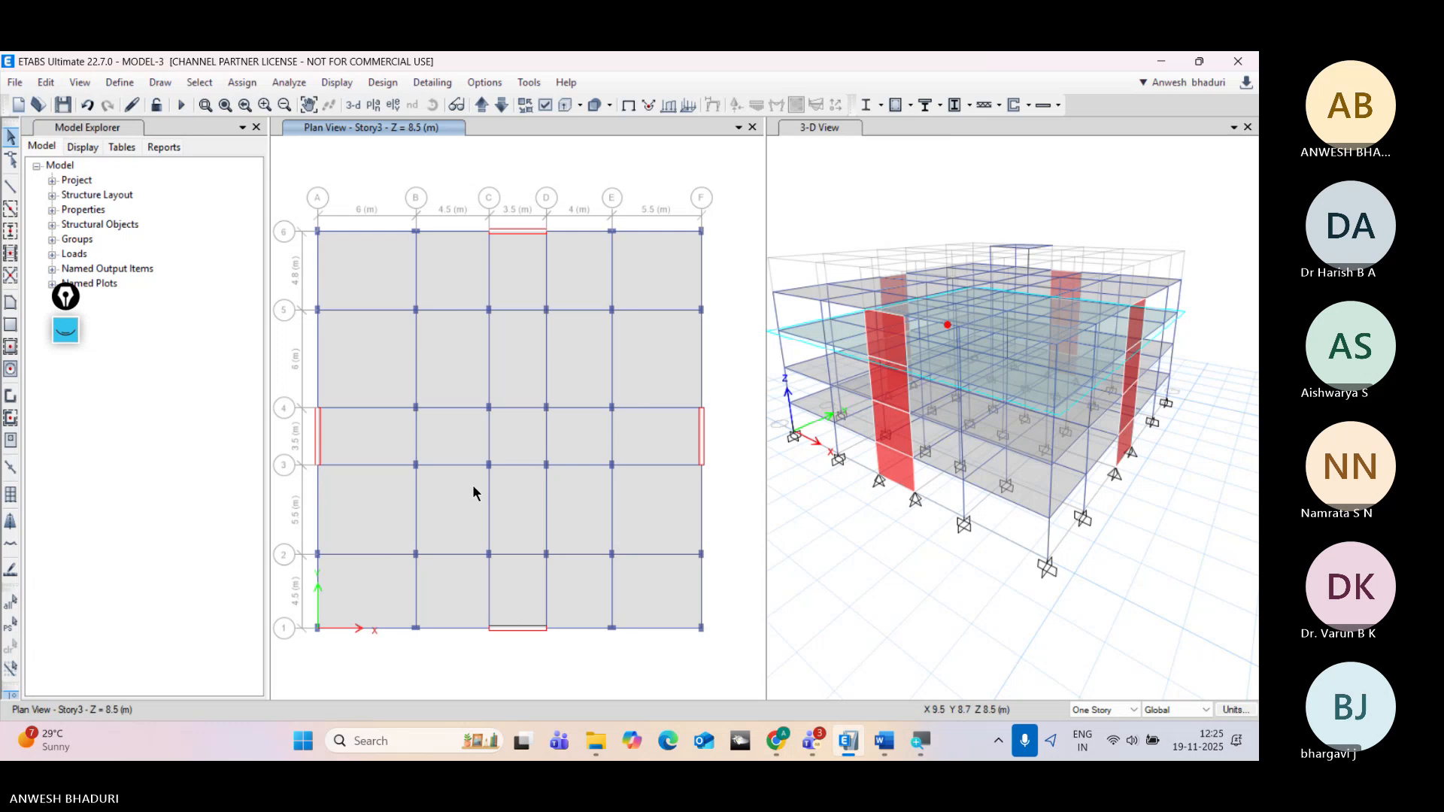
# Step: Select all base-level joints by their horizontal plane and assign fixed restraints to them
pyautogui.click(938, 613)
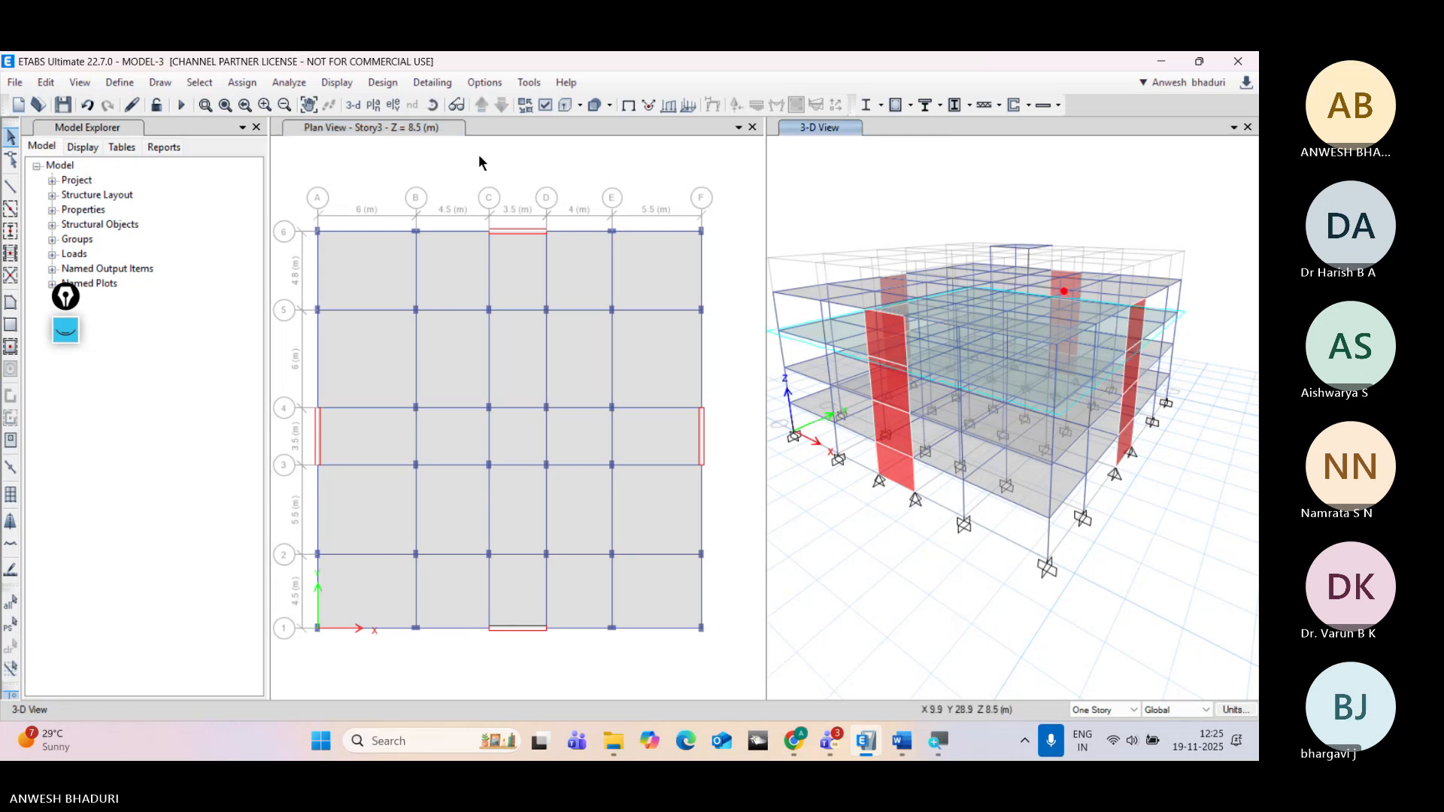
pyautogui.click(433, 105)
pyautogui.moveTo(1196, 662)
pyautogui.mouseDown()
pyautogui.moveTo(1066, 669)
pyautogui.moveTo(1222, 666)
pyautogui.mouseUp()
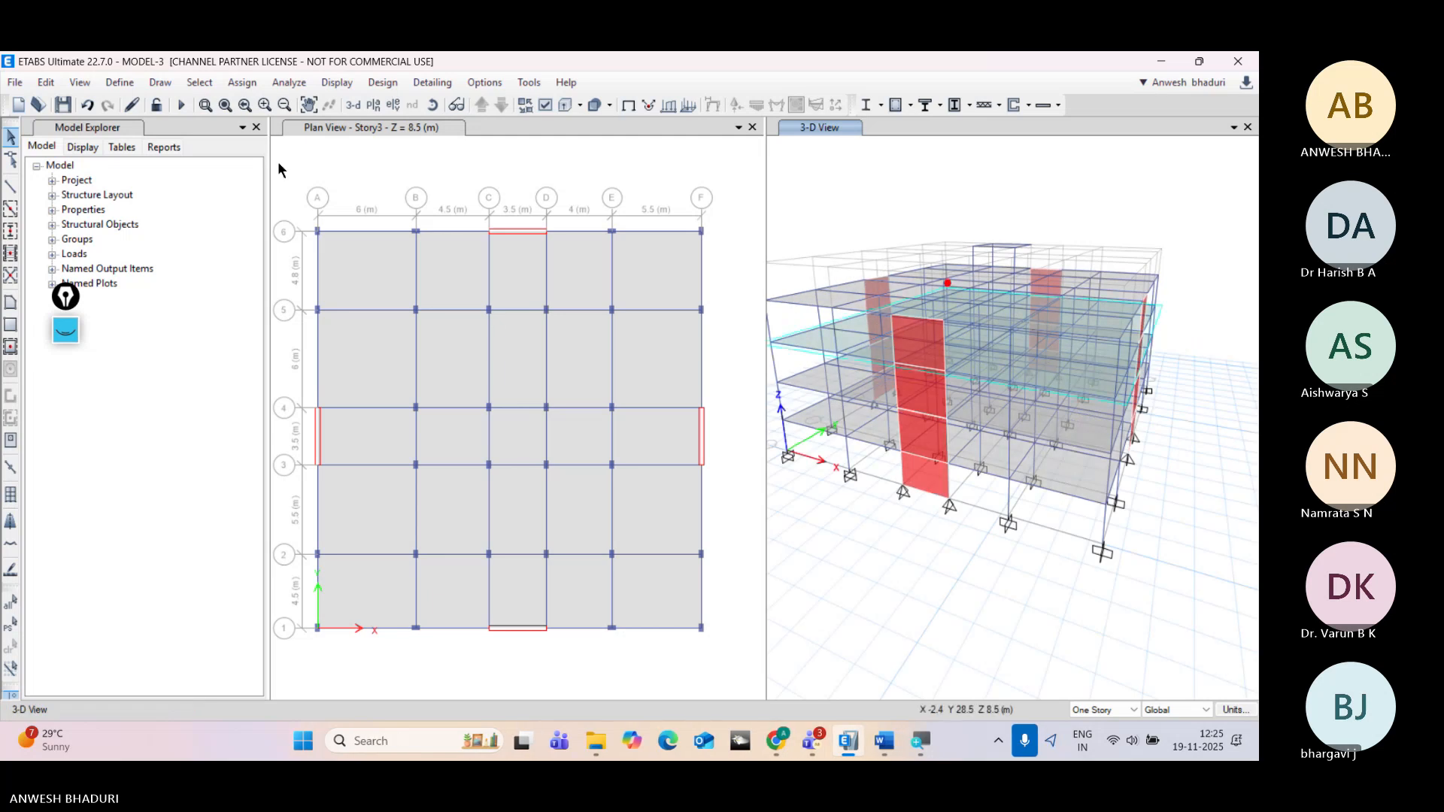
pyautogui.click(199, 82)
pyautogui.moveTo(199, 104)
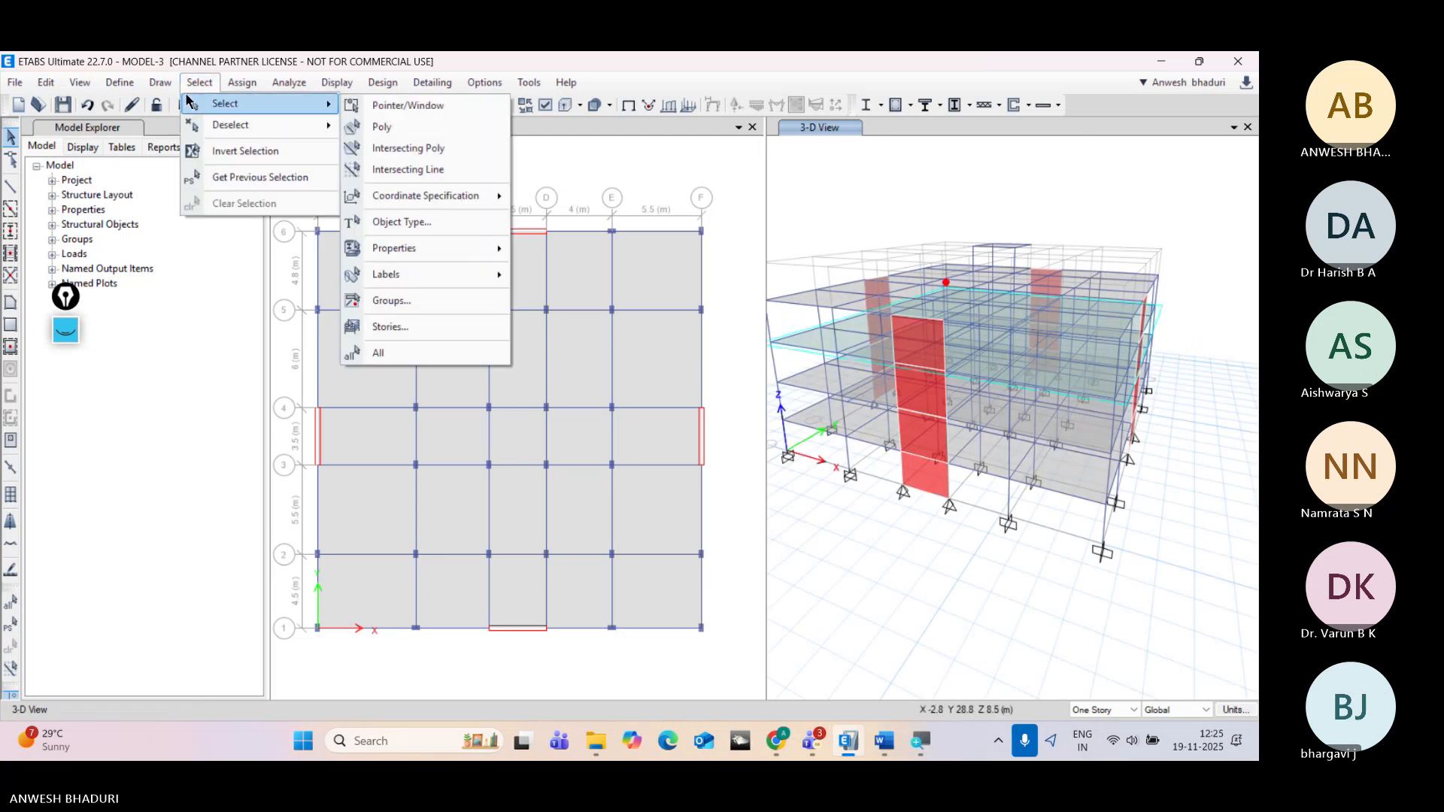
pyautogui.moveTo(466, 195)
pyautogui.click(568, 200)
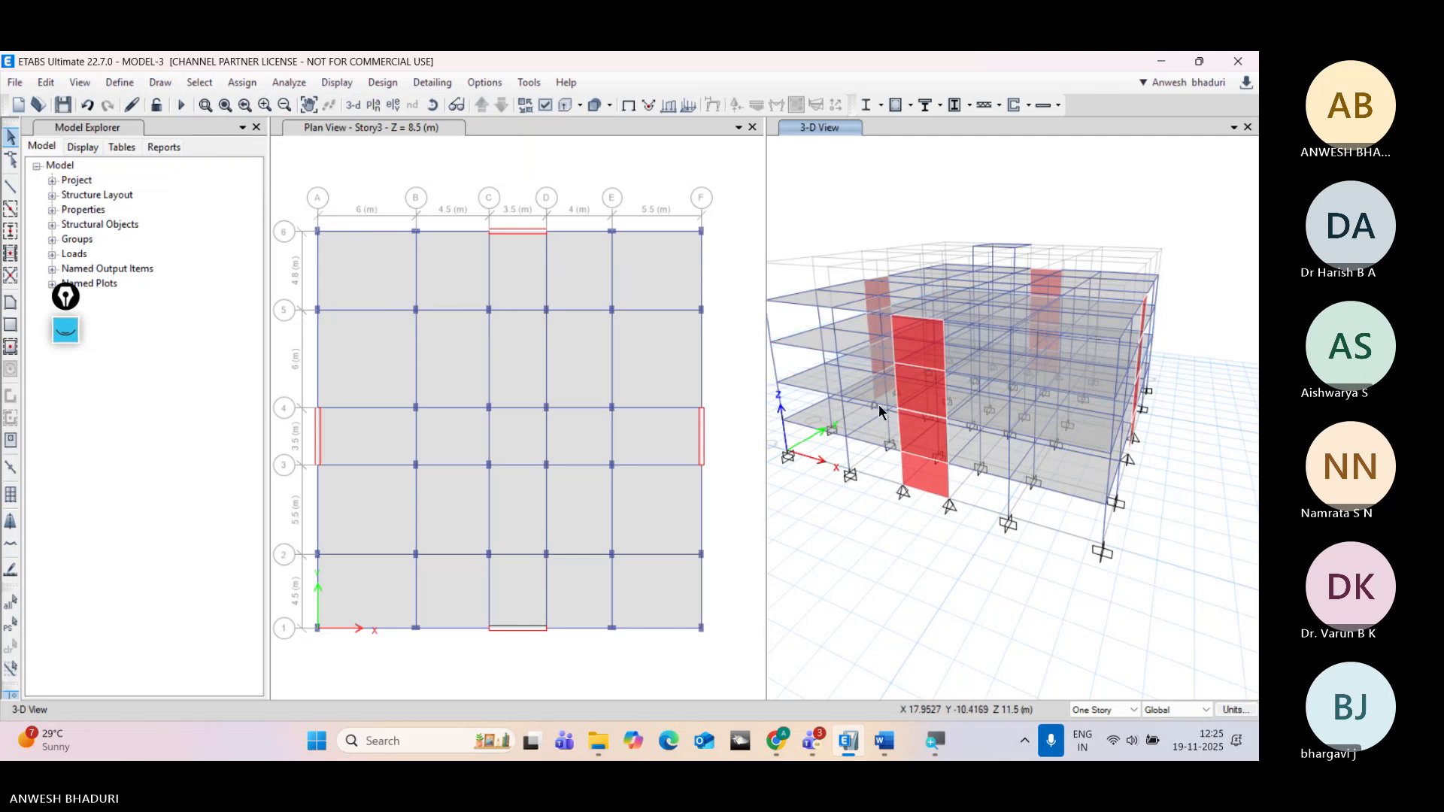
pyautogui.click(903, 487)
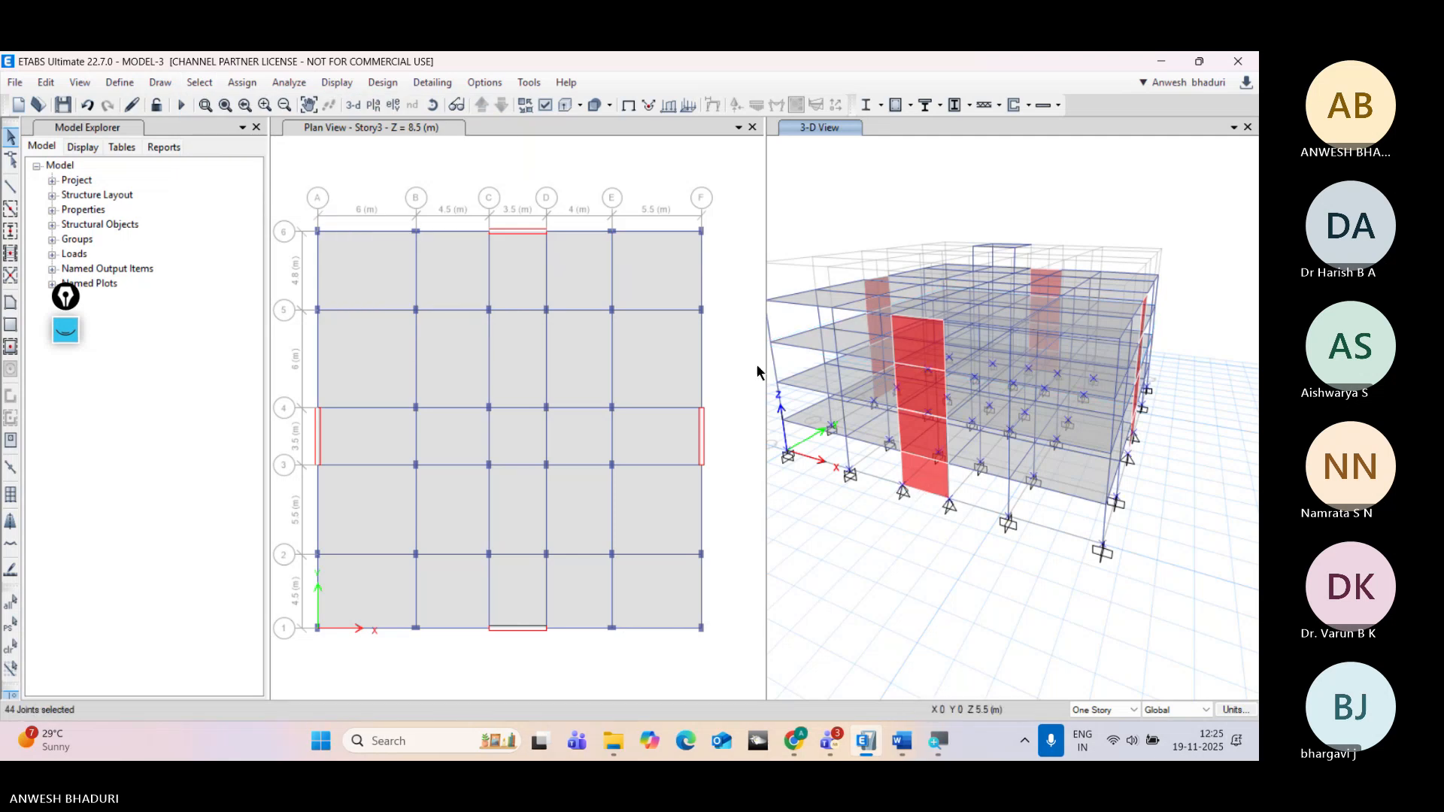
pyautogui.click(242, 85)
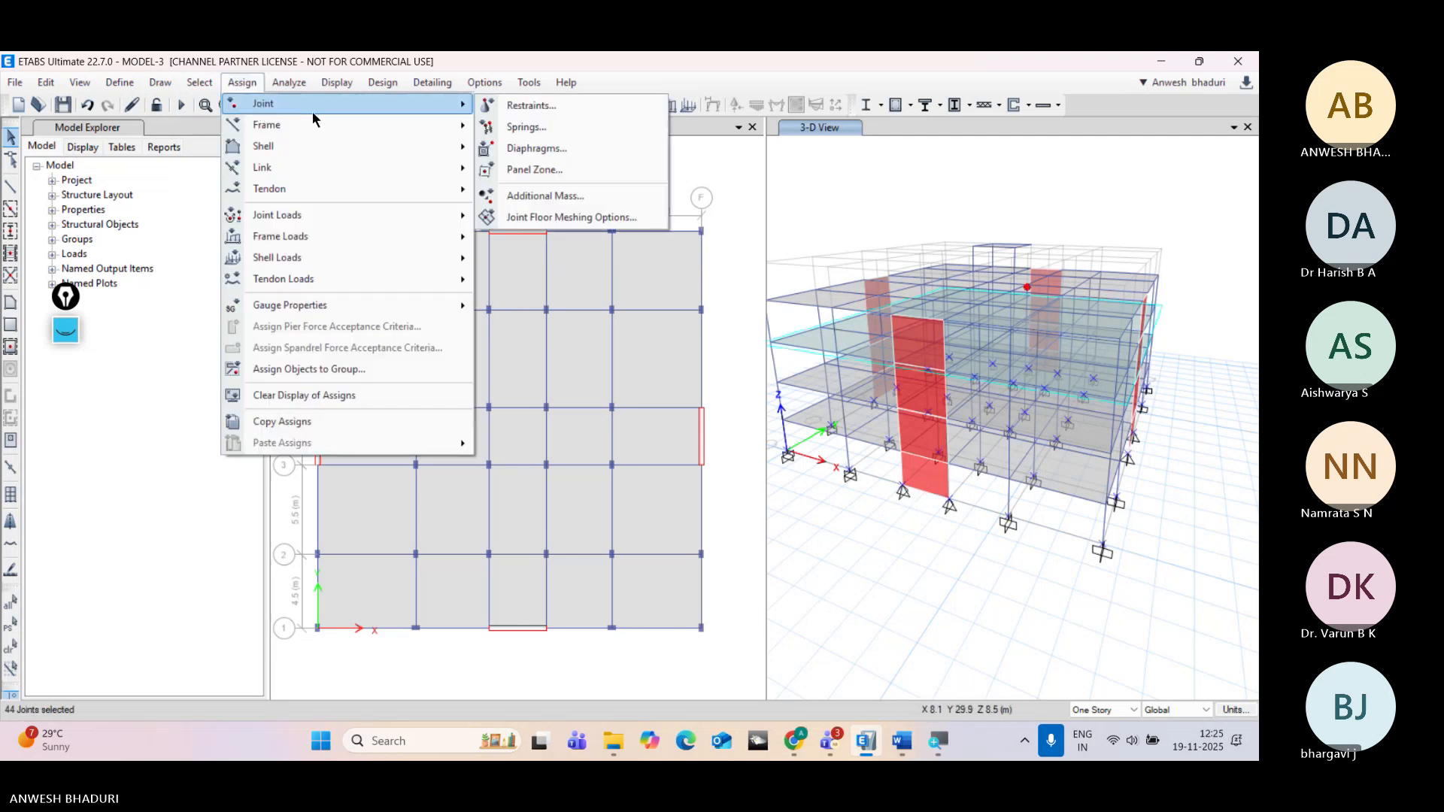
pyautogui.click(531, 106)
pyautogui.click(560, 492)
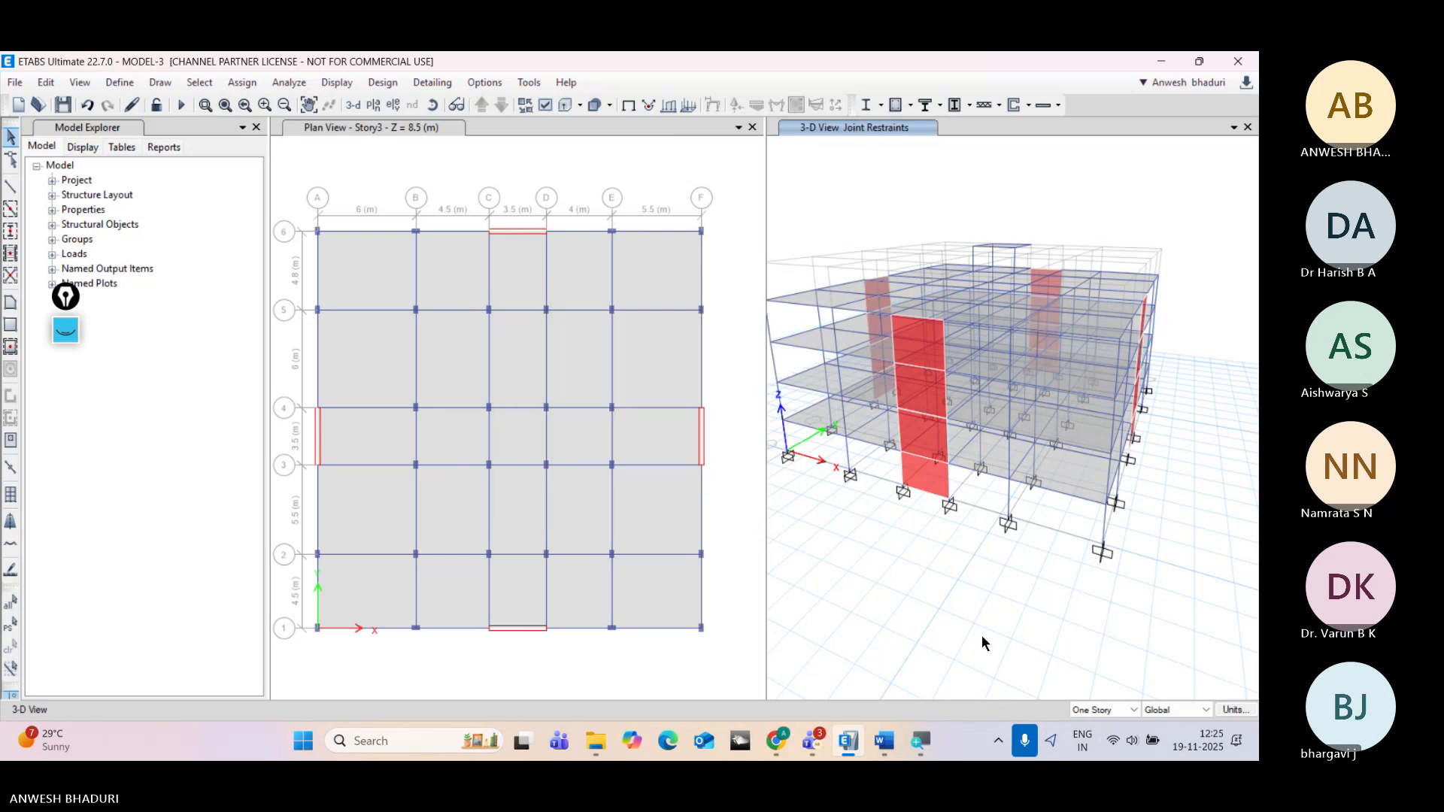
# Step: Examine the extents of the Story3 slab panels, particularly the one between grids A and B from grid 4 to grid 6
pyautogui.click(489, 297)
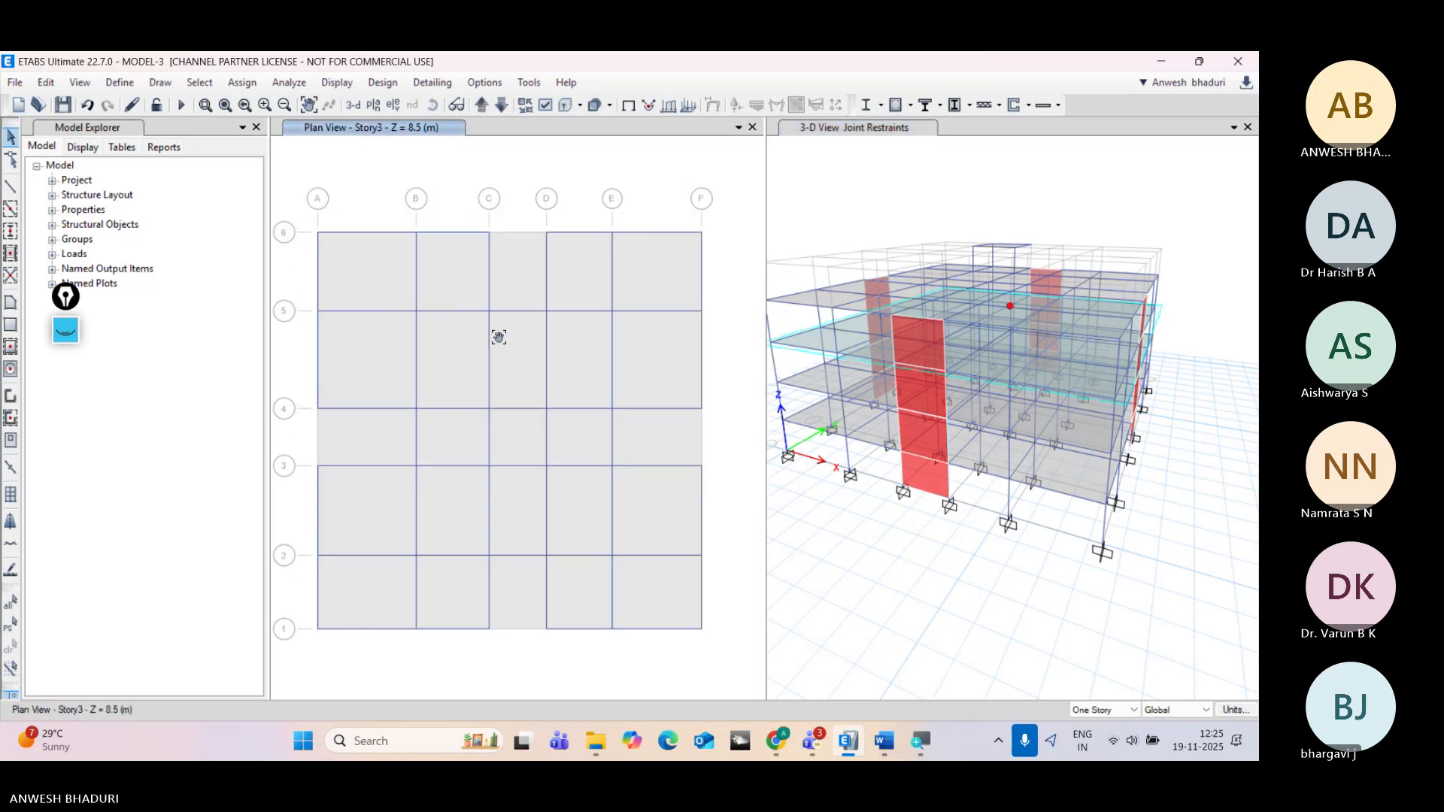
pyautogui.click(452, 265)
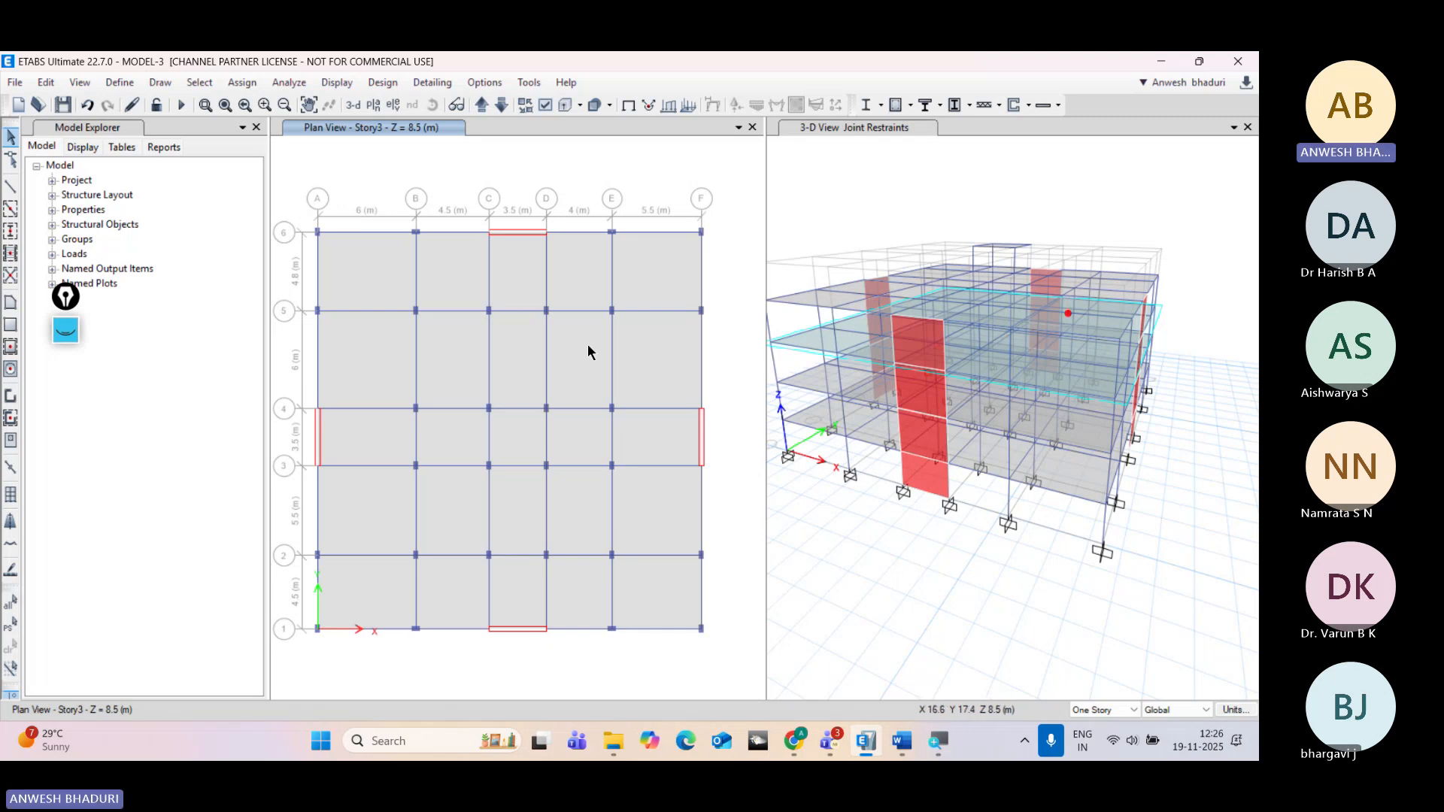
pyautogui.click(586, 292)
pyautogui.click(584, 284)
pyautogui.click(353, 264)
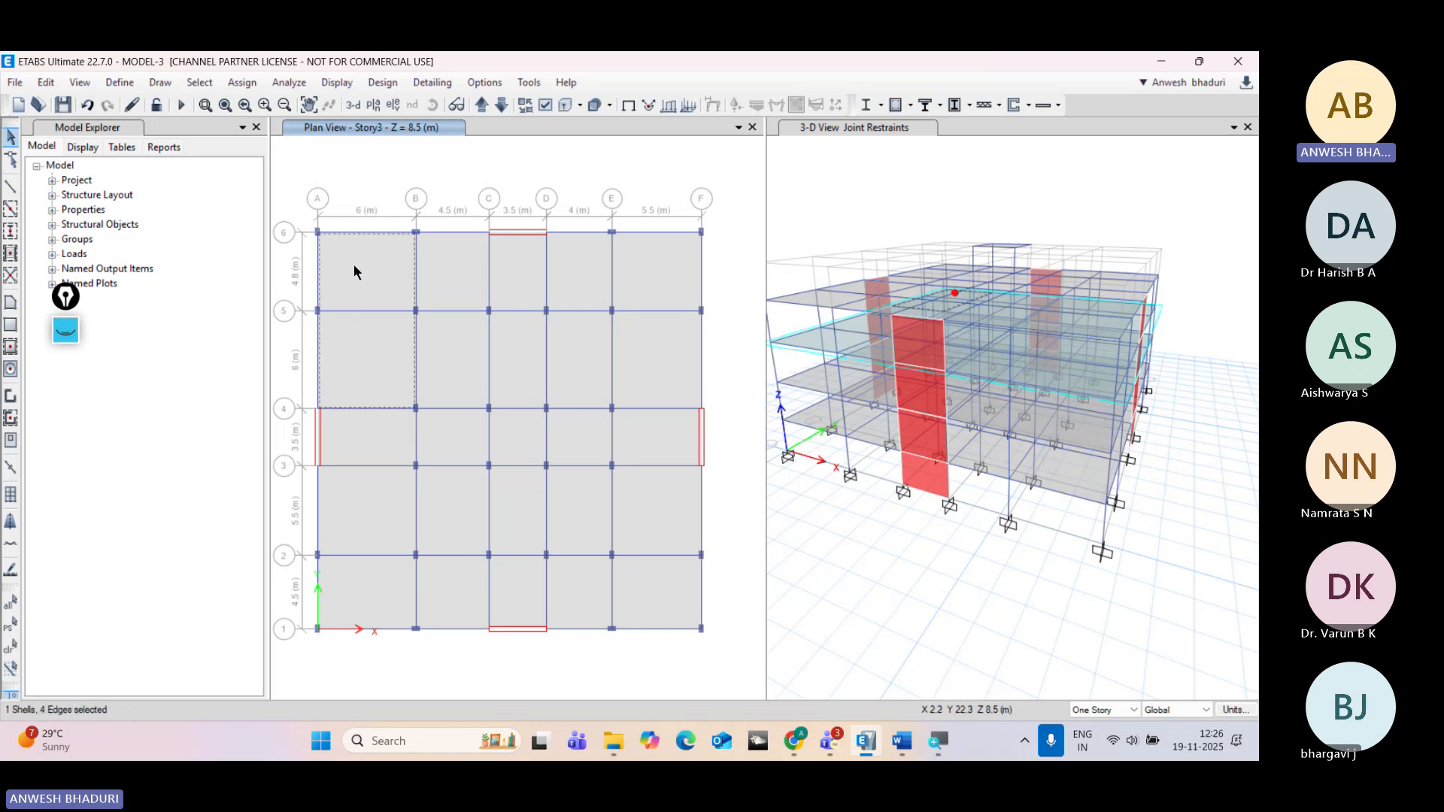
pyautogui.click(353, 264)
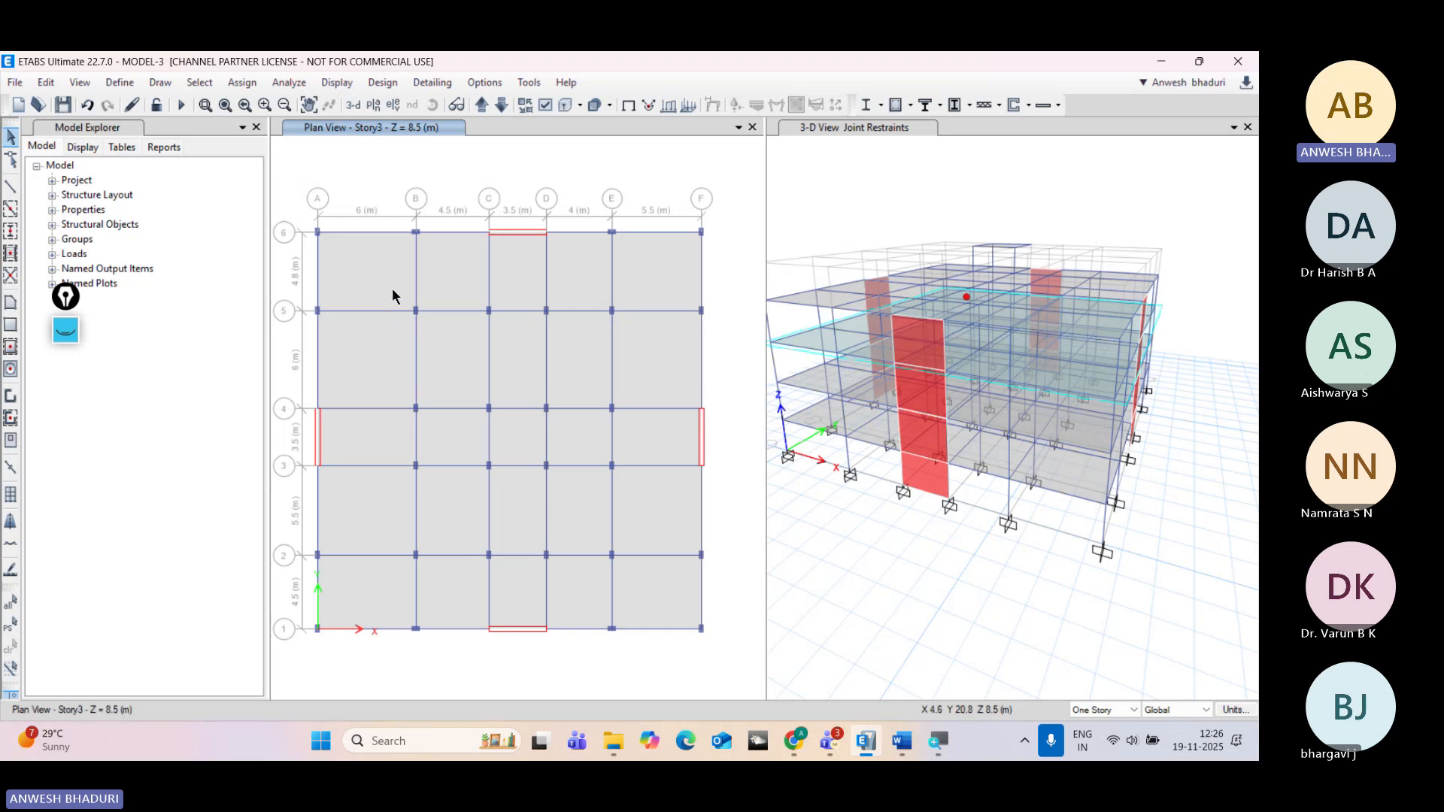
pyautogui.click(394, 343)
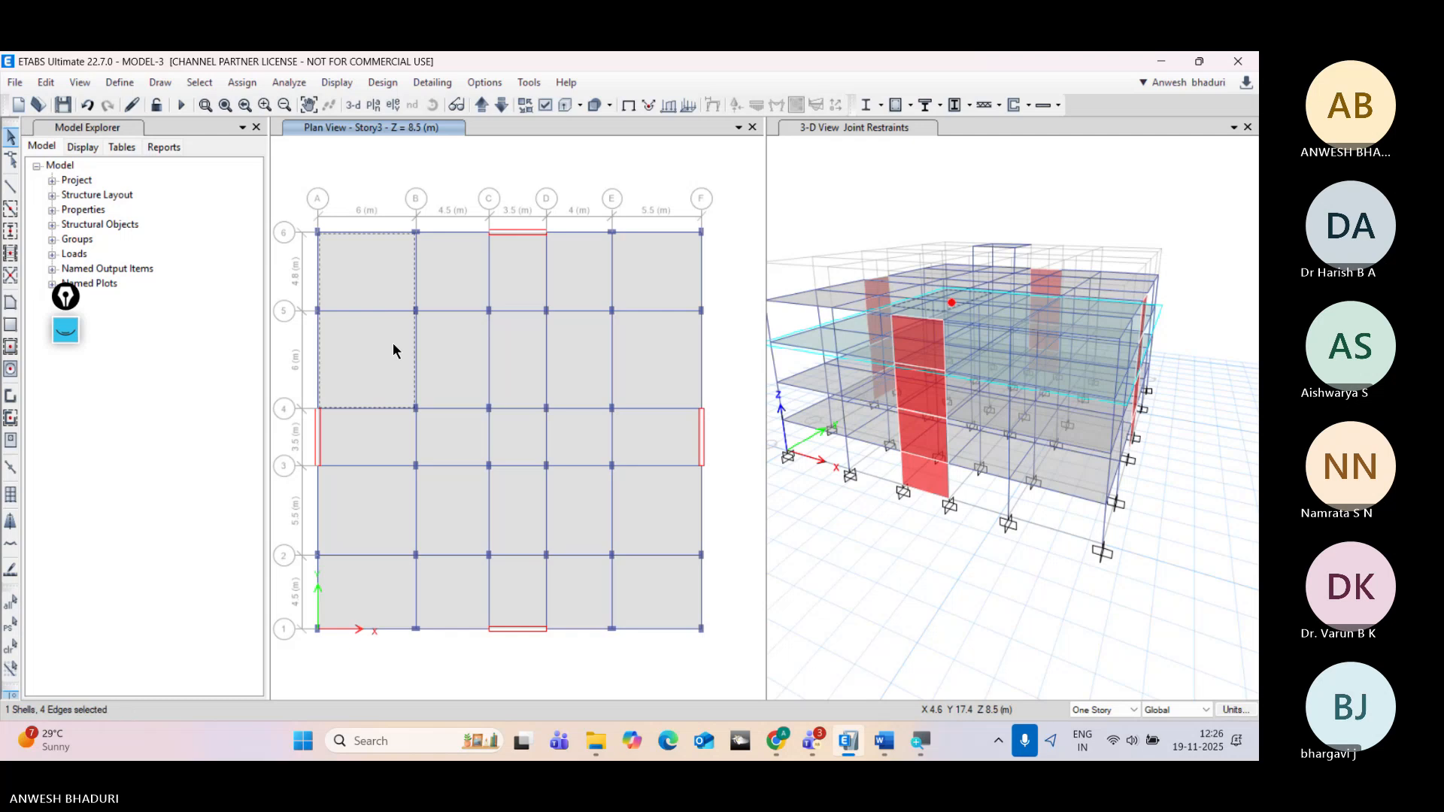
pyautogui.click(394, 345)
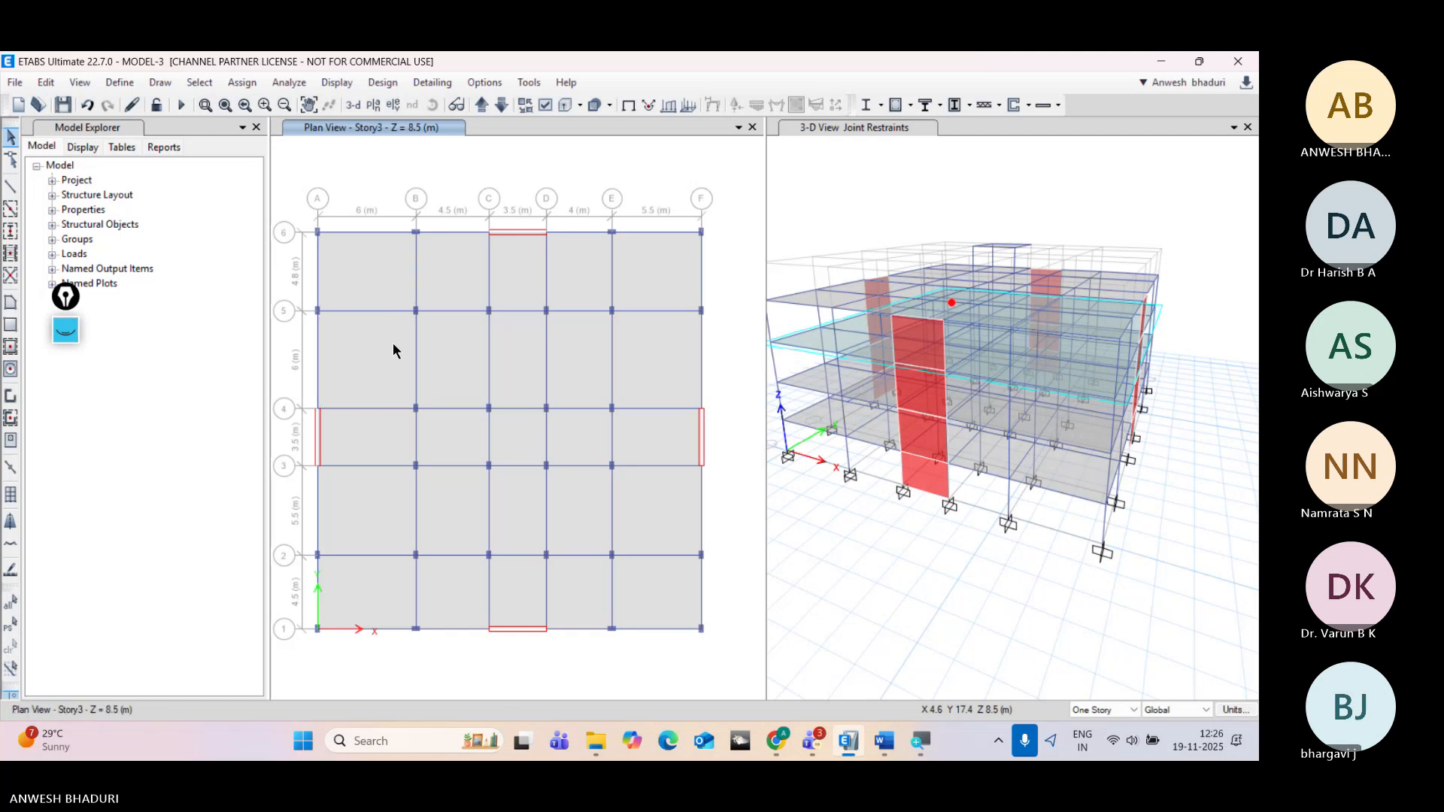
# Step: Set the drawing scope to All Stories and reshape the slab between grids A and B, moving its grid 6 edge to grid 5
pyautogui.click(1101, 711)
pyautogui.click(1090, 735)
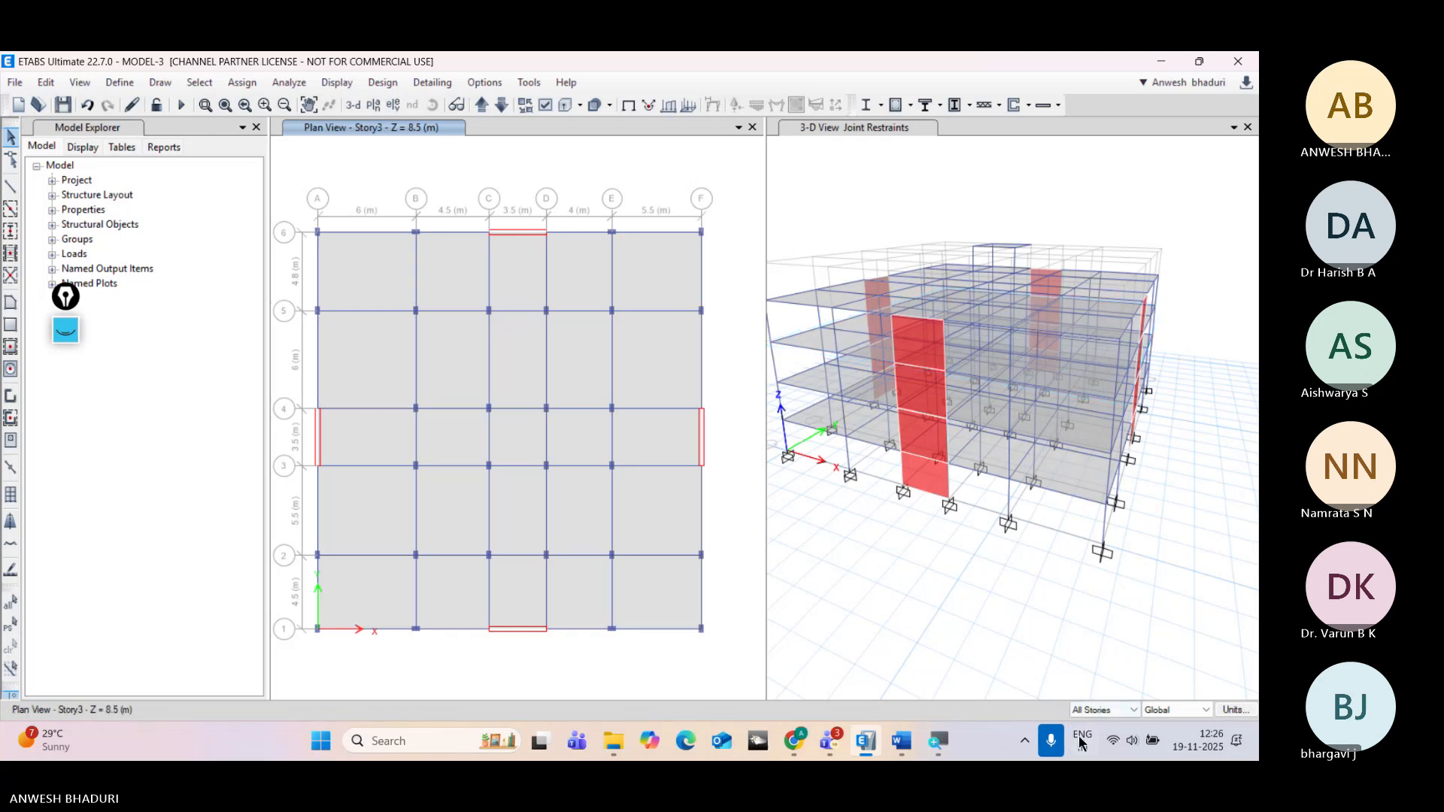
pyautogui.click(390, 364)
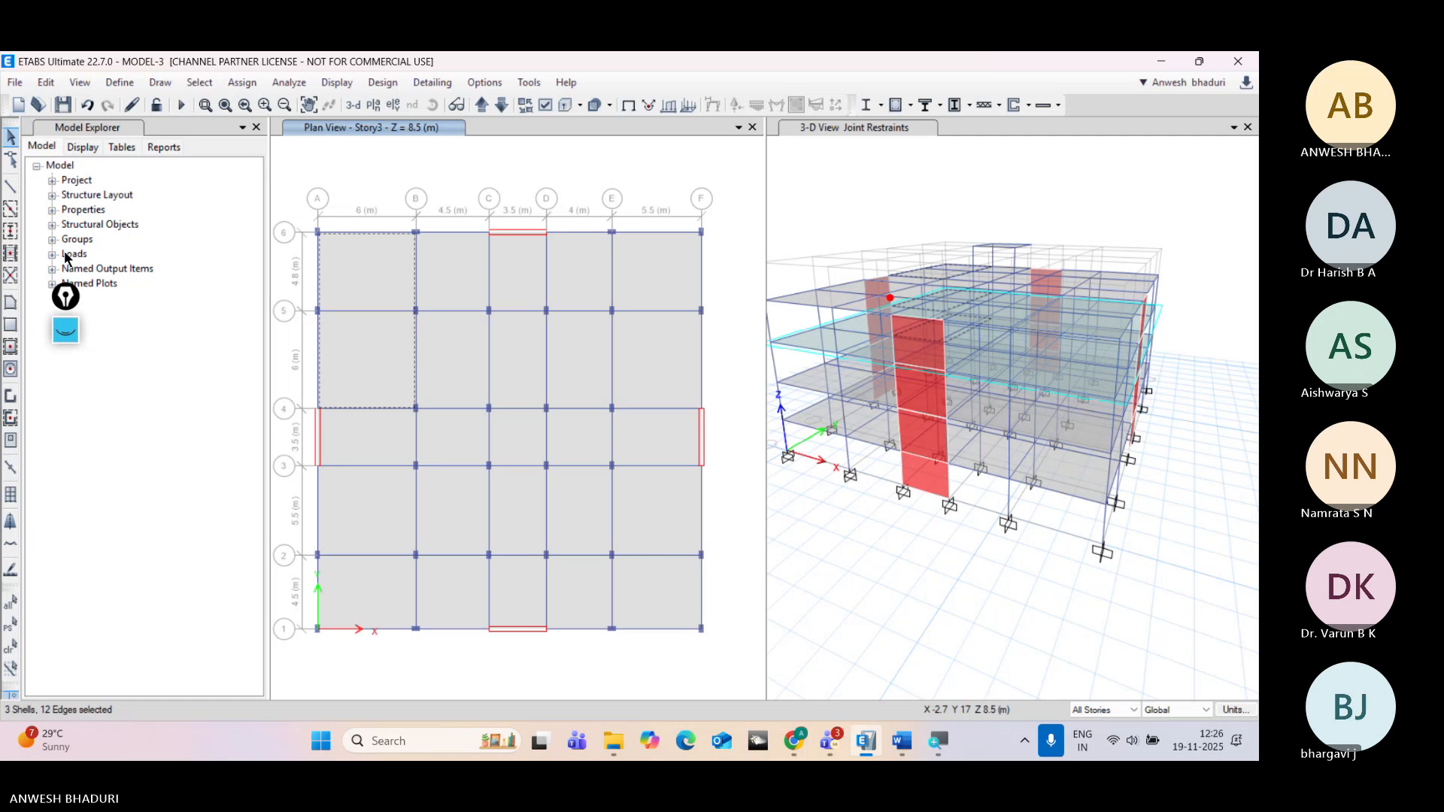
pyautogui.click(10, 159)
pyautogui.click(377, 278)
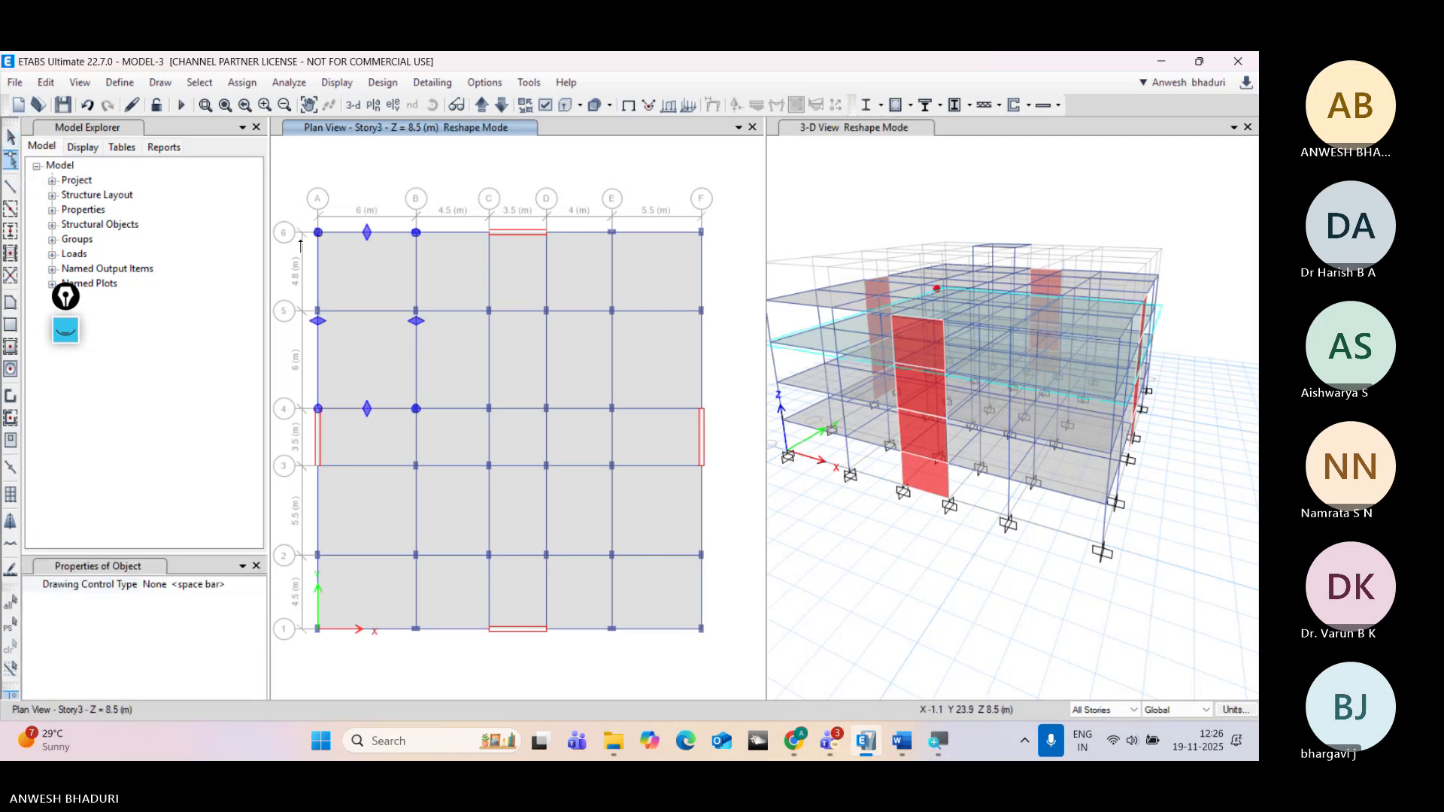
pyautogui.moveTo(318, 233); pyautogui.dragTo(318, 310)
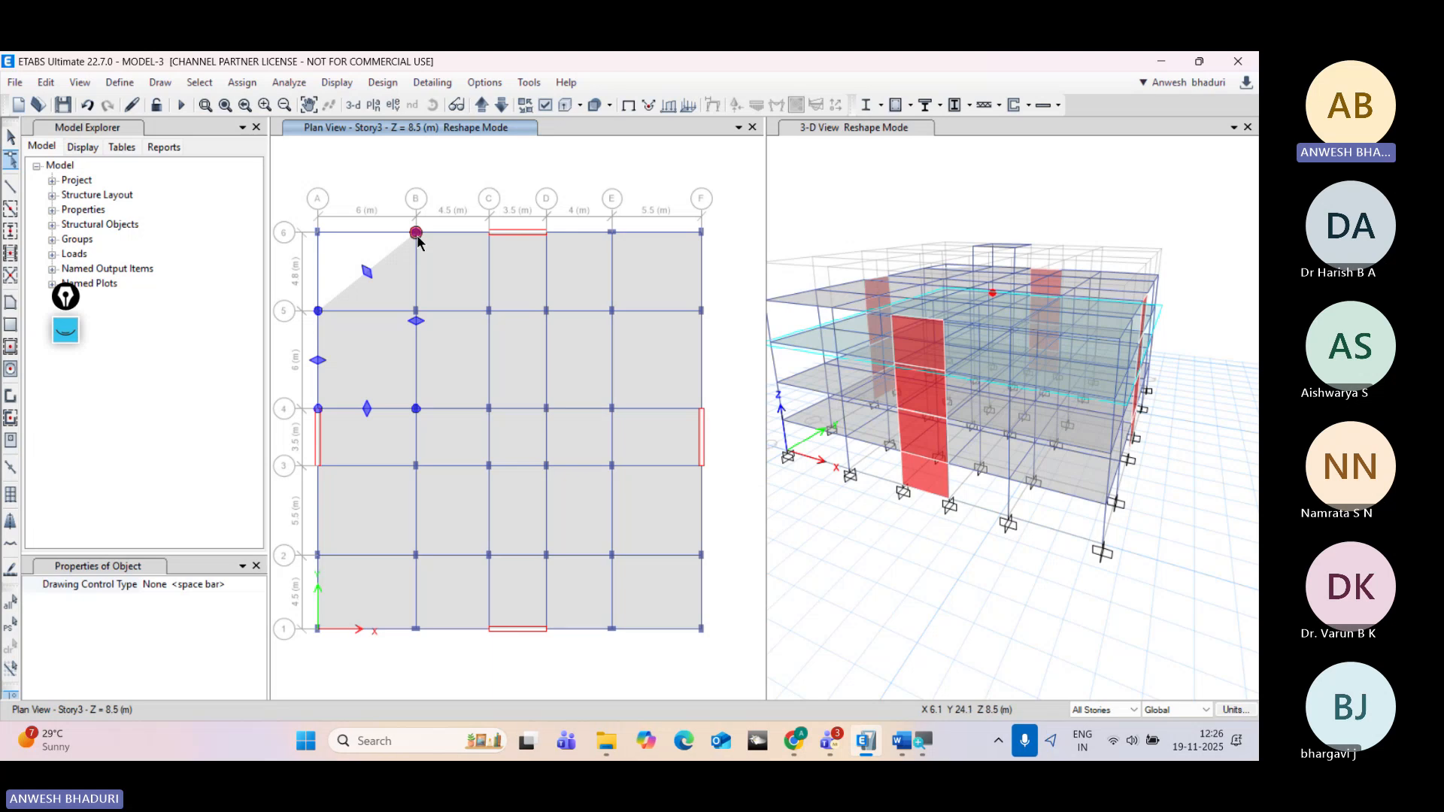
pyautogui.moveTo(416, 232); pyautogui.dragTo(416, 310)
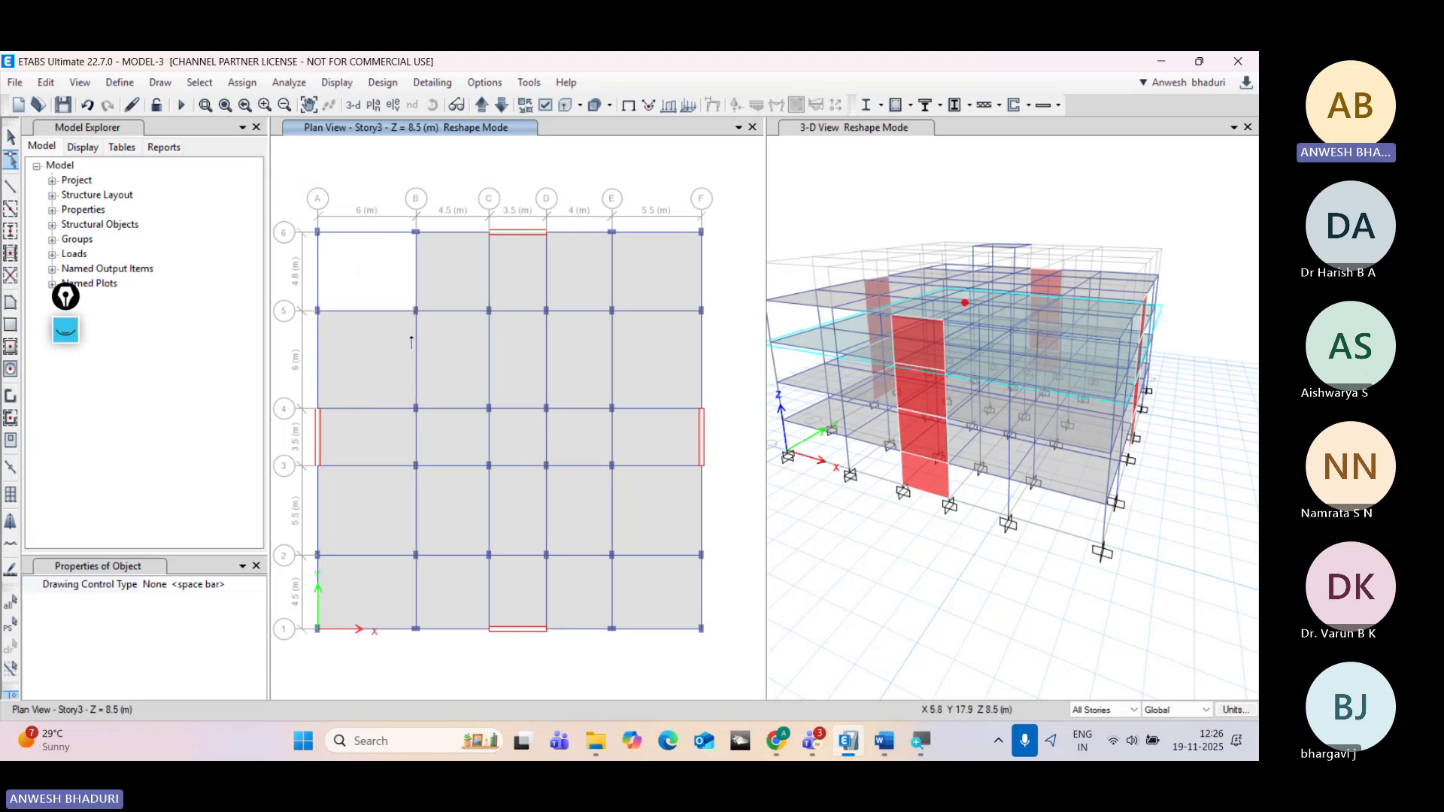
pyautogui.click(13, 135)
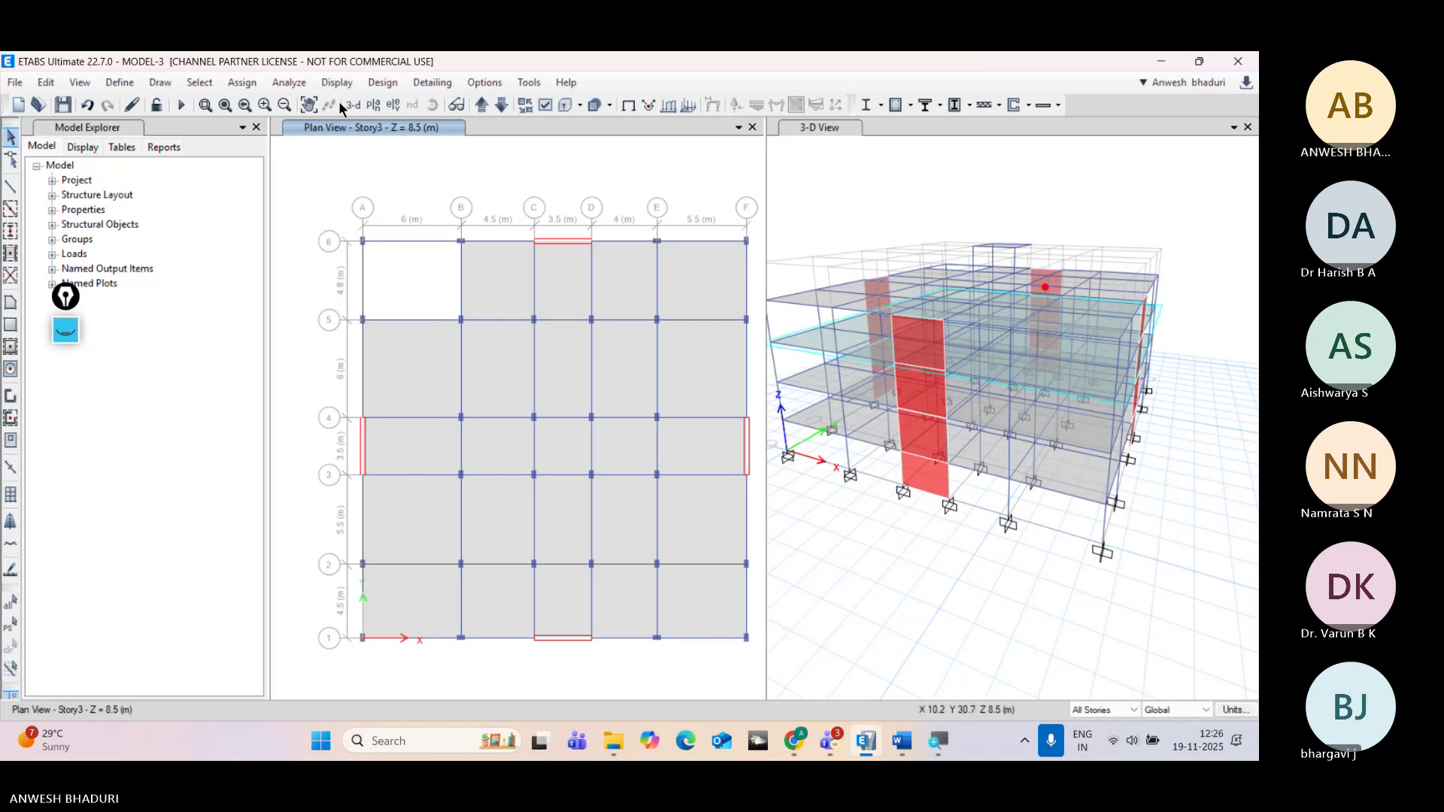
# Step: Inspect the open bay between grids A–B and 5–6 in the rotated 3-D view and up close in the Story3 plan
pyautogui.click(914, 180)
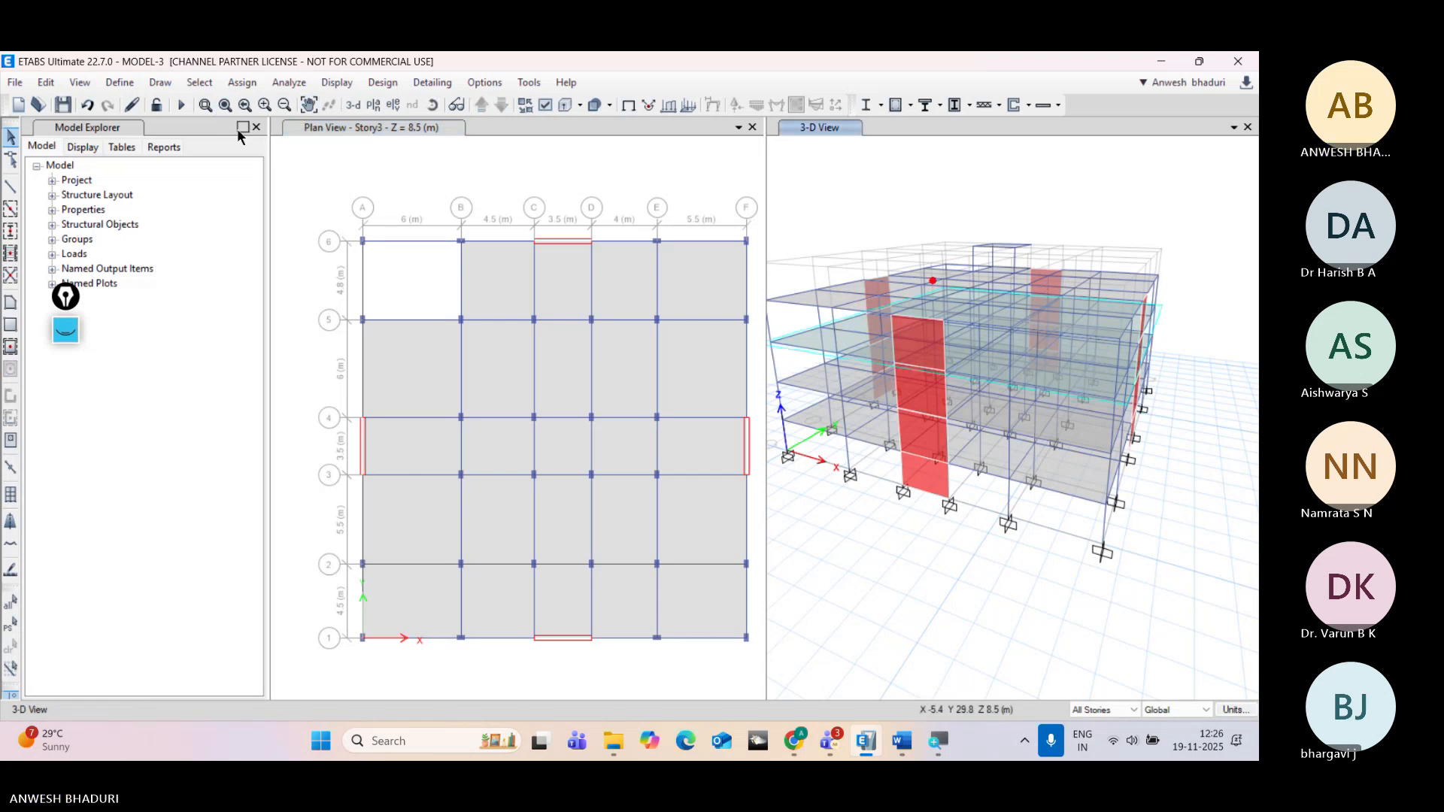
pyautogui.click(181, 106)
pyautogui.moveTo(957, 501); pyautogui.dragTo(863, 563)
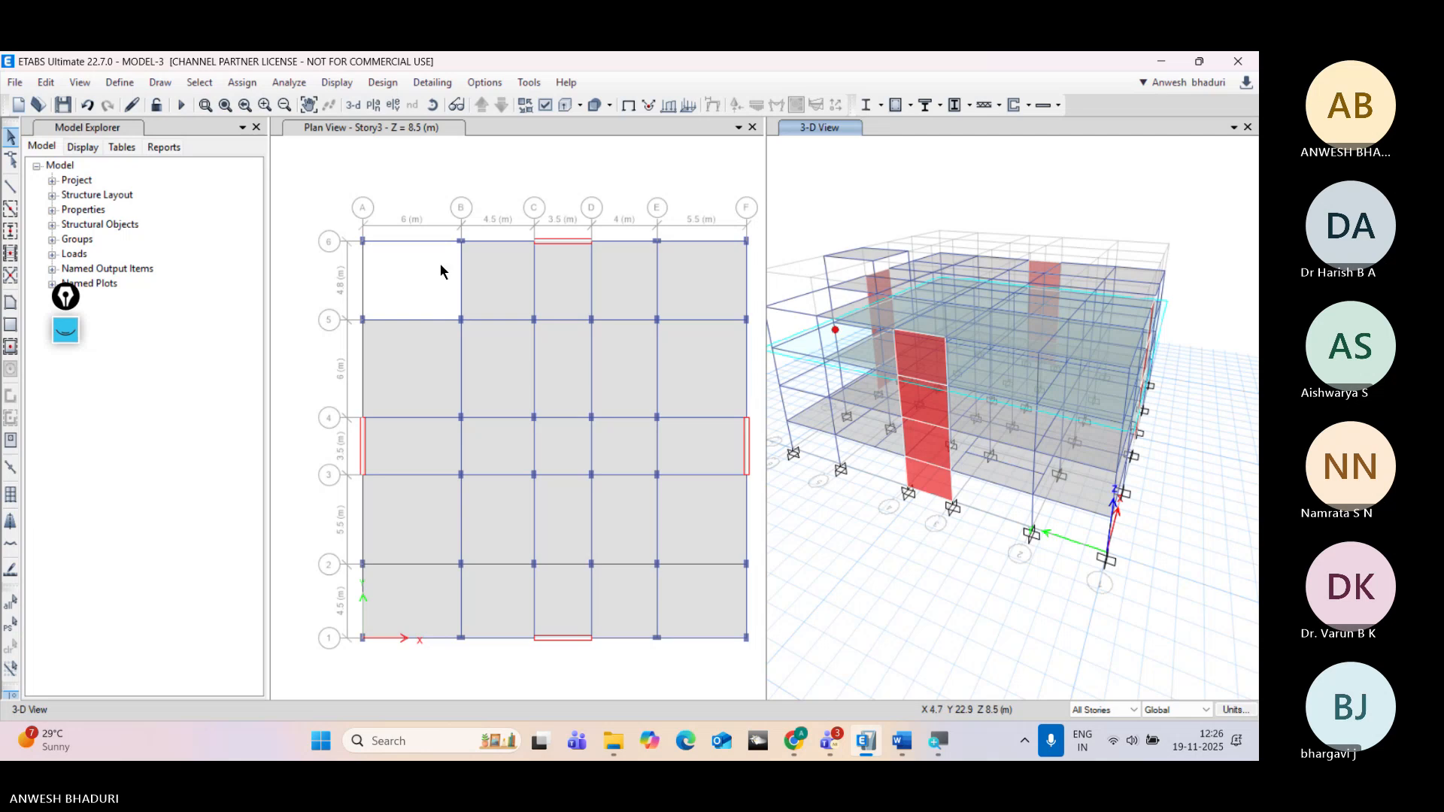
pyautogui.scroll(3, 379, 318)
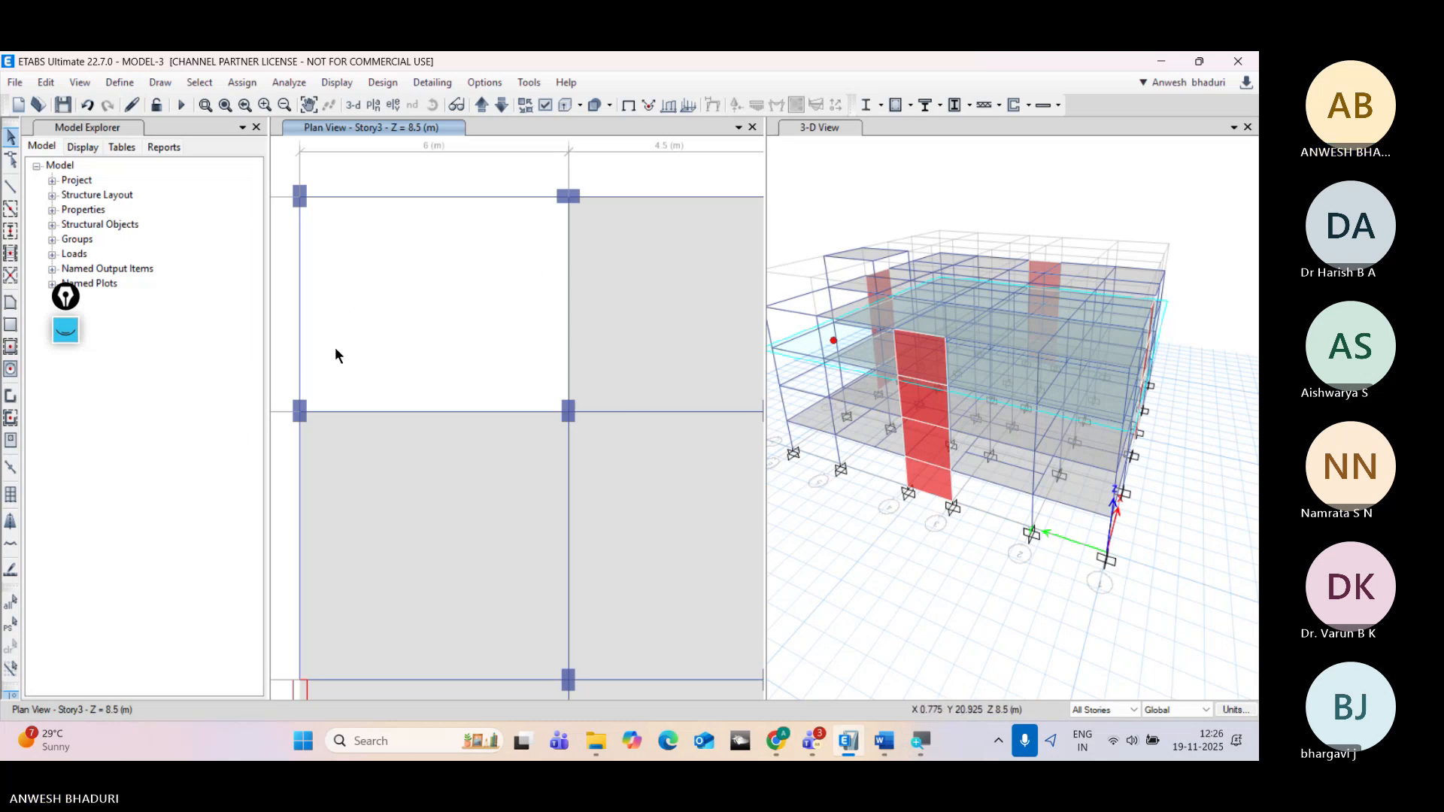
# Step: Examine the slab panels and open bay at grids A–B/5–6 across the stories in the 3-D view
pyautogui.moveTo(832, 492); pyautogui.dragTo(873, 479, button='middle')
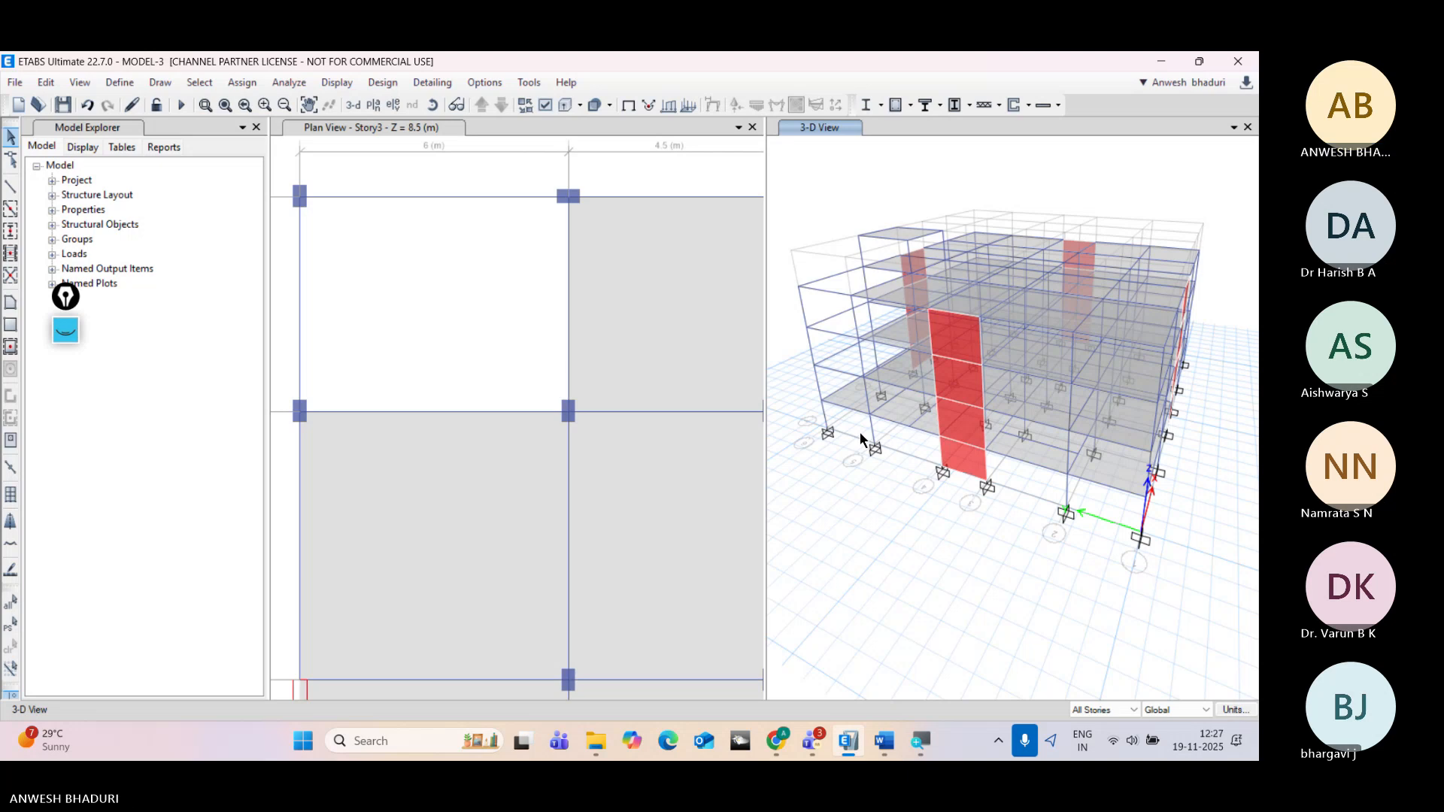
pyautogui.scroll(5, 803, 394)
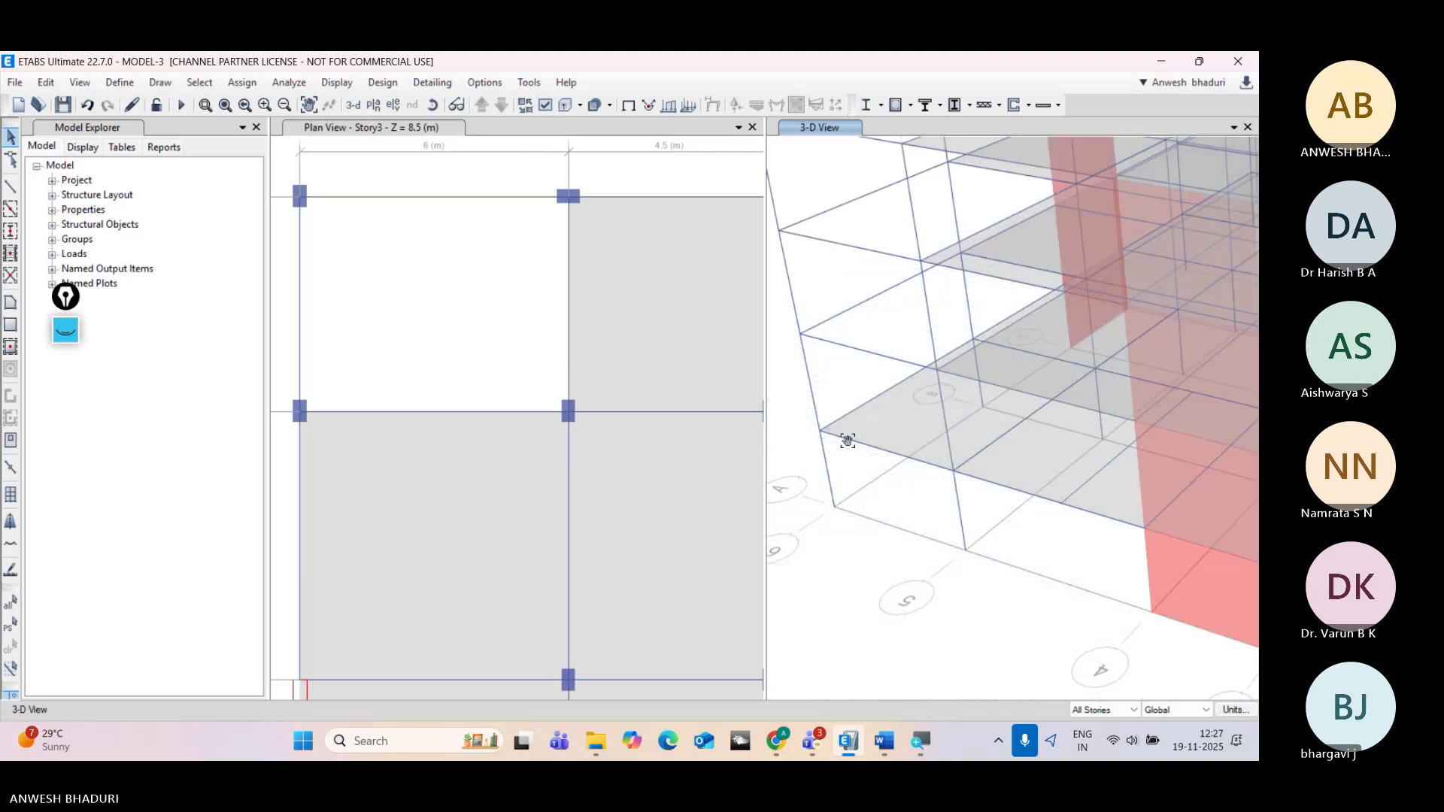
pyautogui.click(930, 506)
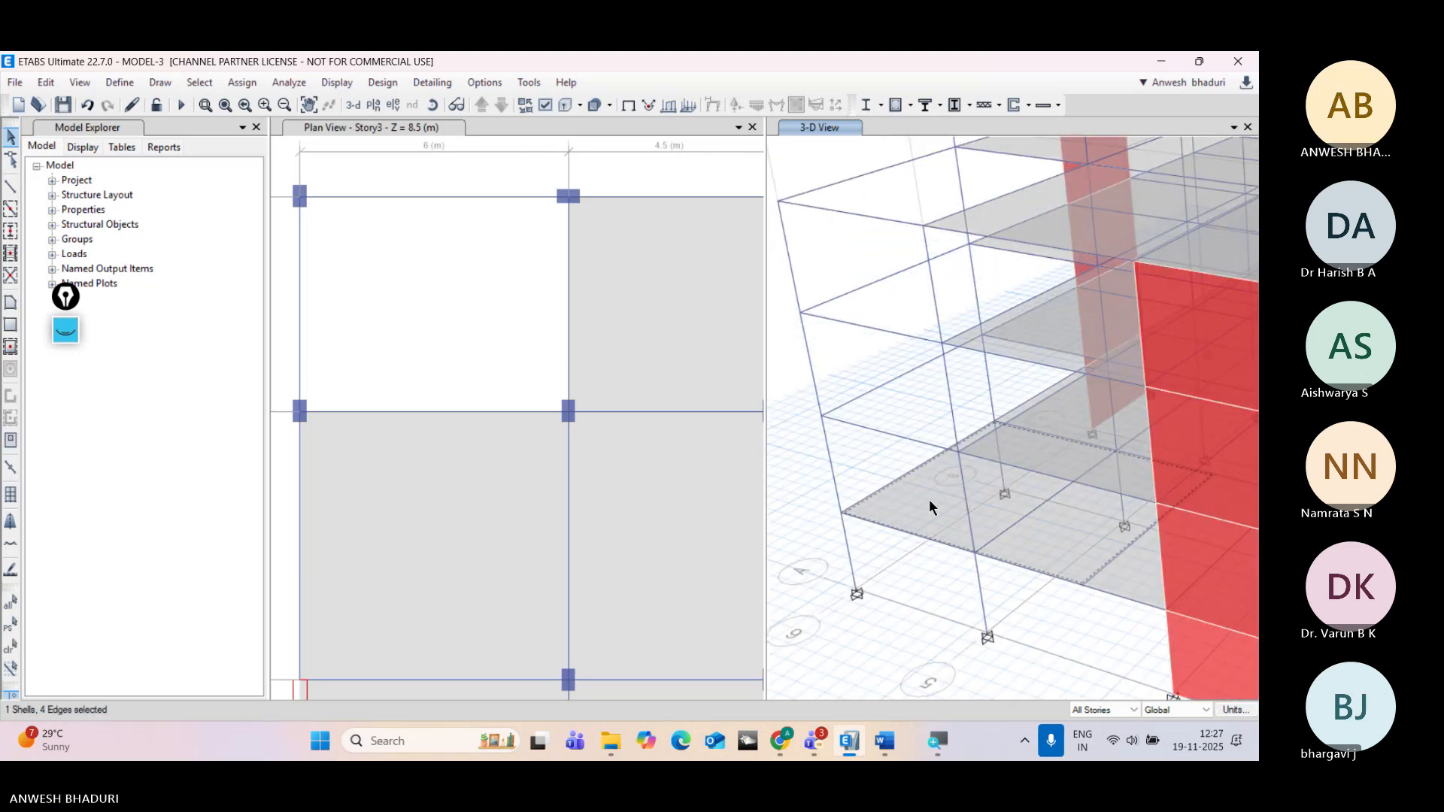
pyautogui.scroll(-5, 929, 501)
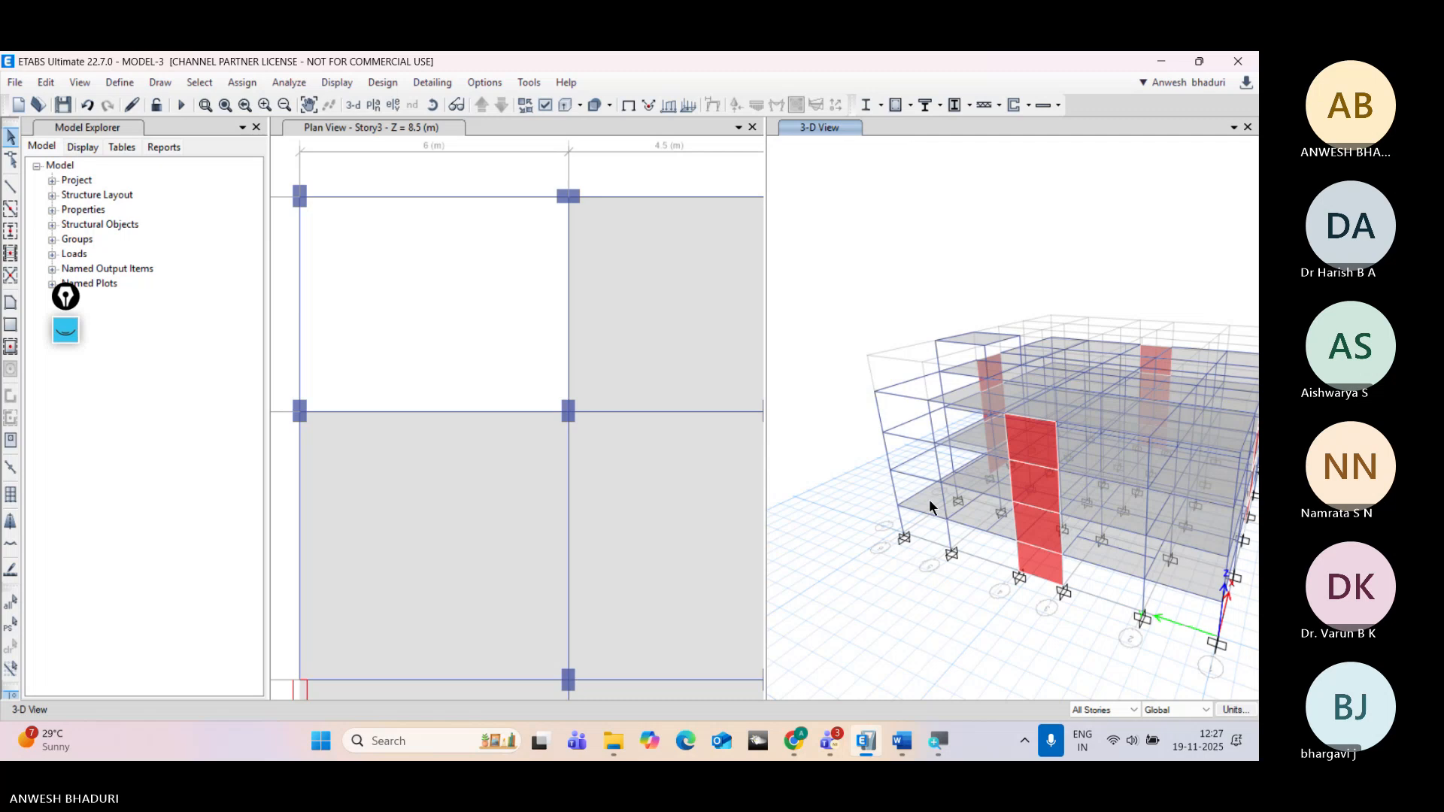
pyautogui.scroll(5, 930, 506)
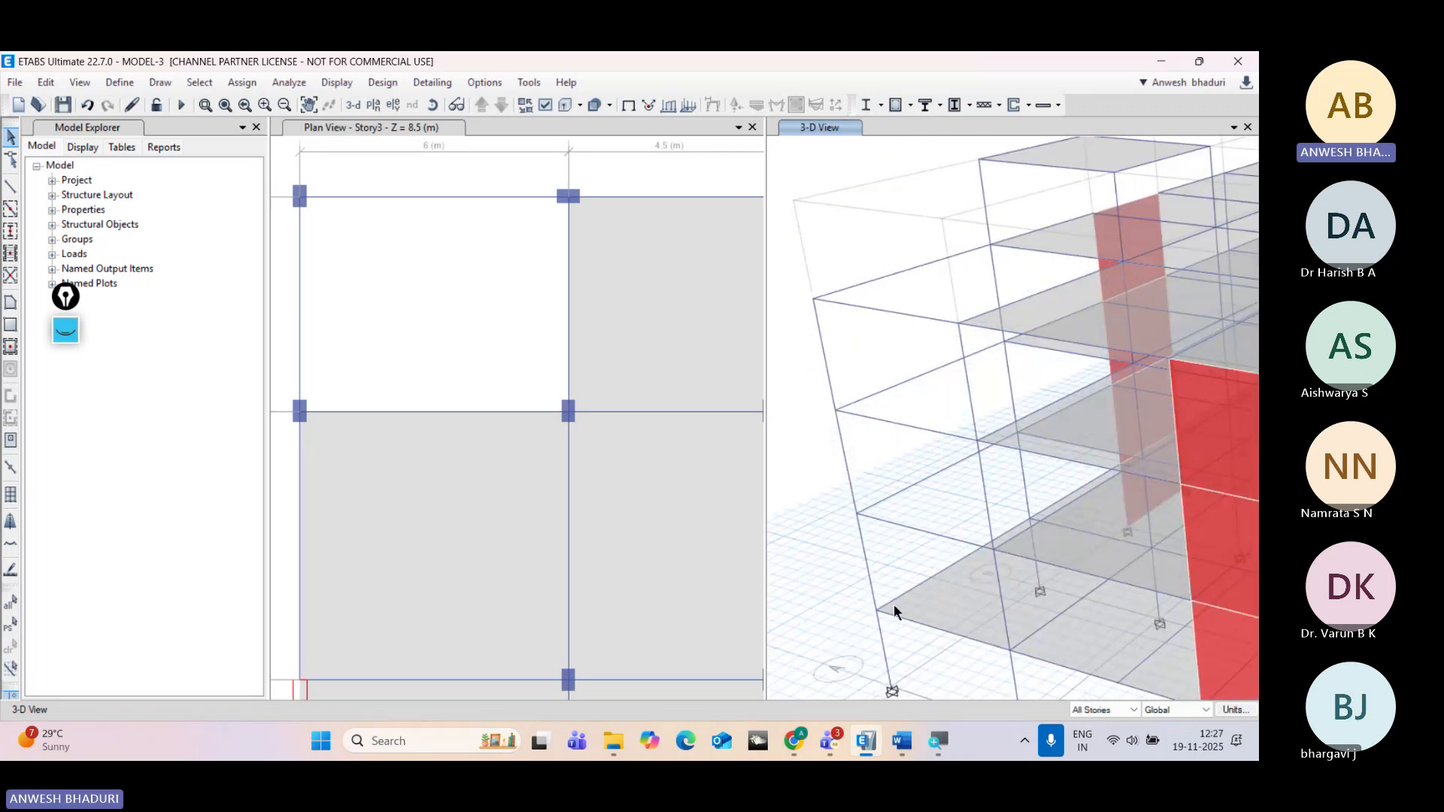
pyautogui.moveTo(894, 604); pyautogui.dragTo(836, 458, button='middle')
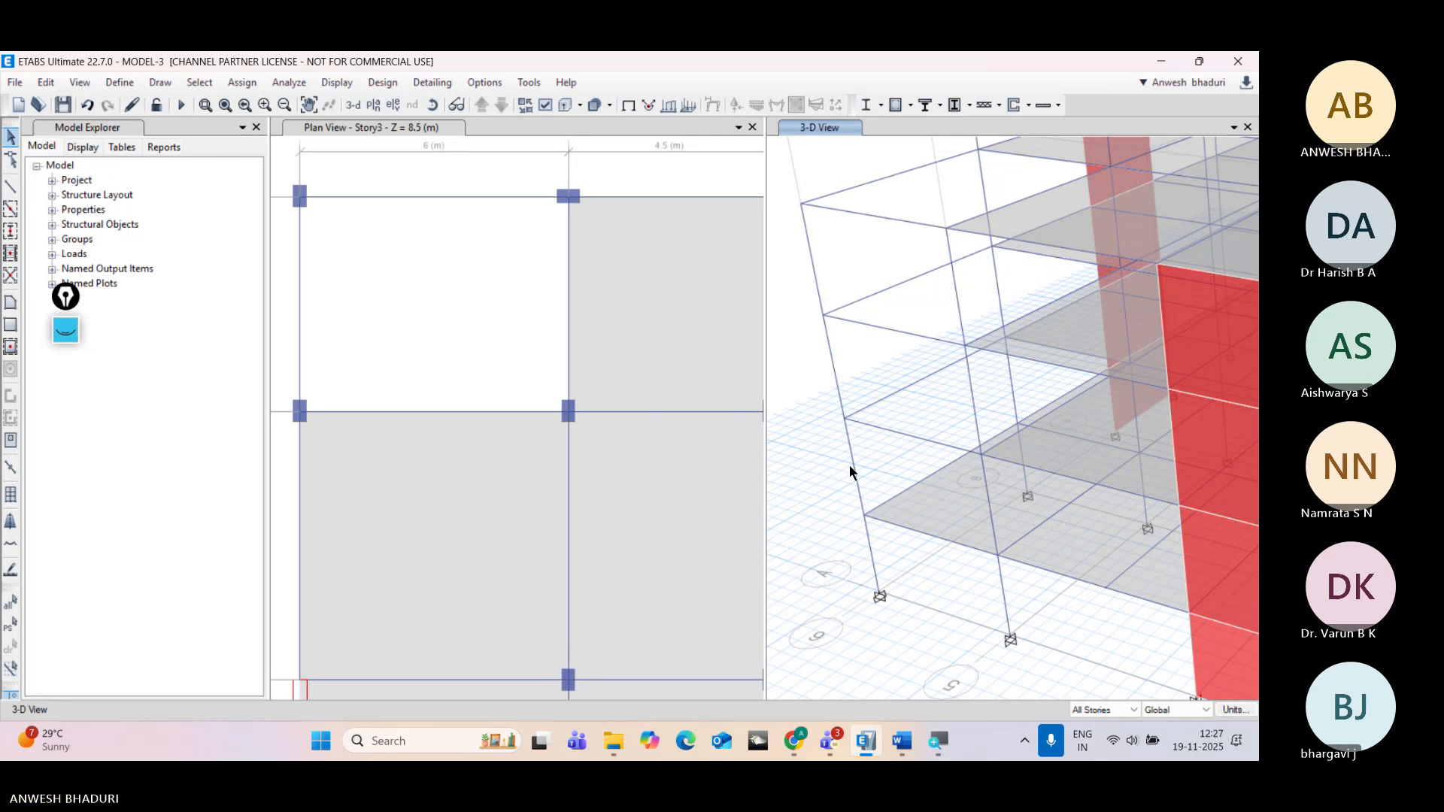
pyautogui.scroll(-4, 850, 471)
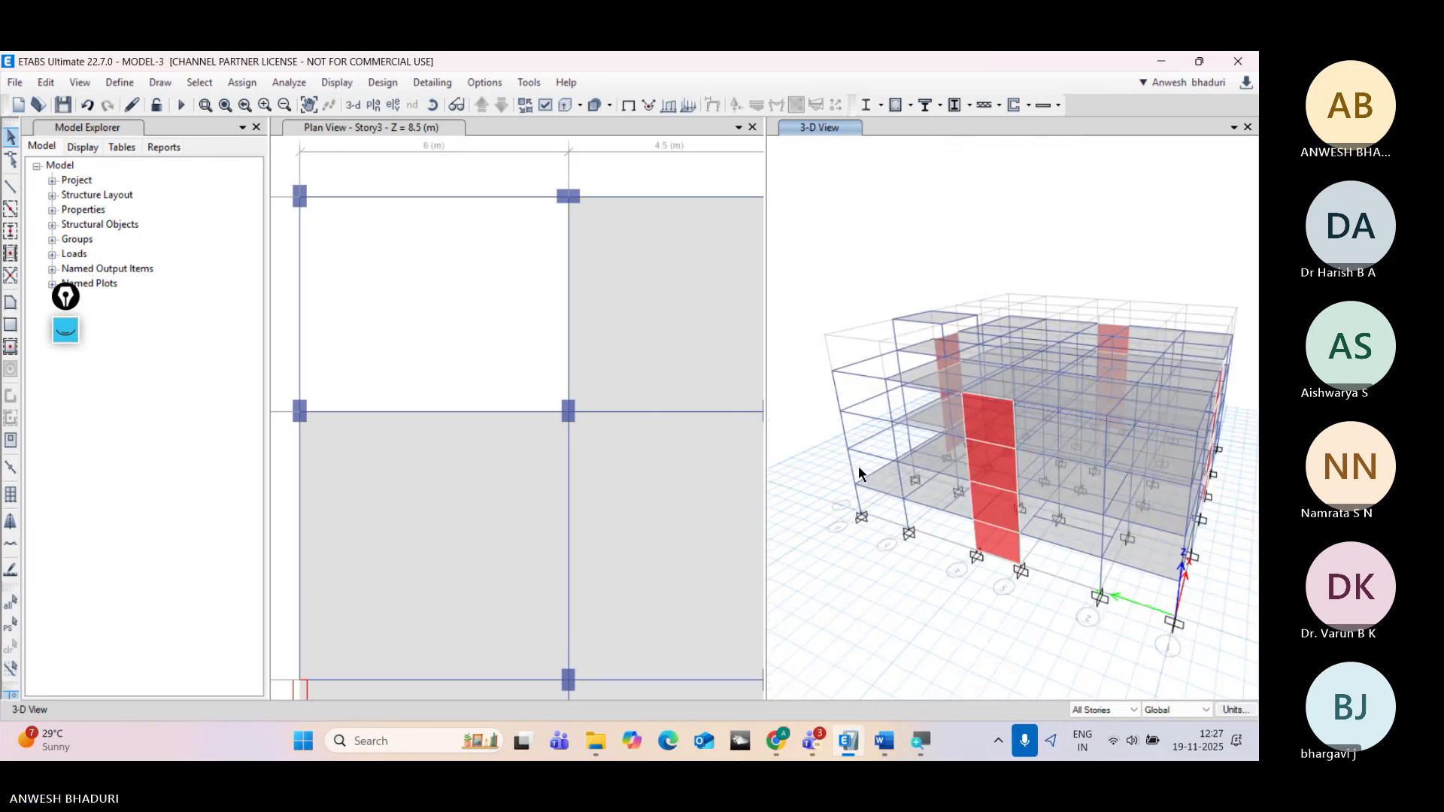
pyautogui.click(406, 230)
pyautogui.scroll(-3, 409, 233)
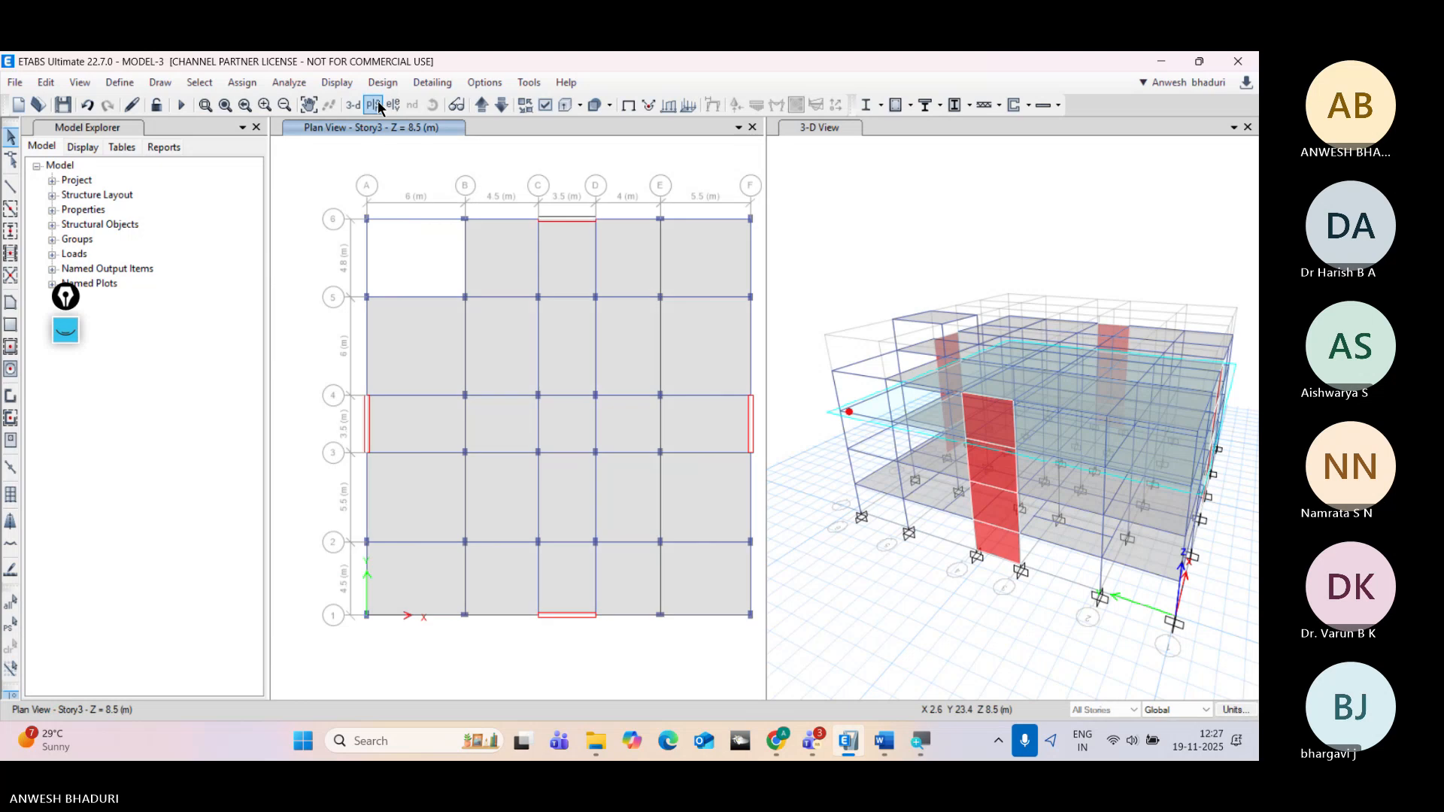
# Step: Add a horizontal reference plane to grid system G1 at Z ordinate 2.5+1.5 m with ID ML-1
pyautogui.click(45, 89)
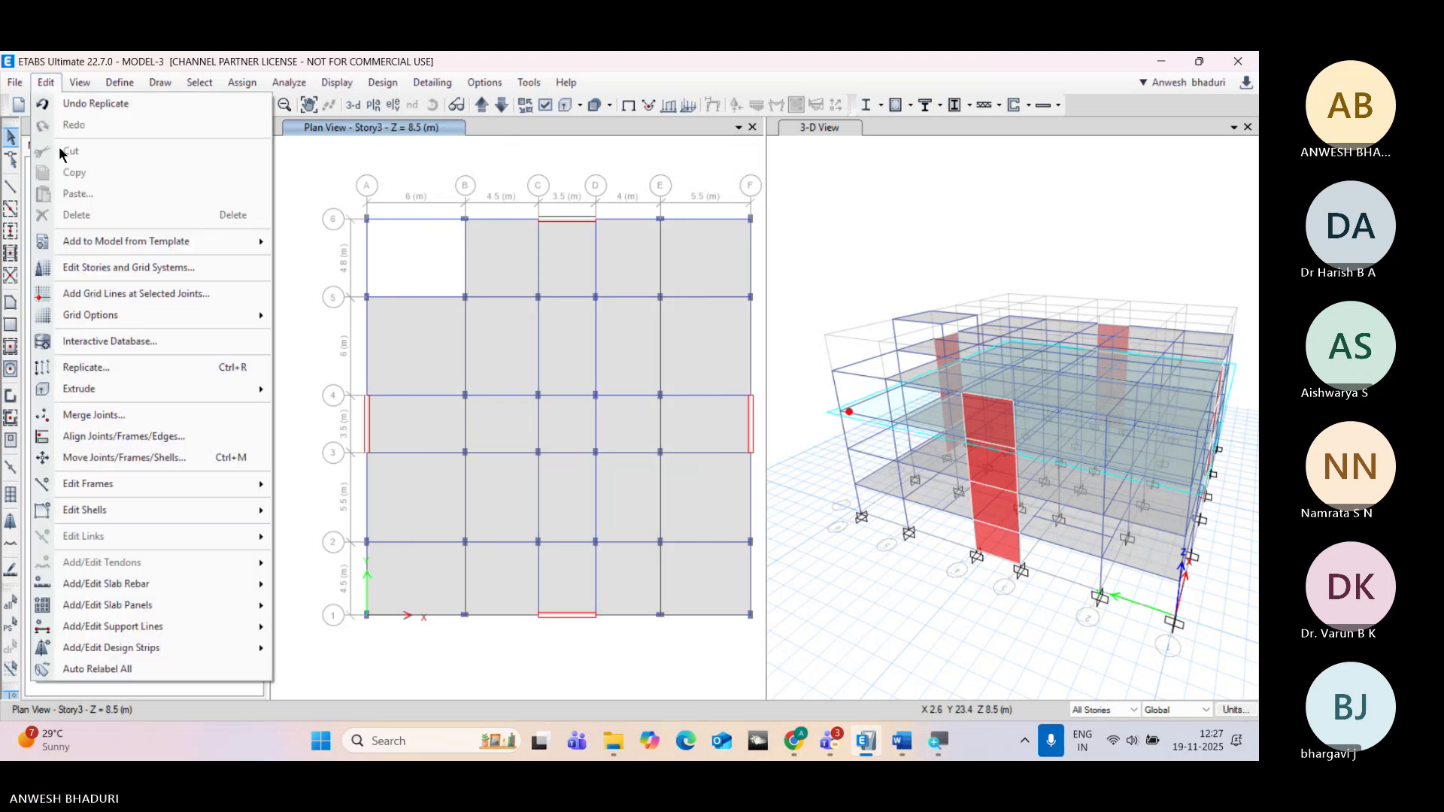
pyautogui.click(76, 269)
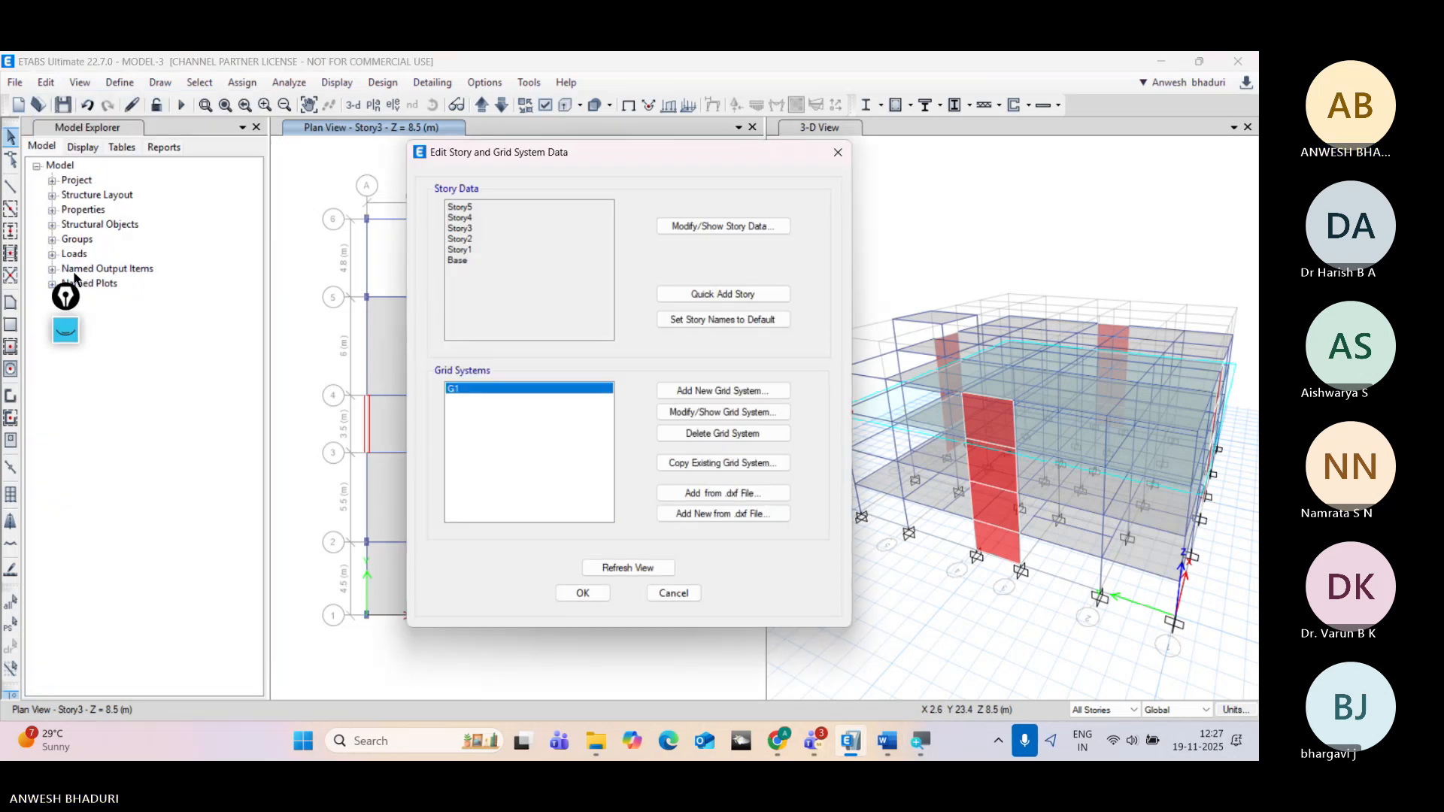
pyautogui.moveTo(491, 159); pyautogui.dragTo(208, 164)
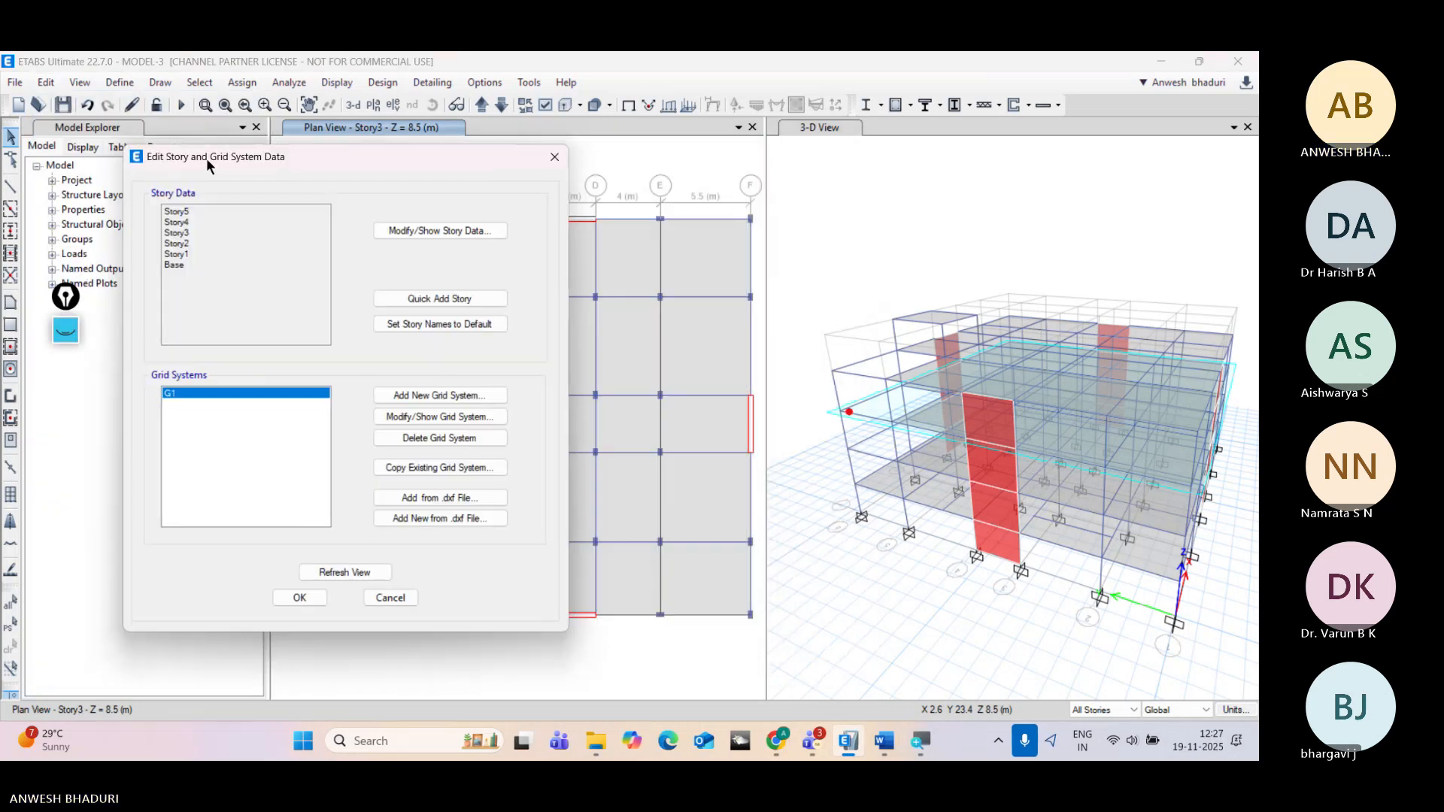
pyautogui.click(415, 419)
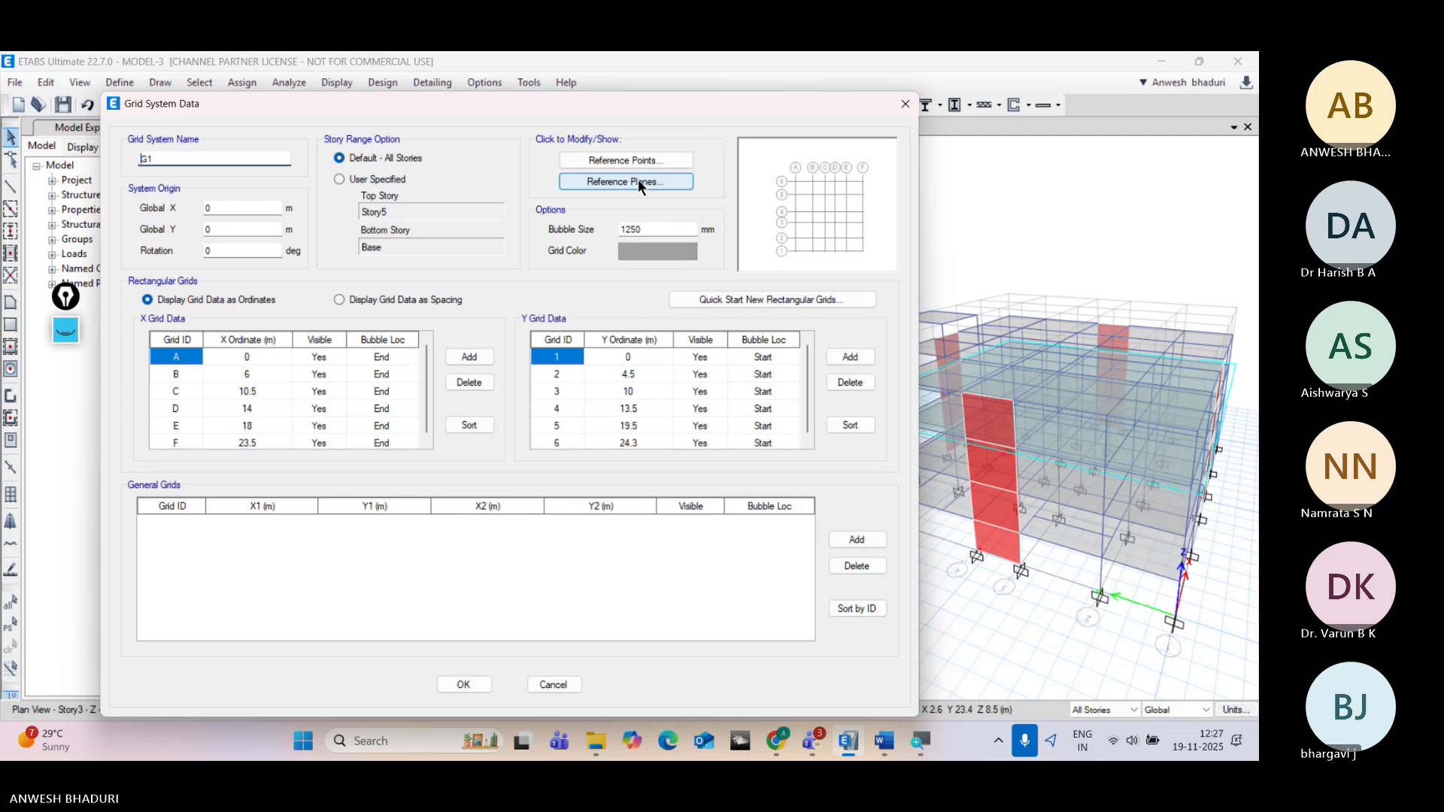
pyautogui.click(639, 183)
pyautogui.click(571, 328)
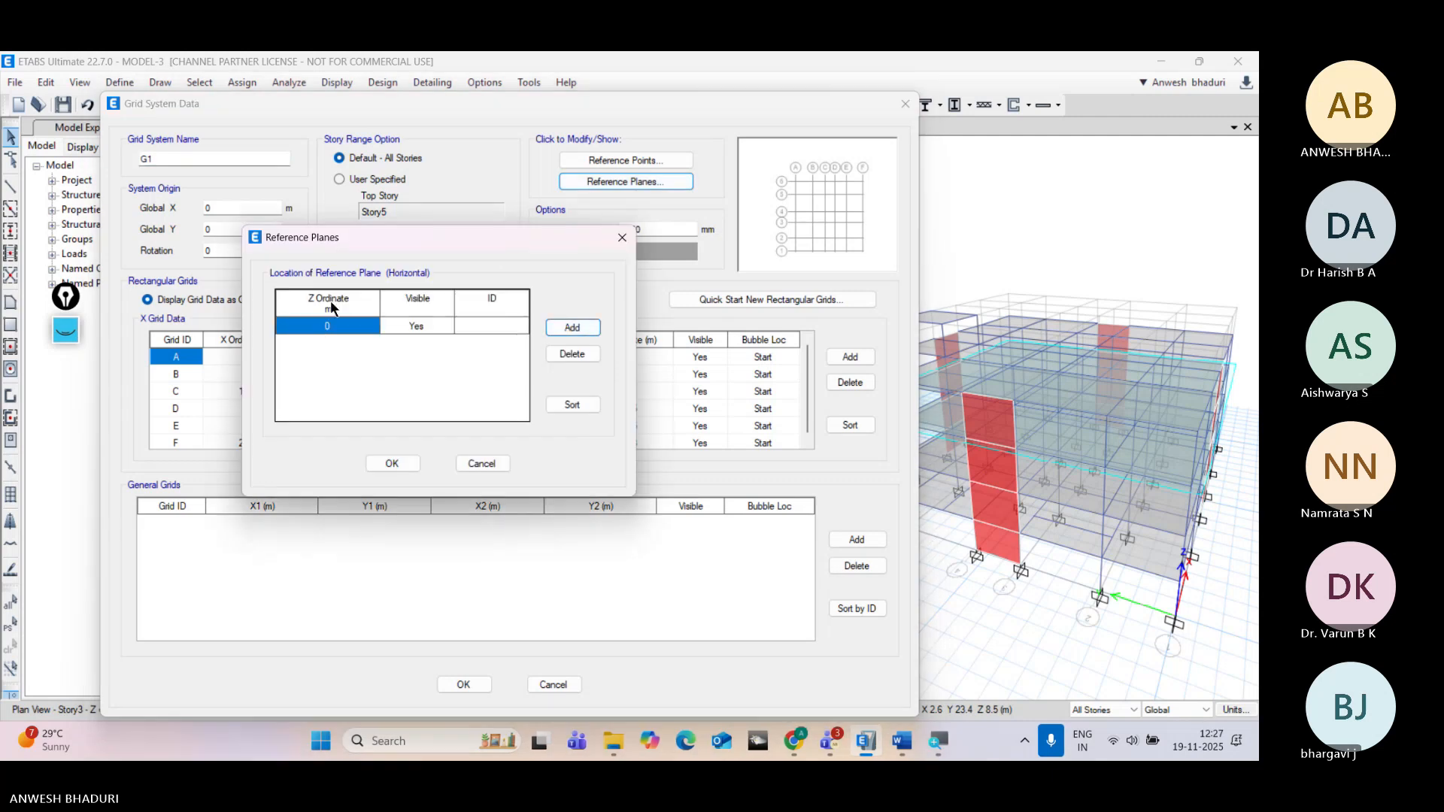
pyautogui.click(338, 327)
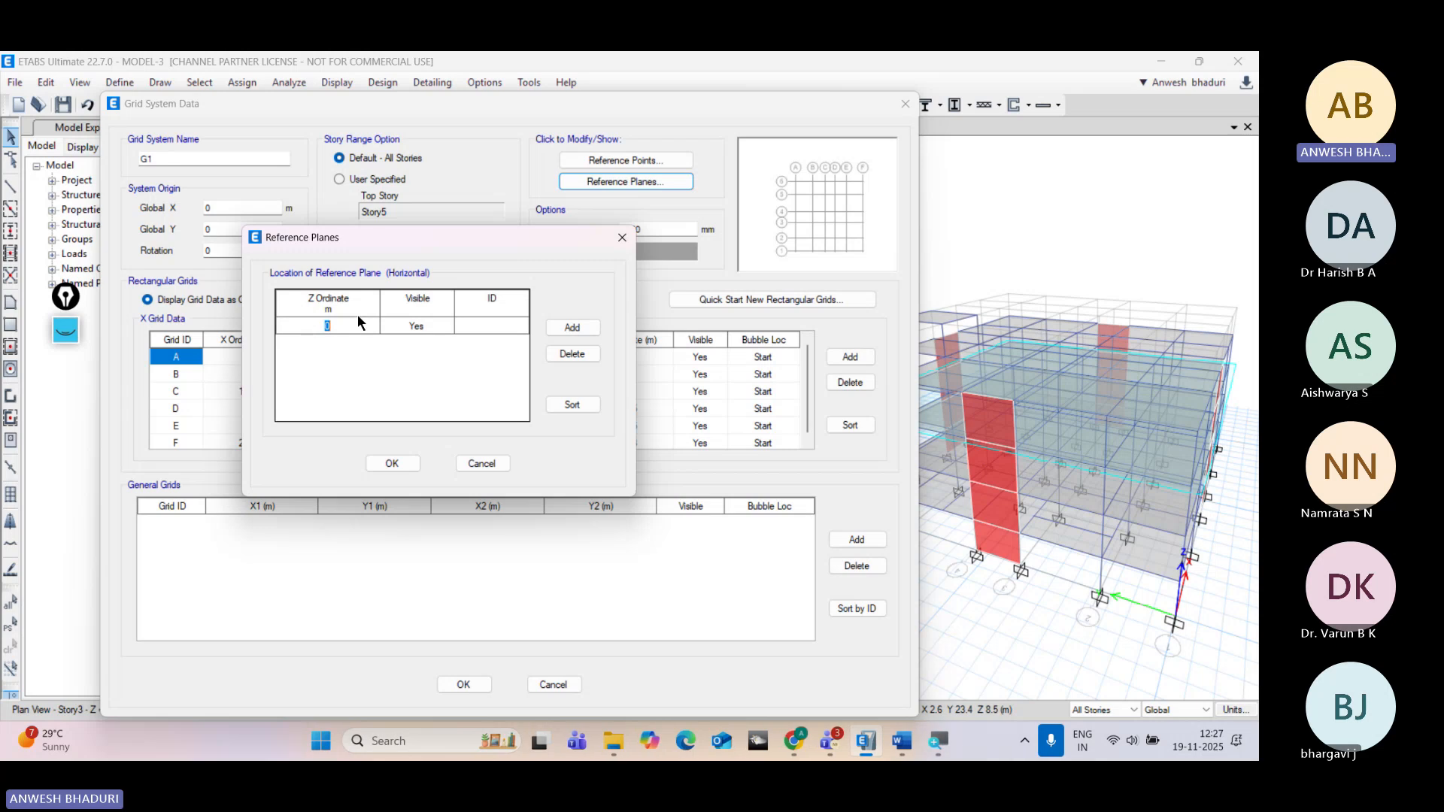
pyautogui.write('2.5')
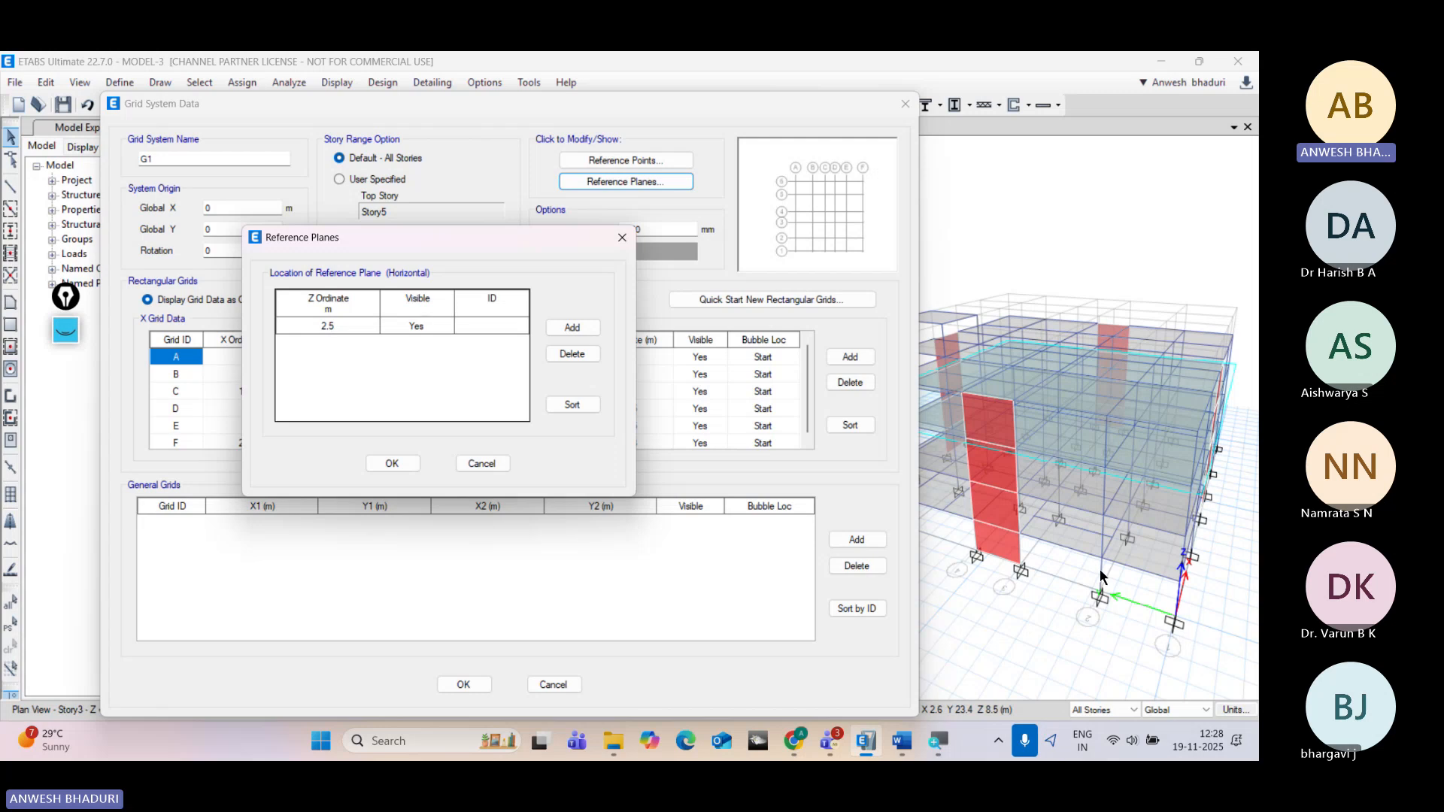
pyautogui.write('+1.5')
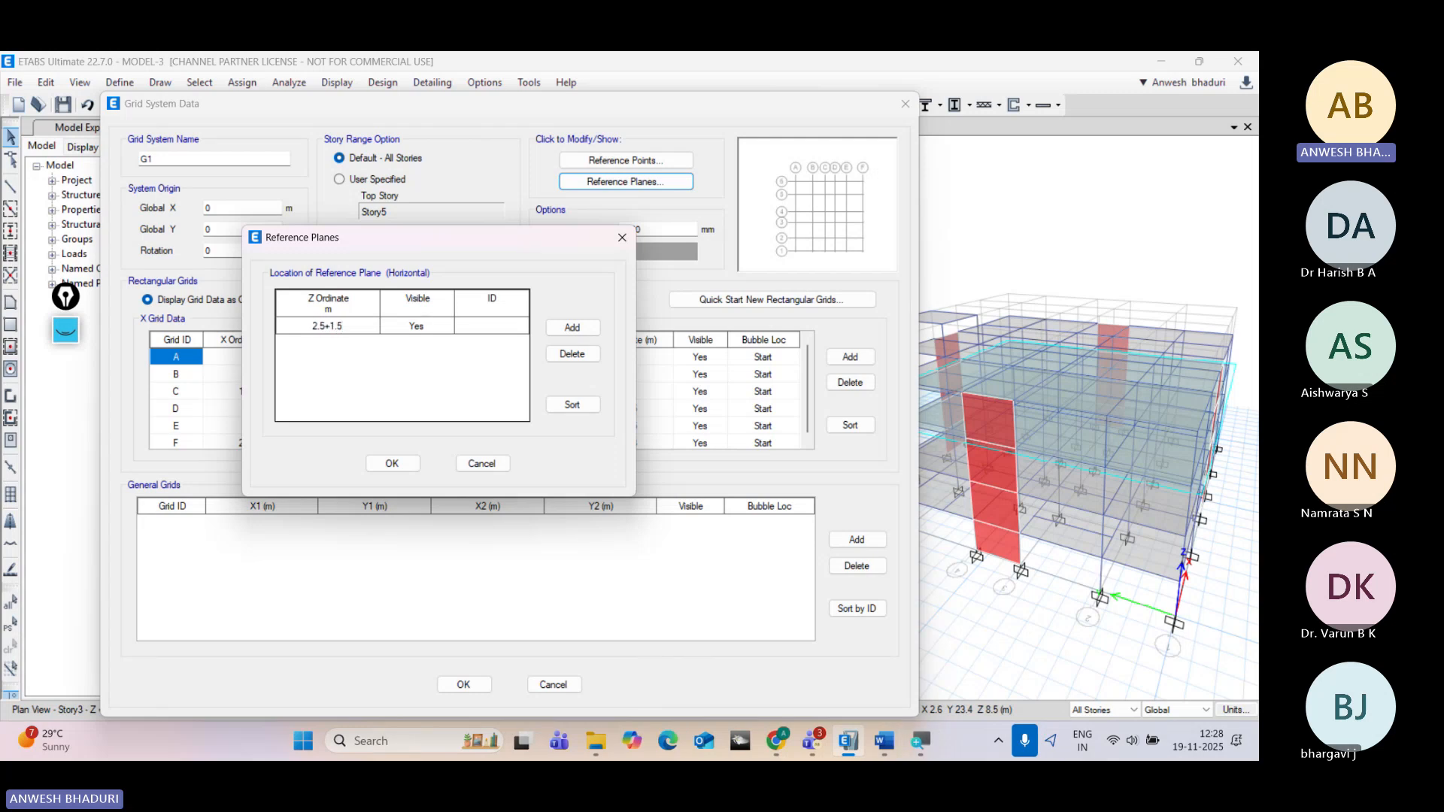
pyautogui.click(488, 331)
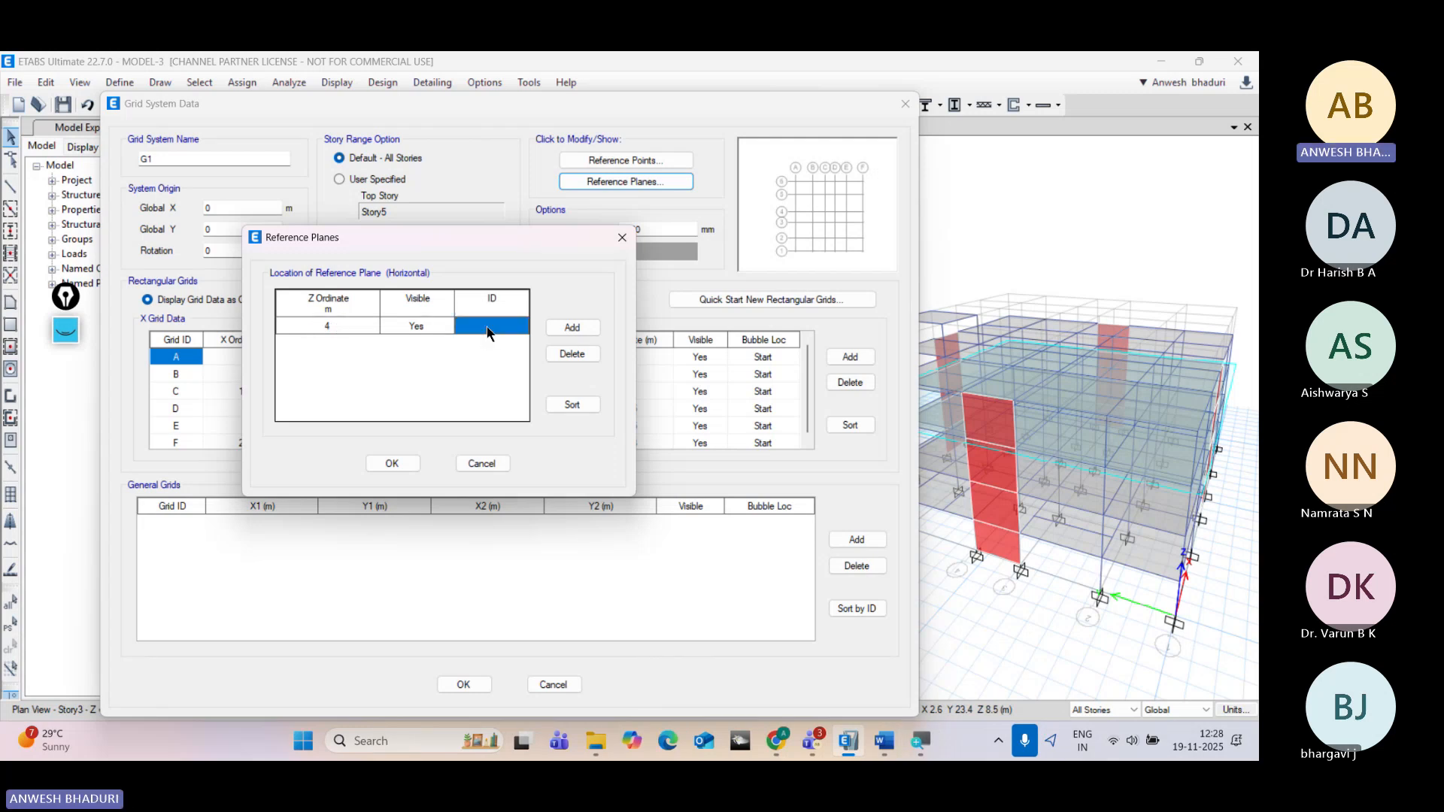
pyautogui.write('ML')
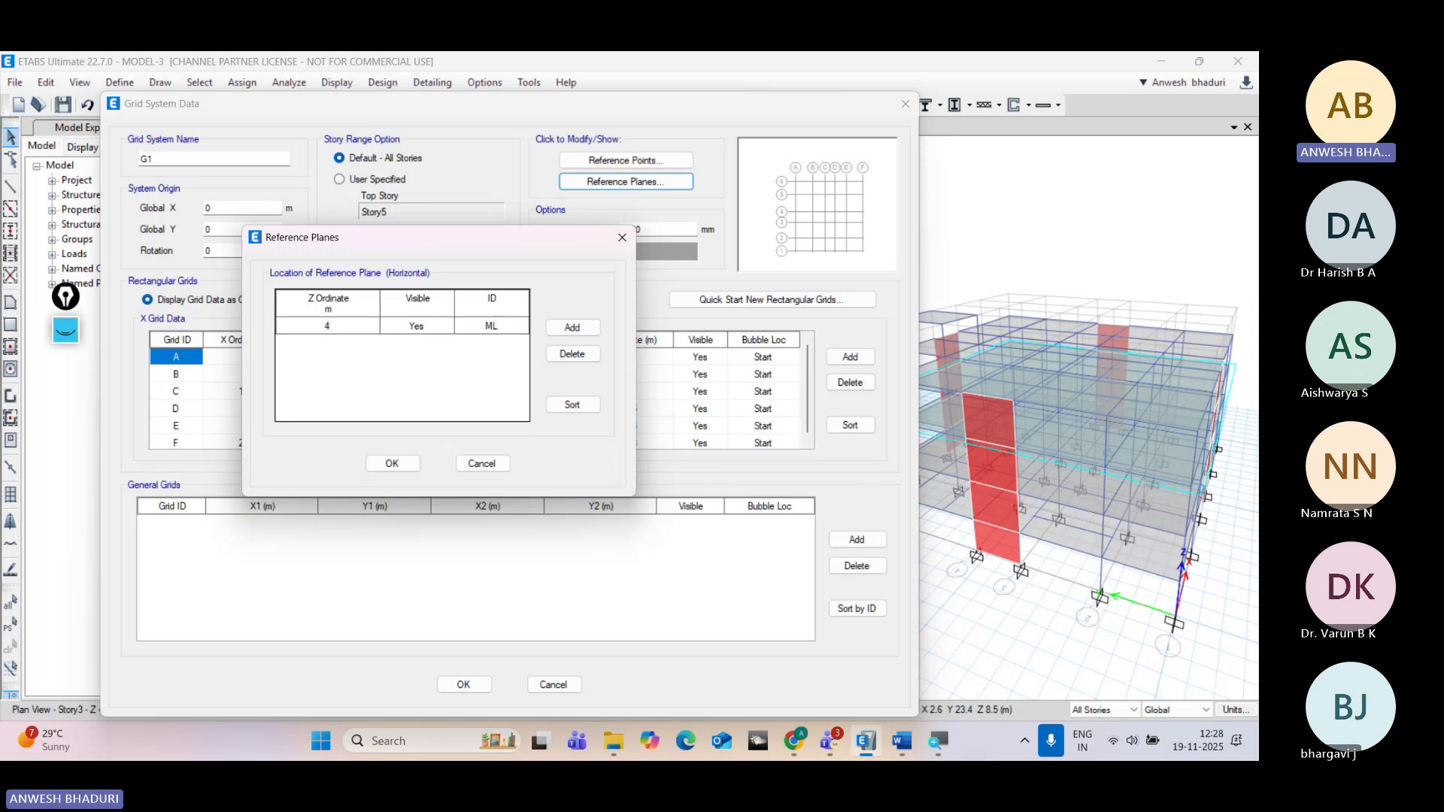
pyautogui.write('-1')
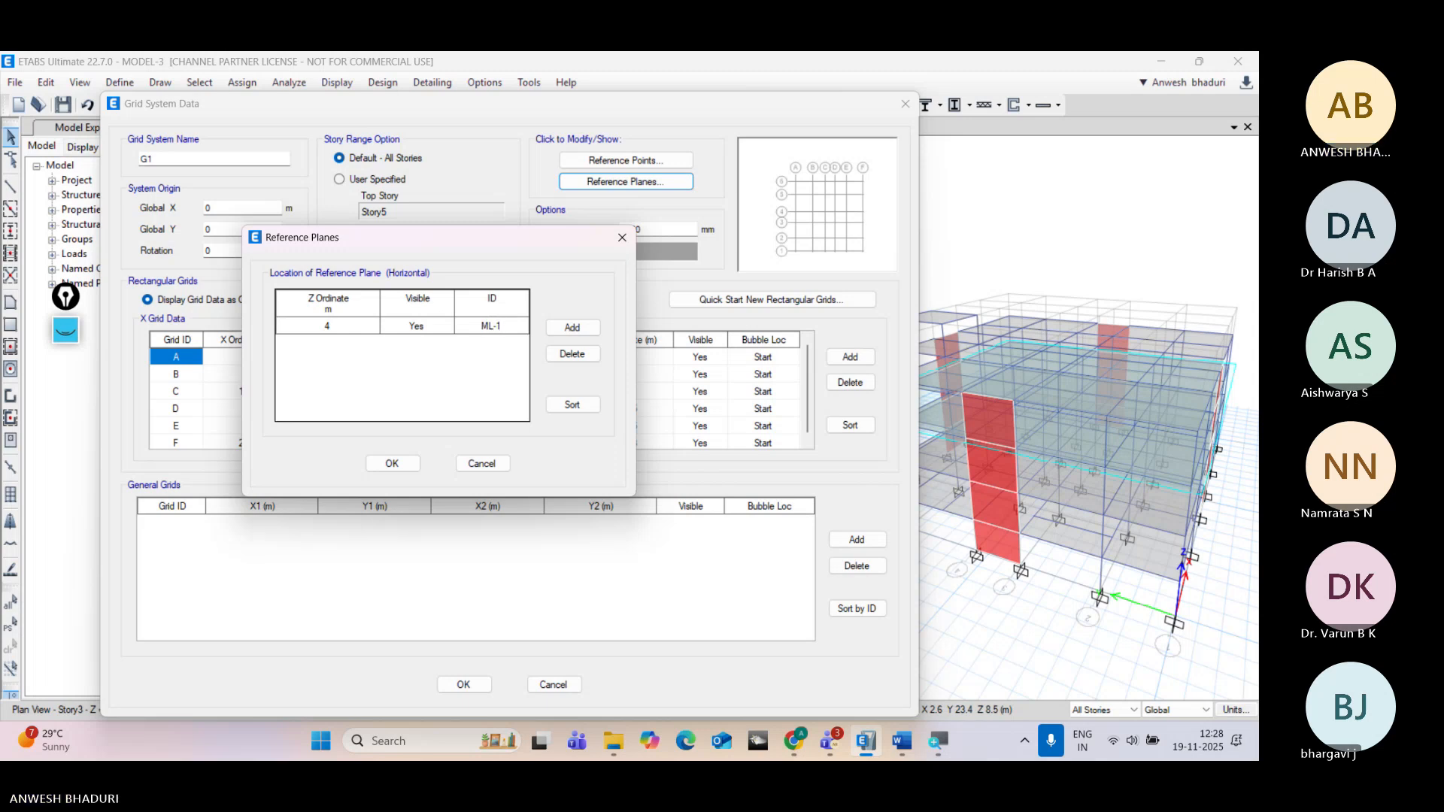
# Step: Add a second horizontal reference plane at Z ordinate 7 m with ID ML-2
pyautogui.click(572, 327)
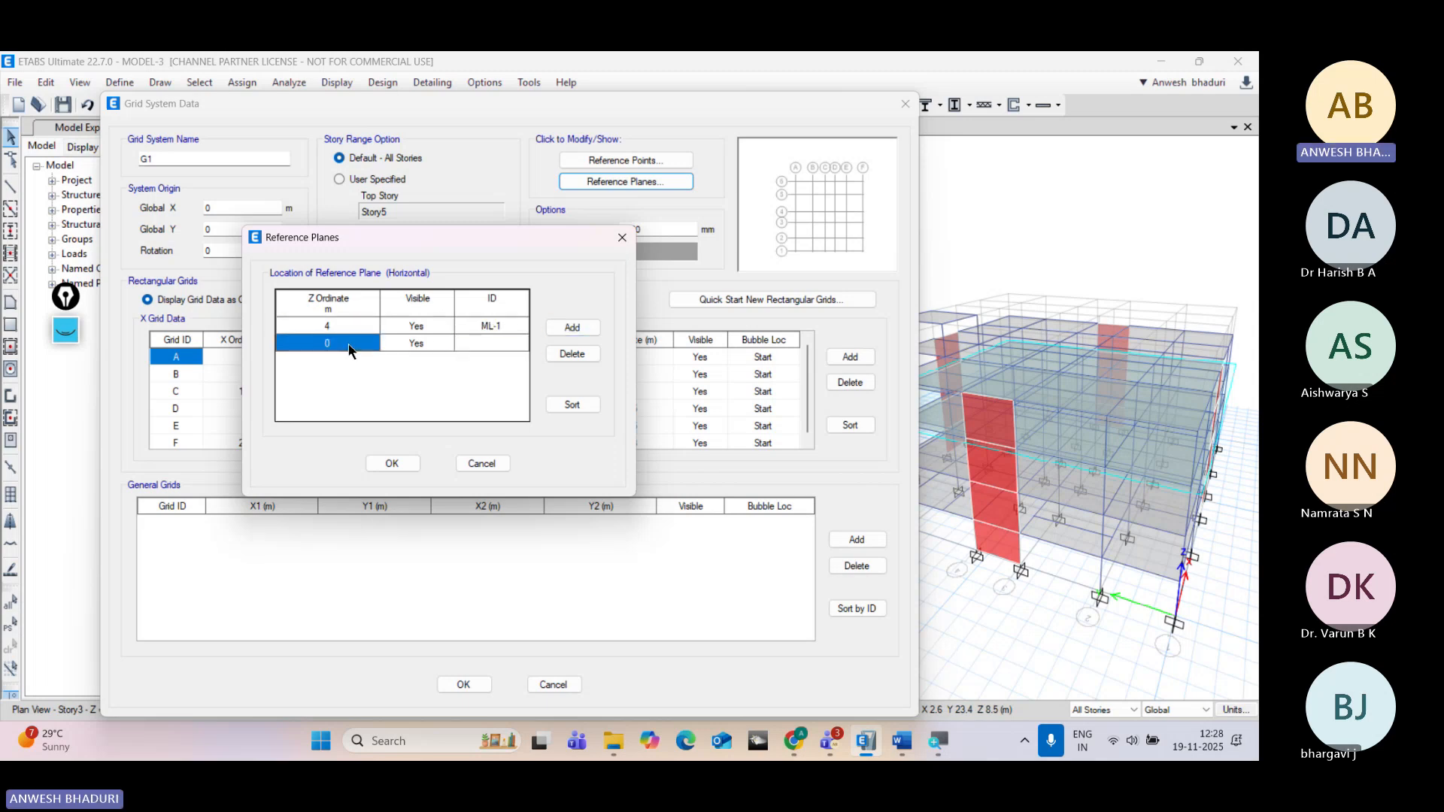
pyautogui.write('7')
pyautogui.click(463, 346)
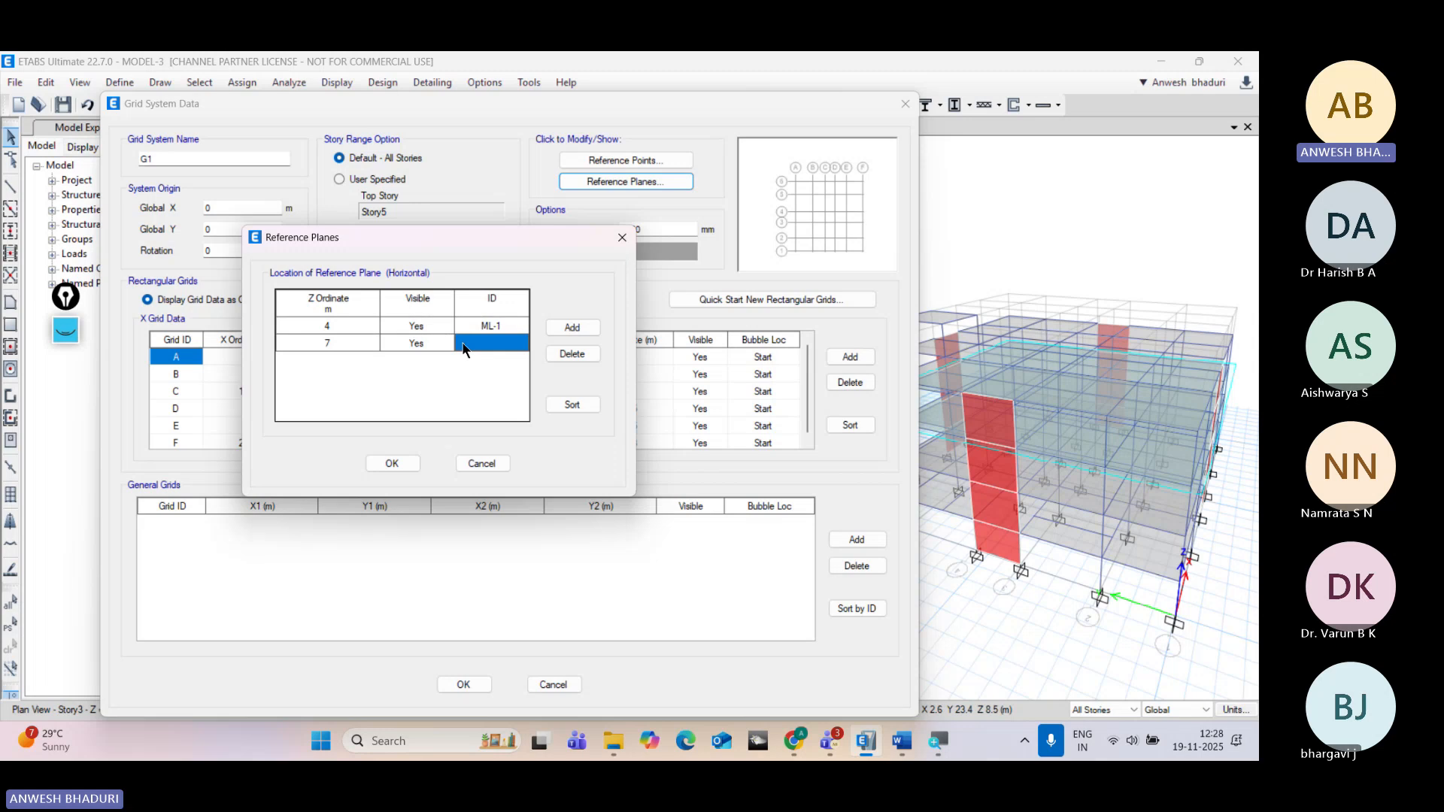
pyautogui.write('ML-2')
# Step: Add a third reference plane at Z ordinate 10 m with ID ML-3 and apply the grid system changes to the model
pyautogui.click(572, 327)
pyautogui.click(326, 363)
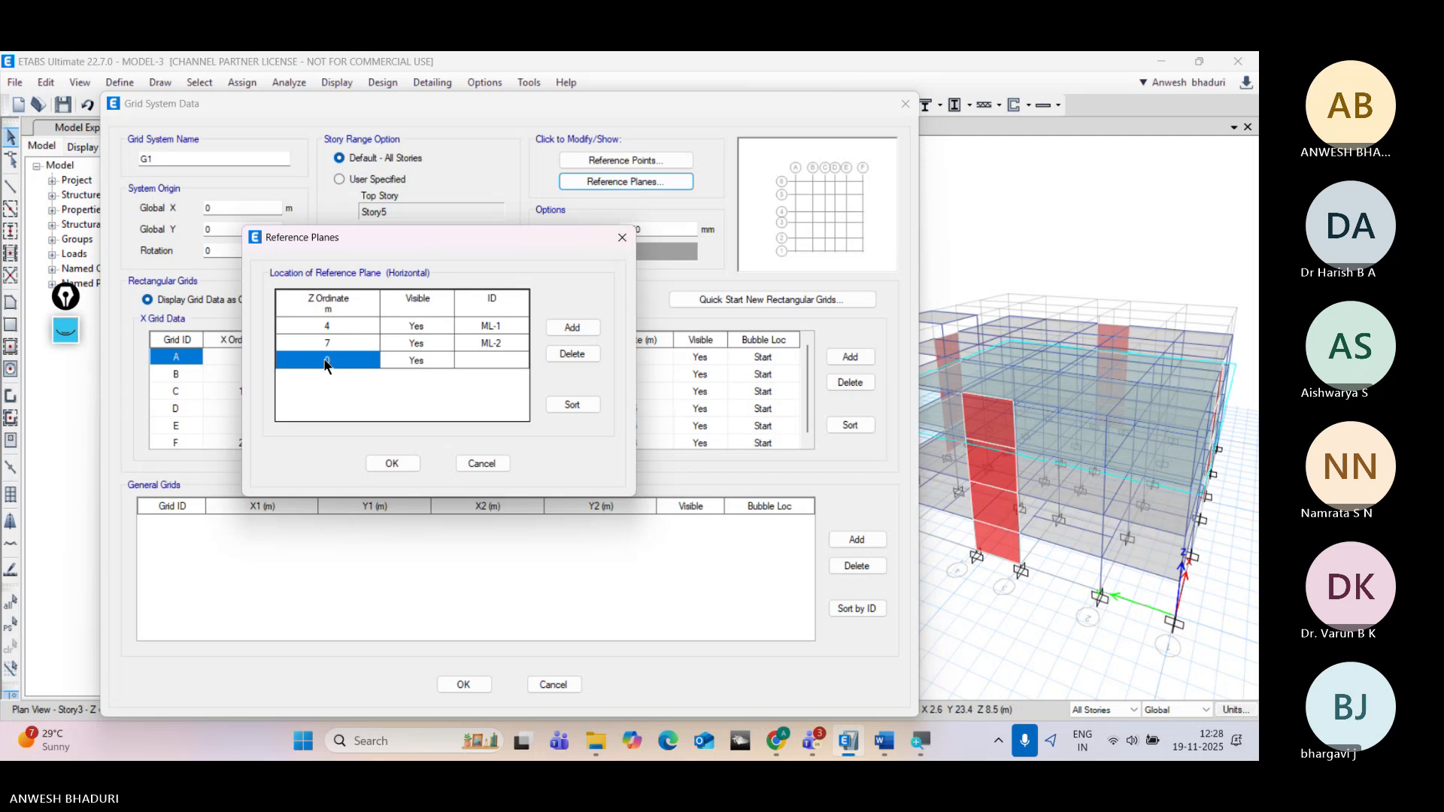
pyautogui.write('10')
pyautogui.click(509, 362)
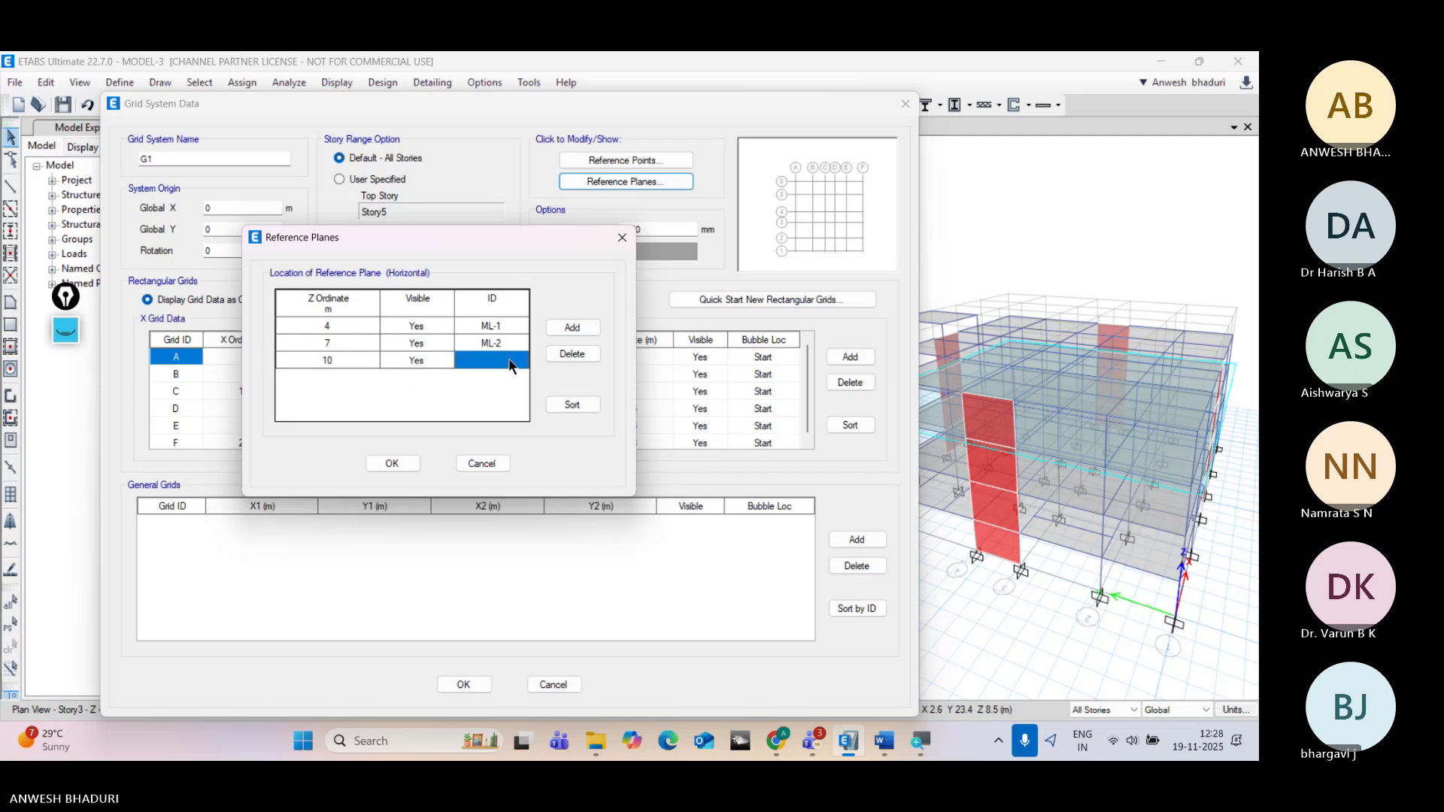
pyautogui.write('ML-3')
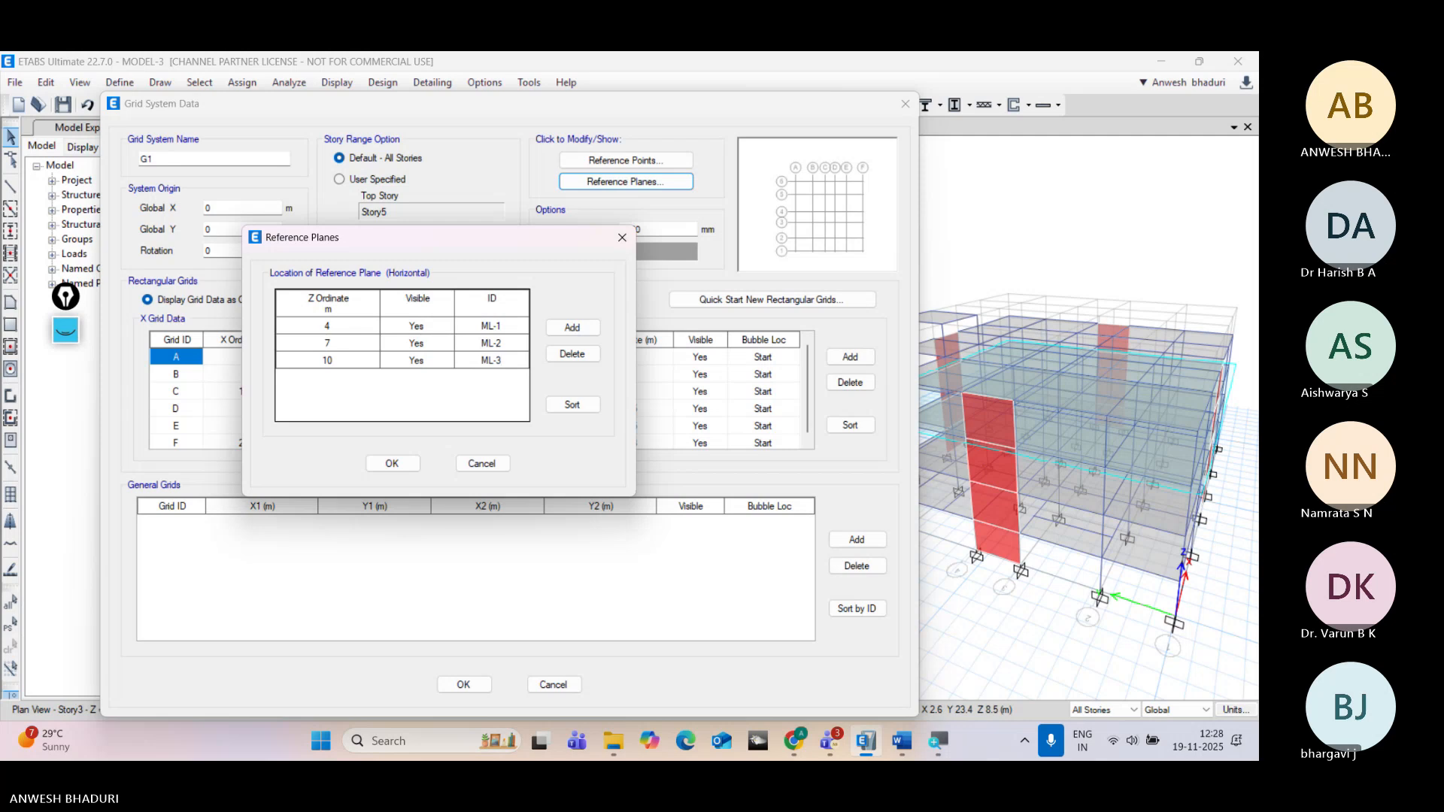
pyautogui.click(404, 463)
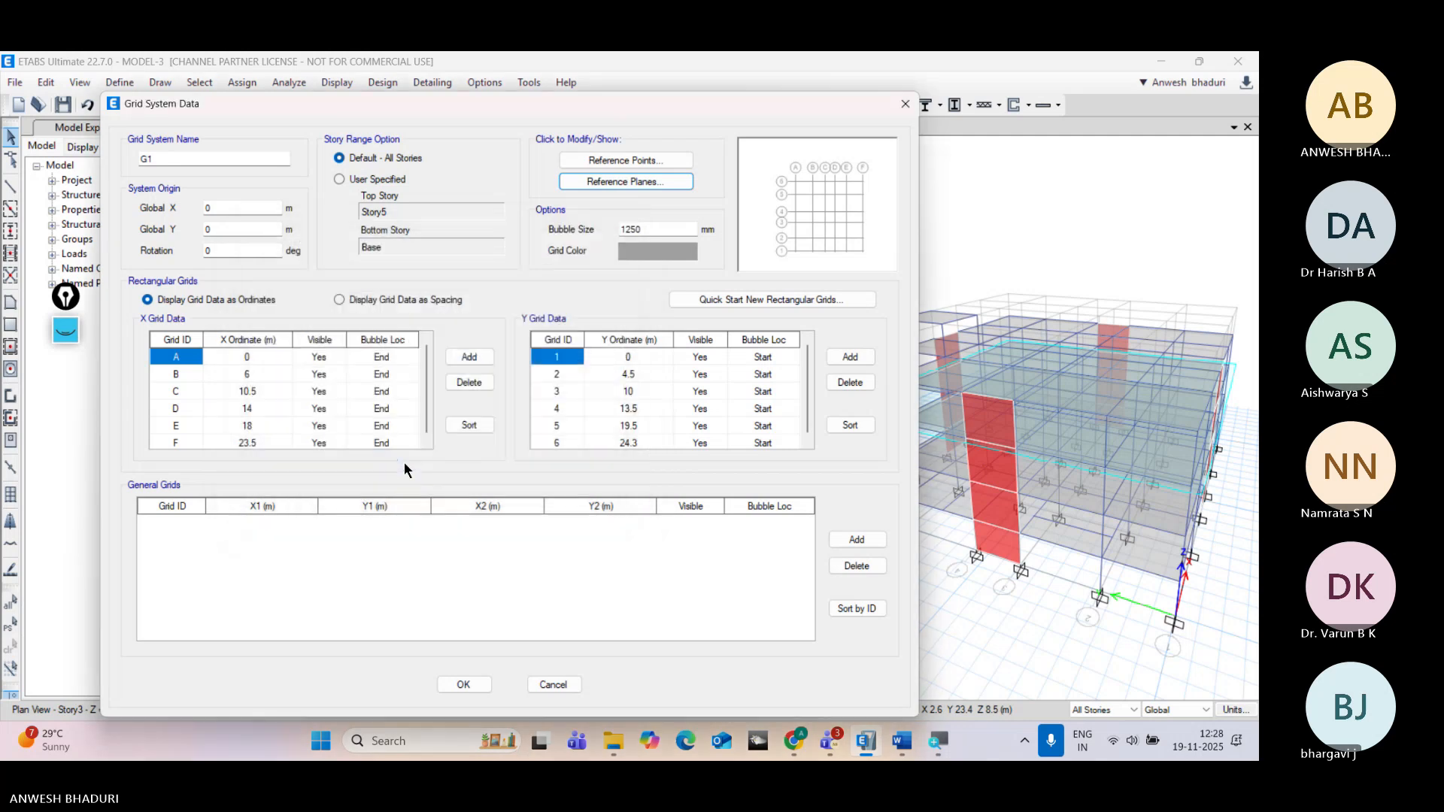
pyautogui.click(449, 681)
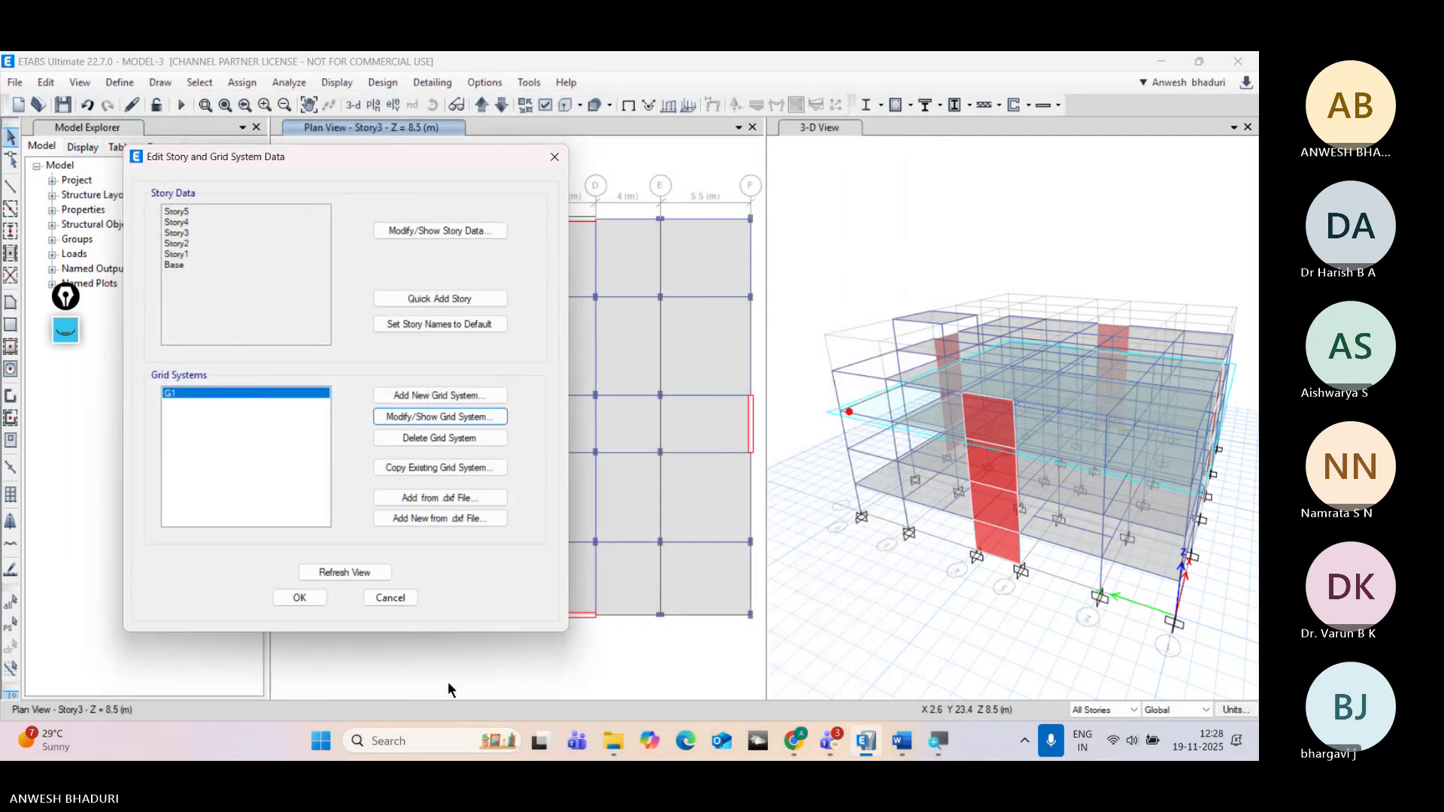
pyautogui.click(315, 570)
pyautogui.click(316, 594)
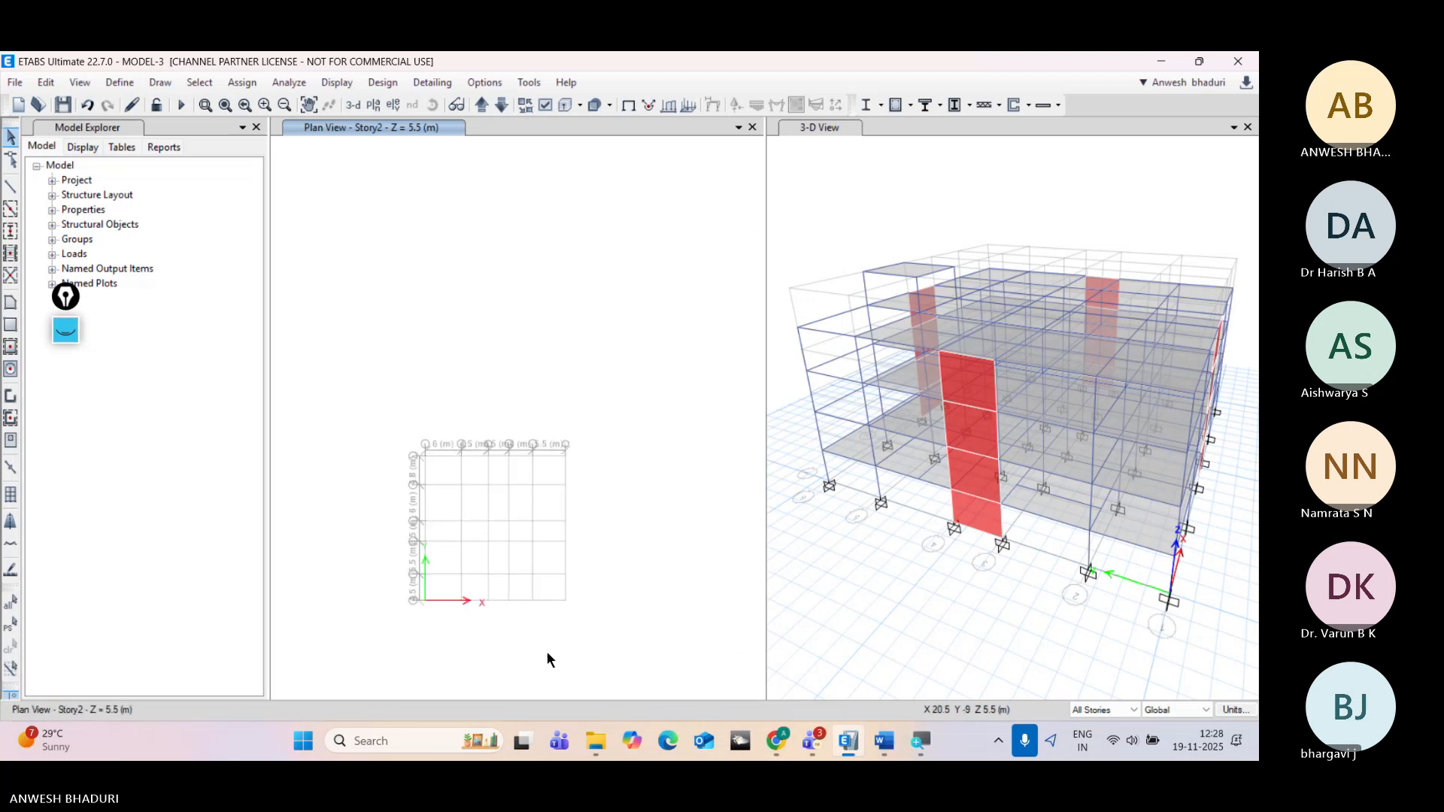
# Step: Set the plan view to reference plane ML-1 at 4 m and check its level in the 3-D view
pyautogui.moveTo(548, 653); pyautogui.dragTo(575, 581, button='middle')
pyautogui.scroll(5, 538, 489)
pyautogui.moveTo(587, 471); pyautogui.dragTo(589, 528, button='middle')
pyautogui.click(378, 104)
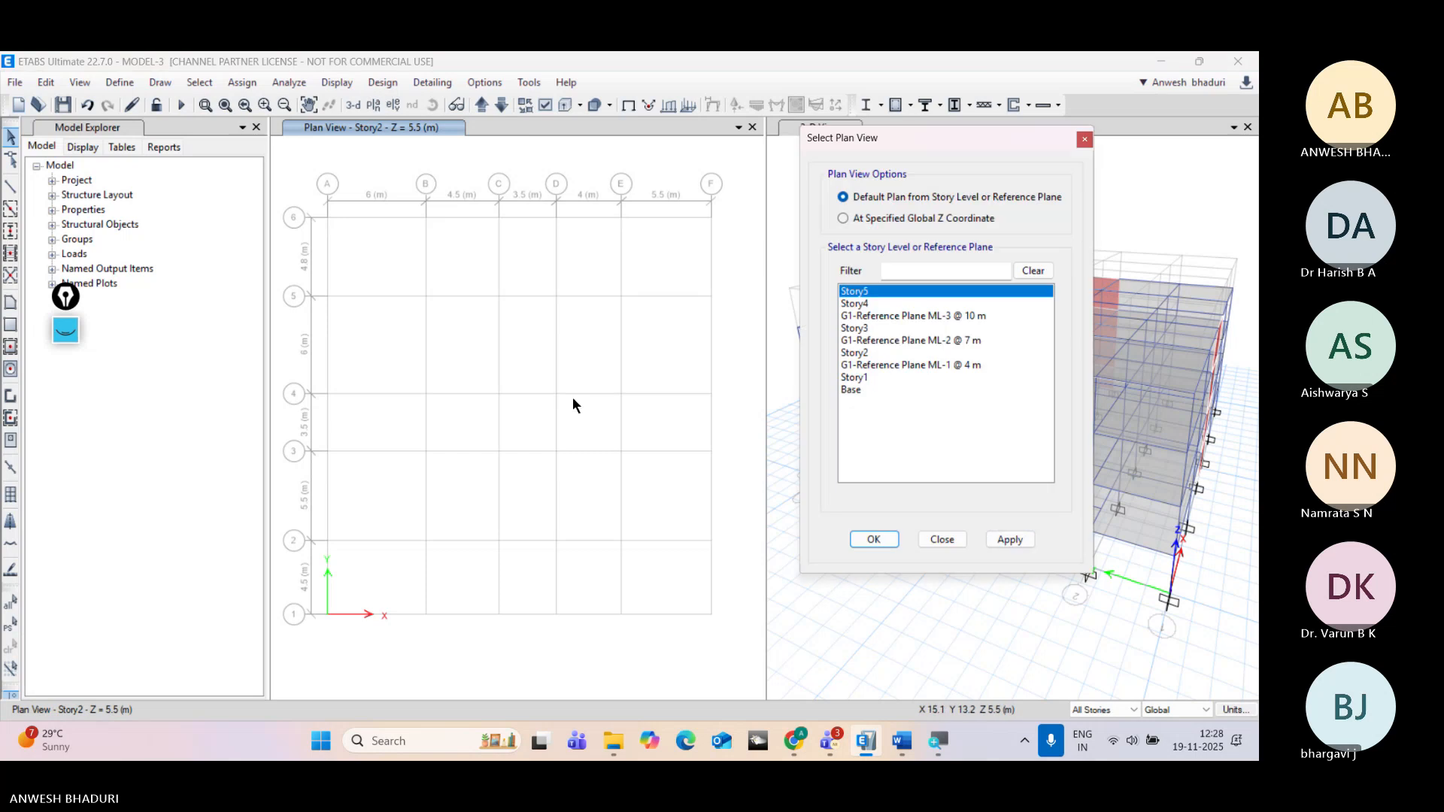
pyautogui.click(858, 378)
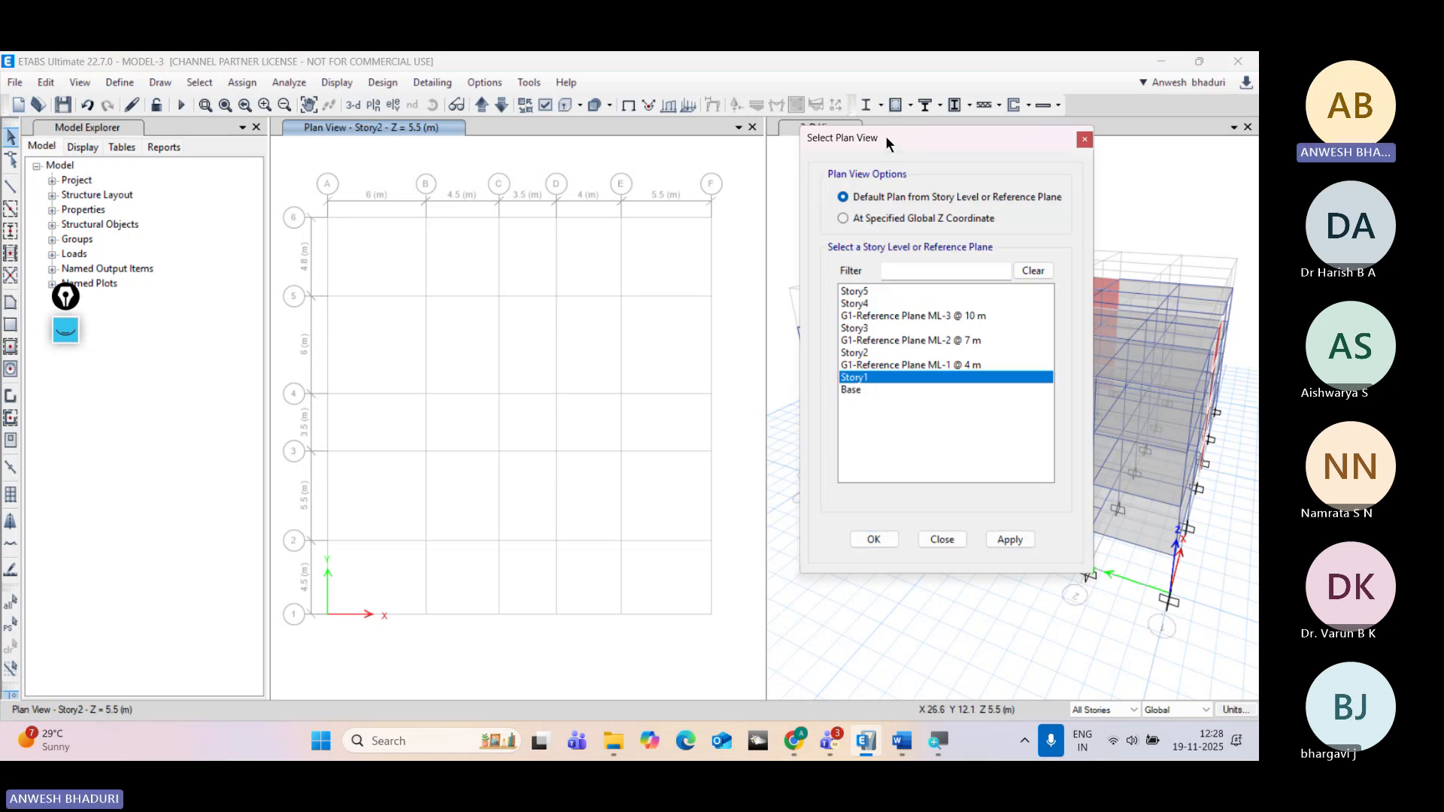
pyautogui.moveTo(886, 136); pyautogui.dragTo(744, 131)
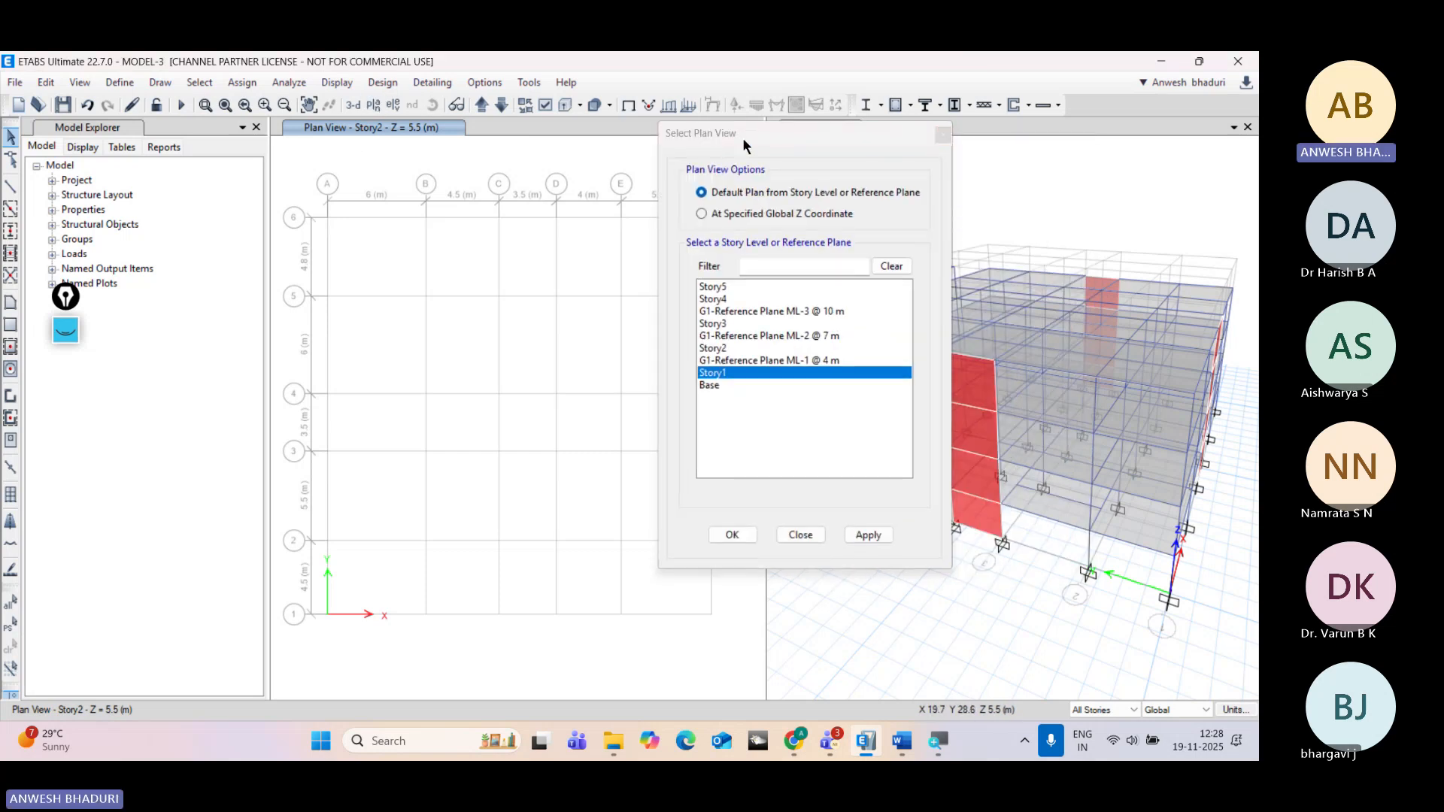
pyautogui.click(734, 361)
pyautogui.click(741, 537)
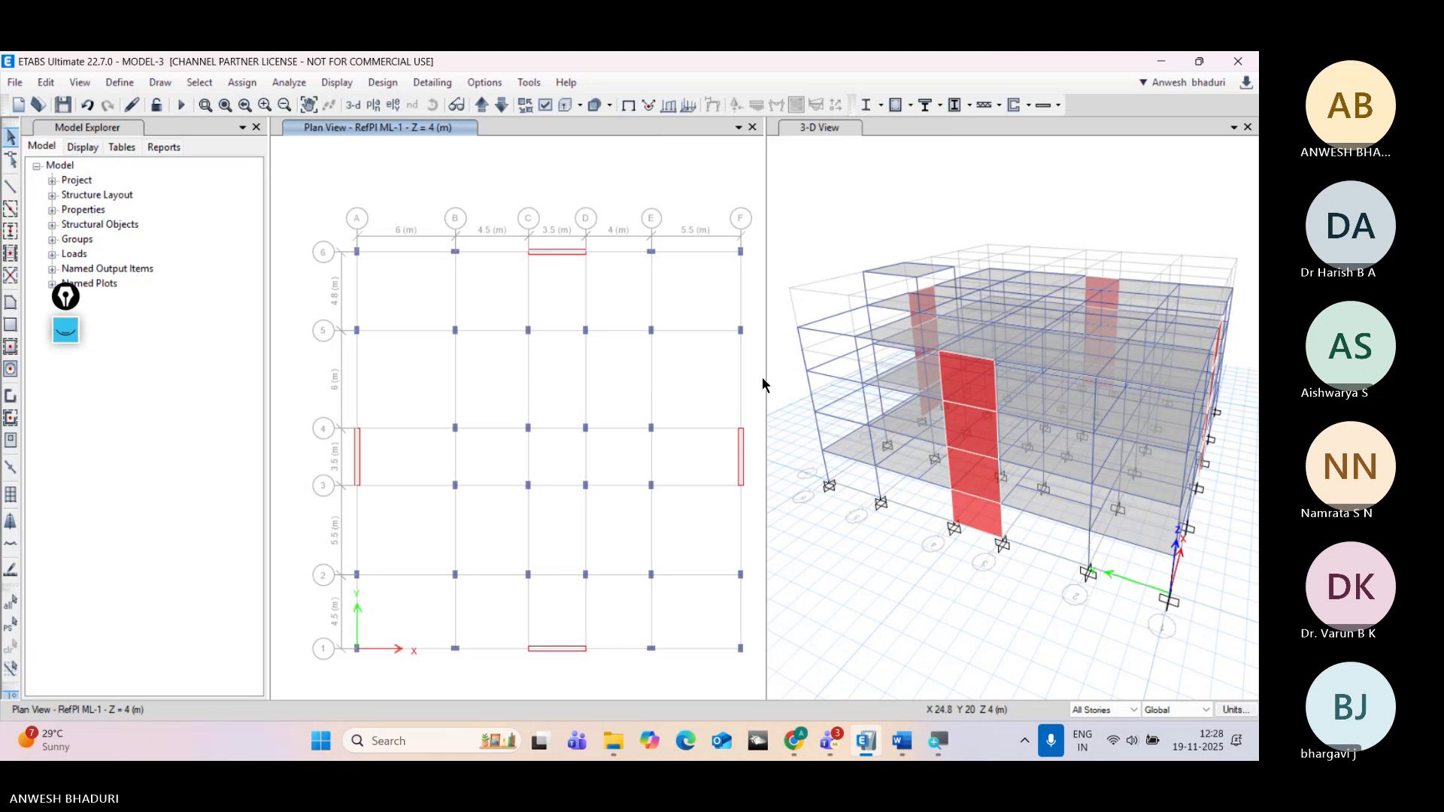
pyautogui.scroll(-5, 875, 284)
pyautogui.scroll(5, 876, 288)
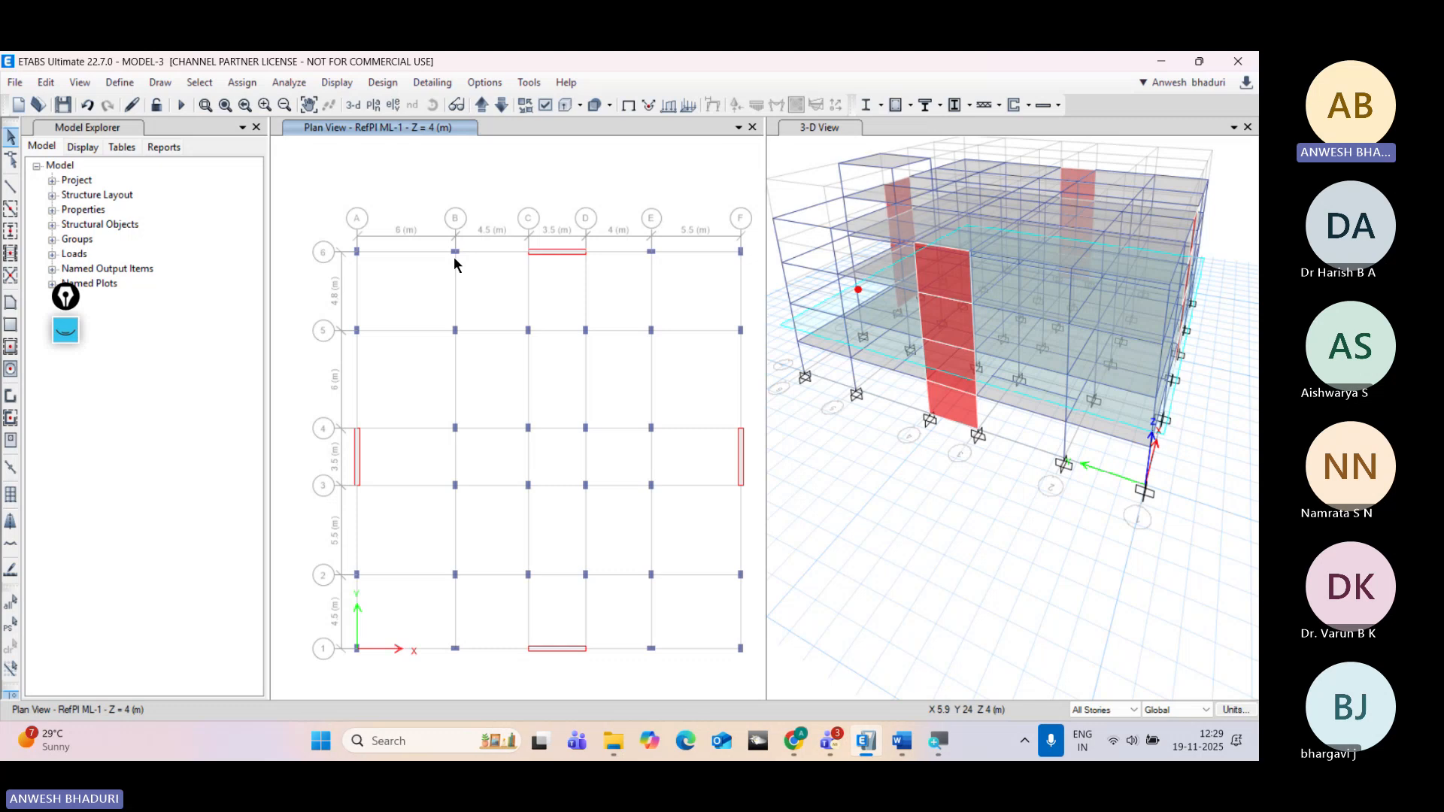
# Step: Switch the plan view to Story1 at 2.5 m and limit the editing scope to One Story
pyautogui.click(501, 106)
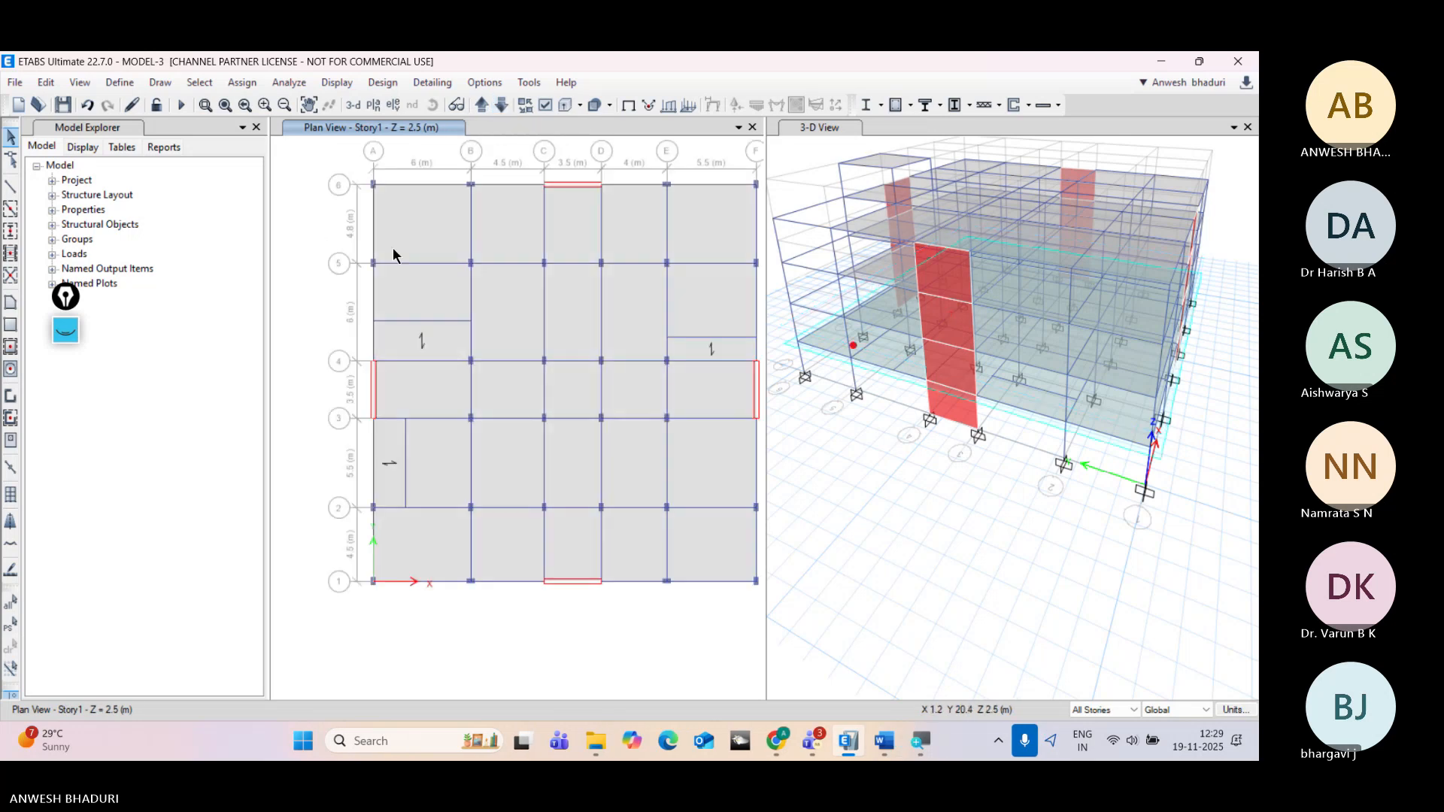
pyautogui.click(417, 239)
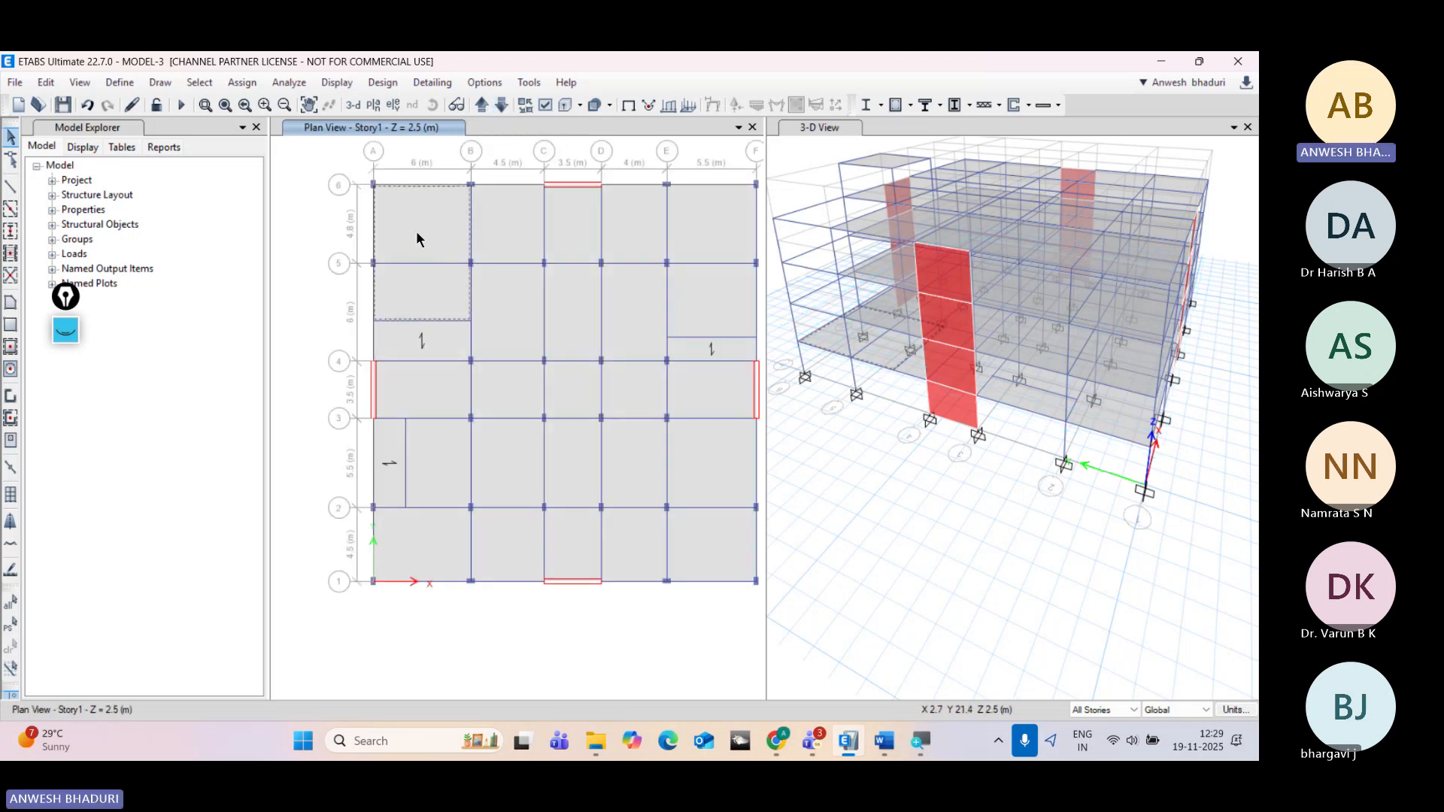
pyautogui.click(10, 160)
pyautogui.press('Escape')
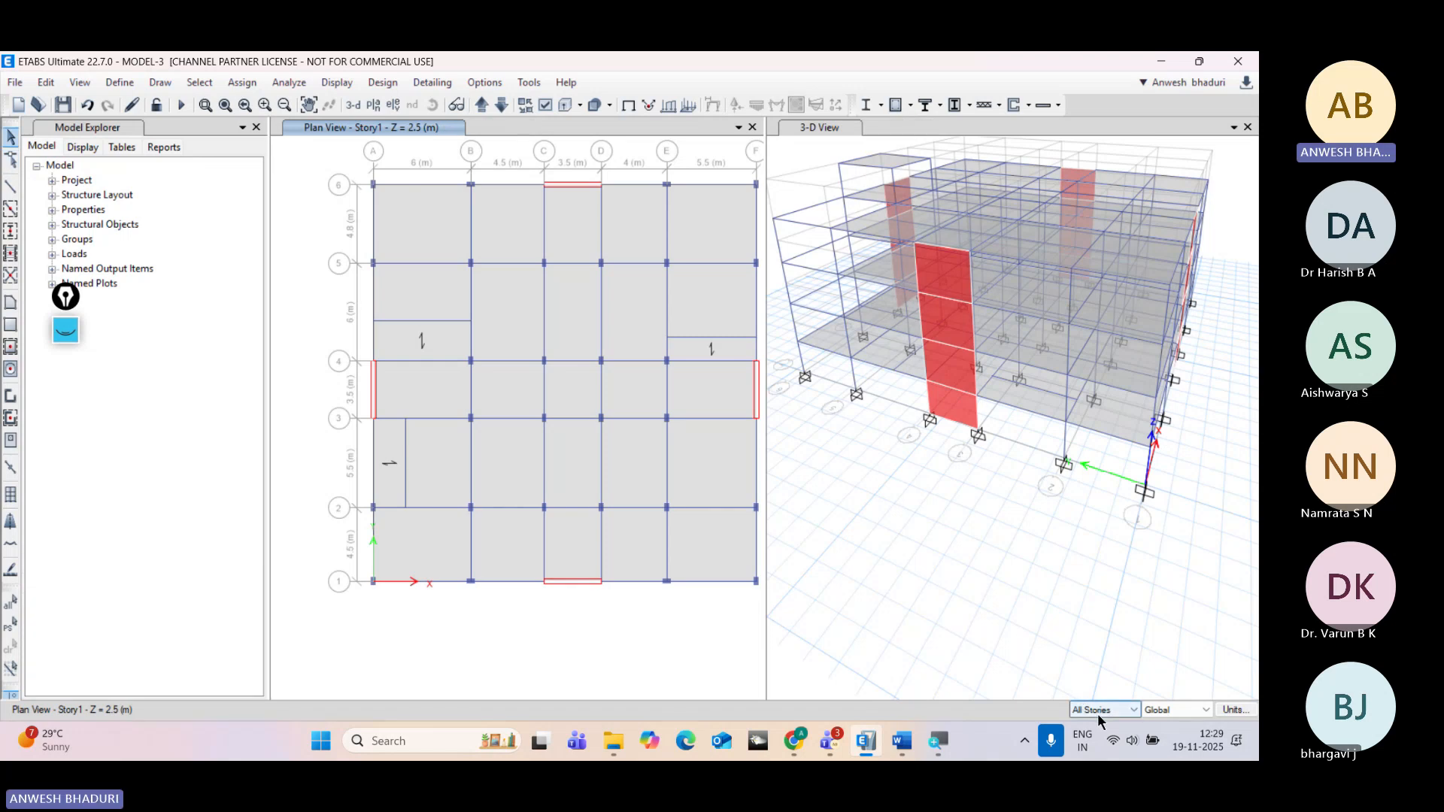
pyautogui.click(1099, 712)
pyautogui.click(1092, 723)
# Step: Reshape the Story1 slab between grids A and B, moving its edge from grid 6 to grid 5 to open the stair bay
pyautogui.click(456, 224)
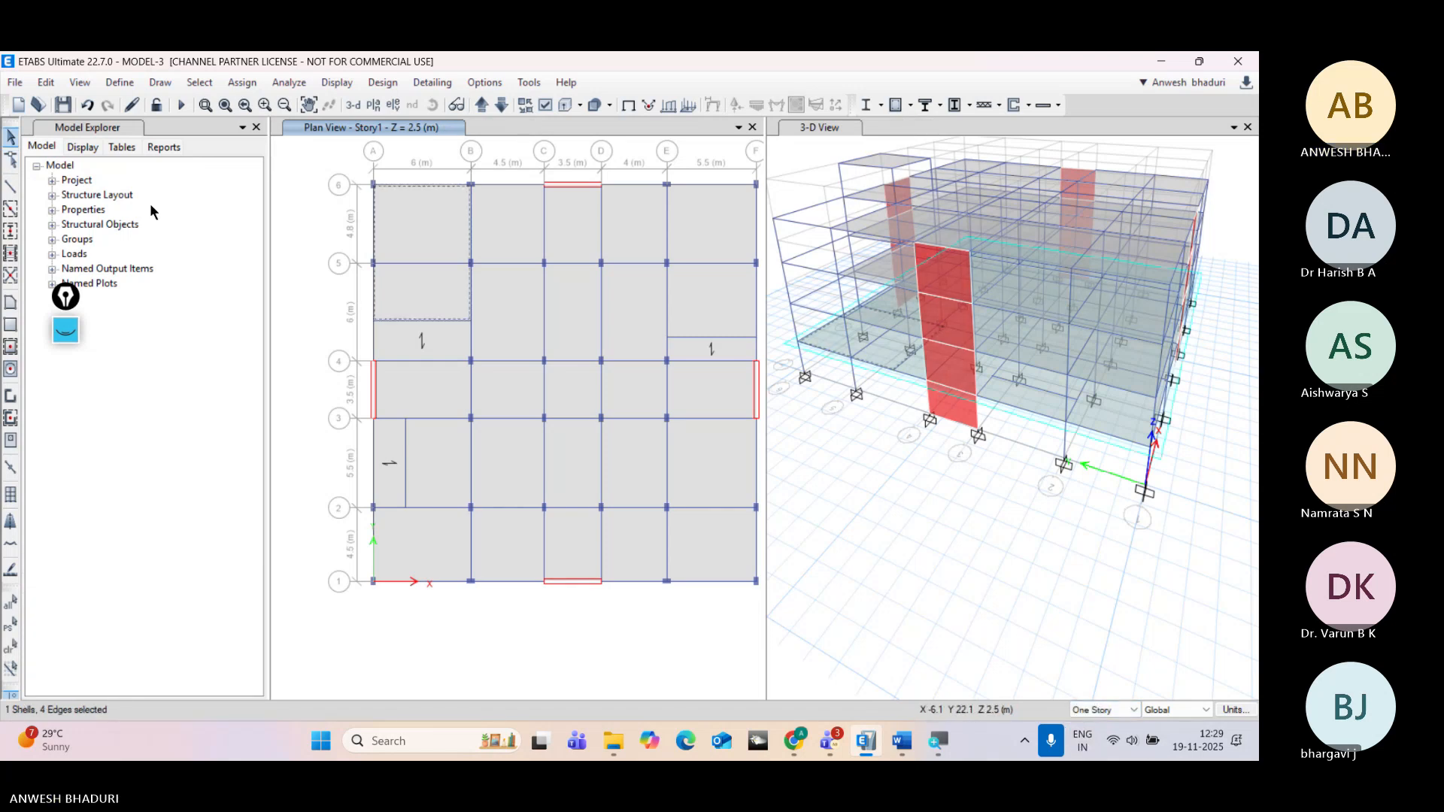
pyautogui.click(11, 160)
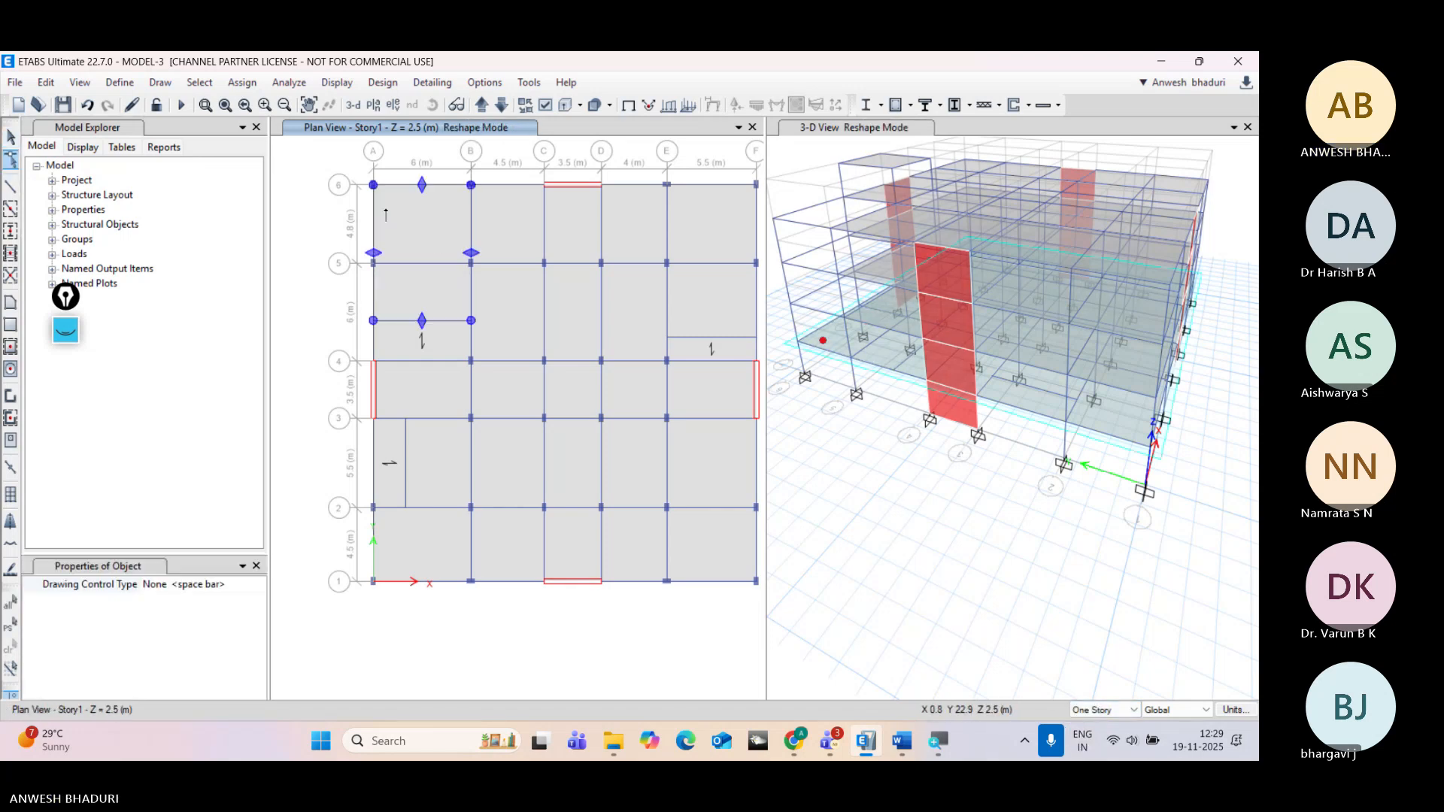
pyautogui.moveTo(373, 185); pyautogui.dragTo(374, 263)
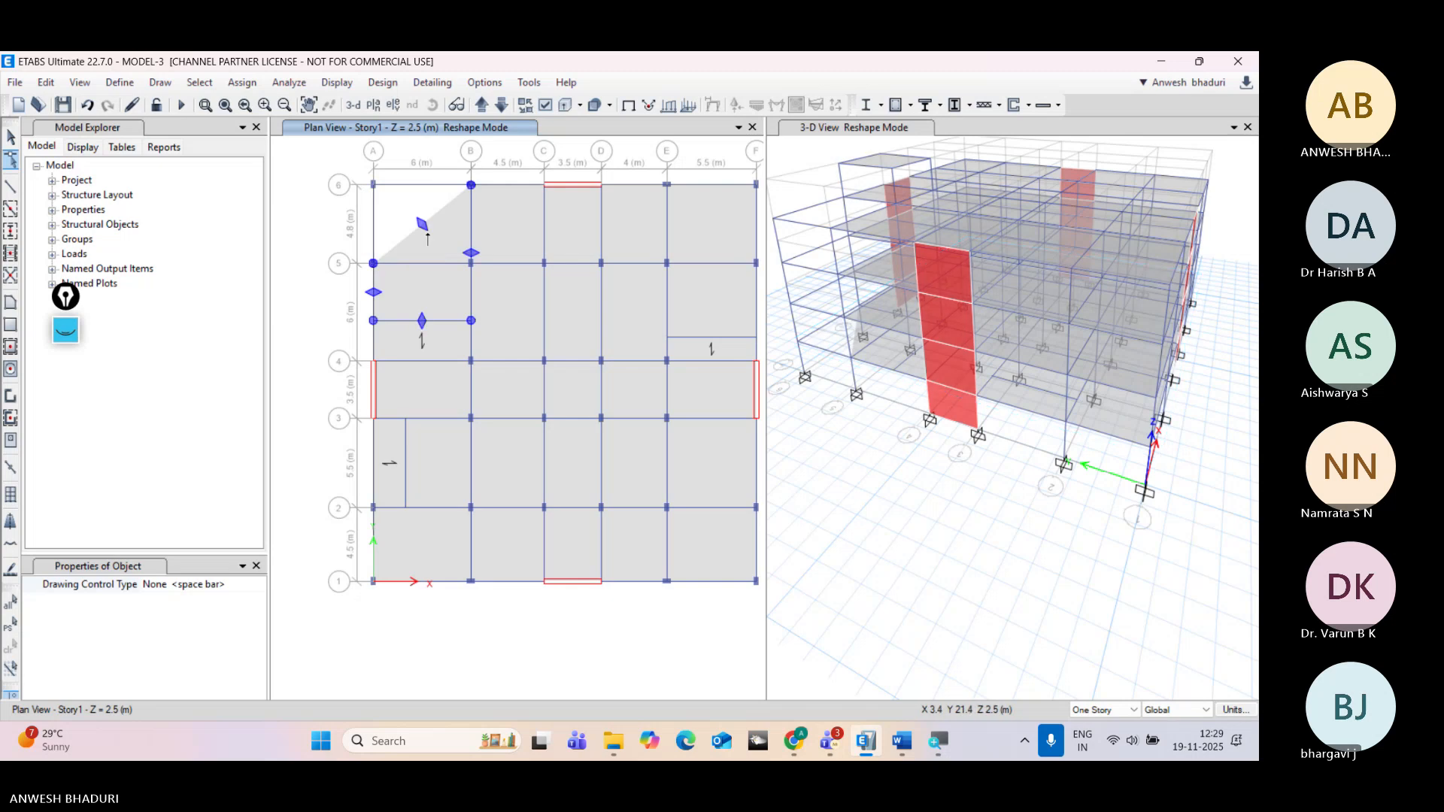
pyautogui.moveTo(471, 185); pyautogui.dragTo(448, 265)
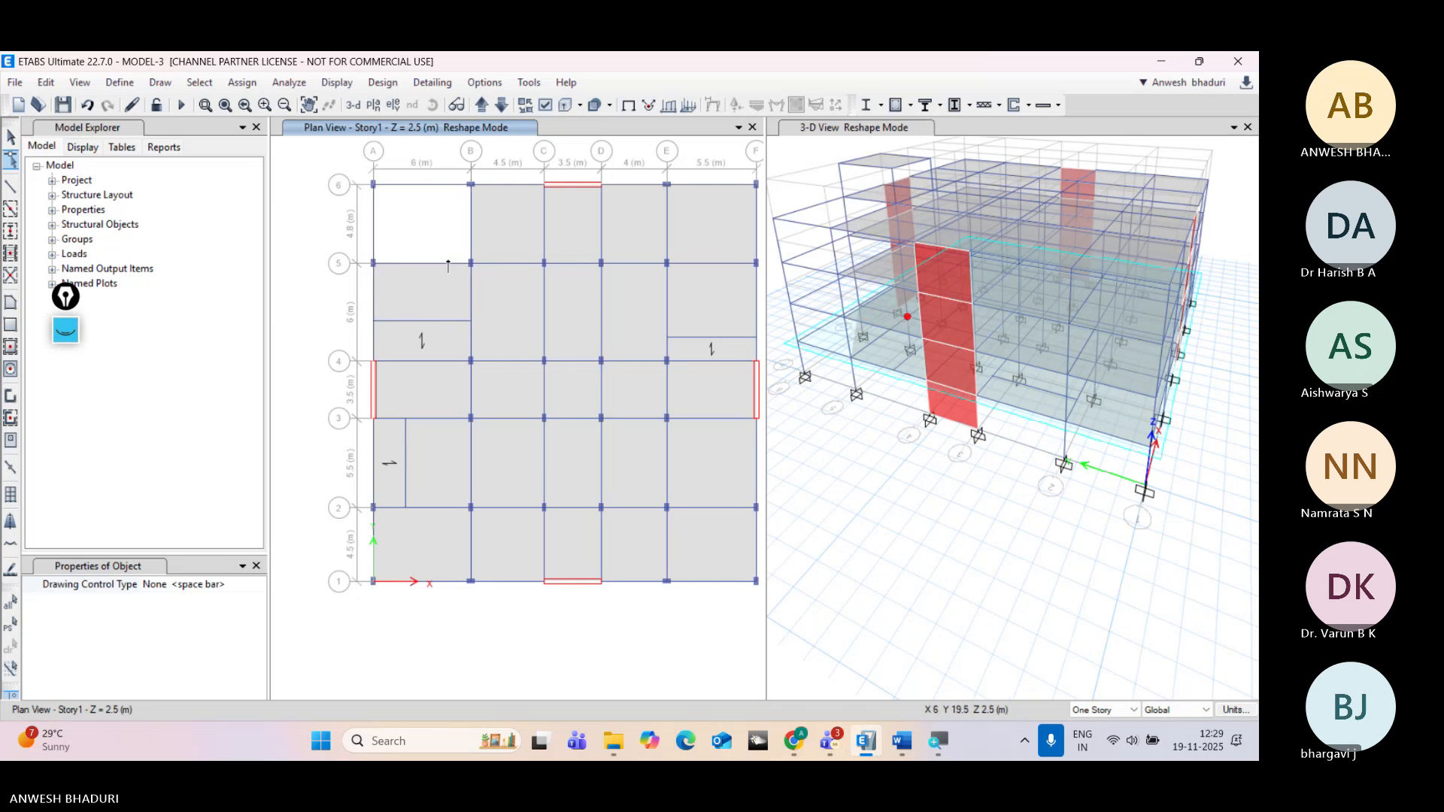
pyautogui.press('Escape')
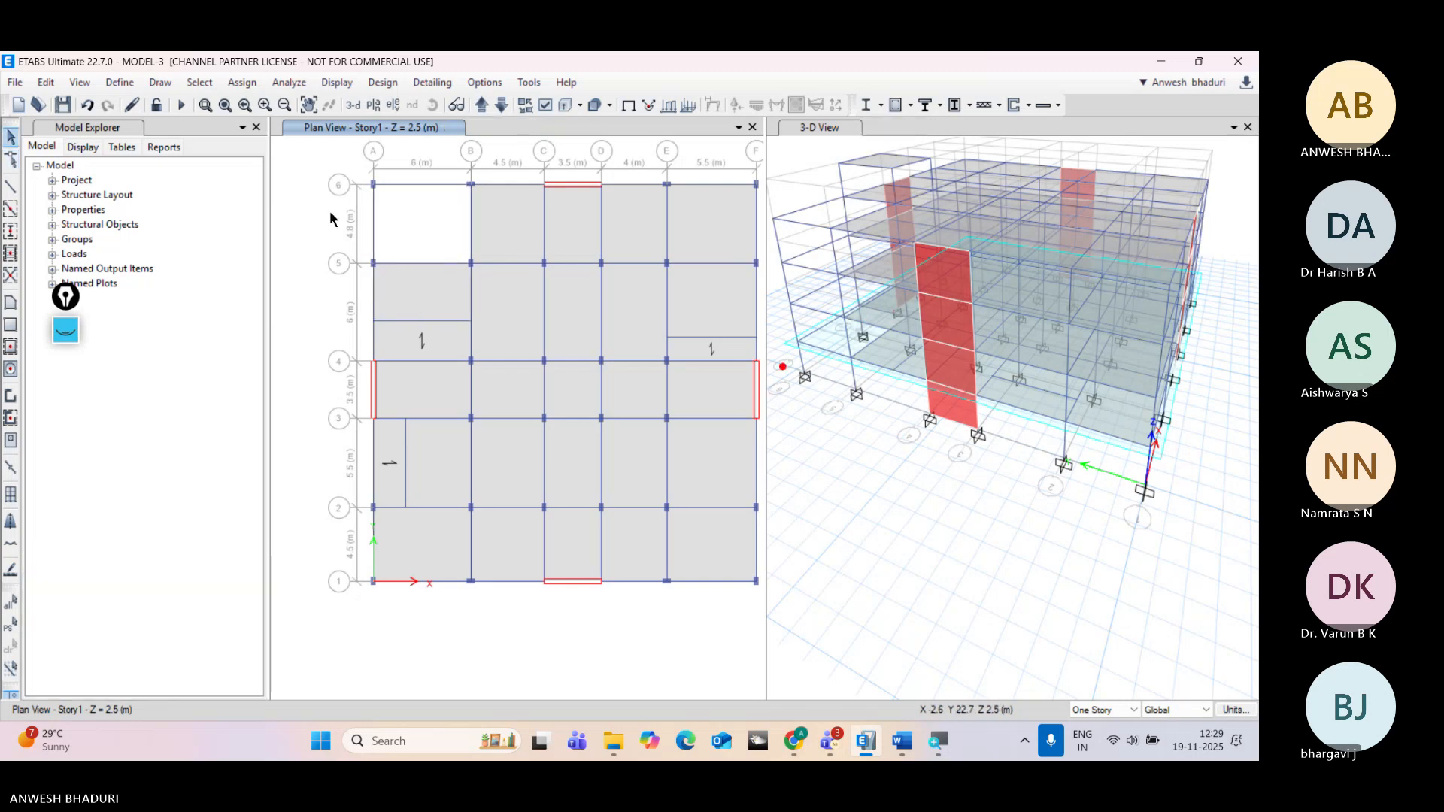
# Step: Add a copy of the S150 slab section property
pyautogui.click(80, 83)
pyautogui.click(79, 83)
pyautogui.click(49, 84)
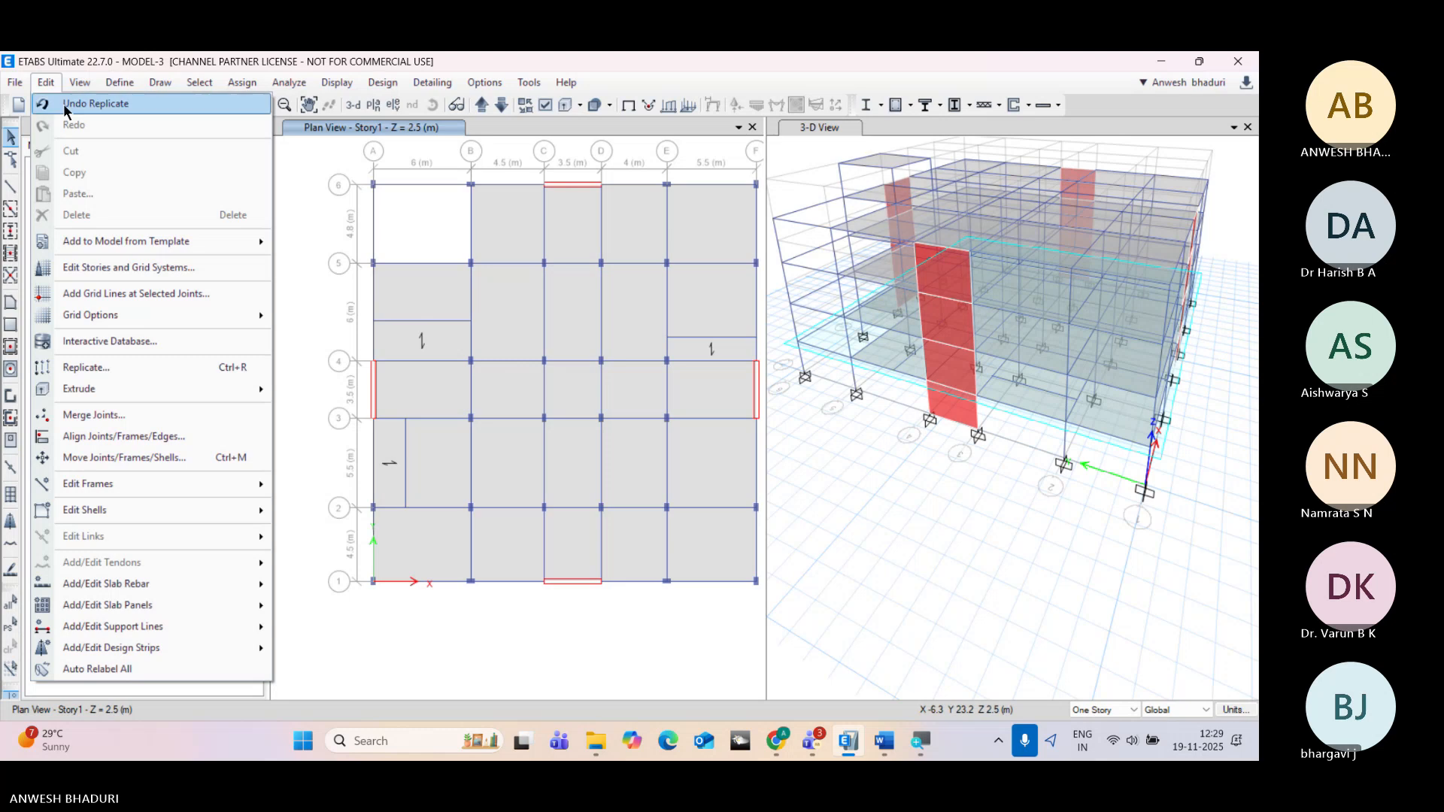
pyautogui.click(46, 83)
pyautogui.click(108, 84)
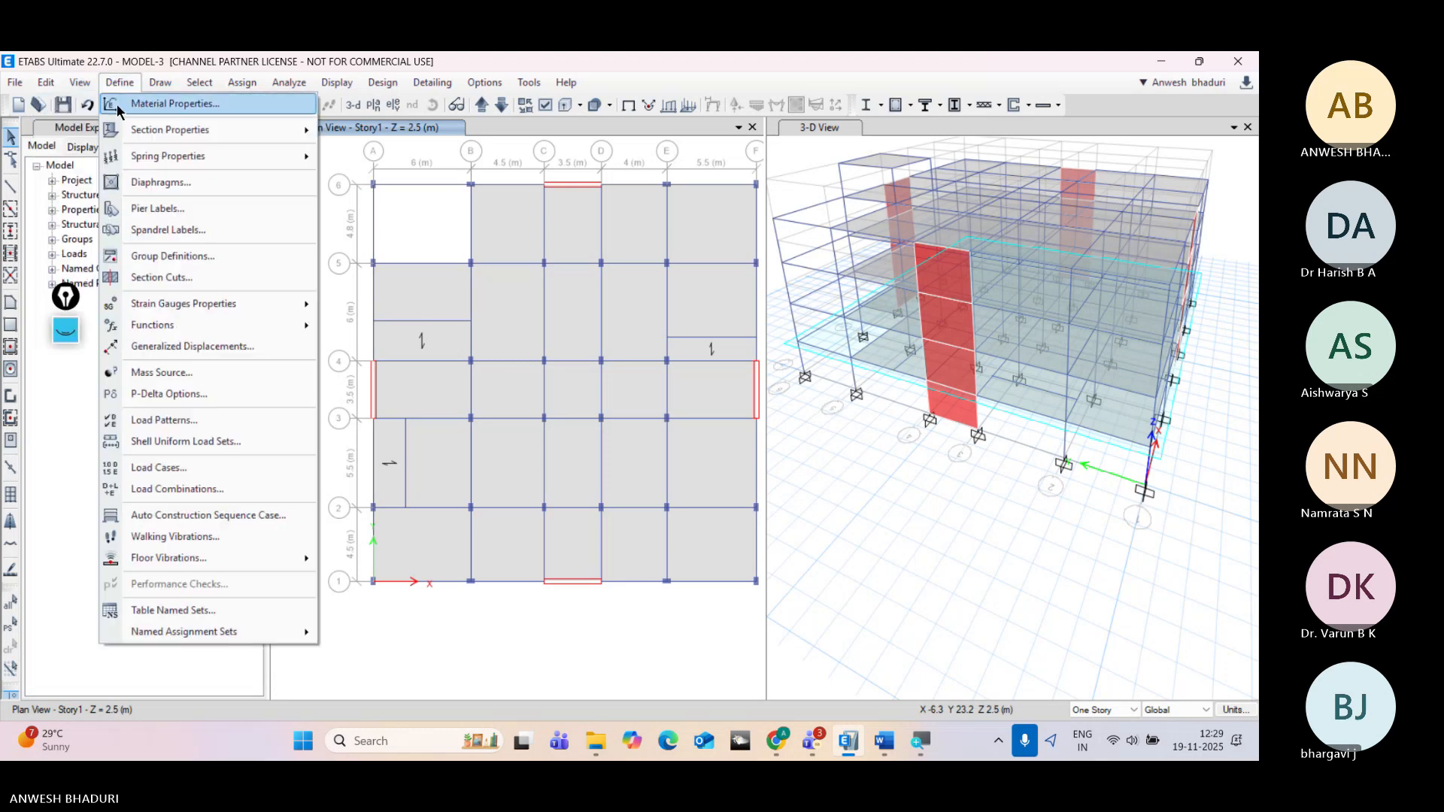
pyautogui.moveTo(143, 132)
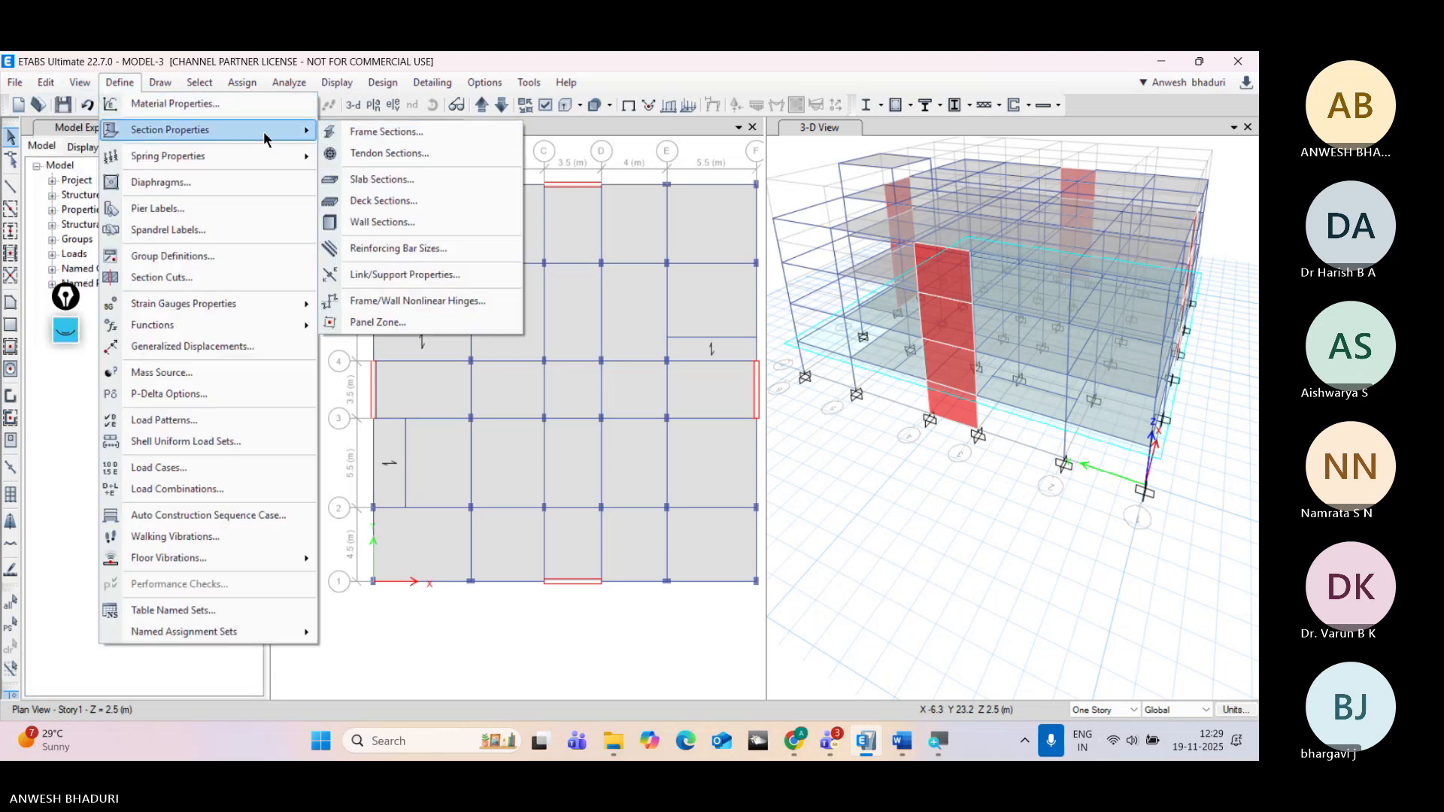
pyautogui.click(374, 188)
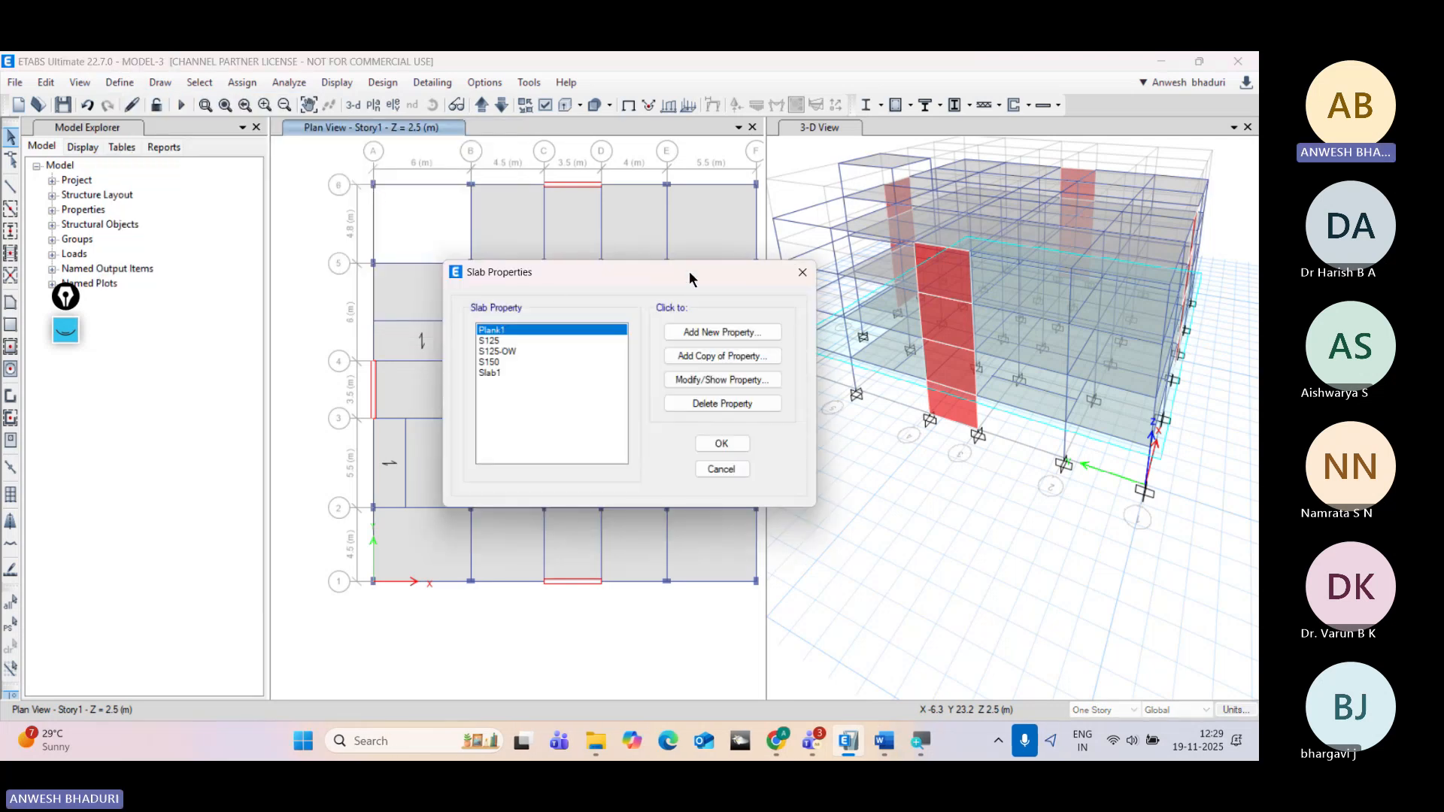
pyautogui.moveTo(689, 271); pyautogui.dragTo(823, 225)
pyautogui.click(636, 316)
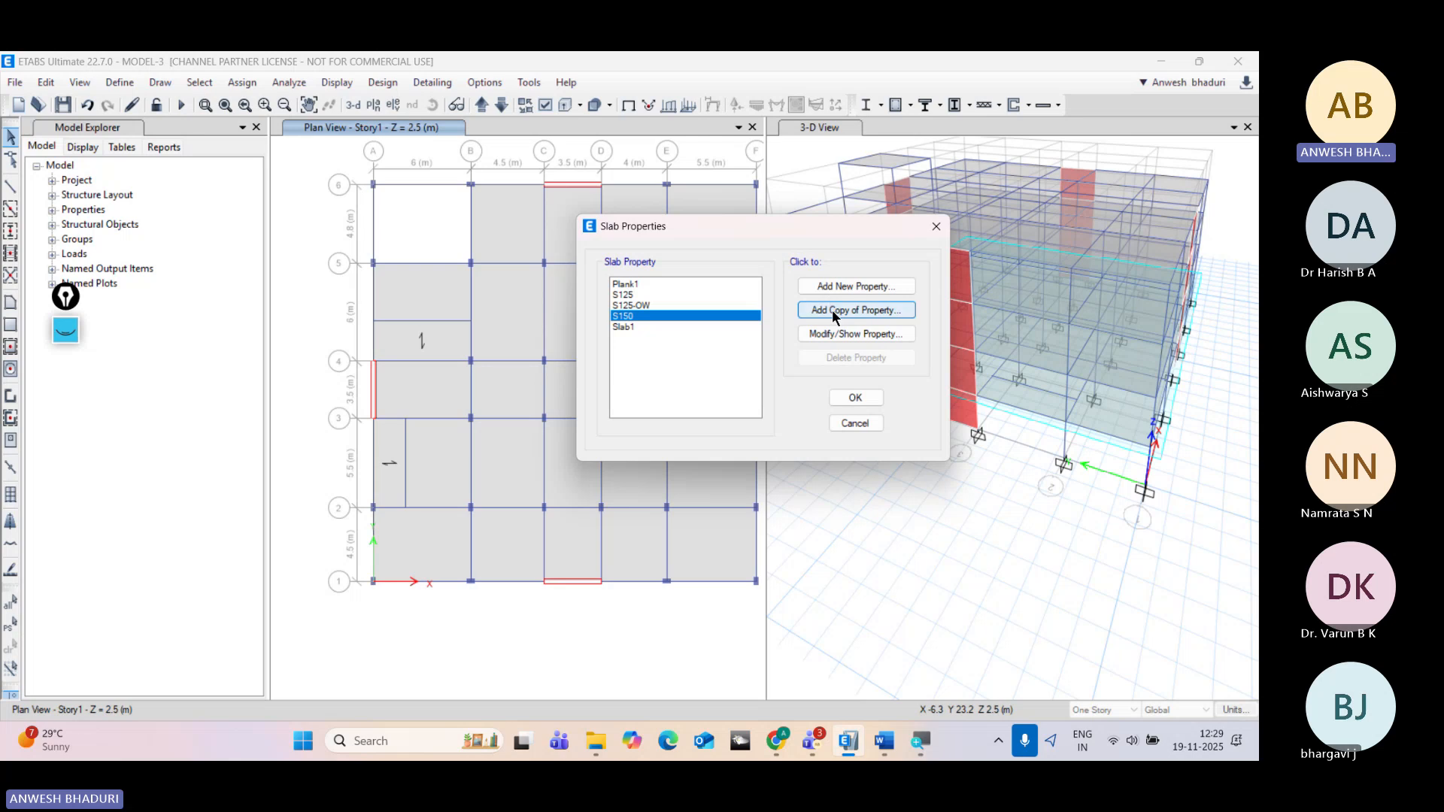
pyautogui.click(832, 310)
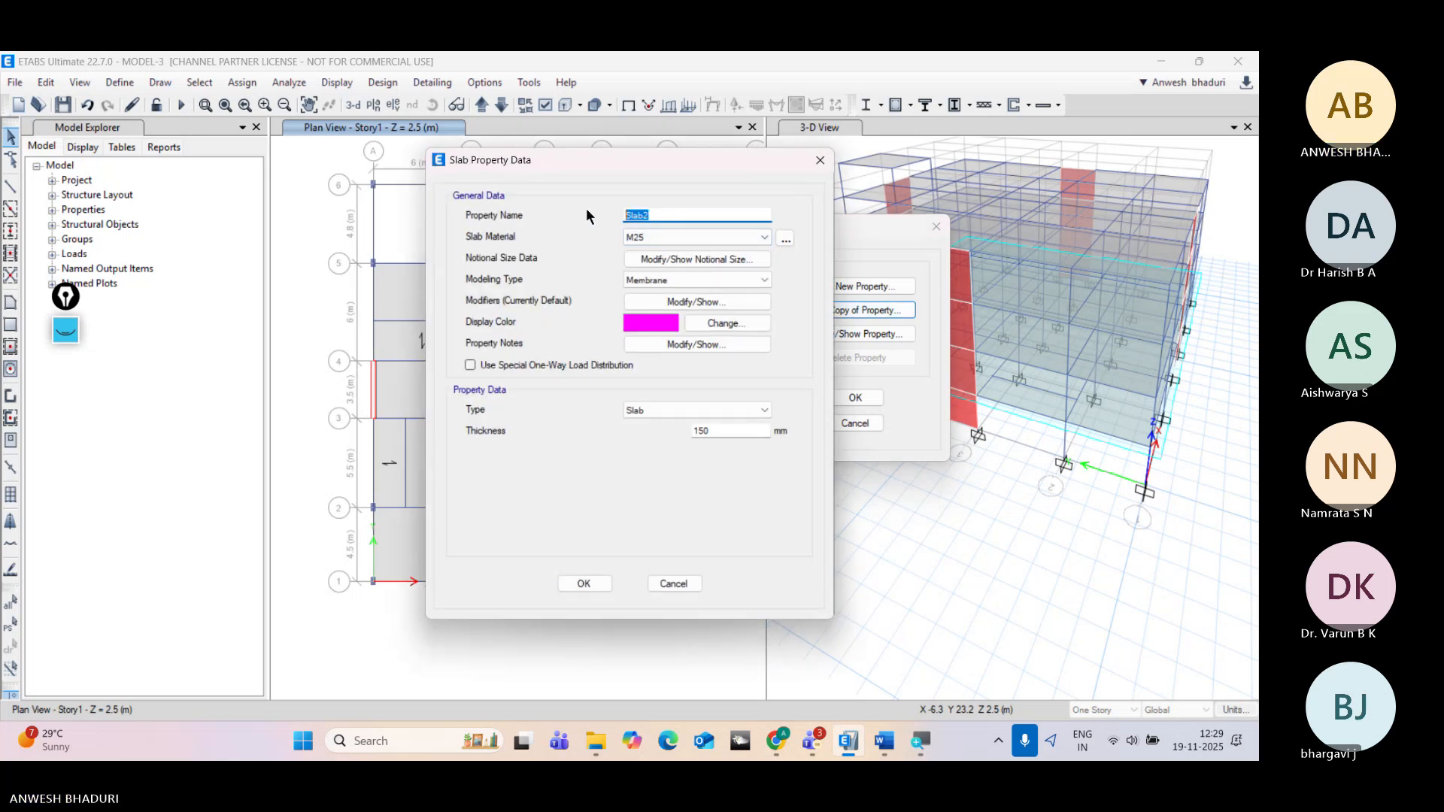
# Step: Name the copied slab property SC-150 and set its modeling type to Shell-Thin
pyautogui.write('S-150')
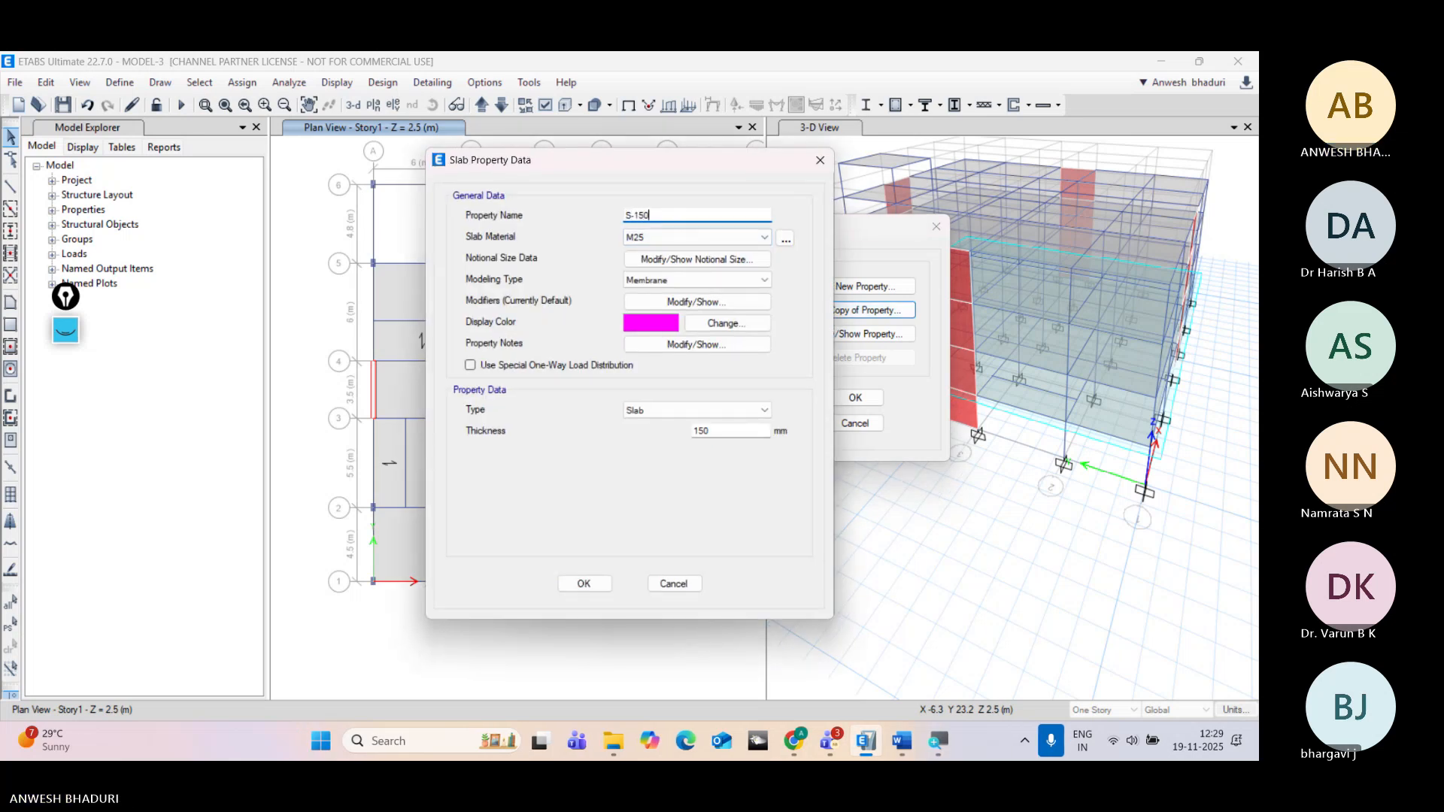
pyautogui.click(634, 216)
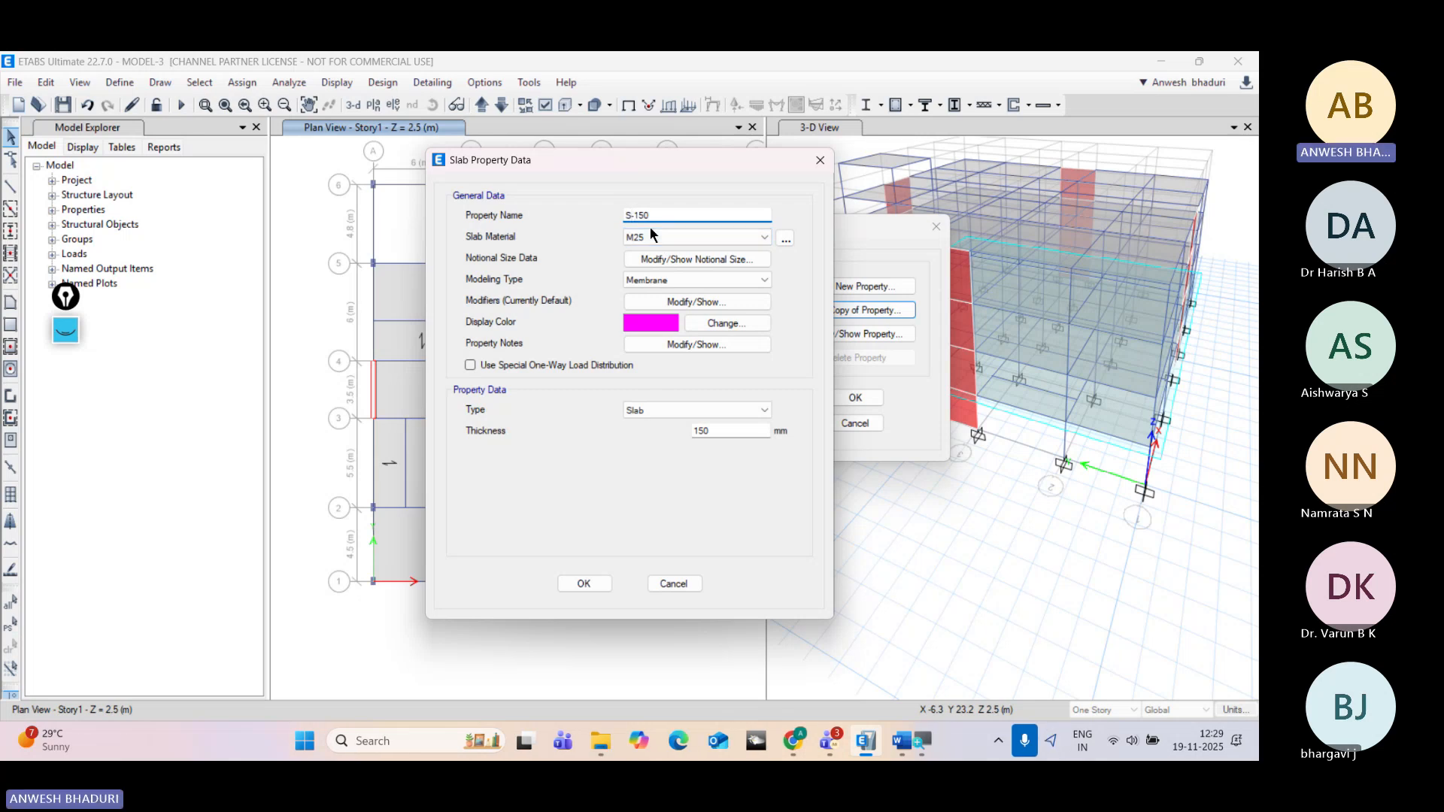
pyautogui.press('BackSpace')
pyautogui.write('C')
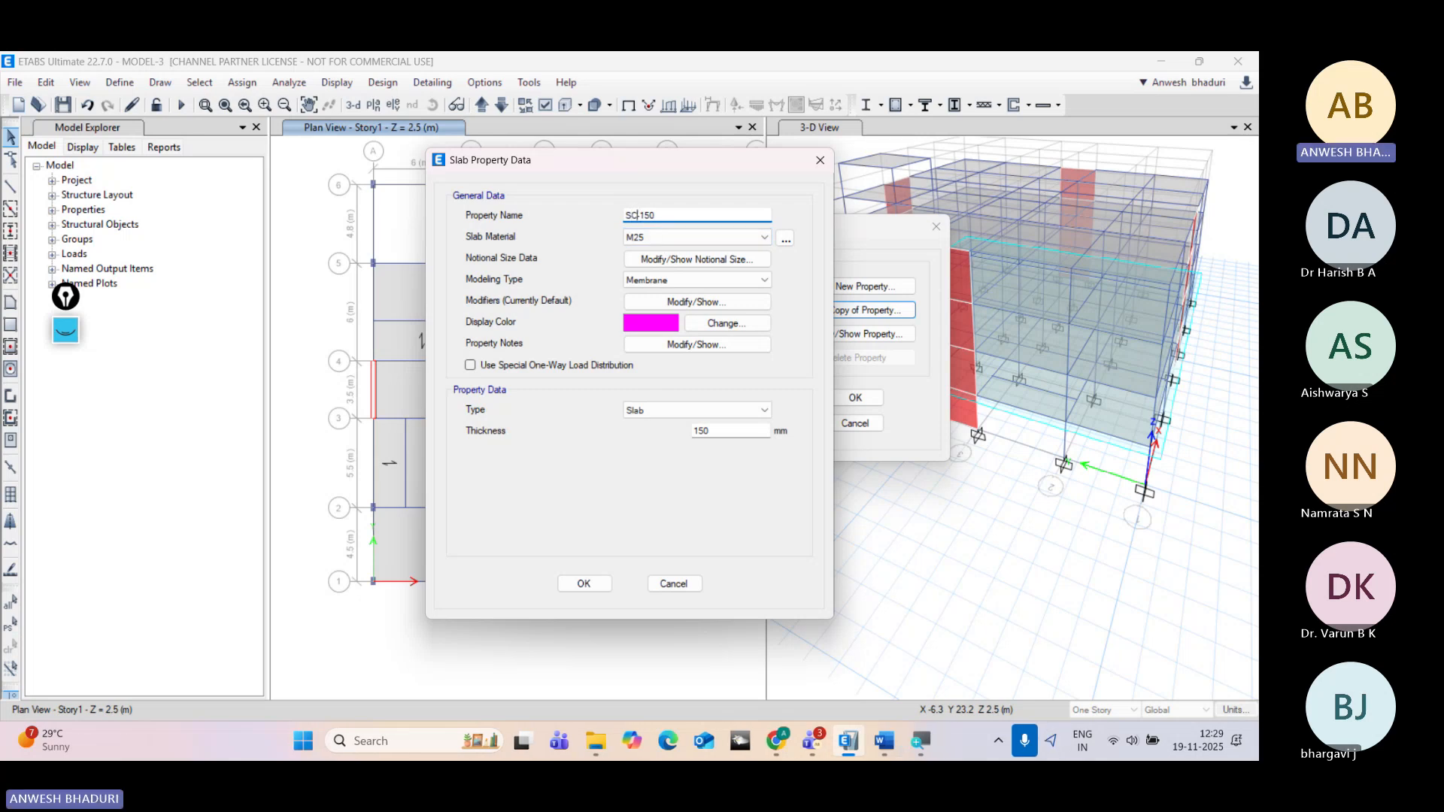
pyautogui.click(701, 280)
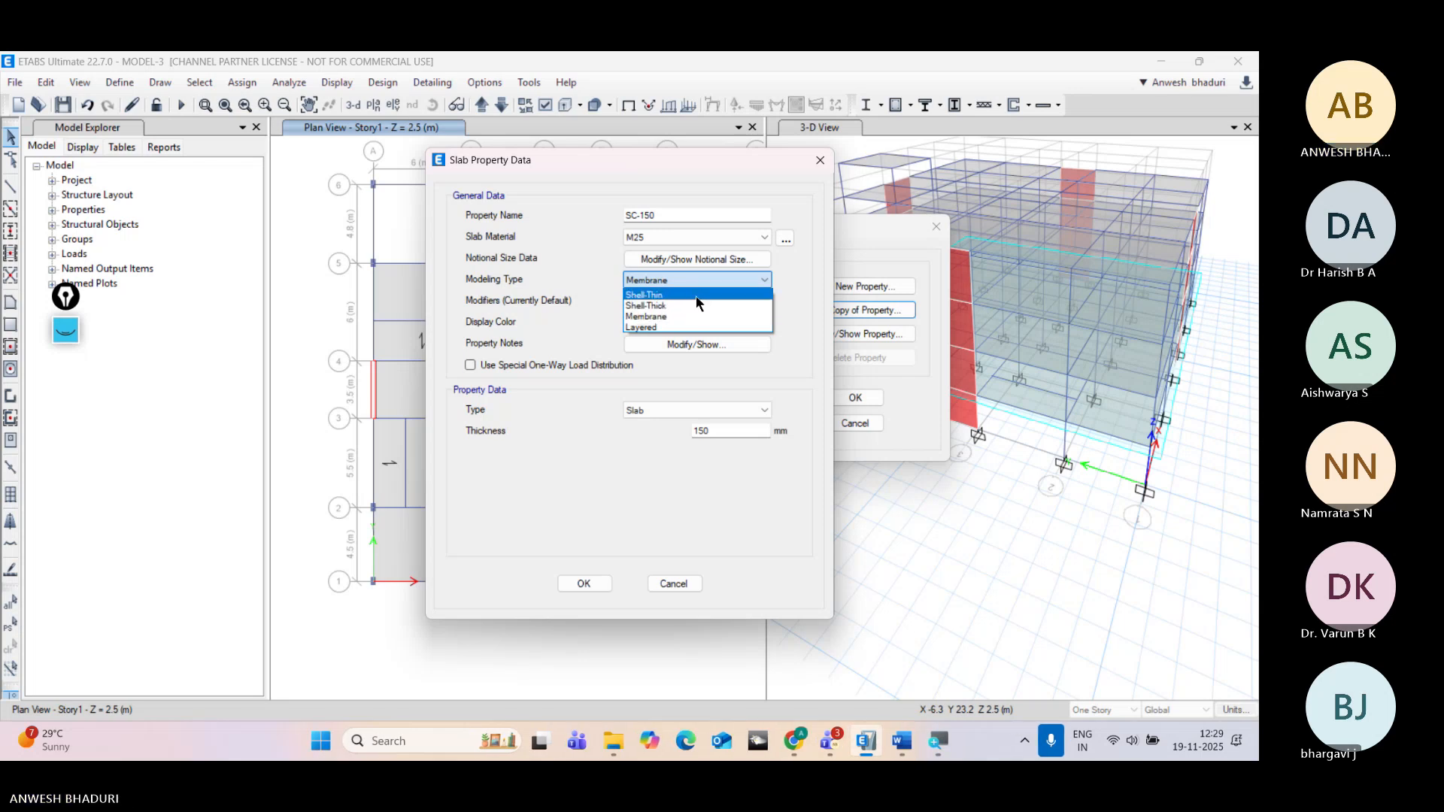
pyautogui.click(696, 296)
# Step: Set the new slab's thickness to 175 mm, rename the property SC-175 and accept the slab definitions
pyautogui.moveTo(625, 159); pyautogui.dragTo(641, 140)
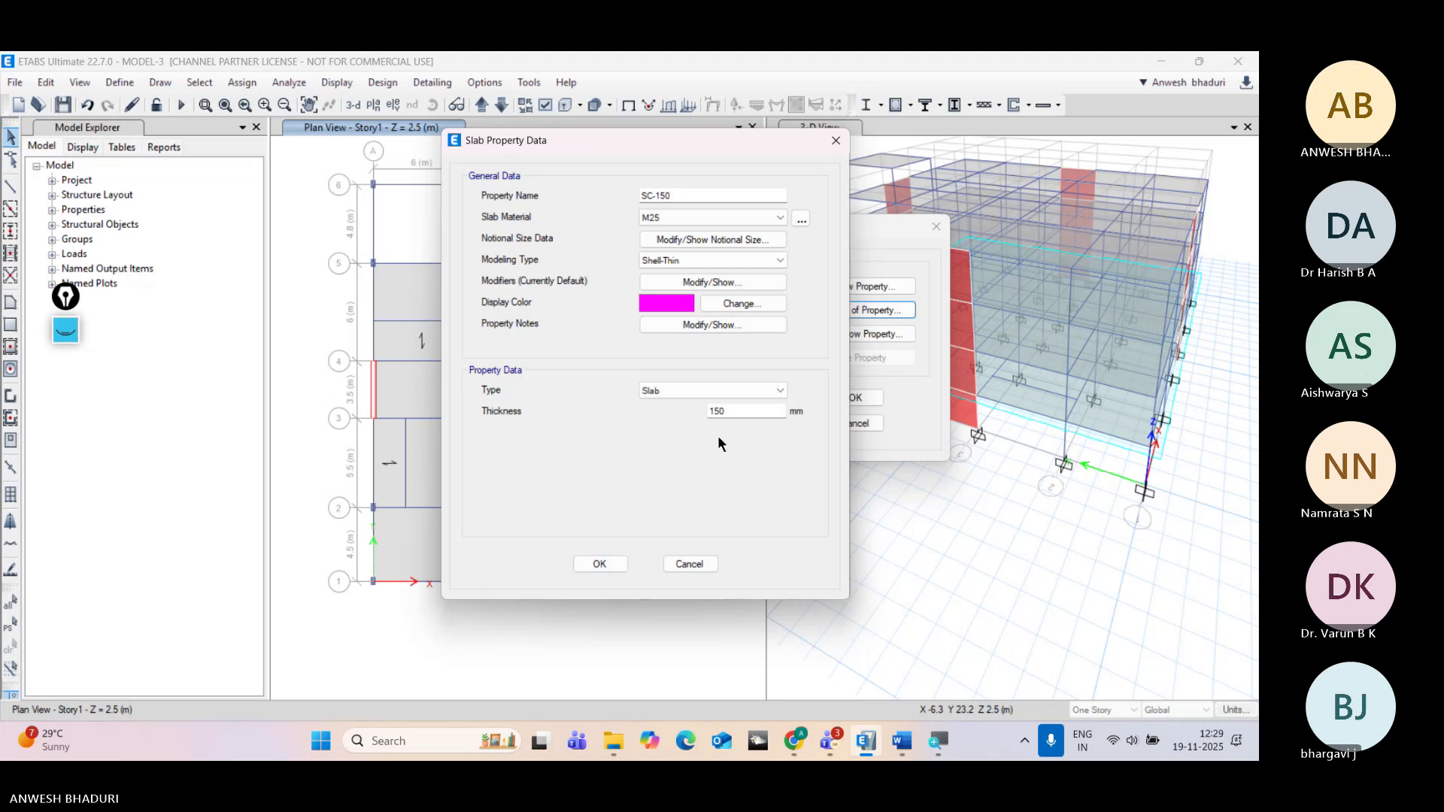
pyautogui.doubleClick(709, 412)
pyautogui.write('175')
pyautogui.click(677, 194)
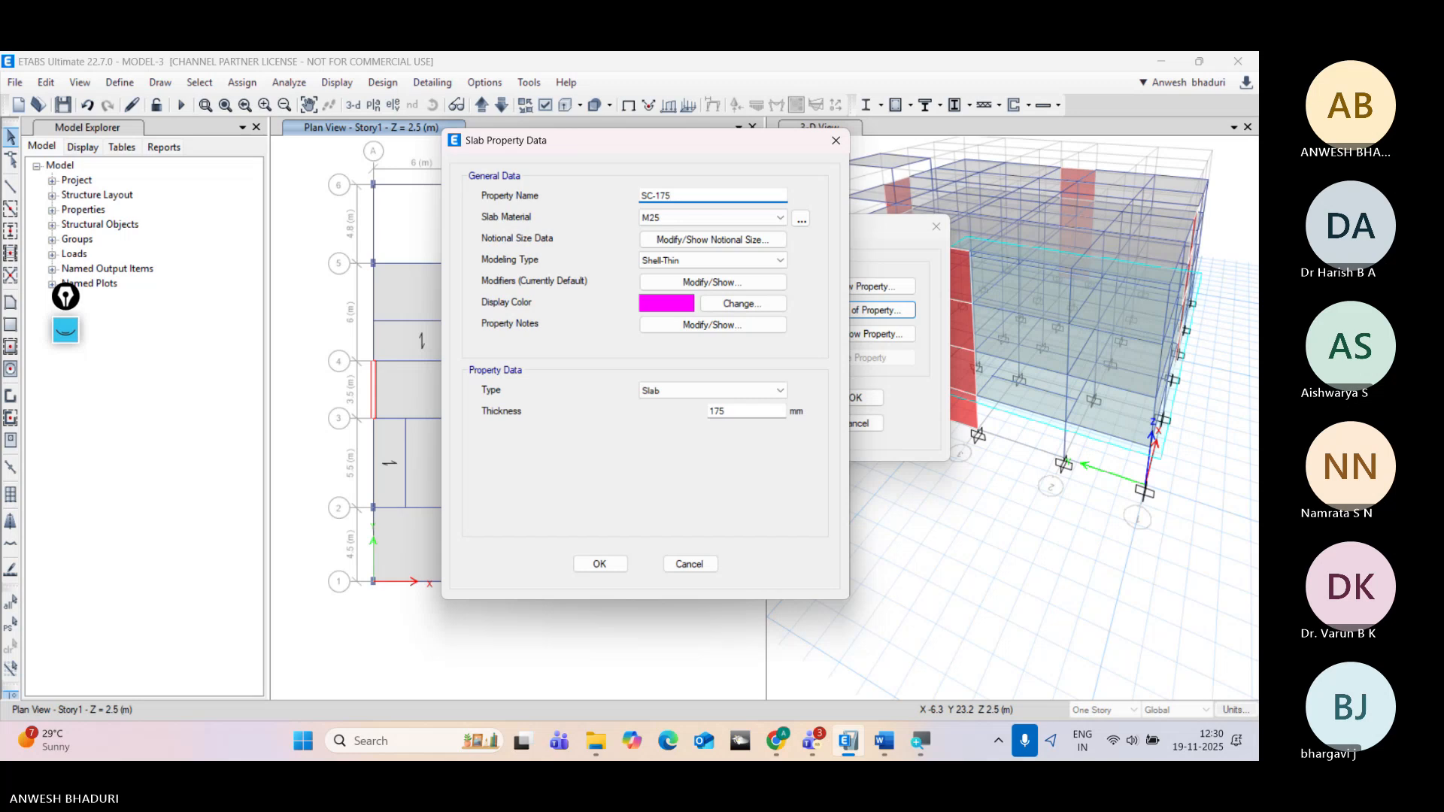
pyautogui.click(600, 563)
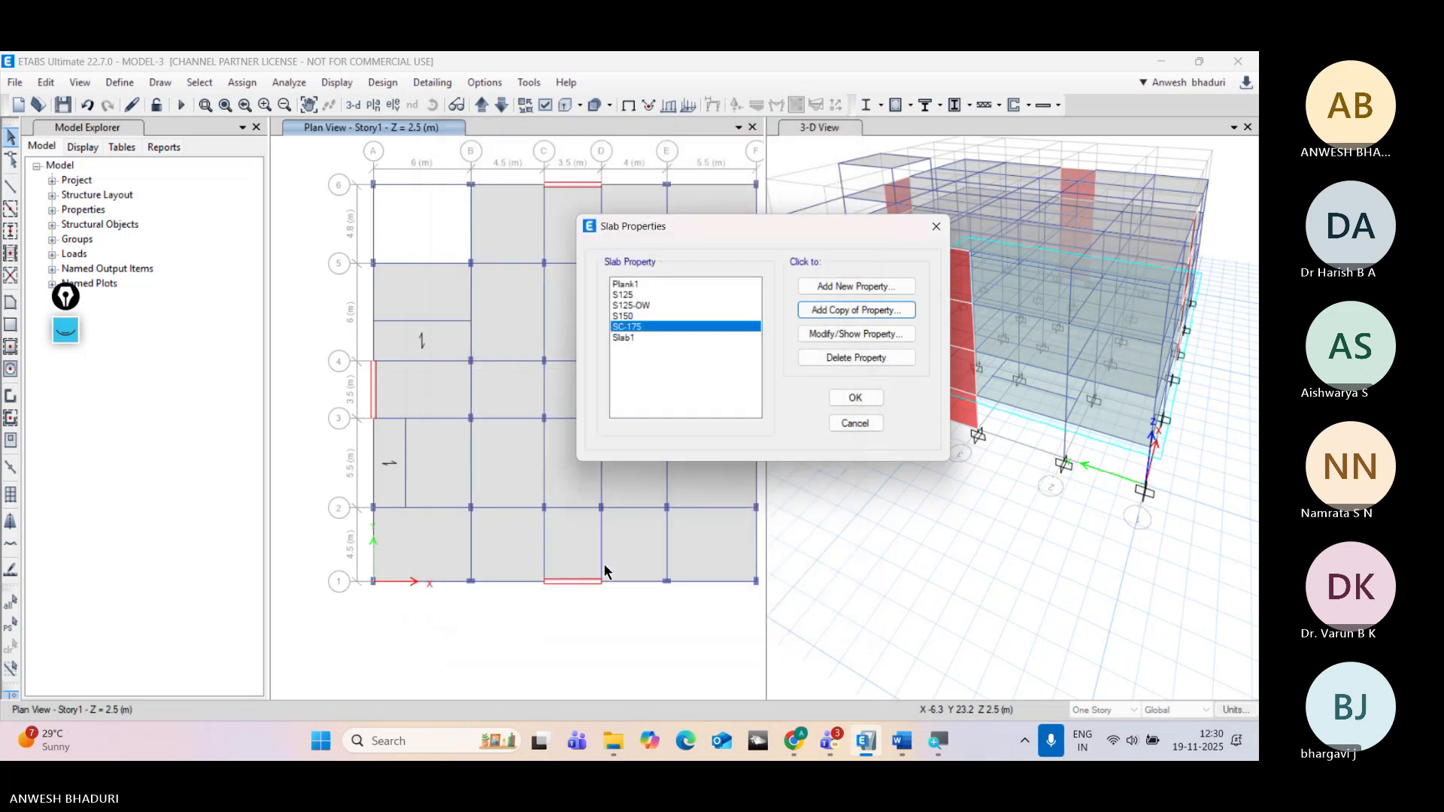
pyautogui.click(855, 397)
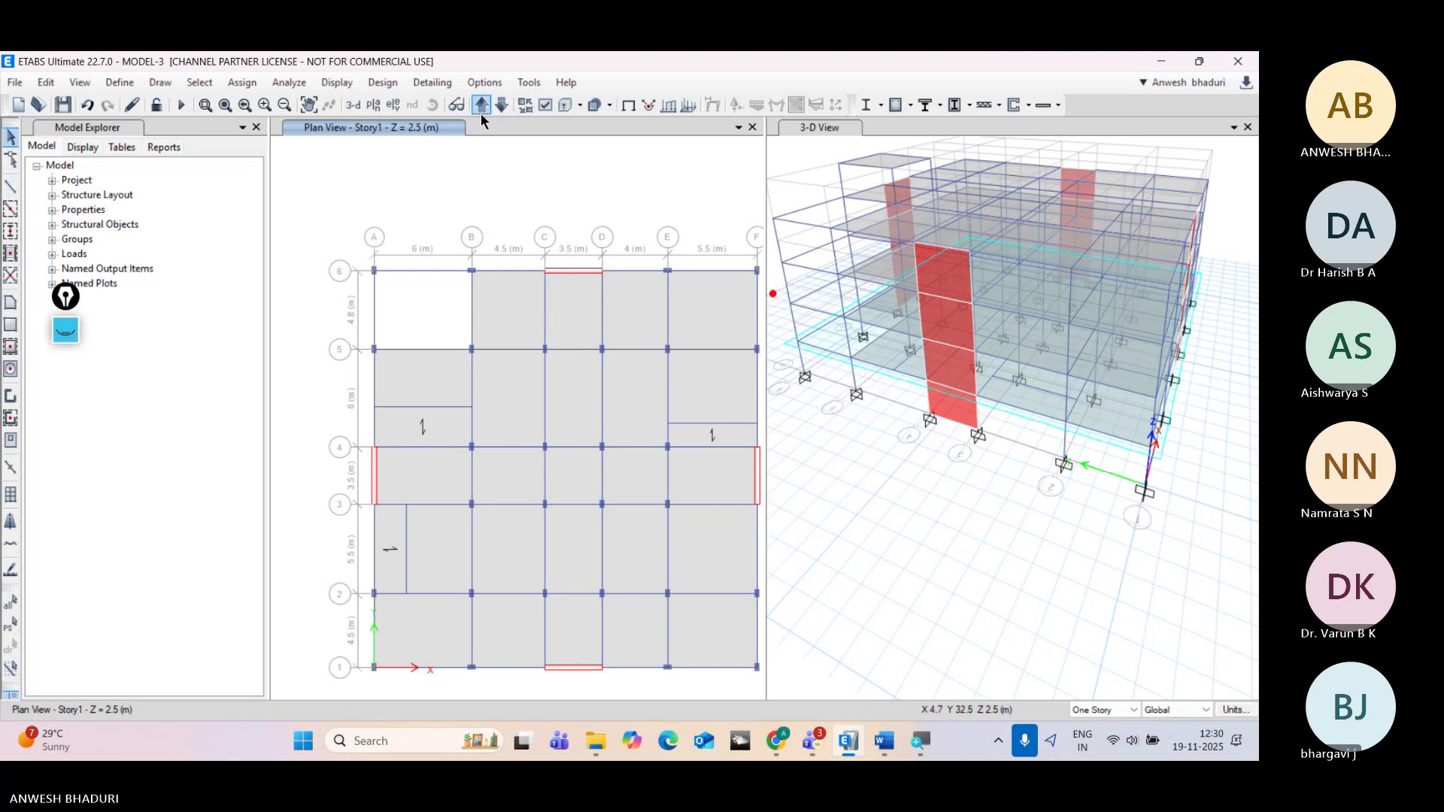
# Step: Examine the open stair bay at grids A–B/5–6 and its story and mid-landing levels in the 3-D view
pyautogui.moveTo(851, 421); pyautogui.dragTo(864, 458, button='middle')
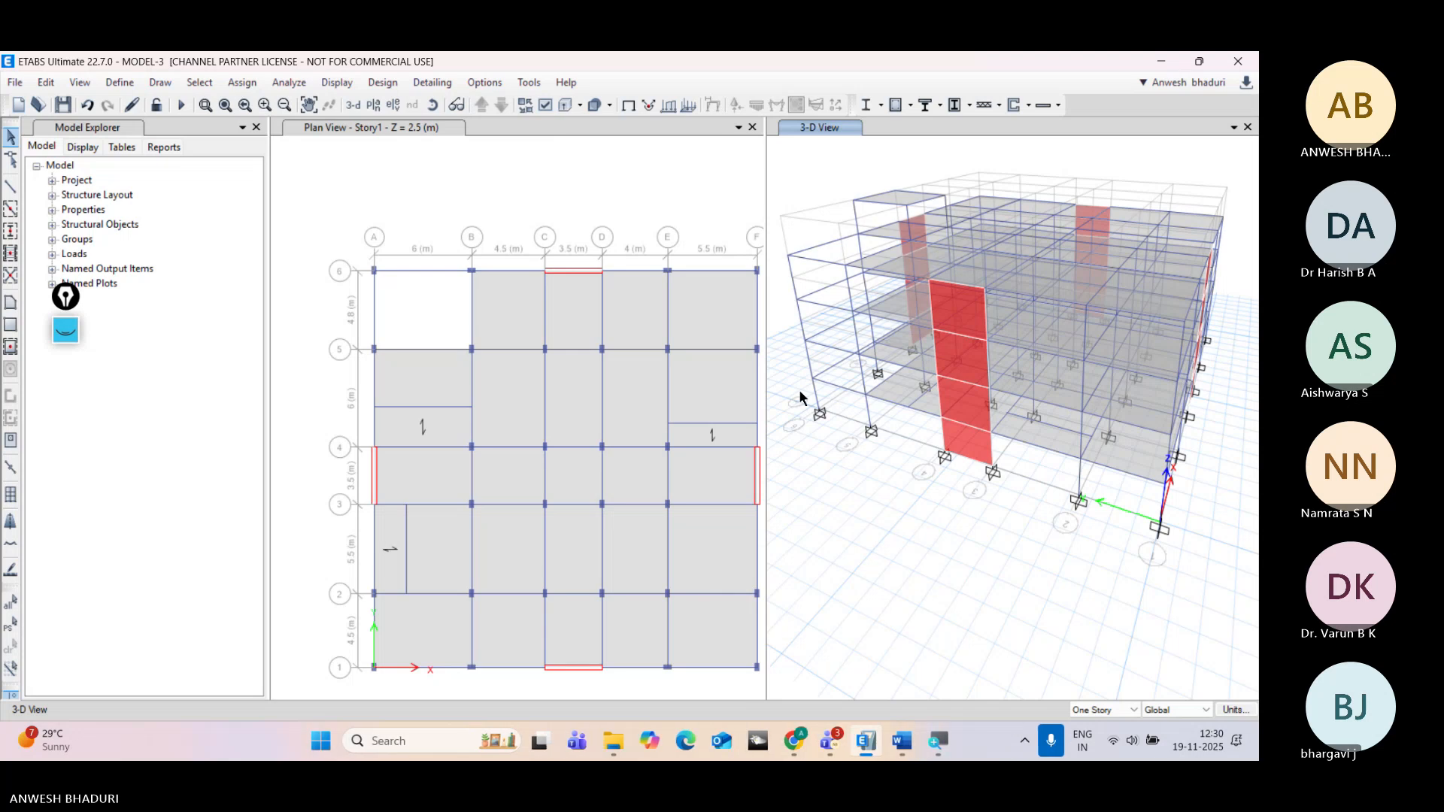
pyautogui.scroll(5, 799, 389)
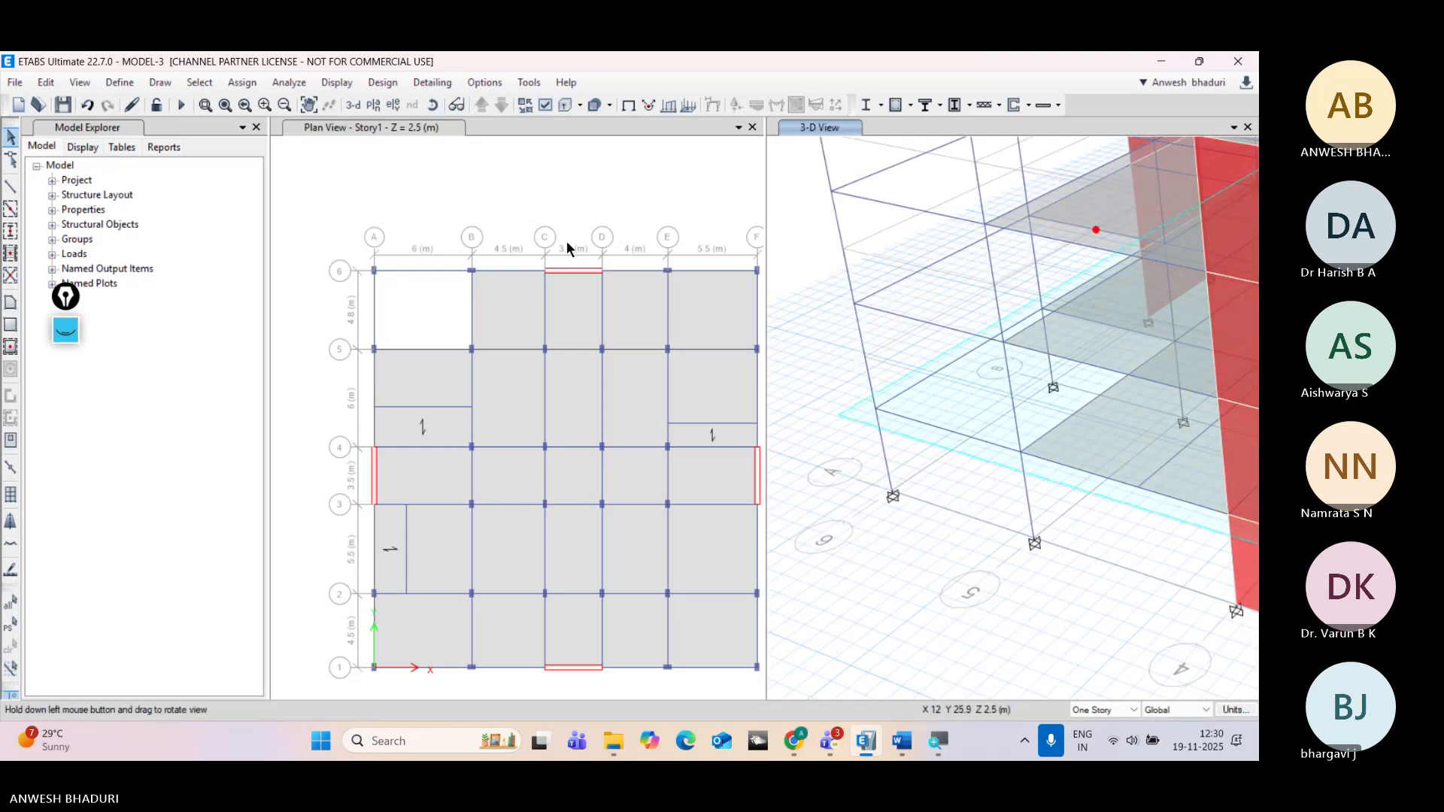
pyautogui.moveTo(958, 615); pyautogui.dragTo(955, 543)
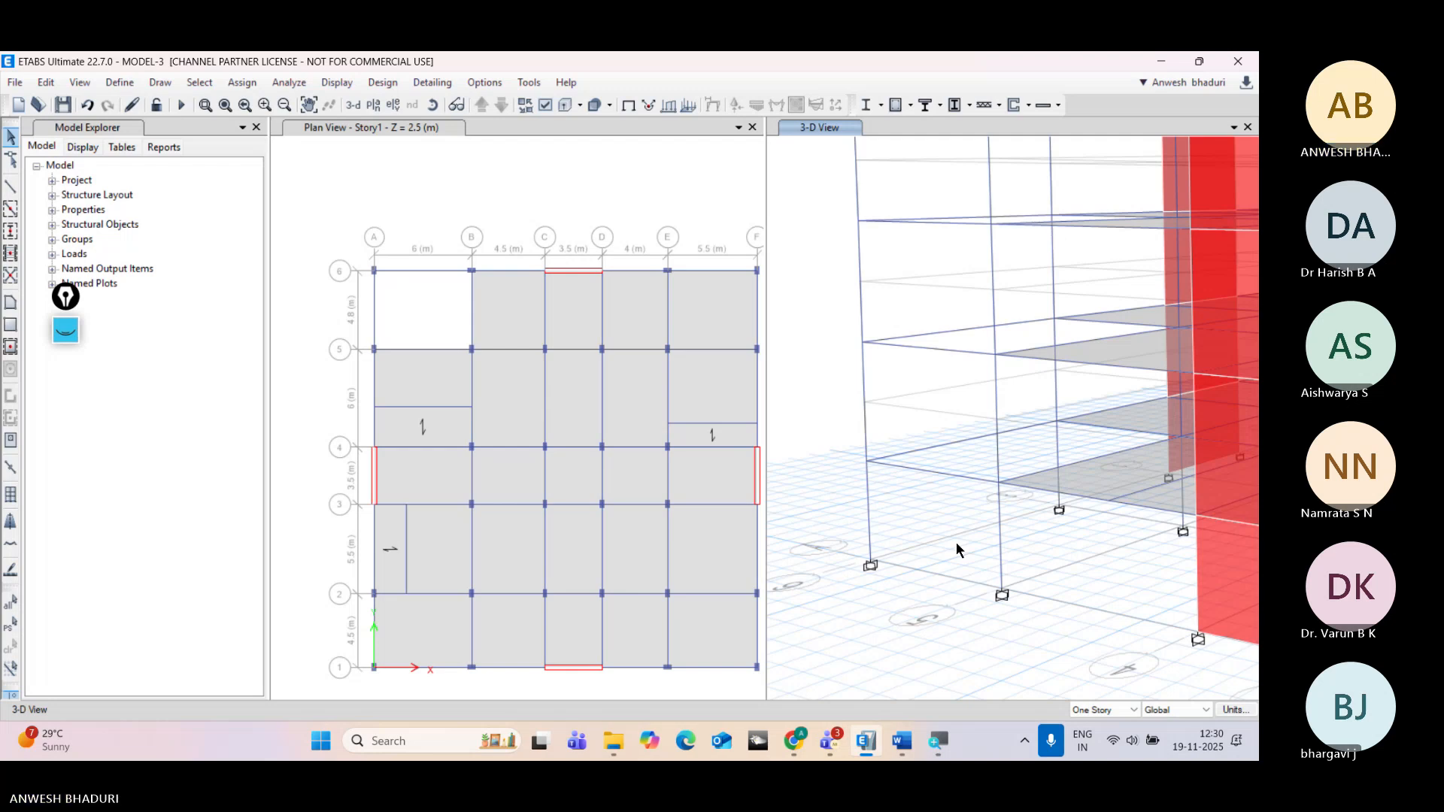
pyautogui.scroll(-5, 957, 543)
pyautogui.scroll(5, 957, 543)
pyautogui.moveTo(973, 423); pyautogui.dragTo(946, 490, button='middle')
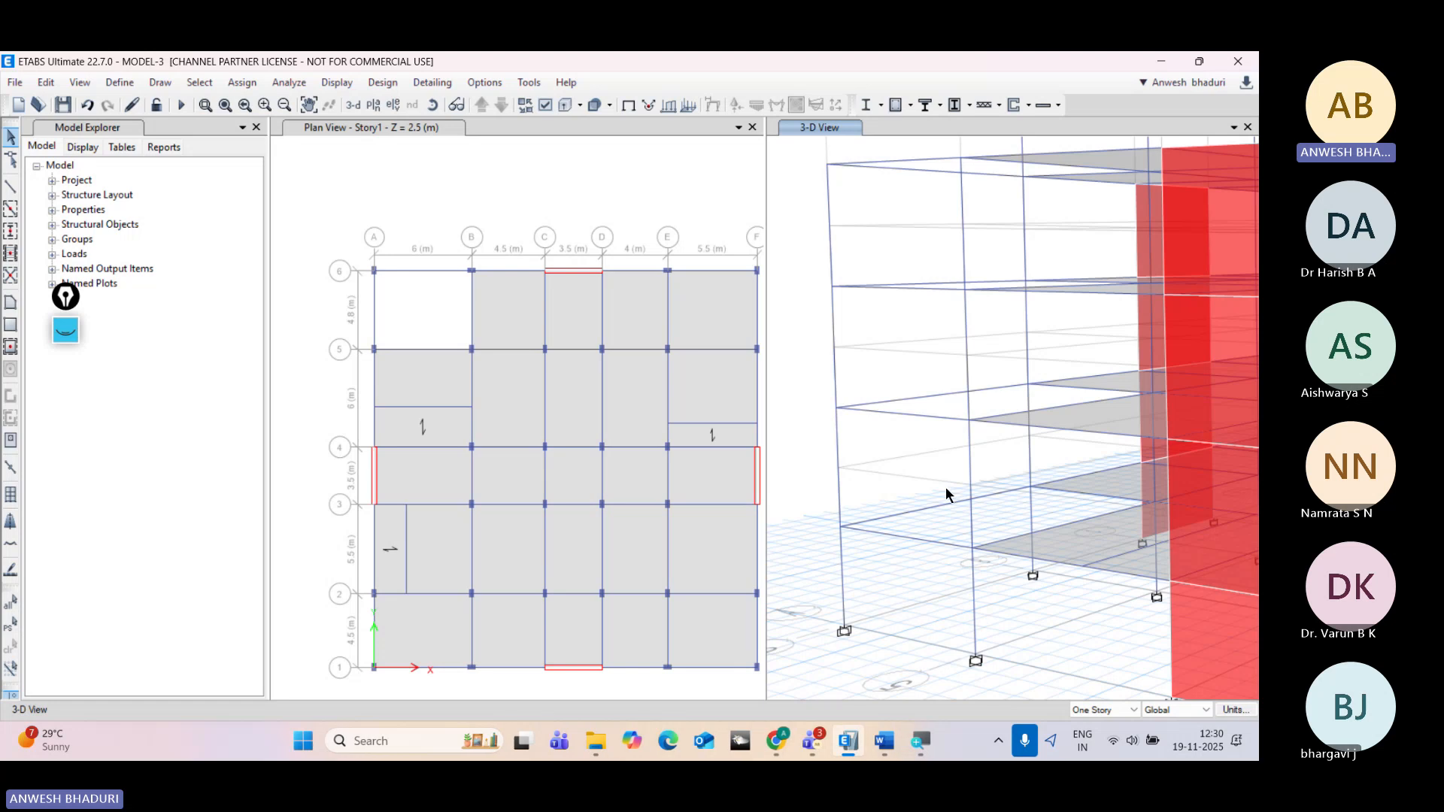
pyautogui.moveTo(945, 486); pyautogui.dragTo(957, 457, button='middle')
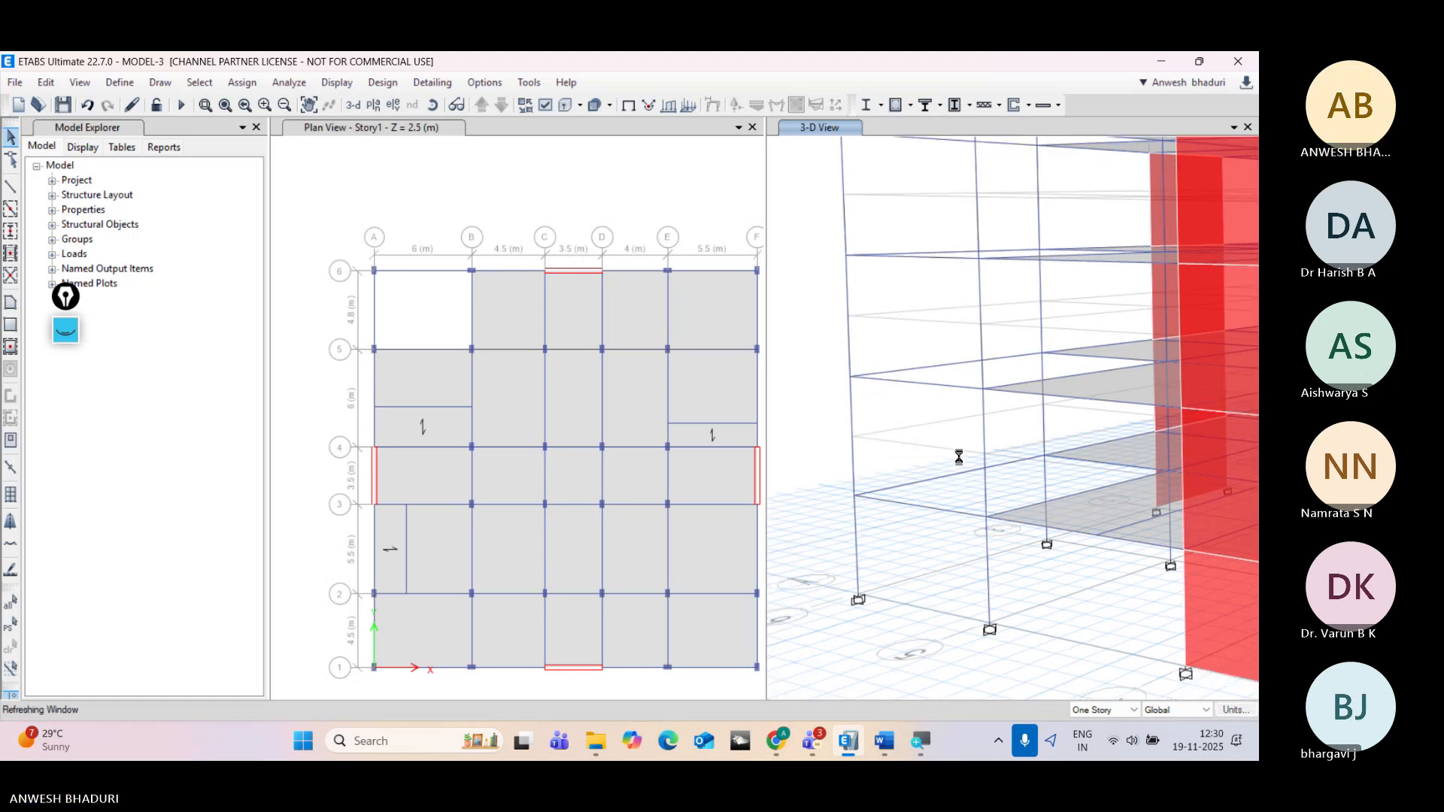
pyautogui.click(433, 107)
pyautogui.moveTo(1068, 668)
pyautogui.mouseDown()
pyautogui.moveTo(1087, 659)
pyautogui.moveTo(1062, 665)
pyautogui.mouseUp()
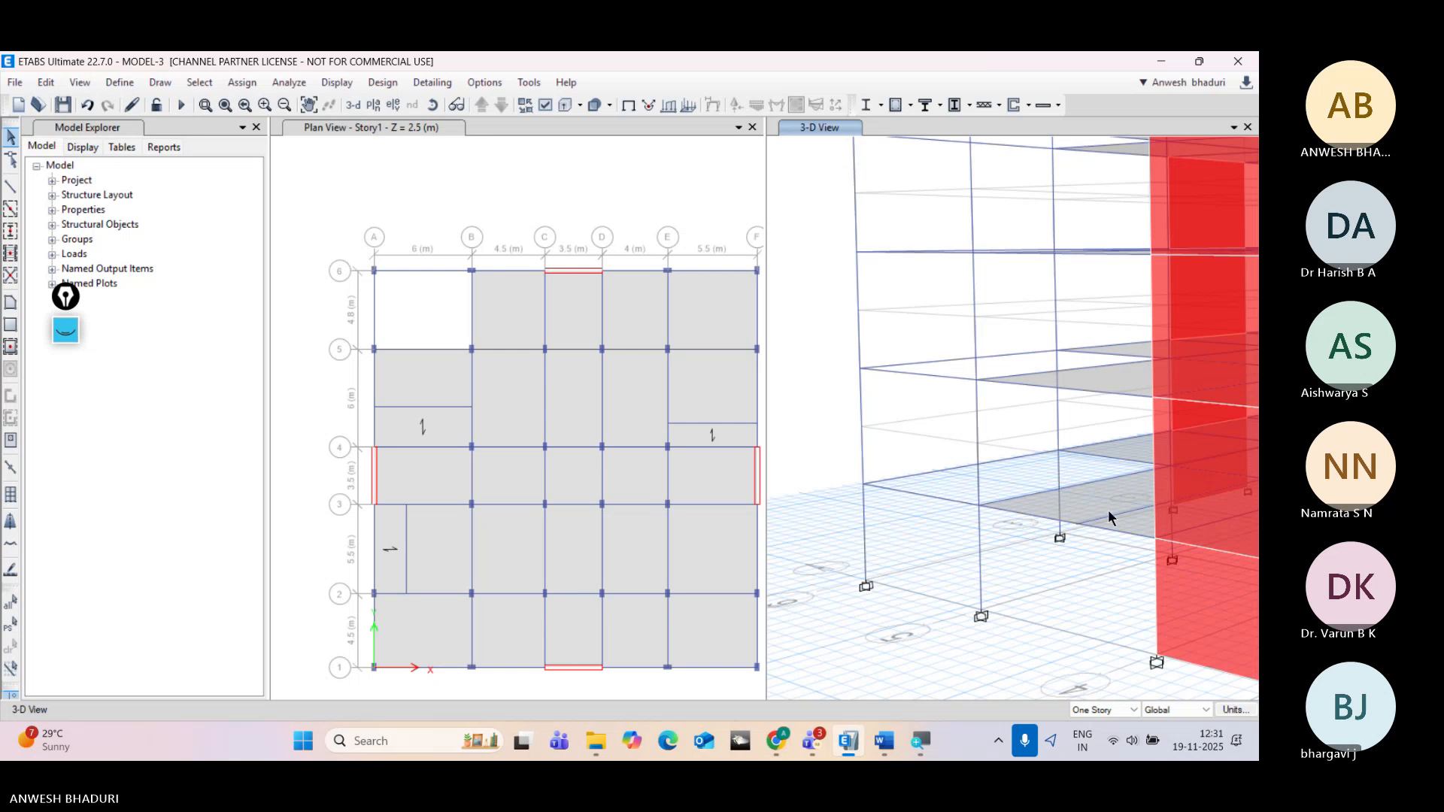
pyautogui.moveTo(1108, 509); pyautogui.dragTo(1074, 527, button='middle')
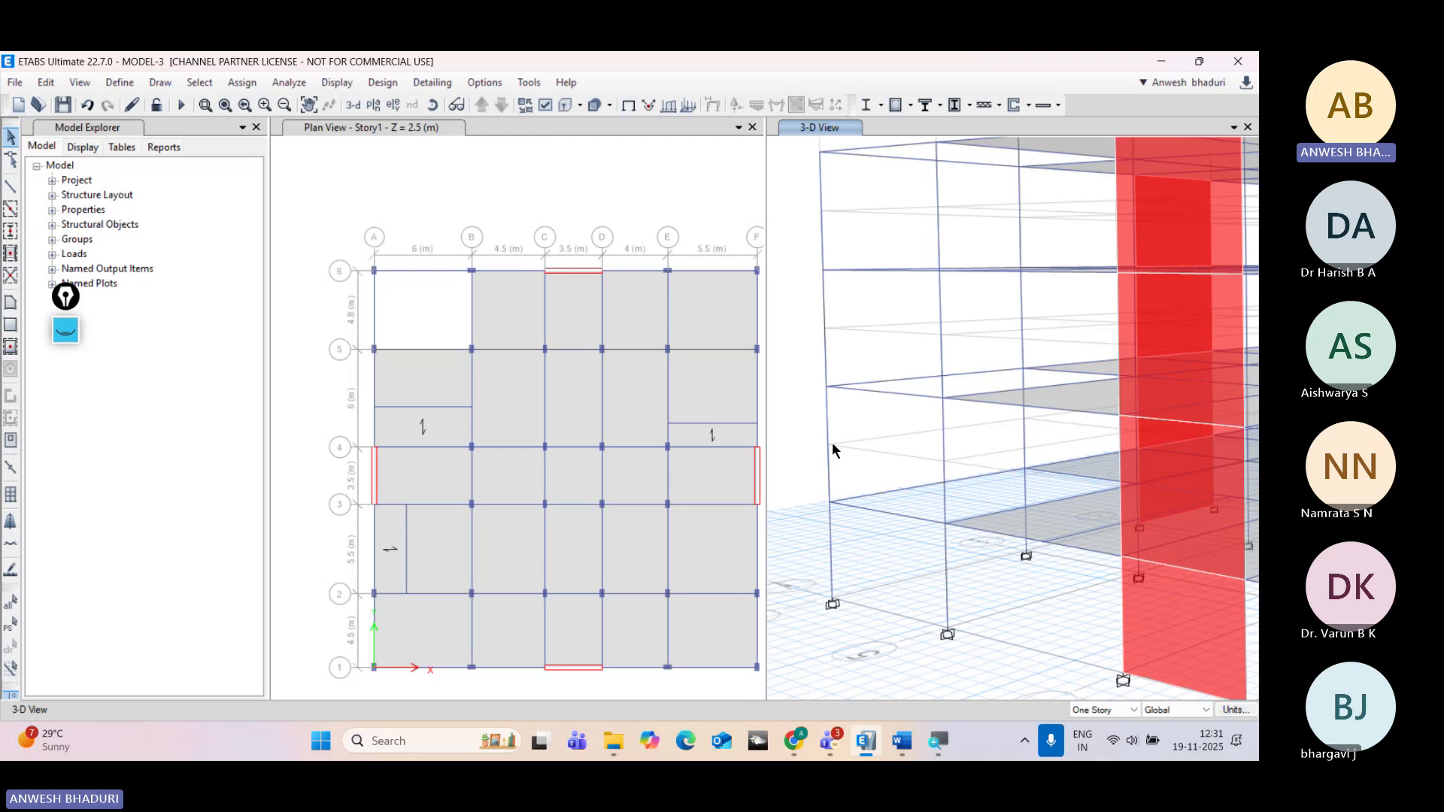
# Step: Draw a B300X450 beam along grid A between grids 5 and 6 on reference plane ML-1
pyautogui.click(431, 142)
pyautogui.click(482, 104)
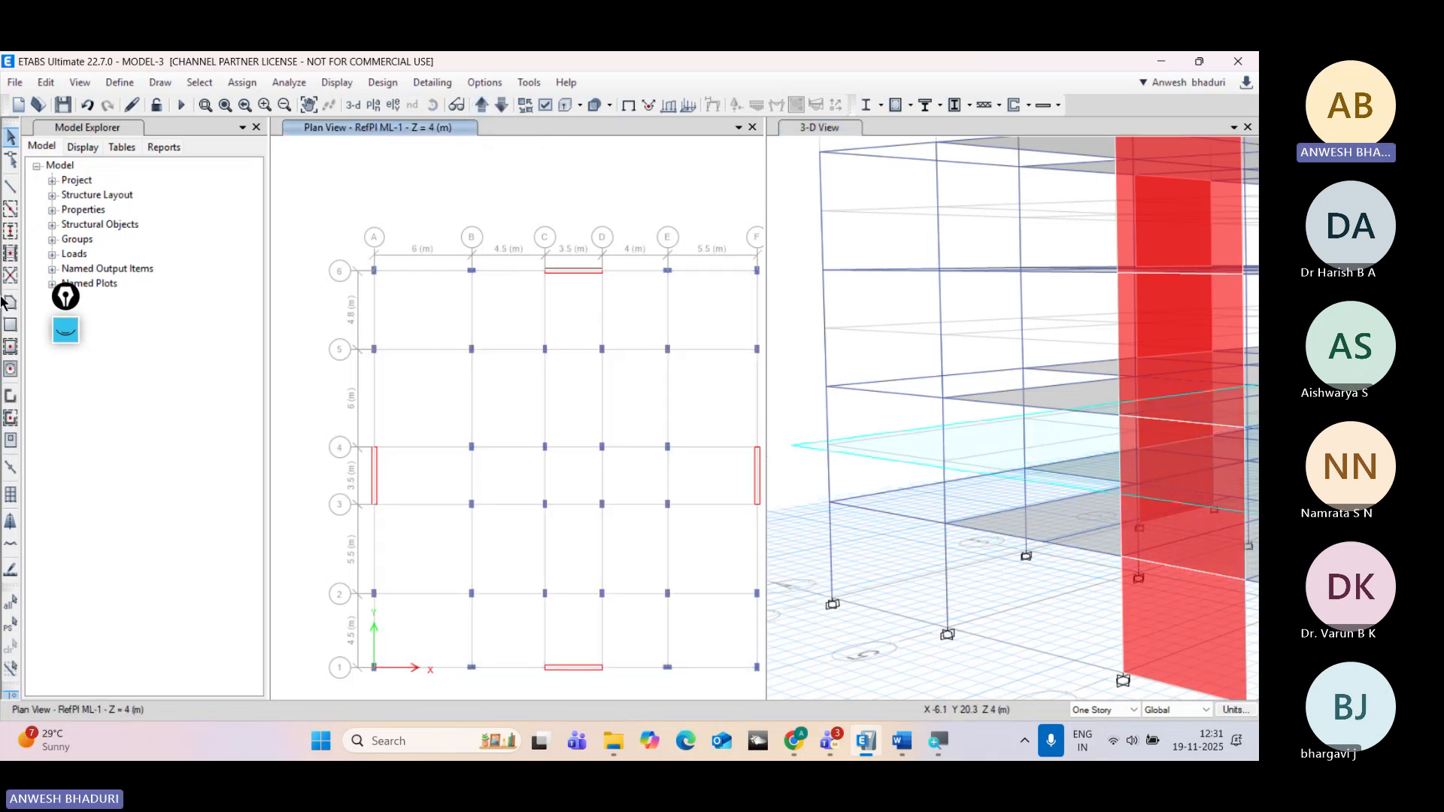
pyautogui.click(11, 186)
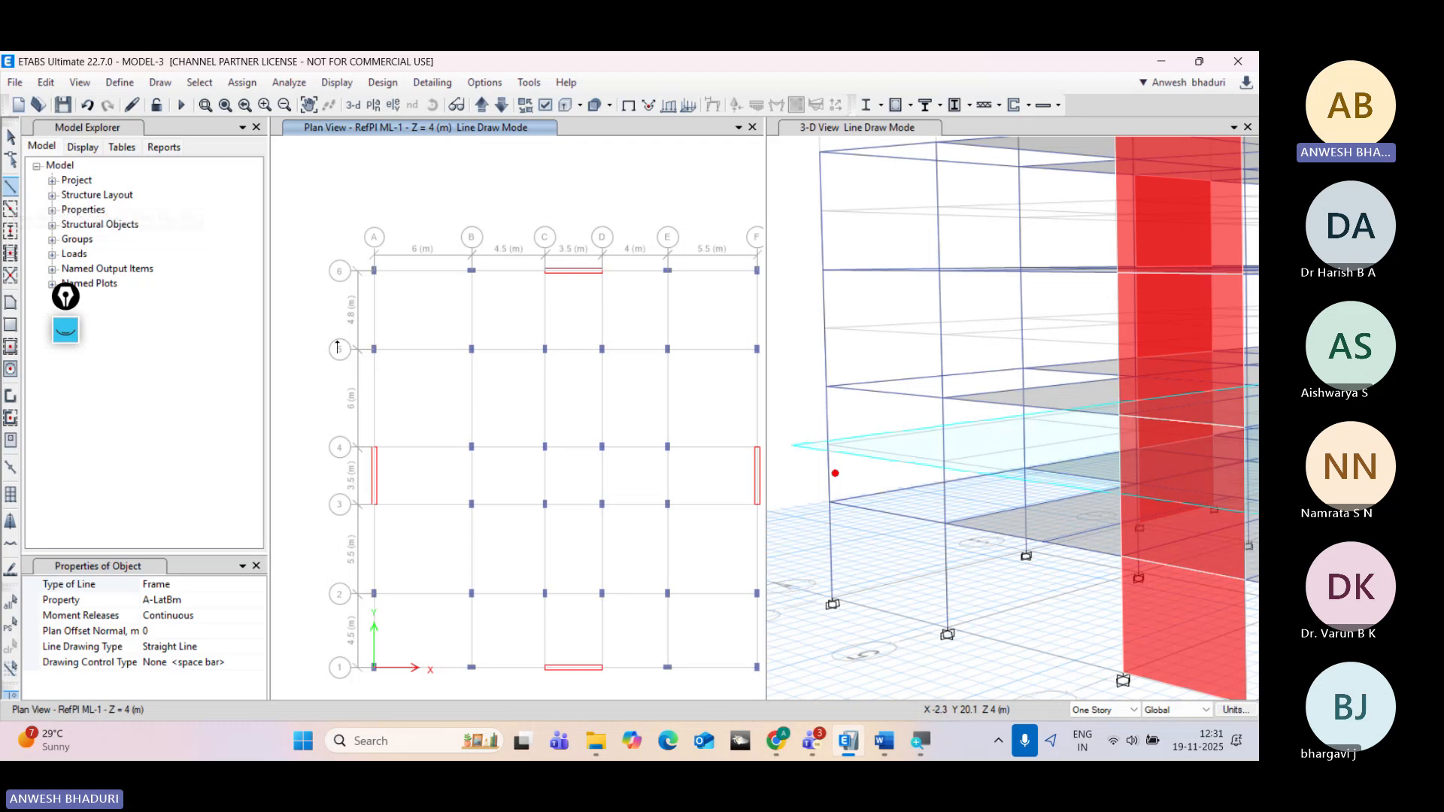
pyautogui.click(256, 602)
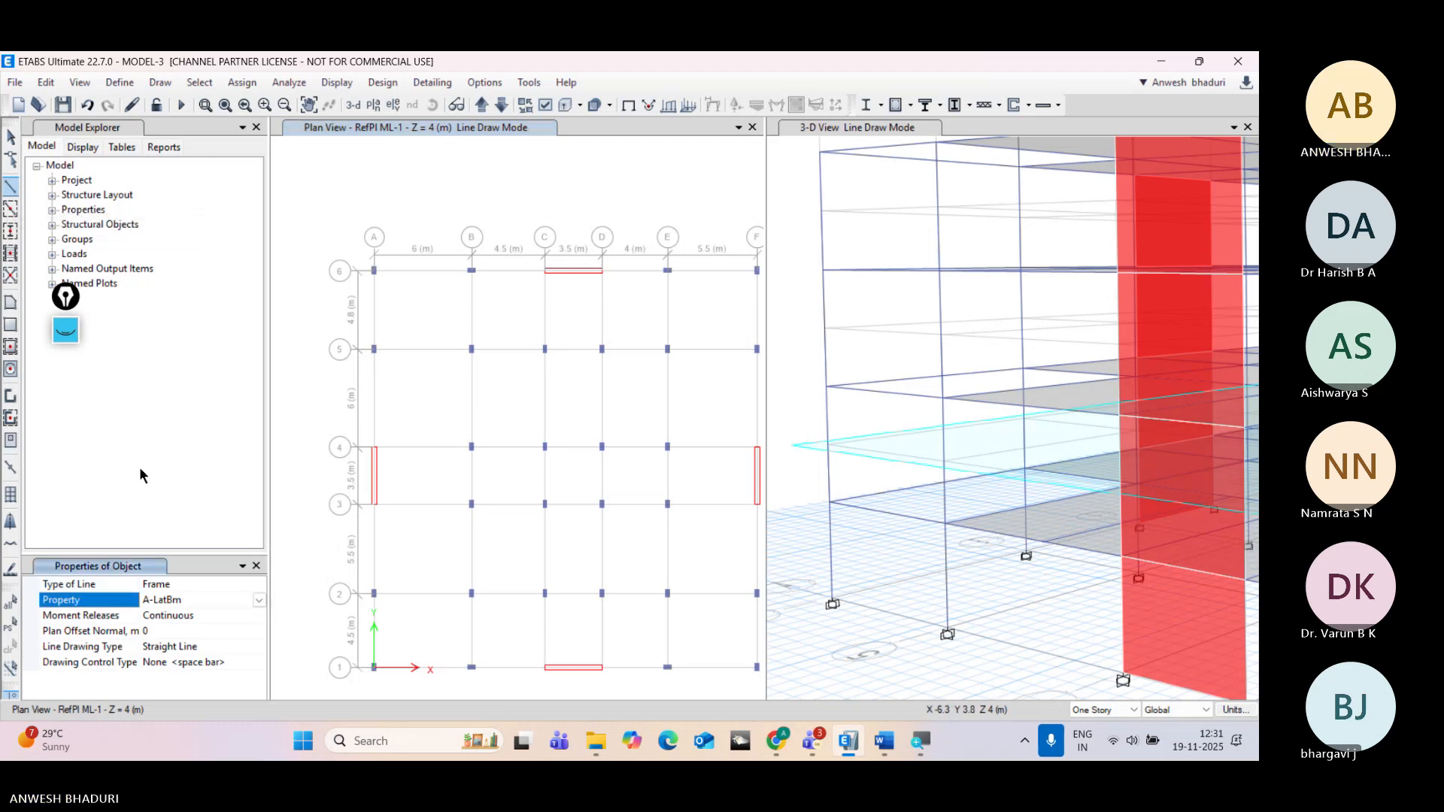
pyautogui.click(10, 208)
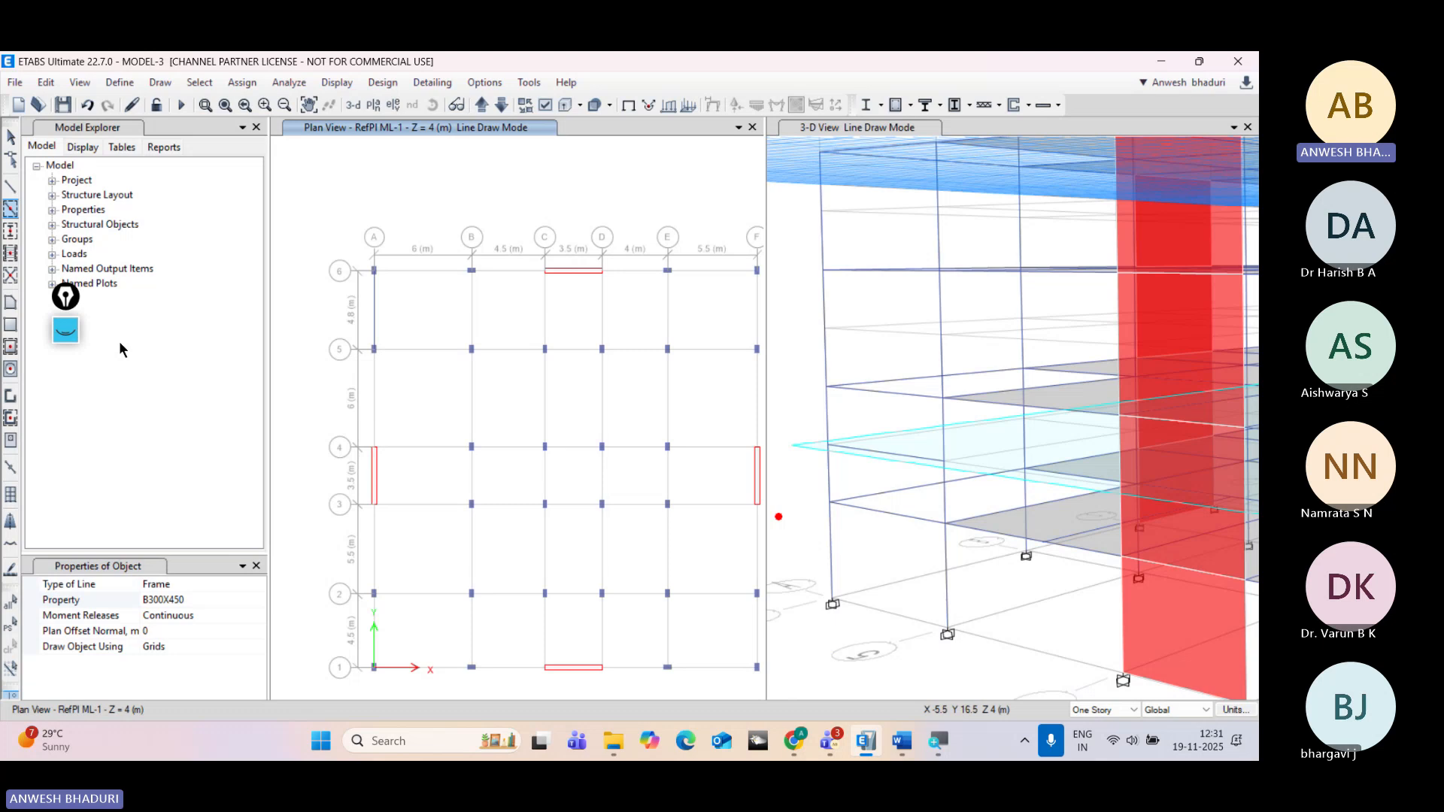
pyautogui.press('Escape')
# Step: Replicate the new grid A mid-landing beam on plane ML-1 once, linearly, with dx 1.5 m and dy 0
pyautogui.click(372, 317)
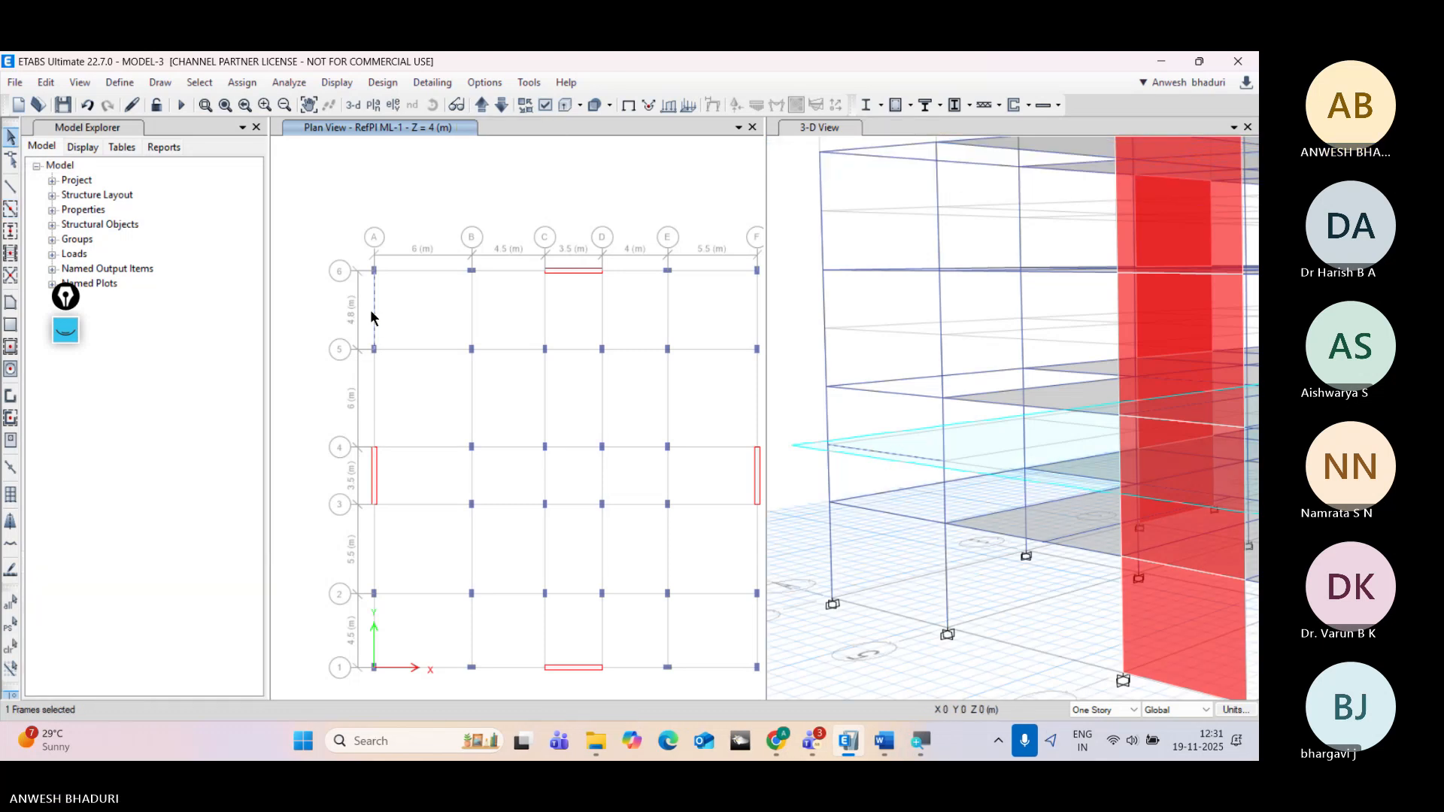
pyautogui.hotkey('ctrl', 'r')
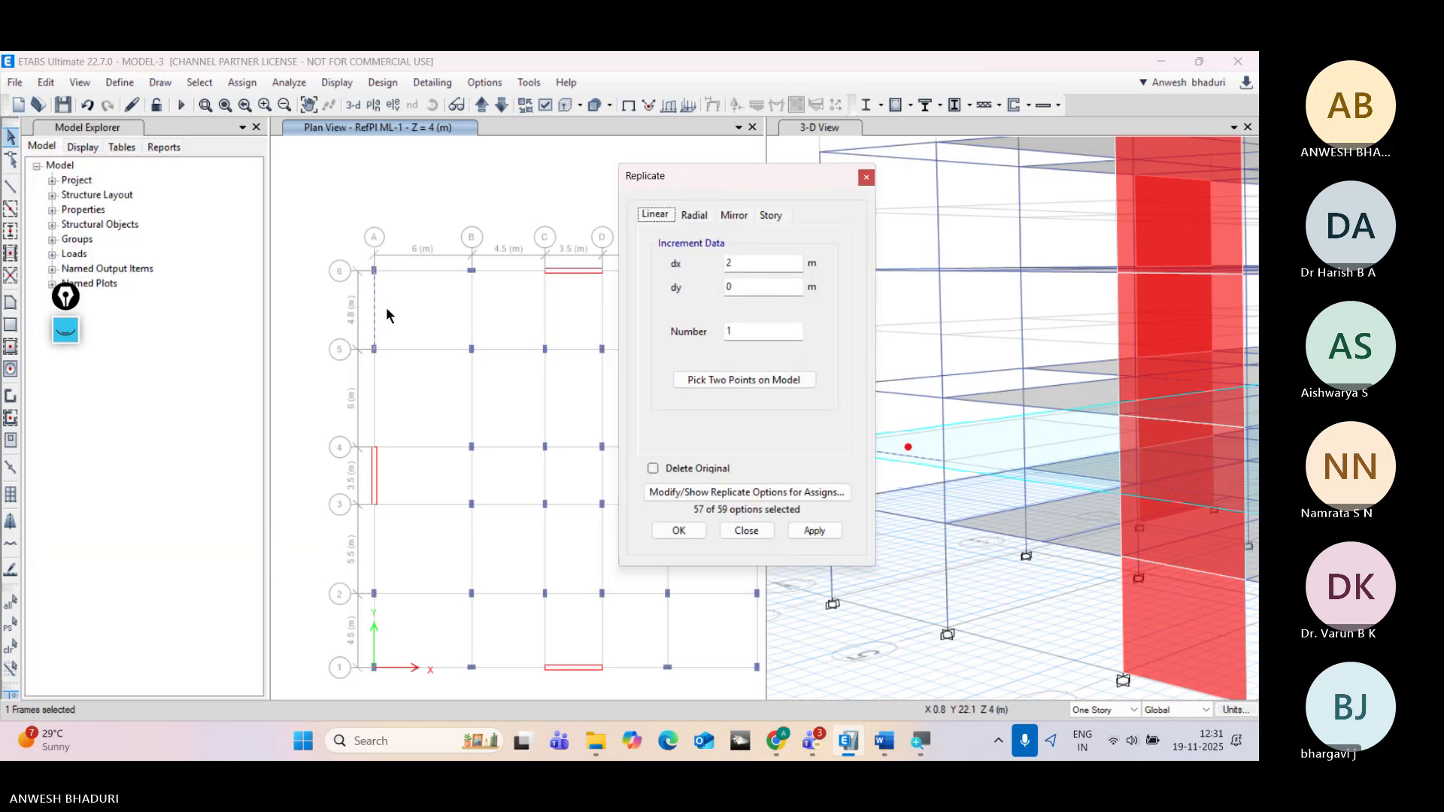
pyautogui.scroll(3, 369, 320)
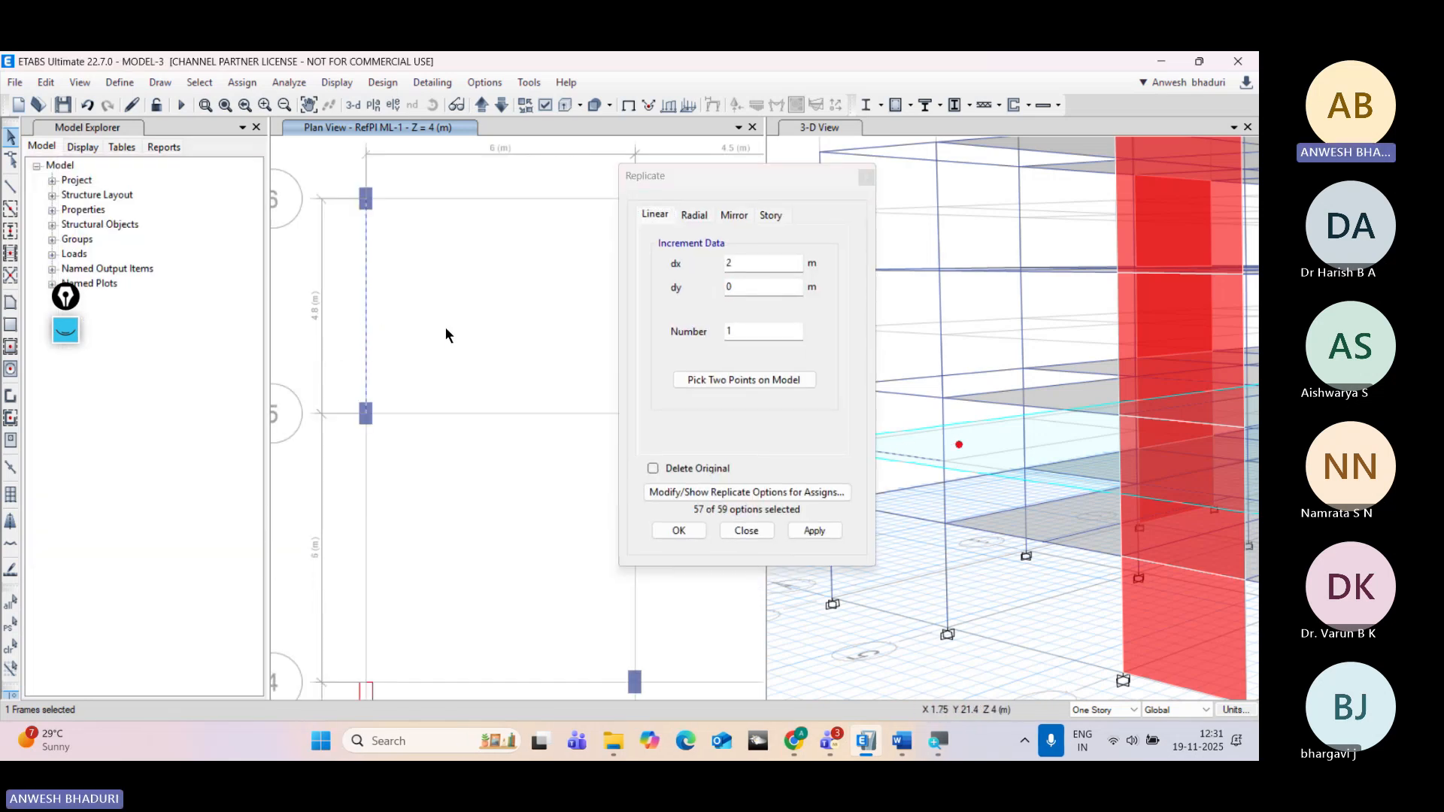
pyautogui.click(684, 275)
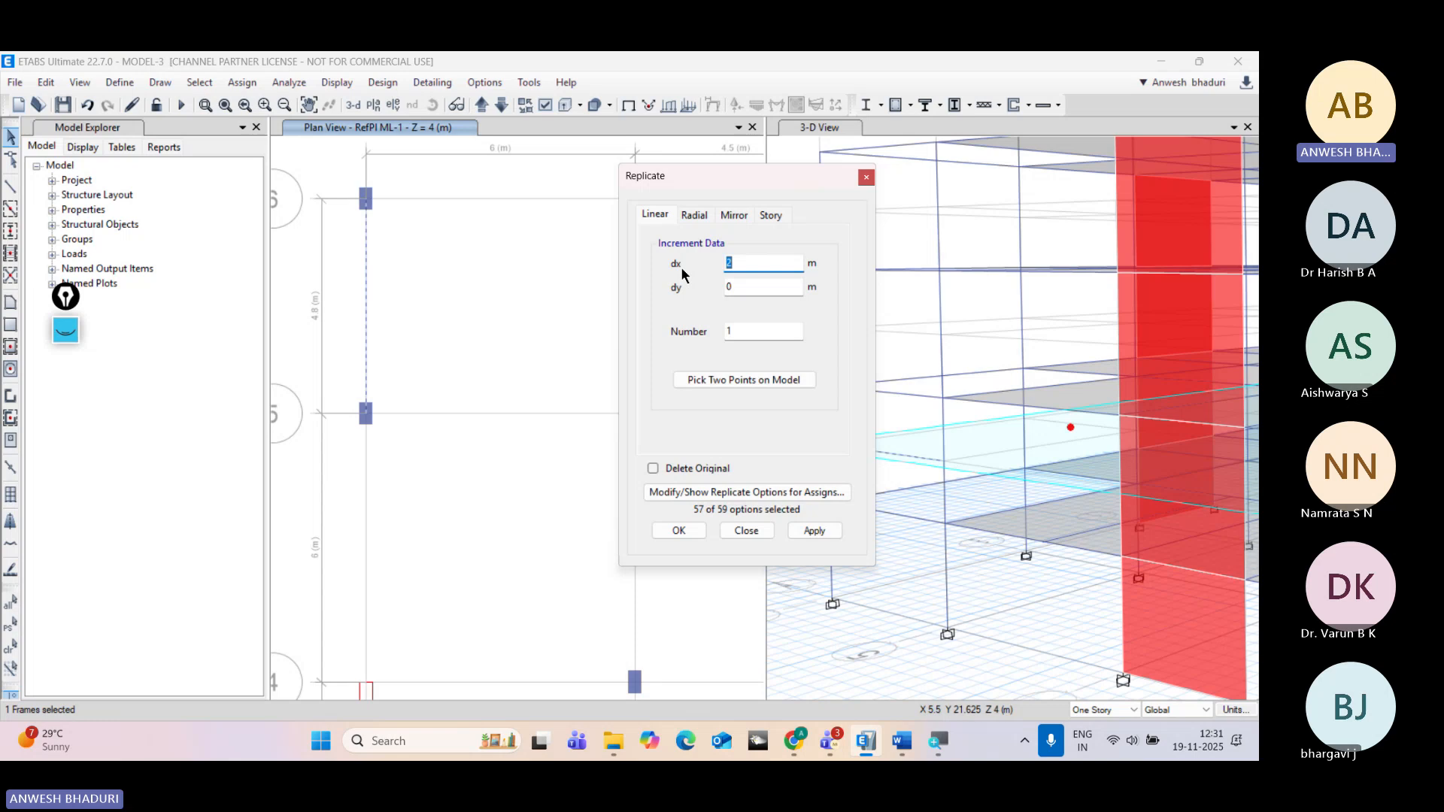
pyautogui.write('1.5')
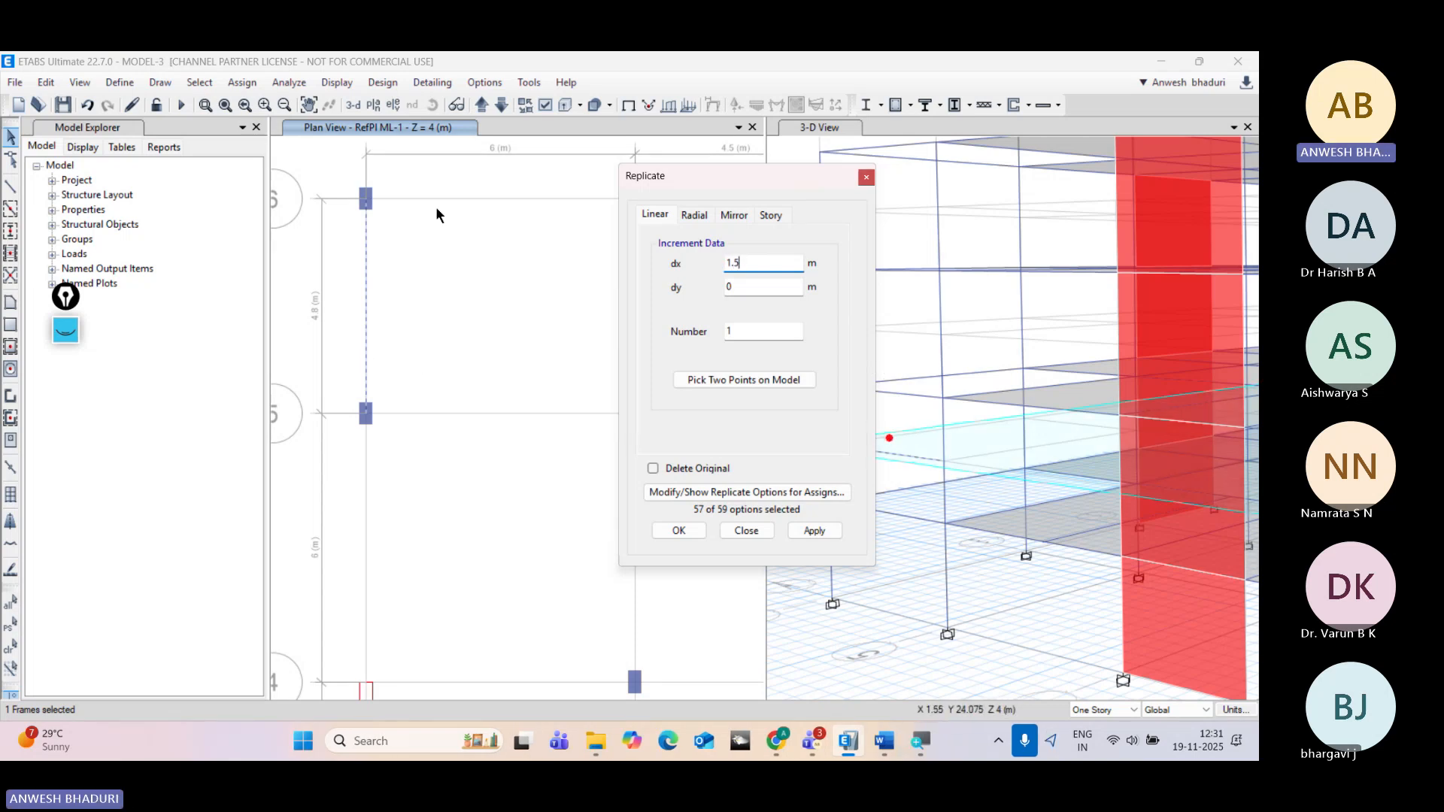
pyautogui.click(807, 530)
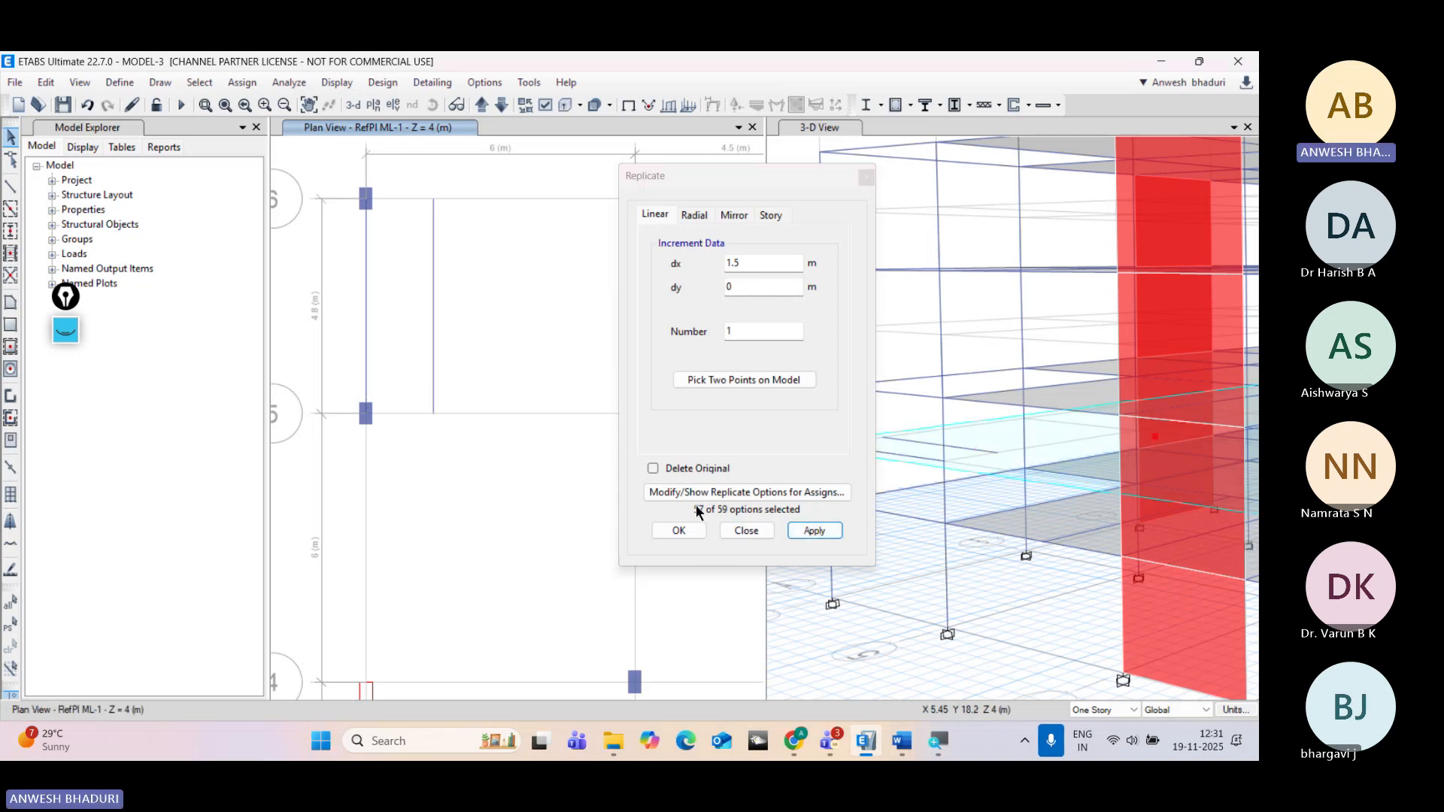
pyautogui.click(679, 530)
pyautogui.scroll(-3, 345, 295)
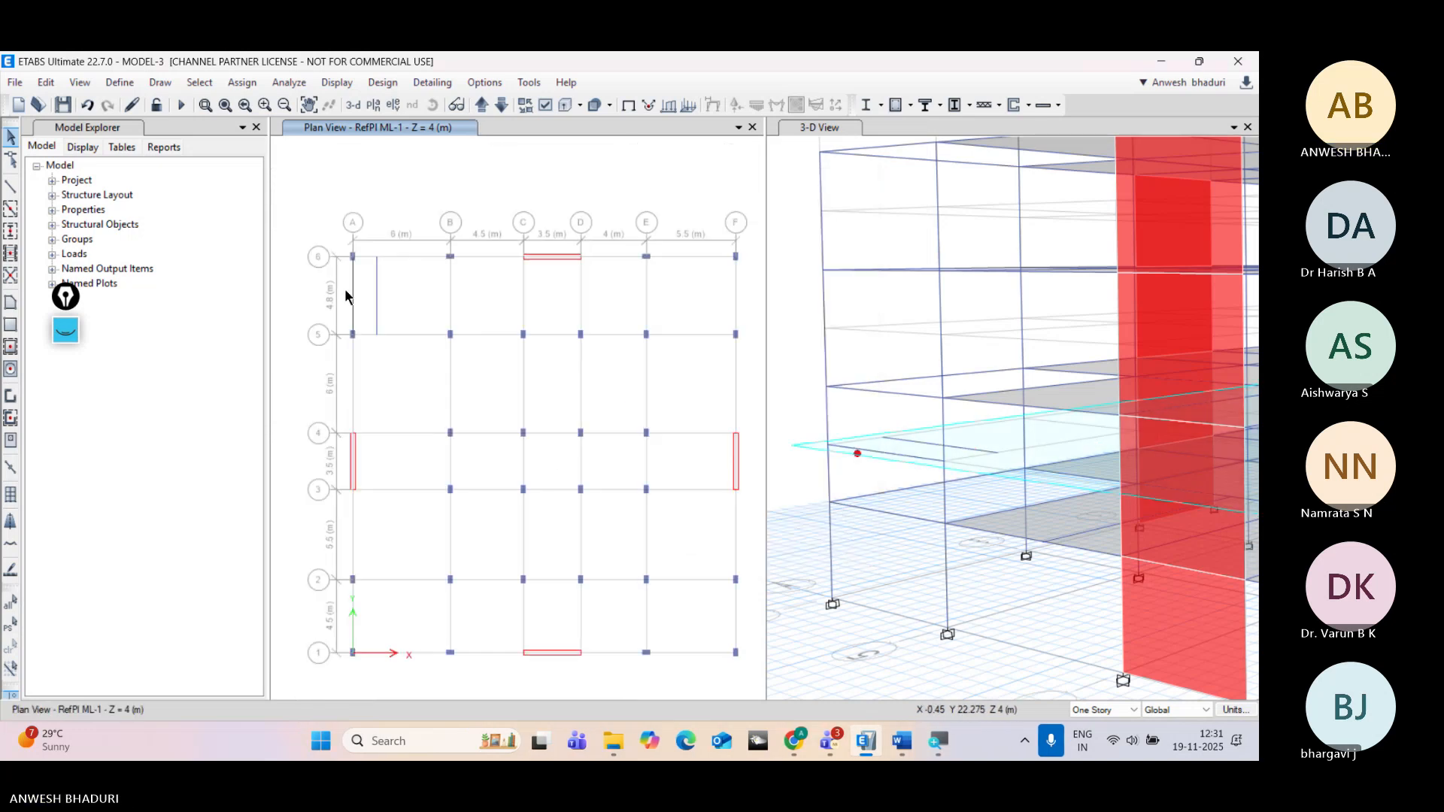
# Step: Enable snapping to line ends and midpoints in the snap options
pyautogui.rightClick(388, 209)
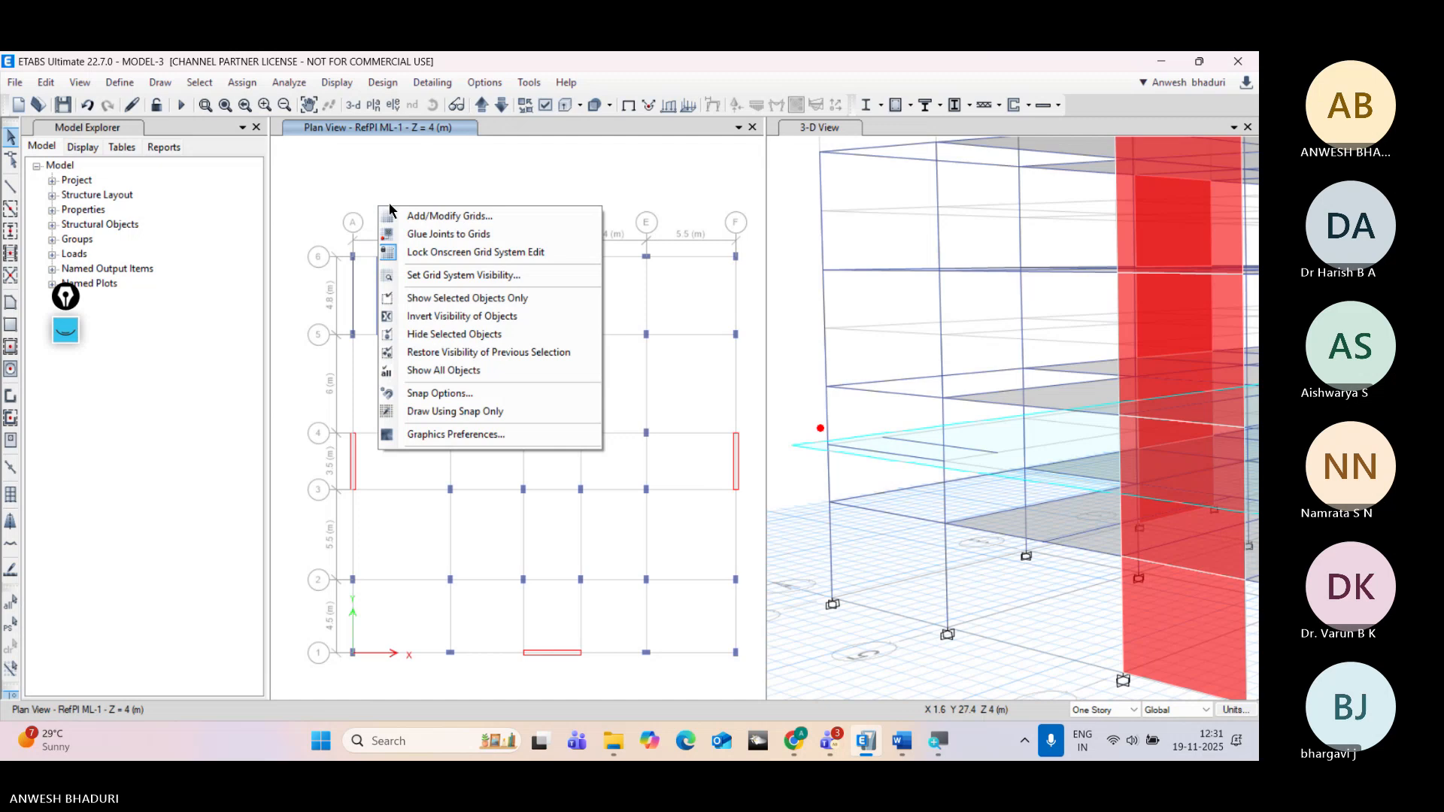
pyautogui.click(414, 395)
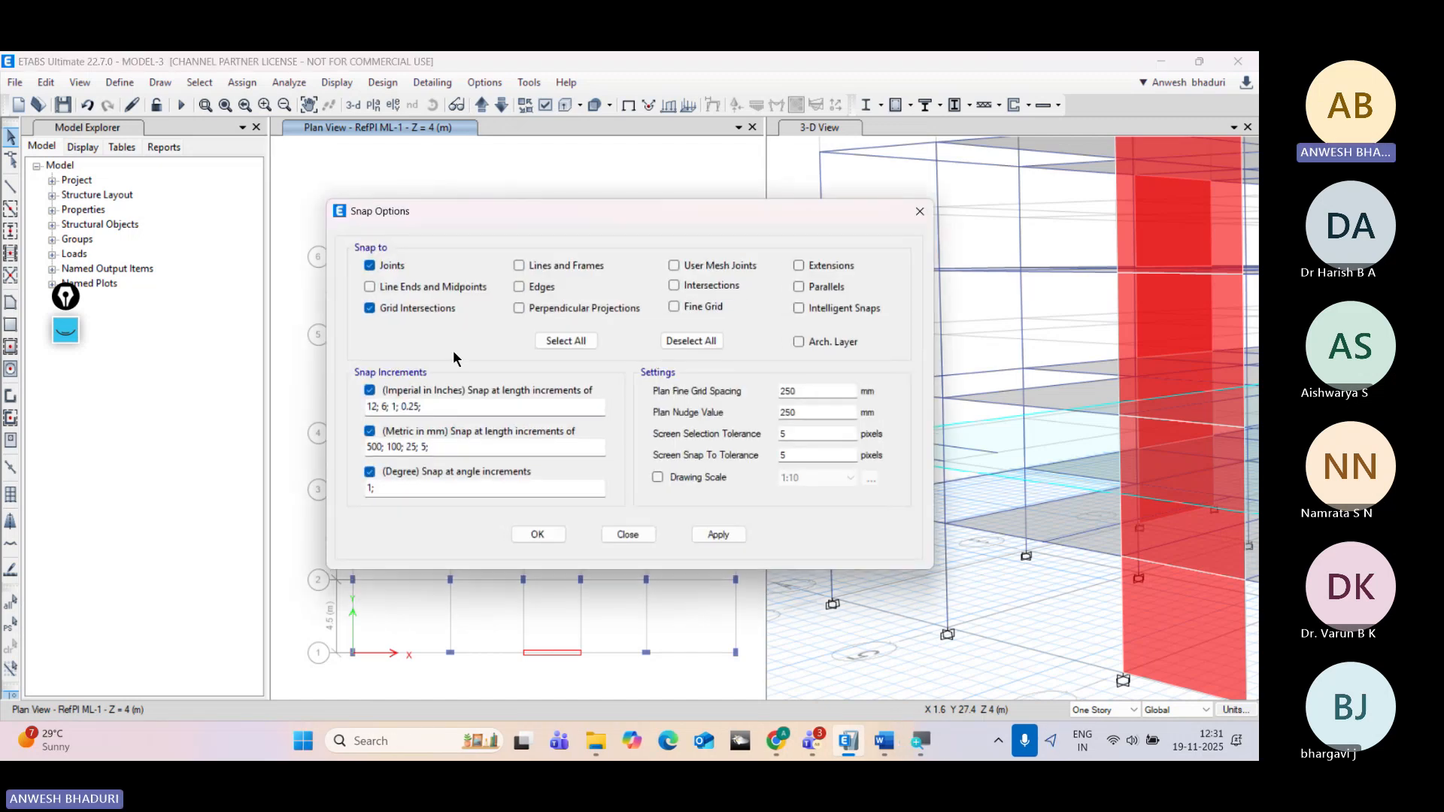
pyautogui.click(423, 287)
pyautogui.click(539, 534)
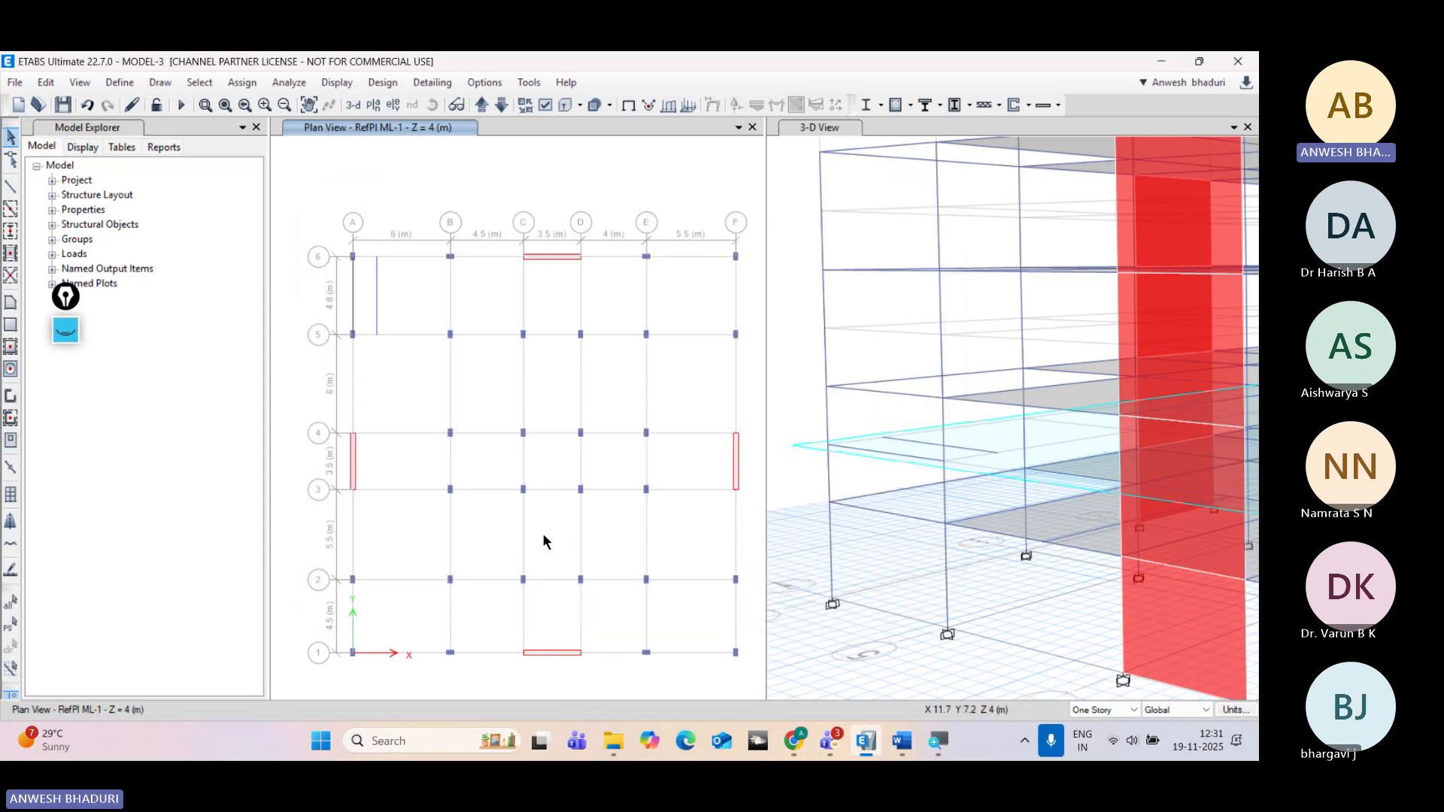
# Step: Switch the plan to Story1 and set up floor drawing with slab property SC-175
pyautogui.click(500, 112)
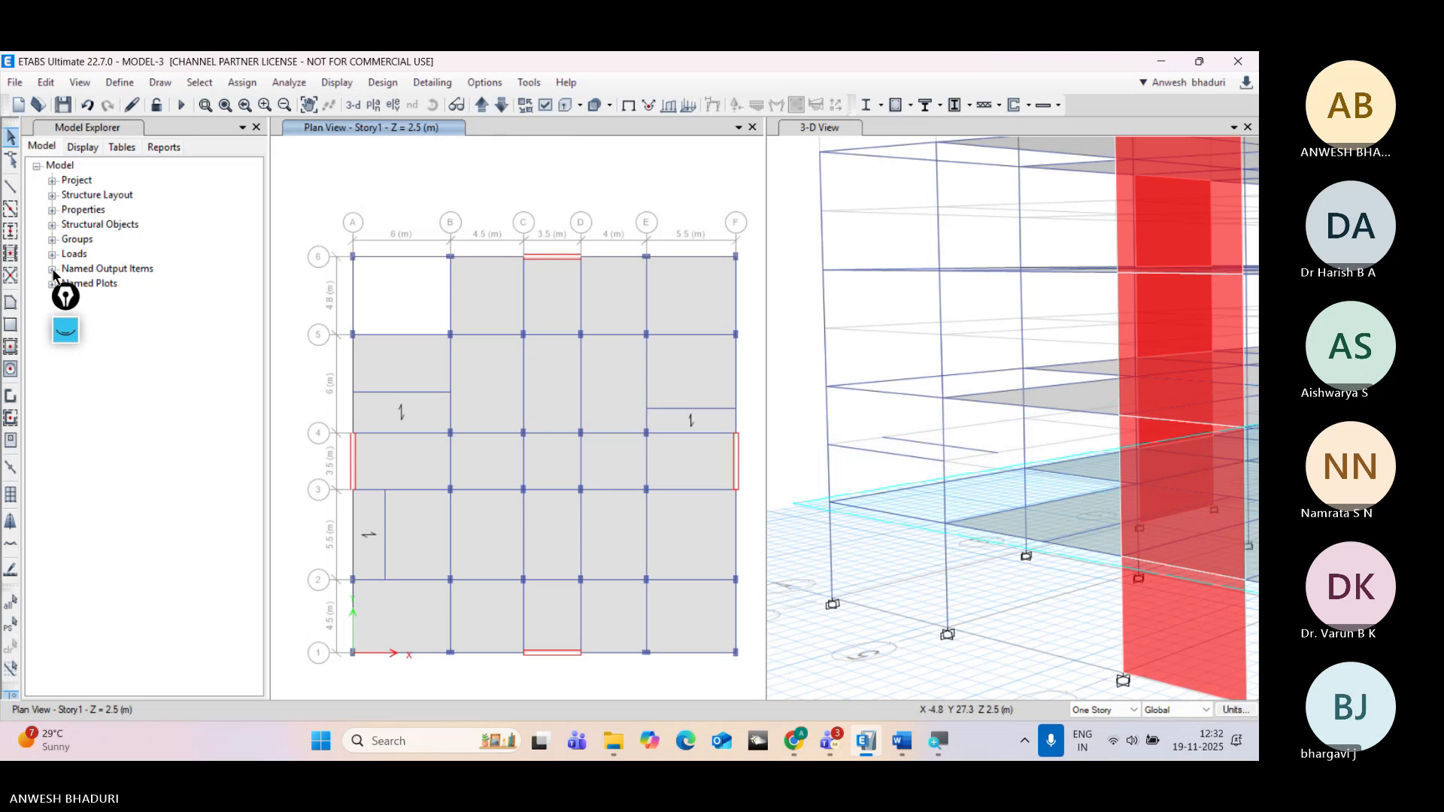
pyautogui.moveTo(395, 285); pyautogui.dragTo(396, 297, button='middle')
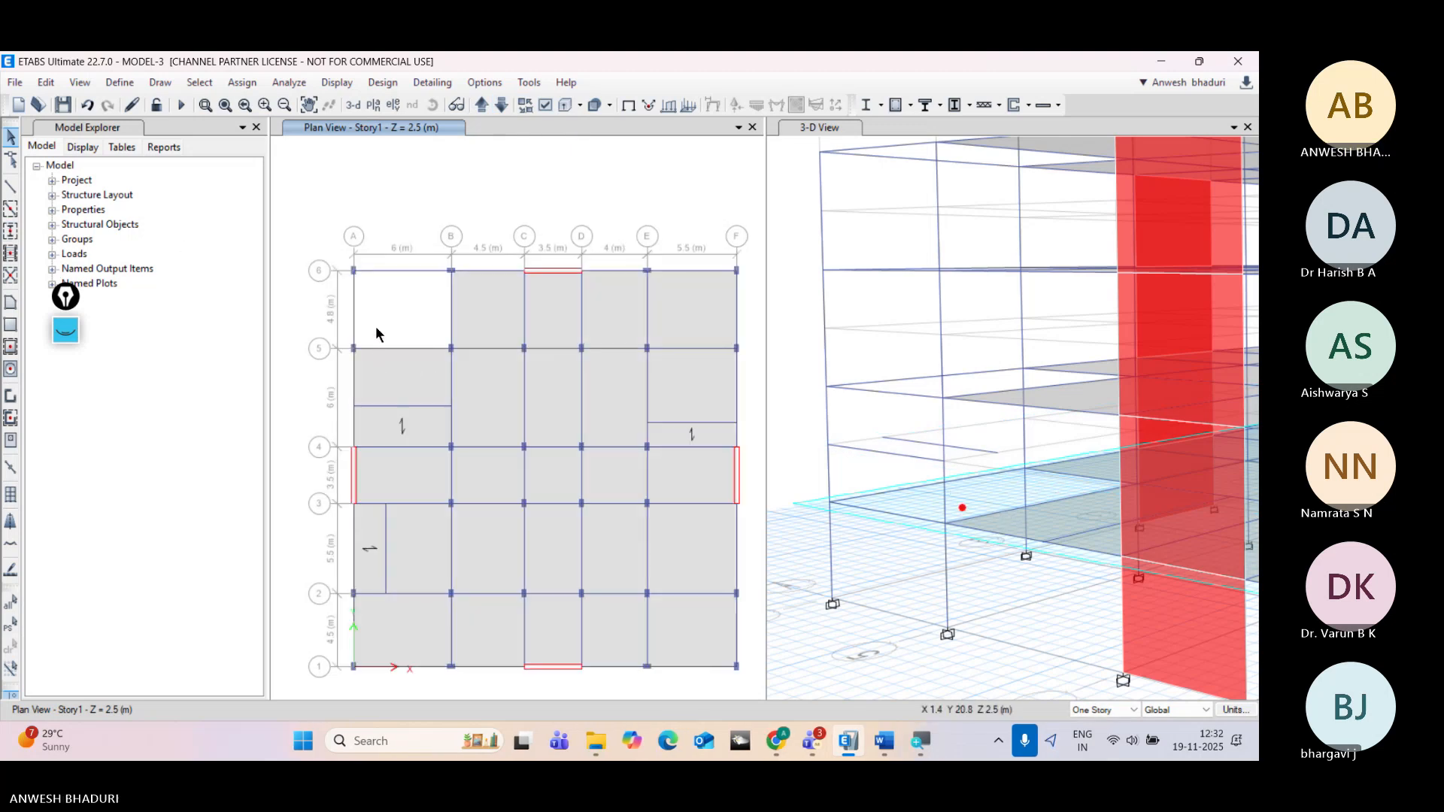
pyautogui.click(11, 303)
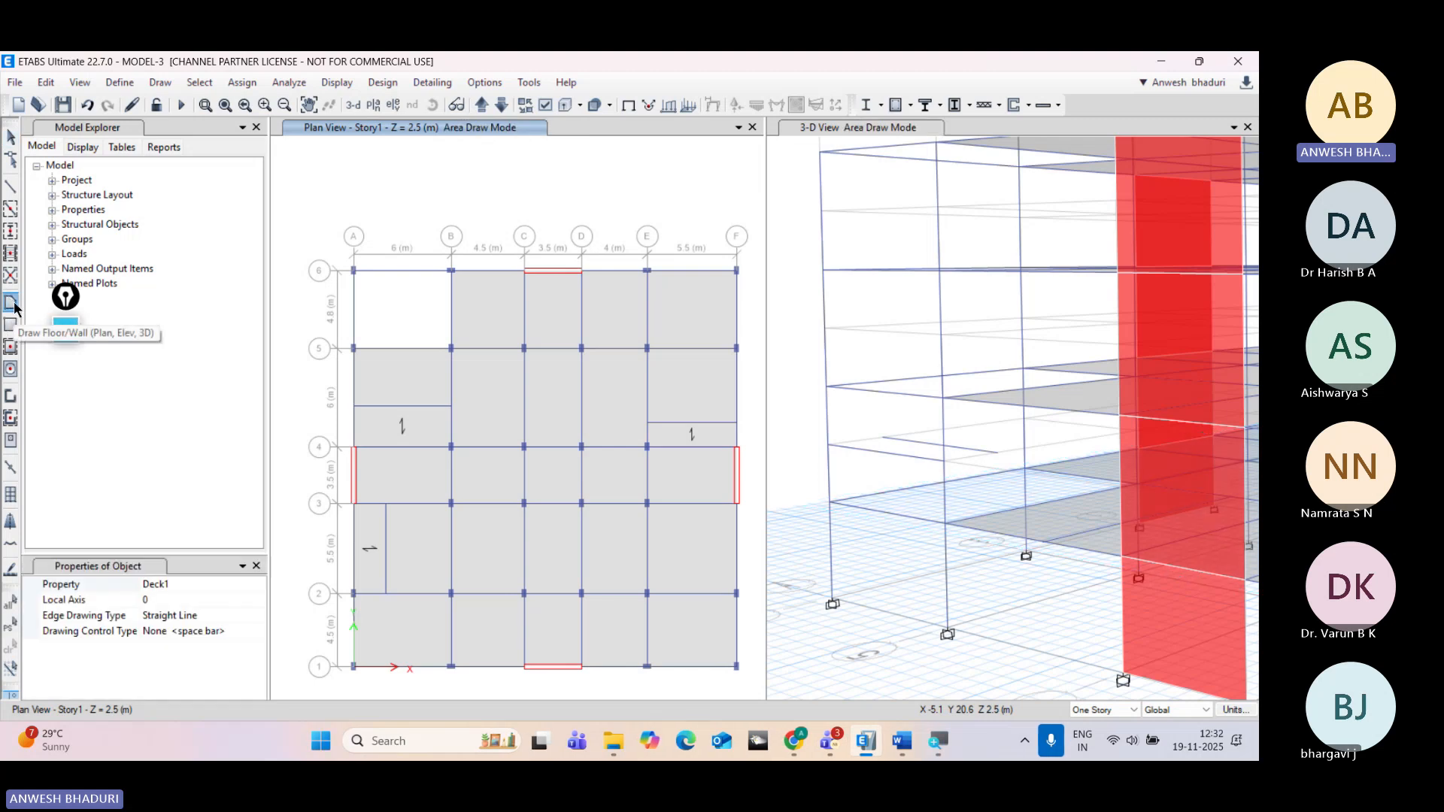
pyautogui.click(938, 741)
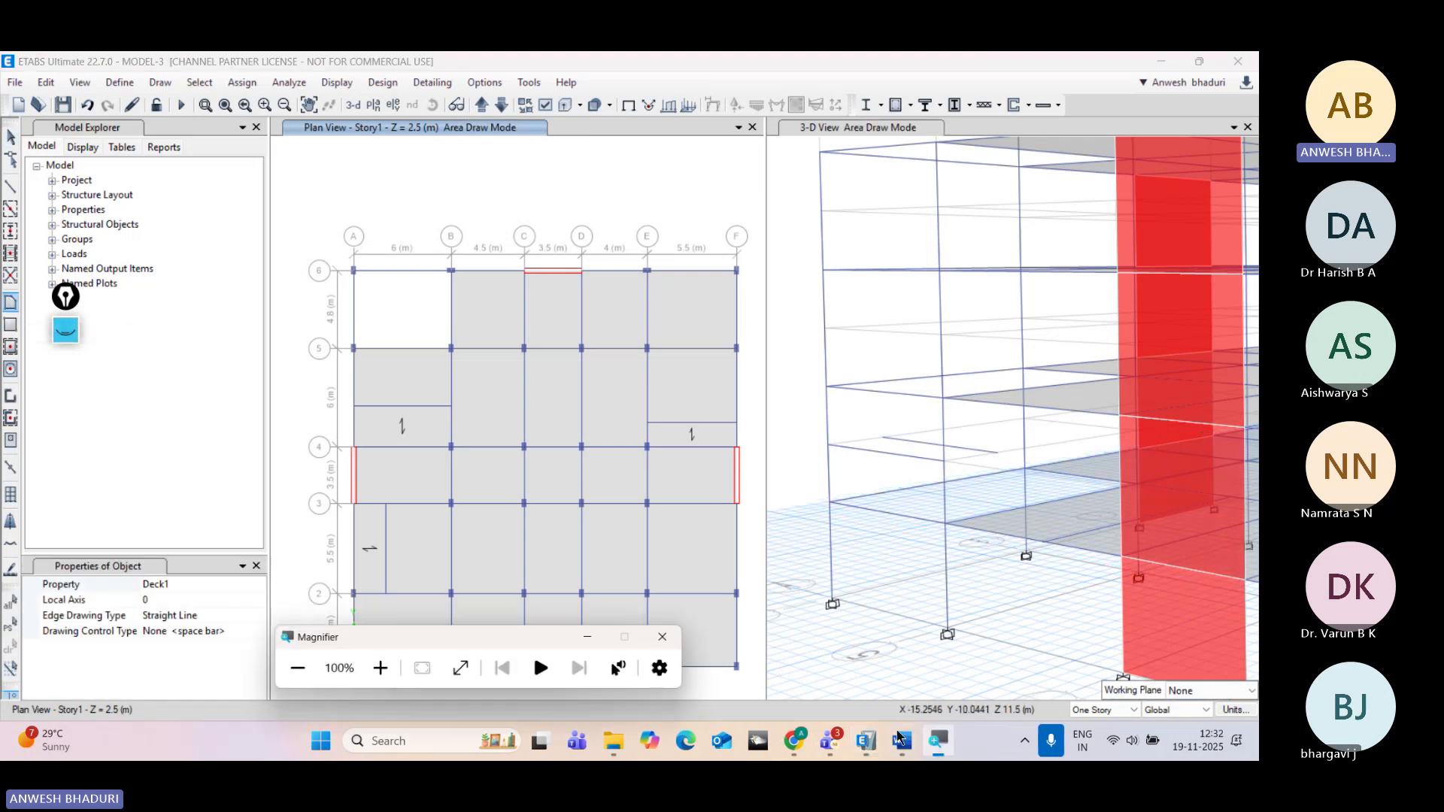
pyautogui.click(371, 667)
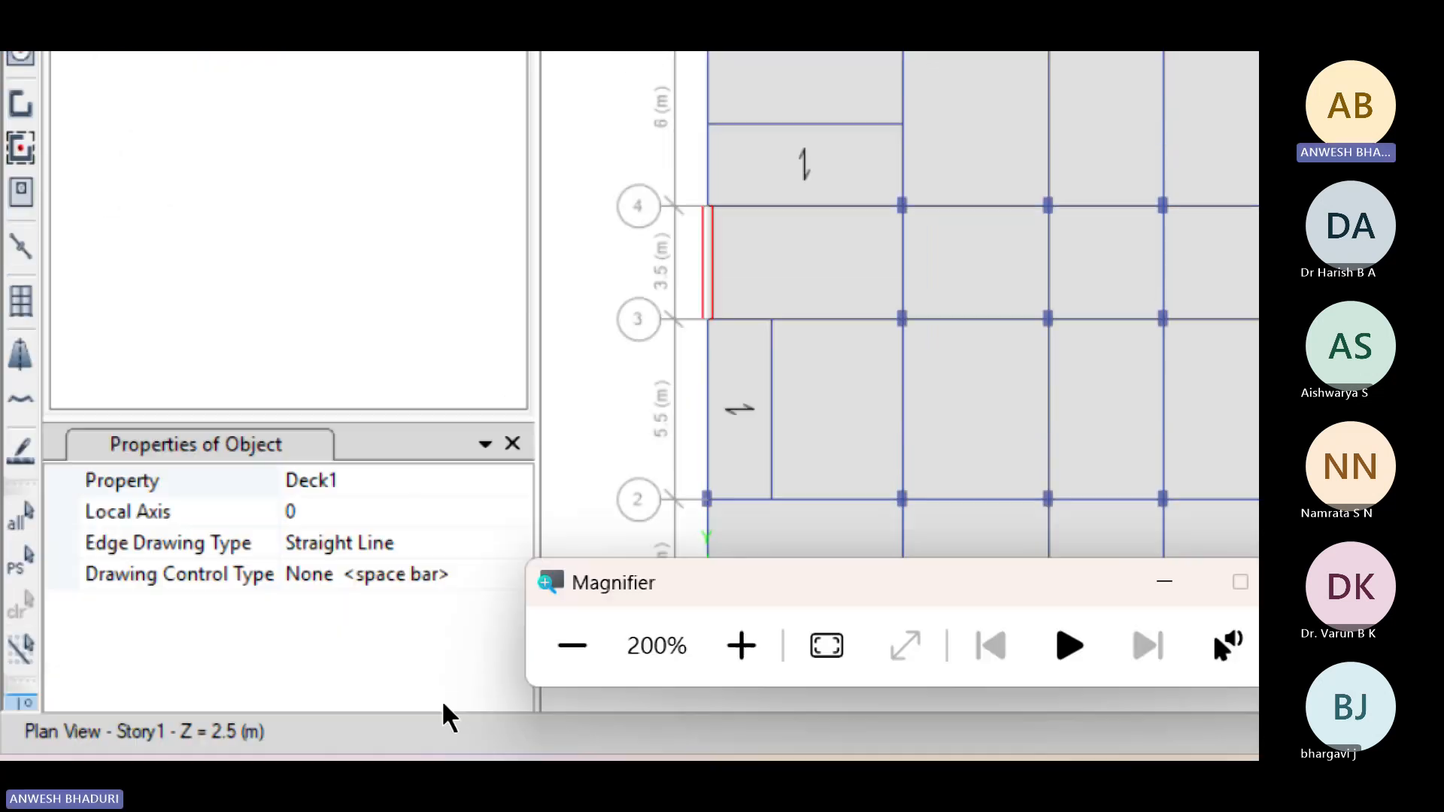
pyautogui.click(518, 481)
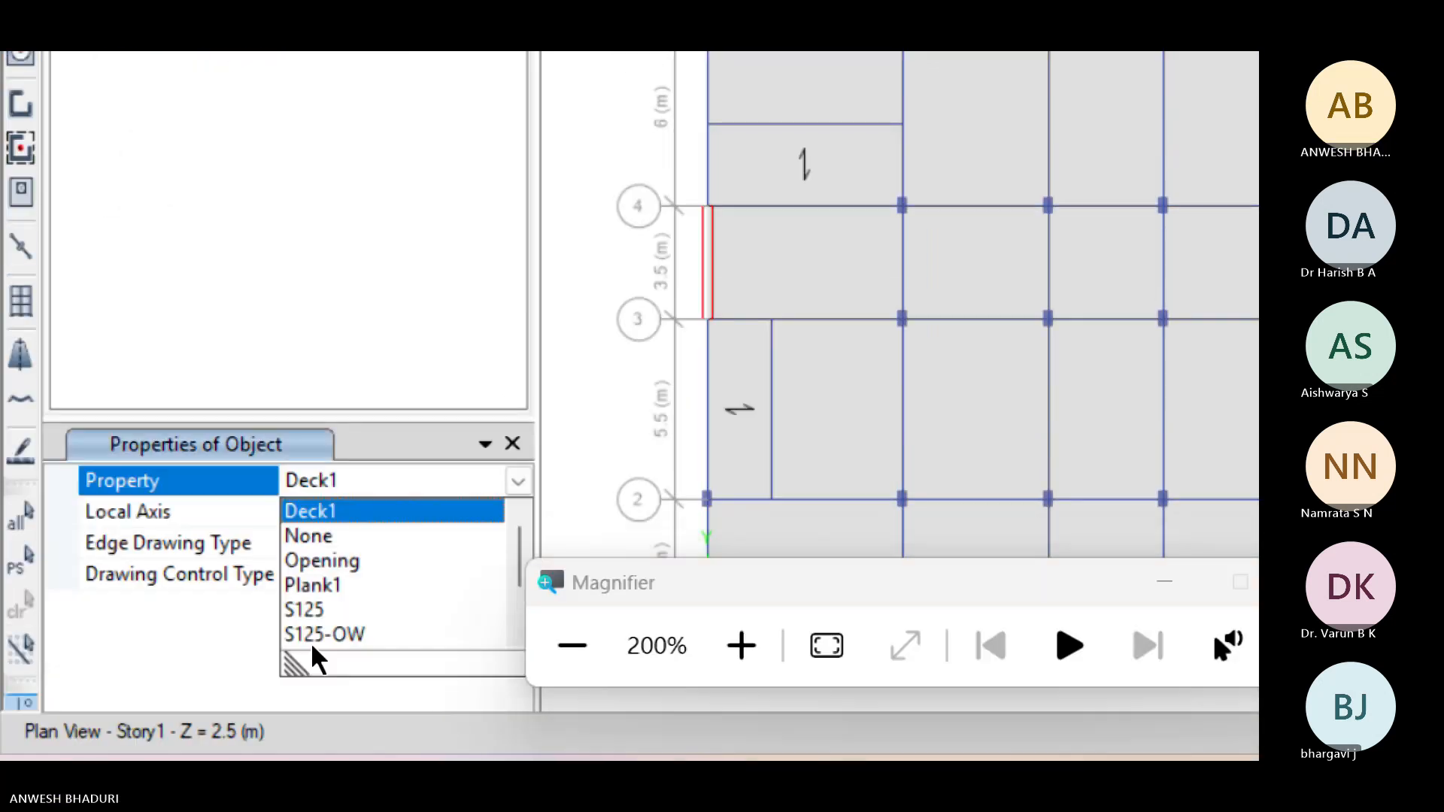
pyautogui.scroll(-1, 372, 613)
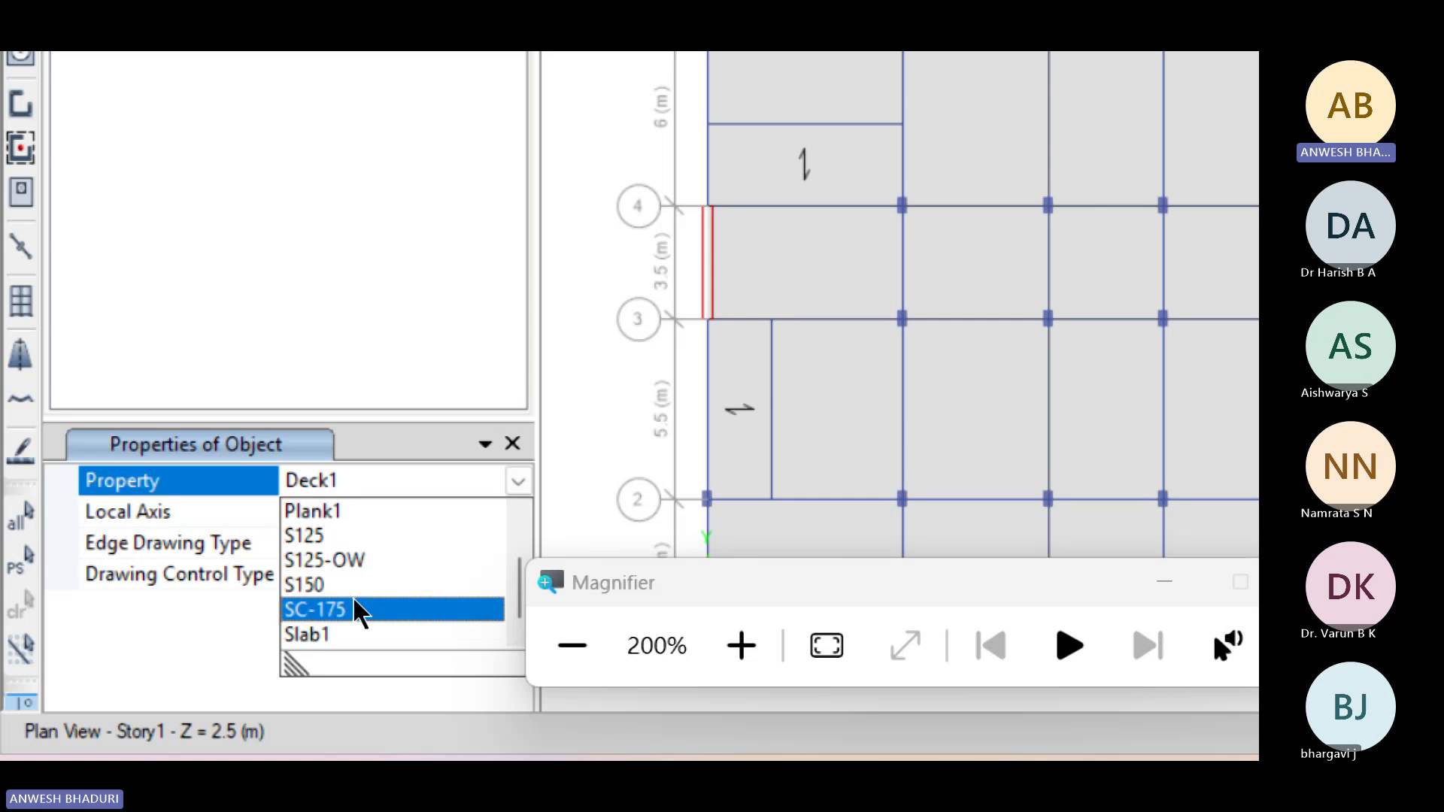
pyautogui.click(367, 610)
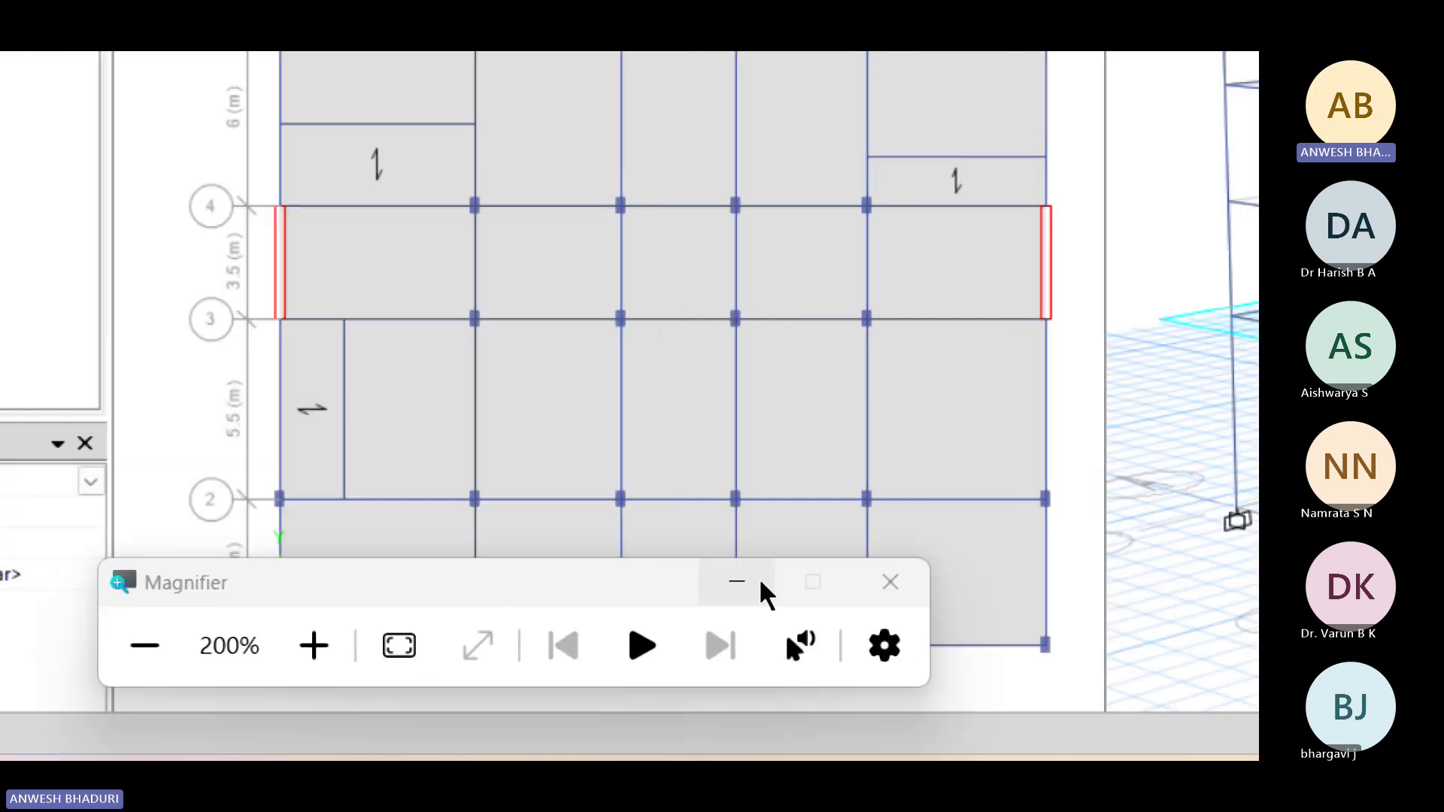
pyautogui.click(1135, 581)
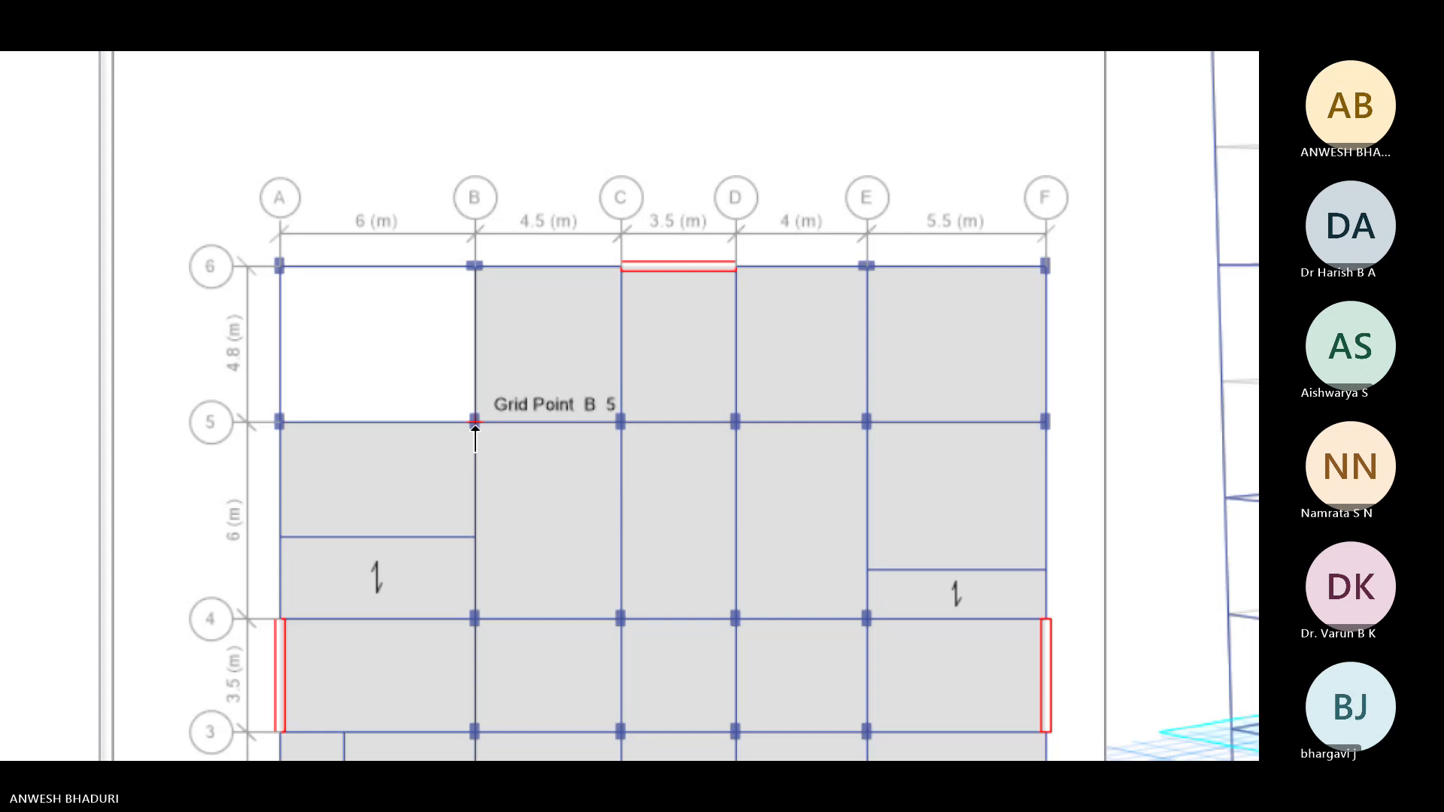
# Step: Draw an inclined flight slab from B5 on Story1 to the replicated ML-1 beam's grid 5 end and midpoint, closing at the Story1 grid B beam's midpoint
pyautogui.click(475, 423)
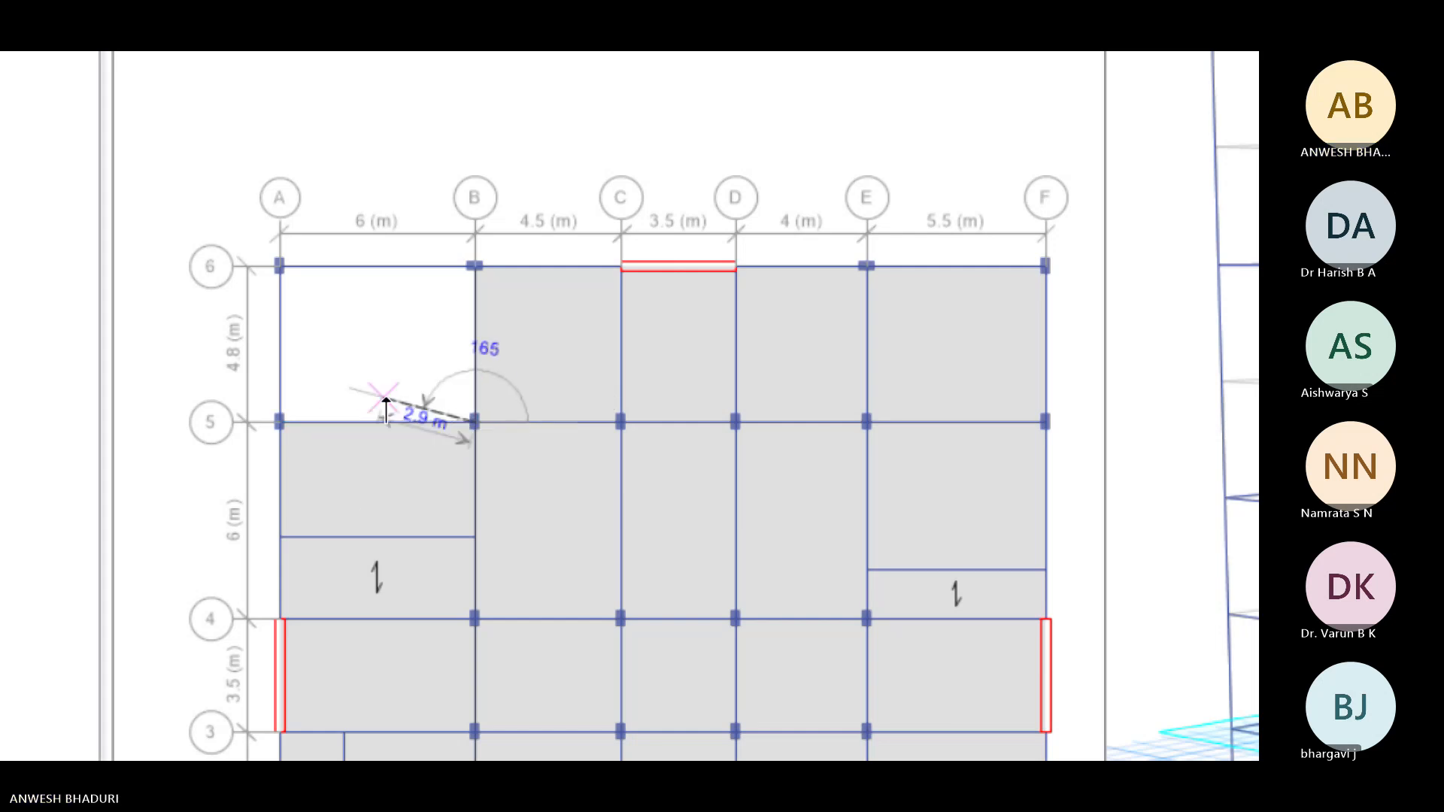
pyautogui.scroll(-3, 376, 399)
pyautogui.scroll(-3, 360, 399)
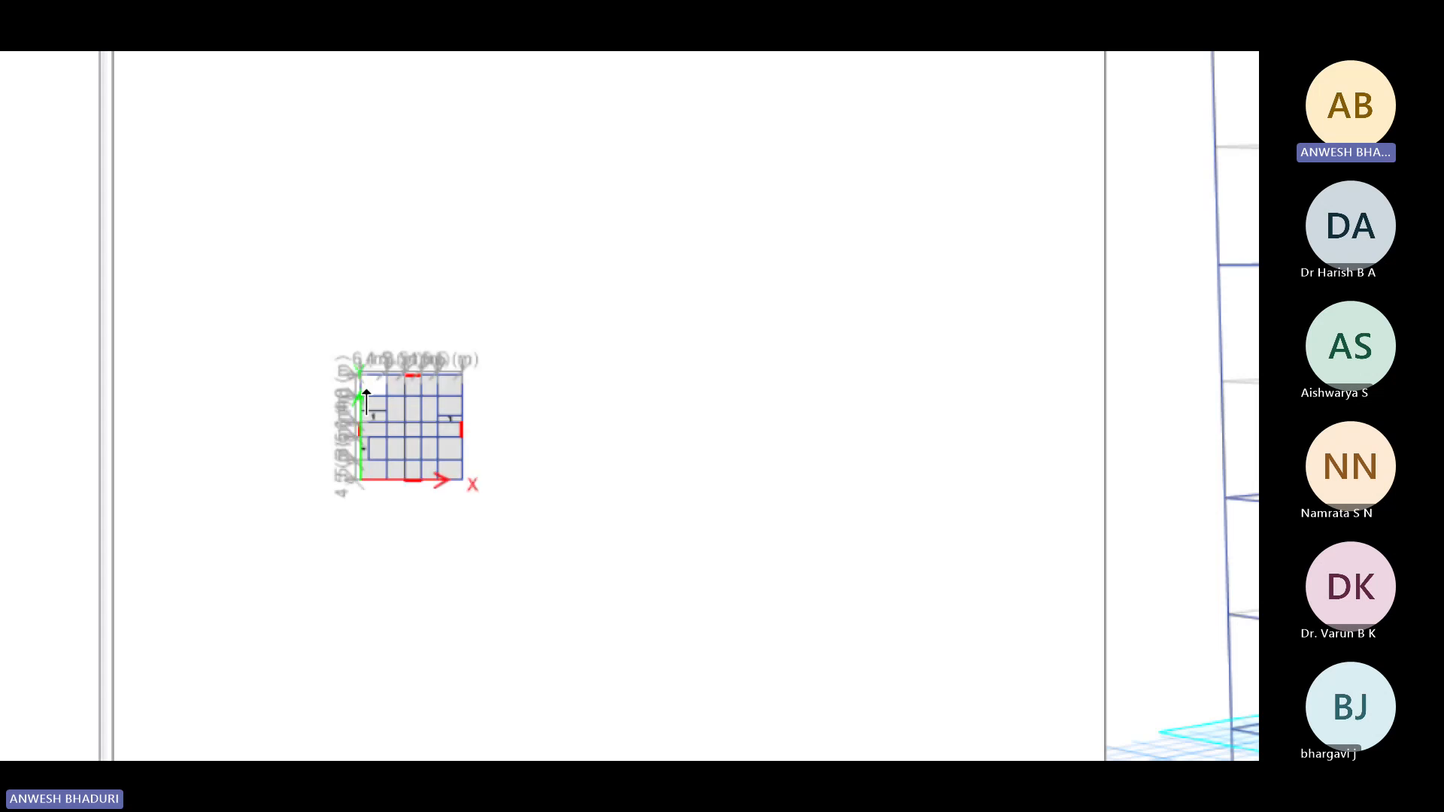
pyautogui.scroll(3, 365, 384)
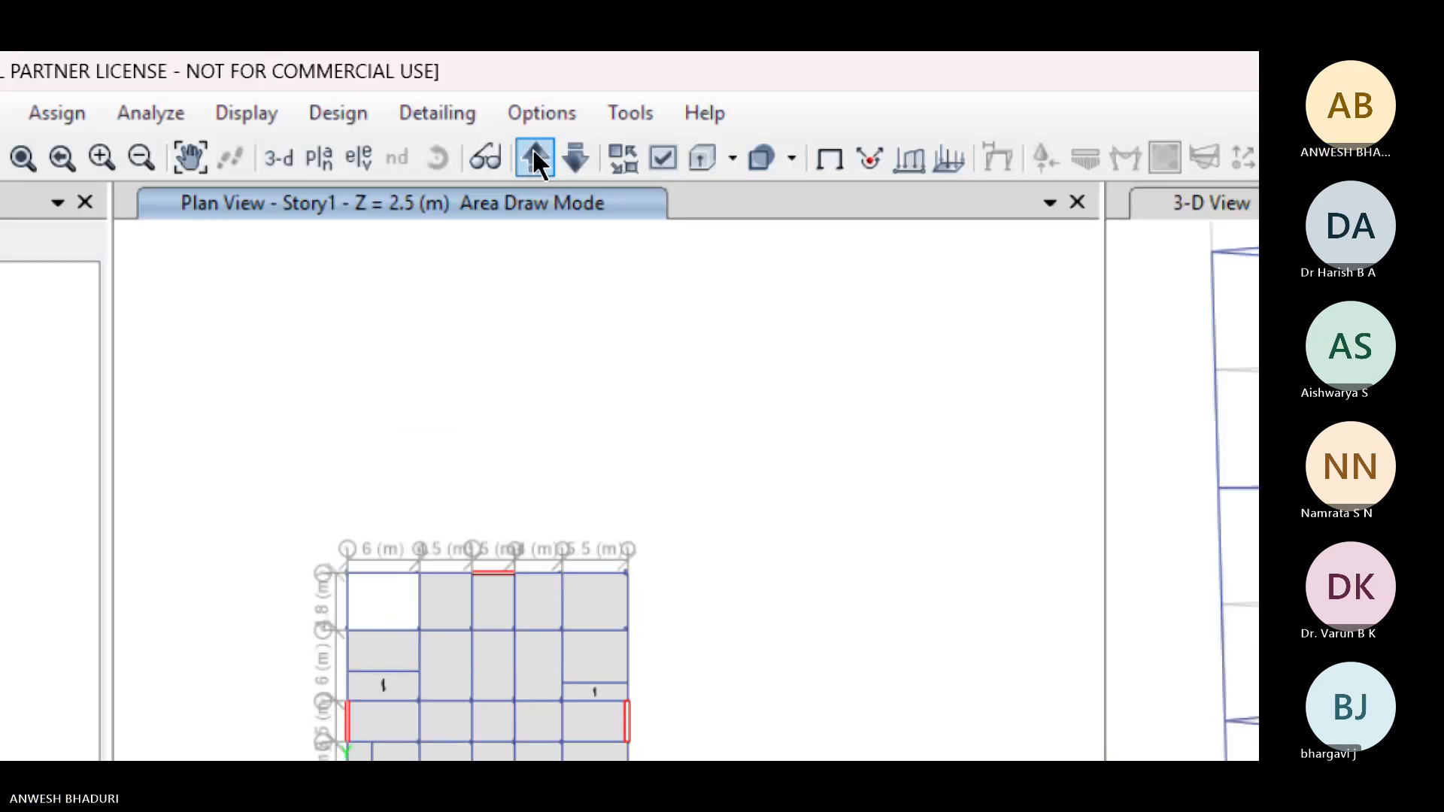
pyautogui.click(535, 157)
pyautogui.scroll(5, 388, 655)
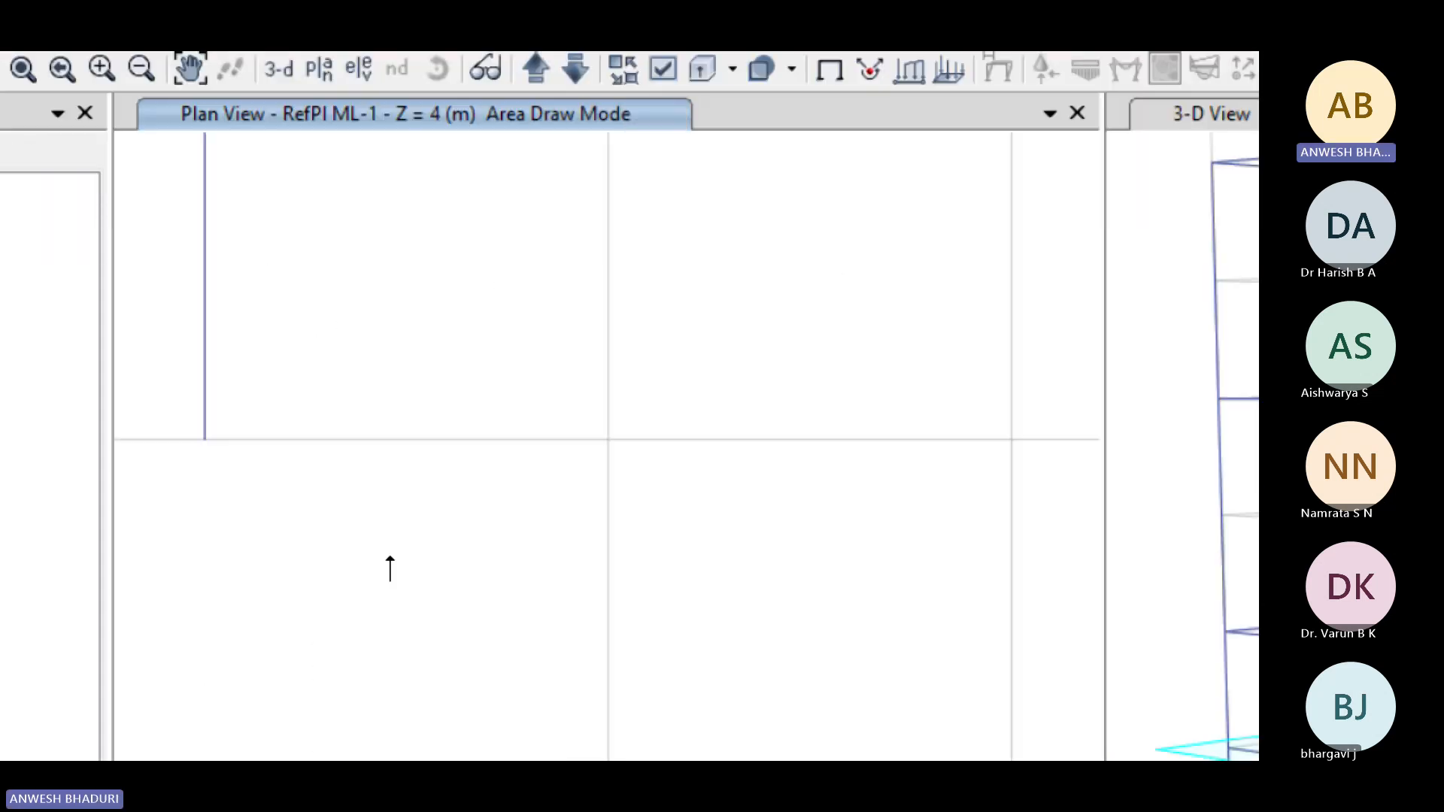
pyautogui.scroll(-4, 390, 647)
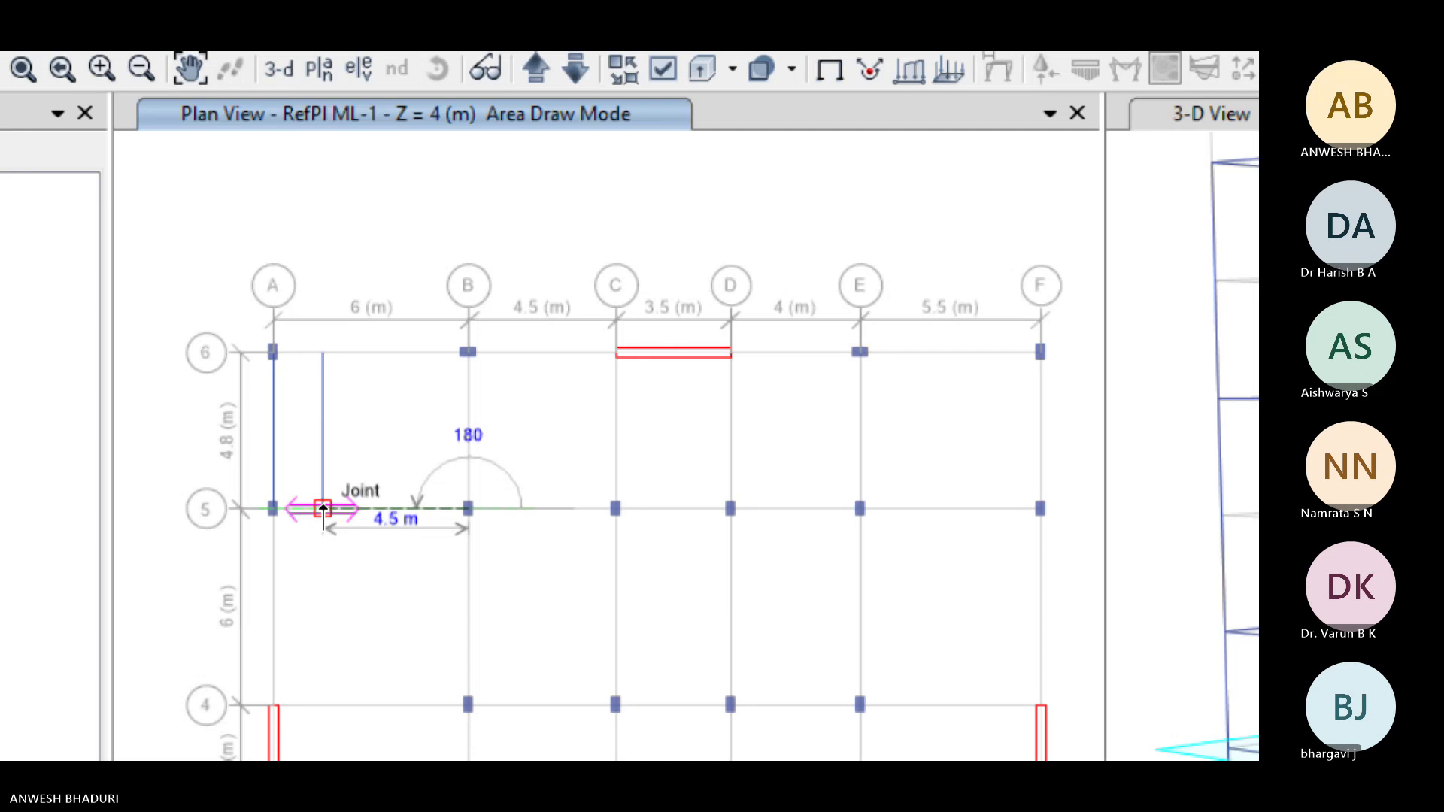
pyautogui.click(322, 509)
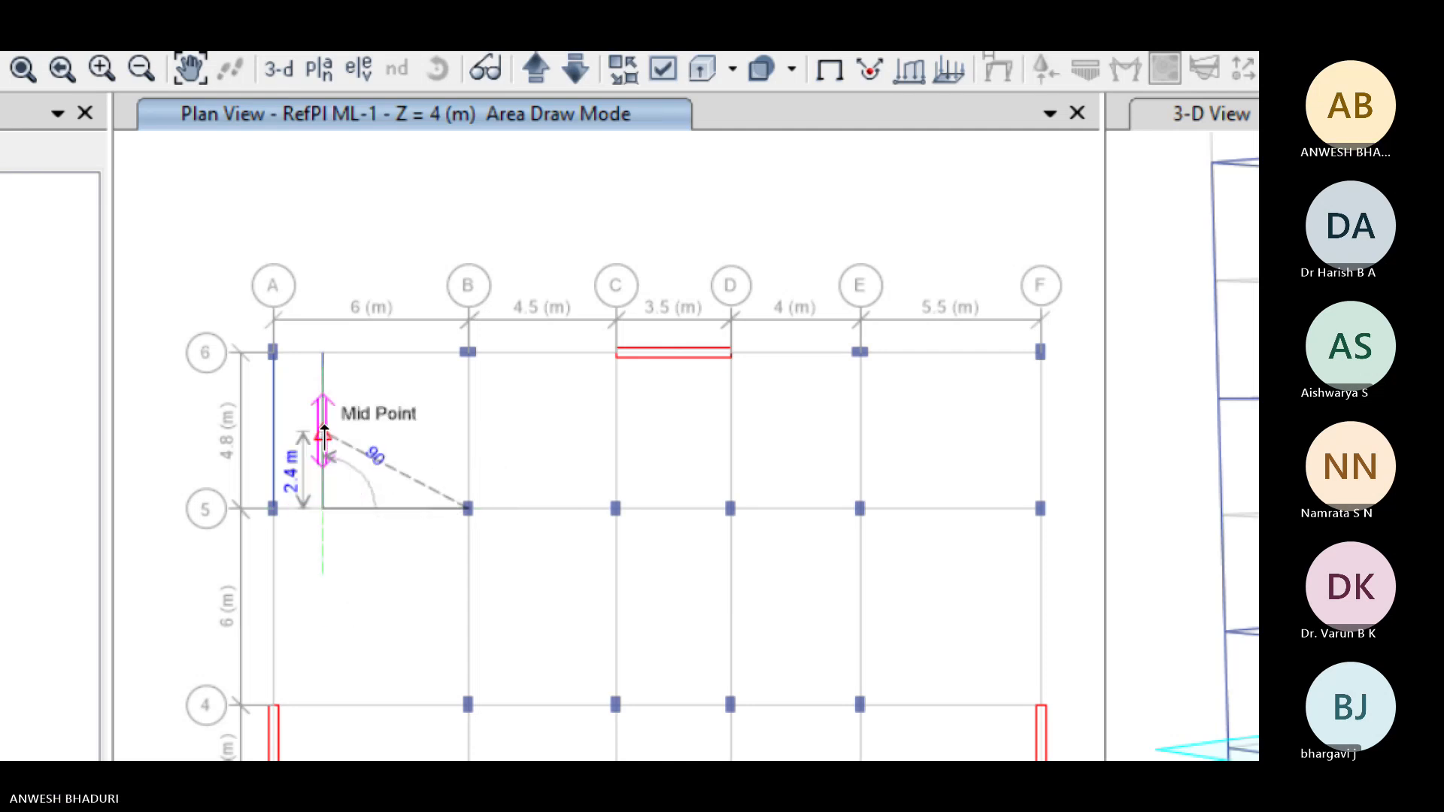
pyautogui.click(323, 433)
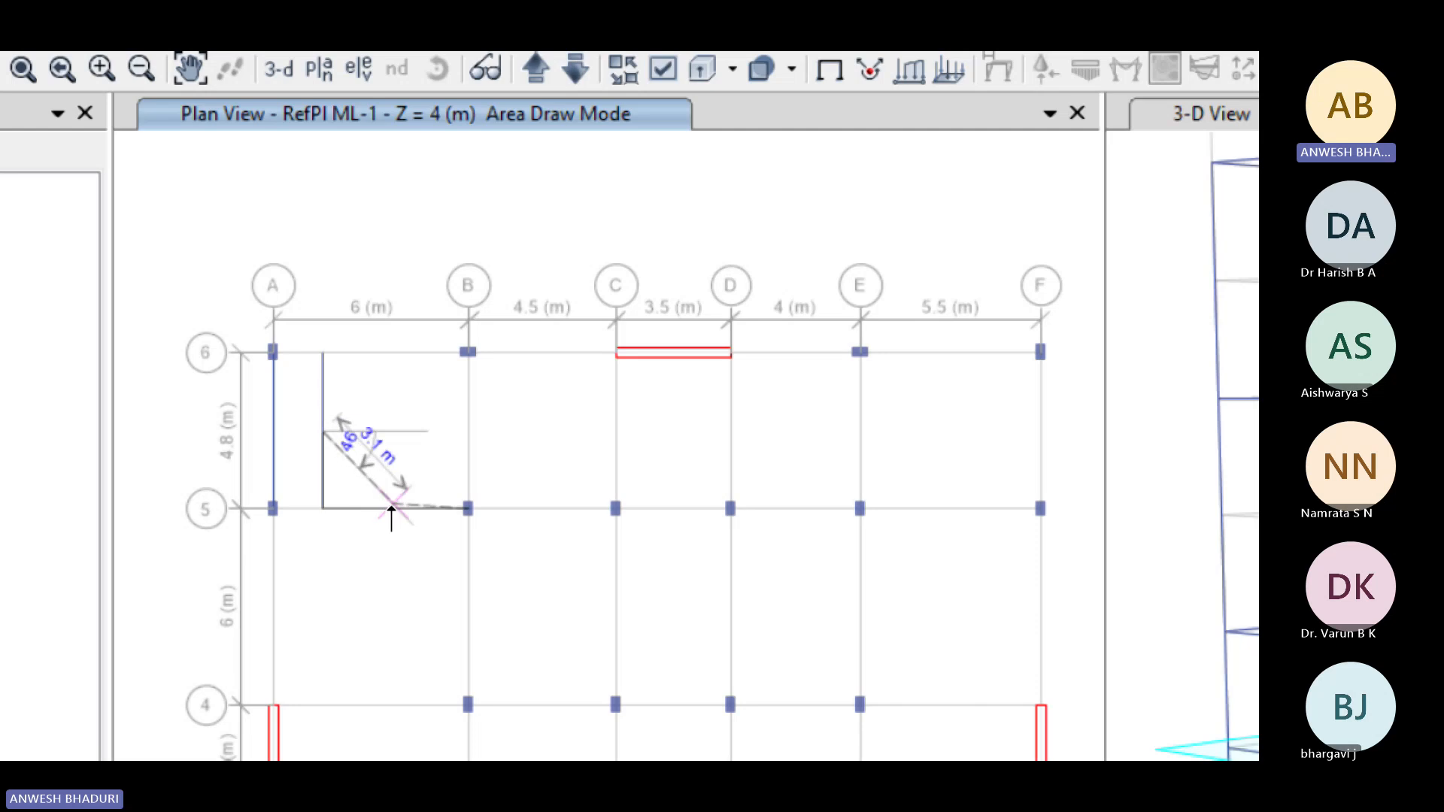
pyautogui.press('Escape')
pyautogui.click(577, 70)
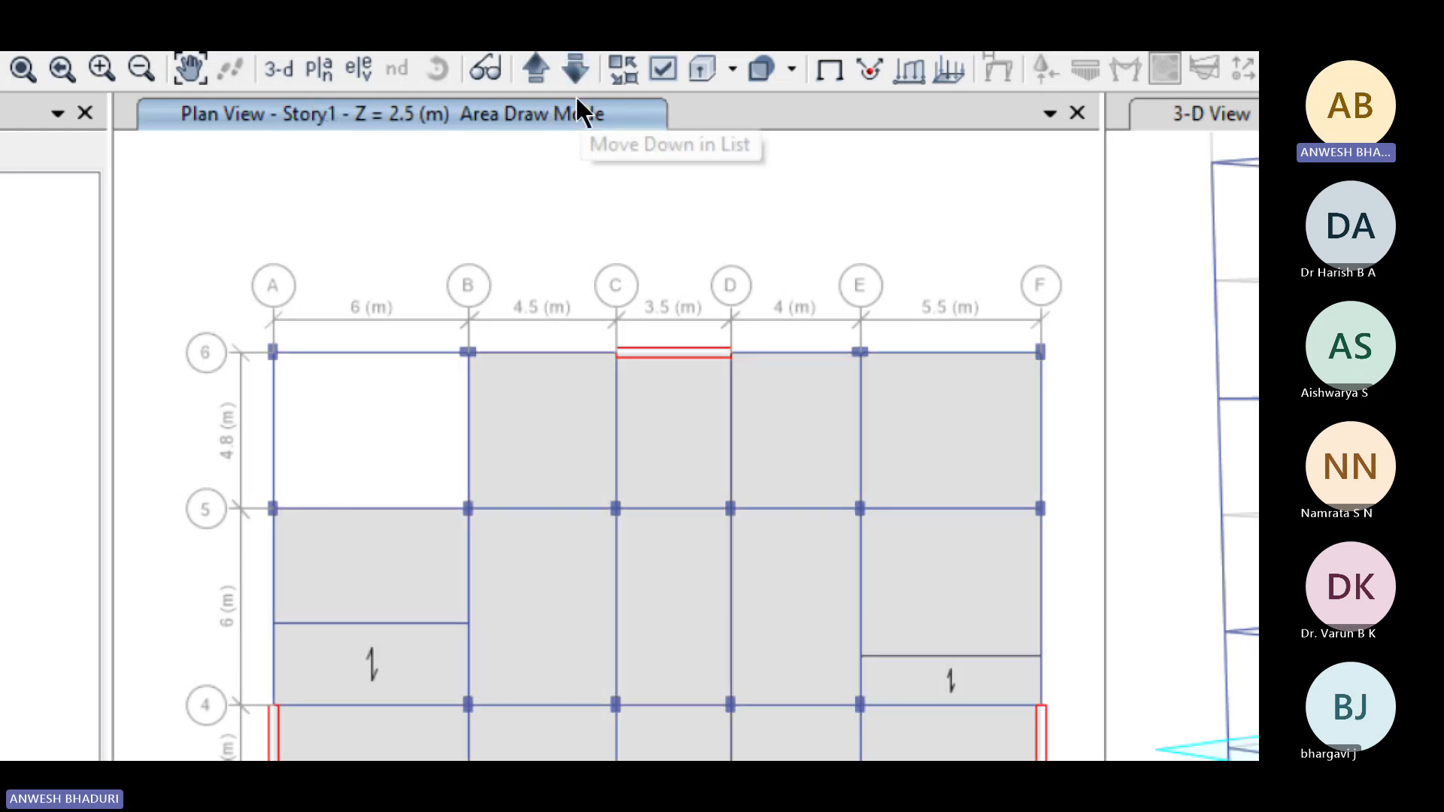
pyautogui.click(468, 436)
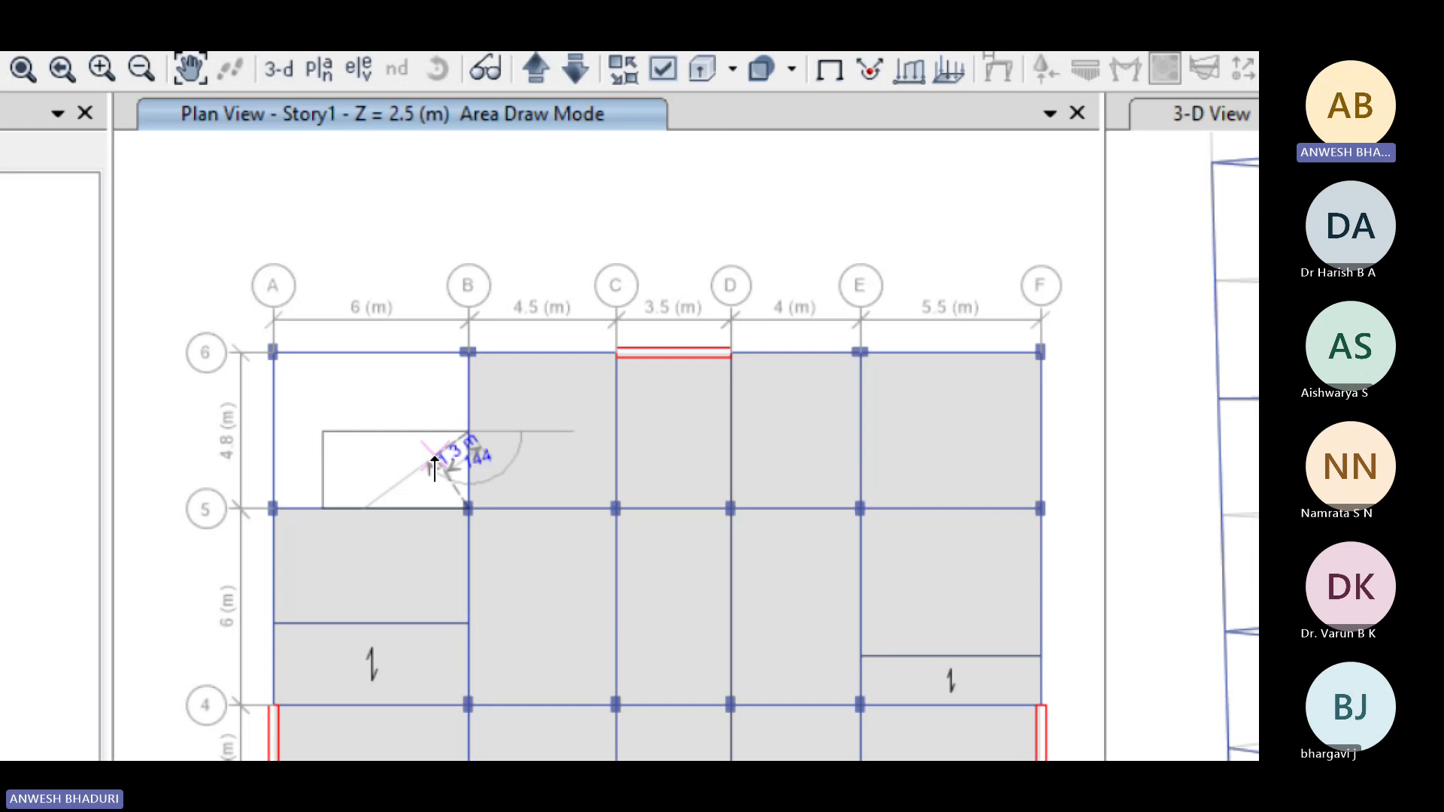
pyautogui.press('Escape')
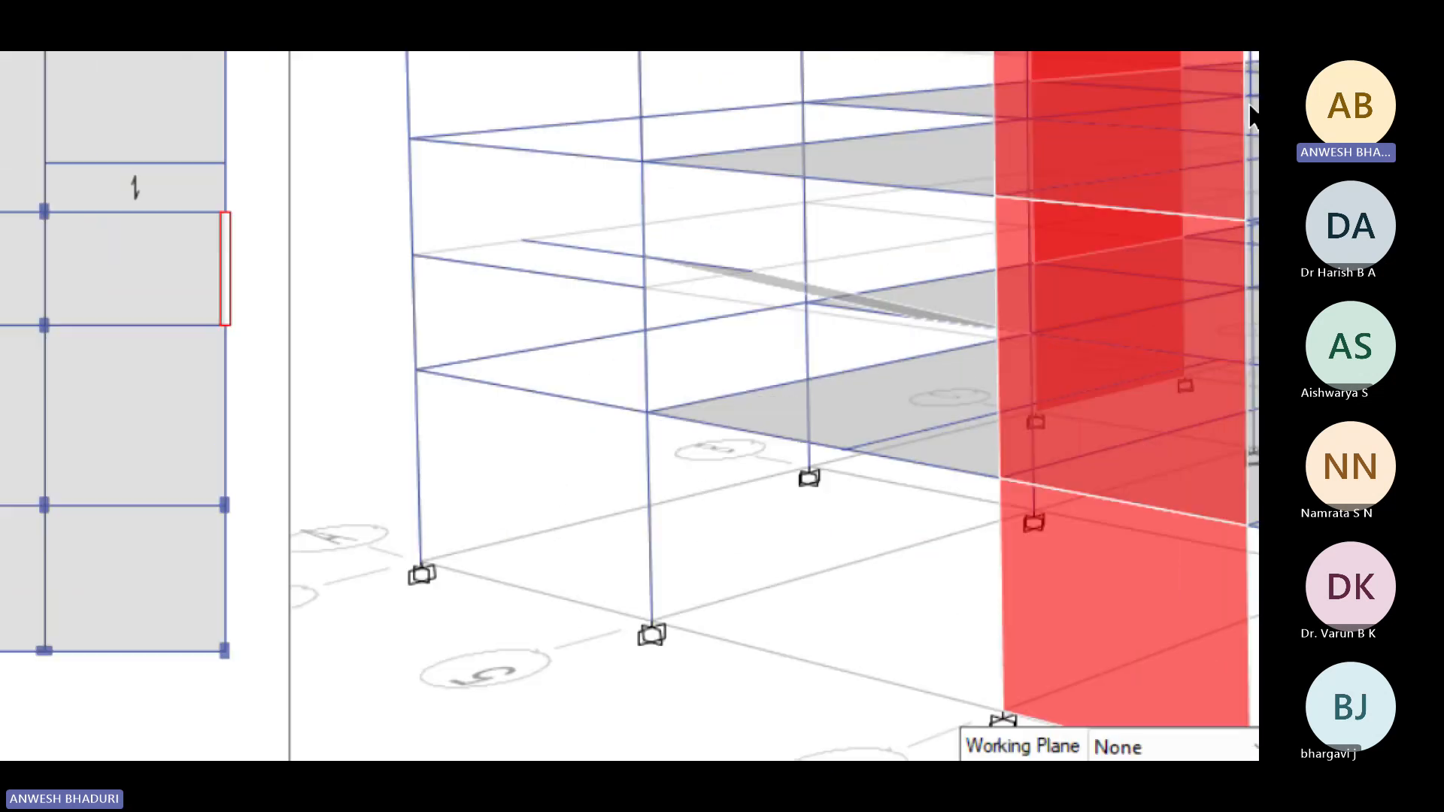
# Step: Inspect the inclined stair flight between Story1 and ML-1 from several angles in the 3-D view
pyautogui.scroll(-4, 825, 266)
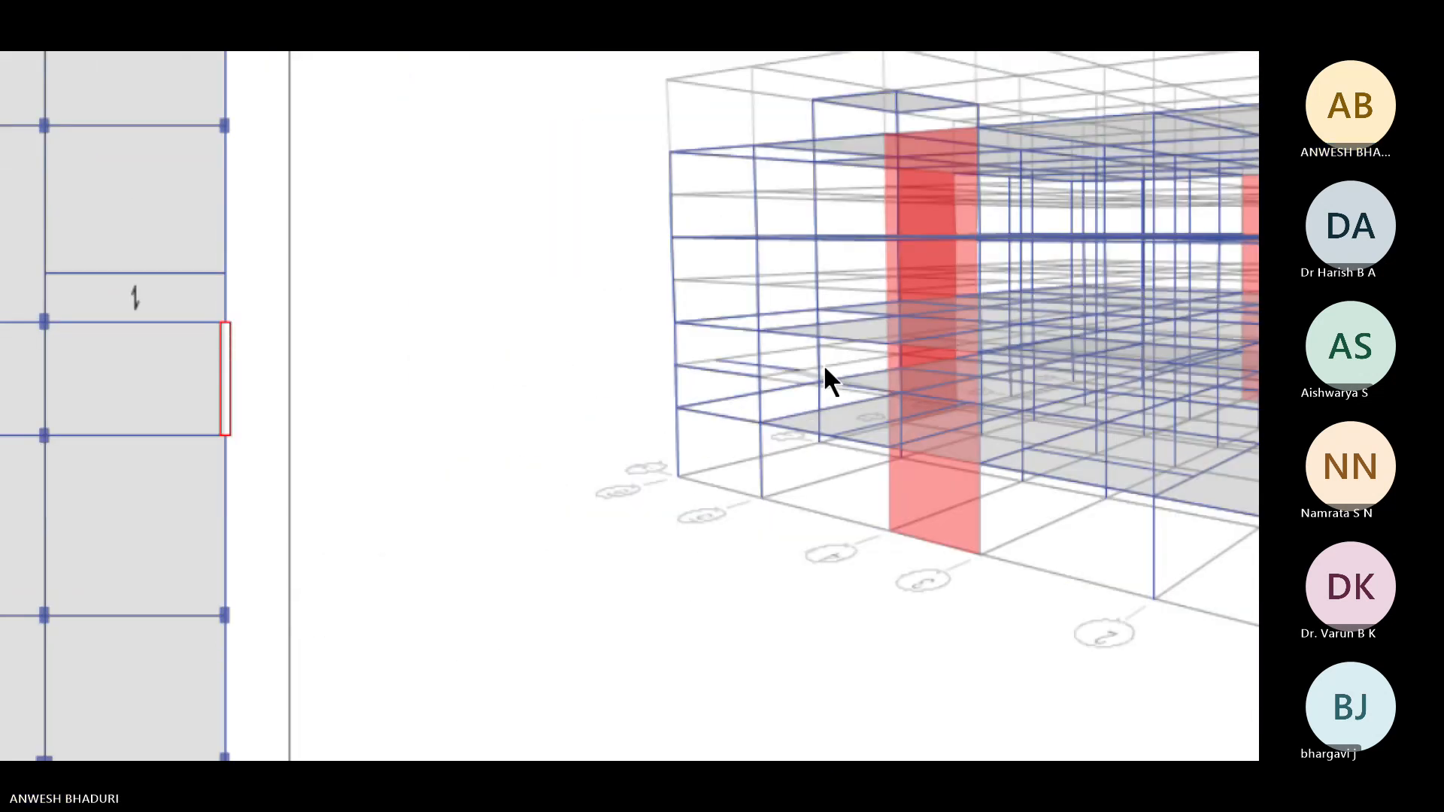
pyautogui.scroll(4, 823, 363)
pyautogui.scroll(-4, 444, 225)
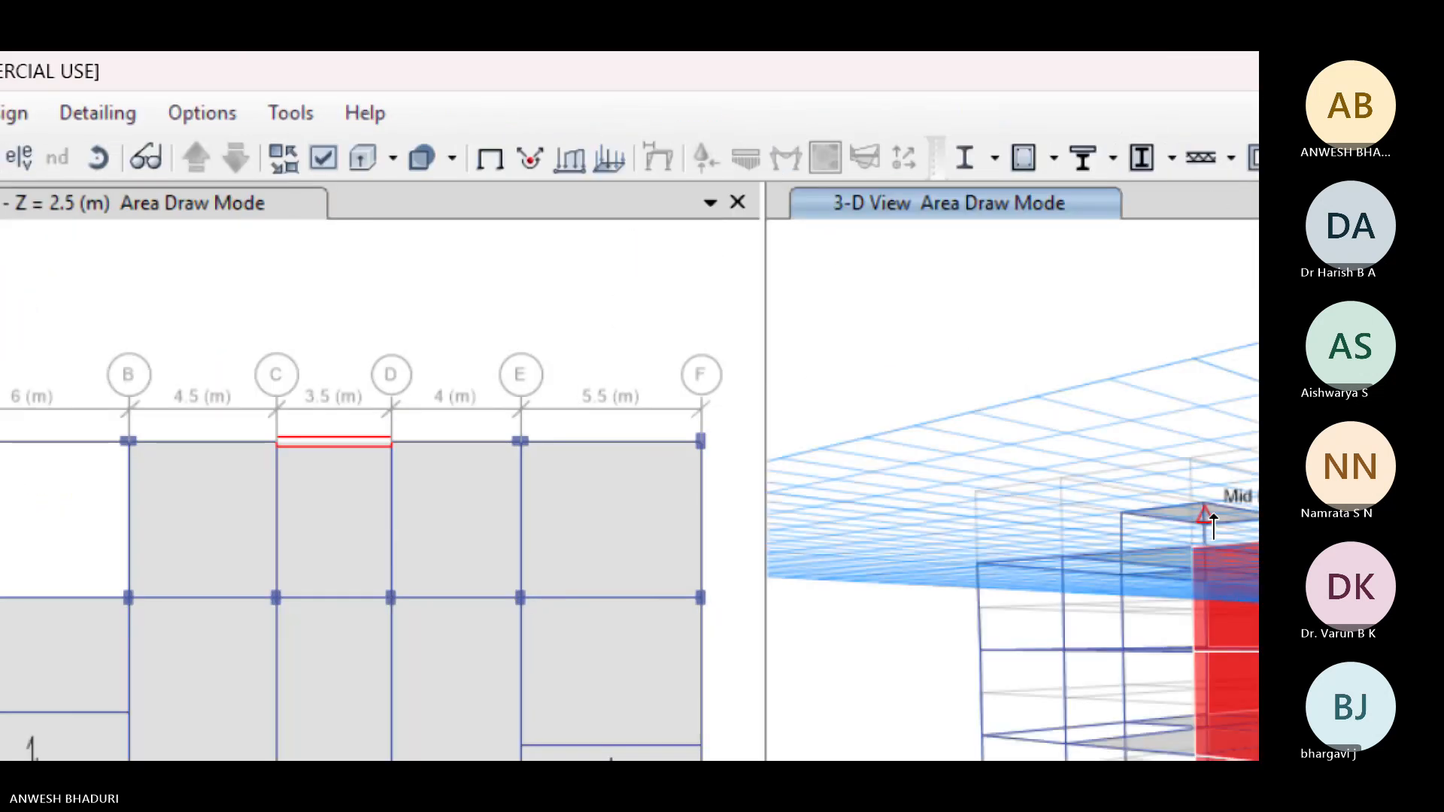
pyautogui.moveTo(957, 427); pyautogui.dragTo(915, 579)
pyautogui.moveTo(937, 611); pyautogui.dragTo(965, 296, button='middle')
pyautogui.scroll(3, 969, 483)
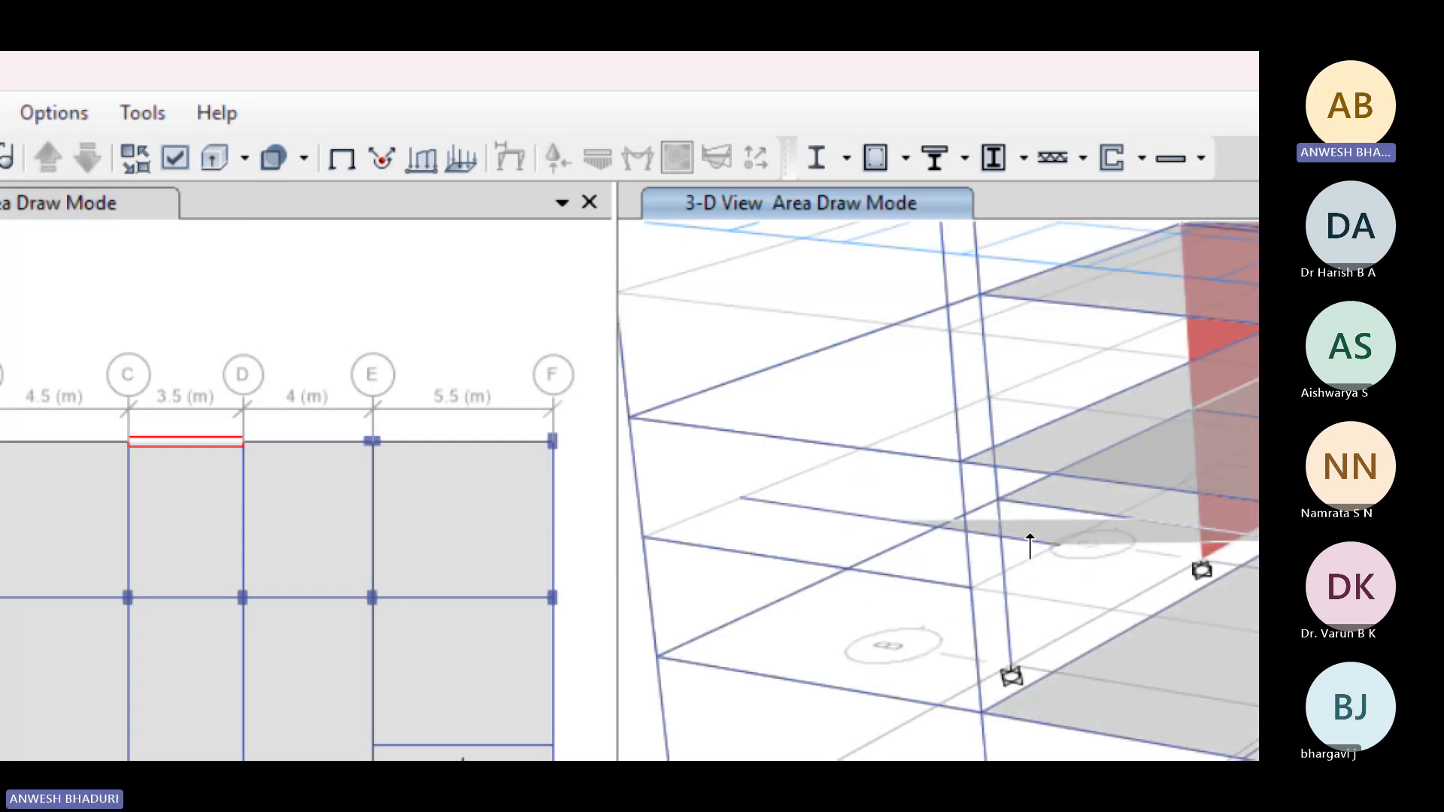
pyautogui.scroll(-3, 1001, 531)
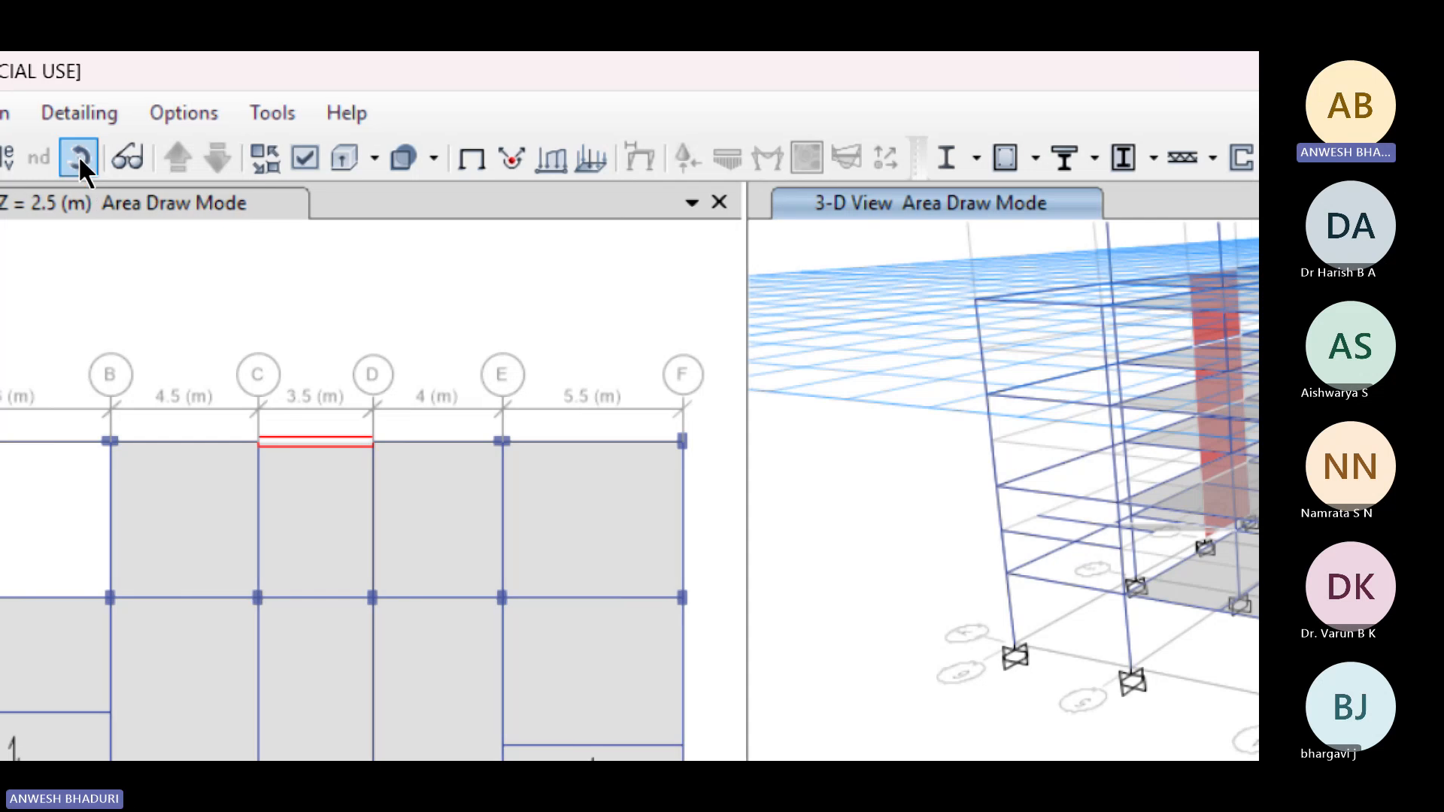
pyautogui.keyDown('shift'); pyautogui.moveTo(1043, 627); pyautogui.dragTo(1213, 620, button='middle'); pyautogui.keyUp('shift')
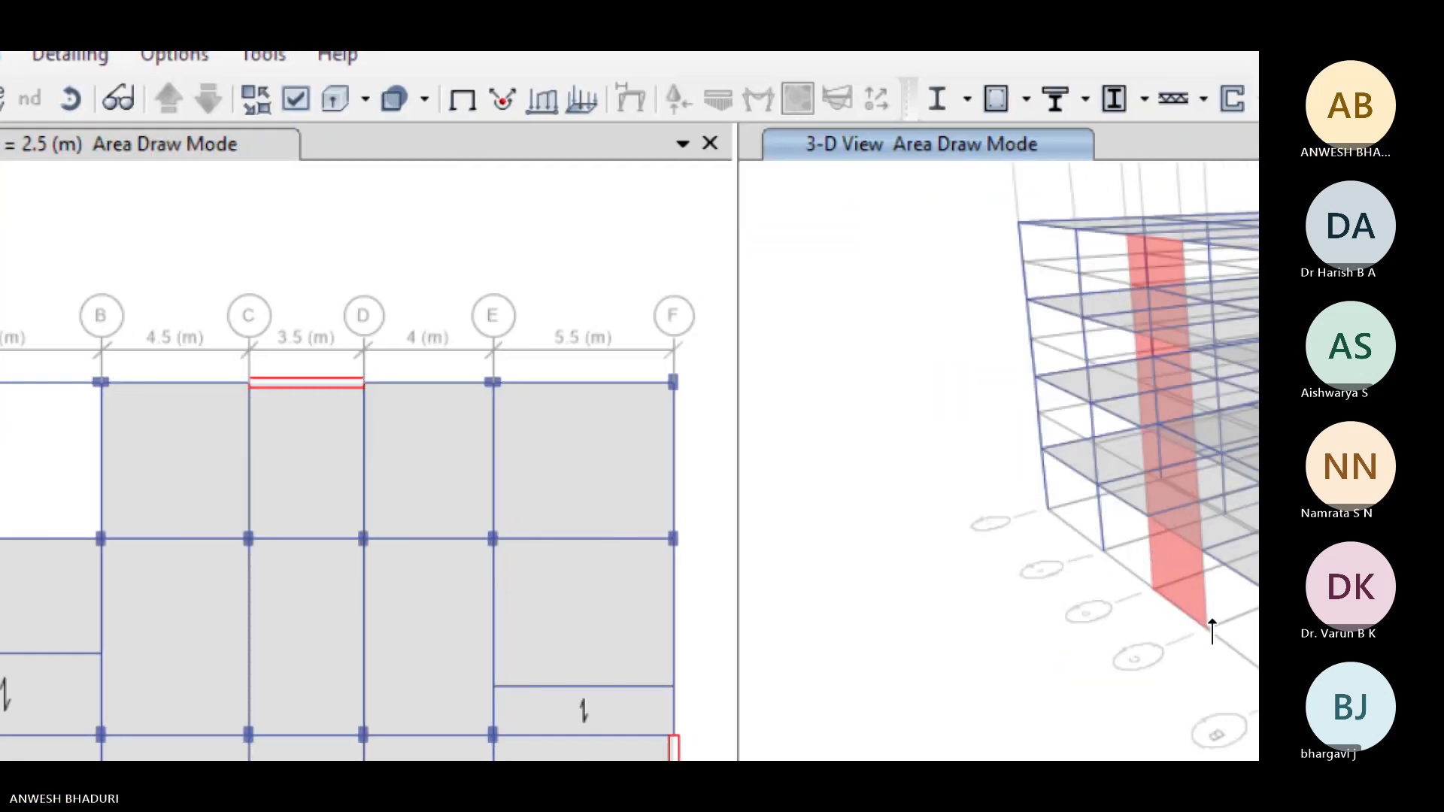
pyautogui.press('Escape')
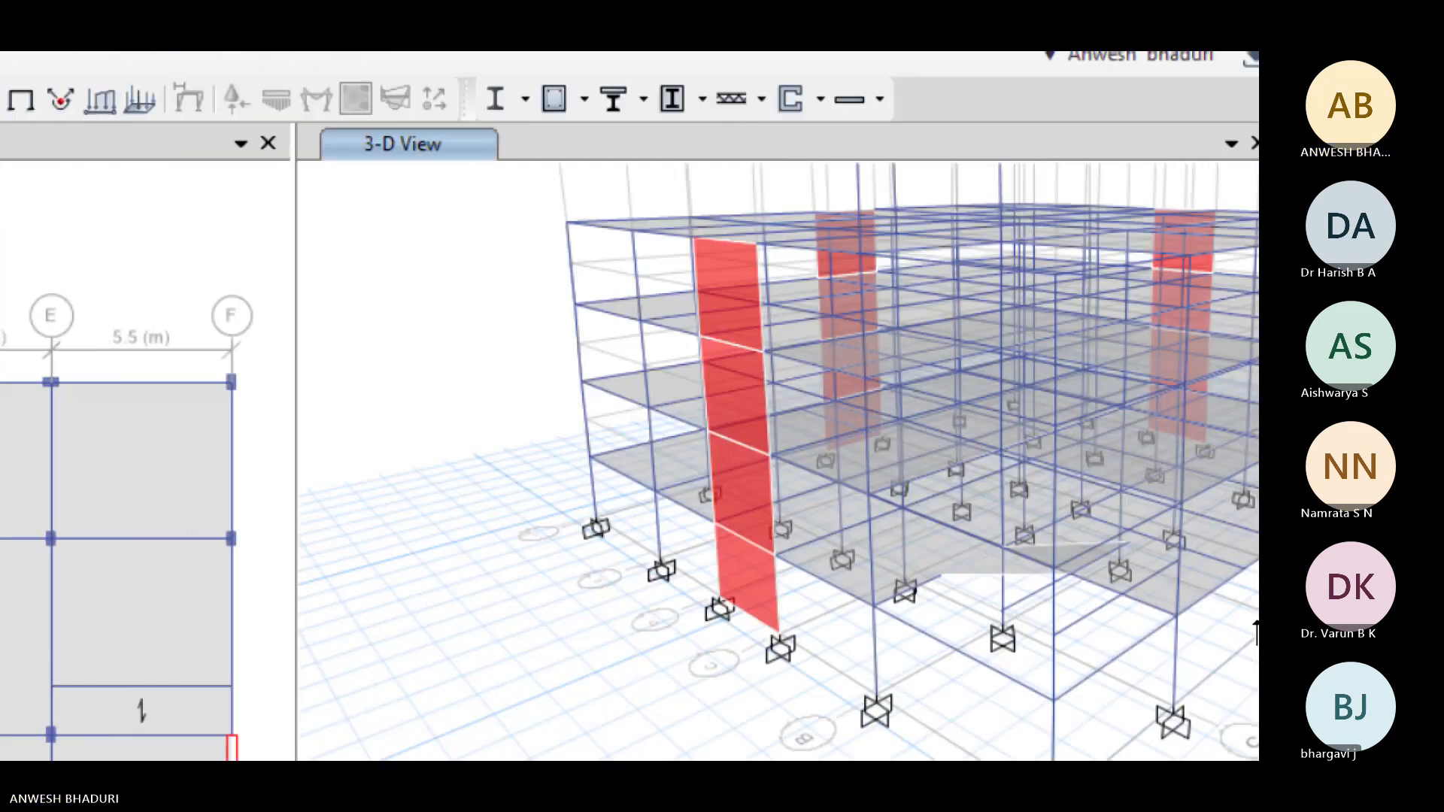
# Step: Draw the mid-landing slab on the ML-1 plan between grids 5 and 6, from the grid A beam to the parallel landing beam
pyautogui.scroll(4, 1045, 490)
pyautogui.scroll(-4, 1042, 485)
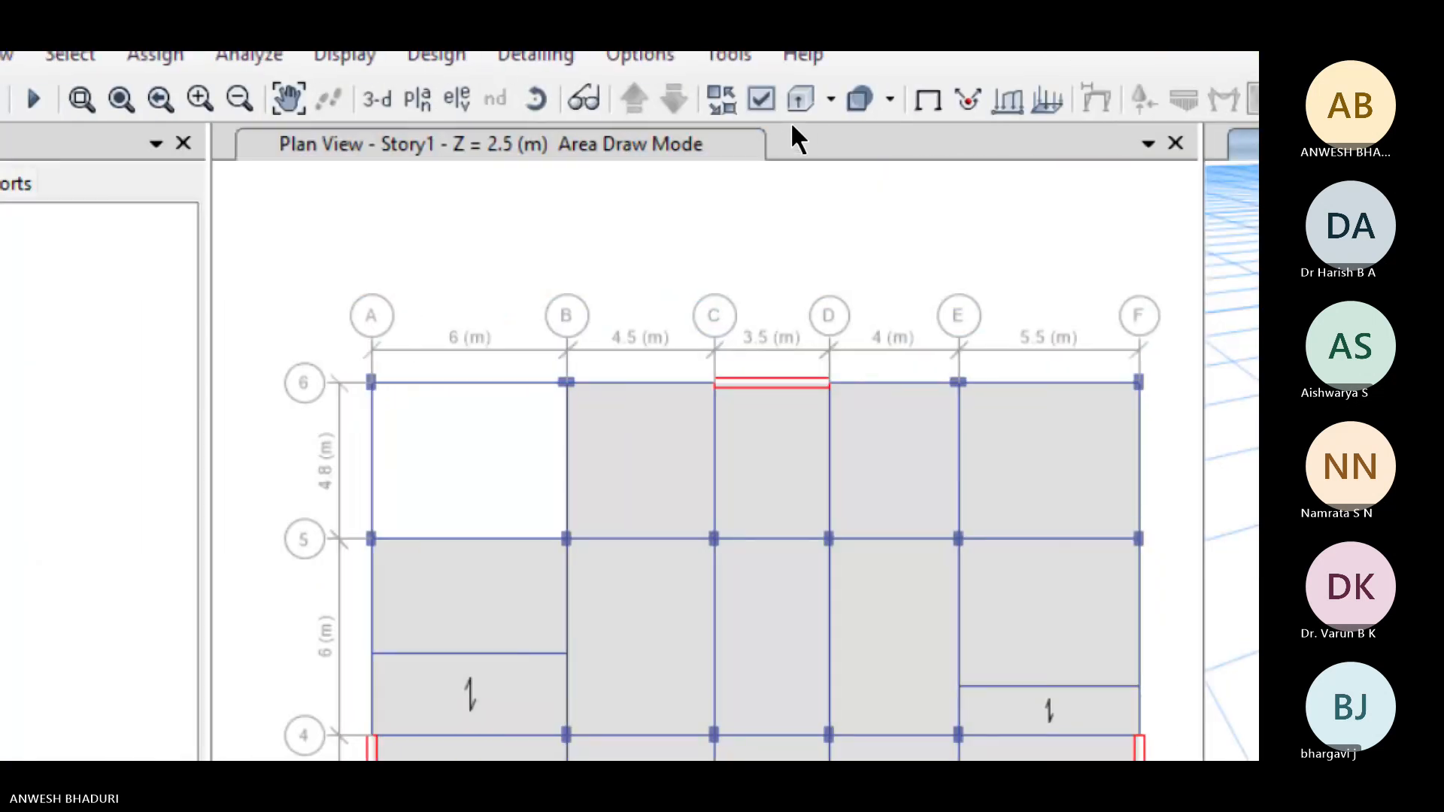
pyautogui.click(491, 145)
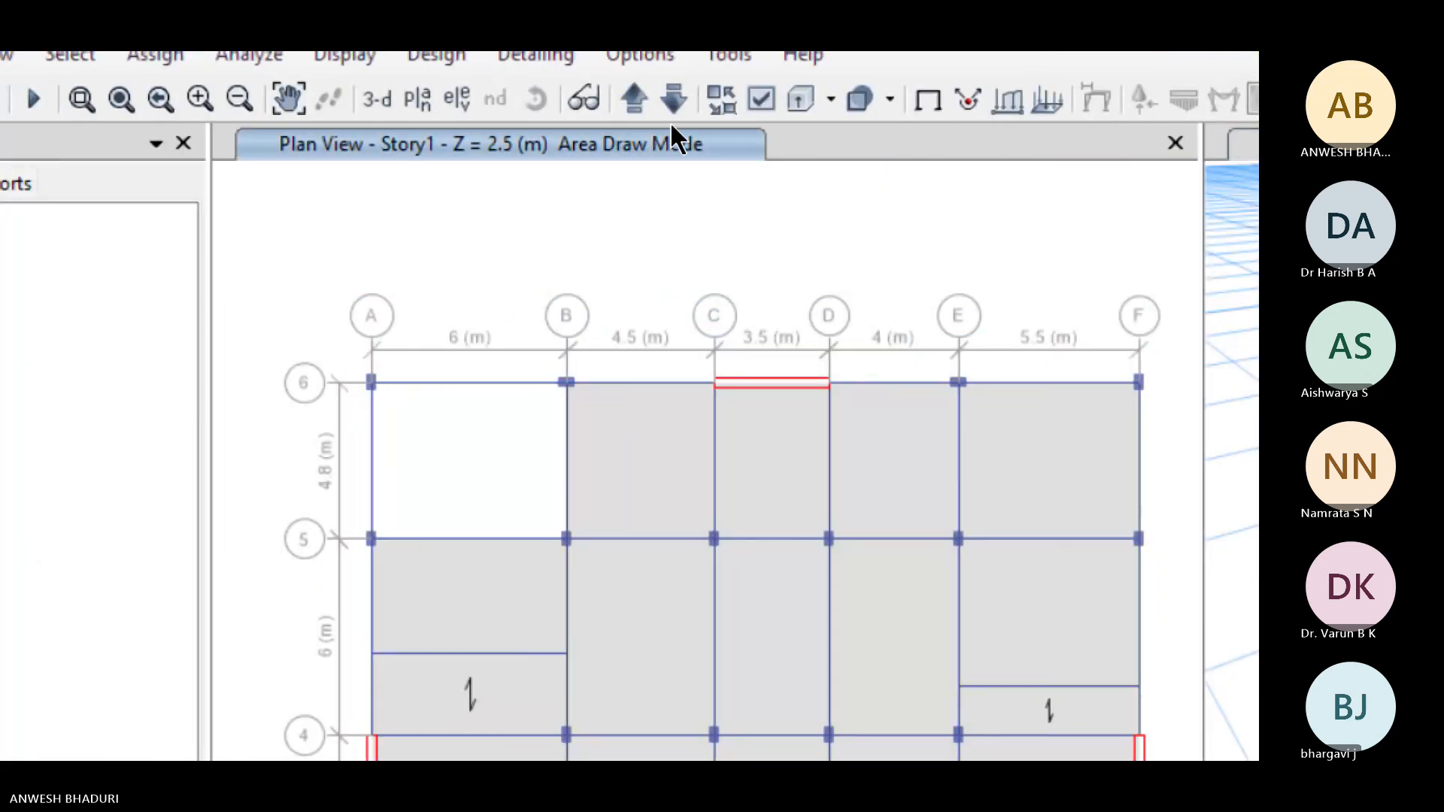
pyautogui.click(635, 93)
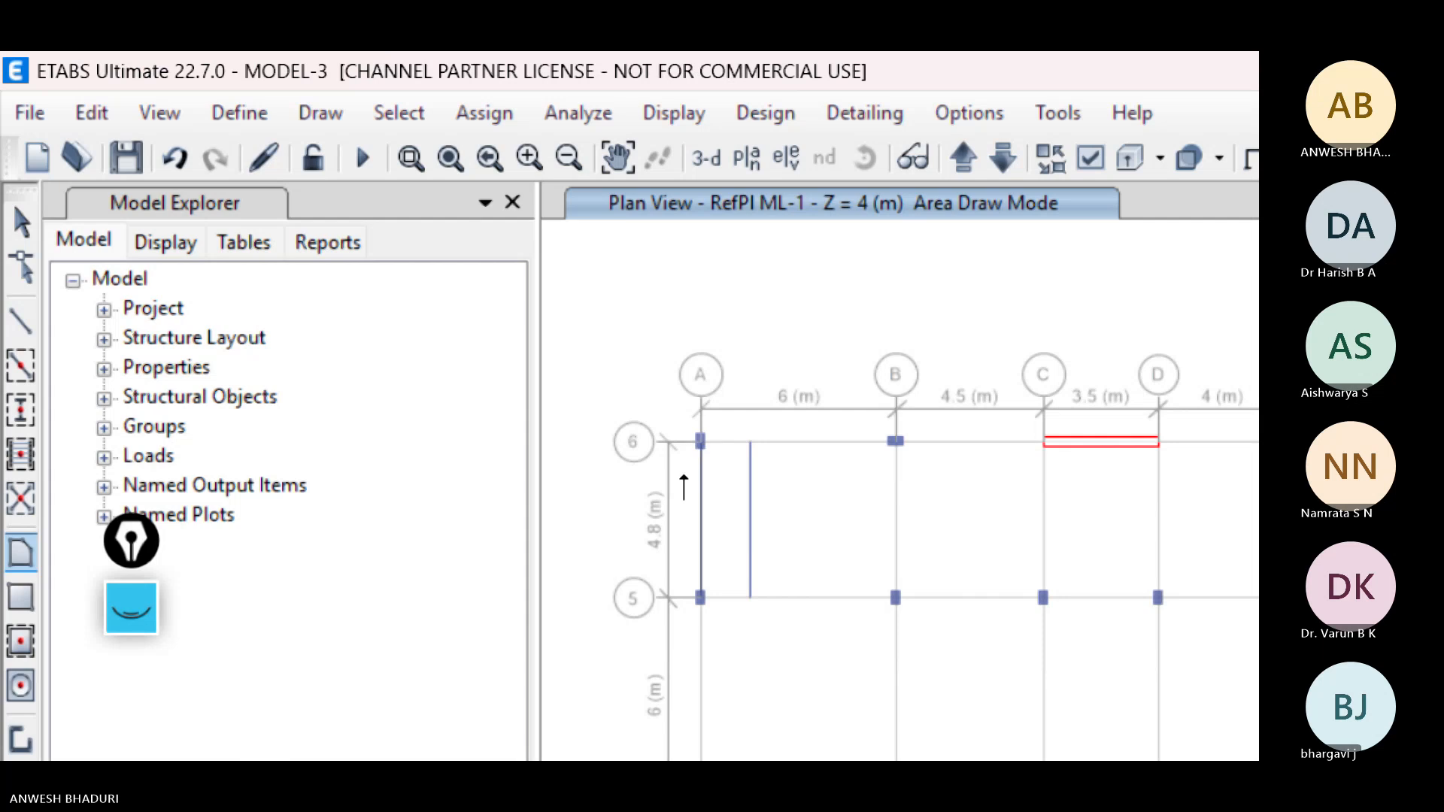
pyautogui.scroll(-5, 701, 584)
pyautogui.scroll(5, 707, 605)
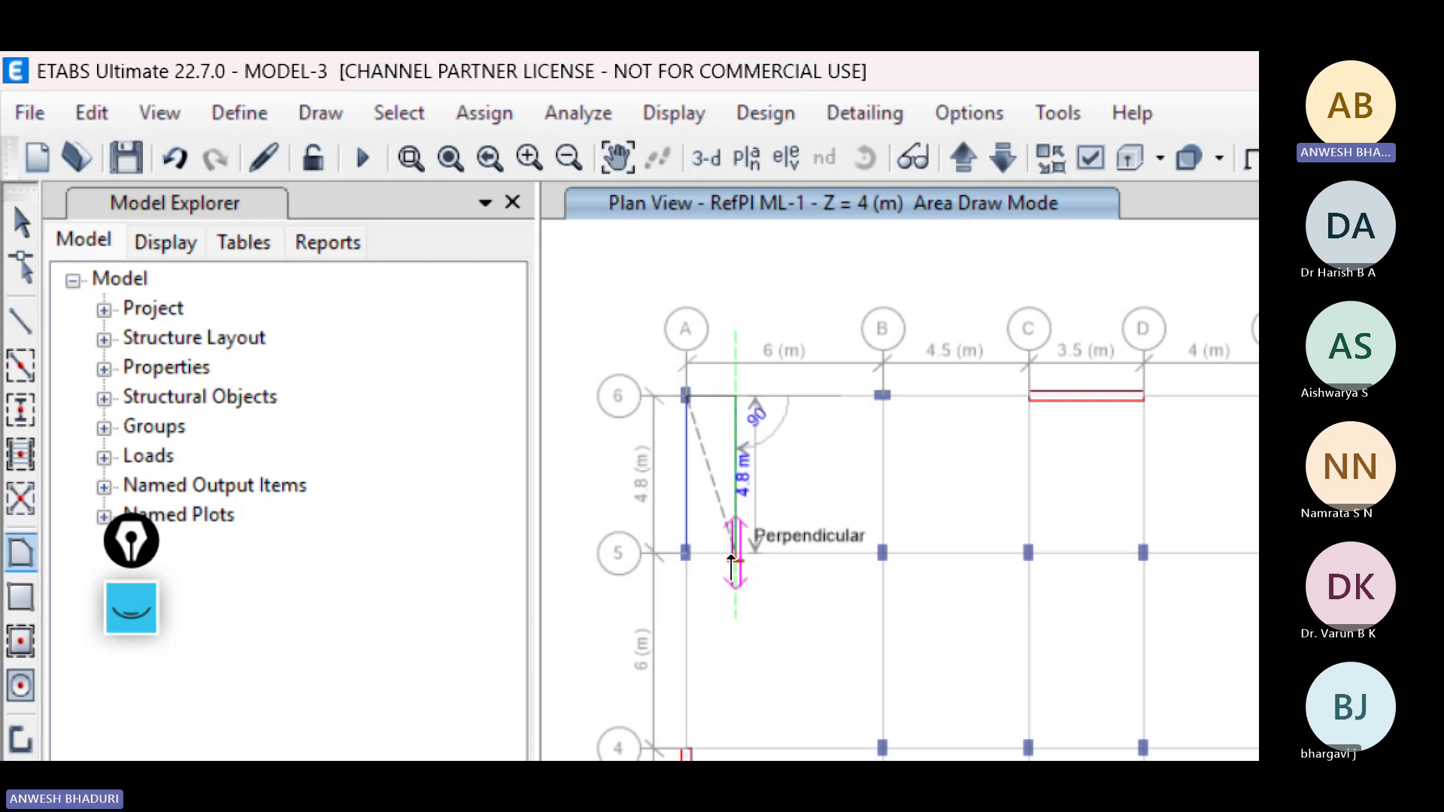
pyautogui.scroll(3, 733, 564)
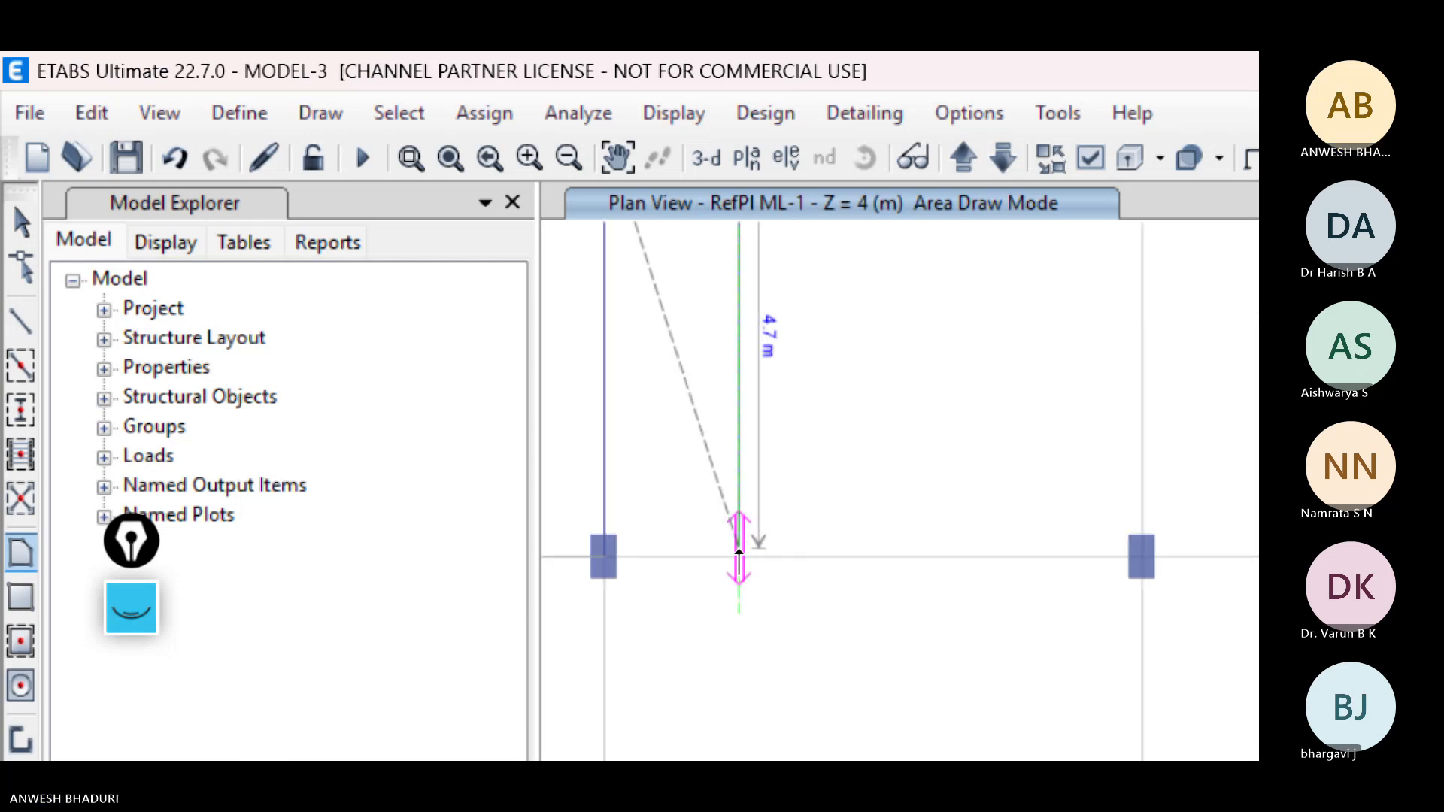
pyautogui.click(607, 556)
pyautogui.press('Return')
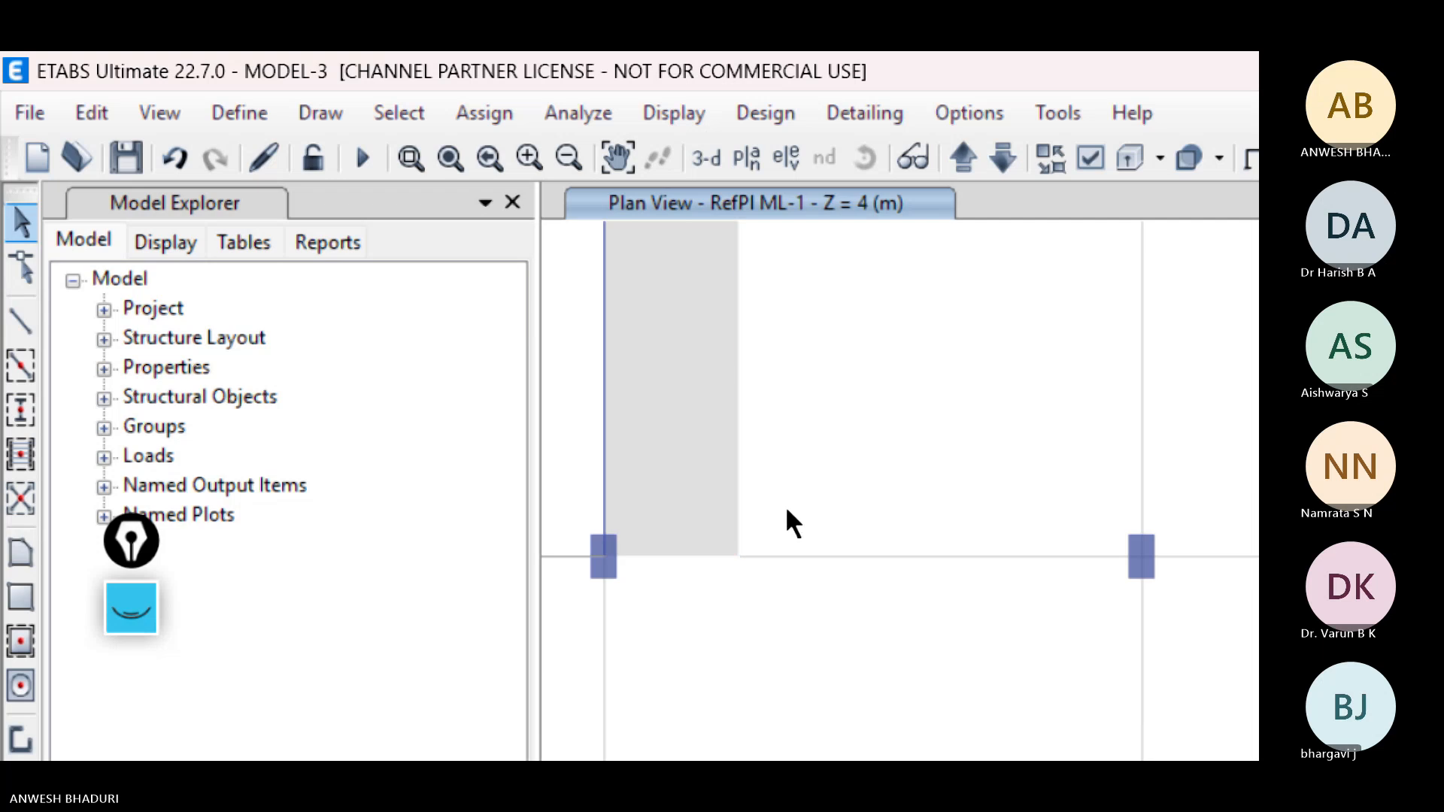
# Step: Inspect the ML-1 landing slab and its junction with the first flight from several angles in the 3-D view
pyautogui.scroll(-3, 786, 512)
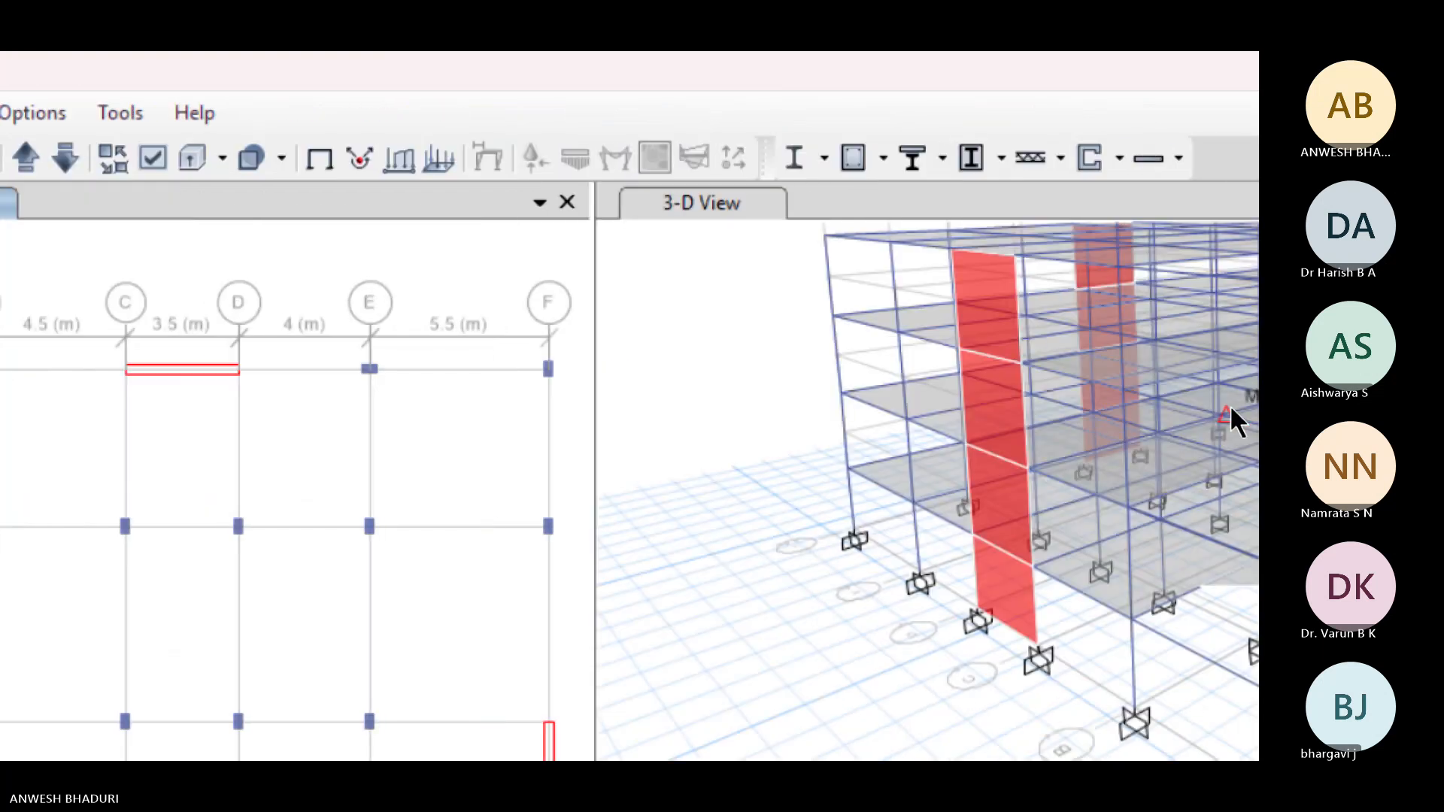
pyautogui.scroll(-5, 792, 535)
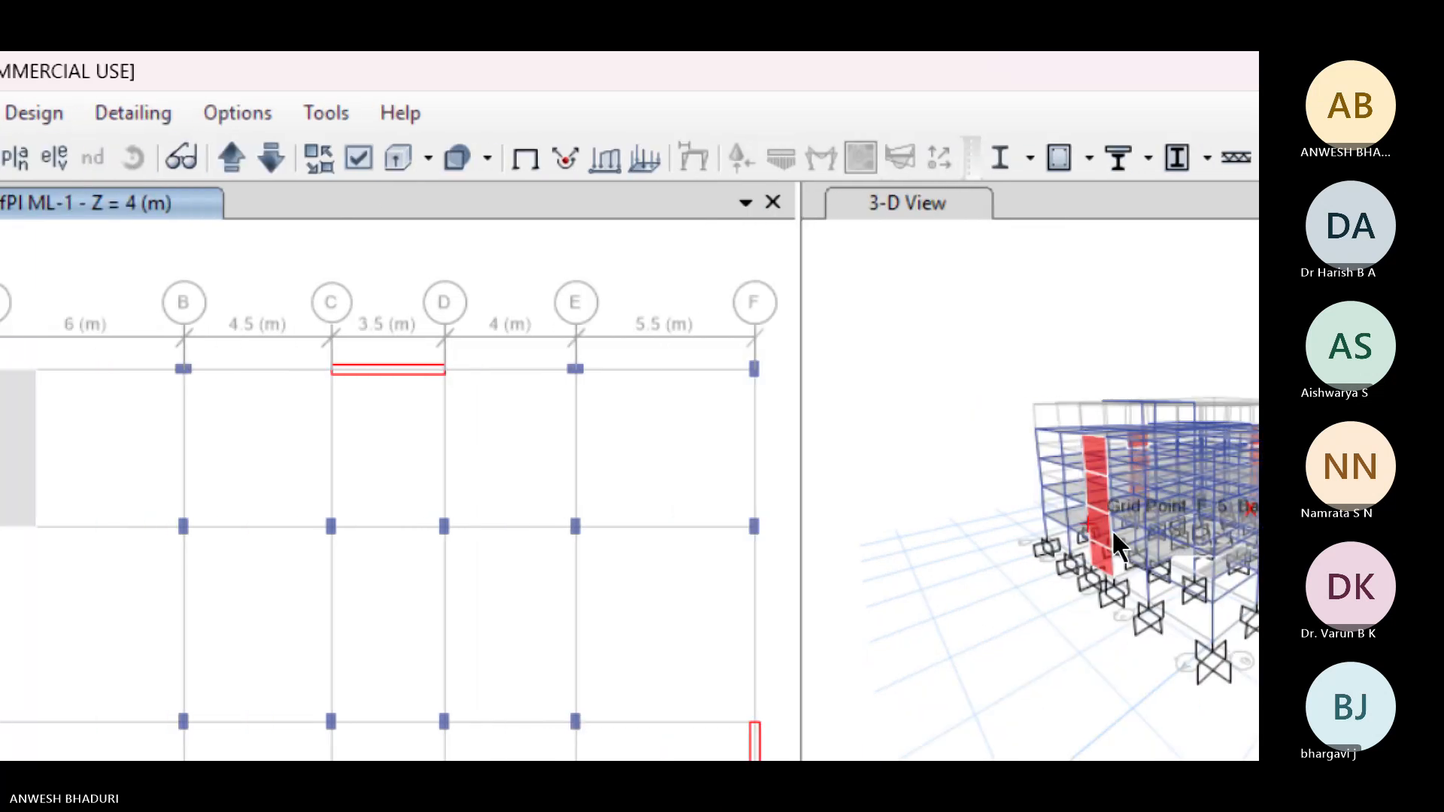
pyautogui.moveTo(893, 625); pyautogui.dragTo(799, 555, button='middle')
pyautogui.scroll(5, 1135, 506)
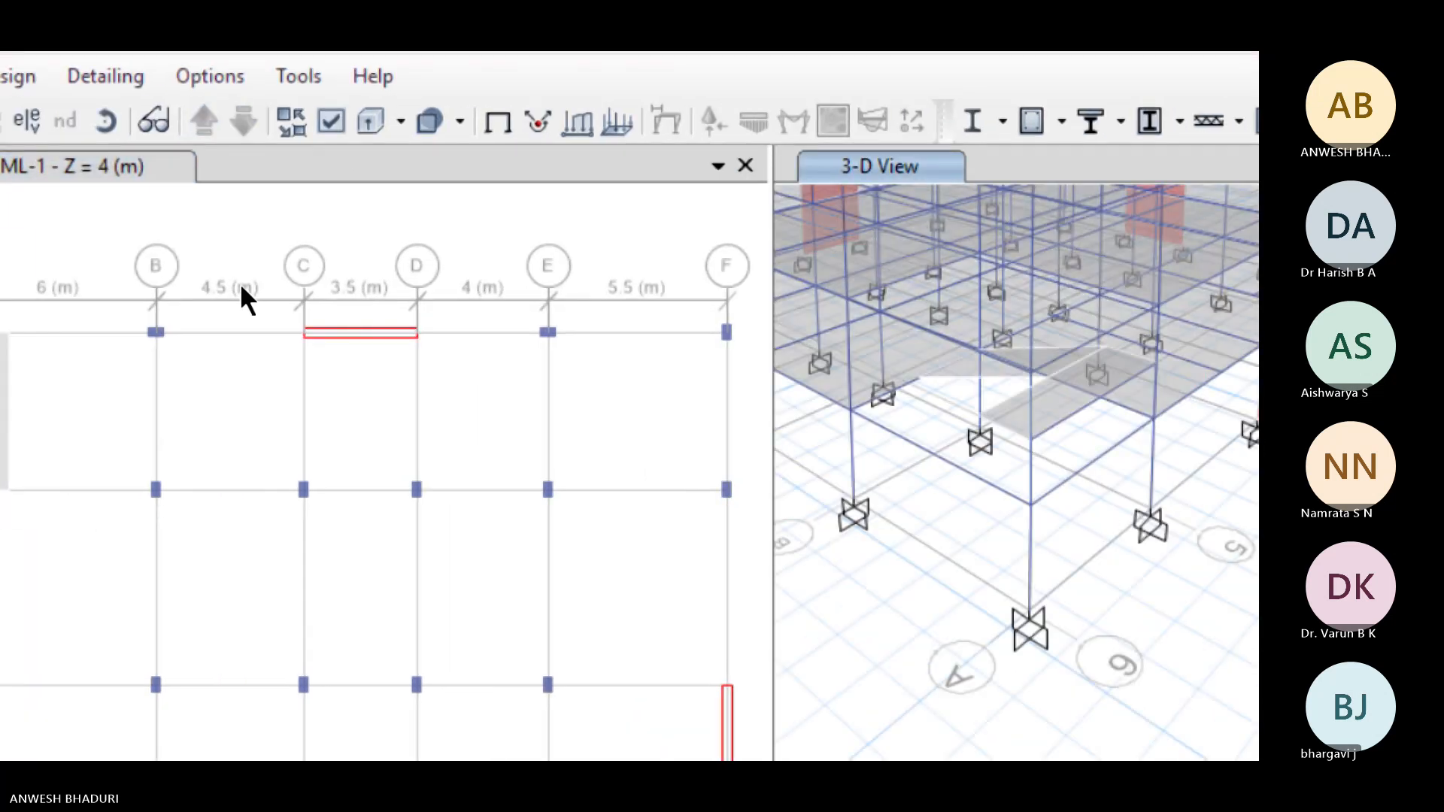
pyautogui.click(431, 120)
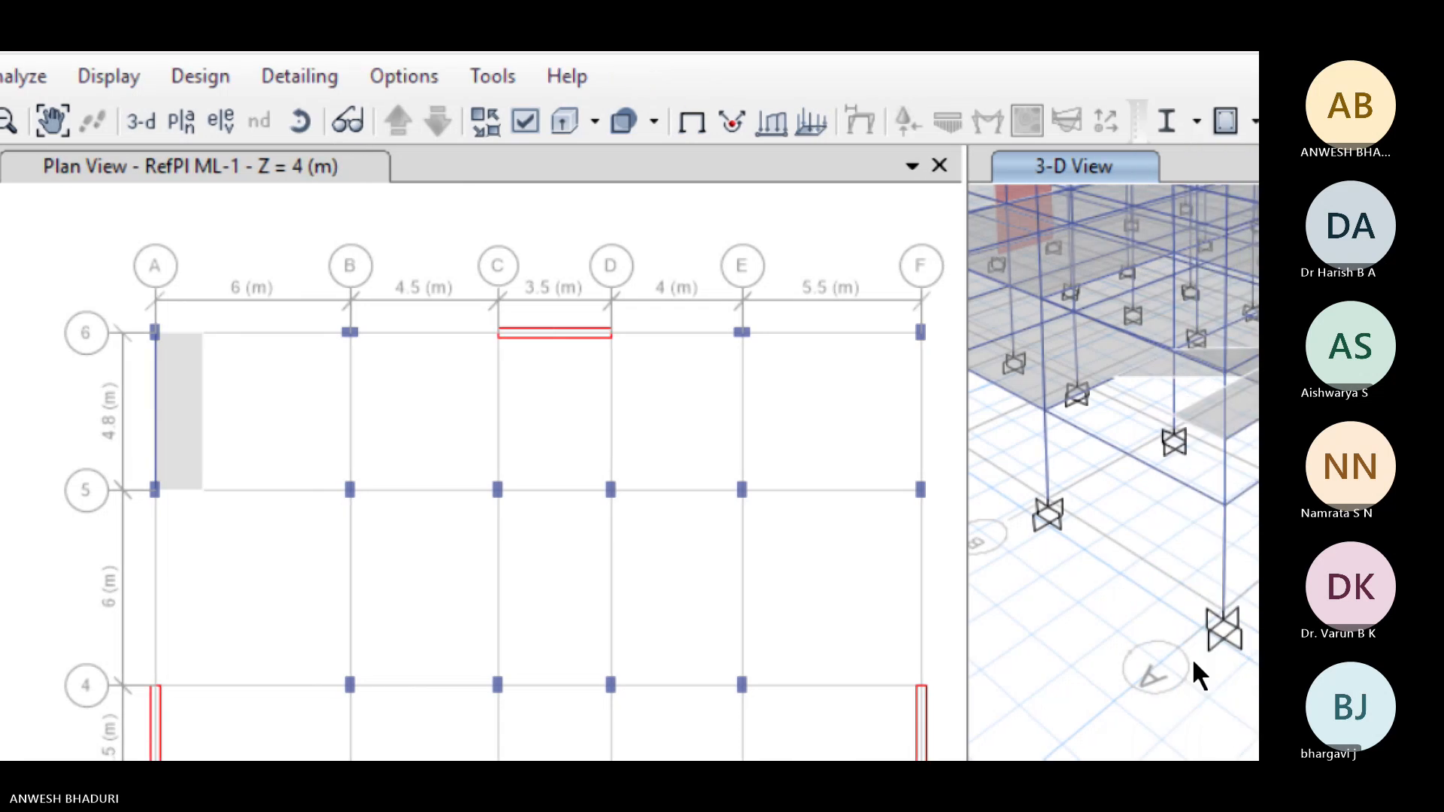
pyautogui.moveTo(1193, 662); pyautogui.dragTo(1121, 492)
pyautogui.moveTo(1121, 493); pyautogui.dragTo(1167, 542, button='middle')
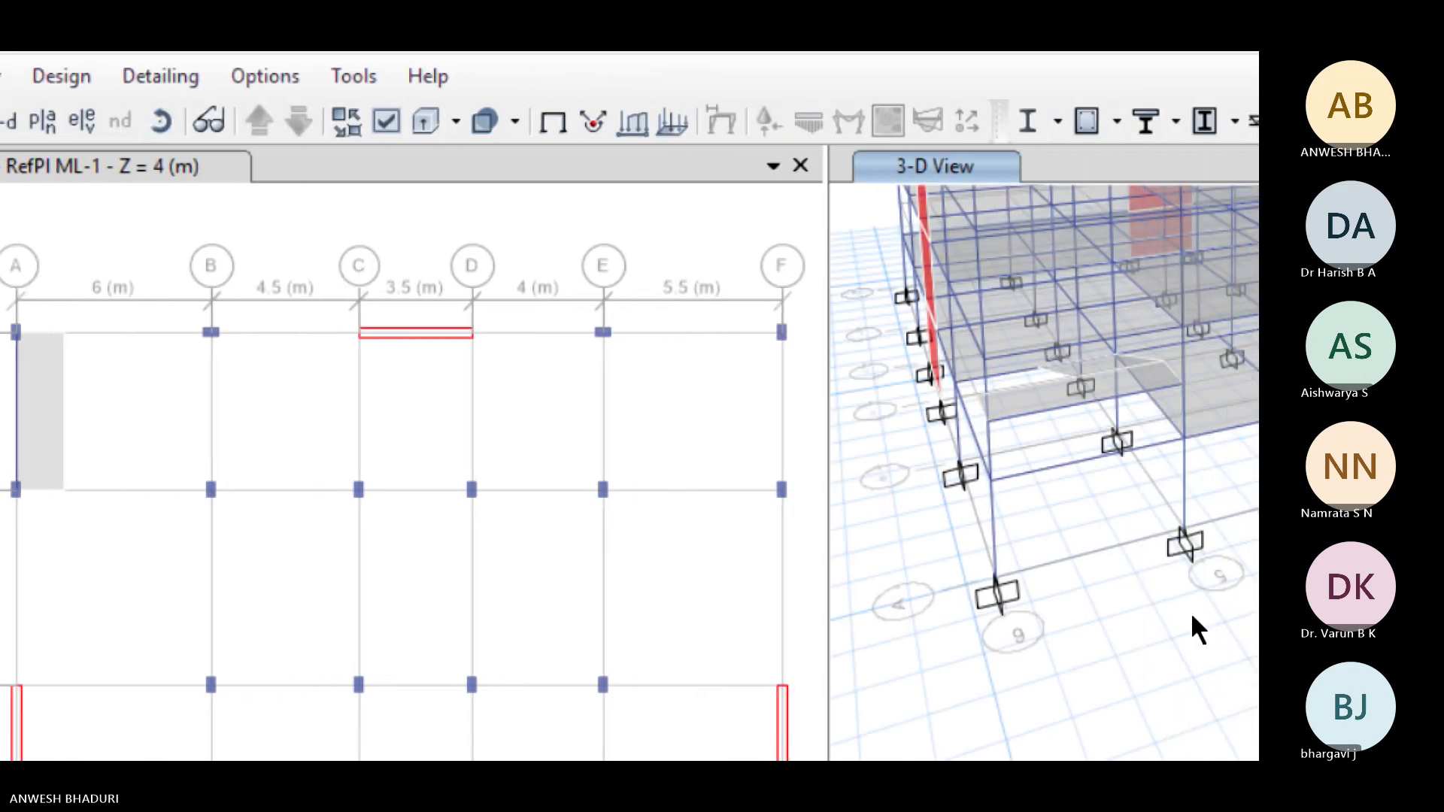
pyautogui.click(154, 115)
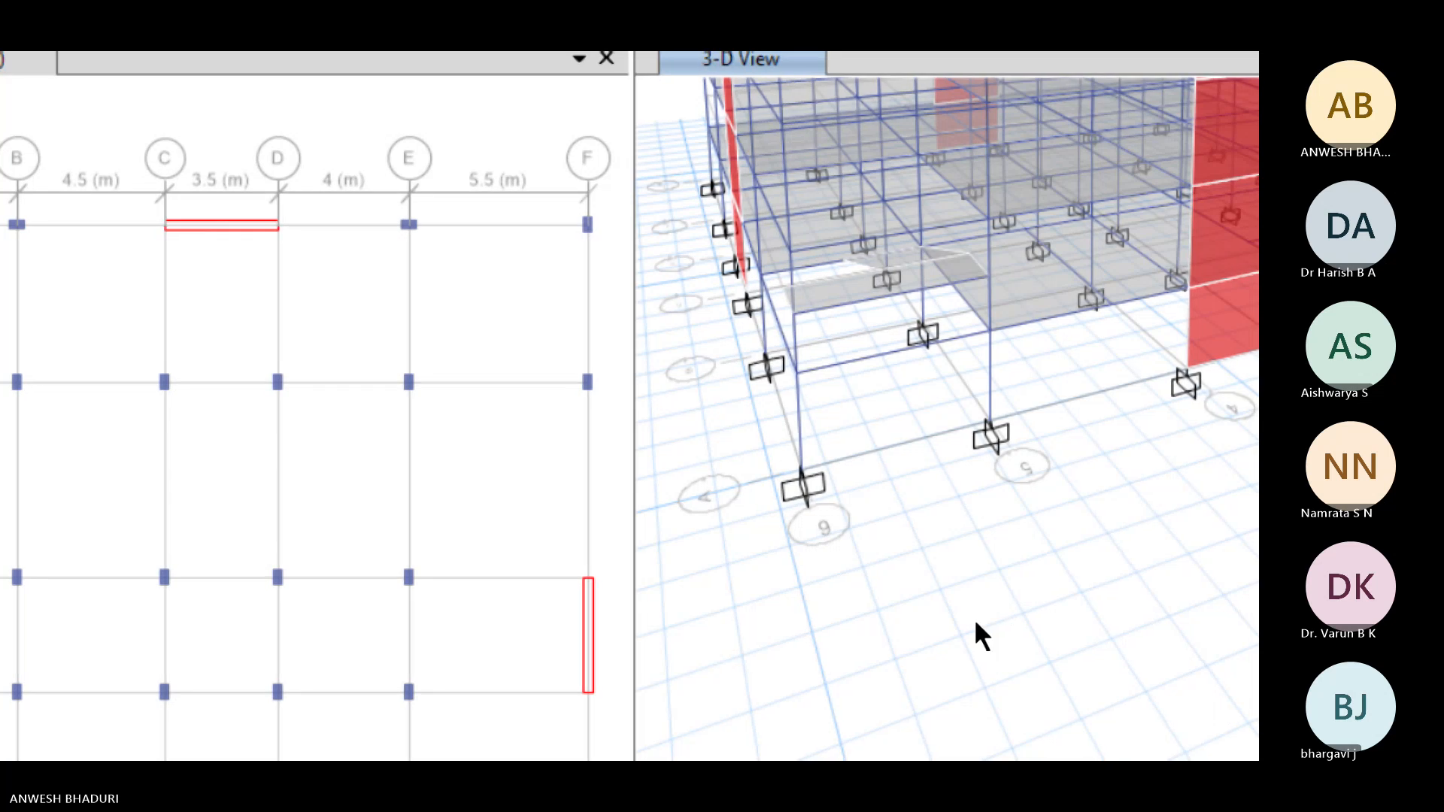
pyautogui.moveTo(1171, 727); pyautogui.dragTo(1235, 722)
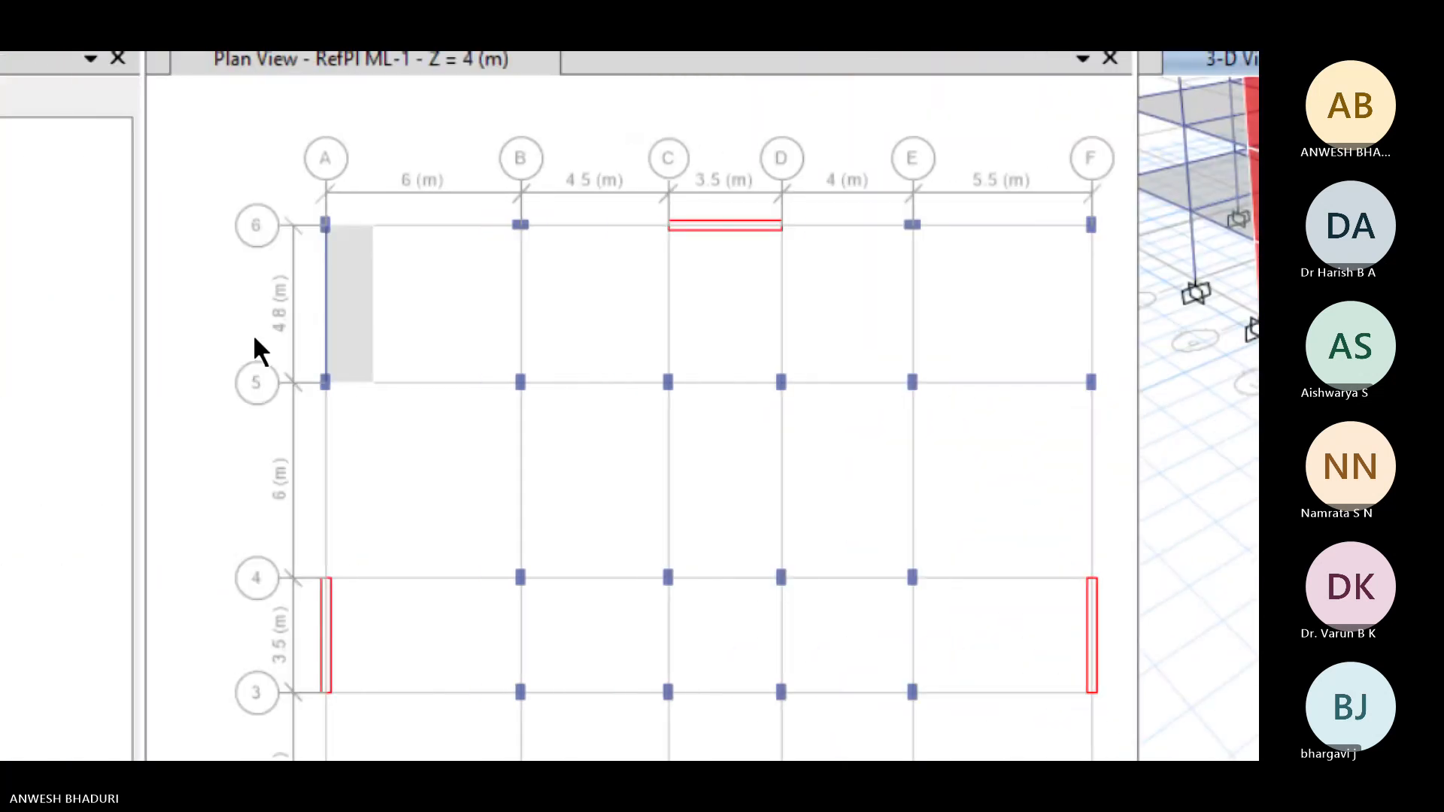
# Step: Draw an inclined flight slab from the ML-1 landing edge at grid 6 to B6 and the grid B beam's midpoint on Story2, closing at the landing edge's midpoint
pyautogui.click(15, 402)
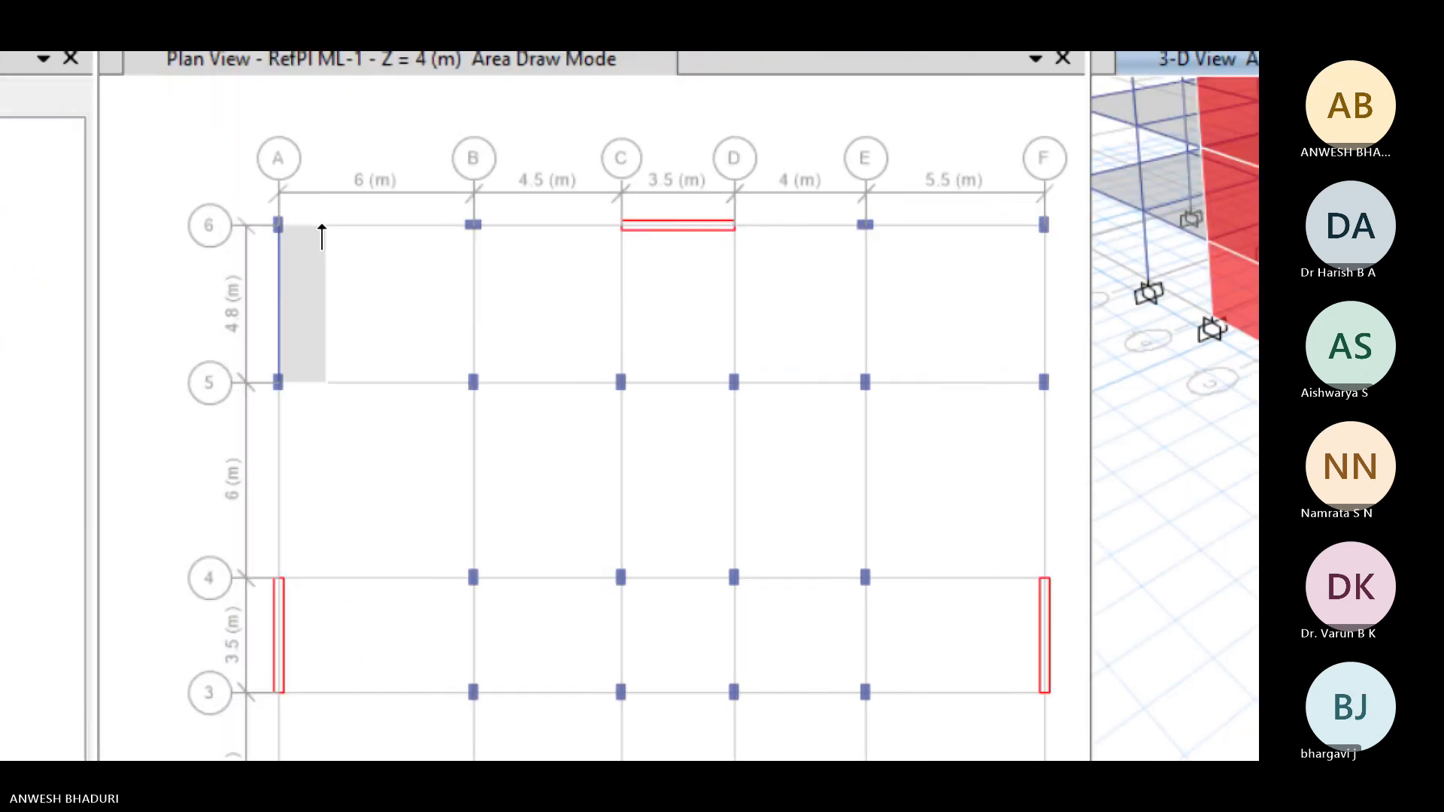
pyautogui.scroll(-5, 341, 299)
pyautogui.scroll(5, 327, 277)
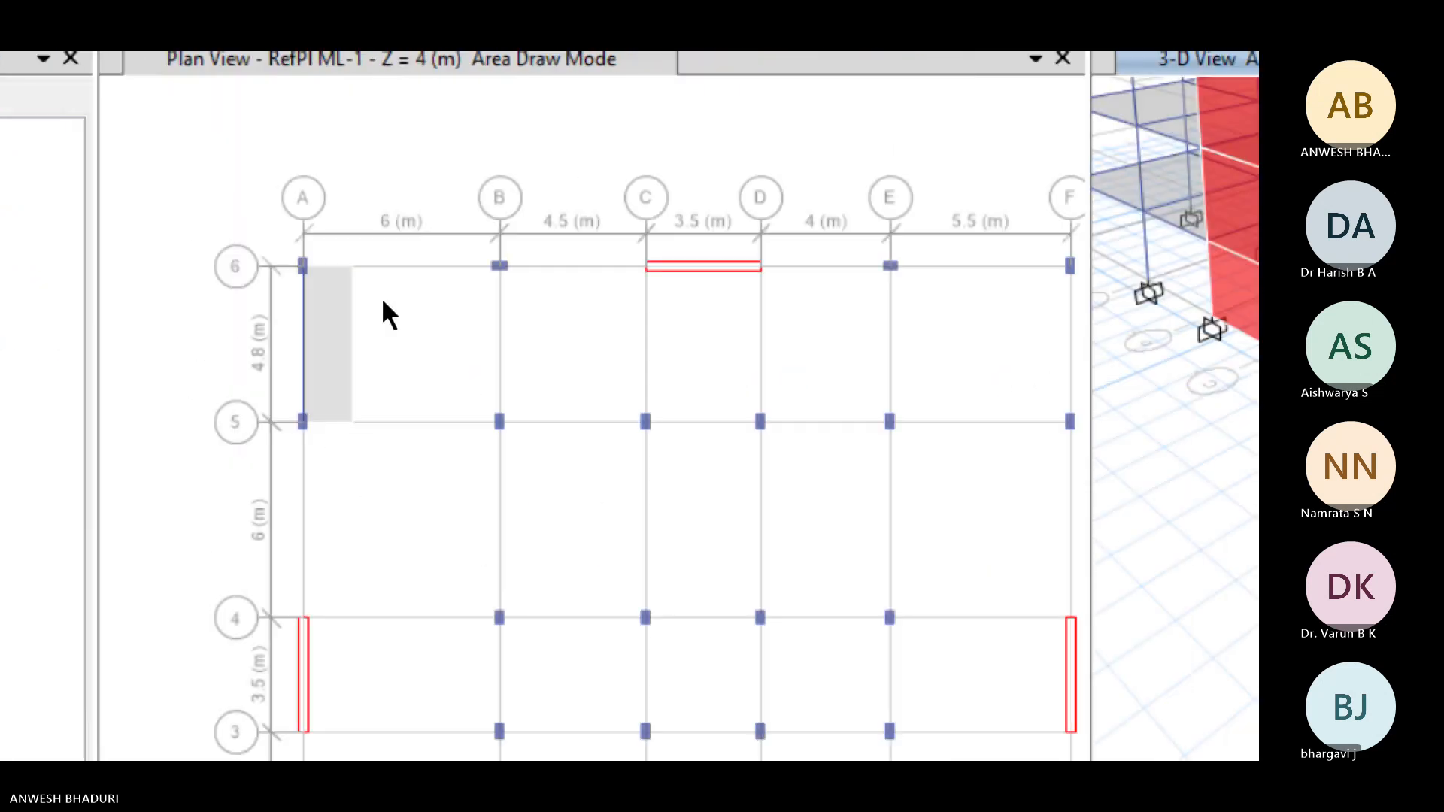
pyautogui.click(354, 265)
pyautogui.moveTo(384, 362); pyautogui.dragTo(152, 449, button='middle')
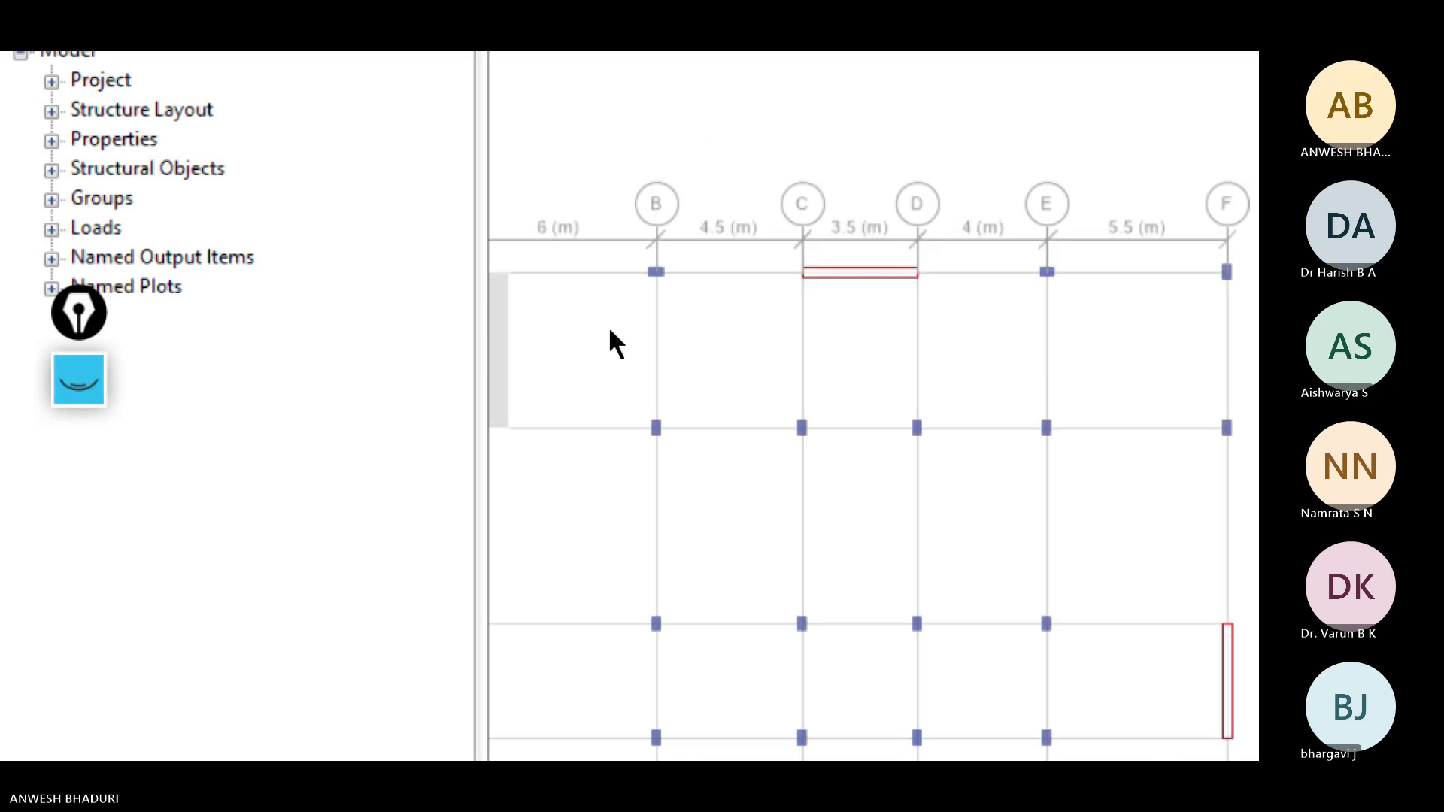
pyautogui.moveTo(719, 273); pyautogui.dragTo(801, 441, button='middle')
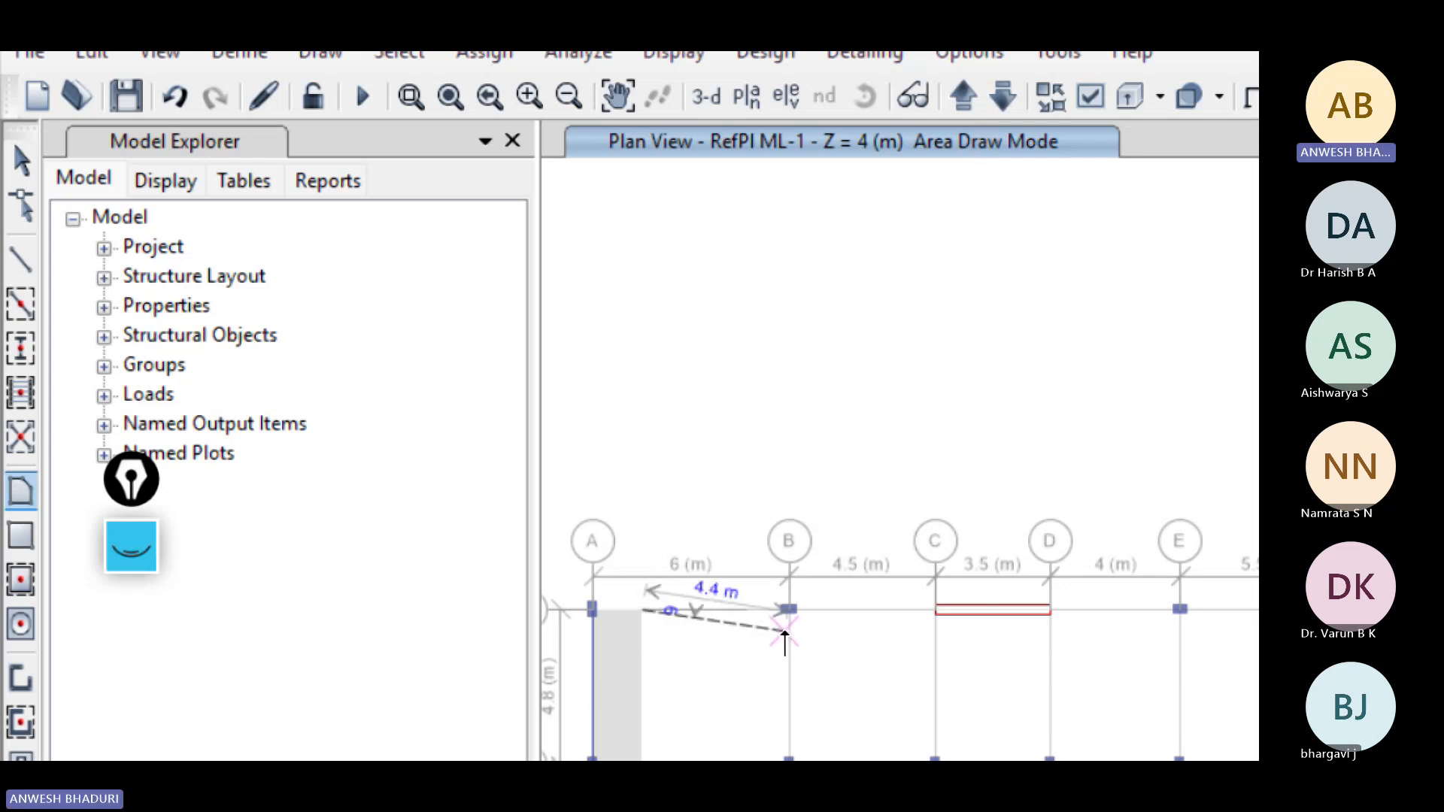
pyautogui.click(970, 96)
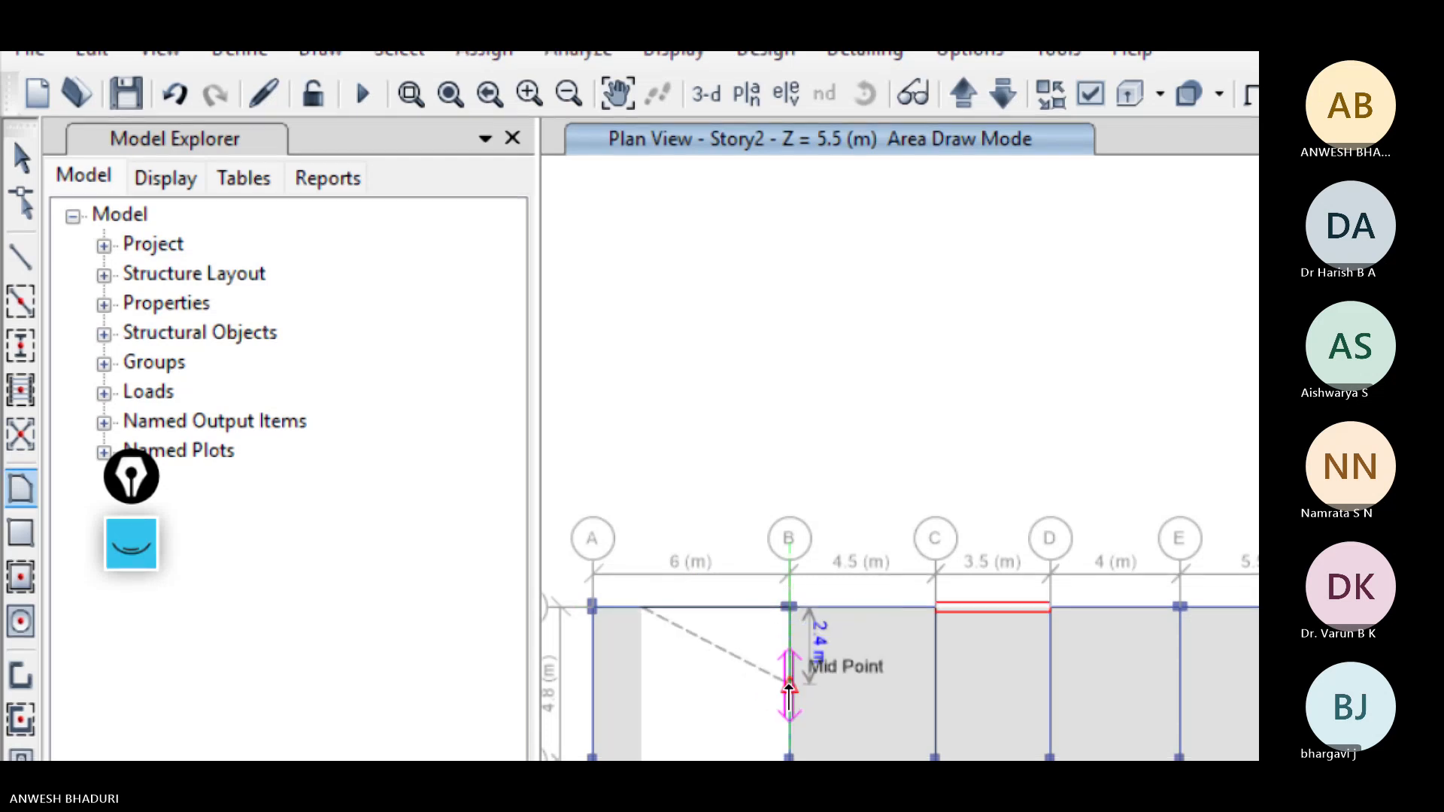
pyautogui.click(789, 686)
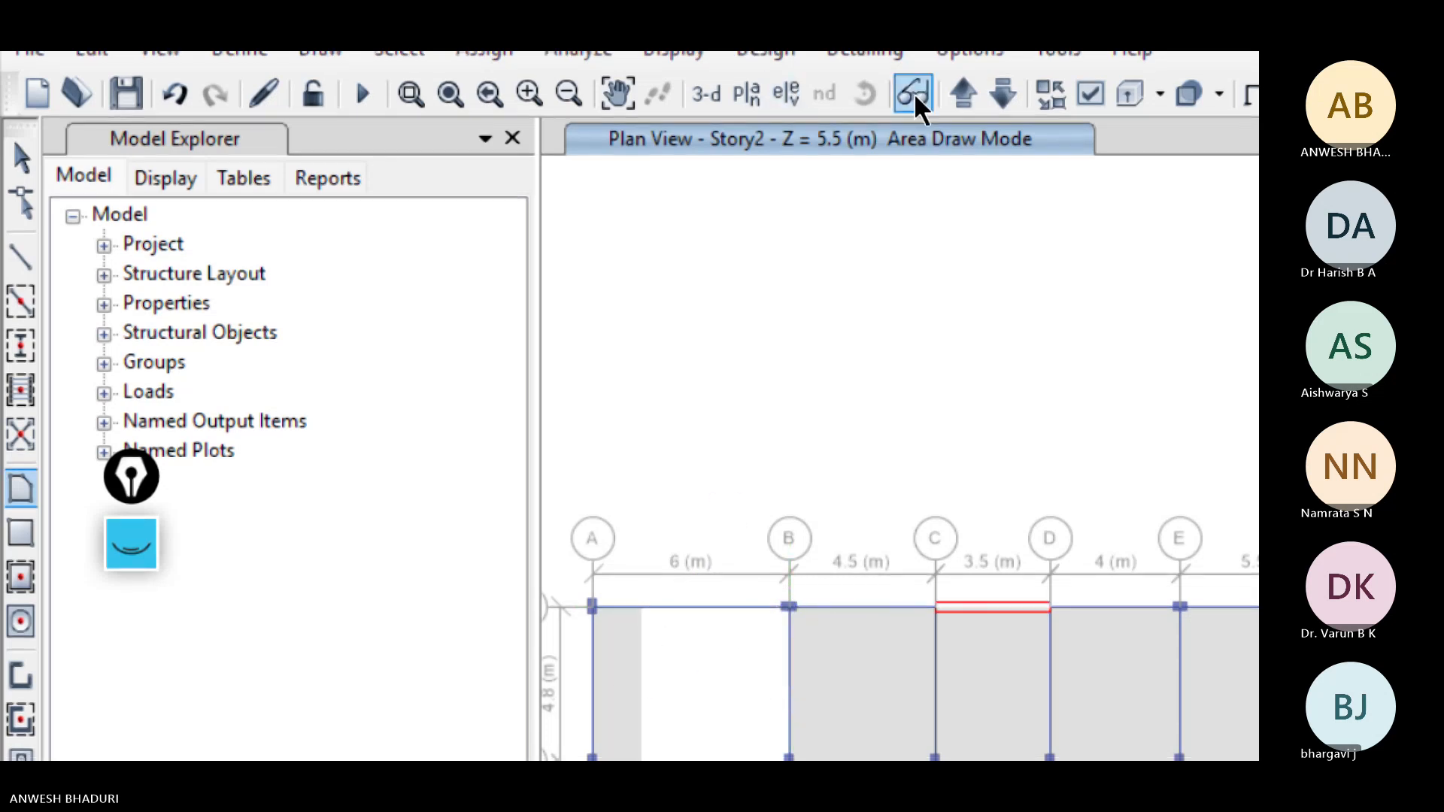
pyautogui.click(1002, 94)
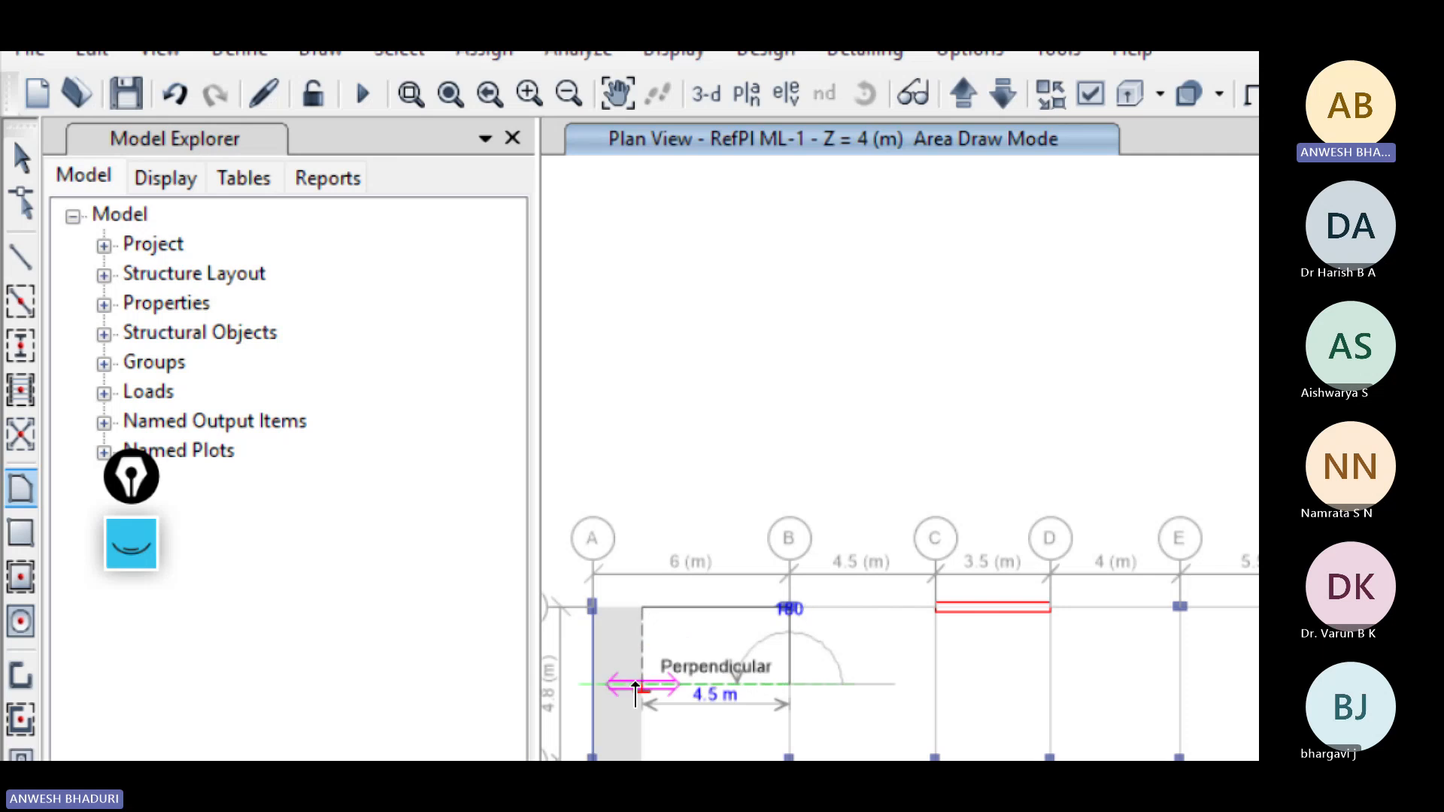
pyautogui.click(641, 685)
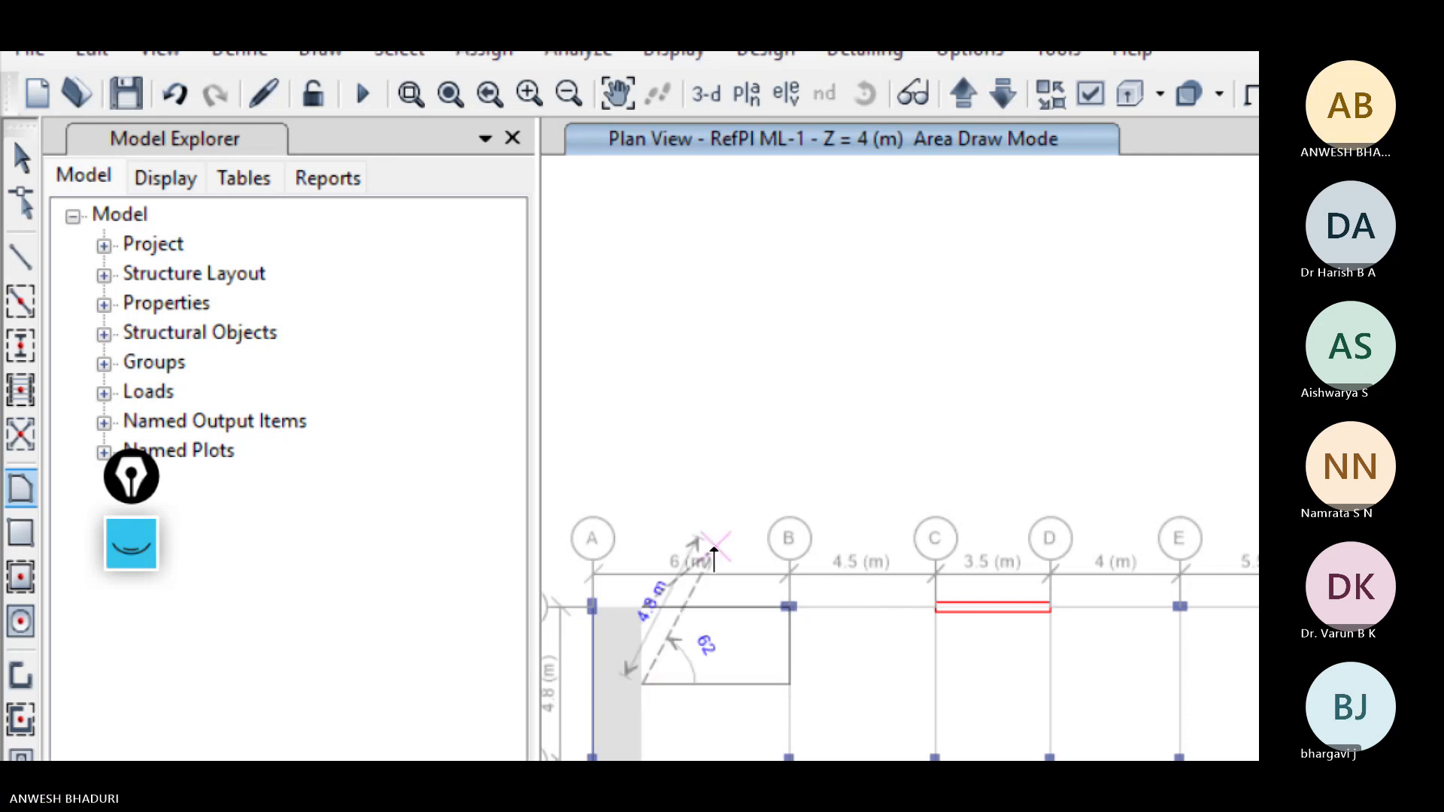
pyautogui.press('Escape')
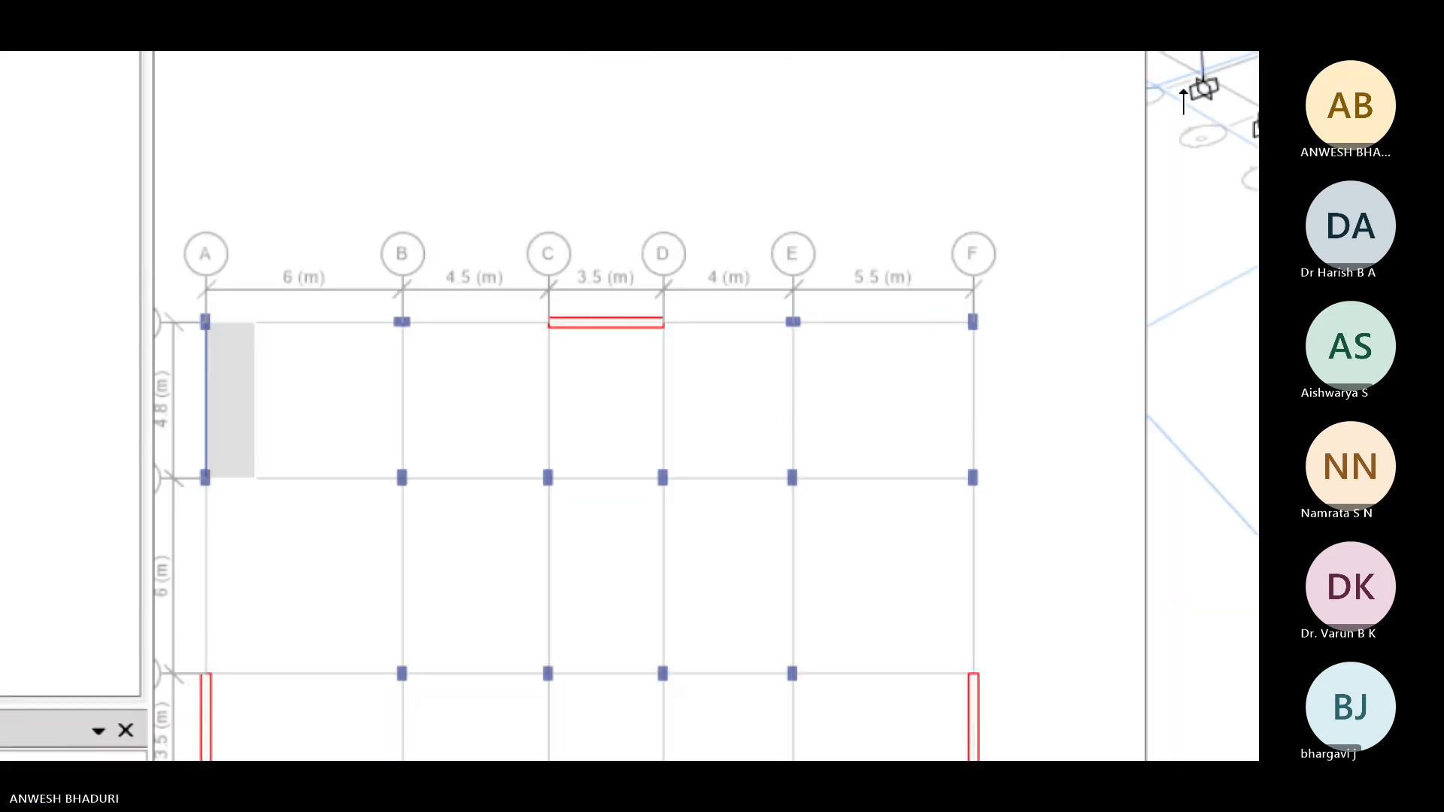
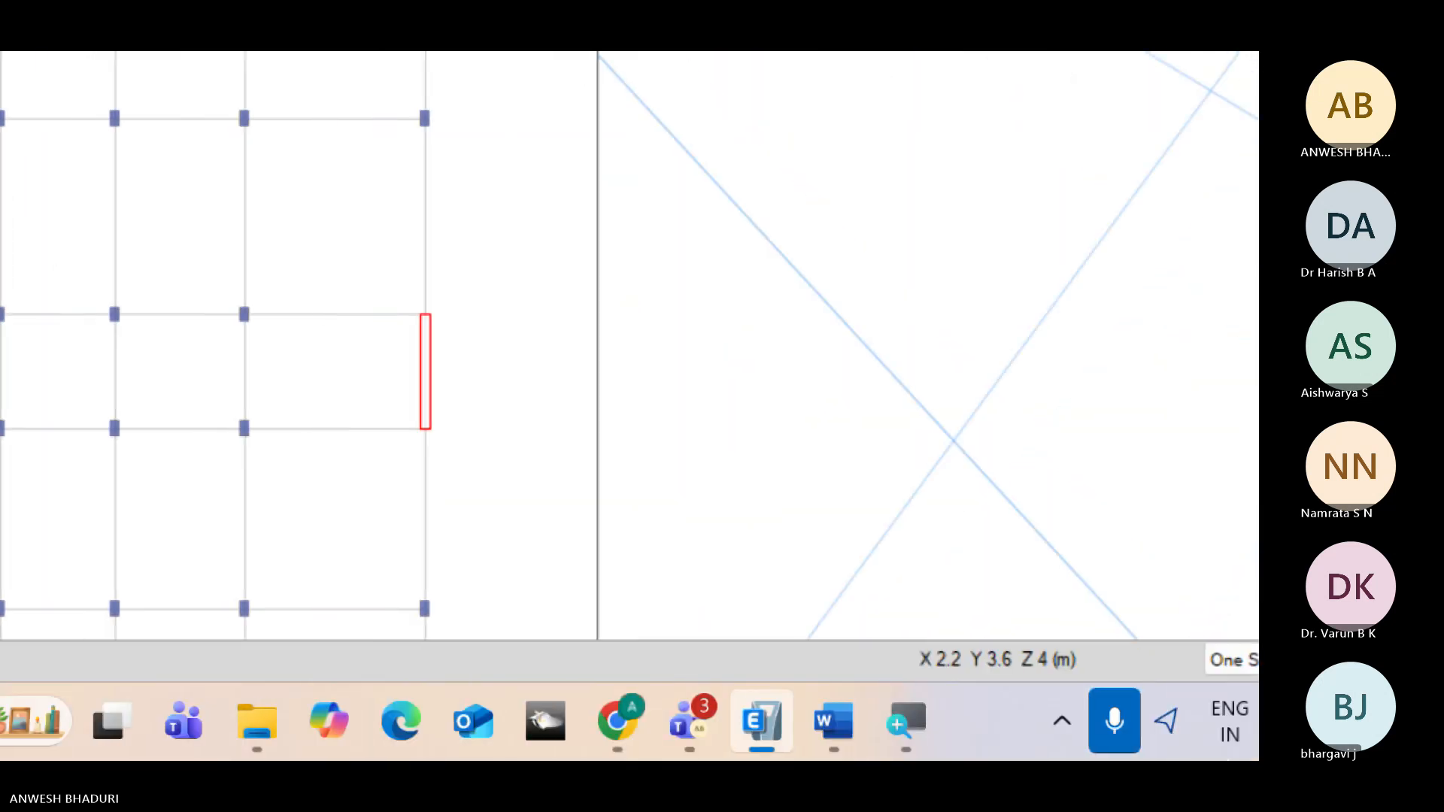
# Step: Reset the screen magnification to 100% with Magnifier and recentre the ML-1 plan
pyautogui.click(895, 721)
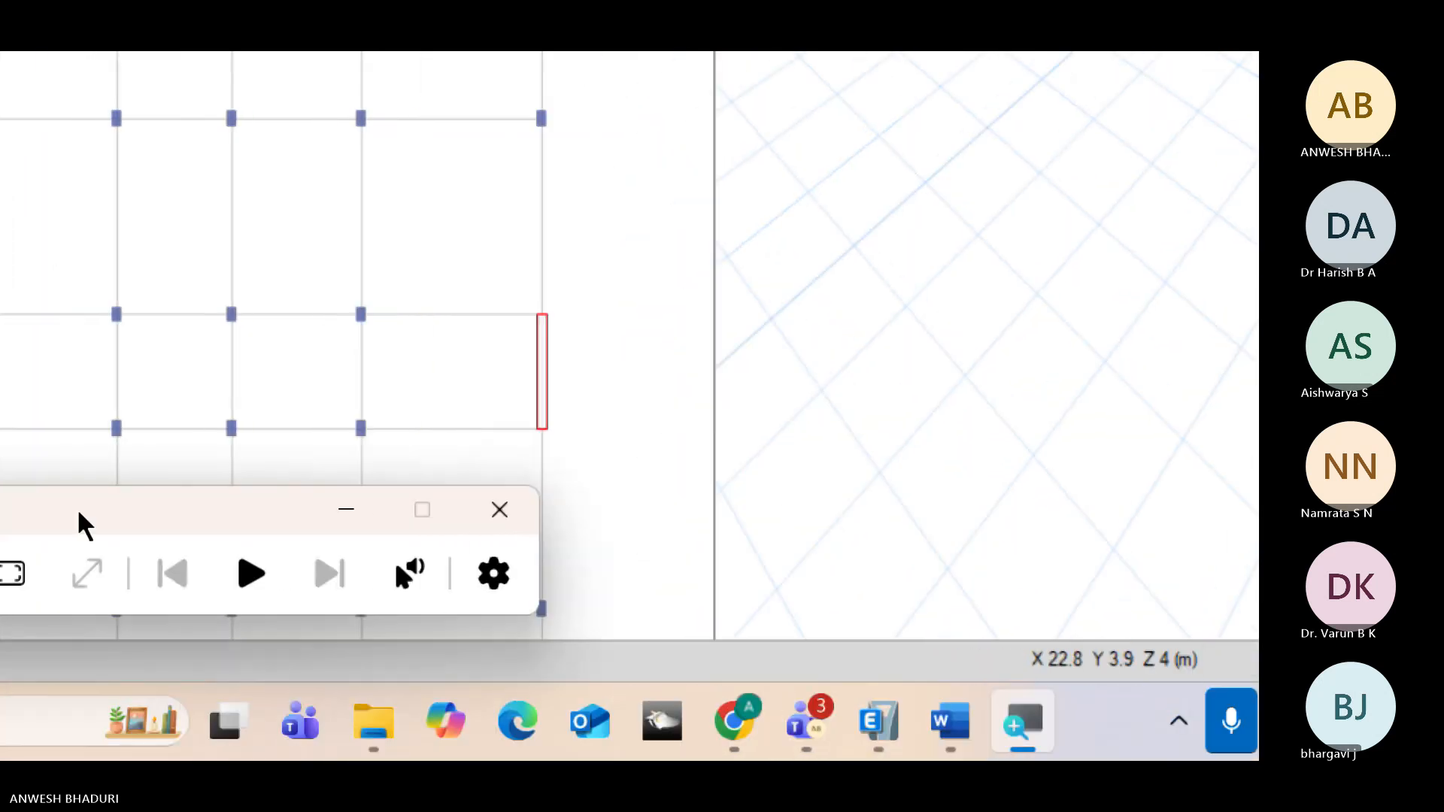
pyautogui.press('super+minus')
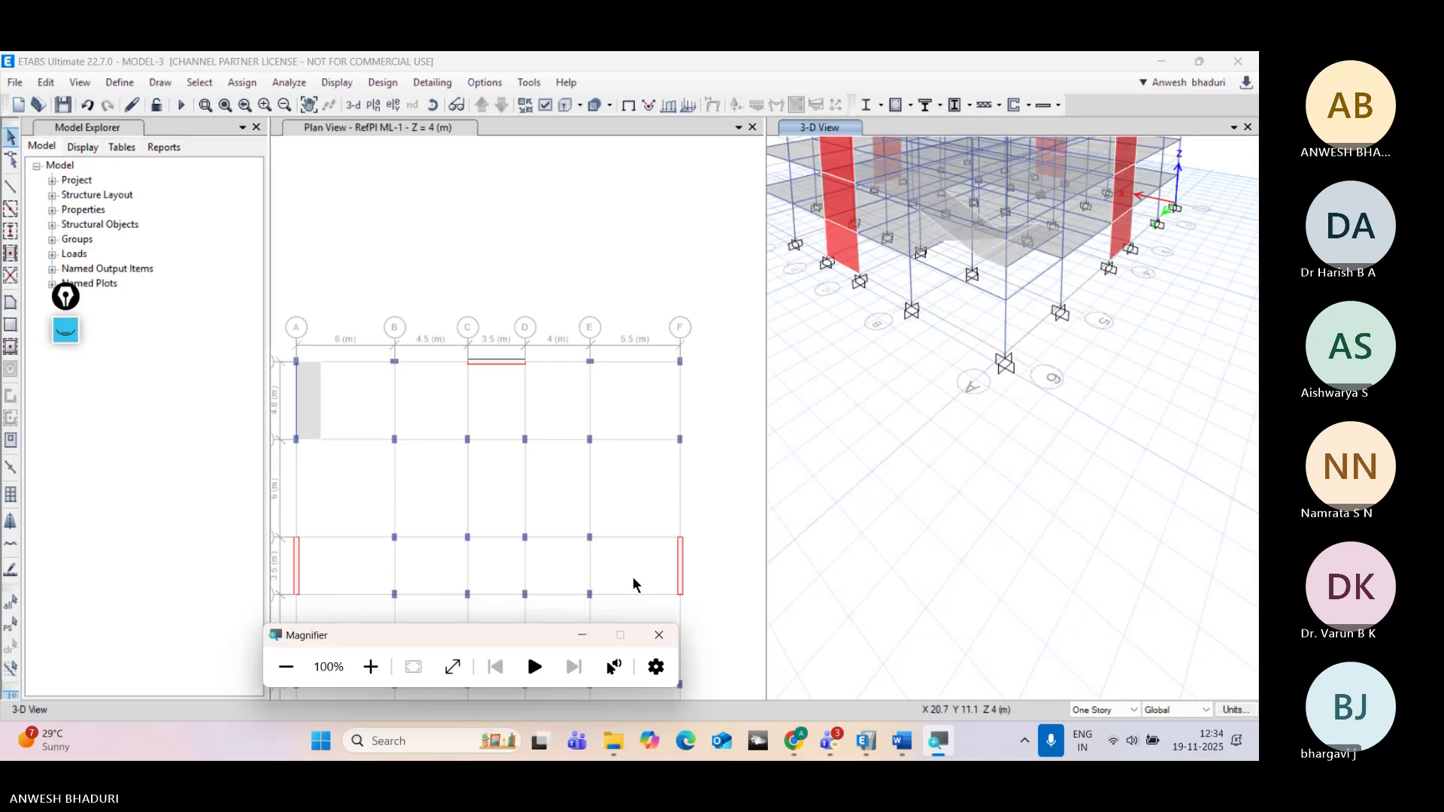
pyautogui.click(666, 284)
pyautogui.moveTo(728, 455); pyautogui.dragTo(758, 385, button='middle')
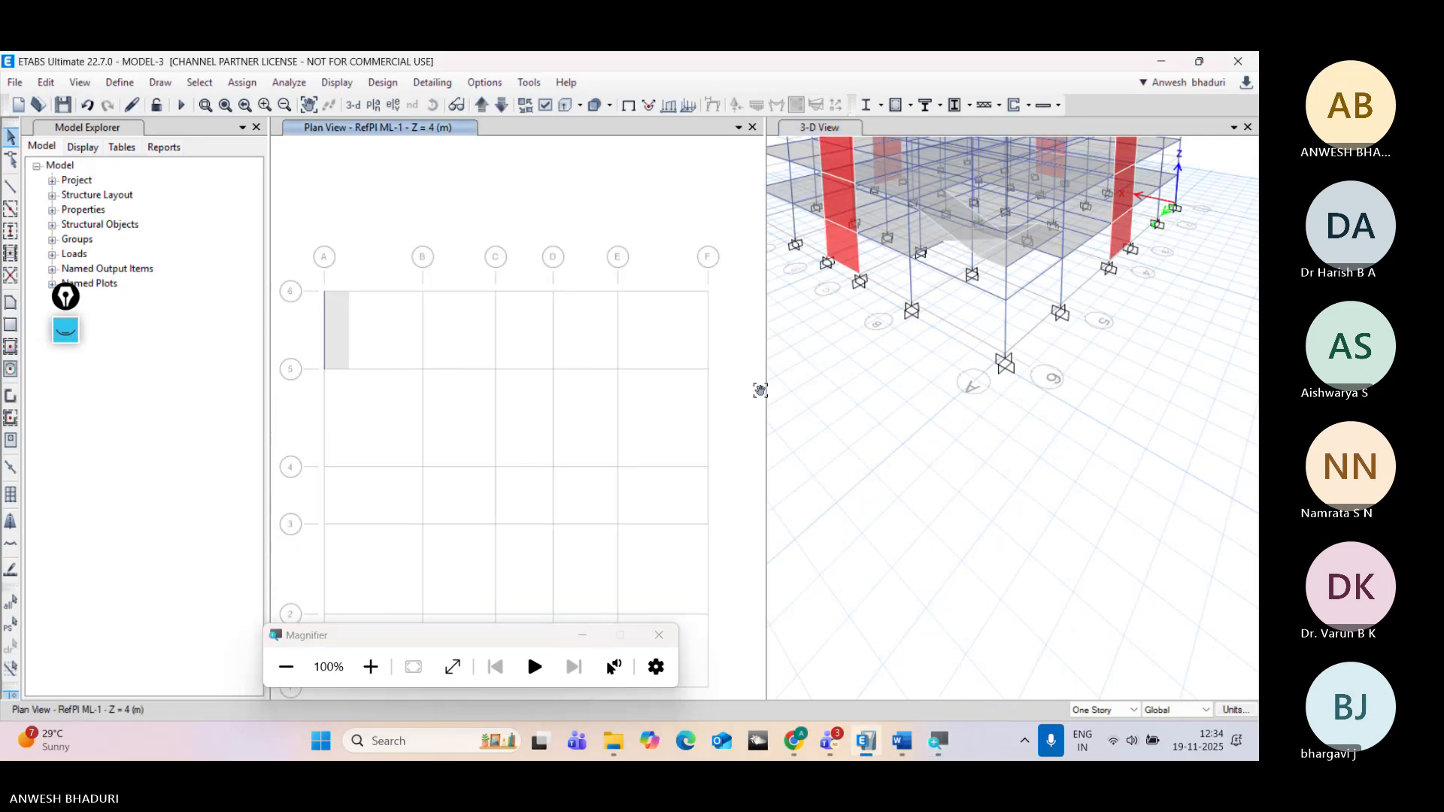
# Step: Inspect the two stair flights and the mid-landing at grids A–B/5–6 in the 3-D view, and minimise Magnifier
pyautogui.moveTo(948, 418); pyautogui.dragTo(949, 417, button='middle')
pyautogui.scroll(6, 949, 419)
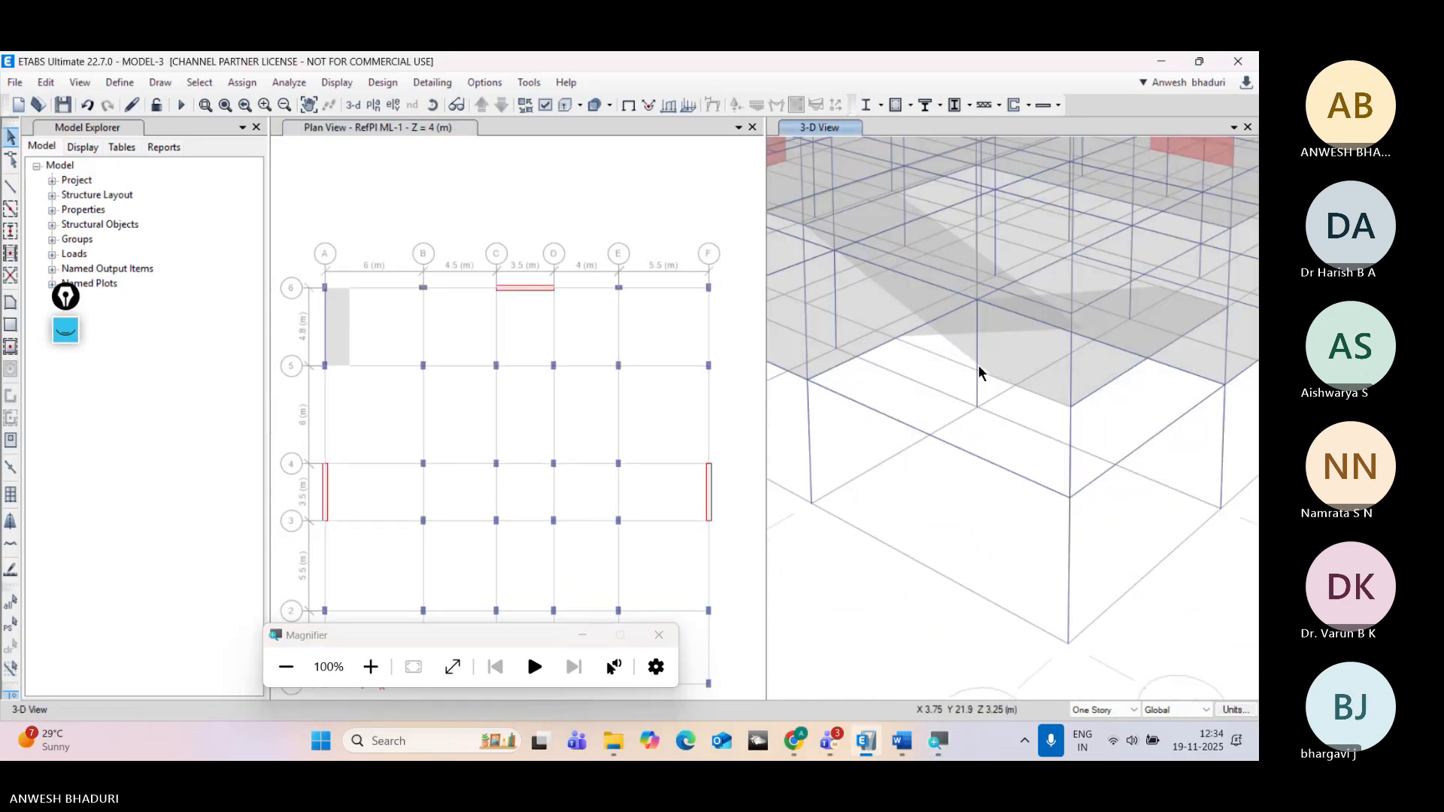
pyautogui.click(432, 106)
pyautogui.moveTo(1111, 563); pyautogui.dragTo(1094, 526)
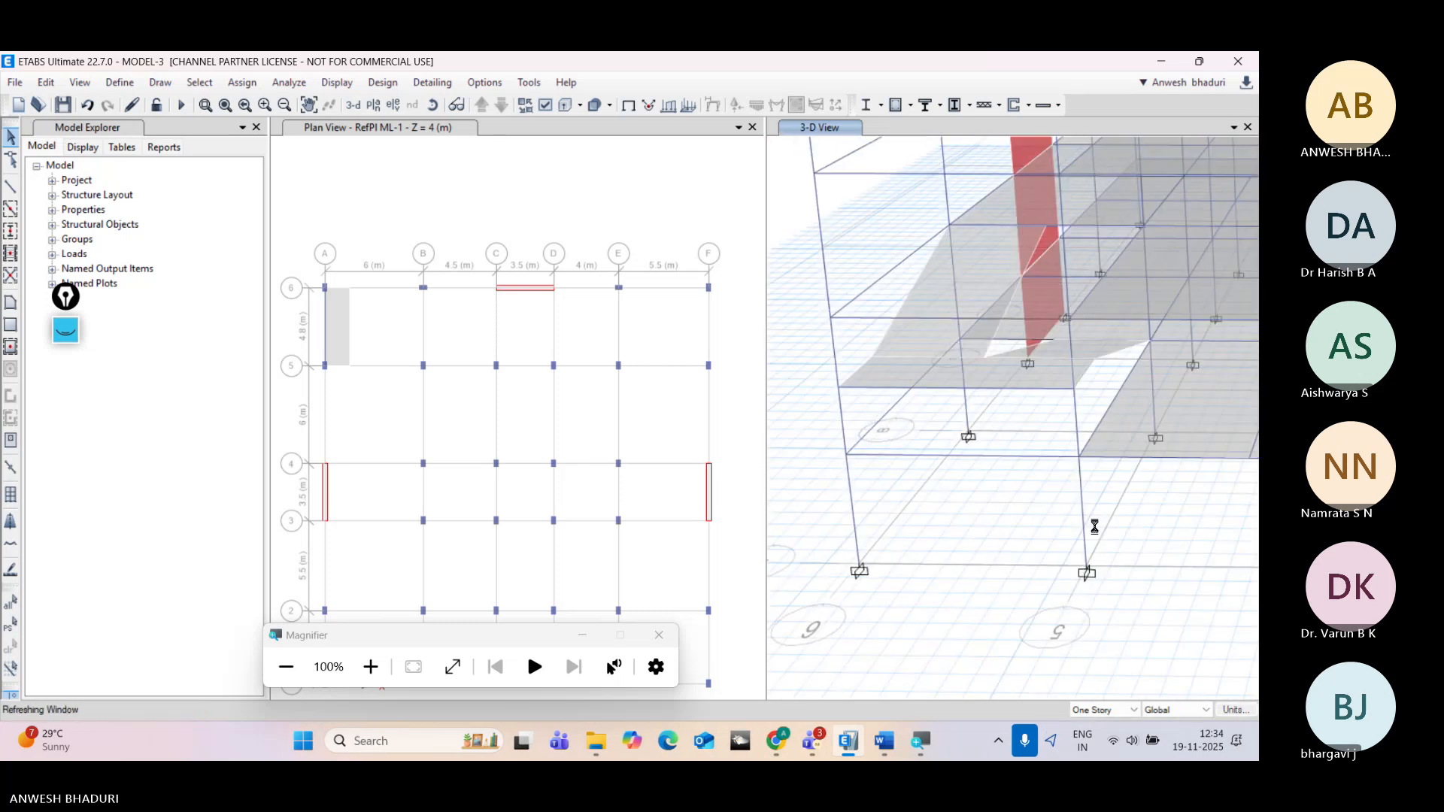
pyautogui.moveTo(813, 480); pyautogui.dragTo(872, 504, button='middle')
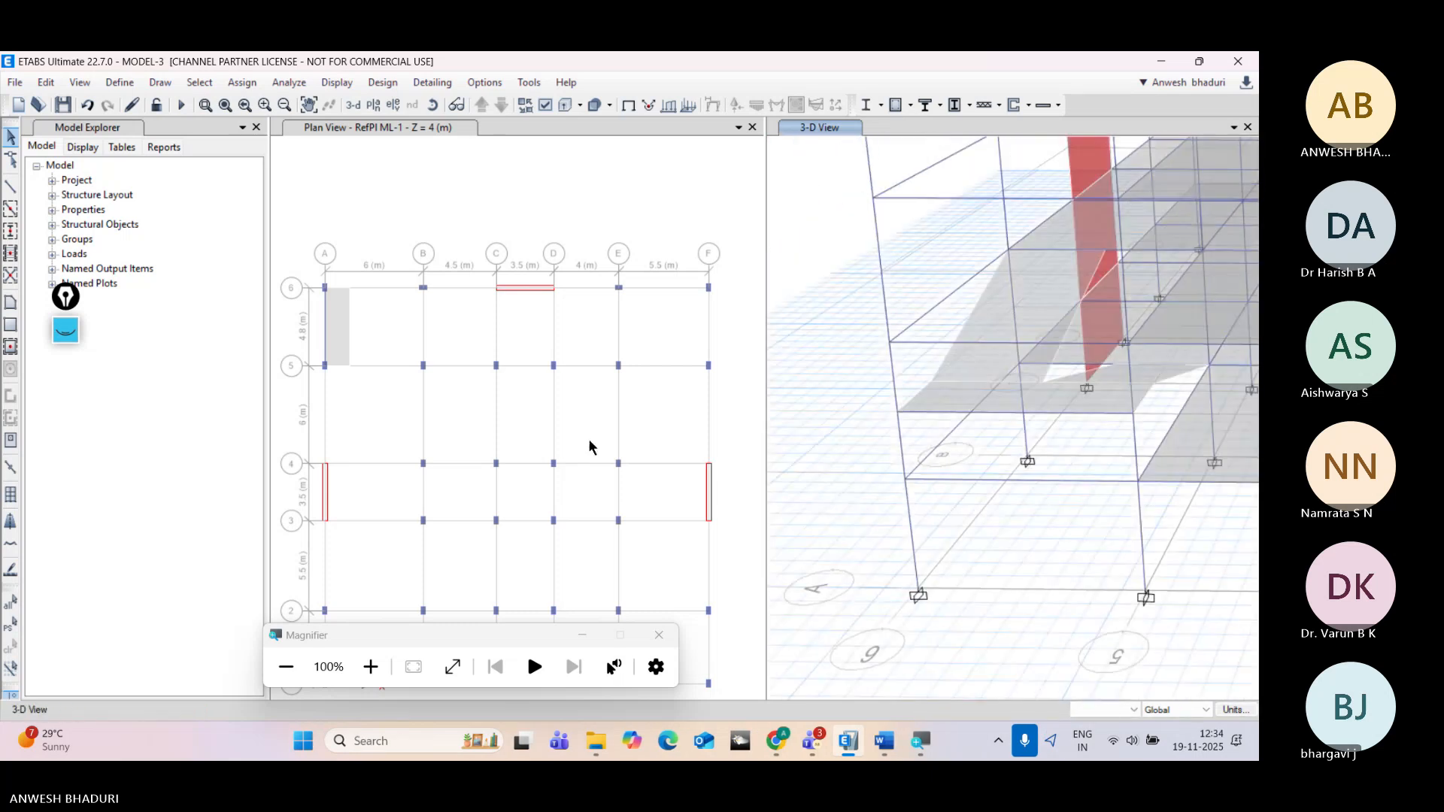
pyautogui.moveTo(421, 393); pyautogui.dragTo(461, 367, button='middle')
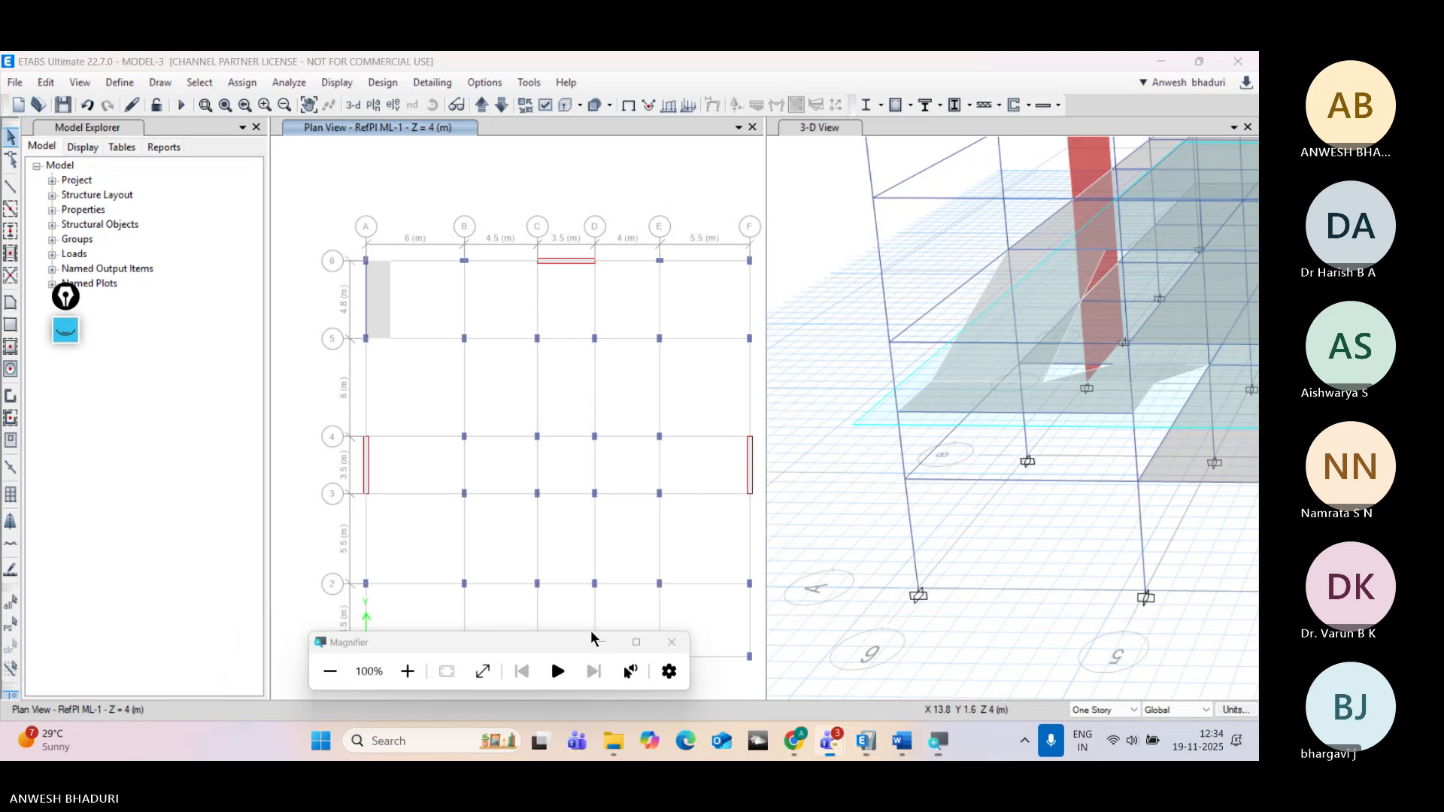
pyautogui.click(585, 634)
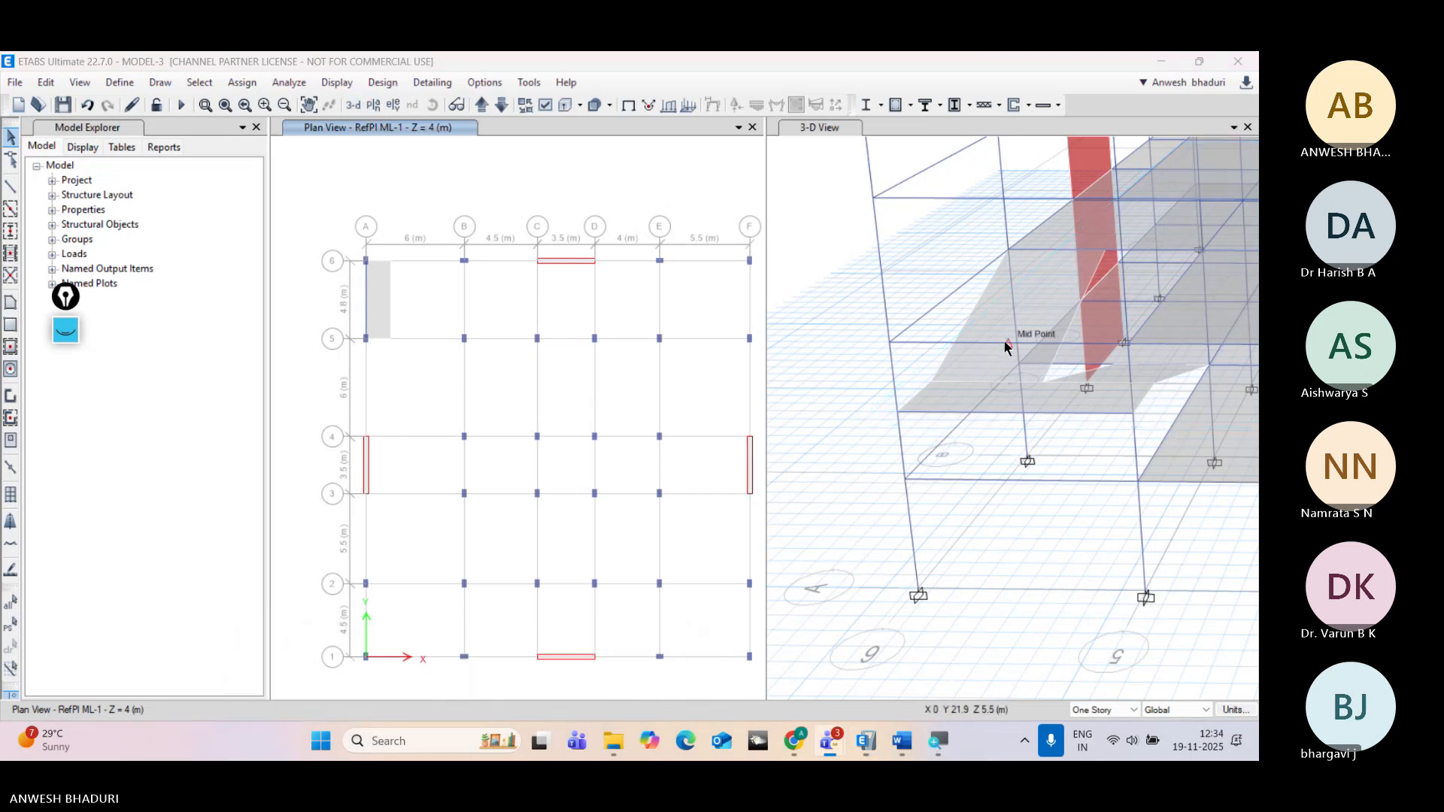
# Step: Select the upper inclined flight slab between ML-1 and Story2 along grid 6 in the 3-D view
pyautogui.moveTo(1099, 376); pyautogui.dragTo(995, 426, button='middle')
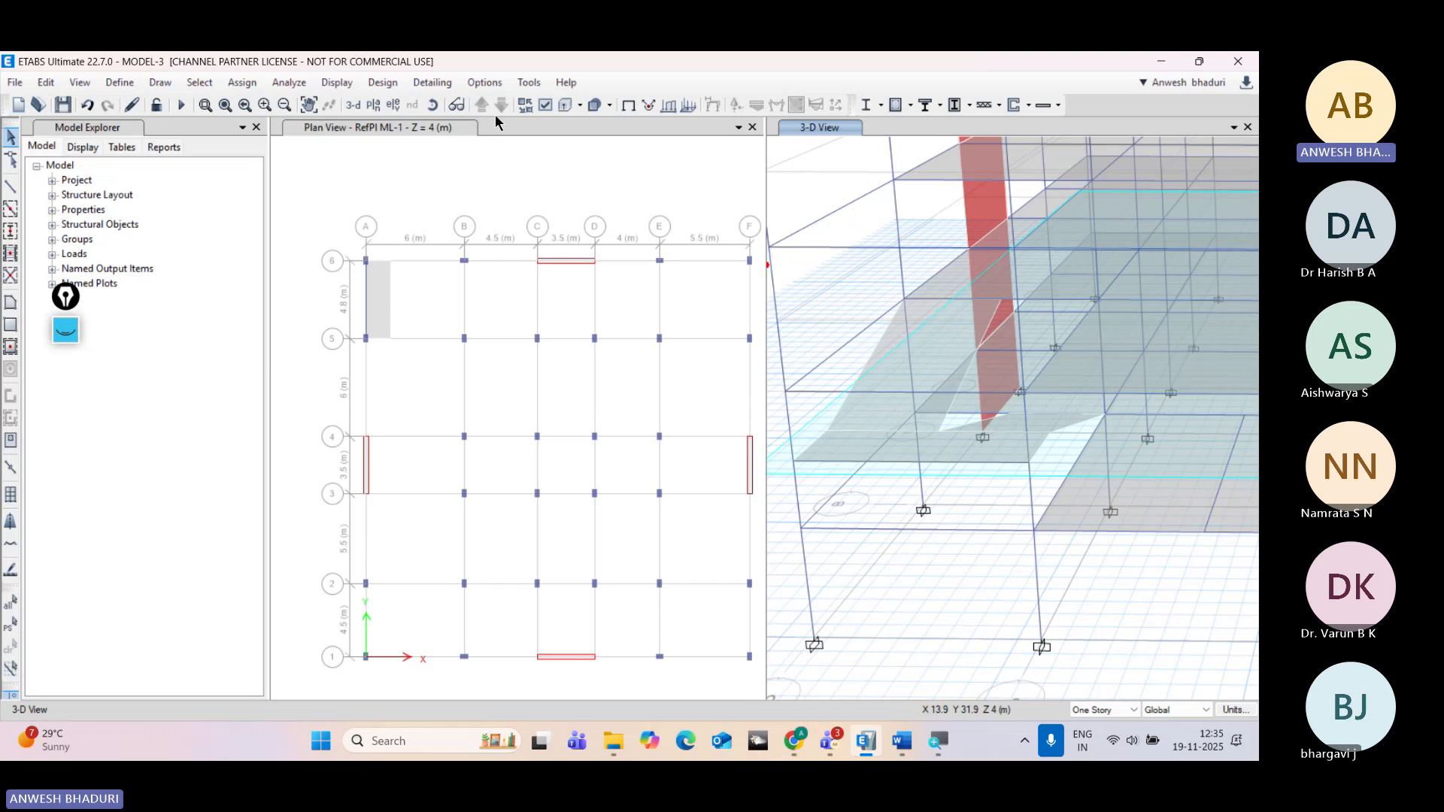
pyautogui.click(432, 105)
pyautogui.moveTo(887, 527); pyautogui.dragTo(989, 619)
pyautogui.moveTo(1148, 620); pyautogui.dragTo(725, 533, button='middle')
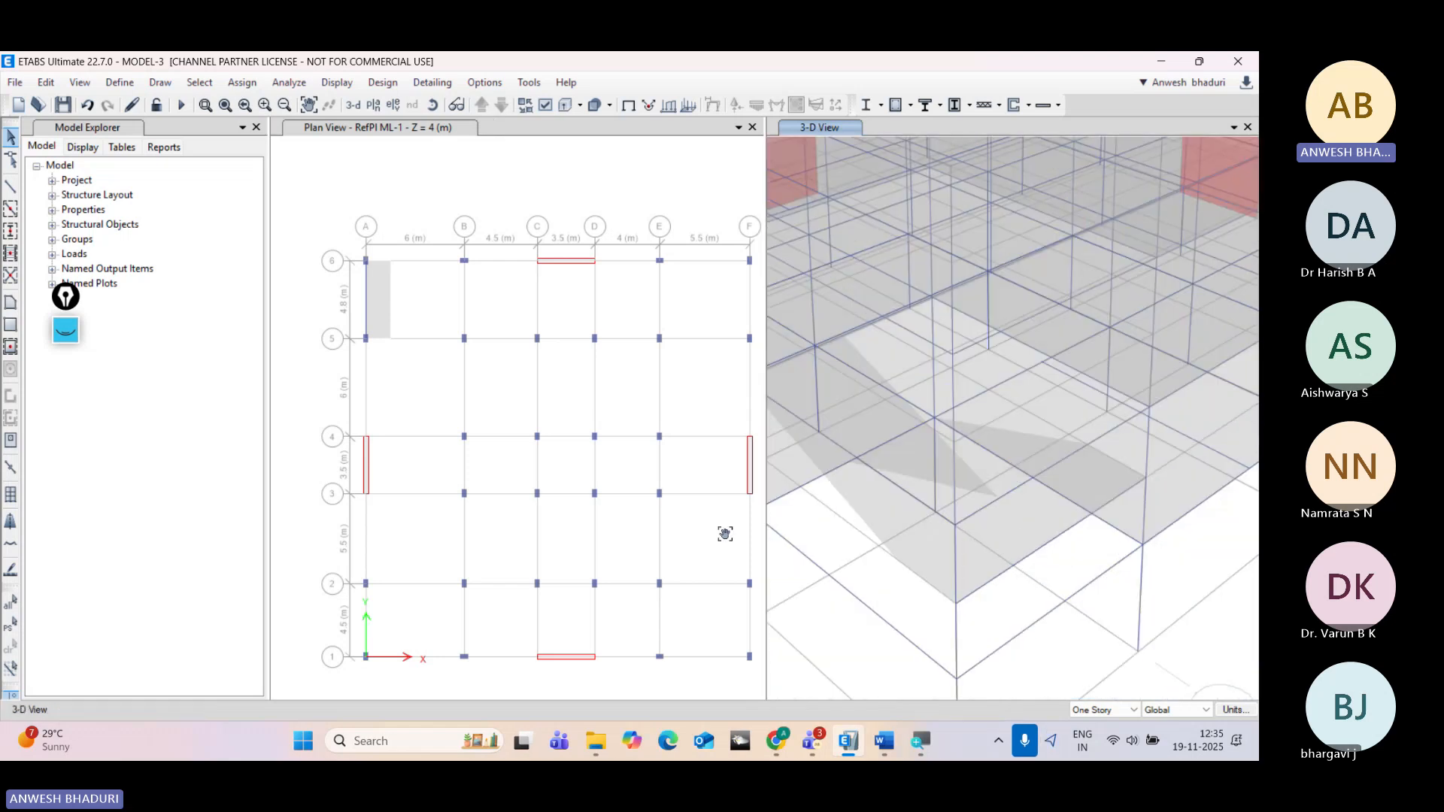
pyautogui.click(870, 524)
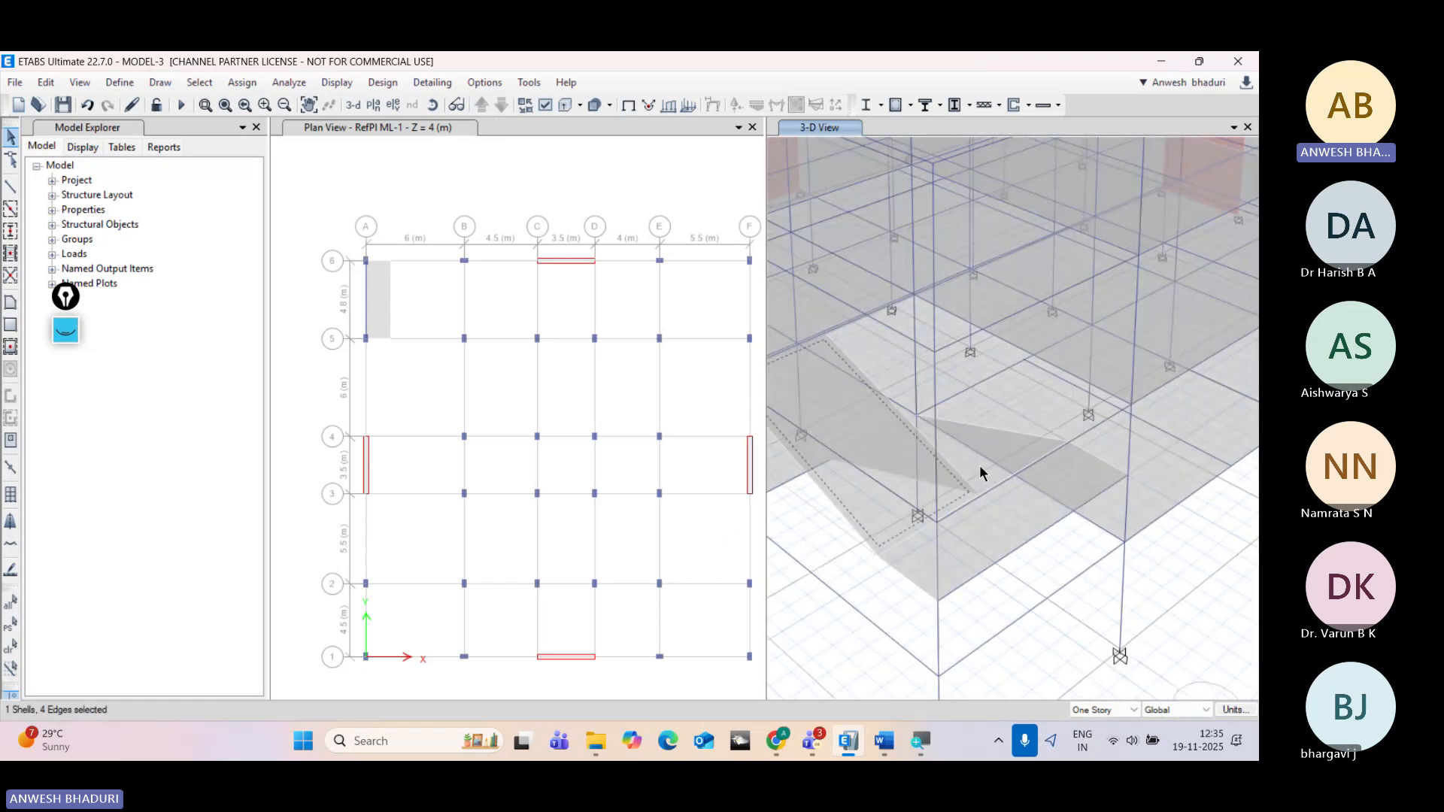
pyautogui.moveTo(919, 491); pyautogui.dragTo(959, 448, button='middle')
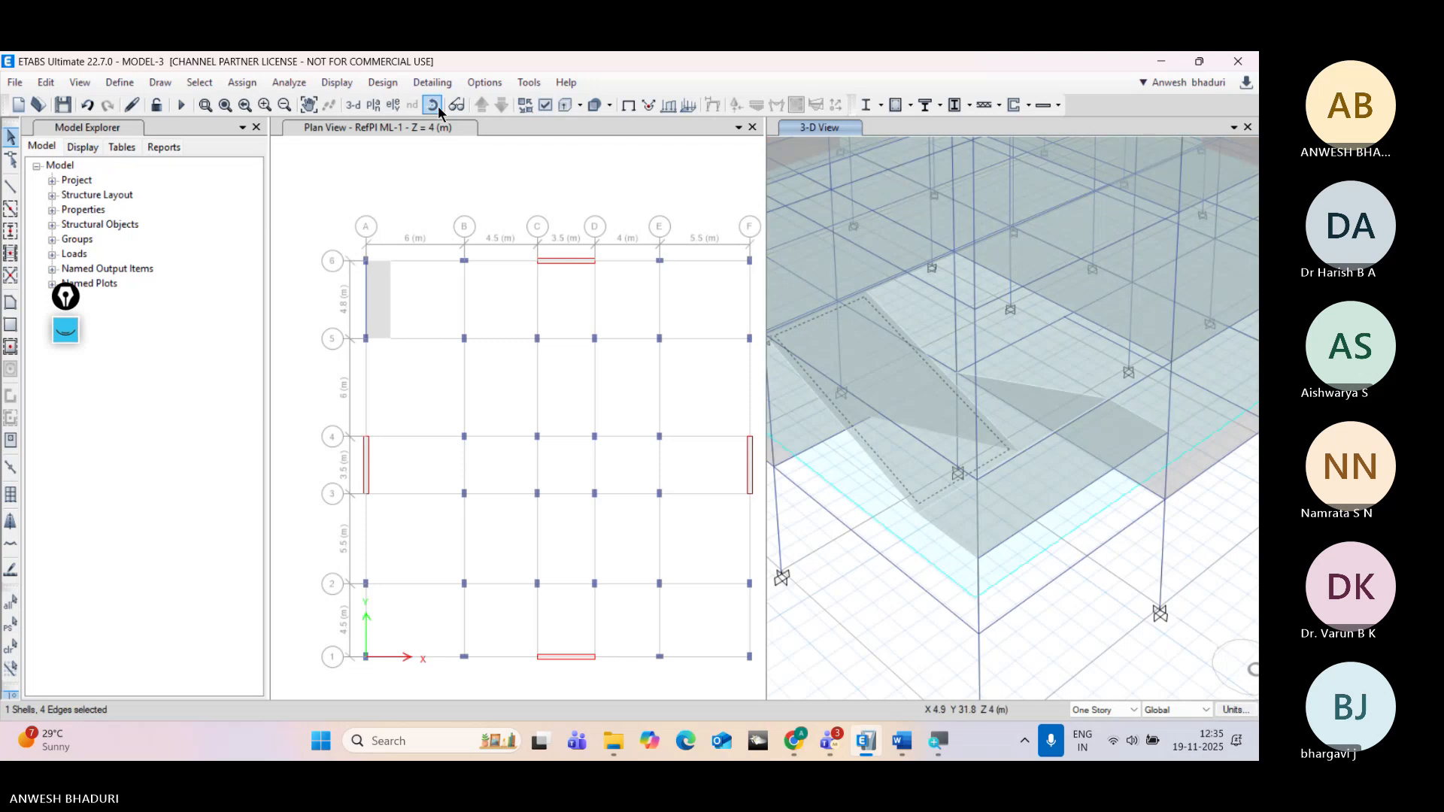
# Step: Add the lower inclined flight slab between Story1 and ML-1 to the selection in the 3-D view
pyautogui.click(433, 105)
pyautogui.moveTo(919, 483); pyautogui.dragTo(918, 517)
pyautogui.moveTo(843, 534); pyautogui.dragTo(1139, 531, button='middle')
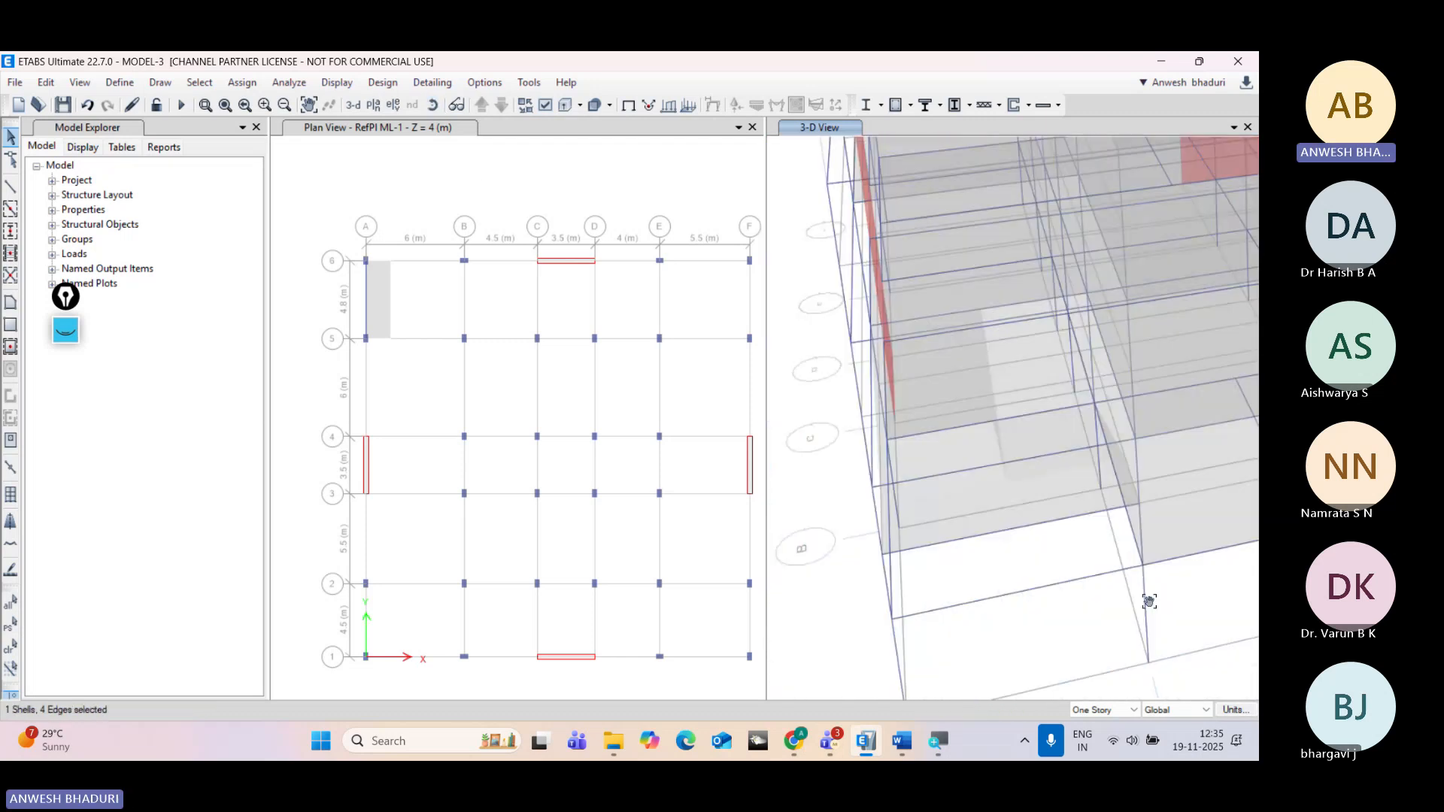
pyautogui.scroll(5, 1031, 435)
pyautogui.scroll(-3, 1030, 442)
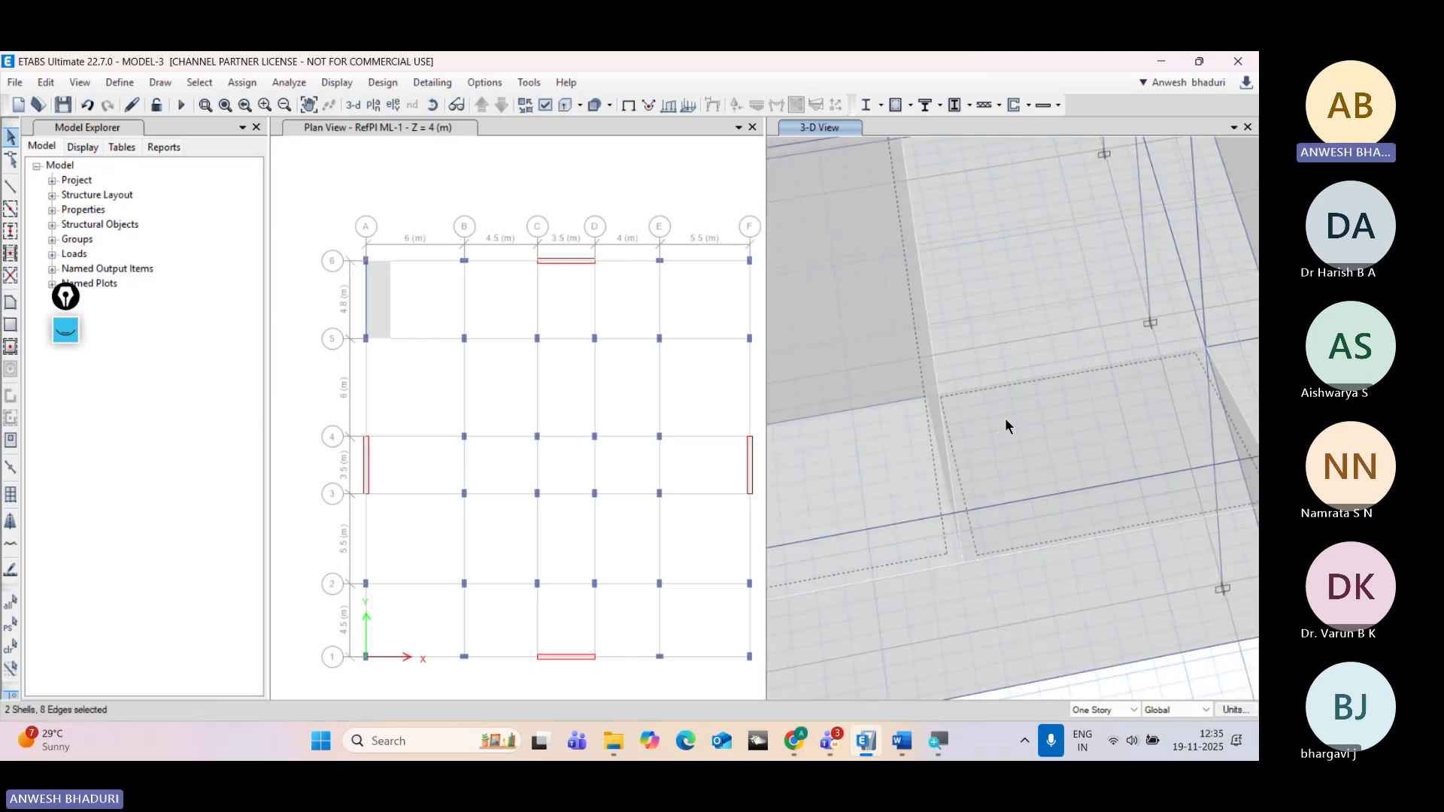
pyautogui.click(973, 386)
pyautogui.click(433, 105)
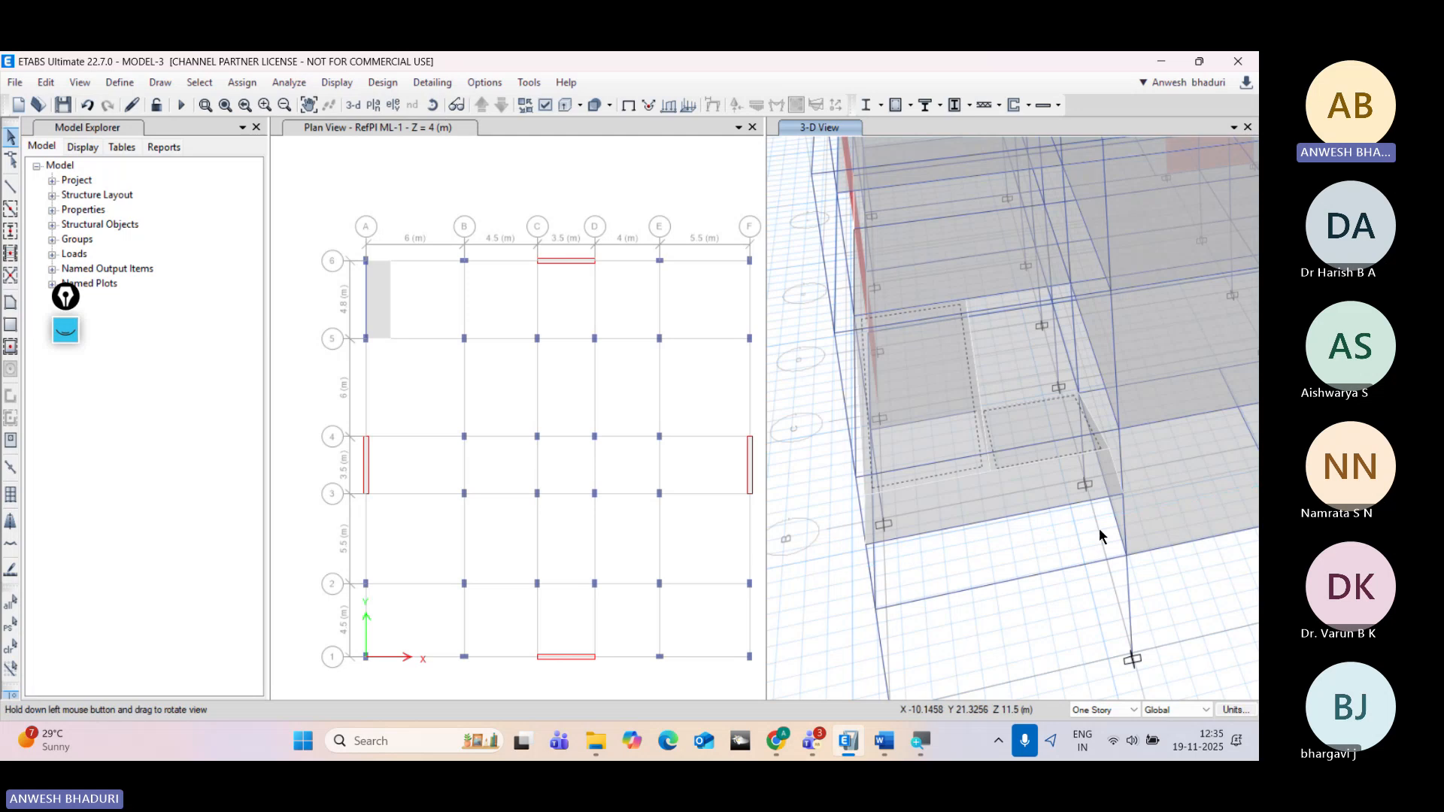
pyautogui.moveTo(1098, 528); pyautogui.dragTo(1080, 541)
pyautogui.moveTo(1010, 533); pyautogui.dragTo(1241, 651, button='middle')
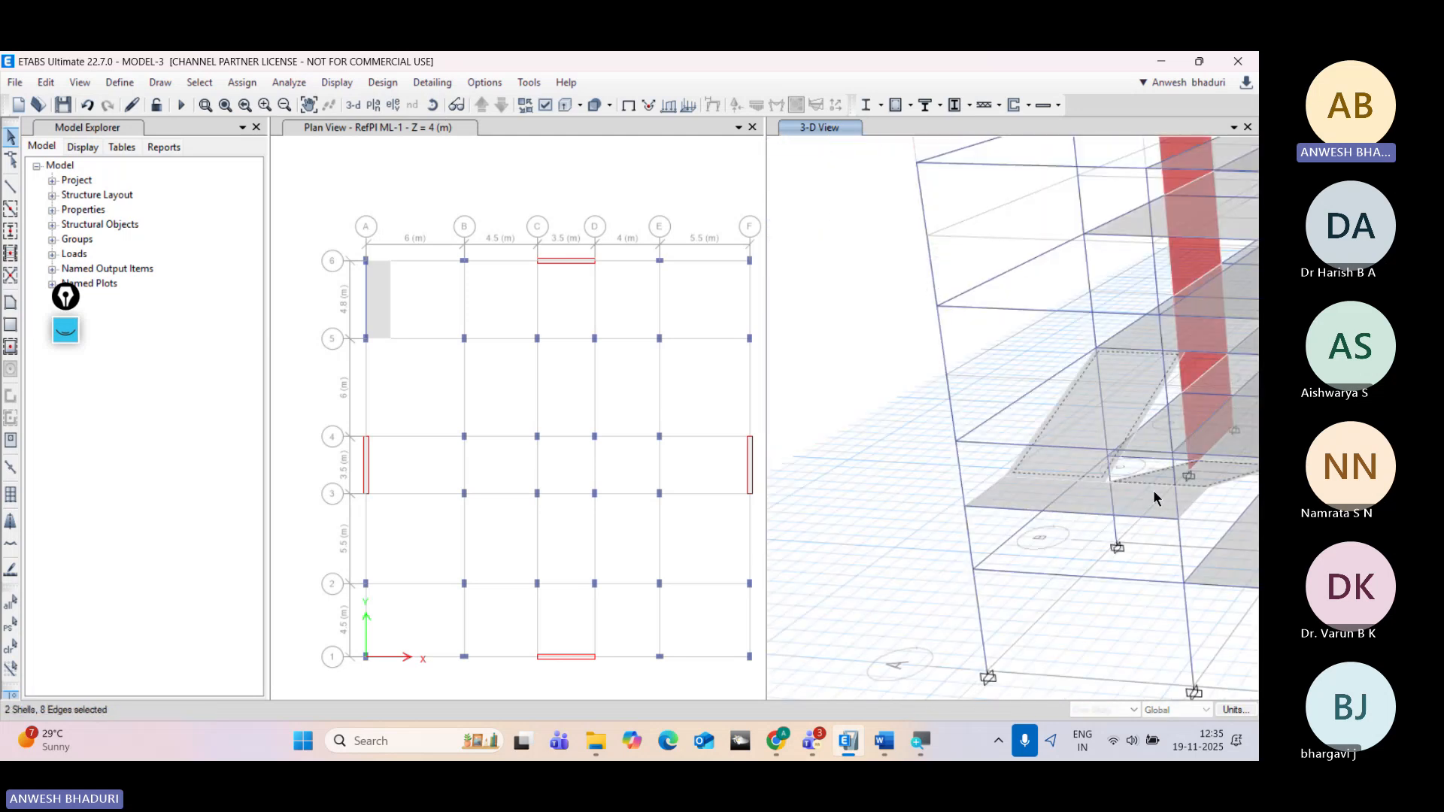
pyautogui.moveTo(1126, 399); pyautogui.dragTo(996, 485, button='middle')
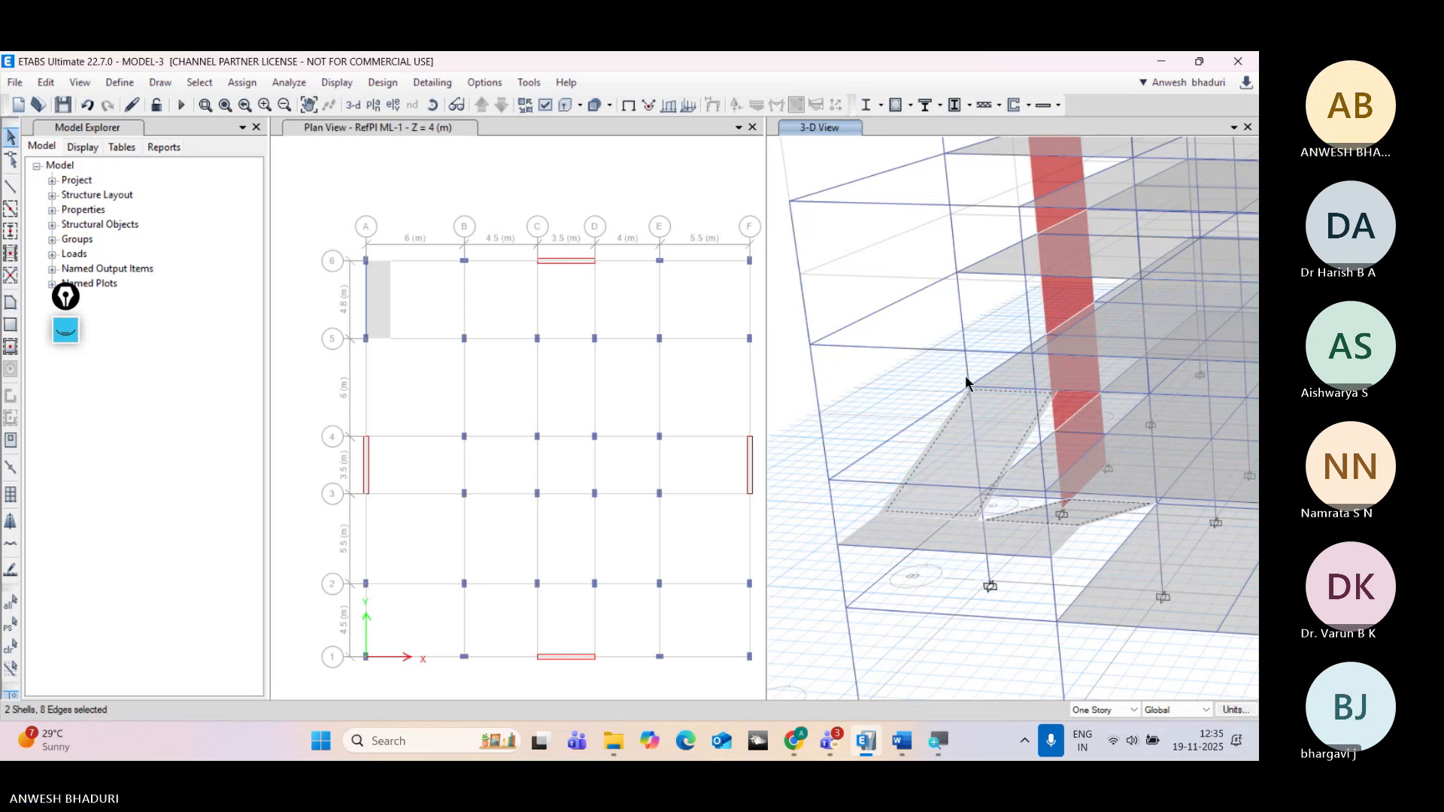
# Step: Assign a uniform gravity load of 2.65 kN/m² to the two flight slabs under the SuperImposed load pattern, replacing existing loads
pyautogui.click(247, 85)
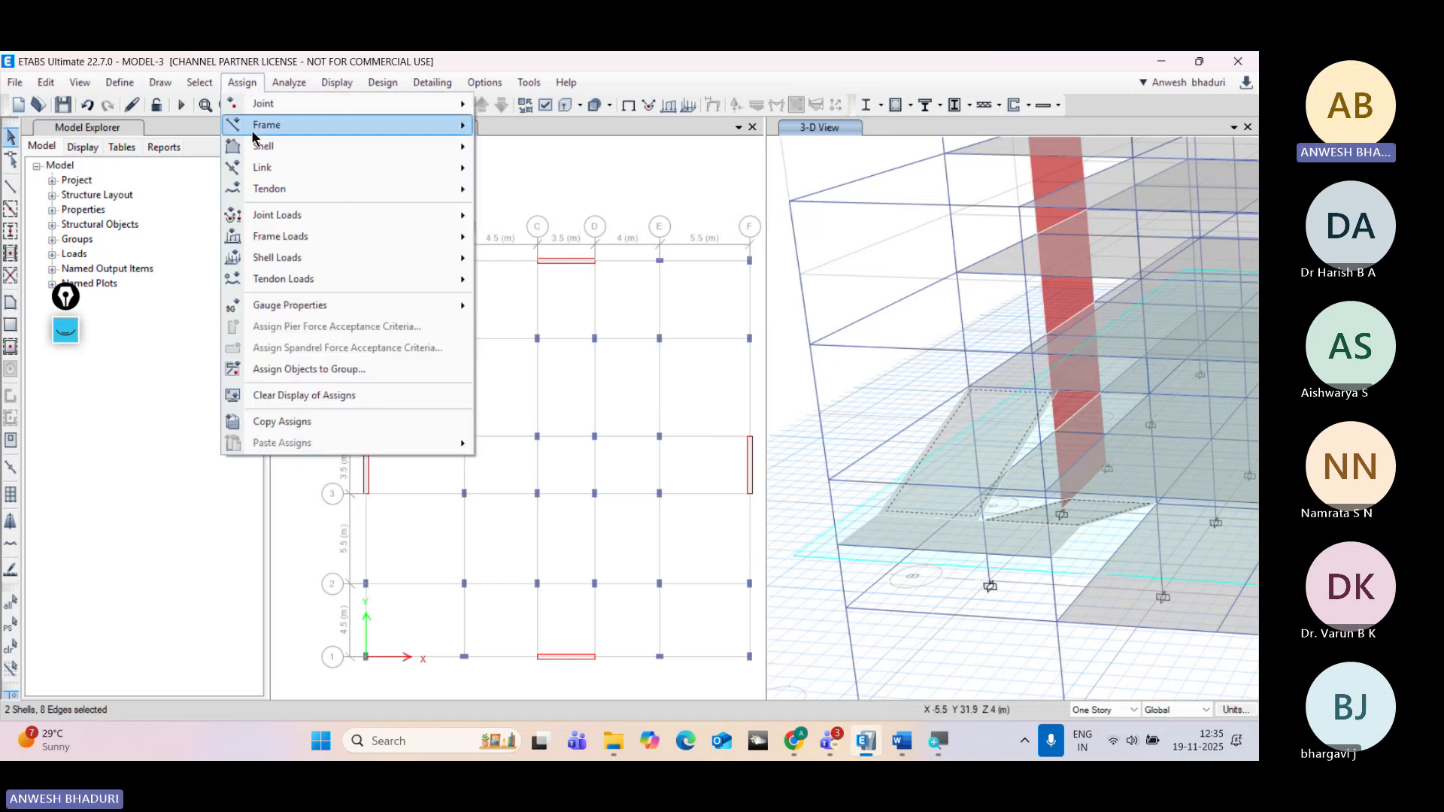
pyautogui.moveTo(316, 267)
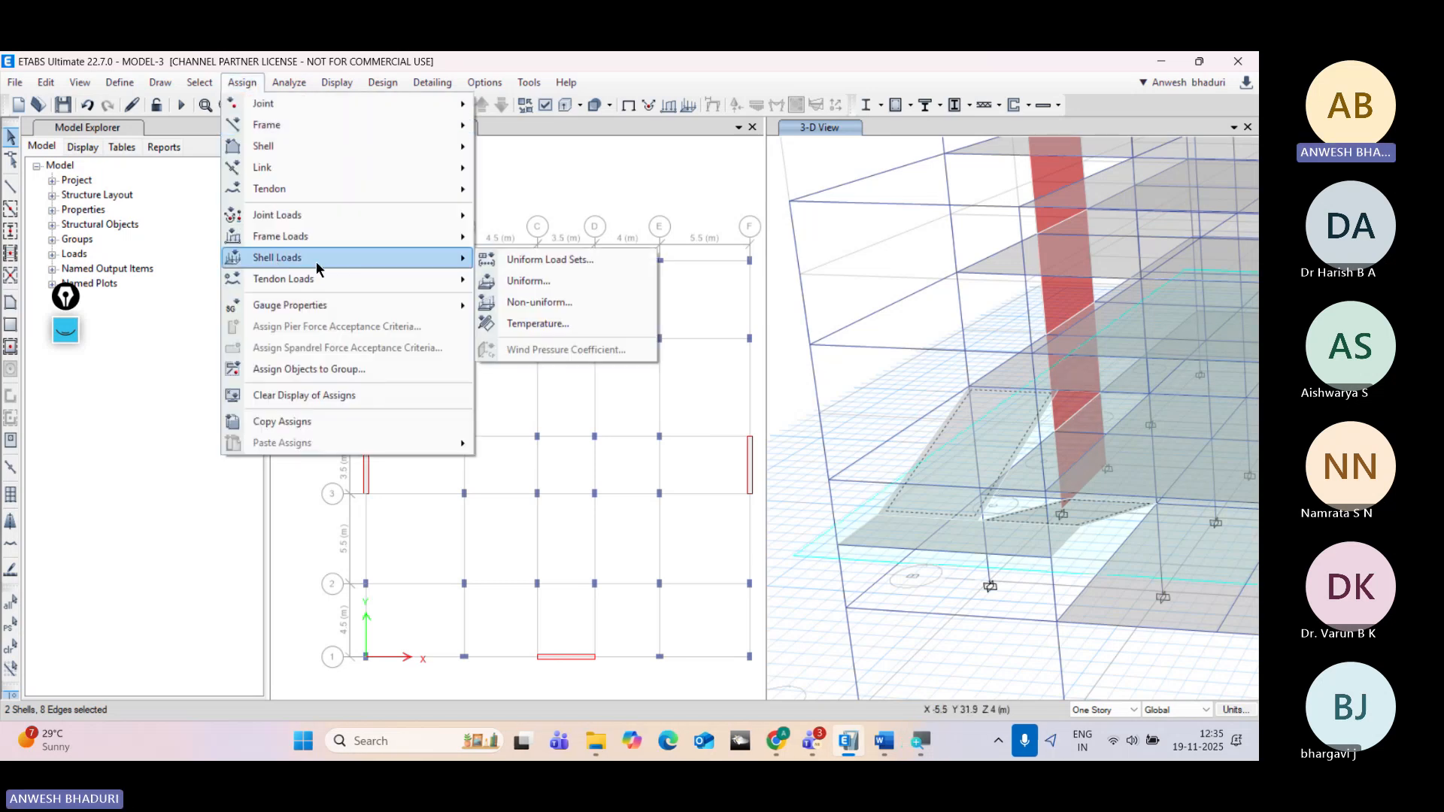
pyautogui.click(525, 282)
pyautogui.moveTo(958, 170); pyautogui.dragTo(264, 138)
pyautogui.moveTo(222, 241); pyautogui.dragTo(119, 238)
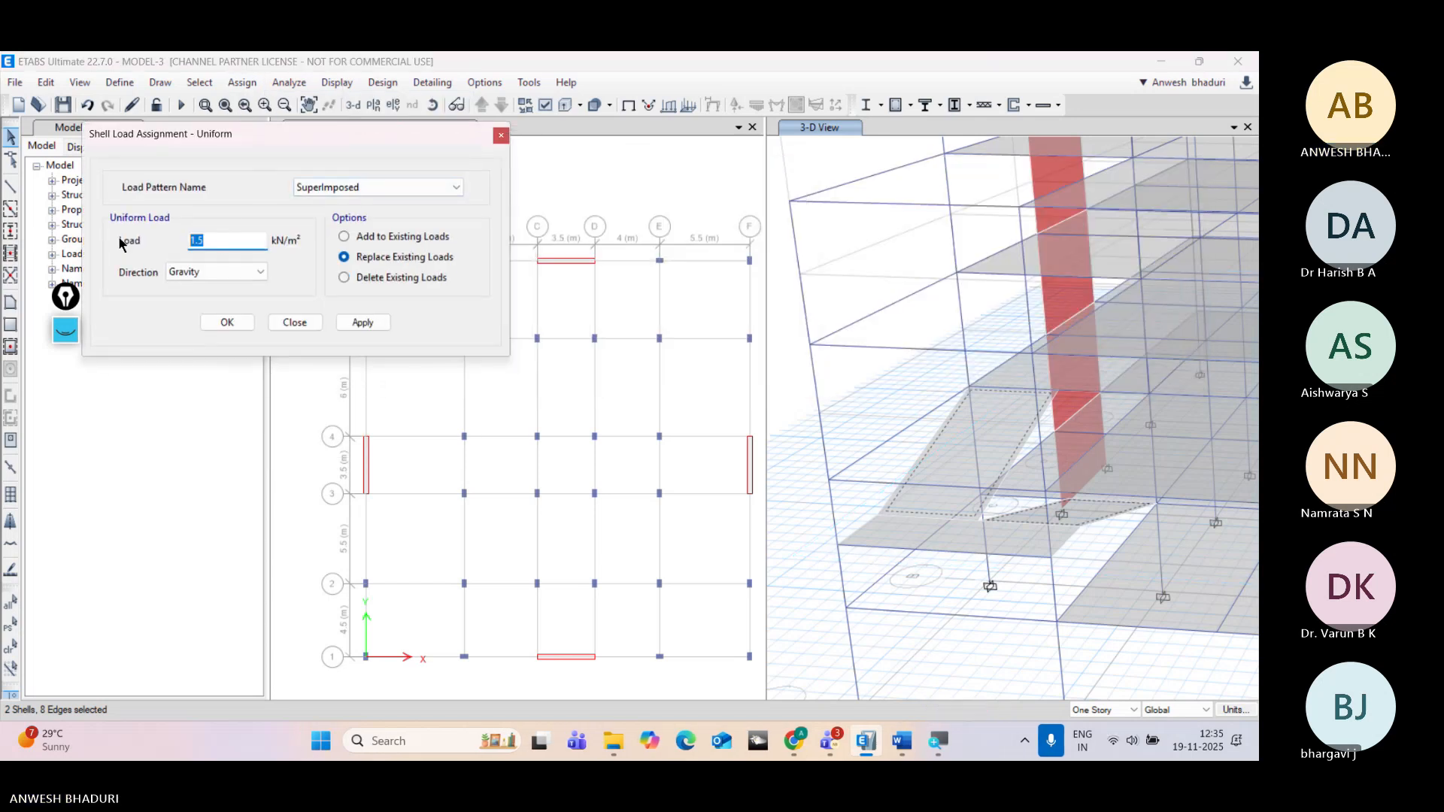
pyautogui.write('2.')
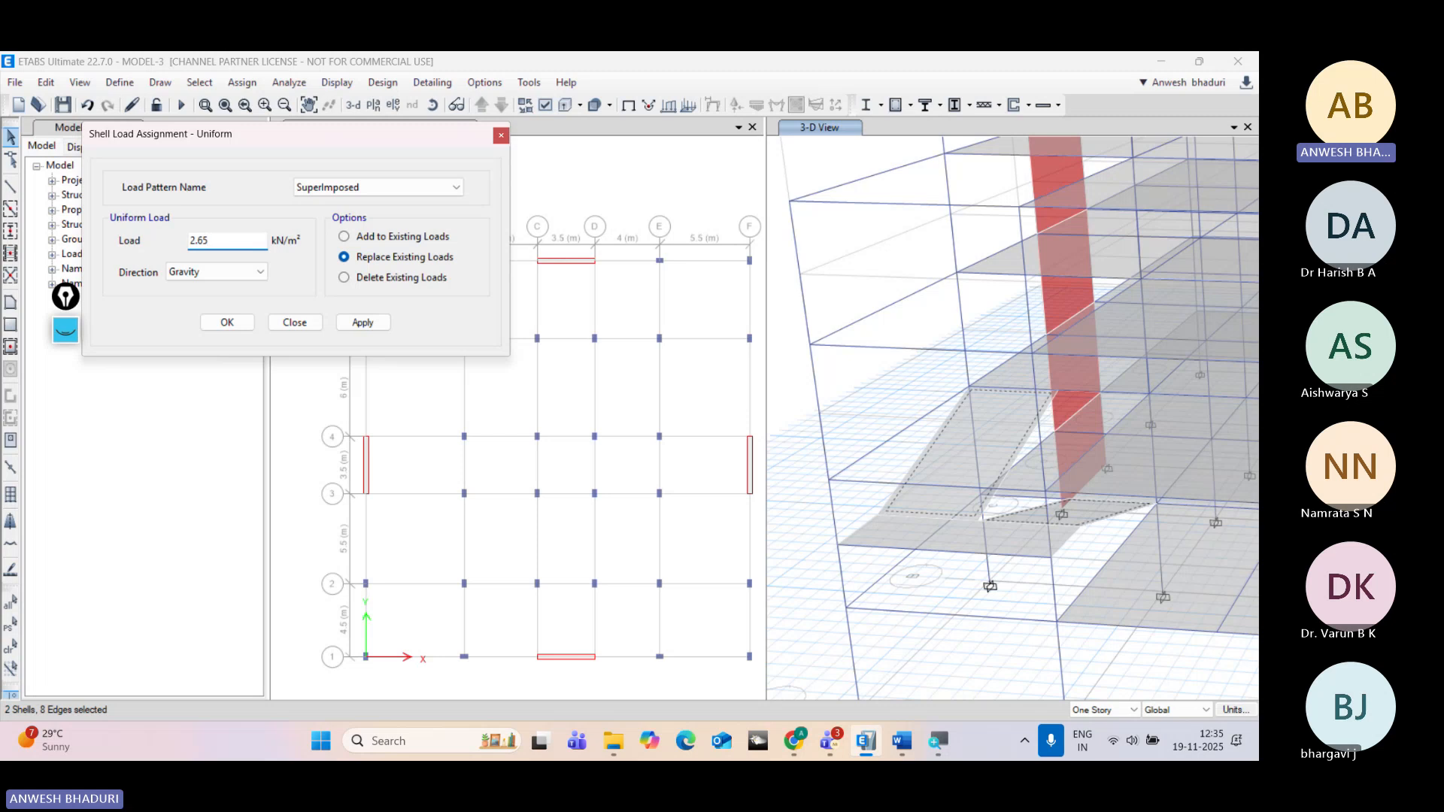
pyautogui.click(364, 323)
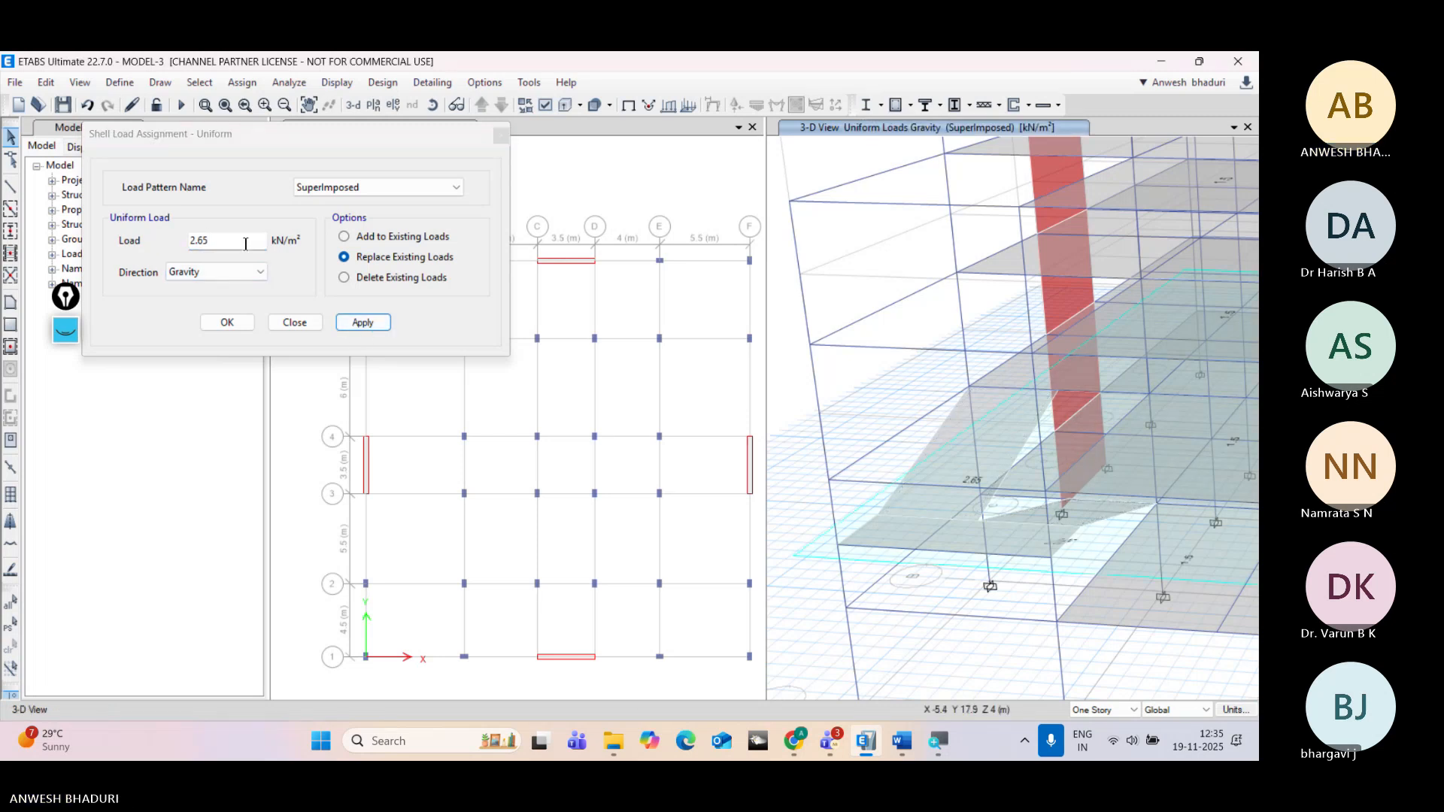
# Step: Reselect both flight slabs and assign them a uniform gravity load of 3 kN/m² under the Live load pattern
pyautogui.click(970, 449)
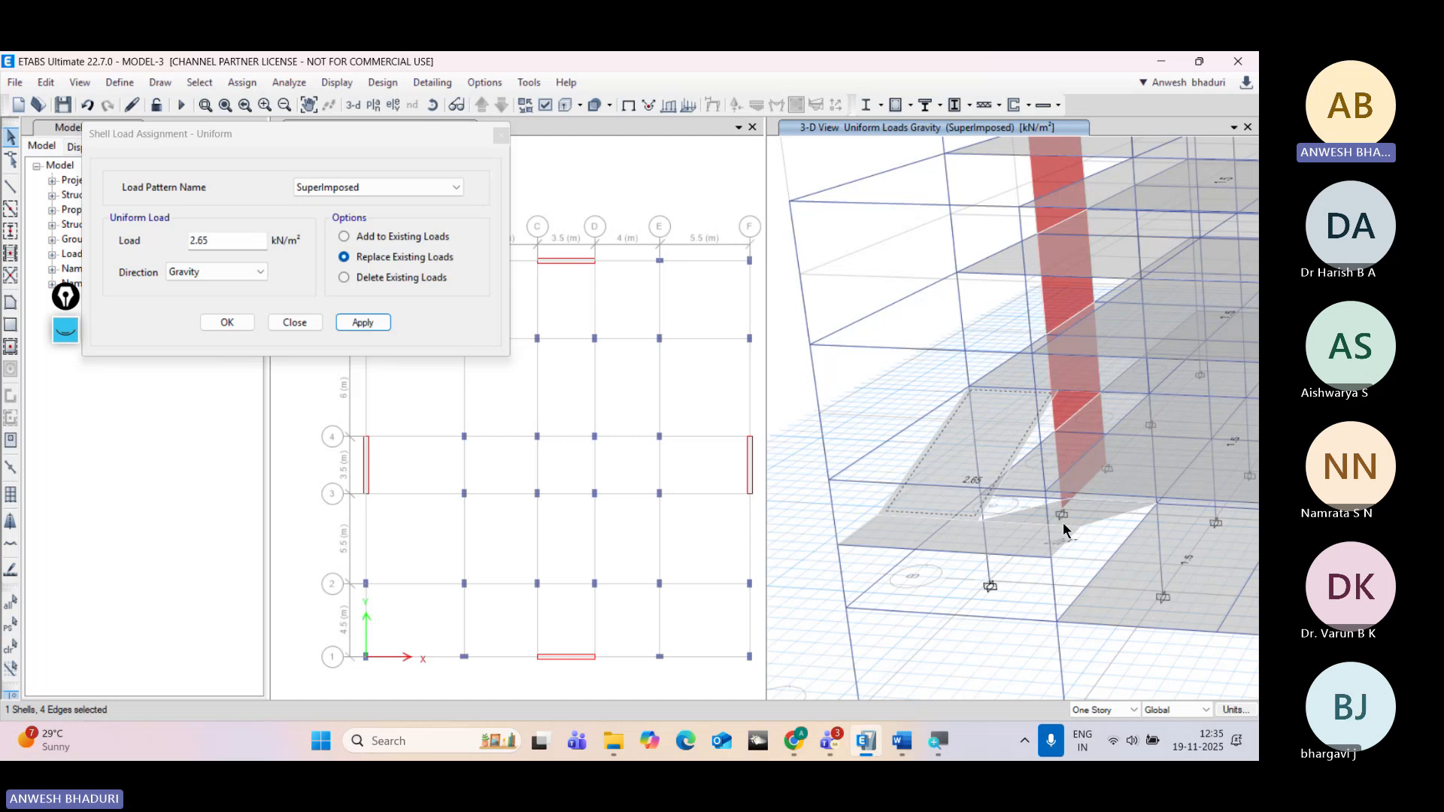
pyautogui.click(1095, 514)
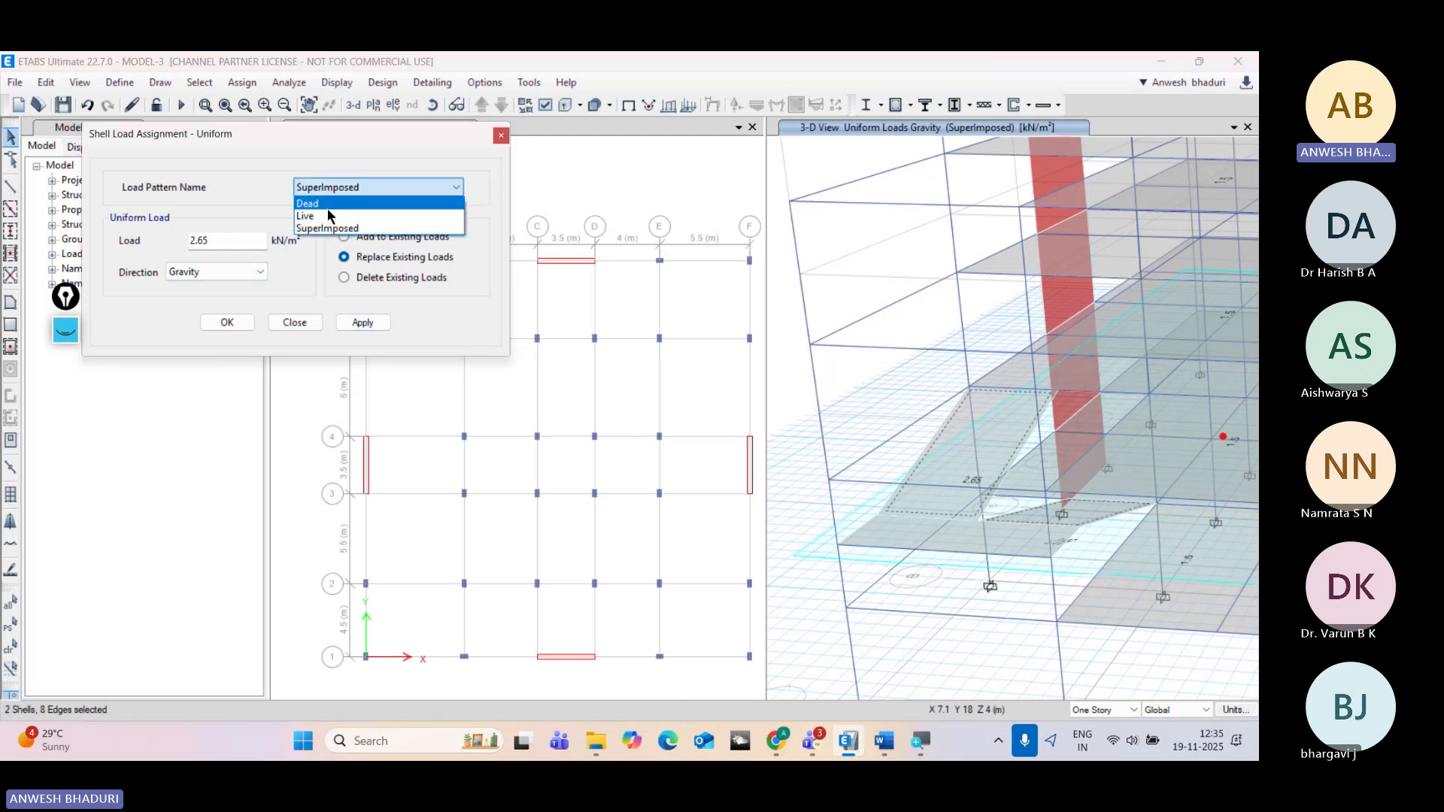
pyautogui.click(305, 216)
pyautogui.moveTo(263, 241); pyautogui.dragTo(124, 238)
pyautogui.write('3')
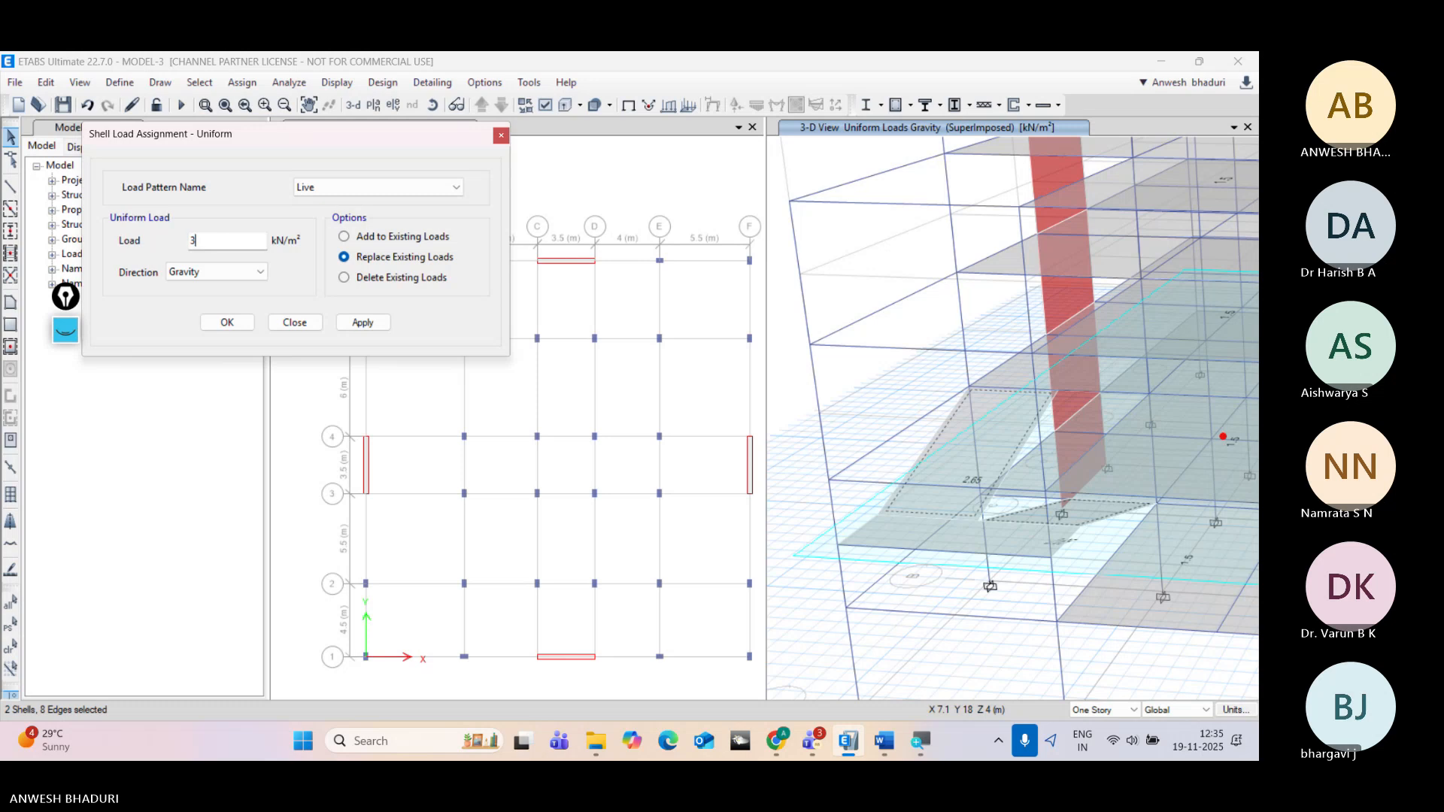
pyautogui.click(372, 327)
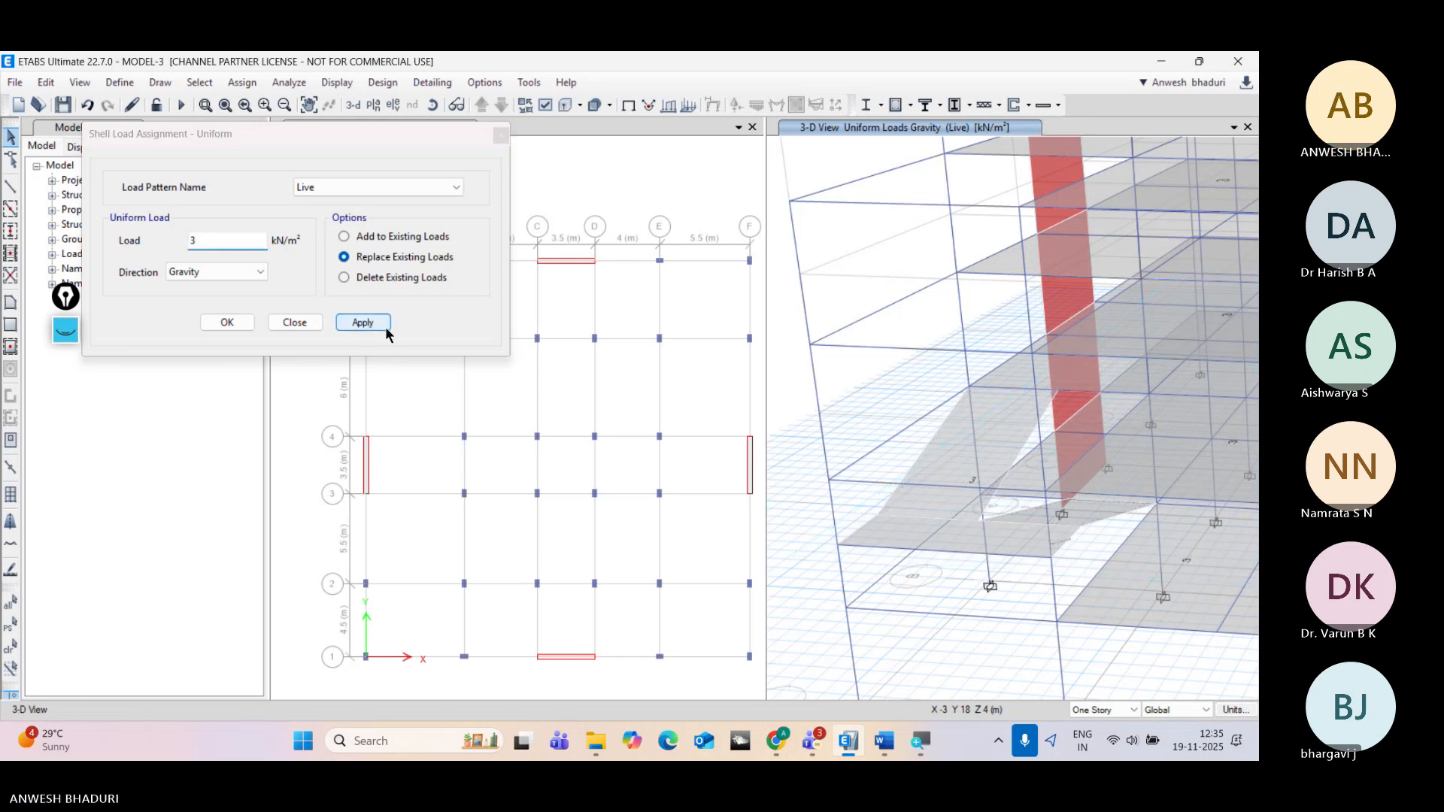
# Step: Assign the ML-1 mid-landing slab uniform gravity loads of 3 kN/m² under Live and 1.5 kN/m² under Dead
pyautogui.click(889, 528)
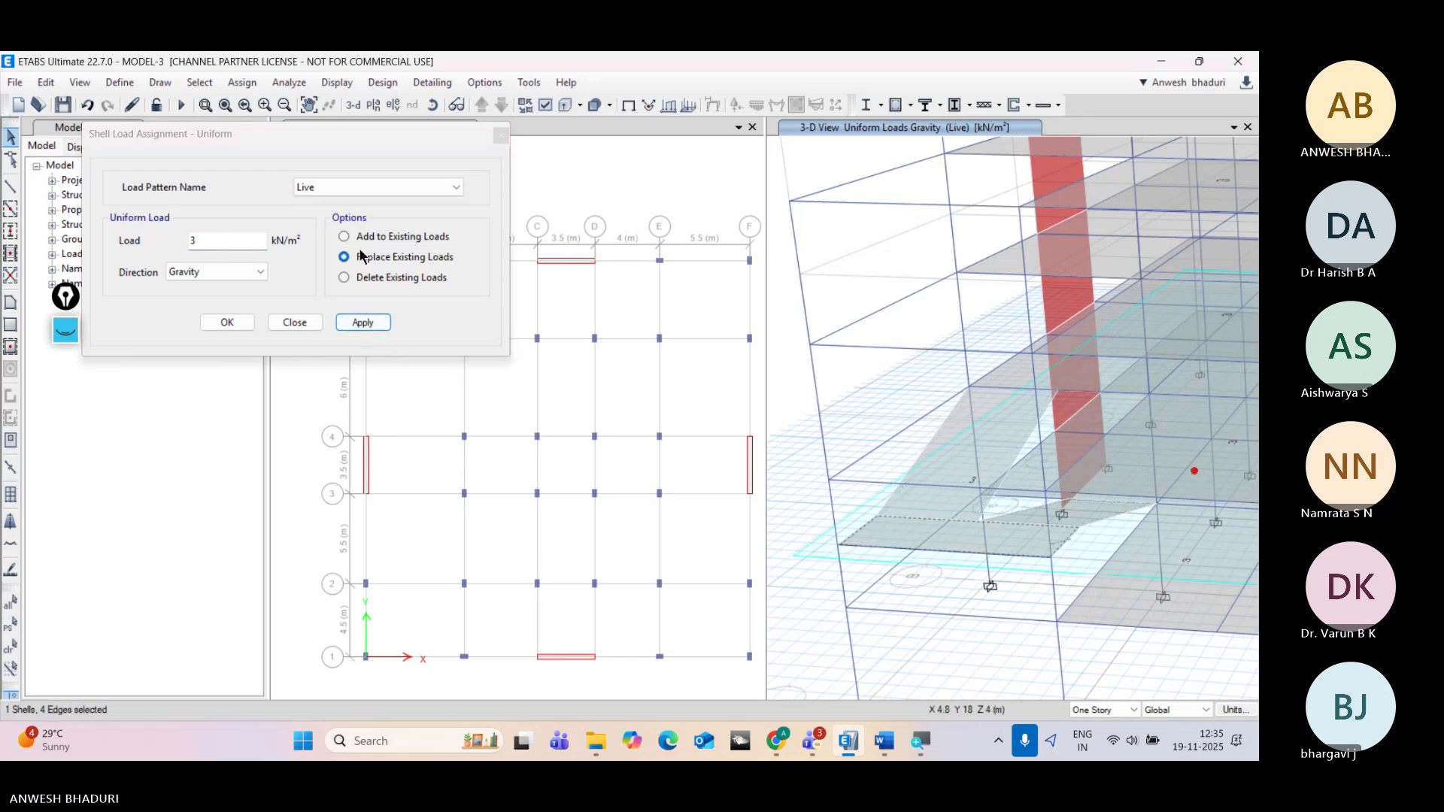
pyautogui.click(360, 321)
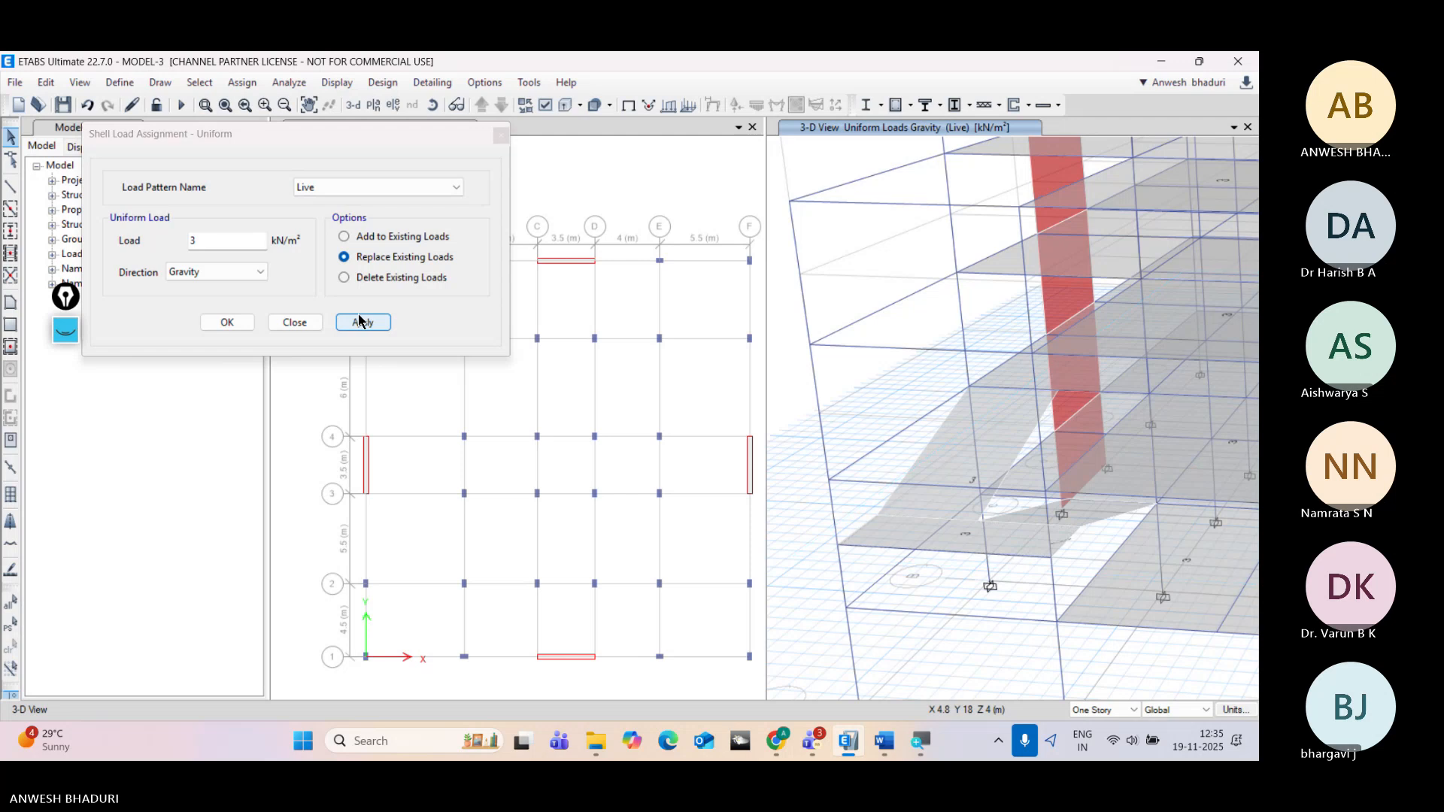
pyautogui.click(902, 542)
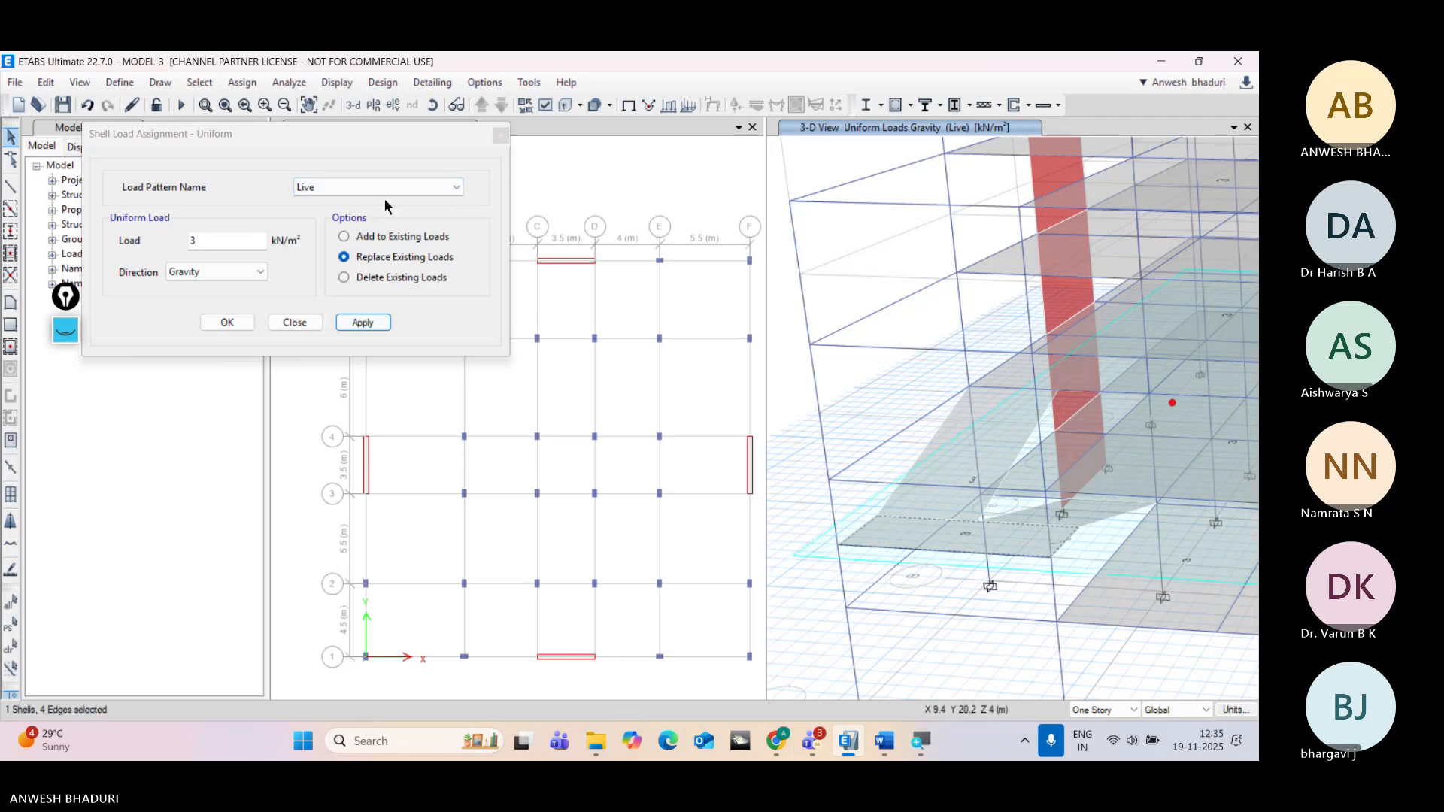
pyautogui.click(376, 186)
pyautogui.click(361, 208)
pyautogui.moveTo(256, 240); pyautogui.dragTo(62, 236)
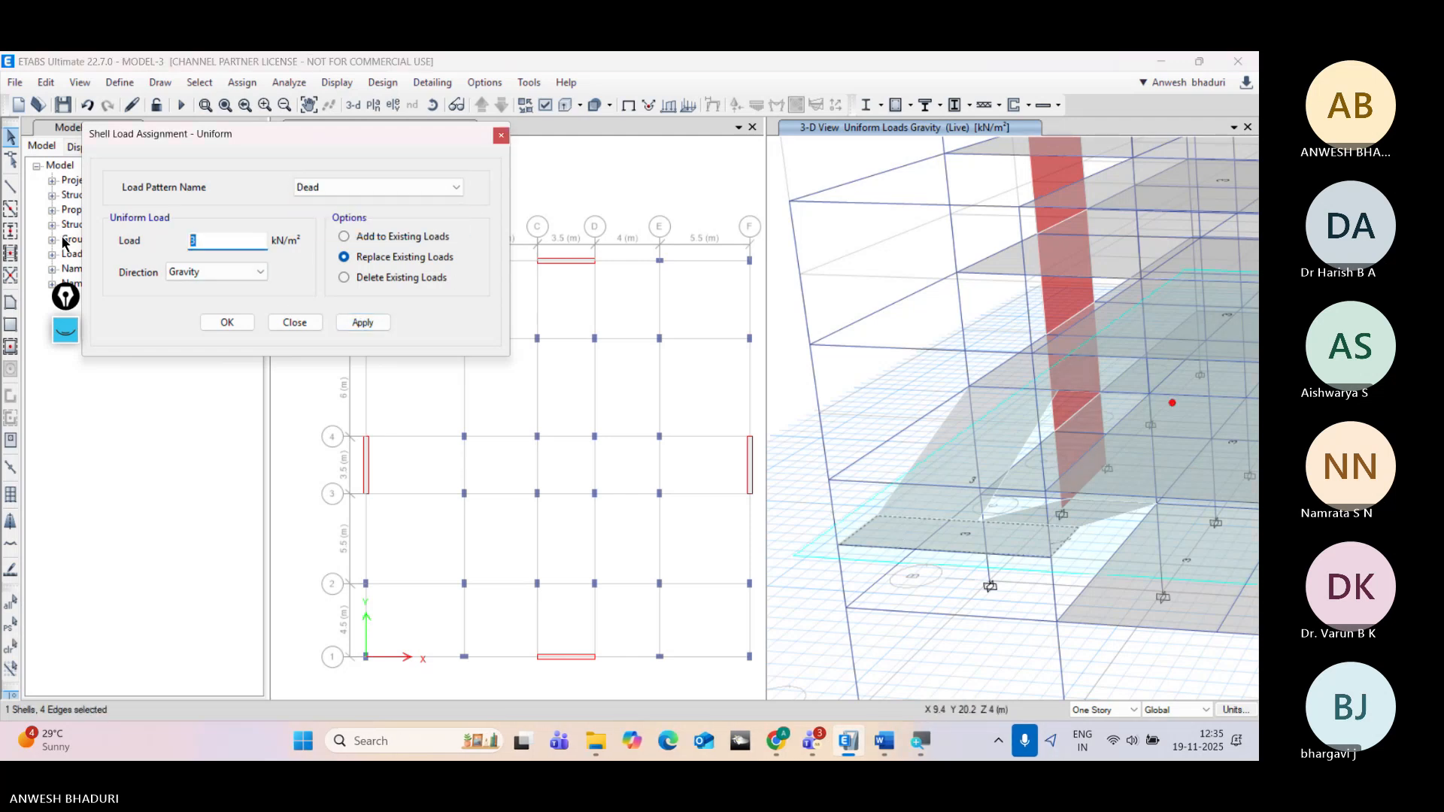
pyautogui.write('1.5')
pyautogui.click(363, 322)
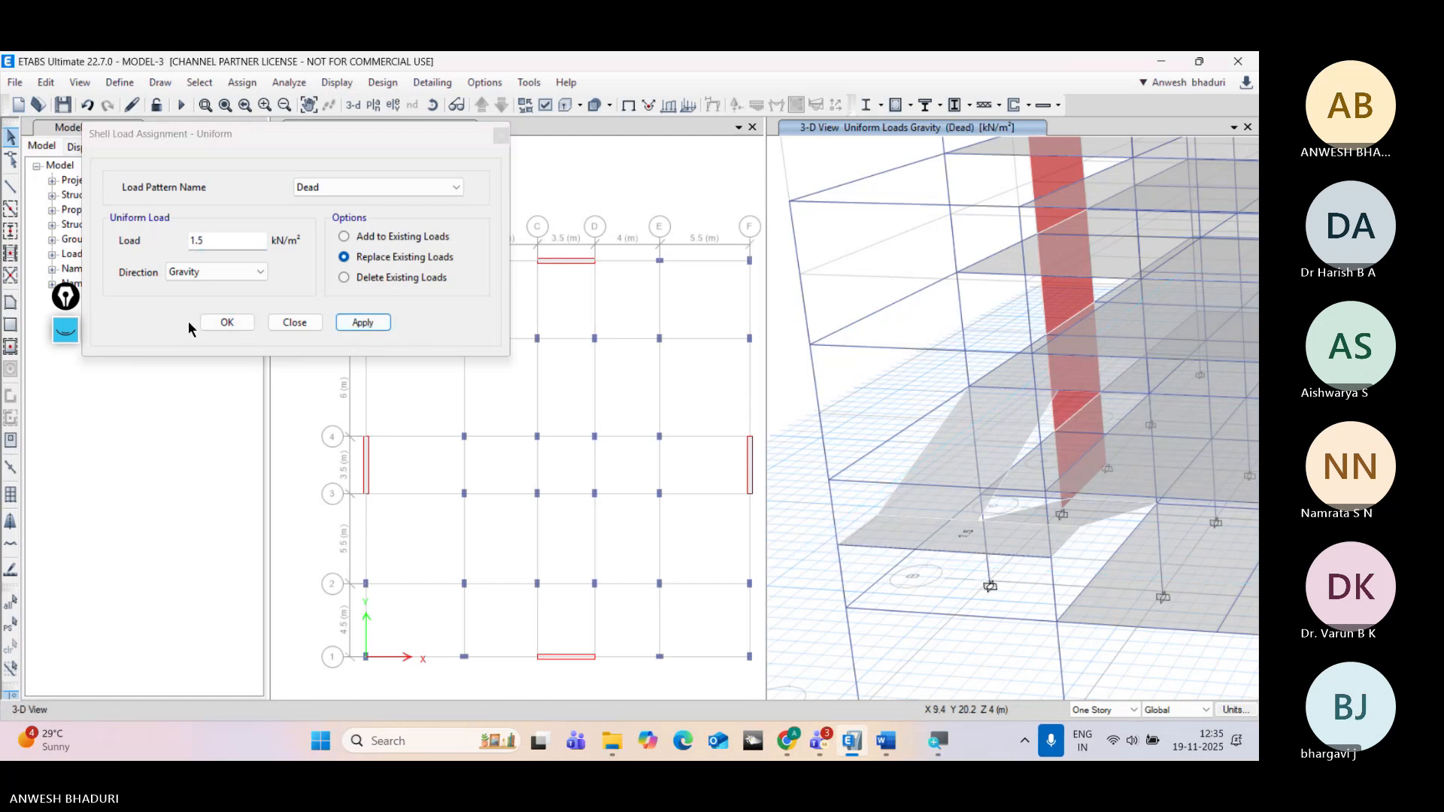
pyautogui.click(612, 180)
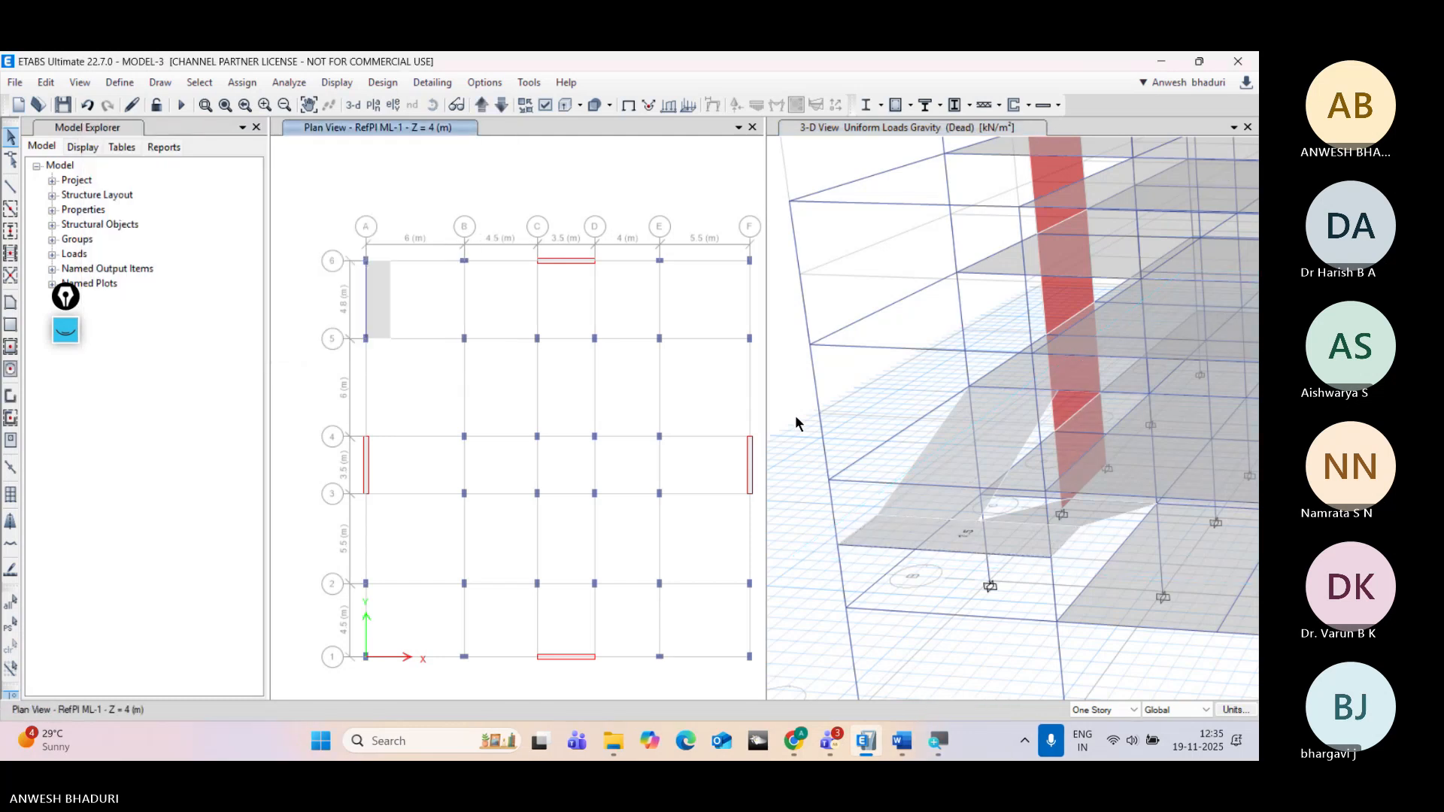
# Step: Select the ML-1 mid-landing slab and both inclined flight slabs at grids A–B/5–6 in the 3-D view
pyautogui.scroll(-5, 946, 474)
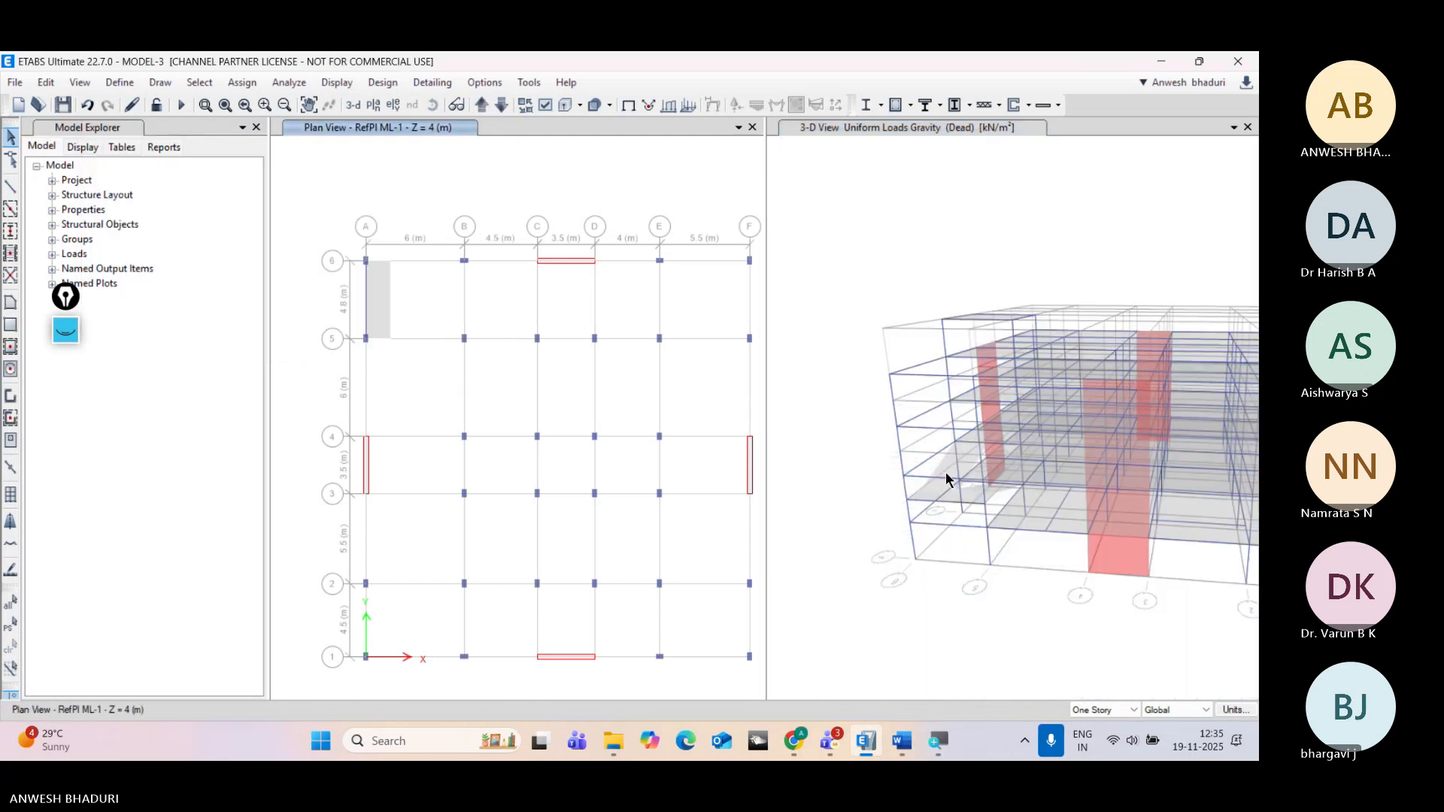
pyautogui.click(828, 214)
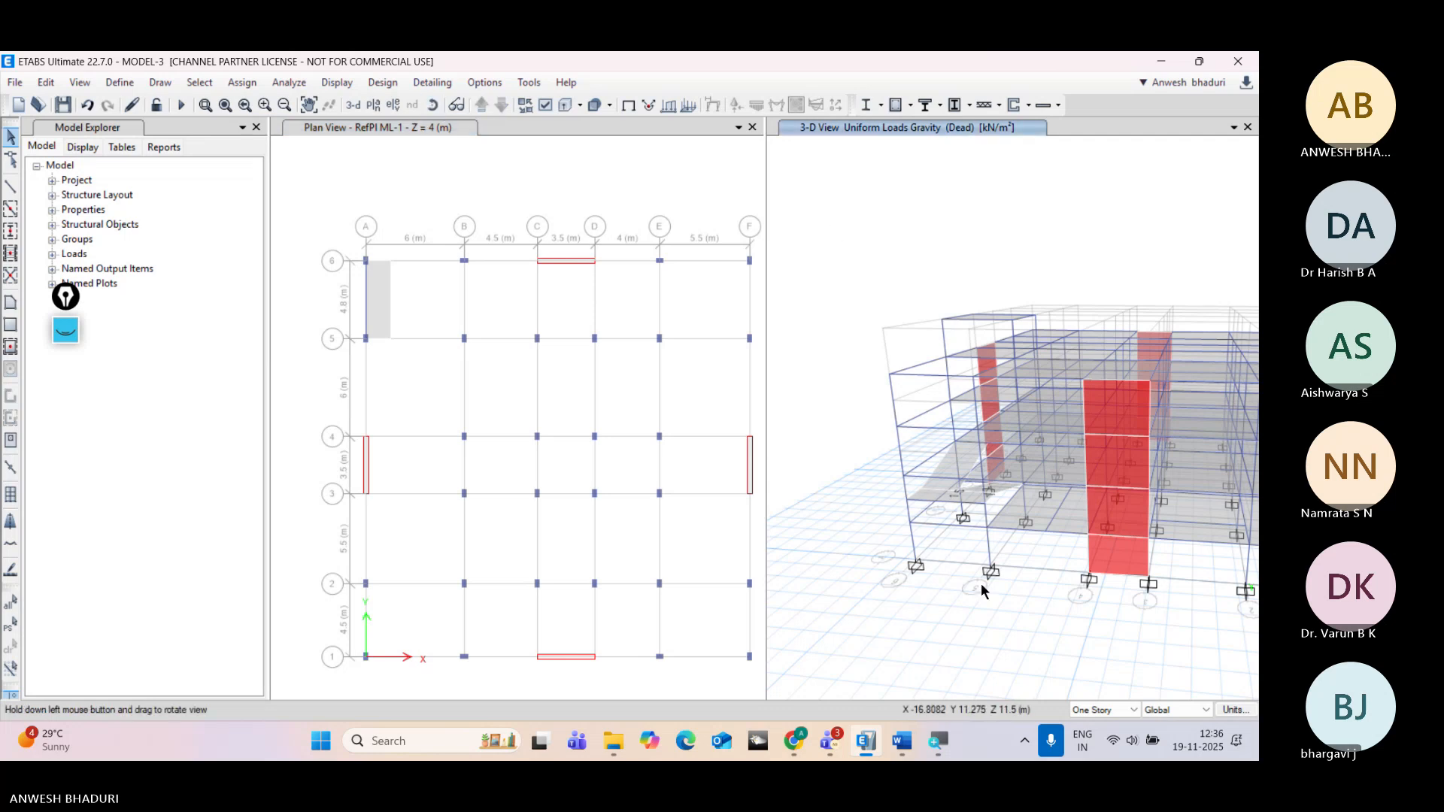
pyautogui.scroll(5, 978, 571)
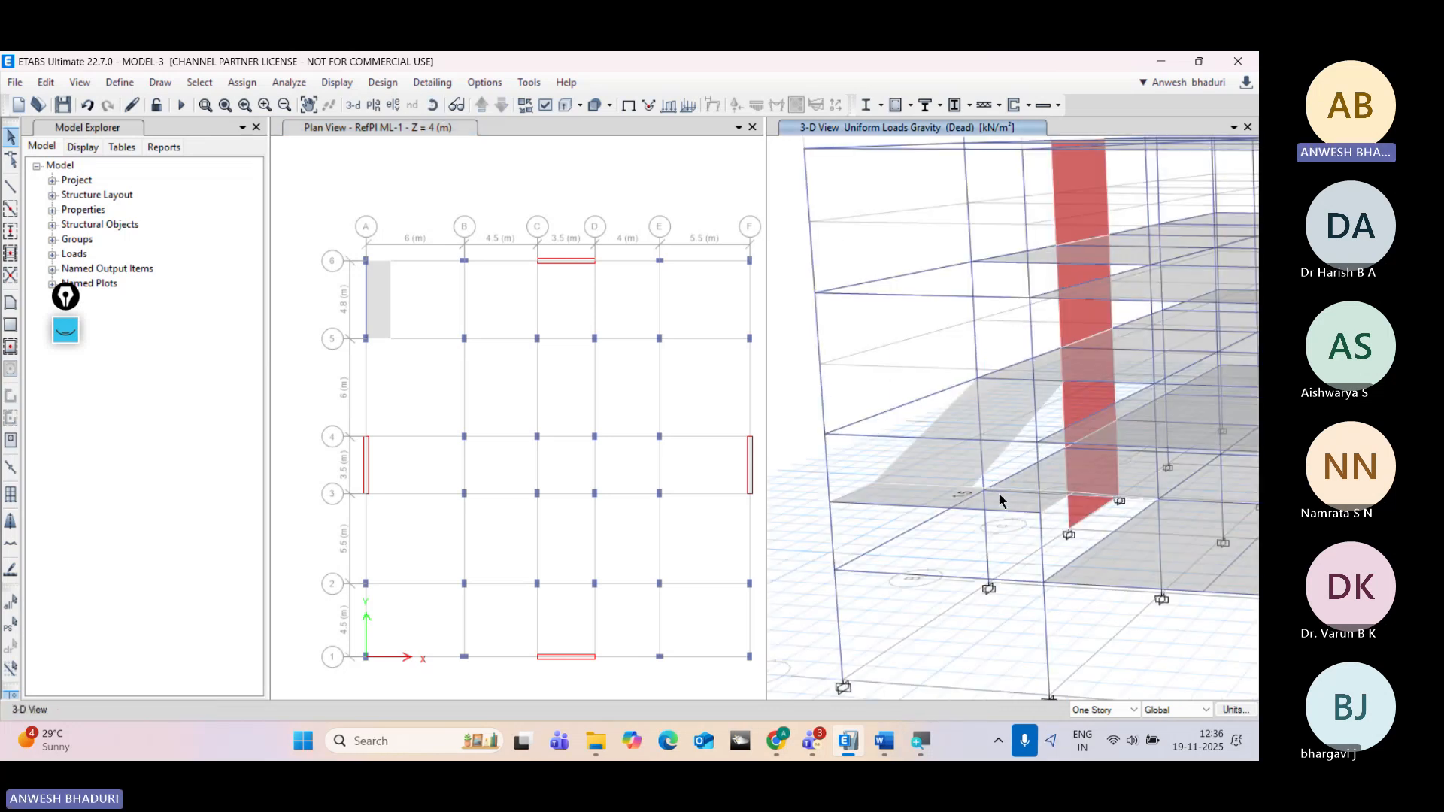
pyautogui.scroll(2, 1001, 502)
pyautogui.scroll(-2, 1104, 512)
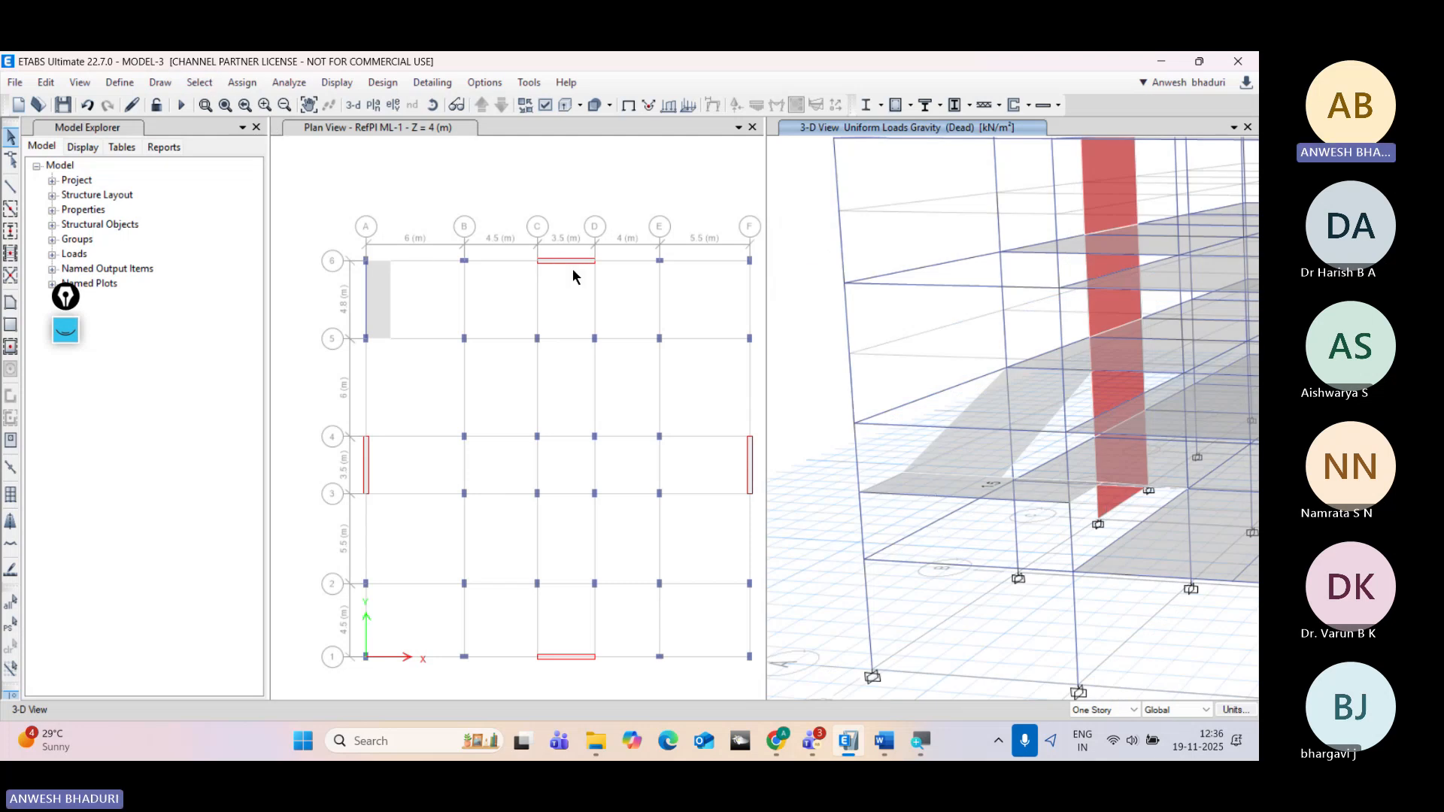
pyautogui.click(918, 489)
pyautogui.scroll(3, 1048, 479)
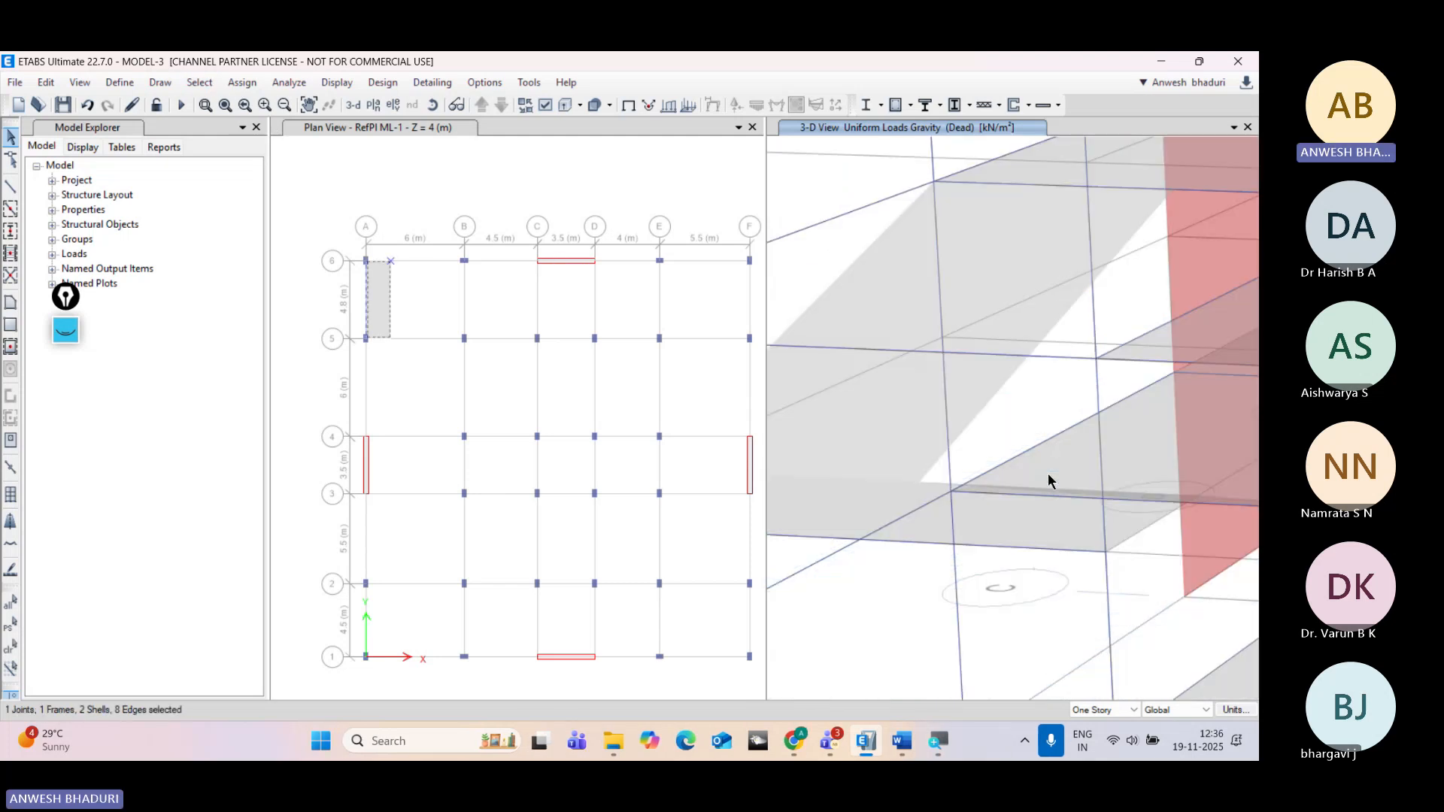
pyautogui.scroll(-5, 1048, 482)
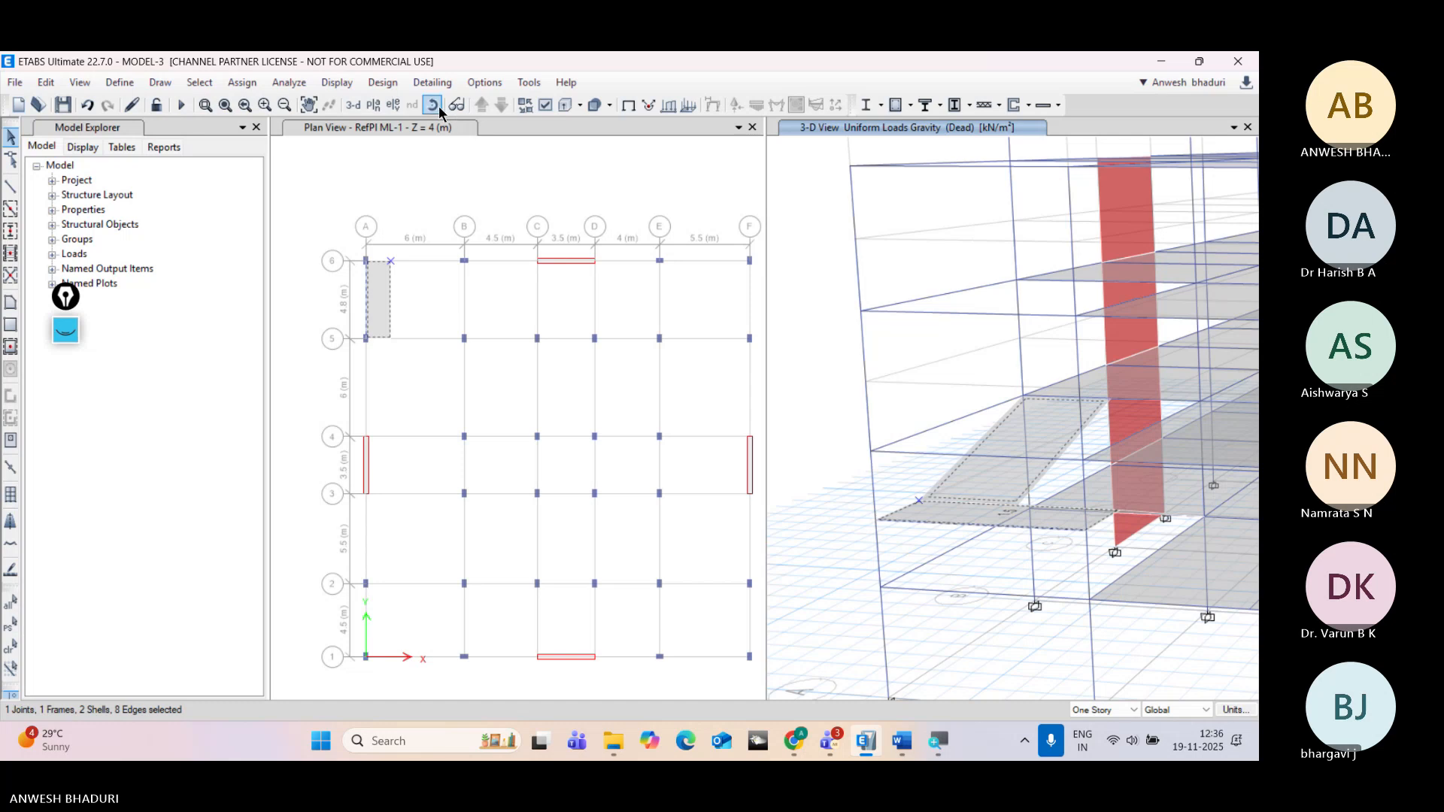
pyautogui.click(440, 112)
pyautogui.moveTo(1086, 590); pyautogui.dragTo(1045, 613)
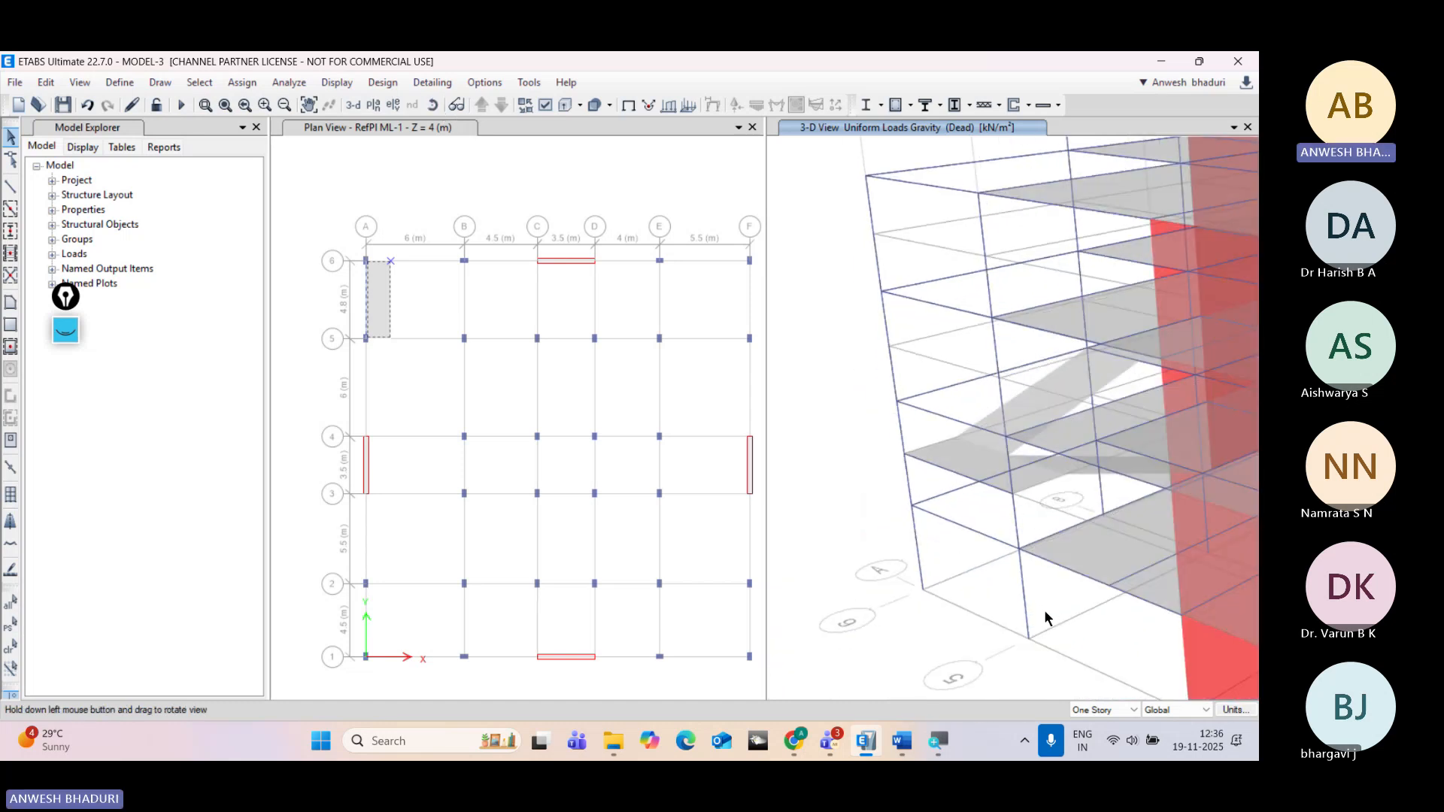
pyautogui.scroll(4, 1055, 476)
pyautogui.click(1060, 453)
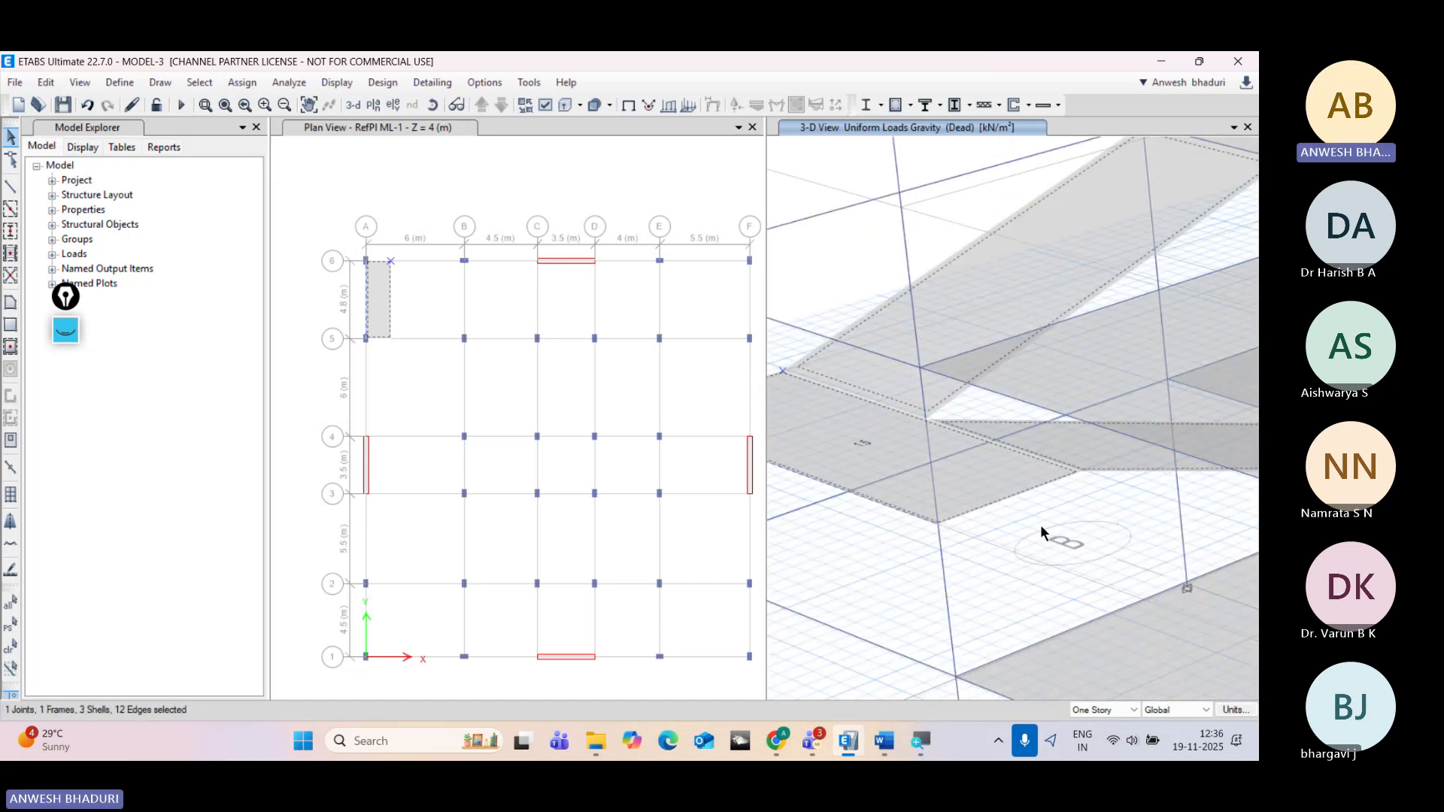
pyautogui.scroll(-5, 1042, 532)
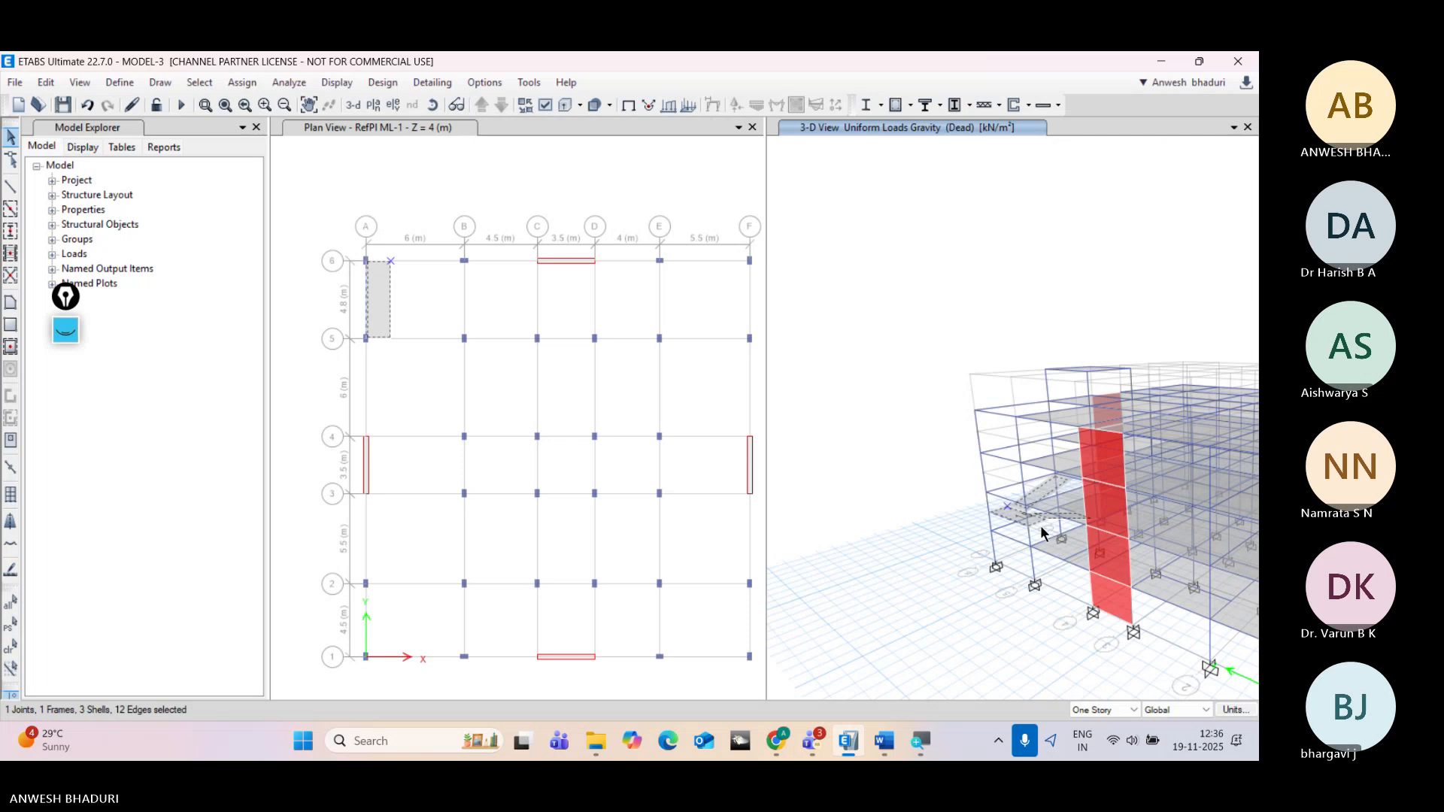
# Step: Replicate the selected landing and flights by story onto Story3 and Story4, and check the copies in the 3-D view
pyautogui.hotkey('ctrl', 'r')
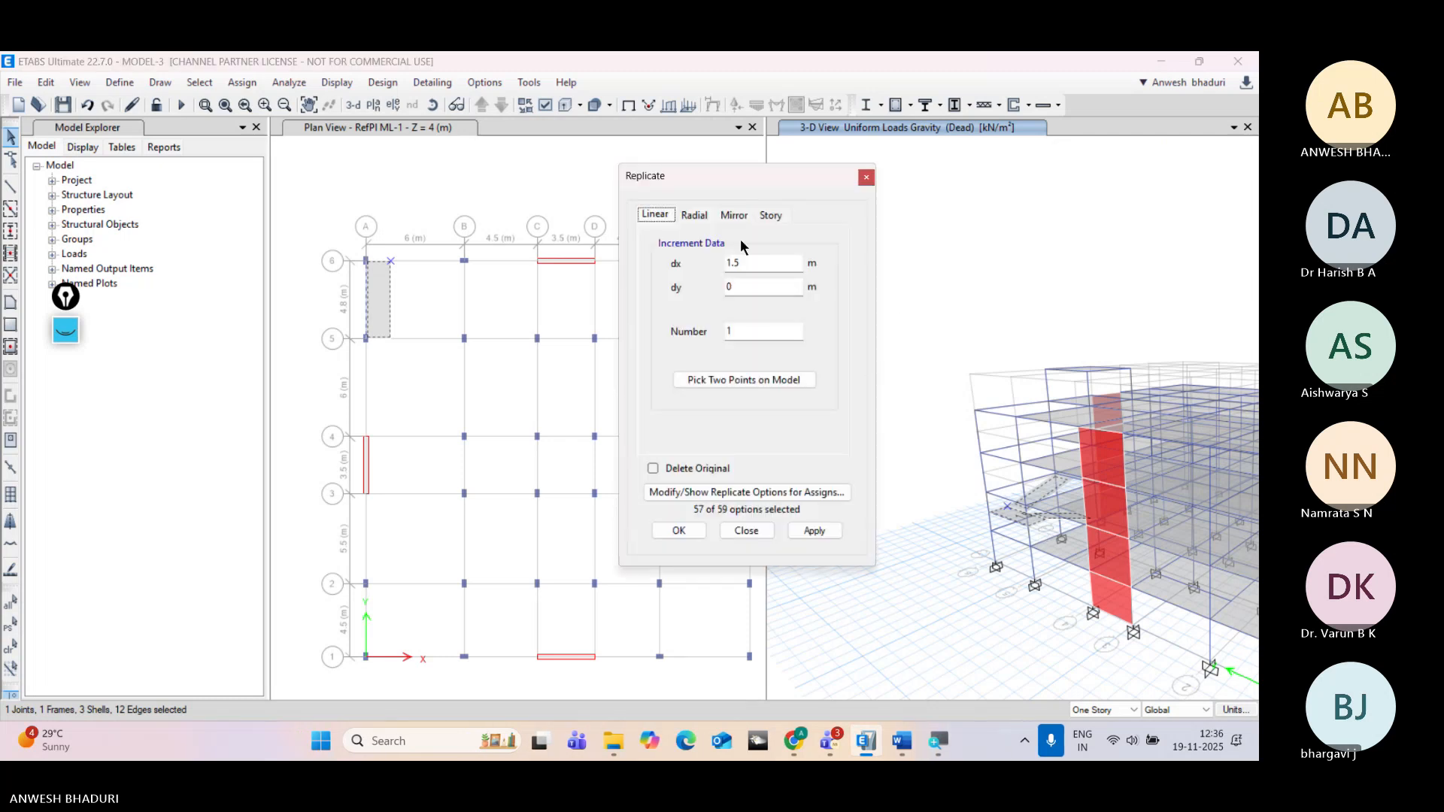
pyautogui.click(769, 216)
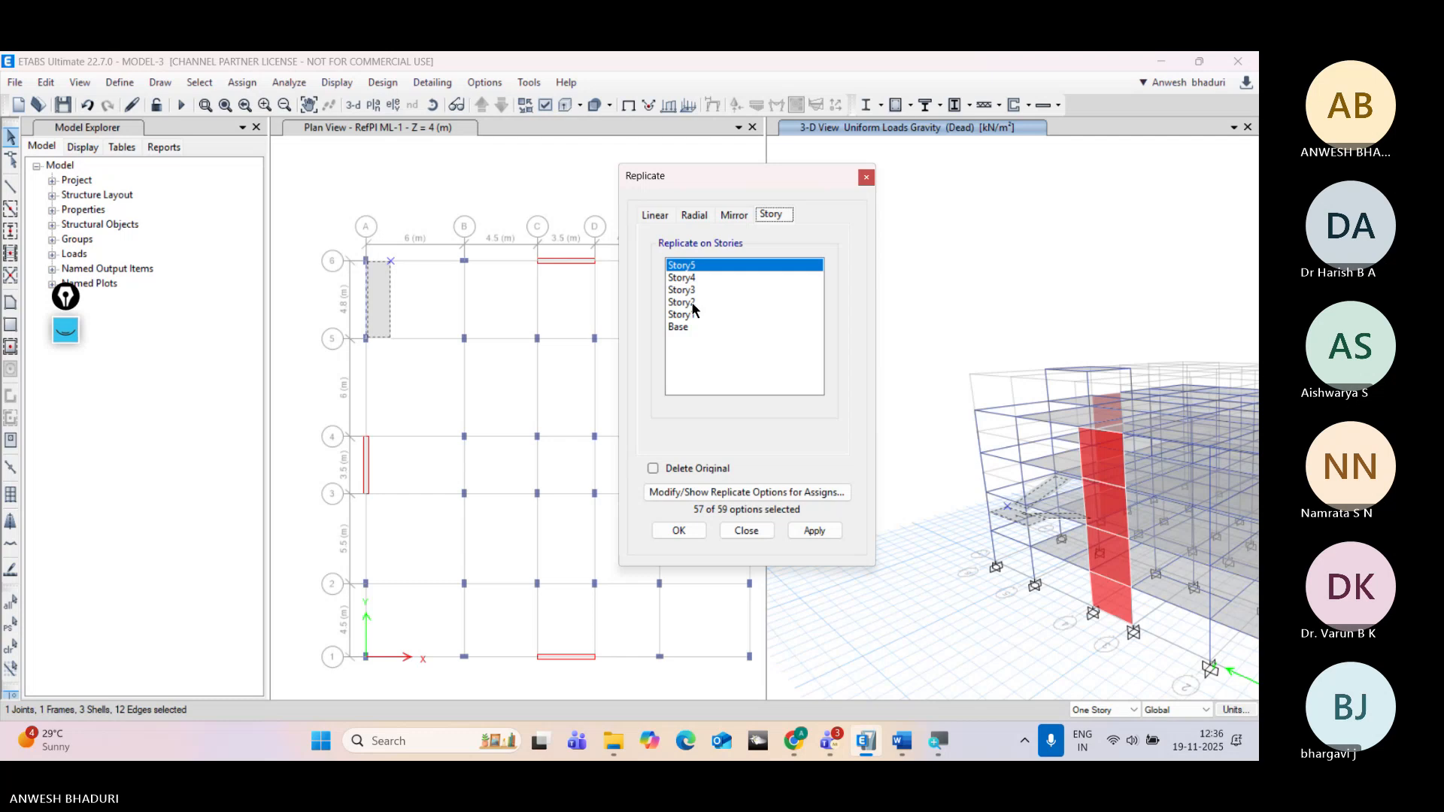
pyautogui.moveTo(688, 291); pyautogui.dragTo(686, 279)
pyautogui.click(809, 531)
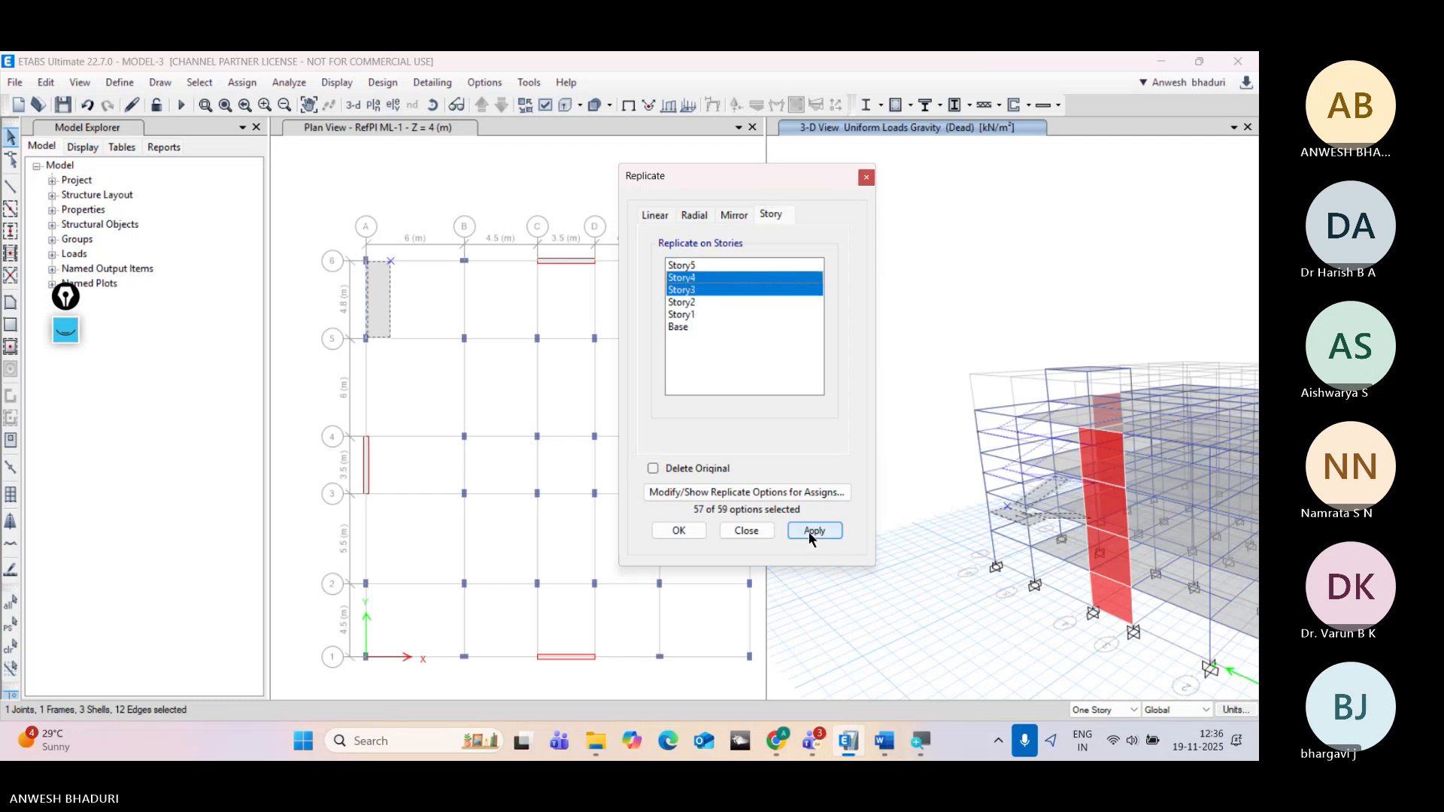
pyautogui.click(678, 531)
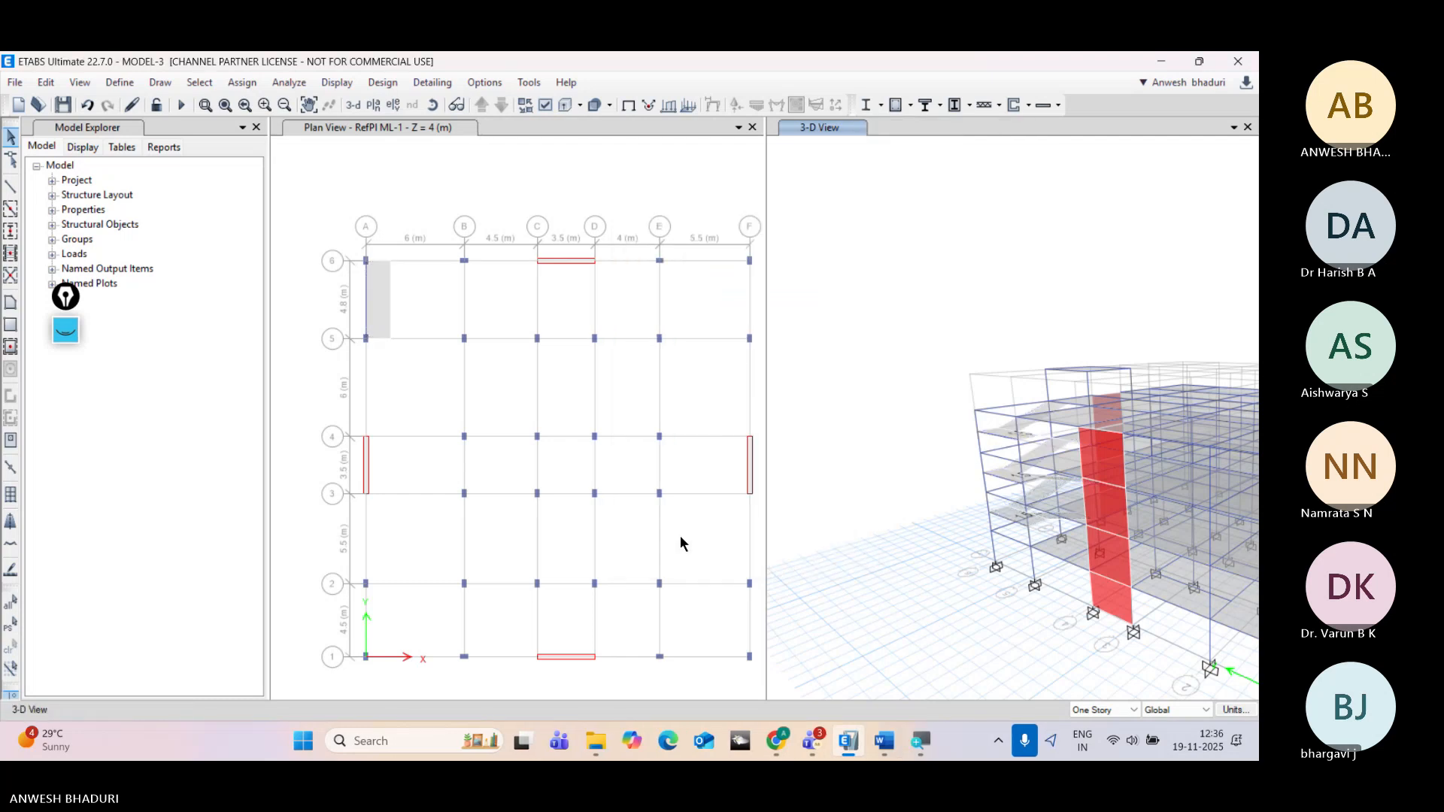
pyautogui.click(433, 105)
pyautogui.moveTo(924, 590)
pyautogui.mouseDown()
pyautogui.moveTo(1032, 606)
pyautogui.moveTo(983, 583)
pyautogui.moveTo(951, 602)
pyautogui.moveTo(928, 644)
pyautogui.moveTo(973, 647)
pyautogui.moveTo(990, 626)
pyautogui.moveTo(929, 606)
pyautogui.mouseUp()
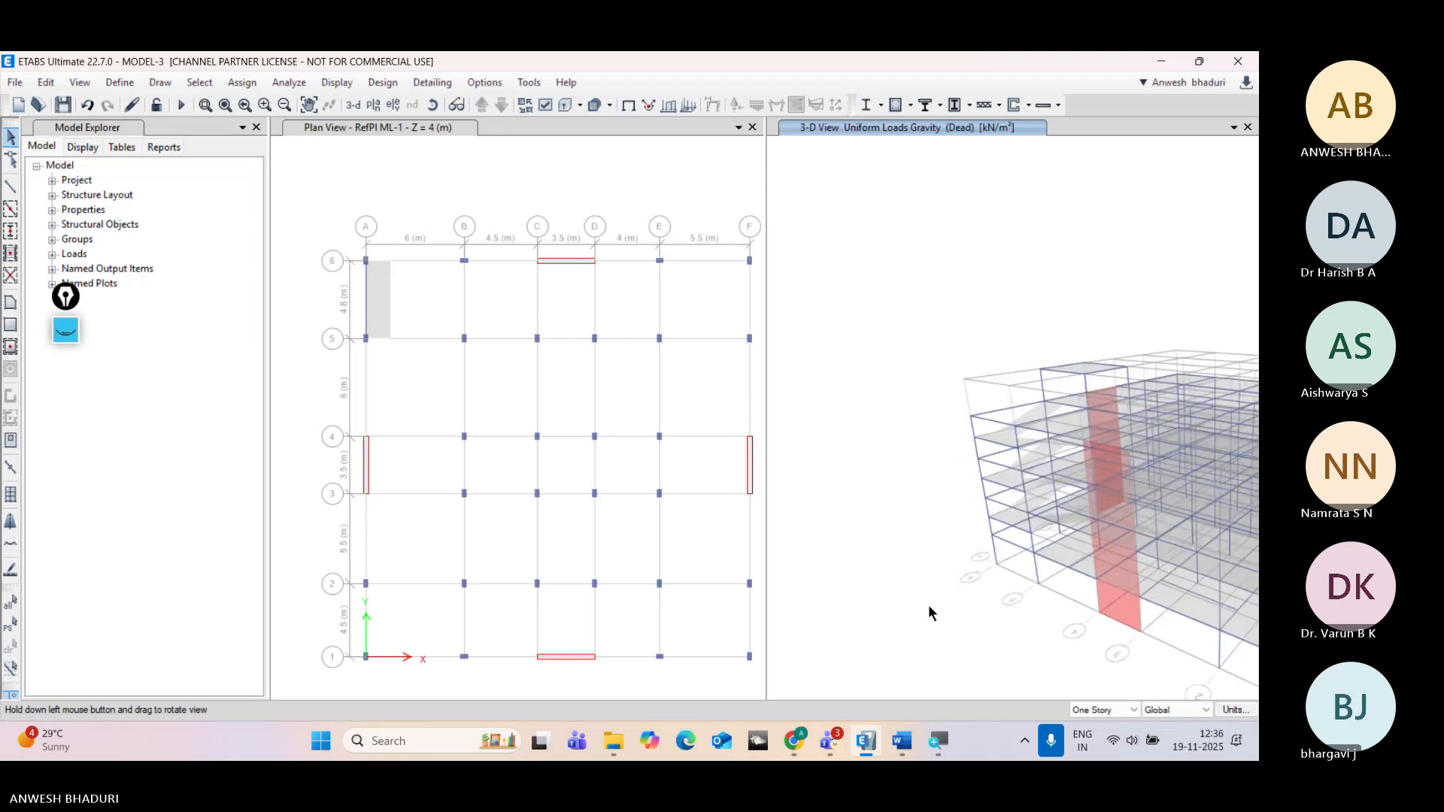
pyautogui.scroll(5, 1104, 390)
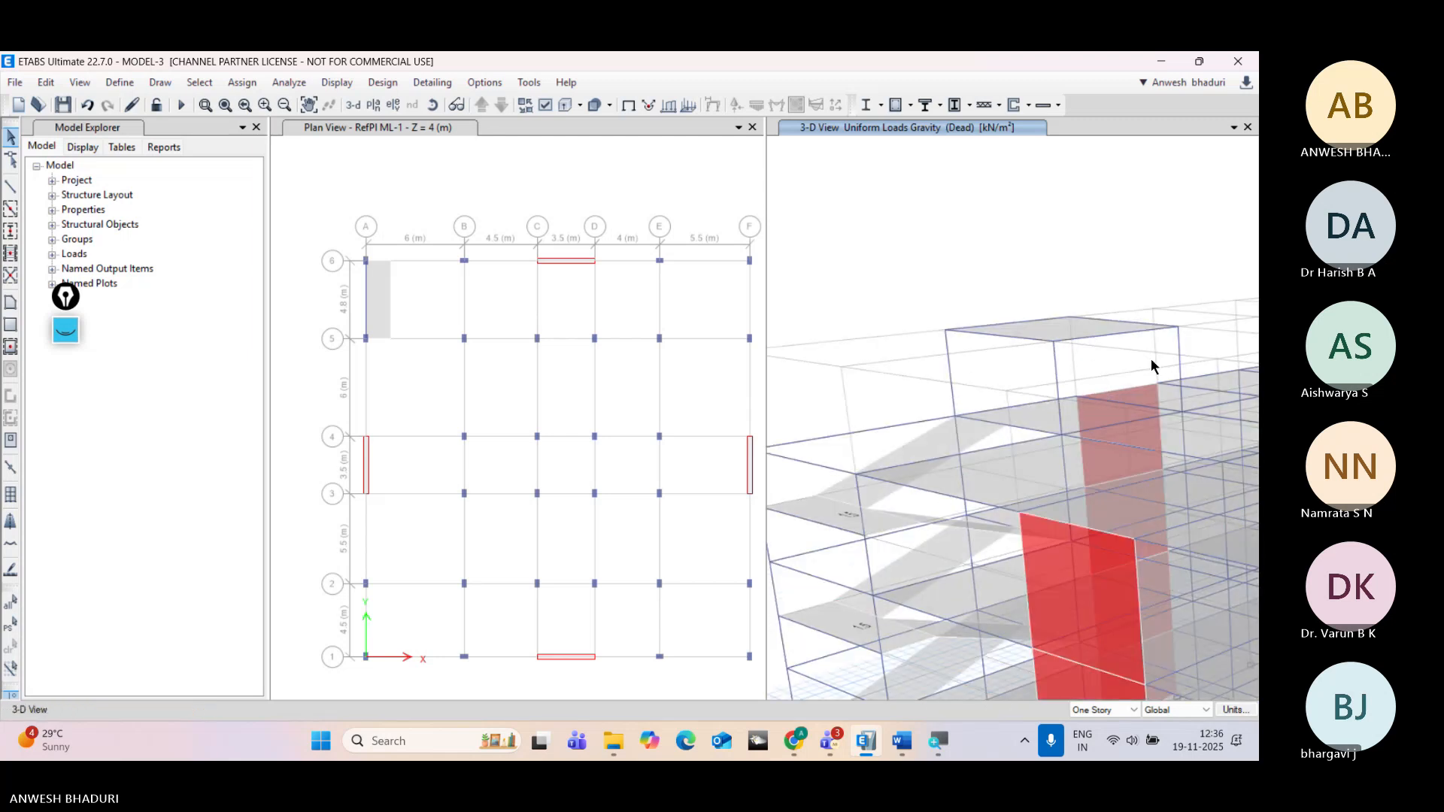
# Step: Delete the Story5 slab, beams and columns above the staircase bay at grids A–B/5–6 in the 3-D view
pyautogui.moveTo(1187, 353); pyautogui.dragTo(910, 299)
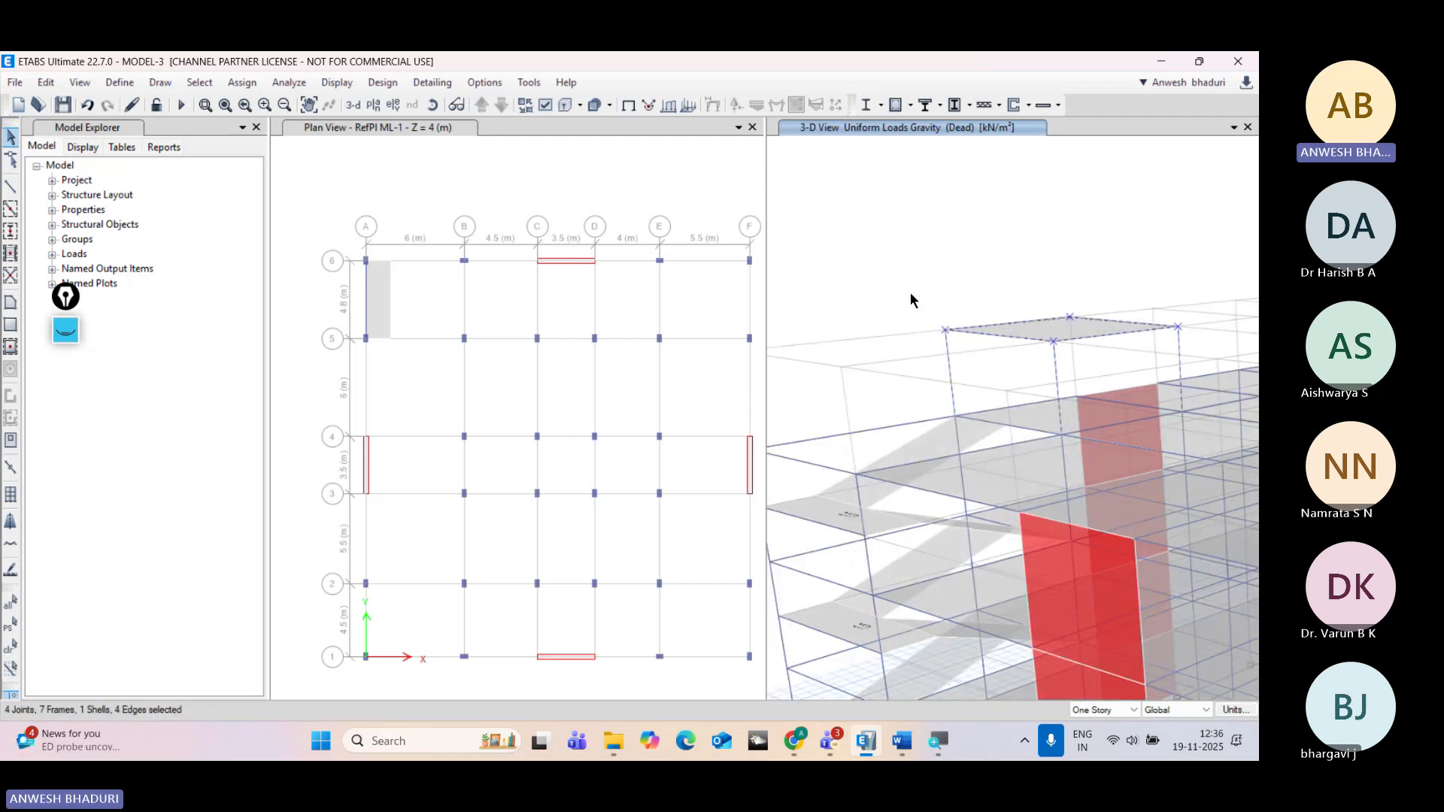
pyautogui.press('Delete')
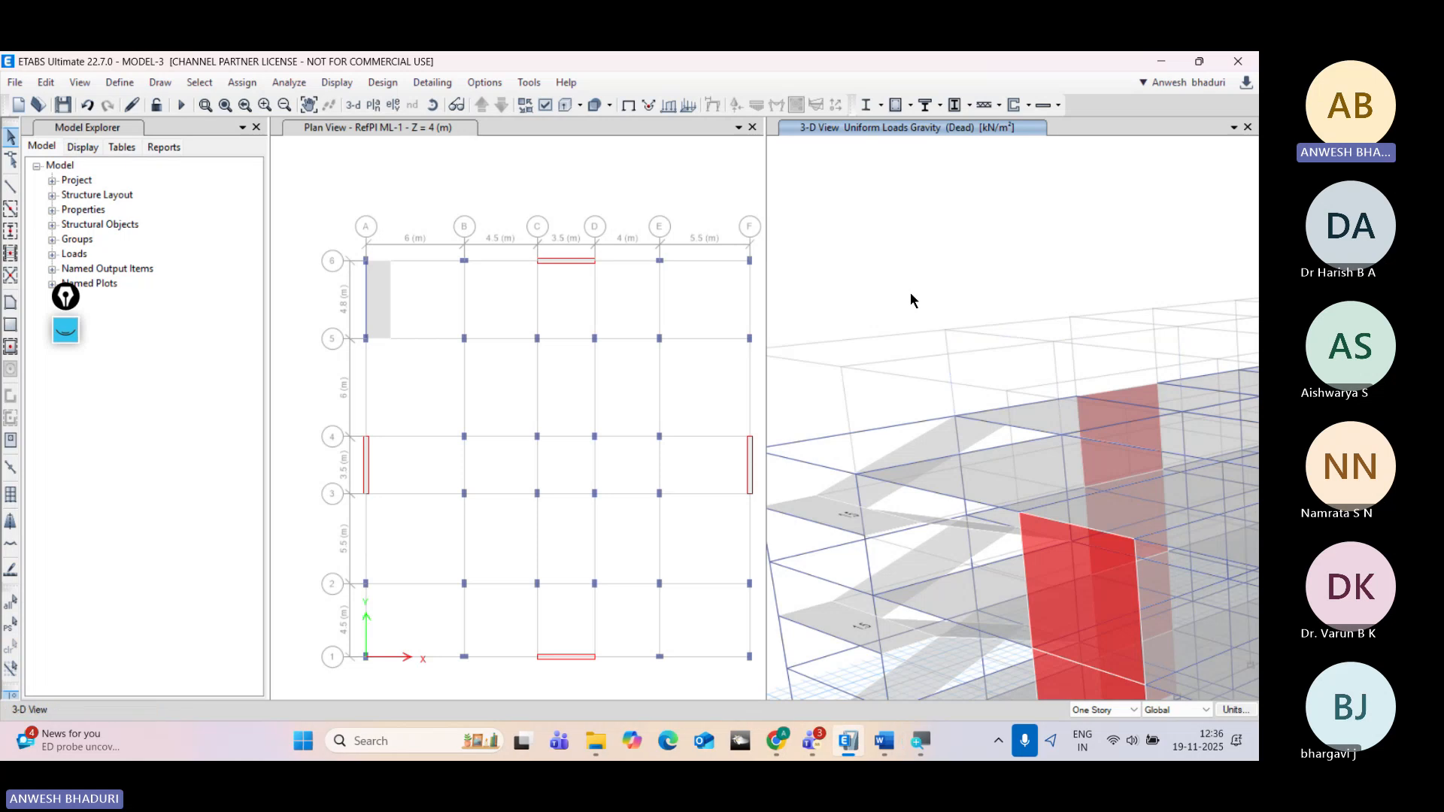
pyautogui.scroll(-3, 914, 372)
pyautogui.scroll(4, 876, 375)
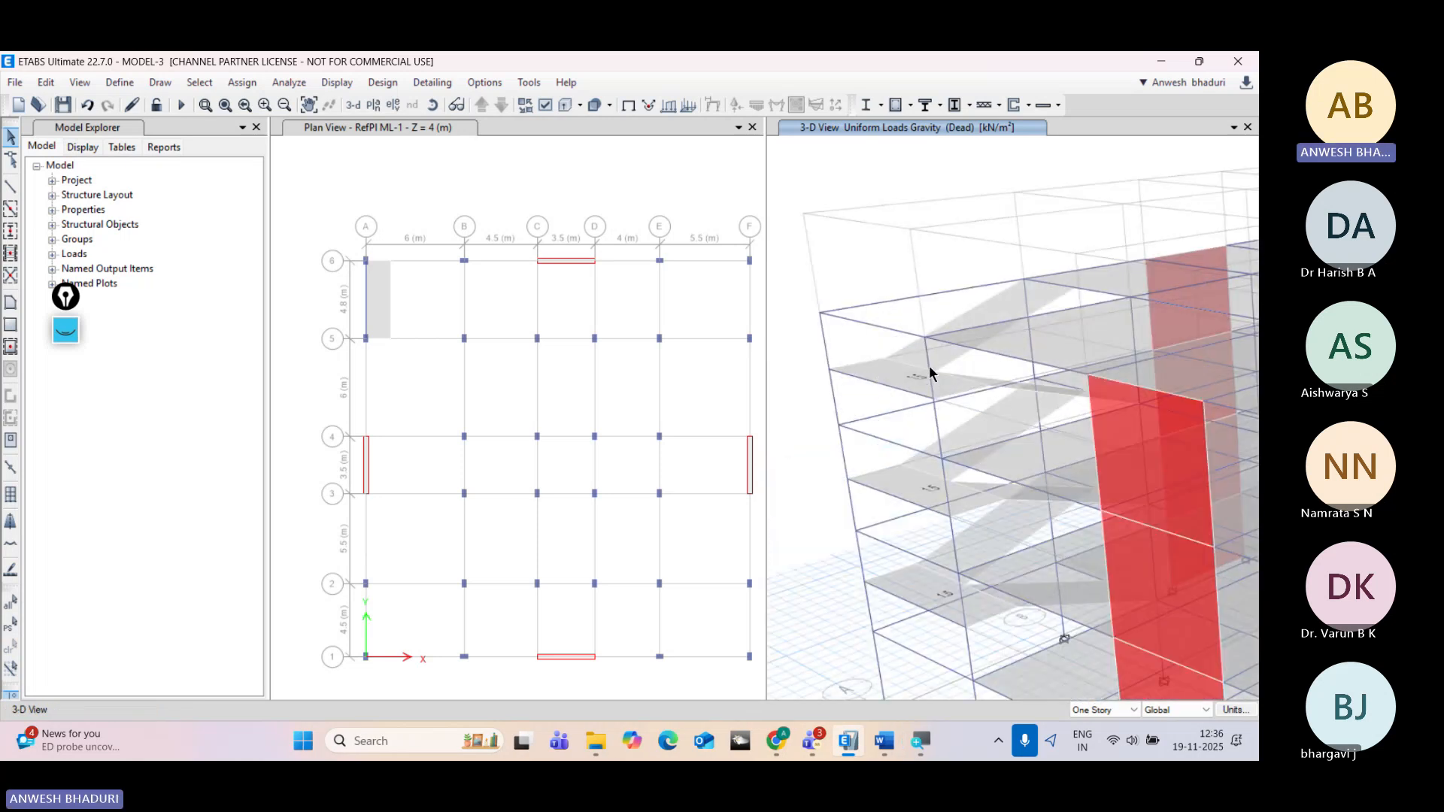
# Step: Select the Story4 beams and columns around the staircase bay at grids A–B/5–6 and replicate them by story onto Story5
pyautogui.click(889, 367)
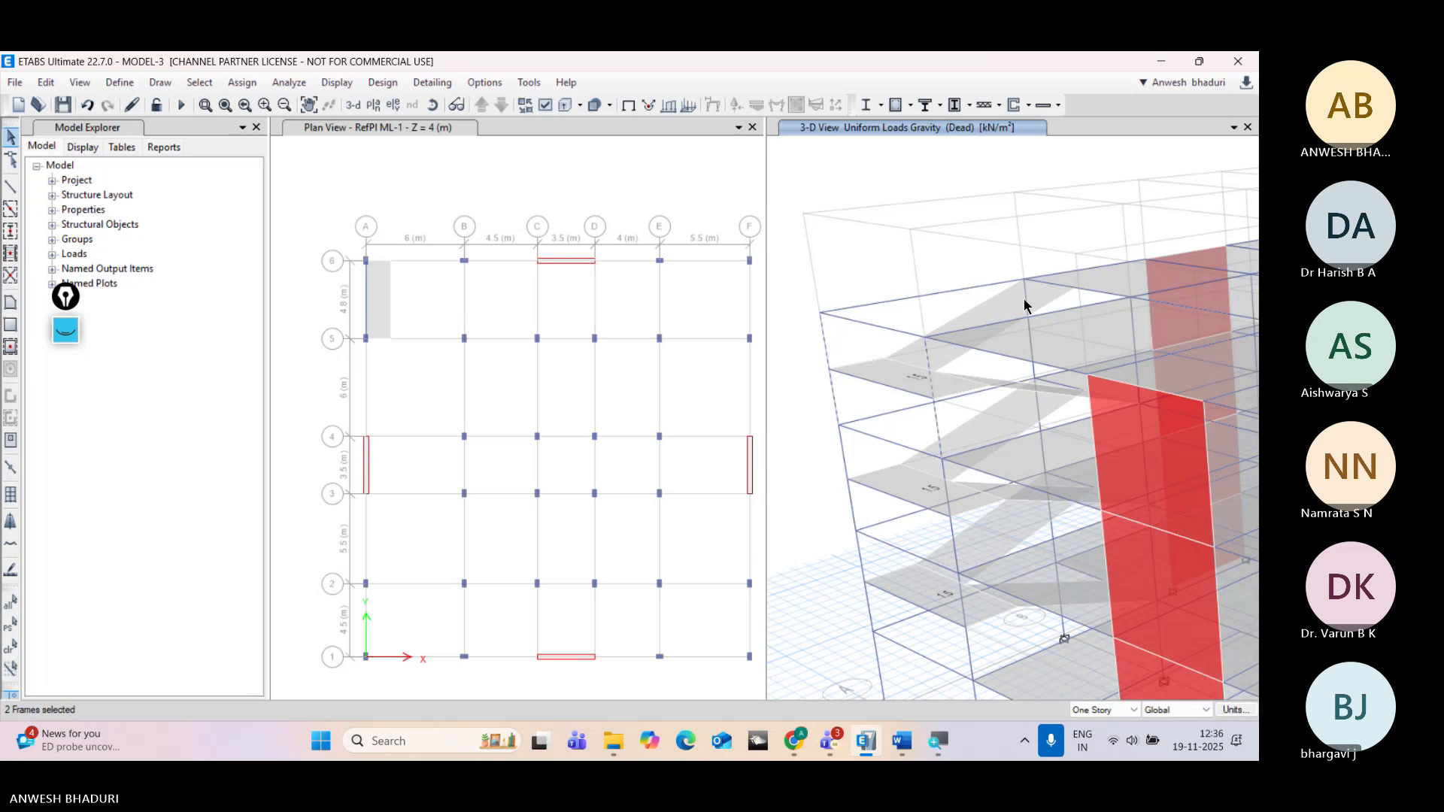
pyautogui.click(1130, 322)
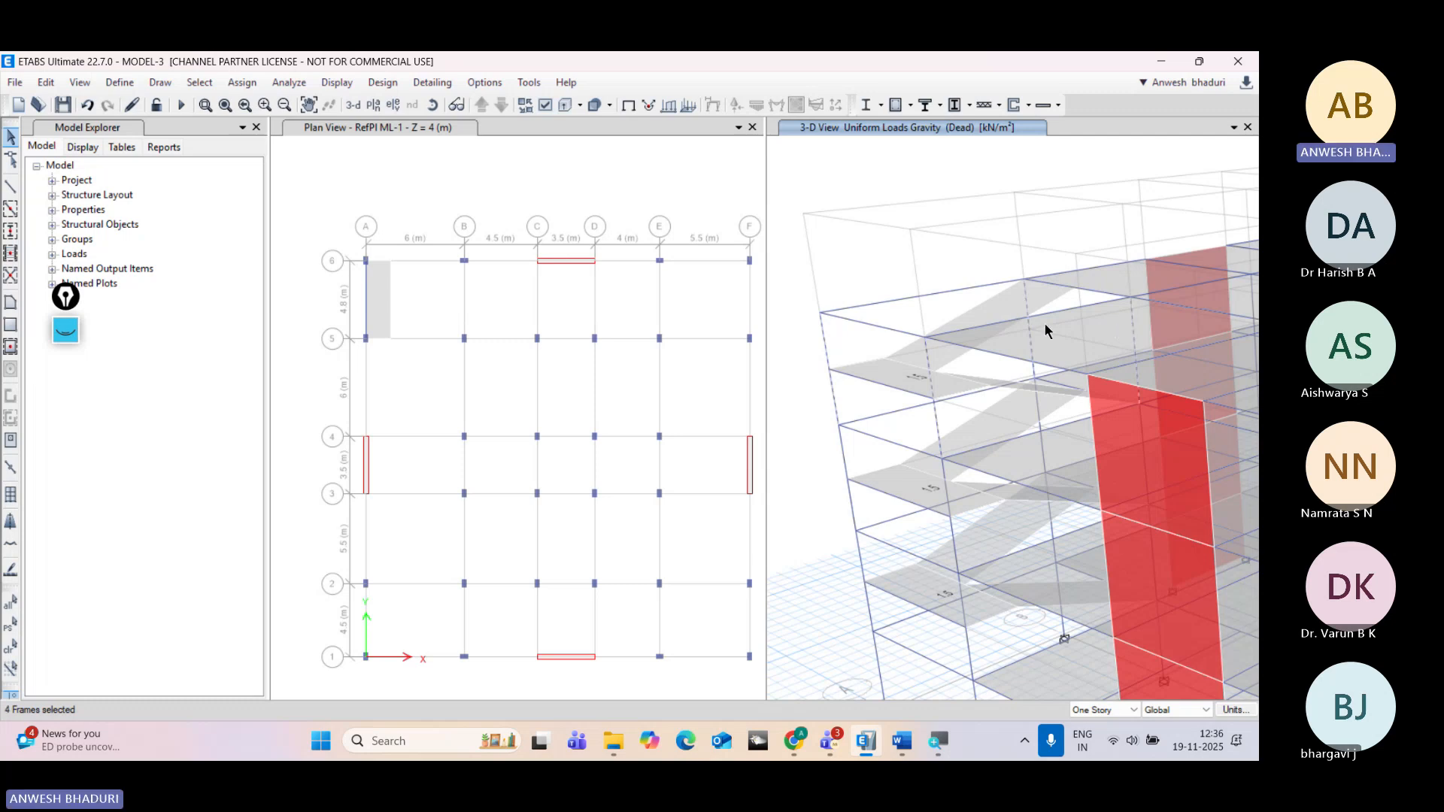
pyautogui.click(1020, 318)
pyautogui.click(1058, 282)
pyautogui.moveTo(893, 361); pyautogui.dragTo(899, 409, button='middle')
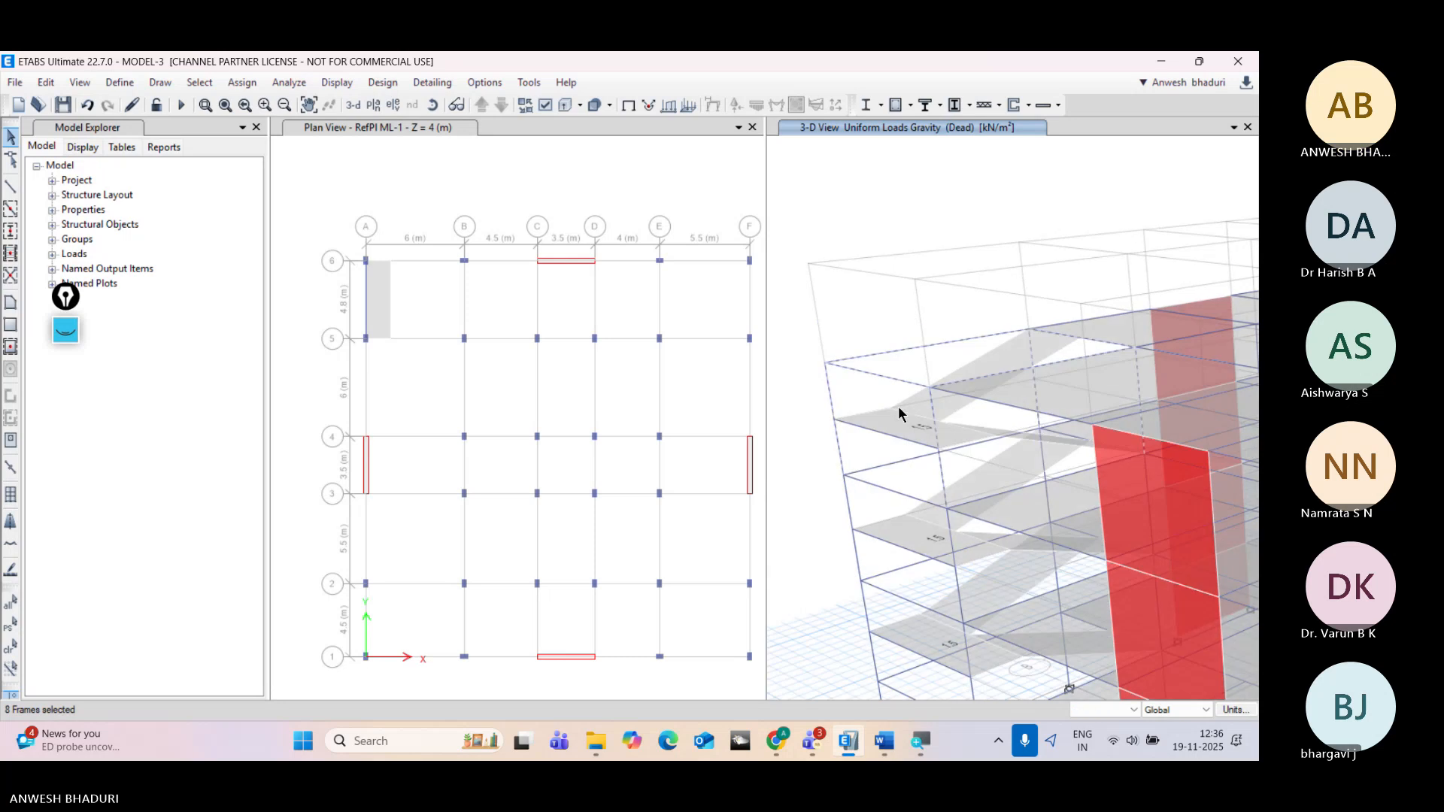
pyautogui.hotkey('ctrl', 'r')
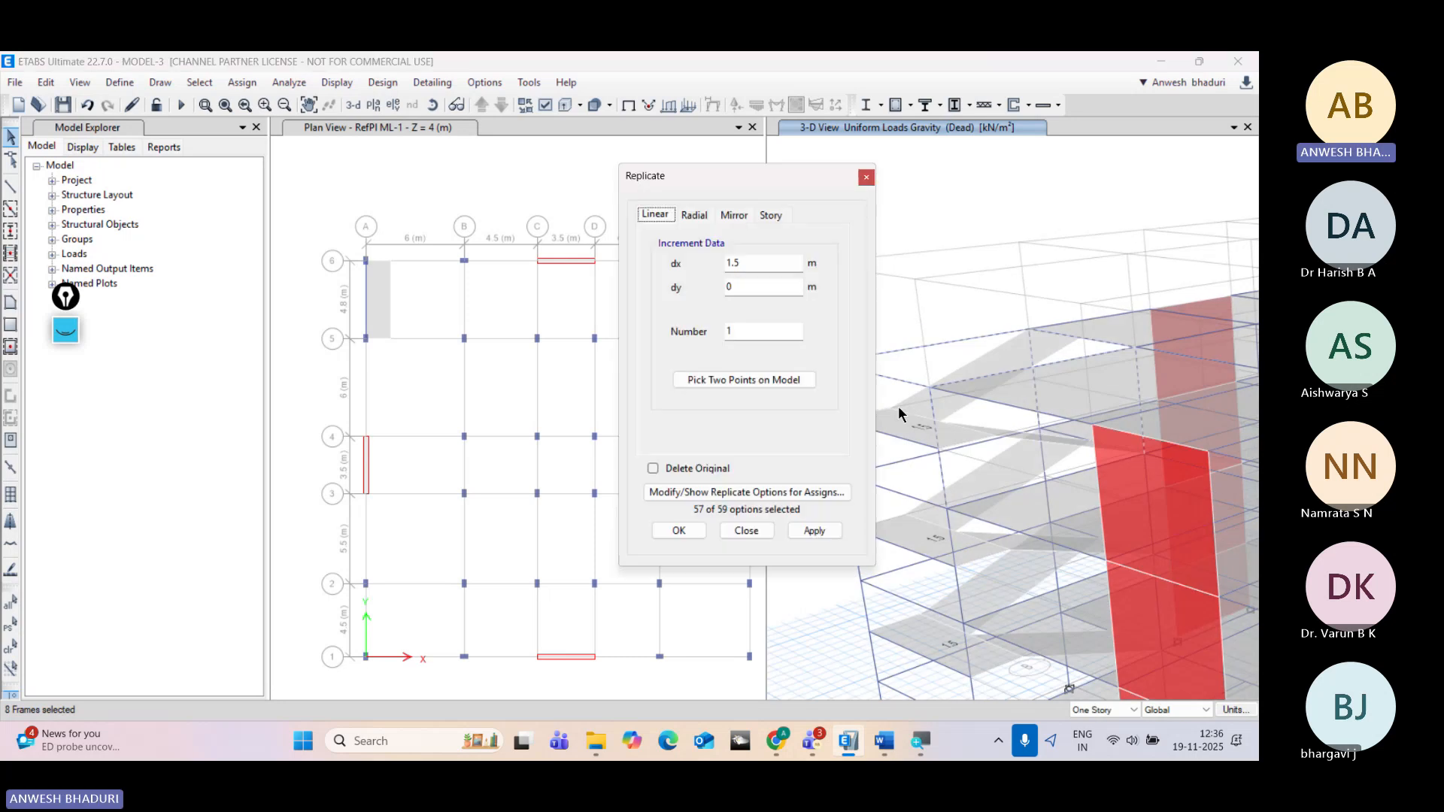
pyautogui.click(770, 214)
pyautogui.click(800, 530)
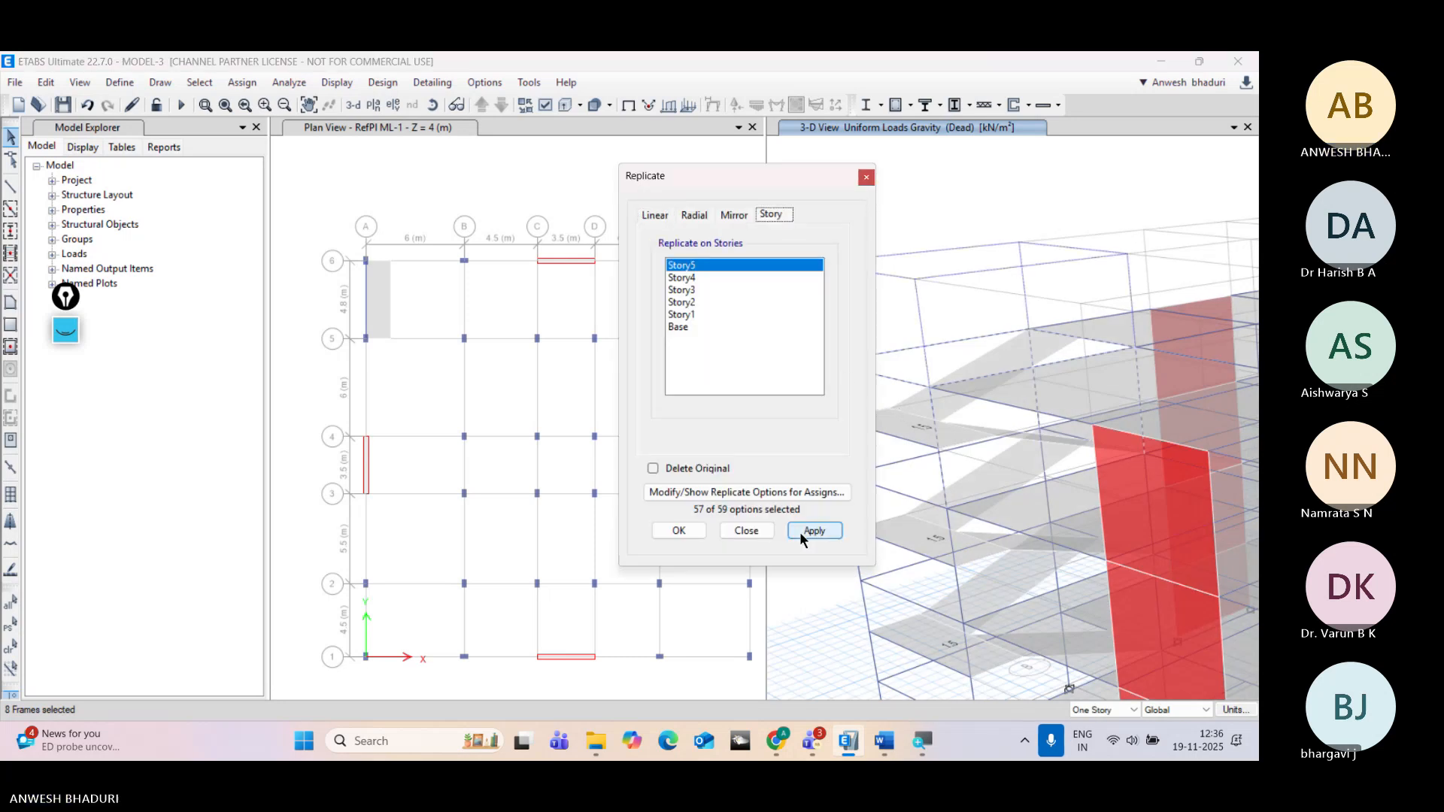
pyautogui.click(686, 531)
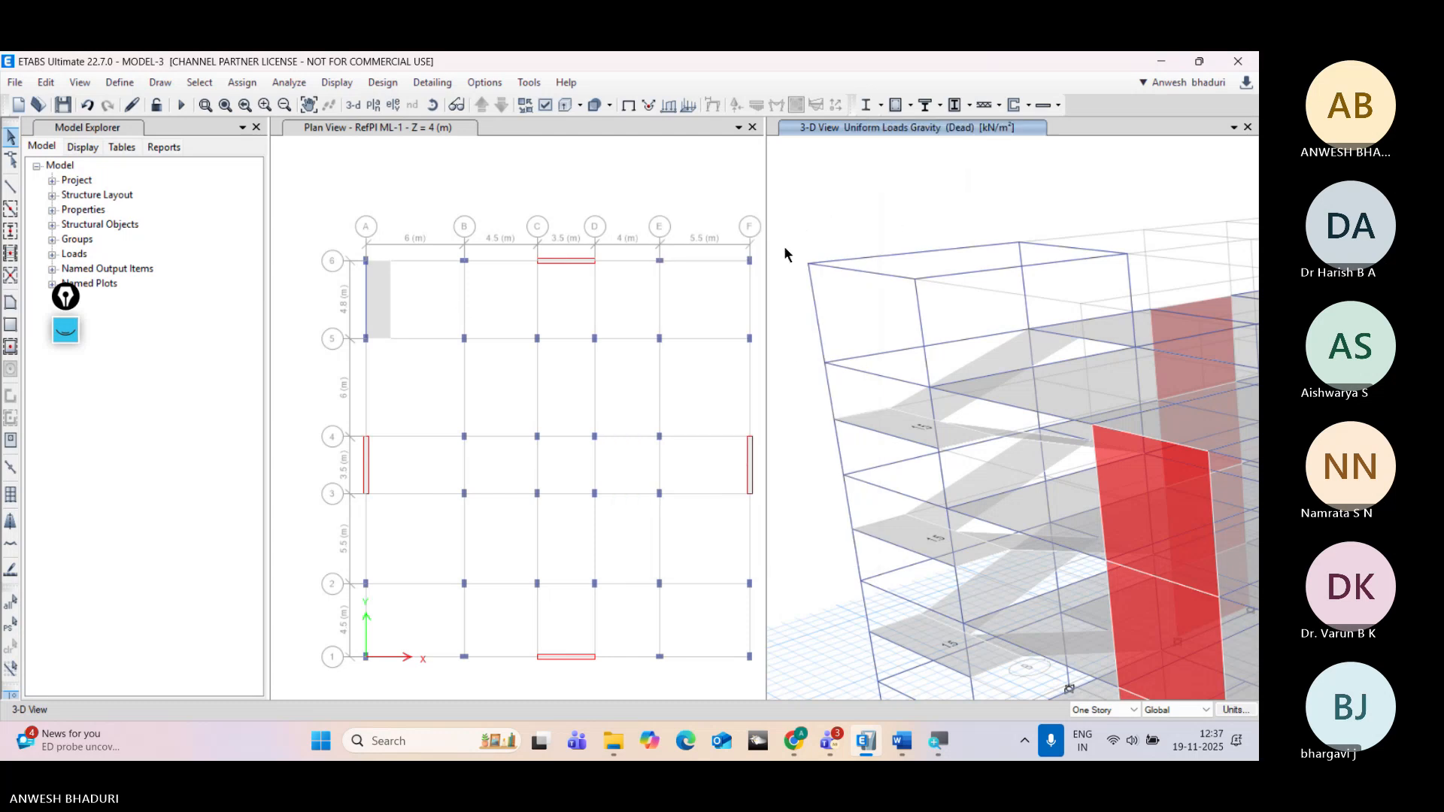
# Step: Draw a rectangular S150 slab on the Story5 plan from grid point A–6 to grid point B–5
pyautogui.click(374, 105)
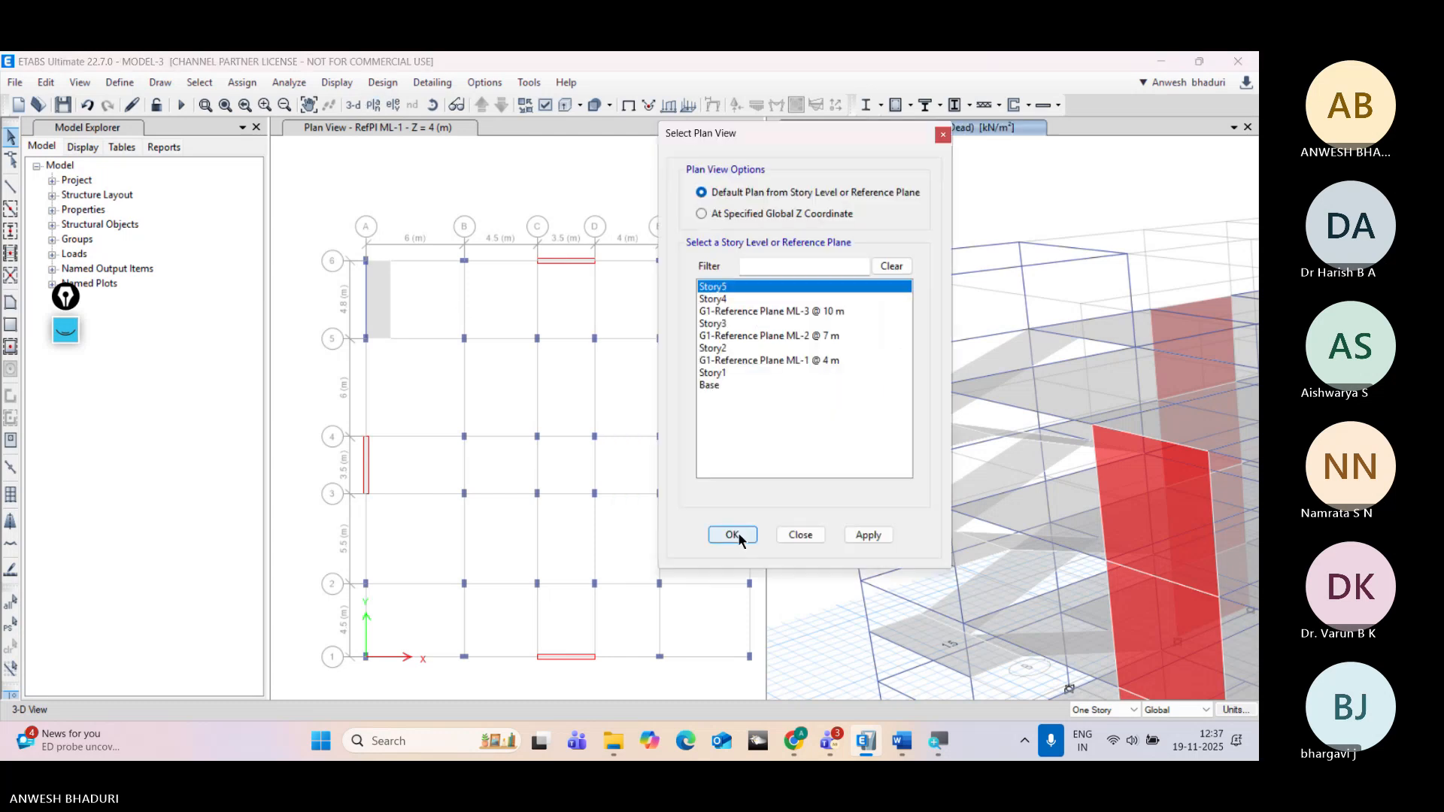
pyautogui.click(732, 534)
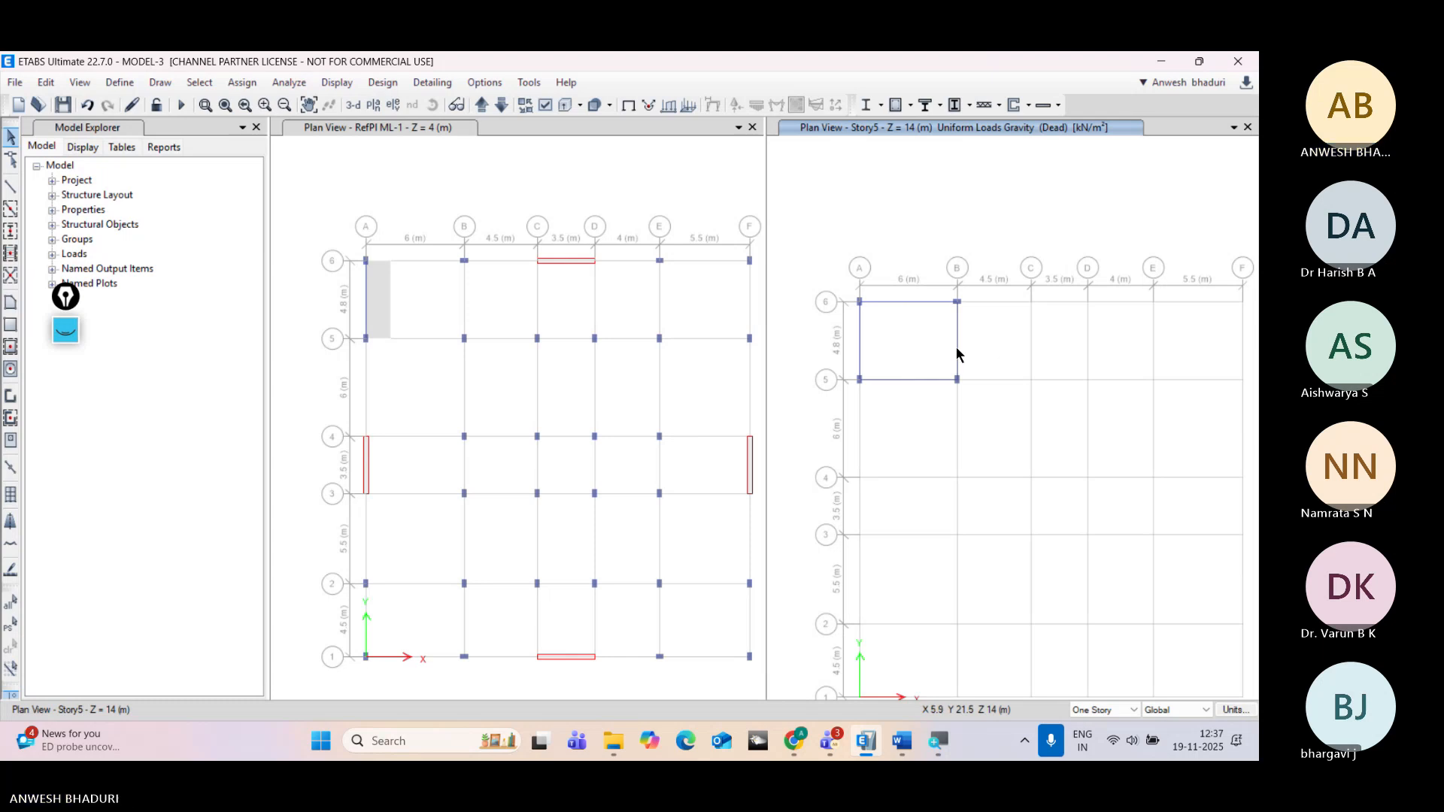
pyautogui.click(893, 300)
pyautogui.click(894, 300)
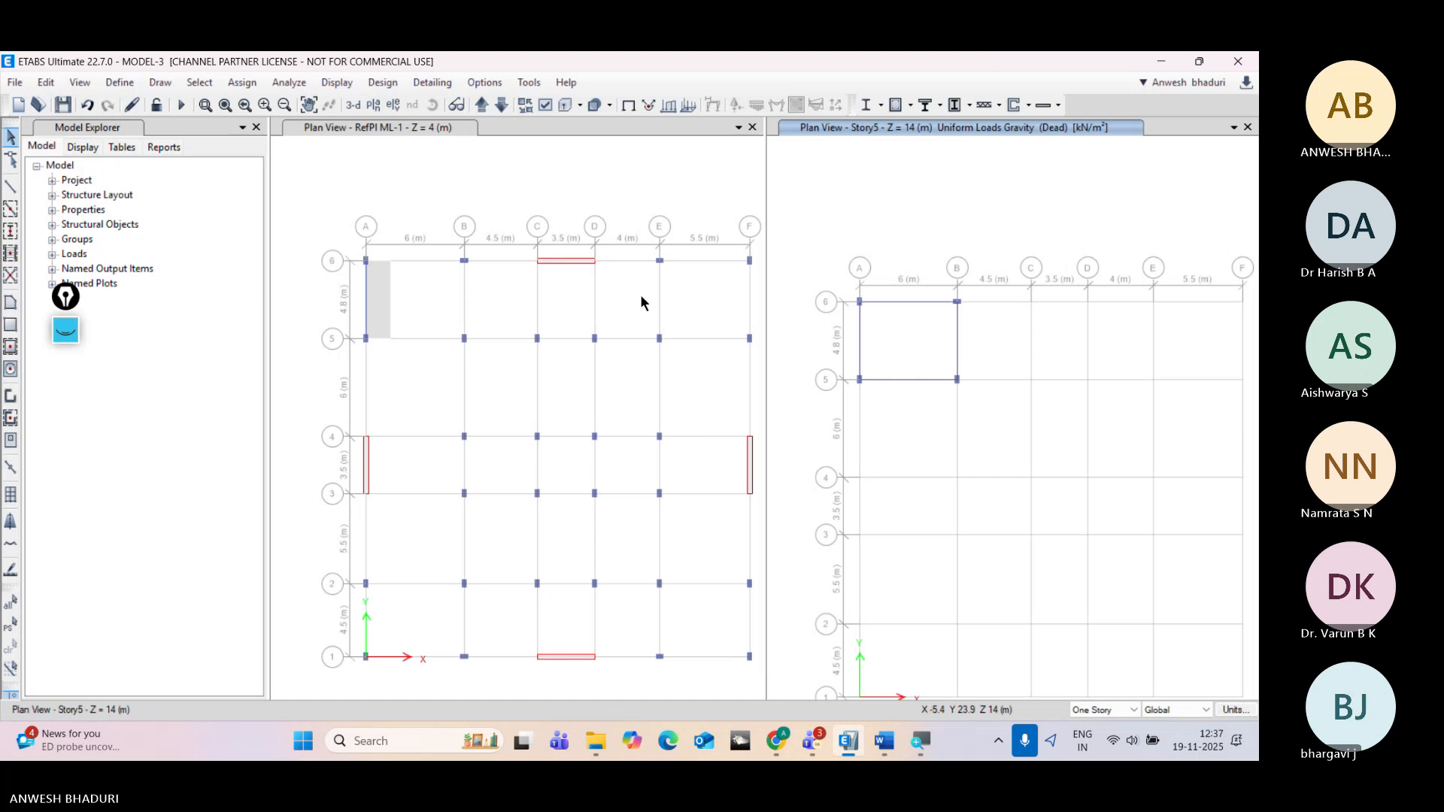
pyautogui.click(12, 325)
pyautogui.click(254, 583)
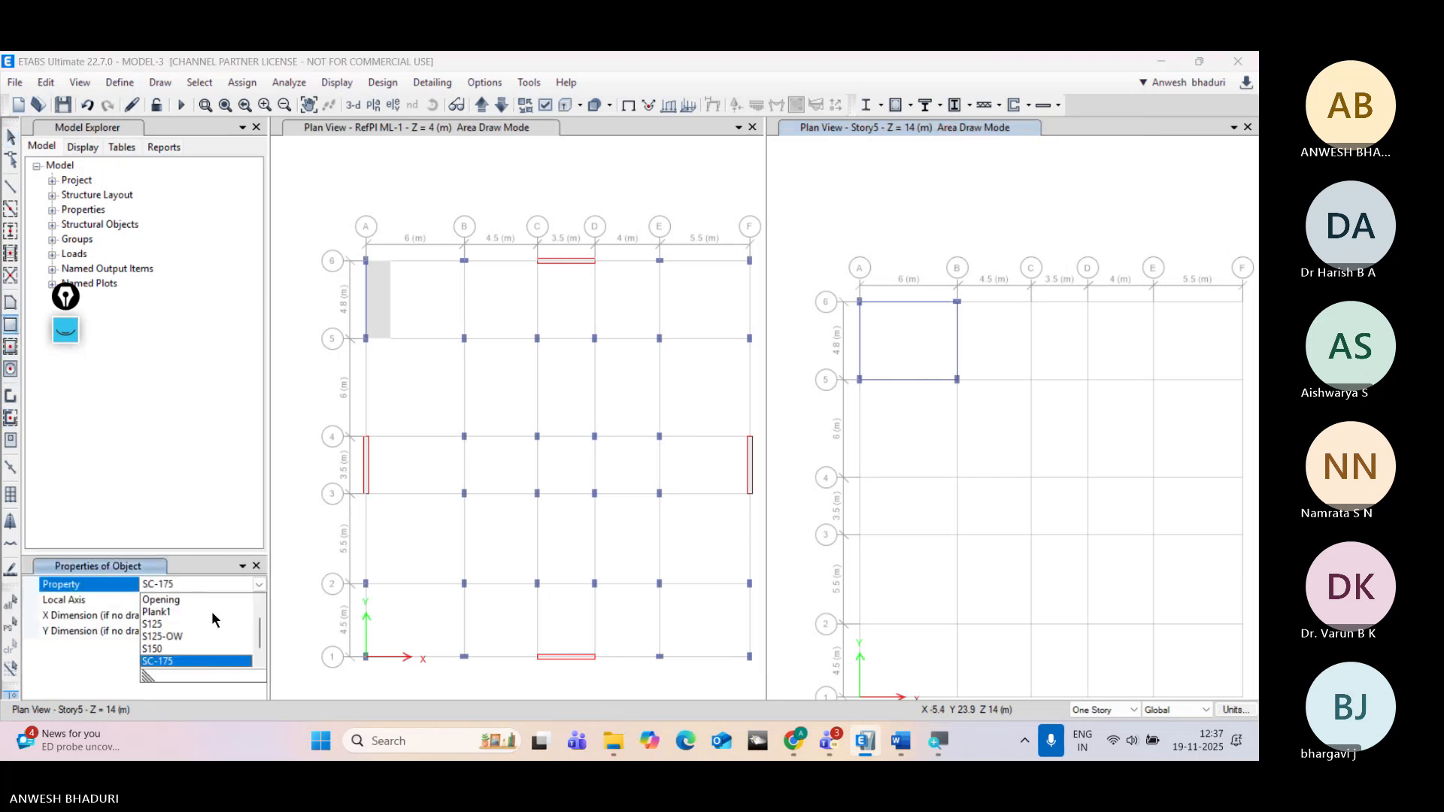
pyautogui.click(167, 624)
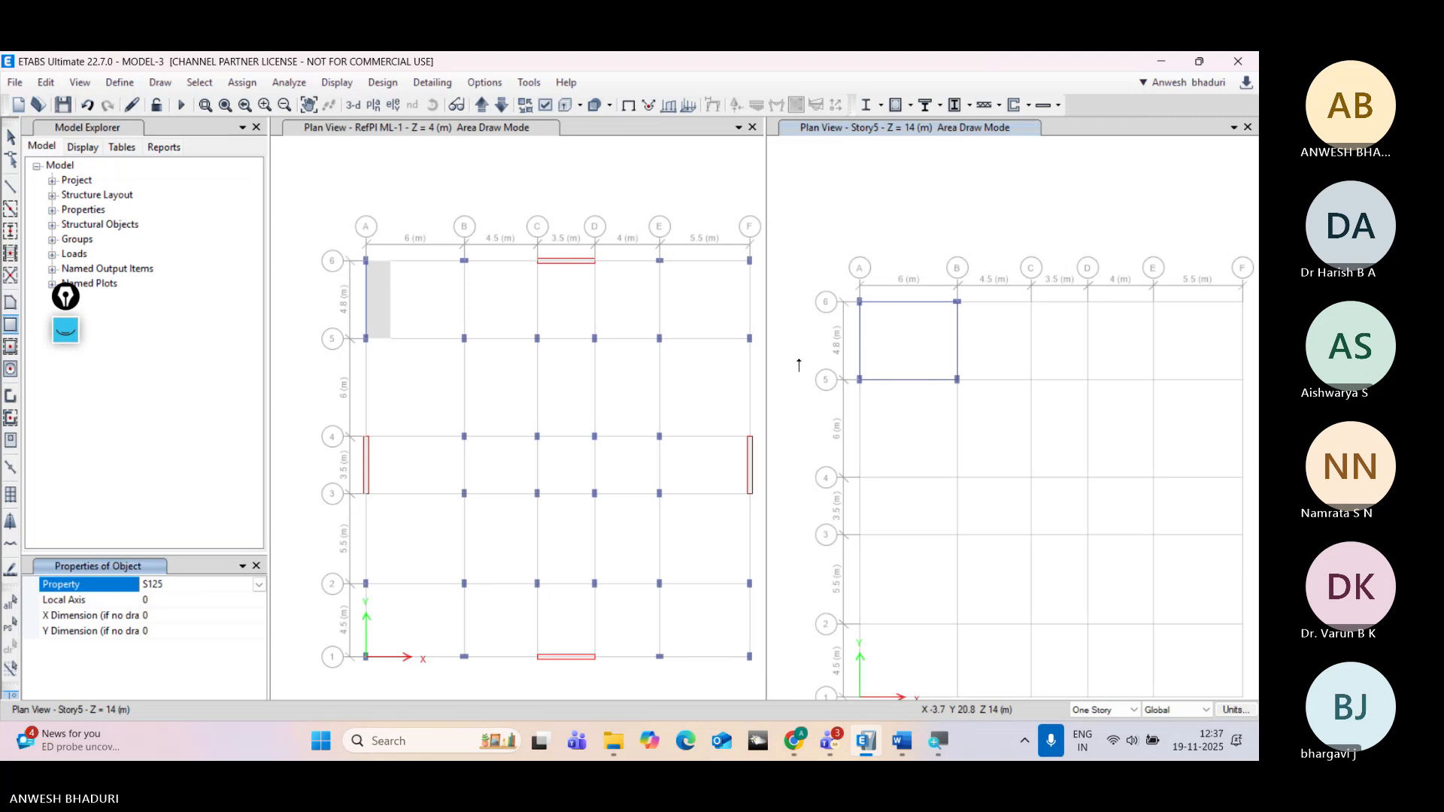
pyautogui.click(258, 584)
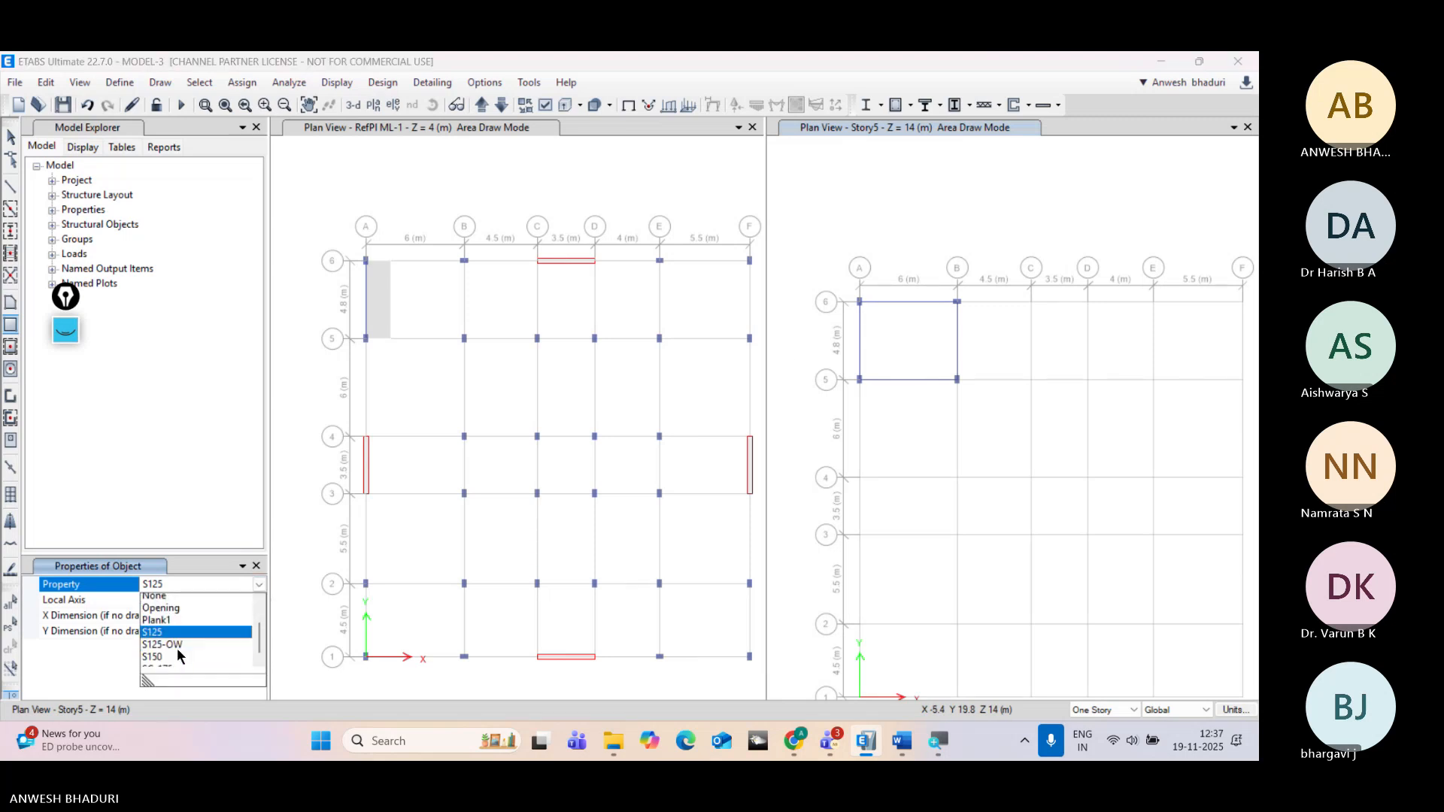
pyautogui.click(178, 612)
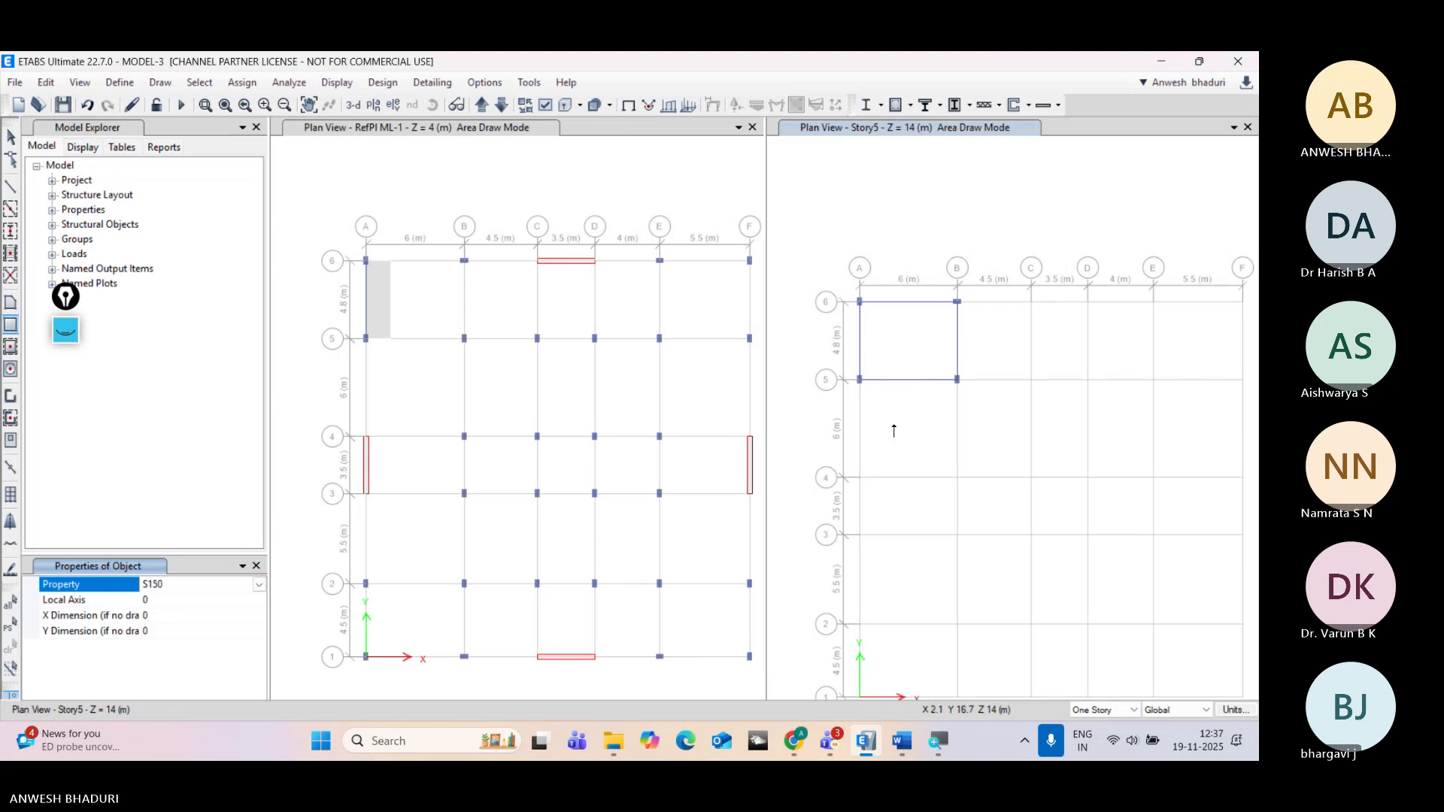
pyautogui.click(860, 302)
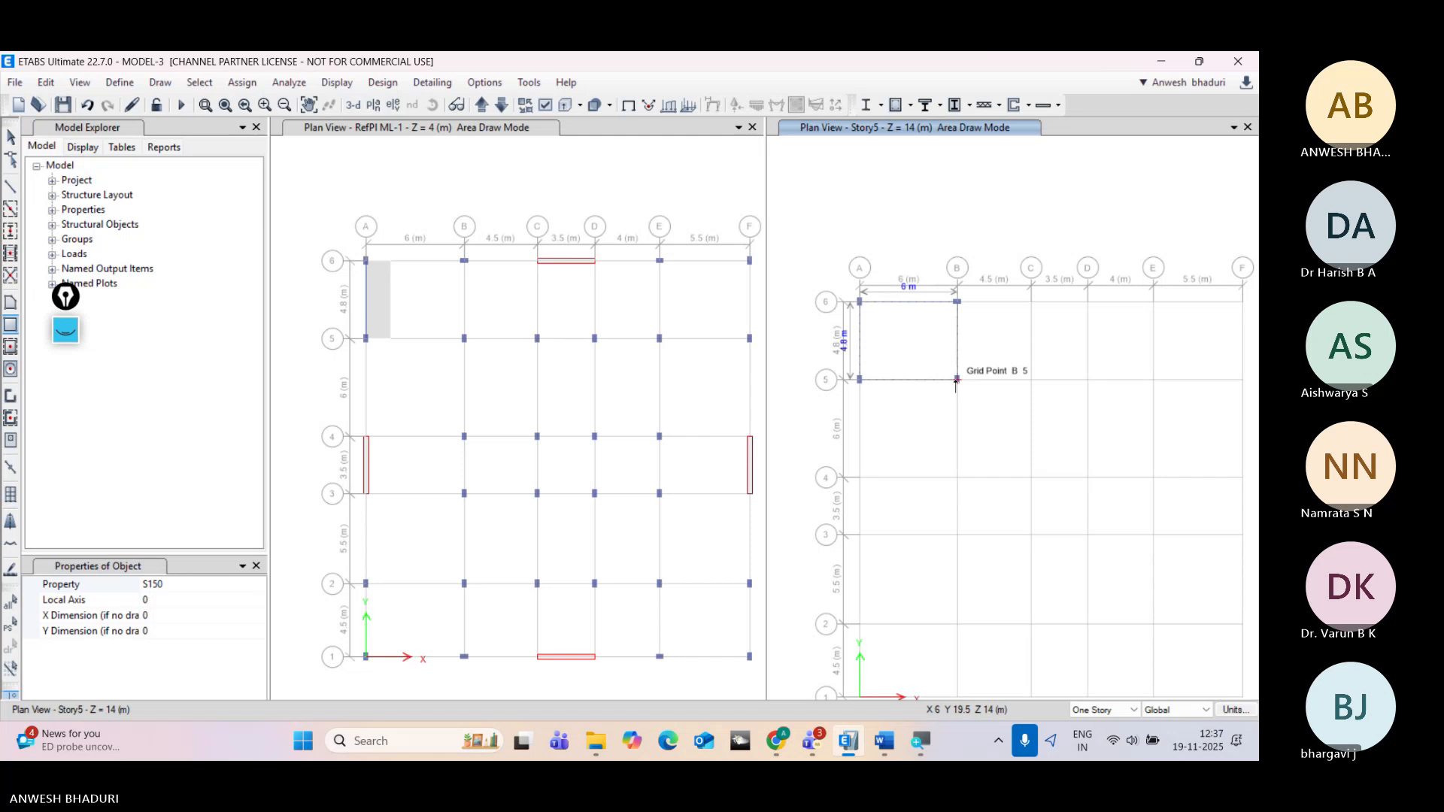
pyautogui.click(957, 379)
pyautogui.click(9, 139)
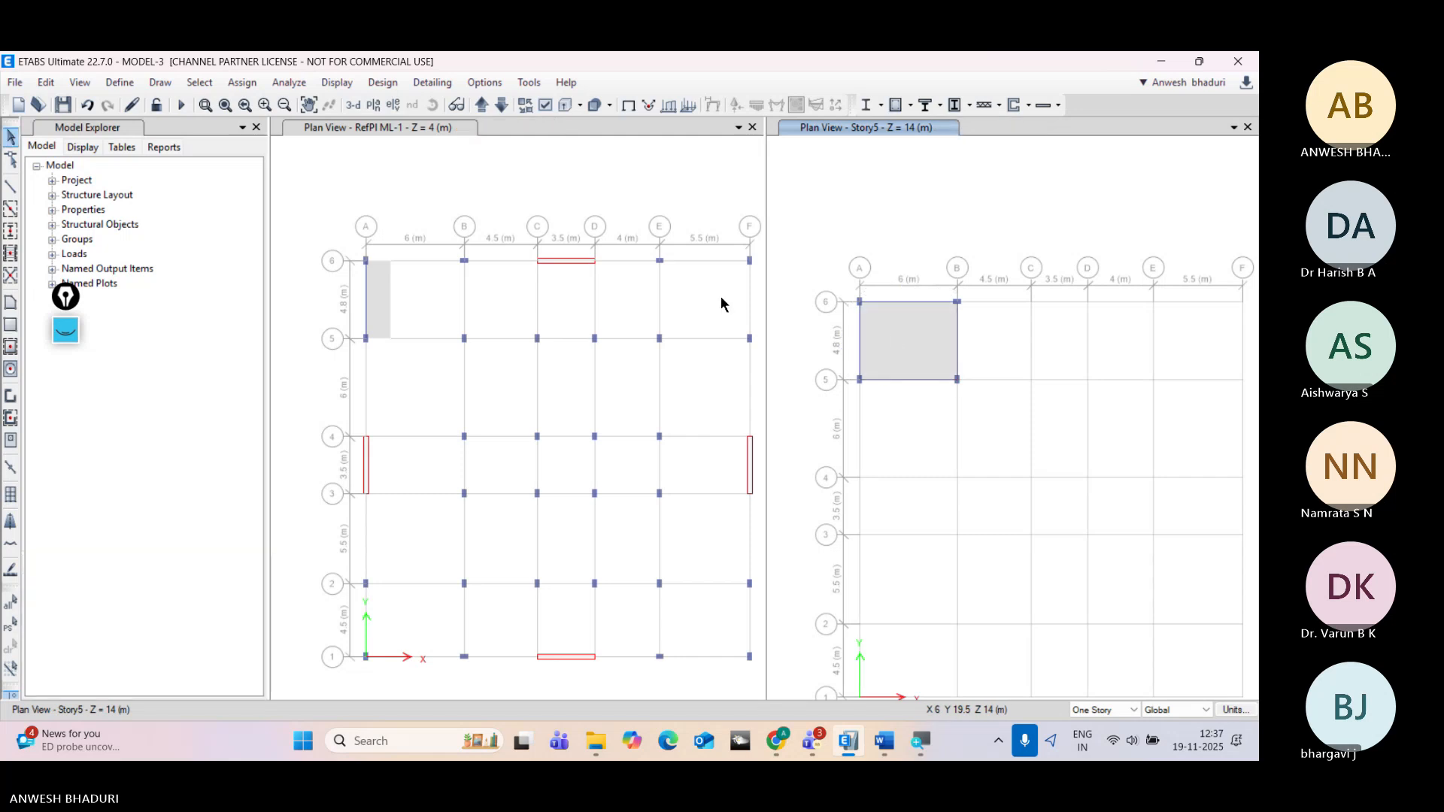
# Step: Assign the Story5 slab at grids A–B/5–6 a uniform gravity load of 1.5 kN/m² under the Dead load pattern
pyautogui.click(900, 337)
pyautogui.click(242, 83)
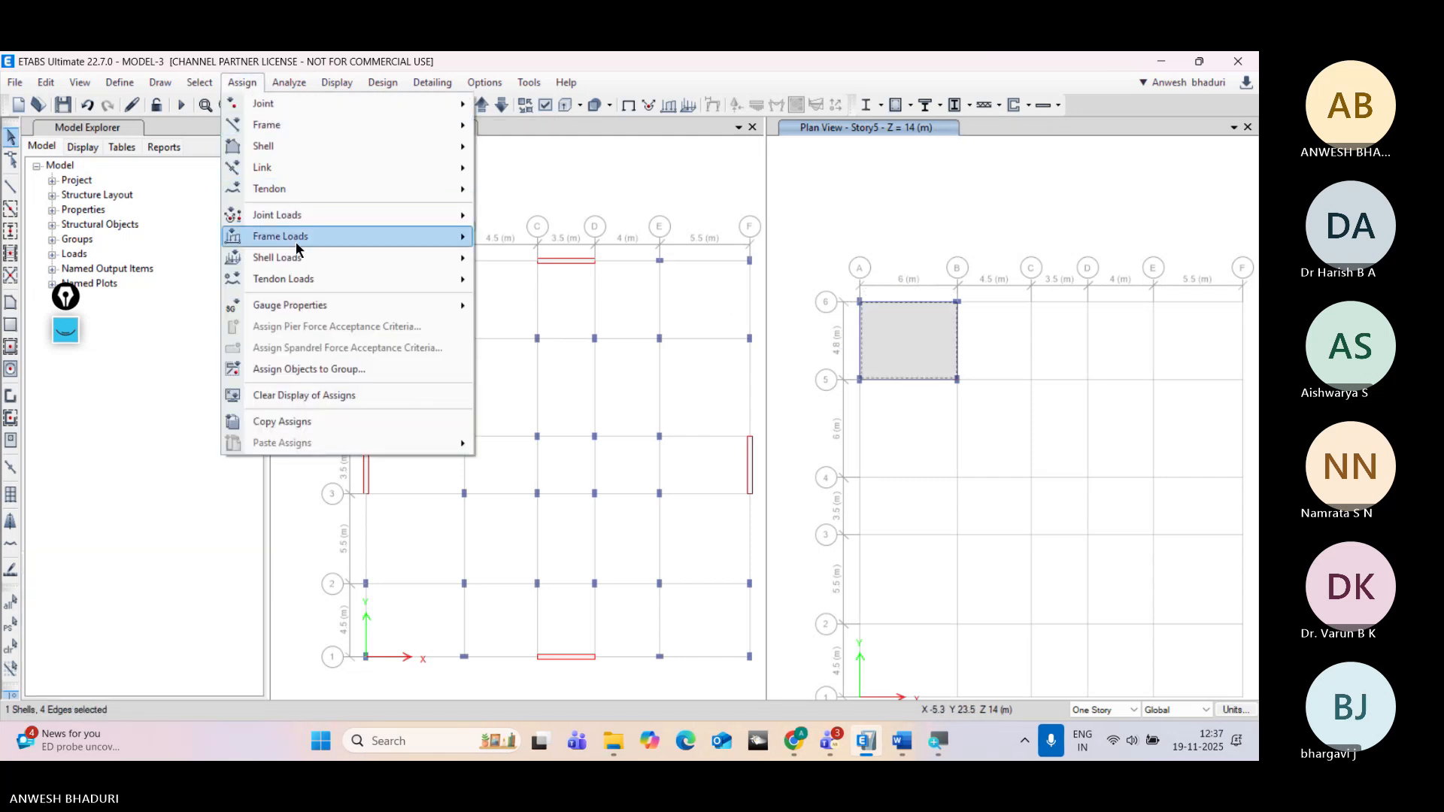
pyautogui.moveTo(300, 258)
pyautogui.click(510, 282)
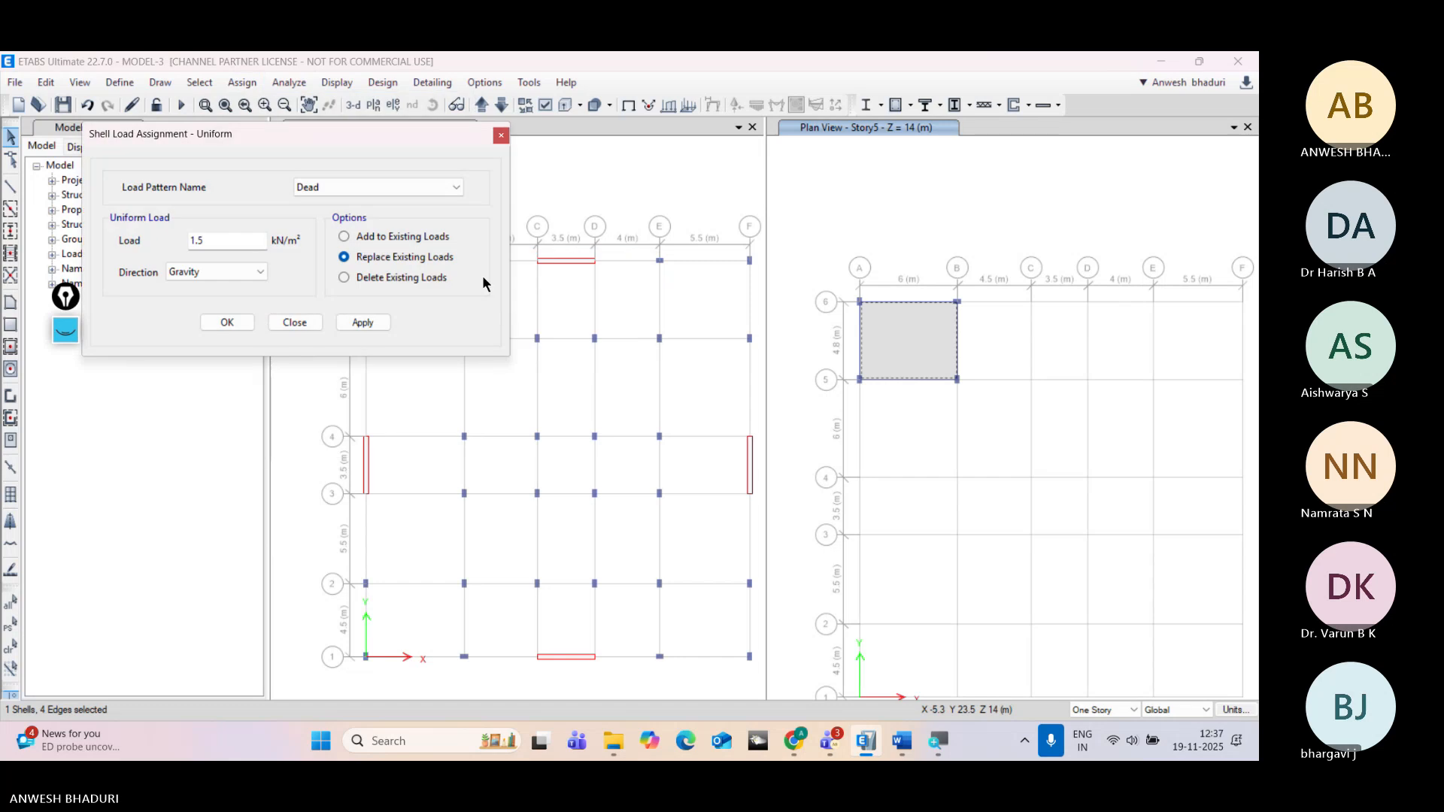
pyautogui.click(362, 322)
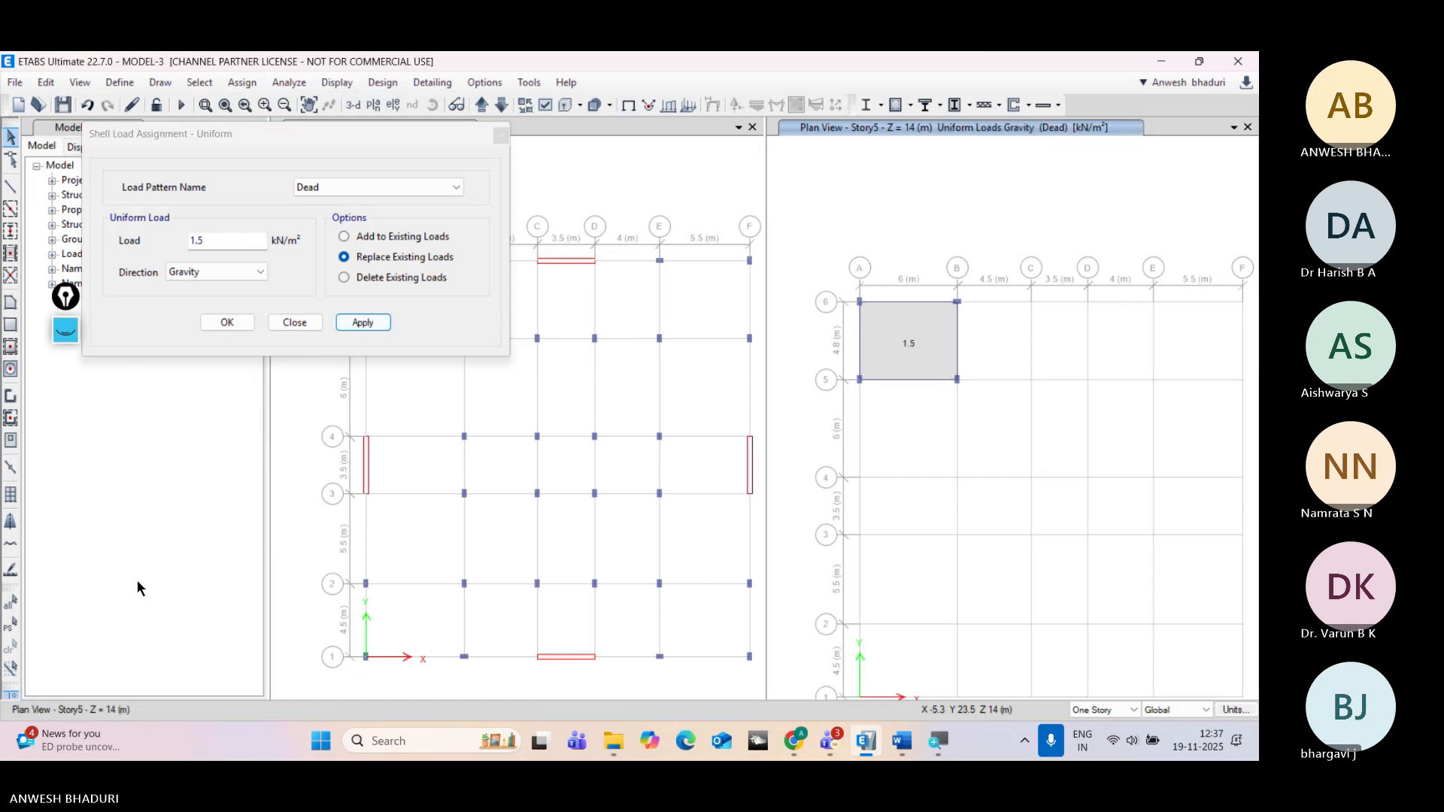
# Step: Reselect the Story5 slab and assign it a uniform gravity load of 0.75 kN/m² under the Live load pattern
pyautogui.click(910, 350)
pyautogui.click(363, 188)
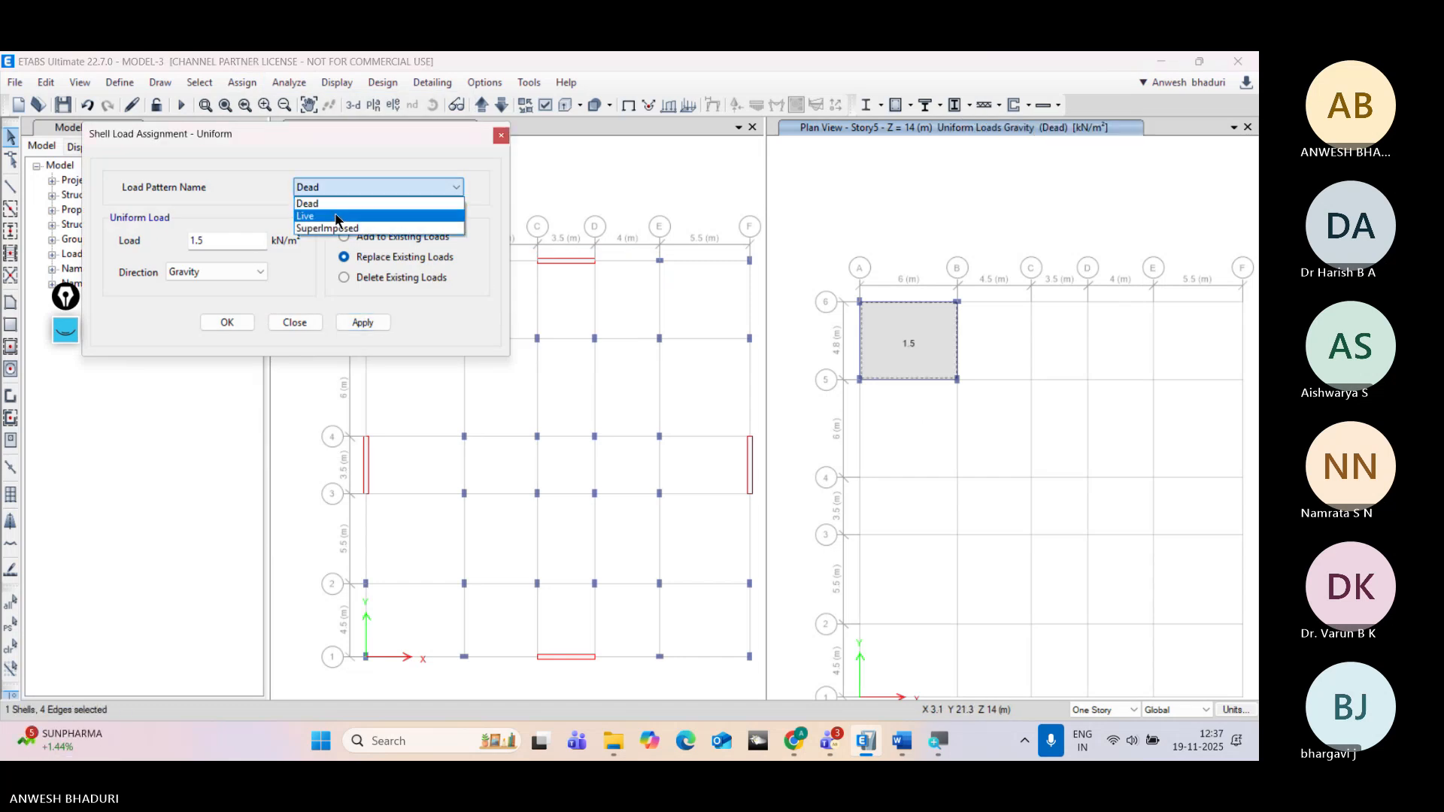
pyautogui.click(338, 216)
pyautogui.moveTo(248, 240); pyautogui.dragTo(145, 238)
pyautogui.write('0.')
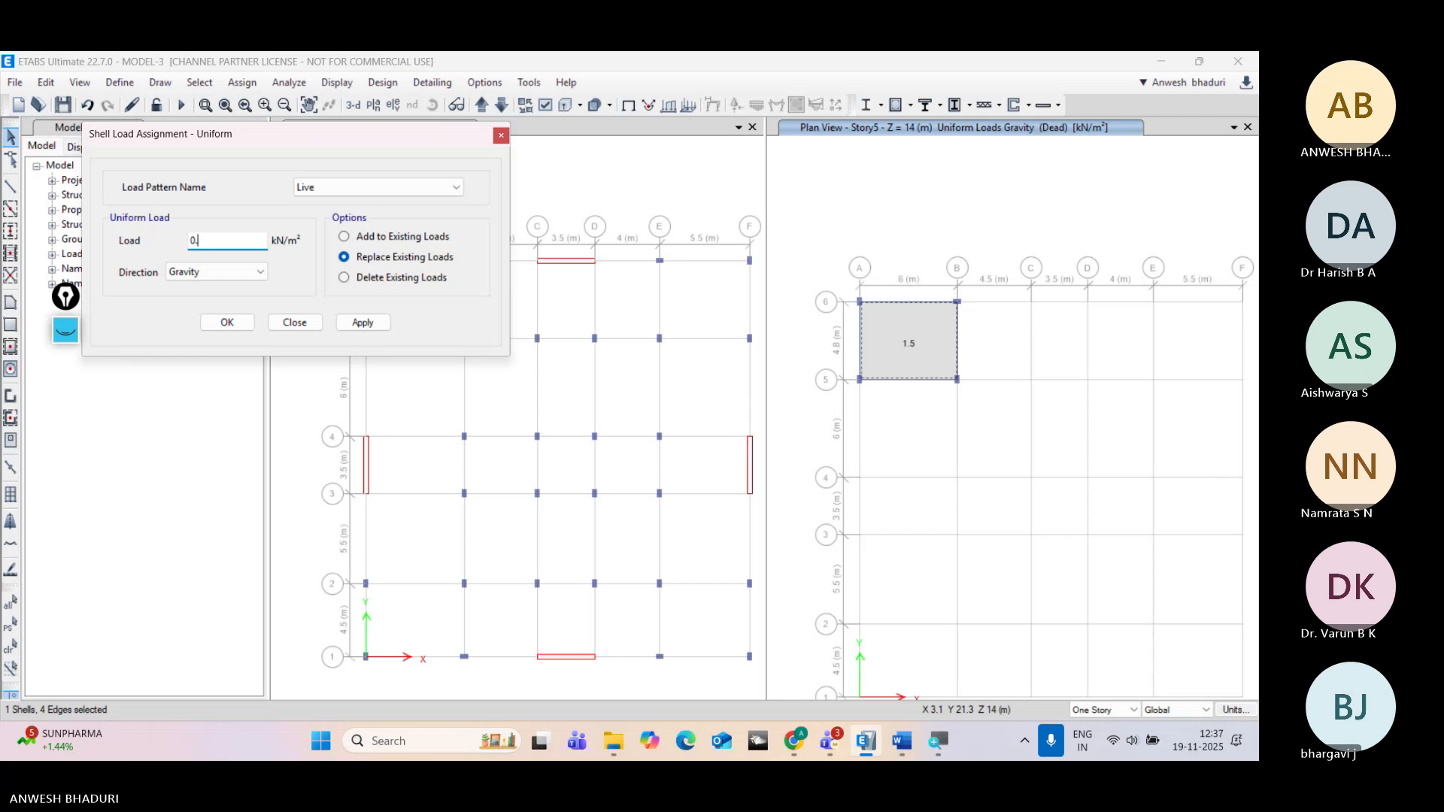
pyautogui.write('75')
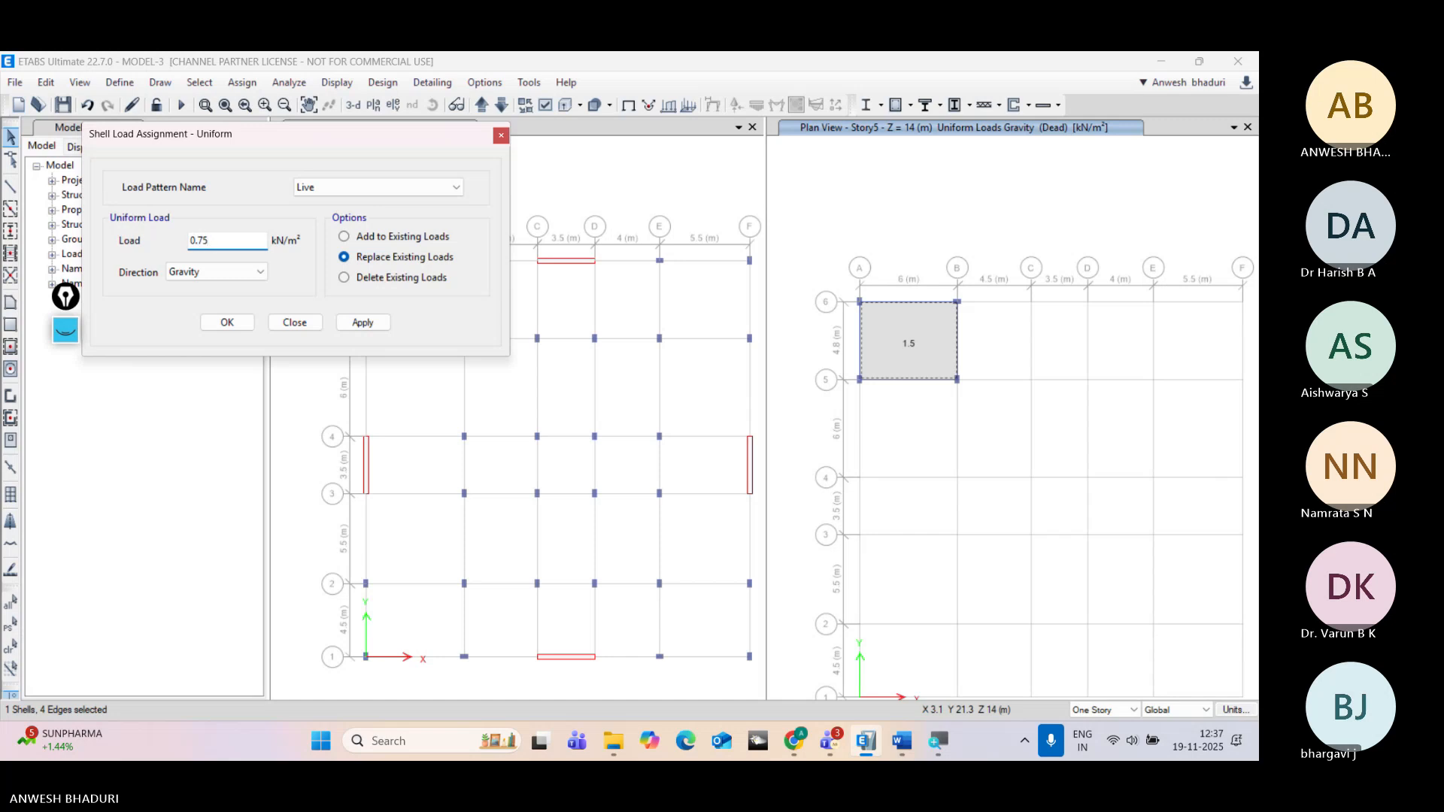
pyautogui.click(362, 322)
pyautogui.click(227, 321)
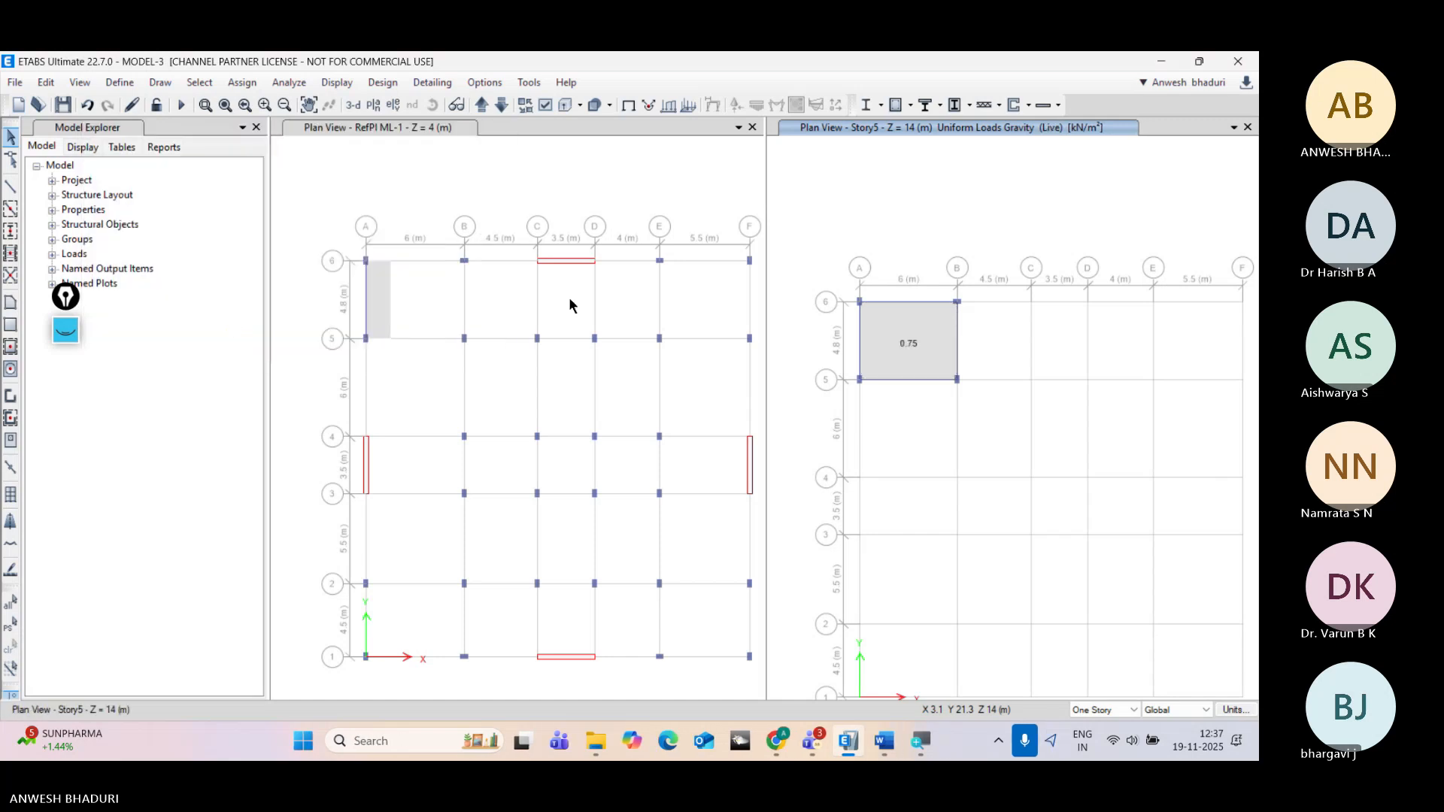
# Step: Replace the ML-1 plan with a 3-D view of the building and show the Story1 plan in the other window
pyautogui.click(345, 142)
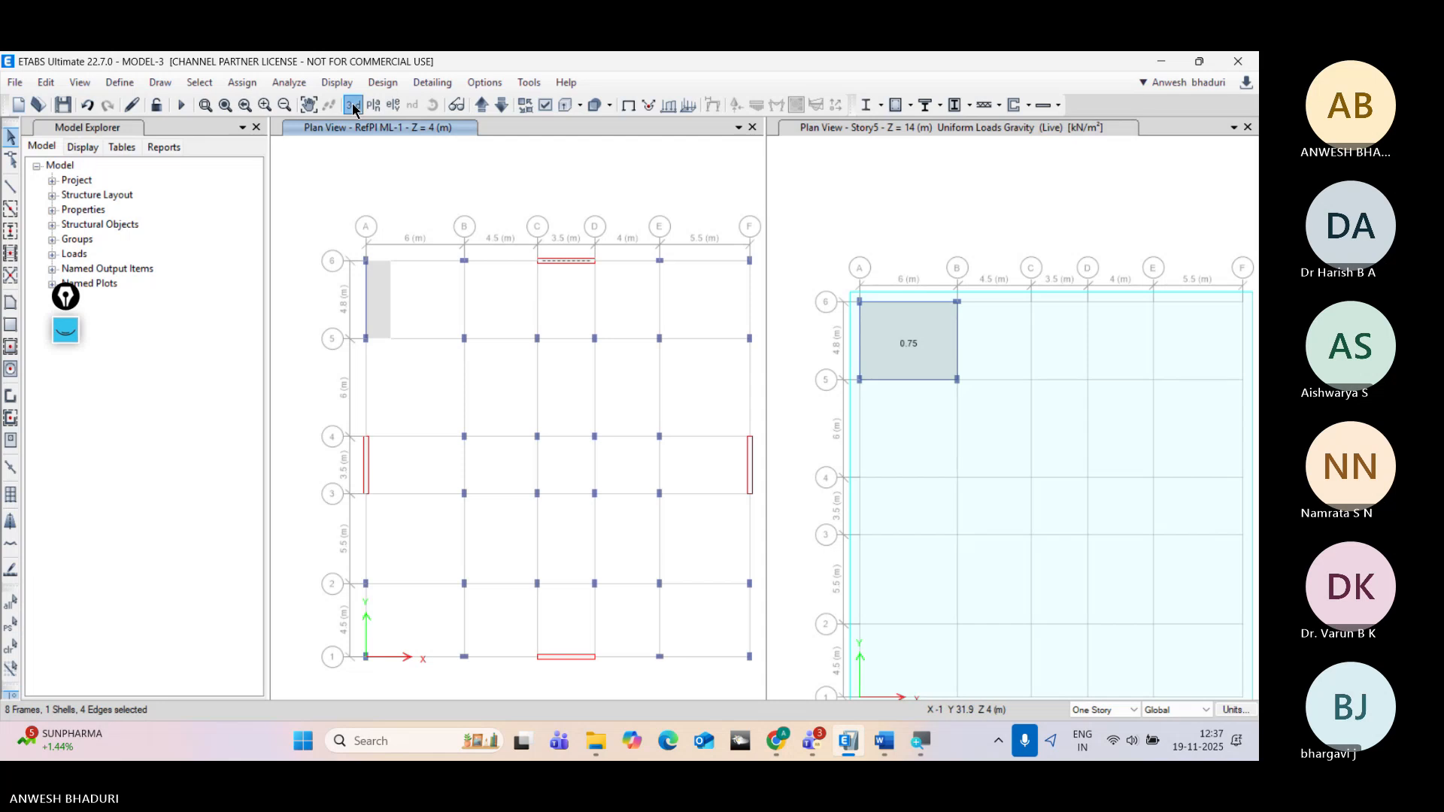
pyautogui.click(353, 105)
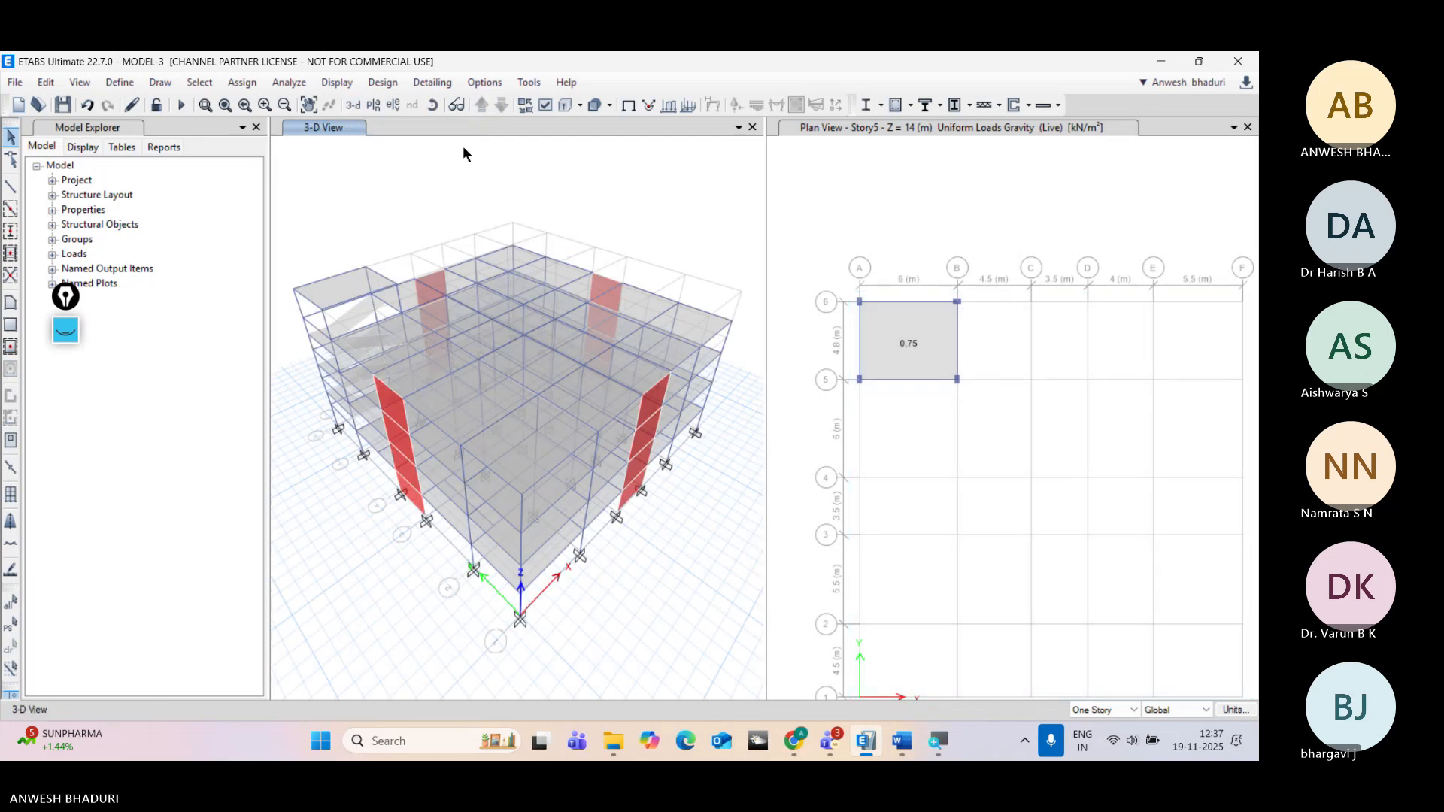
pyautogui.moveTo(651, 564); pyautogui.dragTo(640, 516)
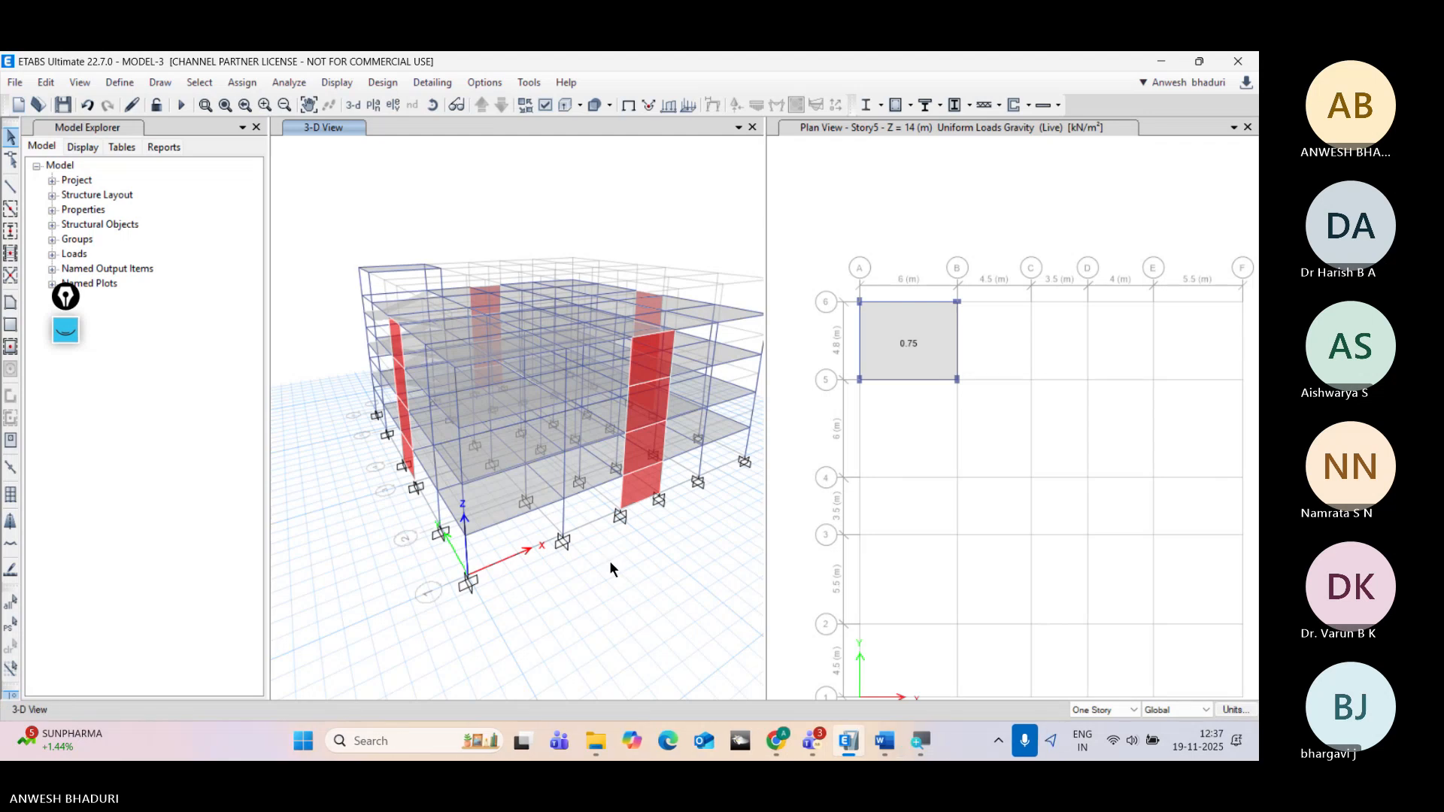
pyautogui.click(822, 296)
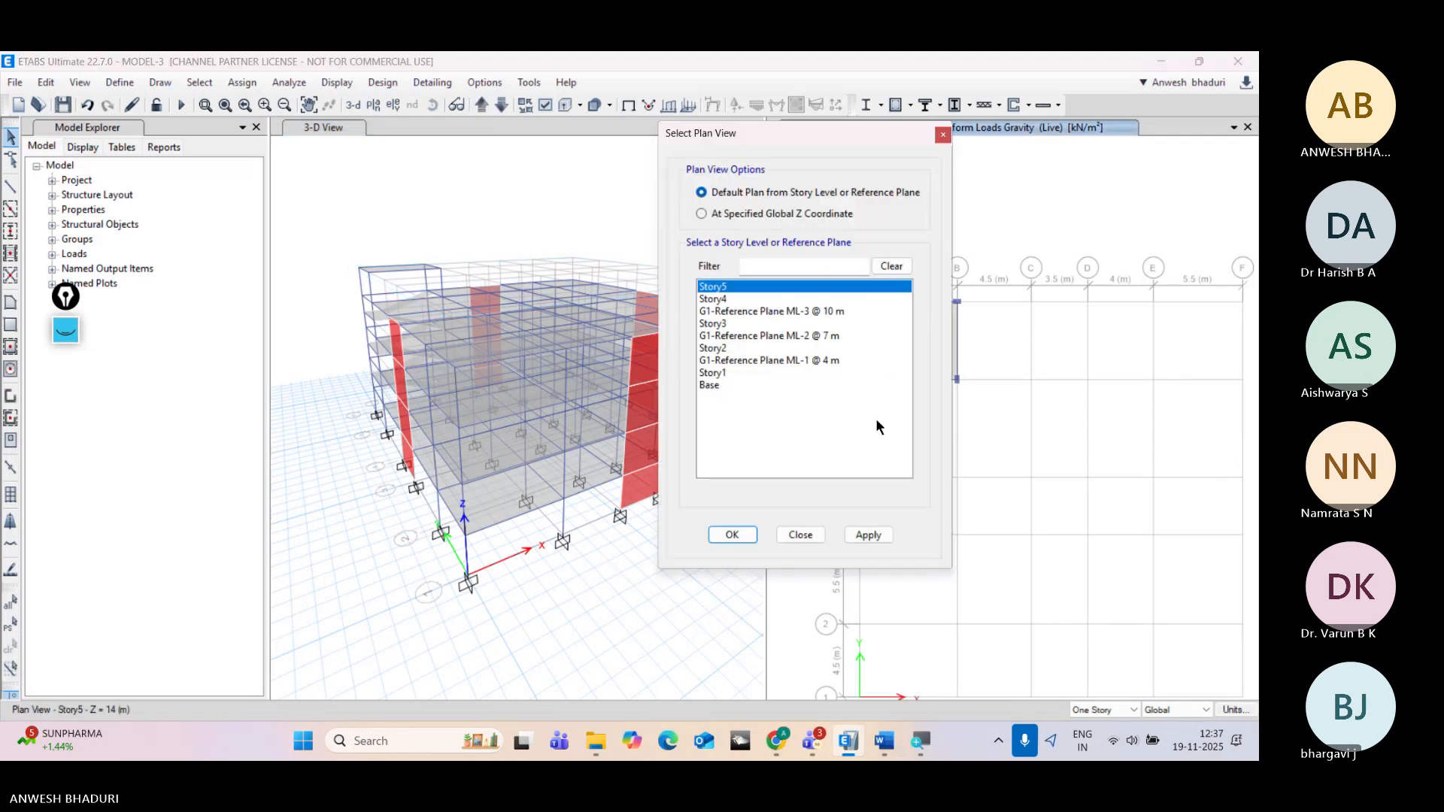
pyautogui.click(752, 372)
pyautogui.click(731, 534)
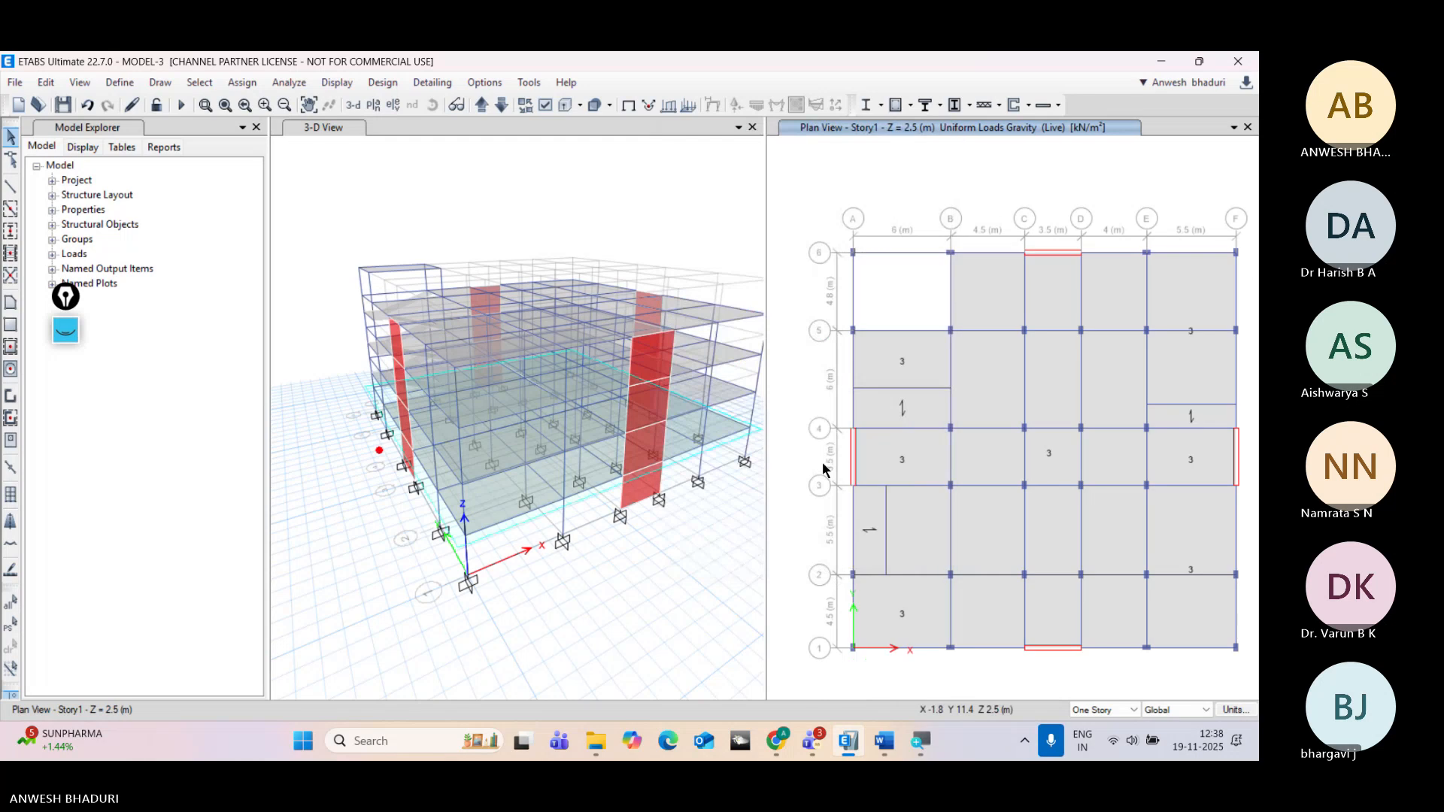
# Step: Examine the whole building in 3-D from several sides, including the shear walls, staircase bay and Story5 slab
pyautogui.click(397, 168)
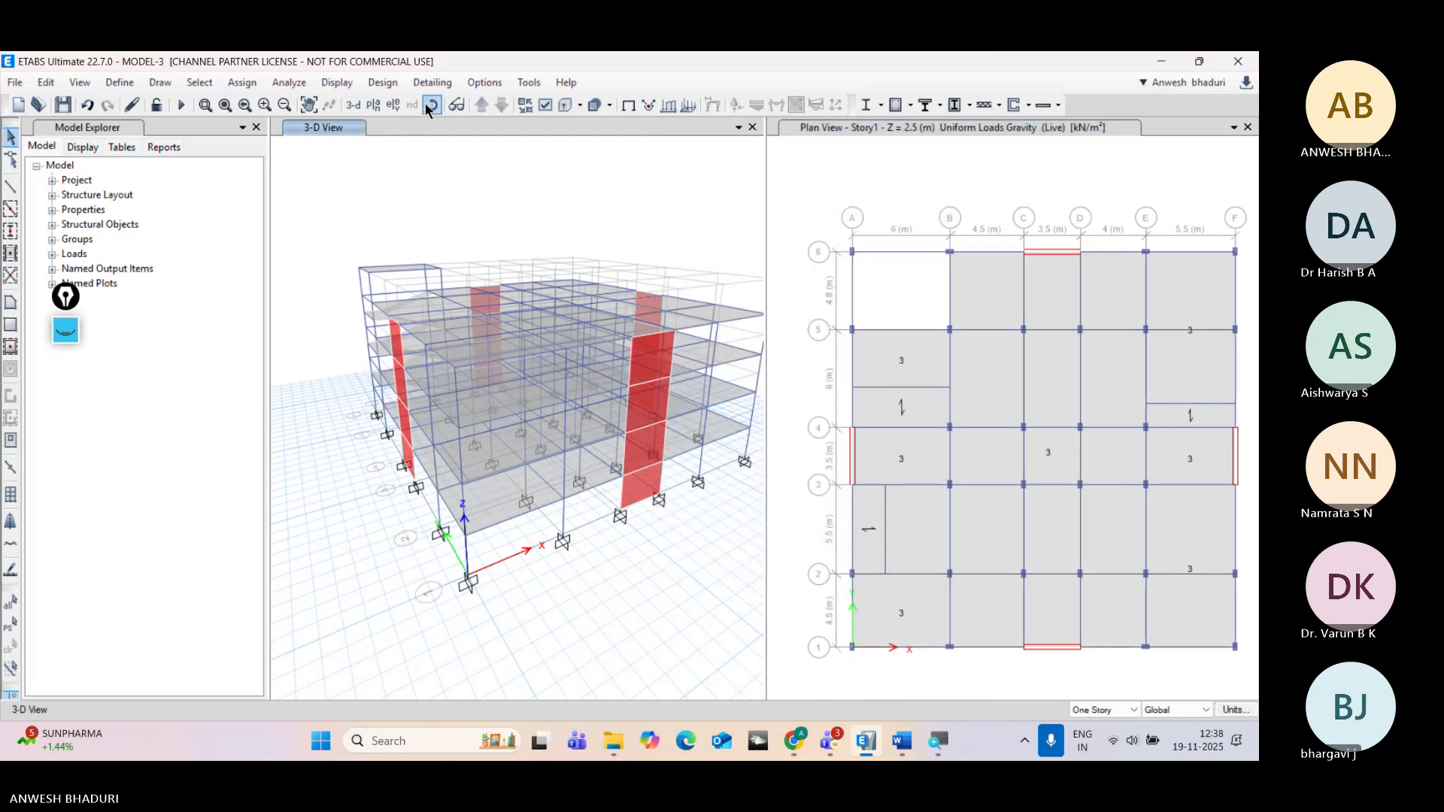
pyautogui.click(432, 105)
pyautogui.moveTo(637, 593); pyautogui.dragTo(493, 612)
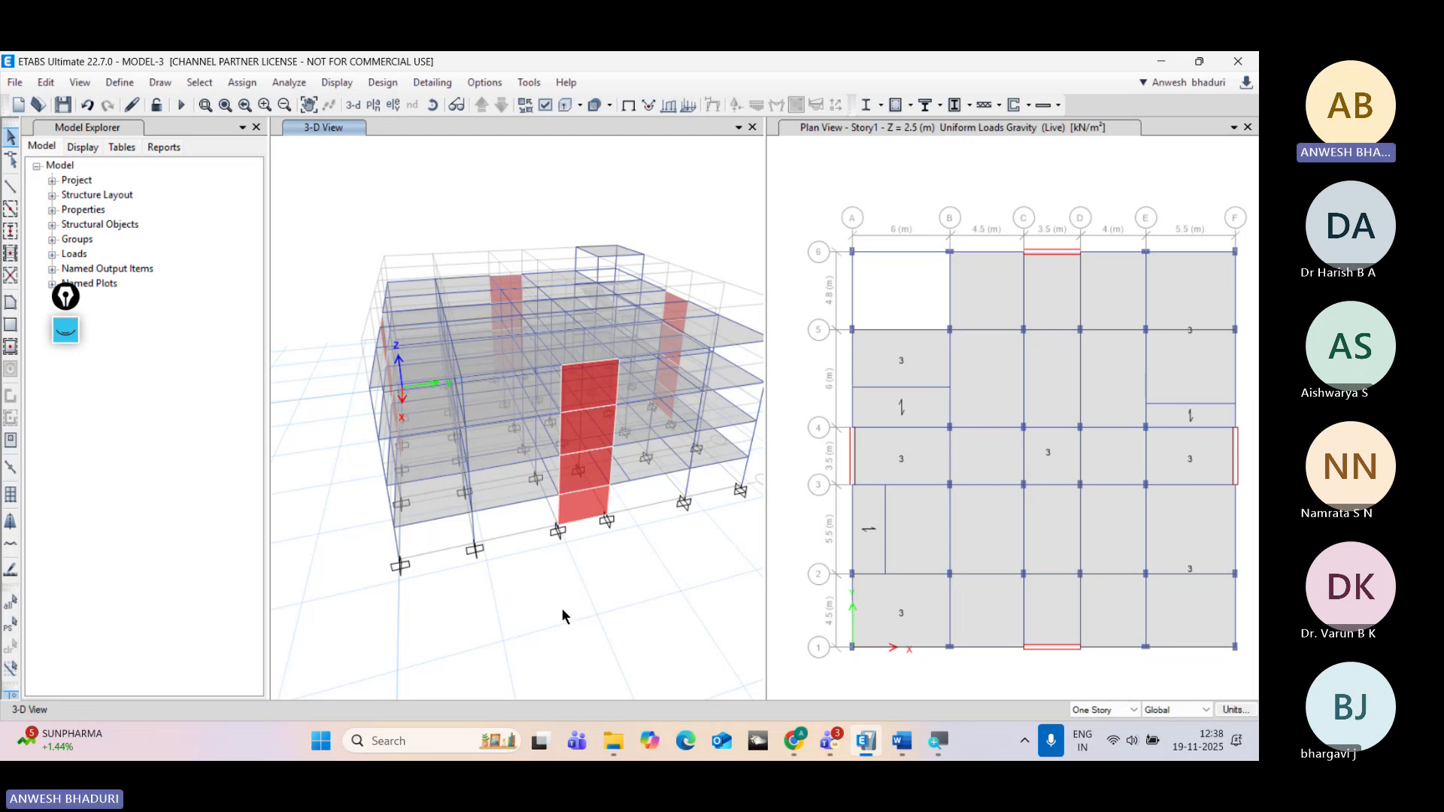
pyautogui.moveTo(565, 612); pyautogui.dragTo(524, 617, button='middle')
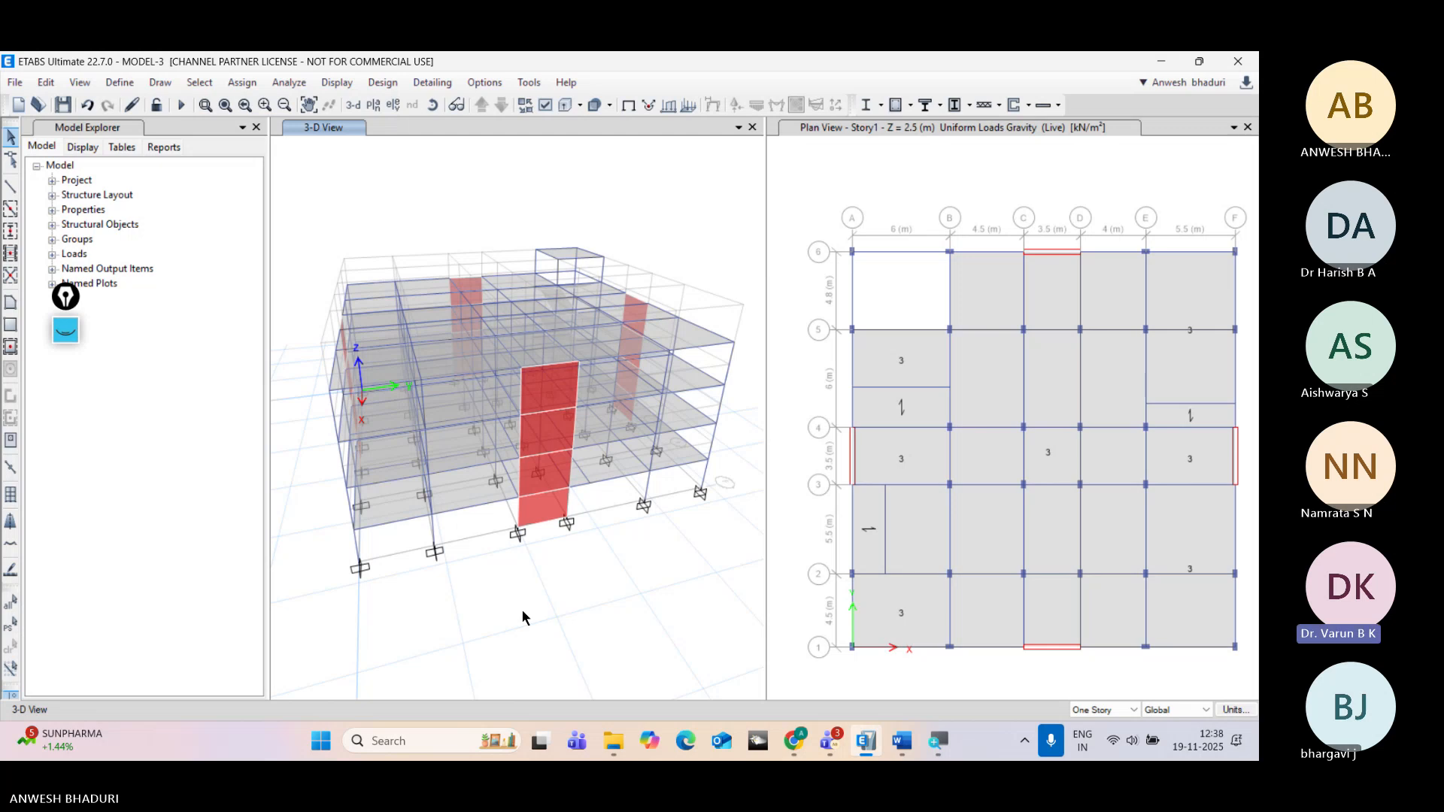
pyautogui.click(433, 105)
pyautogui.moveTo(471, 620); pyautogui.dragTo(425, 360)
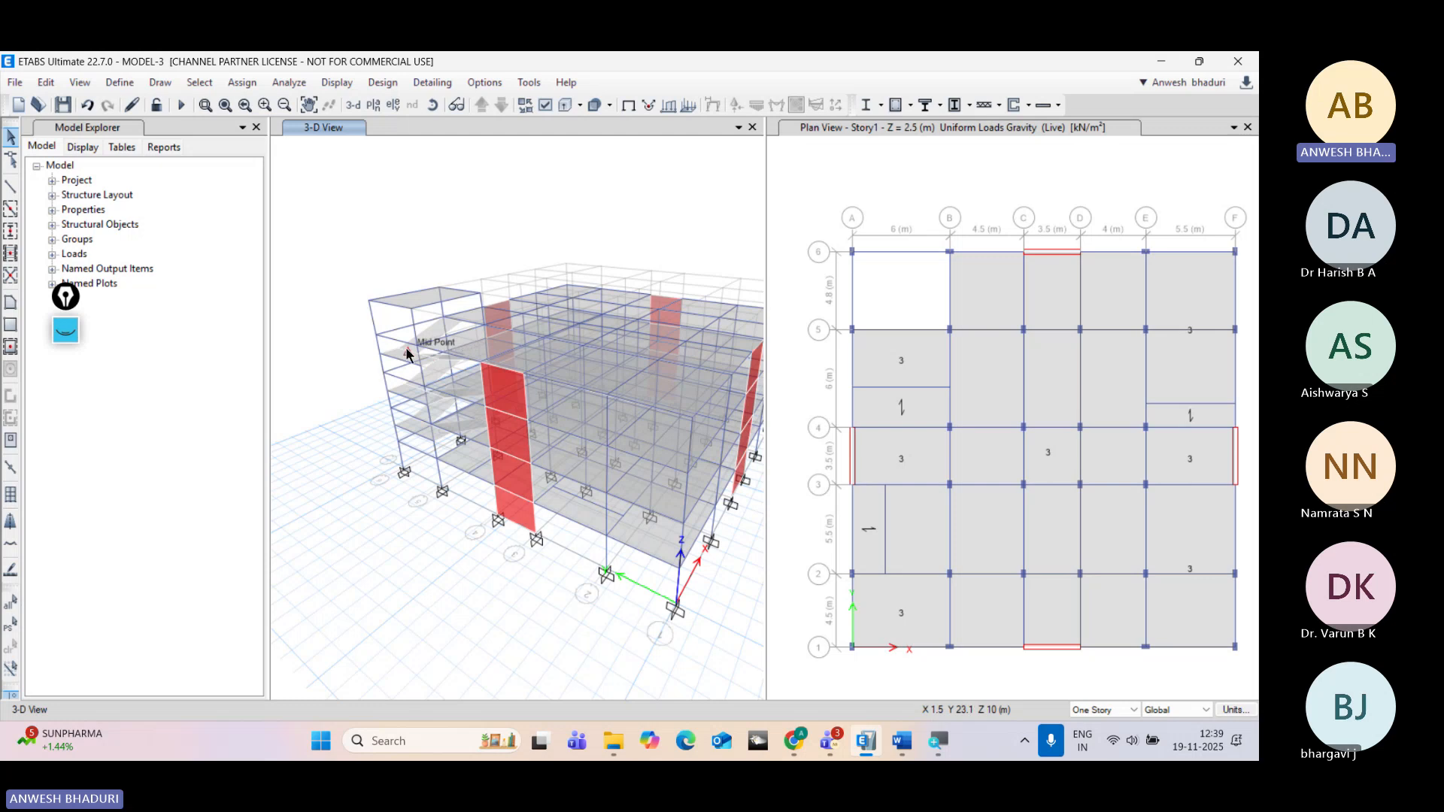
pyautogui.click(433, 104)
pyautogui.moveTo(482, 451); pyautogui.dragTo(543, 593)
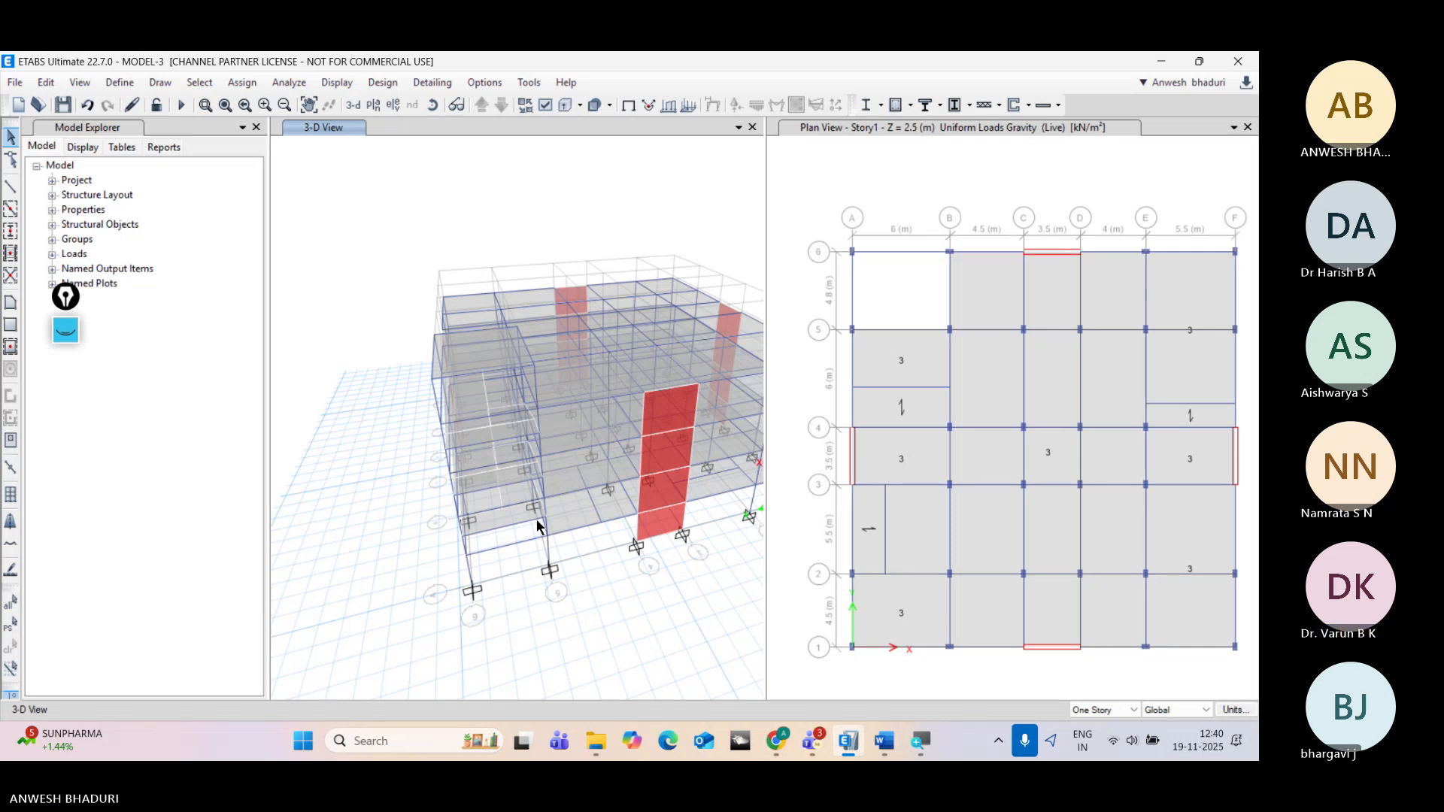
pyautogui.click(435, 107)
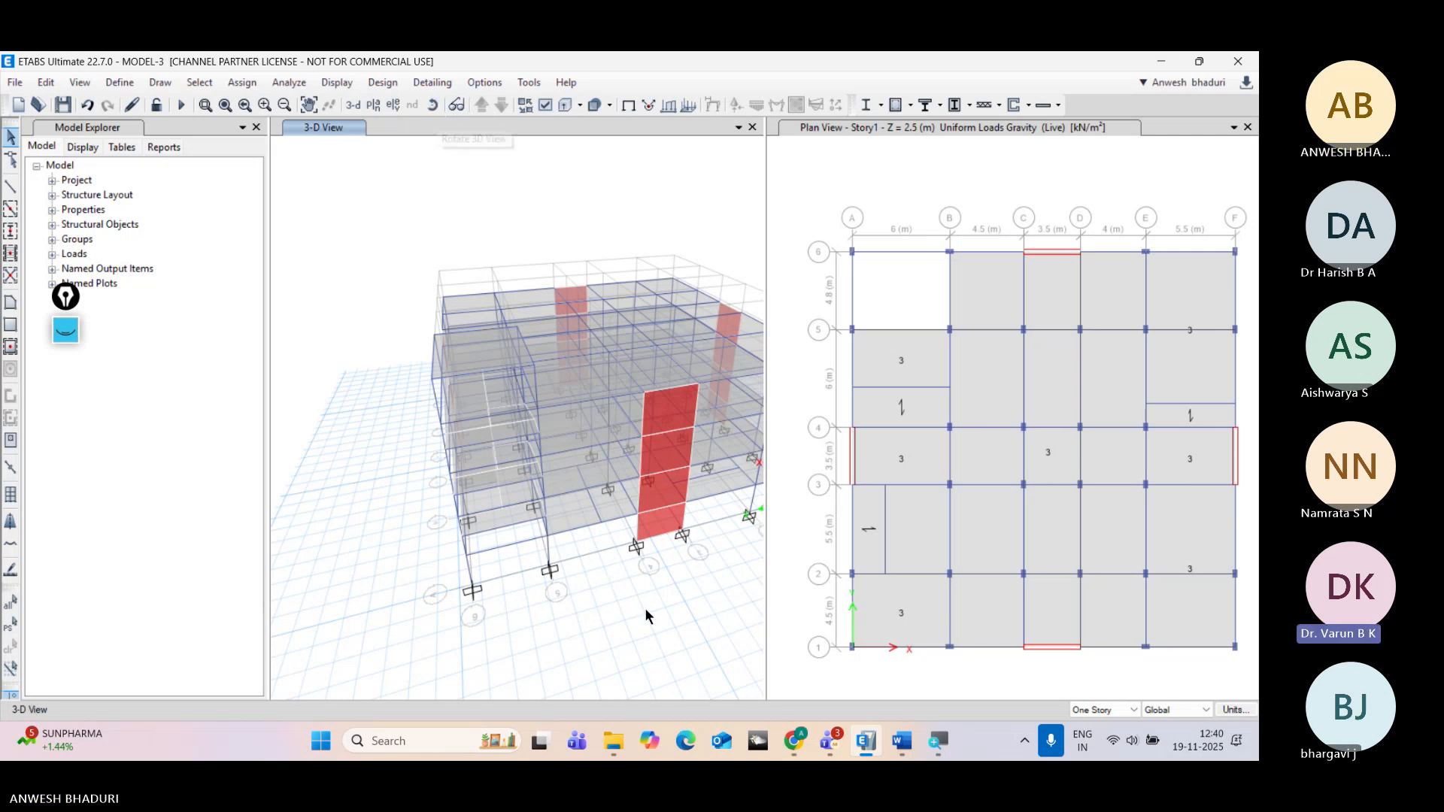
pyautogui.moveTo(644, 608); pyautogui.dragTo(546, 616)
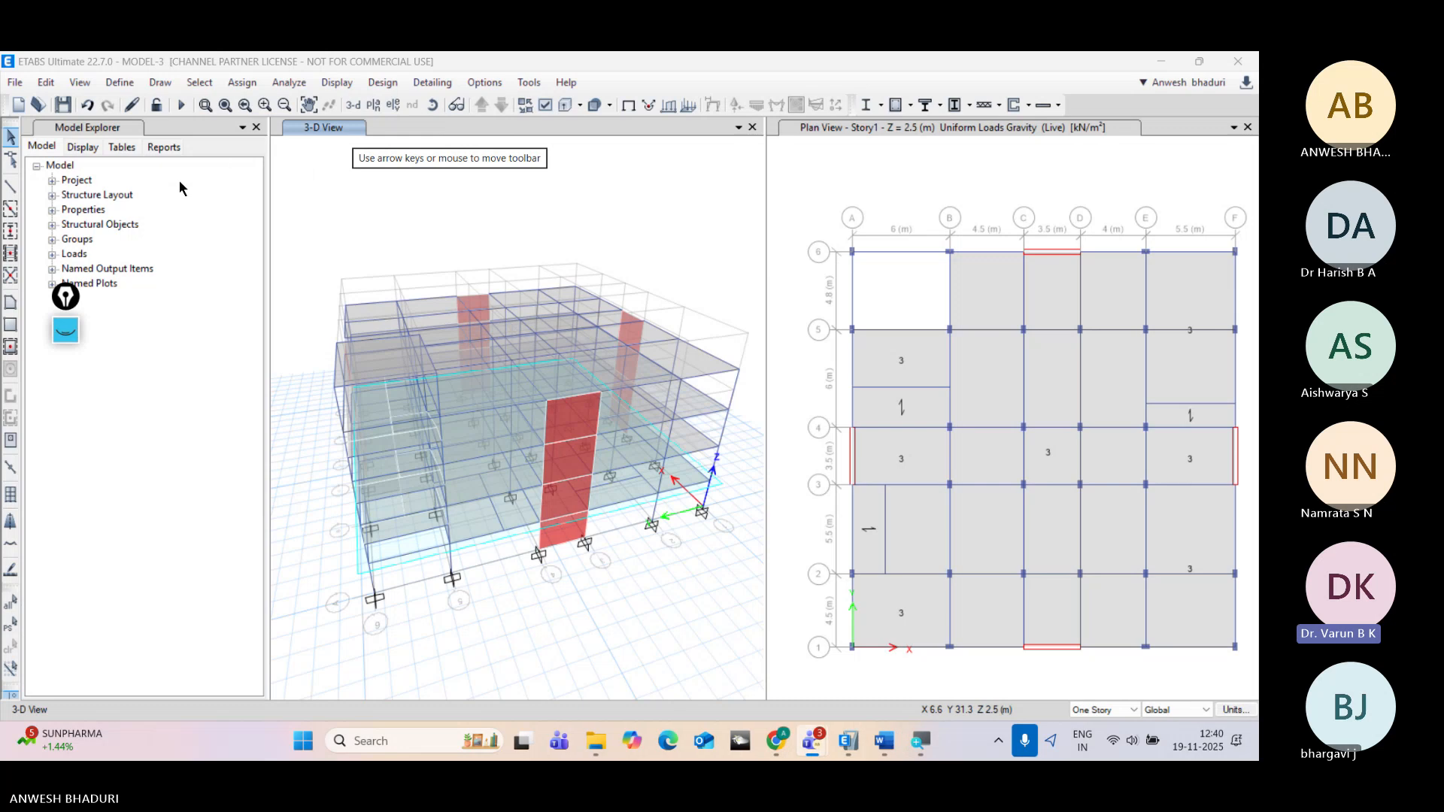
pyautogui.click(568, 246)
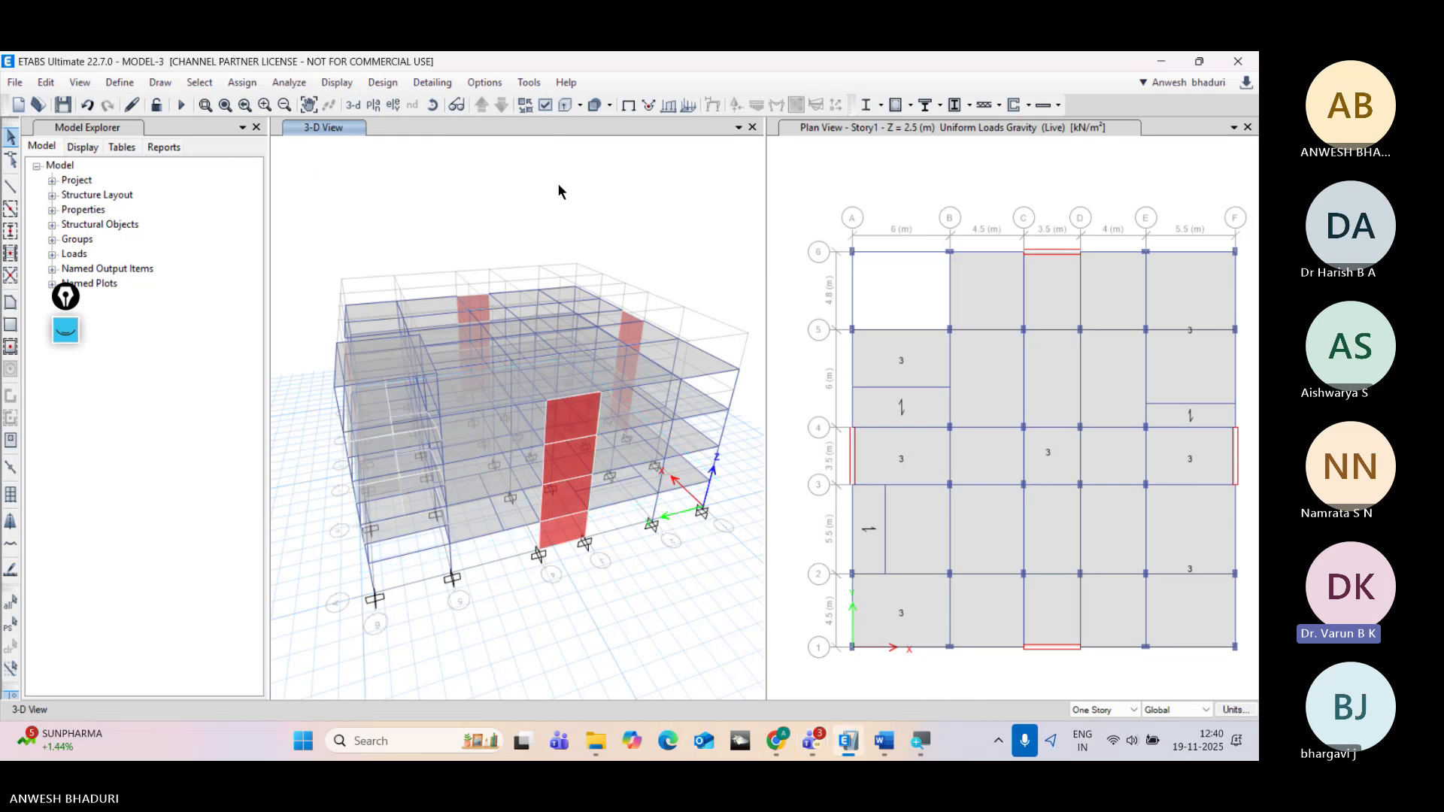
# Step: Open the CSI Analysis Reference Manual from the manuals in the ETABS documentation
pyautogui.click(564, 83)
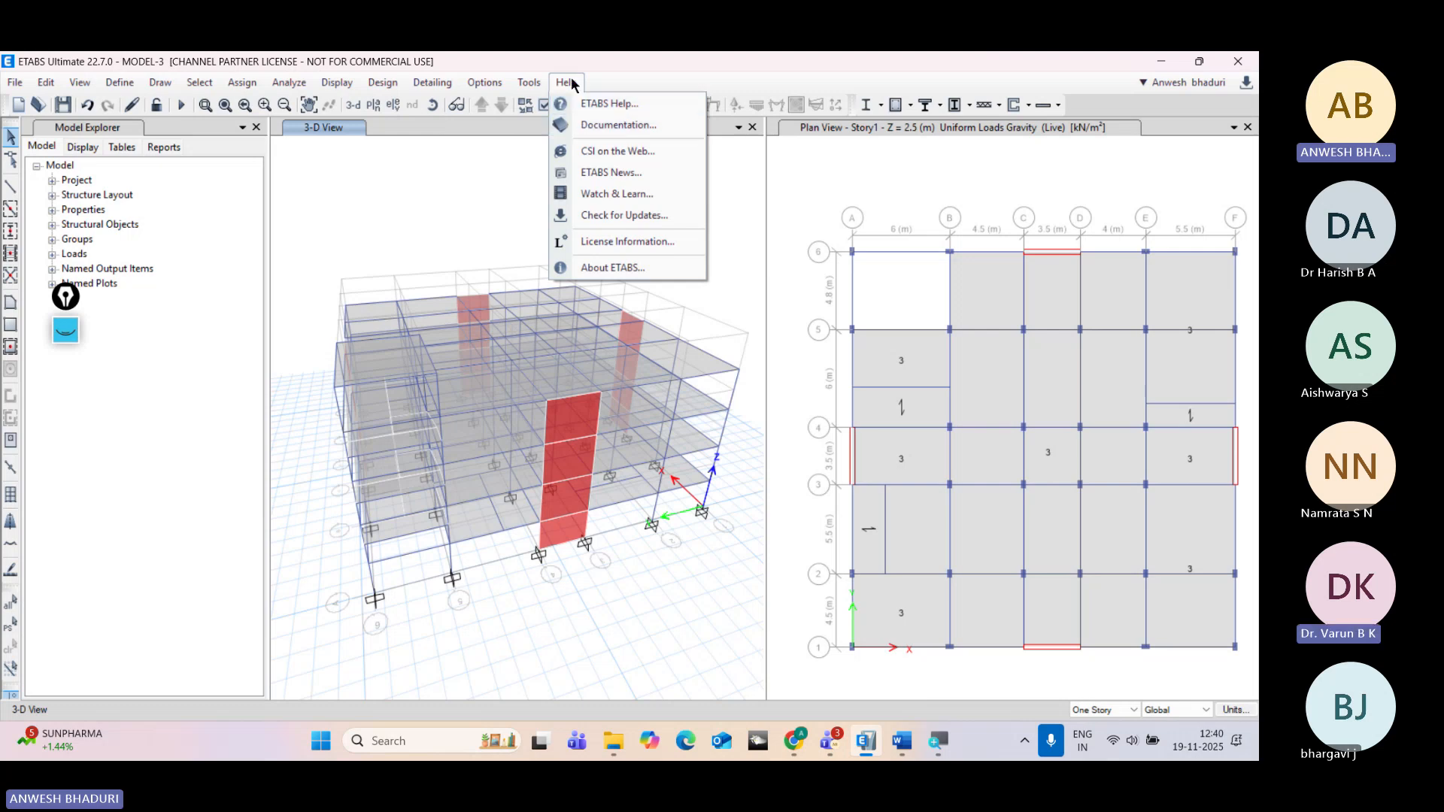
pyautogui.click(586, 123)
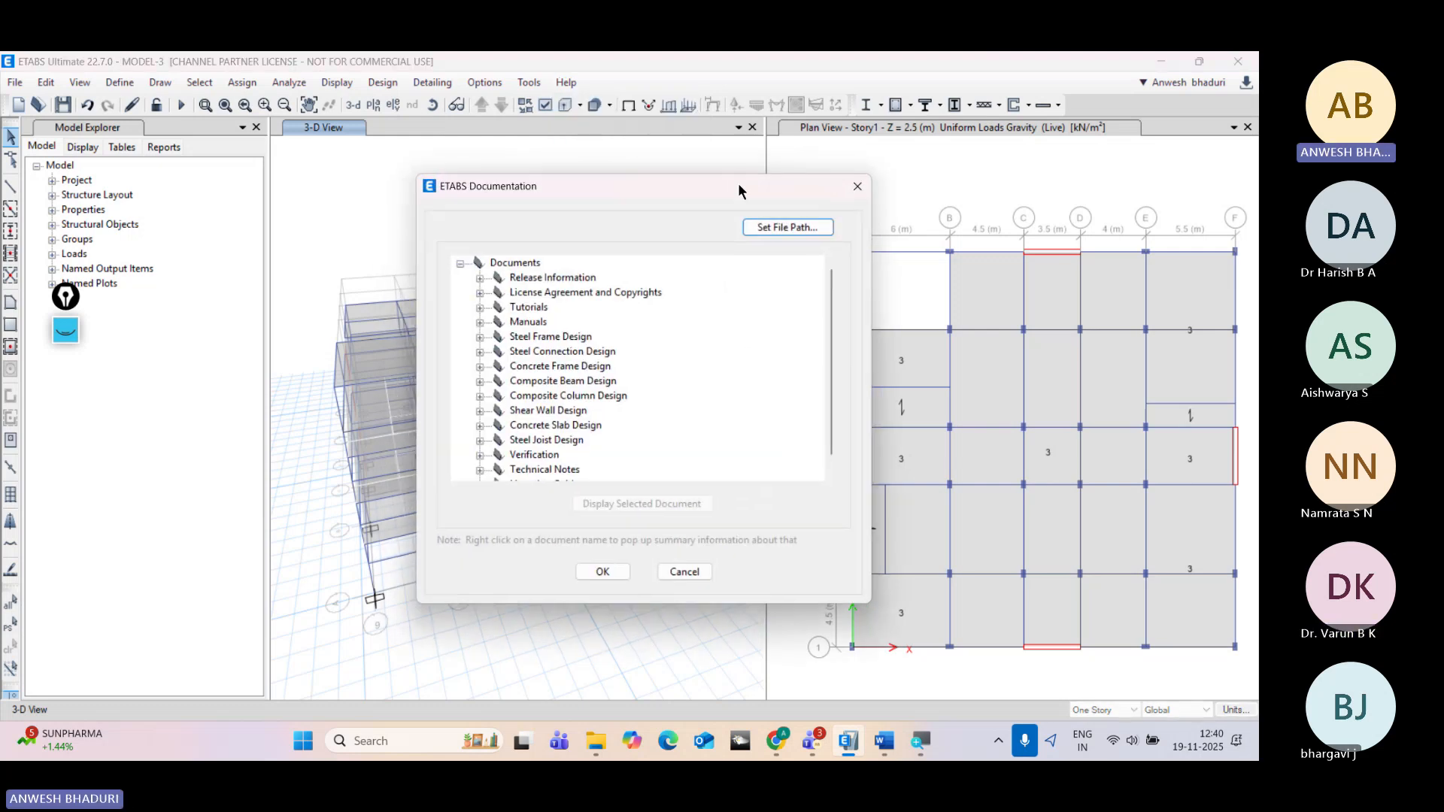
pyautogui.moveTo(738, 183); pyautogui.dragTo(1057, 175)
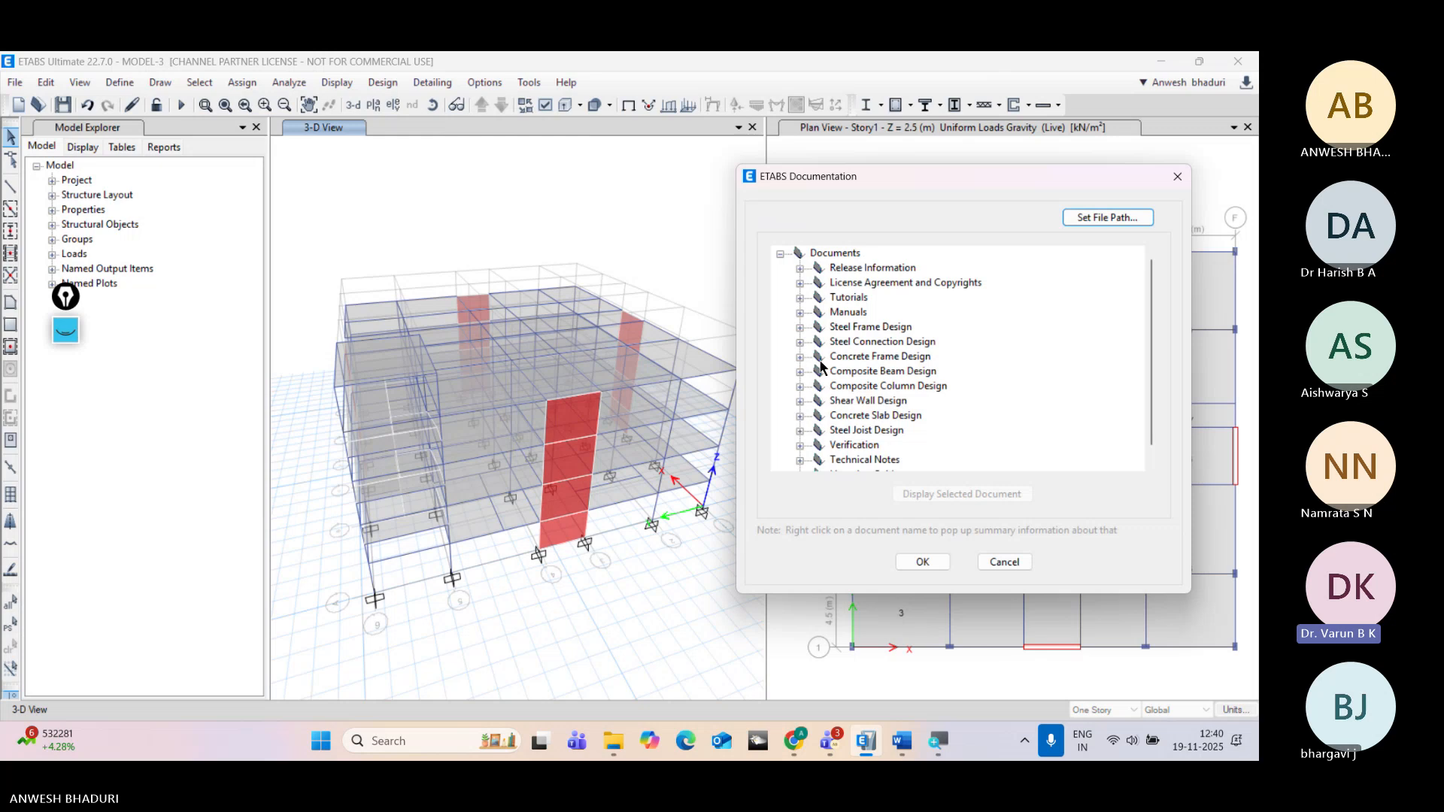
pyautogui.click(799, 312)
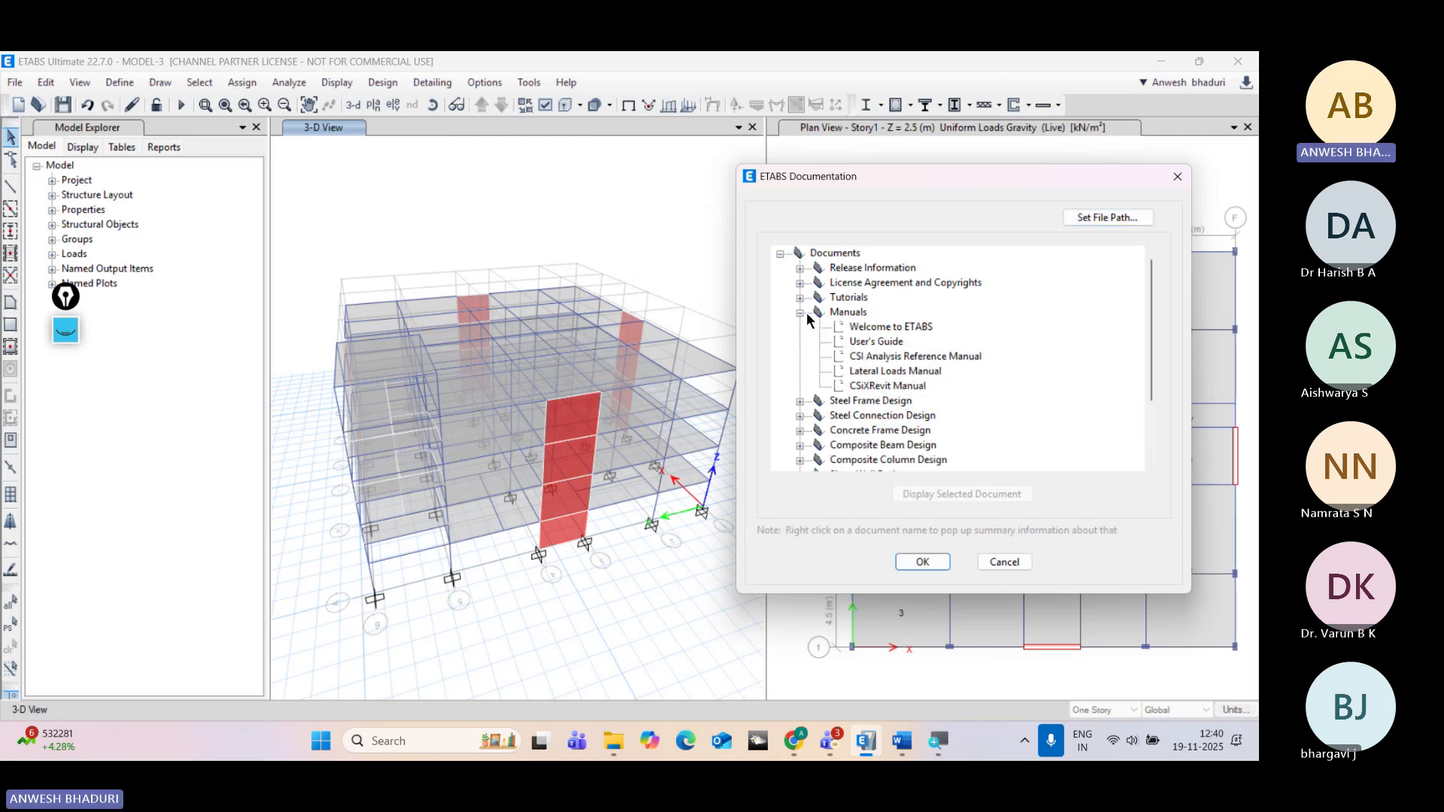
pyautogui.click(875, 357)
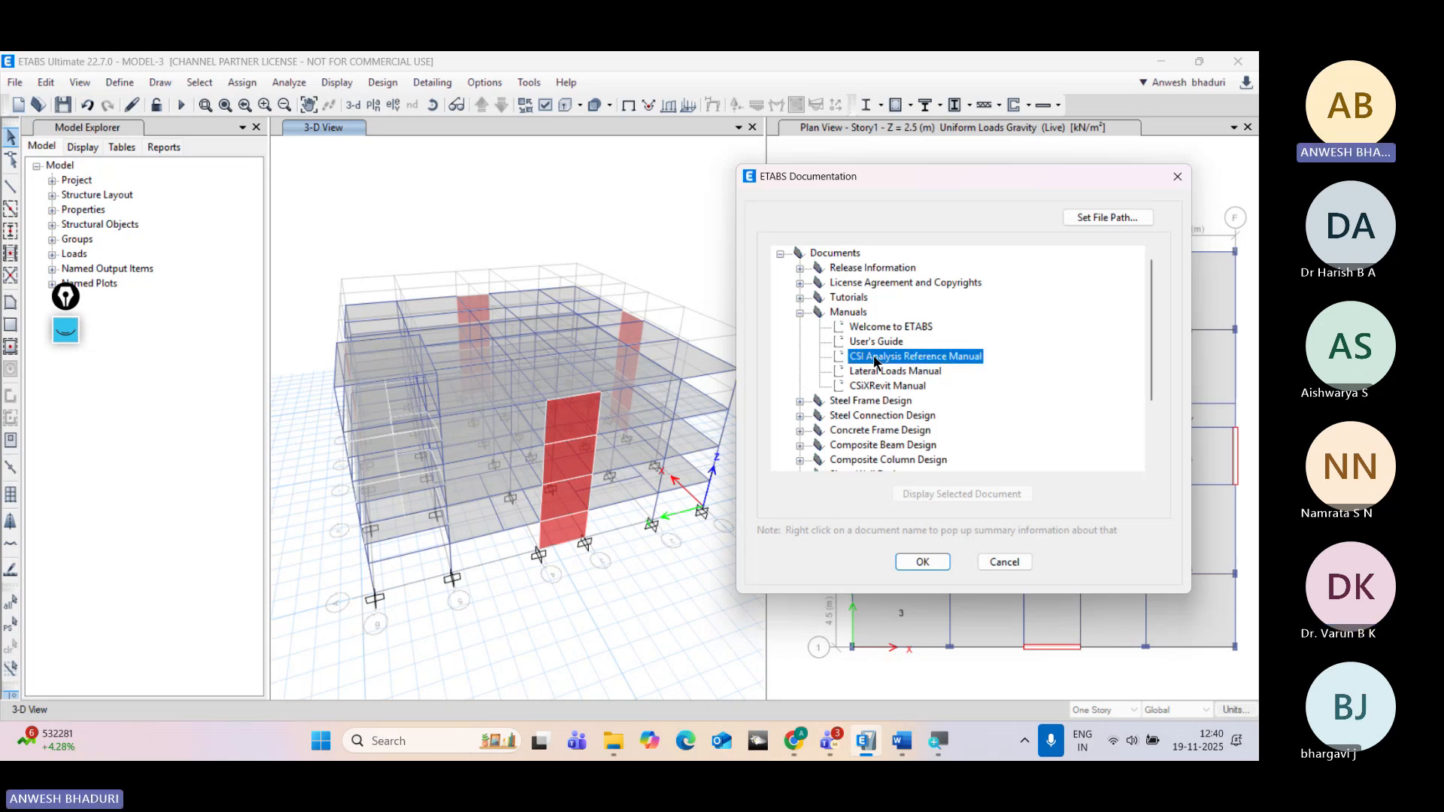
pyautogui.doubleClick(874, 358)
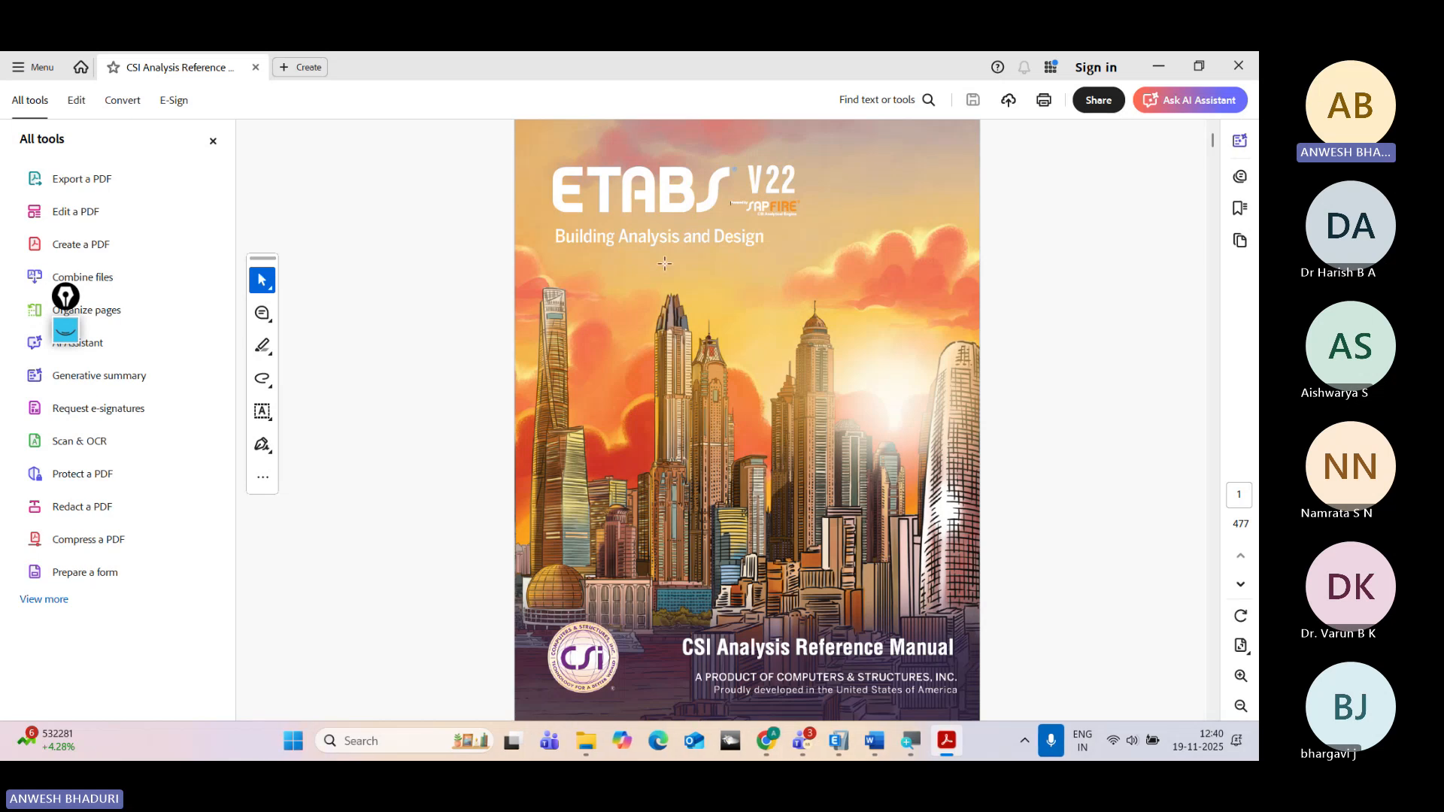
# Step: Look through the CSI Analysis Reference Manual's table of contents up to the Nonlinear Time-History Analysis chapter and close the manual
pyautogui.scroll(-3, 665, 263)
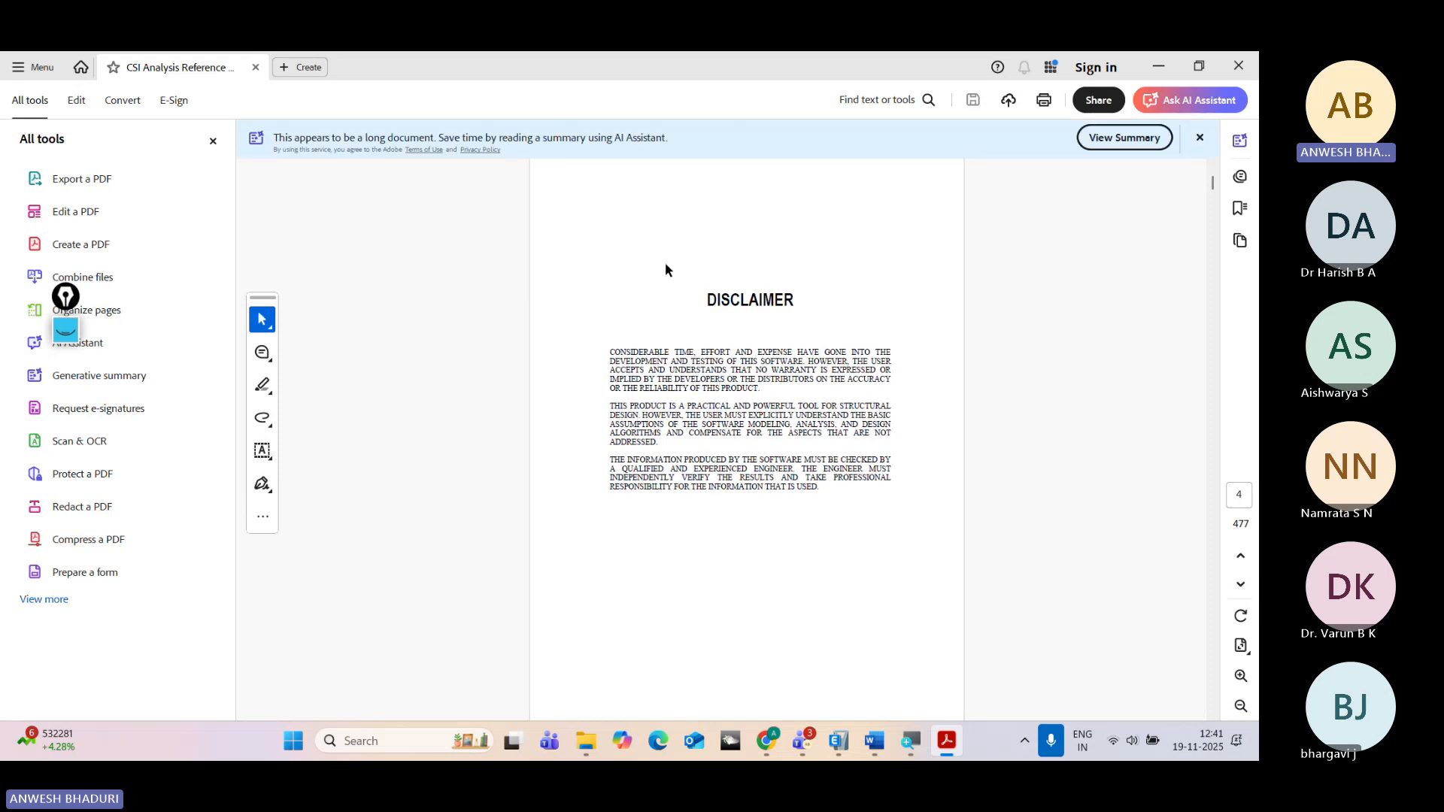
pyautogui.click(1200, 137)
pyautogui.scroll(-2, 927, 312)
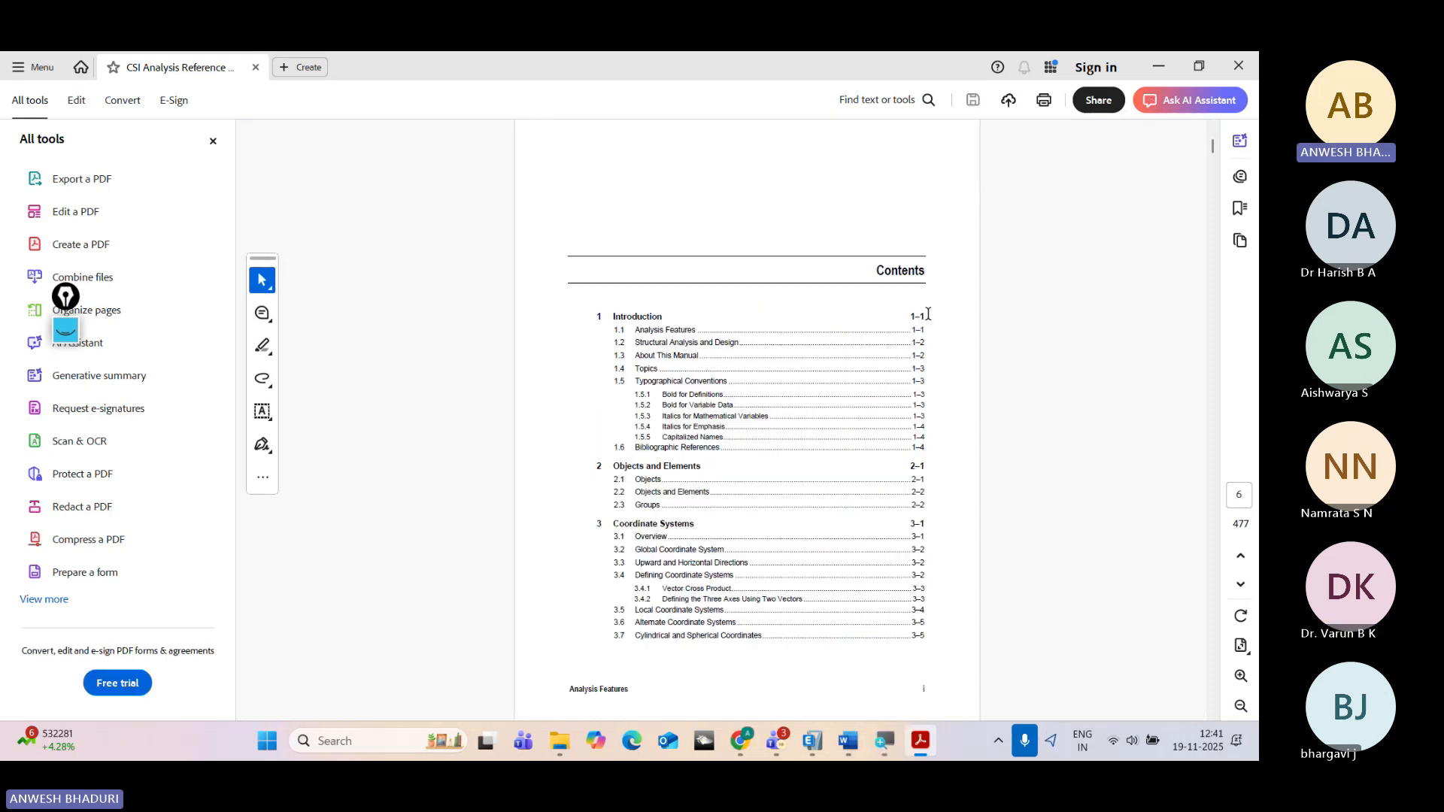
pyautogui.scroll(-1, 928, 314)
pyautogui.scroll(-1, 928, 313)
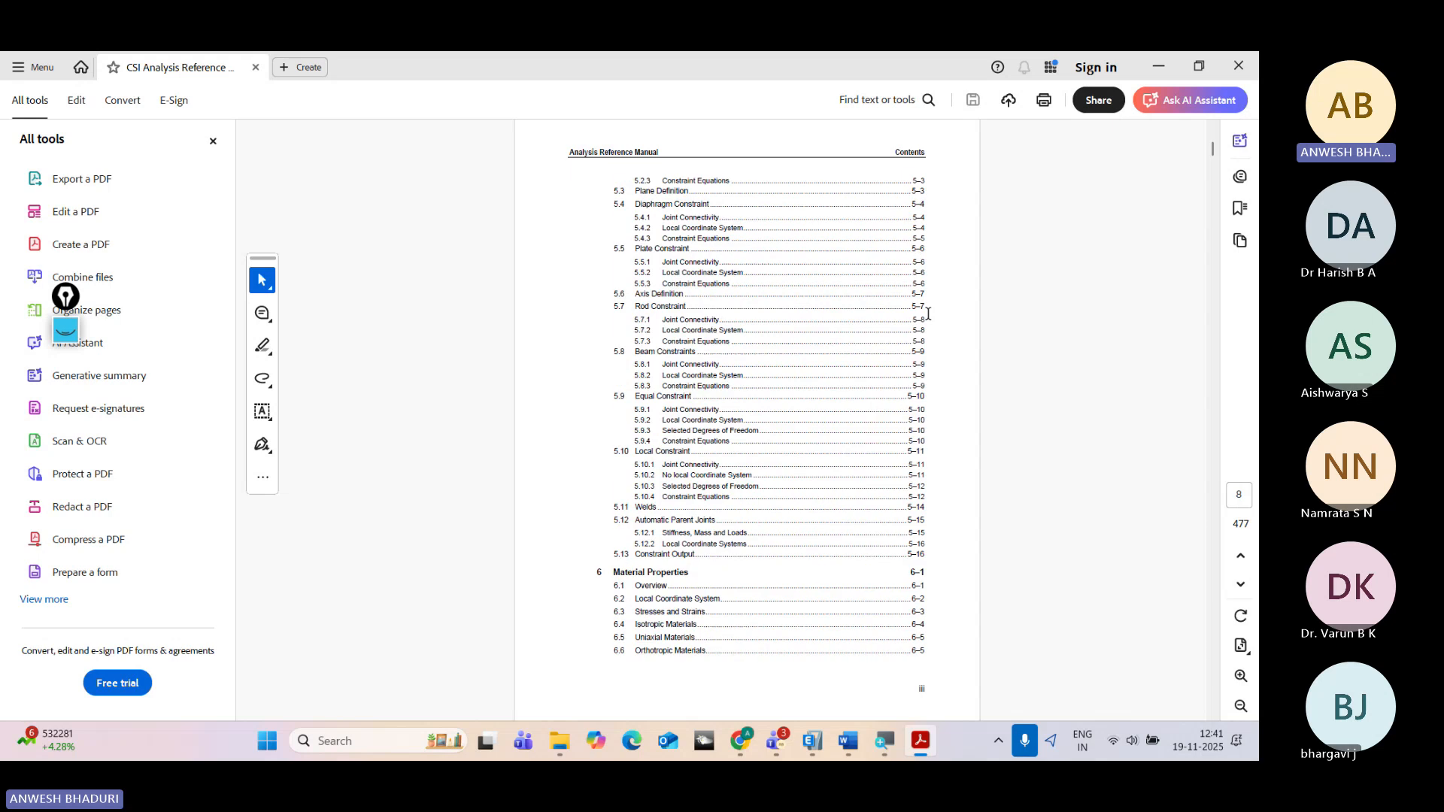
pyautogui.scroll(-1, 928, 314)
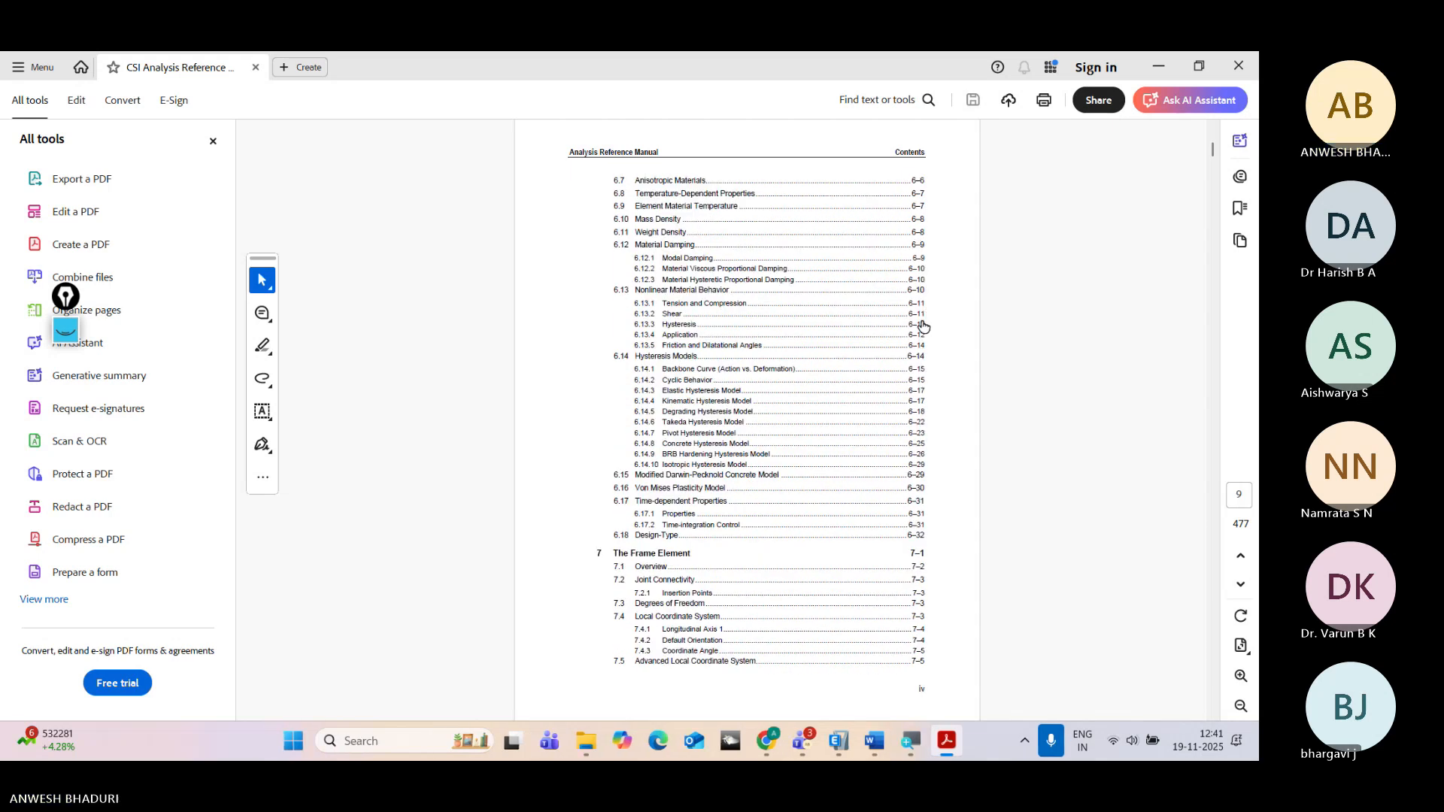
pyautogui.scroll(-1, 906, 353)
pyautogui.scroll(-1, 901, 368)
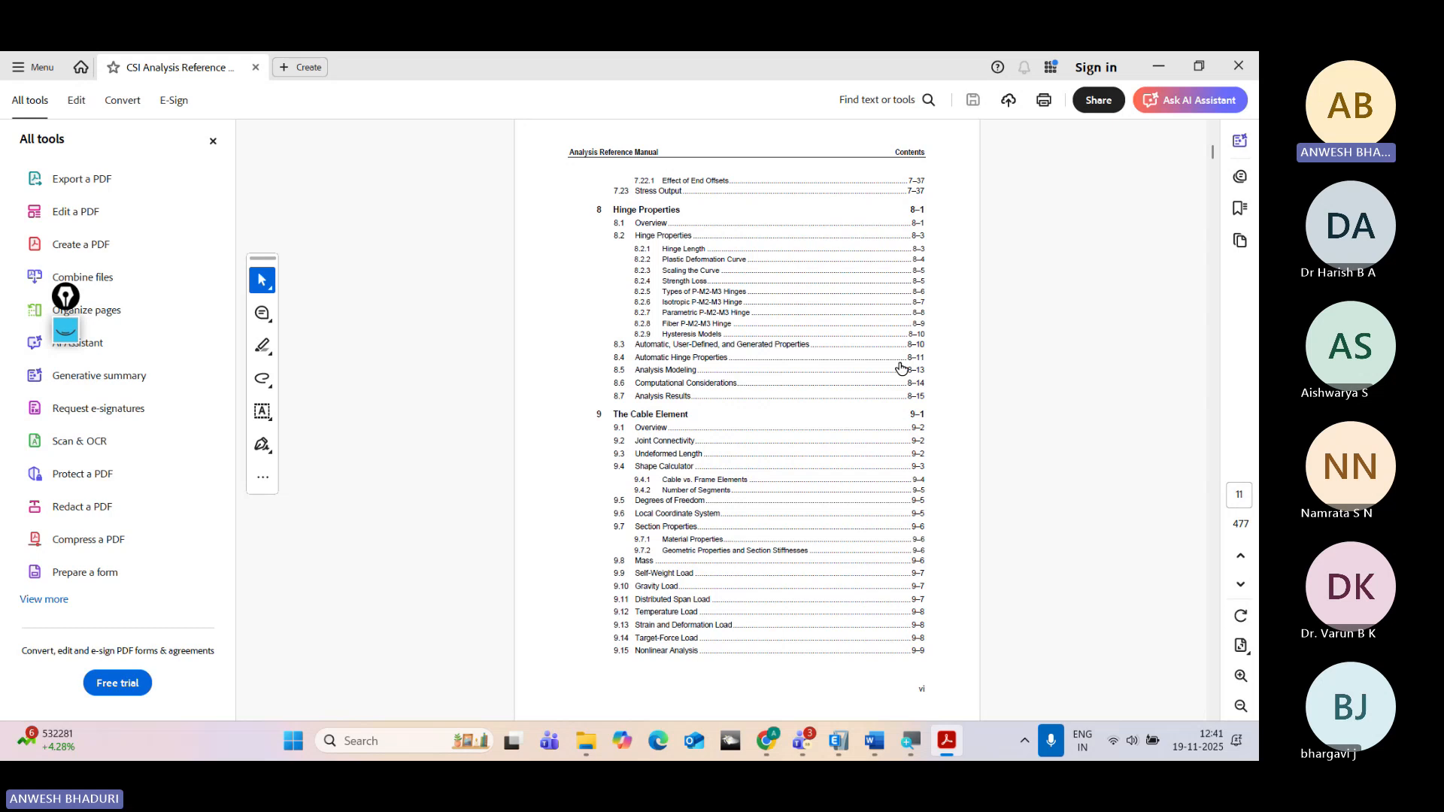
pyautogui.scroll(-2, 901, 368)
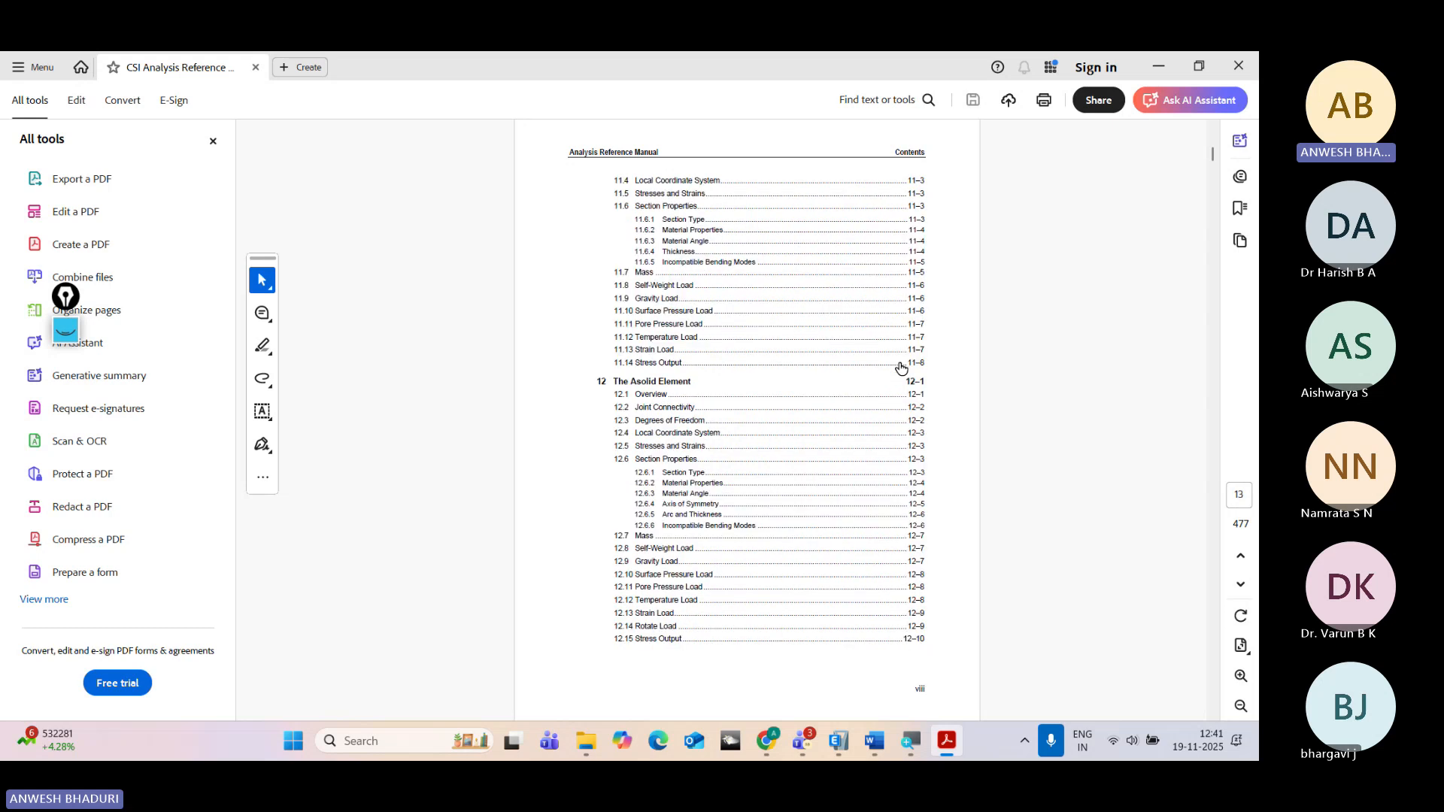
pyautogui.scroll(-1, 861, 413)
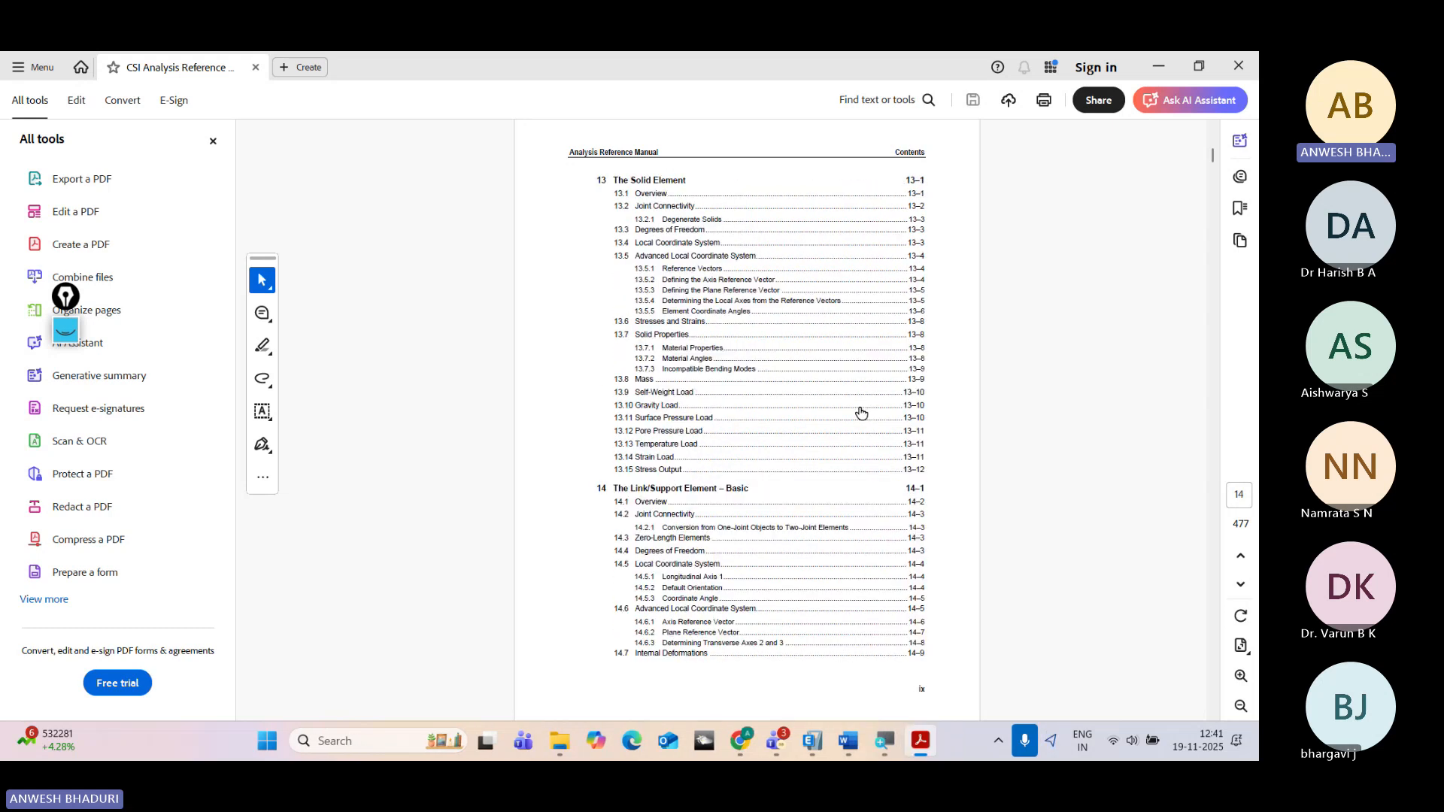
pyautogui.scroll(-3, 861, 413)
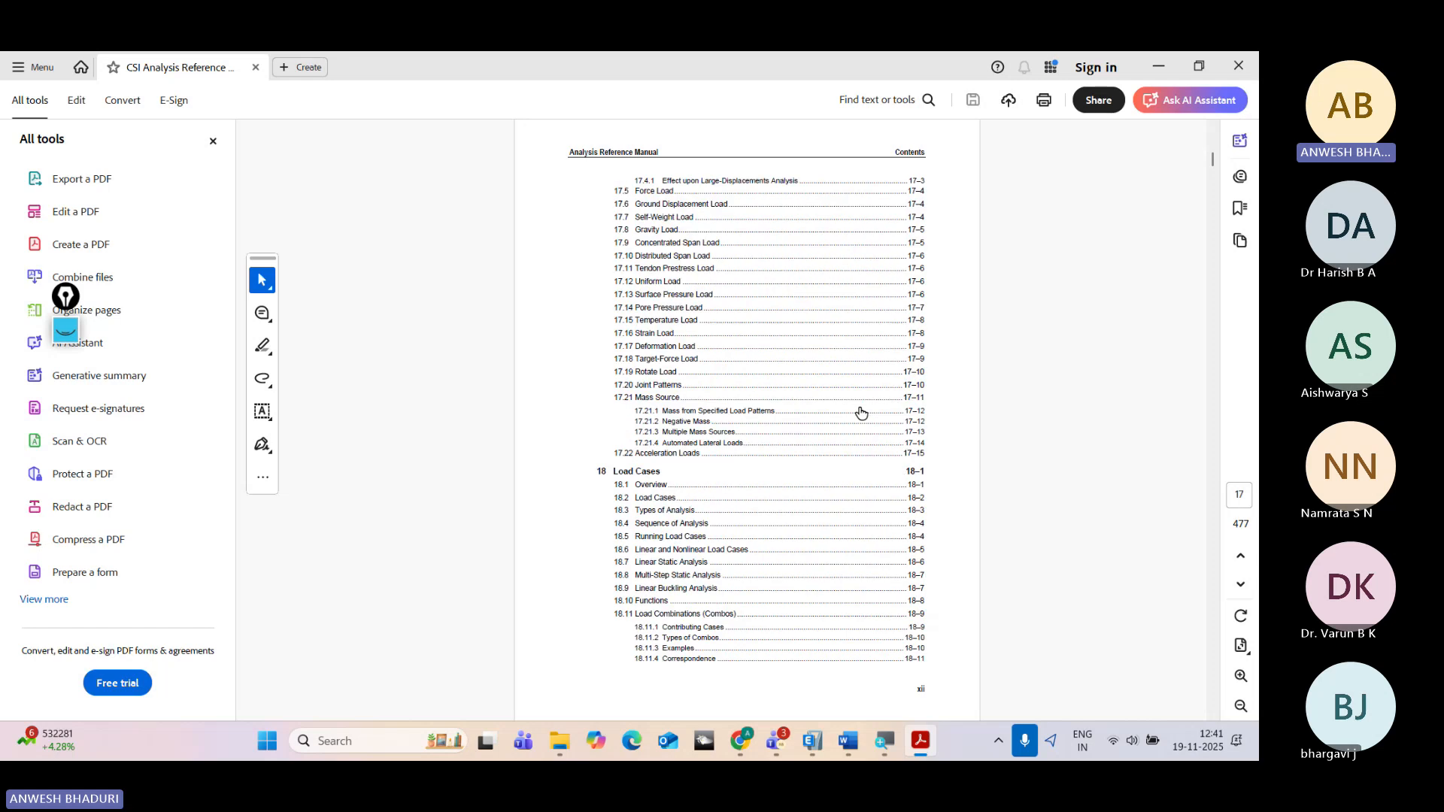
pyautogui.scroll(-1, 861, 413)
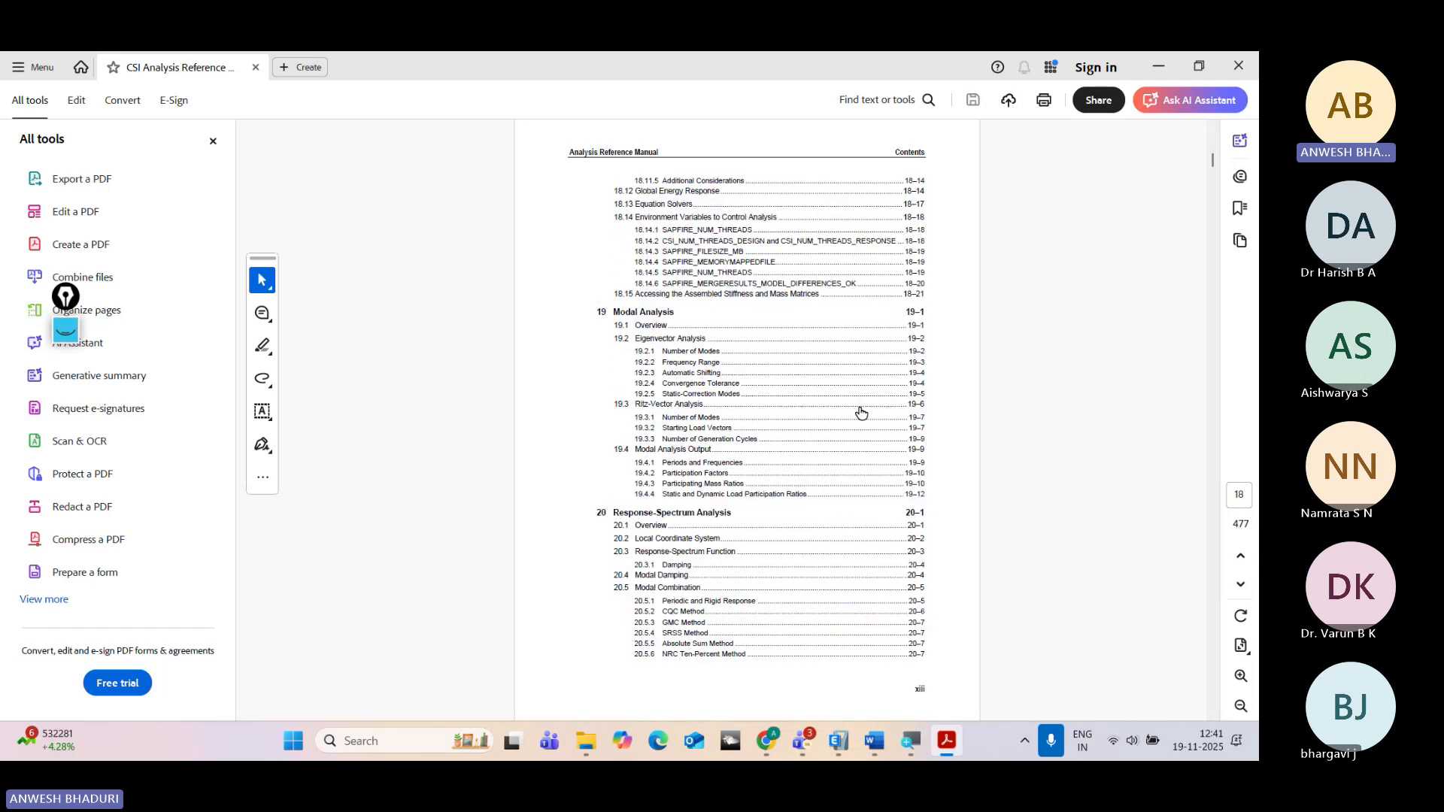
pyautogui.scroll(-1, 861, 413)
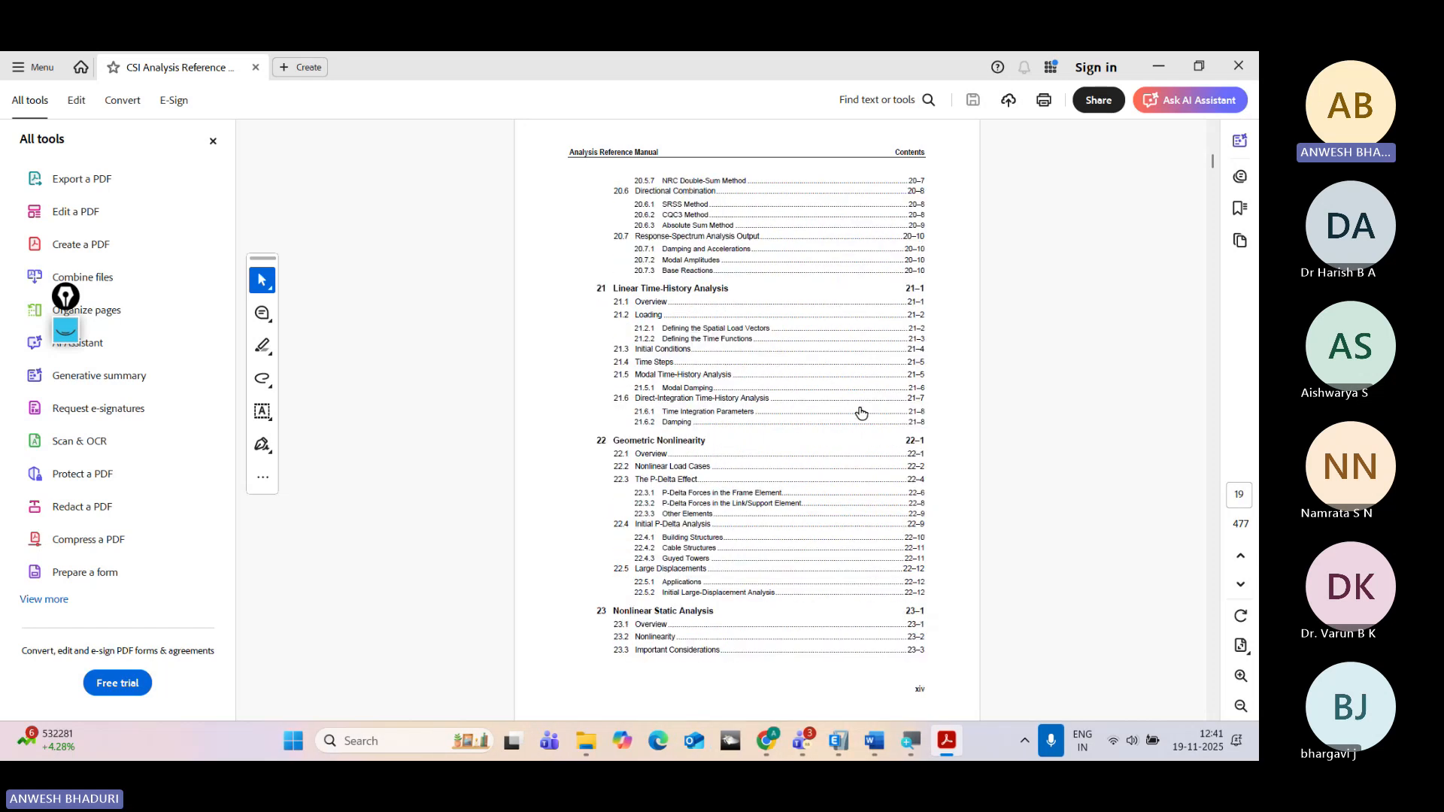
pyautogui.scroll(-1, 861, 413)
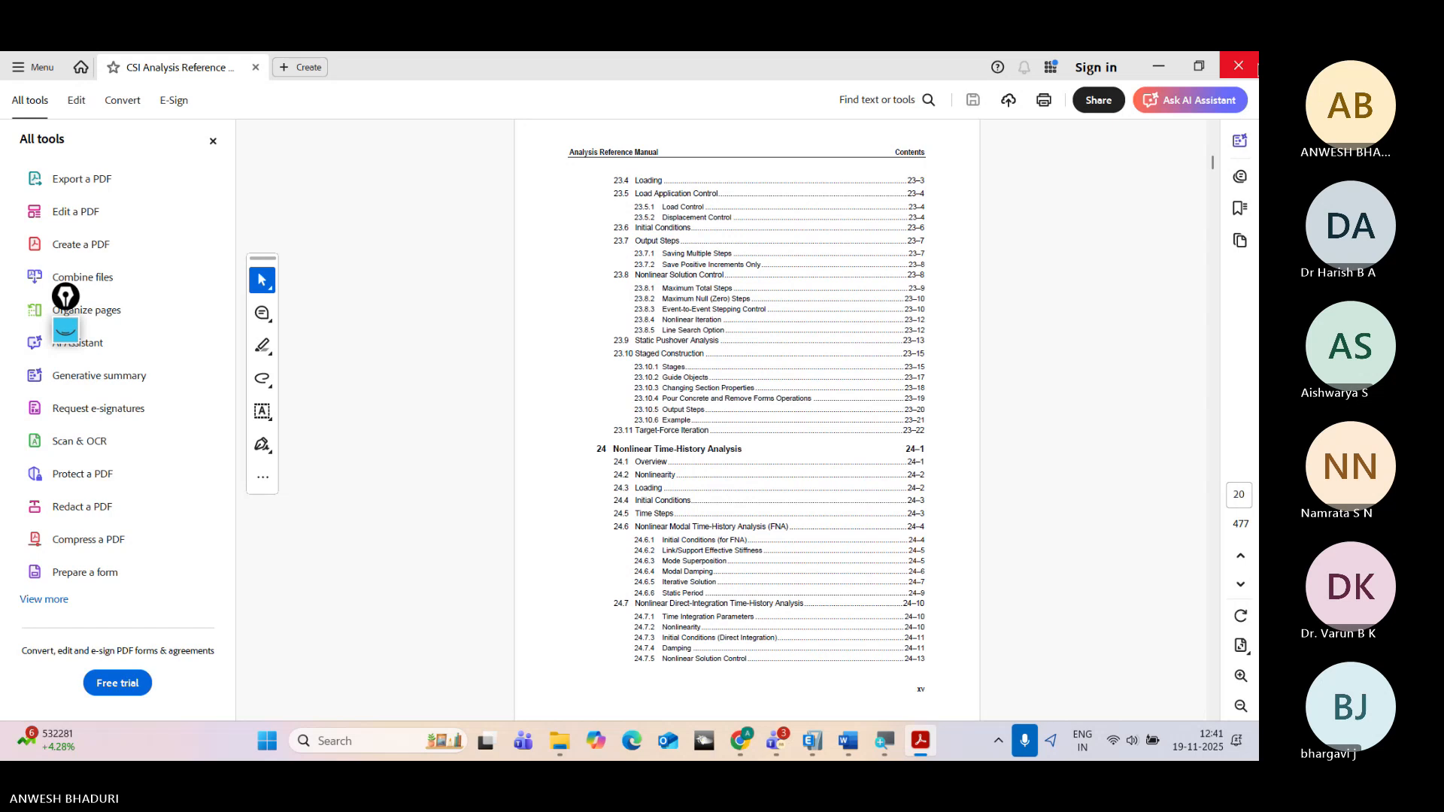
pyautogui.click(1239, 65)
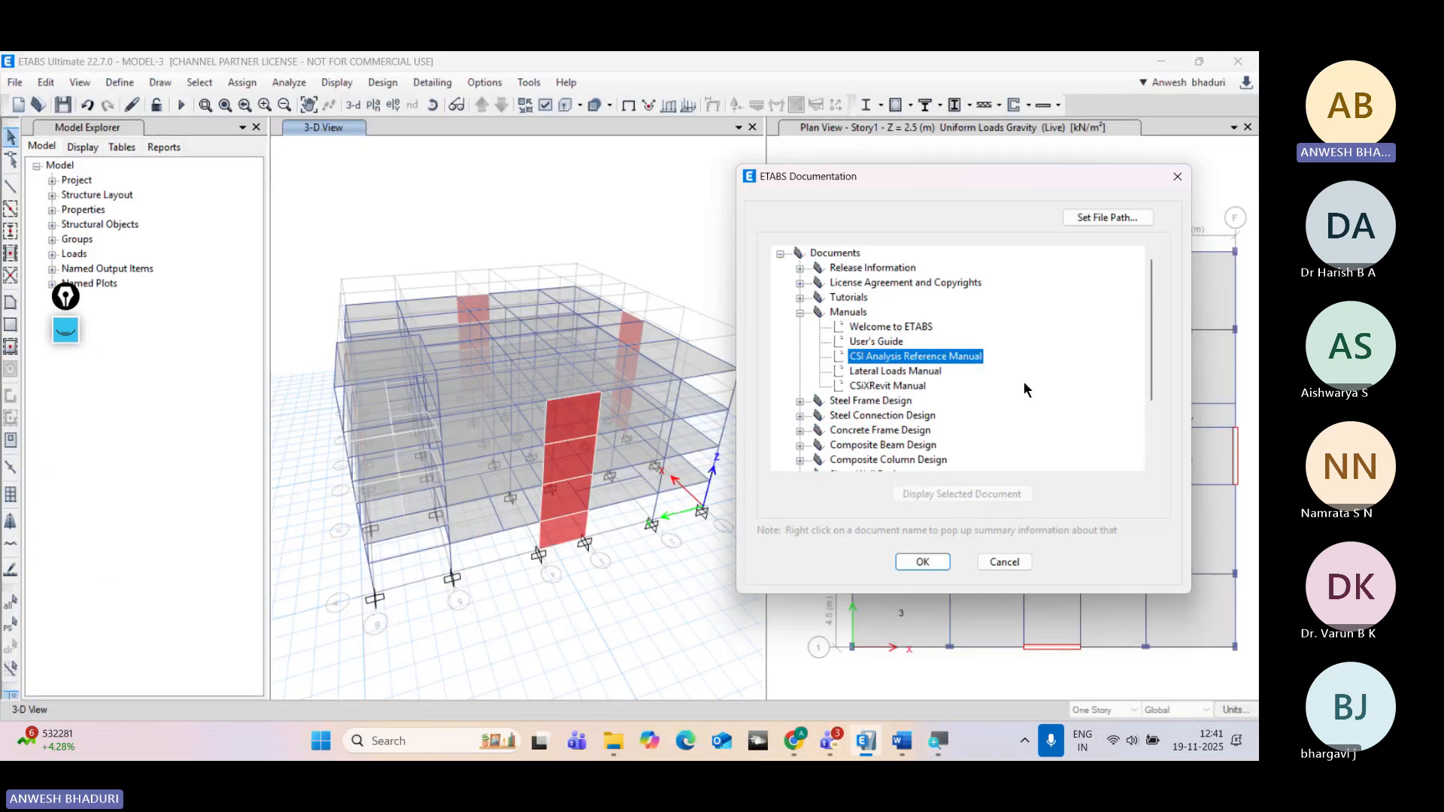
# Step: Review the remaining manuals and design guides in the documentation list, then close it
pyautogui.scroll(-2, 1025, 384)
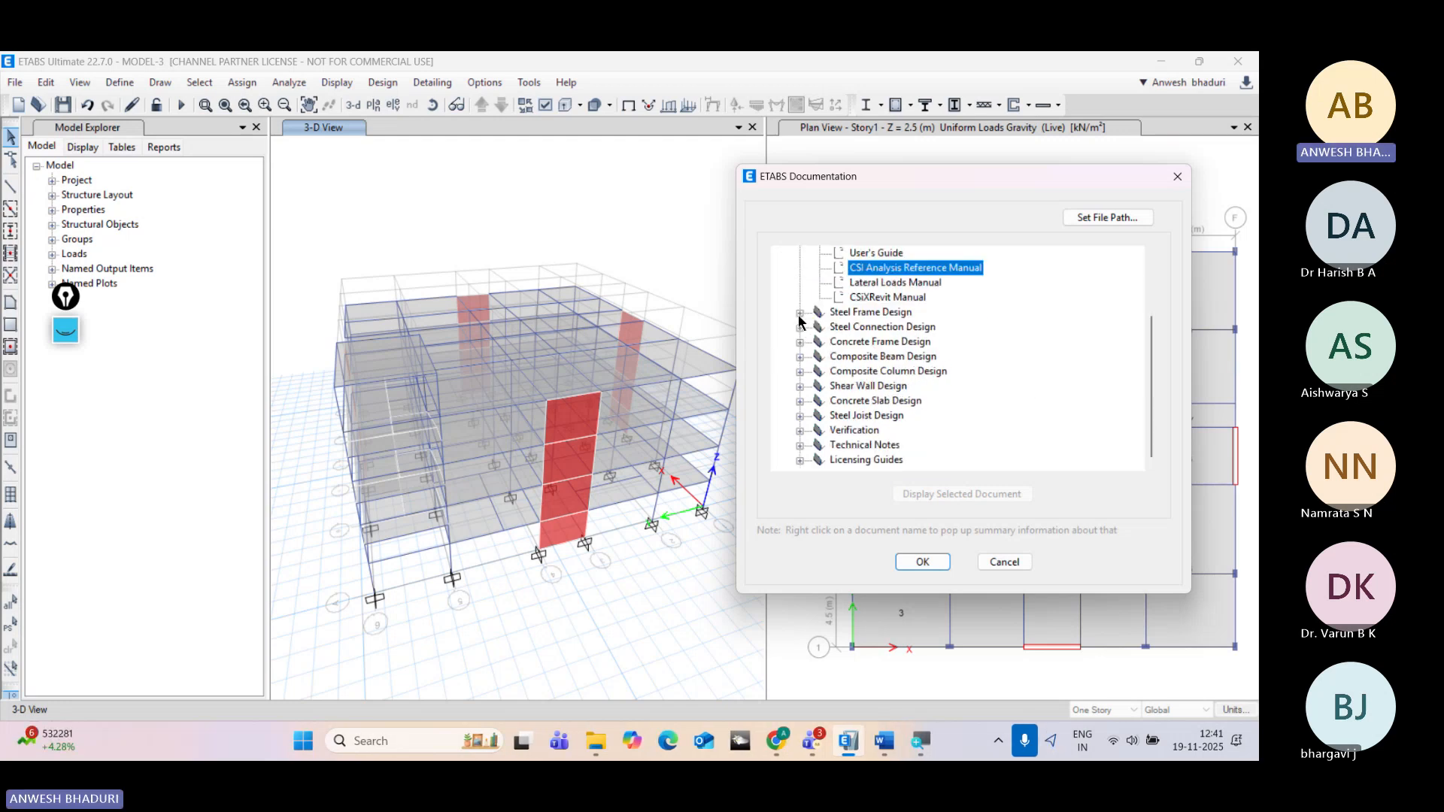
pyautogui.scroll(2, 867, 369)
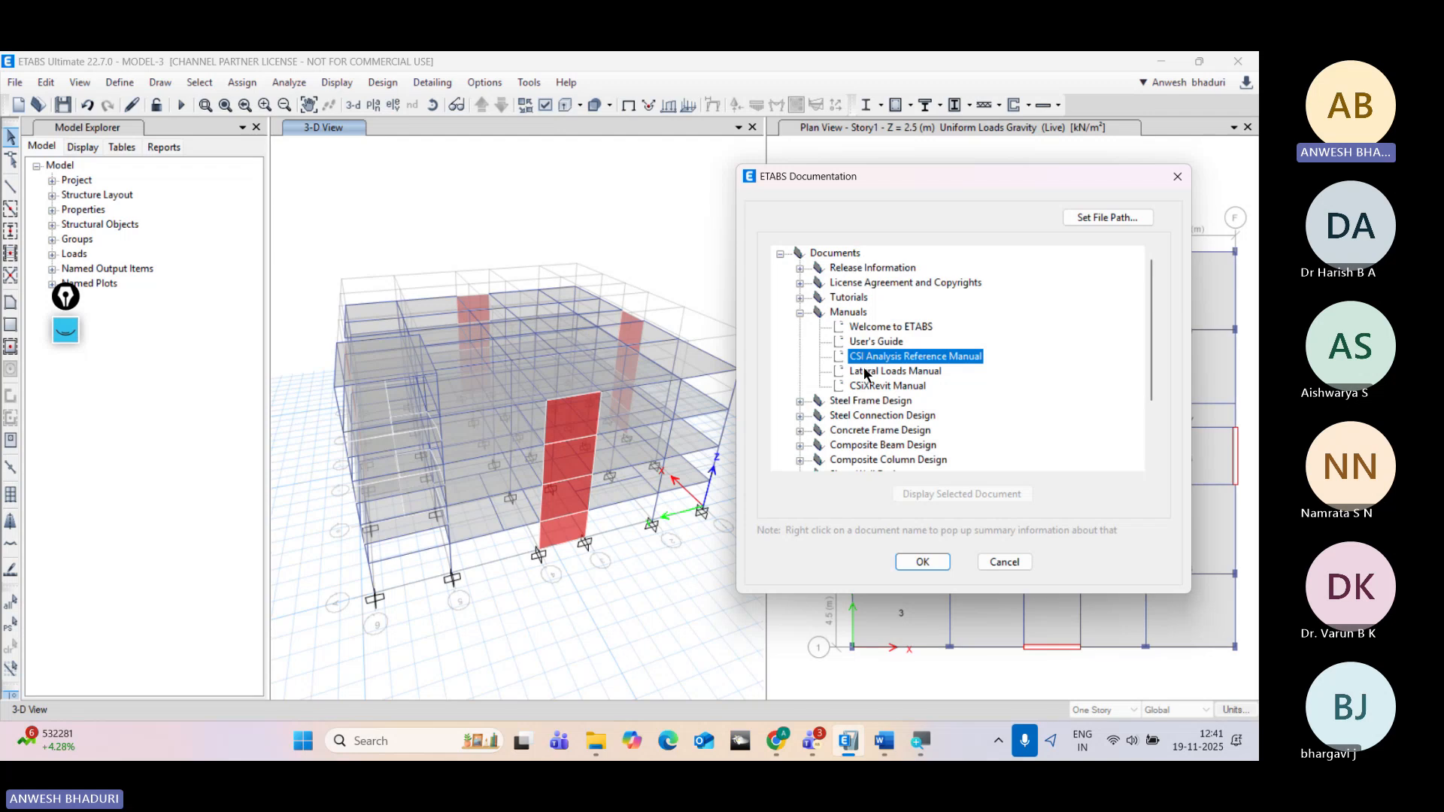
pyautogui.scroll(-2, 866, 374)
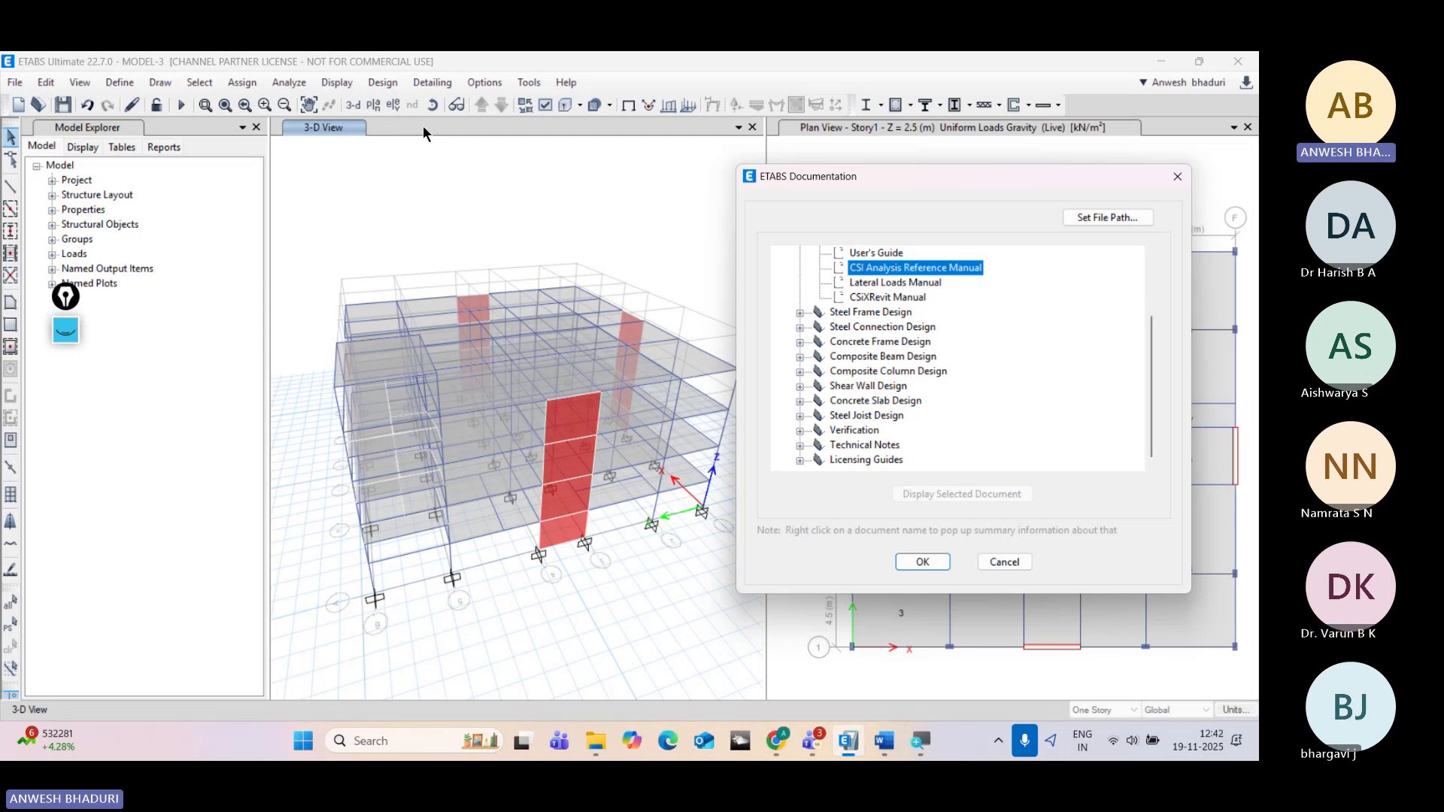
pyautogui.click(1178, 179)
pyautogui.click(46, 82)
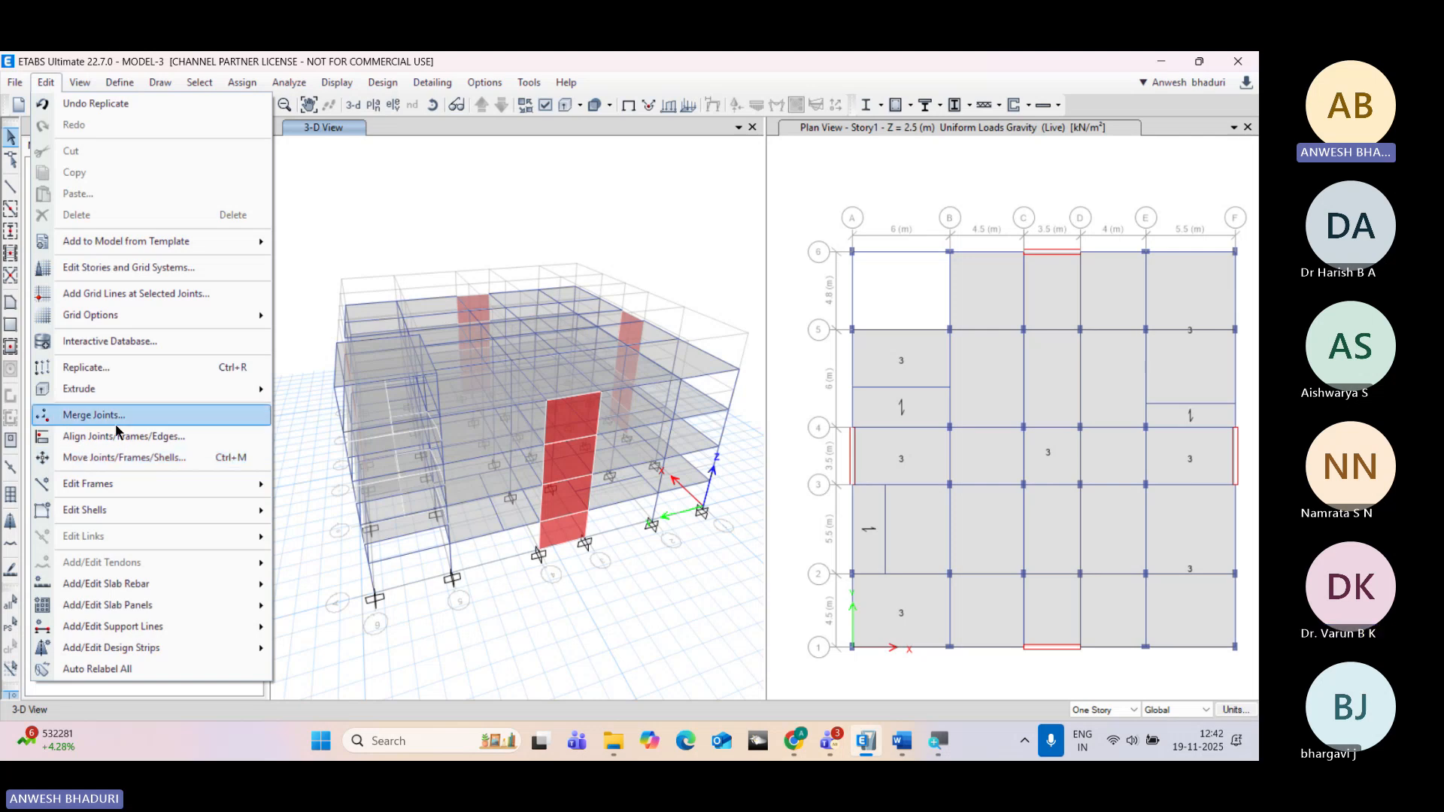
pyautogui.moveTo(134, 393)
pyautogui.click(354, 261)
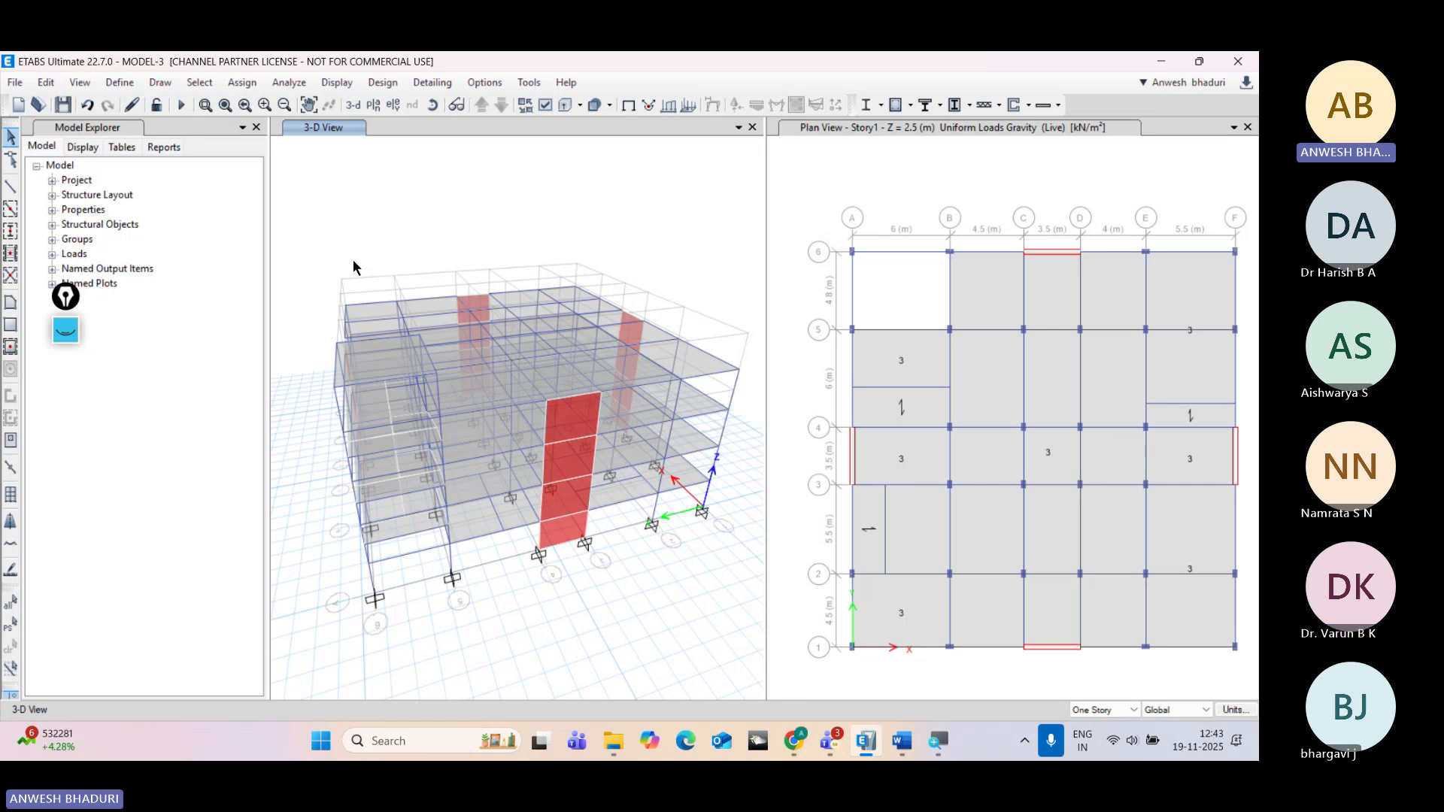
# Step: Reopen the documentation list, look over its design, verification and technical note categories, and dismiss it
pyautogui.click(569, 83)
pyautogui.click(587, 121)
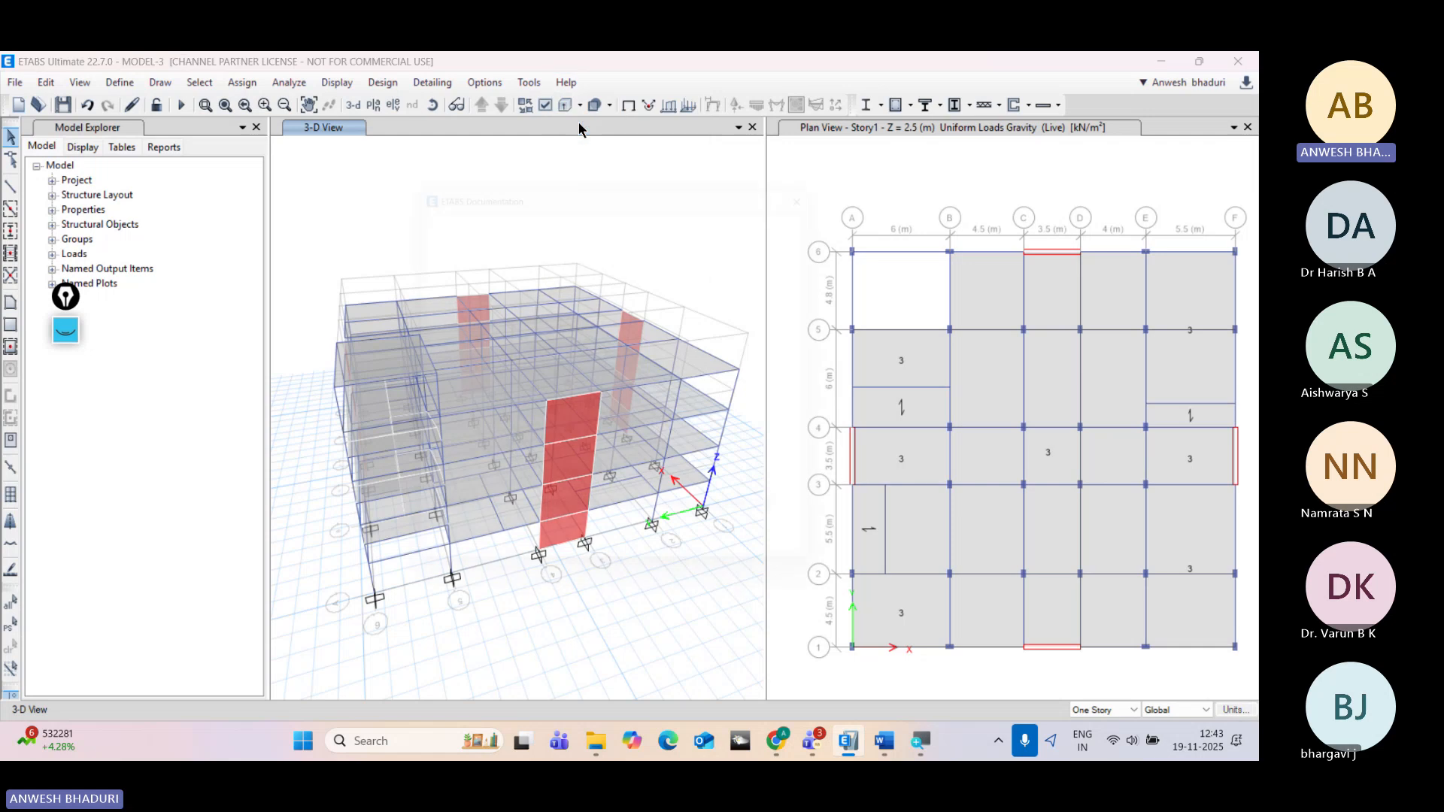
pyautogui.scroll(-1, 526, 376)
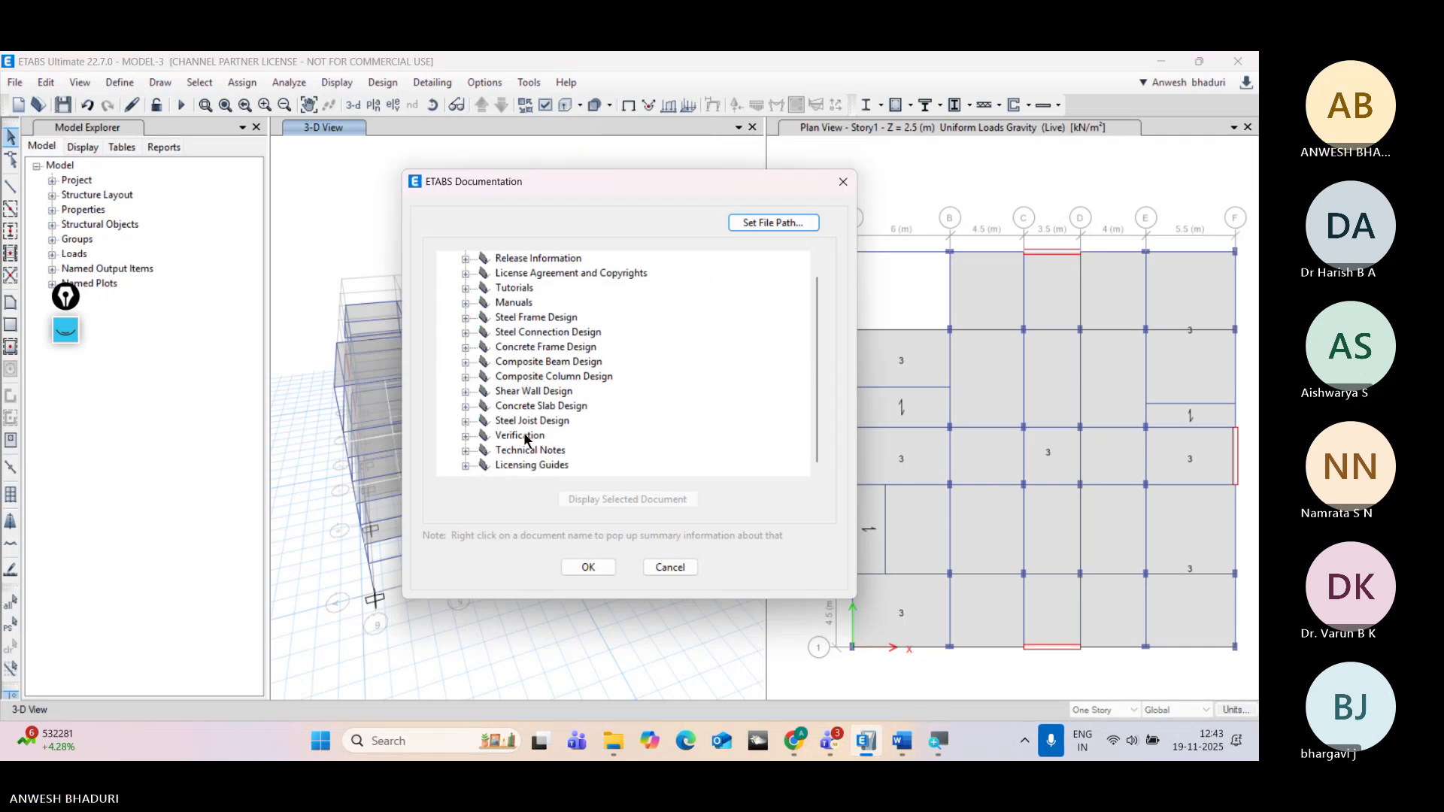
pyautogui.scroll(1, 528, 429)
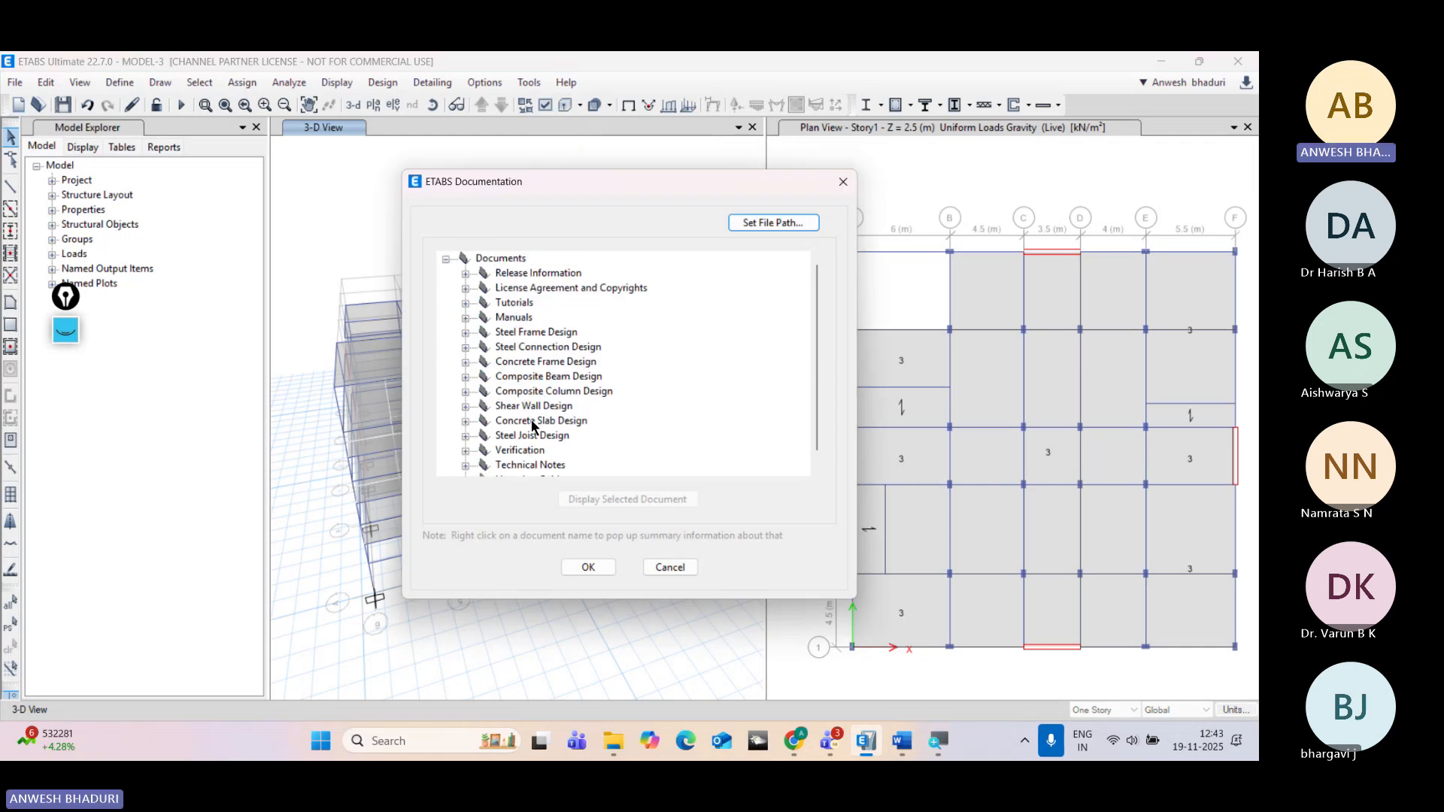
pyautogui.click(669, 568)
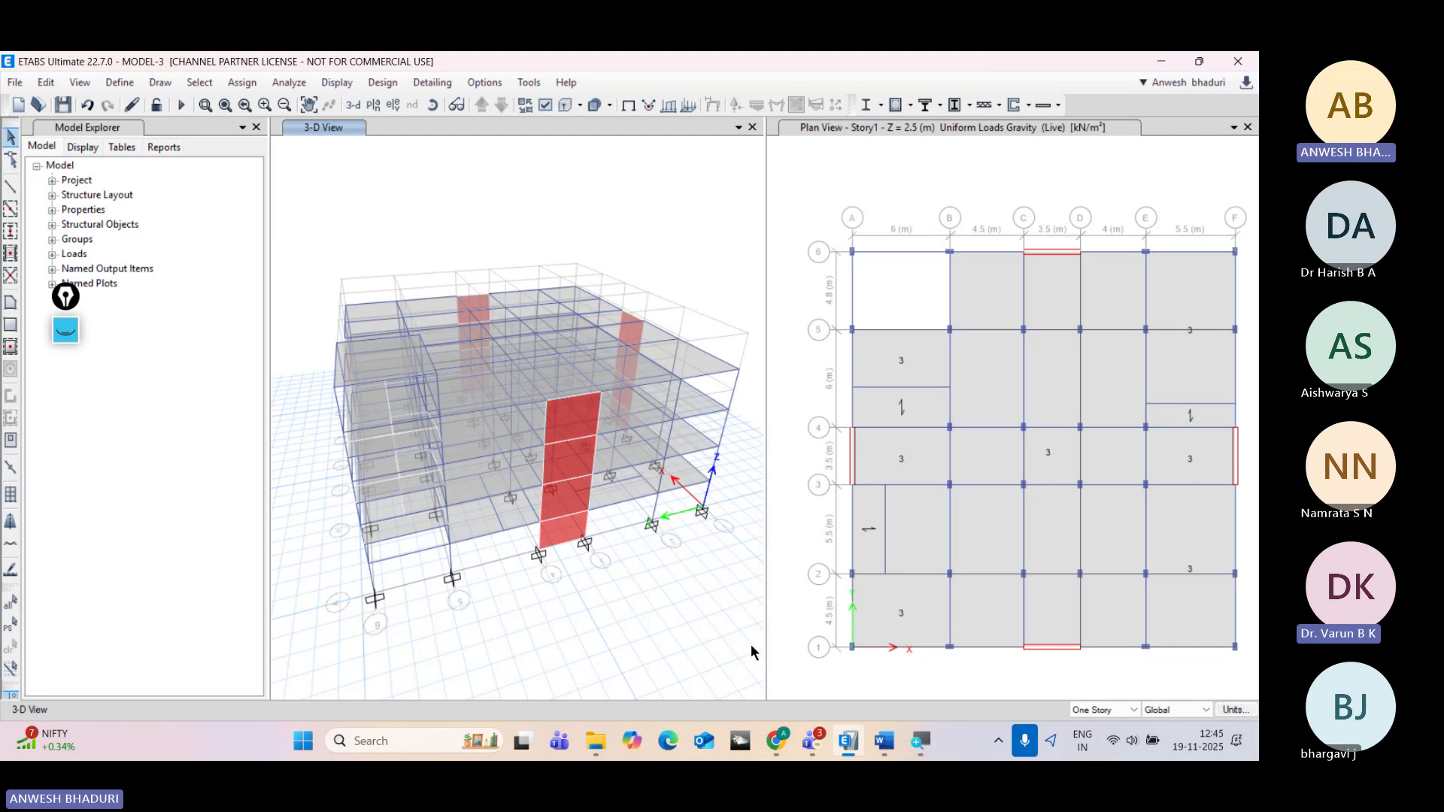
# Step: Switch to the ETABS & SAFE Tutorial meeting in Microsoft Teams and stop sharing the screen
pyautogui.moveTo(828, 741)
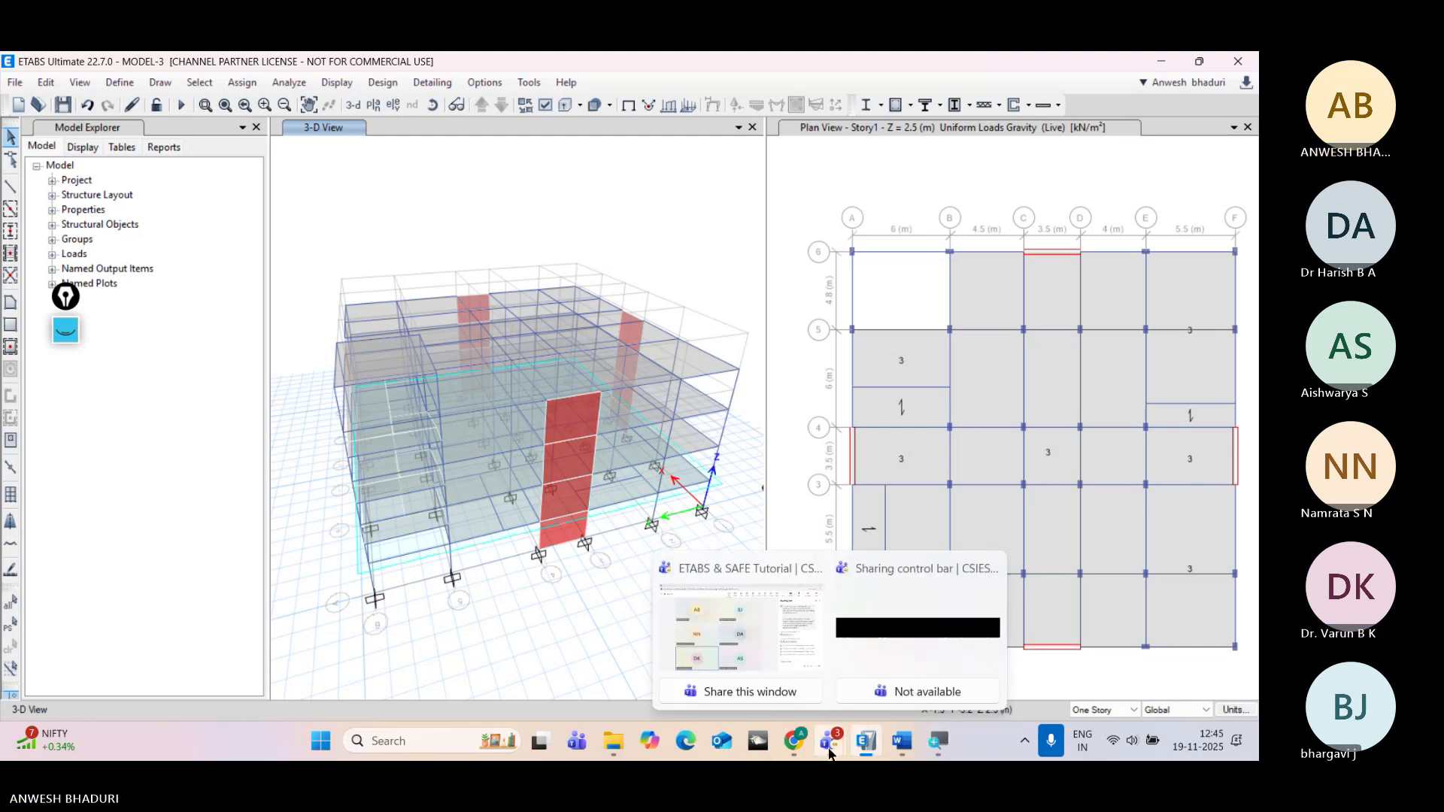
pyautogui.click(762, 651)
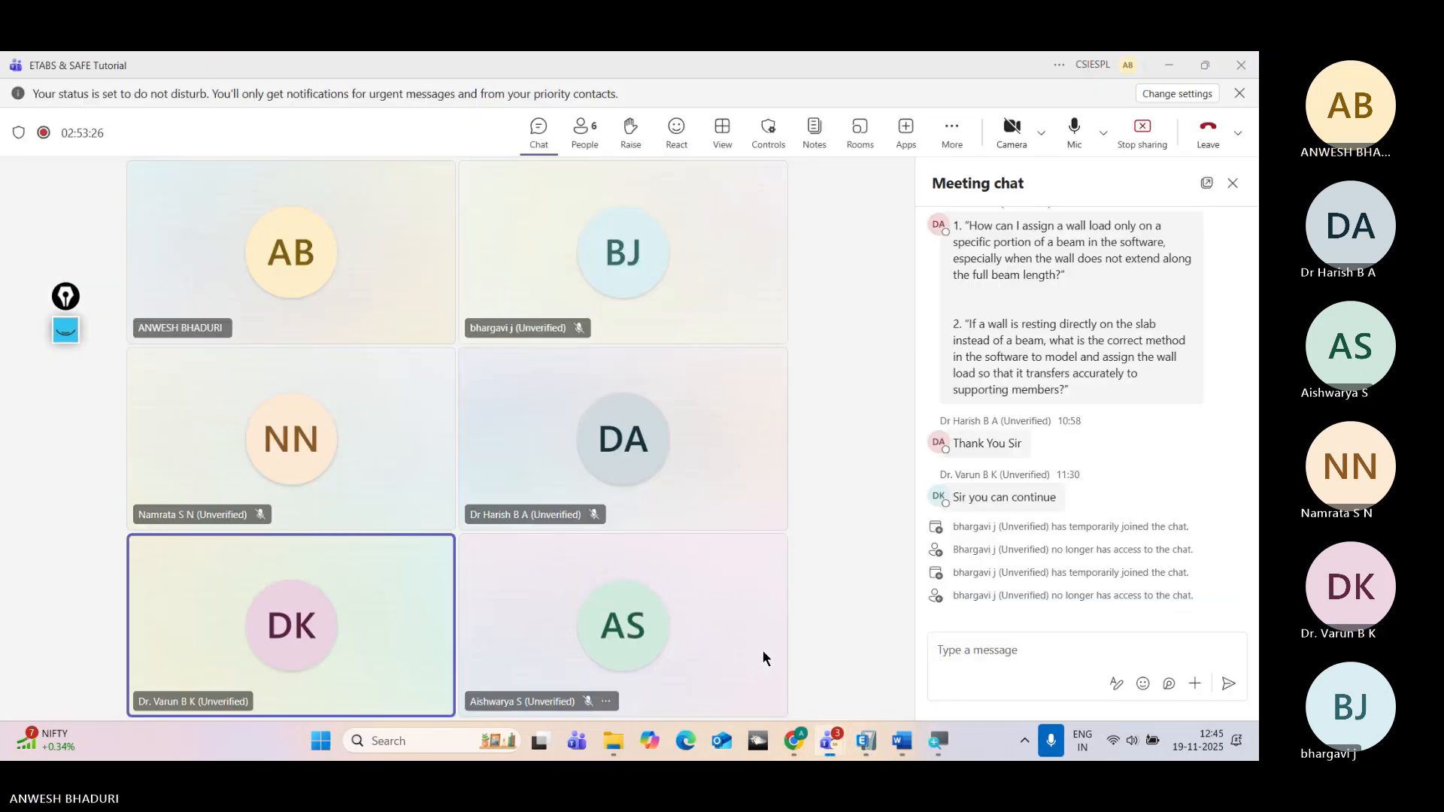
pyautogui.click(1162, 124)
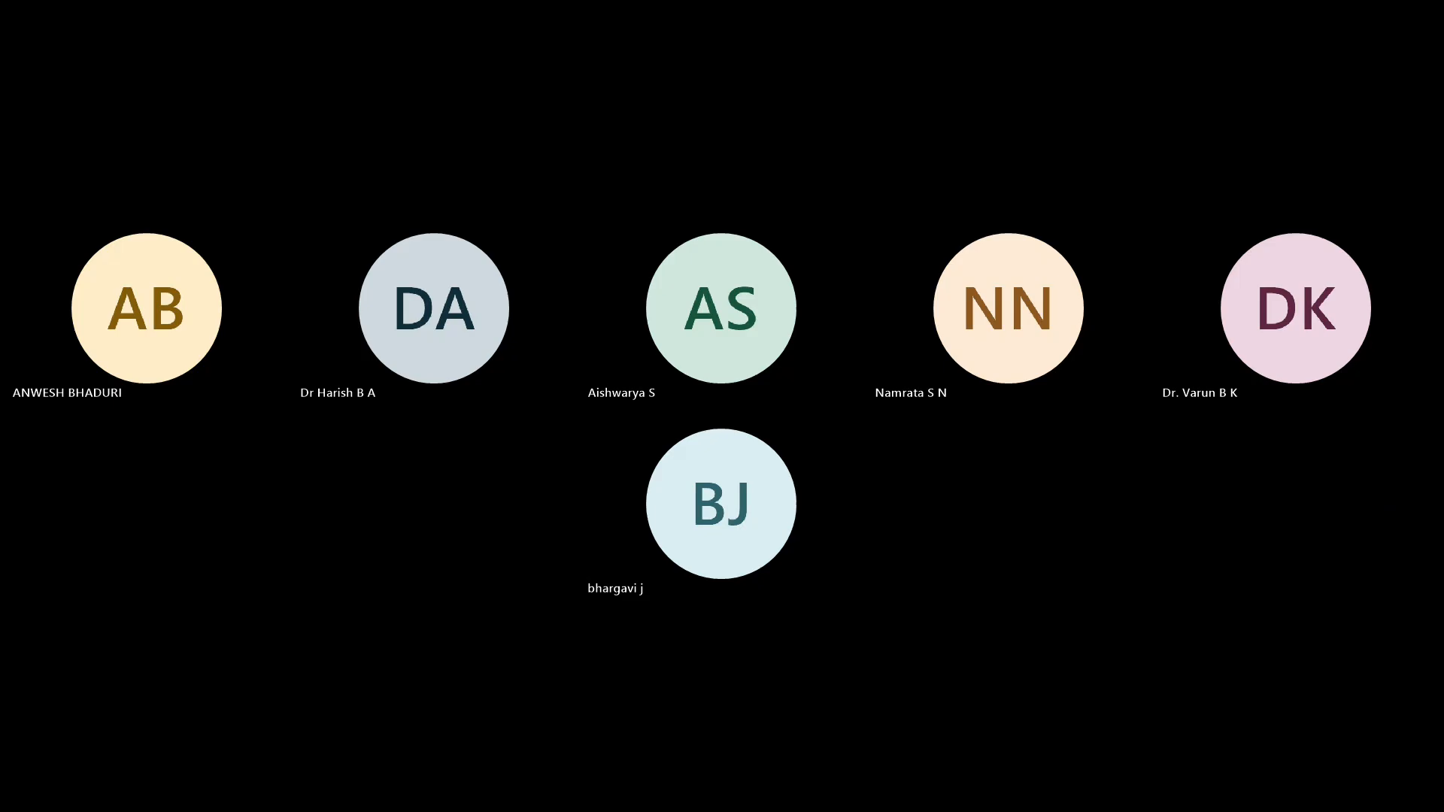